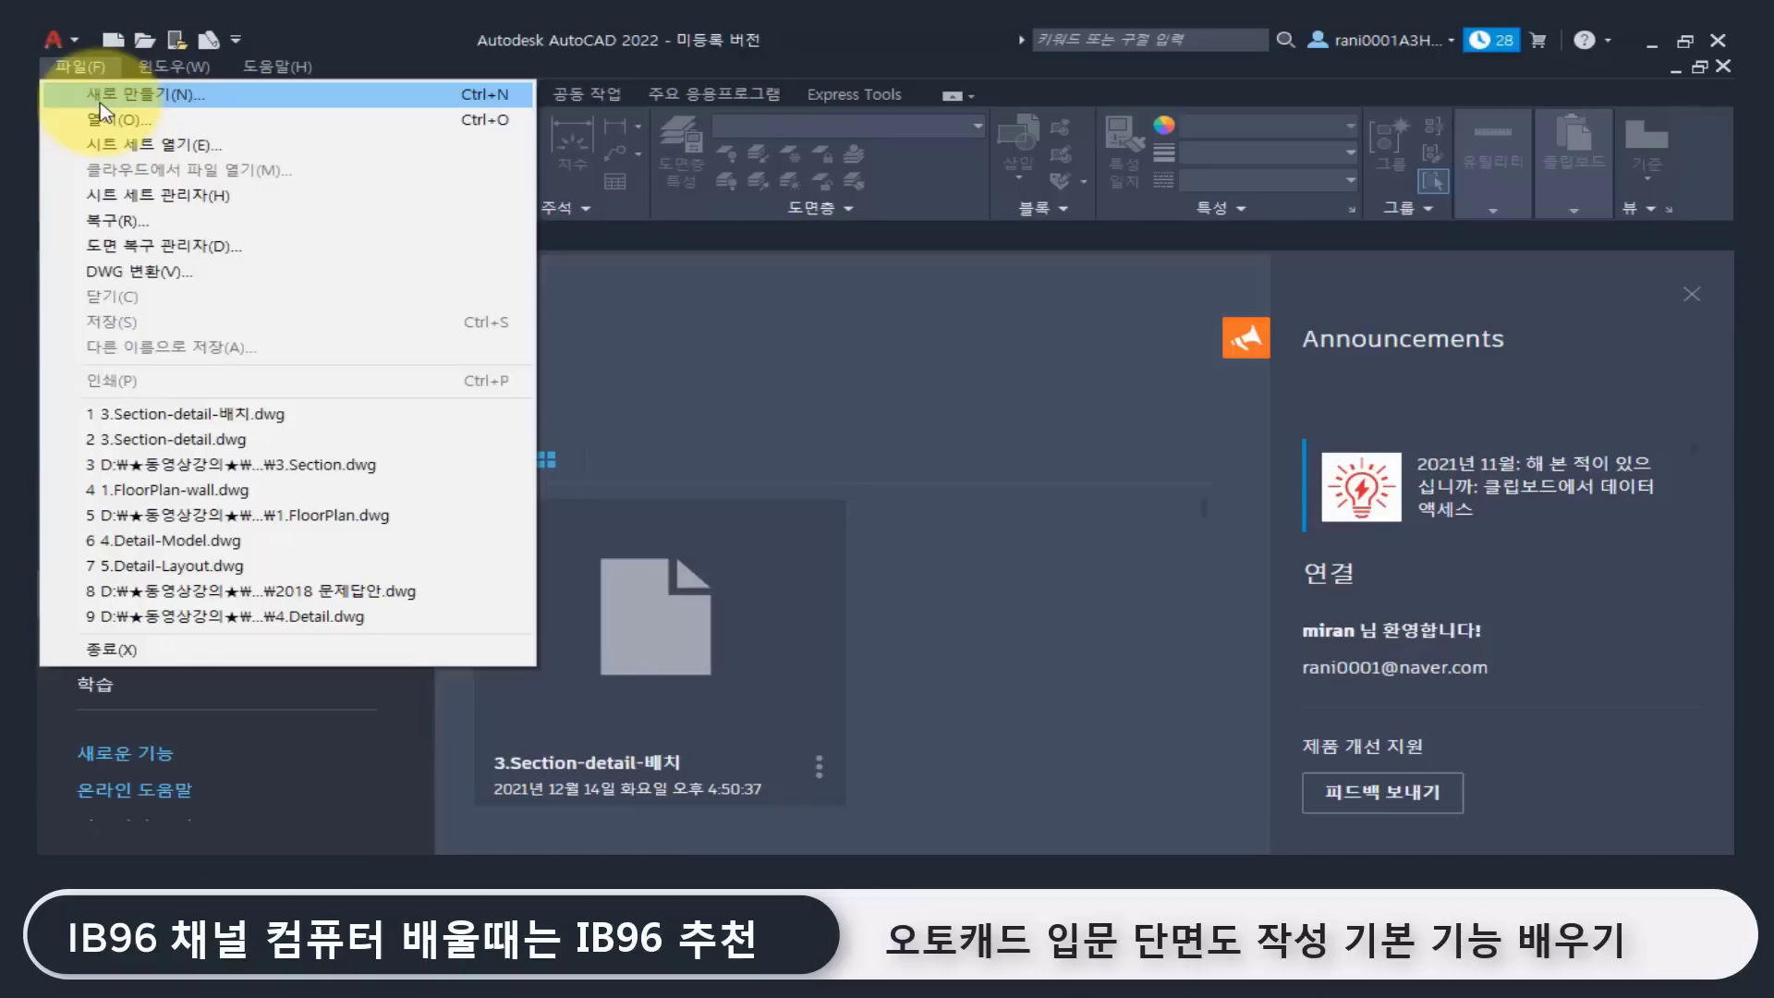
Step: Open the drawing 3.Section.dwg from the Sourse folder
left_click(105, 119)
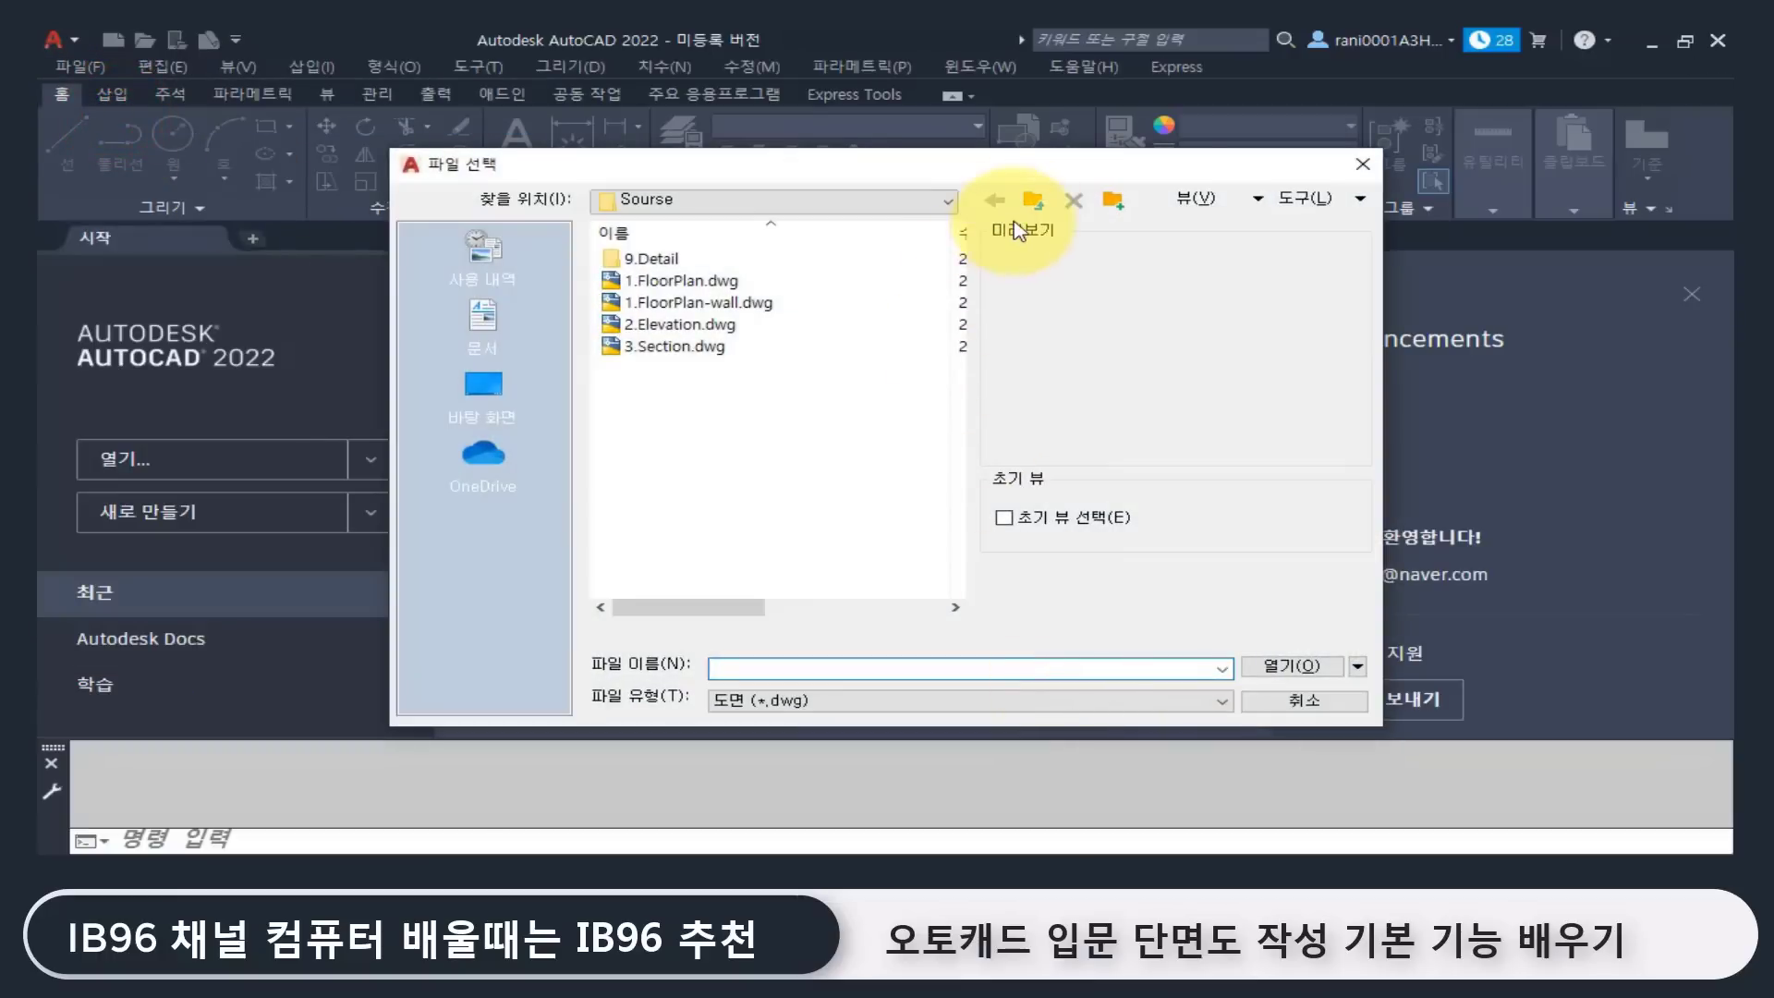
left_click(694, 347)
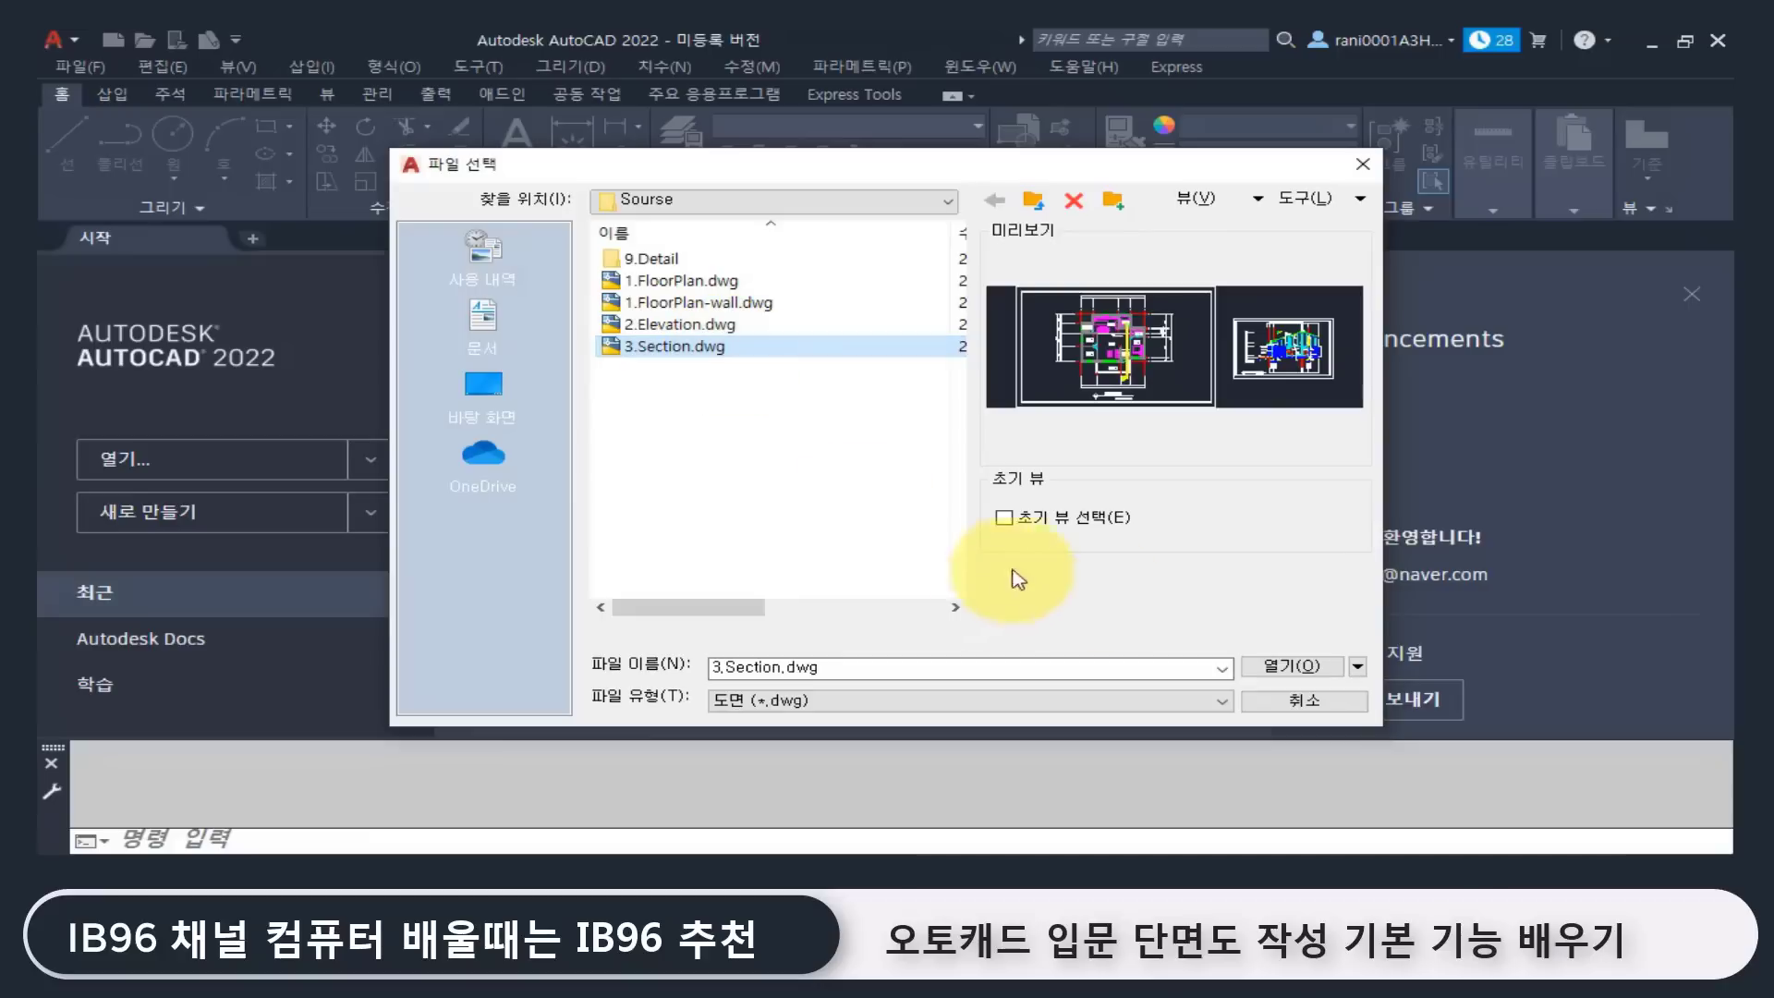
left_click(1277, 666)
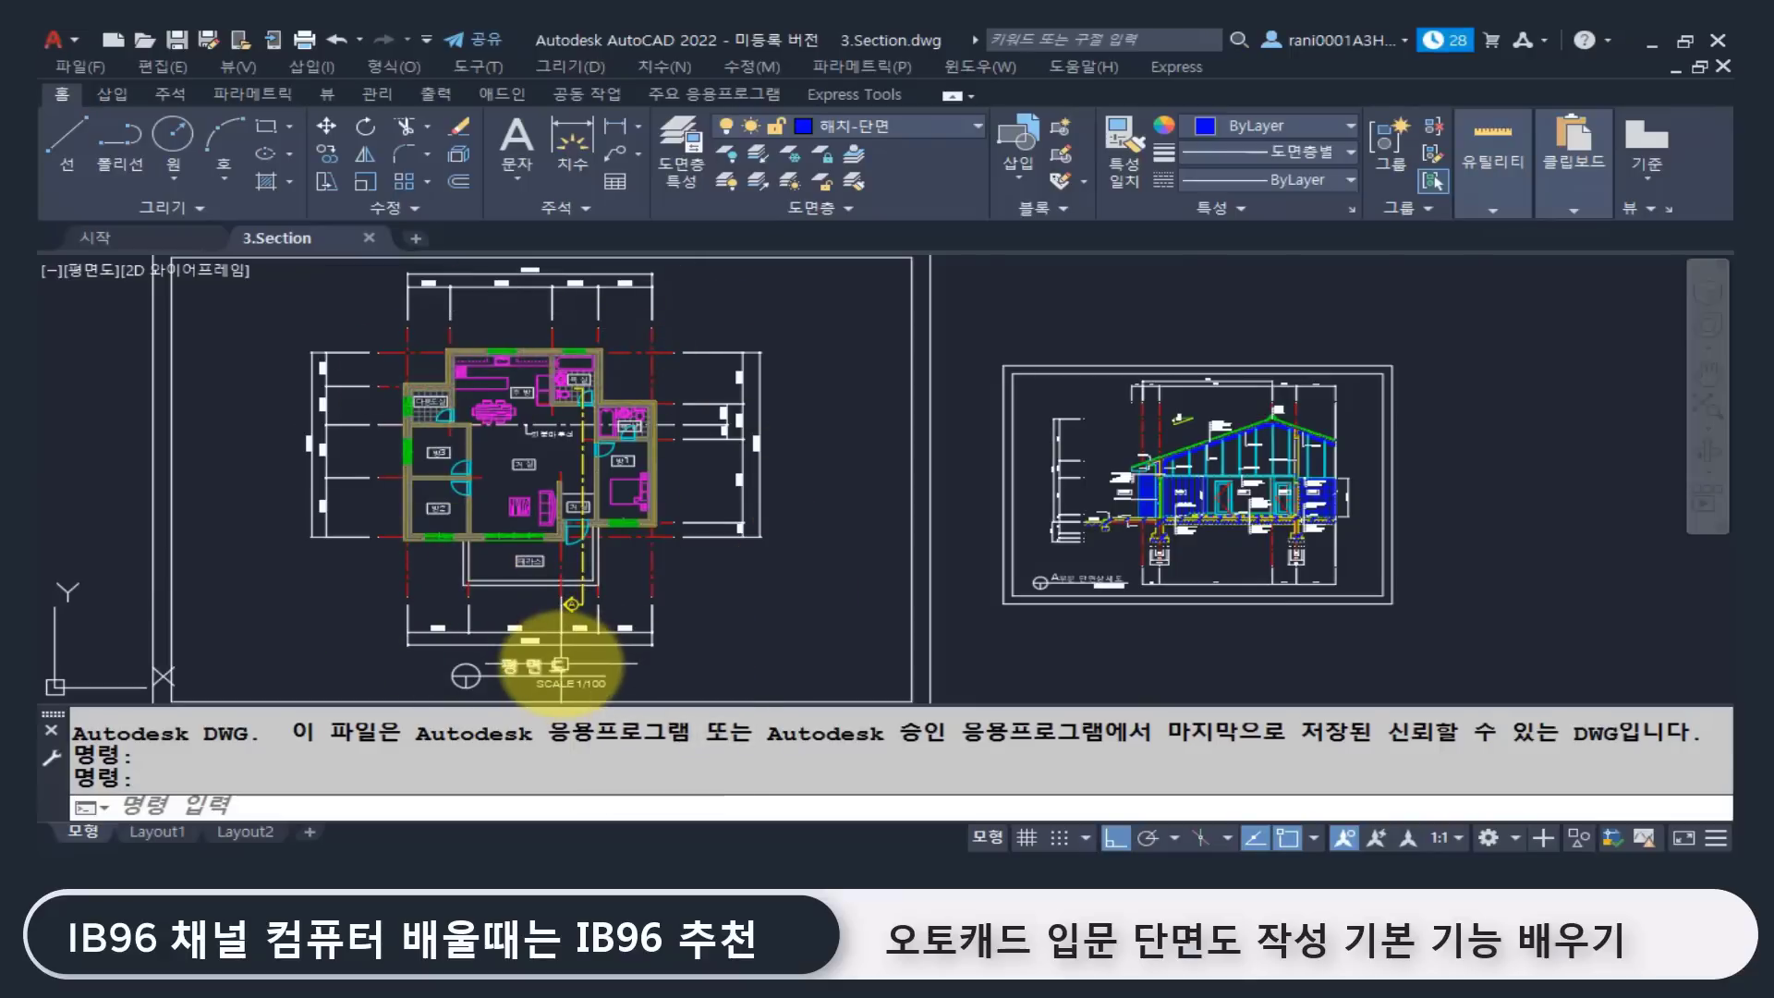
Step: Examine the yellow section line on the floor plan, its A direction marker below the terrace and the surrounding rooms
scroll(505, 633, "up", 6)
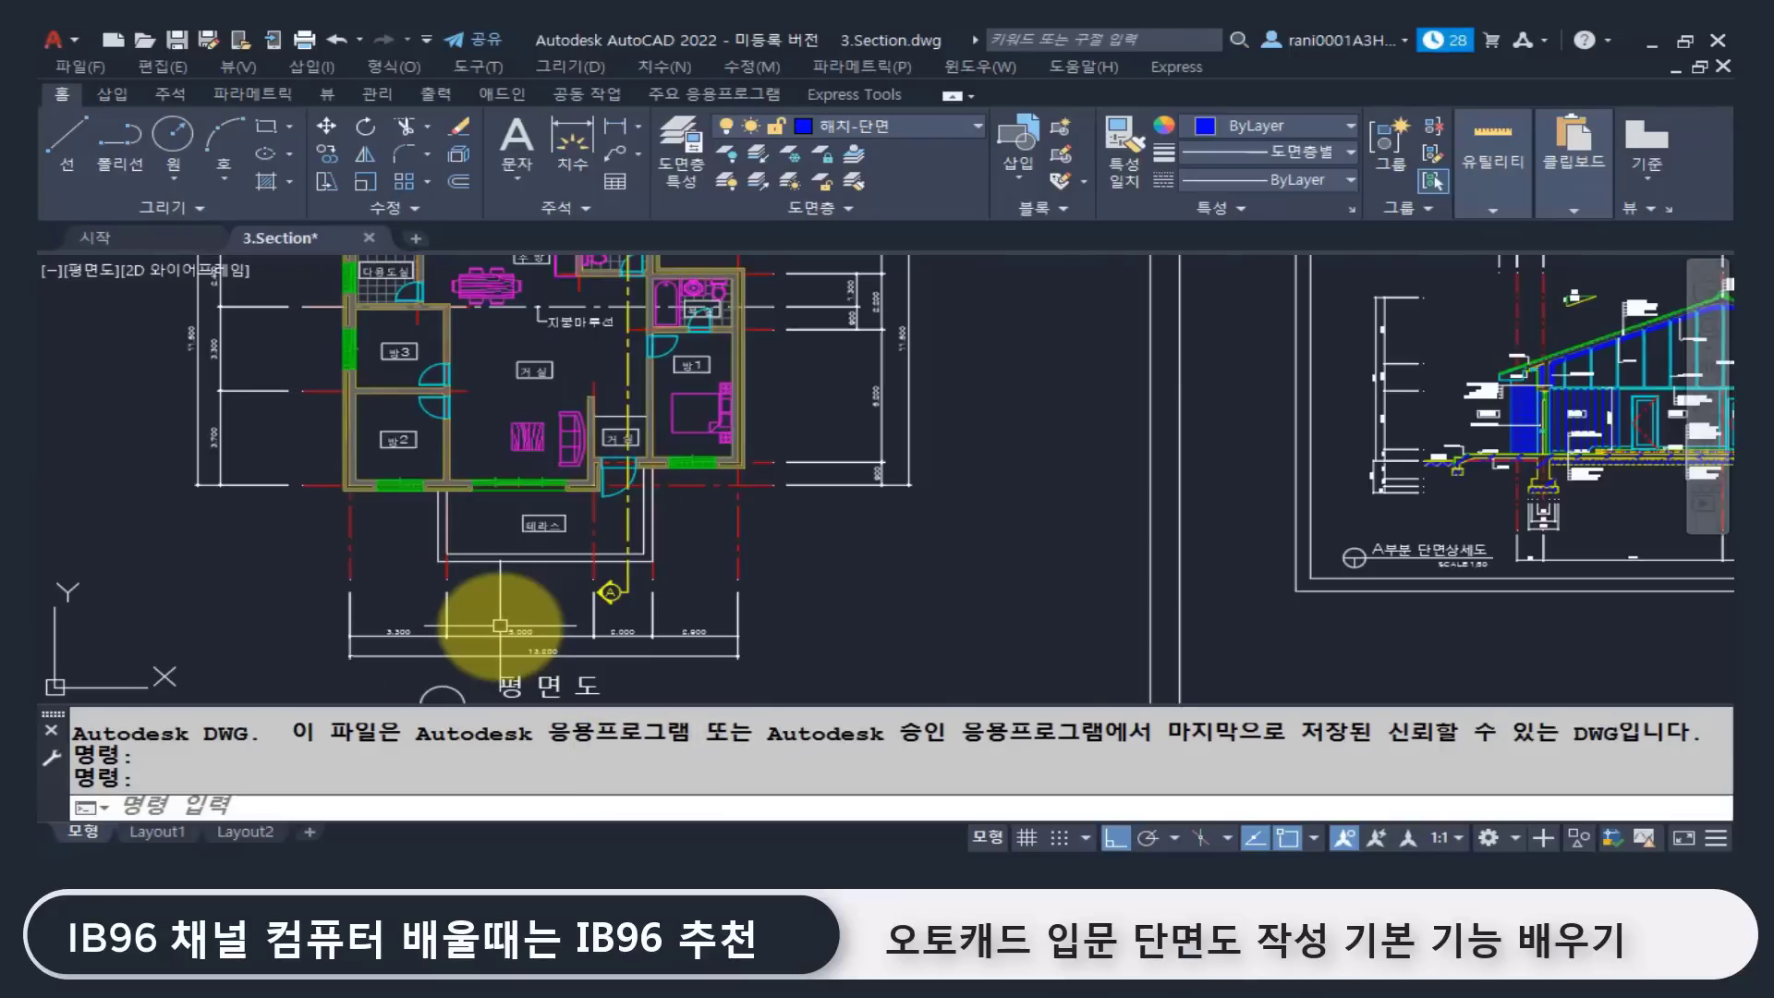
scroll(594, 635, "down", 3)
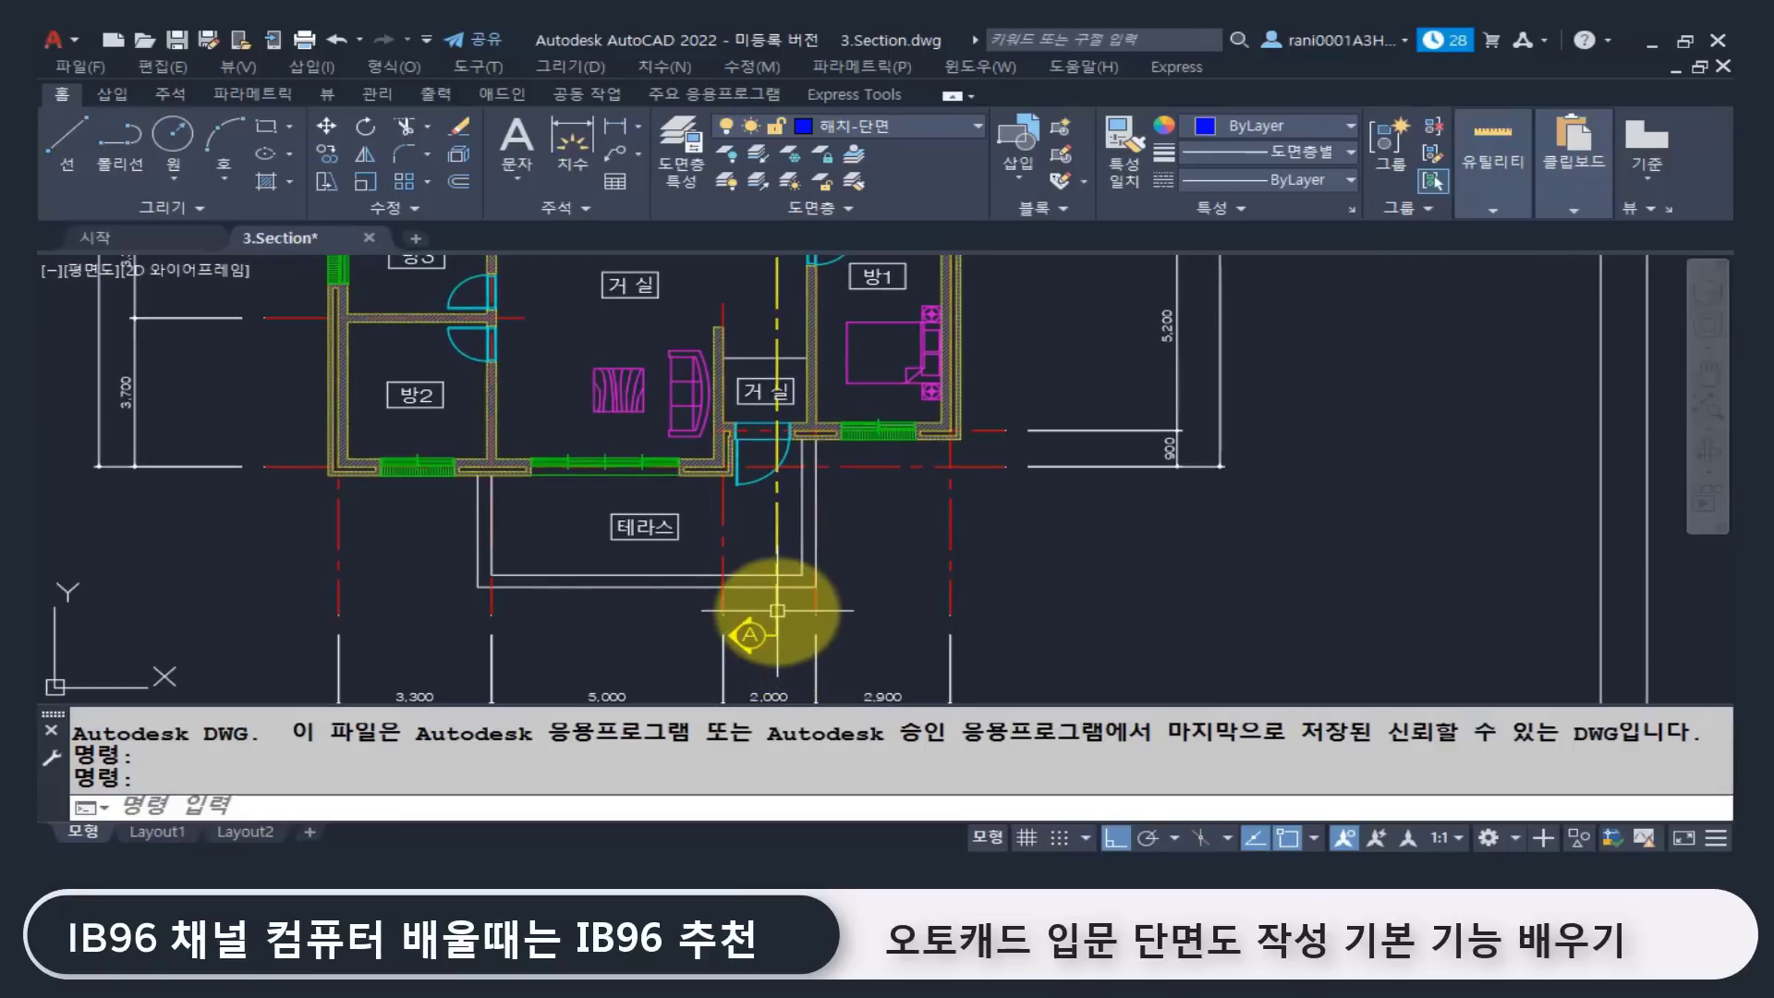
left_click(777, 610)
scroll(926, 646, "down", 4)
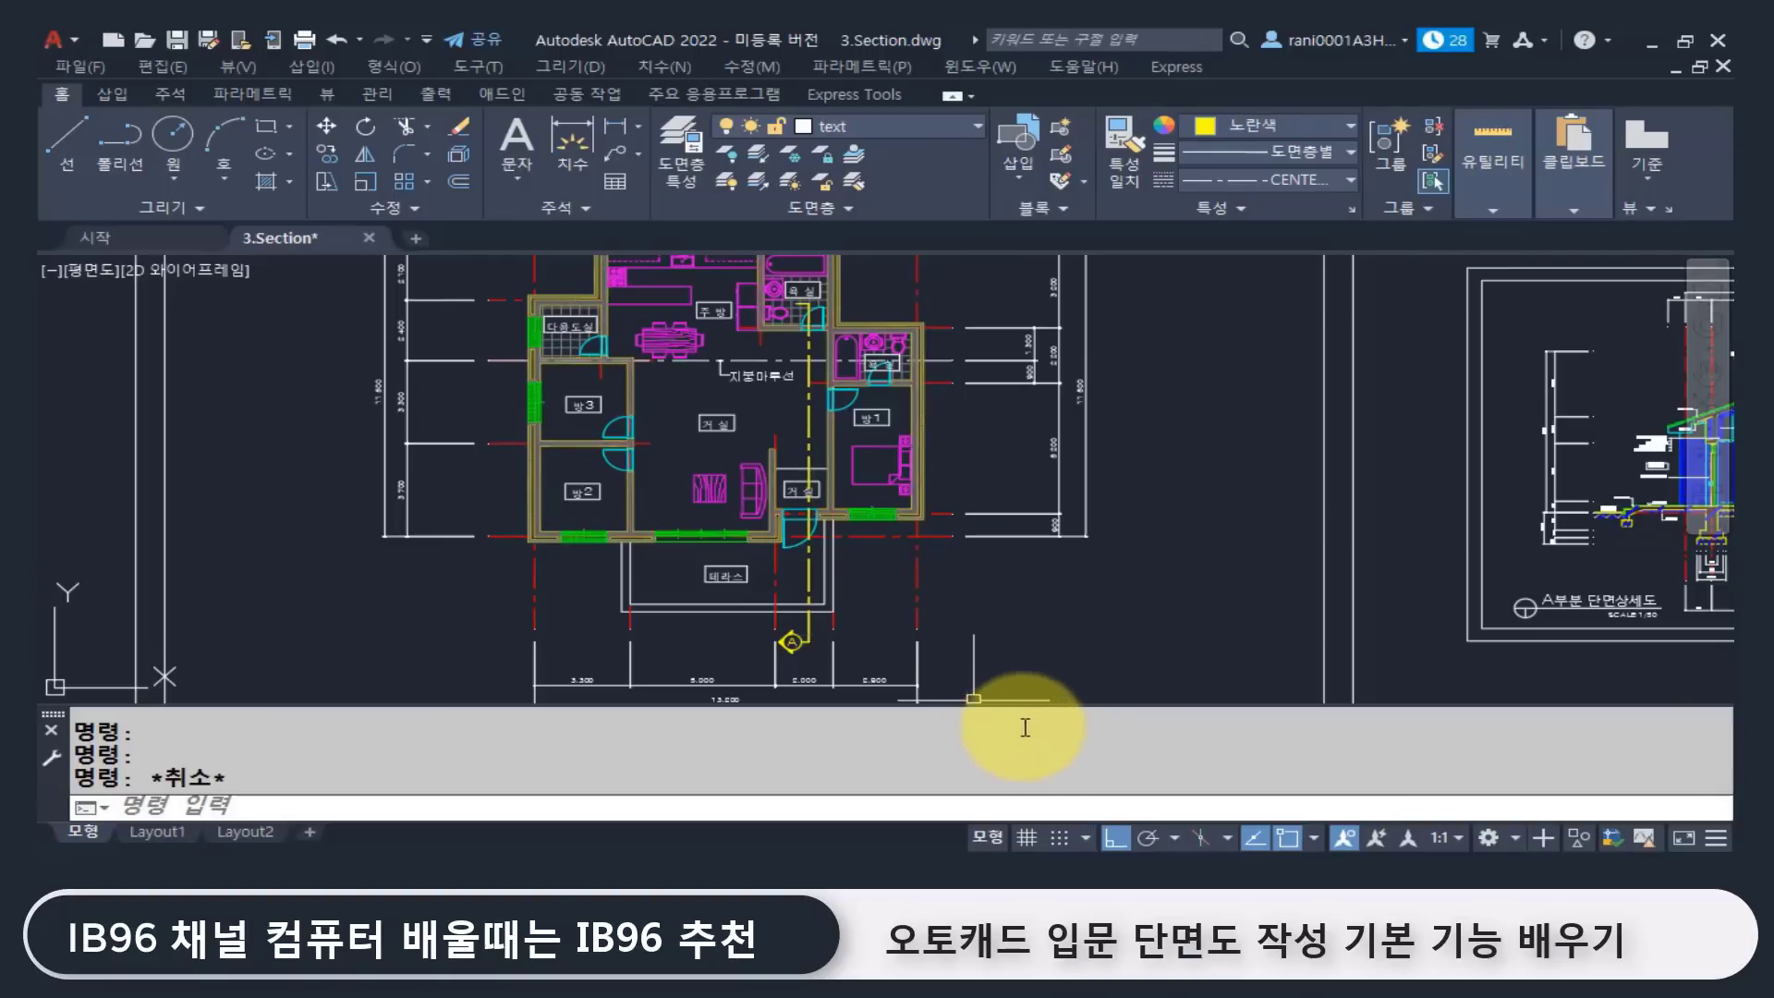
middle_click_drag(851, 455, 831, 514)
left_click(651, 584)
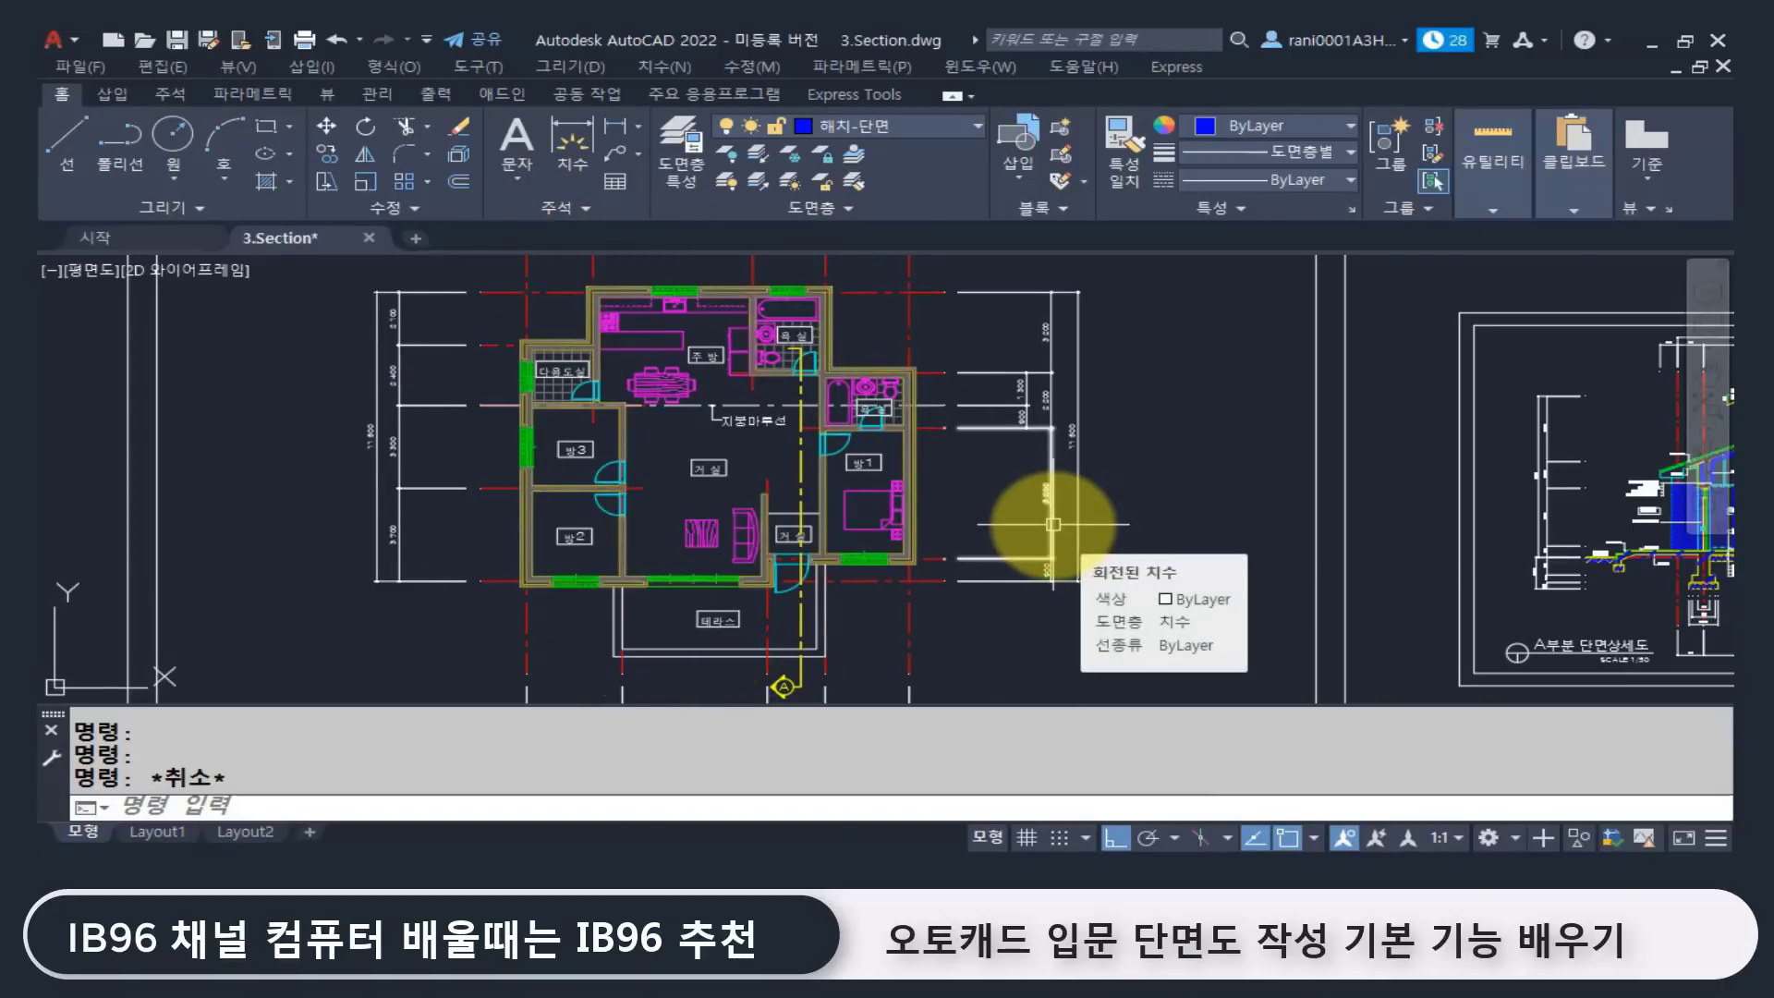
left_click(800, 635)
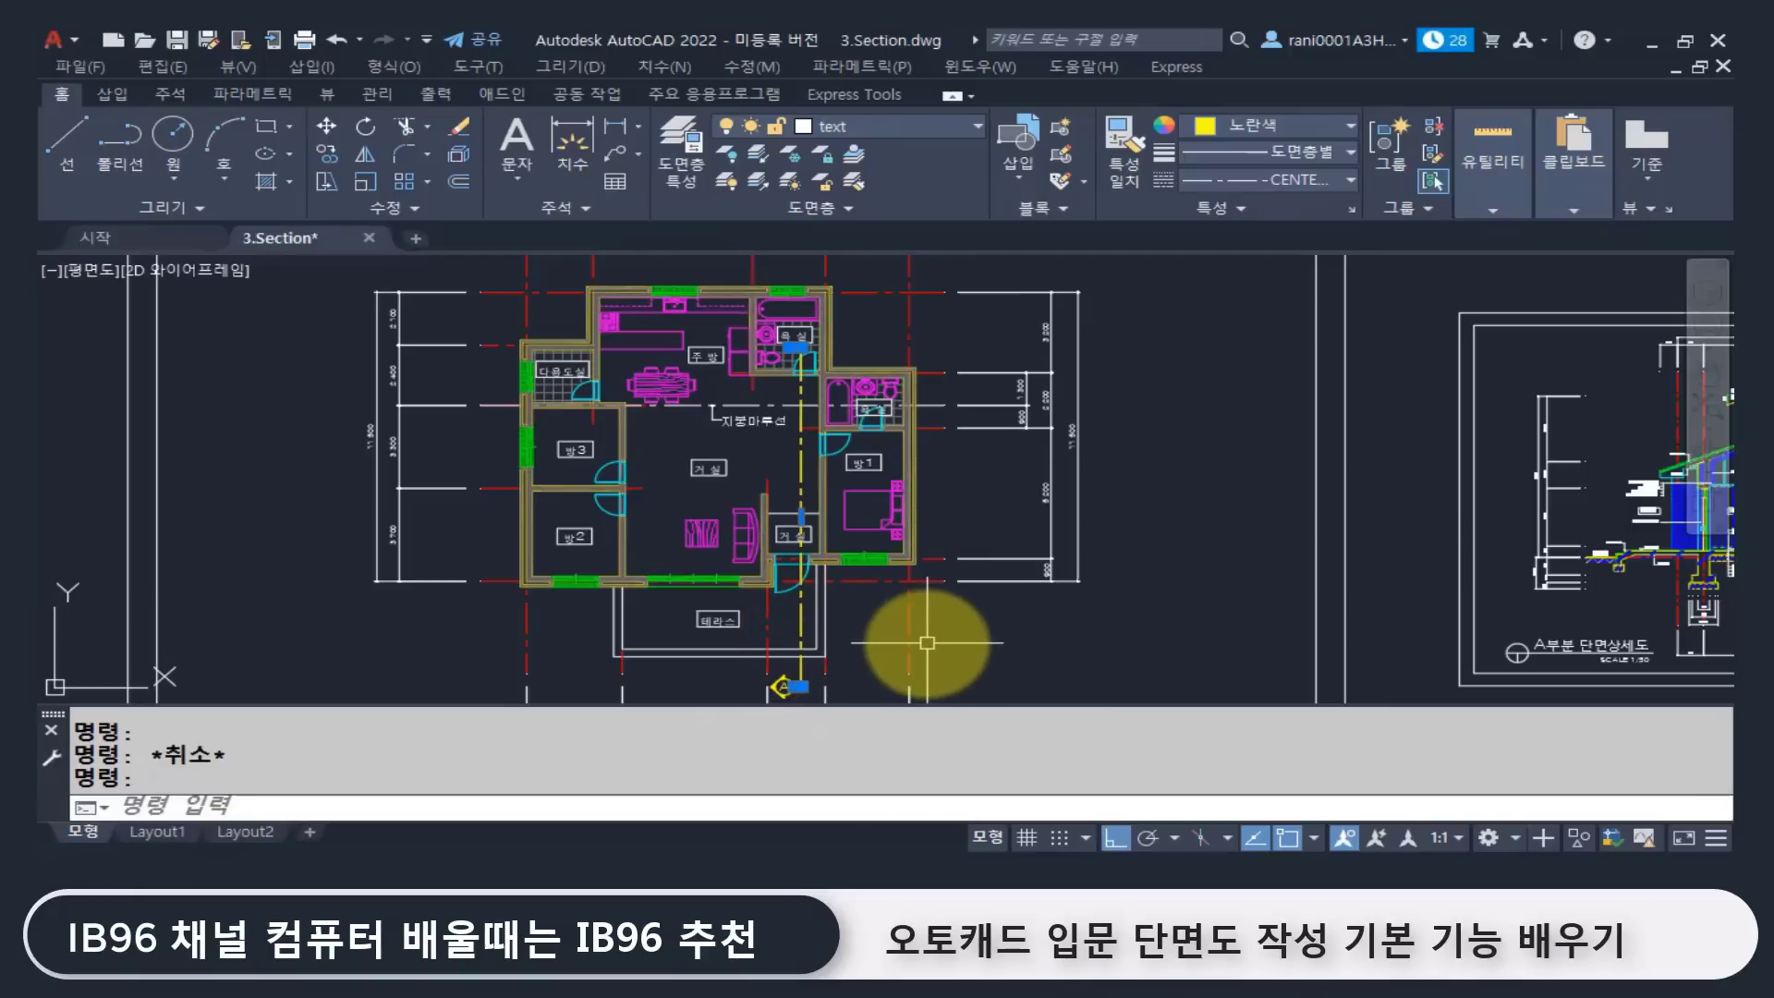
middle_click_drag(855, 577, 851, 540)
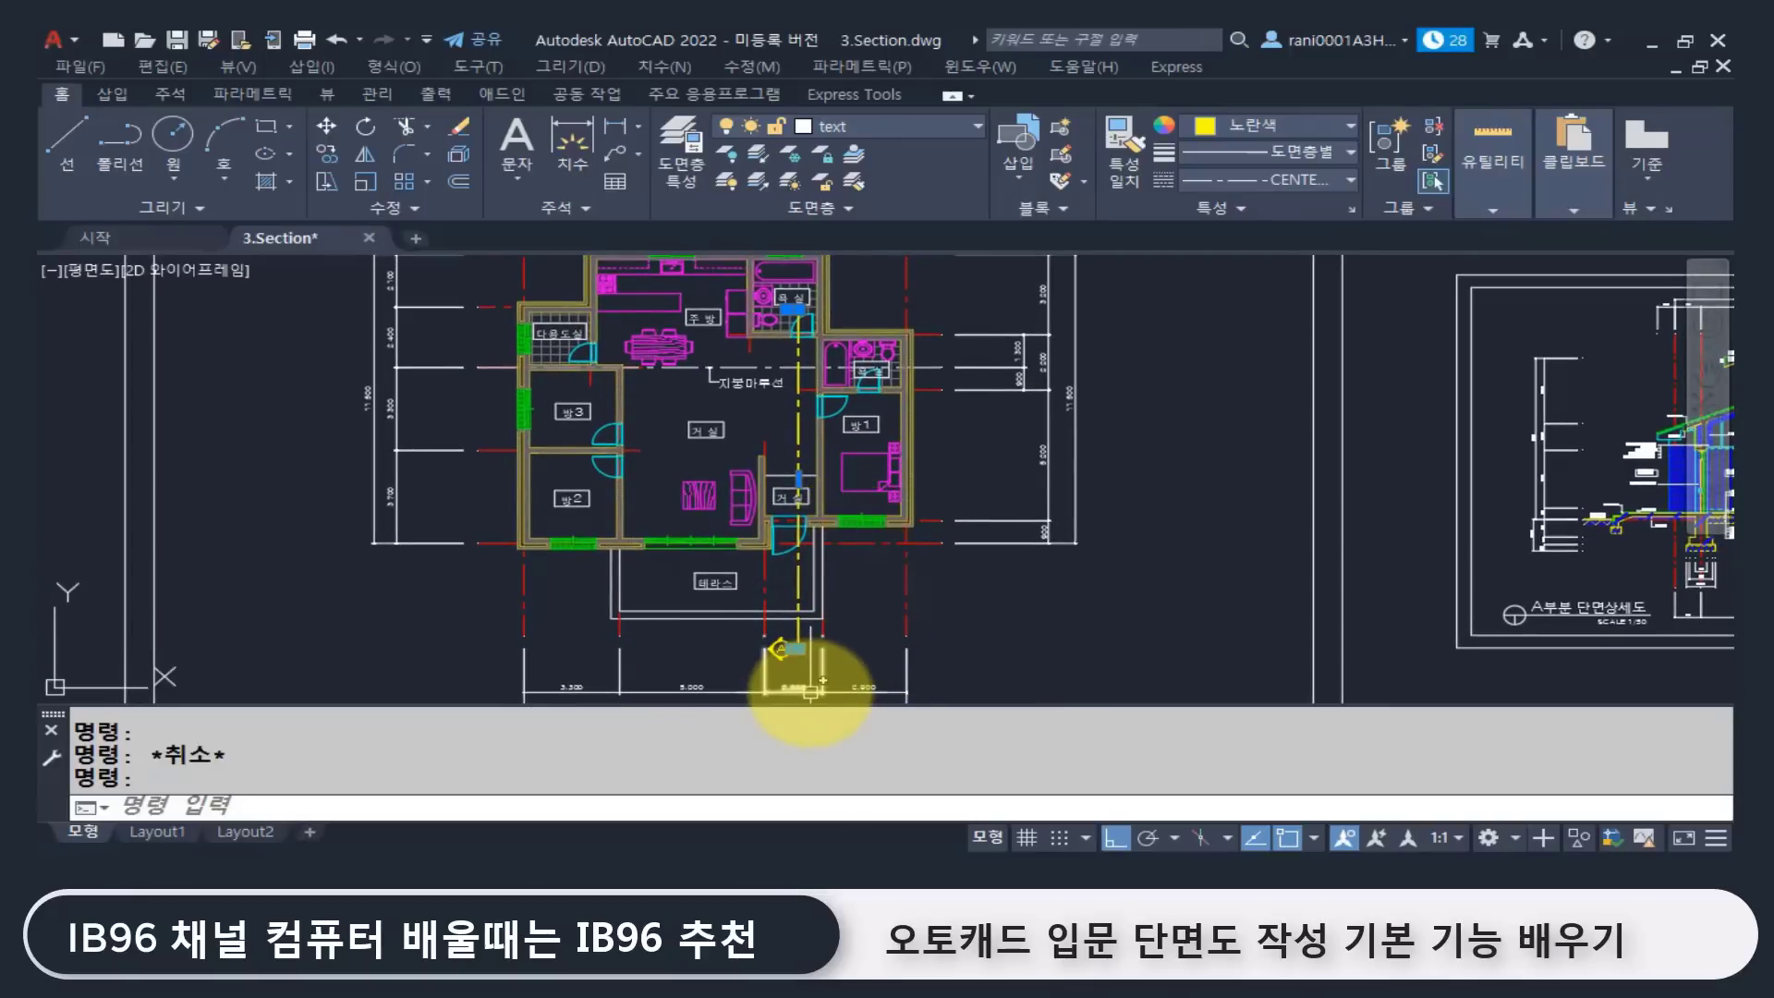
scroll(785, 691, "up", 6)
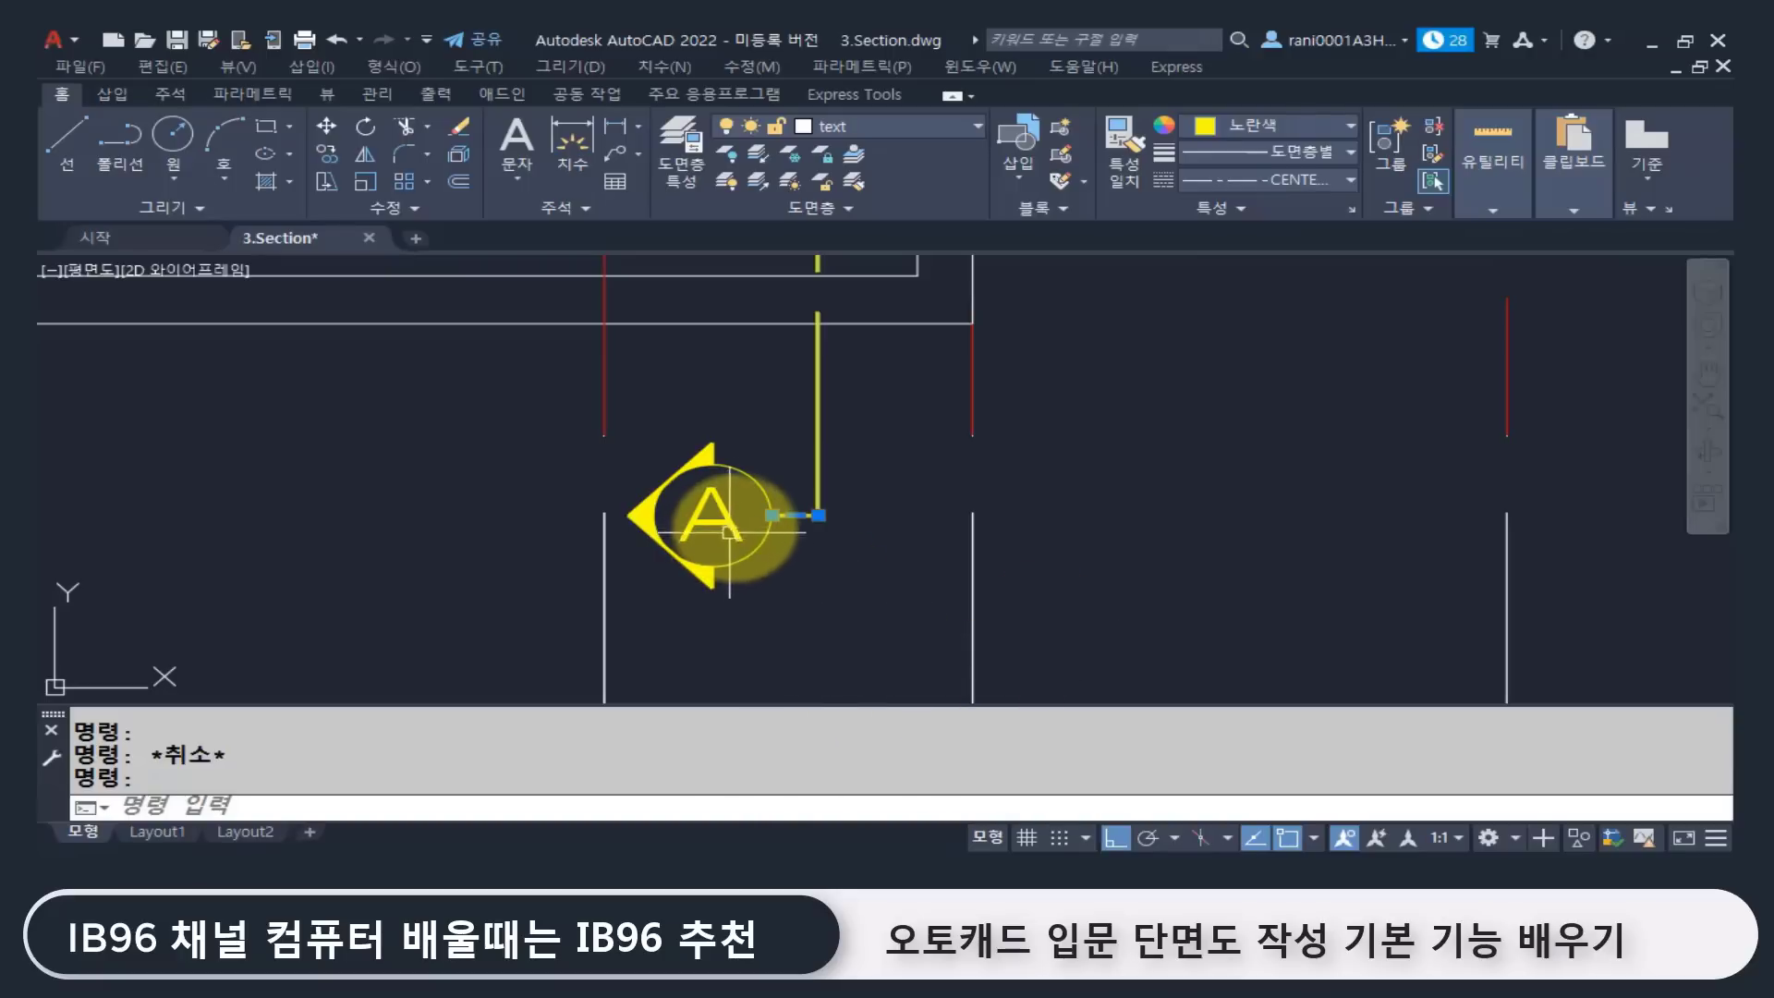
scroll(737, 523, "down", 5)
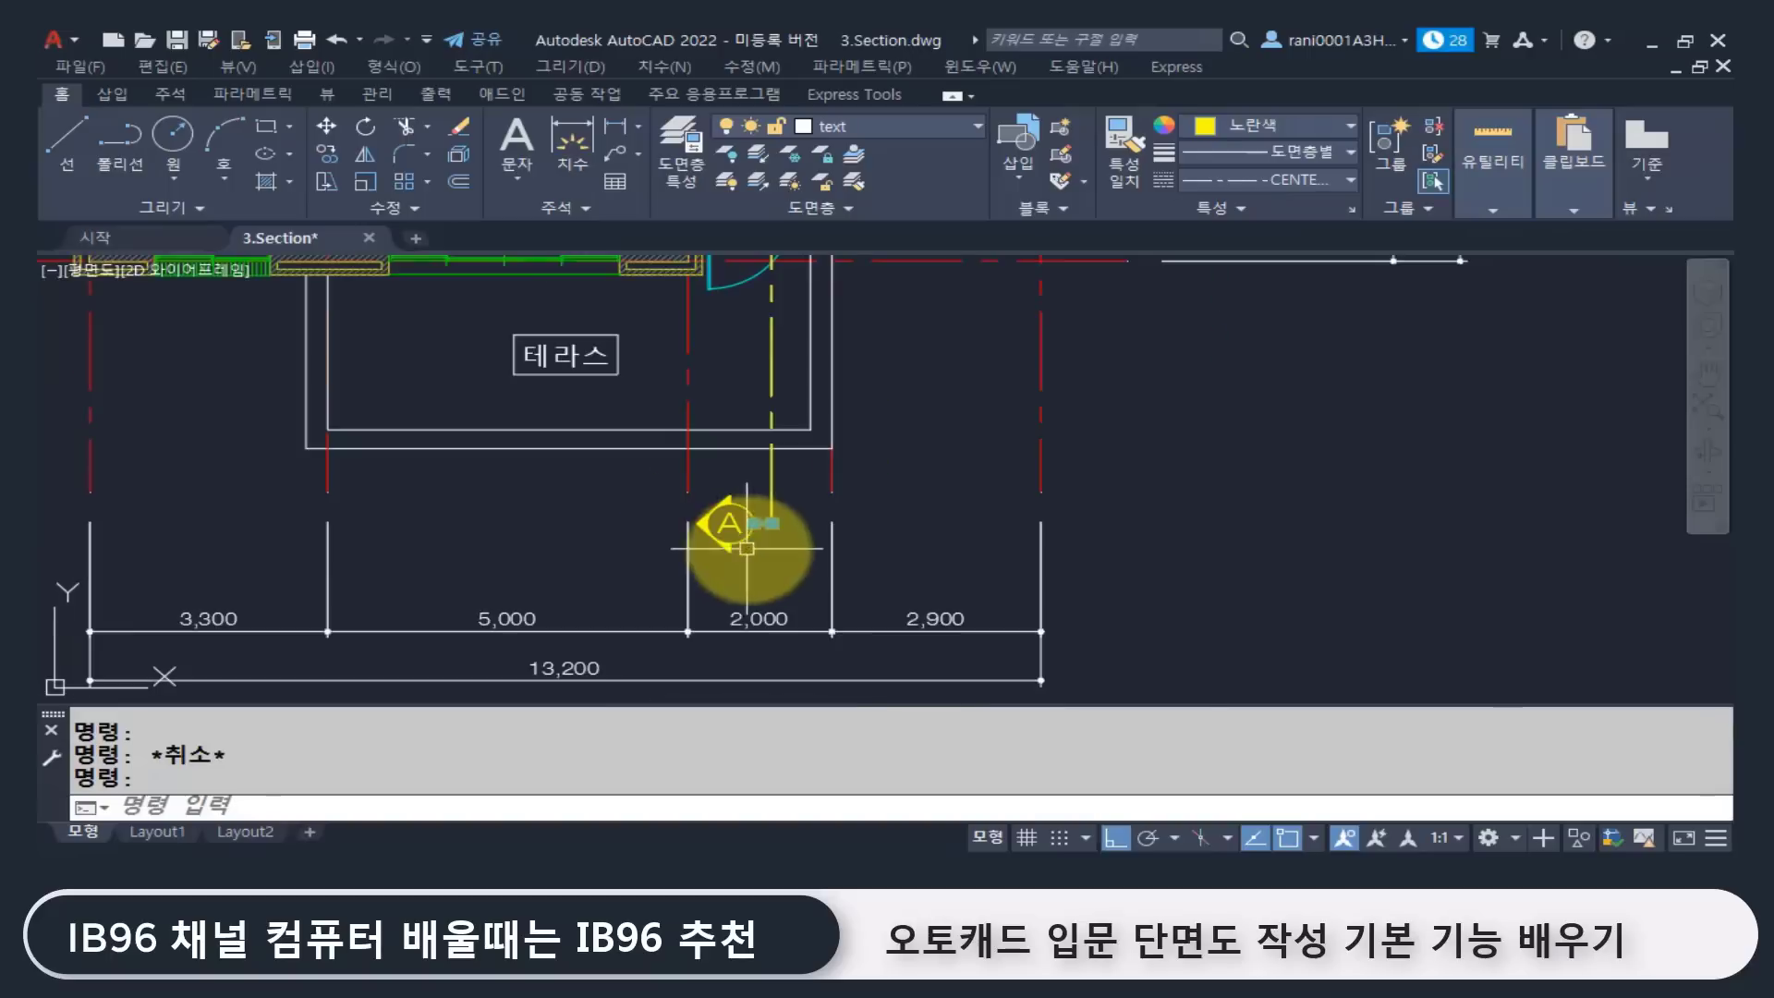
middle_click_drag(777, 549, 765, 614)
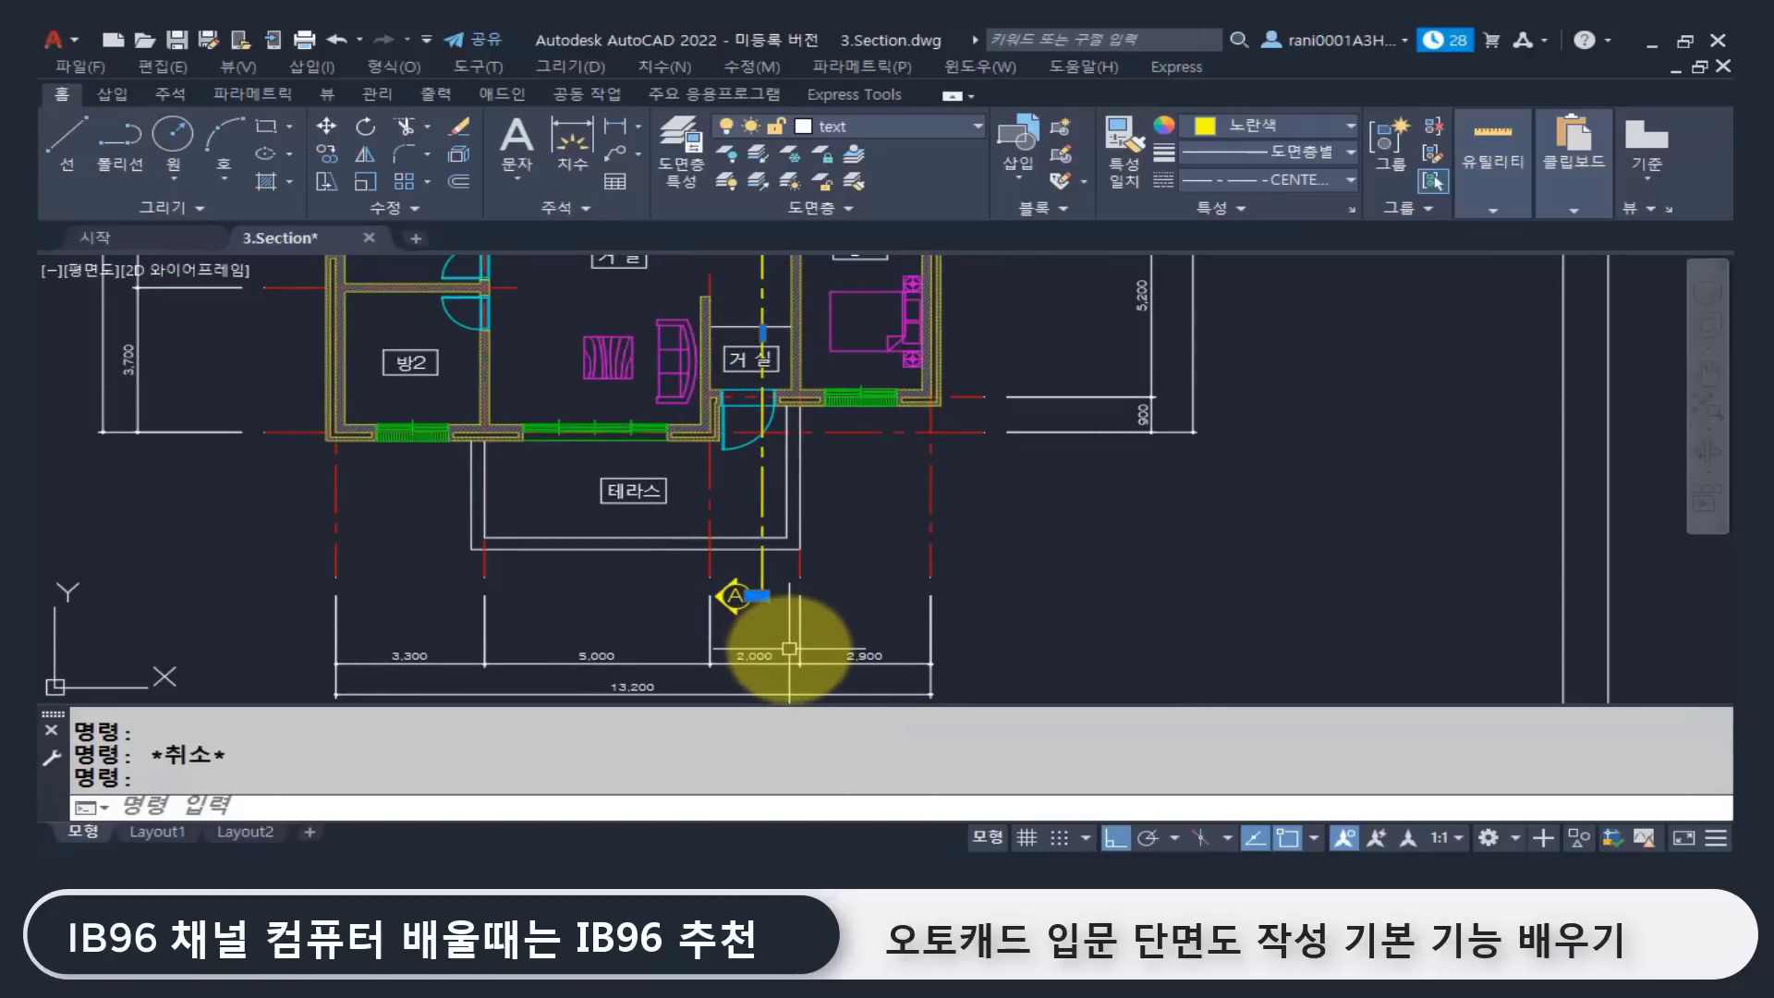
scroll(725, 644, "up", 4)
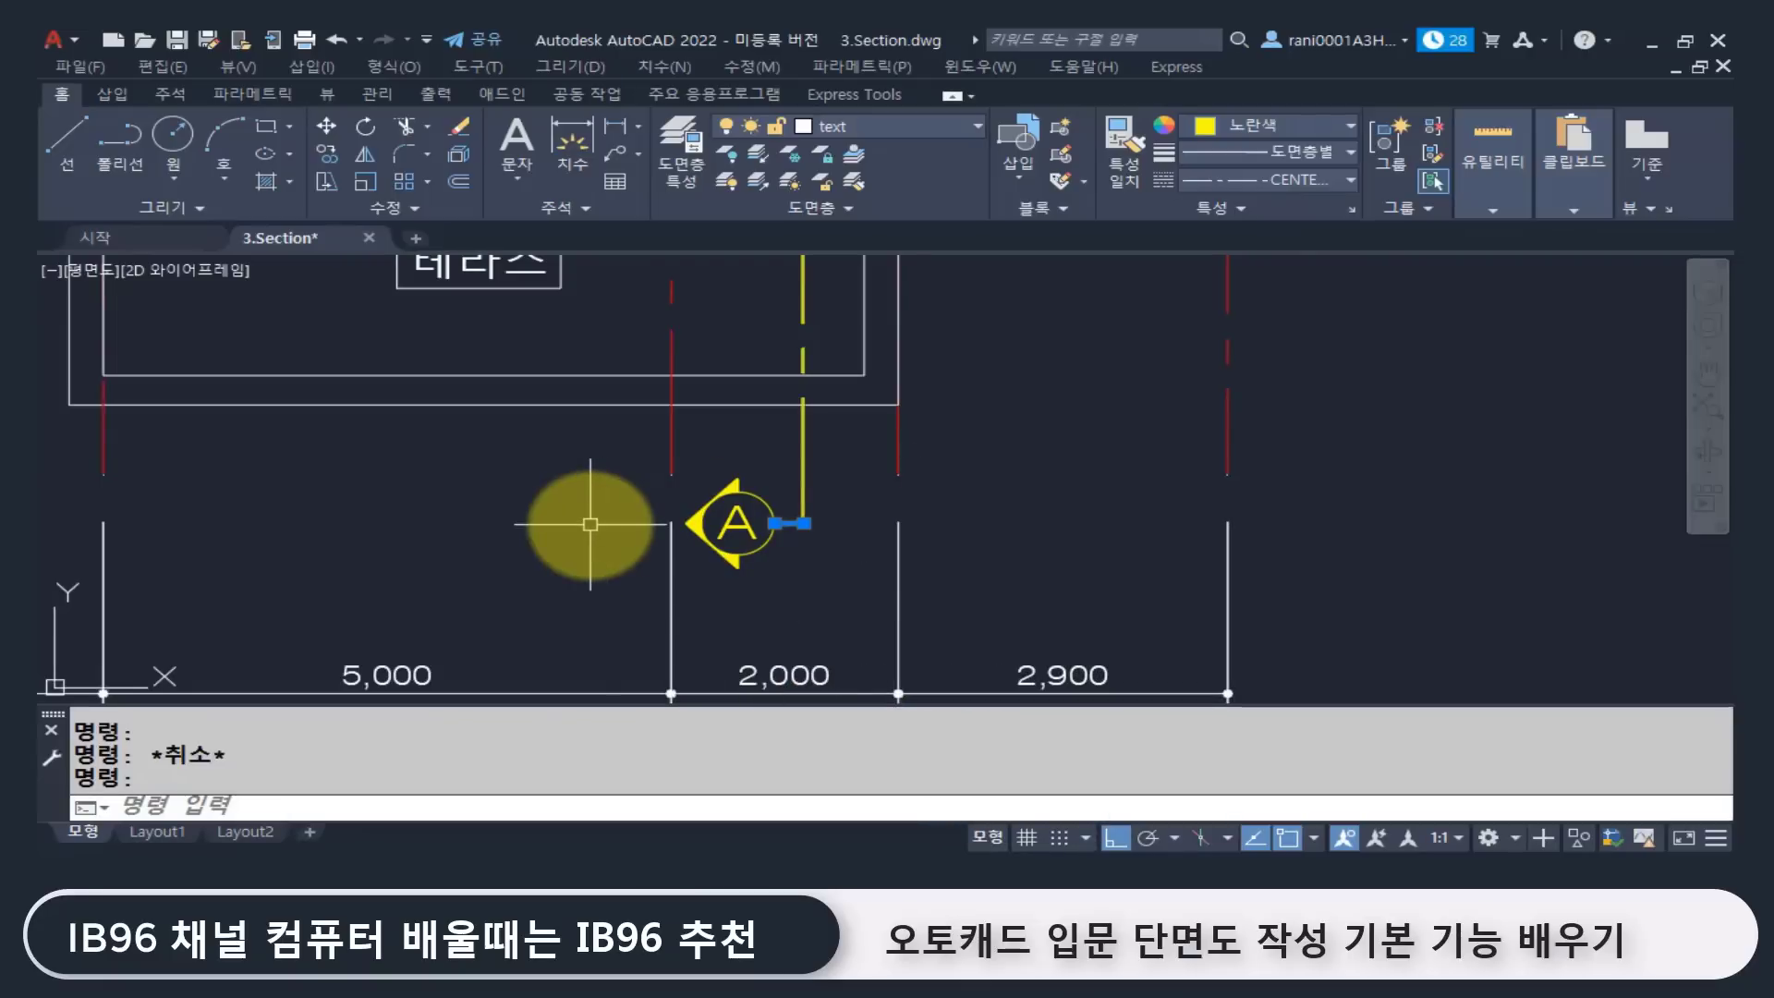
scroll(591, 526, "down", 3)
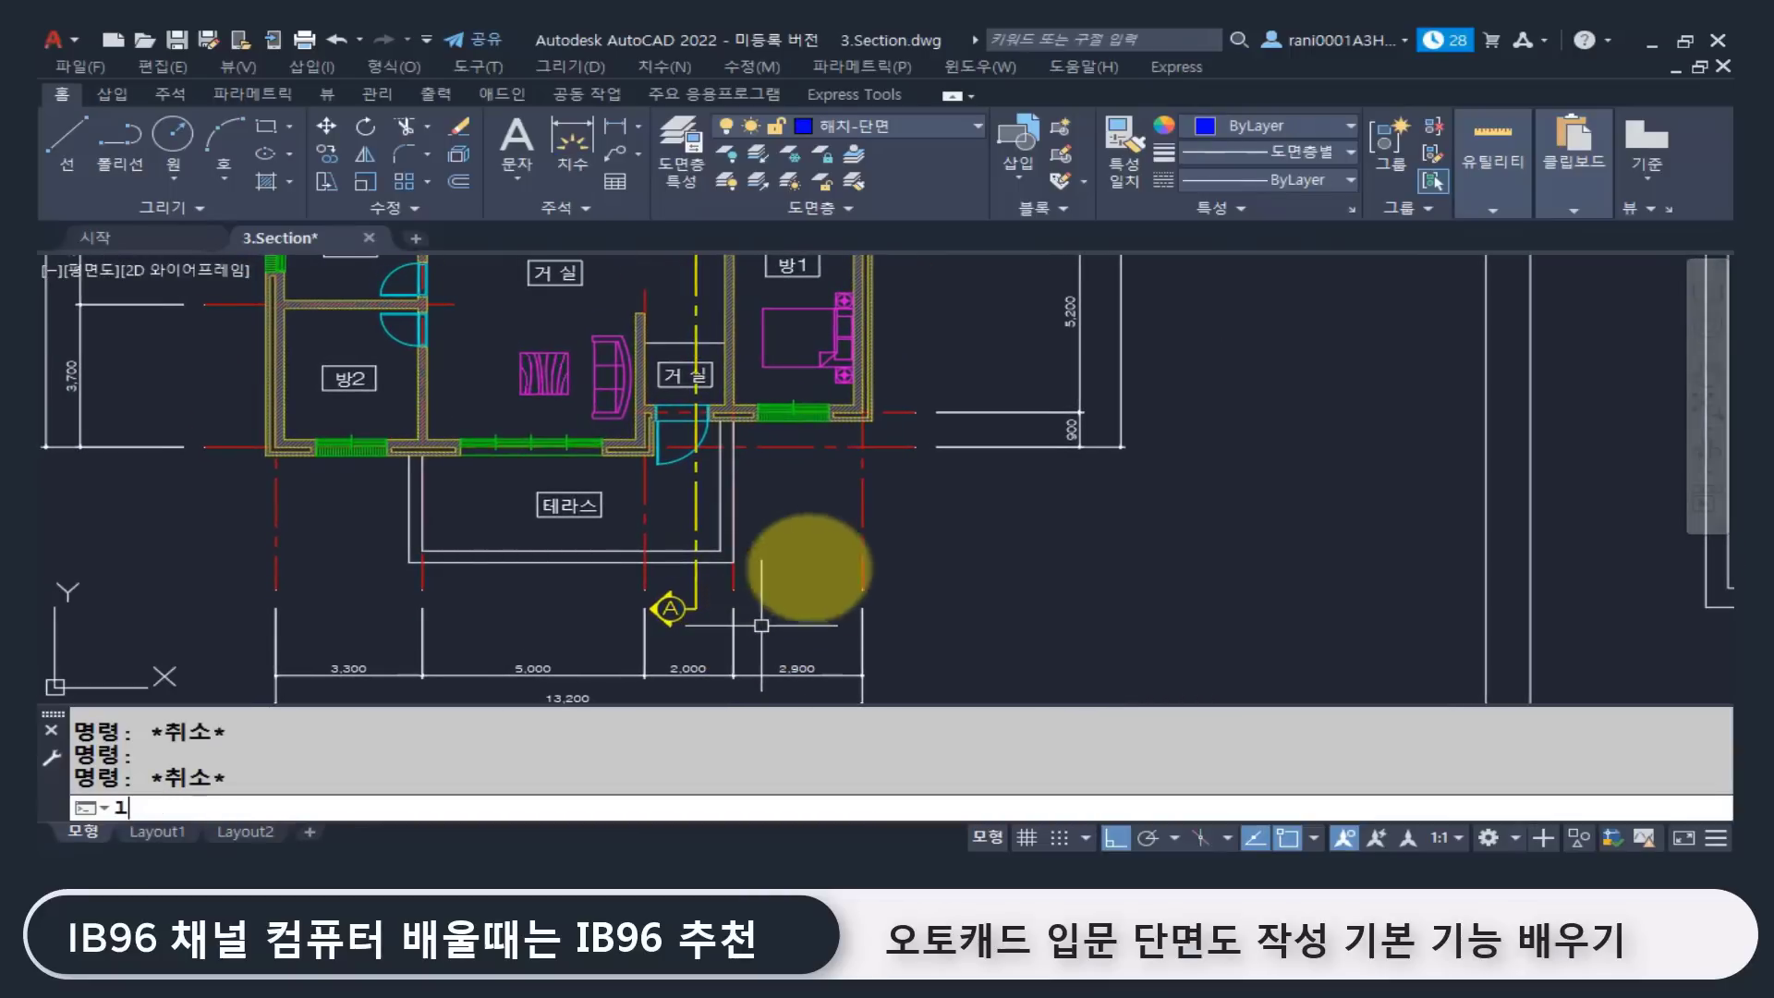
Step: Sketch a half arrow in the empty area beside the floor plan: a horizontal line running left, plus a short stroke slanting down-right from its end
key("Return")
scroll(863, 578, "down", 2)
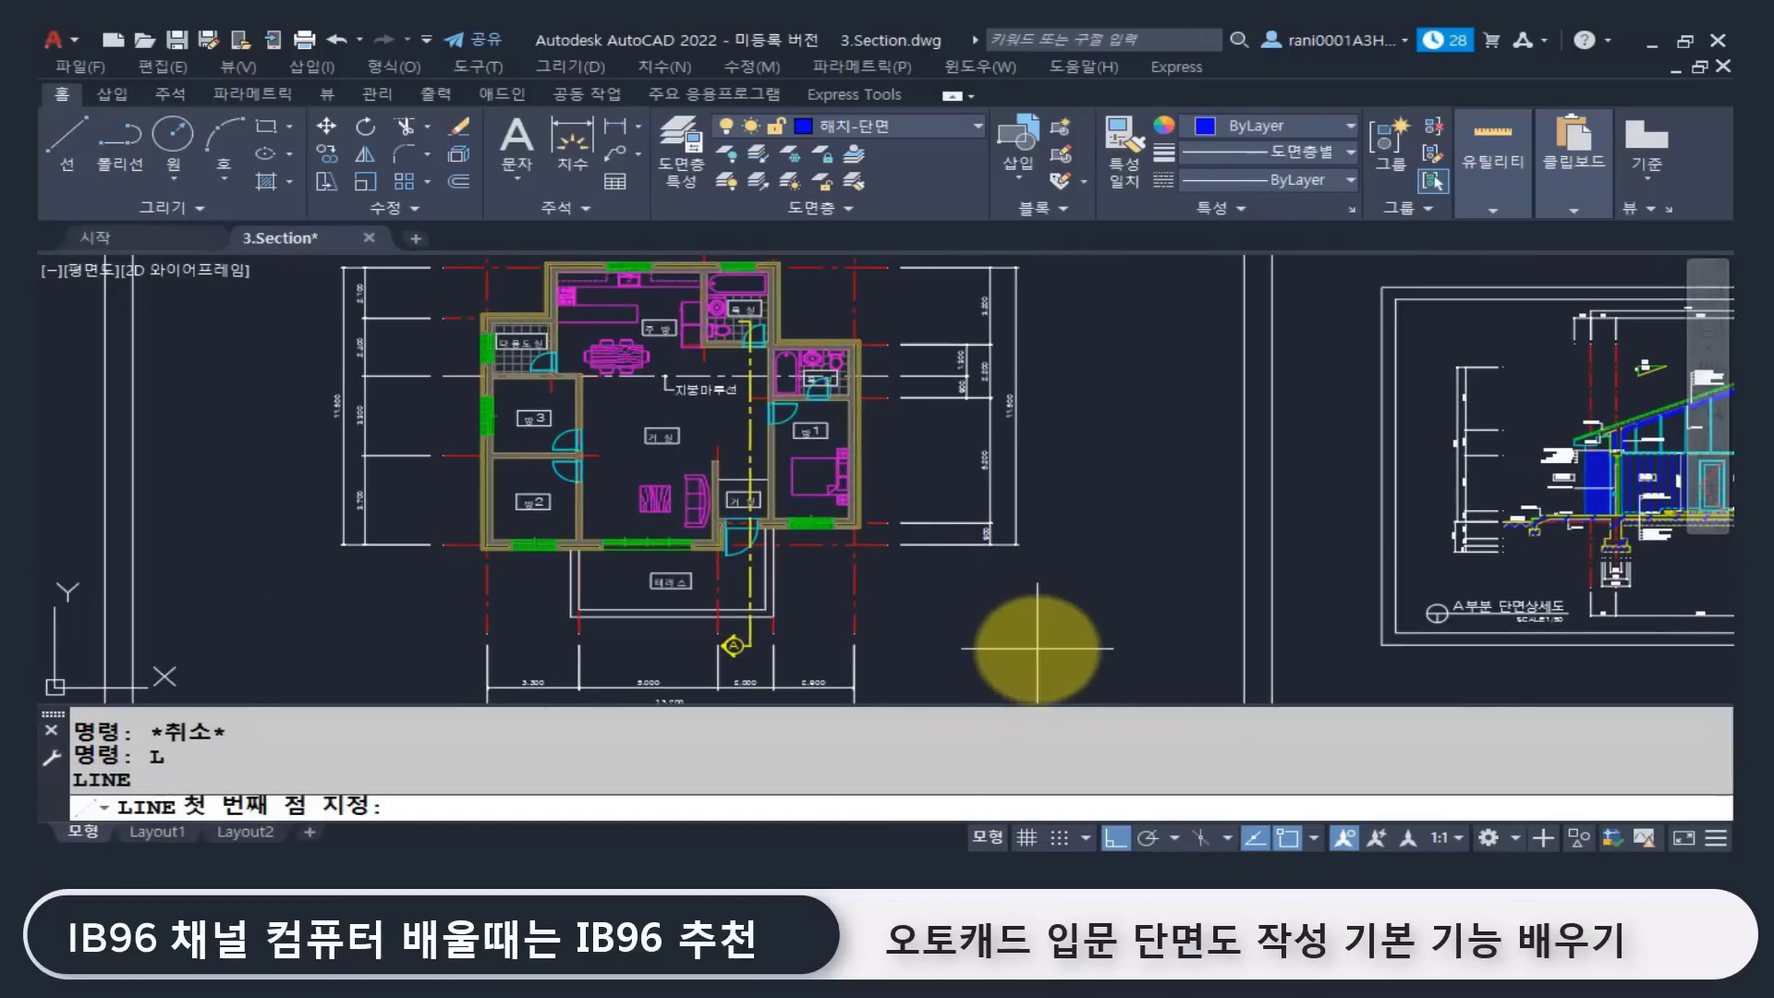
left_click(1086, 579)
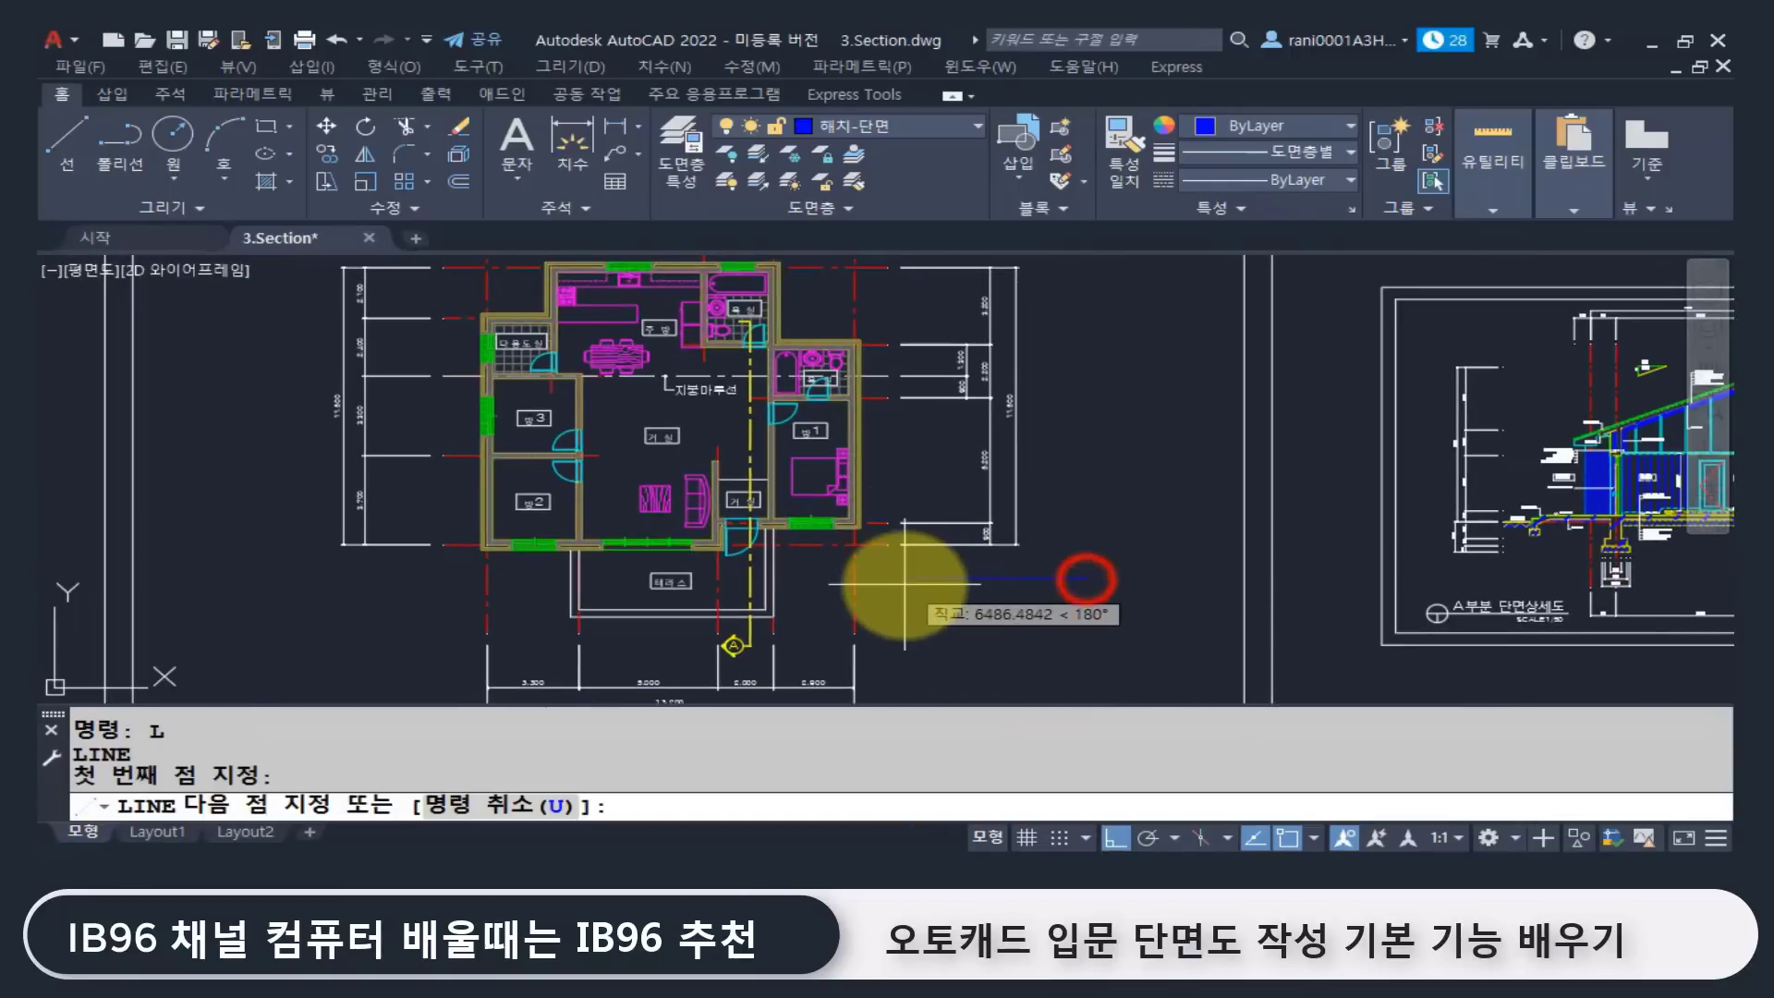
left_click(897, 579)
key("F8")
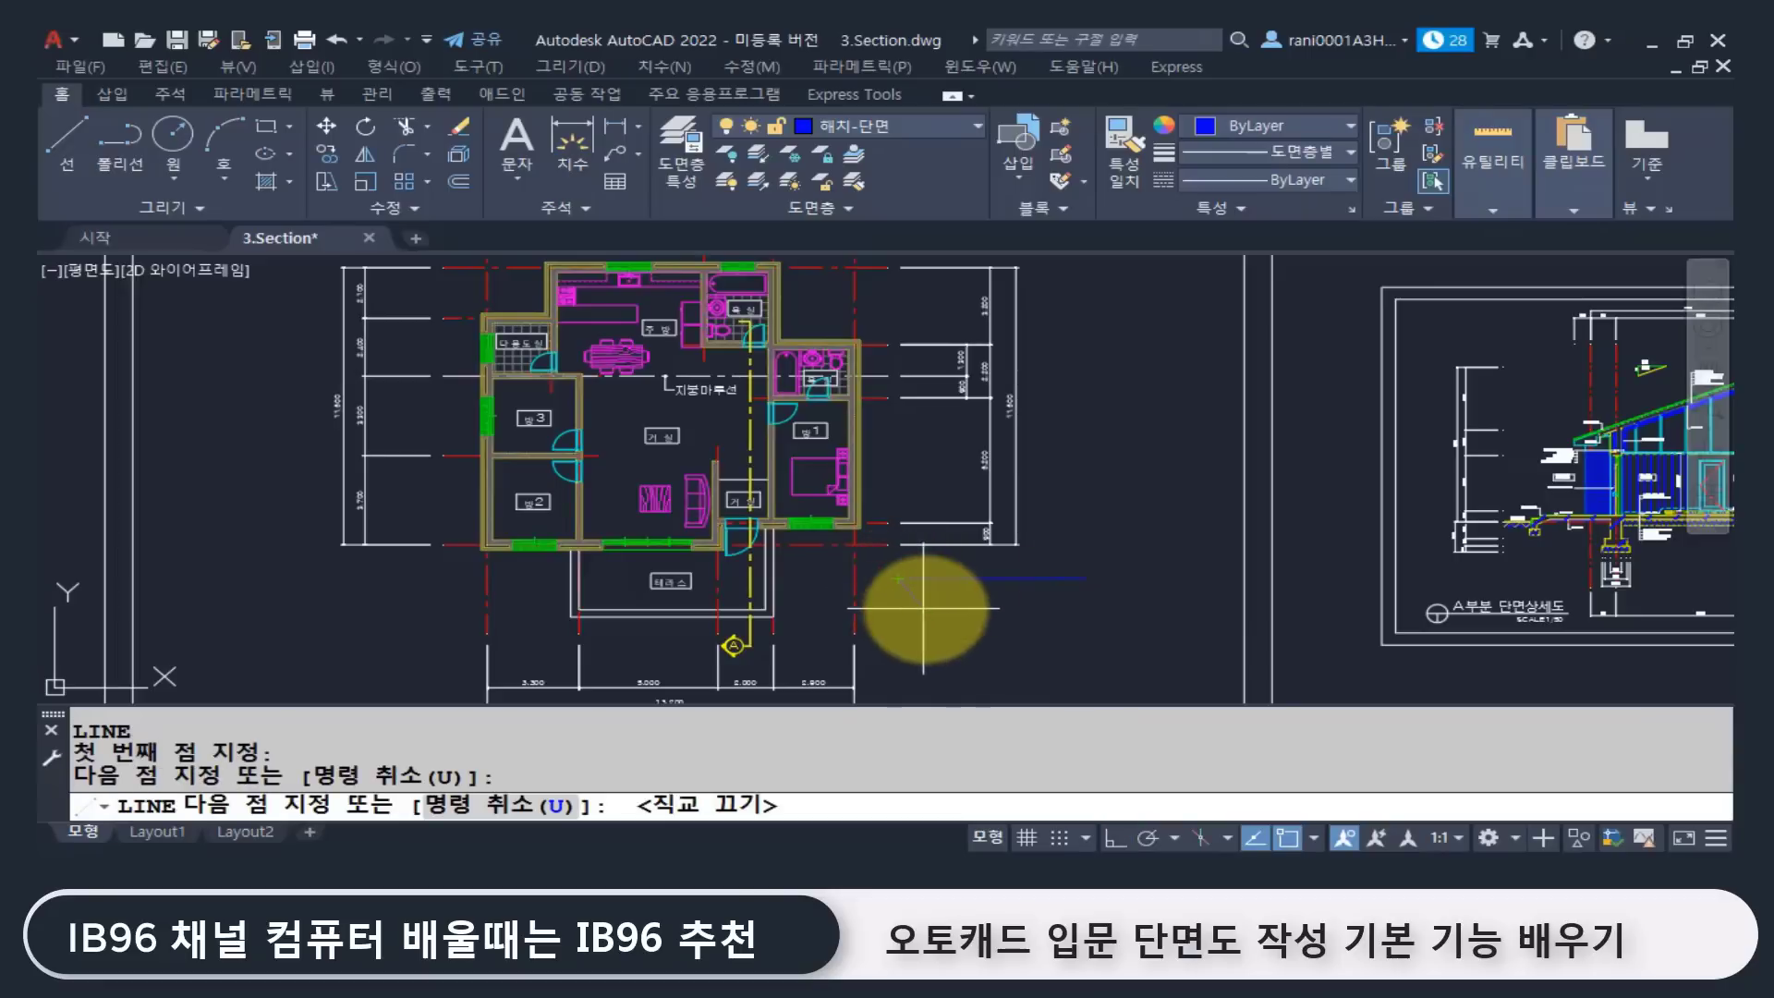
left_click(937, 603)
key("Return")
Step: Move both lines of the sketched arrow to the 단면선 layer
left_click(999, 631)
left_click(903, 573)
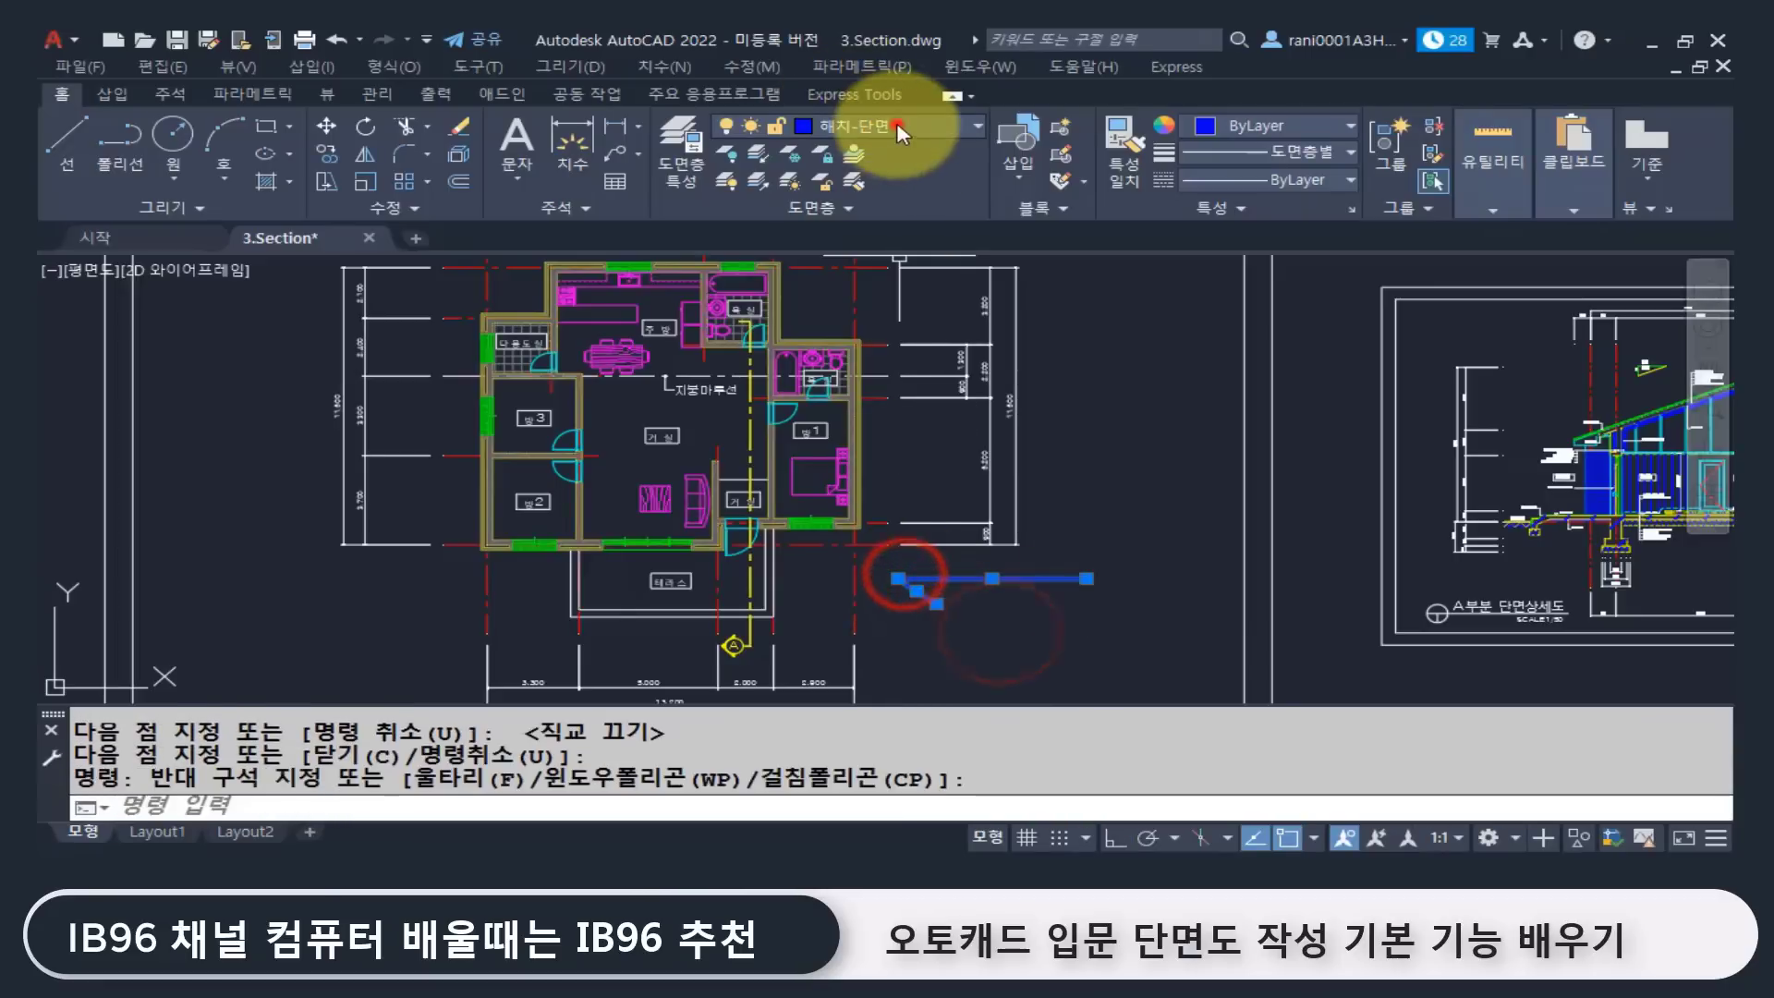
left_click(901, 126)
left_click(907, 291)
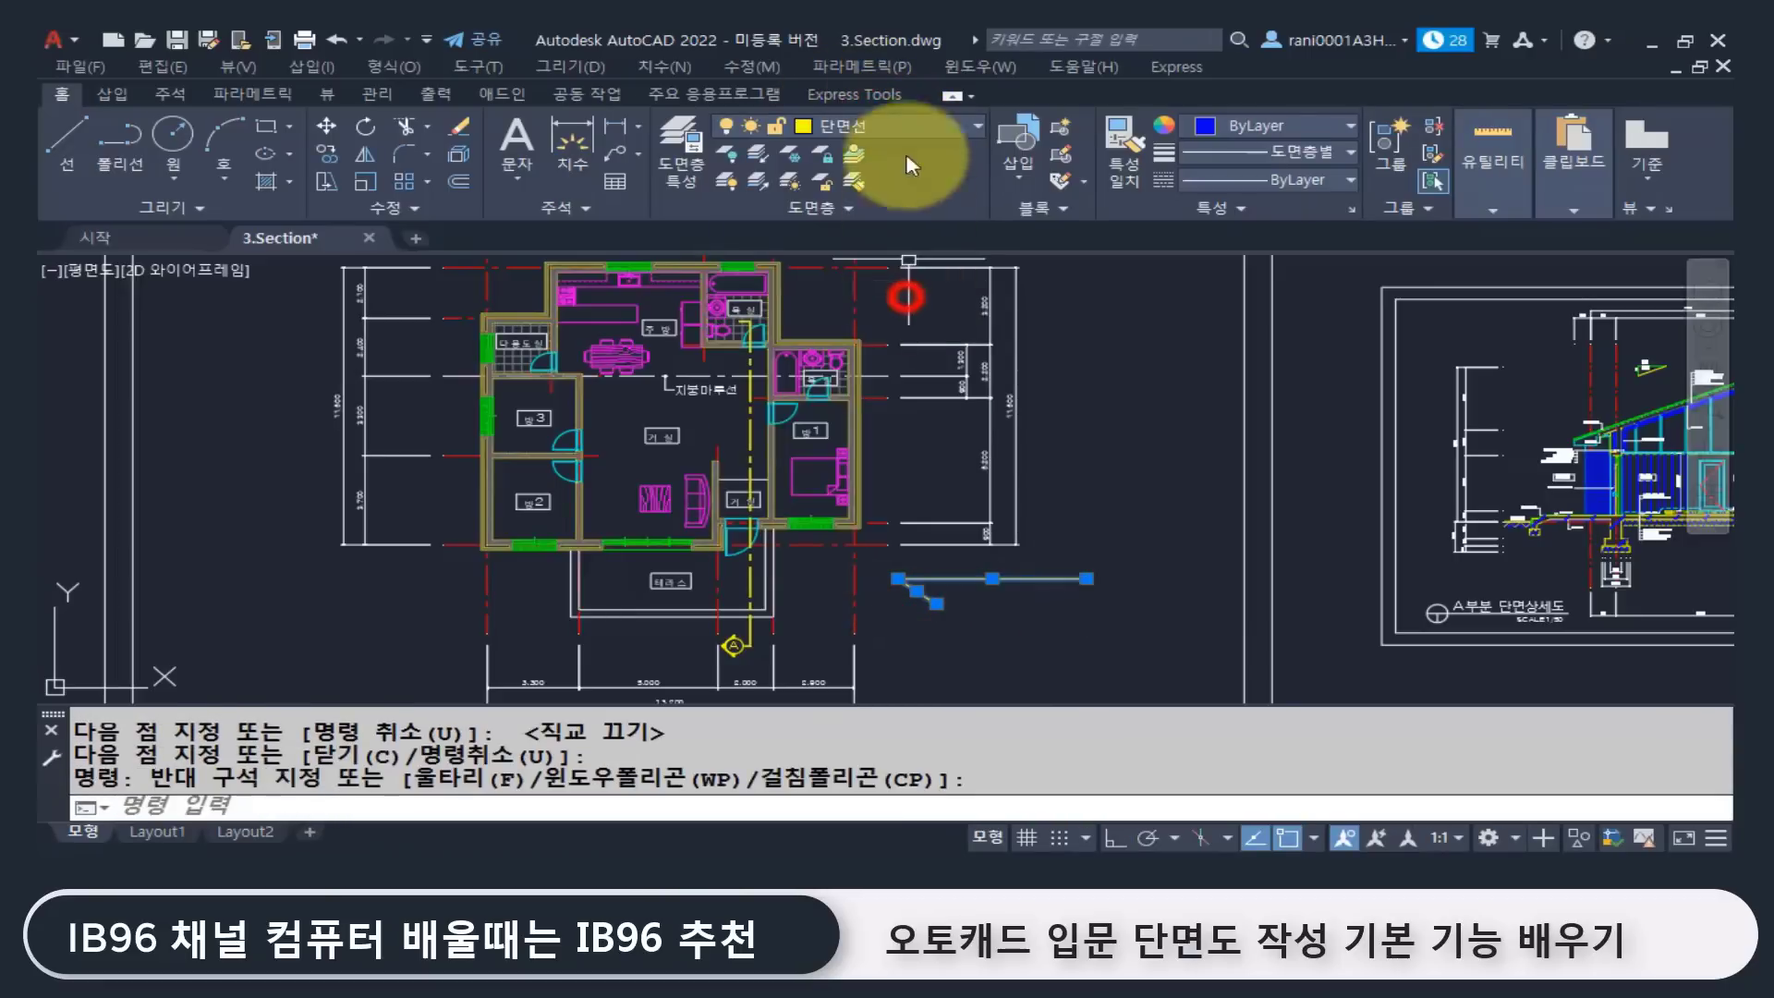
left_click(906, 126)
left_click(905, 123)
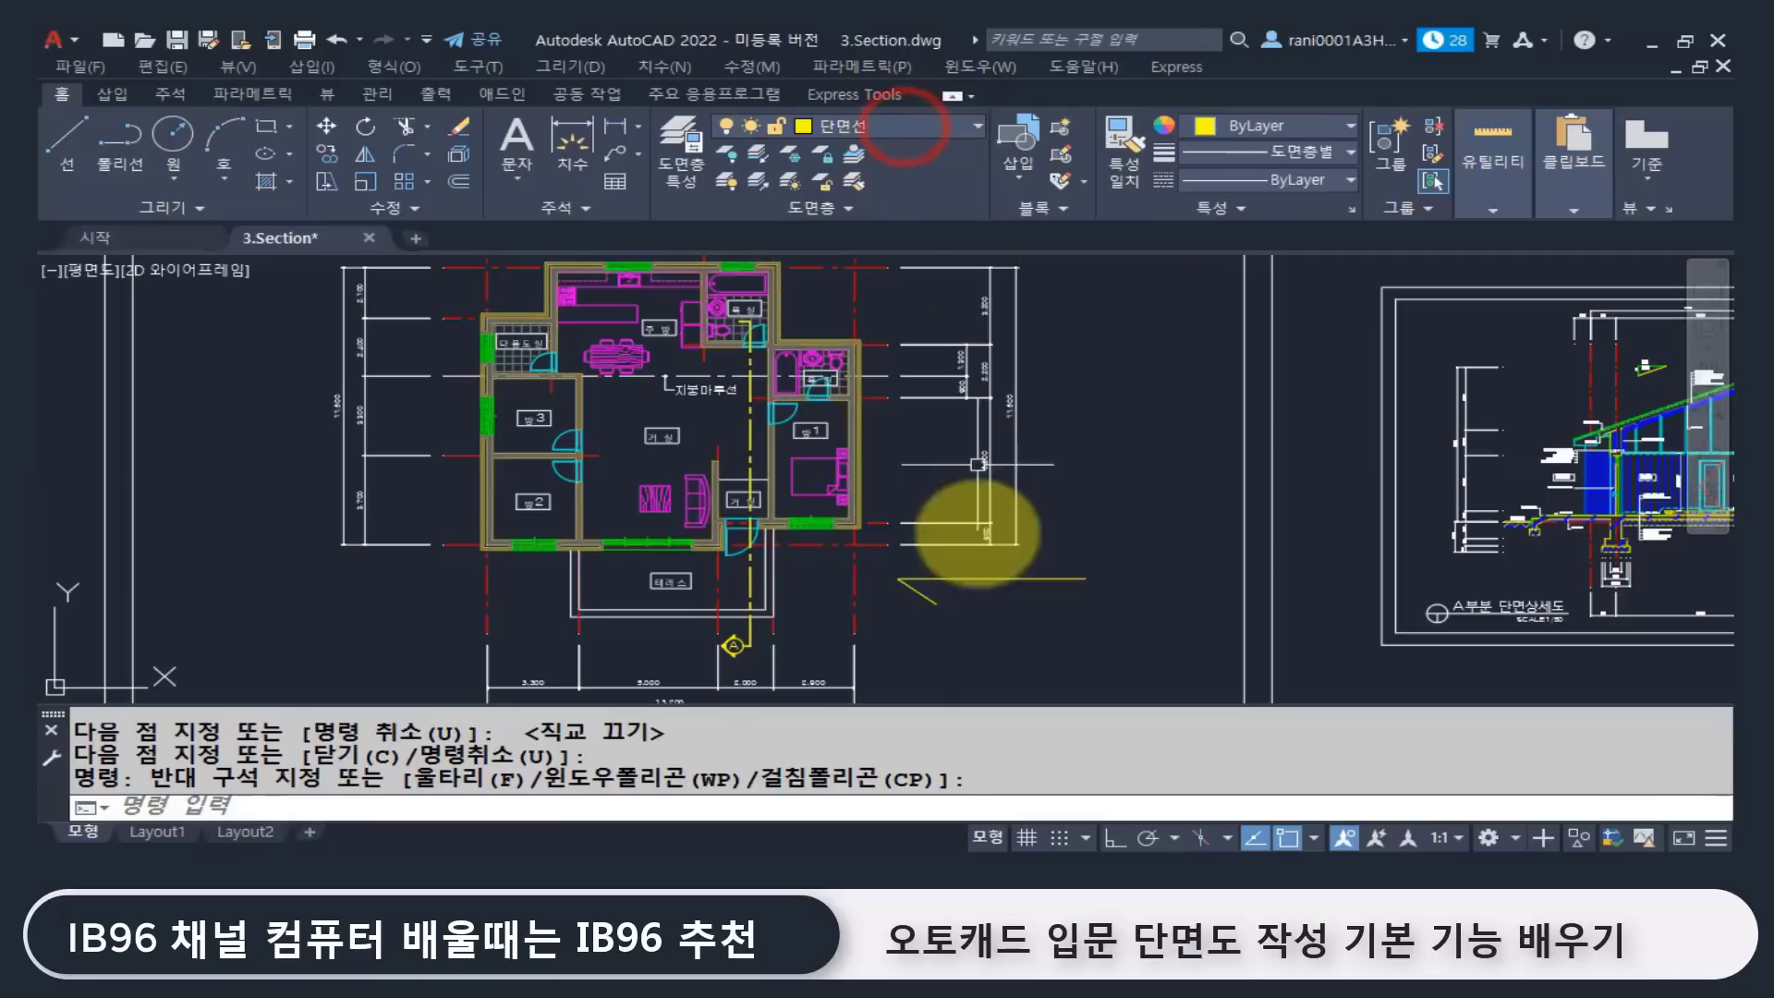
key("Escape")
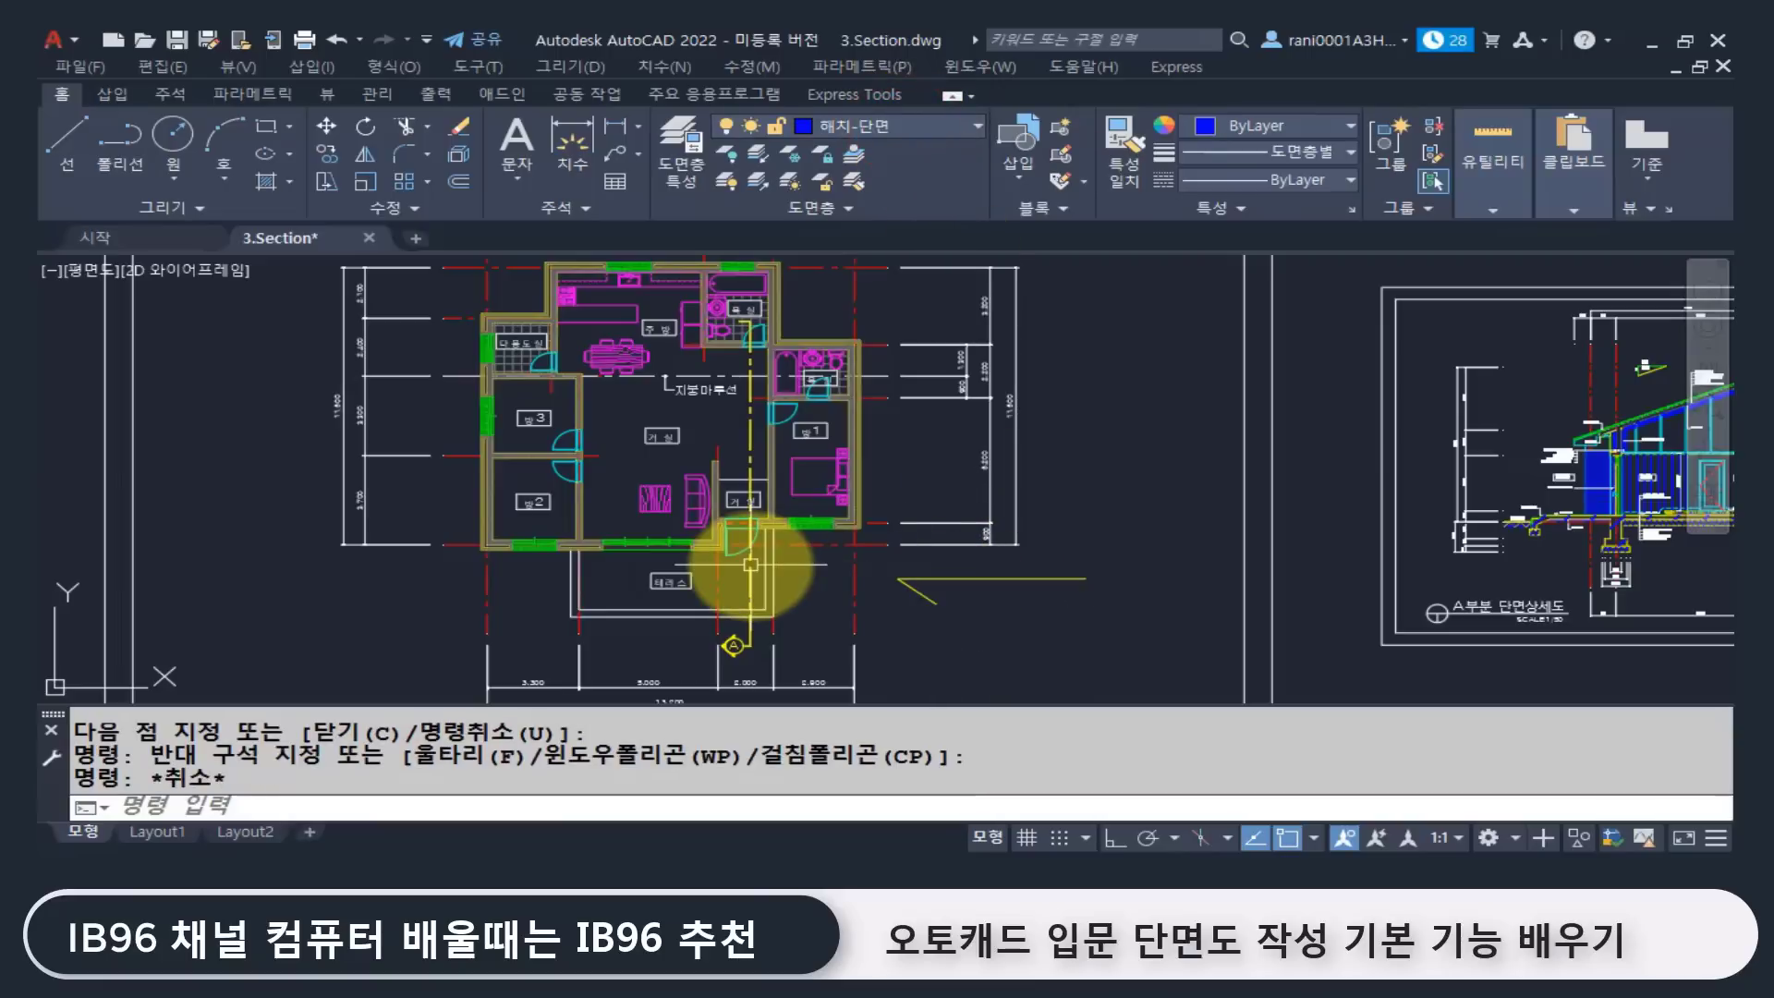
Step: Draw a small circle centred on the right end of the arrow's horizontal line
middle_click_drag(1060, 586, 916, 575)
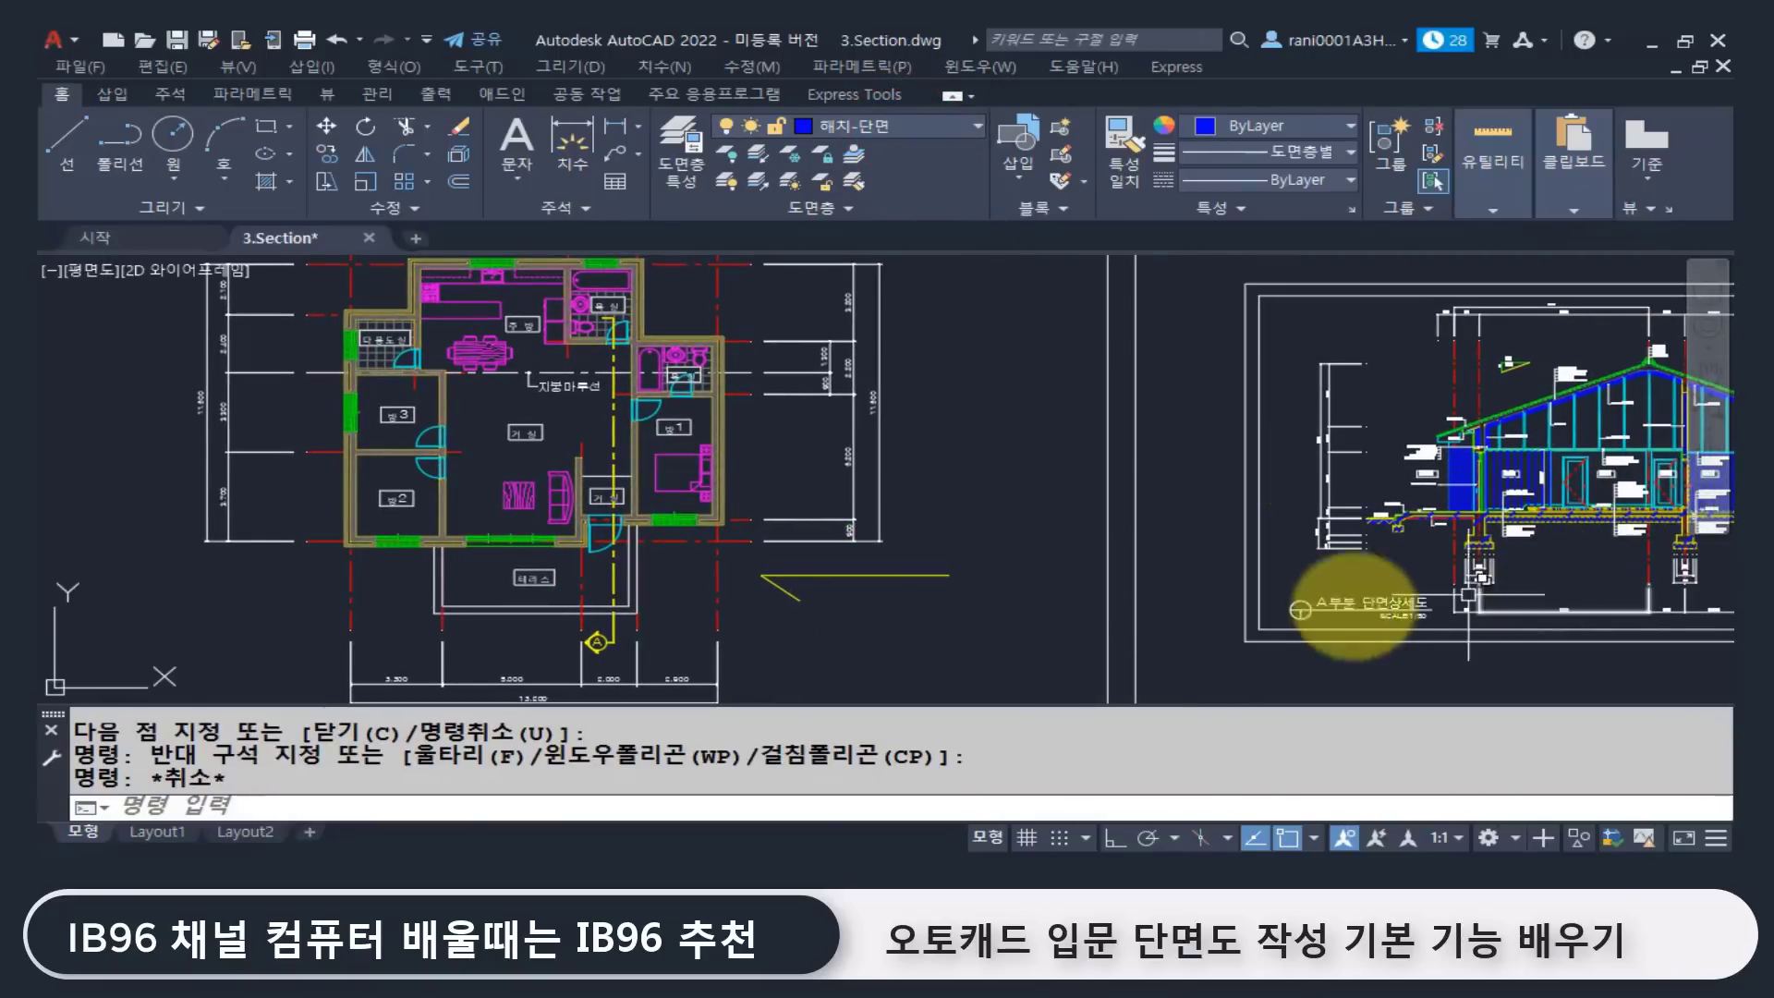
type("c")
key("Return")
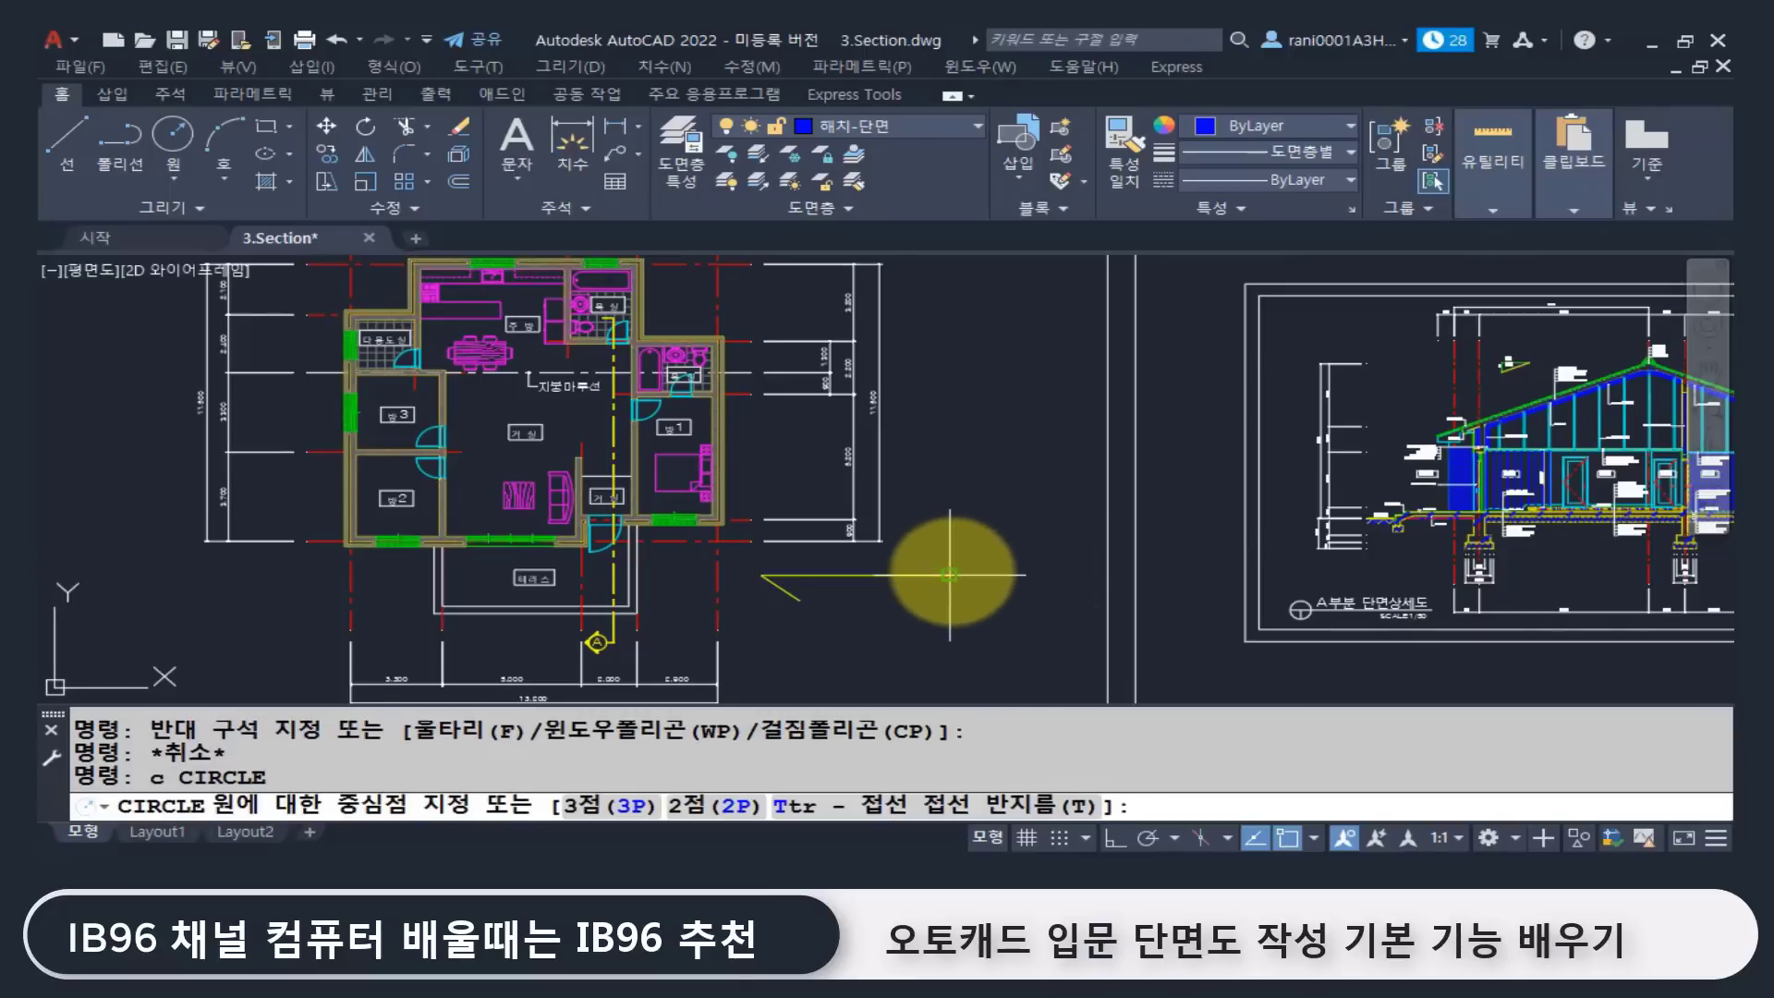
left_click(949, 574)
left_click(968, 582)
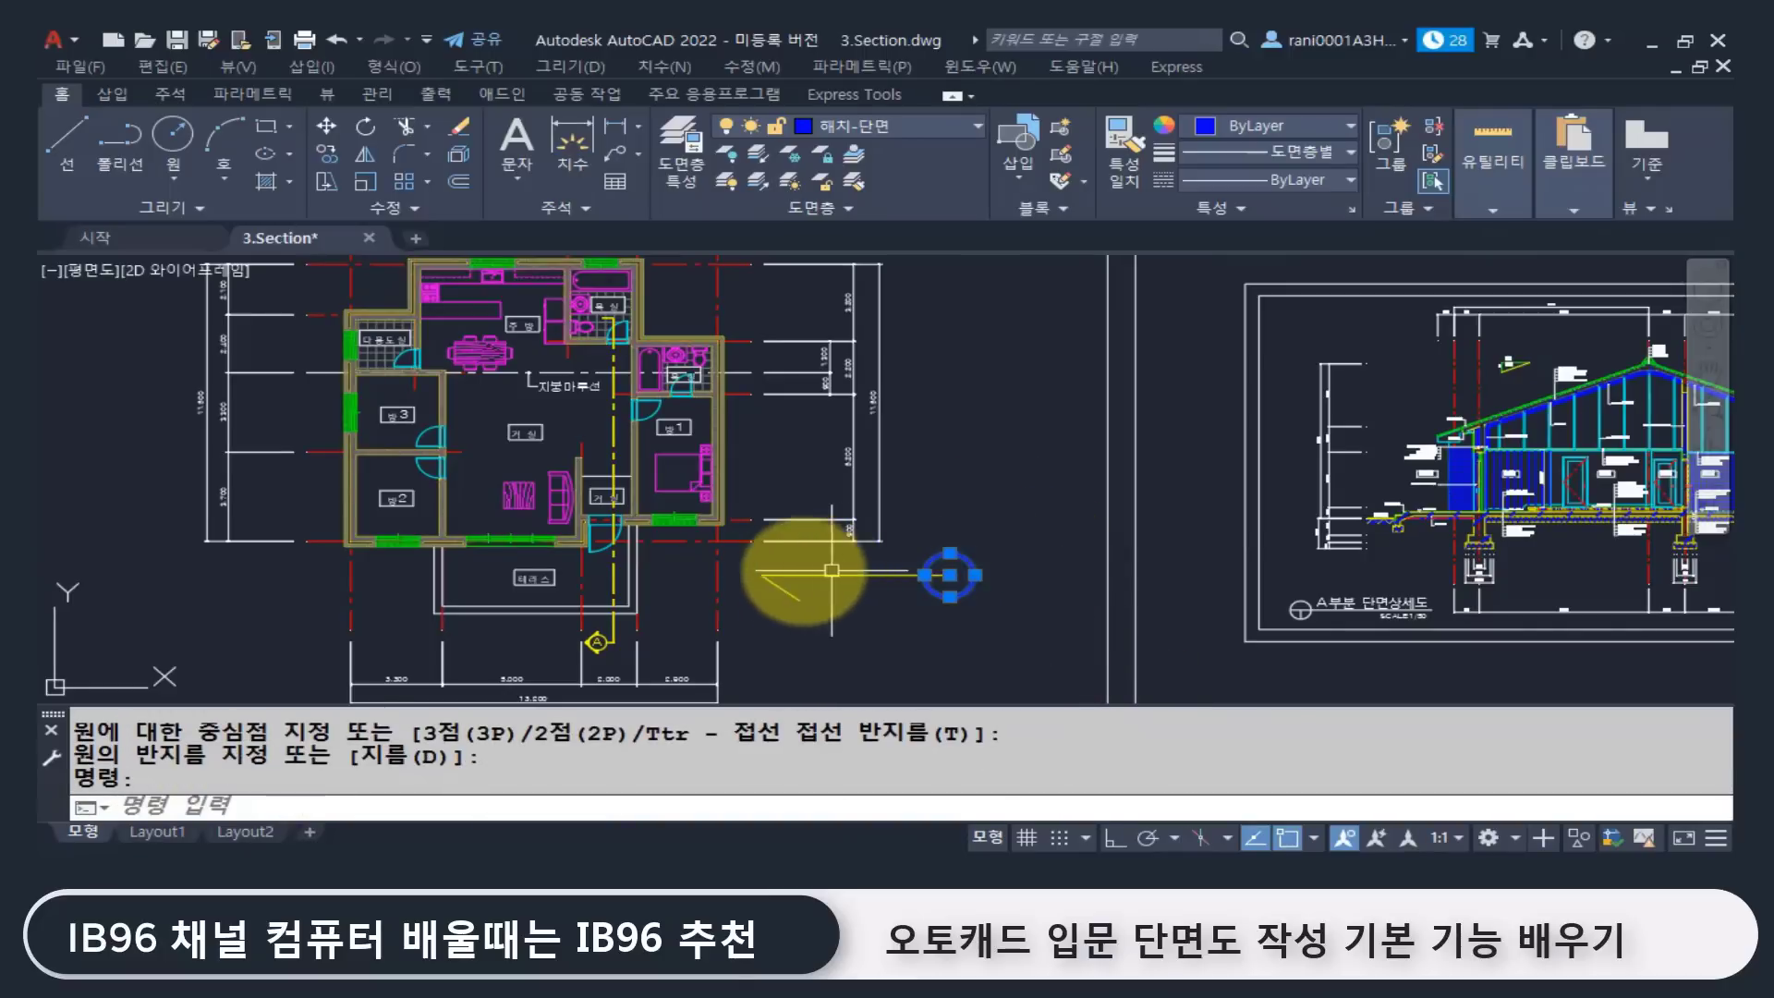
left_click(610, 565)
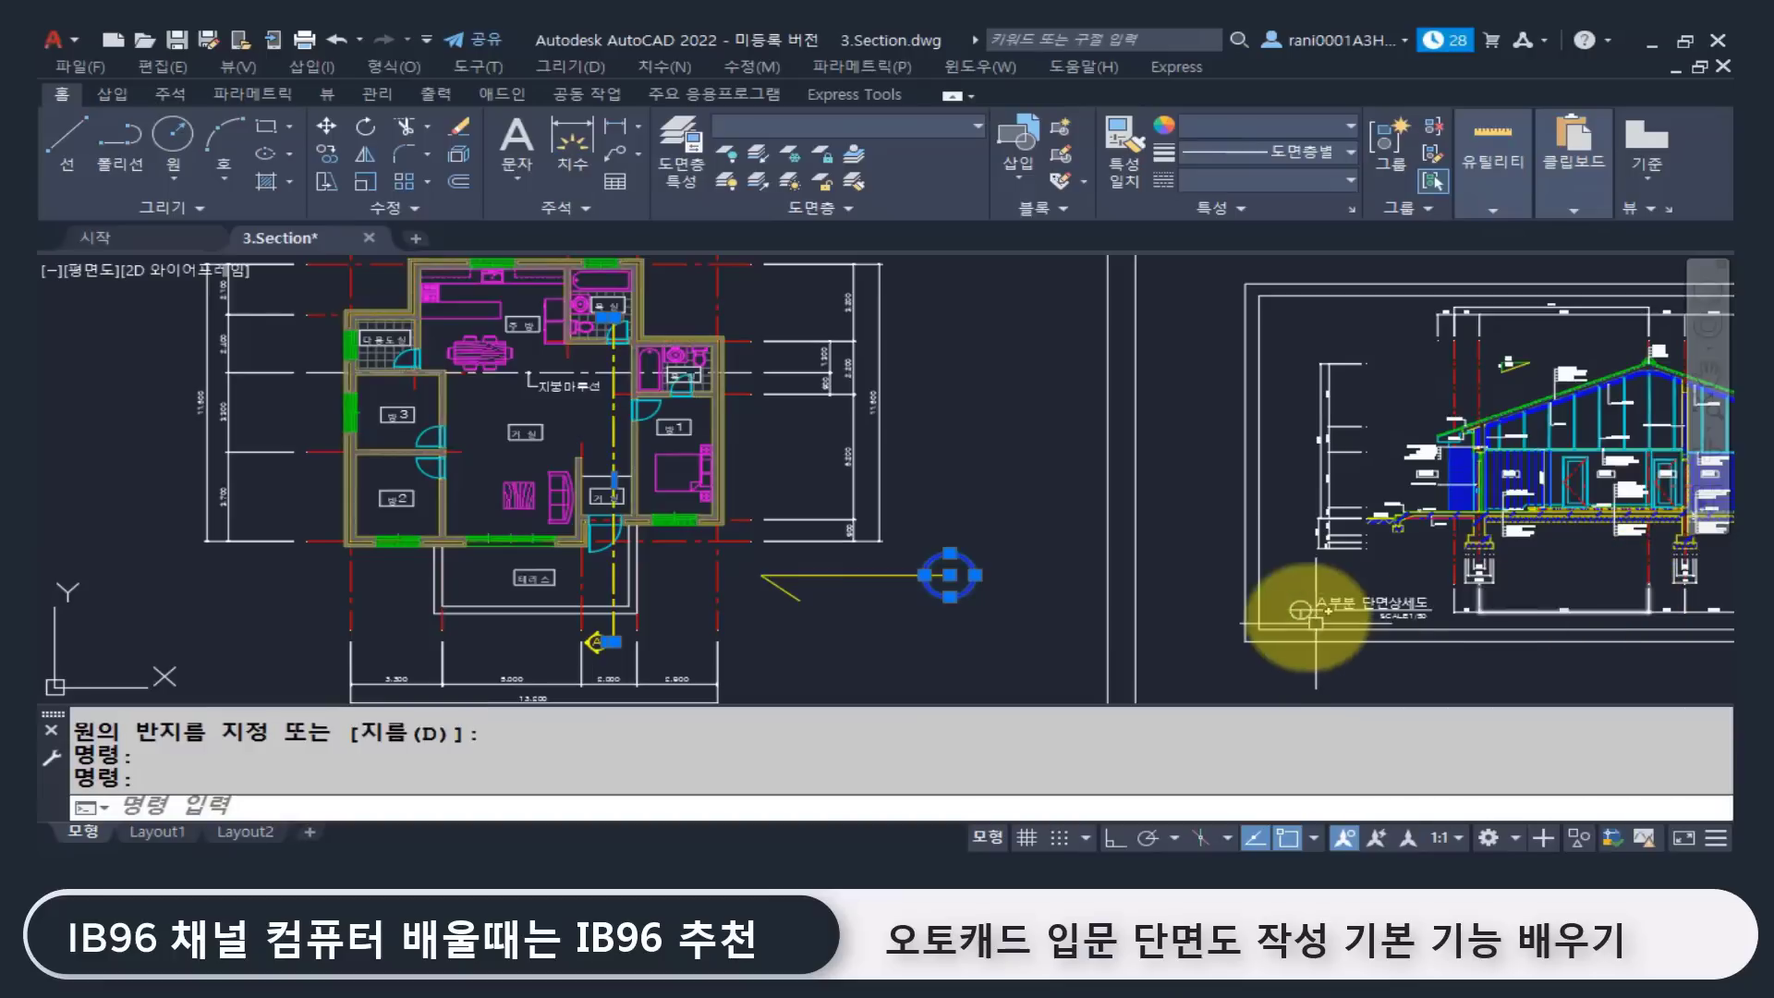
key("Escape")
Step: Trace section line A through the floor plan's rooms, and examine the matching rooms, floor levels and footings in the section detail drawing
scroll(753, 594, "up", 2)
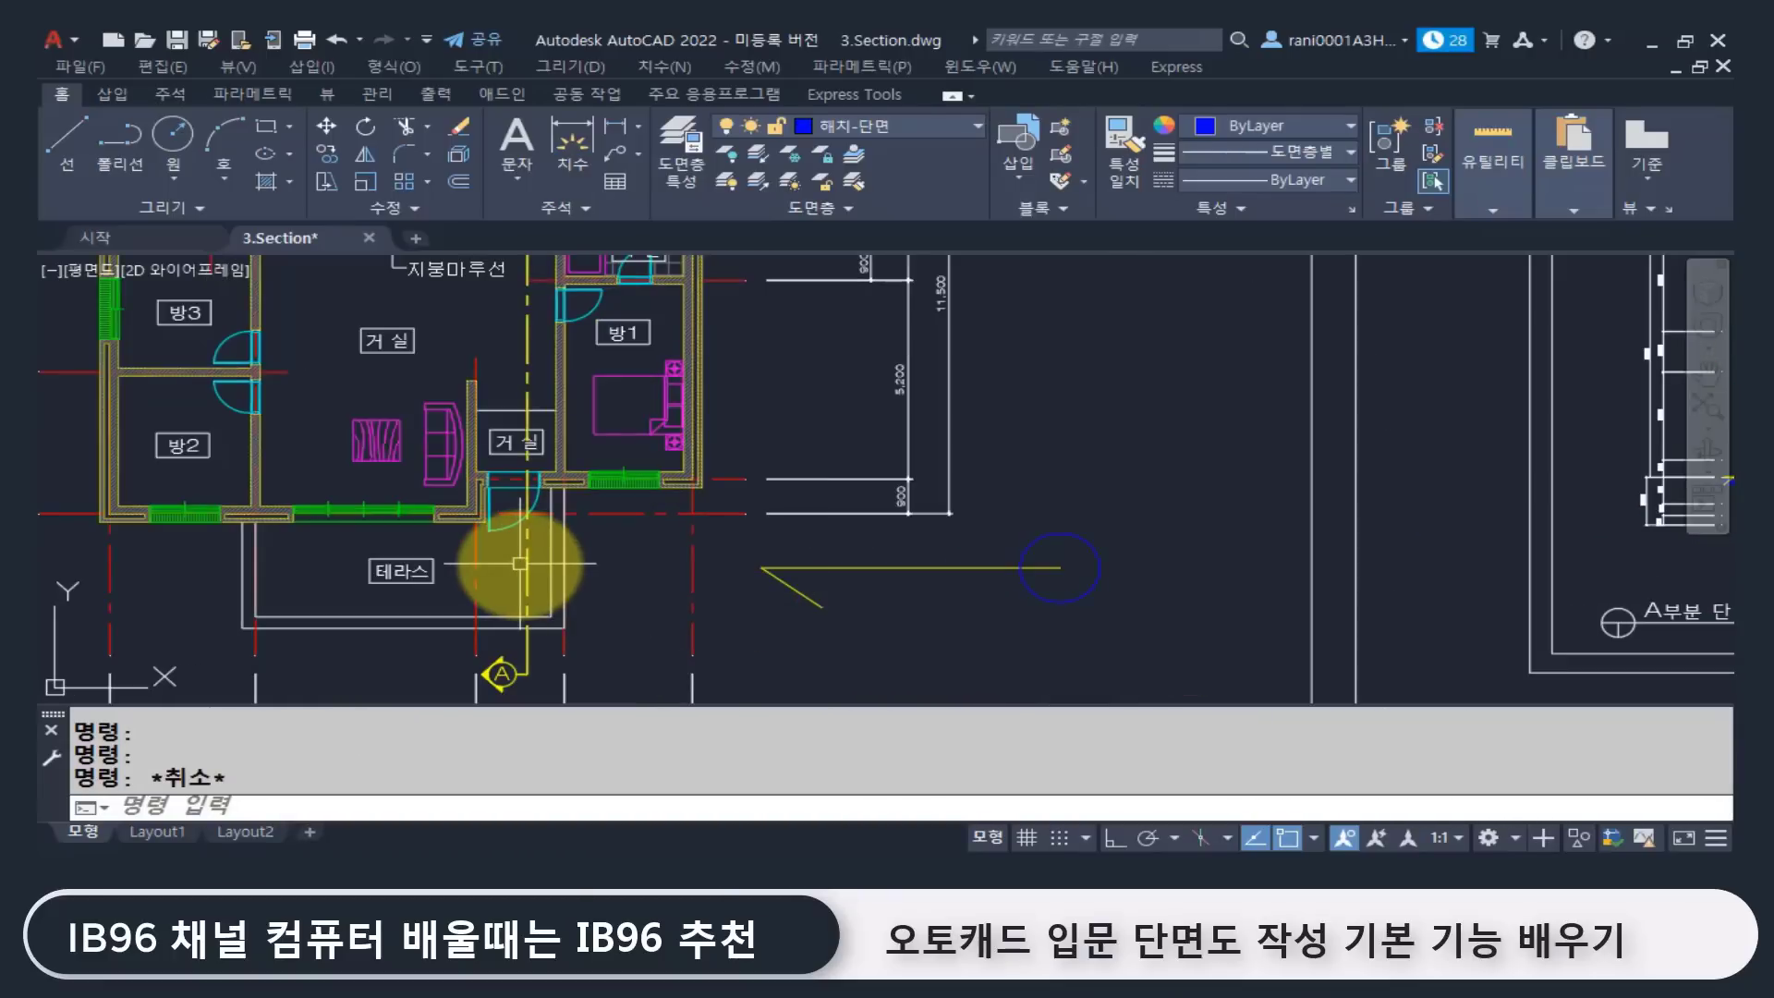
left_click(523, 559)
middle_click_drag(521, 659, 573, 662)
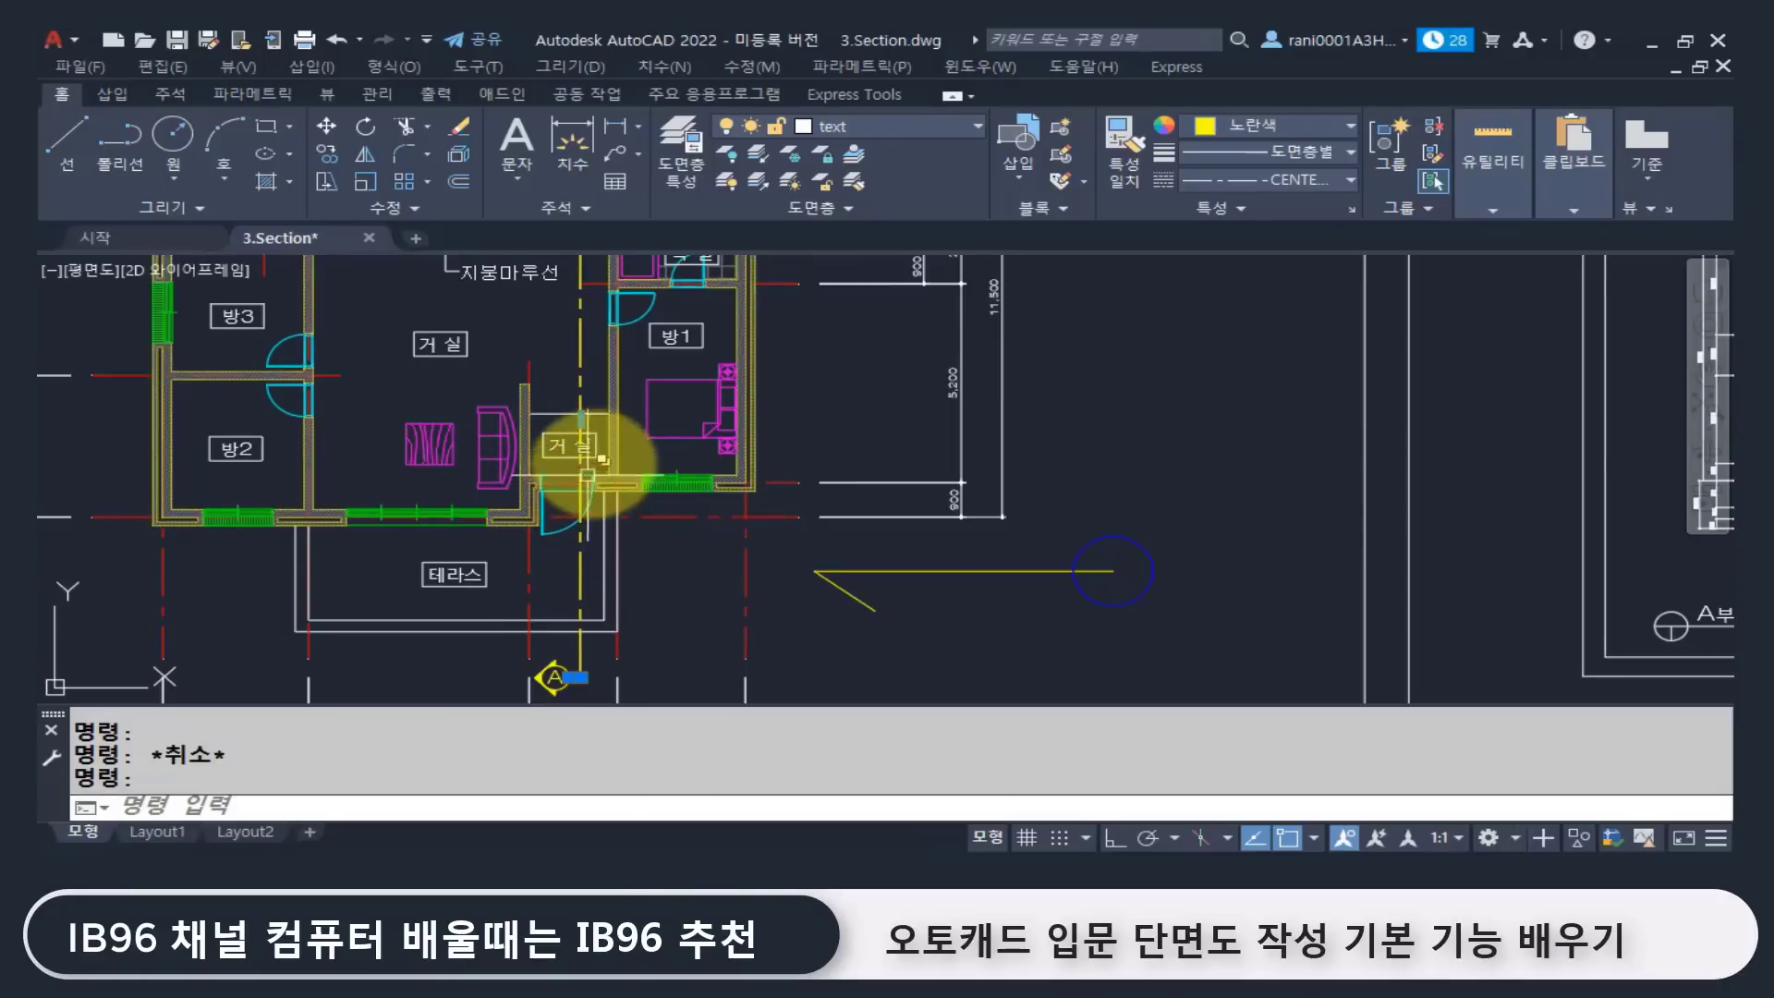
middle_click_drag(587, 475, 595, 617)
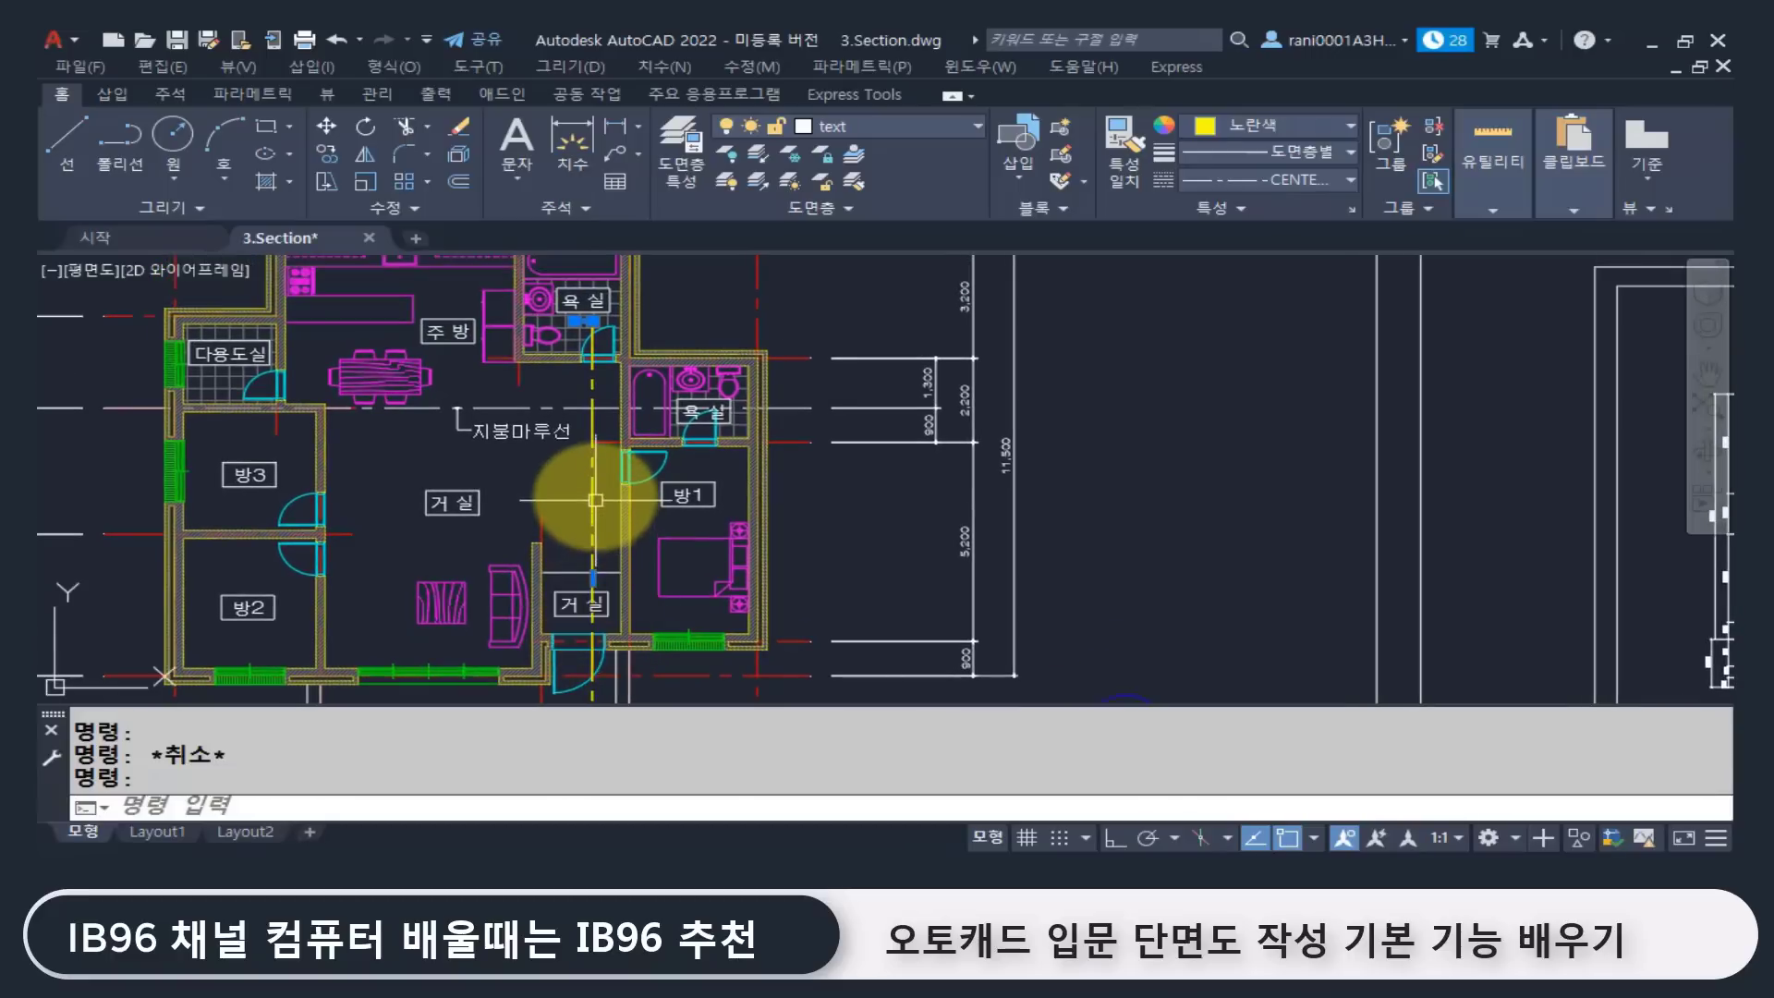
middle_click_drag(594, 397, 593, 514)
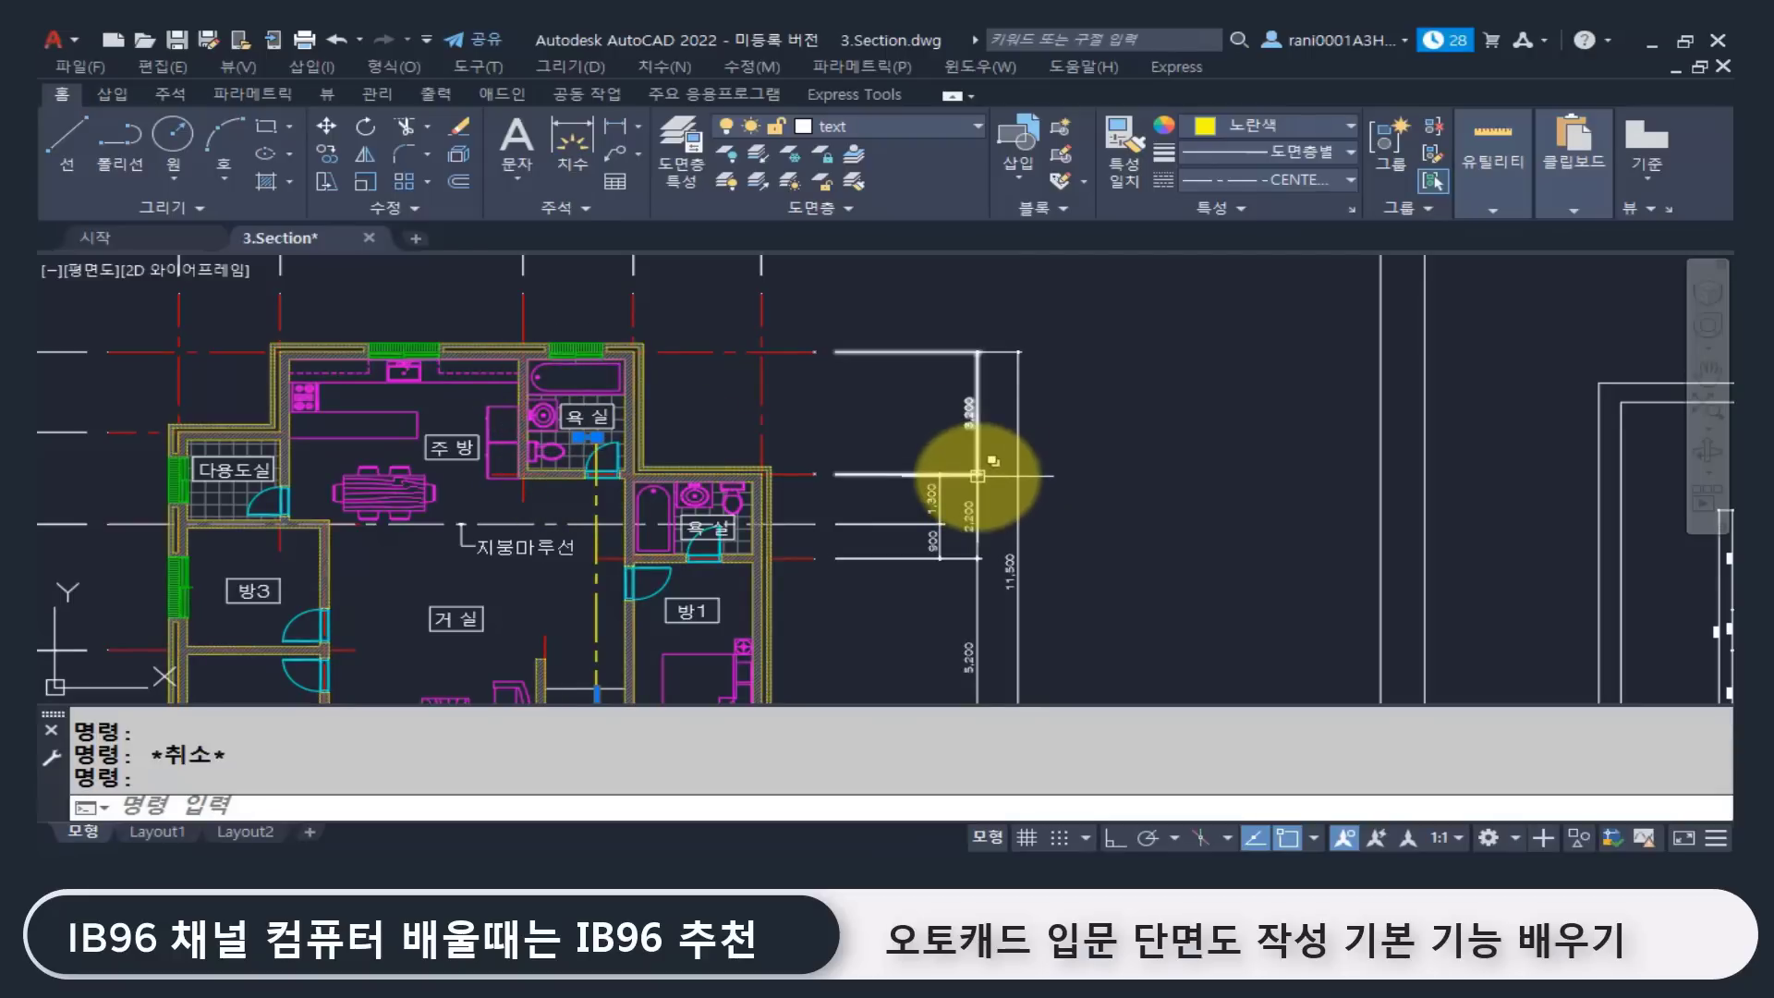
scroll(1016, 420, "down", 5)
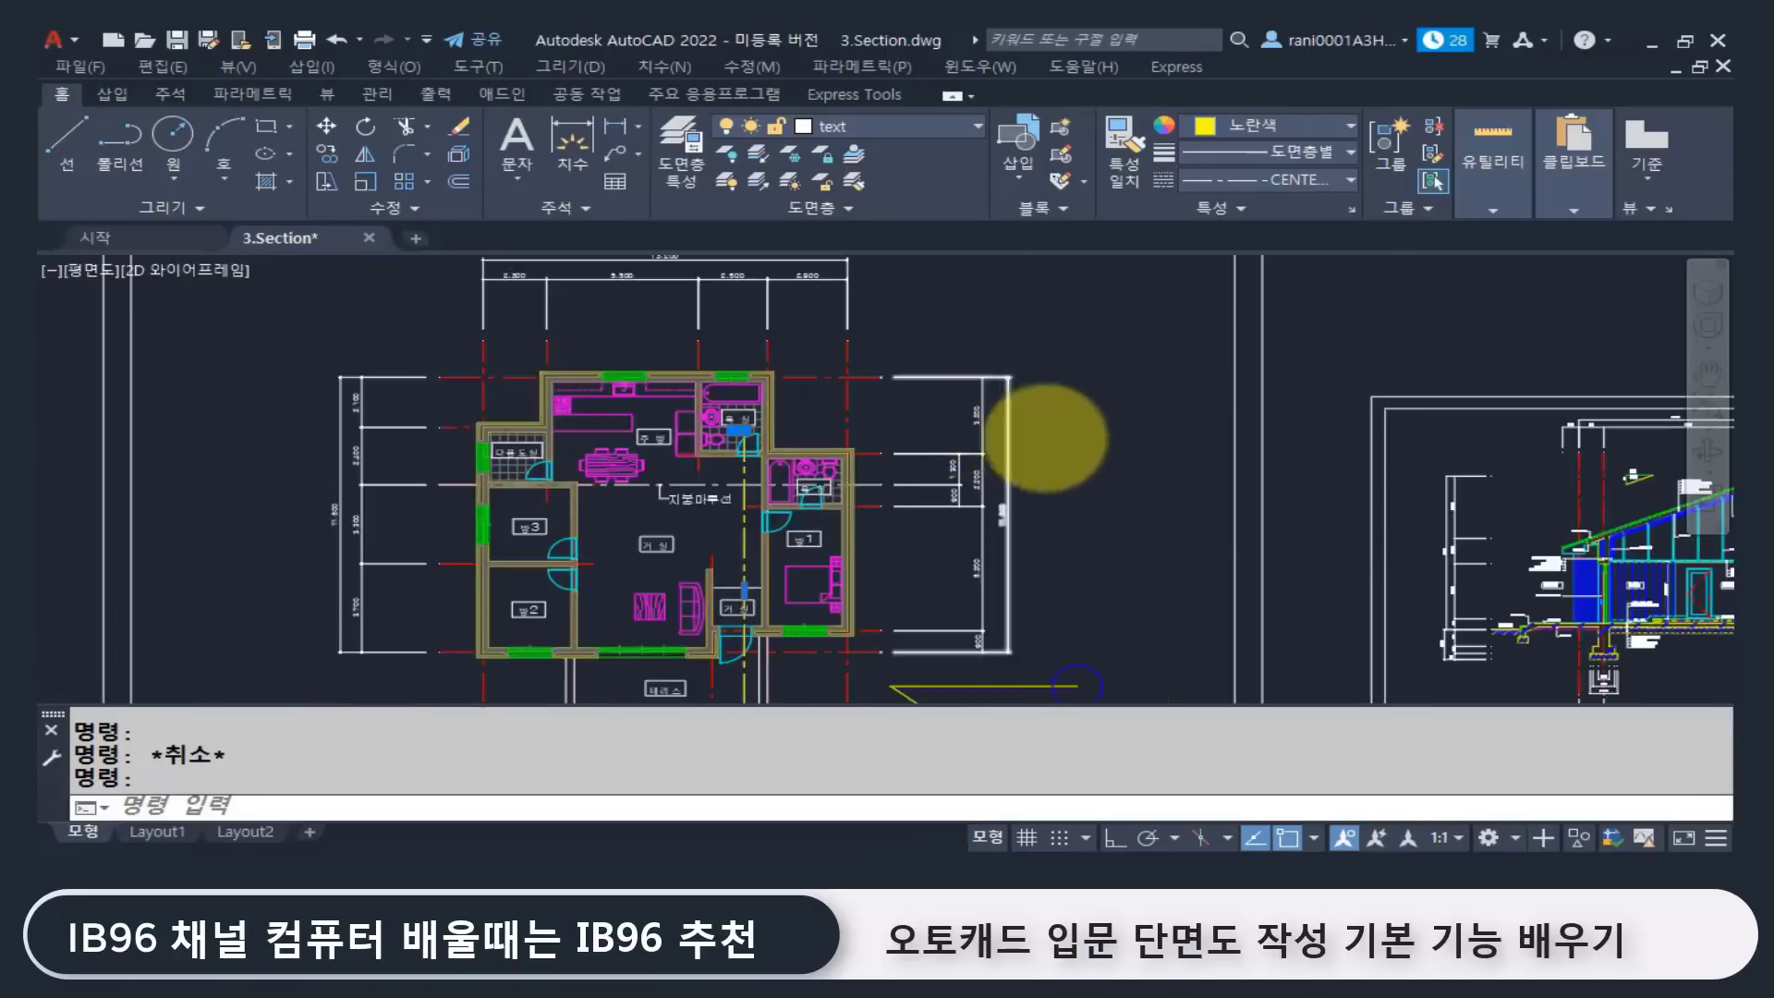
scroll(1050, 515, "up", 7)
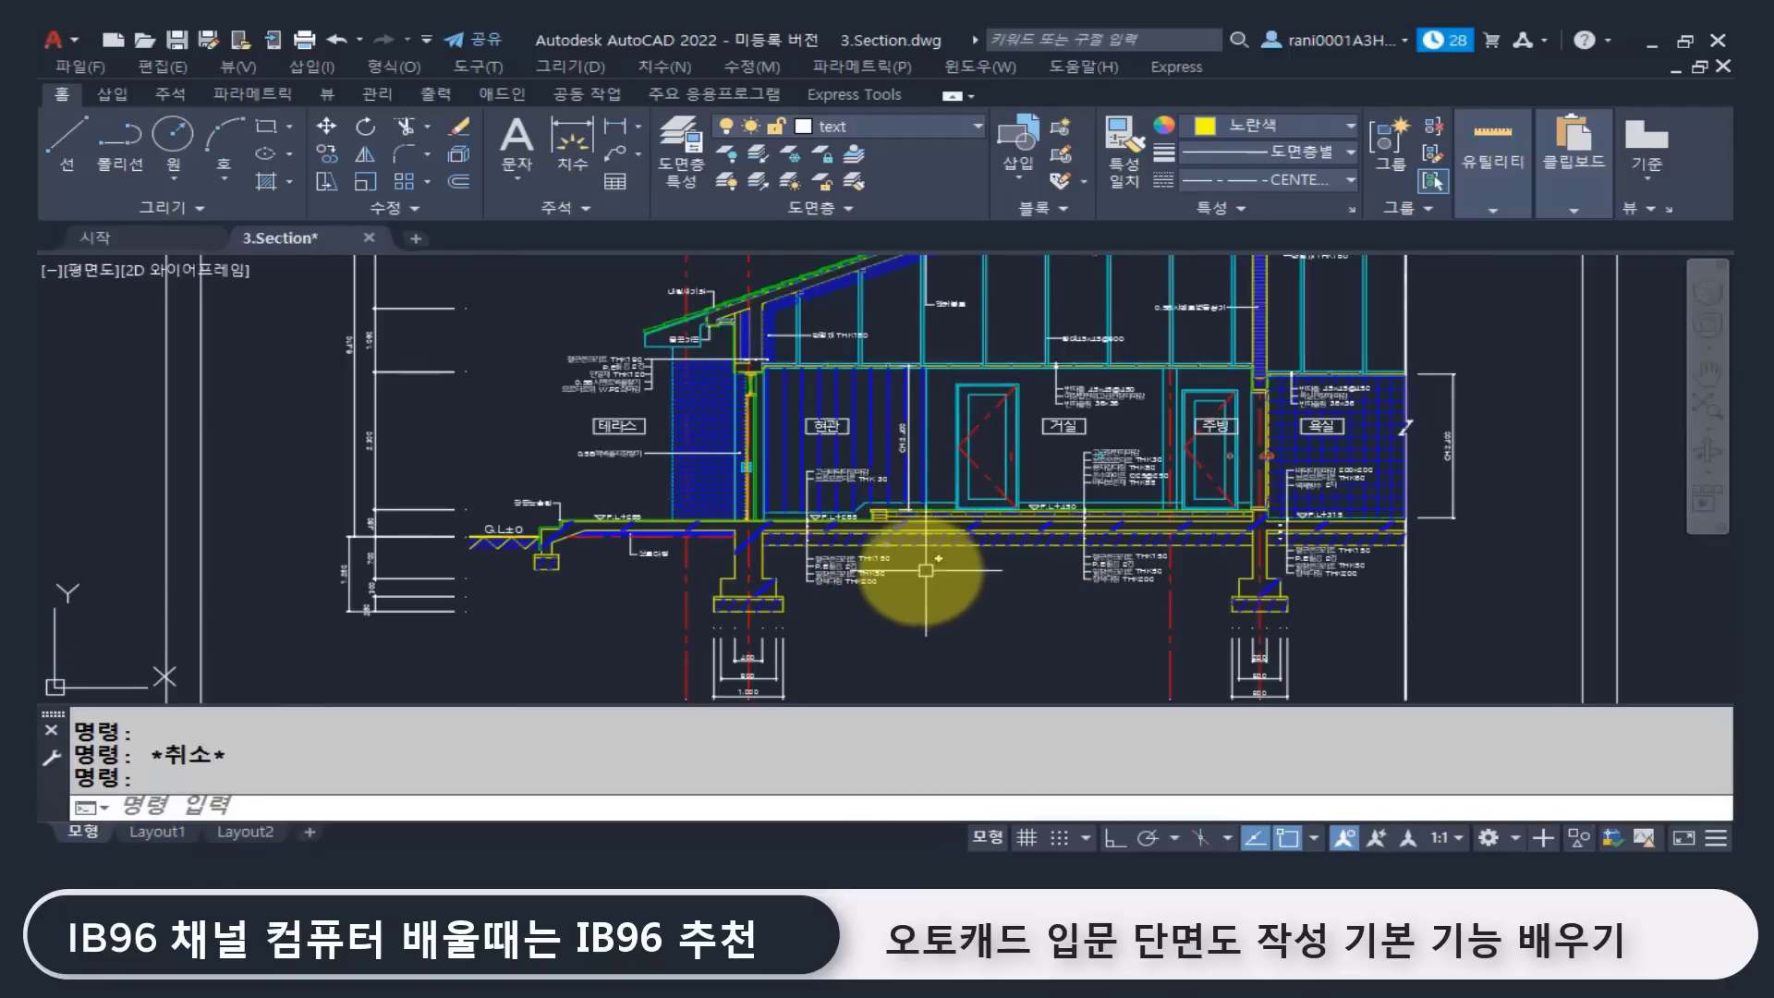
scroll(697, 596, "up", 3)
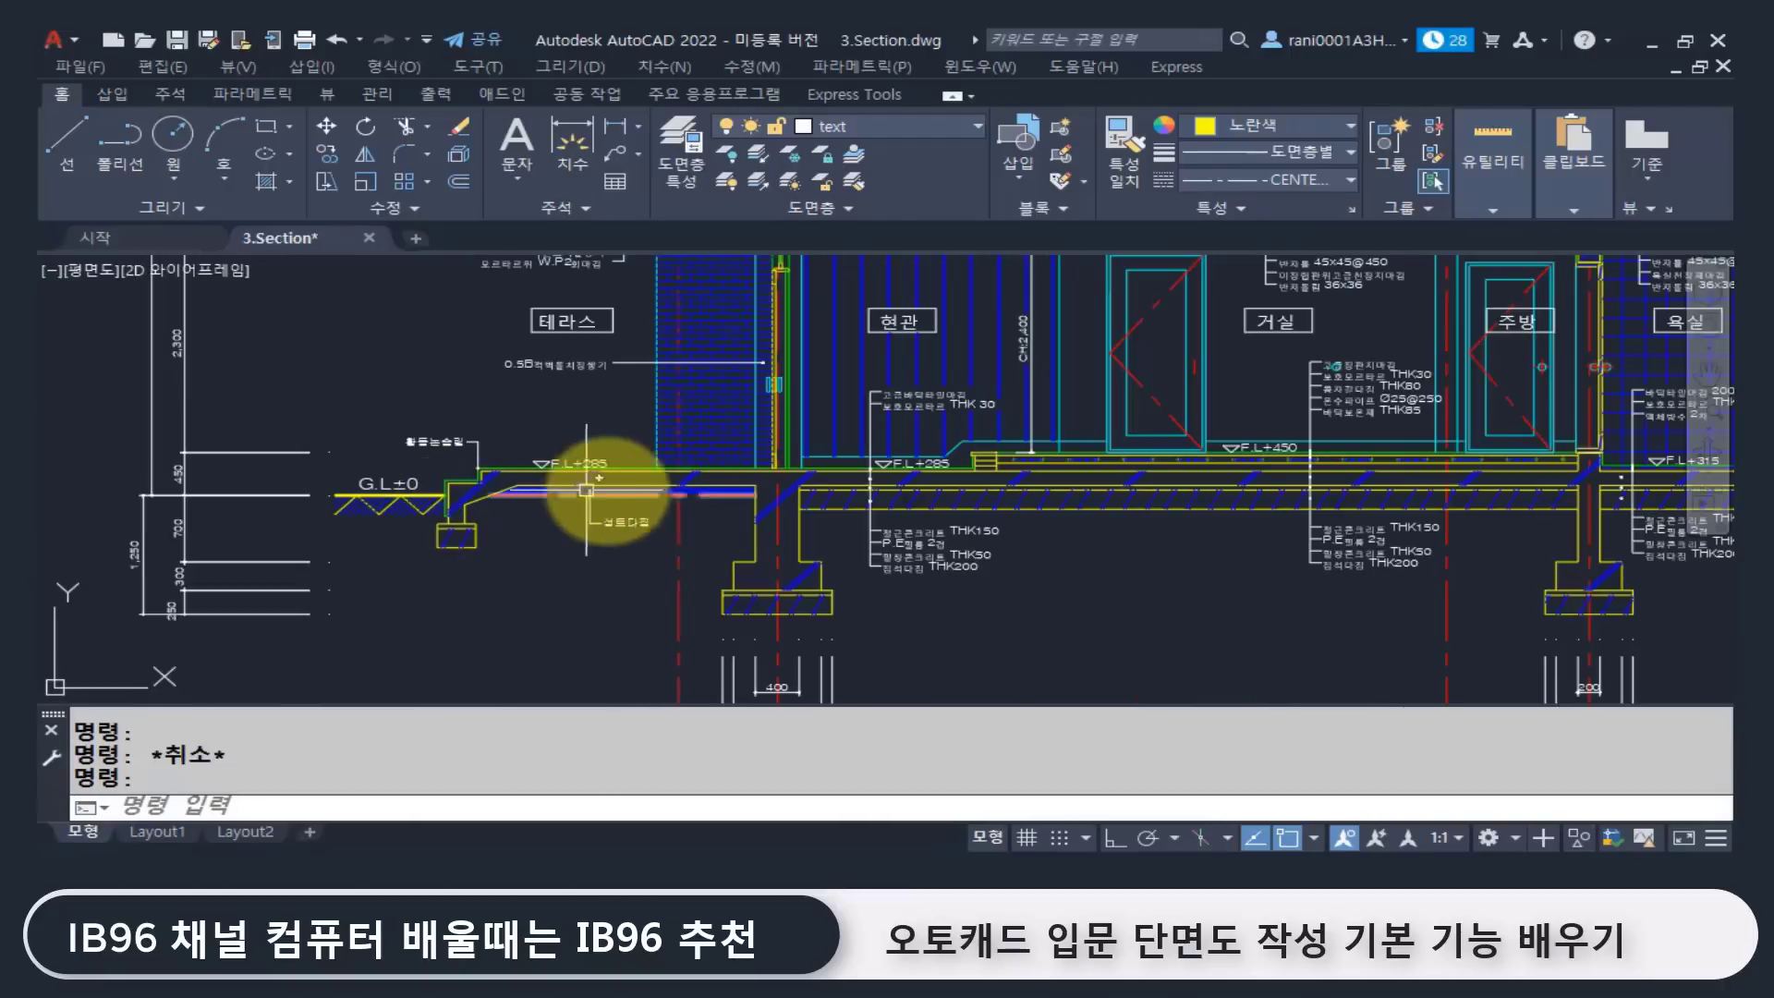
middle_click_drag(848, 554, 729, 646)
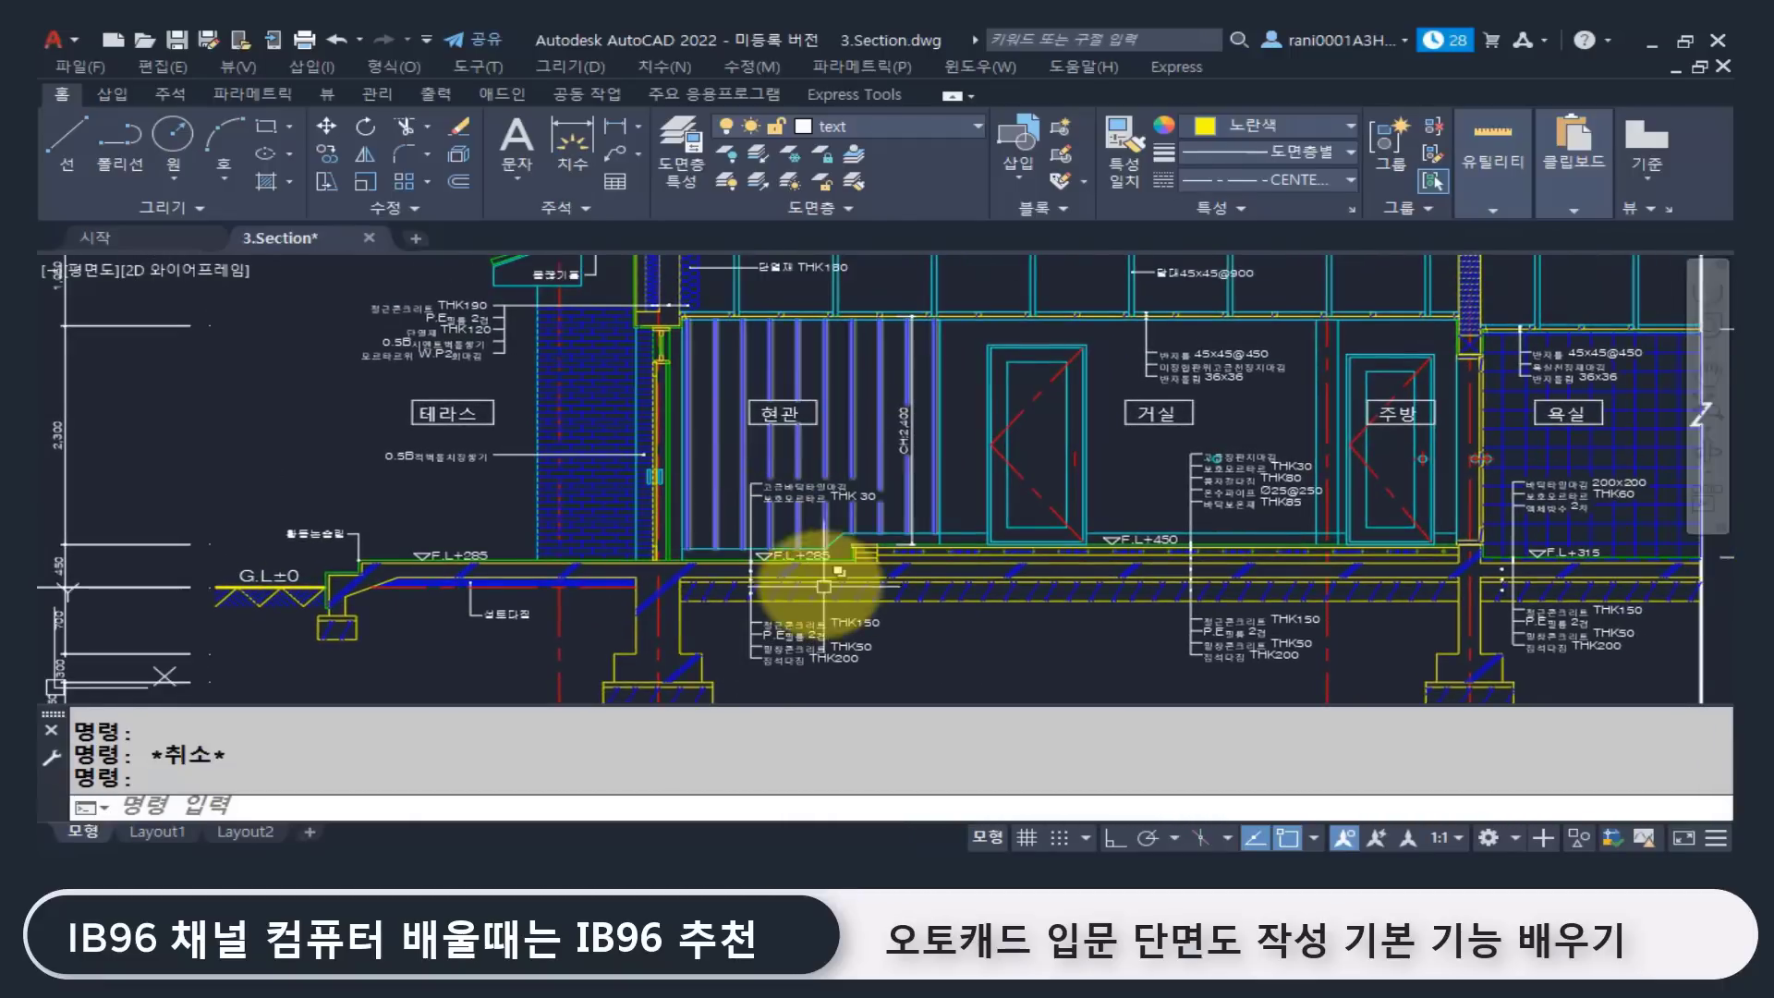
middle_click_drag(901, 629, 732, 604)
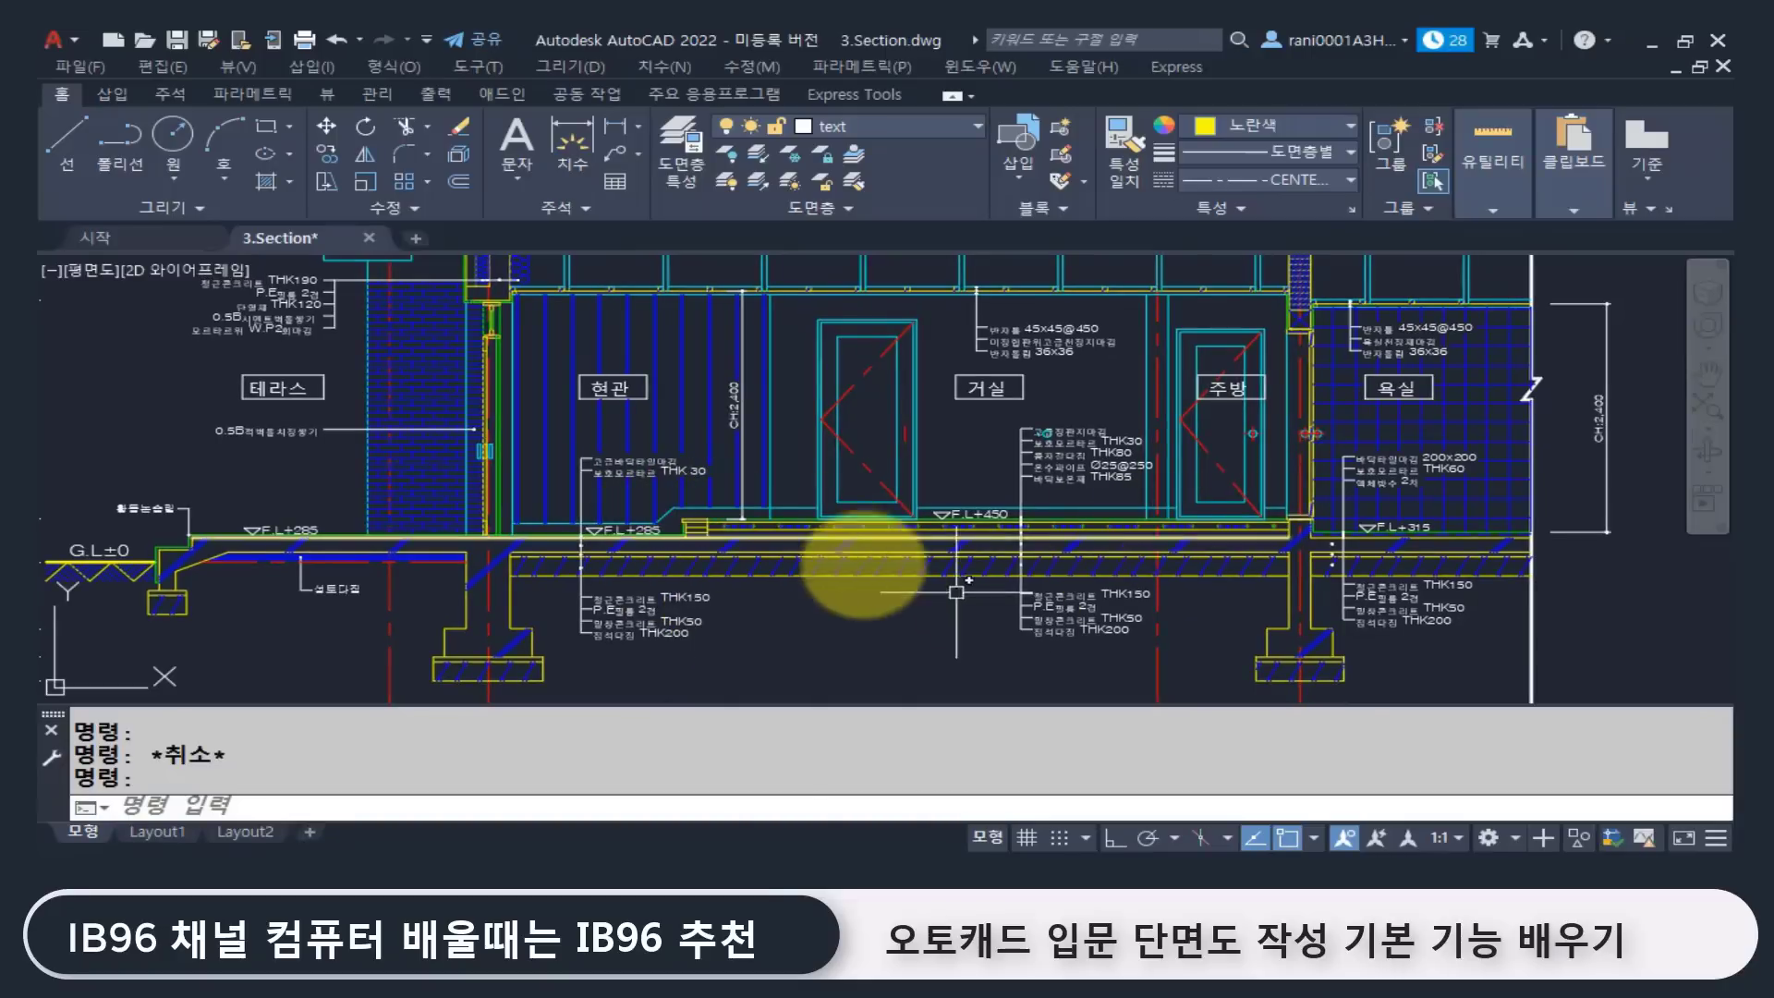
middle_click_drag(1072, 573, 752, 605)
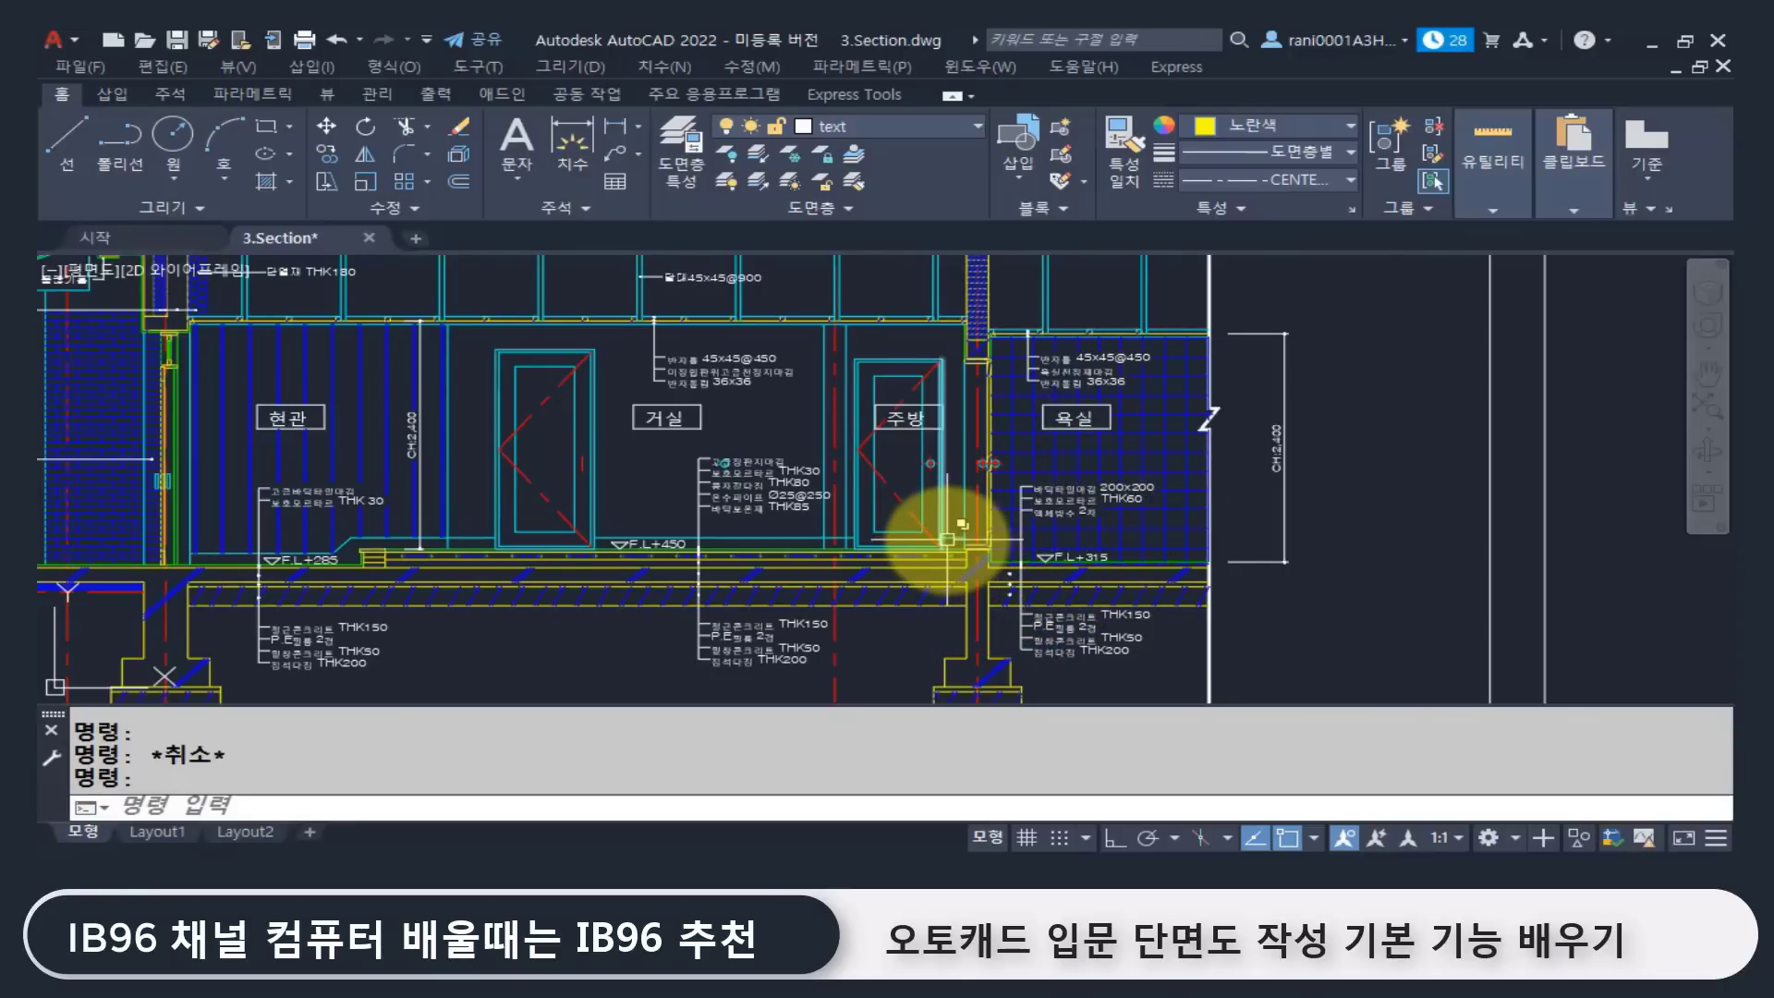
Step: Examine the entrance door, outer walls and windows around section line A on the floor plan
scroll(958, 563, "down", 4)
middle_click_drag(459, 579, 1560, 517)
mouse_move(475, 594)
middle_mouse_down()
mouse_move(633, 527)
mouse_move(593, 539)
mouse_move(658, 618)
middle_mouse_up()
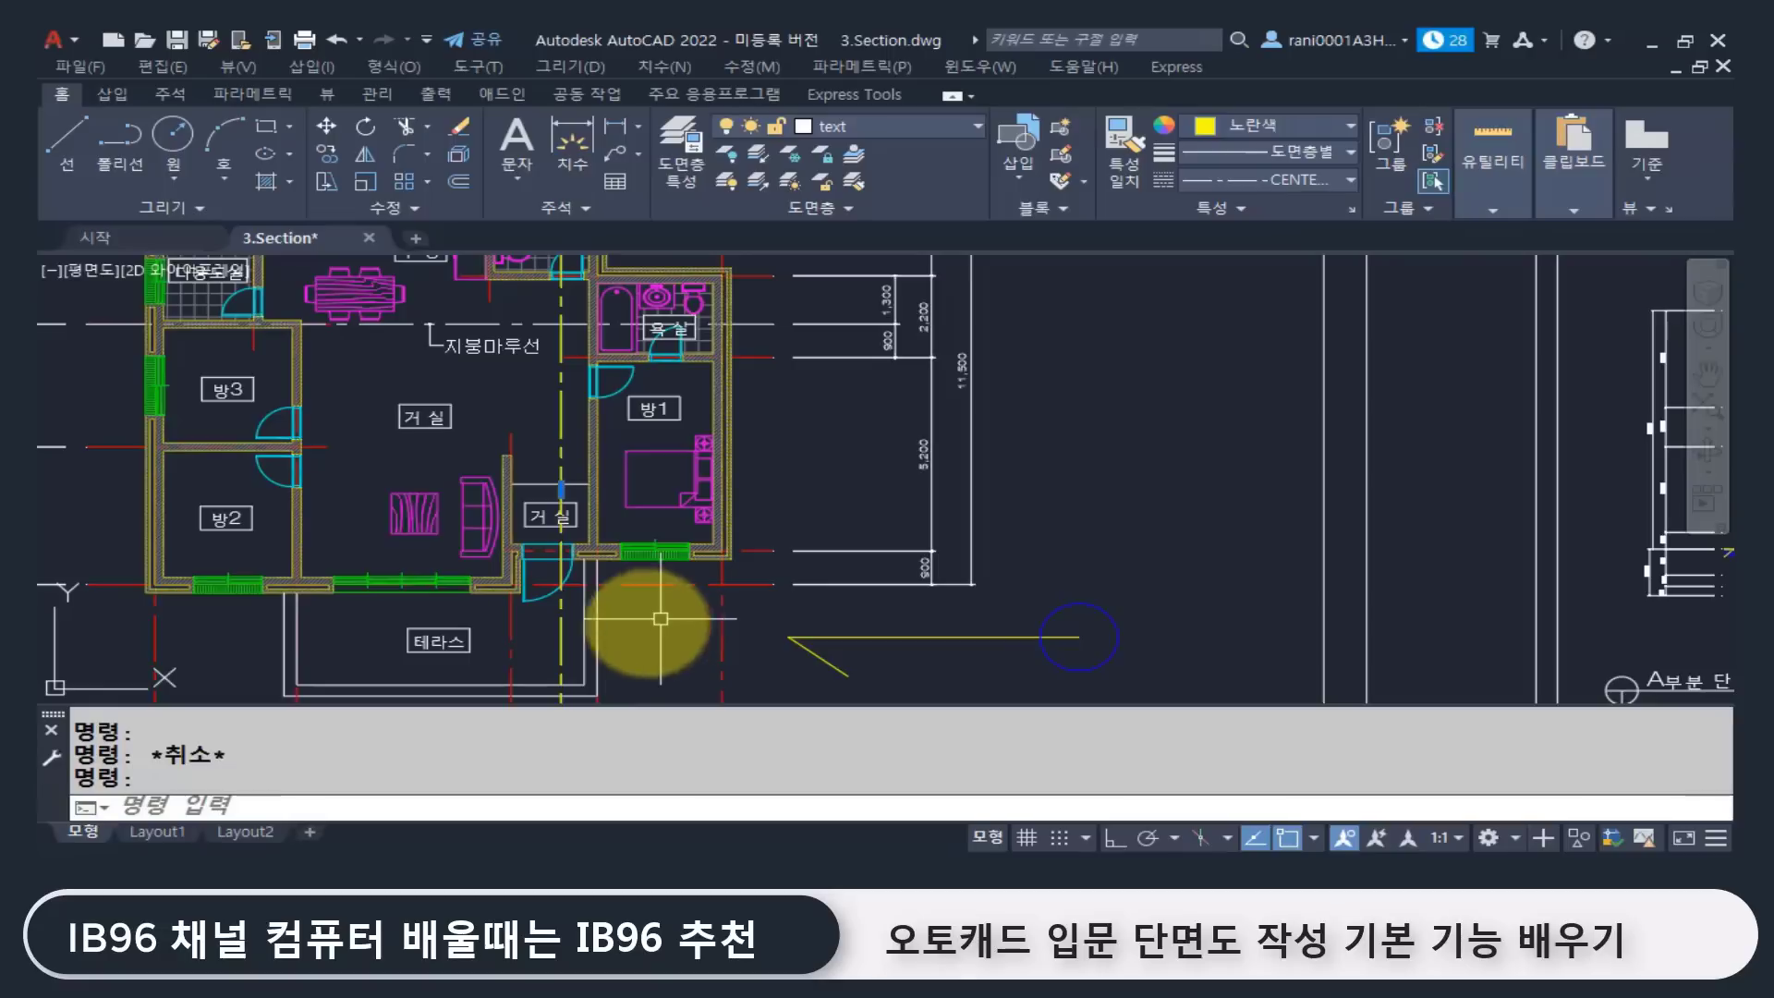
scroll(591, 602, "up", 3)
scroll(747, 566, "up", 1)
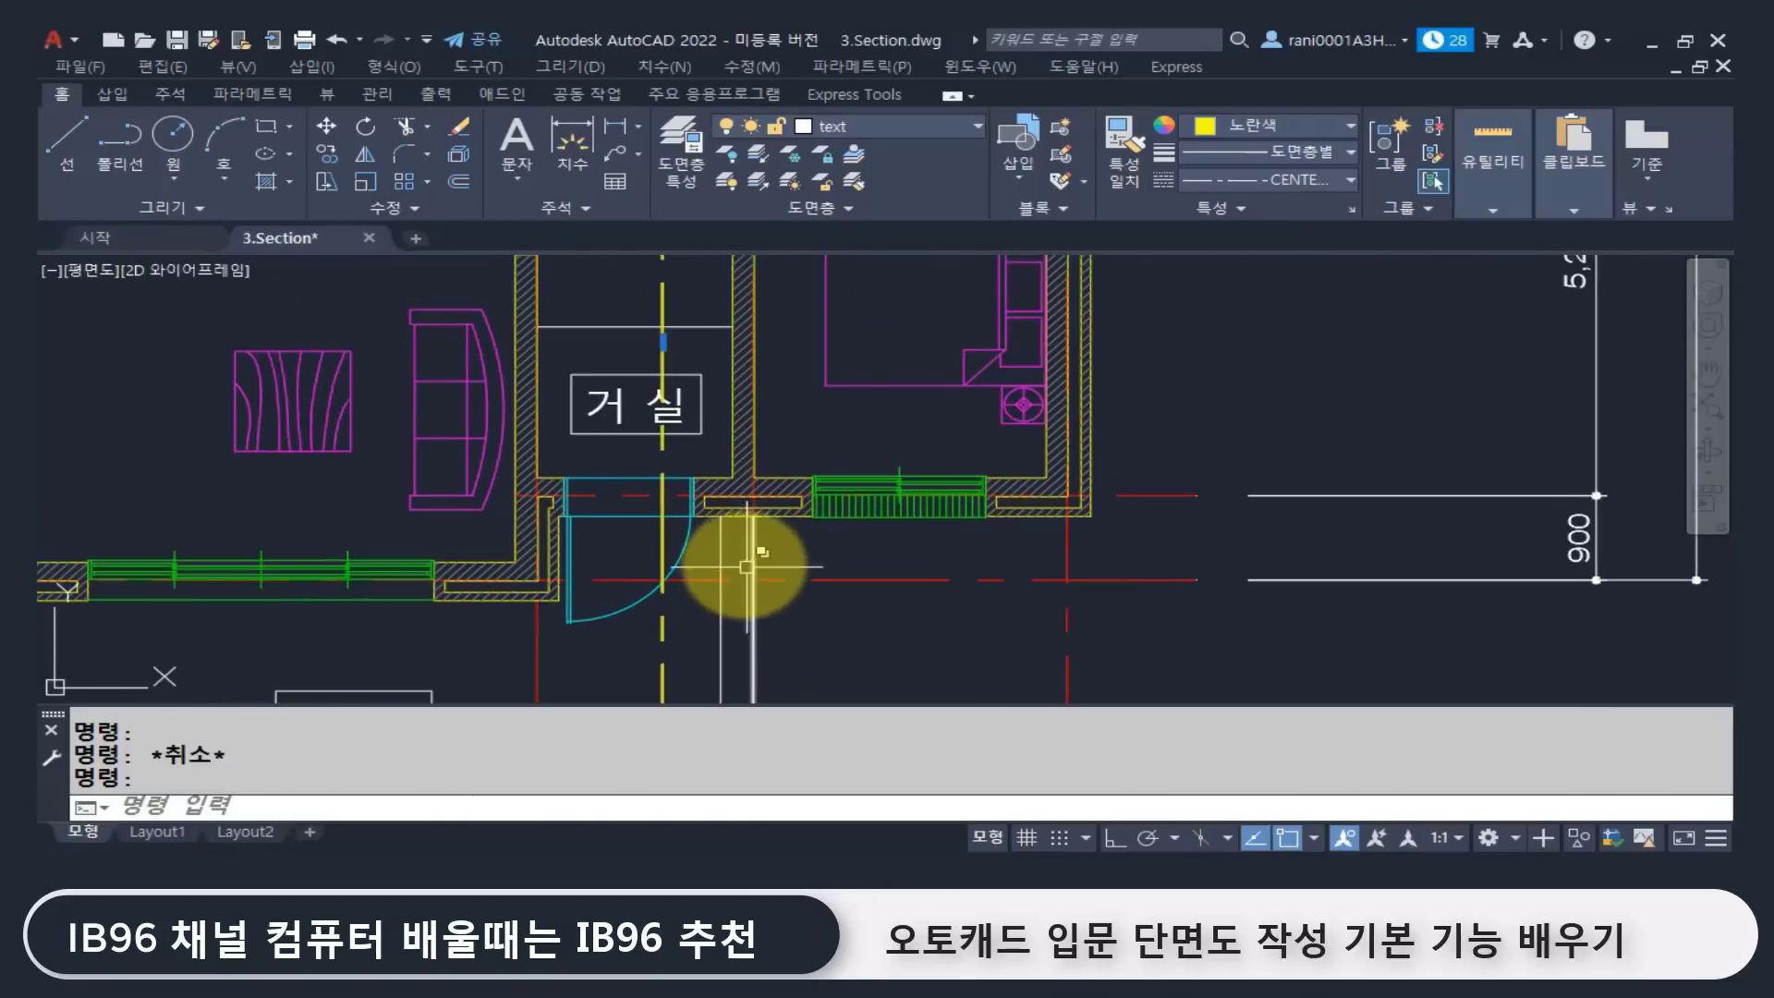
scroll(730, 545, "up", 2)
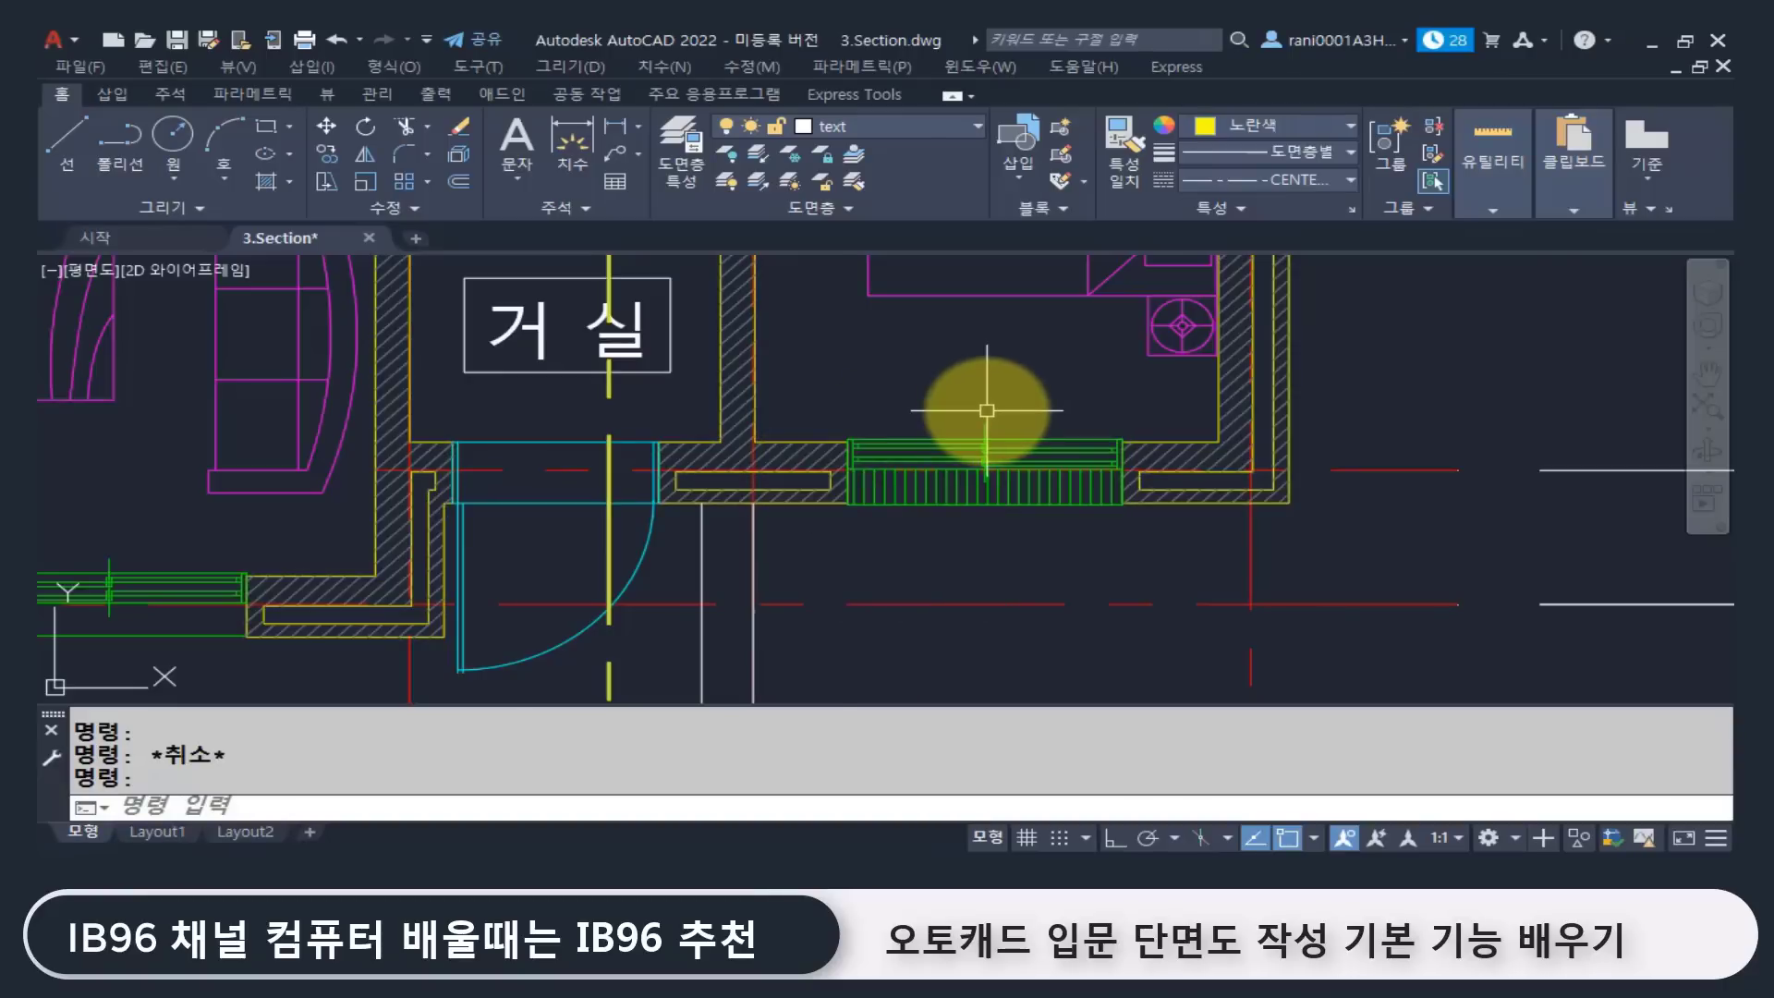
scroll(986, 410, "down", 5)
middle_click_drag(725, 469, 626, 572)
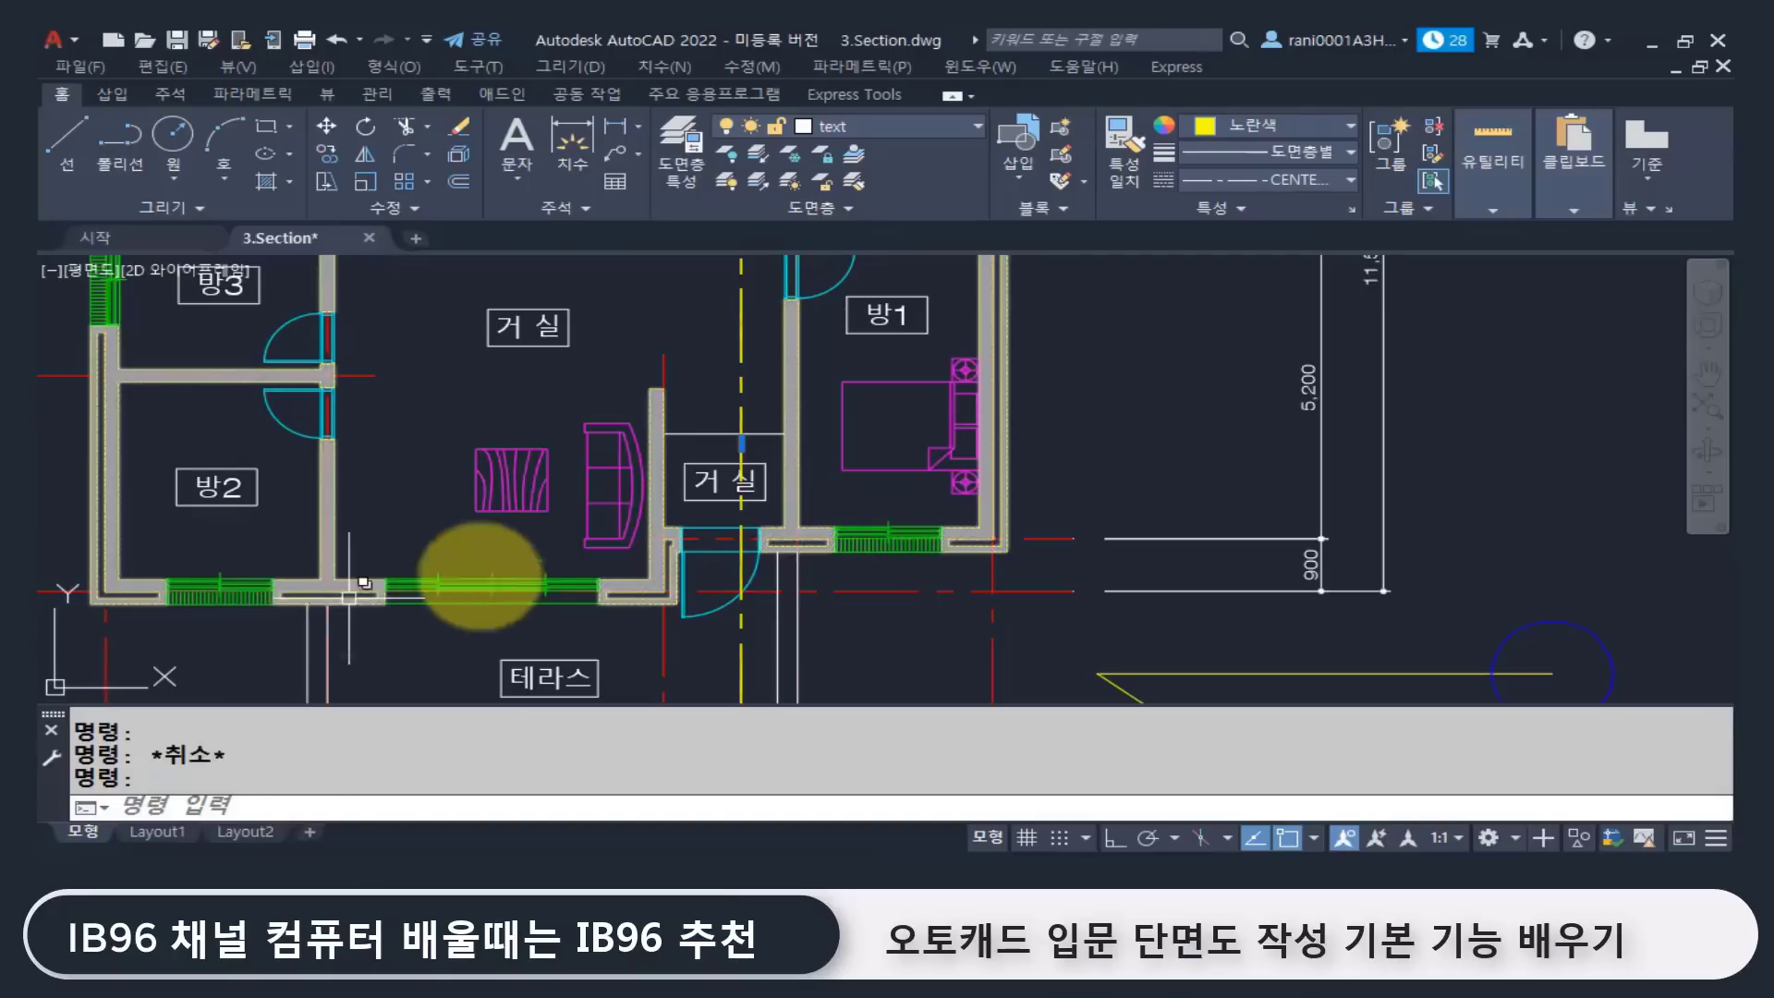
Step: Examine the footing, floor layers, outer wall and roof of the section detail drawing
scroll(1090, 514, "down", 5)
scroll(1109, 499, "up", 4)
scroll(1225, 471, "up", 10)
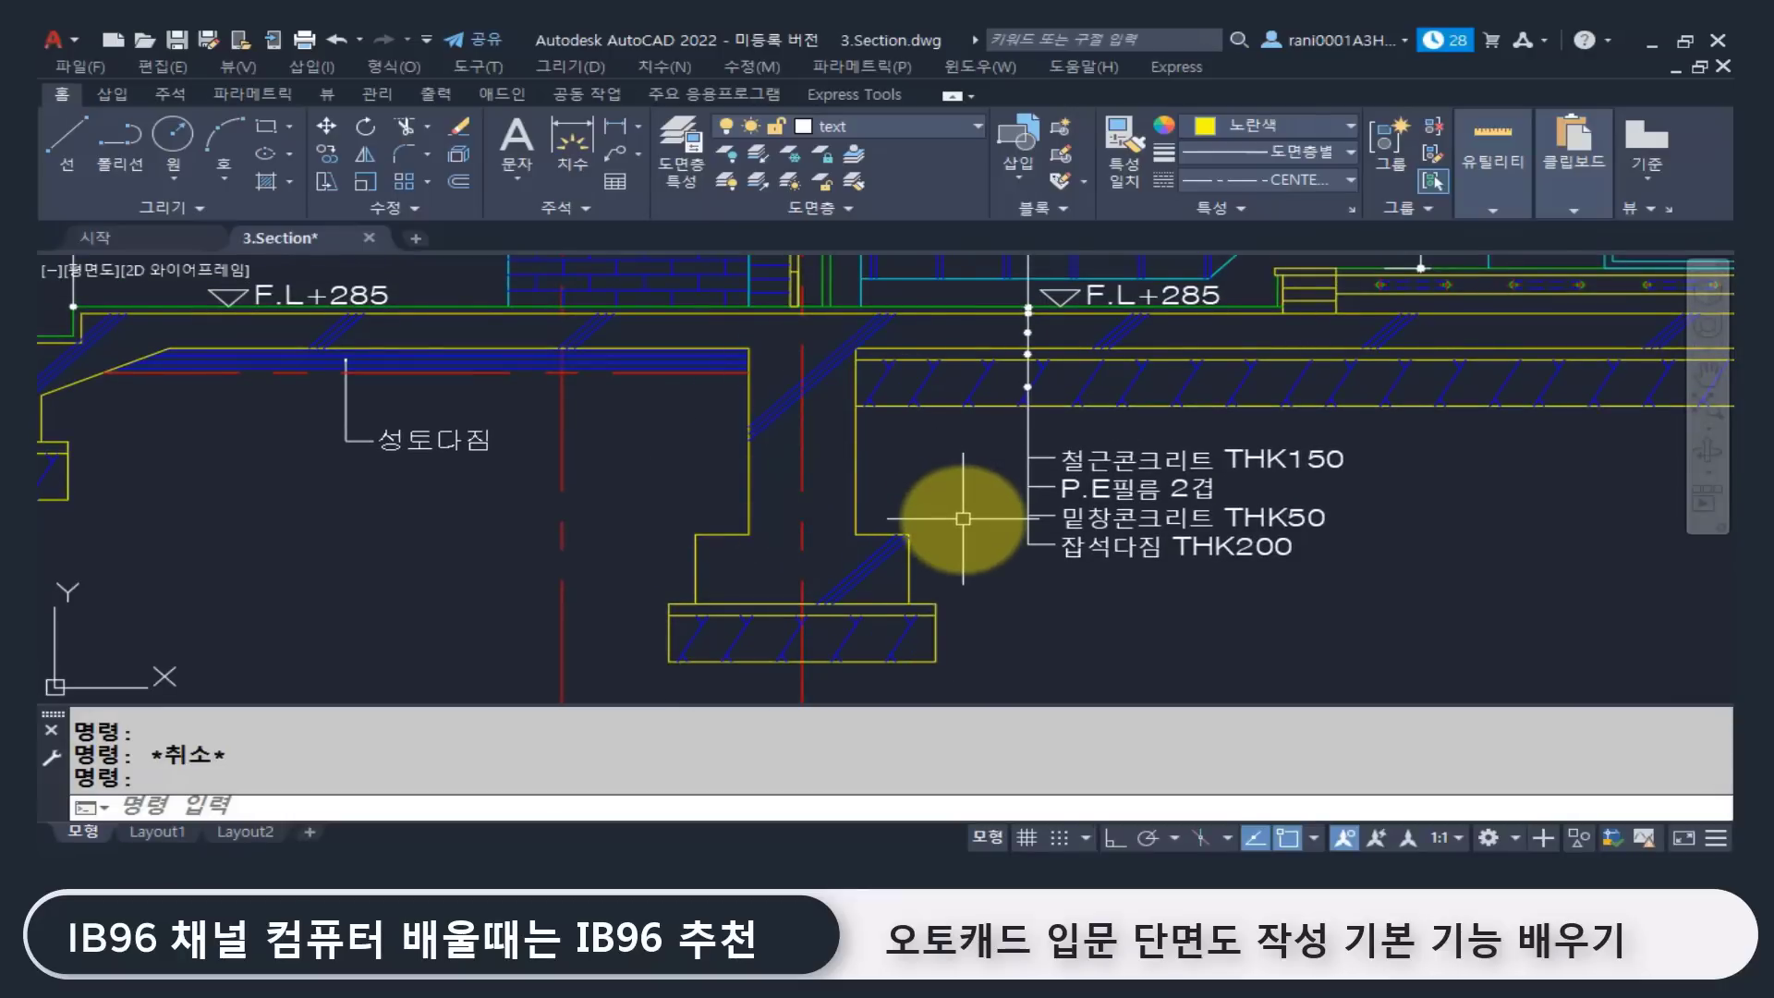
scroll(963, 518, "down", 8)
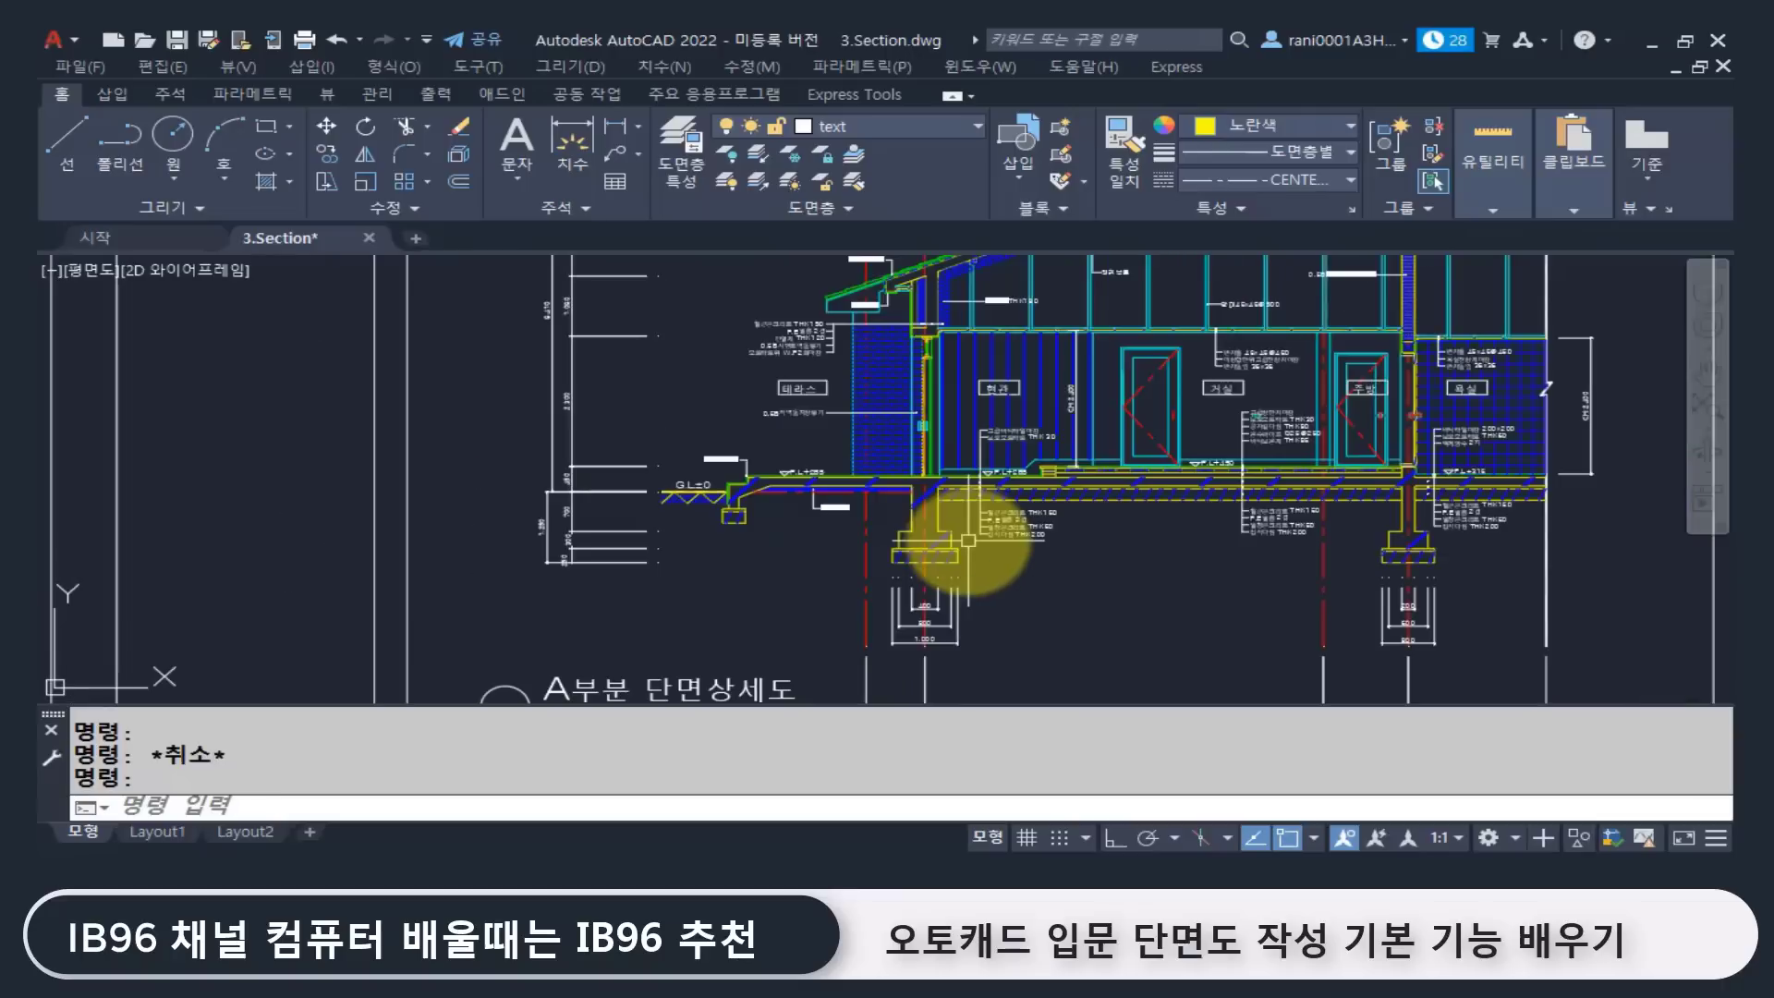
mouse_move(951, 531)
middle_mouse_down()
mouse_move(903, 514)
mouse_move(850, 581)
middle_mouse_up()
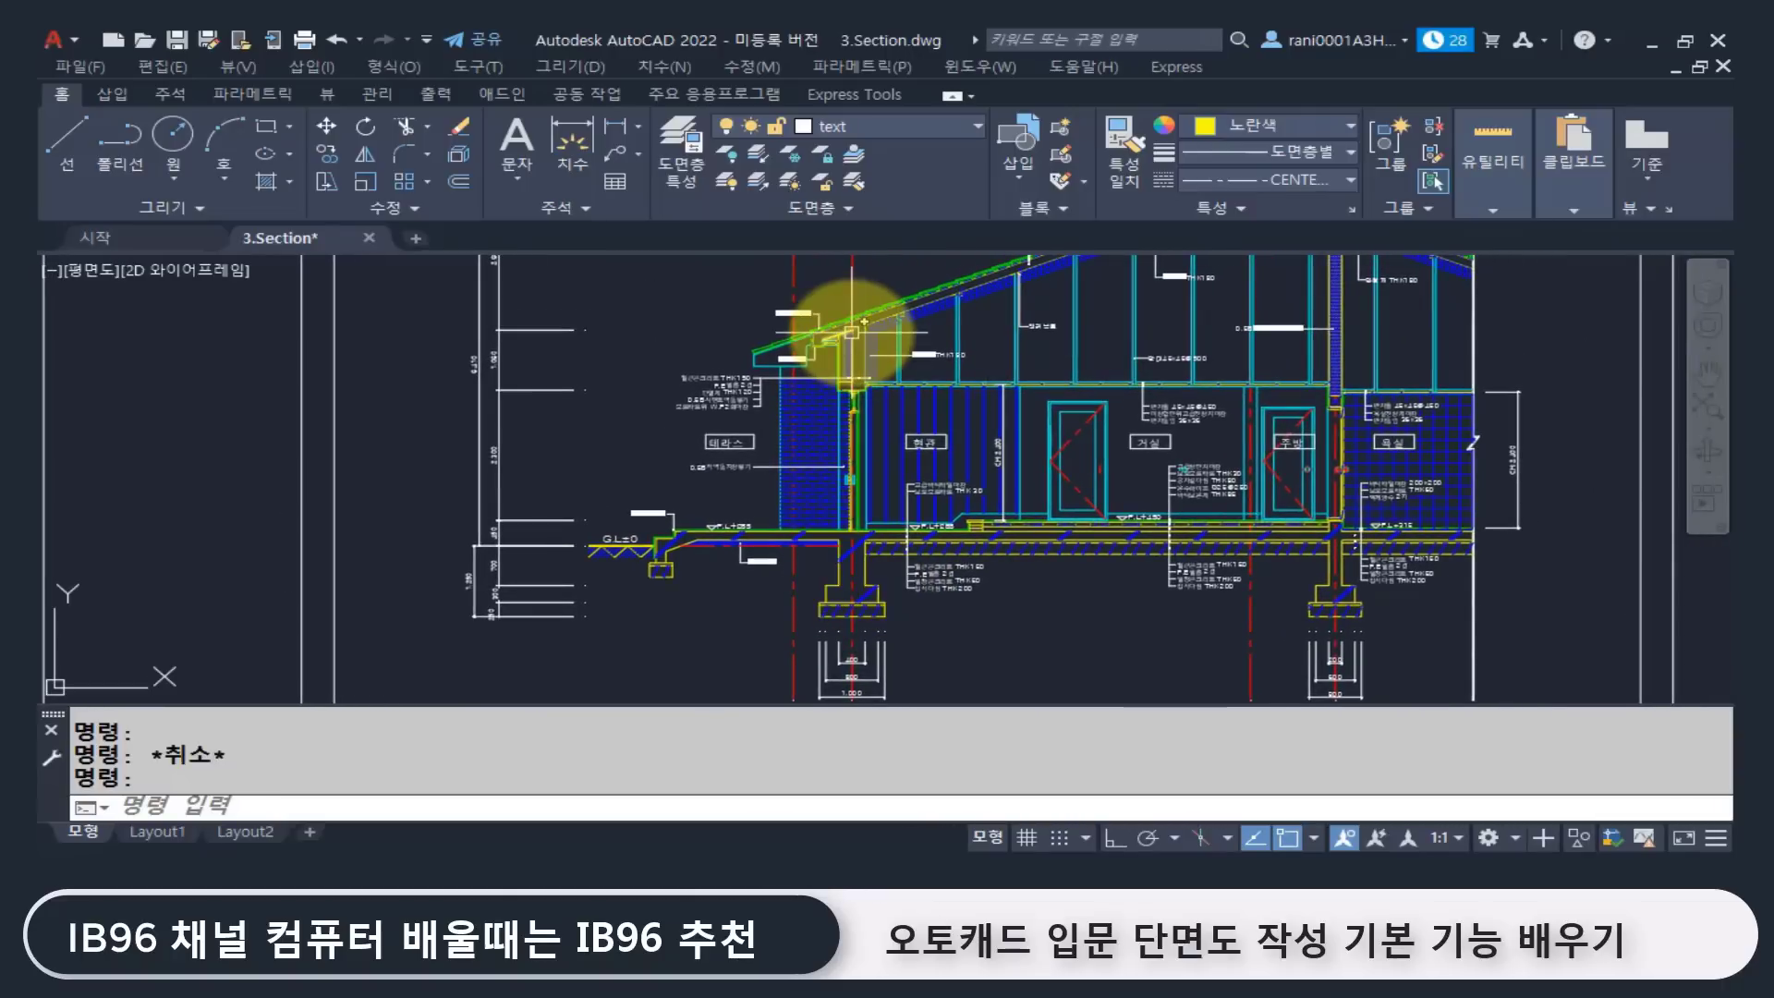
middle_click_drag(955, 422, 801, 530)
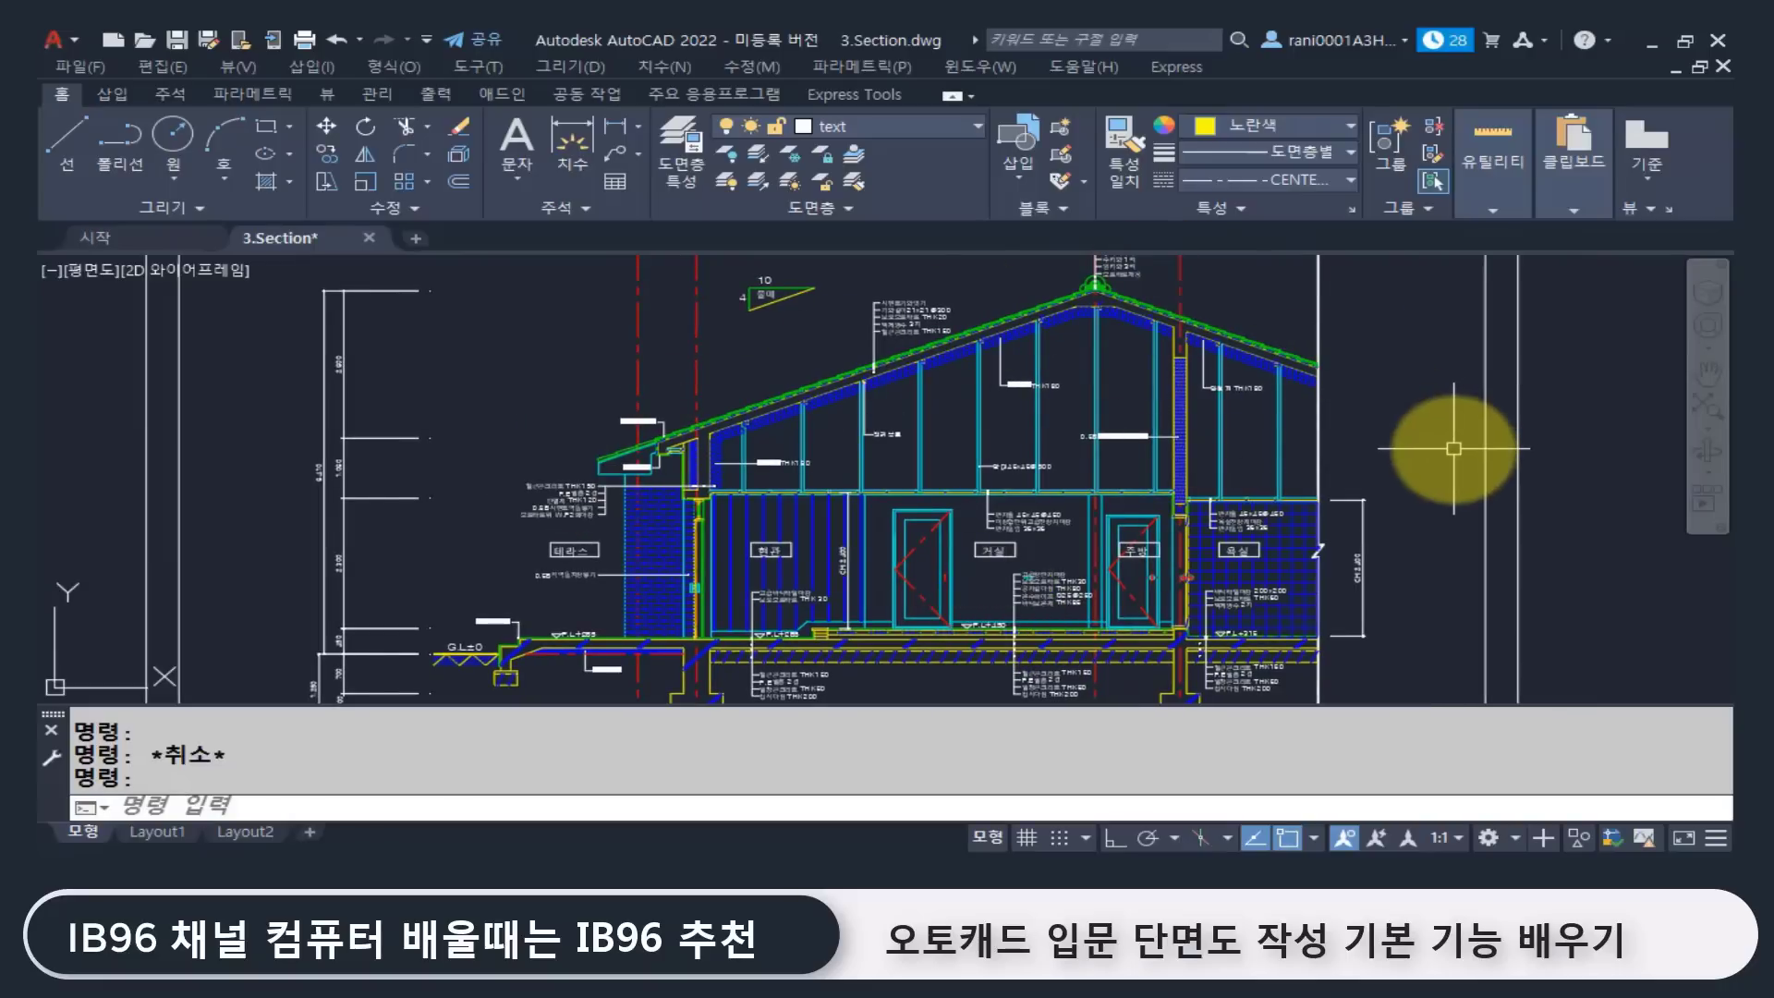
Step: Move the floor plan's 지붕마루선 ridge line, the selected section line A, and the sketched arrow with its circle to the 단면선 layer
scroll(1026, 490, "down", 3)
mouse_move(878, 508)
middle_mouse_down()
mouse_move(1259, 448)
mouse_move(1536, 457)
middle_mouse_up()
scroll(734, 485, "down", 5)
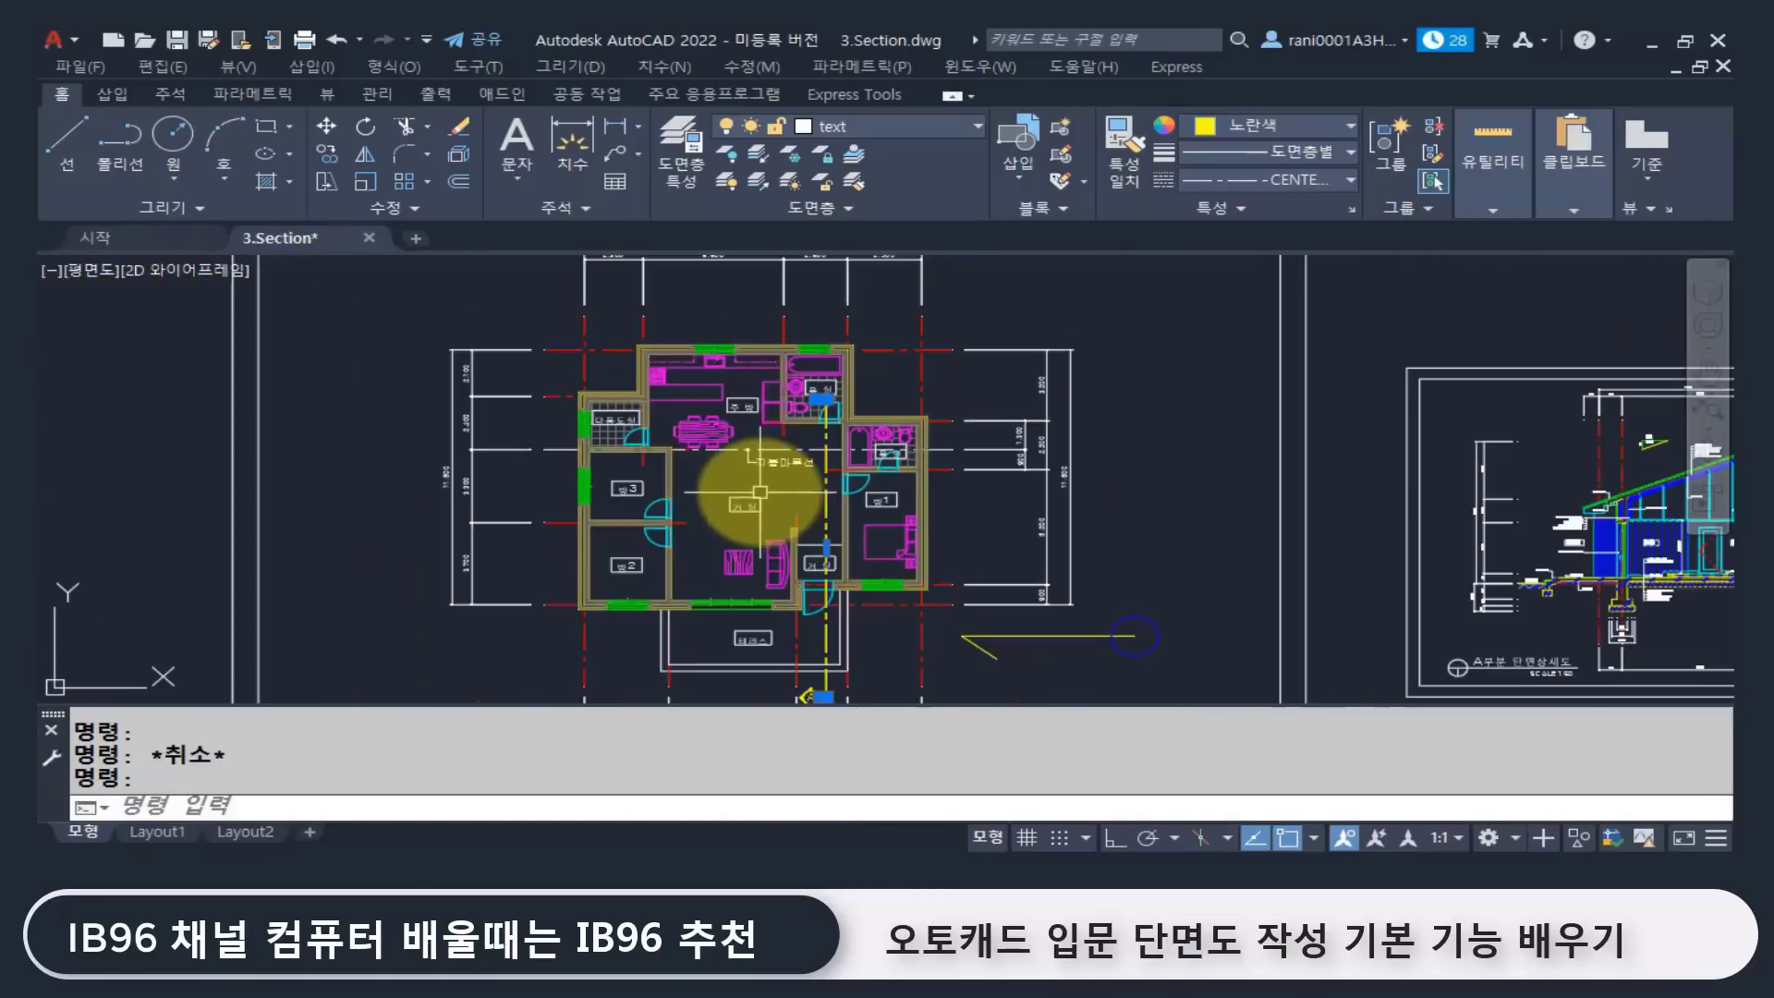
left_click(710, 450)
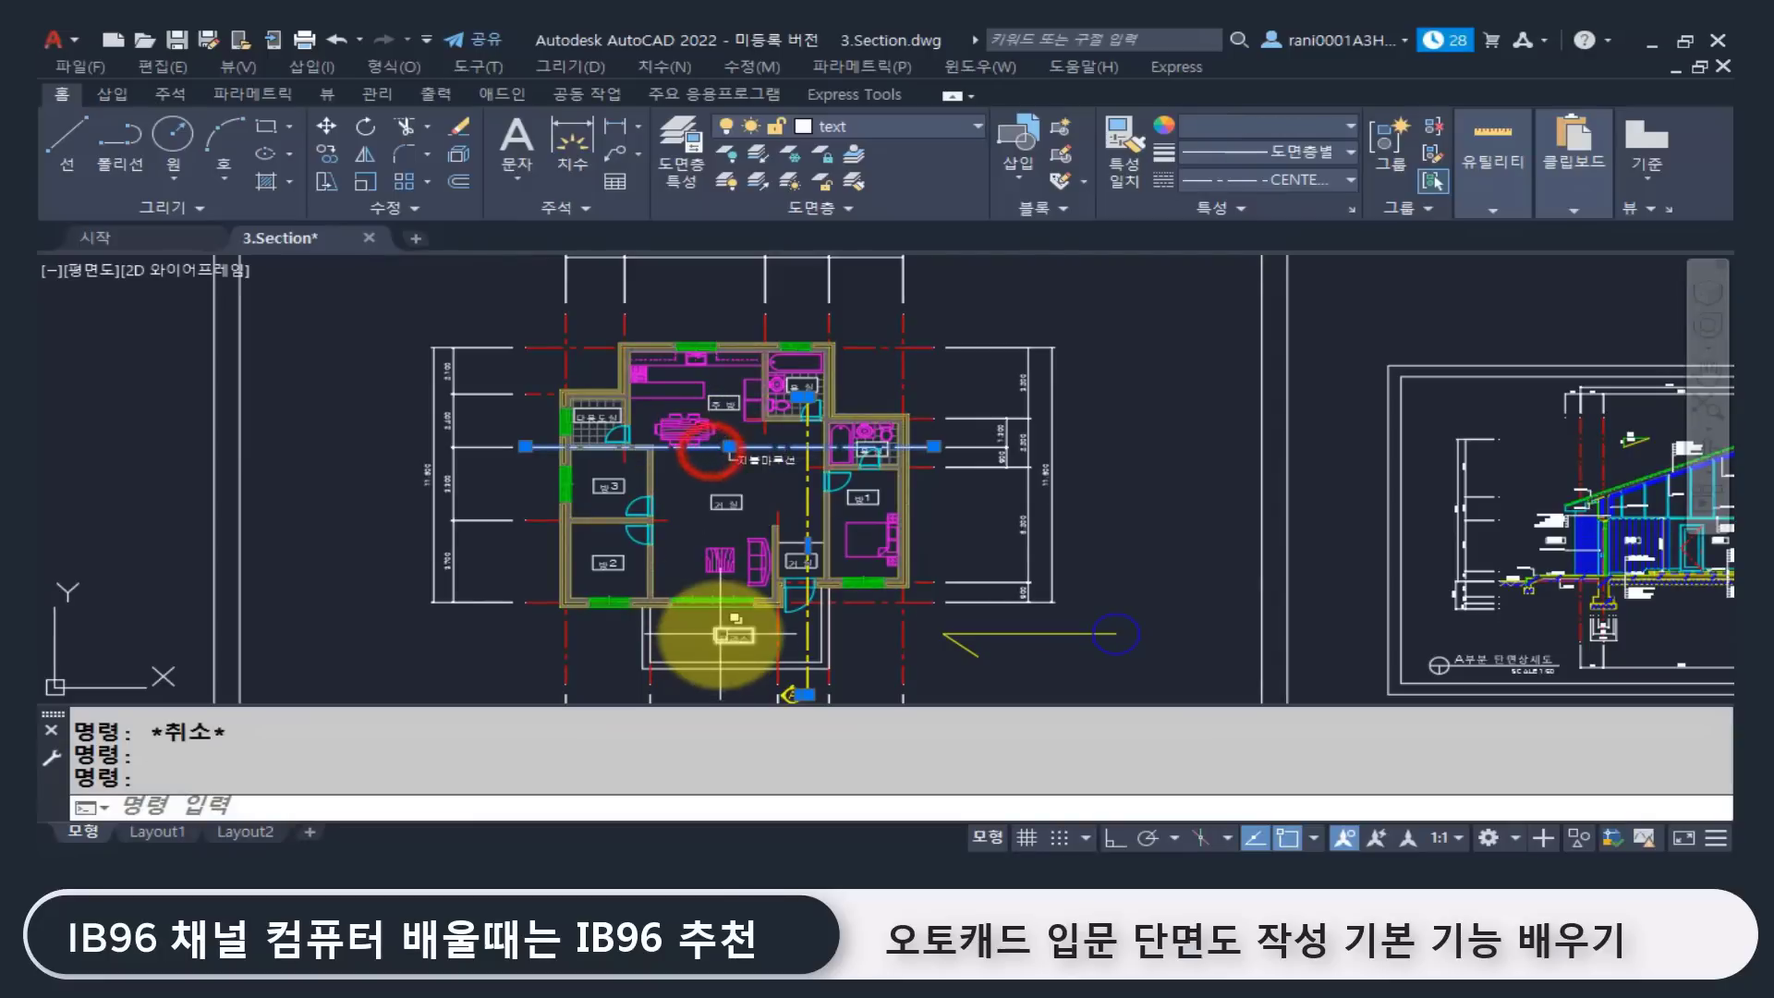
mouse_move(734, 635)
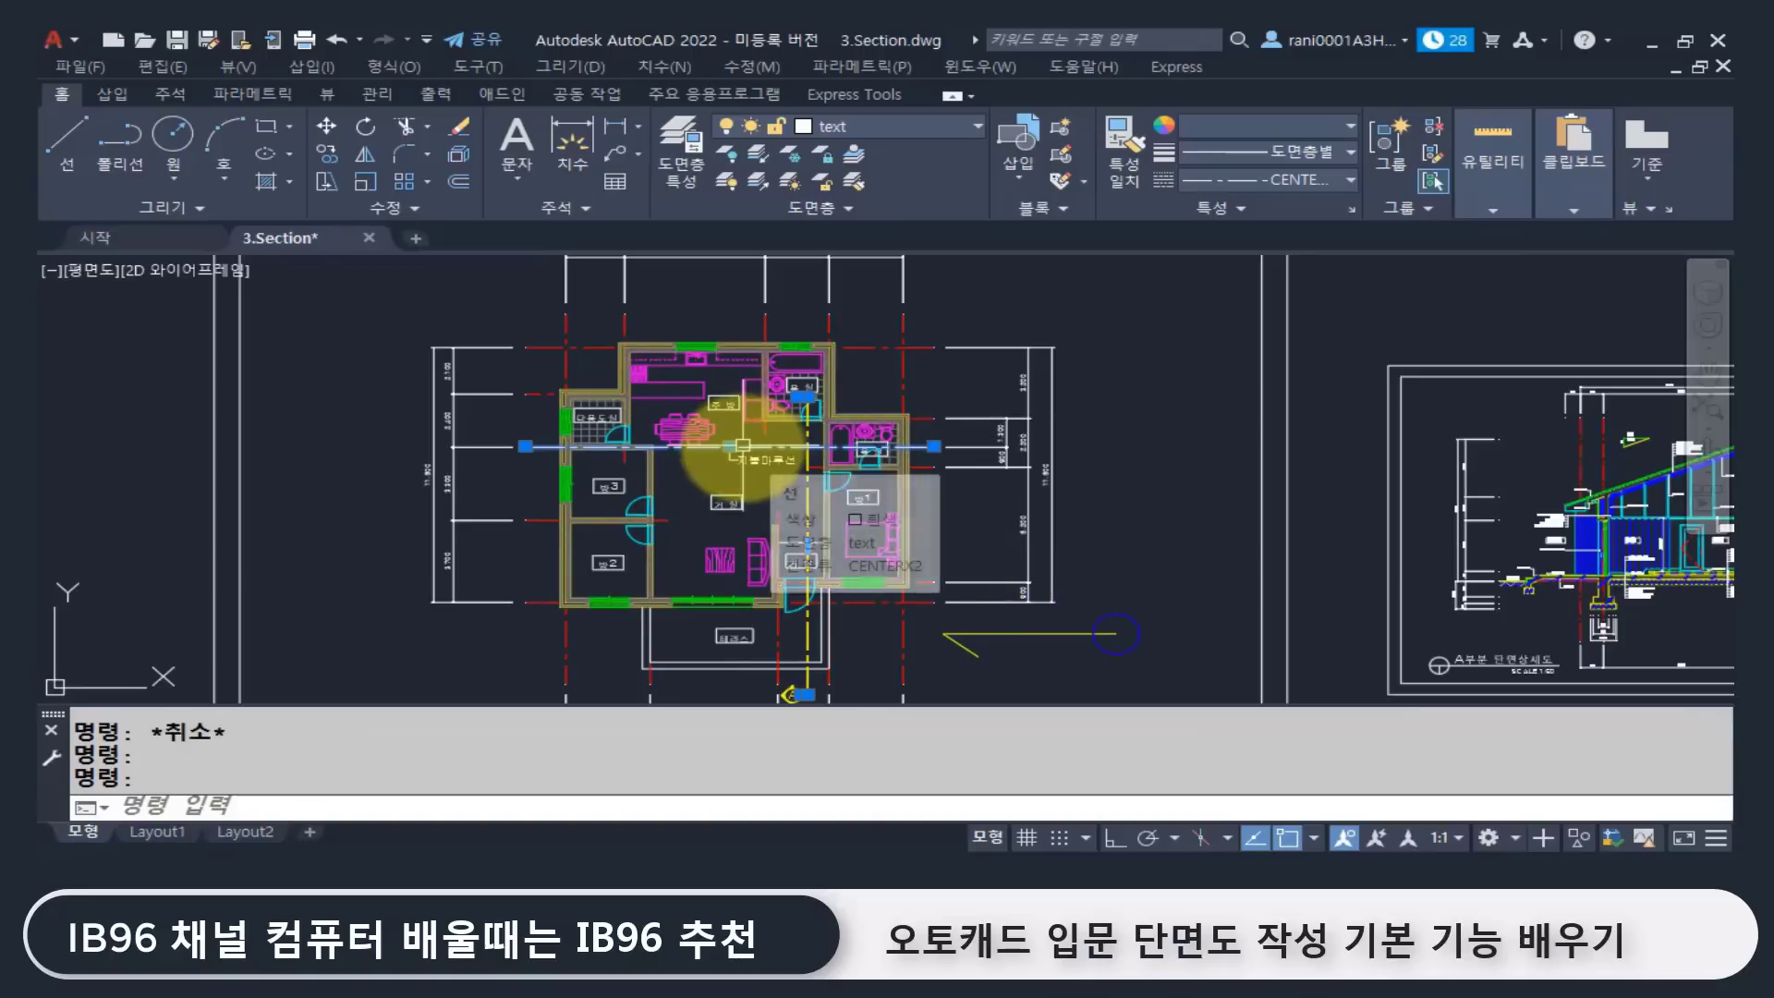
left_click(1177, 681)
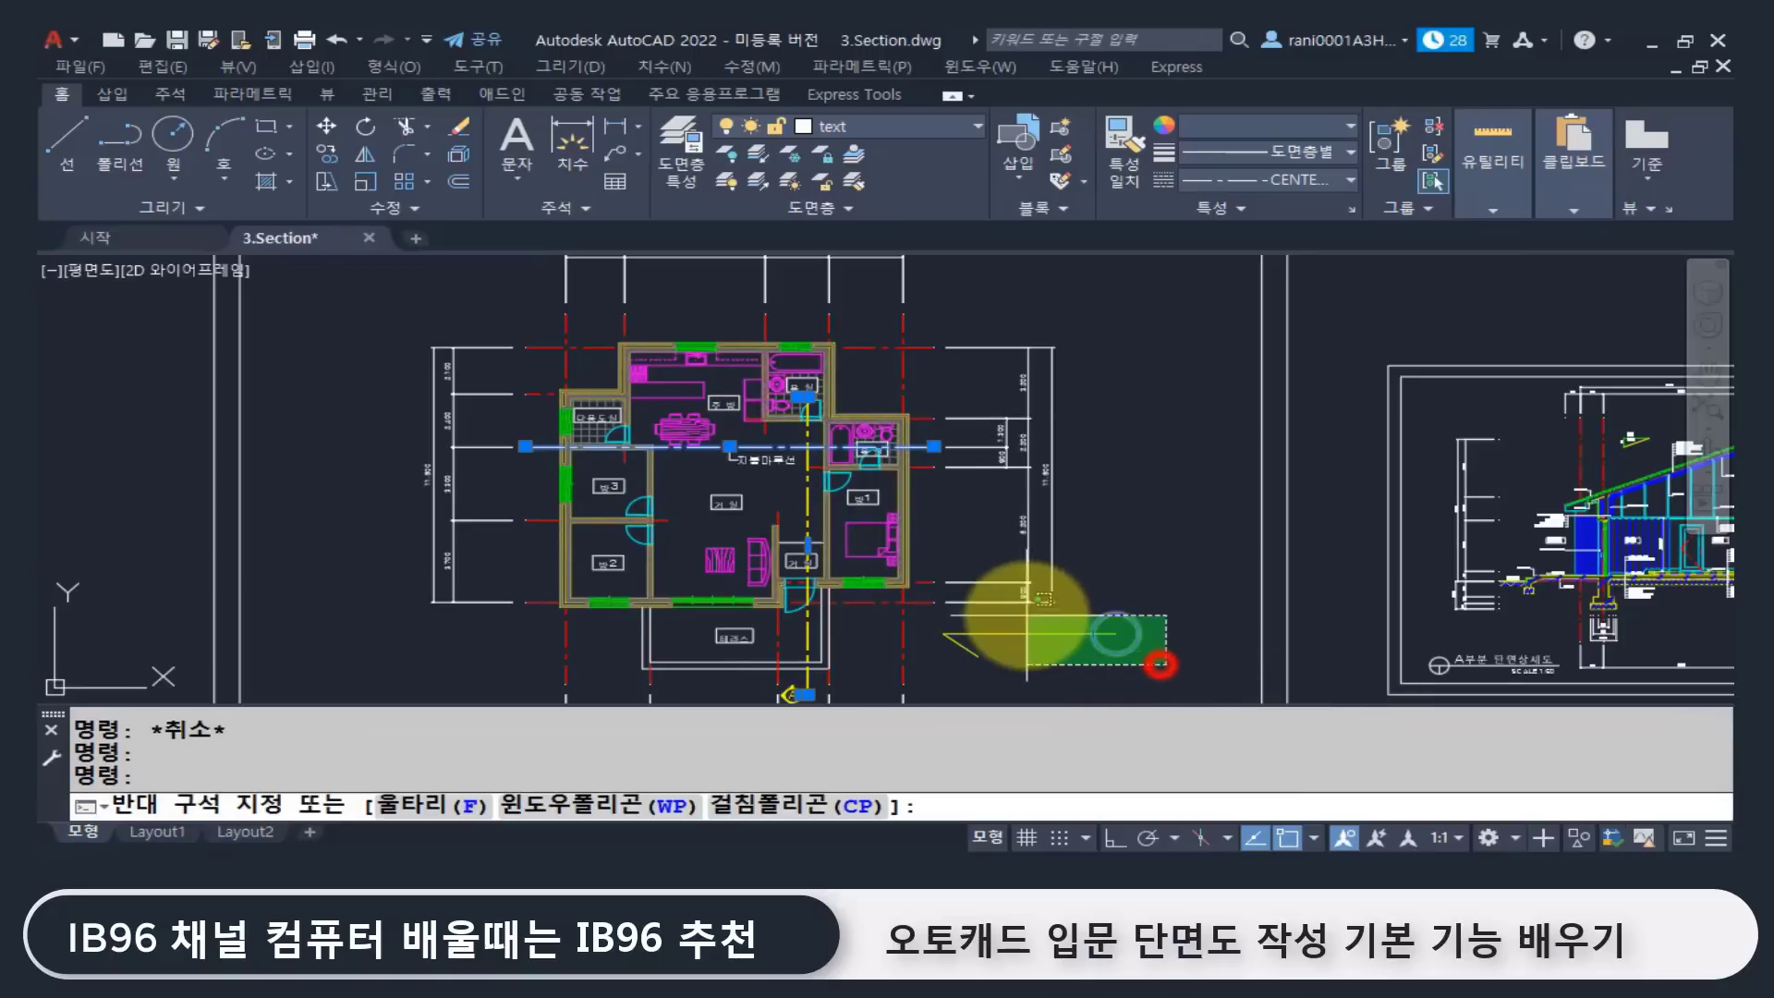
left_click(961, 615)
left_click(902, 118)
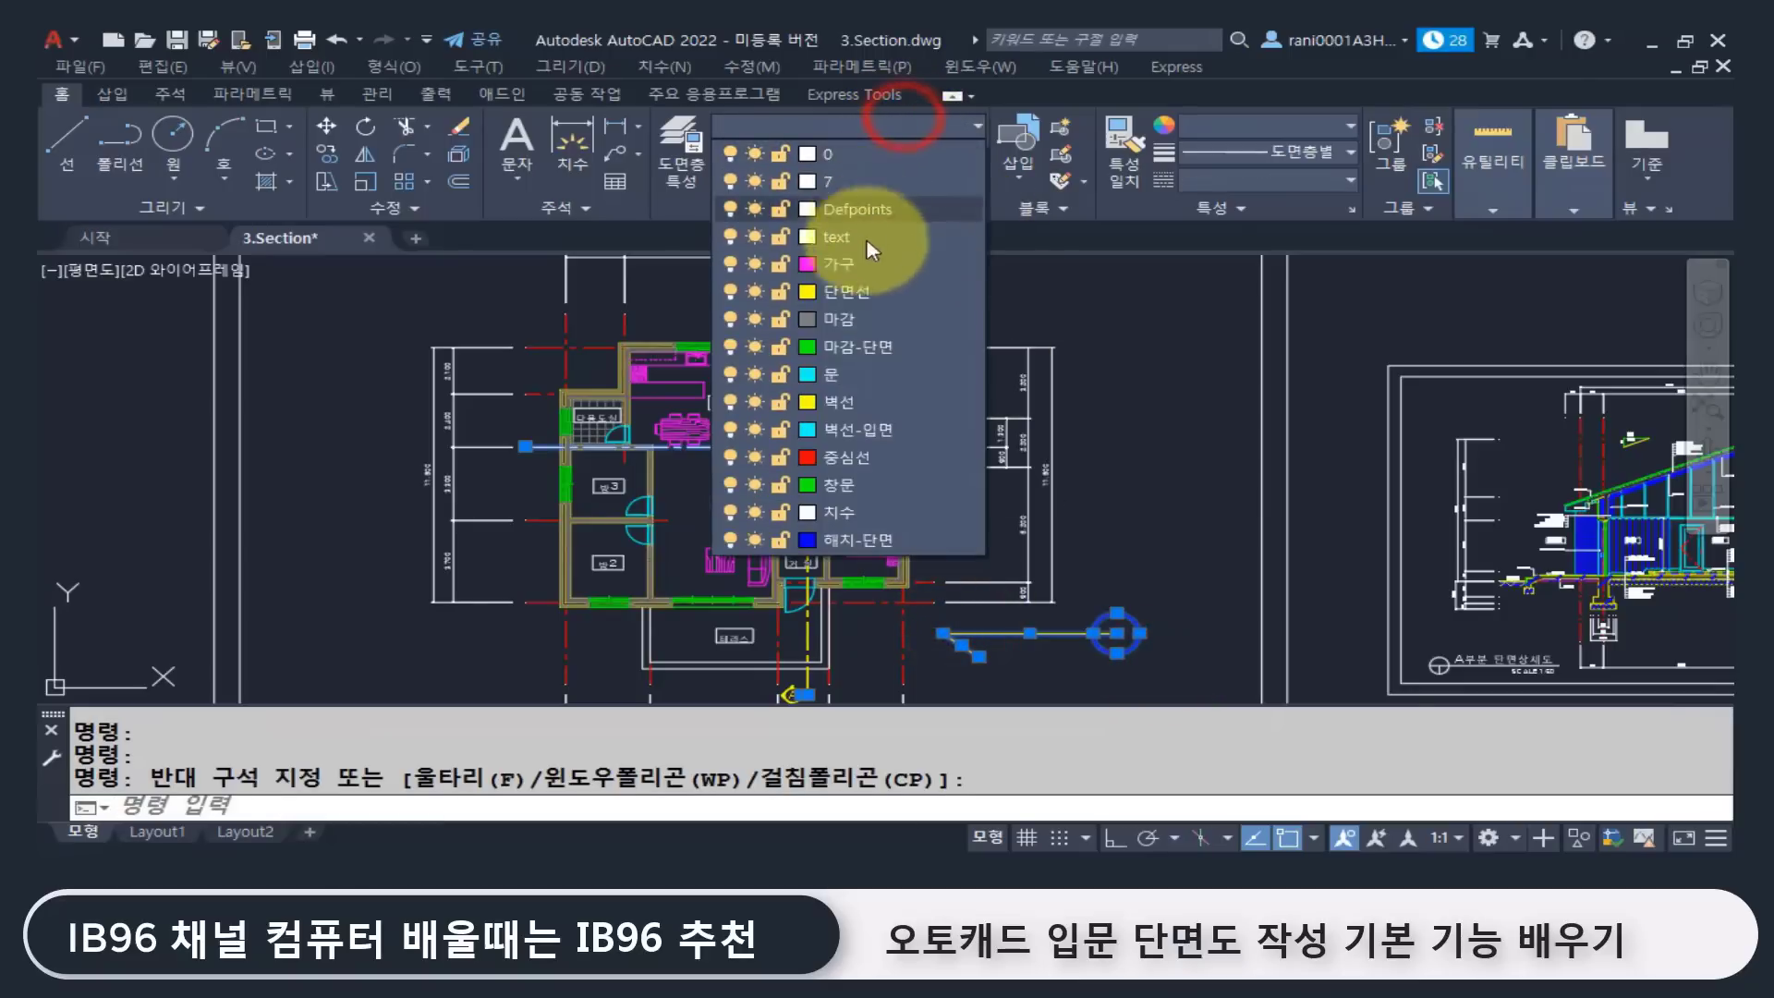
left_click(867, 285)
key("Escape")
middle_click_drag(1157, 646, 1137, 623)
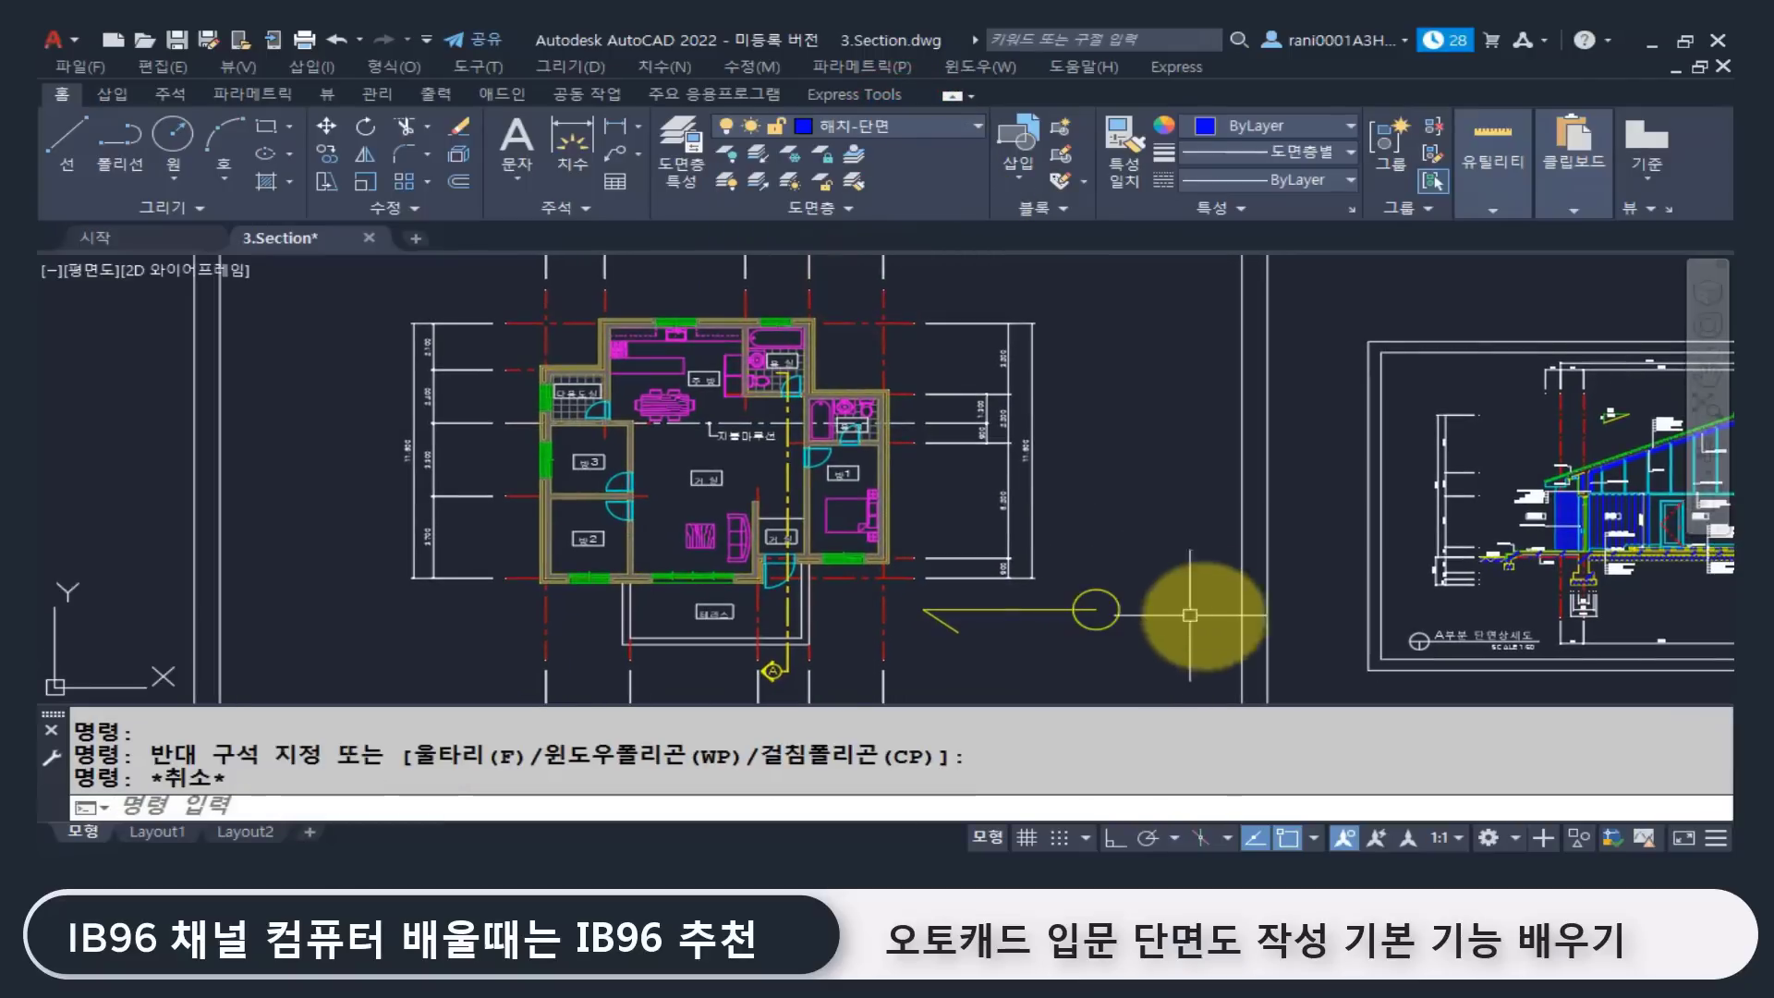
key("Return")
left_click(1186, 603)
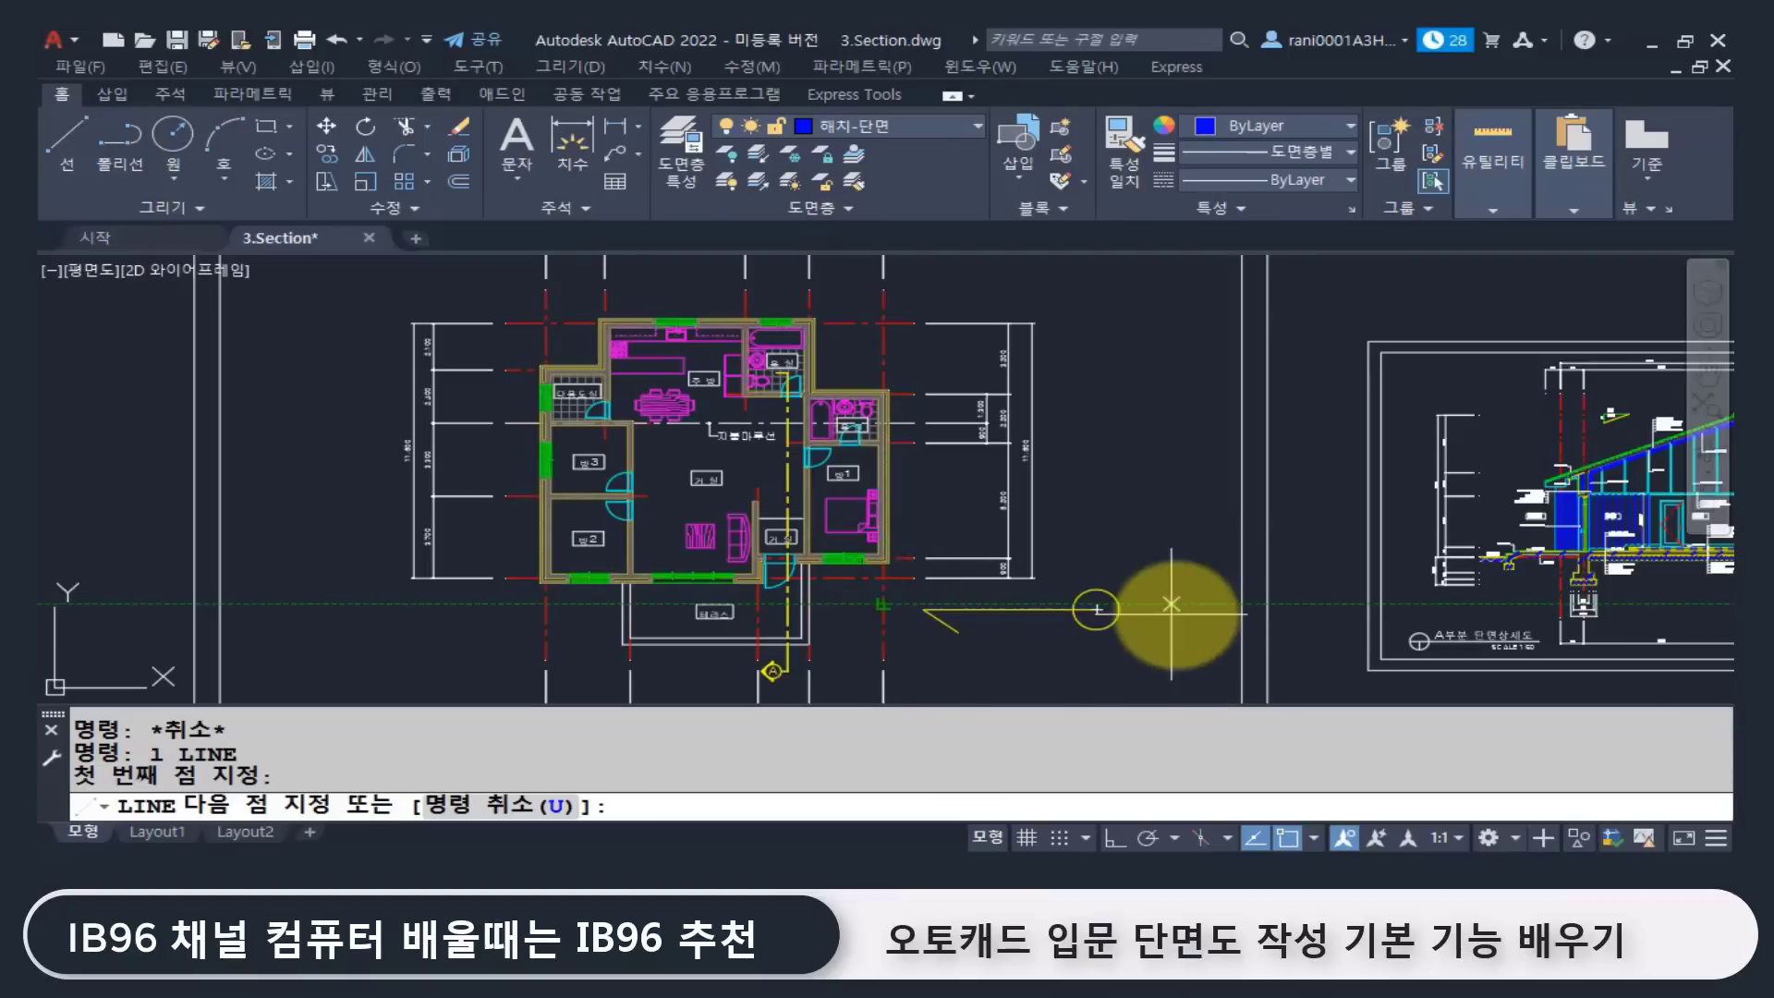
key("Escape")
key("Escape")
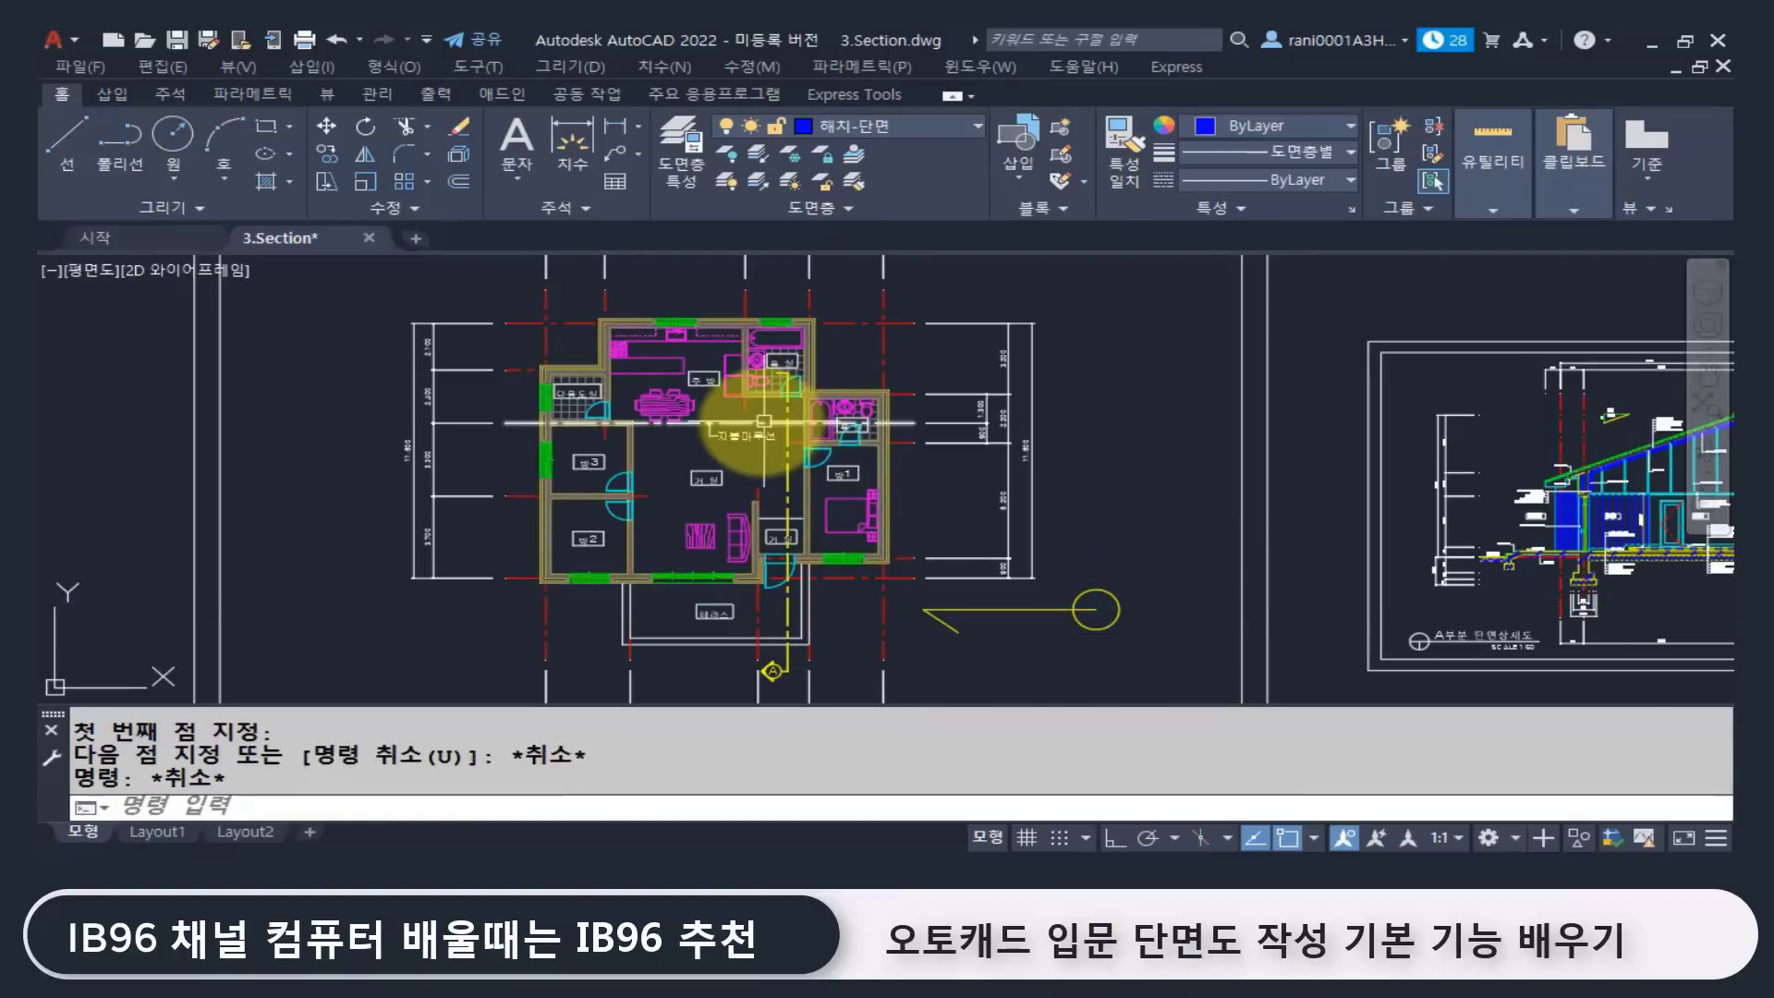
Step: Highlight the ridge line on the floor plan and the matching ridge centre line in the section detail, and compare their positions
left_click(750, 422)
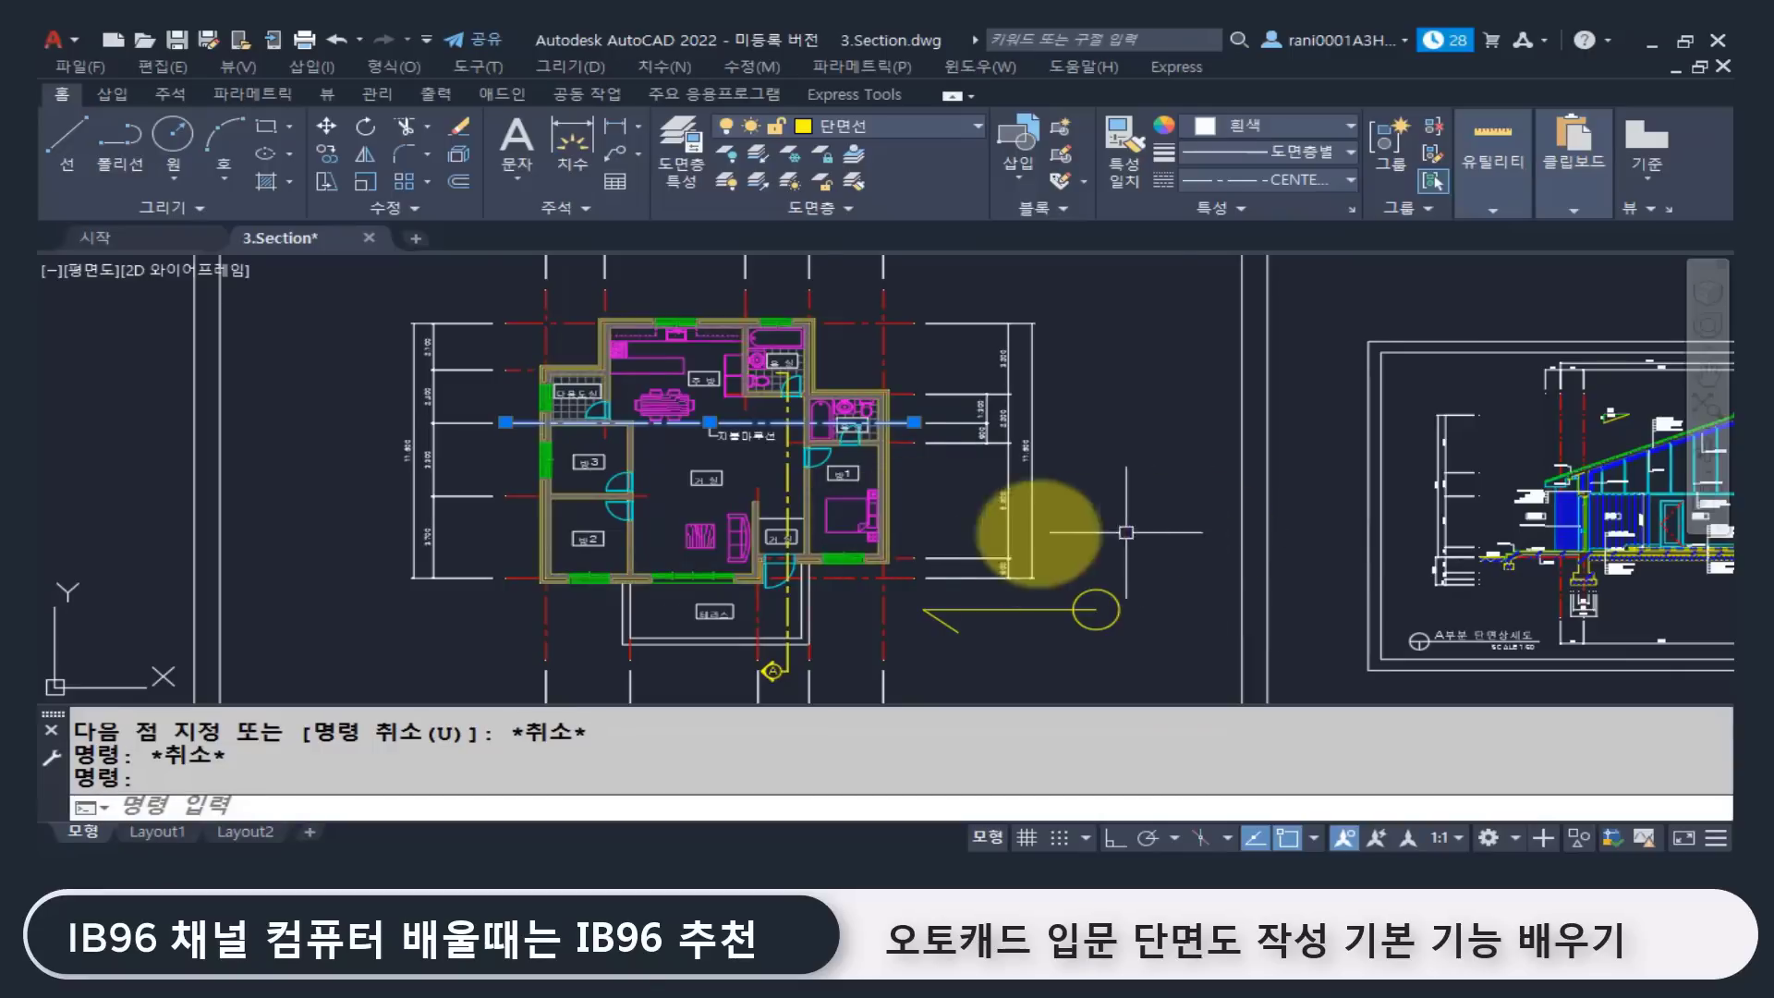
middle_click_drag(1037, 526, 864, 507)
scroll(1081, 434, "up", 2)
scroll(1192, 435, "up", 3)
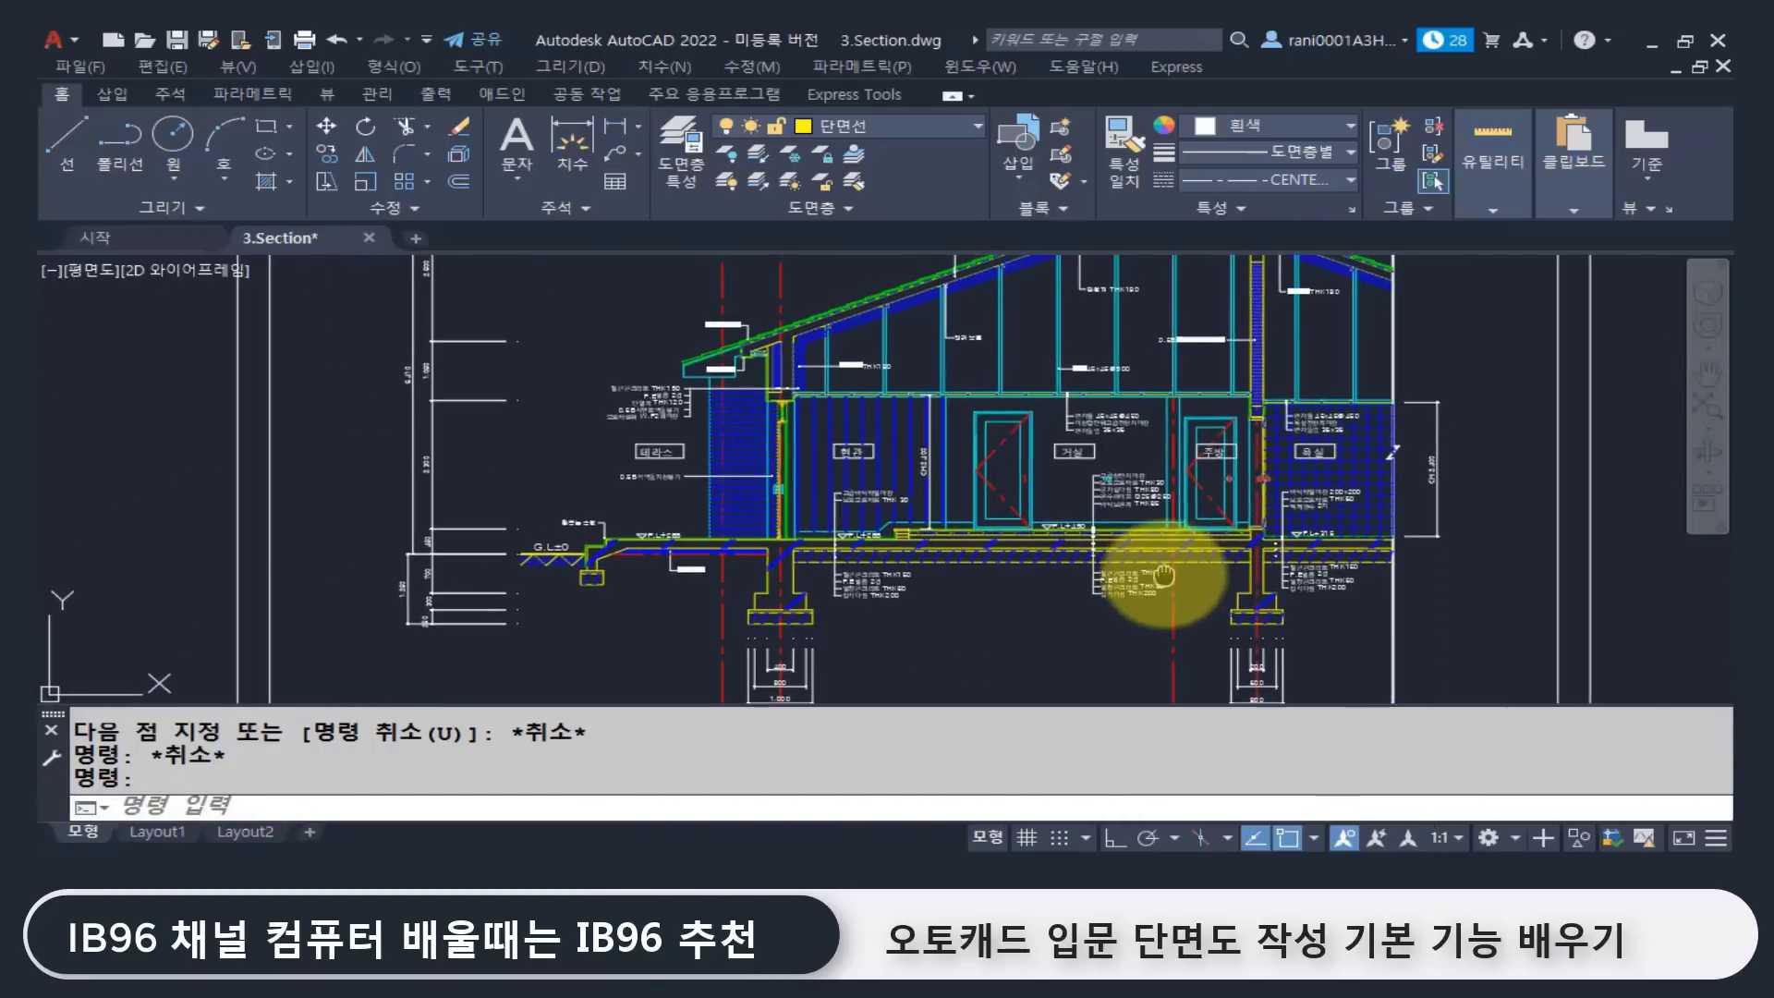
left_click(1176, 622)
mouse_move(1175, 621)
middle_mouse_down()
mouse_move(1089, 654)
mouse_move(1077, 713)
mouse_move(1077, 447)
mouse_move(1081, 523)
mouse_move(1078, 475)
mouse_move(1106, 476)
middle_mouse_up()
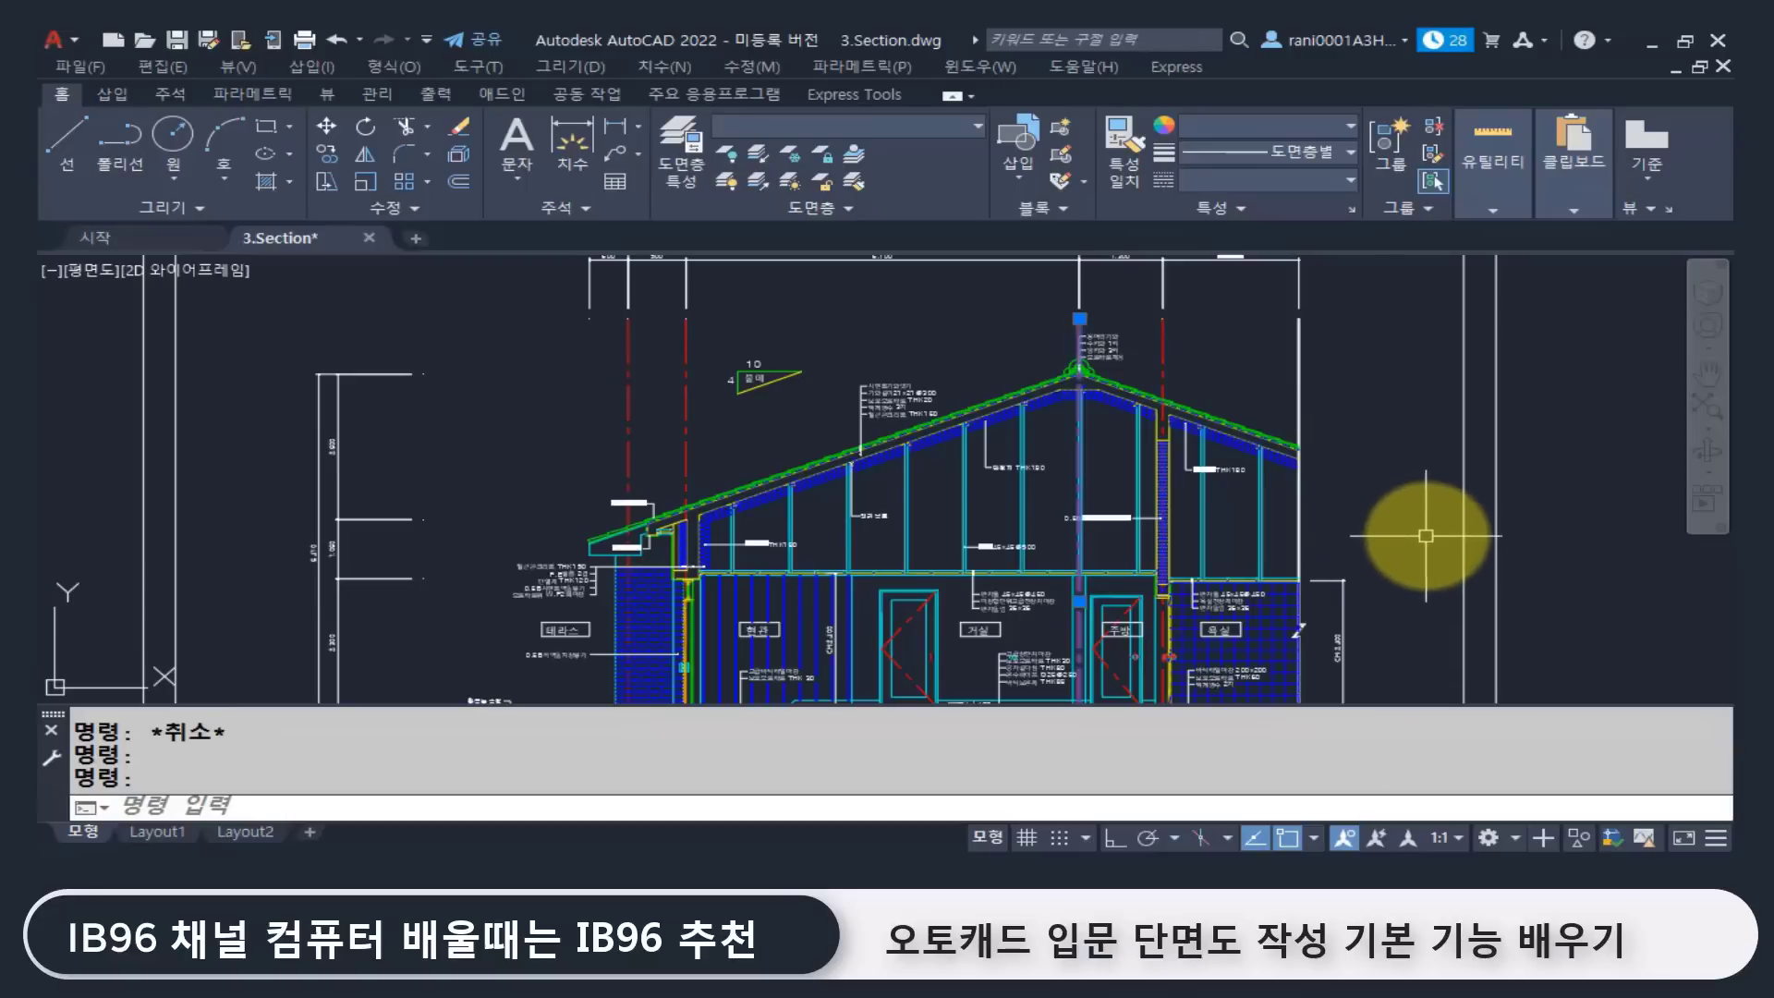
scroll(970, 594, "down", 5)
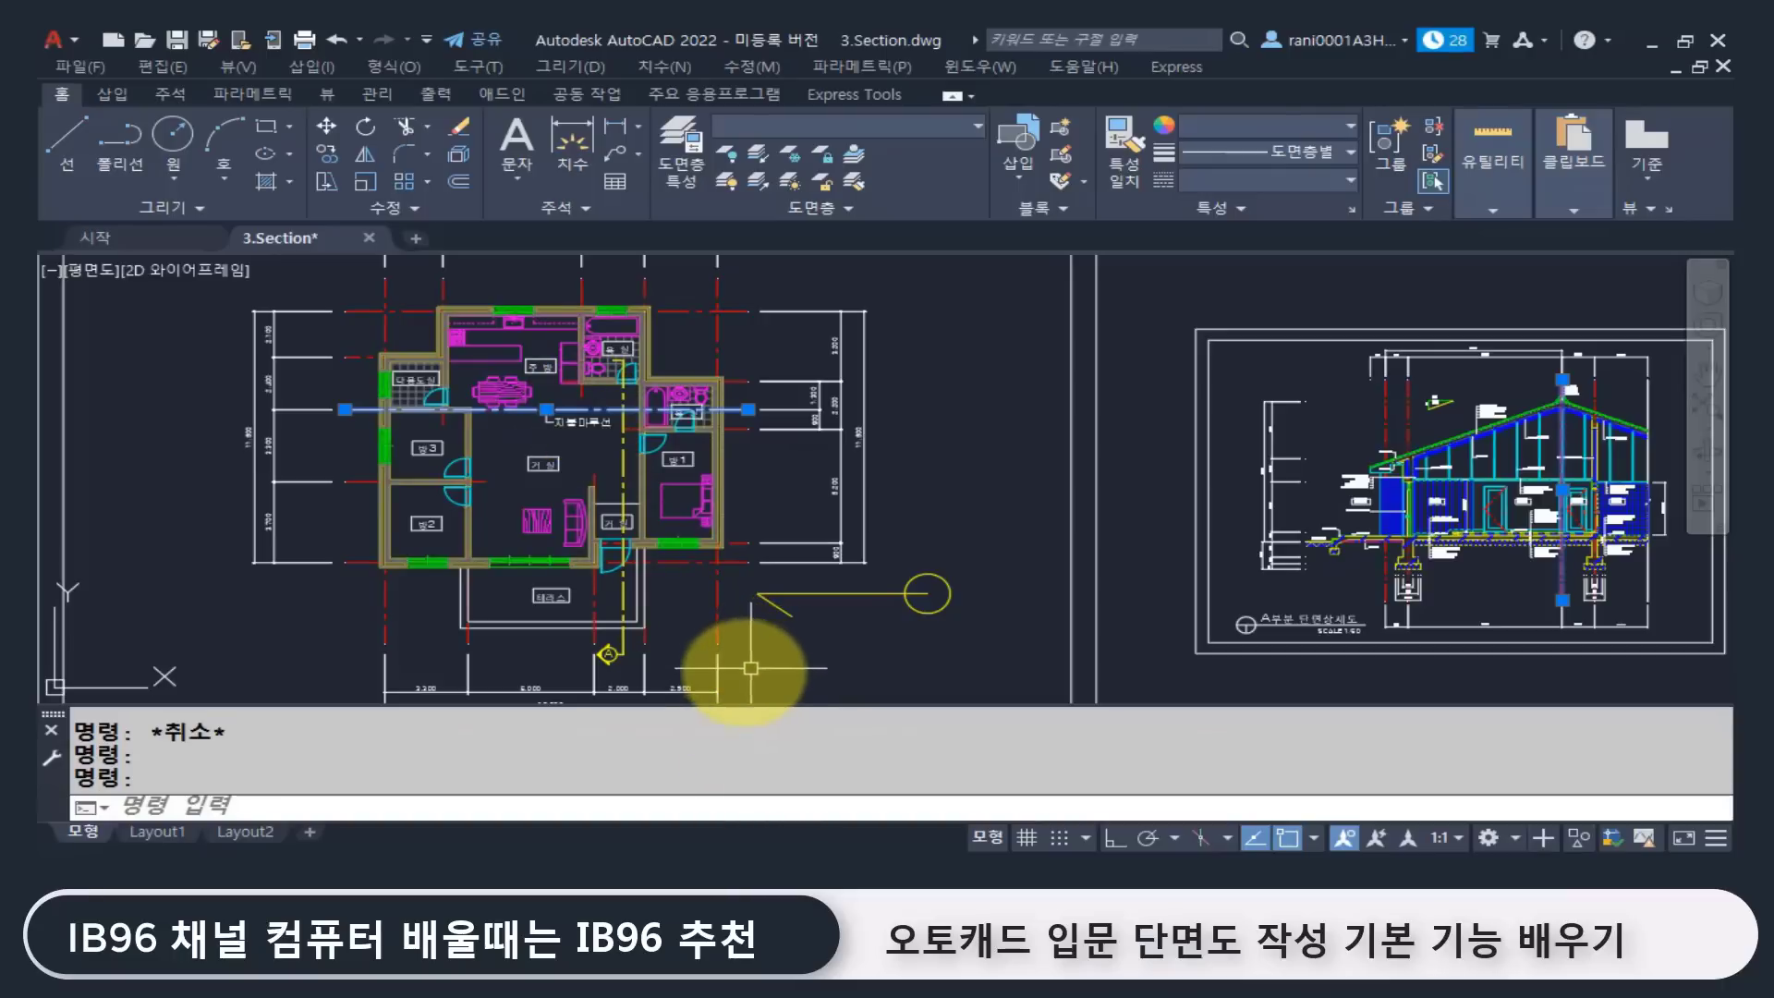
Step: Erase the sketched arrow and its circle beside the floor plan, and clear the selection
left_click(764, 585)
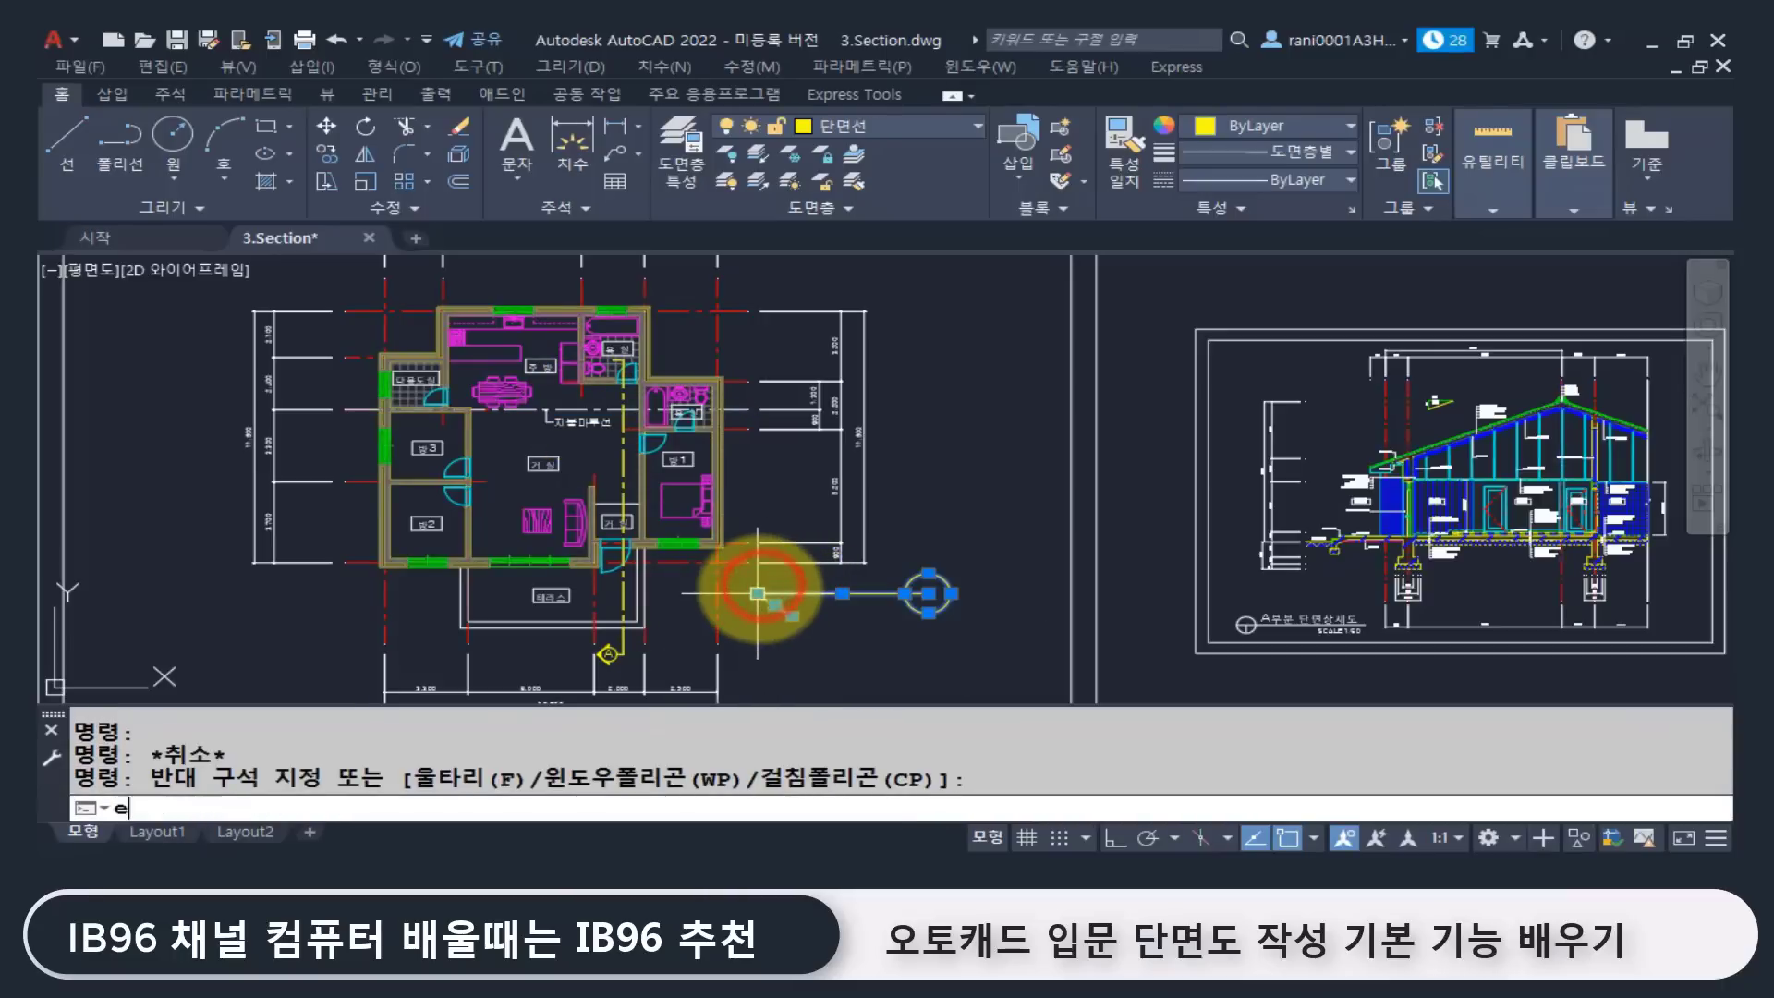
key("Return")
scroll(813, 584, "down", 3)
key("Escape")
key("Escape")
key("Escape")
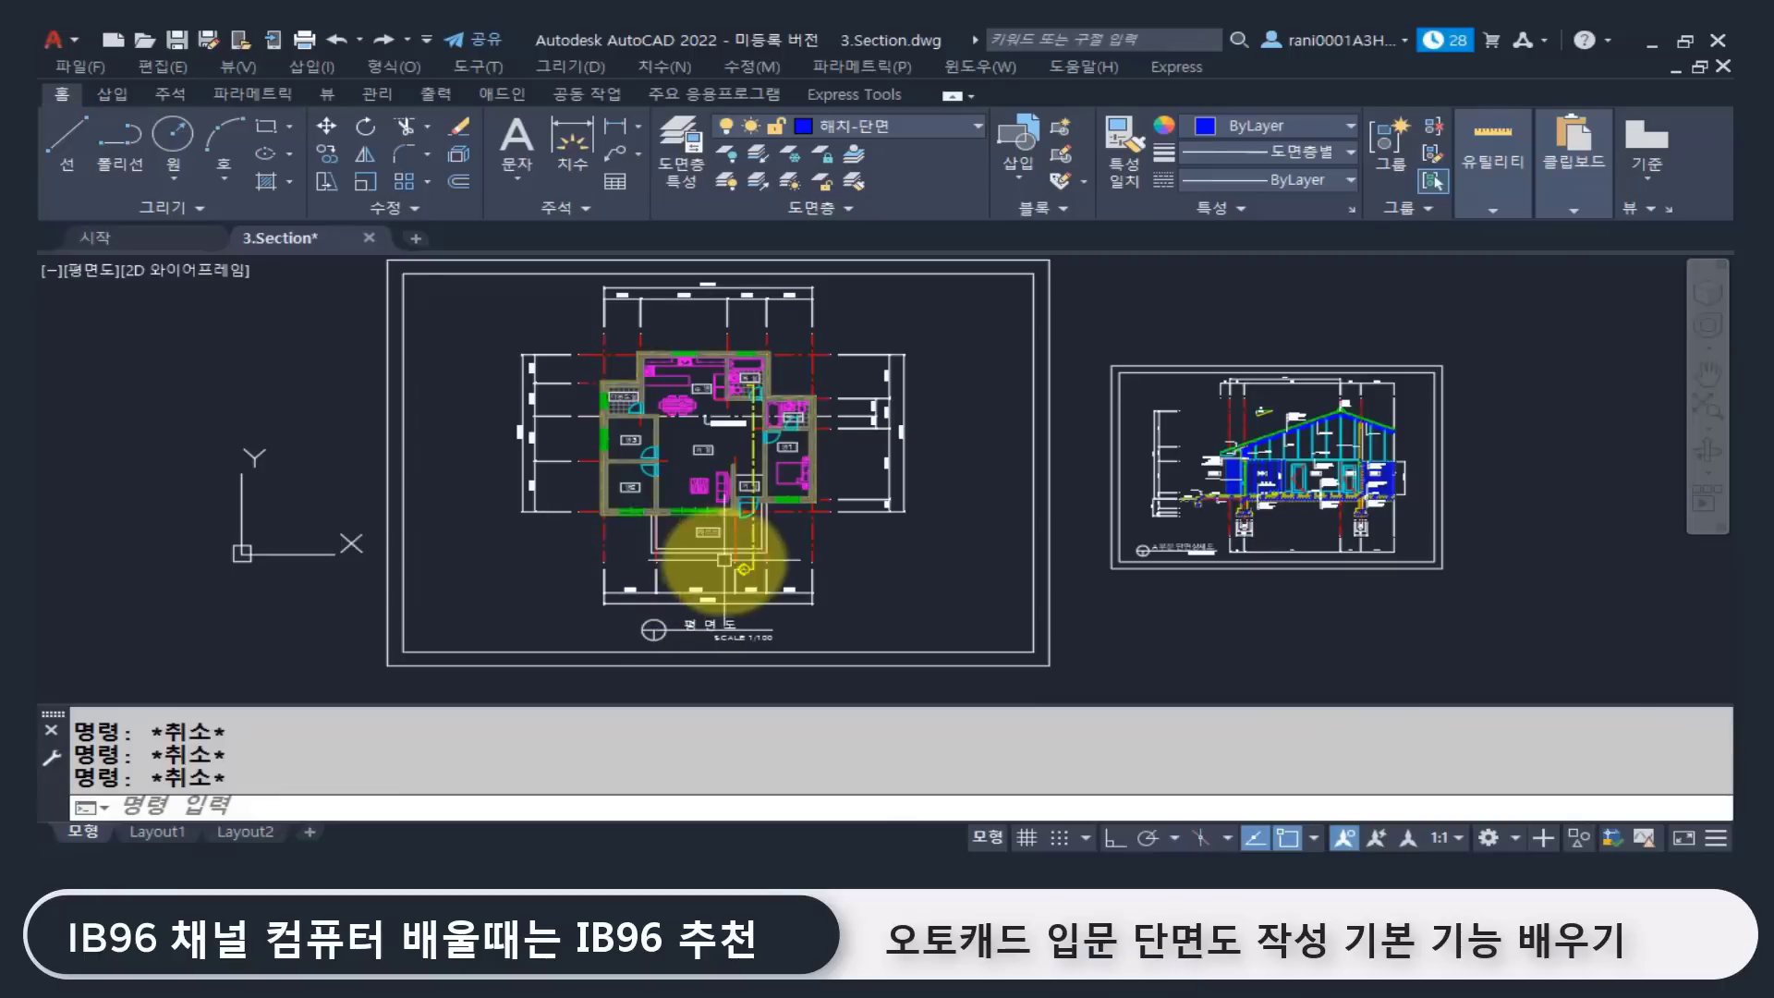
Step: Create a new blank drawing without a template, using metric units
mouse_move(726, 560)
middle_mouse_down()
mouse_move(574, 566)
mouse_move(623, 574)
middle_mouse_up()
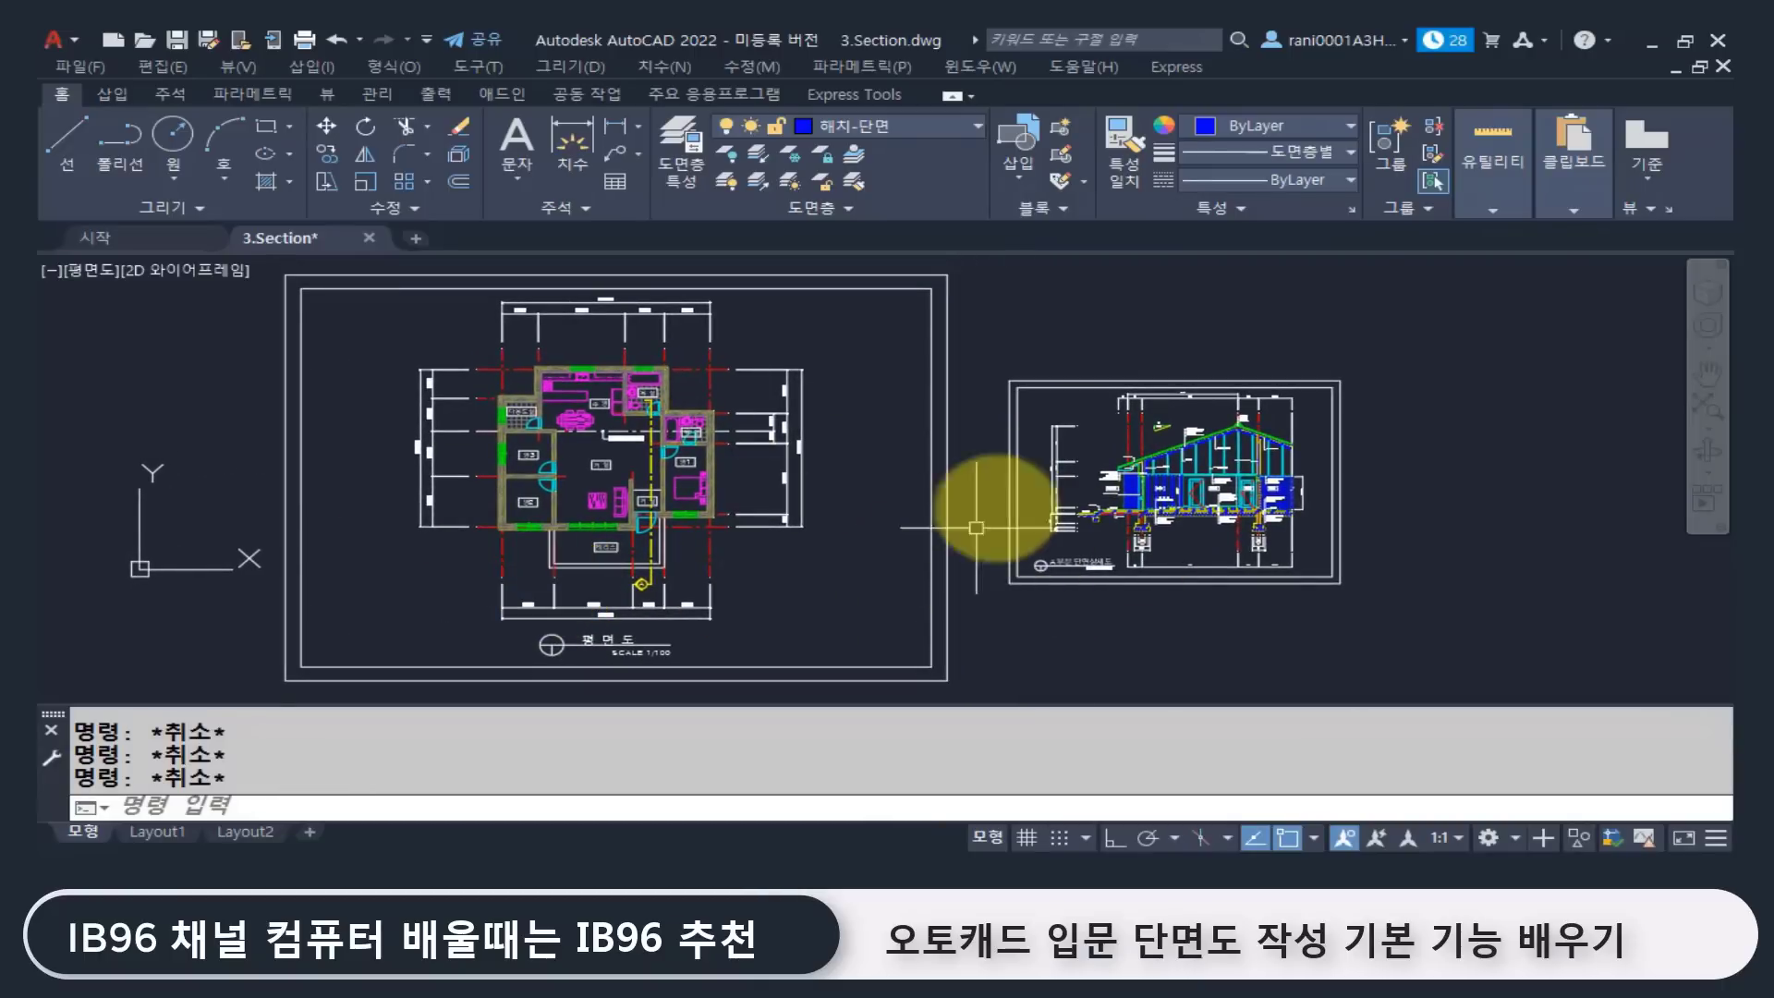
middle_click_drag(772, 412, 674, 428)
left_click(95, 72)
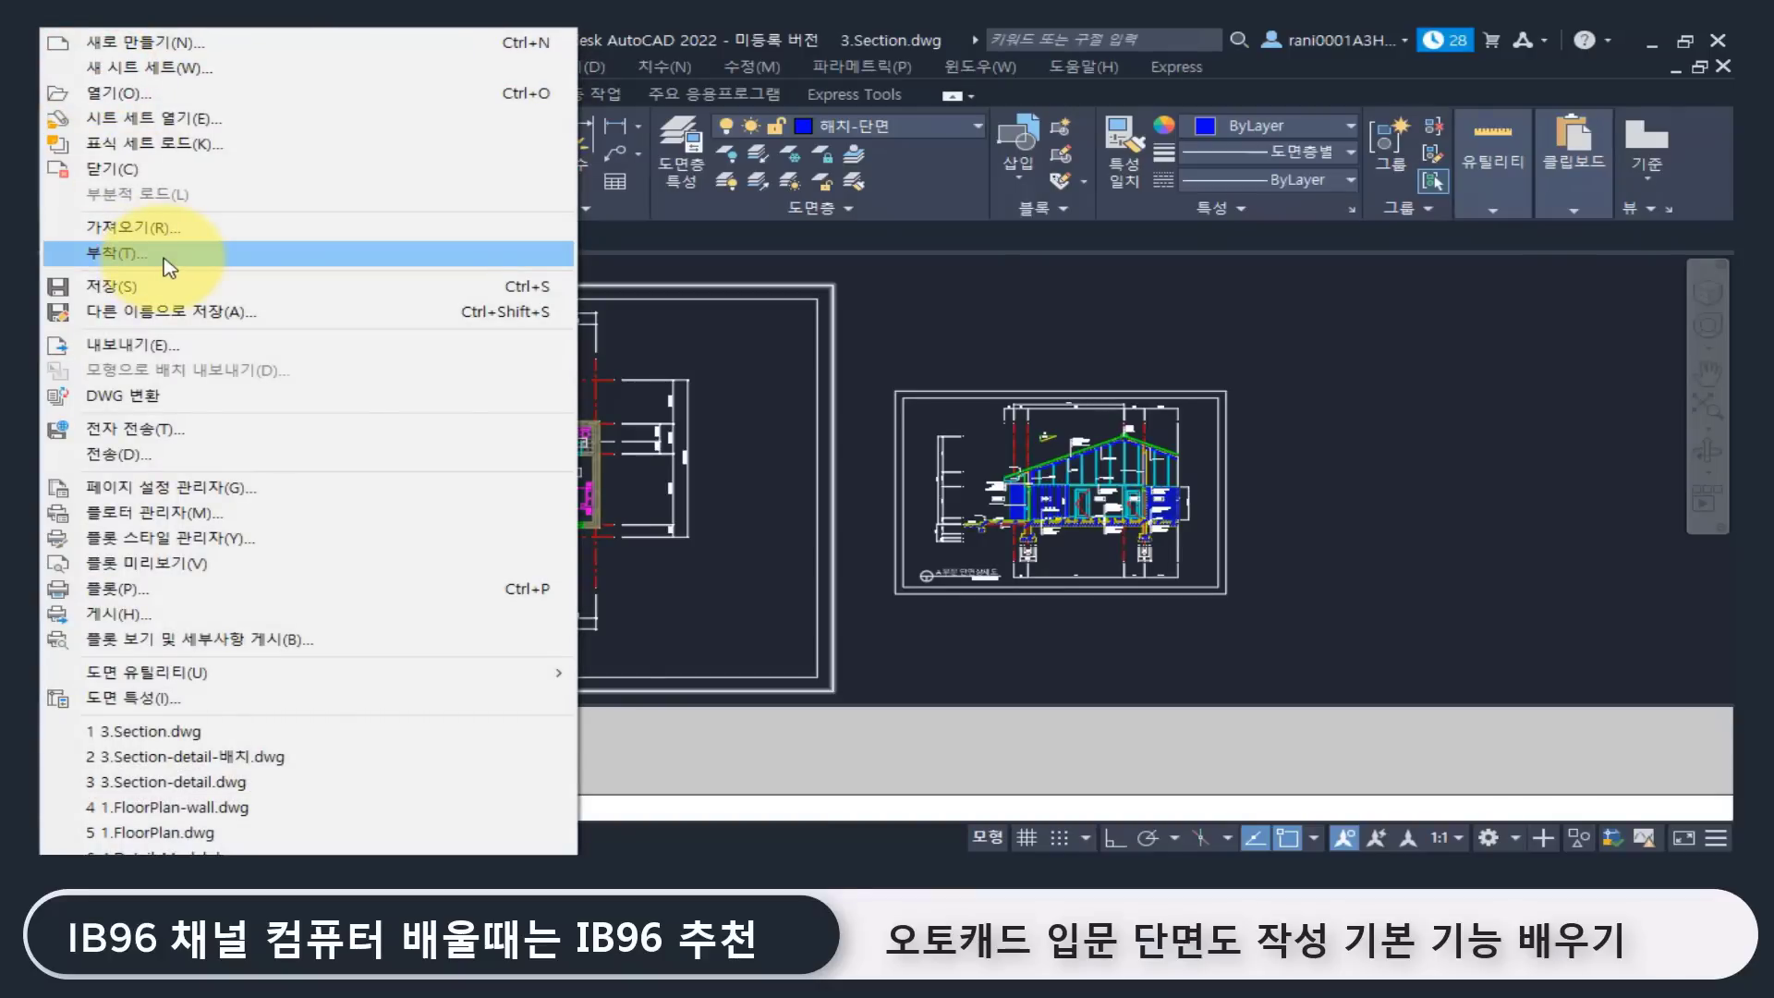
left_click(130, 43)
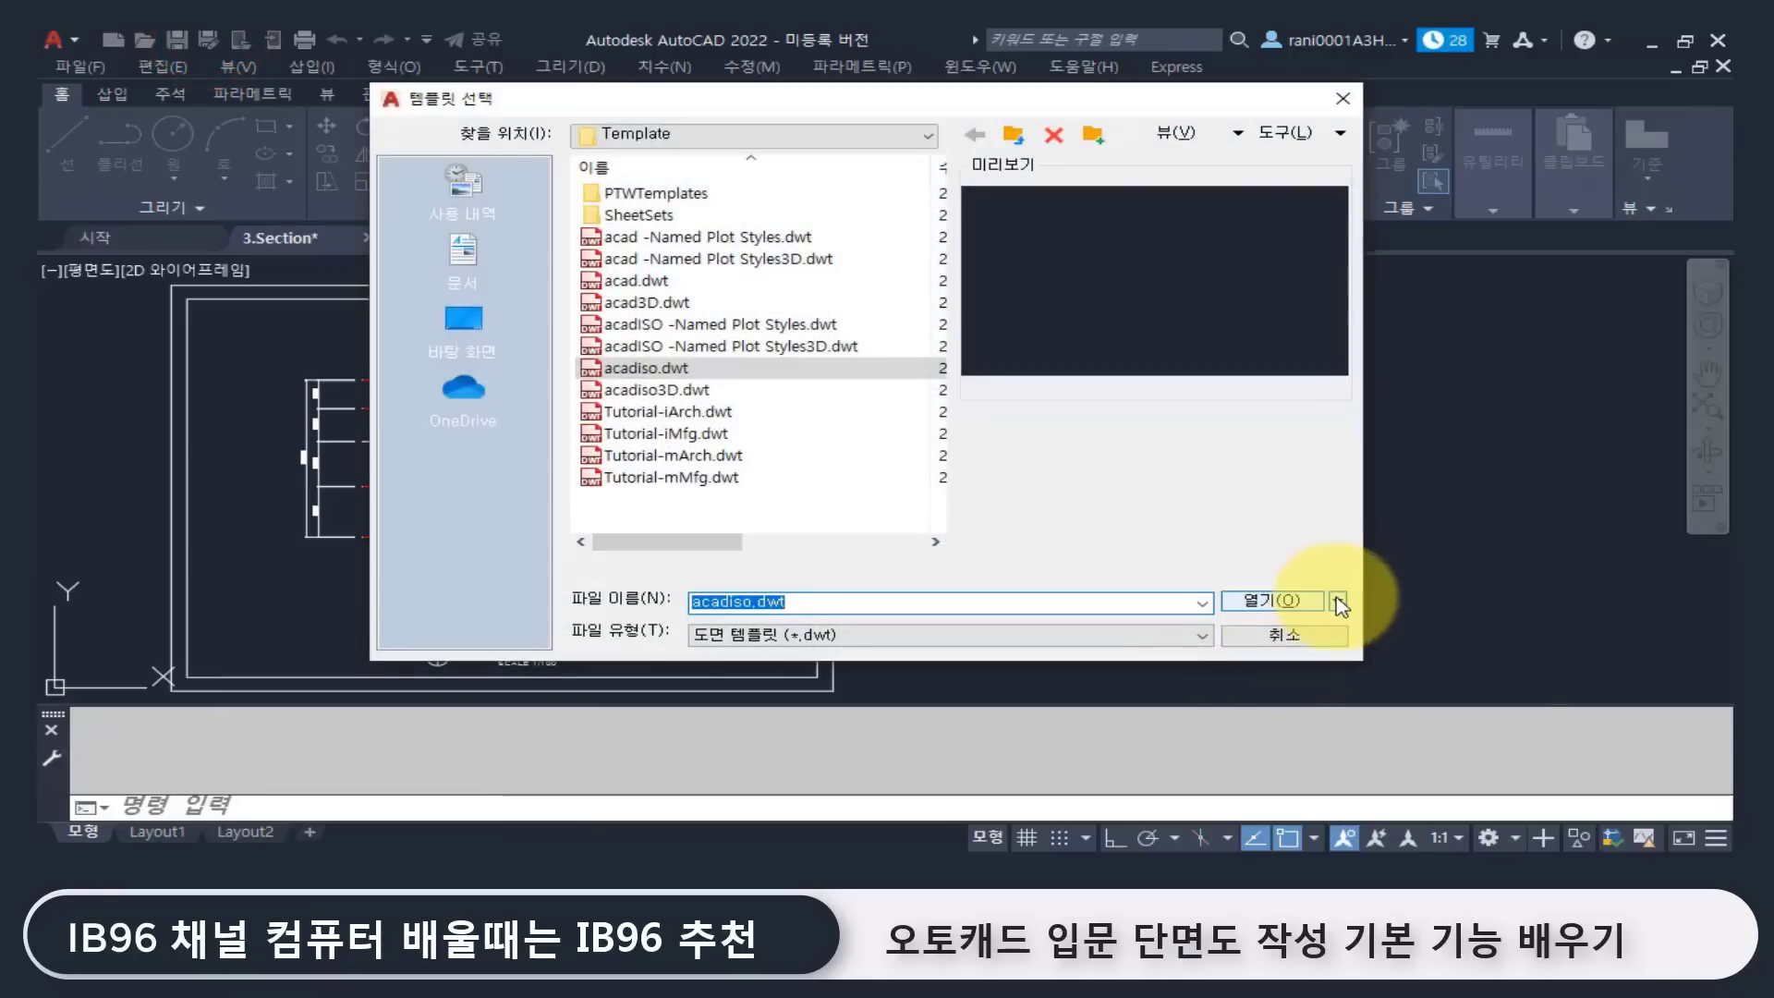
left_click(1337, 600)
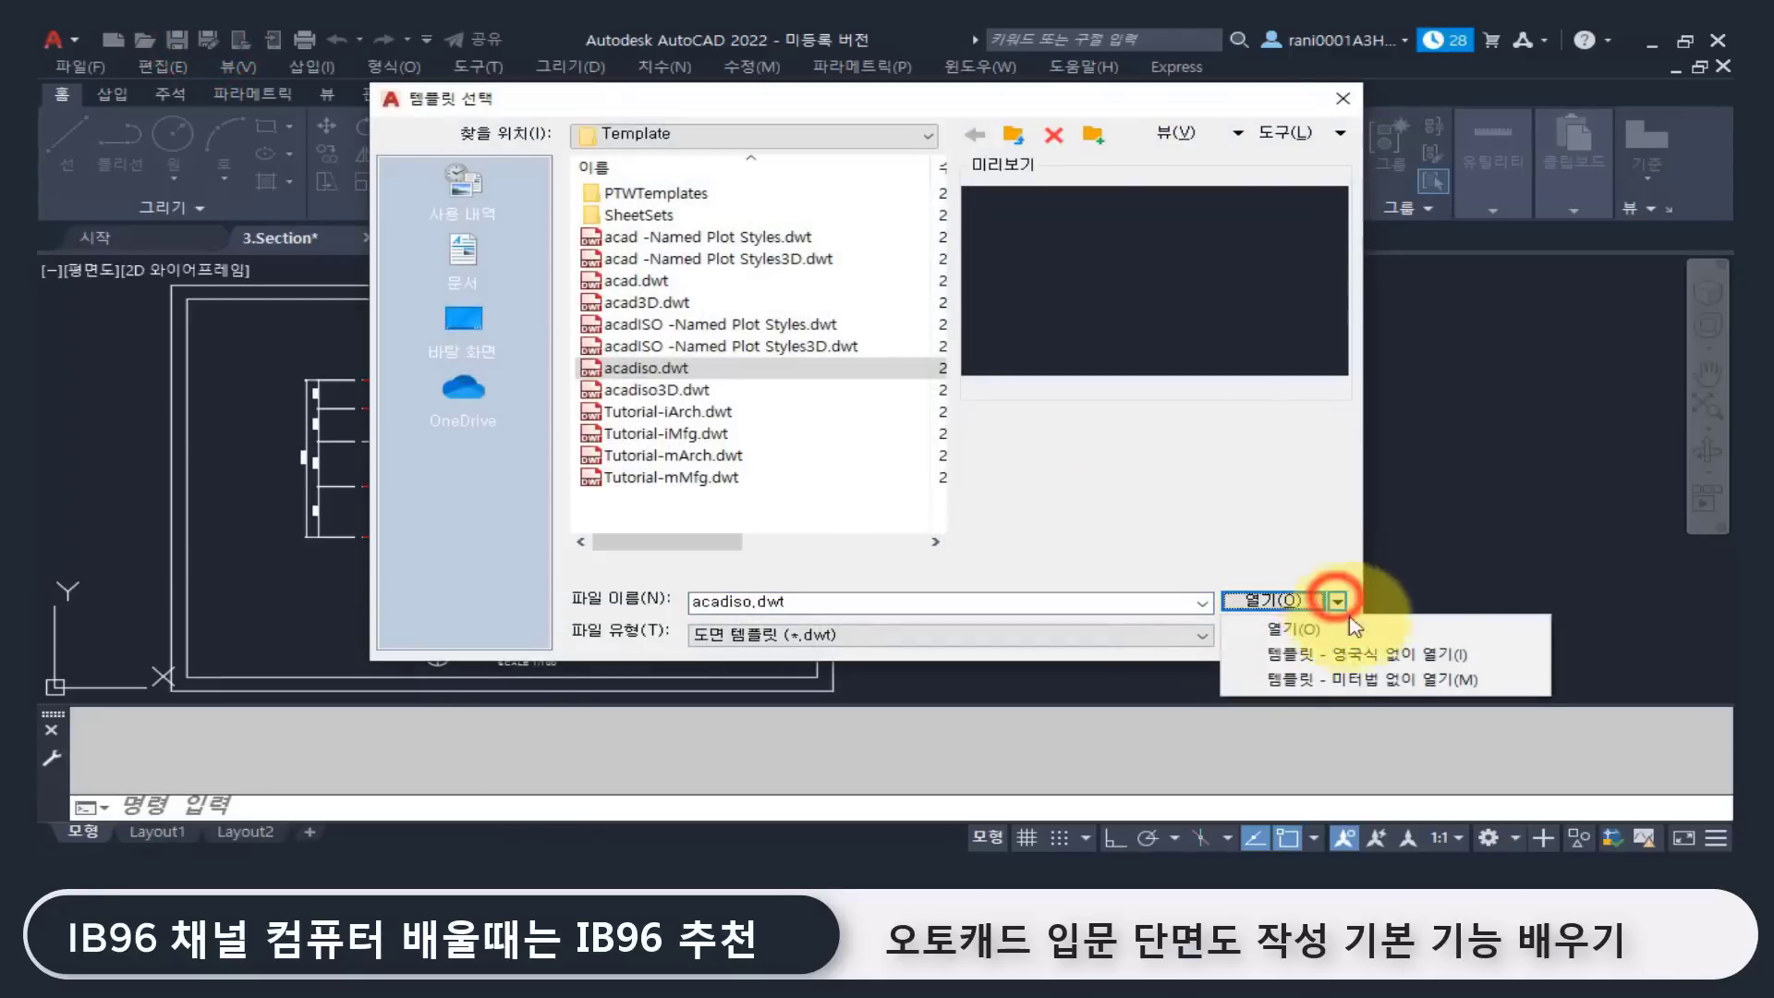
left_click(1358, 679)
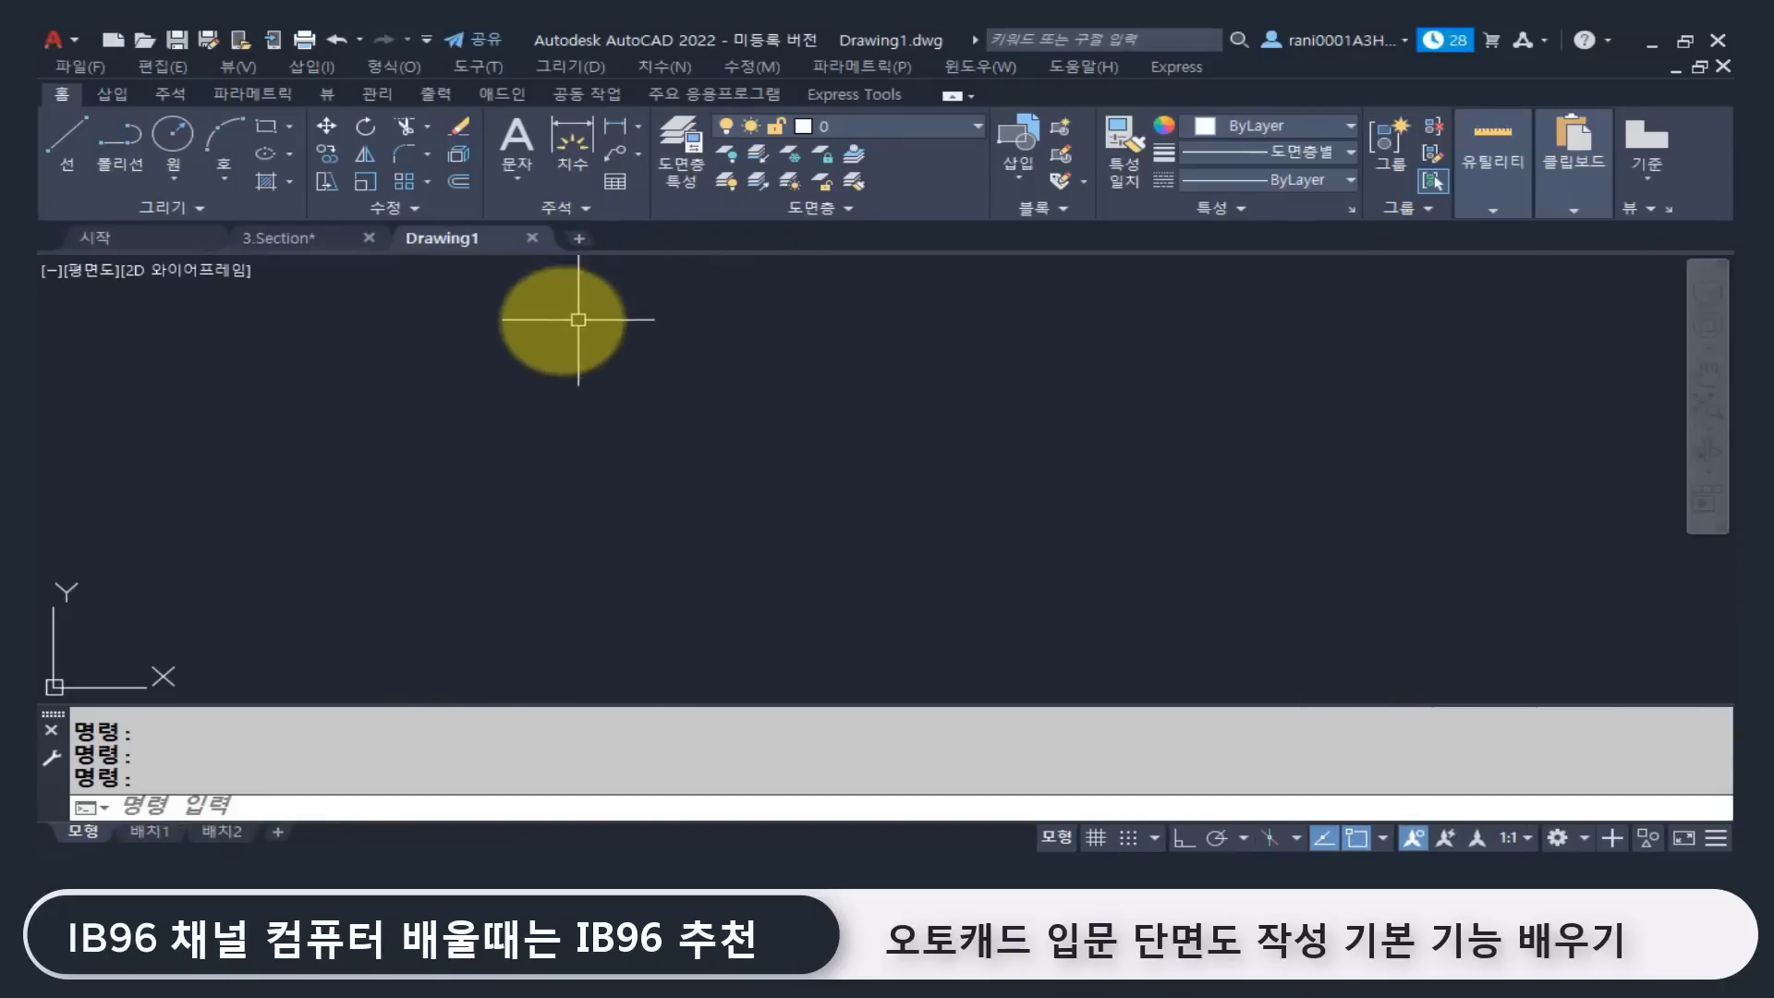
mouse_move(478, 246)
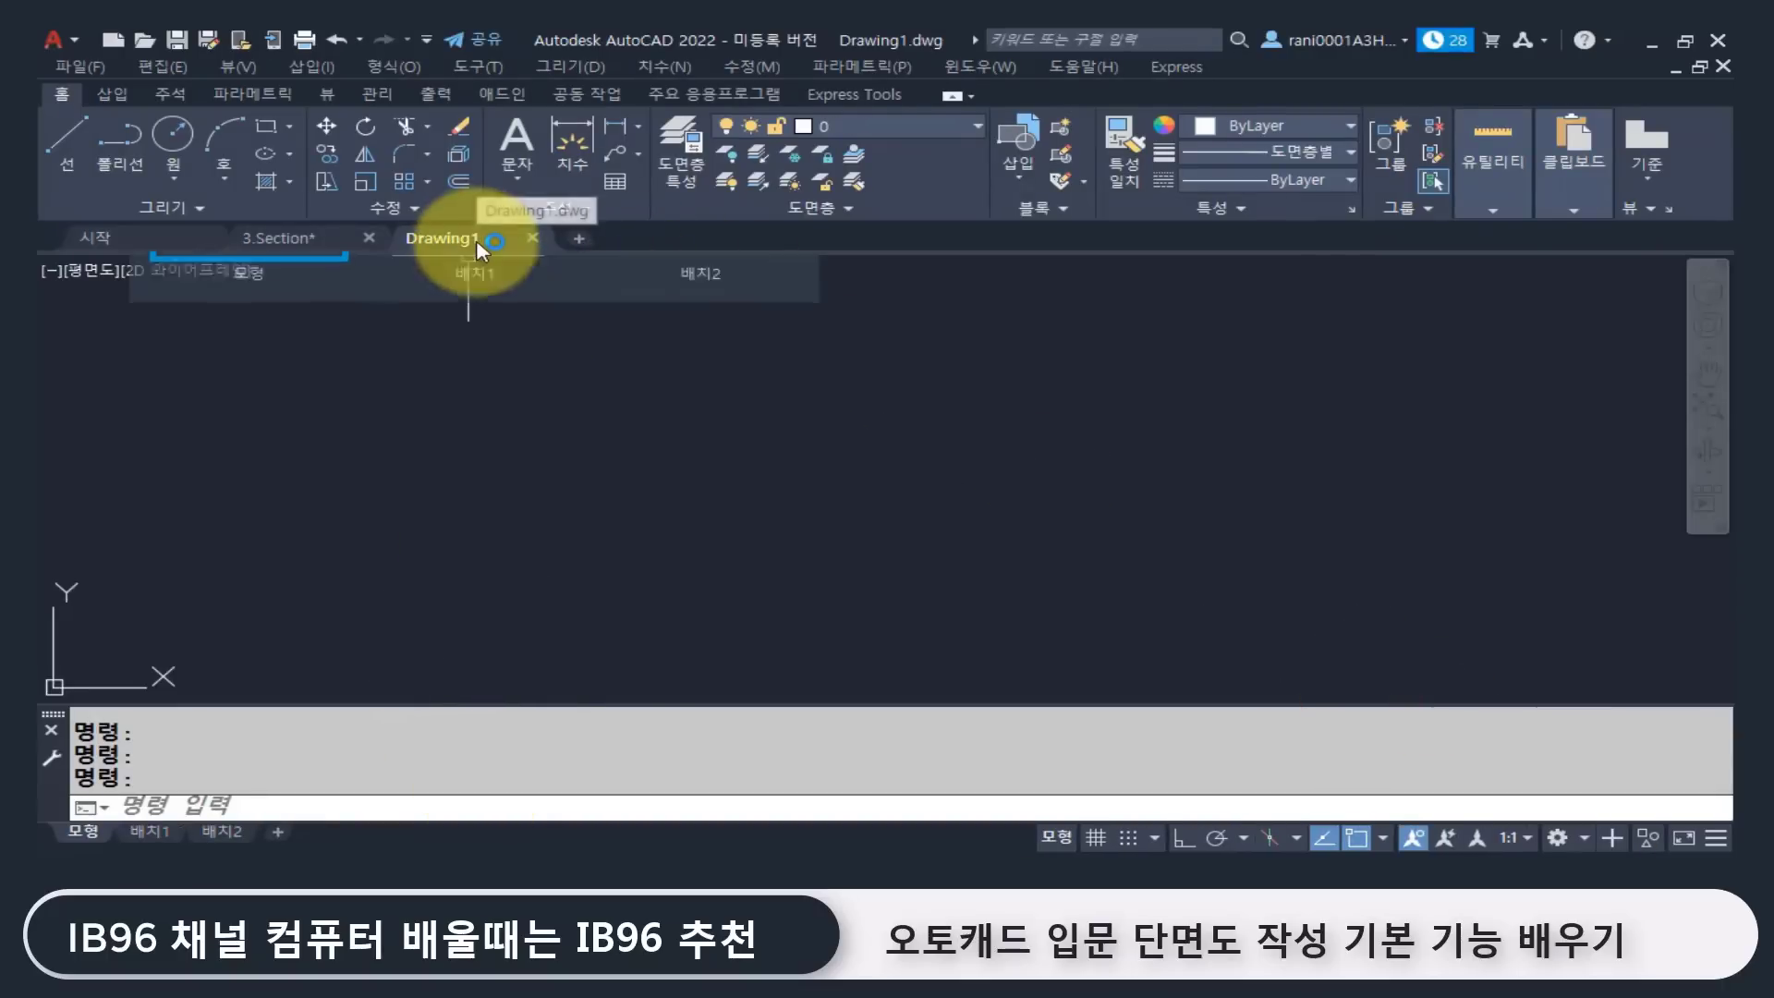
left_click(878, 397)
left_click(1140, 416)
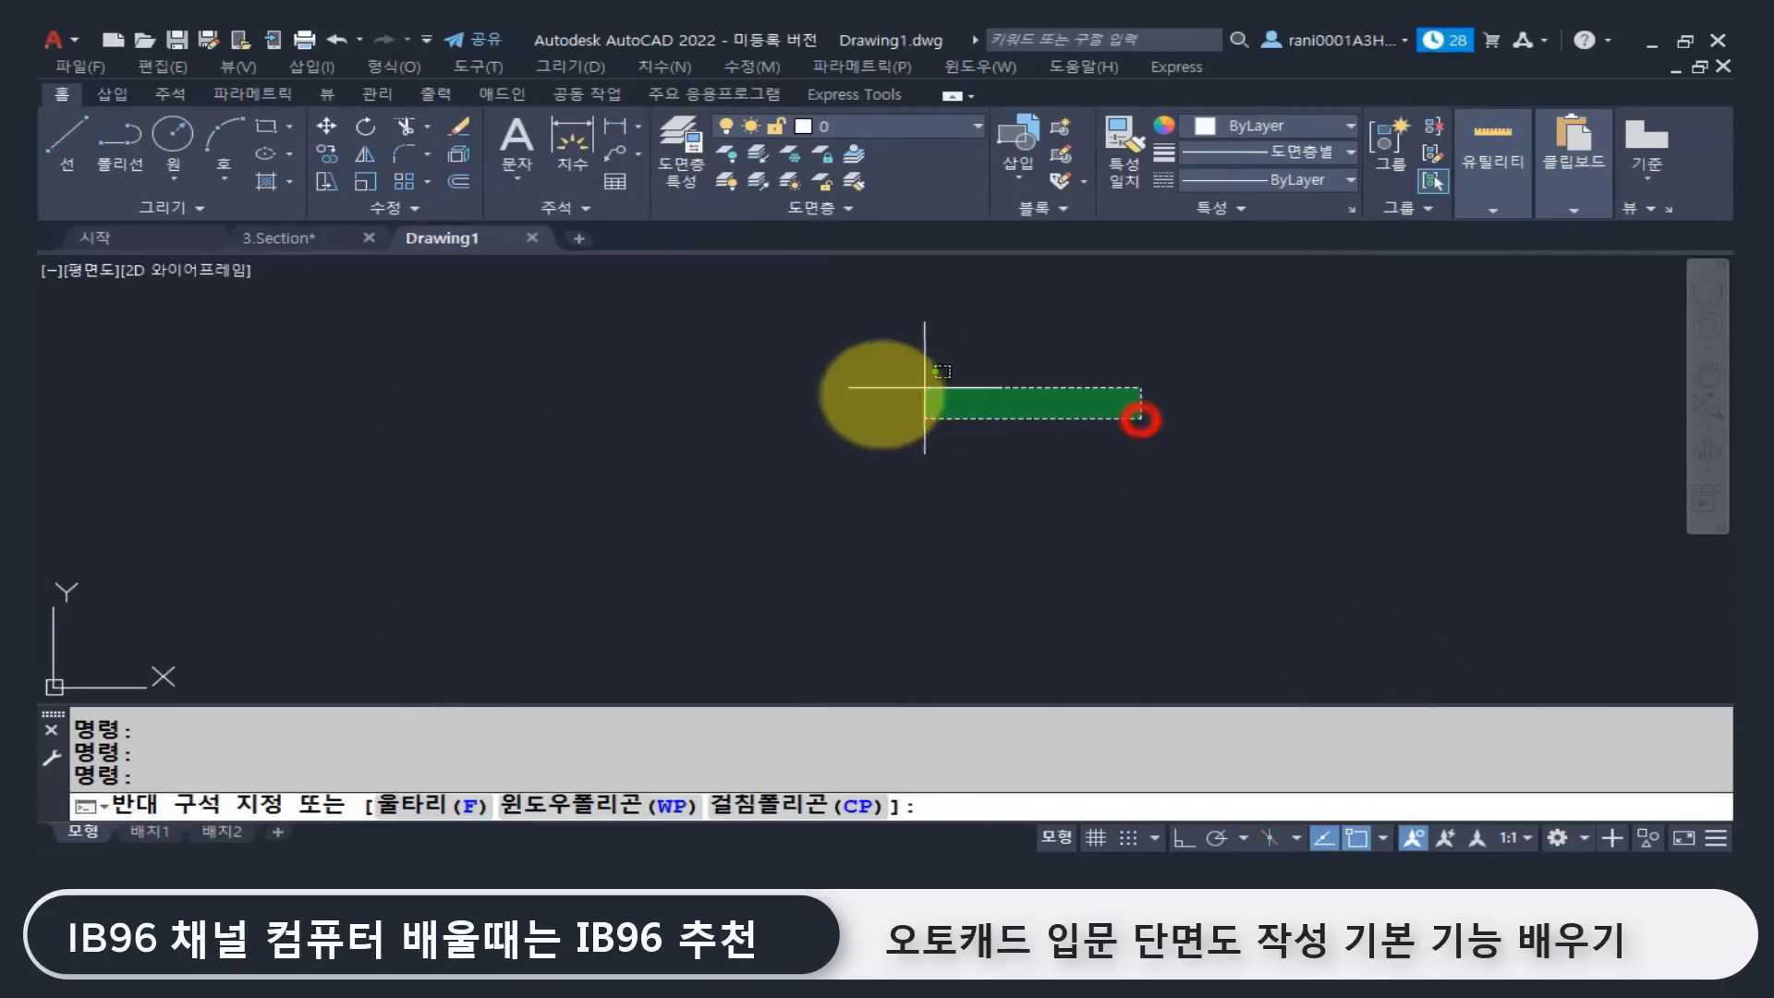
Step: Float the Drawing1 window, reposition and resize it within the drawing area, and minimize the start page window
left_click(1700, 68)
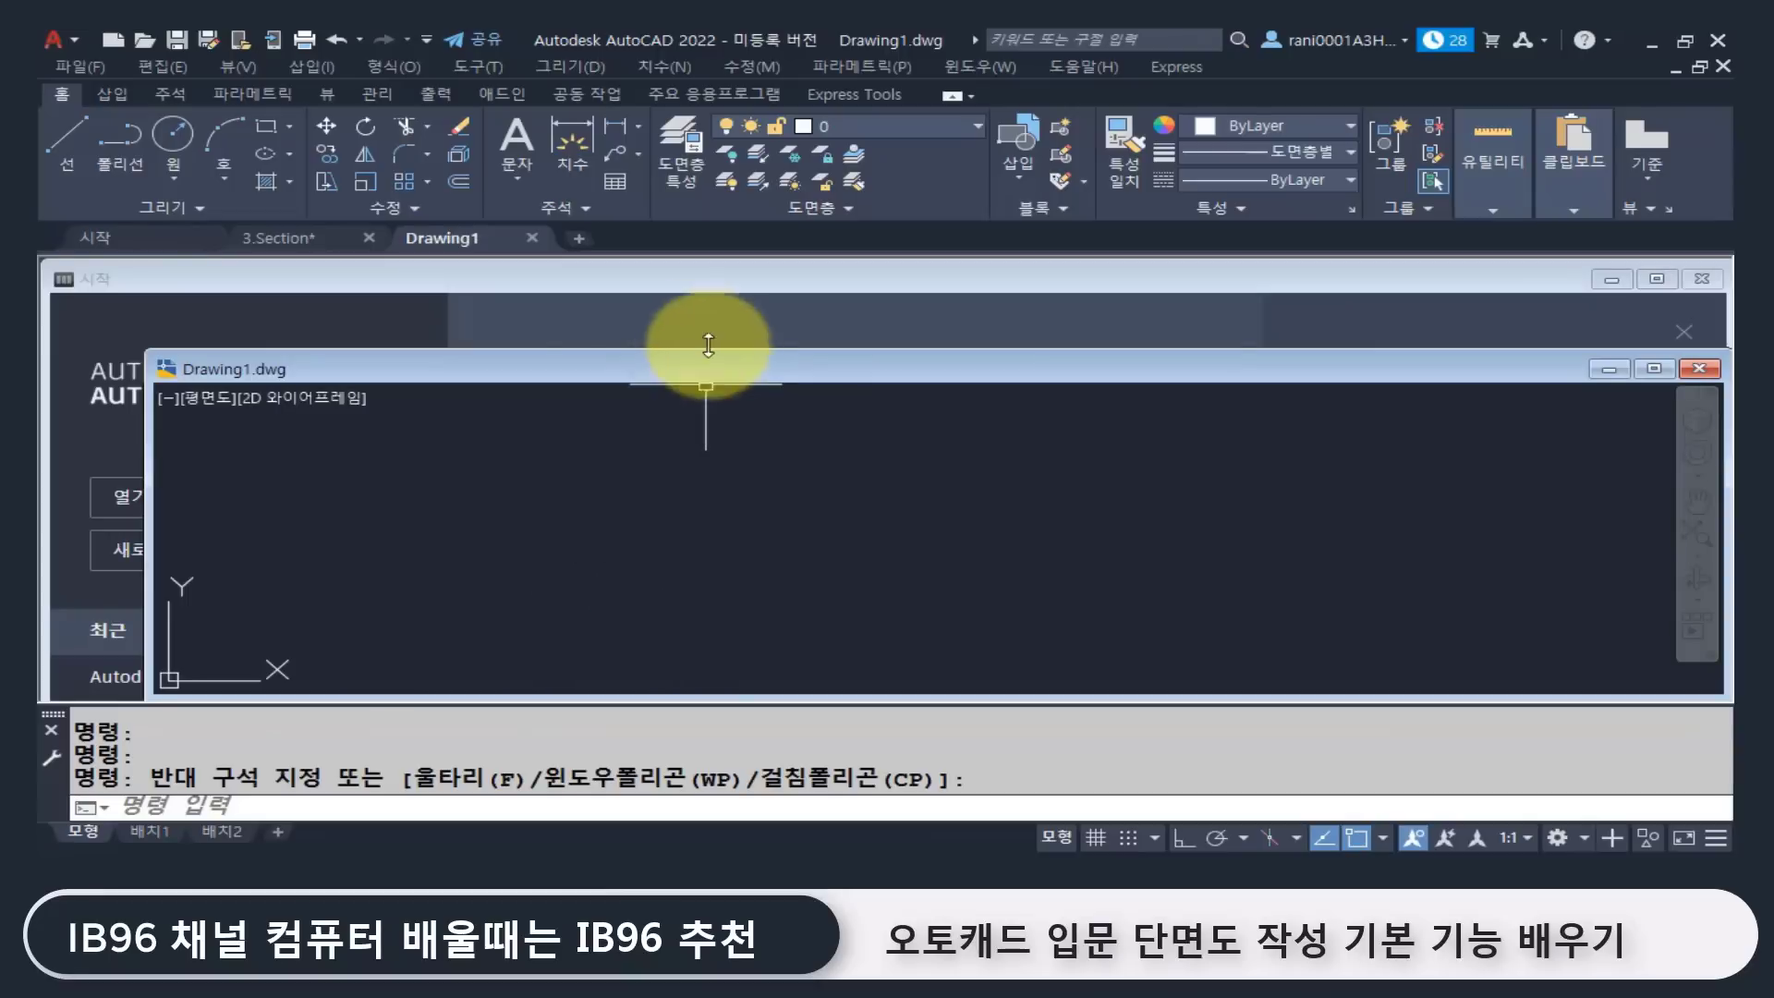
left_click_drag(646, 369, 646, 274)
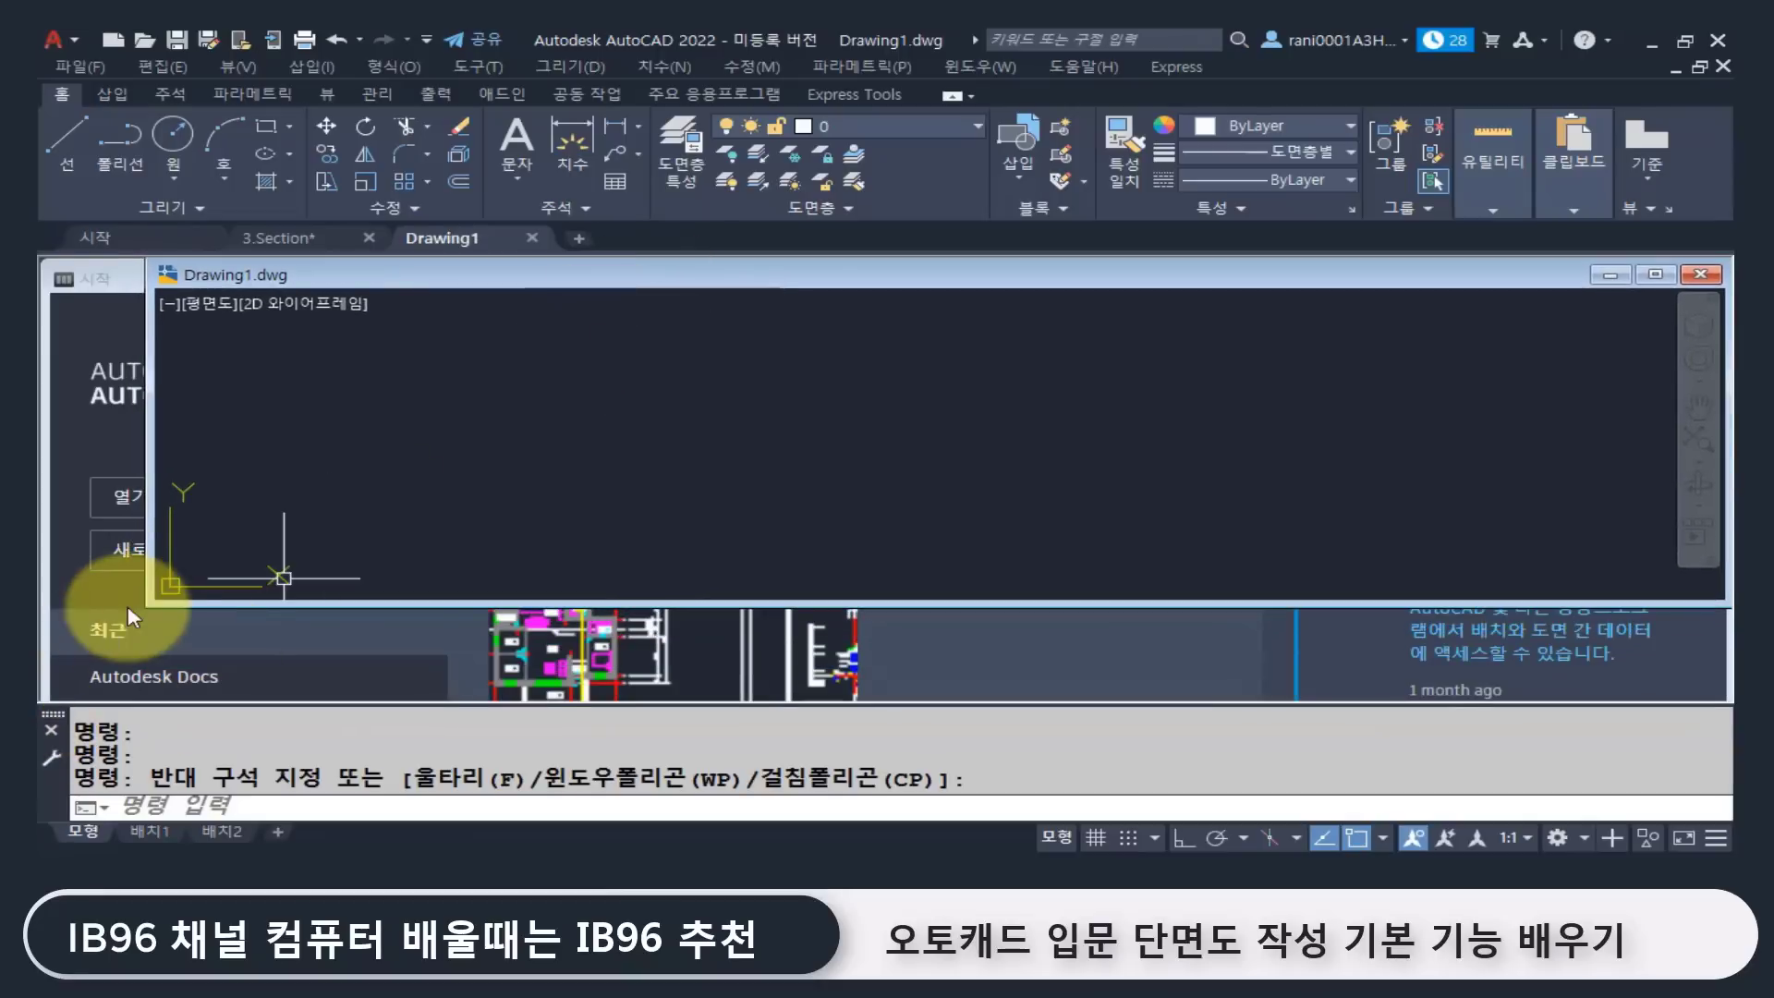
left_click_drag(152, 605, 685, 695)
left_click(507, 277)
left_click(1607, 280)
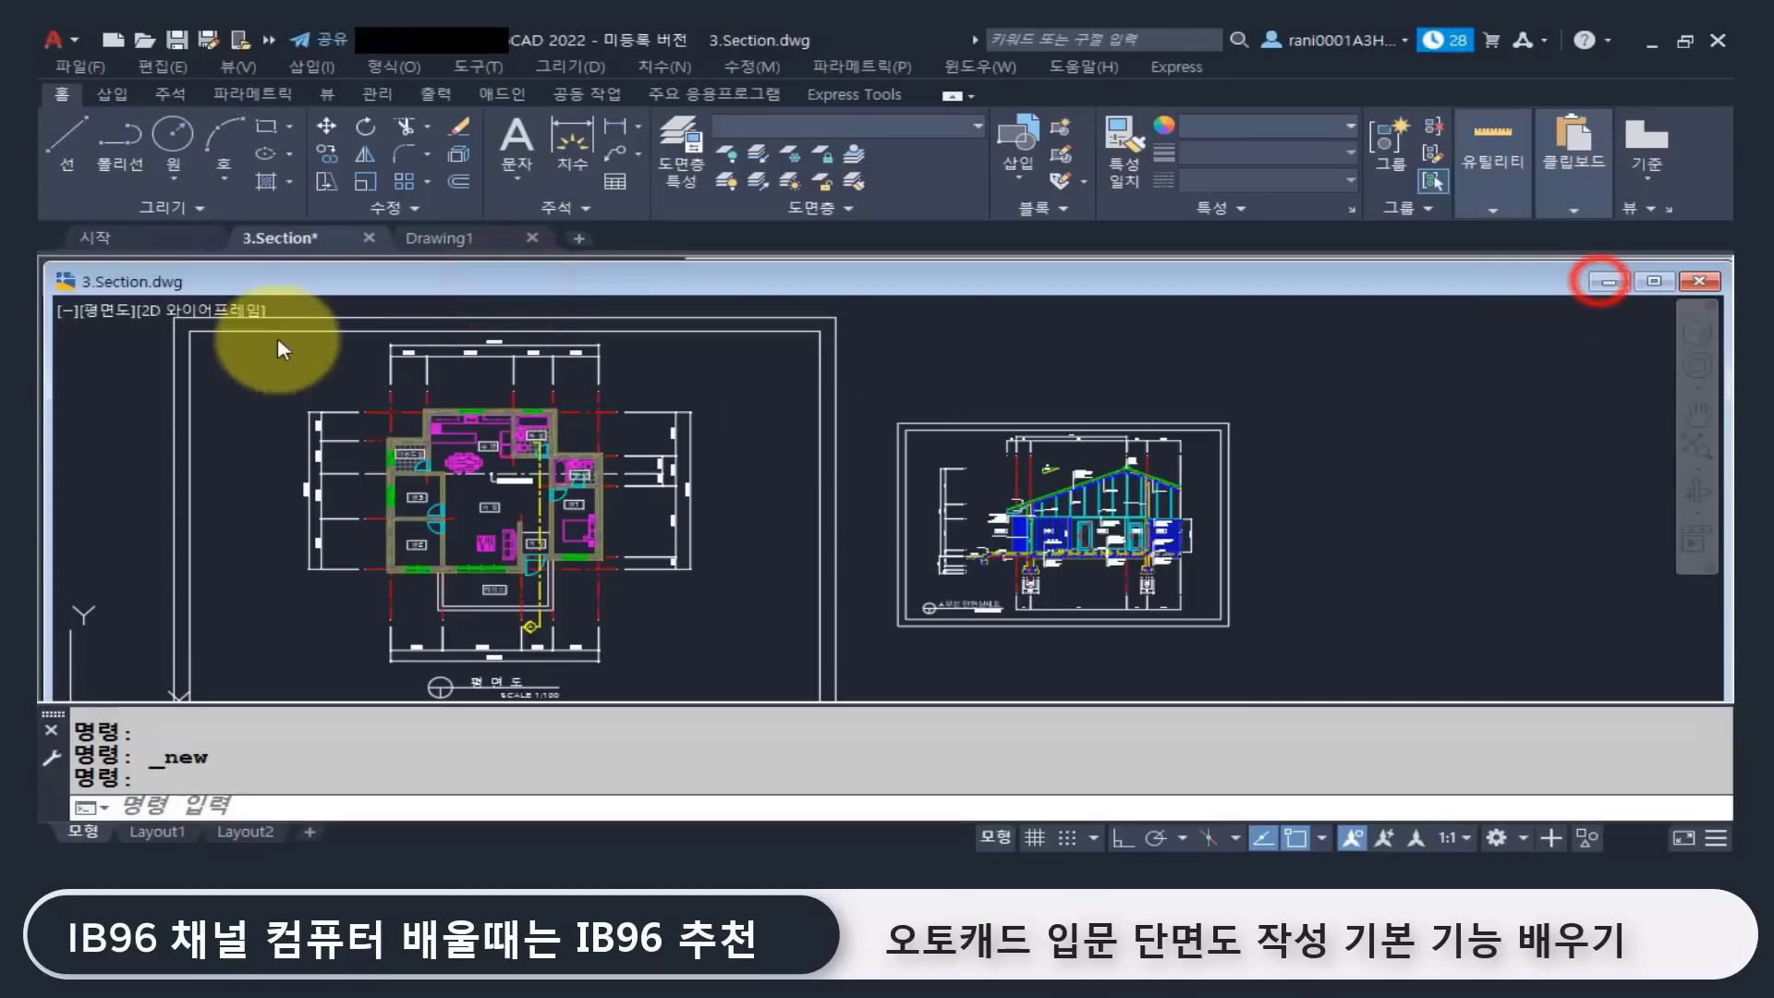
Step: Narrow the 3.Section.dwg window to under half the drawing area's width and place it side by side with Drawing1
left_click(392, 275)
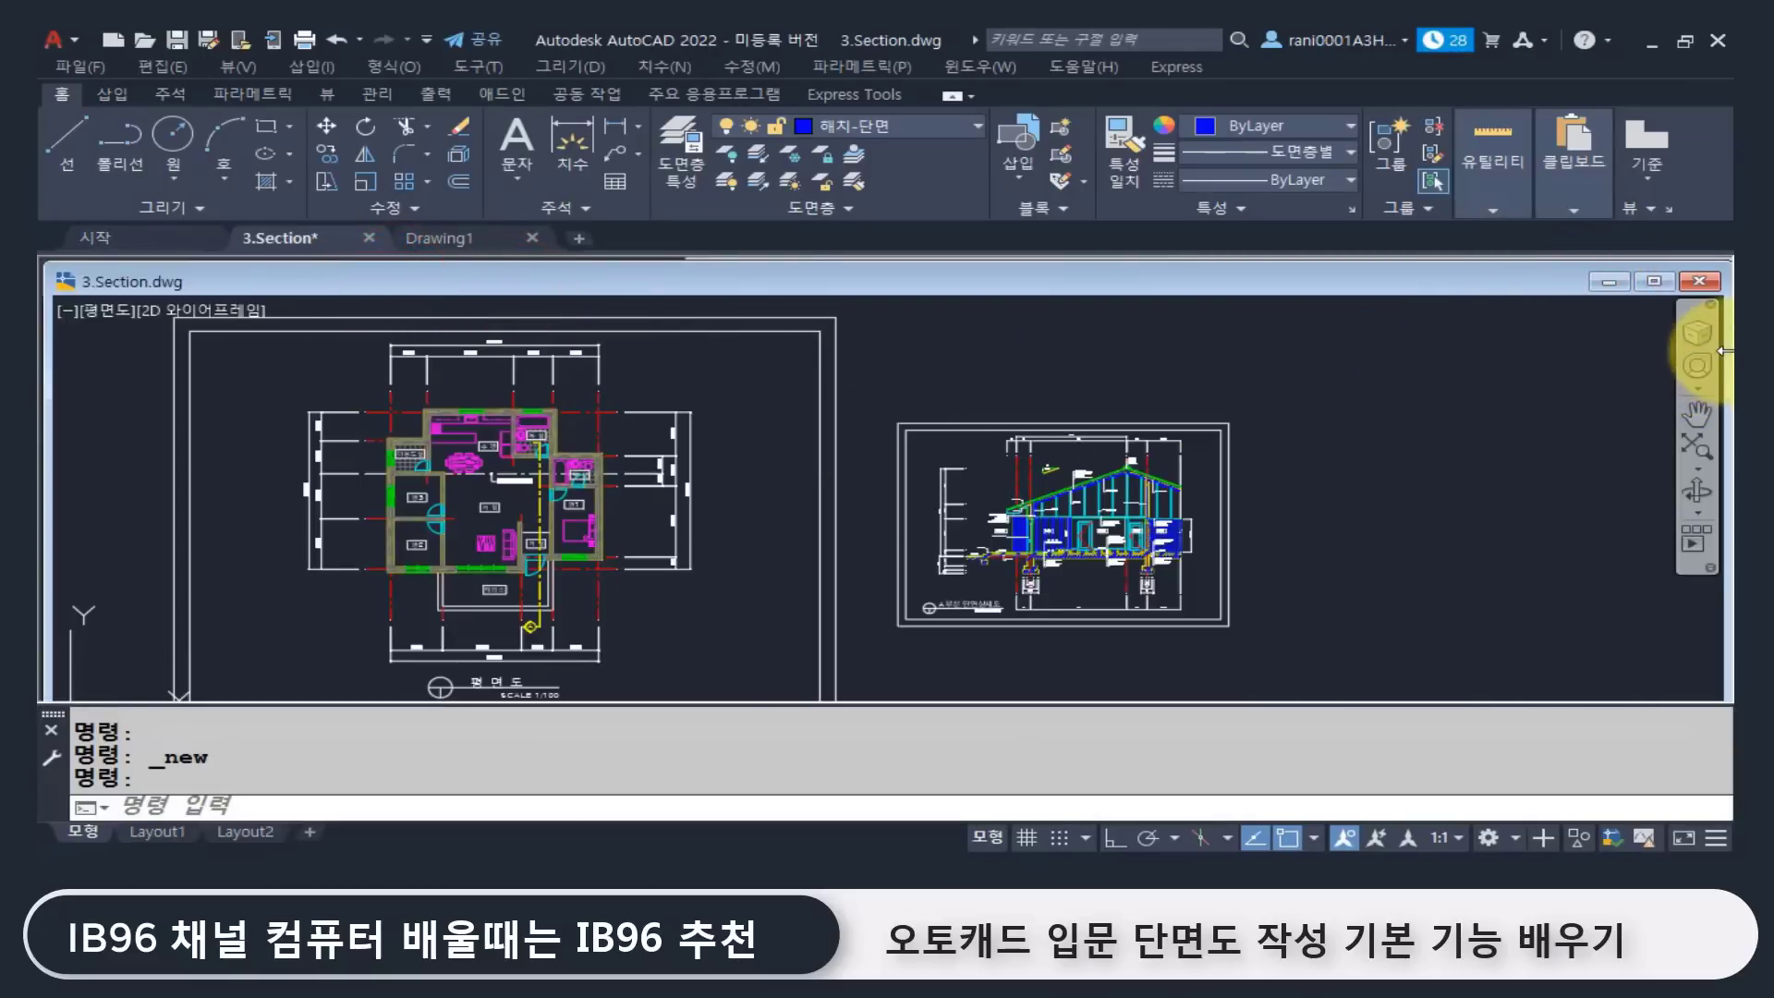
left_click_drag(1720, 351, 753, 481)
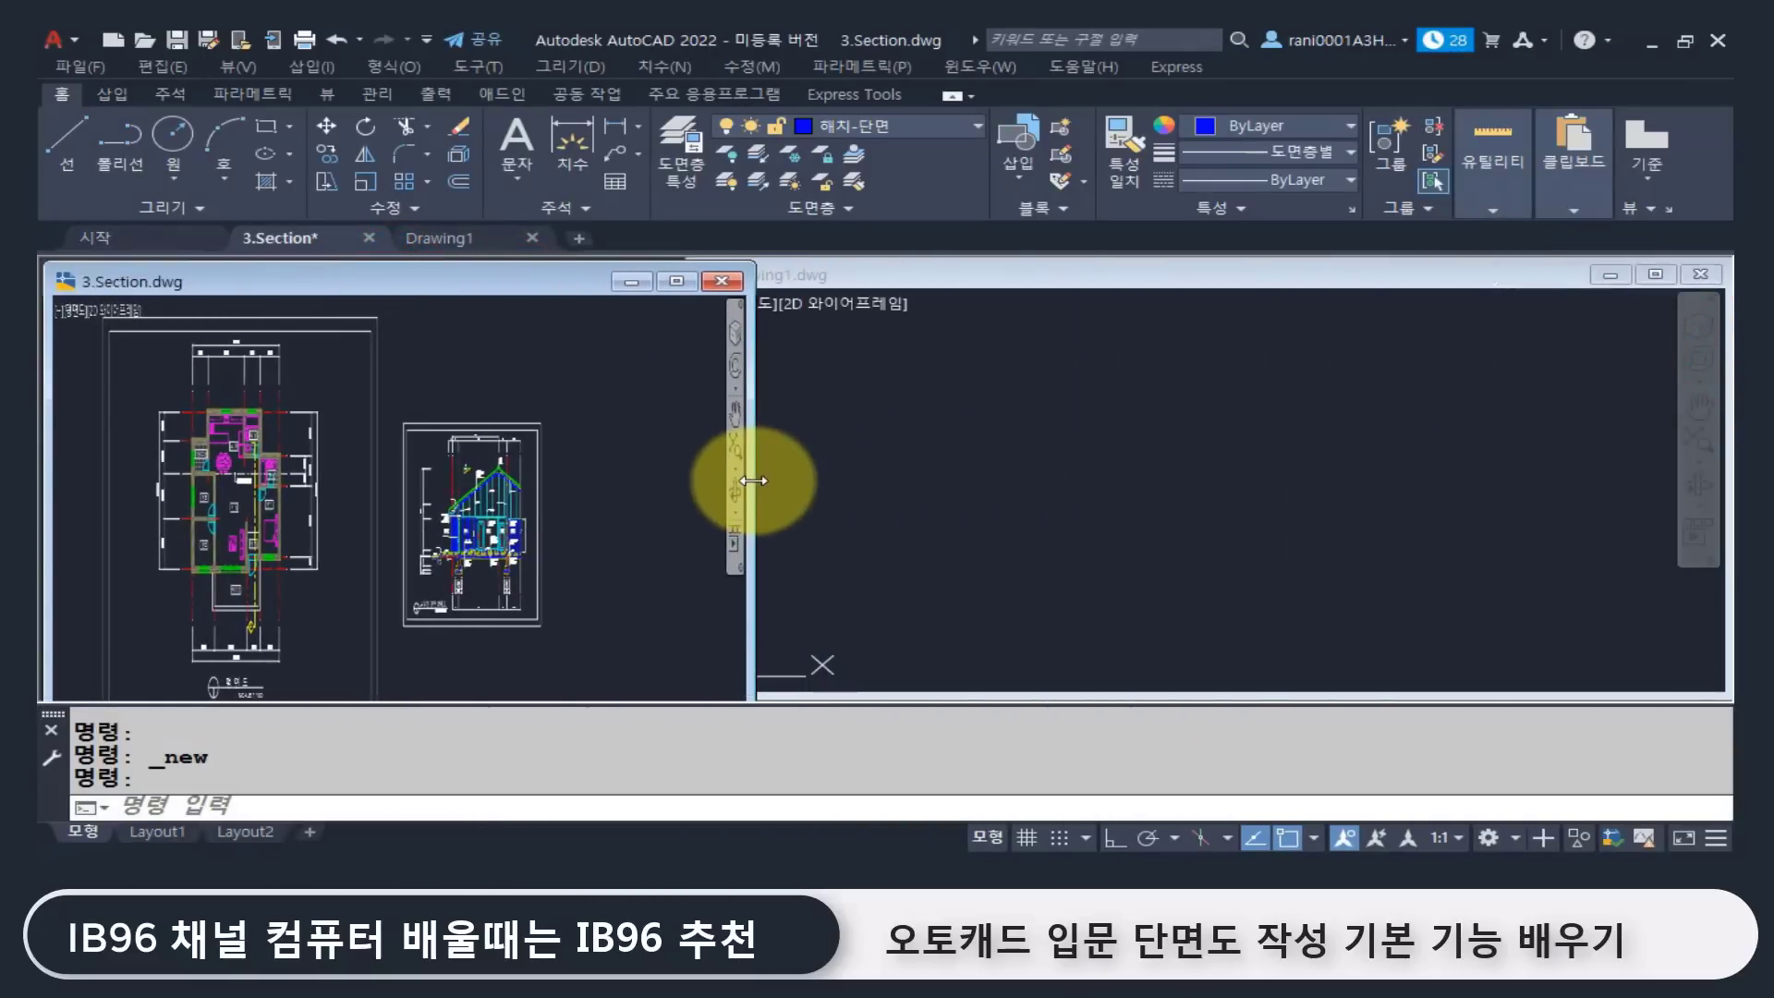
left_click_drag(486, 283, 473, 275)
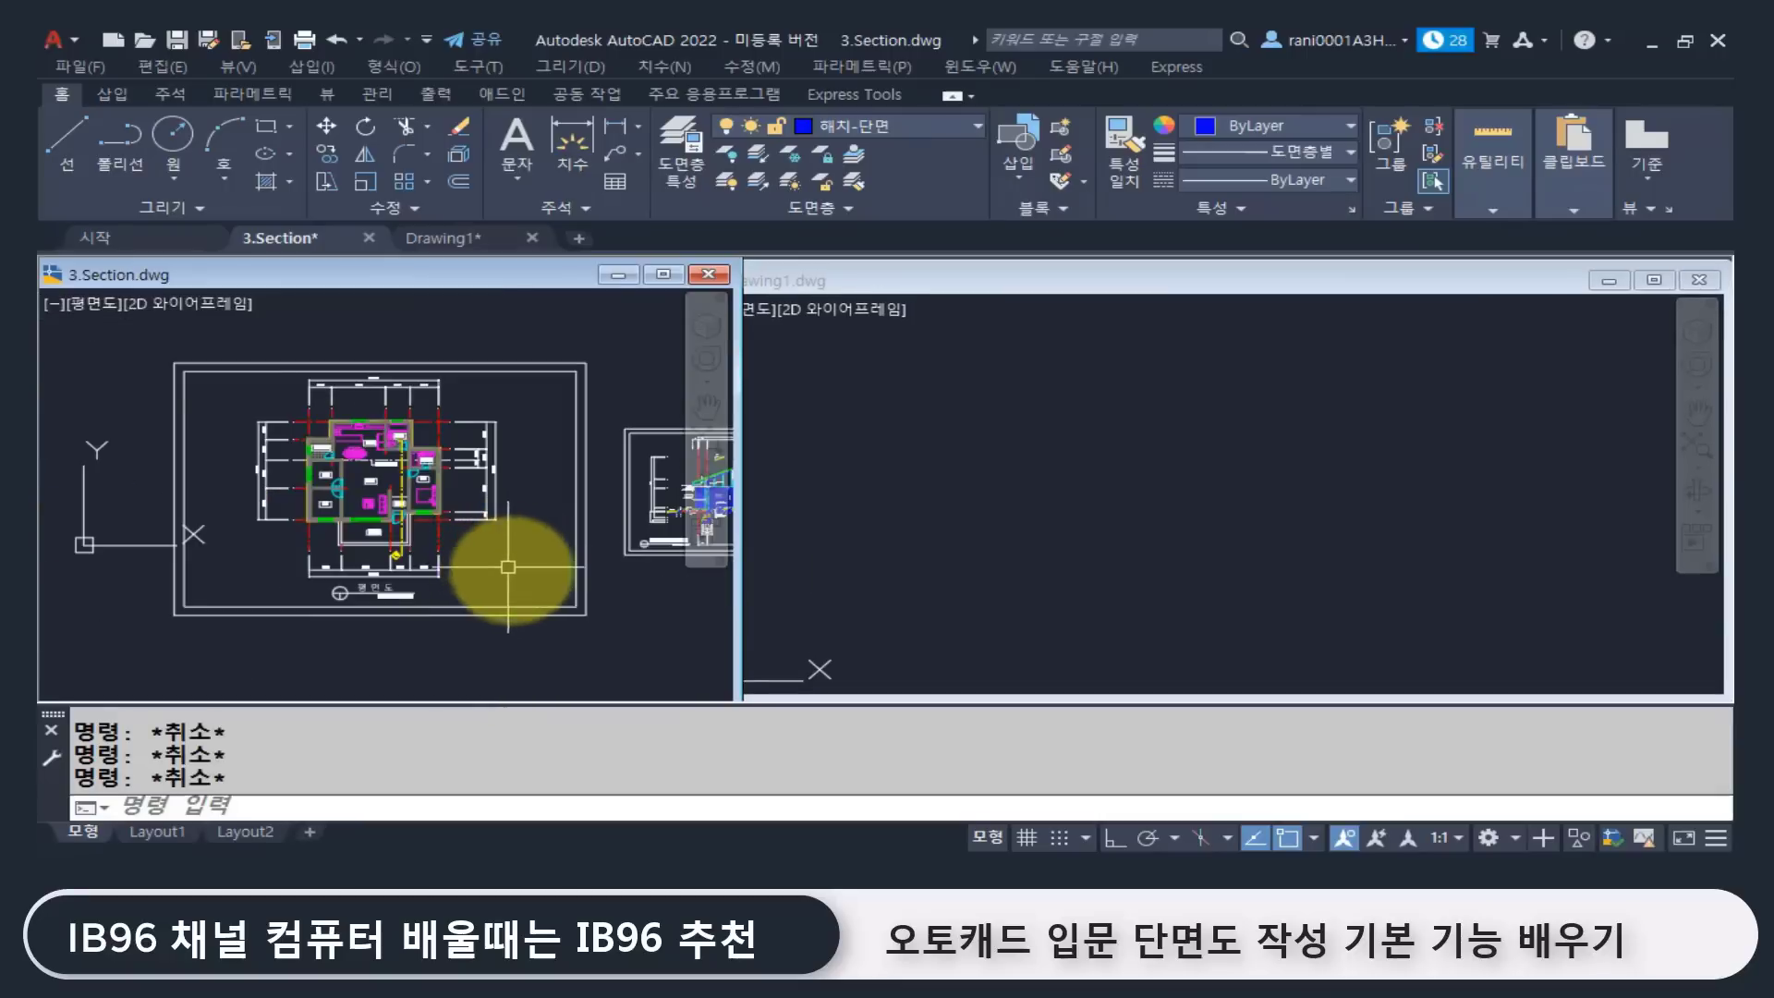
Step: Copy the floor plan with its dimensions and border from 3.Section.dwg, paste it into Drawing1, and fit it in view
left_click(606, 654)
left_click(131, 351)
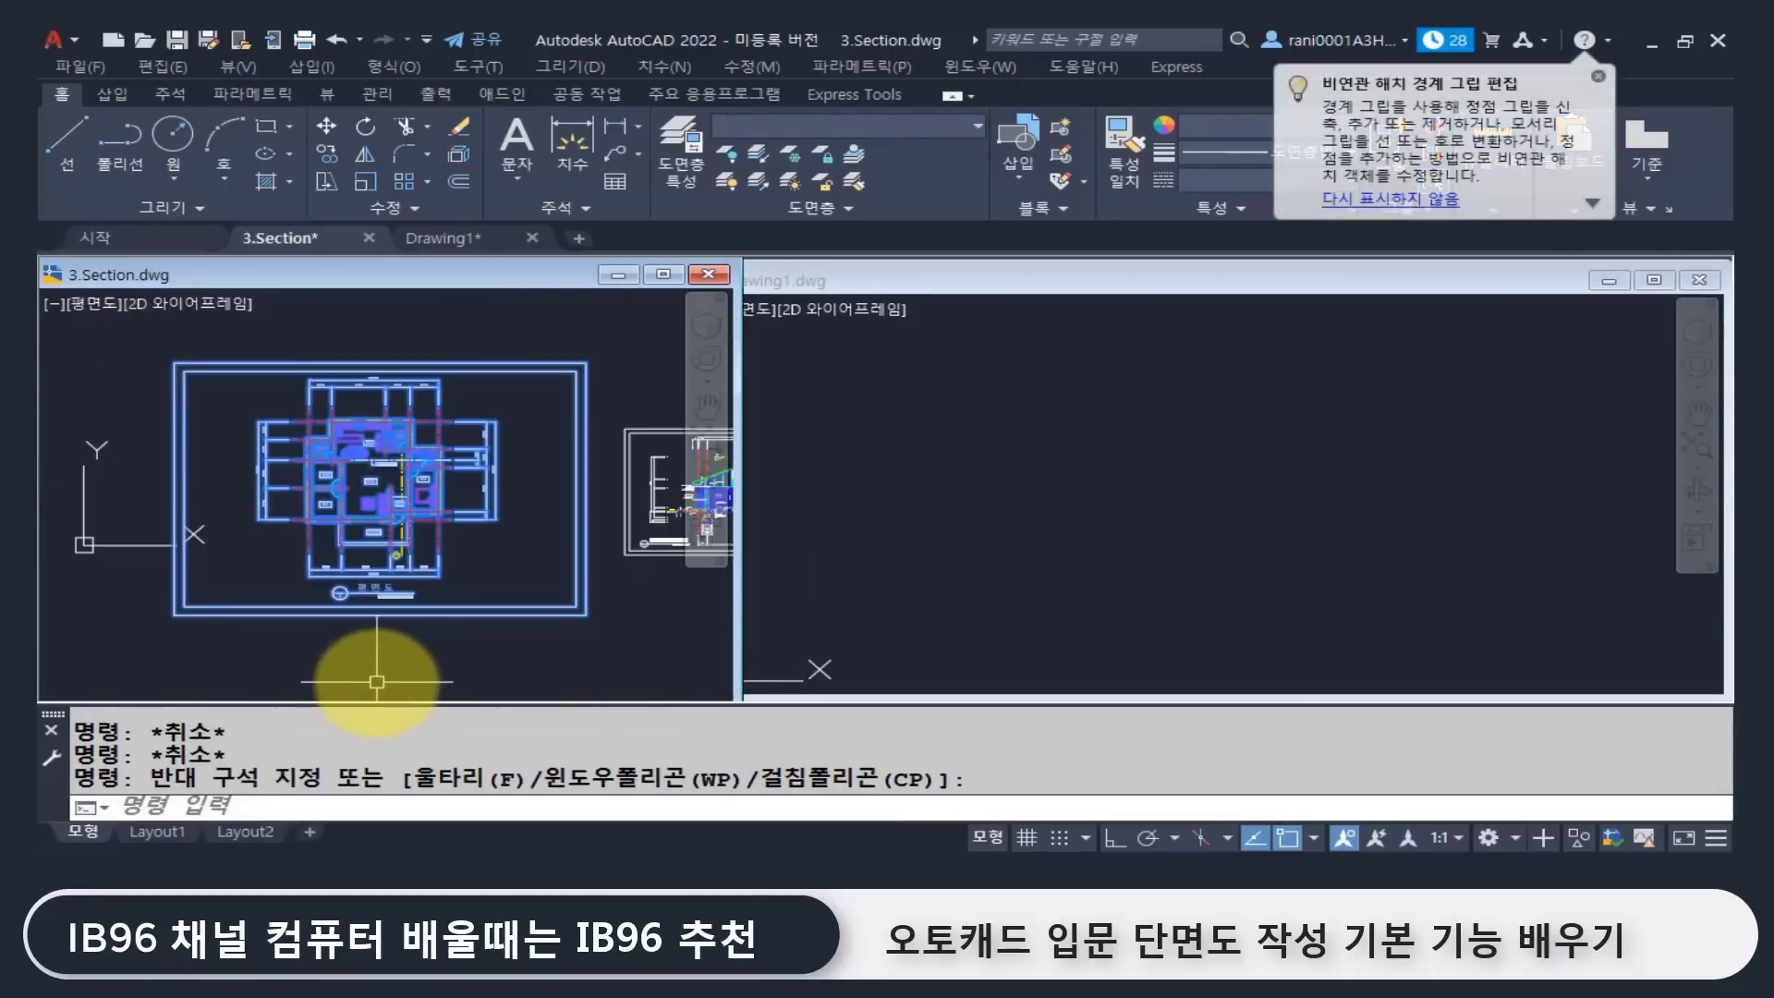
key("ctrl+c")
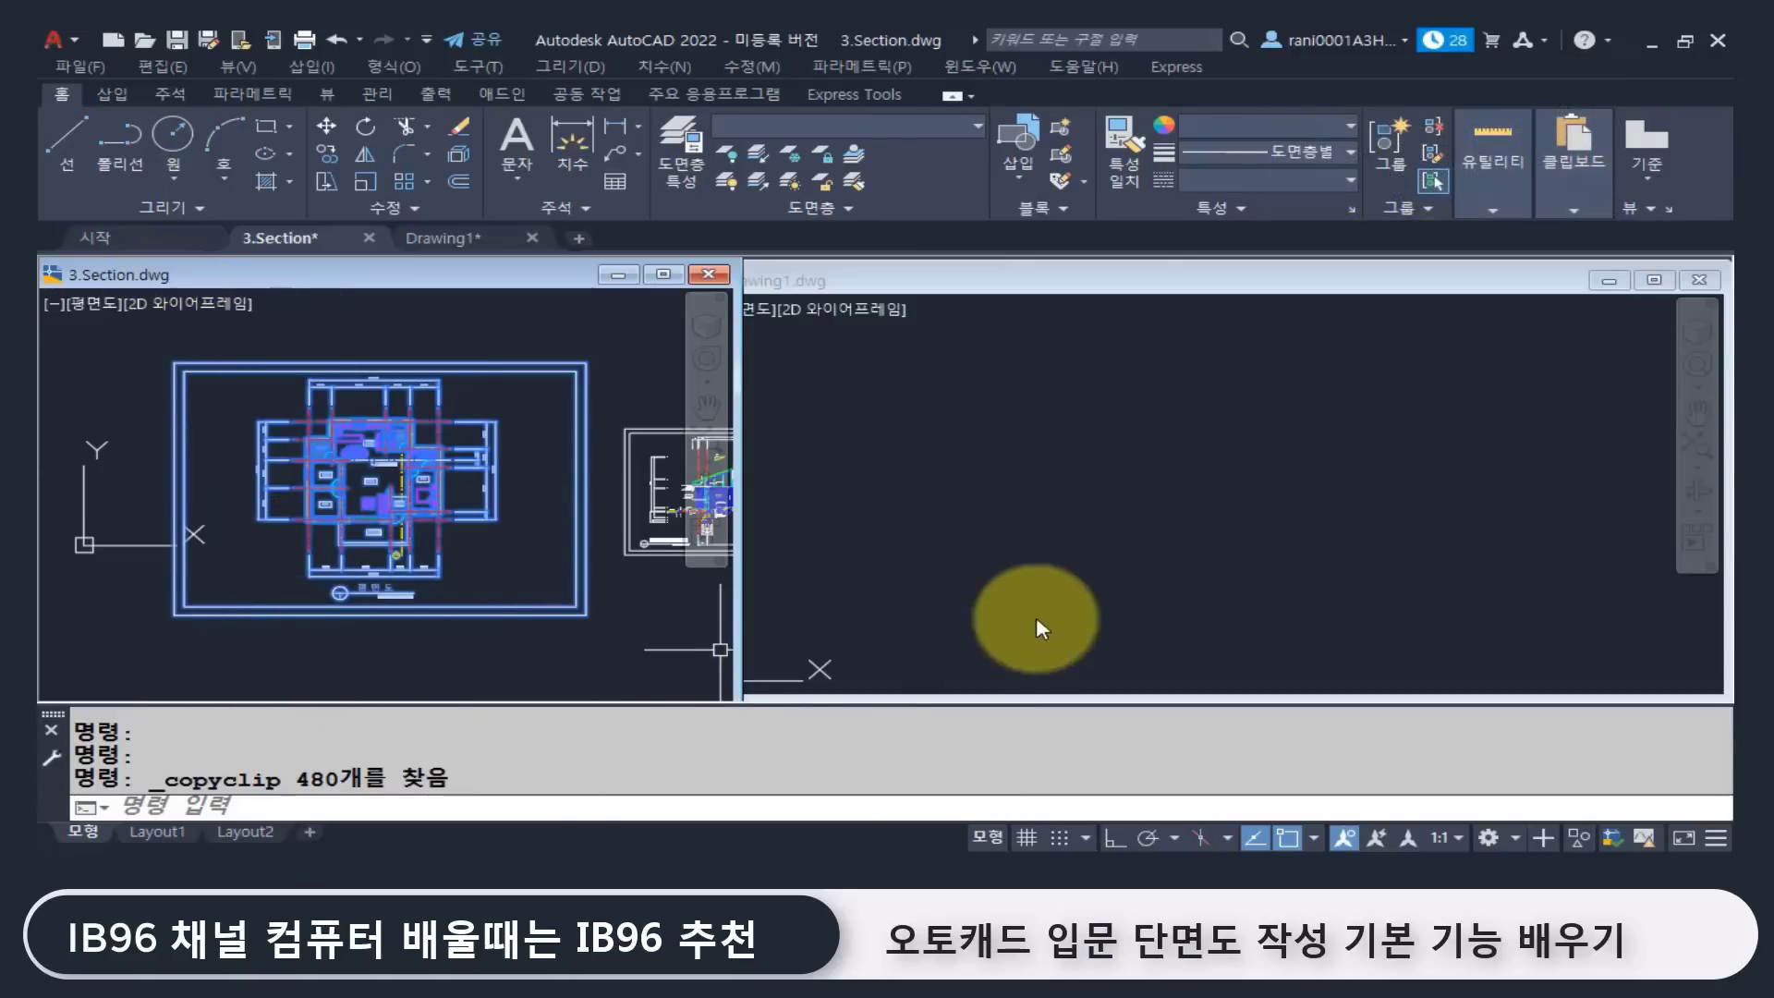
left_click(1007, 606)
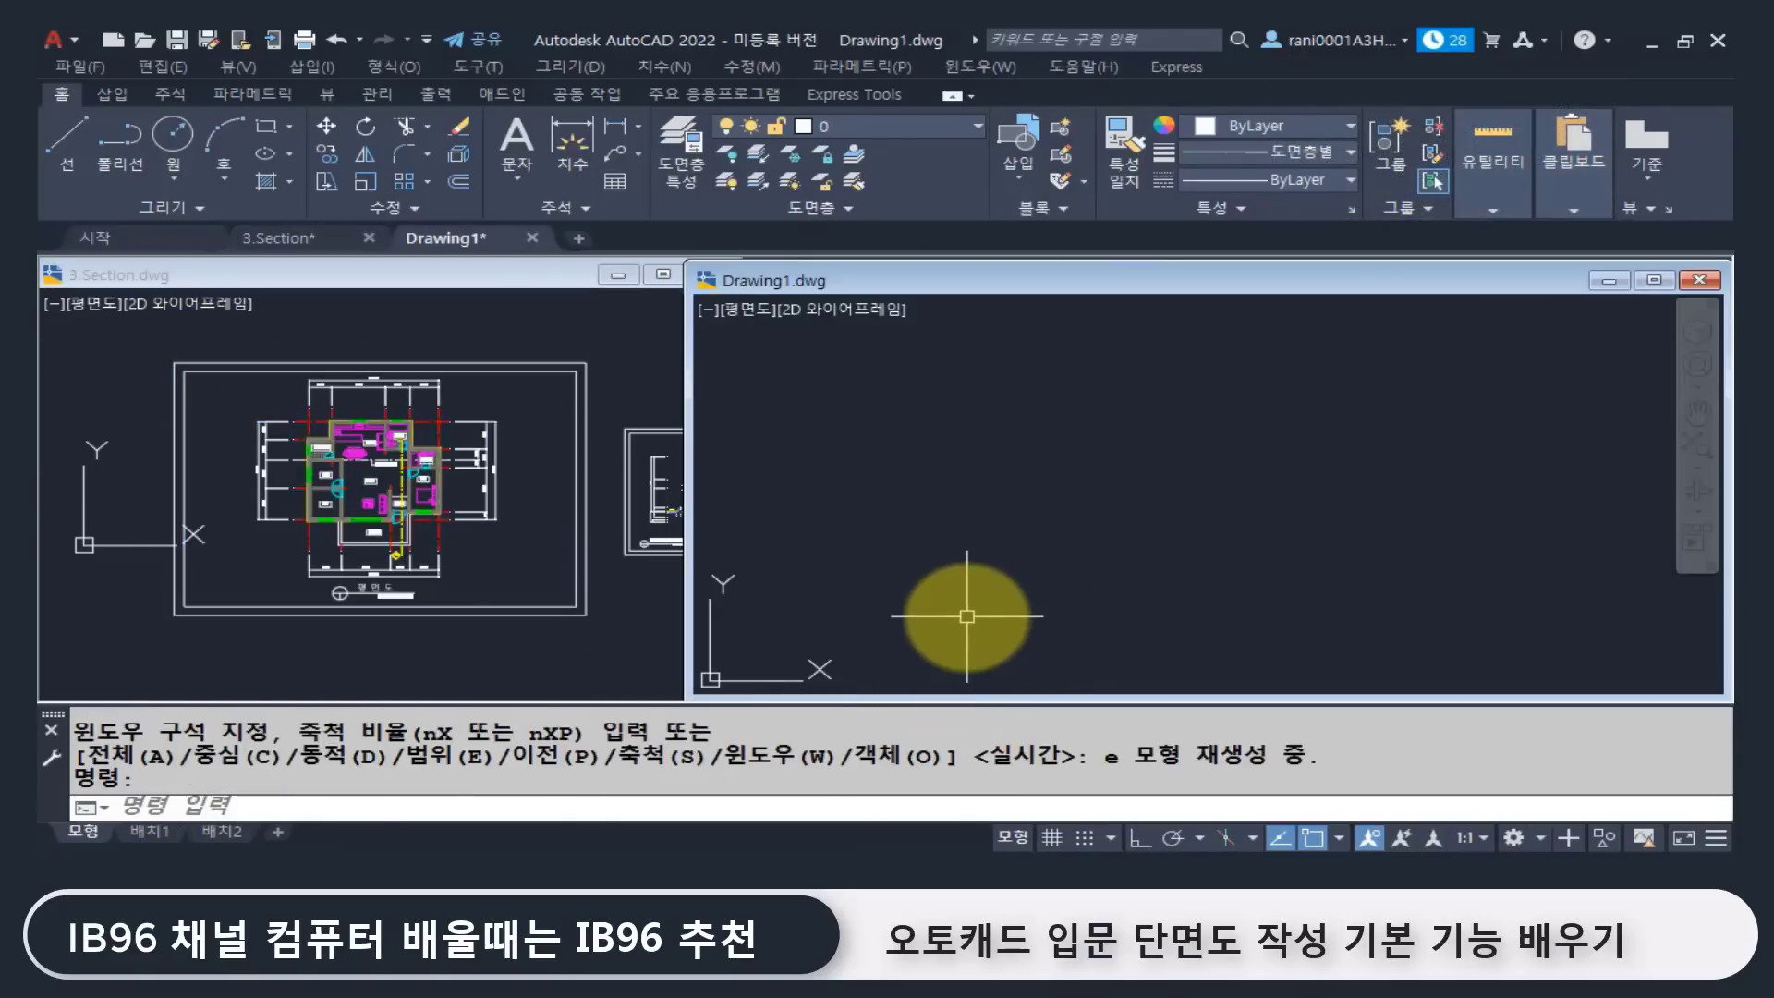
key("ctrl+v")
left_click(857, 619)
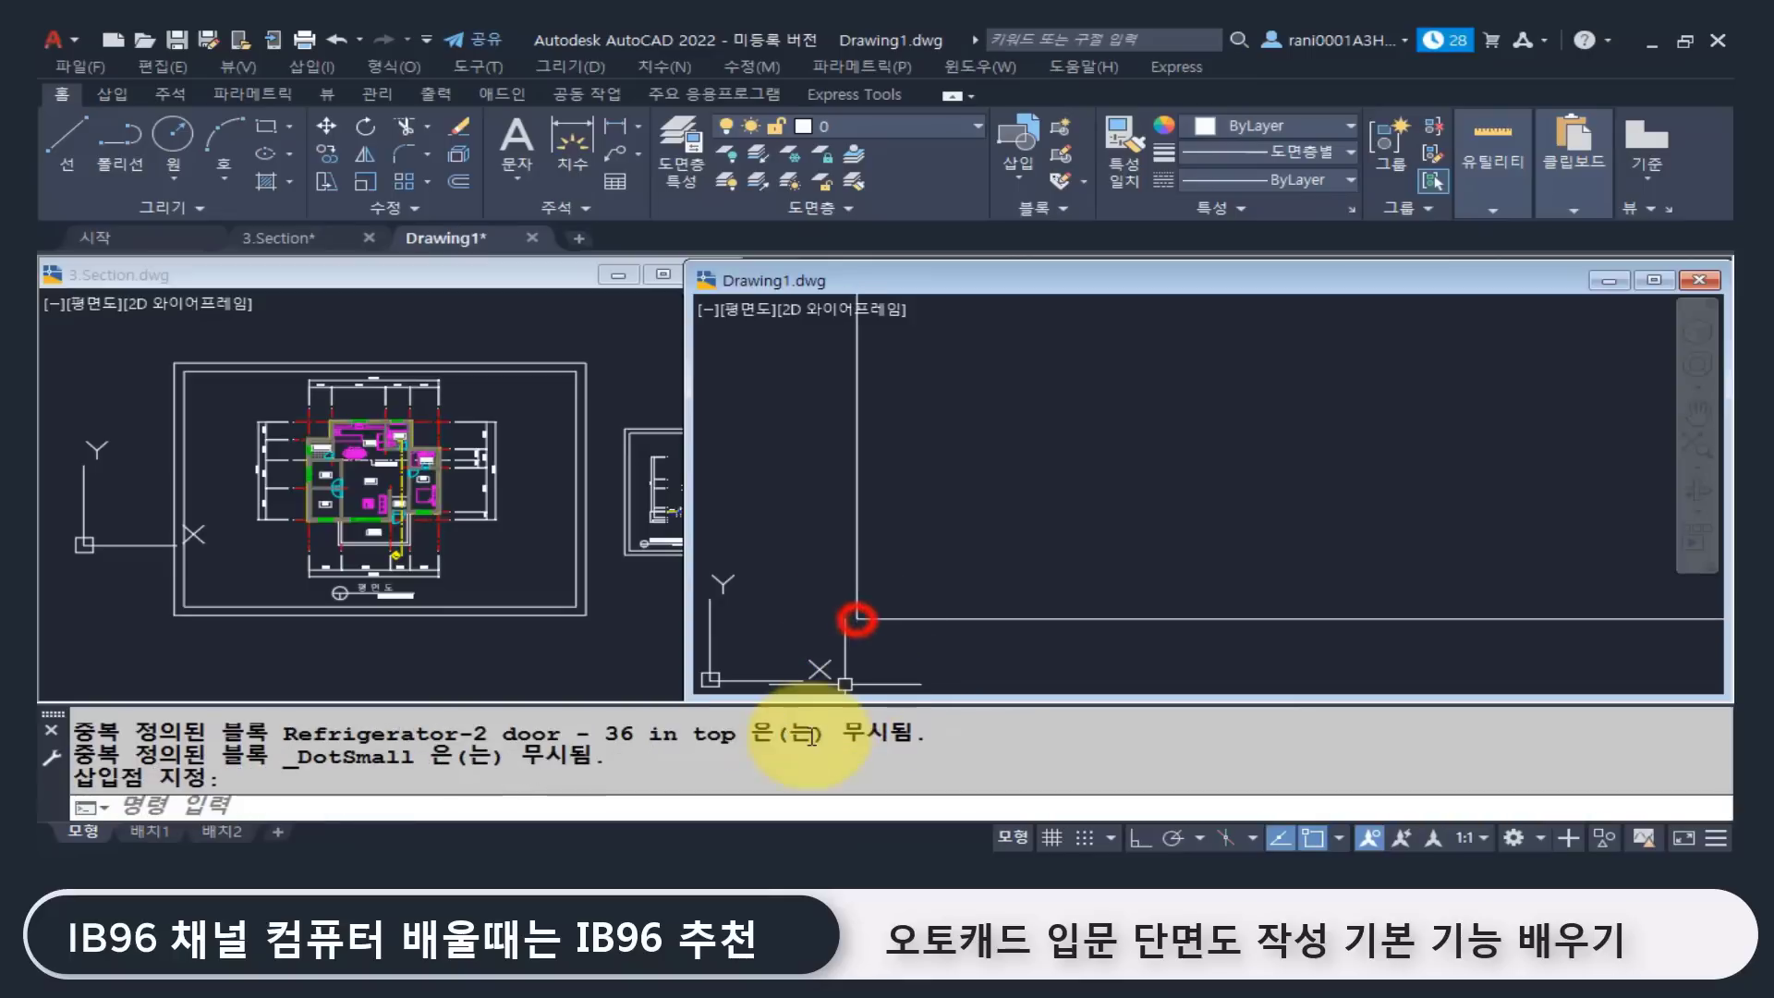
type("z")
key("Return")
type("e")
key("Return")
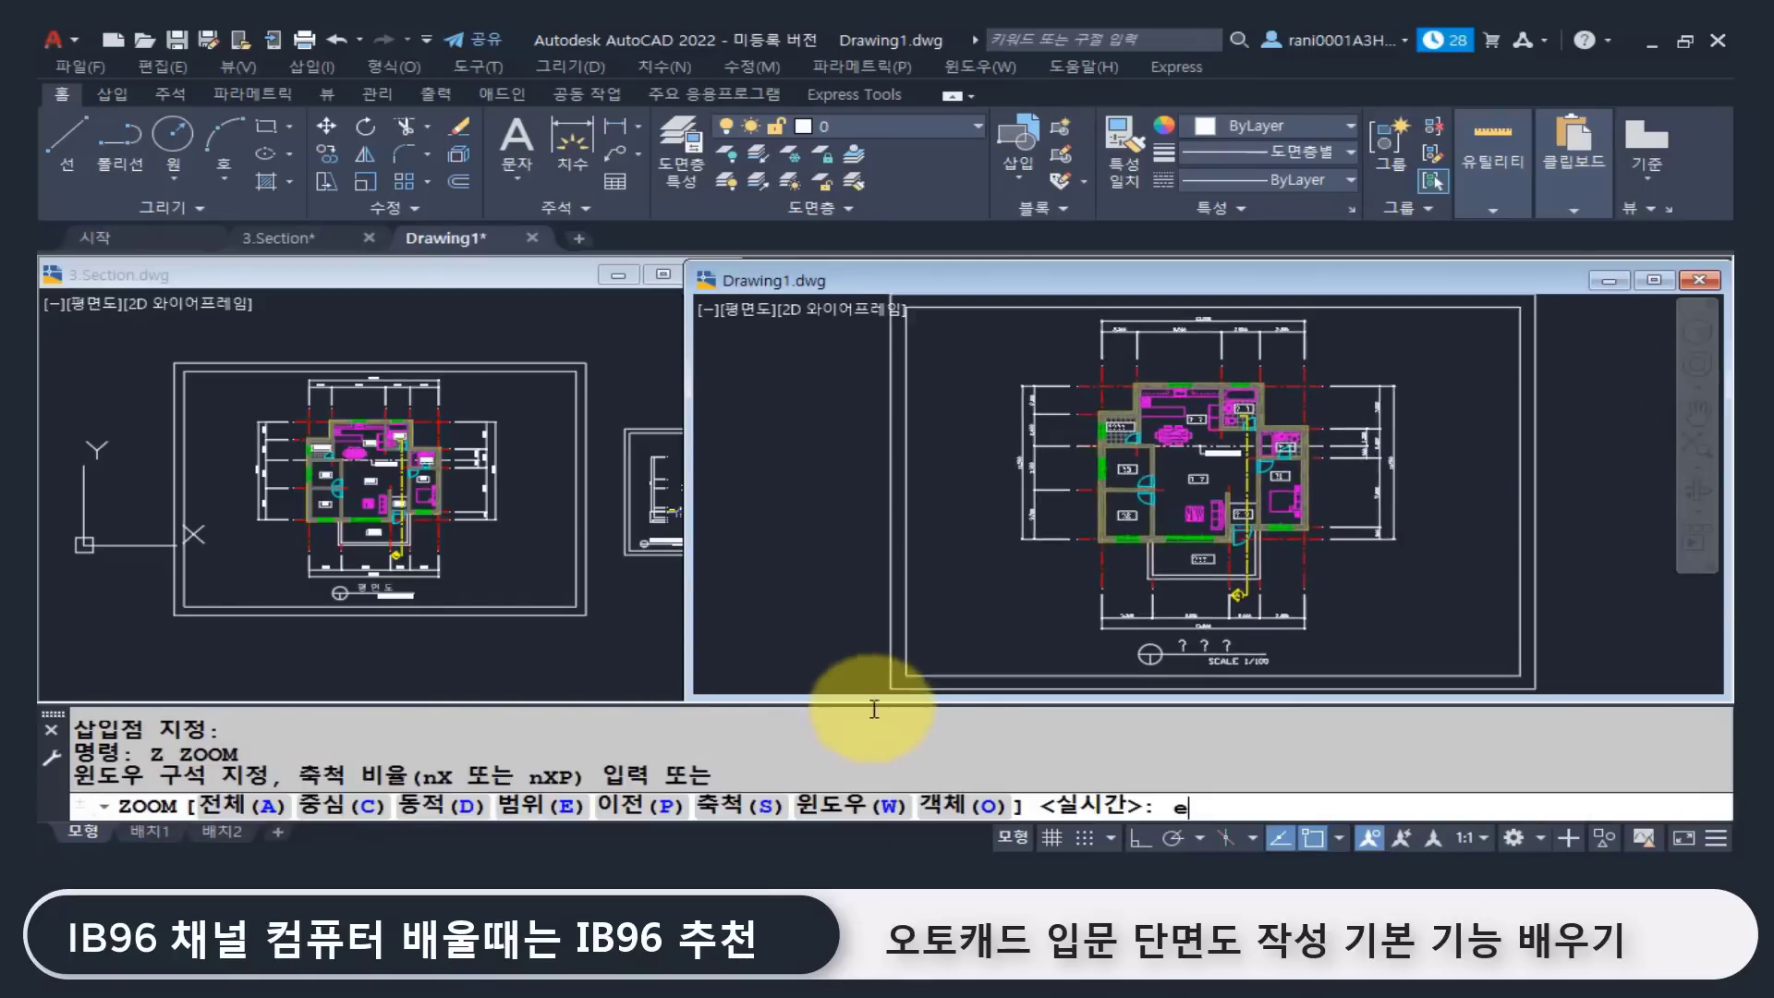
Step: Regenerate the pasted floor plan in Drawing1 to refresh its display
scroll(1238, 536, "up", 4)
middle_click_drag(1284, 553, 1149, 593)
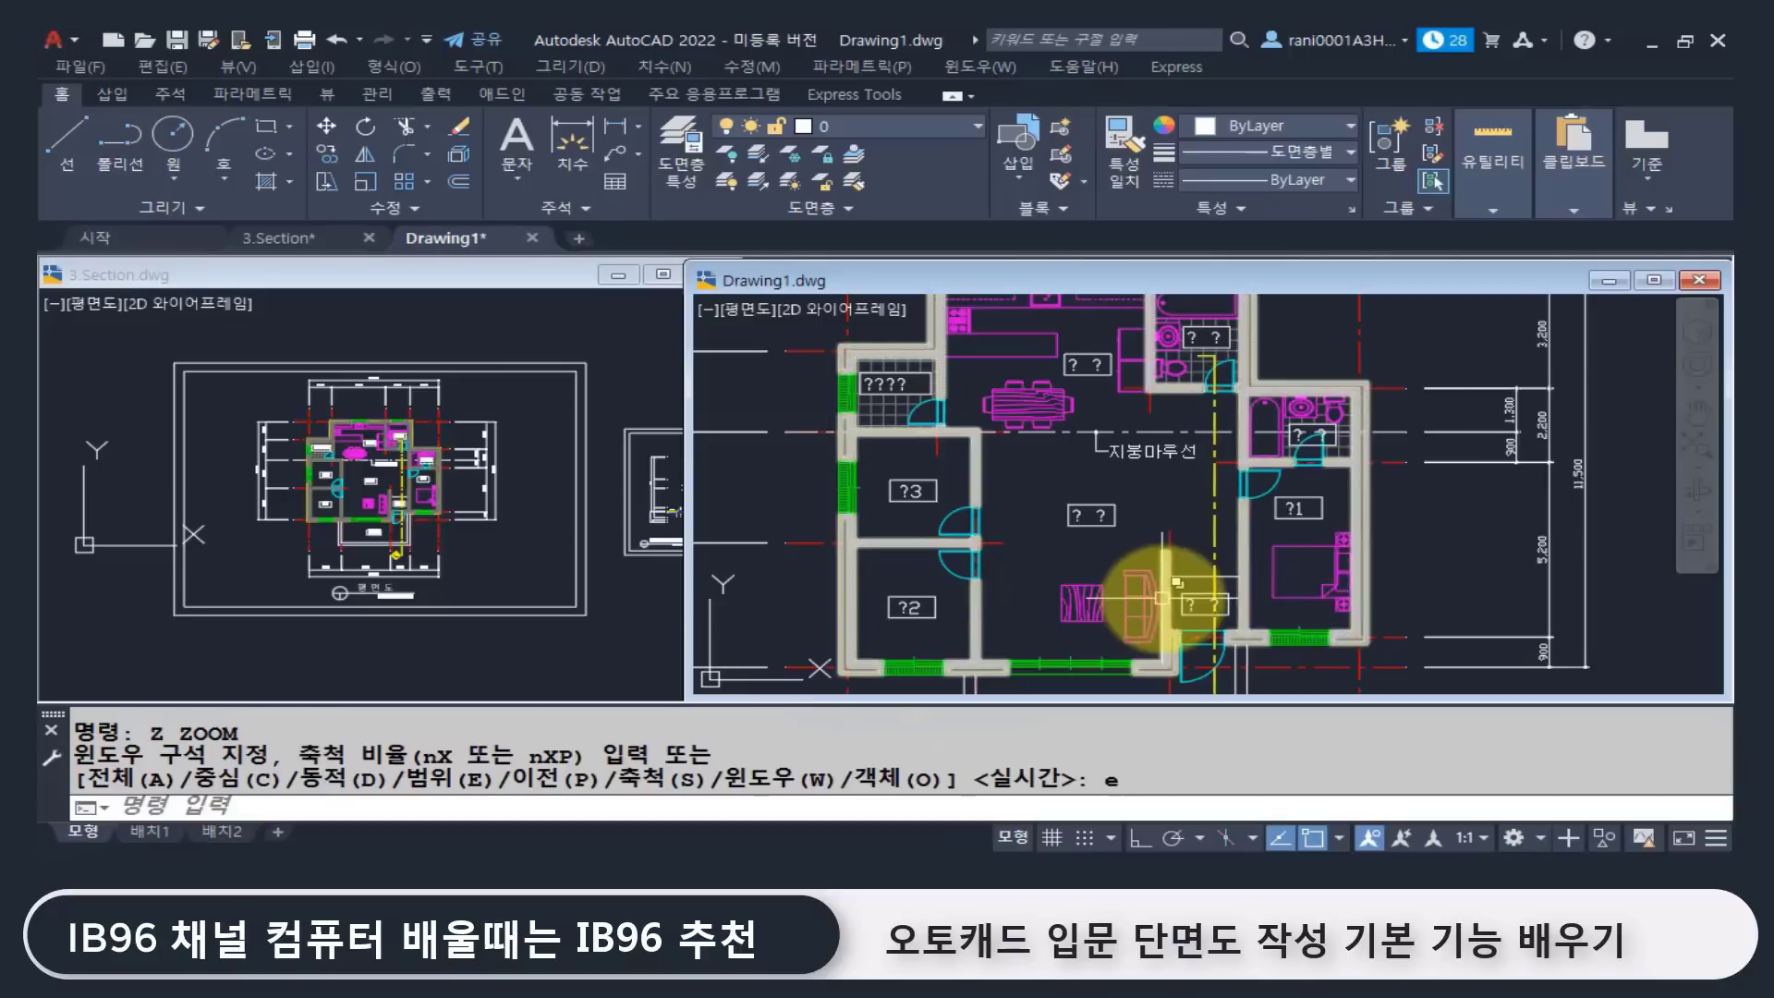
type("re")
key("Return")
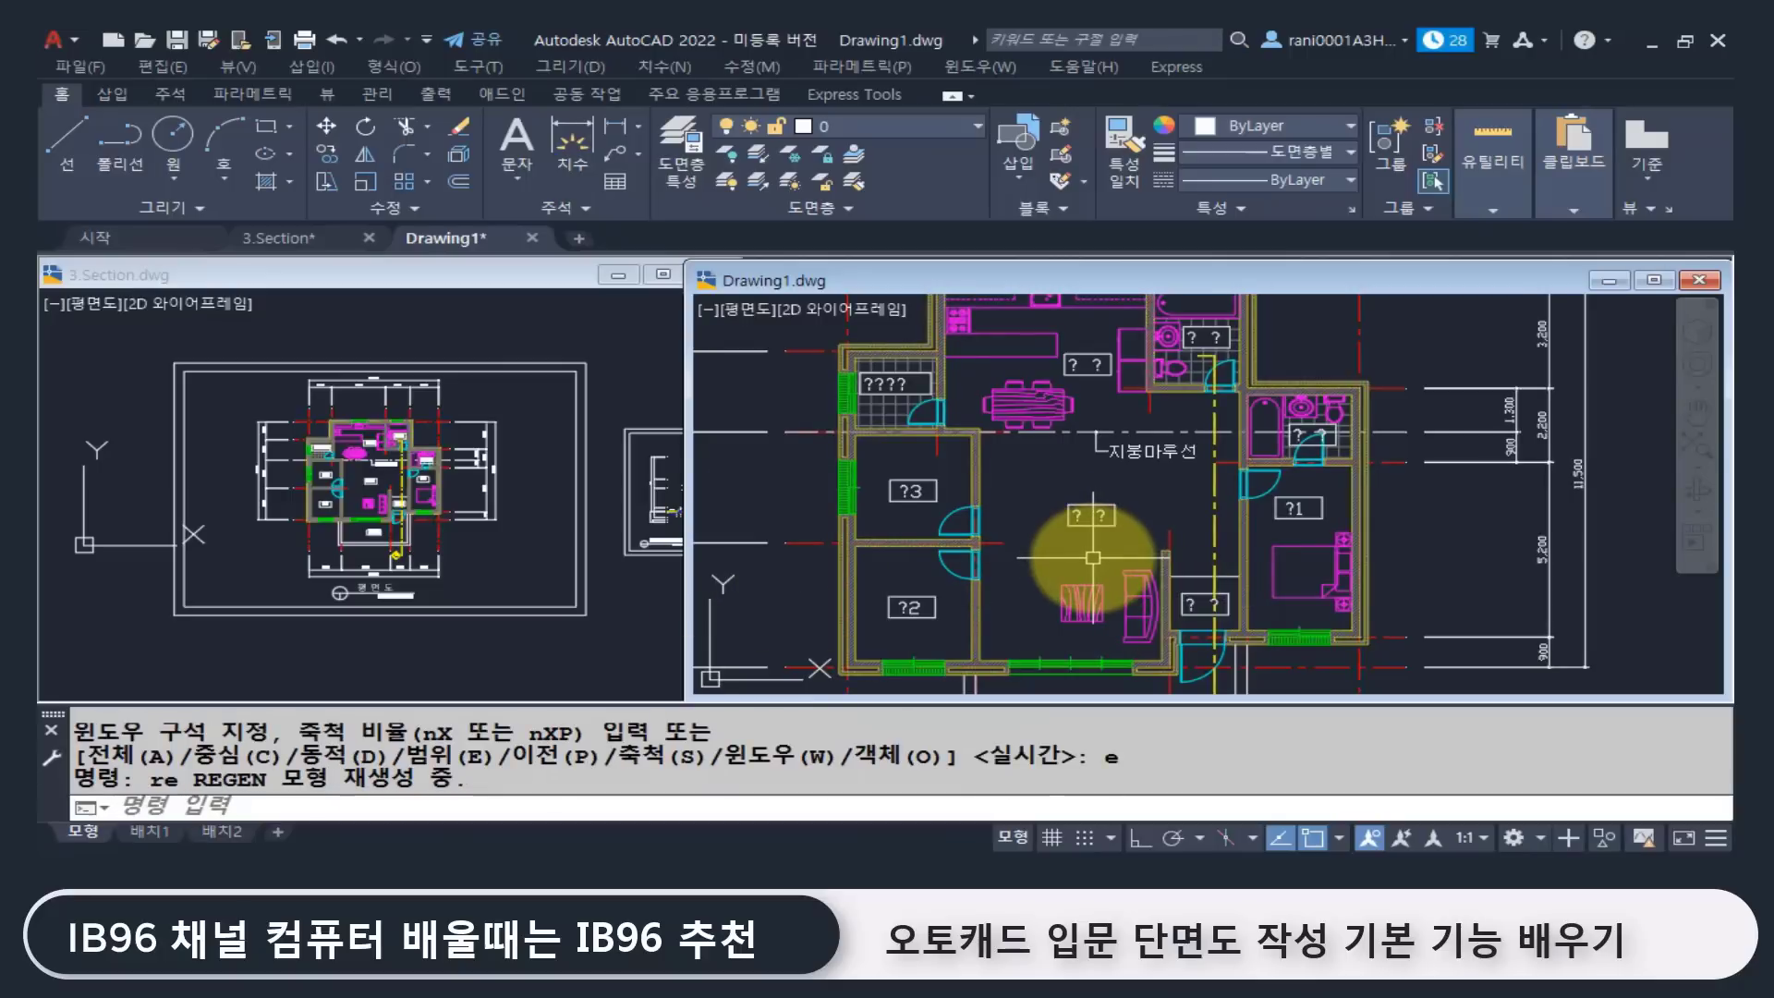
type("re")
key("Return")
scroll(1146, 485, "up", 4)
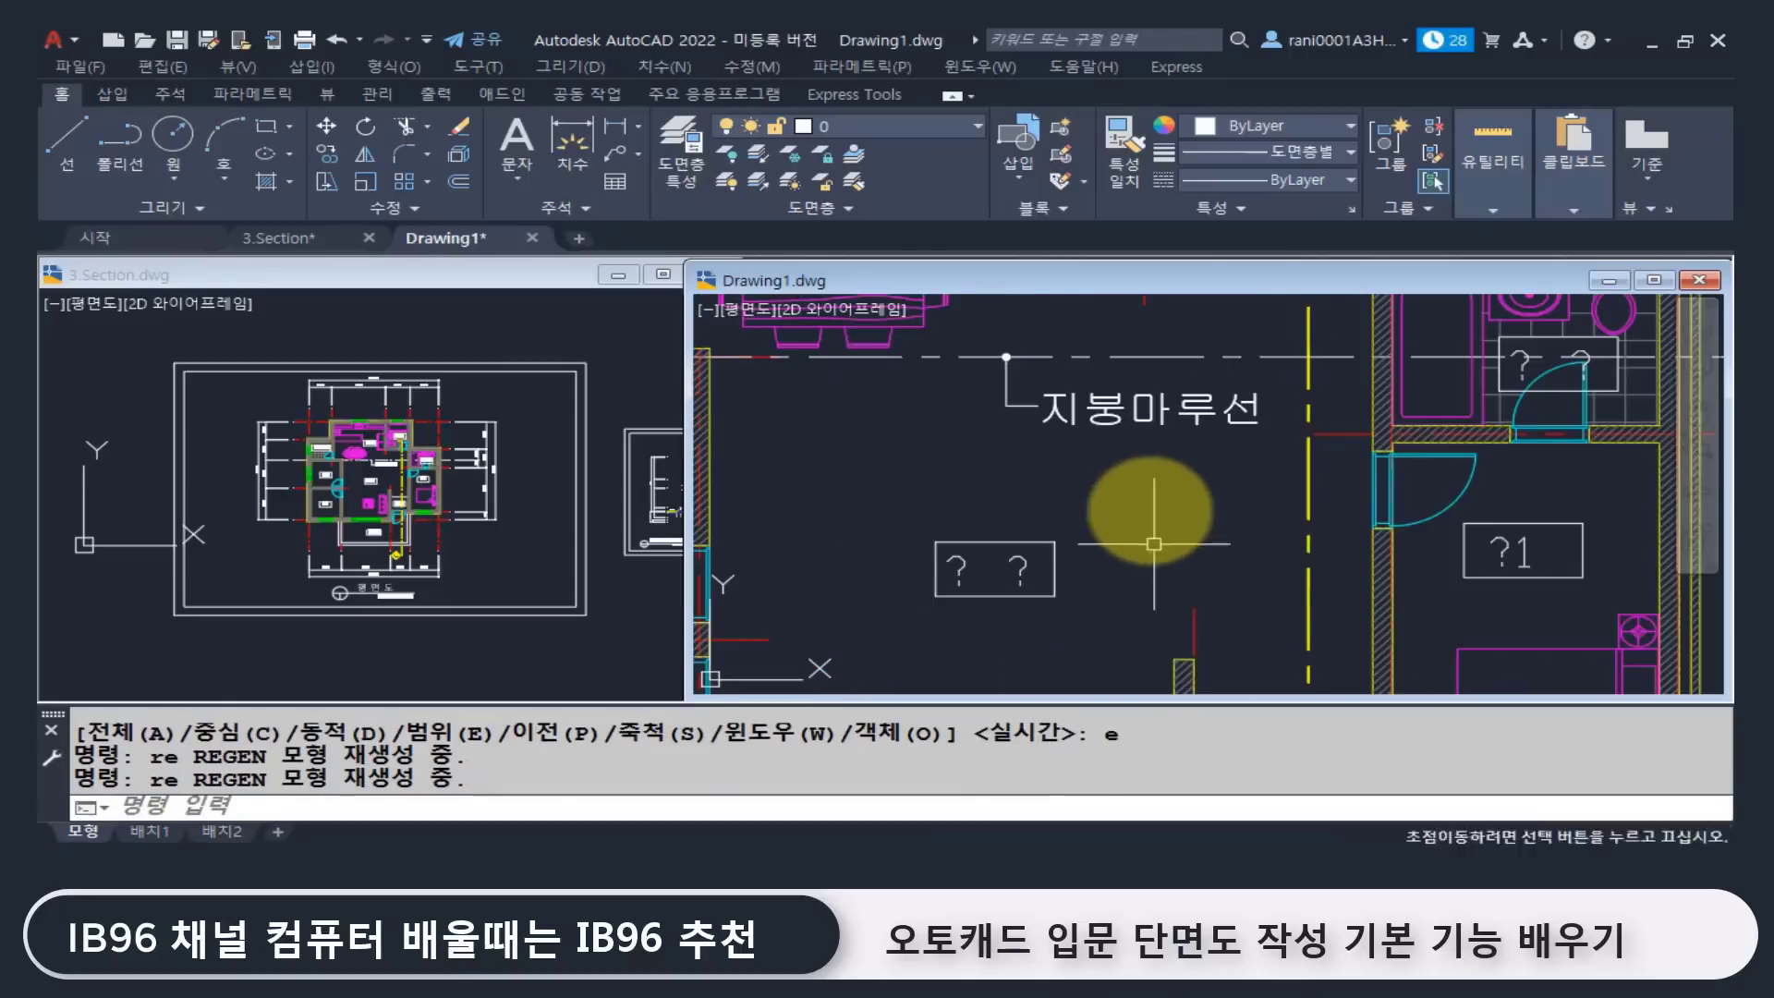
Step: Examine the text style properties of the 지붕마루선 label and of the living-room label below it
left_click(1138, 408)
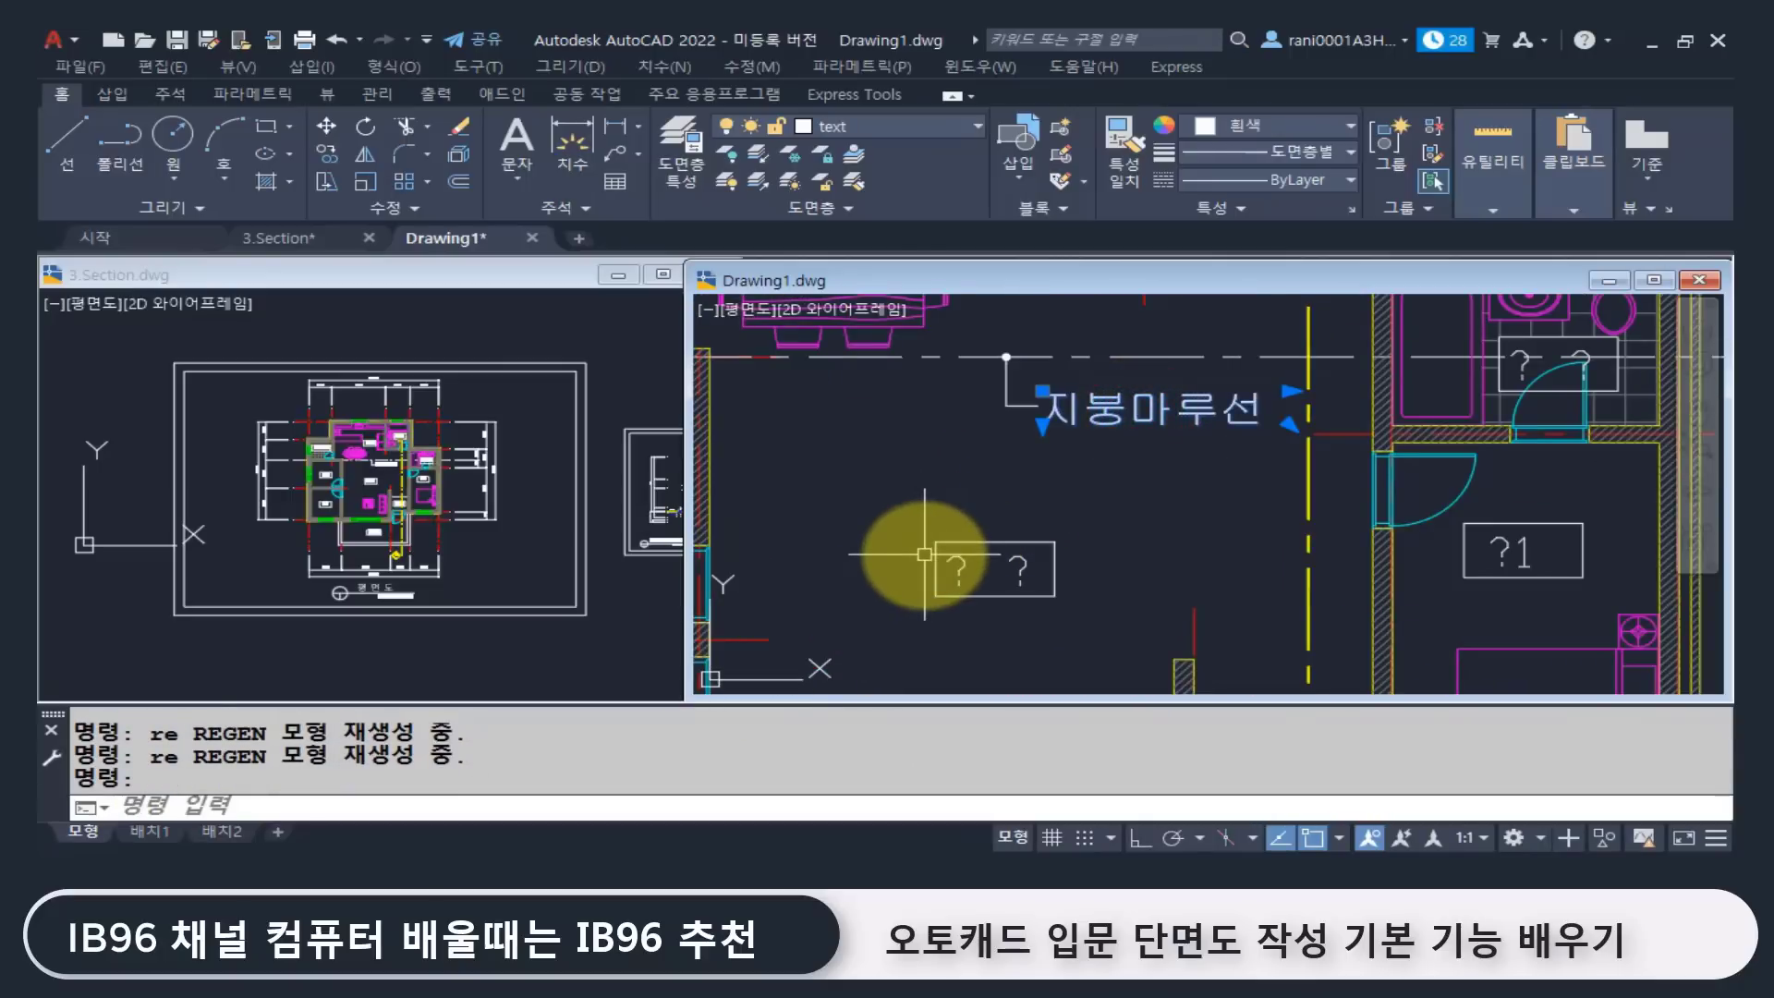
key("Escape")
key("Escape")
left_click(1123, 411)
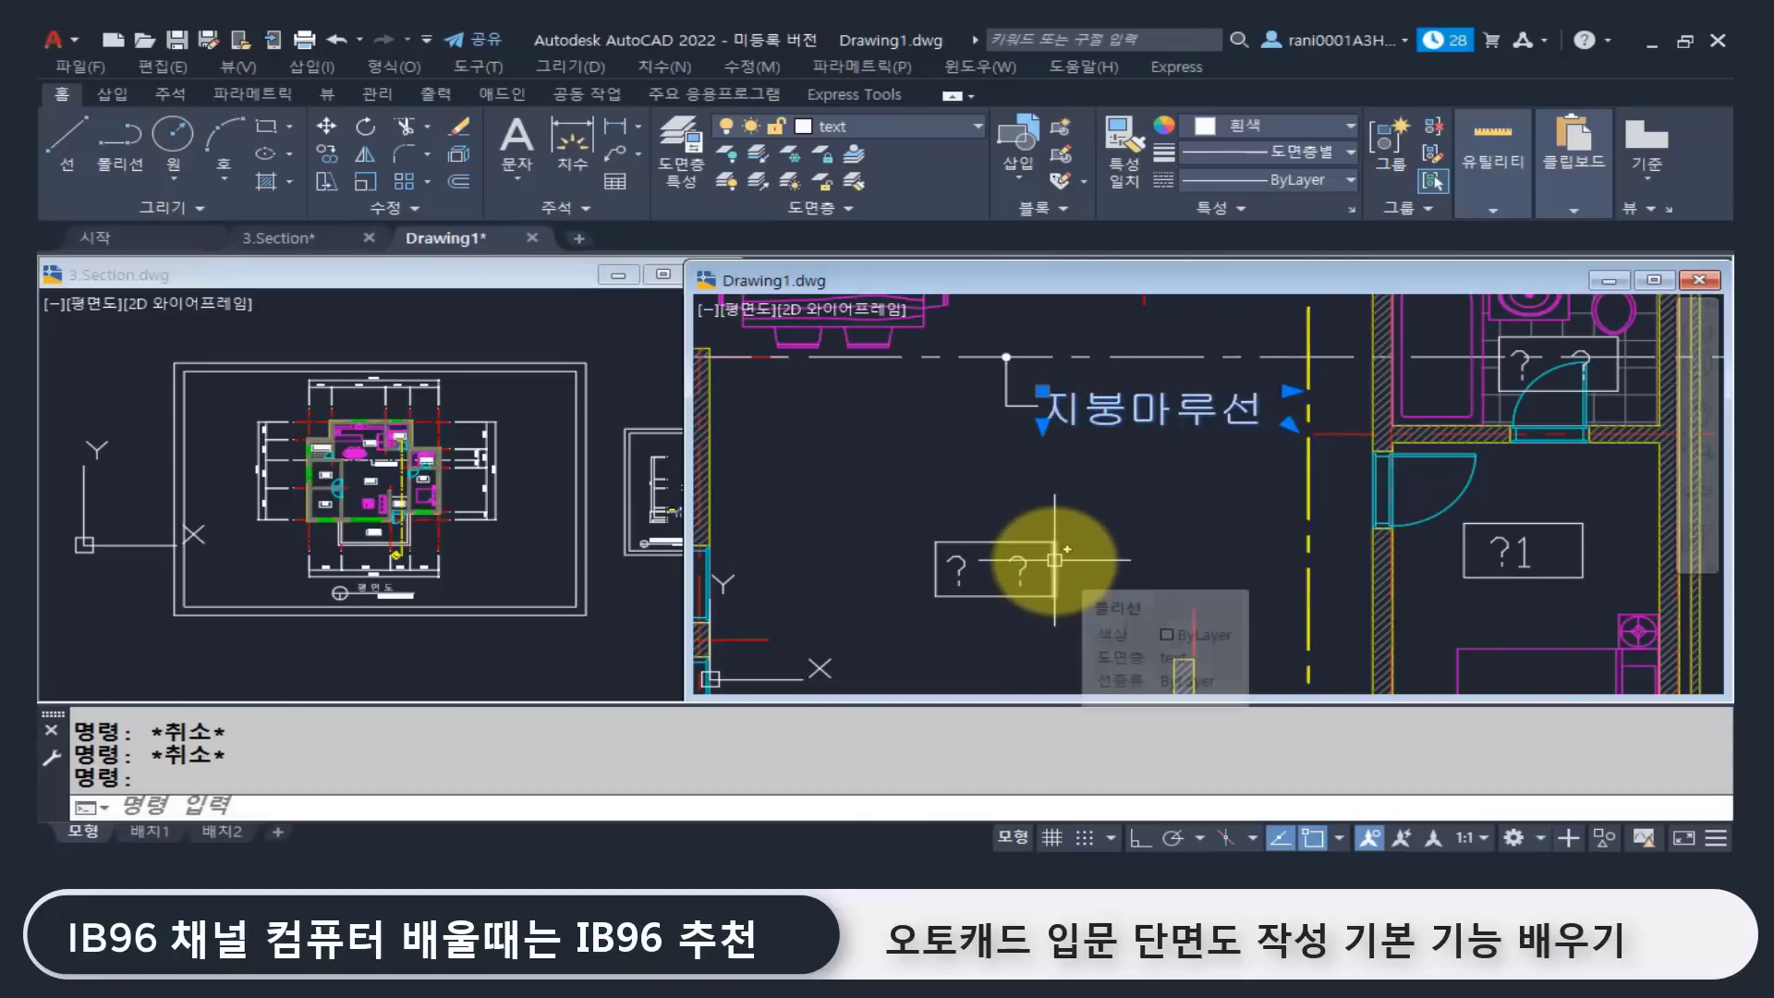
key("ctrl+1")
middle_click_drag(1104, 466, 1044, 471)
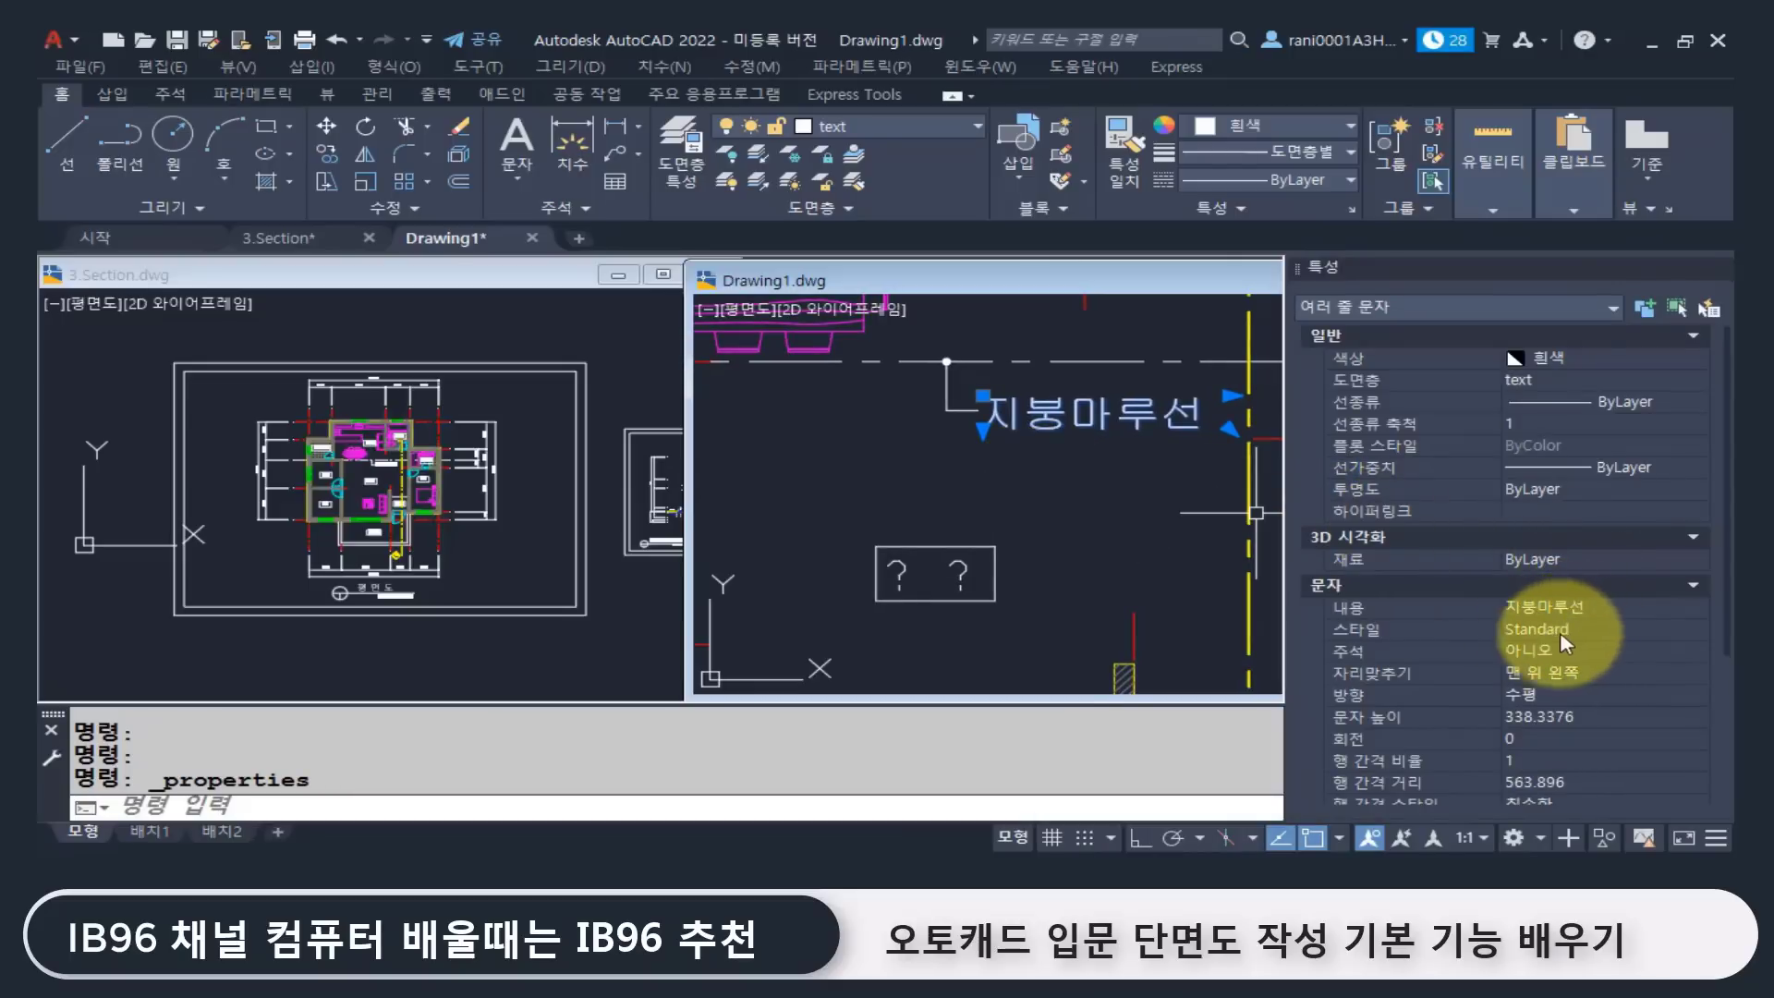
key("Escape")
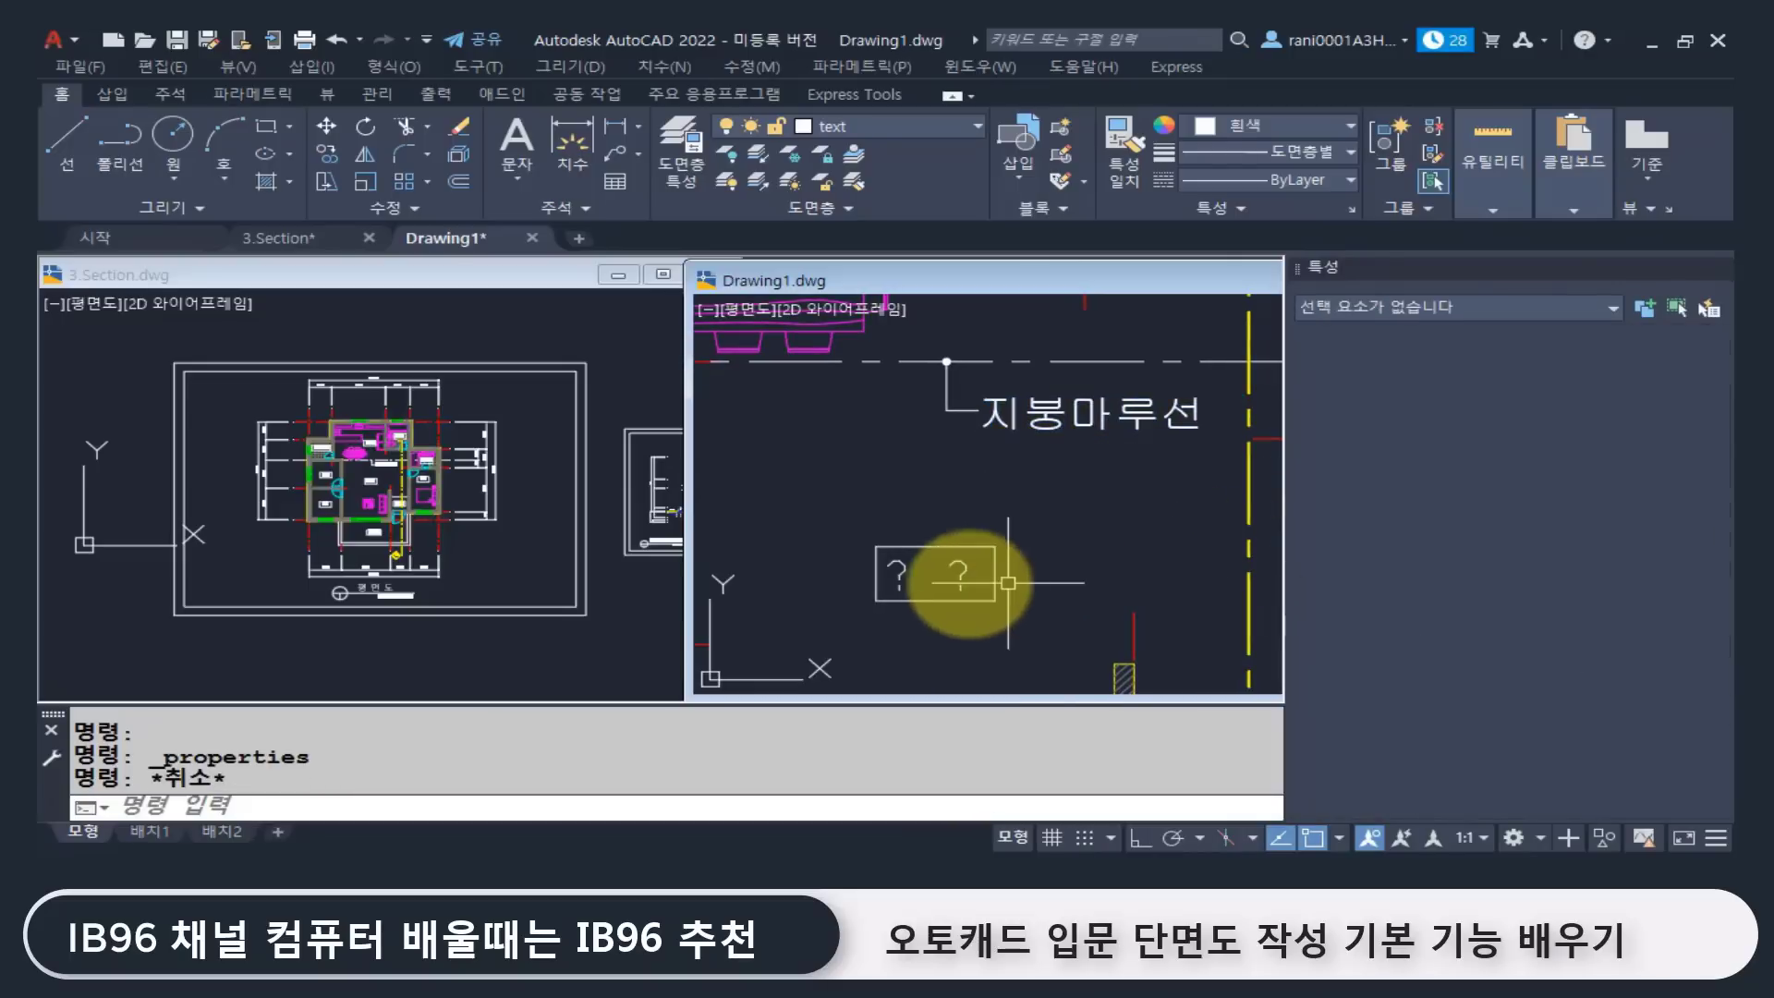
left_click(959, 570)
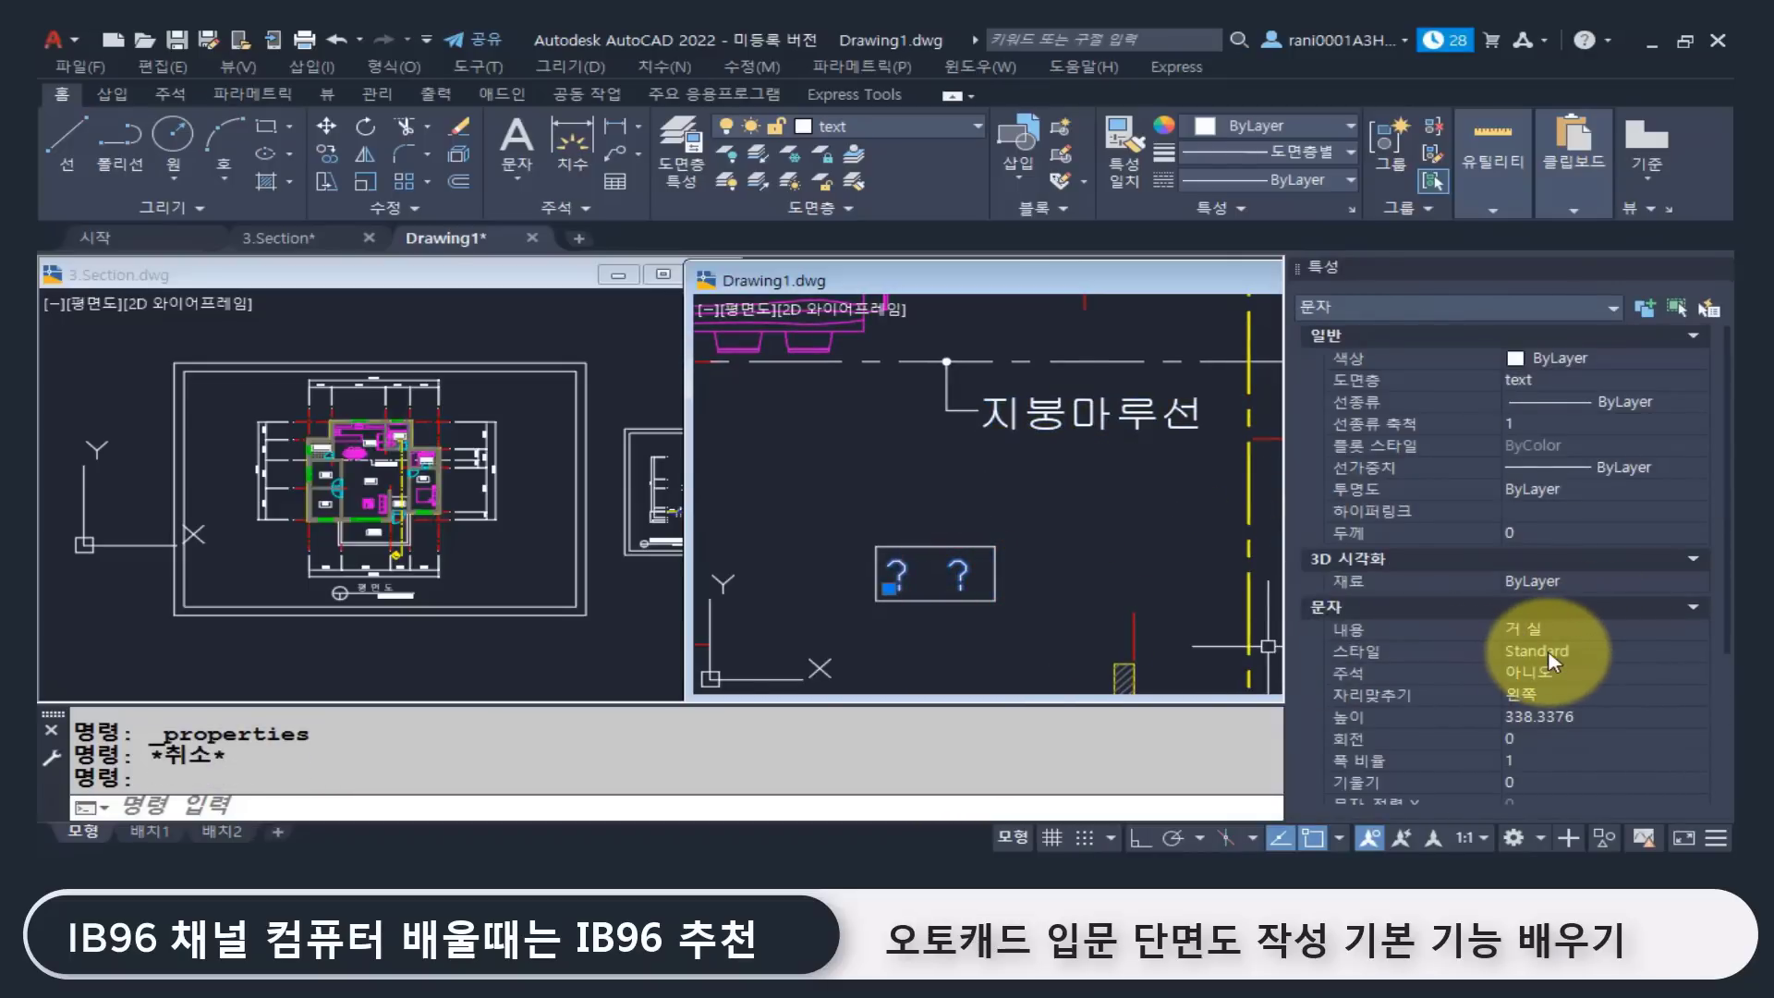
key("Escape")
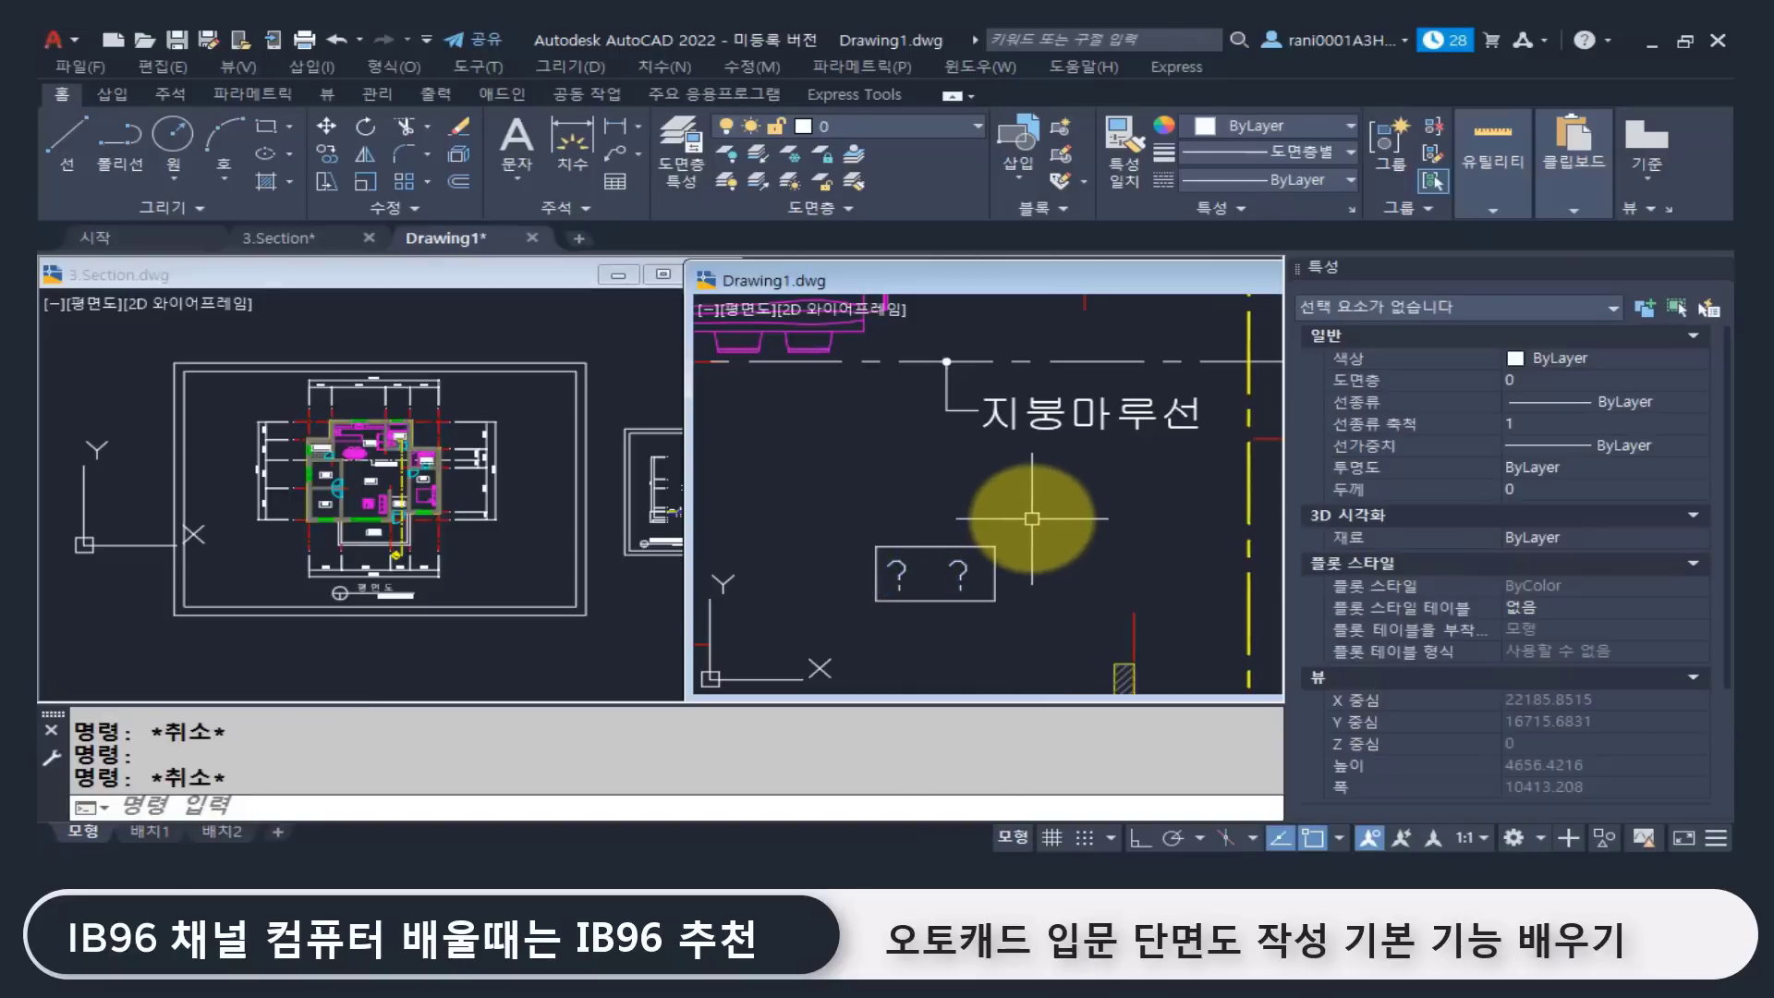
key("ctrl+1")
scroll(1149, 567, "down", 3)
middle_click_drag(1173, 504, 1206, 519)
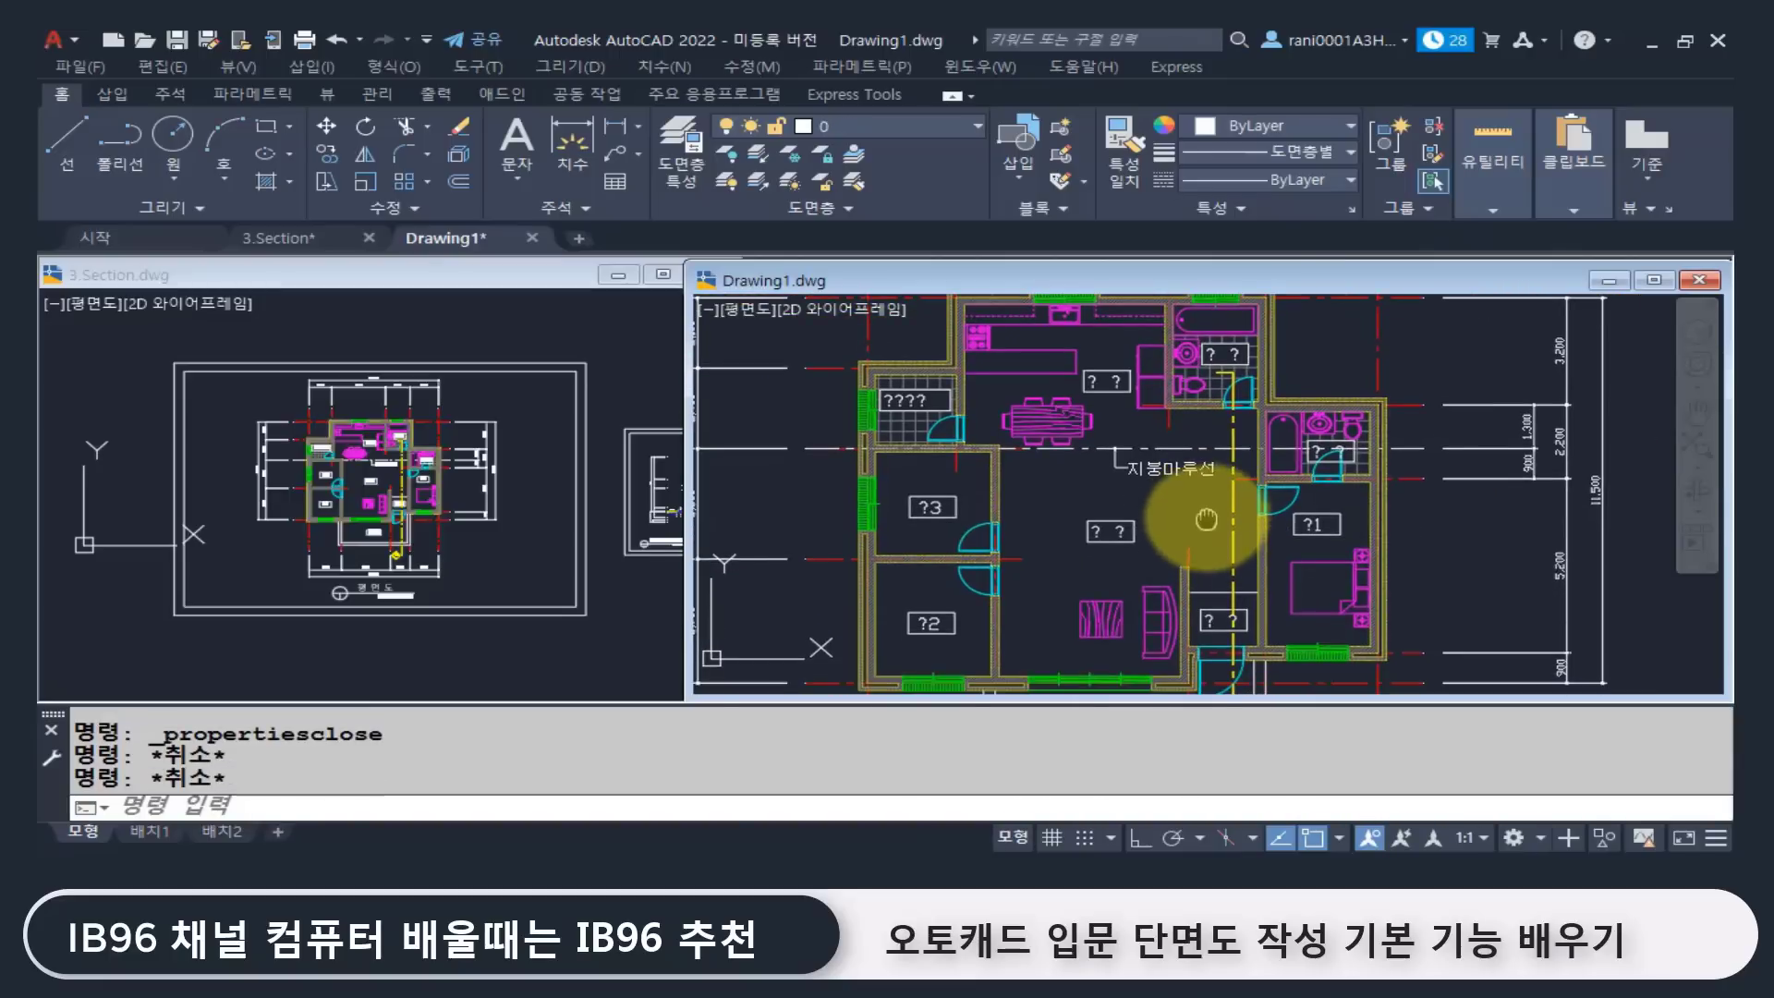
Step: Change the Standard text style's font to 맑은 고딕 with the 굵게 font style, and apply it
key("Escape")
key("Escape")
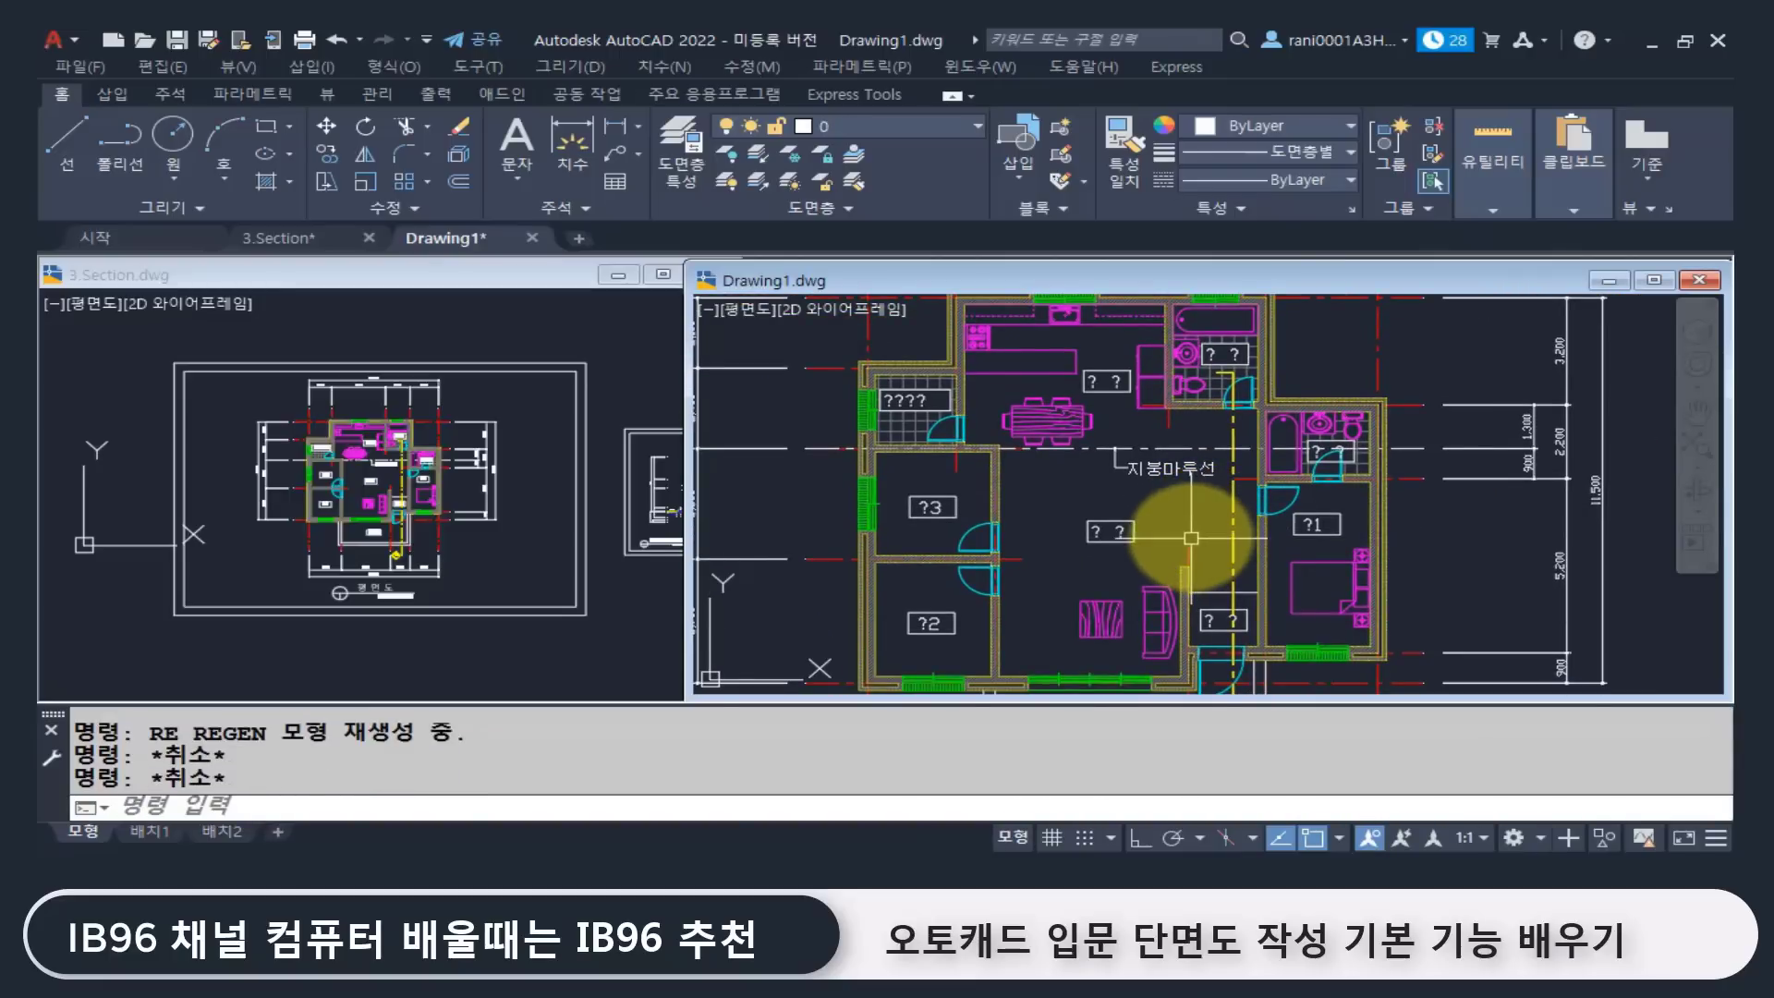
key("Return")
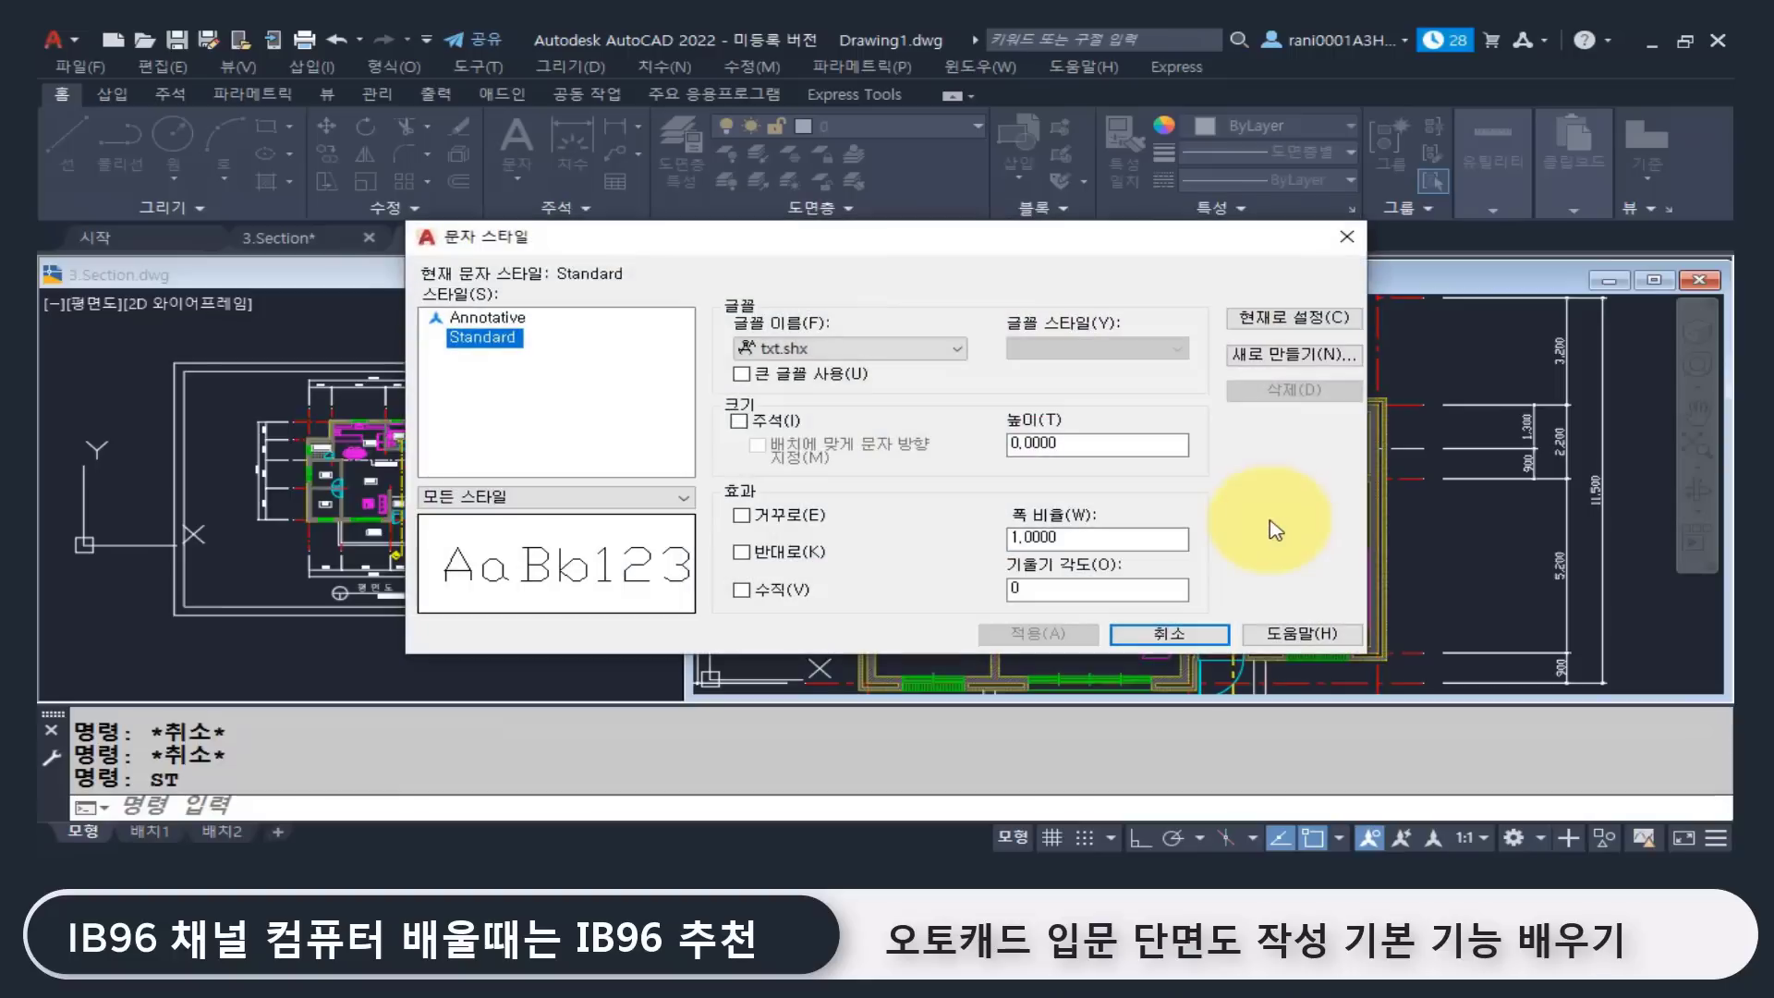
left_click(488, 338)
left_click(894, 349)
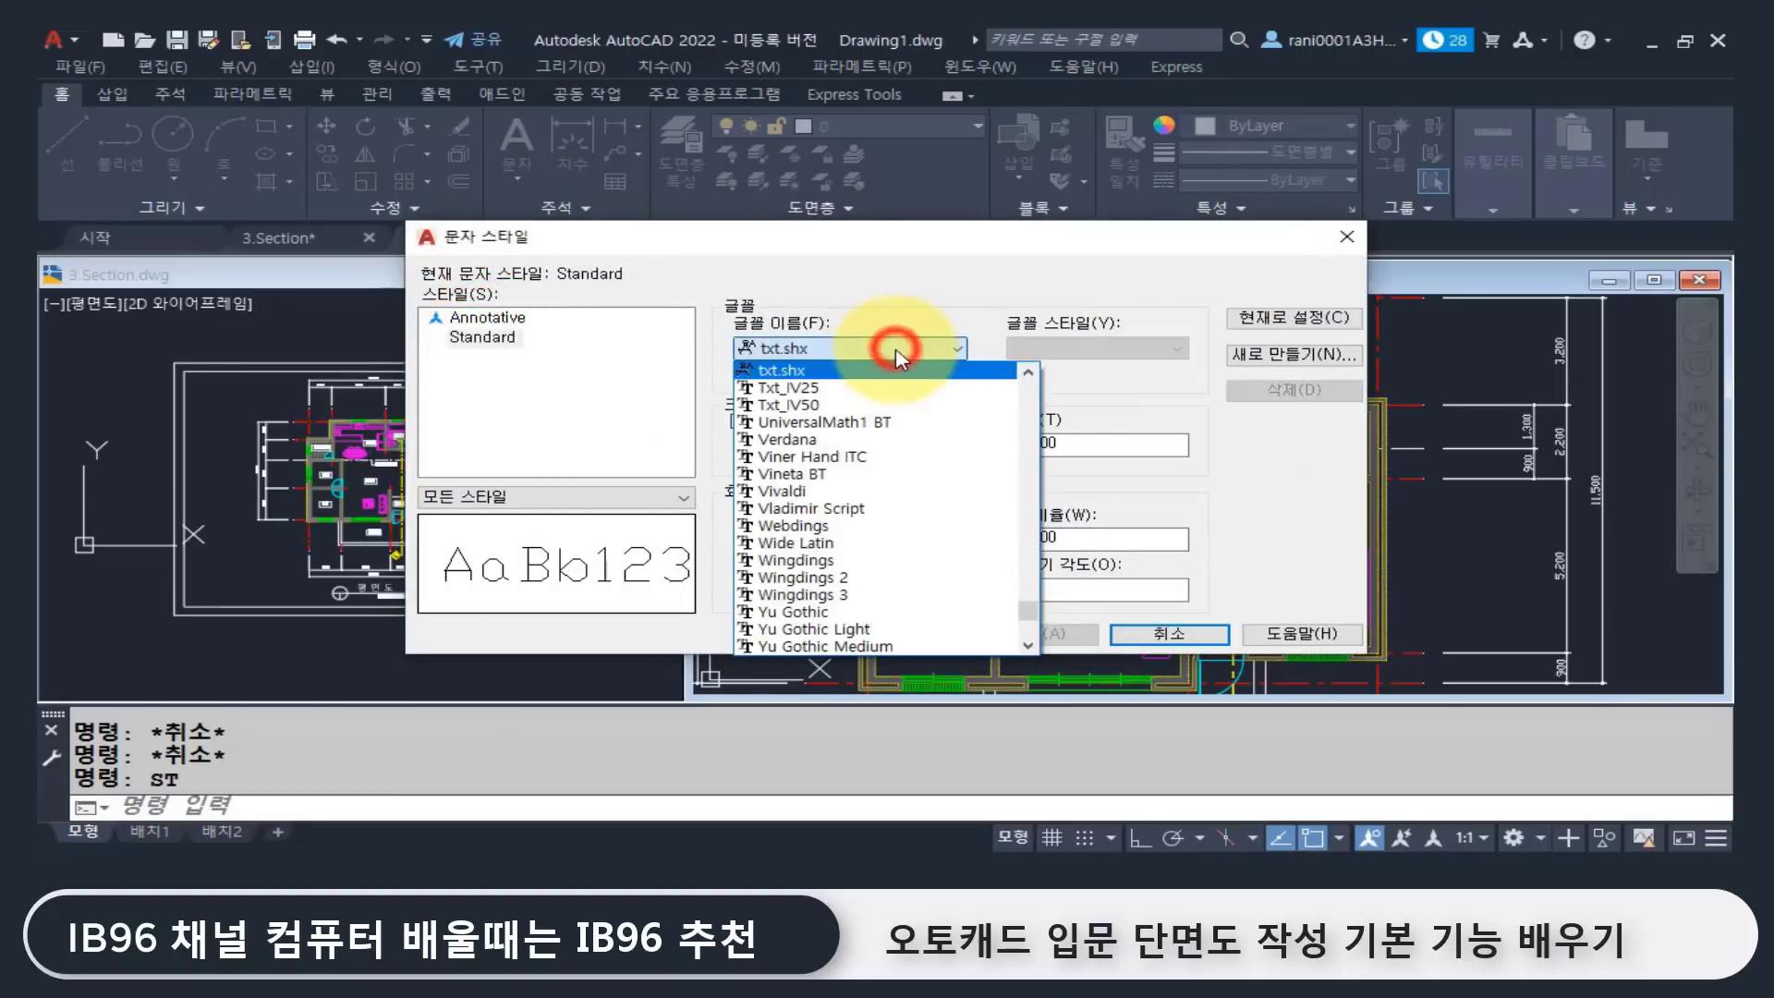
mouse_move(1028, 612)
left_mouse_down()
mouse_move(1034, 508)
mouse_move(1027, 631)
left_mouse_up()
key("s")
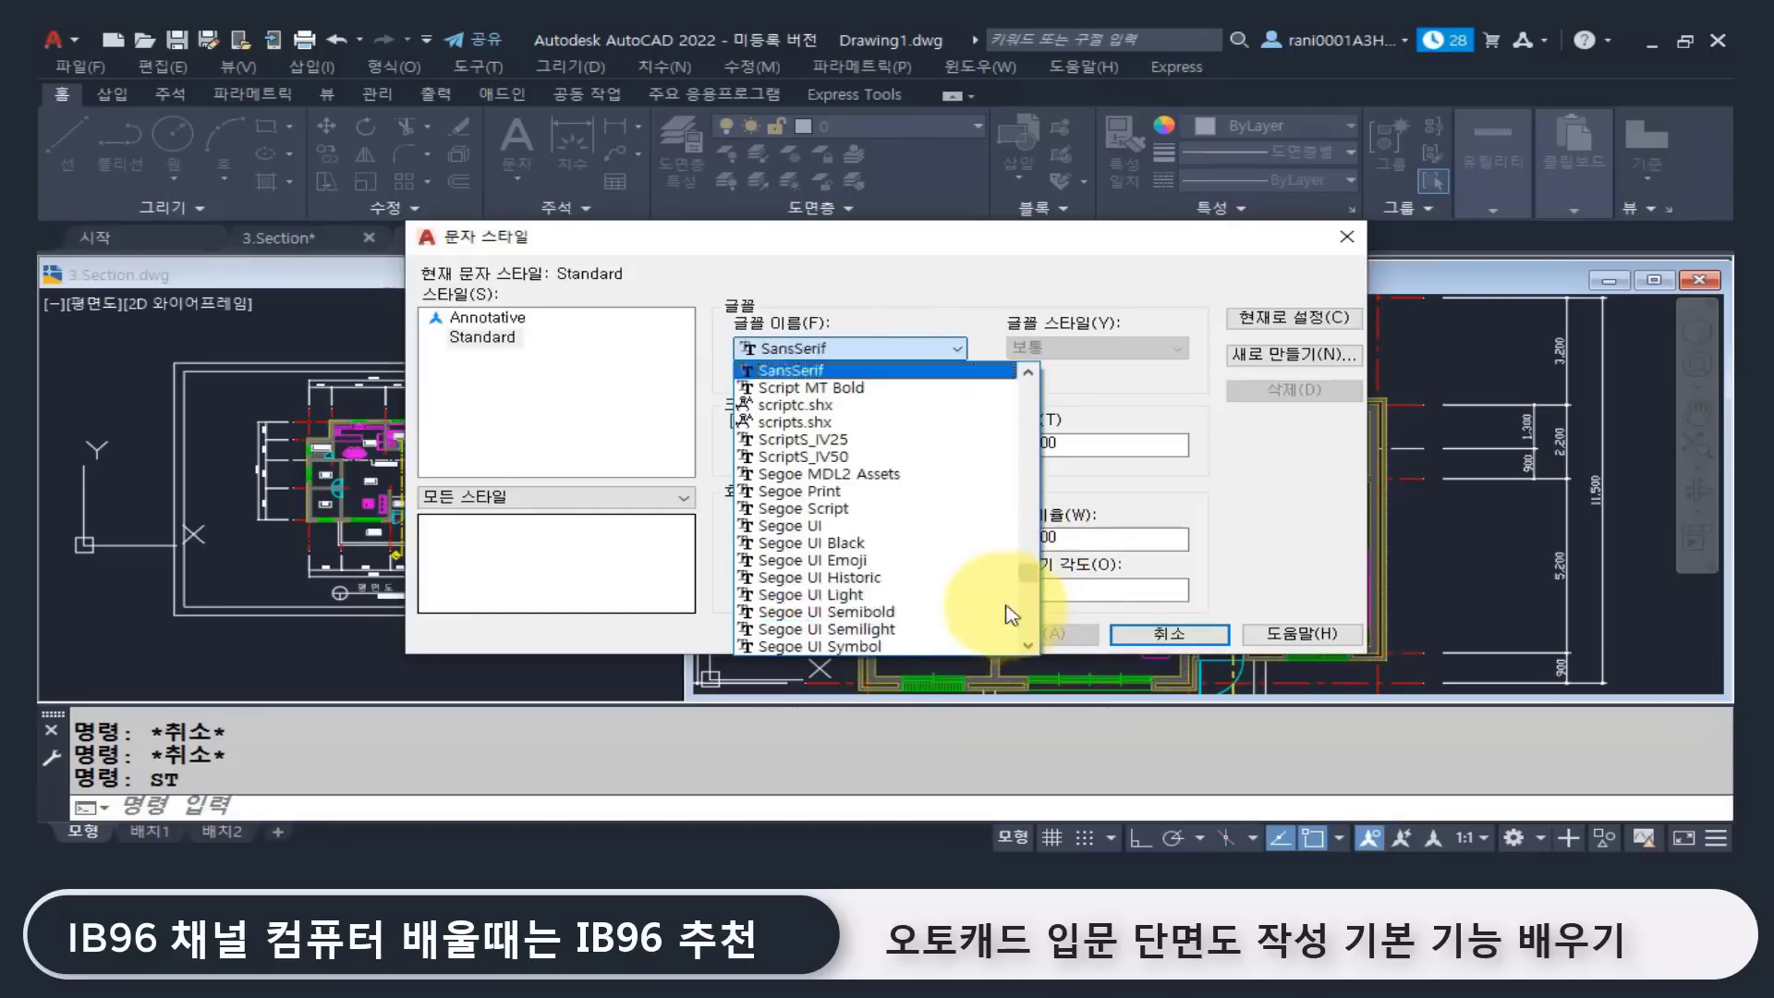
left_click(1031, 624)
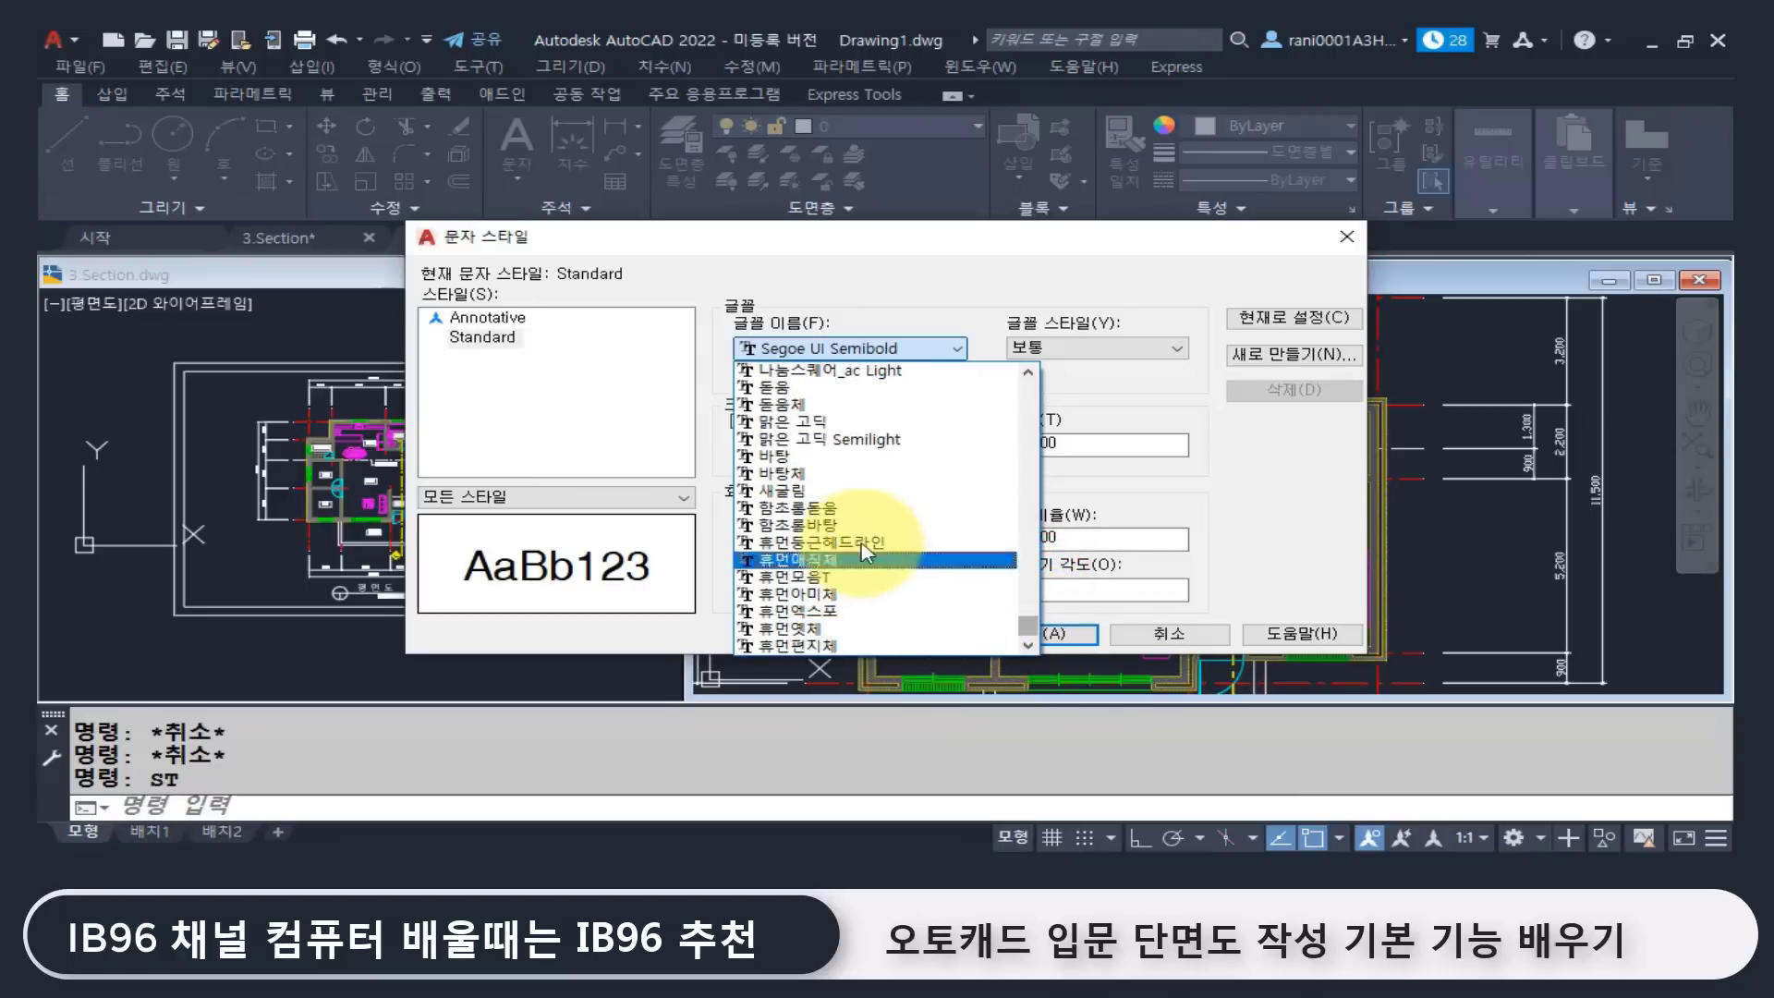
left_click(875, 425)
left_click(1091, 350)
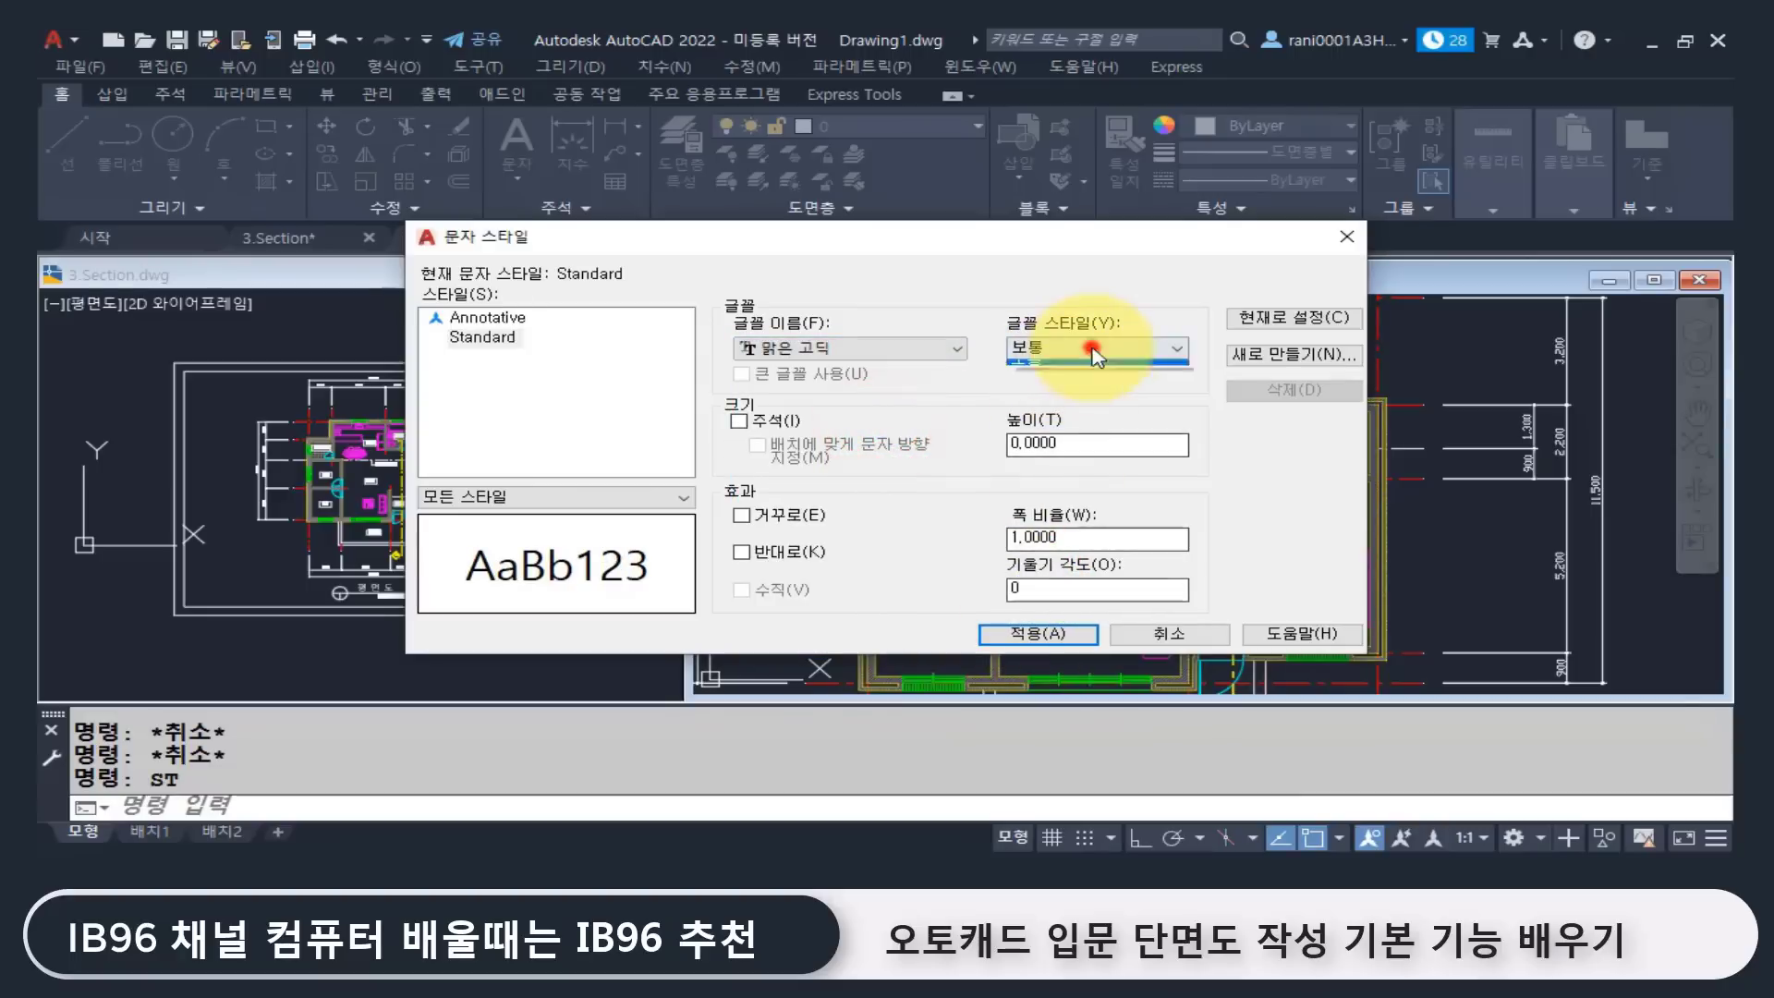
left_click(1083, 370)
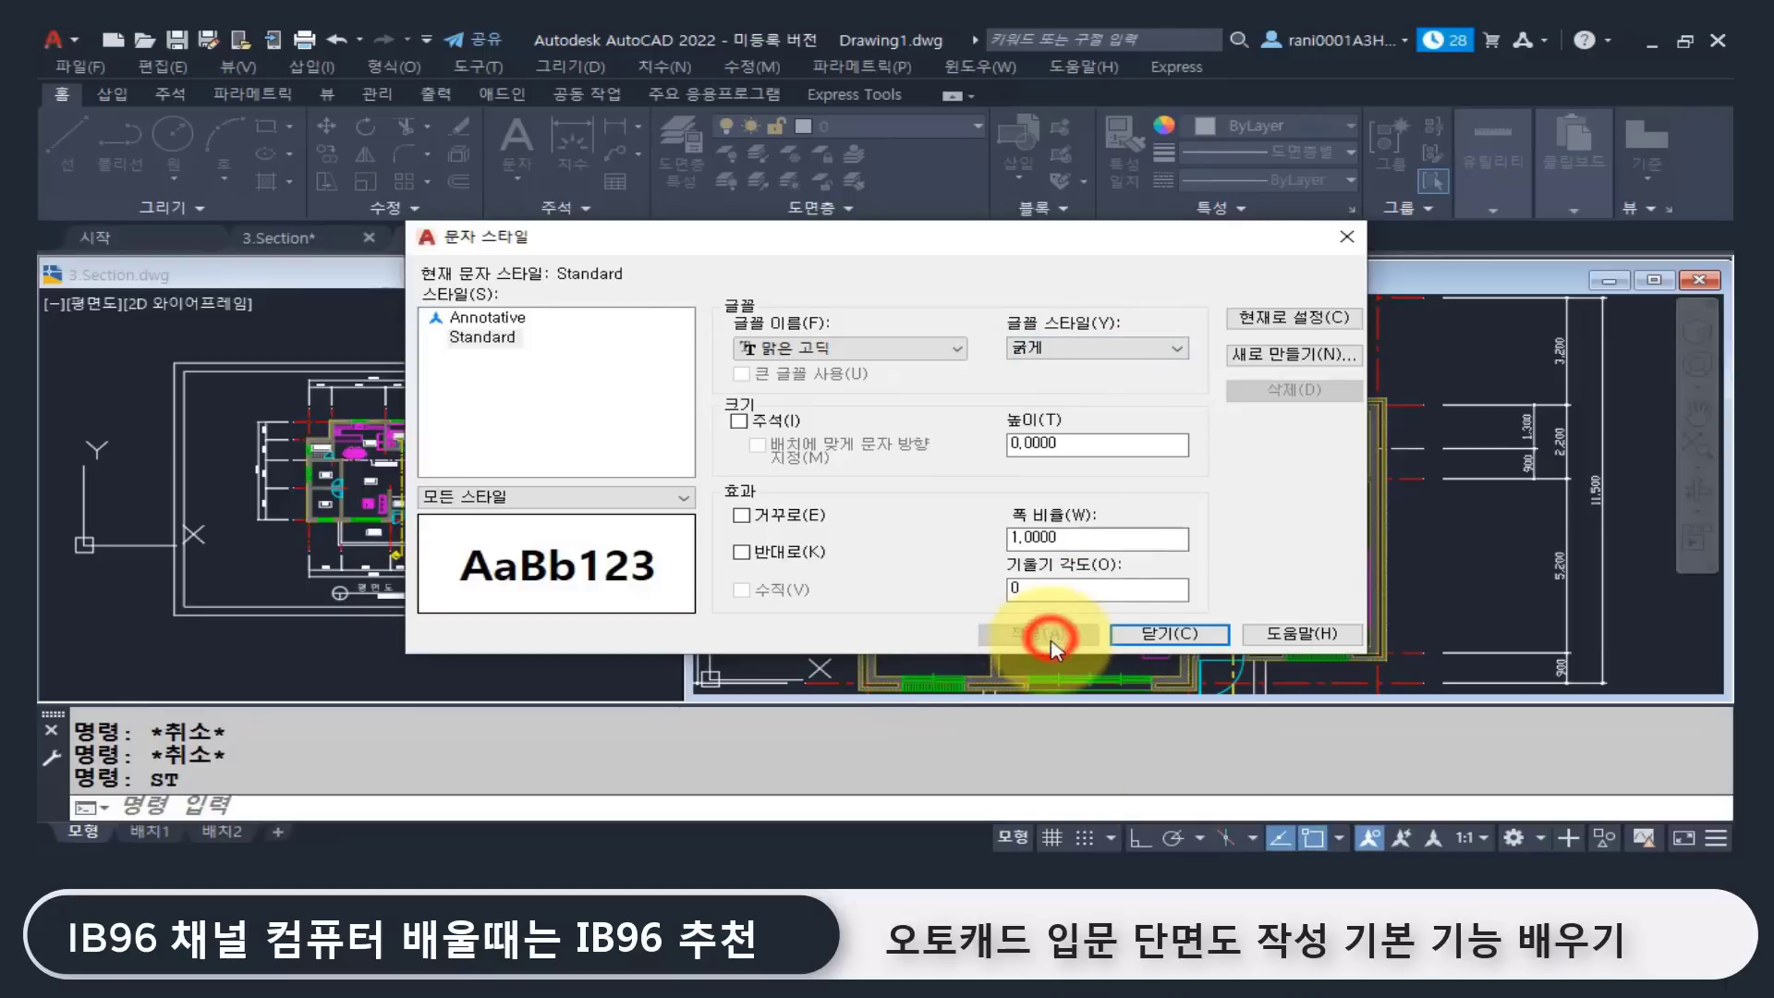
left_click(1189, 636)
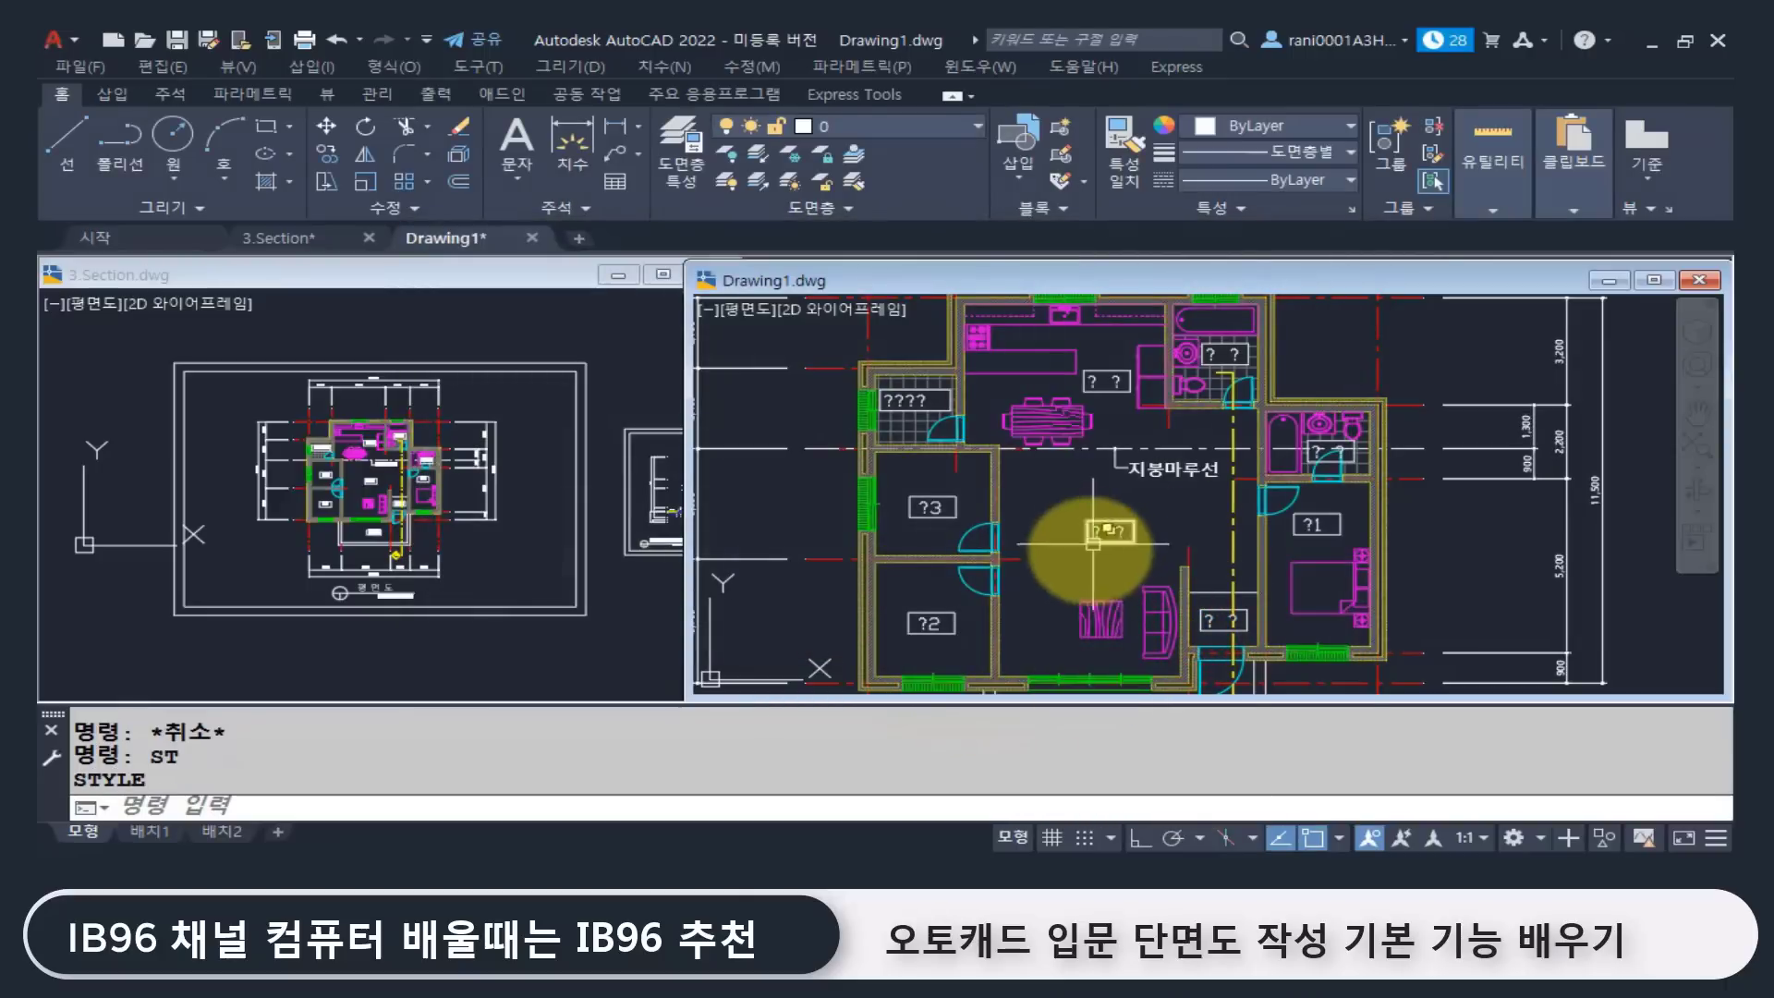
Step: Match the properties of the 지붕마루선 label onto the living room, room 3, room 2, entrance and room 1 labels
scroll(1136, 522, "up", 5)
left_click(1135, 521)
scroll(1122, 545, "down", 2)
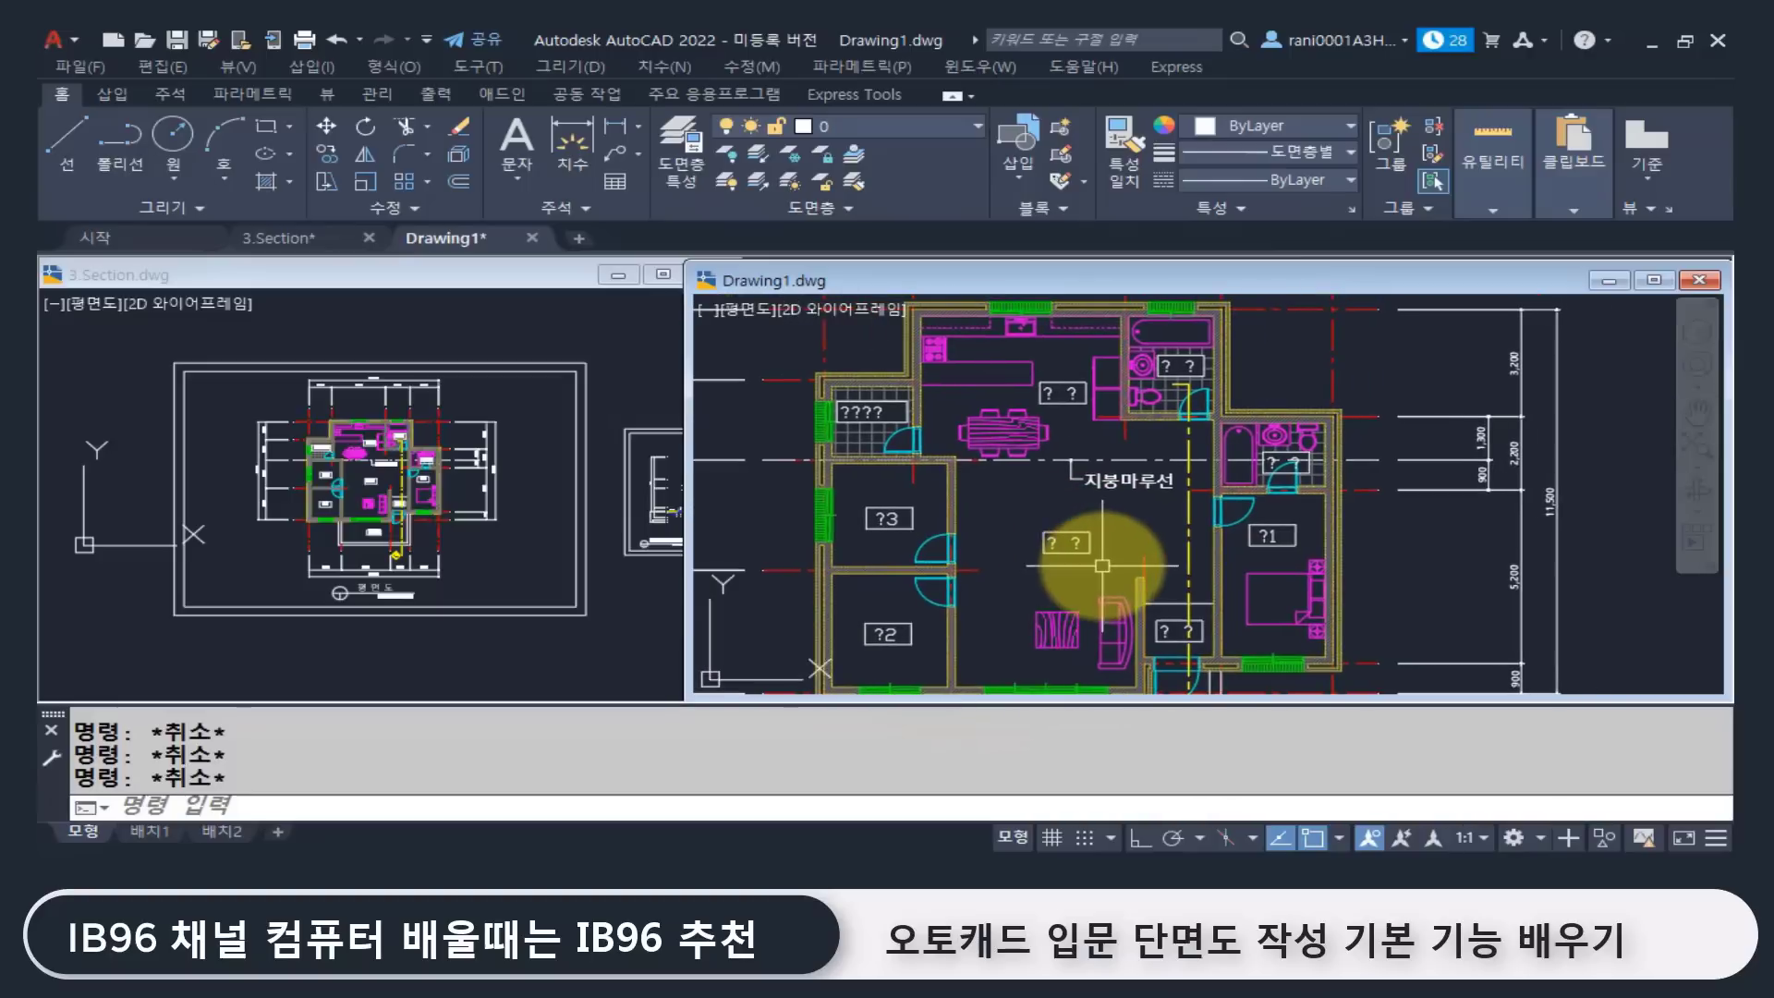
type("ma")
key("Return")
left_click(1116, 484)
left_click(1061, 538)
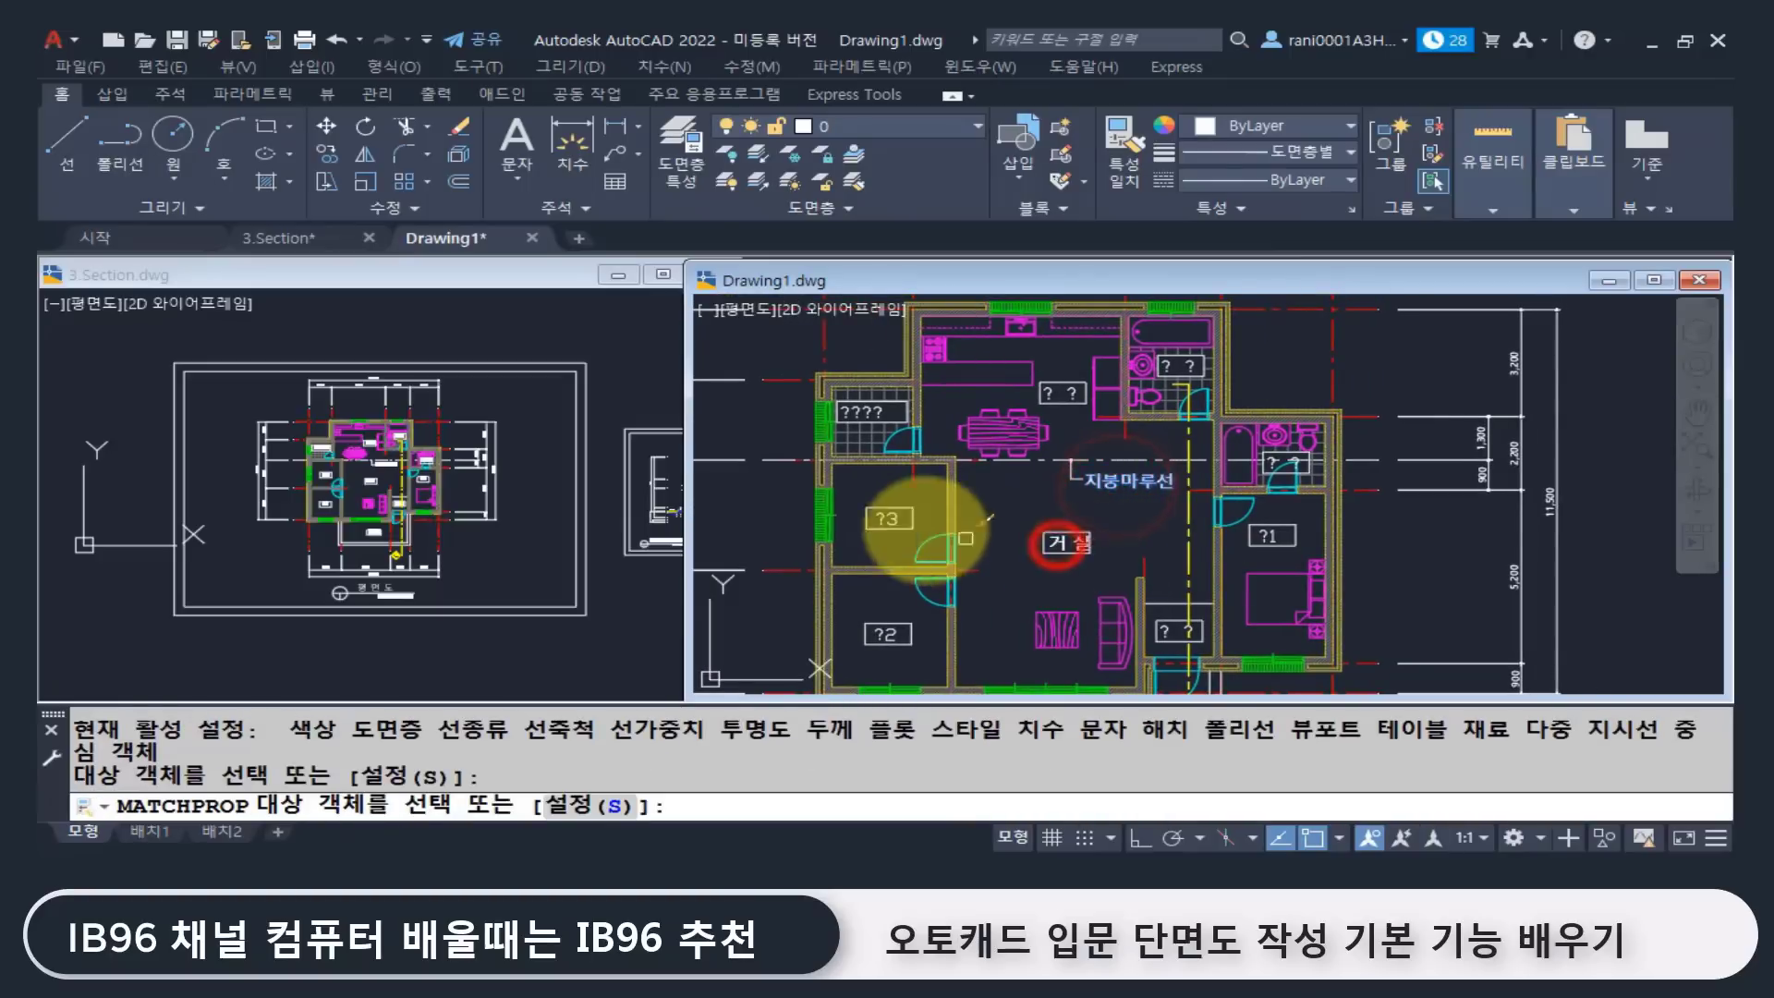
scroll(915, 516, "up", 2)
left_click(868, 518)
middle_click_drag(868, 517, 881, 418)
left_click(883, 602)
middle_click_drag(1172, 596, 1038, 594)
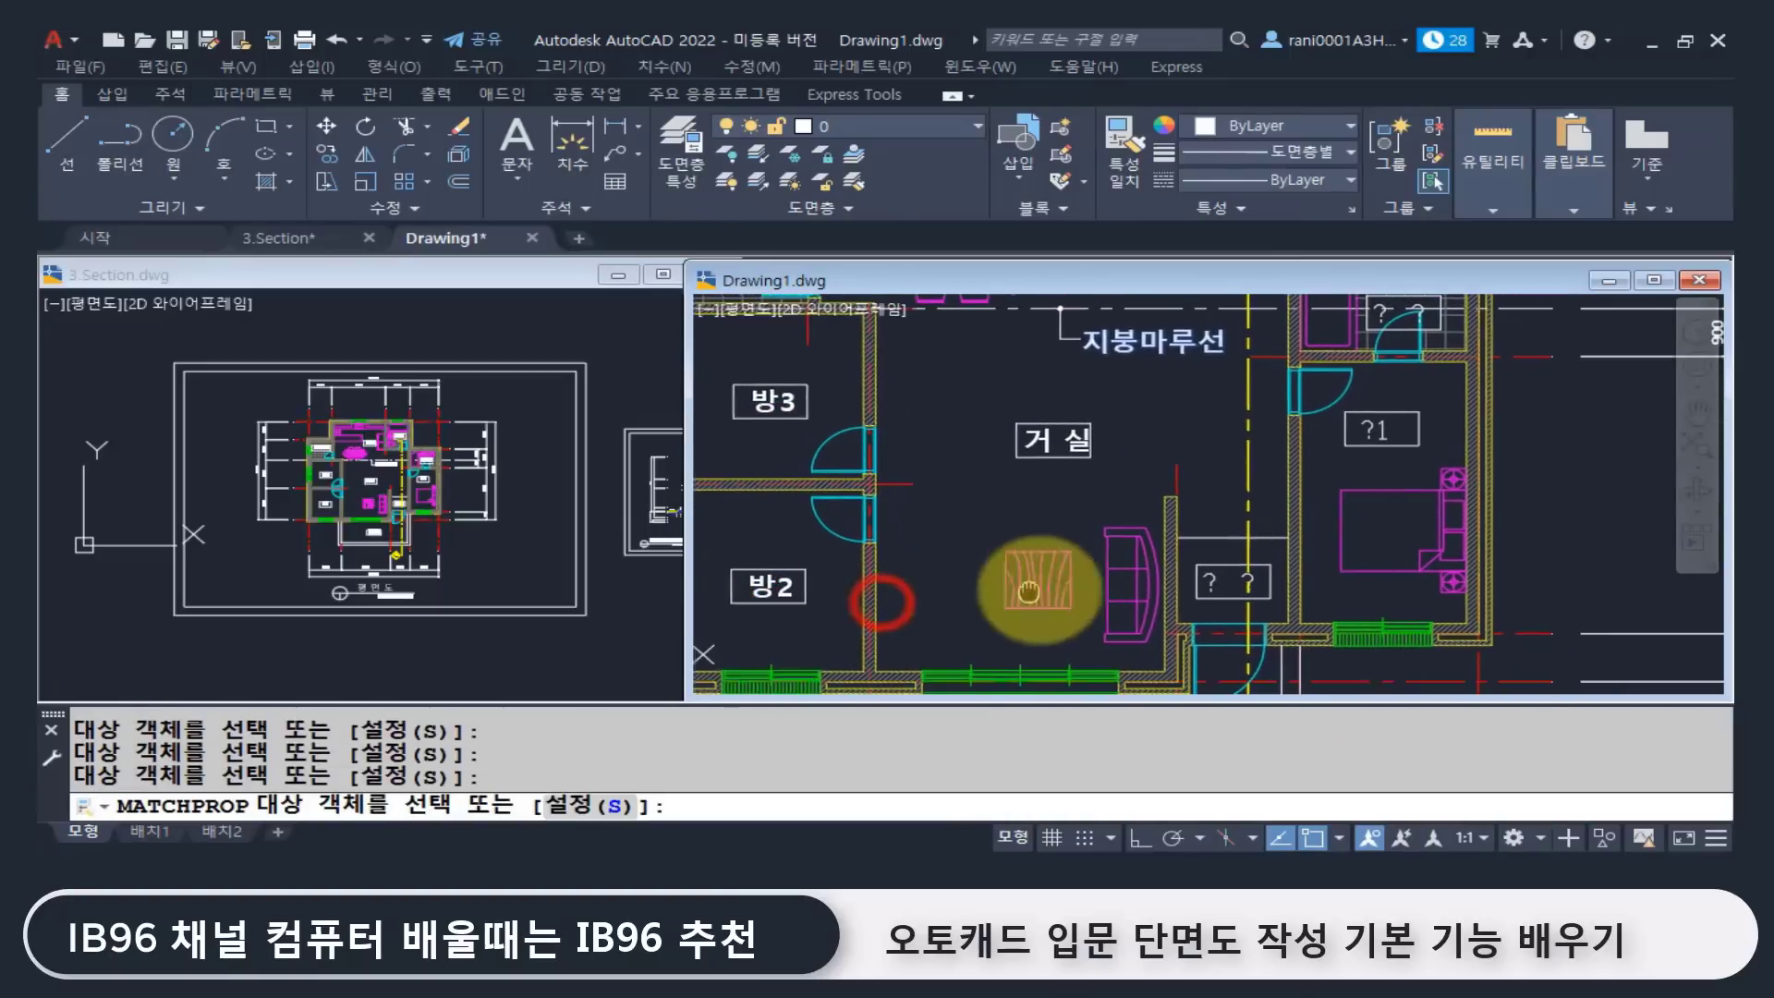
left_click(1201, 599)
left_click(1362, 447)
scroll(1307, 594, "down", 3)
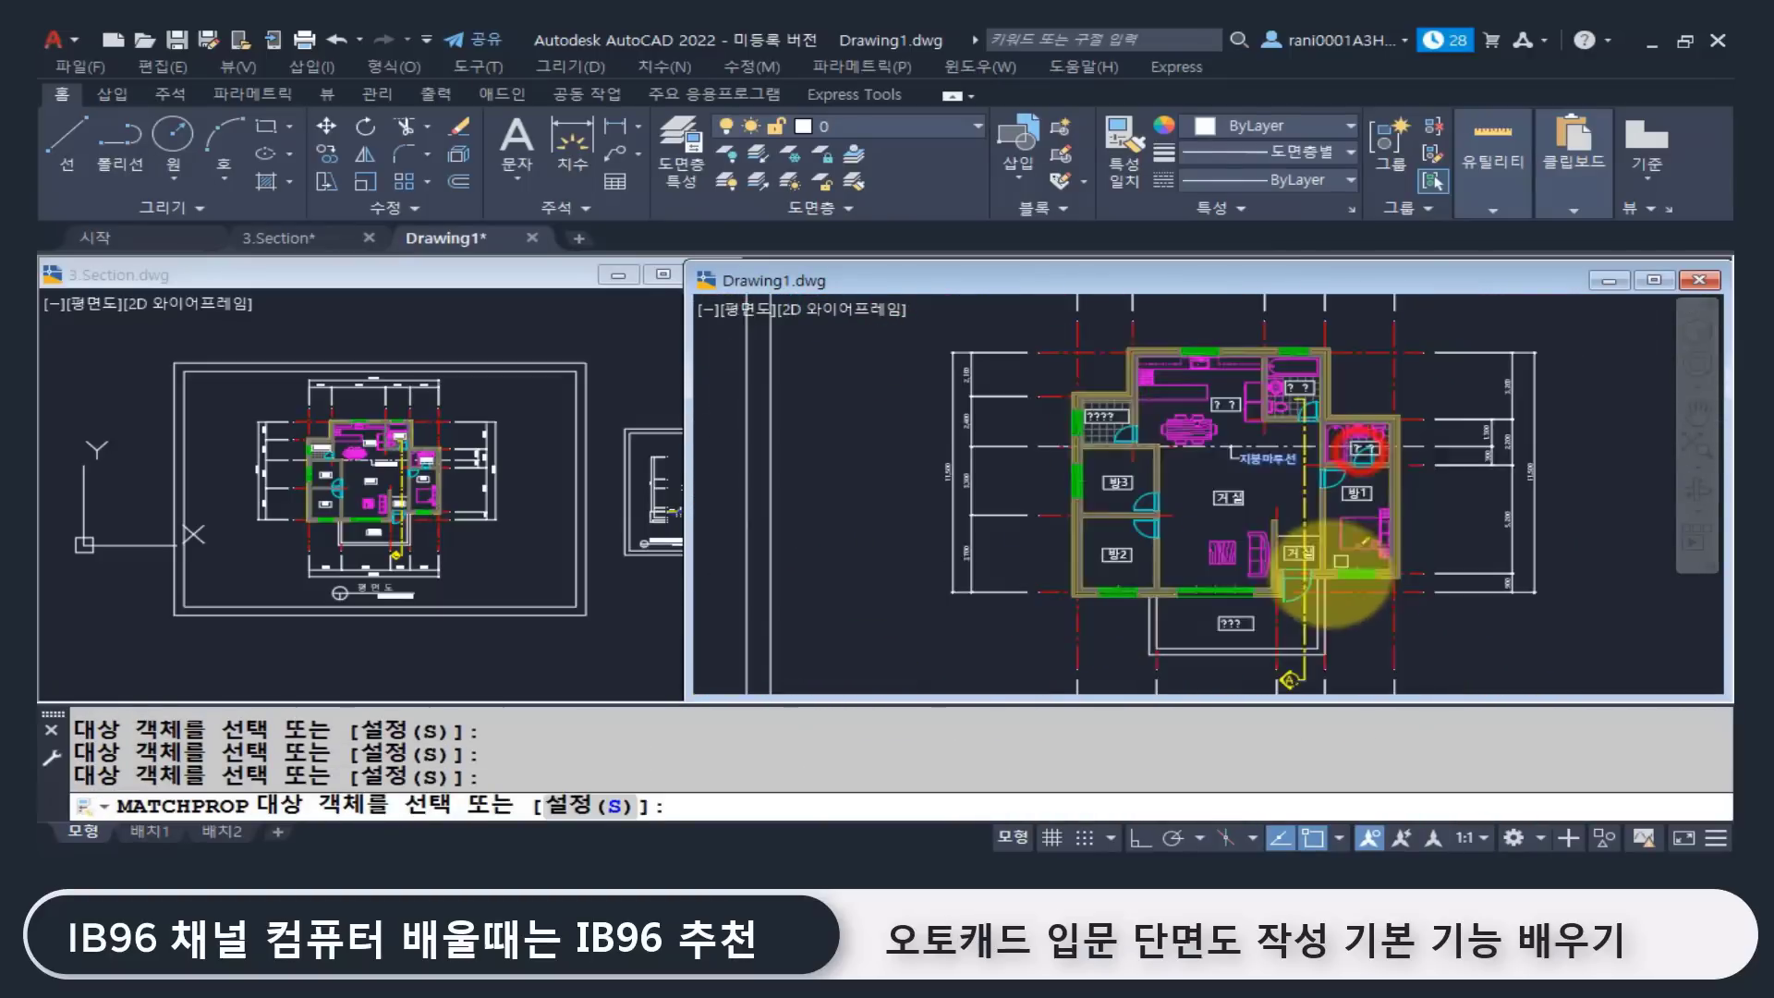
Step: Continue matching the 지붕마루선 label's properties onto the kitchen, utility room, upper bathroom and terrace labels
scroll(1155, 452, "up", 3)
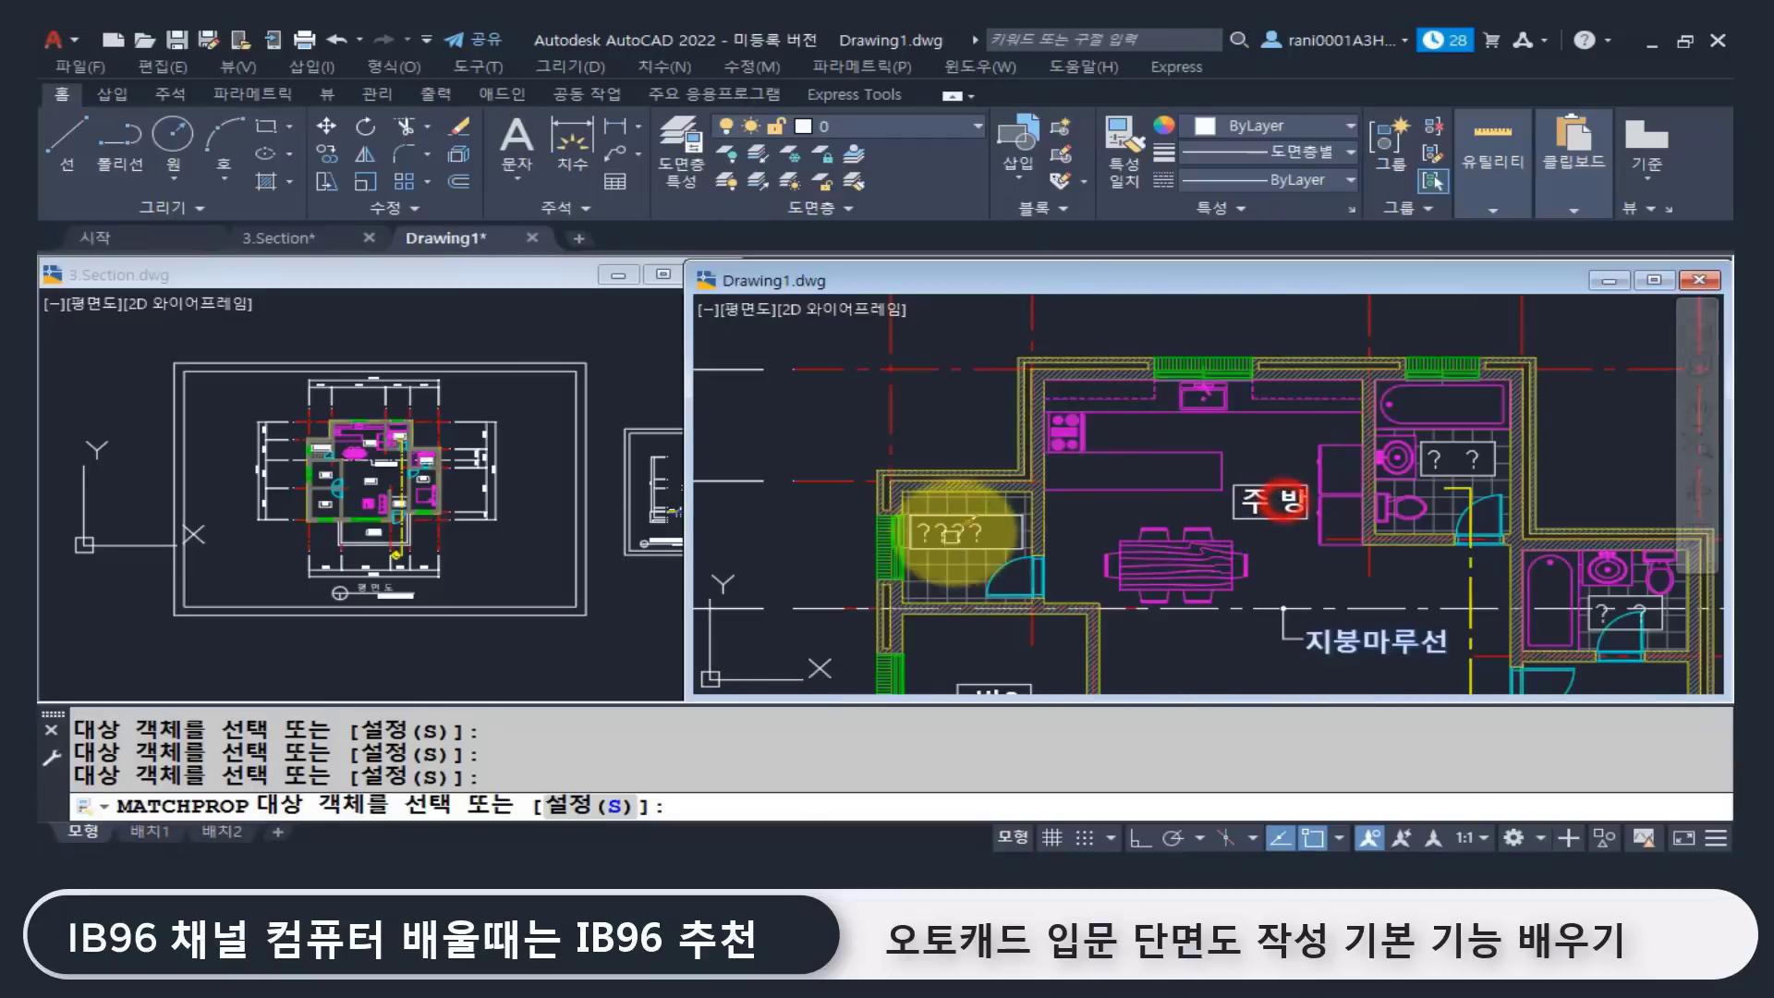
left_click(957, 531)
scroll(859, 536, "up", 2)
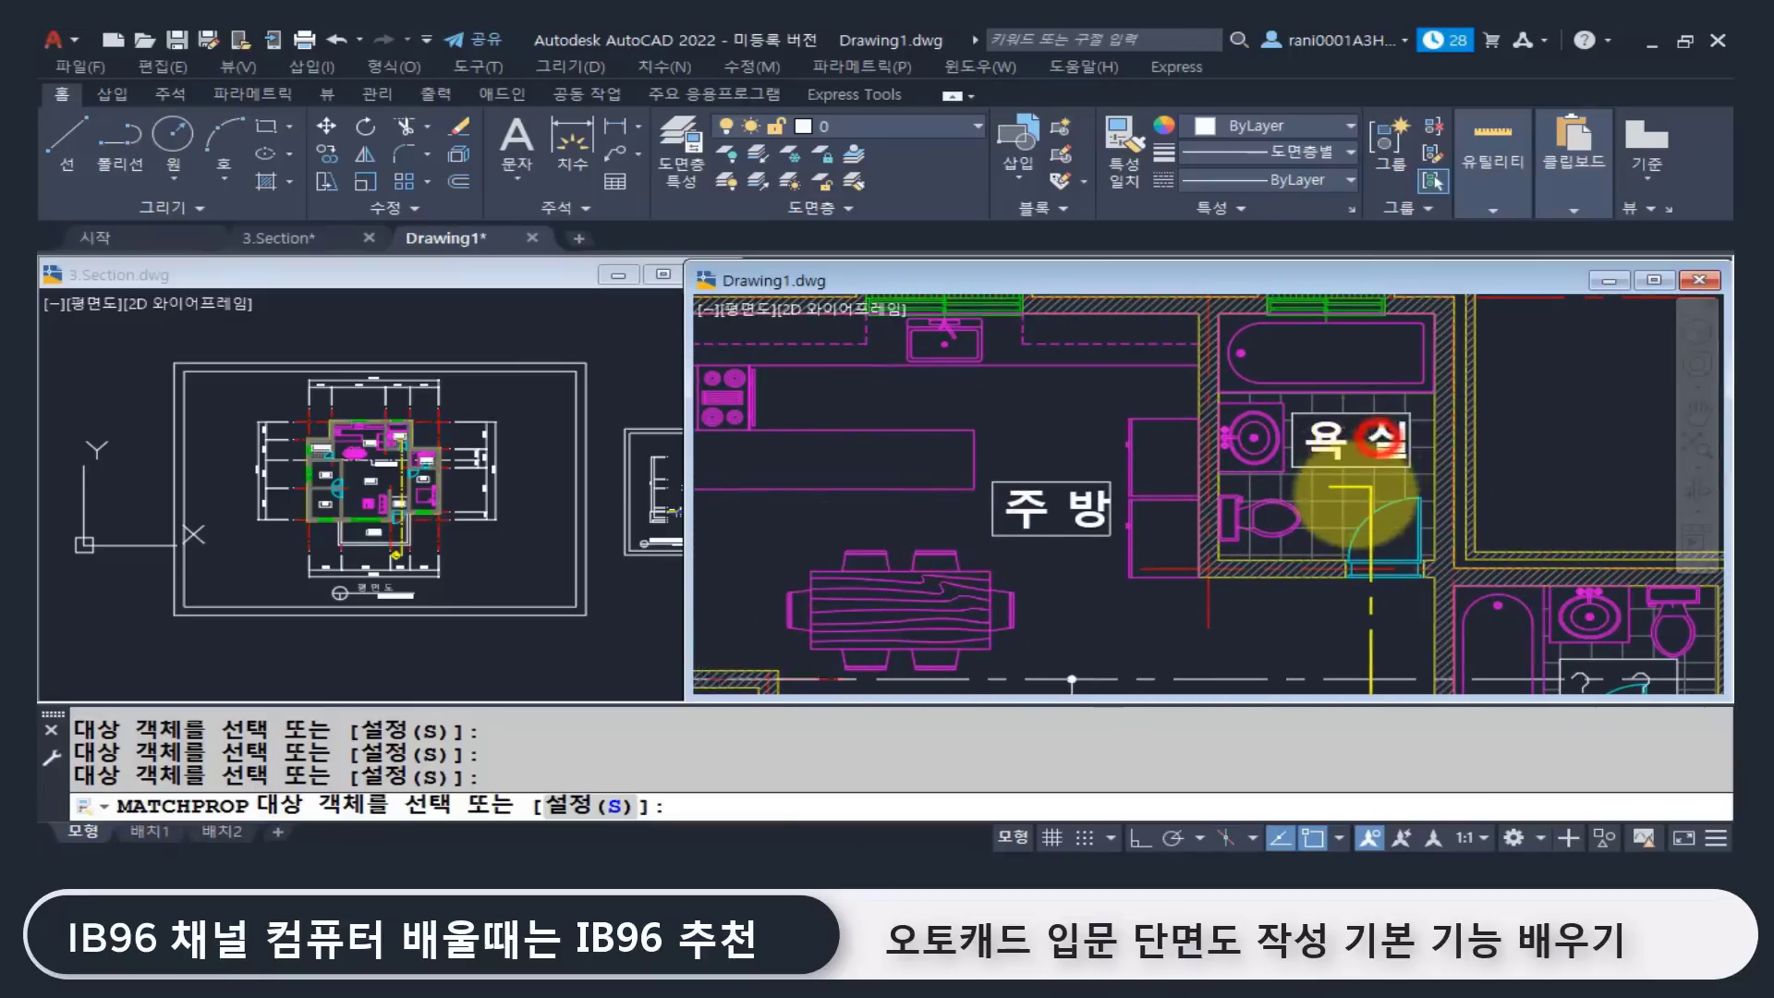
left_click(1383, 440)
scroll(1168, 515, "down", 3)
scroll(1280, 548, "up", 3)
left_click(1268, 524)
scroll(1269, 523, "down", 3)
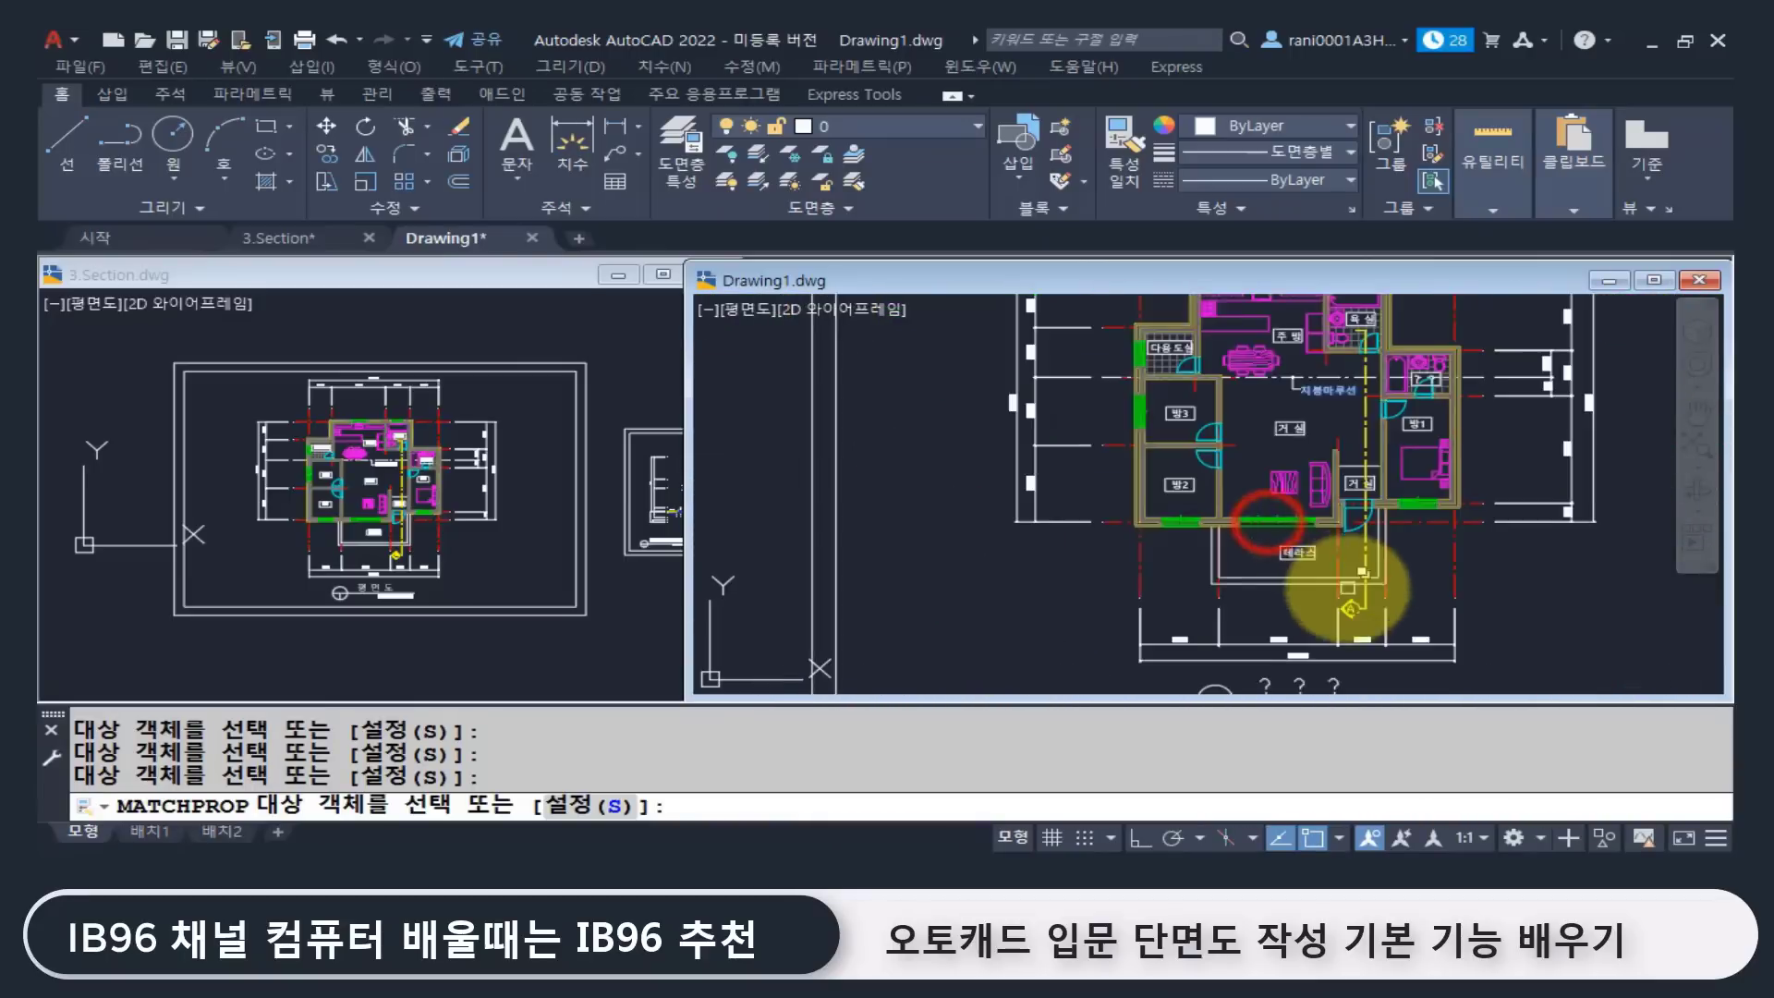
key("Escape")
key("Escape")
Step: Apply the Standard text style to the drawing title and the SCALE 1/100 text below the floor plan
scroll(1191, 388, "up", 4)
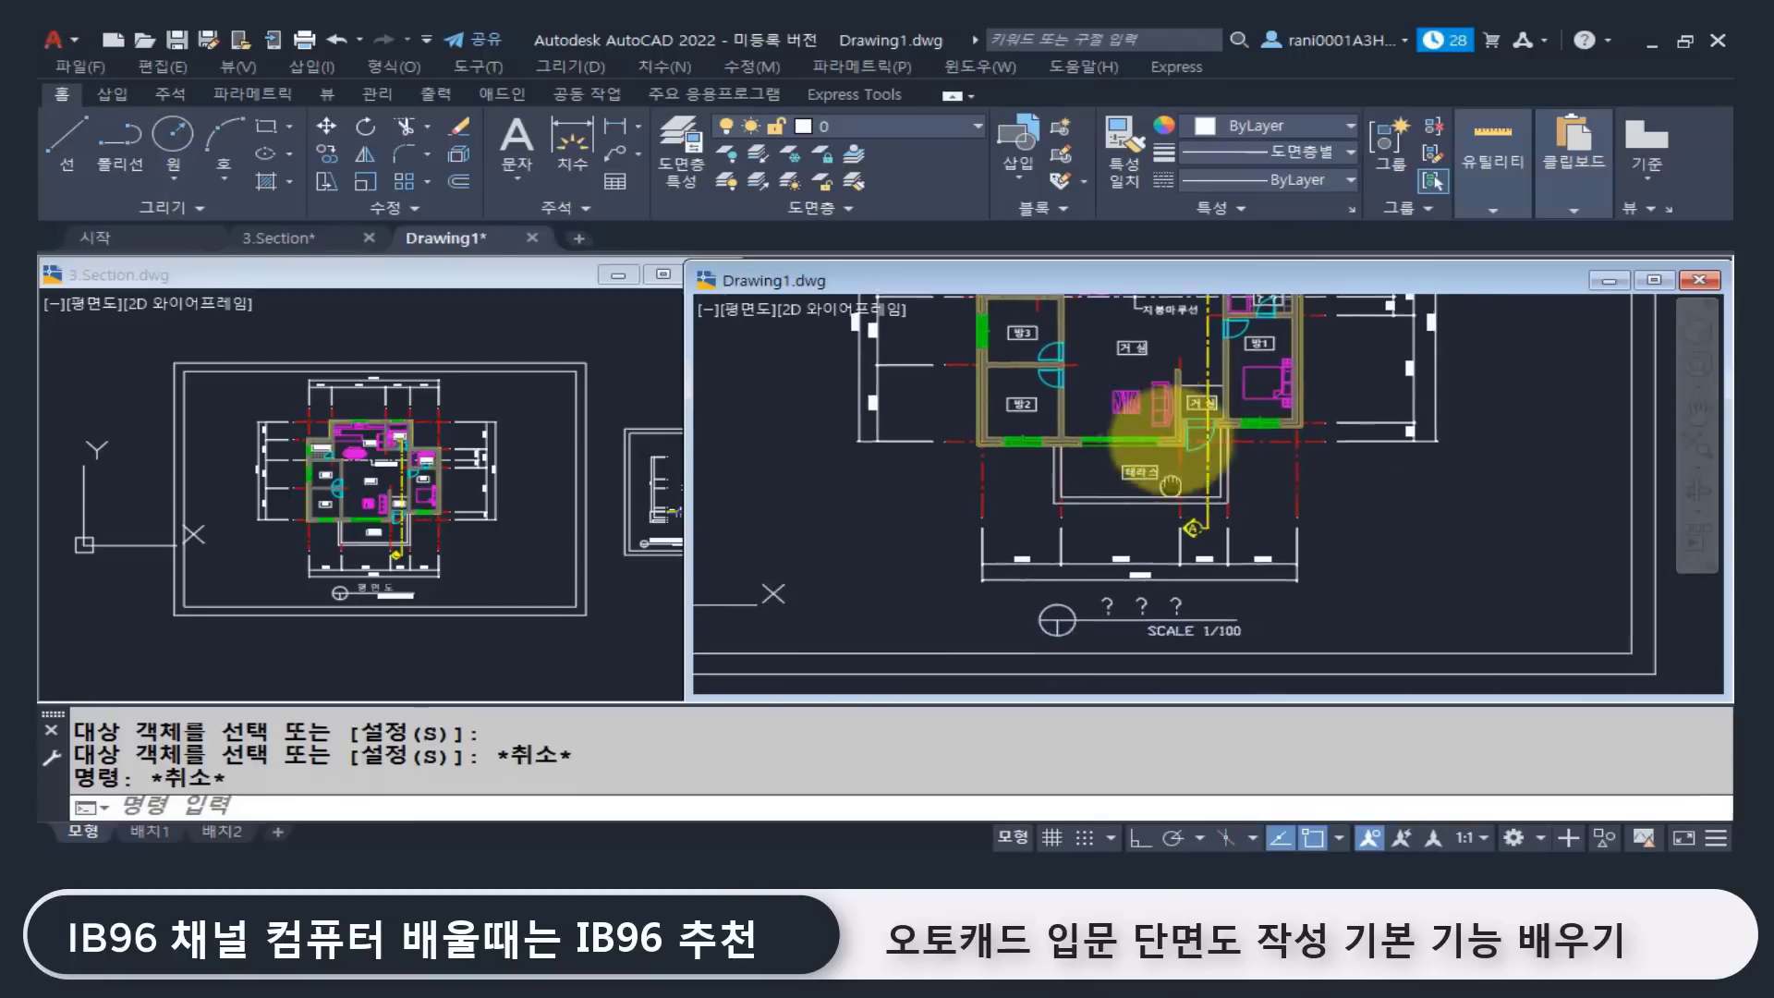
left_click(1172, 505)
left_click(1022, 504)
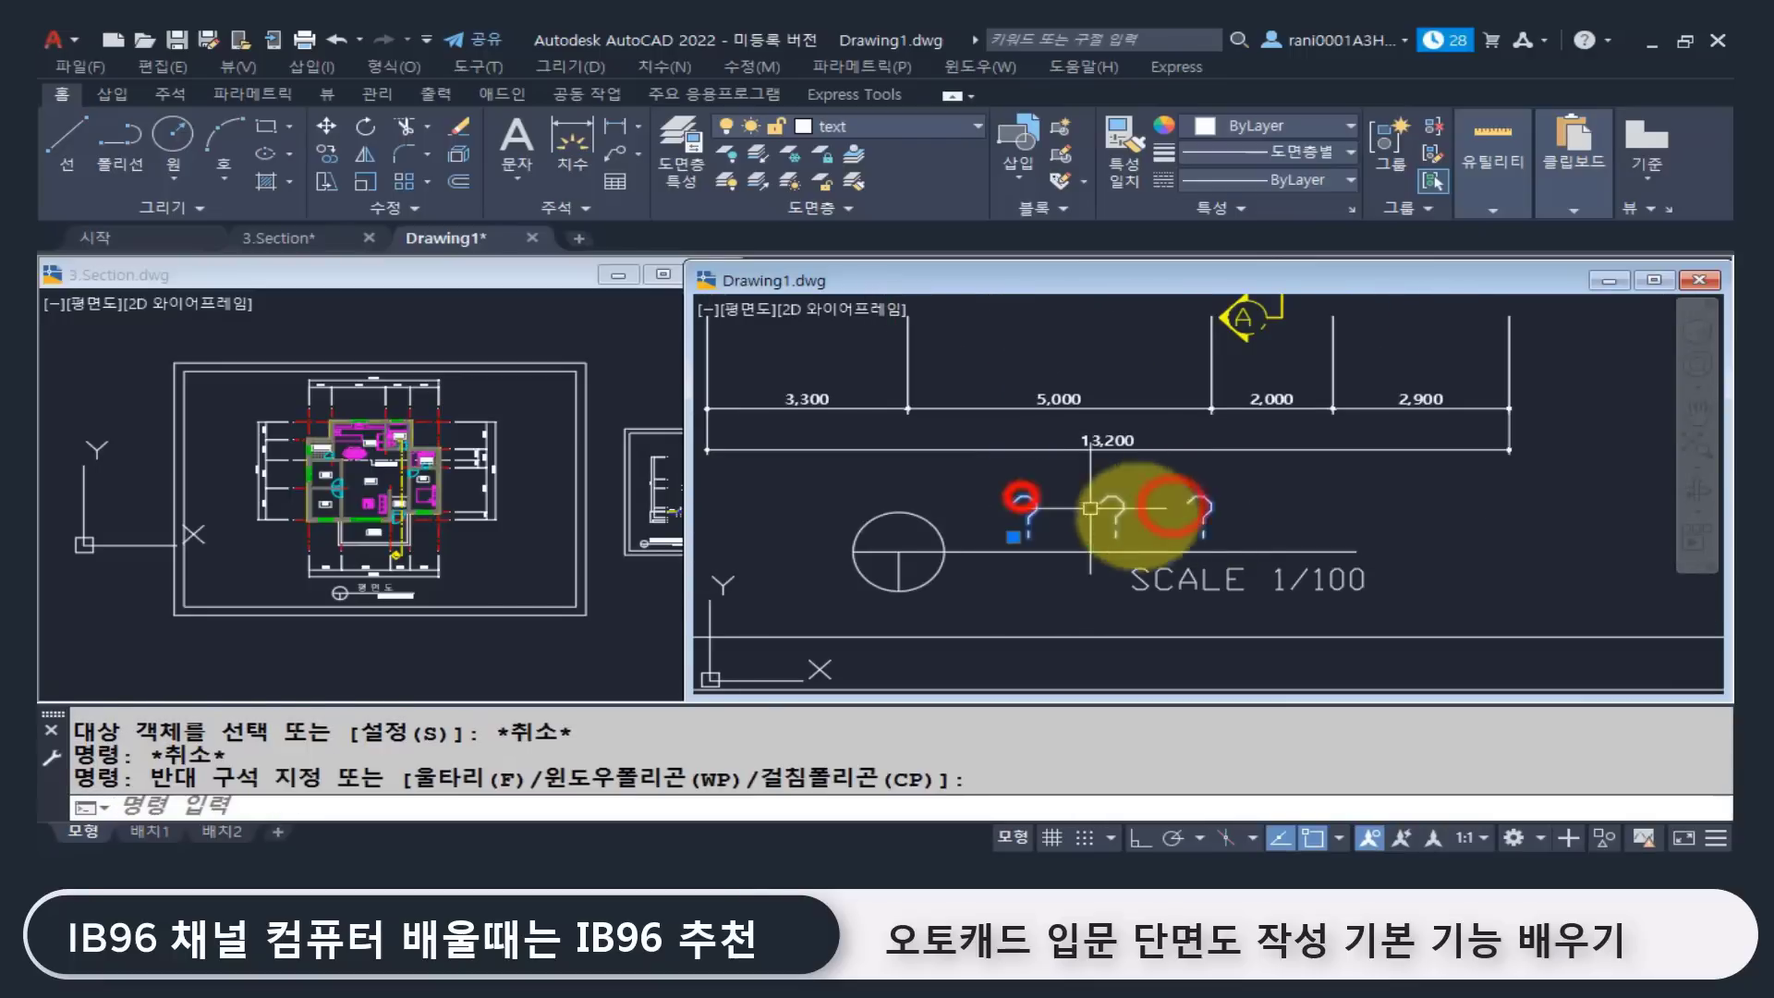
key("Escape")
key("Escape")
left_click(1243, 588)
left_click(1122, 511)
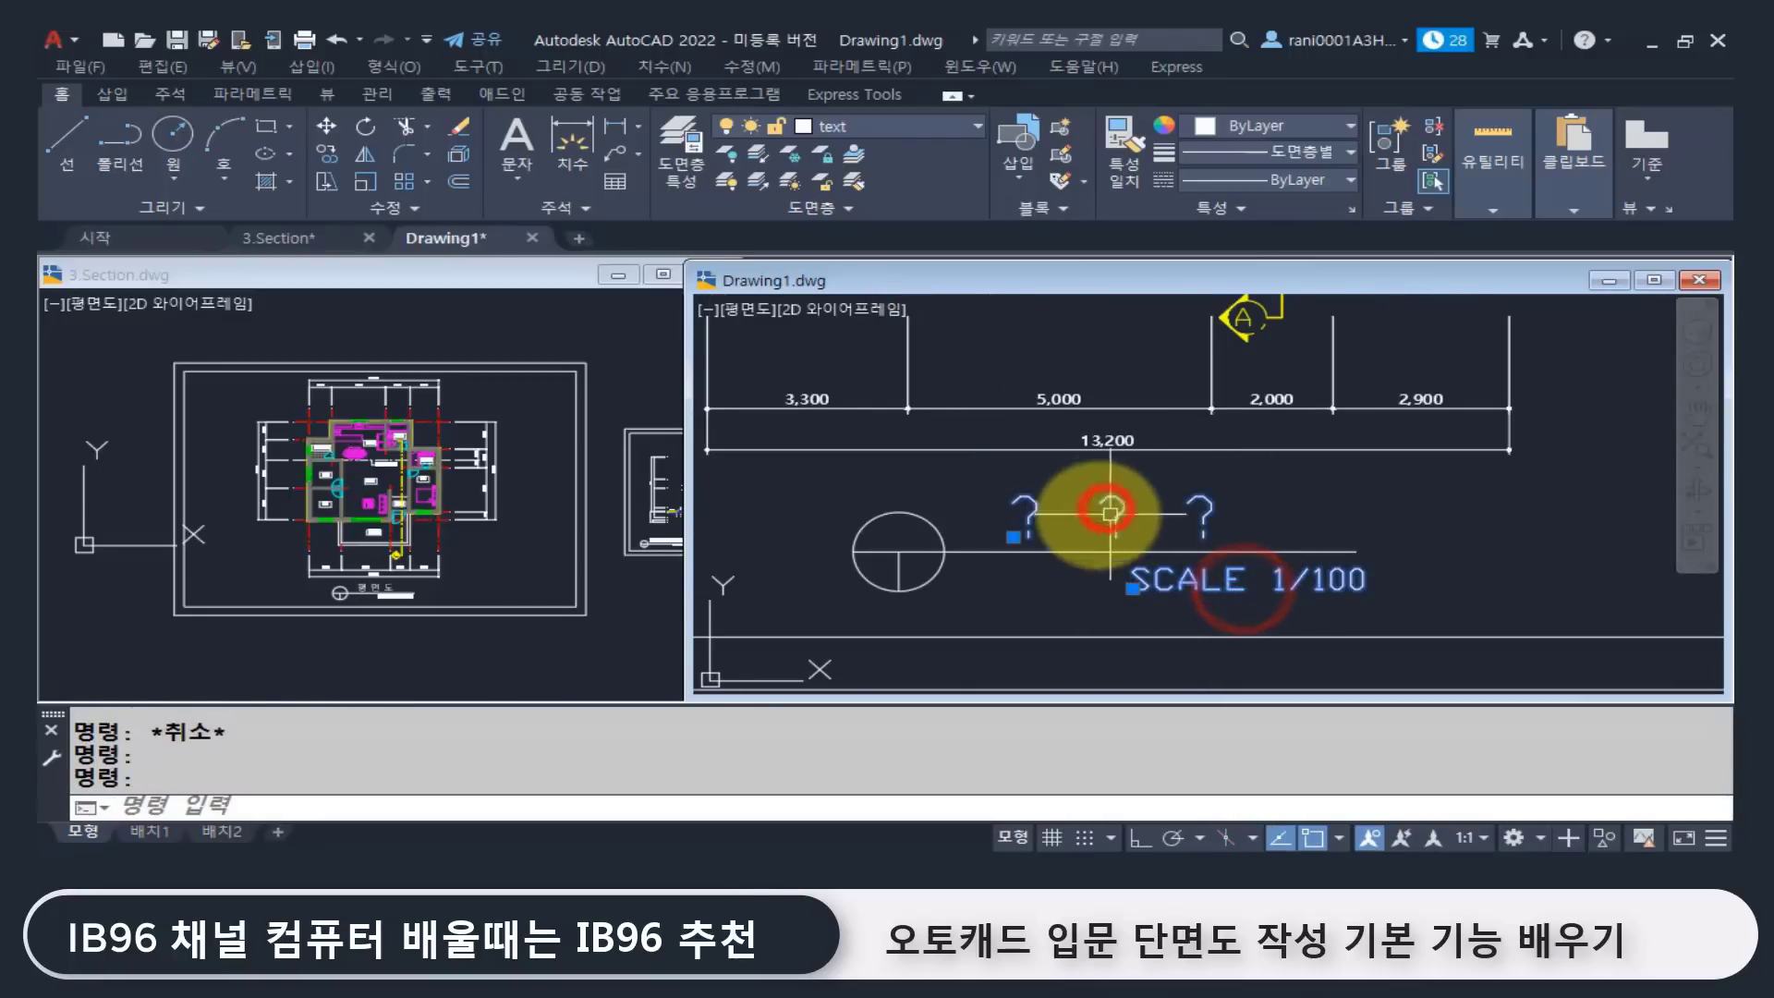
left_click(174, 92)
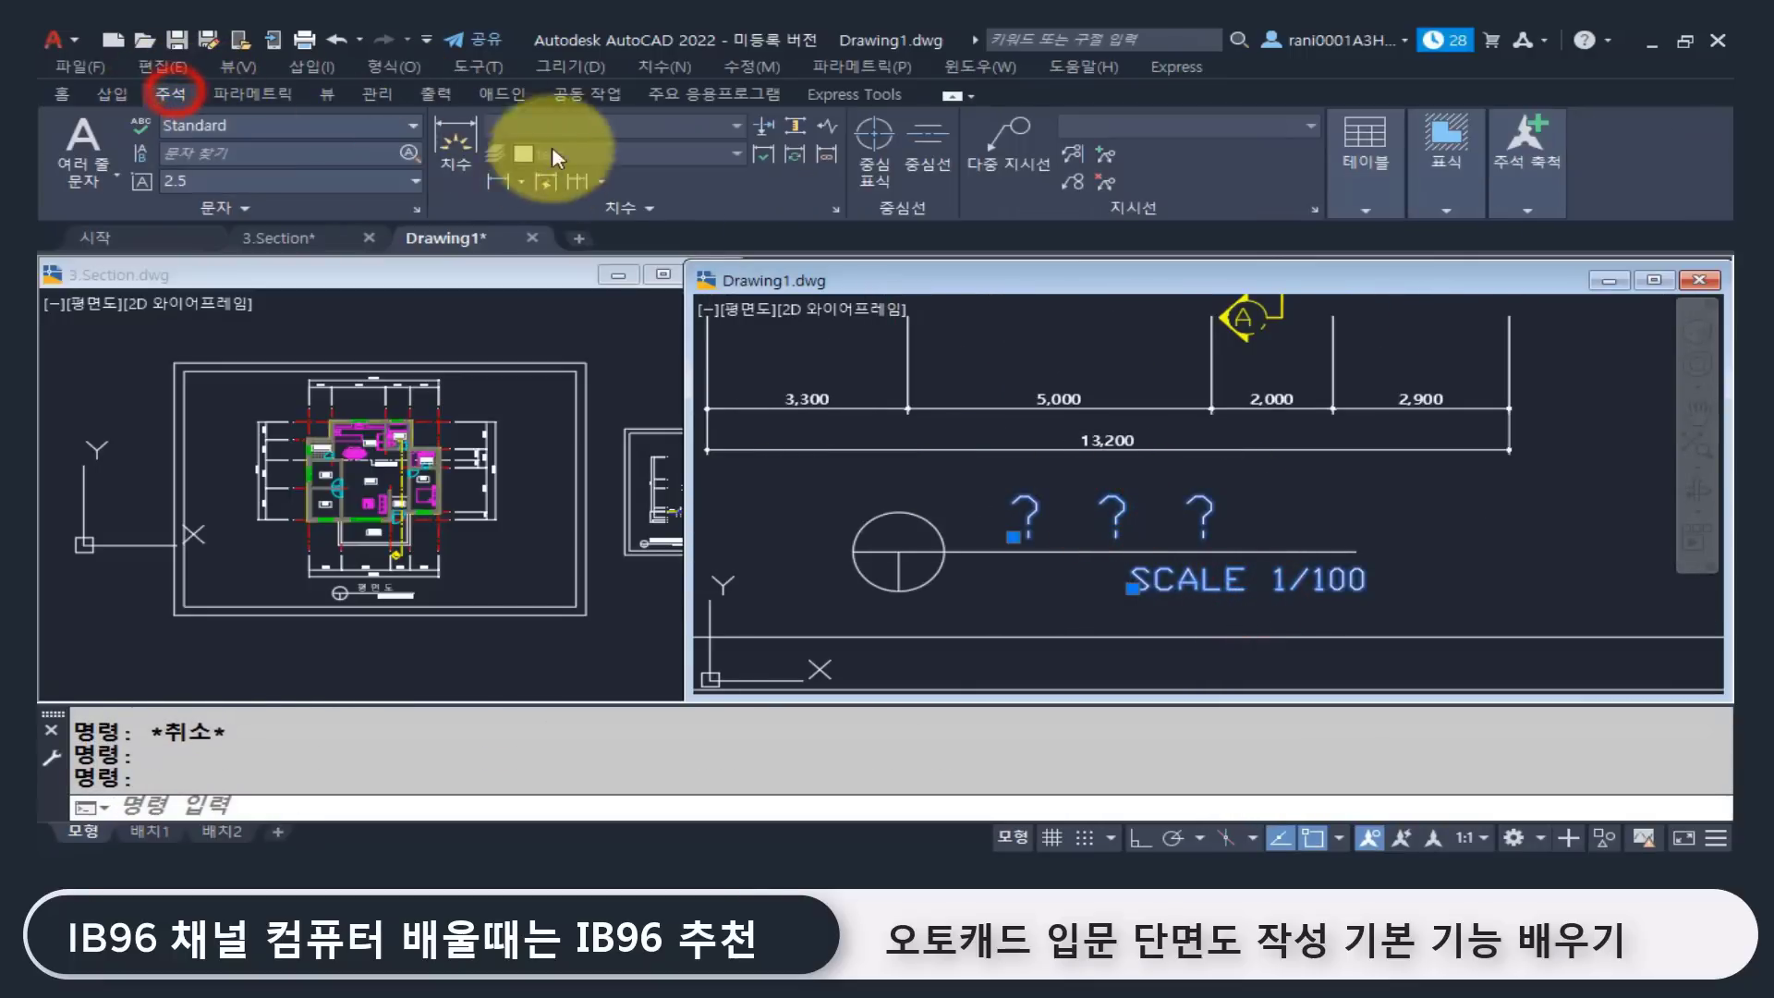
left_click(351, 122)
left_click(274, 204)
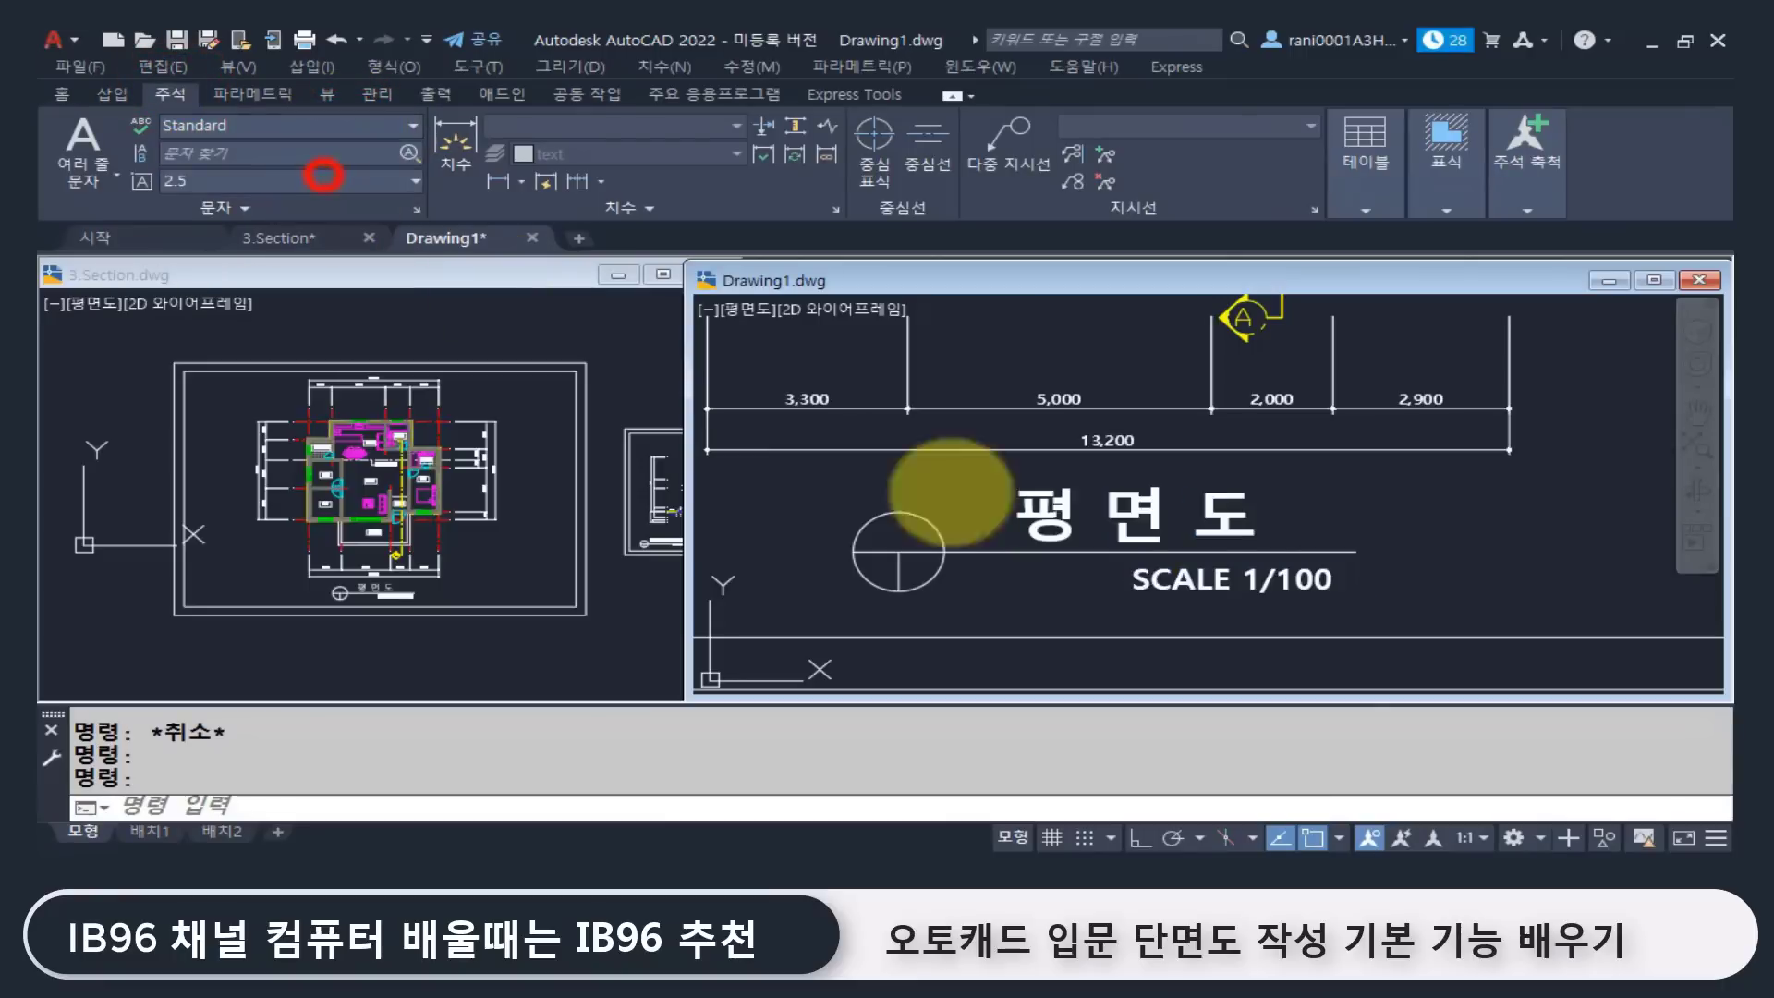
Step: Maximize the Drawing1 window and fit the entire floor plan sheet in view
key("Escape")
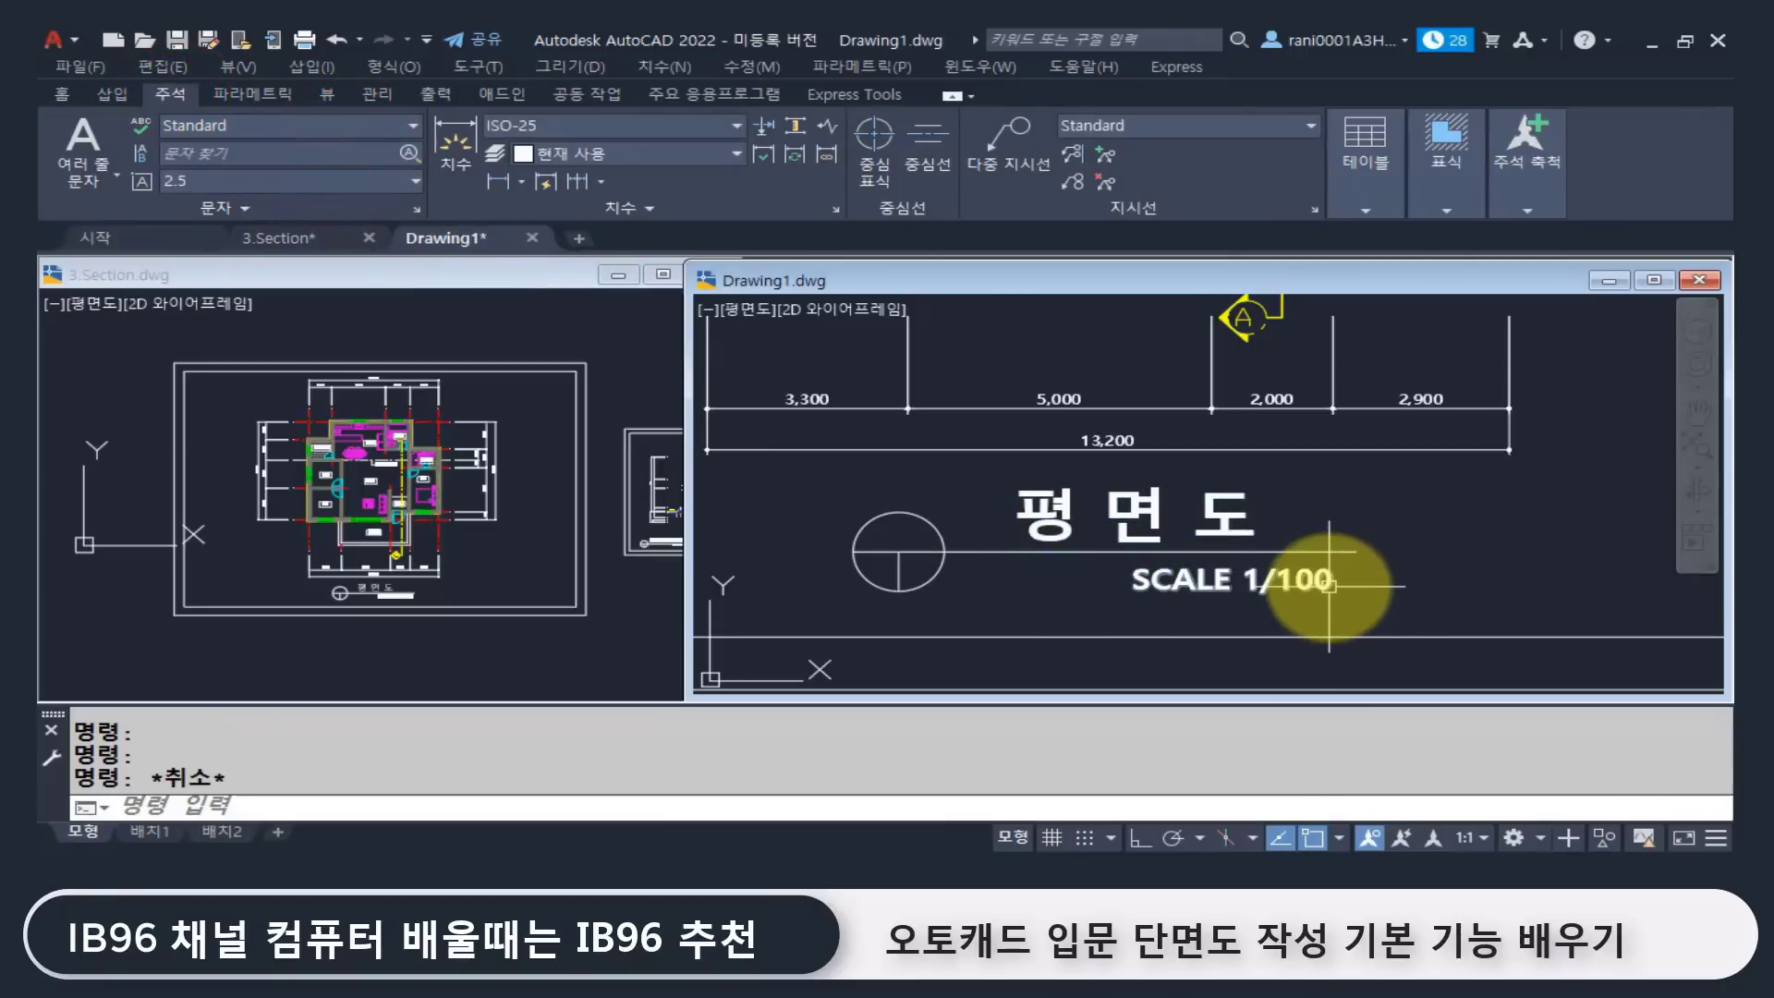
scroll(1386, 573, "down", 4)
mouse_move(1239, 507)
middle_mouse_down()
mouse_move(1100, 575)
mouse_move(1119, 633)
middle_mouse_up()
double_click(923, 277)
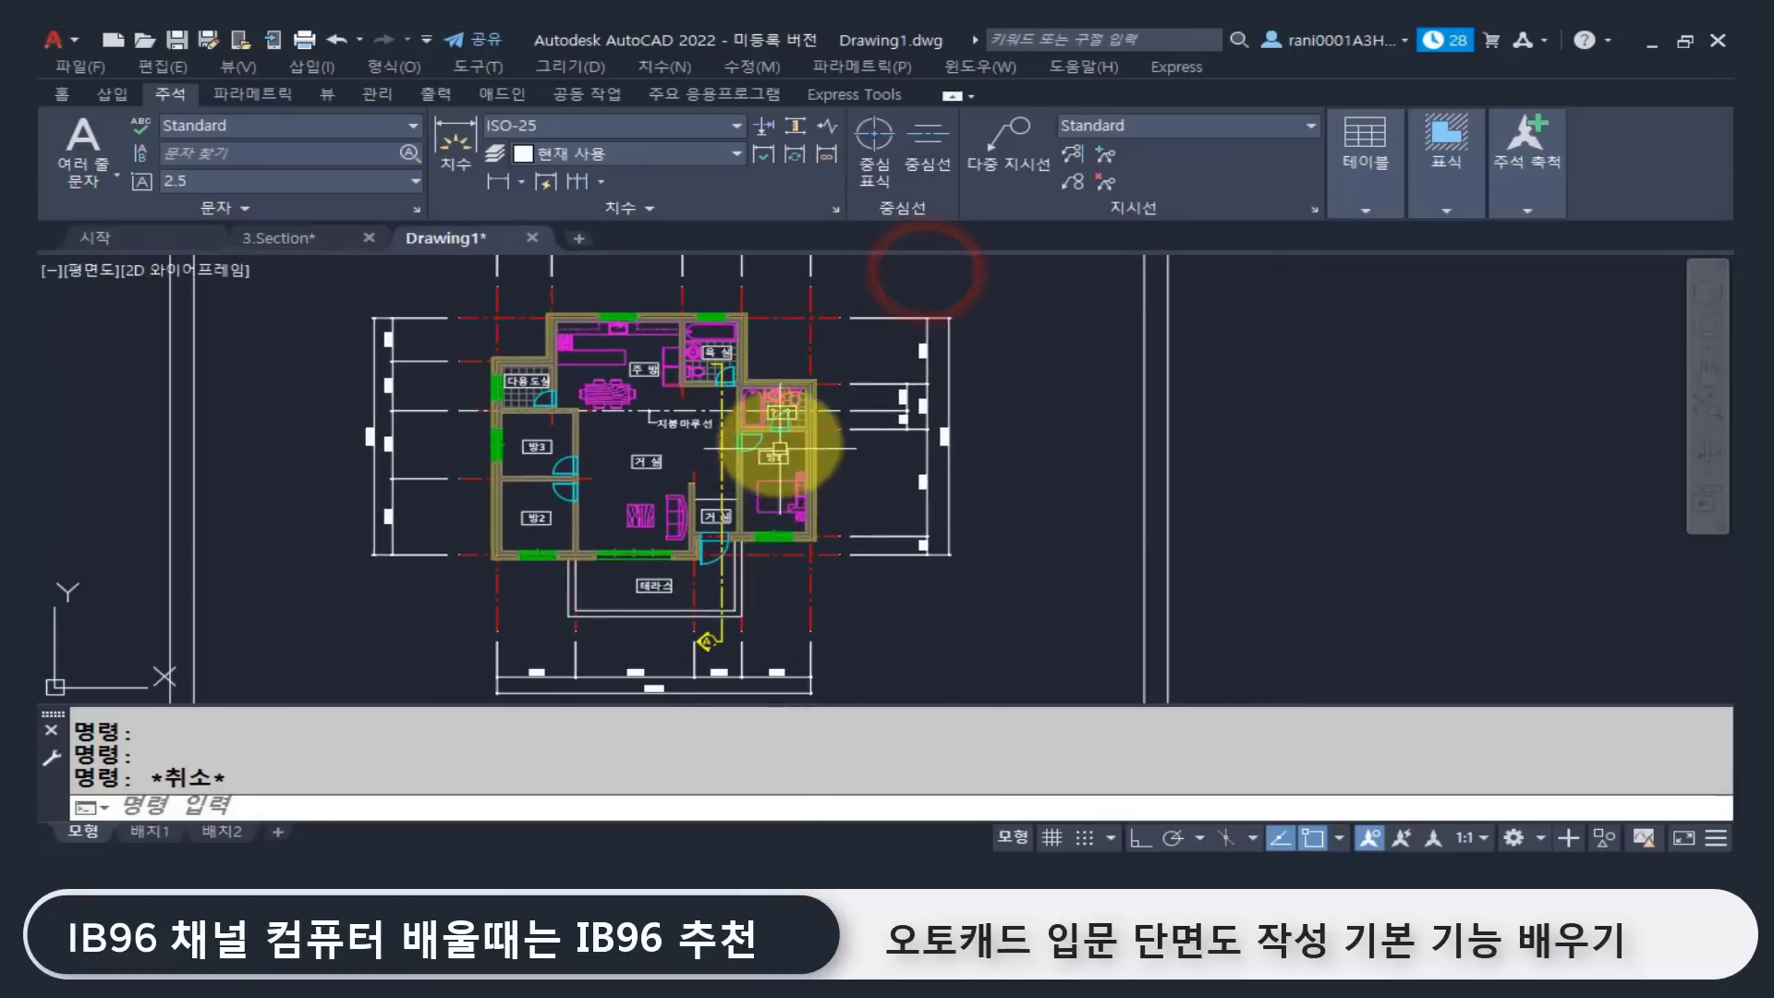
scroll(779, 448, "down", 3)
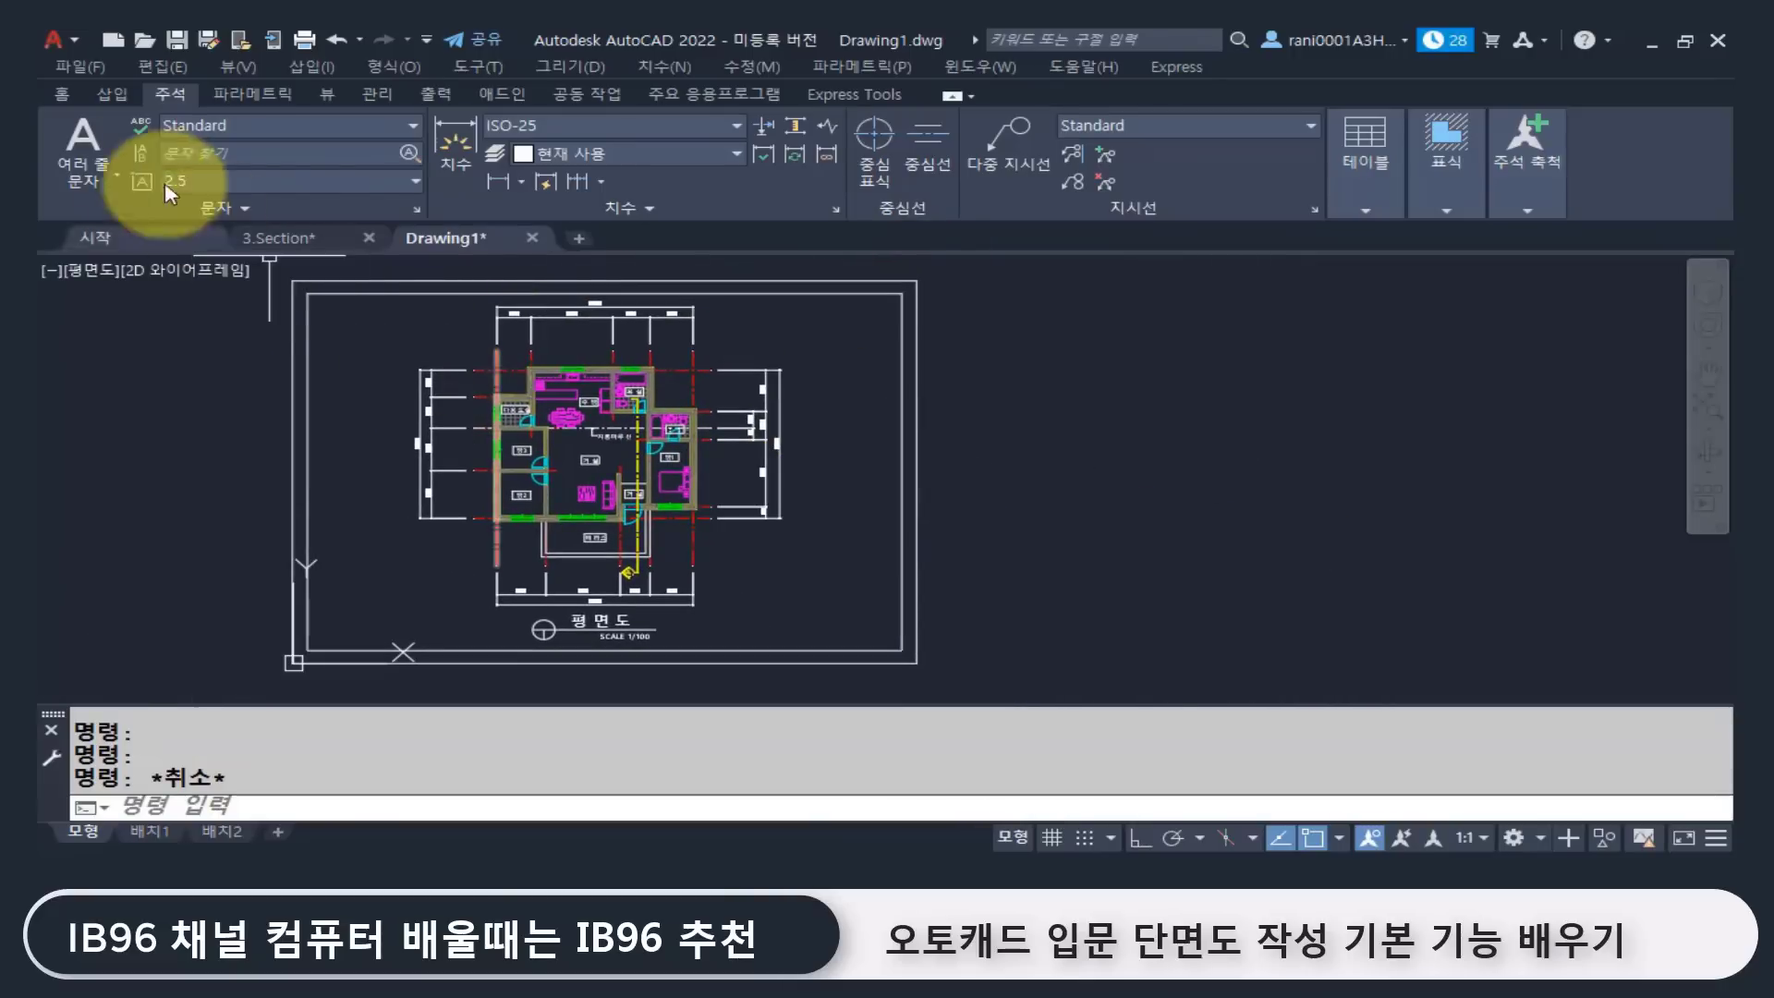
Step: Make 중심선 the current layer
left_click(66, 96)
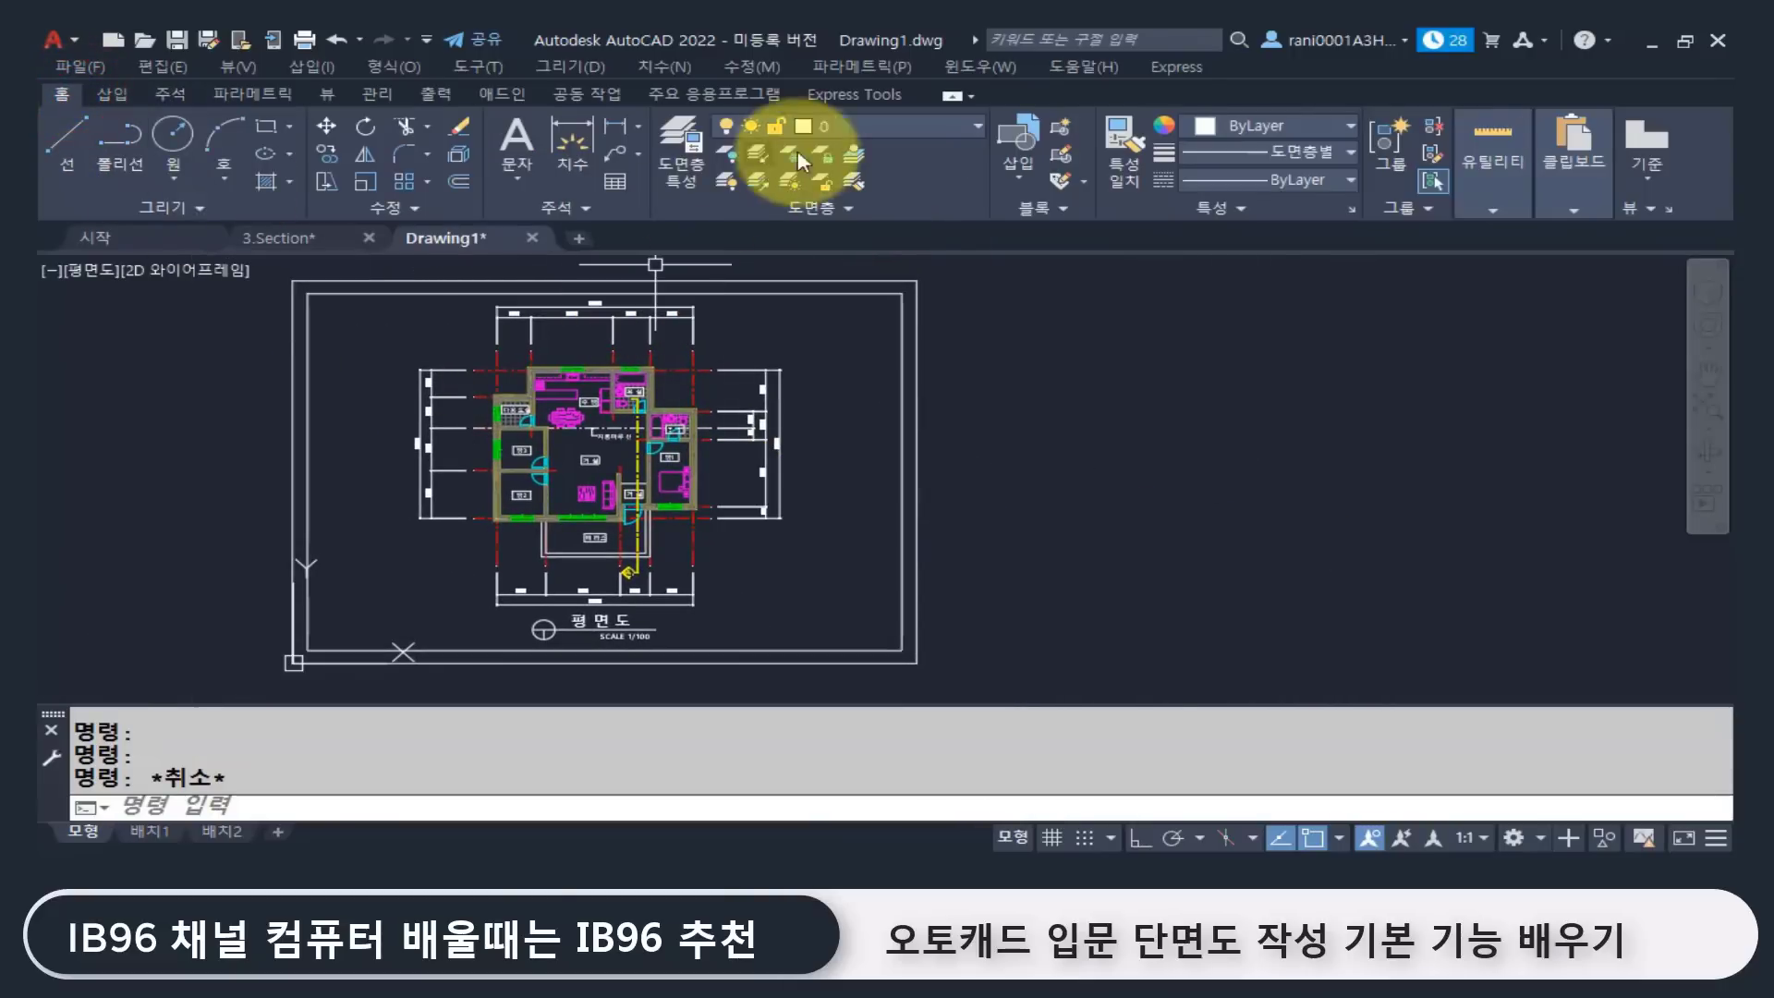
left_click(919, 120)
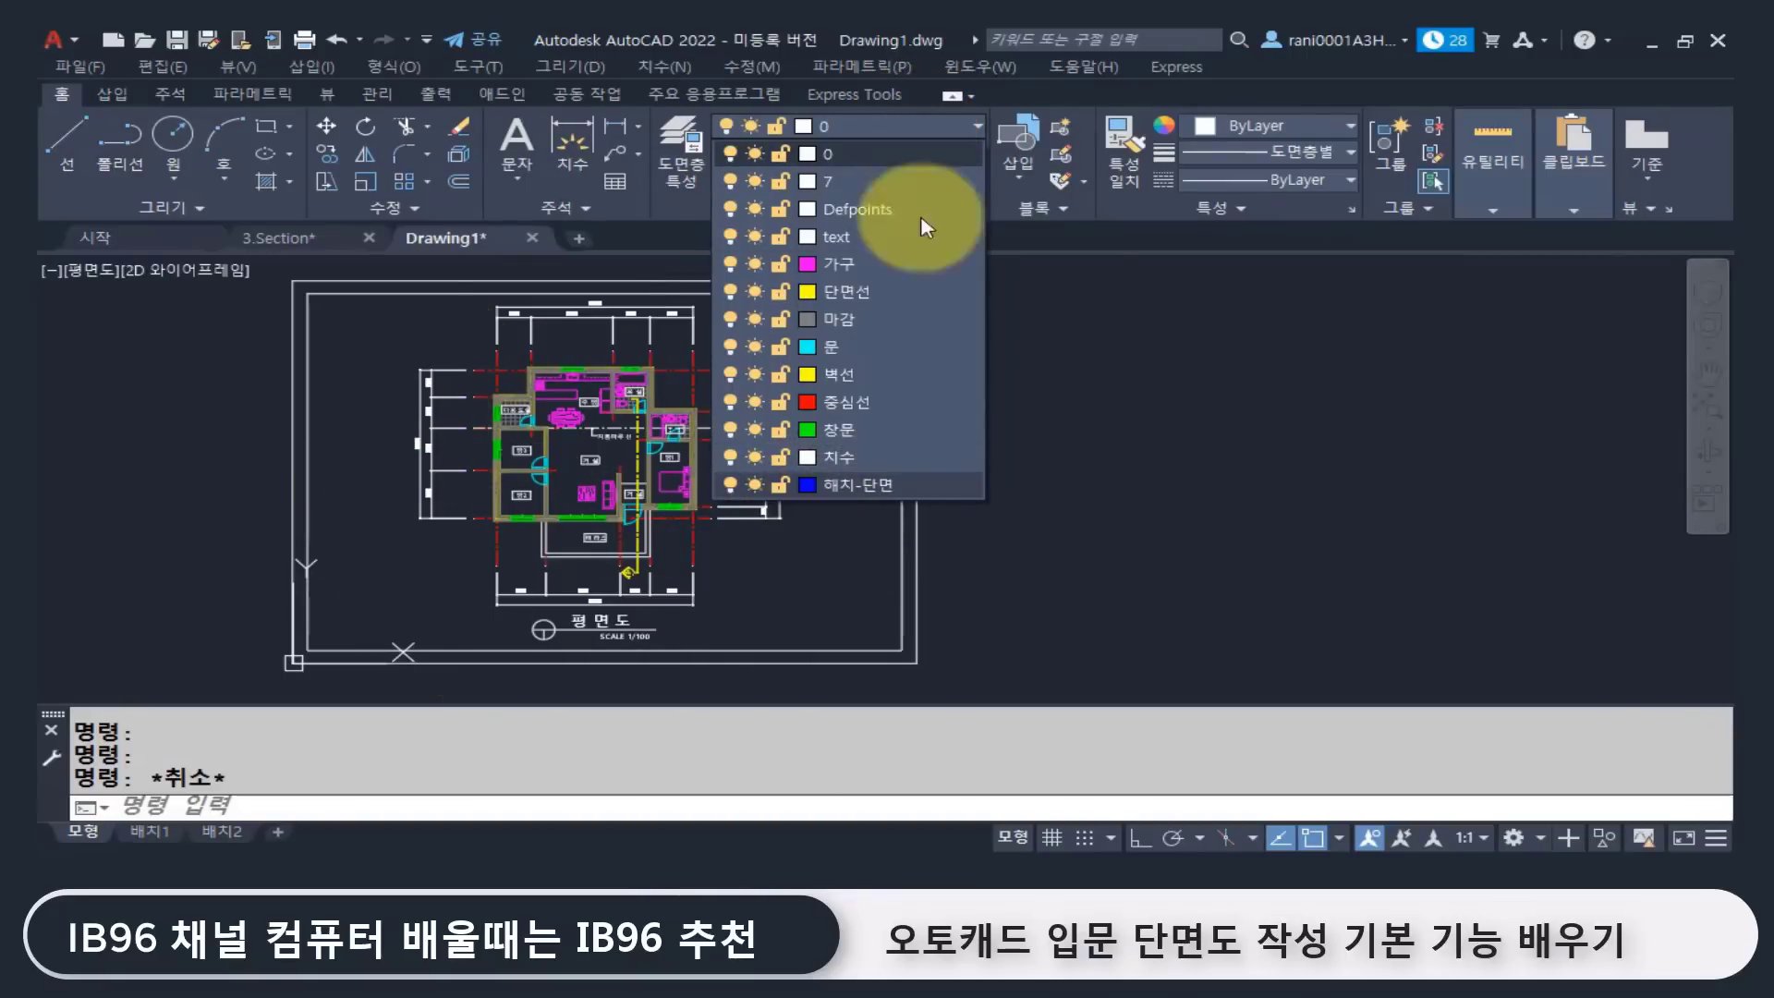
left_click(1151, 415)
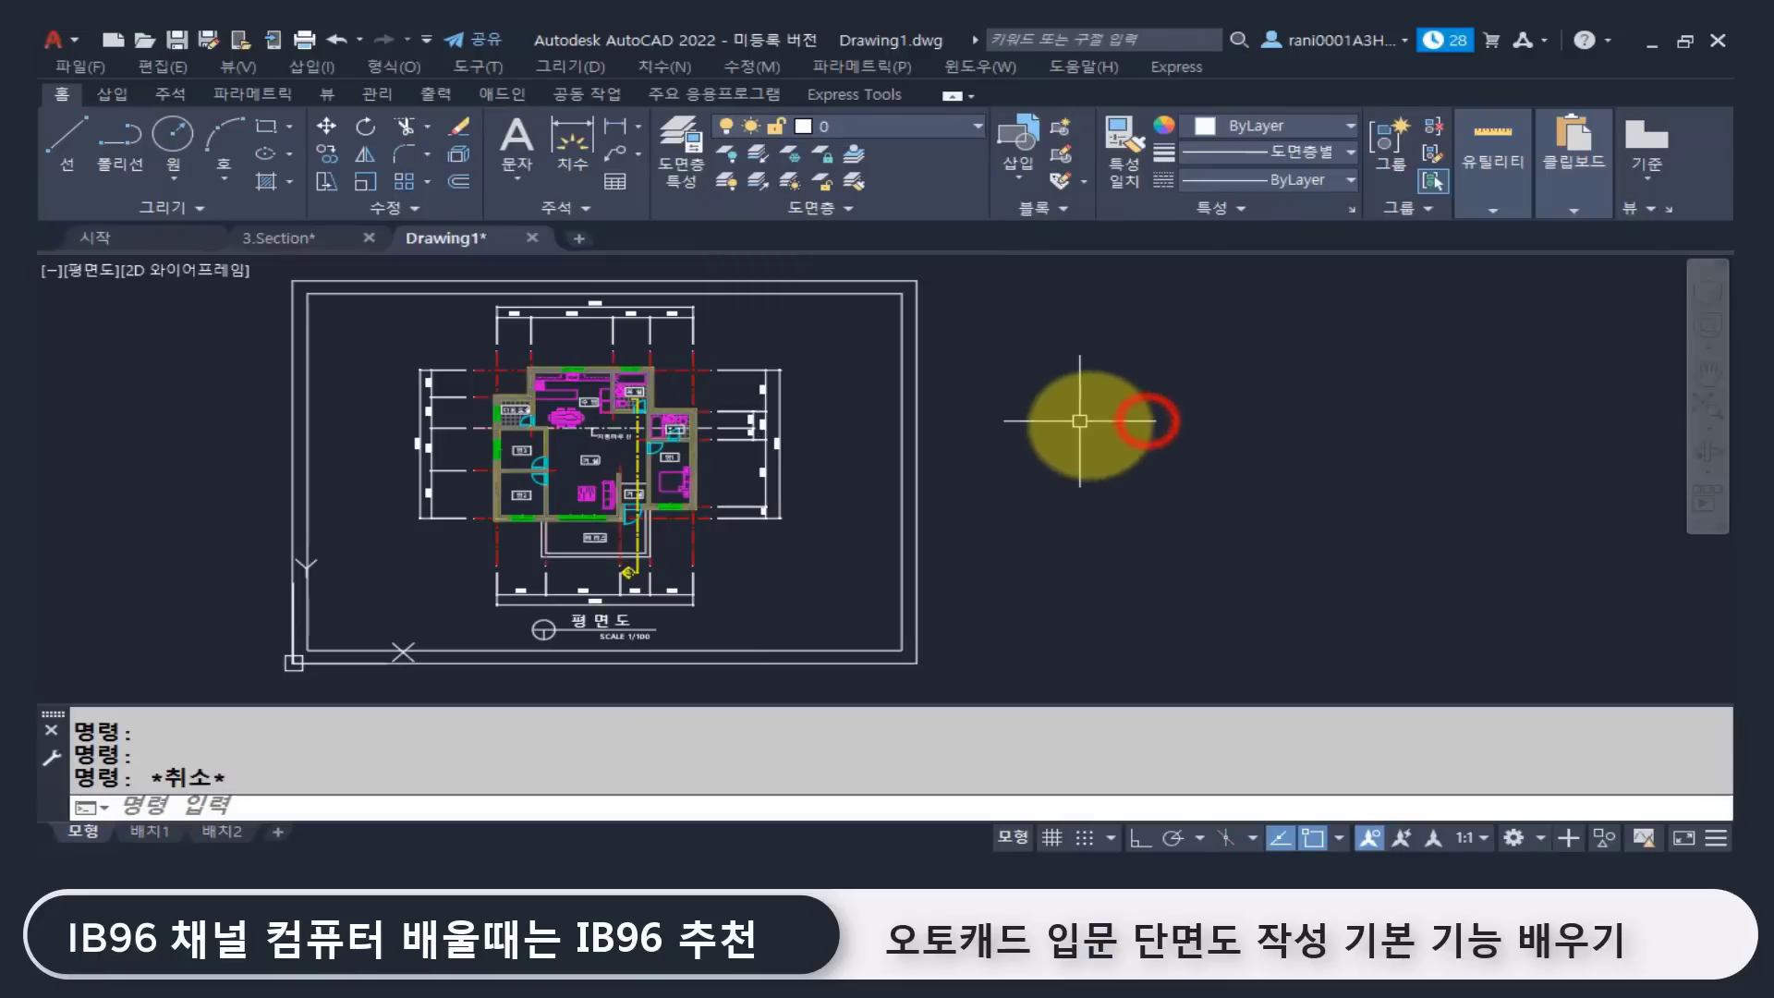
key("Escape")
middle_click_drag(1101, 444, 876, 459)
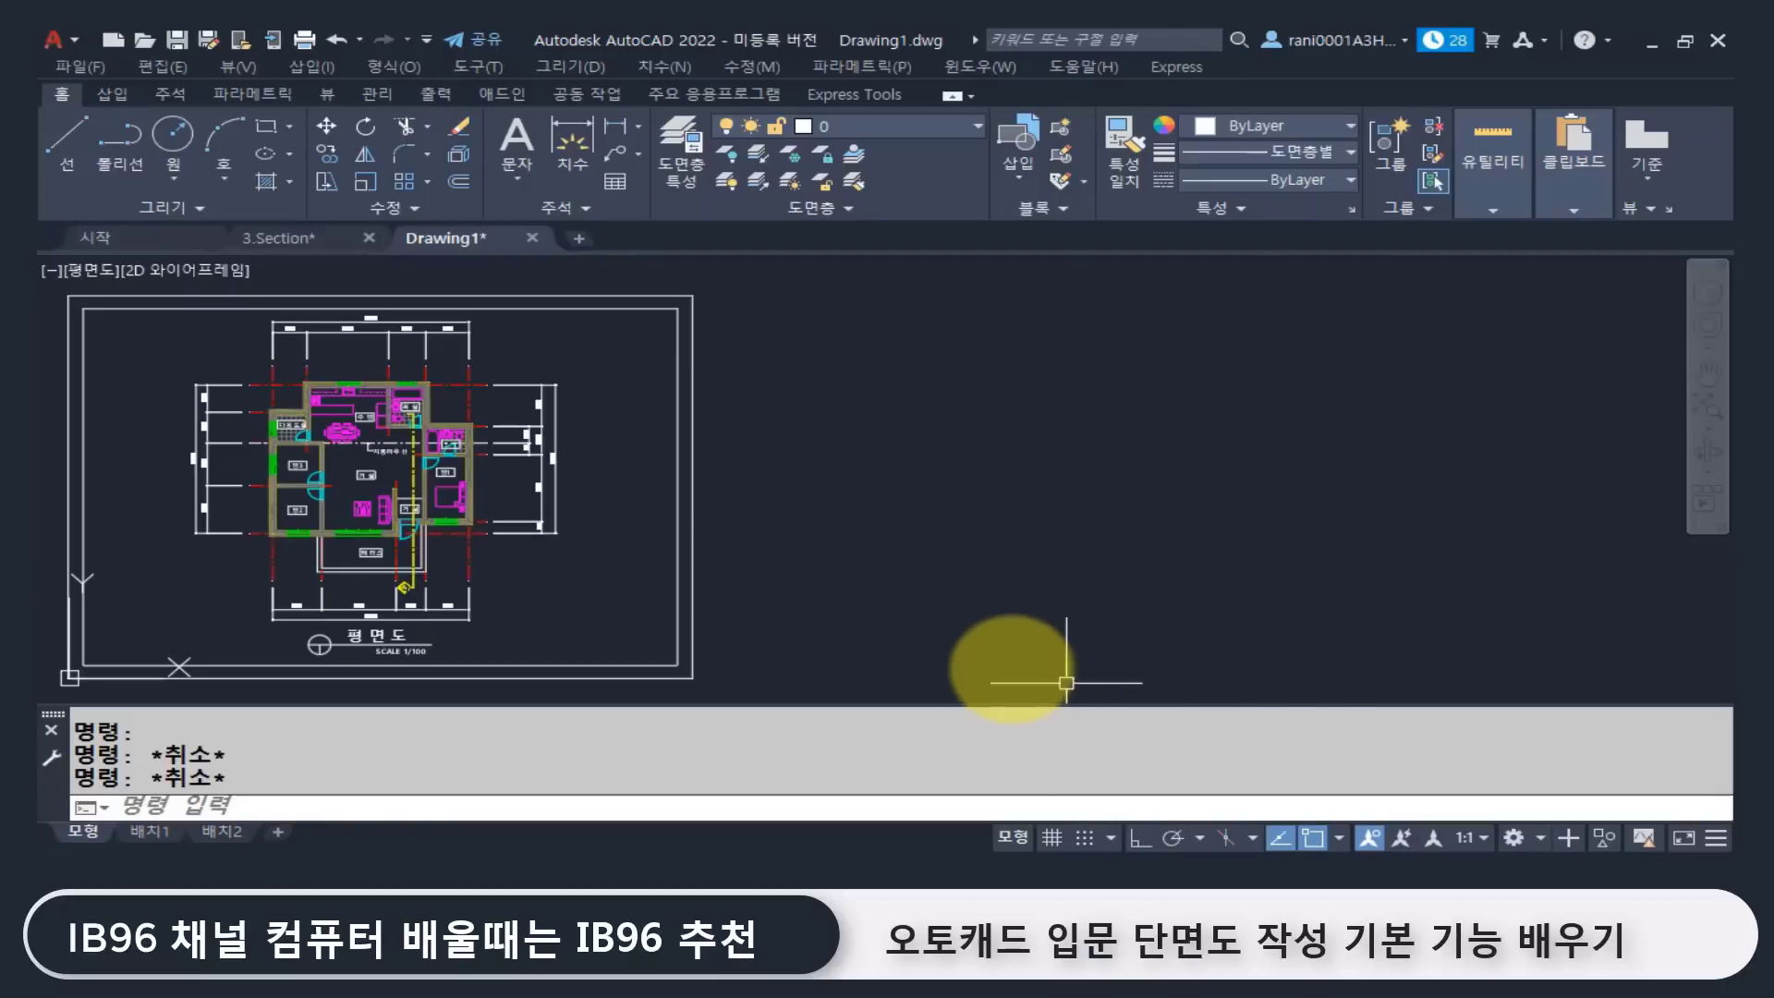
left_click(894, 126)
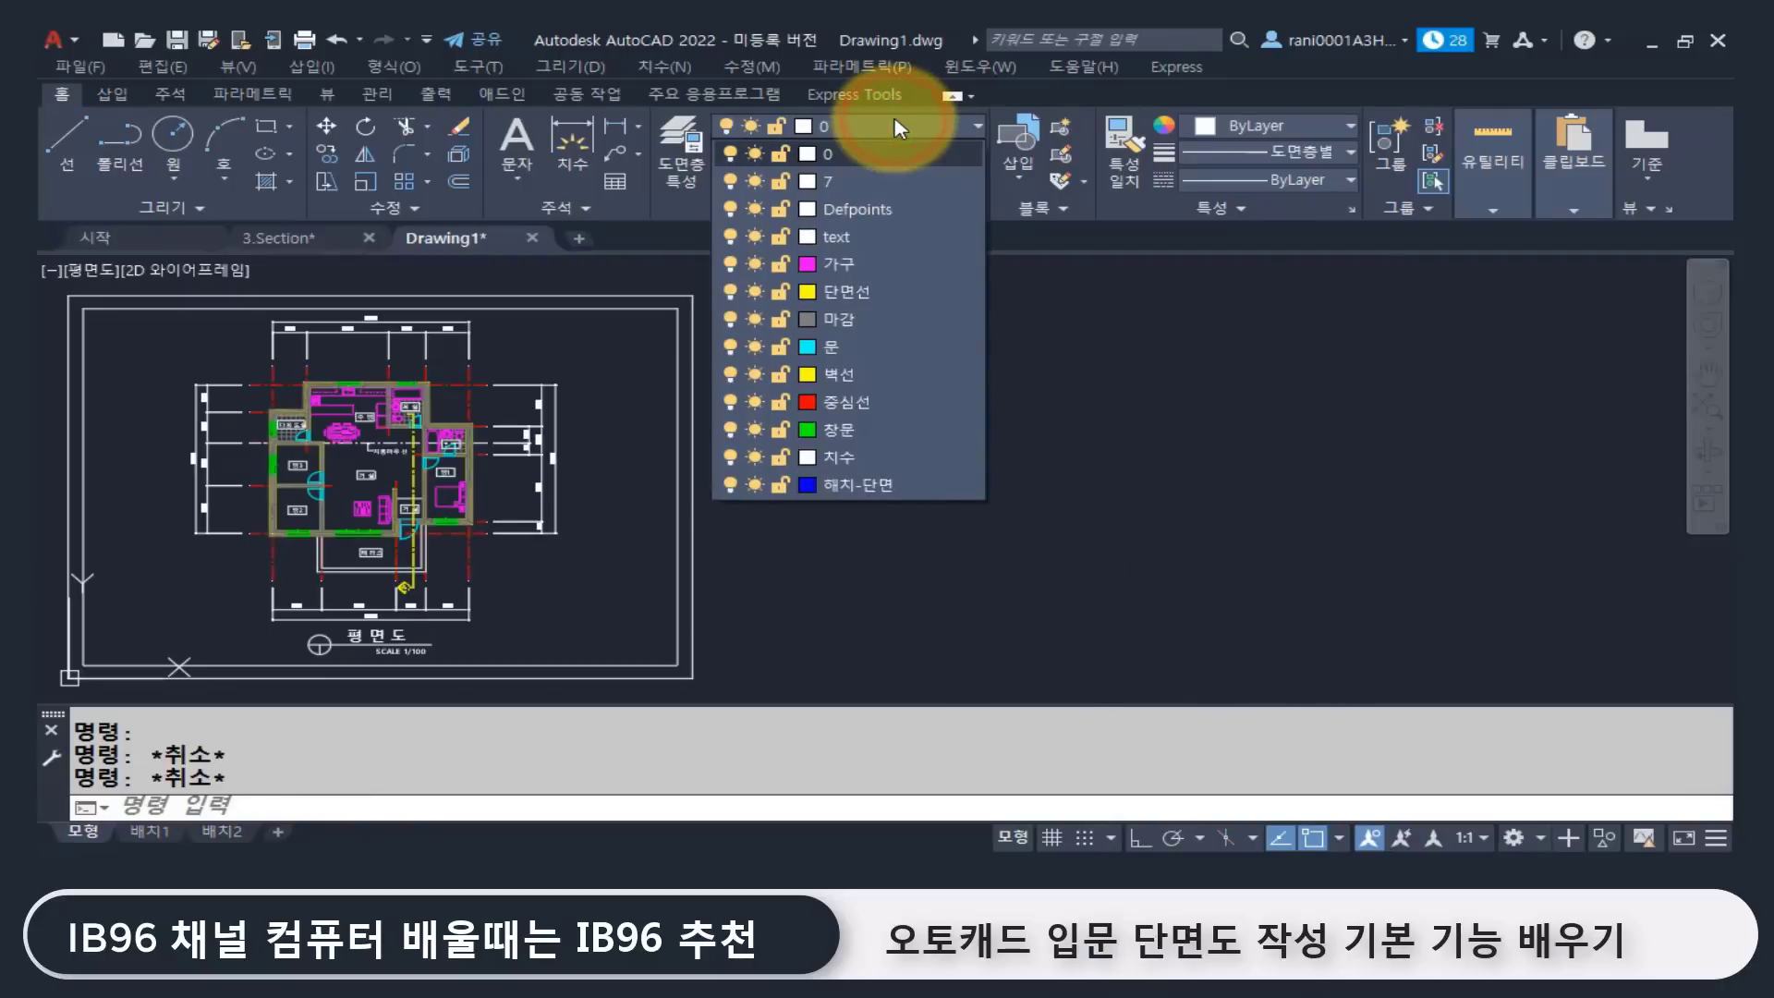
left_click(869, 403)
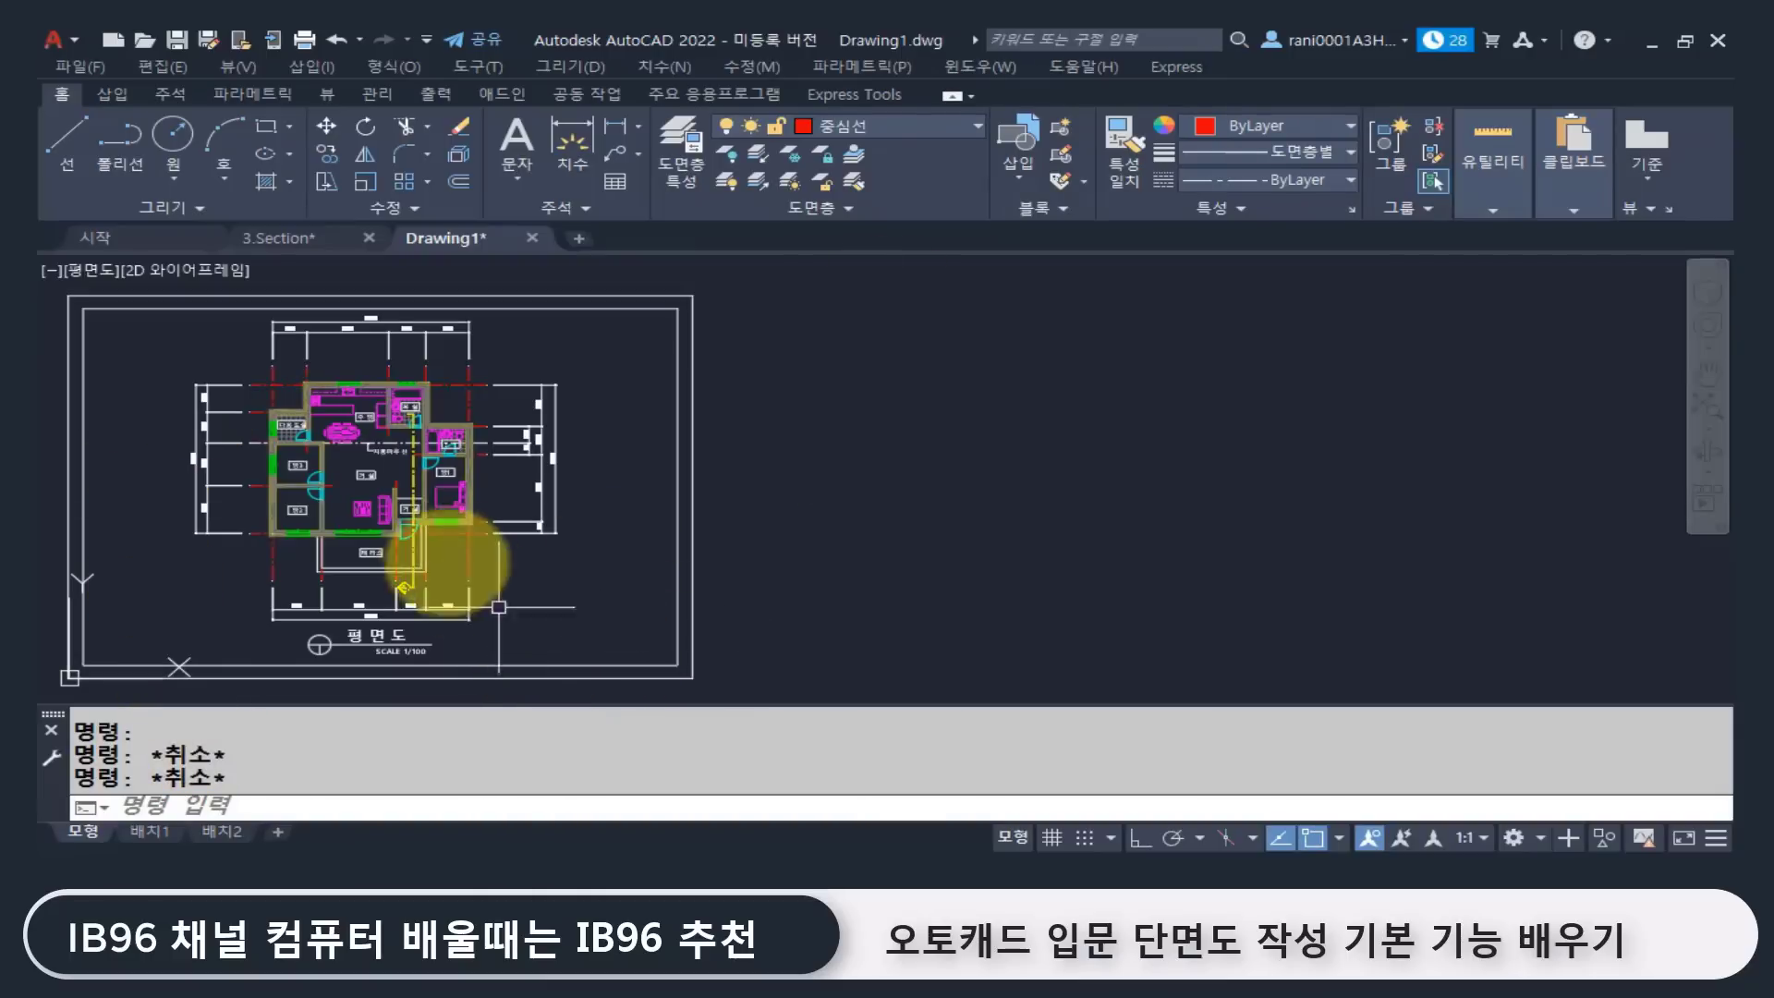
Step: Draw a freehand arrow with the Line command beside the floor plan's right-hand dimensions, pointing left toward the plan
scroll(443, 560, "up", 4)
middle_click_drag(479, 589, 597, 613)
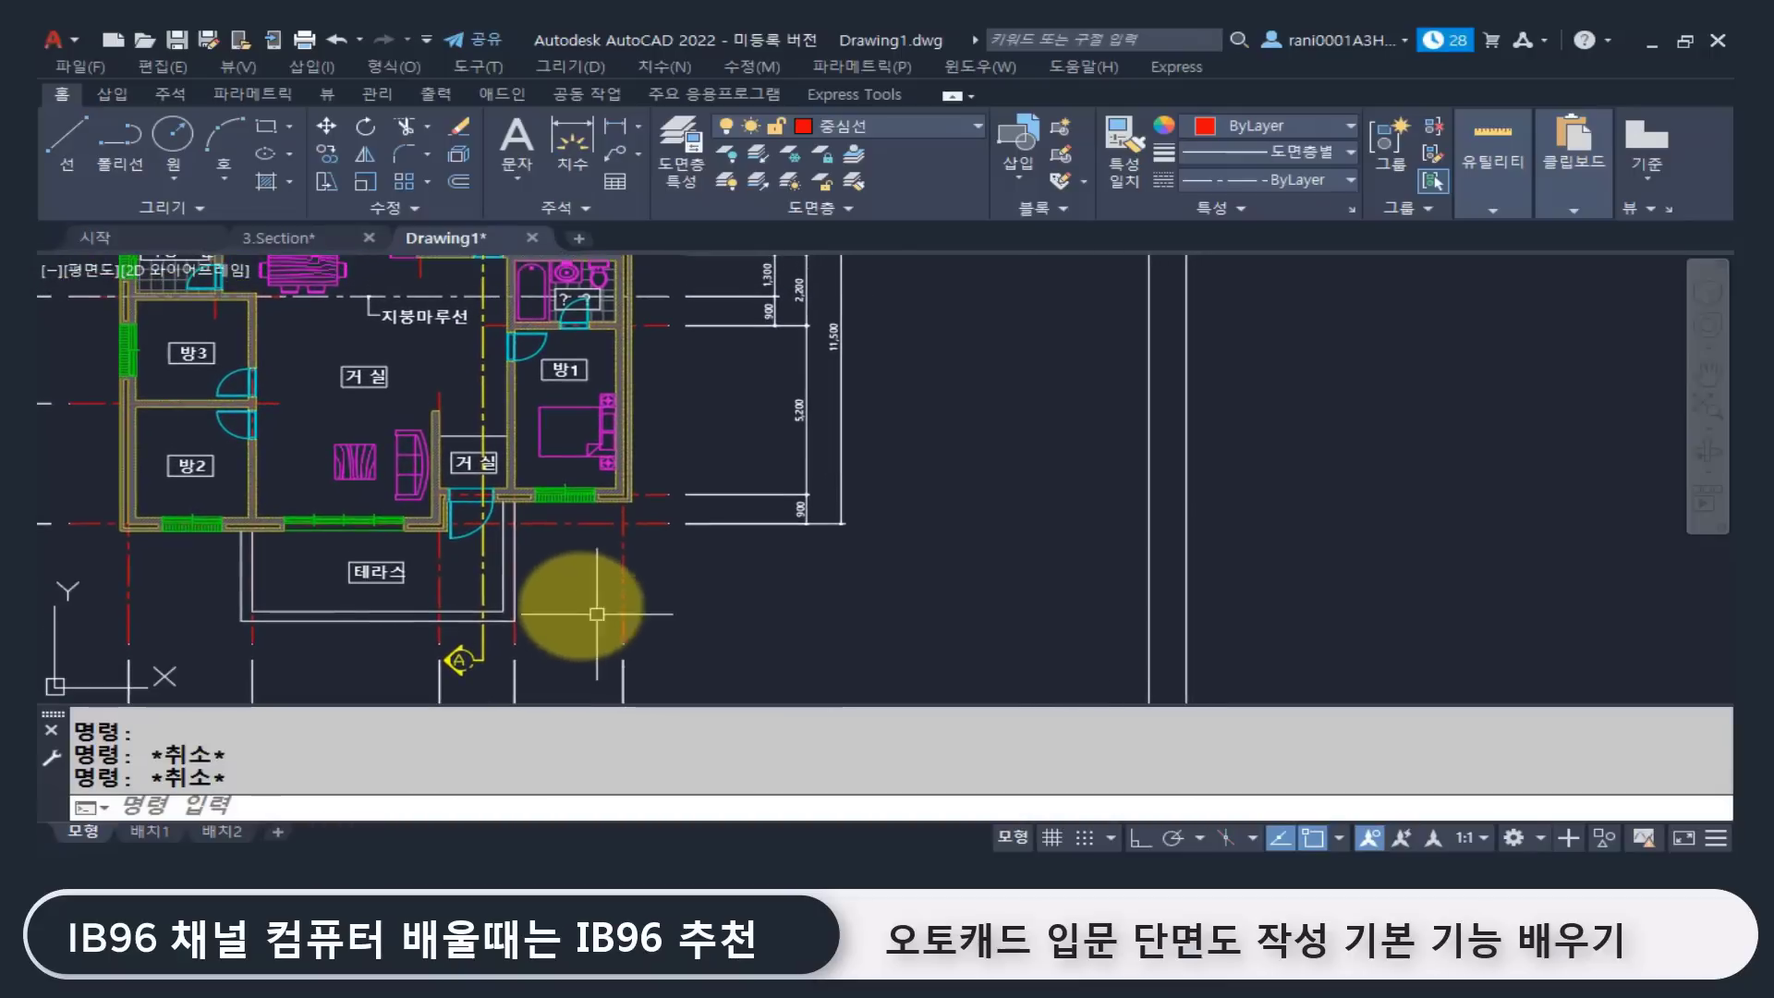
scroll(499, 578, "down", 4)
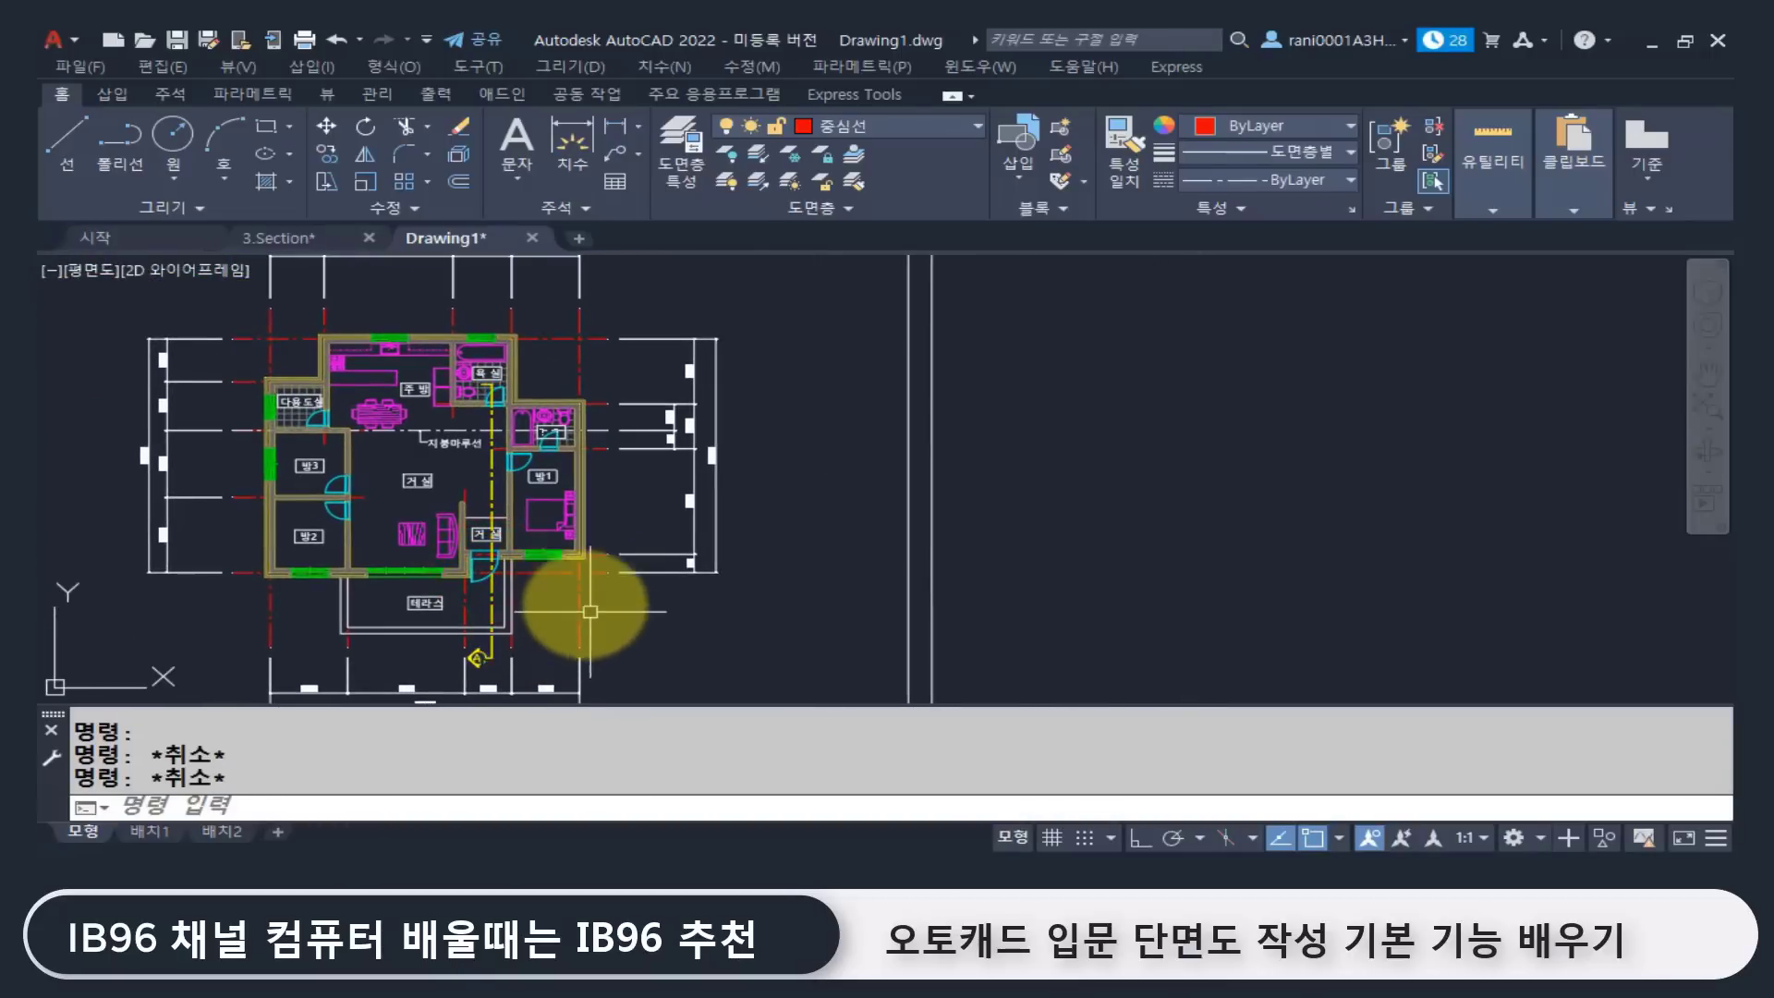
key("Return")
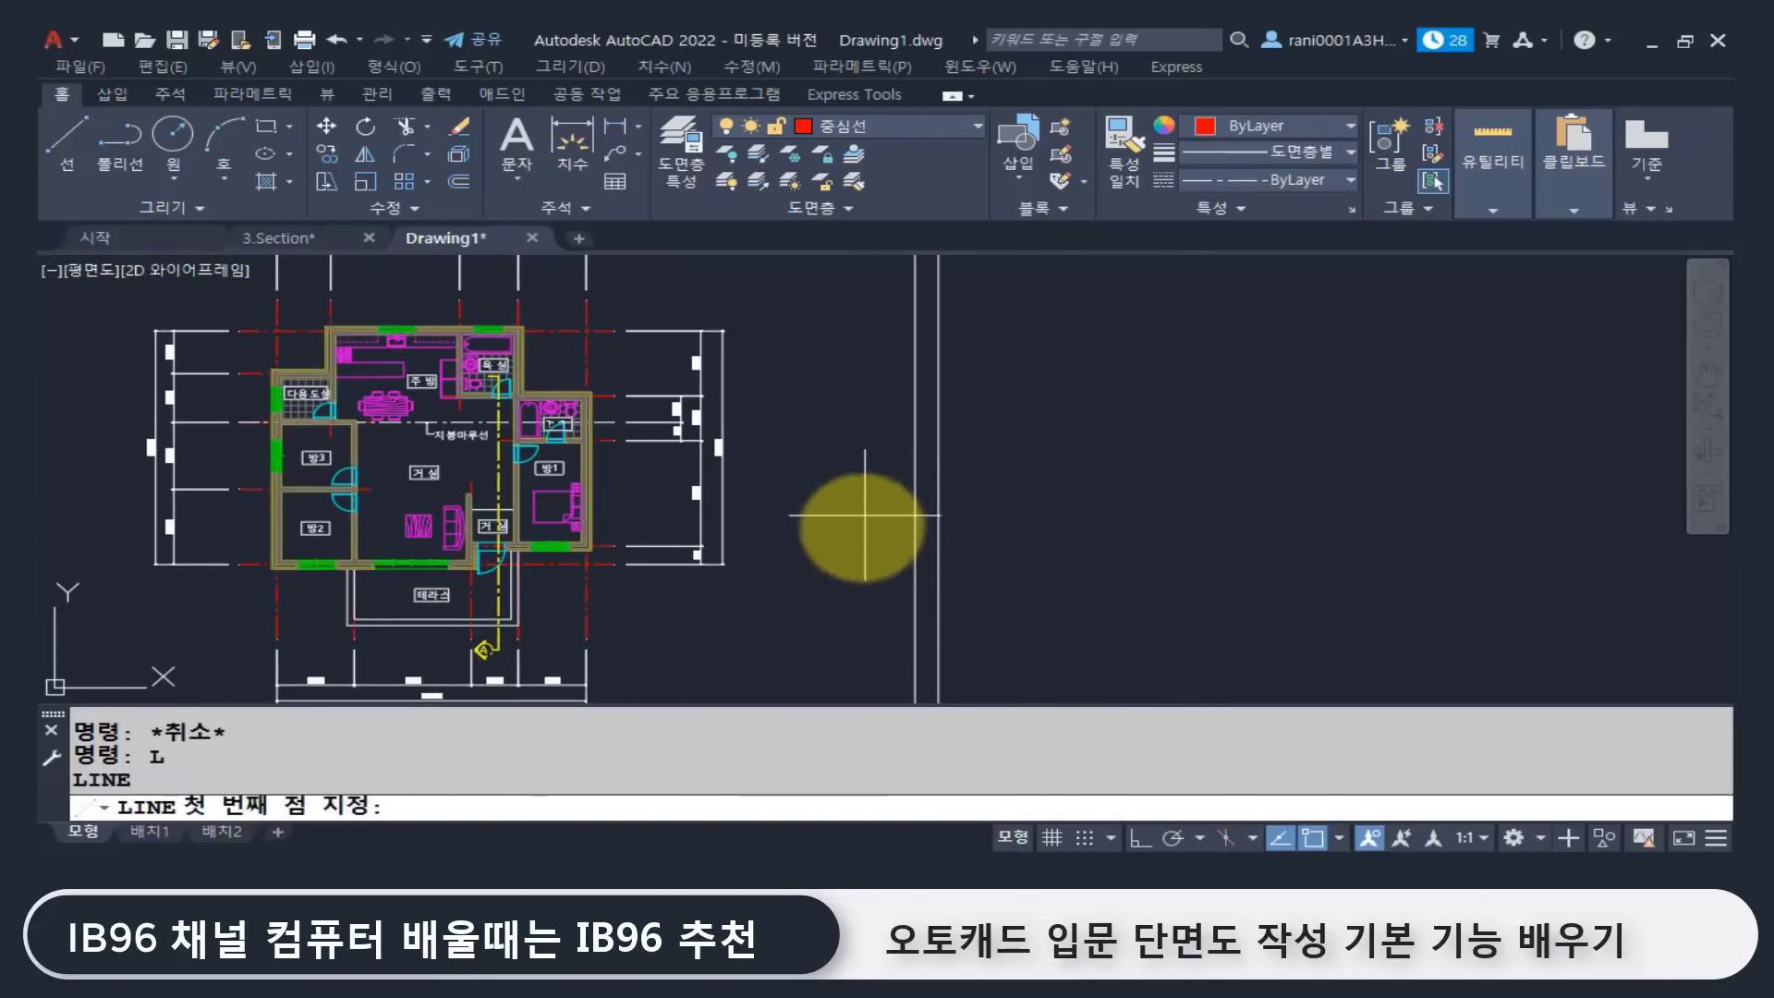
left_click(879, 529)
left_click(773, 525)
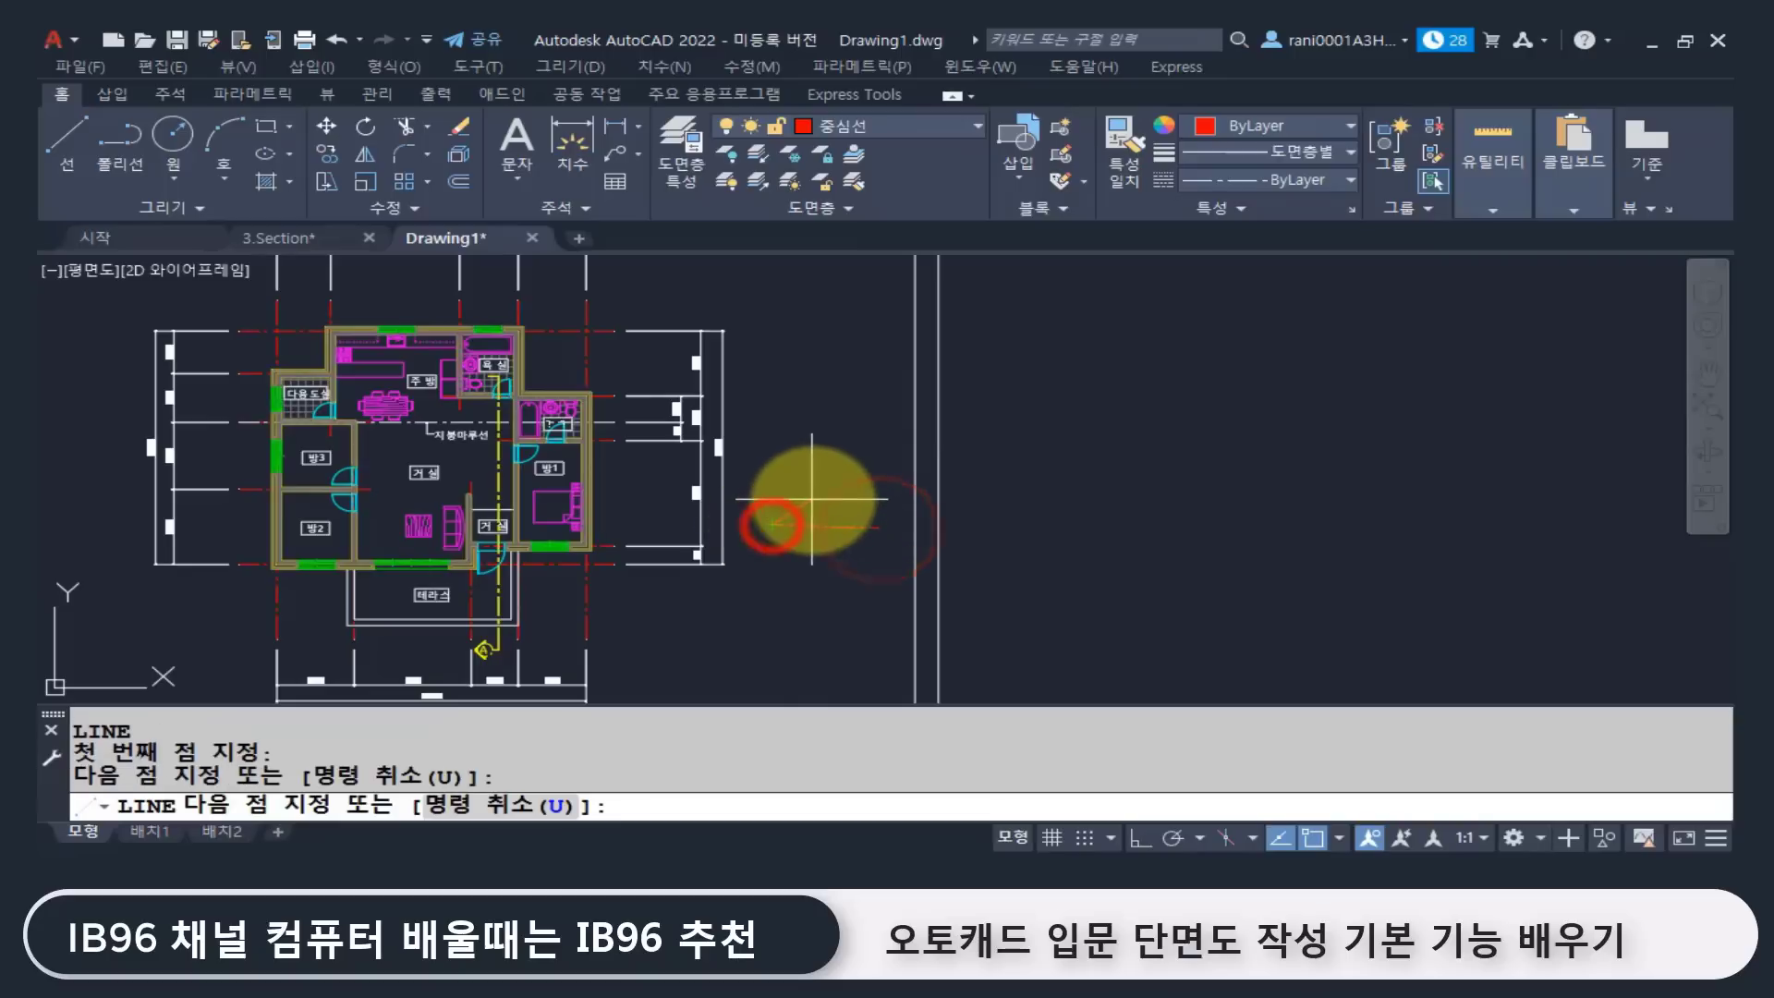
left_click(812, 499)
key("Return")
key("Return")
left_click(787, 541)
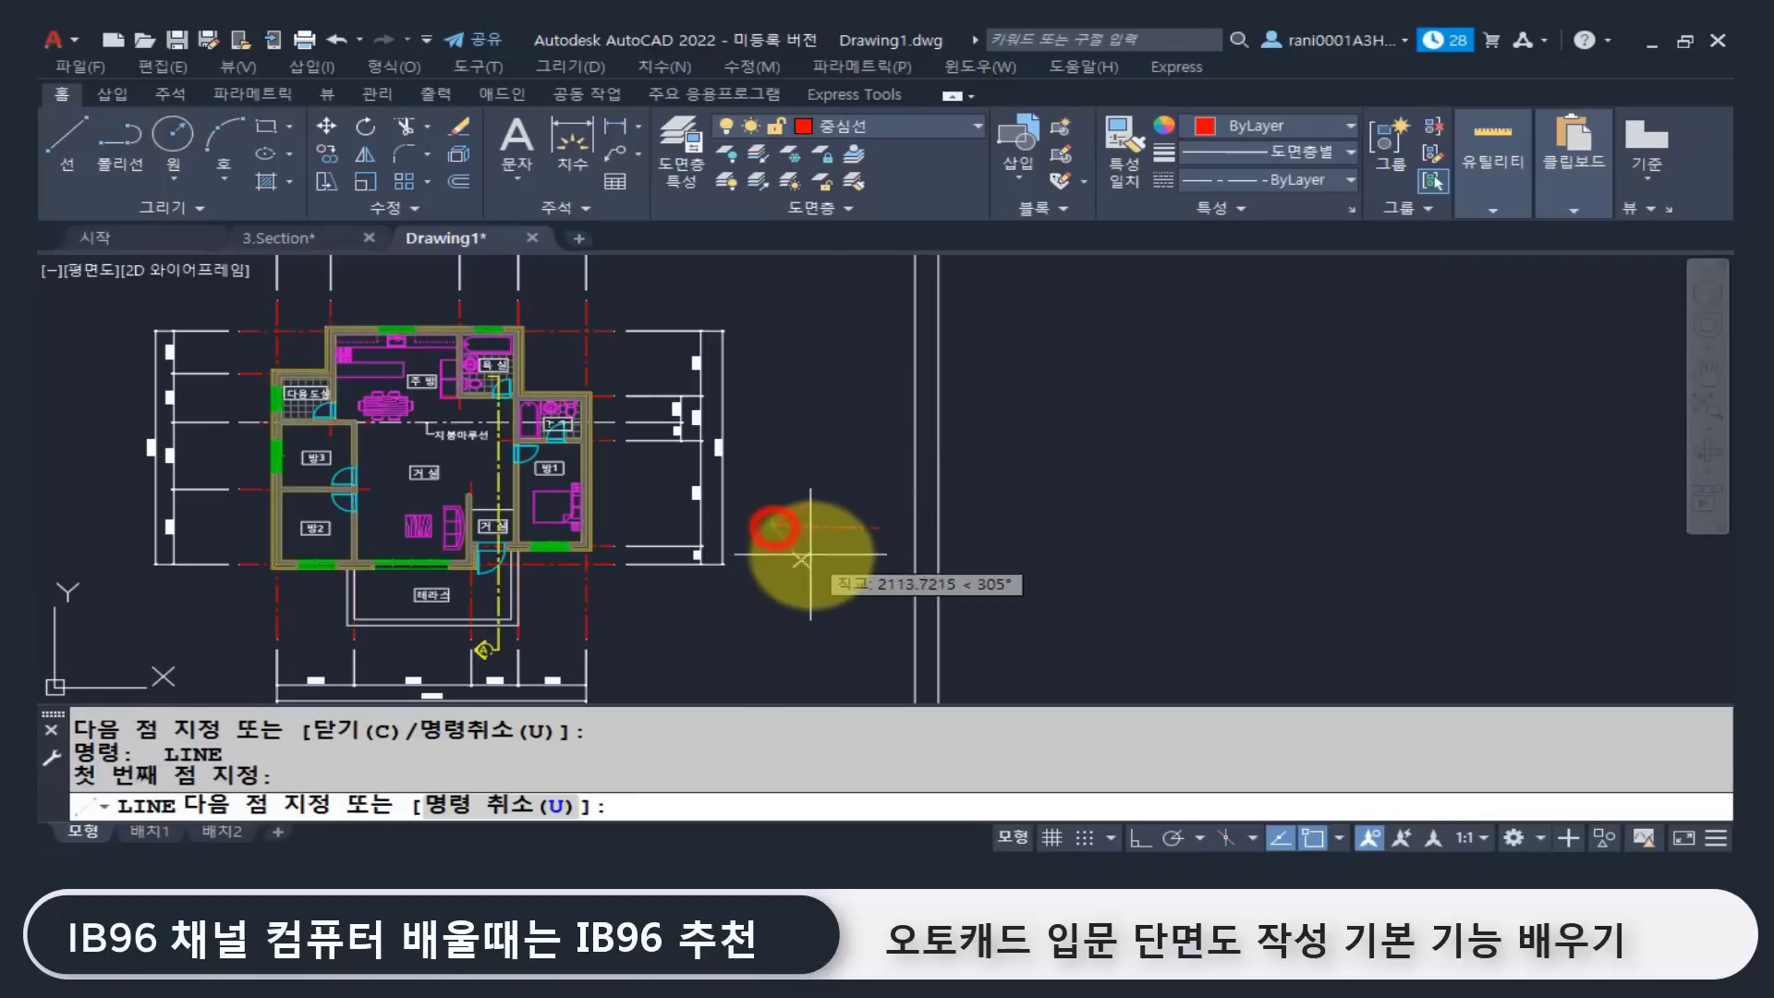
left_click(801, 558)
key("Return")
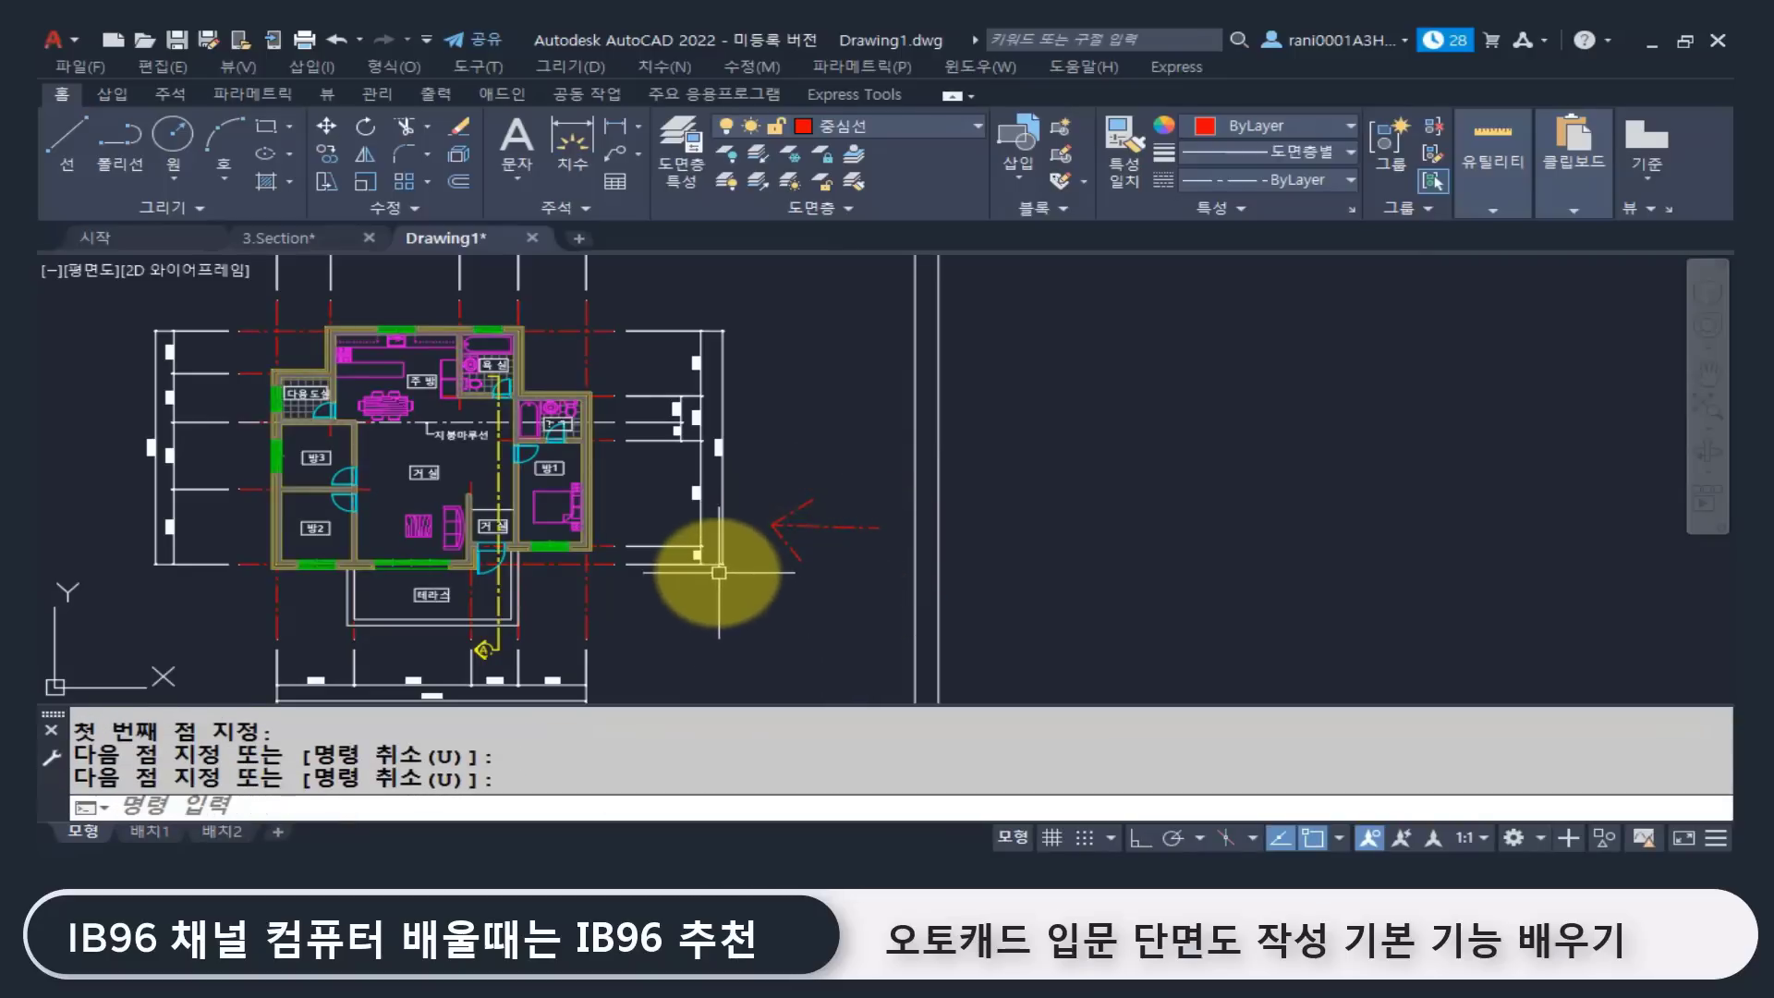
key("Escape")
Step: Copy the four horizontal centerlines around 방1 and its bathroom, the 지붕마루선 line and their right-hand inner dimensions to the empty space right of the sheet
left_click(555, 564)
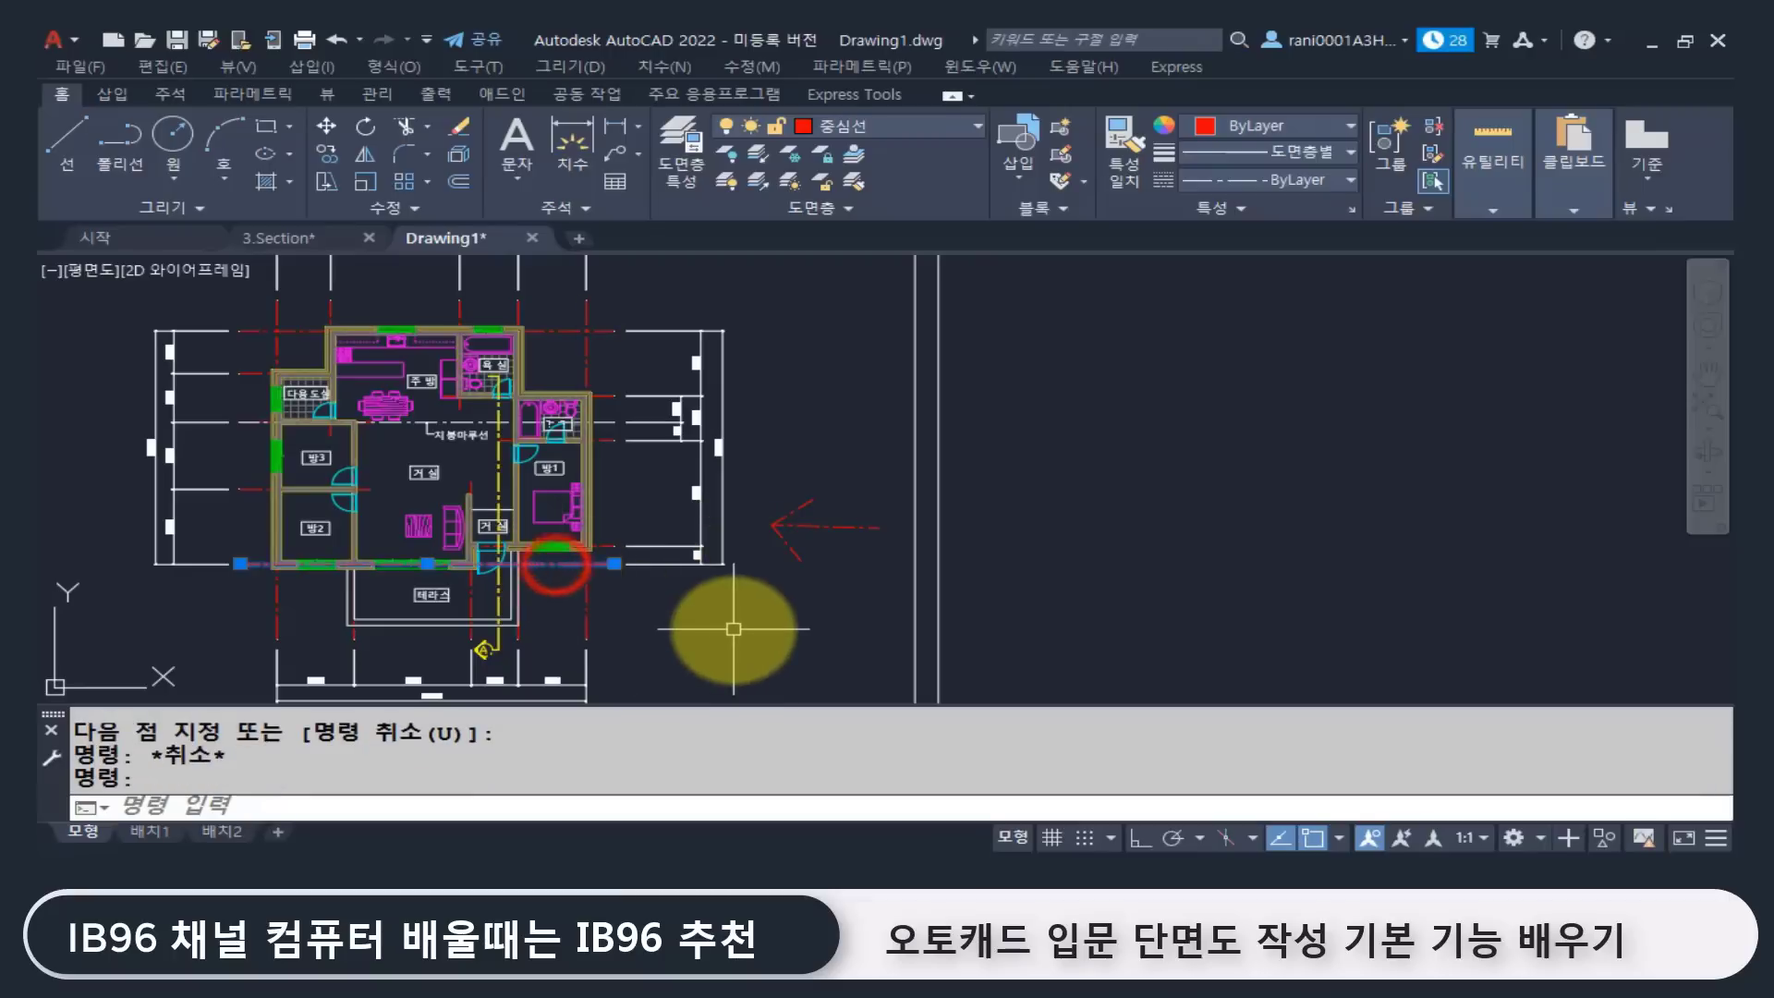
scroll(596, 534, "up", 4)
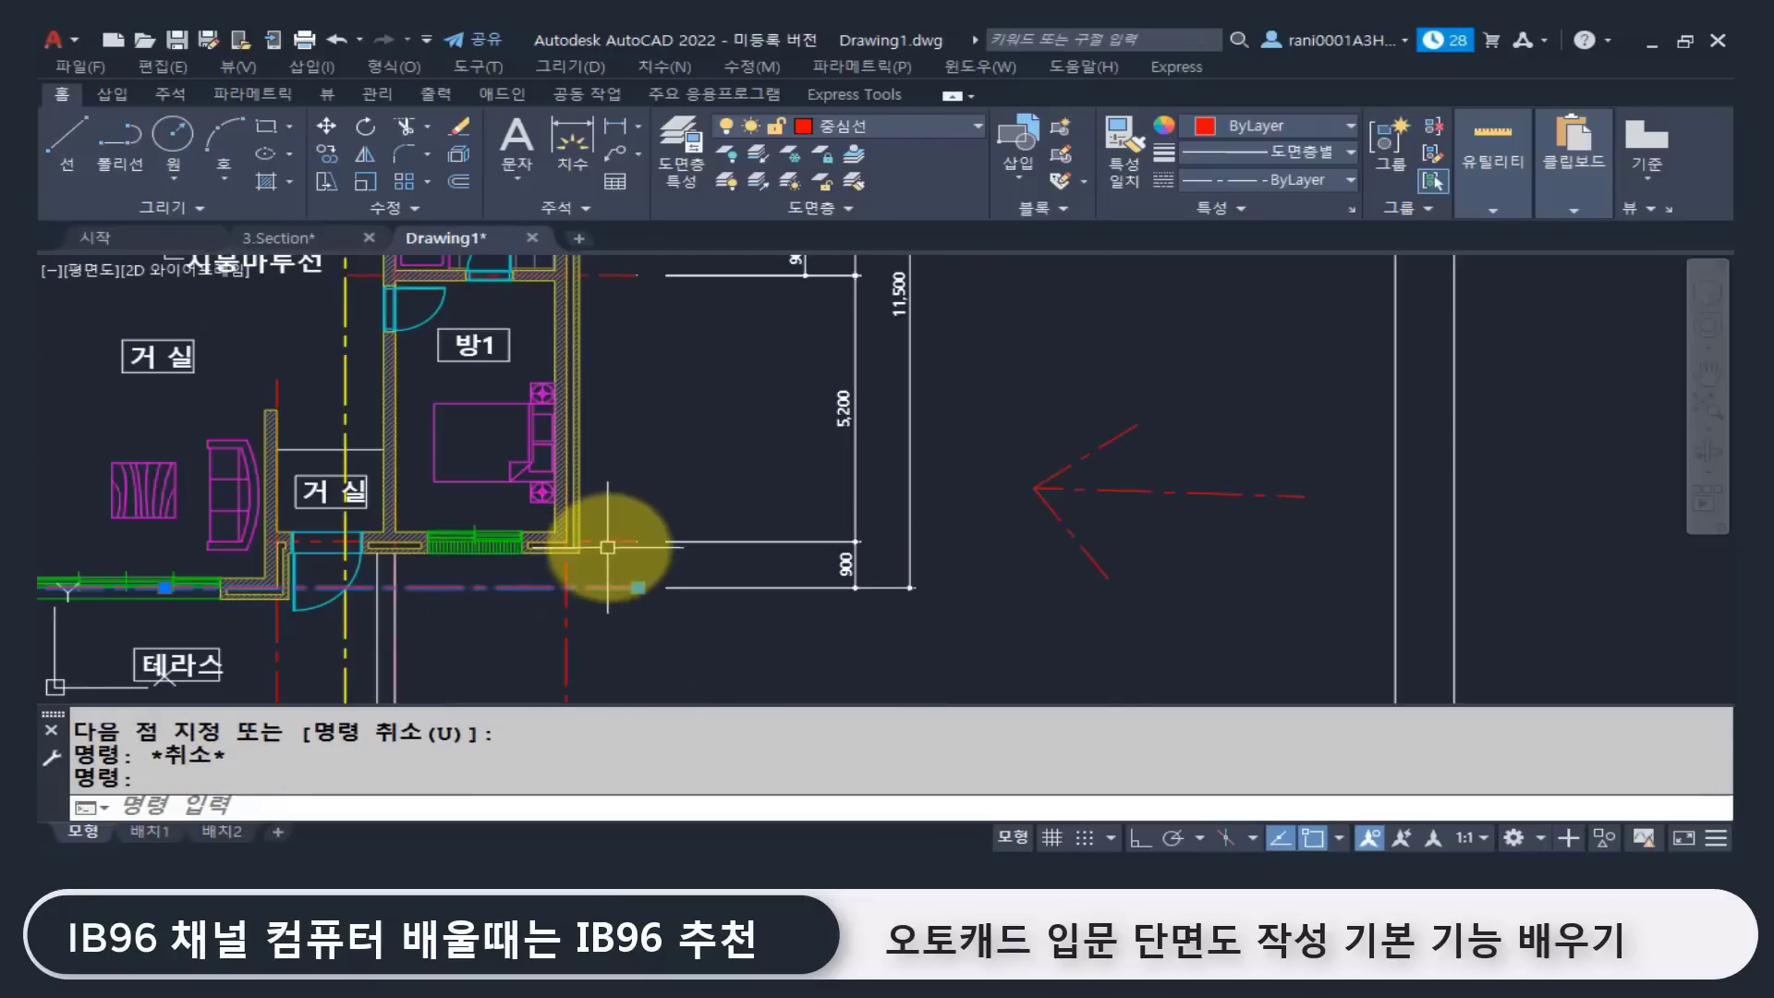
scroll(693, 621, "down", 2)
middle_click_drag(693, 622, 634, 475)
left_click(634, 476)
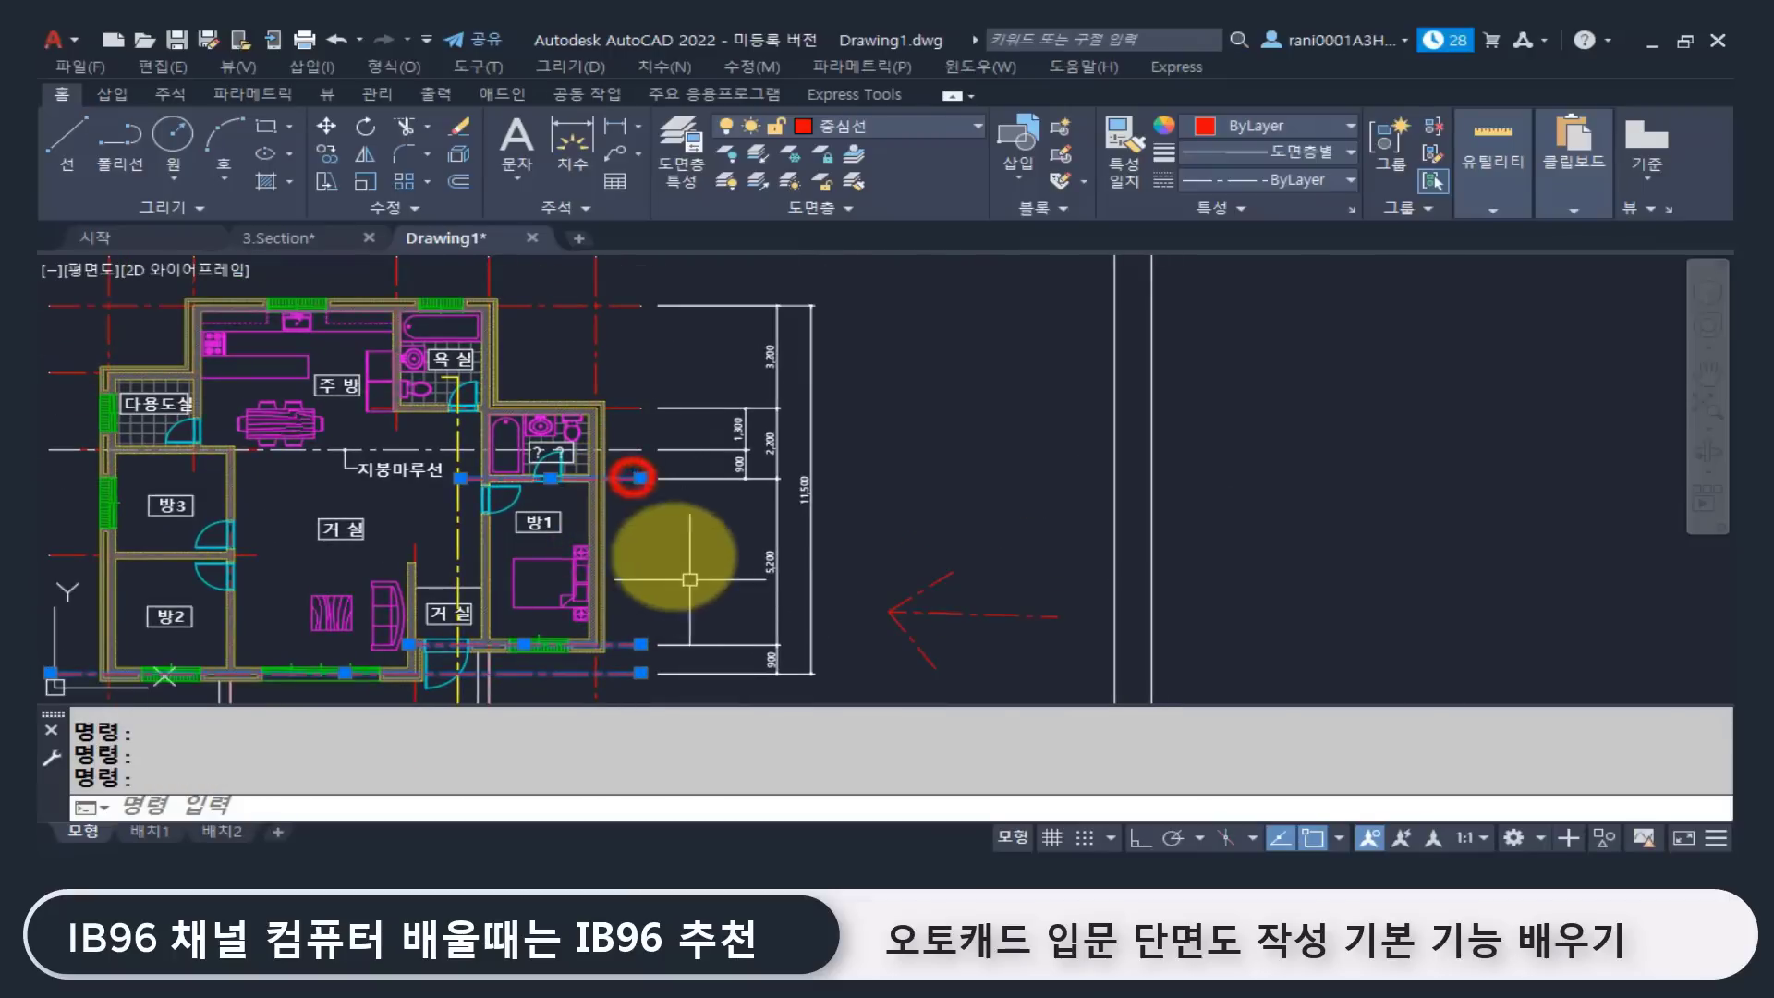
left_click(630, 407)
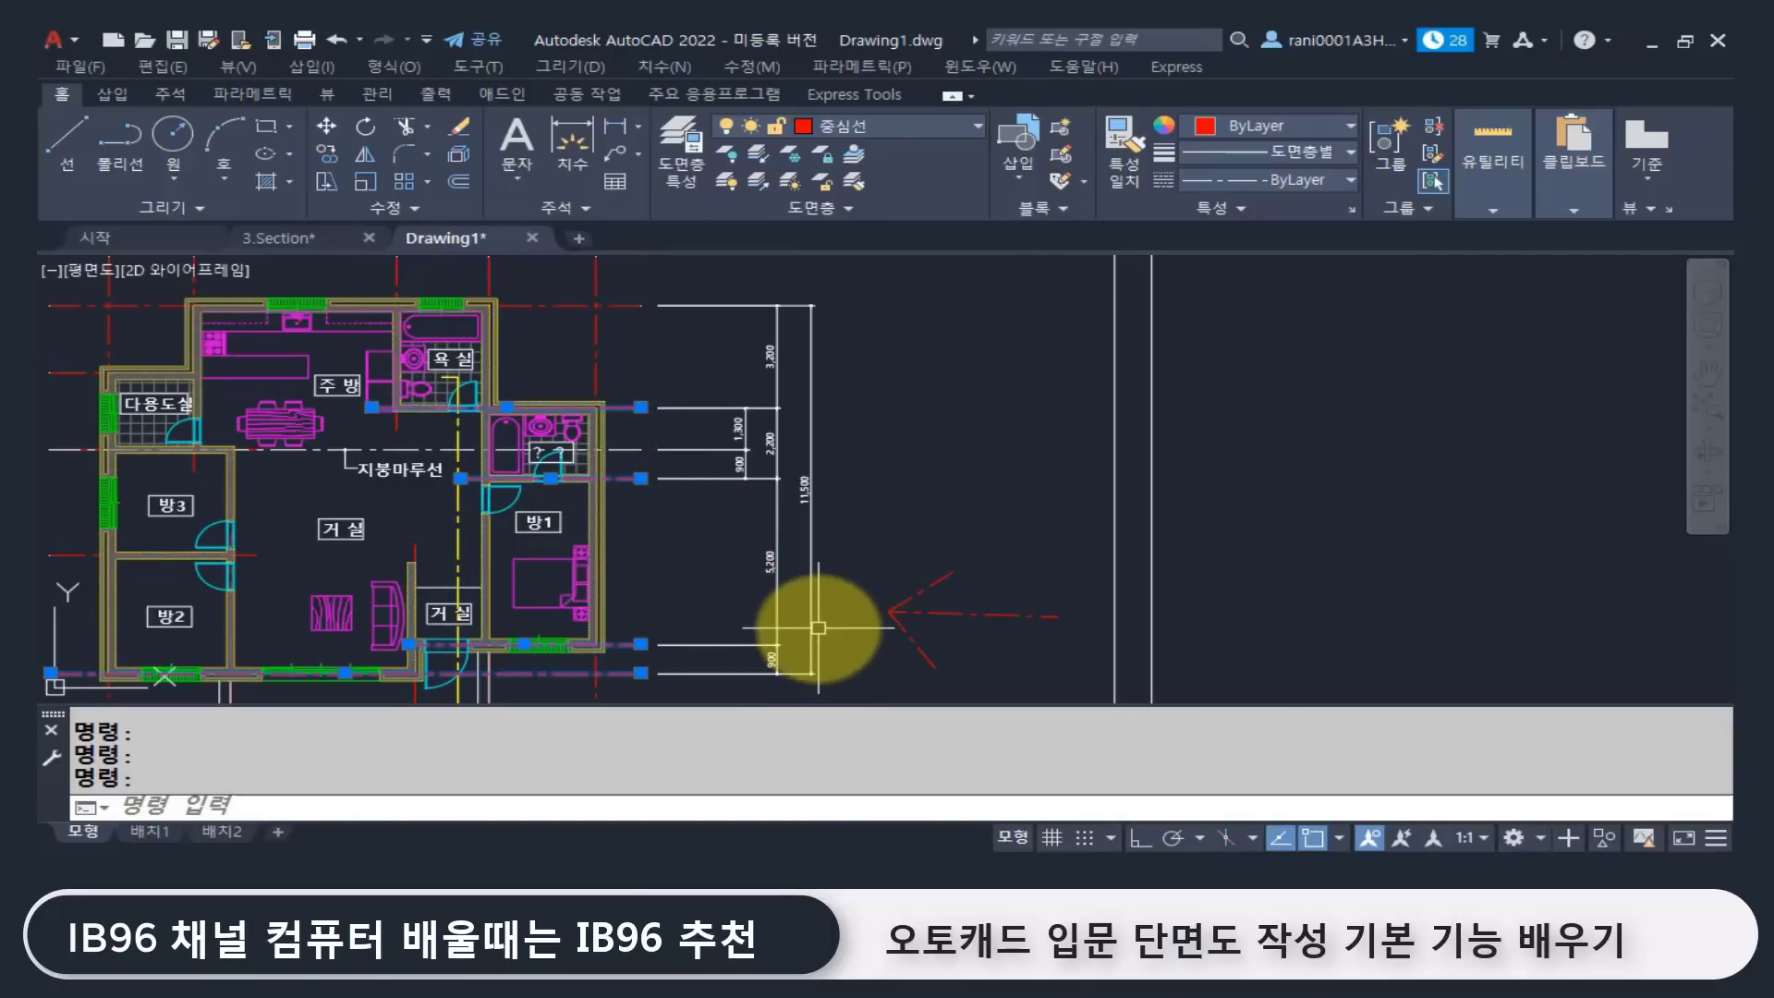
left_click(628, 451)
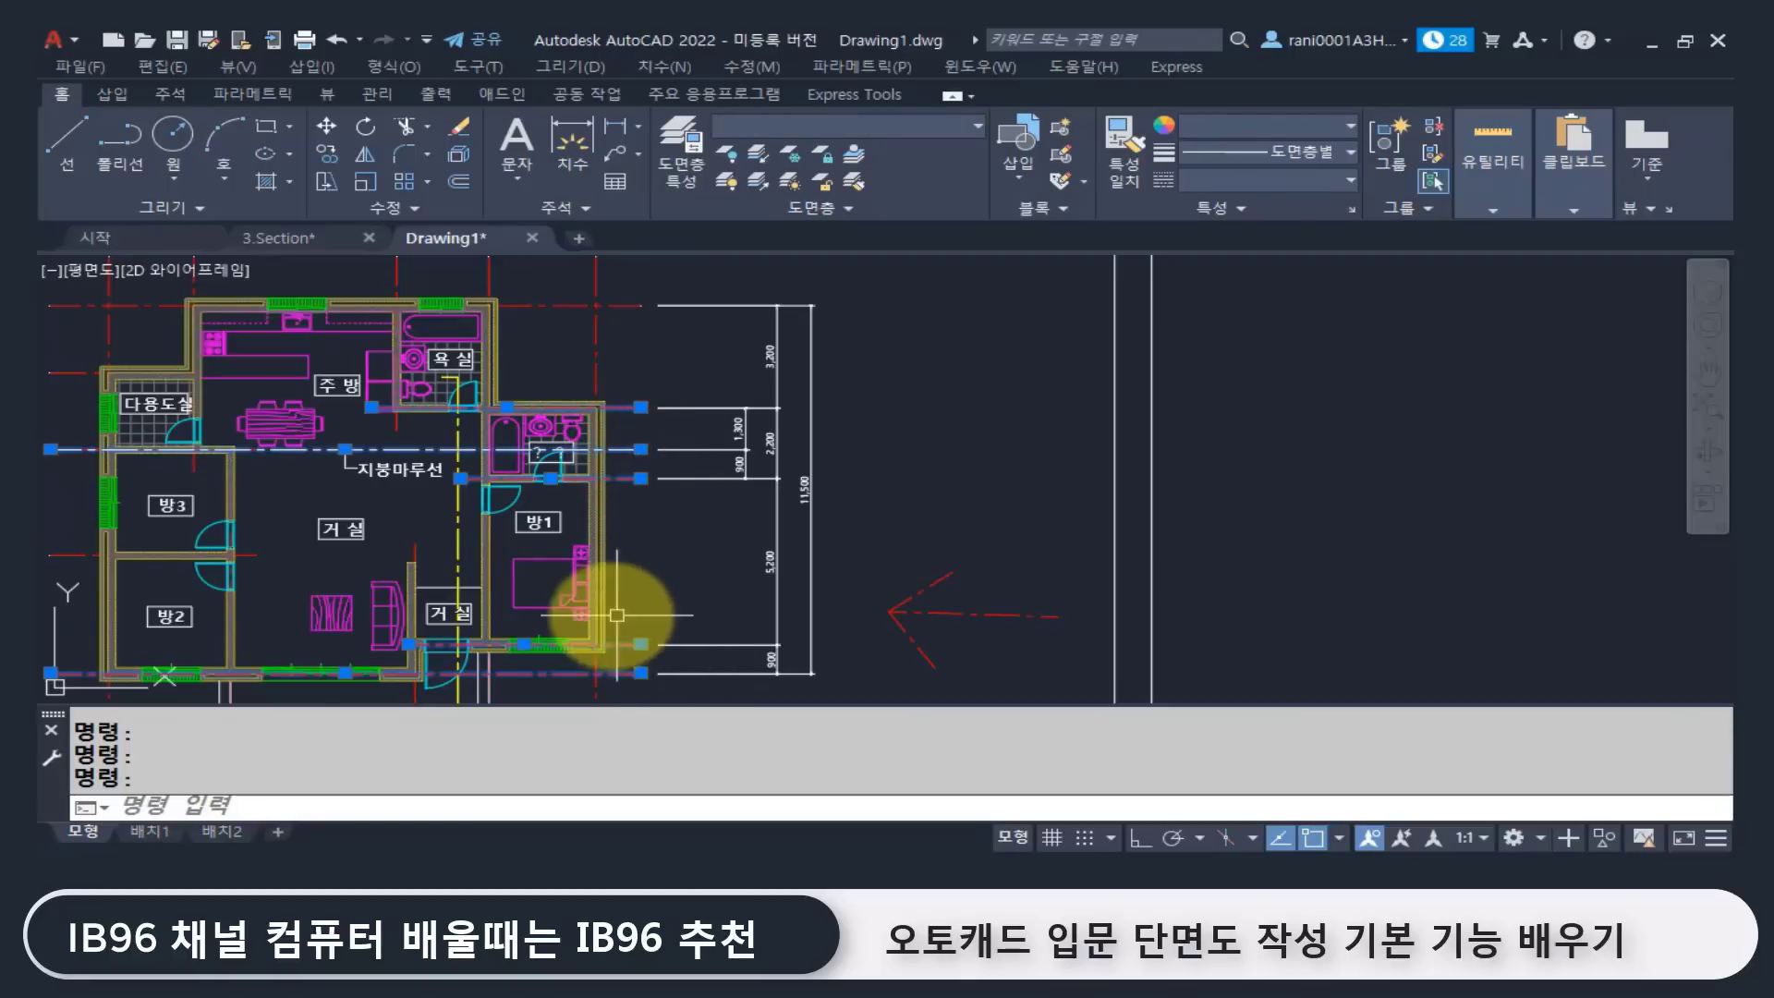
middle_click_drag(600, 580, 622, 502)
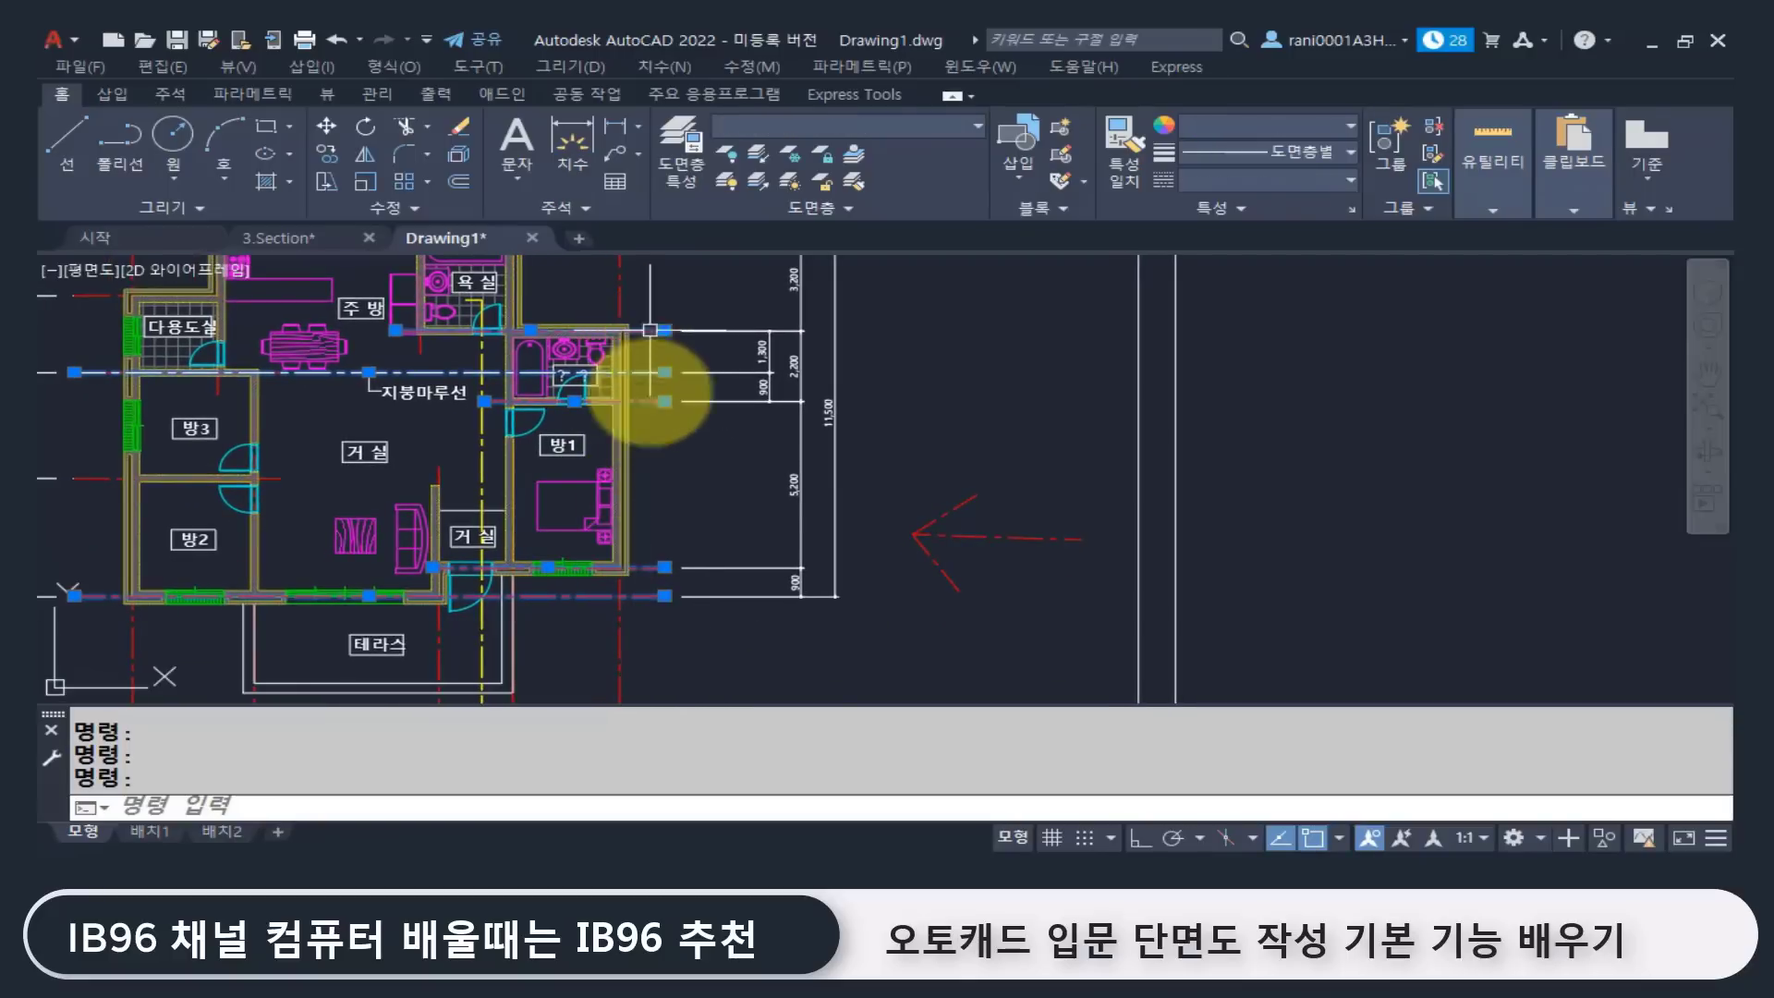
middle_click_drag(704, 578, 654, 651)
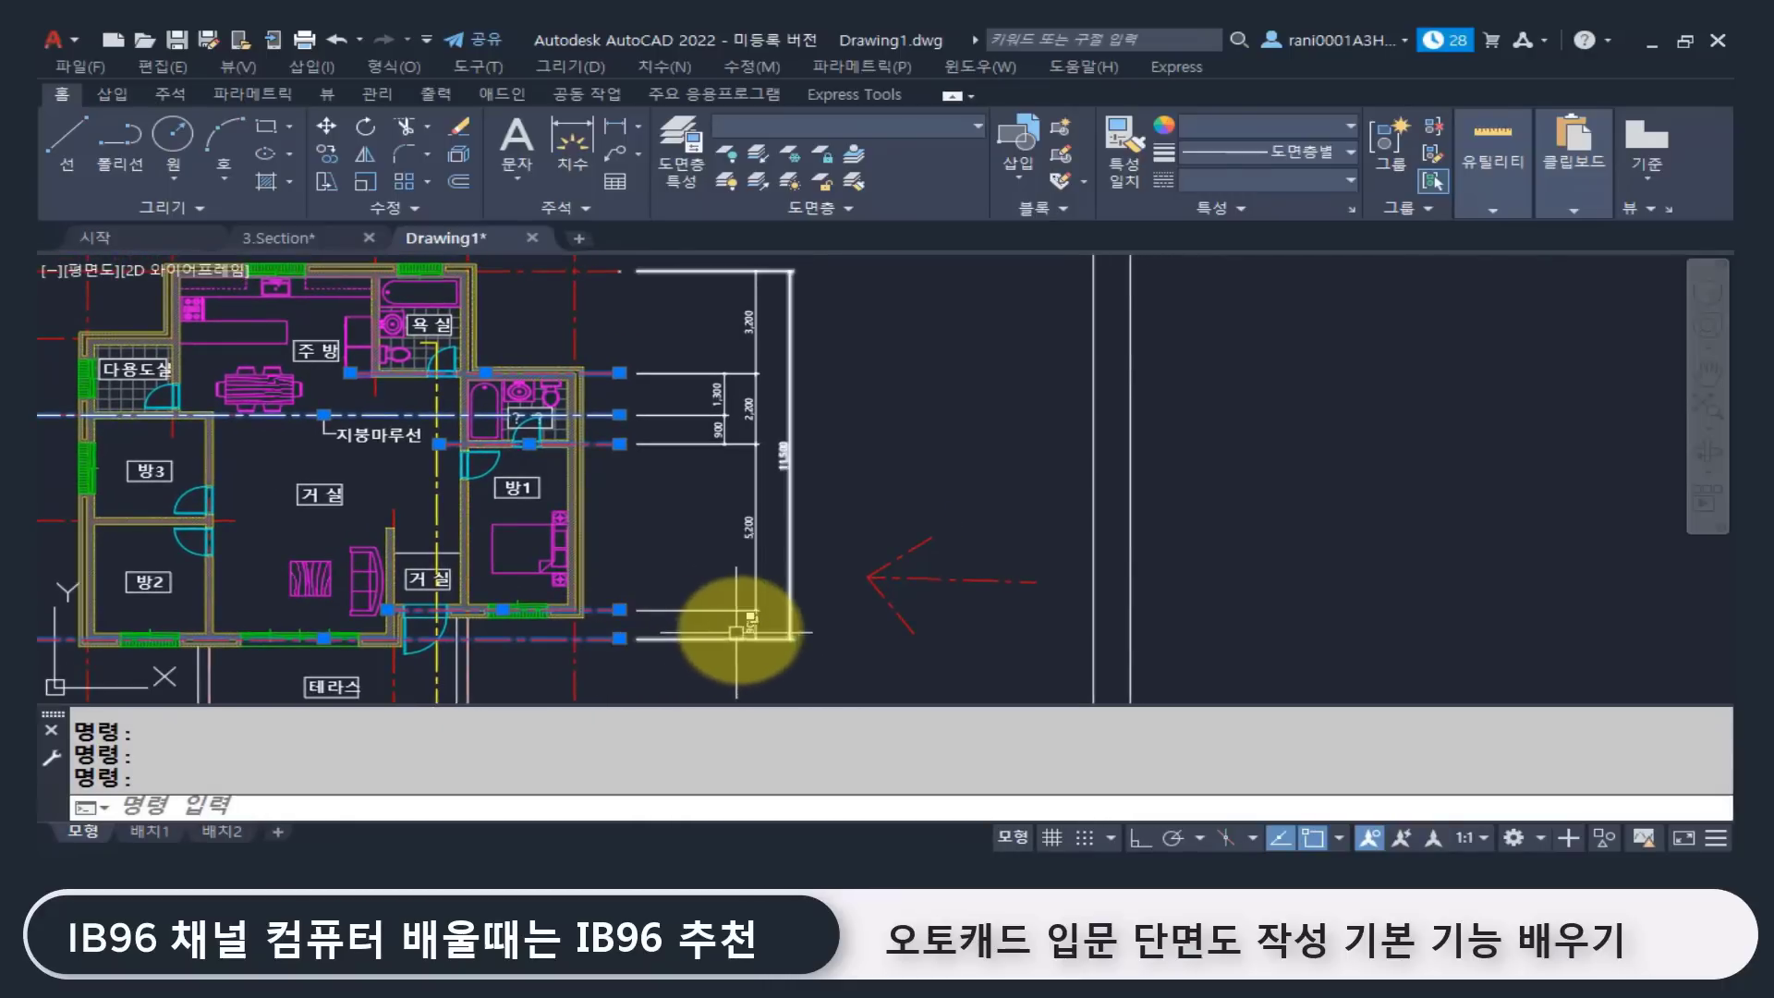
left_click(776, 621)
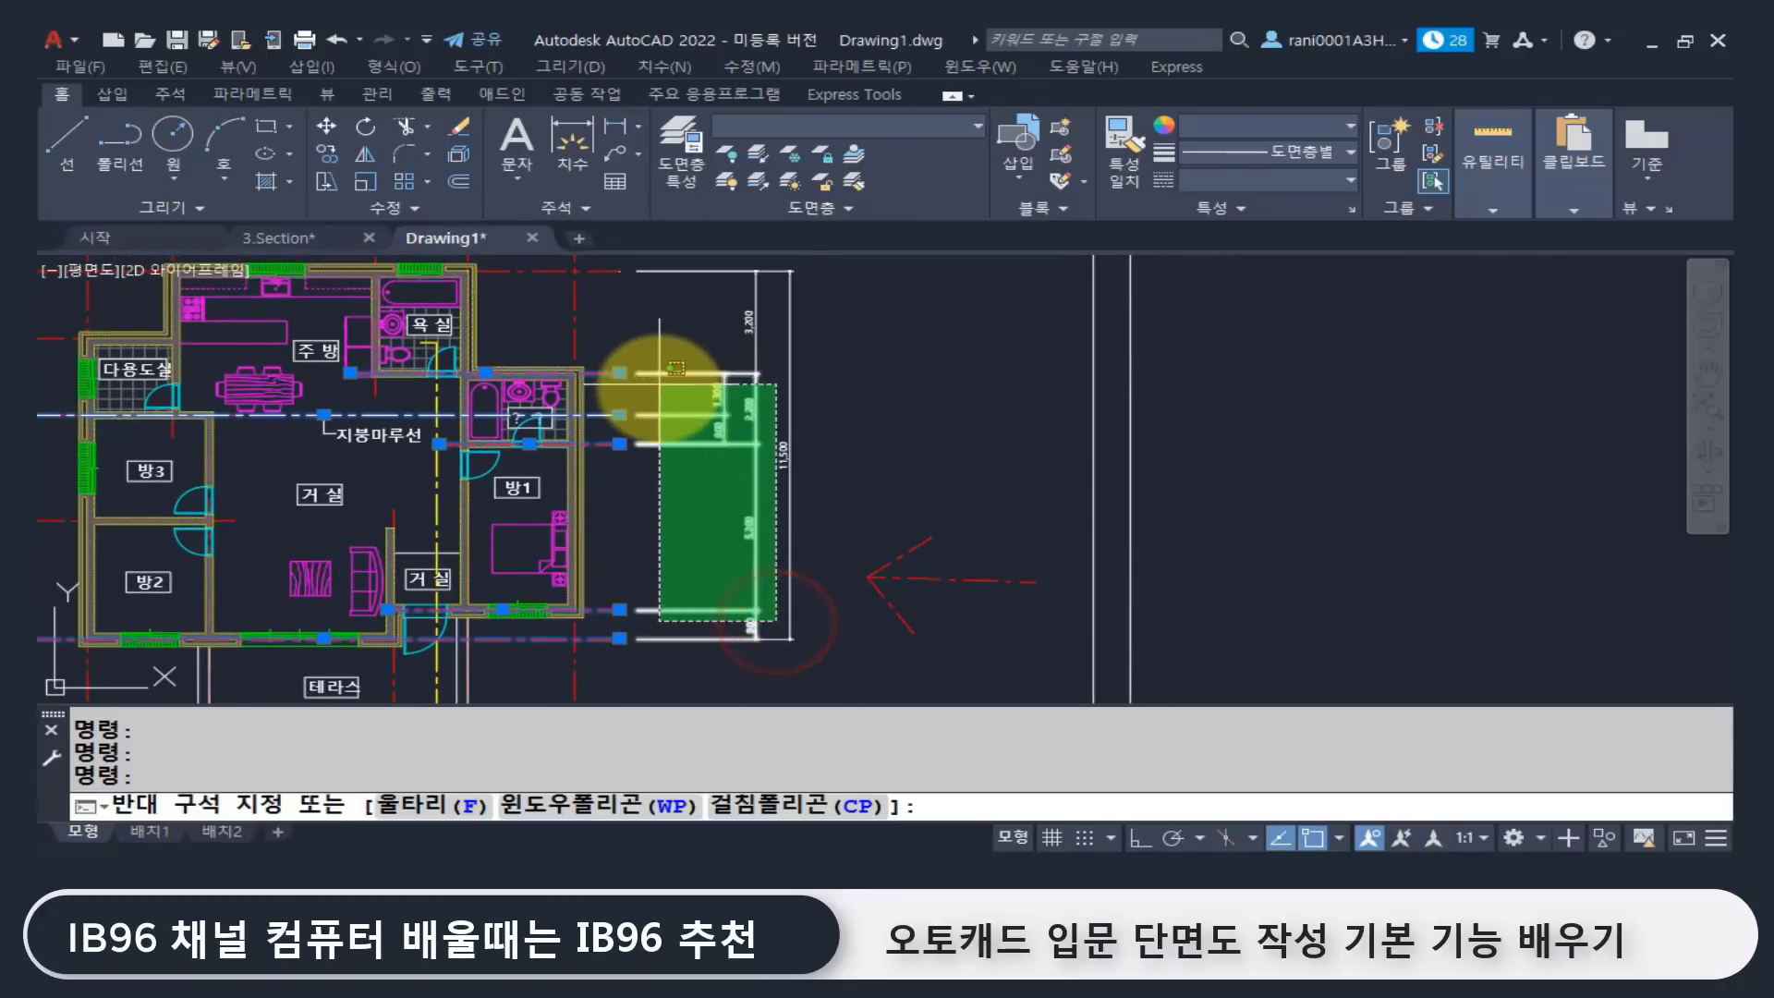
left_click(658, 388)
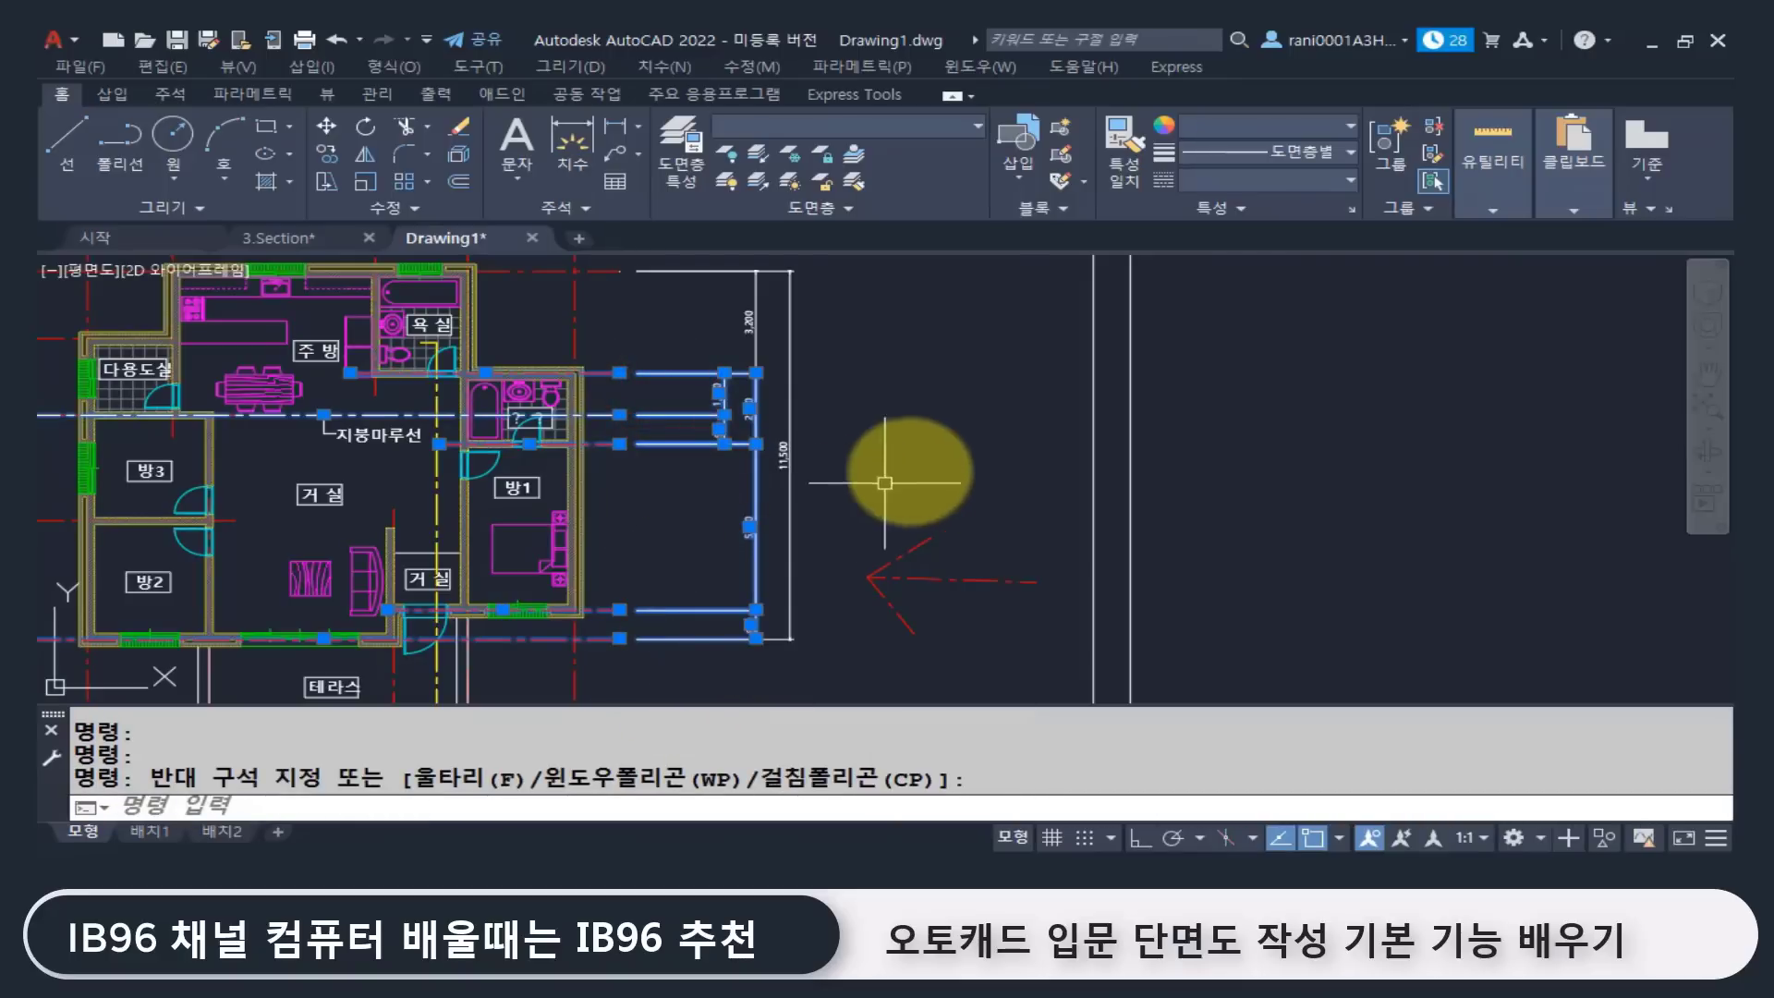
mouse_move(921, 458)
middle_mouse_down()
mouse_move(910, 476)
mouse_move(914, 463)
middle_mouse_up()
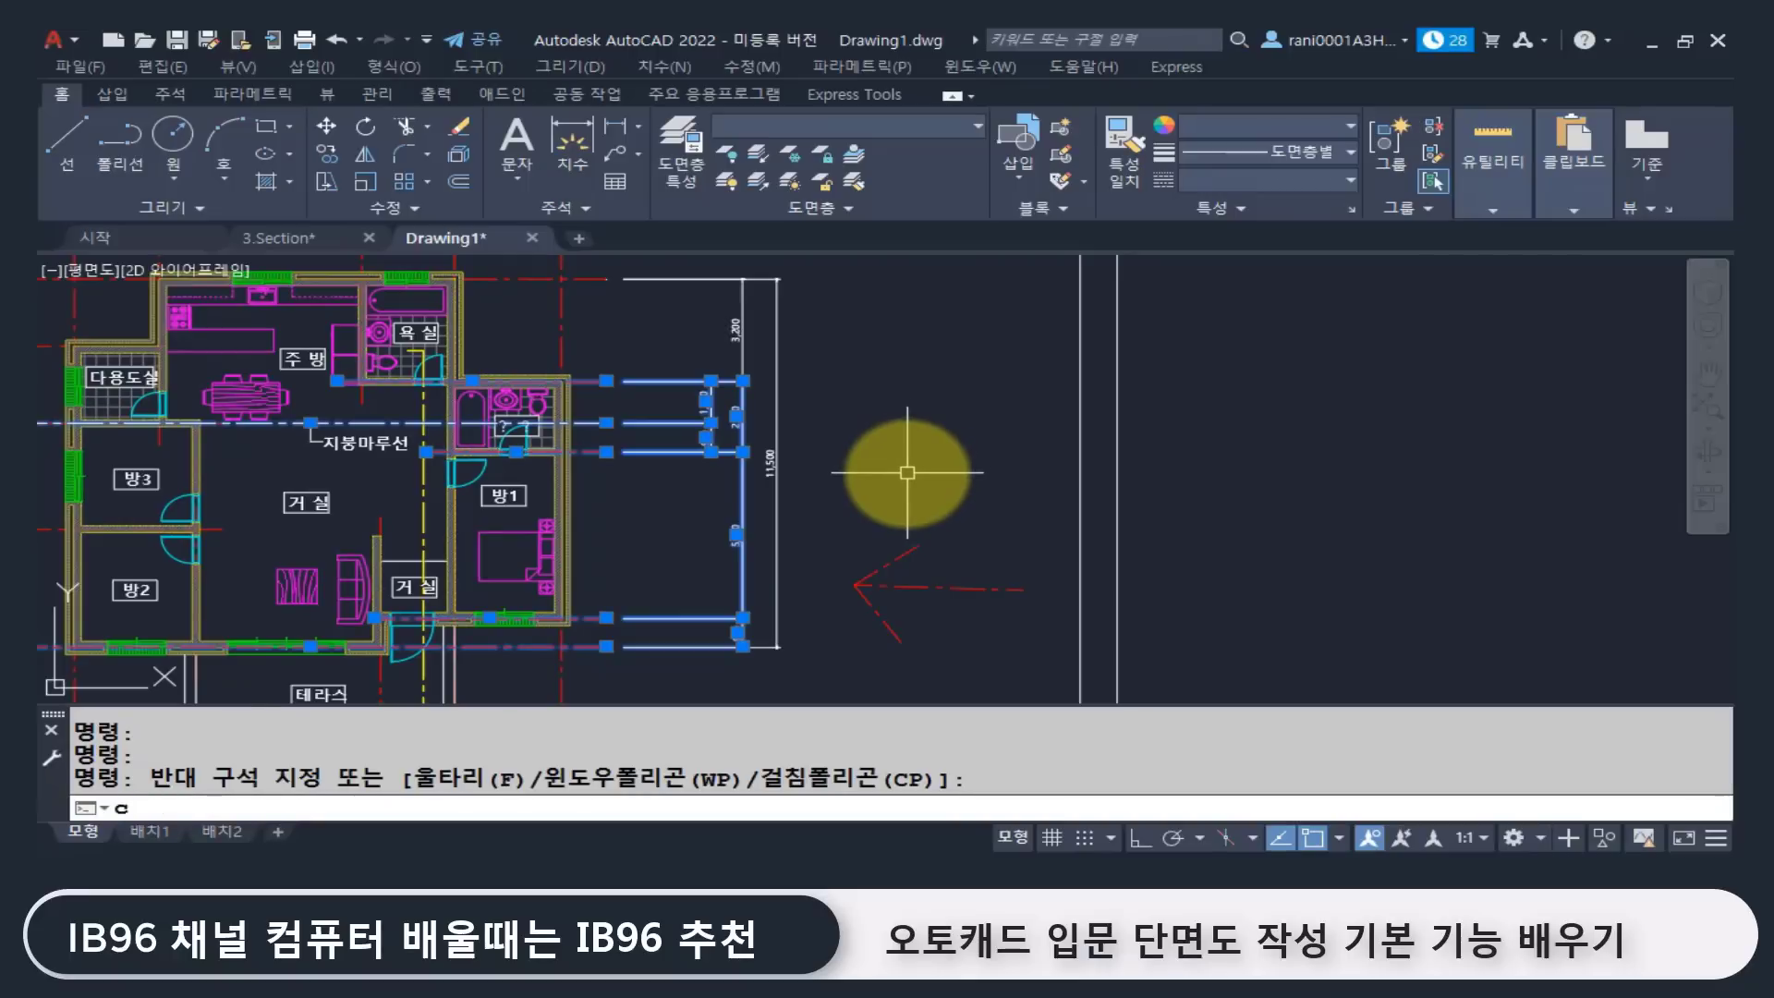
type("o")
key("Return")
left_click(619, 536)
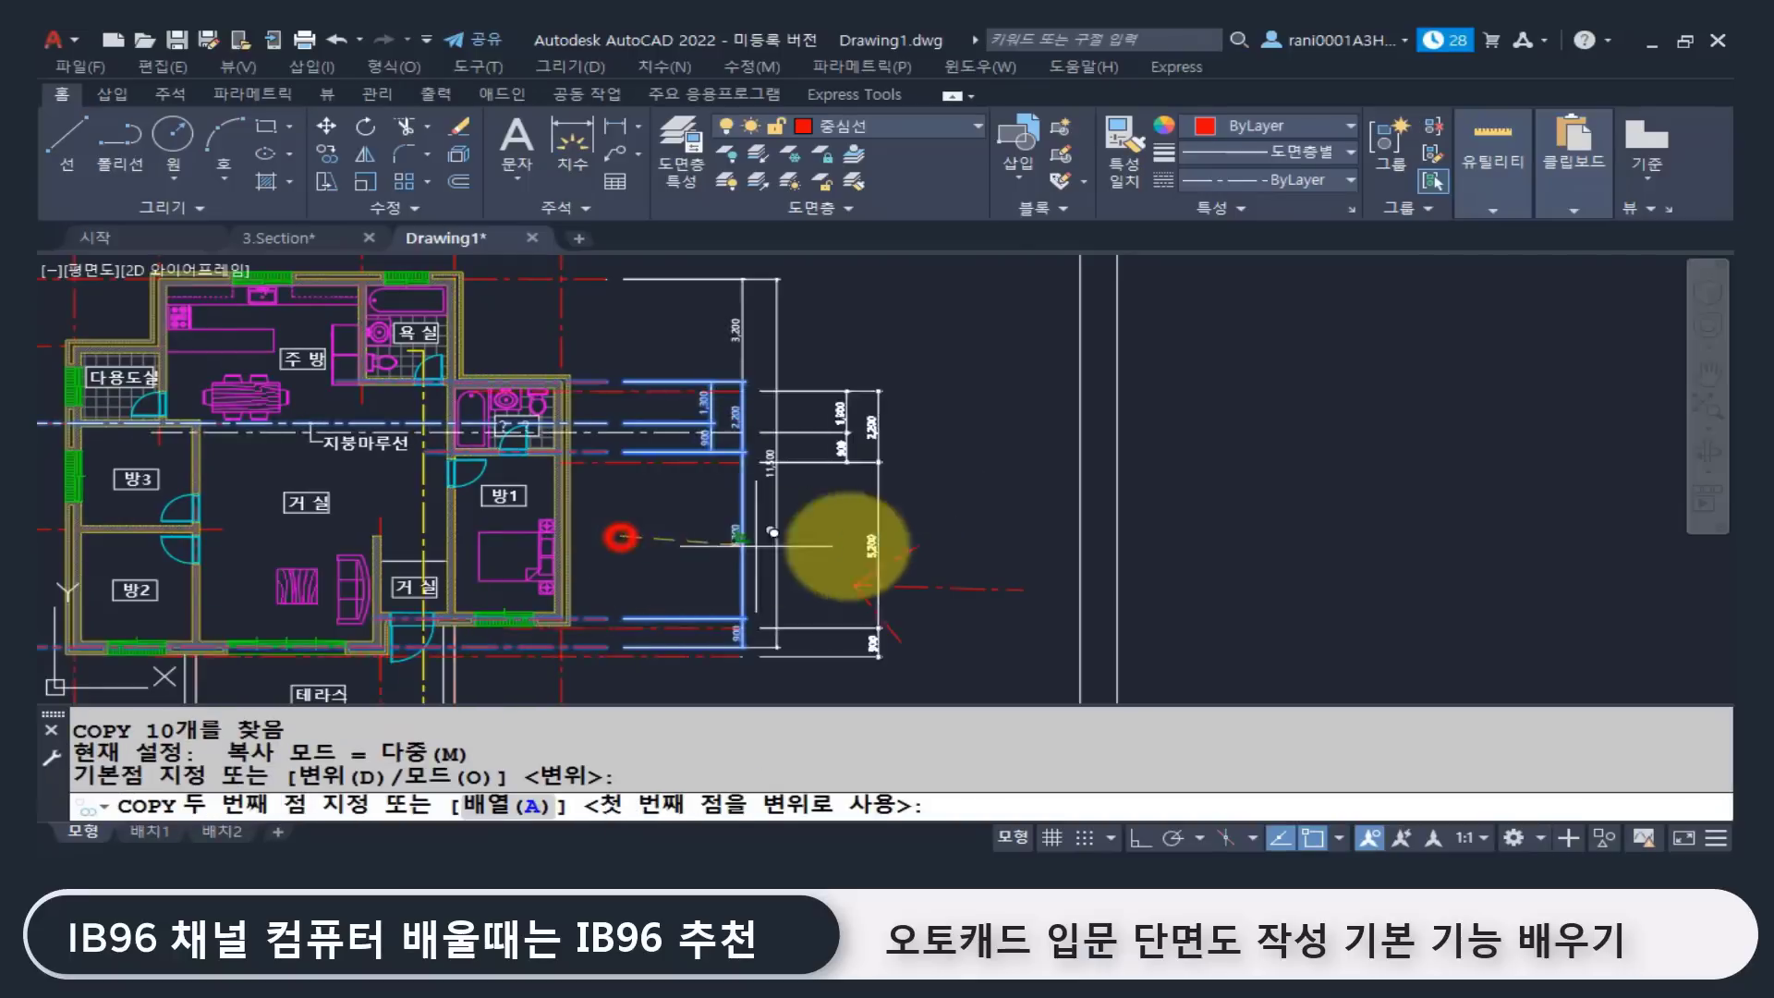
scroll(847, 546, "down", 5)
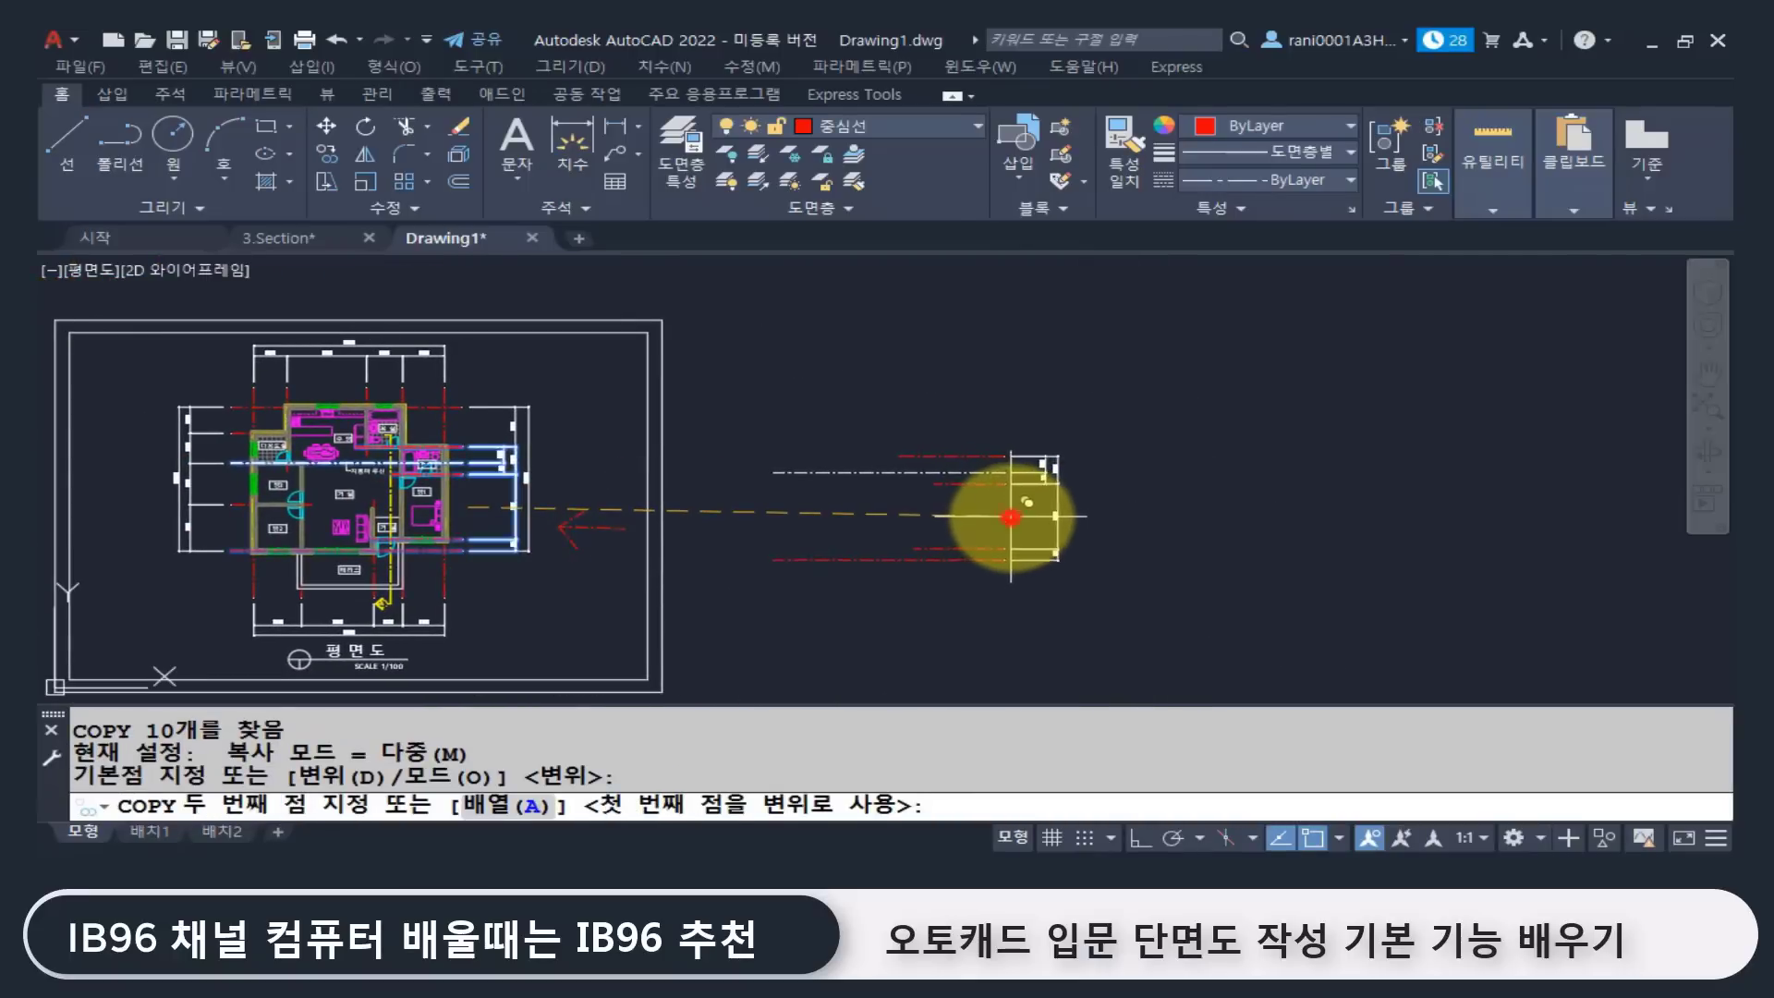
left_click(1011, 517)
key("Escape")
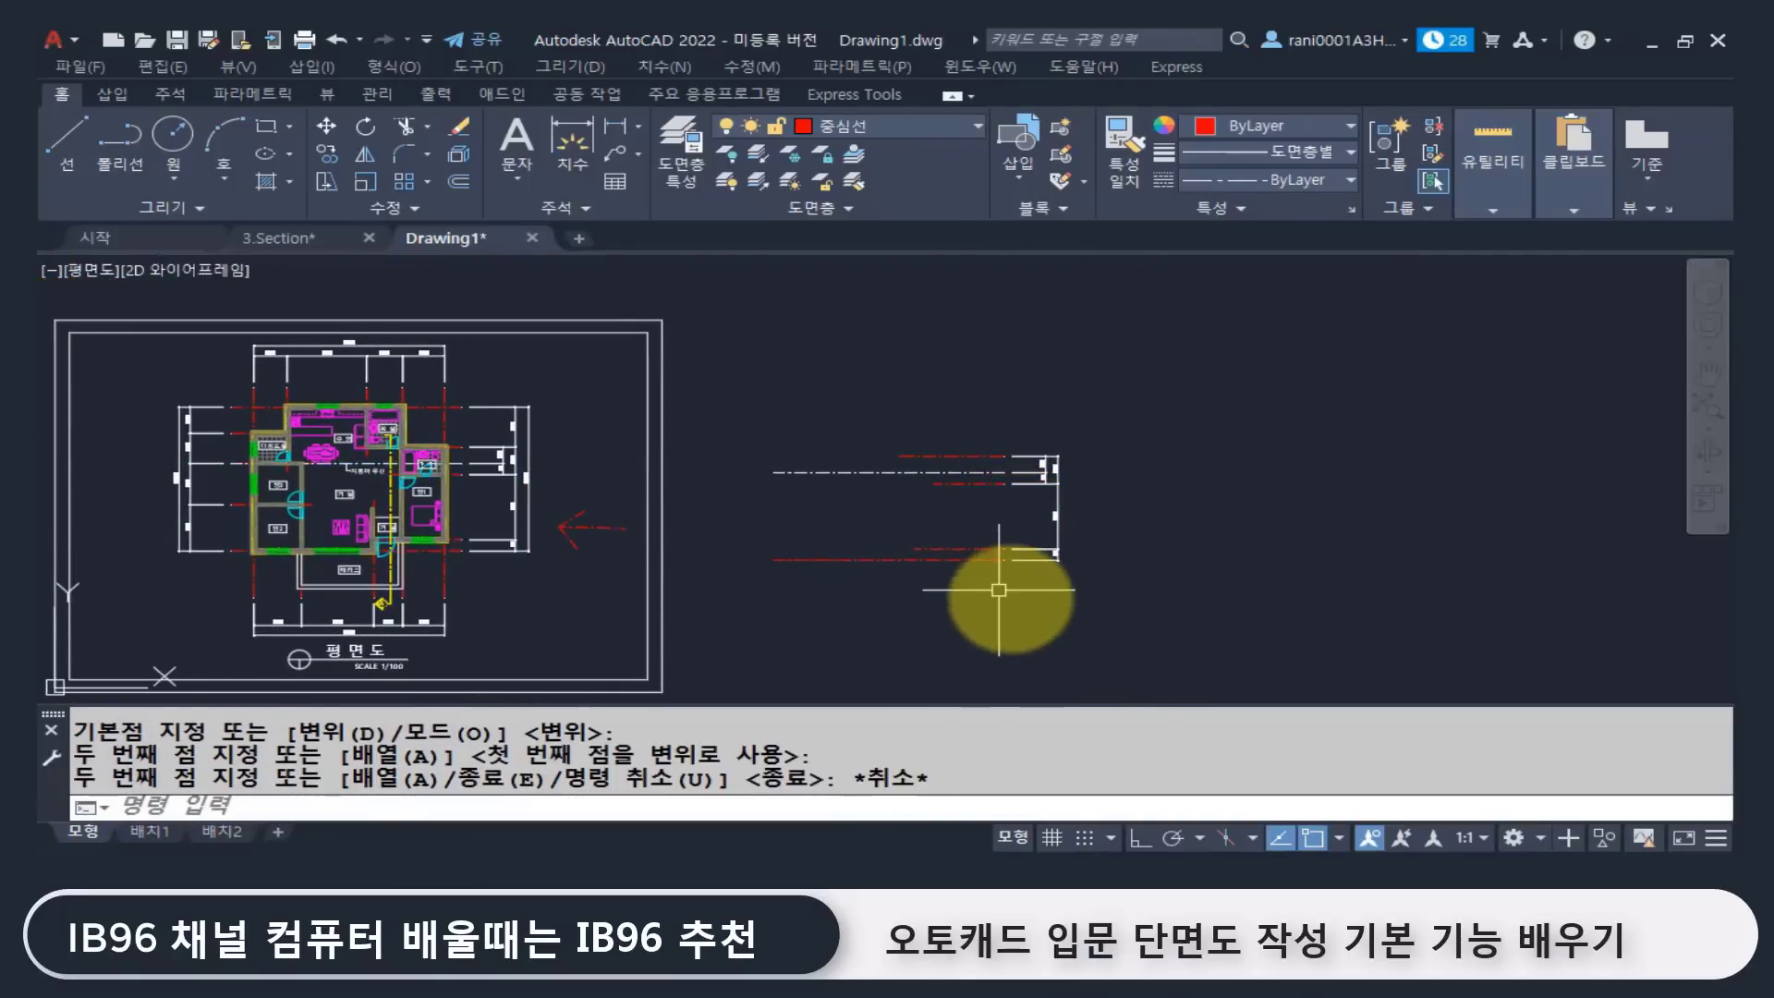
type("l")
key("Return")
left_click(972, 523)
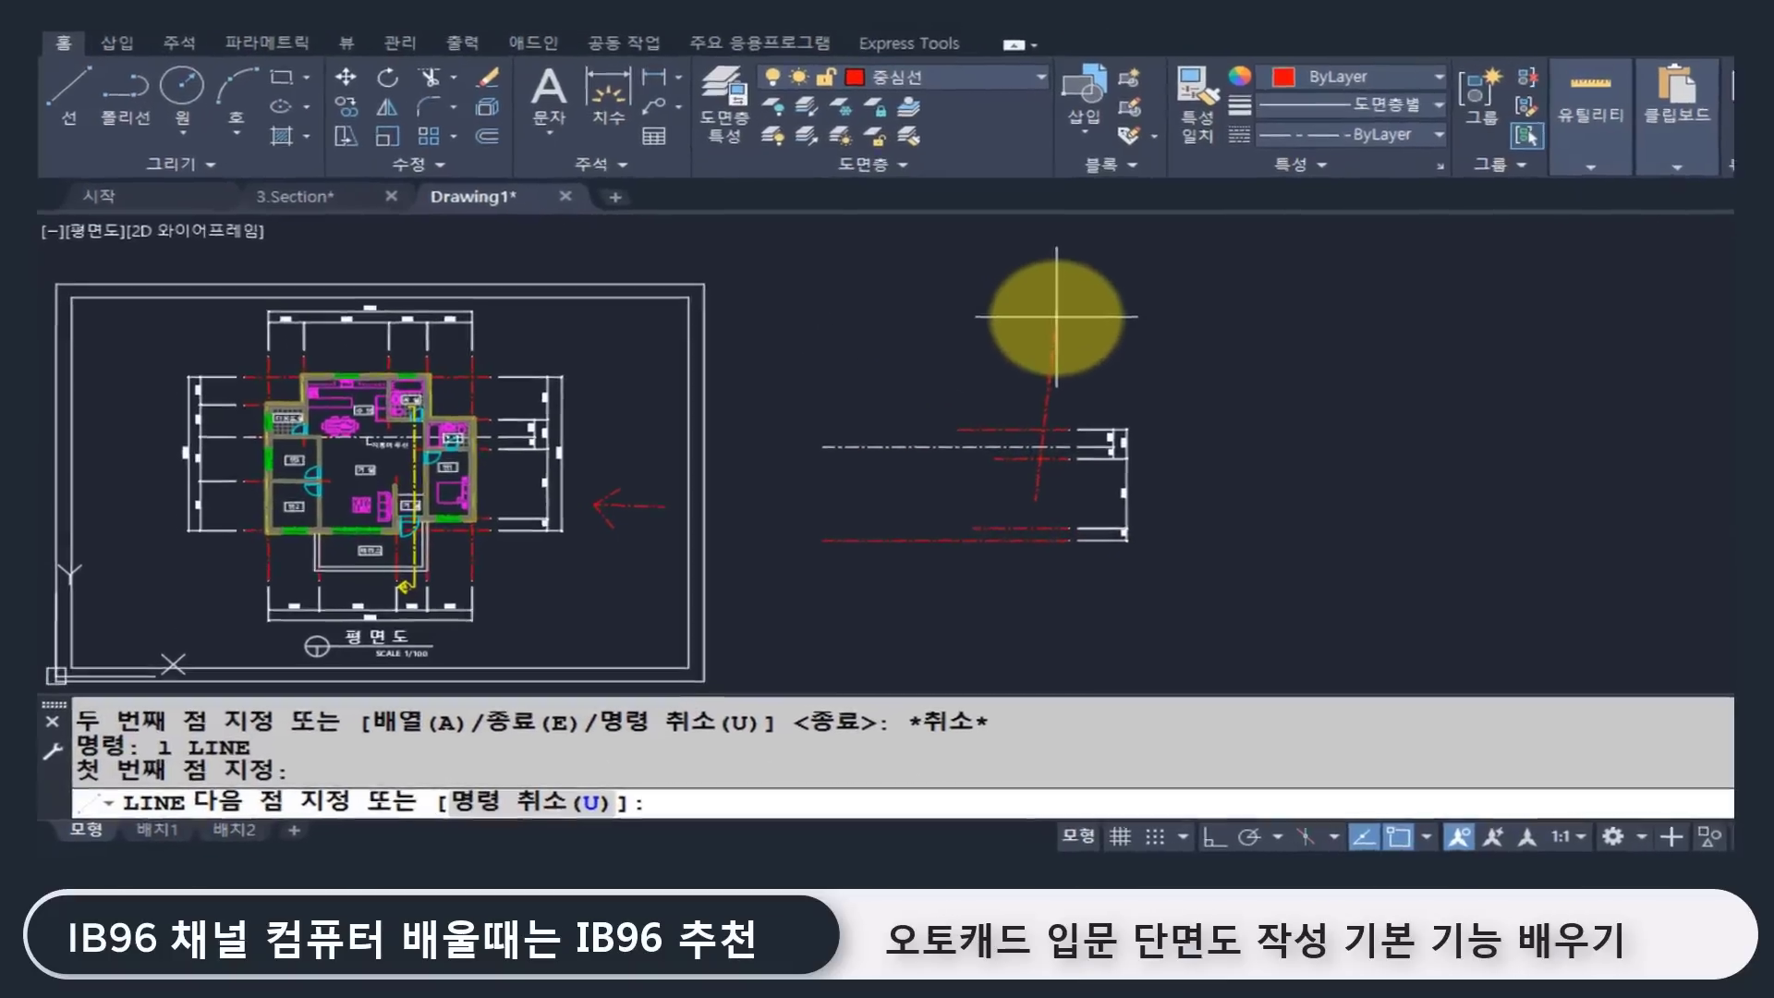
key("Escape")
Step: Rotate the copied centerlines and dimensions by -90 degrees about a point among the lines
type("ro")
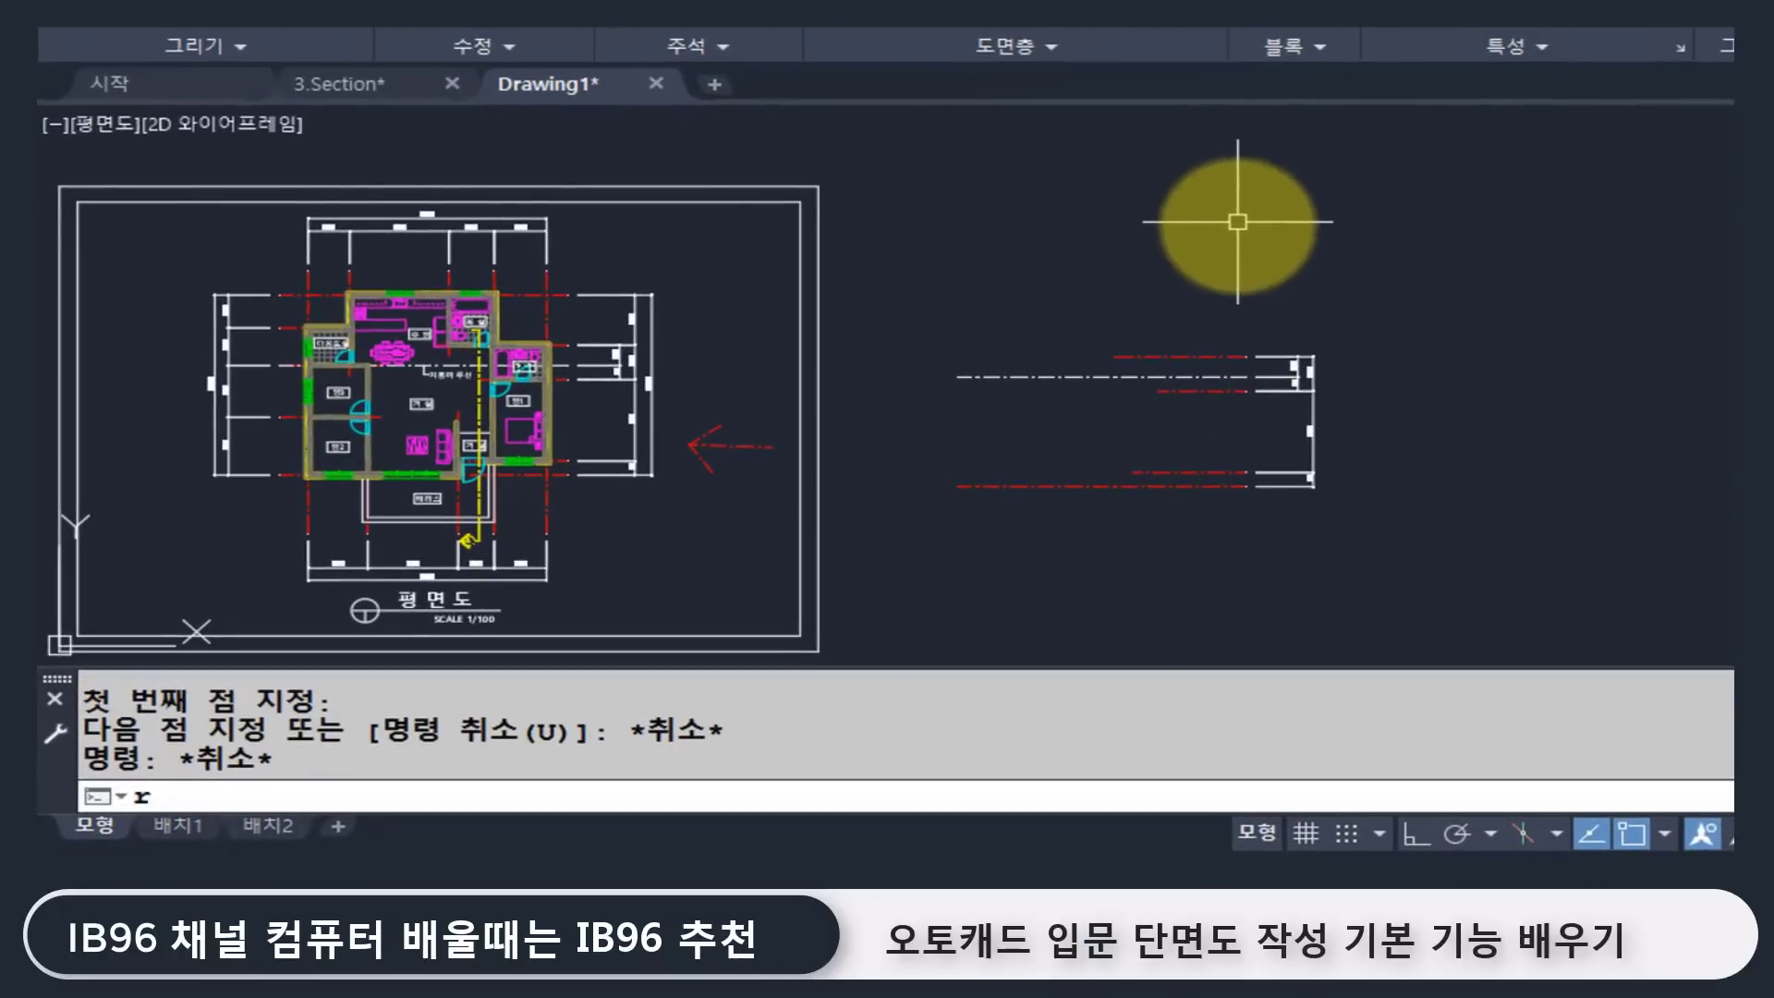
key("Return")
left_click(1186, 587)
left_click(905, 329)
key("Return")
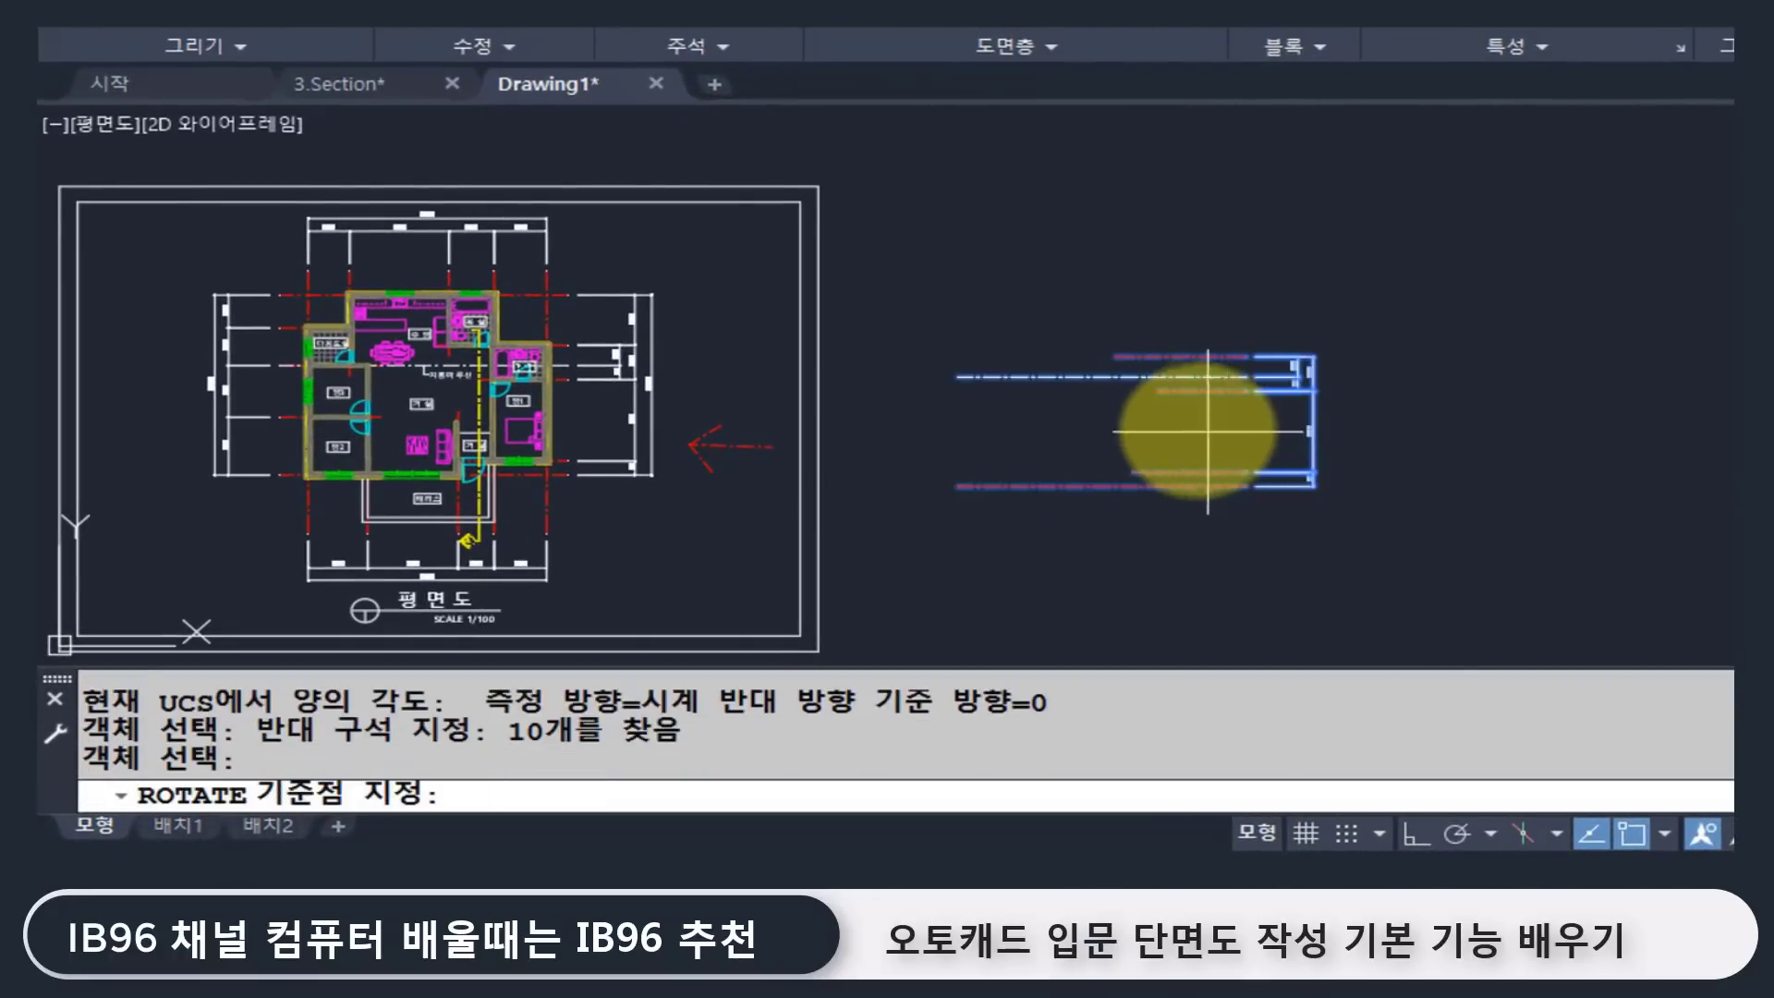
left_click(1192, 423)
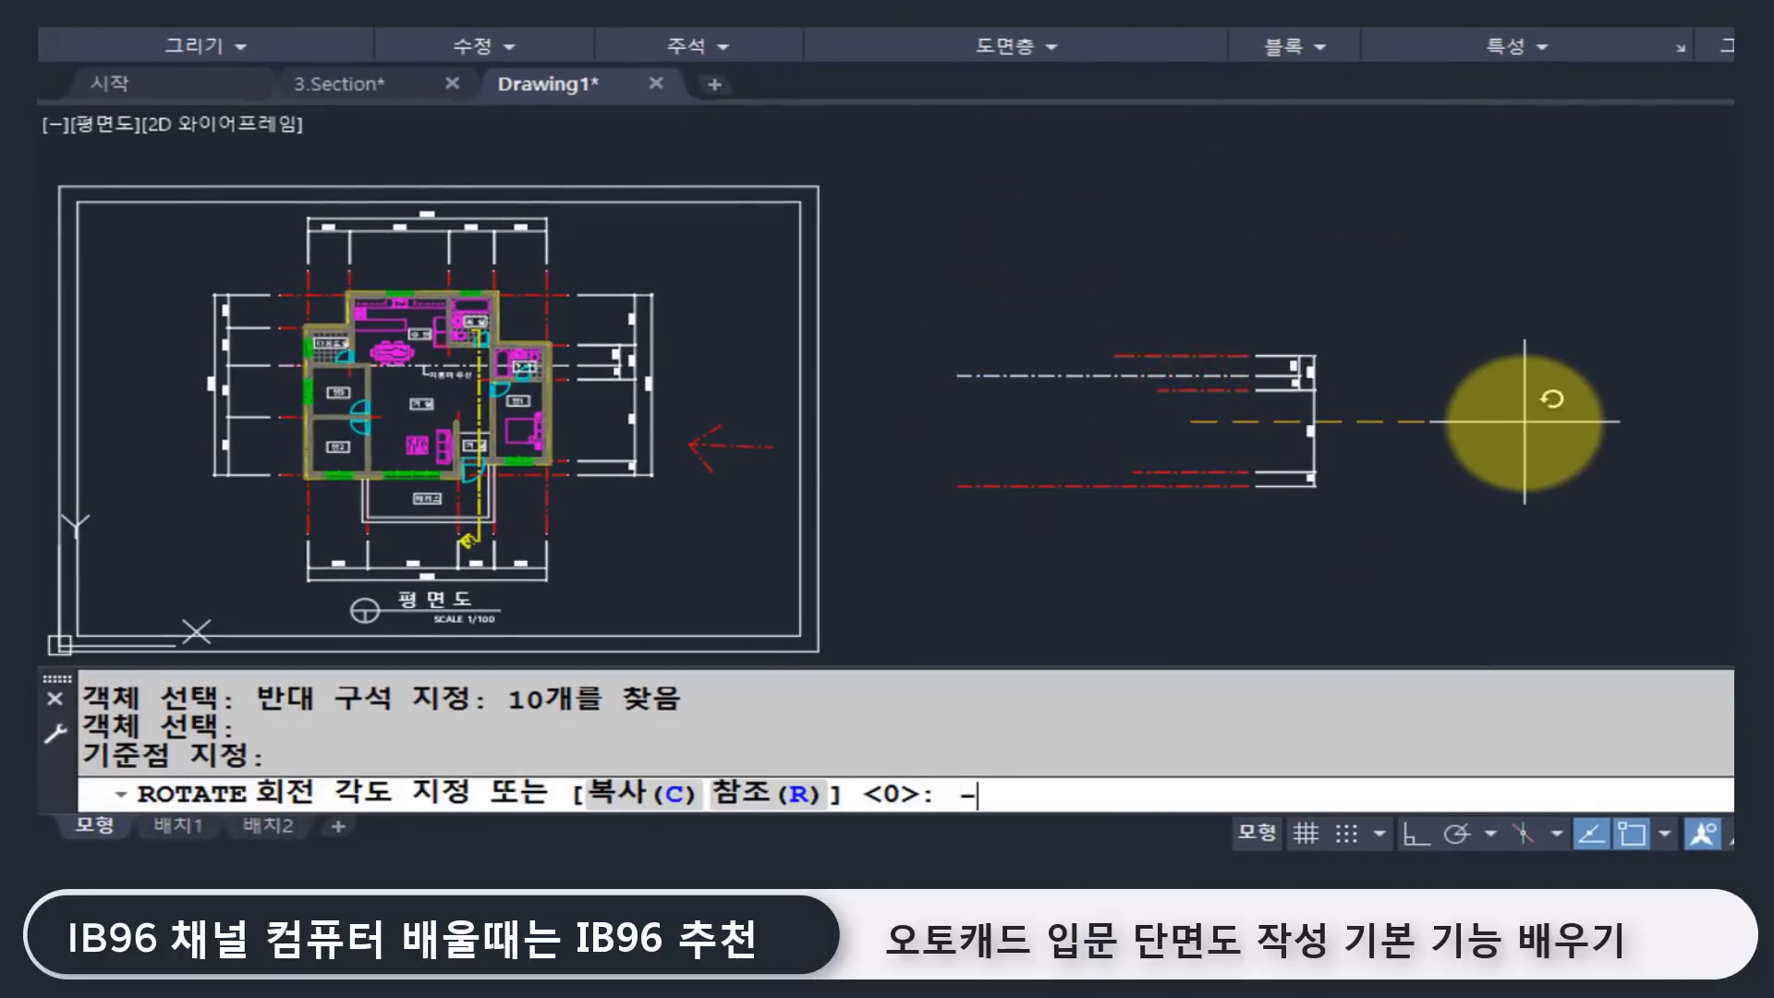
key("Return")
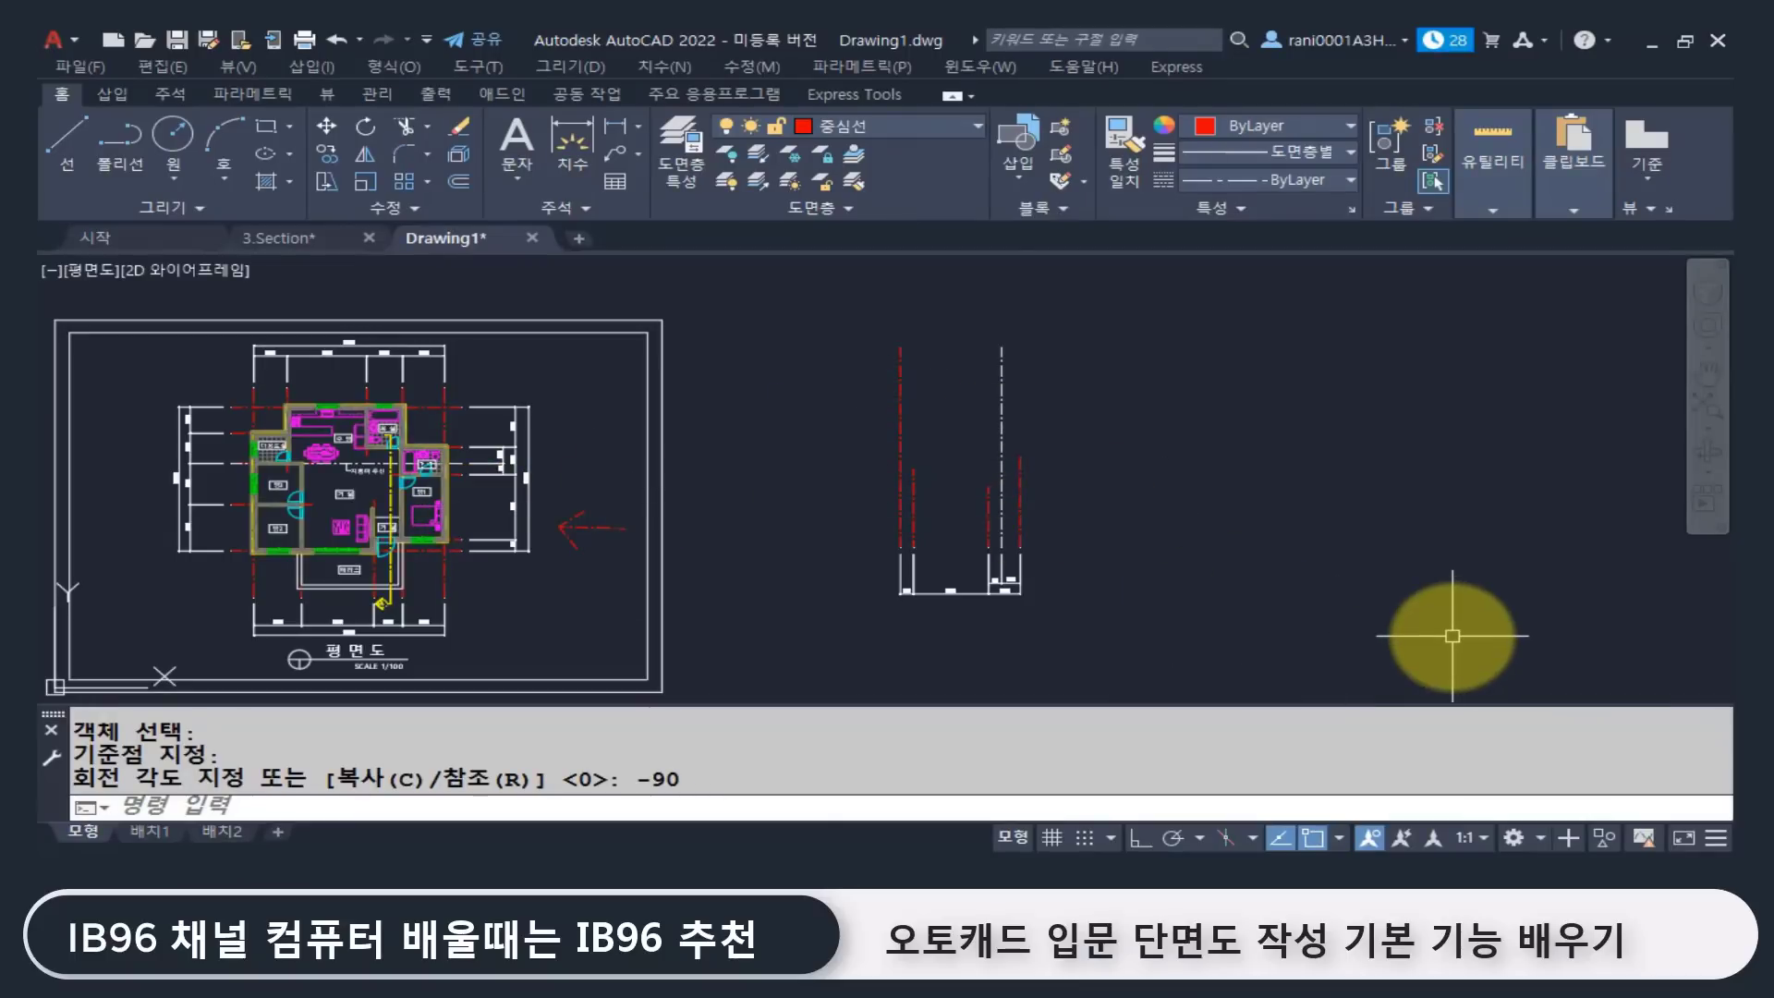
left_click(903, 423)
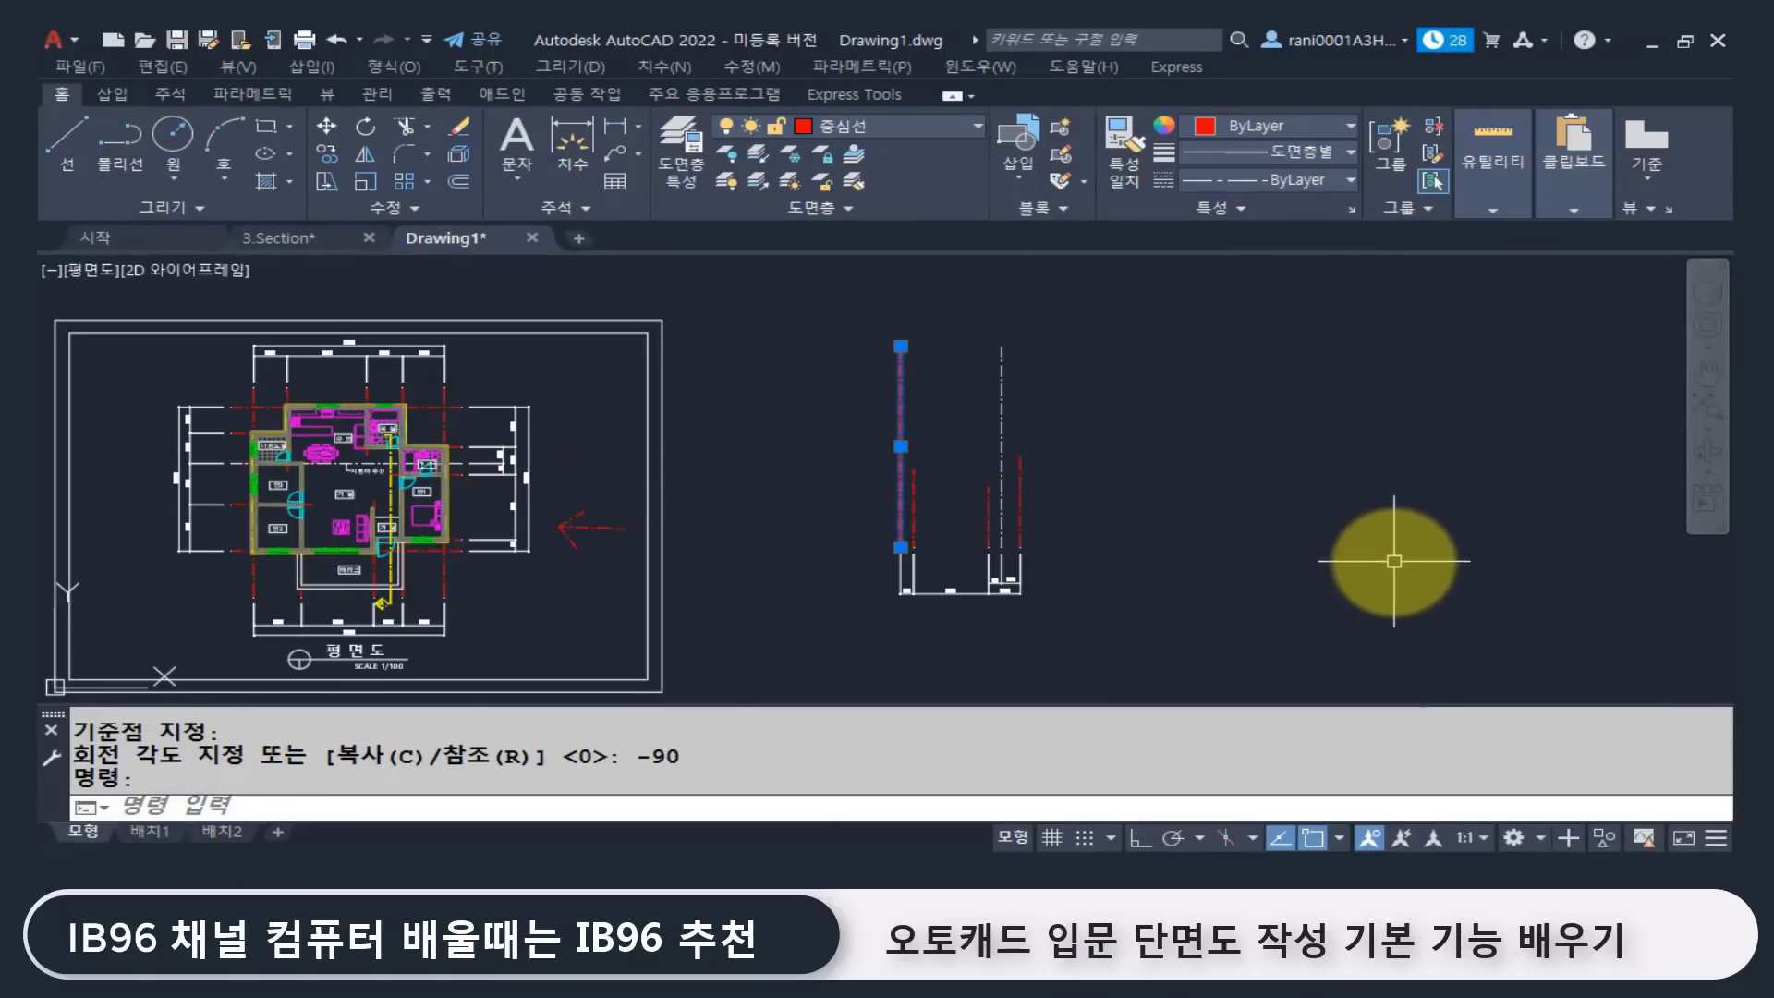
scroll(450, 554, "up", 4)
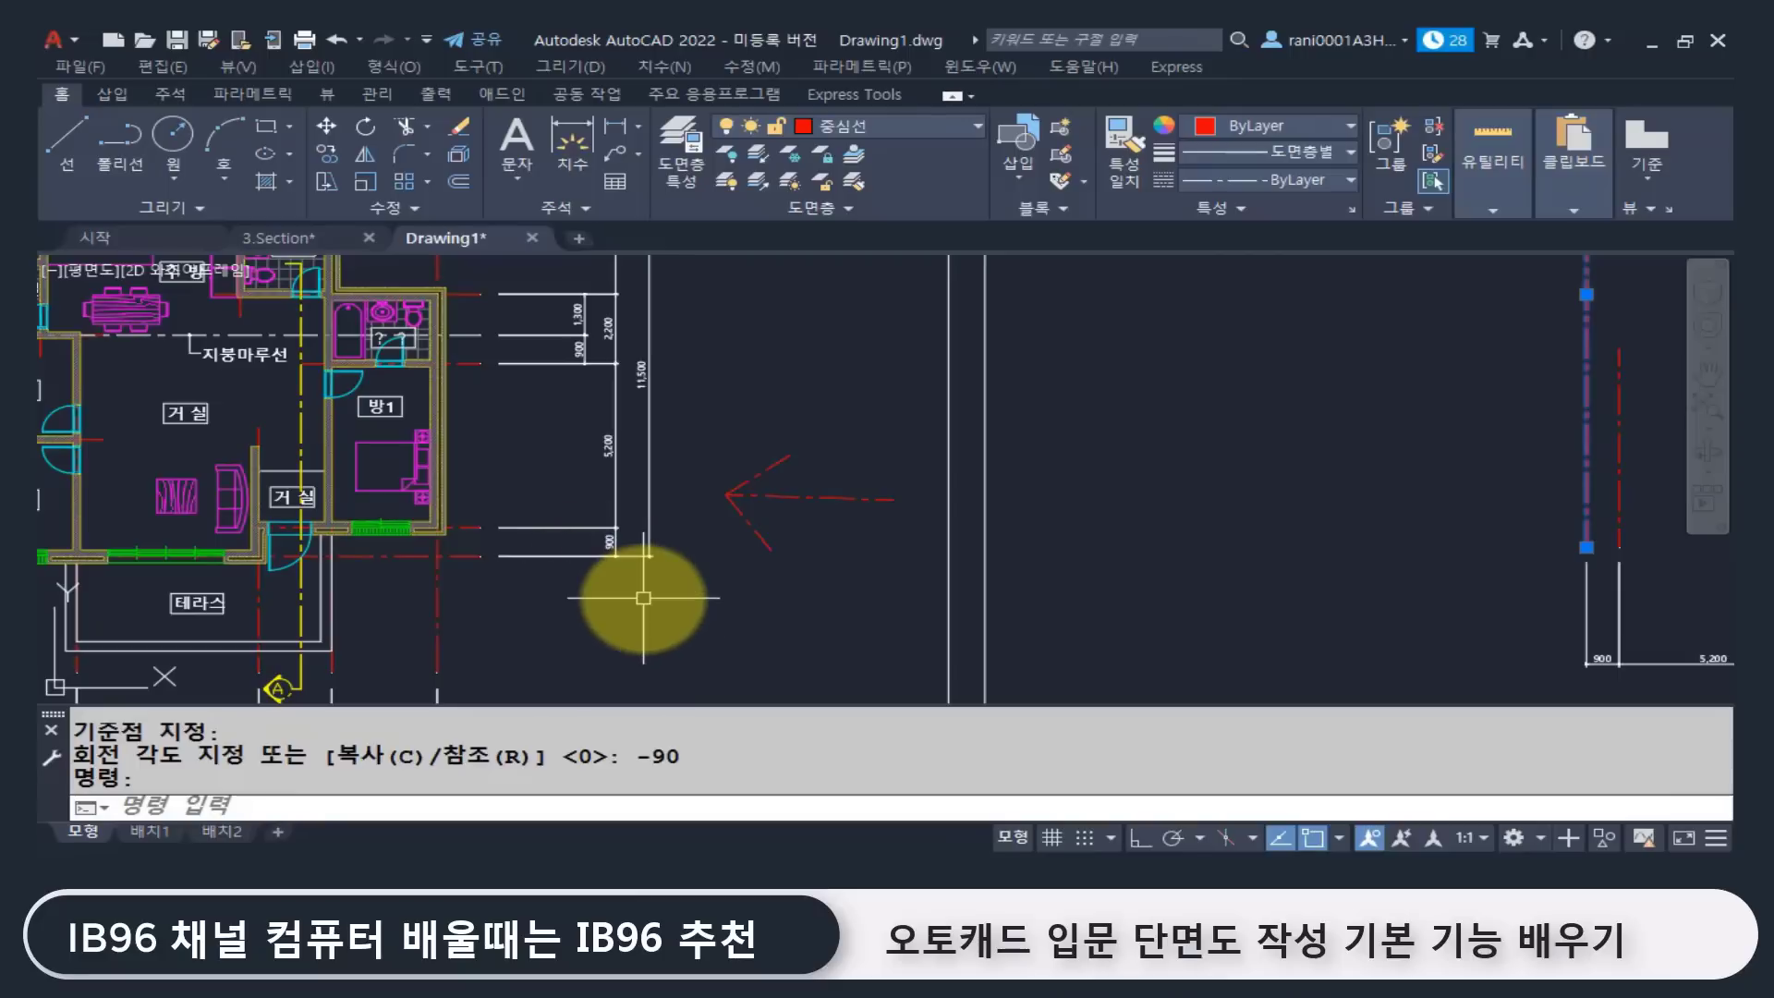
middle_click_drag(1265, 512, 966, 516)
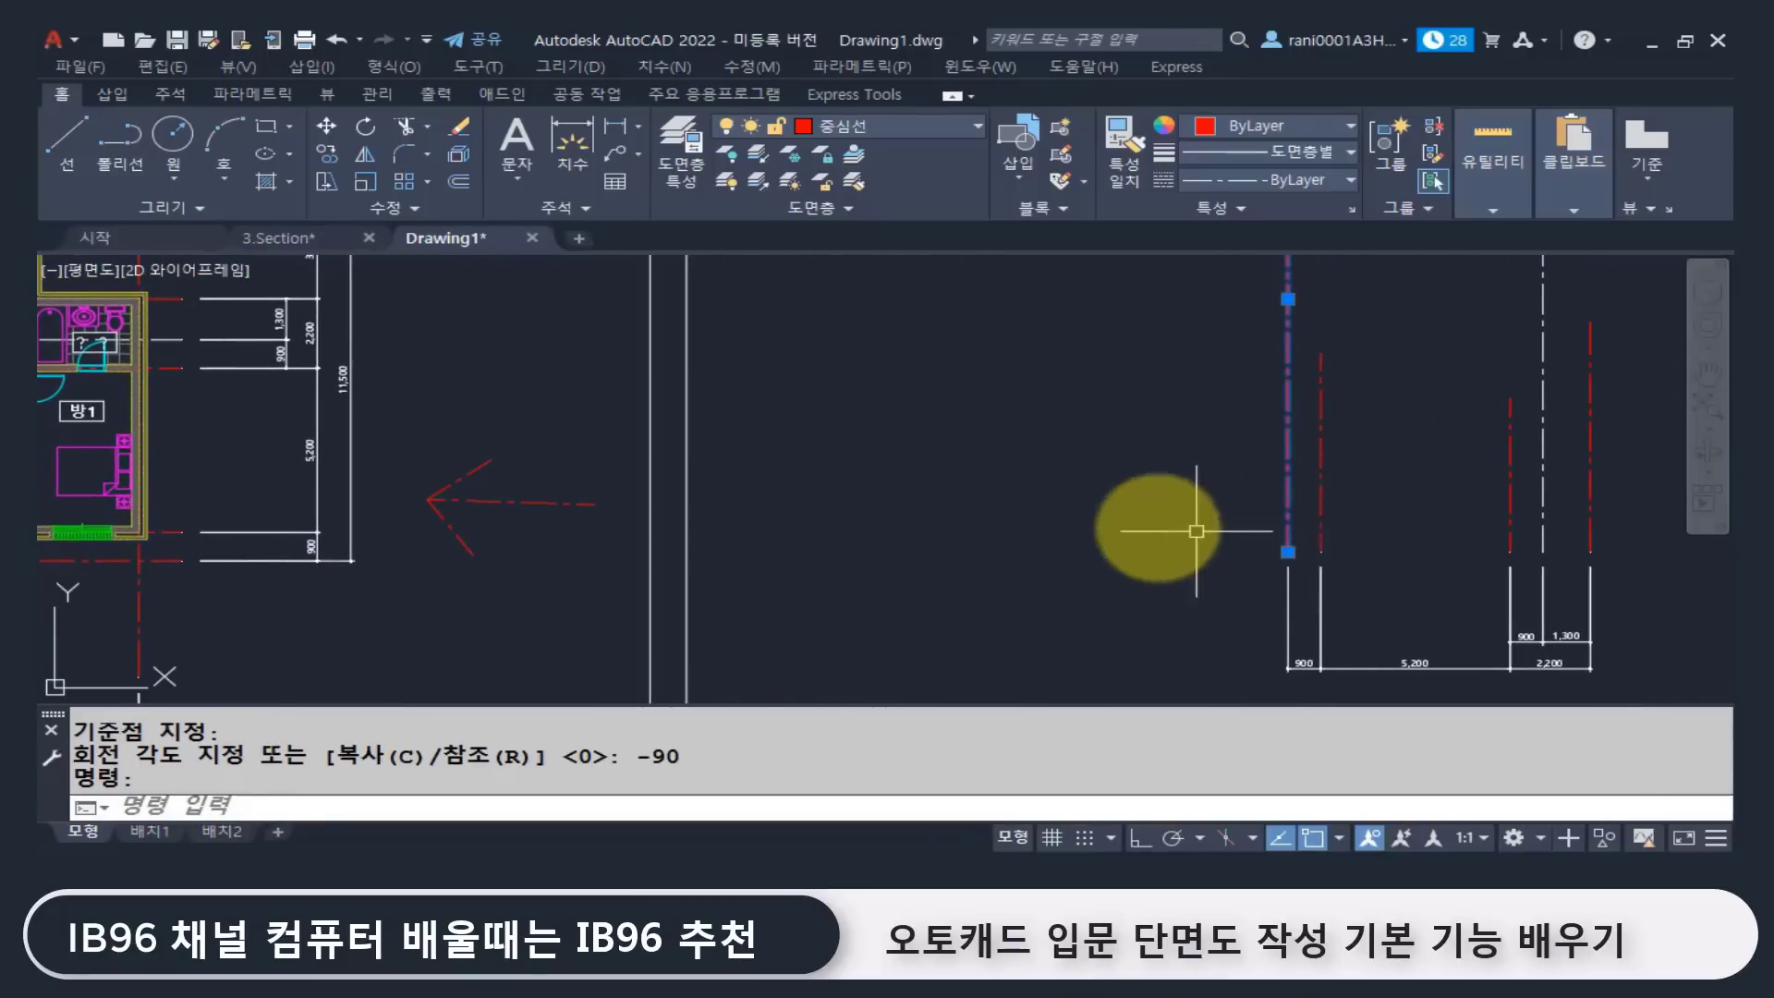
scroll(1053, 512, "down", 2)
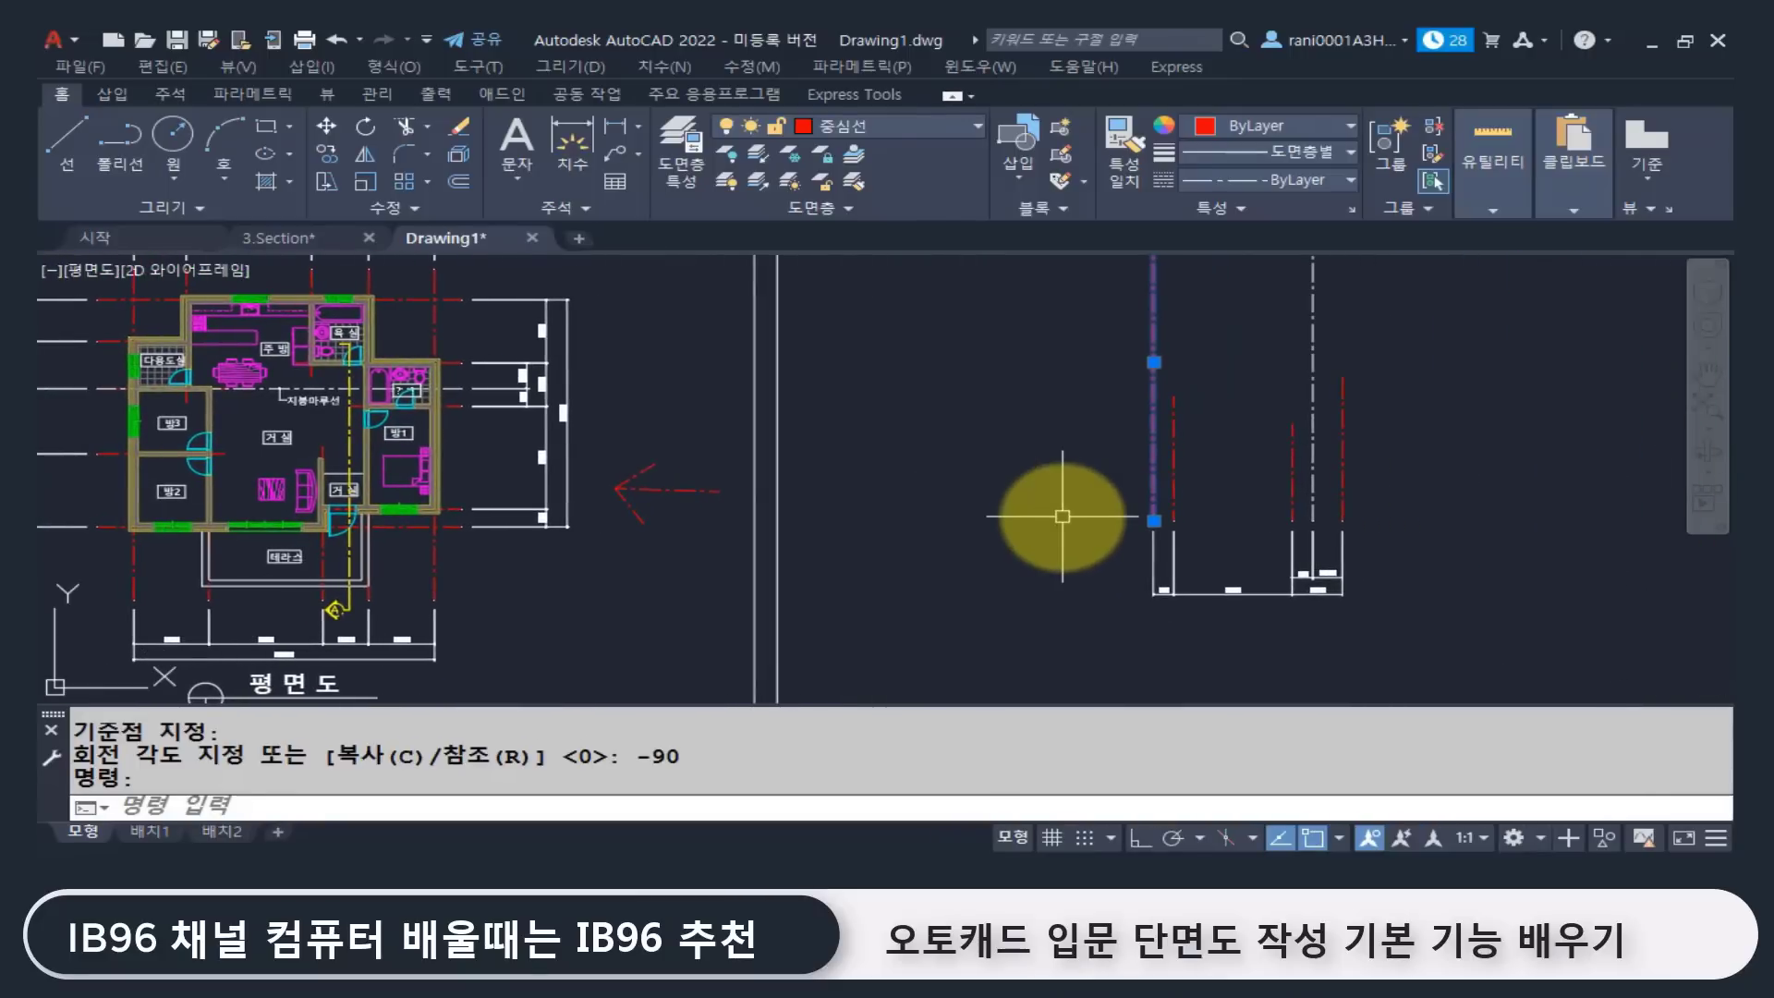
key("Escape")
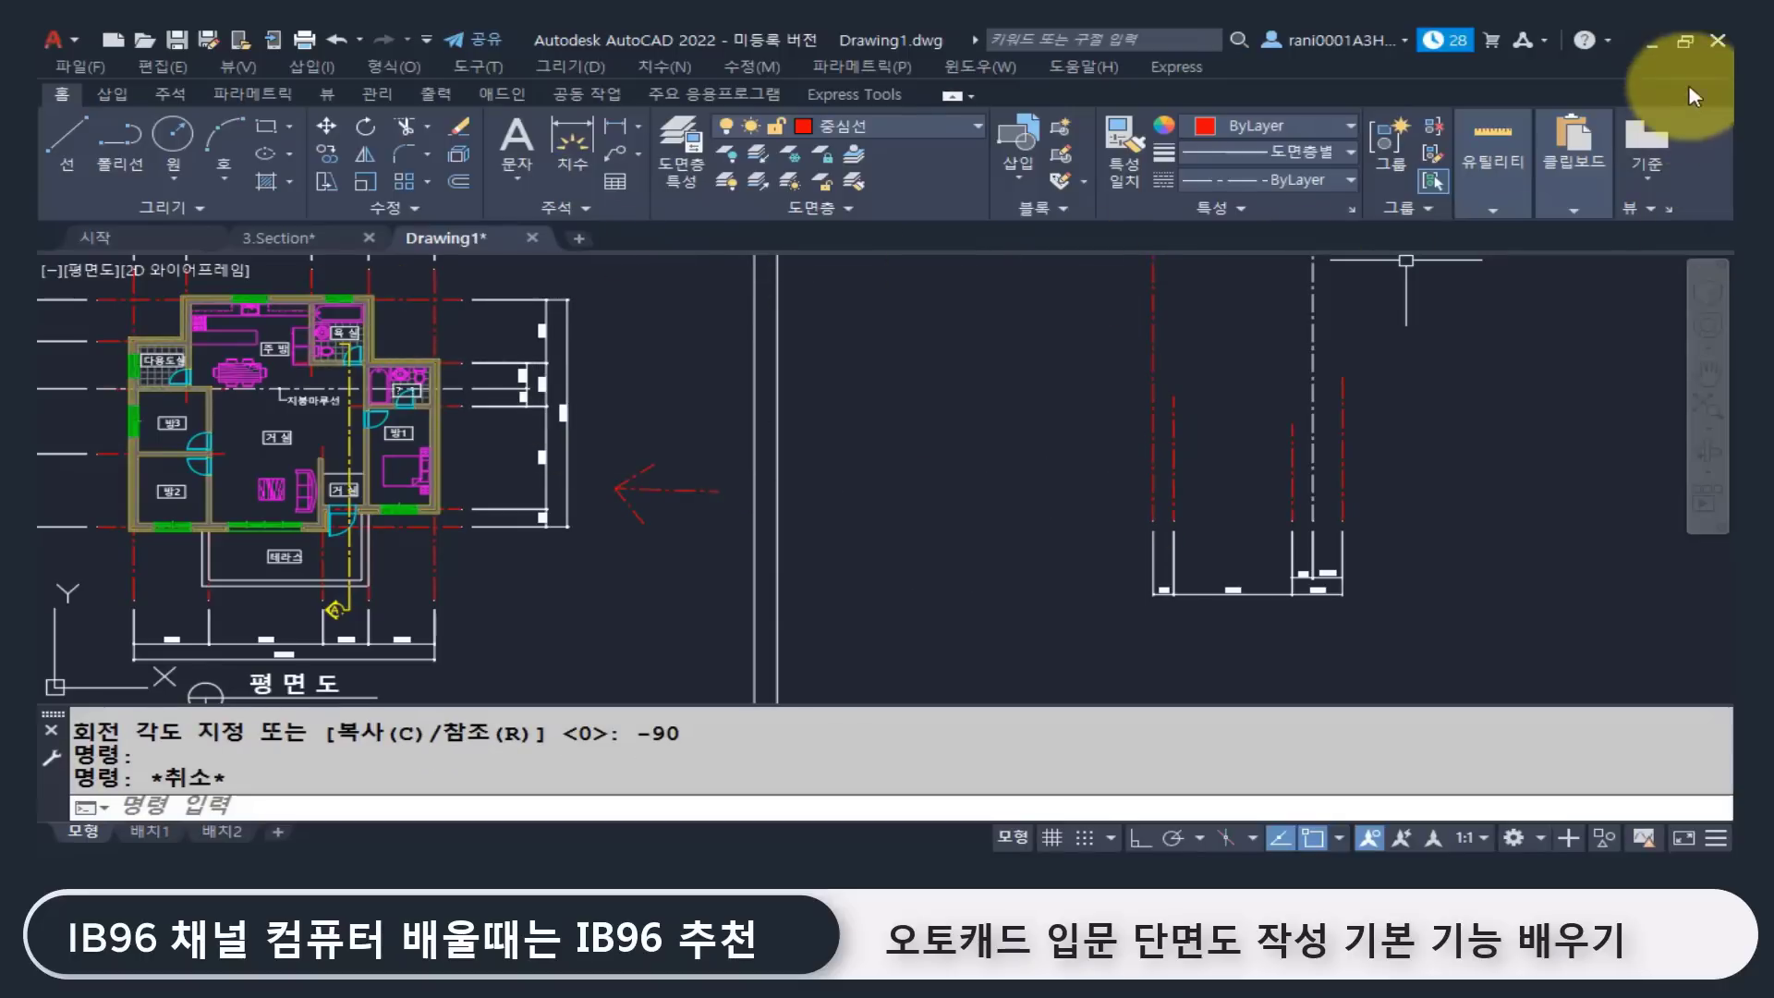
Step: Restore the drawing windows from full size so 3.Section and Drawing1 sit side by side, with 3.Section active
left_click(282, 238)
left_click(447, 238)
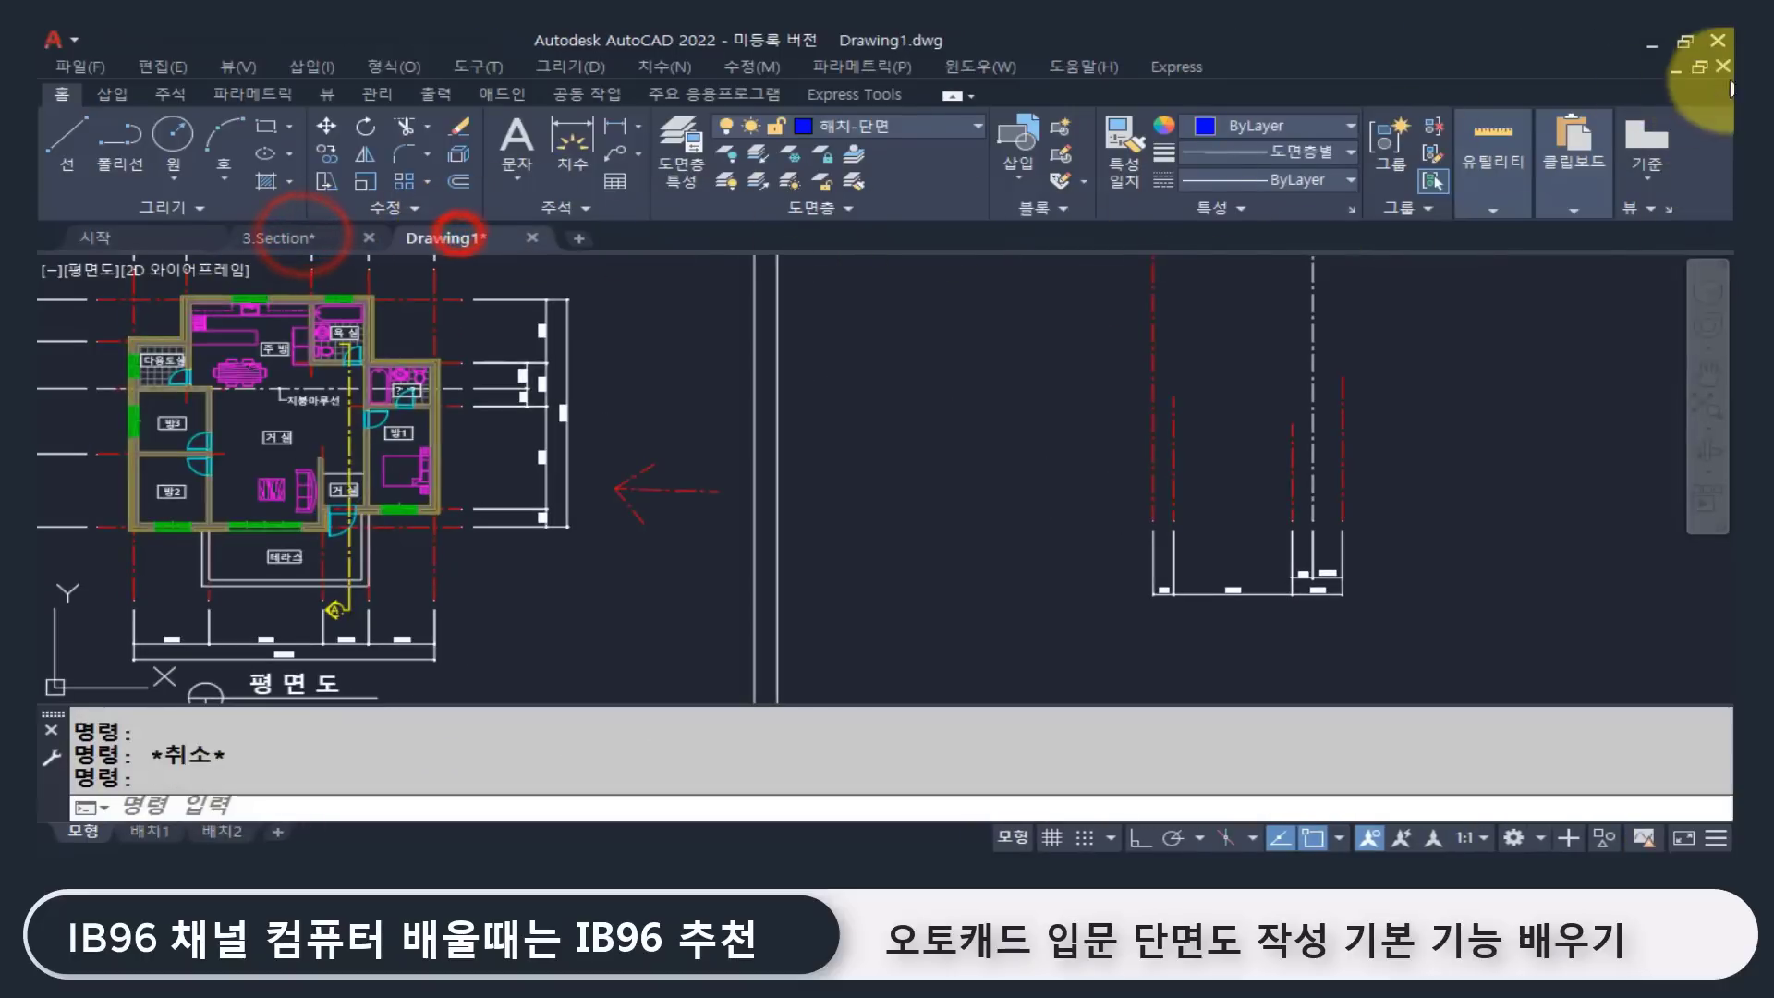
left_click(1701, 71)
left_click(471, 562)
Step: Examine the ground line, footings, walls and roof of the finished section in 3.Section as a reference
middle_click_drag(526, 551, 309, 543)
scroll(493, 527, "up", 4)
scroll(481, 536, "up", 2)
scroll(455, 554, "up", 4)
scroll(416, 527, "down", 2)
mouse_move(416, 527)
middle_mouse_down()
mouse_move(352, 585)
mouse_move(243, 592)
middle_mouse_up()
scroll(352, 586, "down", 2)
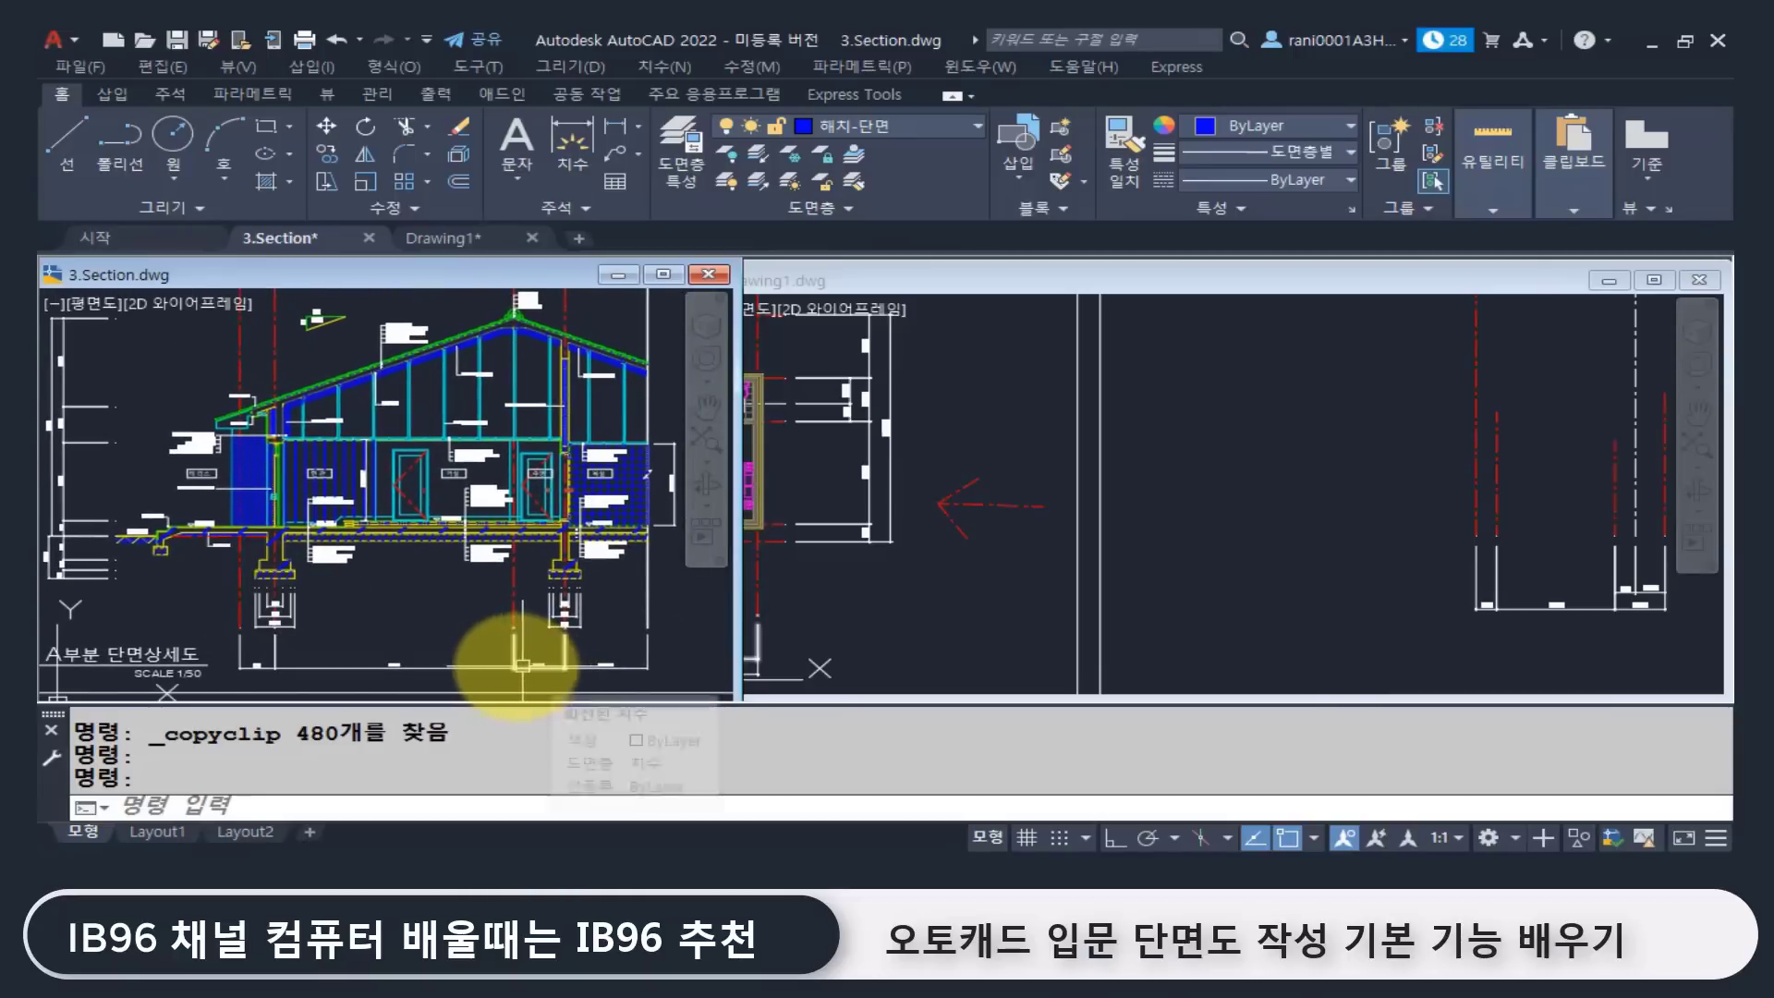
scroll(455, 594, "up", 8)
middle_click_drag(296, 522, 653, 626)
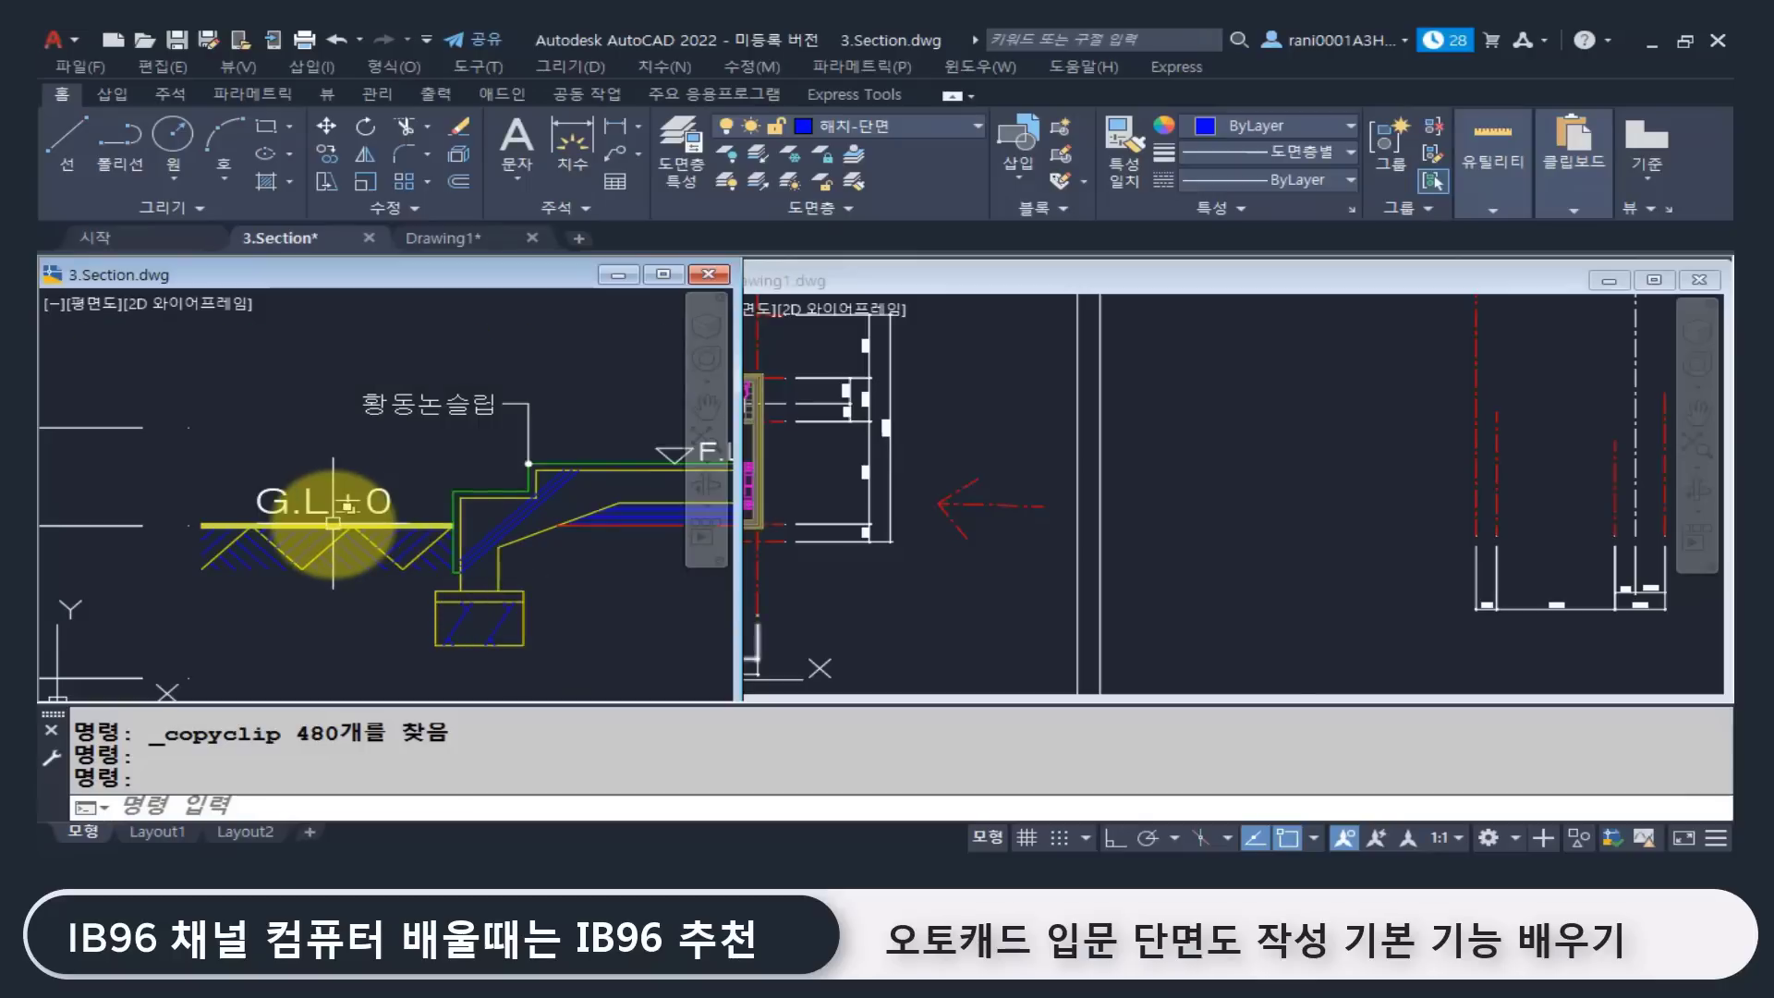
mouse_move(333, 523)
scroll(333, 523, "down", 8)
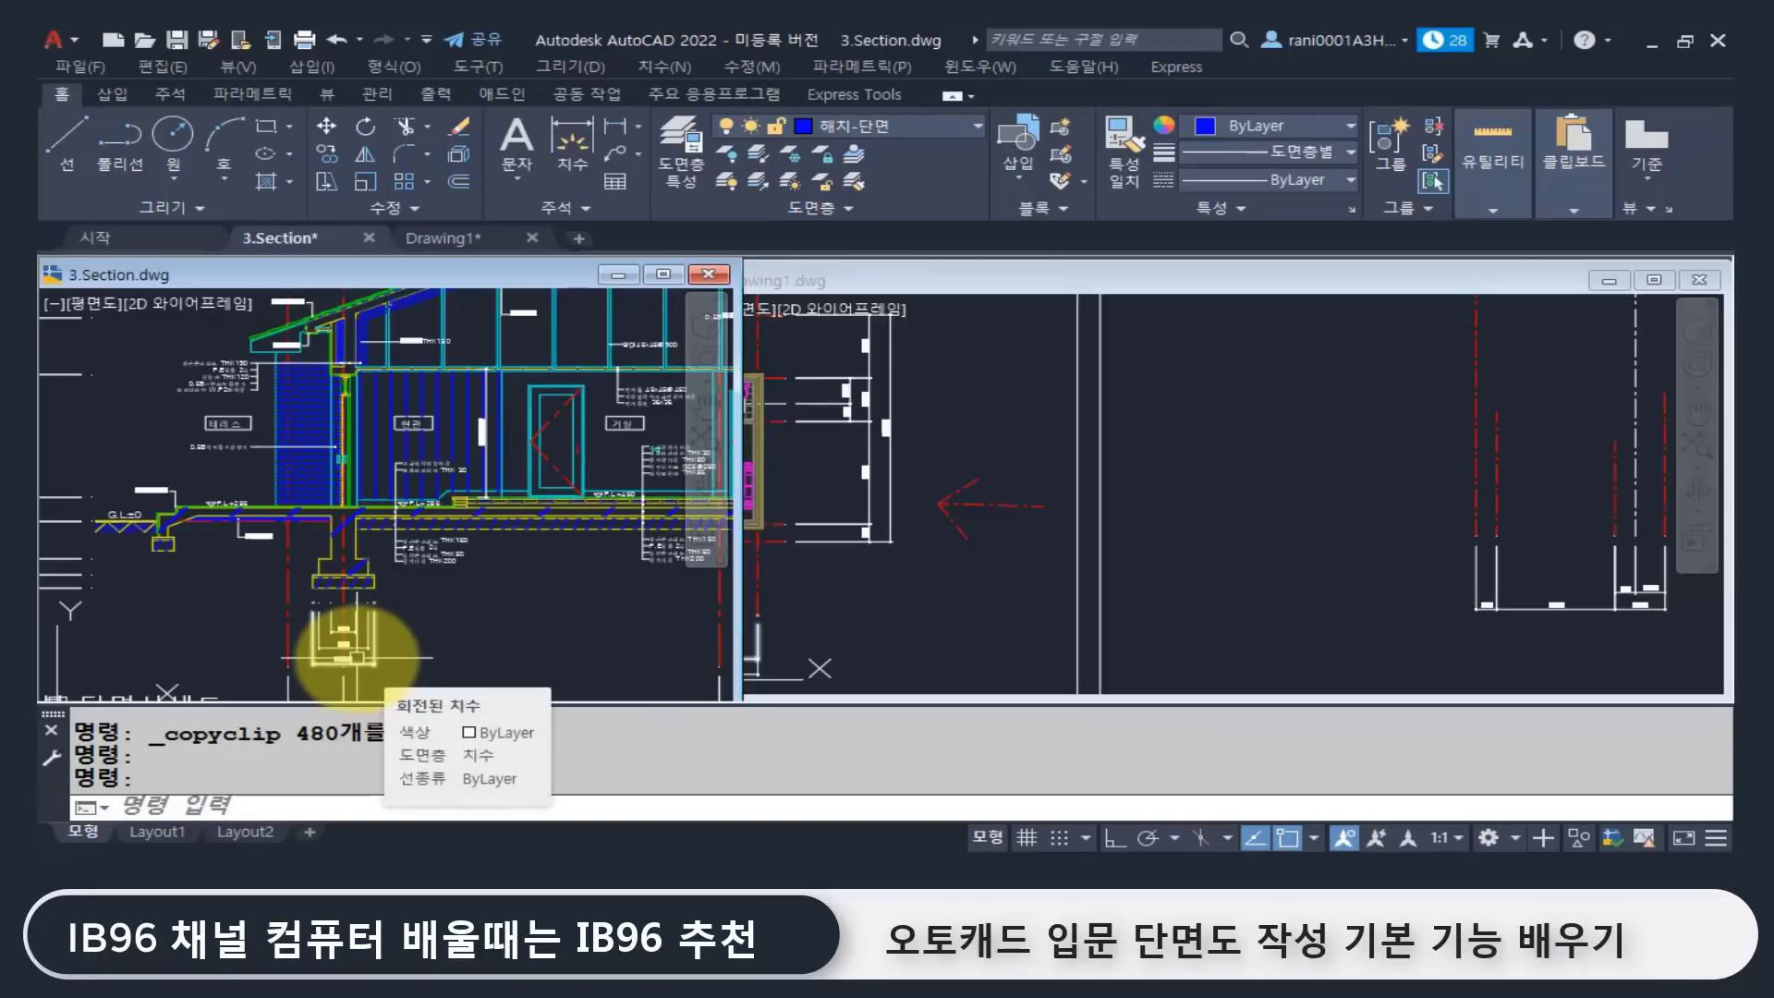
middle_click_drag(395, 526, 407, 582)
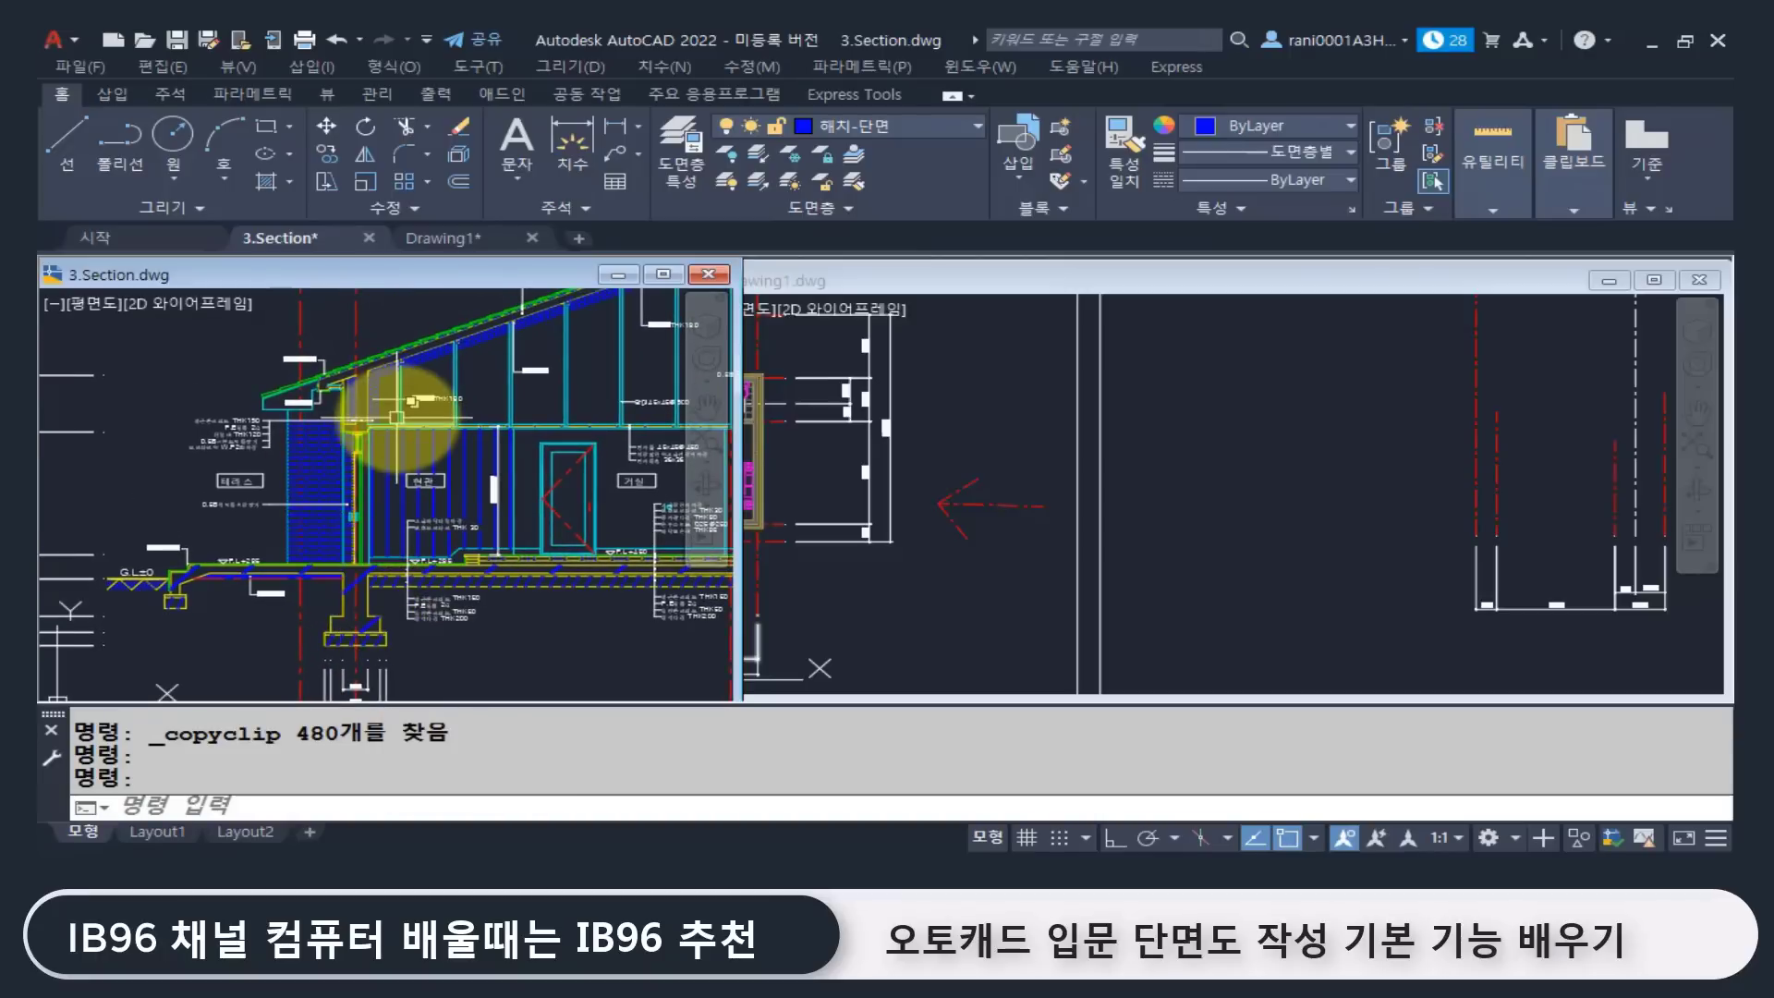
scroll(401, 418, "down", 2)
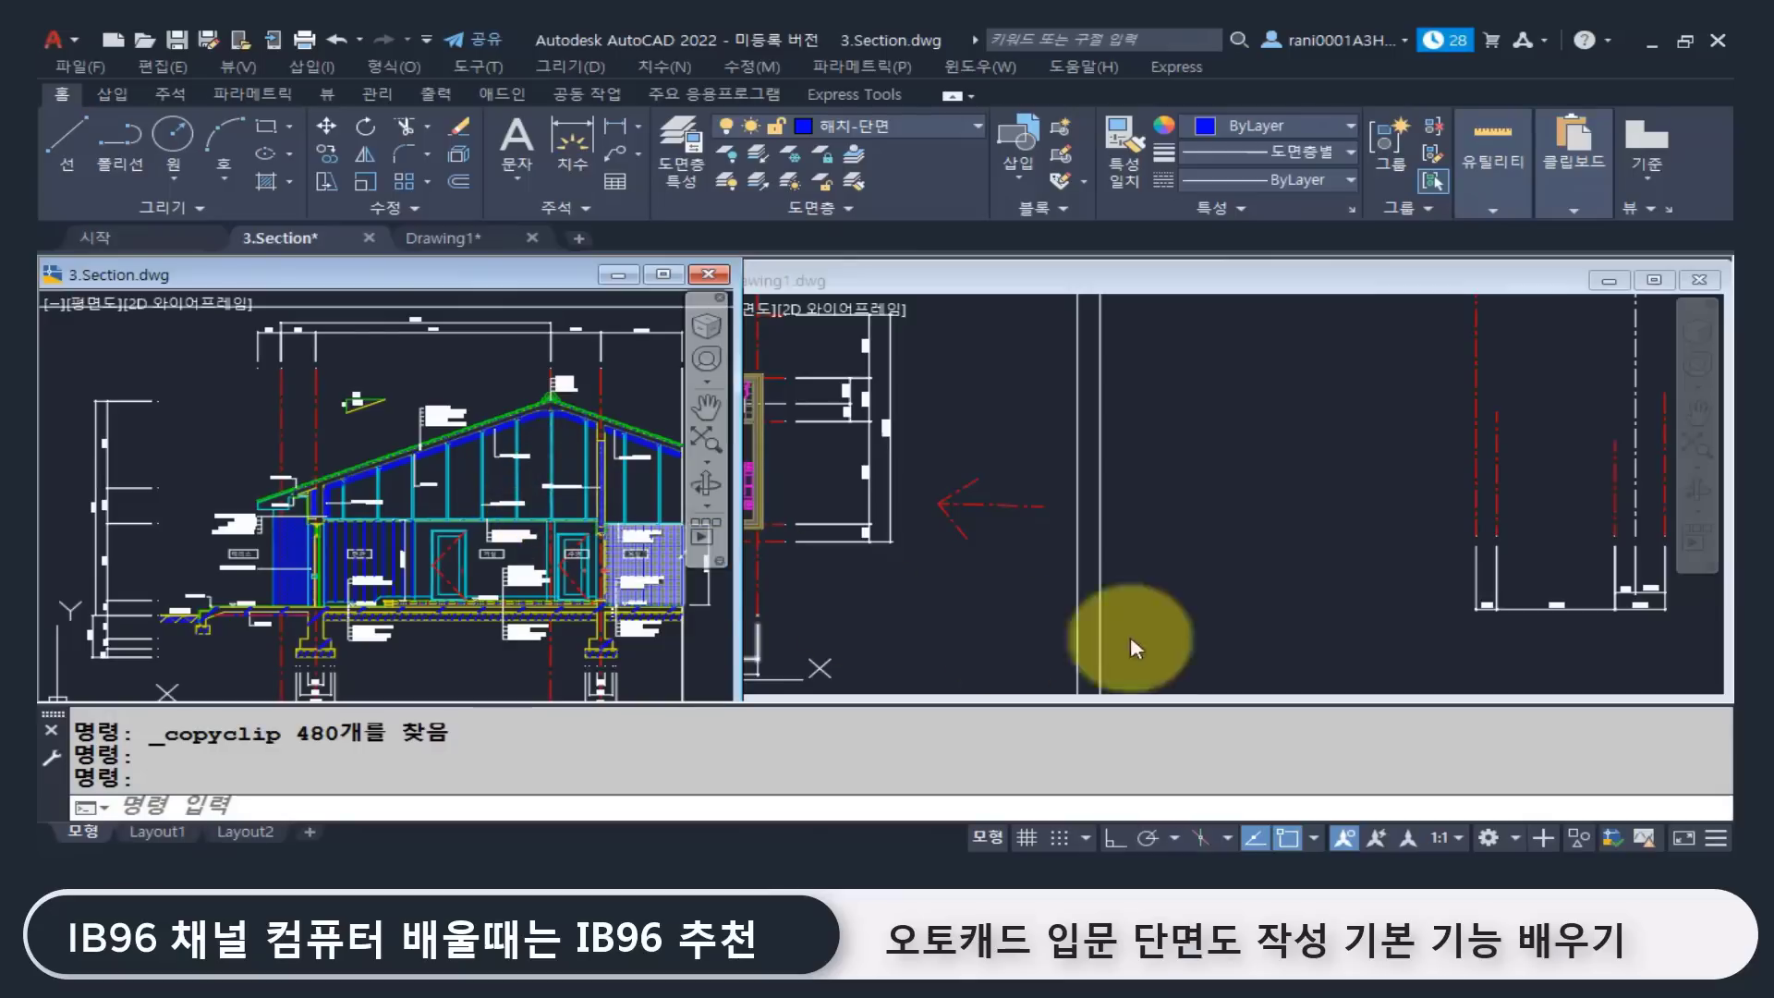
Step: Create a new layer named 단면-벽선 in Drawing1
left_click(1260, 511)
scroll(1166, 553, "up", 2)
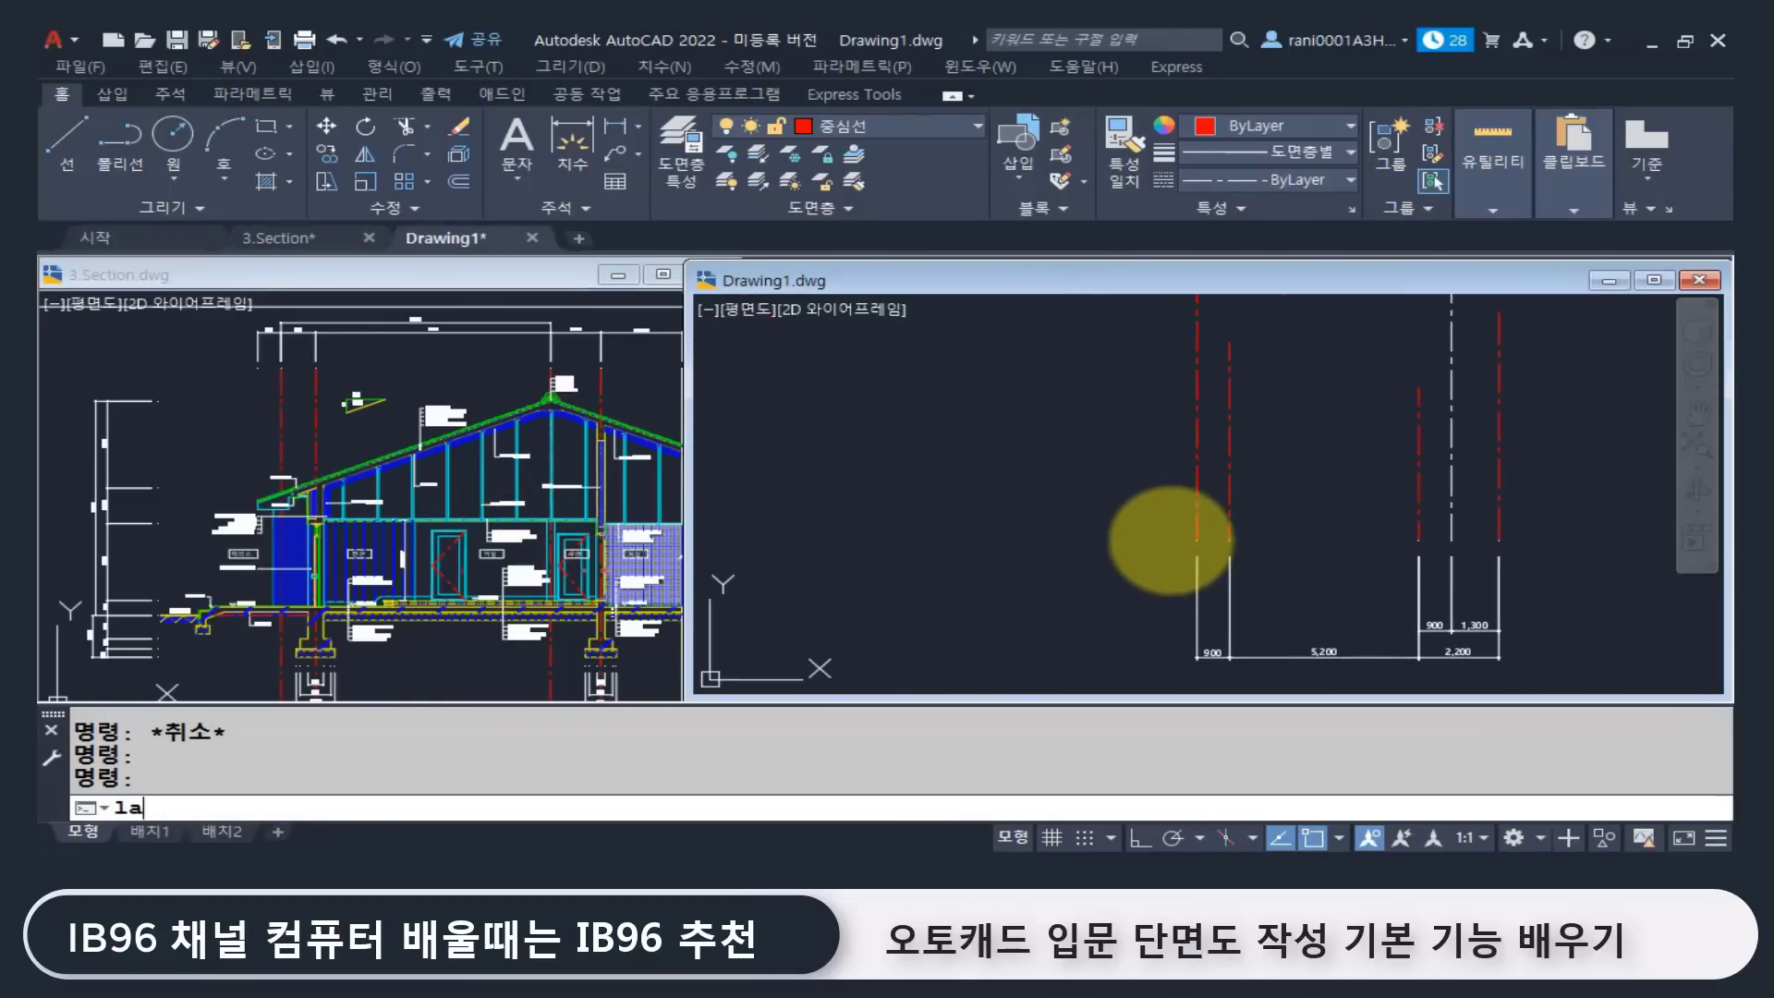
key("Return")
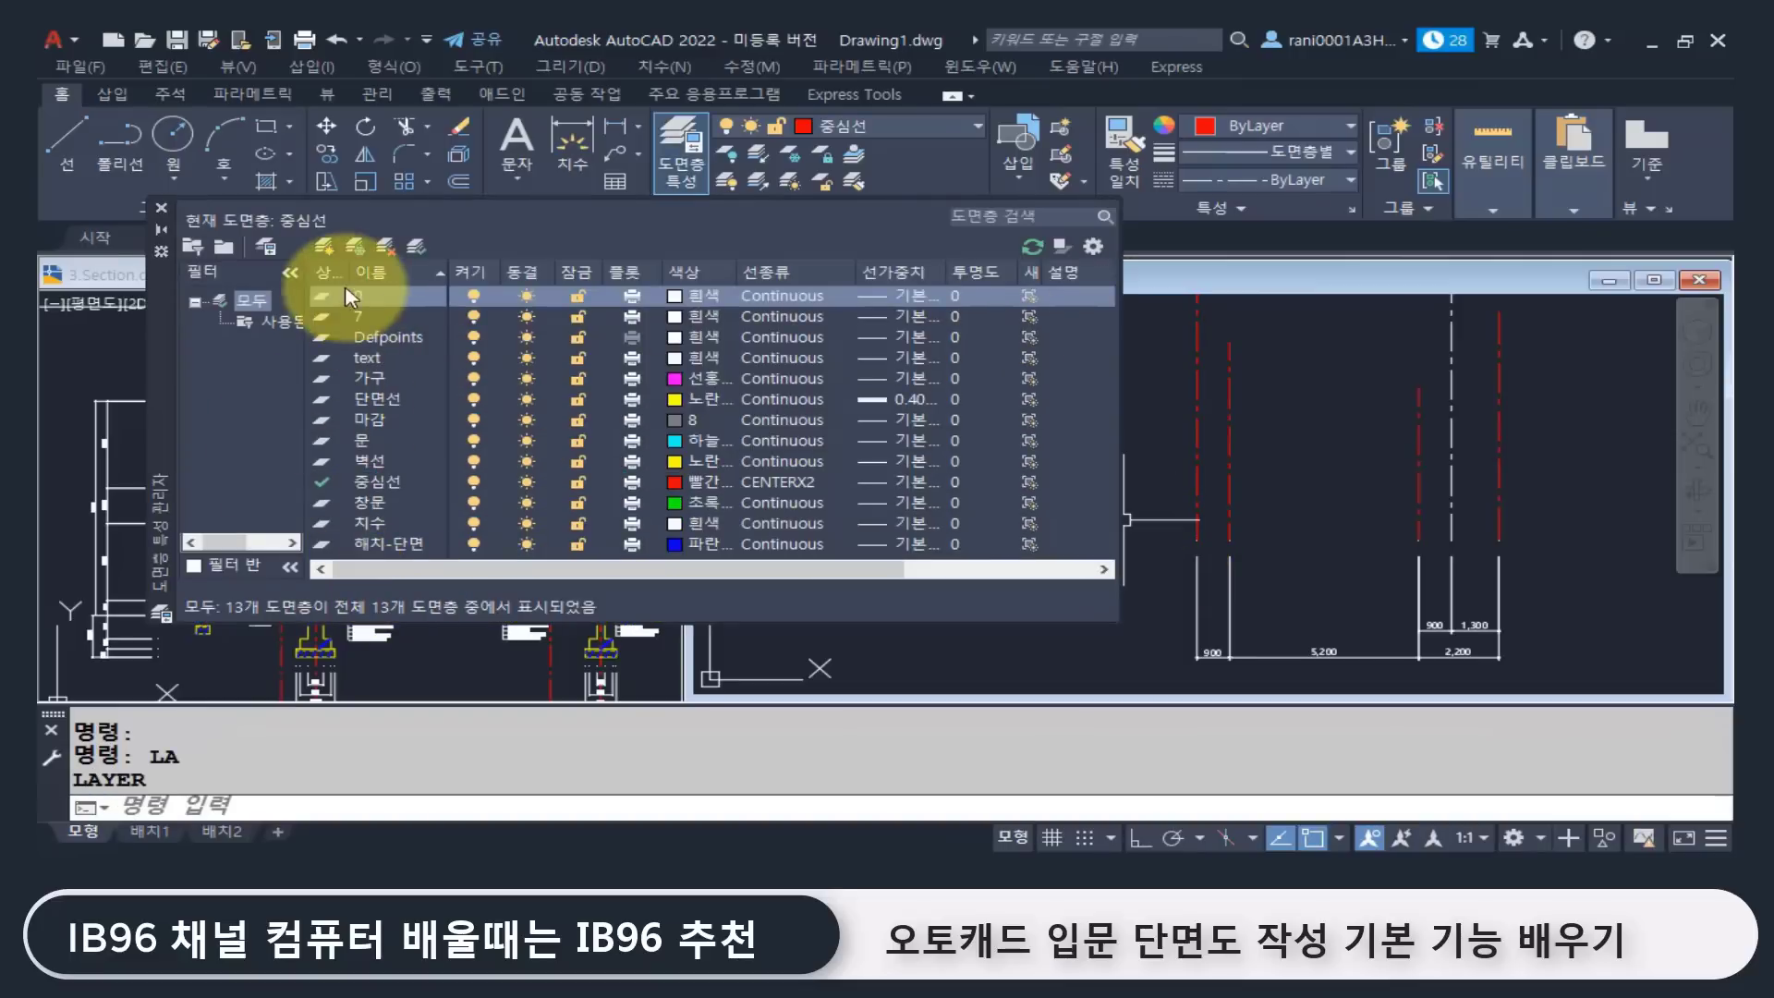
left_click(323, 246)
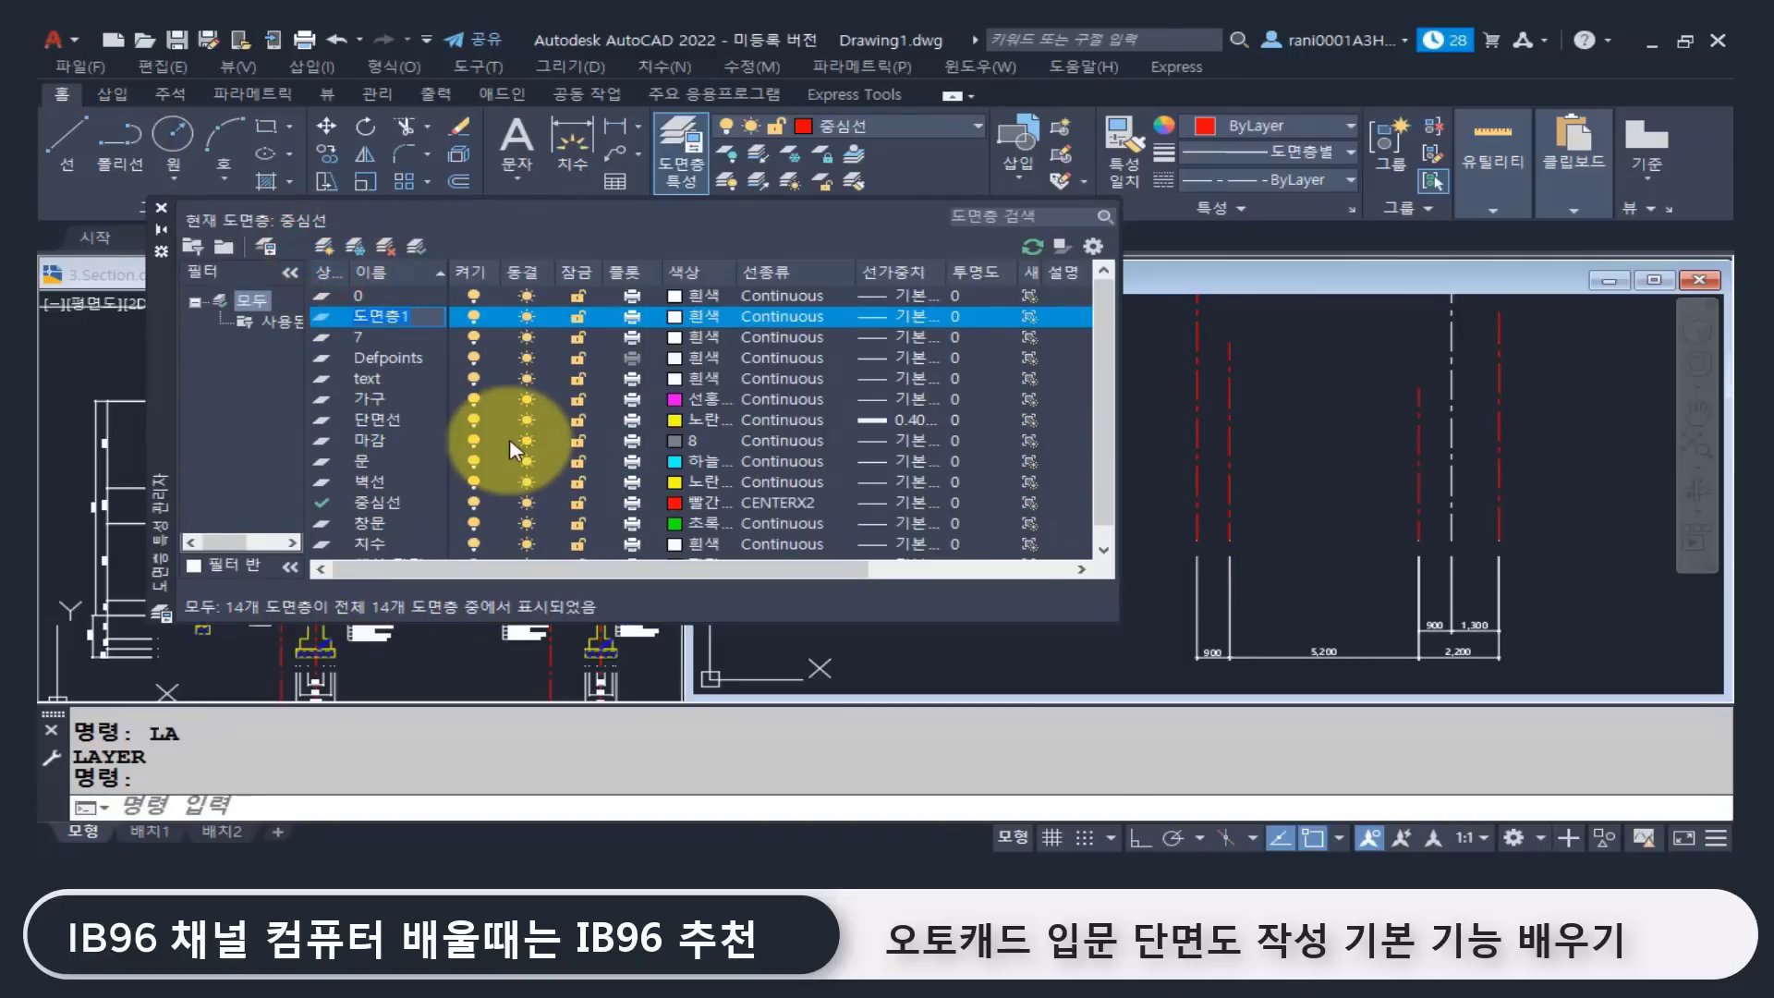
type("e")
type("단면")
type("-벽선")
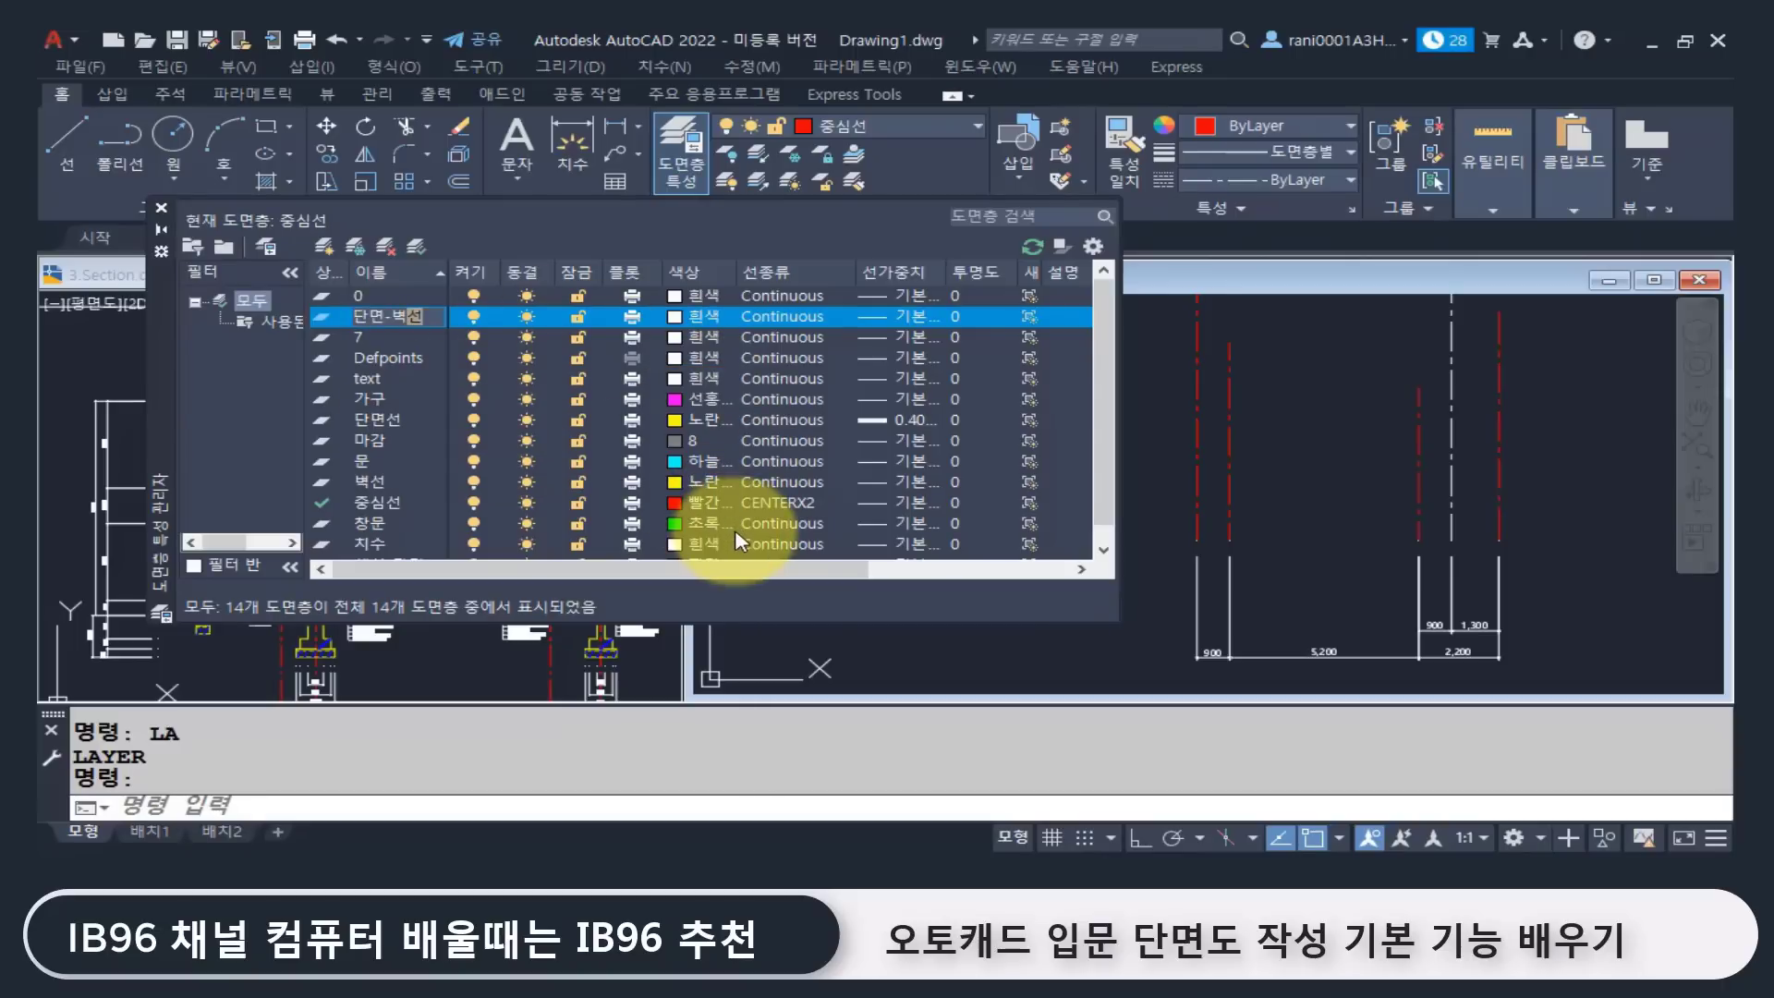
key("Return")
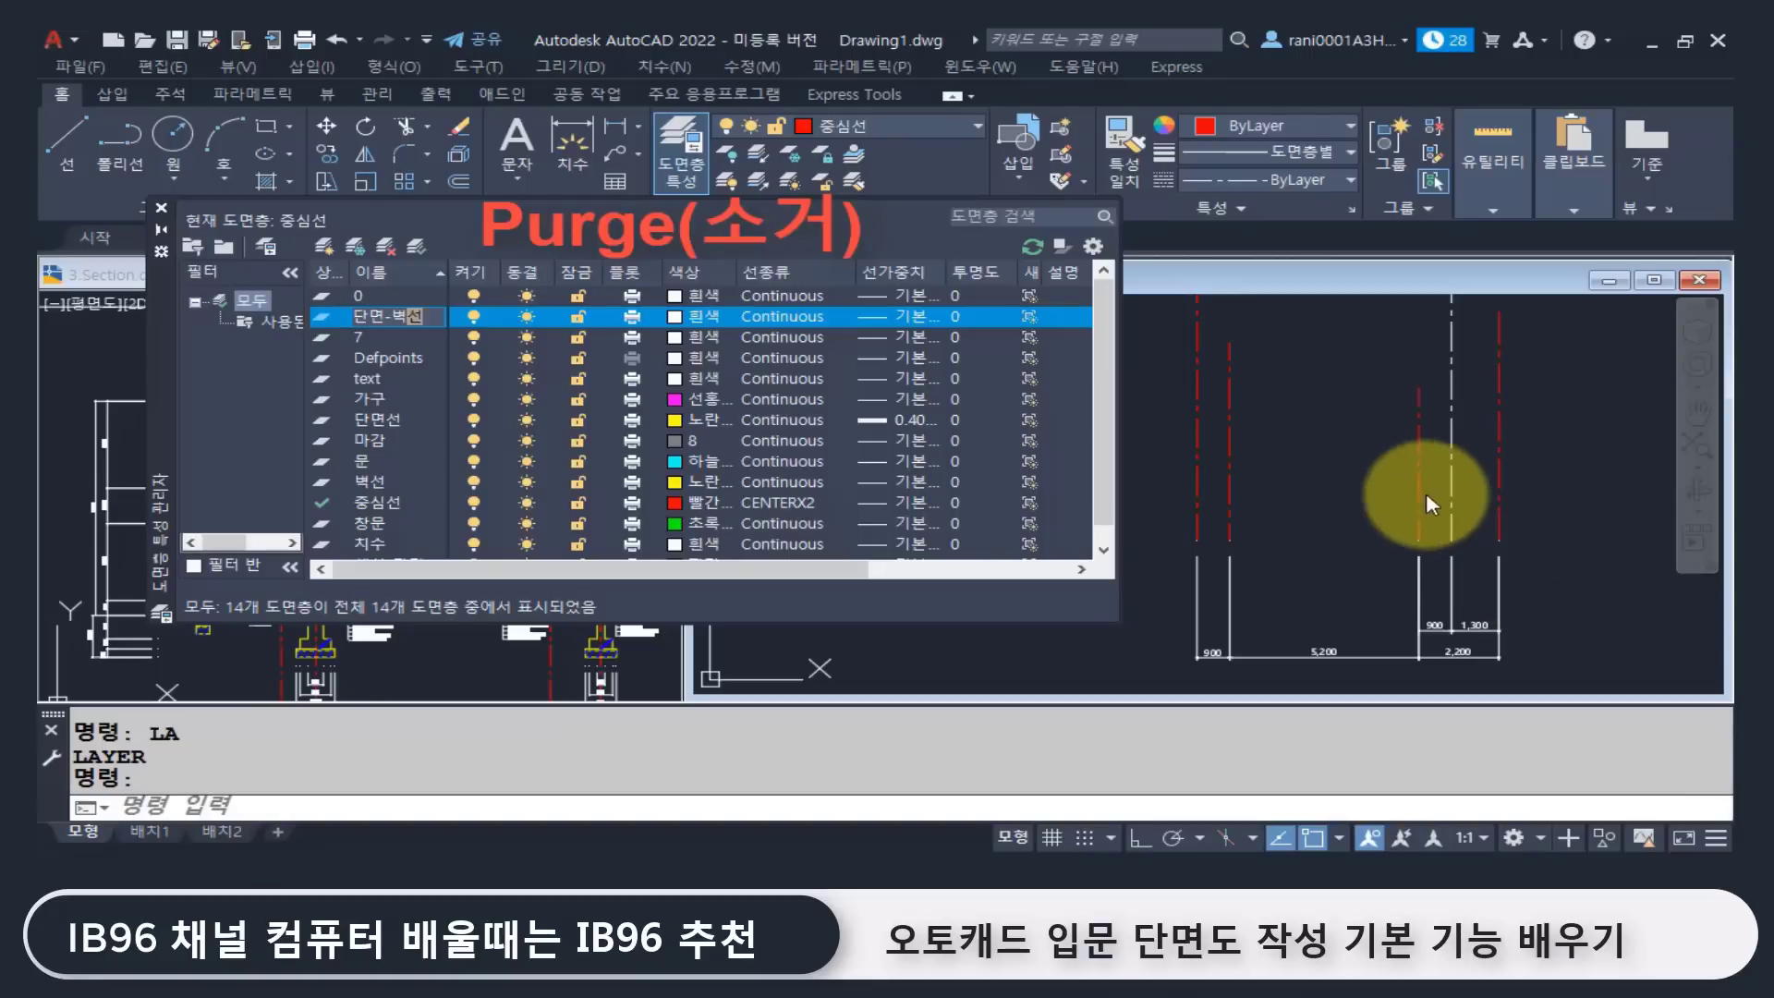
Step: Set the 단면-벽선 layer's color to yellow and make it the current layer
left_click(683, 316)
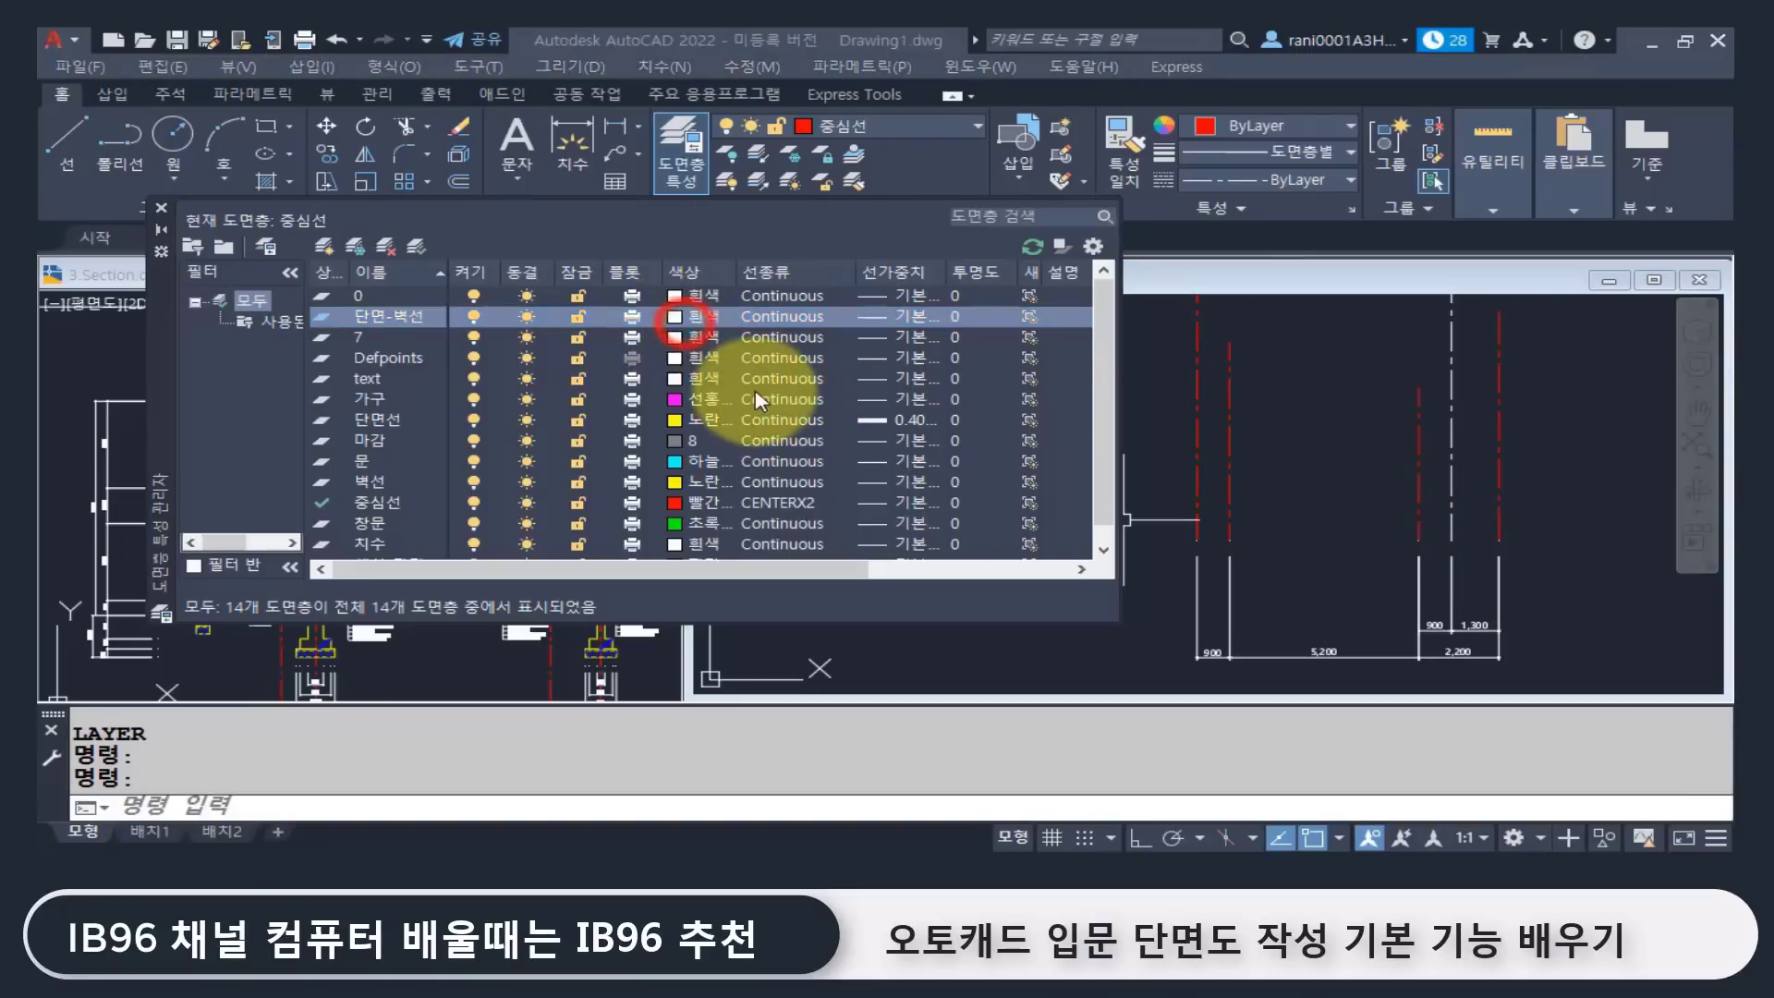
left_click(586, 444)
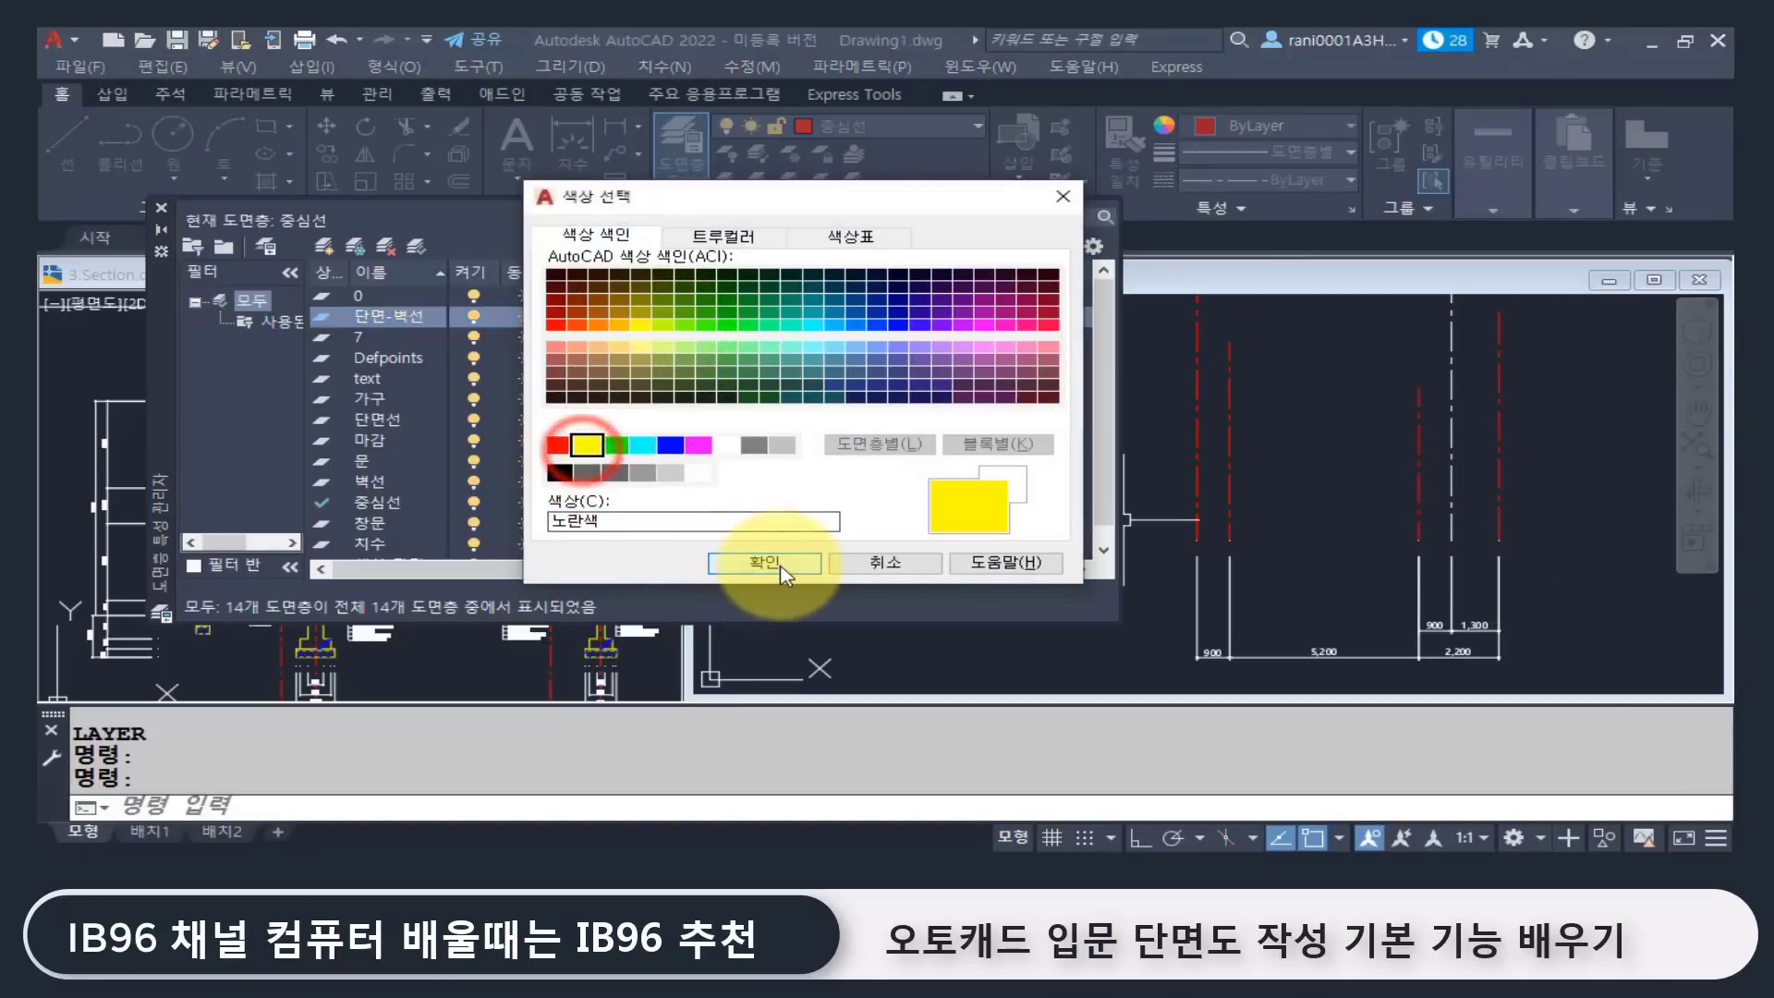
left_click(765, 562)
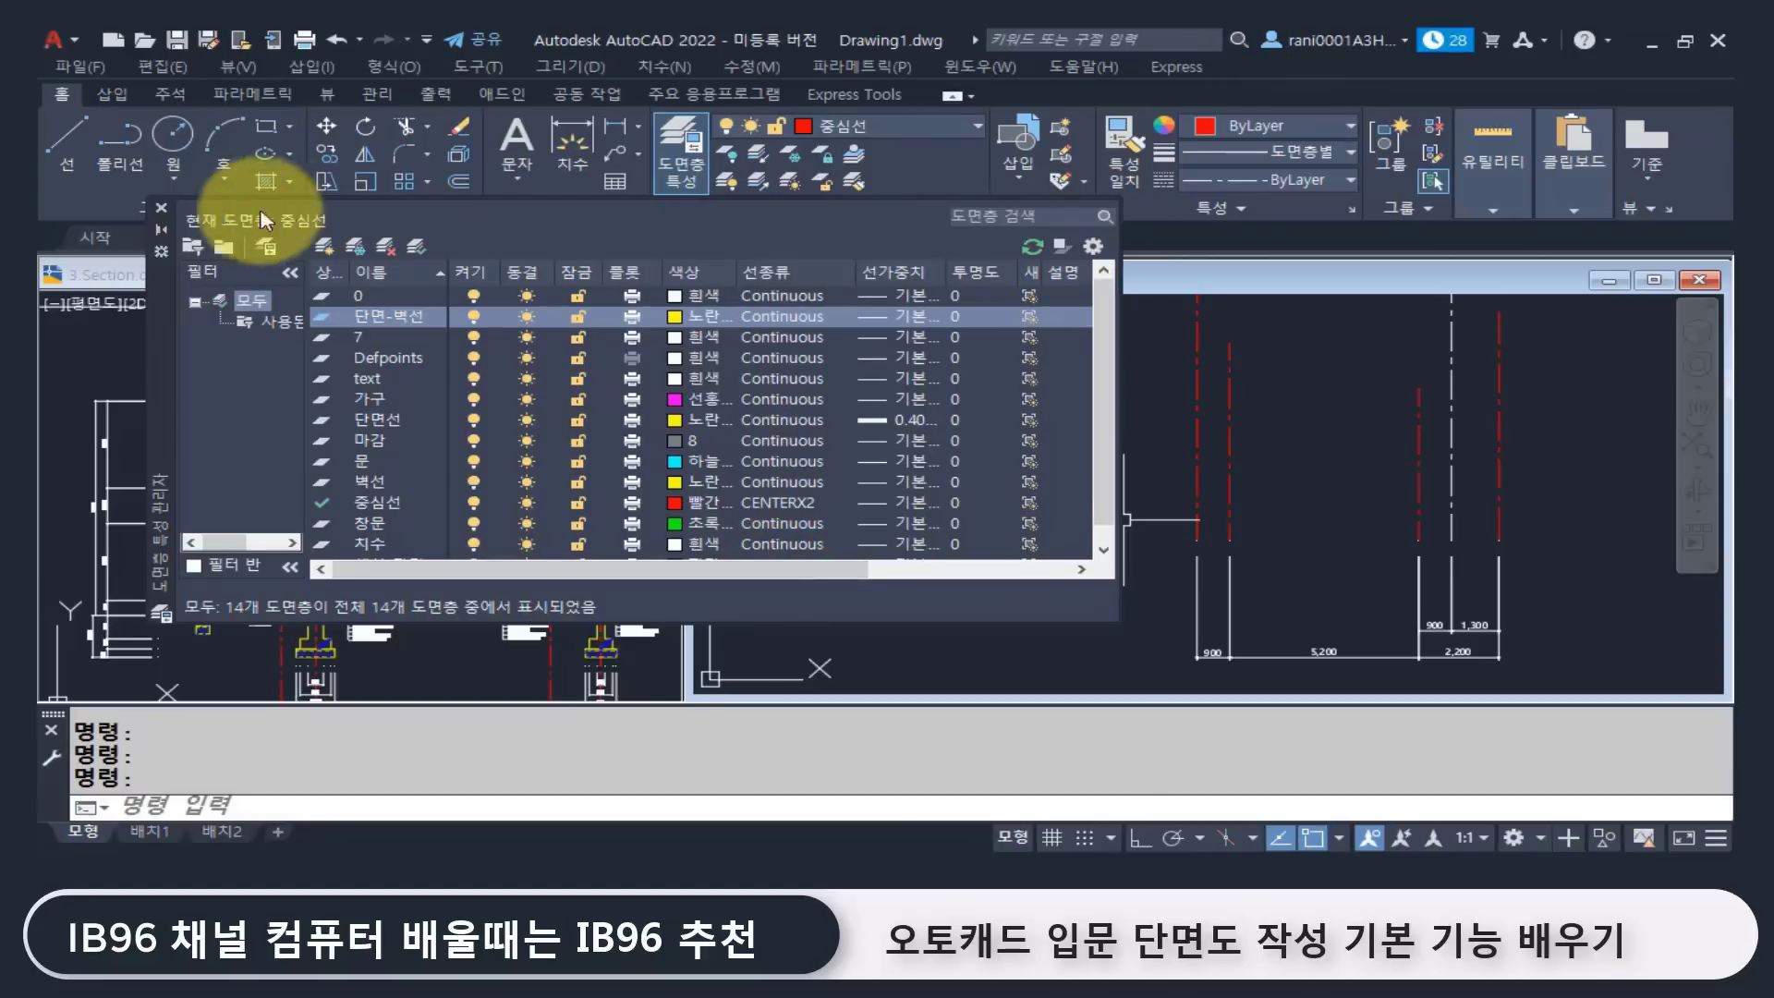
left_click(161, 207)
left_click(913, 126)
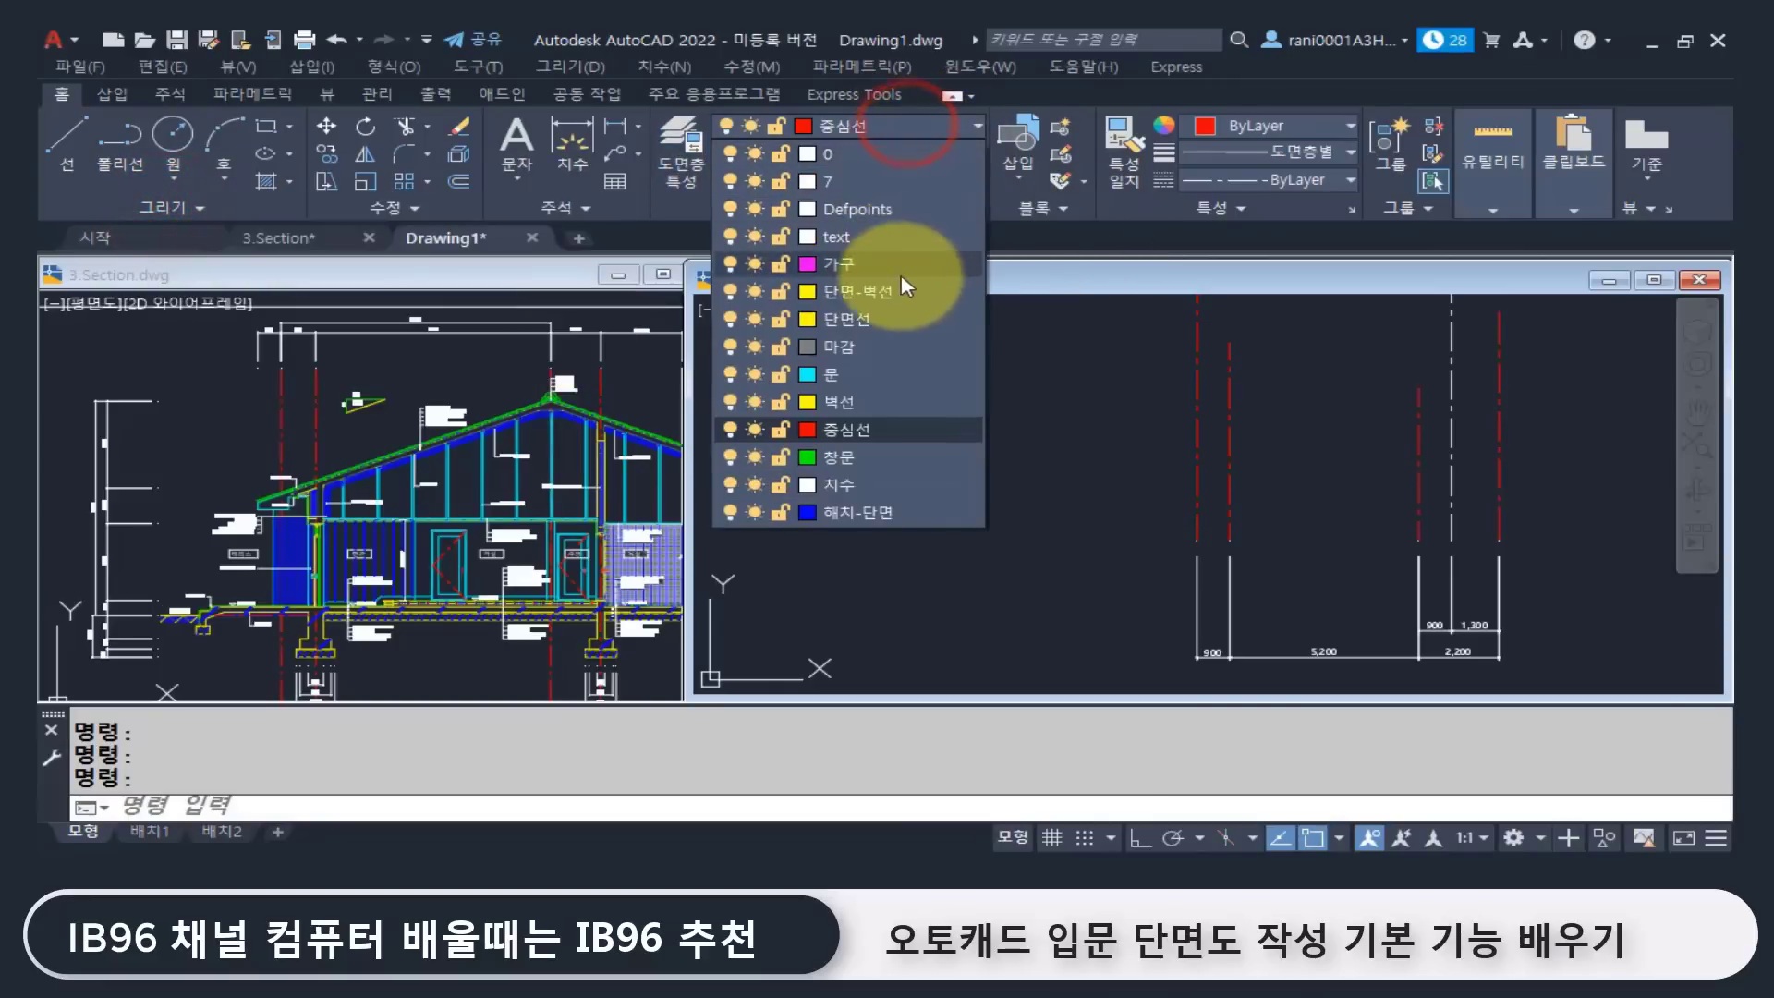
left_click(890, 297)
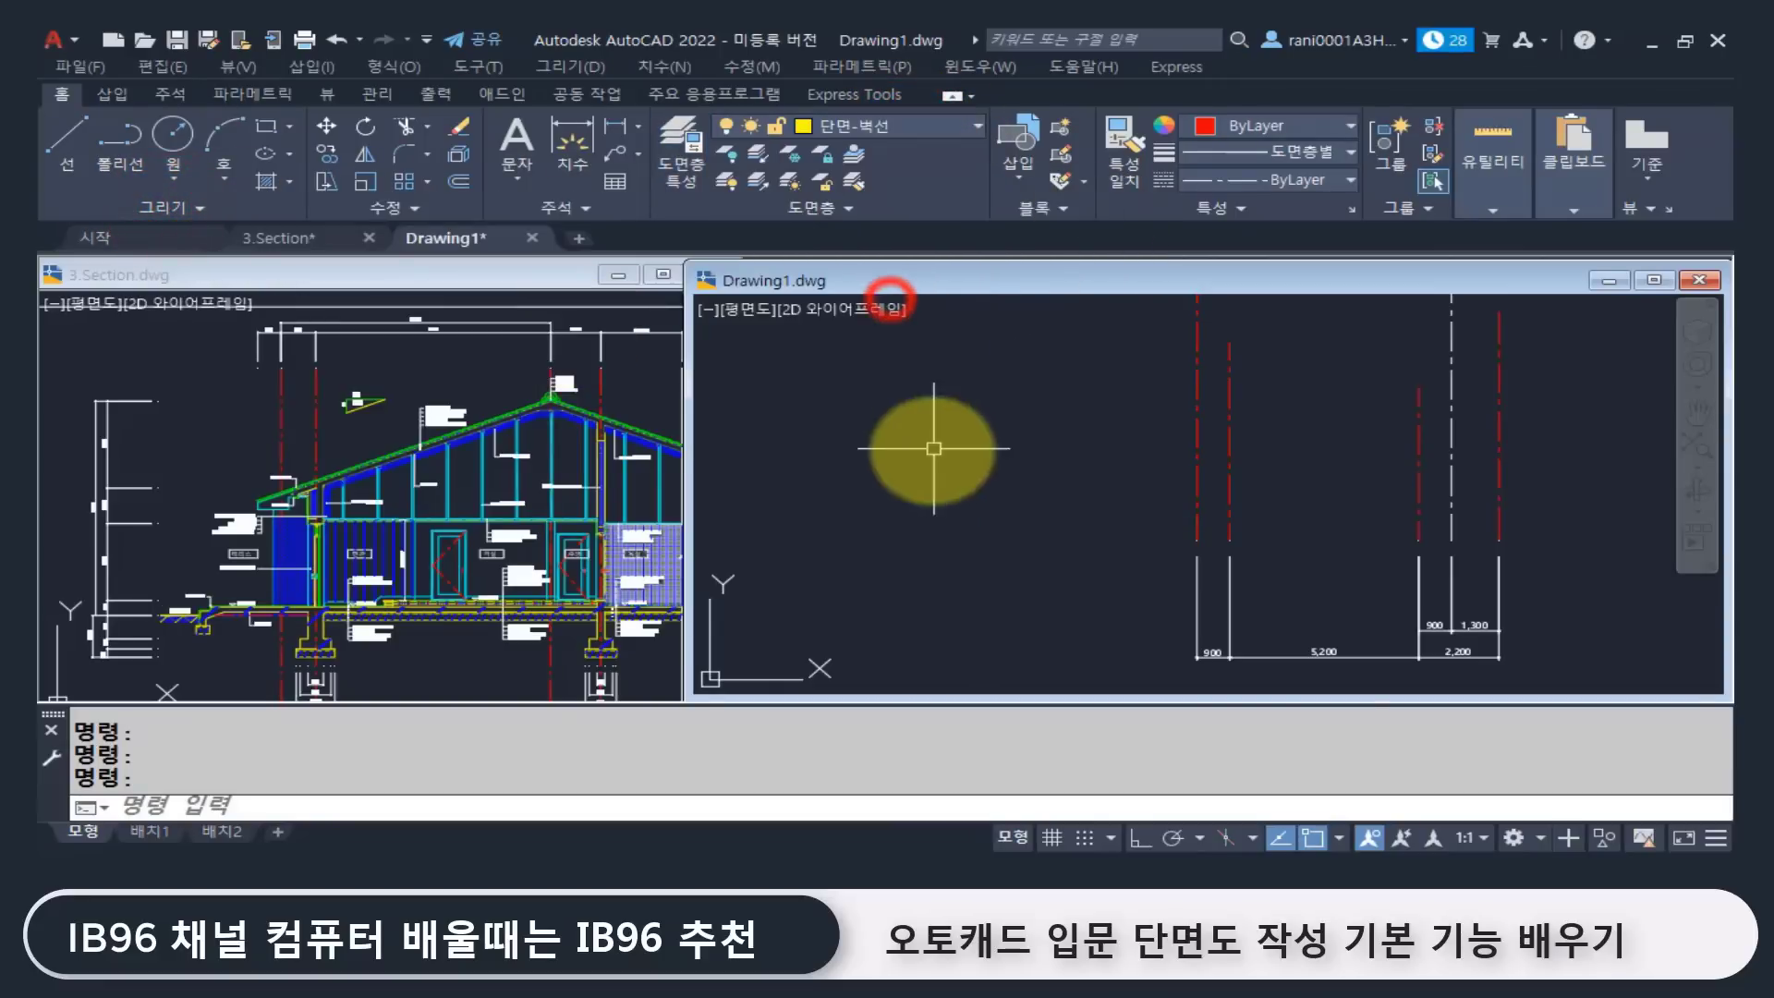
left_click(1053, 489)
left_click(866, 403)
key("Escape")
key("Escape")
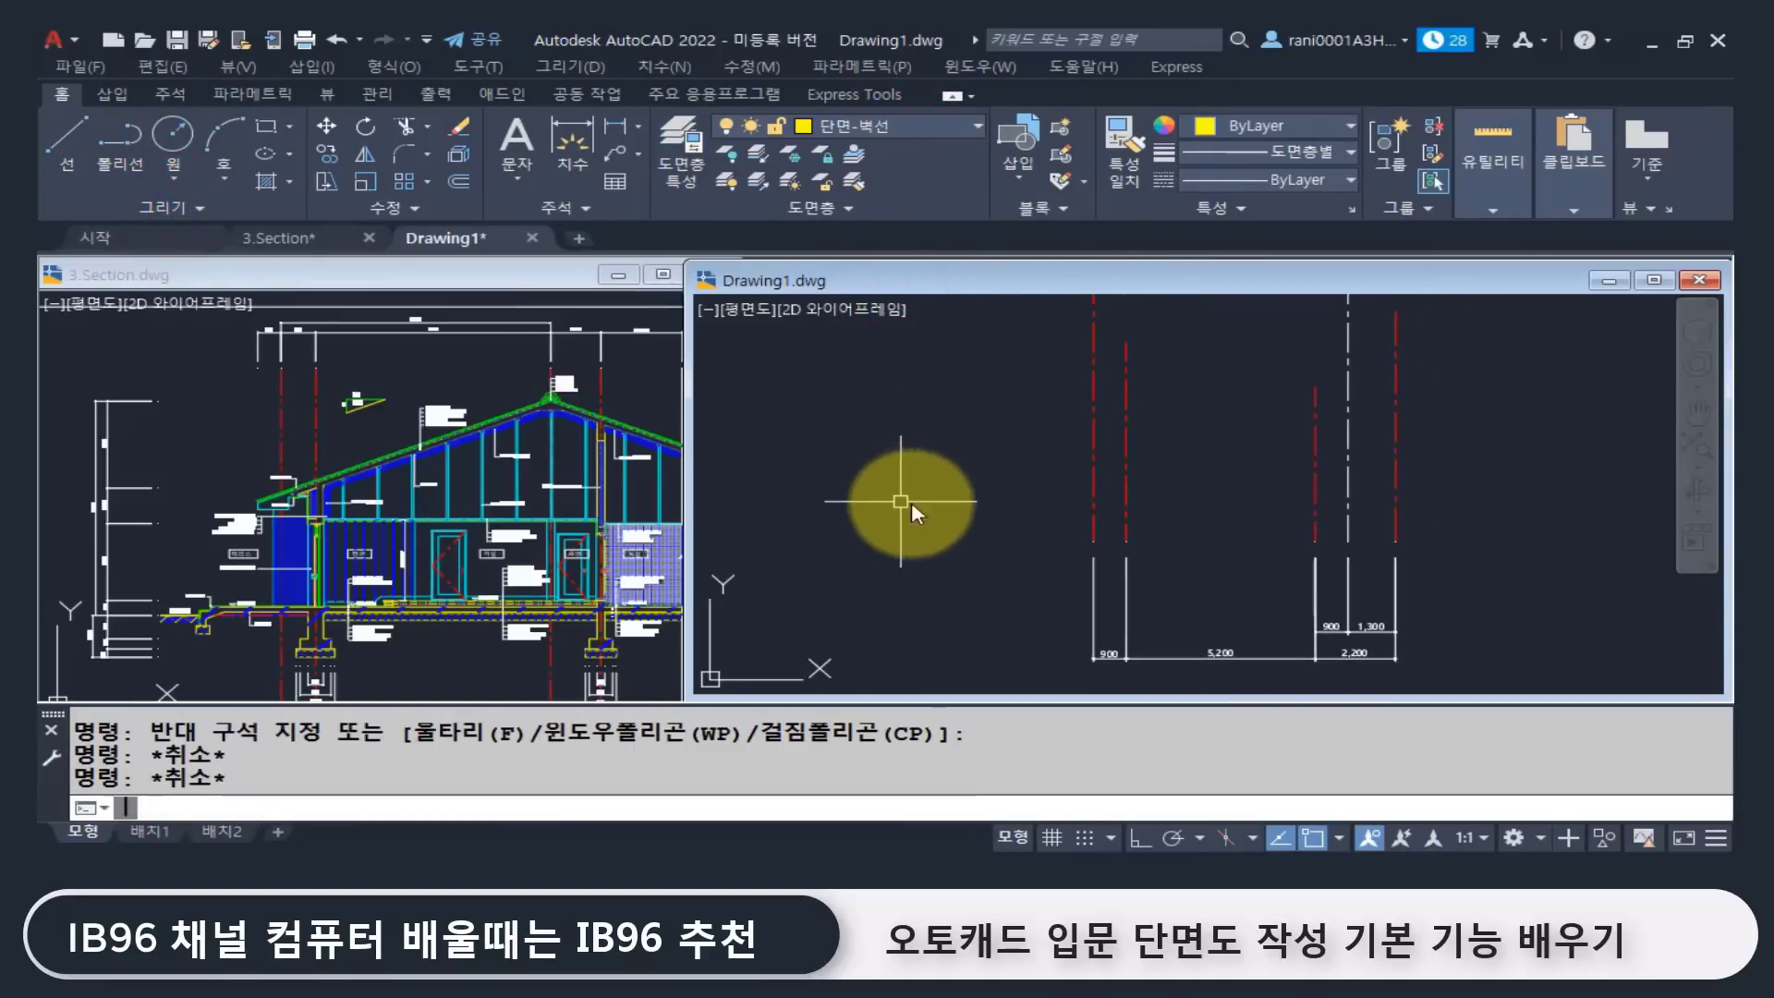
type("|")
key("Return")
middle_click_drag(1038, 535, 929, 515)
key("Escape")
key("Escape")
Step: Draw a horizontal line about 17,000 mm long across the lower part of the rotated centerlines, extending past them on both sides
type("l")
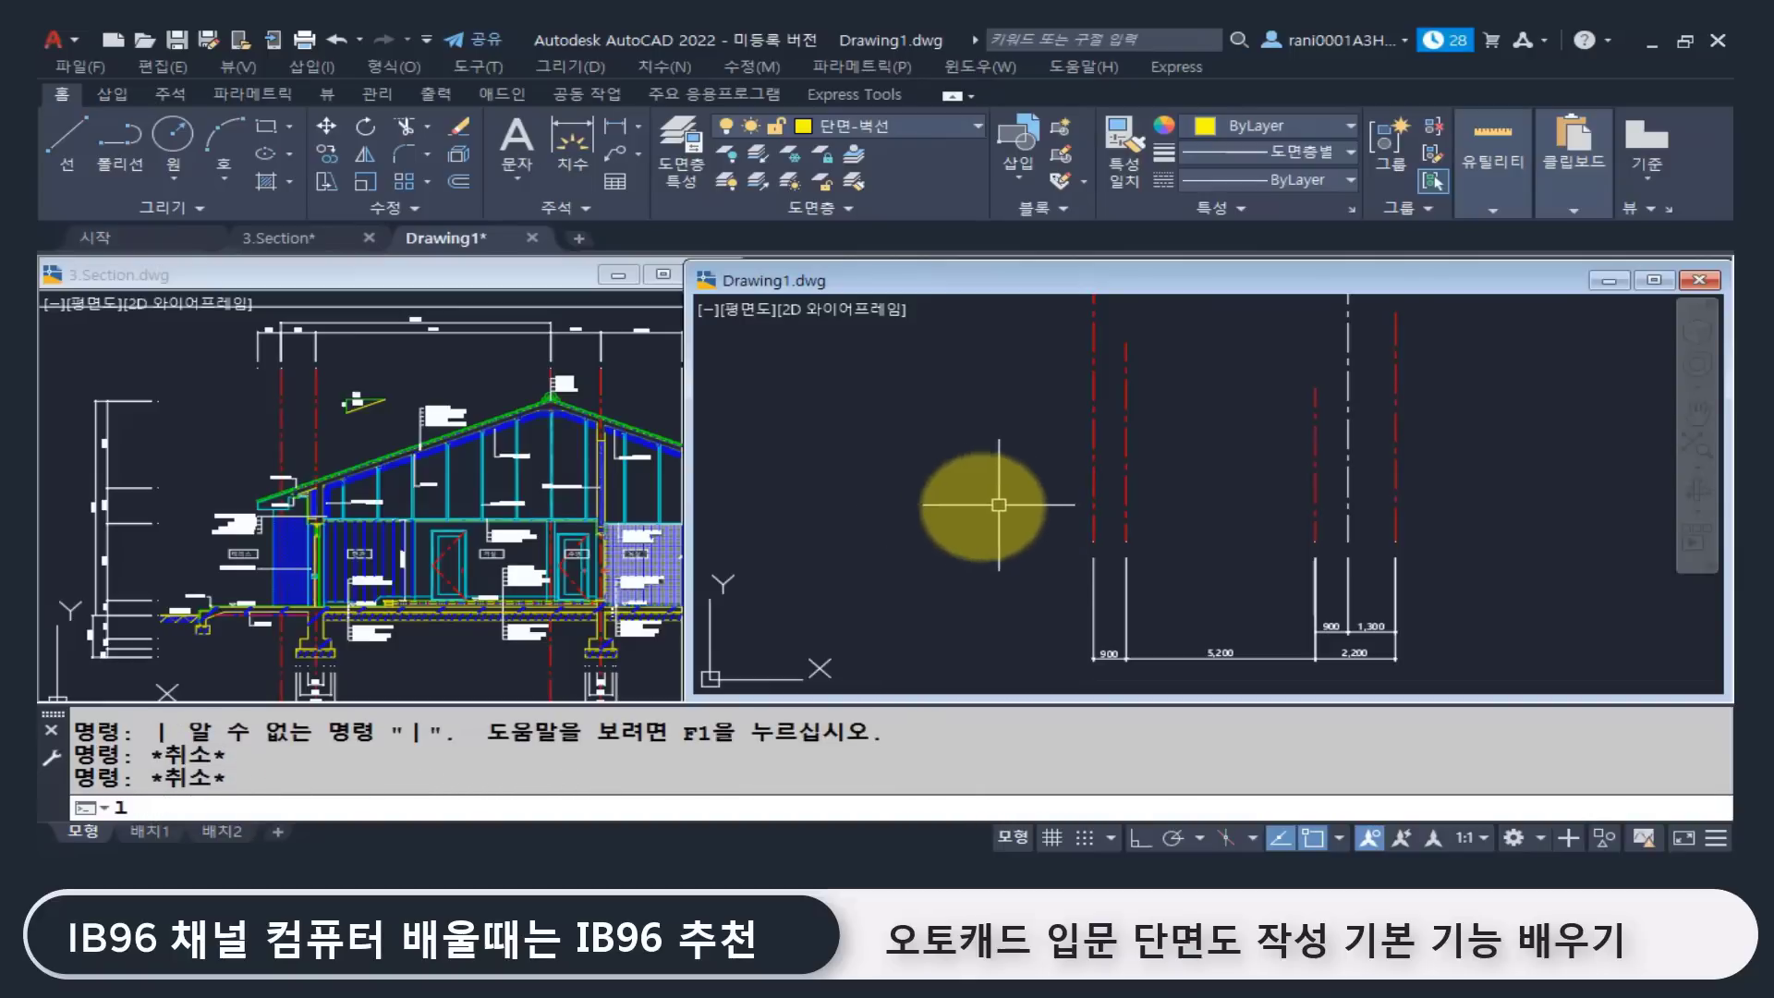
key("Return")
left_click(894, 507)
key("F8")
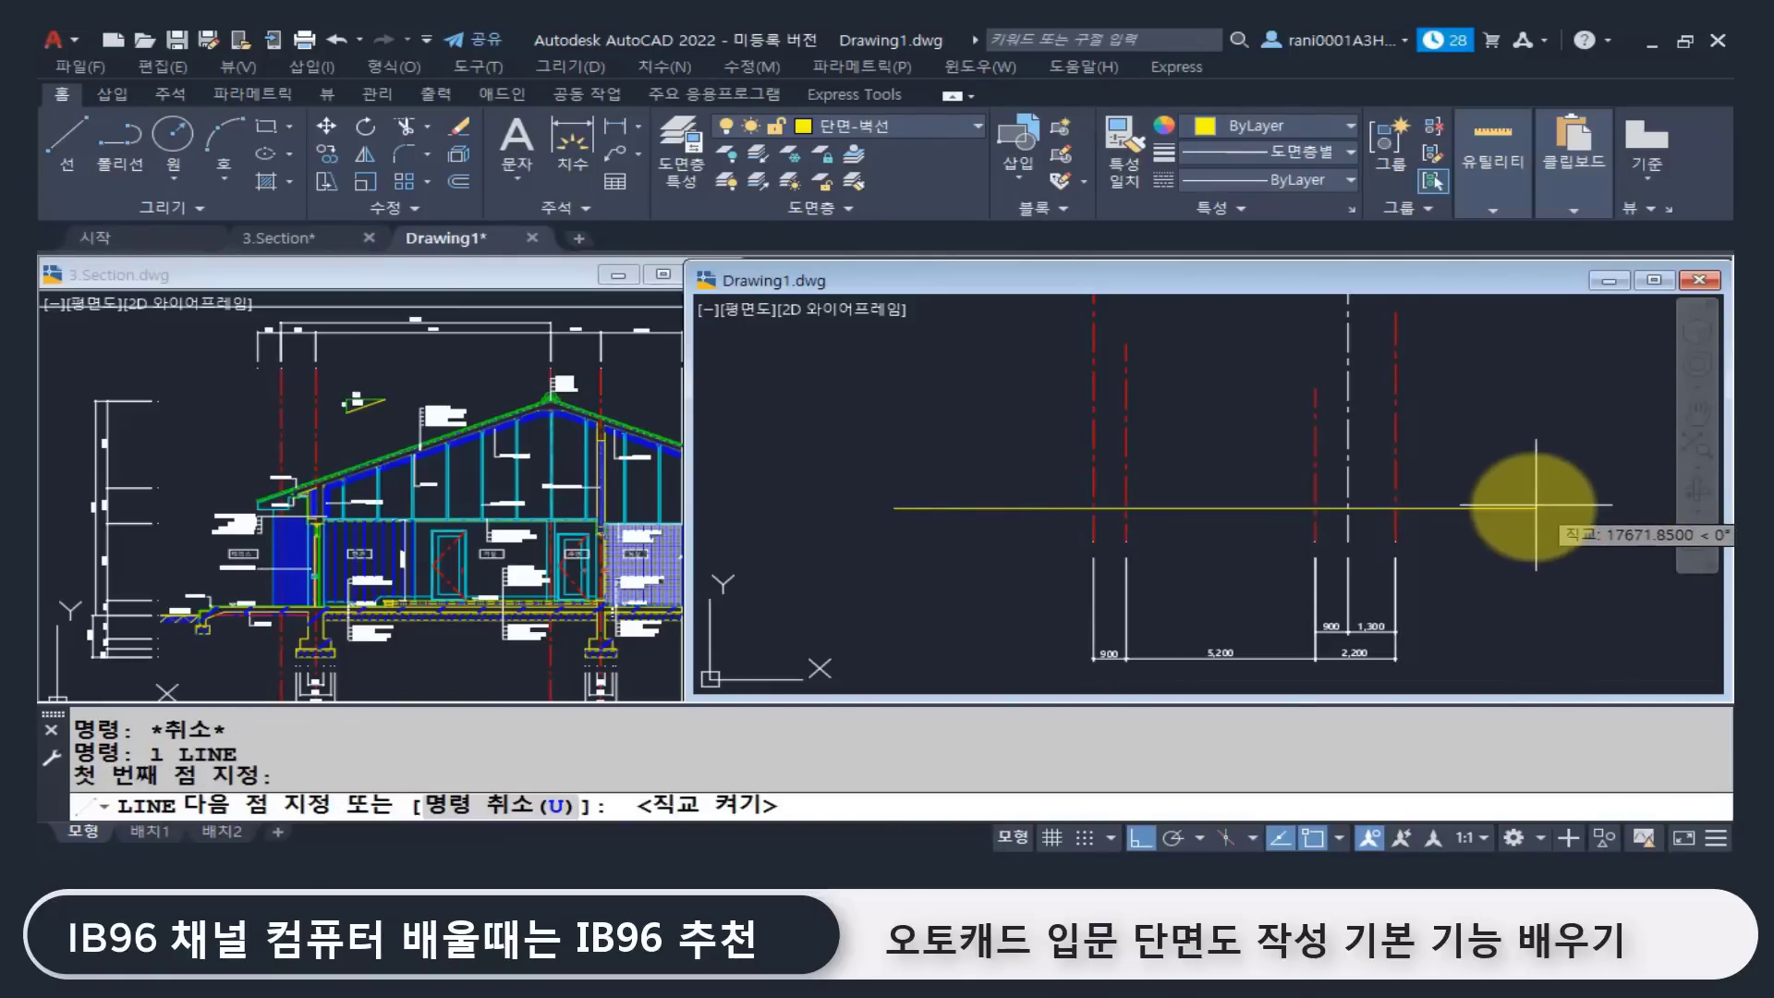
left_click(1508, 507)
key("Return")
left_click(991, 543)
left_click(921, 419)
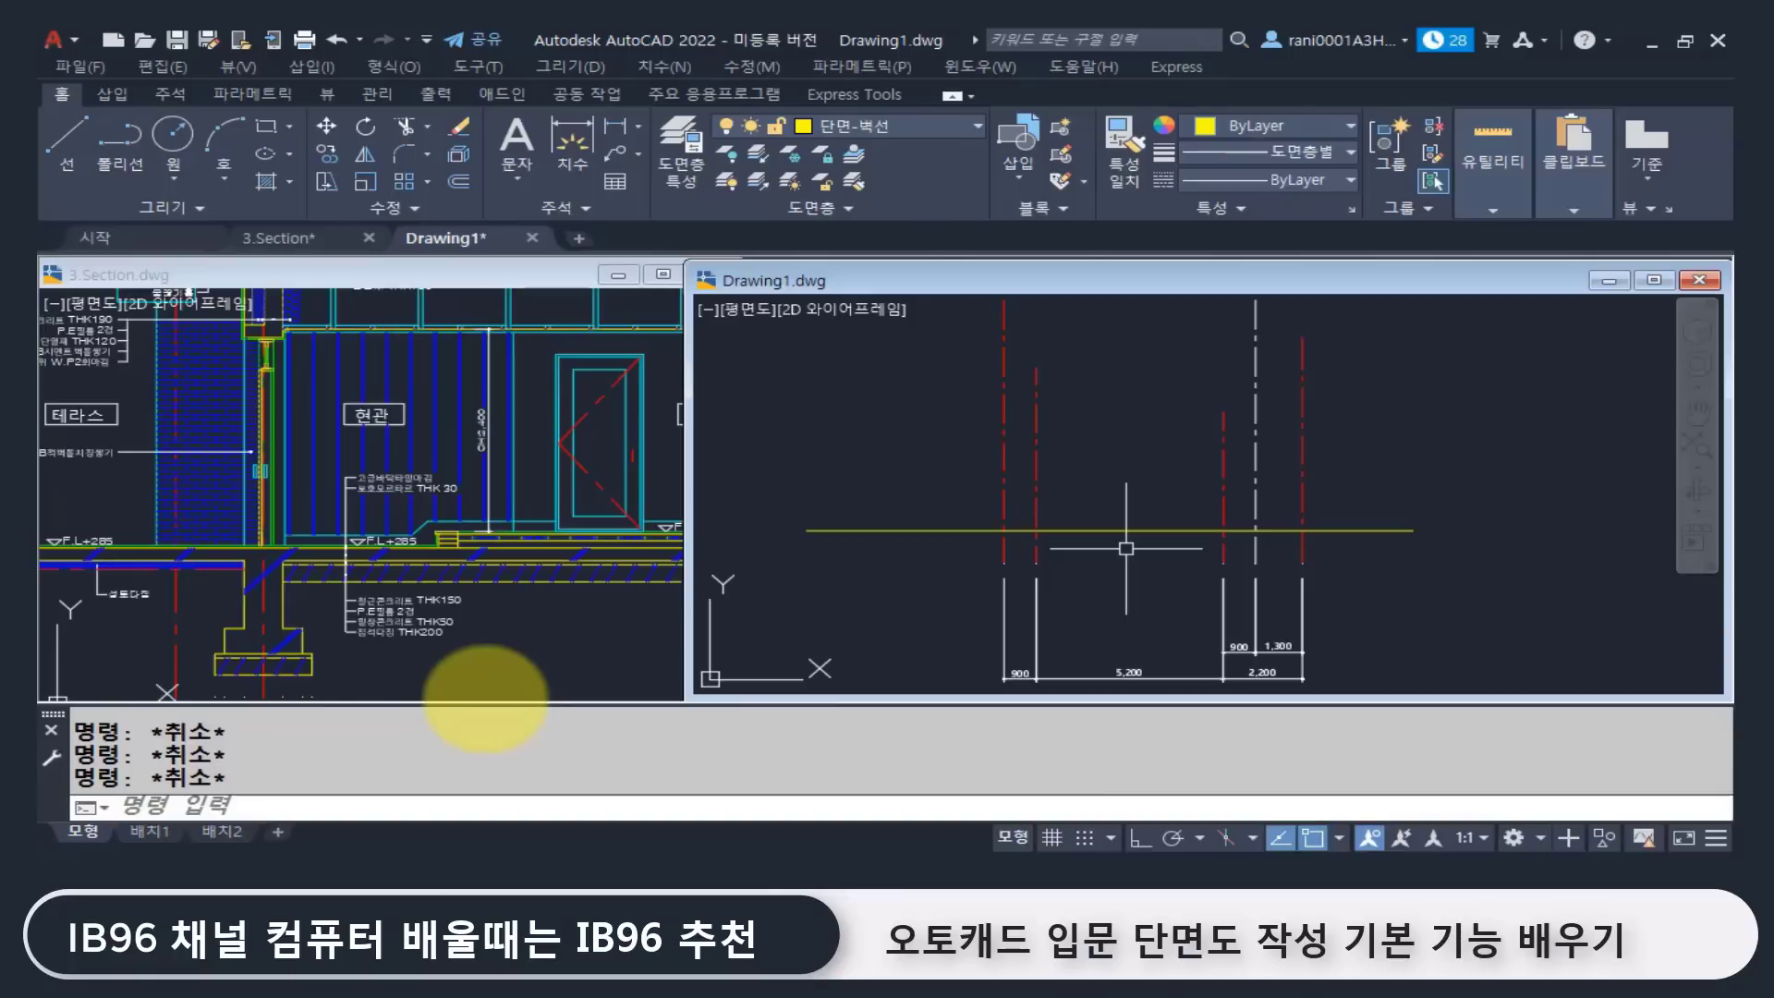
Step: Offset the horizontal line 700 mm downward
left_click(890, 610)
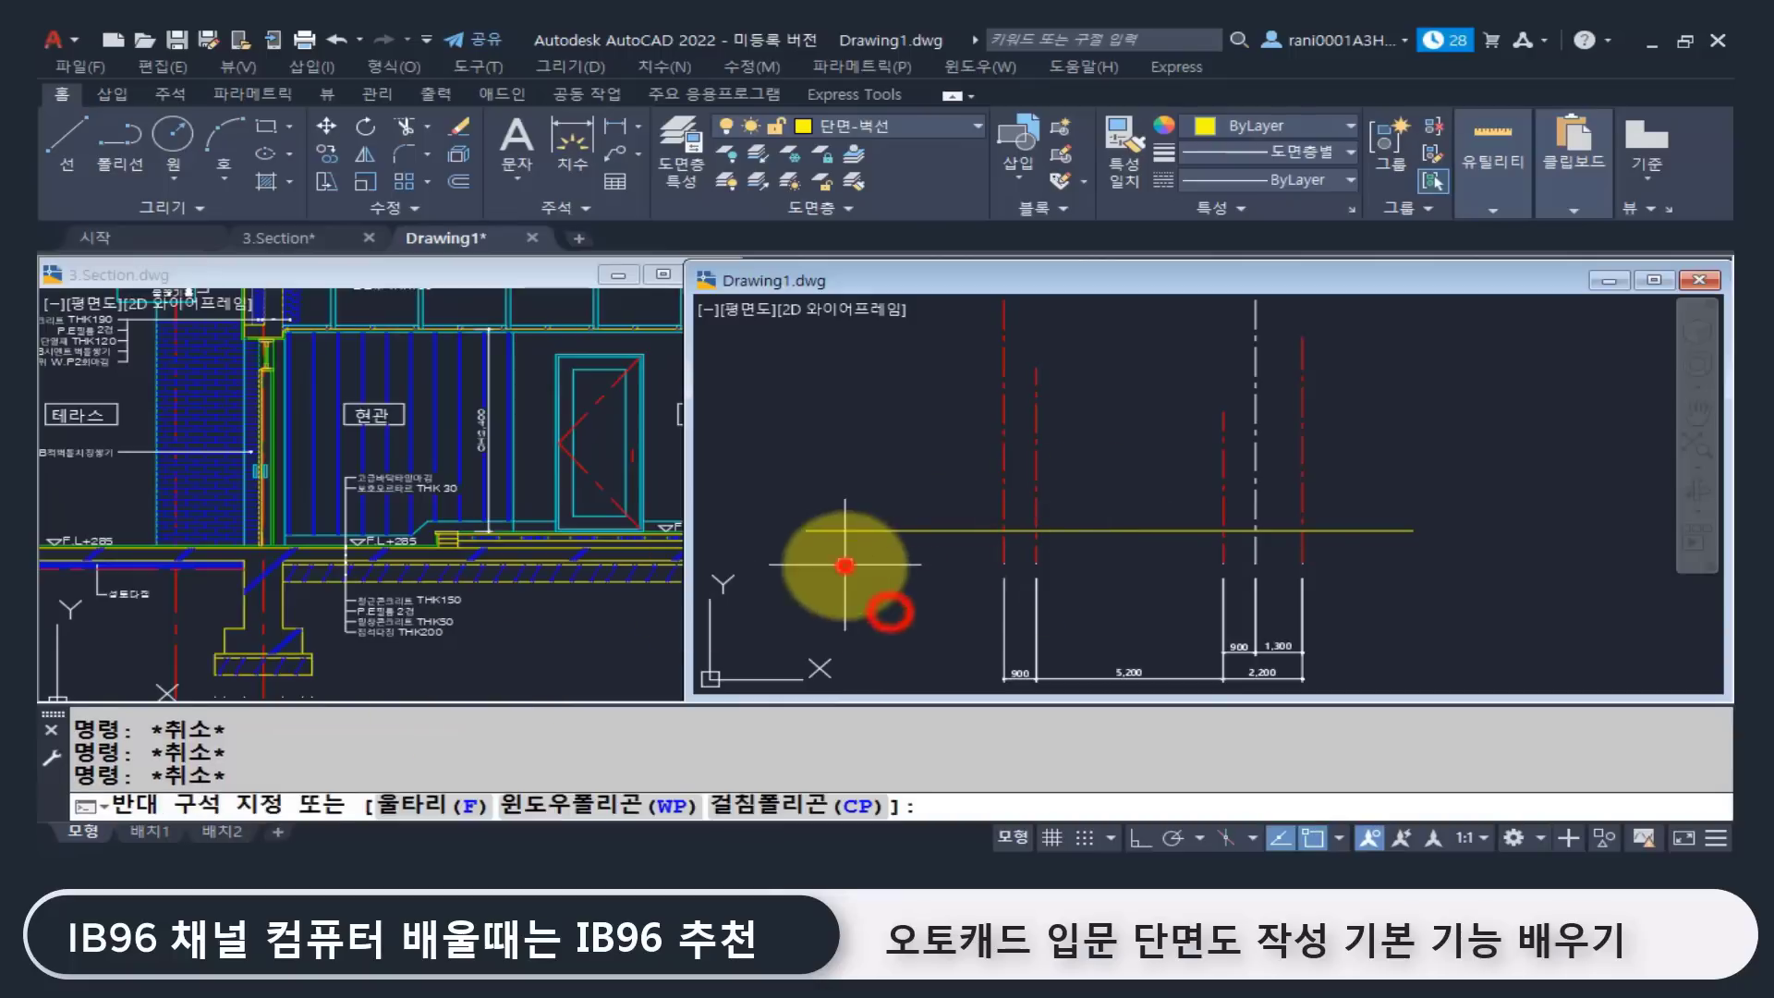
scroll(908, 527, "up", 2)
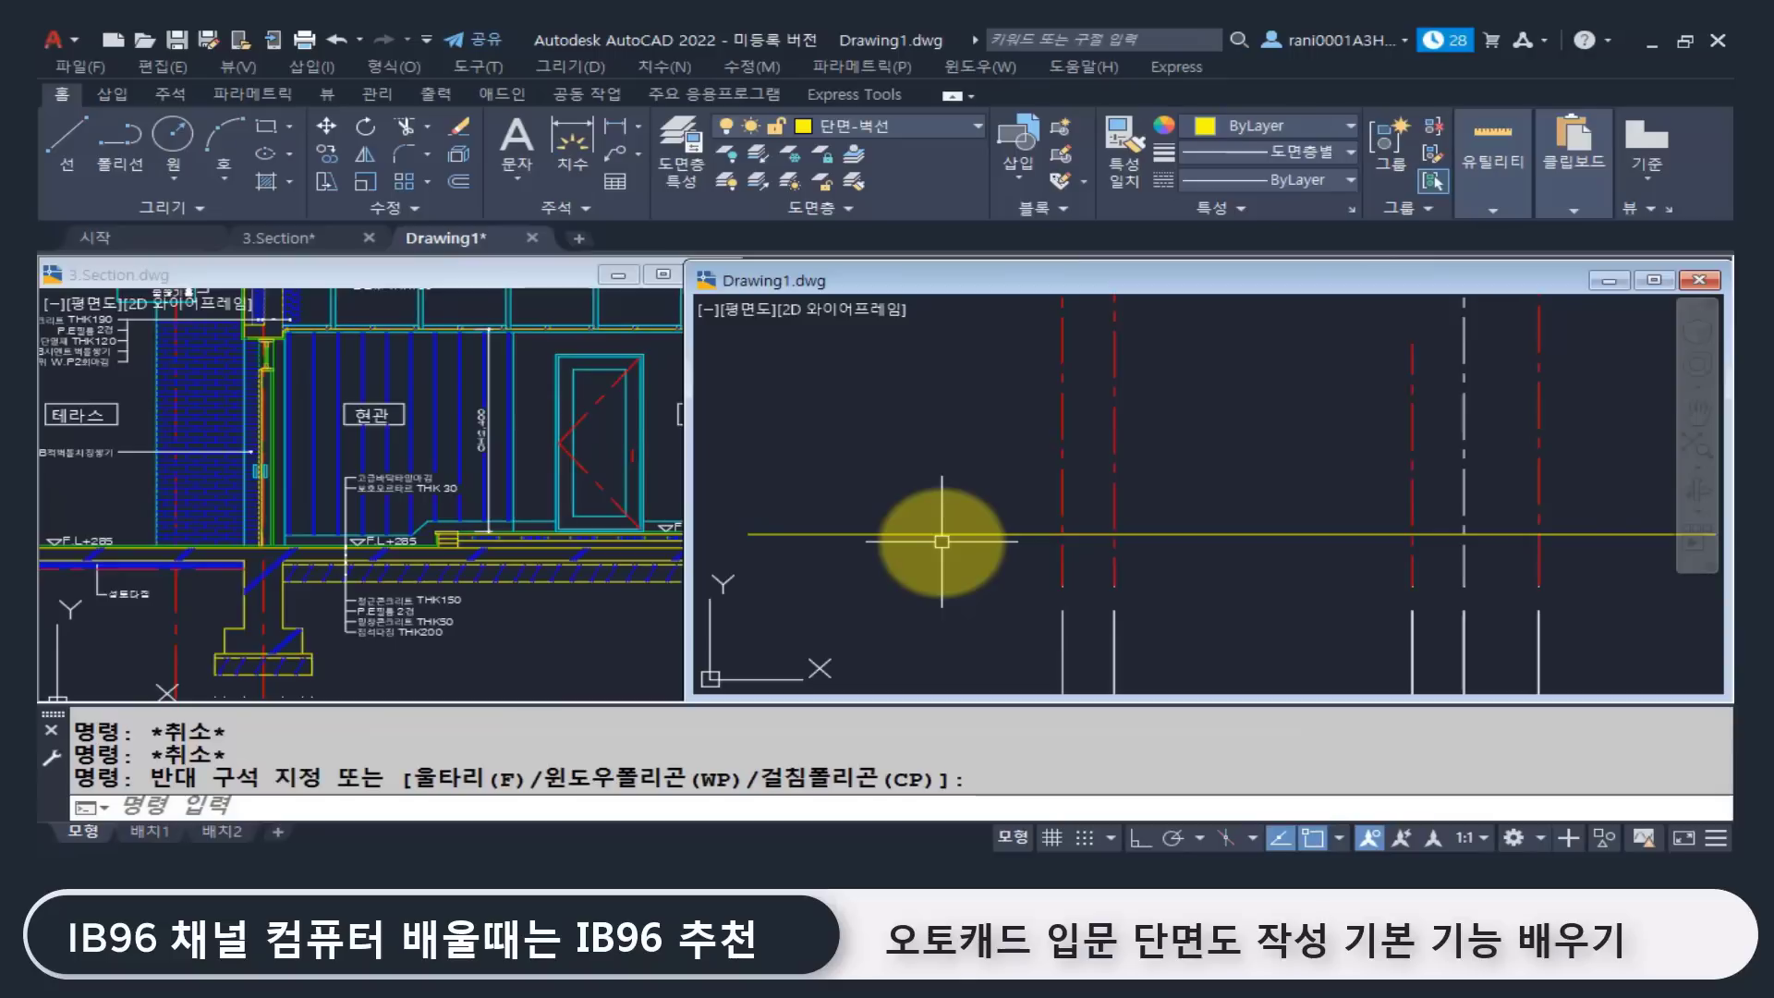
scroll(941, 542, "up", 2)
type("o")
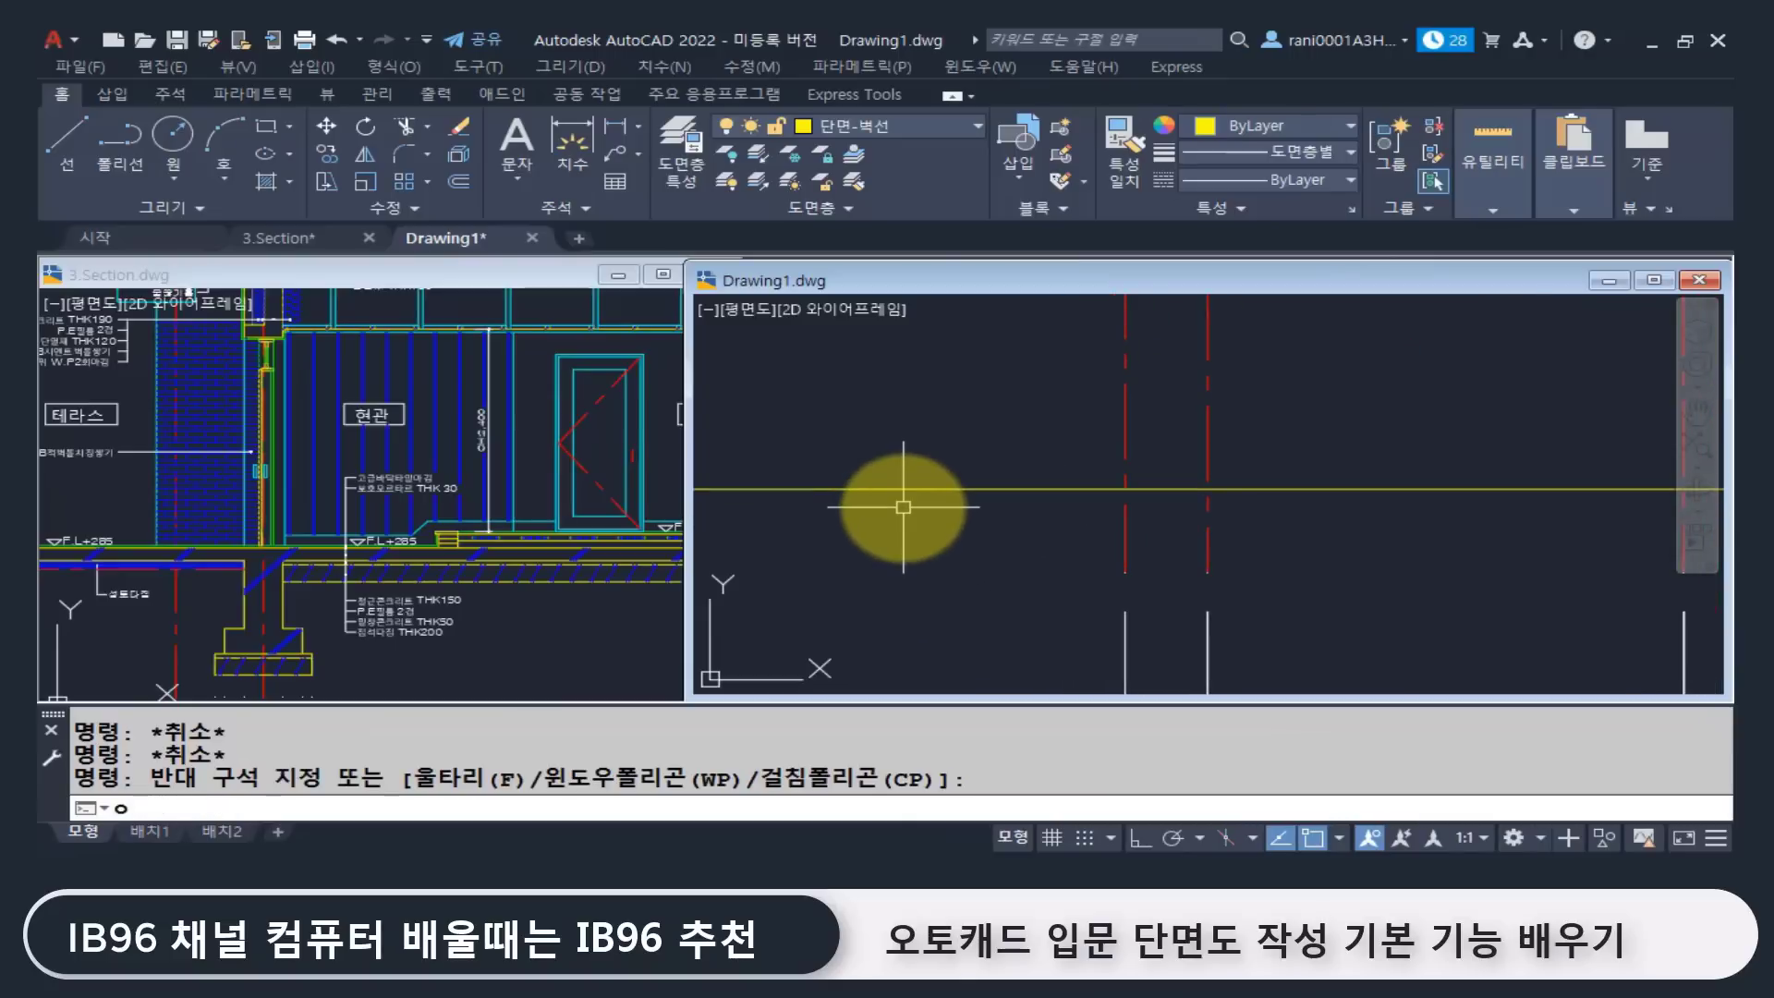
key("Return")
type("7")
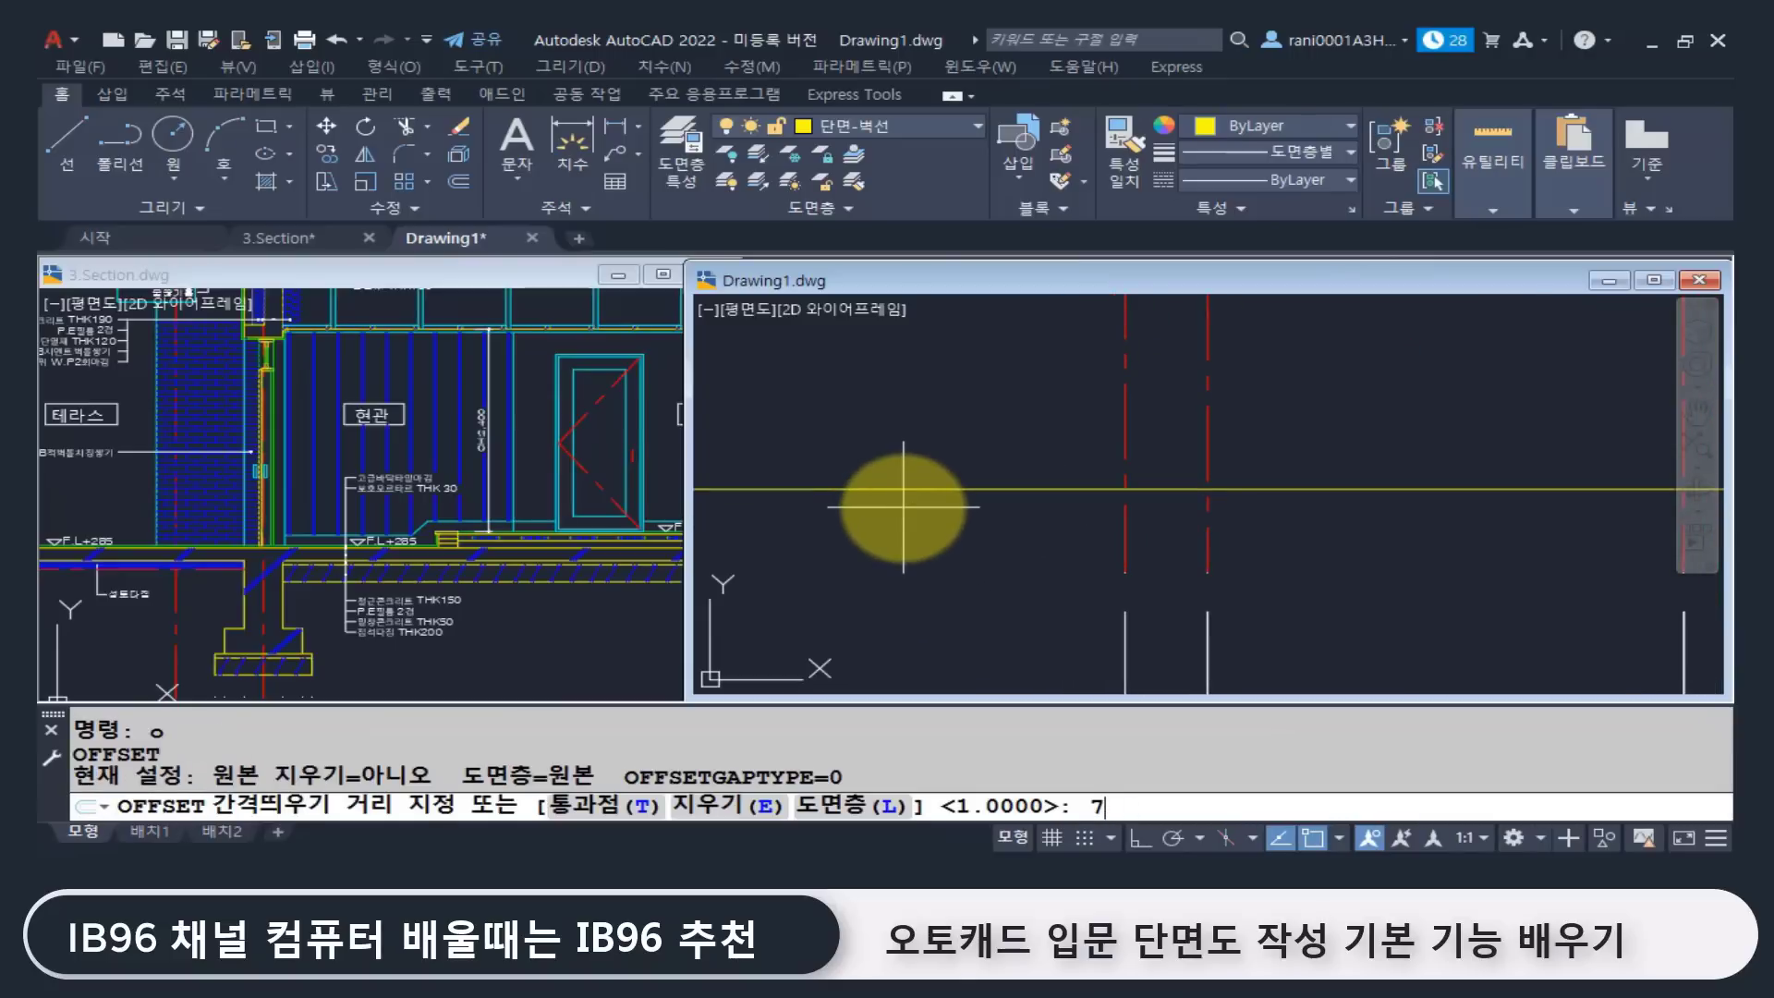
type("00")
key("Return")
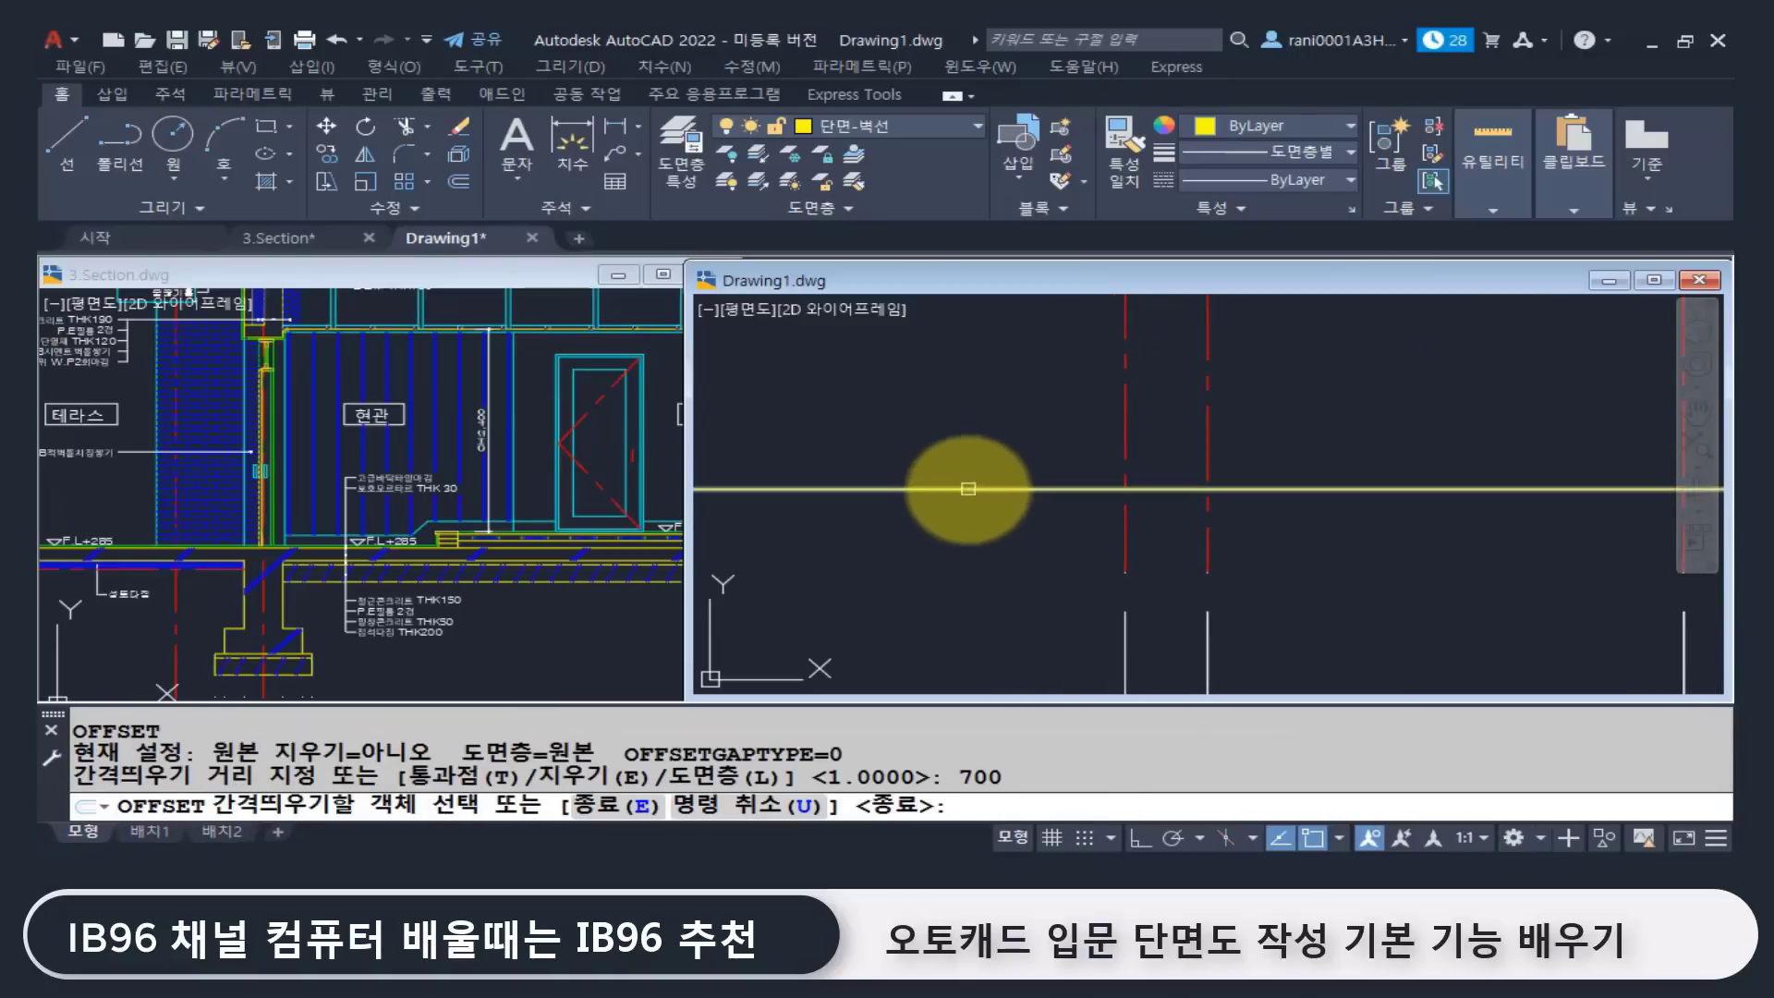
left_click(966, 489)
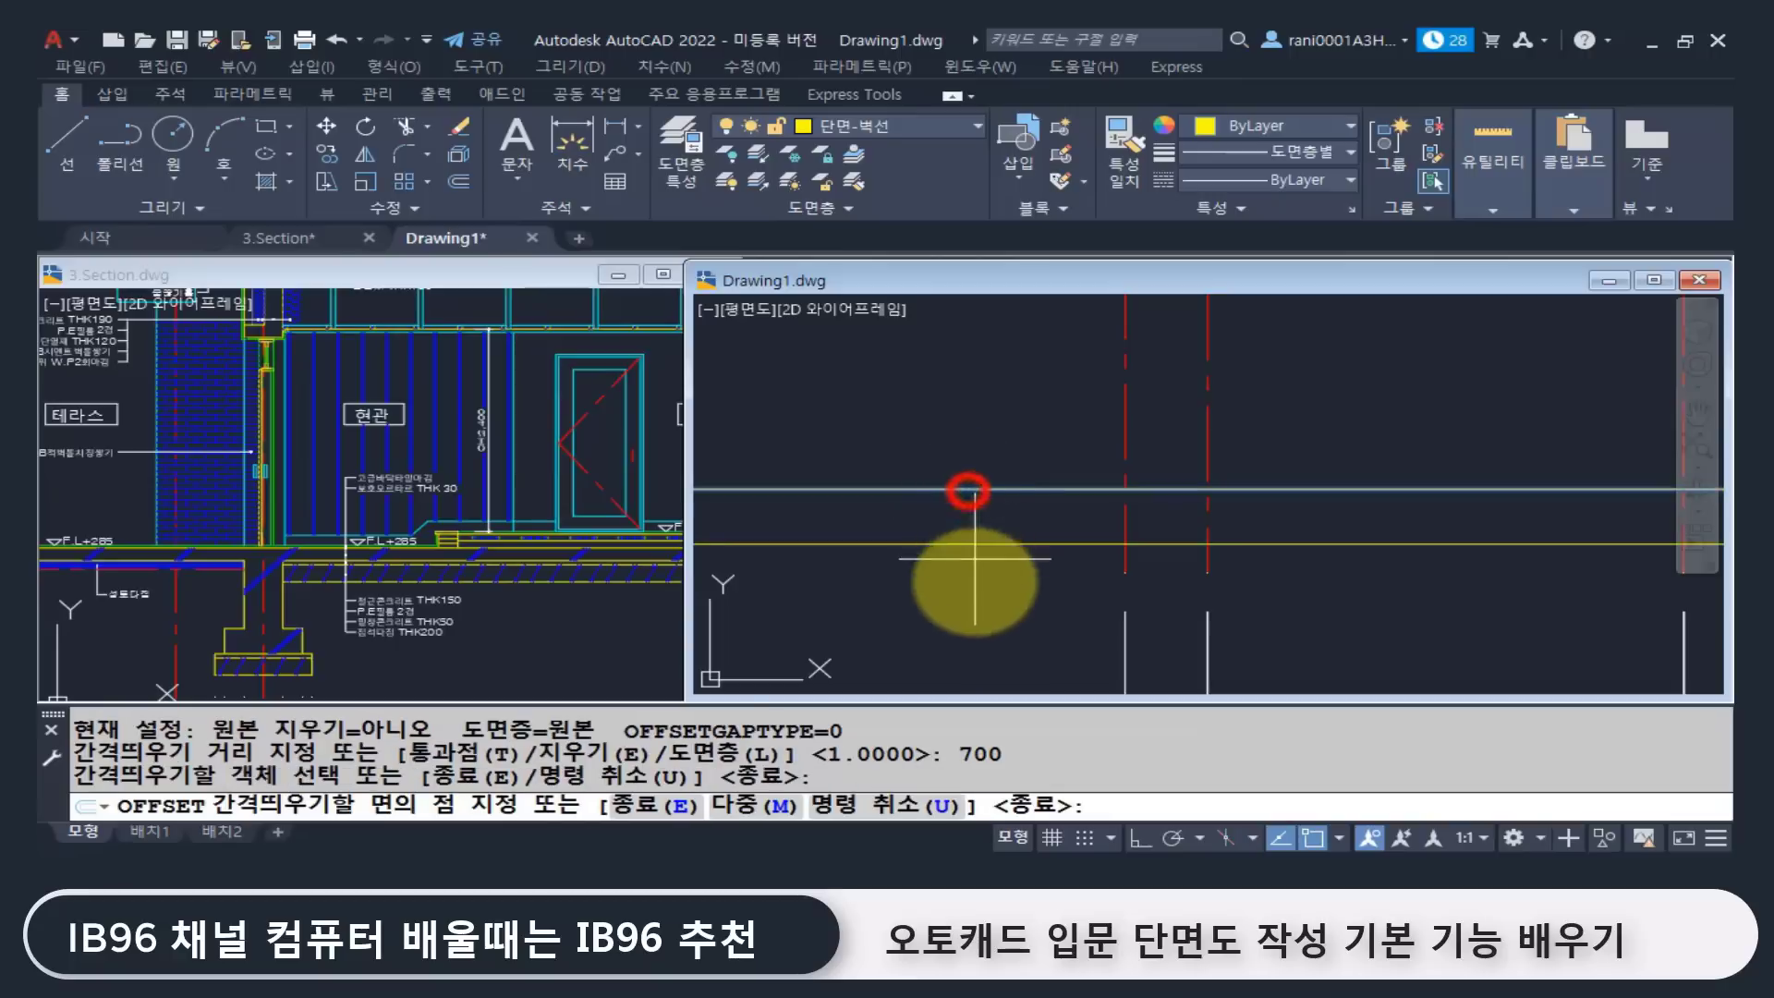
left_click(939, 610)
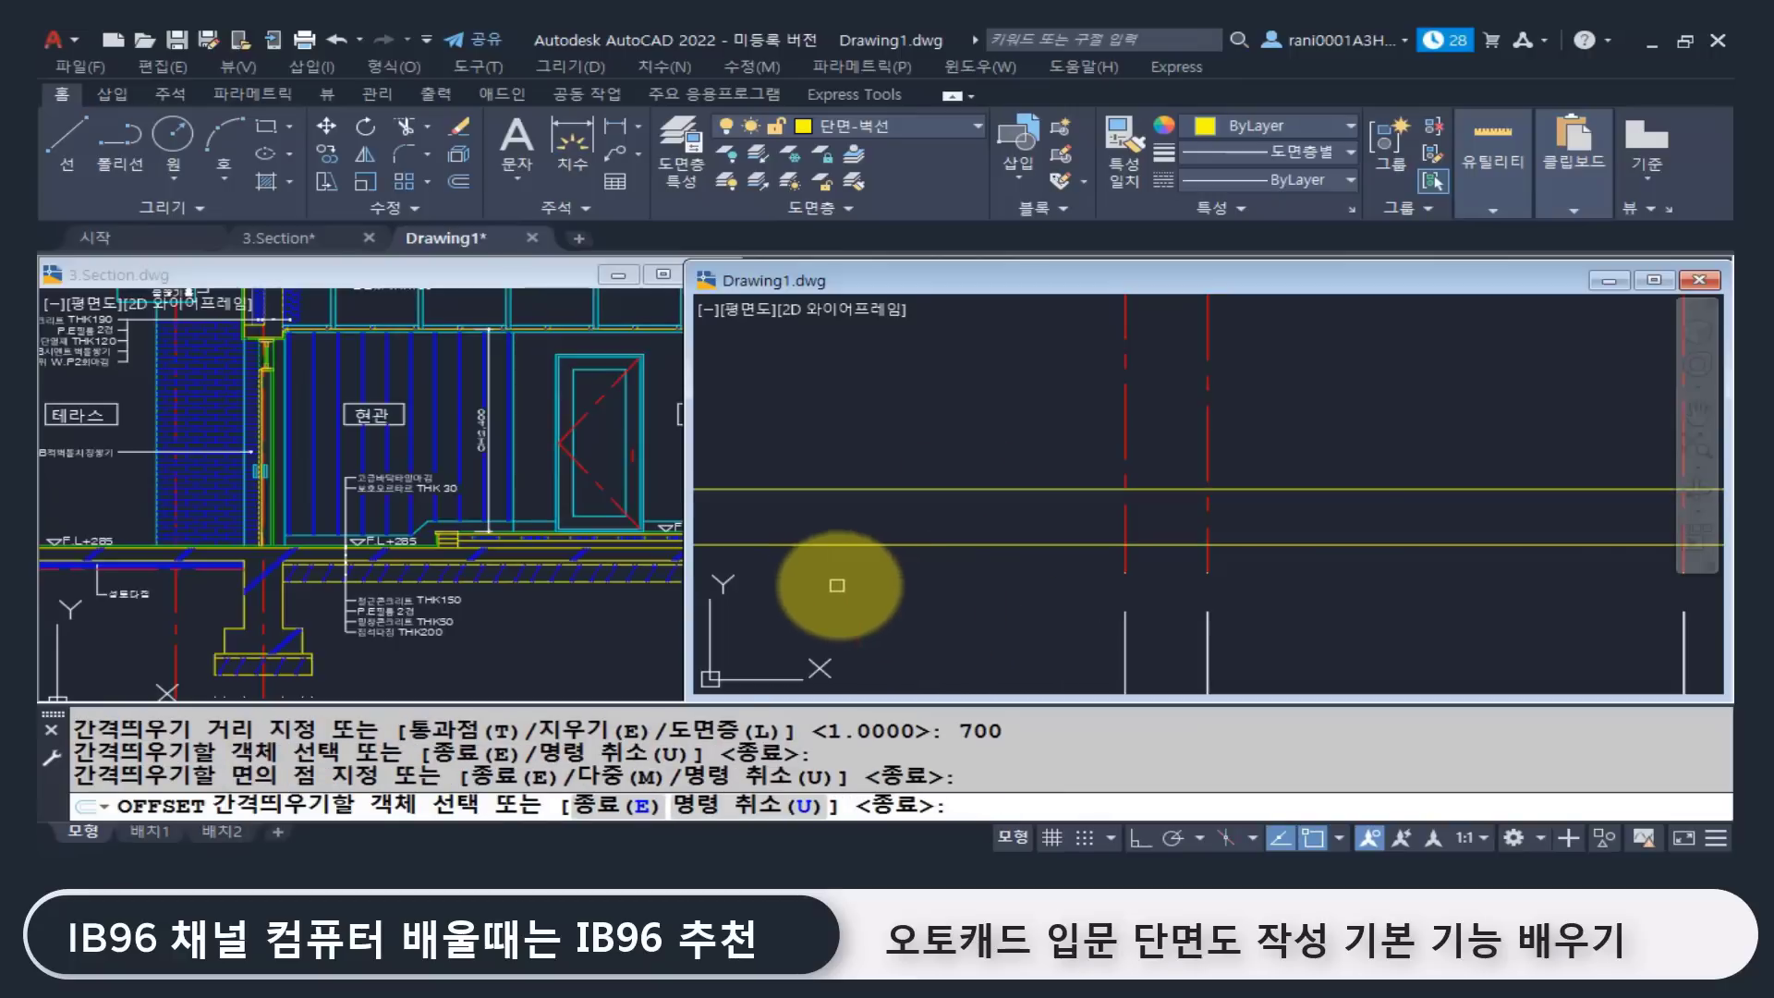
key("Return")
Step: Offset the lower horizontal line another 300 mm downward
key("Return")
type("300")
key("Return")
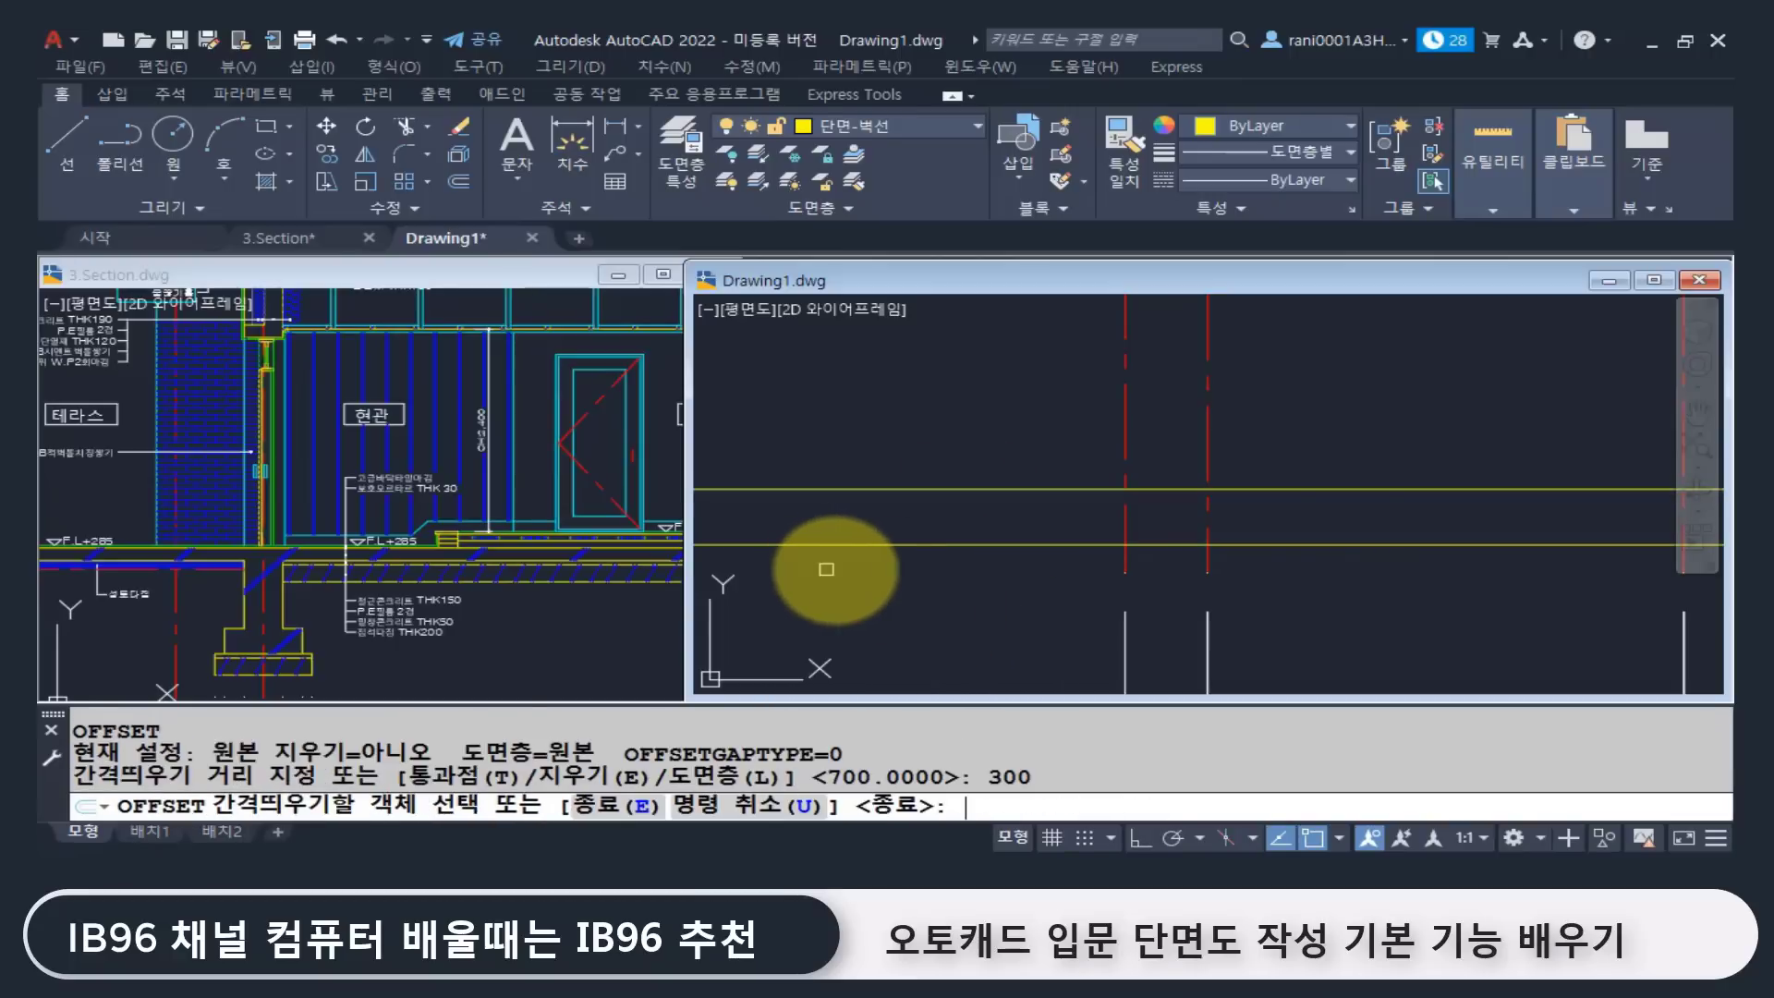
left_click(913, 545)
left_click(932, 605)
key("Return")
Step: Offset the lowest horizontal line 50 mm downward
key("Return")
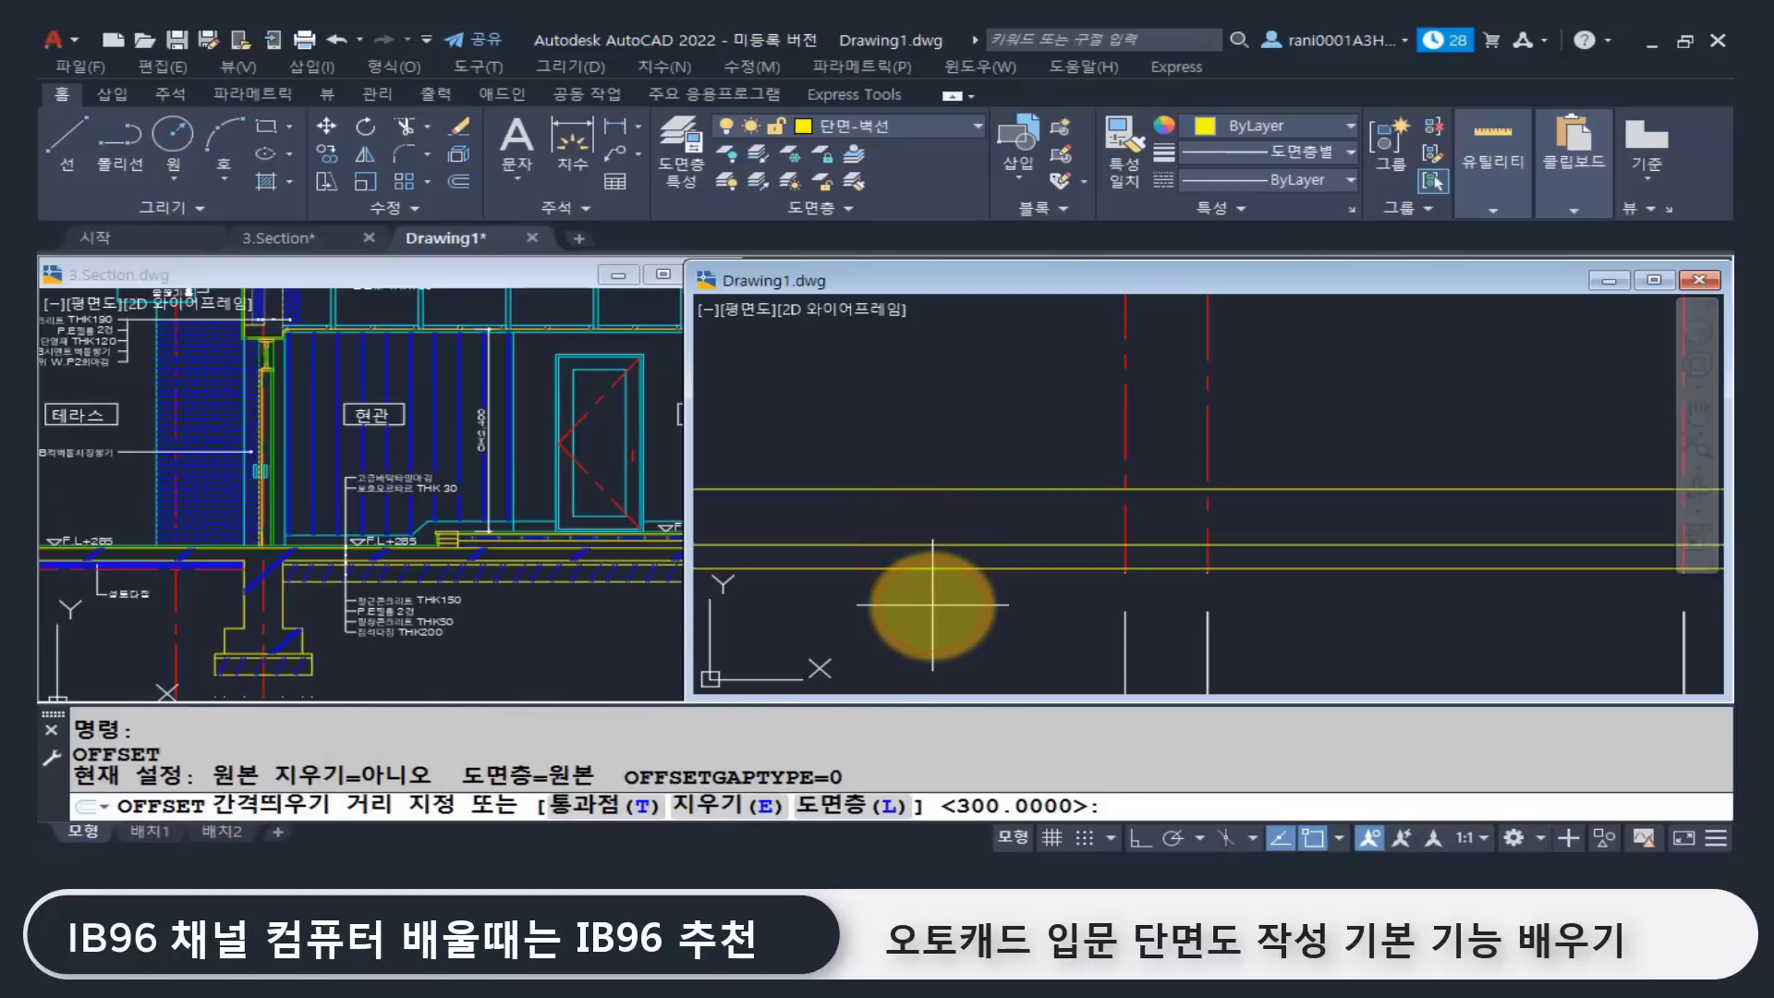
type("50")
key("Return")
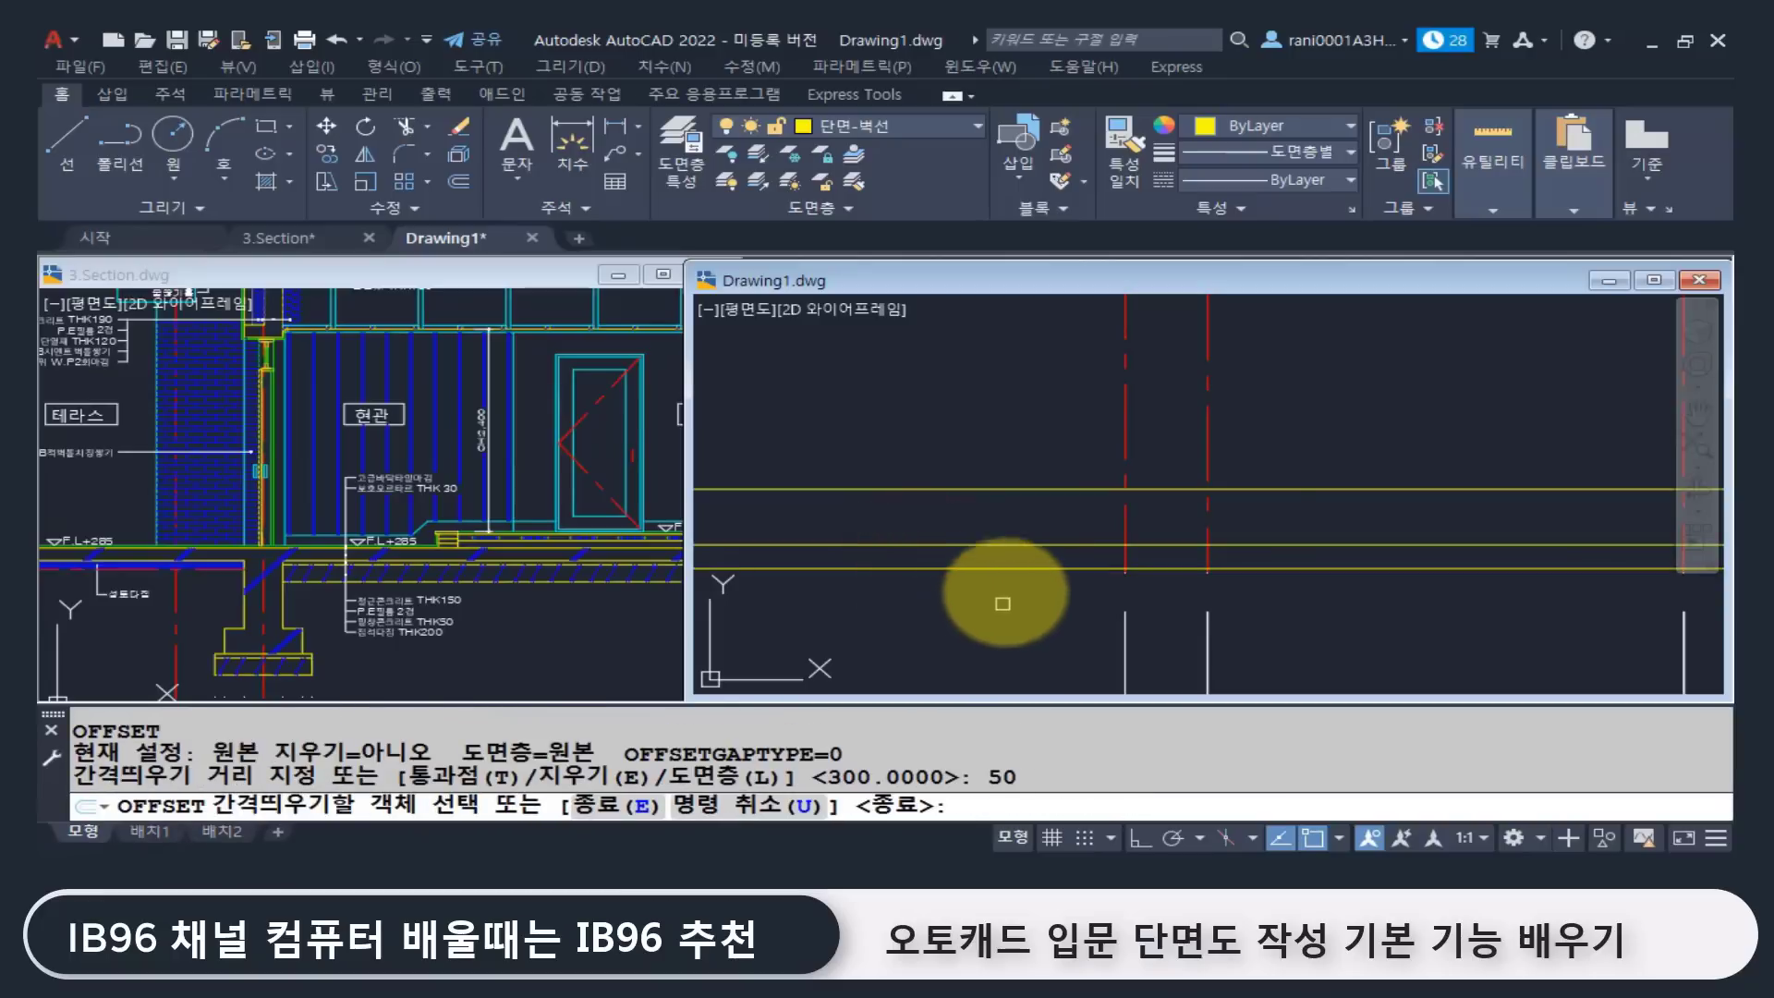
left_click(1009, 569)
left_click(1007, 638)
key("Return")
Step: Offset the newly added lowest horizontal line another 200 mm downward
key("Return")
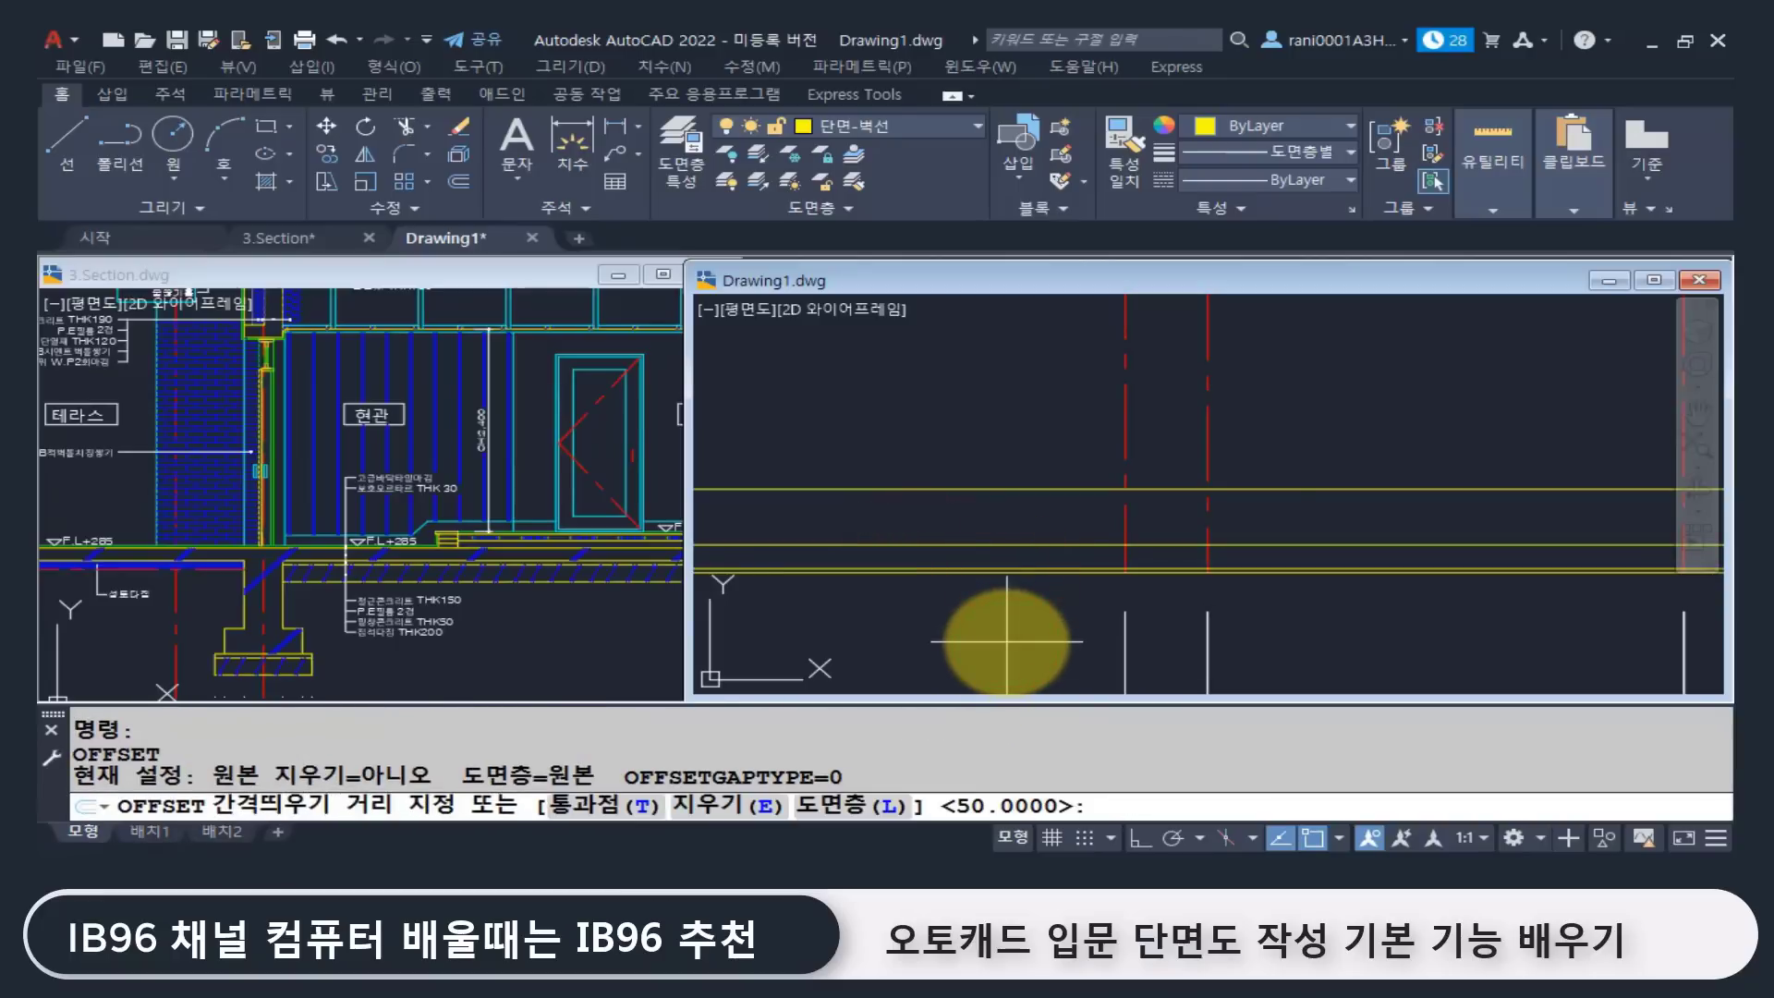
type("200")
key("Return")
scroll(1053, 575, "up", 2)
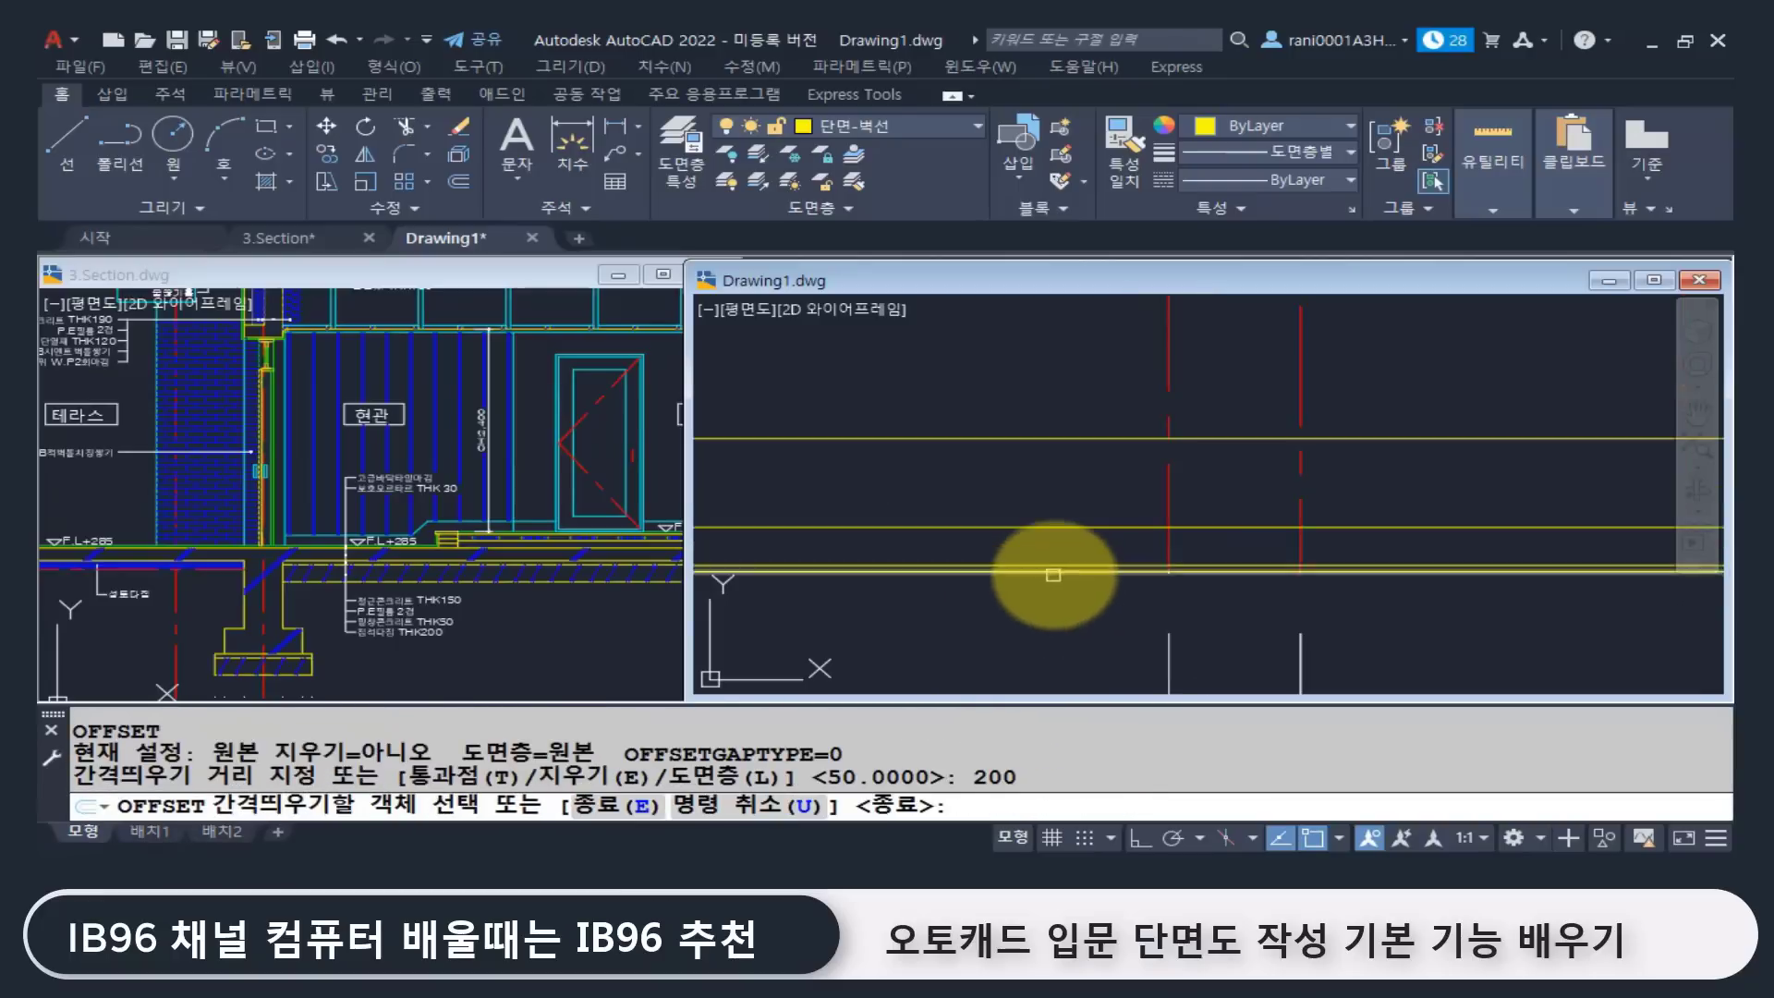
left_click(1059, 575)
left_click(1060, 580)
scroll(1053, 582, "down", 2)
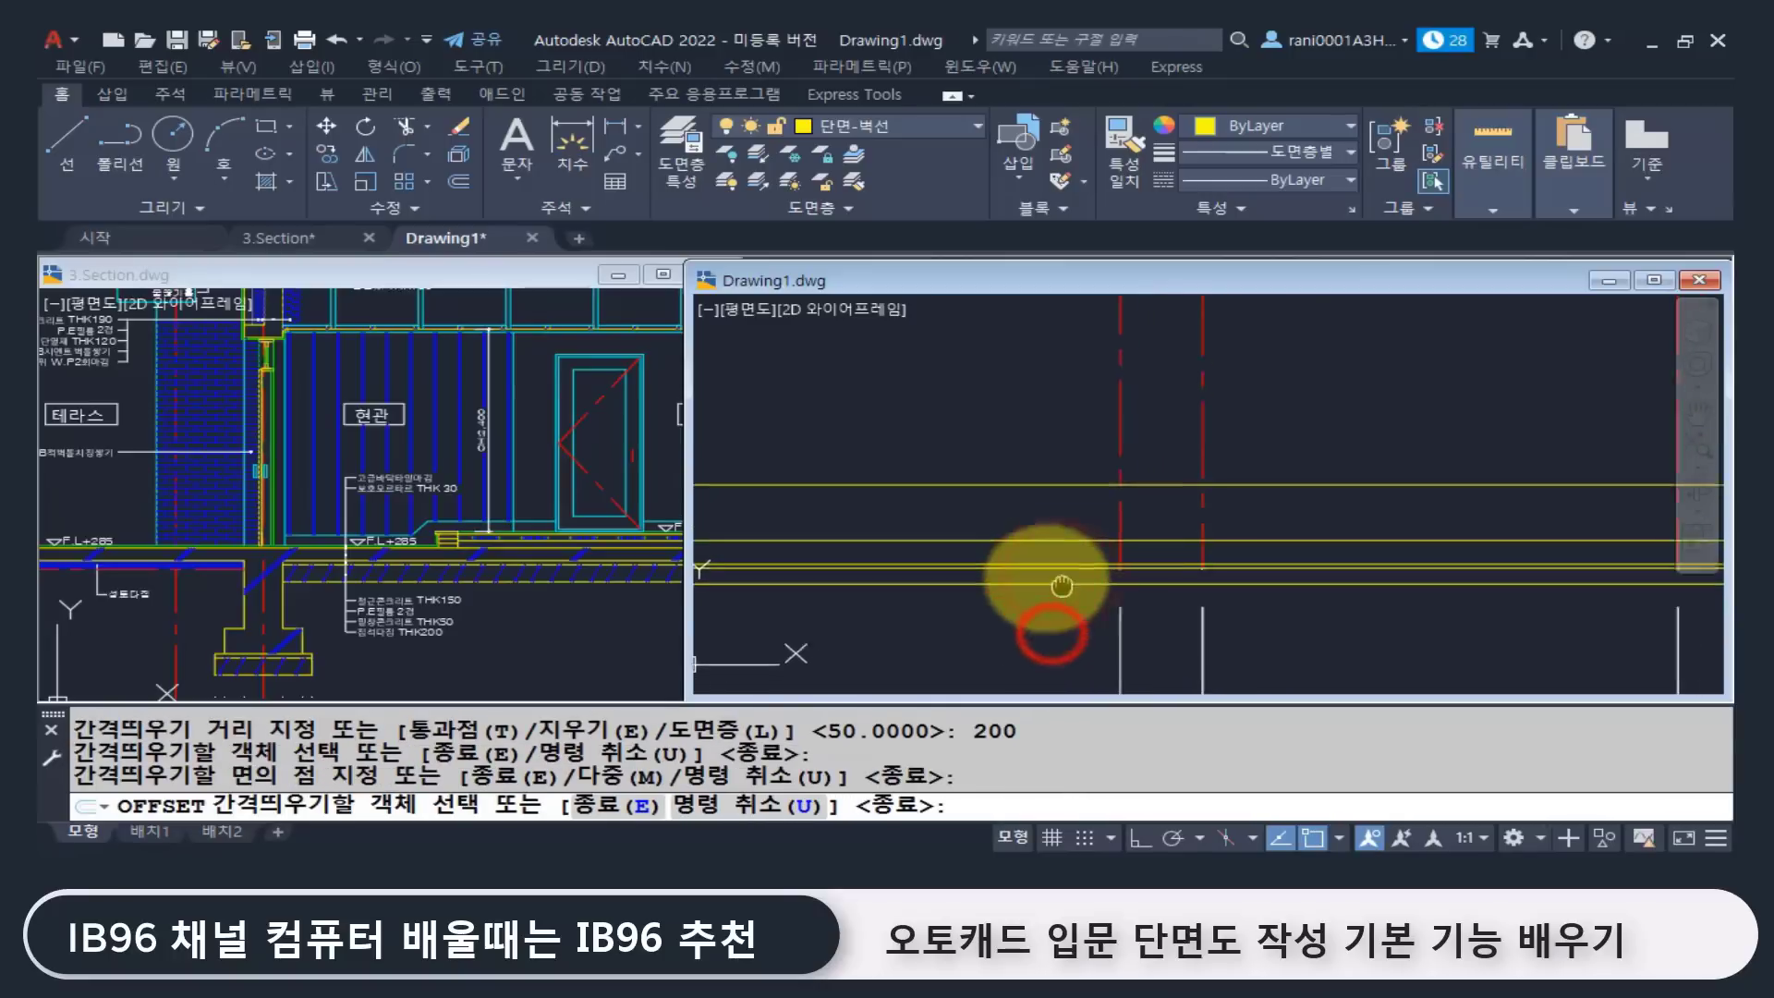
key("Return")
Step: Switch to 3.Section and examine the wall footing with the width dimensions below it
left_click(495, 654)
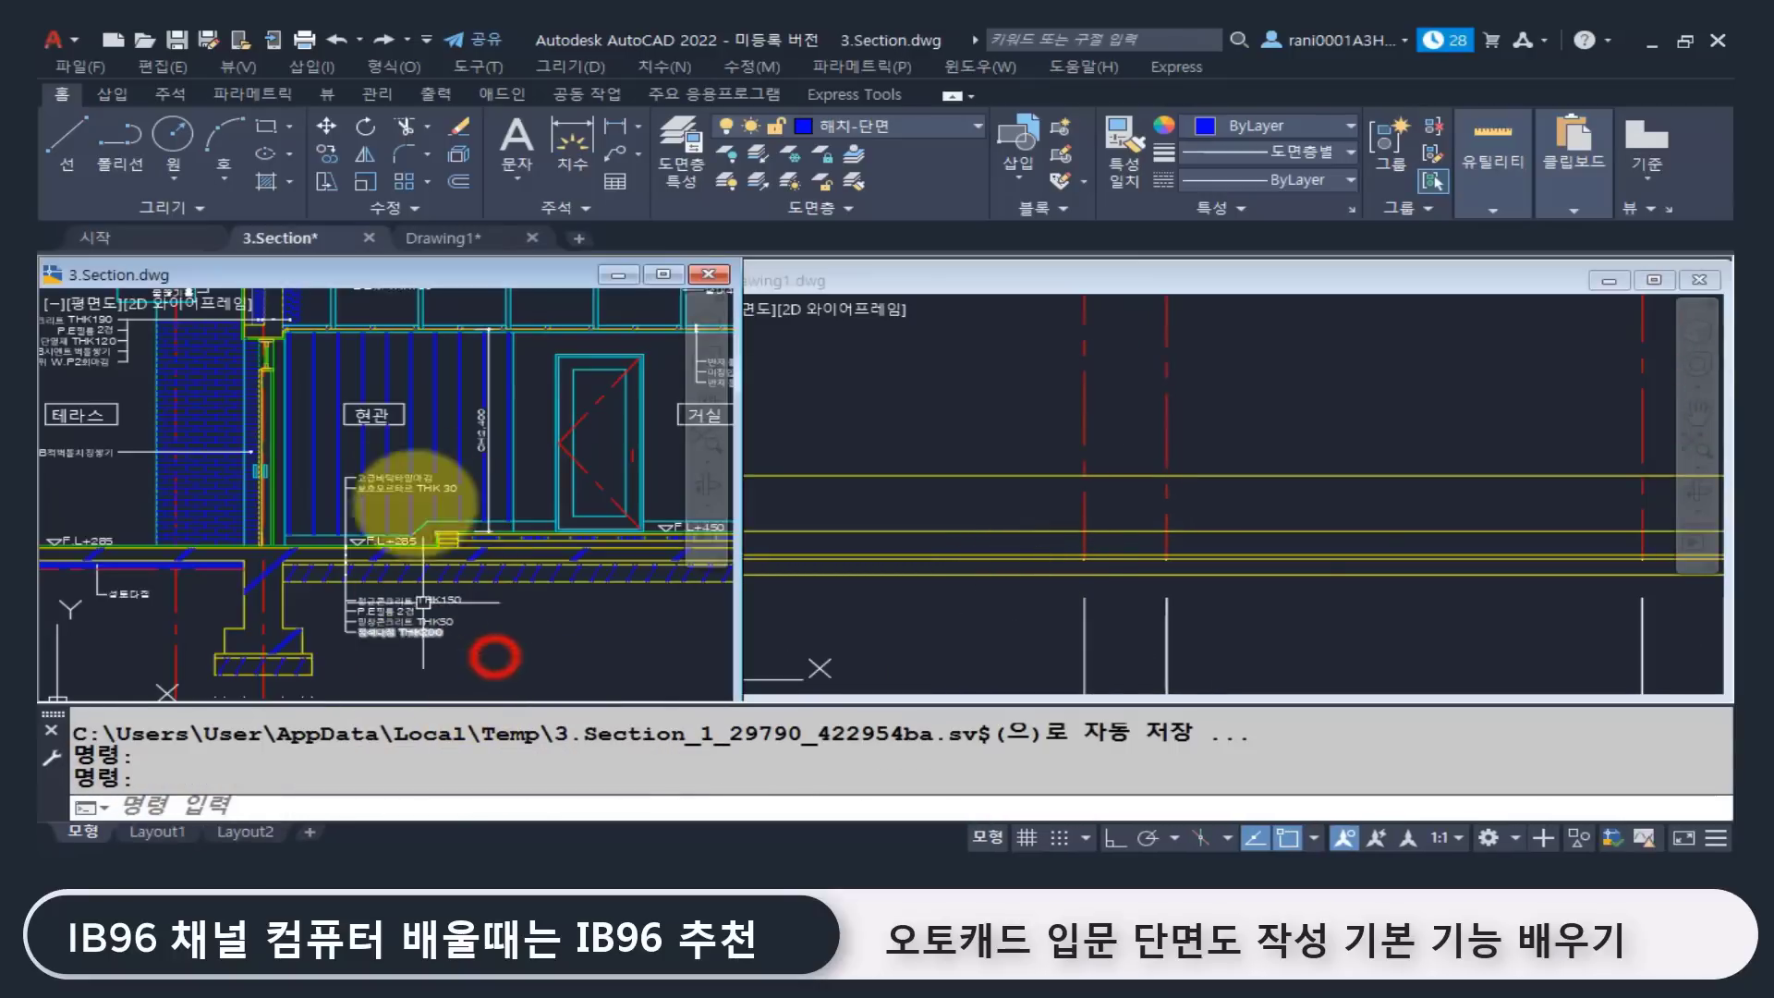
scroll(476, 541, "down", 3)
scroll(308, 582, "up", 3)
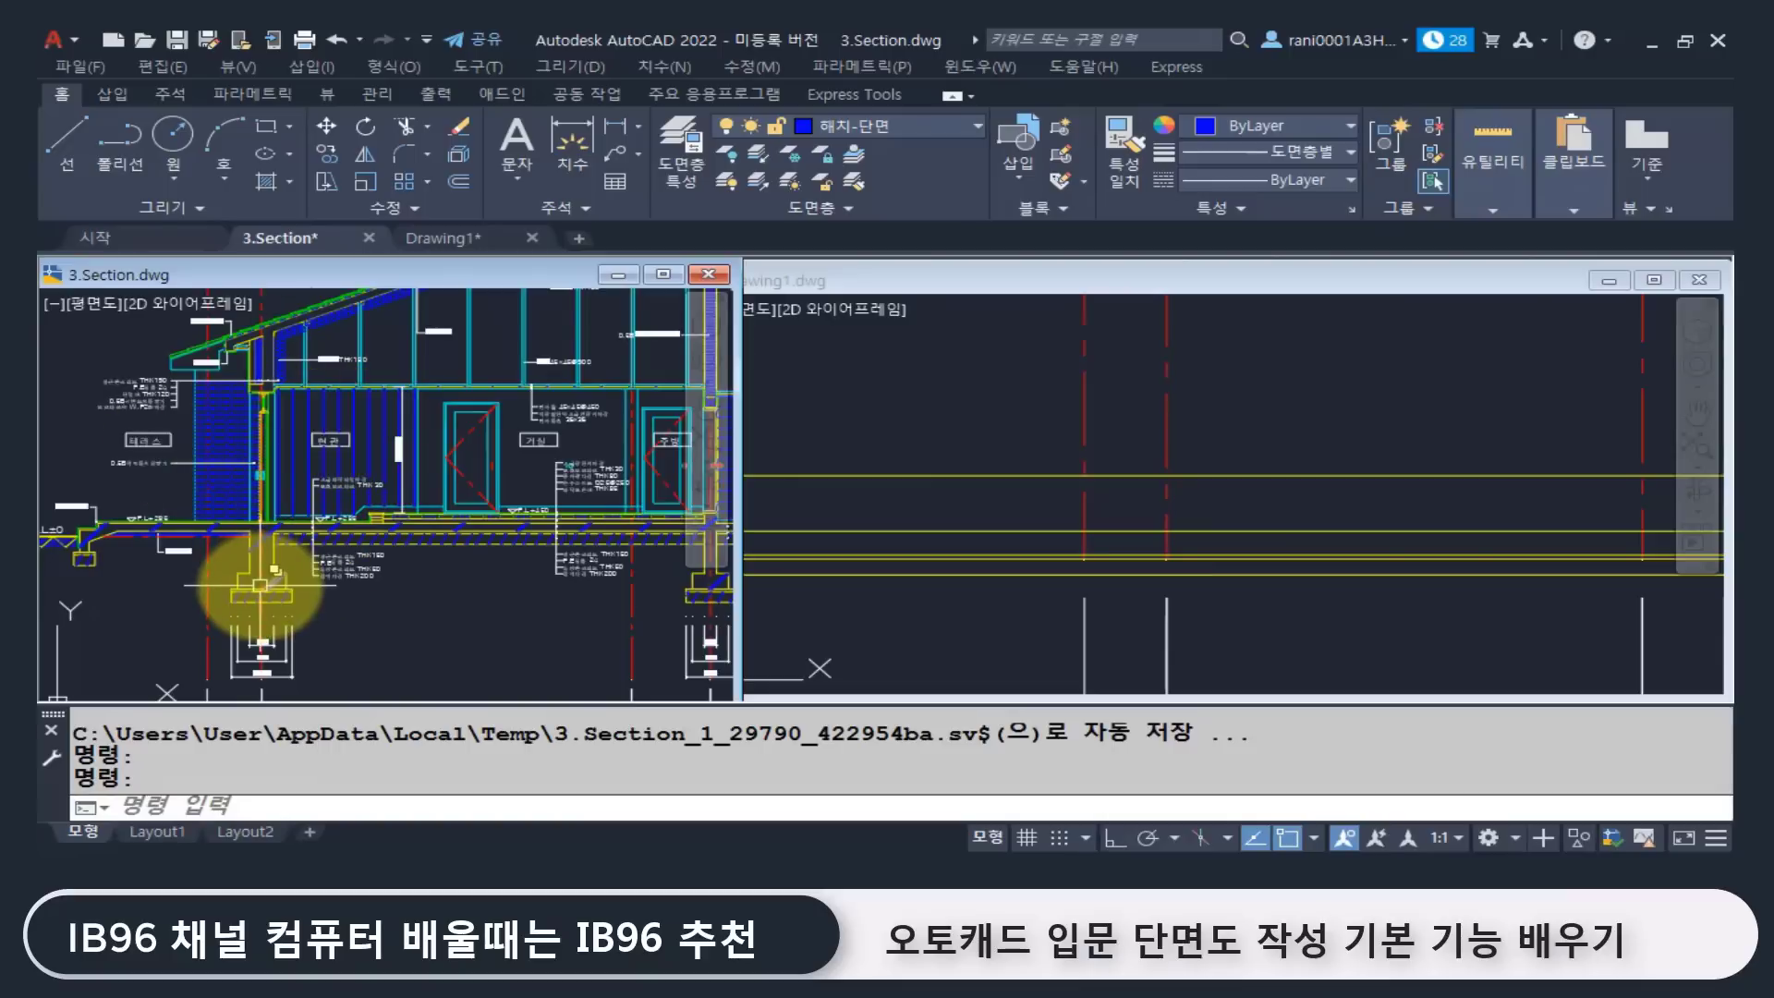
scroll(271, 641, "up", 2)
middle_click_drag(285, 591, 404, 520)
scroll(420, 512, "down", 2)
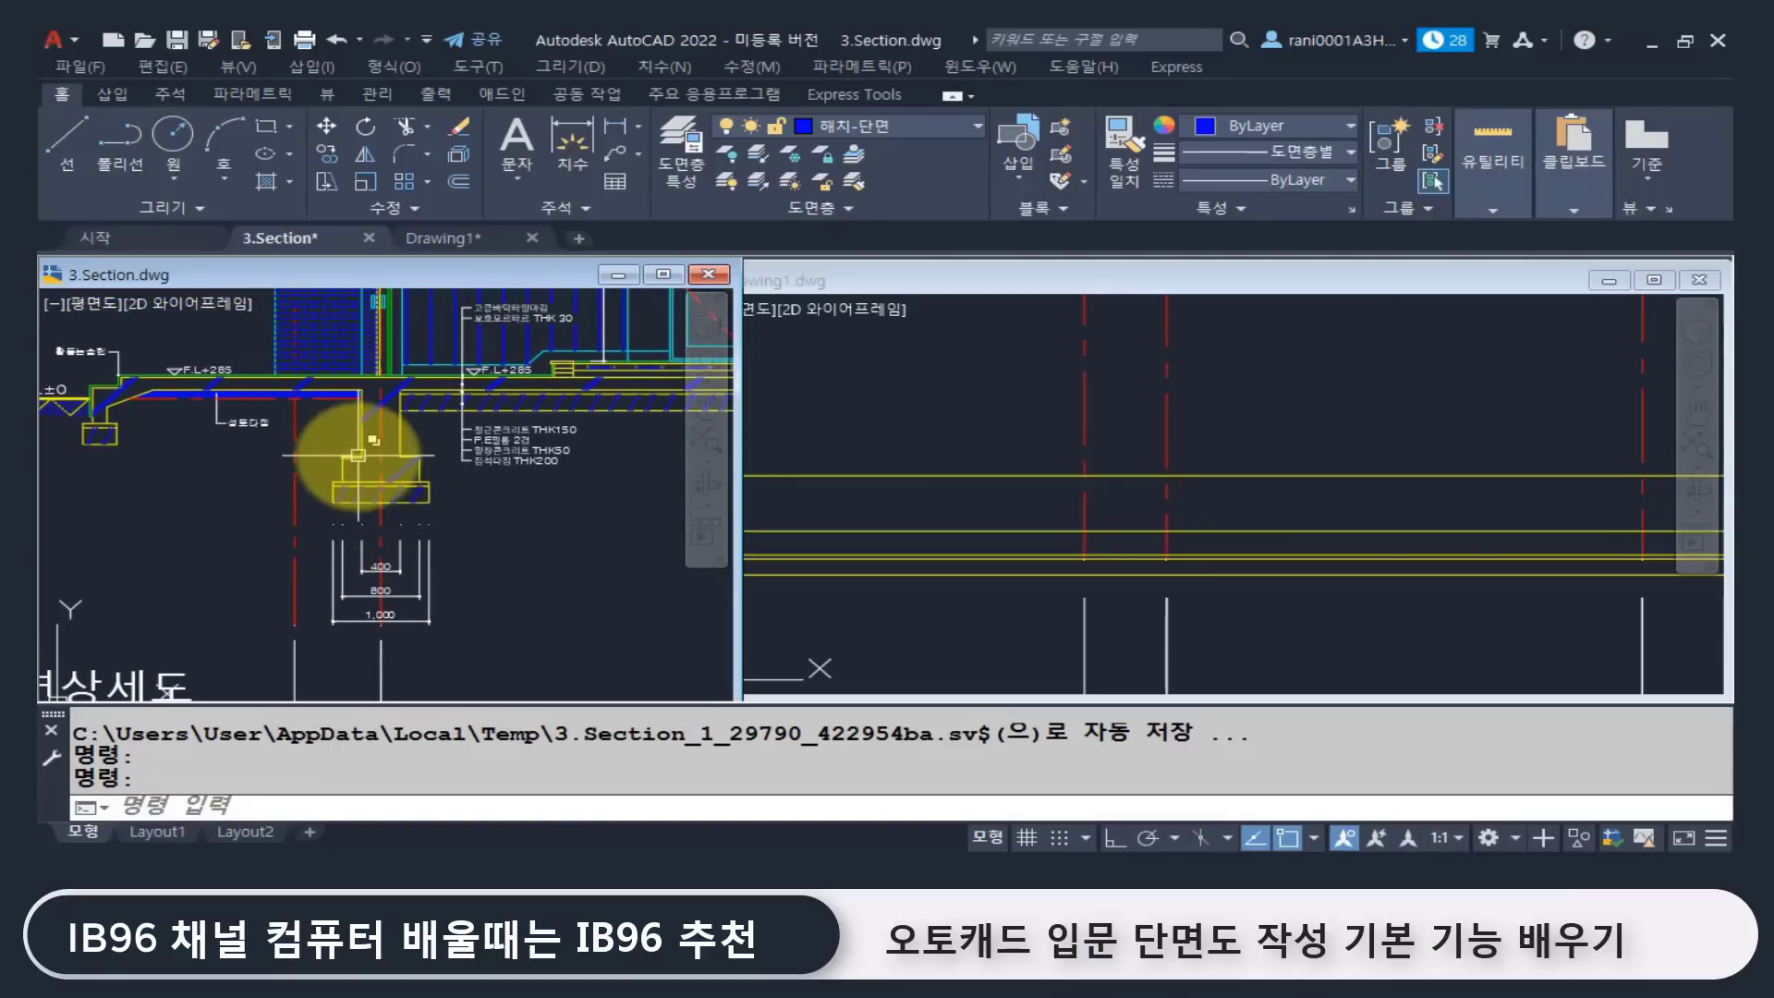
Step: Compare how far the second centerline extends below the foundation in Drawing1 with the footing's centerline in 3.Section
left_click(1259, 634)
scroll(1228, 574, "down", 3)
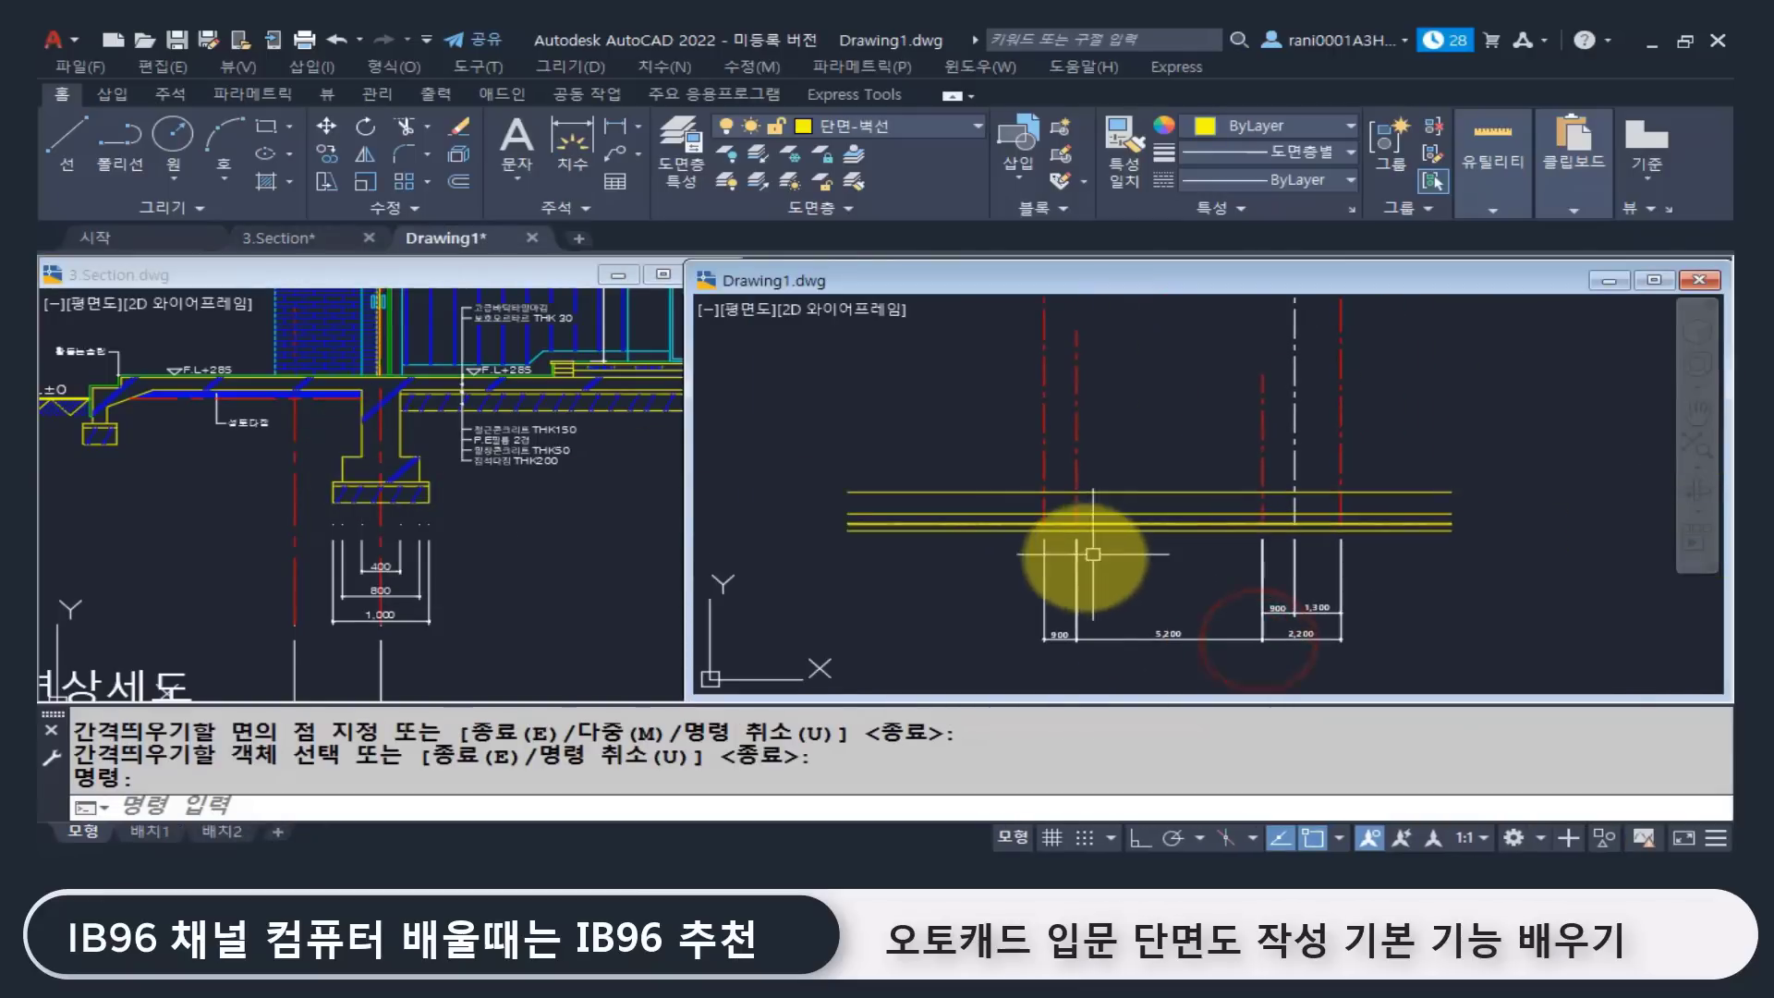
scroll(1086, 545, "up", 2)
left_click(1072, 398)
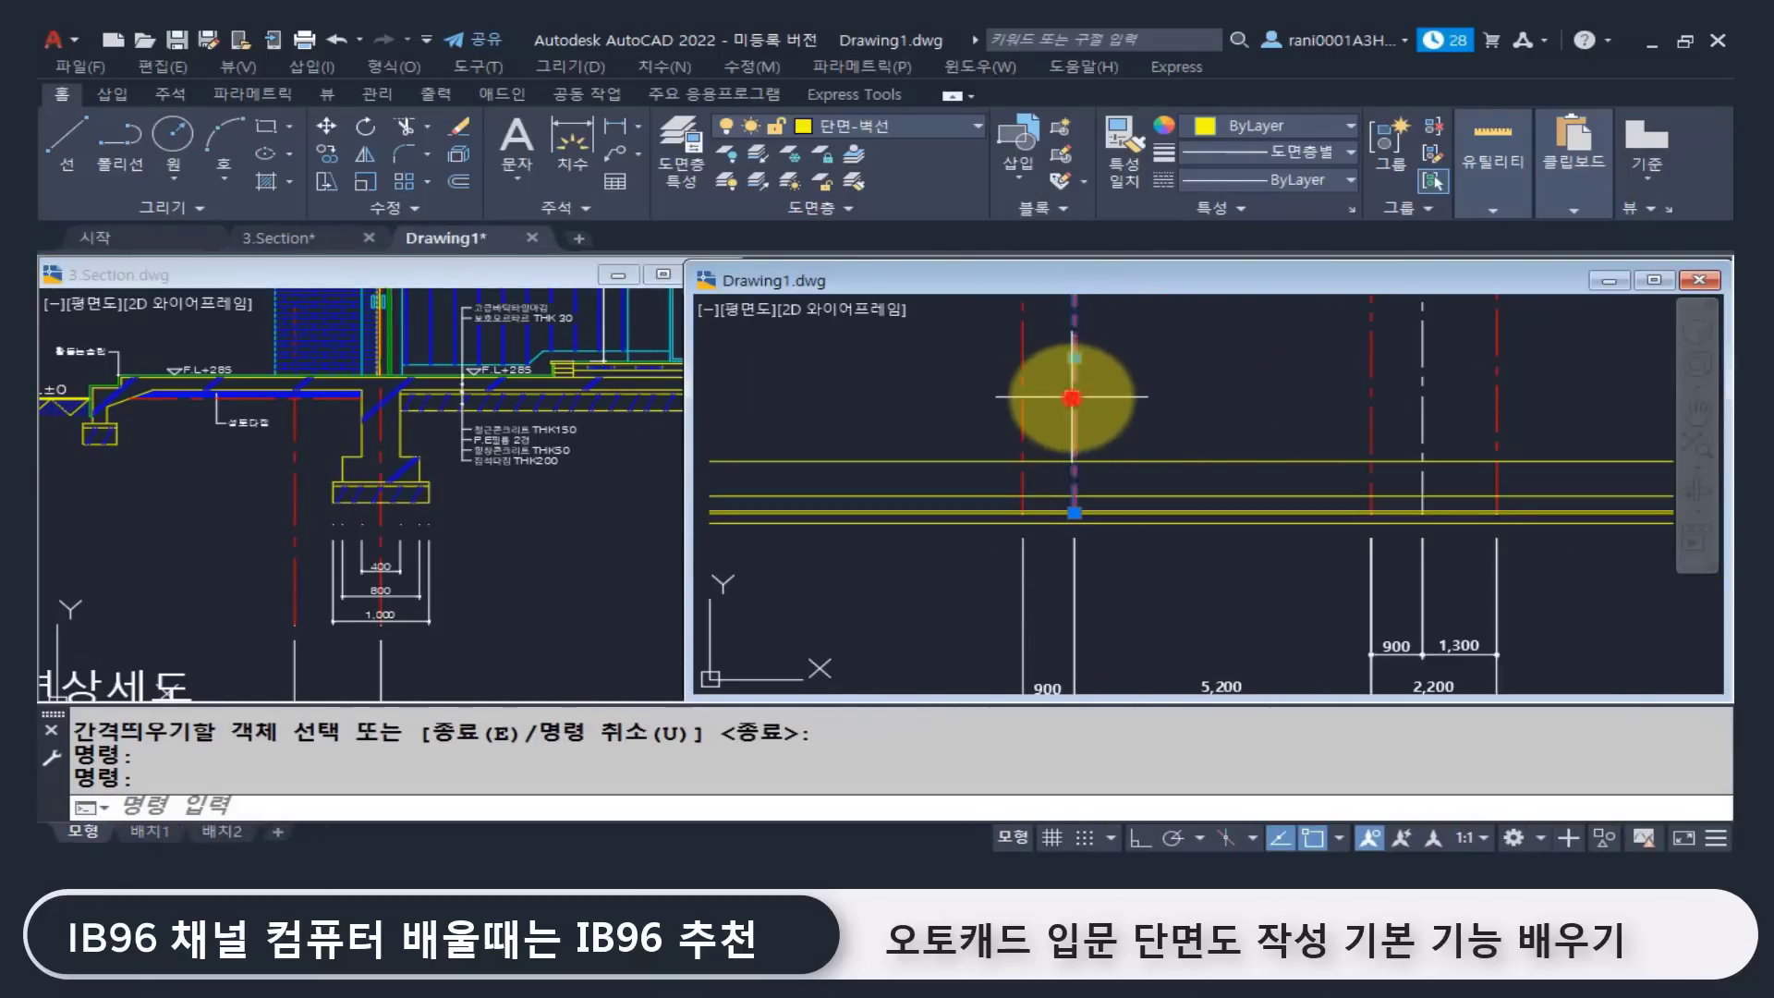
left_click(517, 585)
middle_click_drag(518, 586, 495, 495)
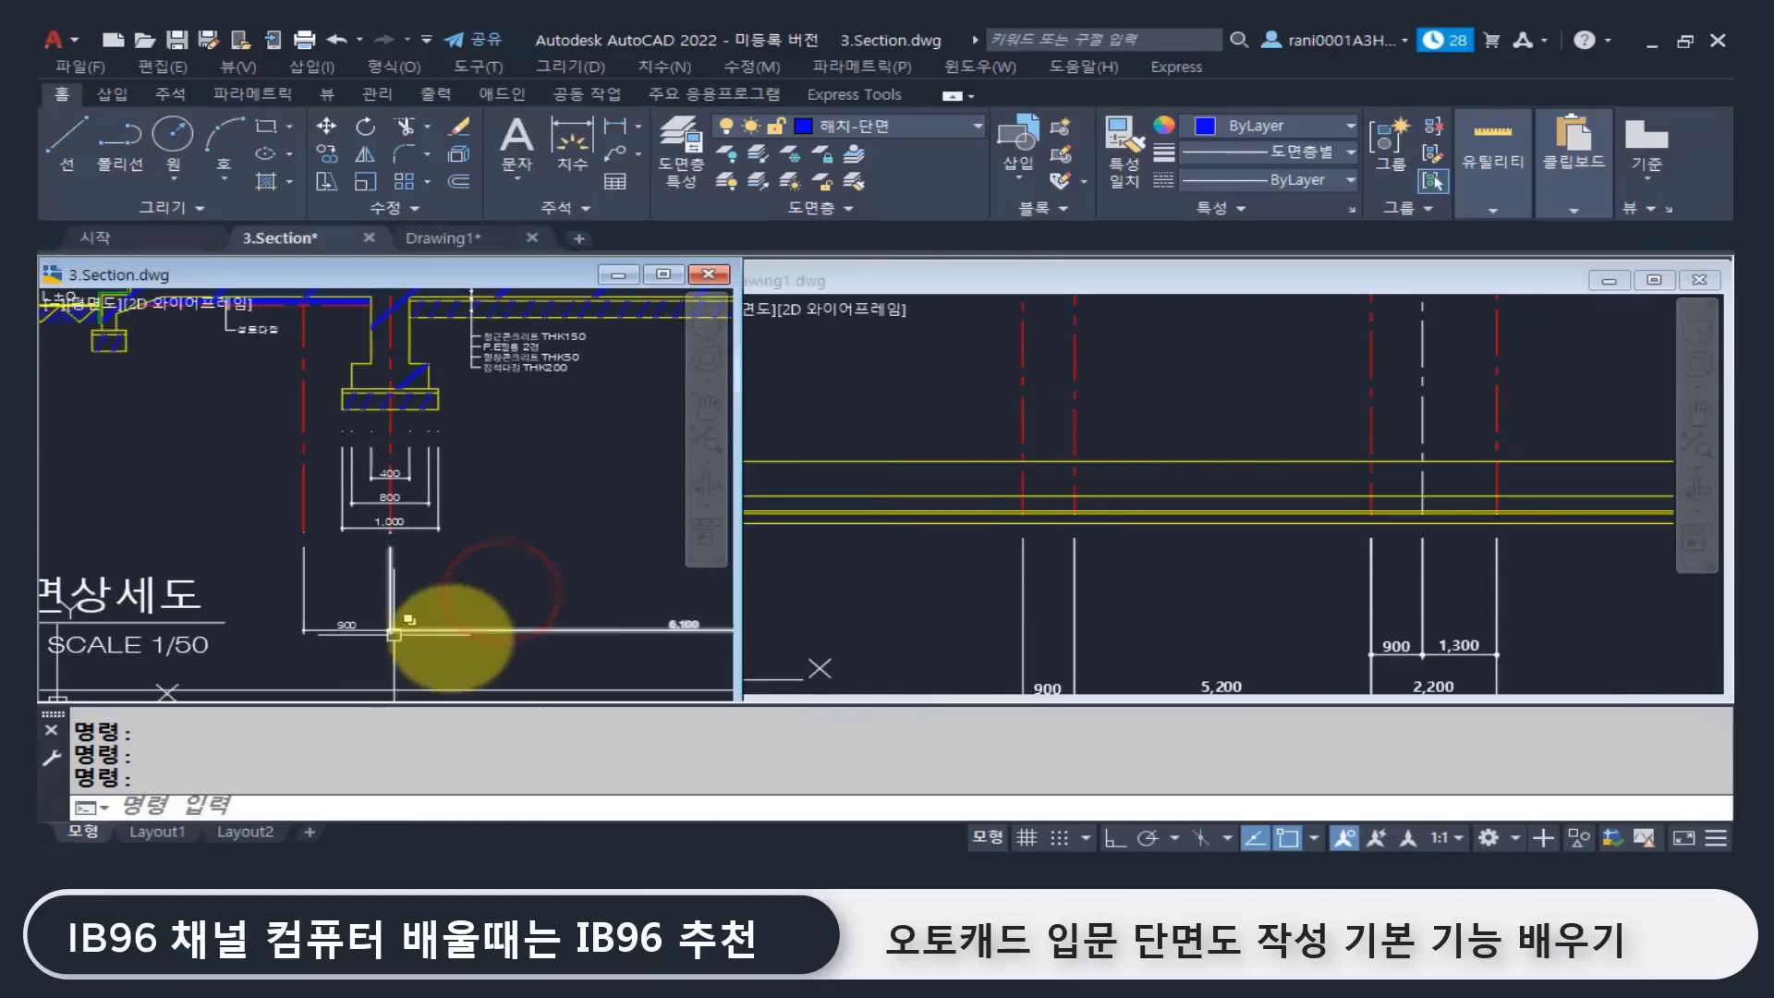
left_click(1123, 596)
left_click(1074, 376)
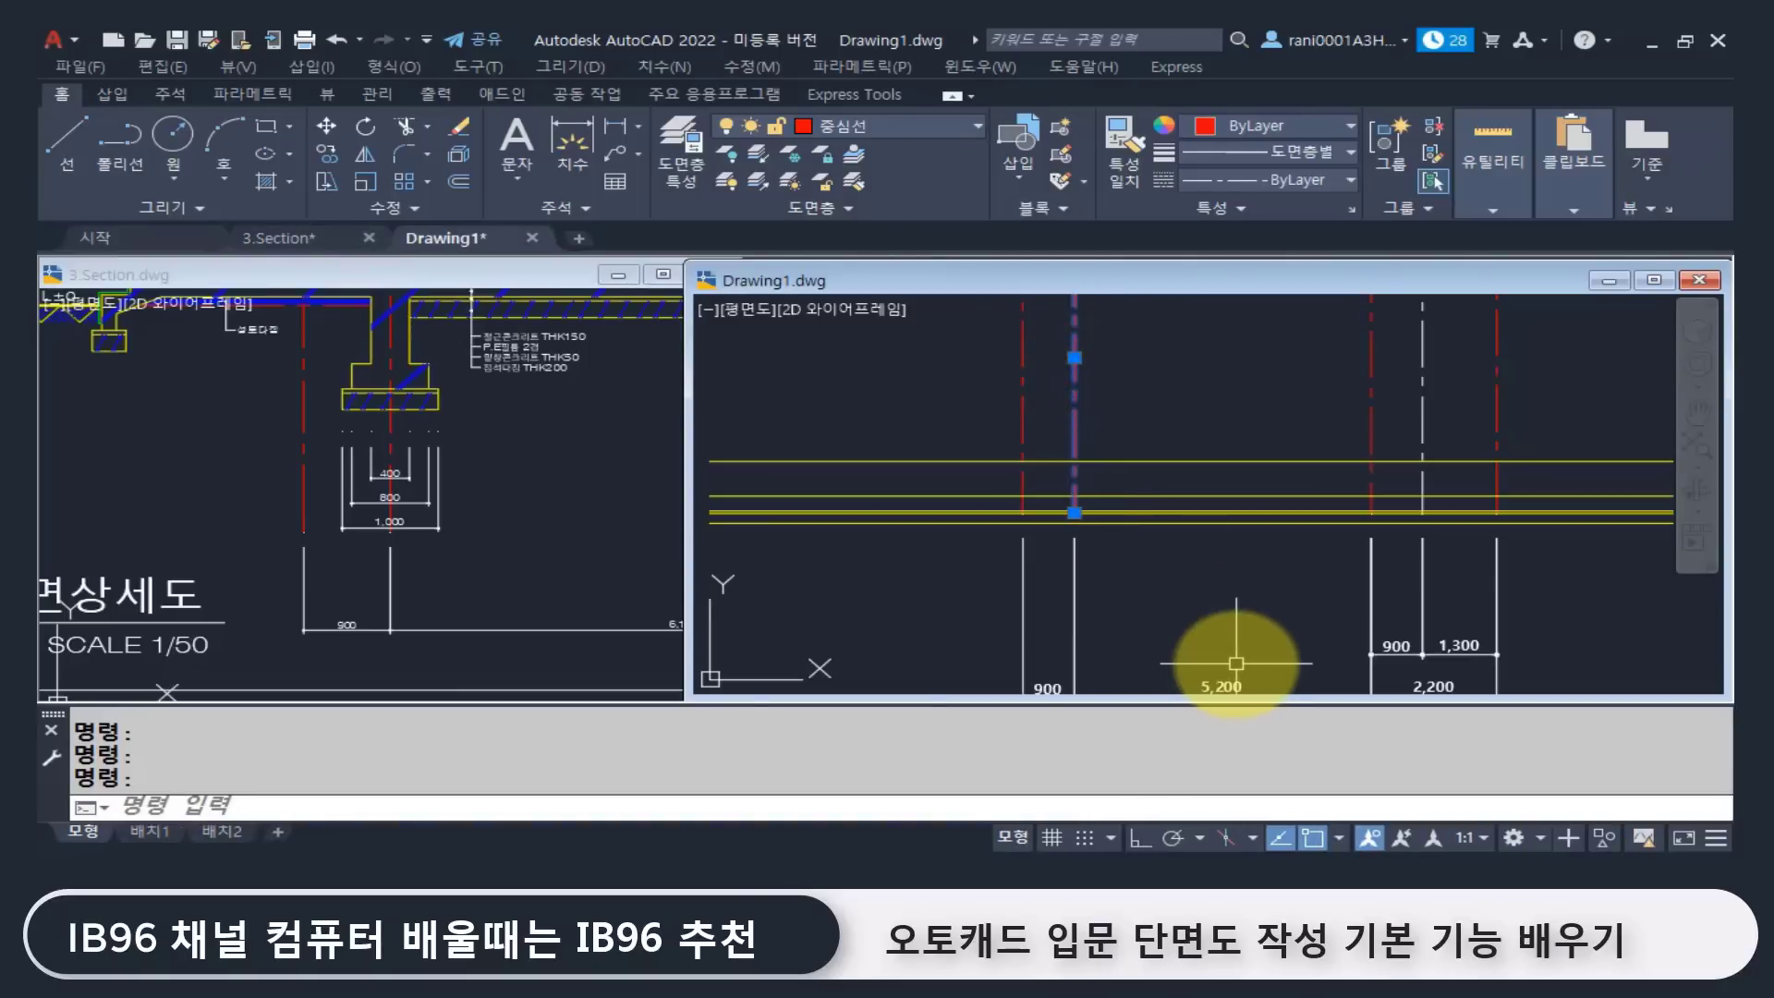
middle_click_drag(1084, 605, 971, 554)
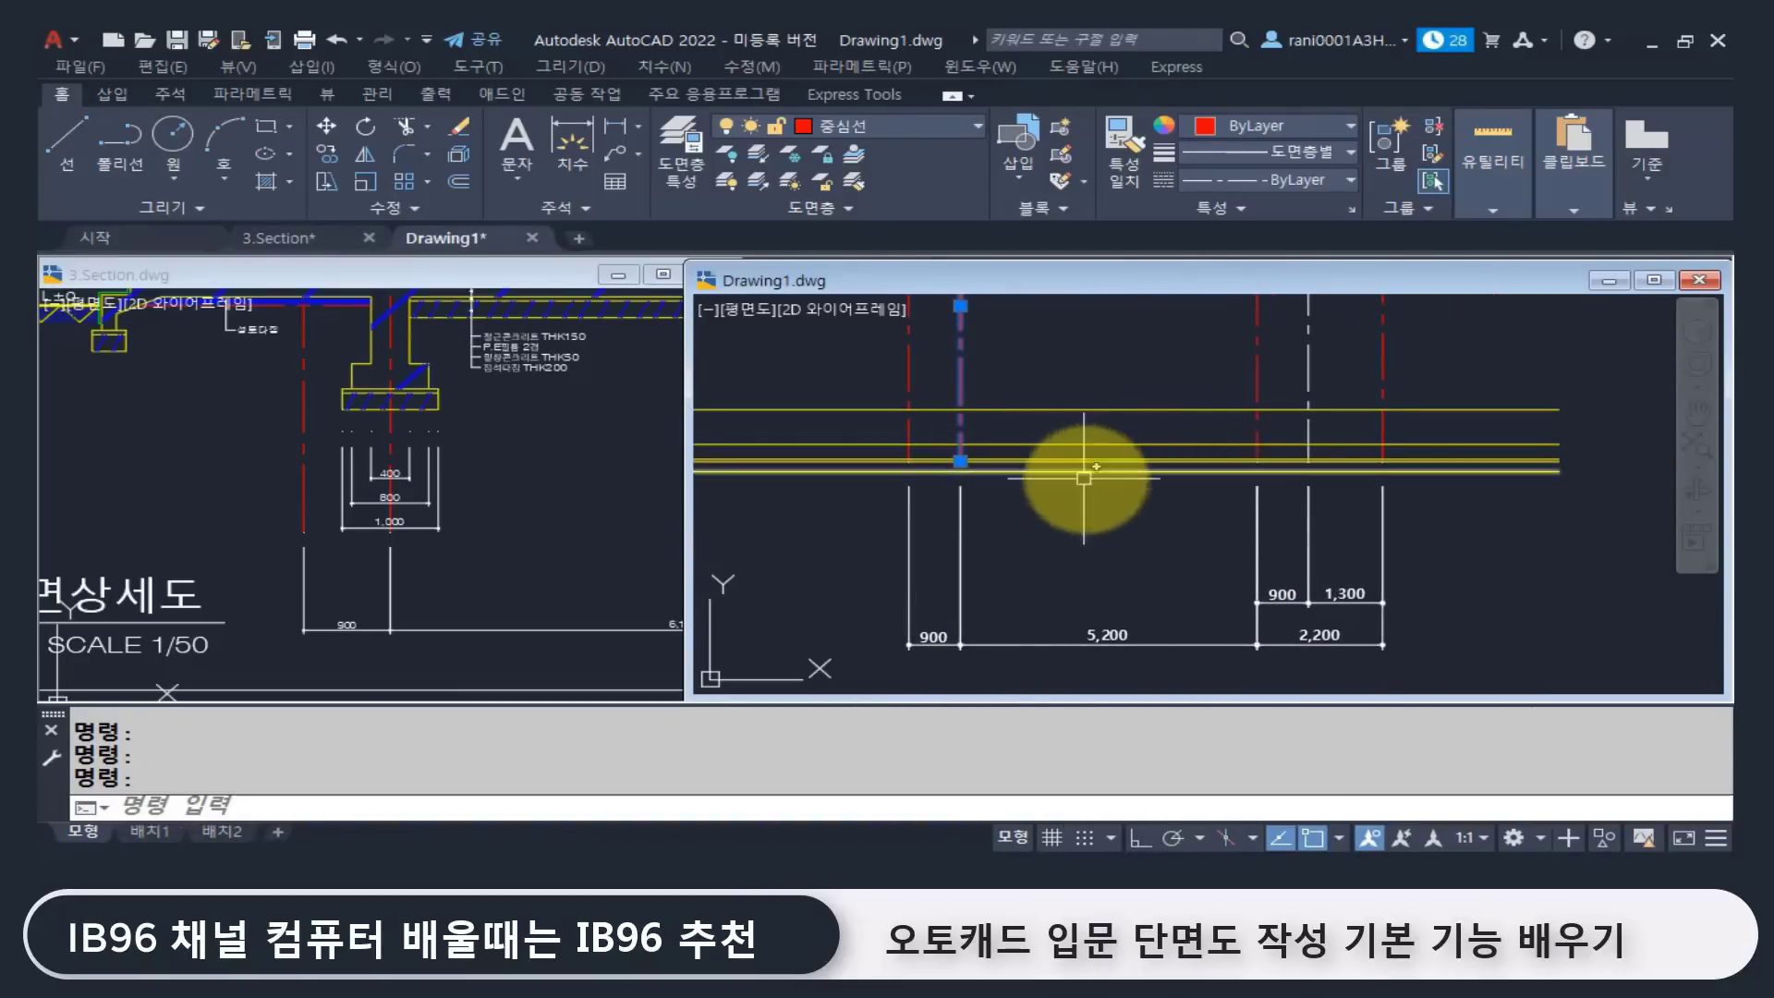
key("Escape")
key("Escape")
Step: Stretch the lower ends of all centerlines and the dimension extension lines straight downward, past the lowest horizontal line
type("s")
key("Return")
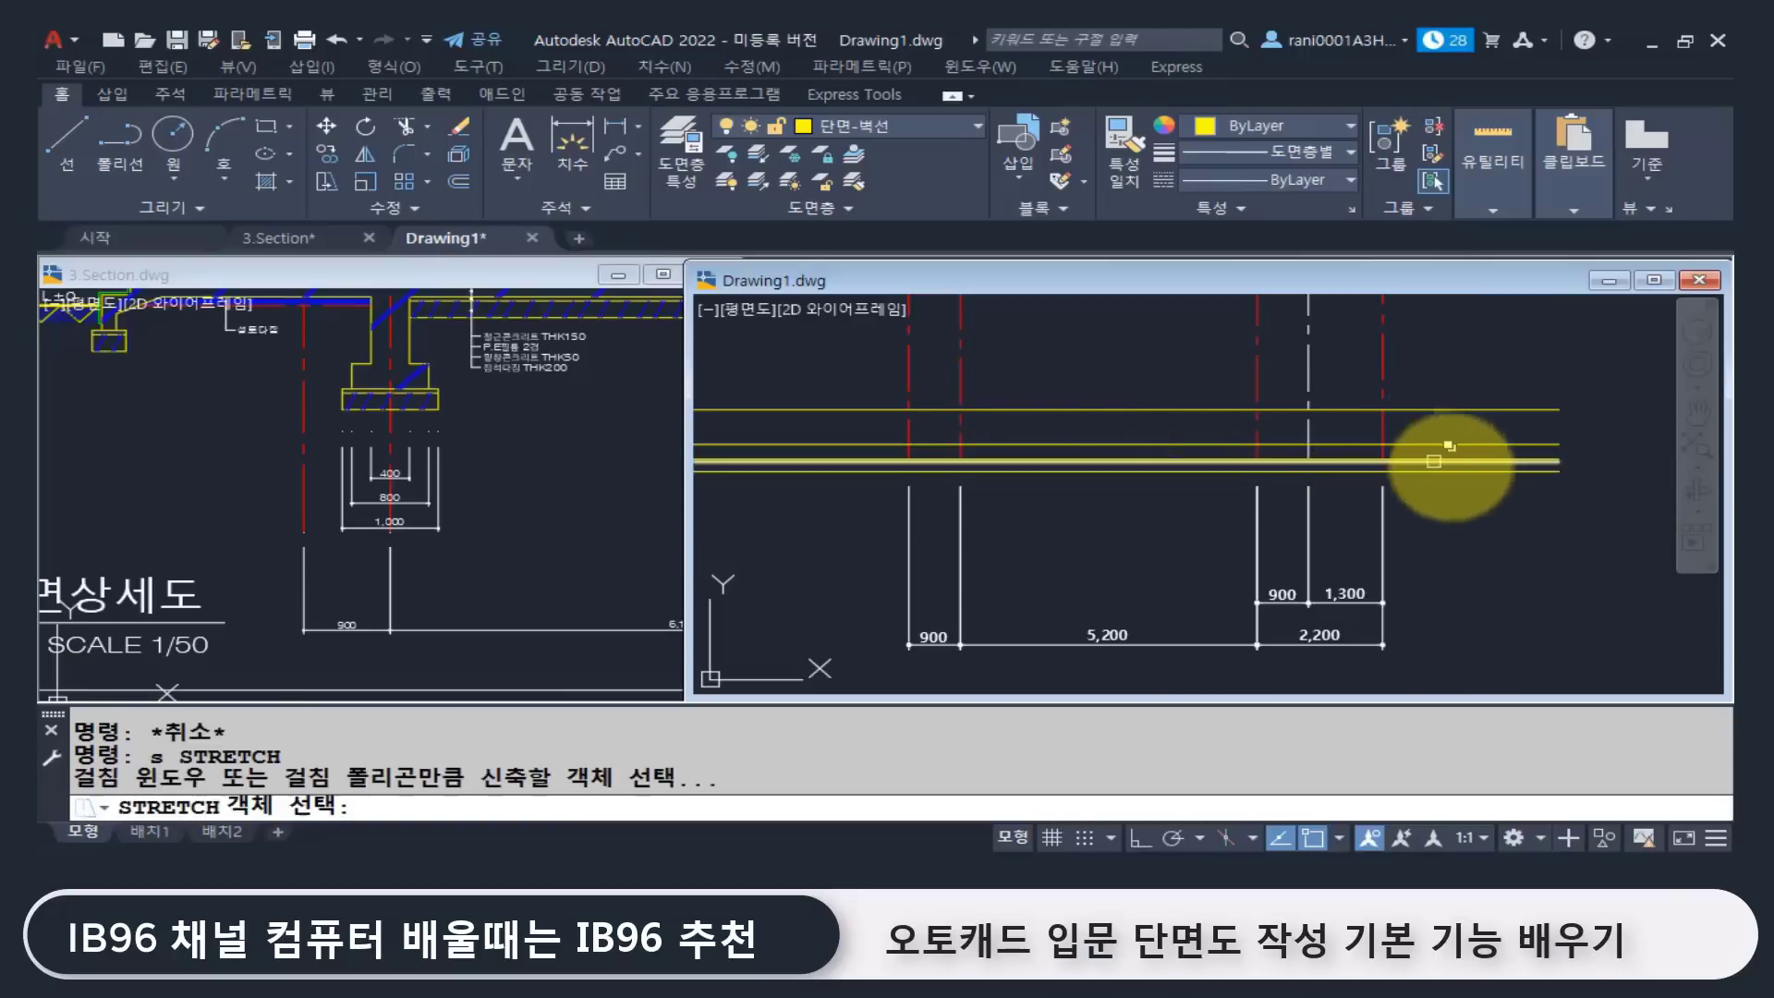
left_click(1452, 513)
left_click(874, 434)
right_click(1465, 515)
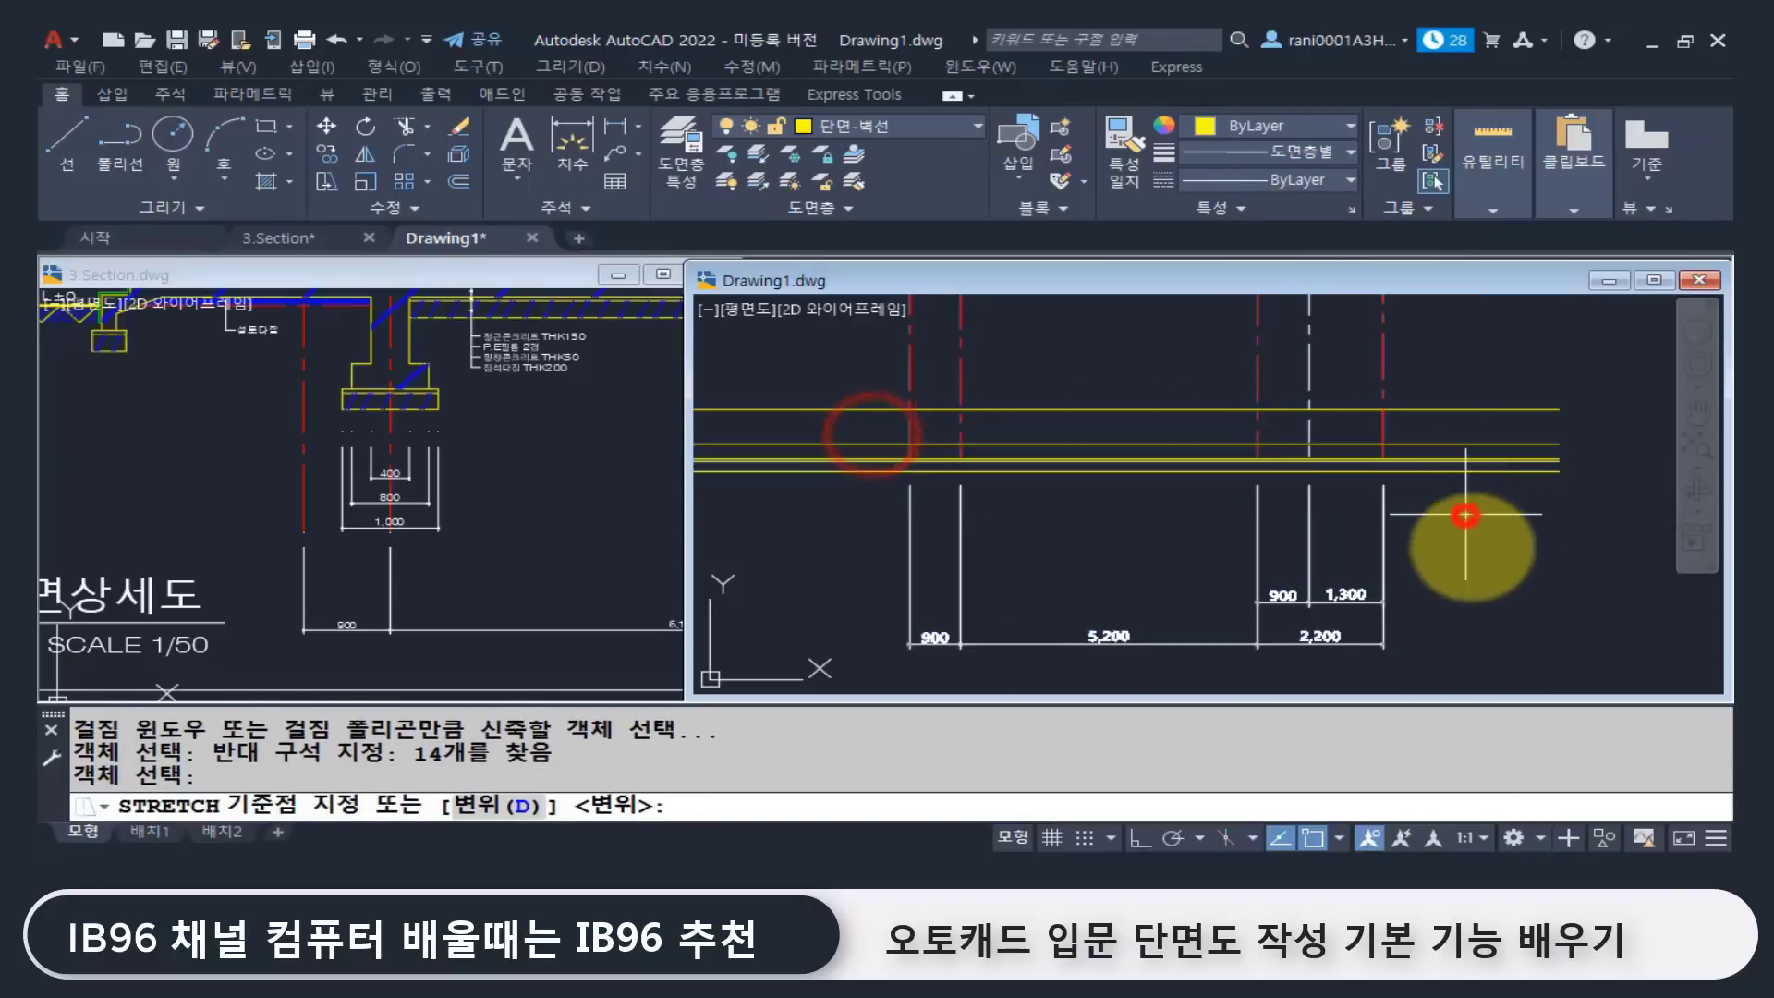
left_click(1467, 515)
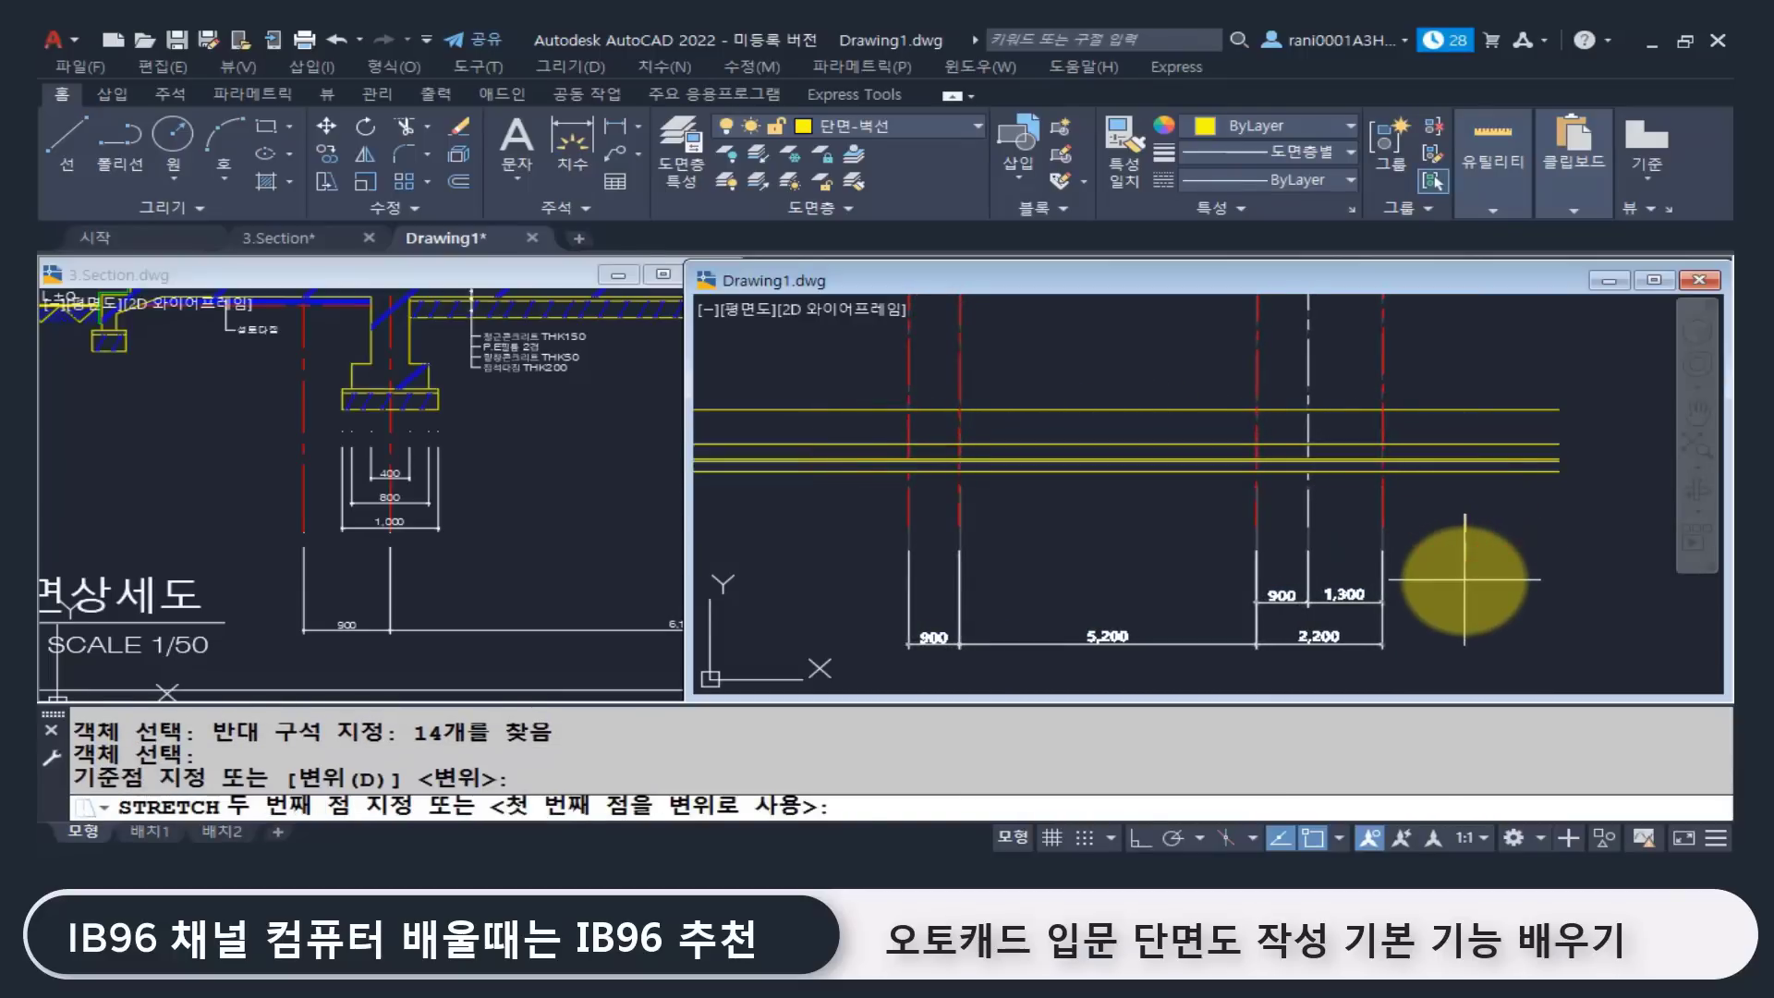
key("F8")
left_click(1471, 567)
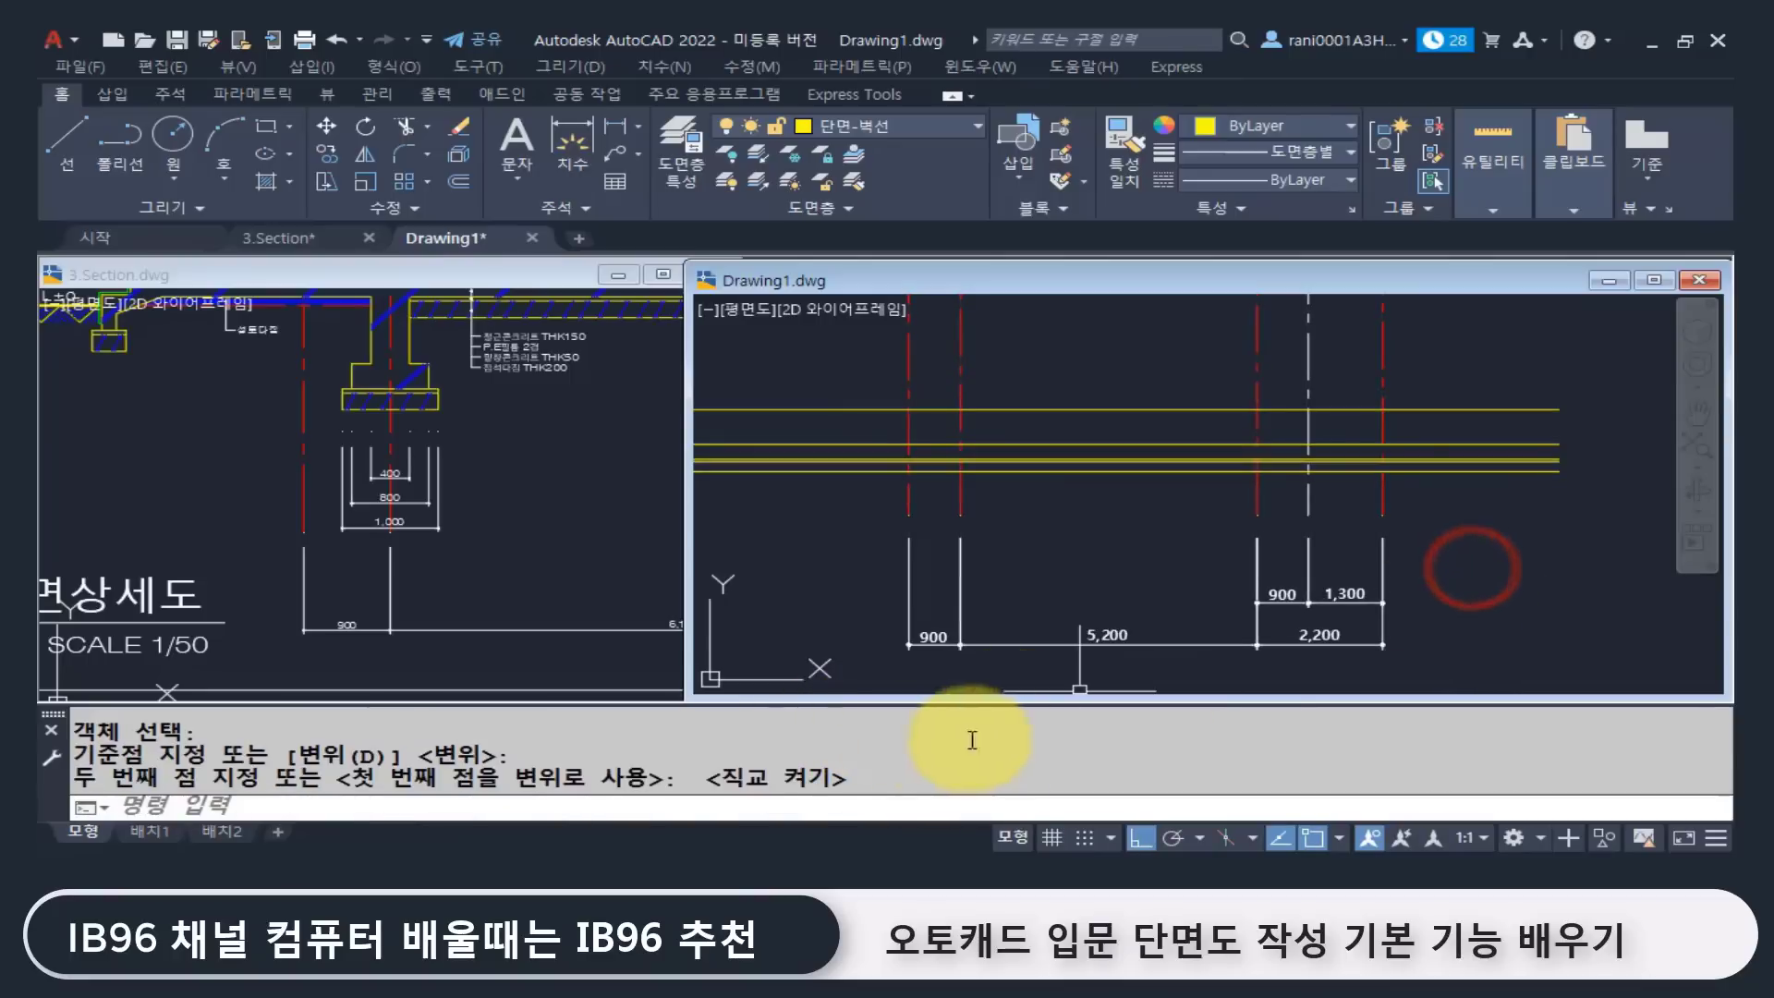
Step: Check the footing widths in 3.Section, and offset the second centerline in Drawing1 200 mm to both sides for the 400 mm stem
left_click(515, 523)
middle_click_drag(381, 426, 469, 506)
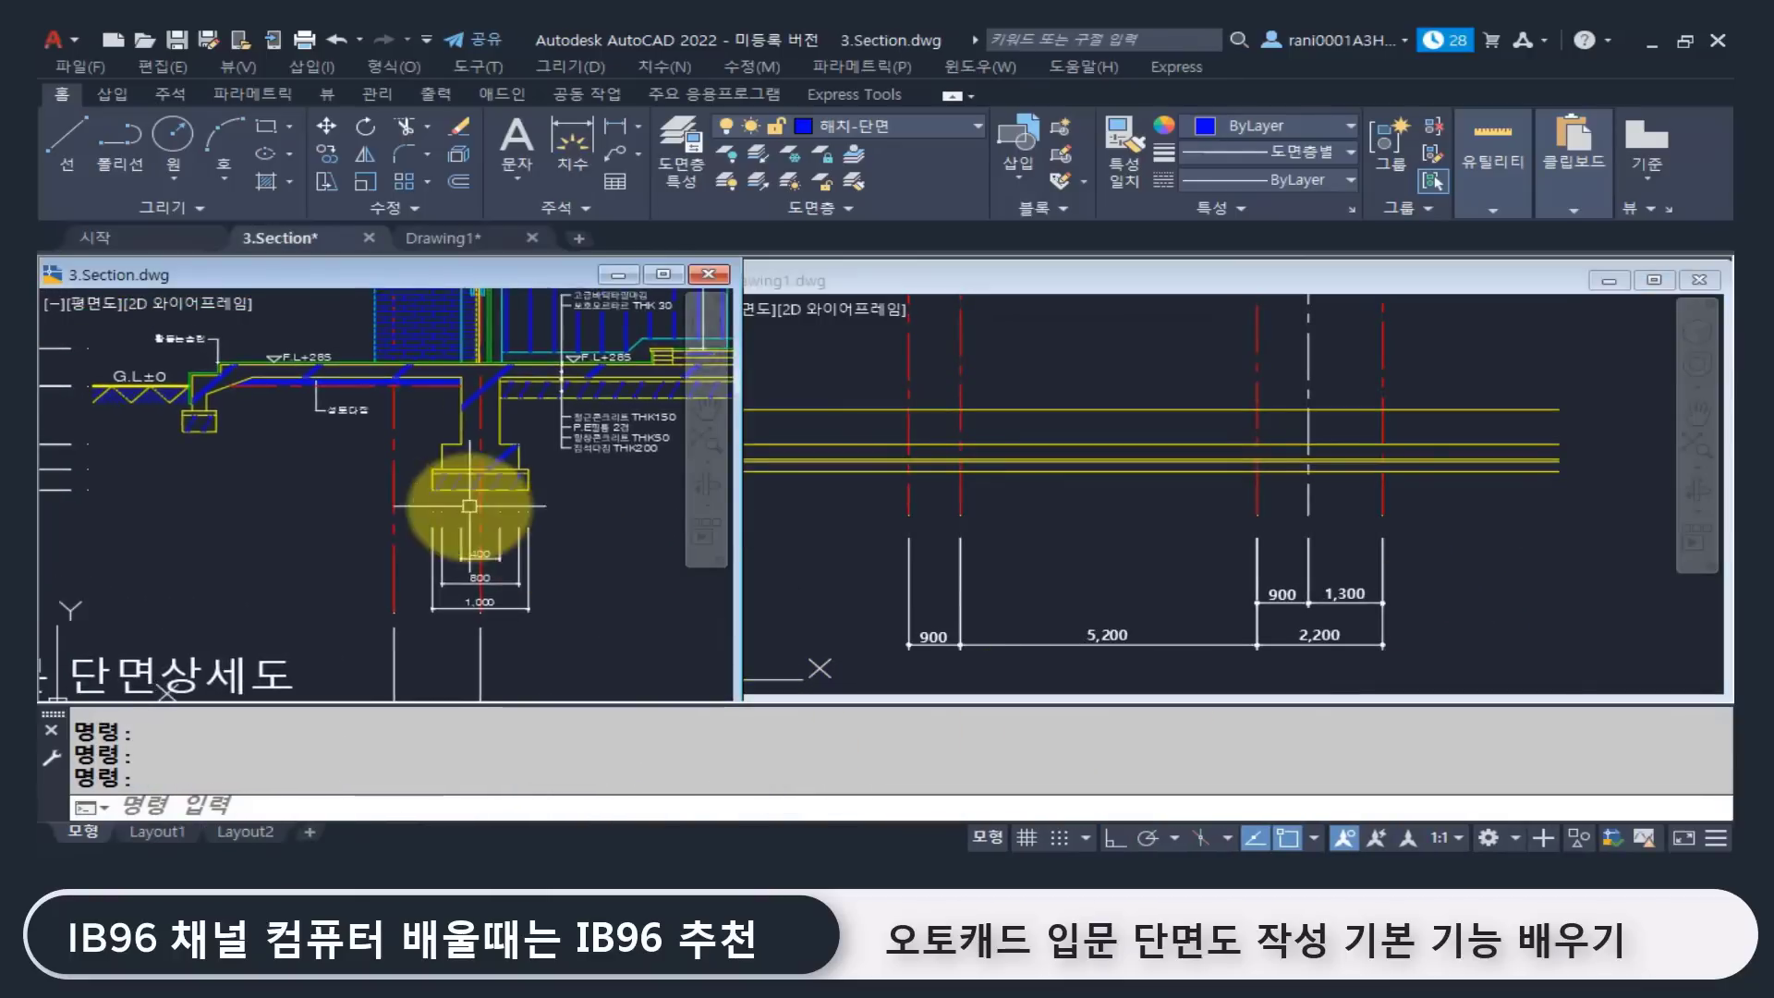
scroll(469, 506, "up", 2)
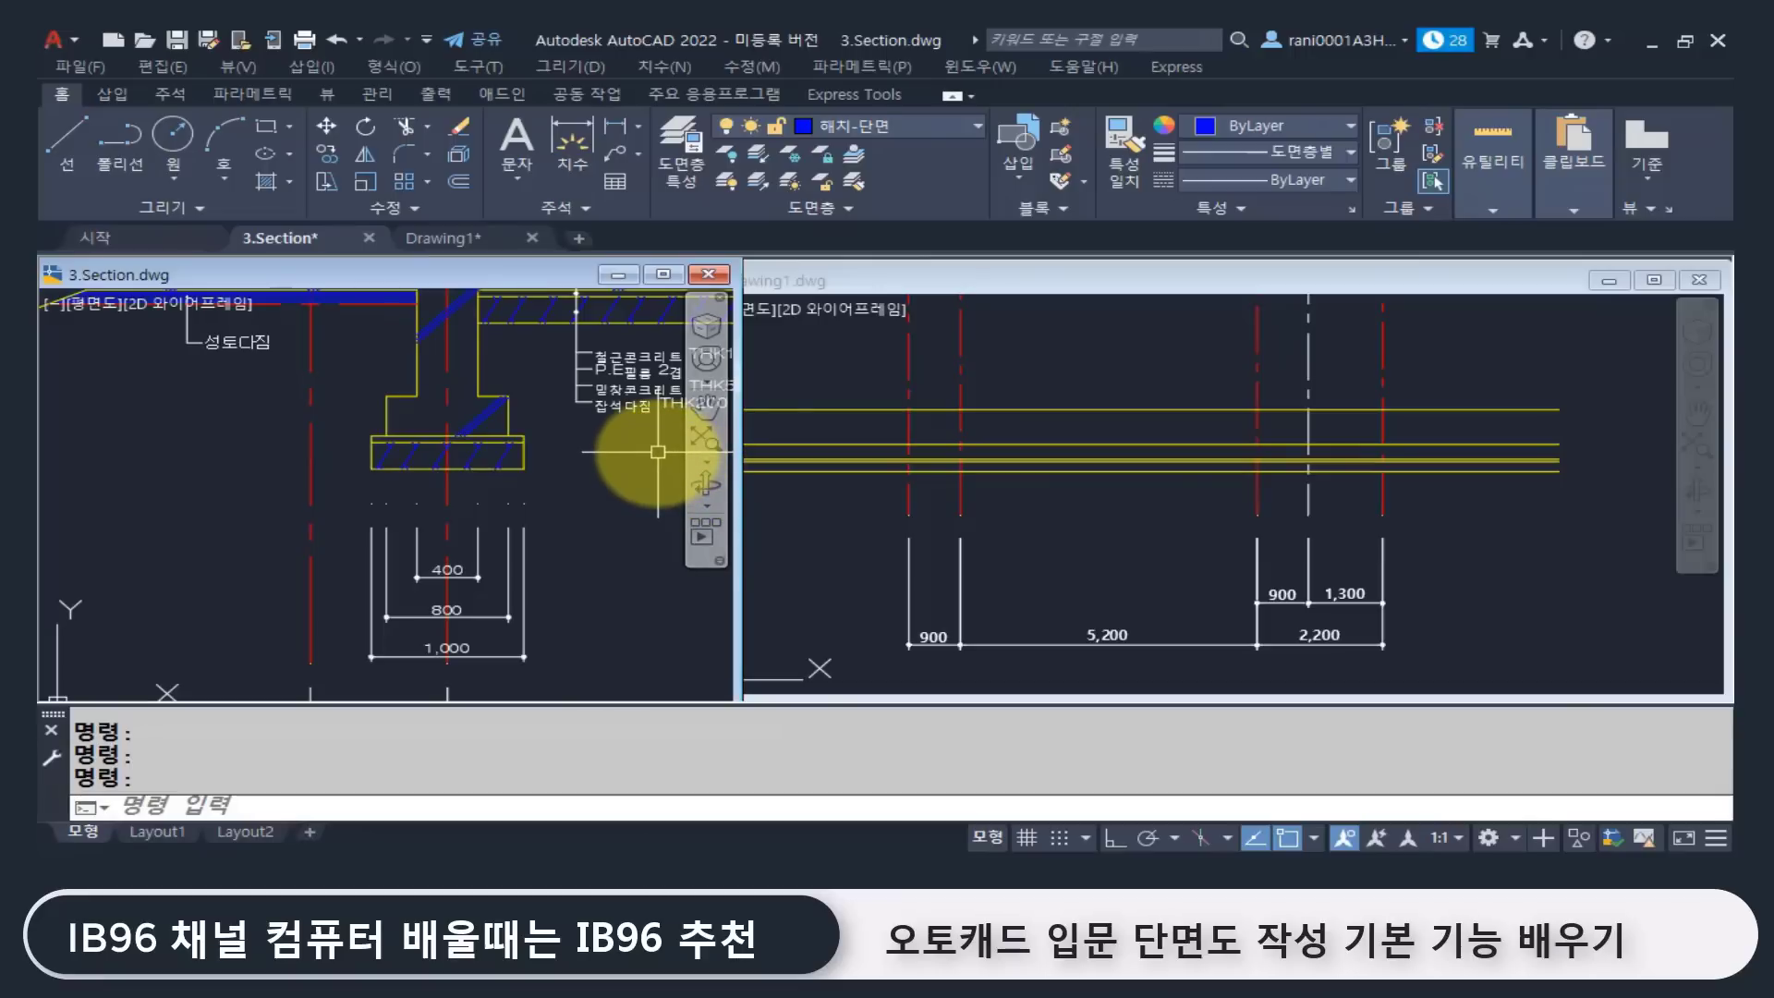
left_click(1063, 523)
scroll(952, 467, "up", 3)
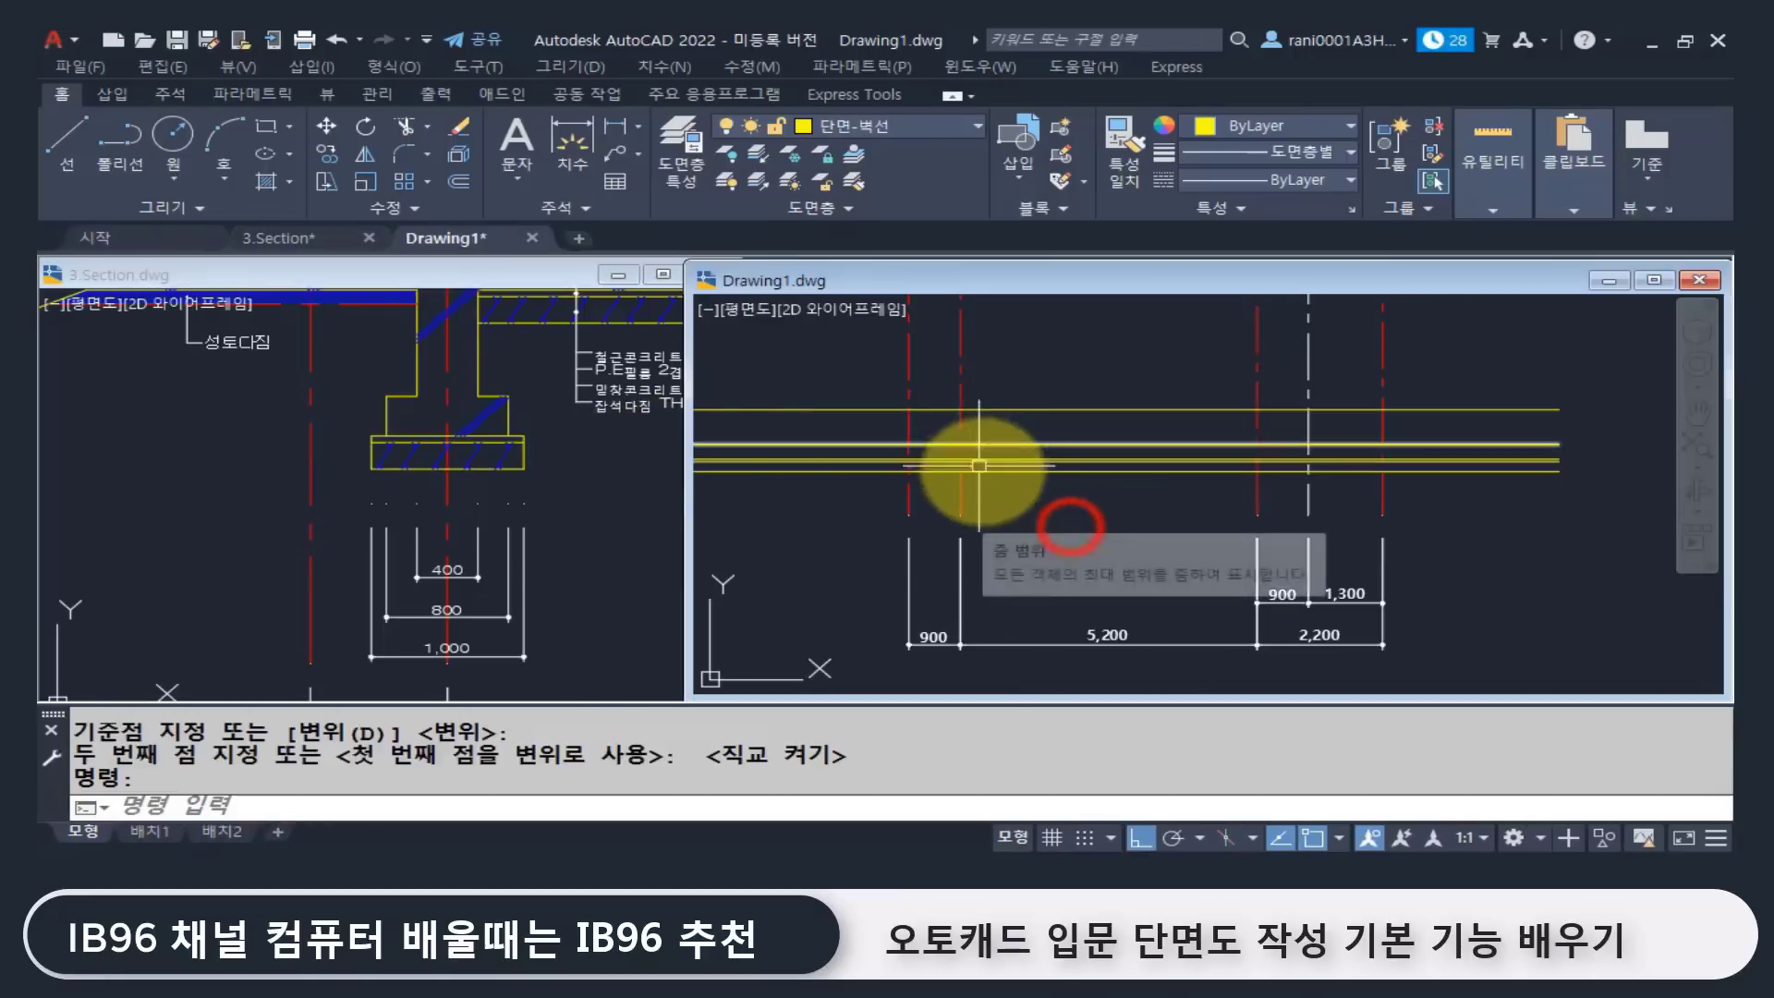
scroll(980, 489, "up", 2)
type("o")
key("Return")
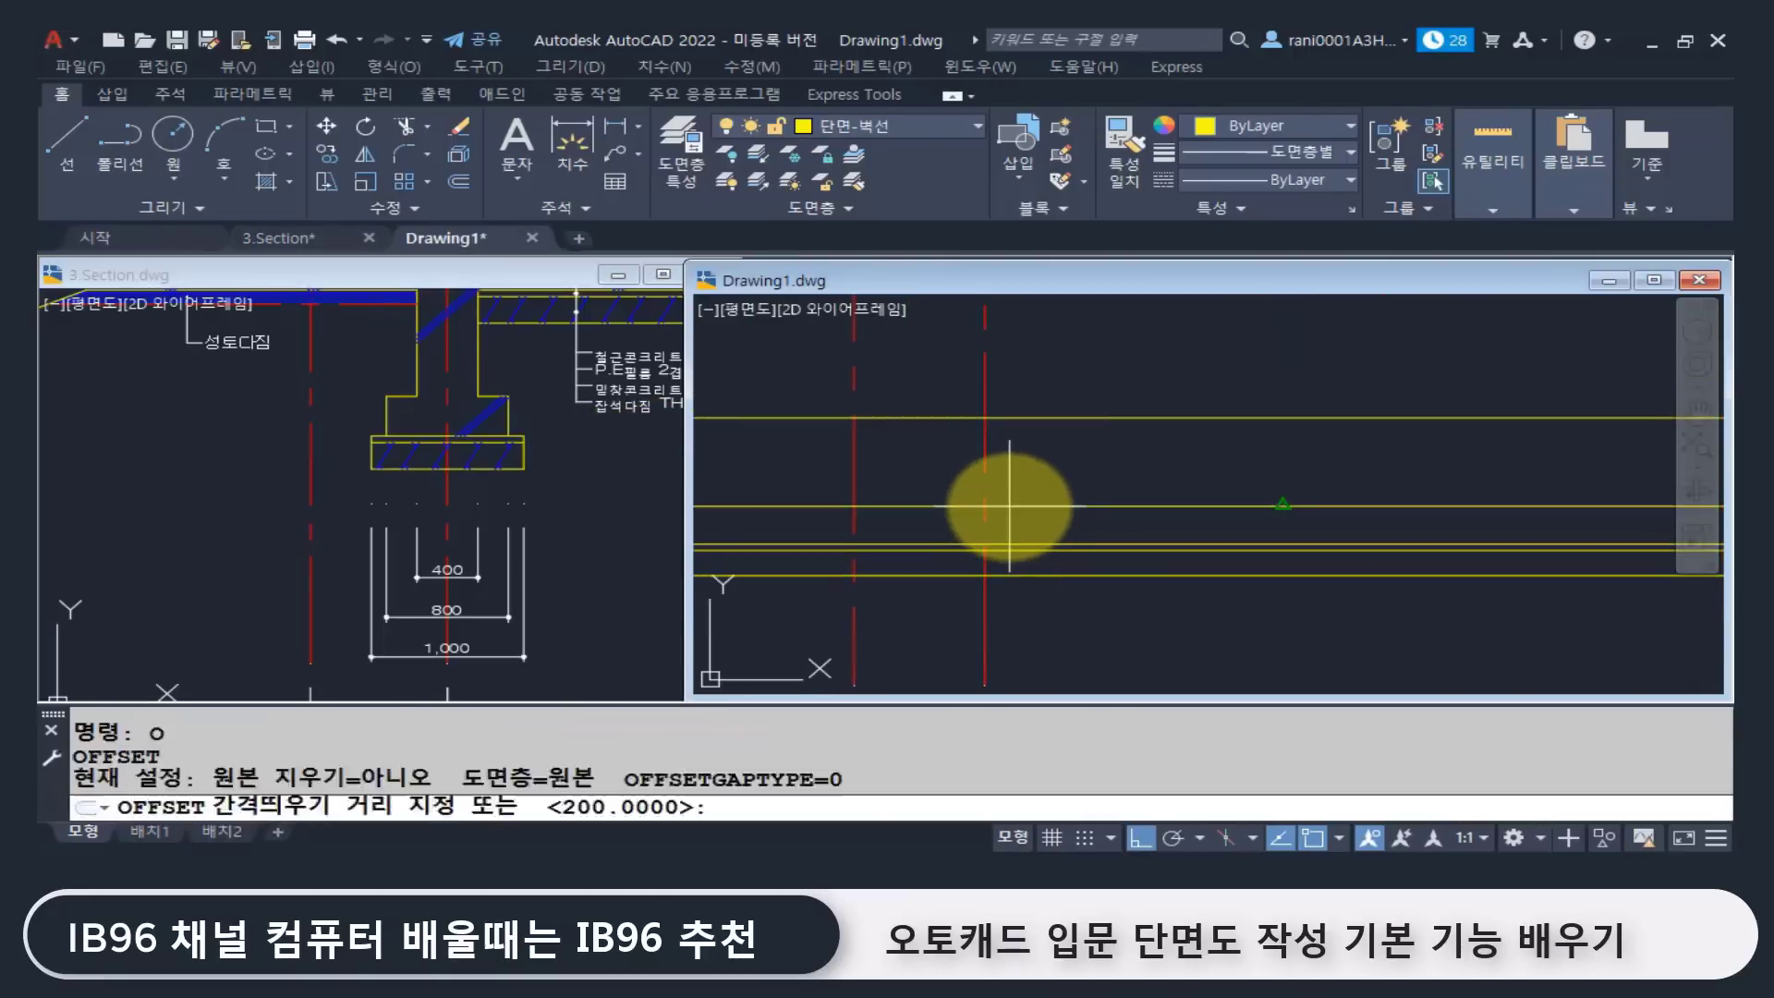
type("200")
key("Return")
scroll(1009, 480, "up", 2)
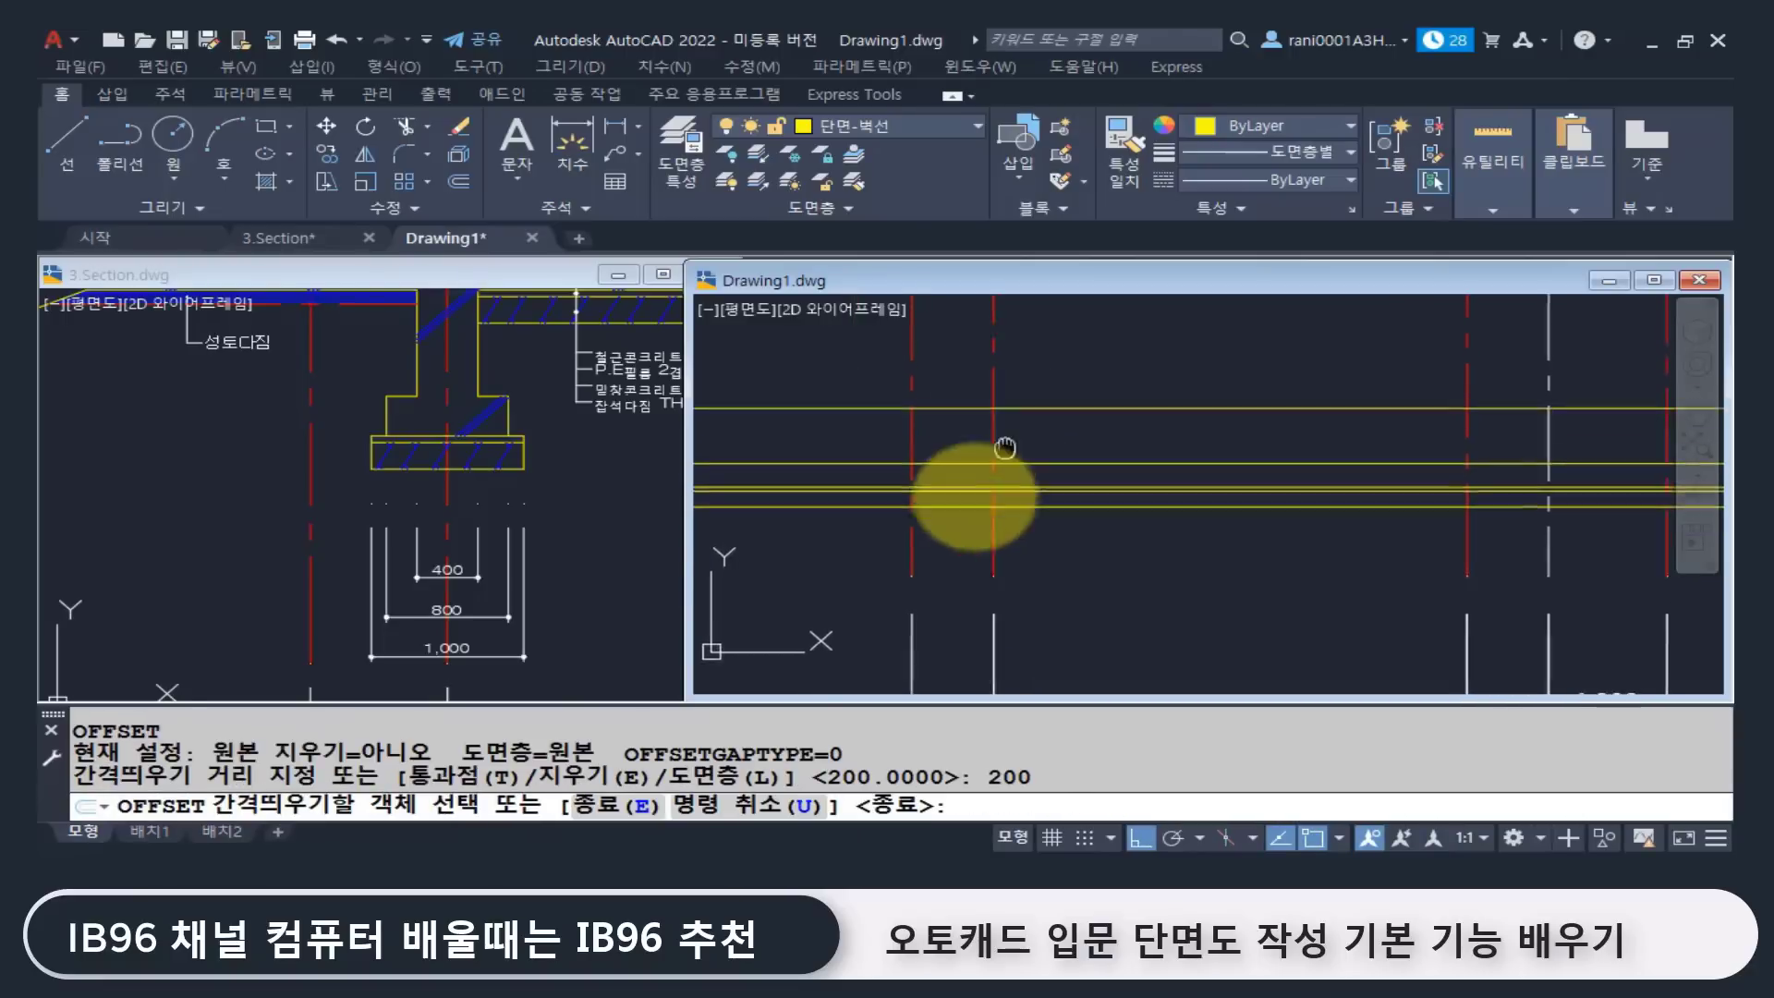
left_click(981, 415)
left_click(919, 420)
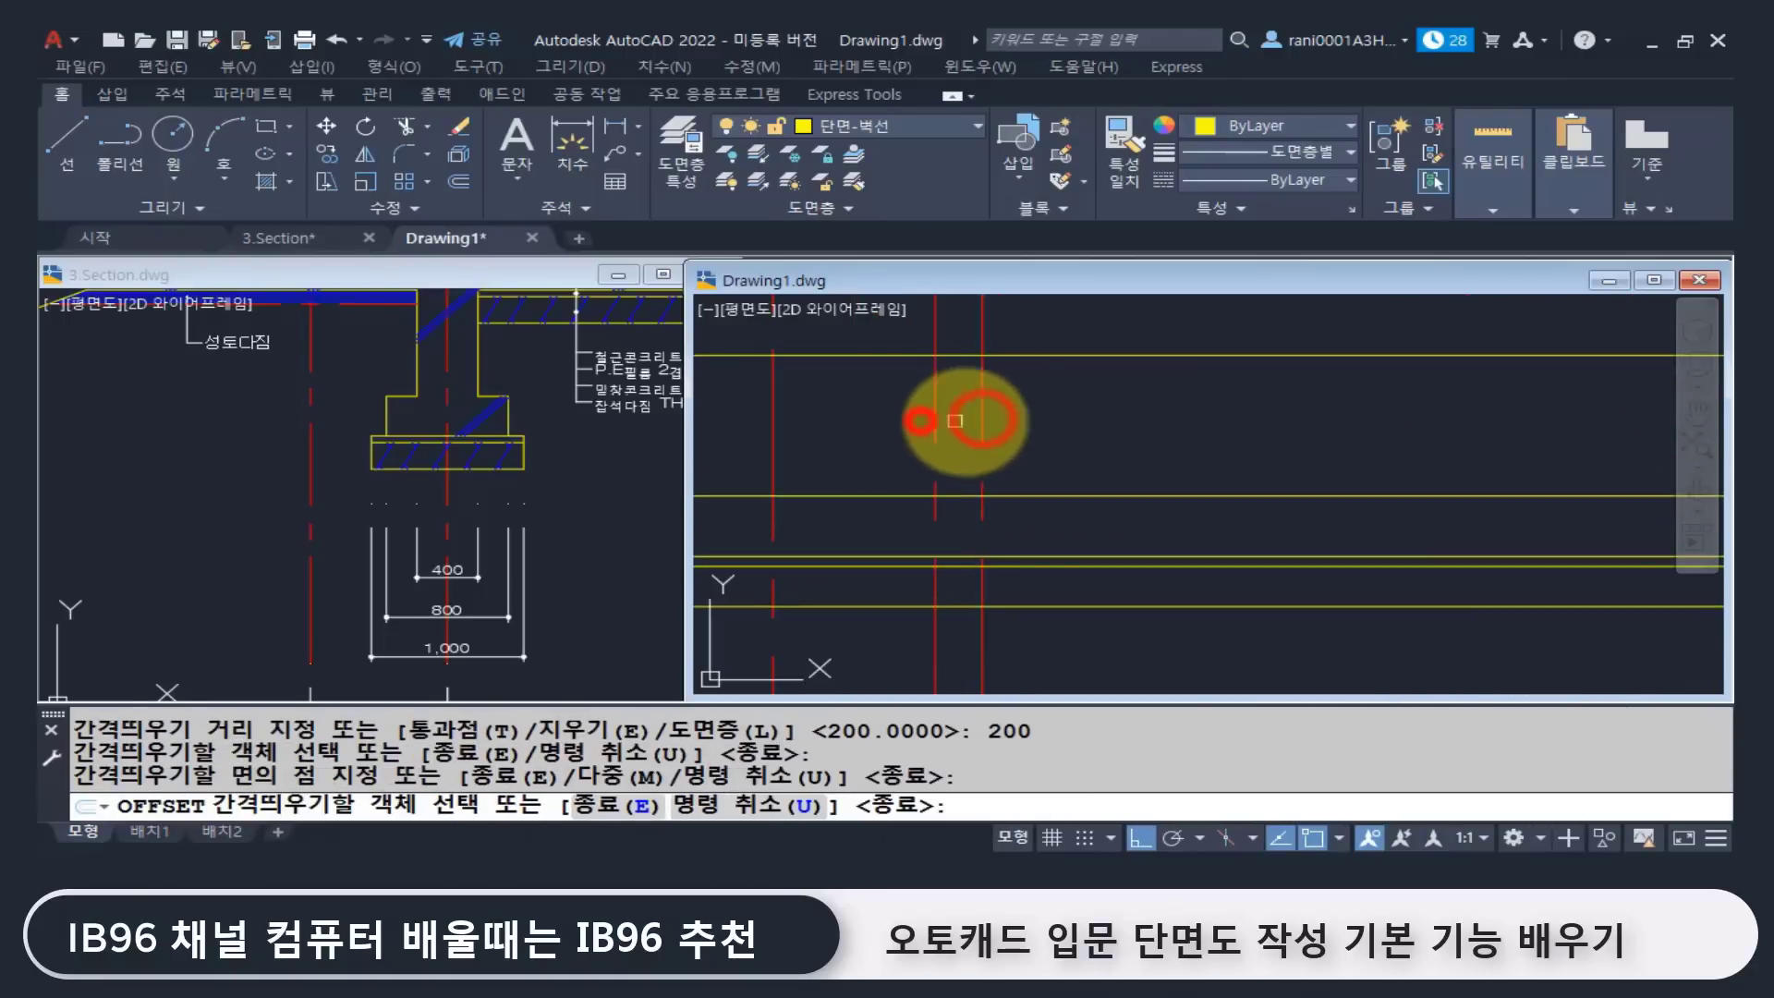
left_click(985, 416)
left_click(1055, 422)
key("Return")
Step: Offset the two stem lines 200 mm further outward, one on each side, for the 800 mm footing width
key("Return")
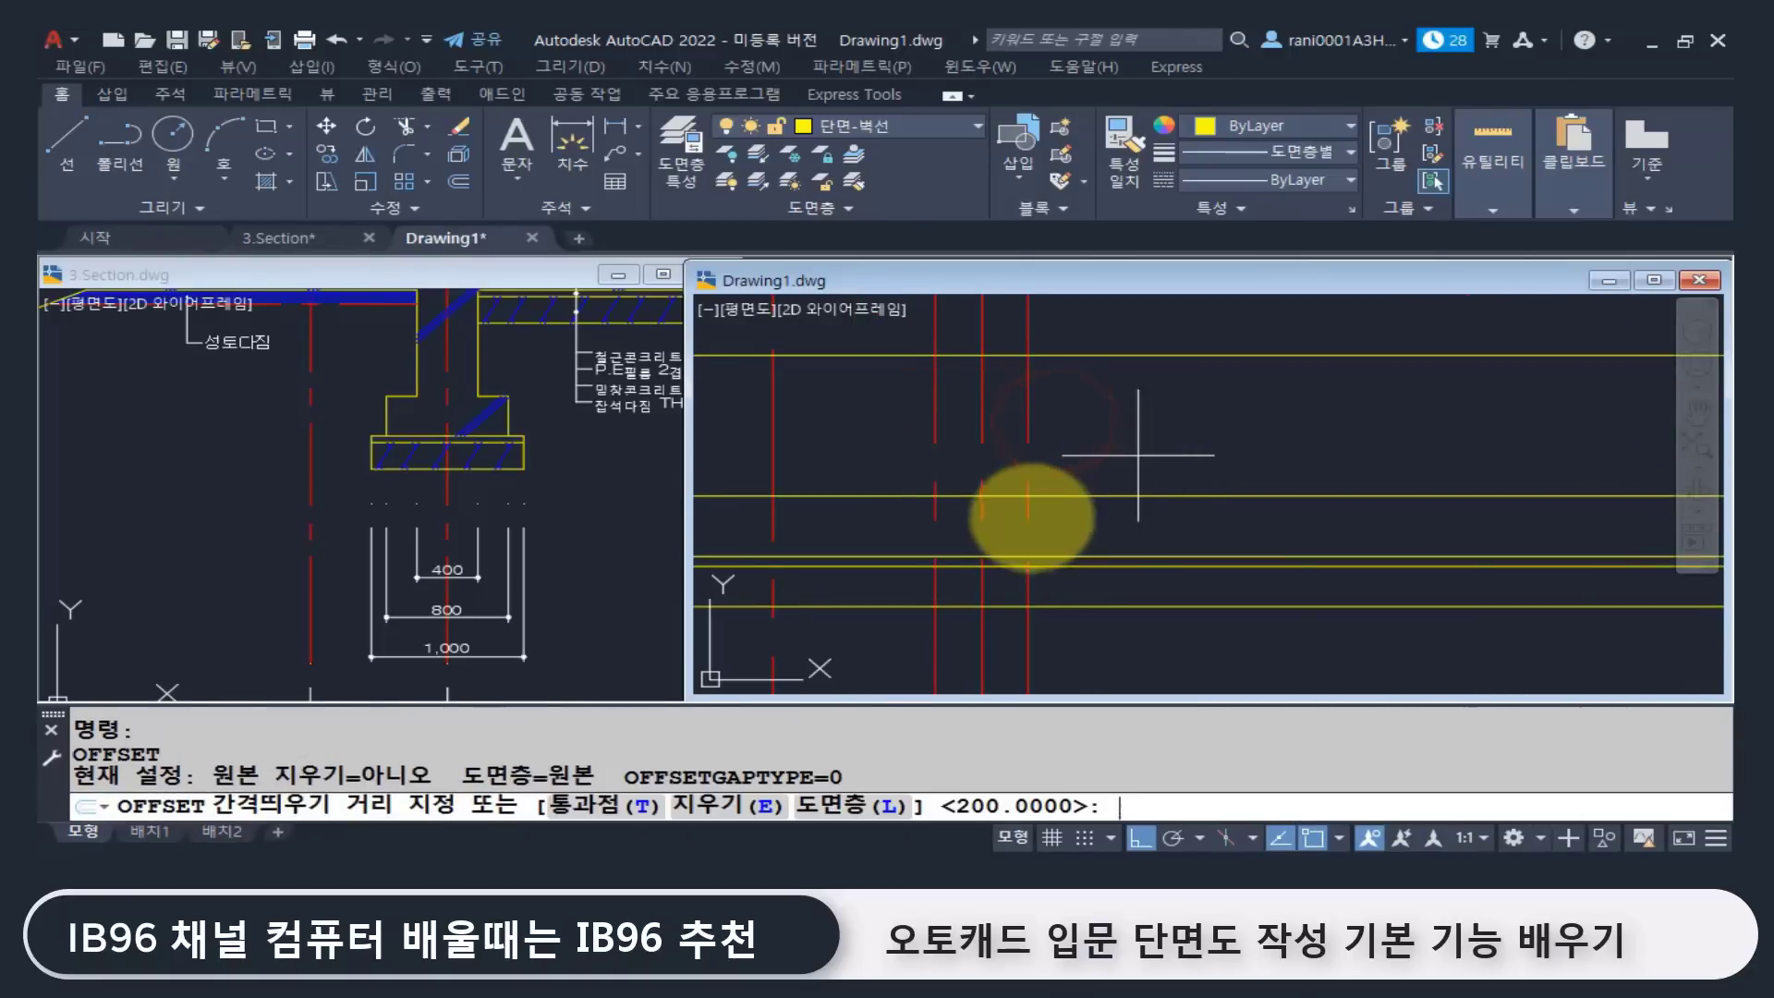
middle_click_drag(1022, 528, 1036, 406)
key("Return")
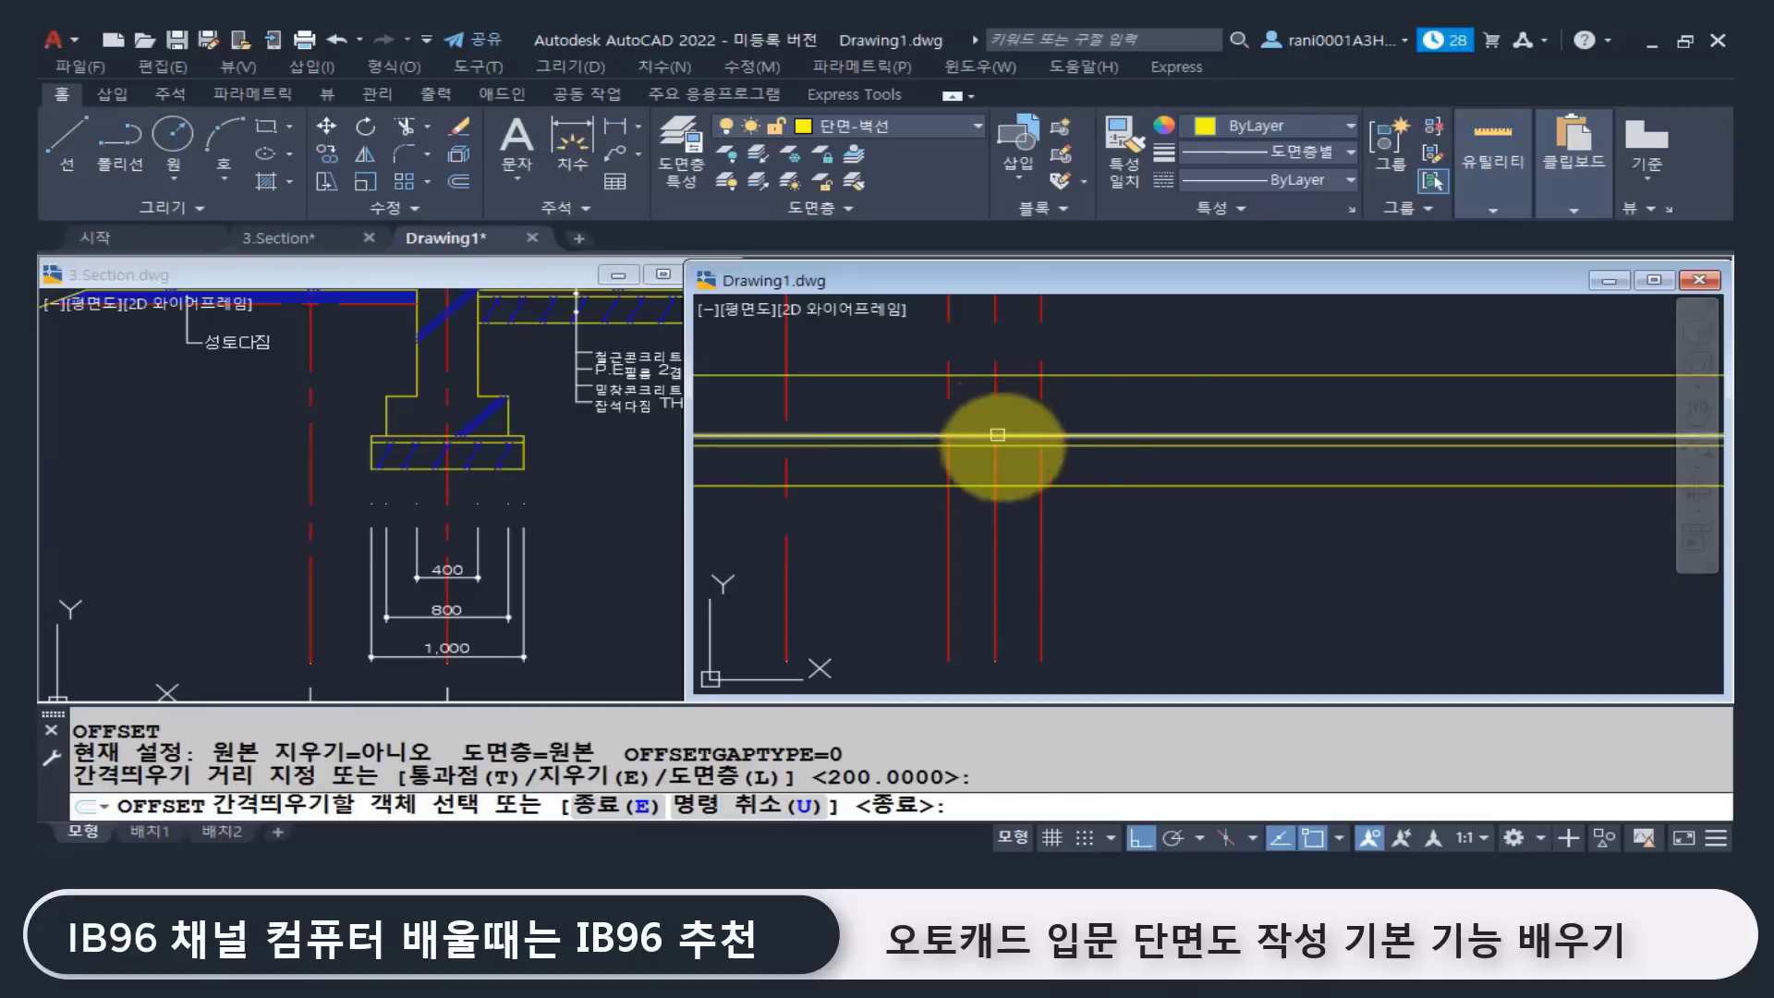
left_click(948, 527)
left_click(860, 527)
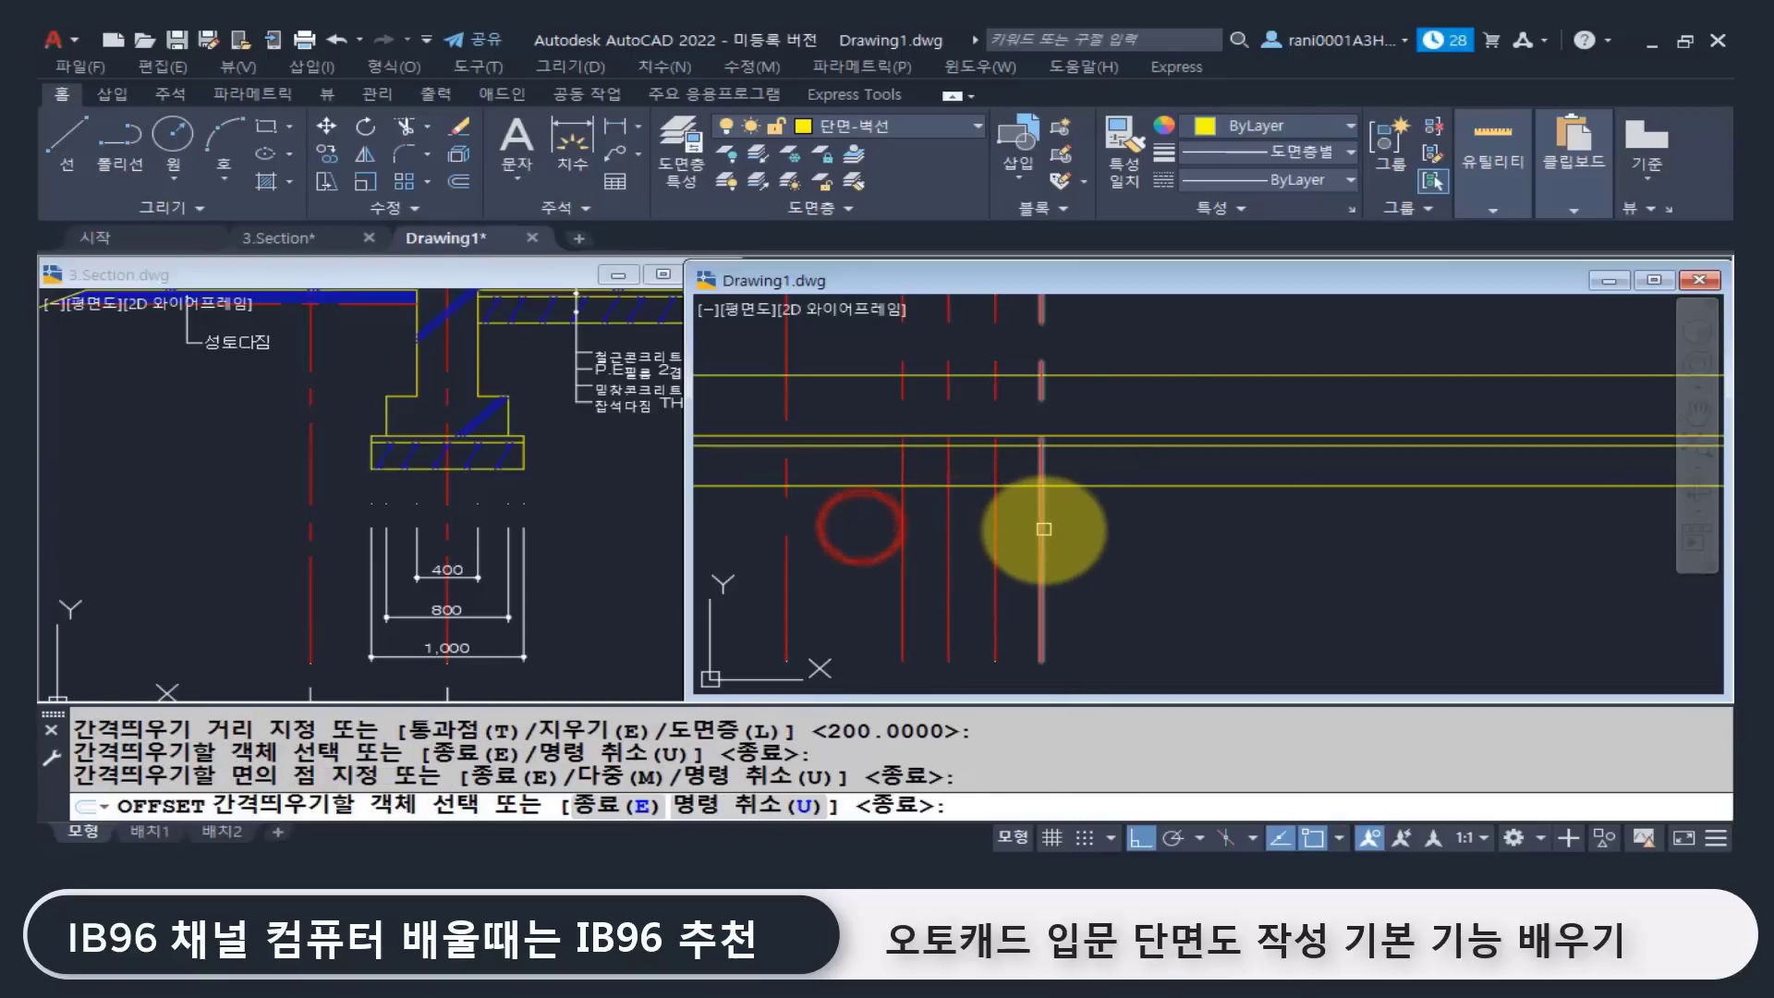
left_click(1042, 527)
left_click(1158, 536)
key("Return")
Step: Offset the two outermost footing lines another 100 mm outward for the 1,000 mm base width
key("Return")
type("00")
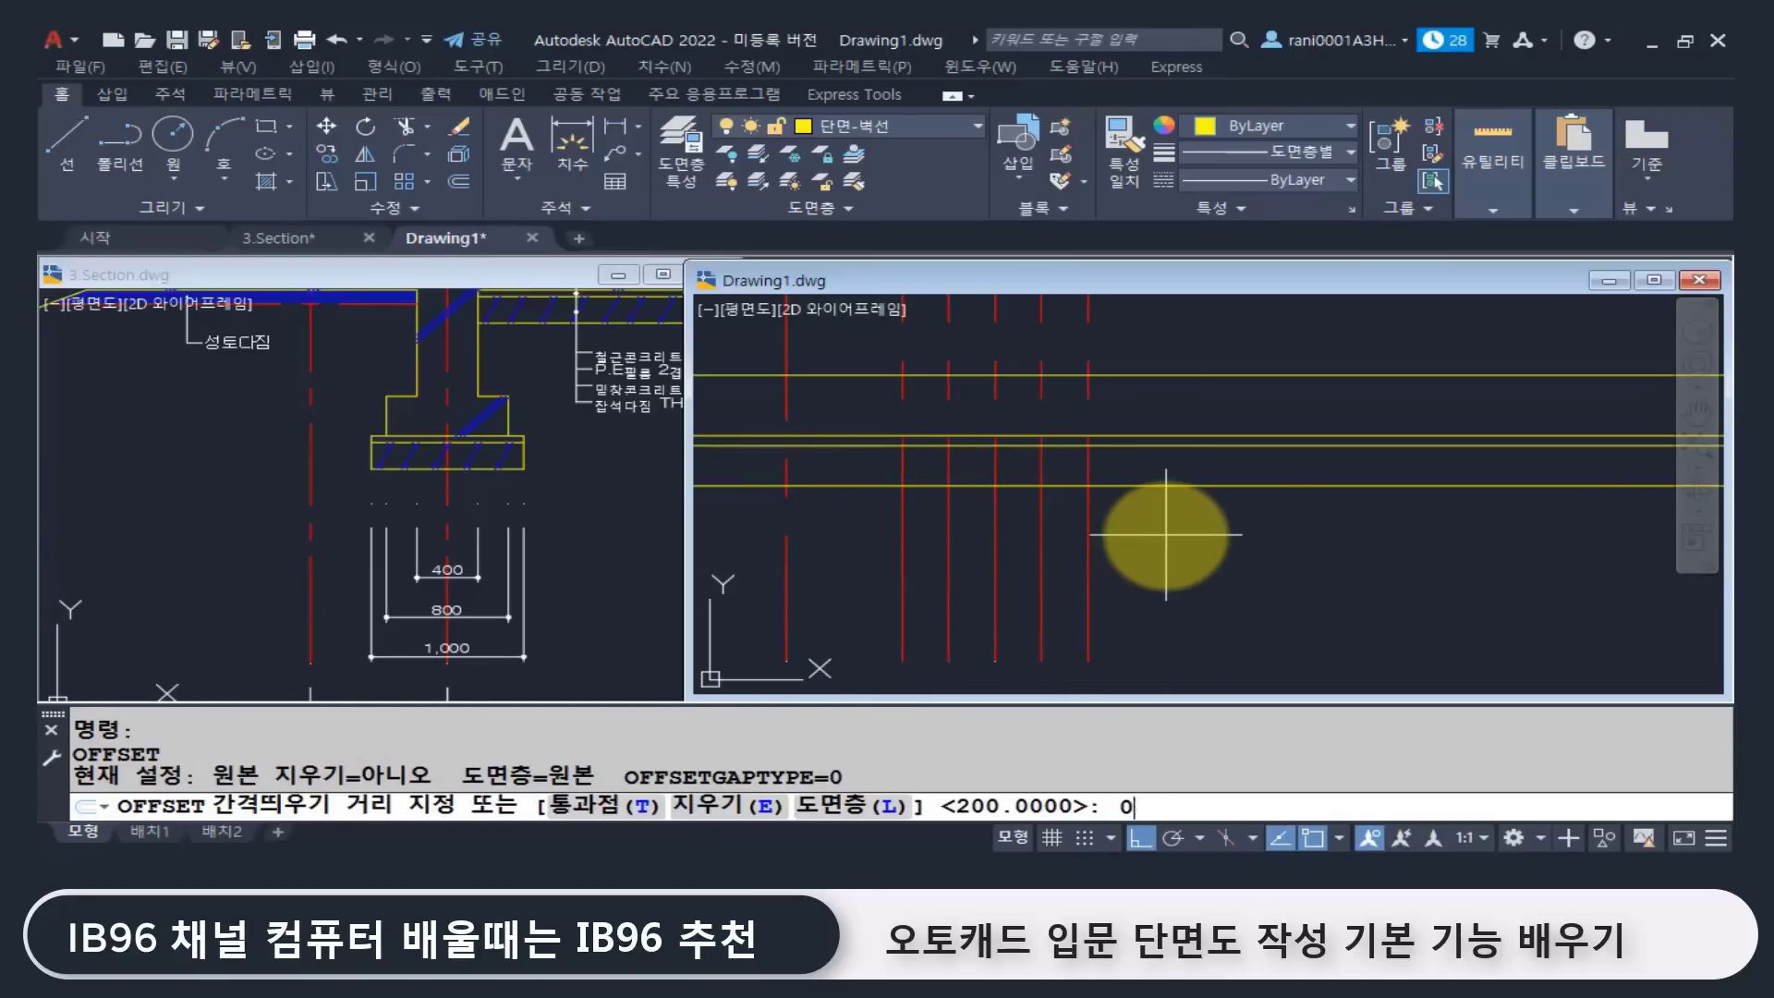
type("00")
key("Return")
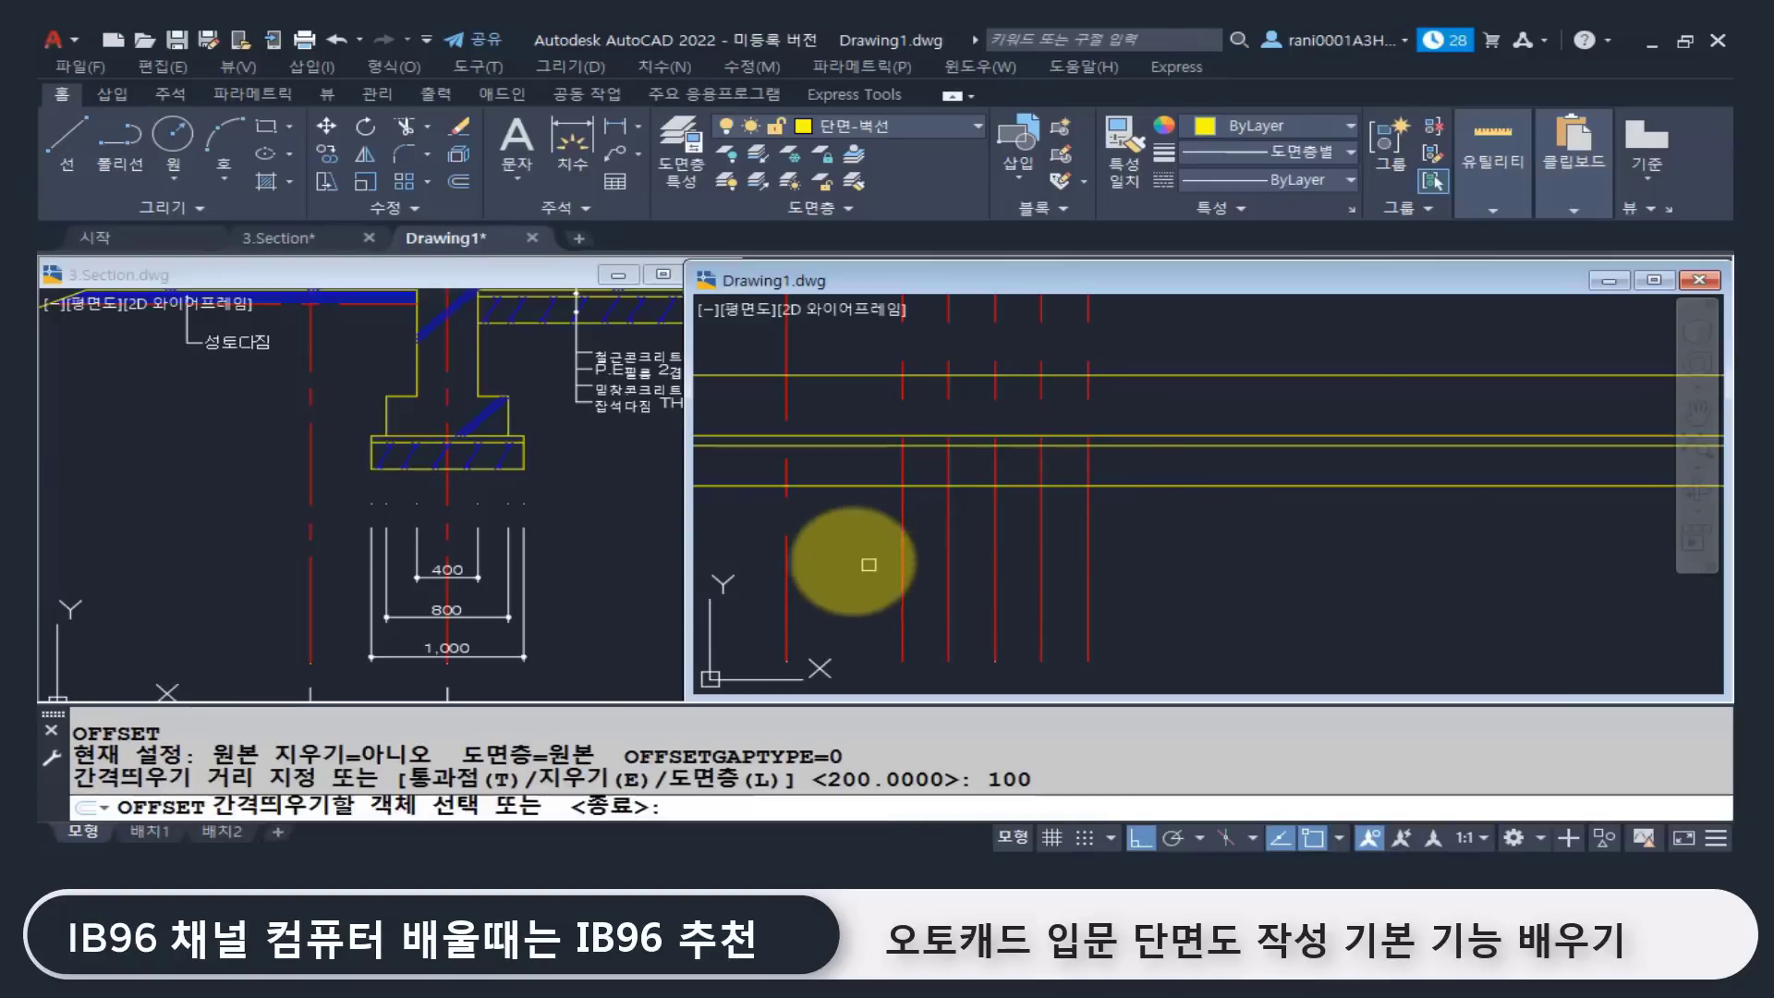
left_click(902, 524)
left_click(812, 518)
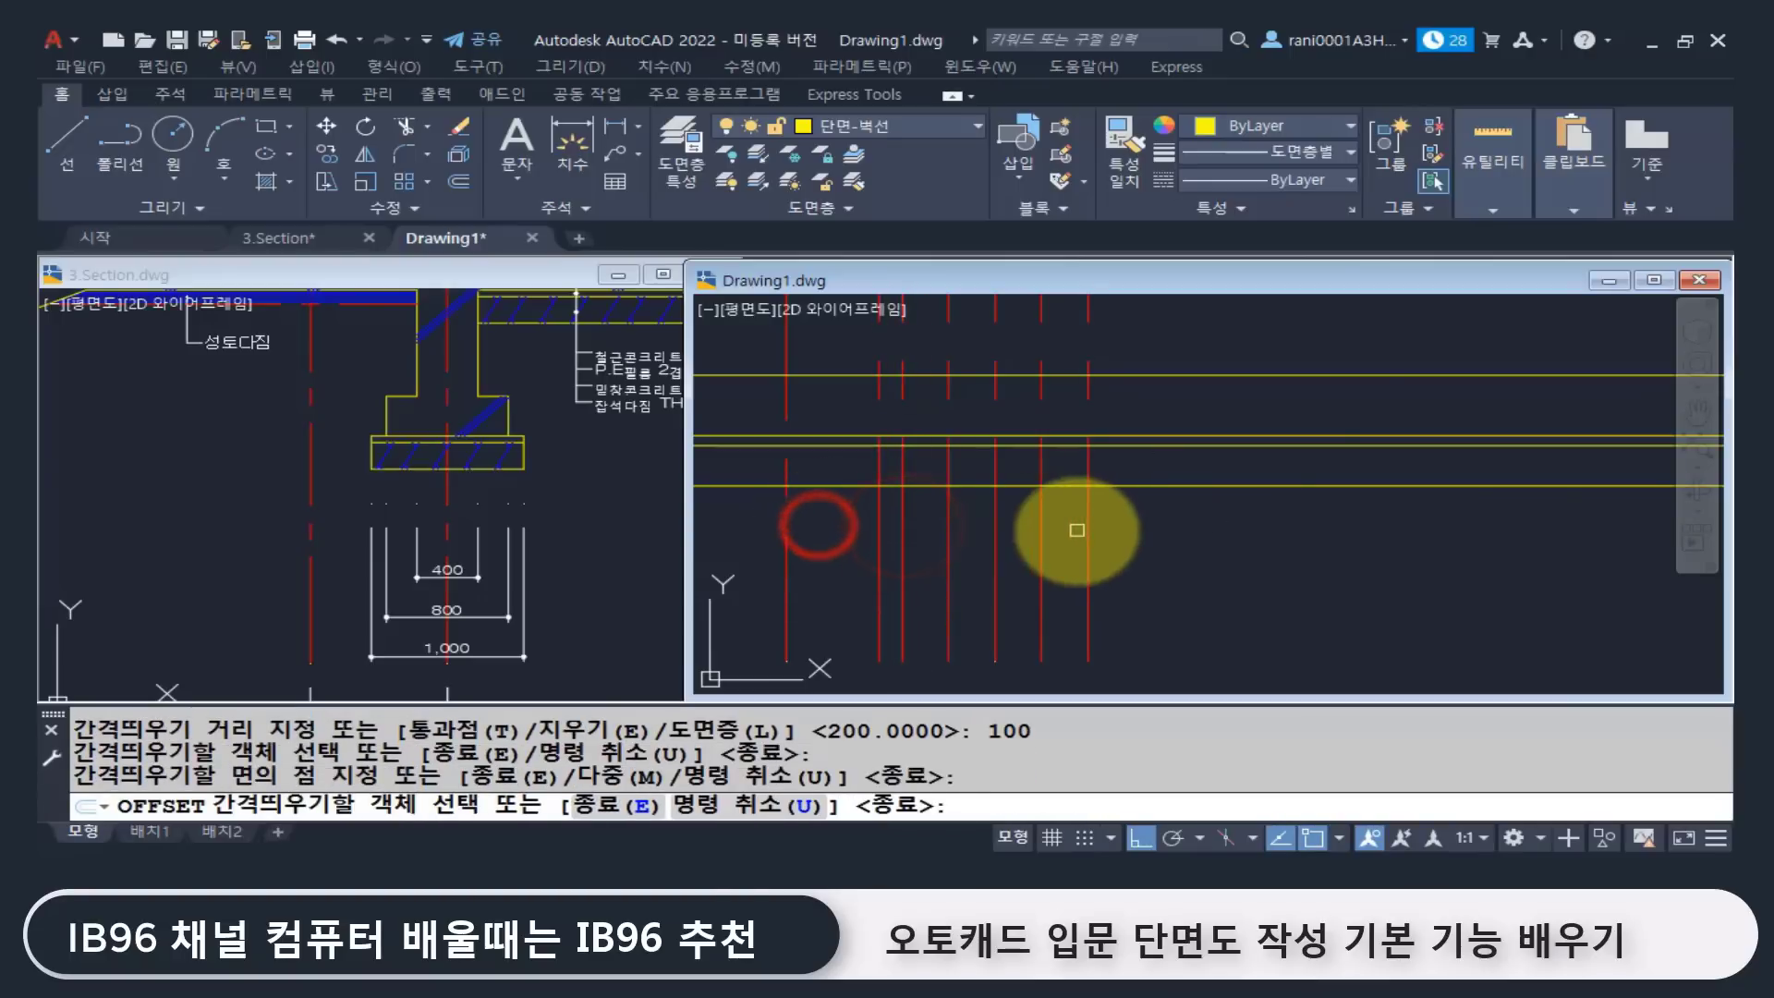
left_click(1085, 531)
left_click(1150, 535)
key("Return")
Step: On the 단면-벽선 layer, draw a rectangle between the outermost offset lines, from the lowest horizontal line up to the line 250 mm above
middle_click_drag(1012, 487, 995, 547)
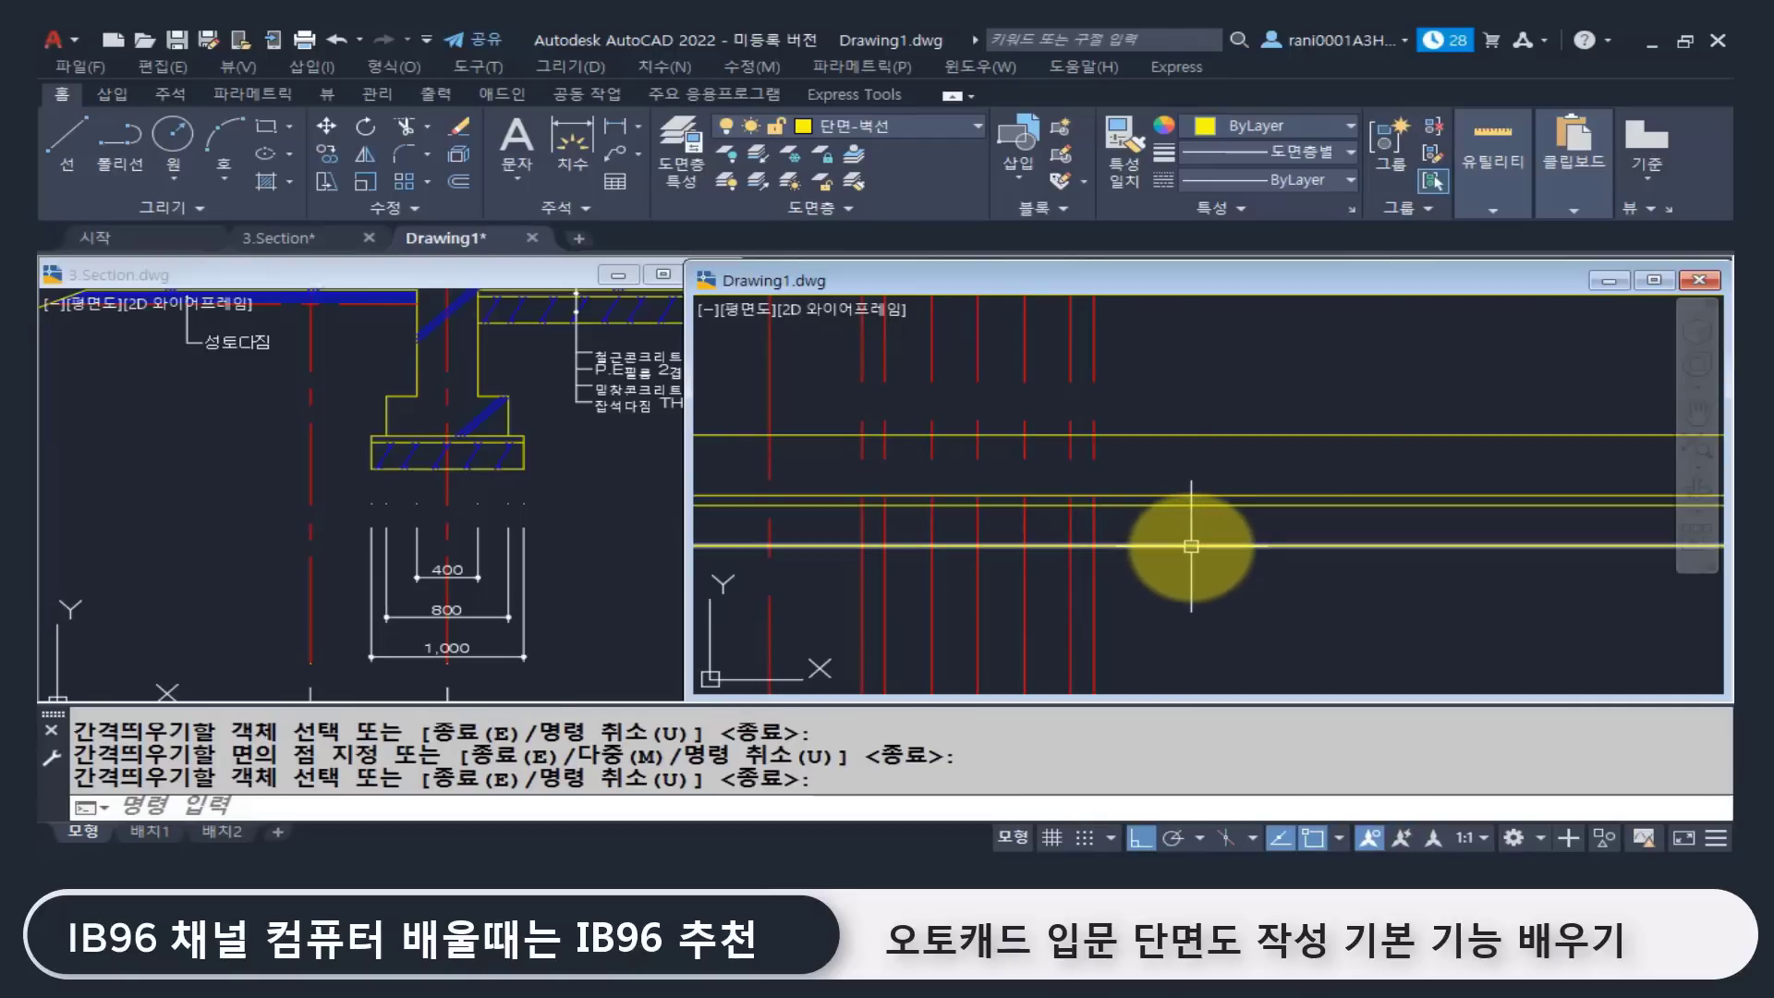
left_click(908, 124)
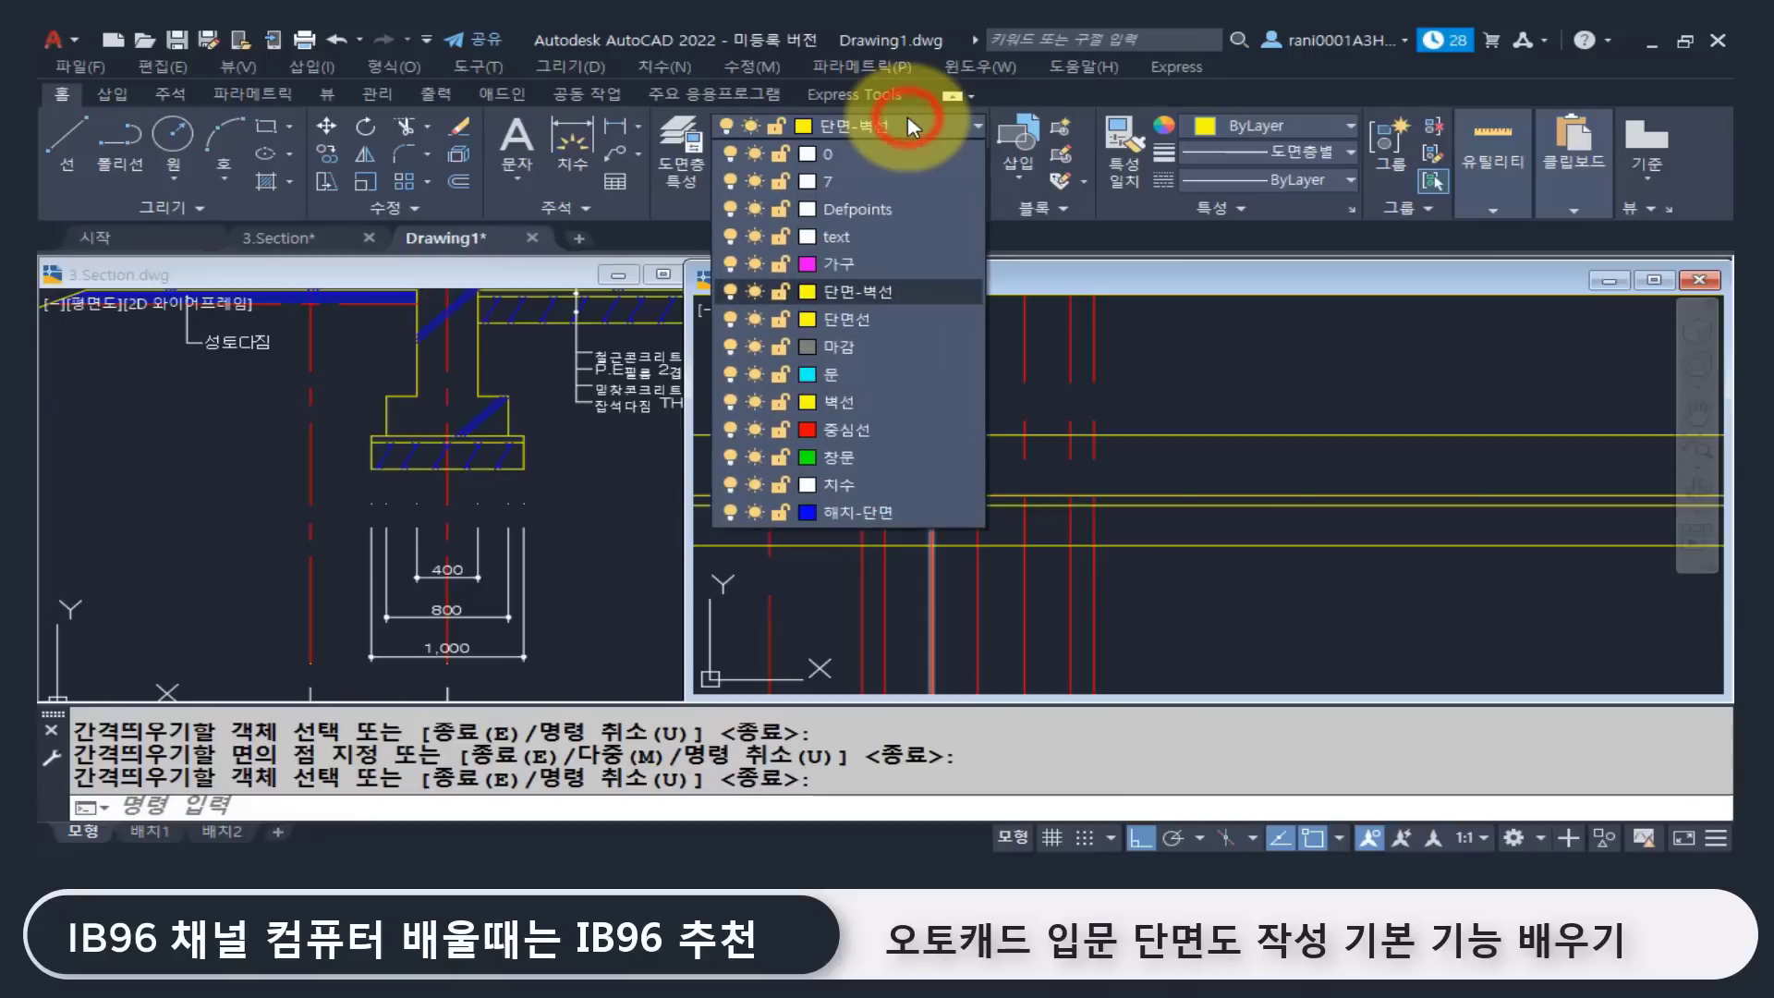
left_click(905, 290)
type("re")
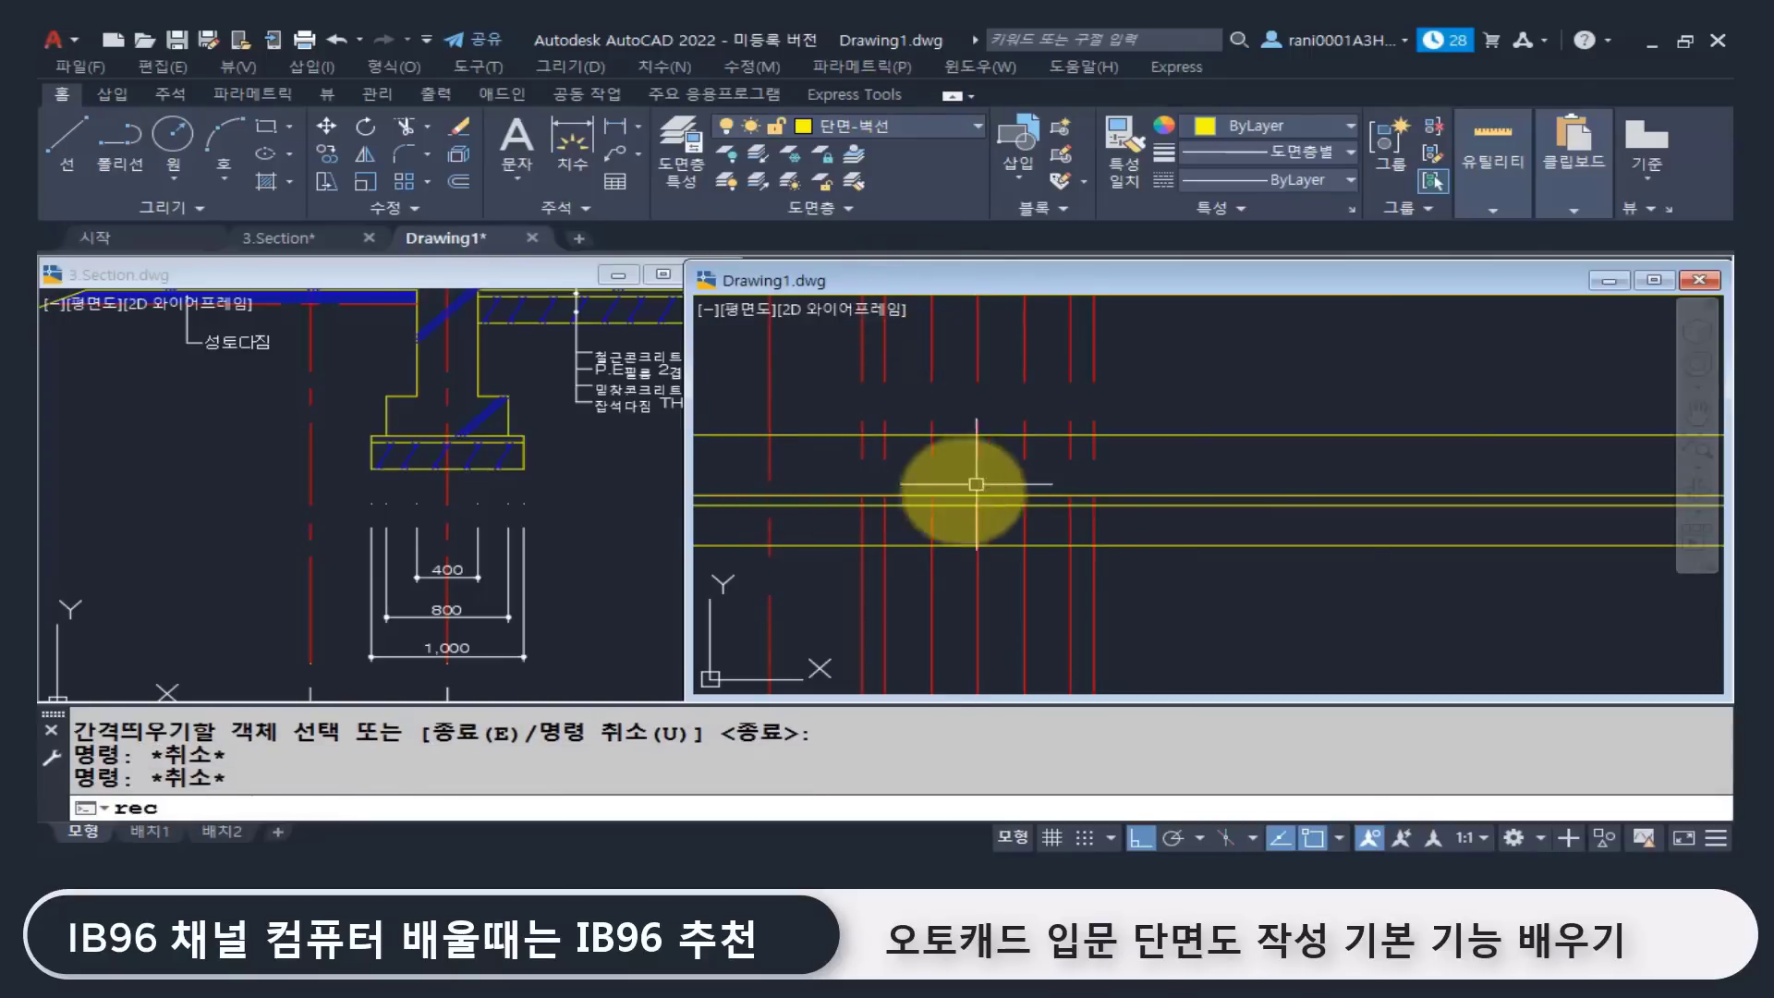
type("c")
key("Return")
left_click(863, 546)
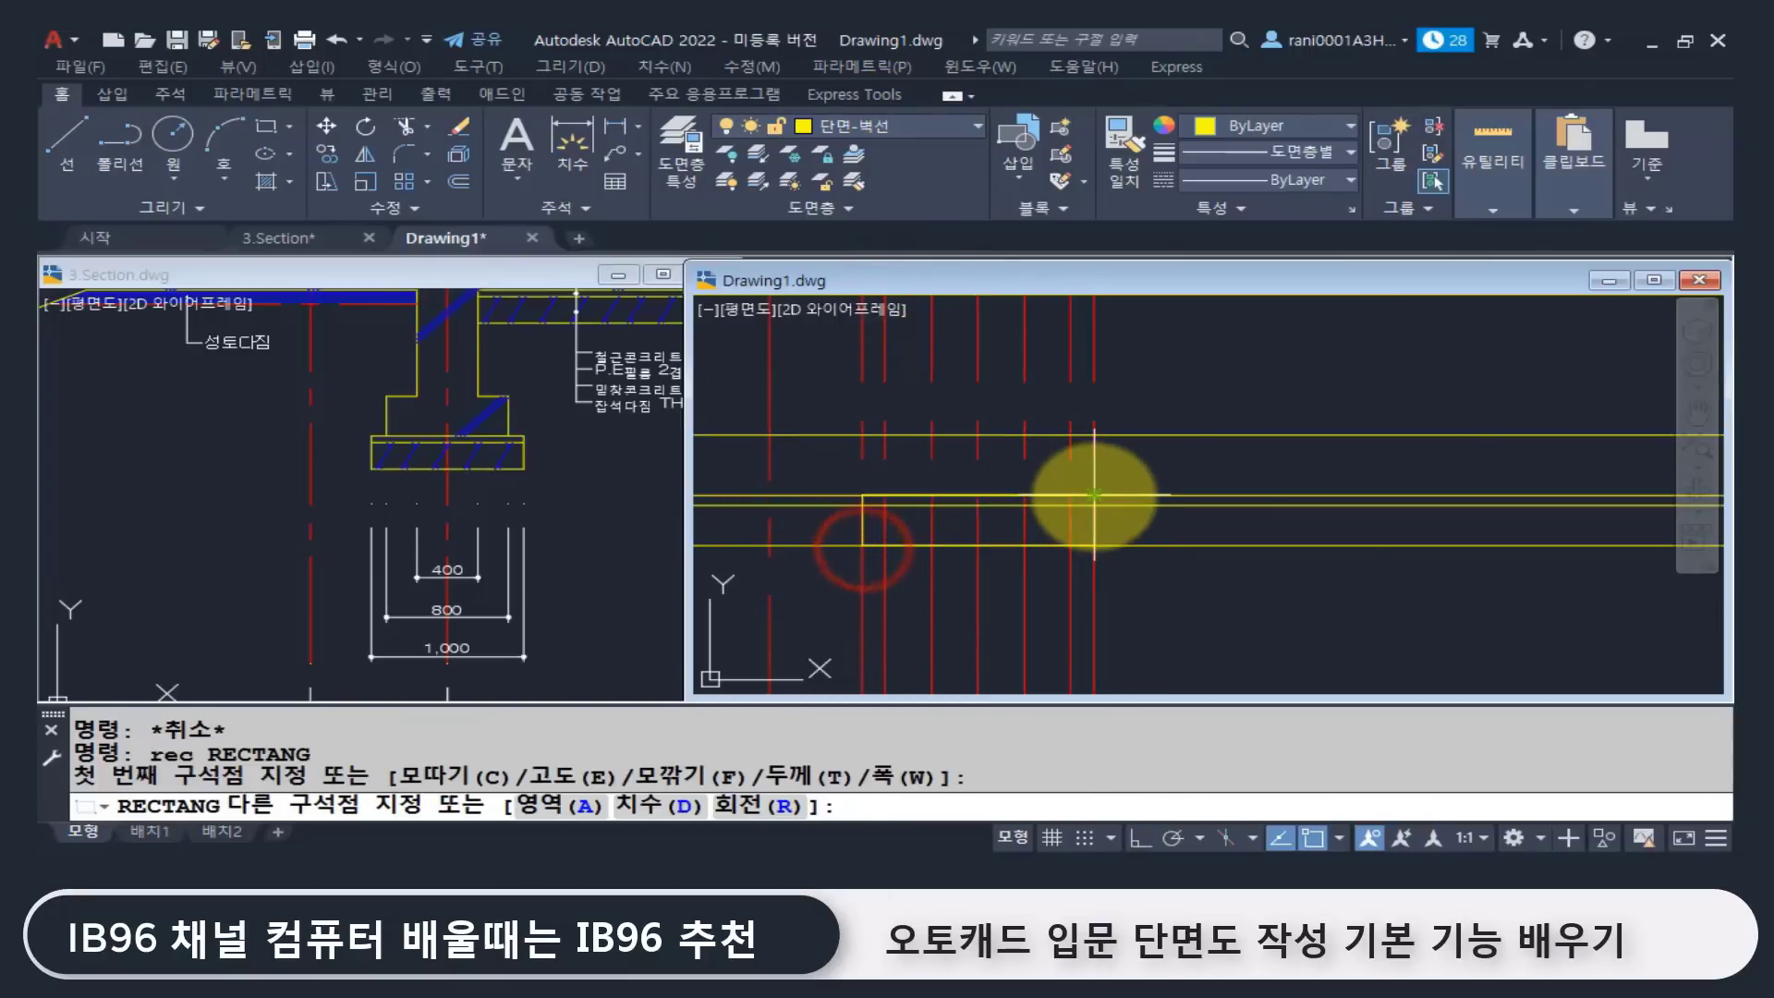
left_click(1093, 497)
Step: Draw a second rectangle on top of the base, spanning the 800 mm wide offset lines up to the next horizontal line
key("Return")
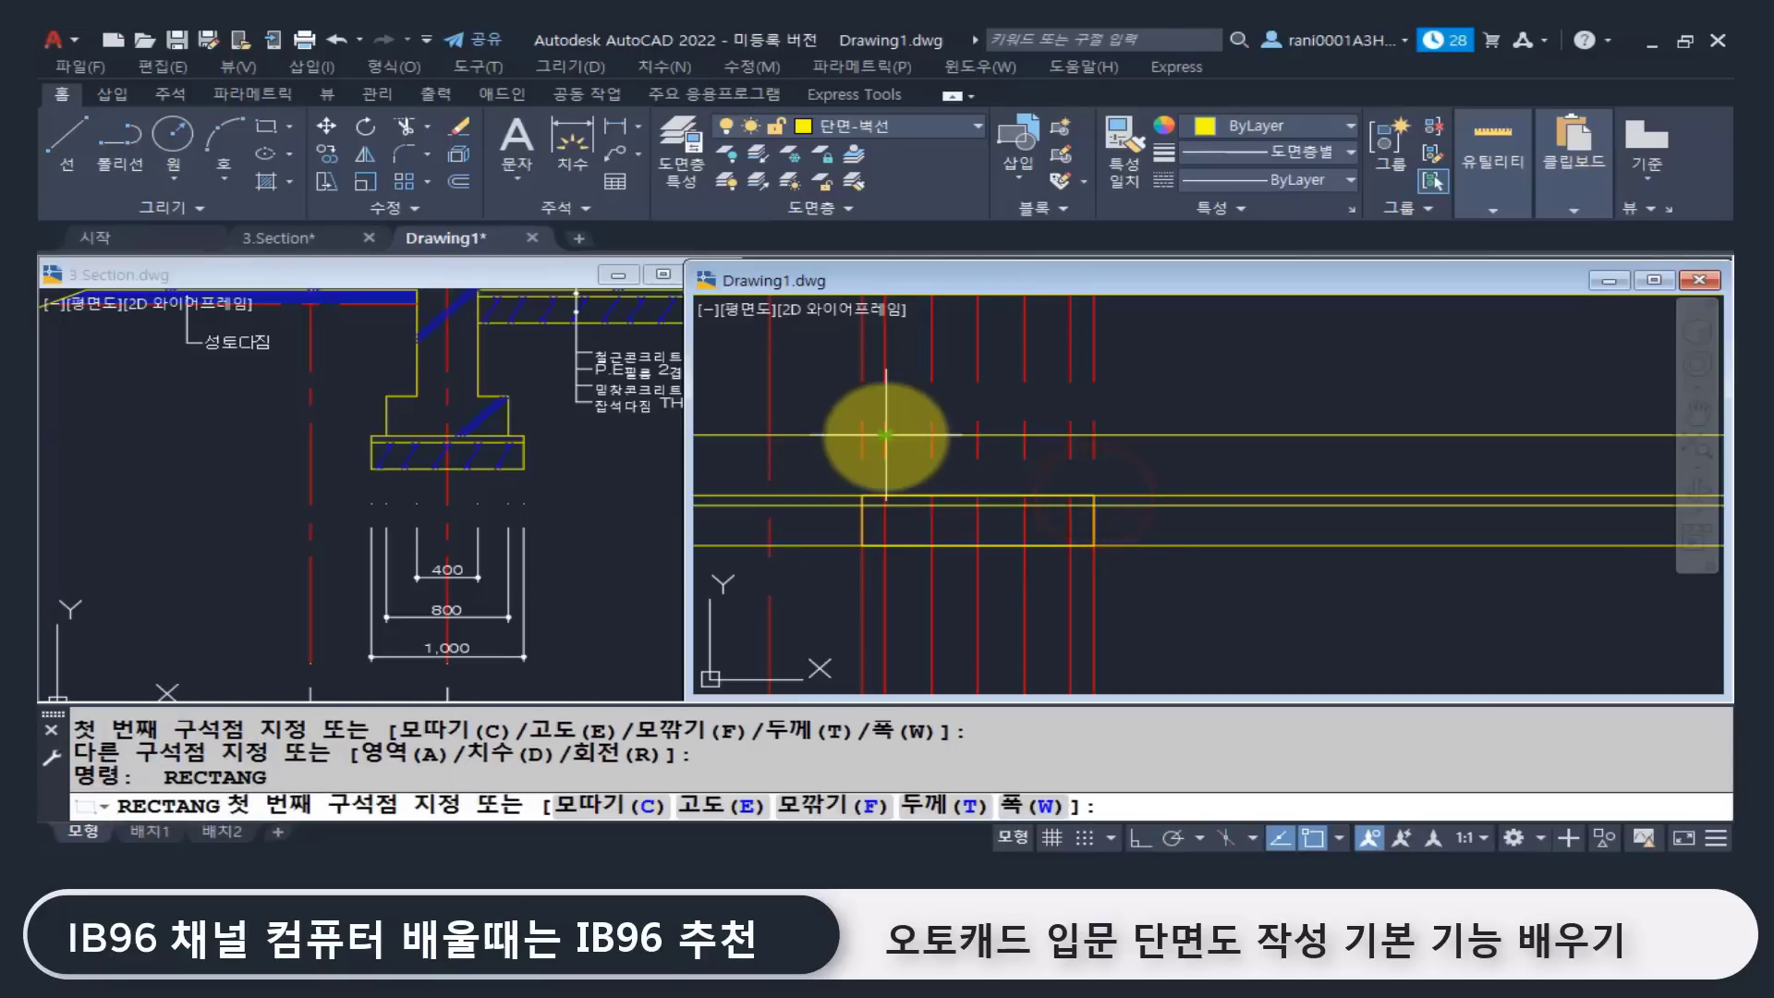
left_click(885, 496)
left_click(1067, 435)
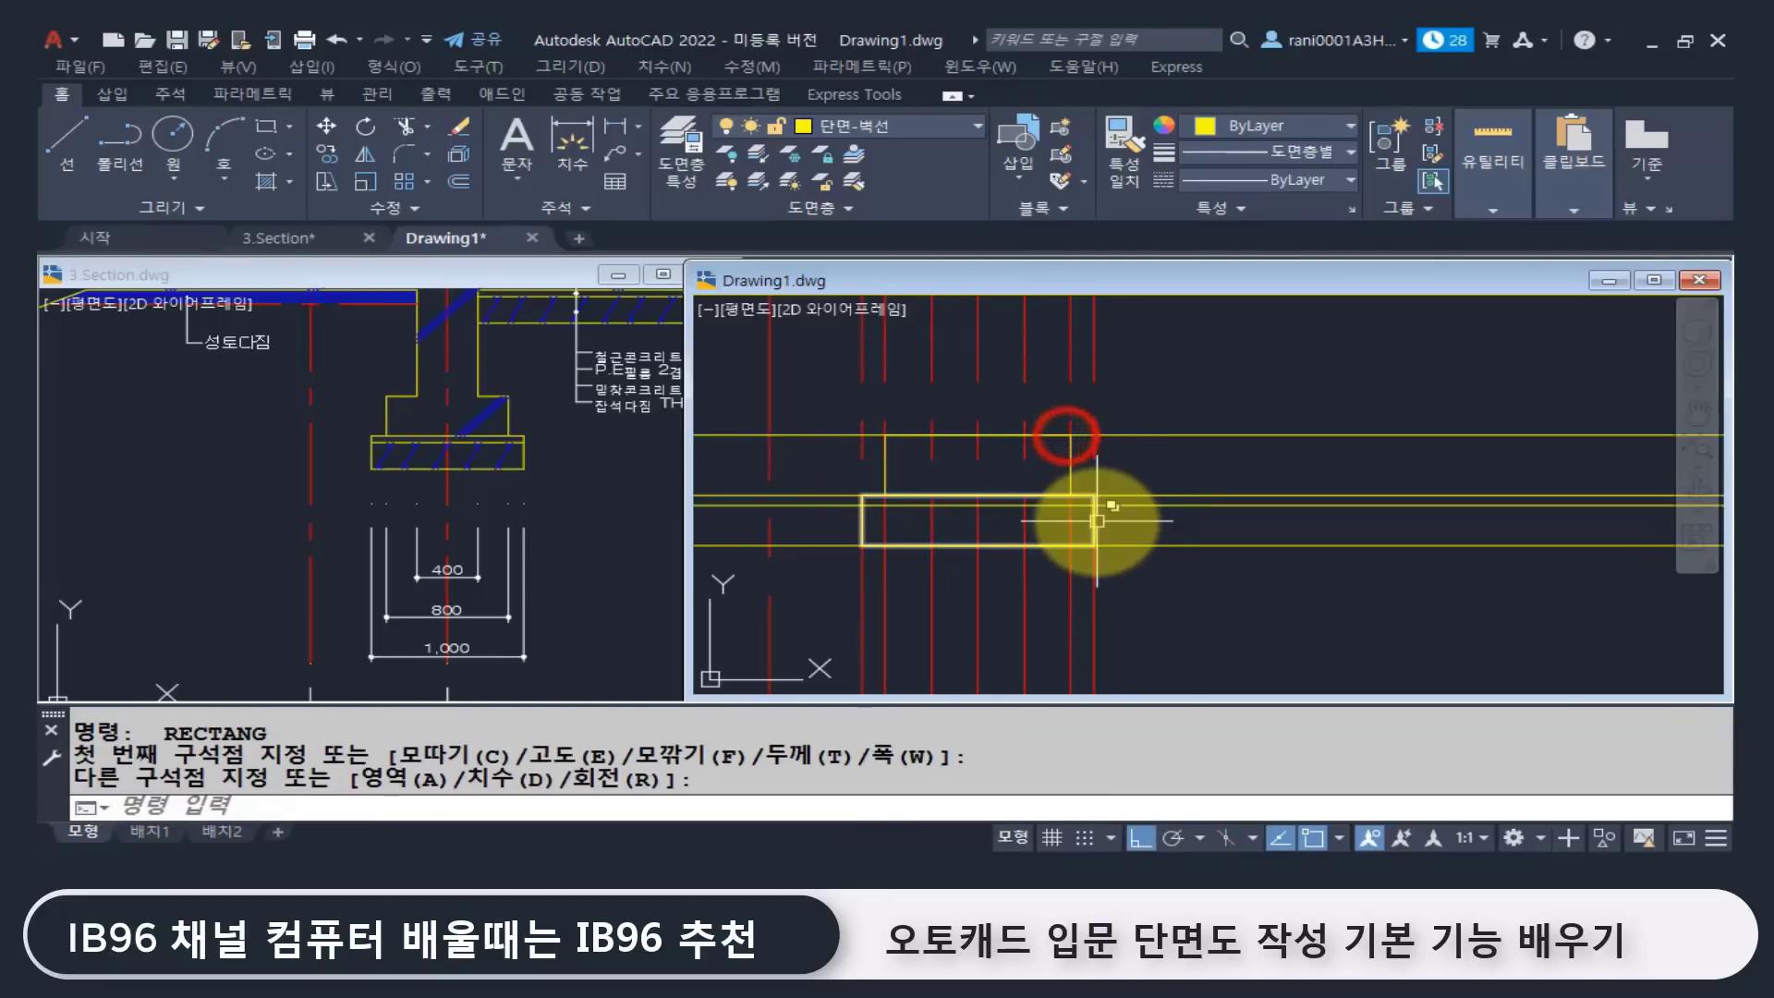
left_click(1096, 518)
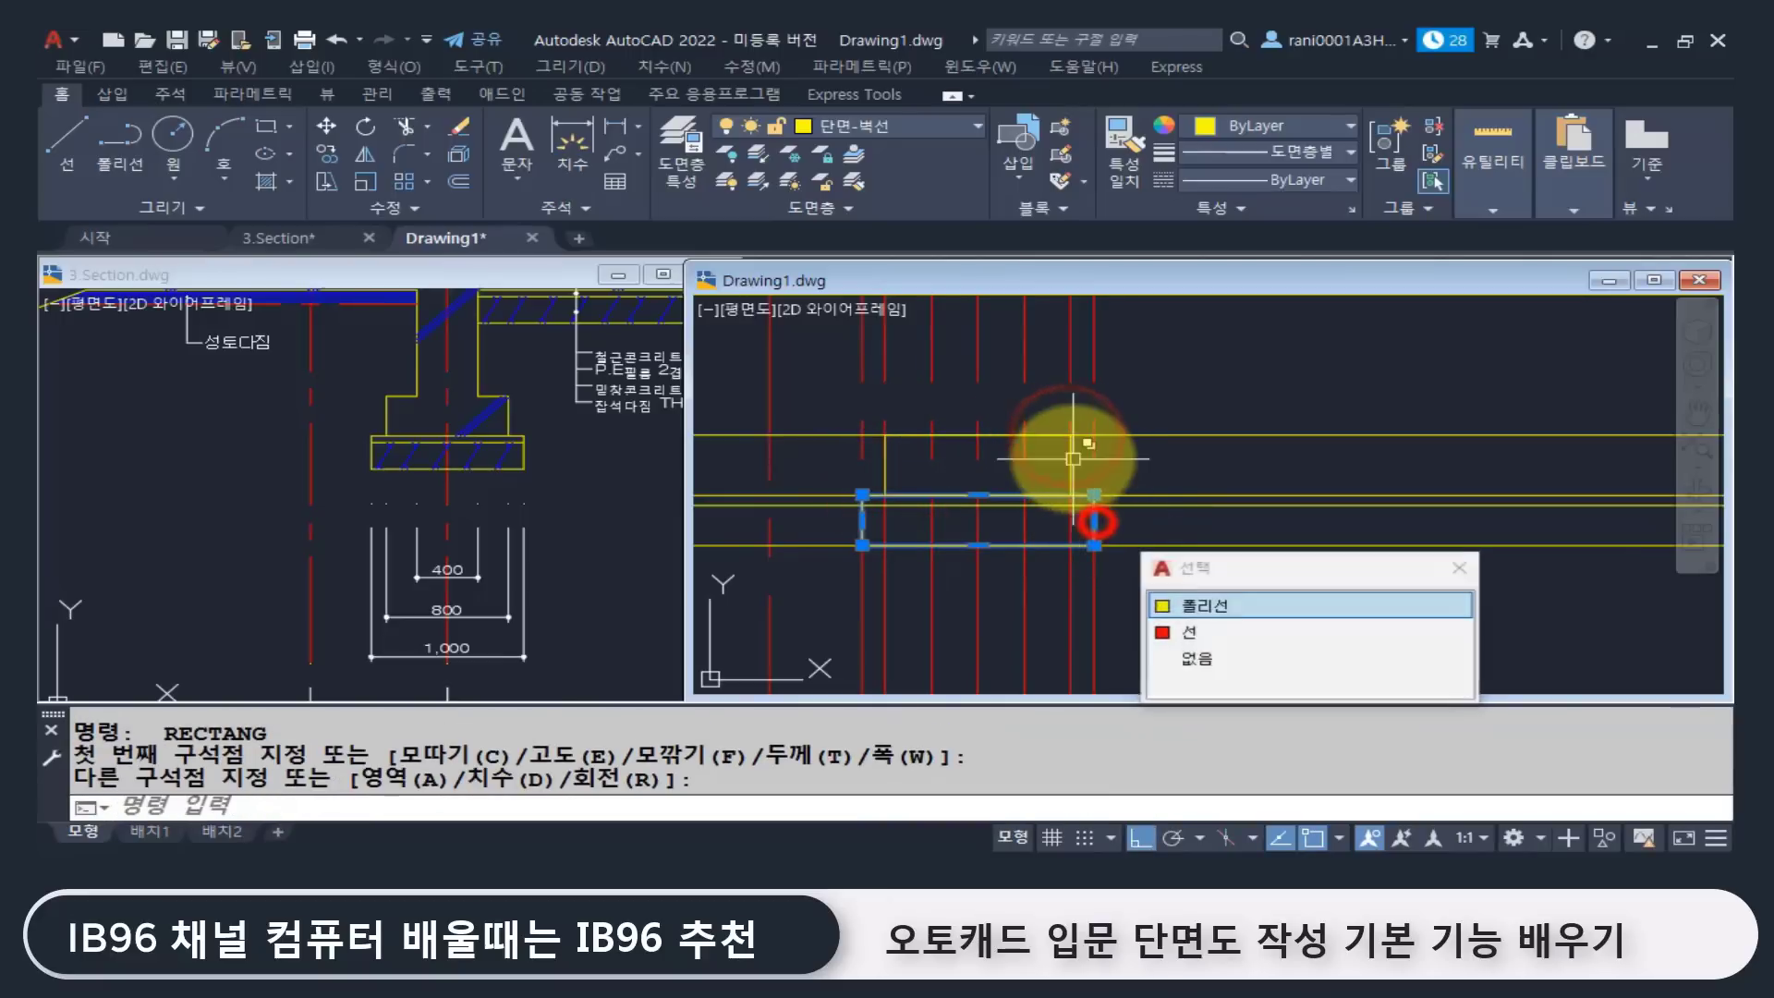
left_click(1460, 565)
left_click(801, 392)
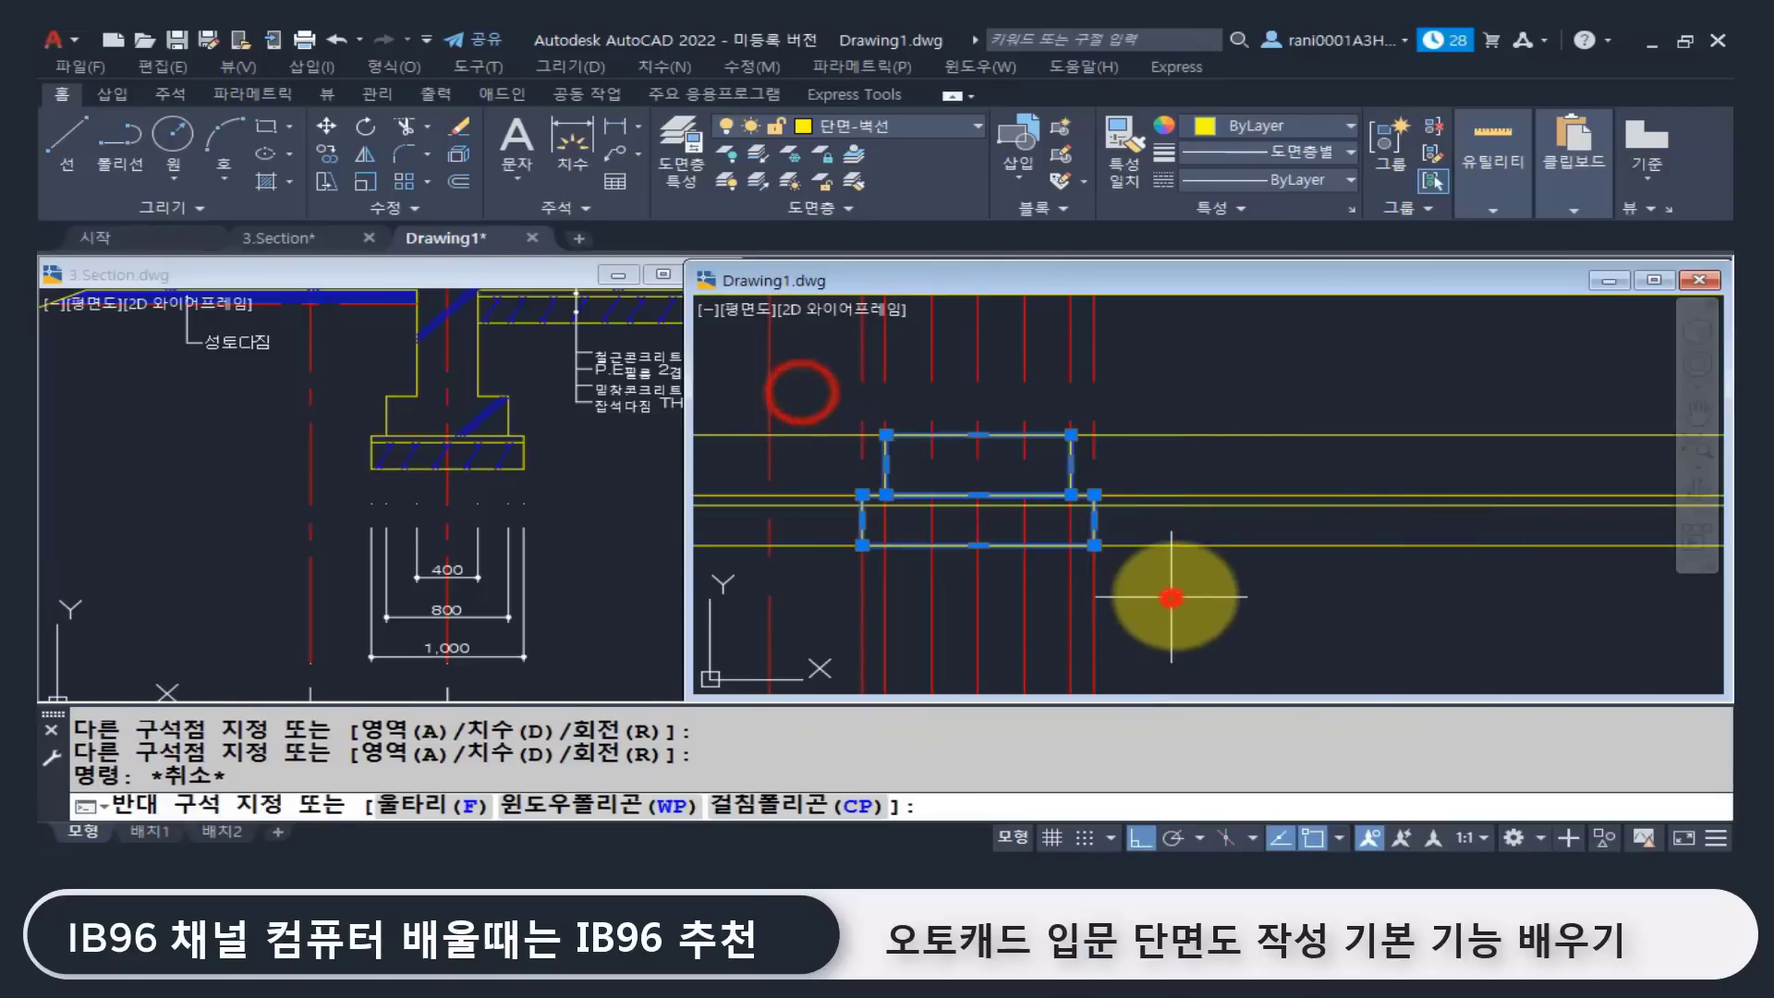
left_click(1187, 593)
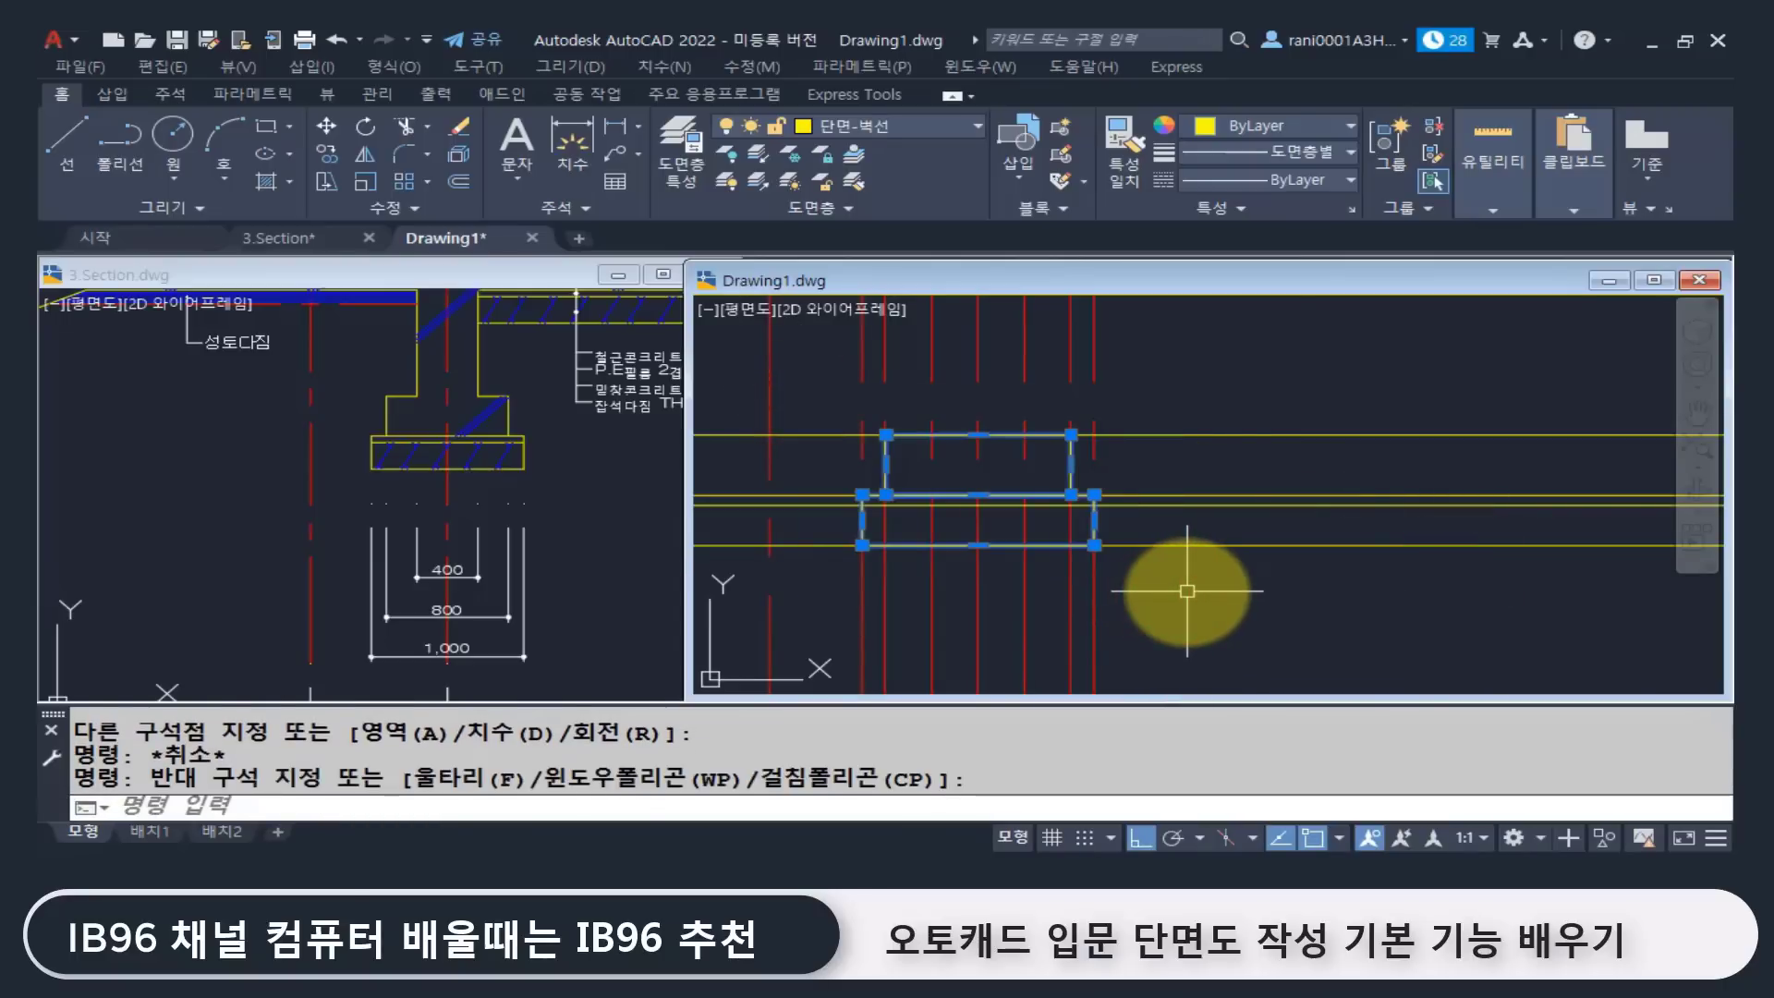
key("Escape")
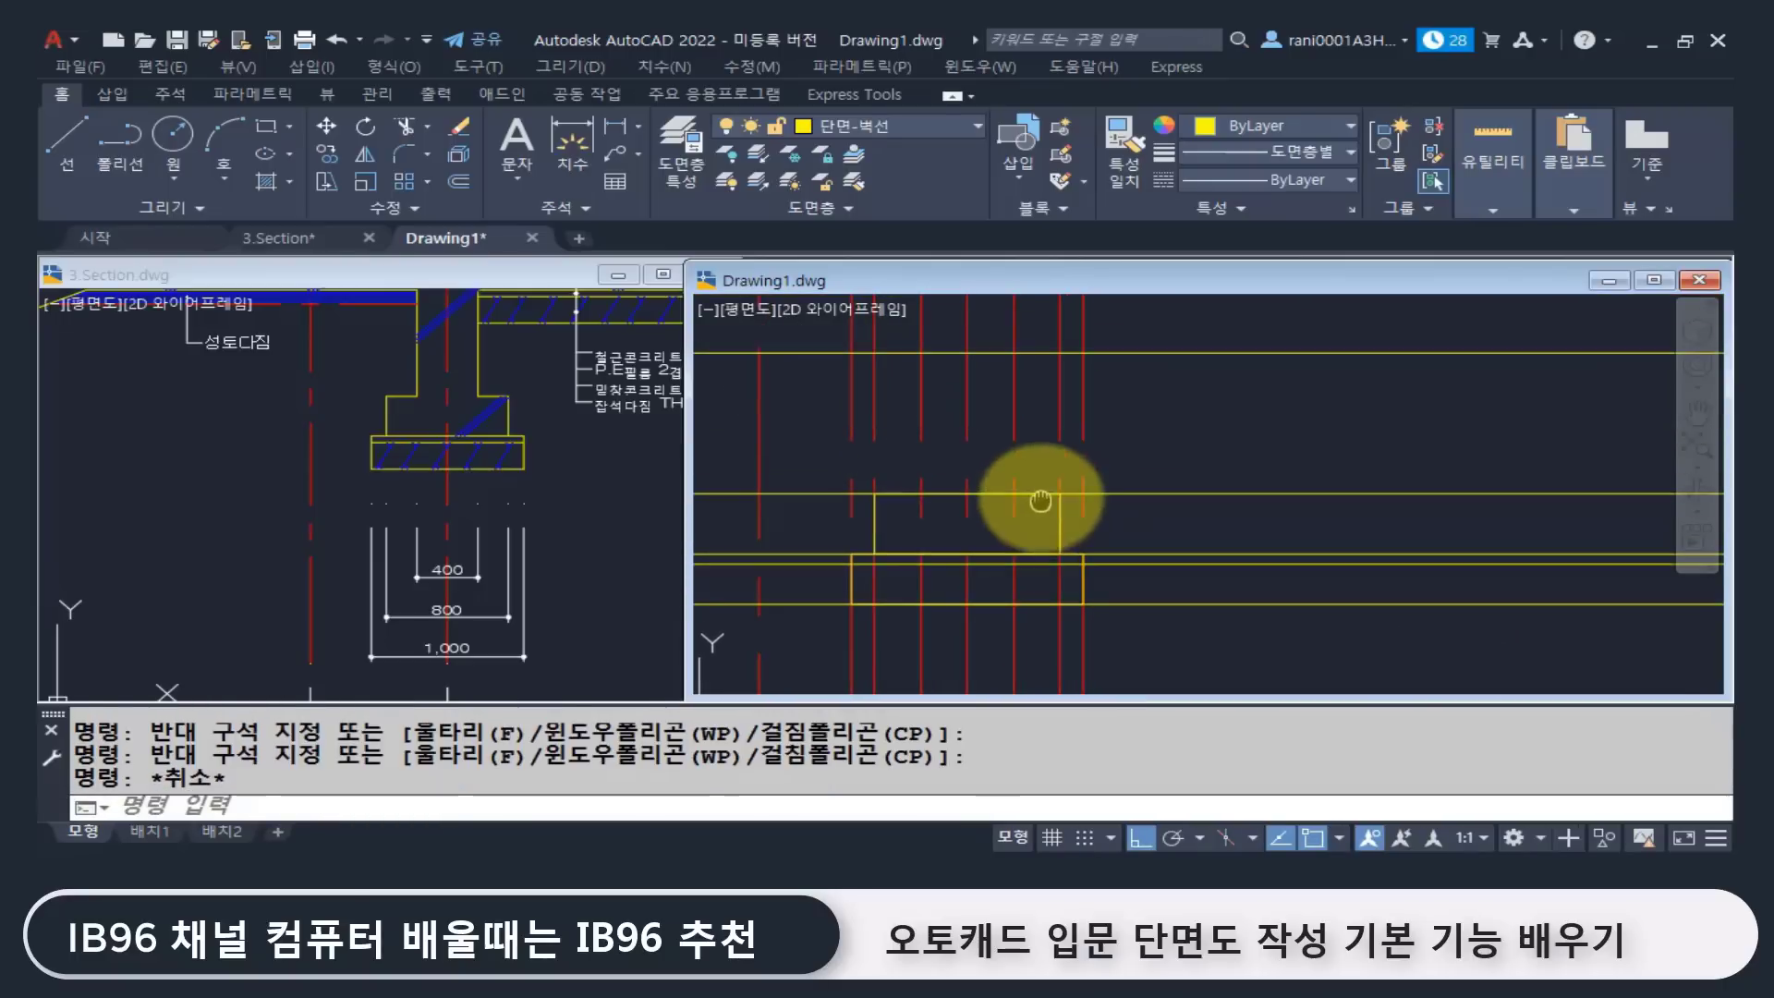
Step: Move the two stem lines either side of the footing's centerline to the 단면-벽선 layer
middle_click_drag(1049, 435, 1037, 495)
left_click(1010, 406)
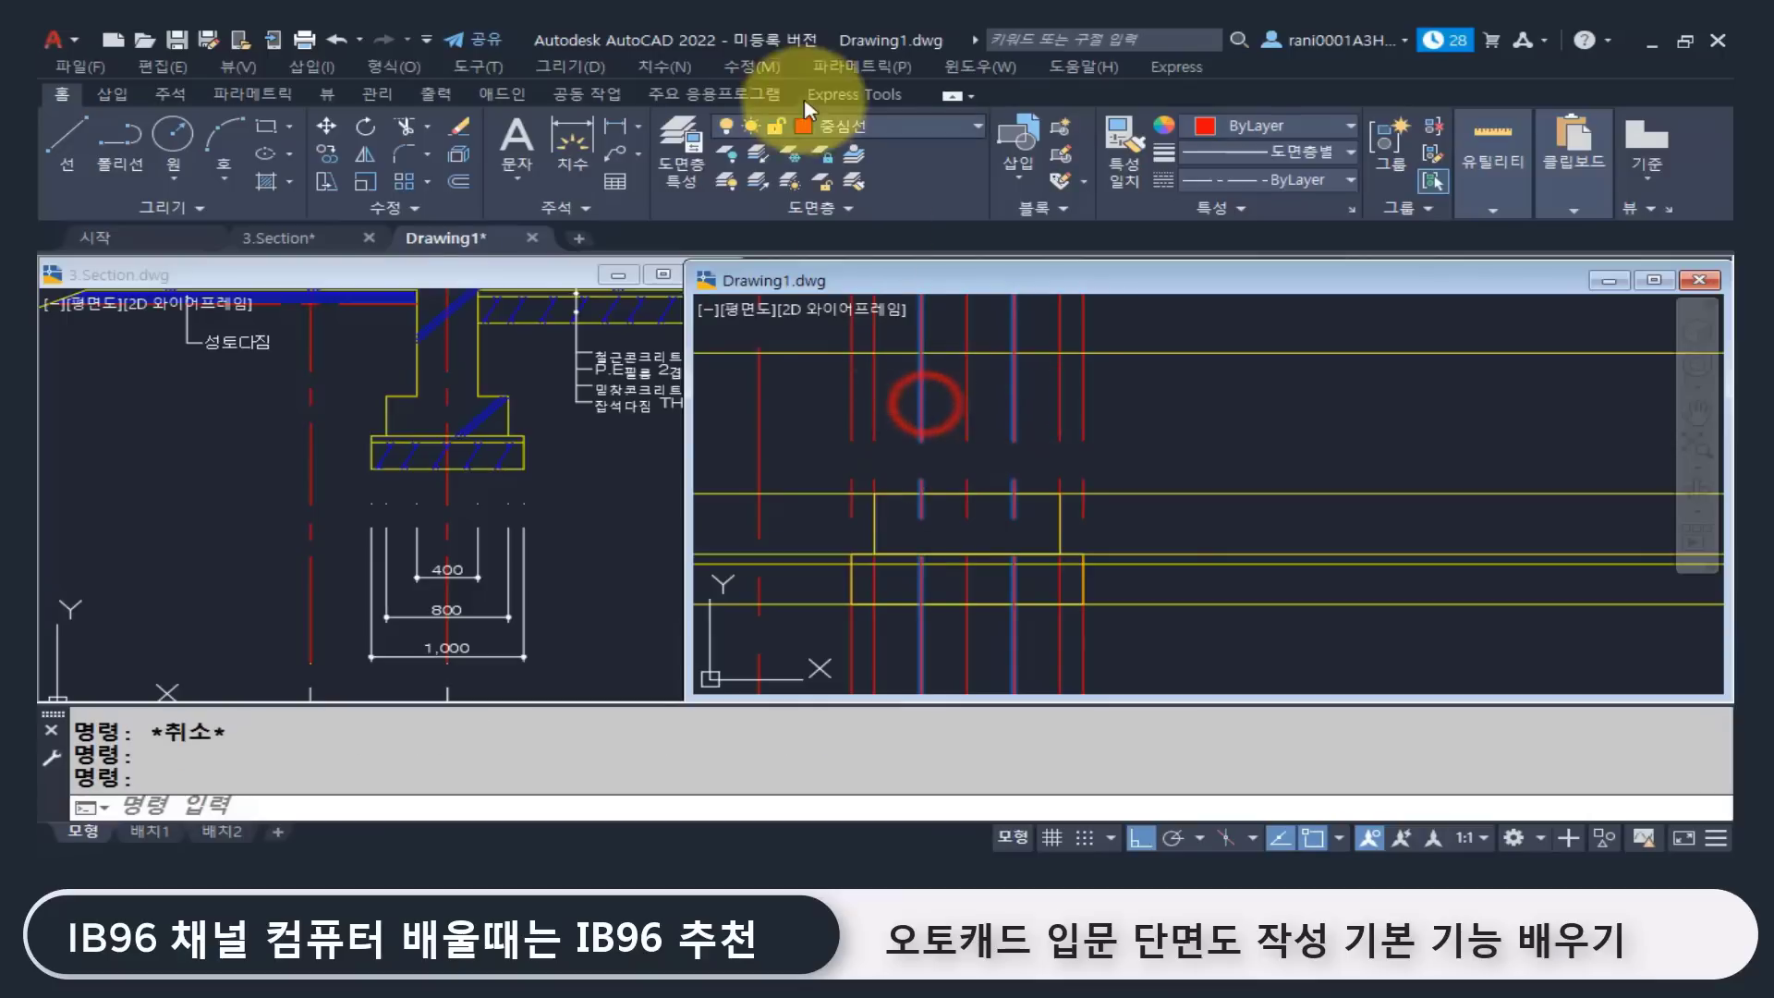
left_click(907, 120)
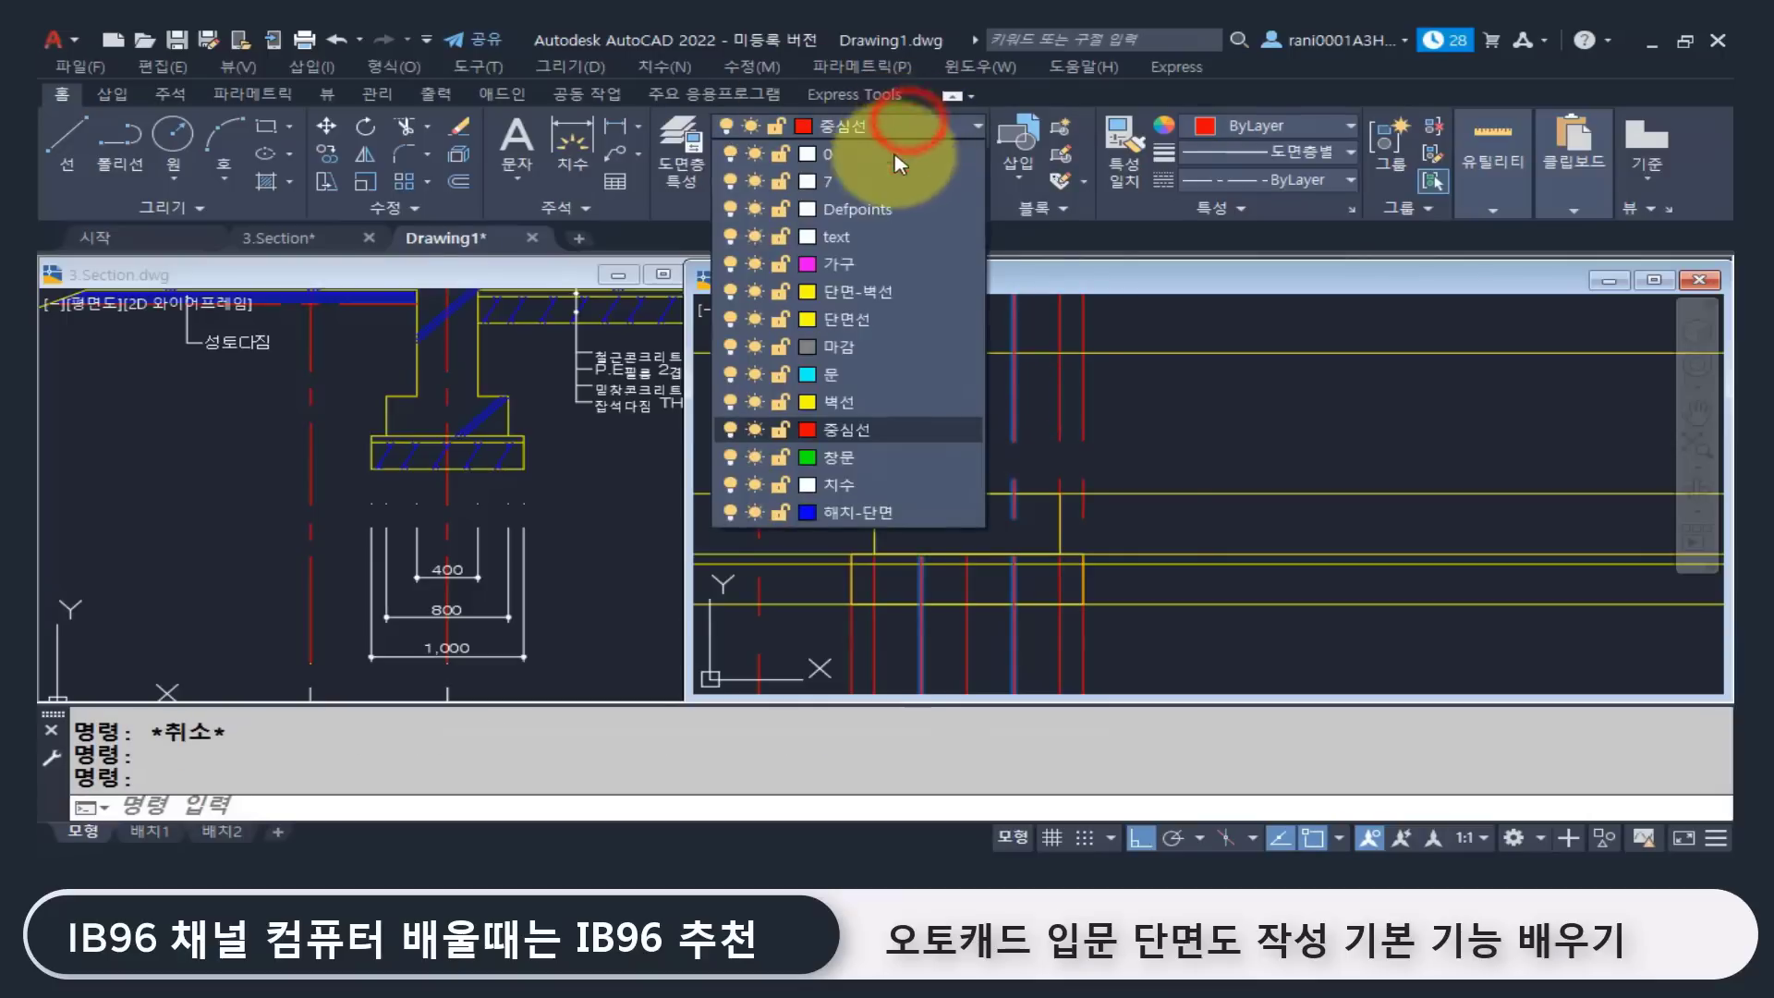
left_click(855, 291)
key("Escape")
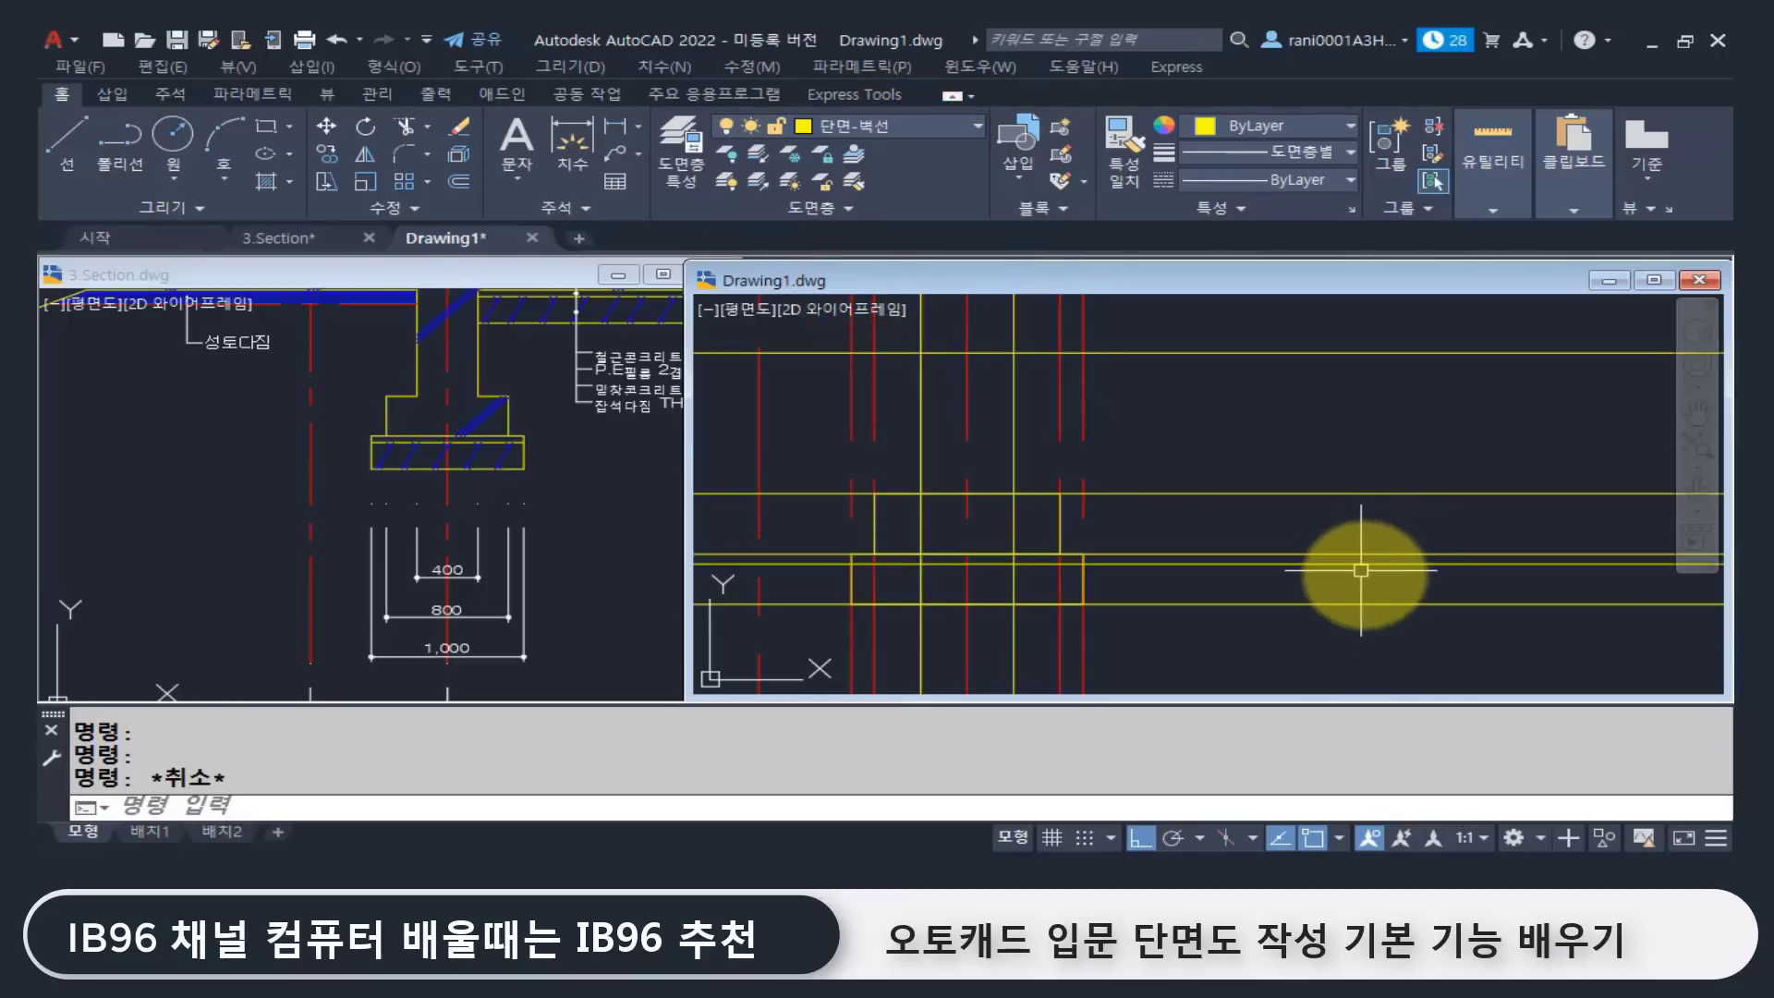
Step: Erase all four horizontal construction lines crossing the two footing rectangles
left_click(1346, 631)
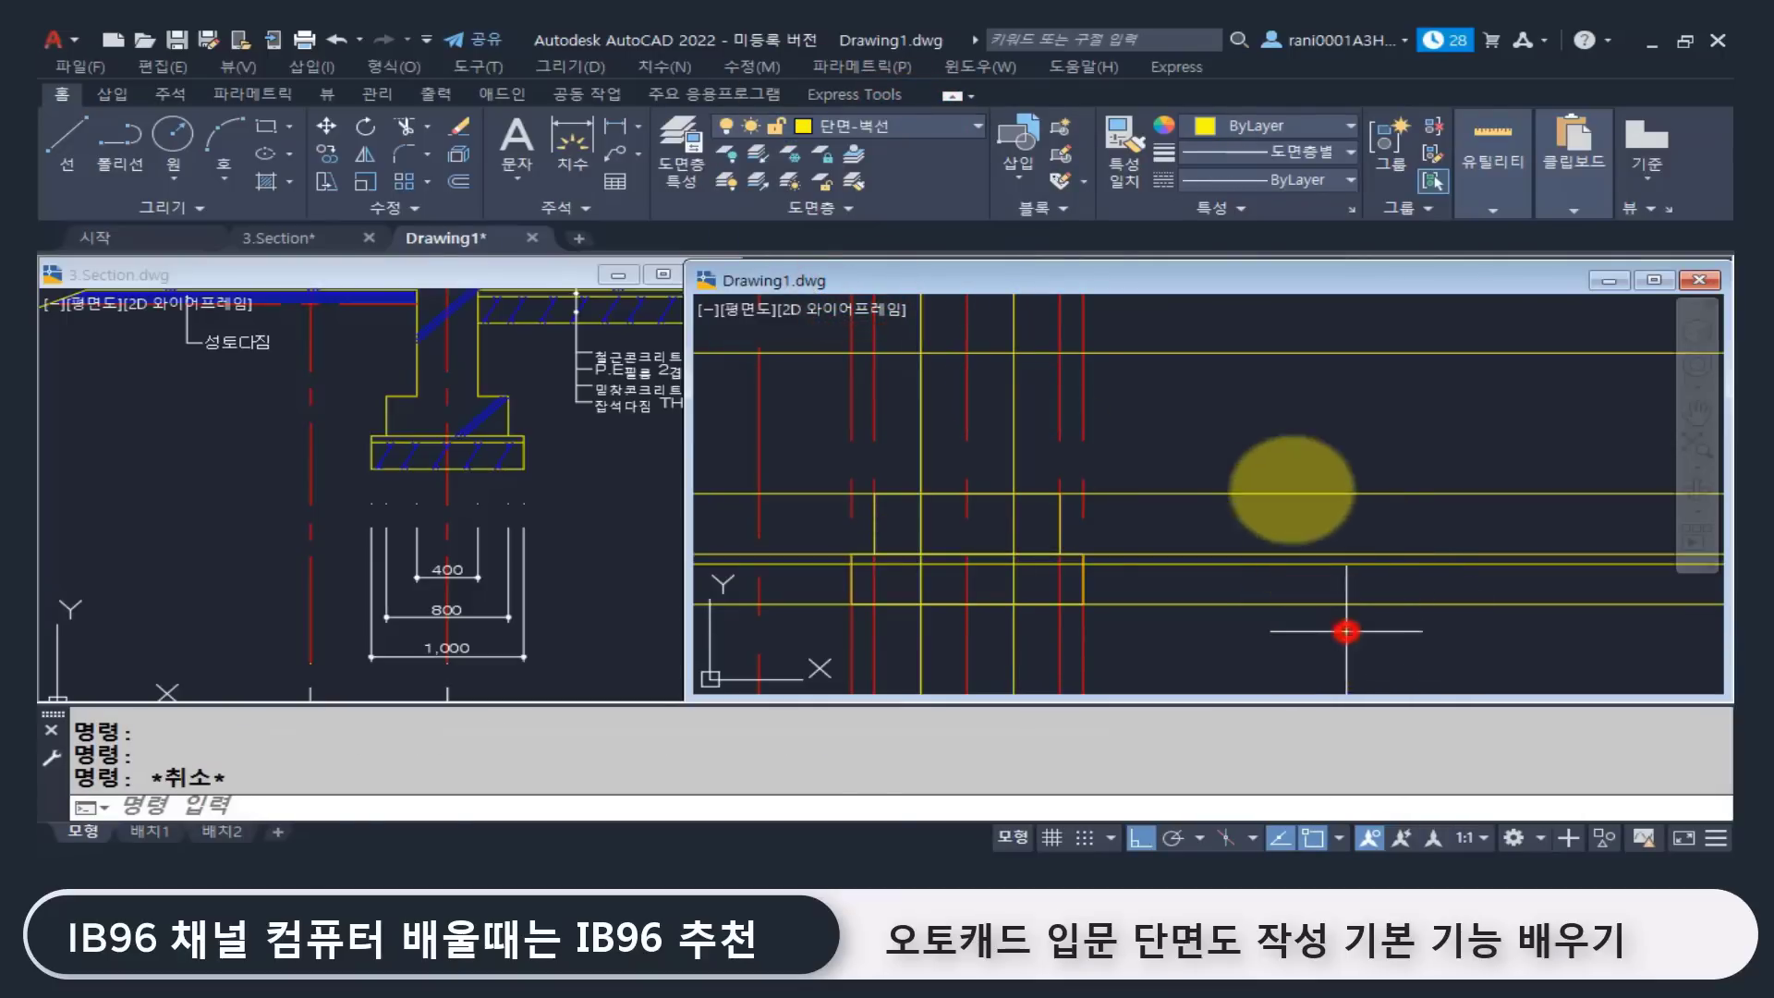
left_click(1271, 452)
key("Delete")
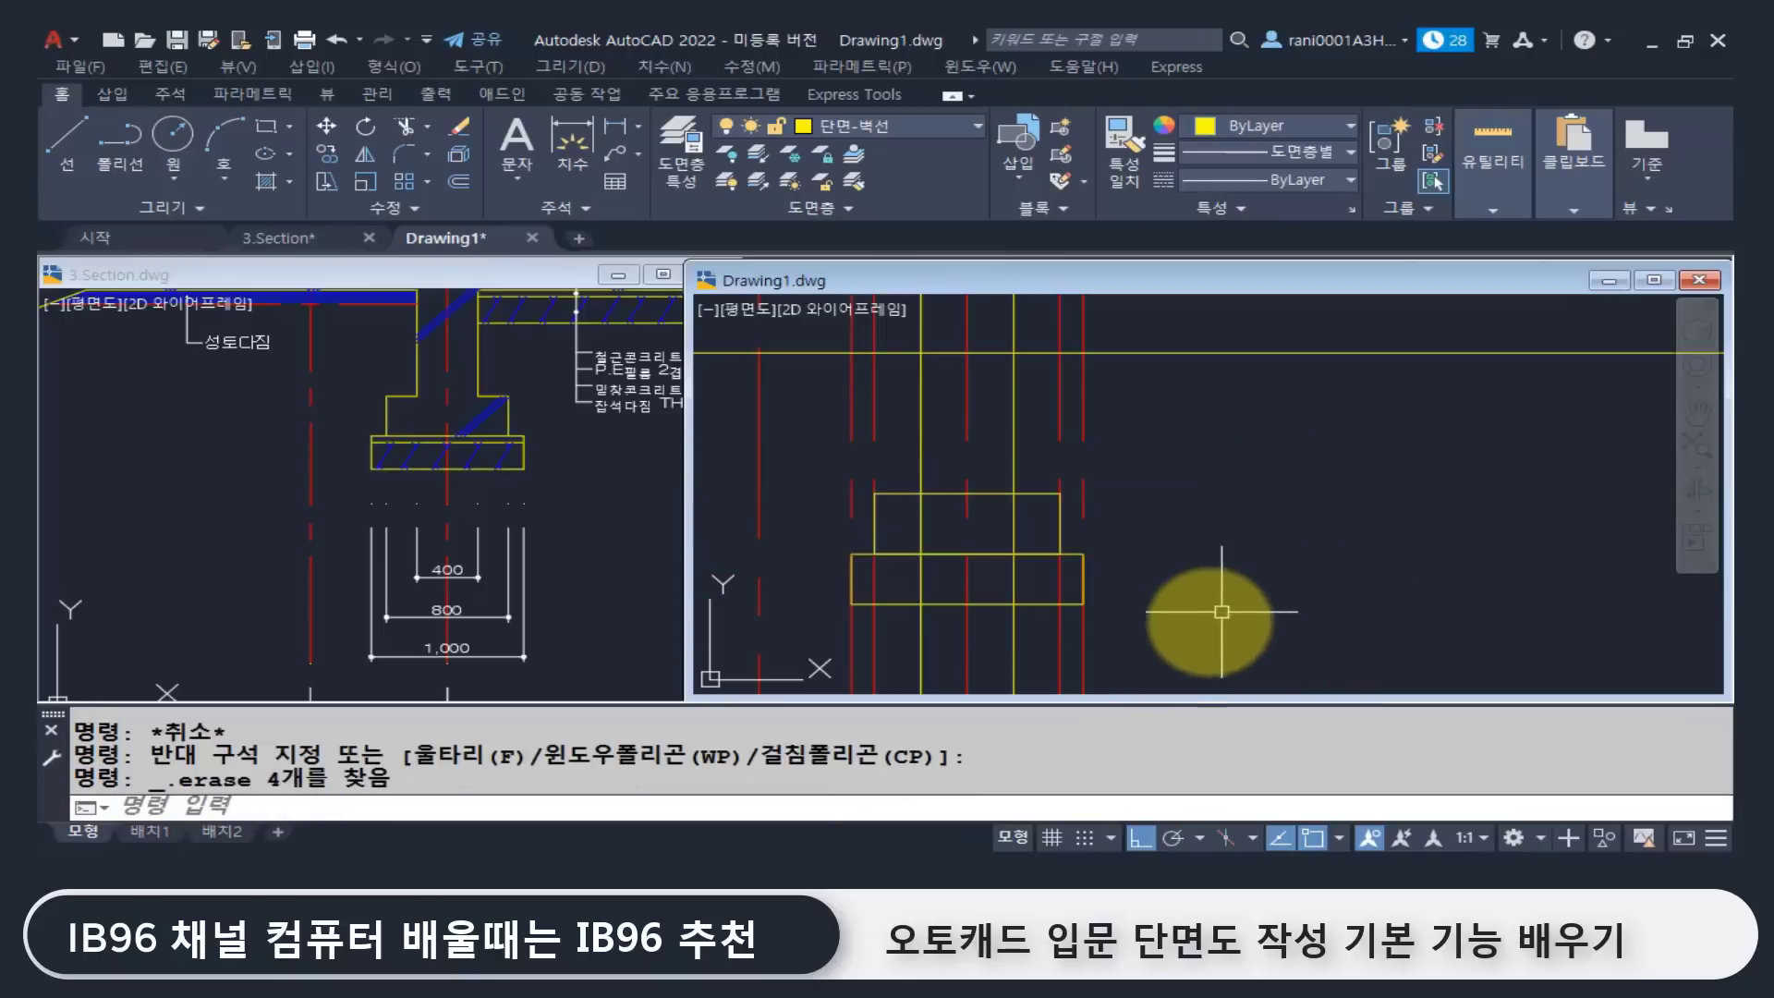
Step: Erase the two red offset lines on each outer side of the footing
middle_click_drag(1112, 636, 1119, 594)
left_click(1123, 642)
left_click(1058, 596)
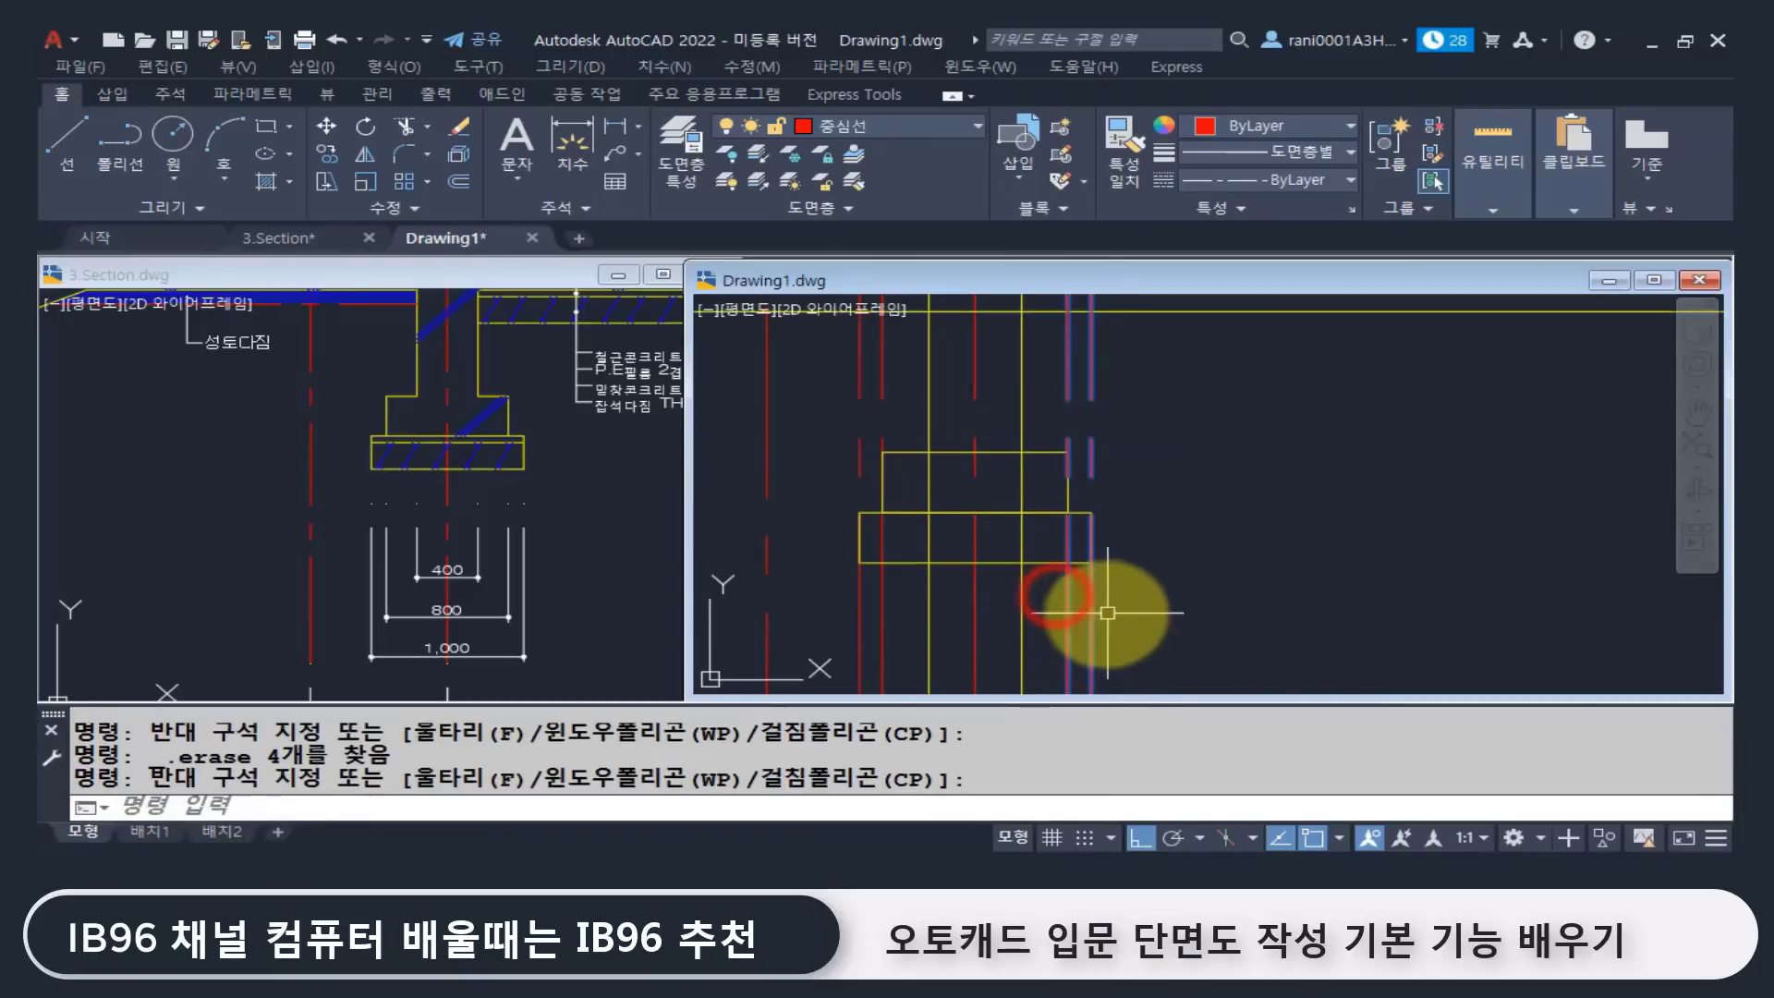
key("Delete")
left_click(911, 614)
left_click(841, 598)
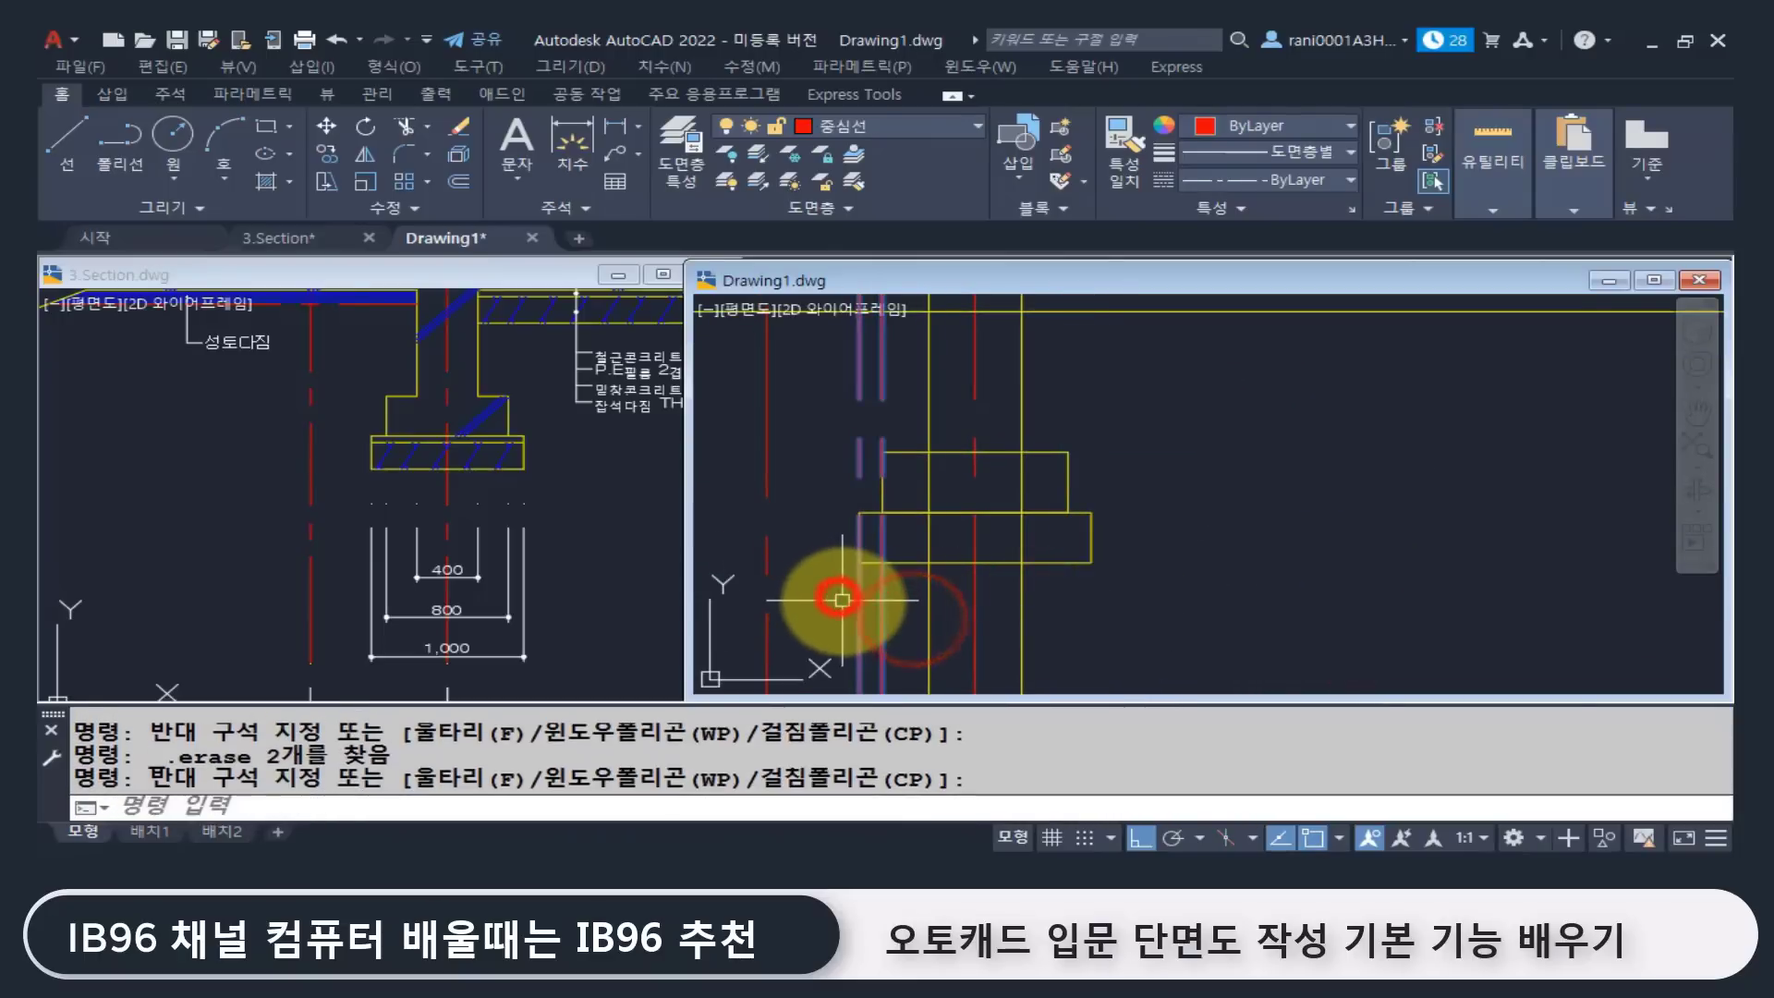
key("Delete")
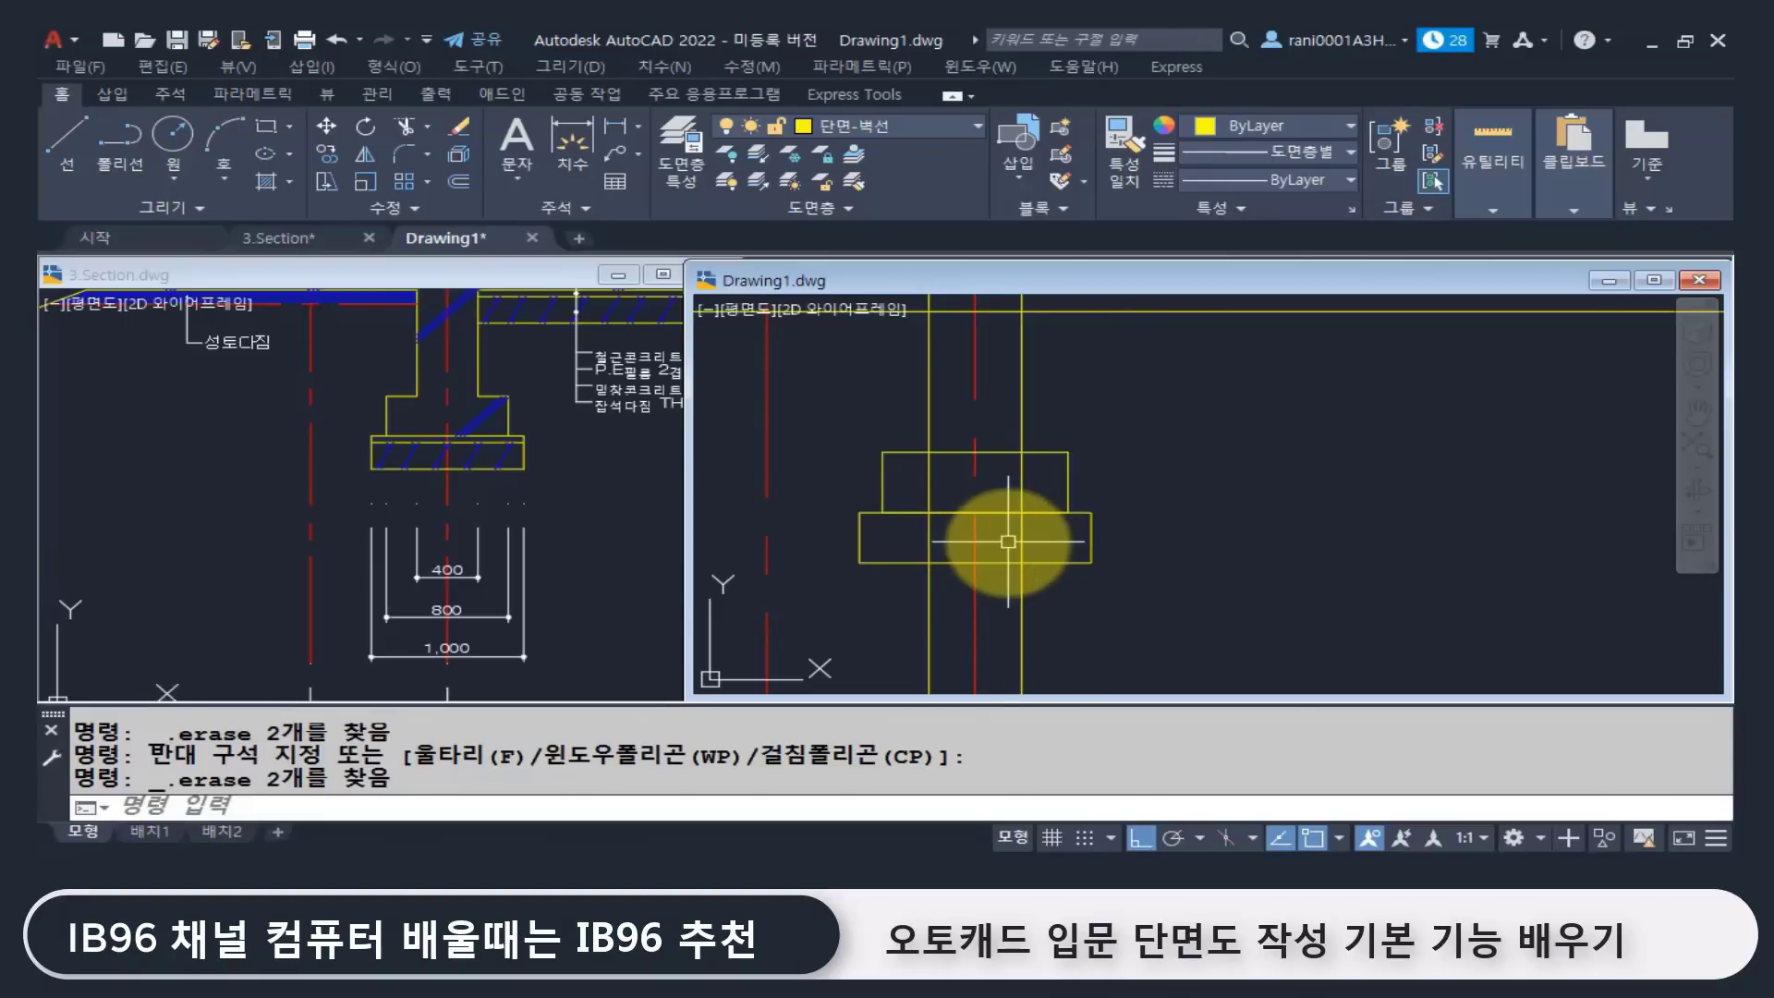
Step: Undo the erasures of the horizontal construction lines and the outer red offset lines
type("u")
key("Return")
key("Return")
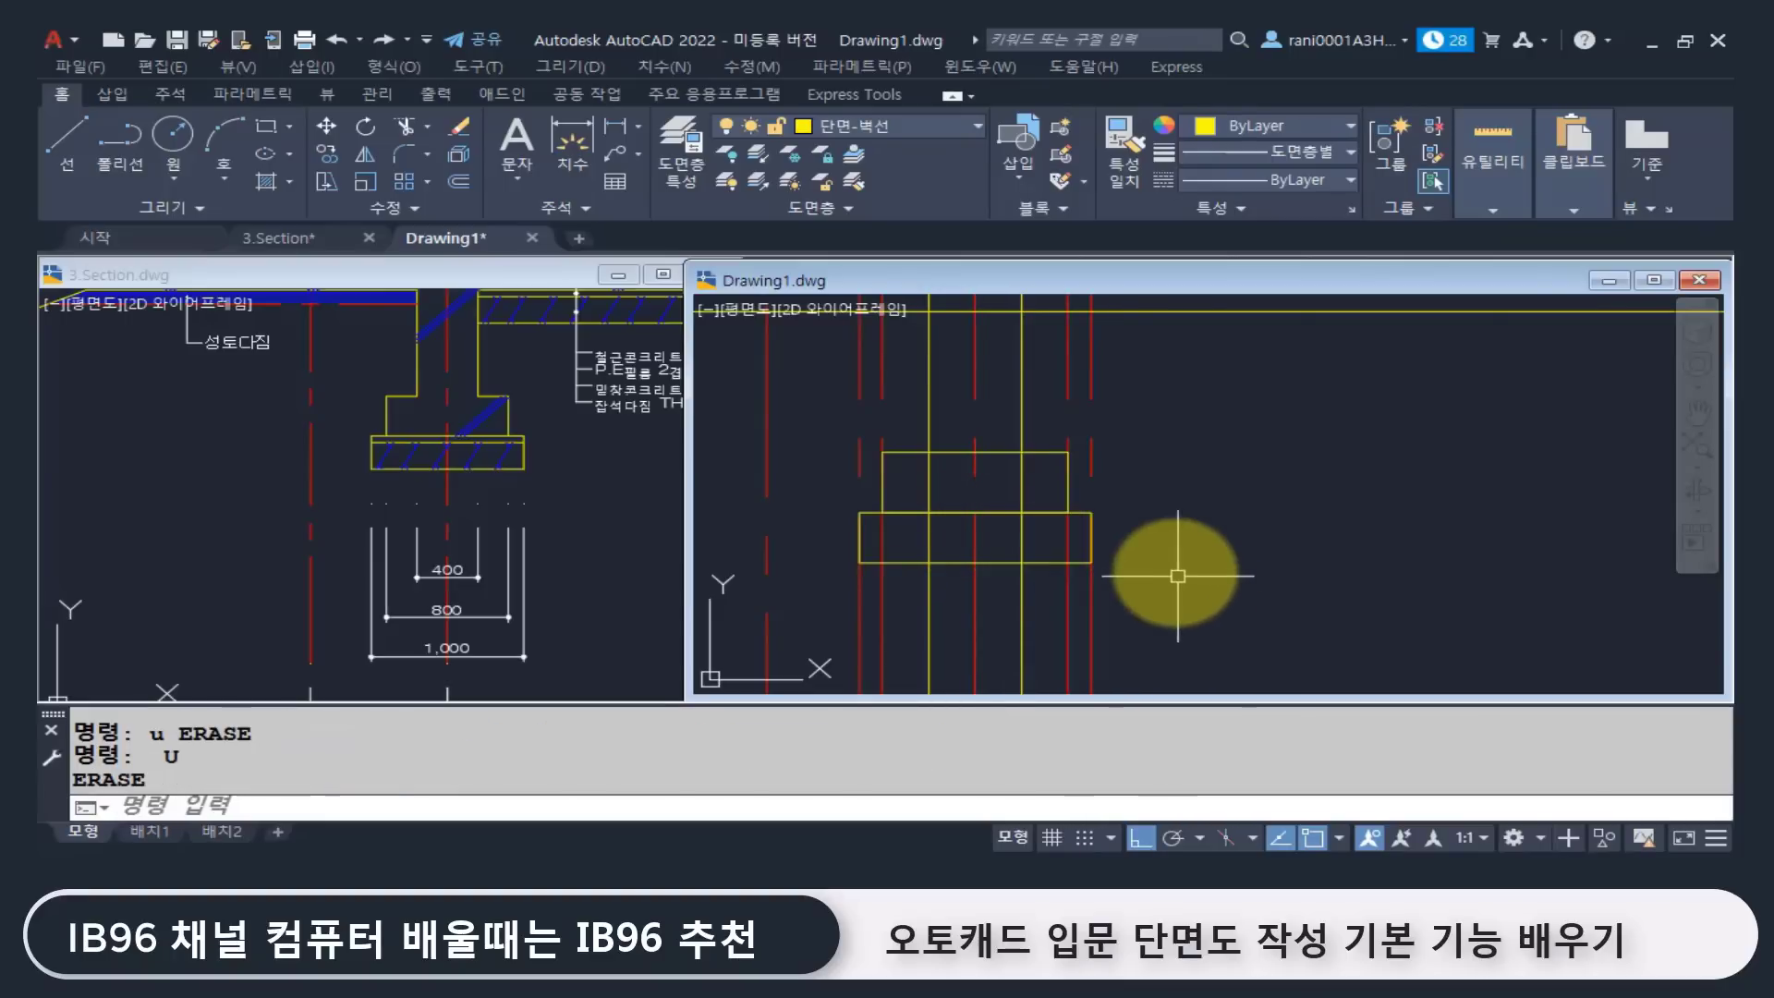
middle_click_drag(1178, 549, 1171, 591)
key("Return")
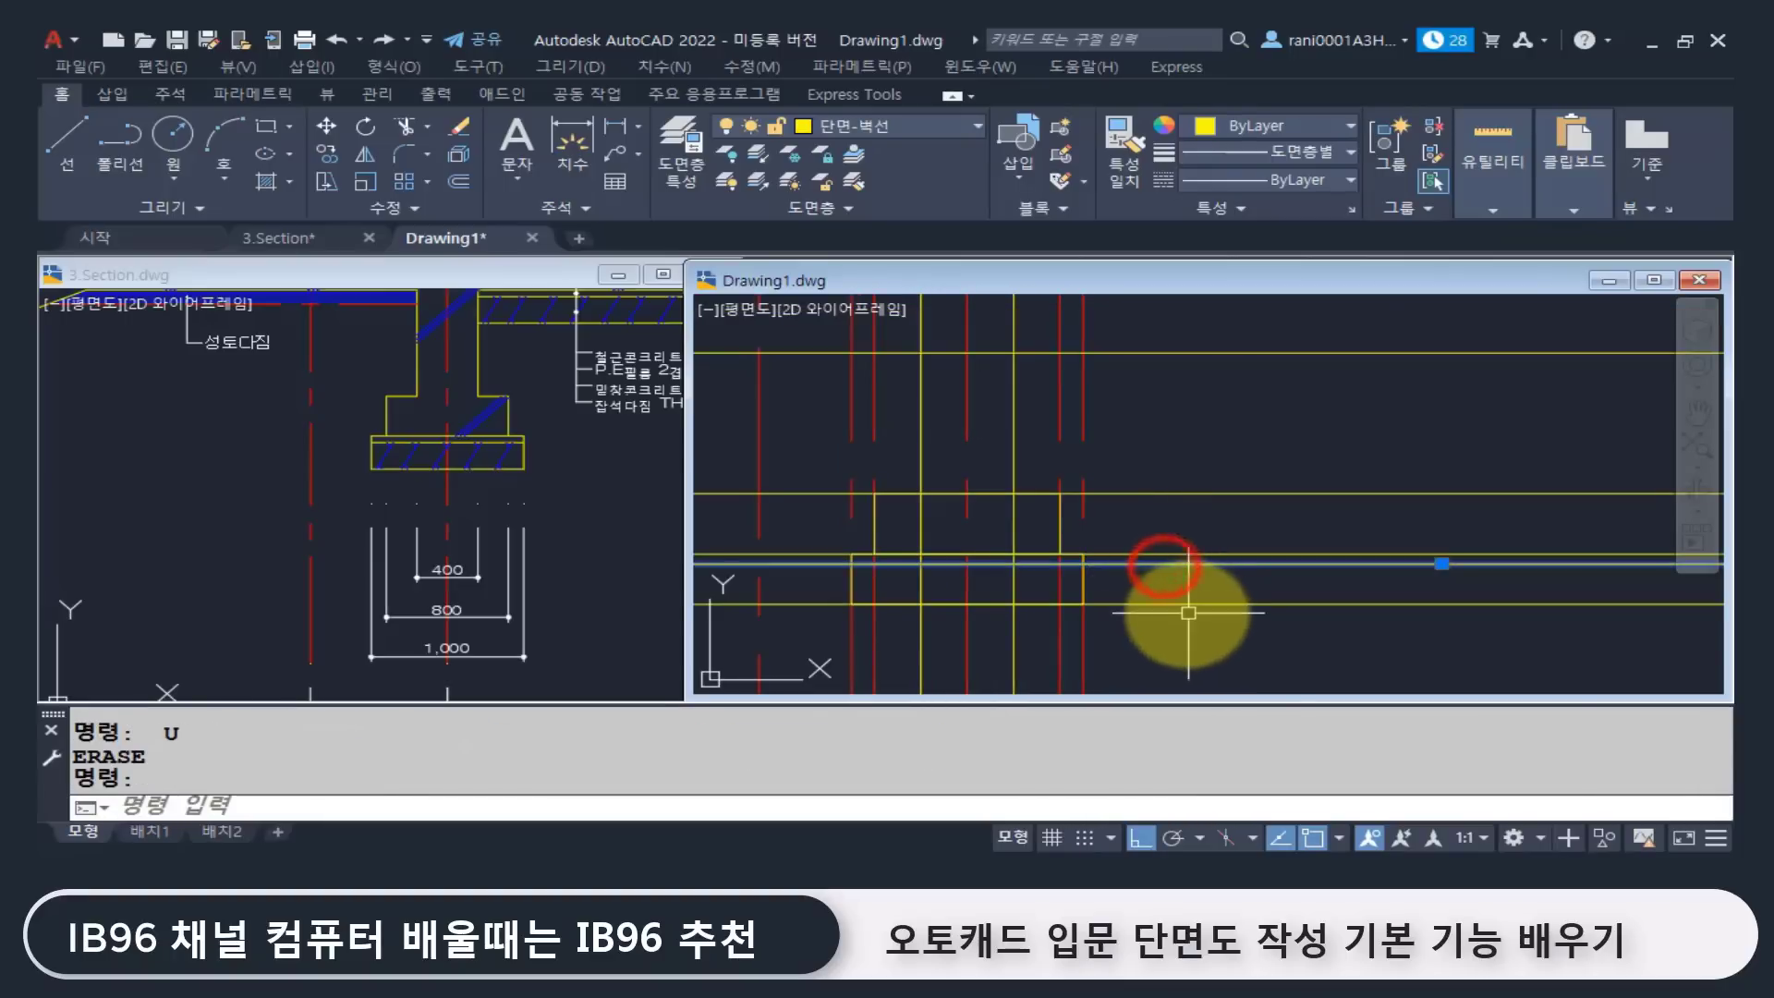
key("Escape")
Step: Erase the horizontal lines along both rectangles' edges, leaving the line just below the base rectangle's upper edge
left_click(1167, 591)
key("Delete")
scroll(1165, 573, "up", 2)
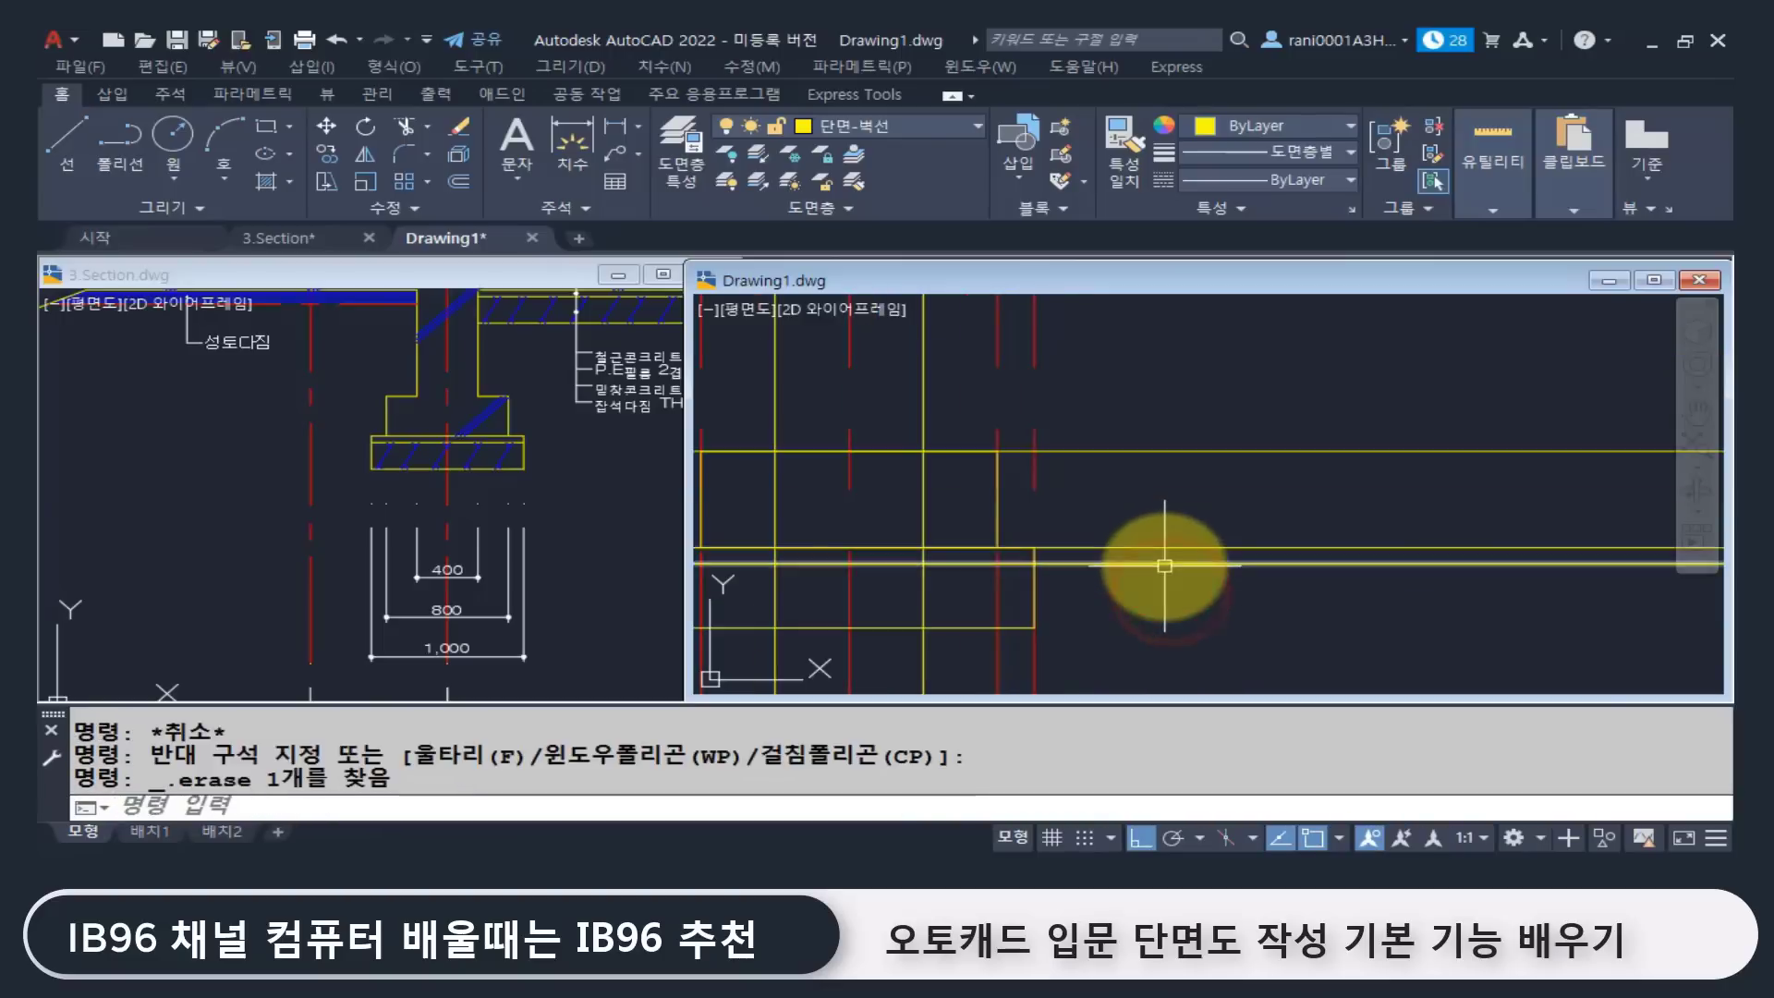
left_click(1168, 551)
left_click(1075, 379)
key("Delete")
scroll(1146, 499, "down", 2)
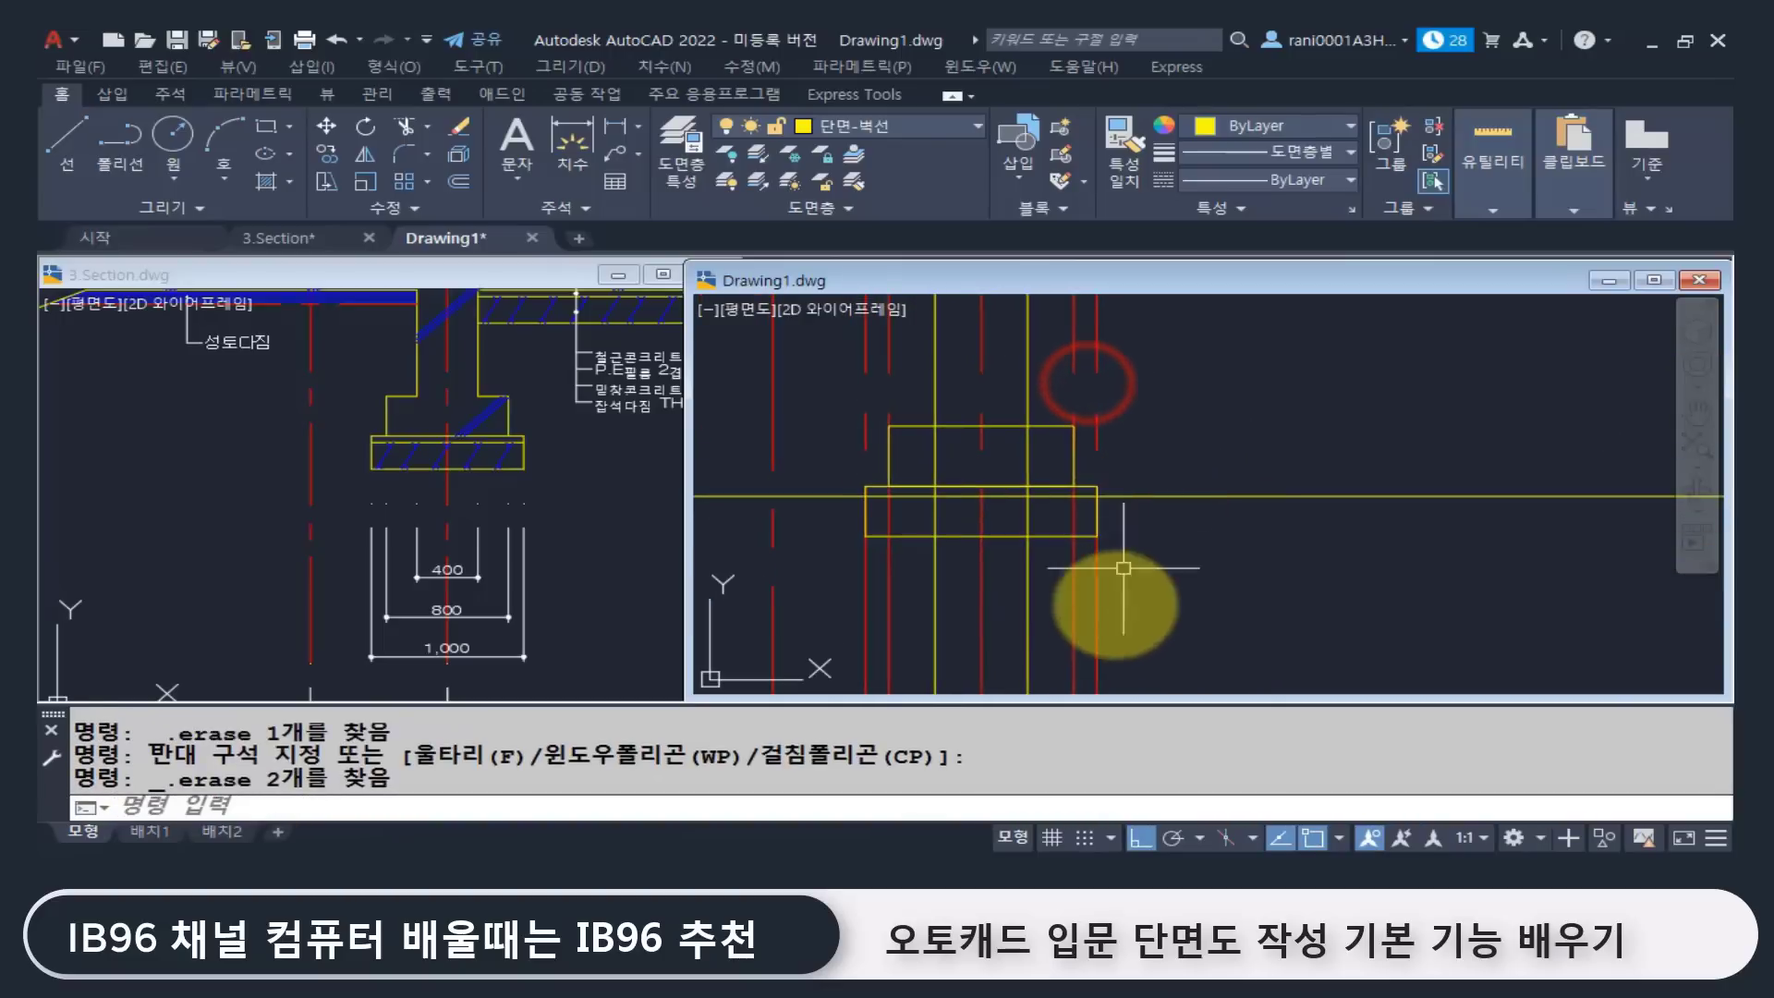
Step: Erase the four outer red offset lines, two on each side of the footing, keeping the centerline
left_click(1114, 620)
left_click(1049, 566)
key("Delete")
left_click(904, 603)
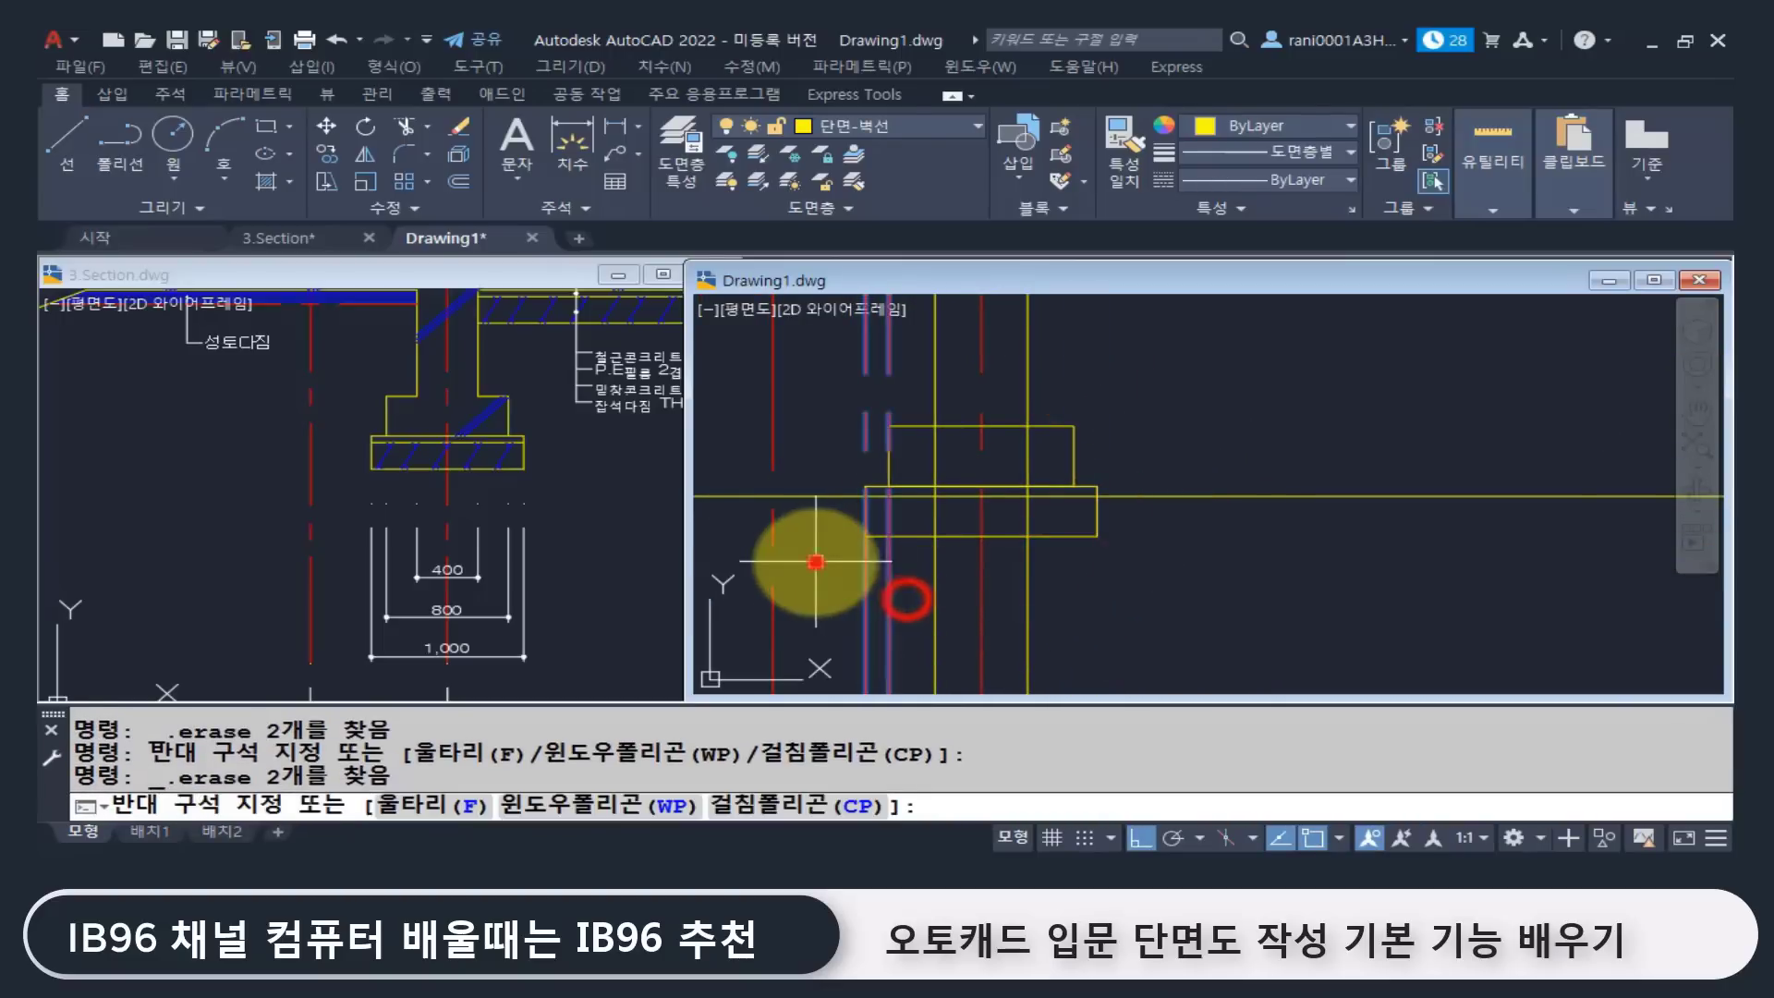
left_click(816, 561)
key("Delete")
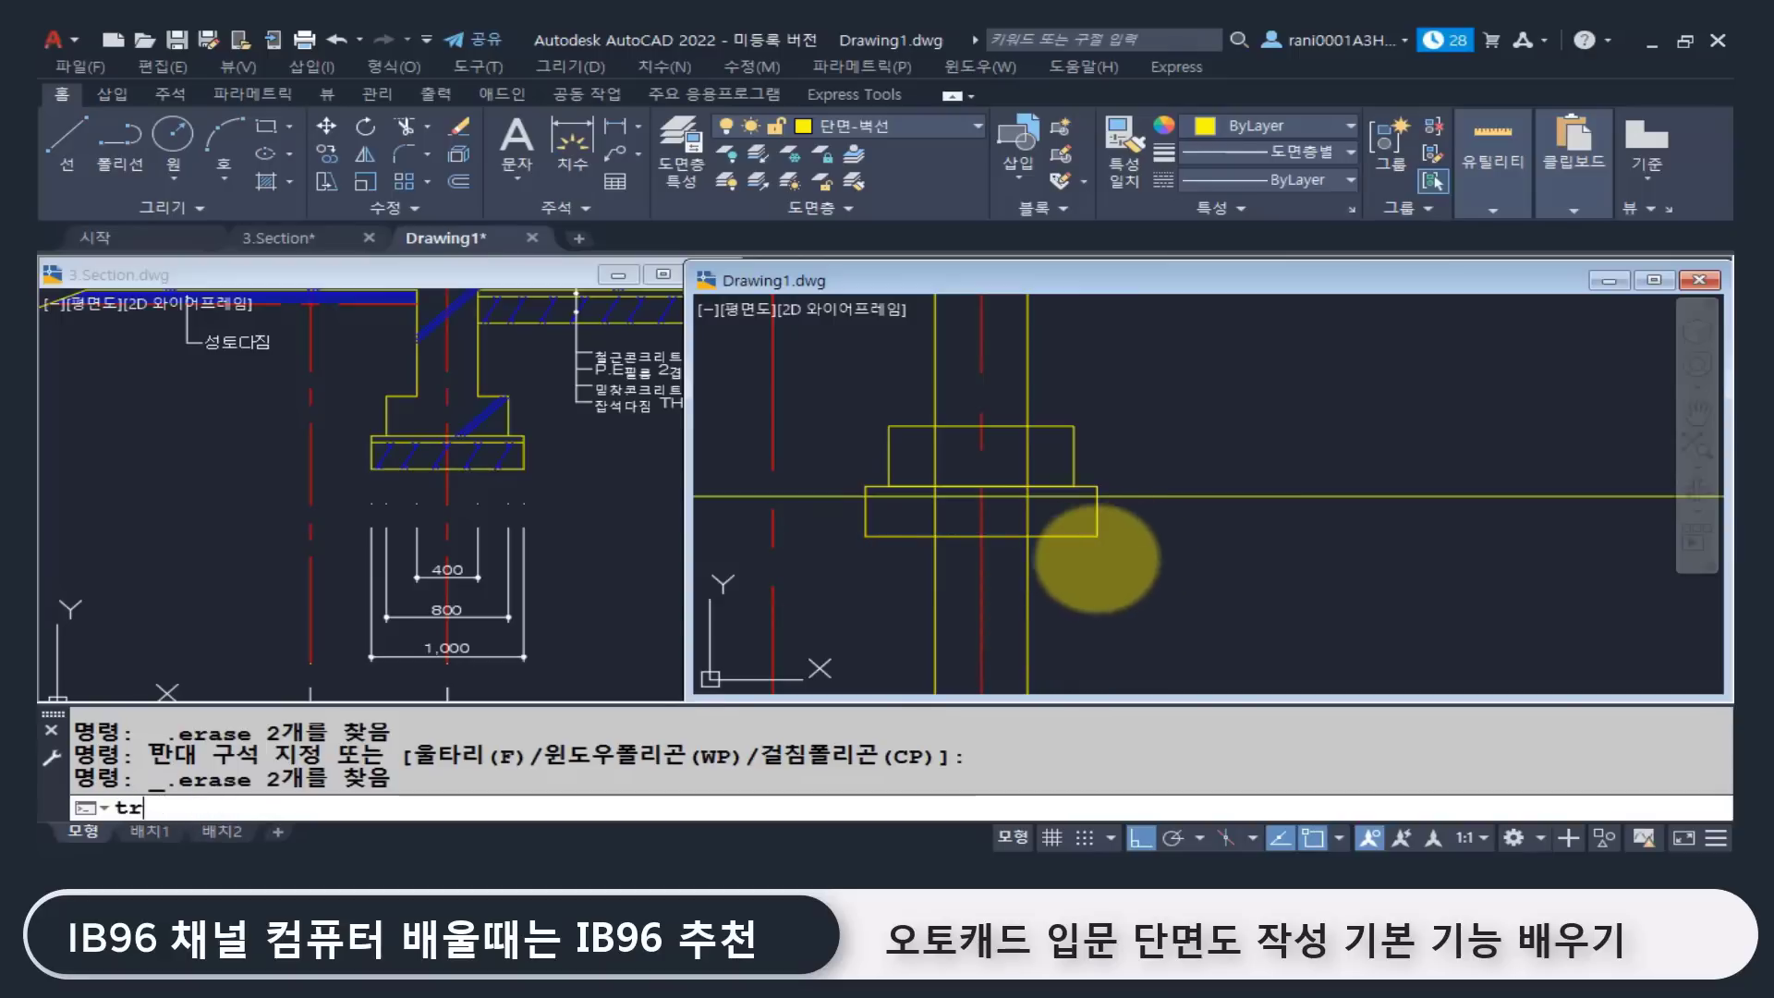
Step: Trim the remaining horizontal line on both sides outside the footing's base rectangle
type("tr")
key("Return")
left_click(1073, 537)
key("Return")
left_click(1155, 496)
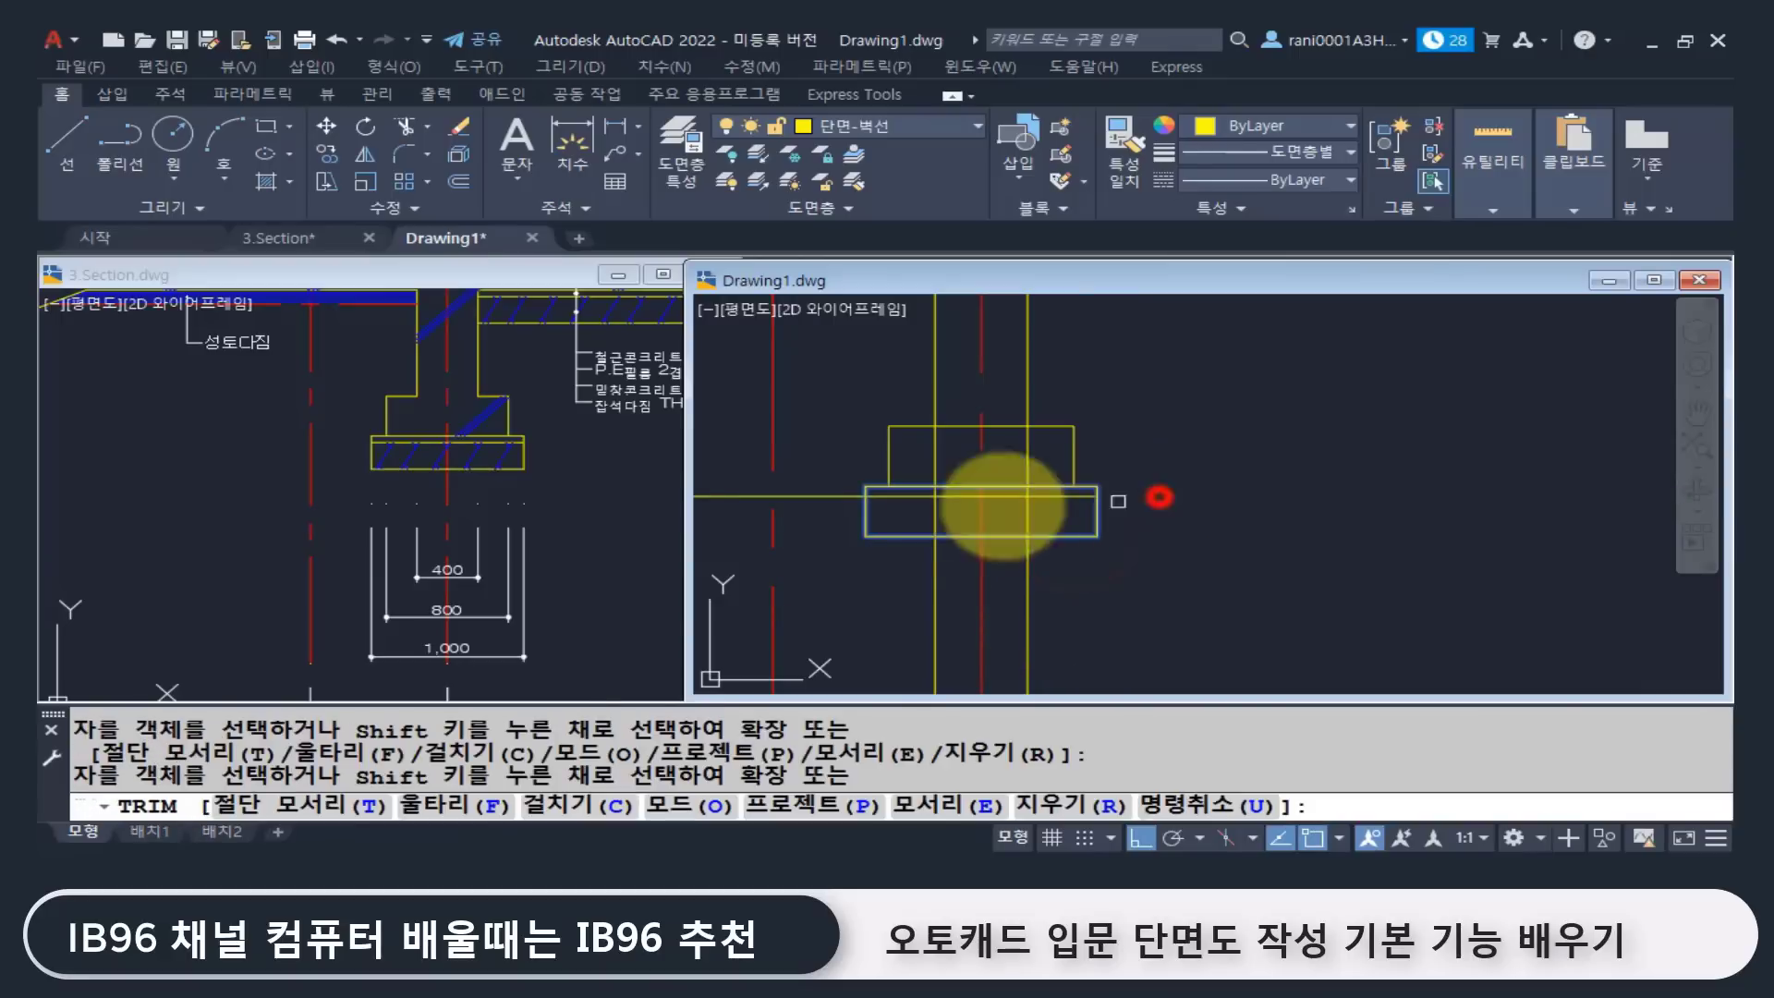
left_click(839, 496)
key("Return")
Step: Trim both stem lines inside the upper footing rectangle, using that rectangle as the cutting edge
key("Return")
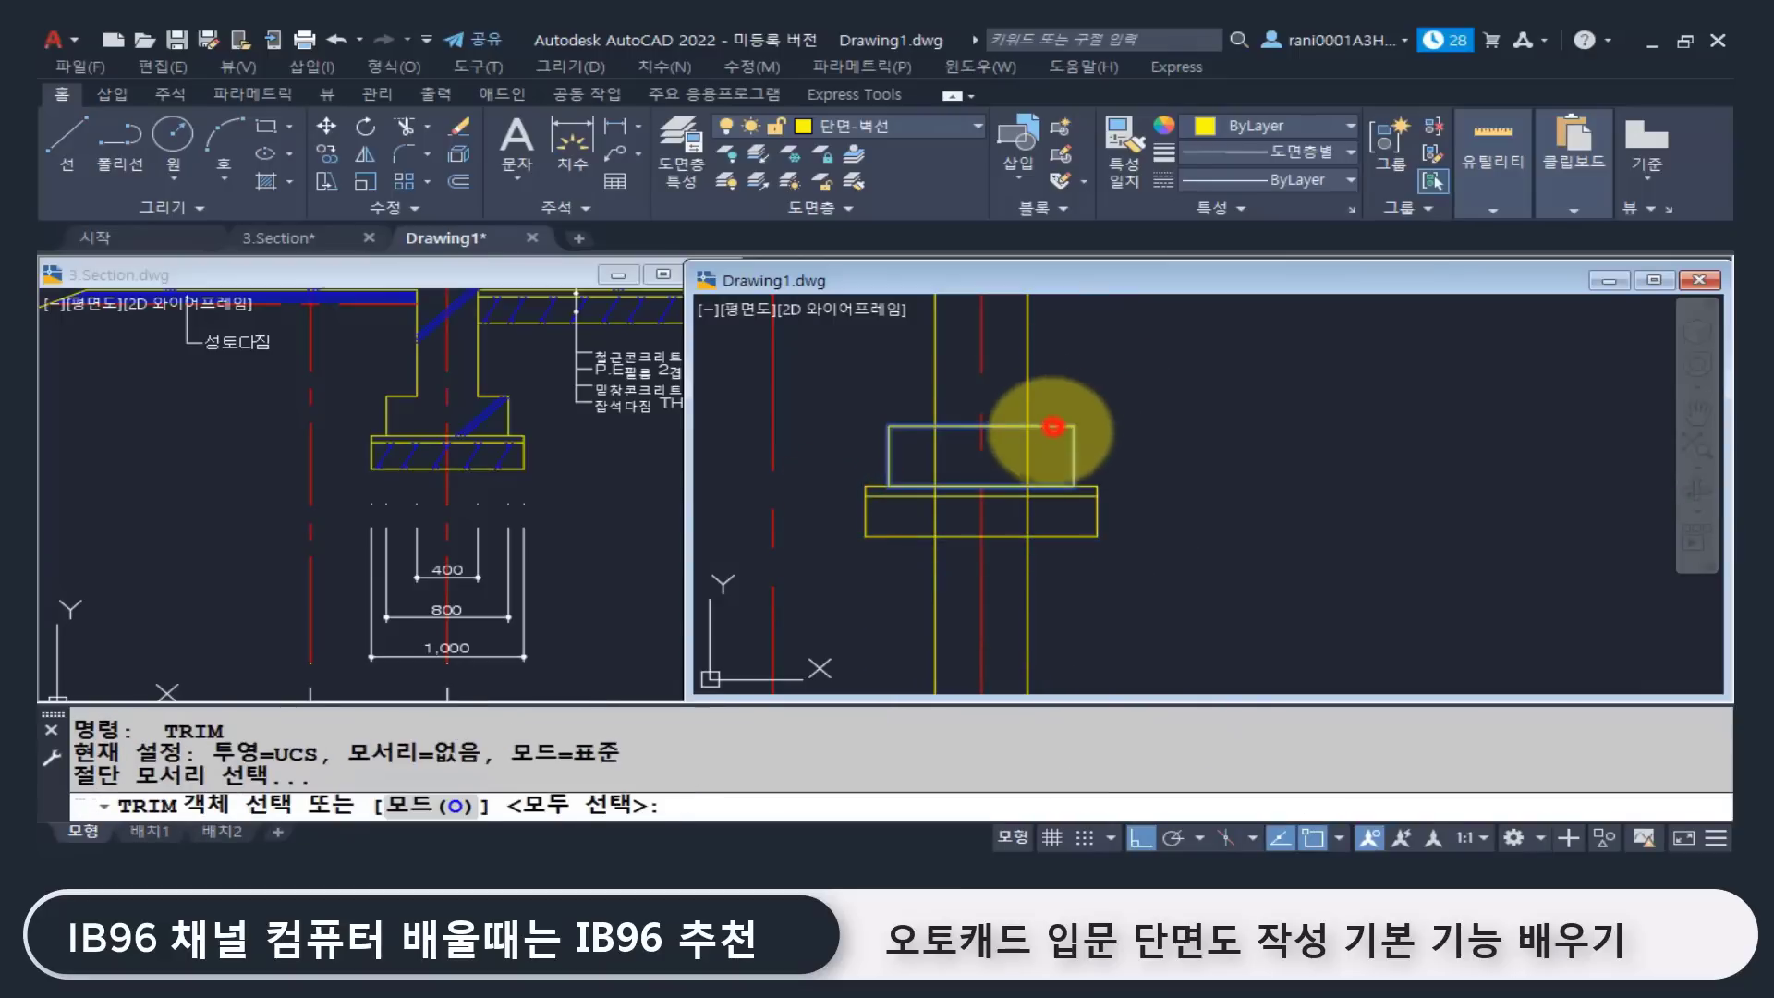
left_click(1035, 427)
key("Return")
left_click(1028, 445)
left_click(936, 448)
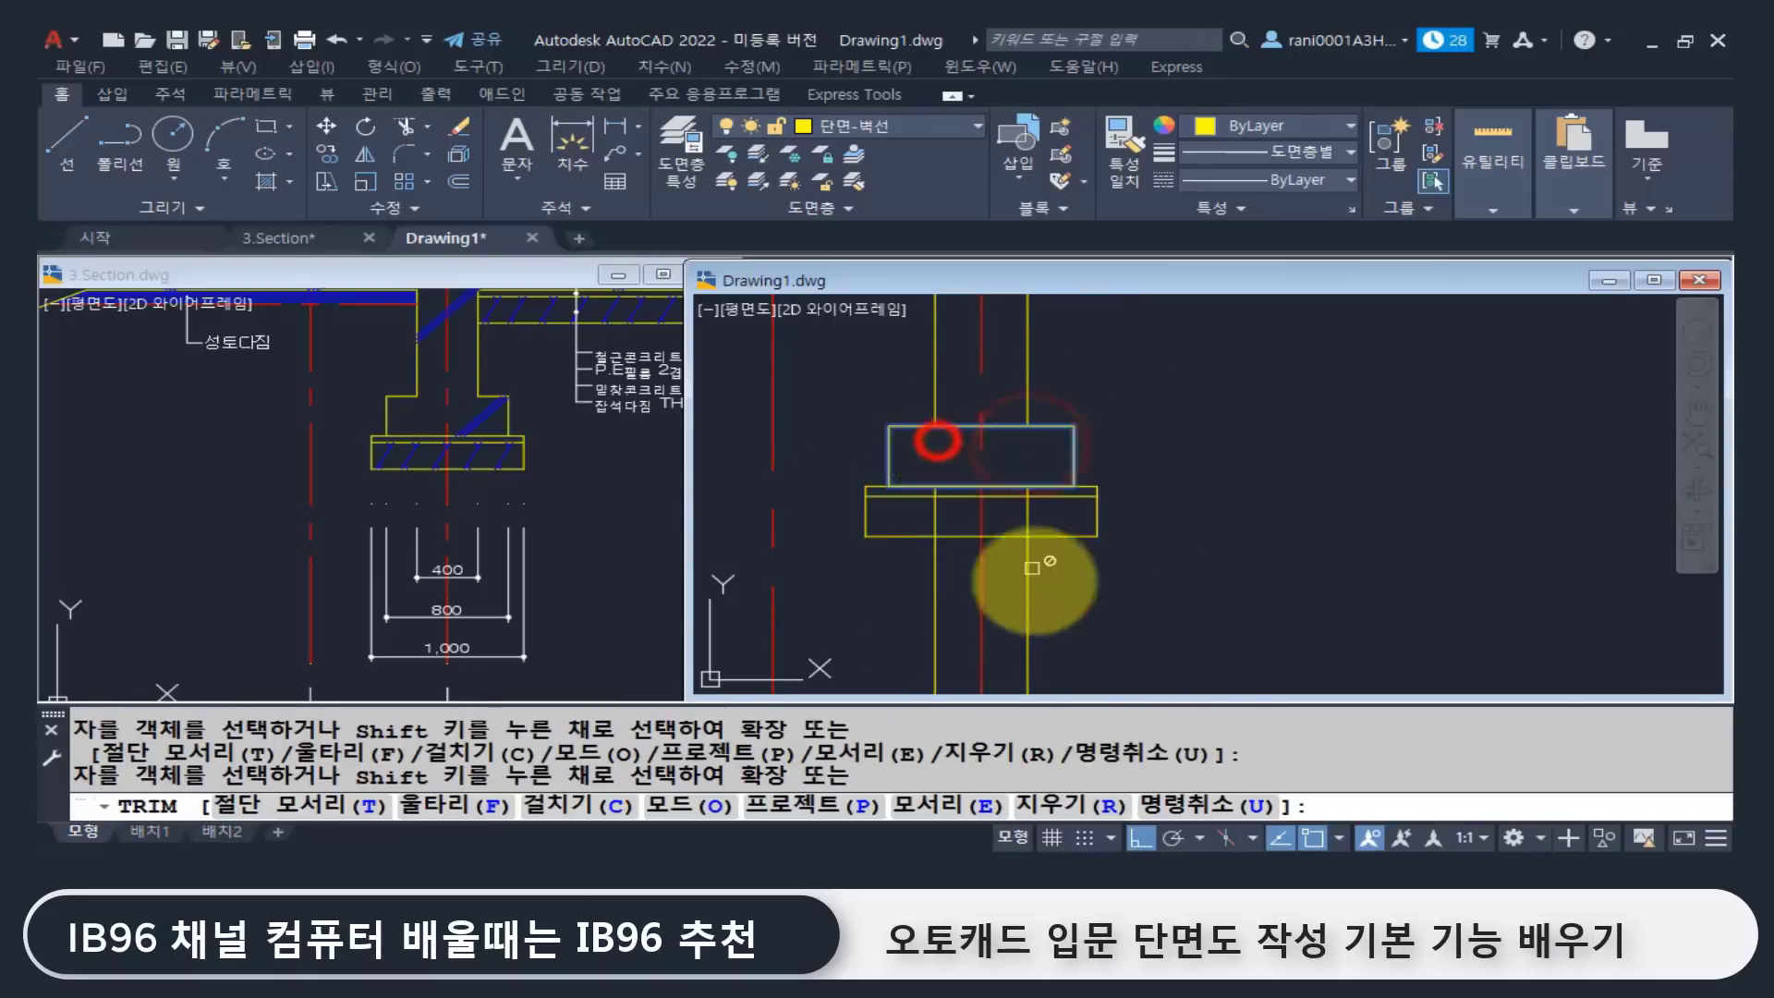
Step: Erase the two leftover stem line segments running down through the footing's base
left_click(1033, 573)
key("Return")
type("e")
key("Return")
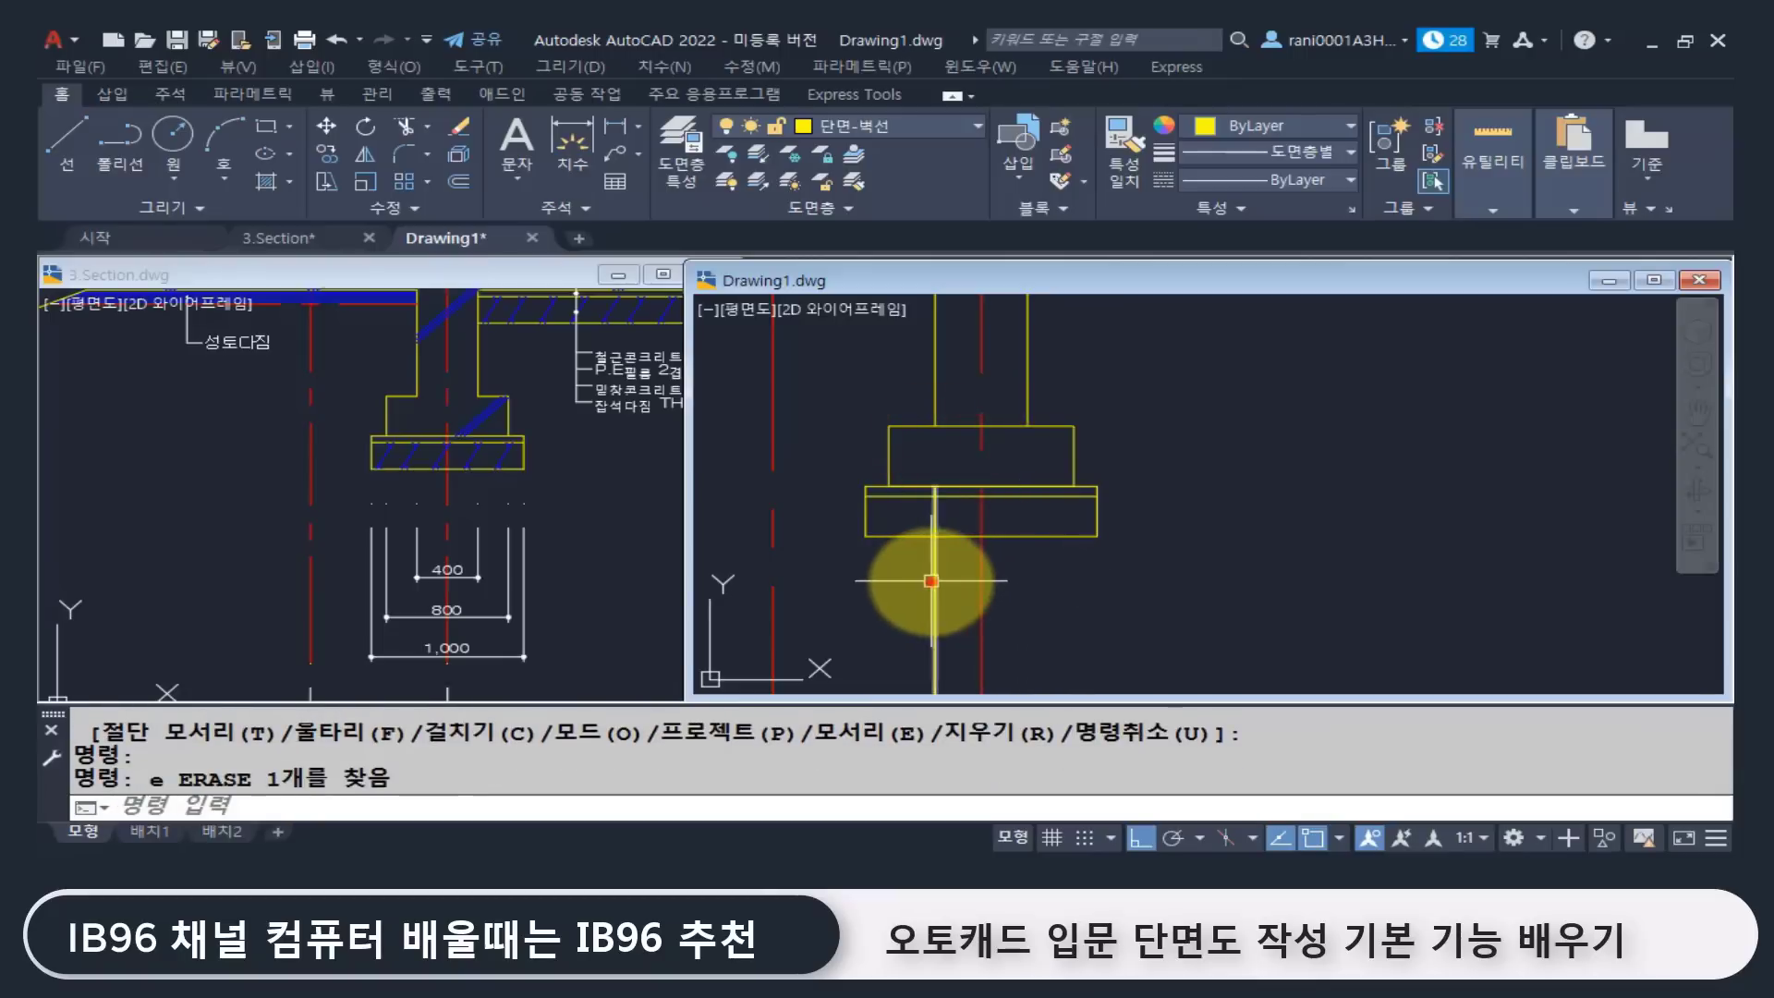
left_click(931, 580)
key("Delete")
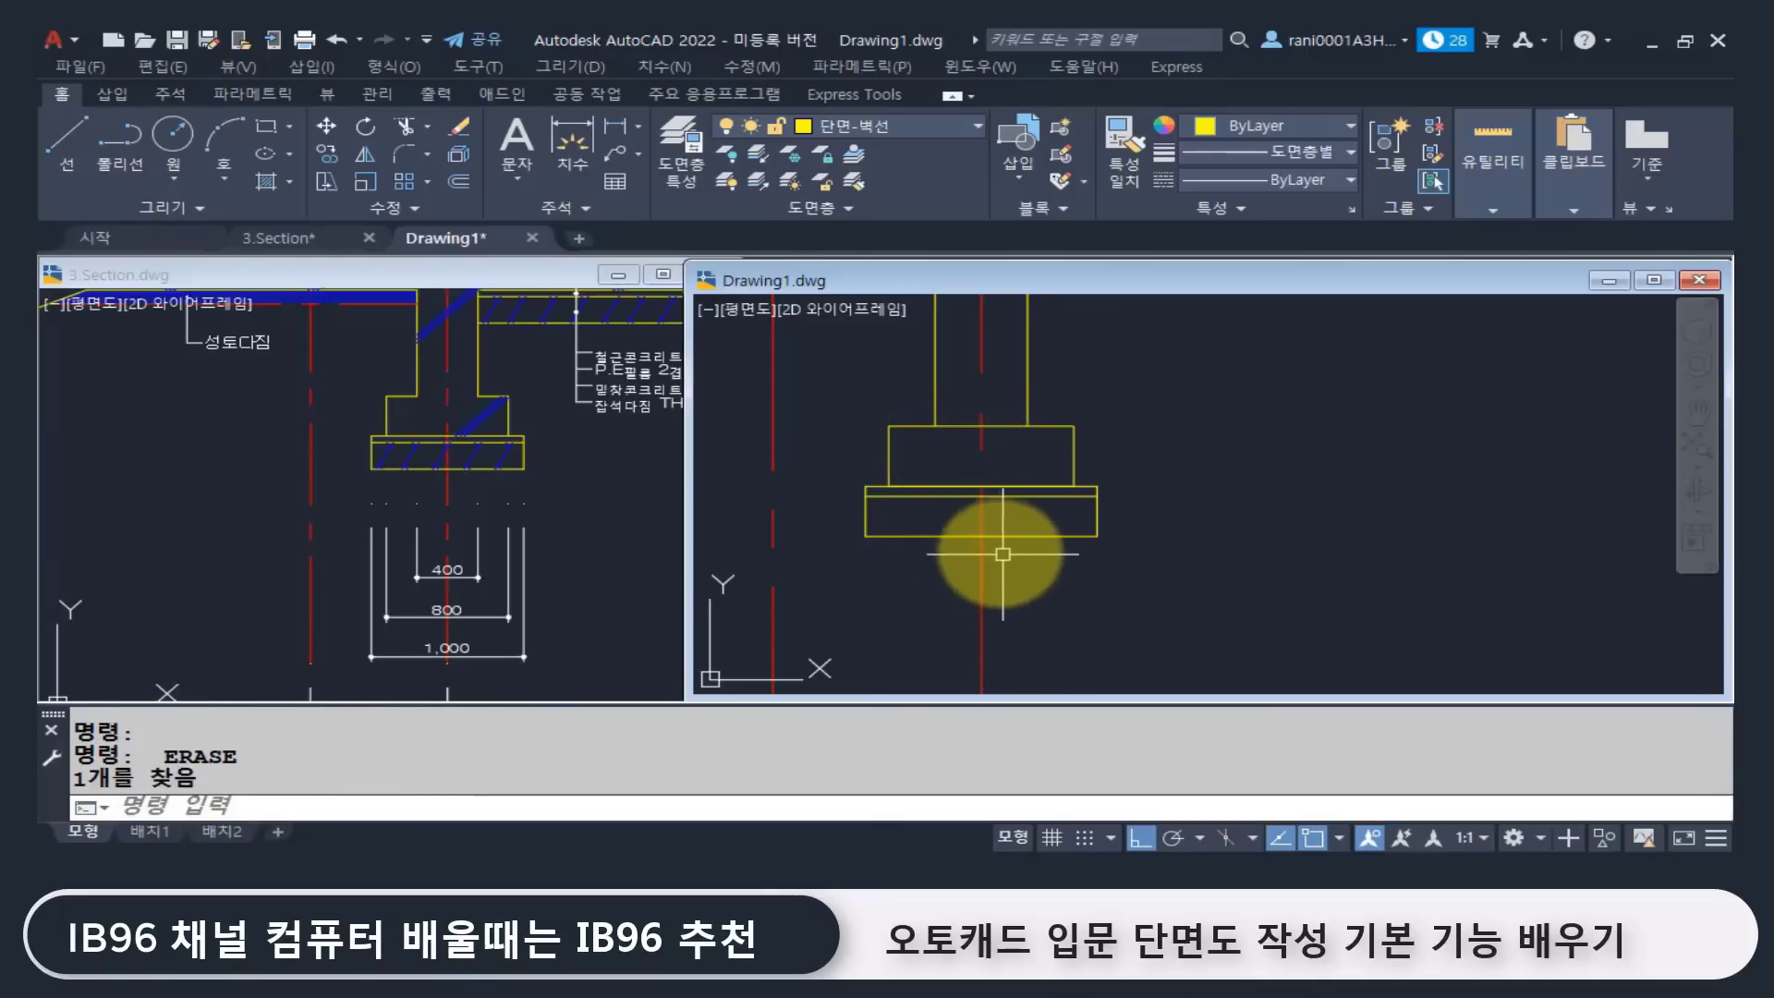
Step: Trim the upper footing rectangle's top edge between the two stem lines
middle_click_drag(972, 387, 970, 428)
type("tr")
key("Return")
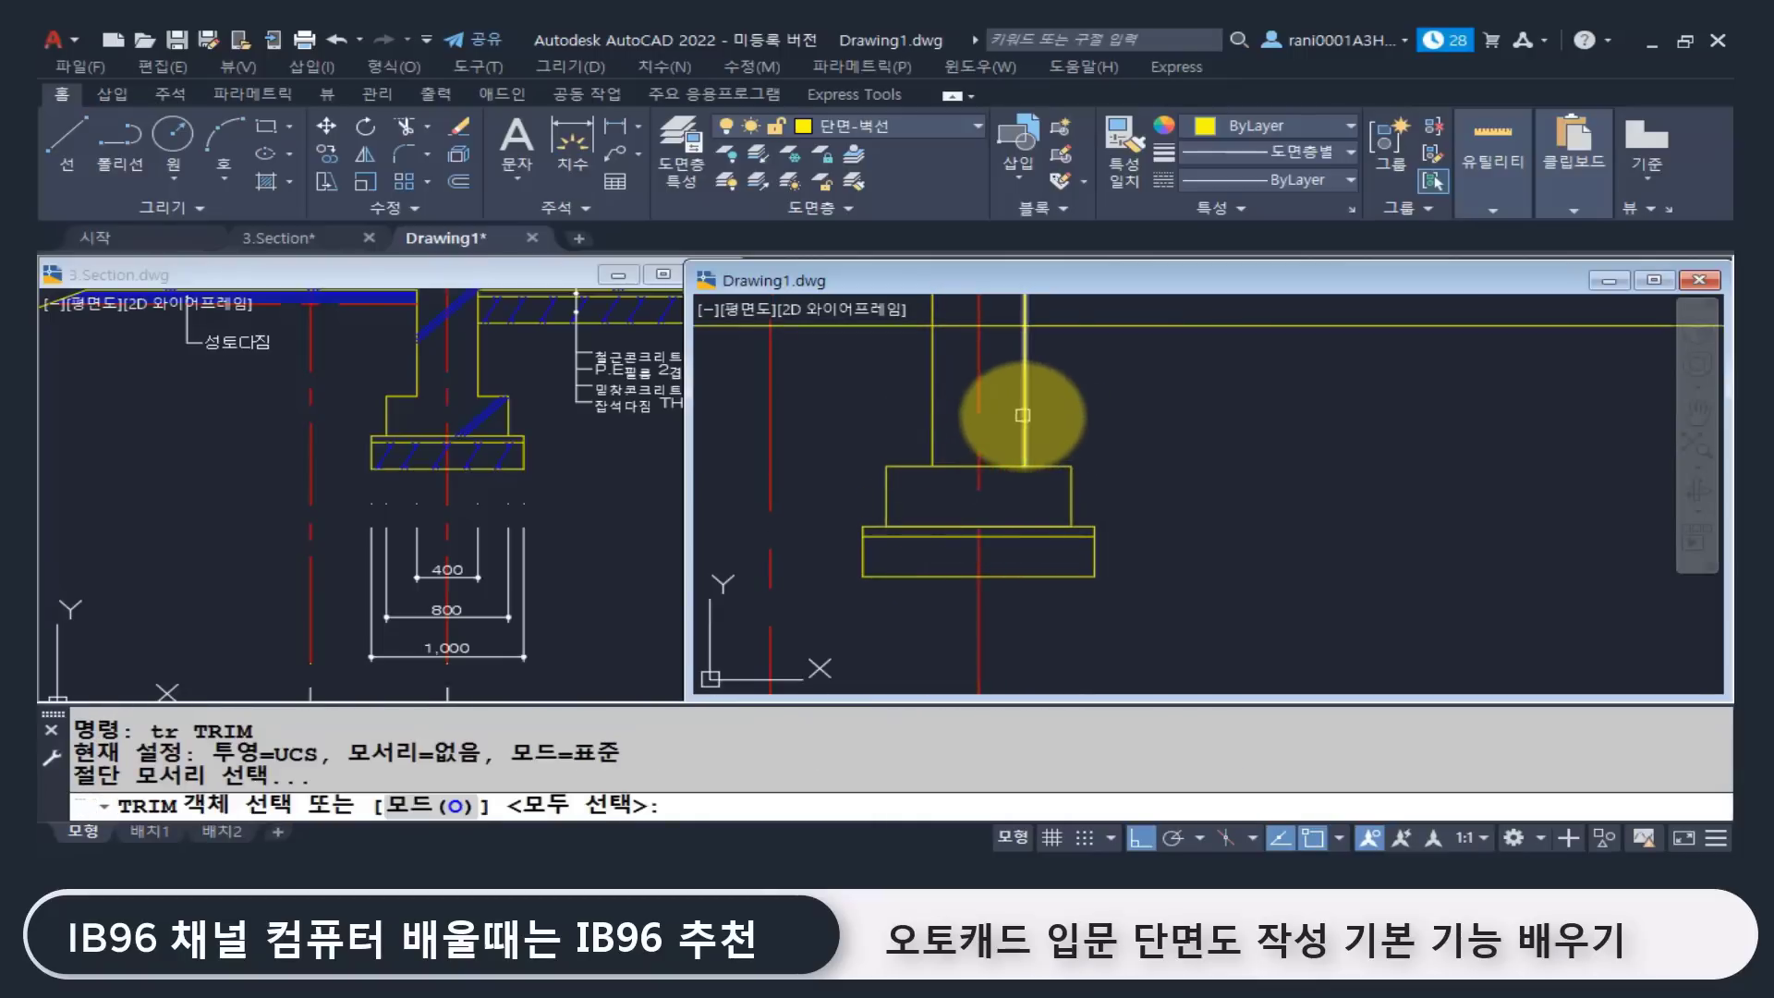
left_click(1022, 415)
left_click(933, 402)
key("Return")
left_click(1009, 459)
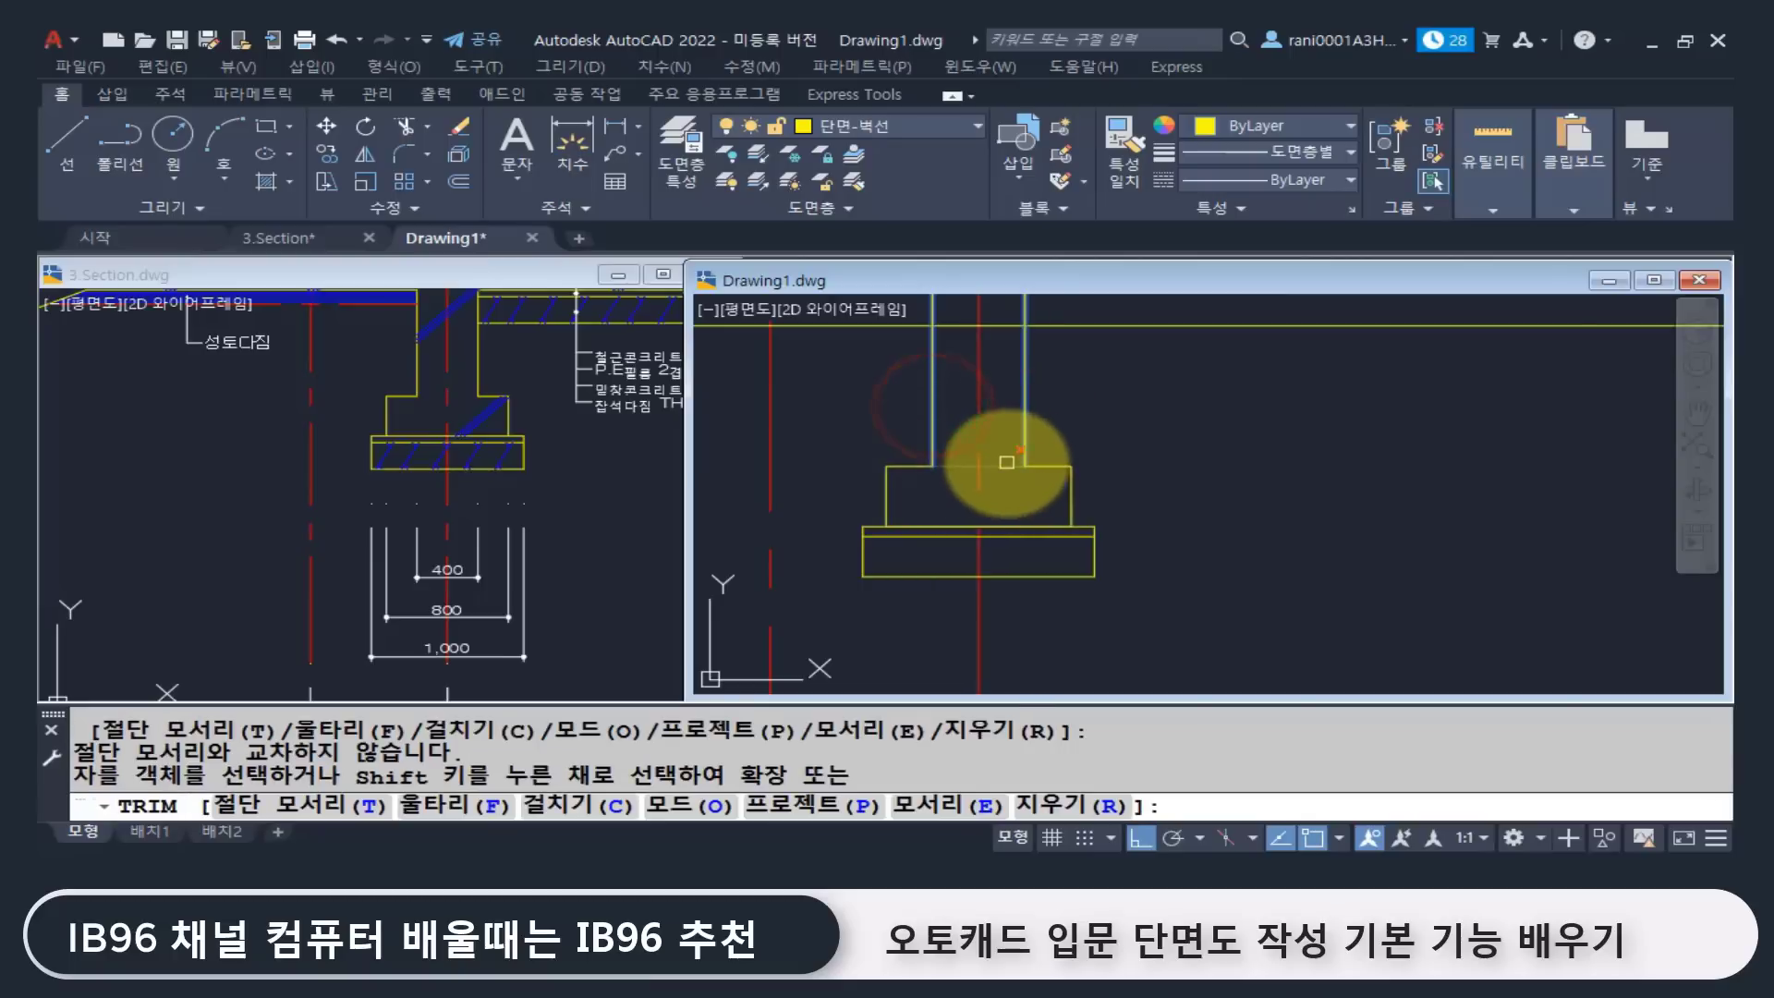
left_click(1006, 462)
key("Return")
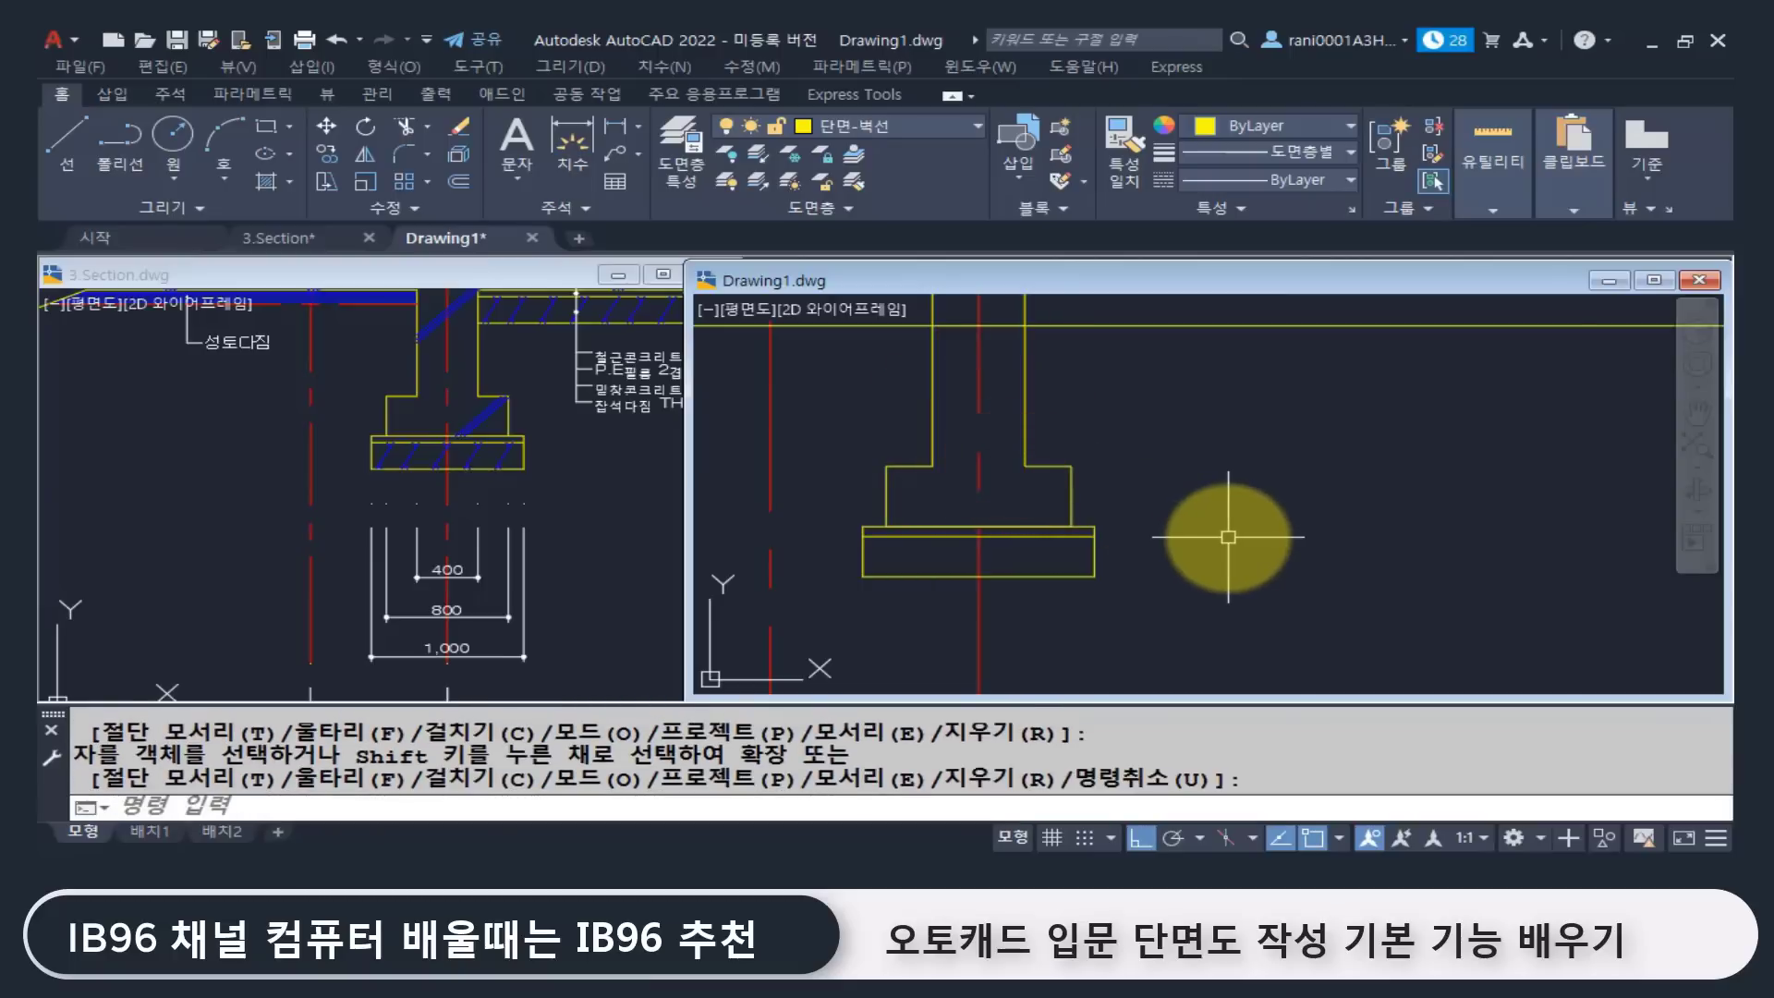
Step: Examine the G.L and F.L level marks around the entrance and living room floor in the 3.Section drawing
scroll(1228, 537, "down", 2)
middle_click_drag(1109, 526, 1133, 549)
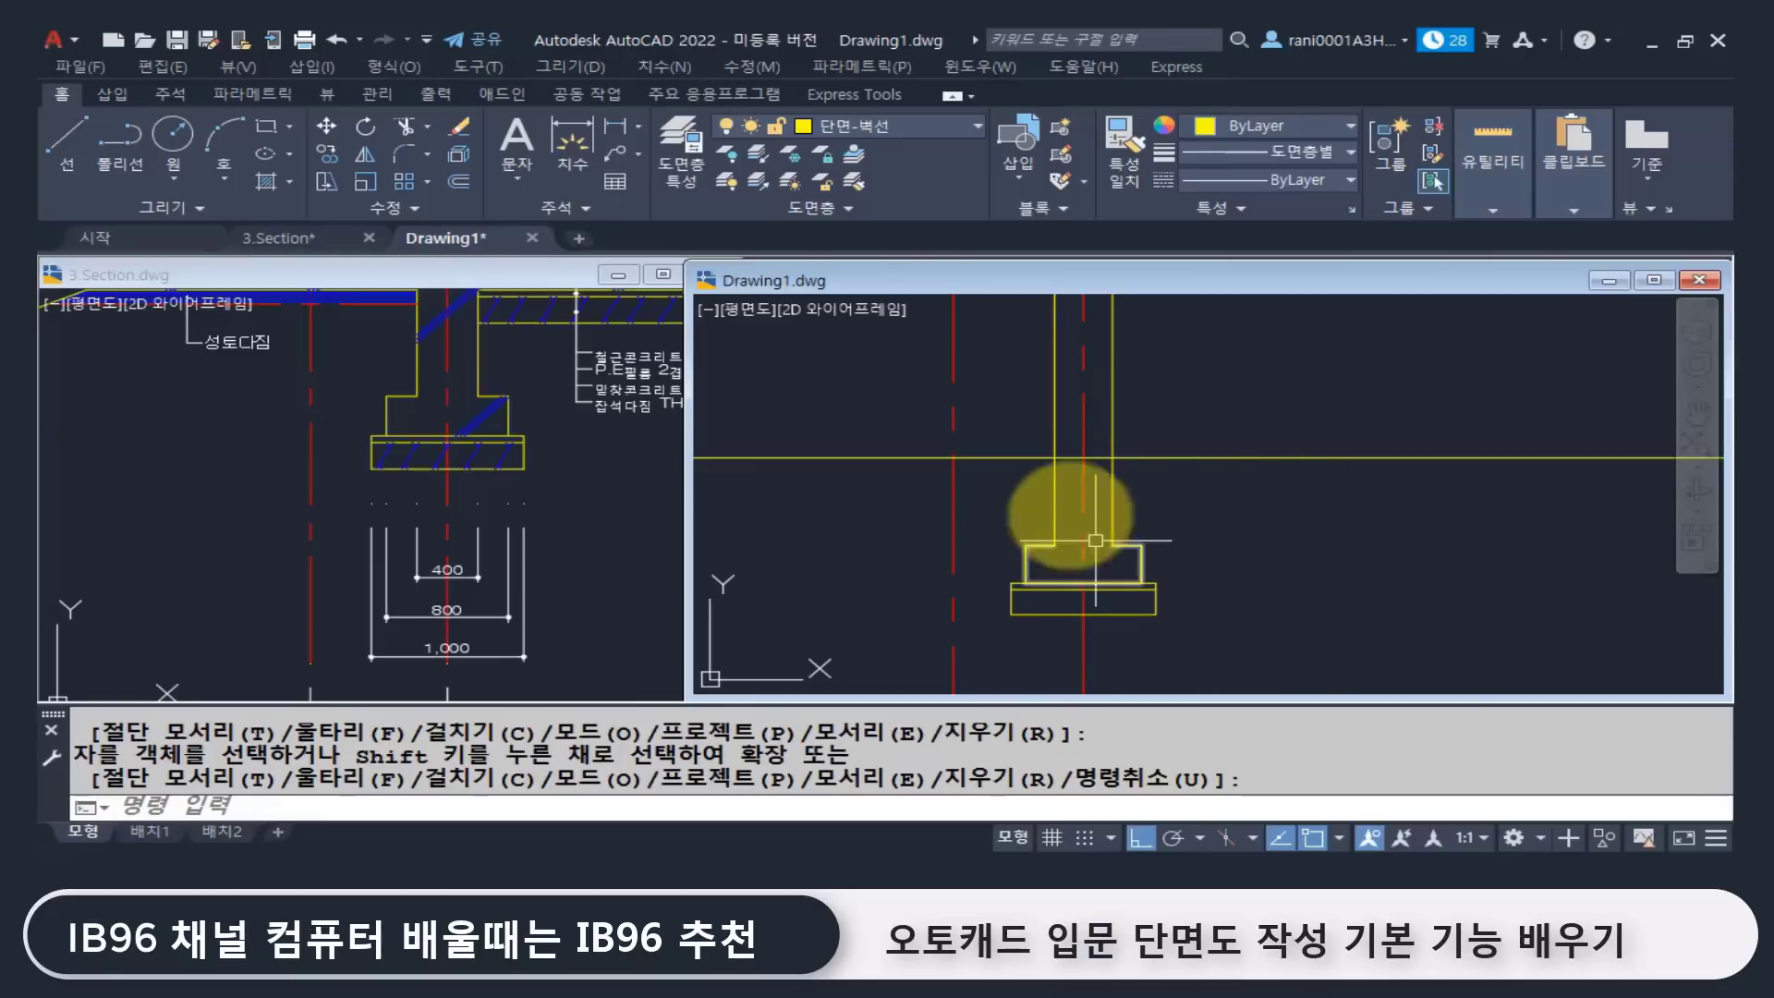
scroll(1026, 504, "down", 3)
left_click(602, 469)
scroll(443, 456, "down", 3)
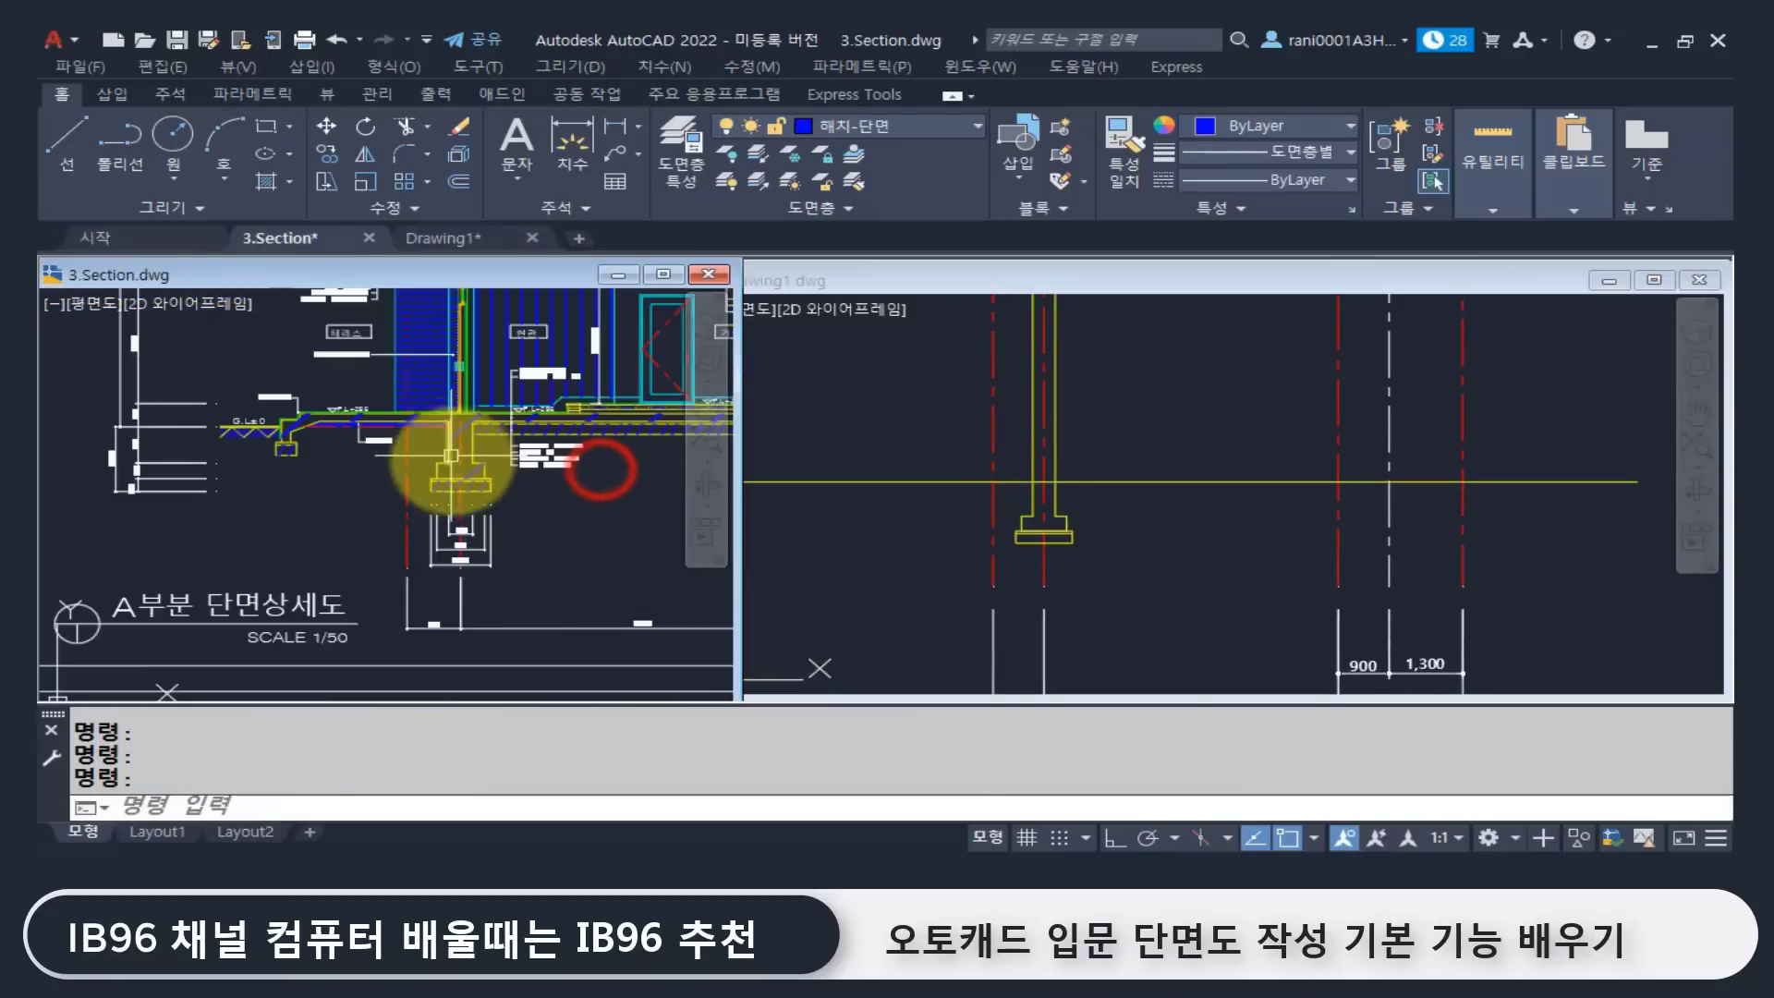
middle_click_drag(443, 456, 467, 495)
scroll(289, 484, "up", 5)
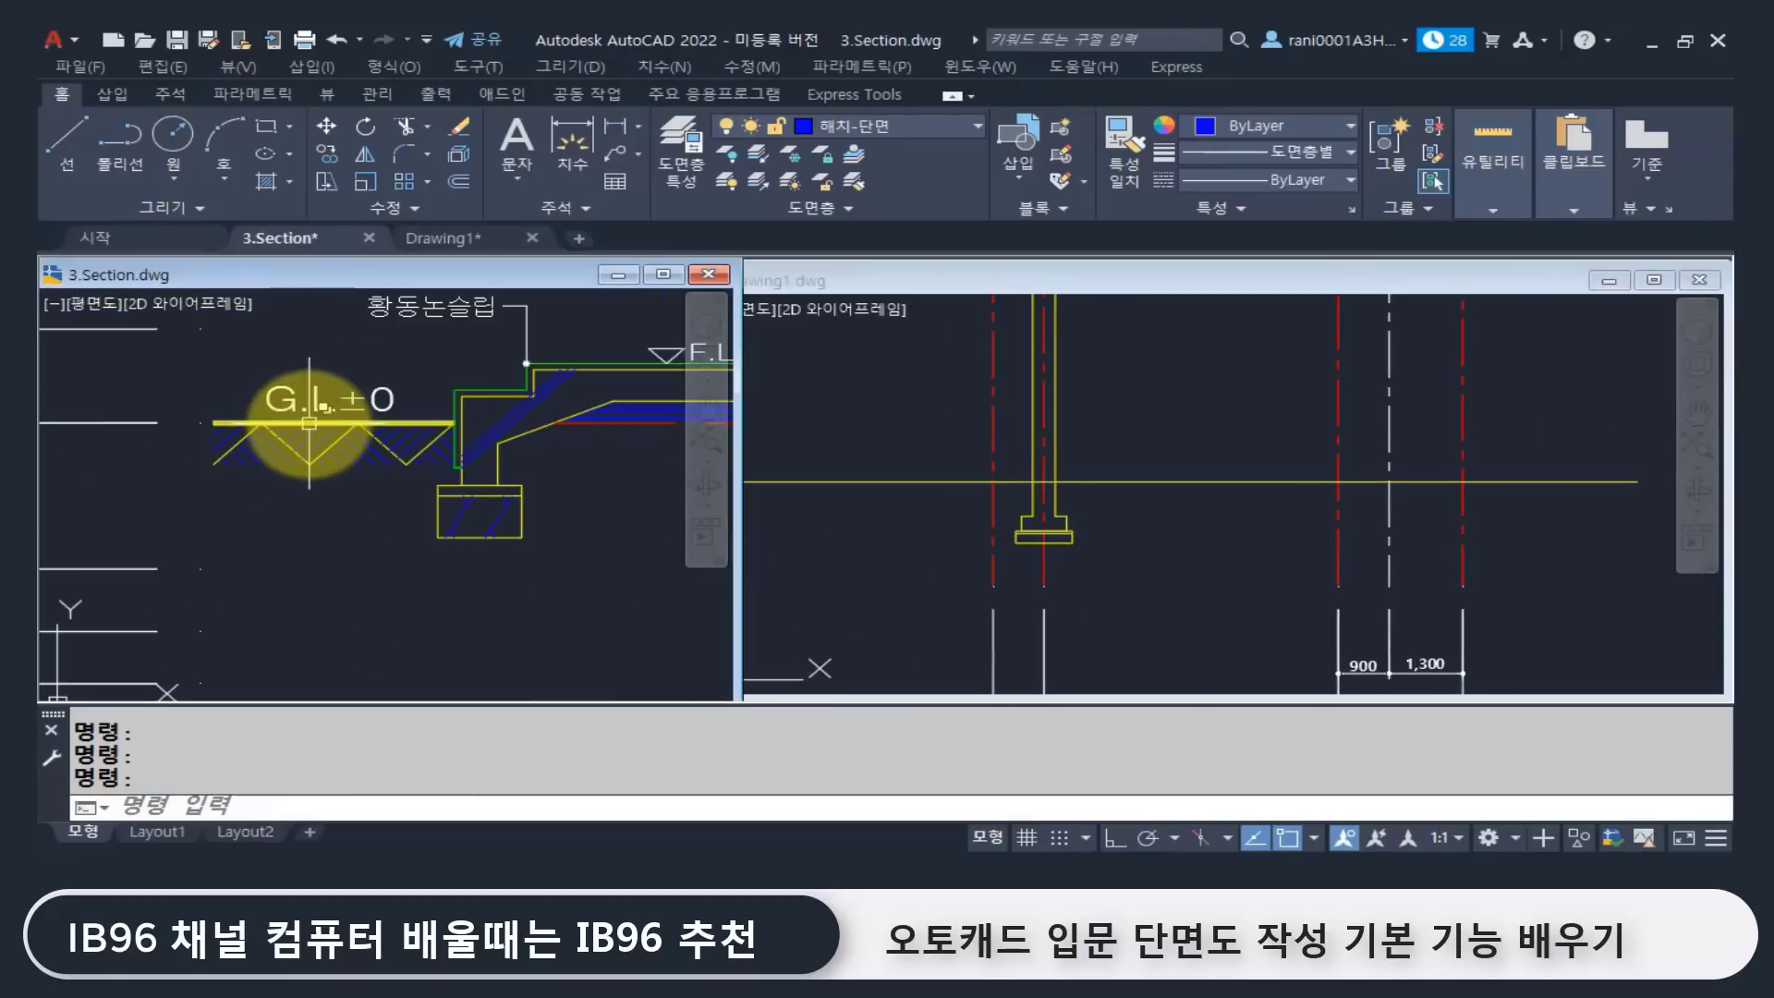
middle_click_drag(310, 423, 146, 505)
scroll(475, 438, "up", 5)
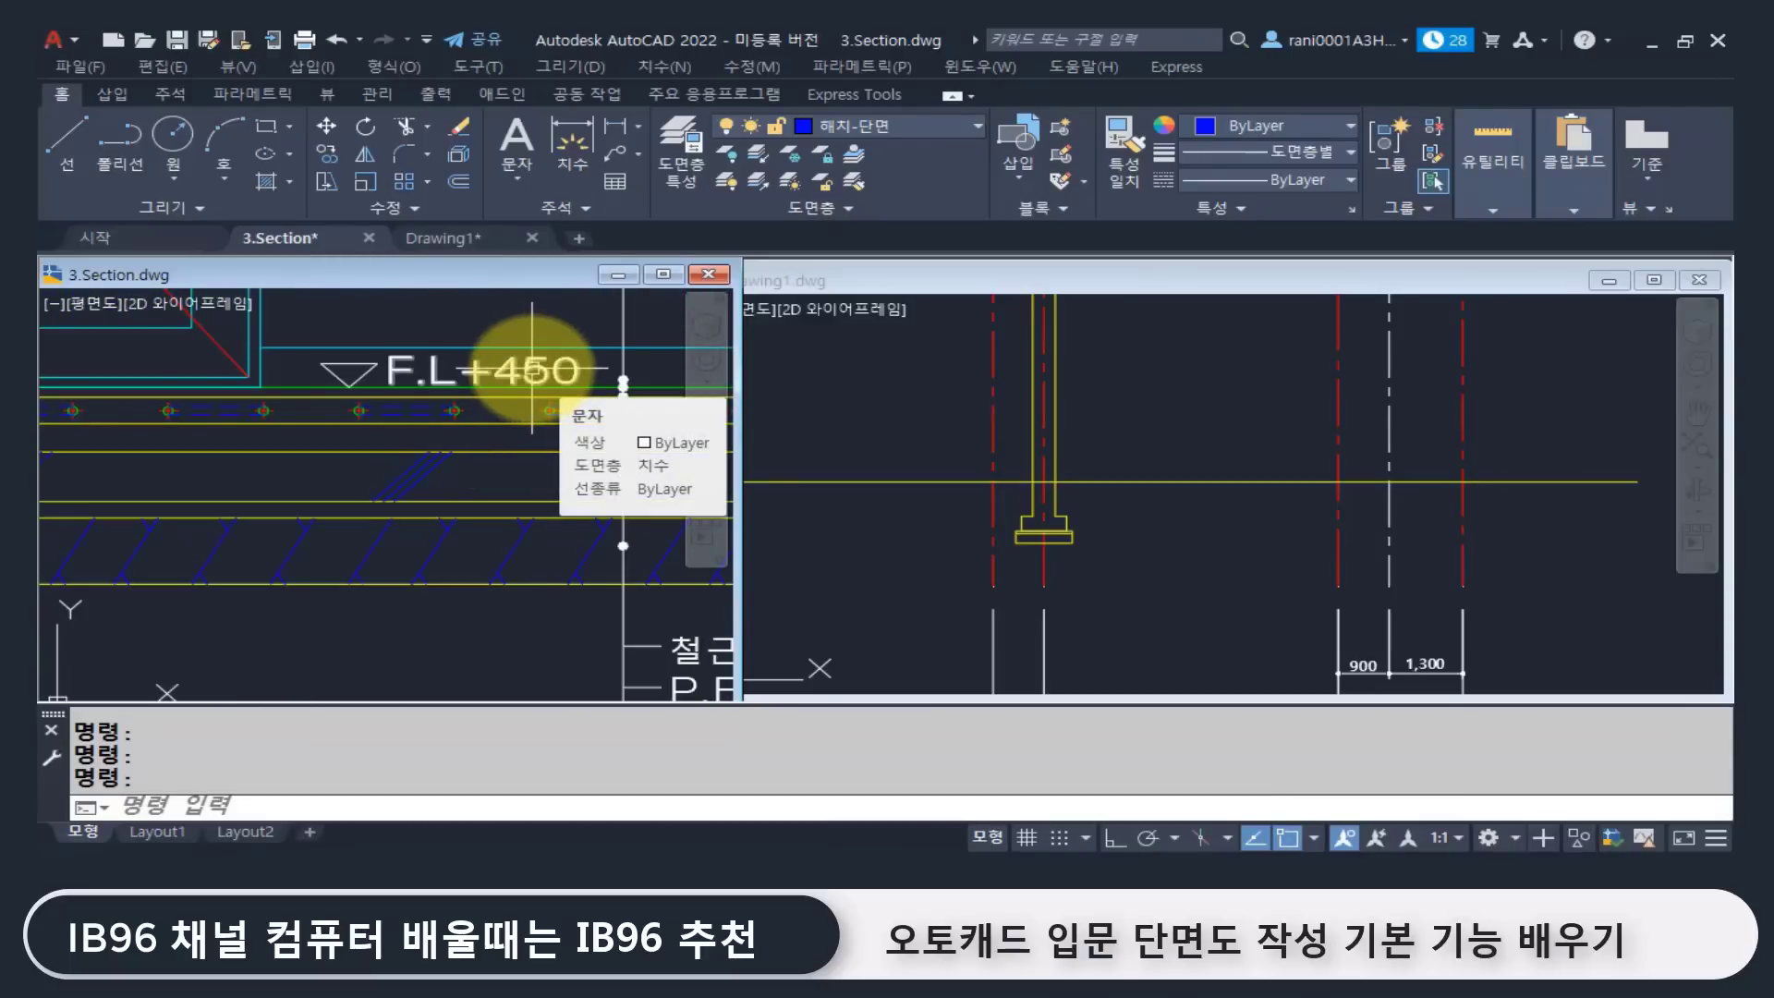
scroll(532, 367, "down", 3)
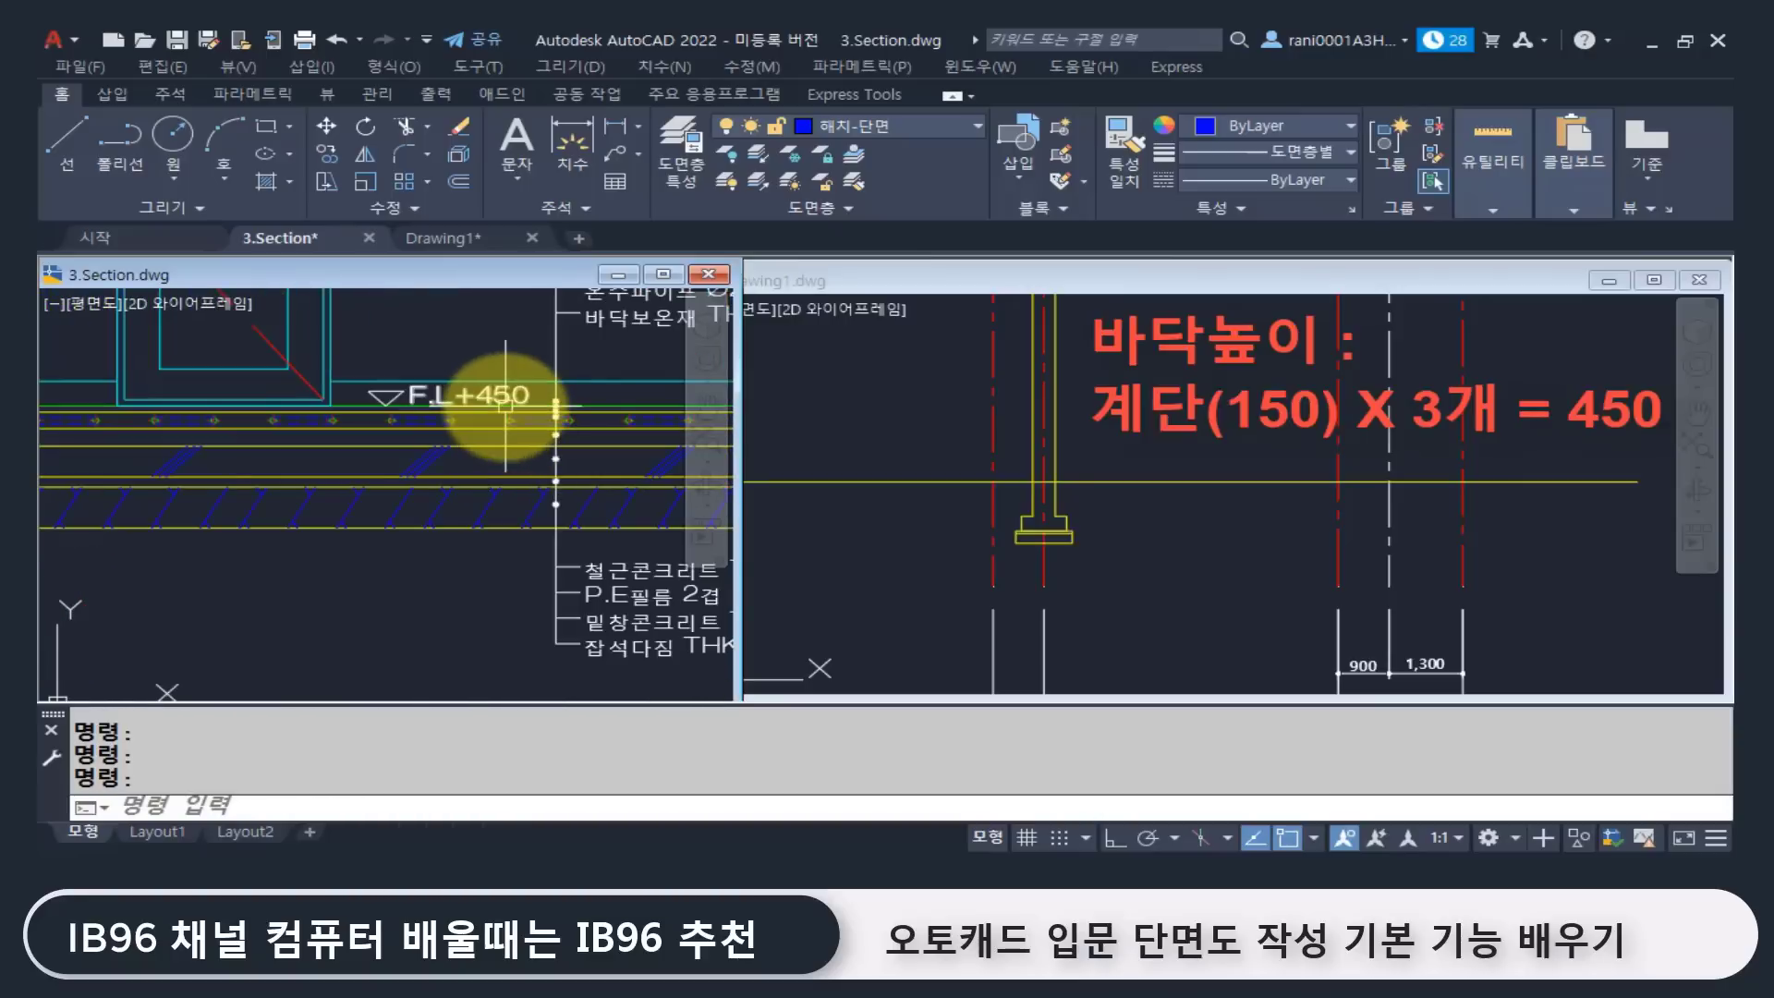
scroll(505, 404, "down", 5)
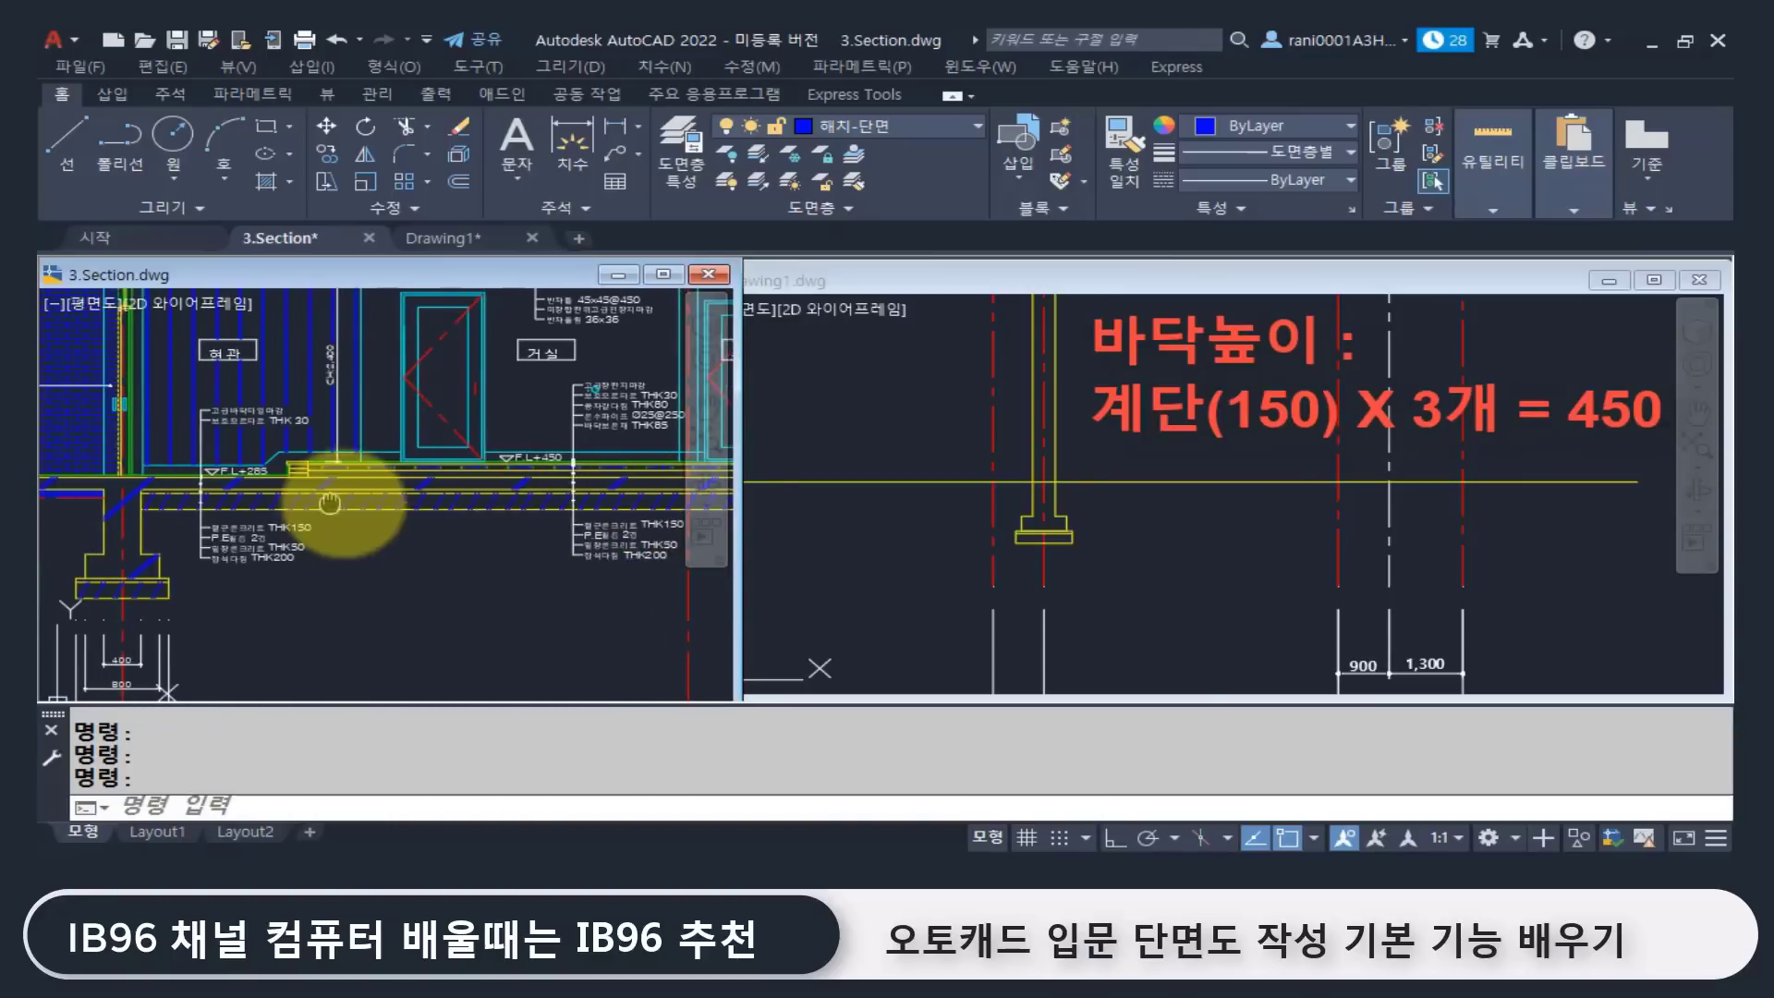
middle_click_drag(329, 503, 347, 503)
Step: In Drawing1, offset the horizontal ground line 450 mm upward for the floor level
left_click(1151, 551)
type("o")
key("Return")
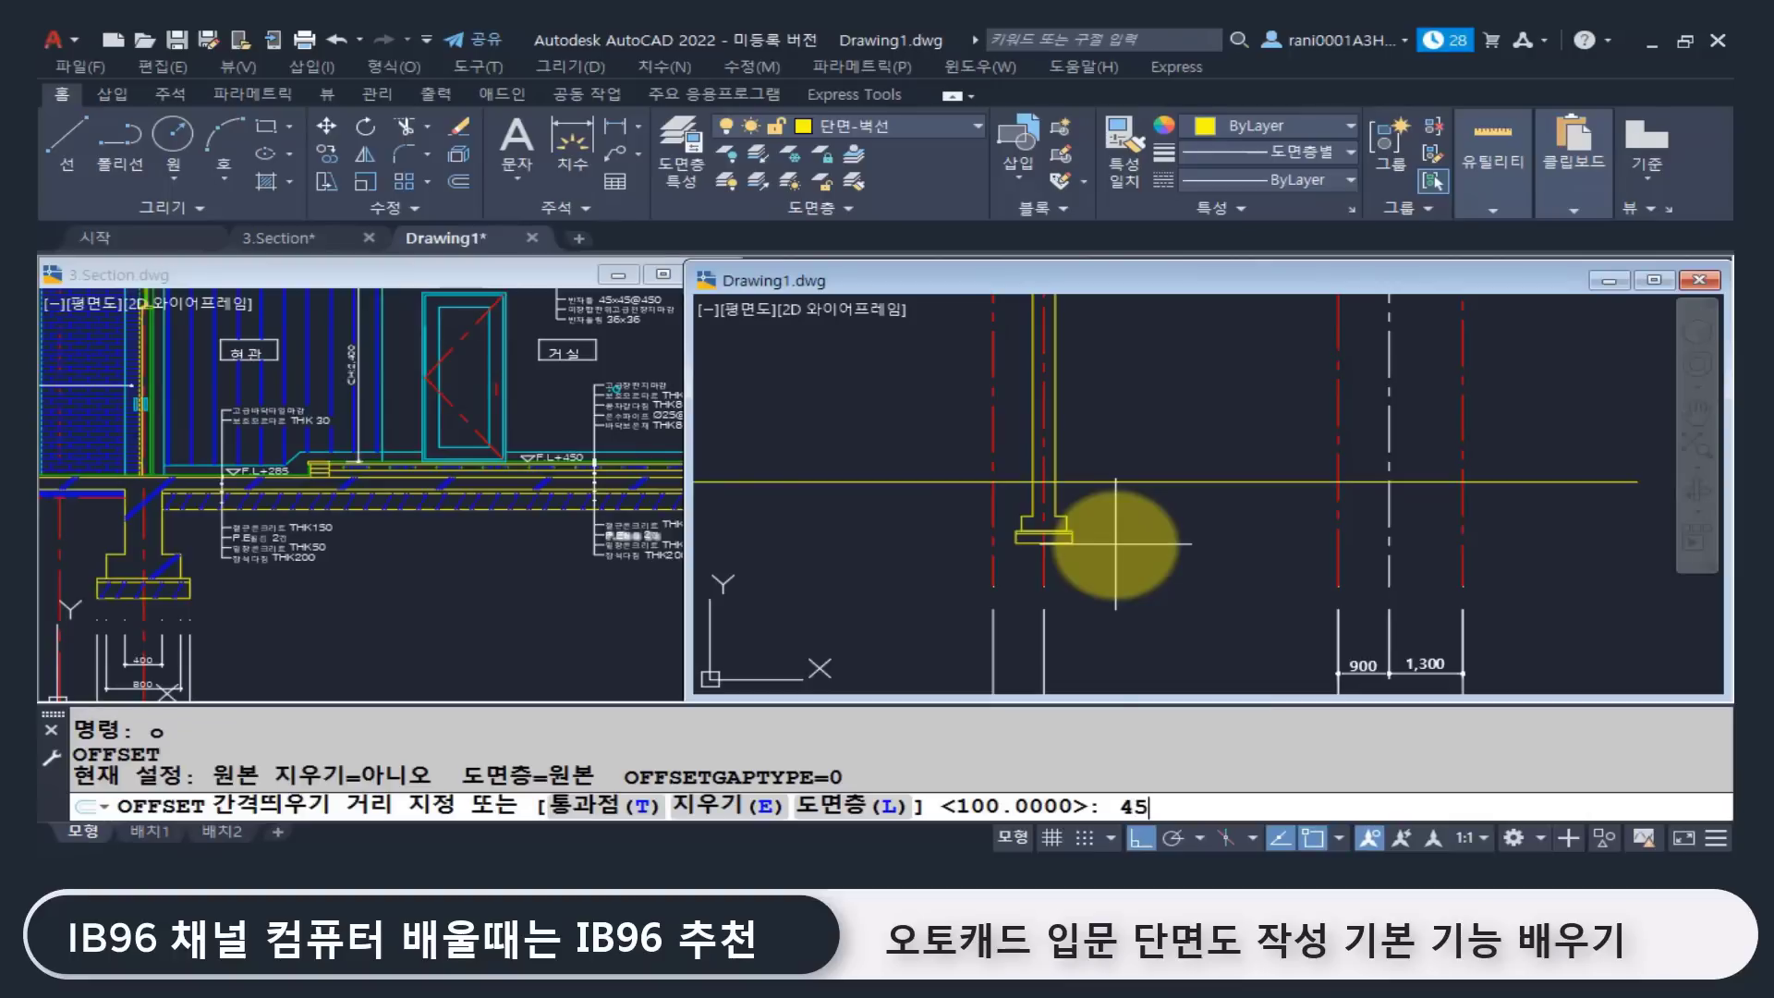
type("450")
key("Return")
left_click(1140, 481)
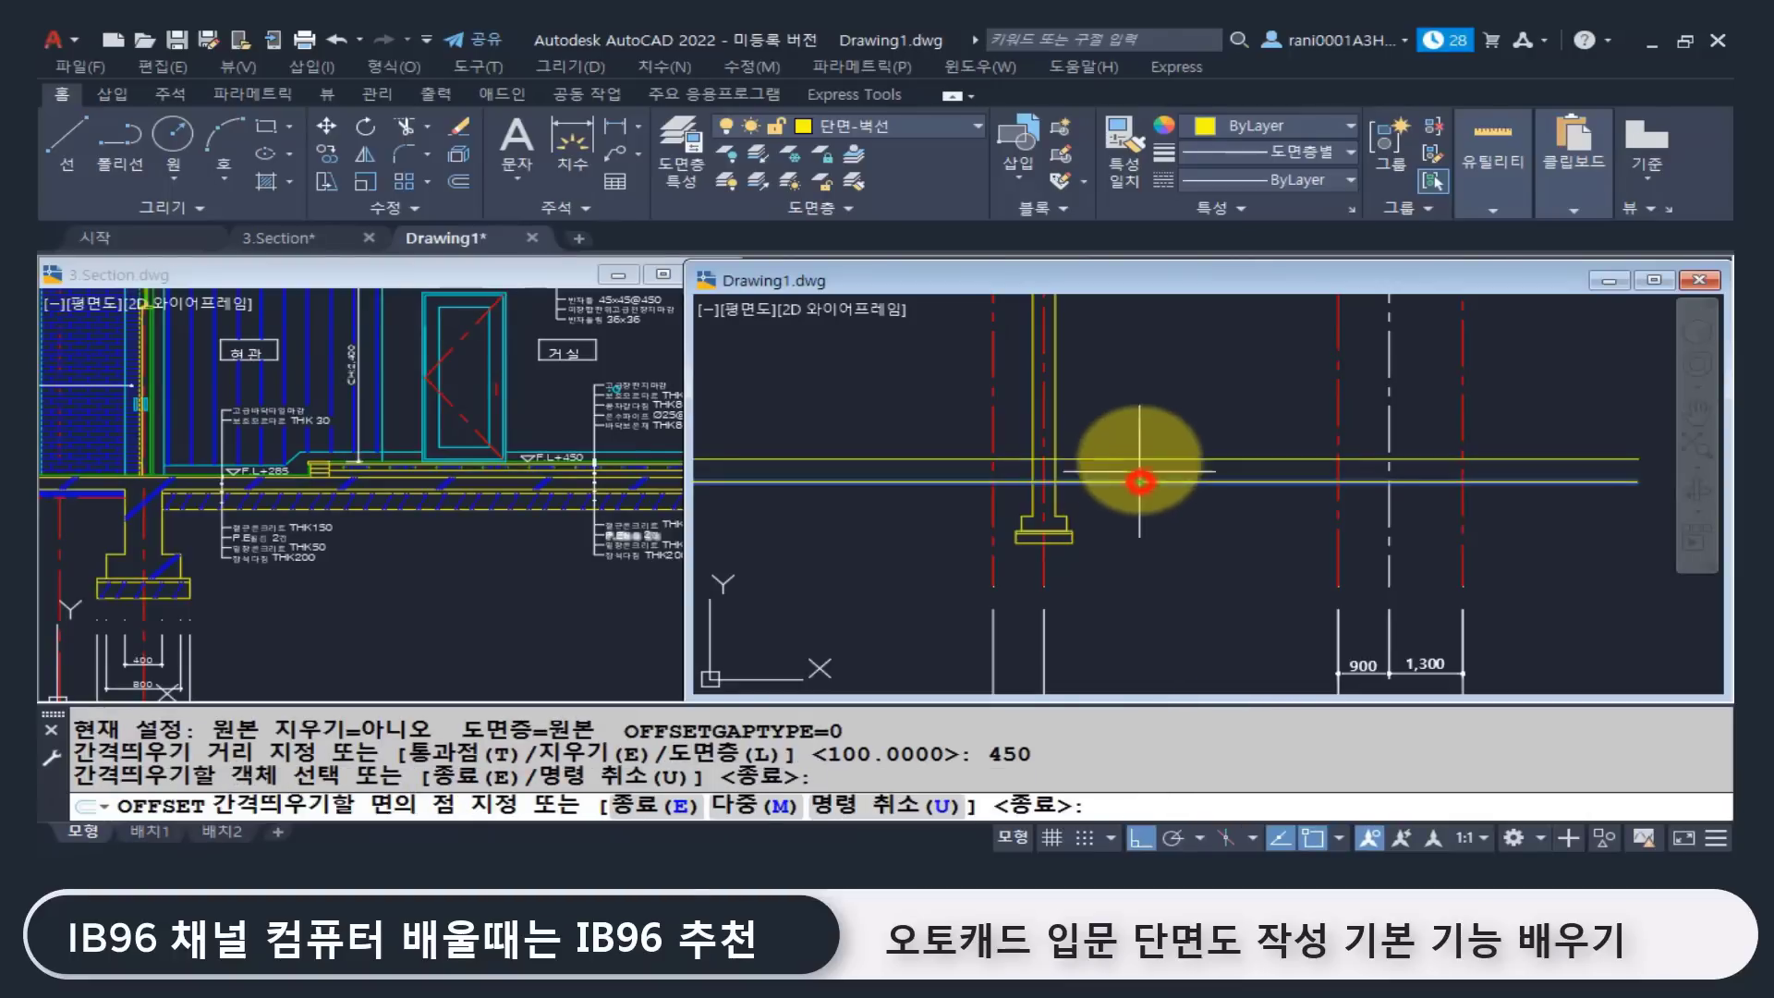
left_click(1140, 388)
key("Return")
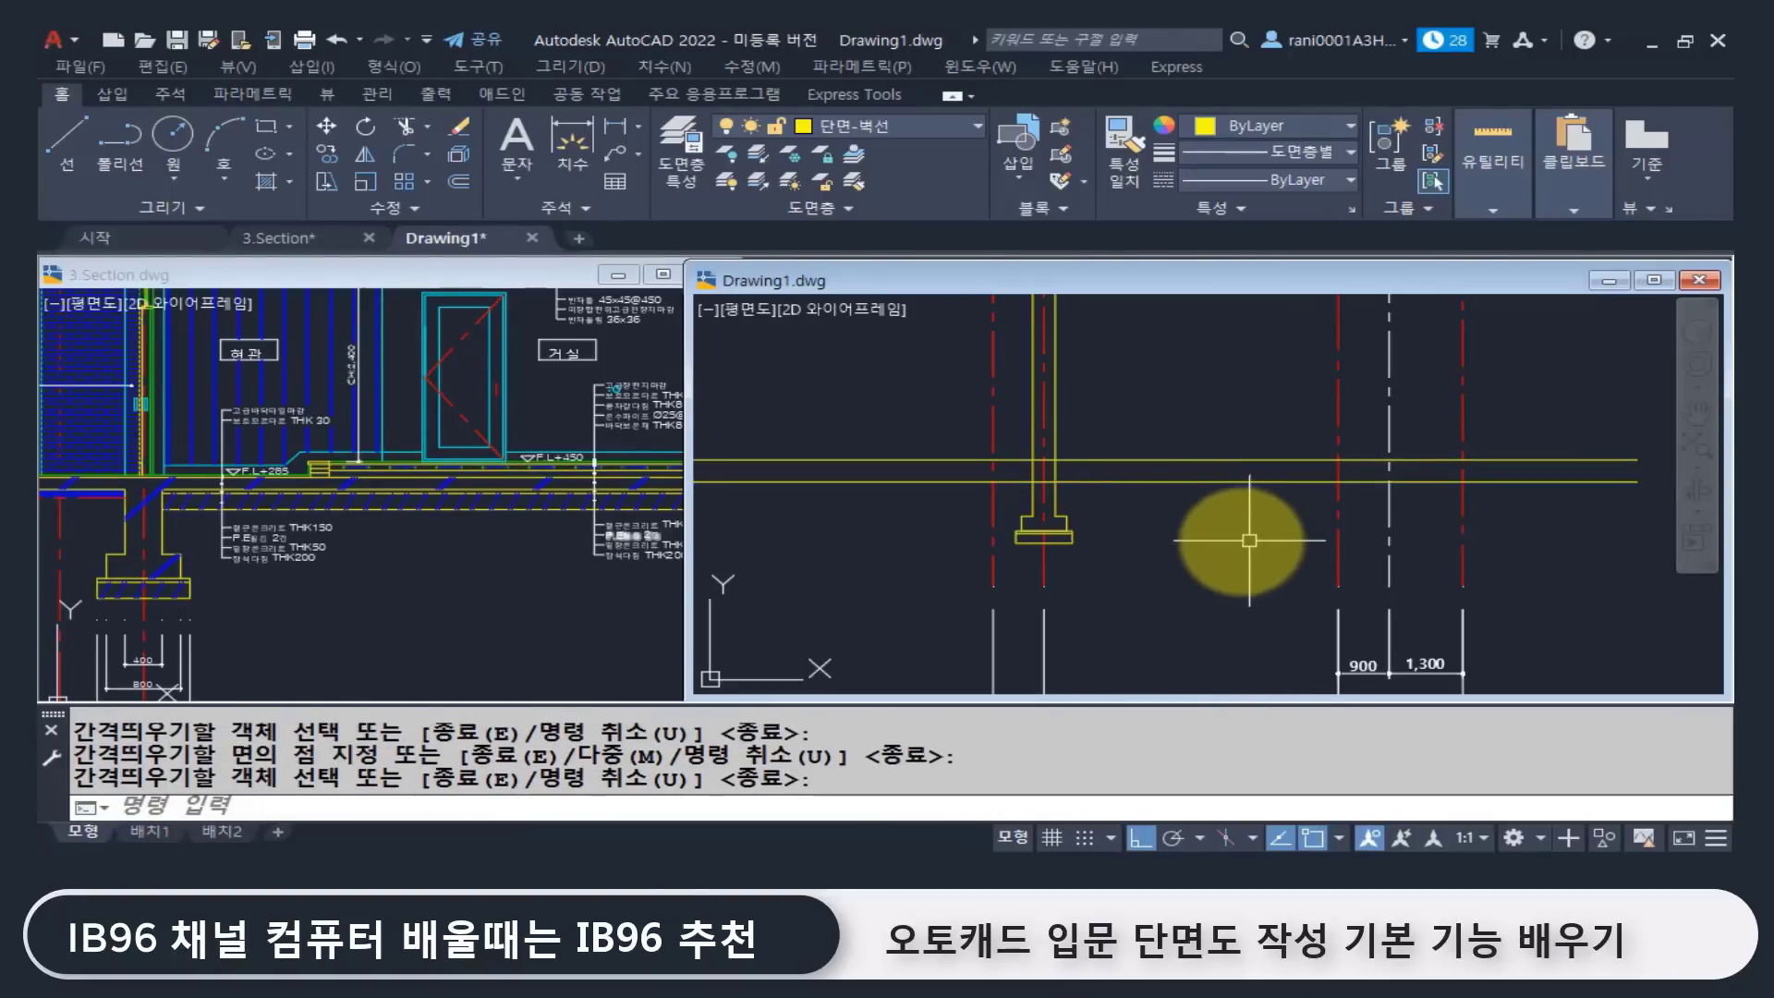
Step: Examine the floor lines and wall footings from the entrance to the bathroom in 3.Section against Drawing1's floor line
left_click(296, 543)
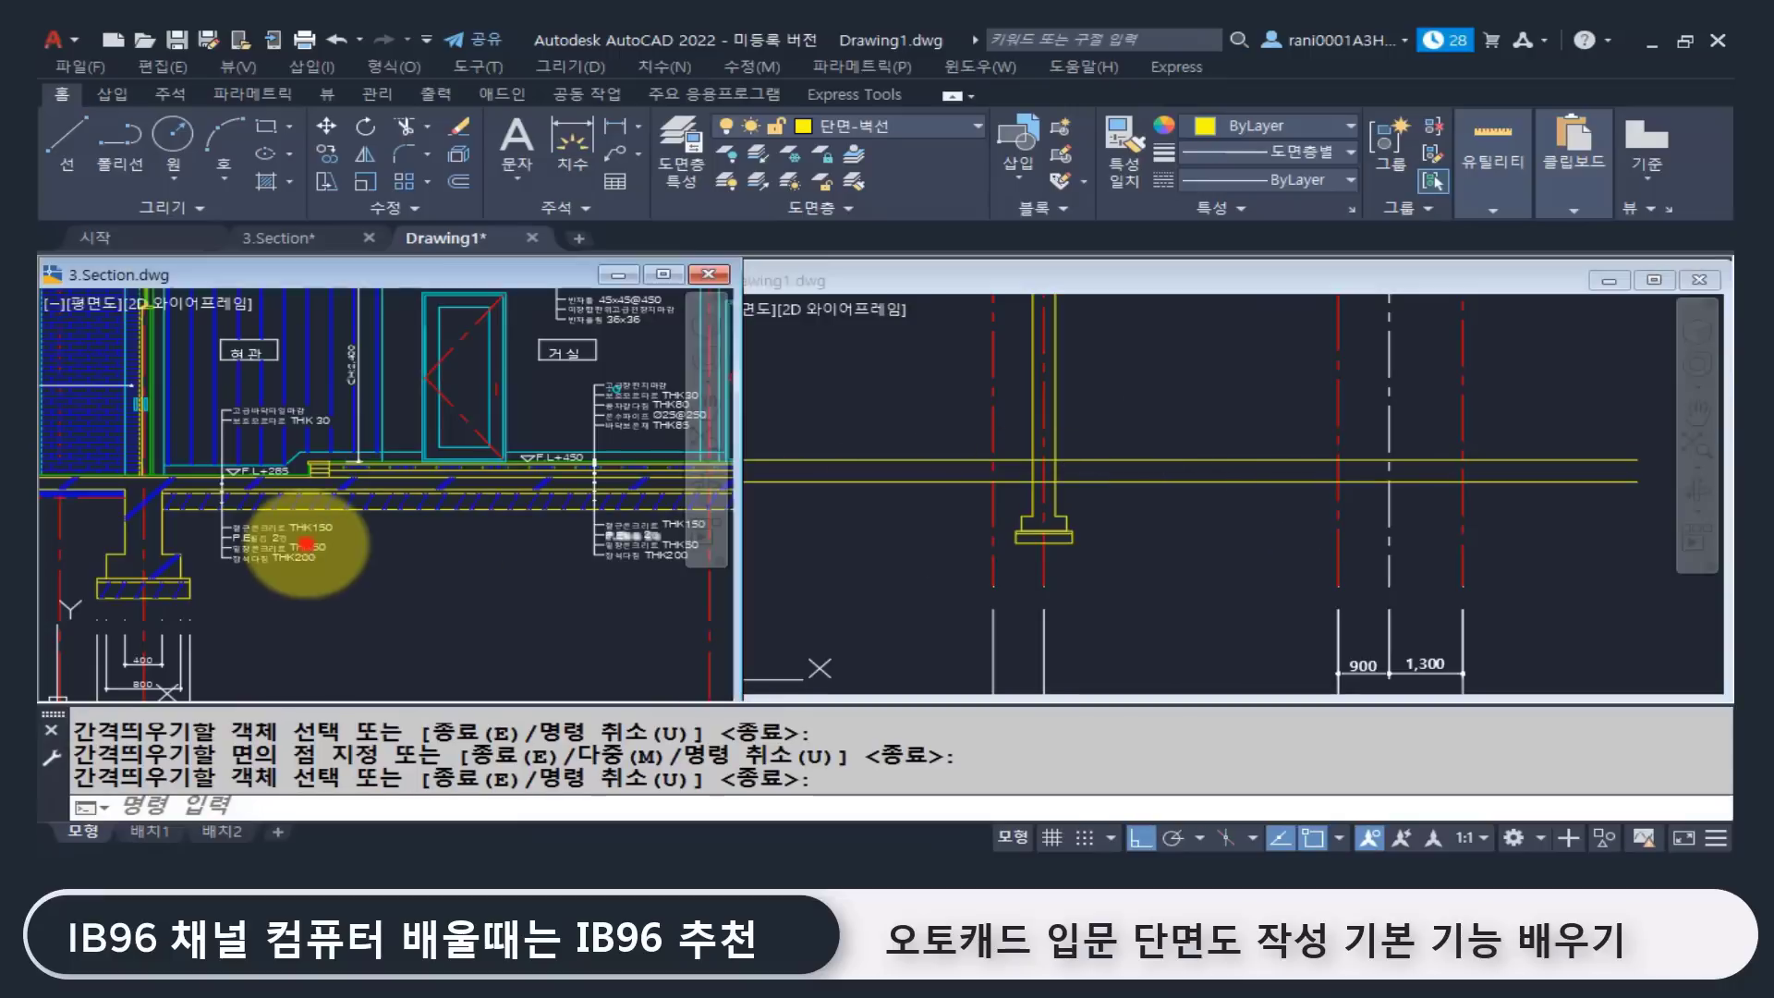
middle_click_drag(410, 559, 654, 588)
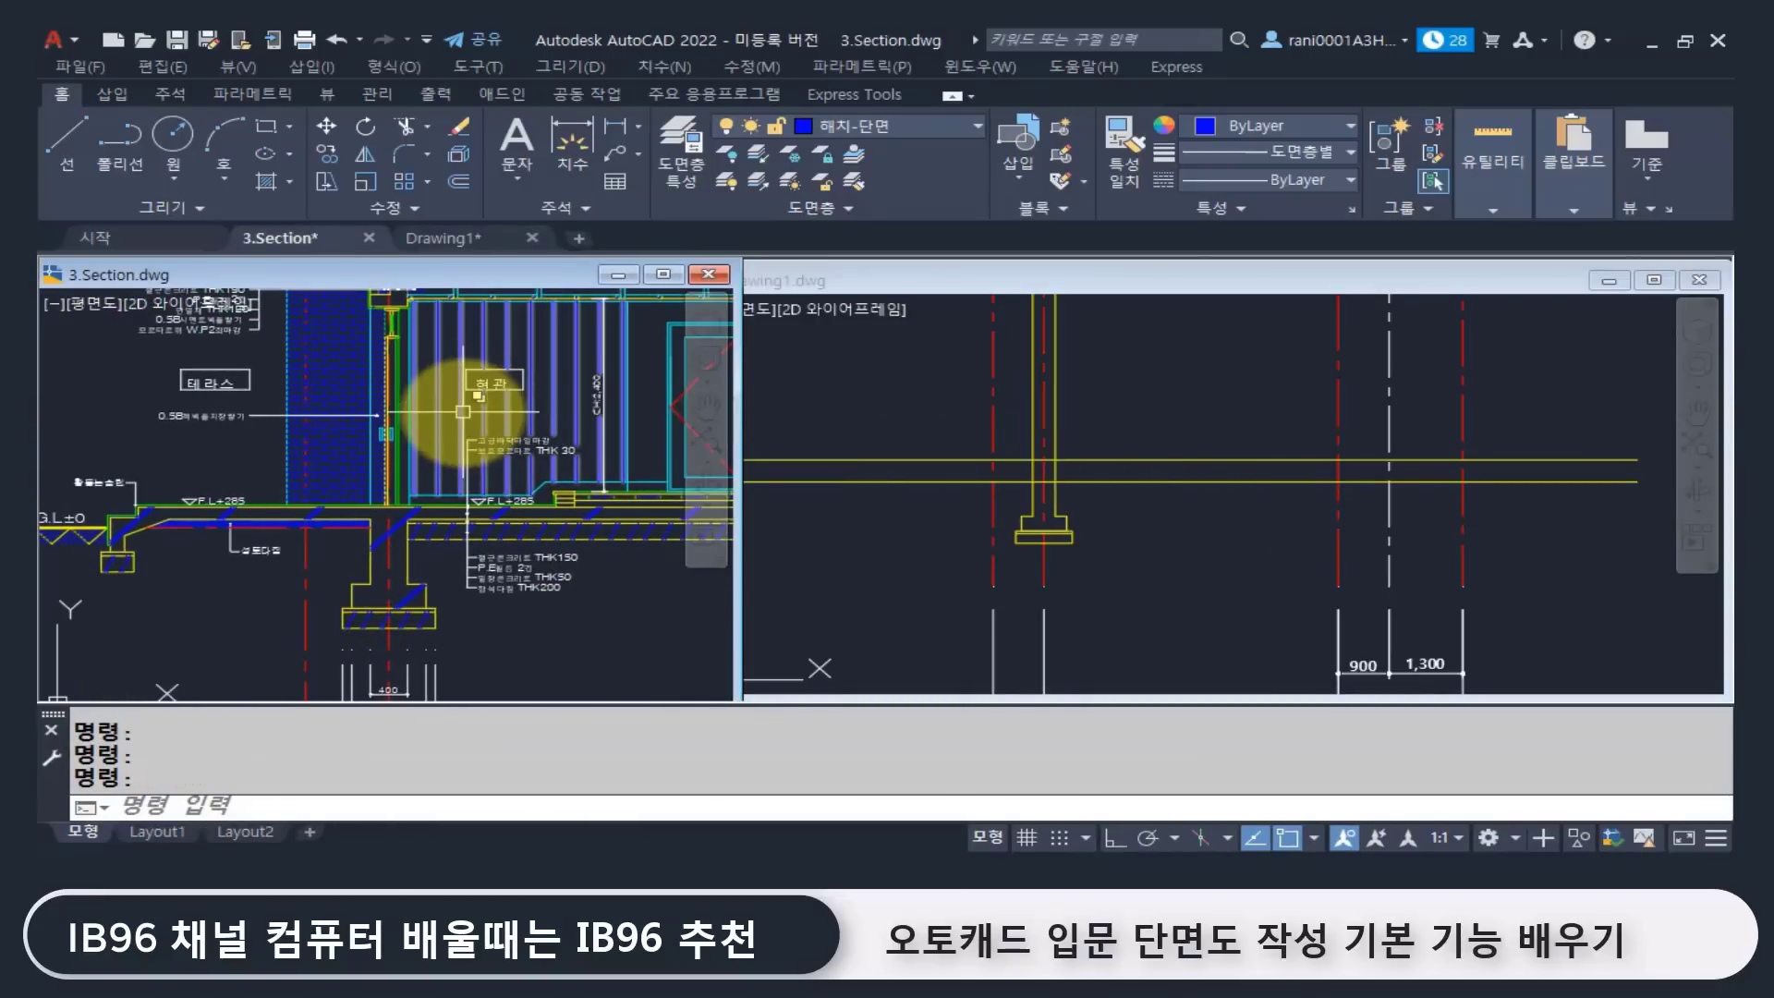
mouse_move(463, 409)
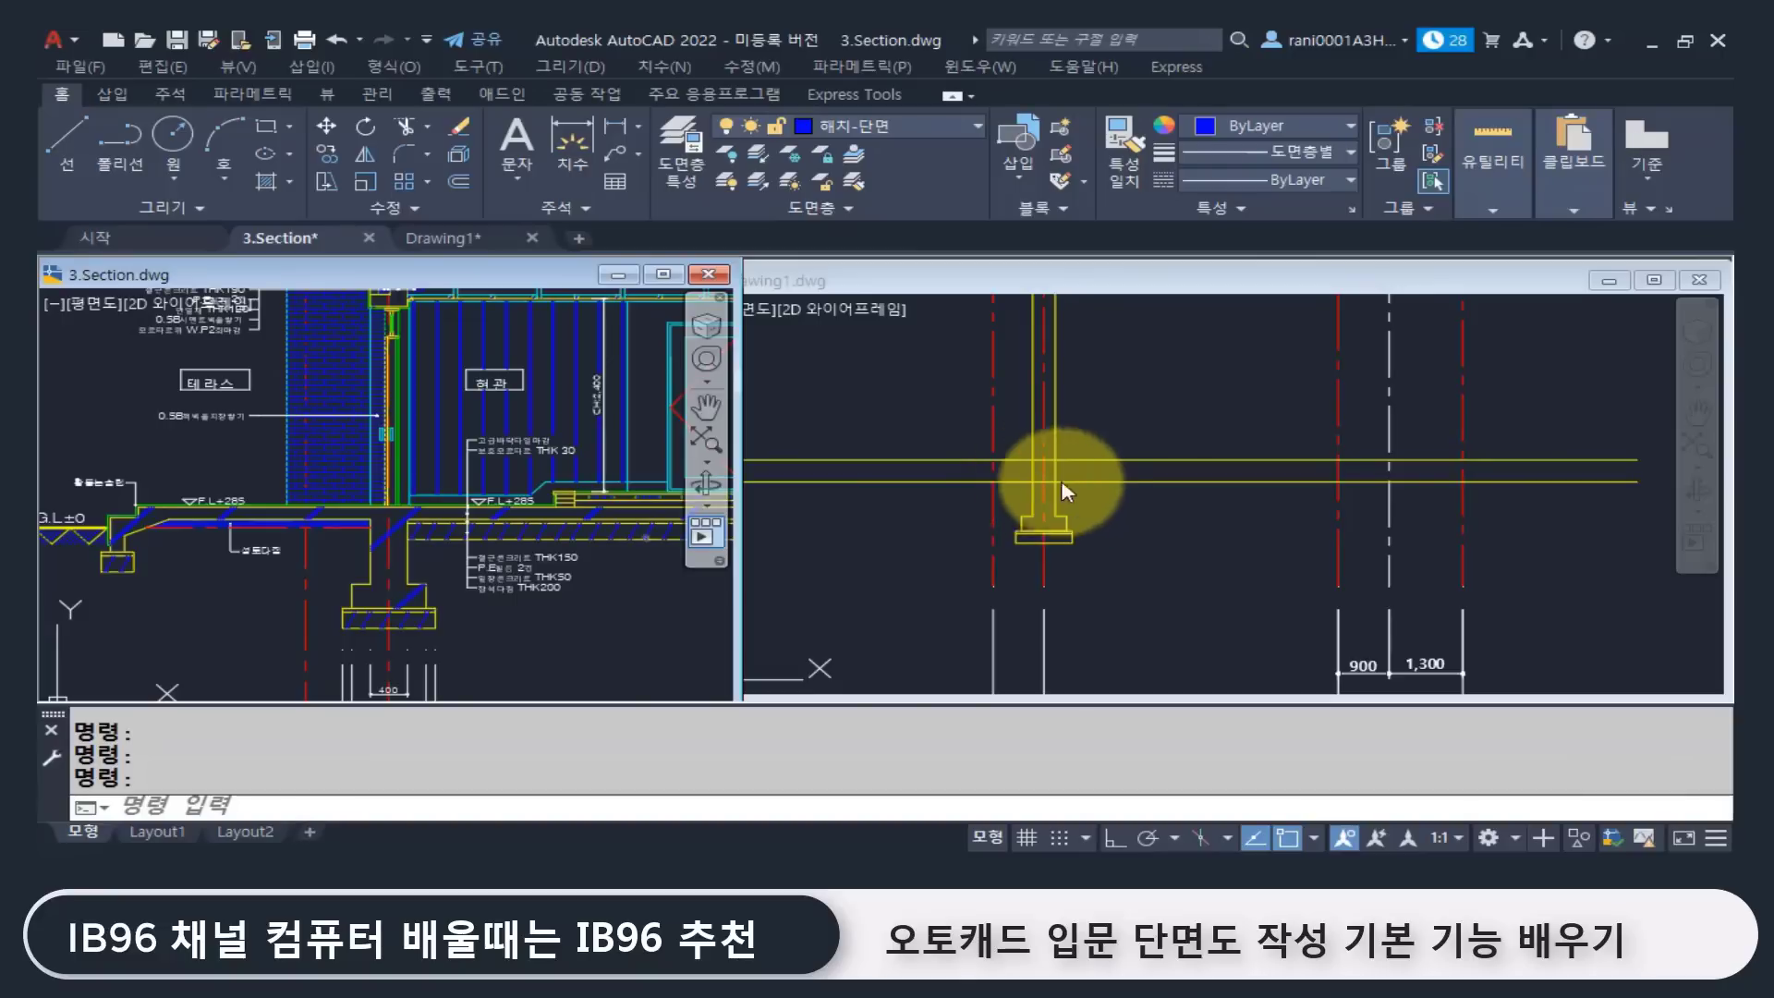
left_click(1086, 422)
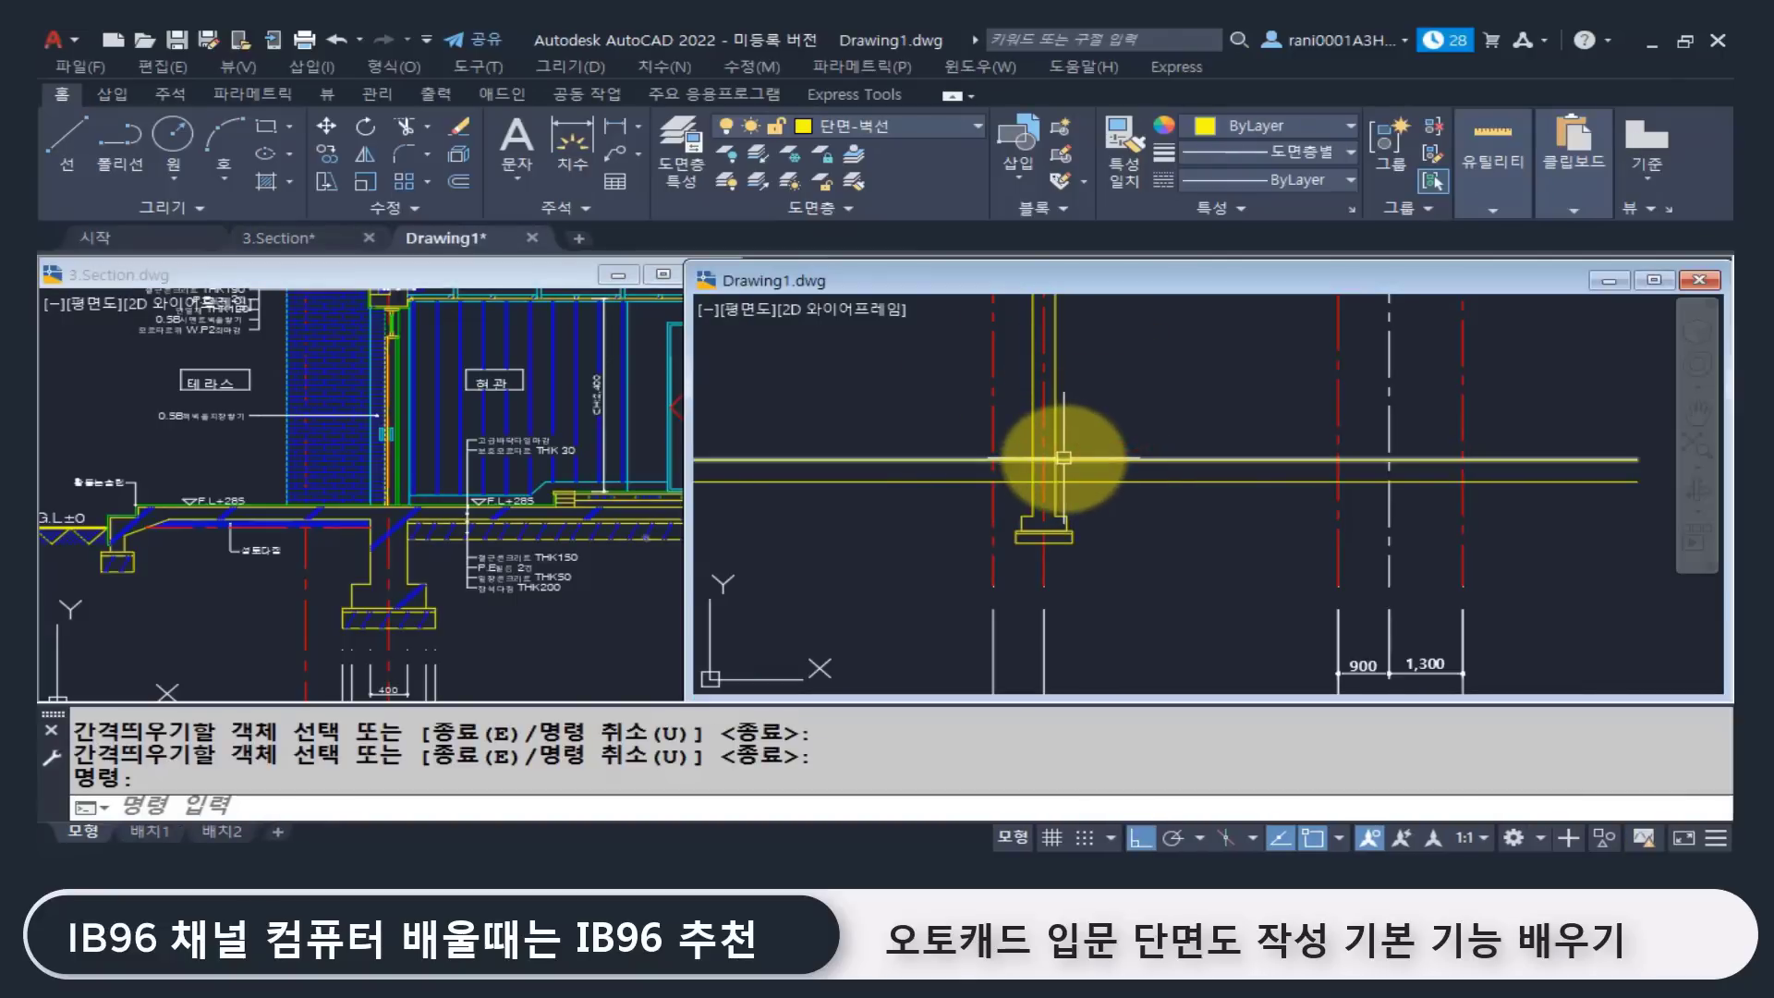
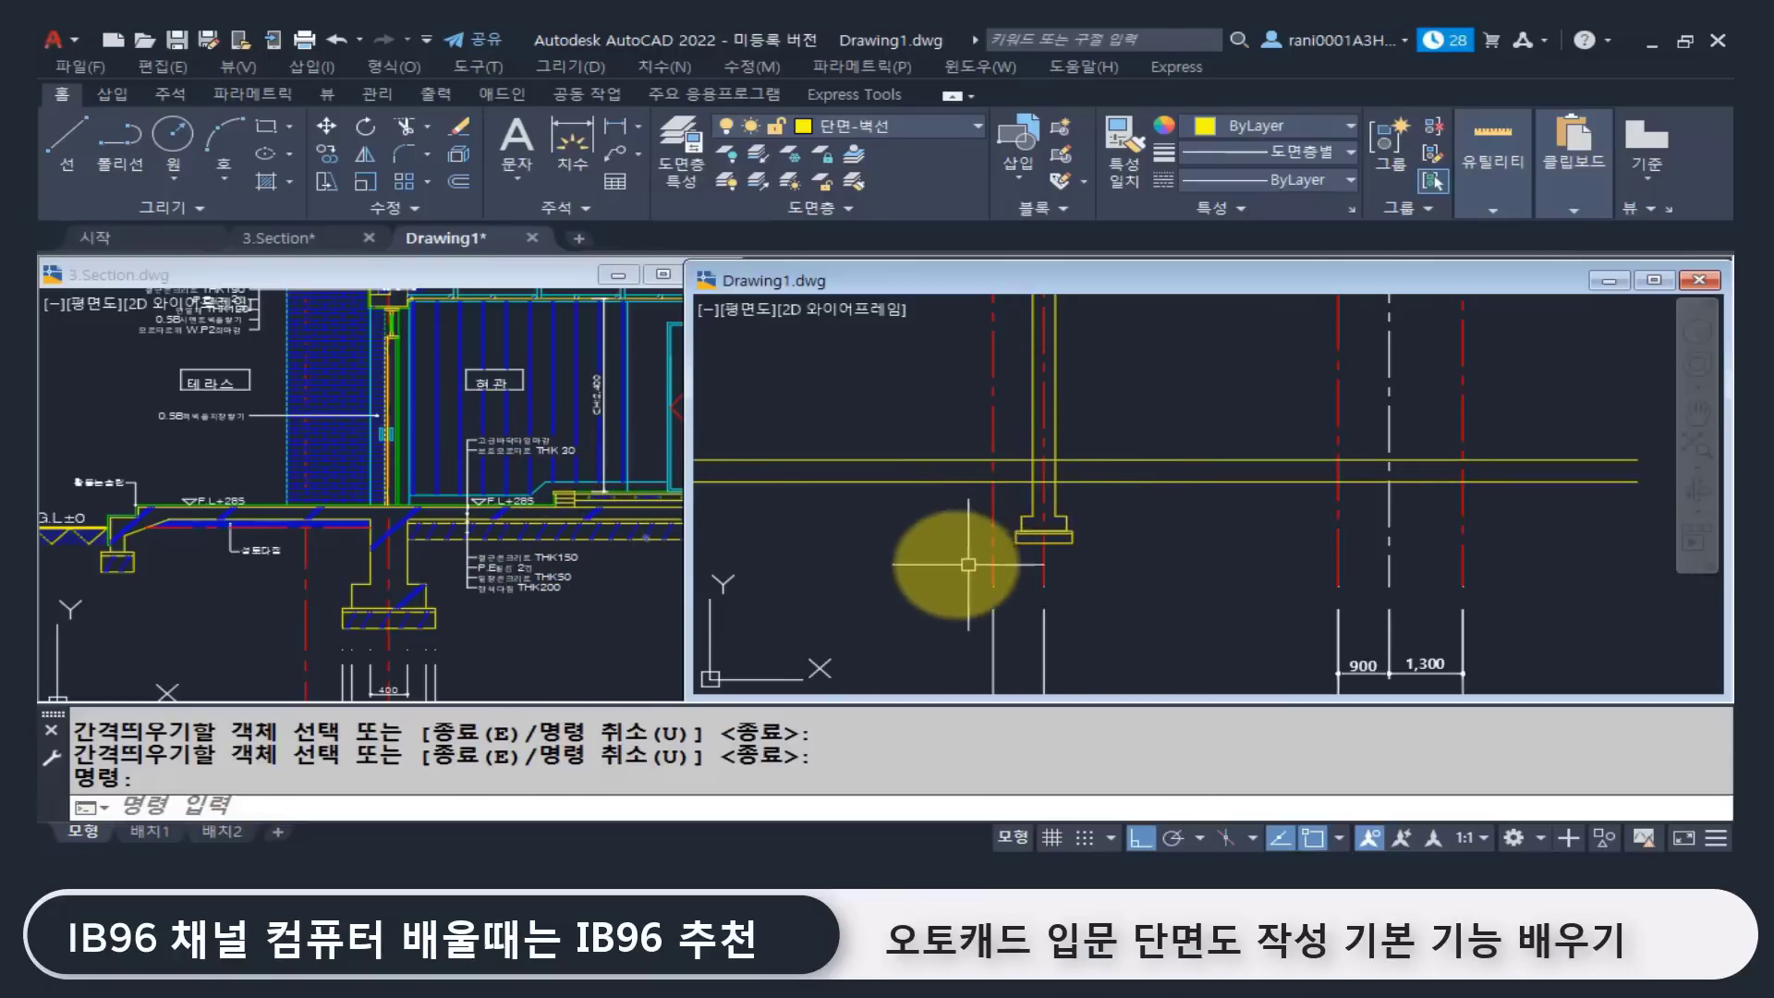
left_click(1085, 460)
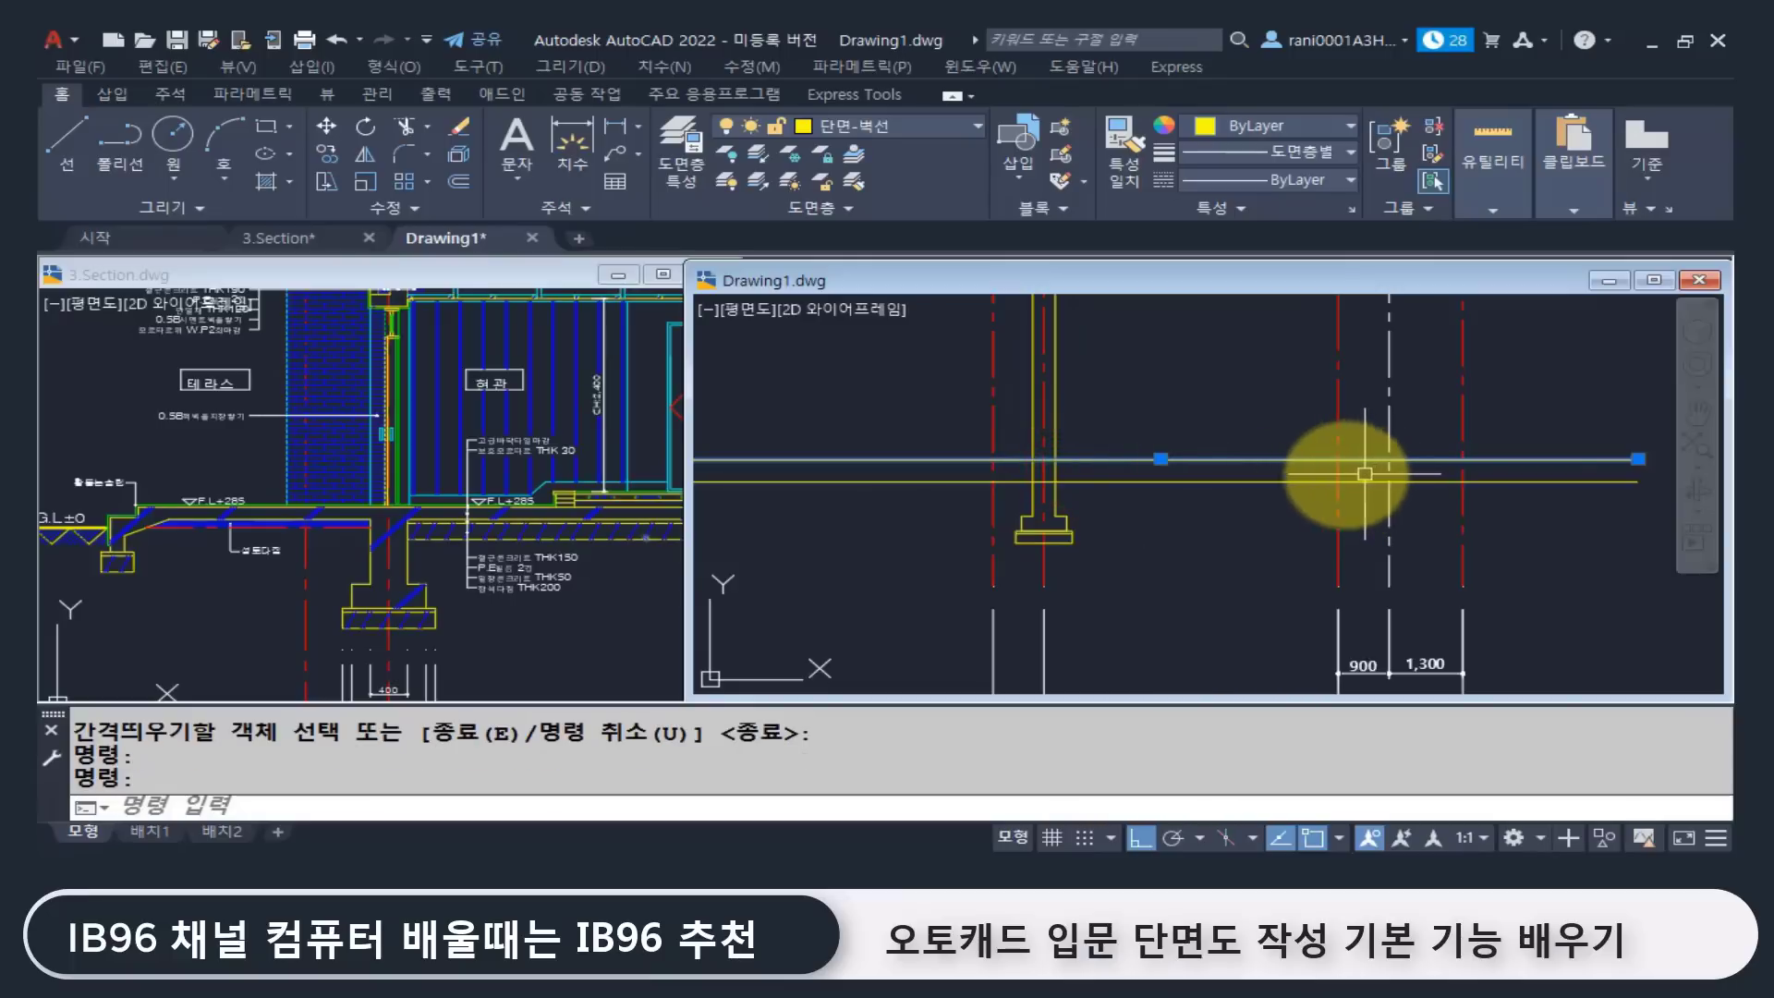
key("Escape")
left_click(550, 640)
middle_click_drag(622, 589, 265, 579)
scroll(463, 574, "down", 2)
middle_click_drag(487, 613, 457, 606)
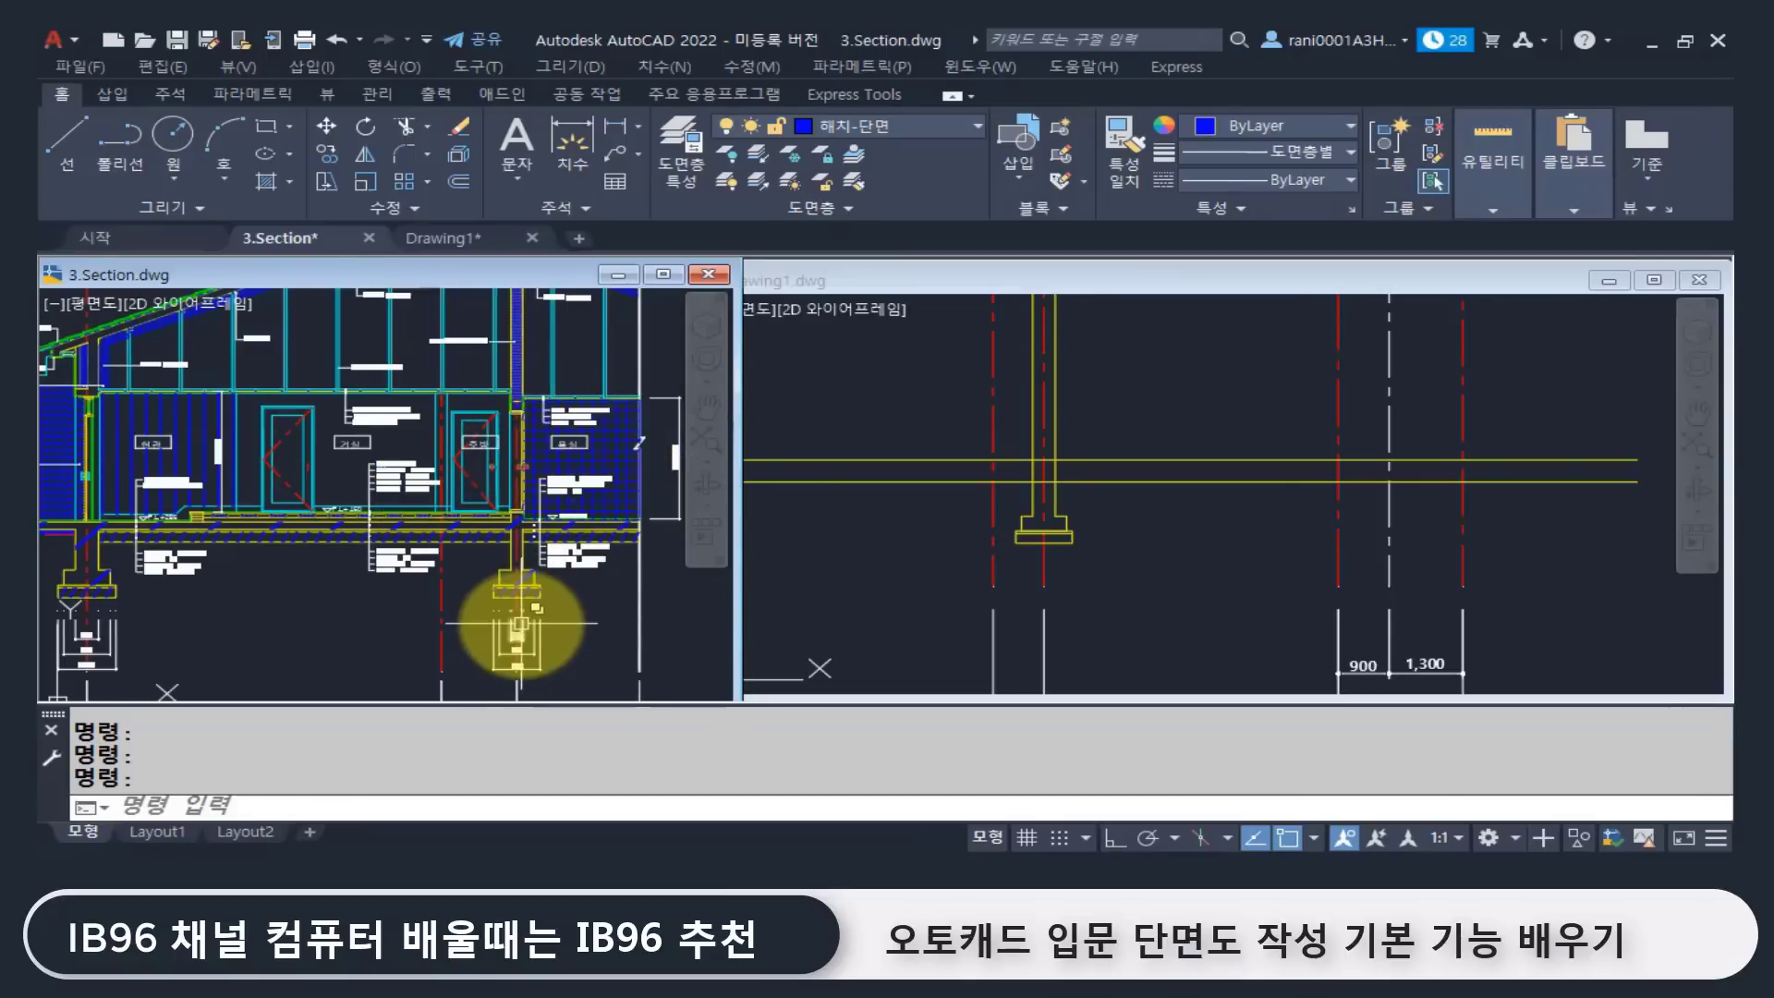
Step: Examine where the section cut line crosses the bathroom and living room walls in Drawing1's floor plan
left_click(832, 551)
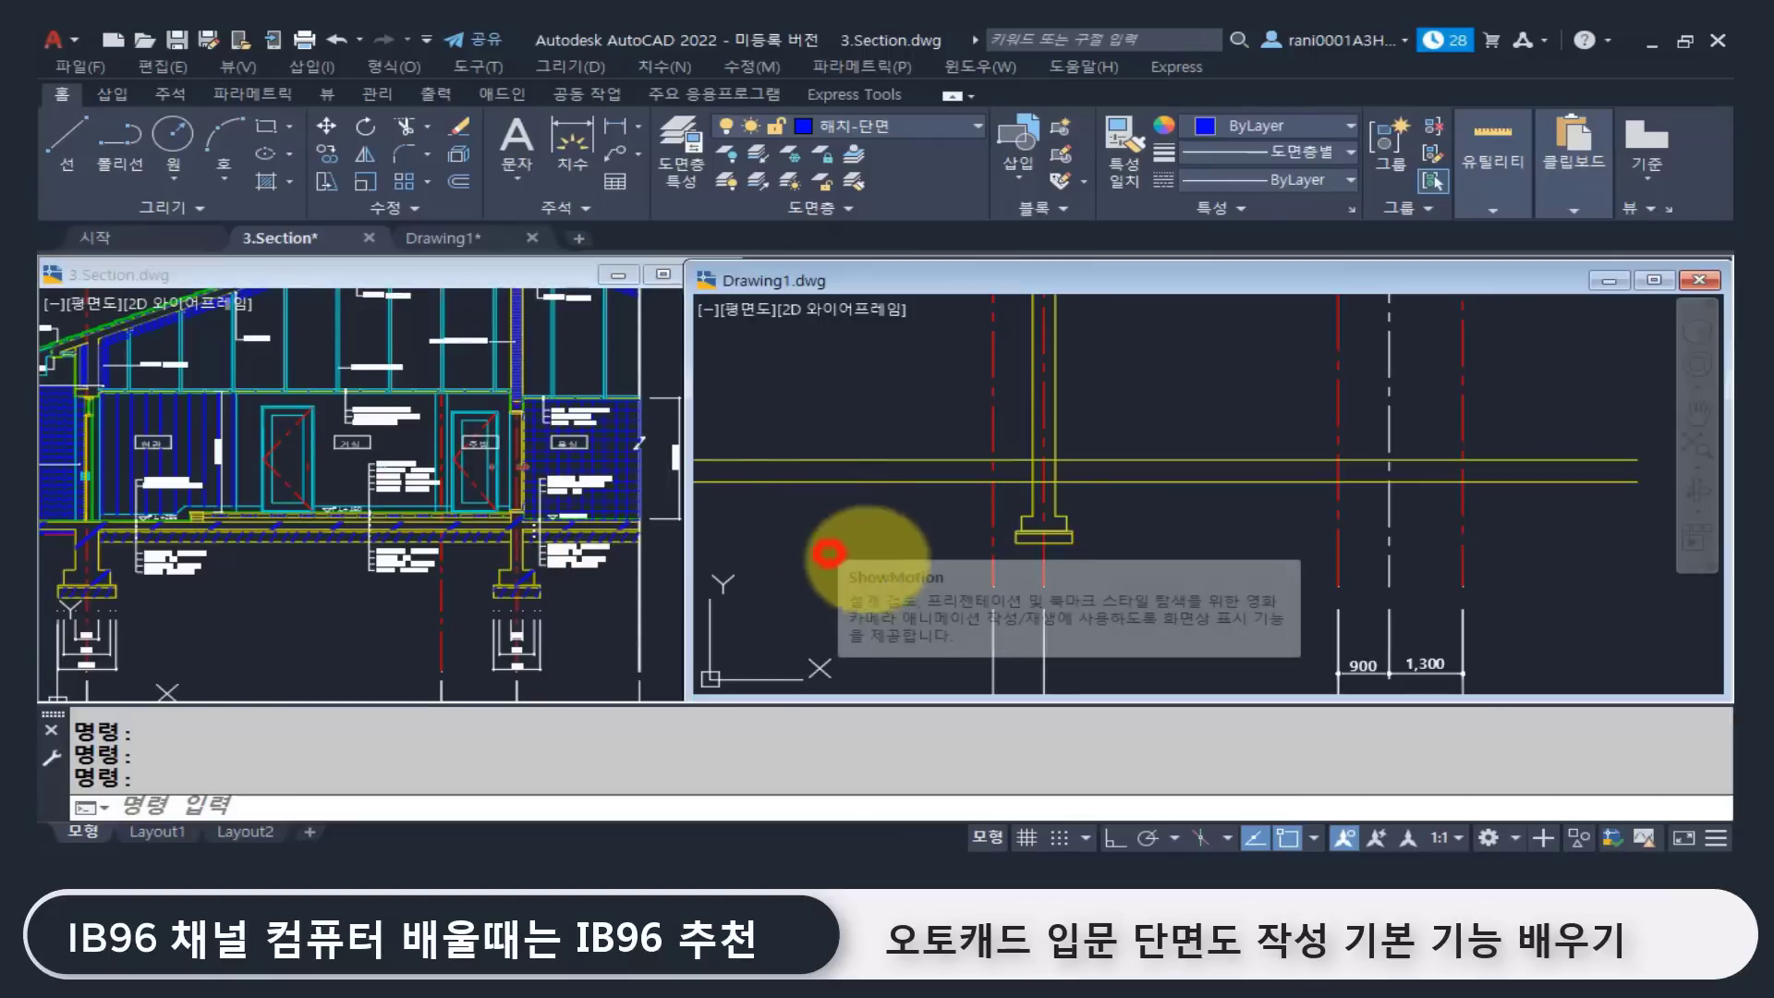
scroll(871, 546, "down", 4)
middle_click_drag(871, 546, 1180, 549)
middle_click_drag(831, 499, 1238, 536)
scroll(840, 443, "up", 3)
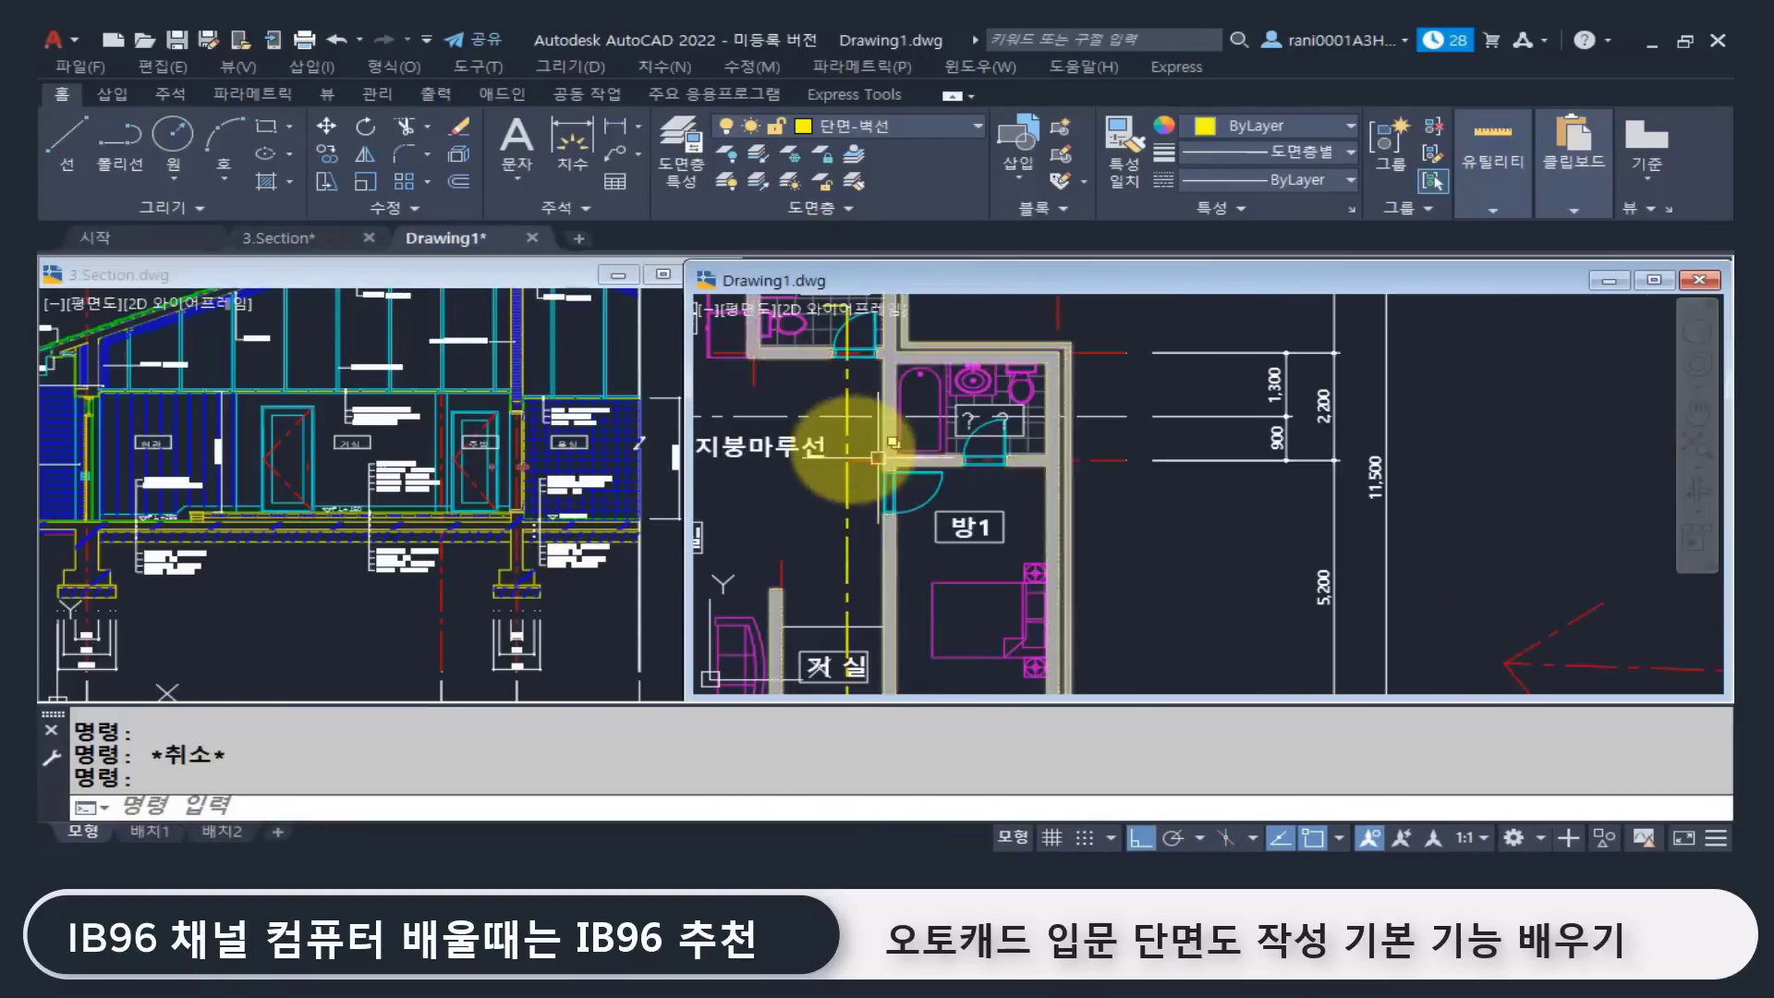
middle_click_drag(840, 443, 914, 534)
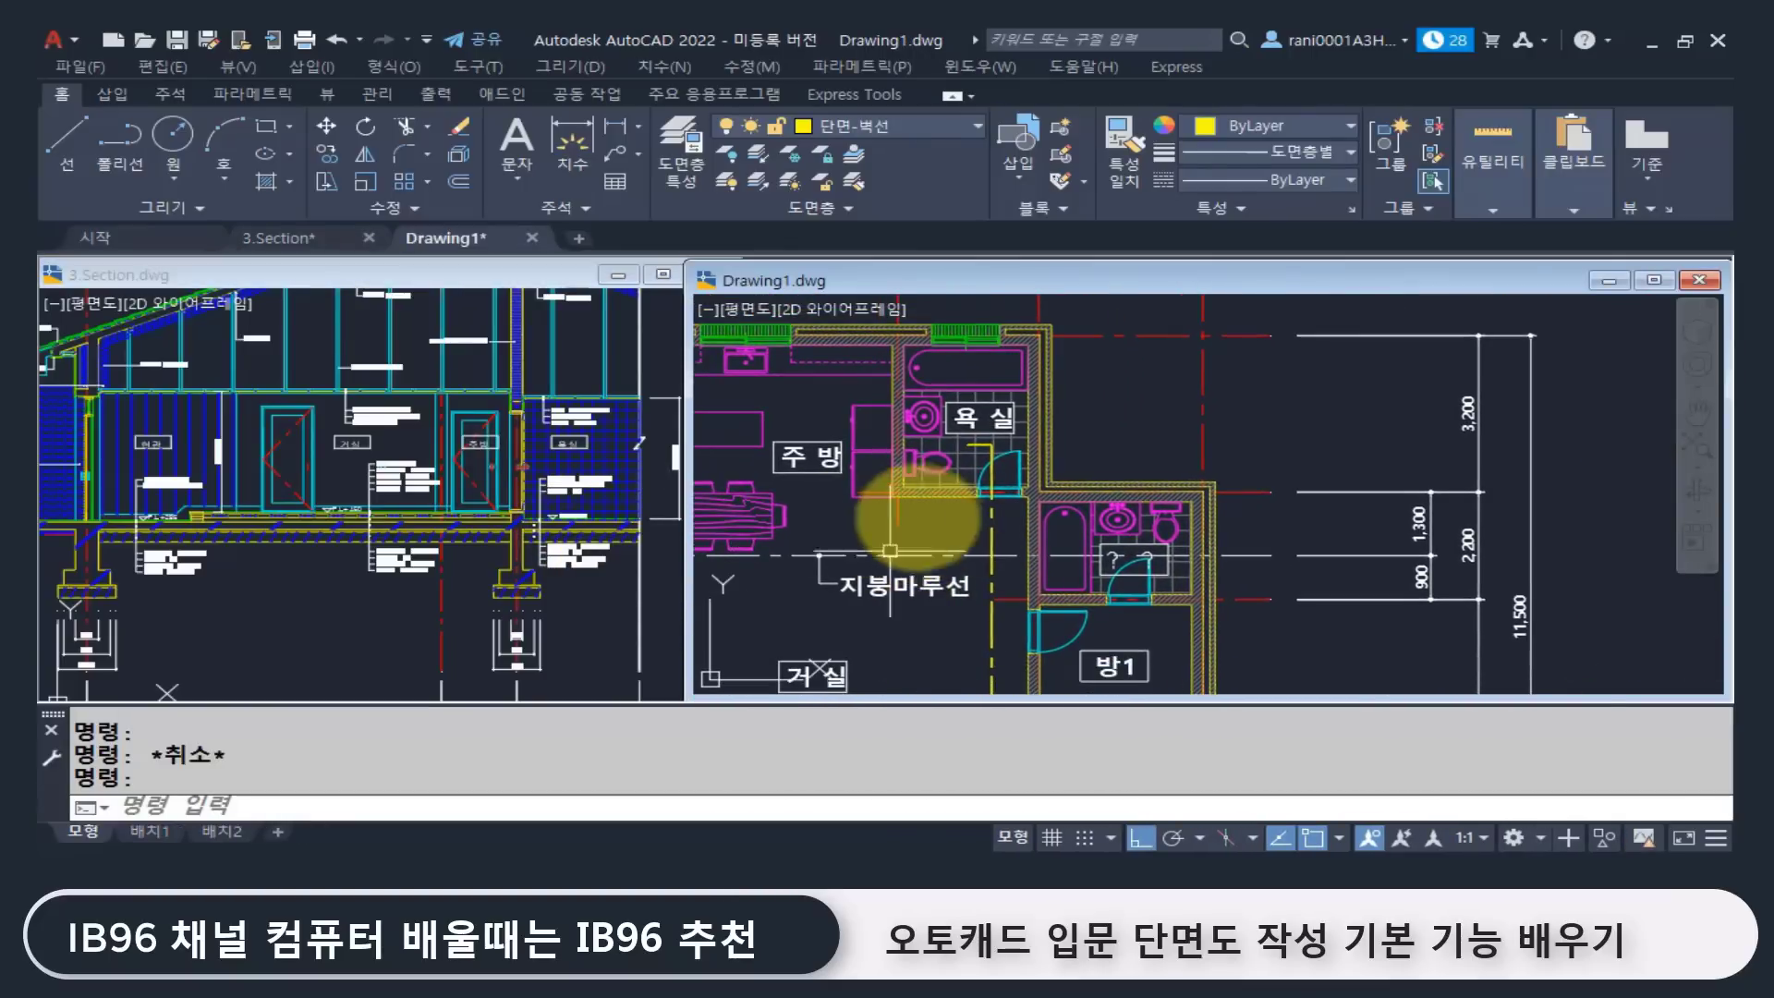
scroll(915, 531, "down", 3)
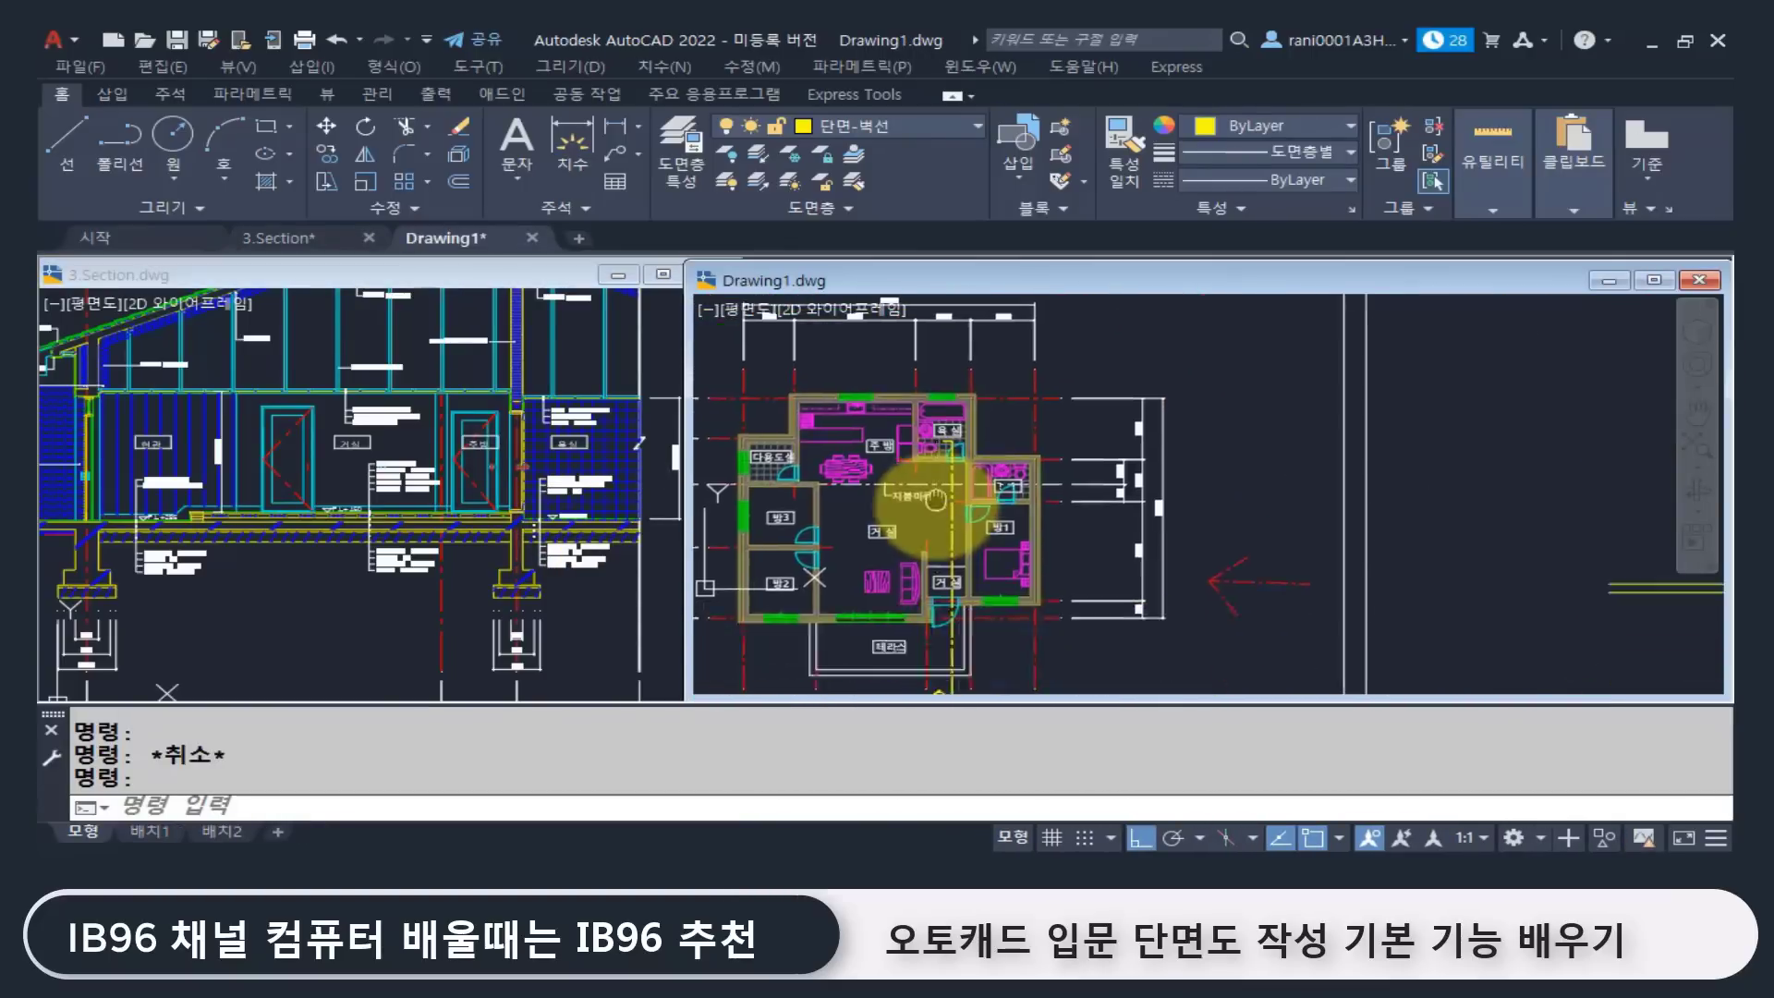
scroll(931, 507, "up", 1)
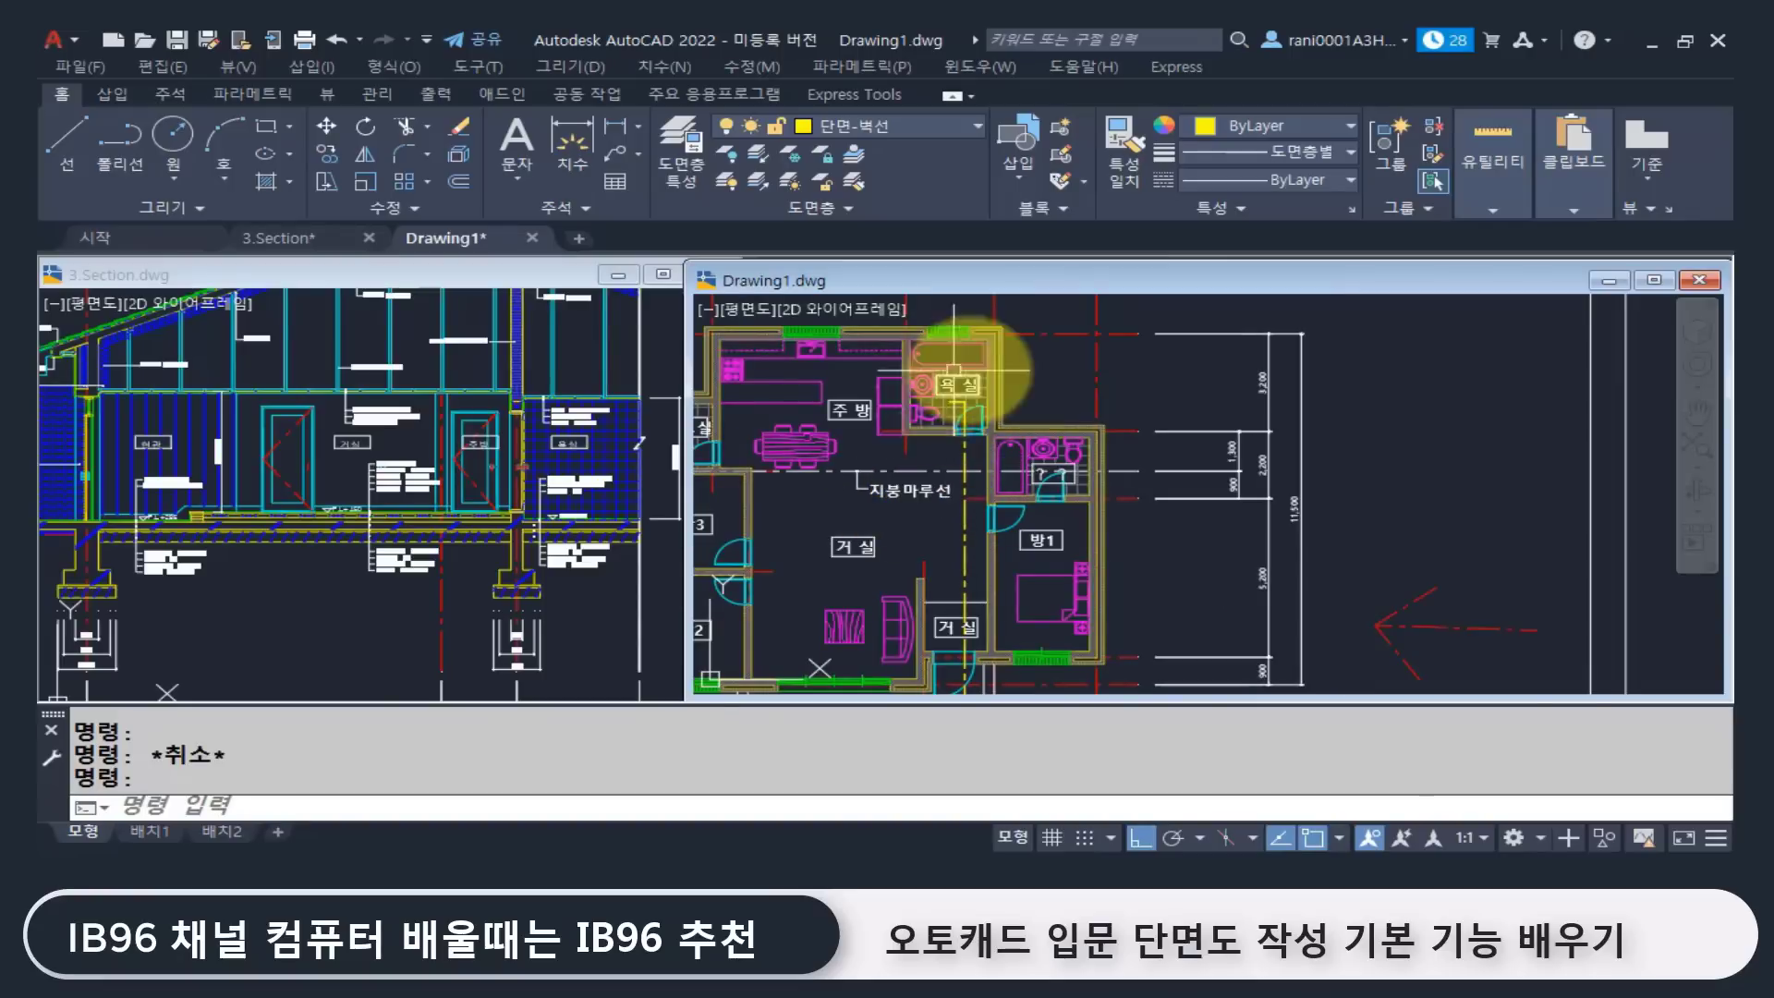
scroll(960, 425, "up", 6)
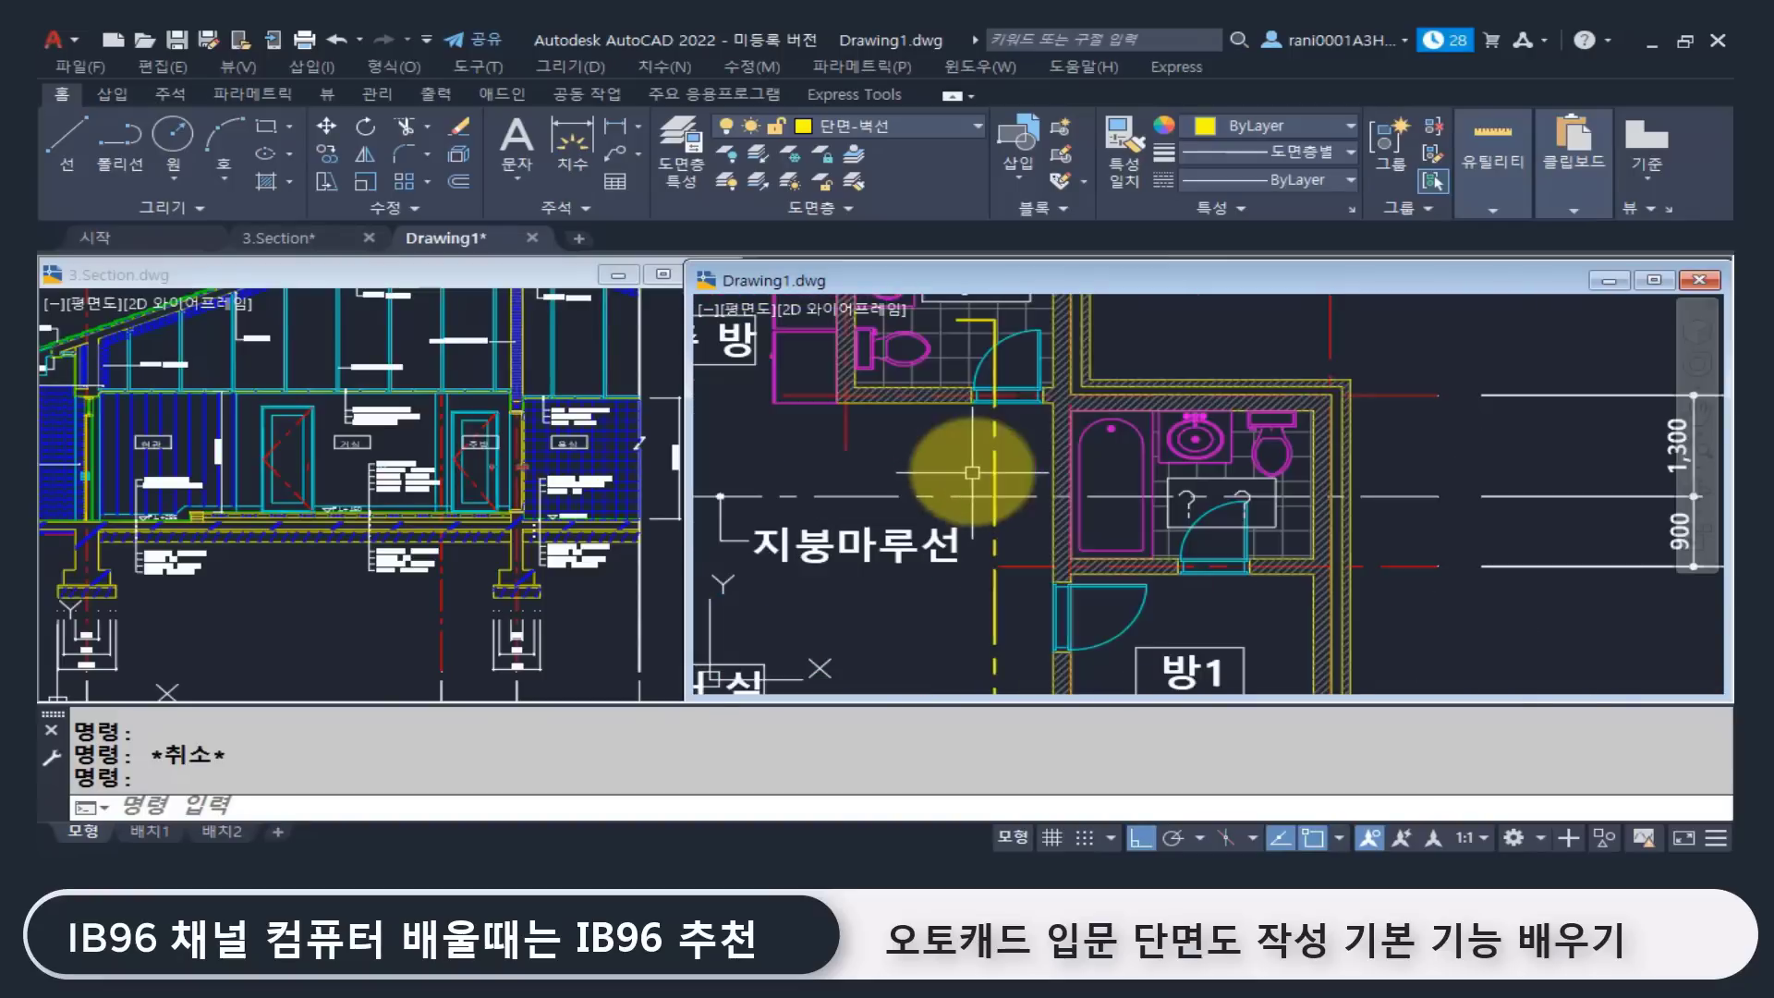
middle_click_drag(970, 468, 948, 547)
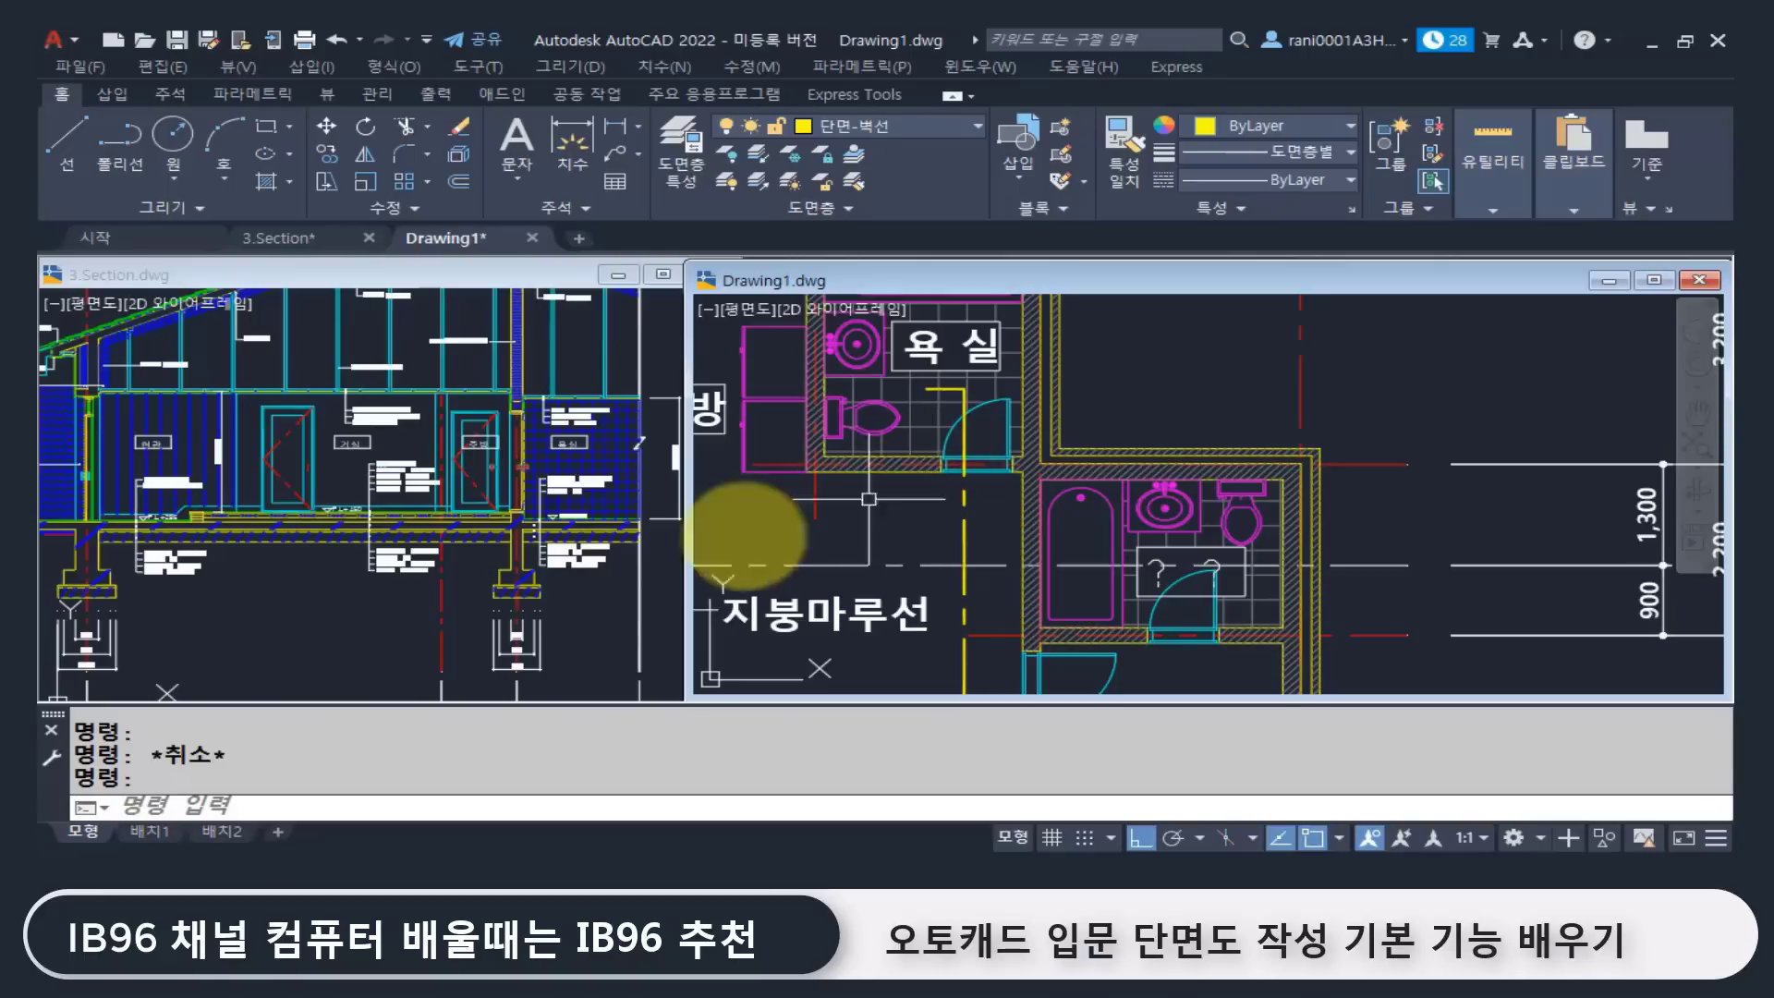
Step: In 3.Section, examine the width dimensions of the footing under the bathroom wall
left_click(407, 596)
scroll(417, 621, "up", 5)
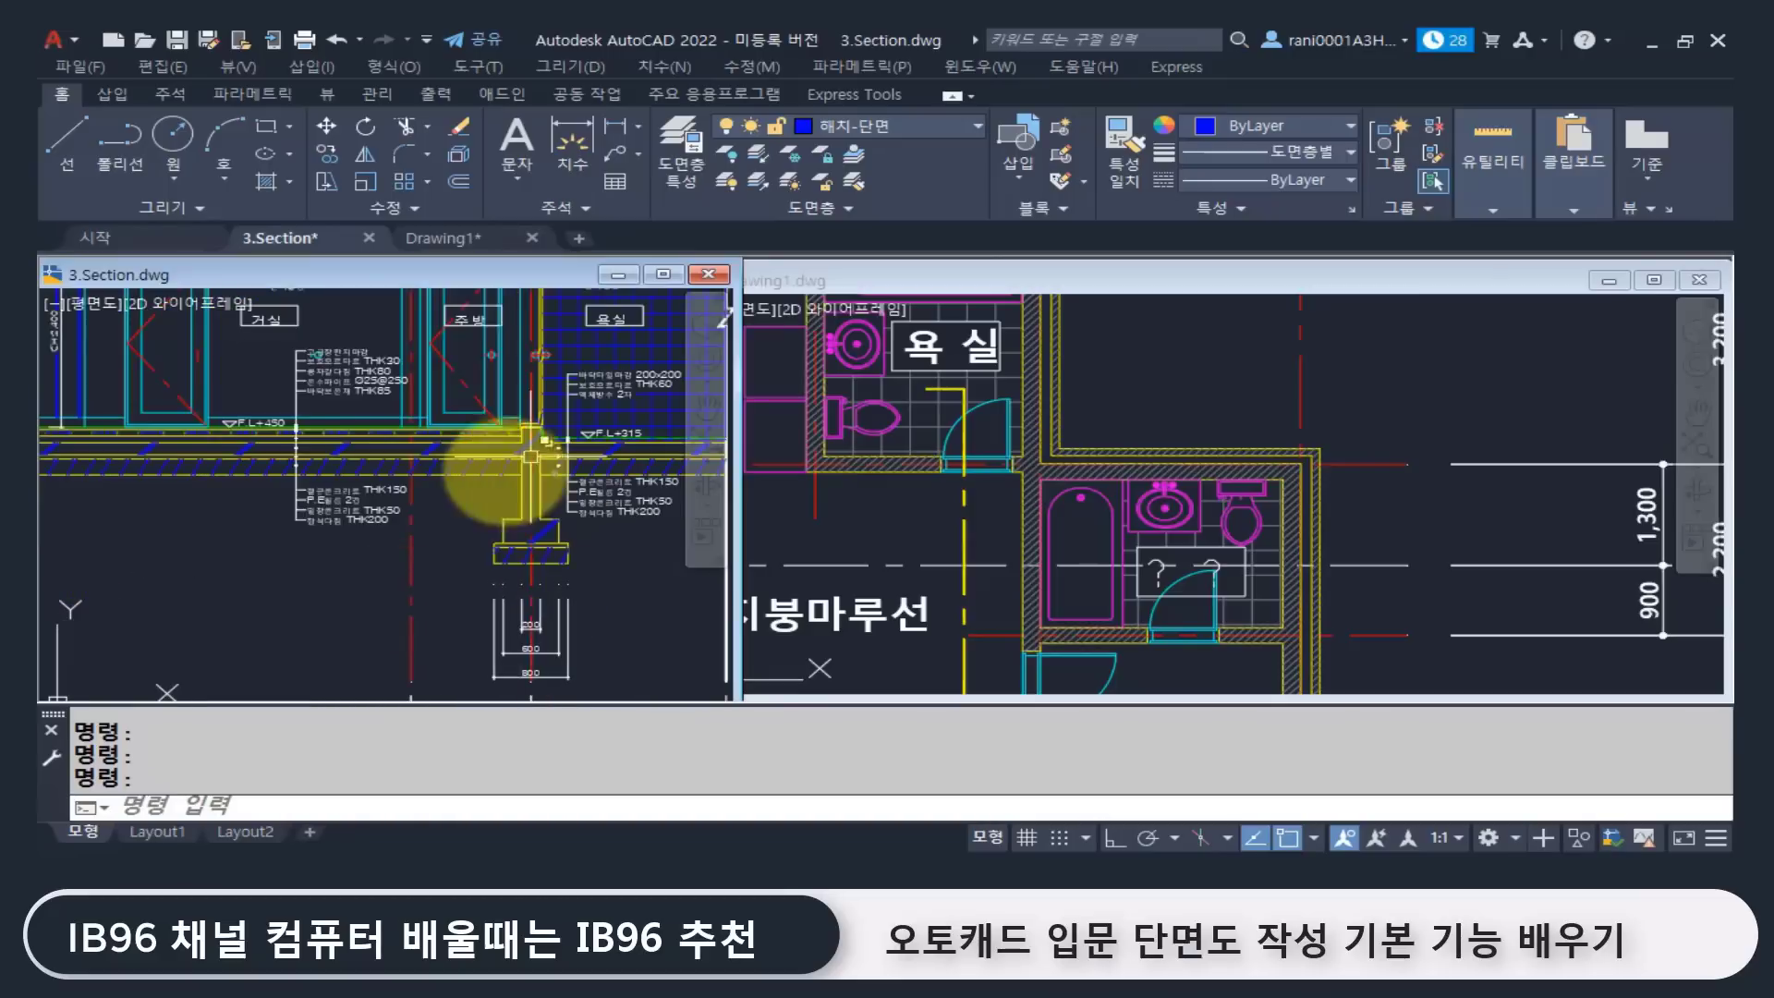
middle_click_drag(515, 527, 455, 448)
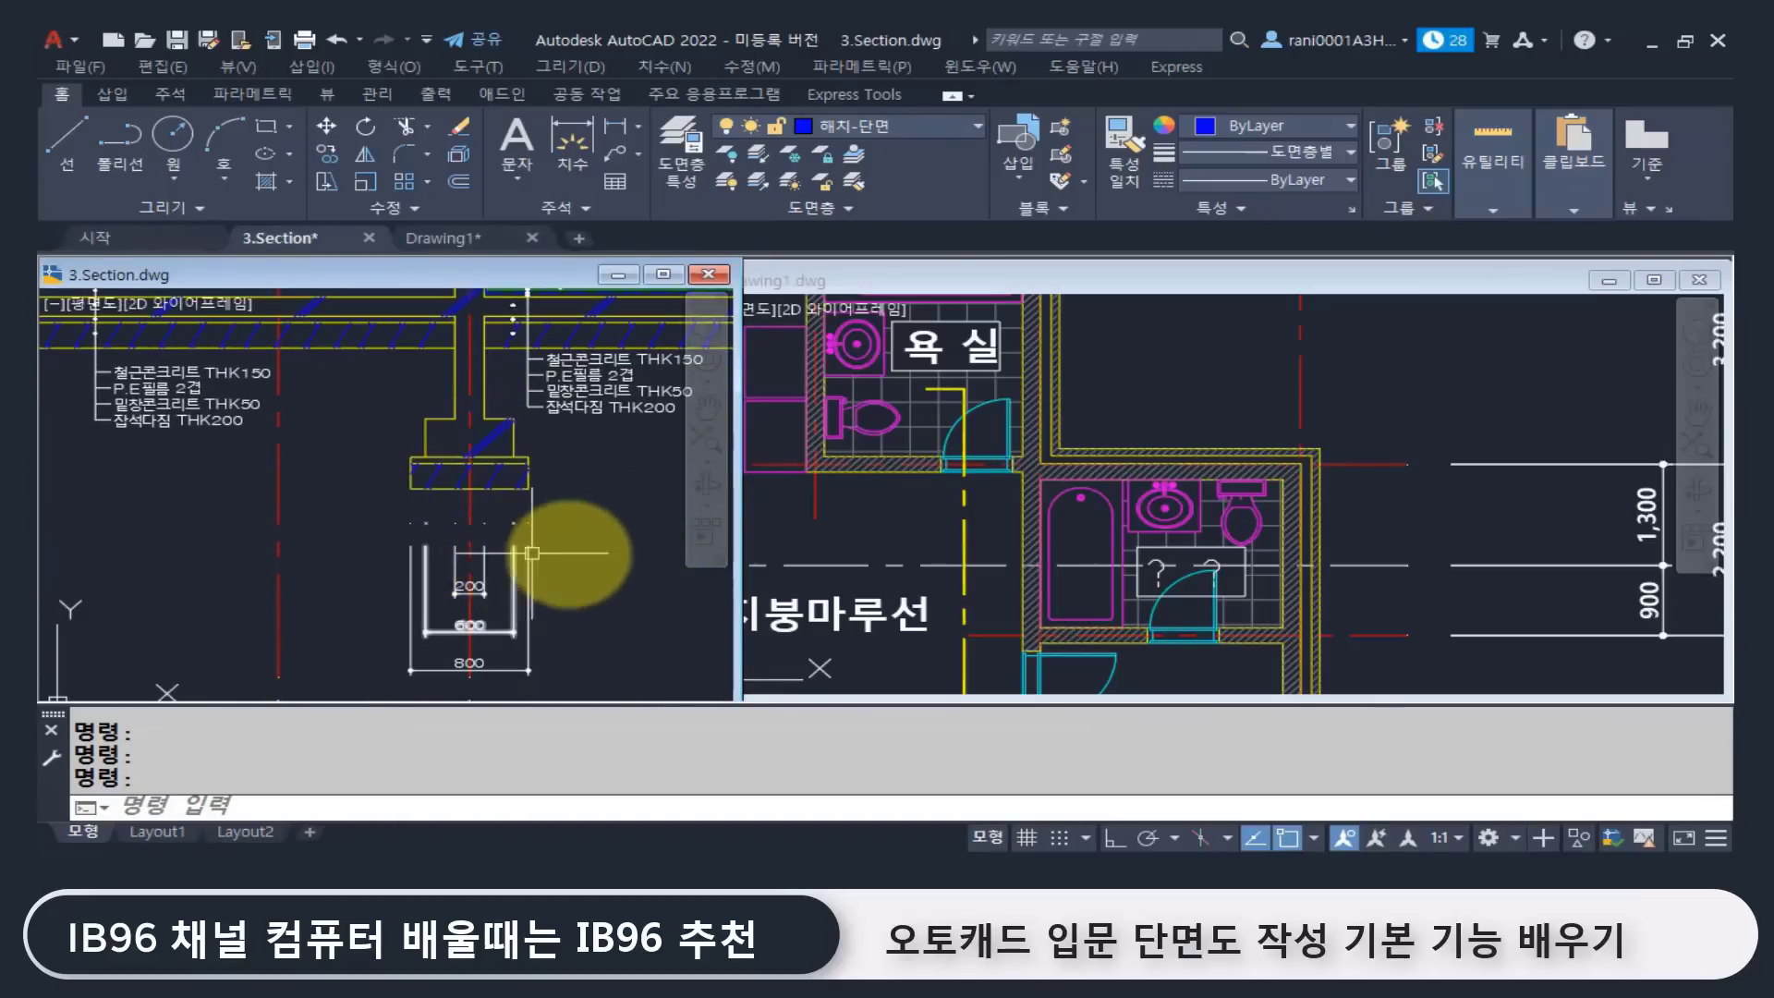
scroll(596, 552, "up", 2)
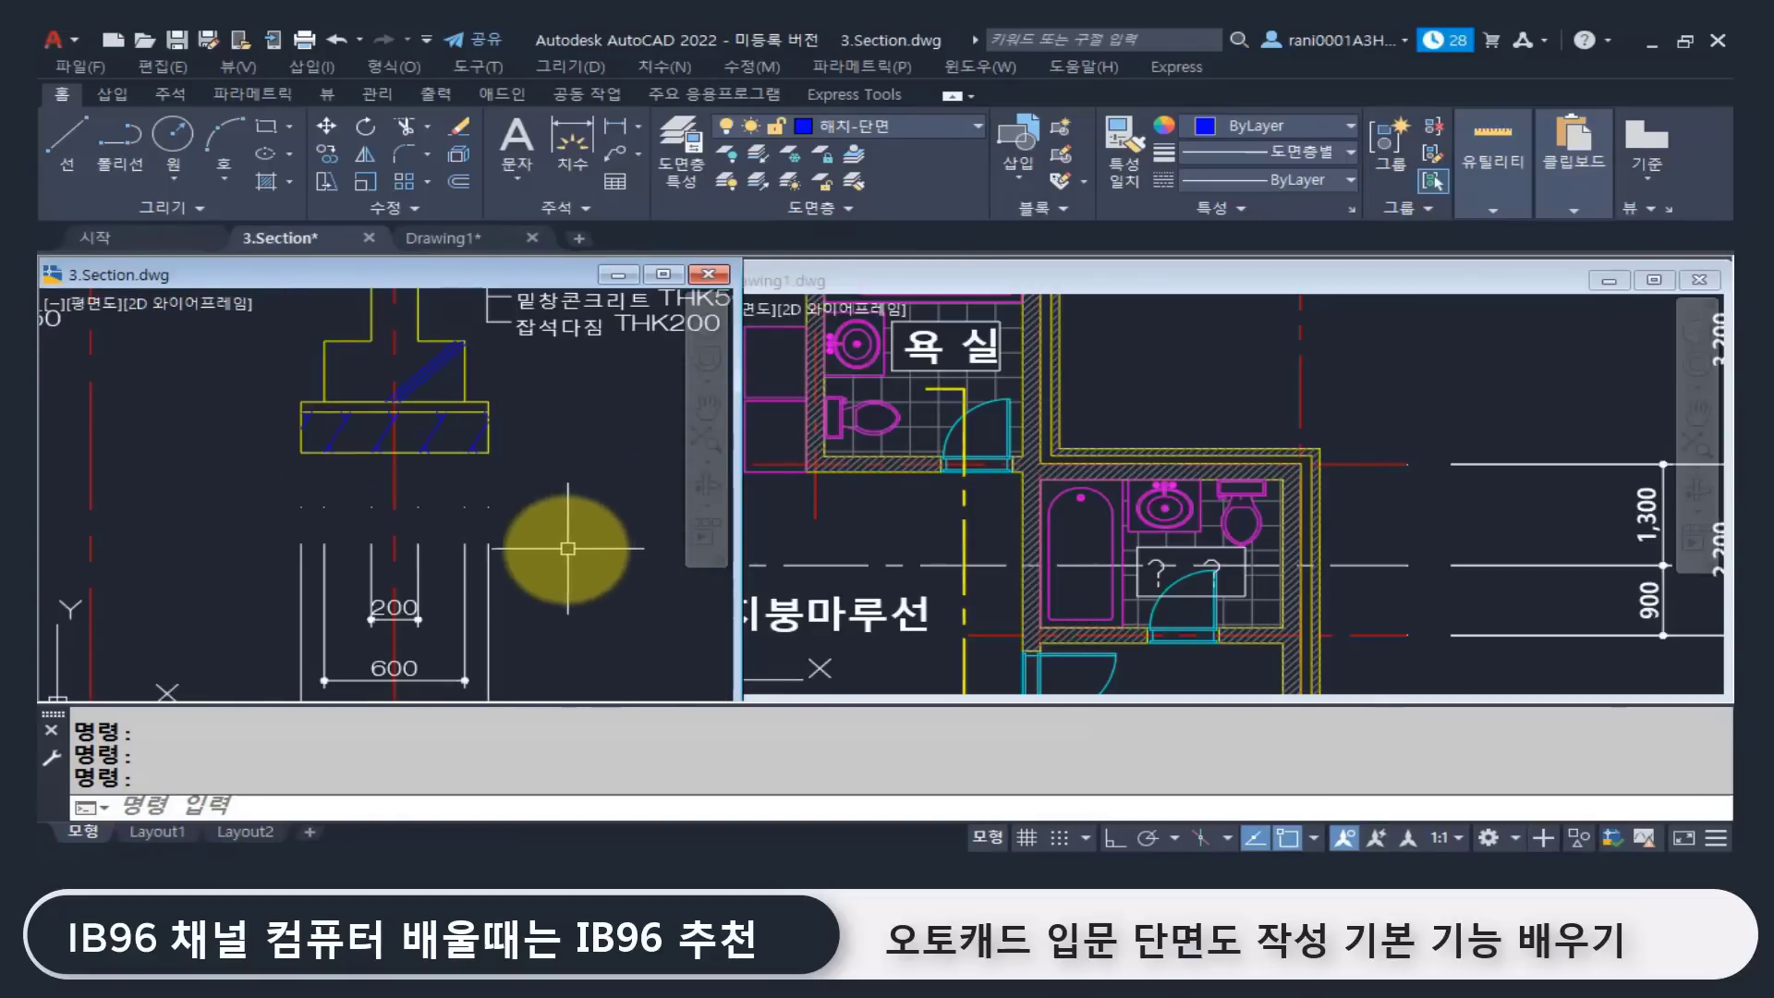
scroll(563, 550, "down", 2)
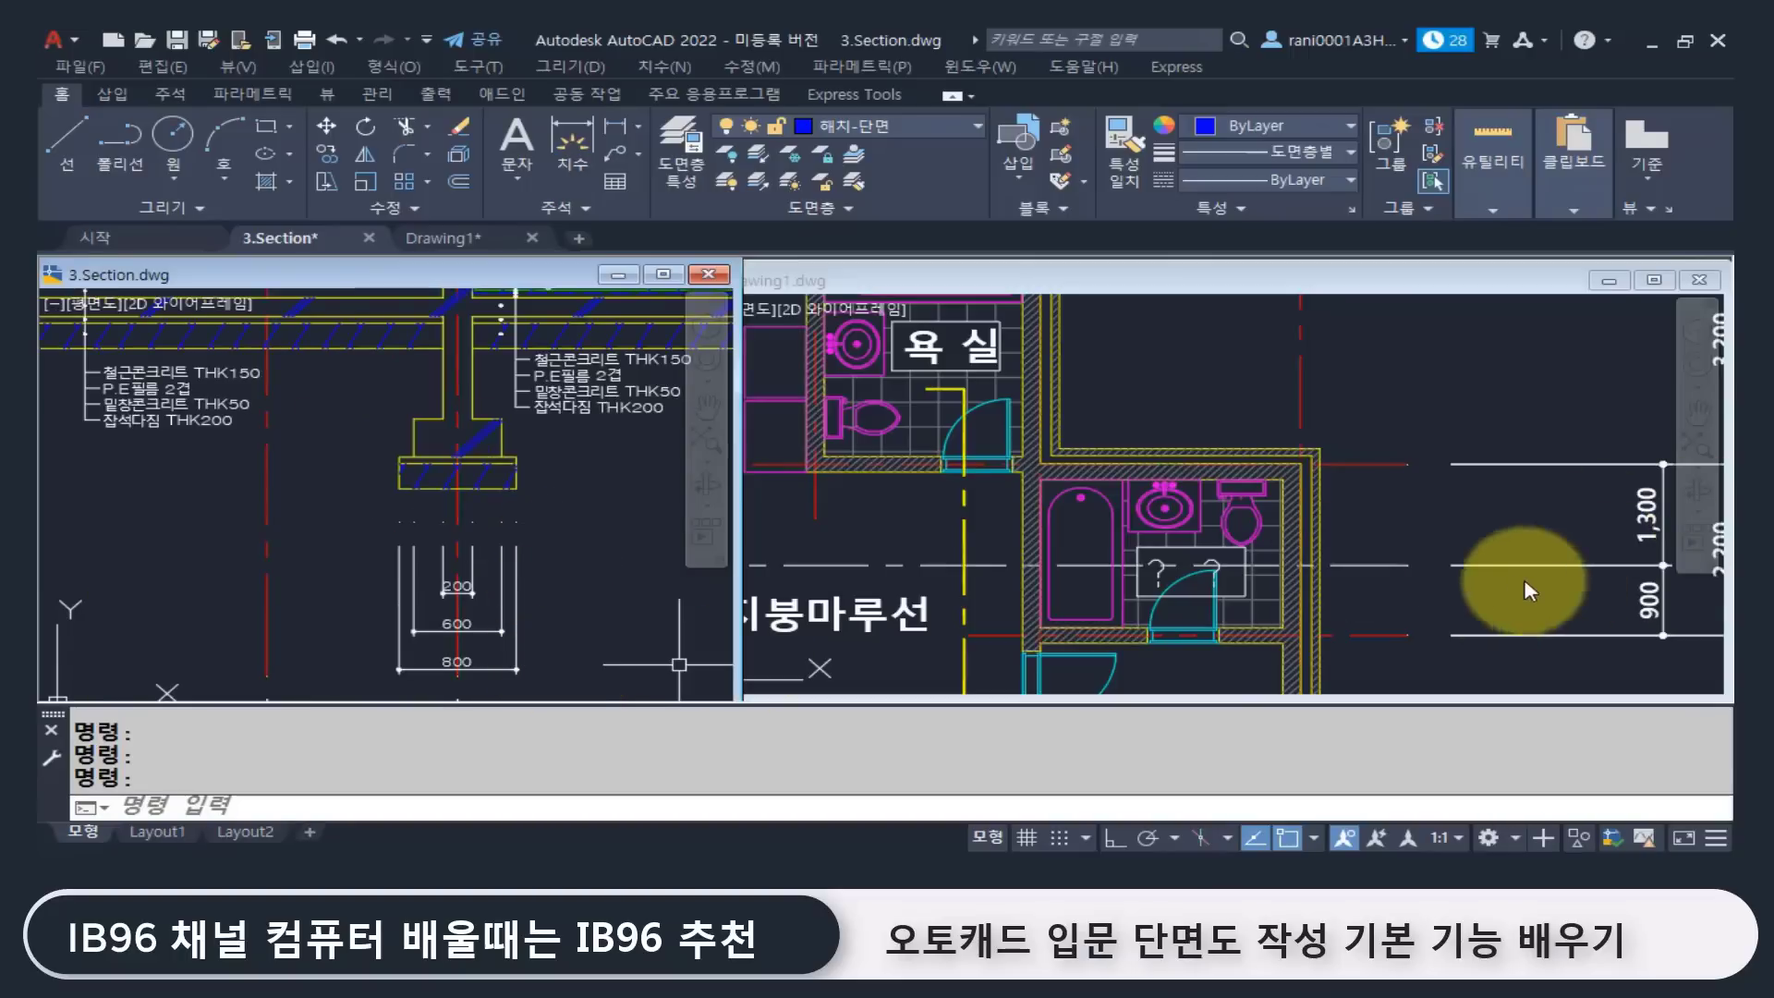
Step: In Drawing1's floor plan, check the wall centerlines and grid dimensions beside 방1 and the bathroom
left_click(1402, 602)
key("Escape")
scroll(1210, 570, "down", 5)
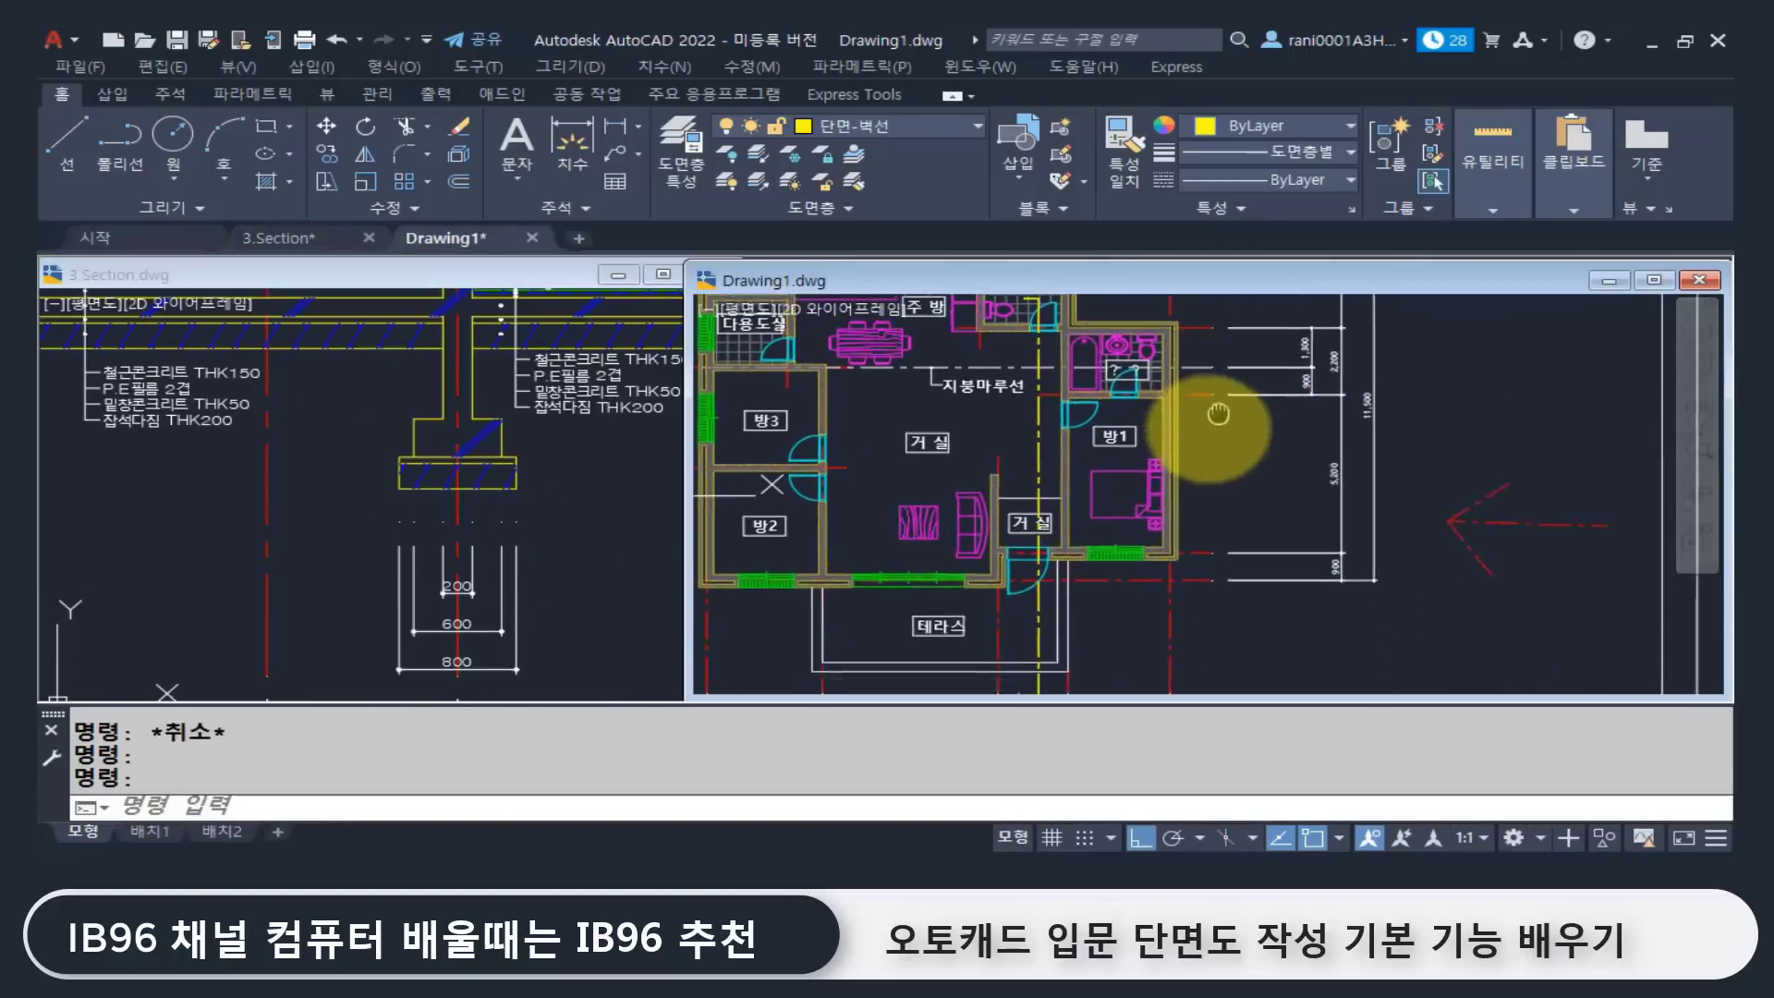
middle_click_drag(1106, 495, 1041, 506)
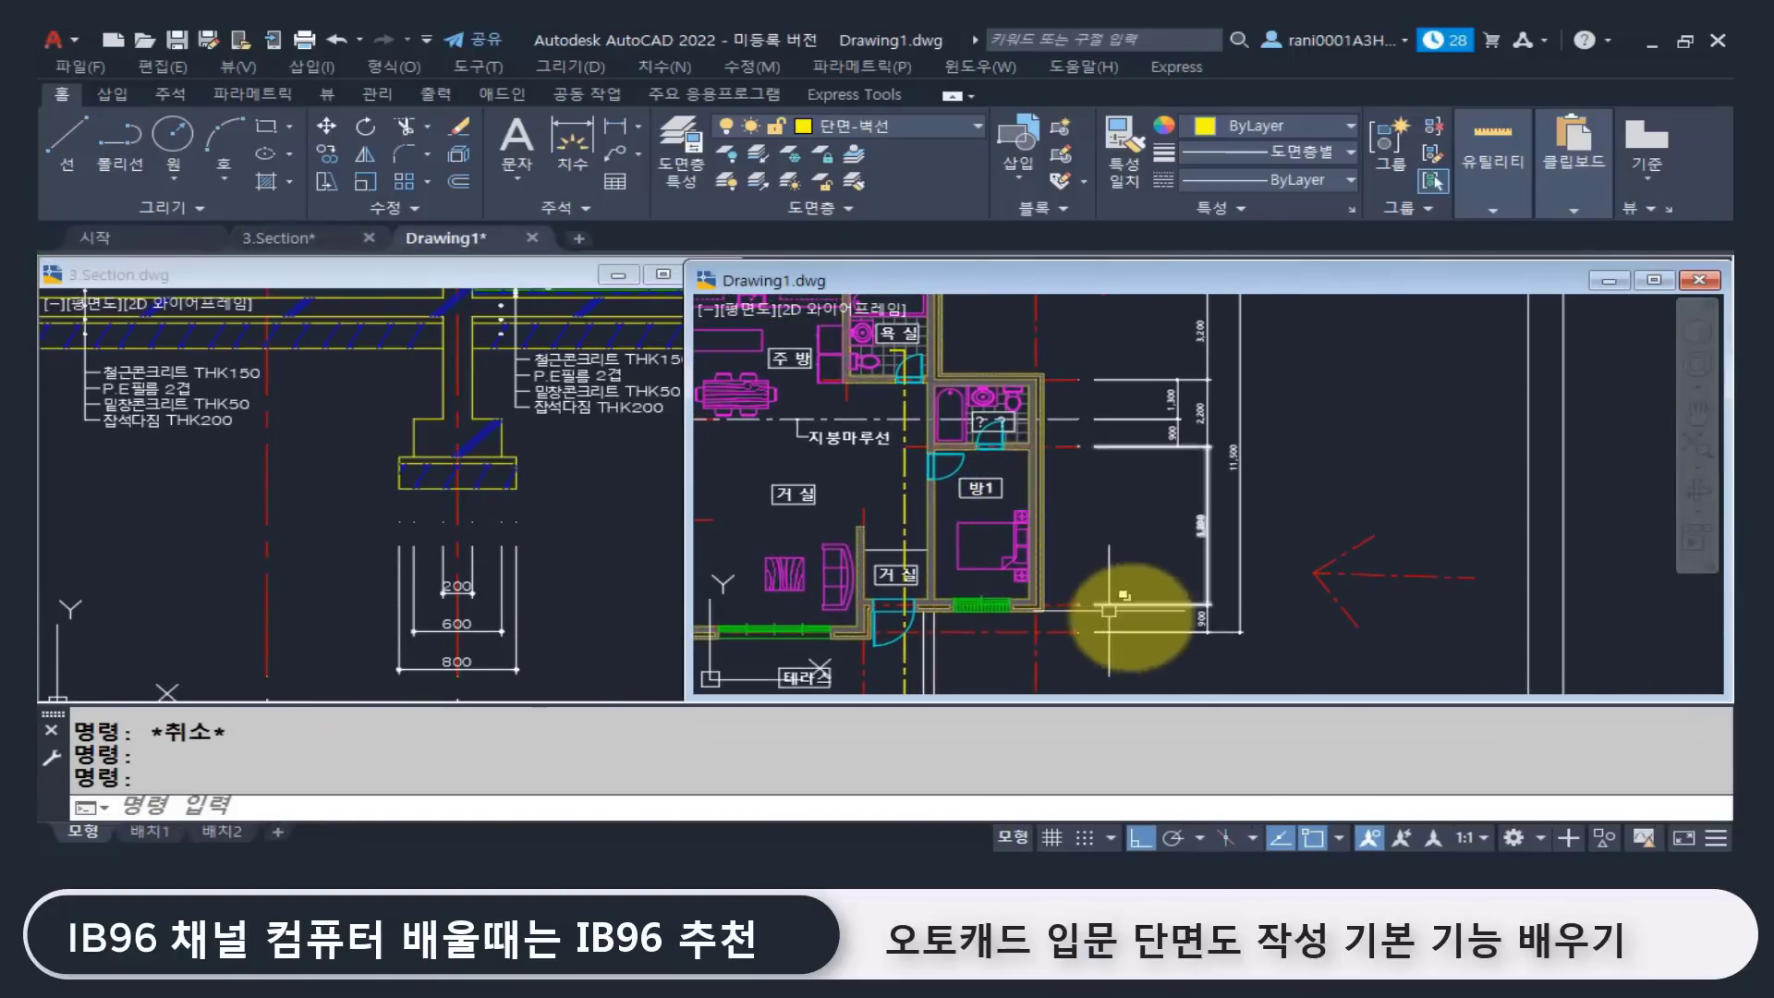
left_click(859, 603)
mouse_move(1078, 603)
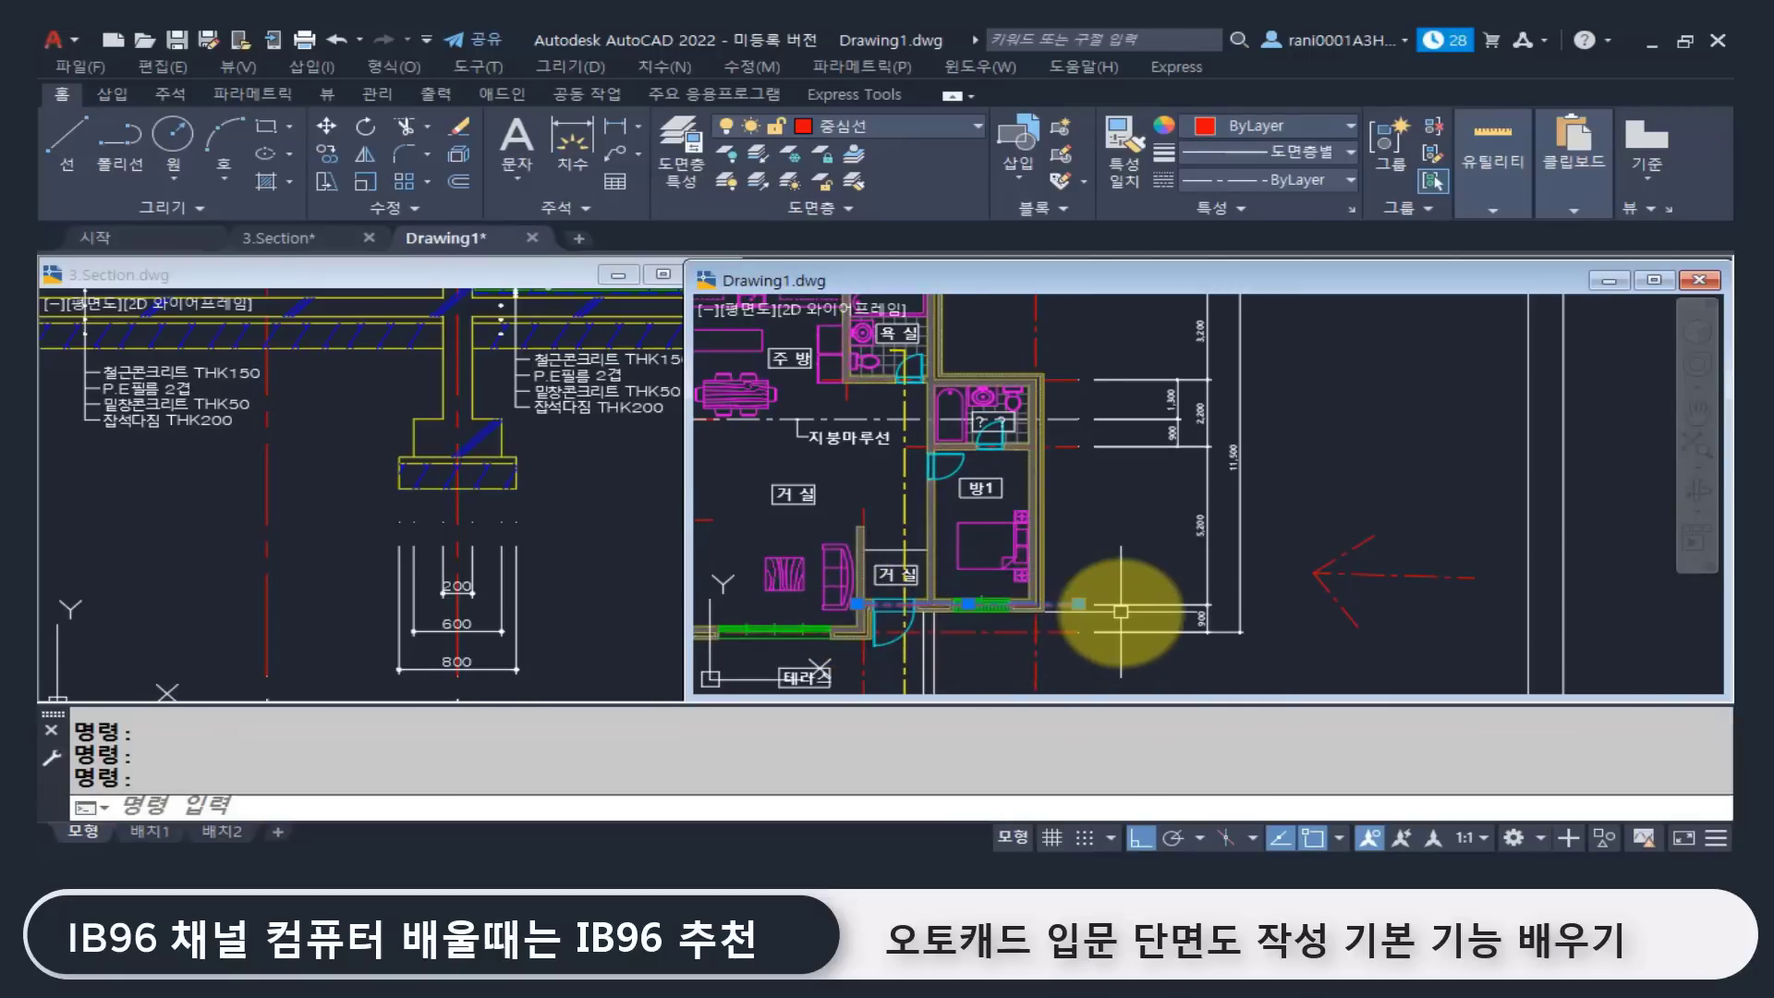
scroll(1193, 550, "up", 4)
middle_click_drag(1193, 550, 1205, 620)
scroll(1197, 521, "down", 2)
middle_click_drag(1131, 479, 1197, 478)
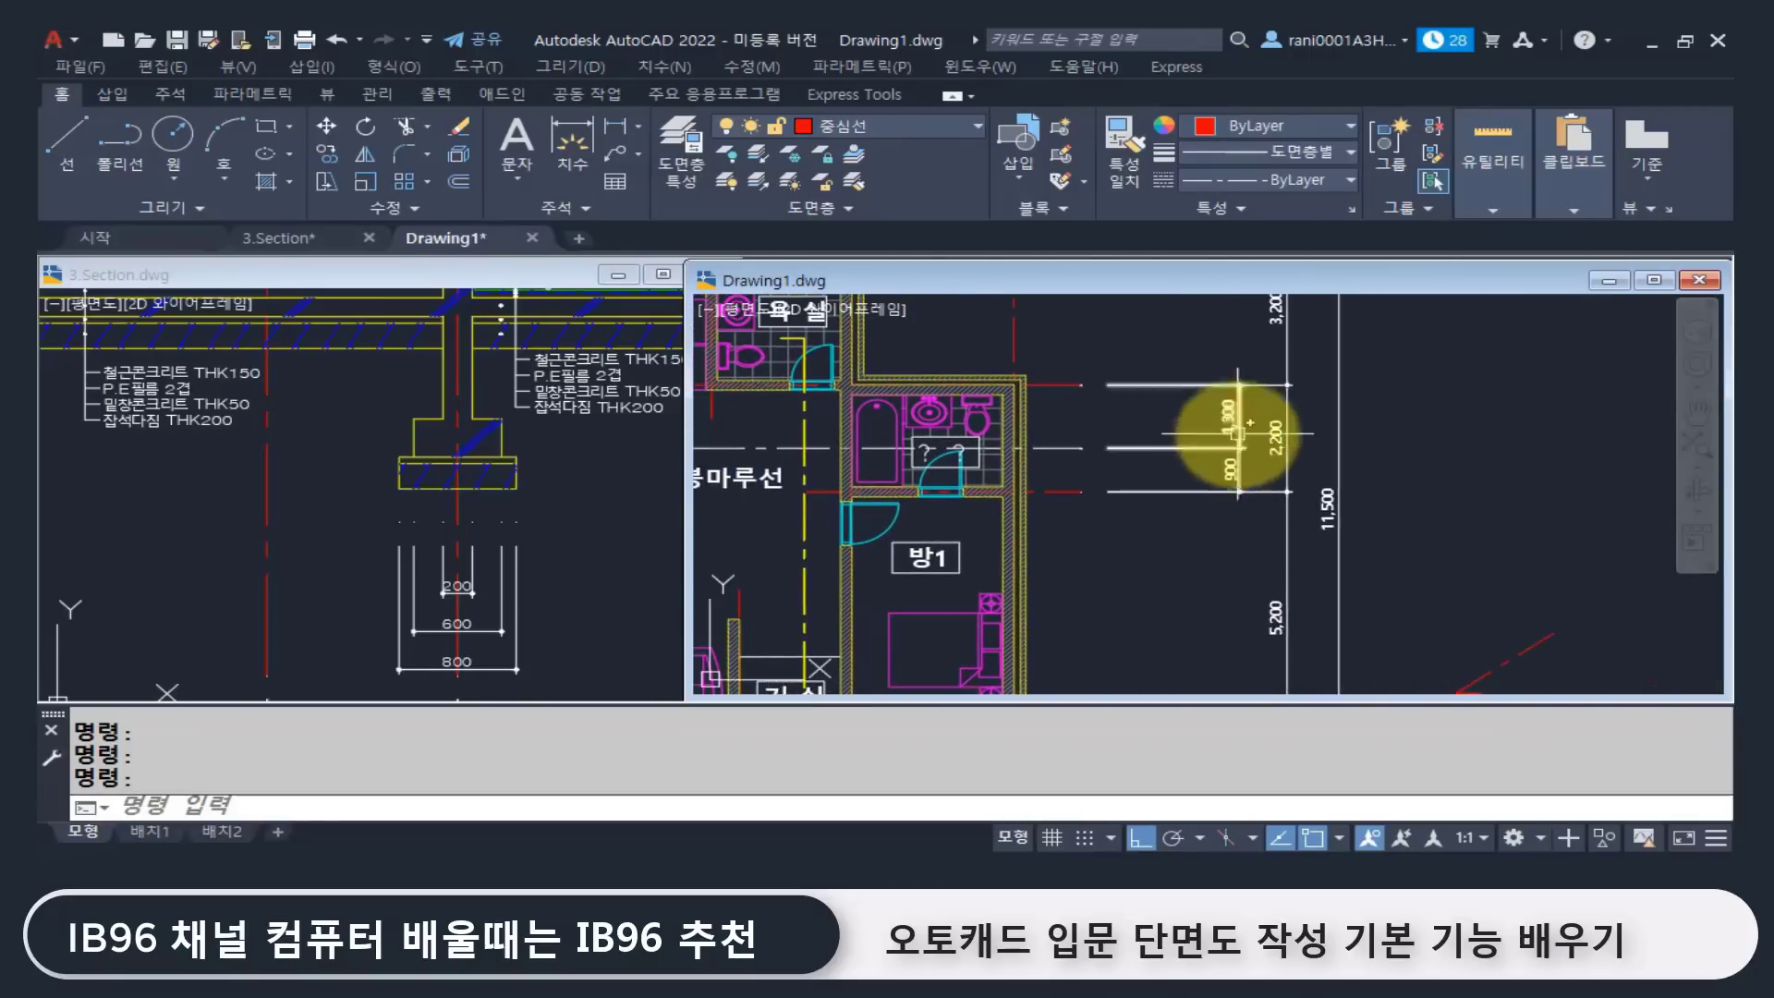
Step: In Drawing1's section, locate the bathroom wall's centerline at the far end of the 2,200 dimension
scroll(1339, 448, "down", 4)
middle_click_drag(1654, 571, 1201, 510)
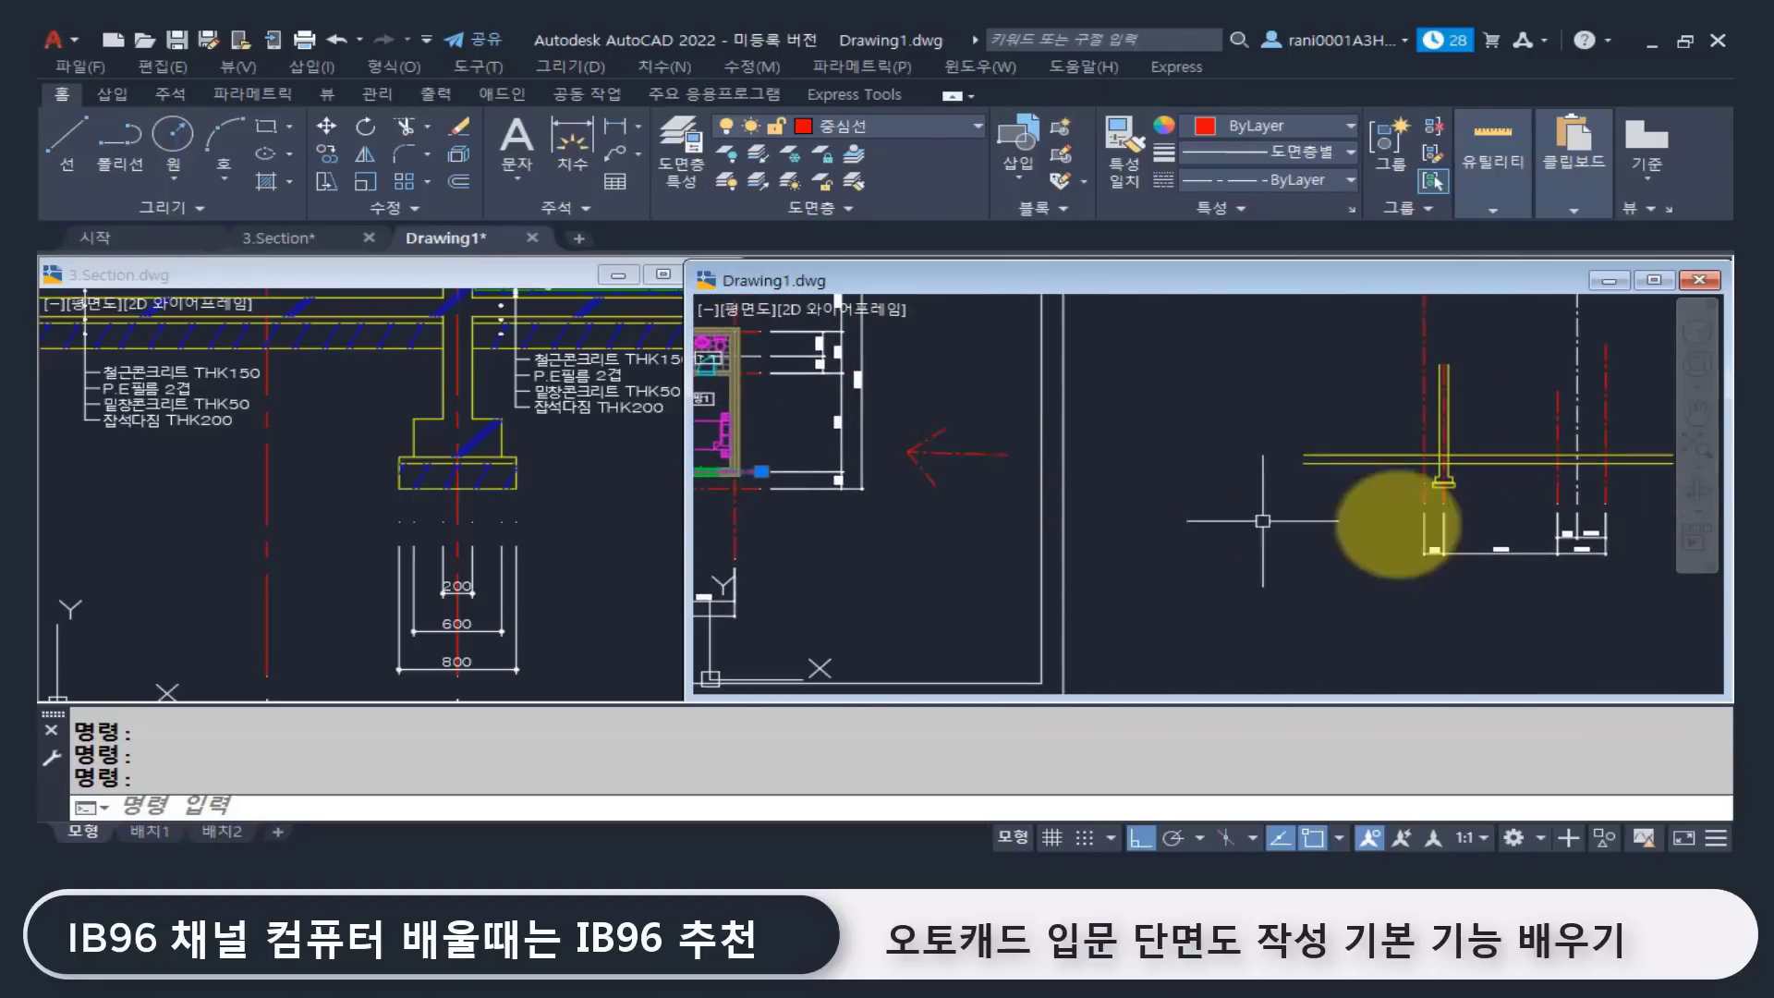
middle_click_drag(1534, 526, 1141, 518)
scroll(1145, 511, "up", 3)
scroll(1095, 564, "up", 4)
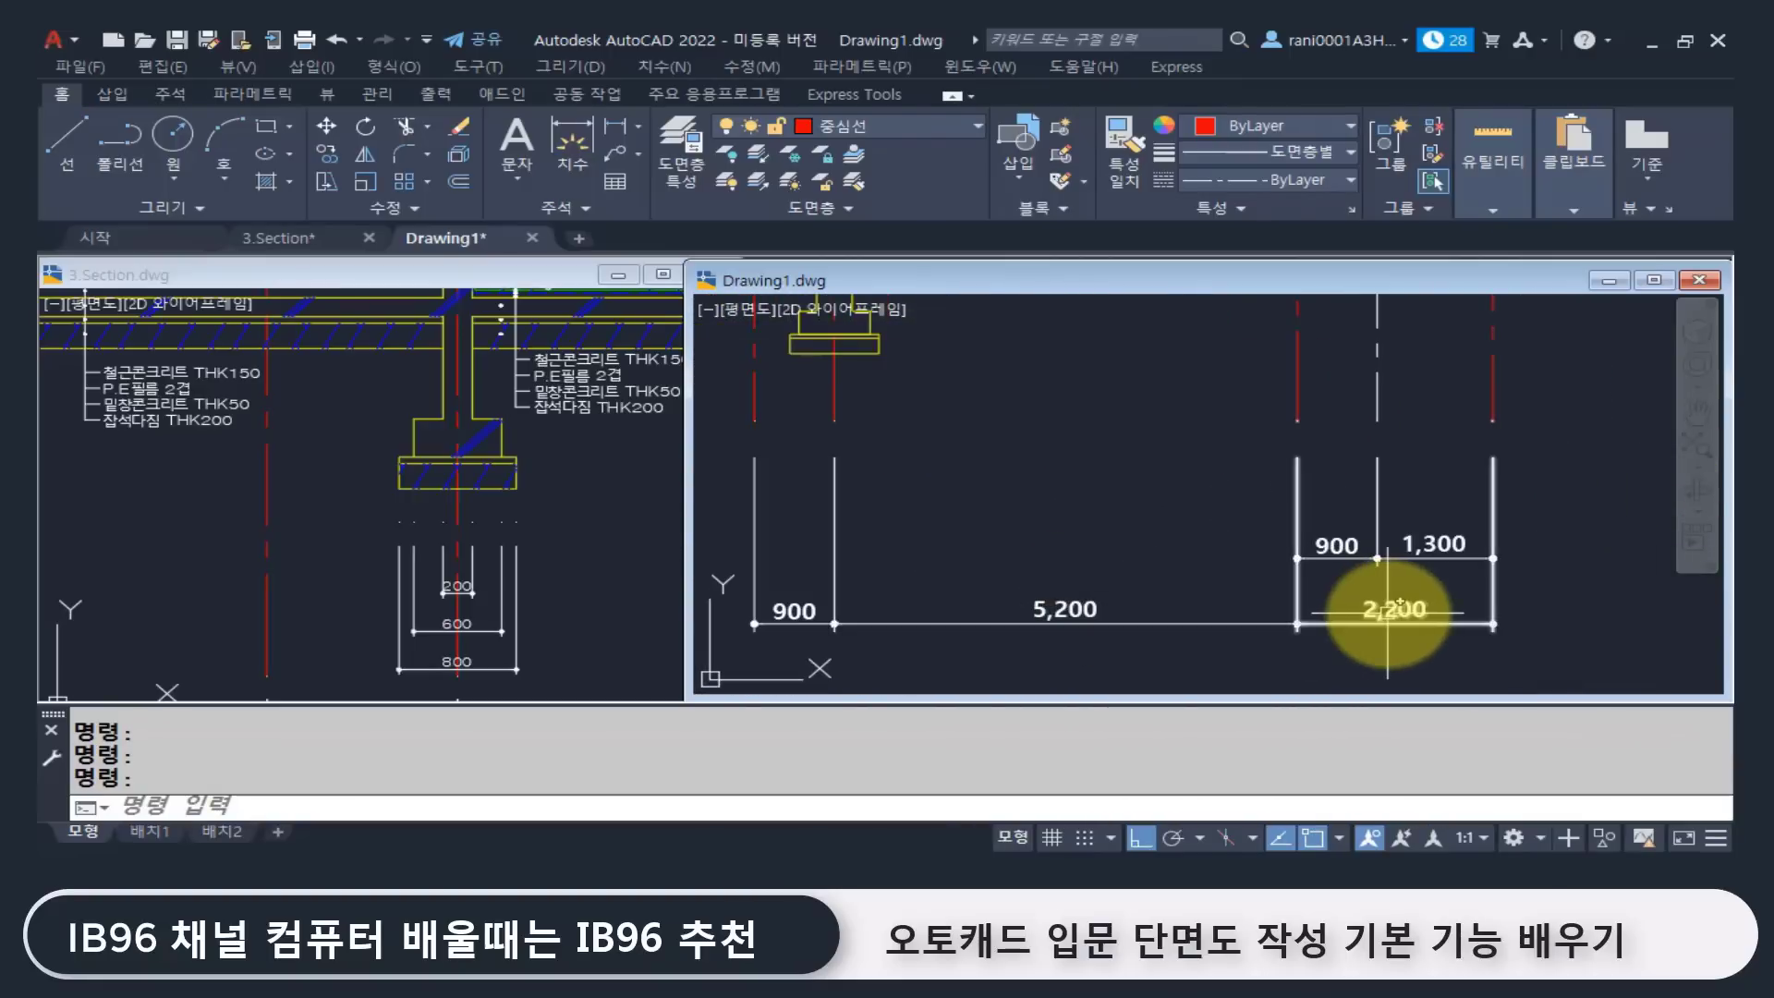
scroll(1395, 610, "down", 2)
left_click(1411, 439)
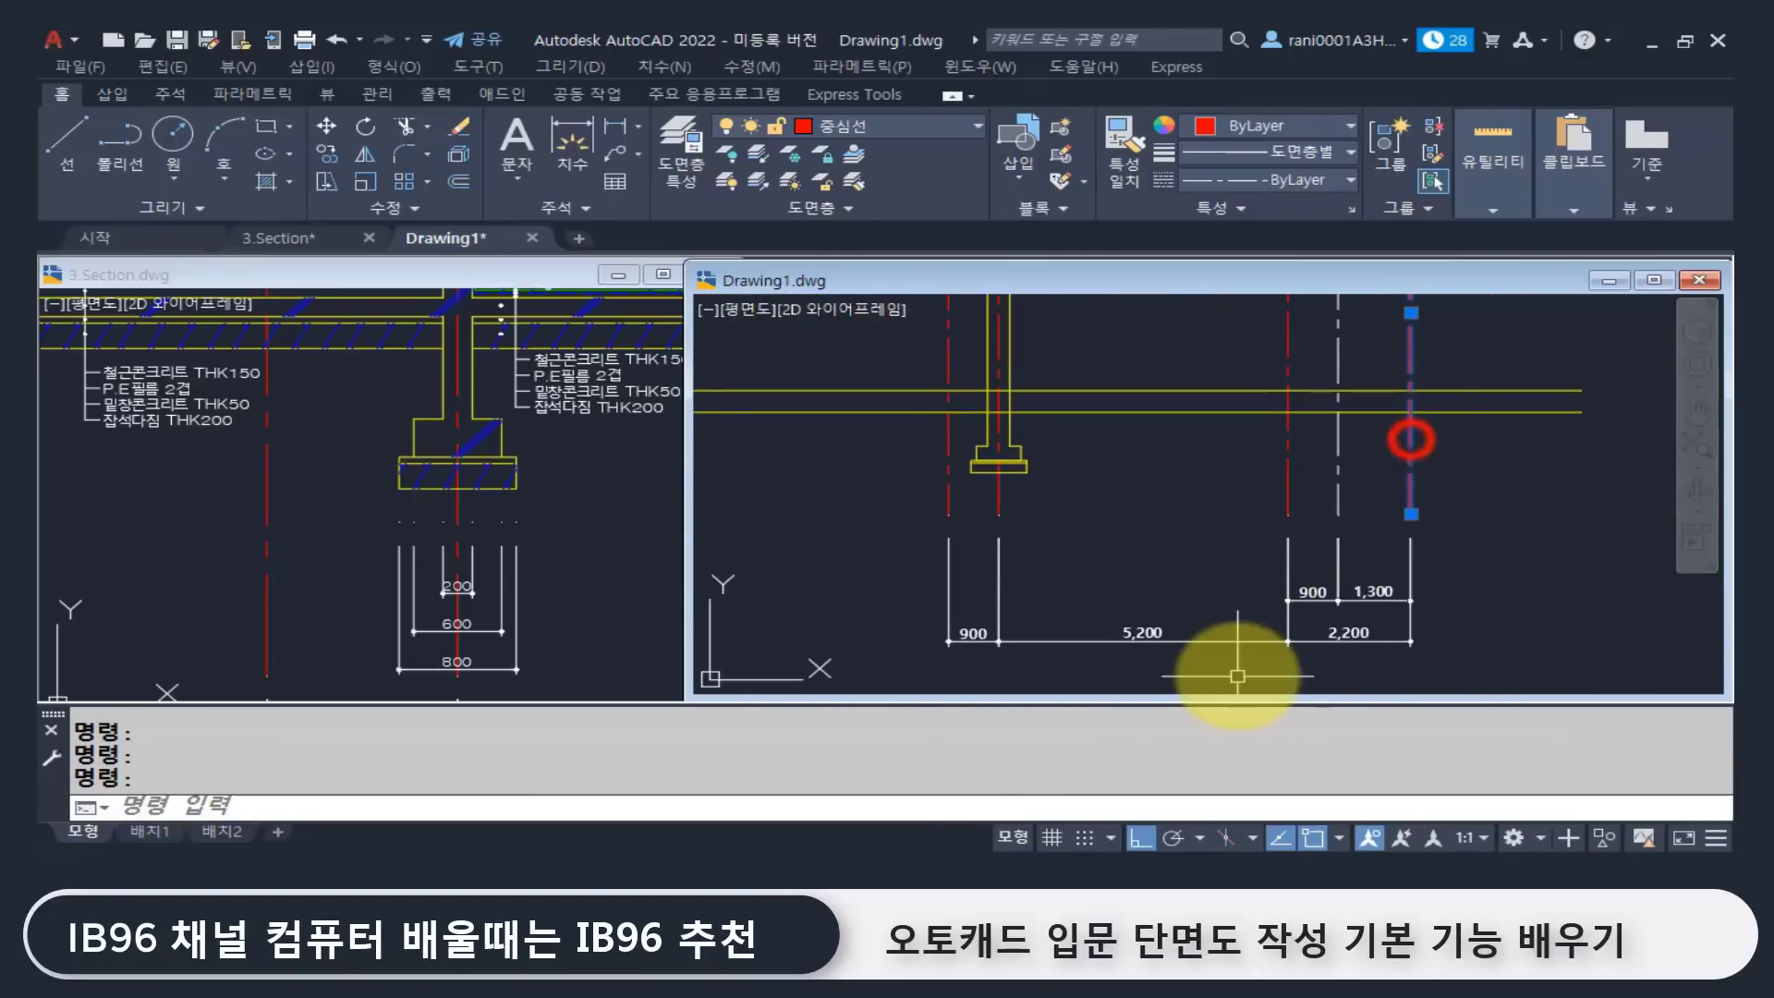
middle_click_drag(1227, 468, 1061, 554)
scroll(1237, 517, "up", 2)
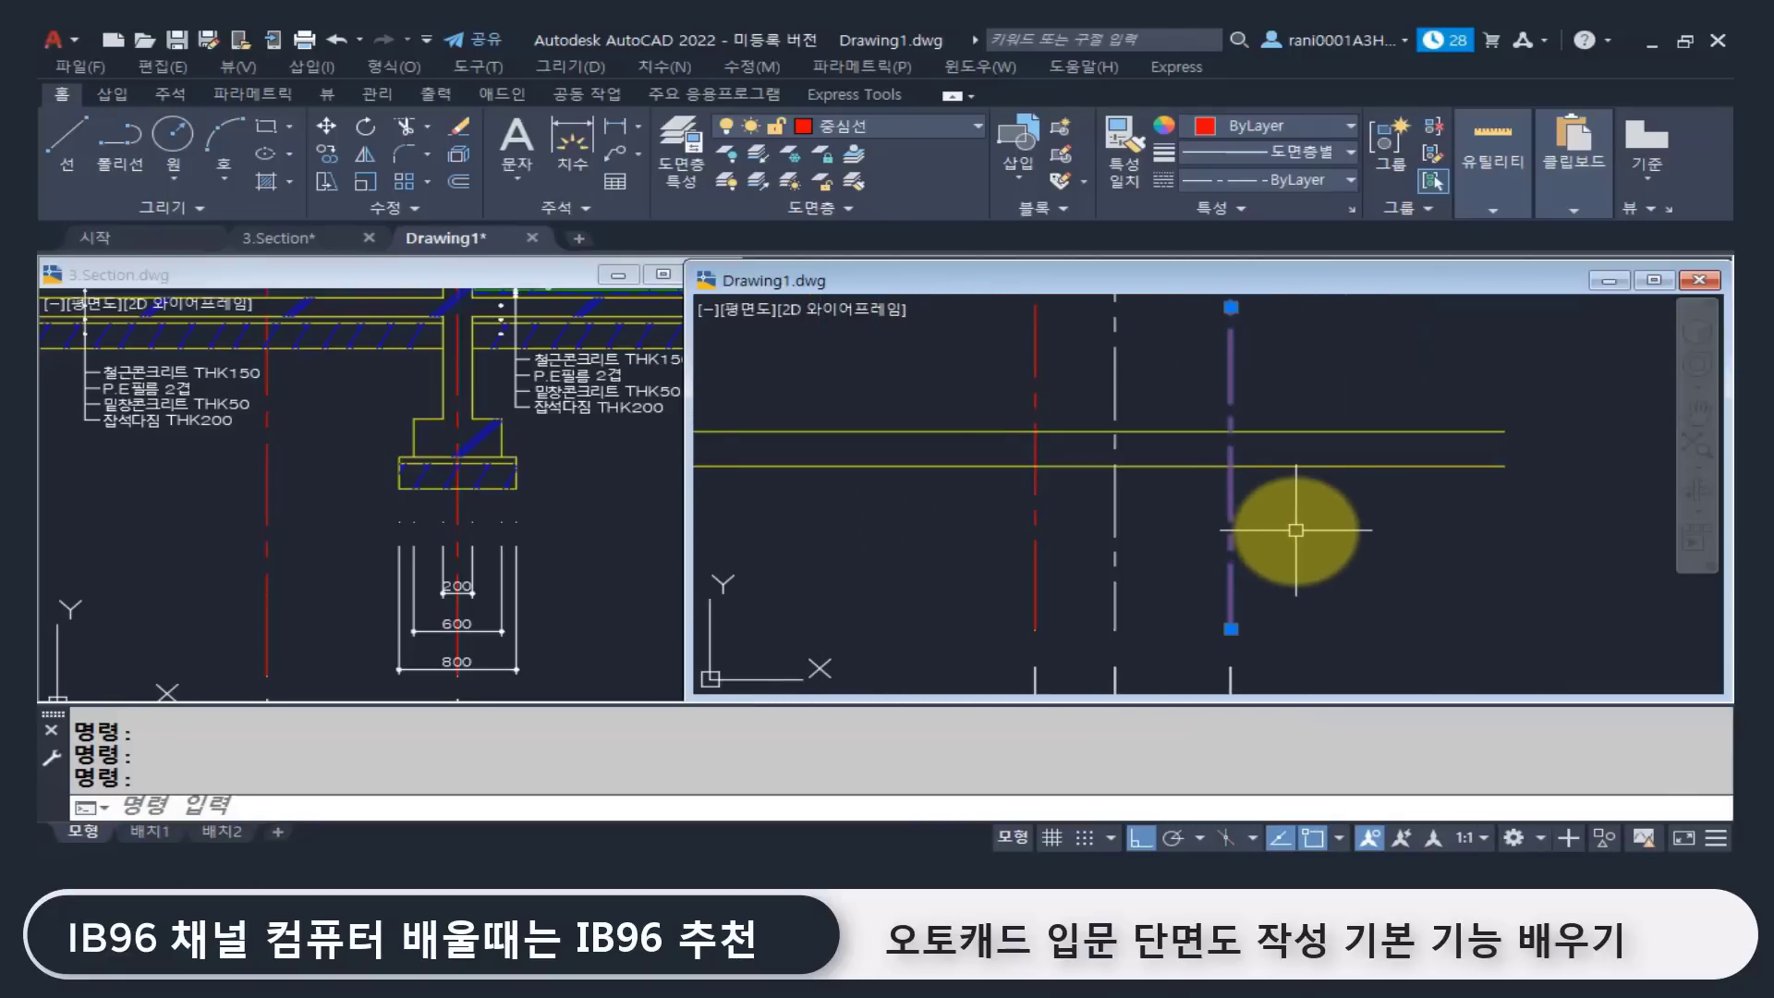
key("Return")
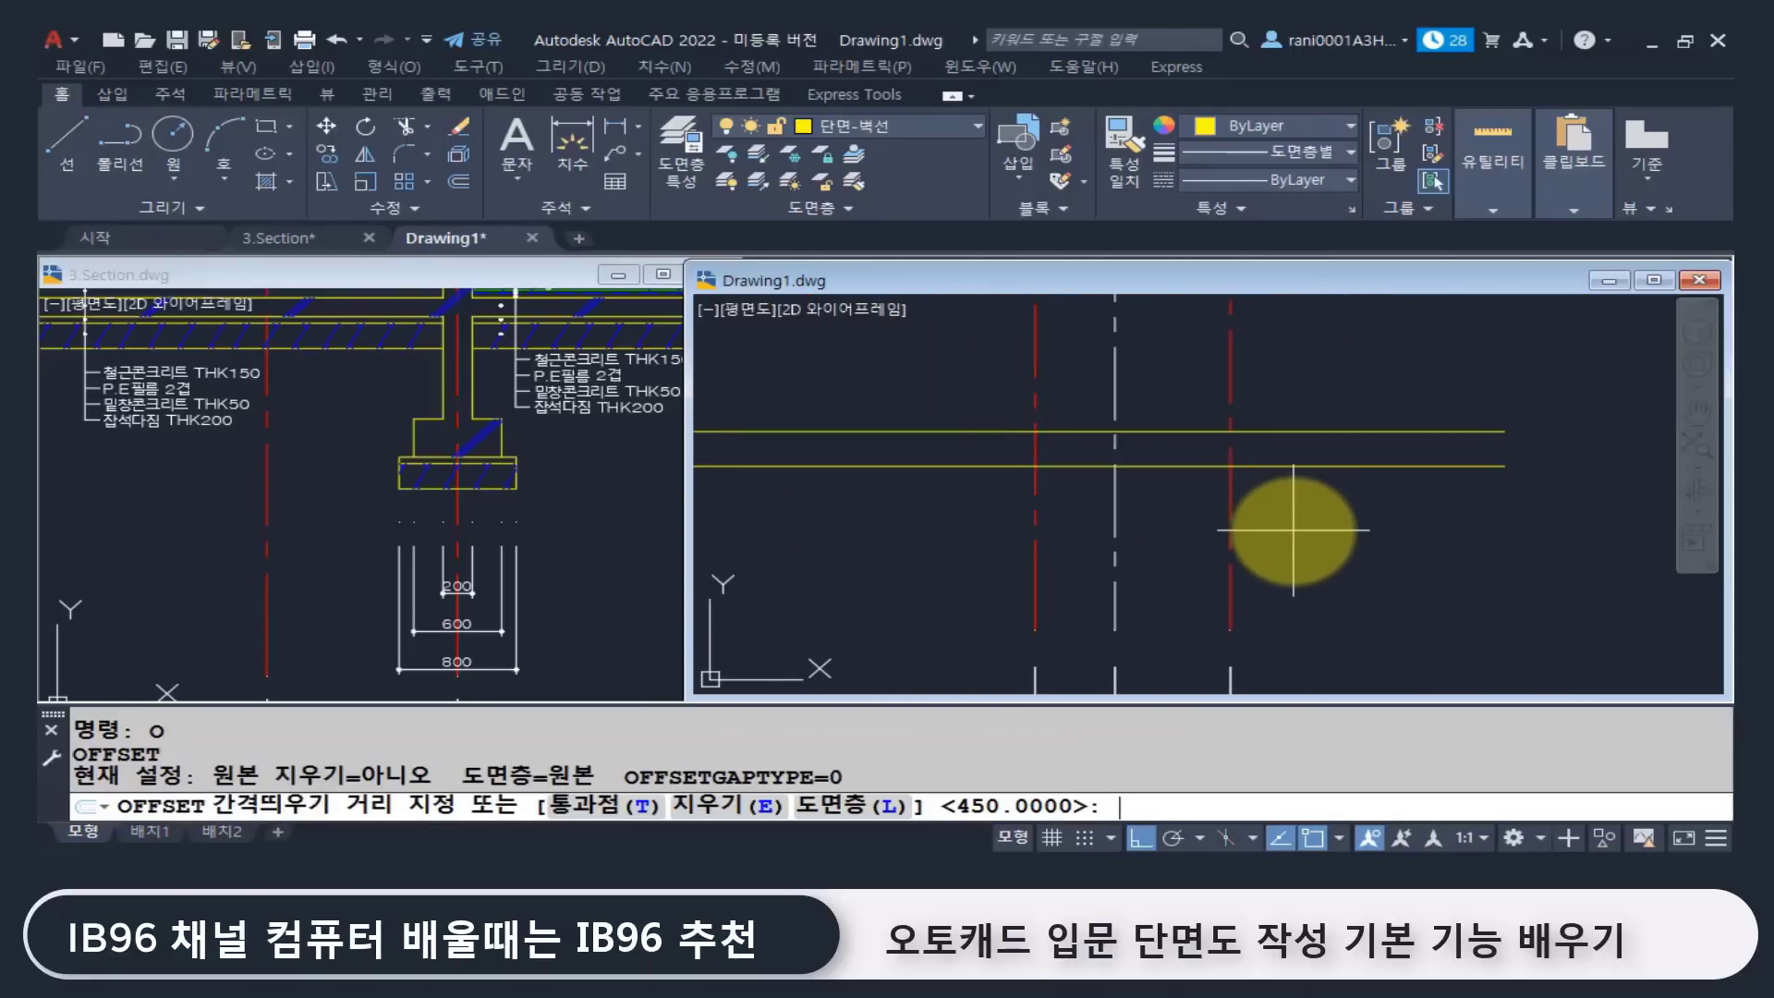
type("100")
key("Return")
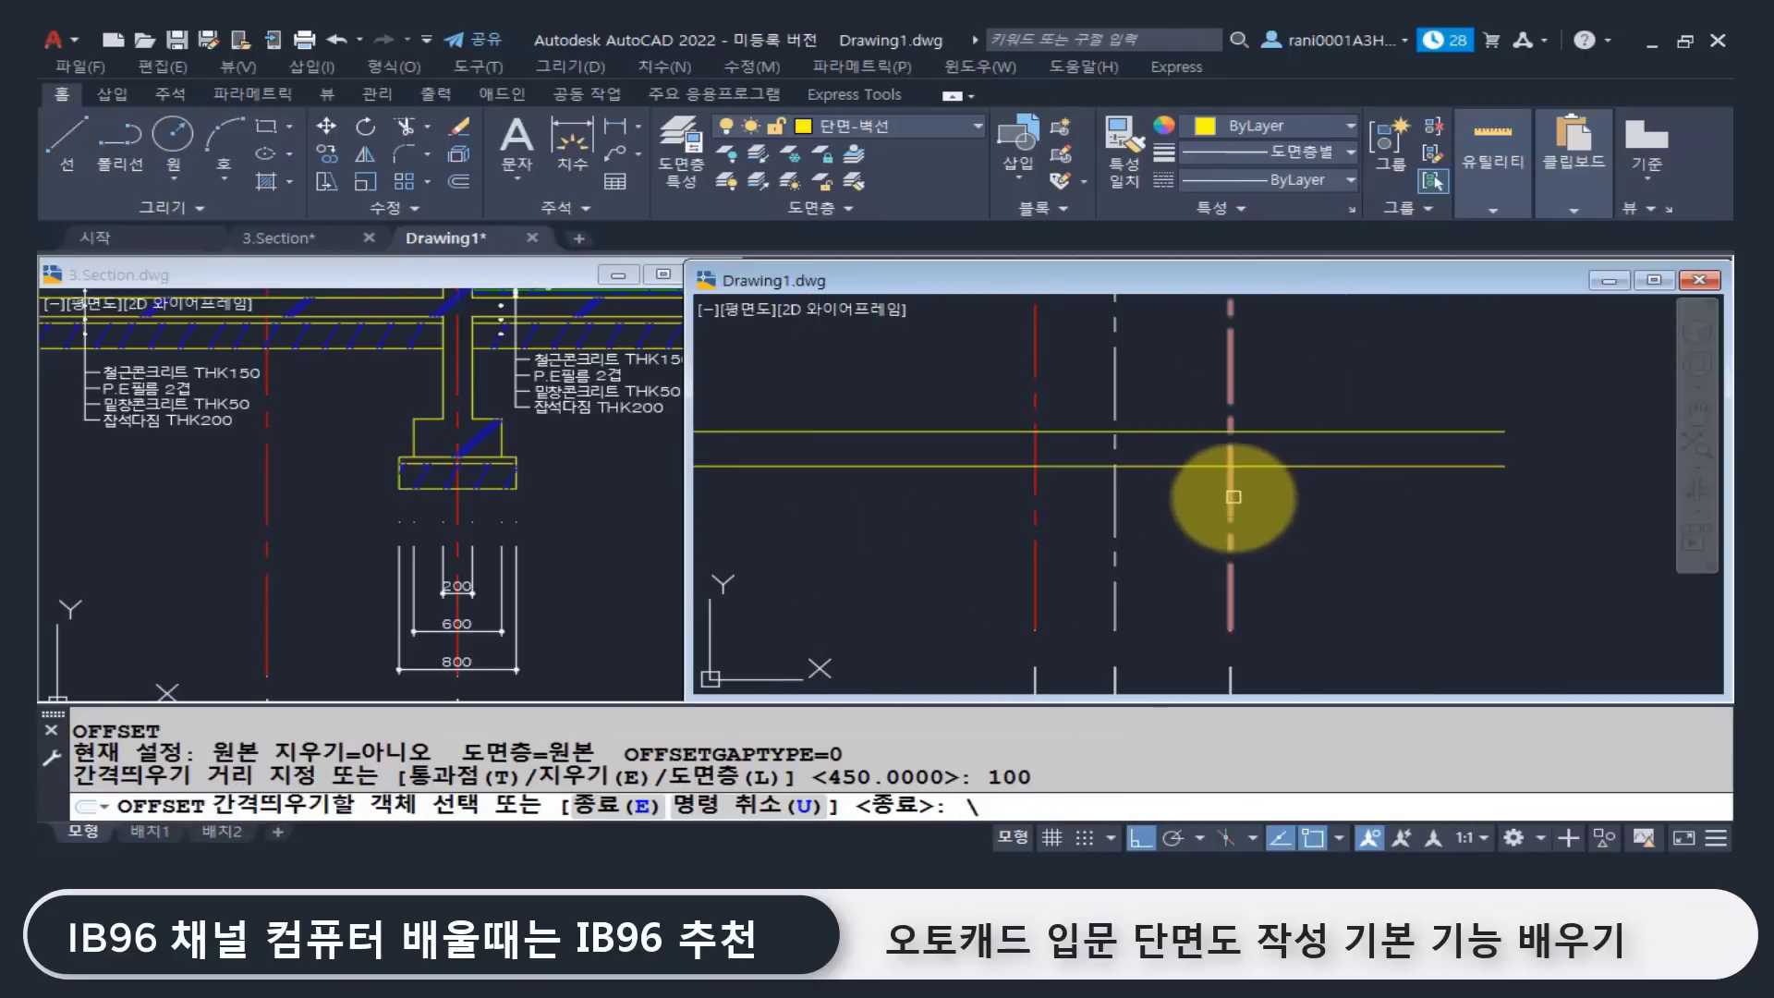
key("Escape")
Step: Offset the bathroom wall's centerline 100 mm to both sides for the footing stem
type("o")
key("Return")
type("1")
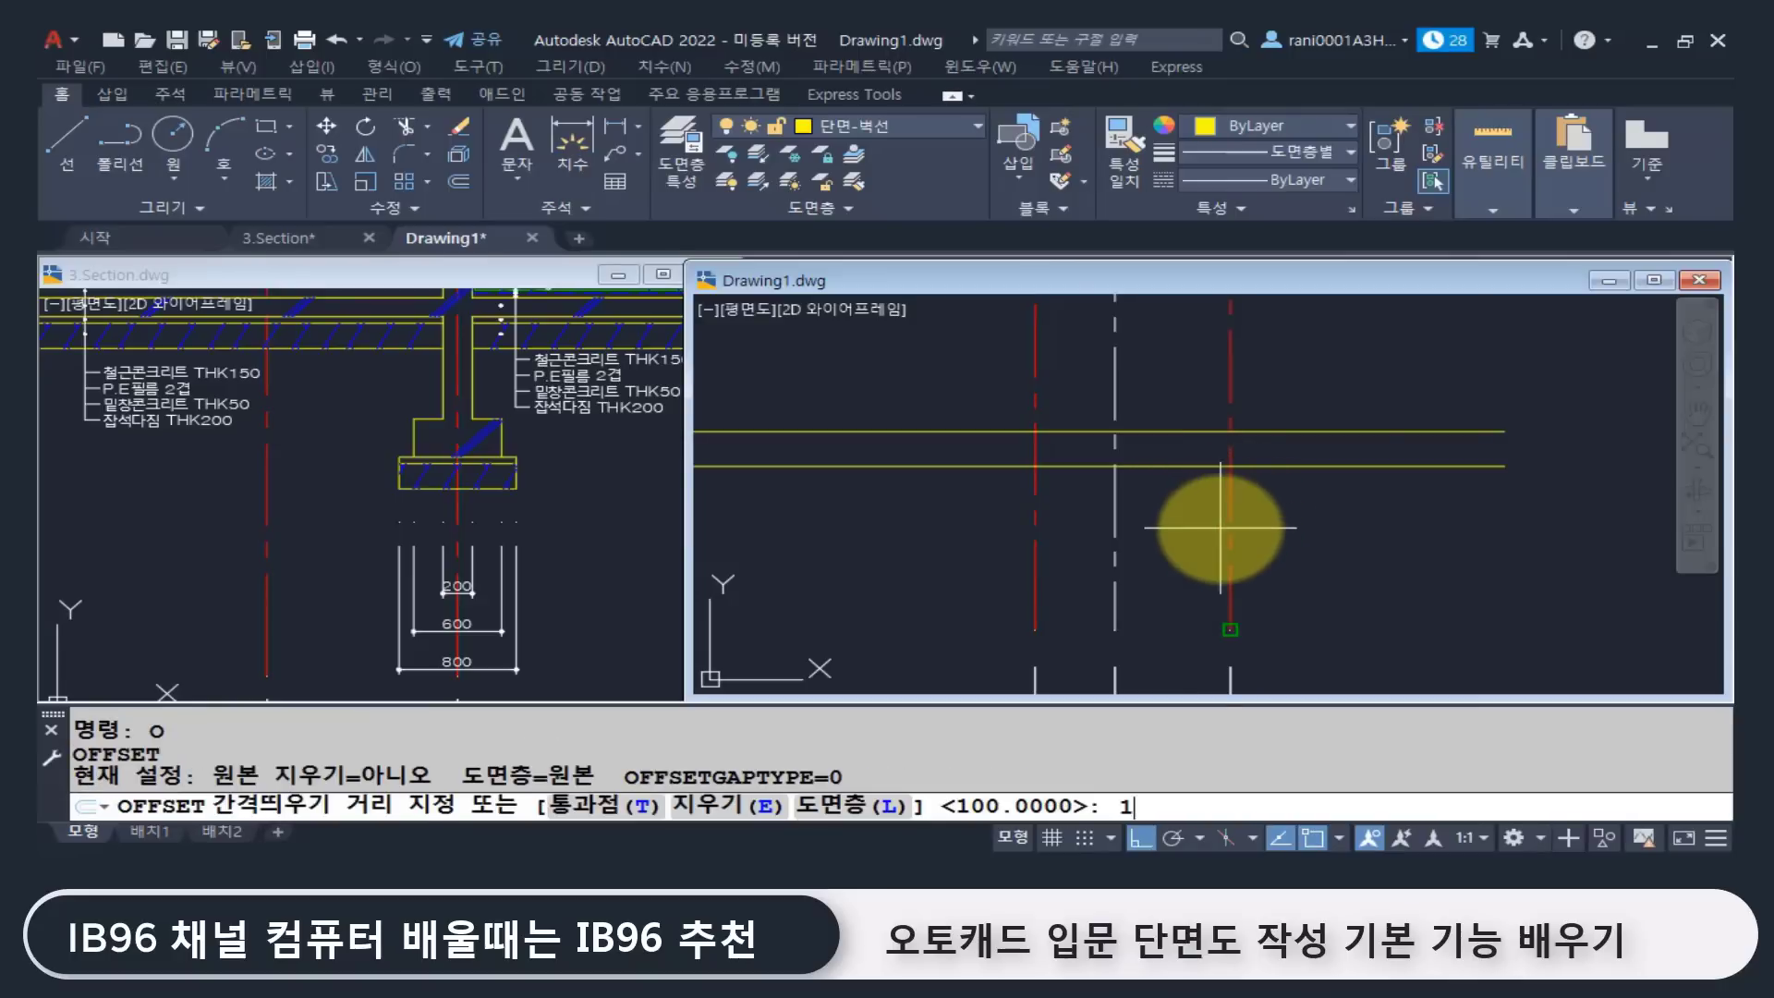
type("00")
key("Return")
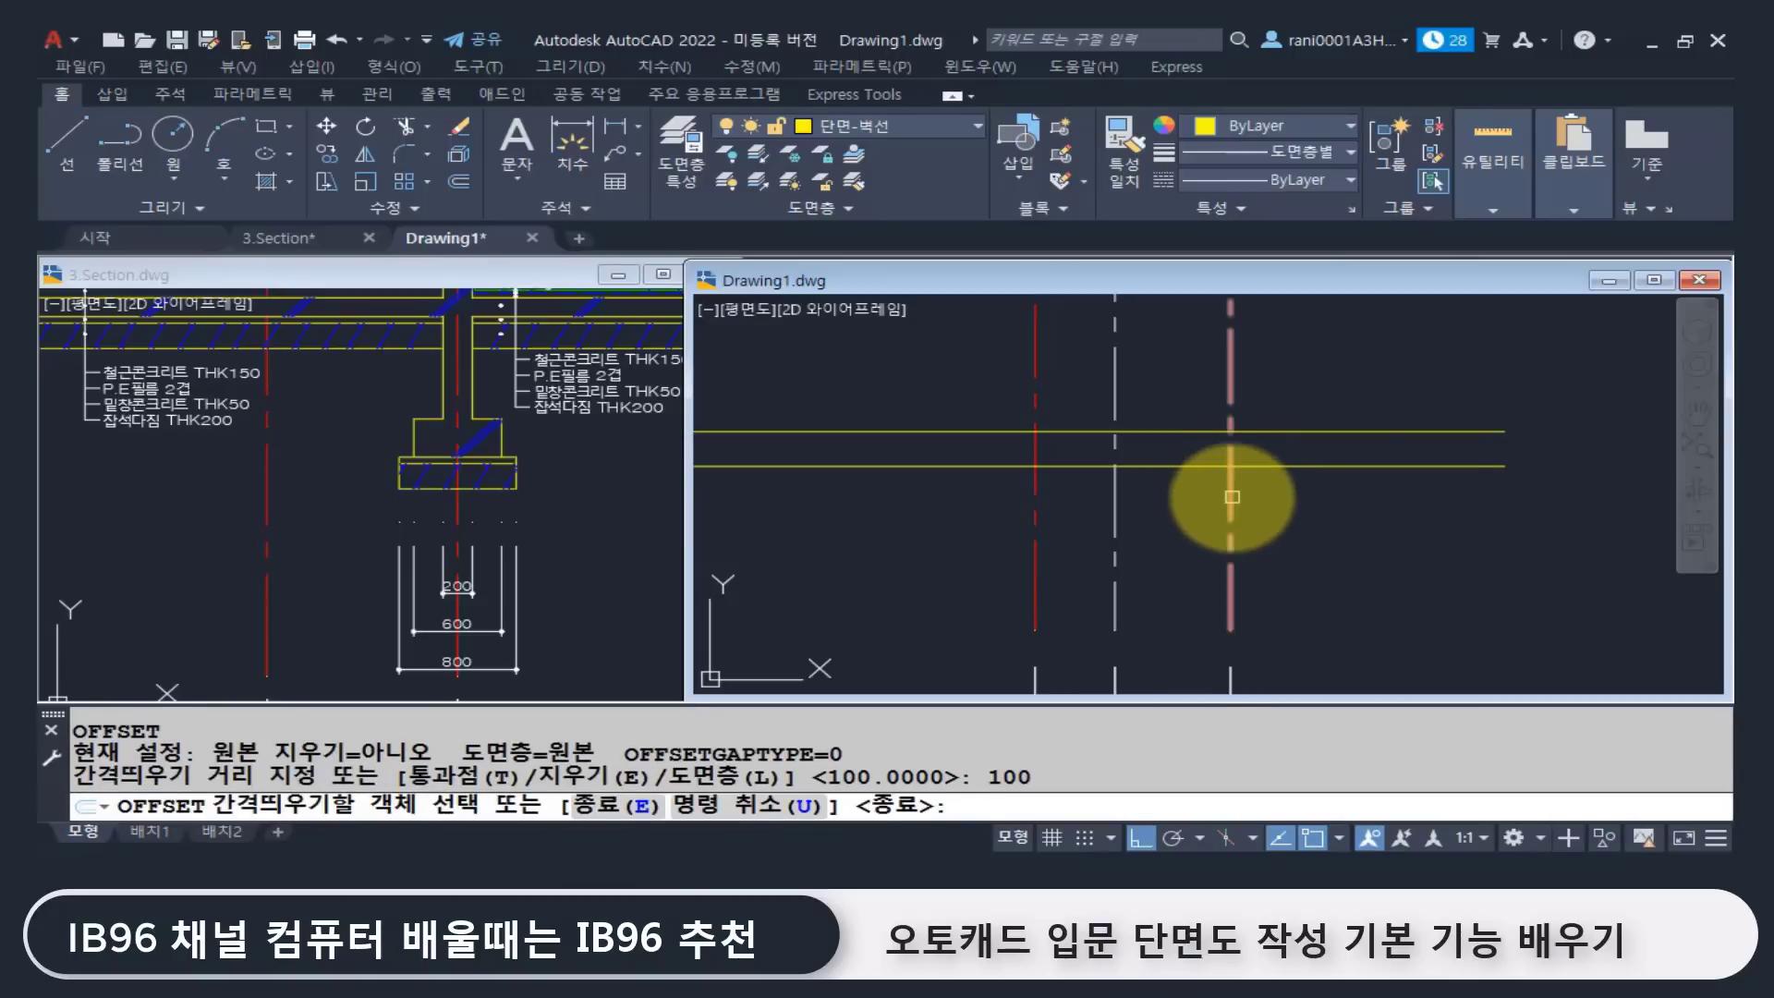
left_click(1231, 495)
left_click(1153, 490)
left_click(1232, 491)
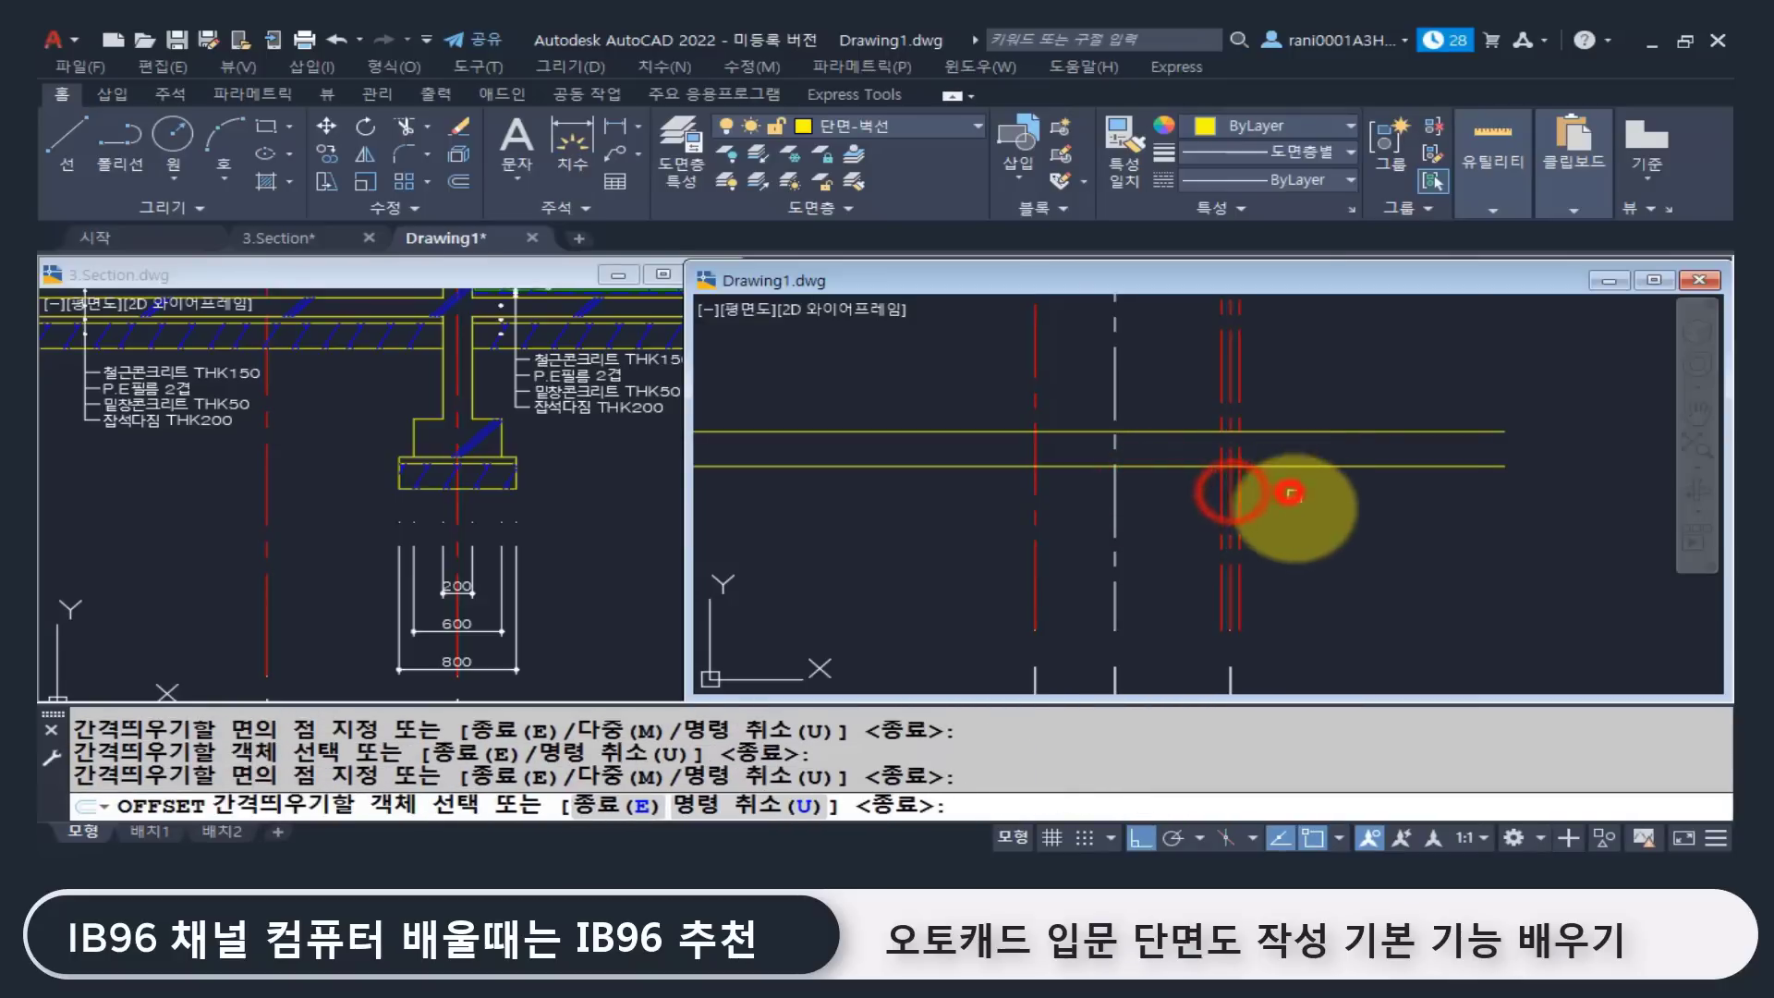
right_click(1289, 489)
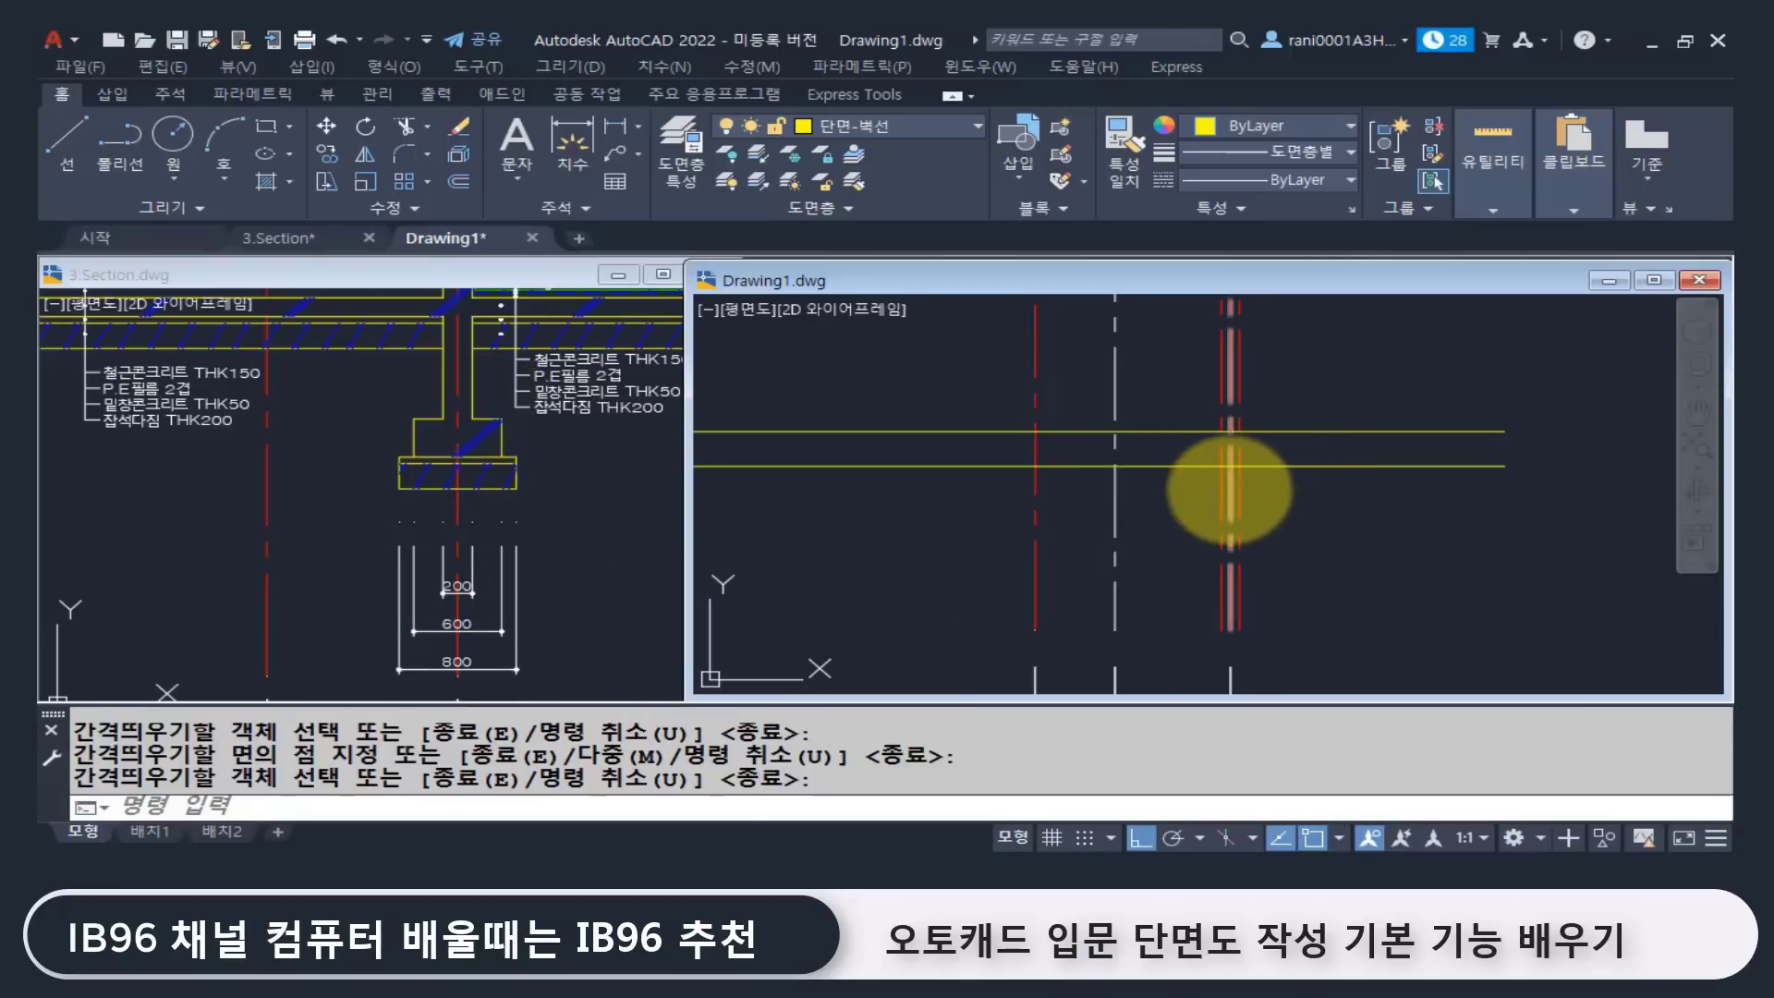
Step: Offset each of the two stem lines 200 mm outward for the upper footing's sides
key("Return")
type("200")
key("Return")
left_click(1219, 476)
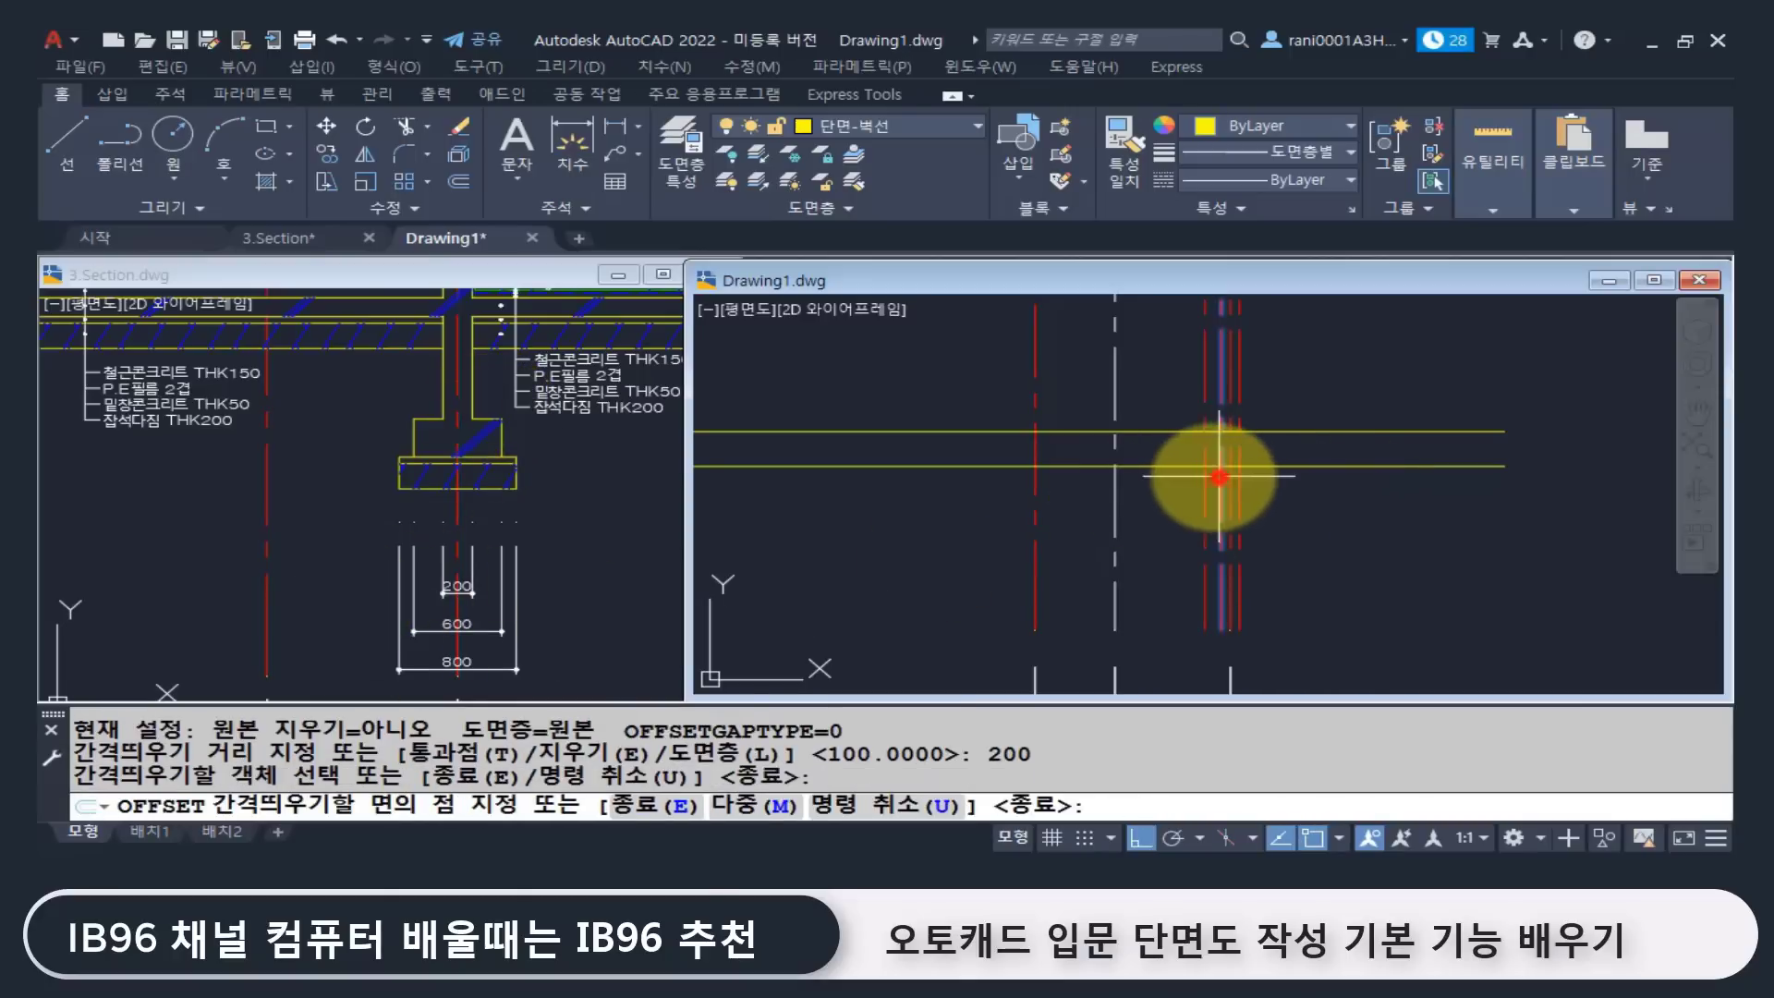
left_click(1128, 496)
left_click(1238, 482)
left_click(1321, 485)
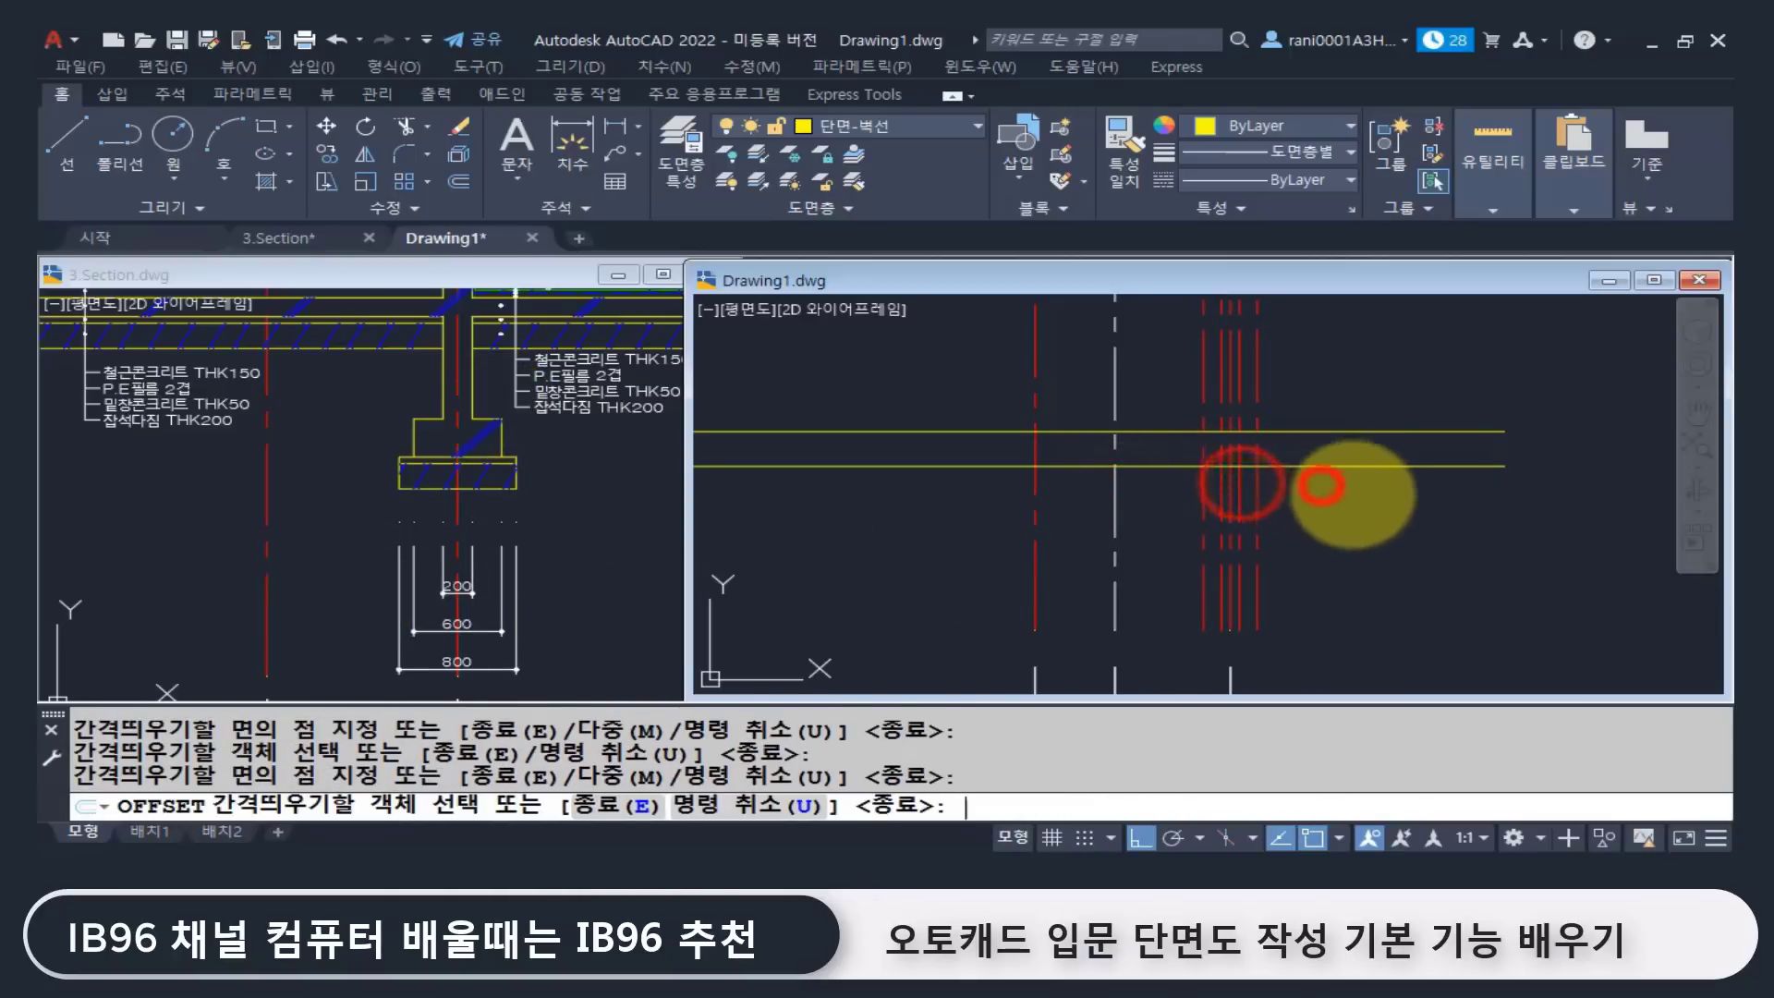
key("Return")
Step: Offset each side line of the bathroom wall's upper footing 100 mm outward for the lower footing's sides
key("Return")
type("100")
key("Return")
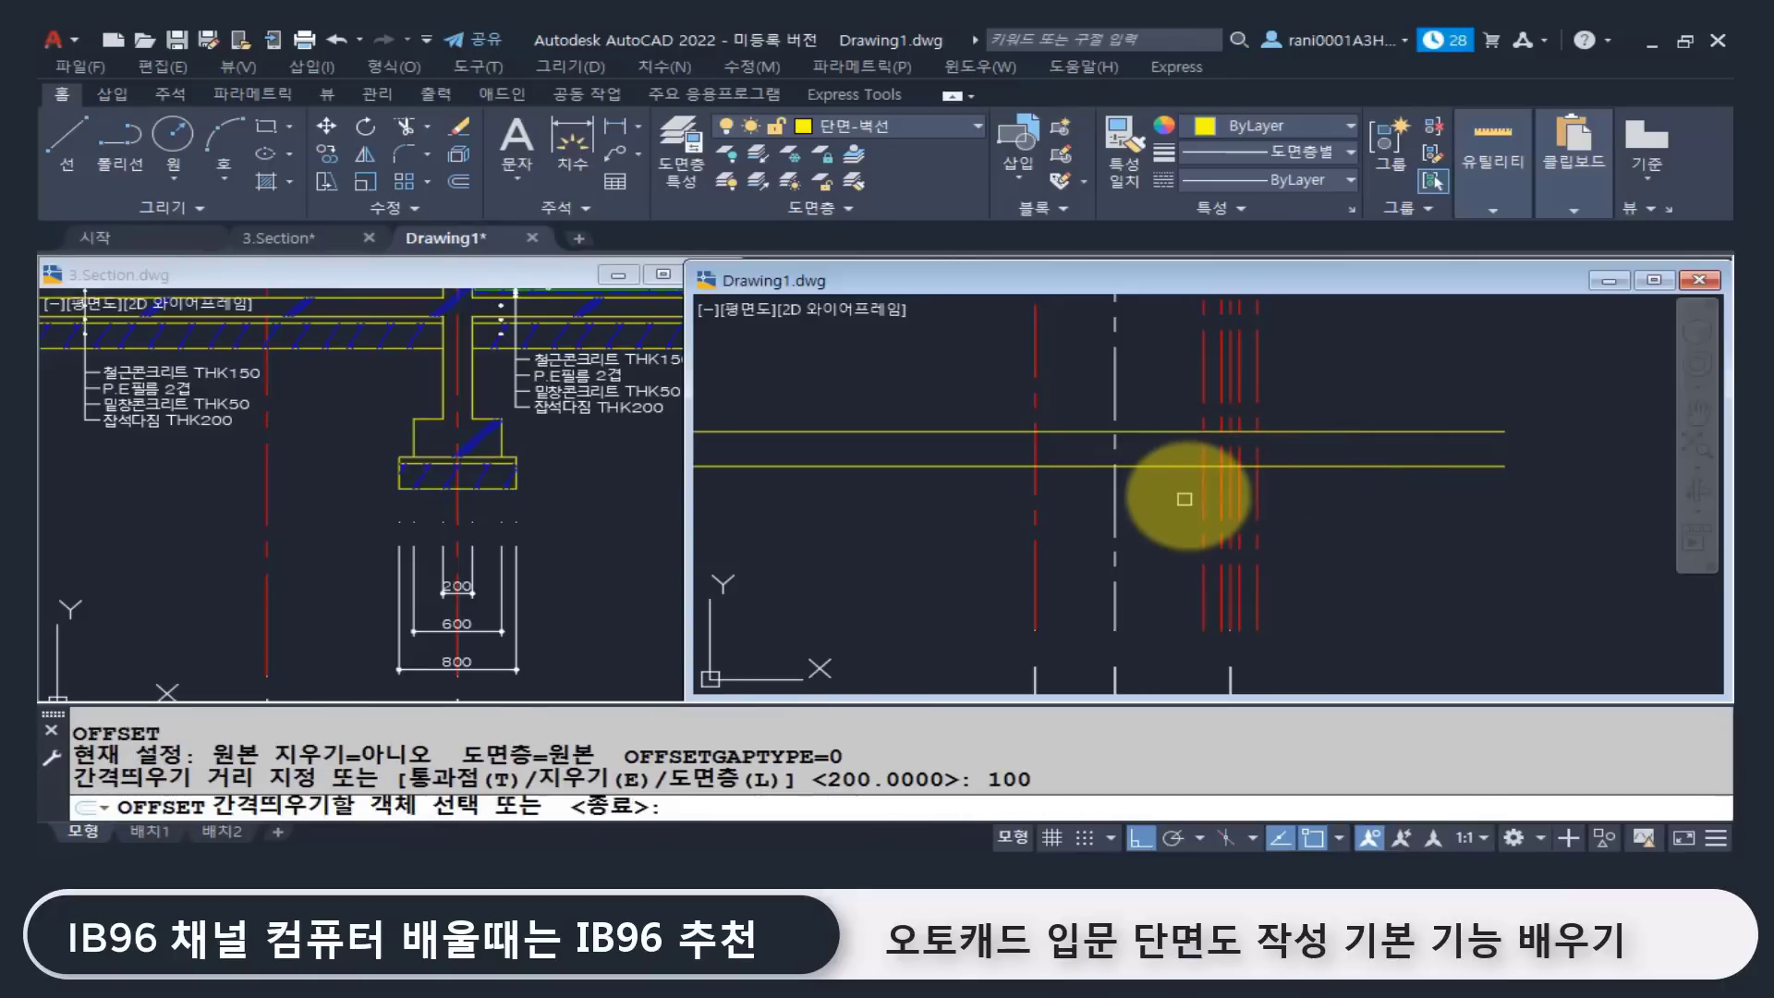
left_click(1204, 484)
left_click(1105, 490)
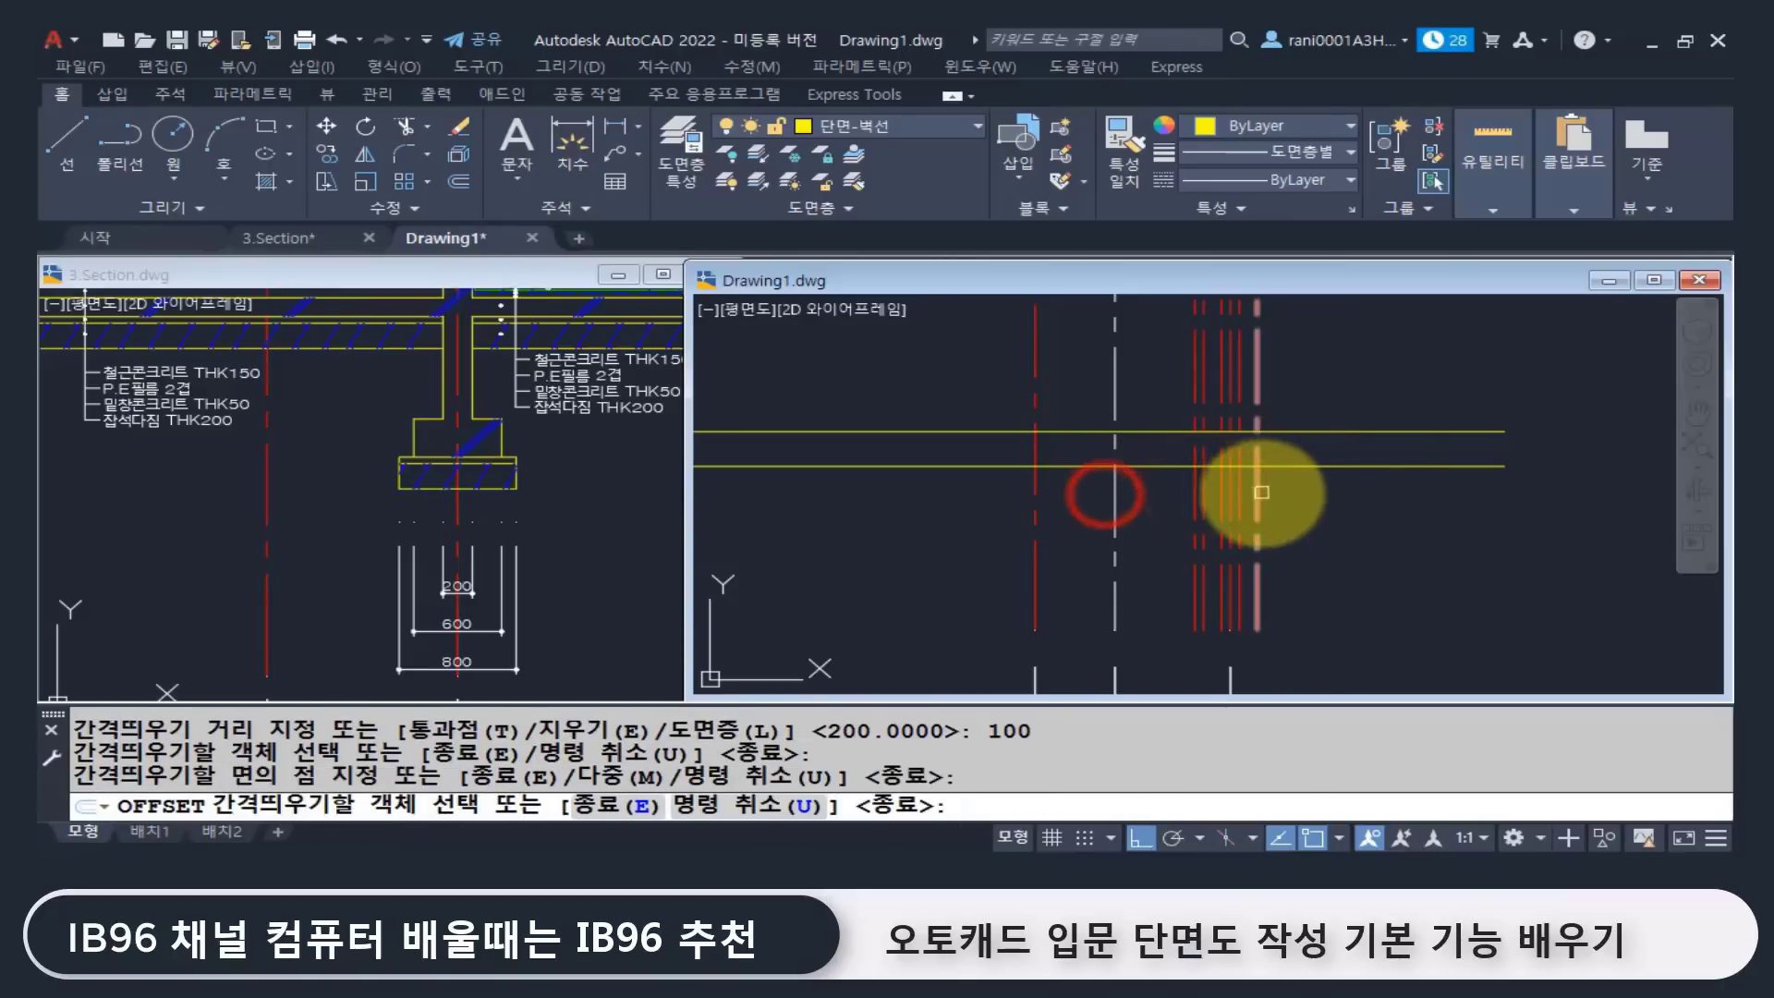
left_click(1258, 495)
left_click(1399, 500)
key("Return")
Step: Draw a horizontal guide line from the finished footing's upper top corner across past the bathroom wall's footing lines
scroll(1400, 500, "down", 3)
middle_click_drag(1366, 462, 1308, 520)
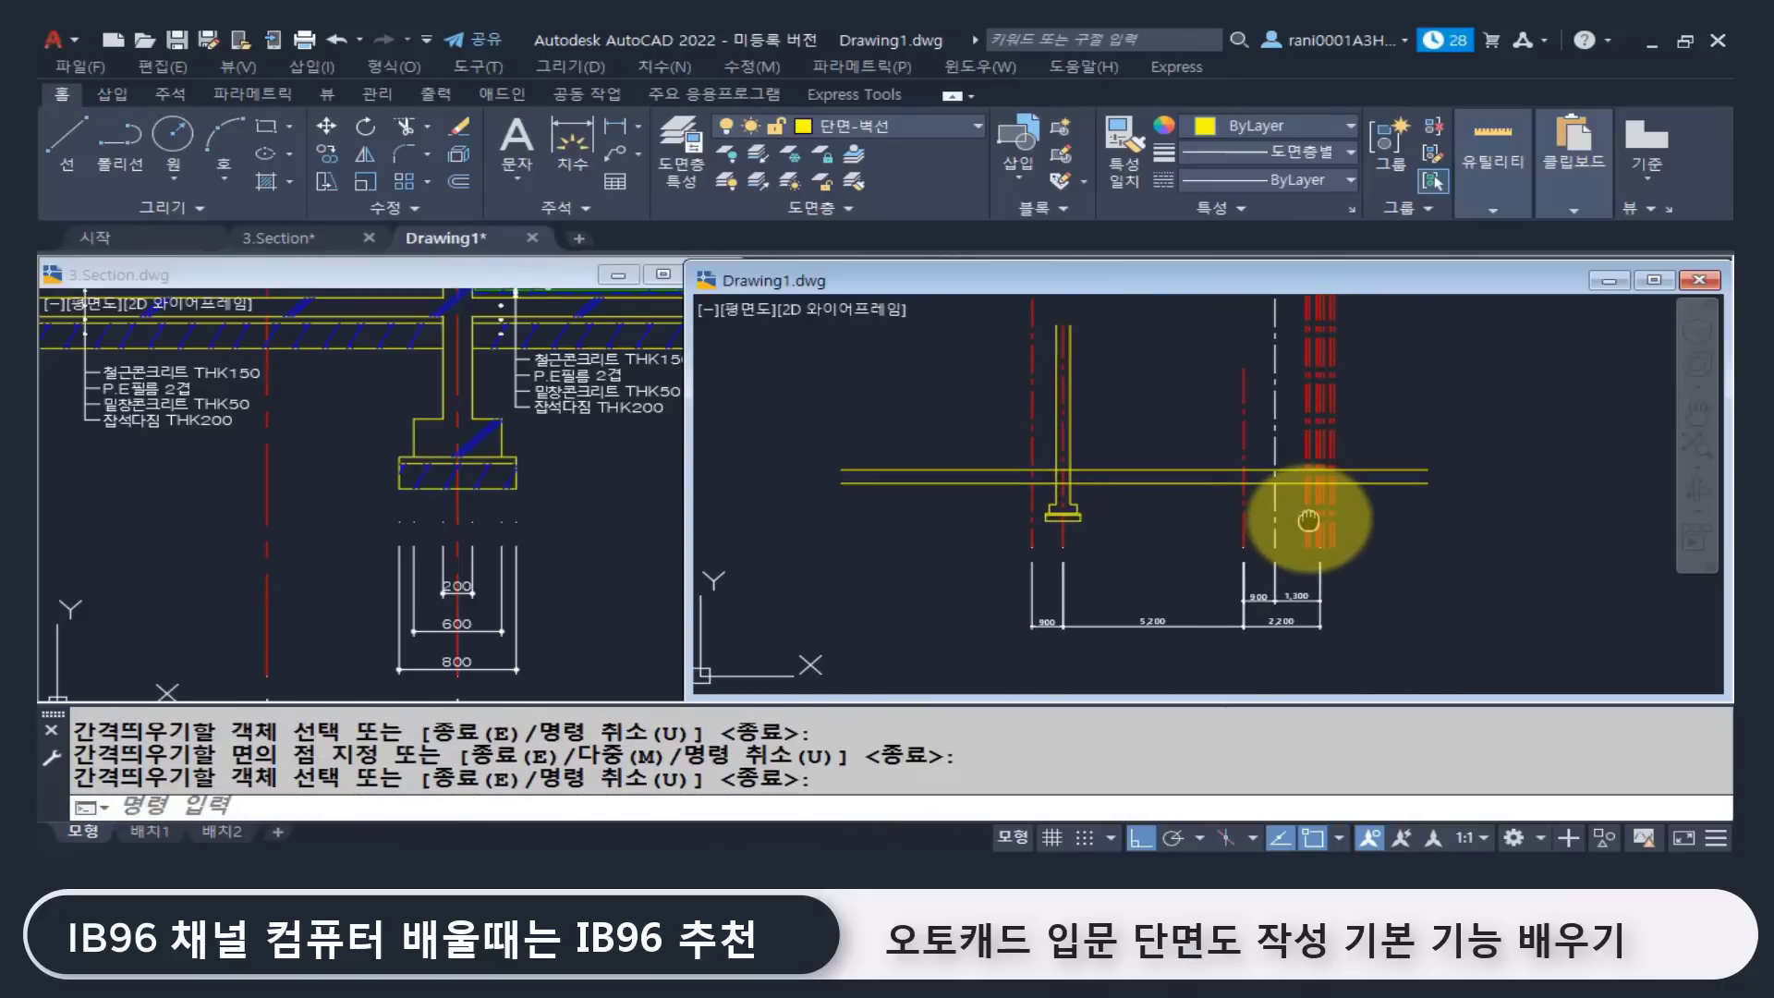
scroll(1128, 507, "up", 2)
scroll(950, 440, "up", 3)
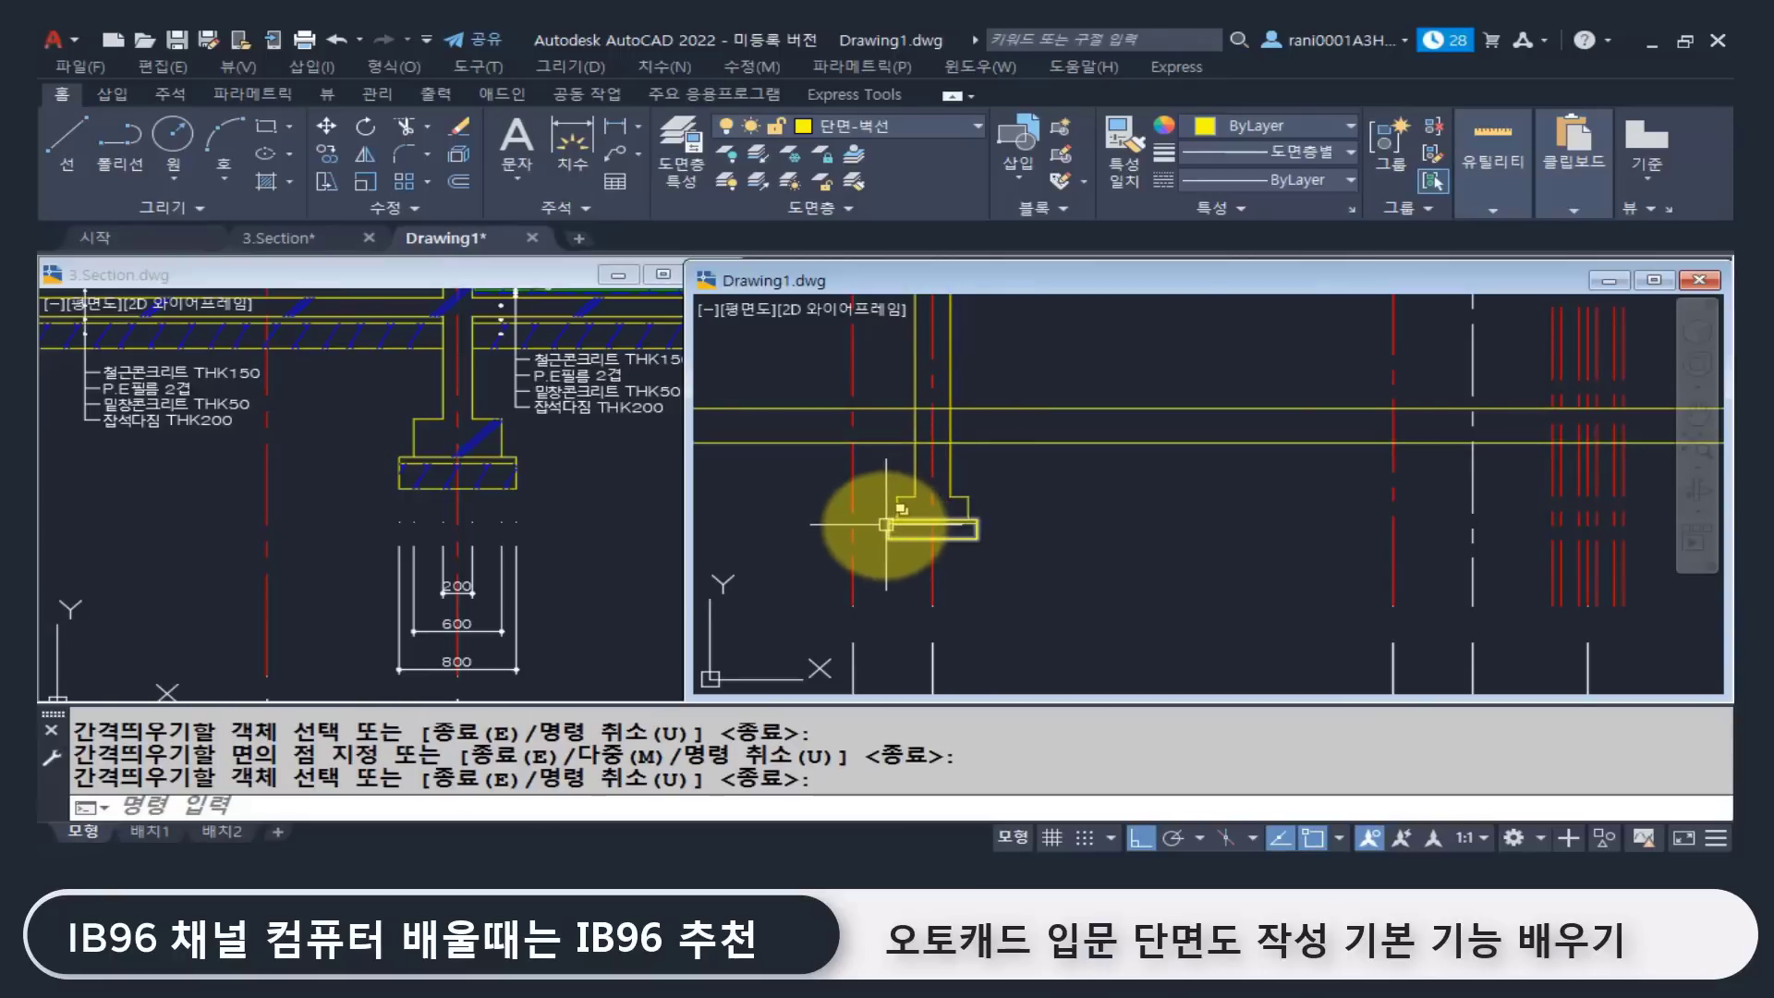
scroll(1014, 532, "down", 2)
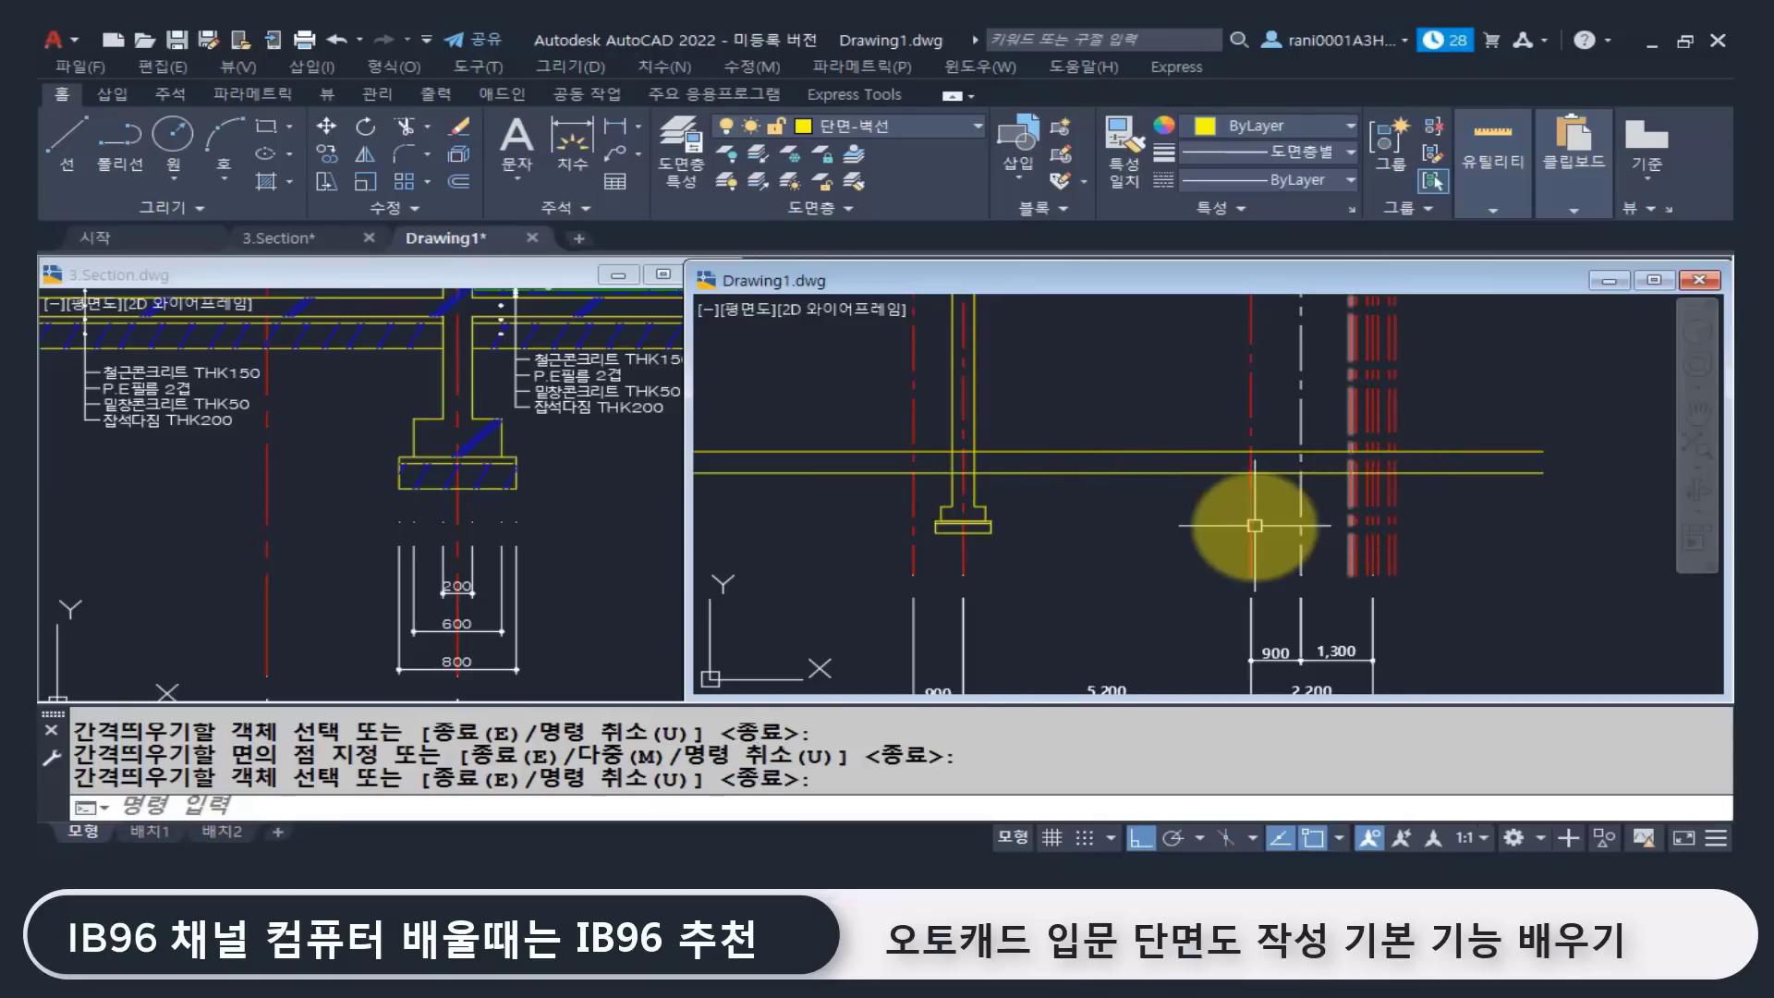
type("l")
key("Return")
scroll(1054, 534, "up", 2)
scroll(1017, 534, "down", 2)
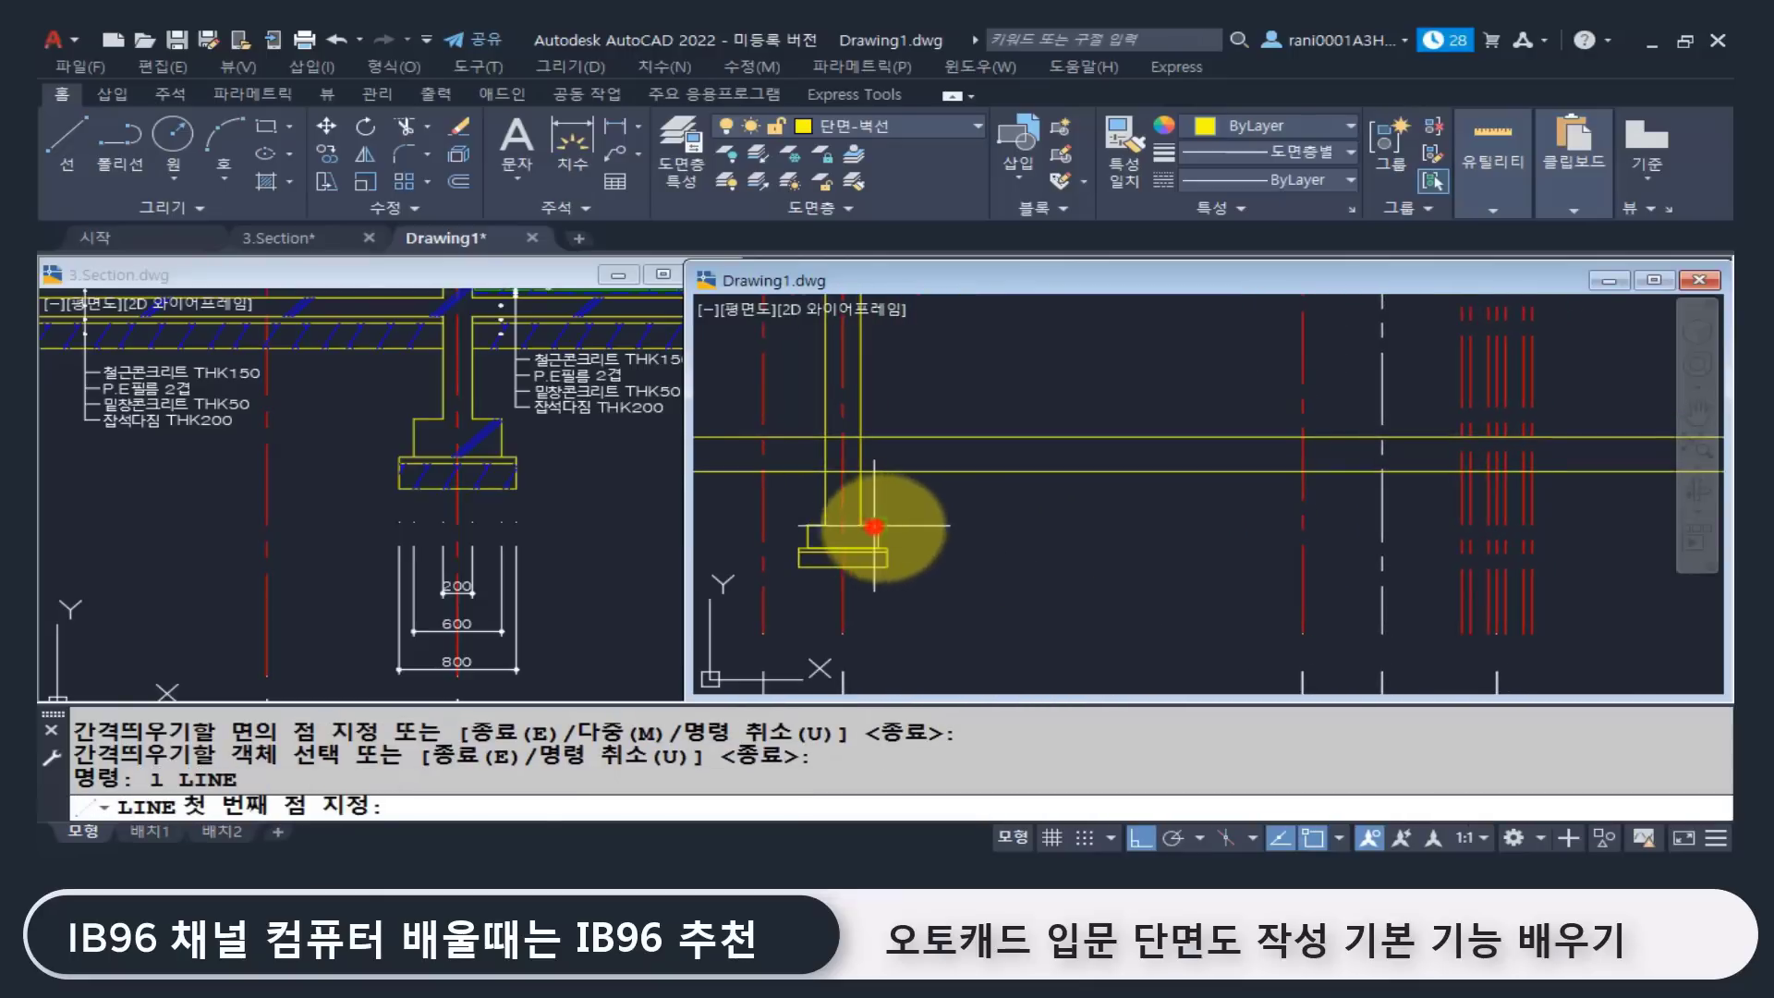
left_click(894, 535)
left_click(1499, 536)
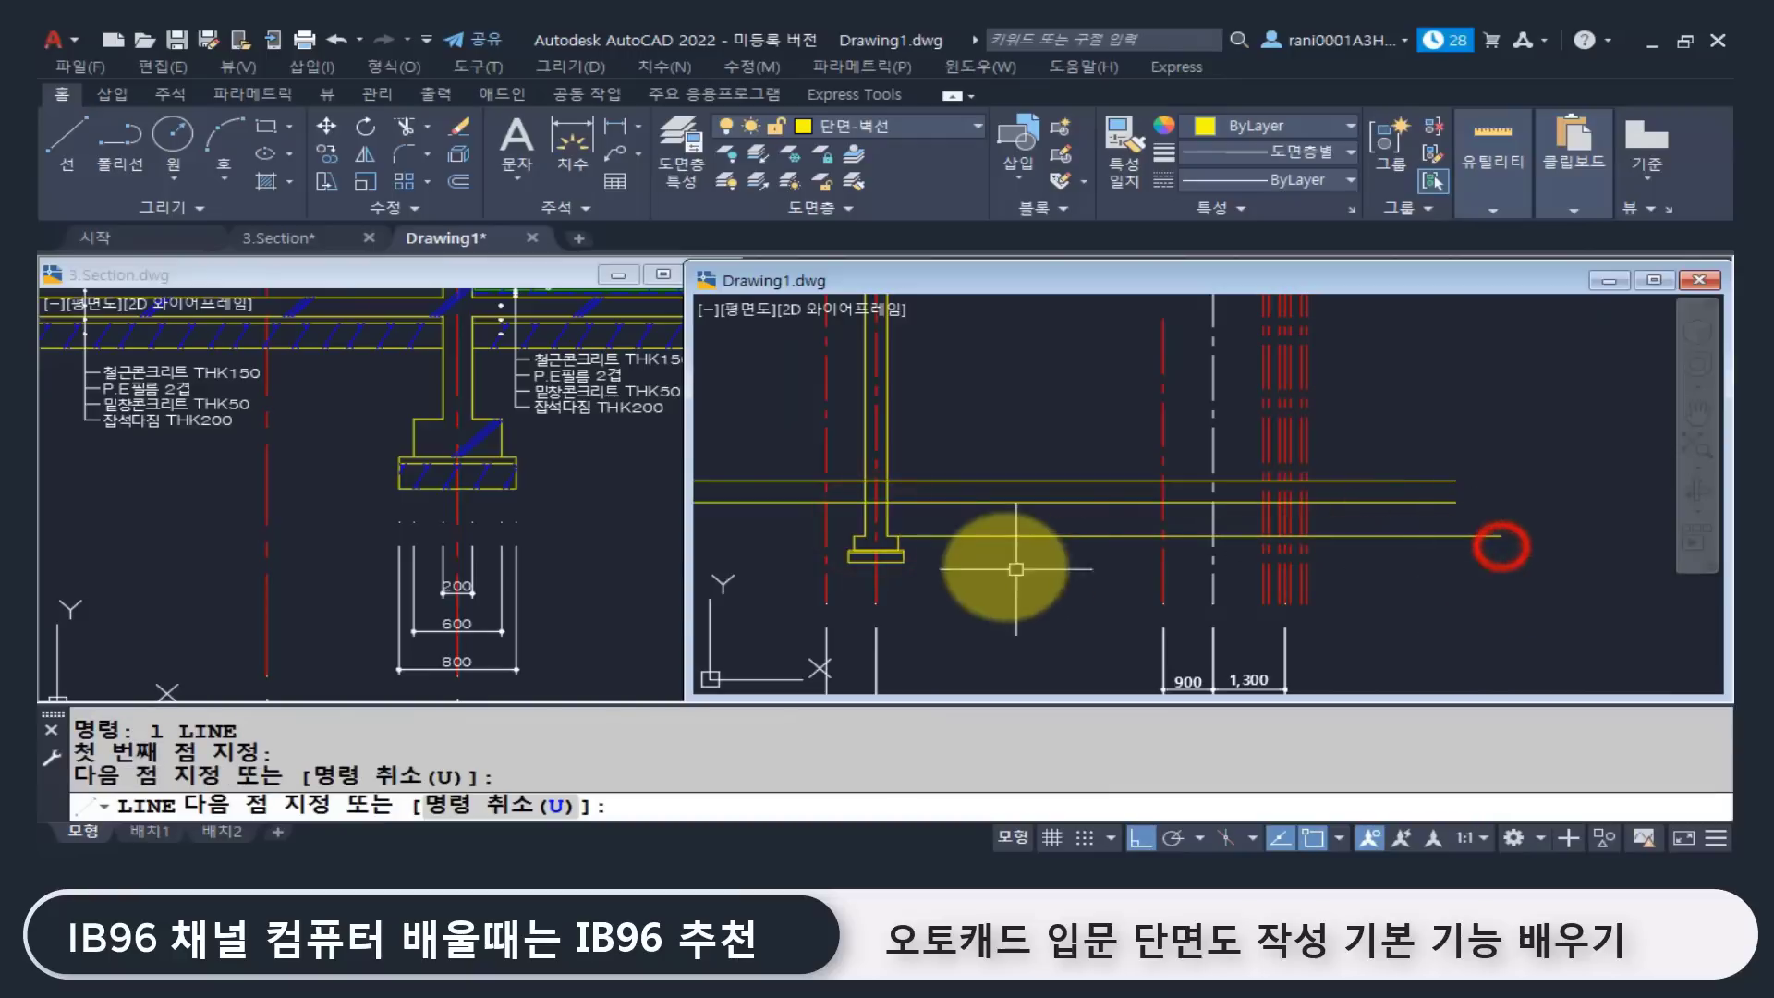
key("Return")
Step: Copy the guide line down to the finished footing's upper-block bottom, inner horizontal line and base bottom levels
type("co")
key("Return")
scroll(1022, 582, "up", 1)
left_click(1063, 506)
left_click(1035, 527)
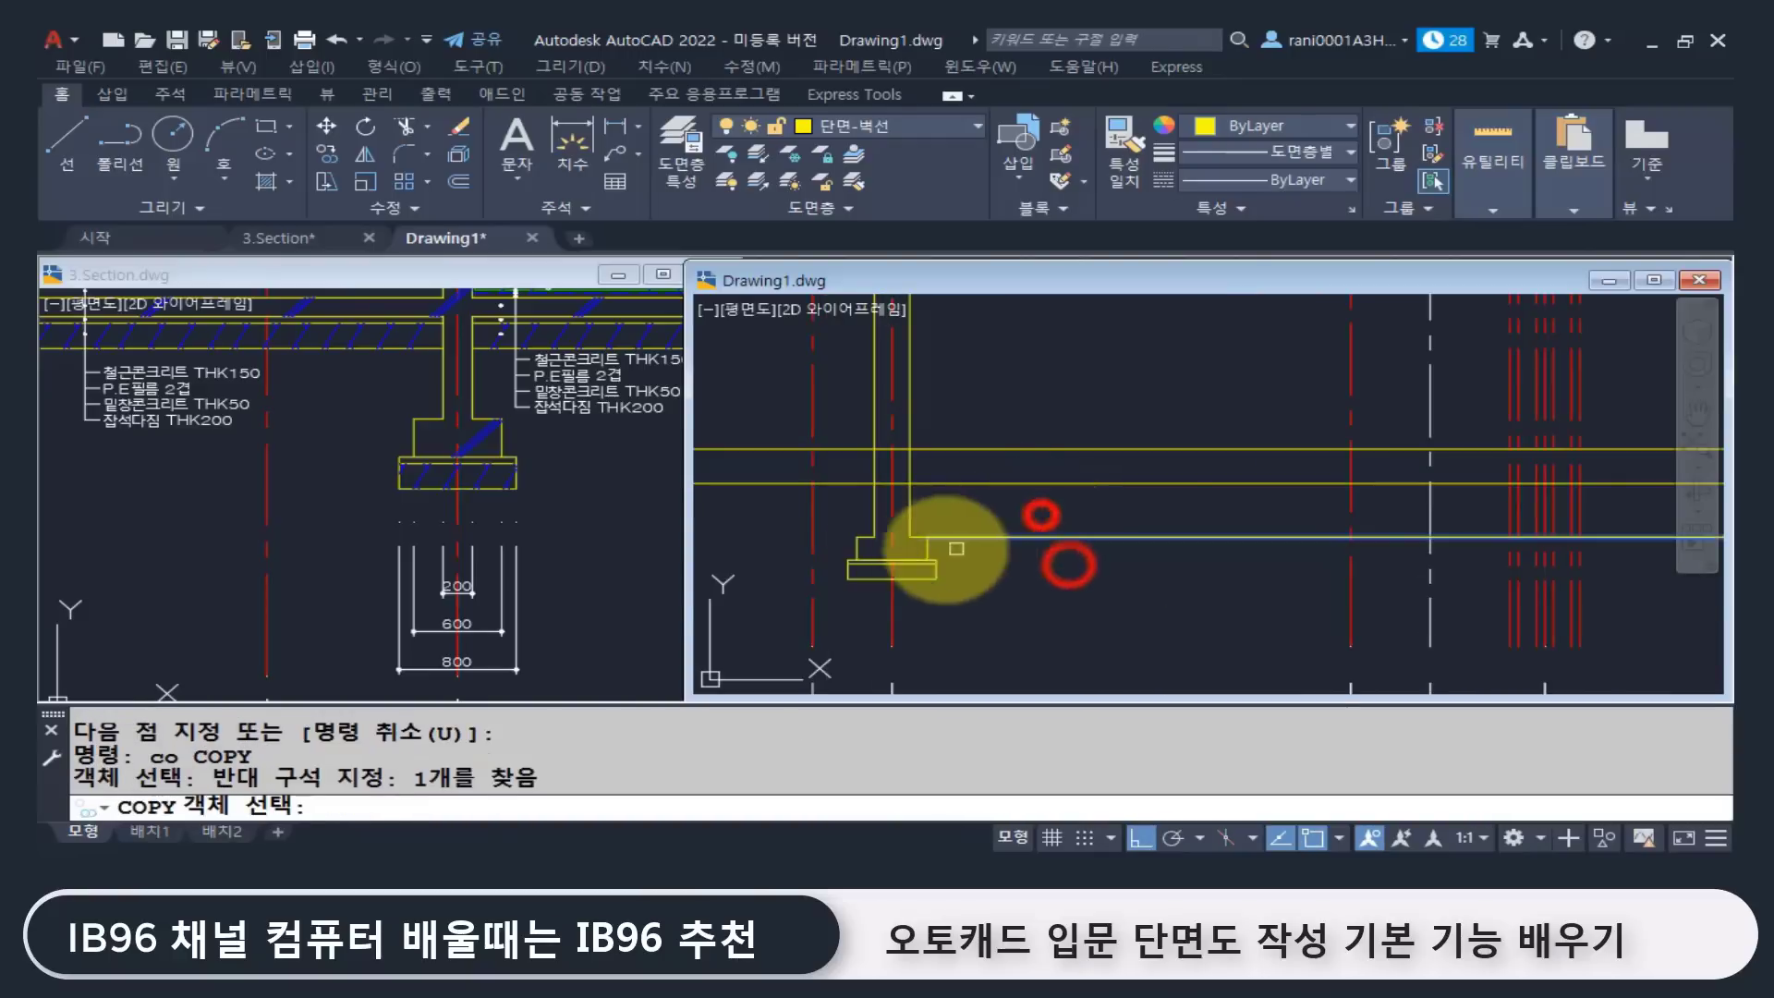
key("Return")
scroll(887, 517, "up", 2)
left_click(906, 522)
left_click(906, 580)
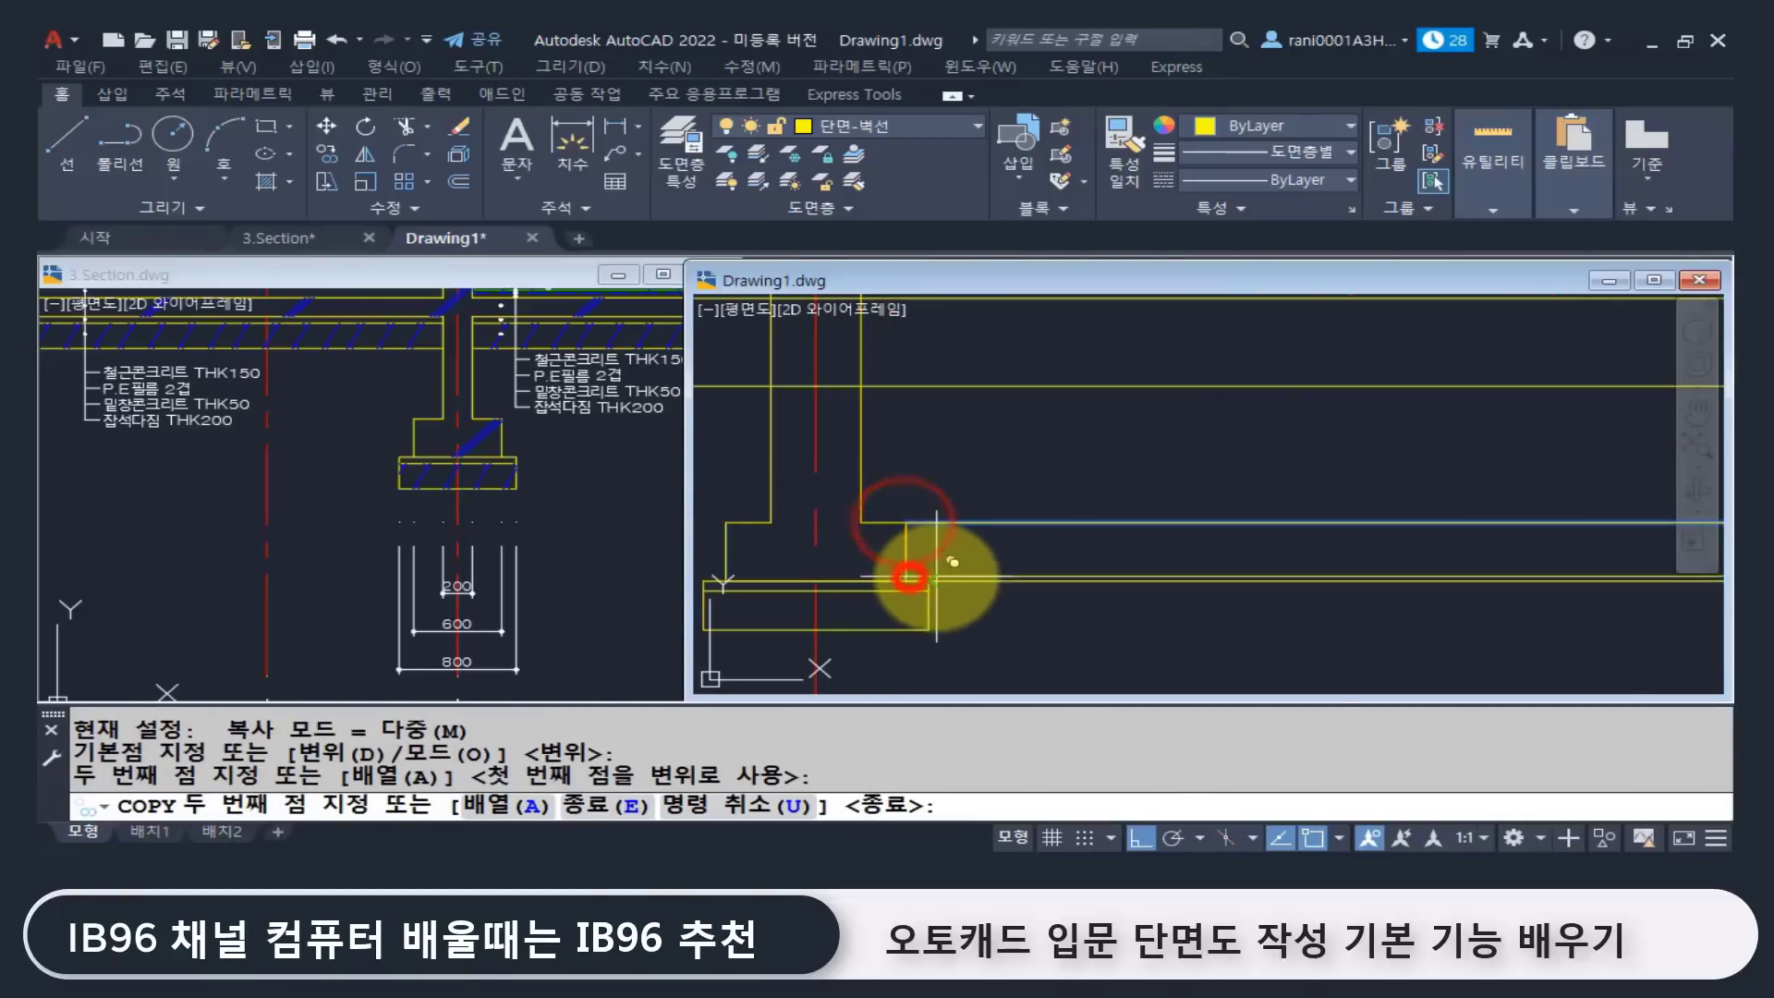
left_click(931, 592)
left_click(936, 600)
key("Return")
scroll(1260, 585, "down", 2)
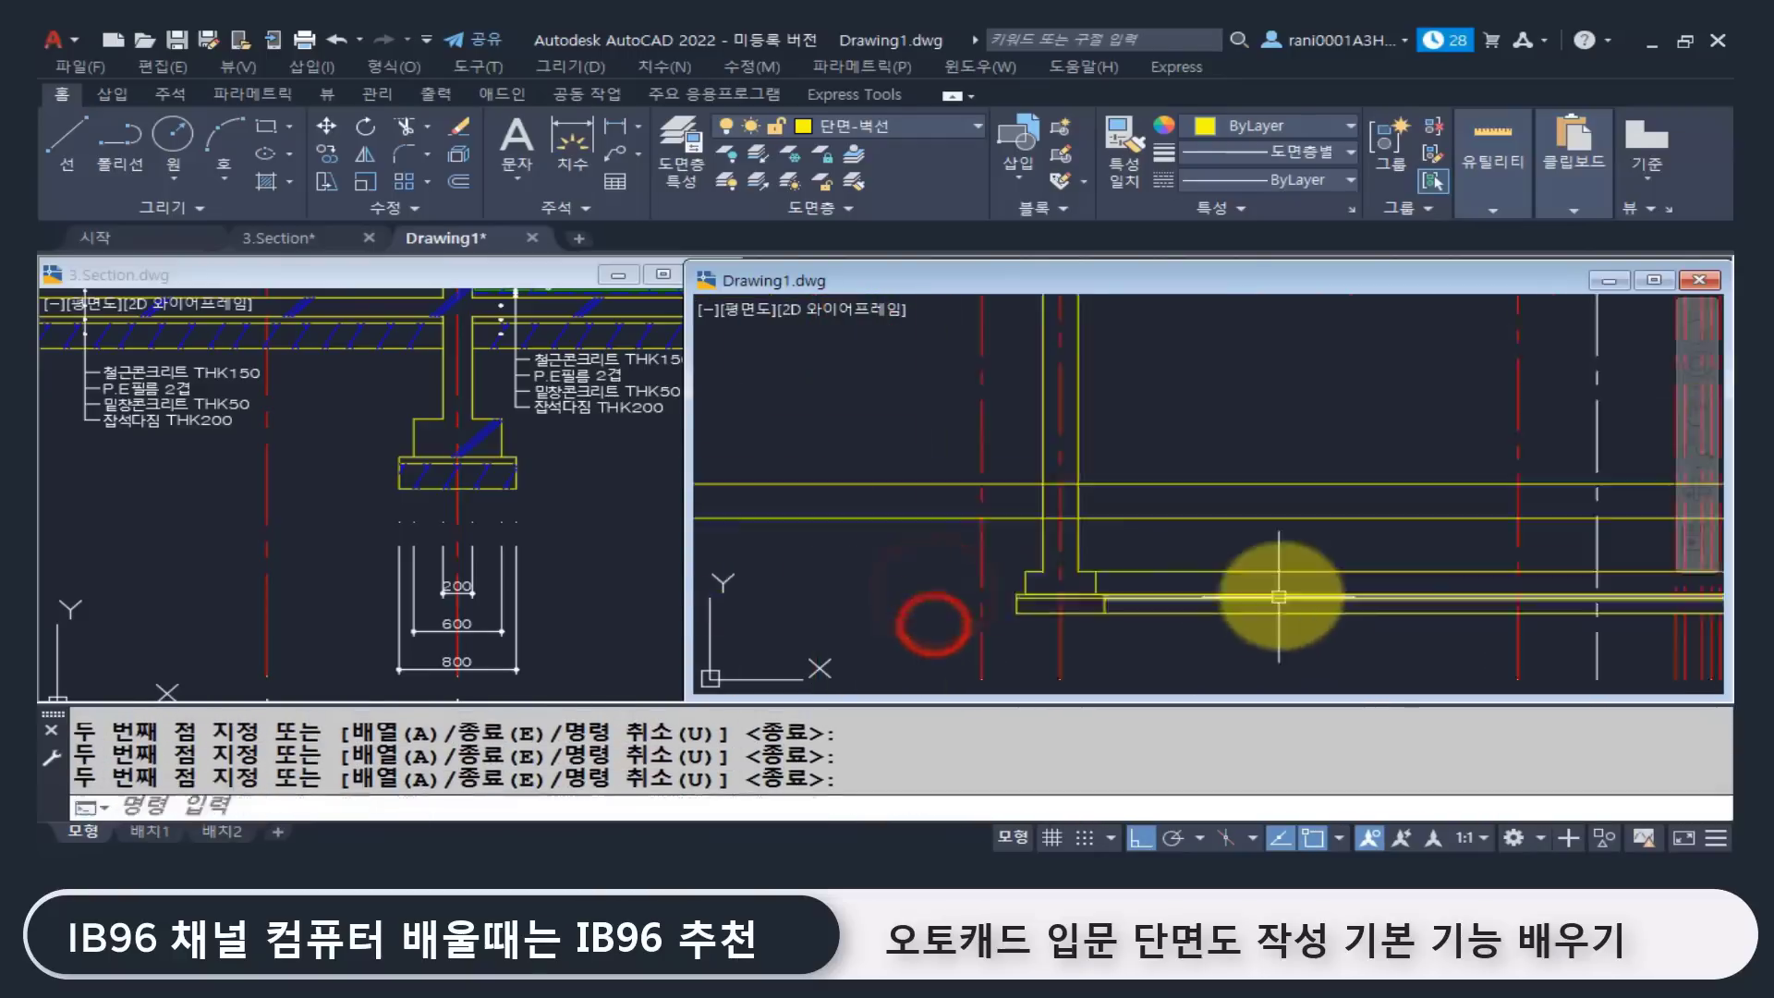
Step: Match the bathroom wall's two stem lines to the properties of the yellow 단면-벽선 guide lines
scroll(1229, 602, "up", 2)
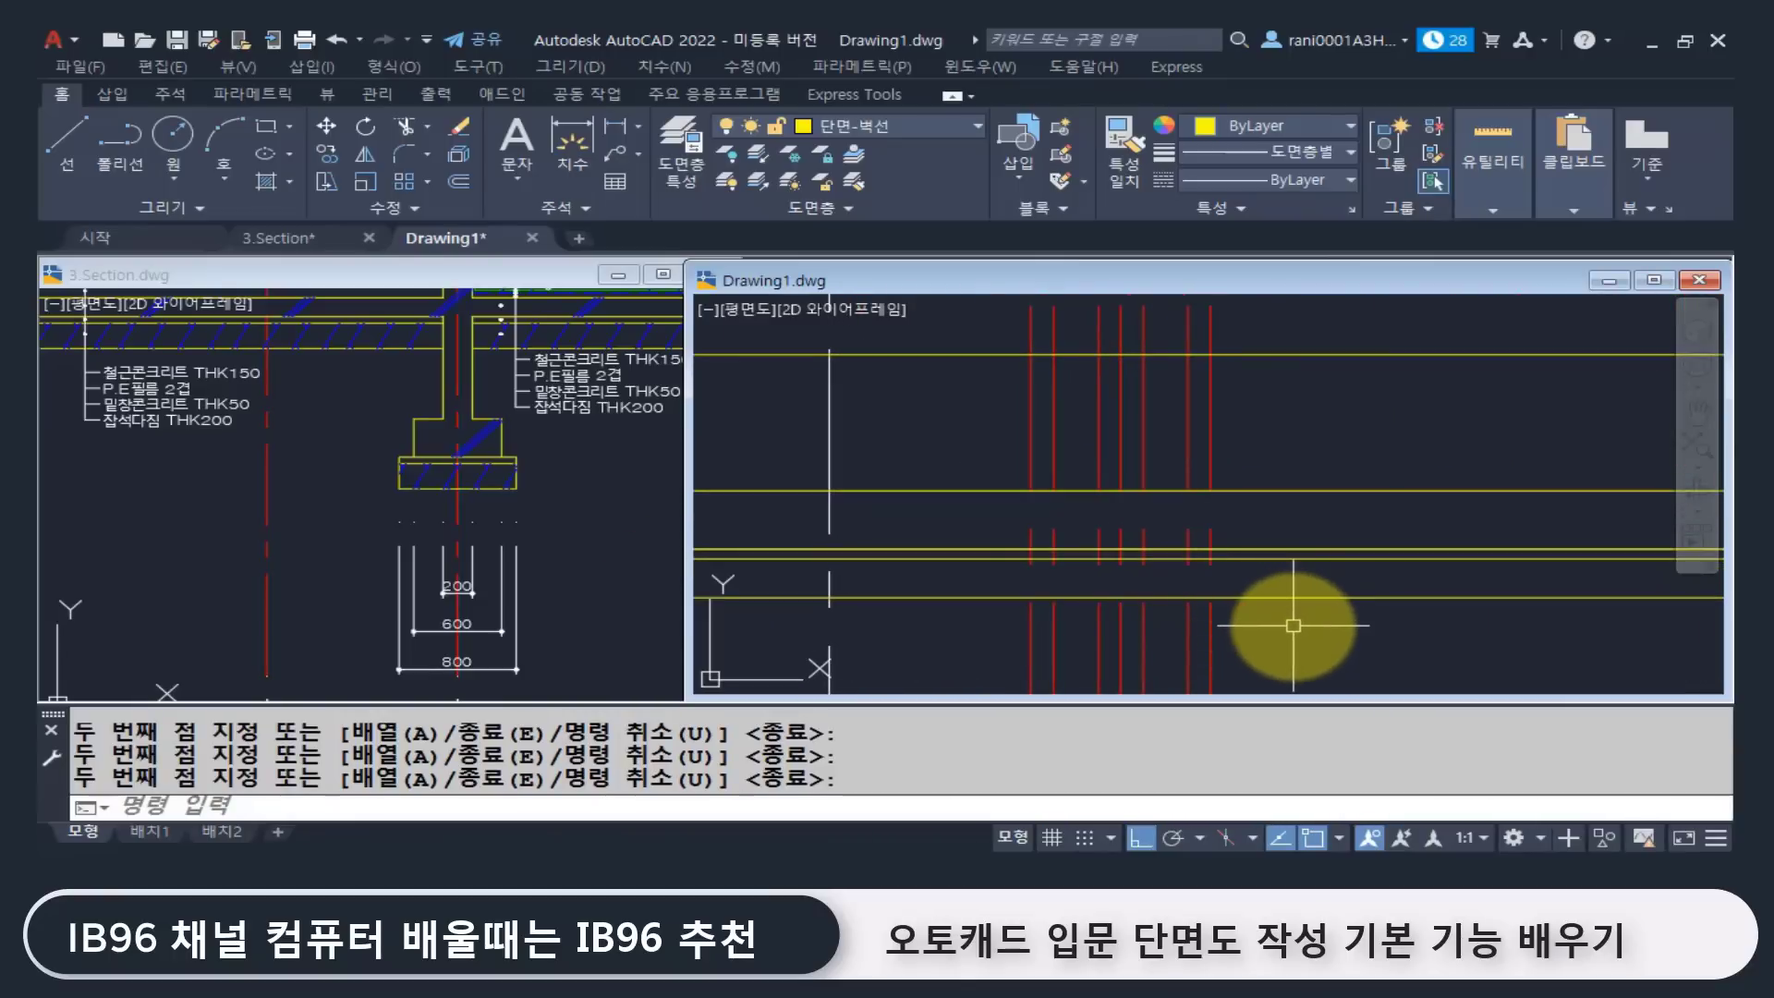
key("Escape")
key("Escape")
type("ma")
key("Return")
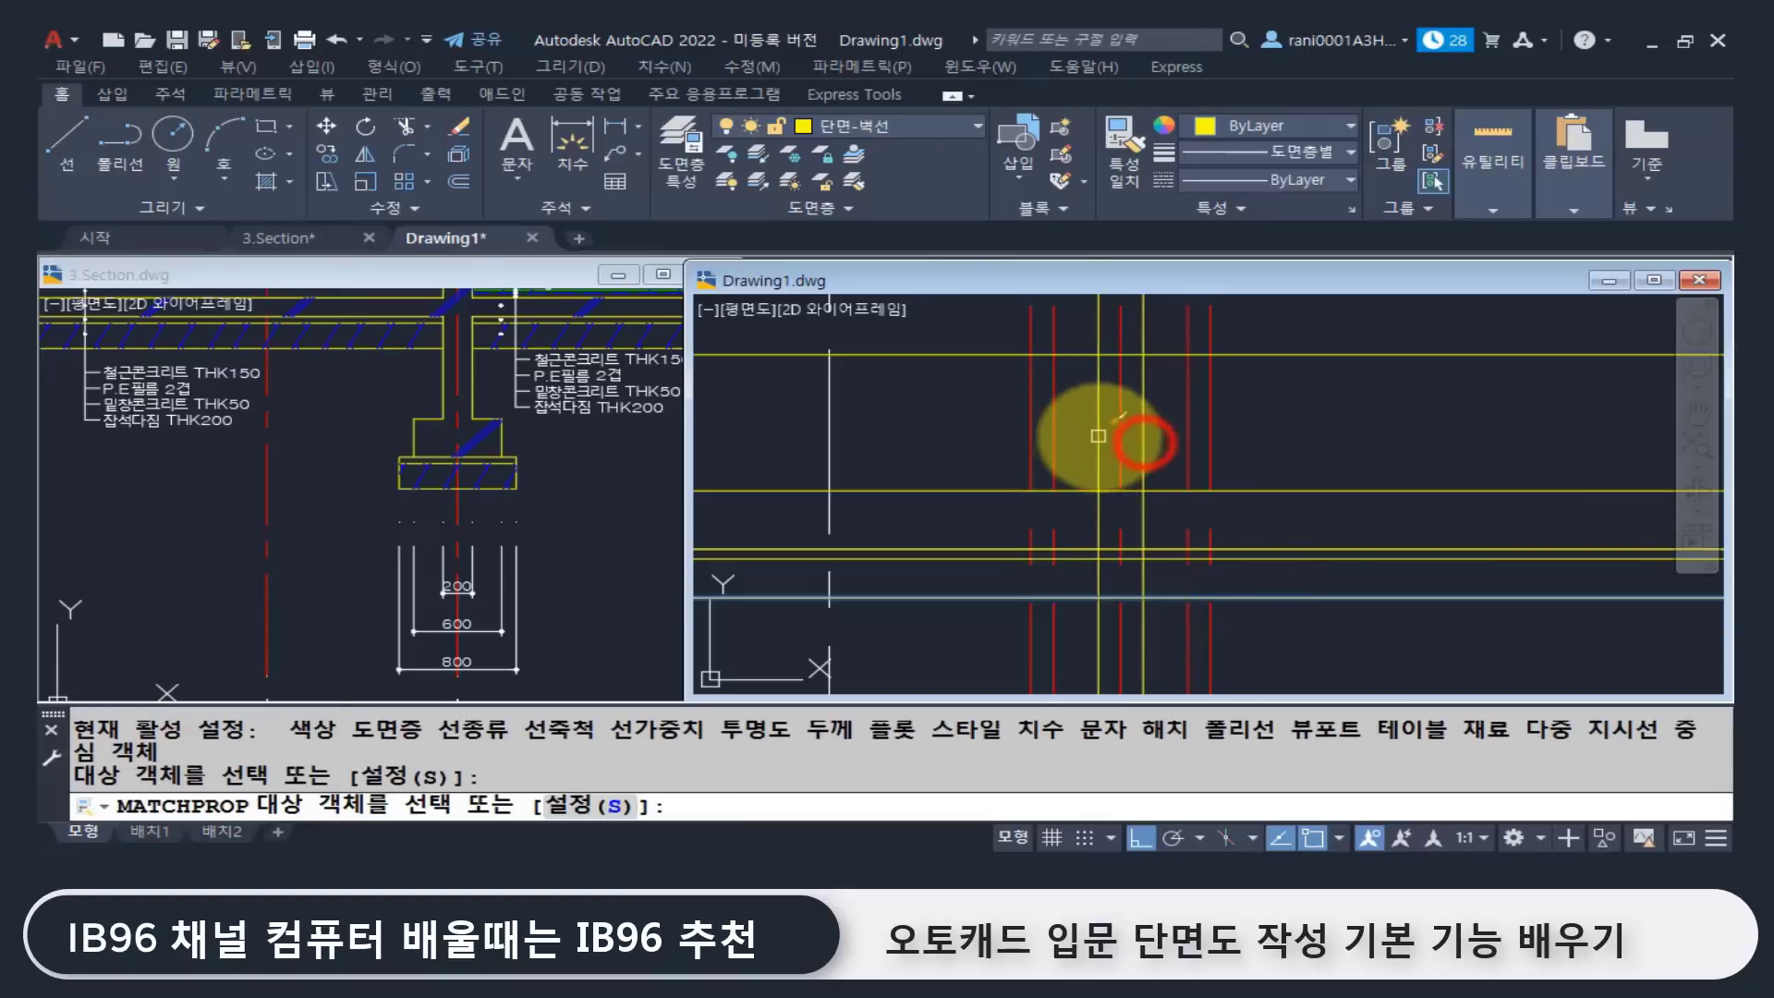
left_click(1099, 428)
key("Escape")
key("Escape")
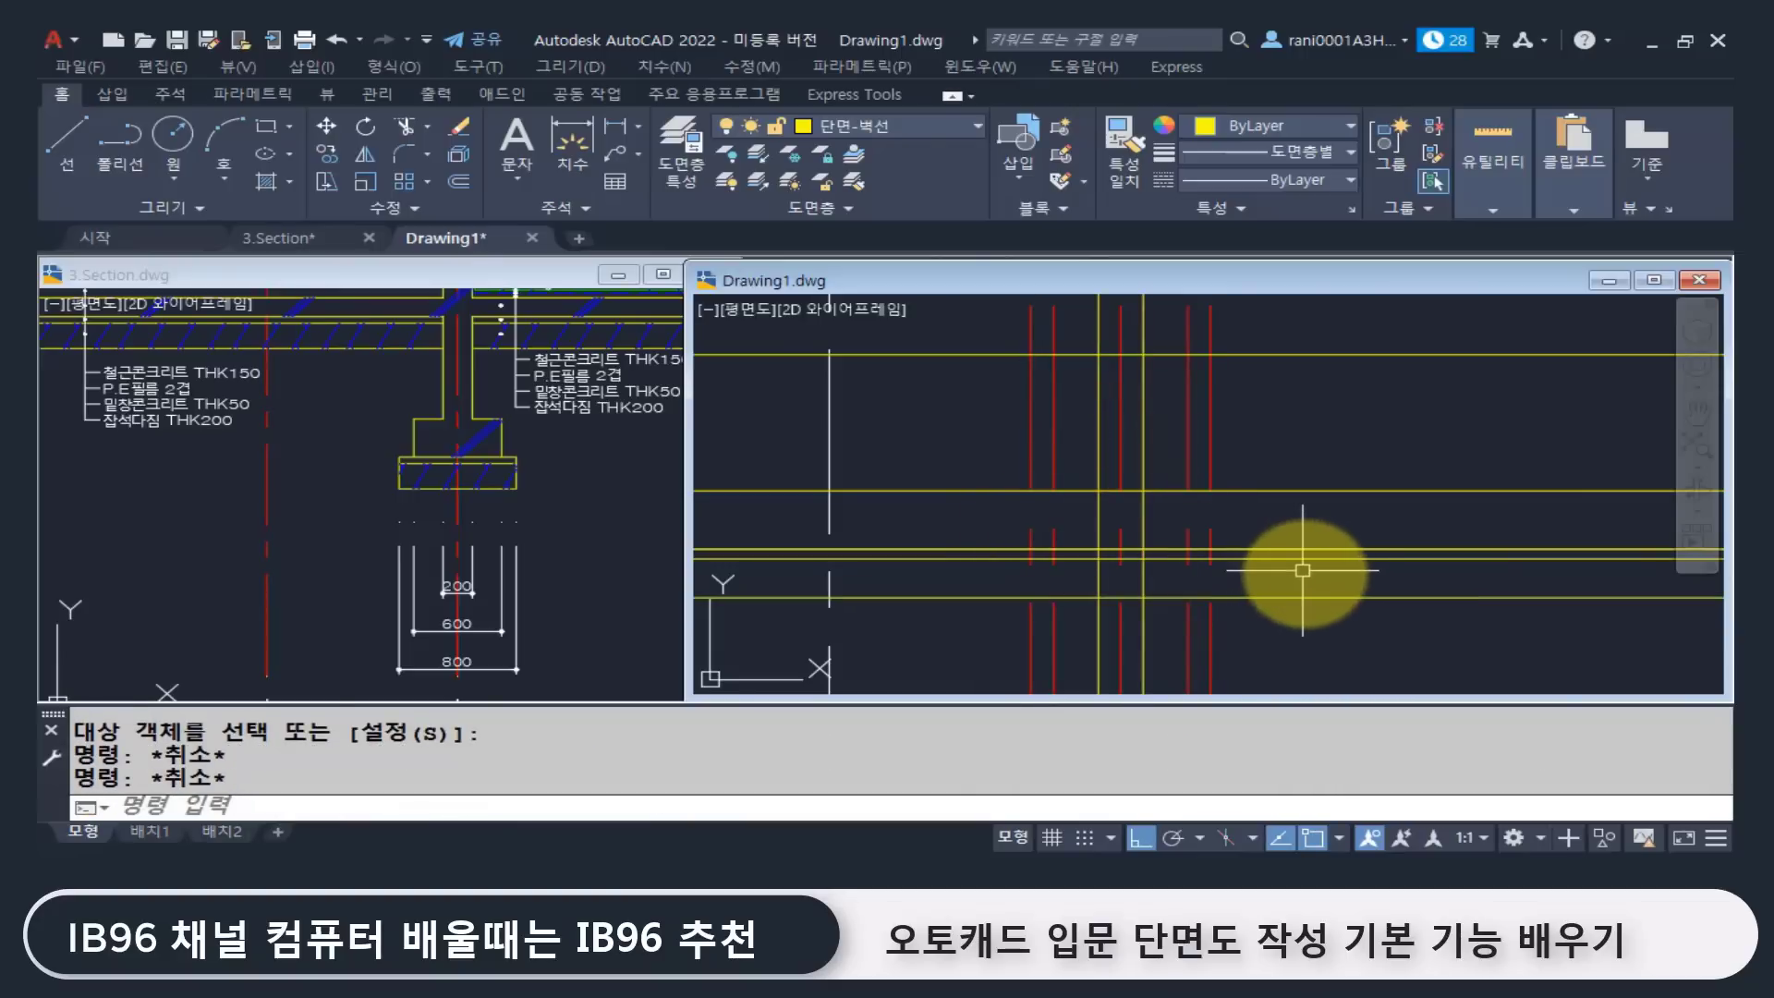
Step: Draw rectangles for the bathroom wall's lower and upper footing blocks on the guide line intersections
type("rec")
key("Return")
left_click(1031, 598)
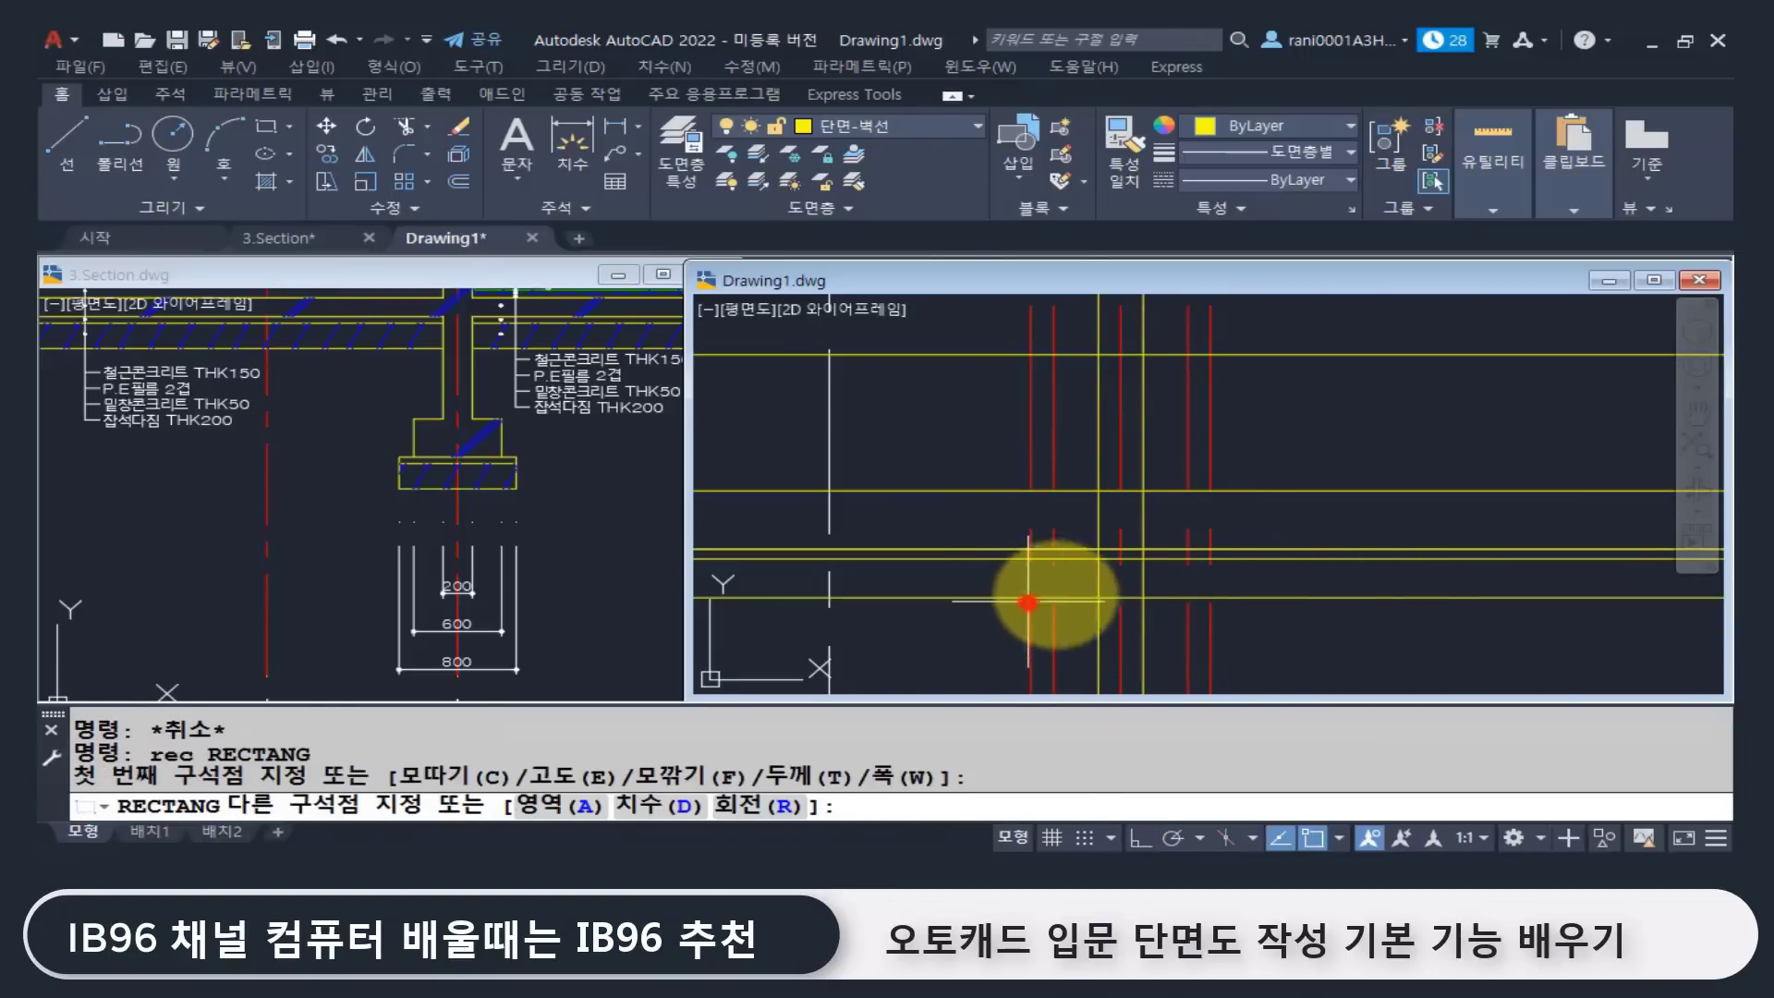
left_click(1210, 550)
middle_click_drag(1116, 533, 1098, 547)
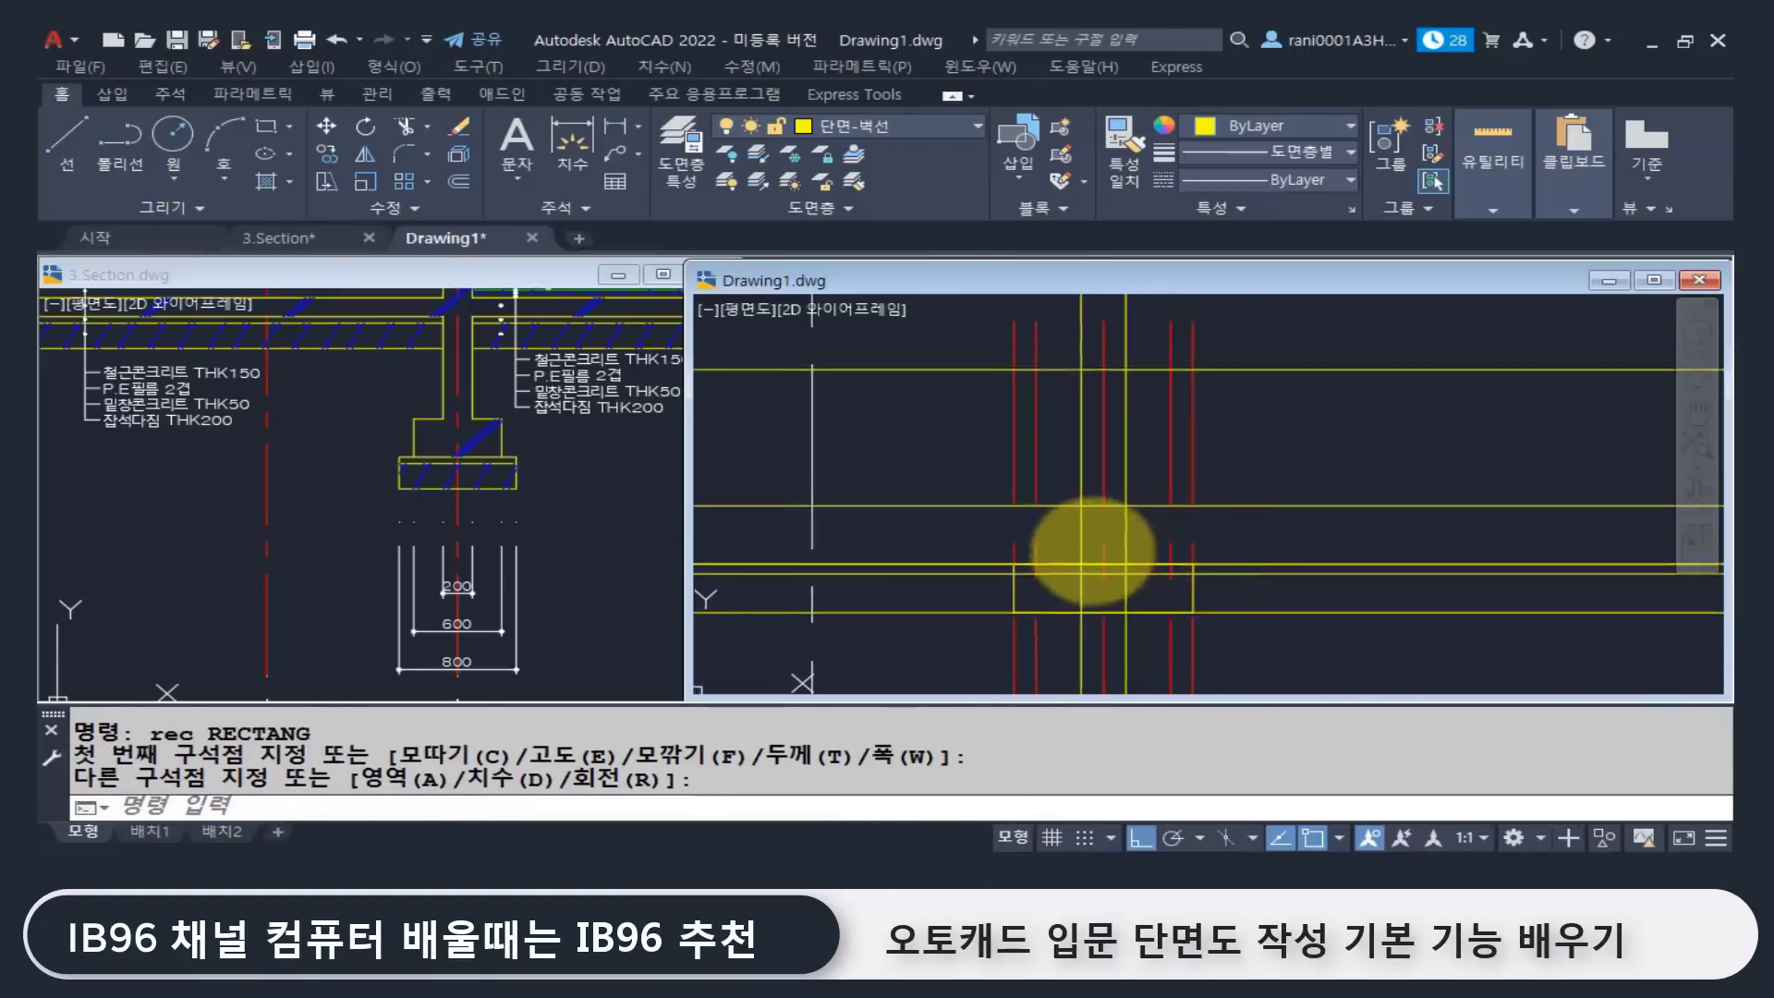
key("Return")
left_click(1037, 564)
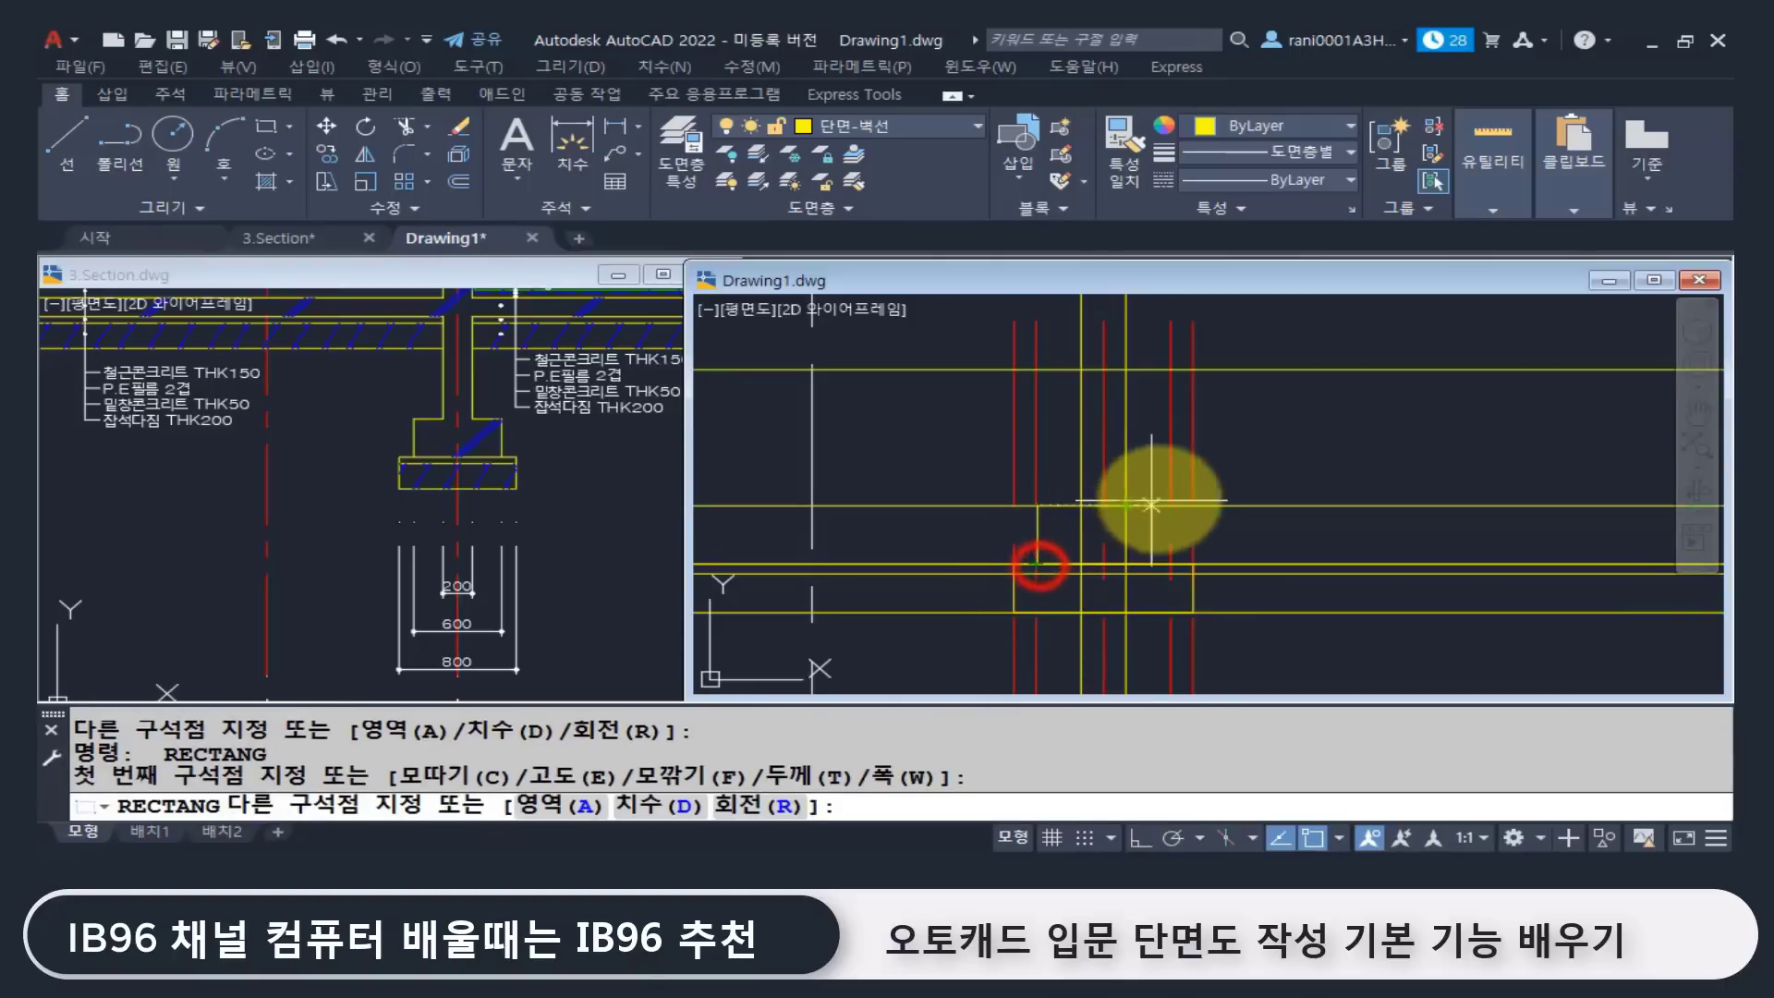
left_click(1171, 503)
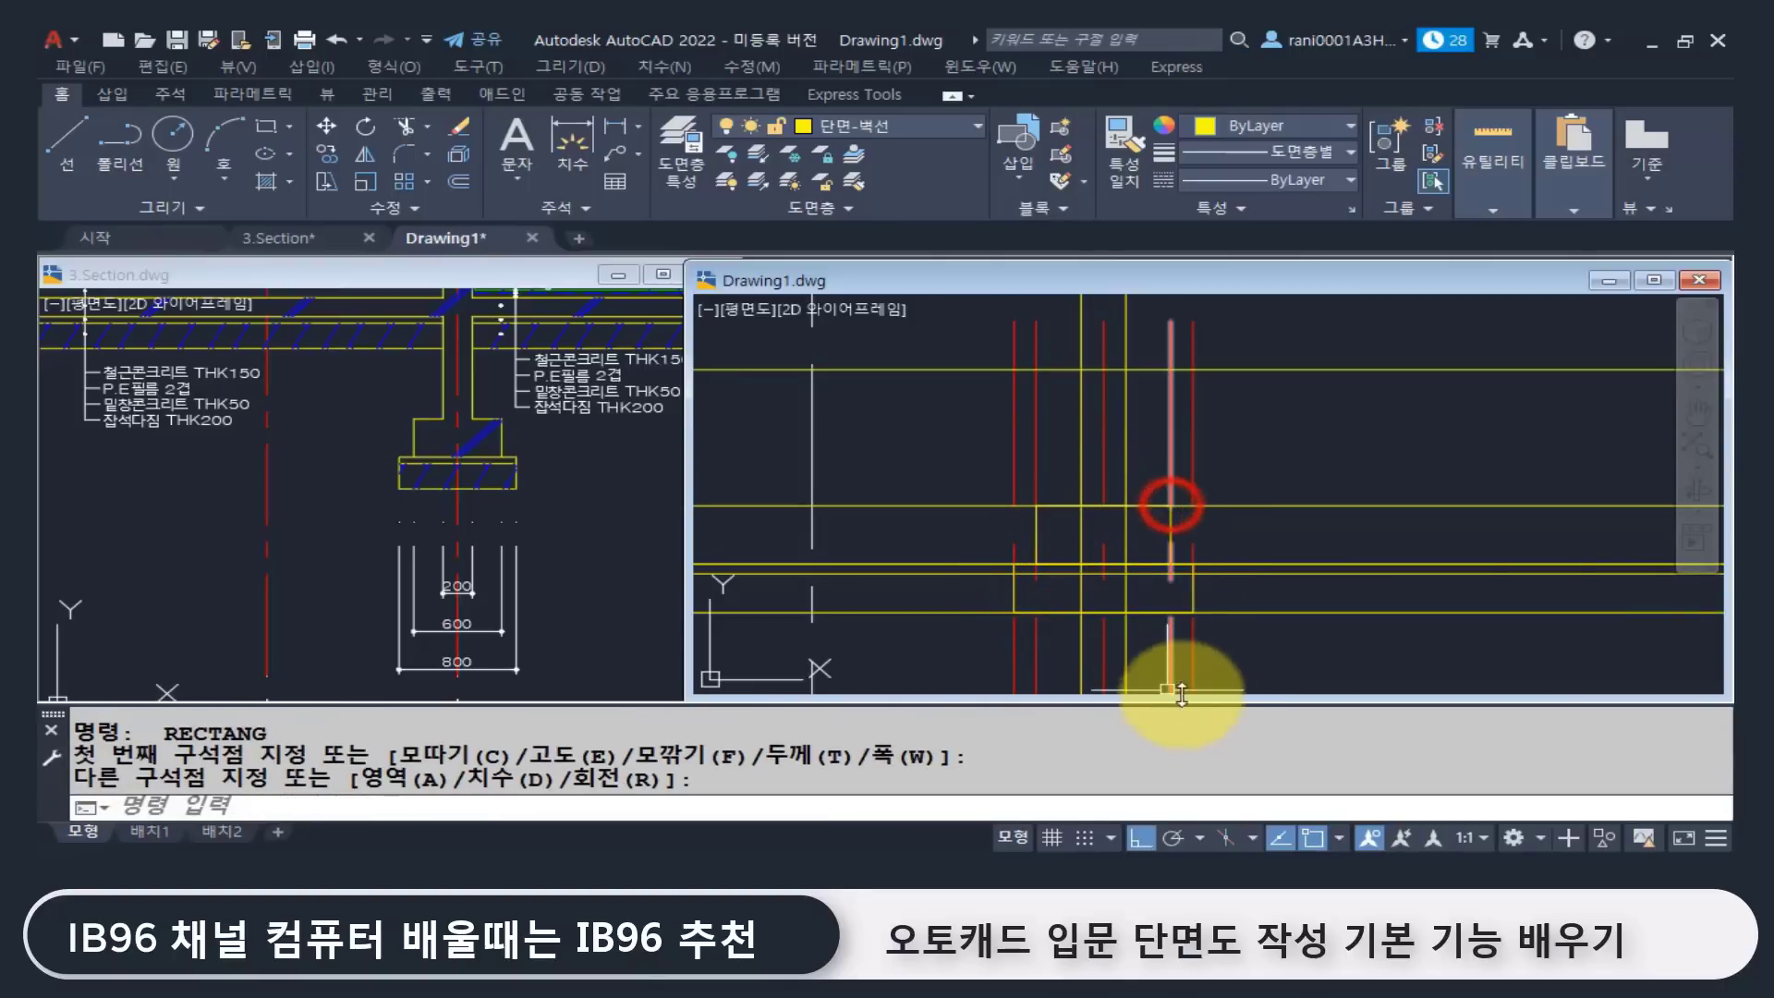
Step: Erase the horizontal guide lines at the footing's base bottom, upper-block bottom and upper-block top
left_click(1291, 612)
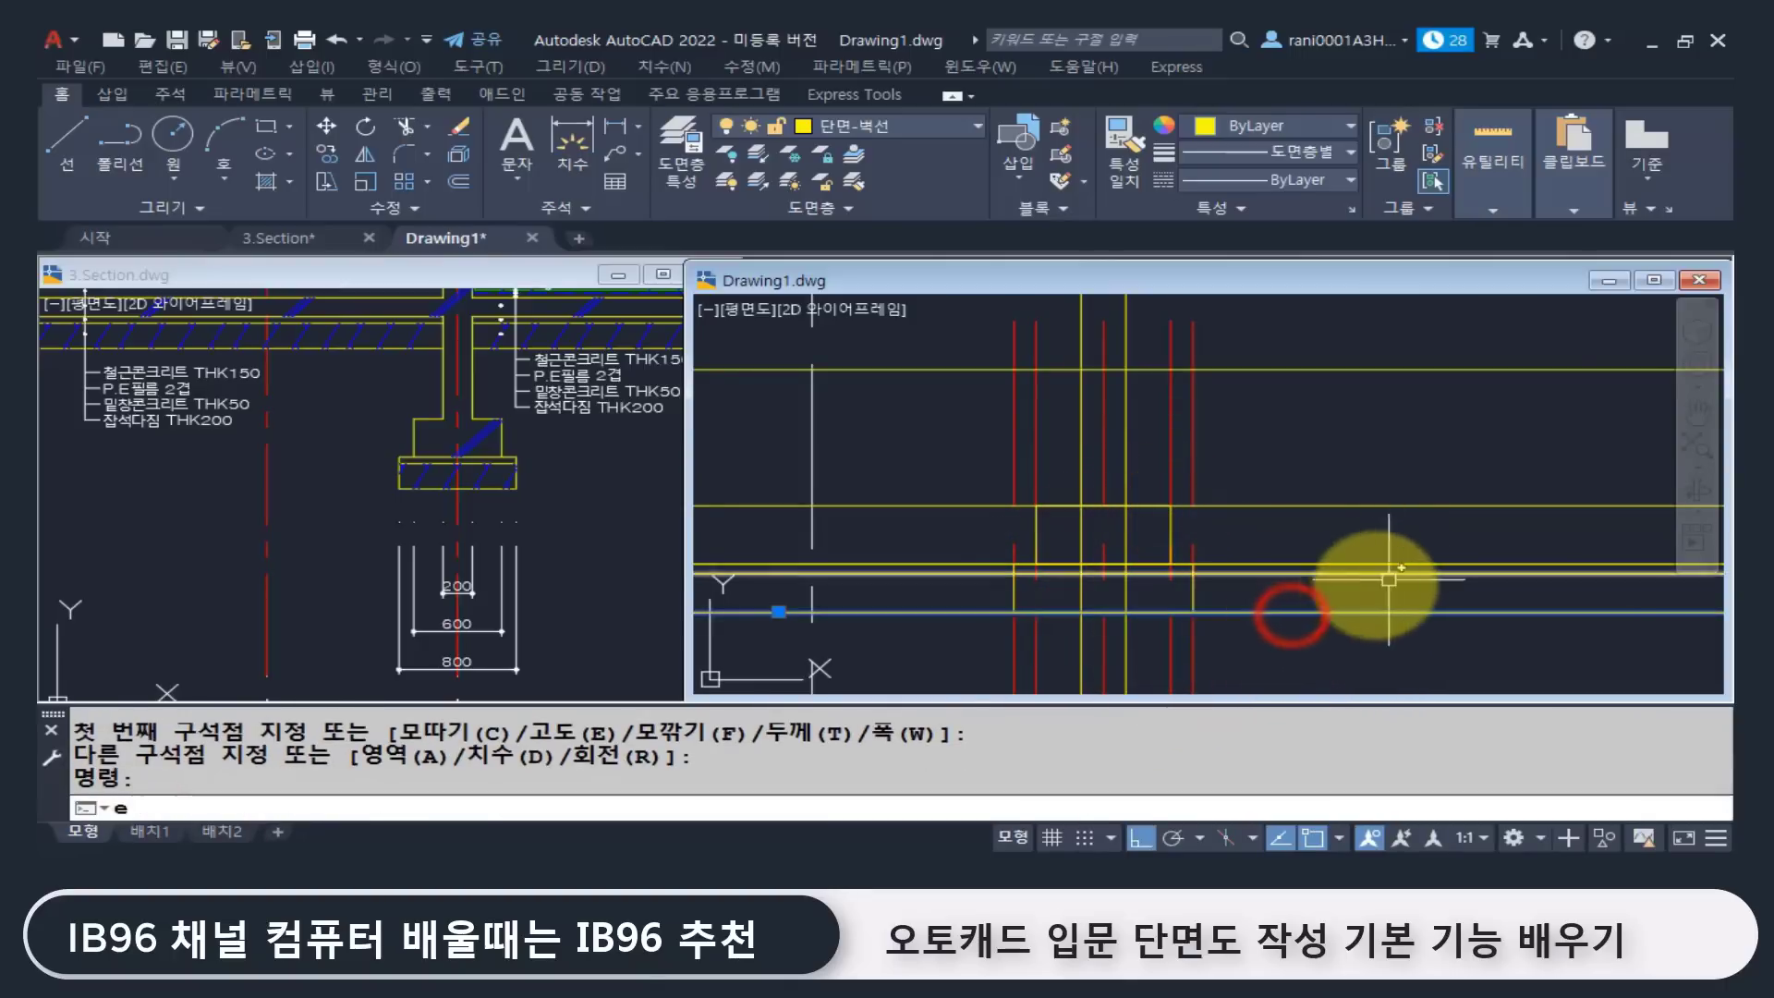
type("e")
key("Return")
left_click(1341, 557)
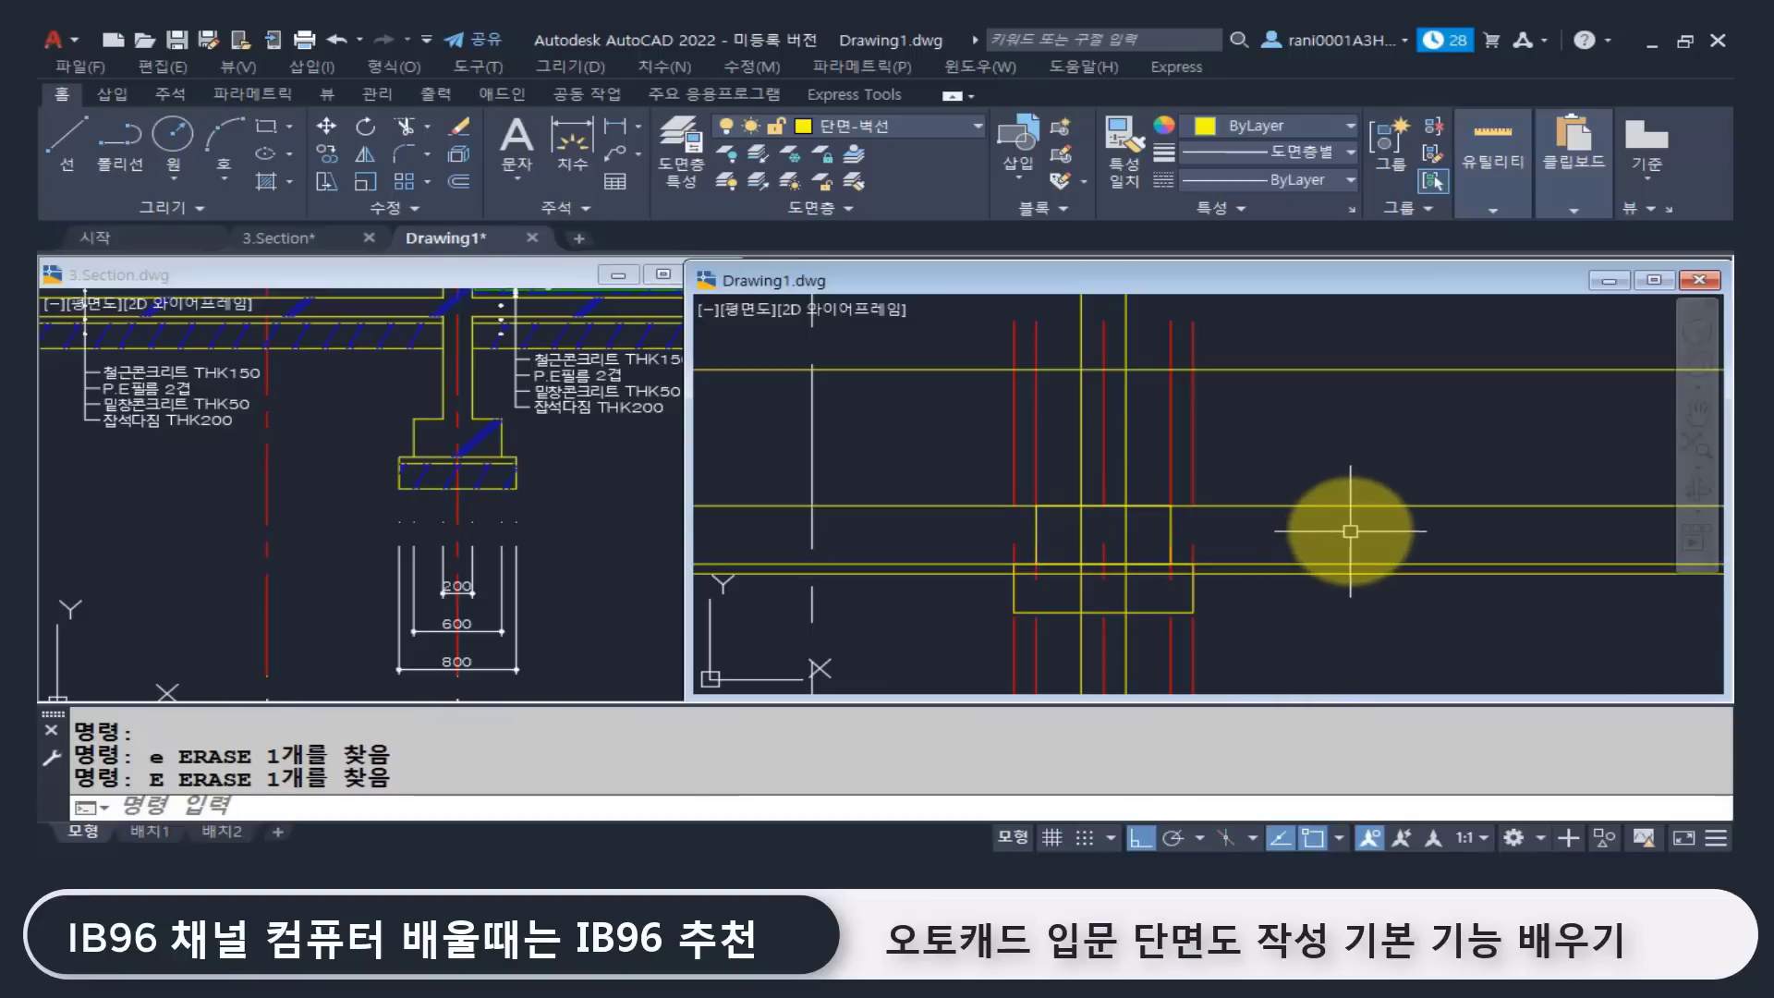
left_click(1347, 508)
key("Escape")
key("Escape")
type("e")
key("Return")
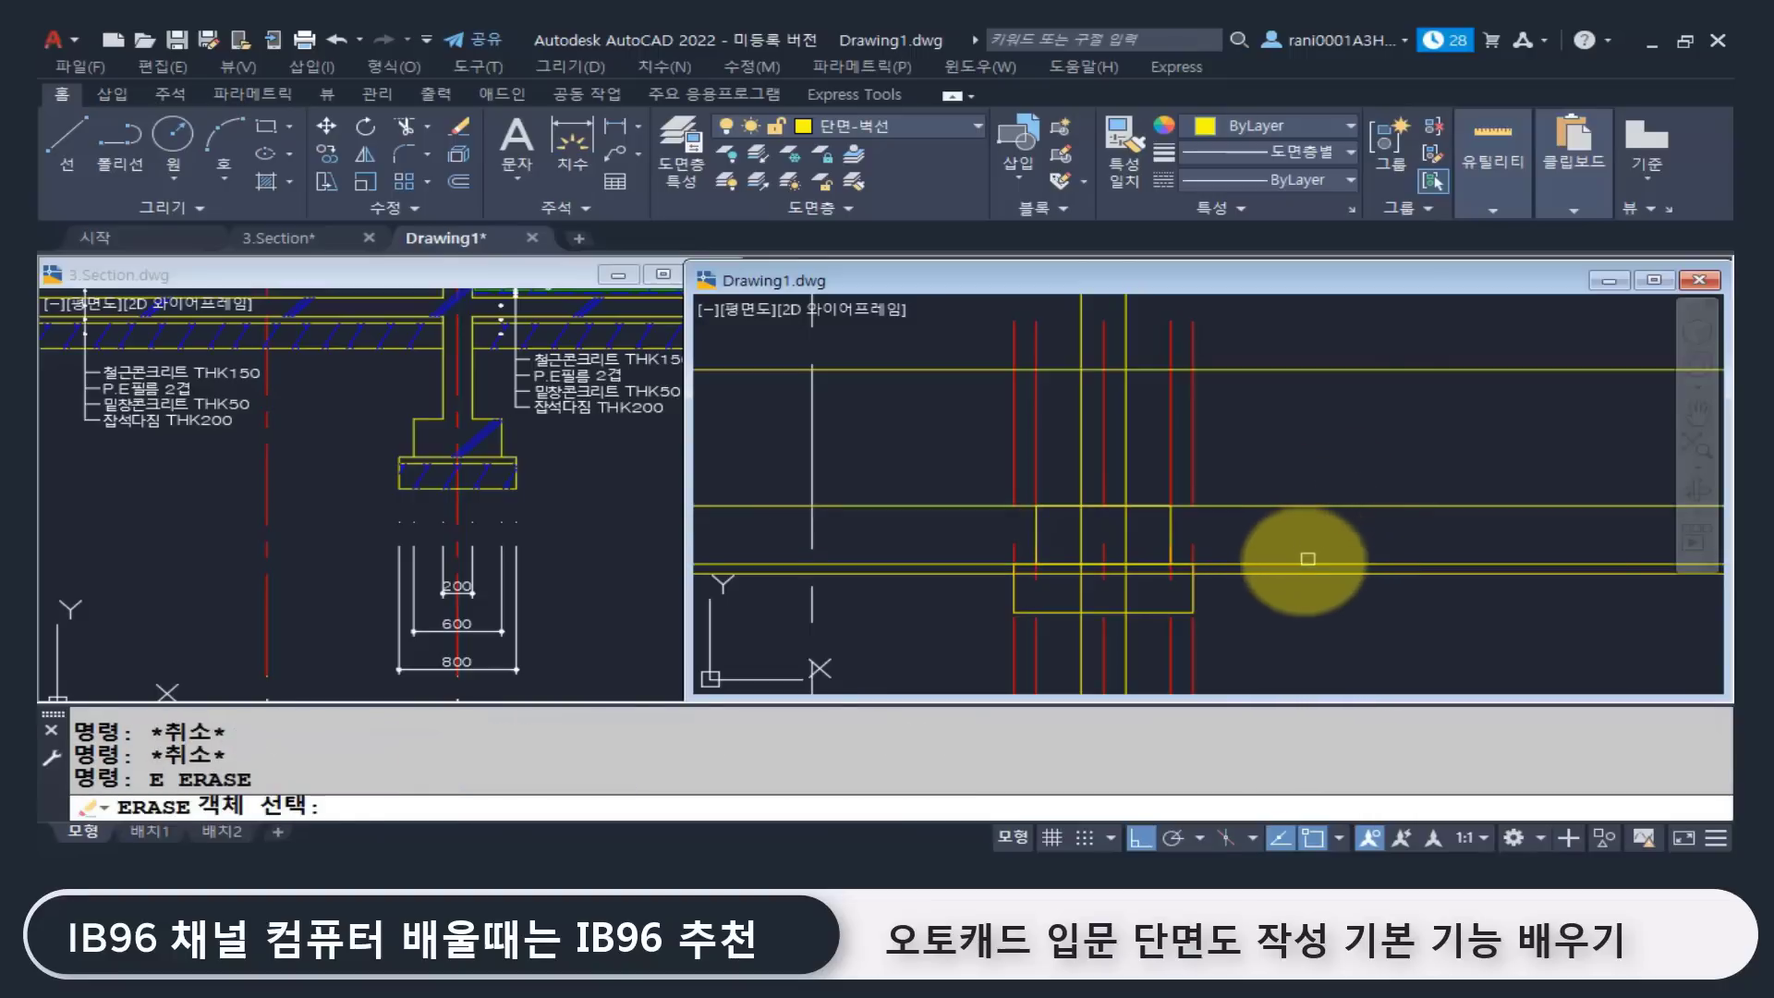
left_click(1298, 562)
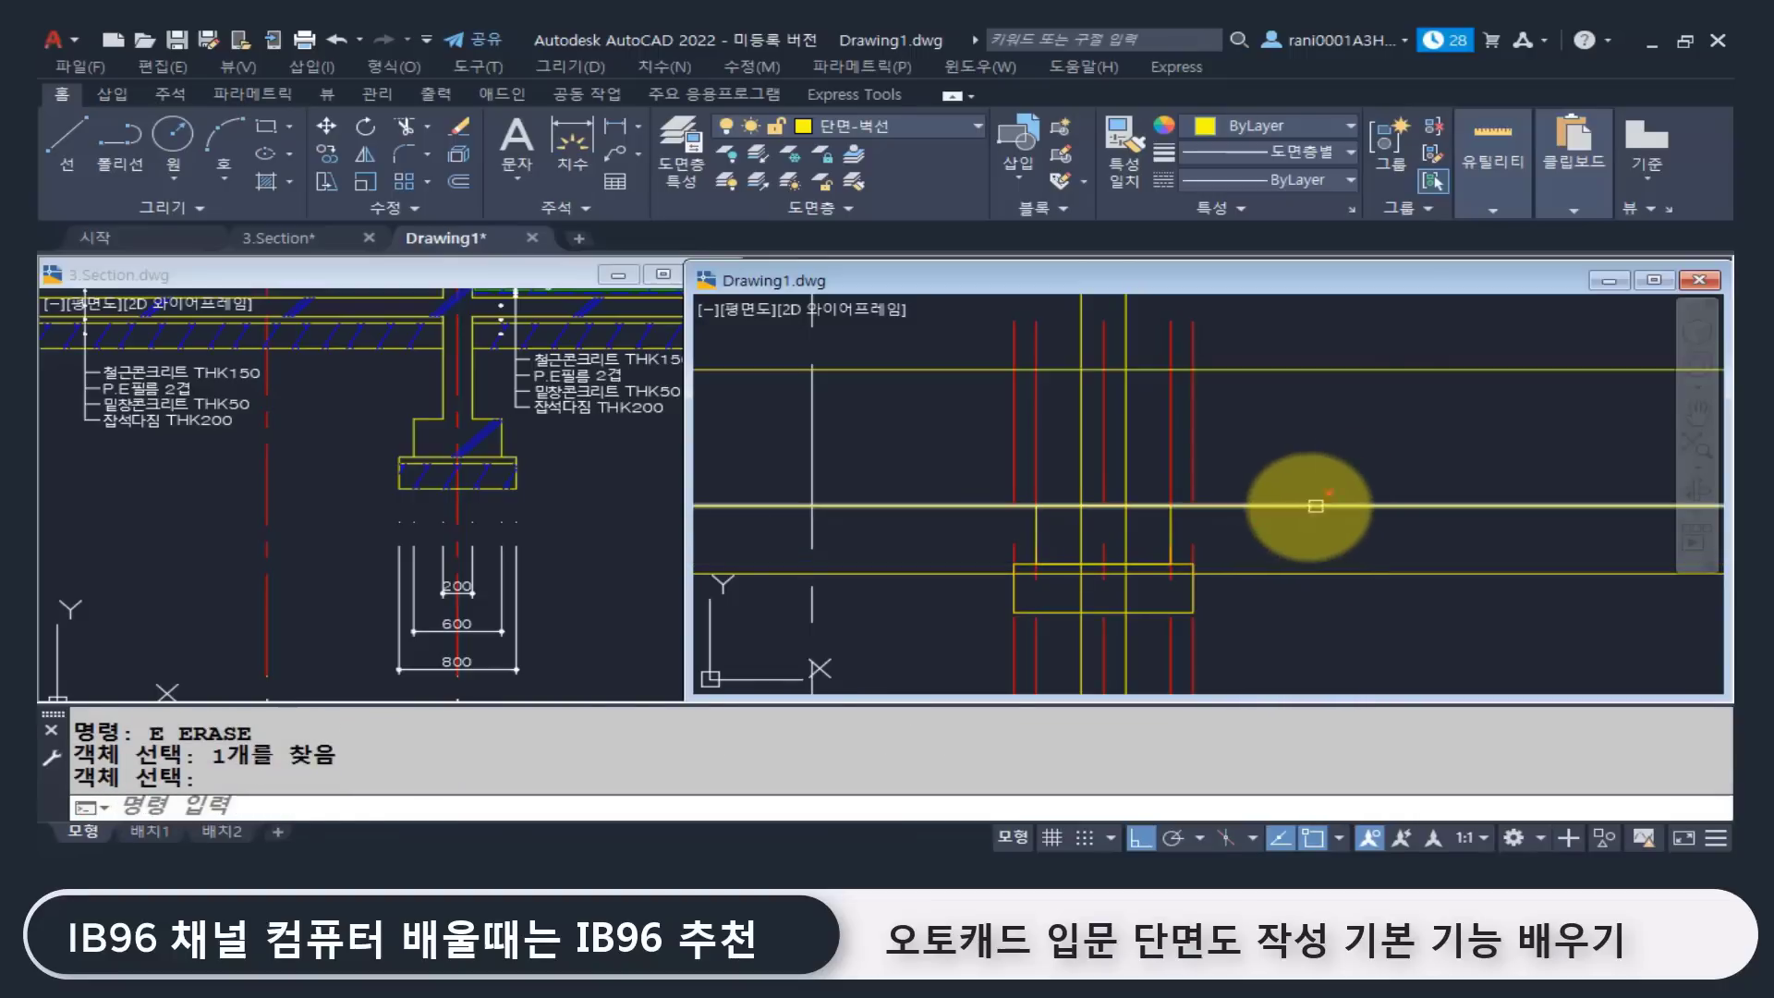
Step: Erase the four red guide lines on both sides of the bathroom wall's stem
left_click(1236, 453)
left_click(1136, 425)
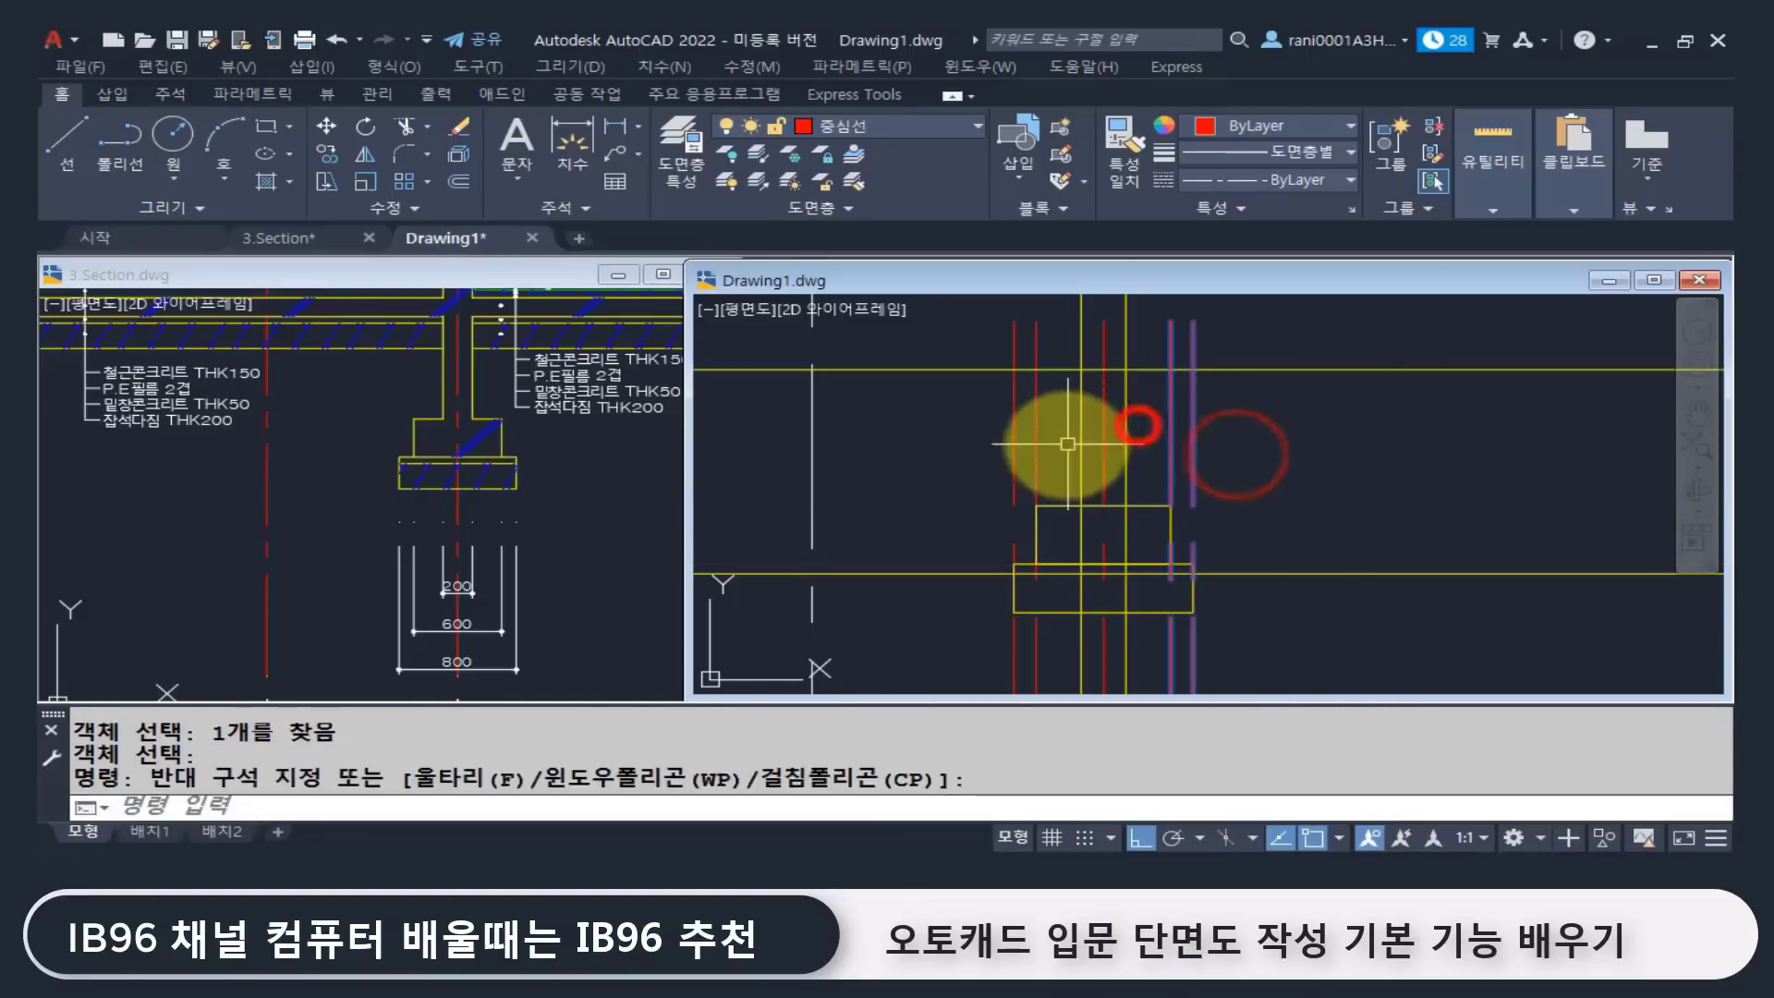
left_click(1062, 444)
left_click(929, 424)
key("space")
key("Escape")
Step: Trim the remaining horizontal guide line on both sides outside the lower footing rectangle
scroll(1220, 621, "up", 3)
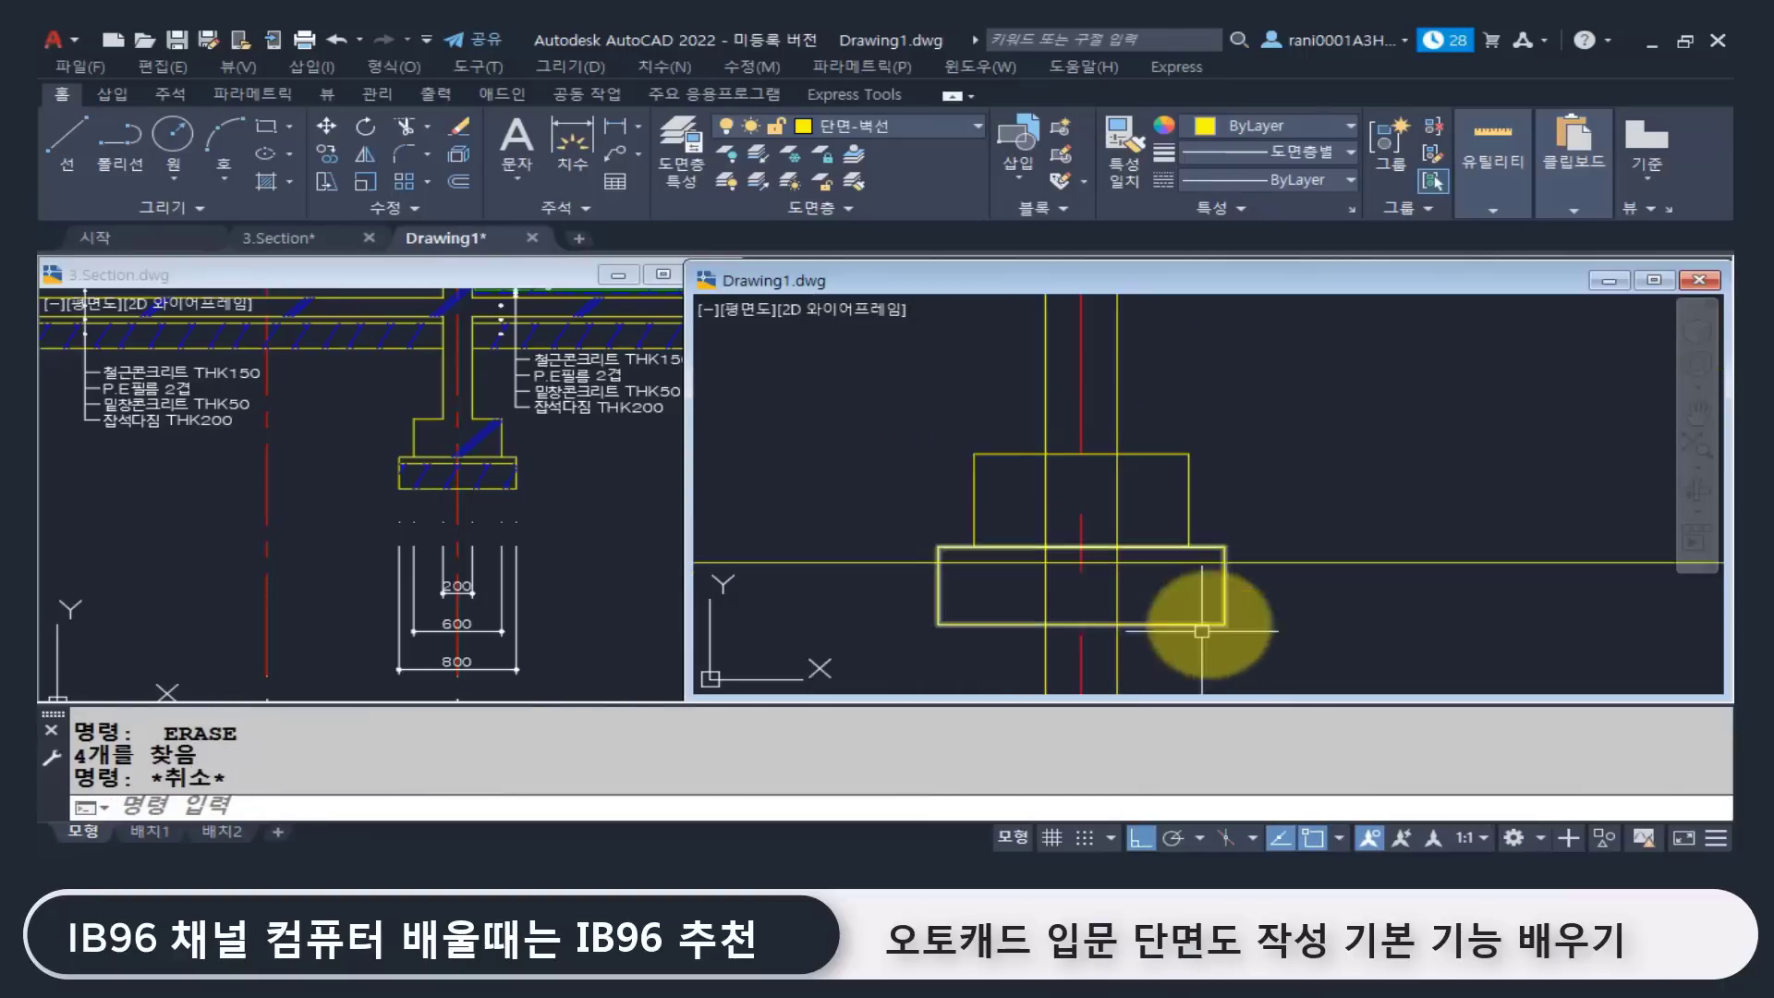
type("r")
key("Return")
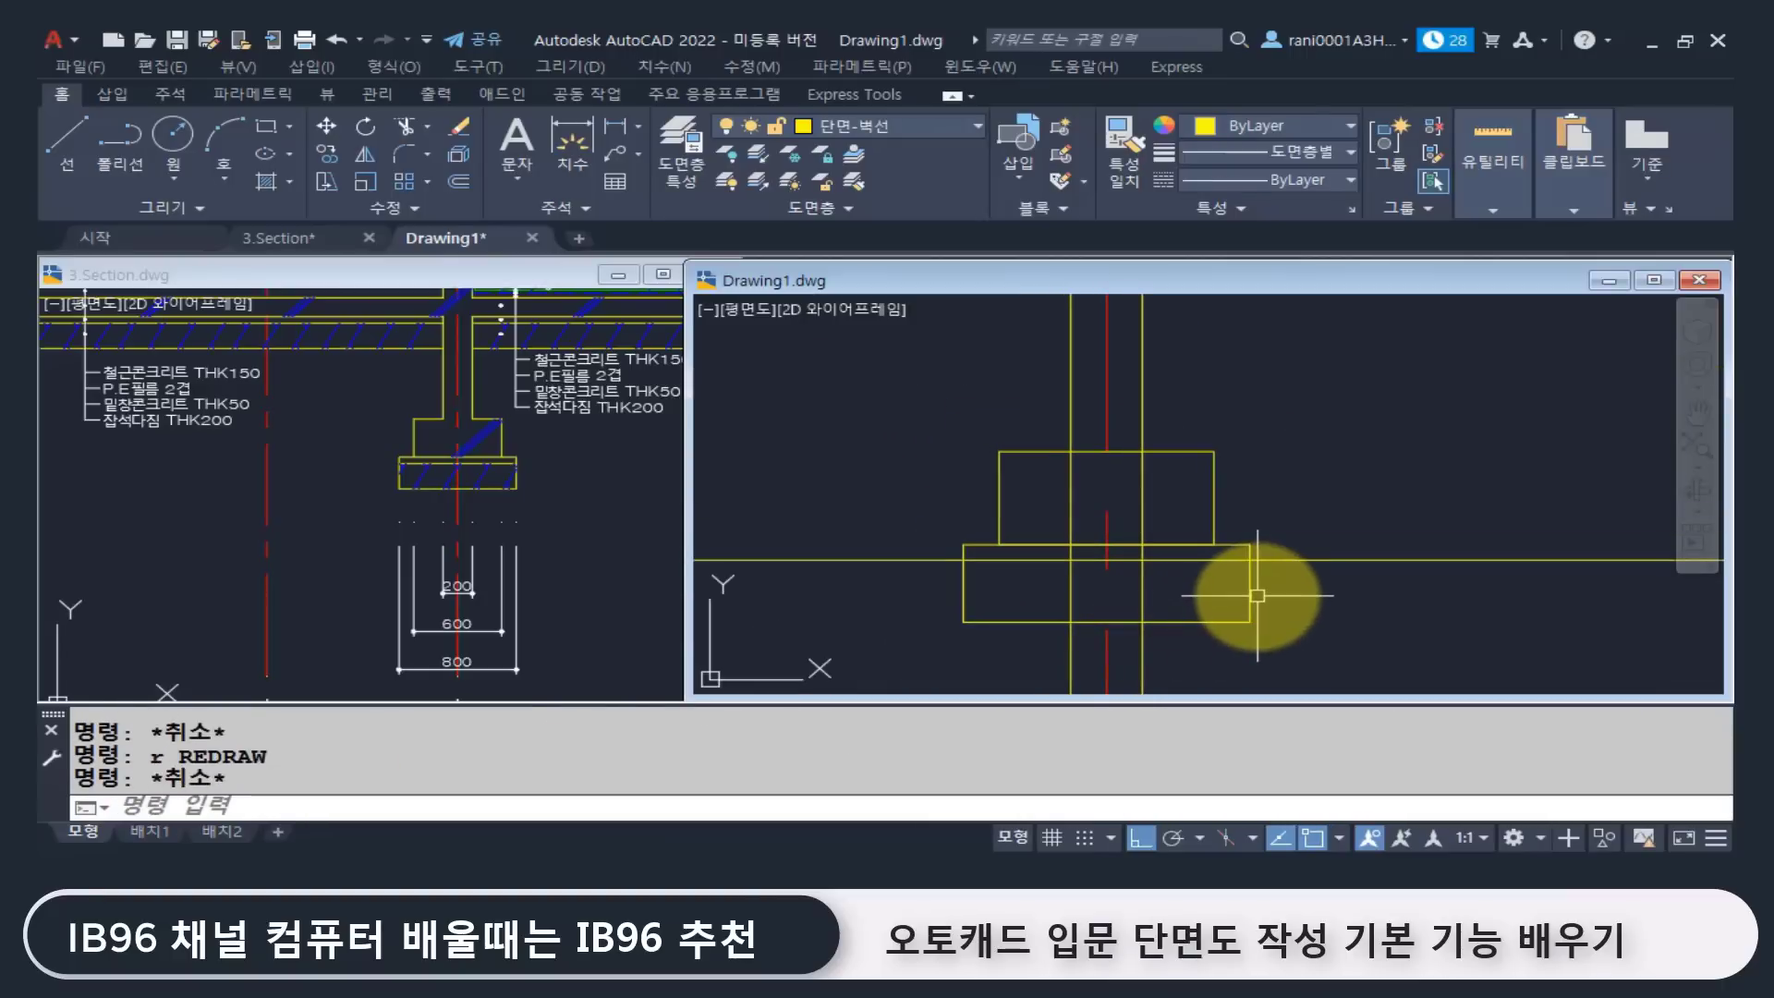
type("tr")
key("space")
left_click(1216, 627)
key("space")
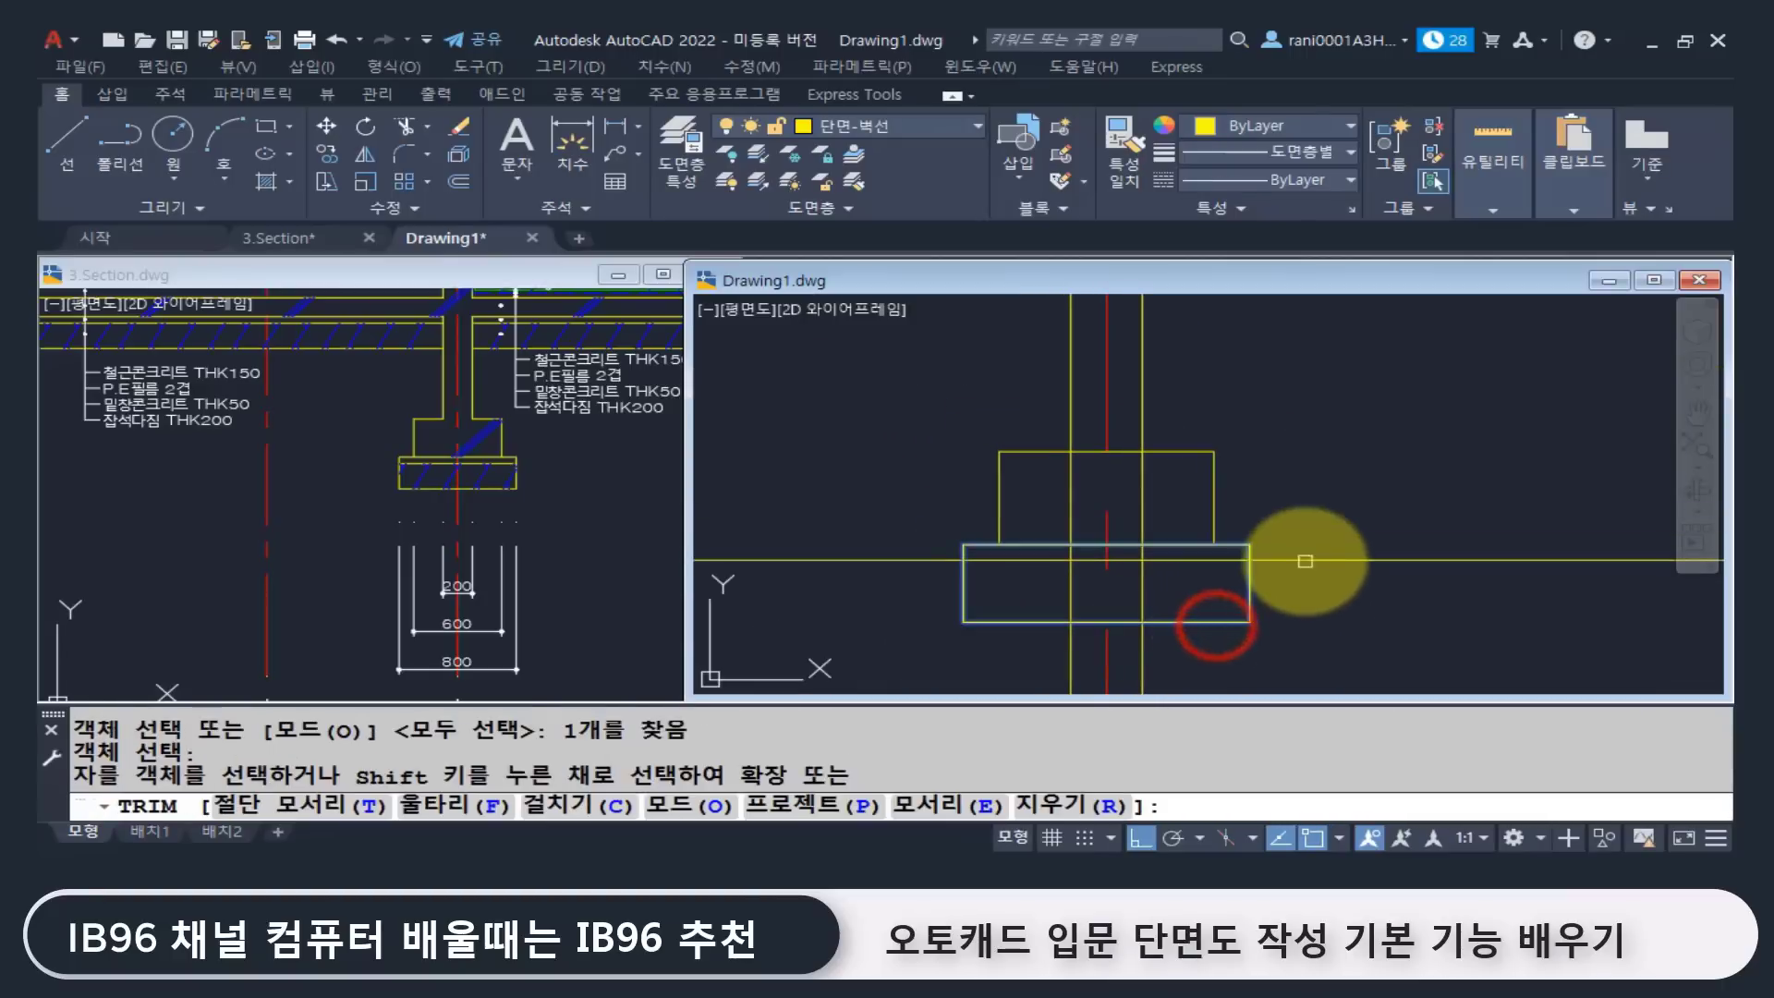
left_click(1304, 561)
left_click(941, 559)
middle_click_drag(1172, 515, 1191, 545)
key("space")
Step: Trim the two stem lines inside the upper footing rectangle
key("space")
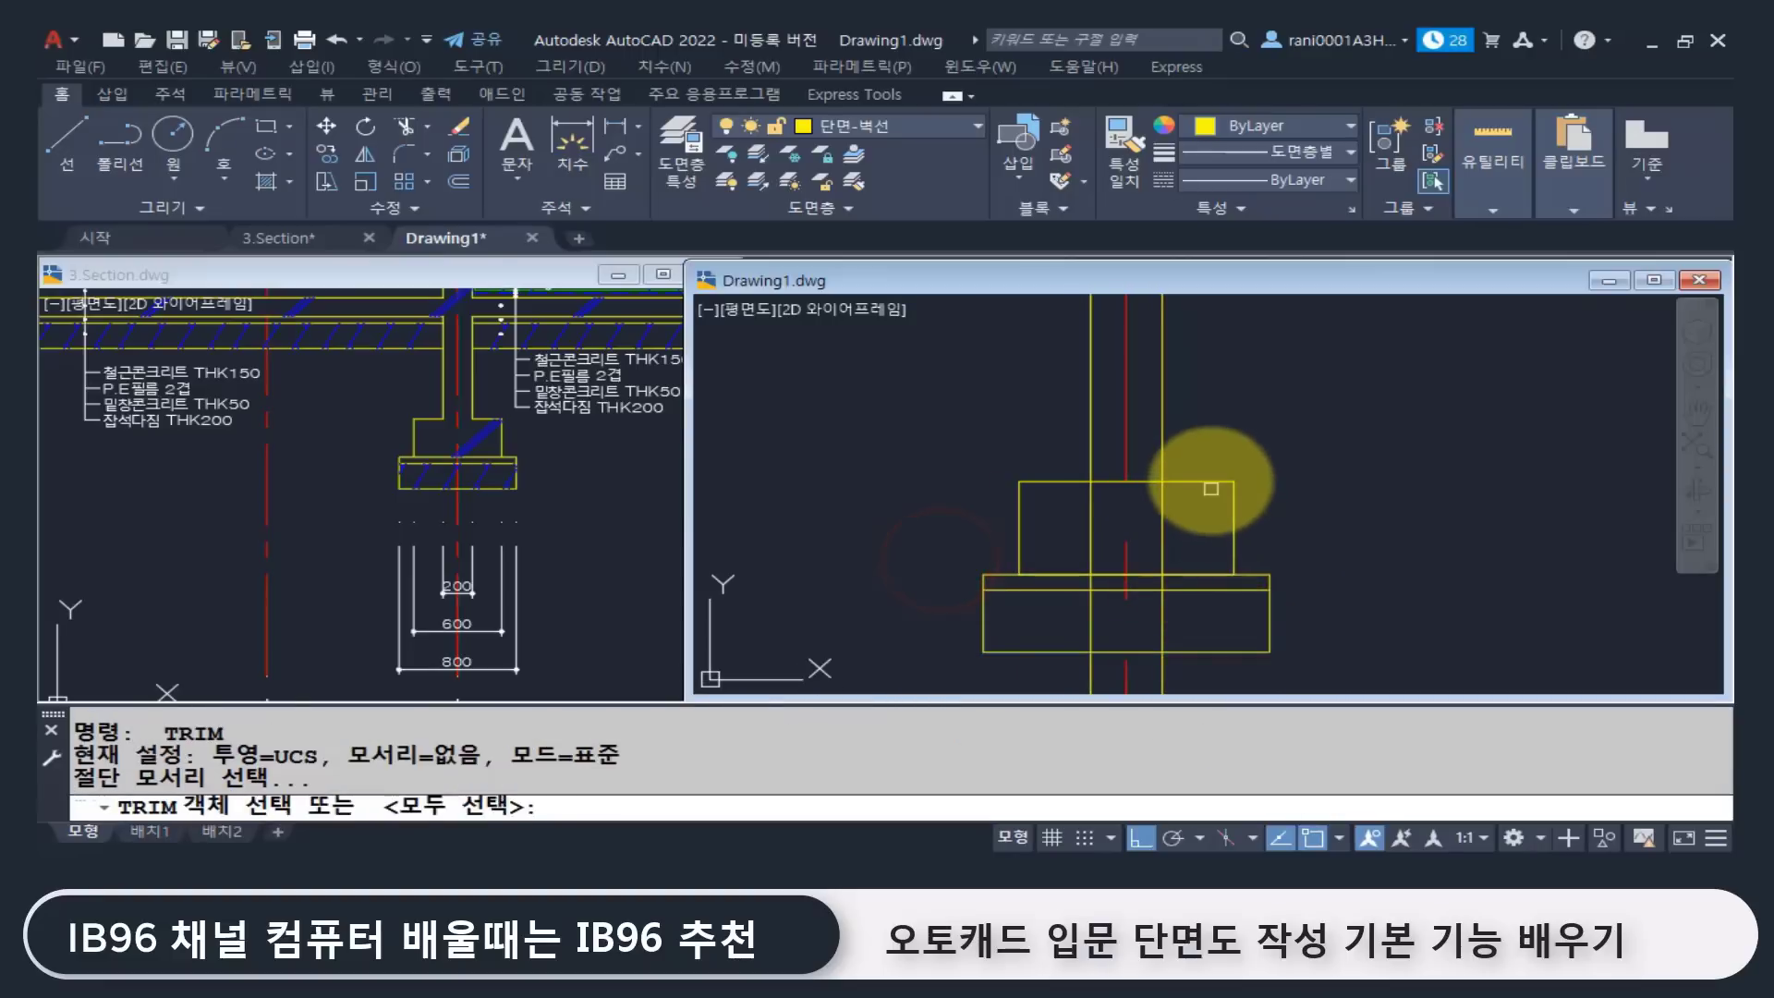
left_click(1197, 483)
left_click(1160, 510)
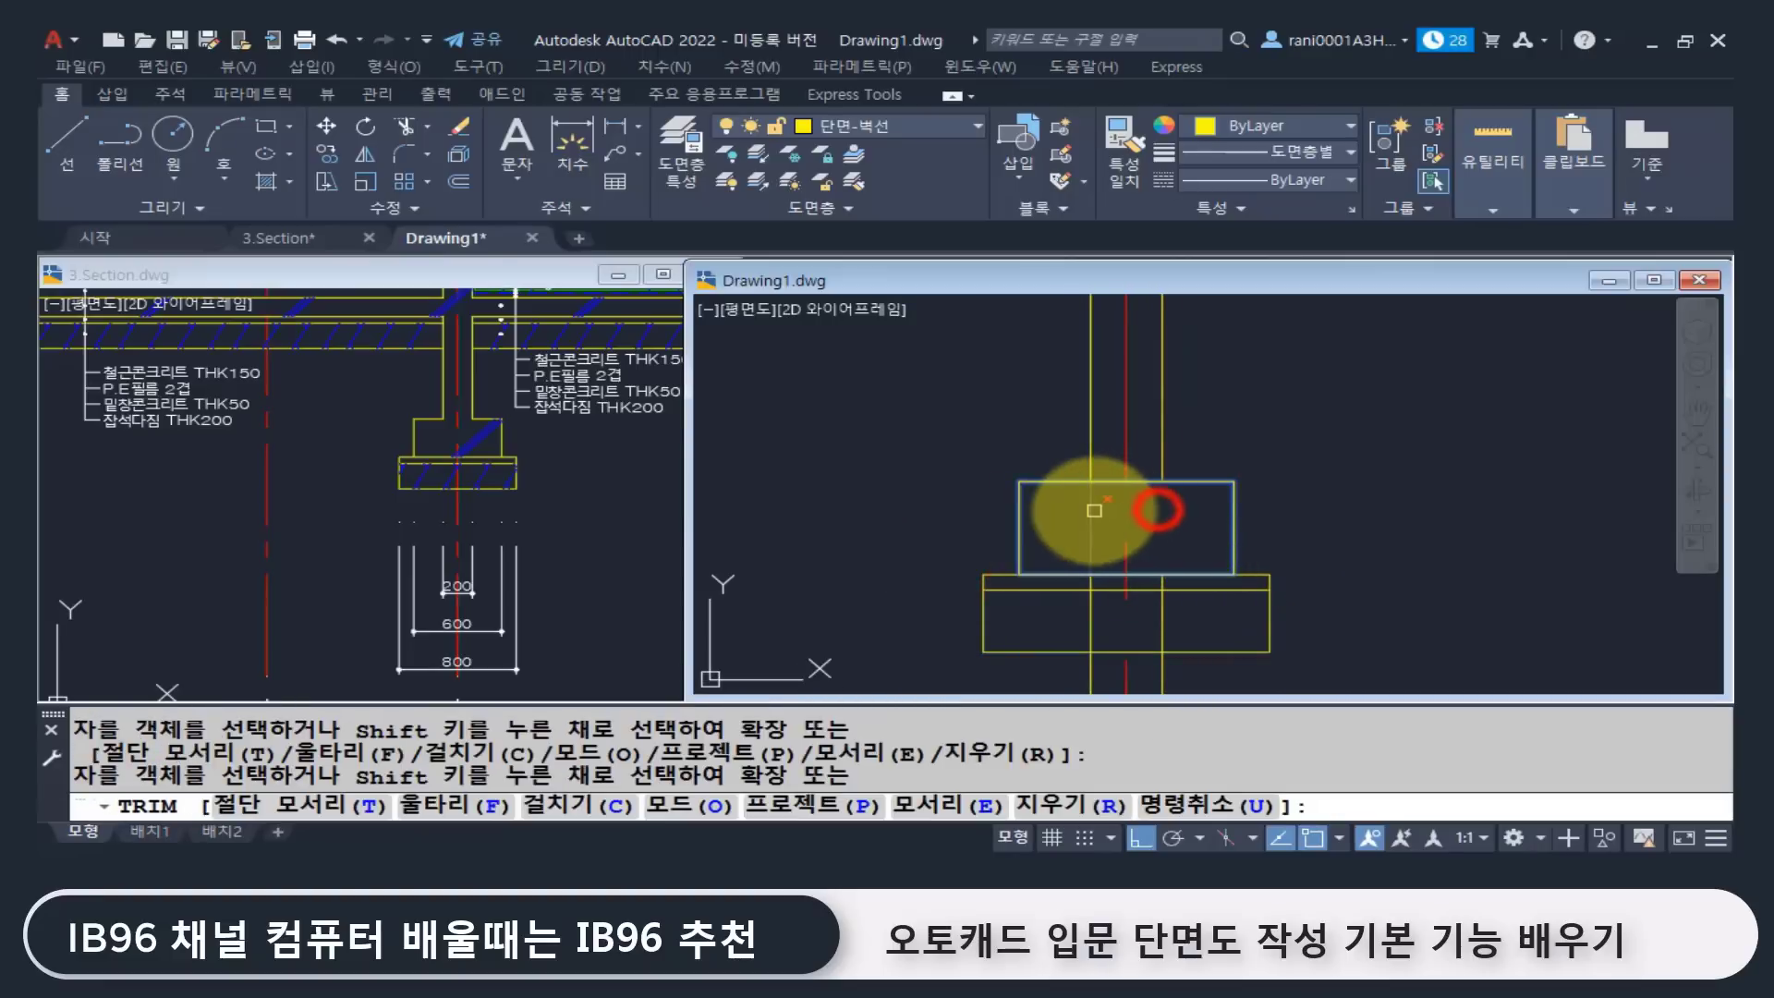
left_click(1091, 508)
key("space")
Step: Trim the upper footing's top edge between the two stem lines
key("space")
left_click(1072, 400)
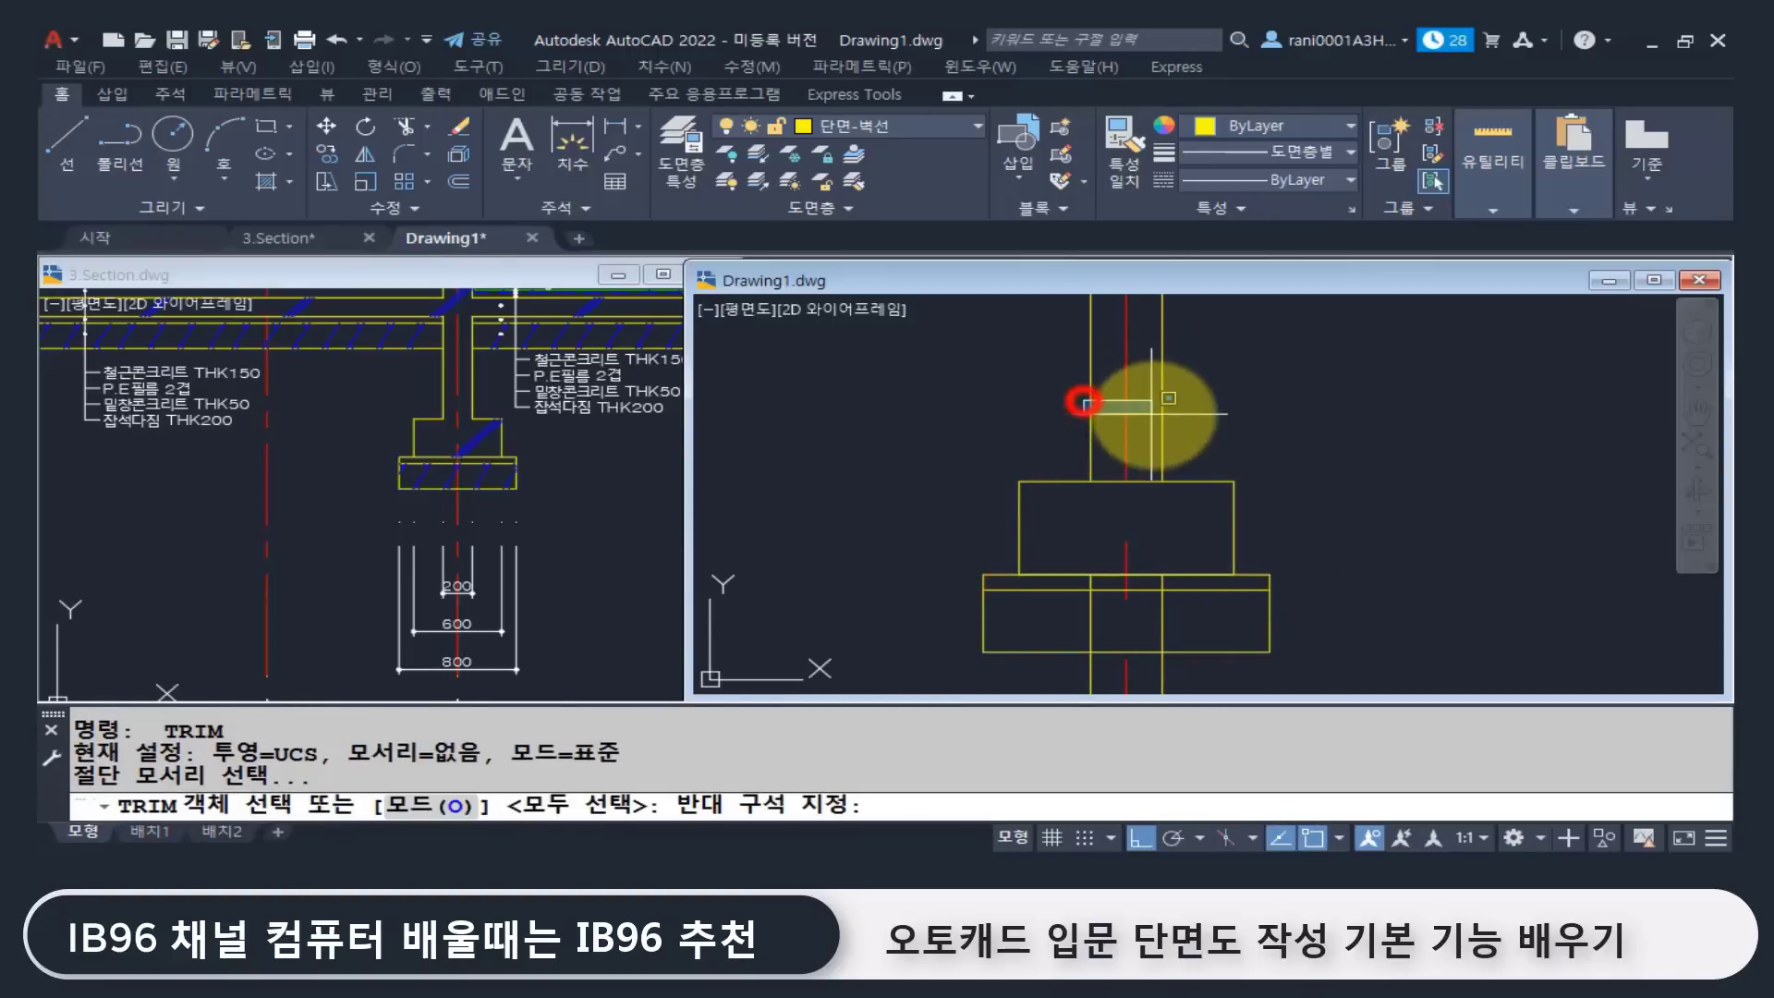
left_click(1072, 416)
left_click(1090, 423)
left_click(1164, 421)
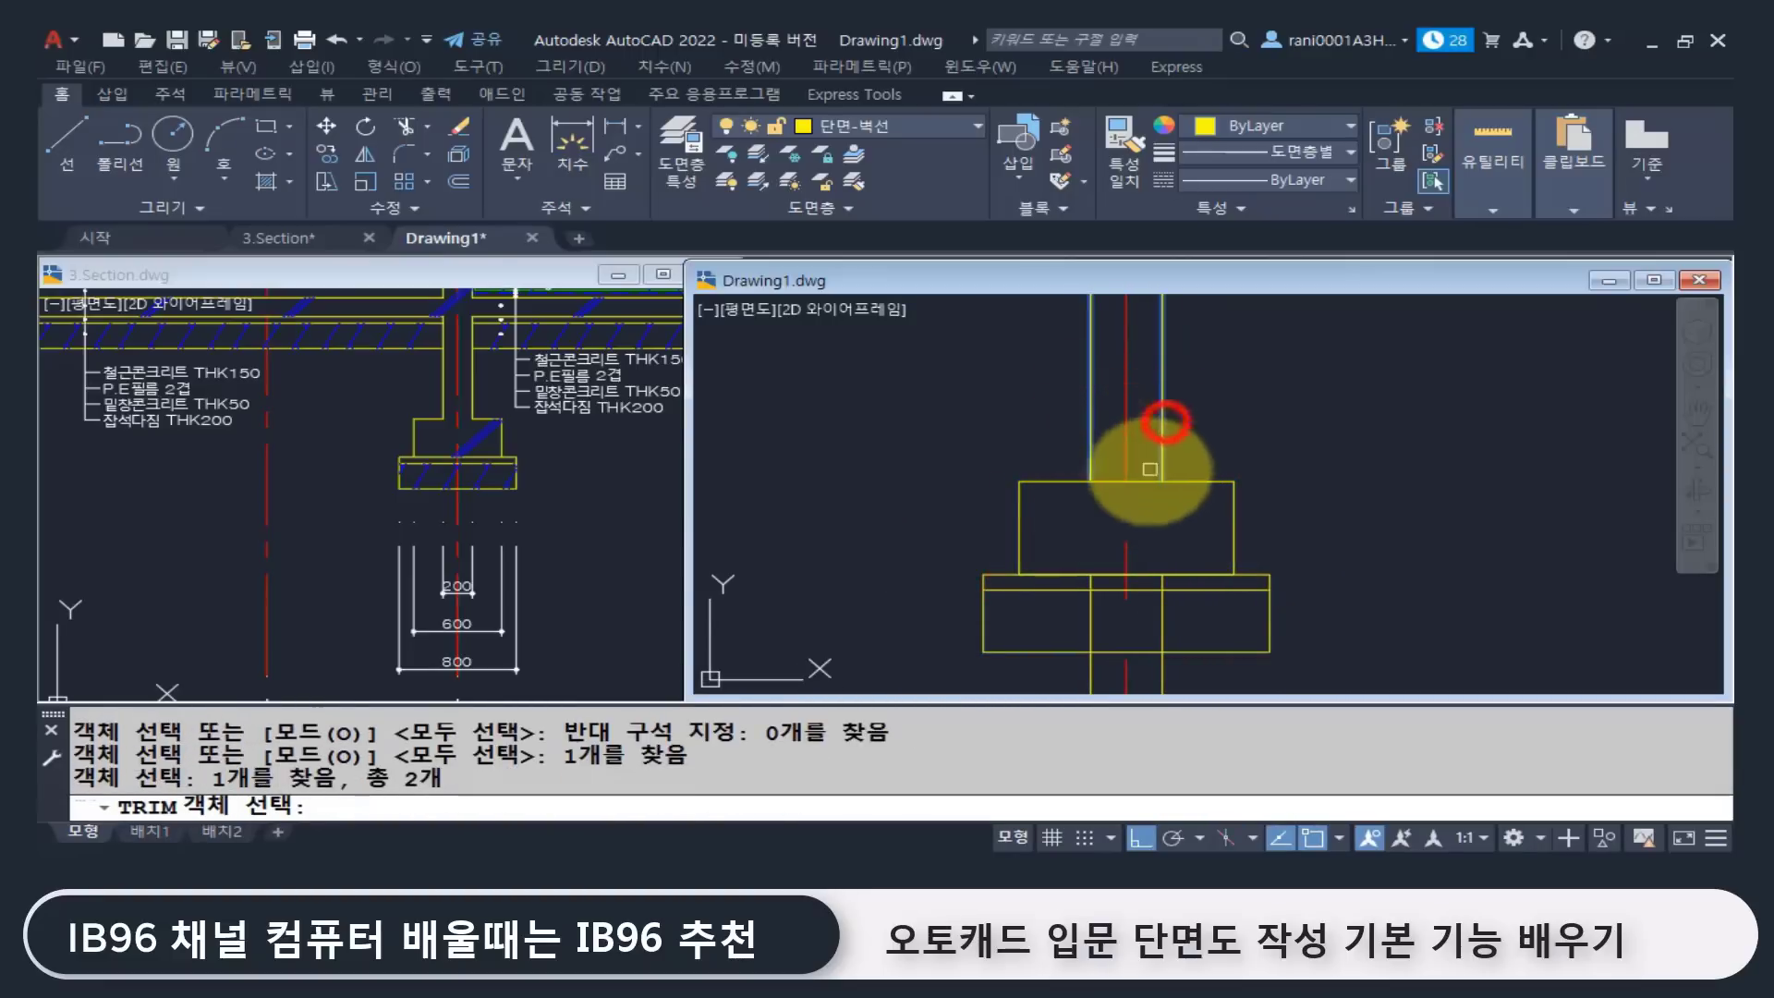
key("Return")
key("Escape")
Step: Erase the two leftover stem line pieces running down through the lower footing
scroll(1103, 566, "down", 2)
type("e")
key("Return")
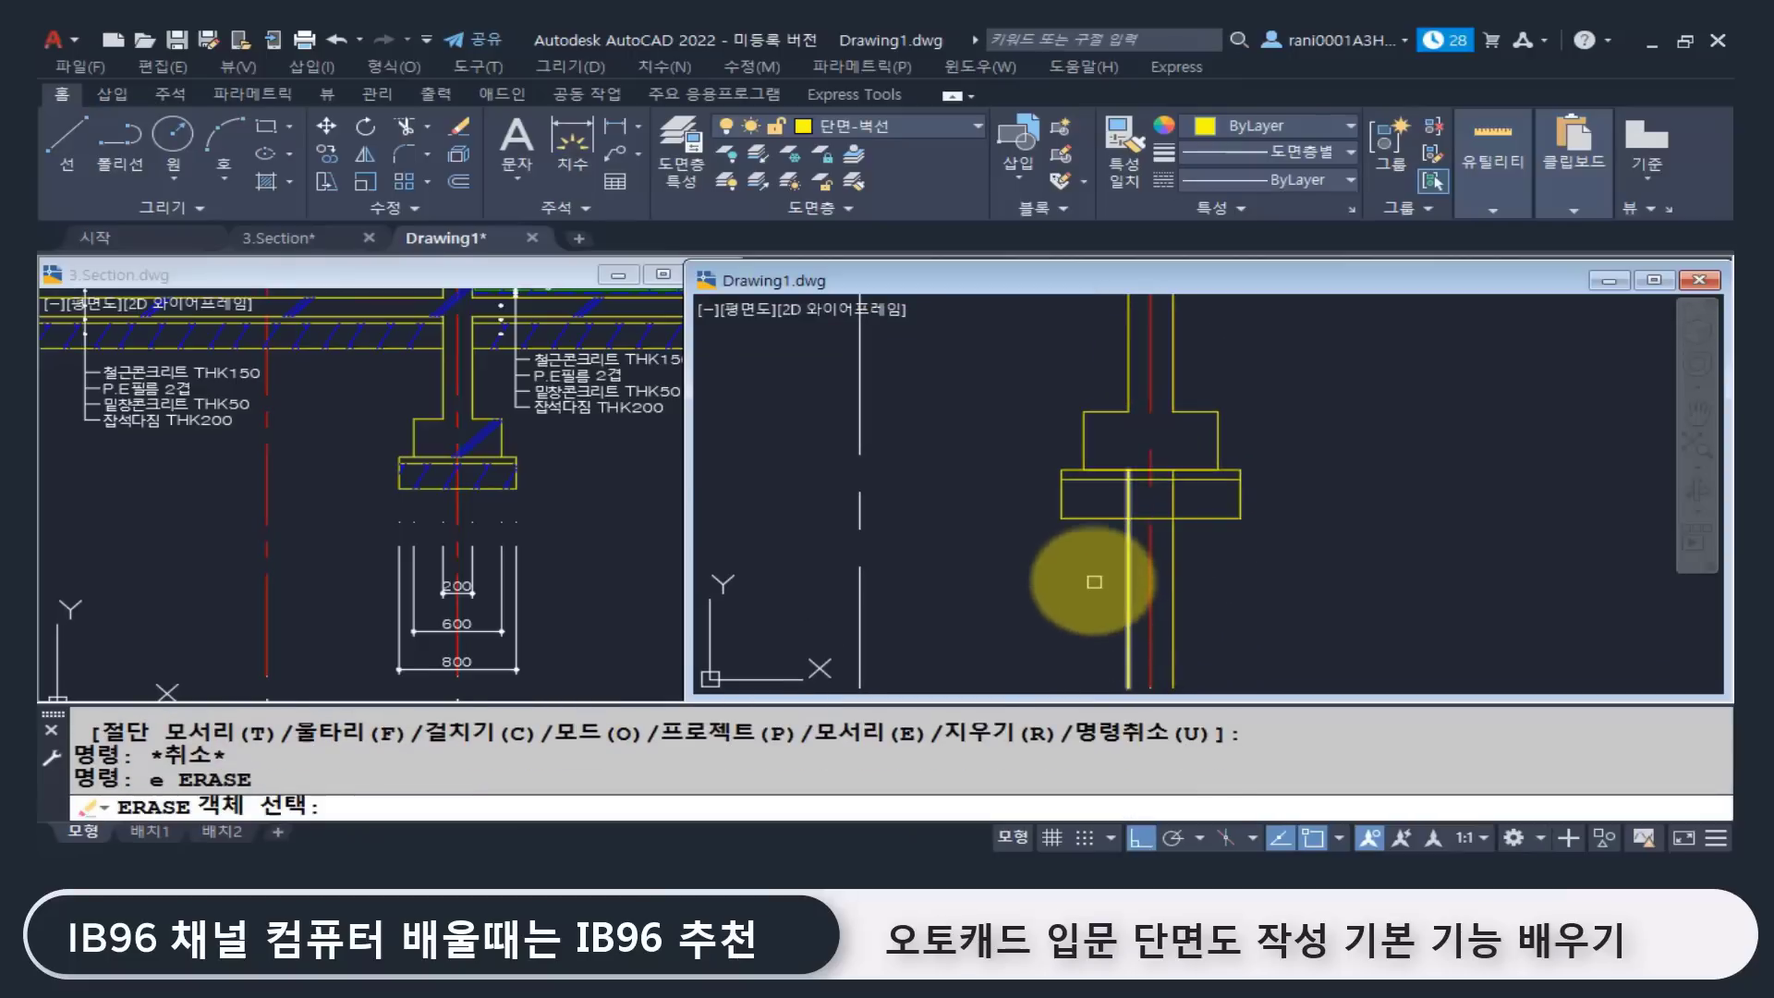
left_click(1106, 557)
left_click(1200, 568)
left_click(1177, 552)
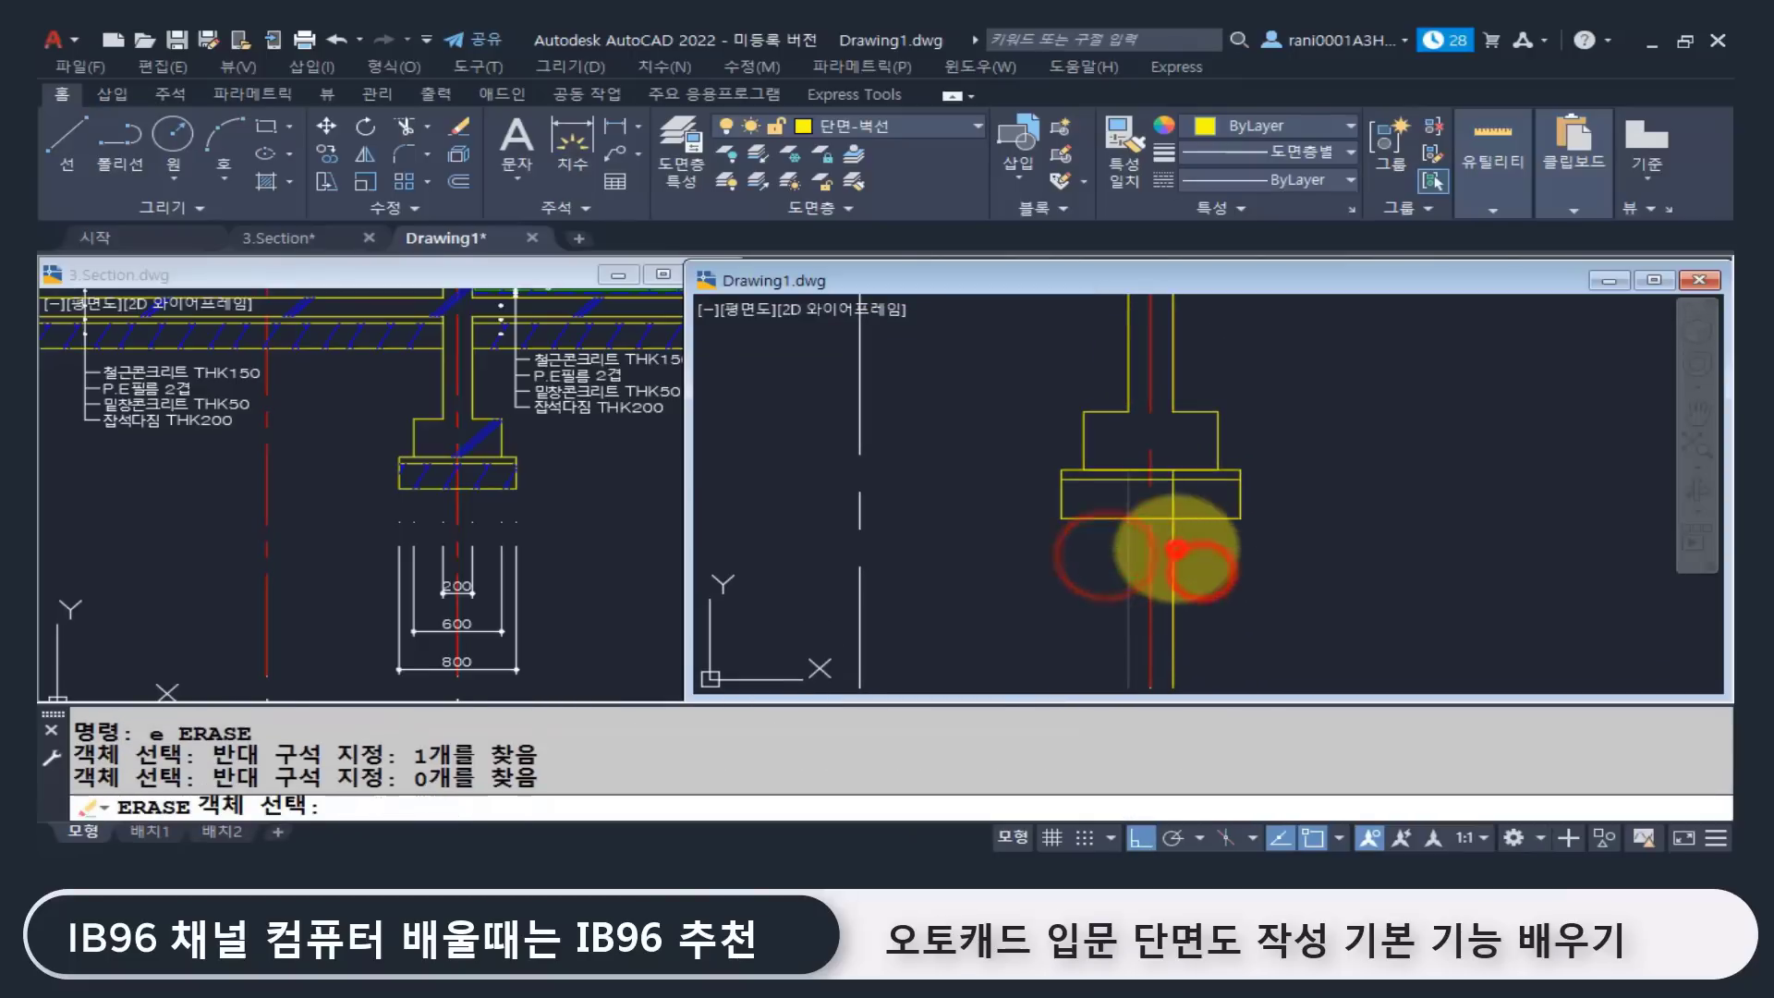
key("Return")
scroll(1243, 557, "down", 2)
mouse_move(1232, 551)
middle_mouse_down()
mouse_move(1220, 594)
mouse_move(1272, 617)
middle_mouse_up()
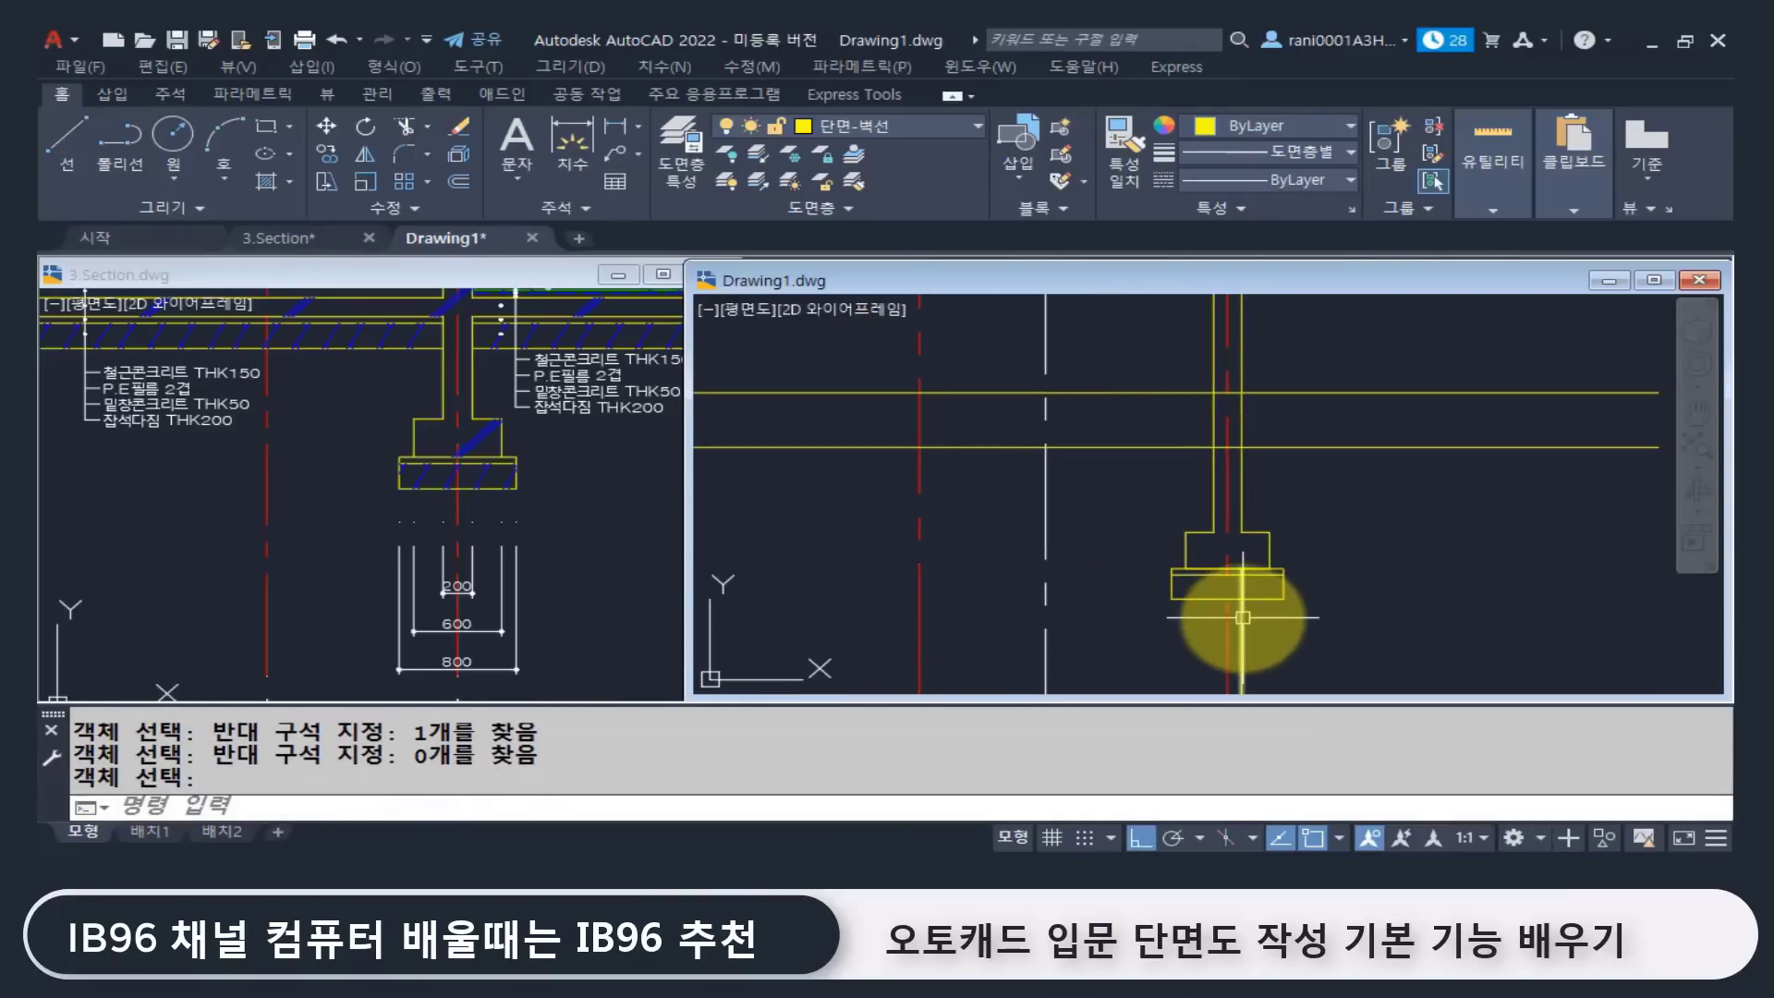
key("Return")
left_click(1241, 618)
type("e")
key("Return")
Step: Compare both footings in Drawing1, and examine the floor layers and their thickness notes around F.L+450 in 3.Section
middle_click_drag(1200, 530, 1181, 609)
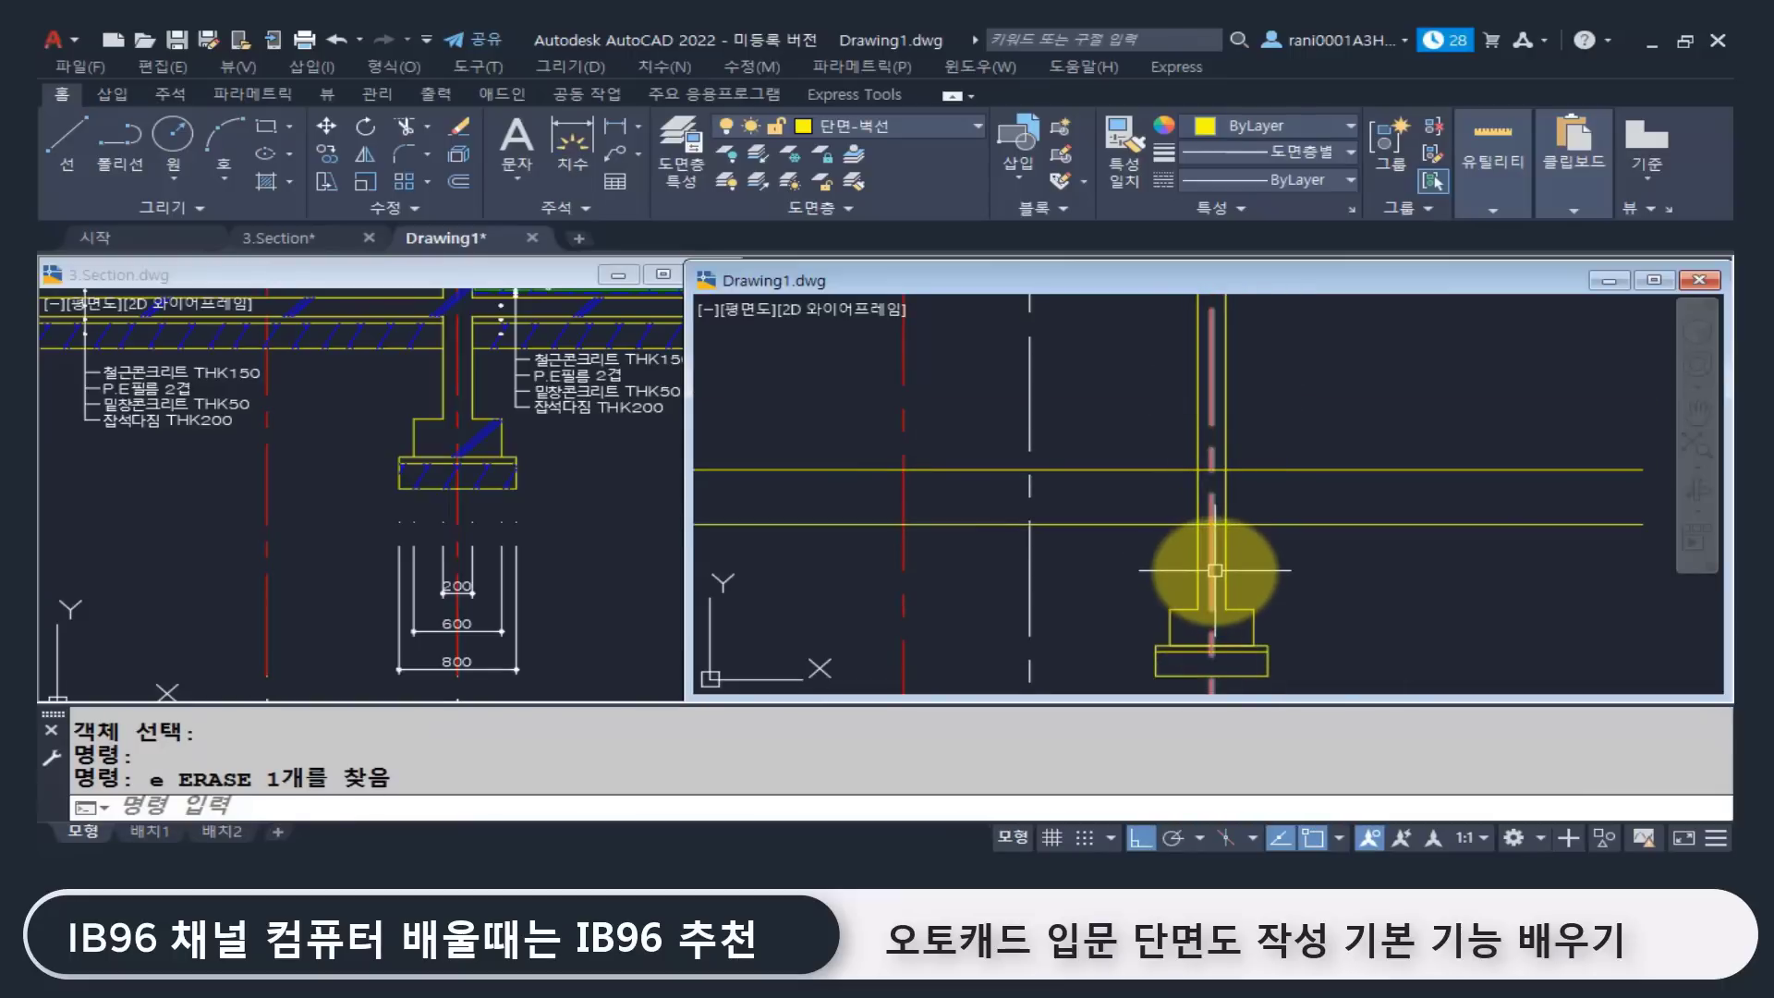
scroll(1215, 566, "down", 2)
middle_click_drag(995, 561, 1333, 545)
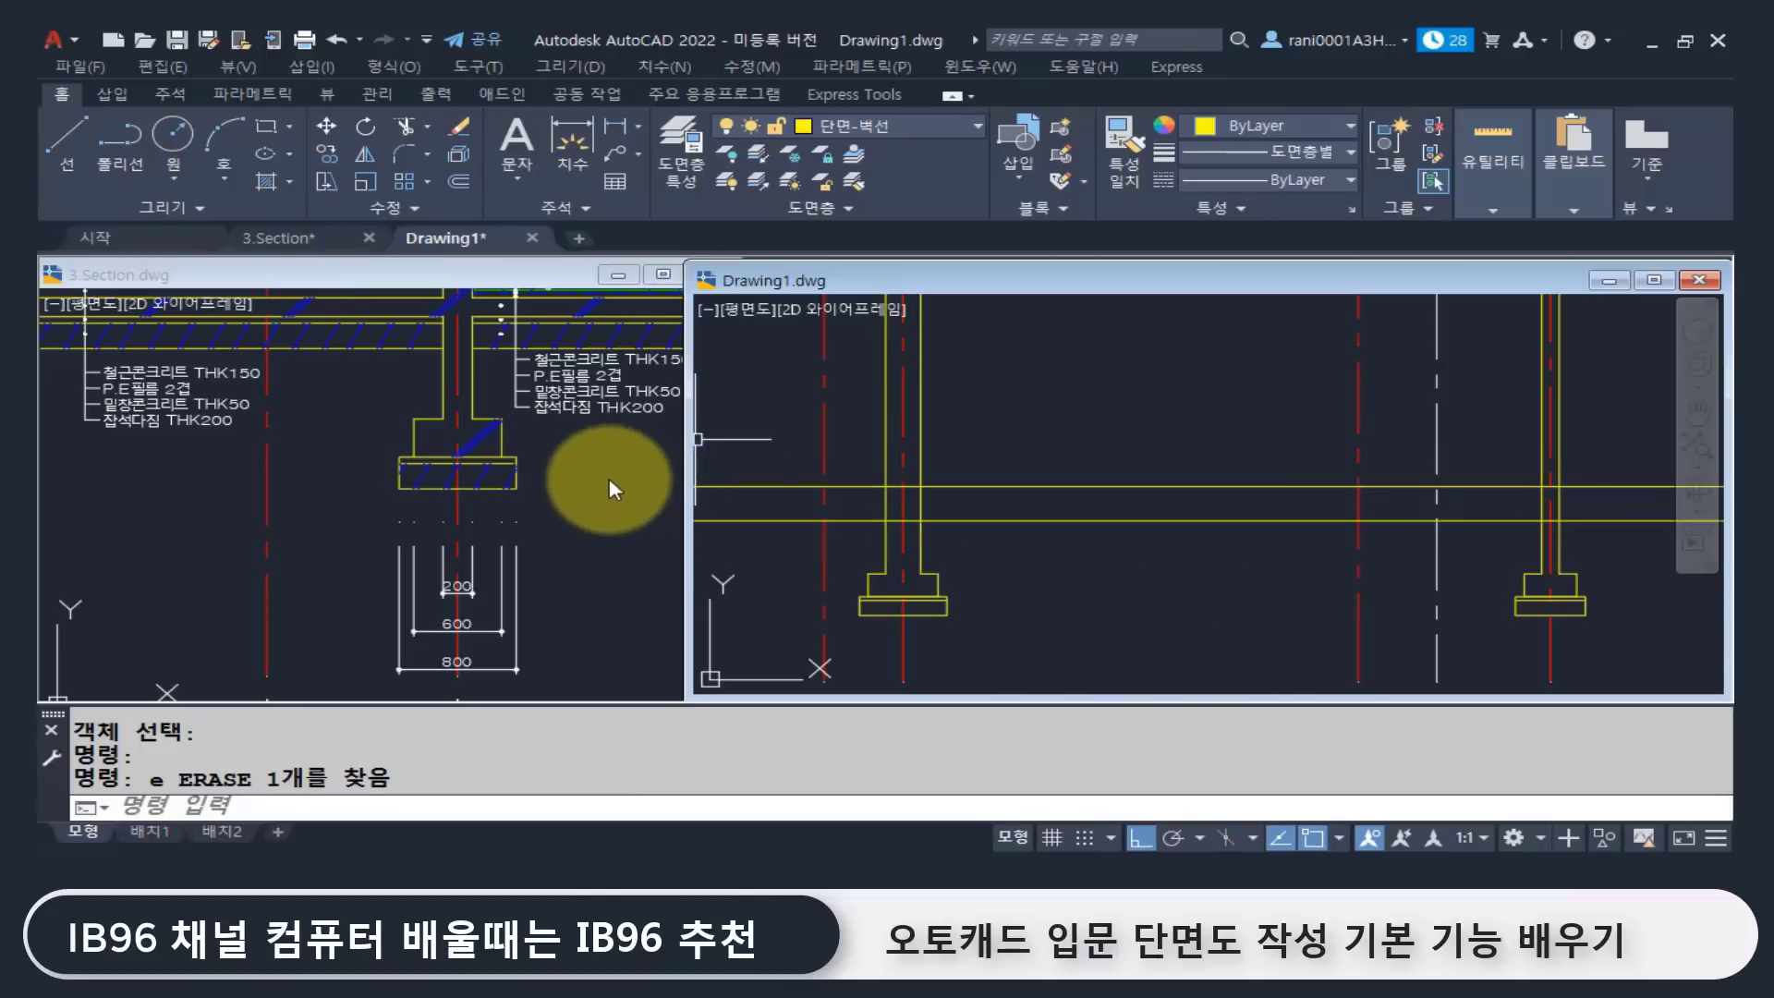
middle_click_drag(586, 480, 728, 585)
middle_click_drag(113, 431, 277, 440)
scroll(277, 439, "up", 2)
middle_click_drag(428, 443, 459, 461)
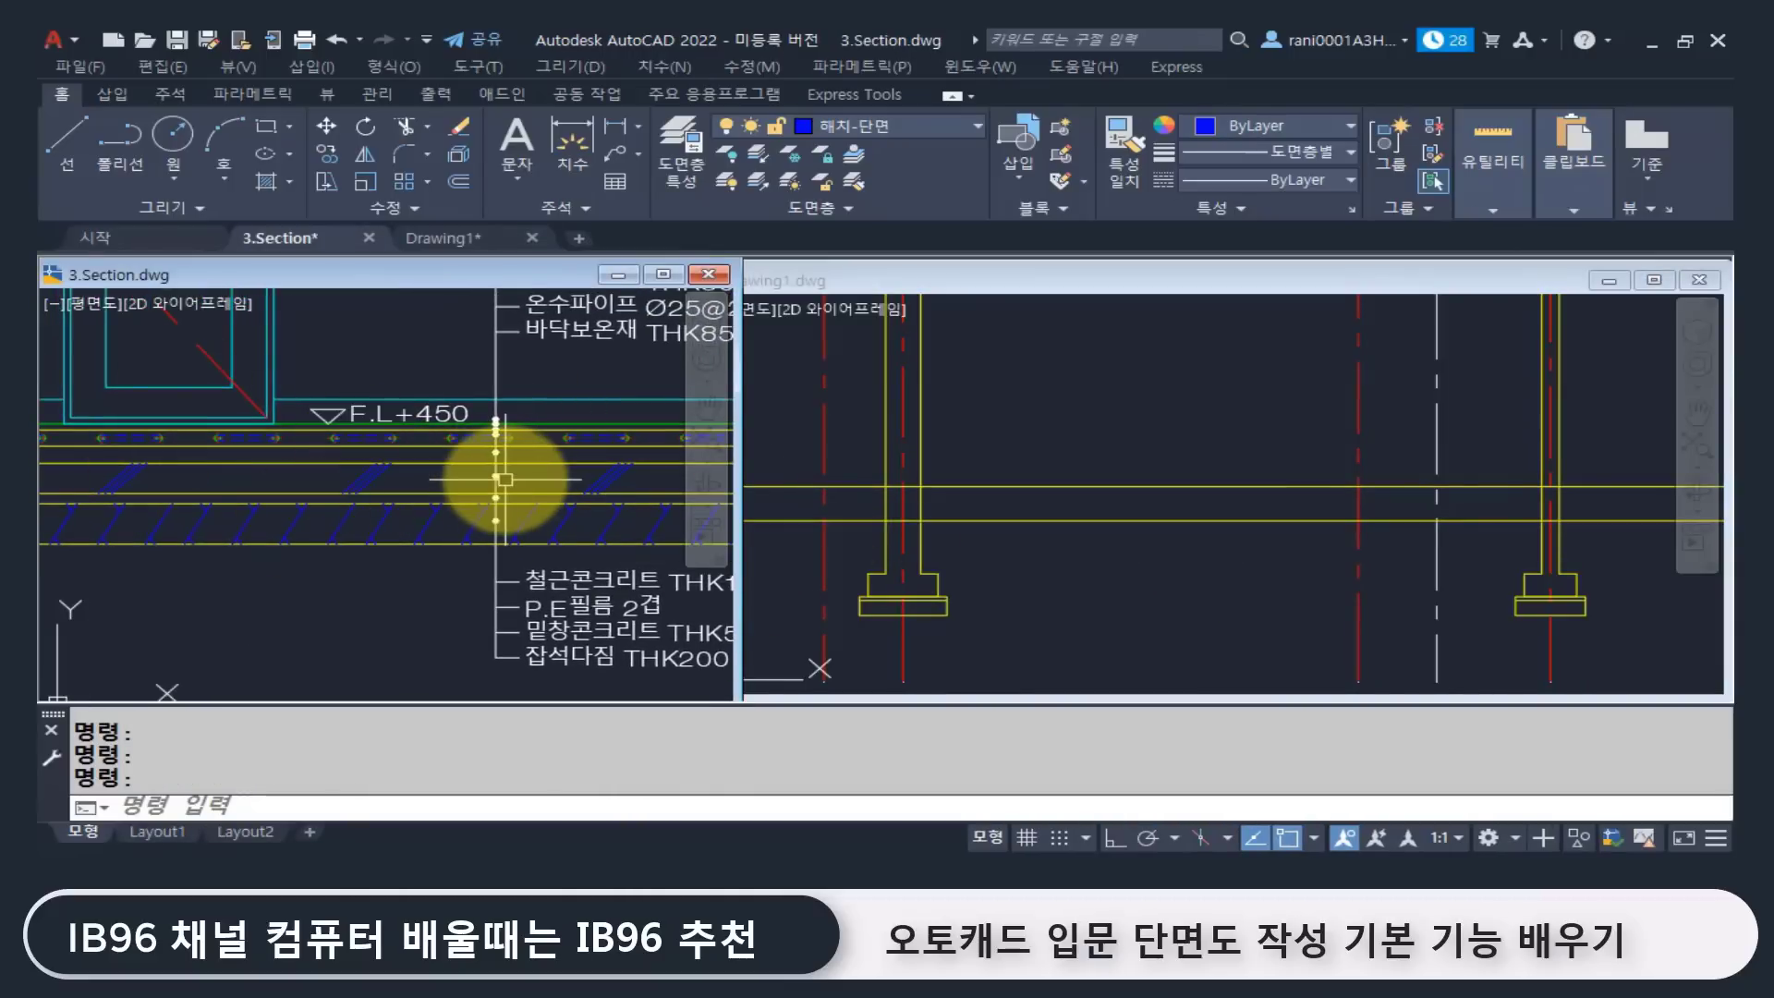
Step: Examine the hot-water pipe symbols in the floor and the layer thickness notes above and below F.L+450 in 3.Section
scroll(357, 452, "up", 6)
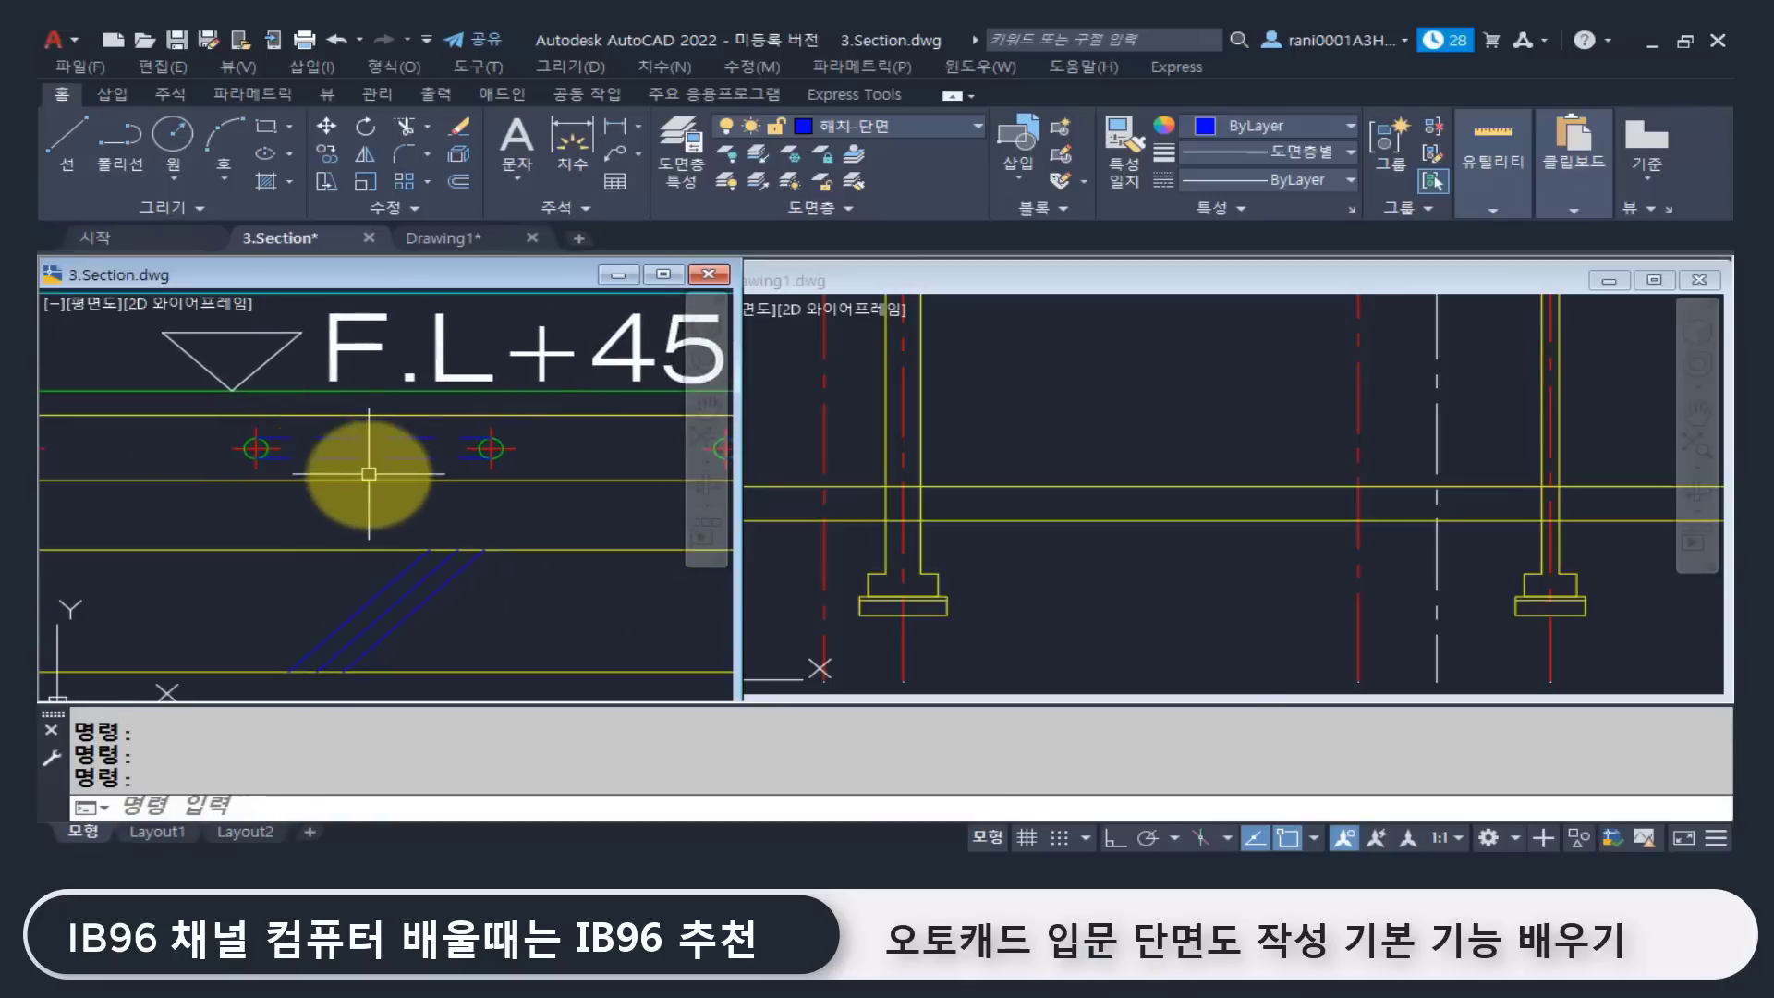
left_click(189, 402)
left_click(531, 489)
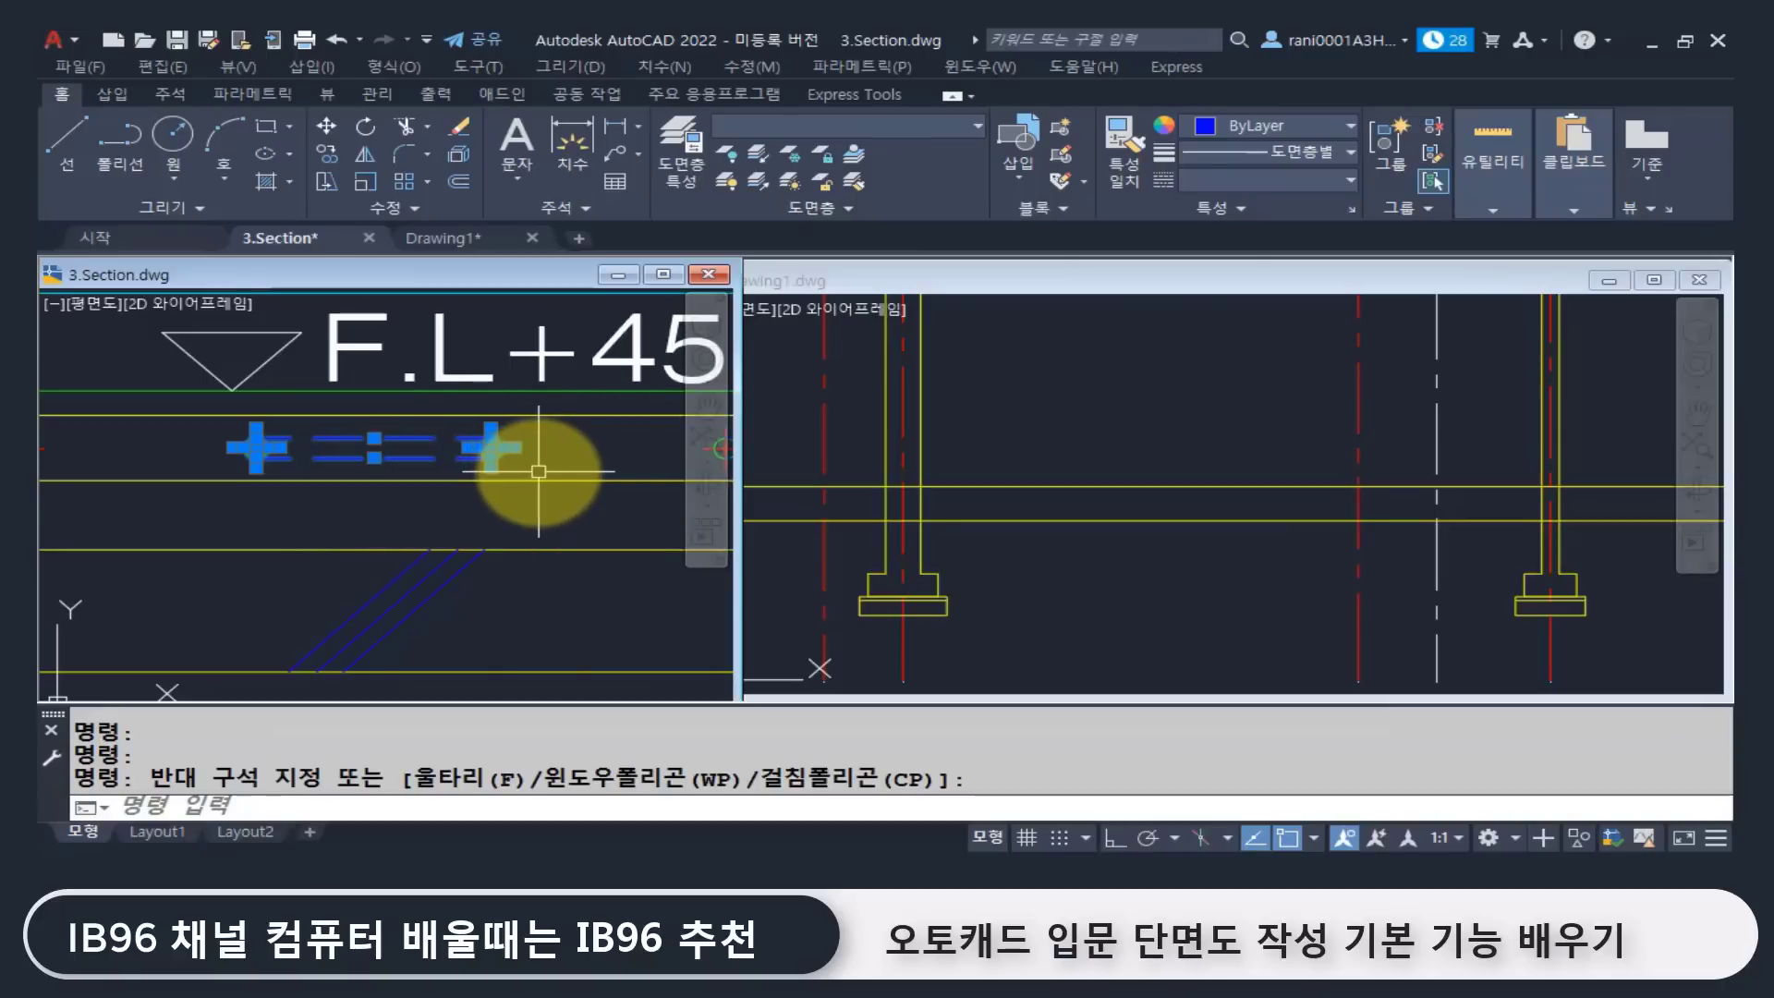
scroll(539, 471, "down", 2)
key("Escape")
scroll(544, 480, "down", 2)
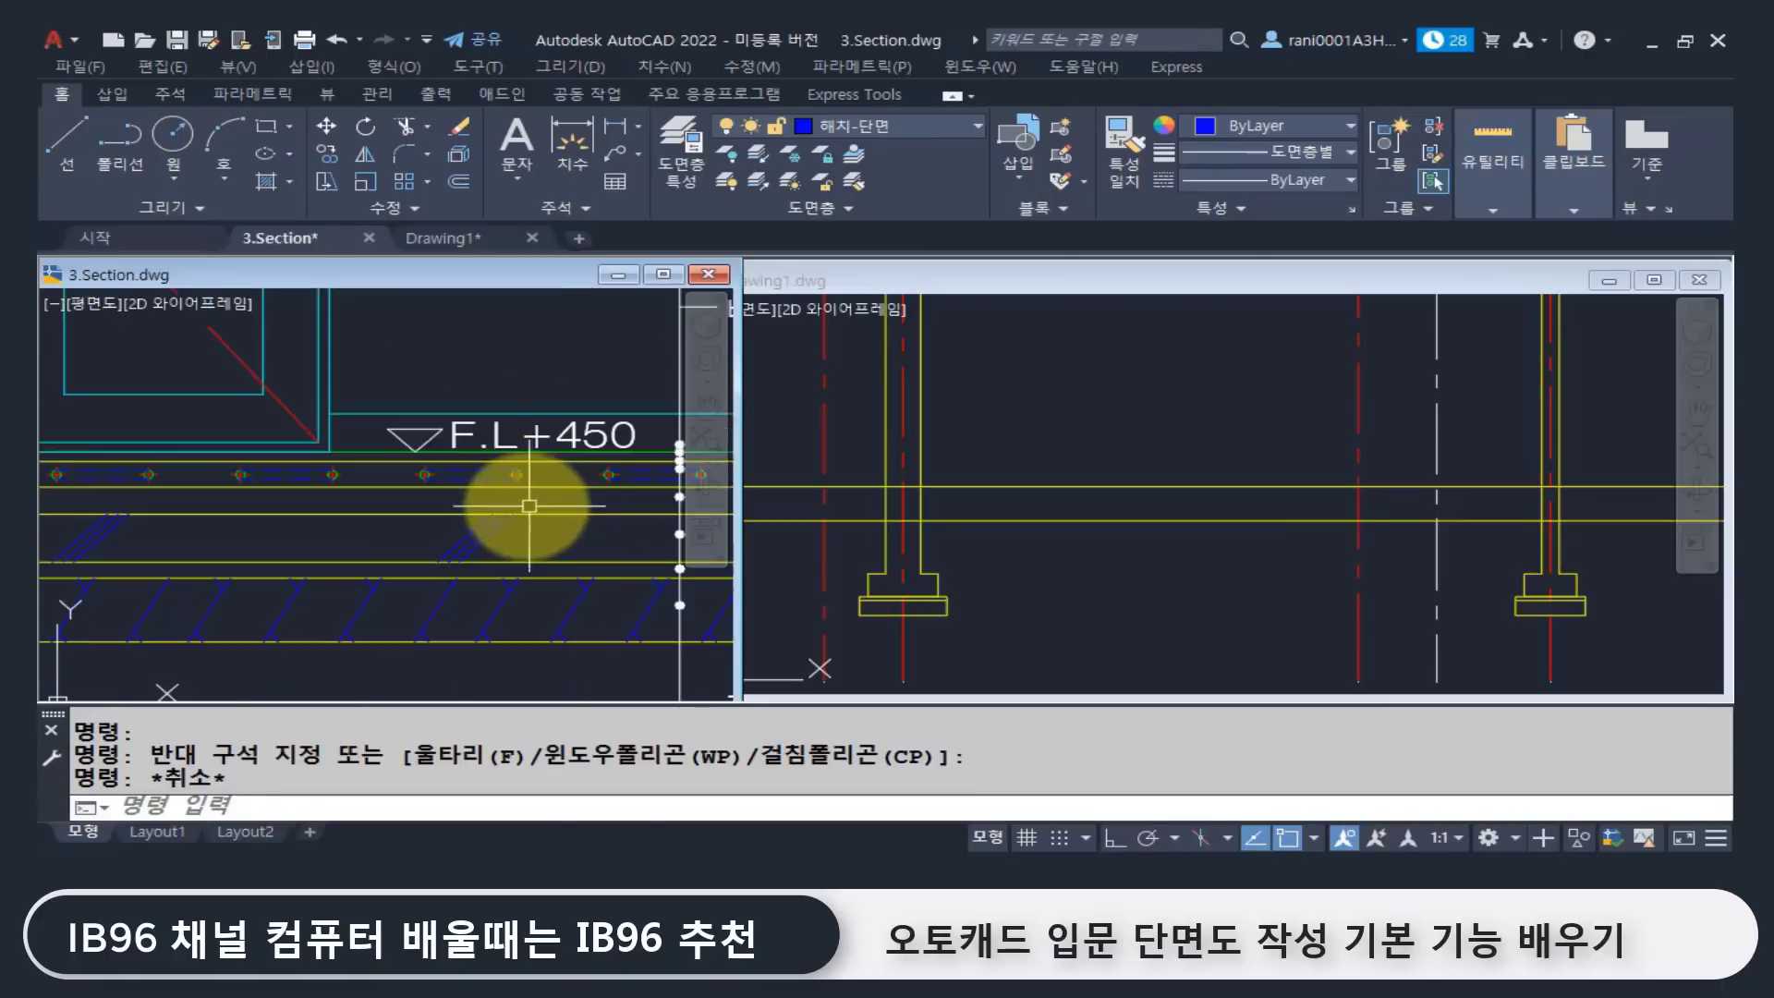
middle_click_drag(485, 466, 418, 461)
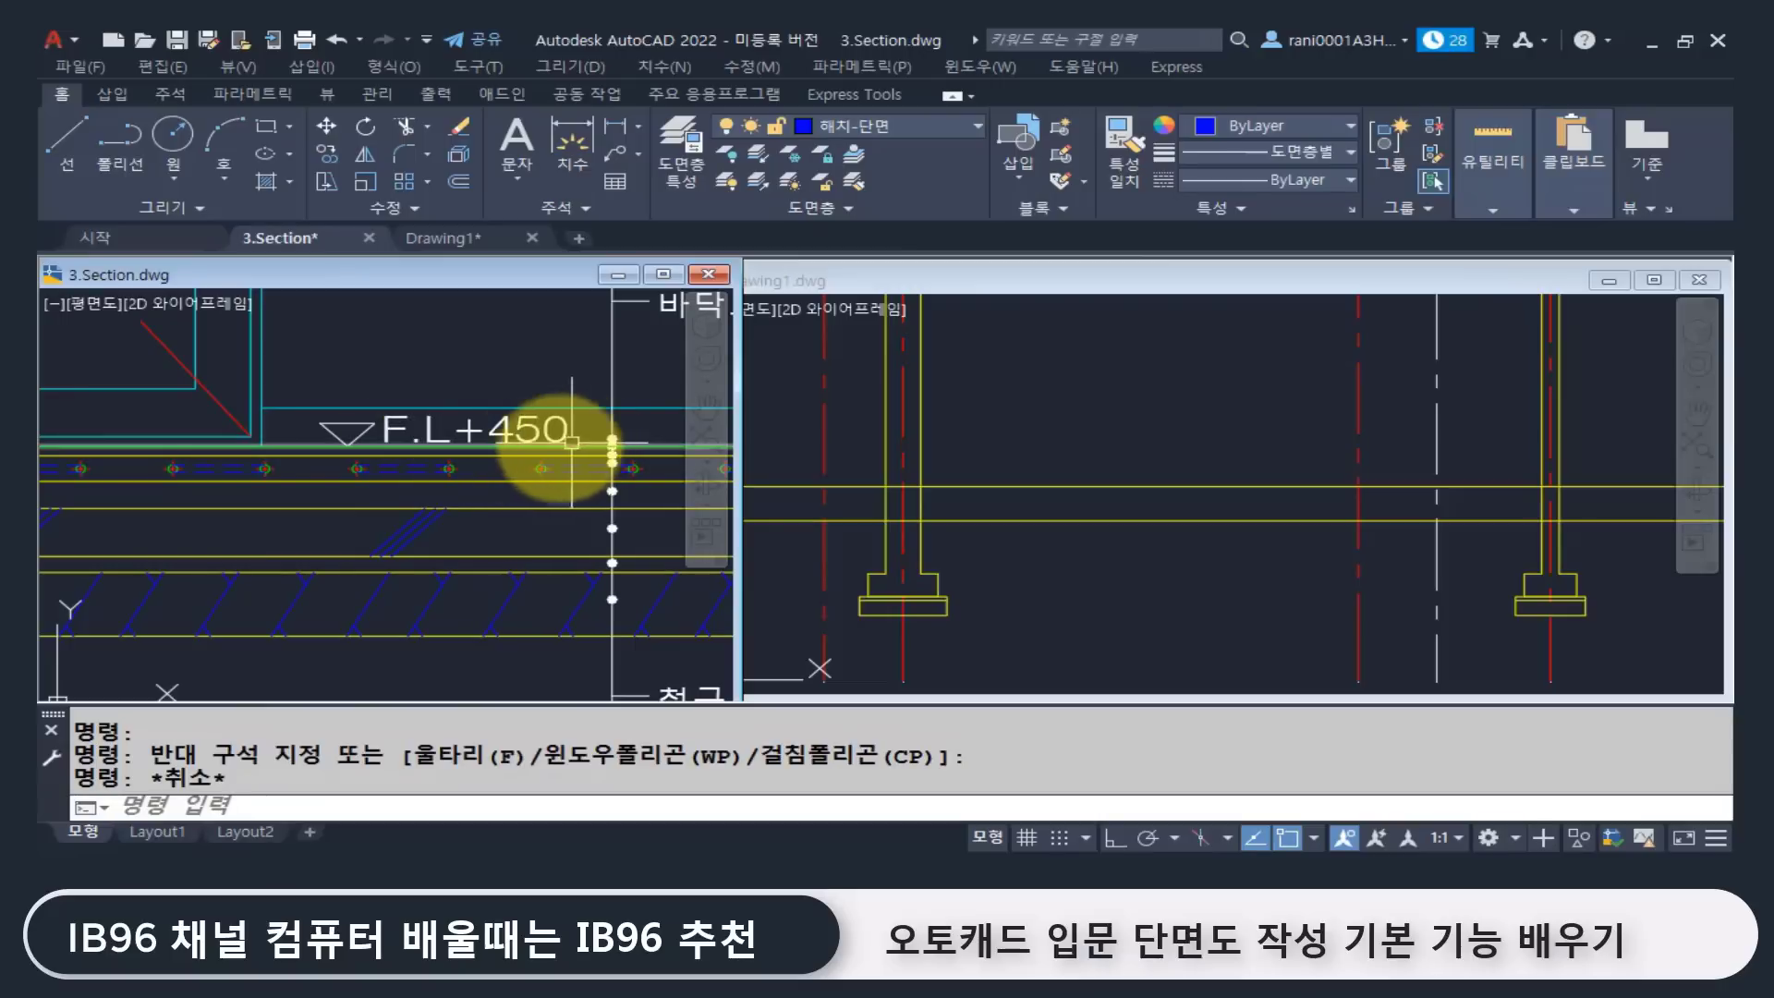
scroll(468, 447, "down", 3)
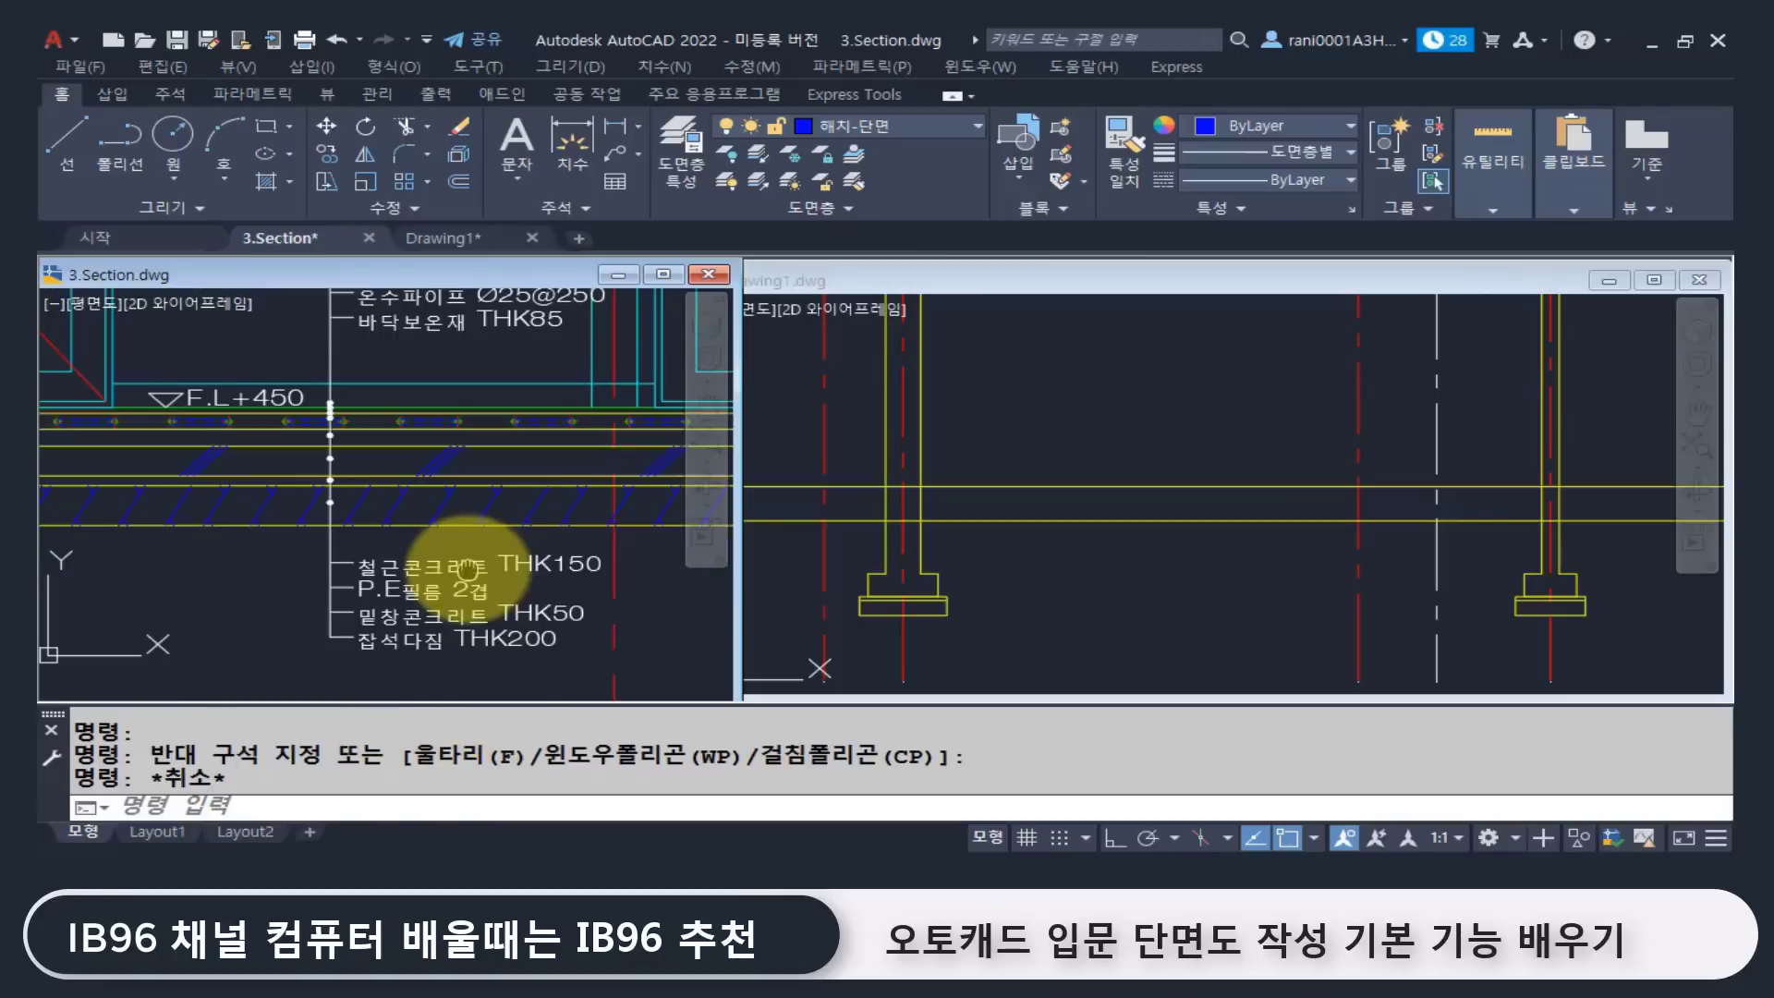
middle_click_drag(467, 578, 469, 585)
middle_click_drag(408, 419, 377, 536)
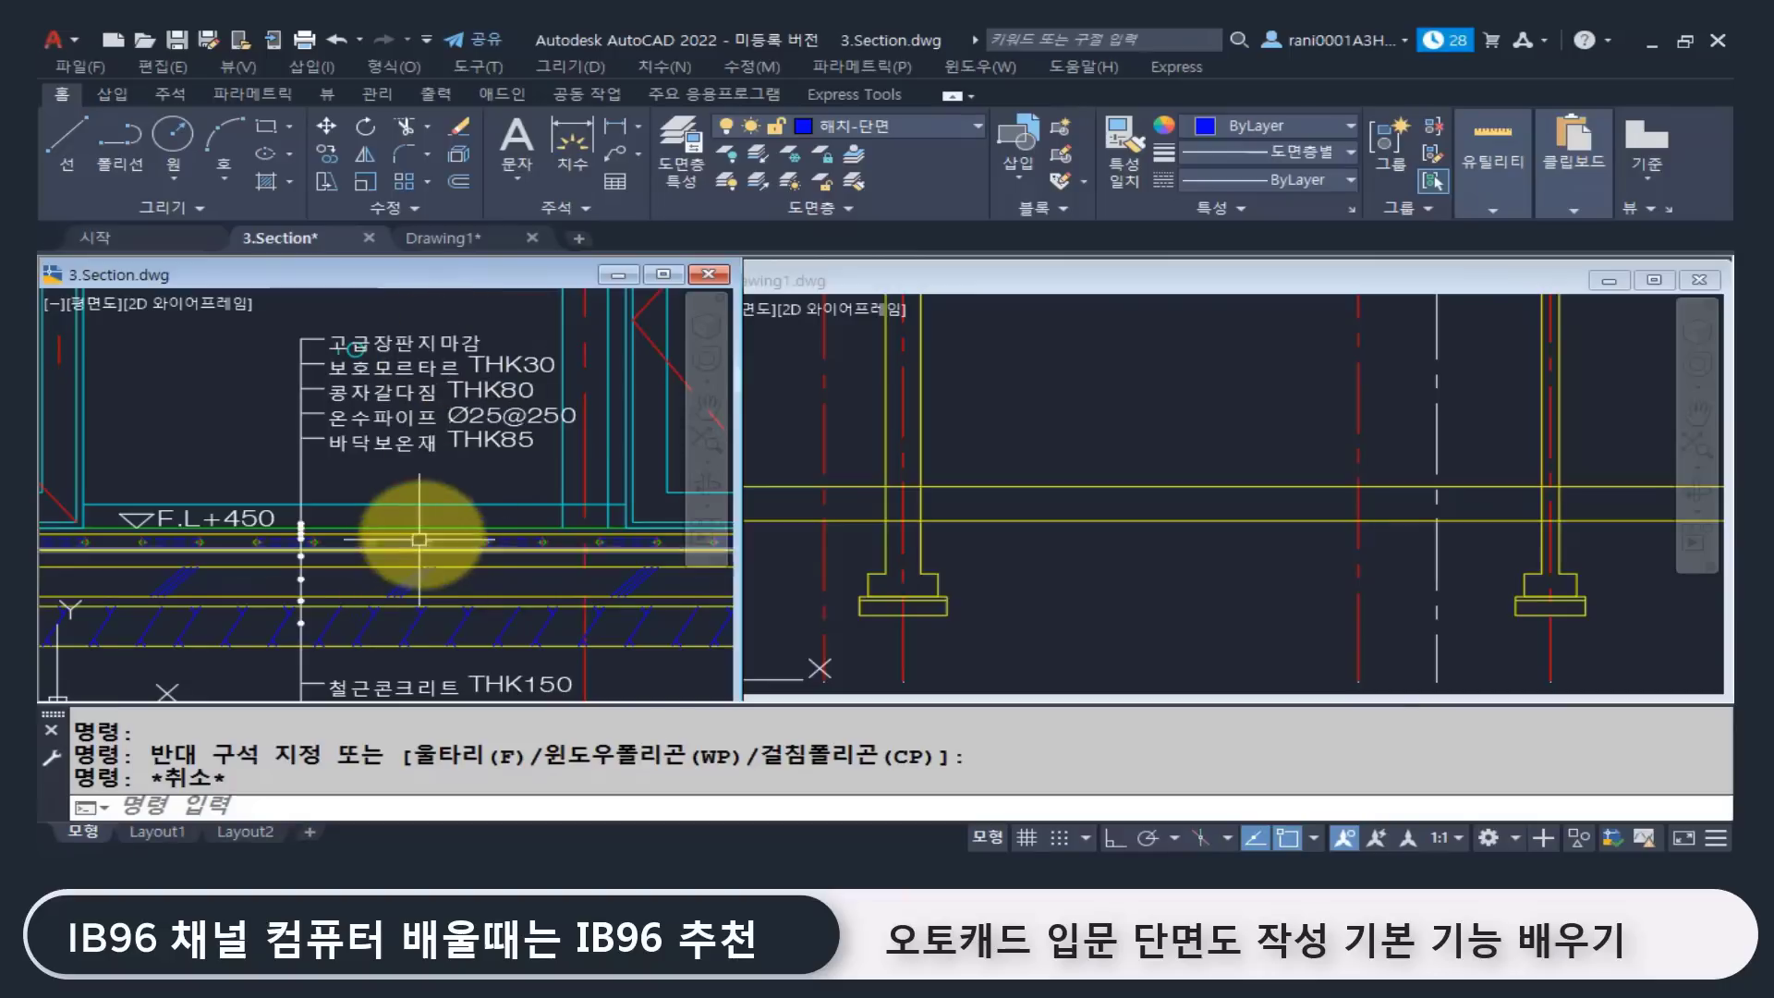
mouse_move(428, 527)
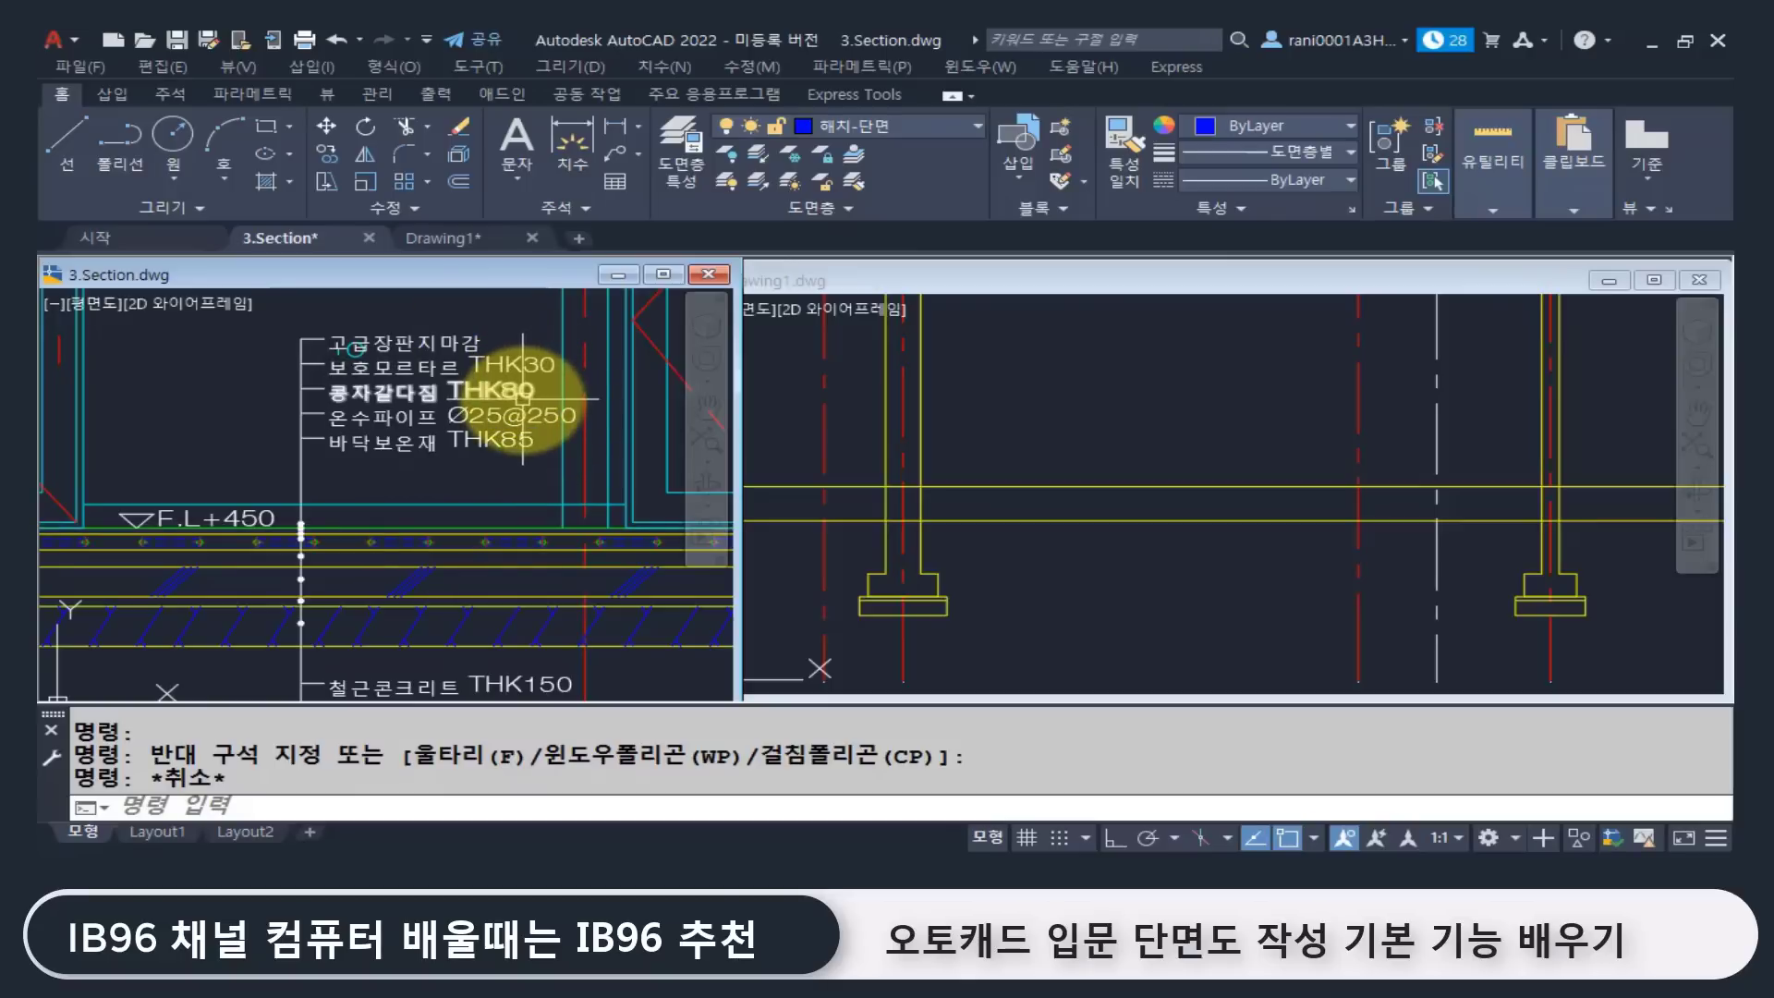
left_click(349, 511)
left_click(456, 563)
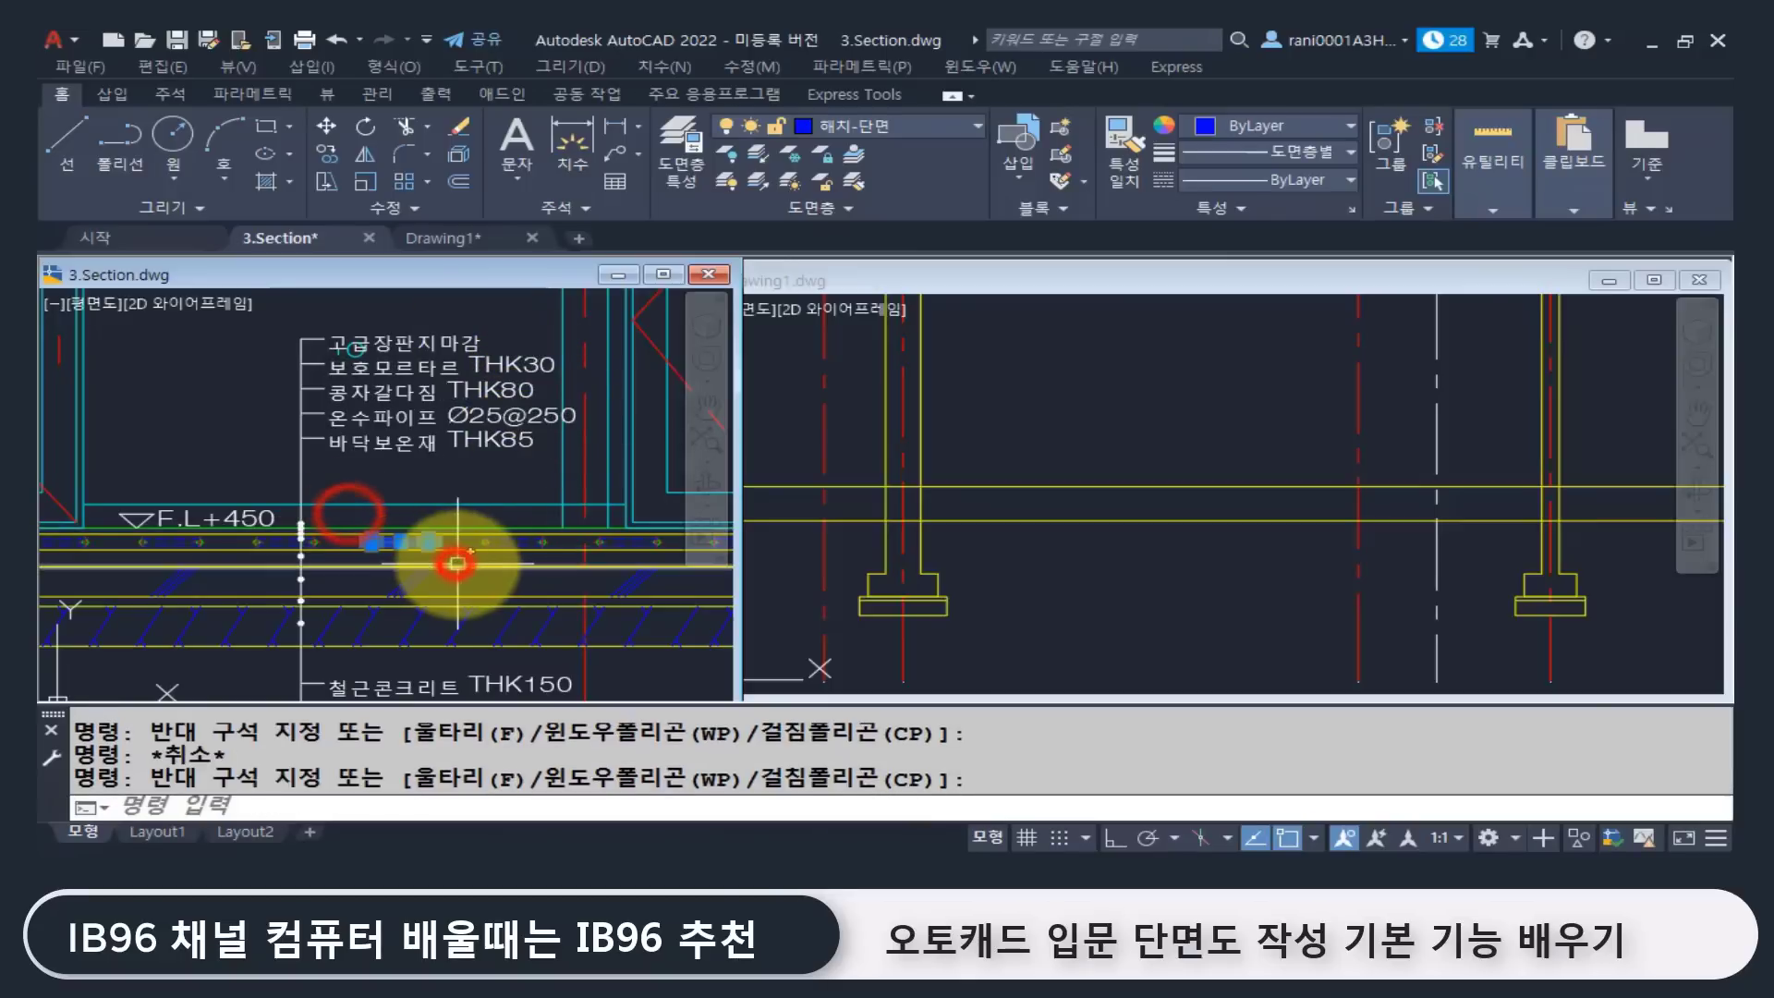
key("Escape")
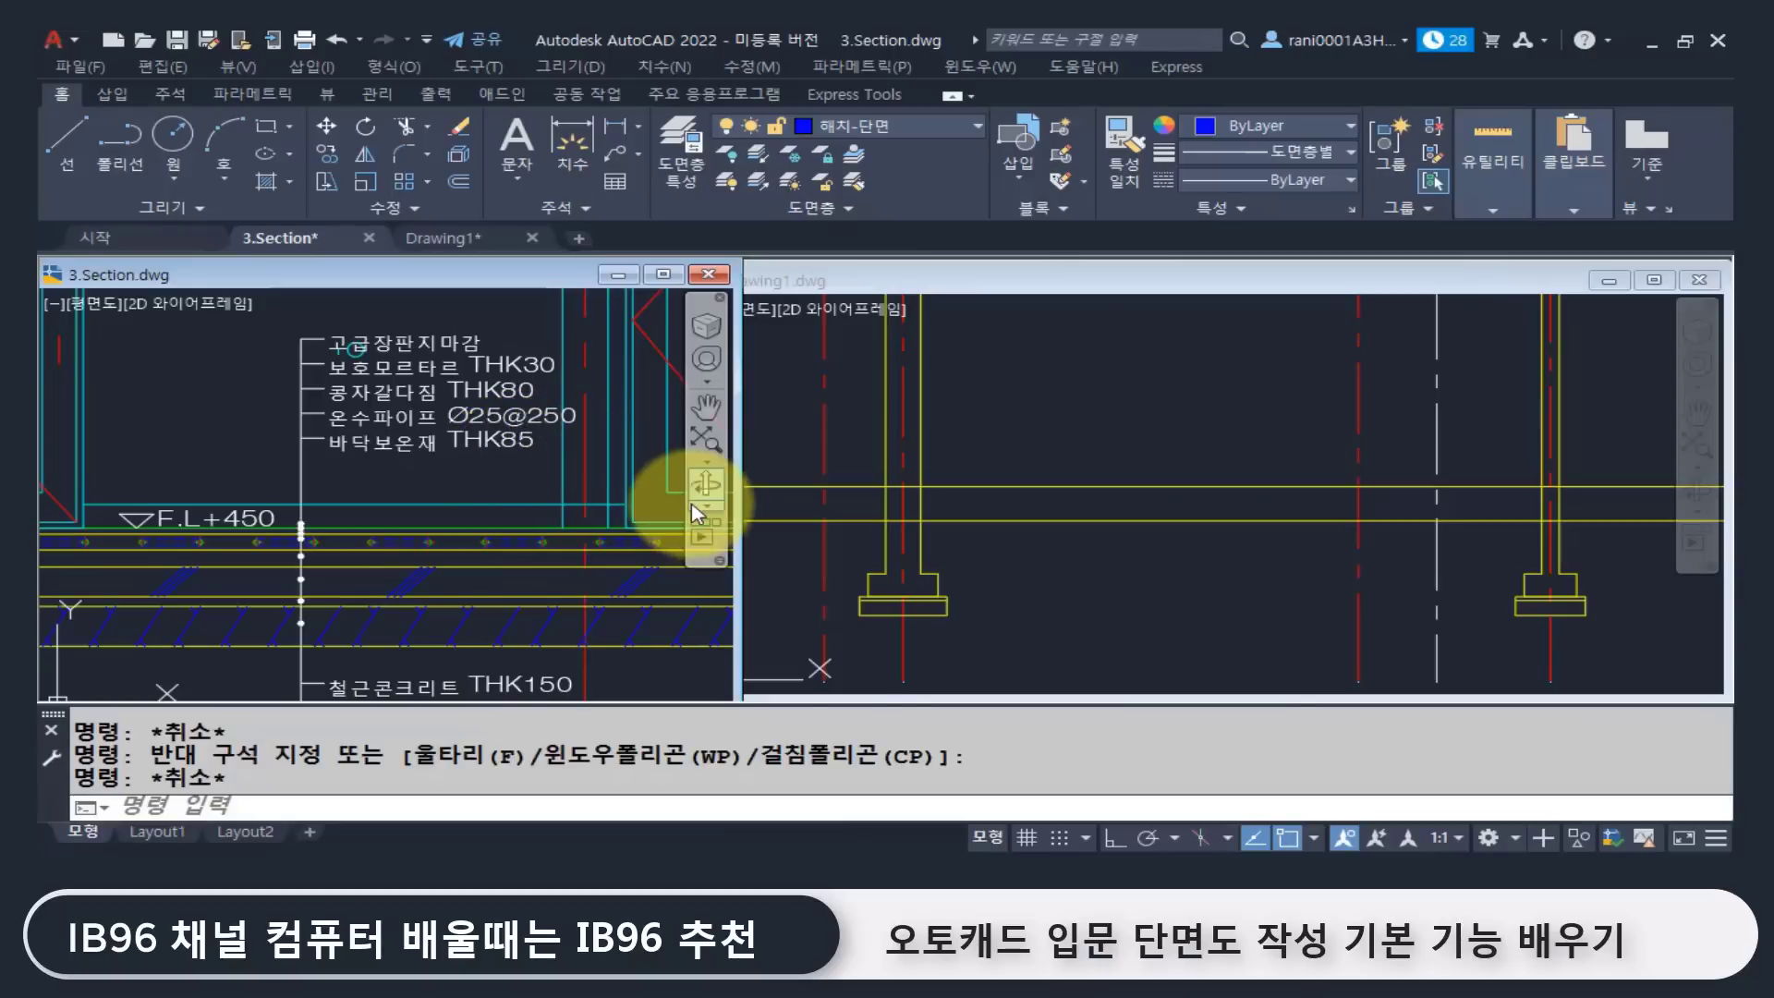
Step: Create a layer named 단면-마감 in Drawing1 and set its color to green
left_click(1085, 406)
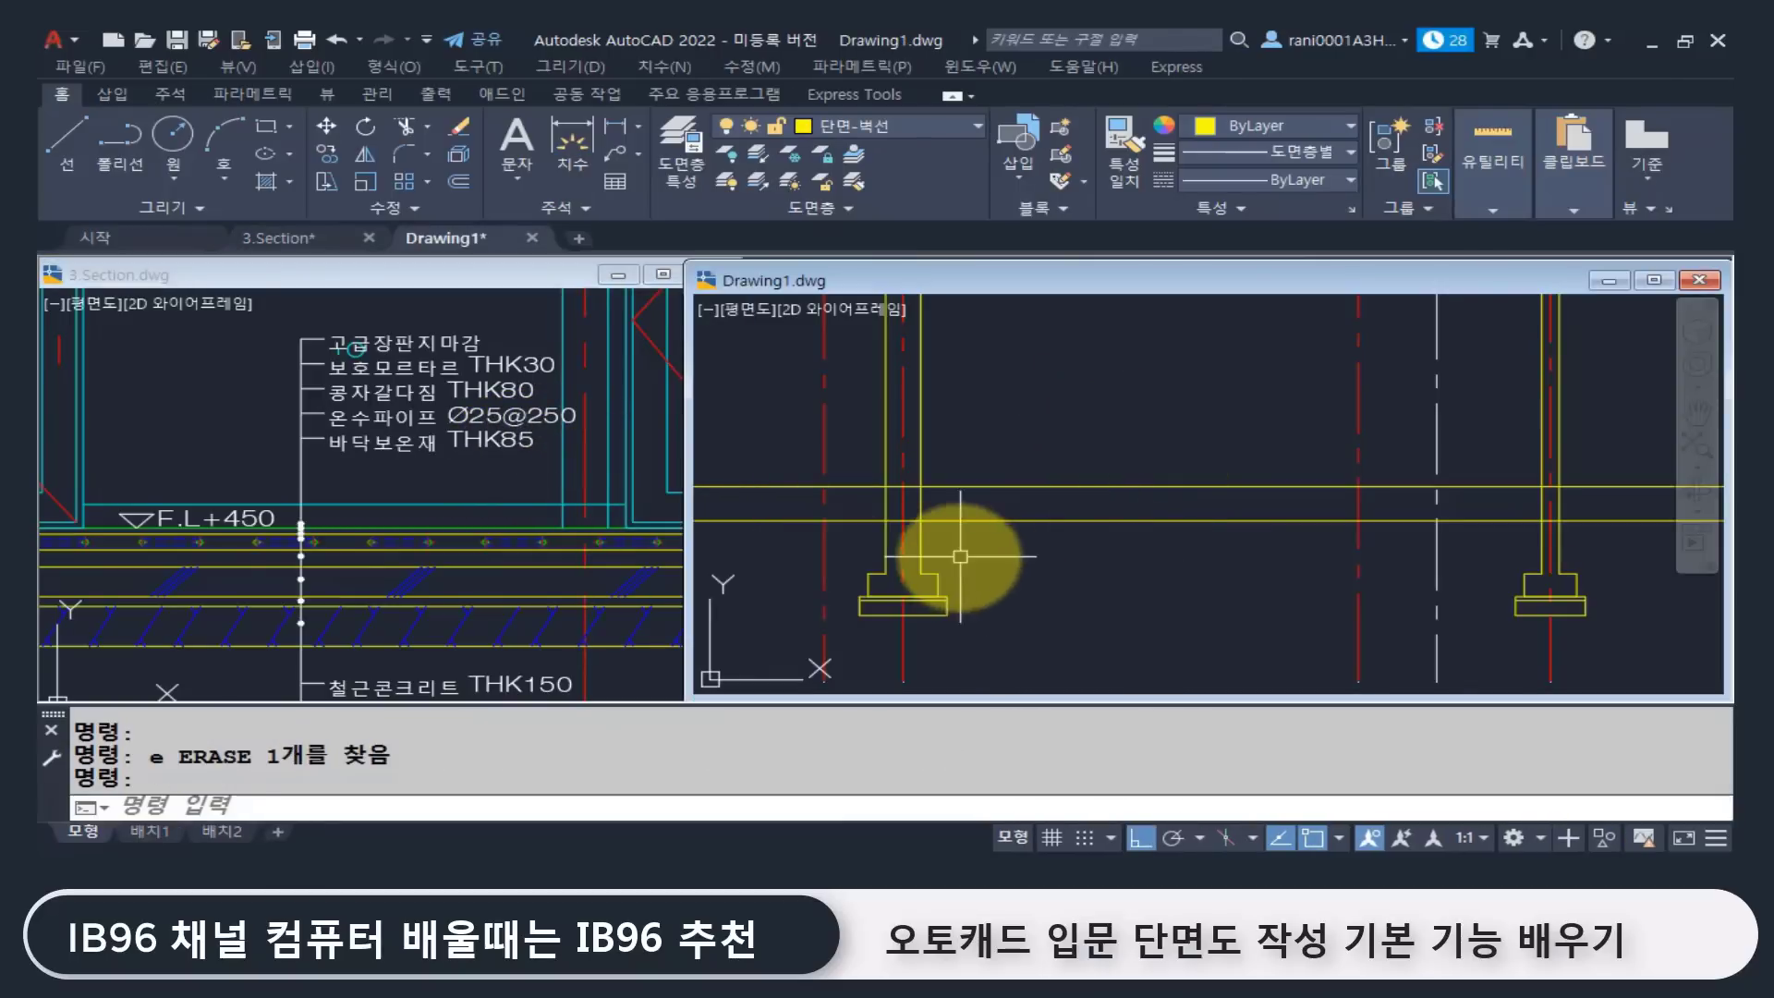
mouse_move(951, 555)
middle_mouse_down()
mouse_move(851, 517)
mouse_move(917, 546)
middle_mouse_up()
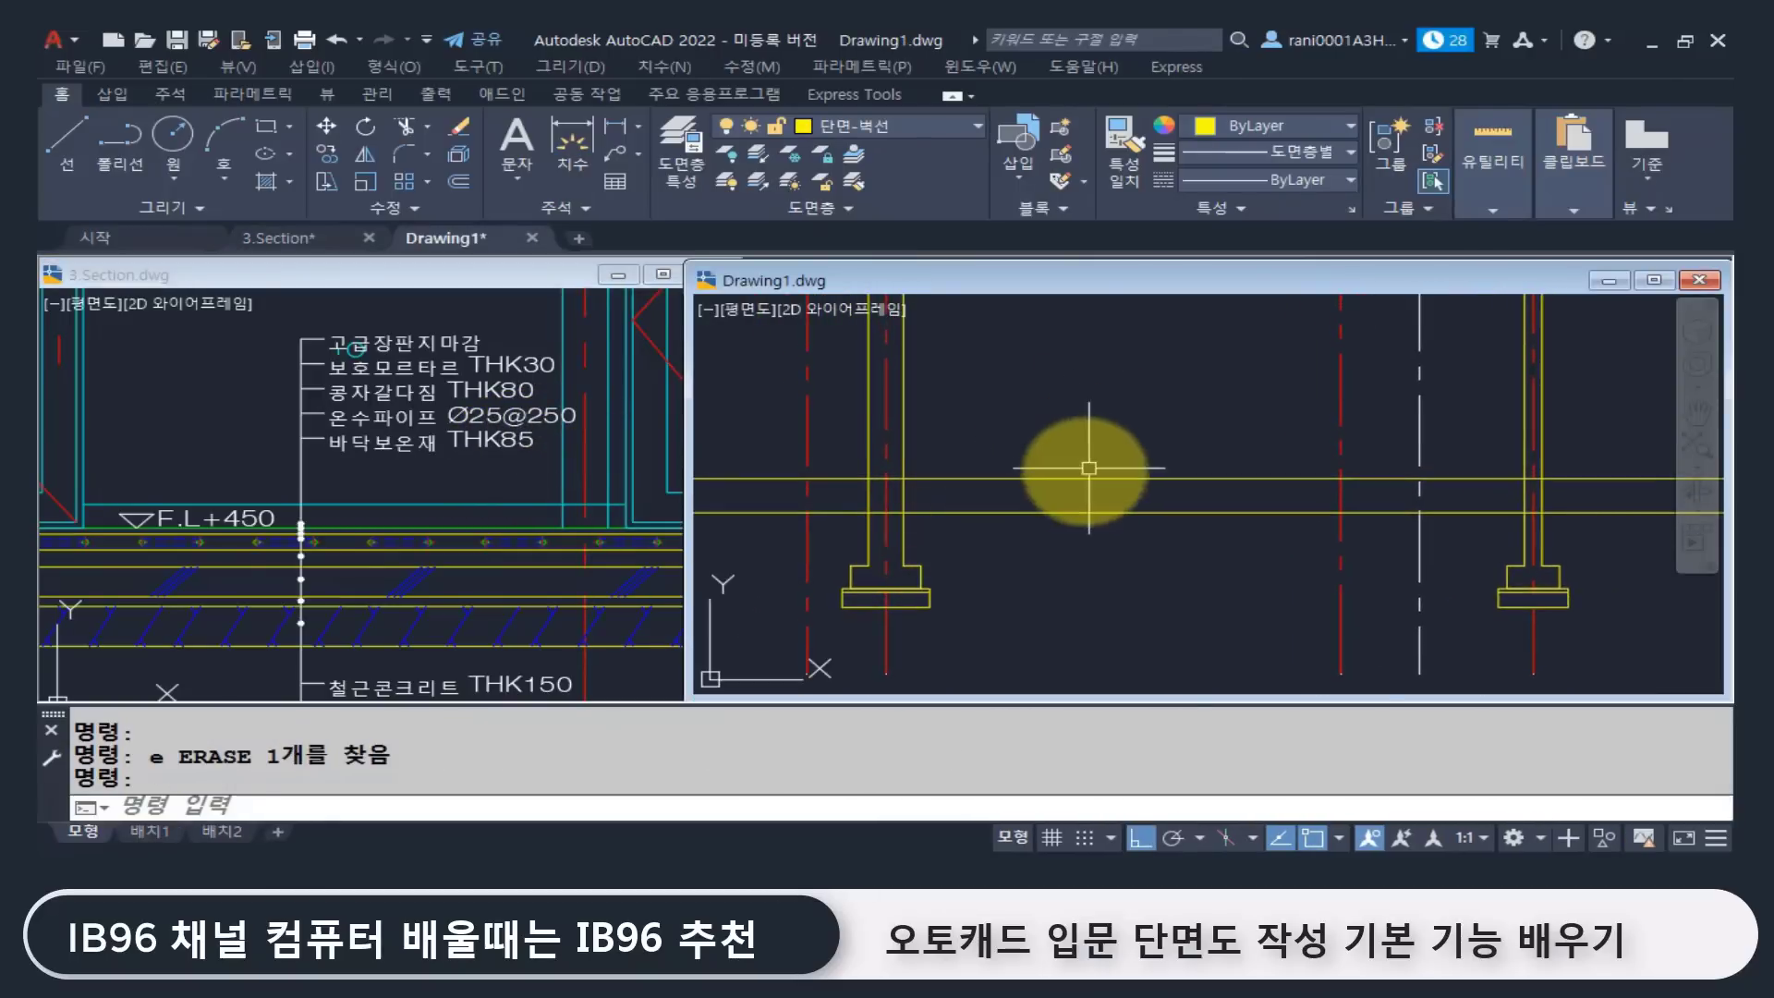
left_click(1057, 481)
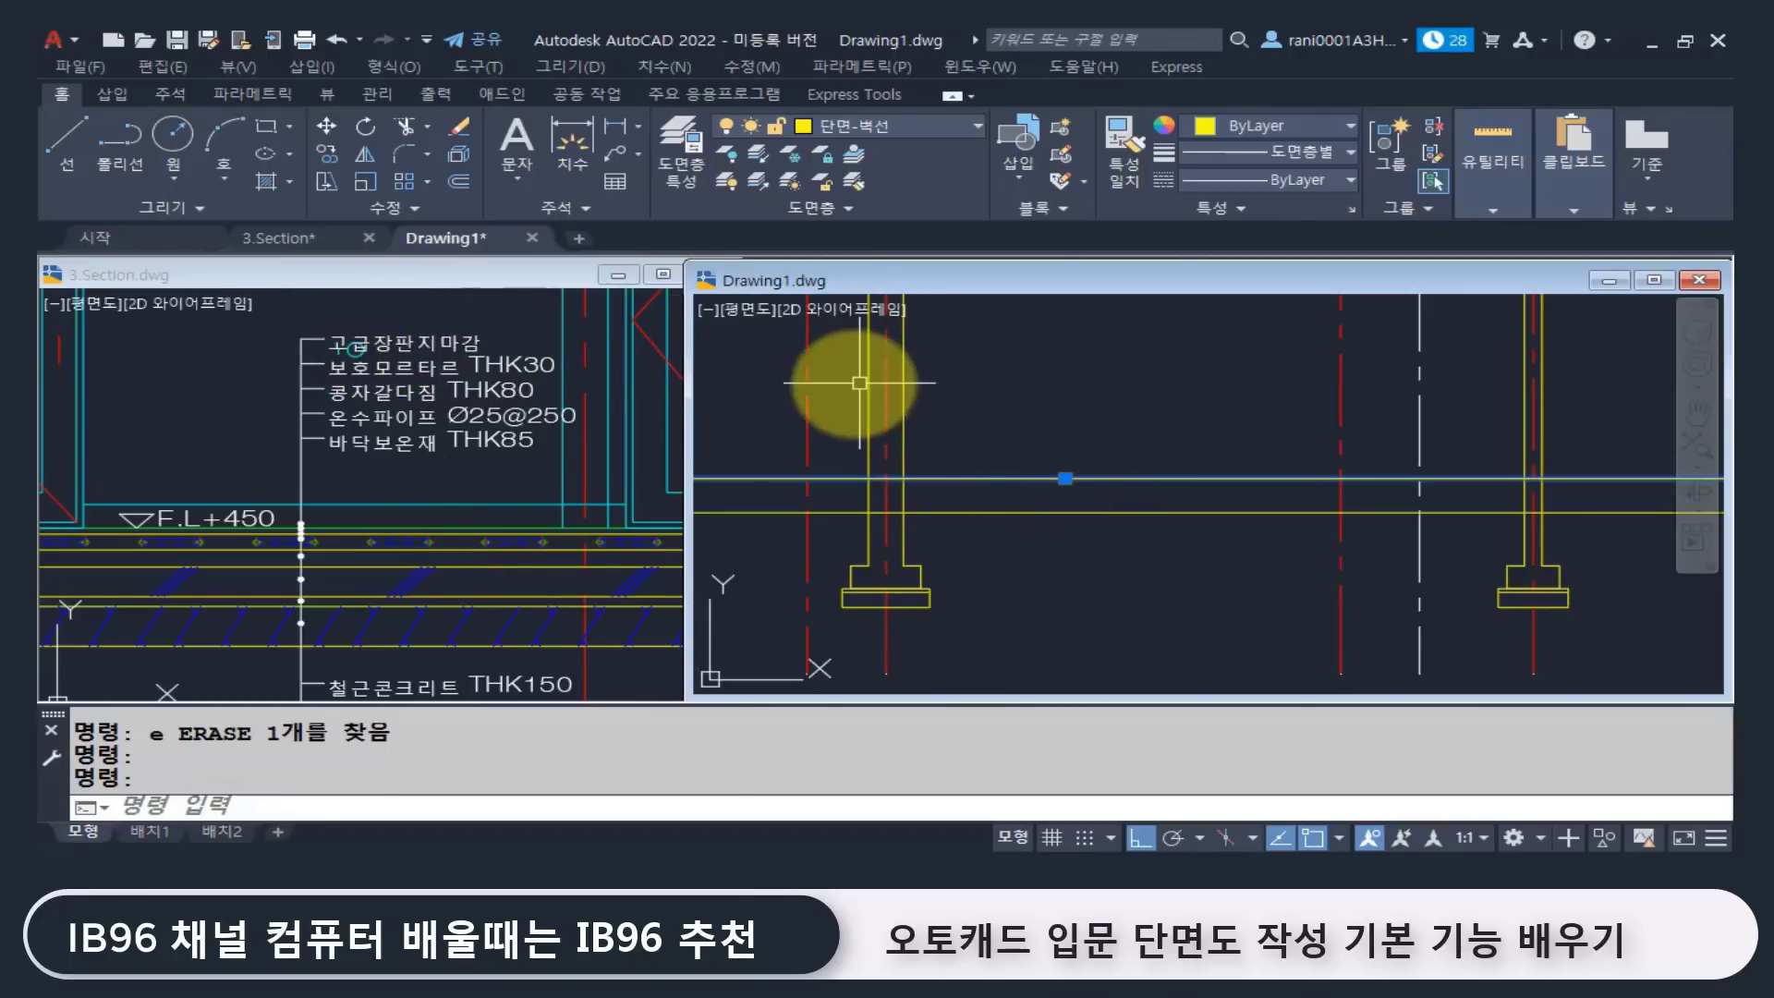
key("Escape")
key("Return")
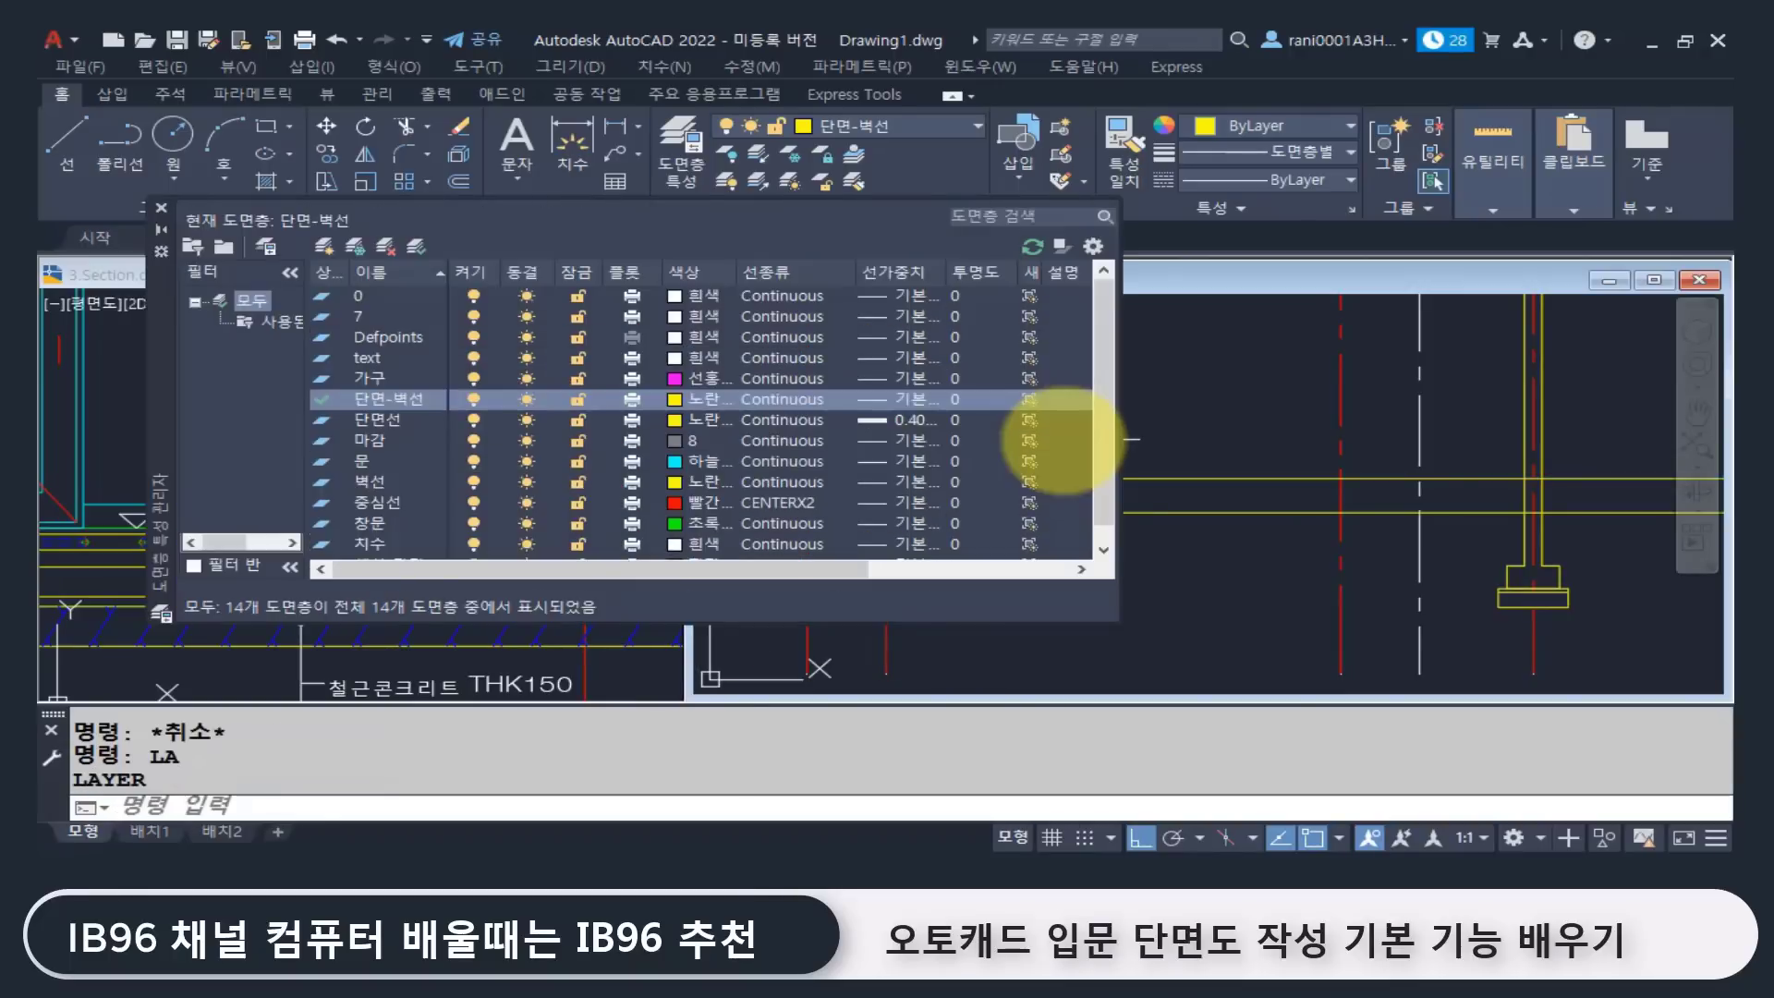
left_click(331, 245)
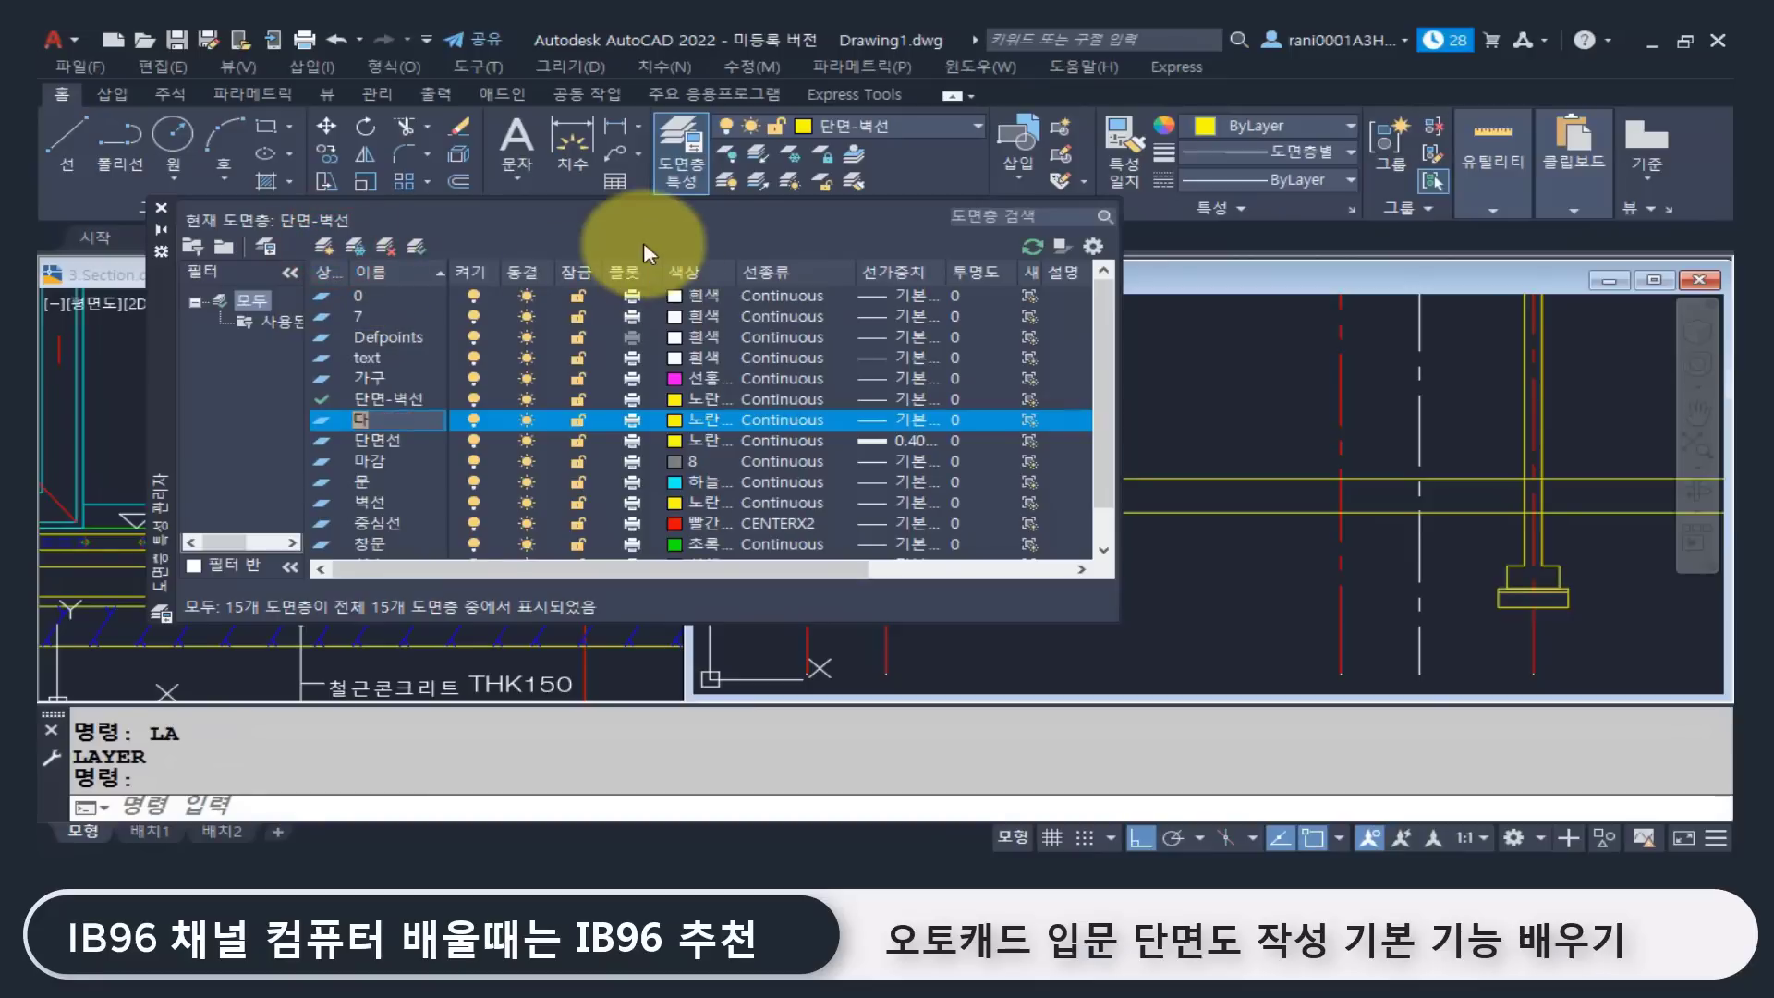
type("단면-마감")
left_click(709, 424)
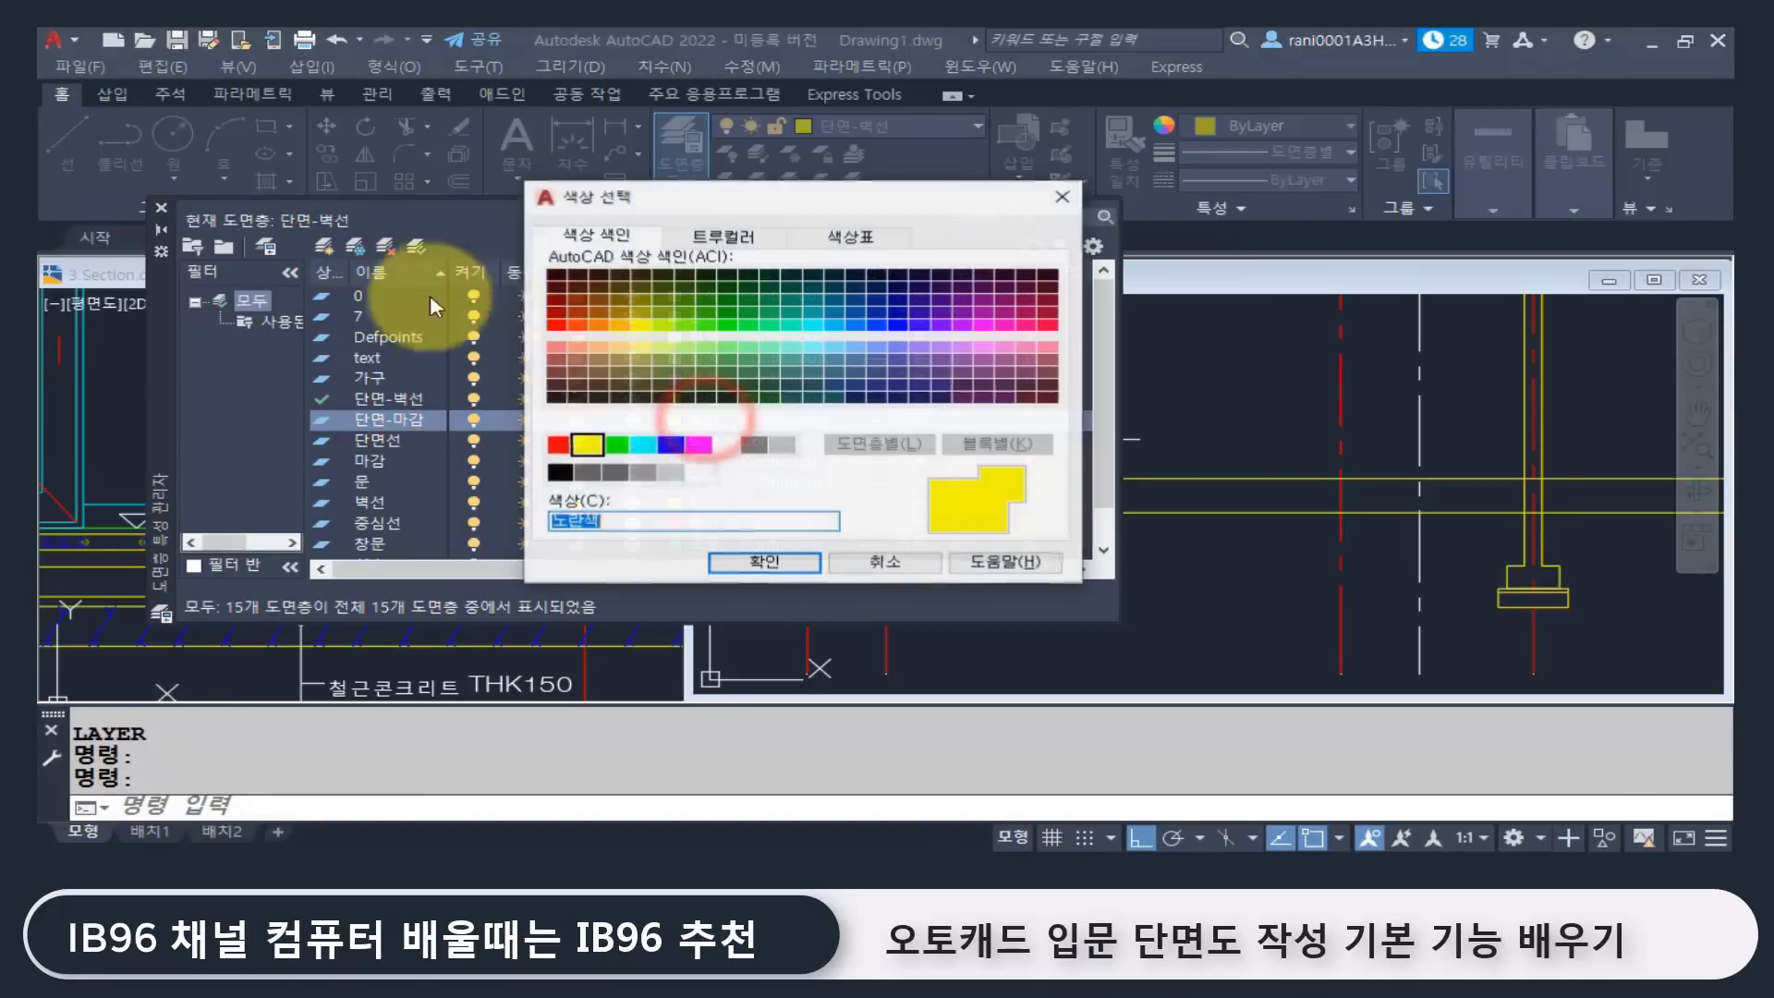
left_click(616, 445)
left_click(745, 554)
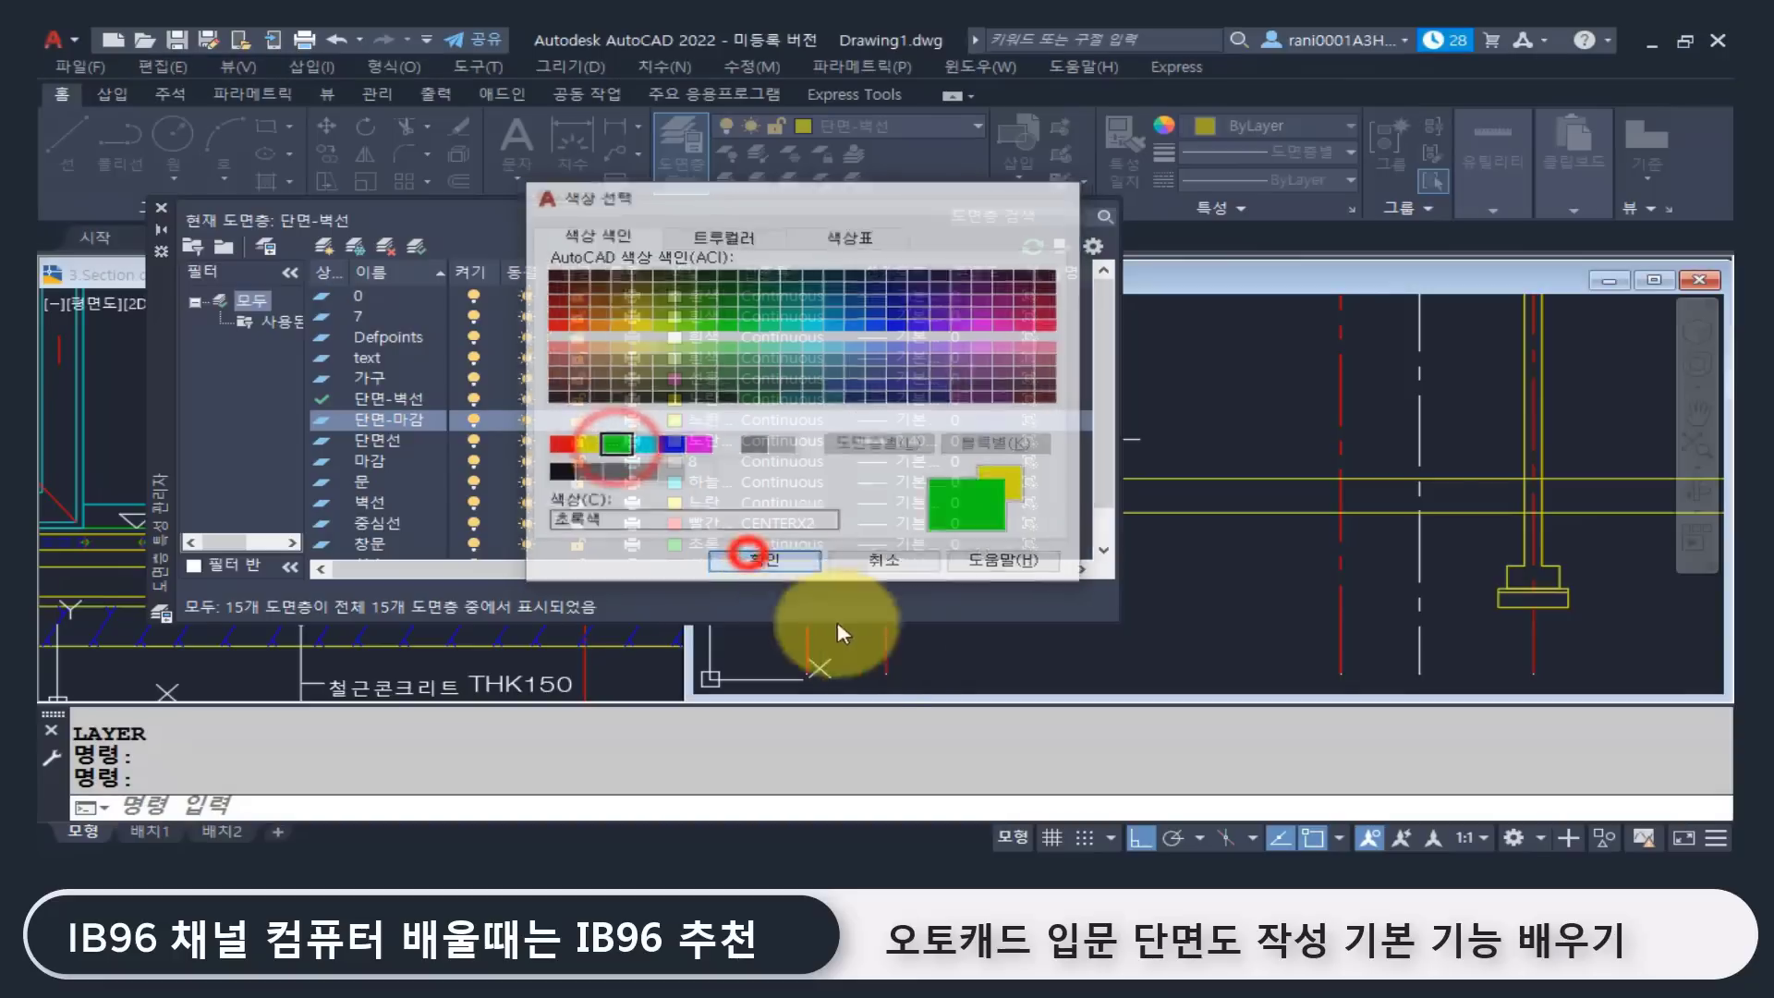
left_click(161, 207)
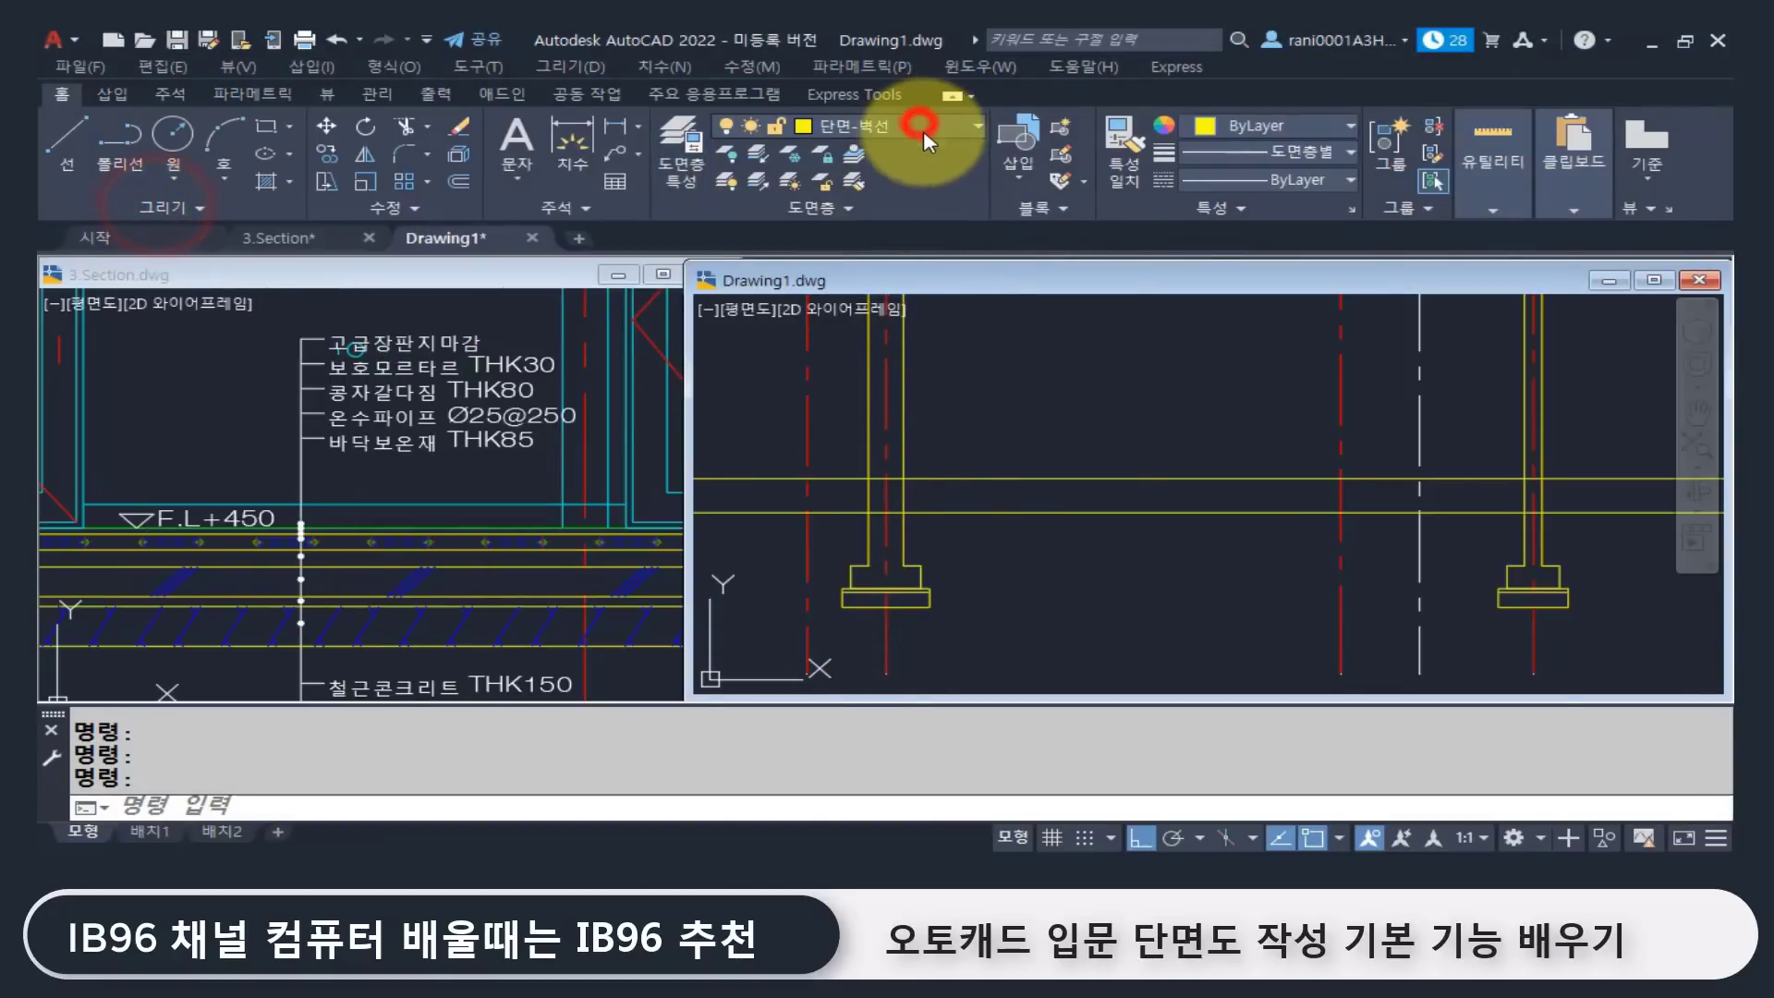
Step: Make 단면-마감 the current layer and move the upper horizontal floor line onto it
left_click(923, 127)
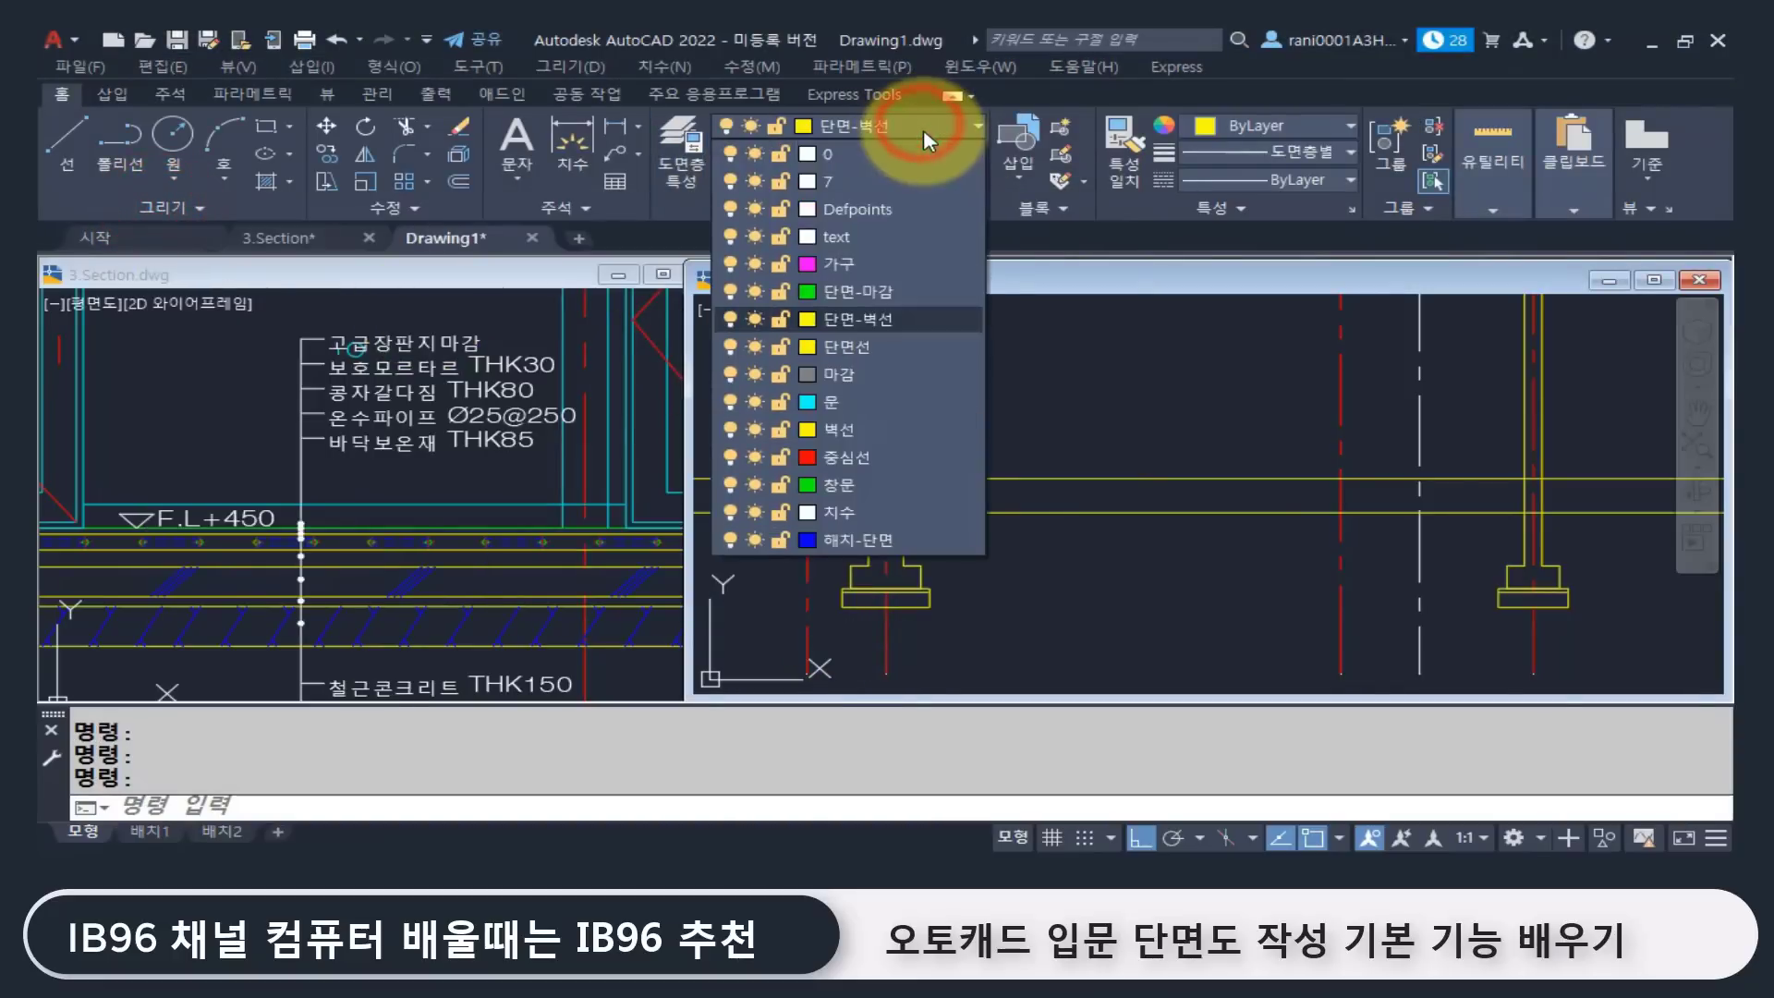
left_click(911, 294)
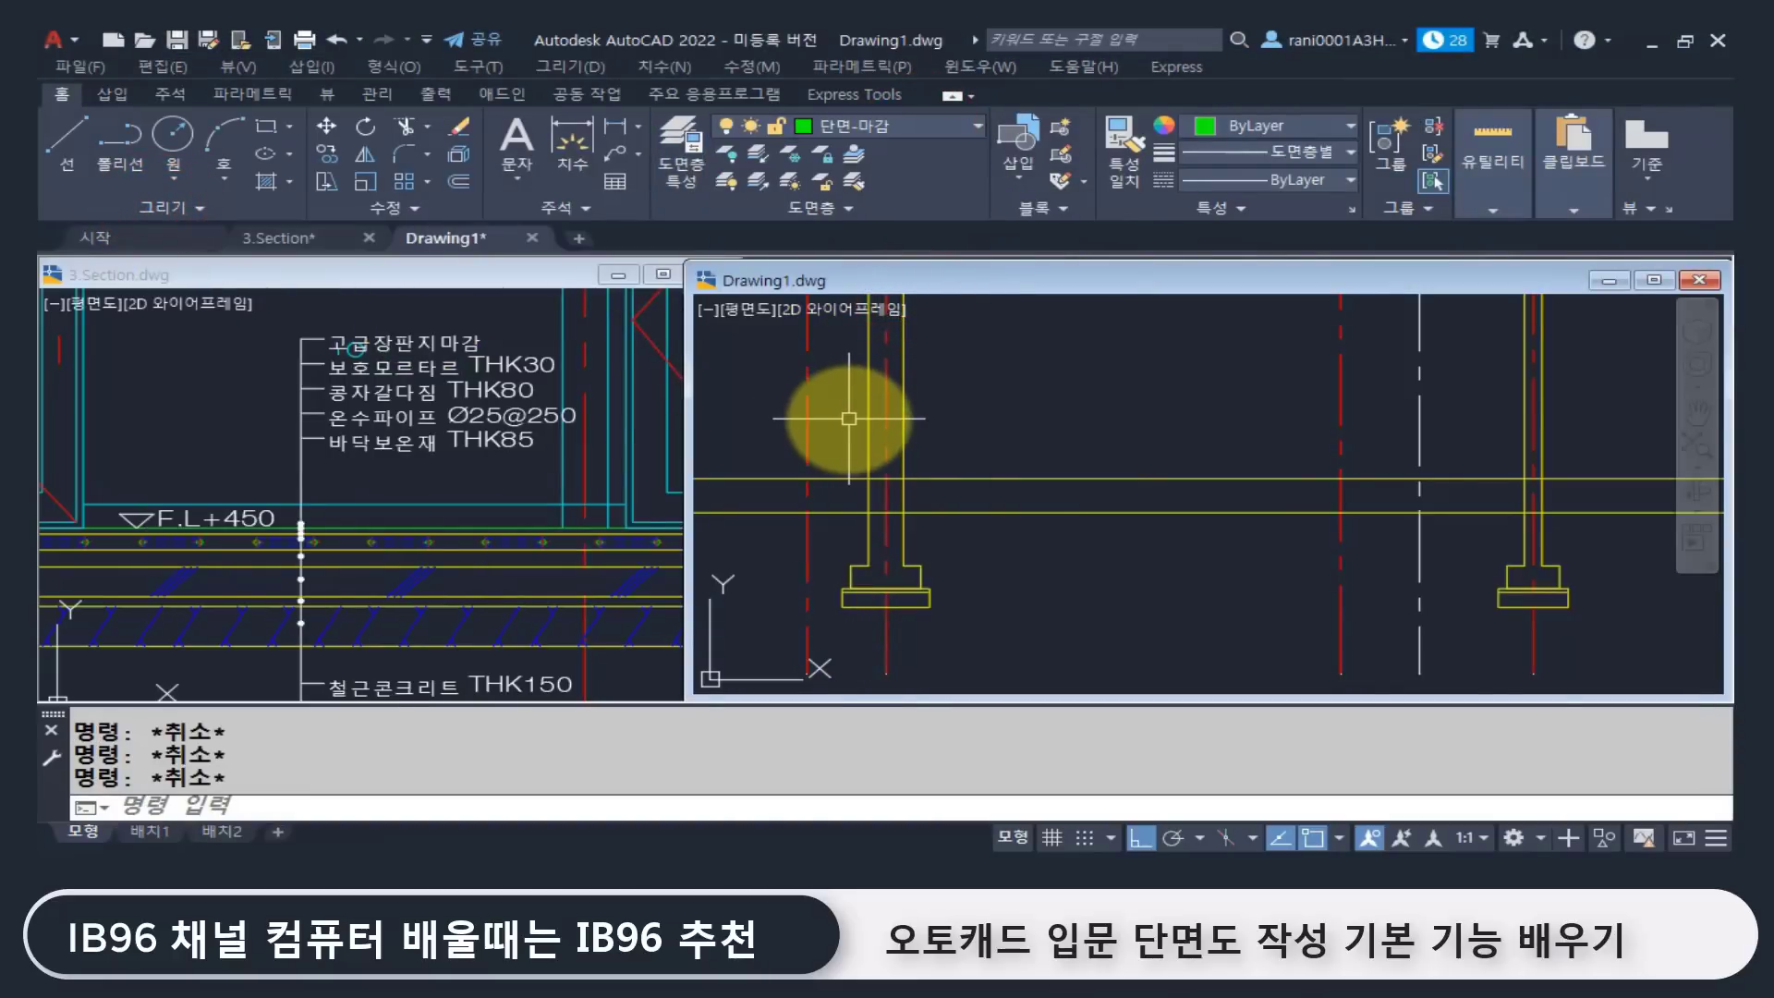
left_click(1042, 478)
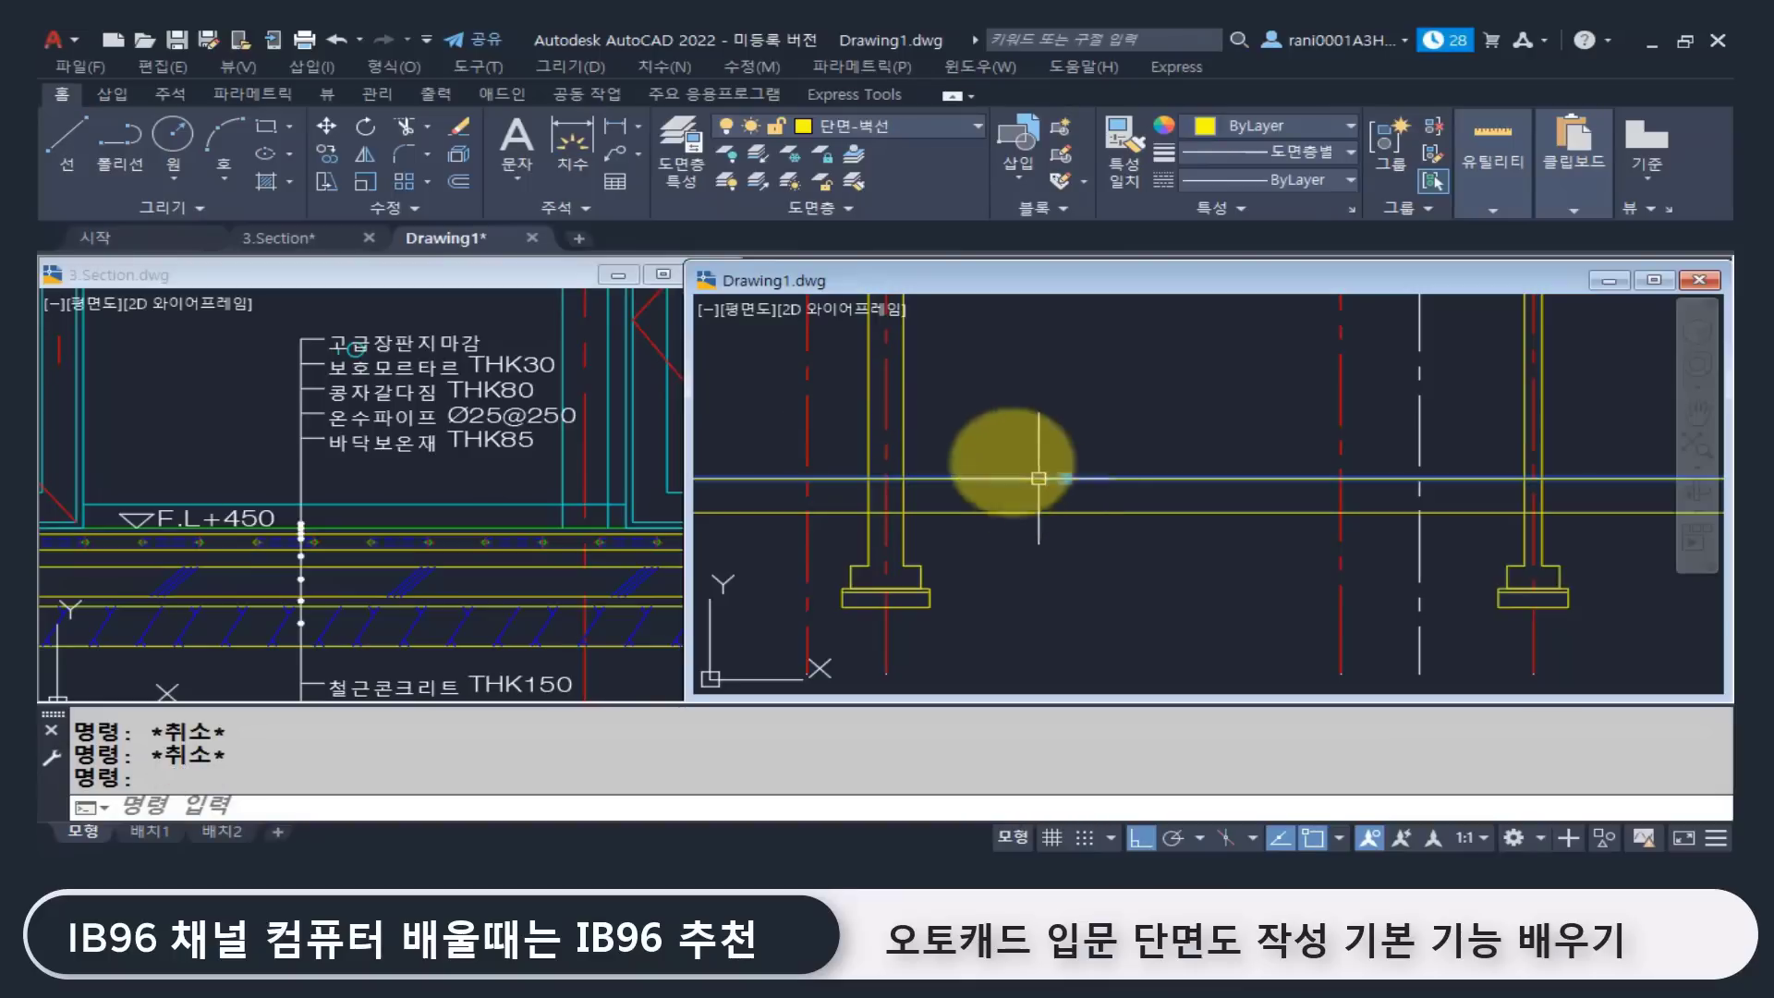
left_click(913, 124)
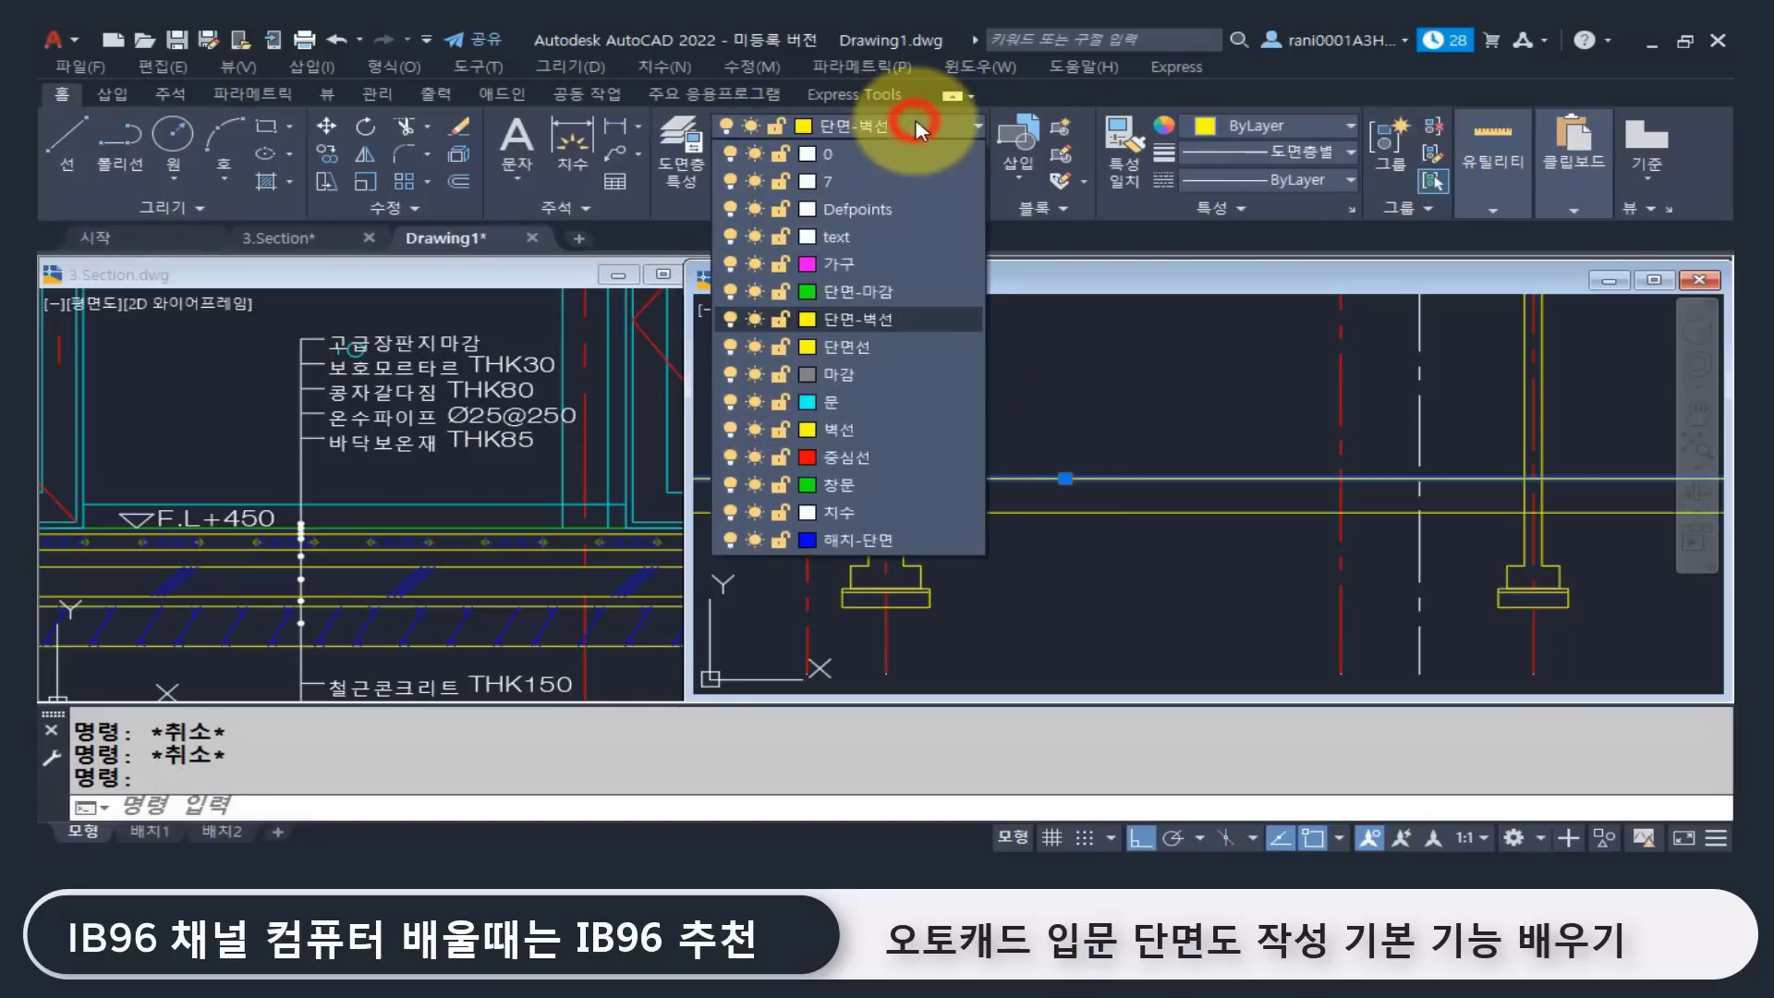
left_click(962, 277)
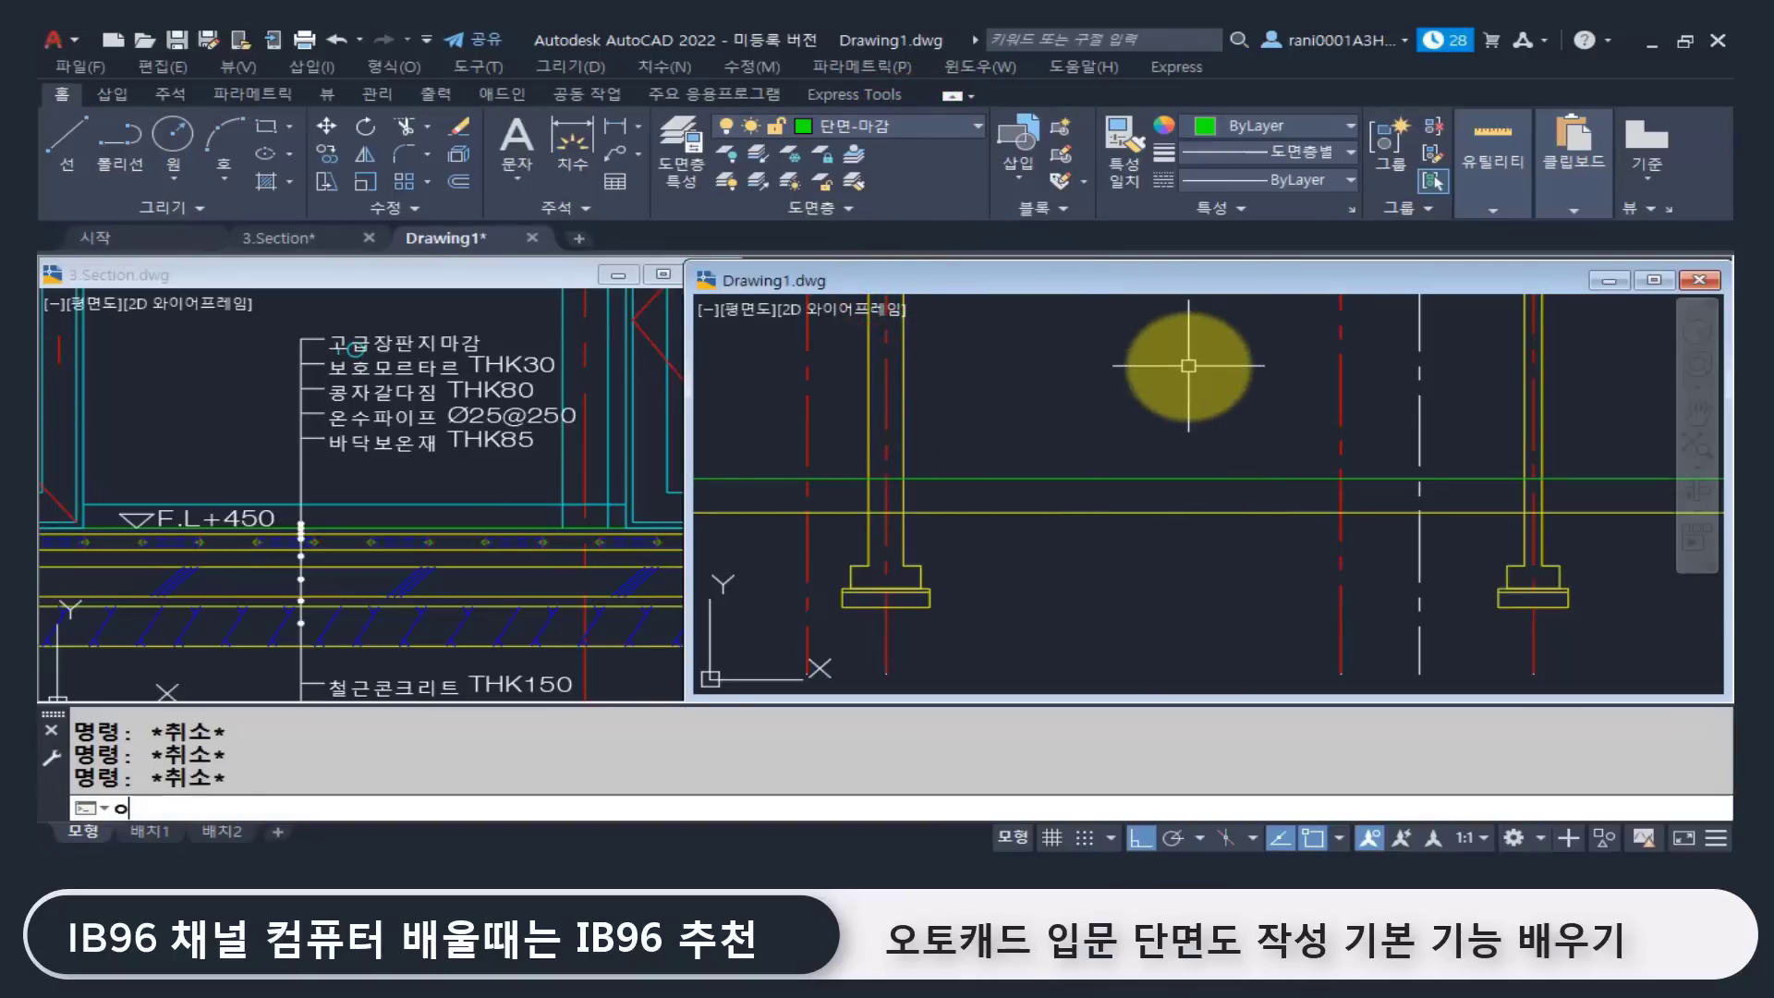
Step: Offset the green floor line 30 downward for the protective mortar layer
key("Return")
type("30")
key("Return")
scroll(1062, 462, "up", 4)
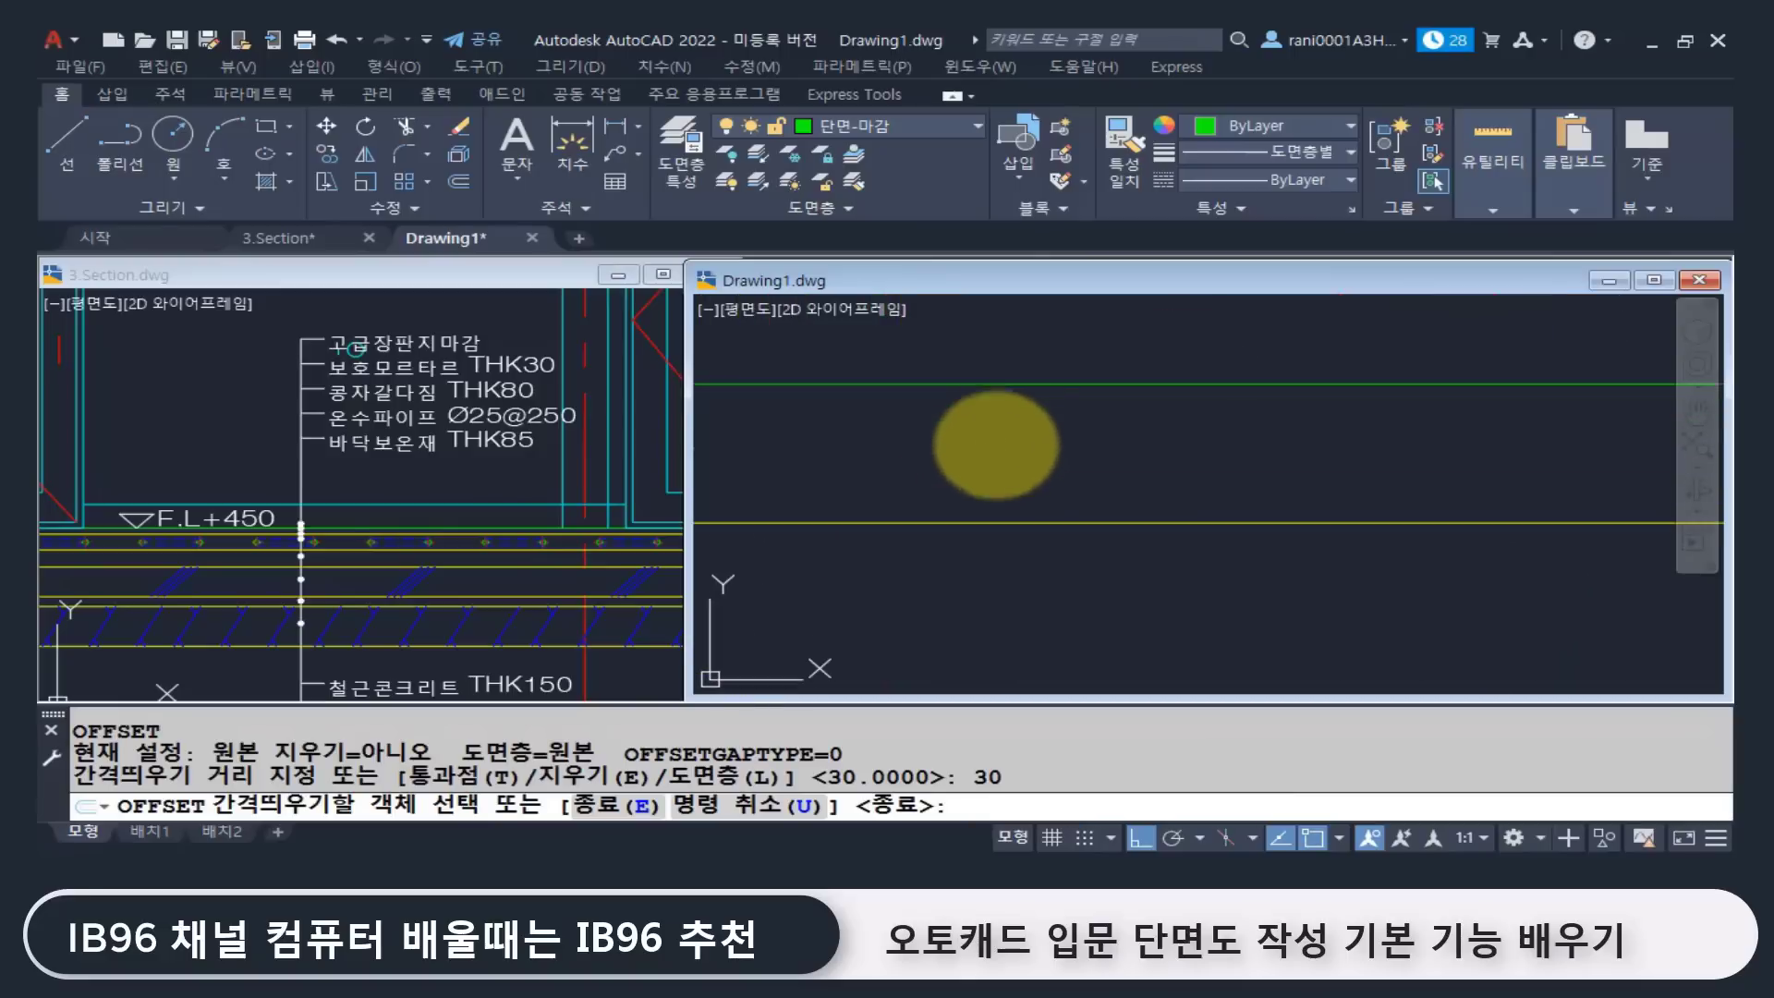
left_click(1024, 379)
left_click(1011, 459)
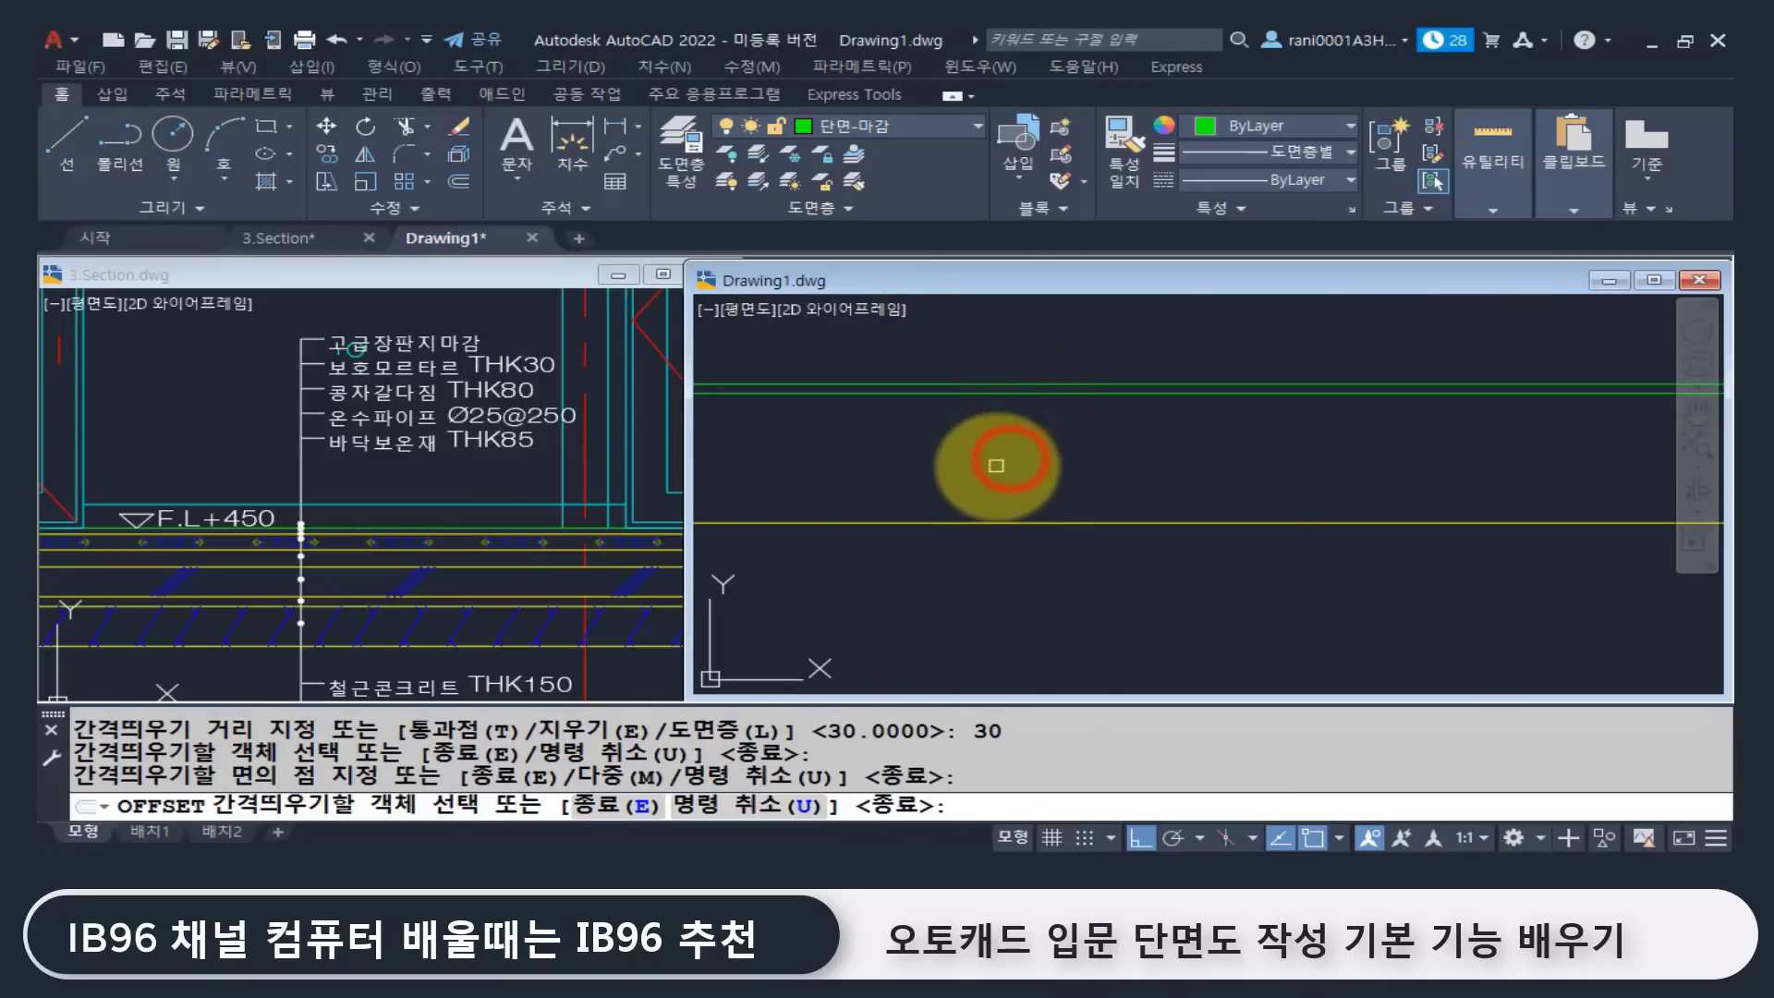
key("Return")
key("Escape")
key("Escape")
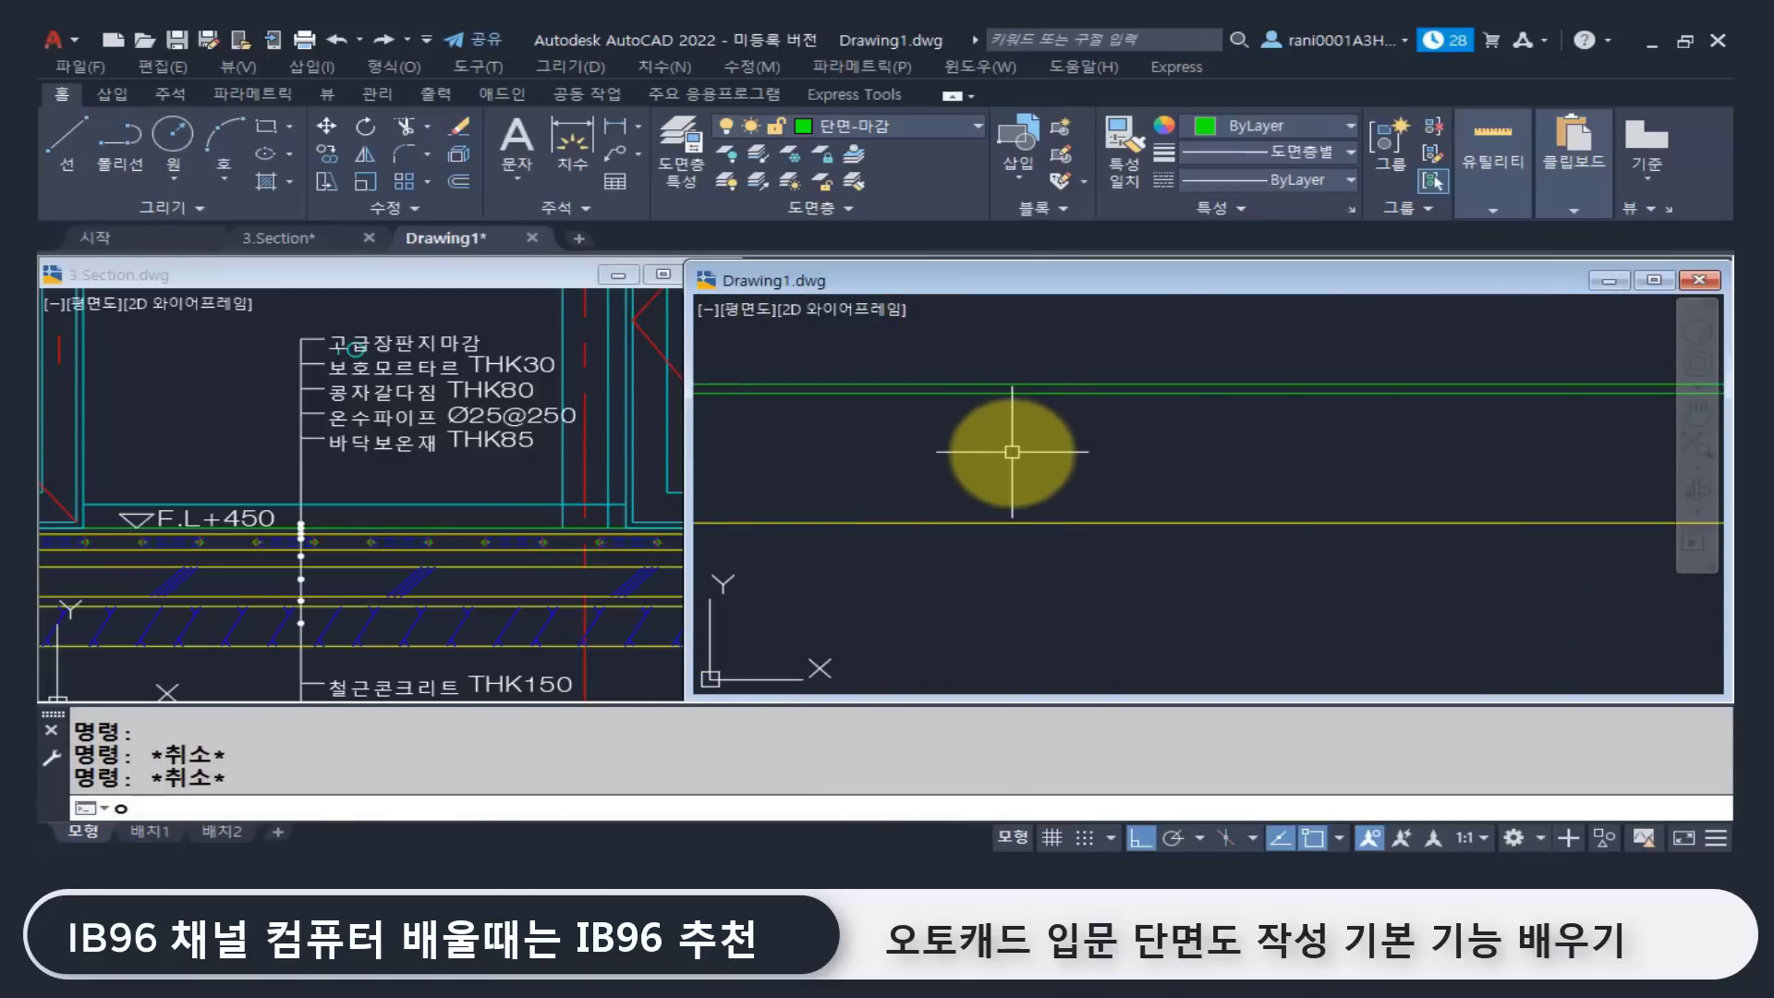
Step: Offset the lower green floor line 80 downward for the 콩자갈다짐 layer
type("o")
key("Return")
type("80")
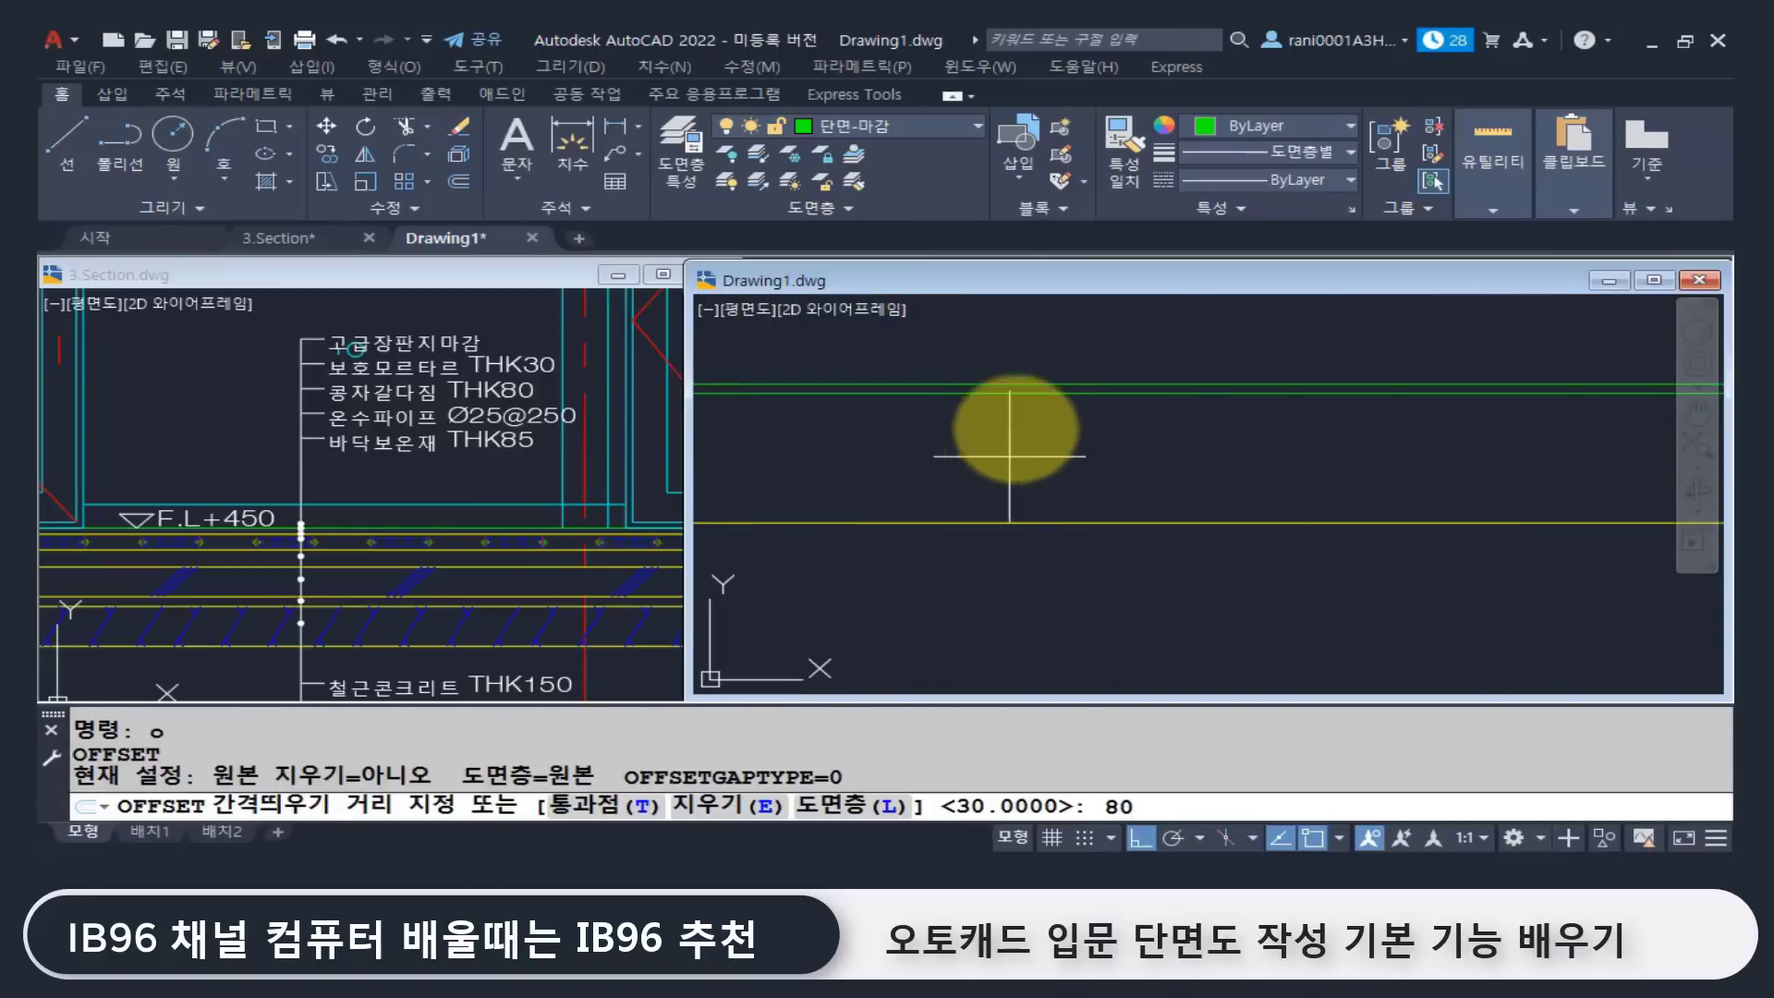
key("Return")
left_click(1060, 393)
left_click(1030, 479)
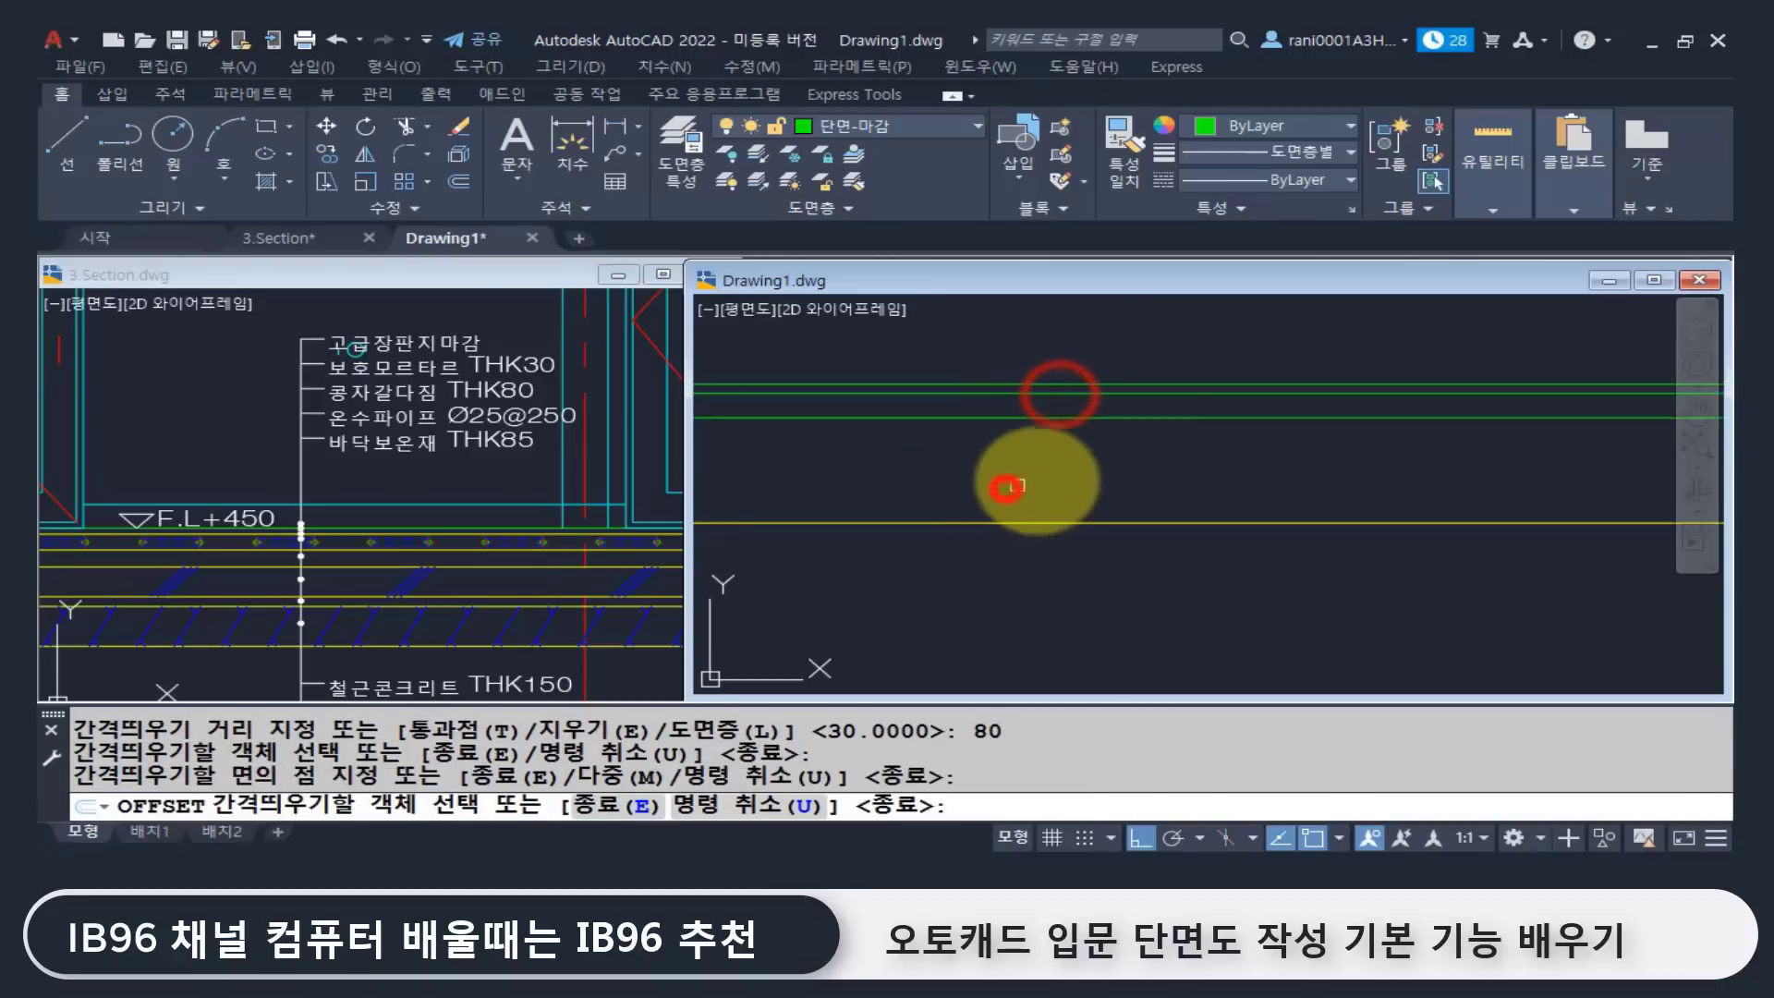
key("Return")
Step: Offset the lowest green line 85 downward for the 바닥보온재 insulation layer
key("Return")
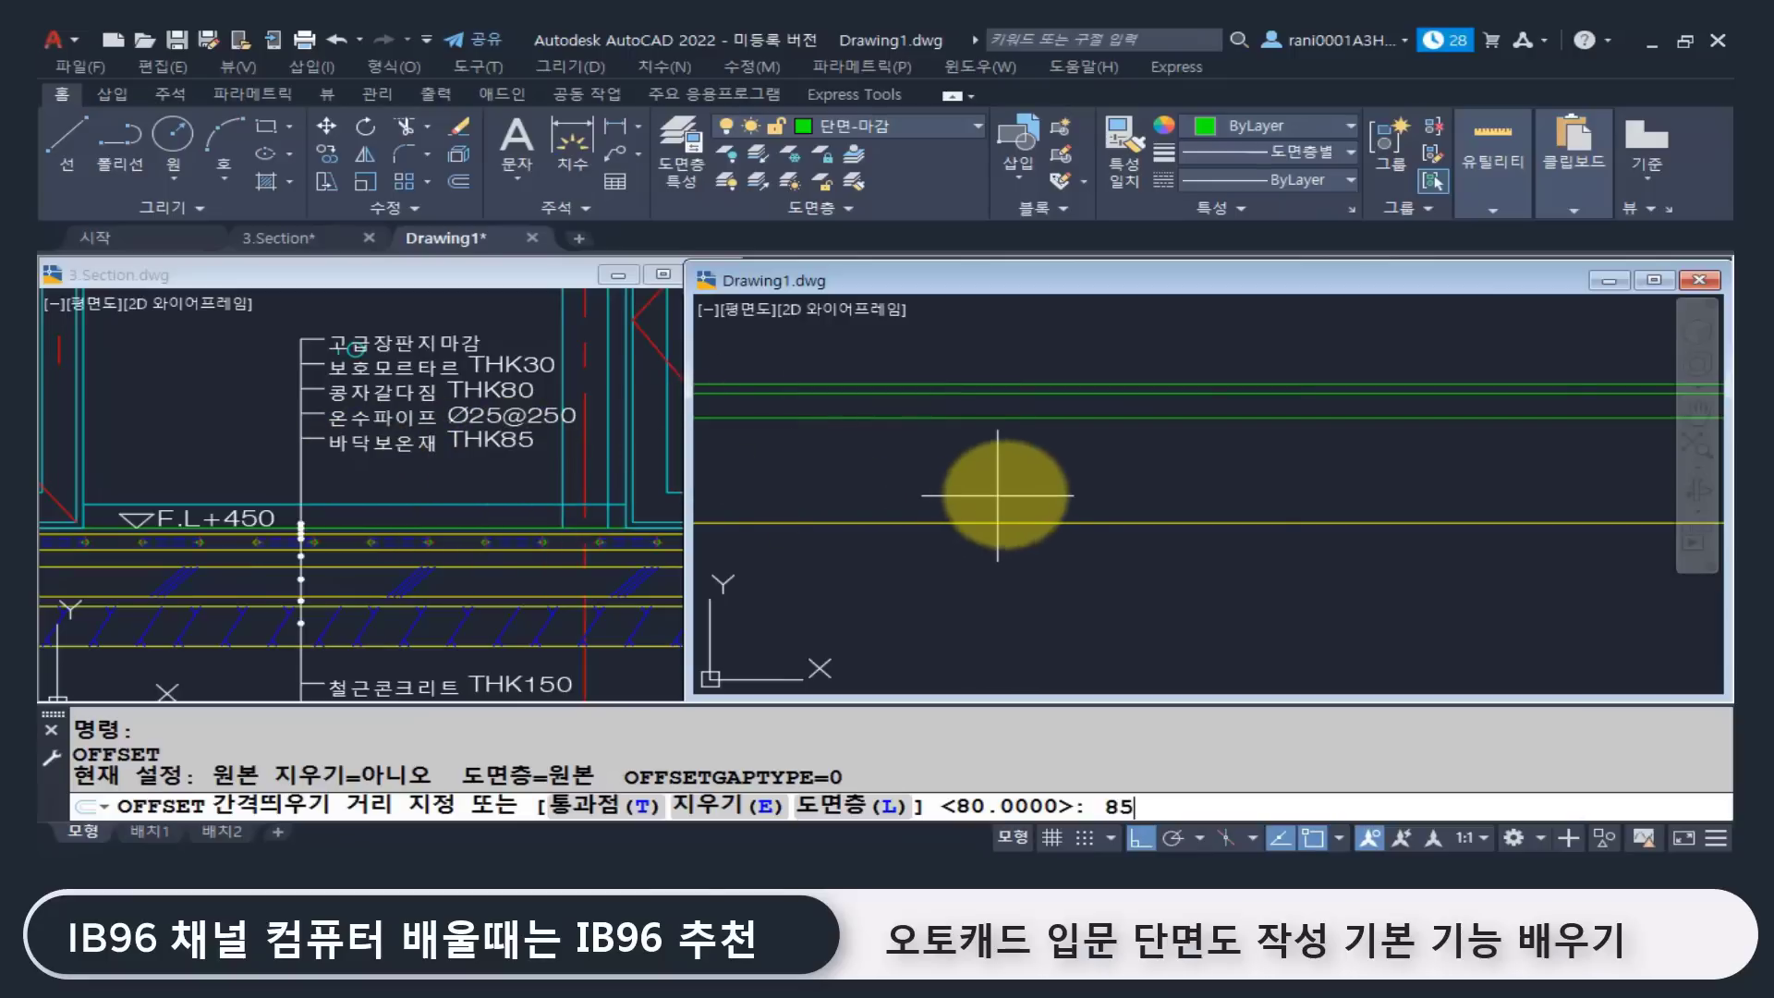
key("Return")
left_click(1003, 418)
left_click(999, 485)
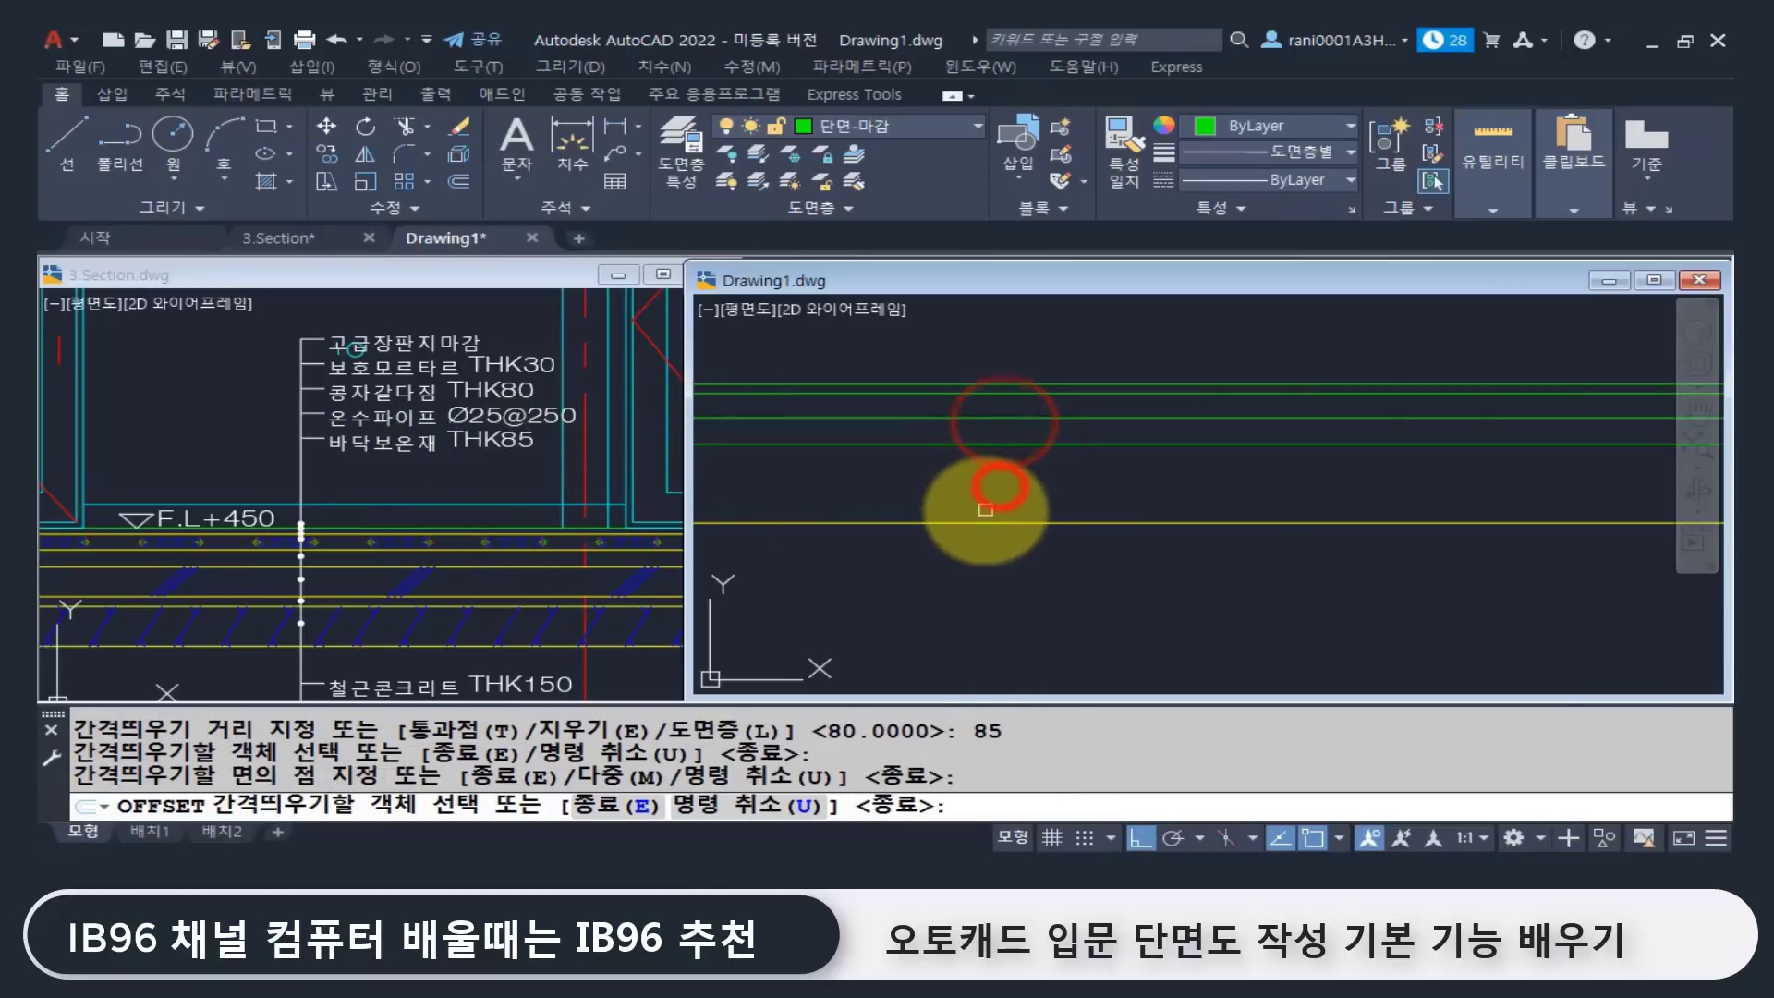
key("Return")
Step: Offset the lowest green line 150 downward for the 철근콘크리트 slab
key("Return")
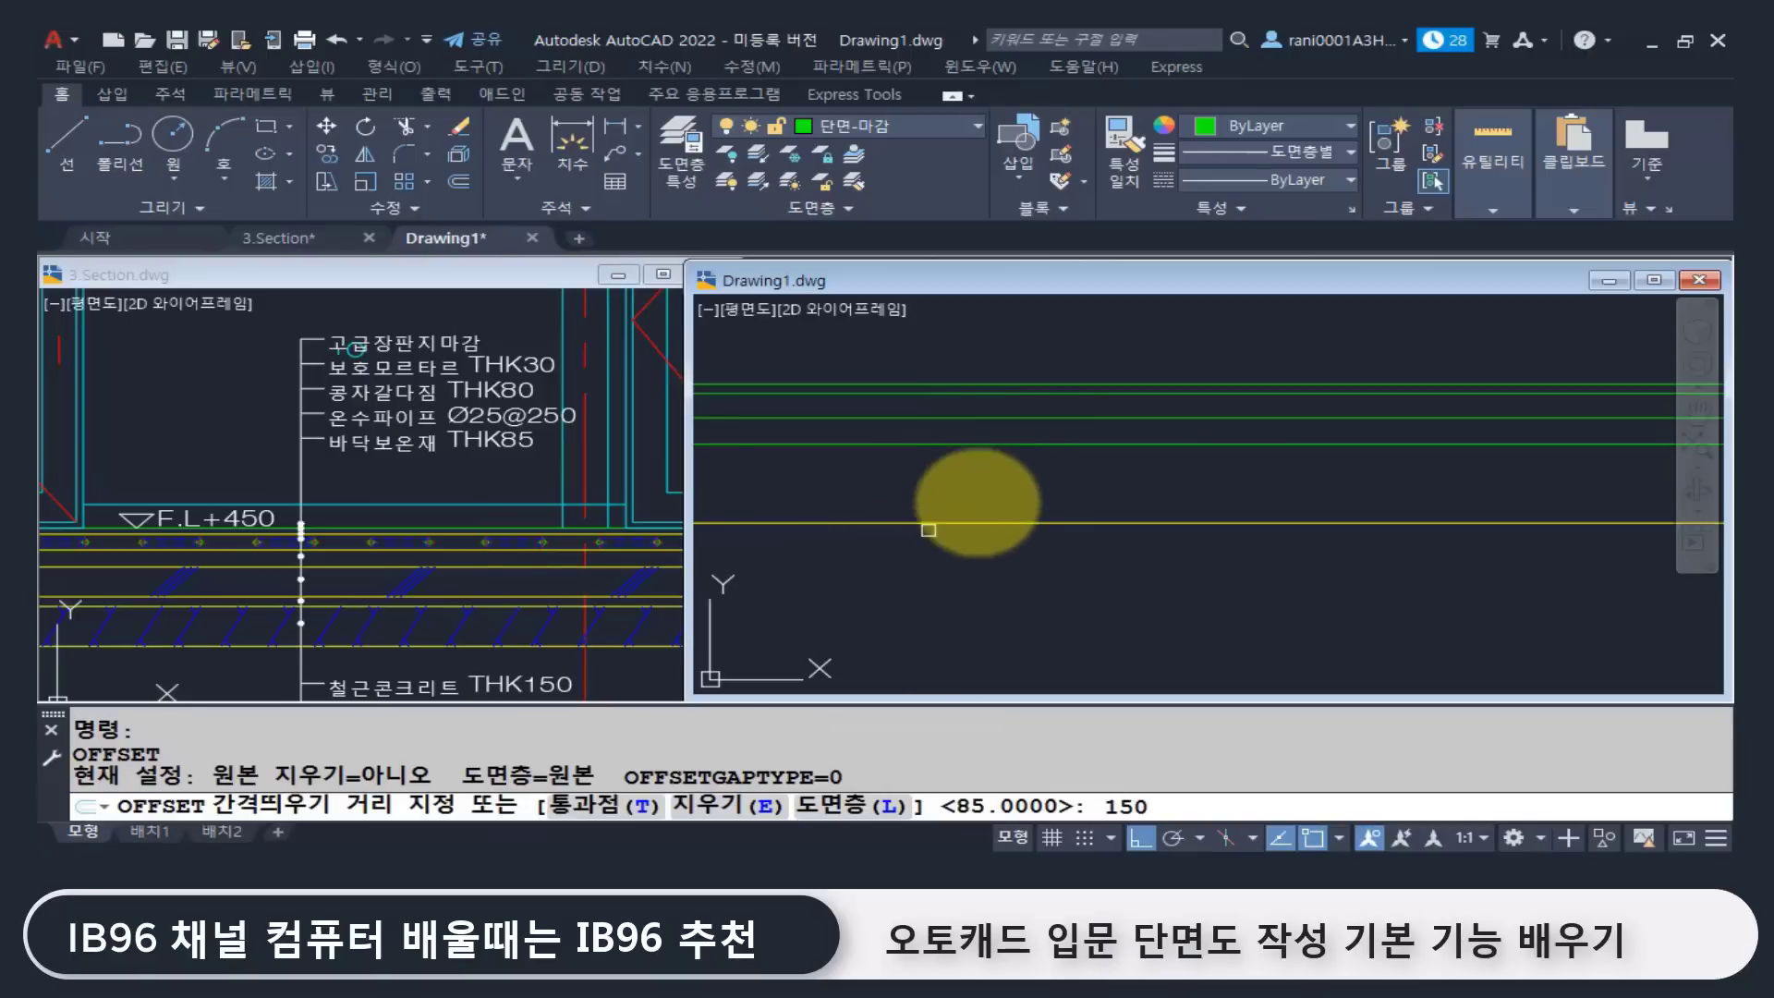
key("Return")
left_click(1007, 450)
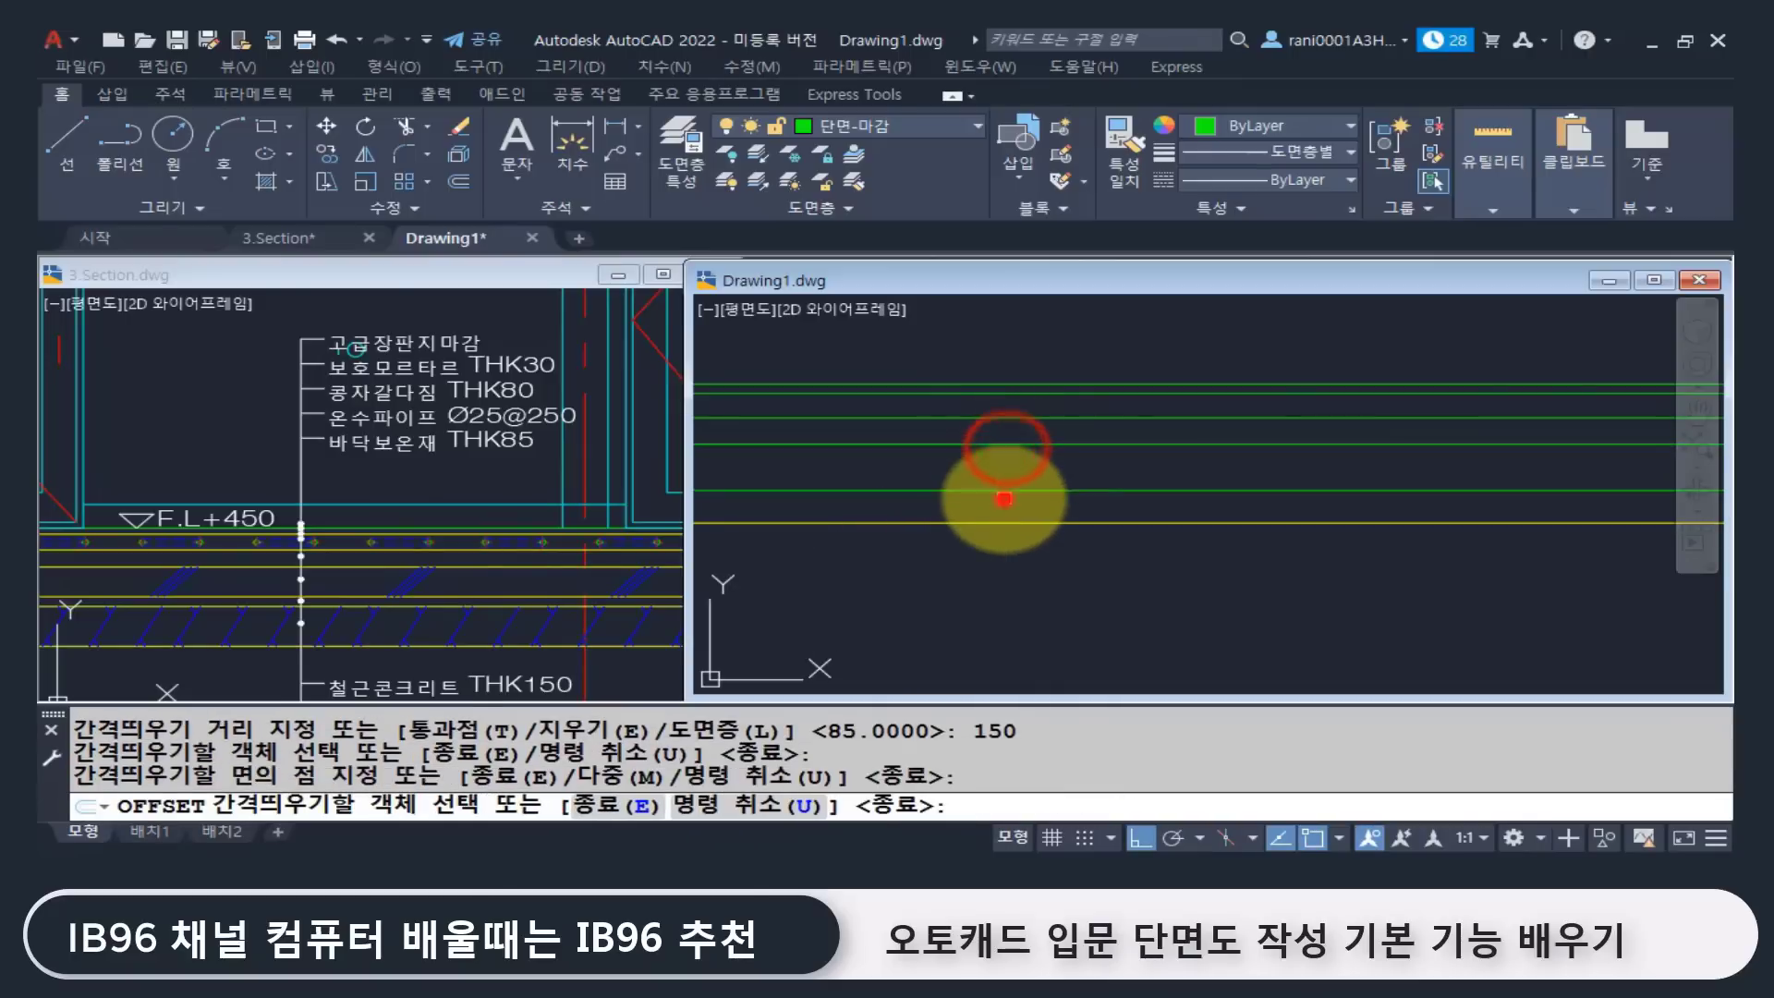
left_click(1003, 495)
key("Return")
Step: Switch to 3.Section and examine the thickness notes for the layers beneath the floor slab
left_click(473, 558)
key("Escape")
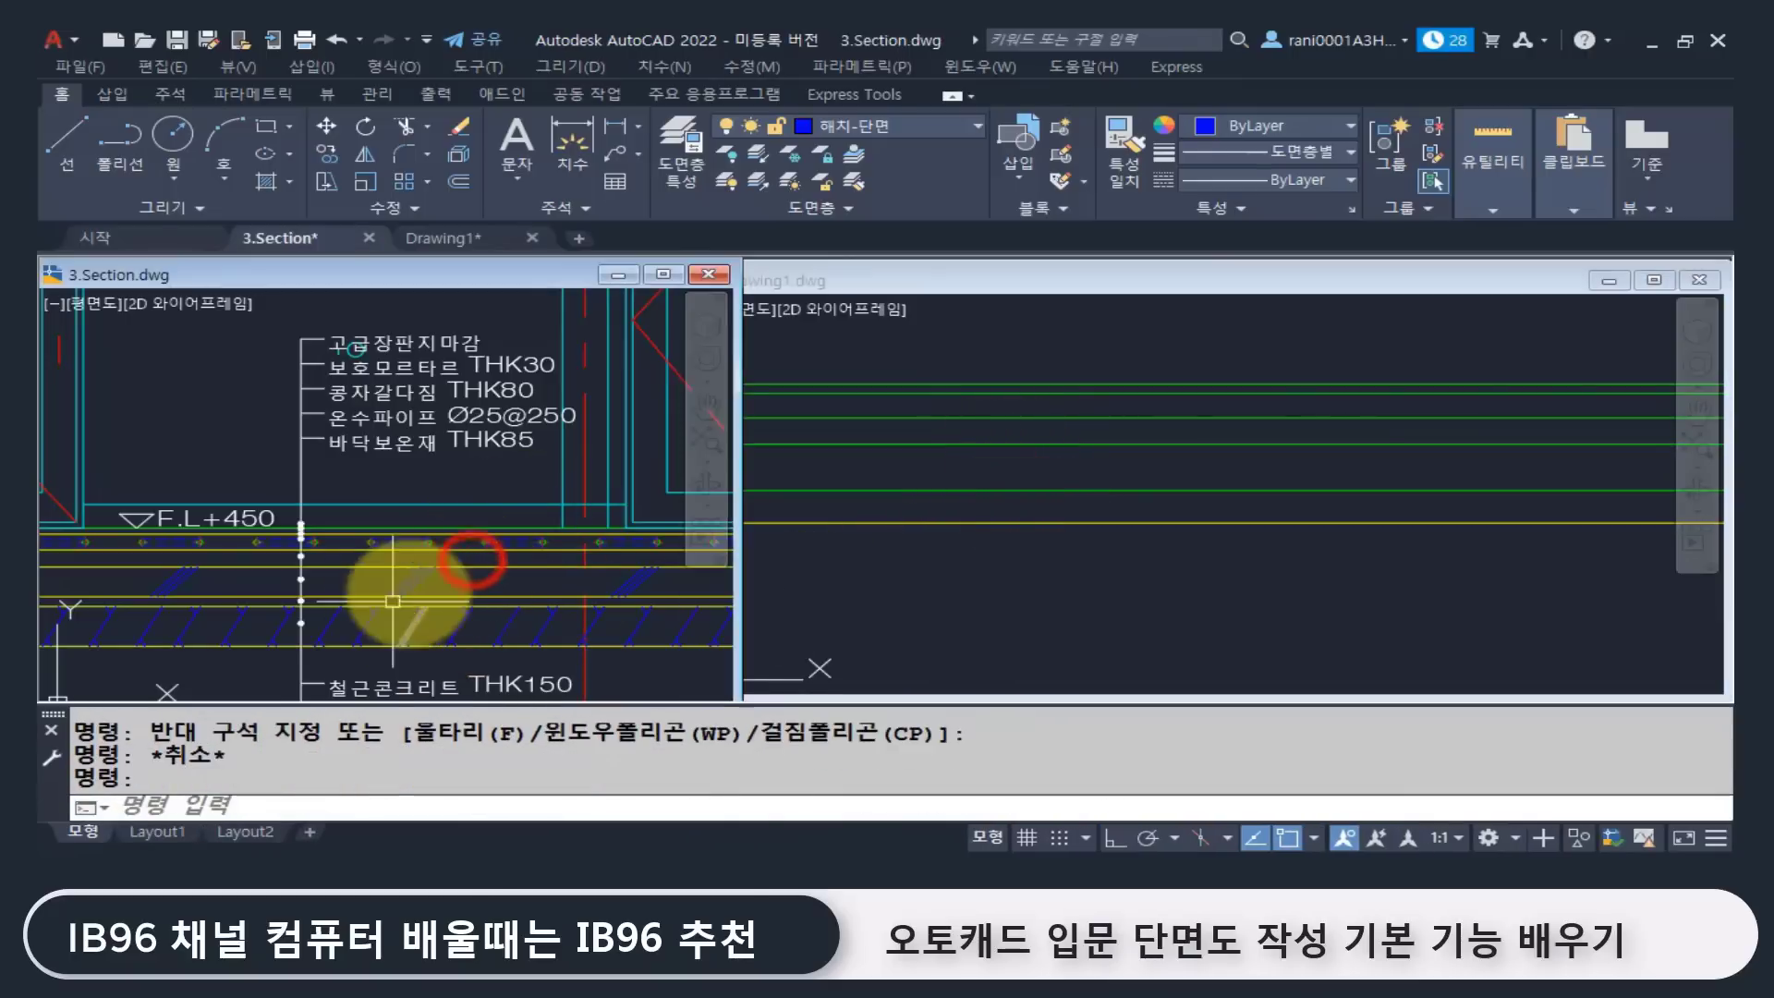
middle_click_drag(416, 594, 475, 407)
middle_click_drag(507, 594, 441, 582)
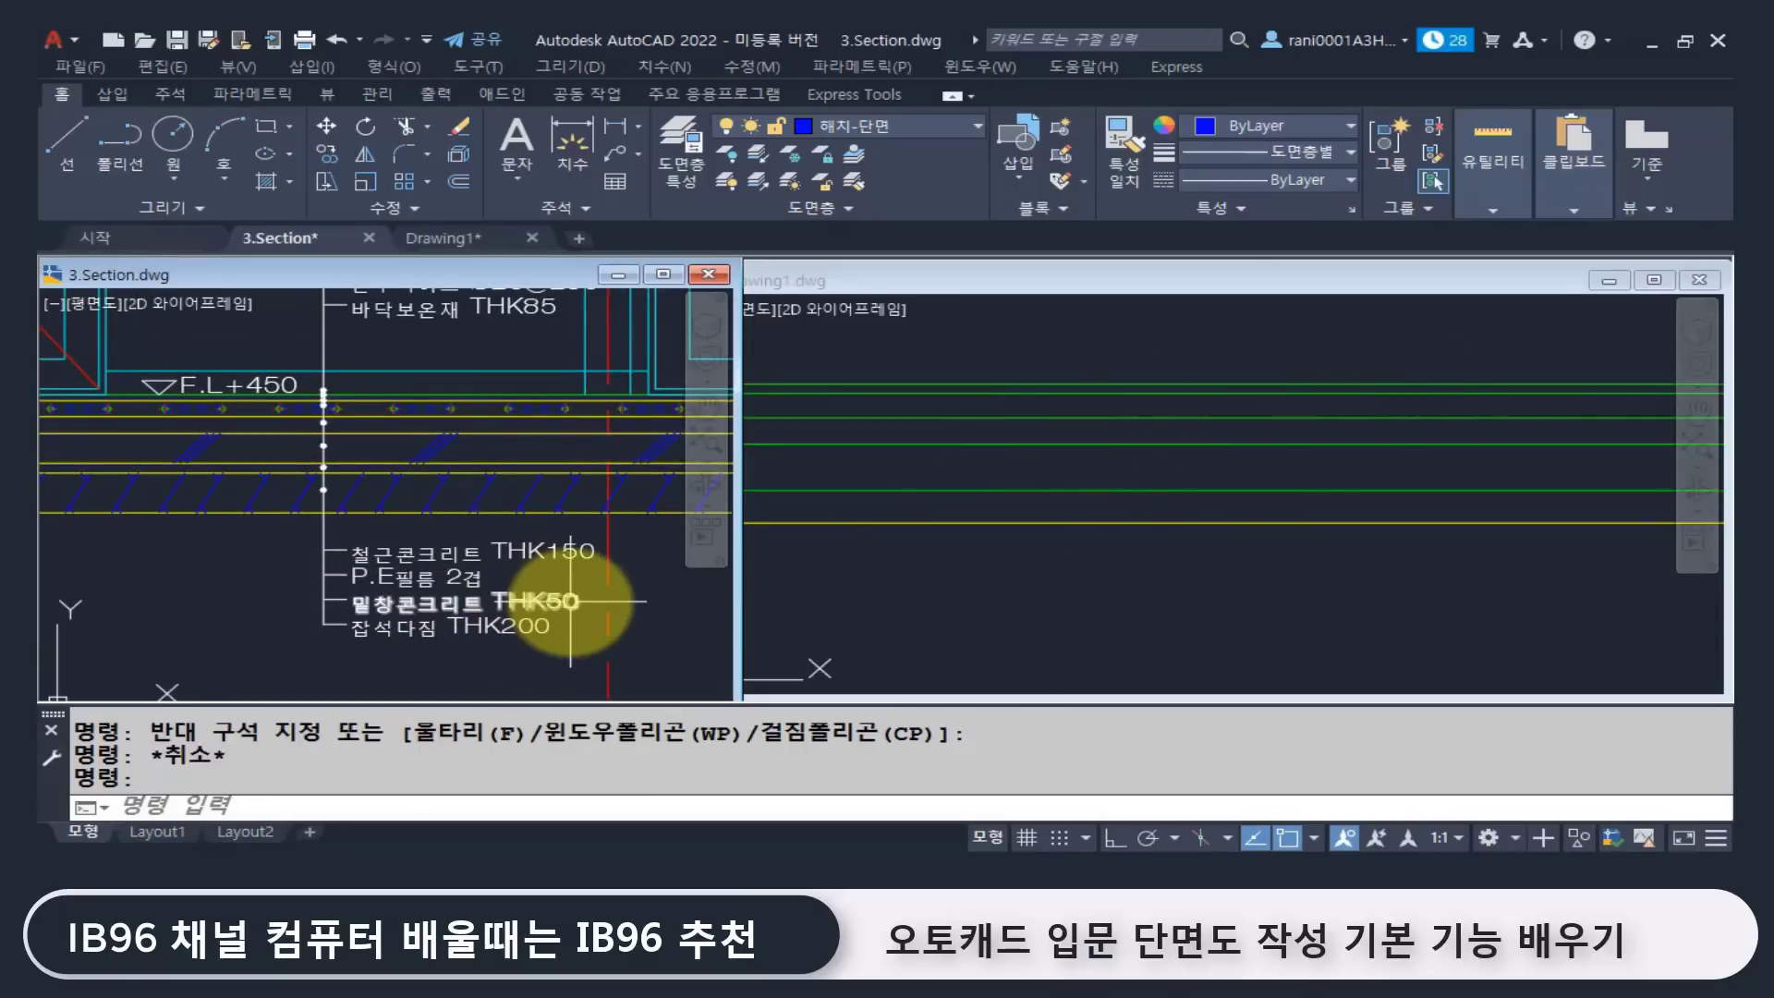
type("o")
key("Return")
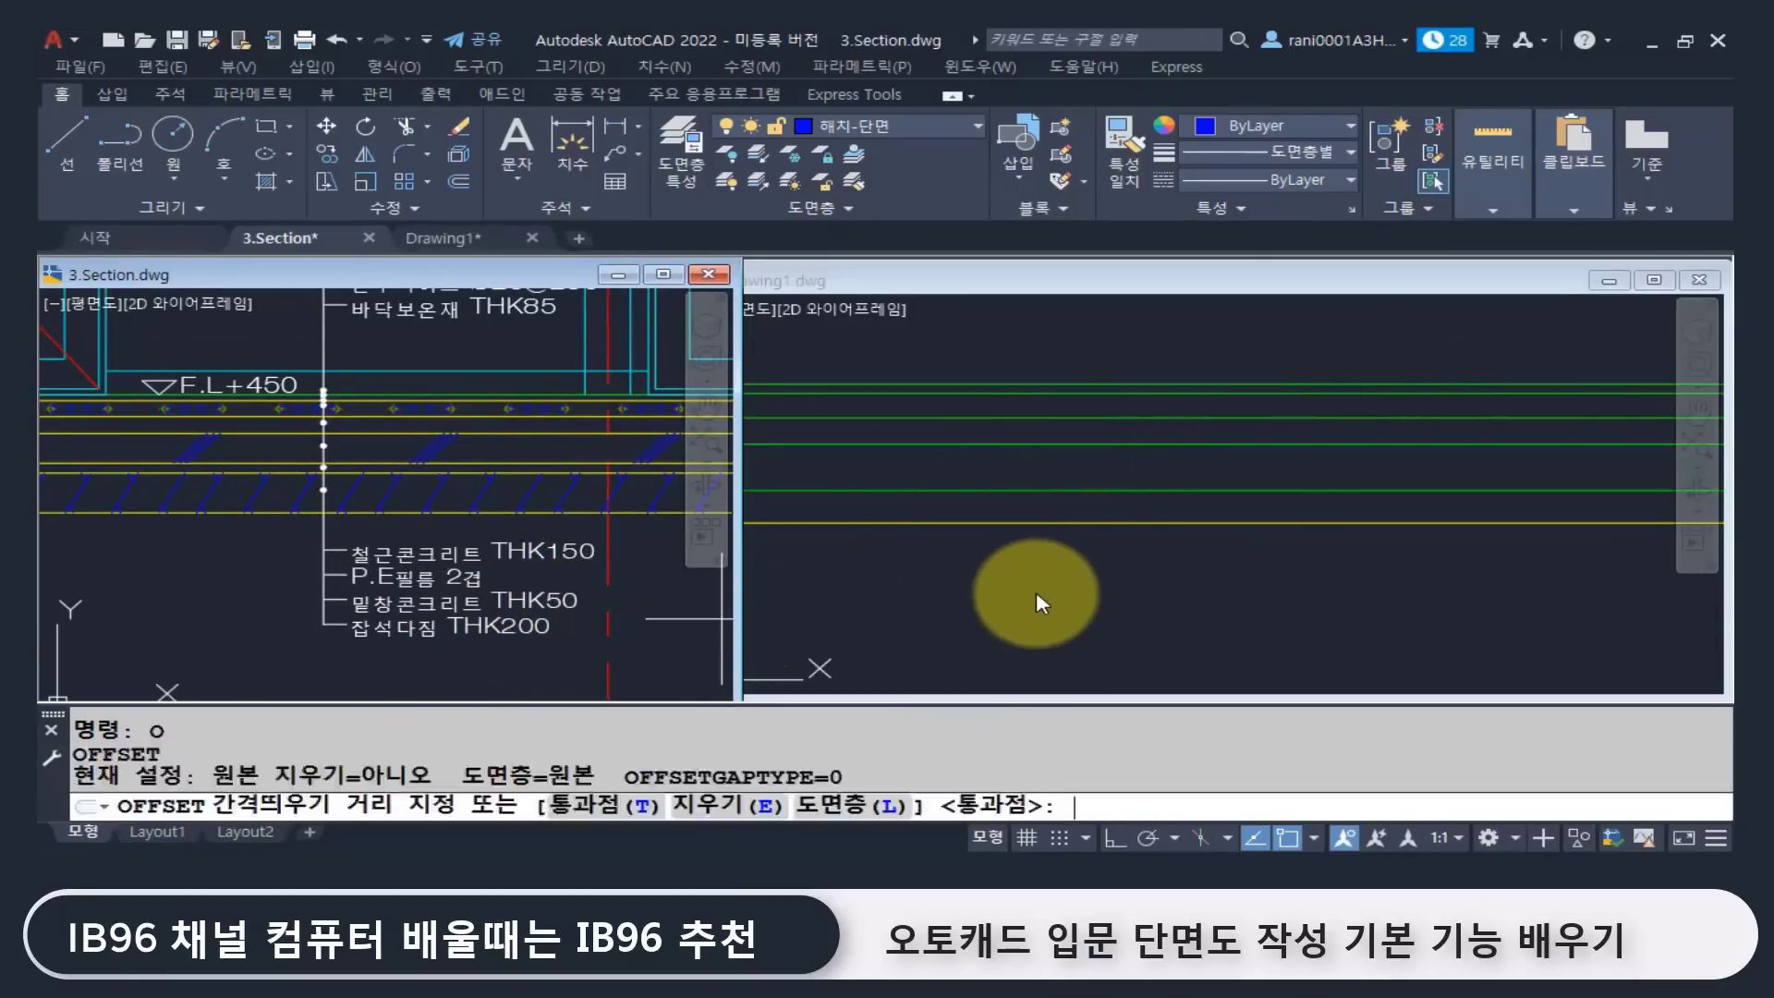
type("50")
key("Return")
left_click(1081, 508)
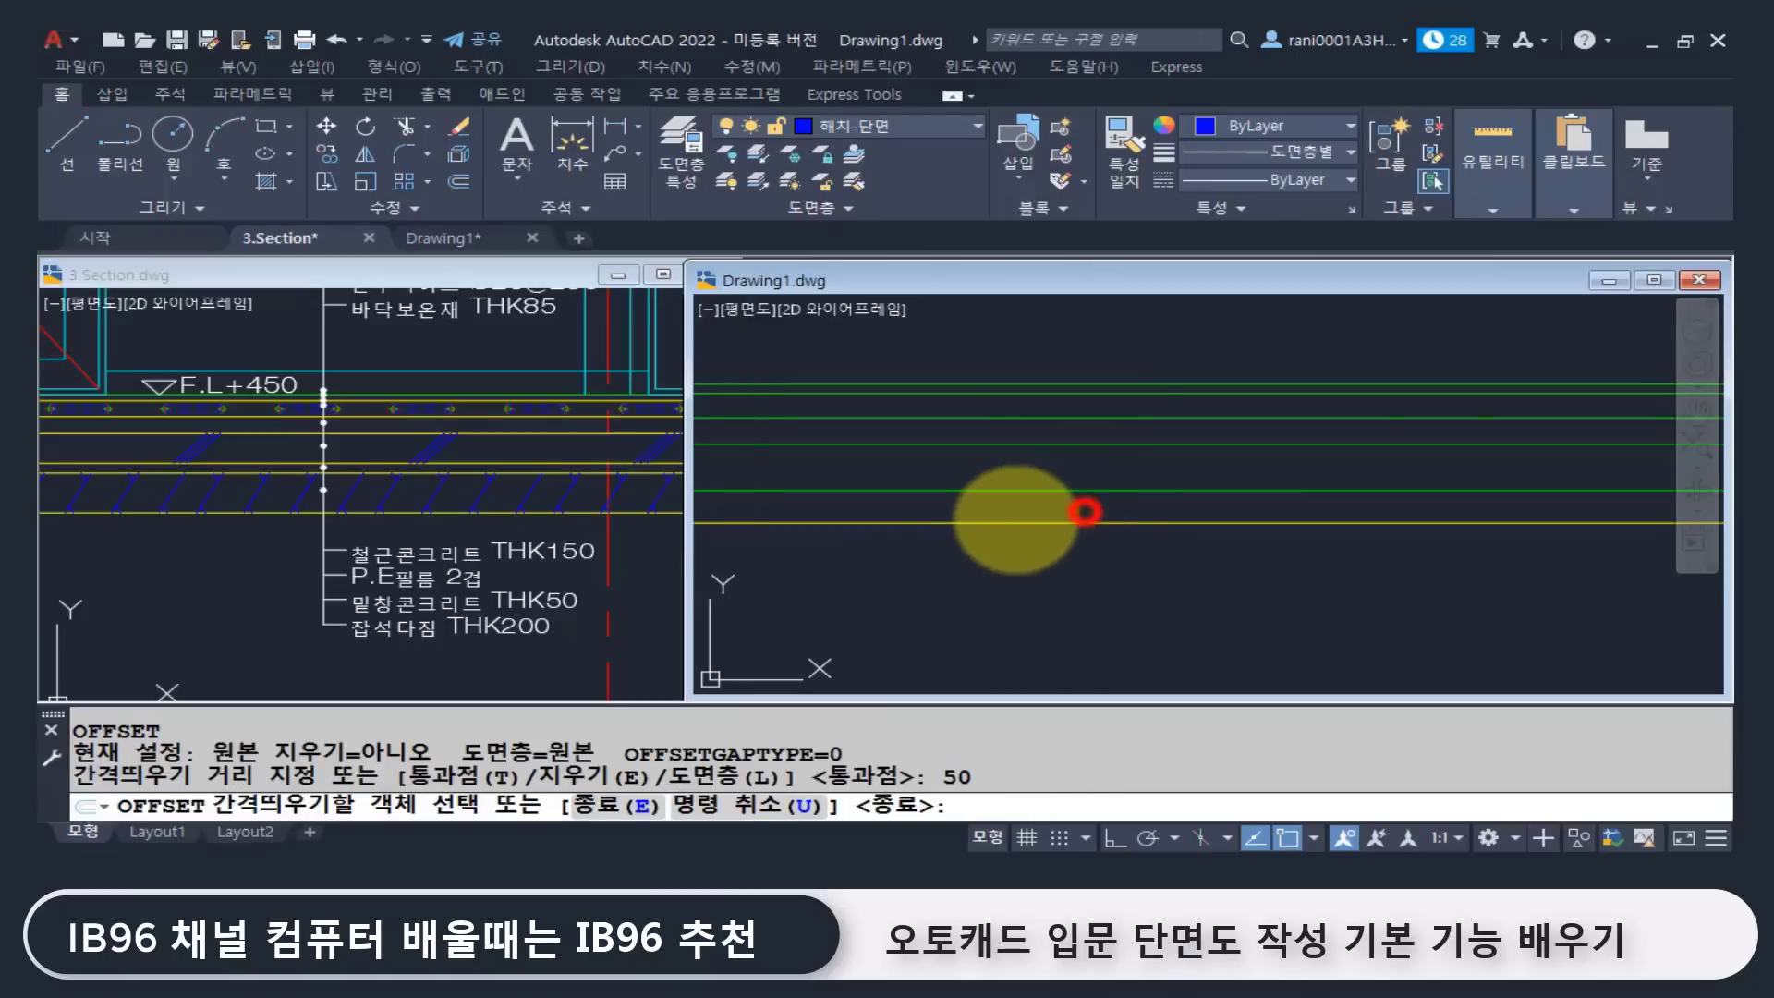
Step: In Drawing1, offset the lowest green line 50 downward for the 밑창콘크리트 layer
type("o")
key("Return")
type("5")
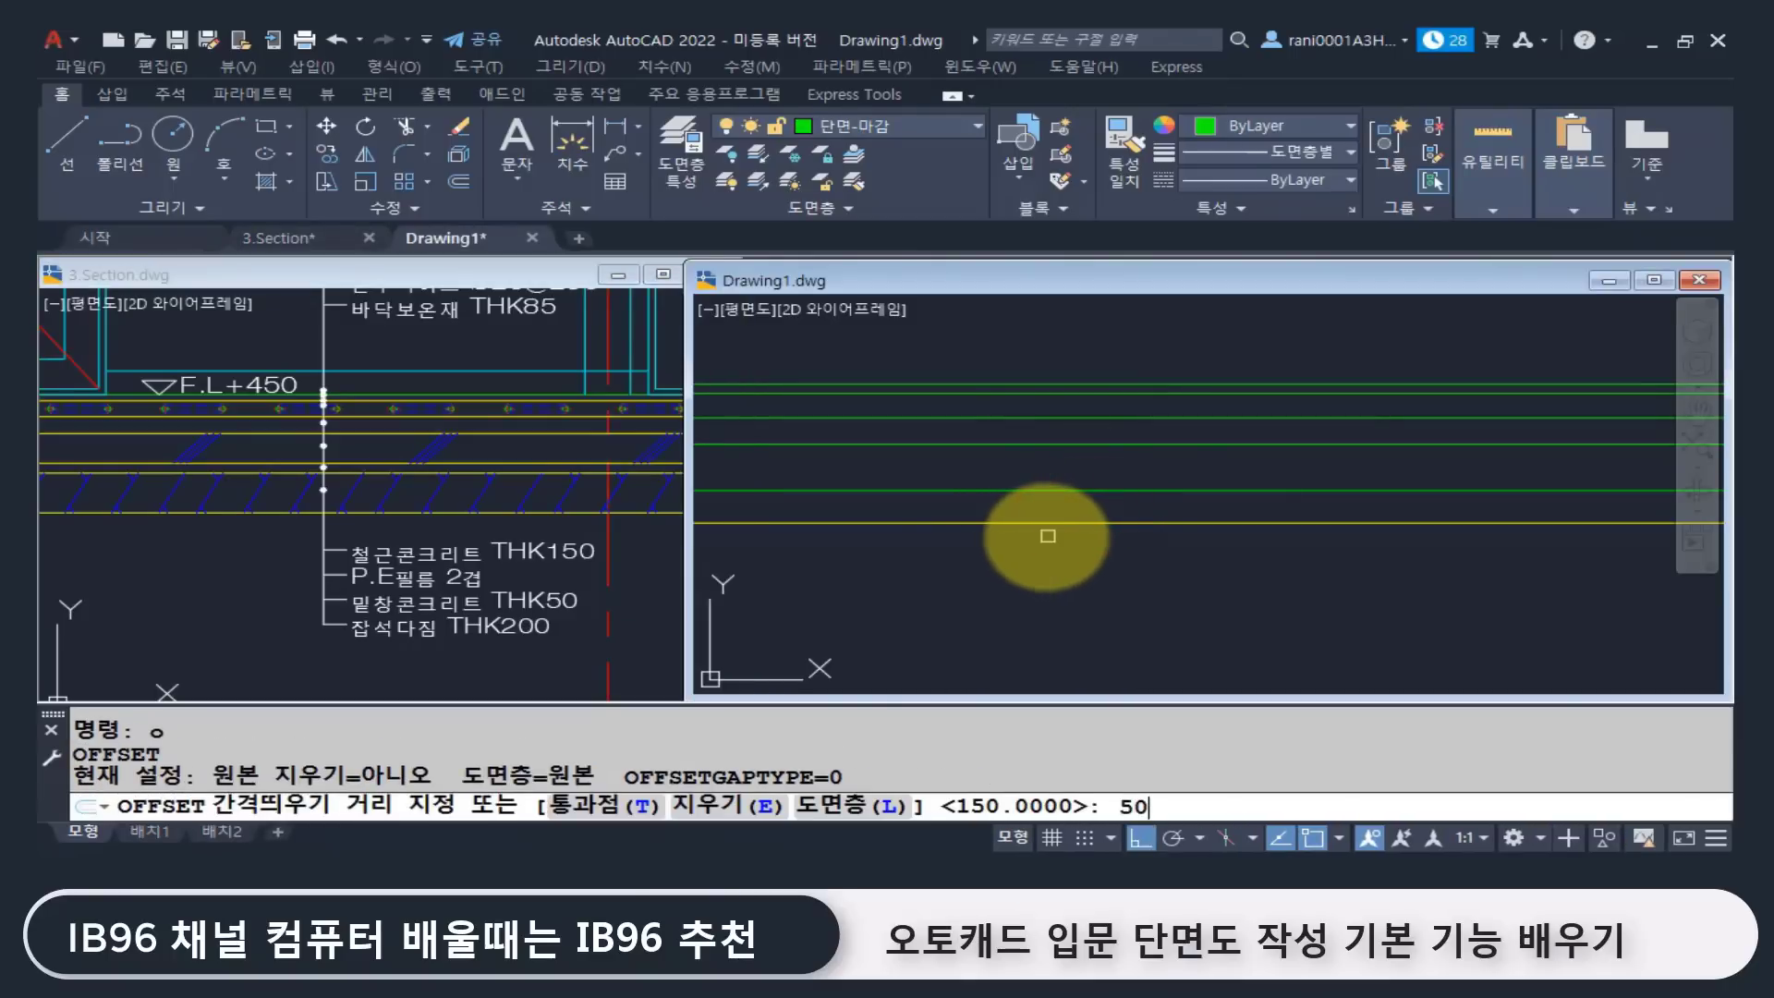
key("Return")
left_click(1056, 490)
left_click(1084, 637)
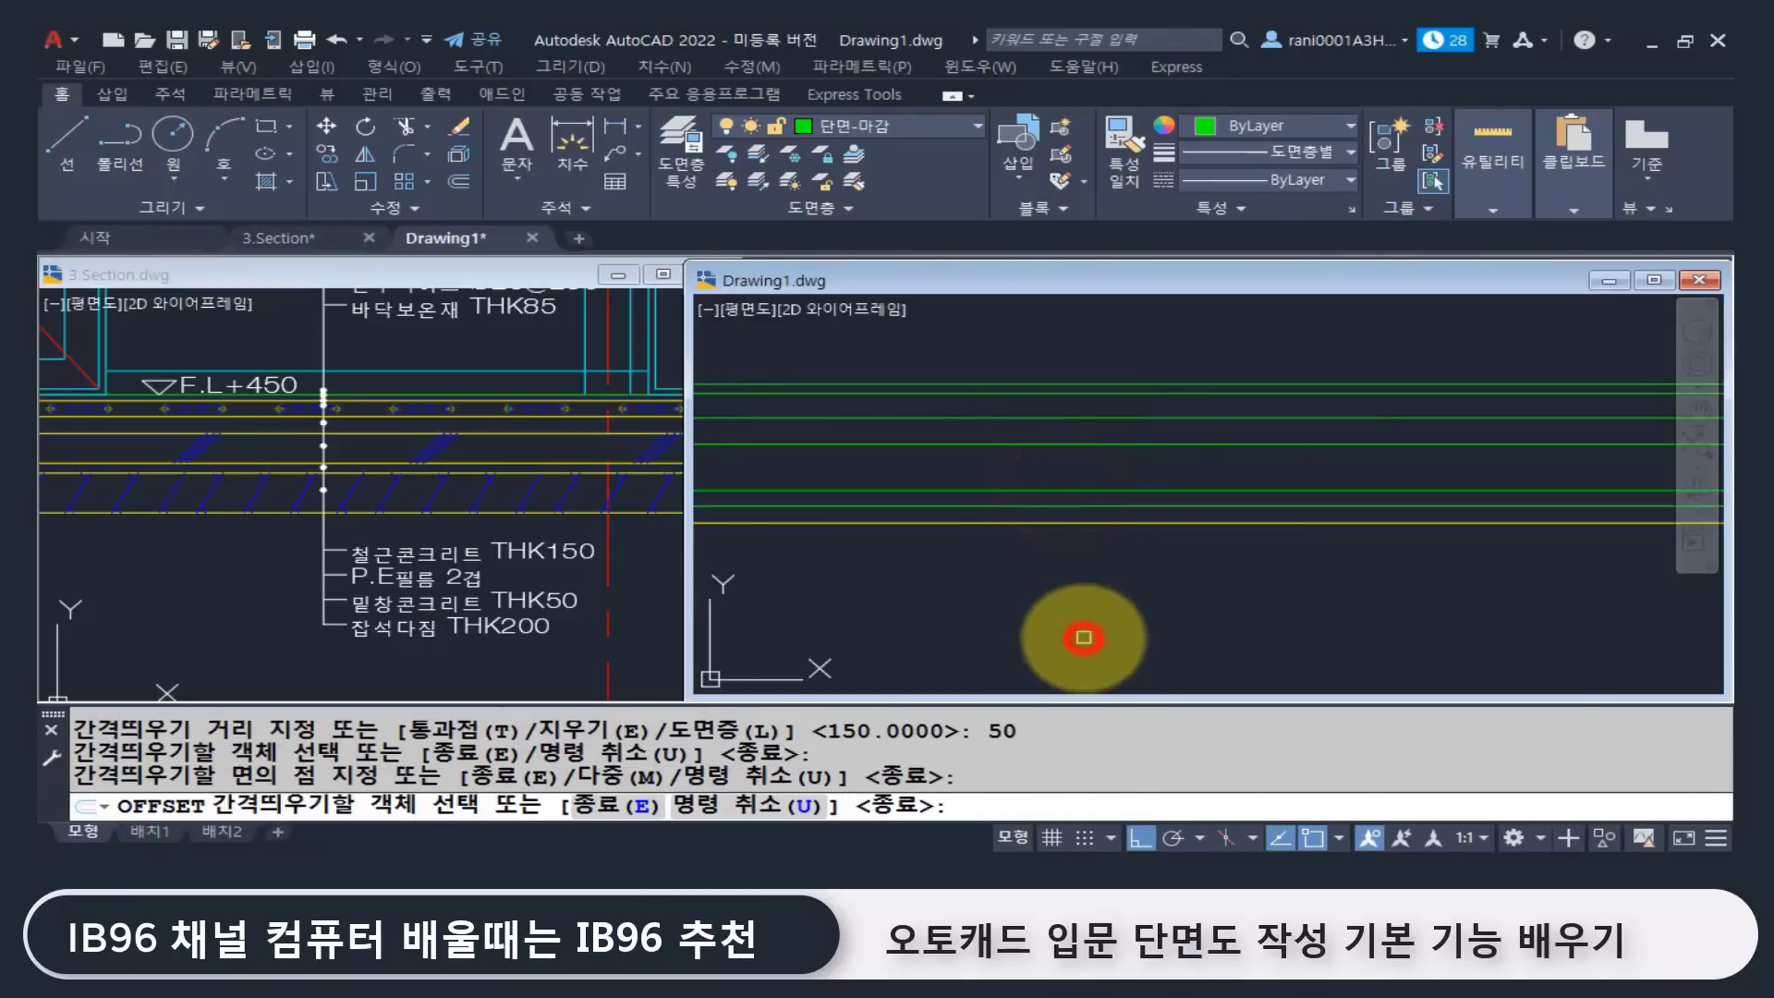
key("Return")
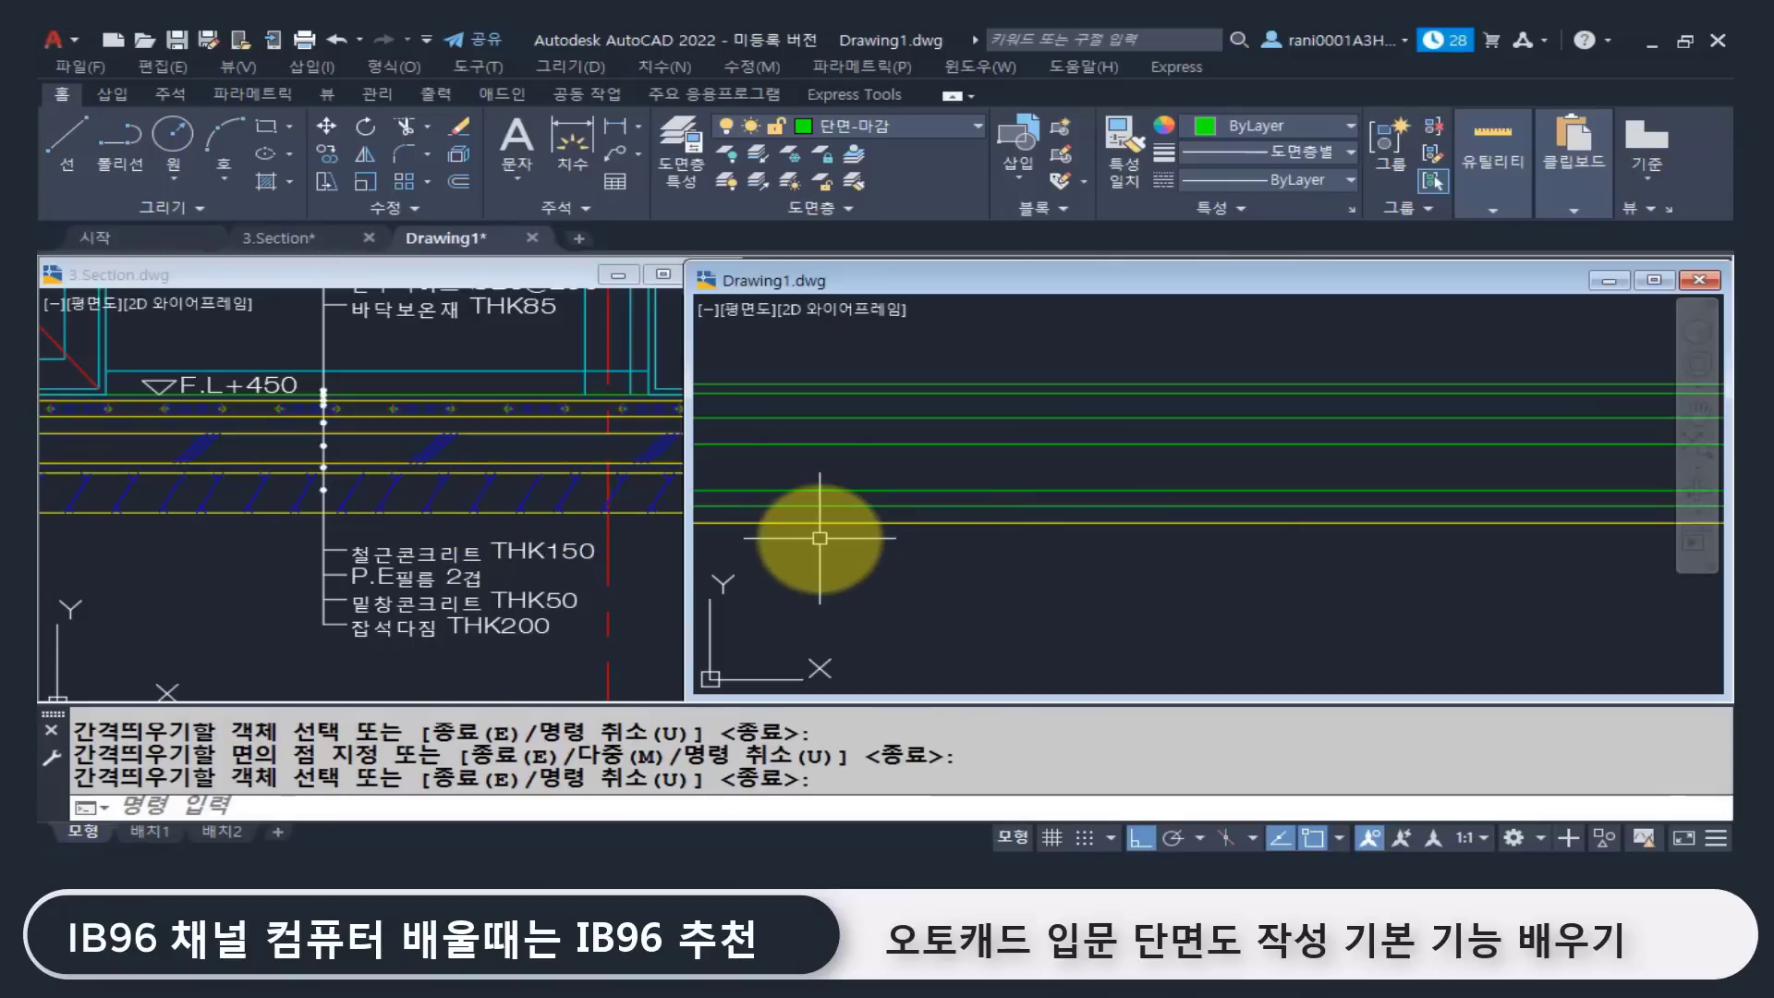
key("Escape")
key("Escape")
Step: Offset the lowest green line 200 downward for the 잡석다짐 layer
key("Return")
key("Return")
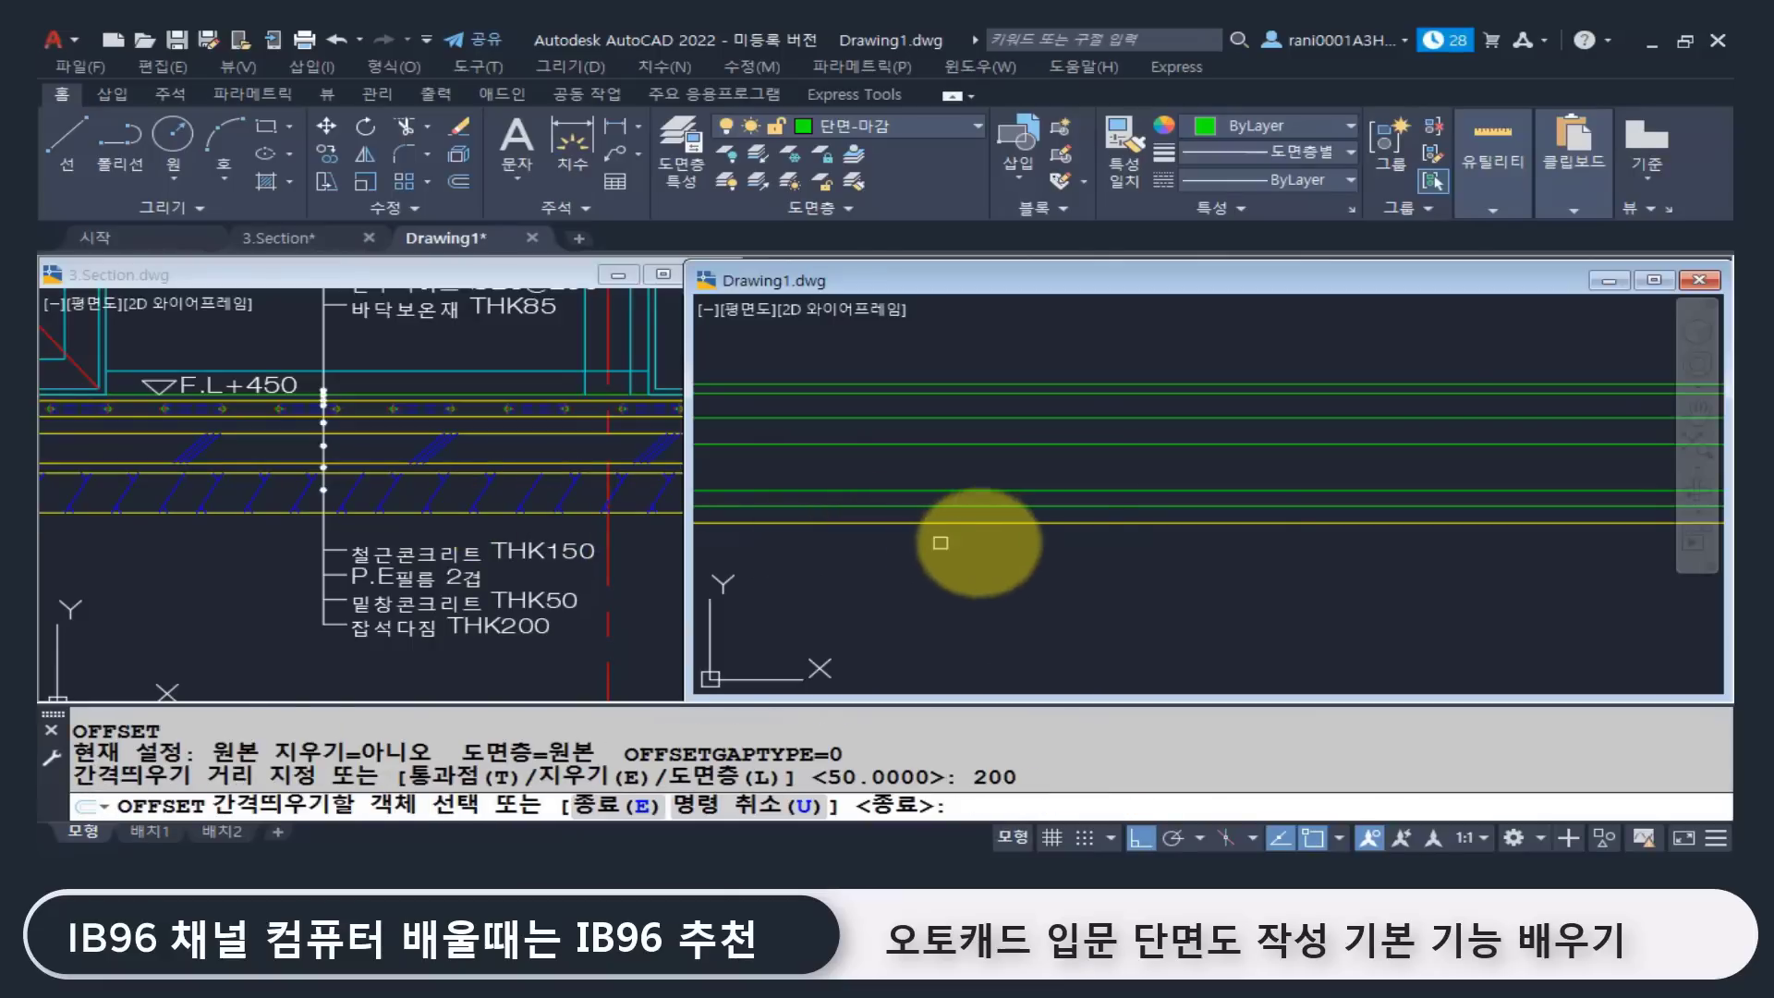
left_click(1055, 506)
left_click(1067, 635)
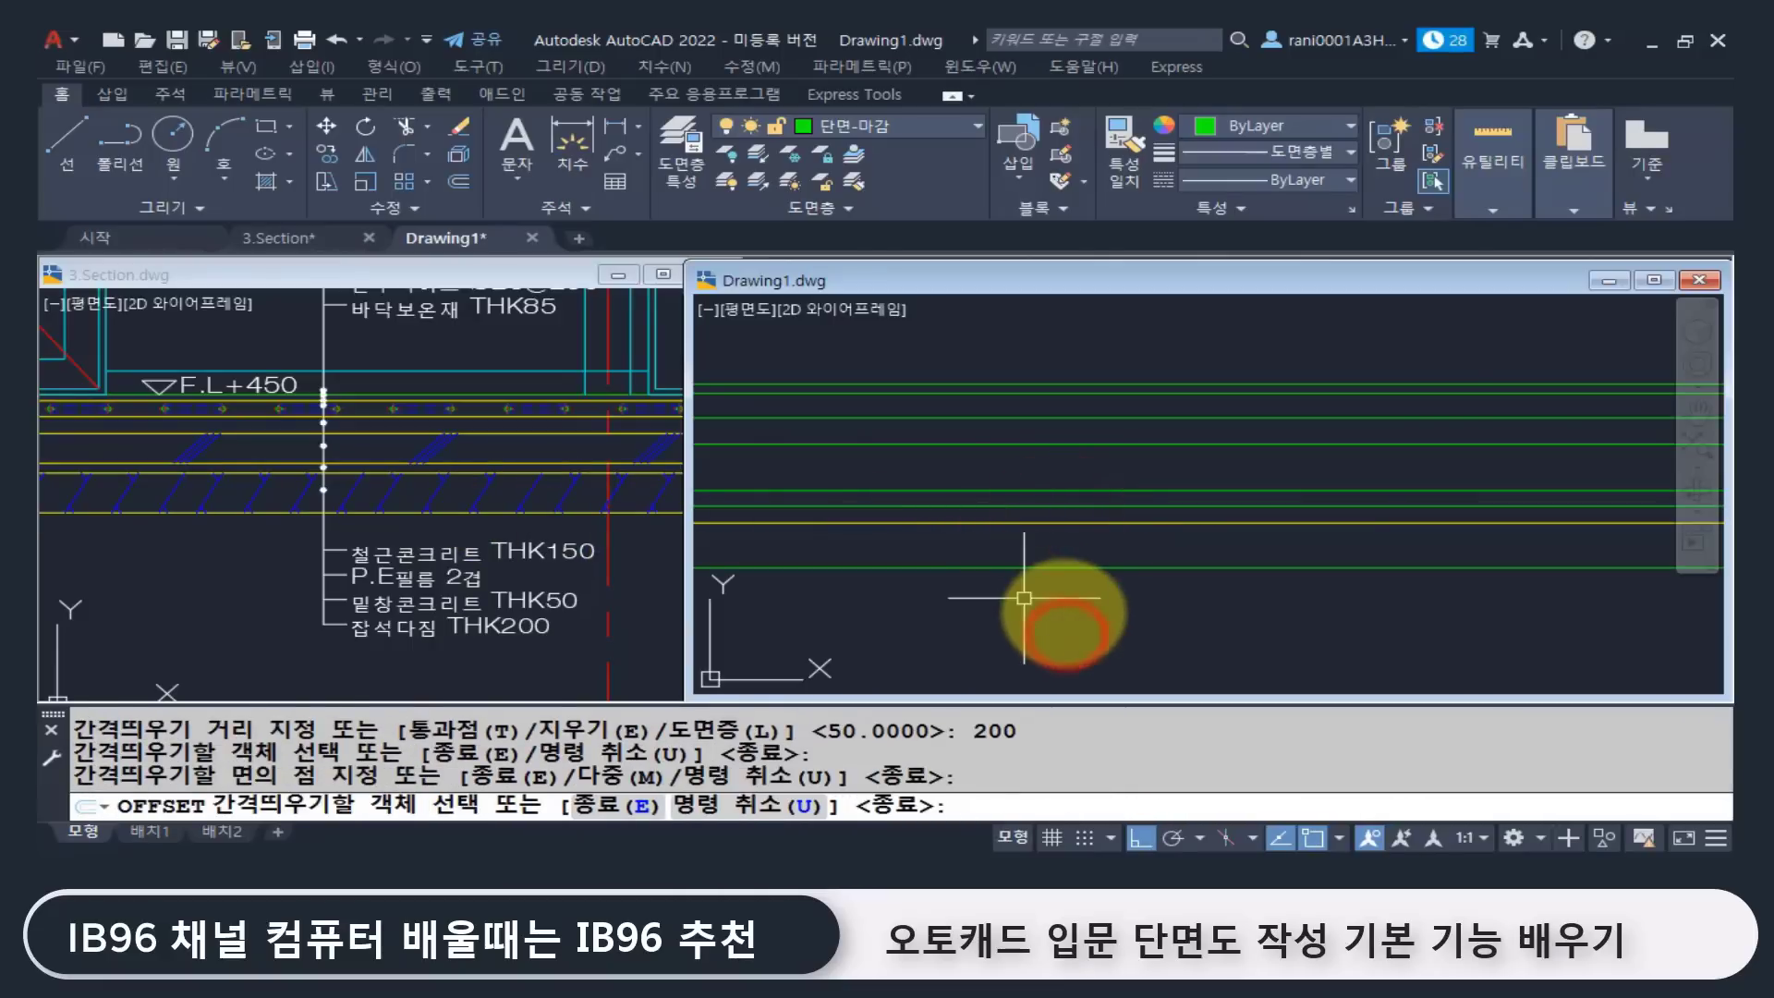
key("Return")
Step: Compare the extent of the yellow ground line in Drawing1 with the ground line in 3.Section
scroll(1091, 594, "down", 2)
middle_click_drag(1088, 602, 1196, 518)
scroll(985, 587, "down", 2)
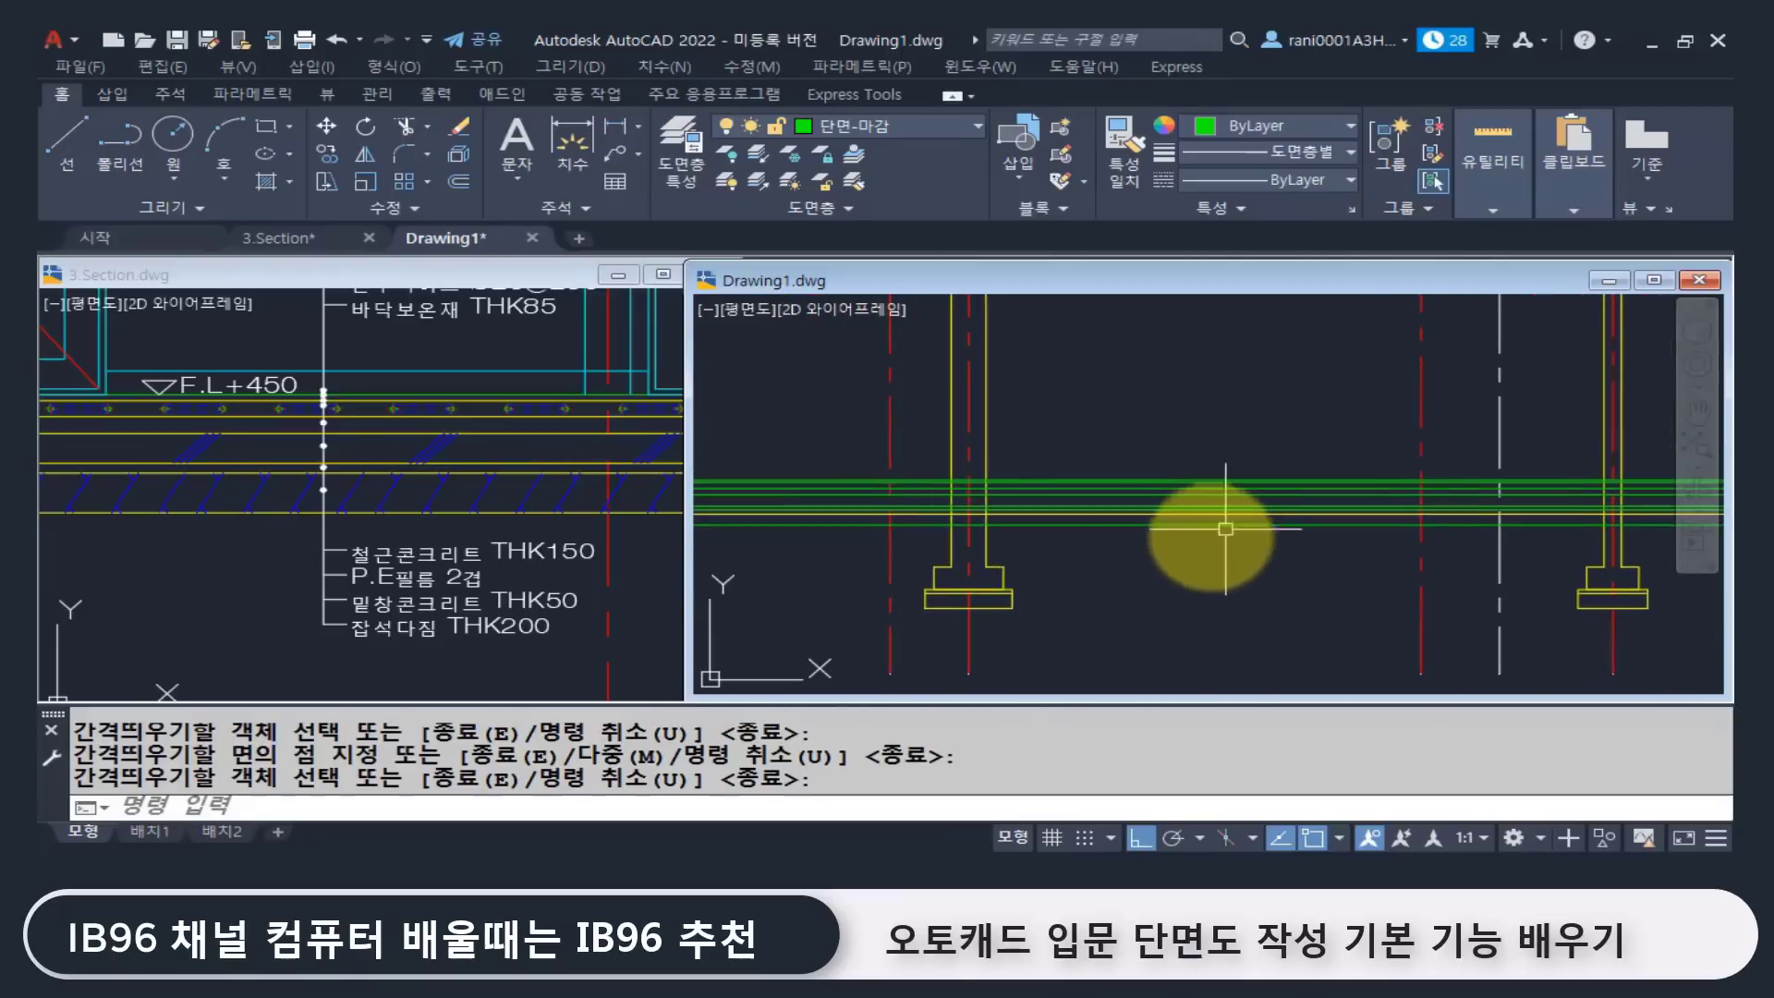
left_click(928, 516)
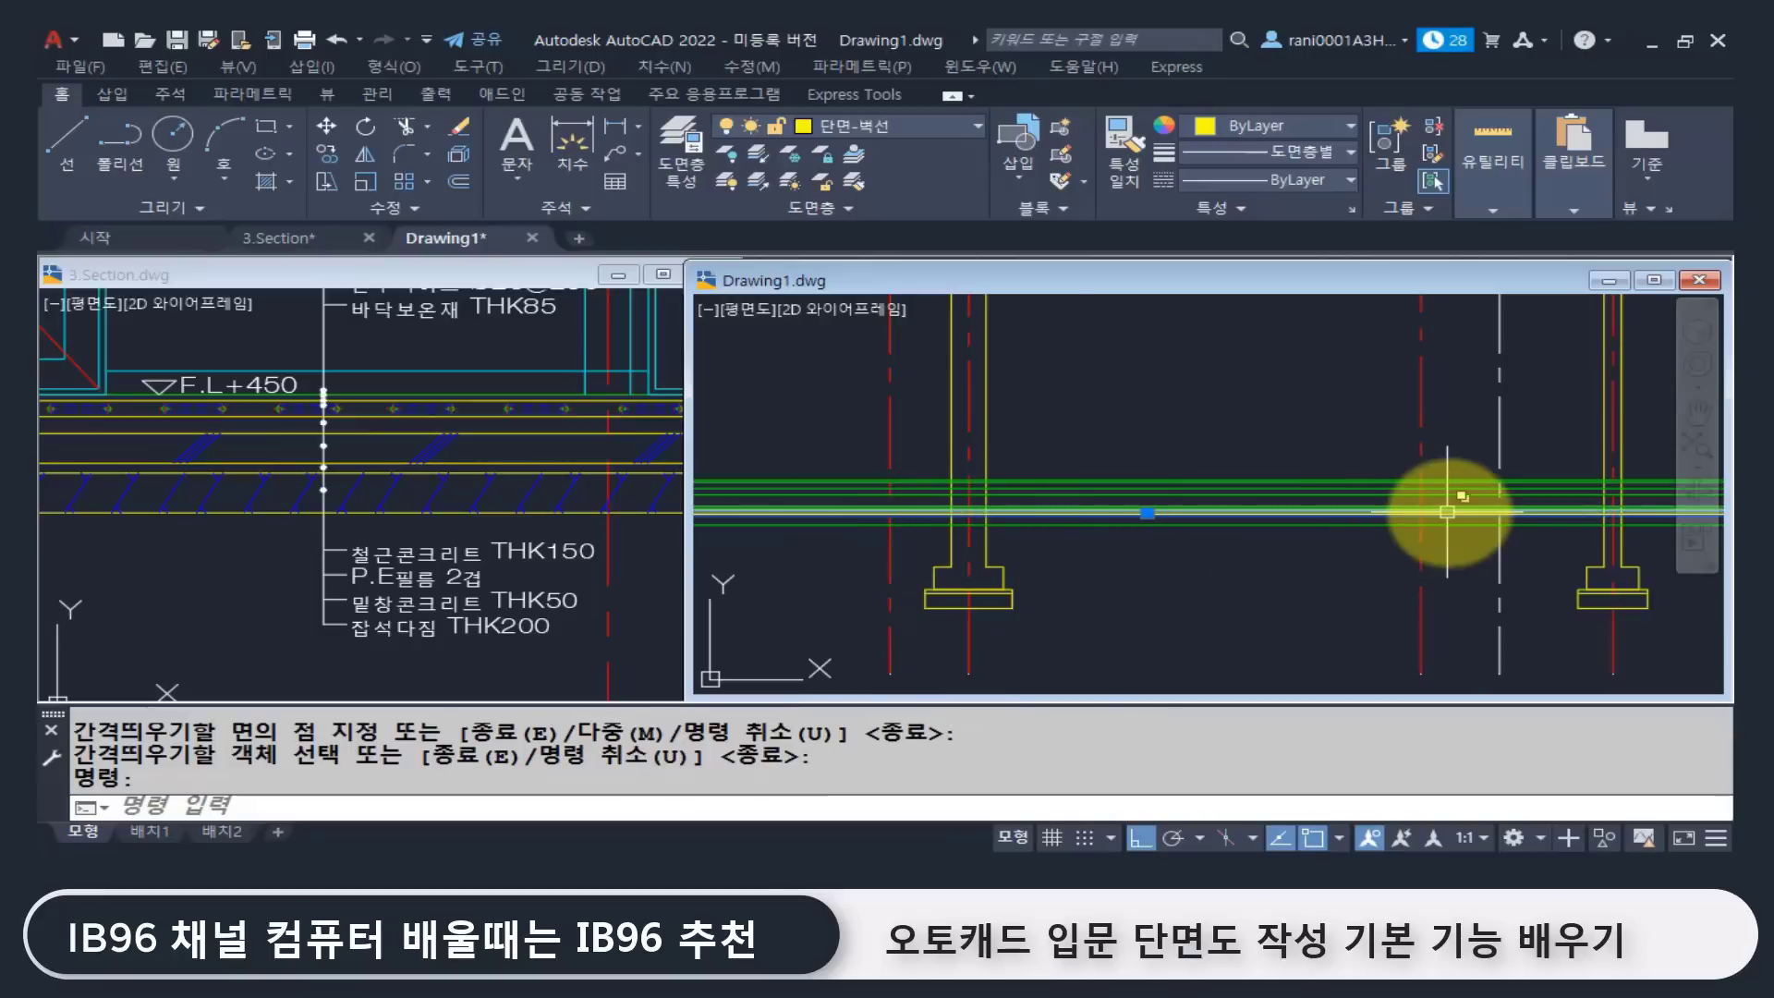
left_click(220, 628)
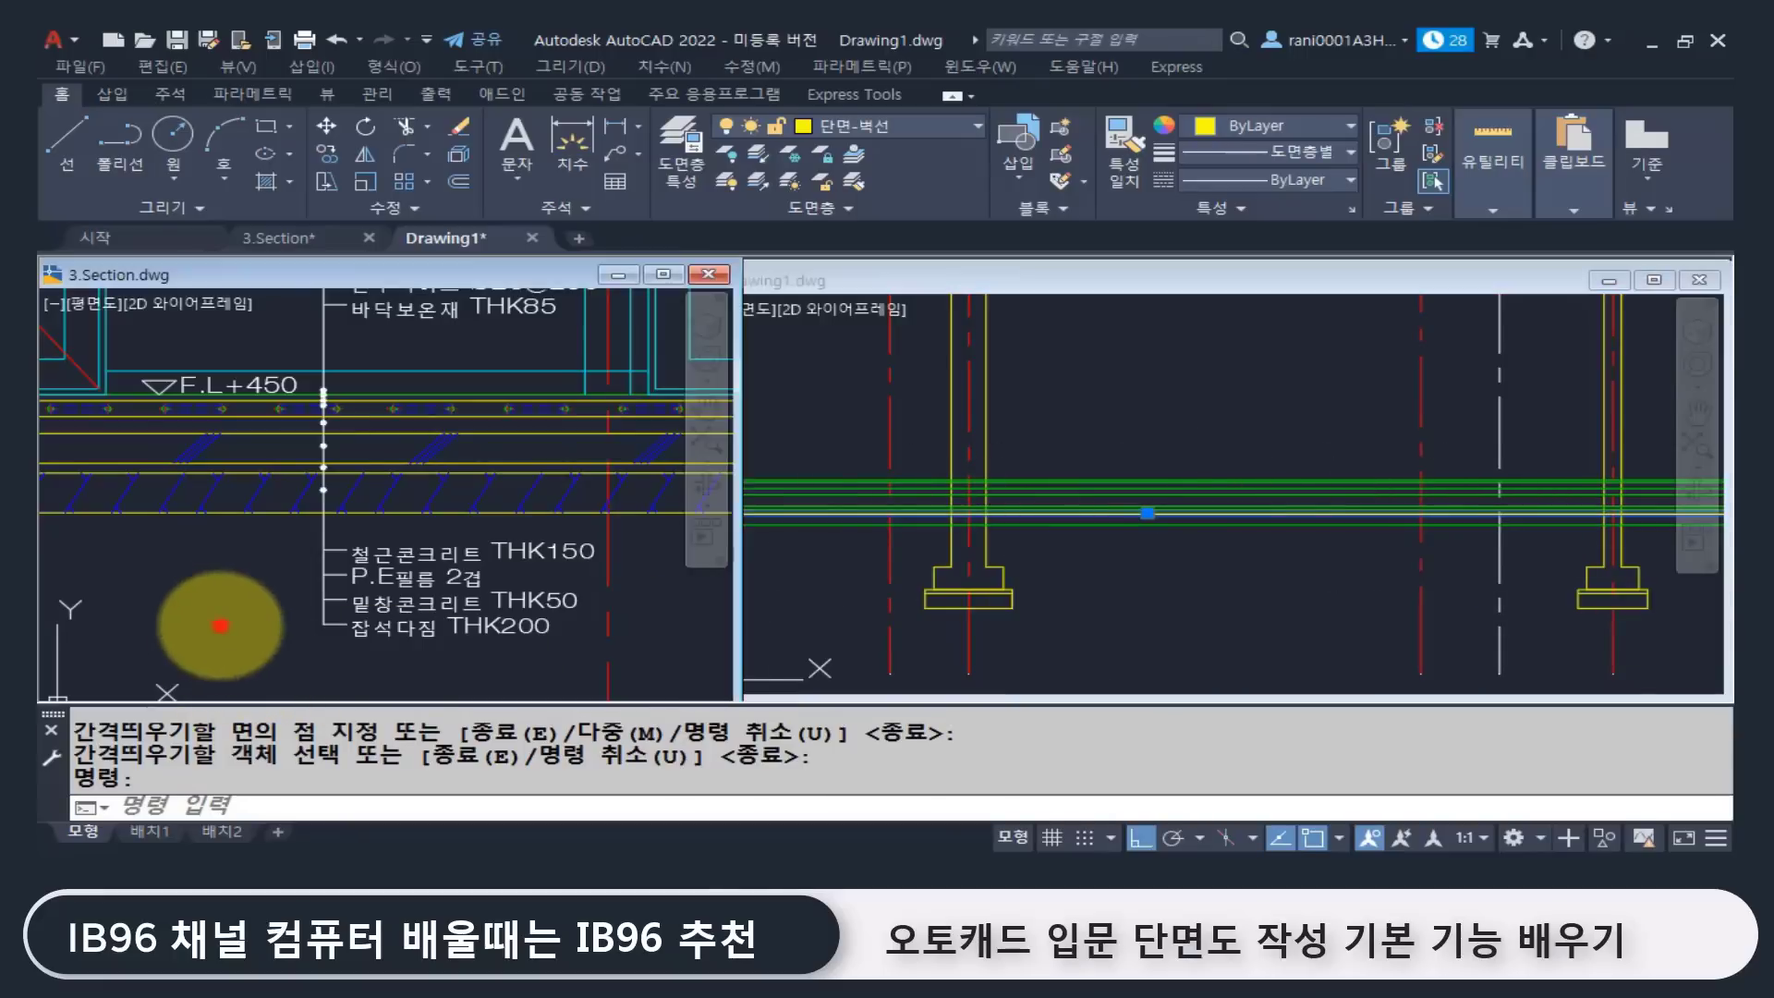
scroll(334, 475, "down", 6)
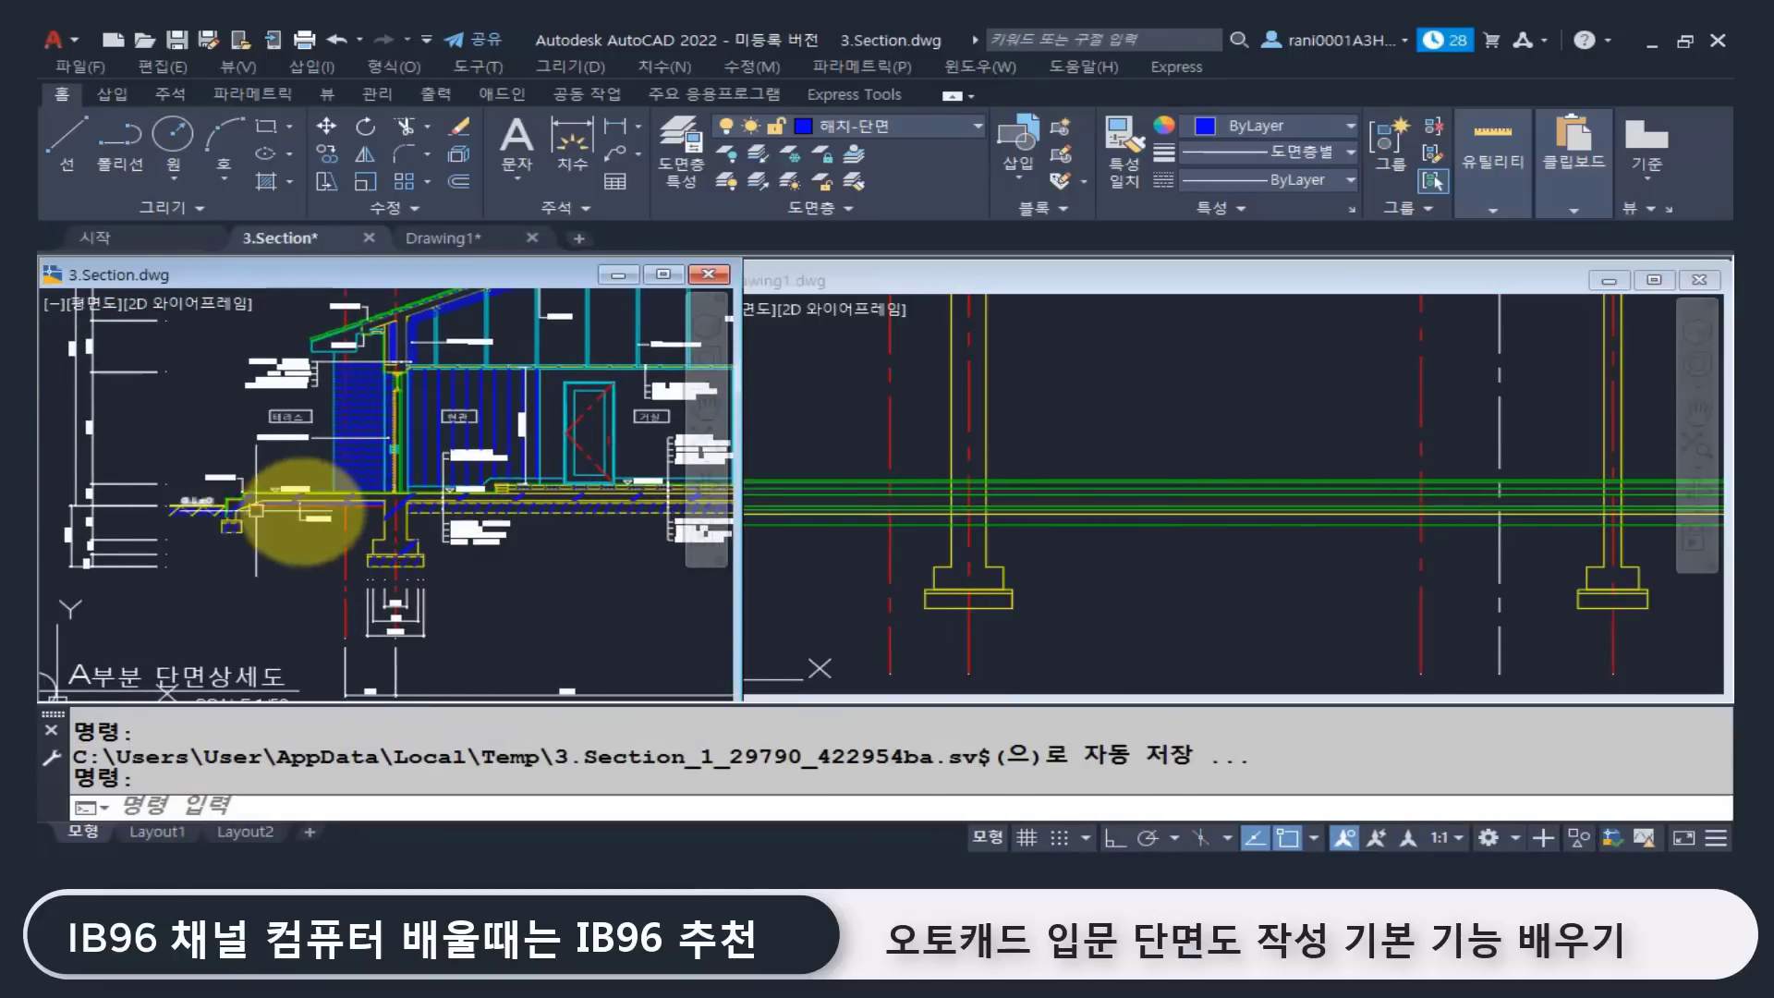
left_click(909, 538)
left_click(889, 550)
key("Escape")
key("Escape")
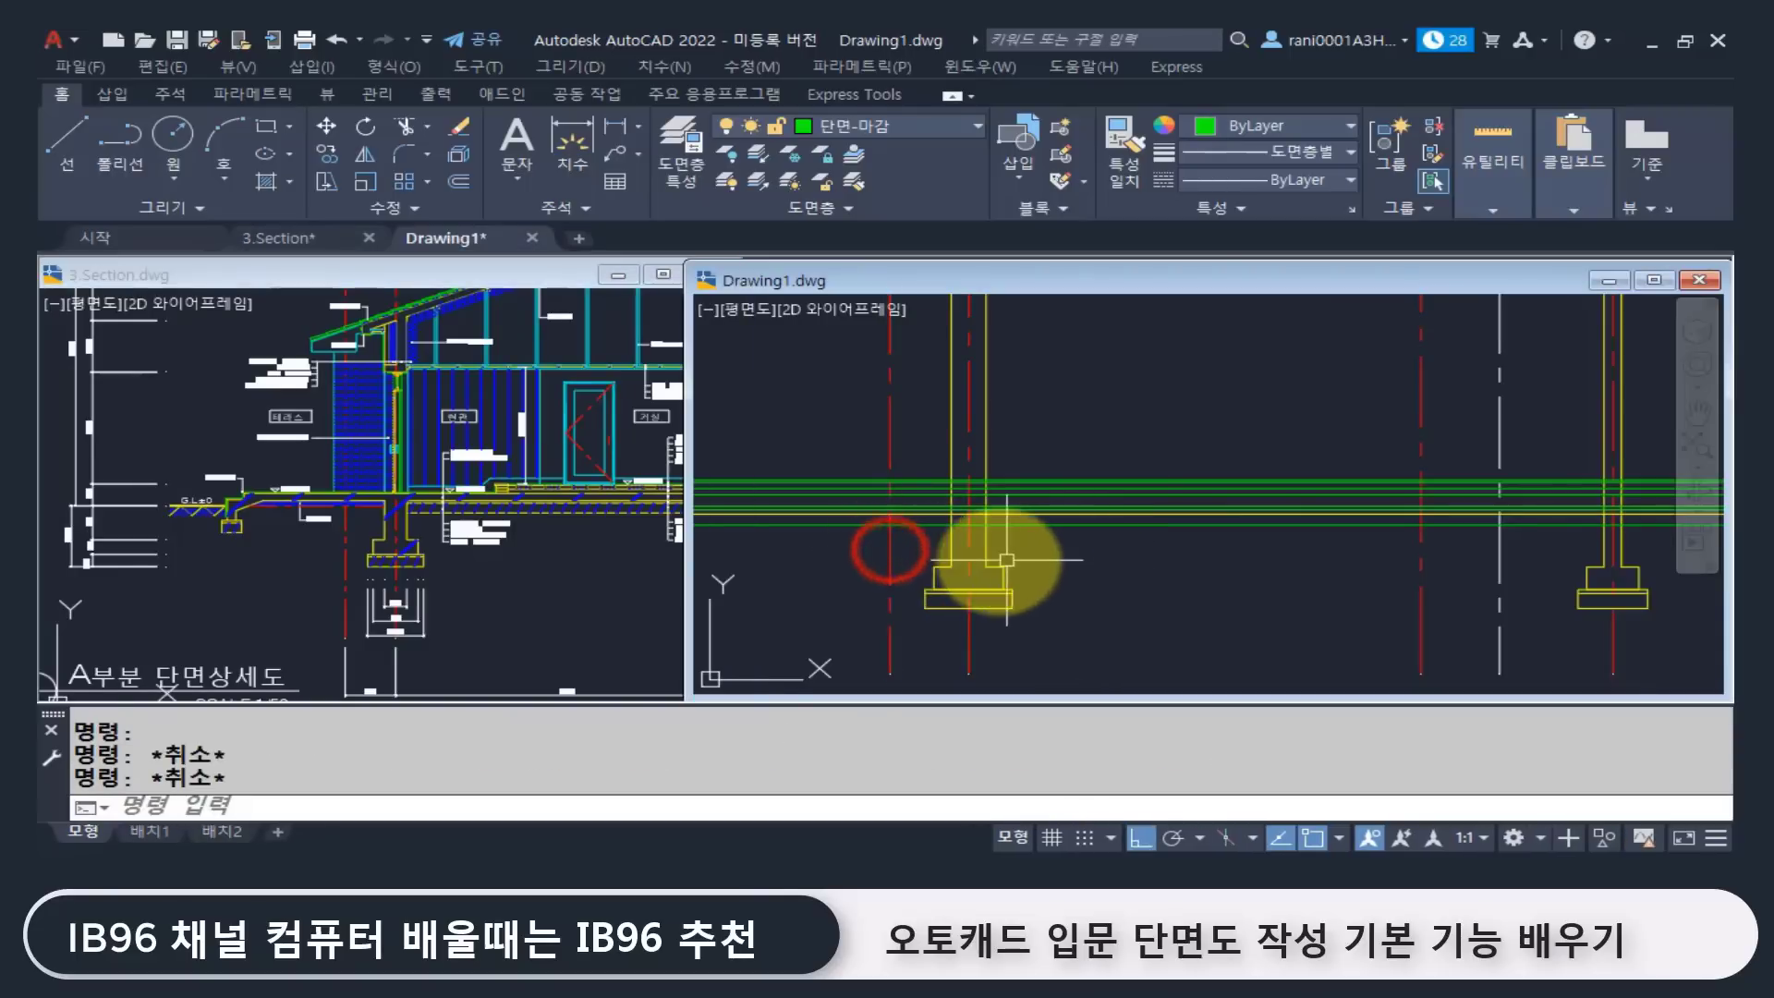
Step: Trim the yellow ground line on the building side, using the outermost red center line as the cutting edge
type("tr")
key("Return")
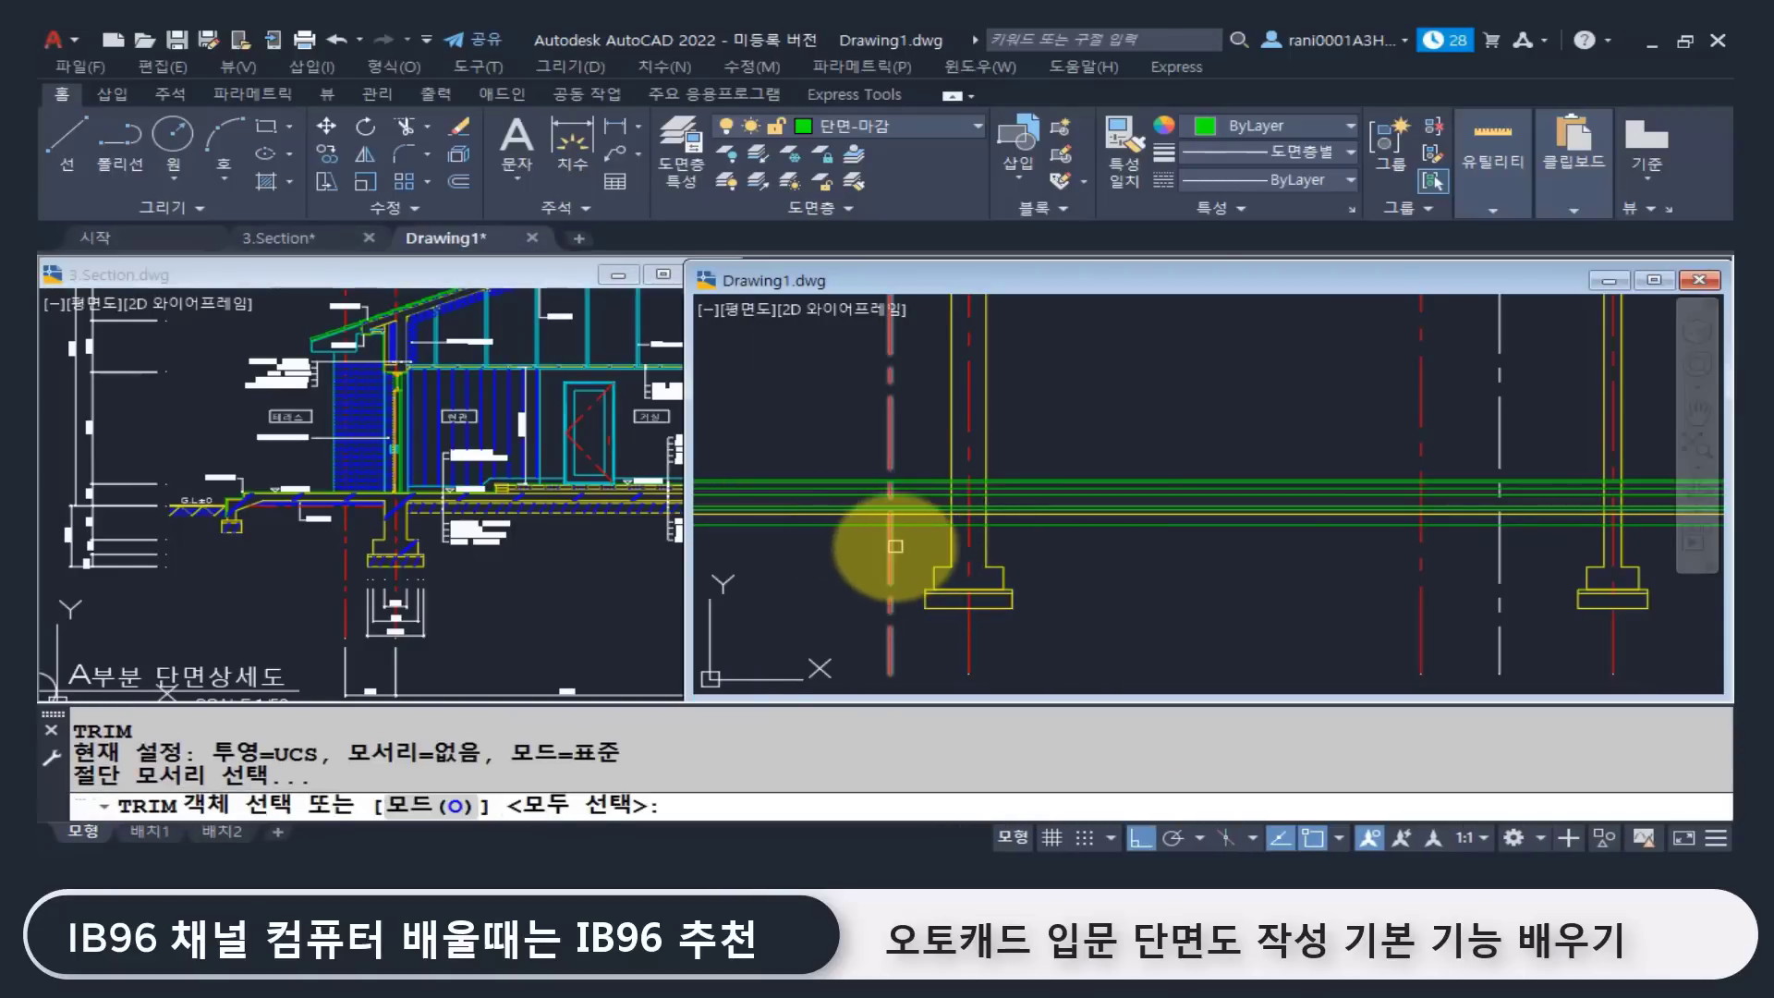
left_click(894, 546)
scroll(893, 531, "up", 4)
key("Return")
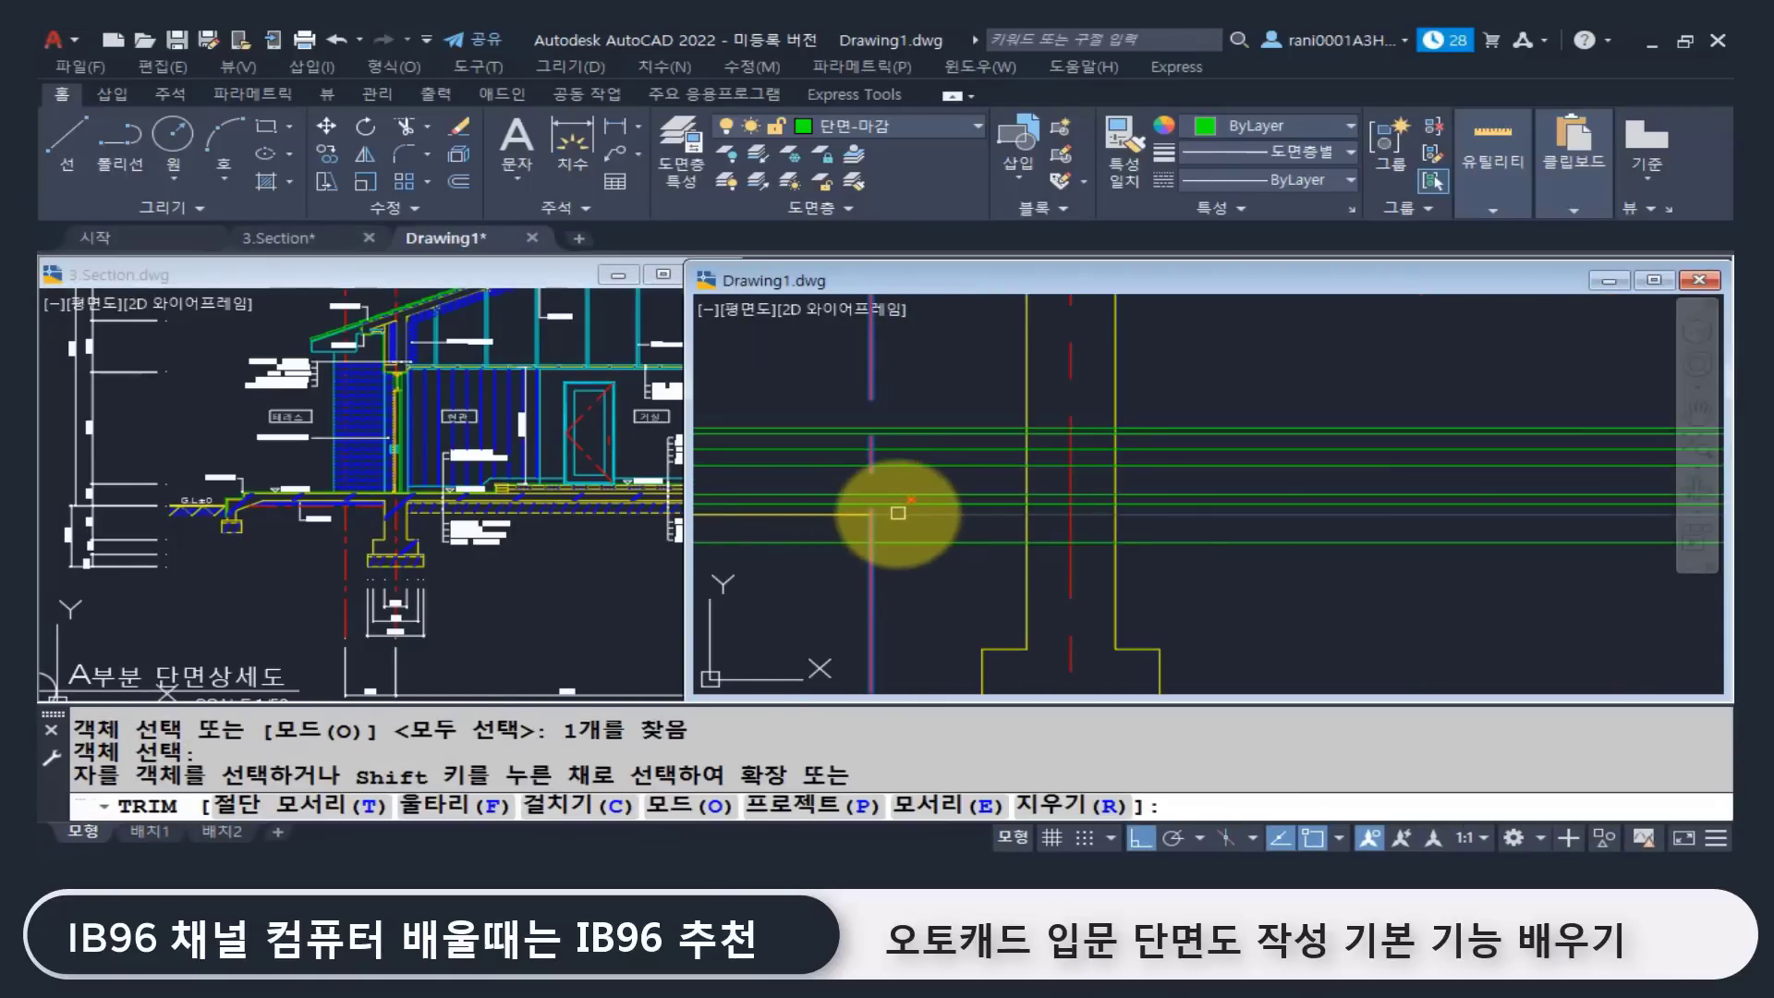
left_click(898, 514)
key("Return")
Step: Move all green floor lines below the topmost finish line to the 단면-벽선 layer
scroll(1053, 527, "down", 2)
middle_click_drag(1250, 601, 922, 558)
scroll(1044, 561, "down", 2)
middle_click_drag(1117, 564, 1072, 530)
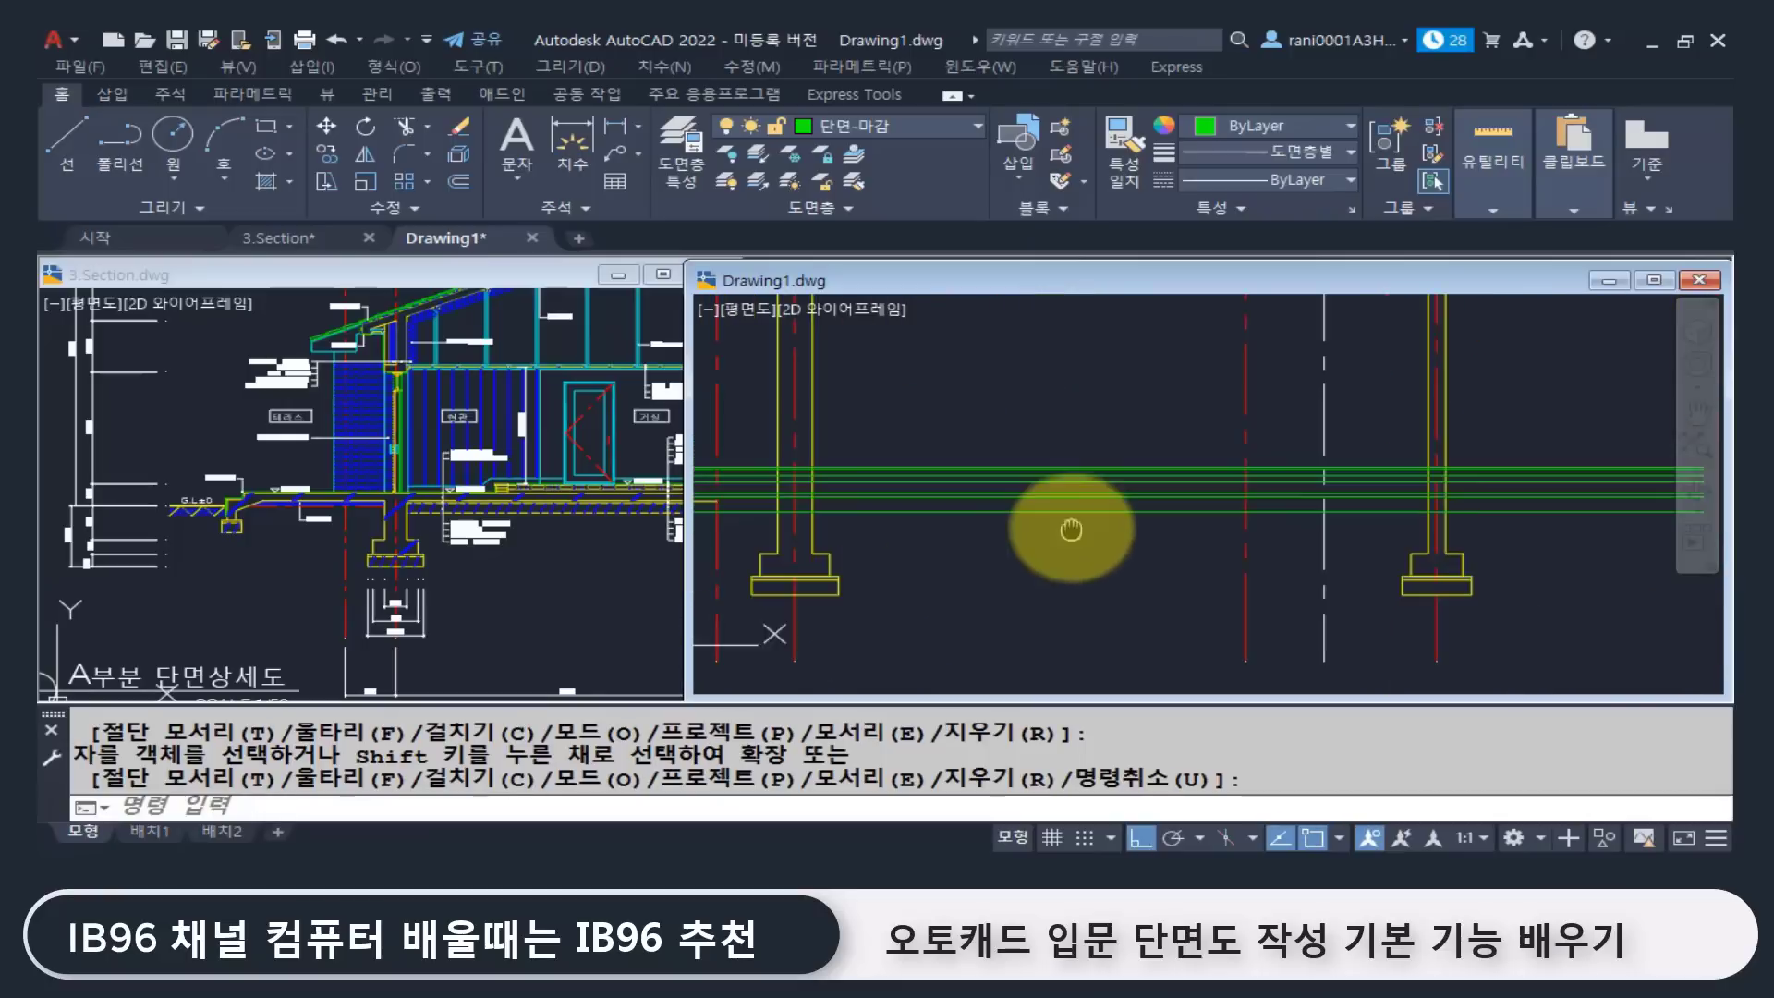
left_click(1152, 548)
key("Escape")
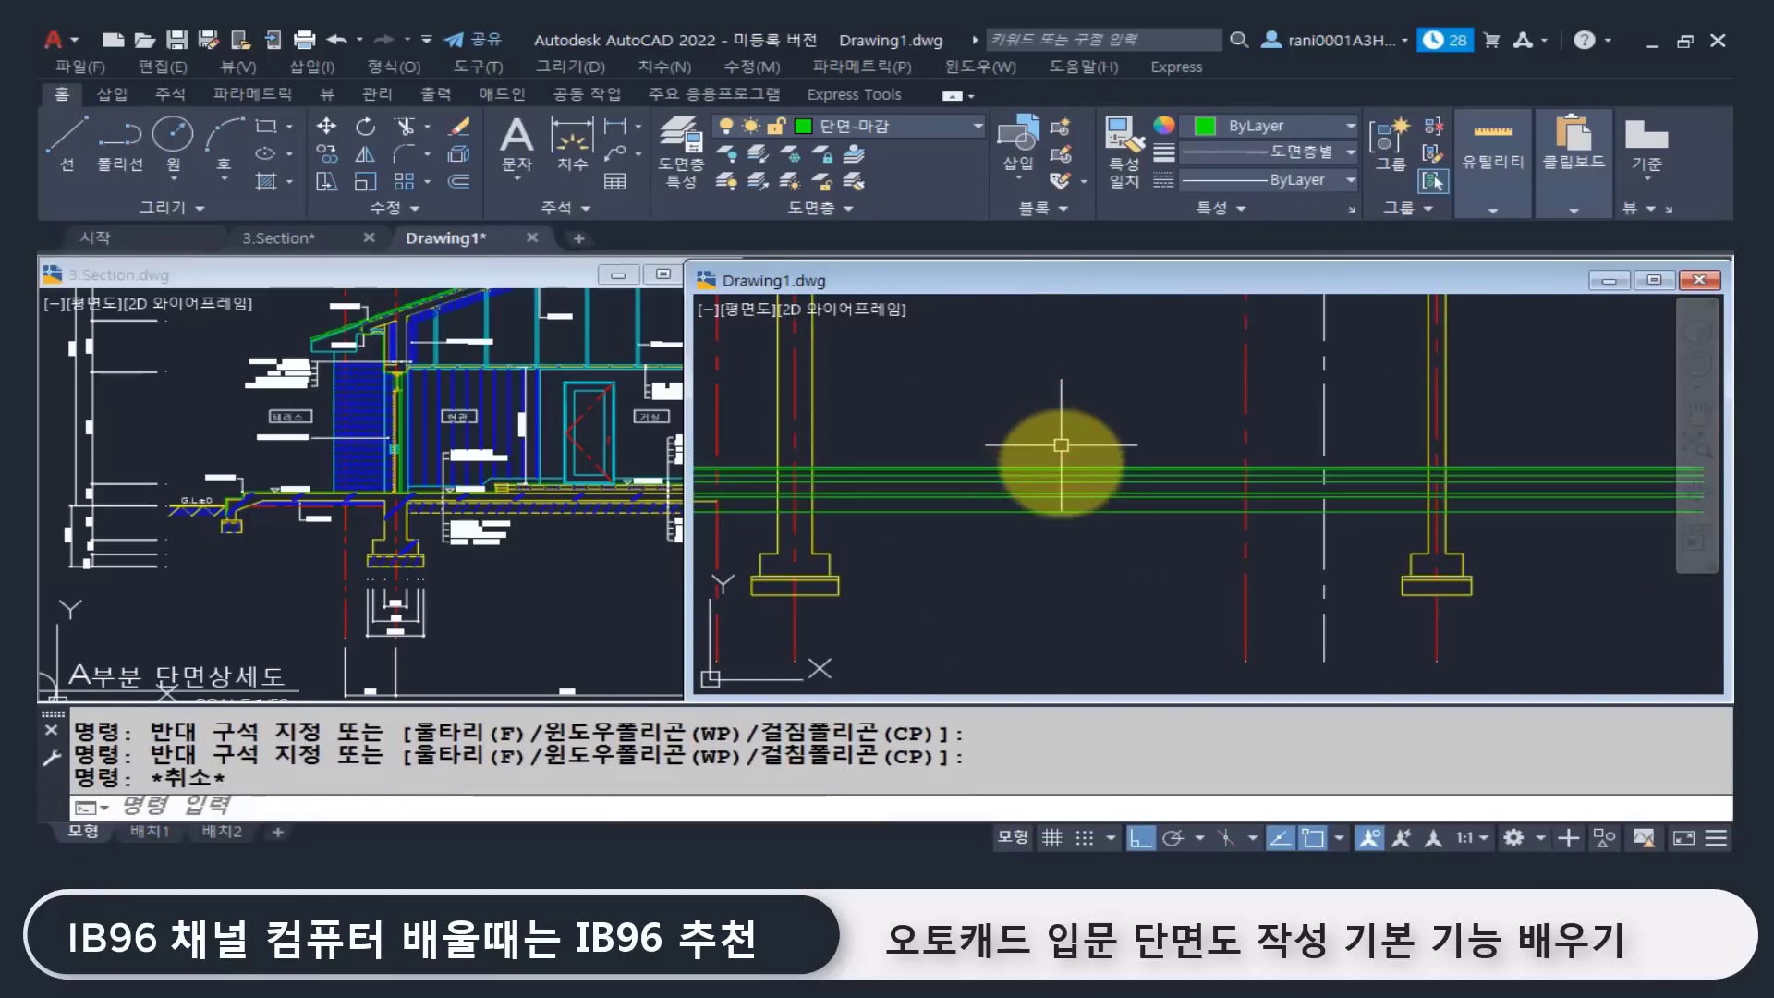
scroll(1091, 499, "up", 3)
left_click(1155, 558)
left_click(1048, 399)
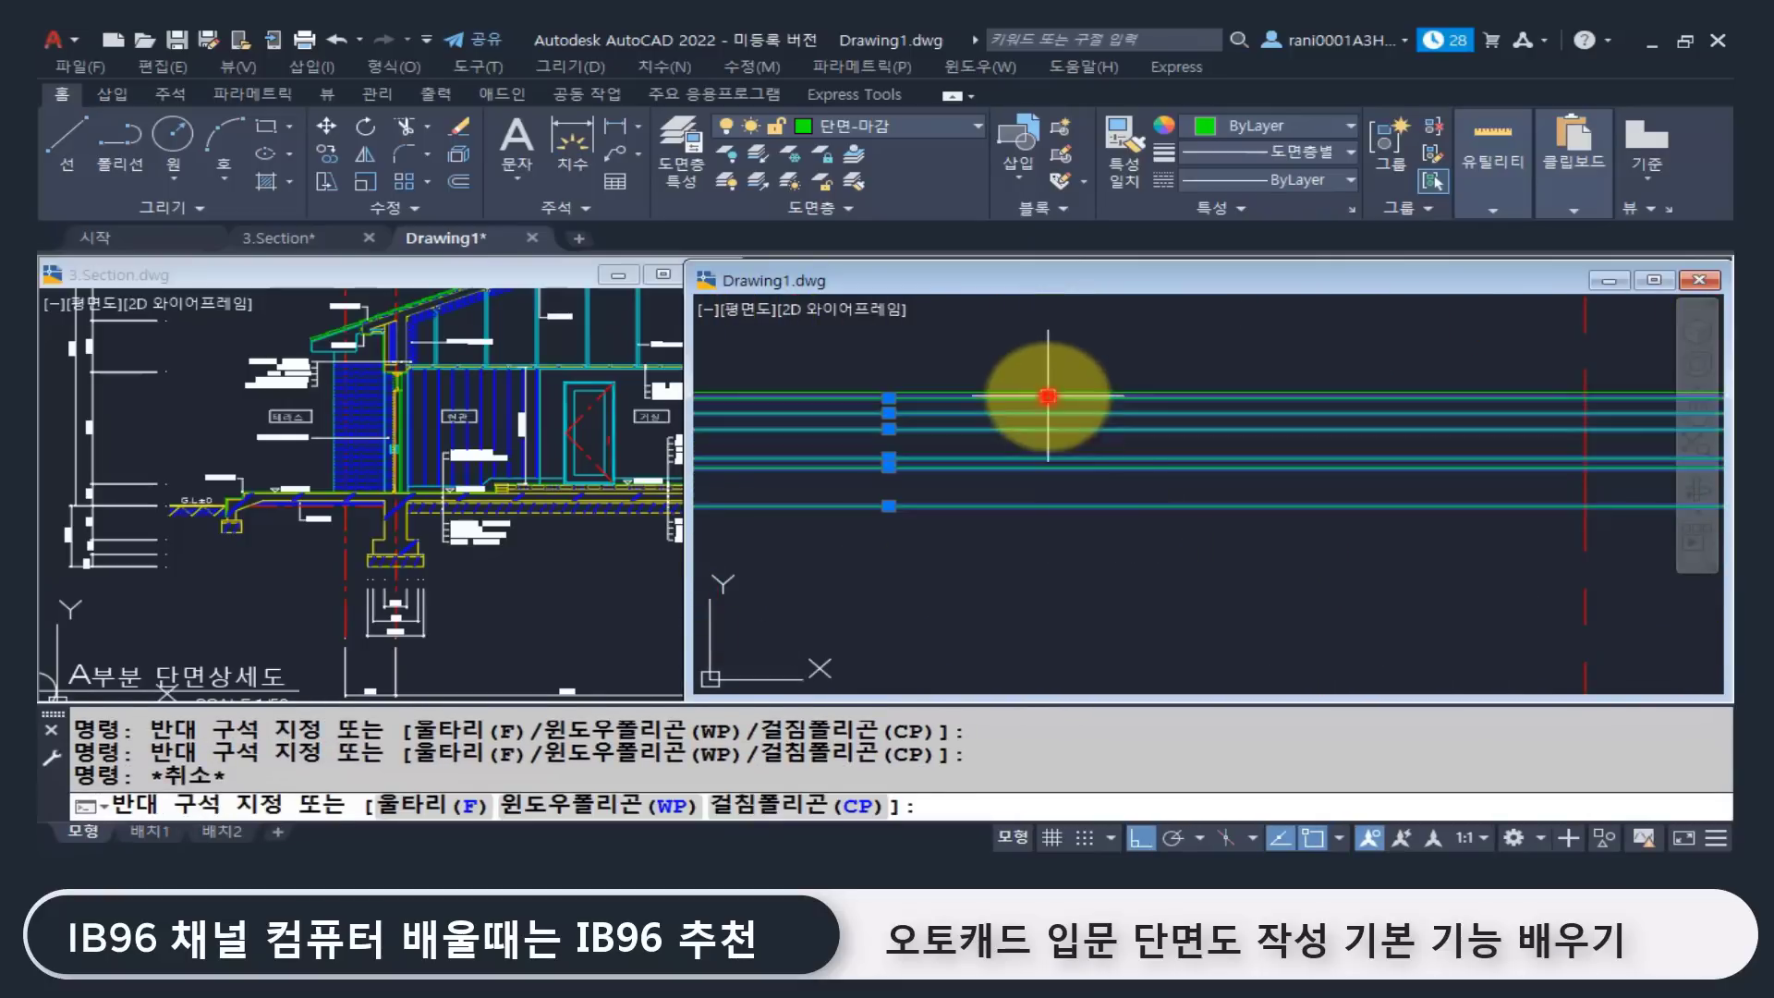
left_click(900, 118)
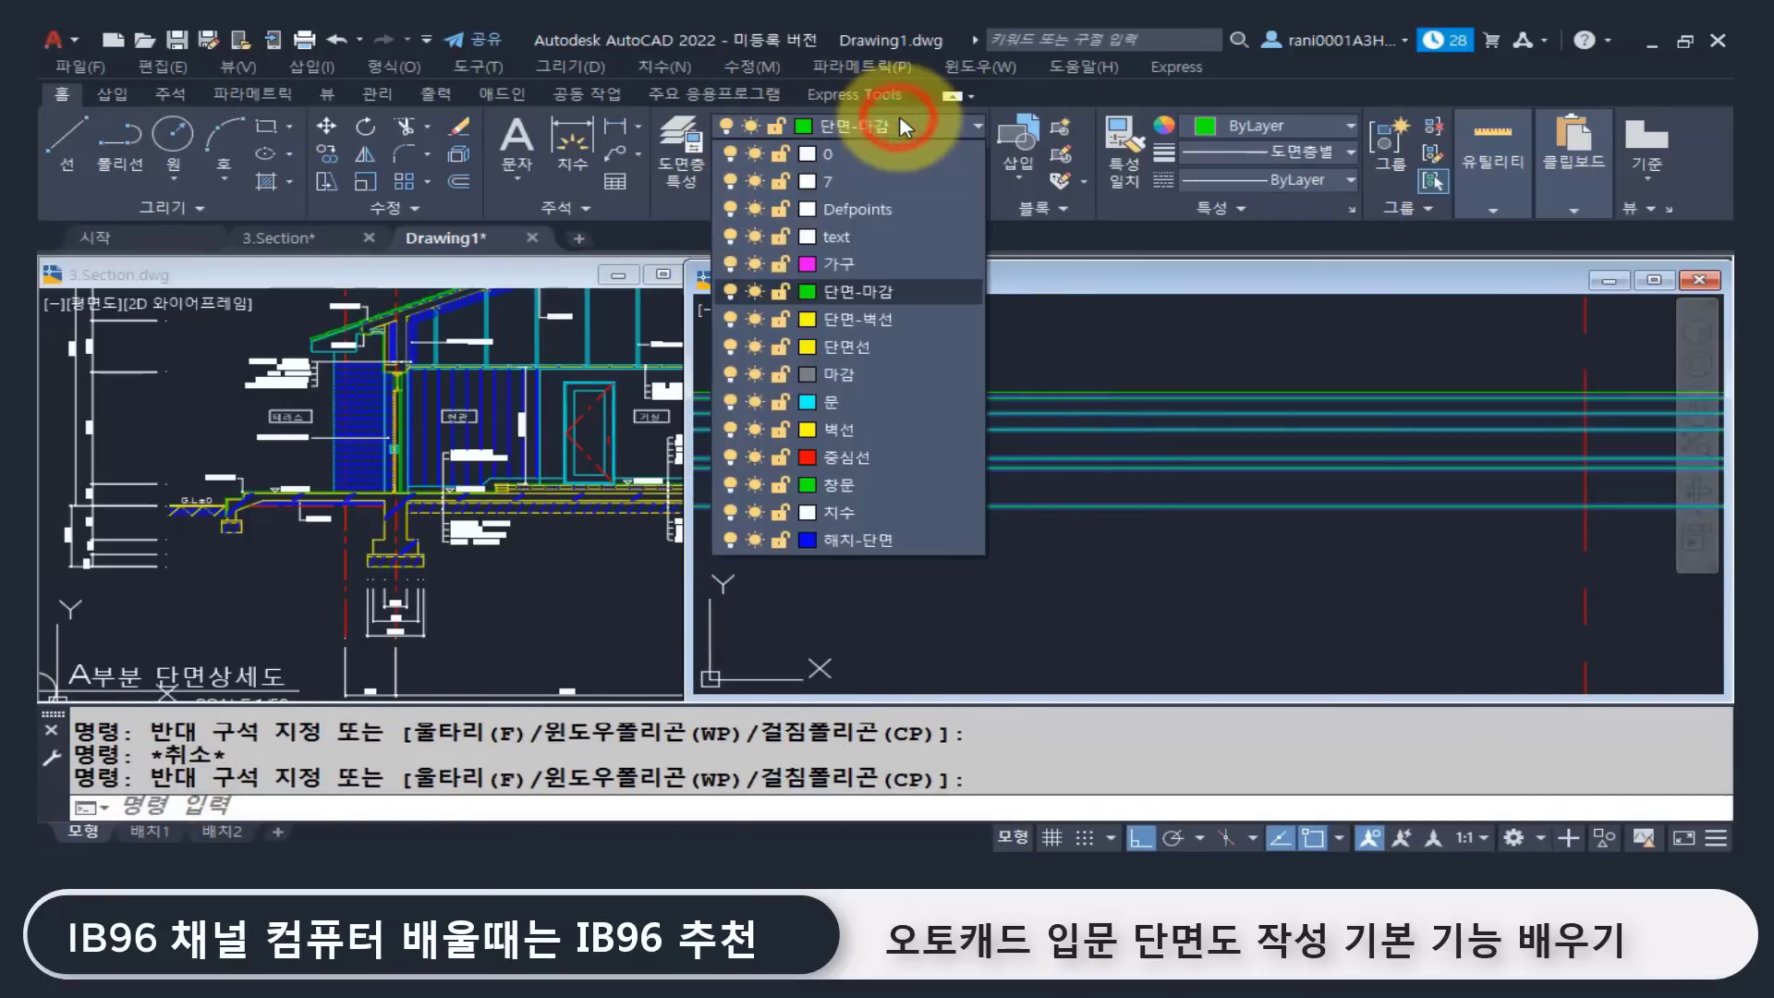
left_click(879, 324)
key("Escape")
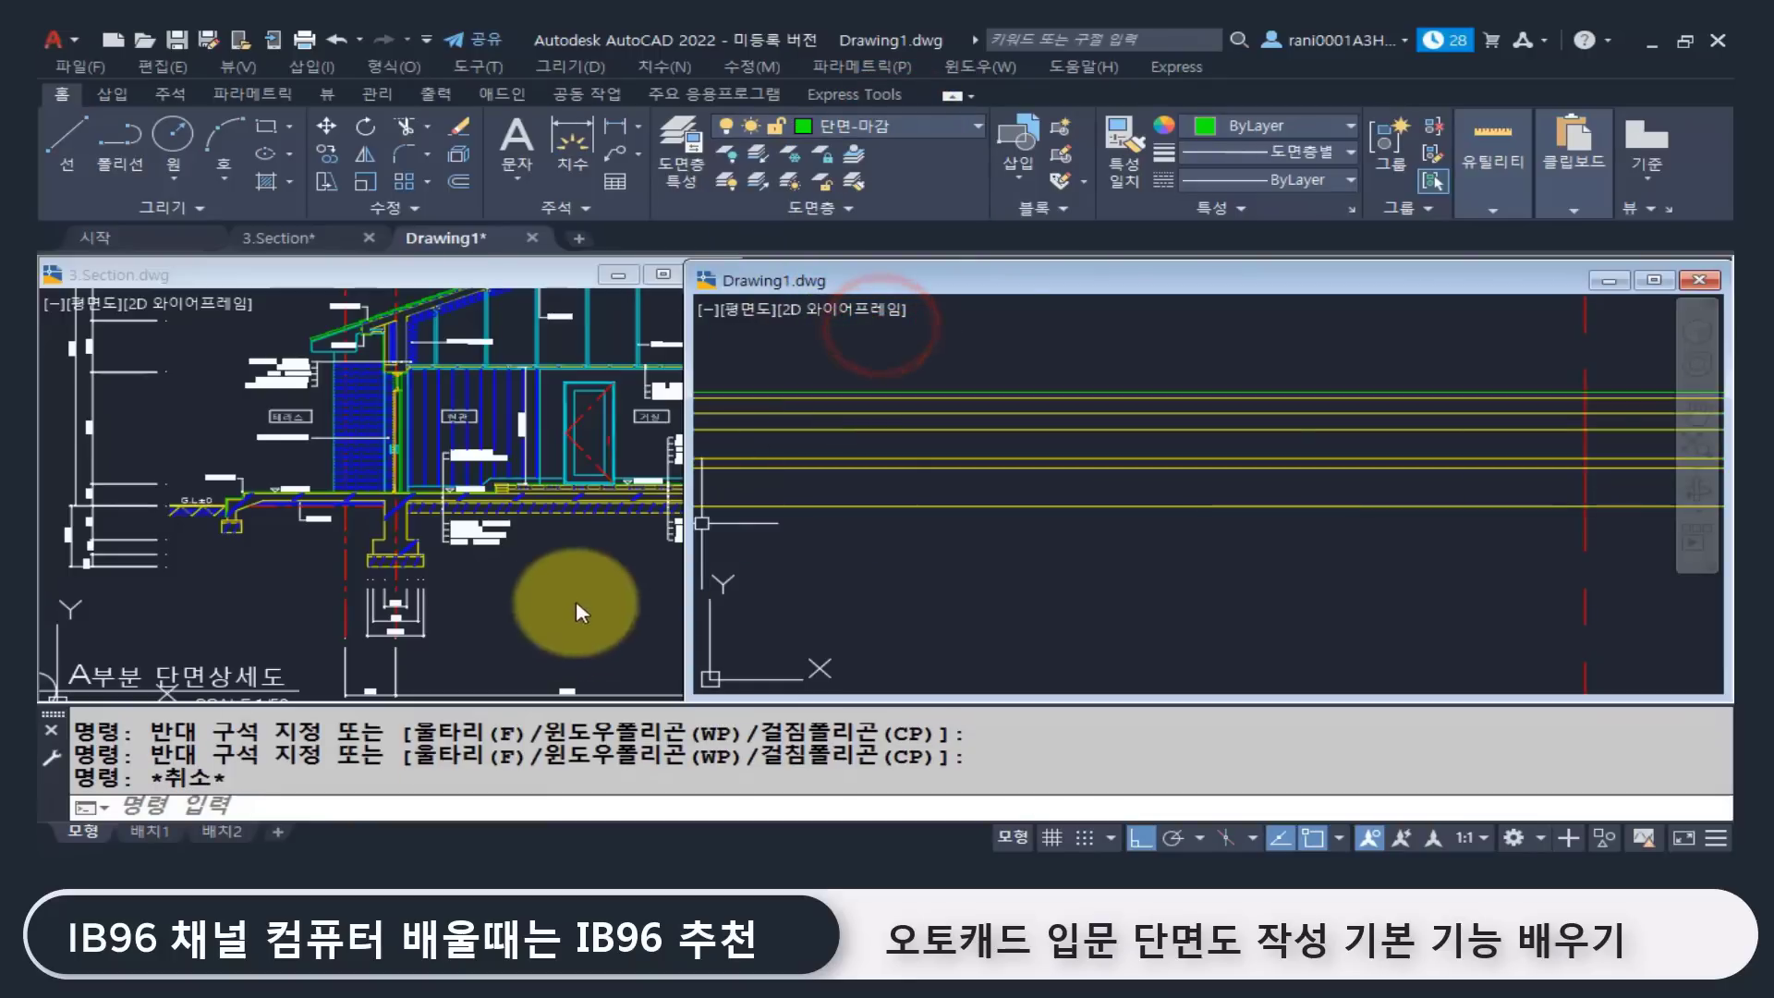
Step: Examine how the floor layers meet the foundation wall near the F.L+285 level in 3.Section
left_click(568, 588)
middle_click_drag(553, 510, 427, 514)
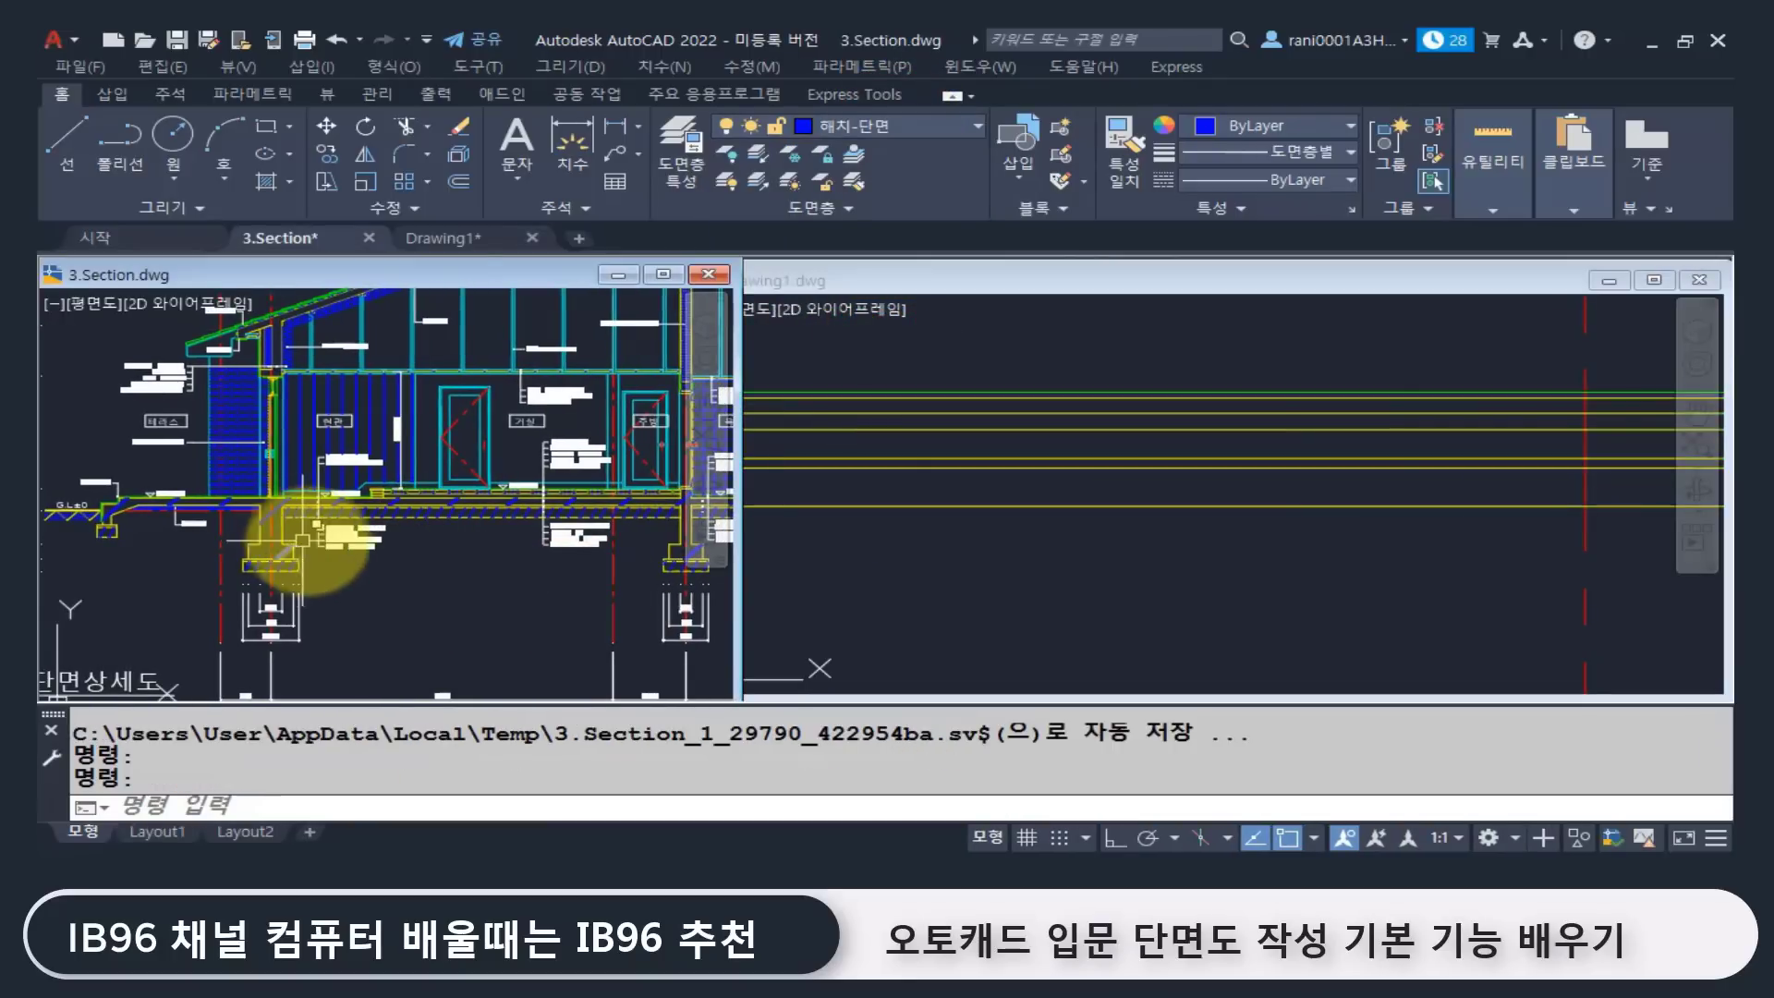
scroll(333, 527, "up", 4)
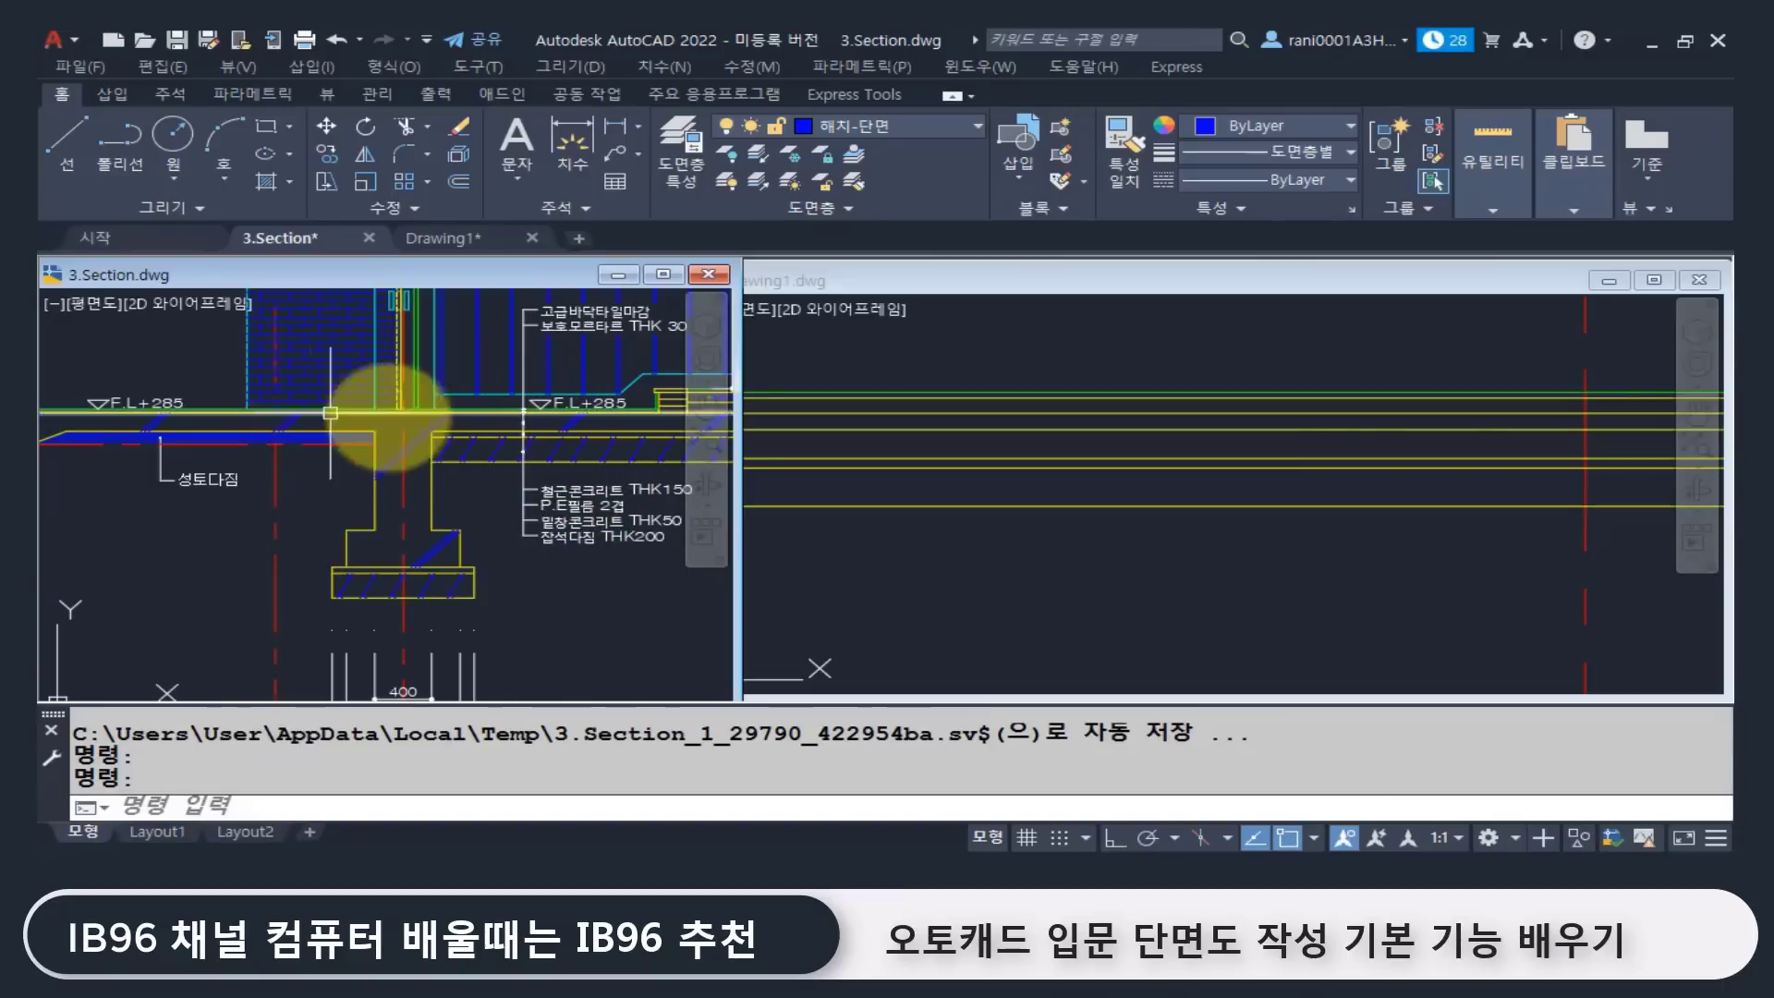
Step: In Drawing1.dwg, trim both sides of the left foundation wall between the green floor finish line and the slab's underside line
scroll(351, 430, "up", 5)
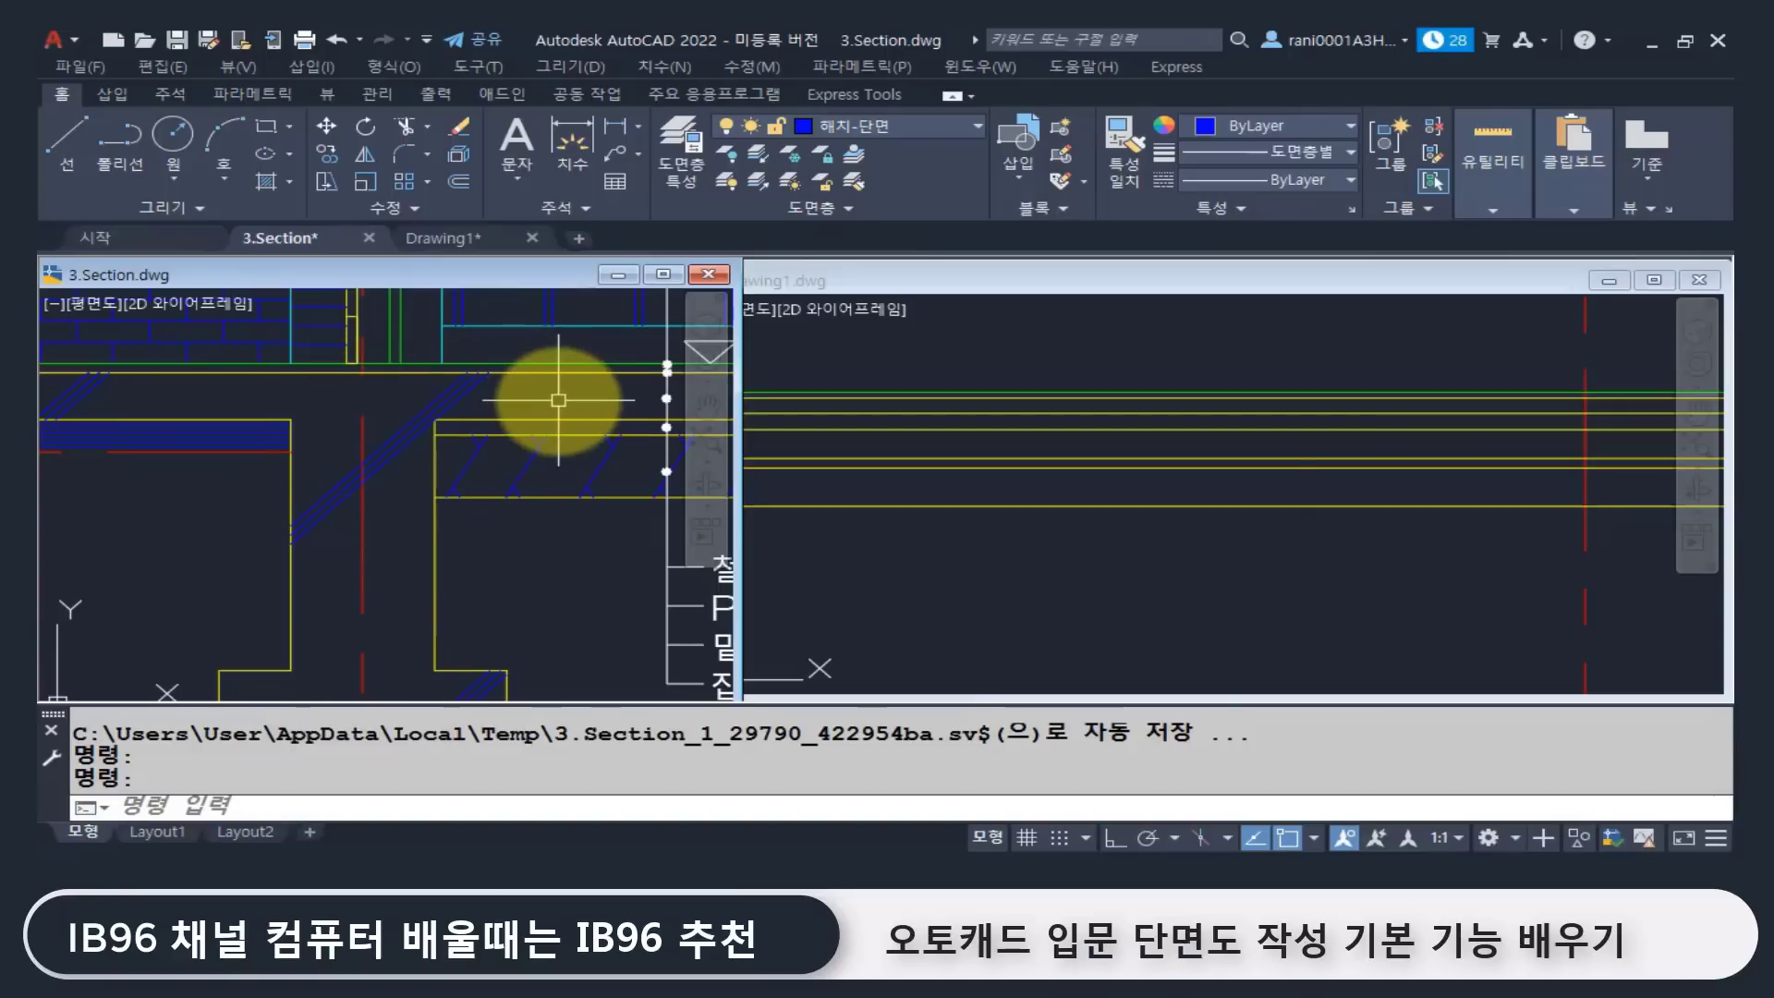
left_click(970, 591)
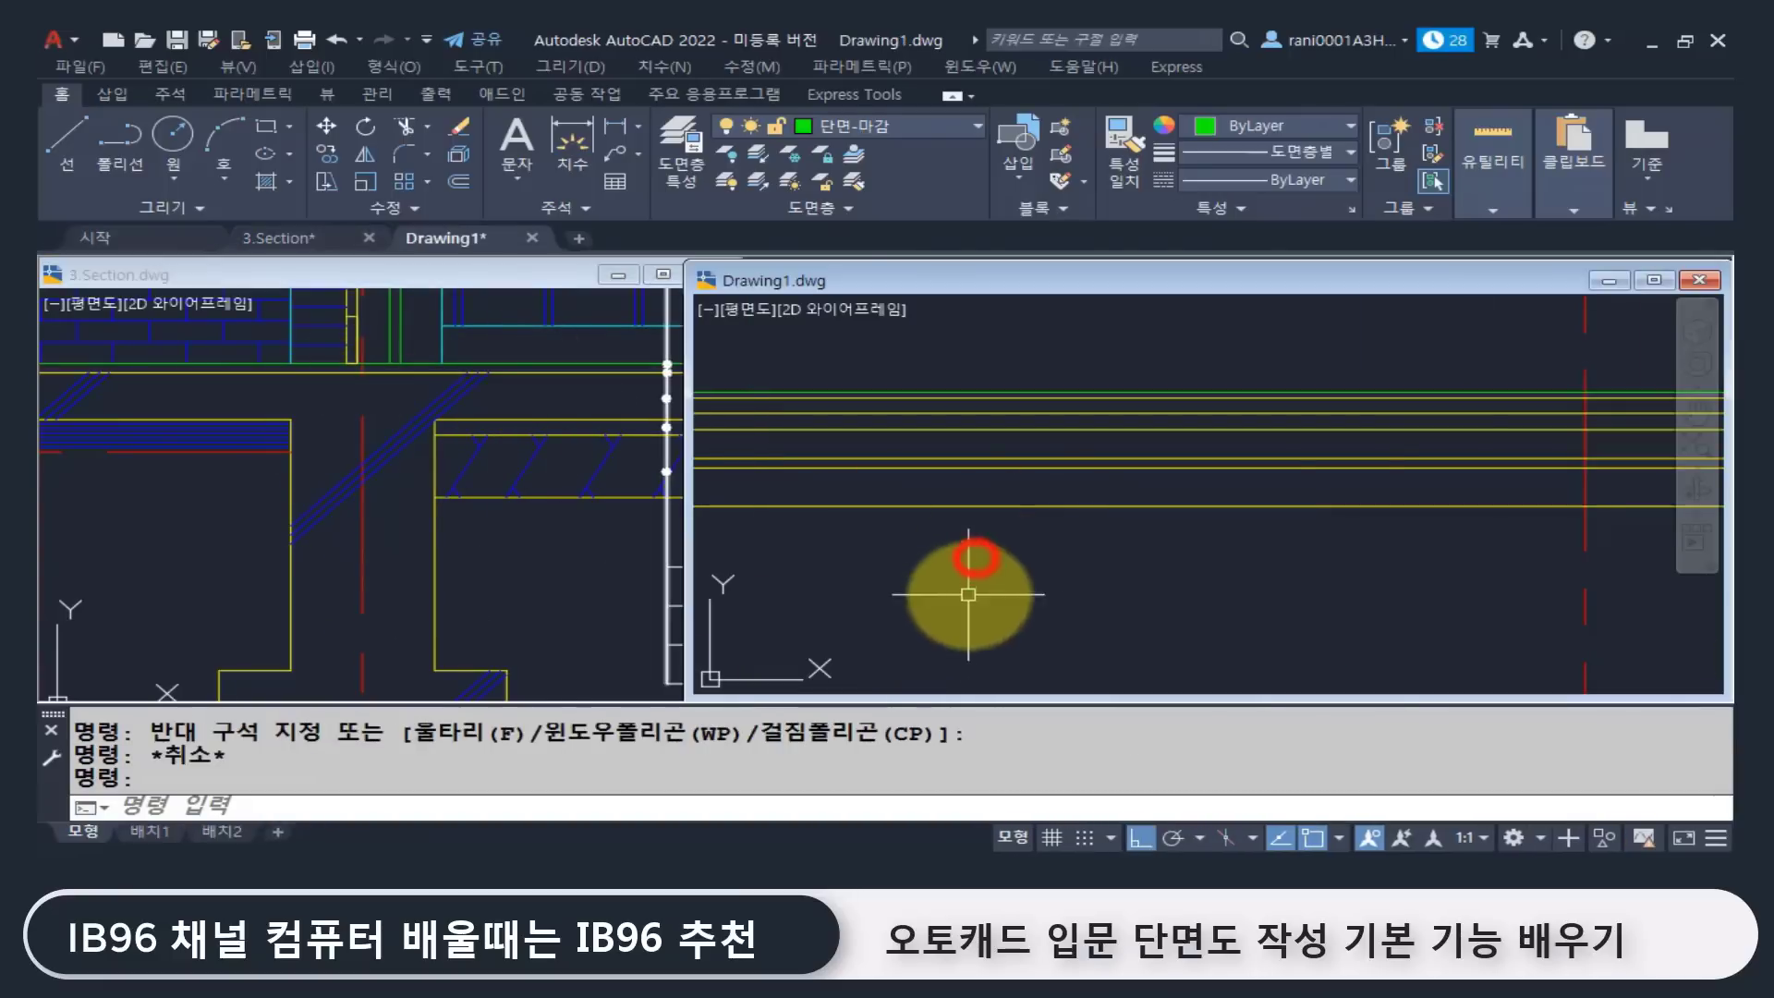
scroll(1035, 462, "down", 4)
scroll(1017, 505, "up", 6)
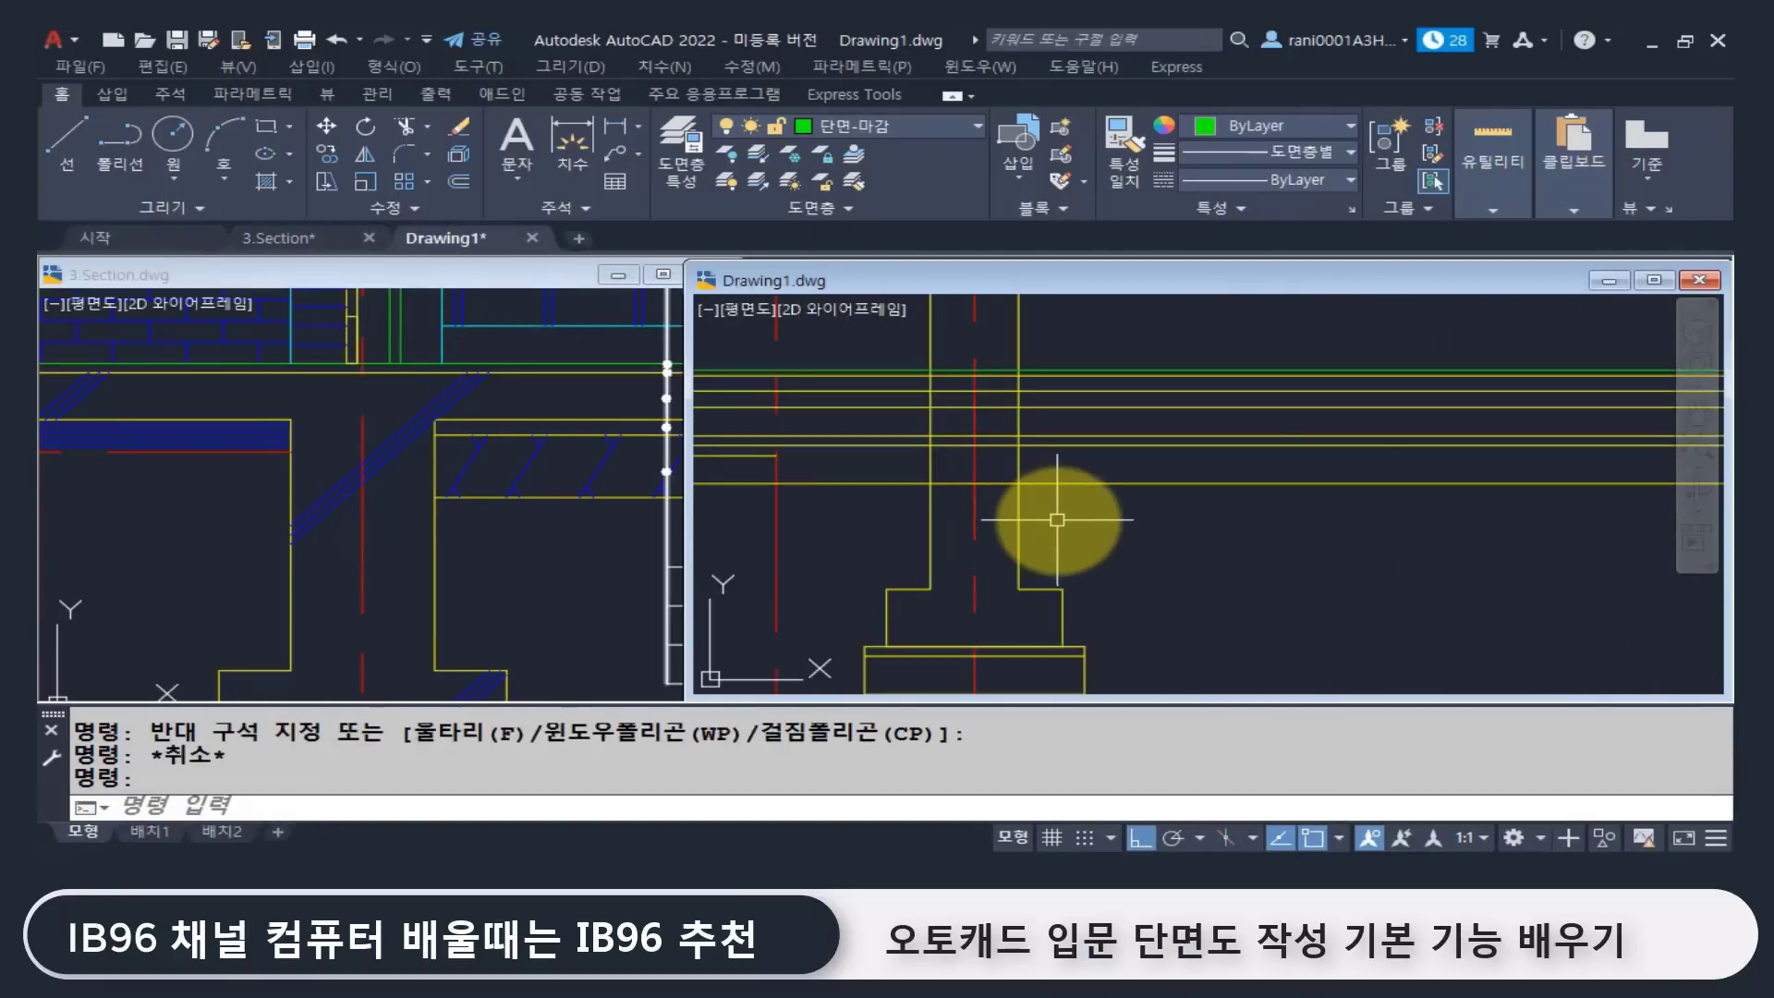
type("tr")
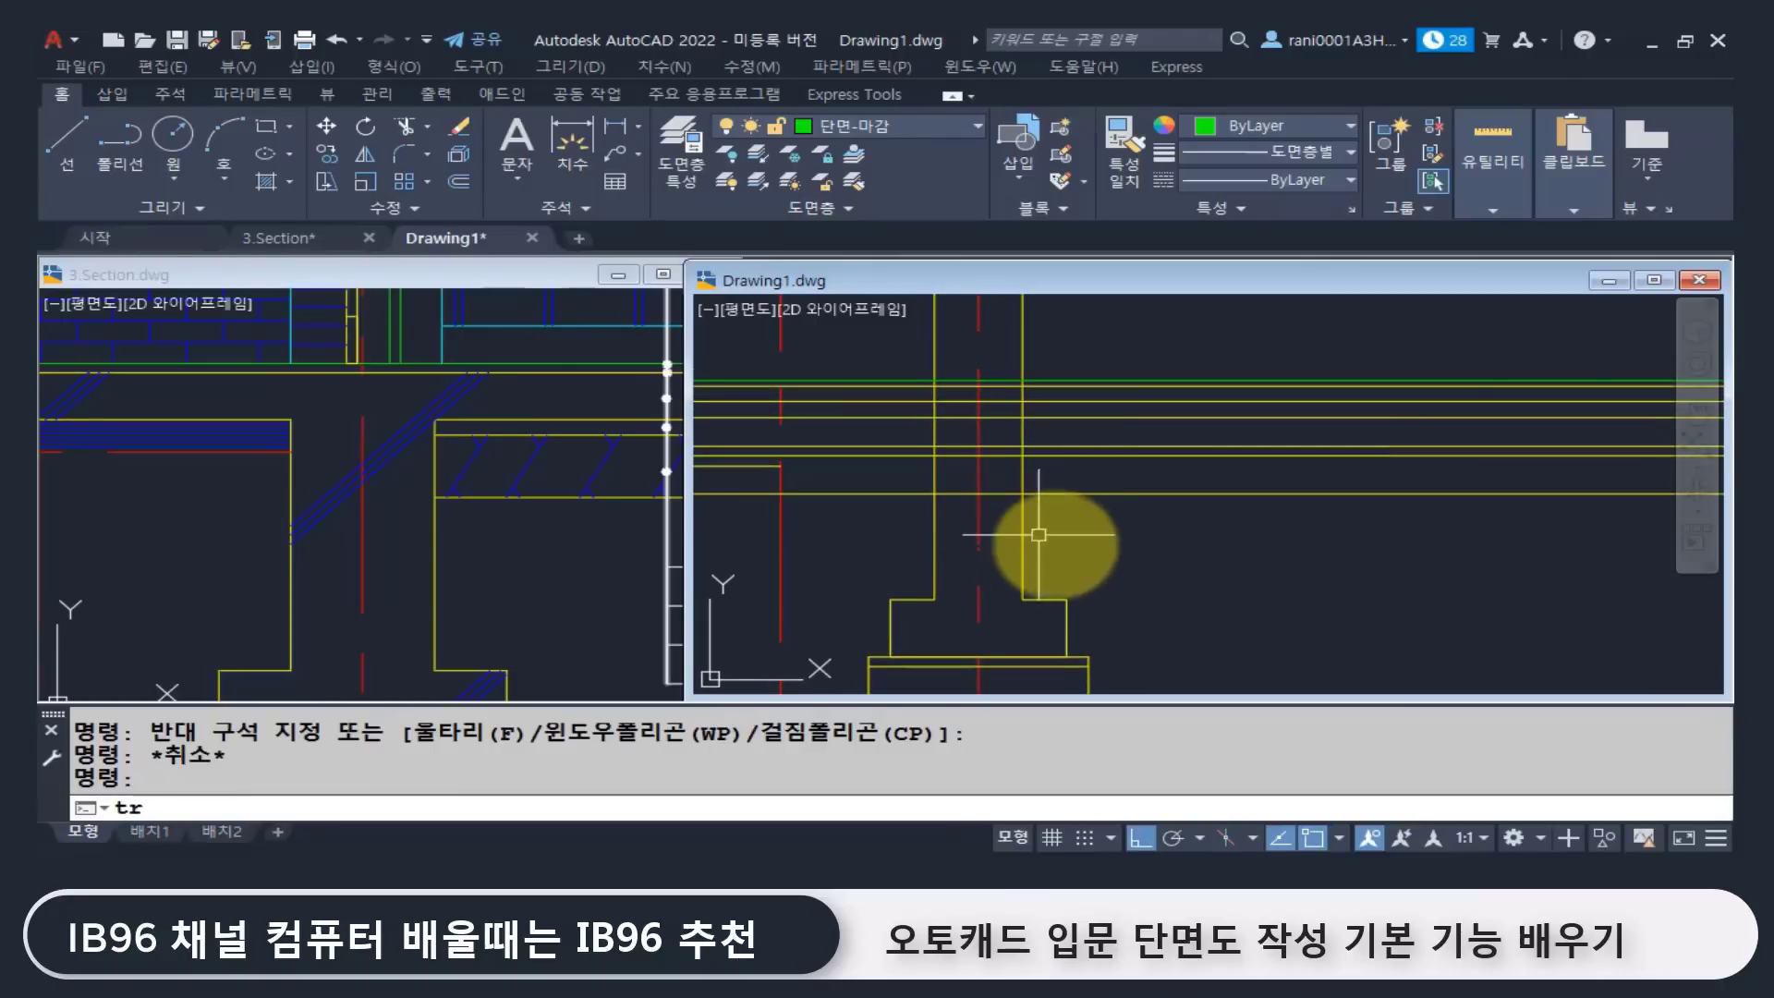
key("Return")
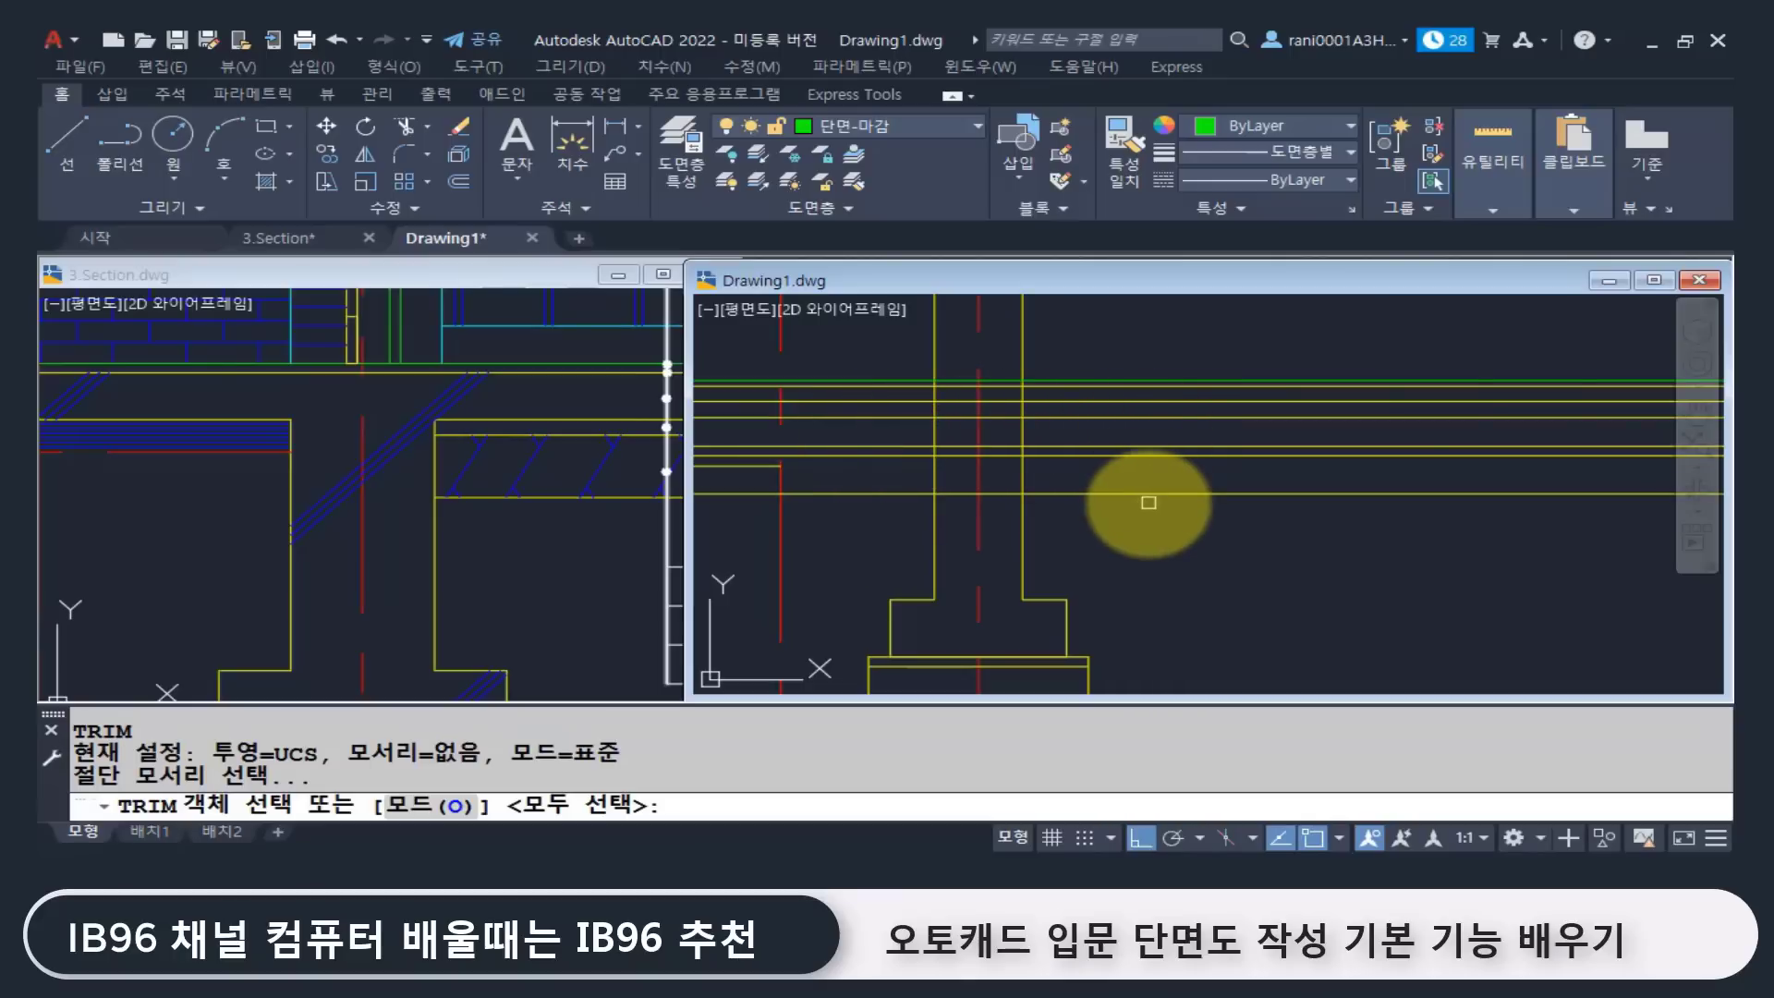
left_click(1060, 443)
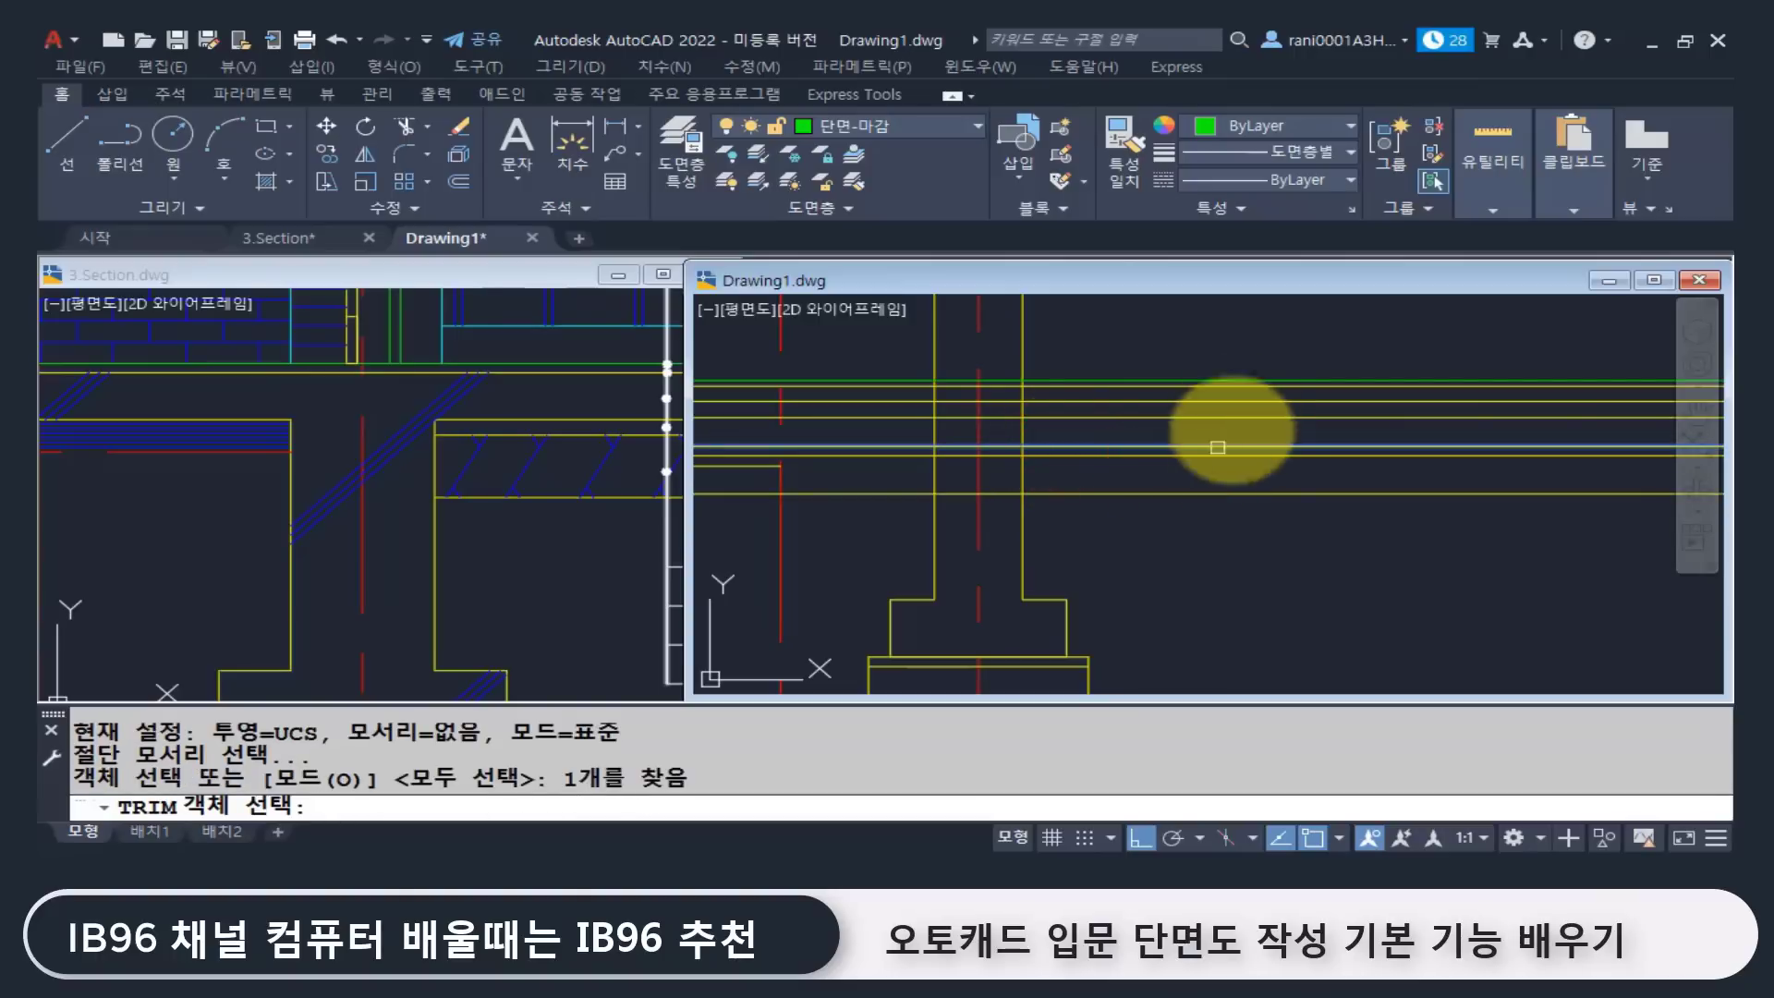
middle_click_drag(1047, 429, 1049, 458)
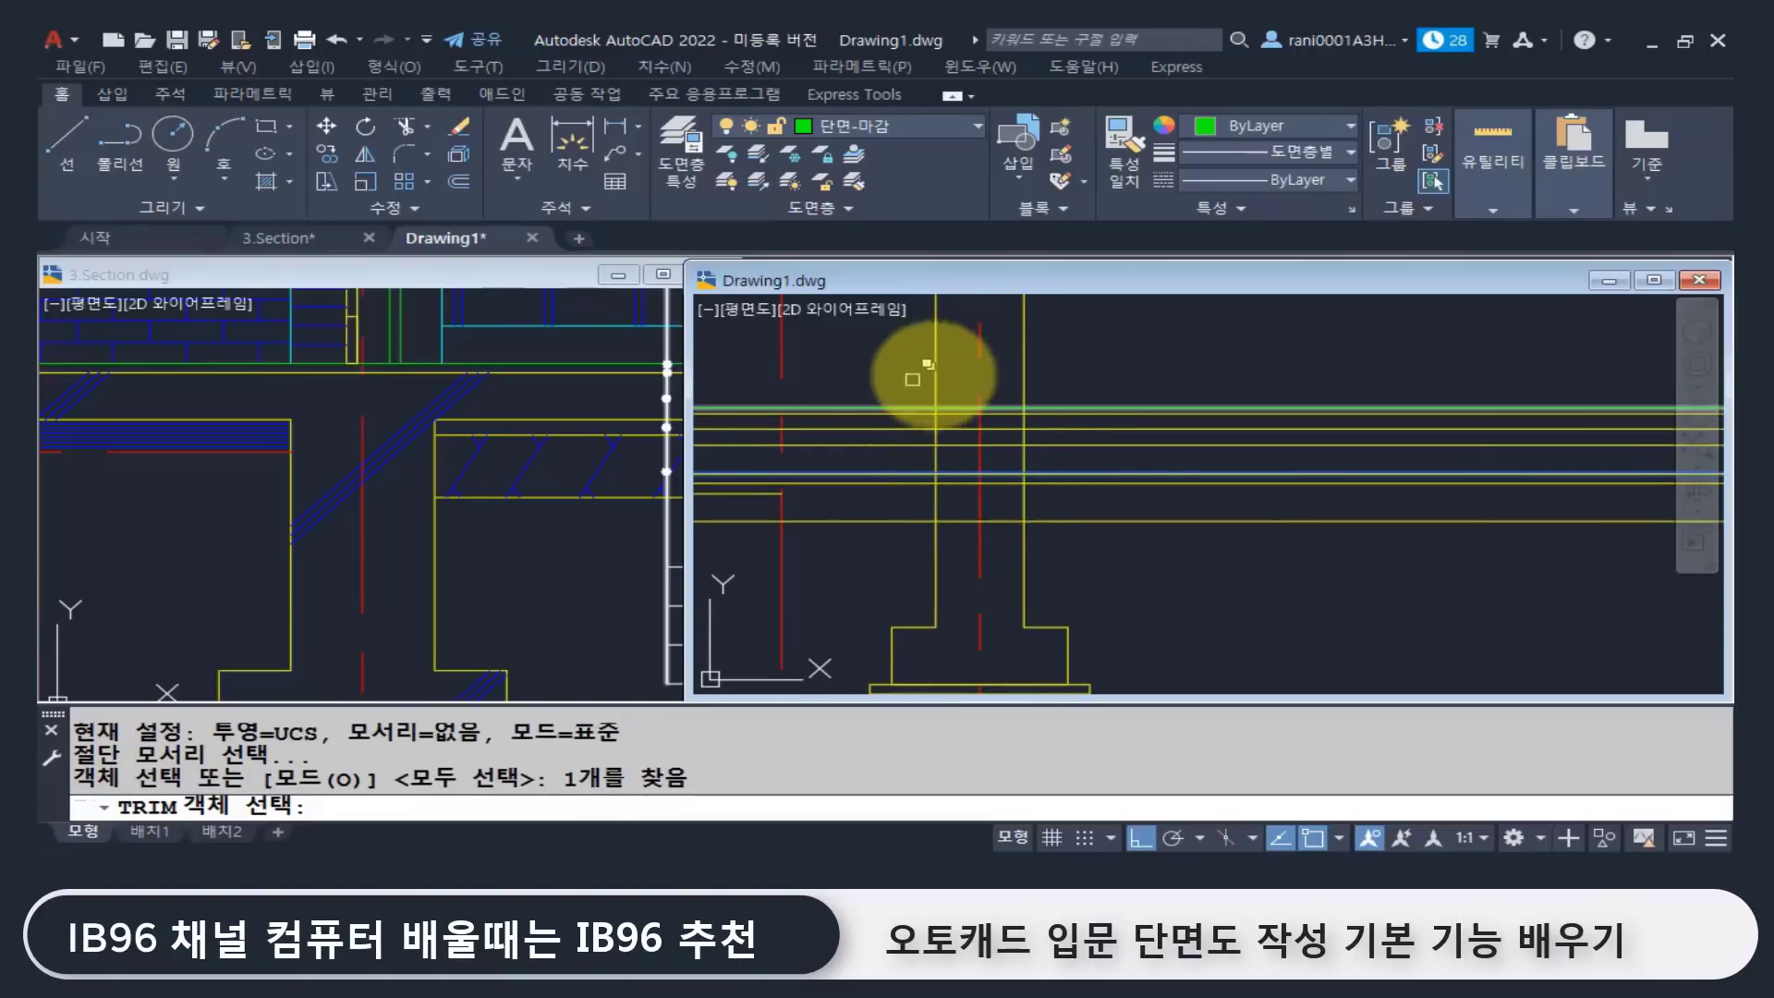
left_click(1054, 404)
key("Return")
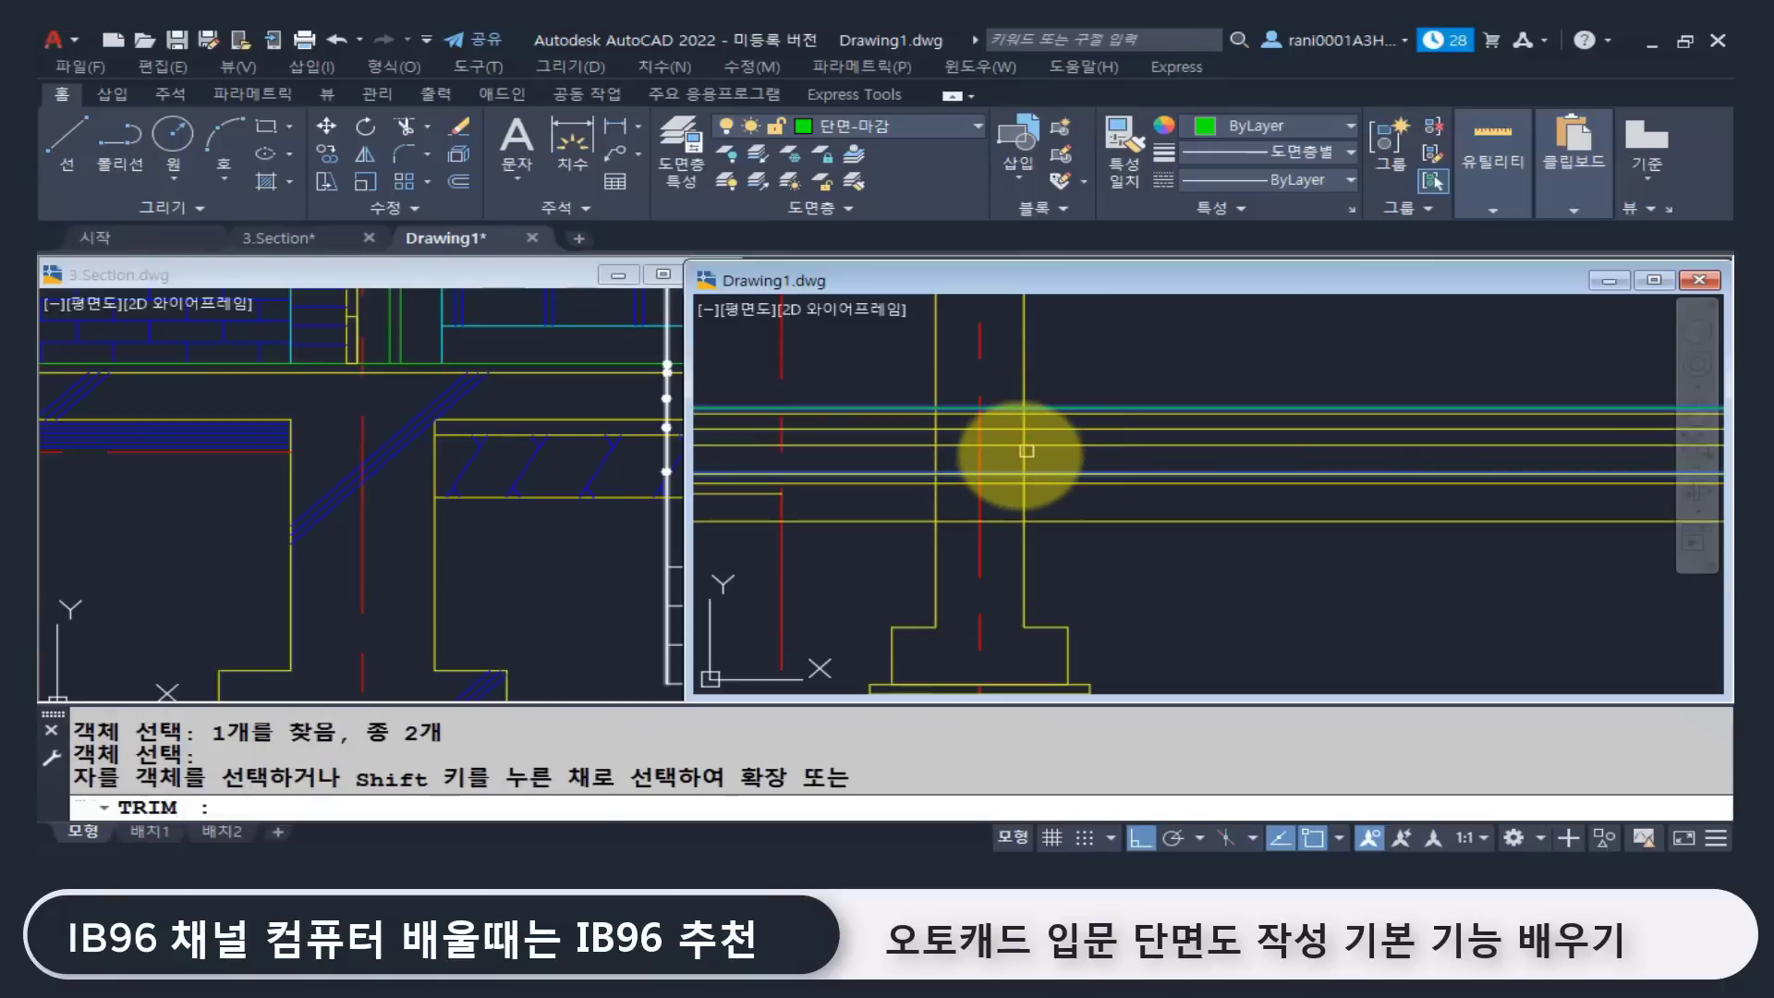
left_click(1020, 456)
left_click(940, 455)
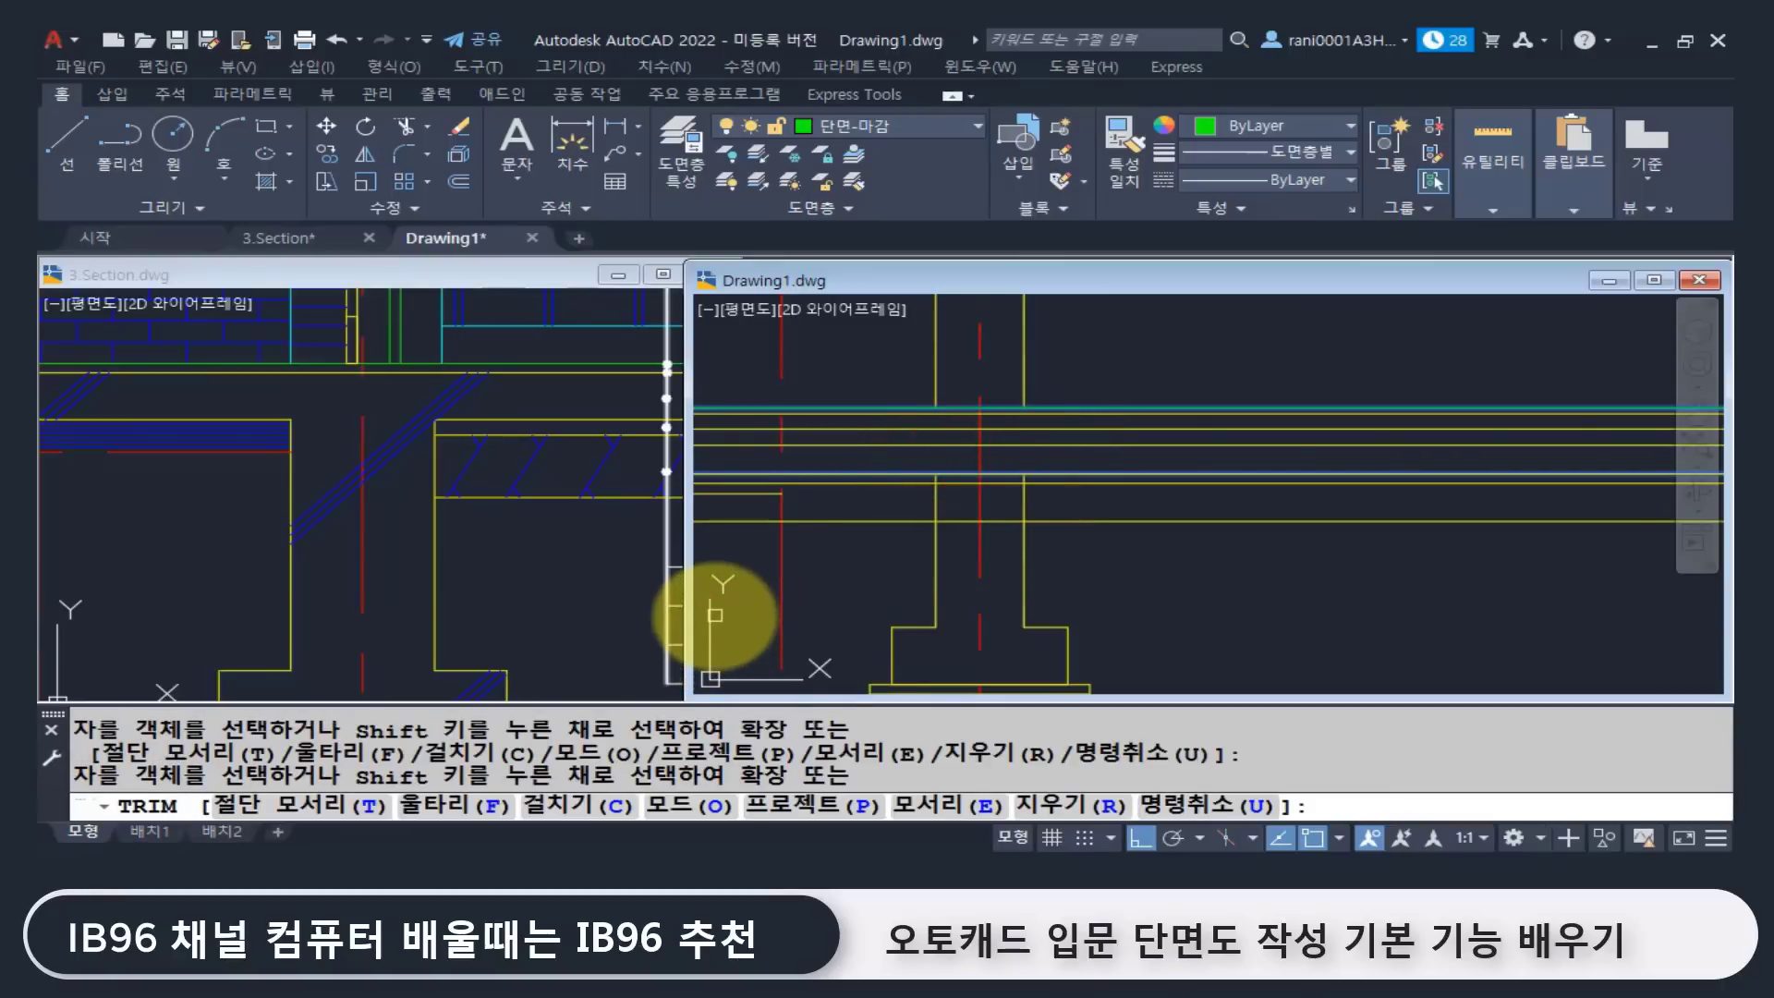
left_click(926, 474)
Step: Trim both sides of the right foundation wall between the same floor finish and slab underside lines
scroll(927, 474, "down", 2)
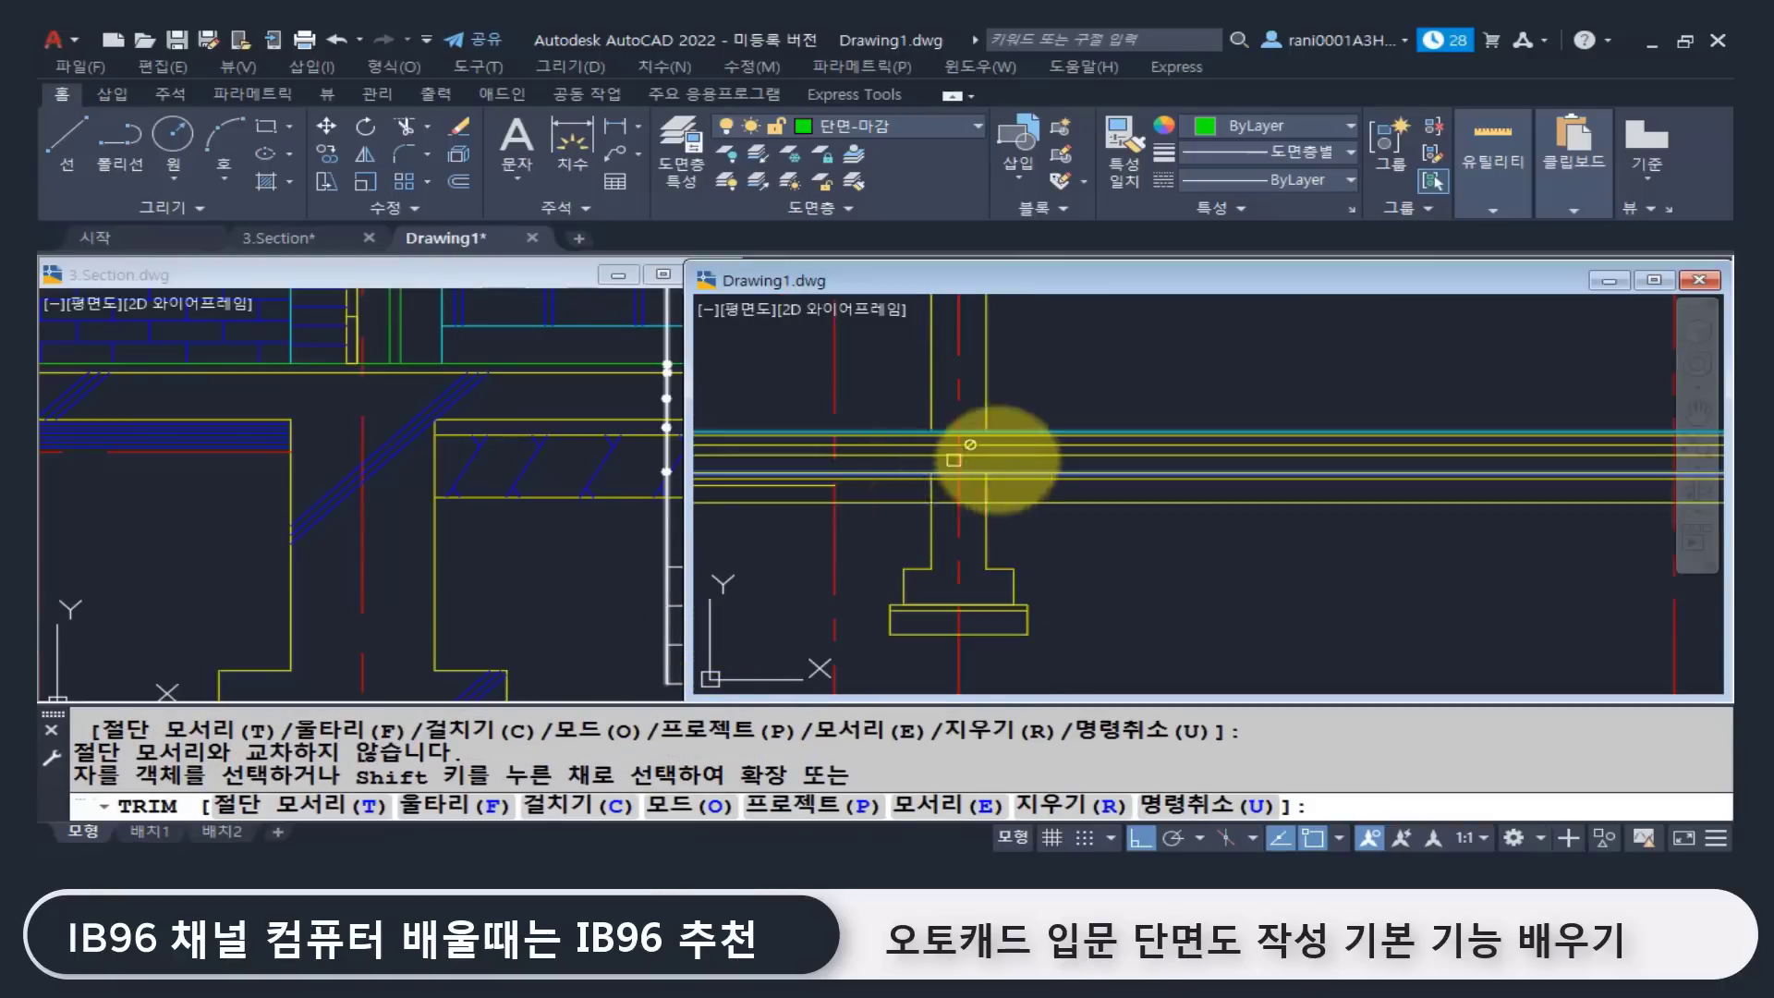
middle_click_drag(1286, 479, 827, 501)
scroll(1113, 503, "up", 2)
scroll(1171, 501, "up", 2)
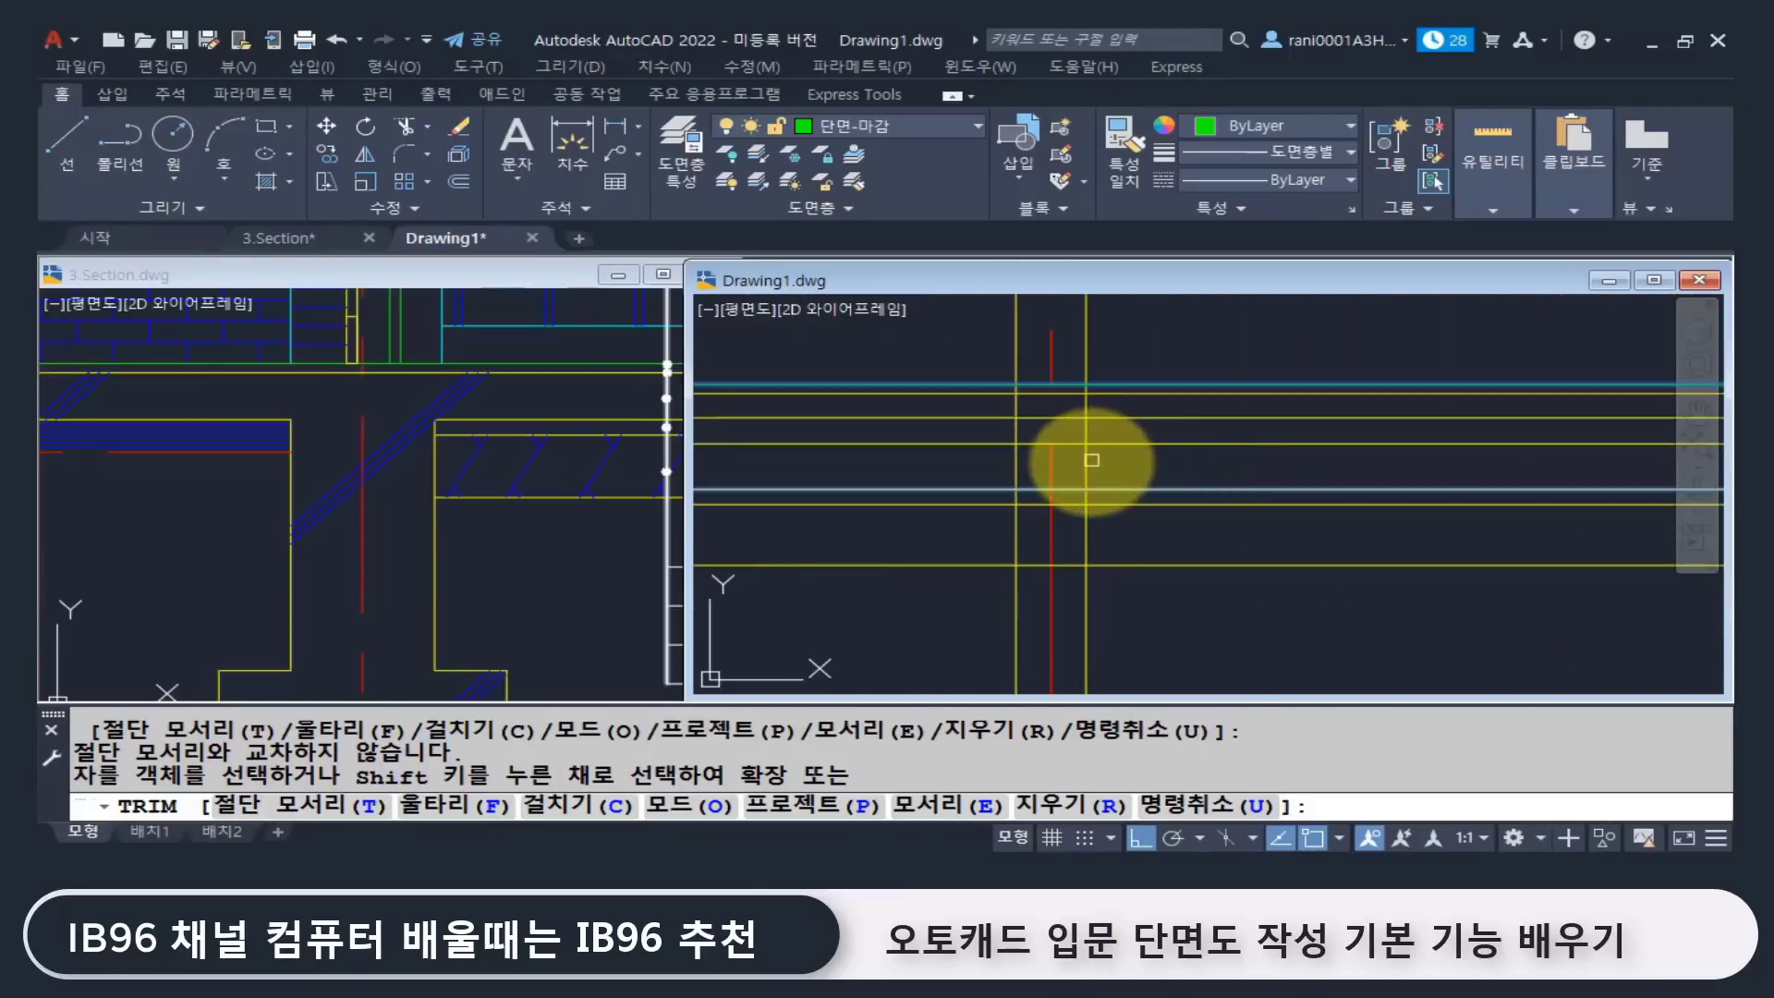
left_click(1091, 460)
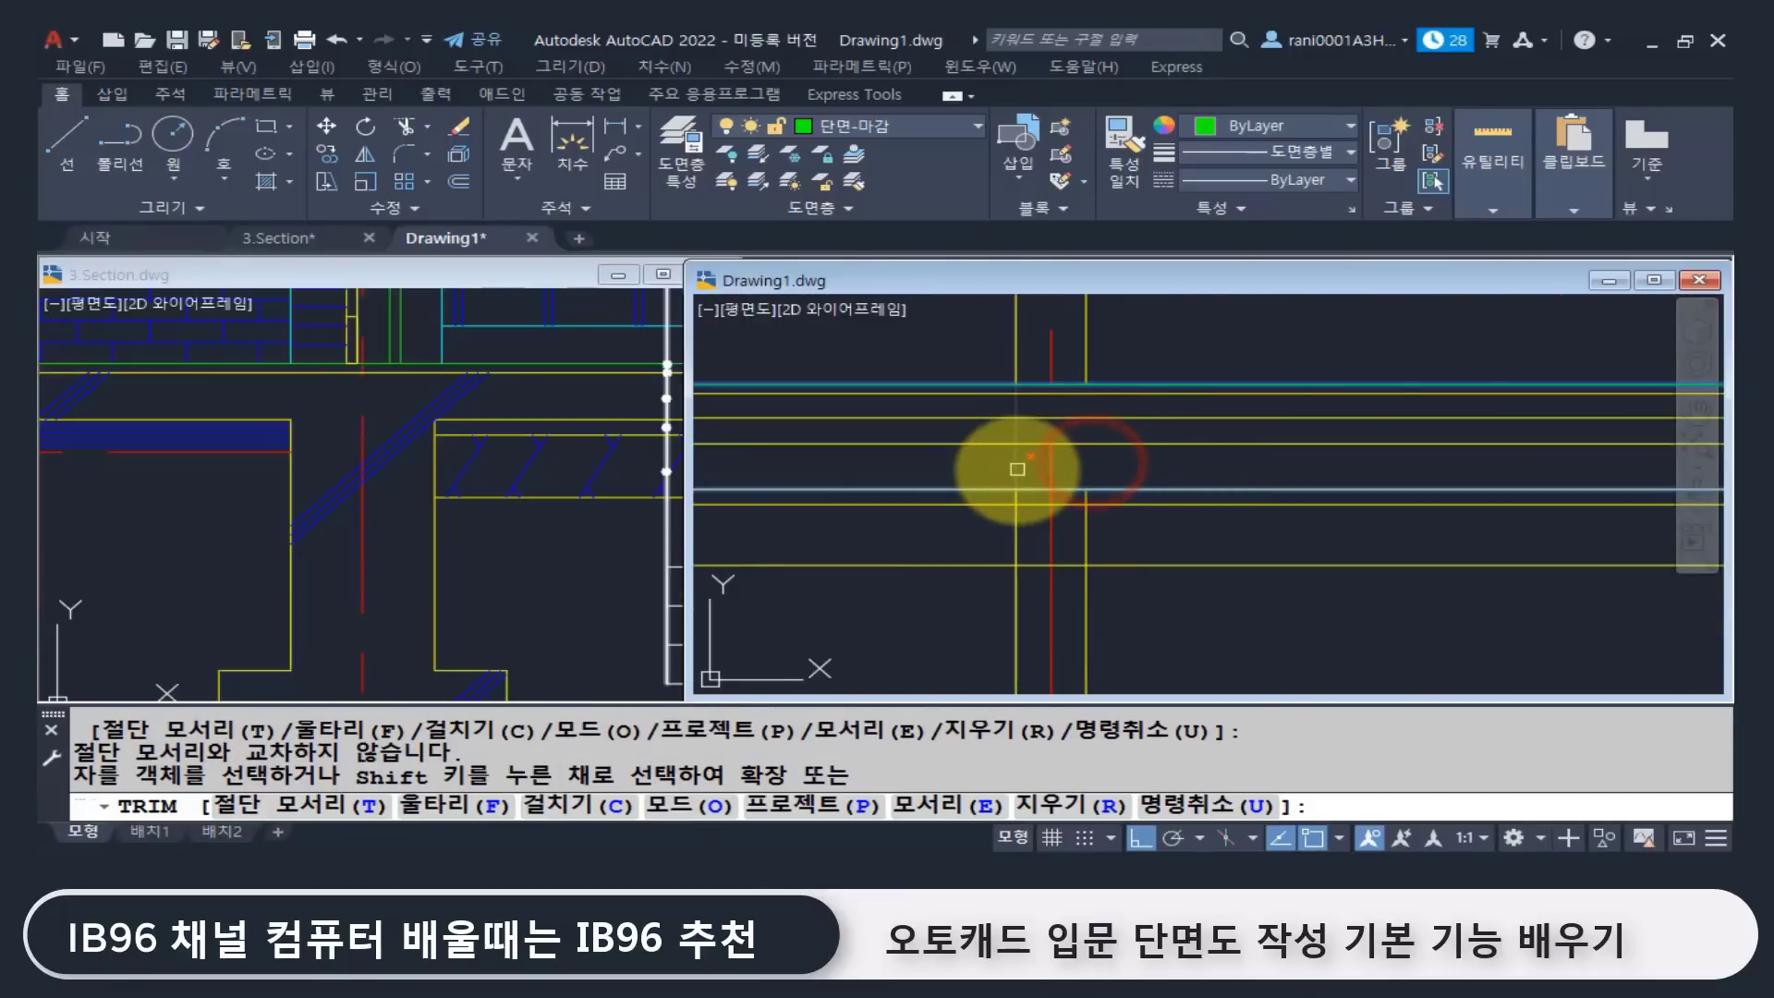
left_click(1018, 469)
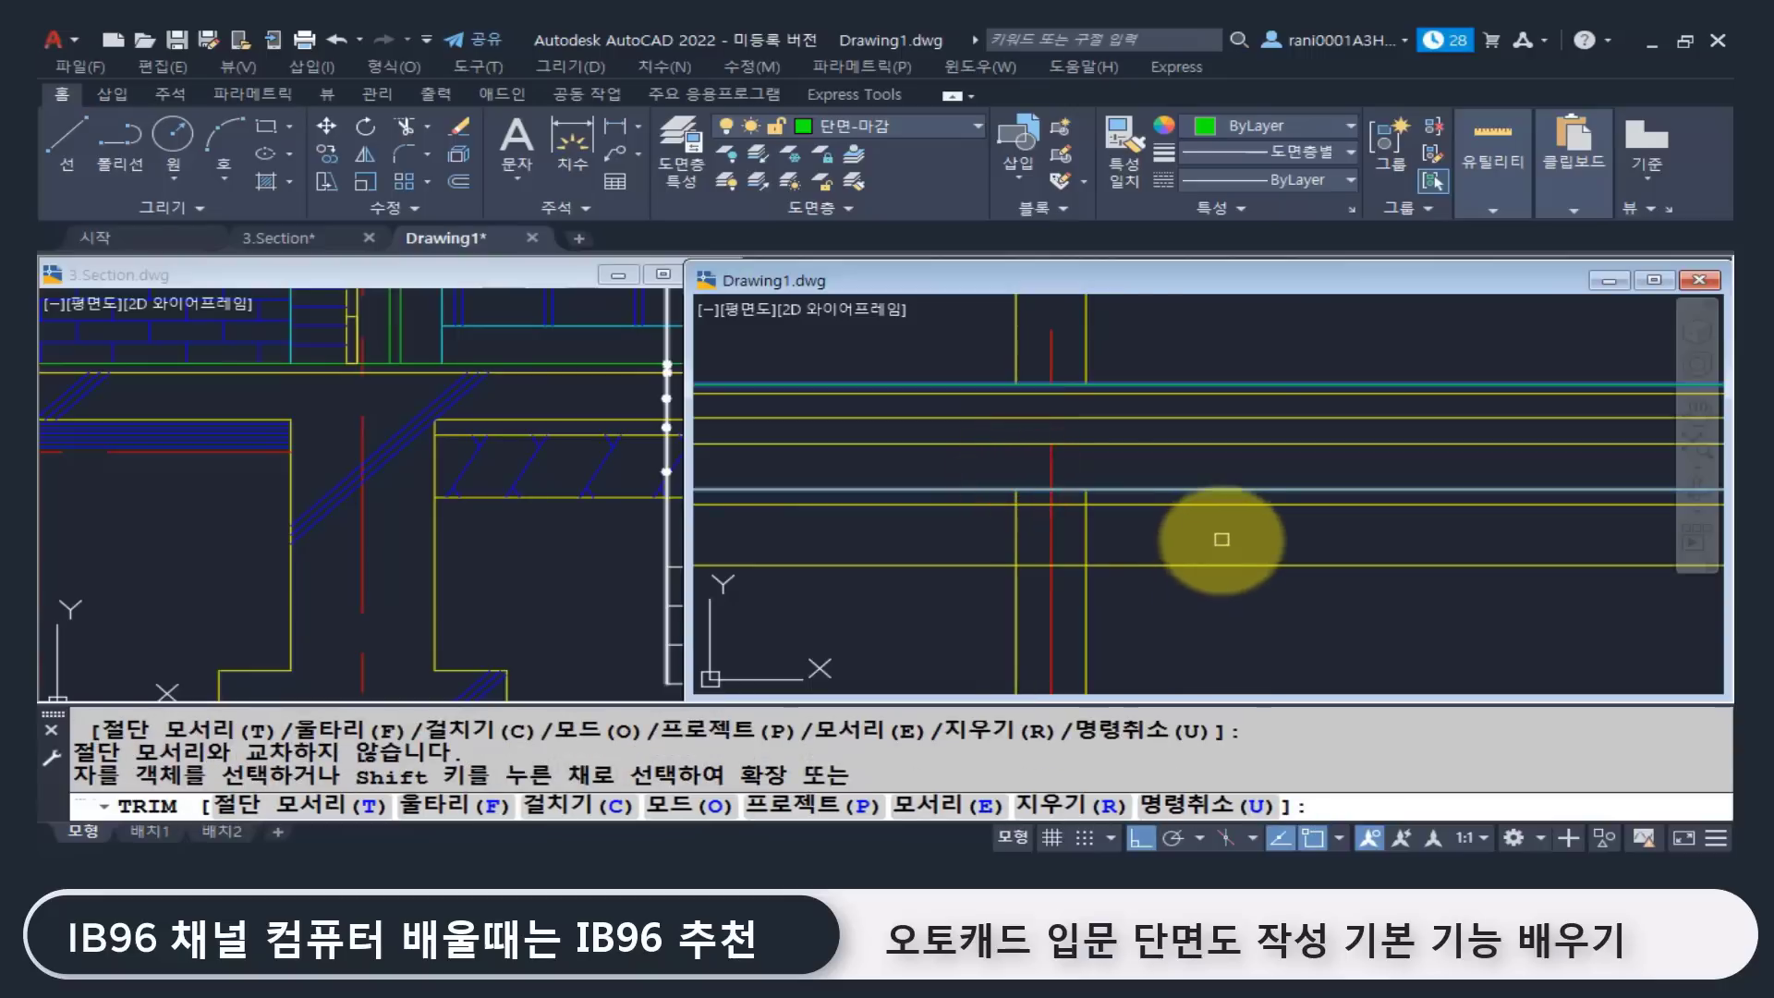
scroll(1221, 540, "down", 4)
middle_click_drag(876, 548, 1469, 477)
middle_click_drag(876, 509, 1070, 523)
scroll(994, 508, "up", 2)
key("Return")
Step: Trim the slab's underside line between the two sides of the left foundation wall
key("Return")
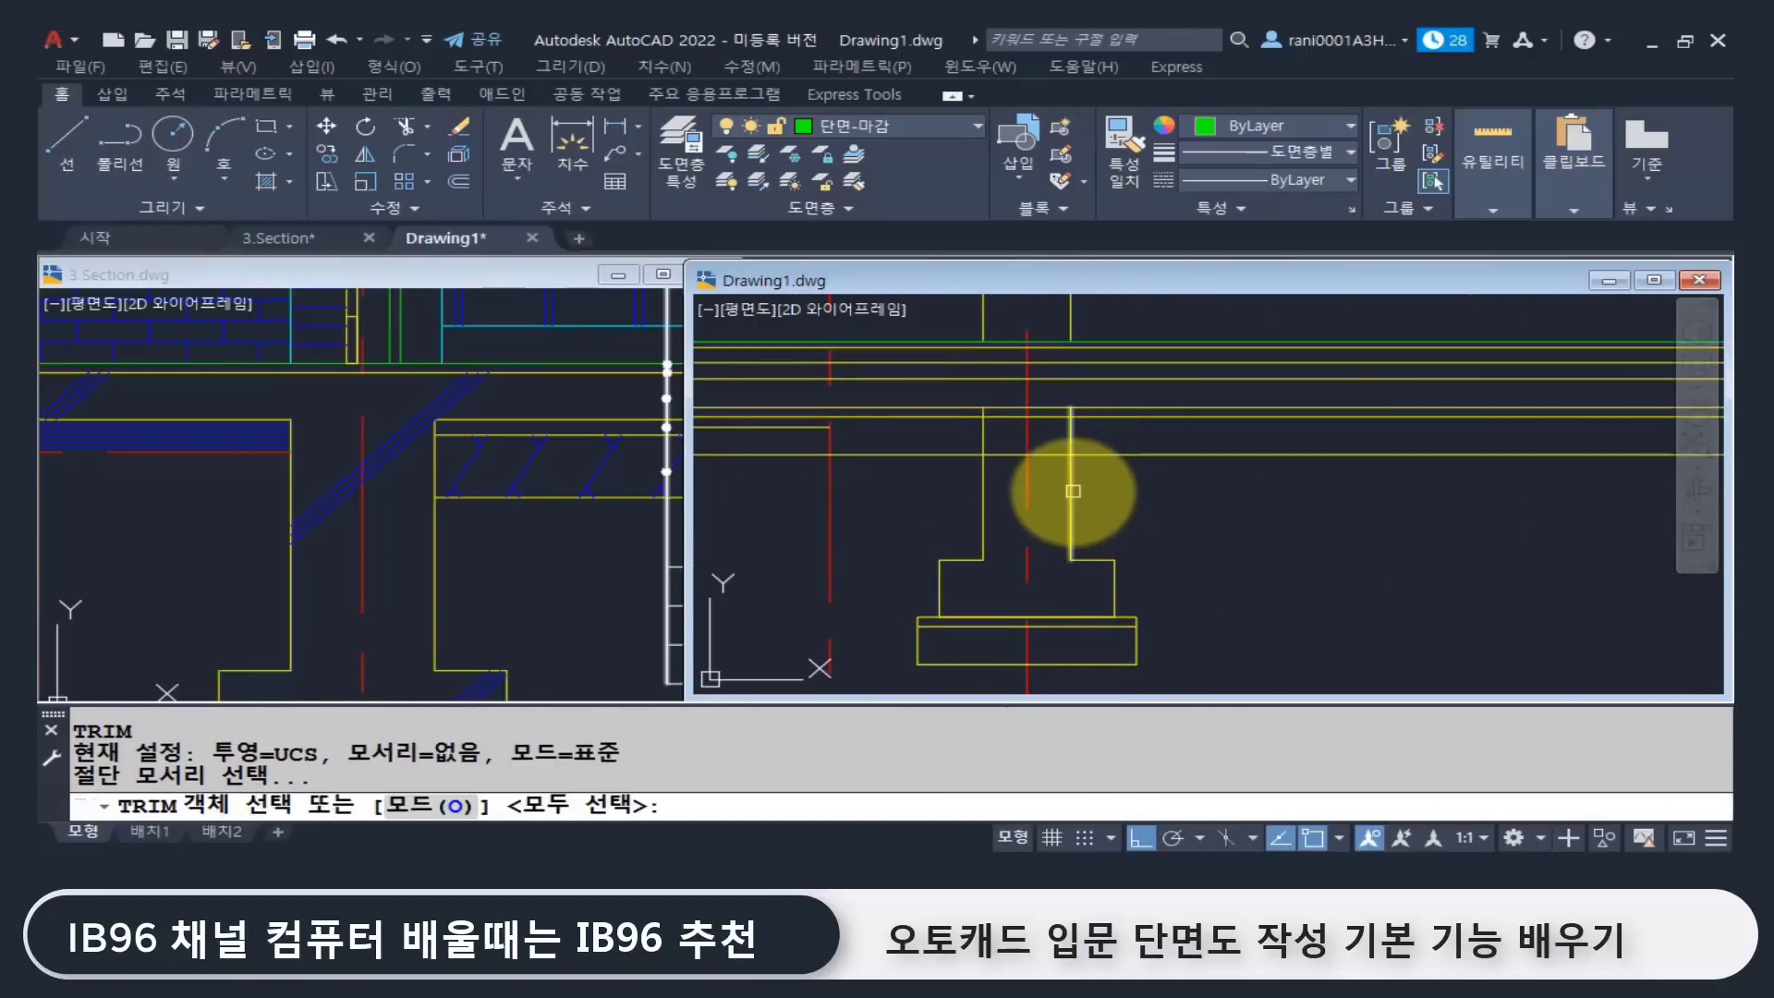
left_click(1073, 491)
left_click(985, 490)
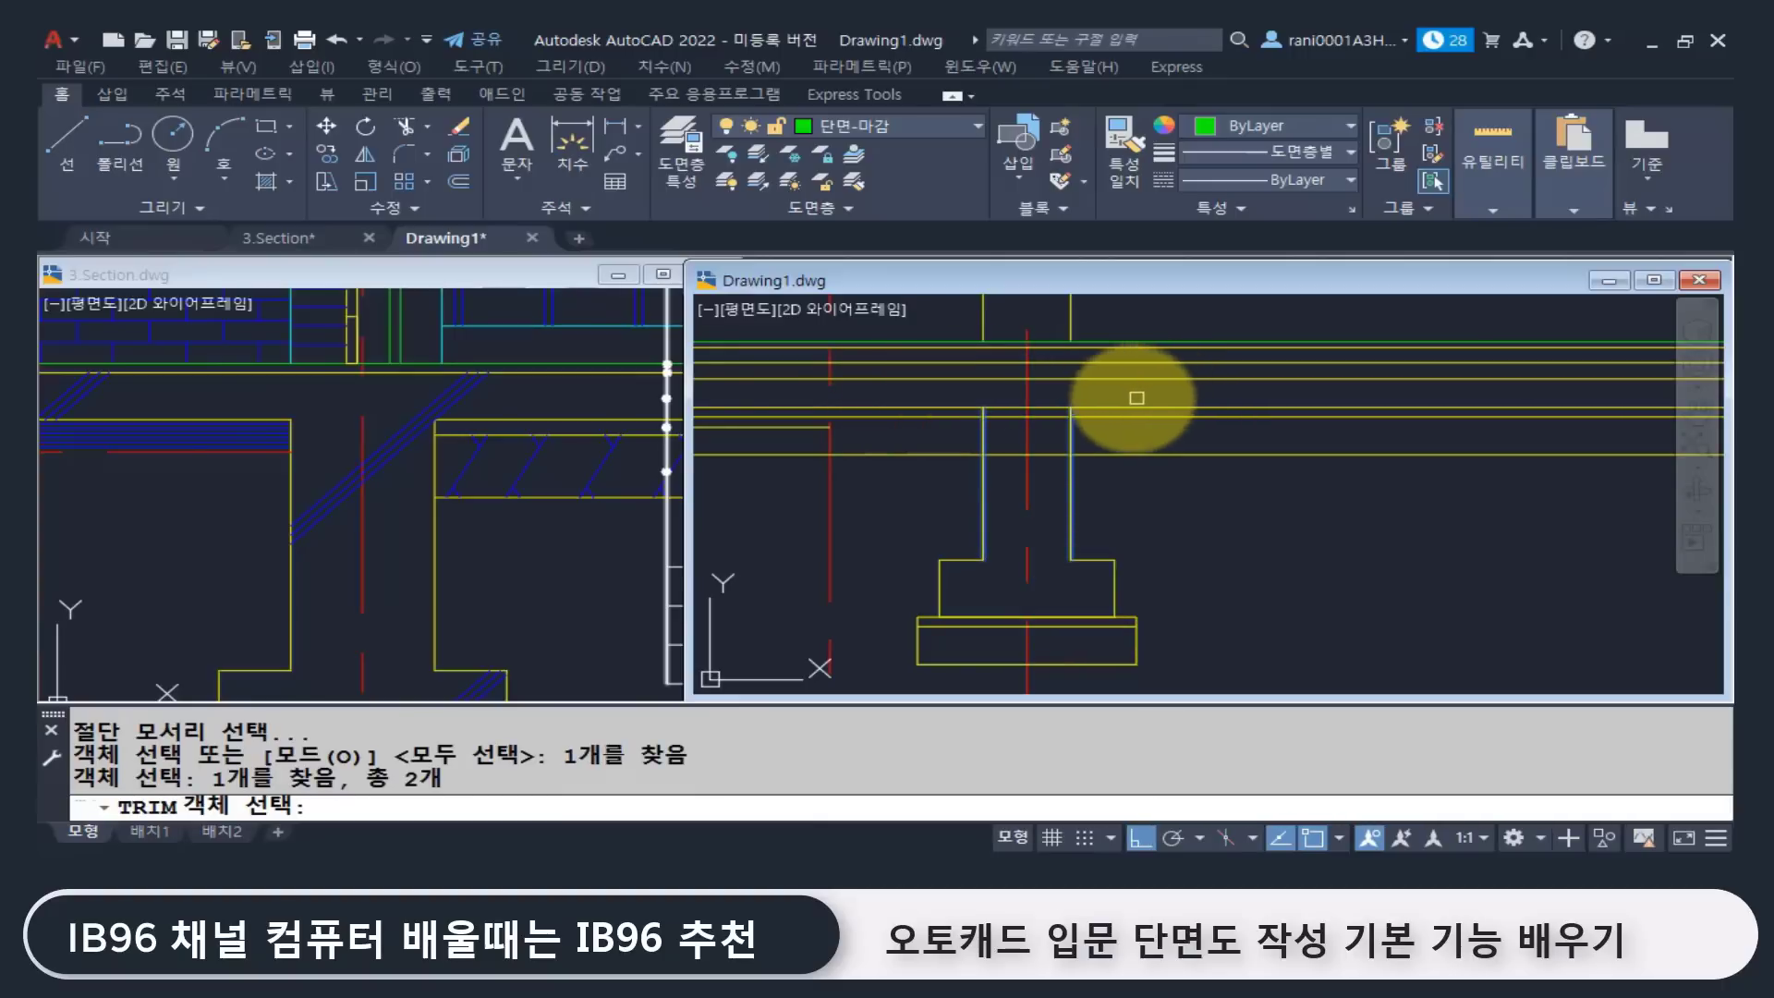
key("Return")
left_click(1039, 405)
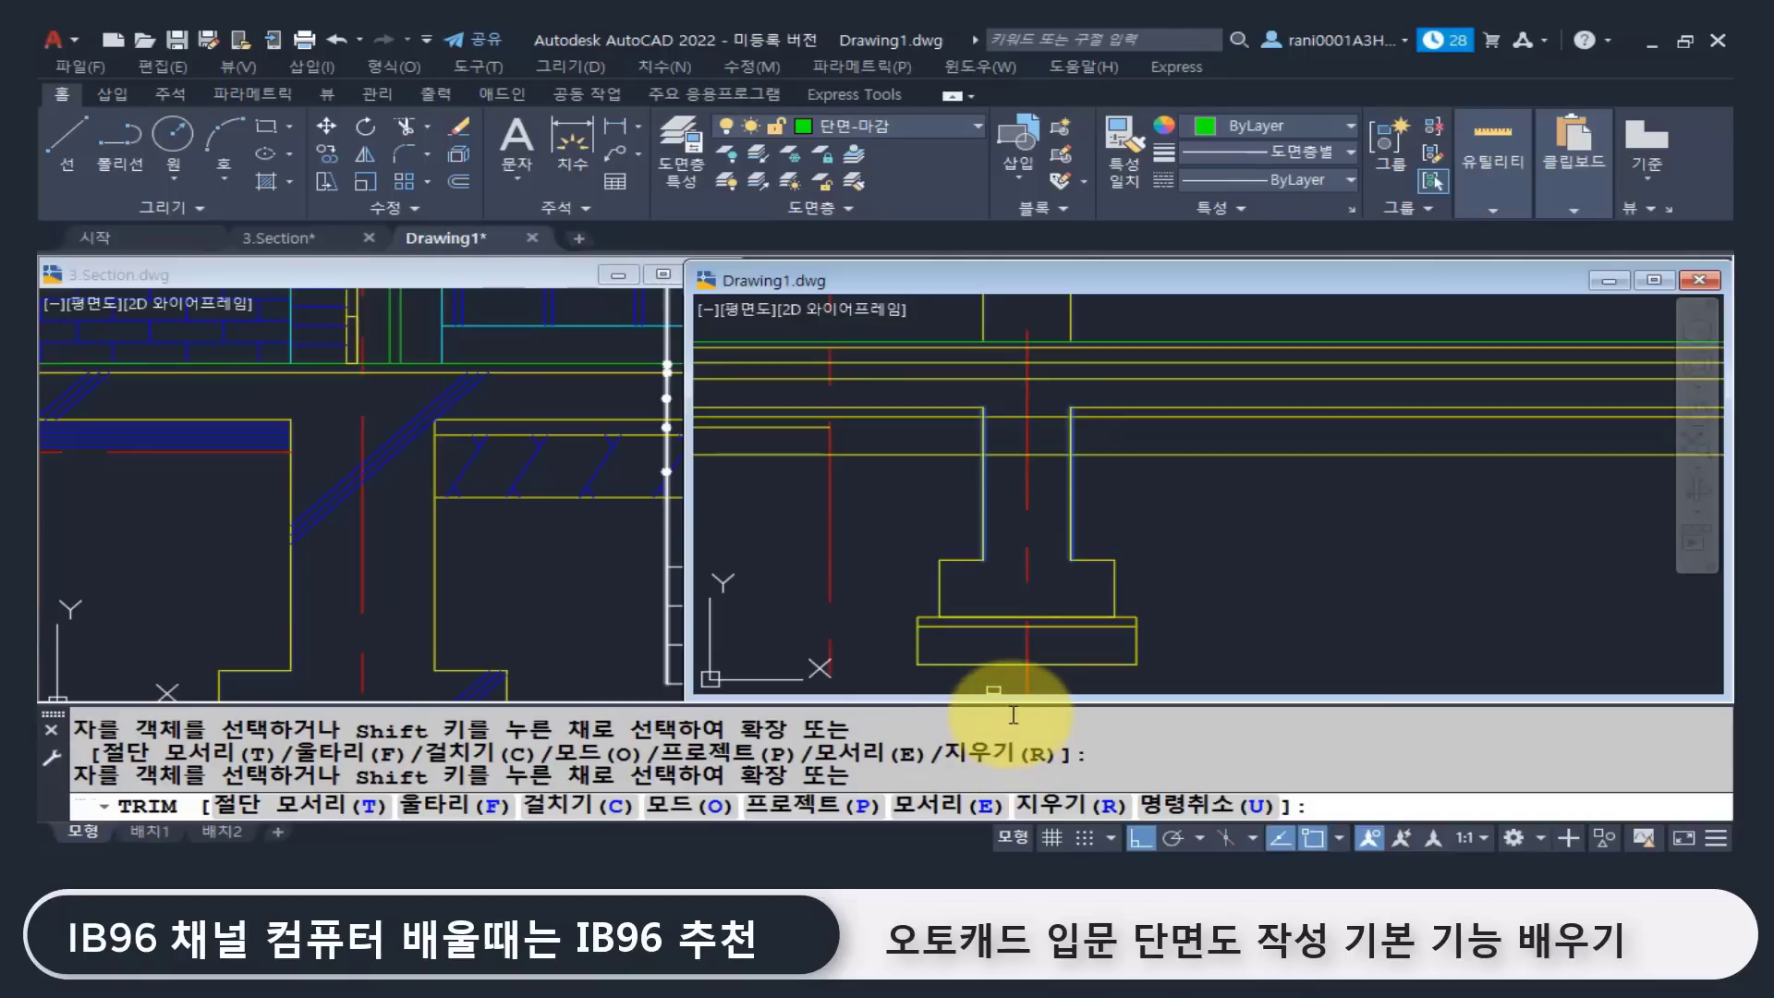
left_click(1036, 452)
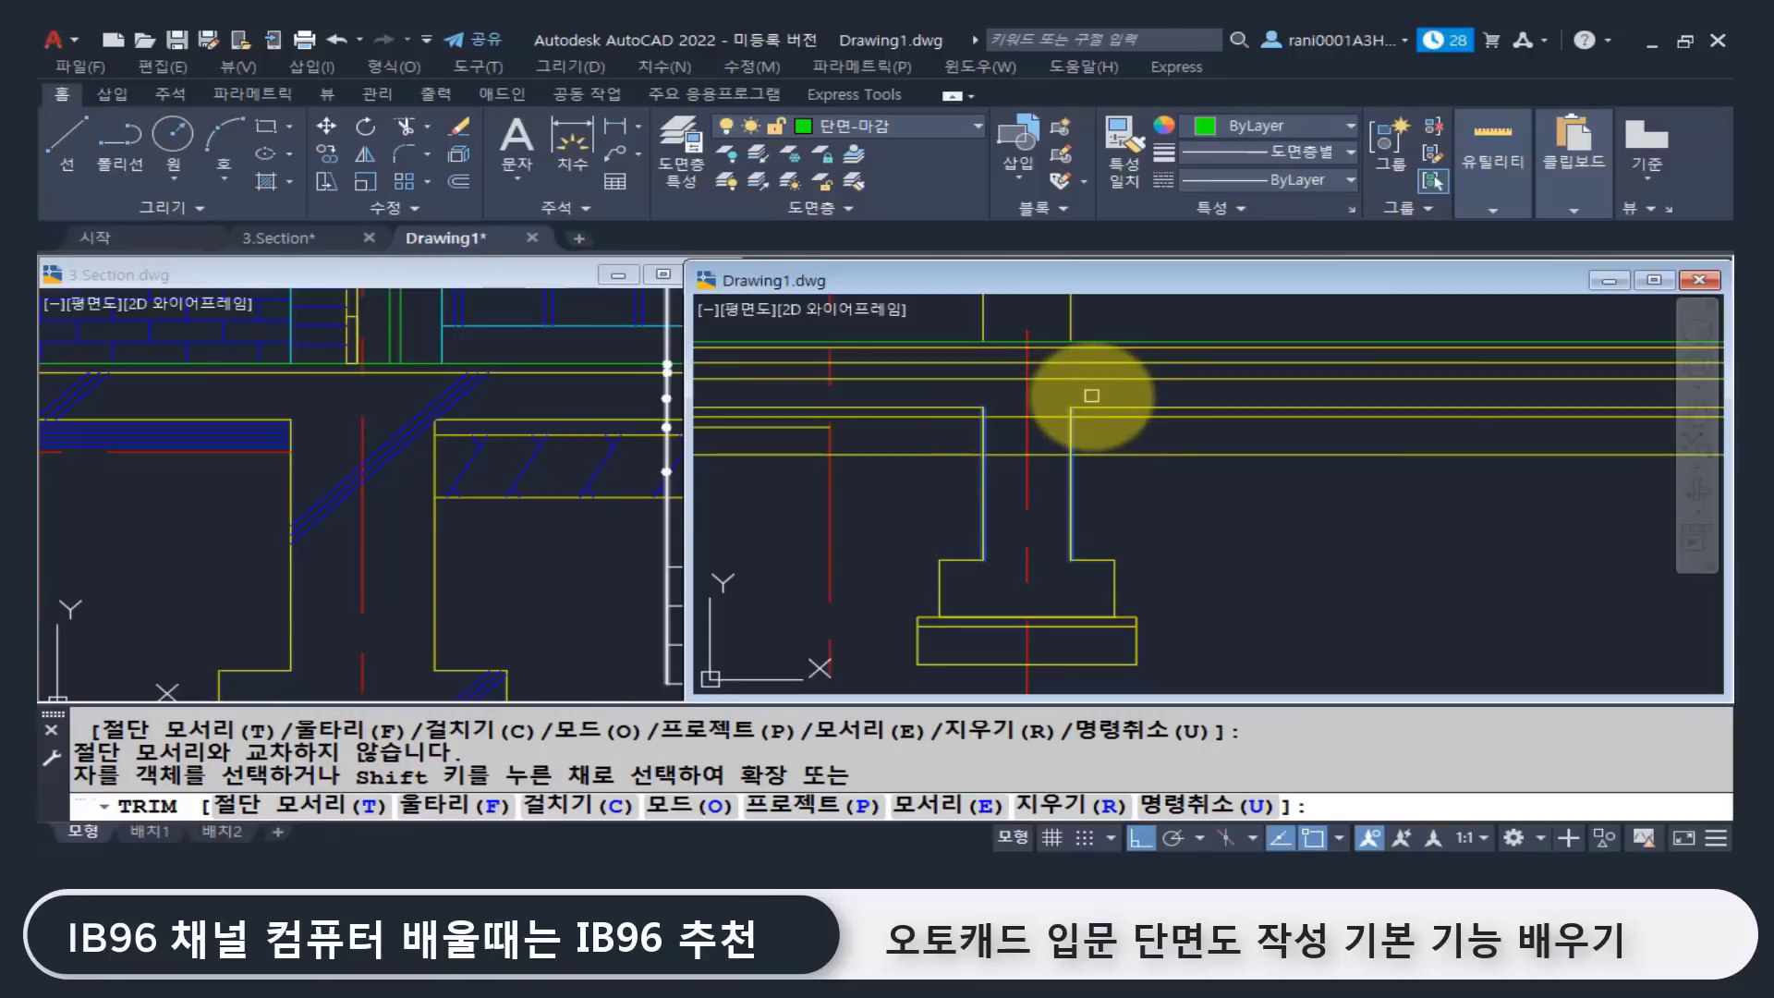
Step: Trim the slab's underside line between the two sides of the right foundation wall
scroll(1138, 448, "down", 2)
middle_click_drag(1374, 495, 843, 502)
middle_click_drag(1575, 477, 1406, 501)
scroll(1406, 502, "up", 2)
type("t")
key("Return")
left_click(1362, 476)
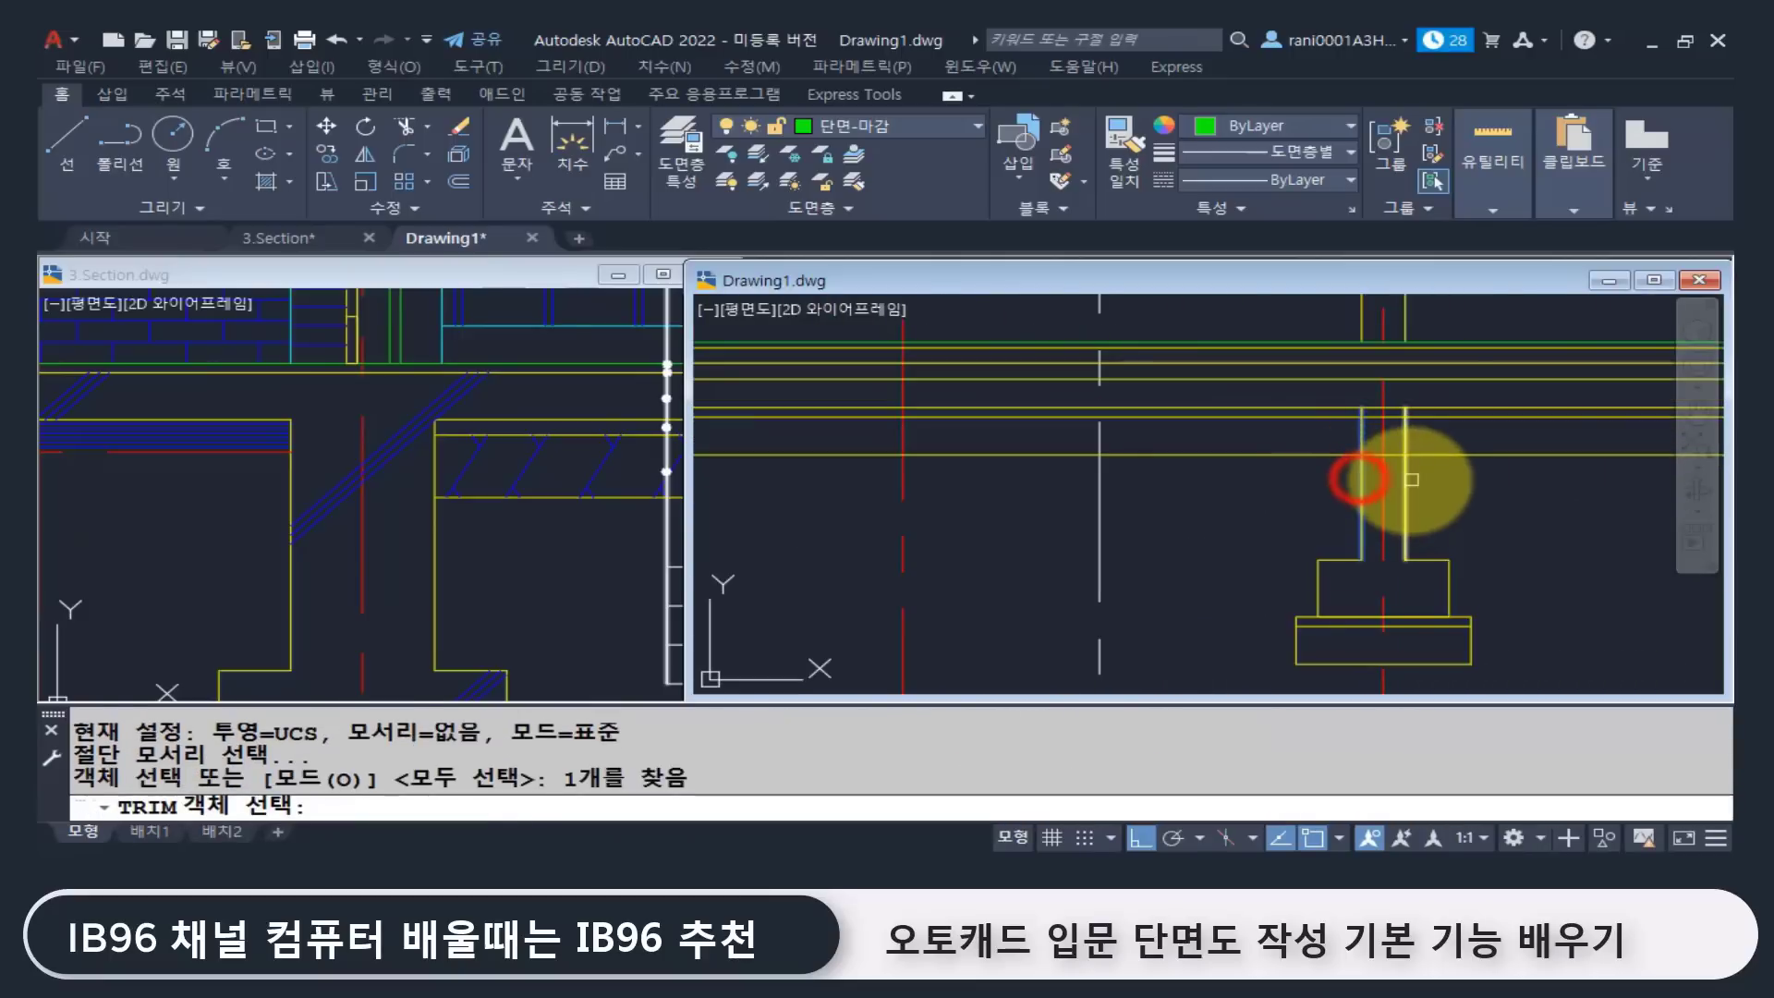
left_click(1403, 479)
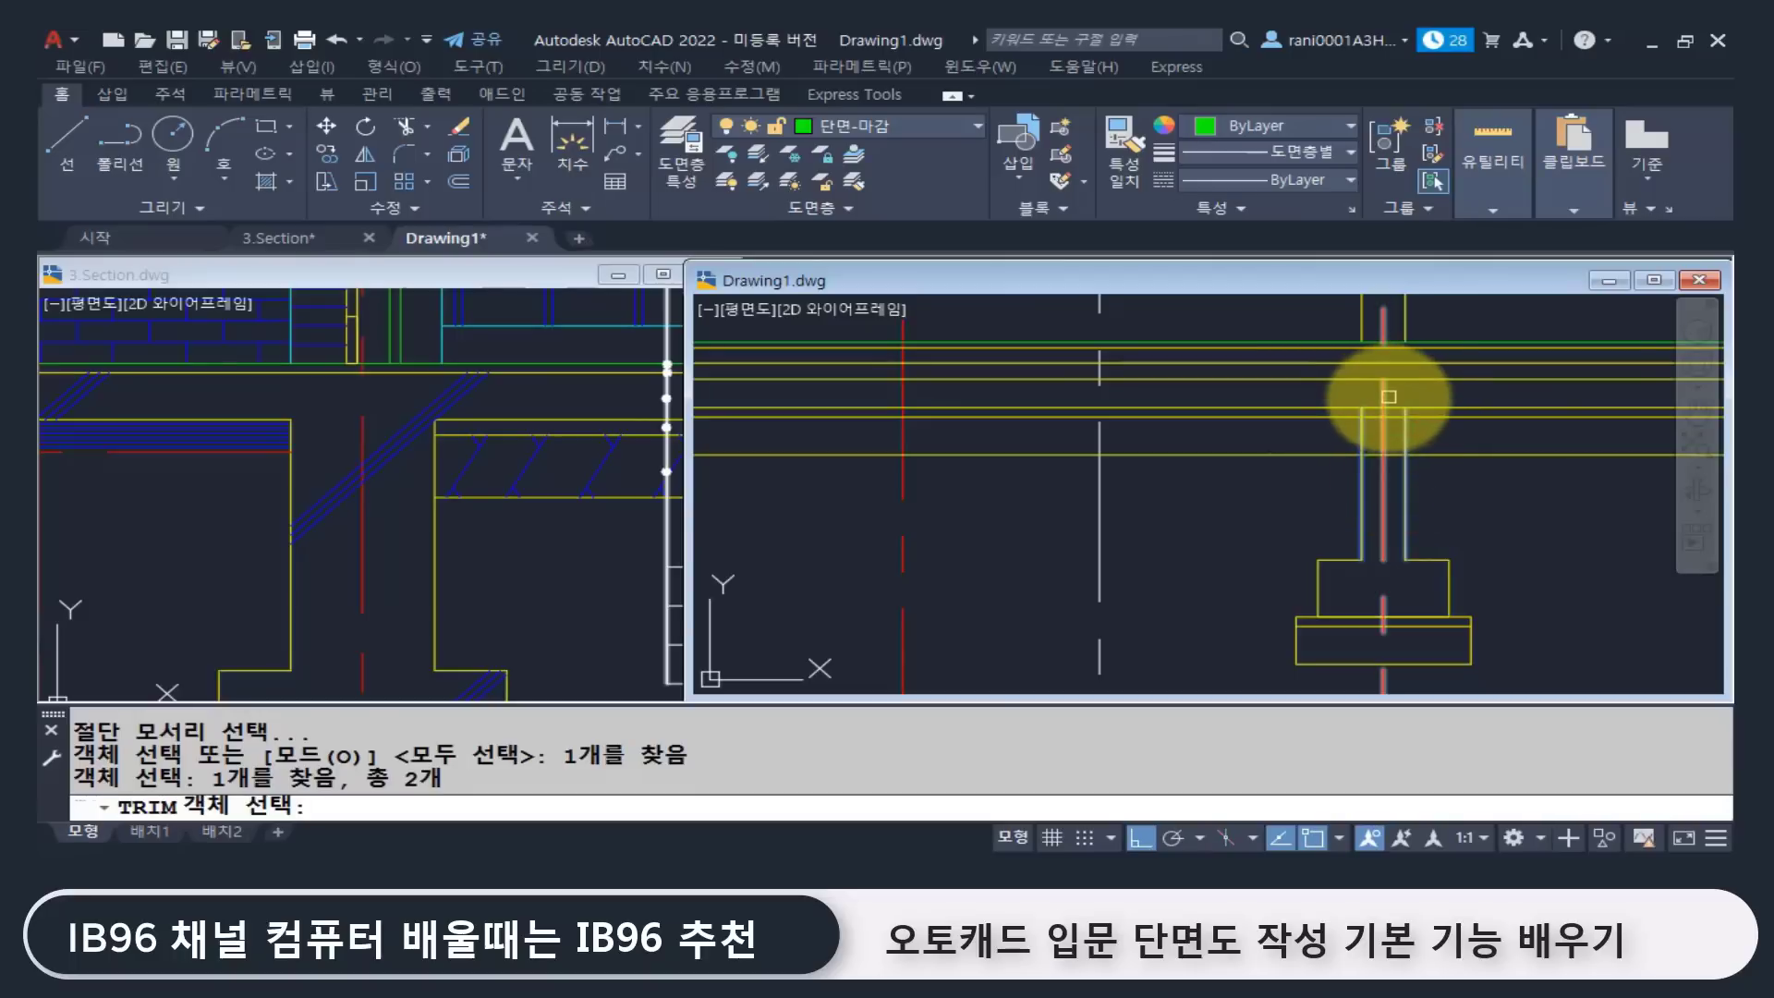
scroll(1400, 398, "up", 2)
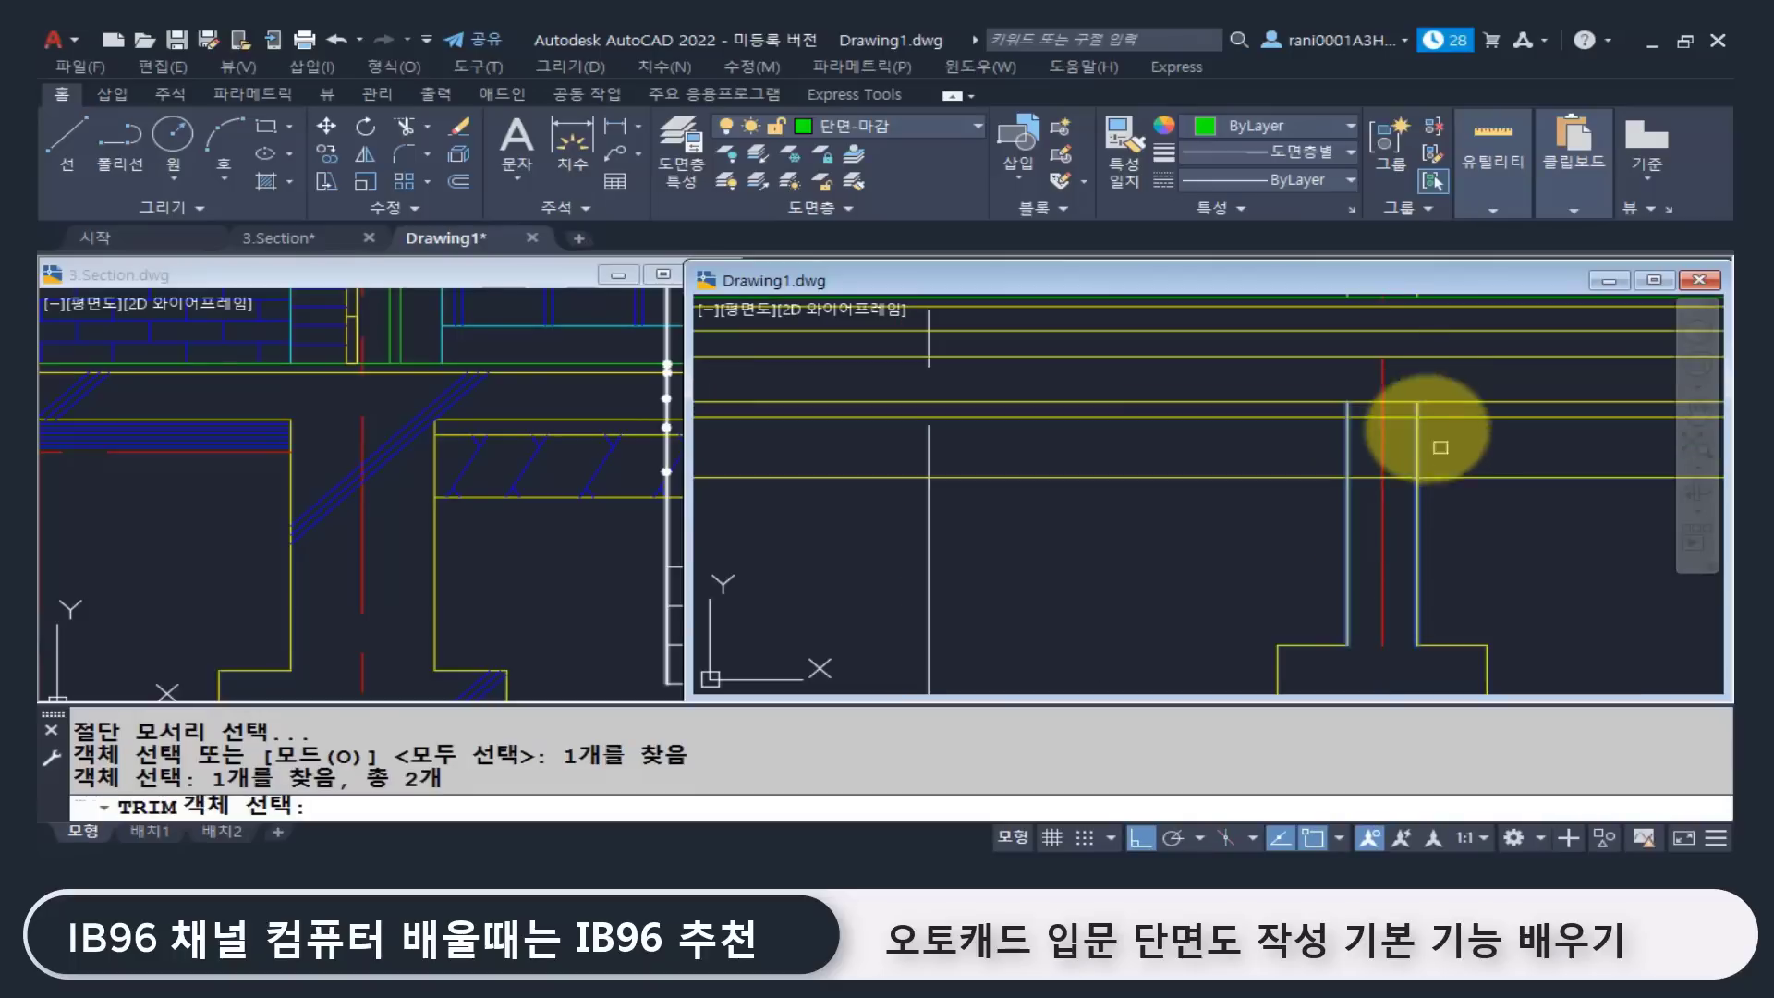
key("Return")
left_click(1396, 403)
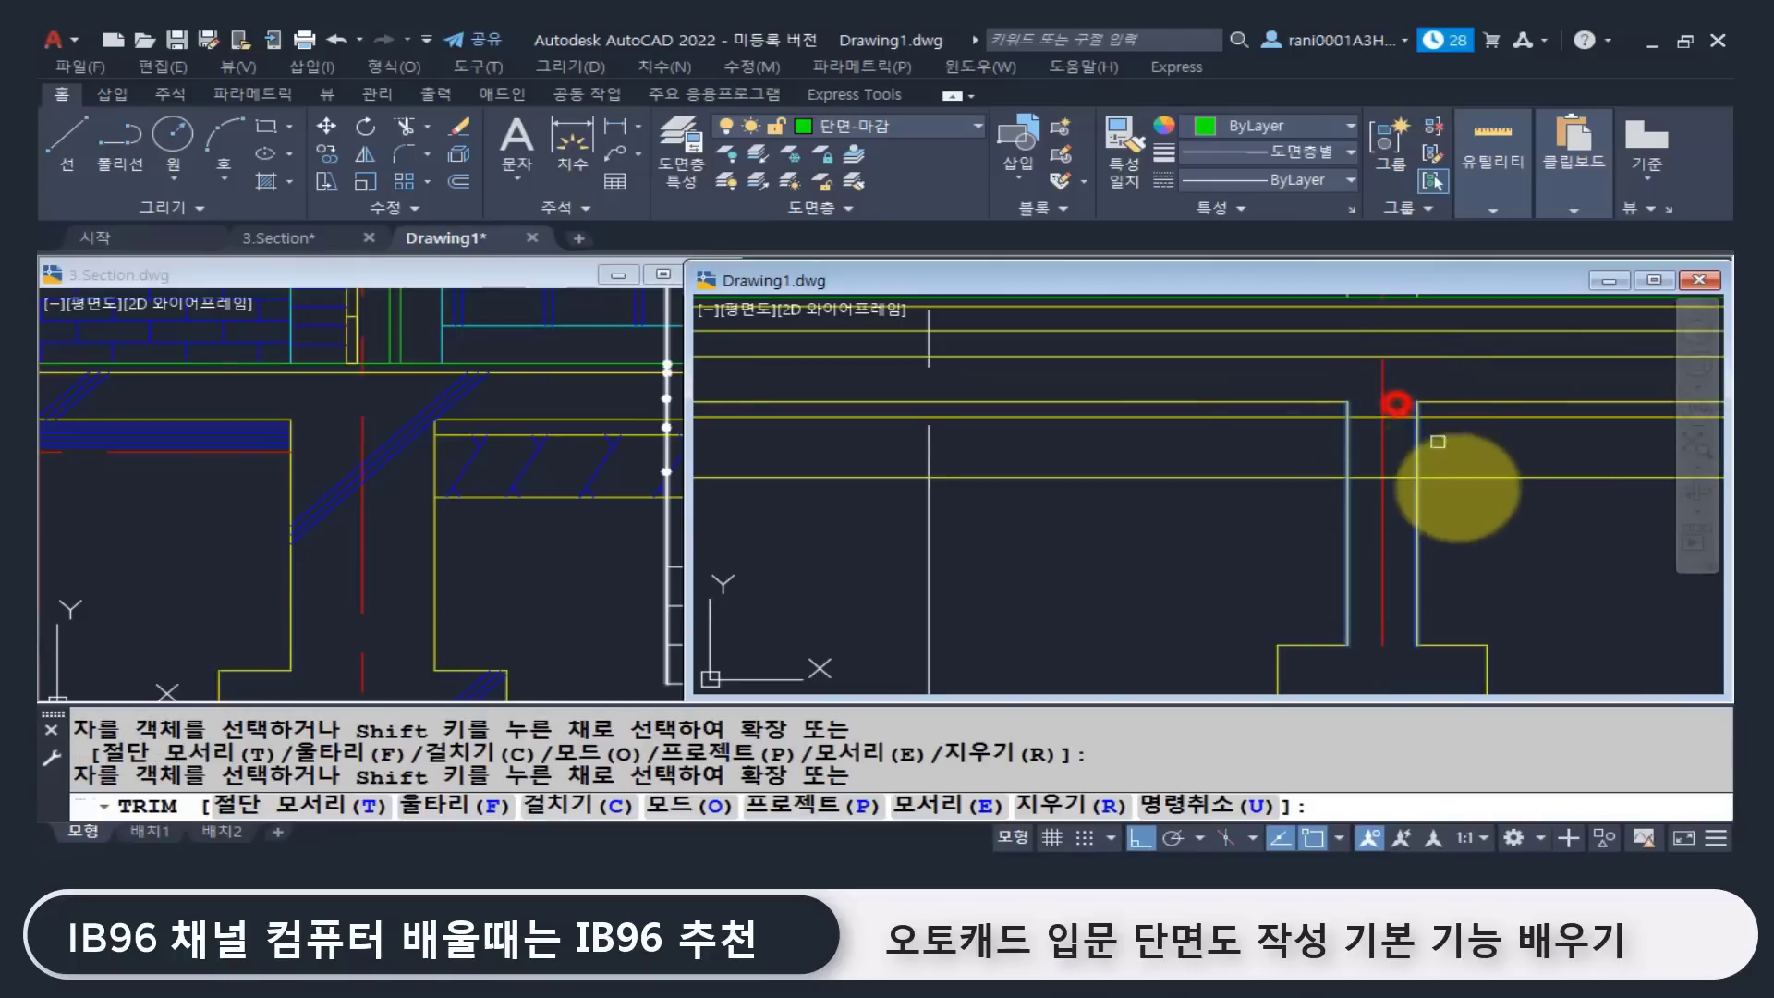
key("Return")
Step: Examine how the floor layers meet the foundations in 3.Section.dwg and compare them with both footings in Drawing1.dwg
left_click(513, 582)
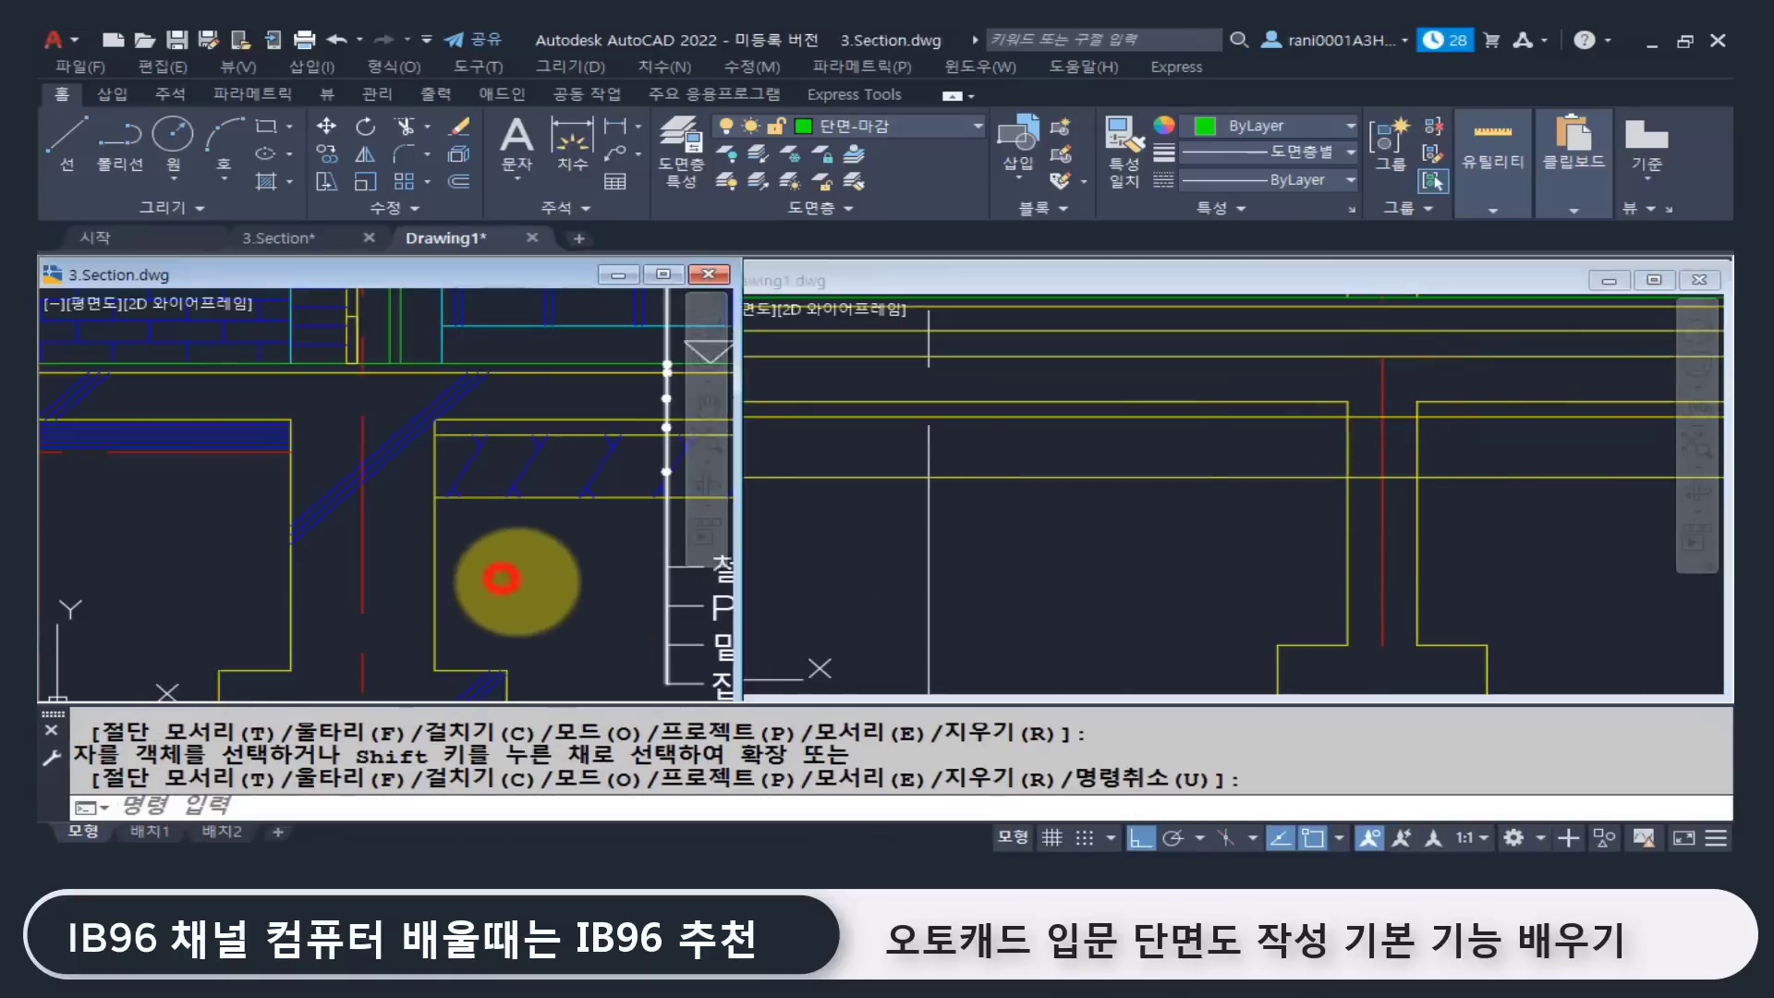
scroll(536, 579, "down", 6)
middle_click_drag(452, 565, 262, 514)
scroll(342, 527, "up", 4)
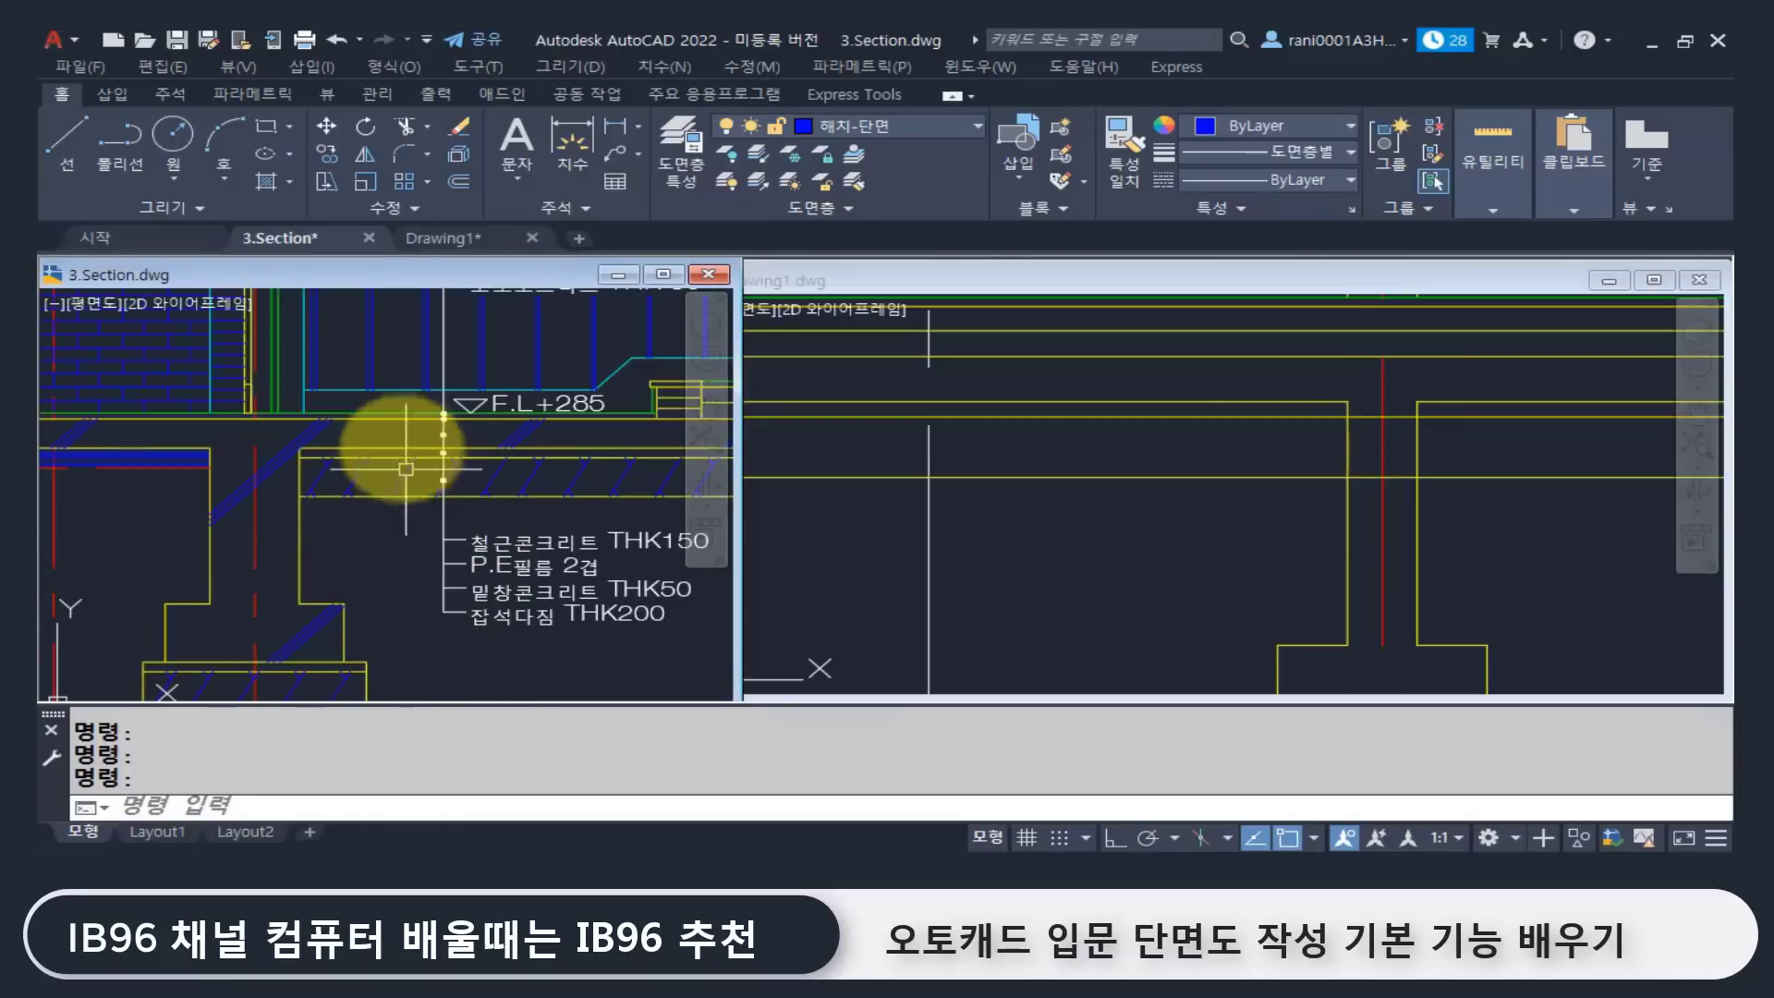
scroll(407, 462, "down", 5)
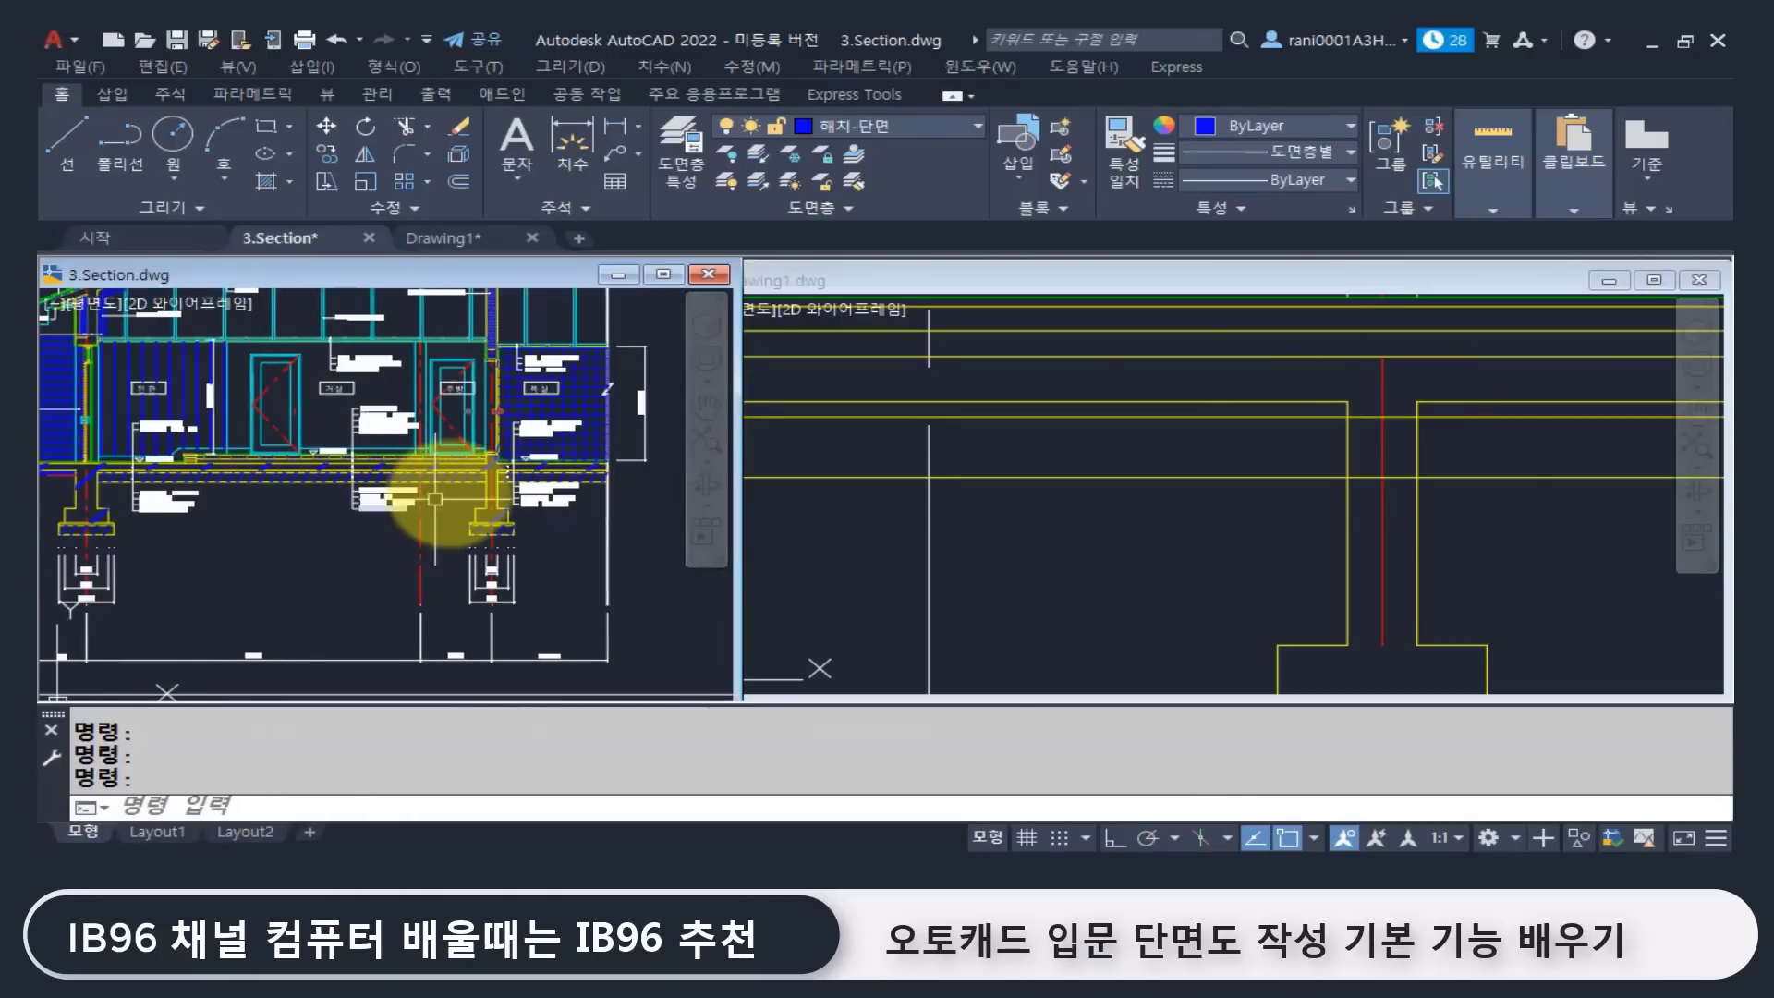
left_click(1220, 504)
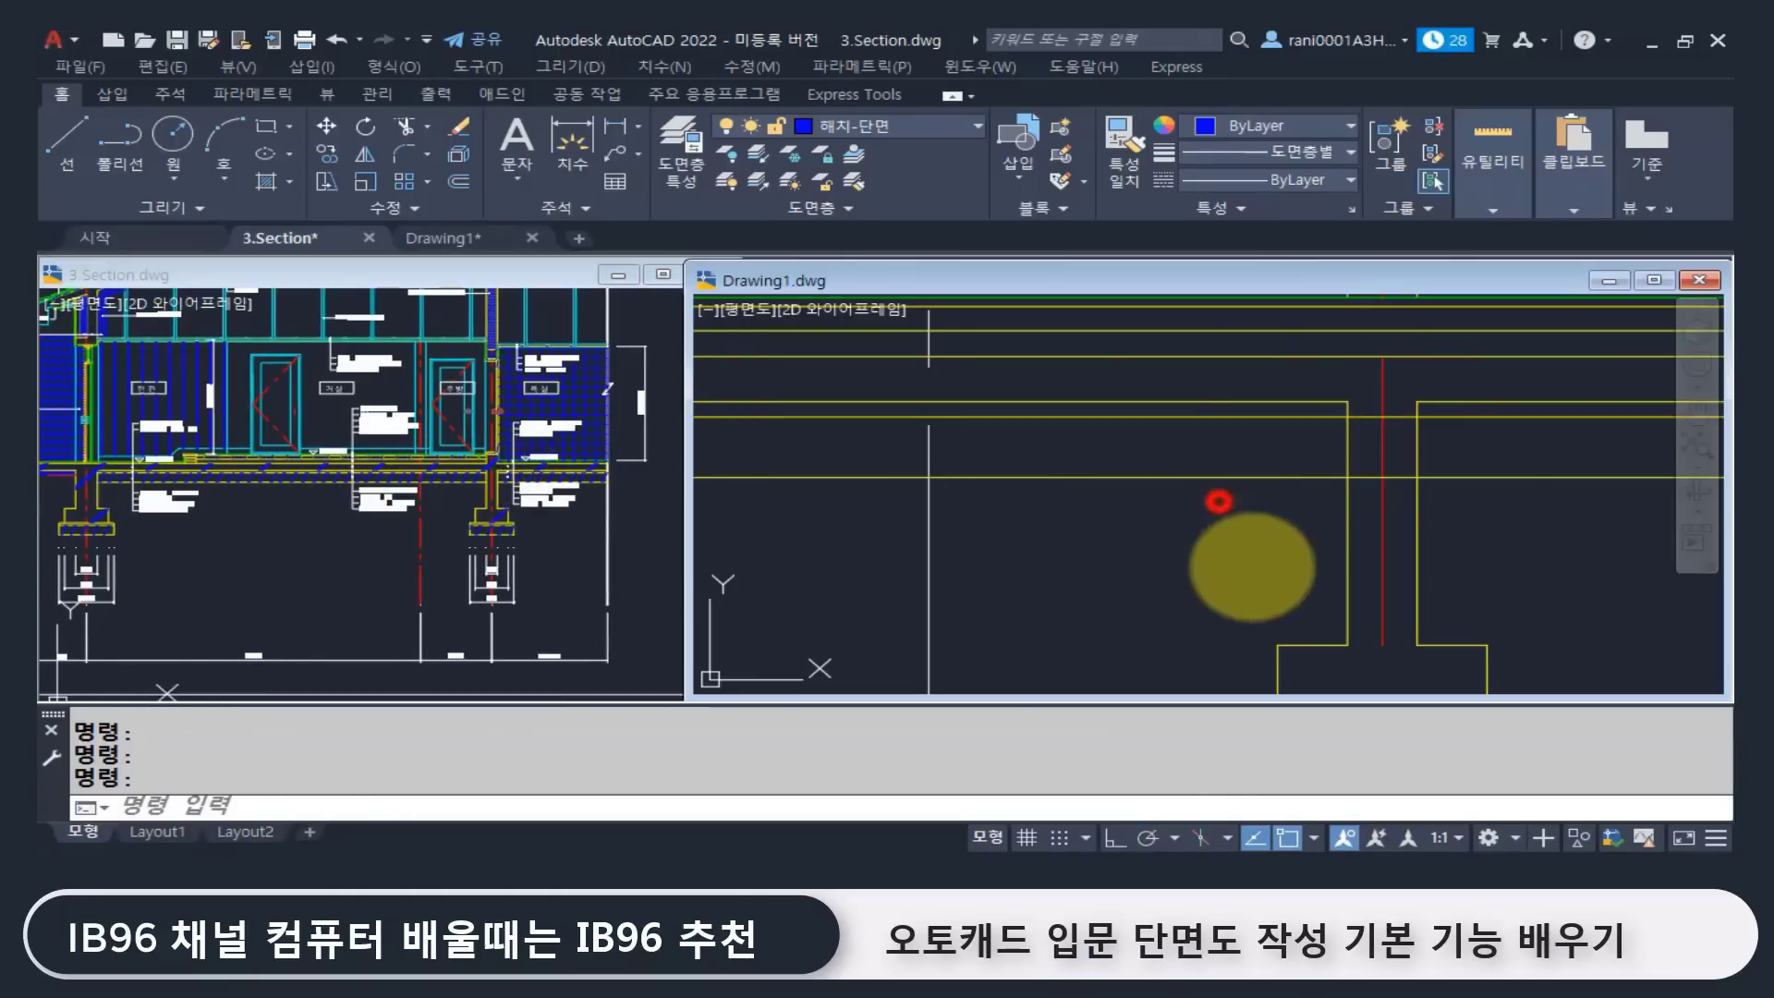
scroll(1154, 542, "down", 2)
middle_click_drag(1134, 539, 1447, 500)
scroll(1447, 499, "down", 2)
middle_click_drag(1227, 511, 1092, 506)
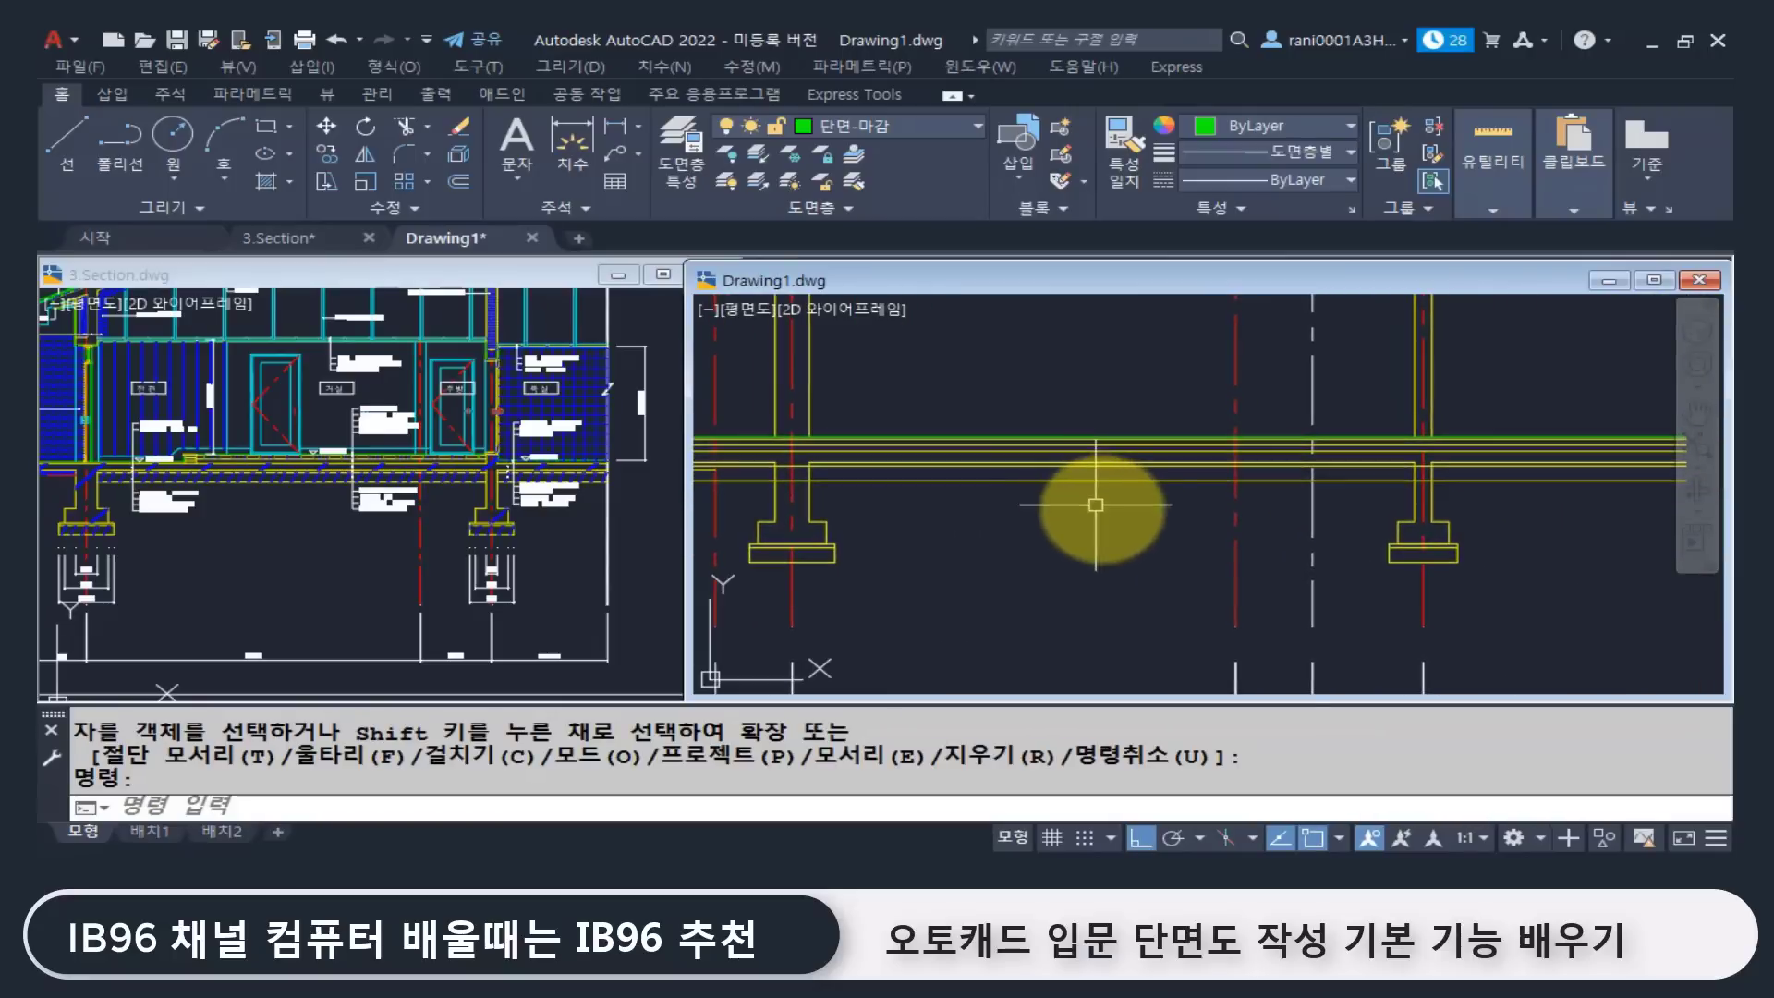
Step: Using the sides of both foundation walls as cutting edges, trim the two lower floor layer lines inside the left foundation wall
key("space")
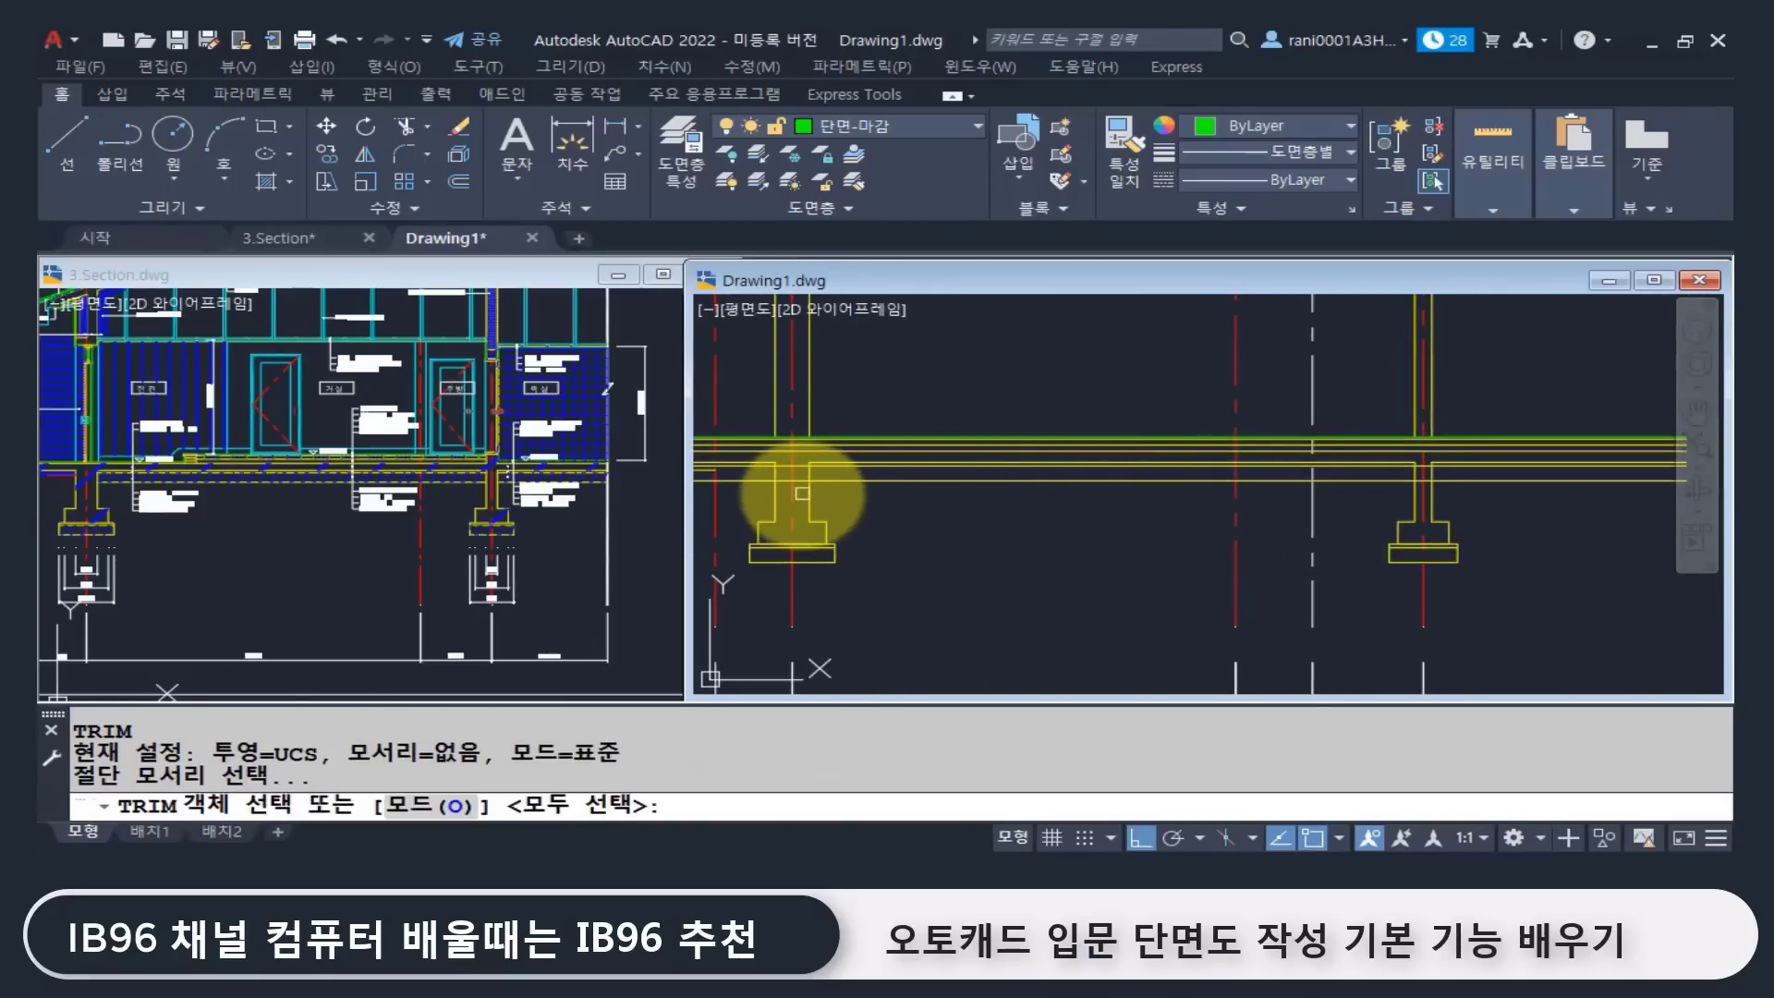
left_click(818, 503)
left_click(809, 504)
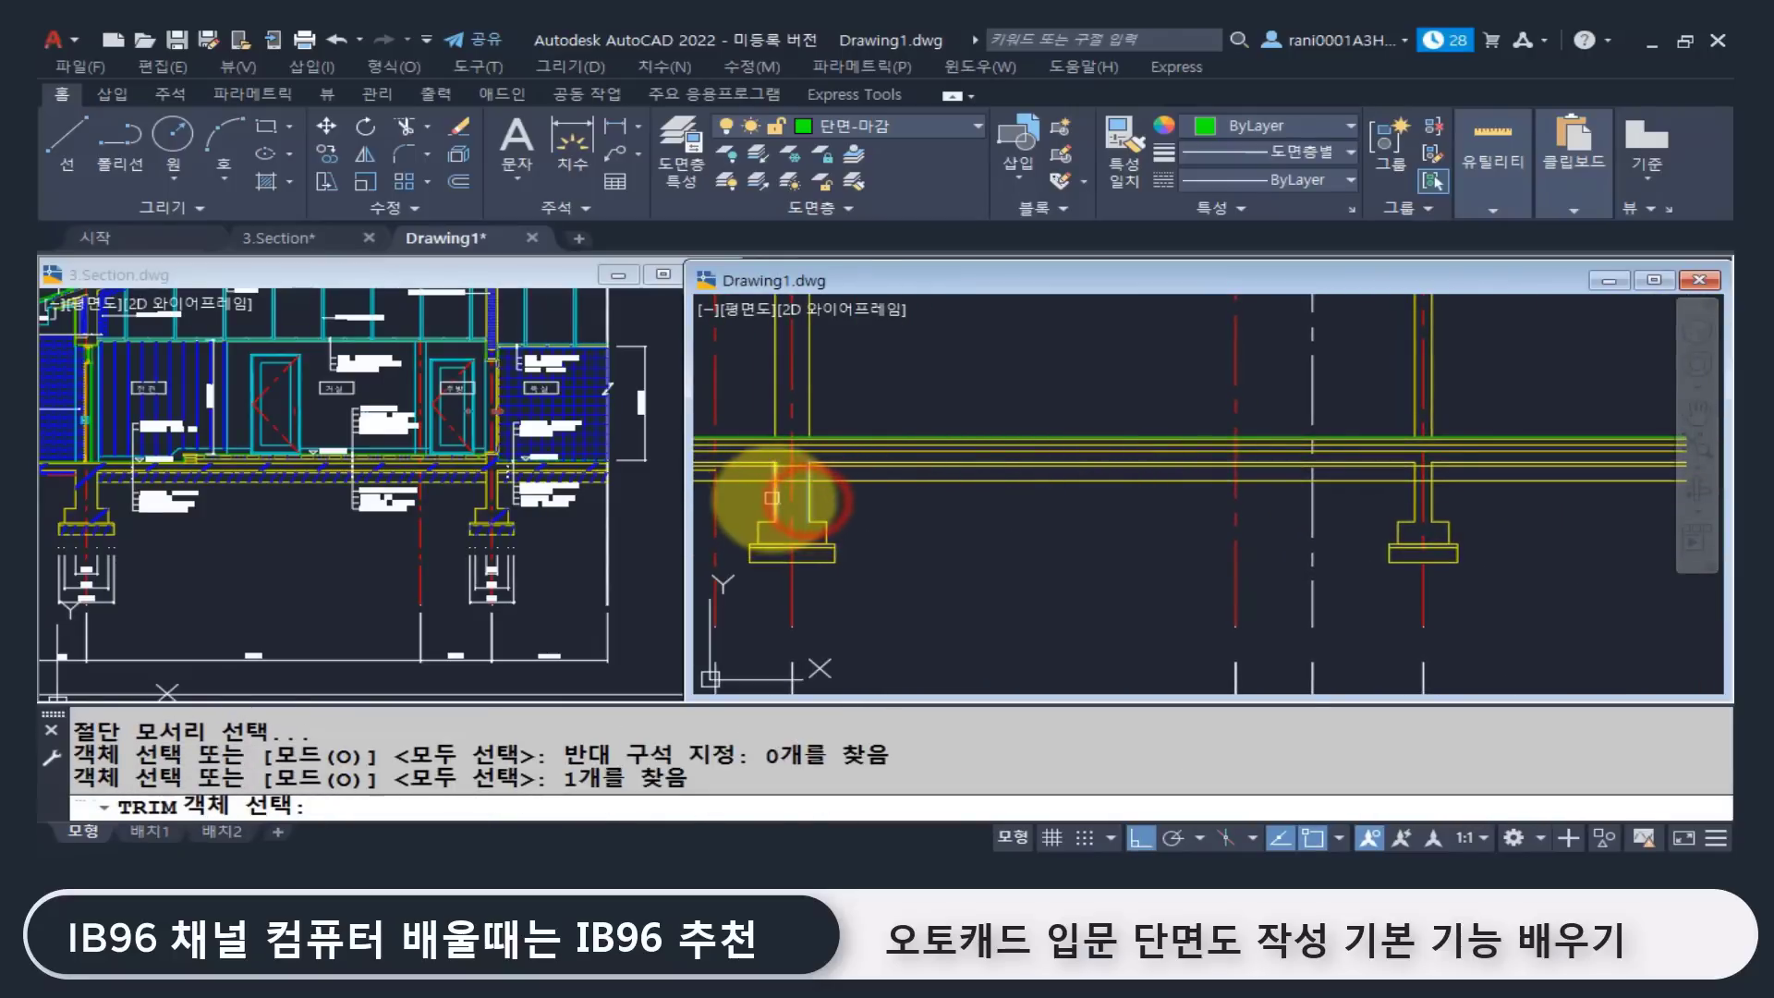
left_click(774, 507)
left_click(1413, 502)
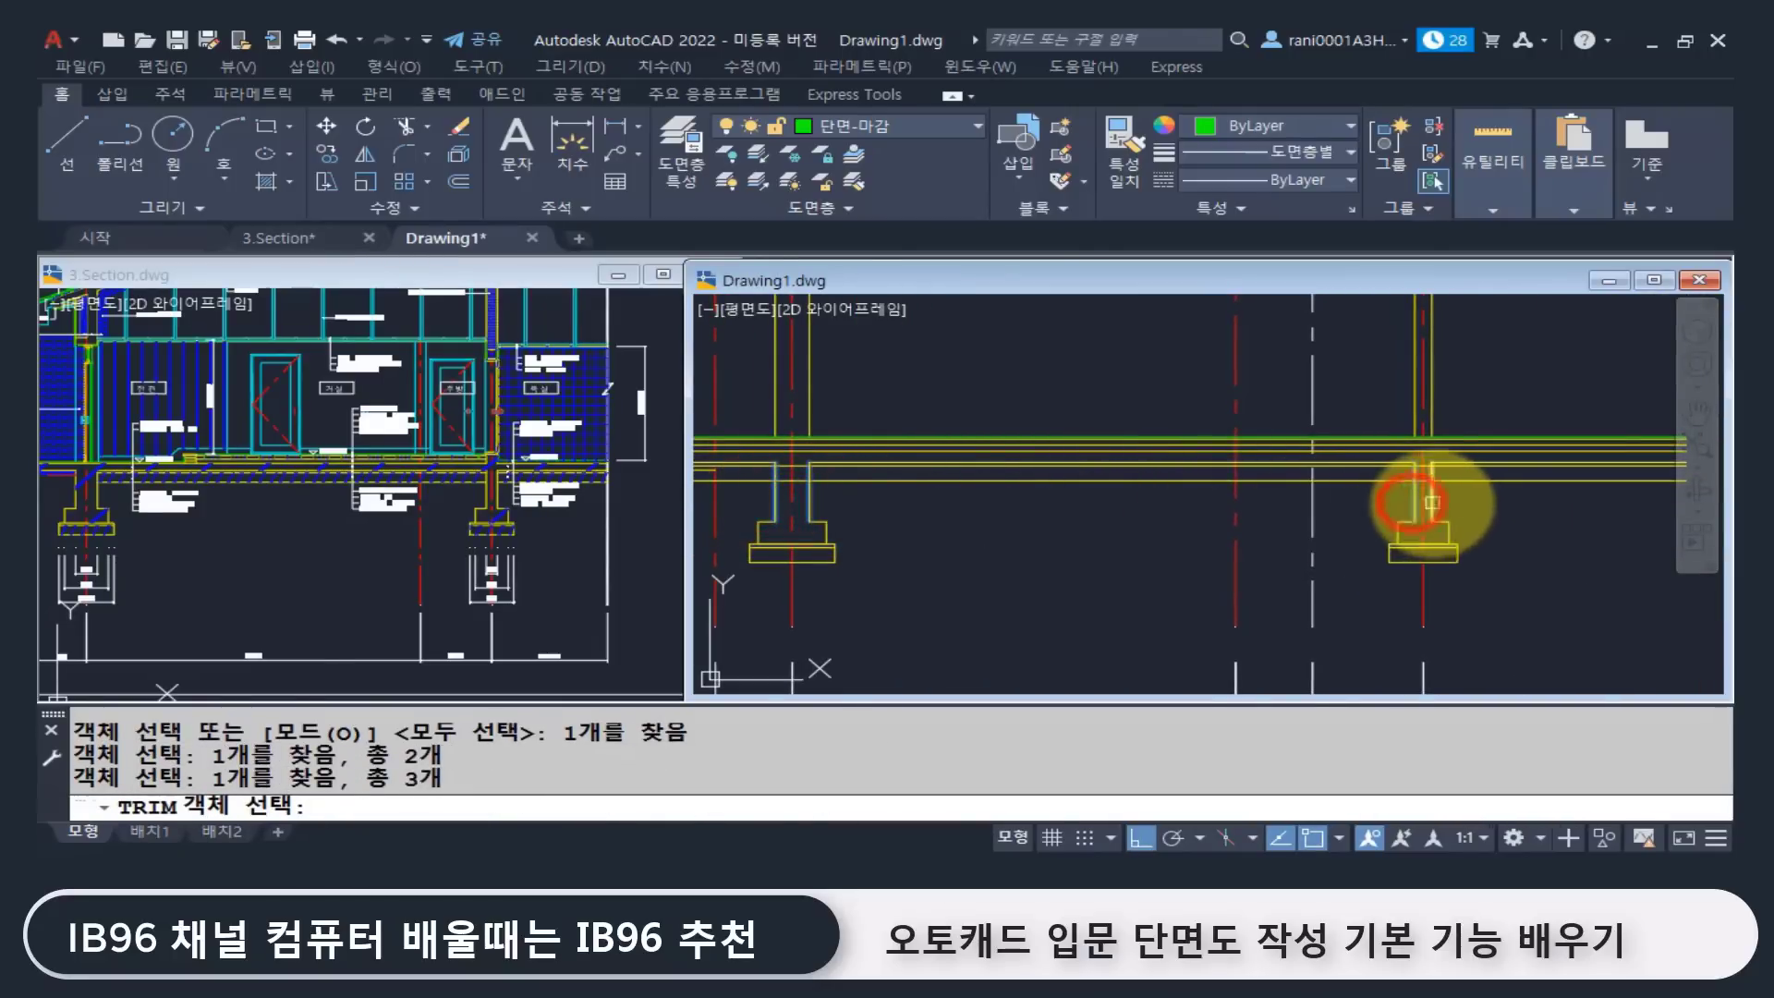
left_click(1432, 502)
scroll(801, 488, "up", 6)
middle_click_drag(800, 489, 978, 561)
key("space")
left_click(921, 601)
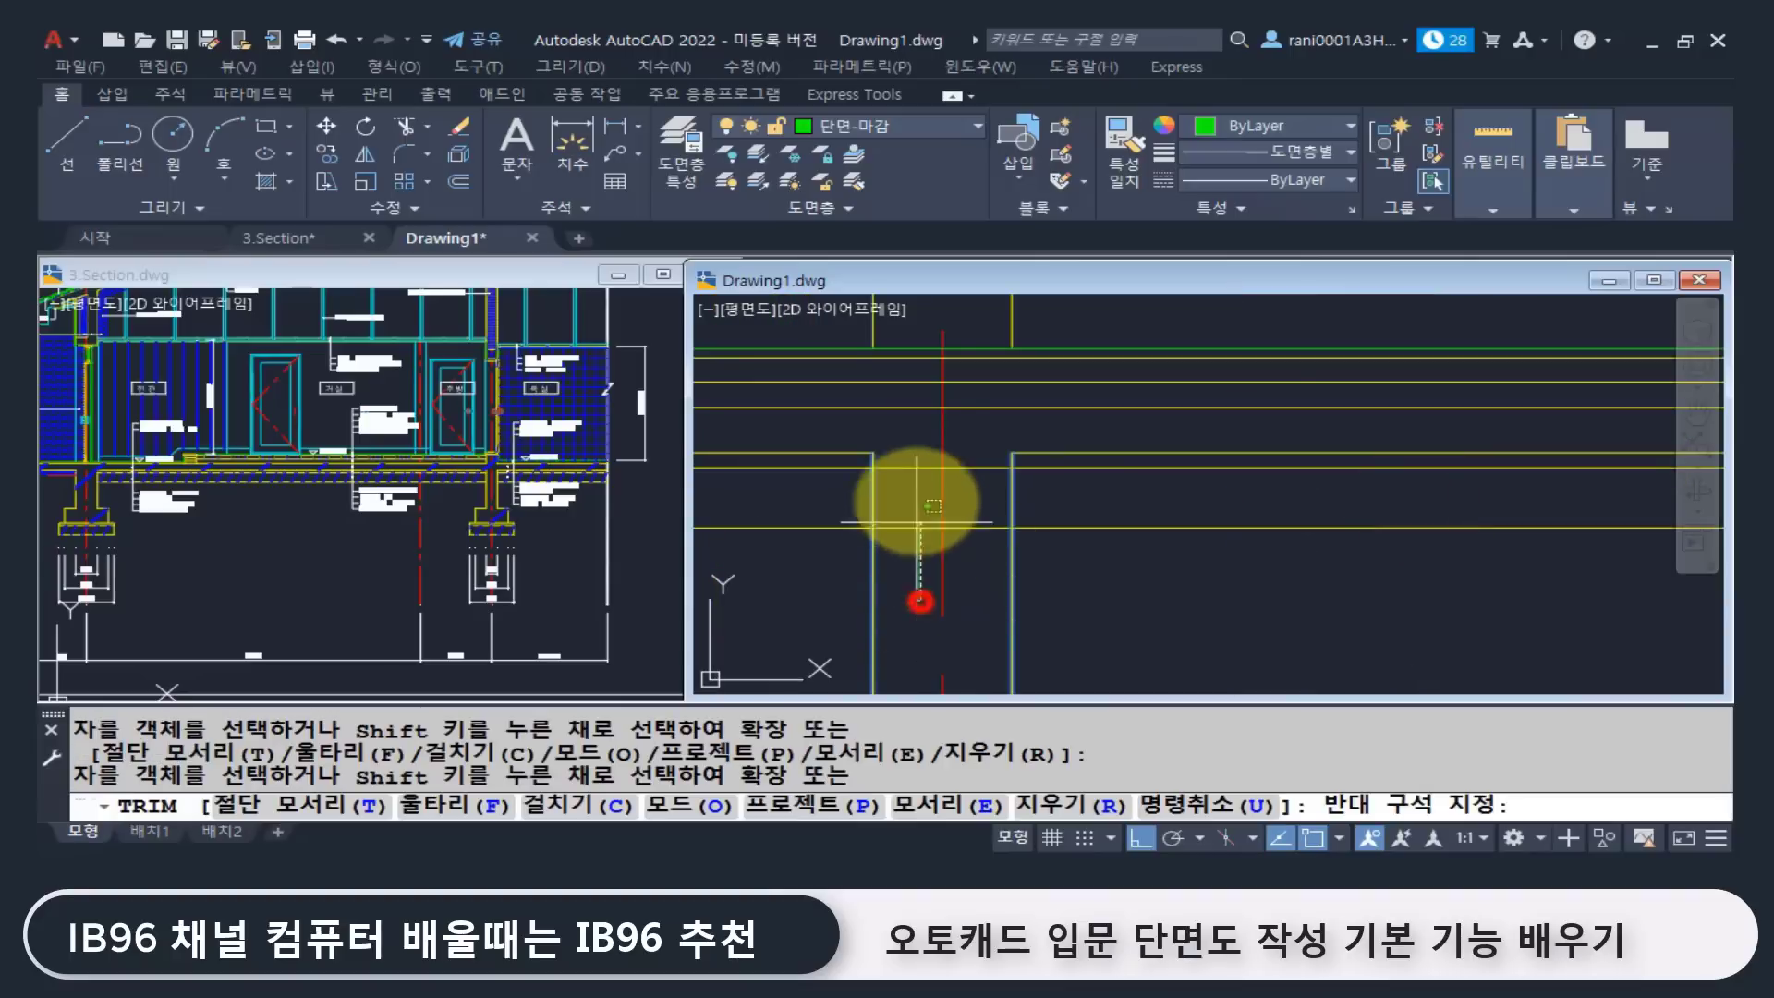
left_click(907, 425)
Step: Trim the two lower floor layer lines inside the right foundation wall
scroll(1390, 609, "down", 2)
middle_click_drag(1390, 610, 832, 534)
middle_click_drag(1607, 529, 592, 506)
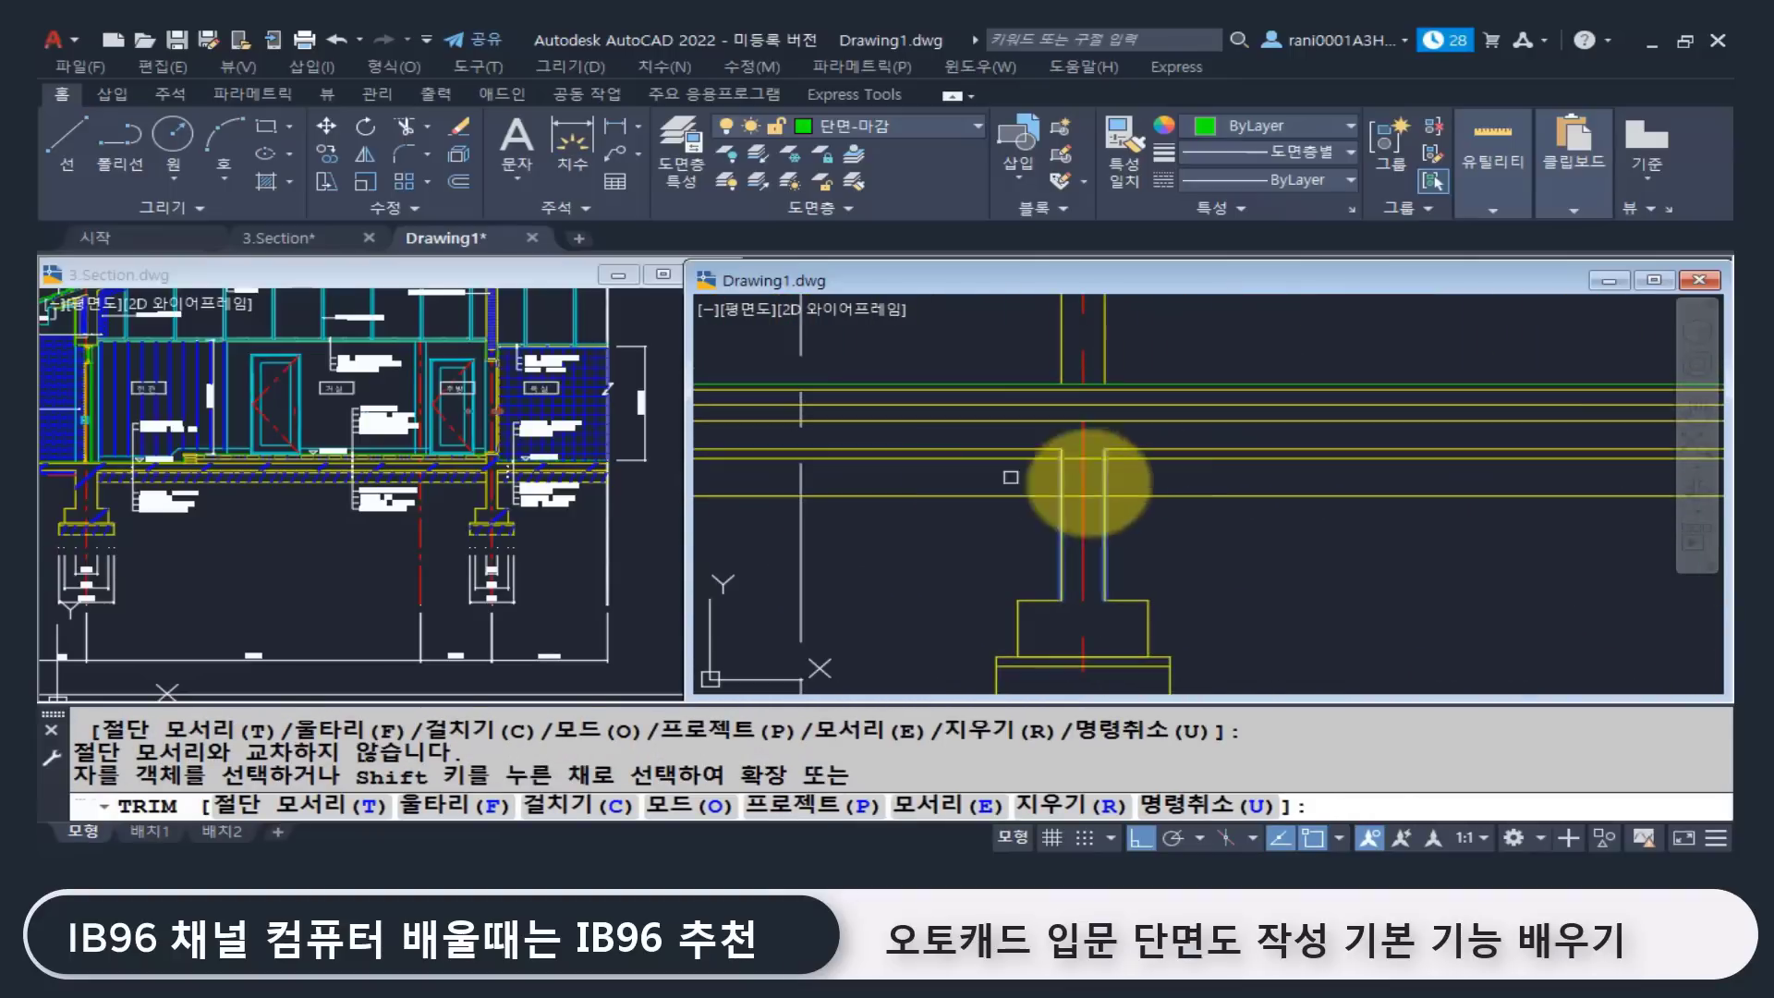
scroll(1070, 513, "up", 4)
left_click(1071, 515)
left_click(1056, 368)
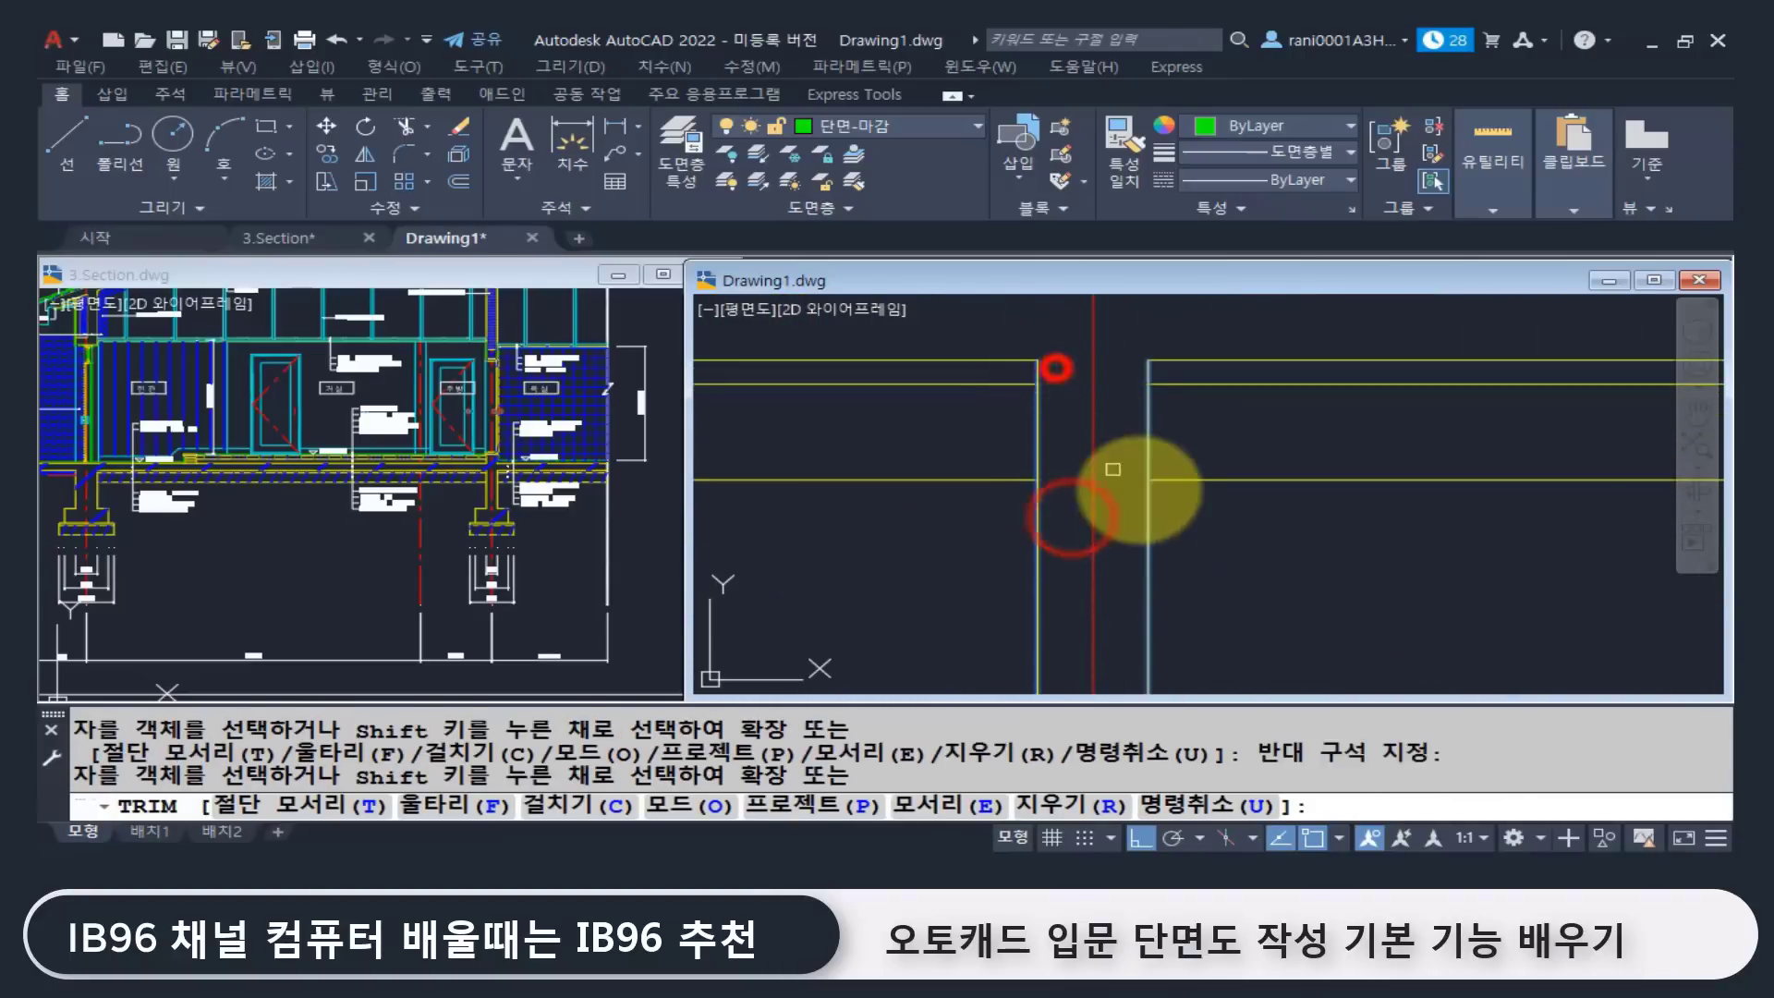
scroll(1146, 552, "down", 2)
key("Return")
Step: Compare both drawings' foundations and examine the kitchen and bathroom floor layer notes in 3.Section.dwg
left_click(398, 576)
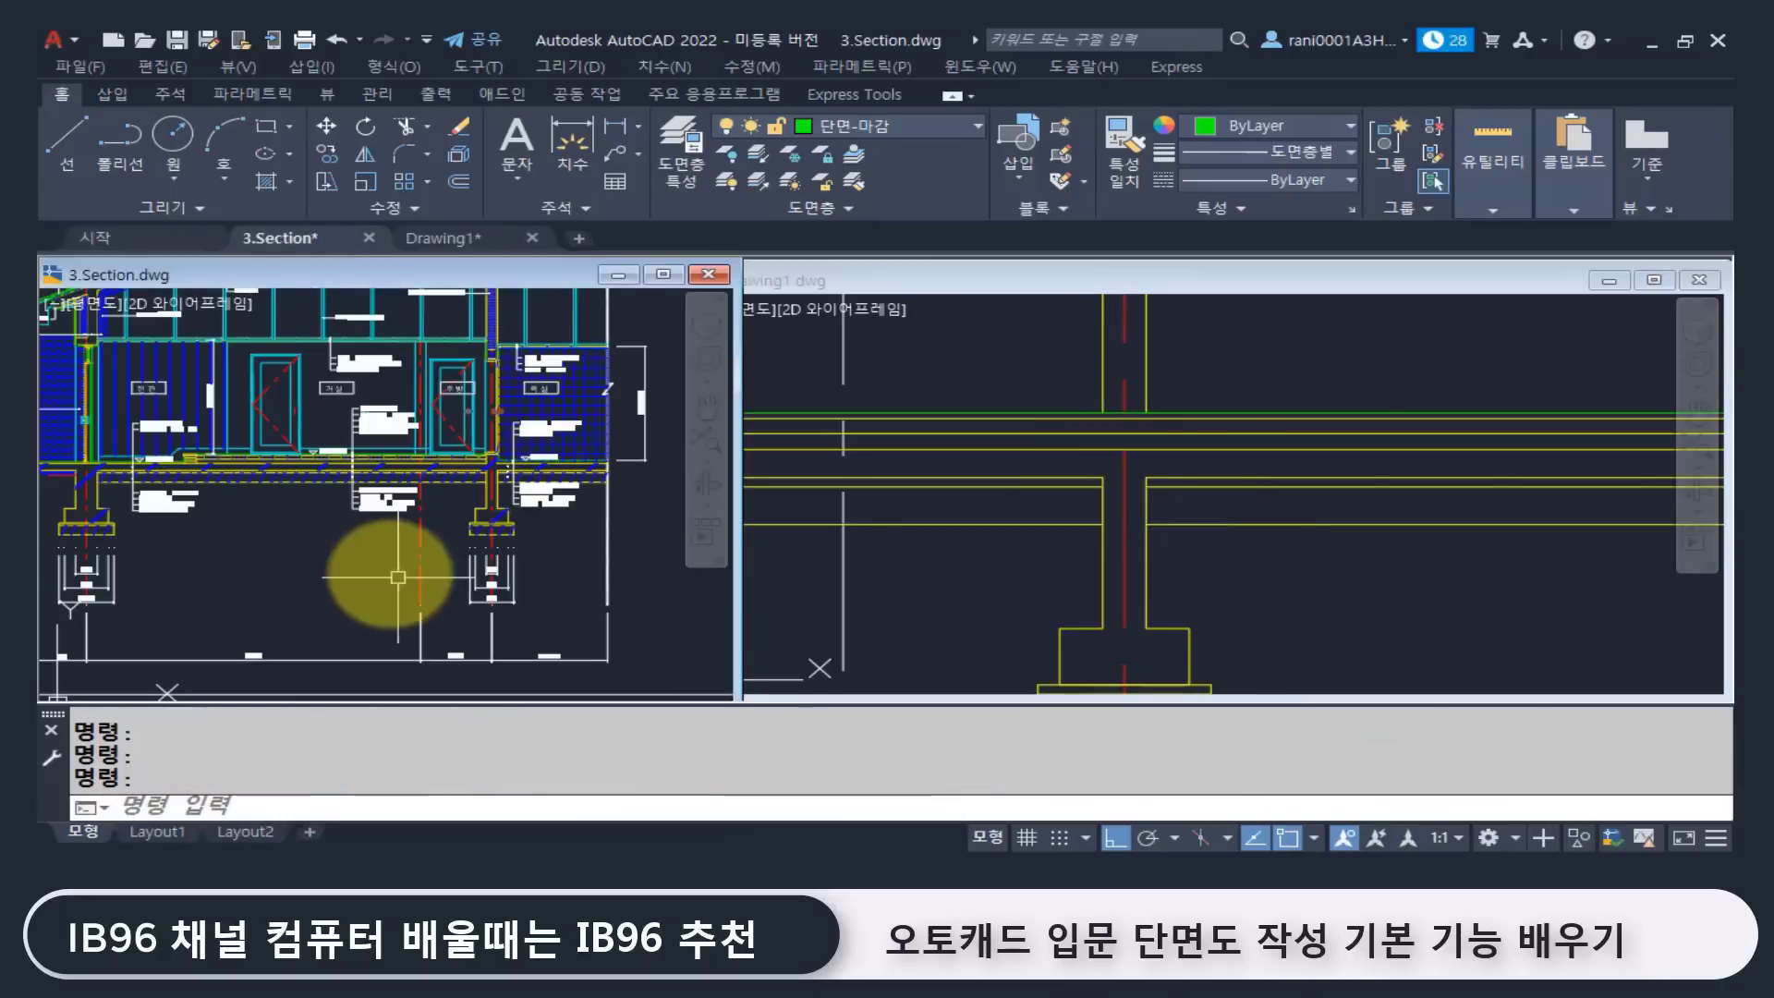
middle_click_drag(125, 515, 440, 517)
left_click(831, 561)
middle_click_drag(844, 554, 1264, 533)
scroll(1290, 533, "down", 2)
scroll(970, 527, "down", 2)
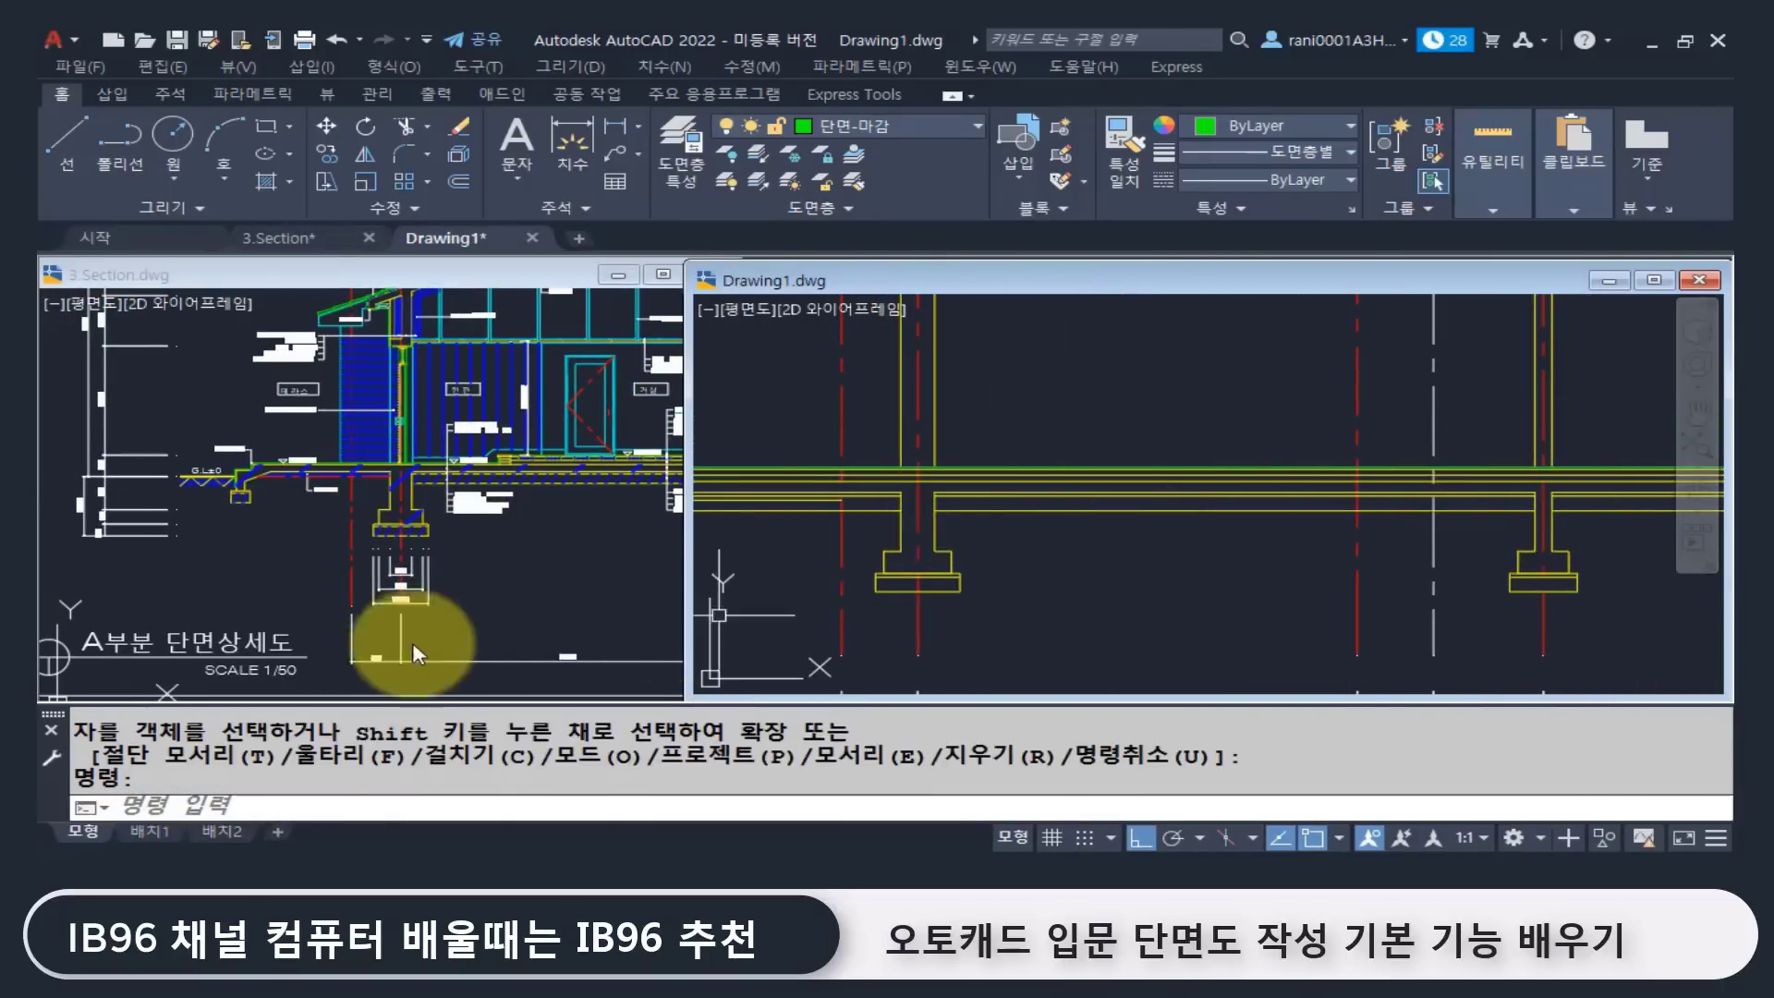
left_click(511, 515)
scroll(411, 513, "up", 4)
scroll(400, 506, "up", 4)
middle_click_drag(523, 496, 168, 644)
scroll(424, 503, "down", 2)
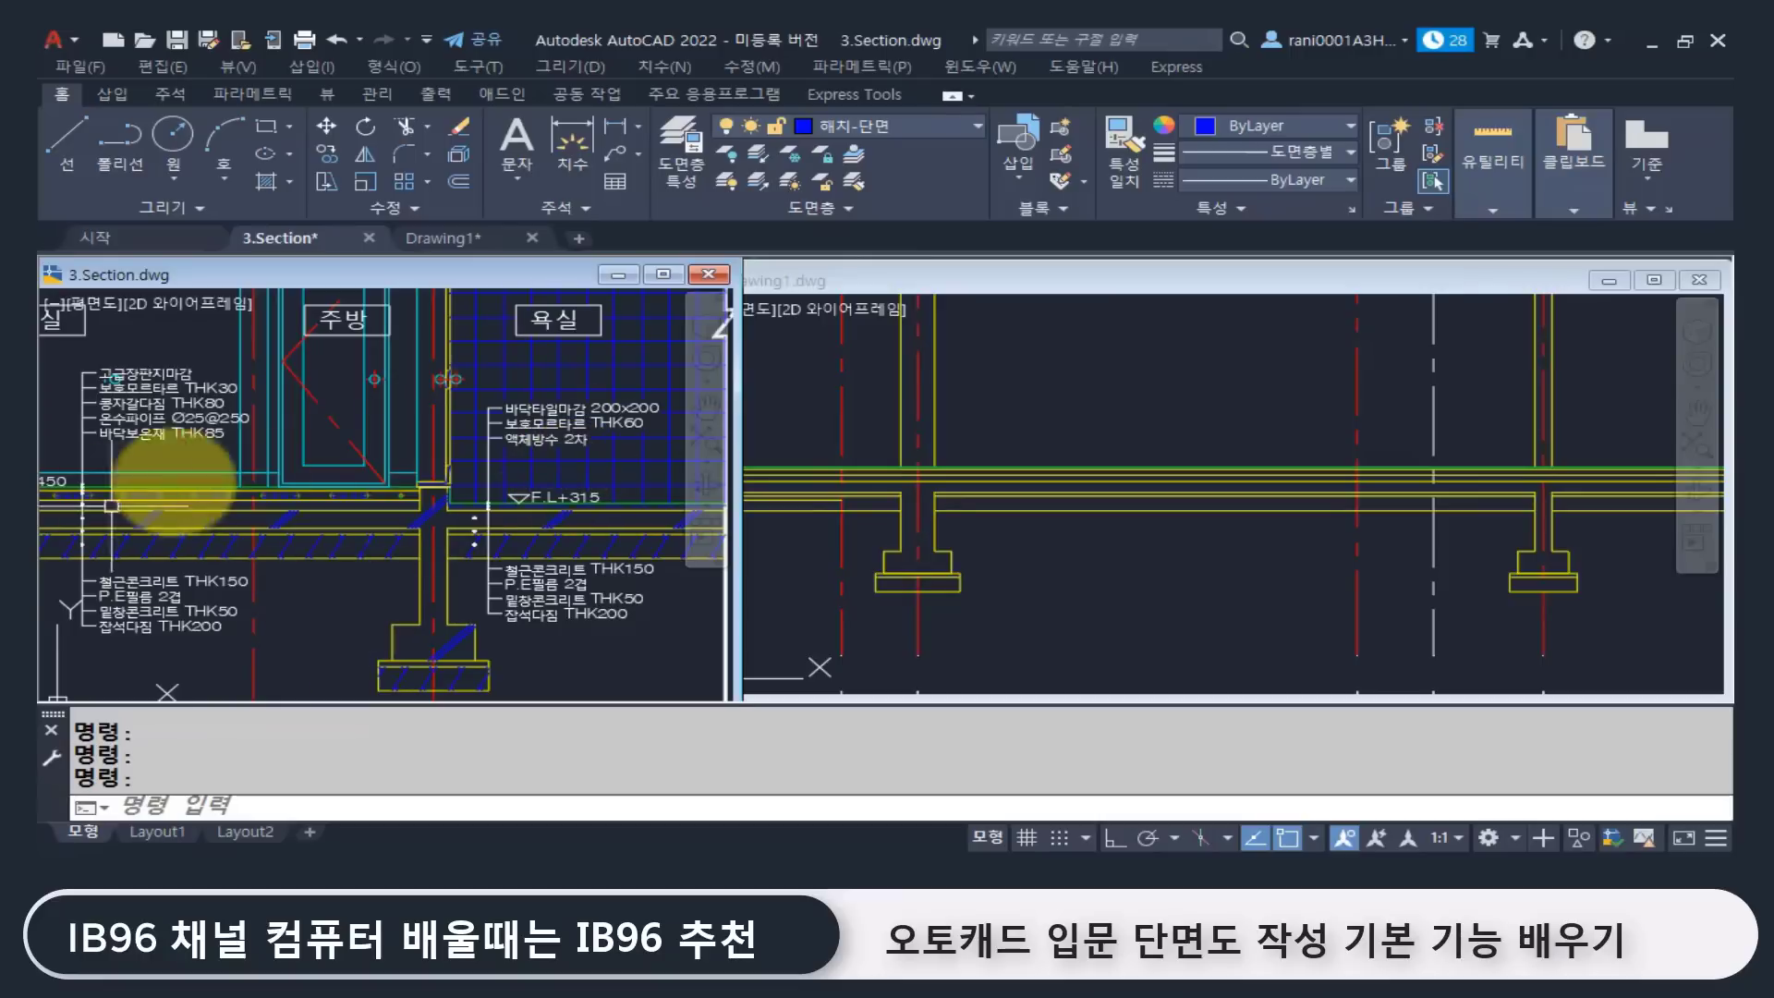
Step: In Drawing1.dwg, extend both side lines of the upper wall above the right foundation down to the concrete slab's top line
scroll(465, 541, "up", 2)
middle_click_drag(389, 584, 368, 646)
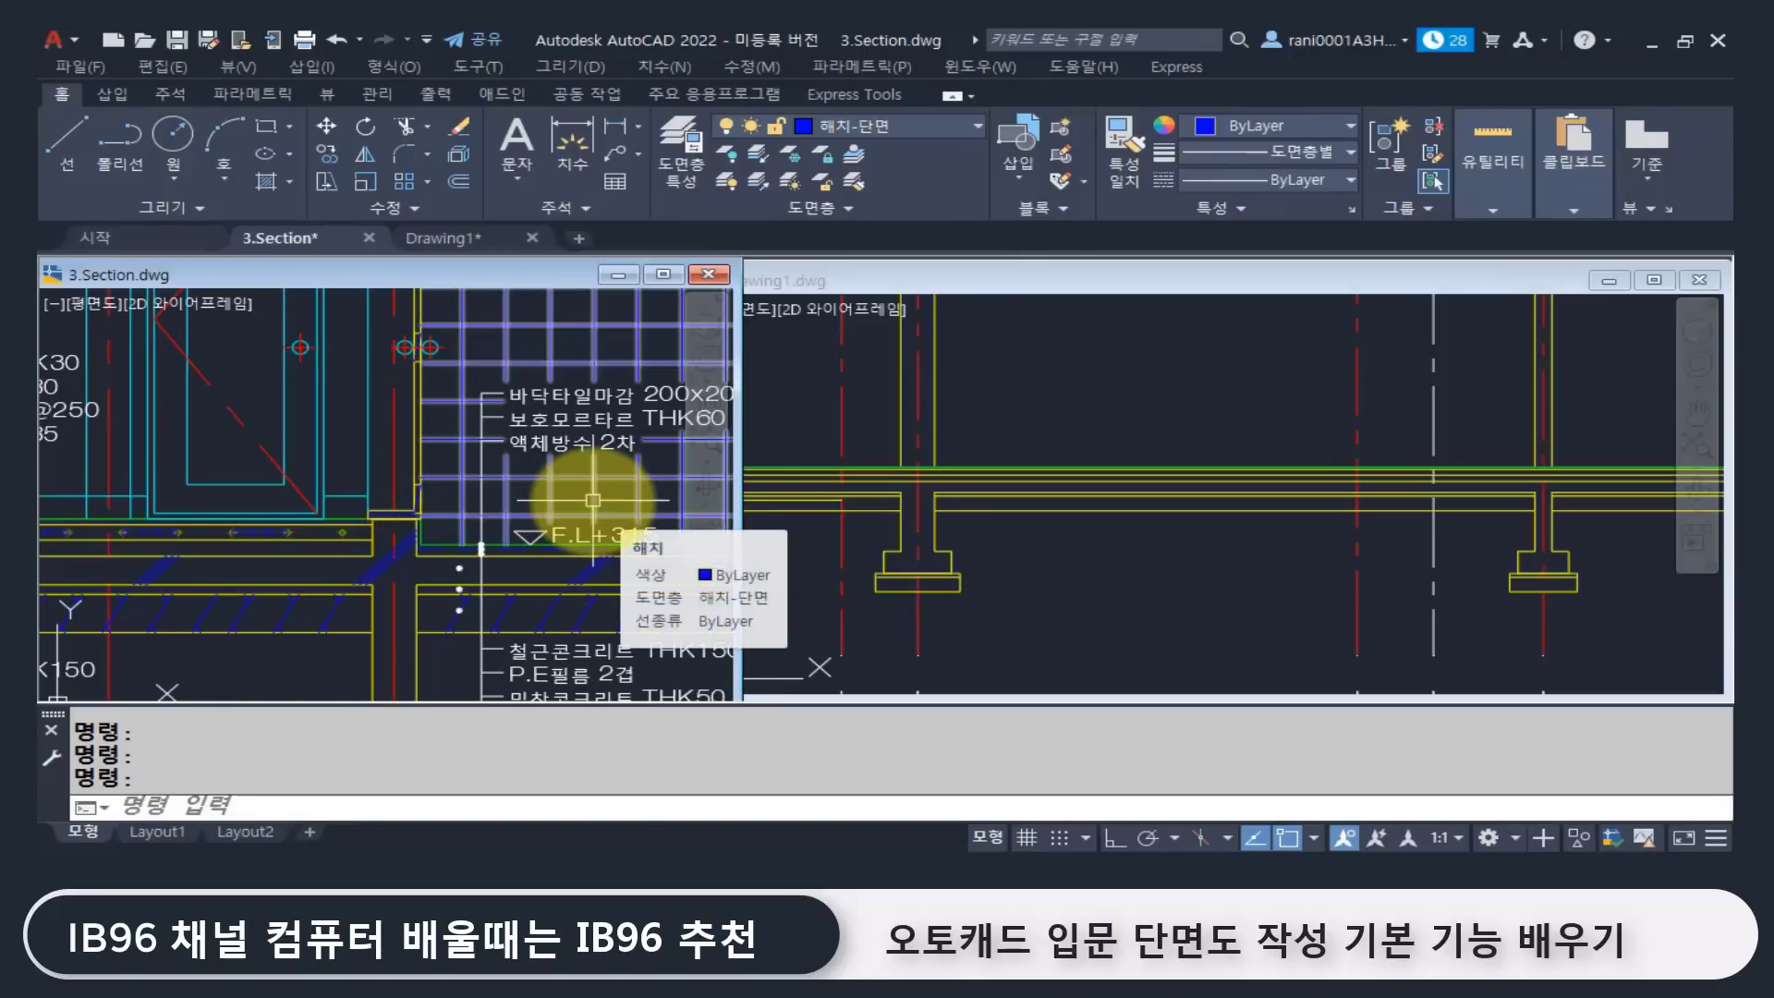
left_click(1372, 545)
middle_click_drag(1525, 506, 1134, 525)
scroll(1201, 508, "up", 5)
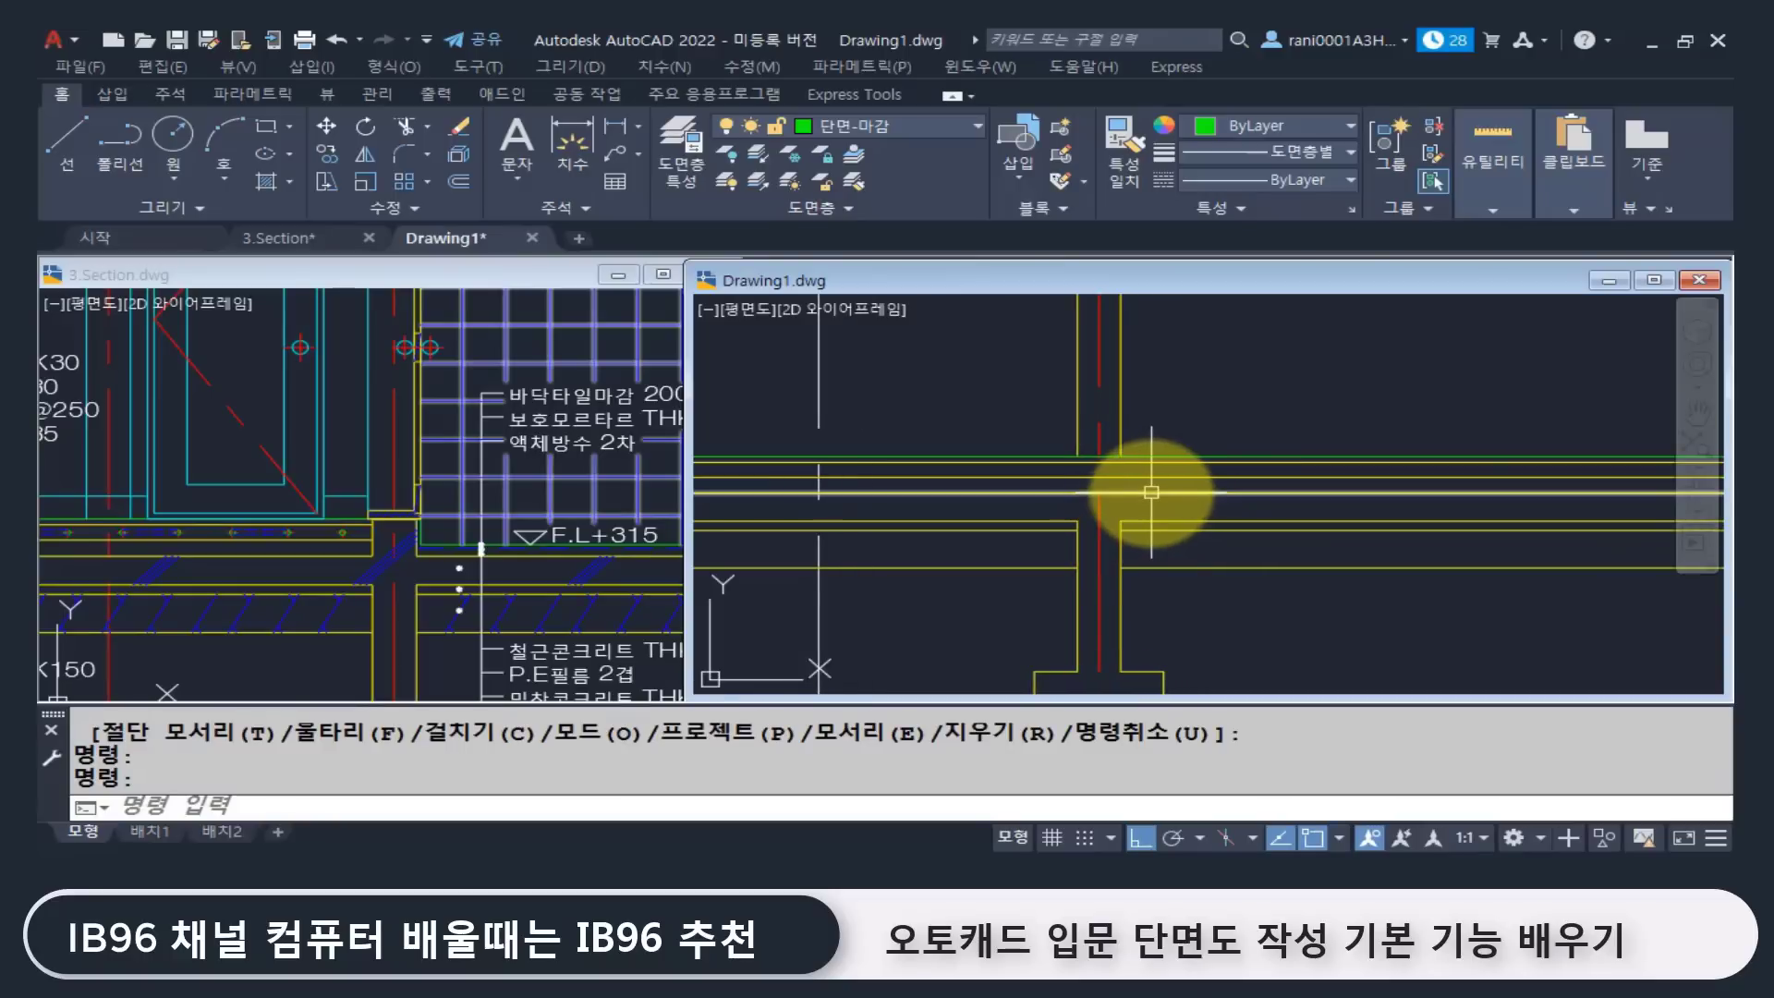
left_click(1150, 492)
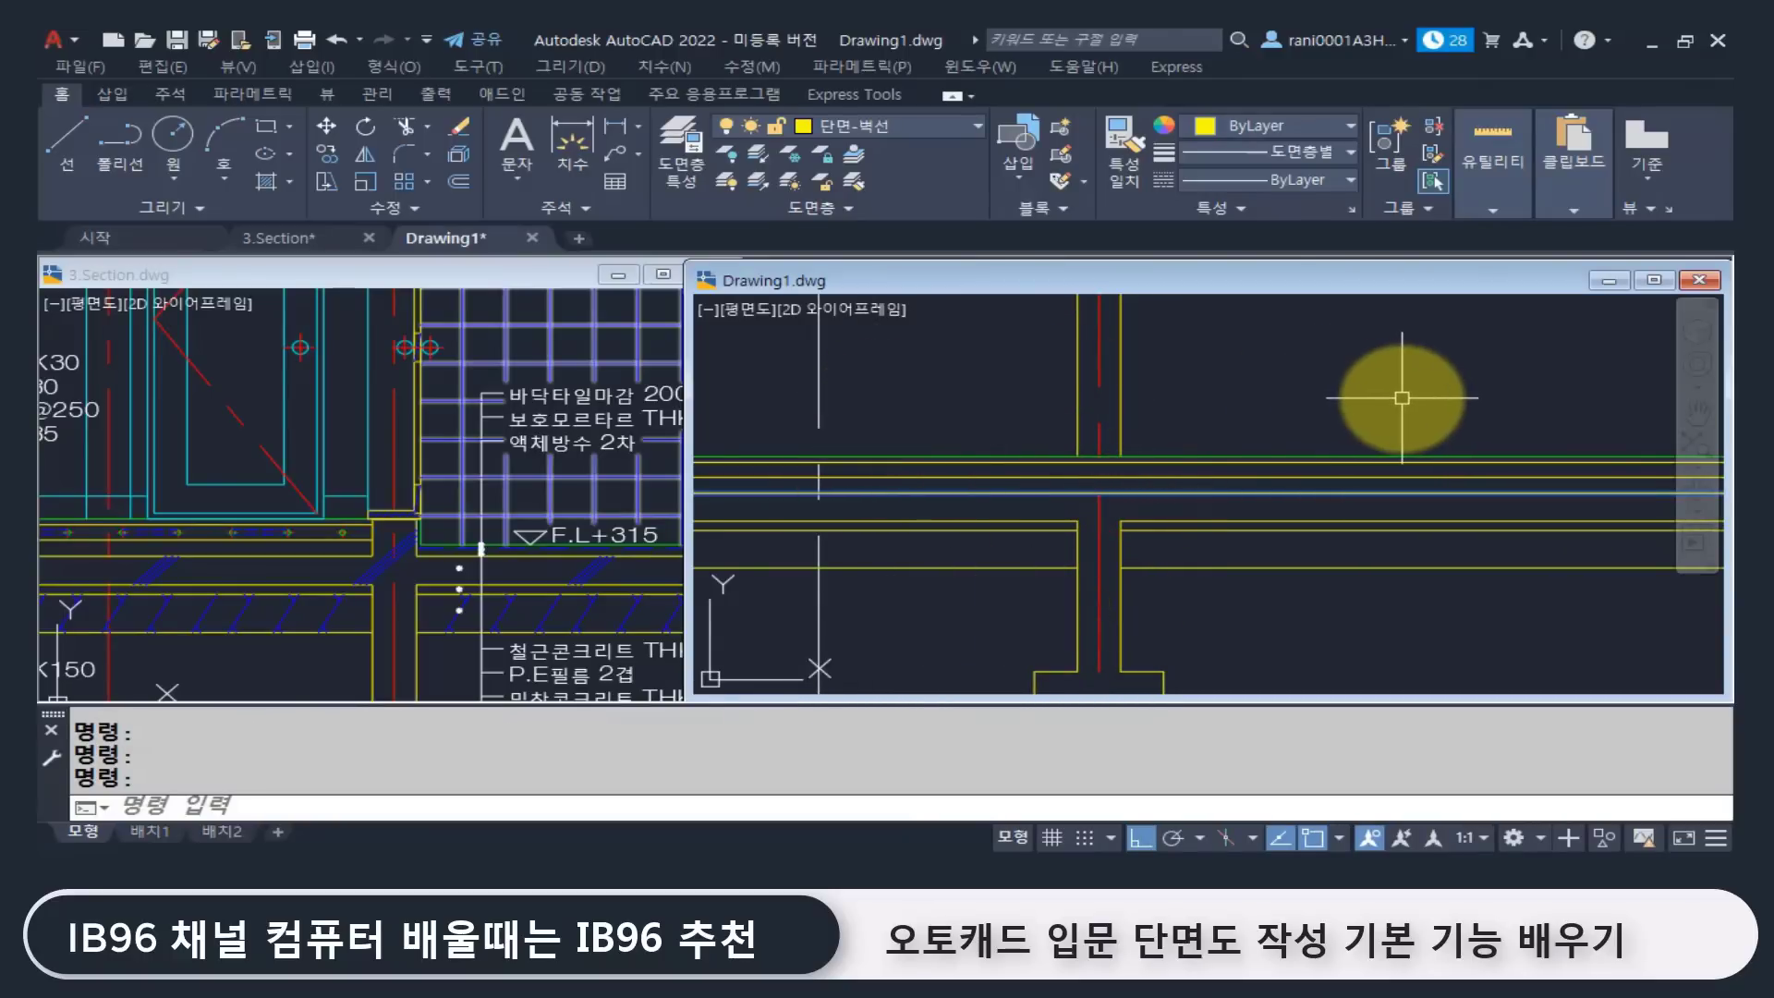
key("Escape")
type("ex")
key("Return")
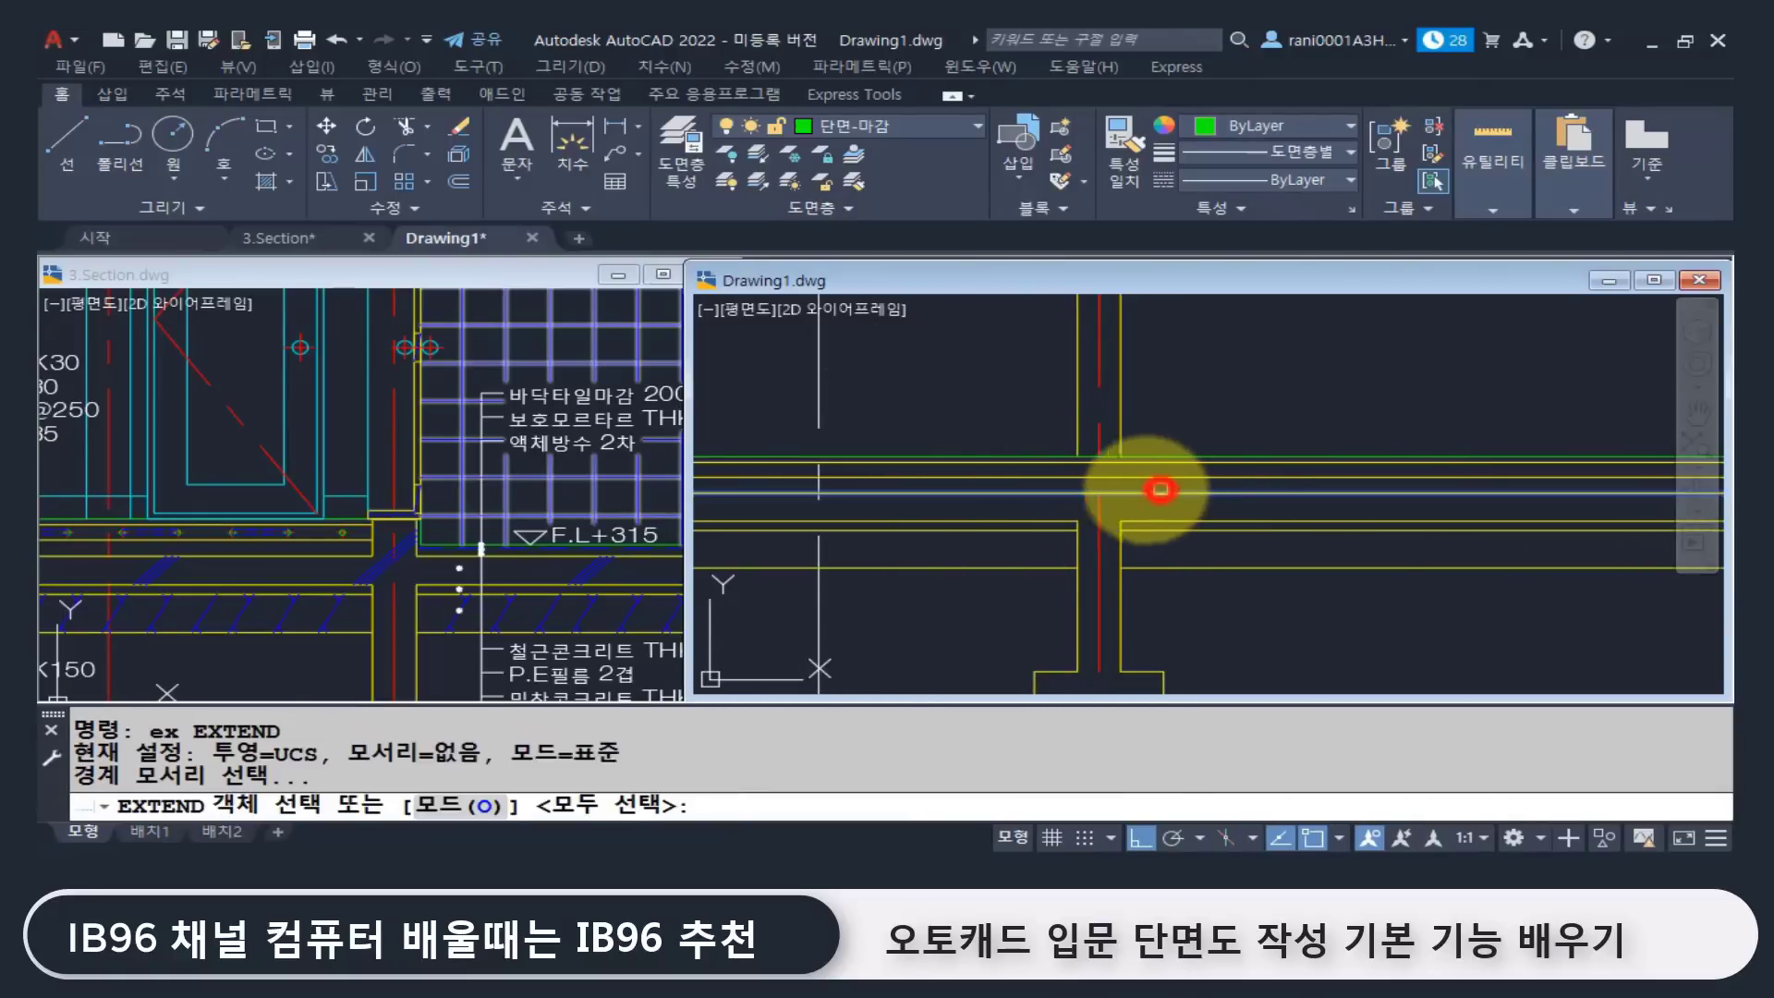
left_click(1160, 490)
key("Return")
left_click(1079, 421)
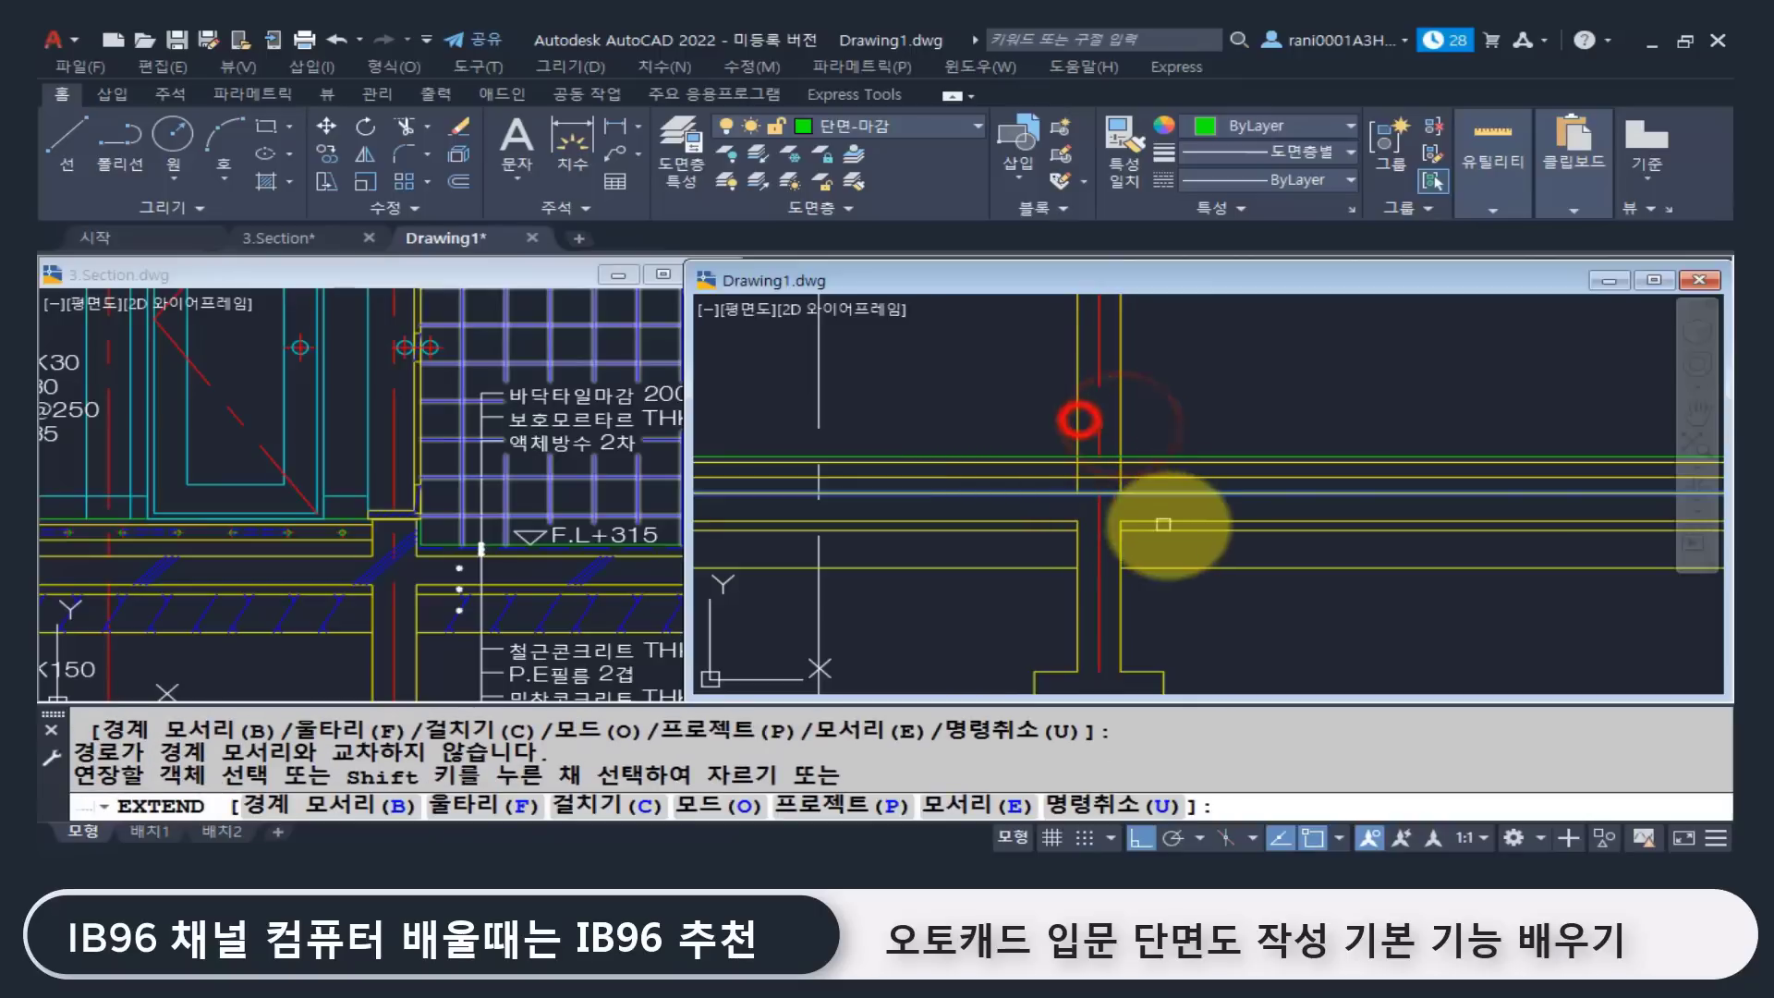
key("Escape")
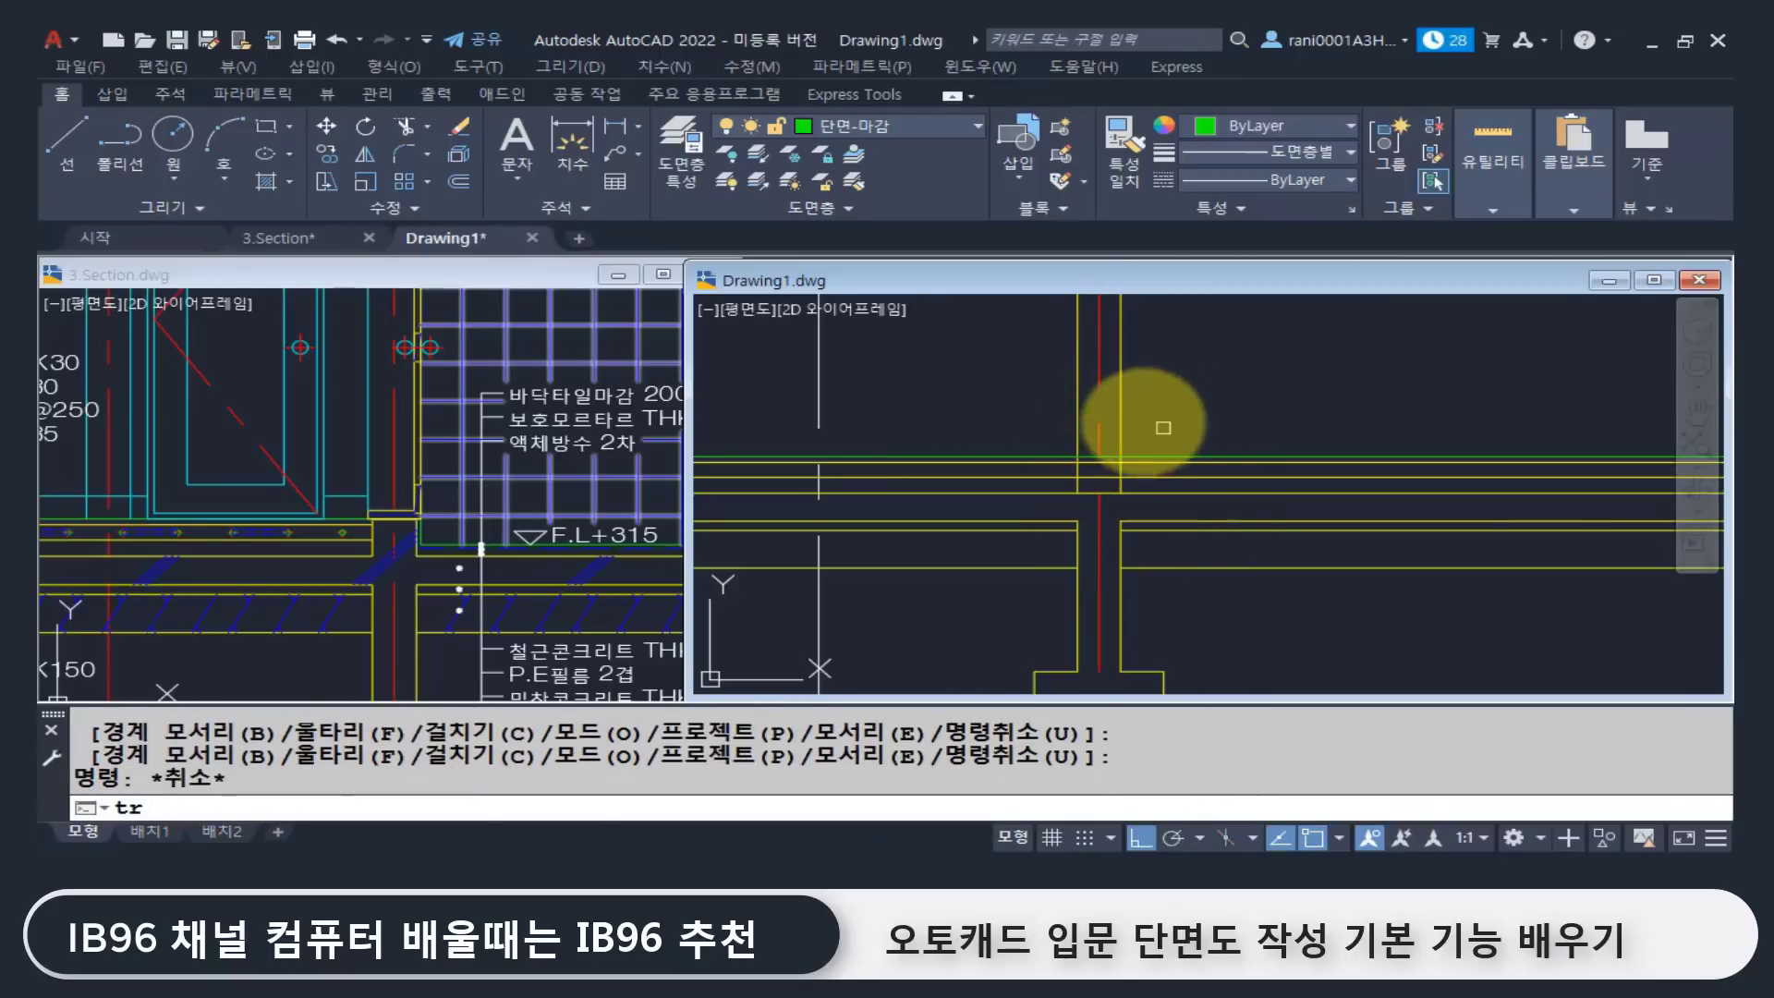
Step: Using both sides of the right wall as cutting edges, trim the three floor finish lines above the slab inside the wall
type("tr")
key("Return")
left_click(1120, 386)
left_click(1078, 401)
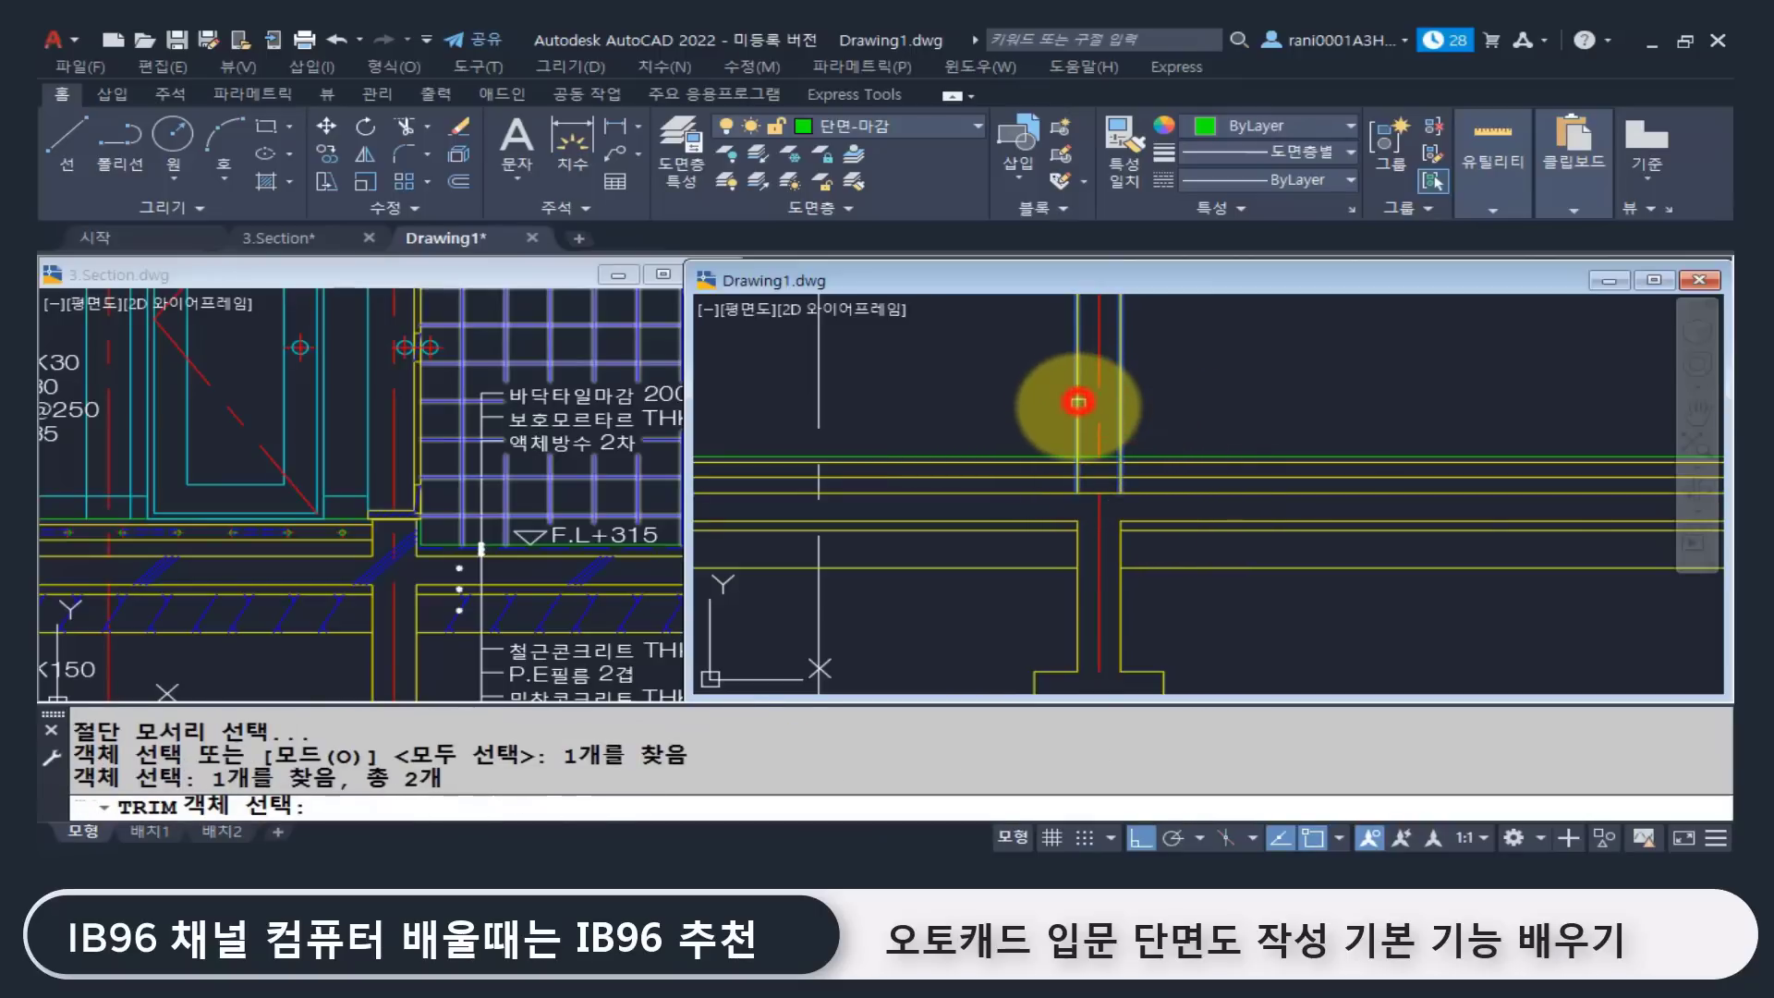
key("Return")
scroll(1192, 499, "up", 2)
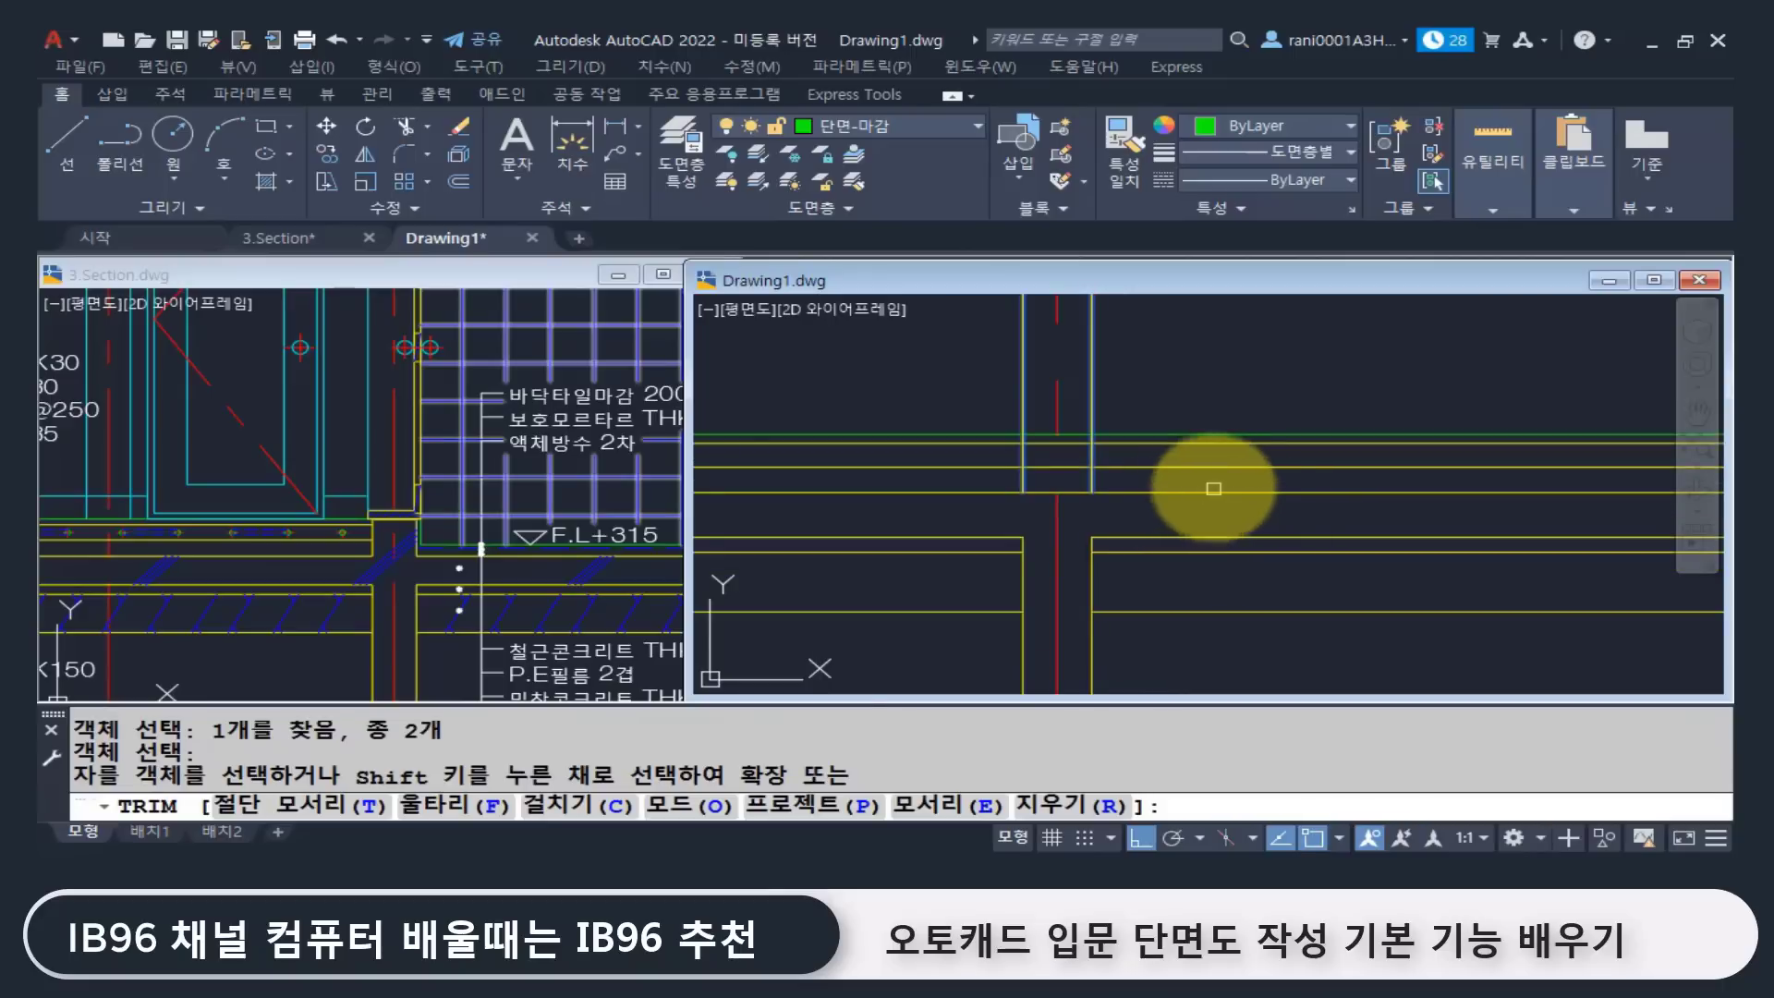
left_click(1213, 481)
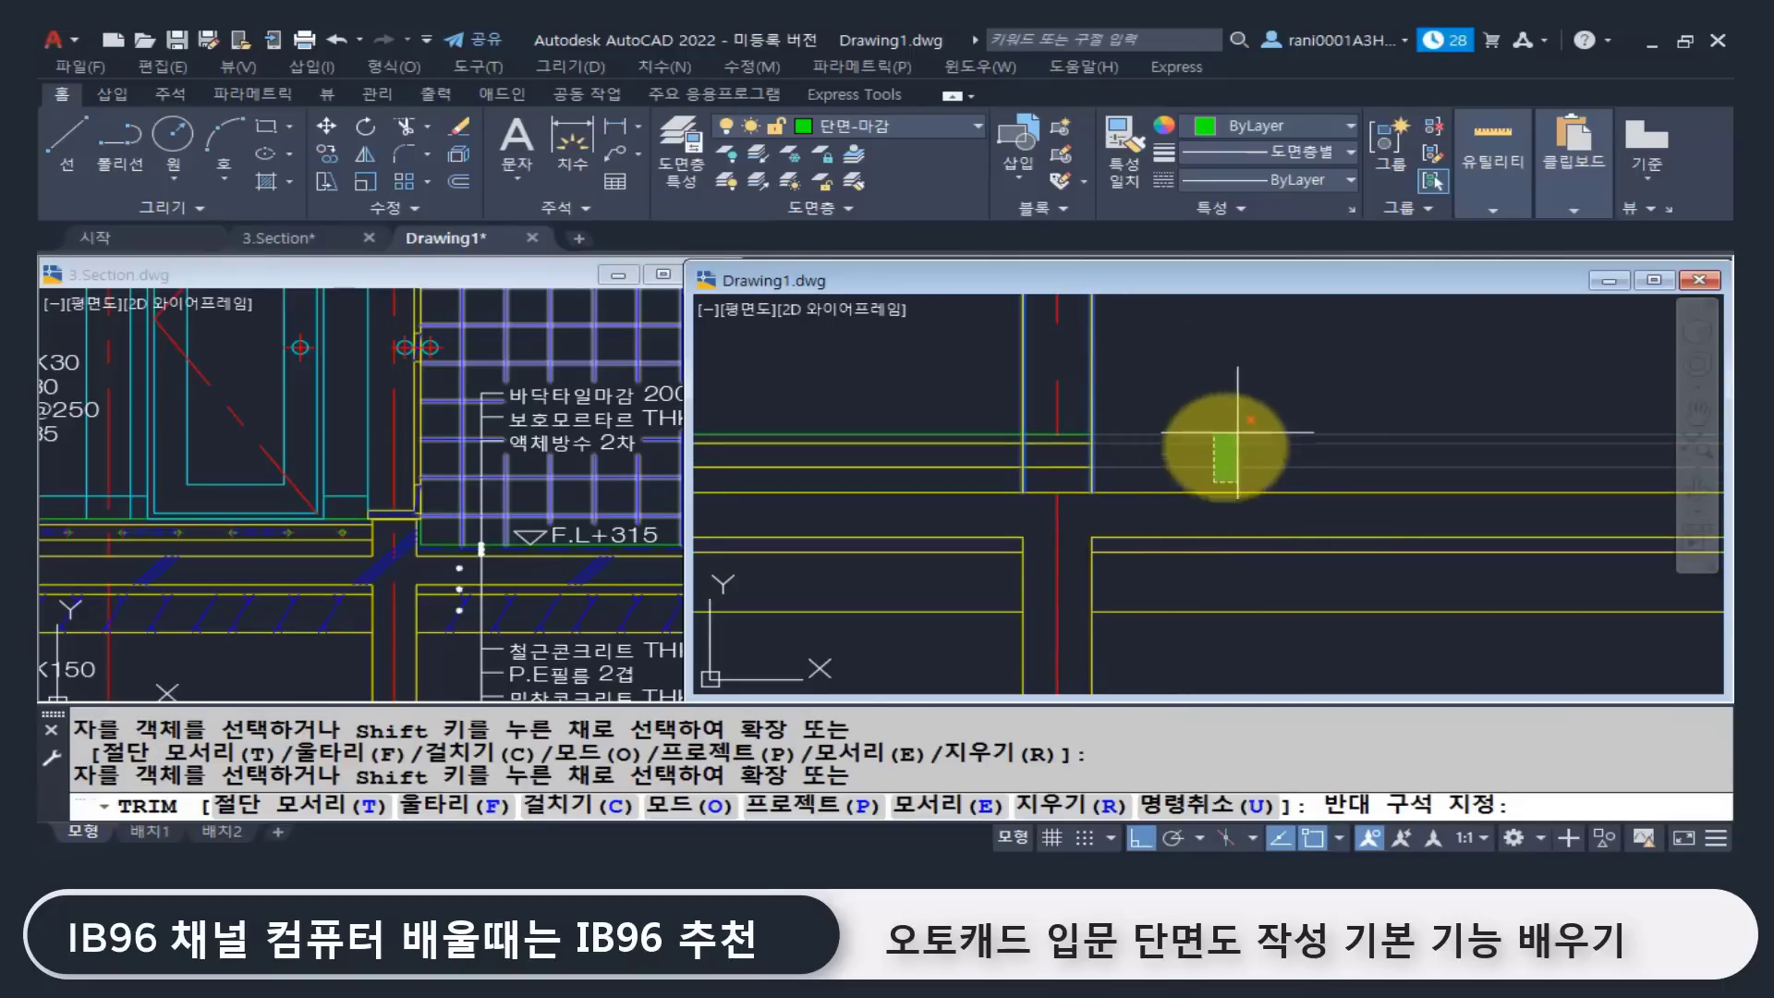
left_click(1190, 482)
left_click(1047, 481)
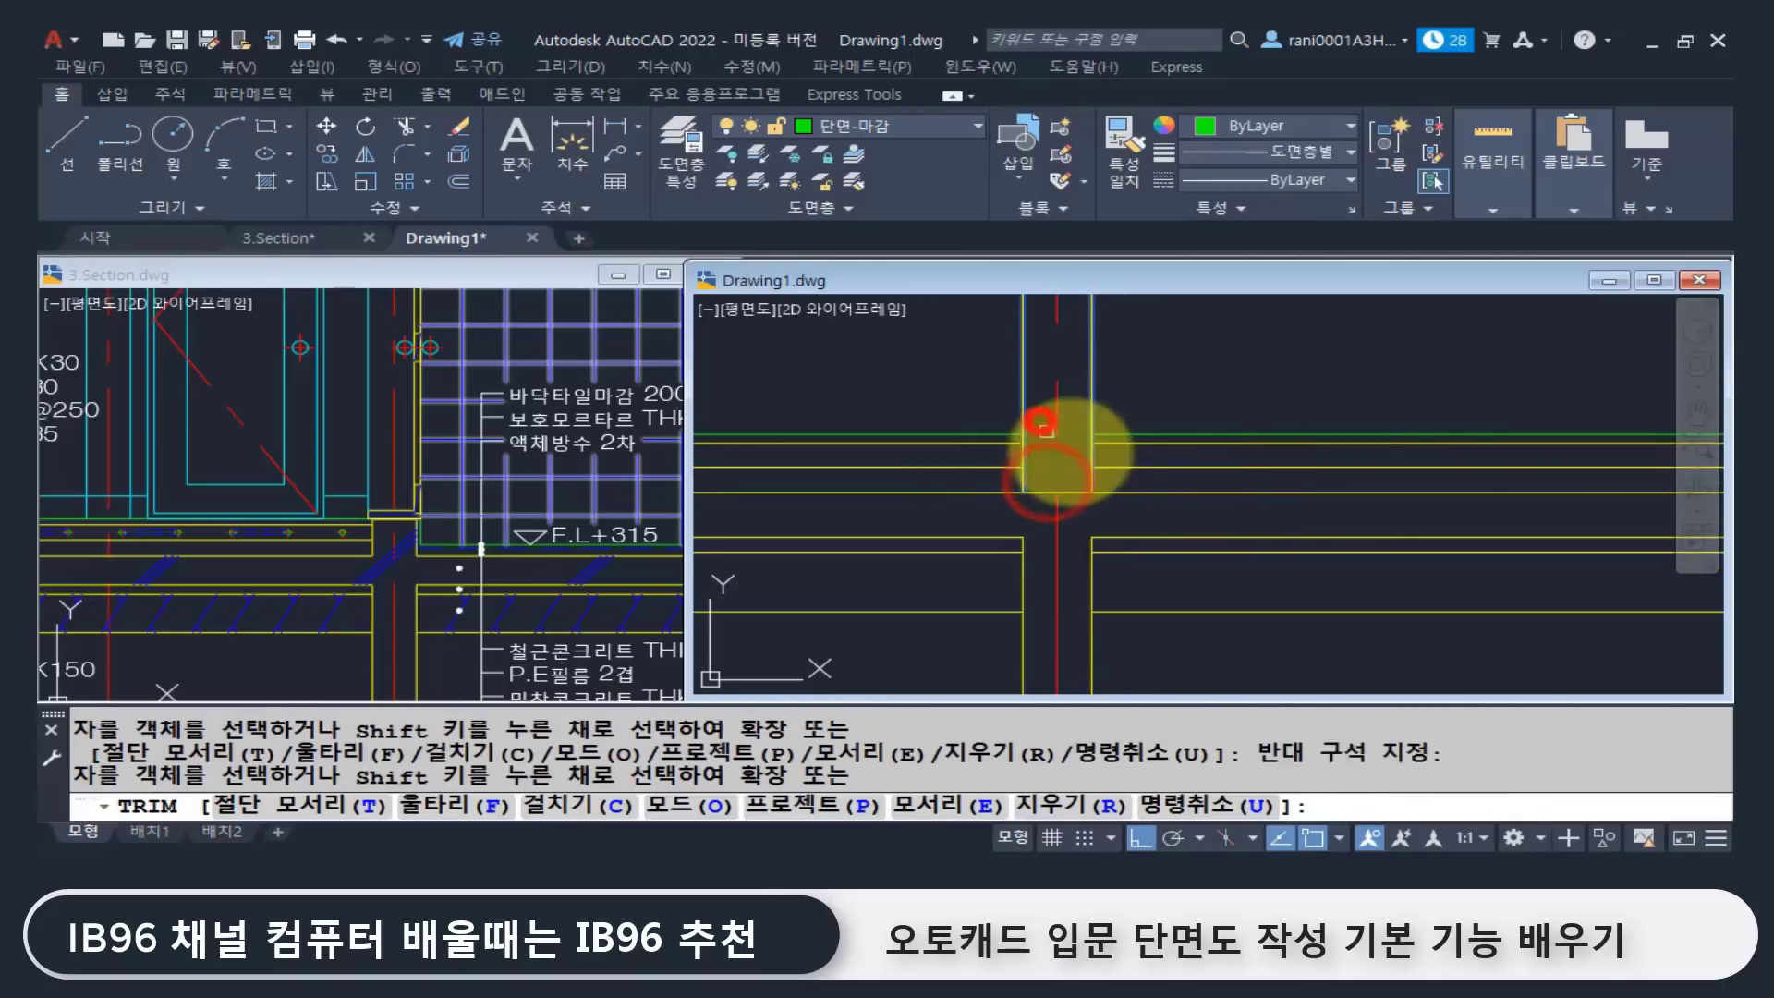
left_click(1044, 417)
key("Return")
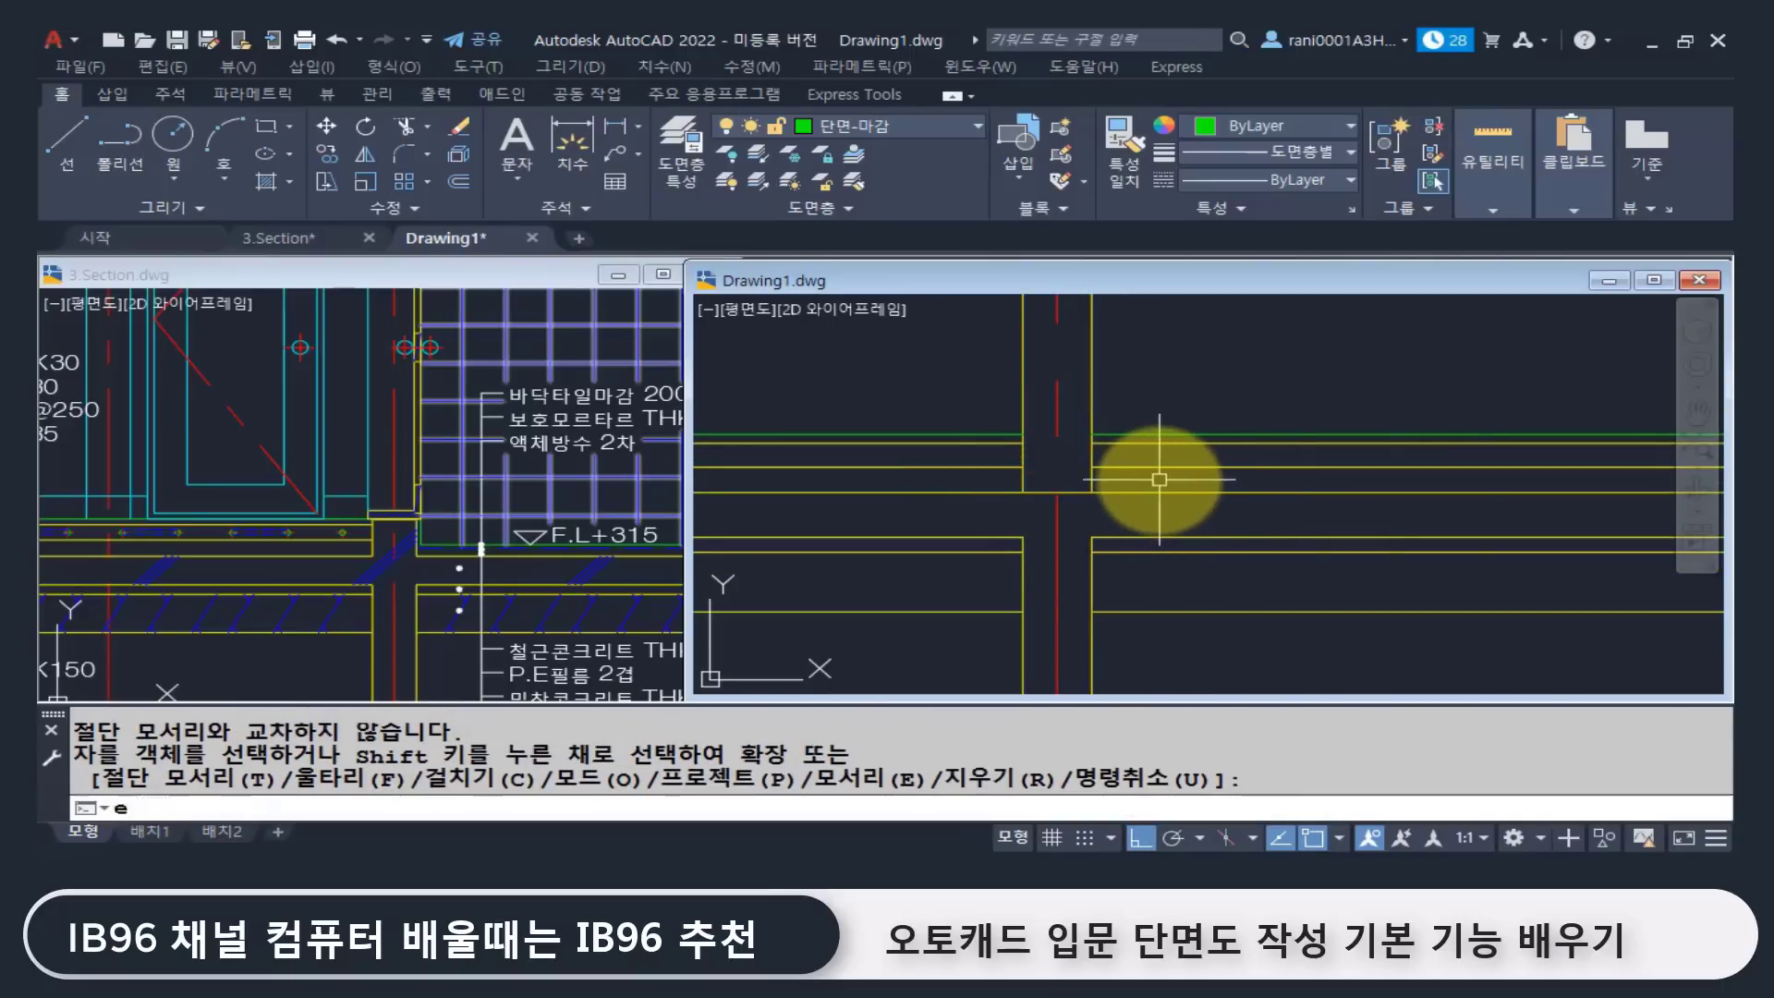
Step: Erase the three floor finish line segments above the slab on the bathroom side of the right wall
type("e")
key("Return")
left_click(1157, 481)
left_click(1144, 397)
key("Return")
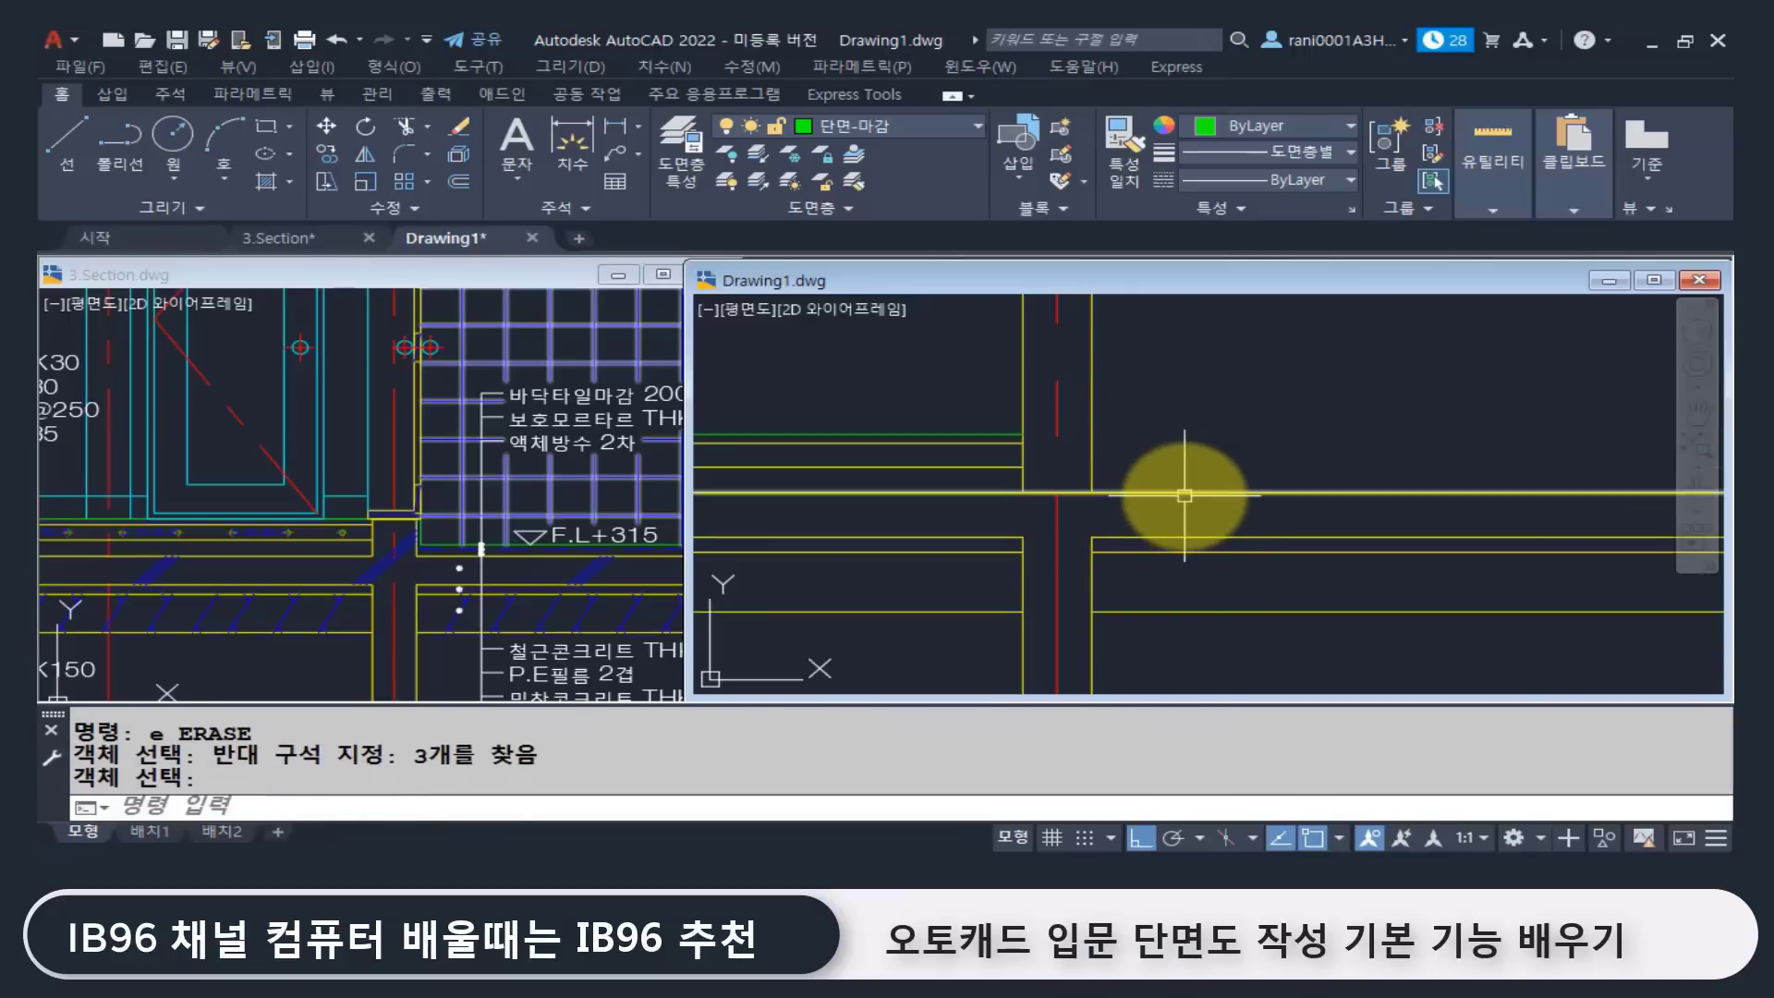
type("tr")
key("Return")
key("Escape")
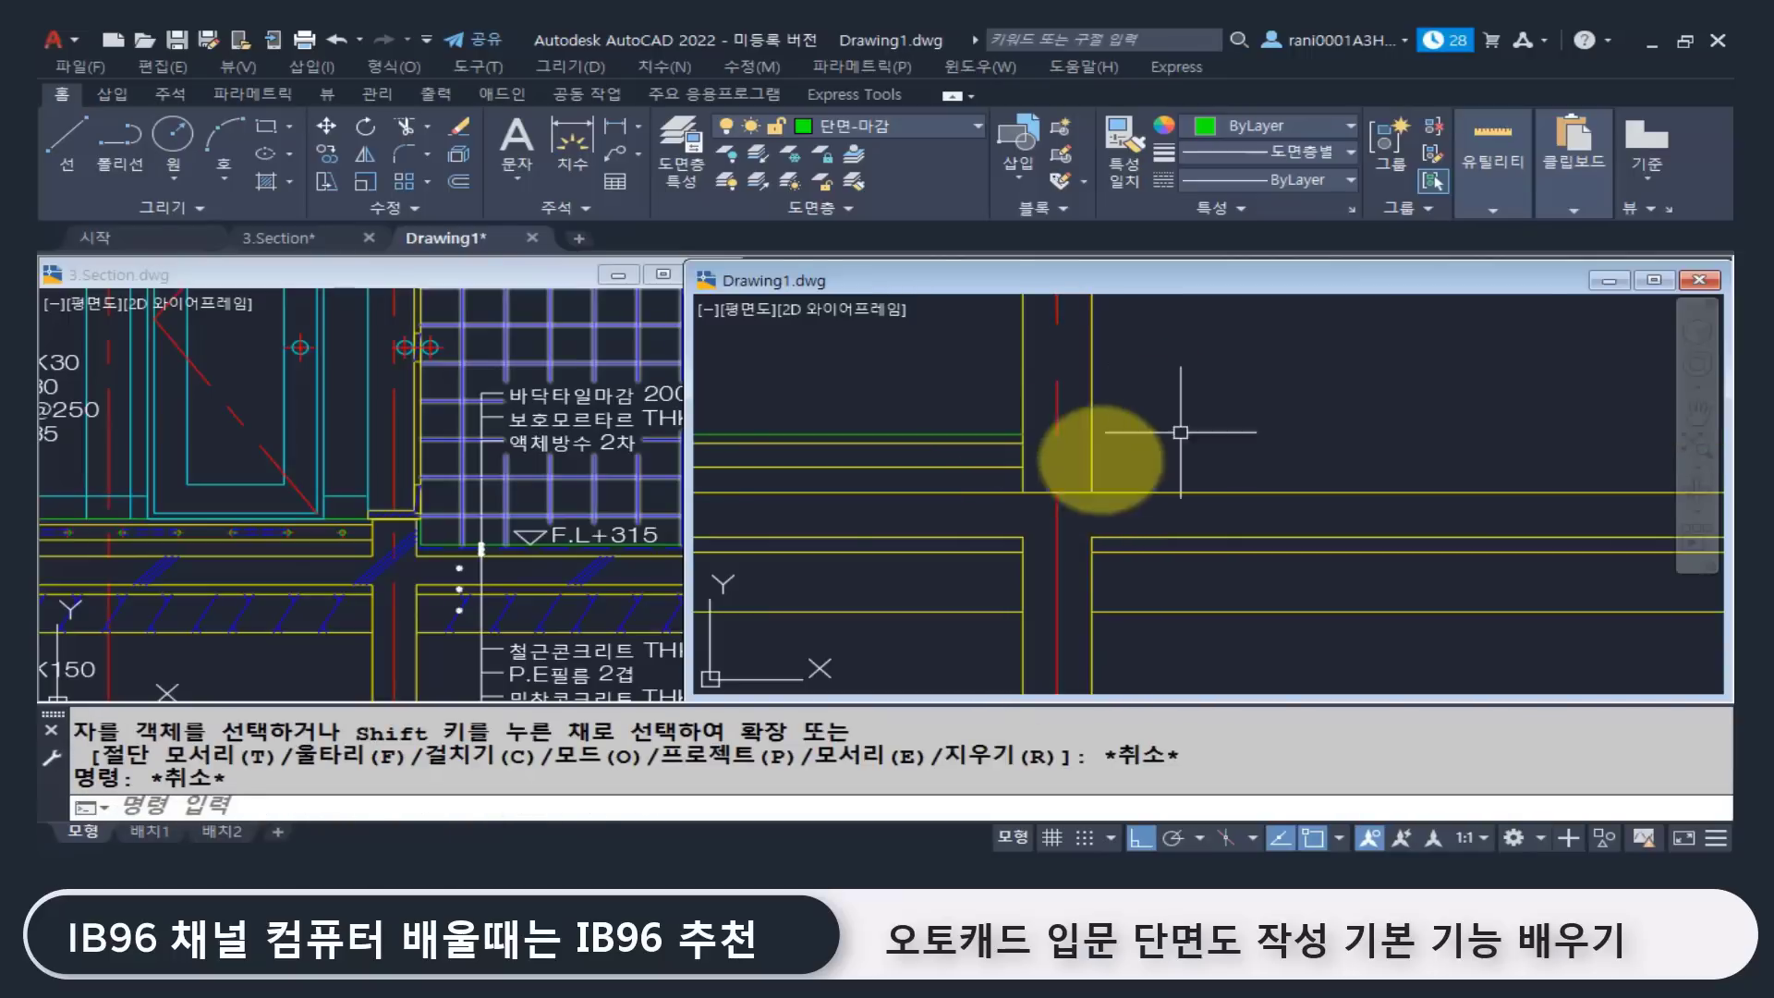
Step: Examine in 3.Section.dwg how the floor layers meet the wall between the kitchen and the bathroom
left_click(518, 502)
scroll(420, 528, "down", 3)
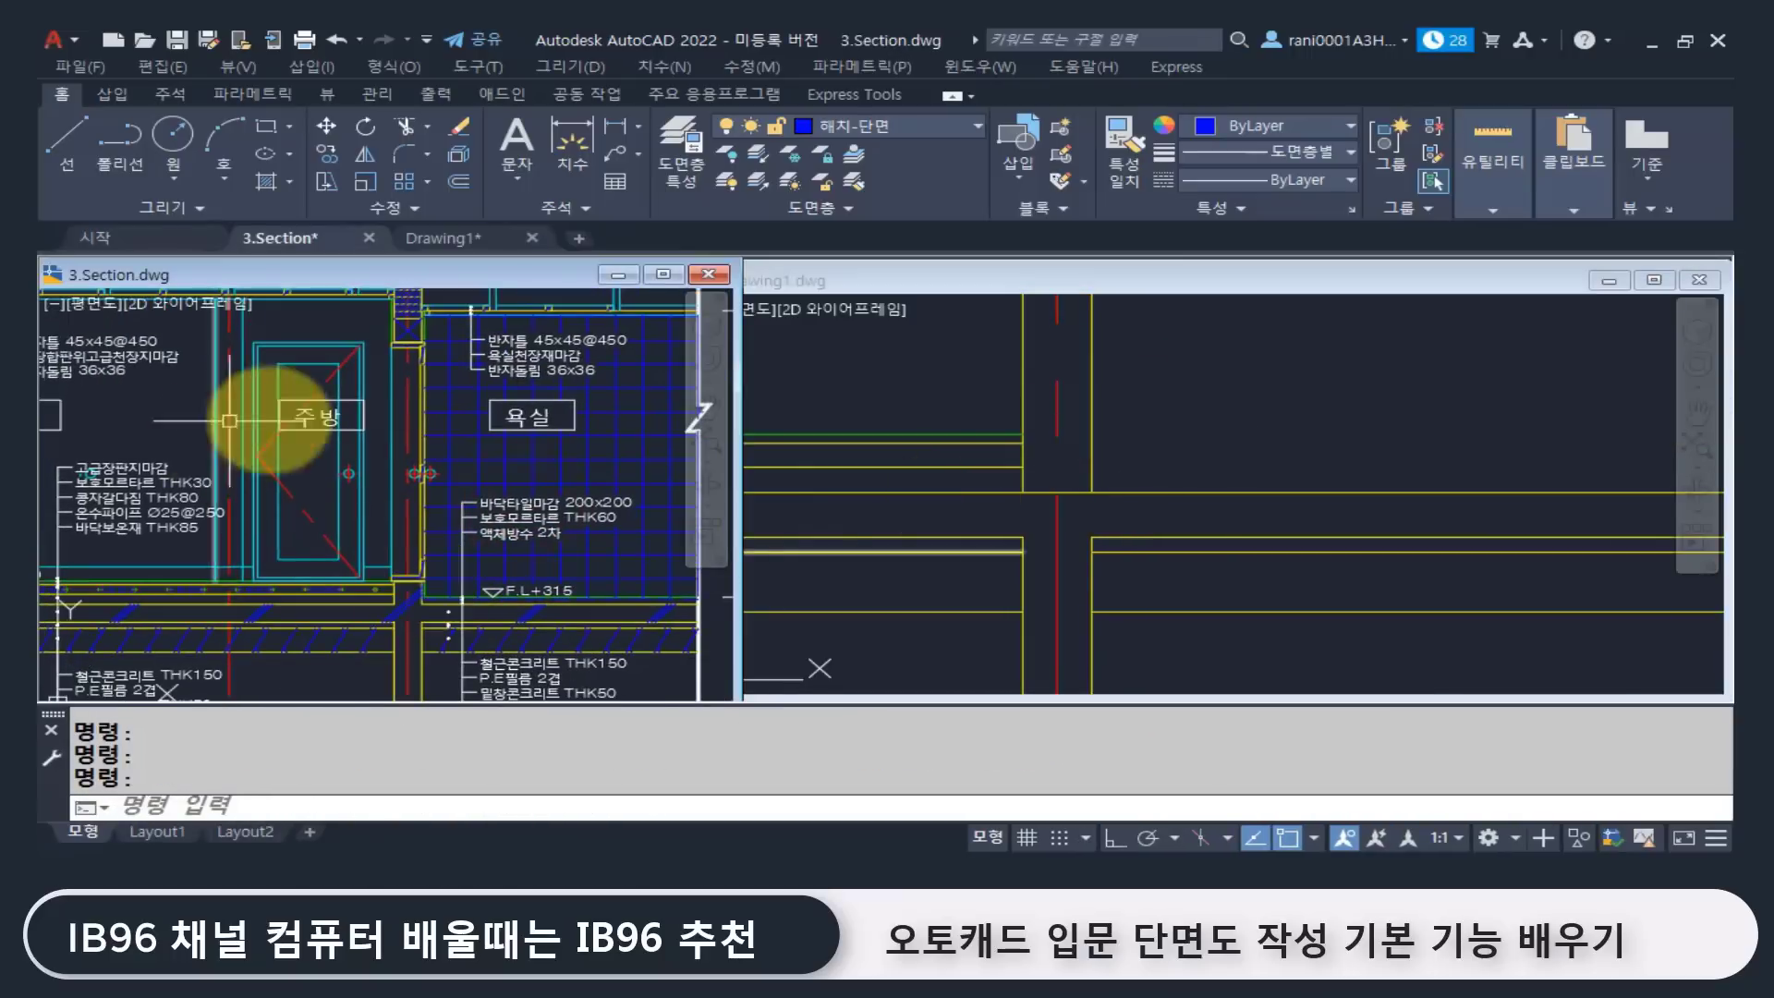
middle_click_drag(246, 514, 206, 476)
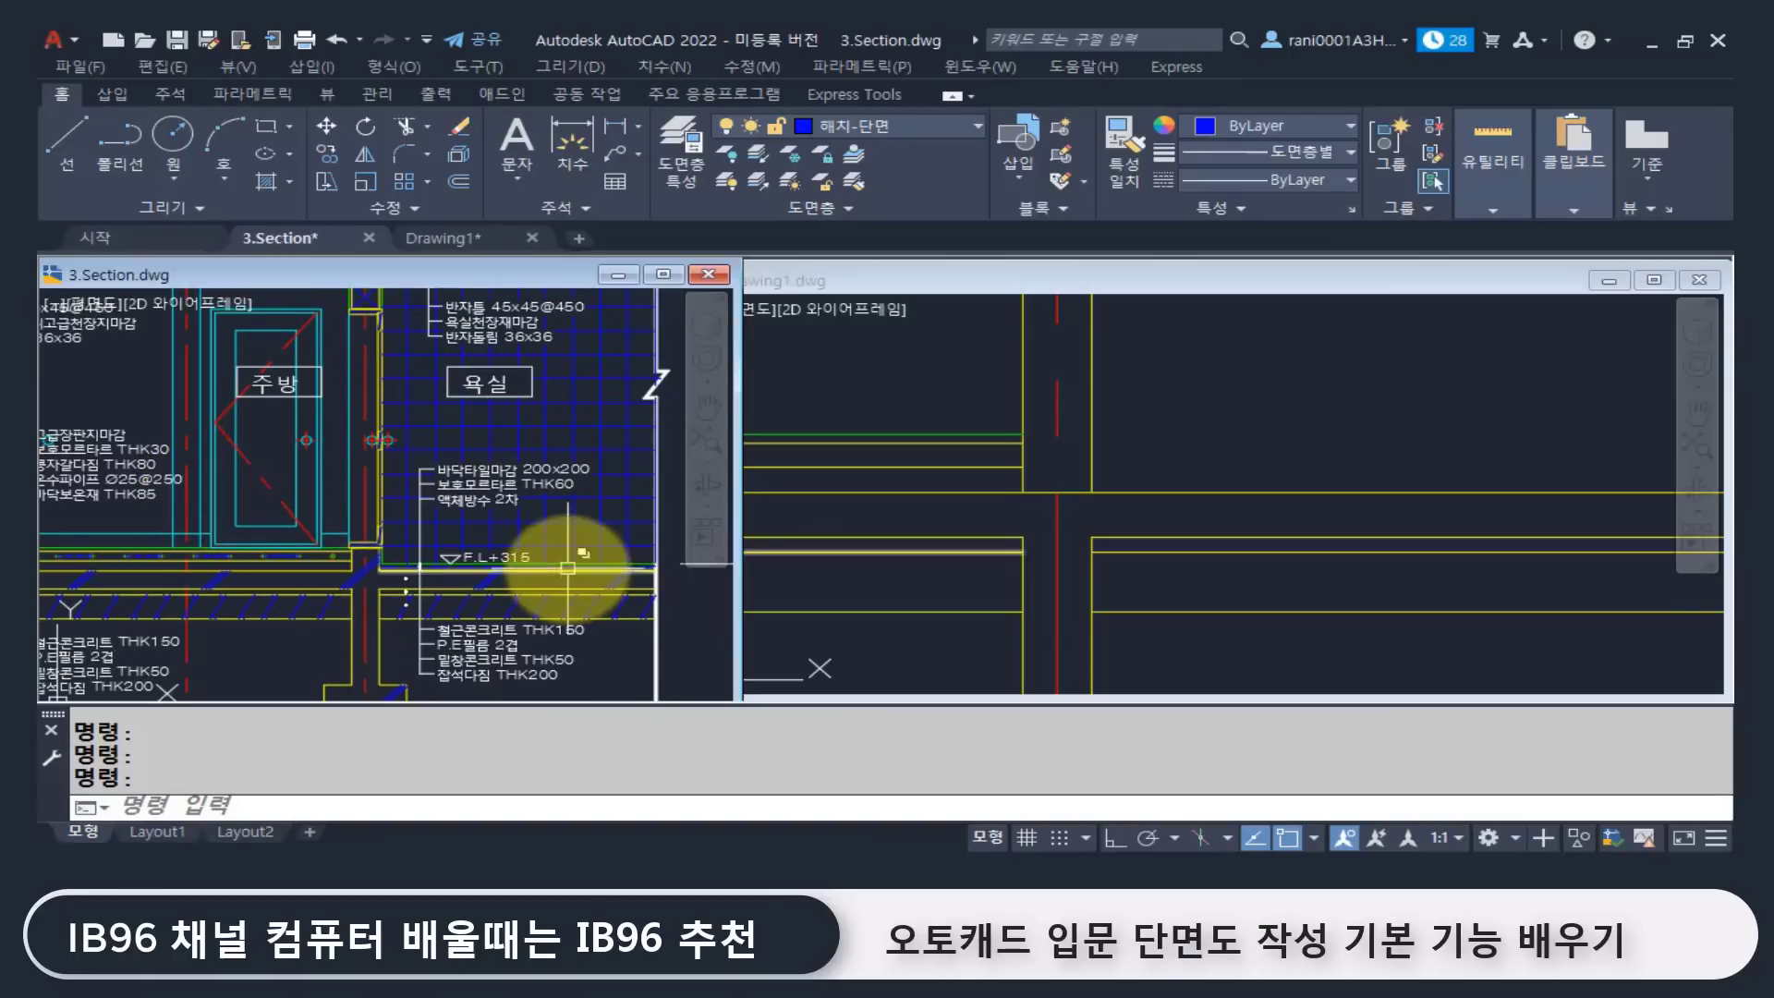
right_click(286, 582)
key("Escape")
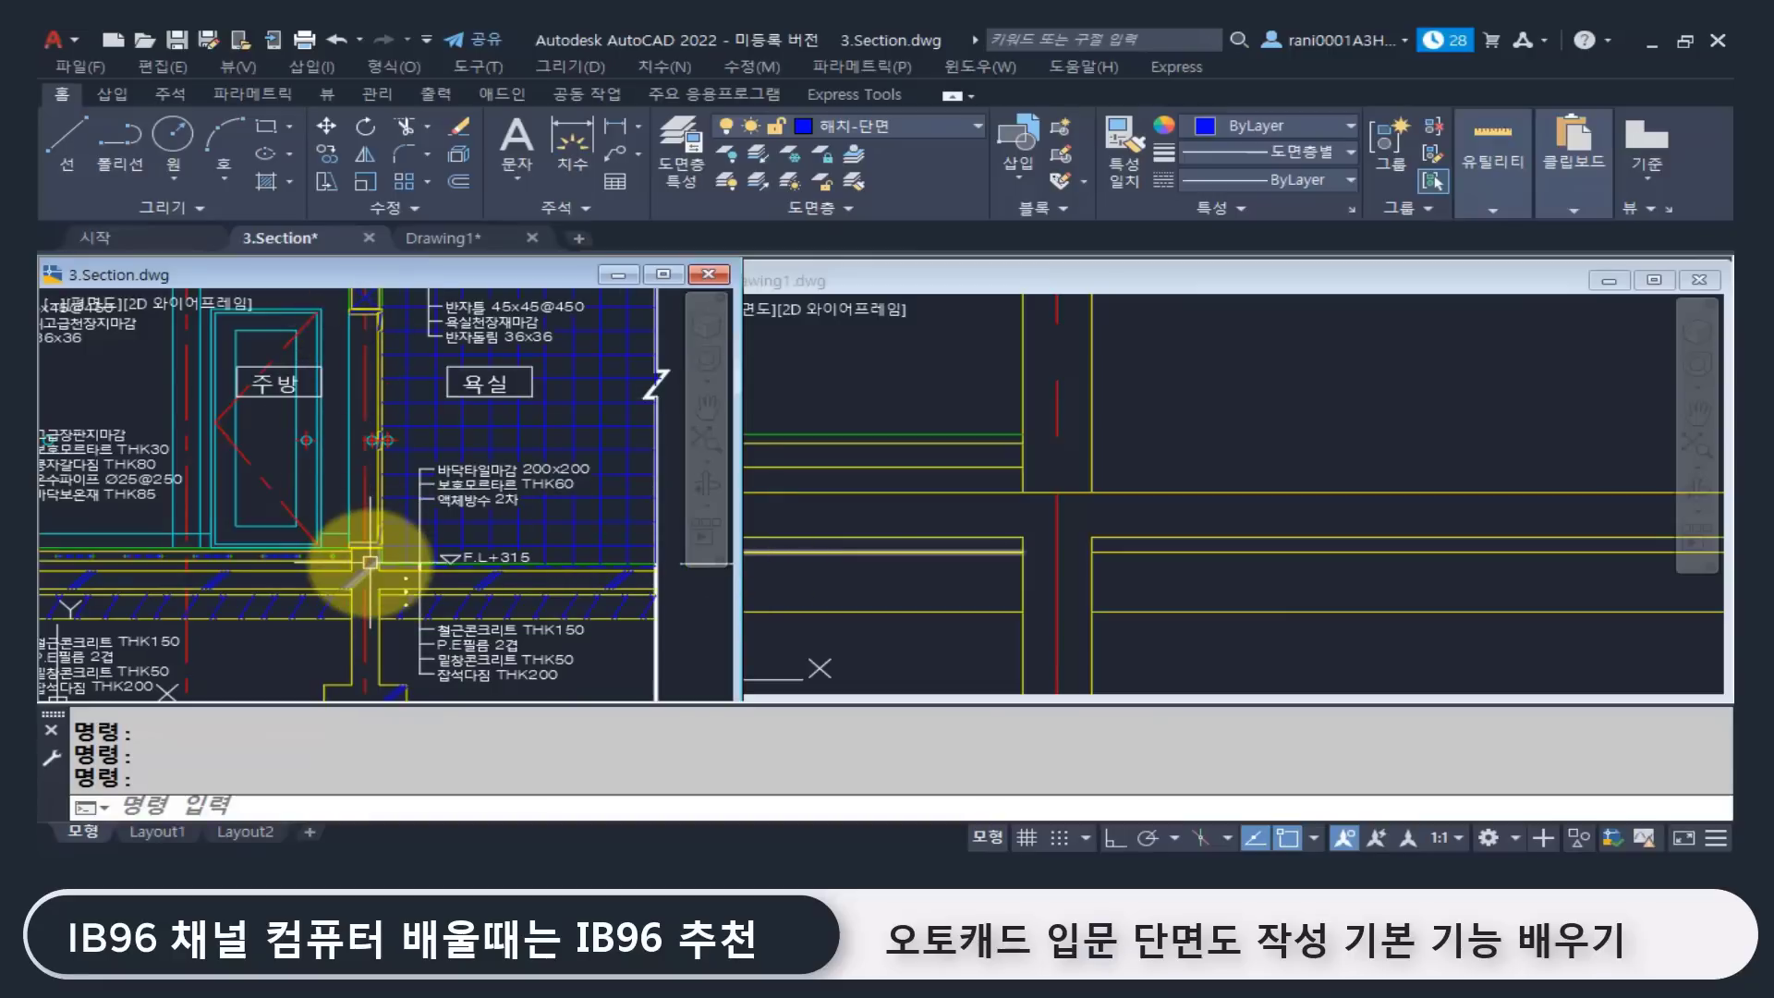
left_click(1061, 454)
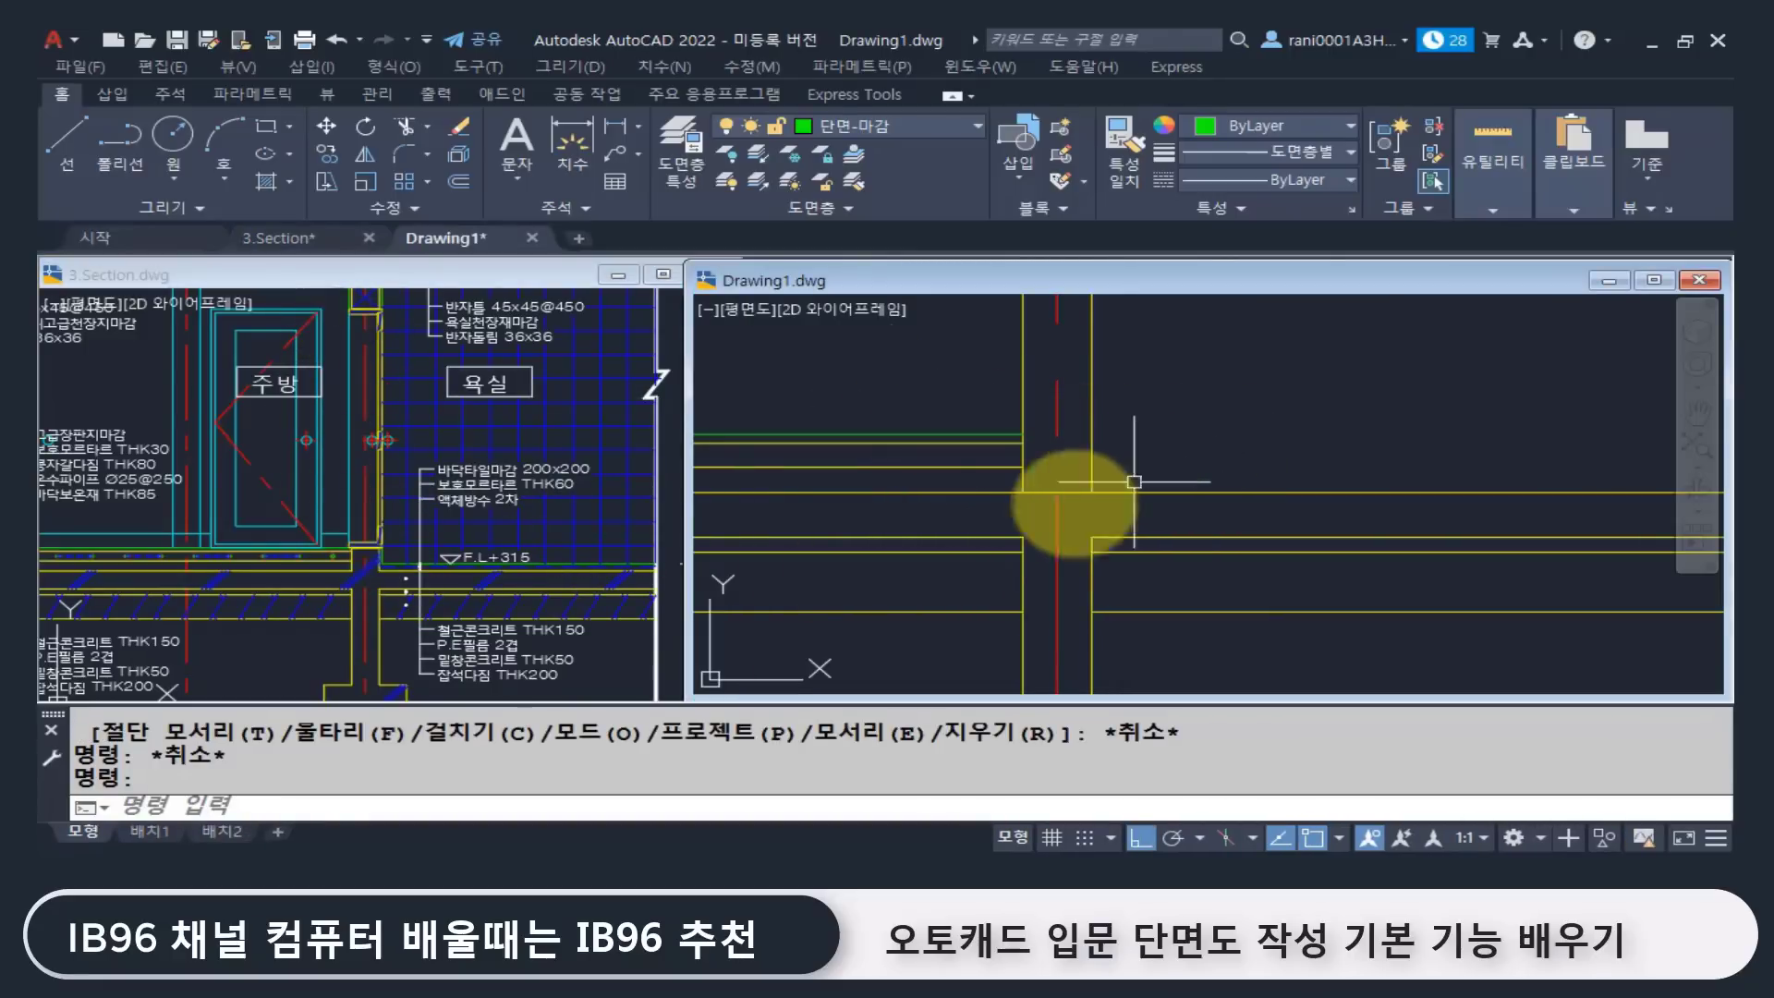
left_click(308, 670)
scroll(362, 595, "up", 3)
middle_click_drag(362, 595, 390, 533)
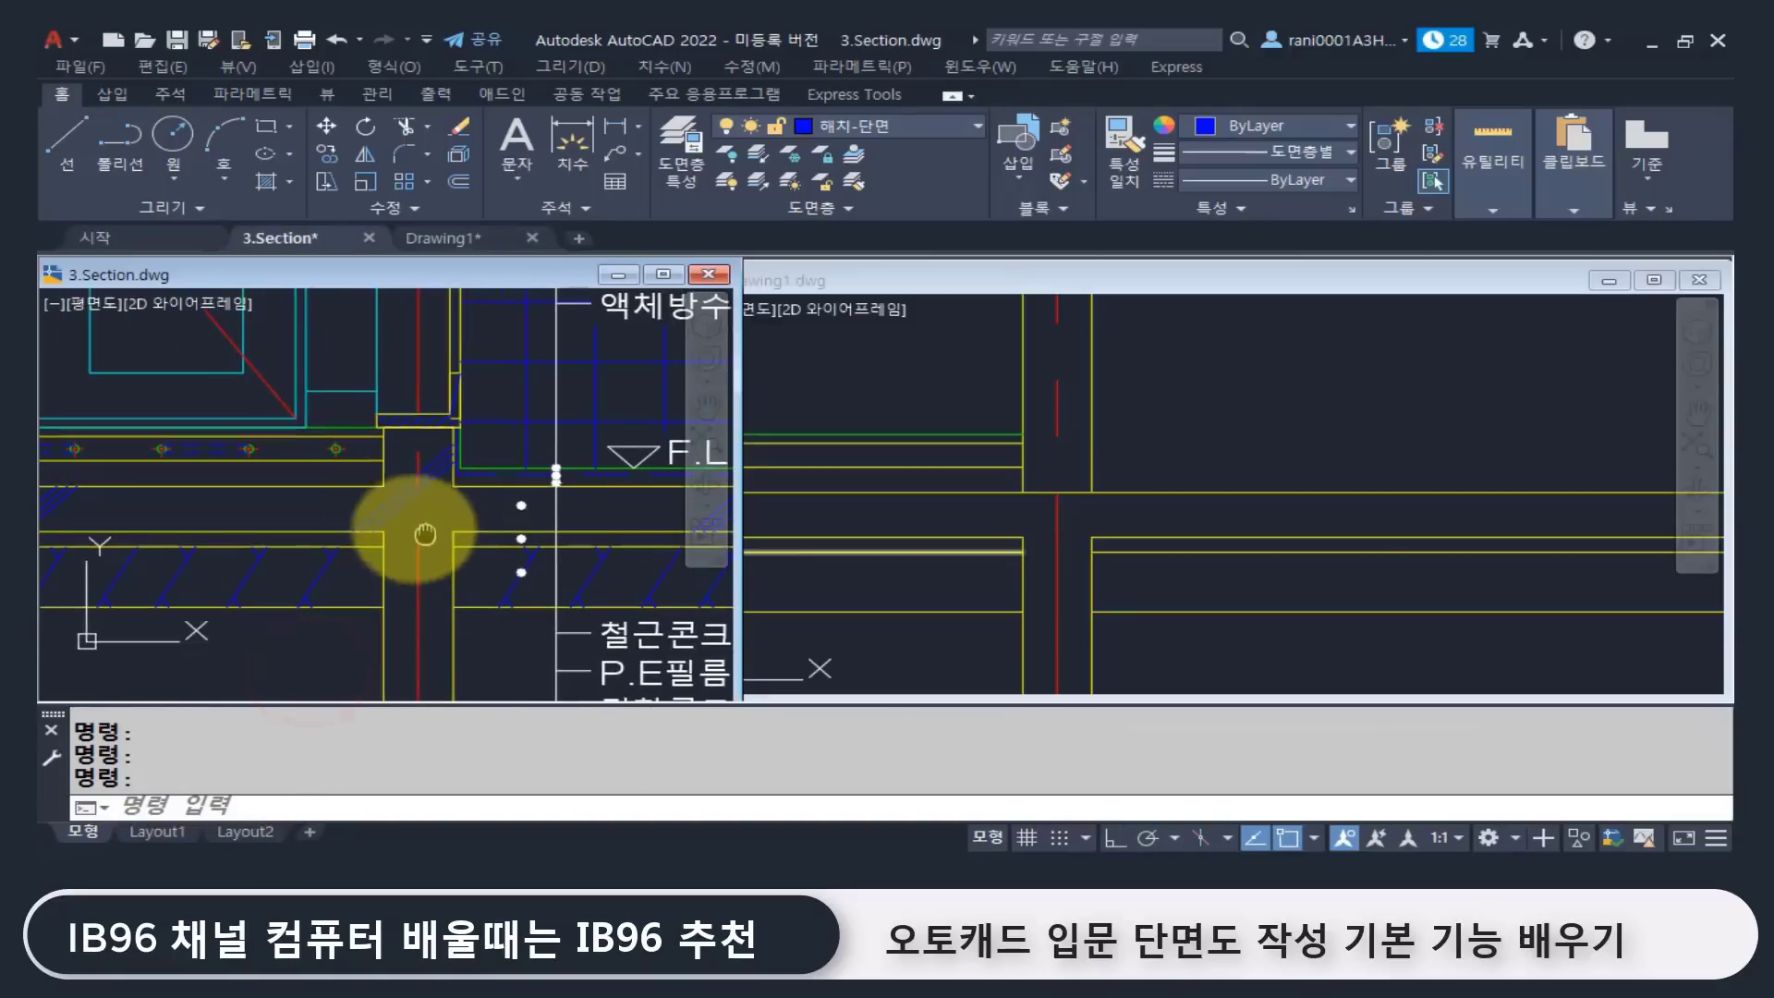
Step: In Drawing1.dwg, draw a horizontal line across the right wall from the end of the green finish line to the wall's opposite side
left_click(1194, 430)
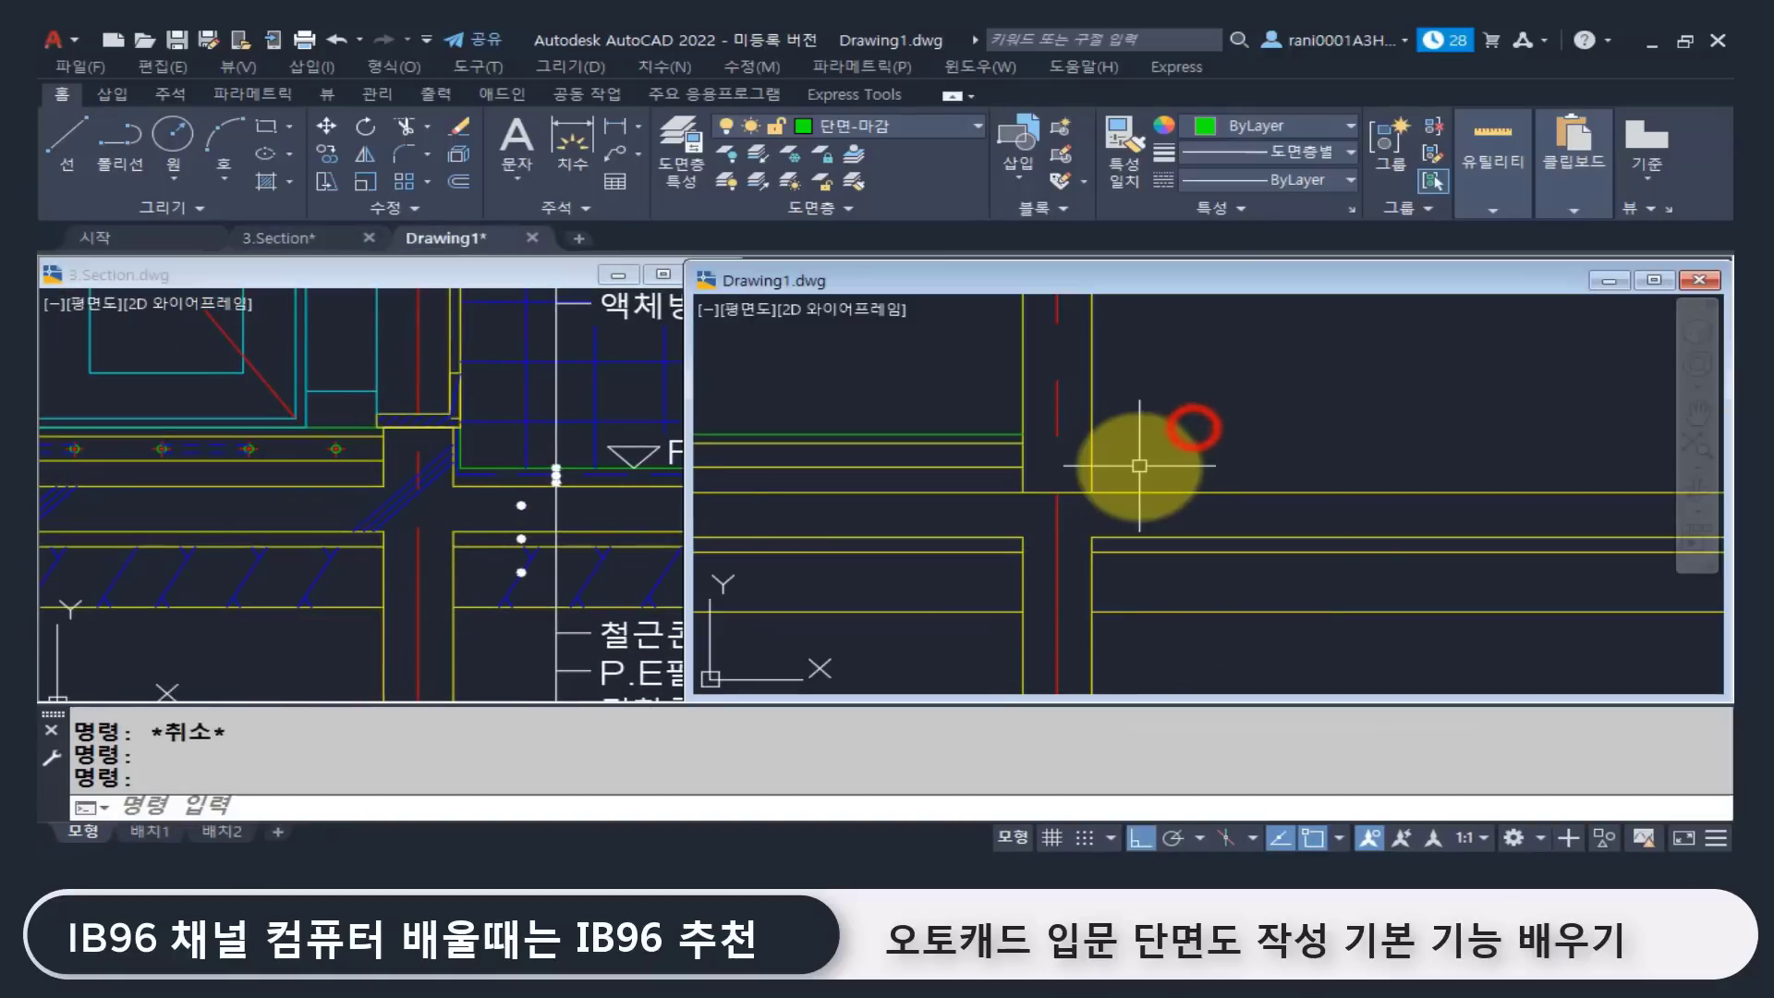
type("l")
key("Return")
left_click(1023, 435)
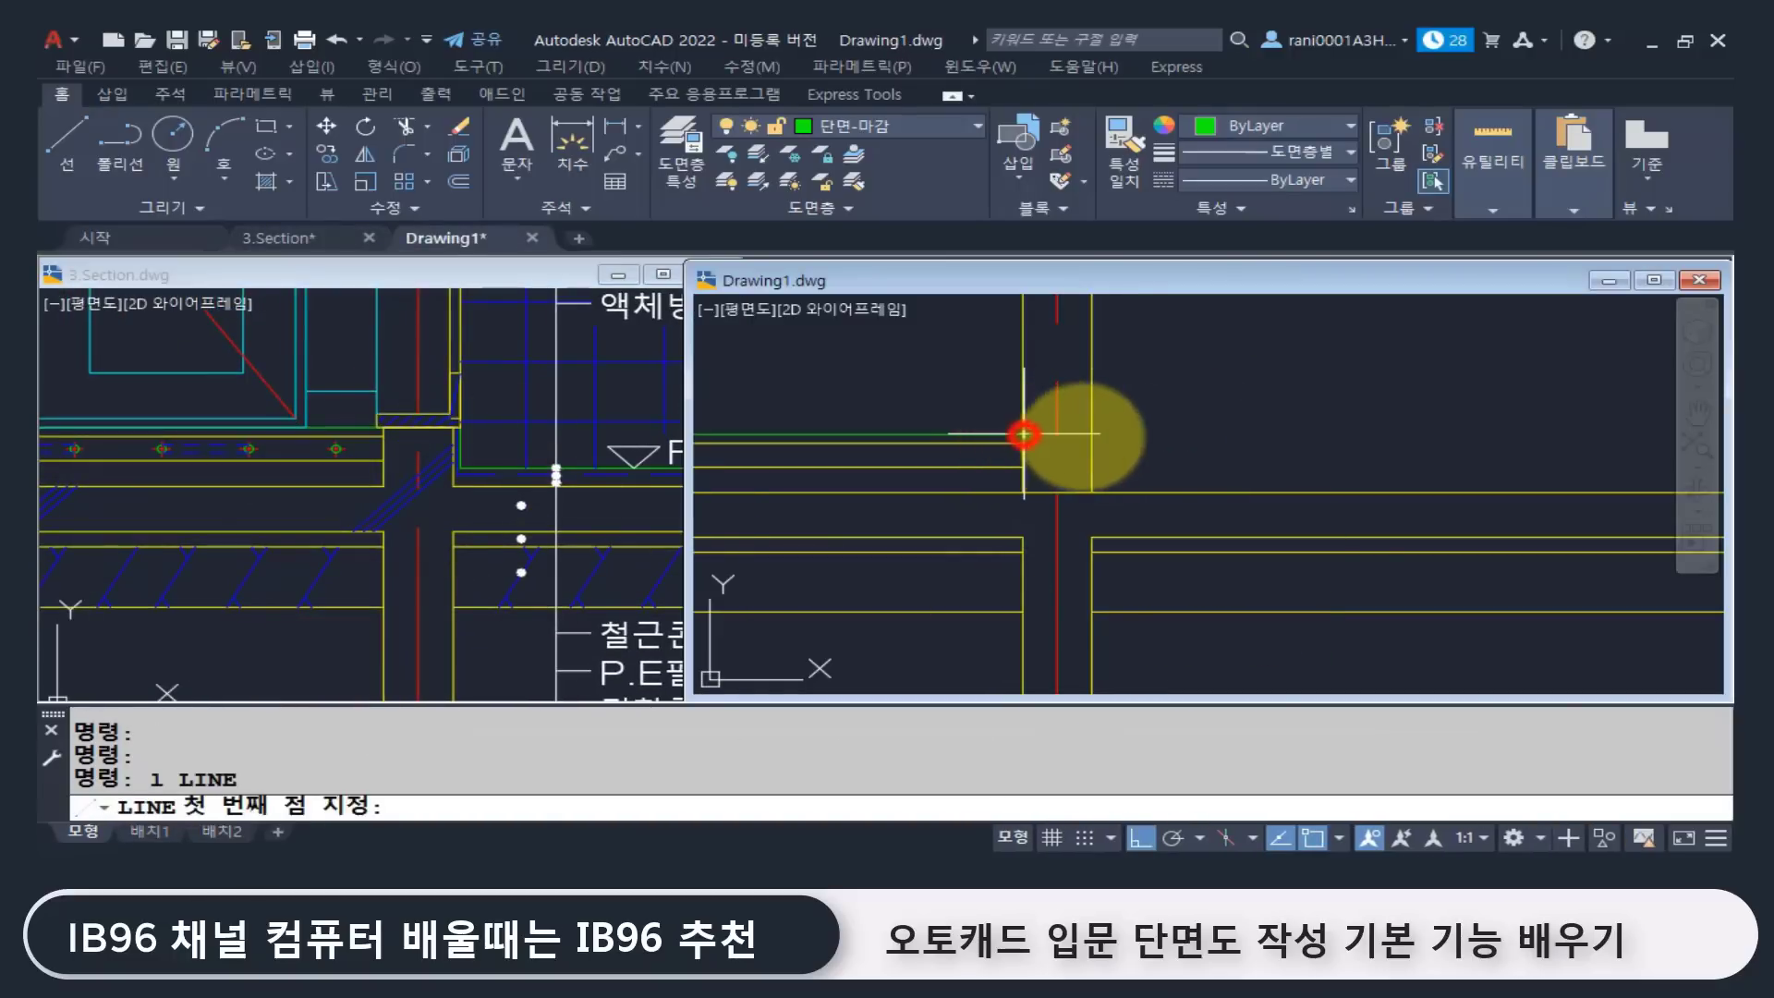
left_click(1092, 434)
key("Return")
Step: Match the properties of the new horizontal line across the right wall to those of the wall's side line
type("ma")
key("Return")
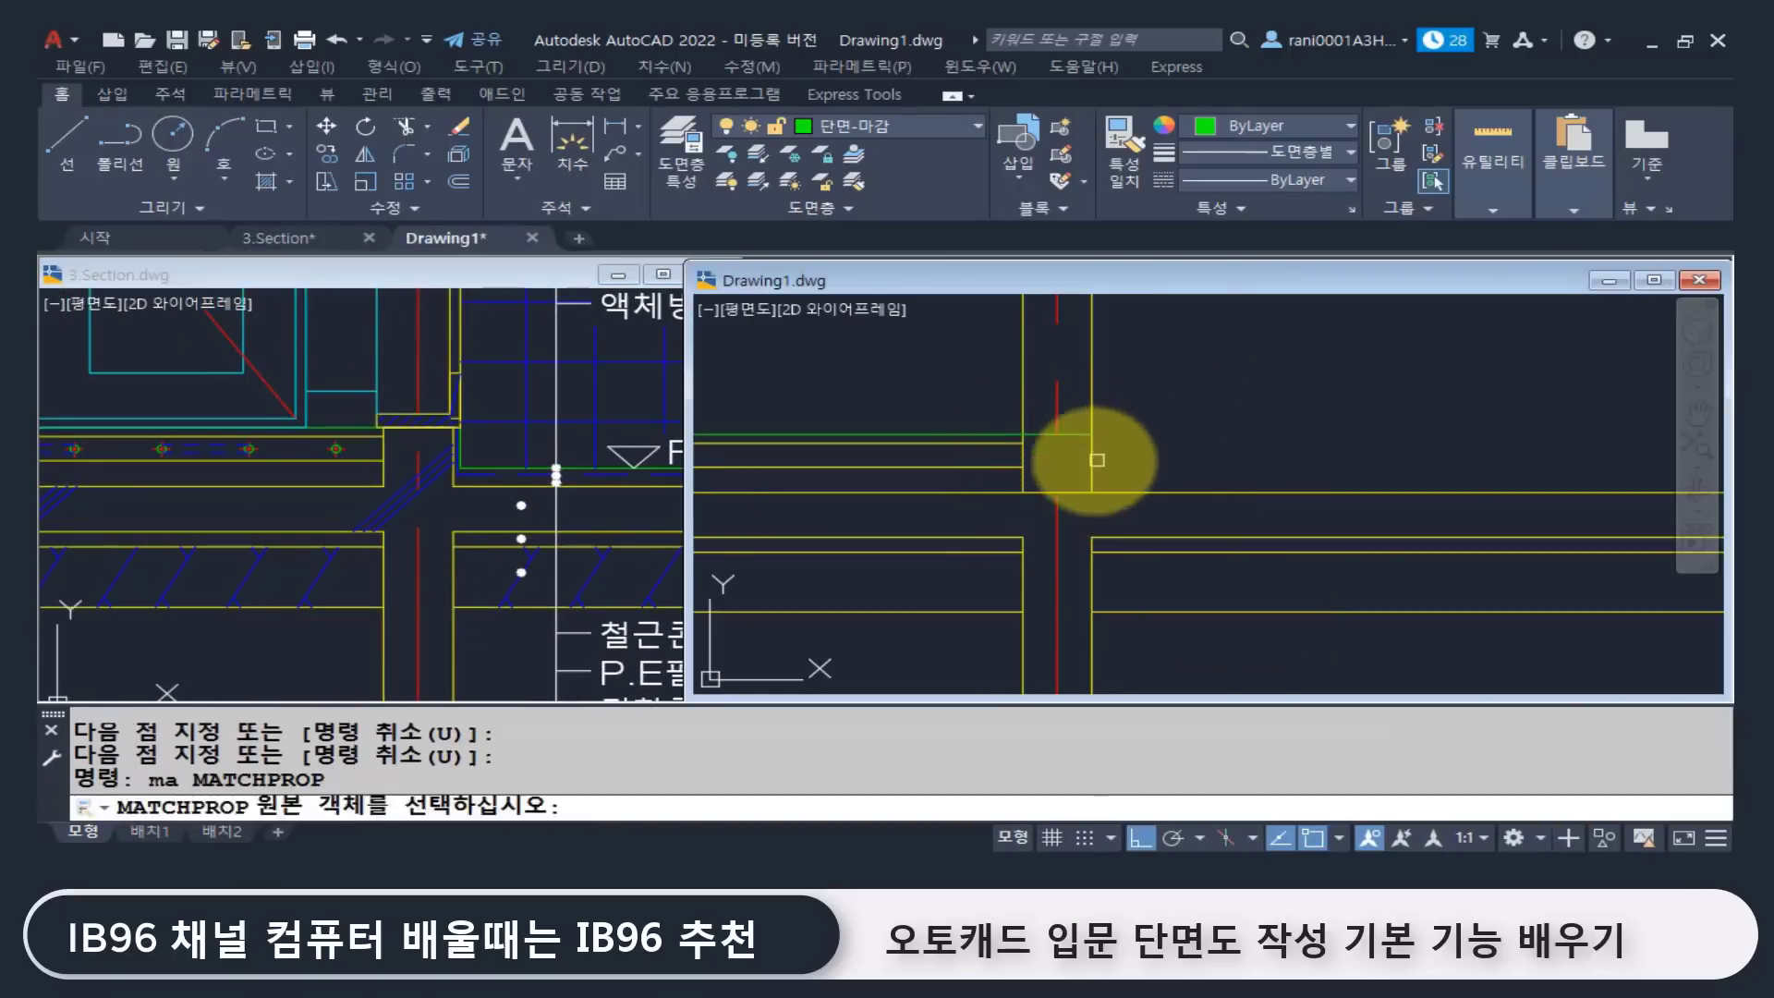
left_click(1091, 456)
left_click(1078, 435)
key("Escape")
key("Escape")
key("Escape")
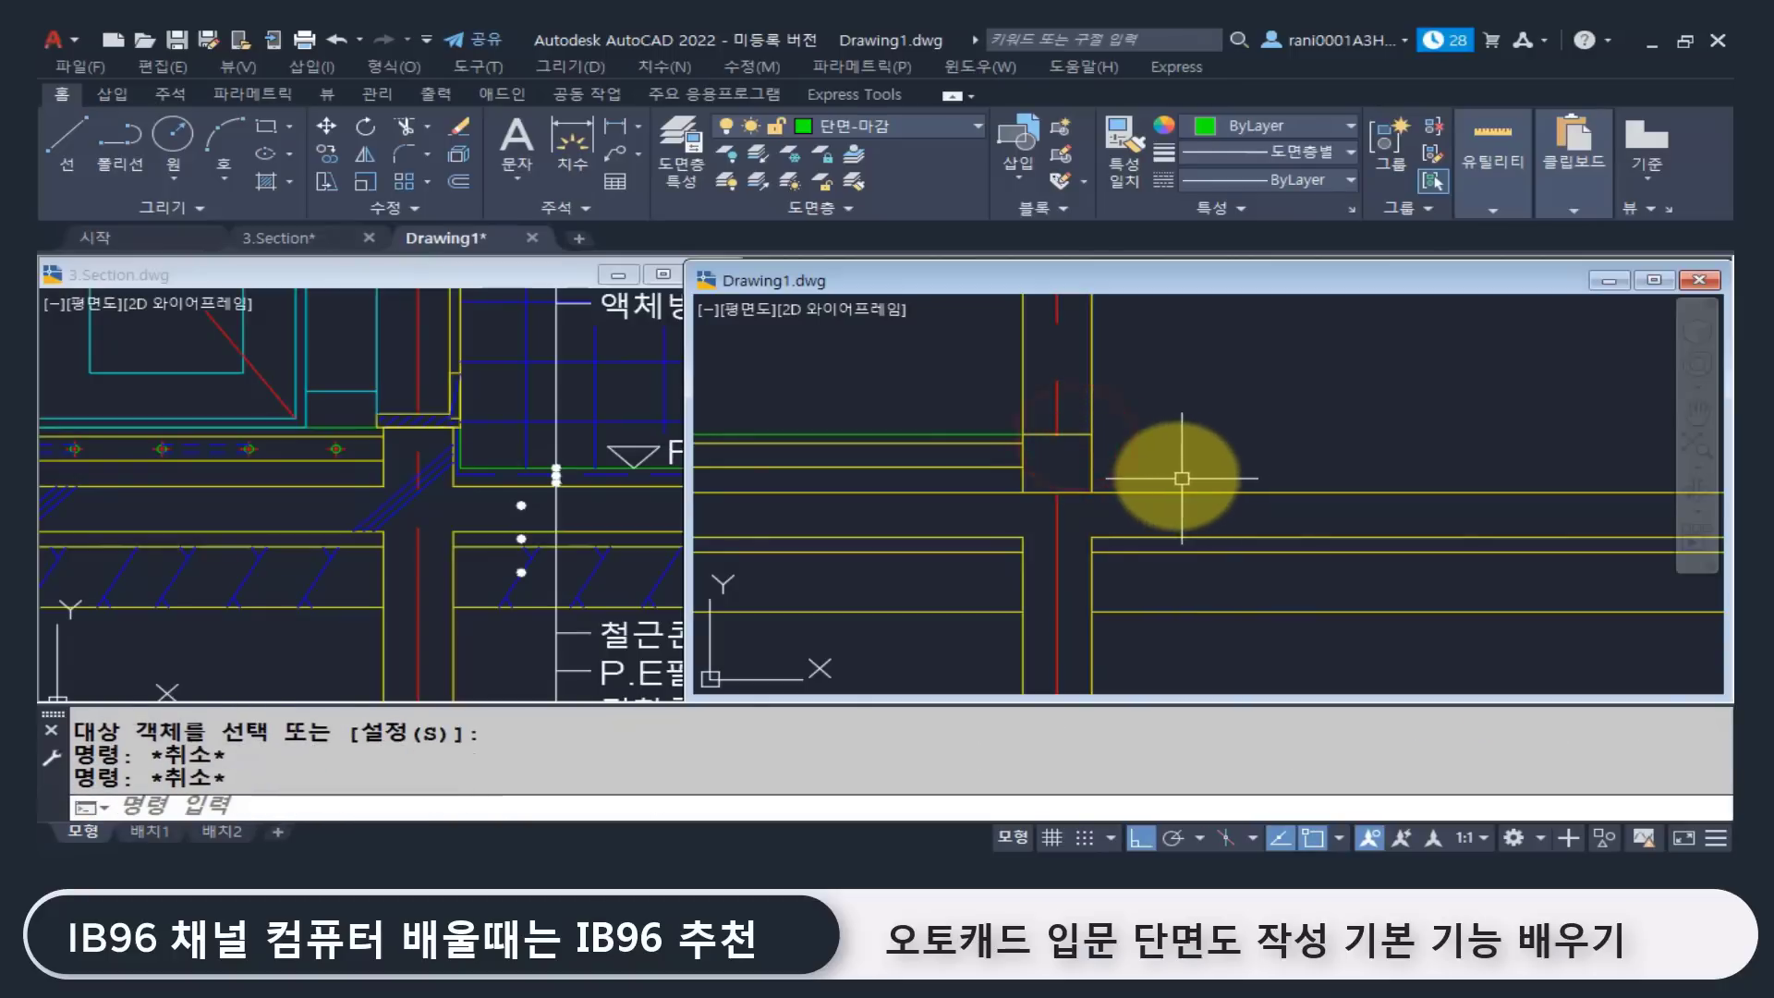
type("tr")
key("Return")
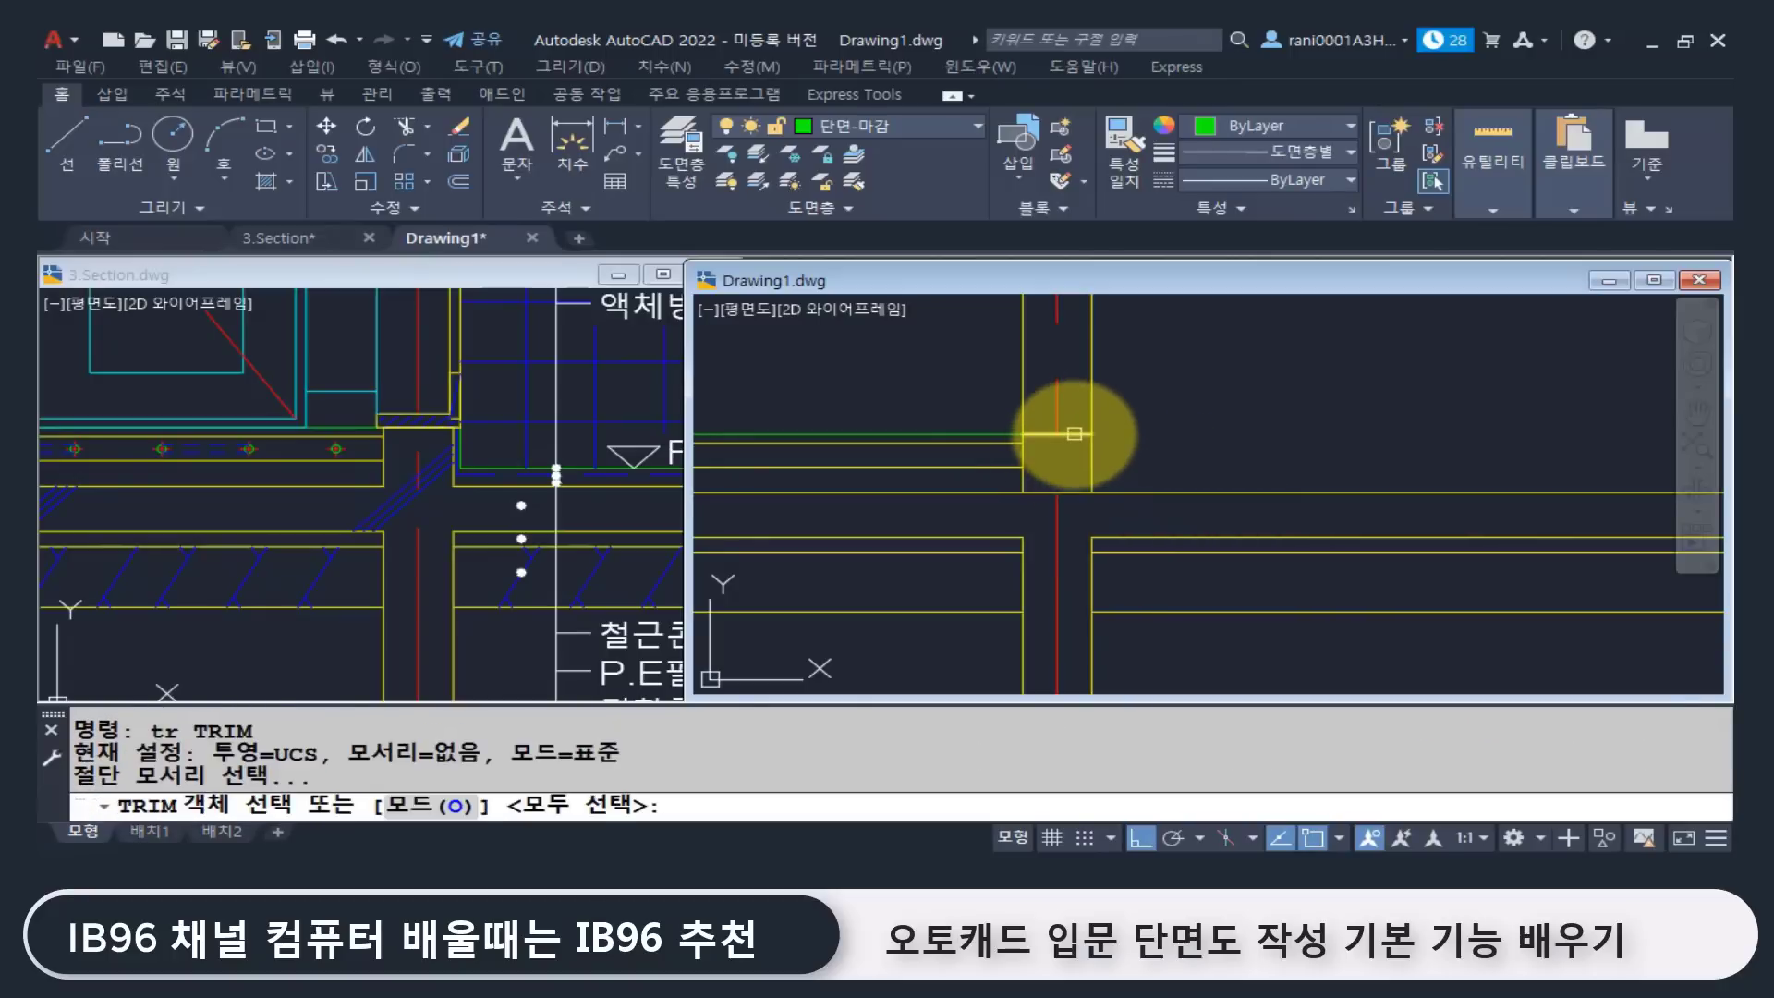
left_click(1074, 434)
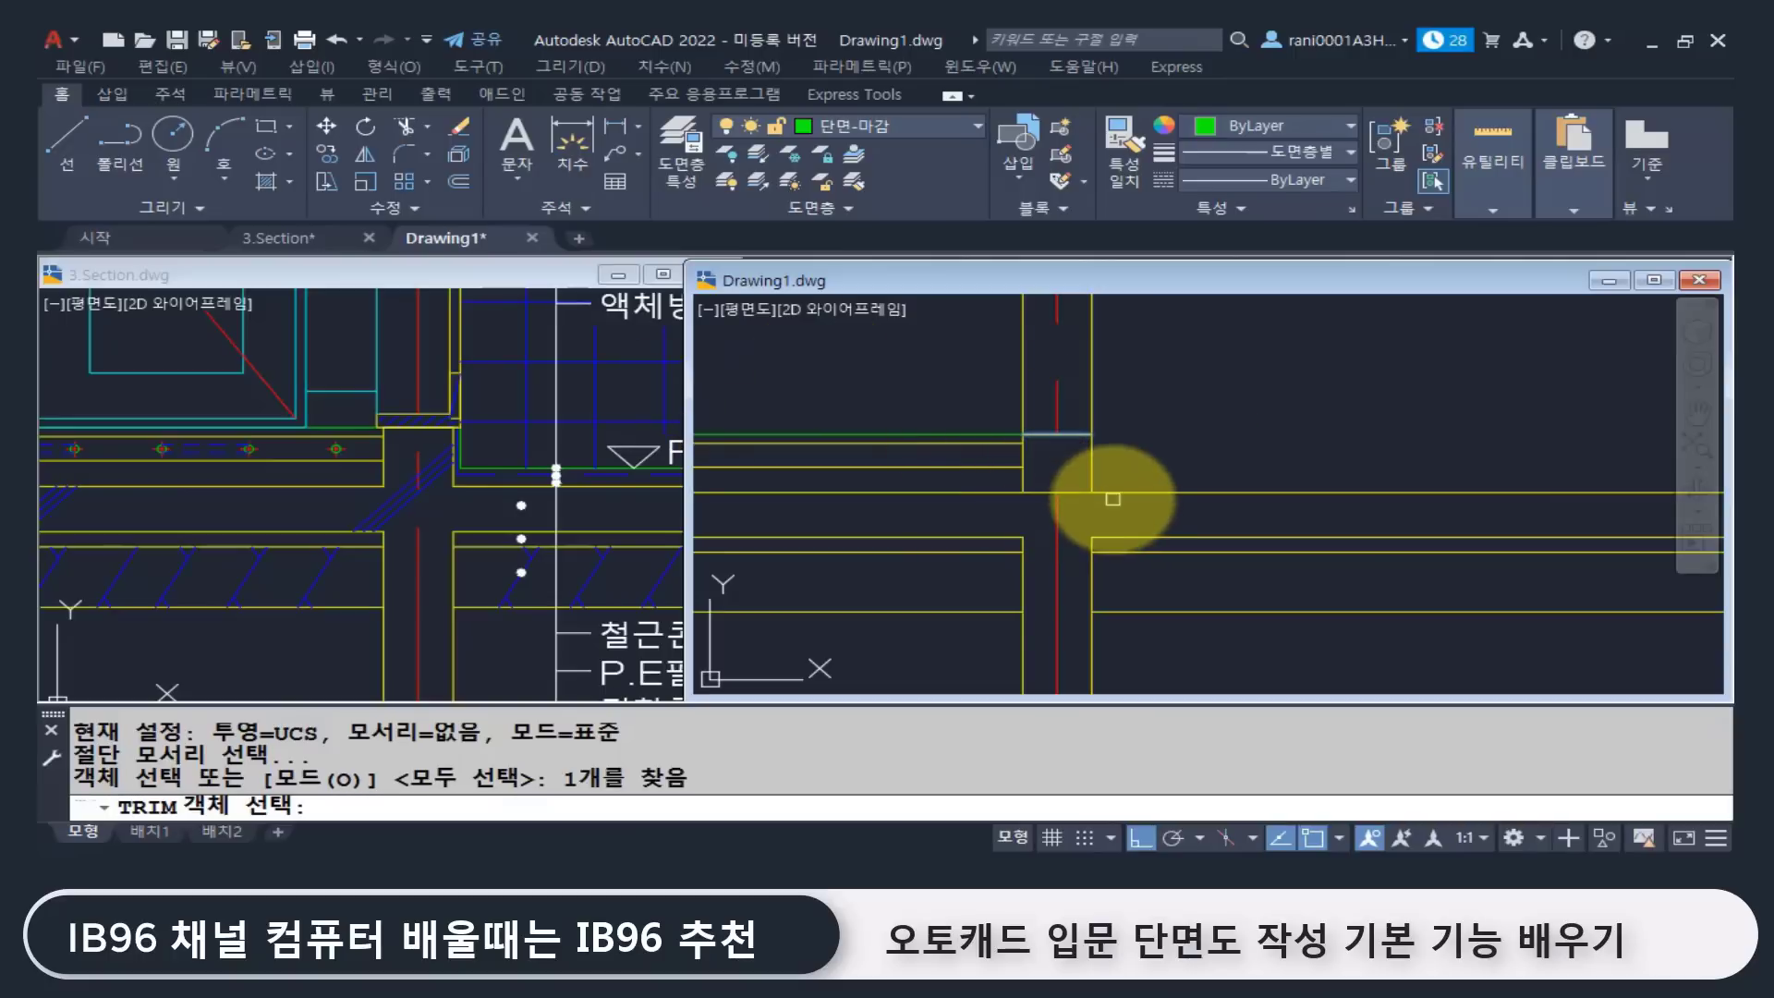
key("Escape")
Step: Trim the slab's top line between the two sides of the right wall
key("space")
left_click(1092, 462)
left_click(1020, 478)
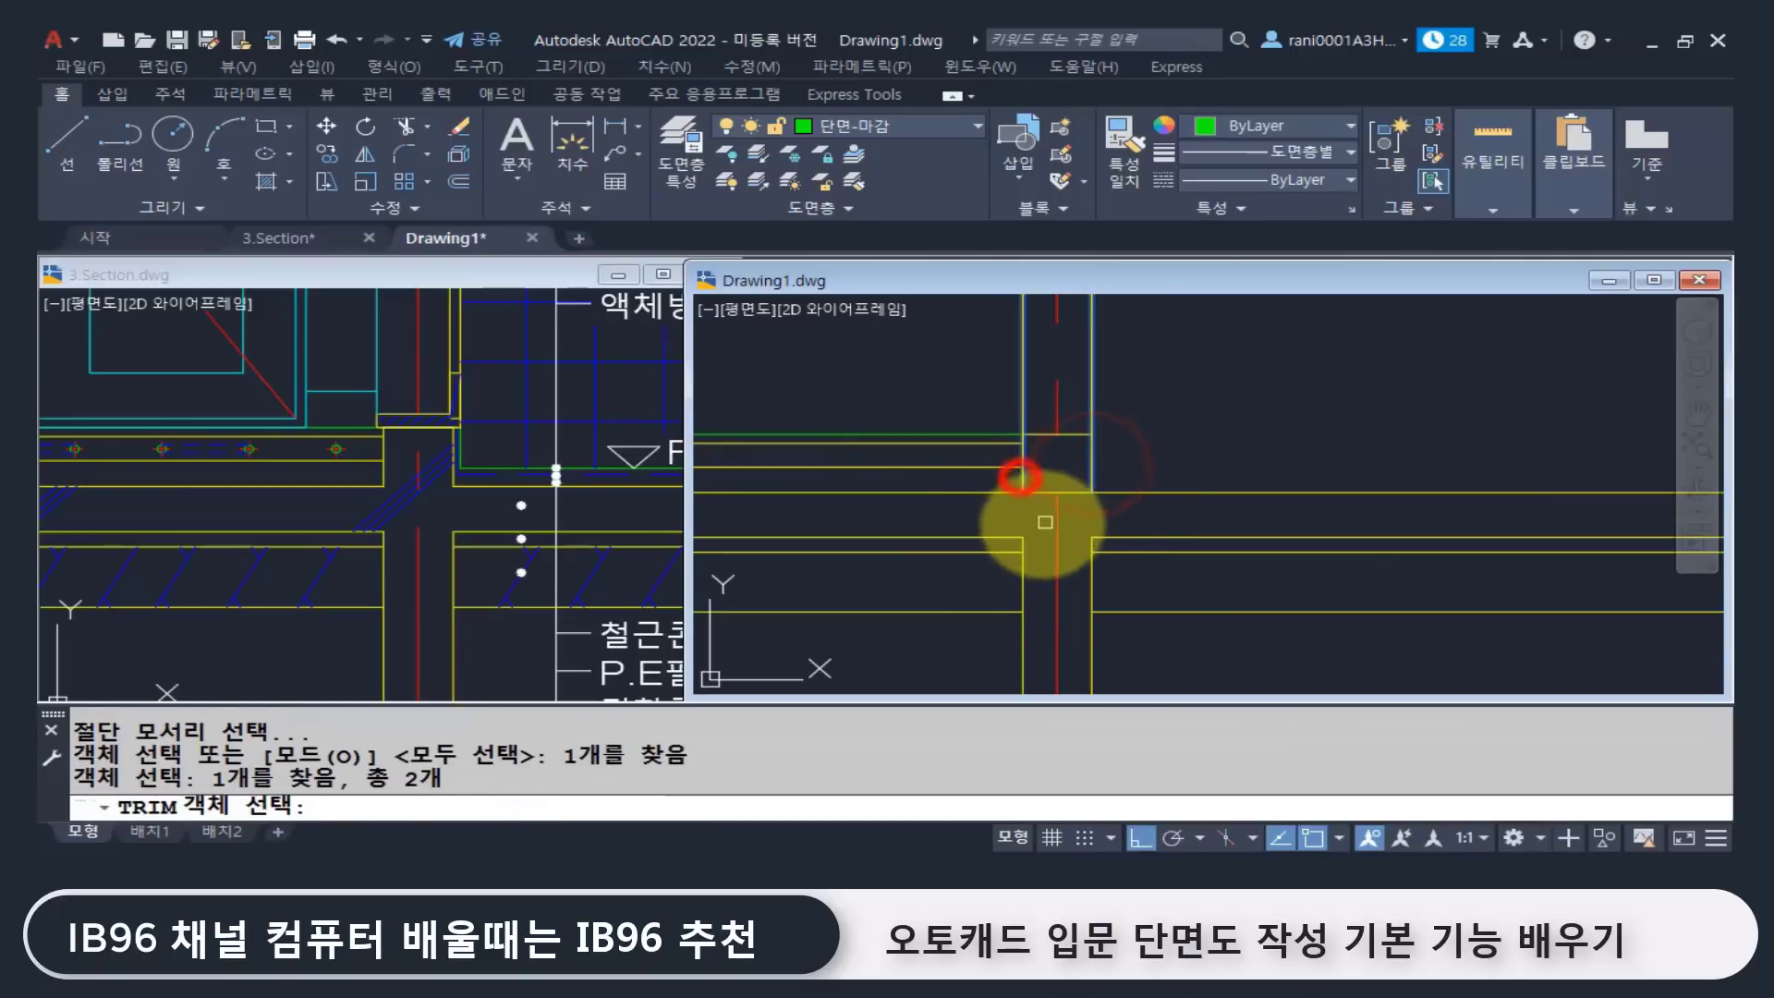
right_click(1037, 483)
left_click(1045, 483)
left_click(1041, 491)
key("space")
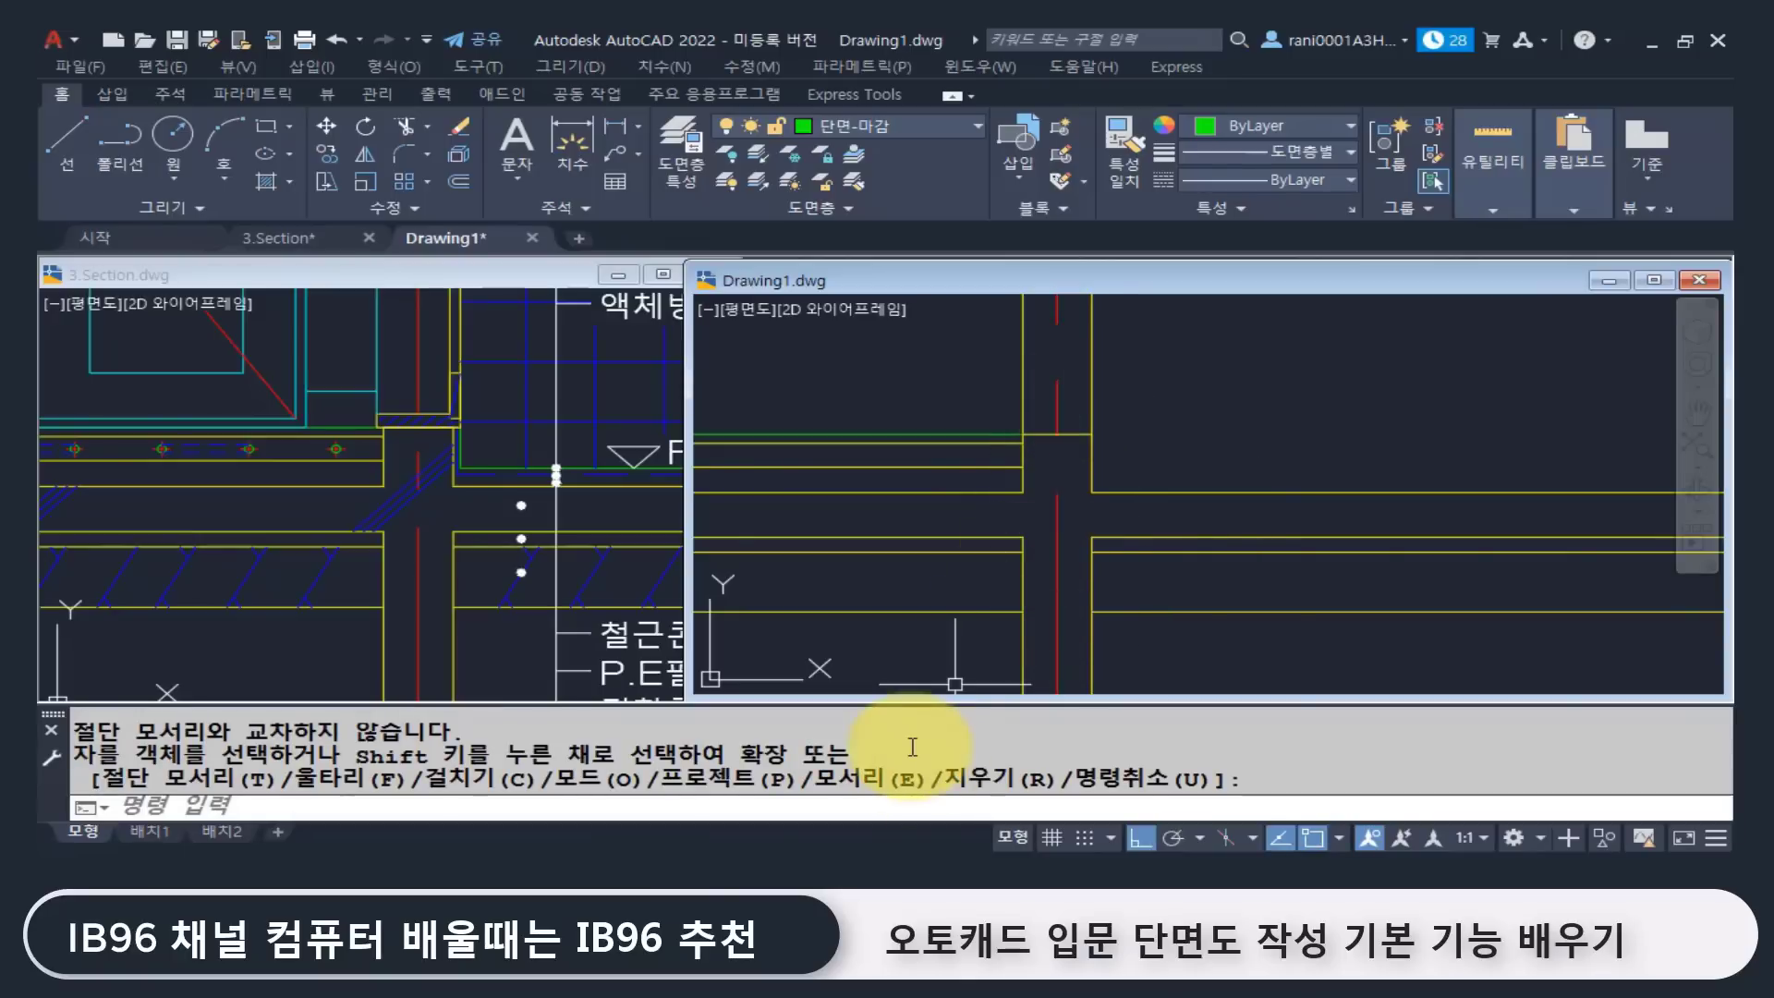
Step: Review both foundations in Drawing1.dwg and examine the foundation between the terrace and the entrance in 3.Section.dwg
scroll(1176, 467, "down", 5)
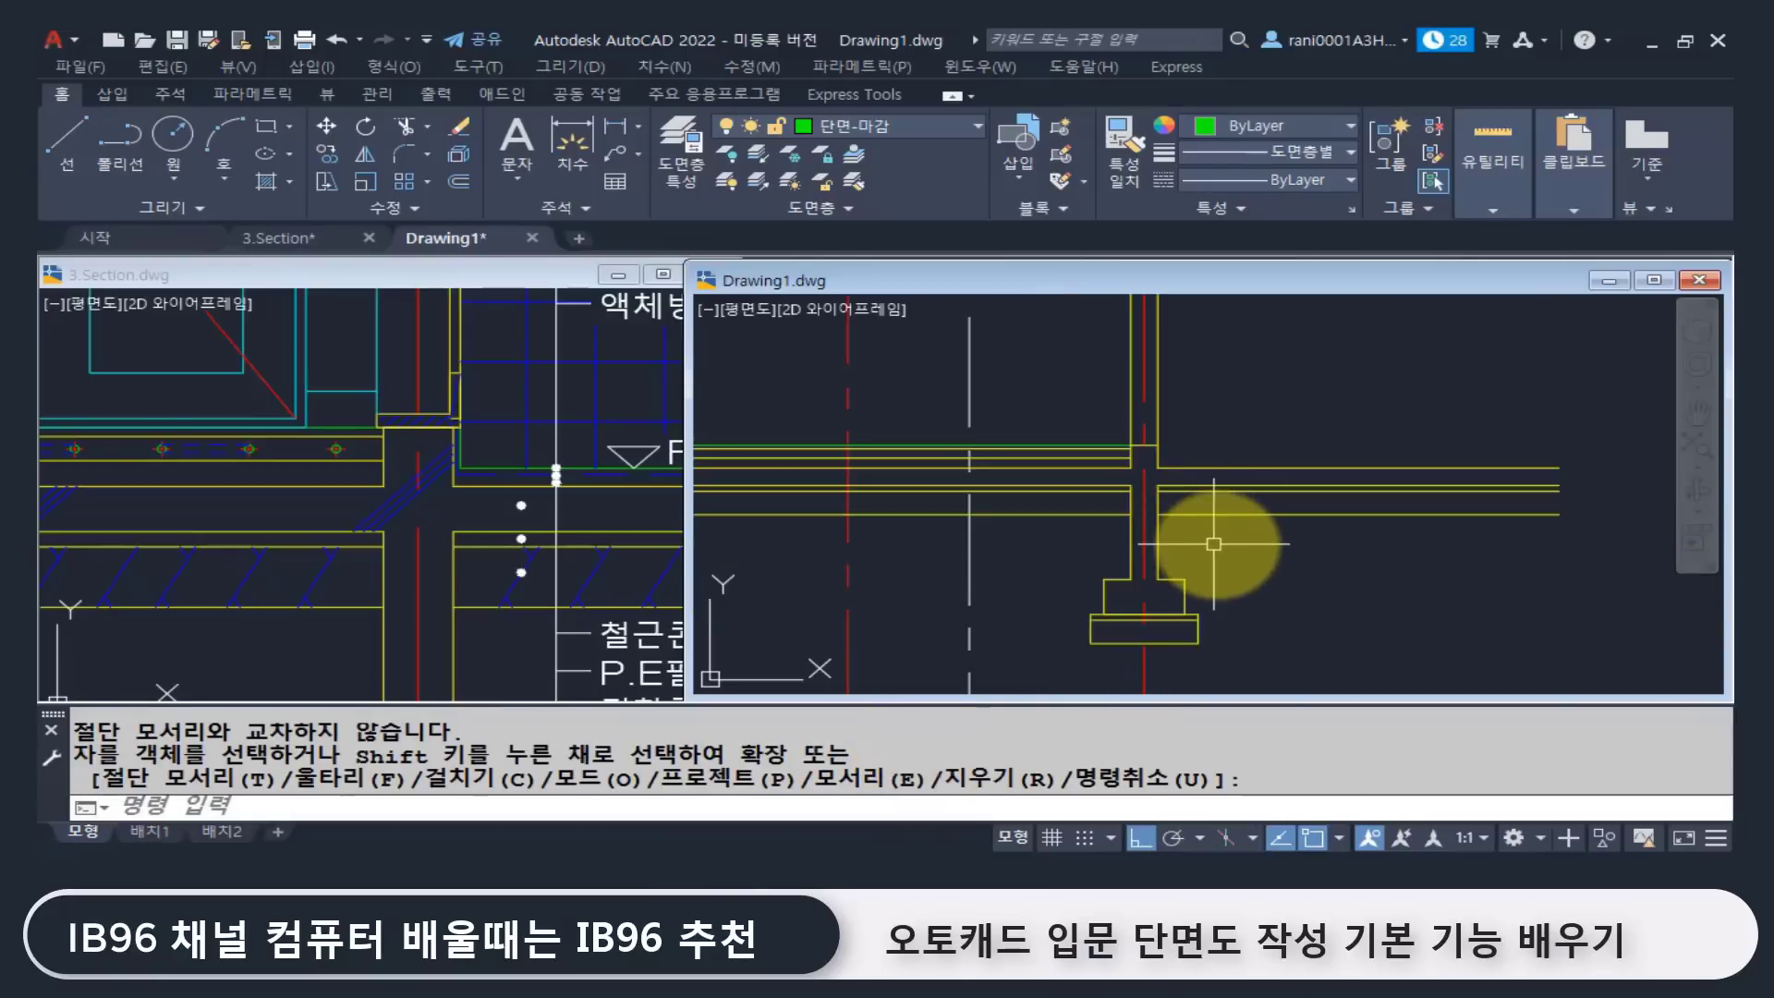
middle_click_drag(961, 514, 1576, 554)
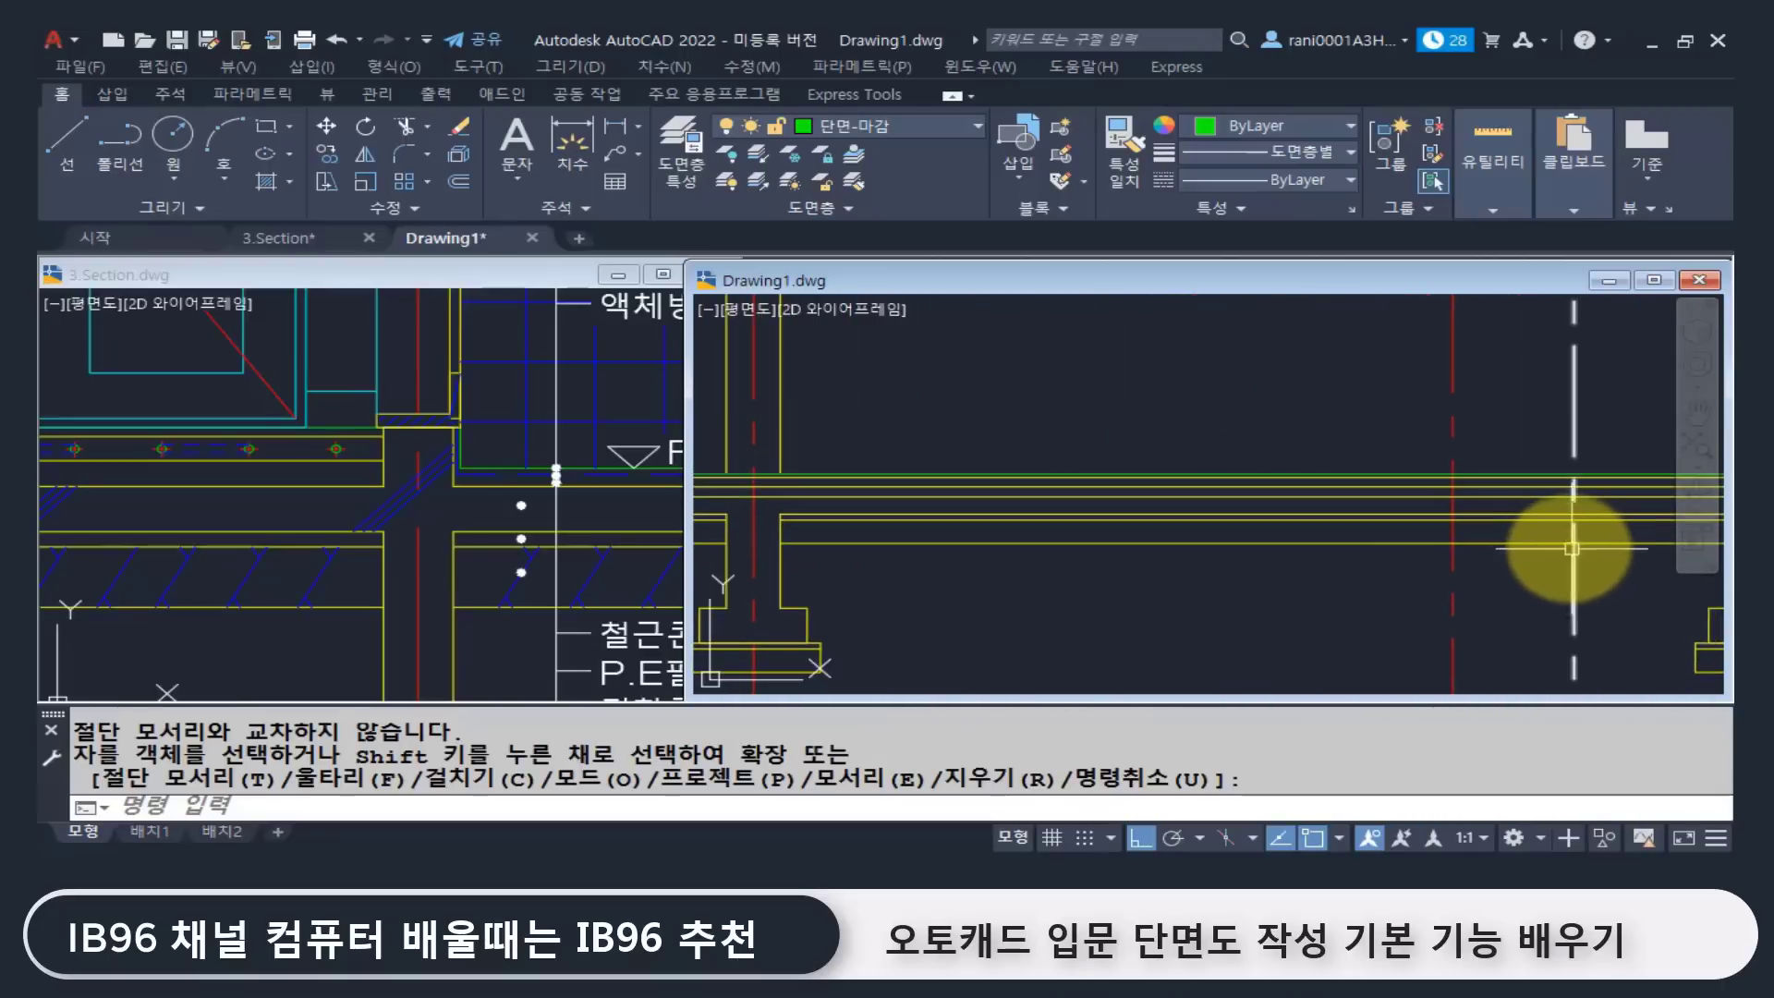
scroll(1537, 545, "down", 2)
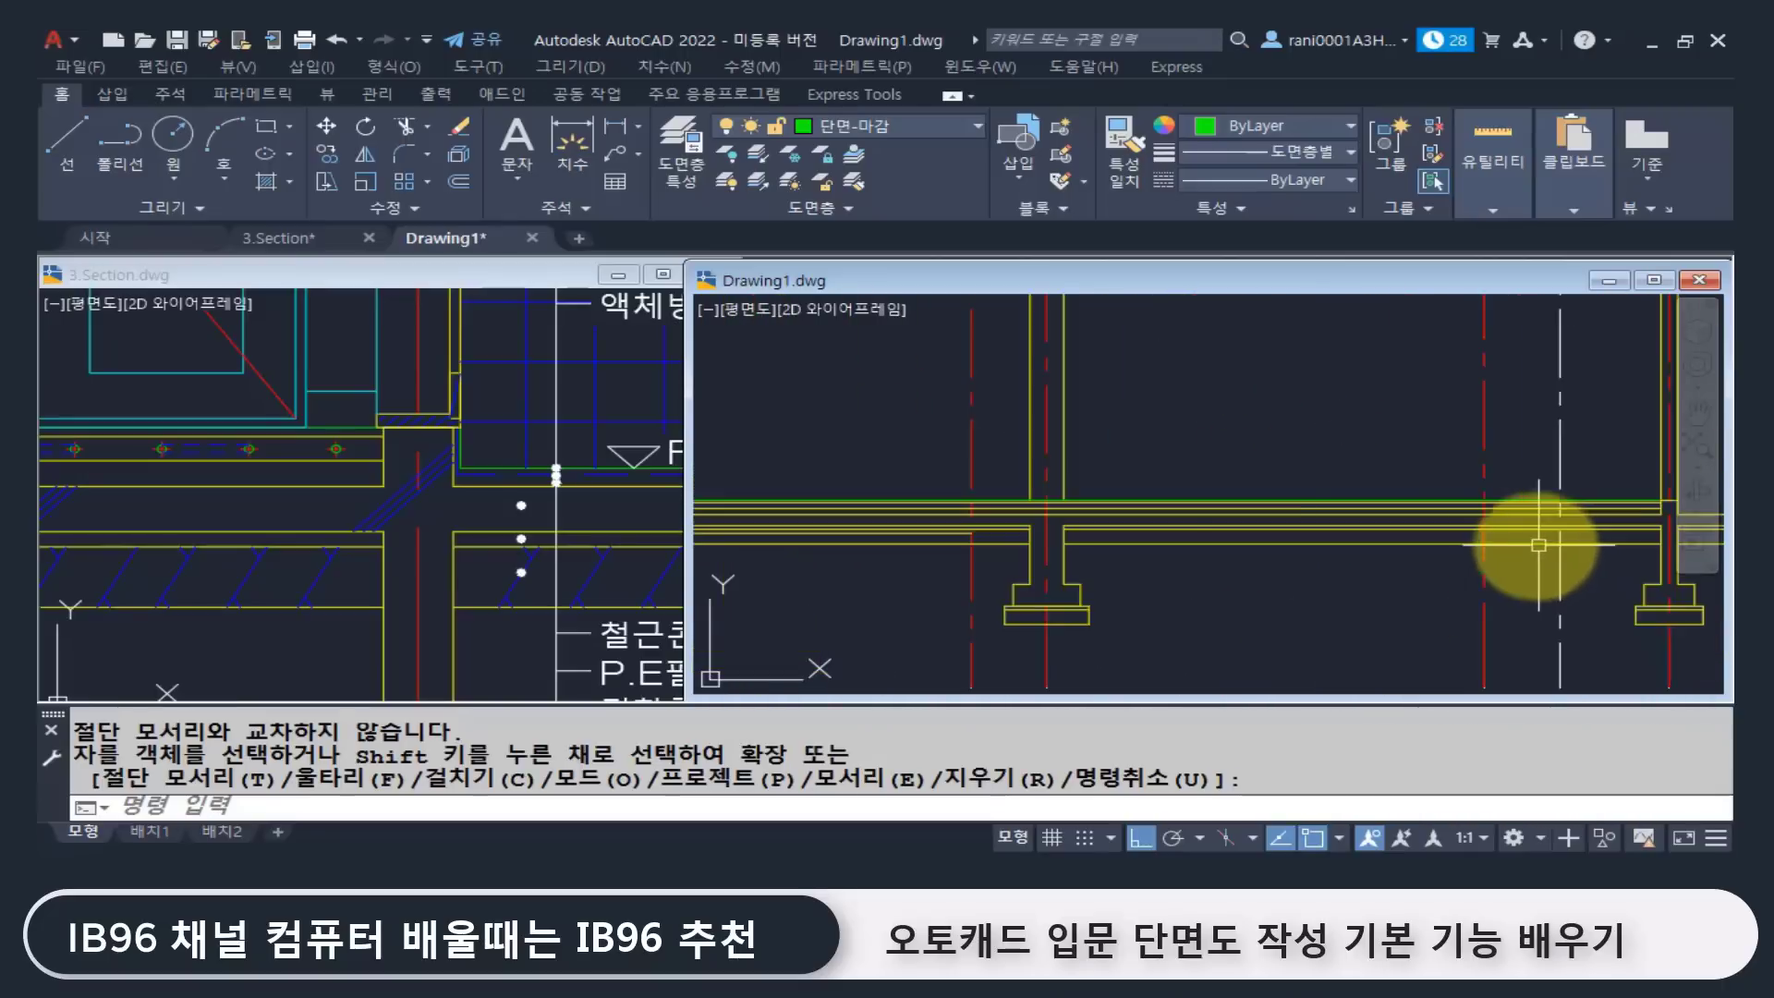
middle_click_drag(1045, 507, 853, 507)
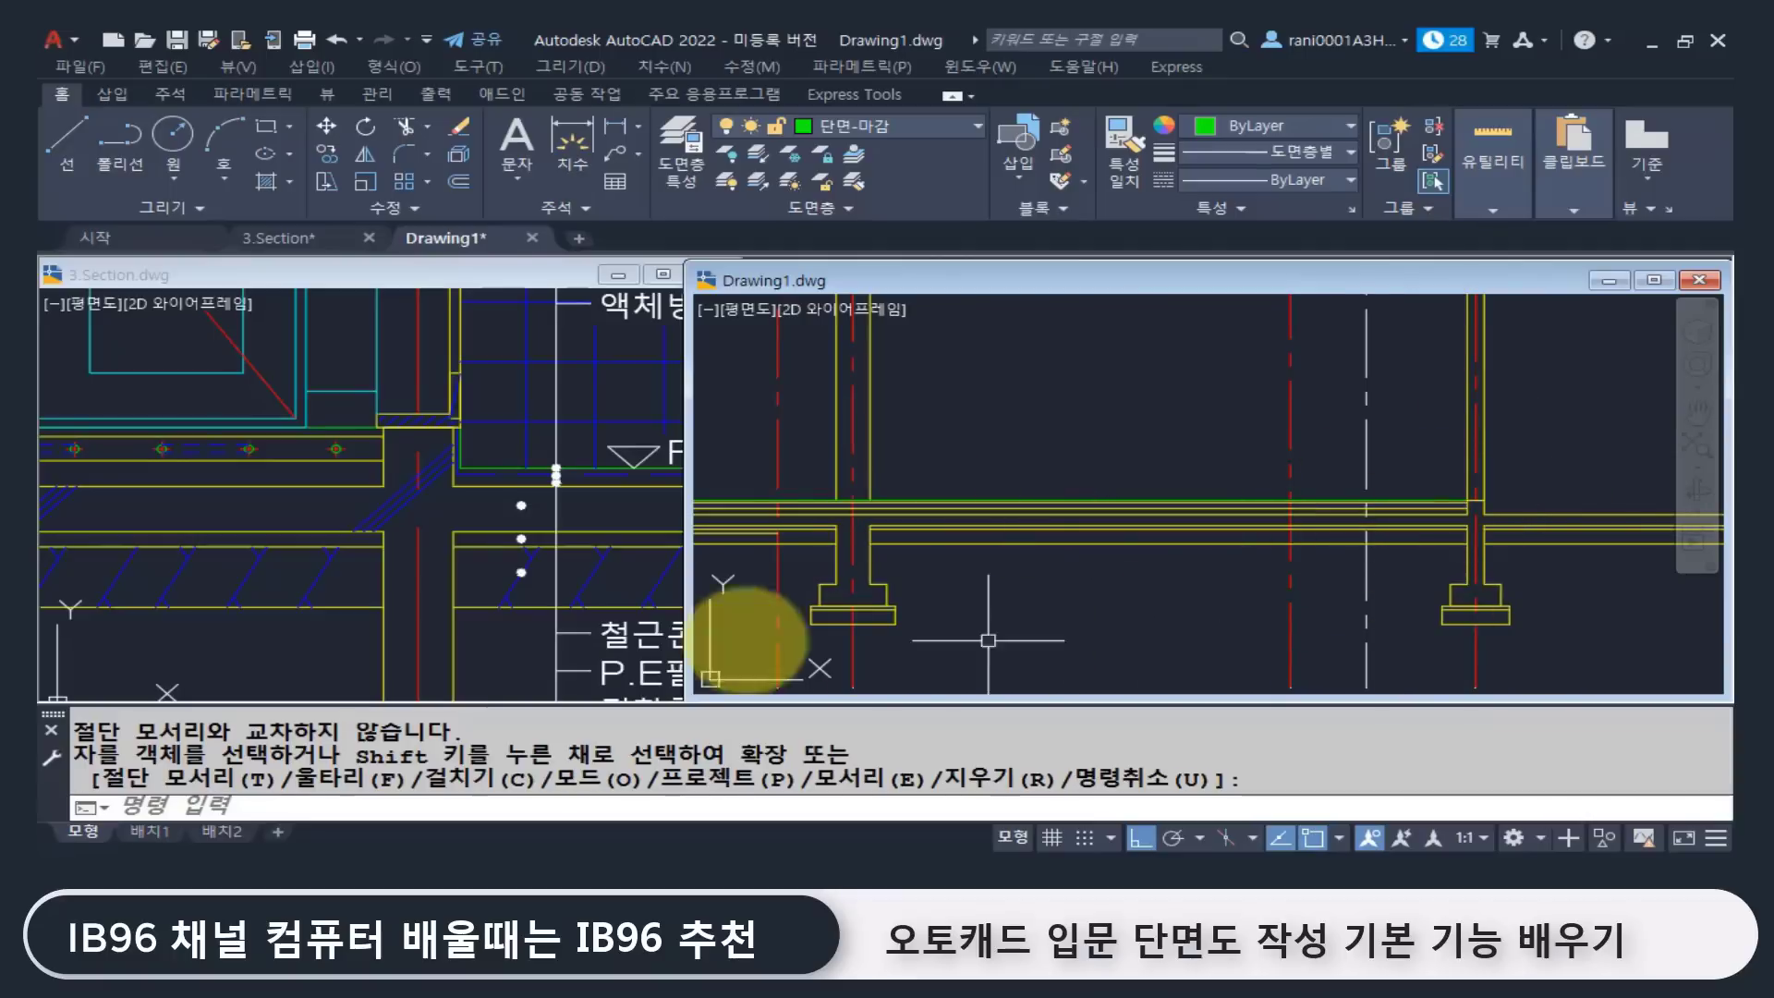
left_click(292, 652)
scroll(374, 497, "down", 4)
middle_click_drag(263, 513, 578, 519)
scroll(180, 518, "down", 2)
middle_click_drag(180, 518, 452, 518)
middle_click_drag(228, 500, 293, 510)
scroll(314, 508, "up", 2)
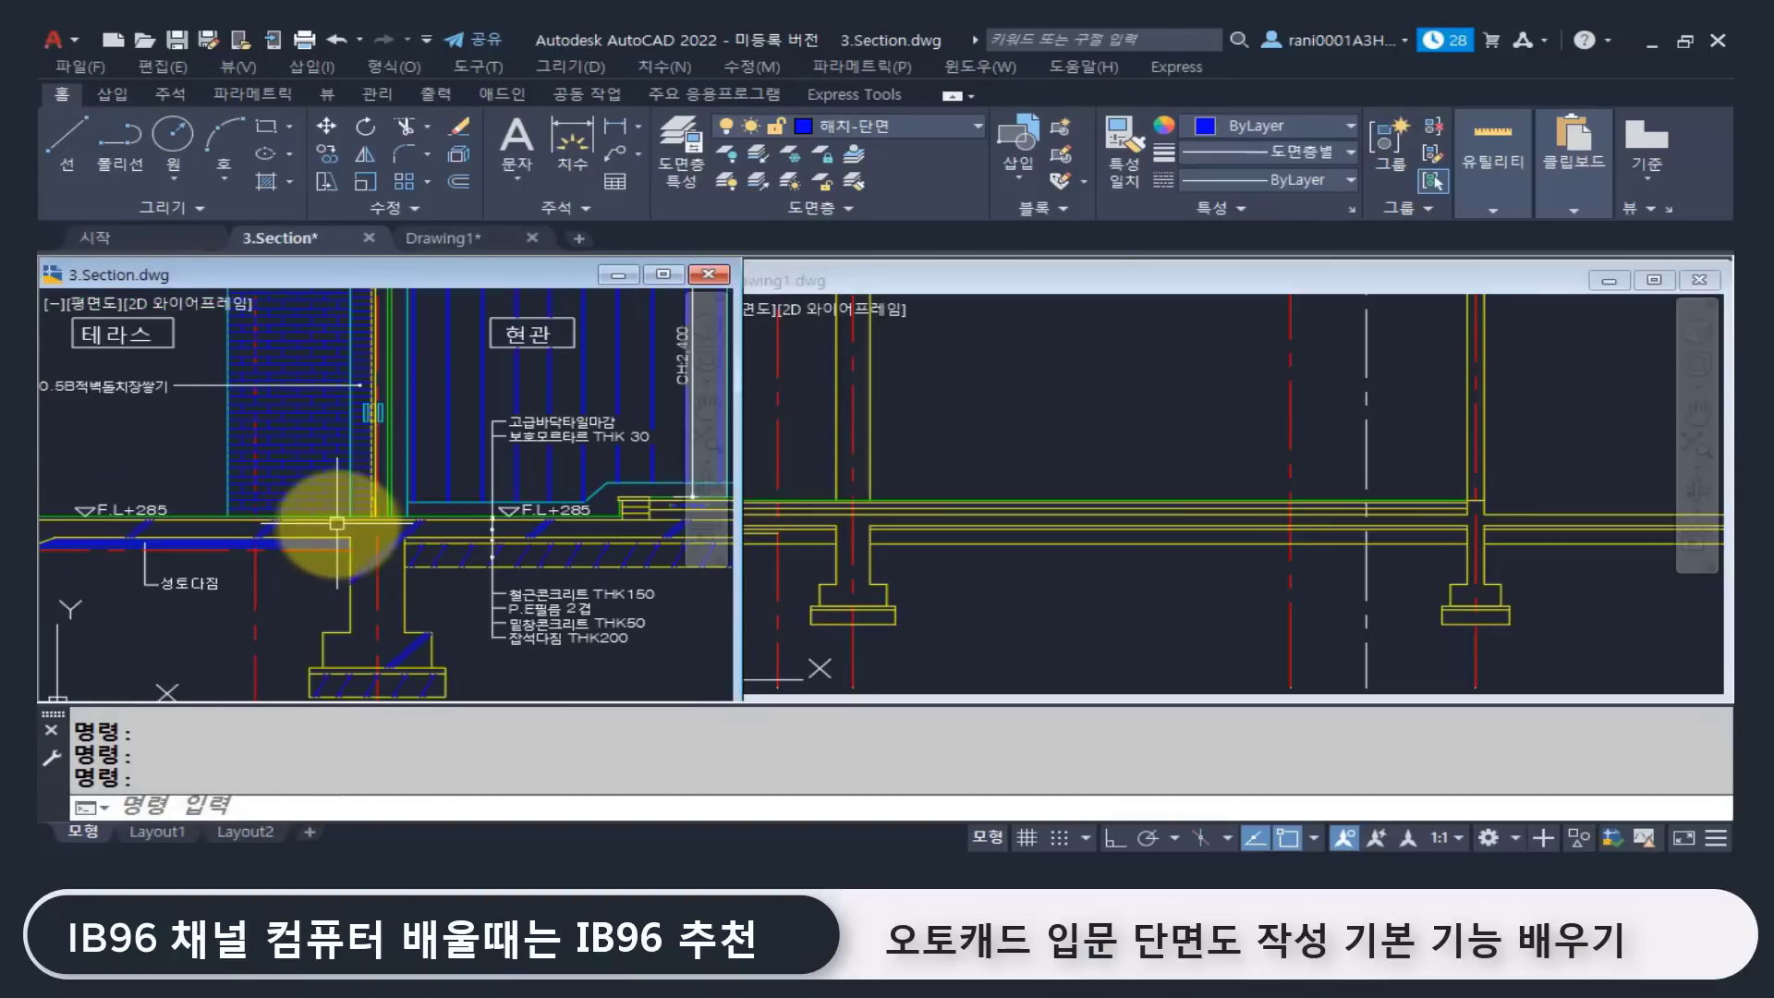
Step: Compare the left foundation wall's floor junction in Drawing1.dwg with the entrance floor layers in 3.Section.dwg
left_click(918, 561)
middle_click_drag(953, 466, 1005, 494)
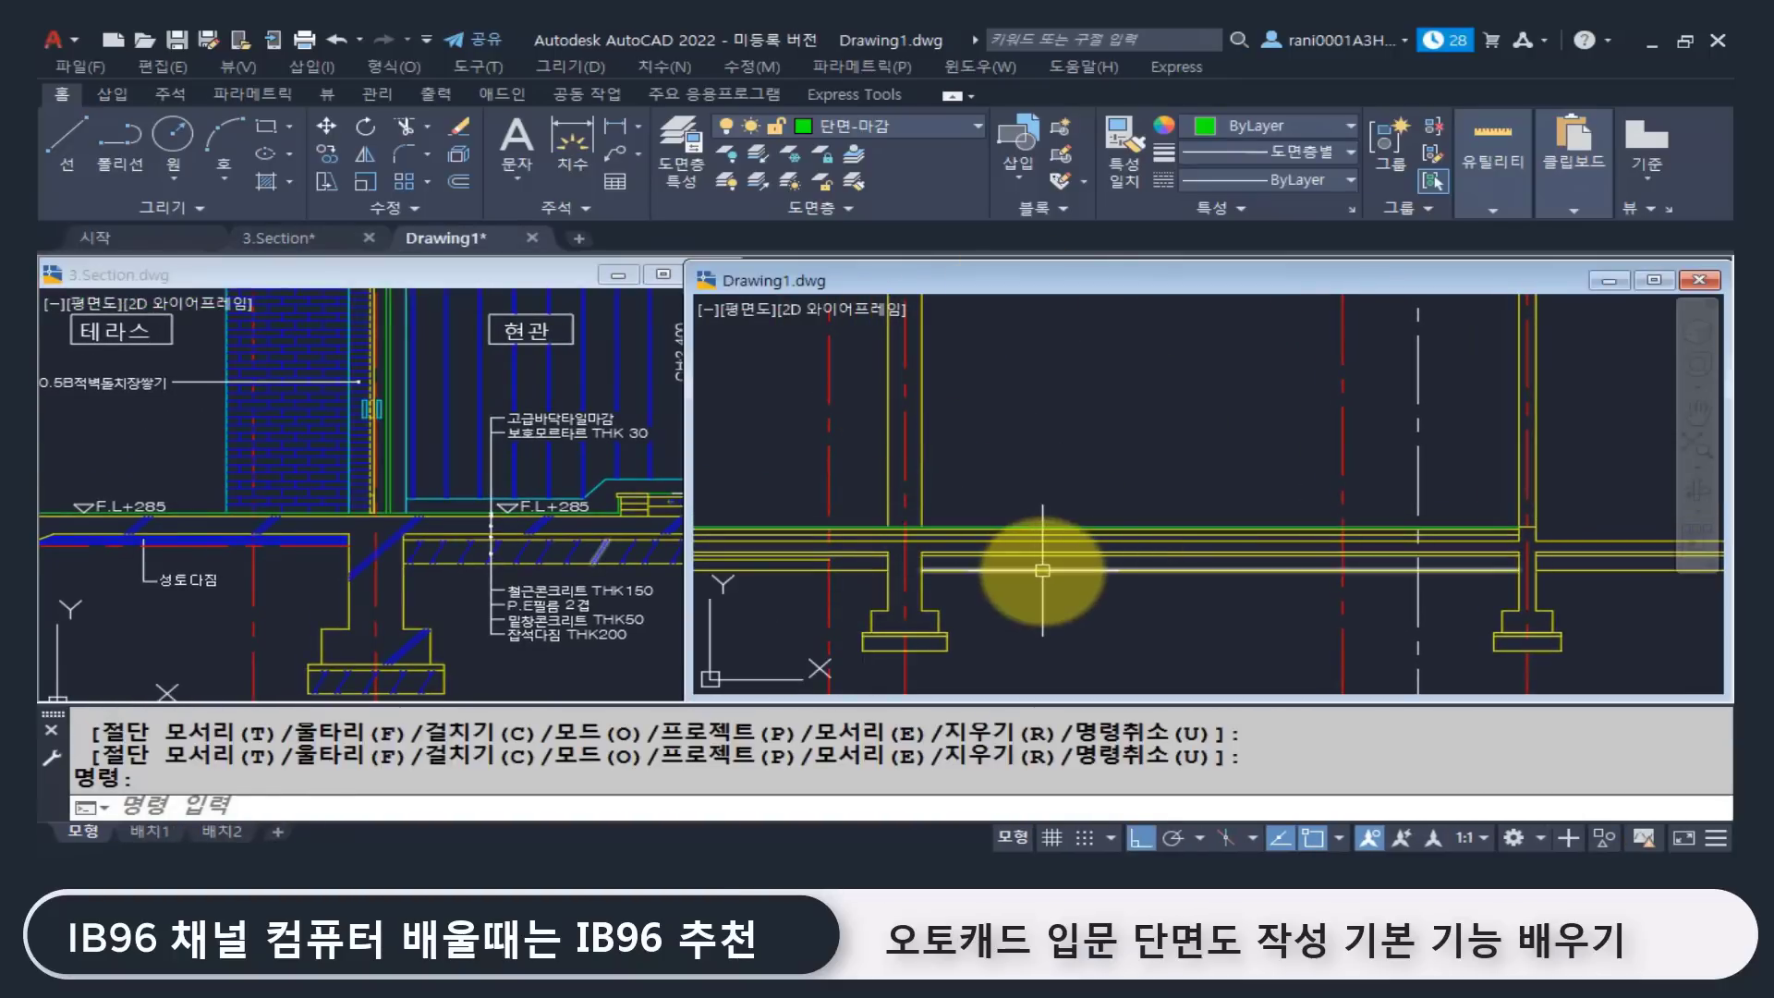
left_click(923, 459)
scroll(938, 543, "up", 5)
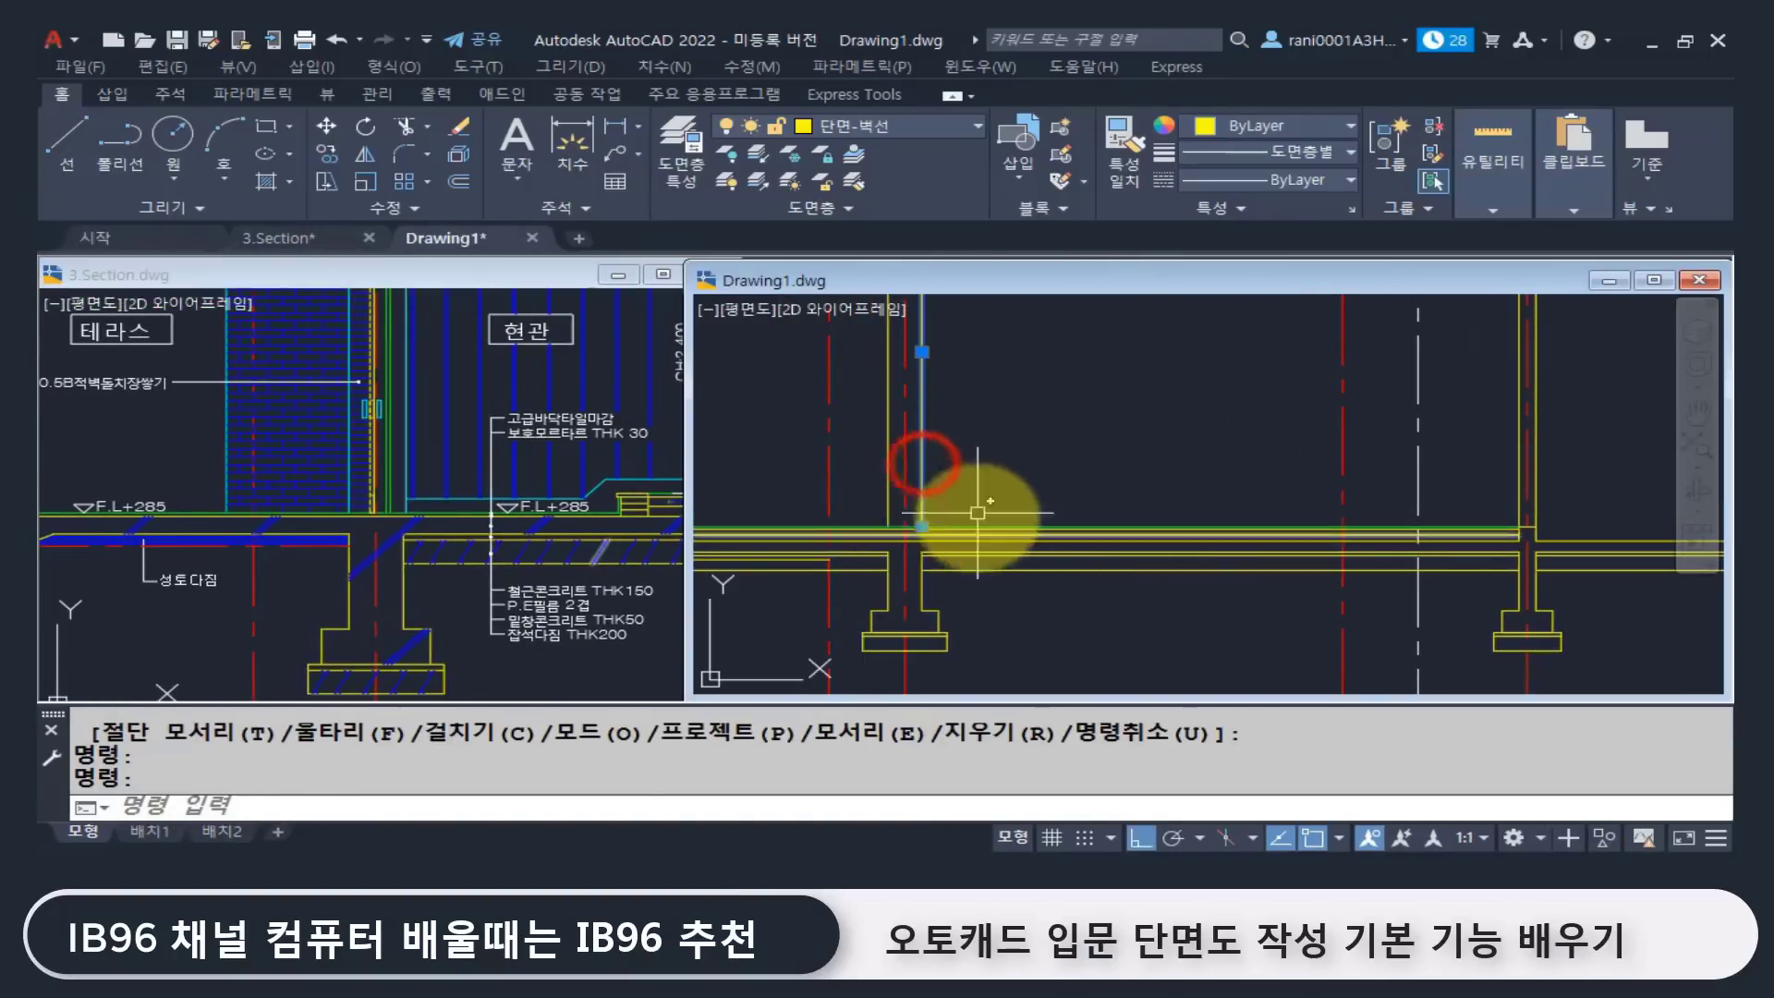
middle_click_drag(940, 546, 941, 521)
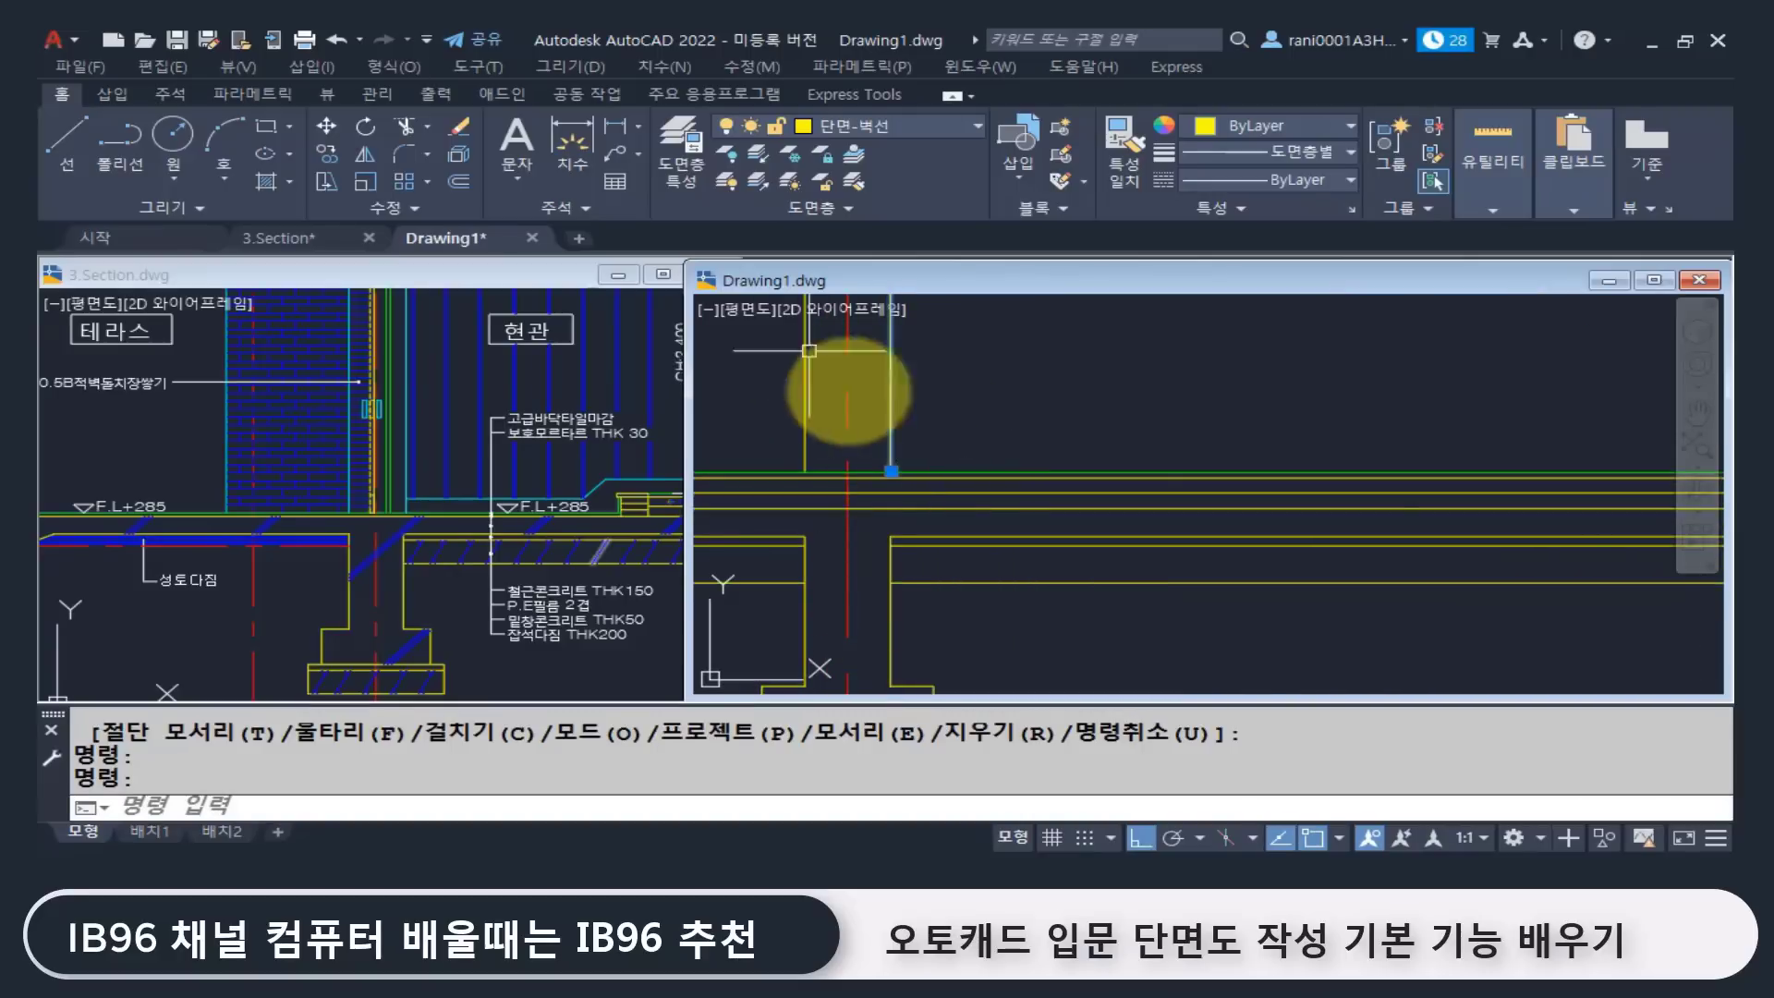
left_click(436, 591)
middle_click_drag(484, 546, 427, 554)
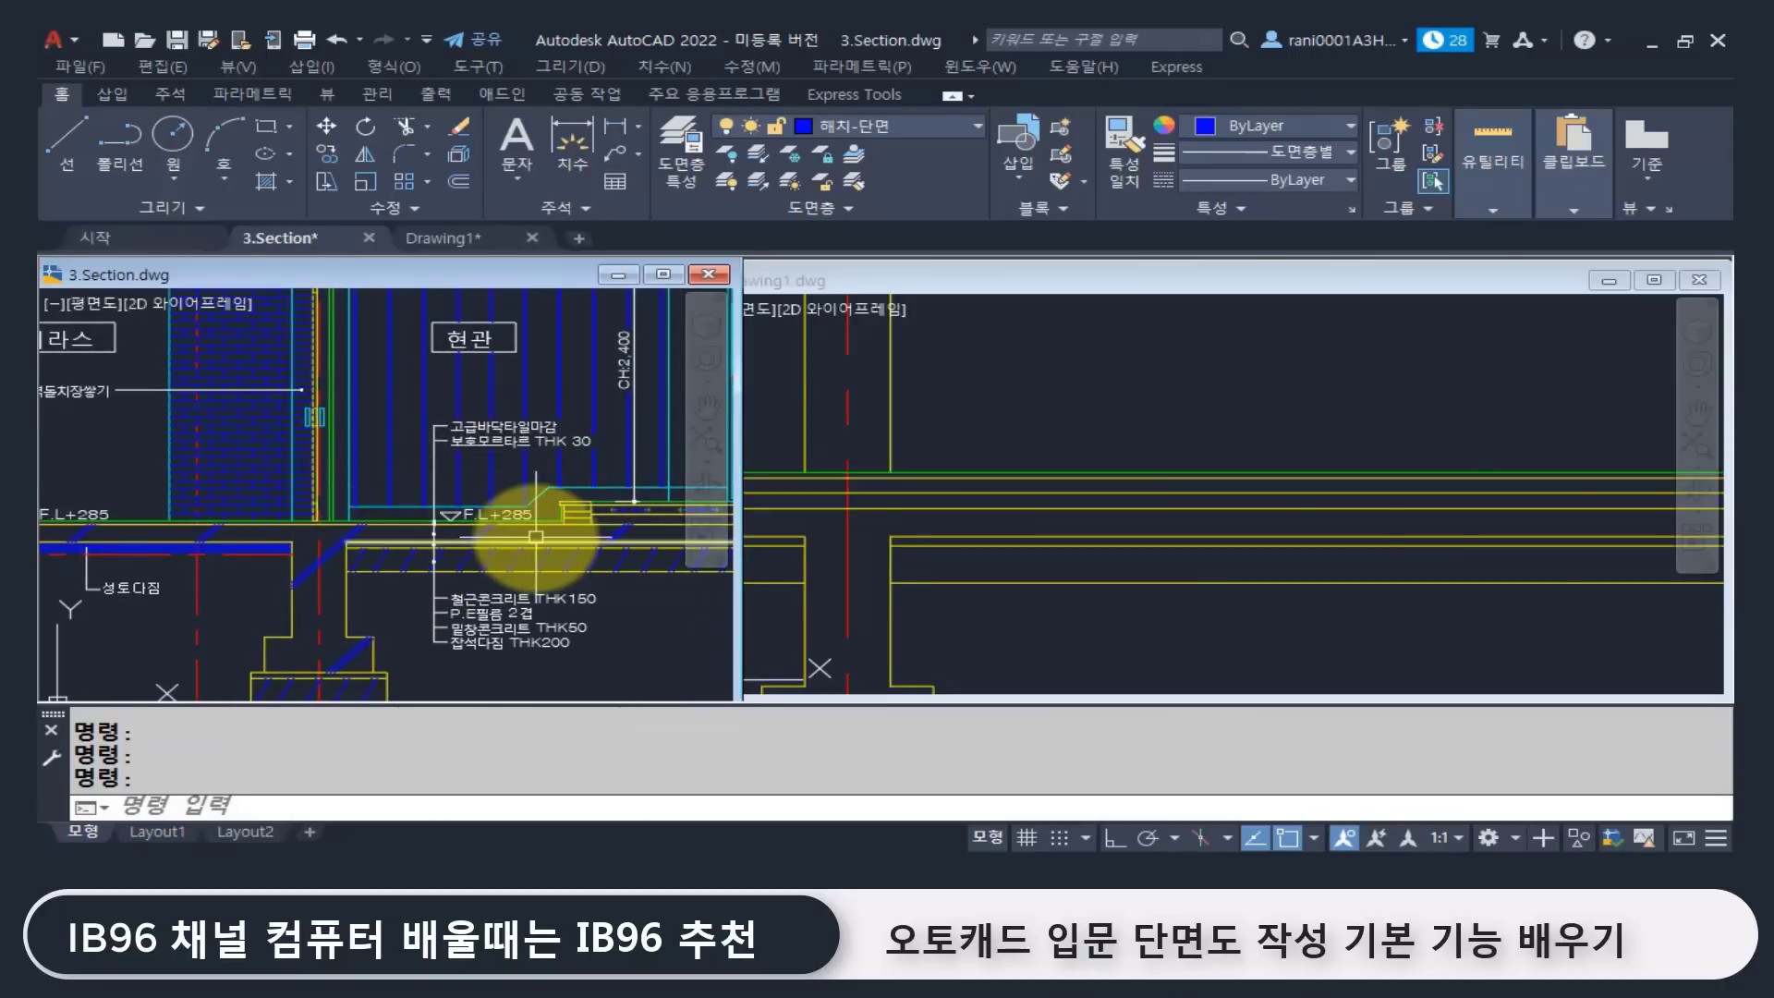
Step: Examine the entrance floor layers and the raised step edge beside the F.L+285 mark in 3.Section.dwg
mouse_move(536, 536)
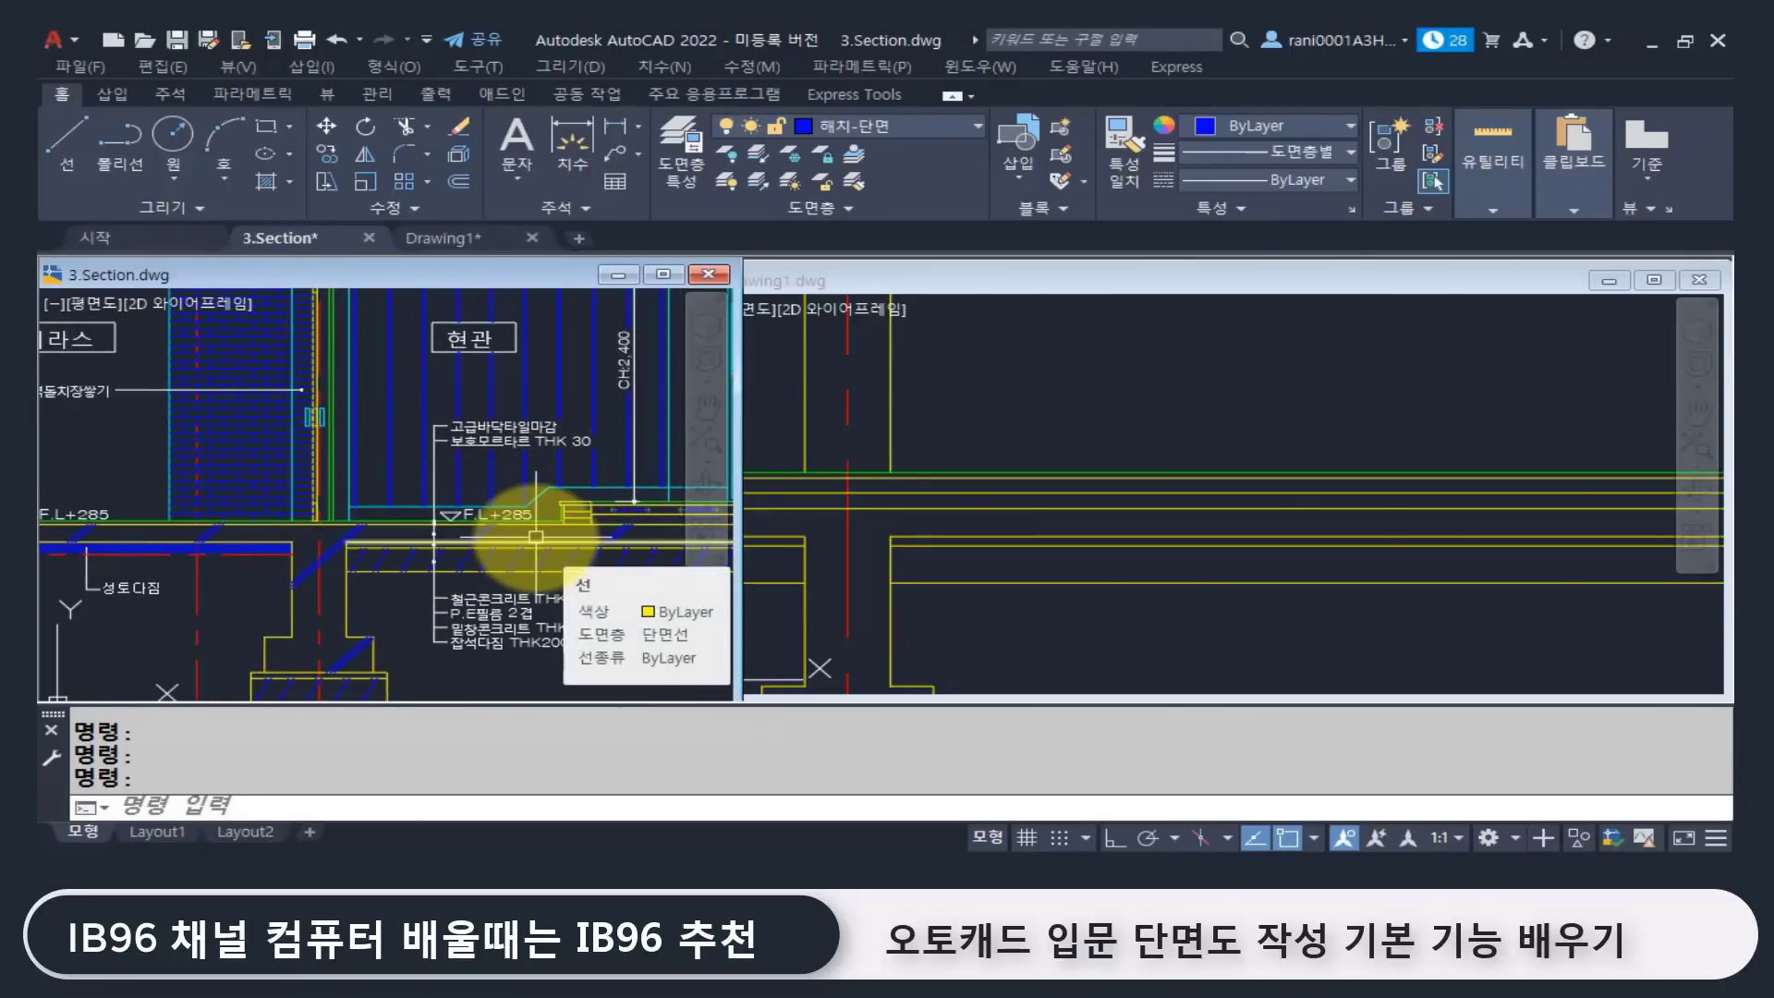
middle_click_drag(504, 534, 409, 566)
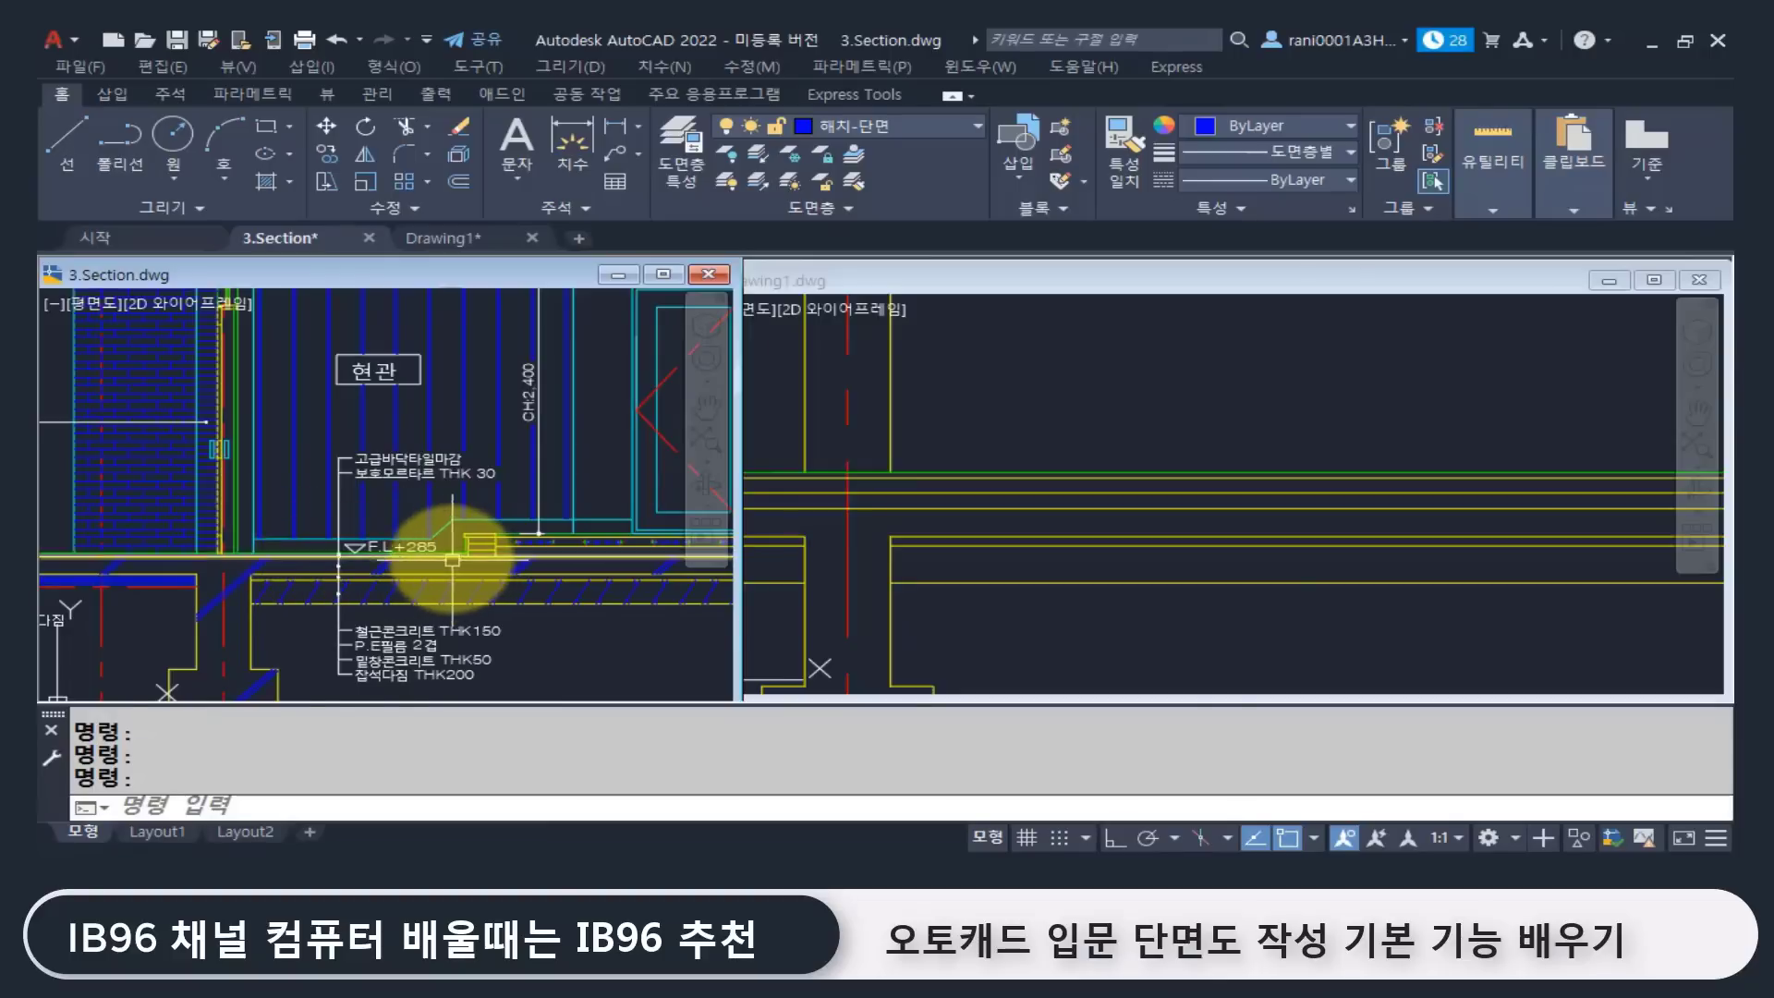
scroll(451, 561, "up", 4)
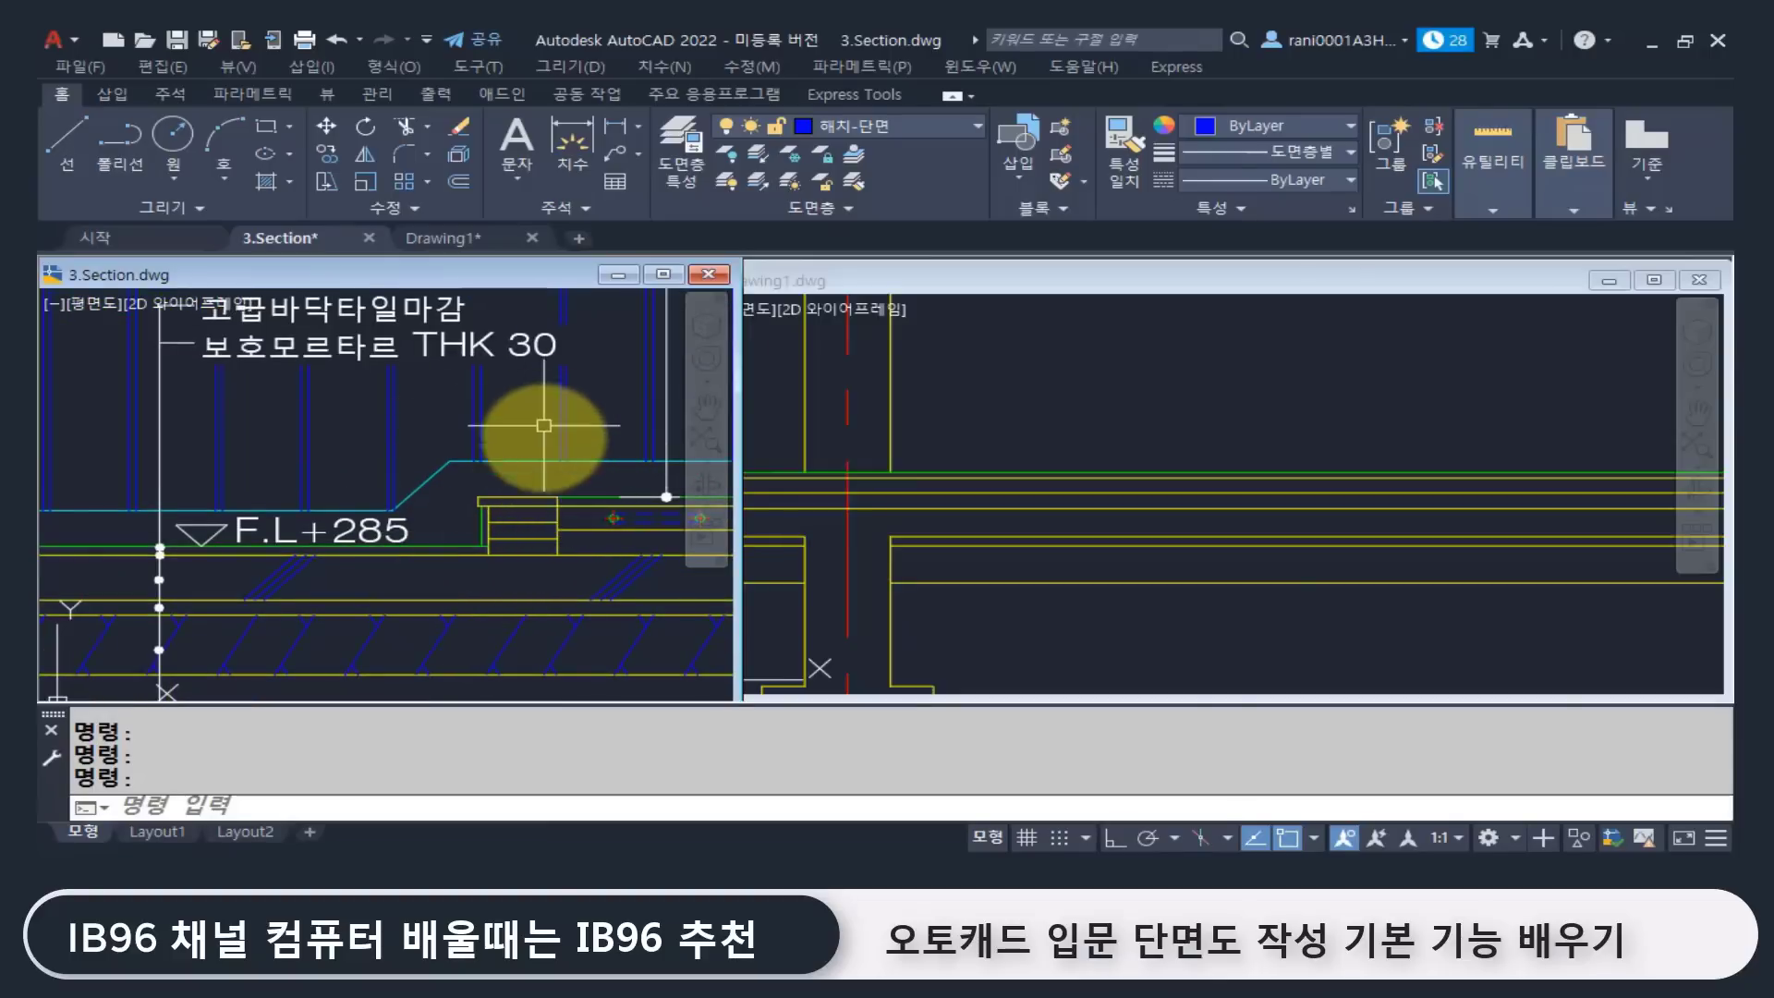
scroll(544, 425, "down", 3)
left_click(471, 460)
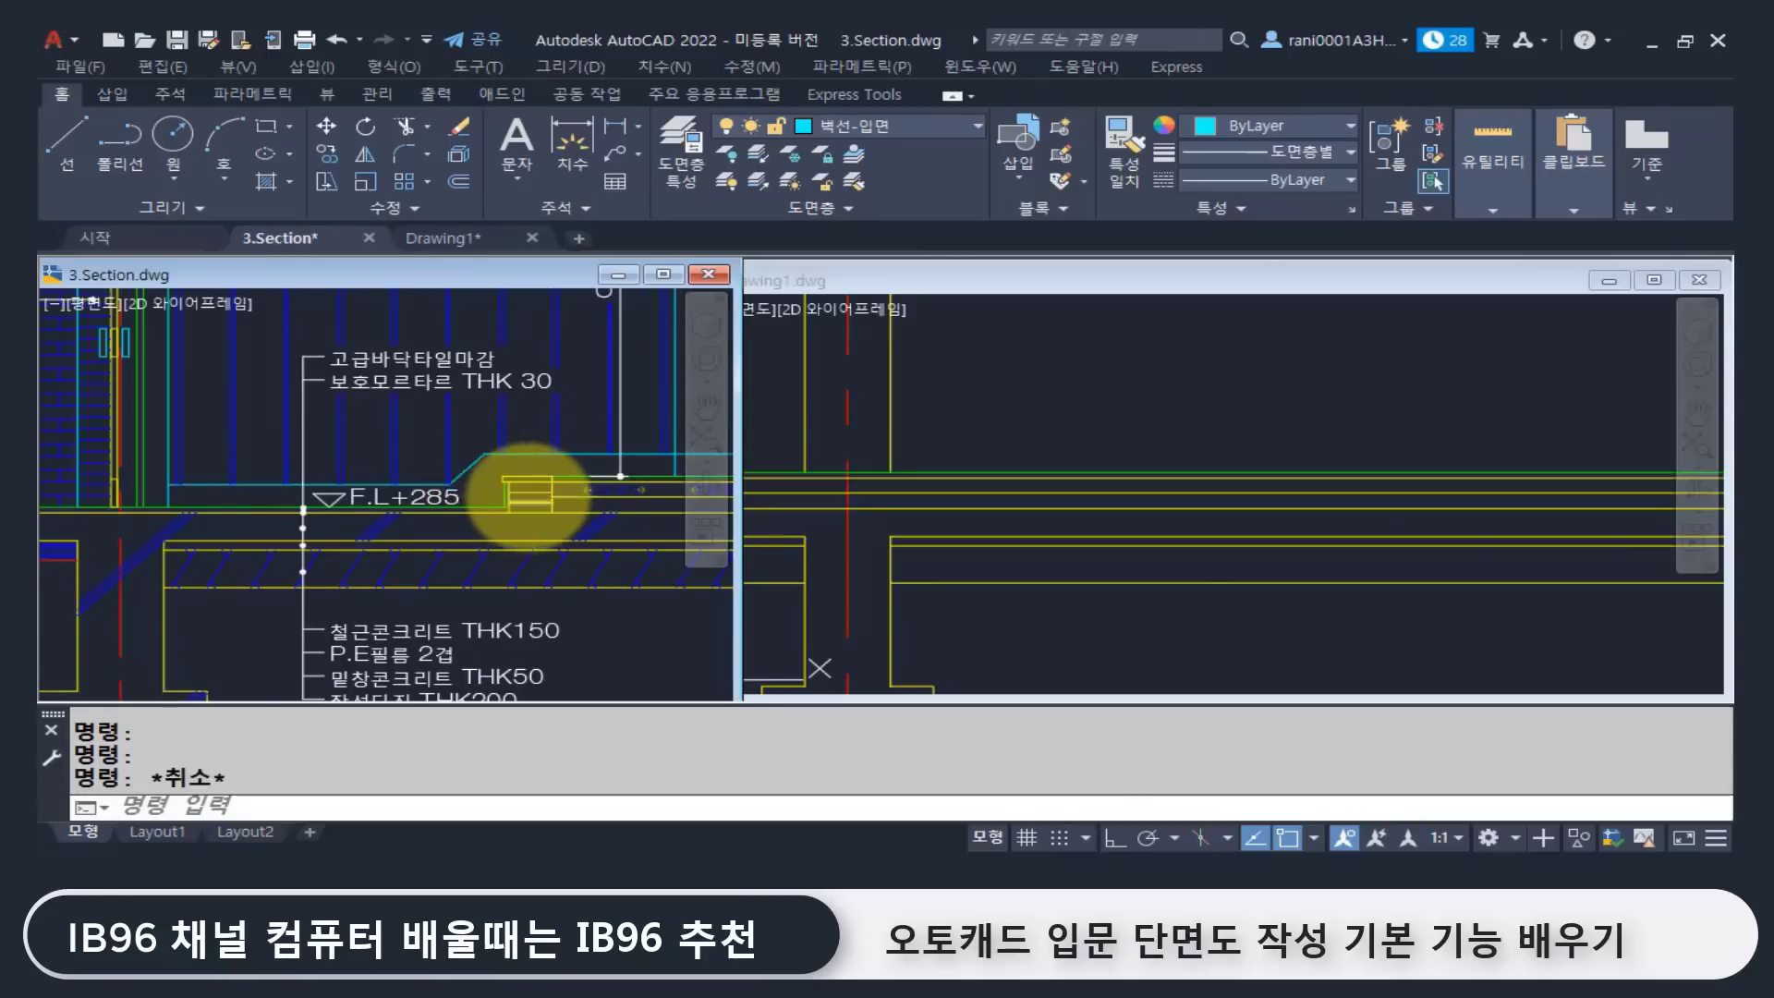
scroll(527, 496, "up", 2)
left_click(473, 448)
left_click(577, 540)
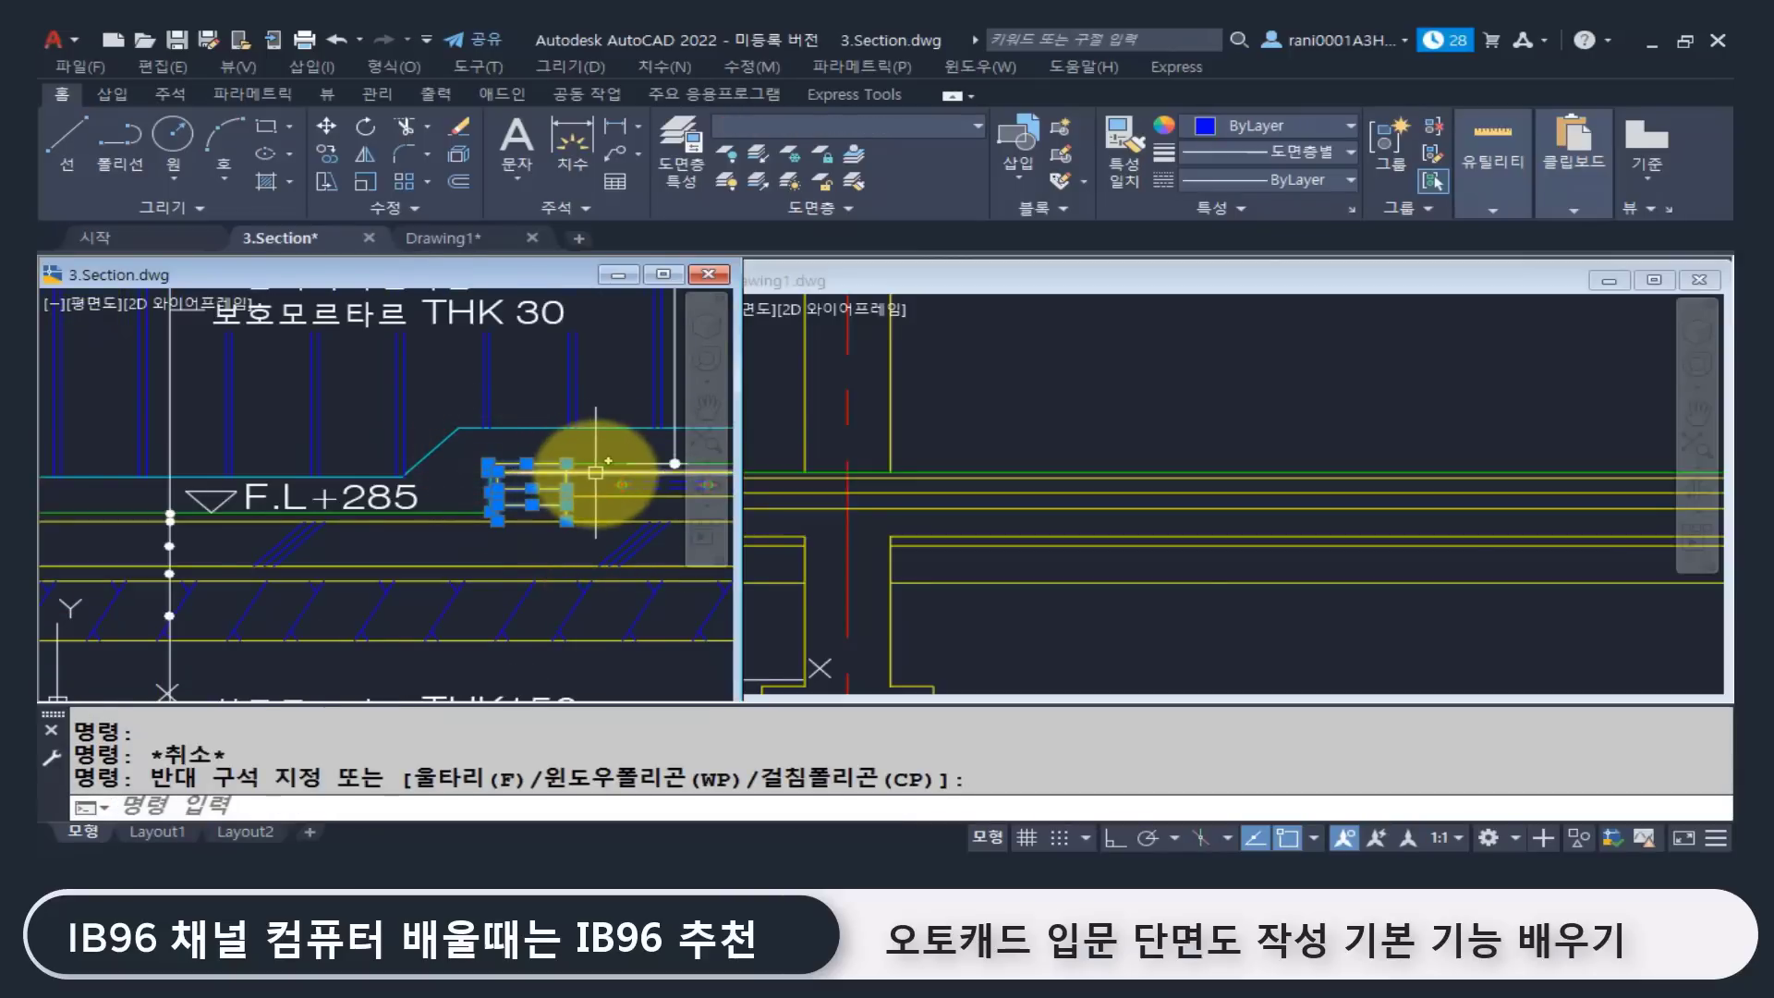
scroll(600, 481, "down", 2)
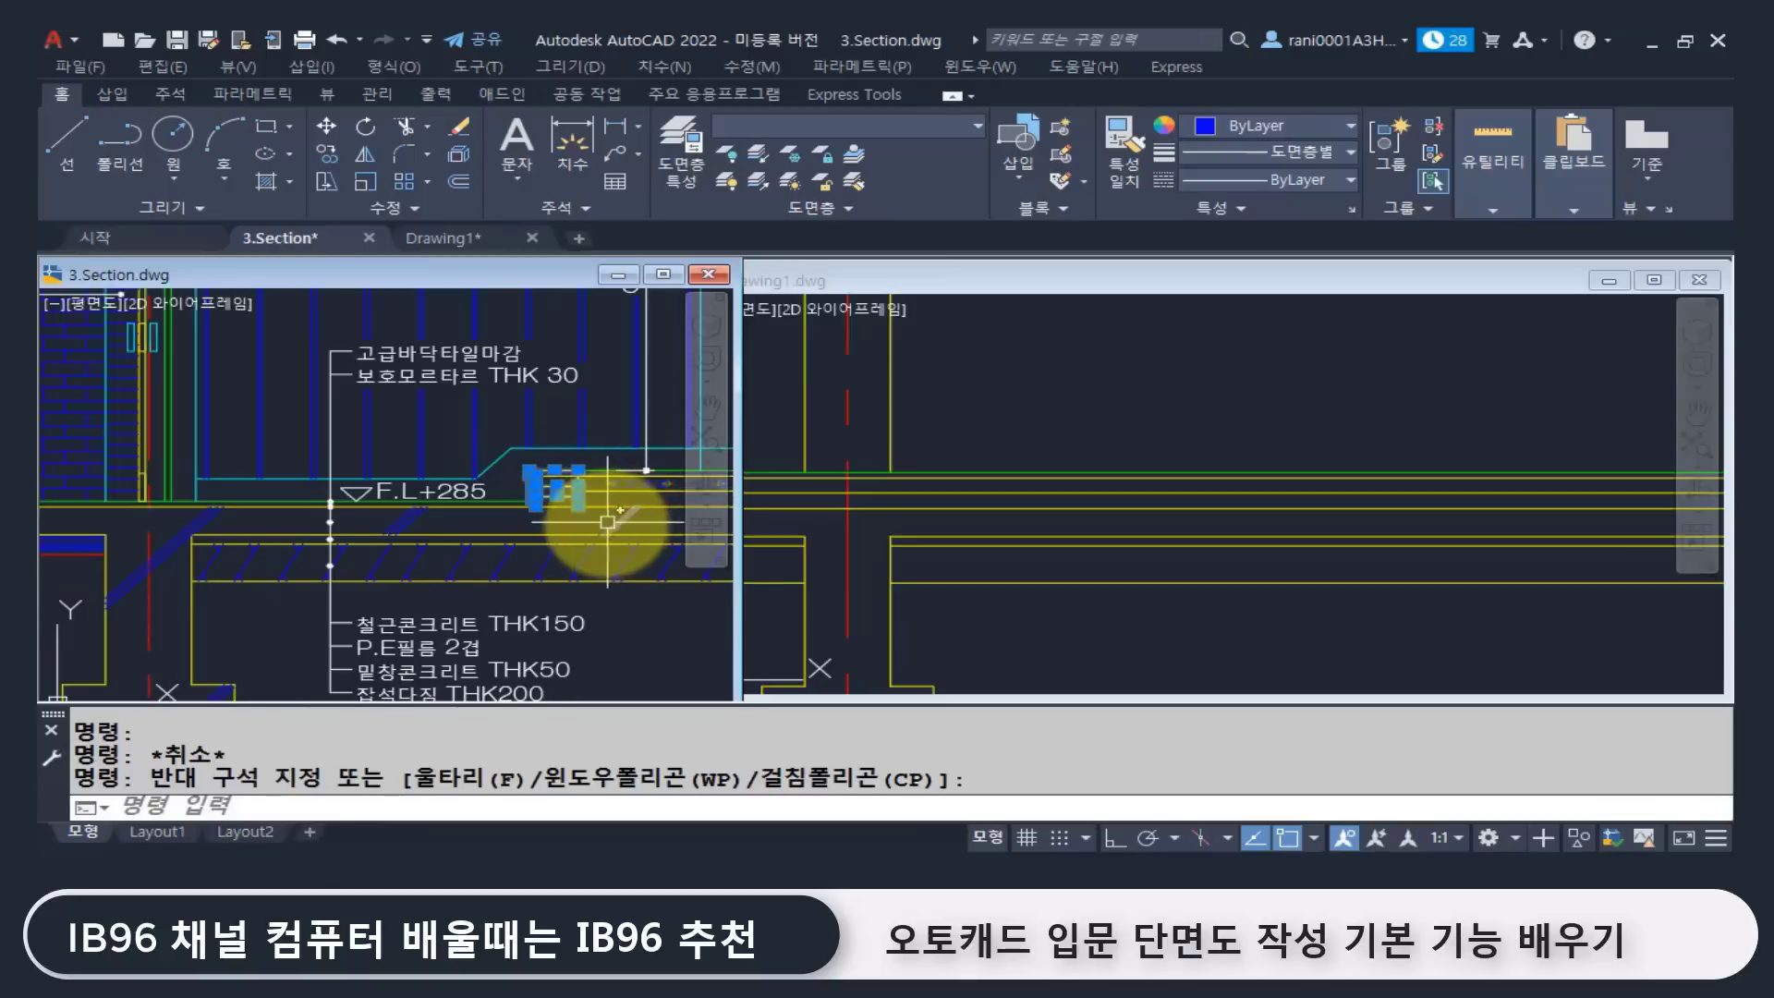
key("Escape")
key("Escape")
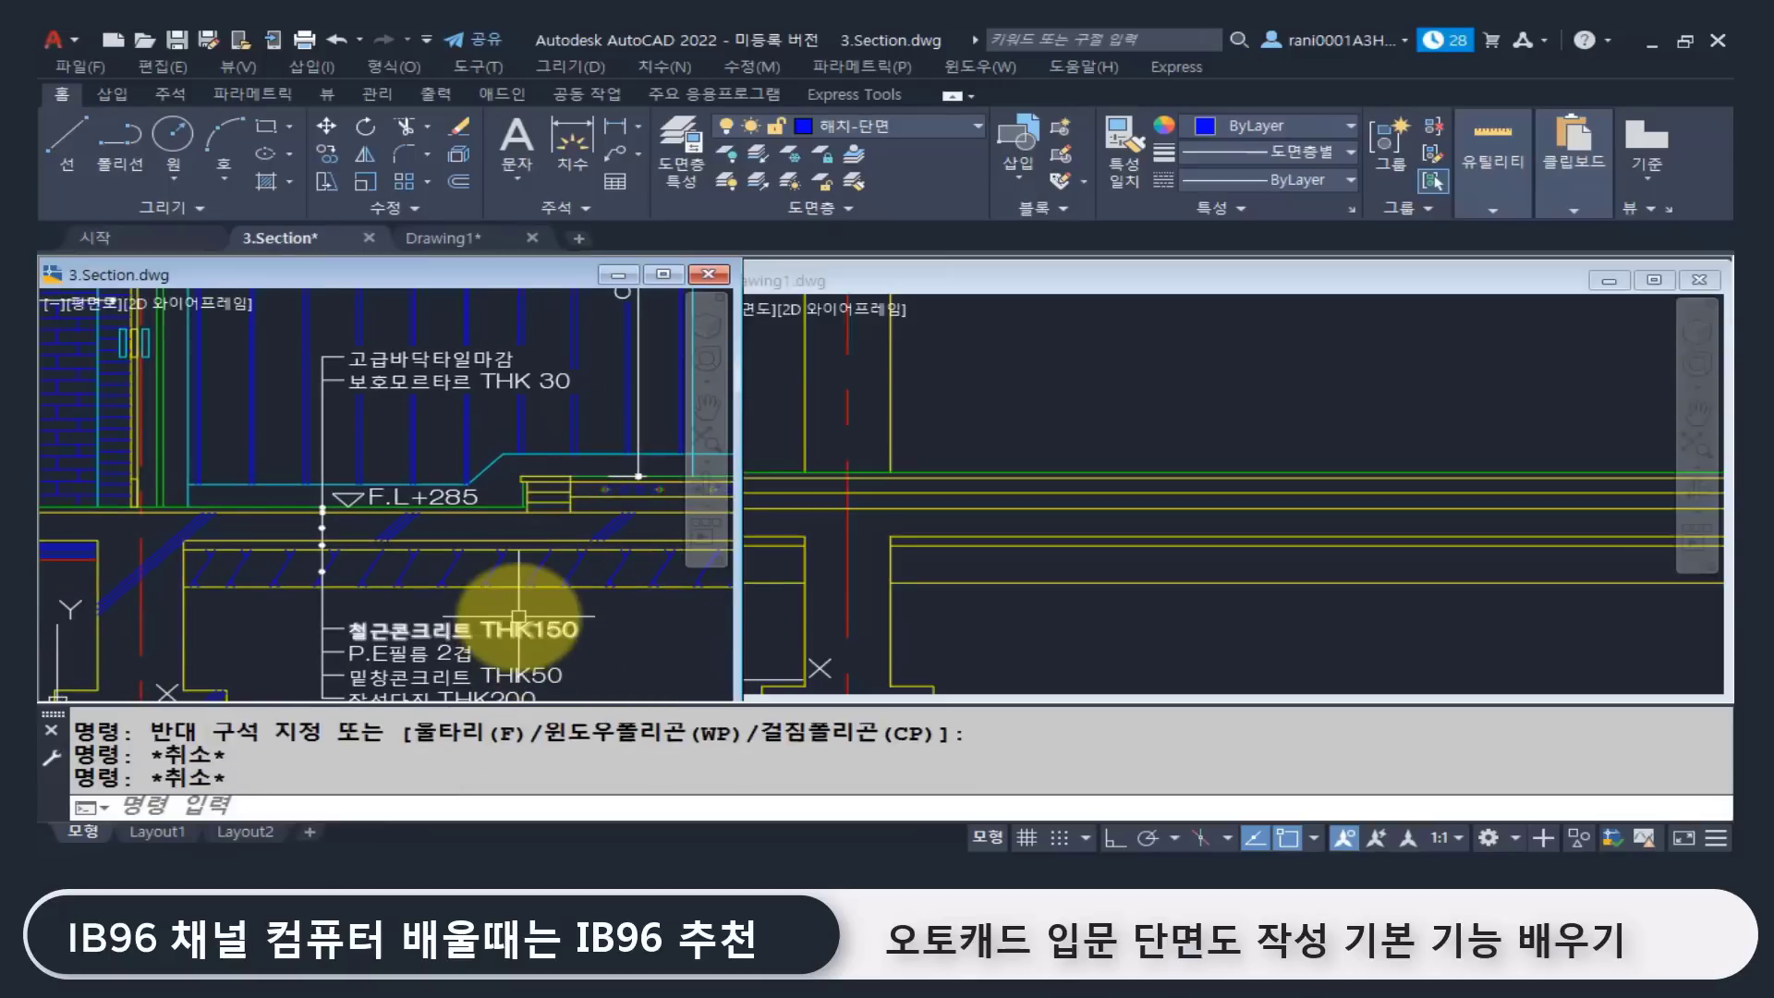
Step: Add a linear dimension in 3.Section.dwg from the foundation wall's centreline to the entrance step's edge, placed below the slab
type("dli")
key("Return")
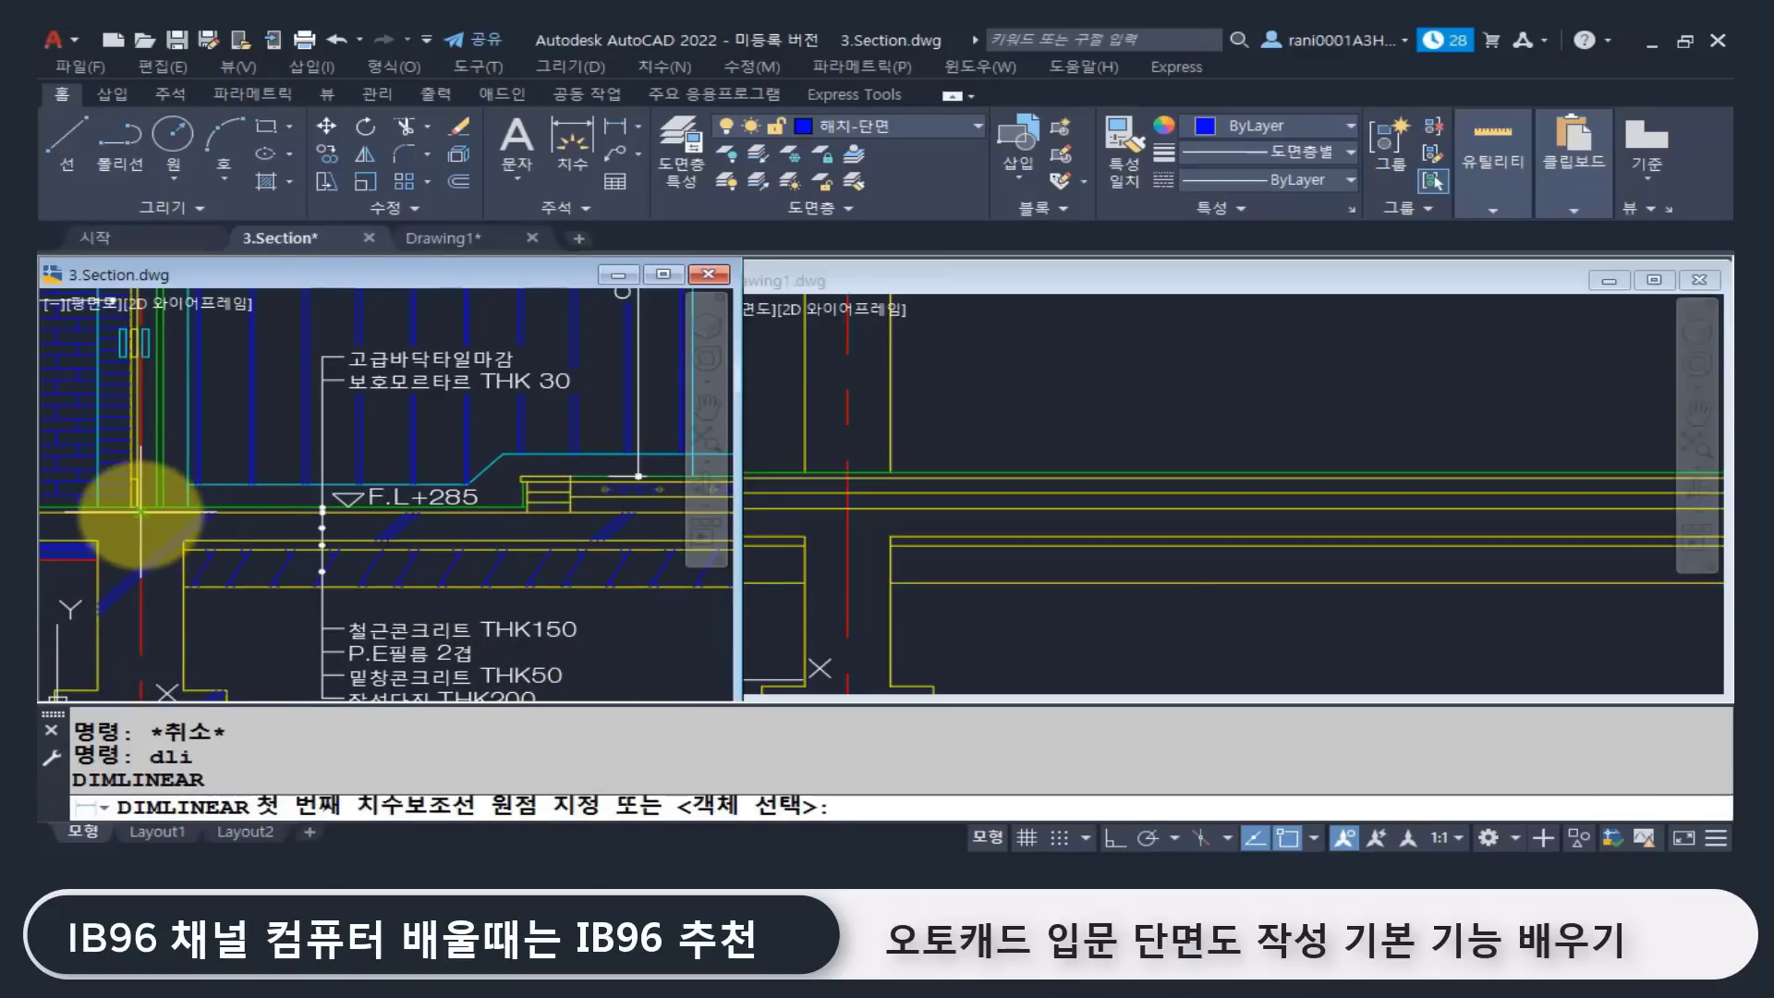
left_click(141, 511)
left_click(534, 512)
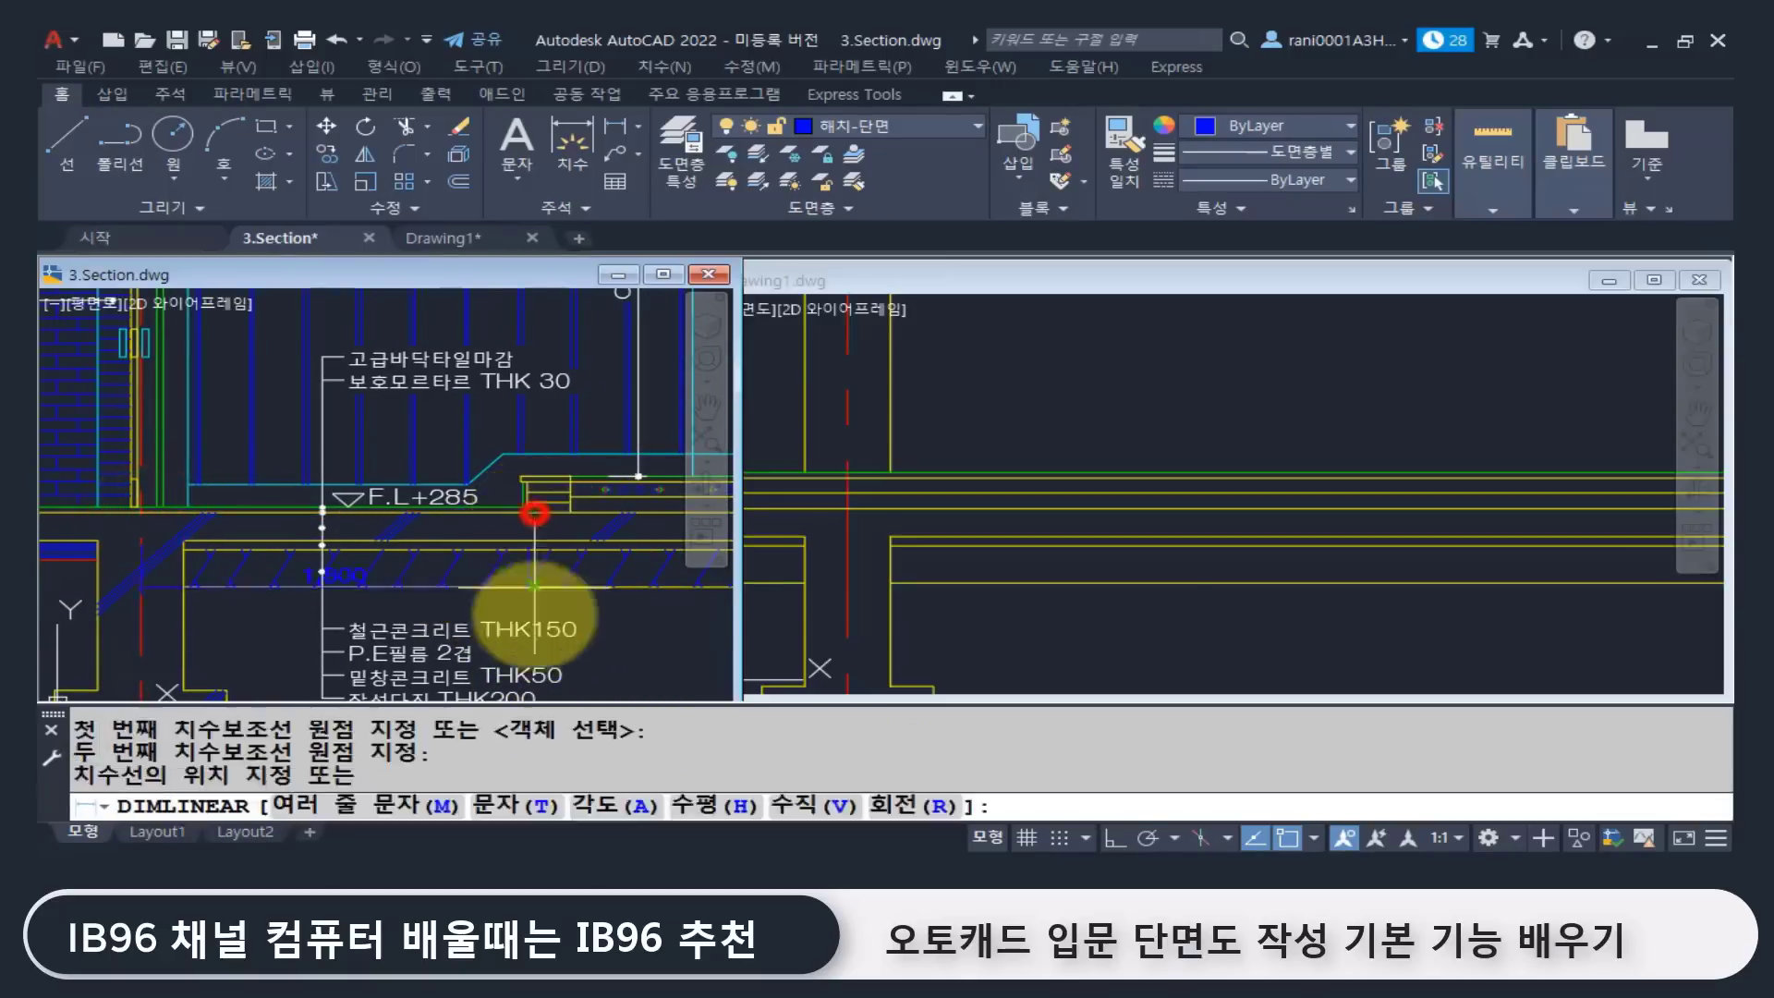
left_click(551, 611)
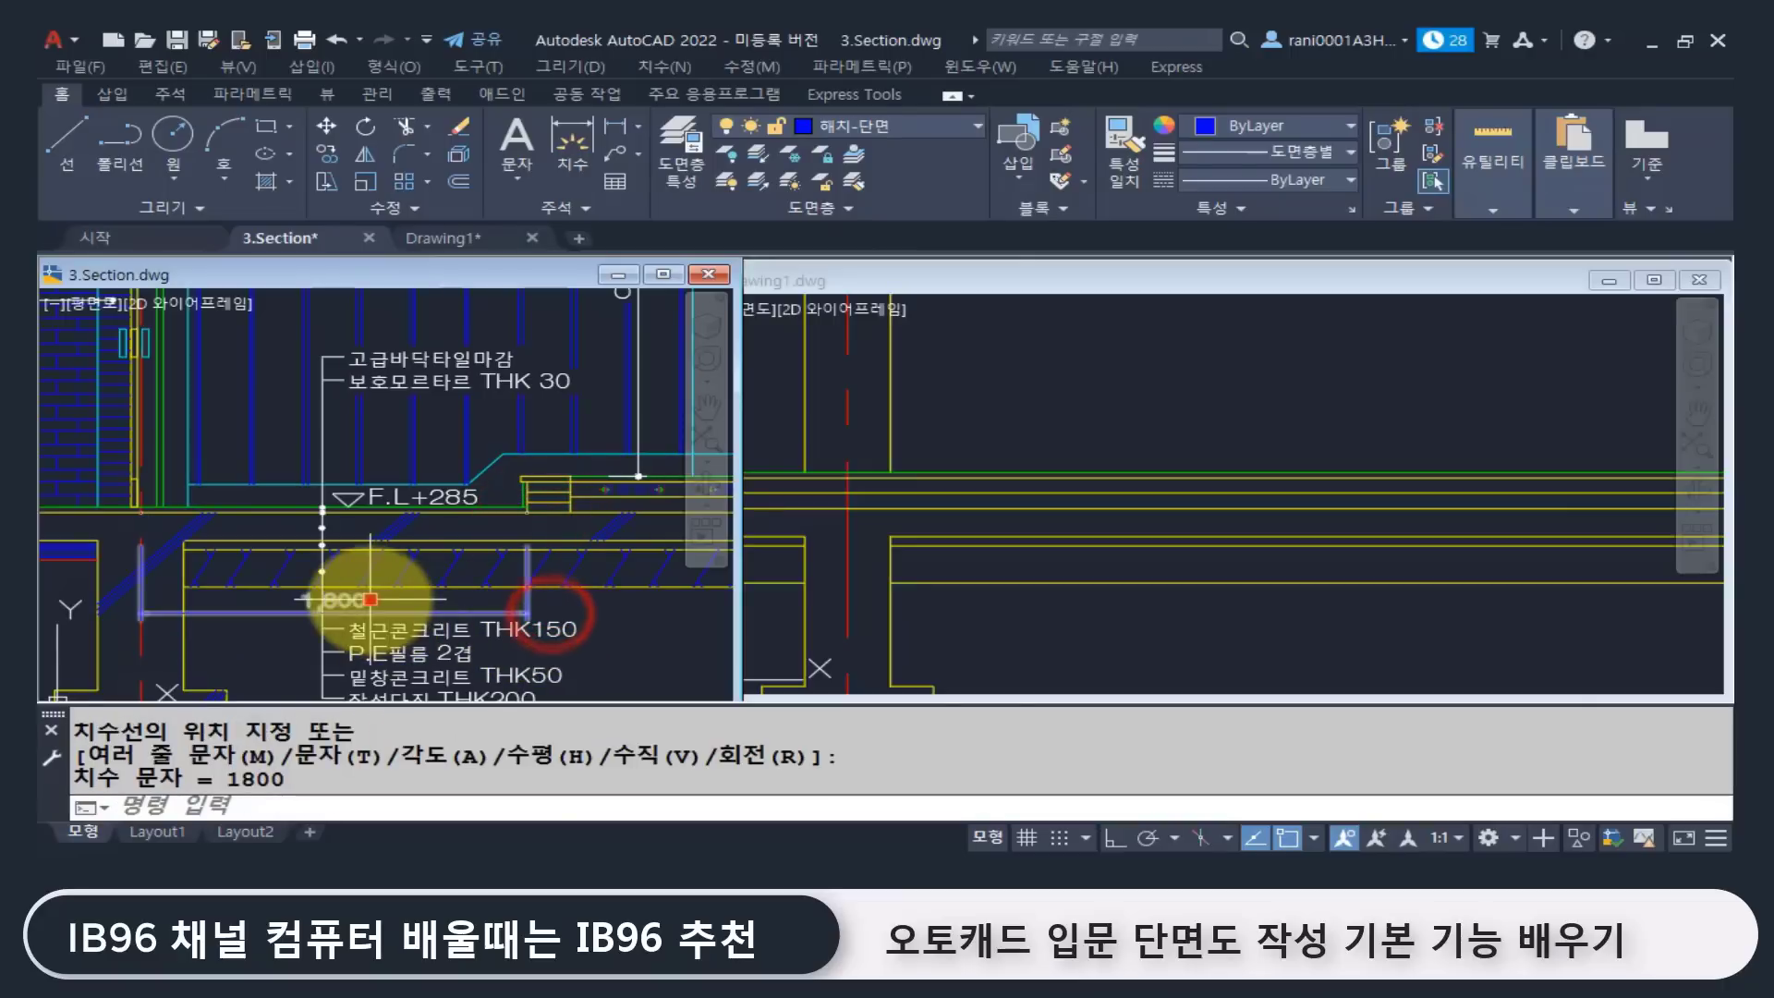
Step: Move the new dimension to the 단면선 layer and make 단면선 the current layer
left_click(370, 598)
left_click(901, 125)
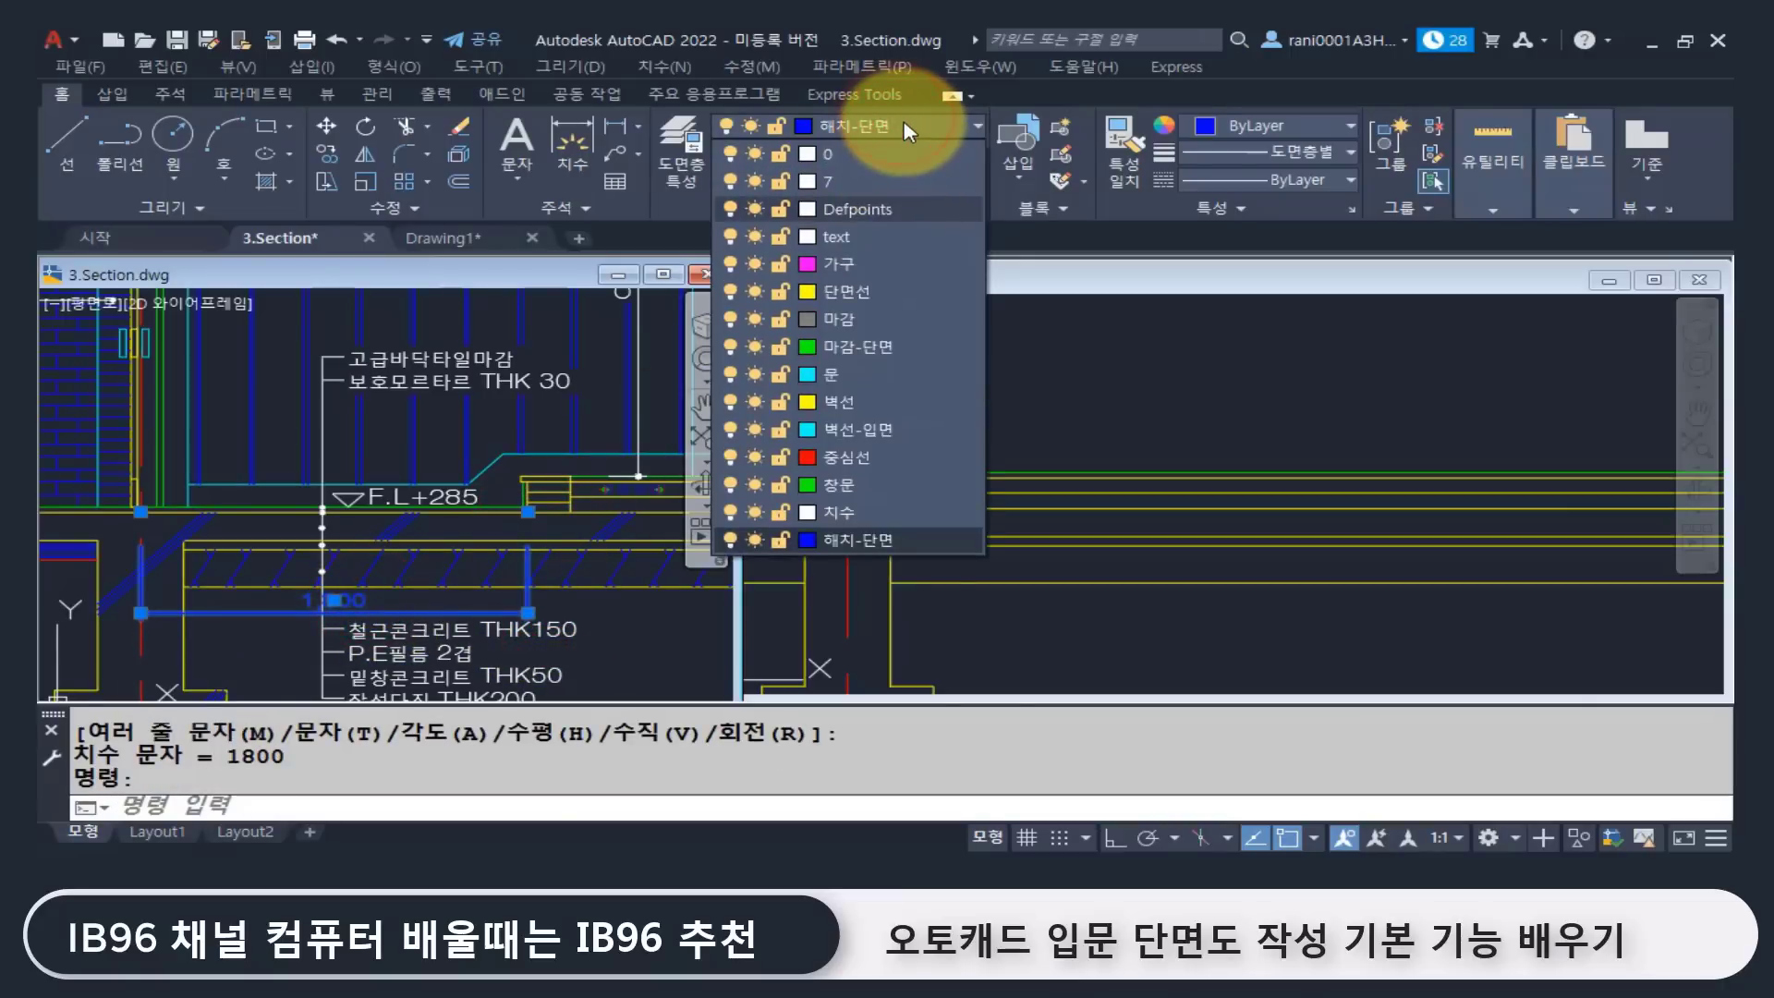
left_click(892, 290)
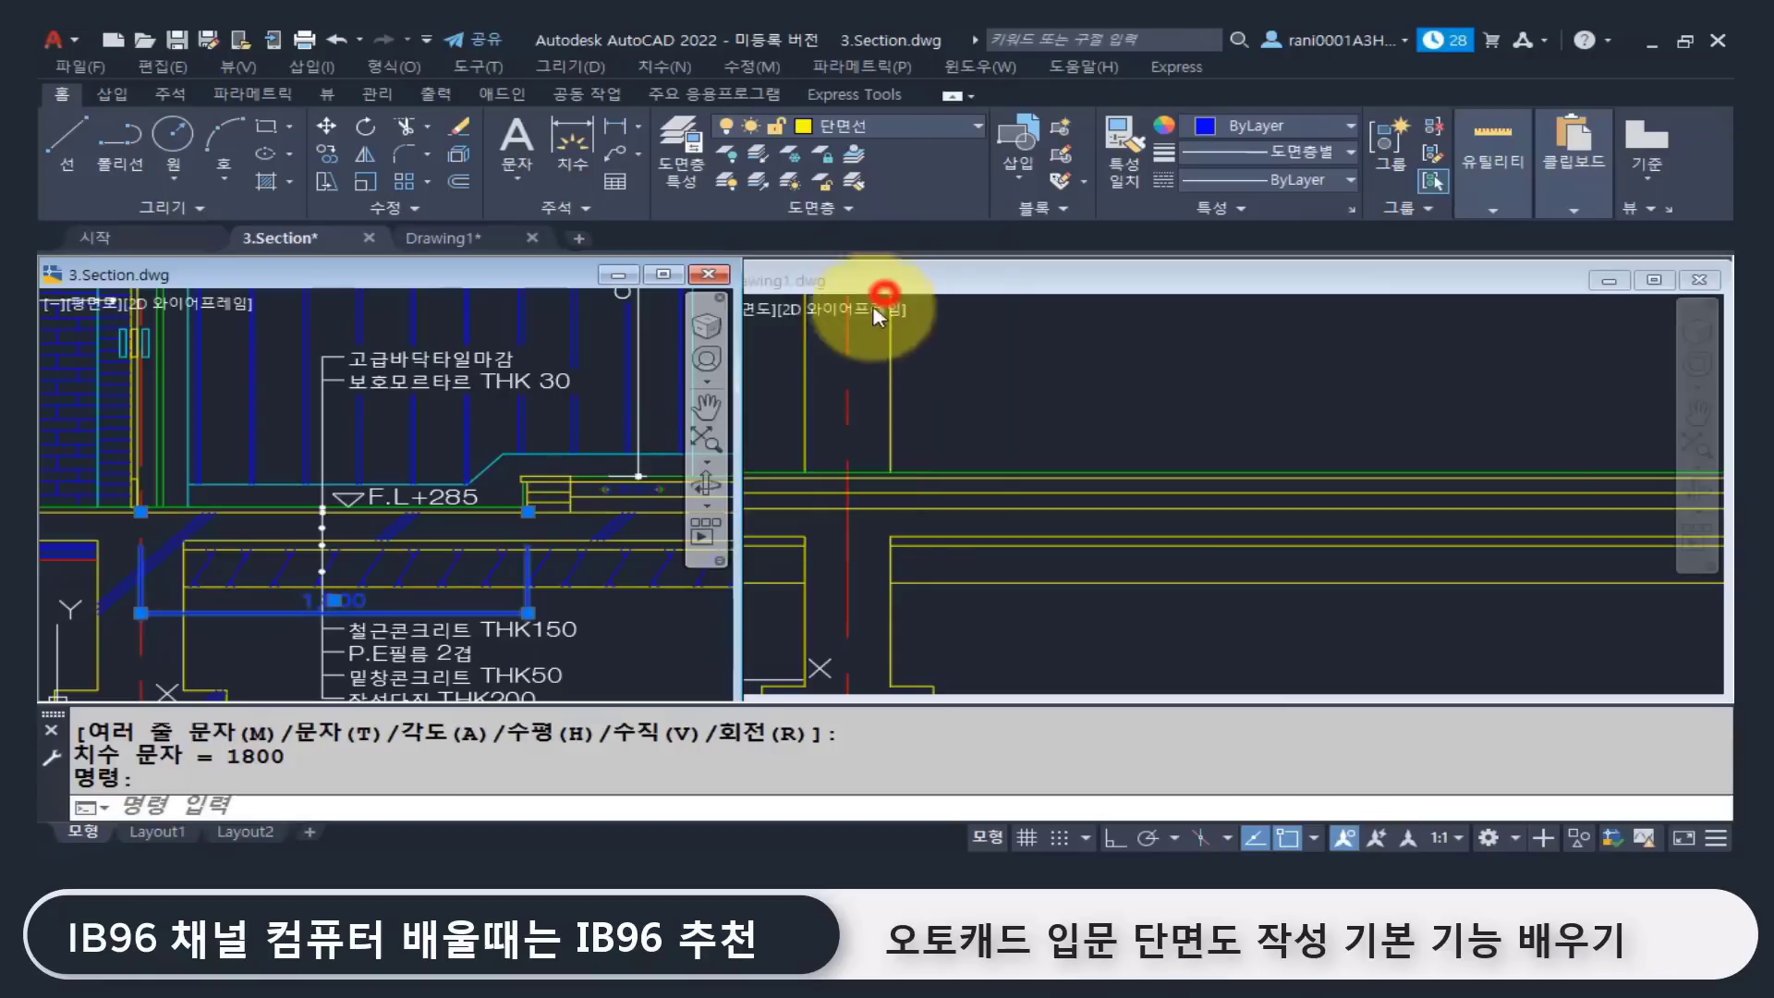
key("Escape")
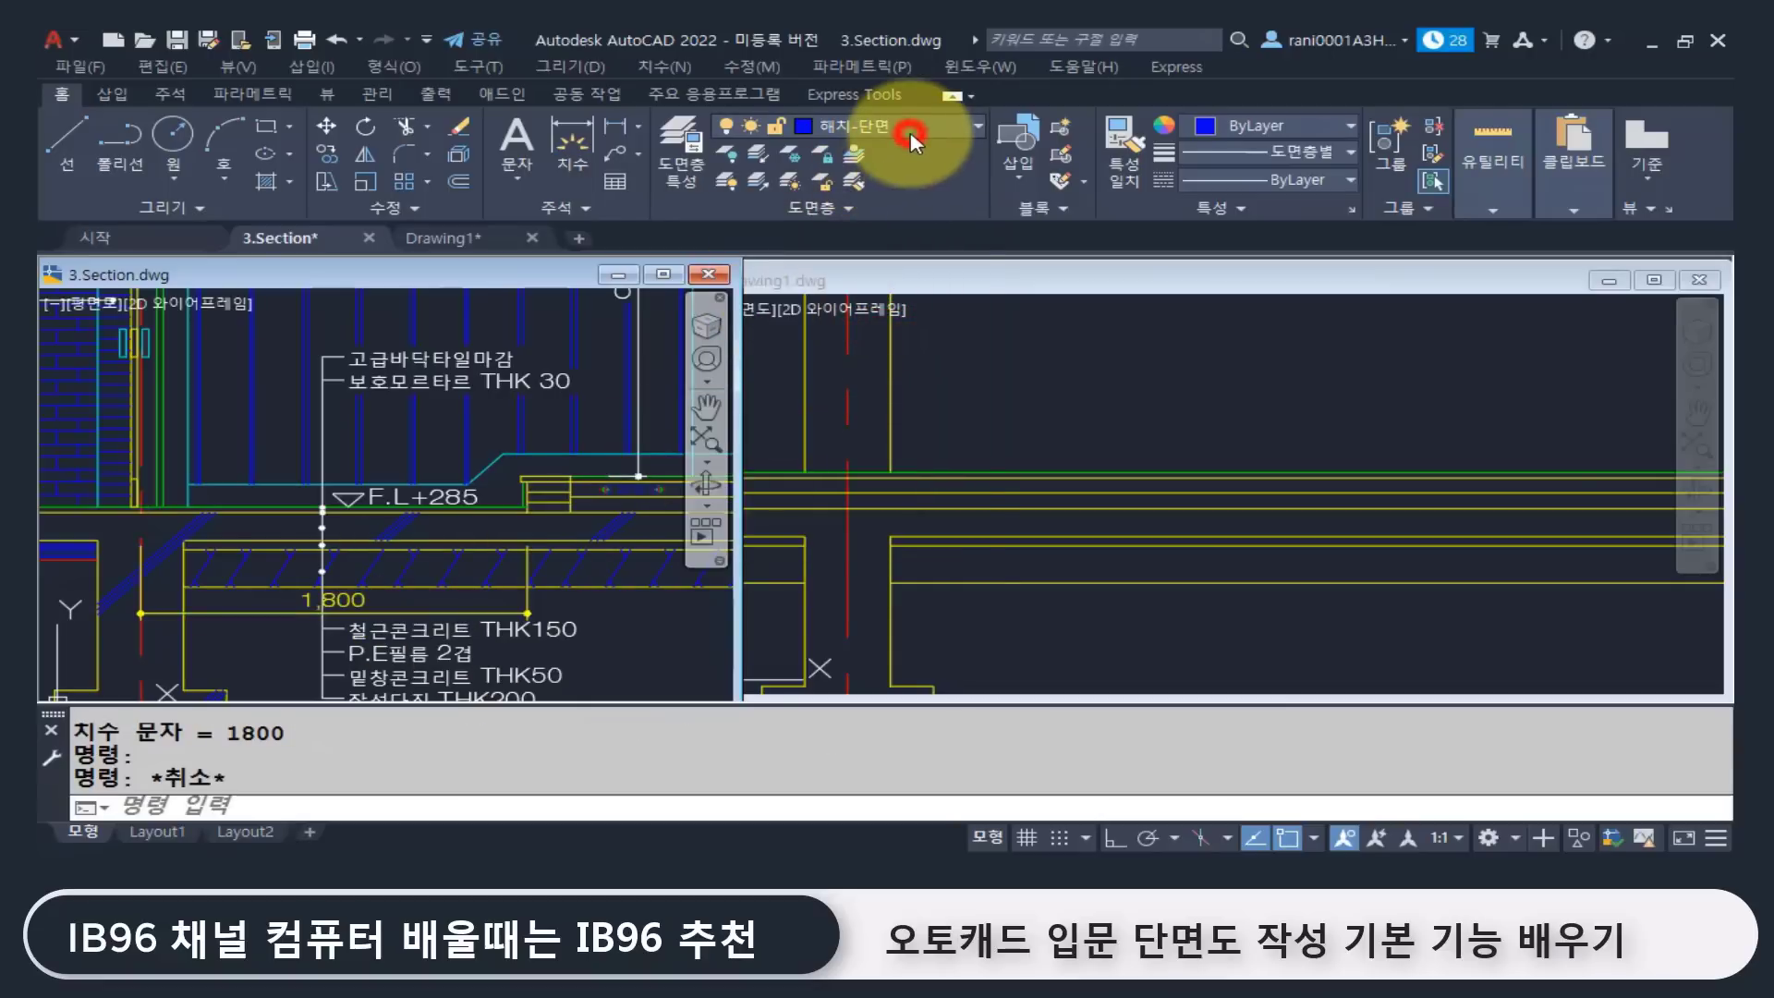
left_click(911, 139)
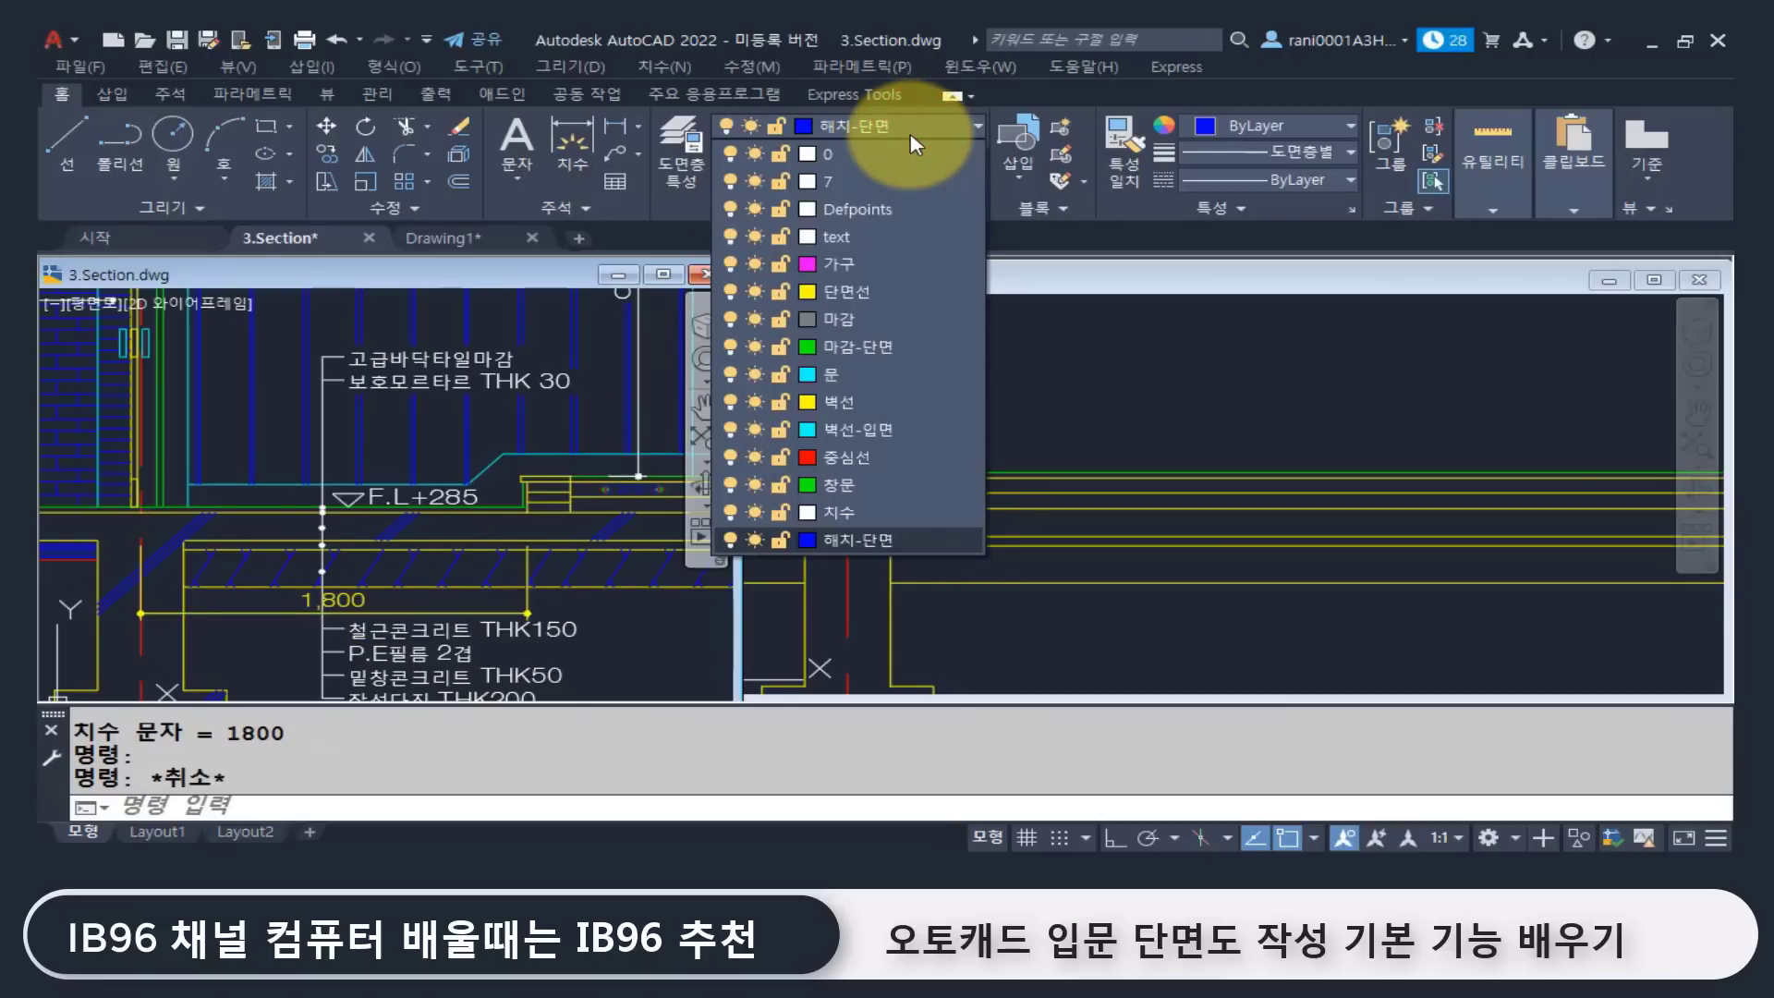
left_click(855, 291)
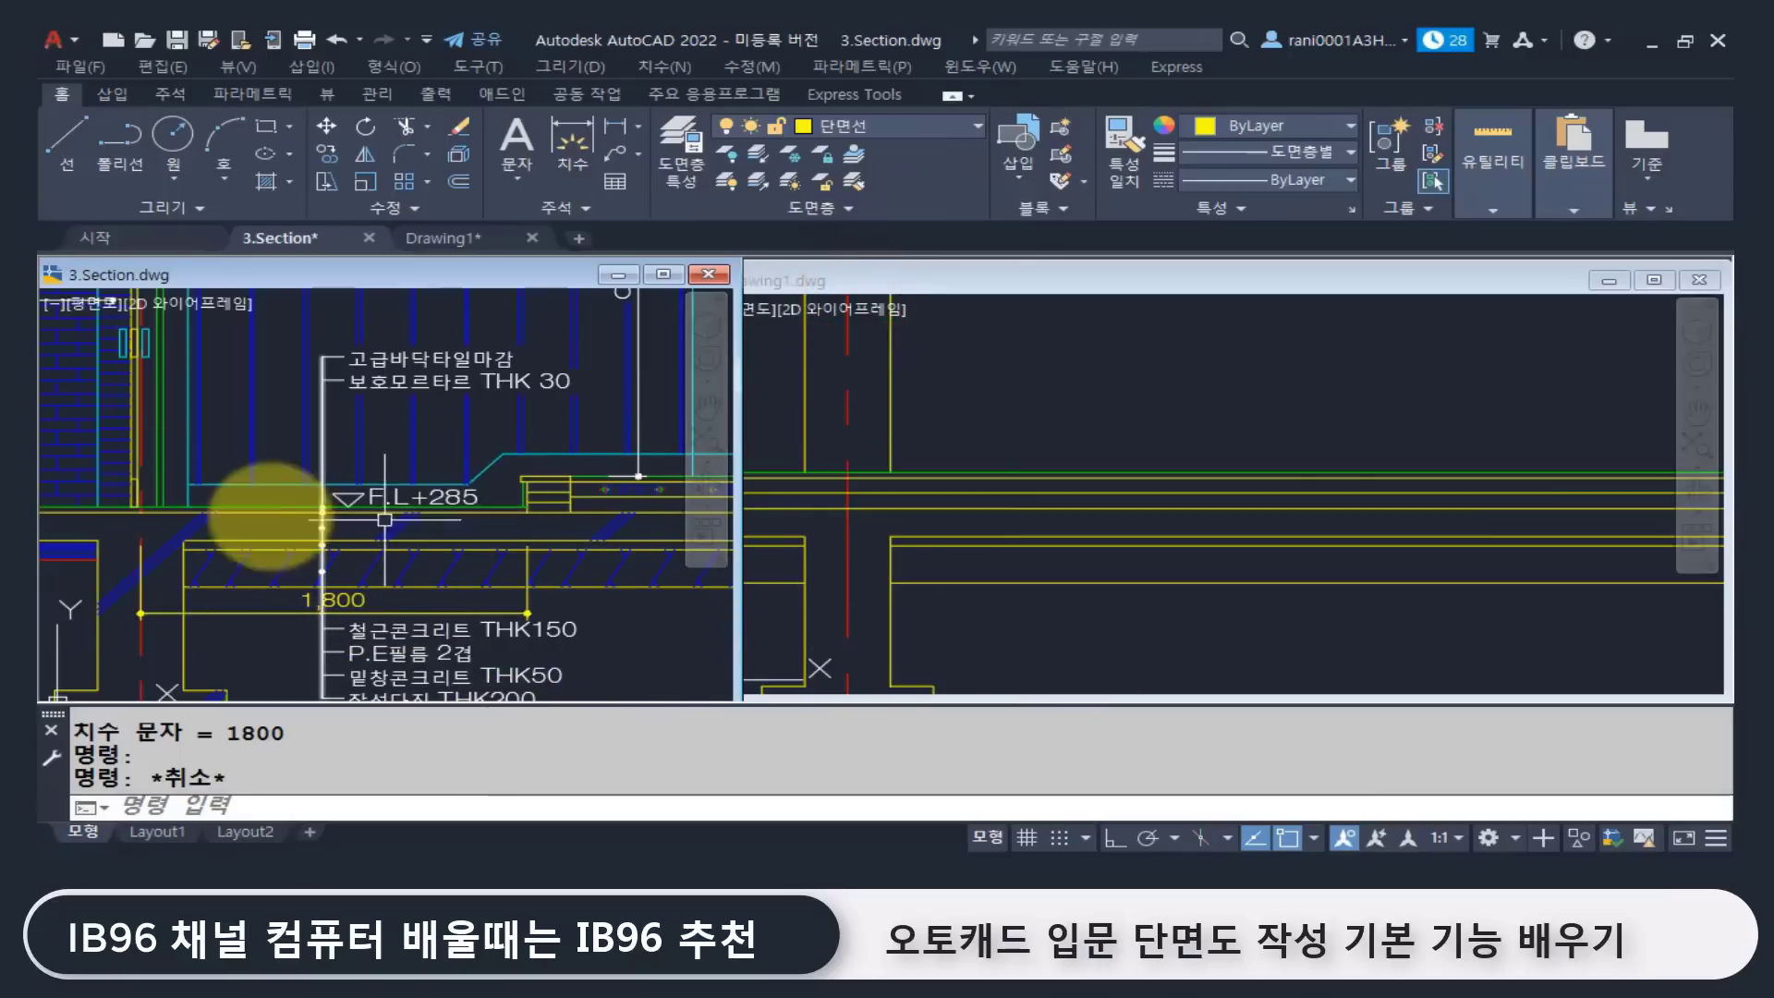
Step: Switch to Drawing1.dwg and offset the wall's centreline 1800 to the right, across the floor layers
left_click(1005, 625)
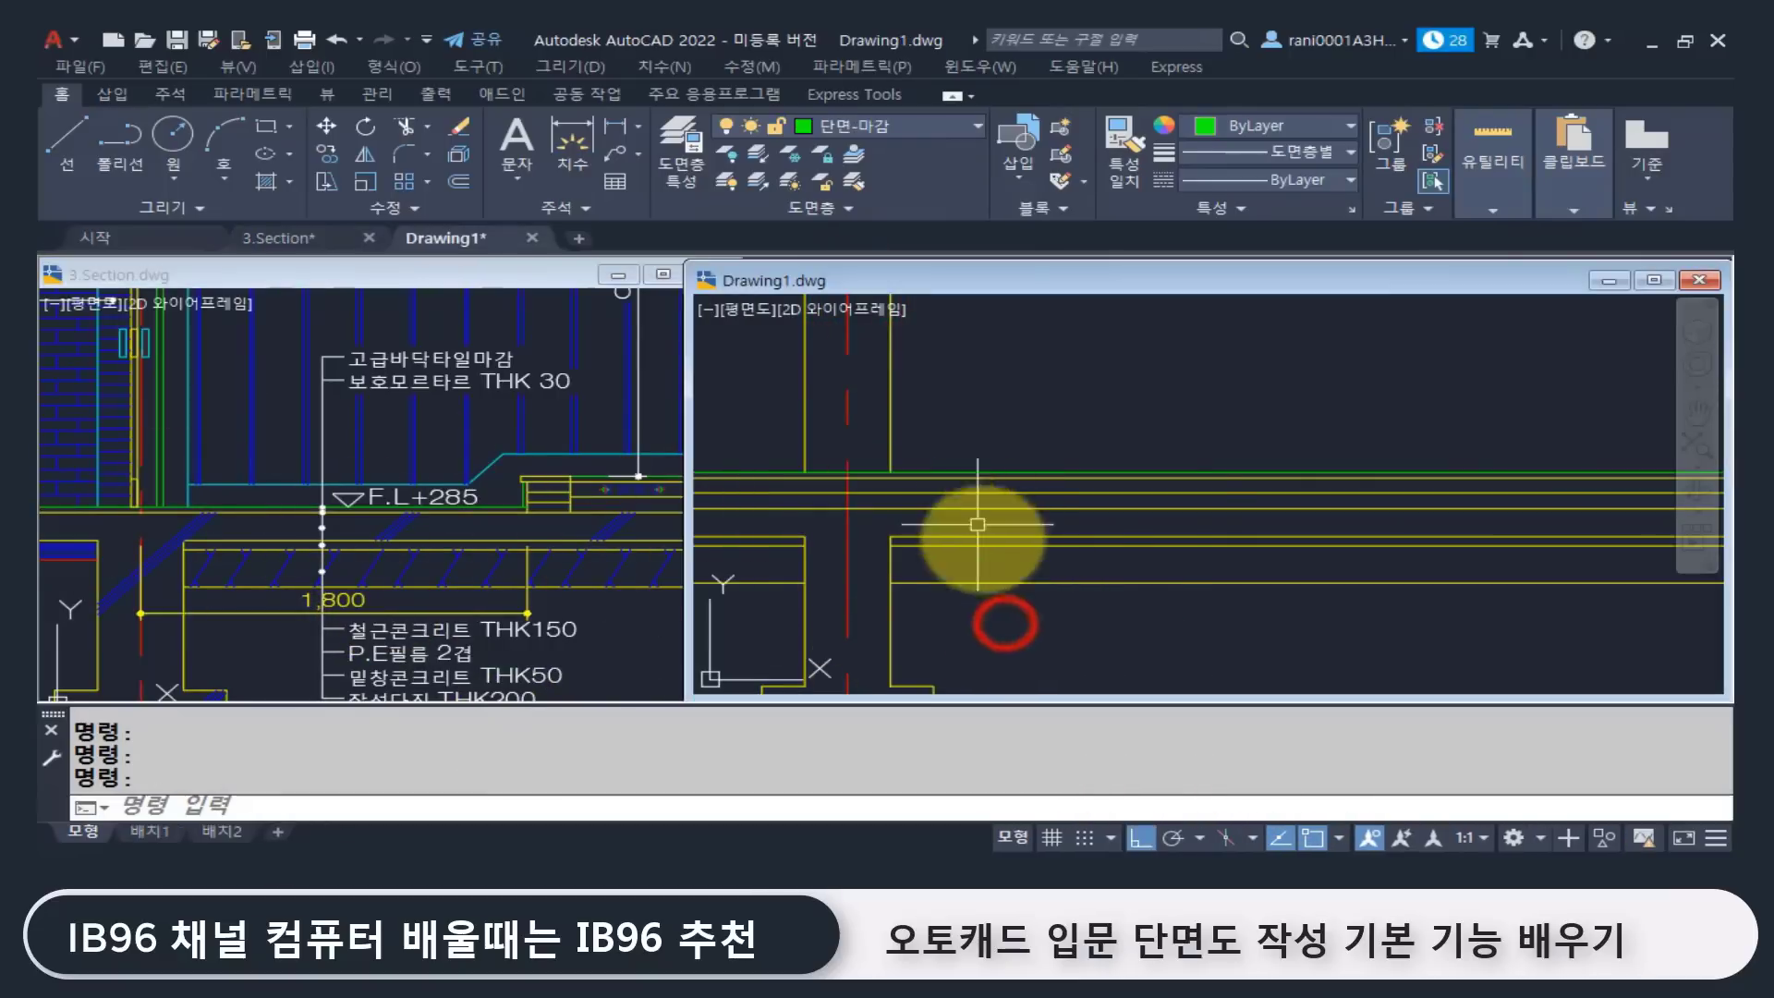
type("o")
key("Return")
type("180")
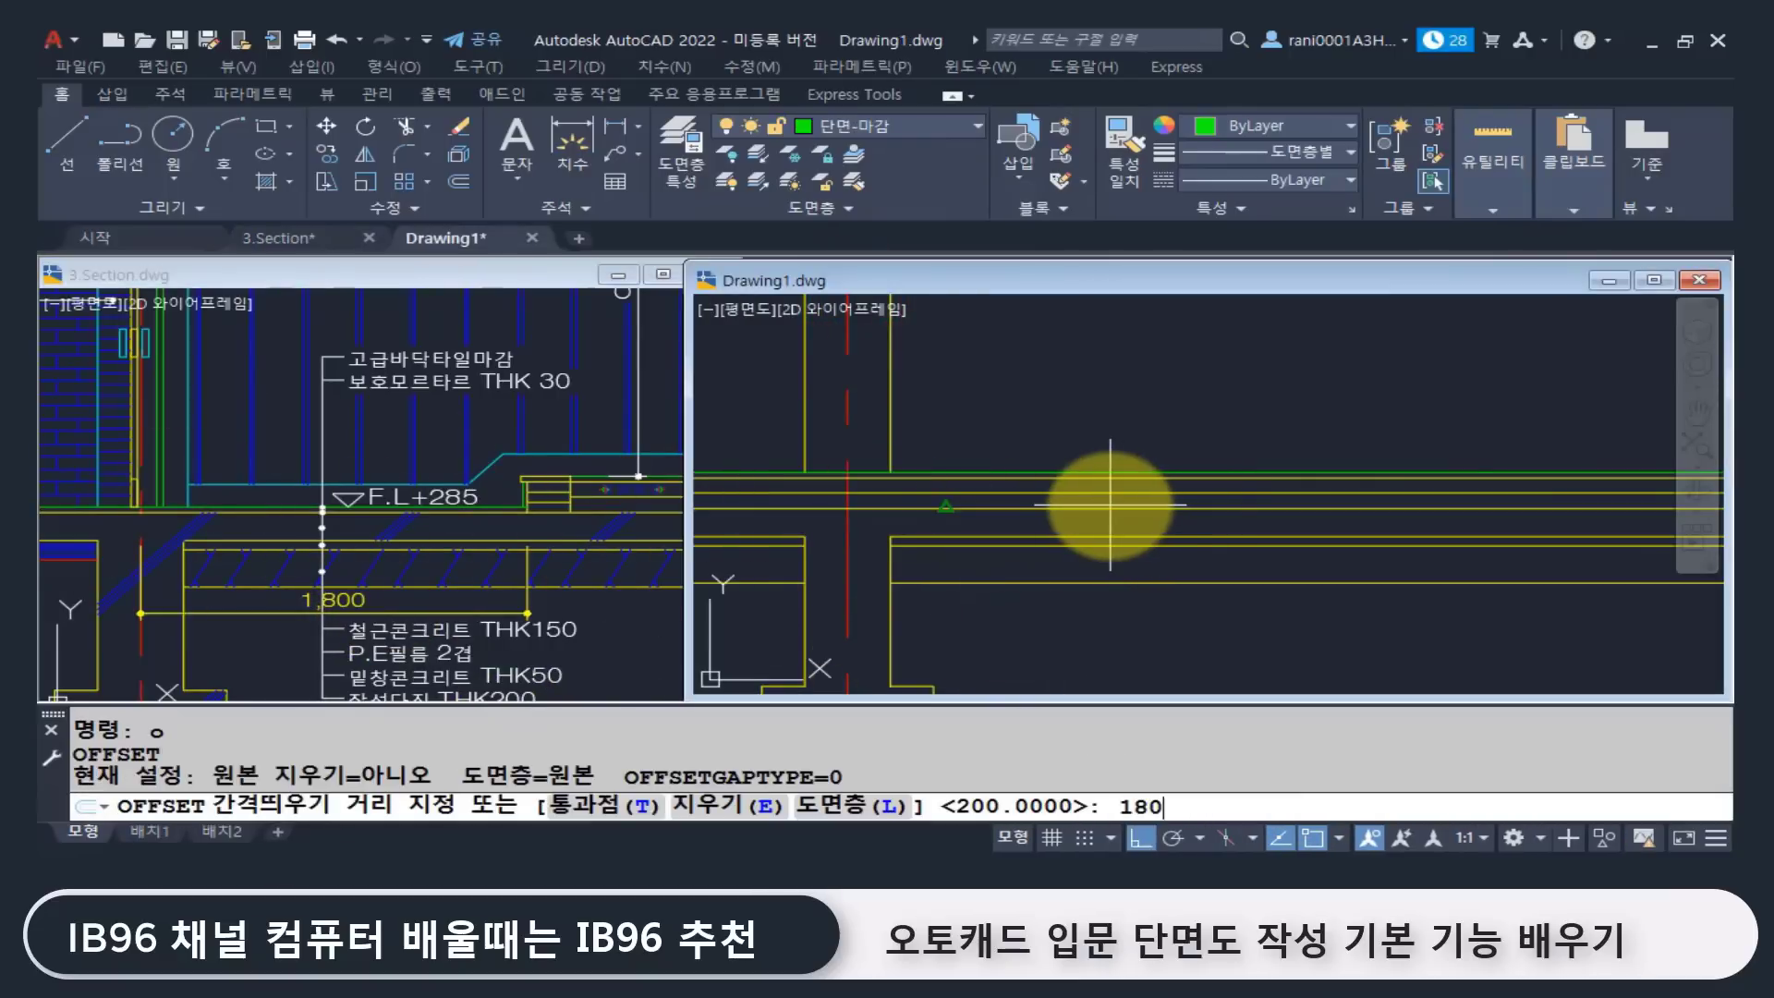
type("0")
key("Return")
left_click(849, 407)
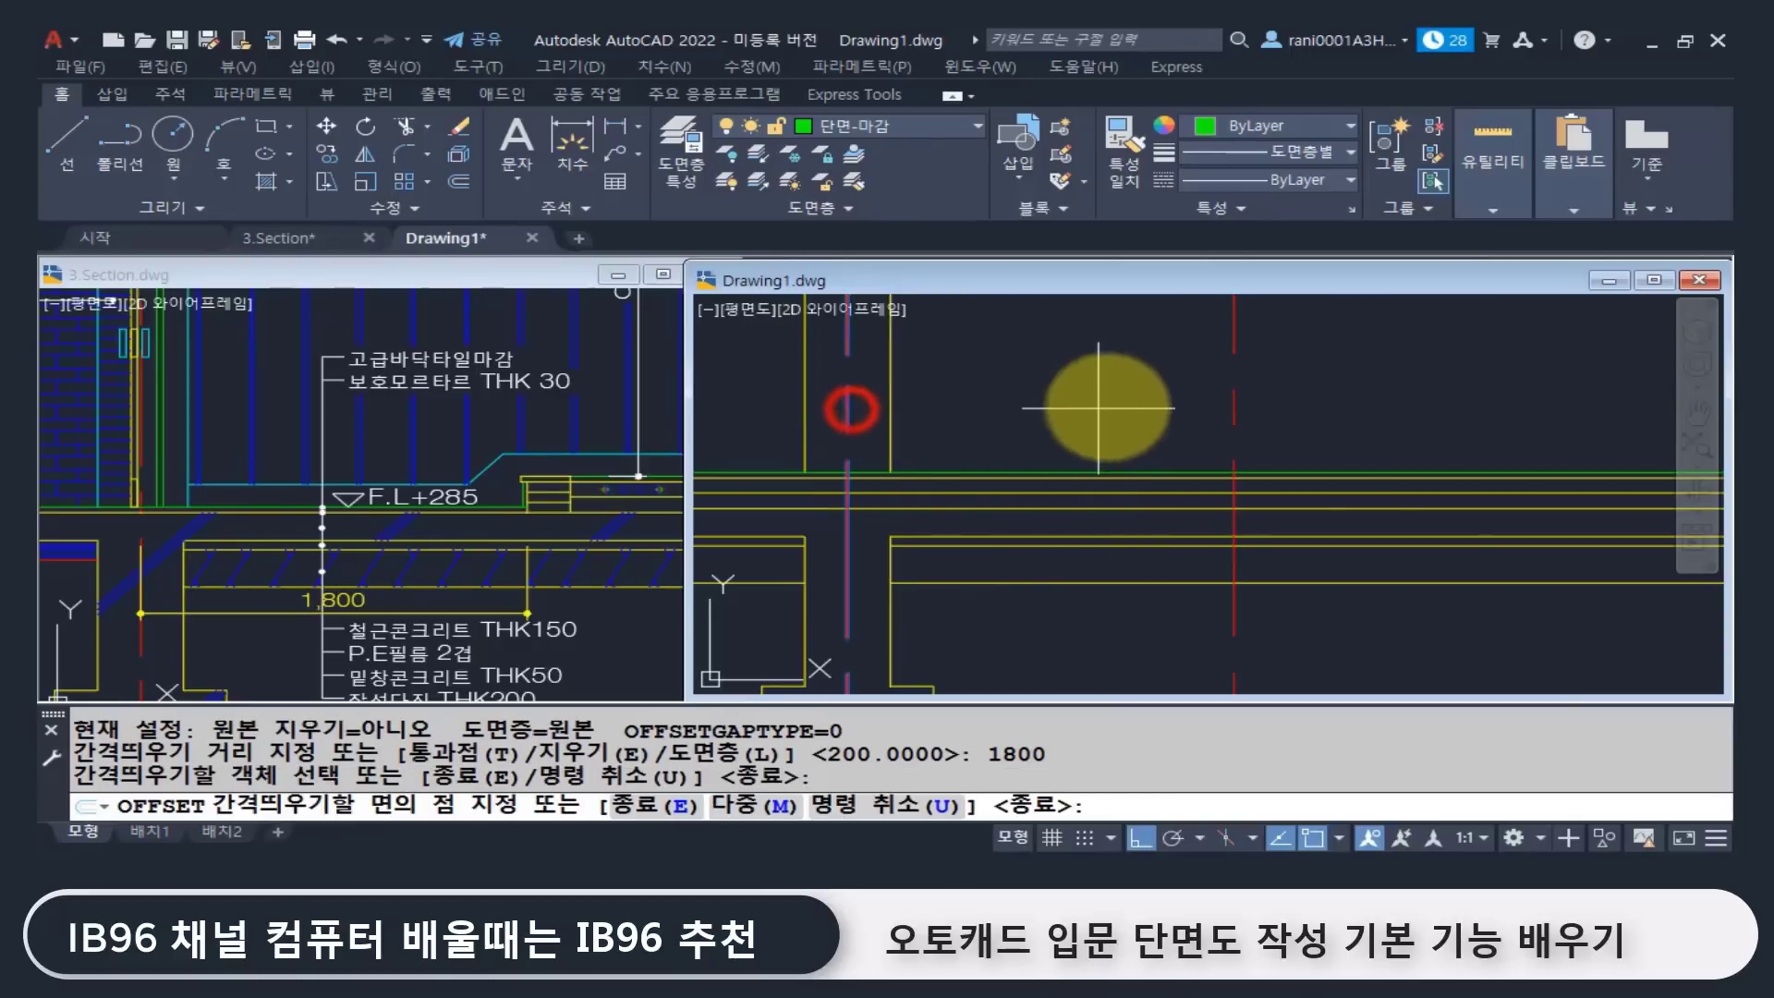
left_click(1343, 531)
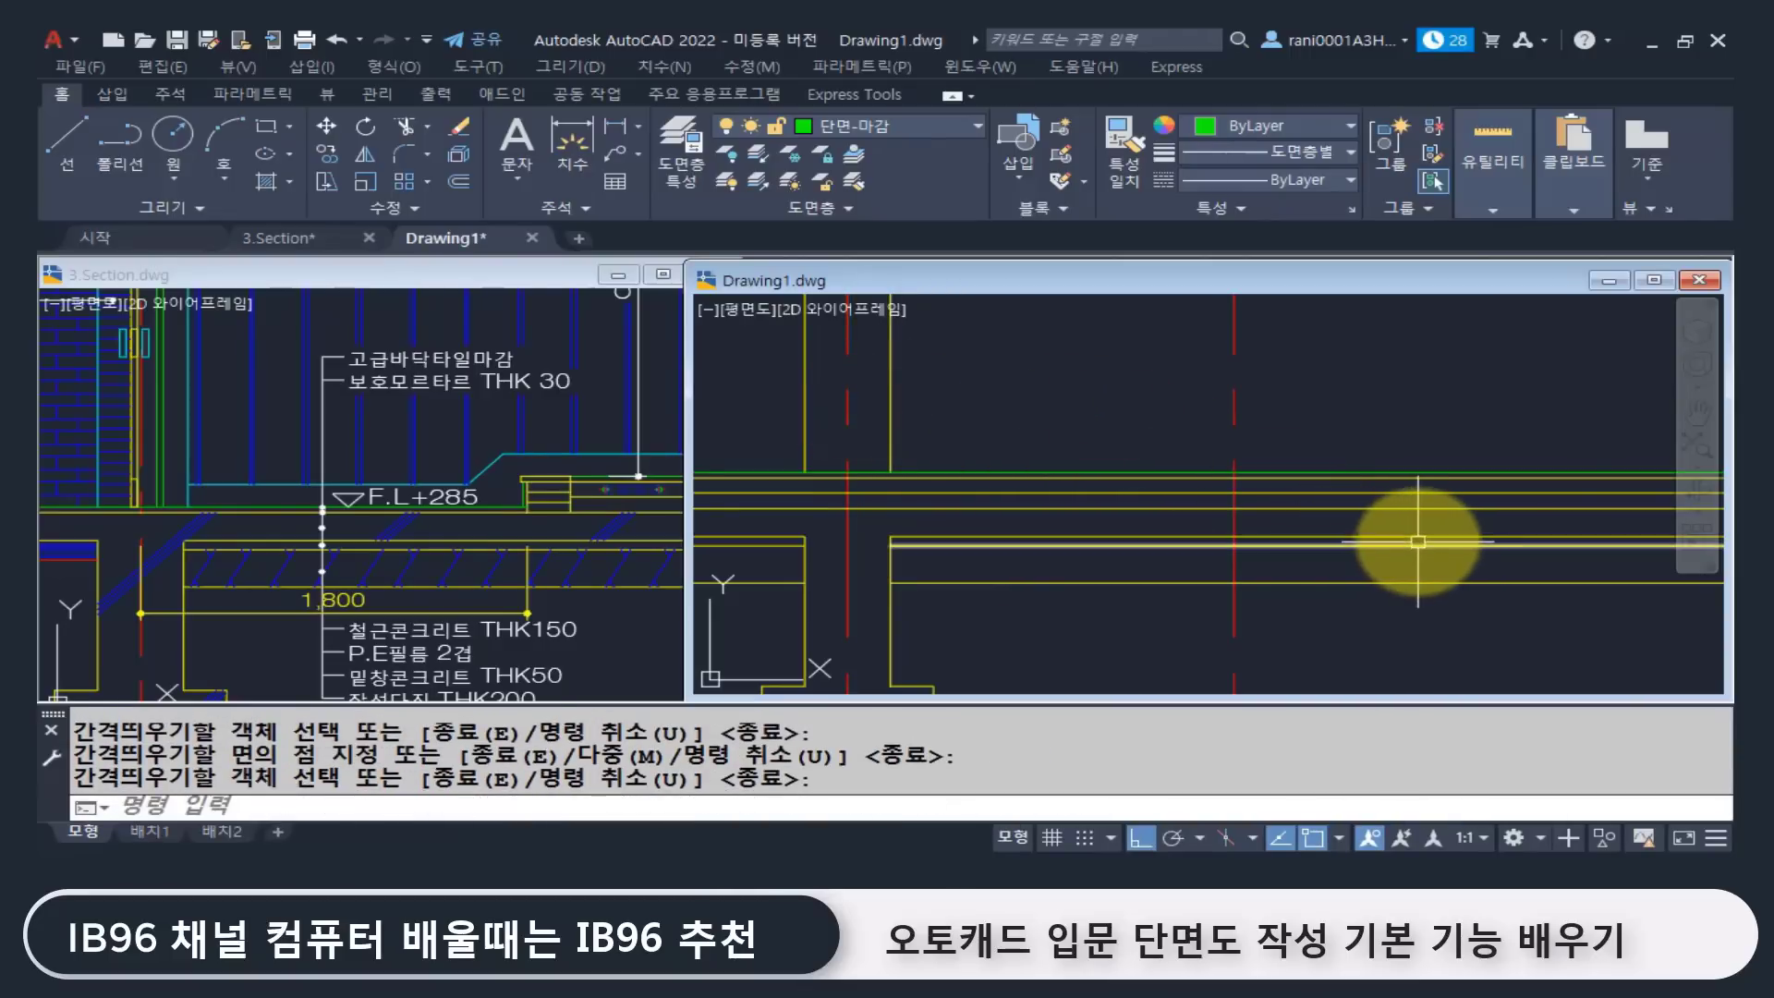
key("Return")
Step: Match the properties of the offset vertical line to those of the lowest yellow line under the slab
left_click(1235, 434)
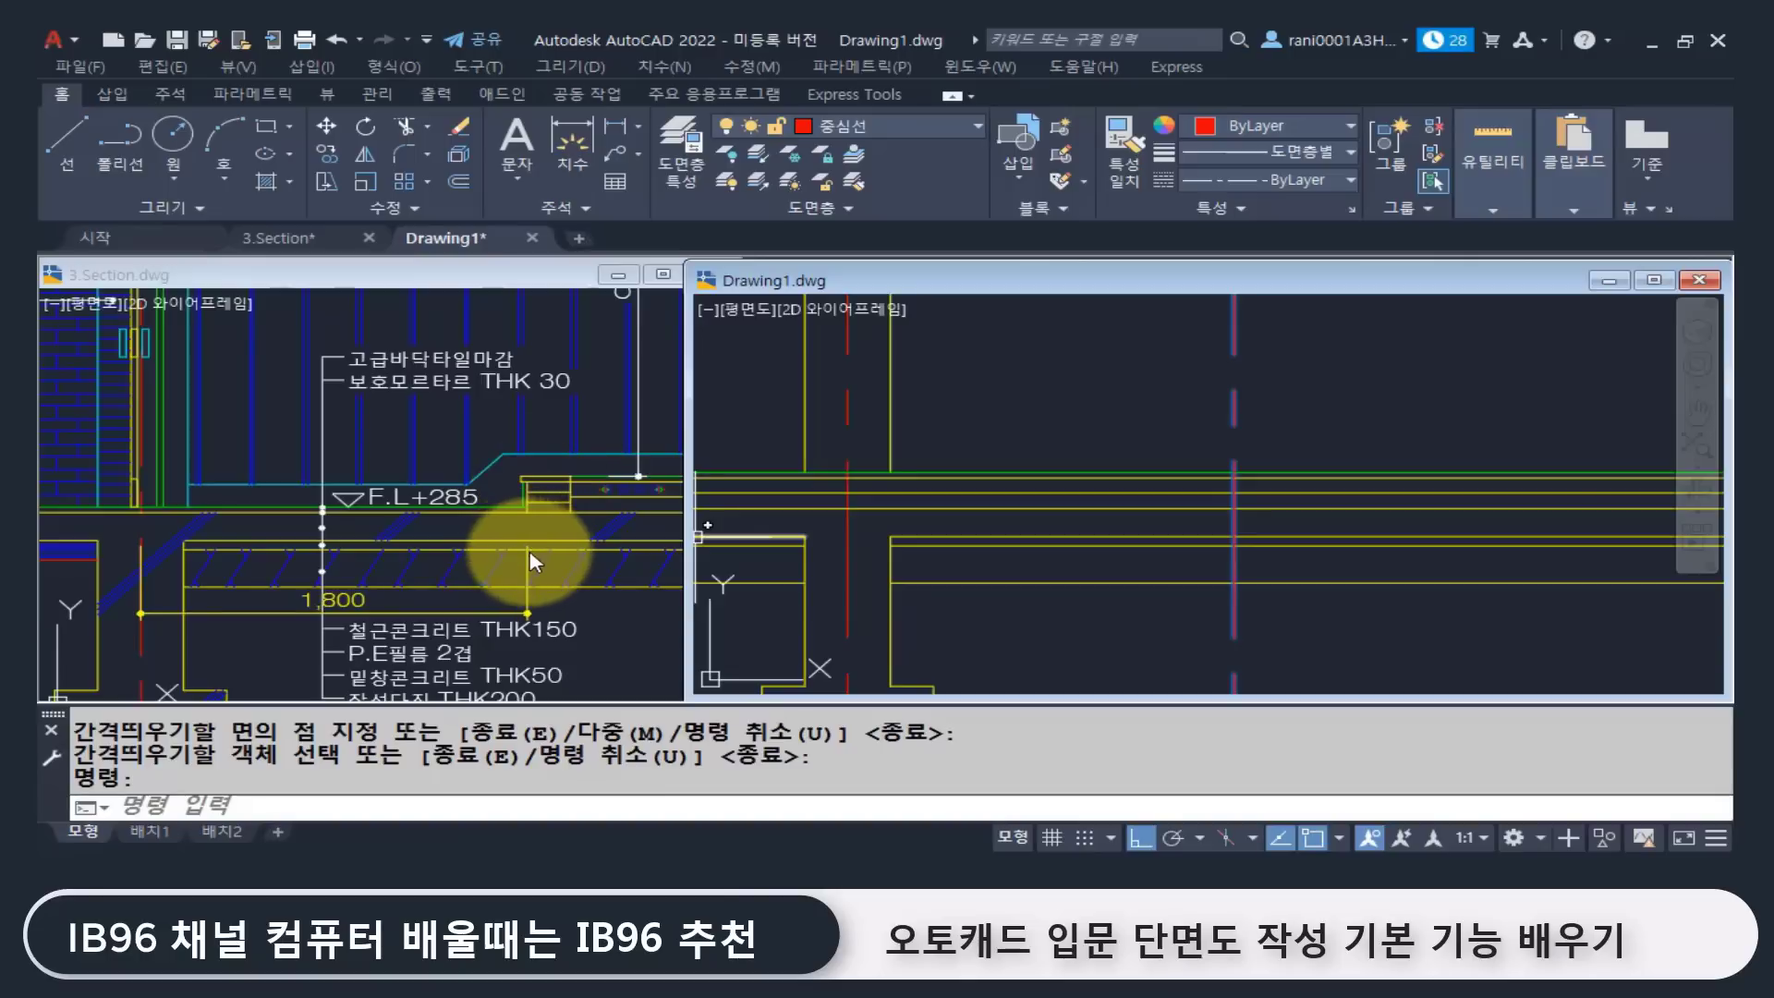
key("Escape")
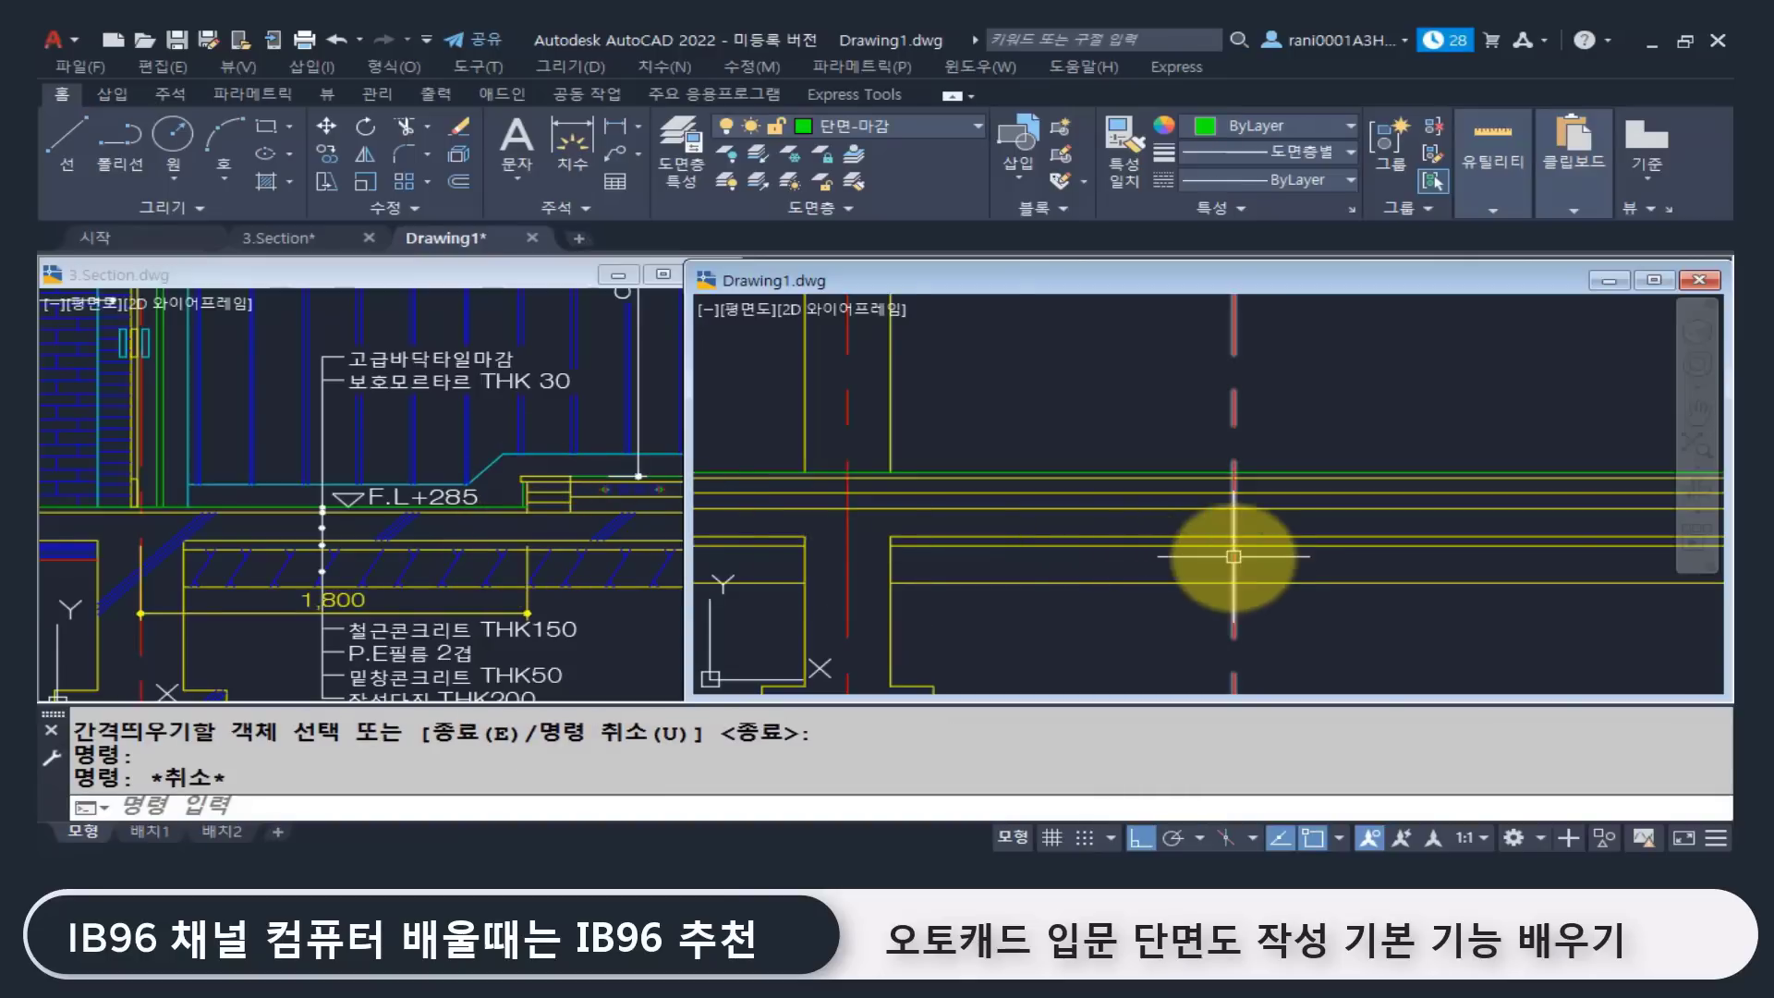
type("ma")
key("Return")
left_click(1277, 582)
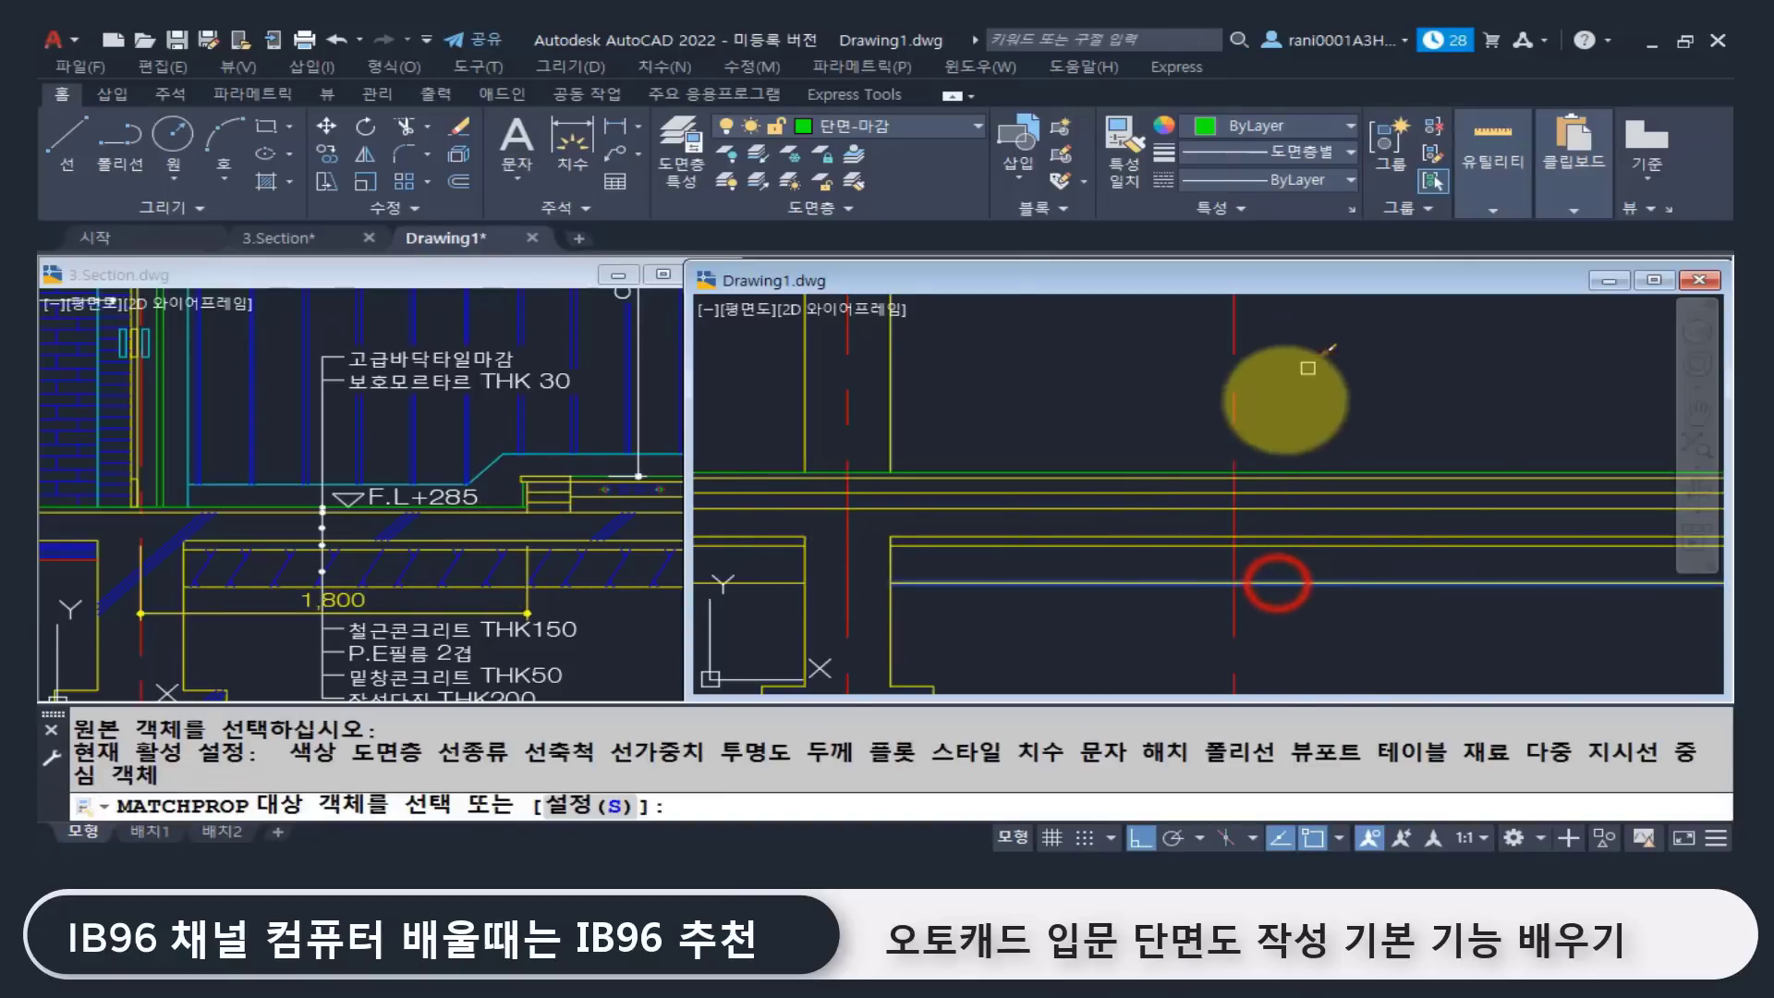
left_click(1267, 428)
left_click(1146, 356)
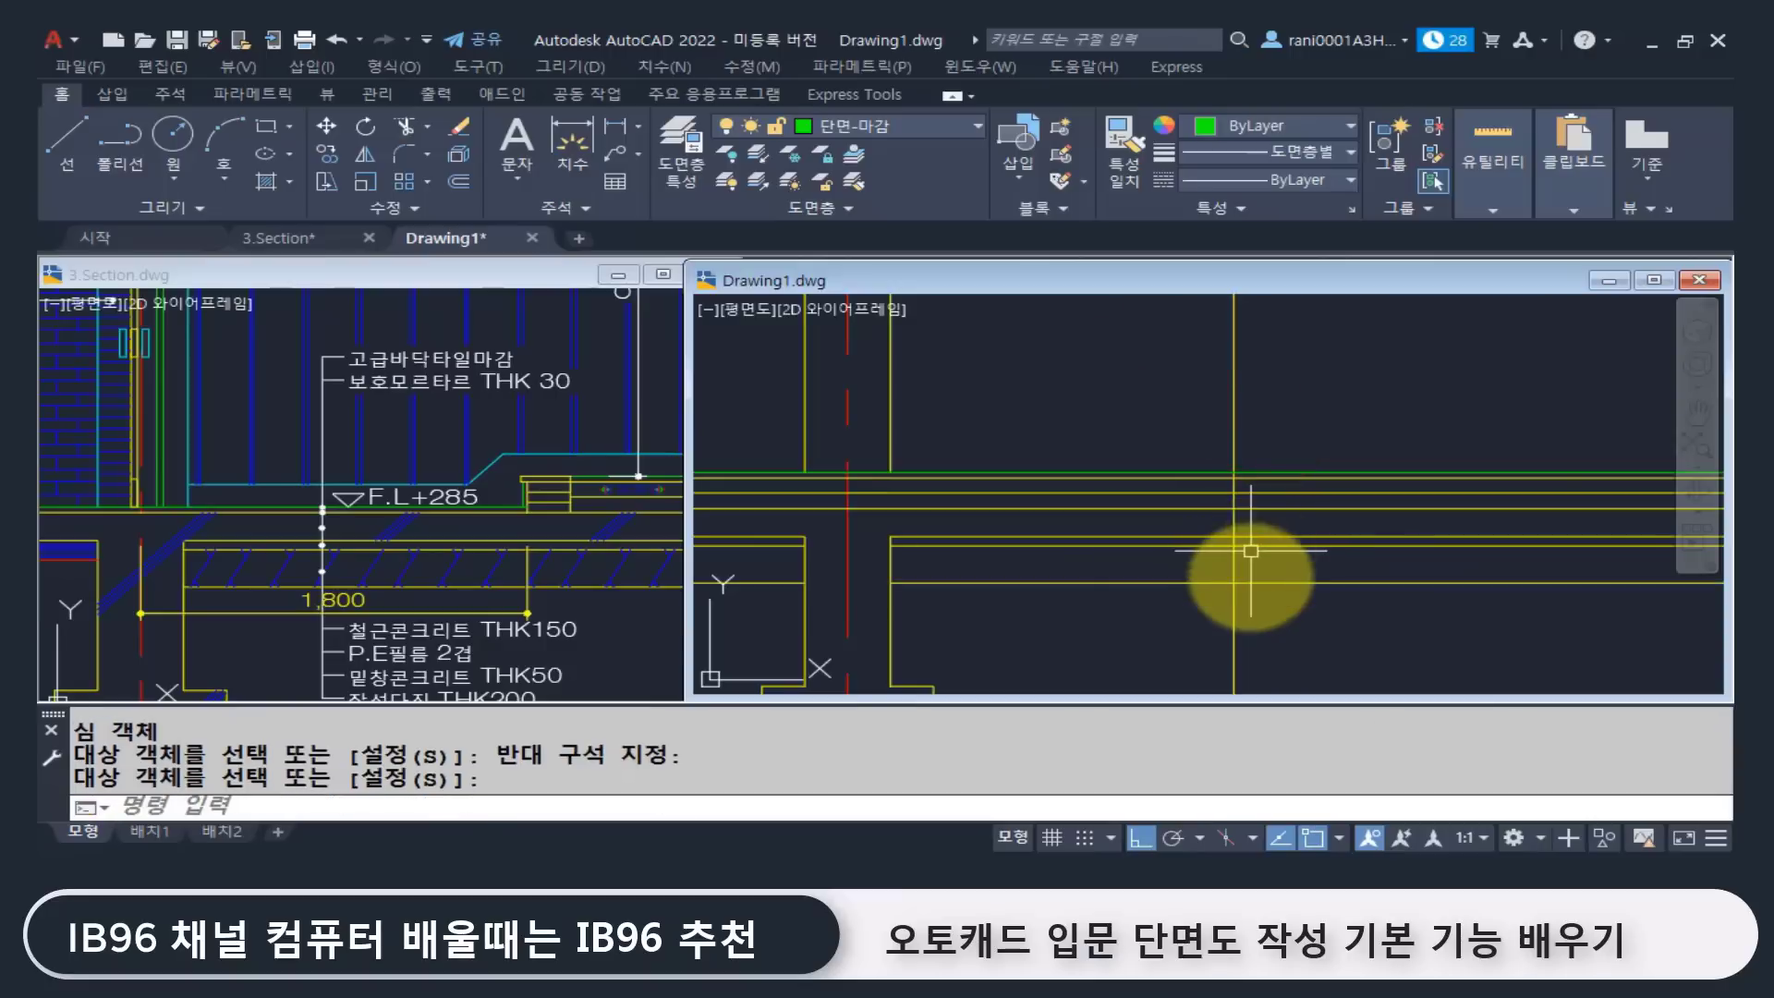
right_click(1235, 396)
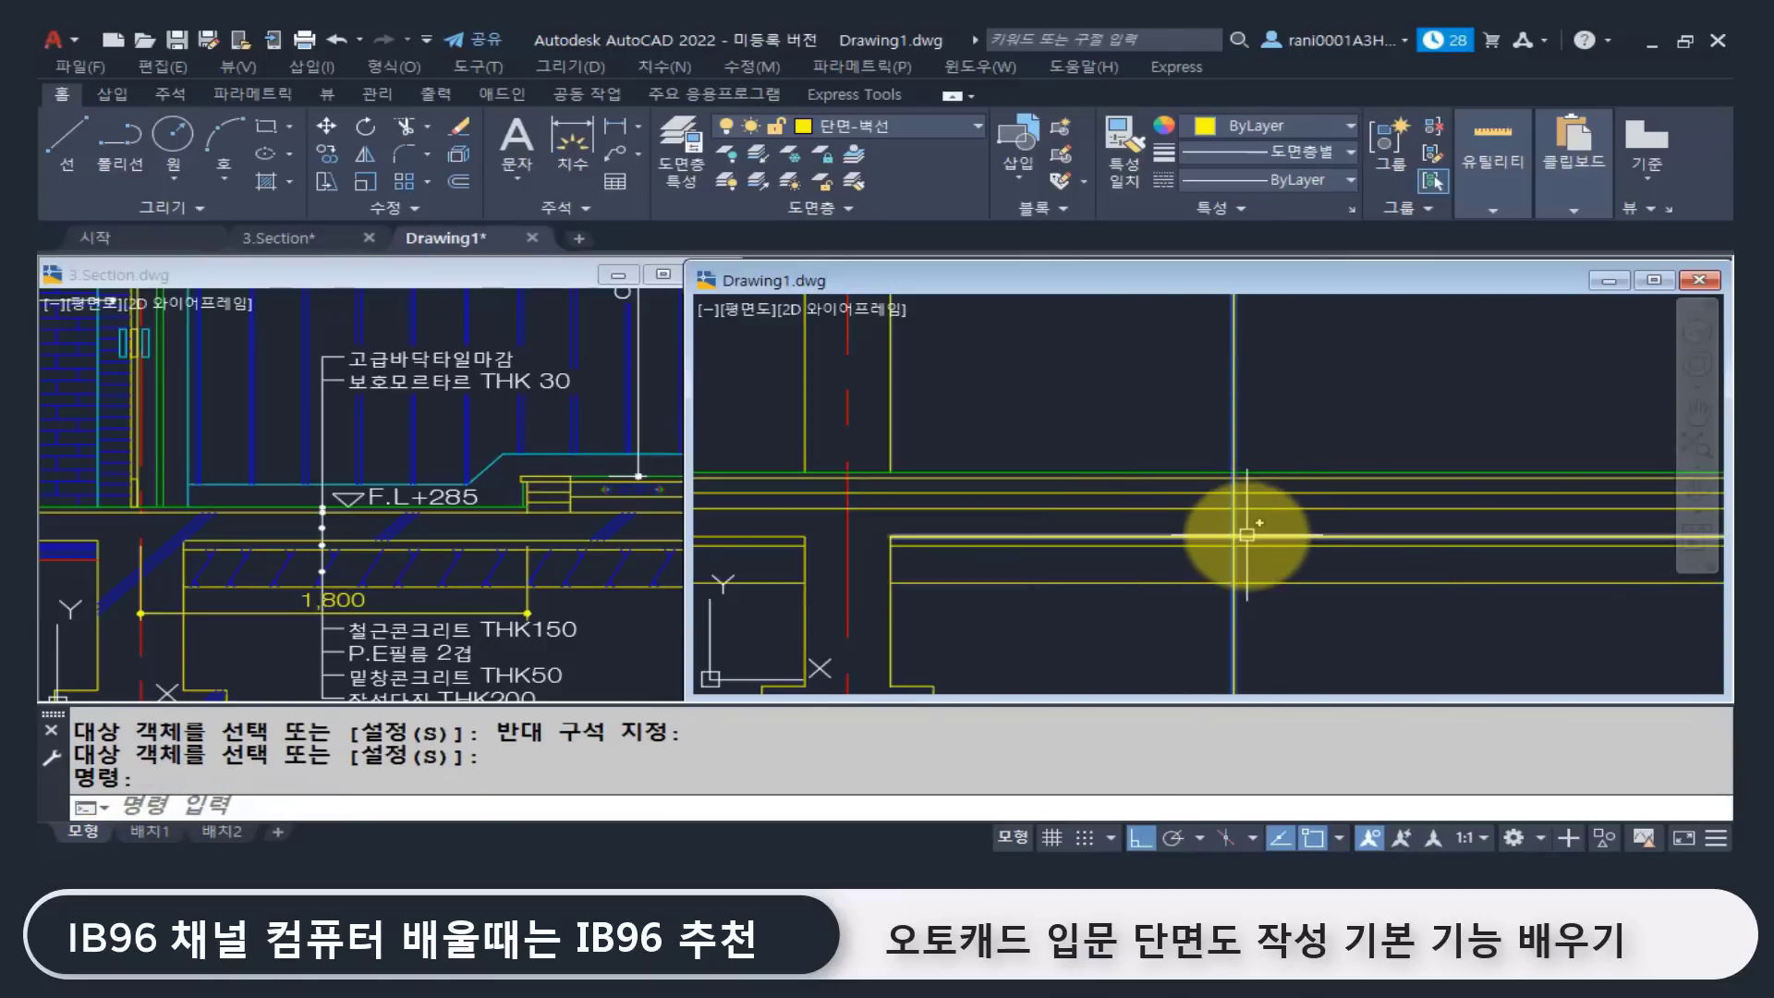
key("Escape")
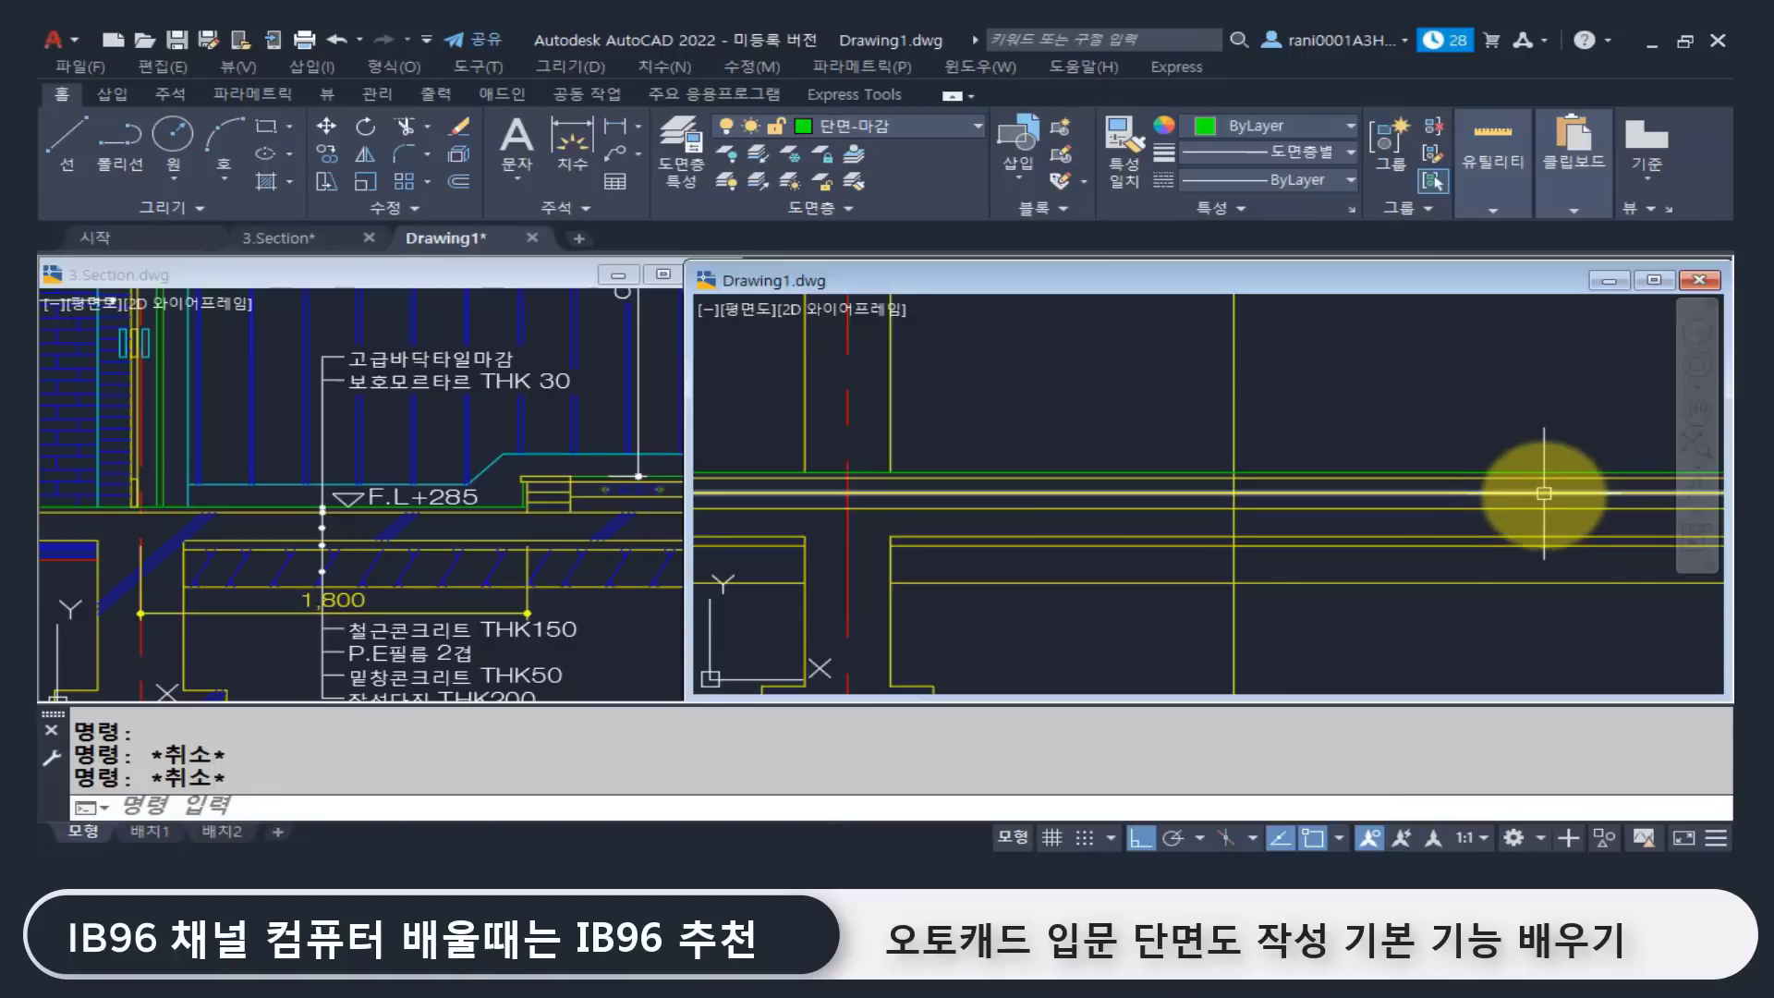
Step: Trim the green finish line and the two yellow floor lines beneath it to the left of the new vertical line
type("tr")
key("Return")
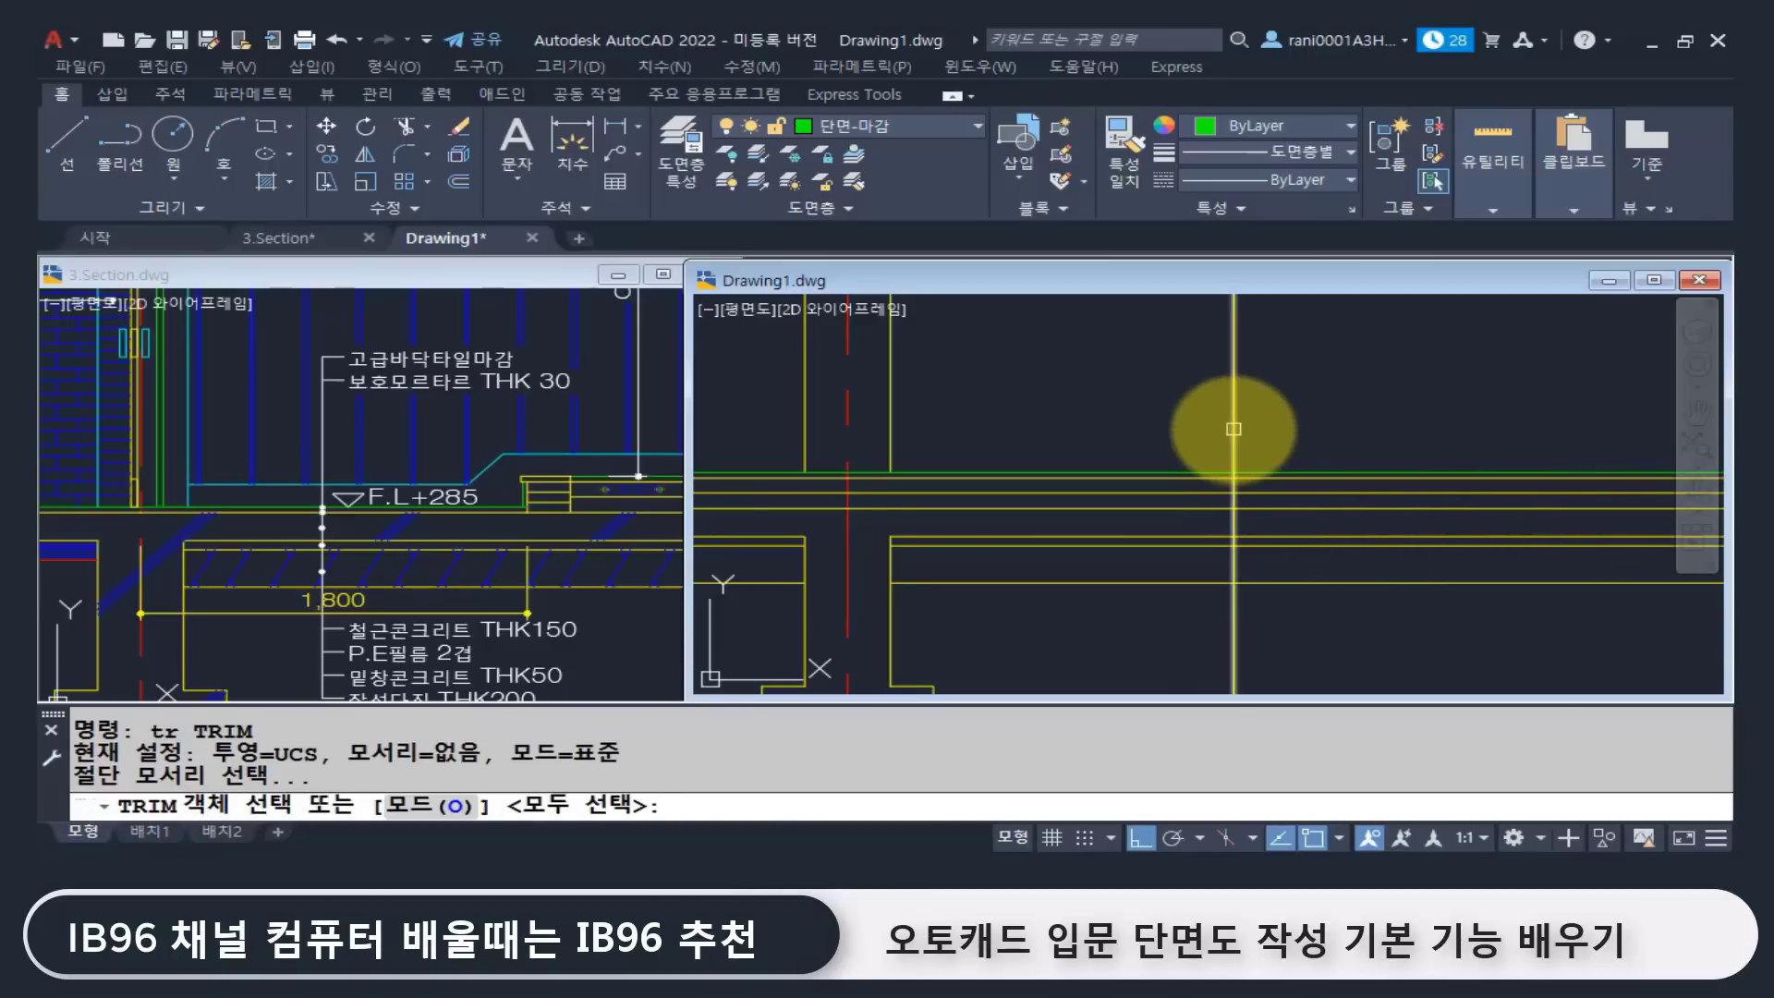
left_click(1234, 428)
key("Return")
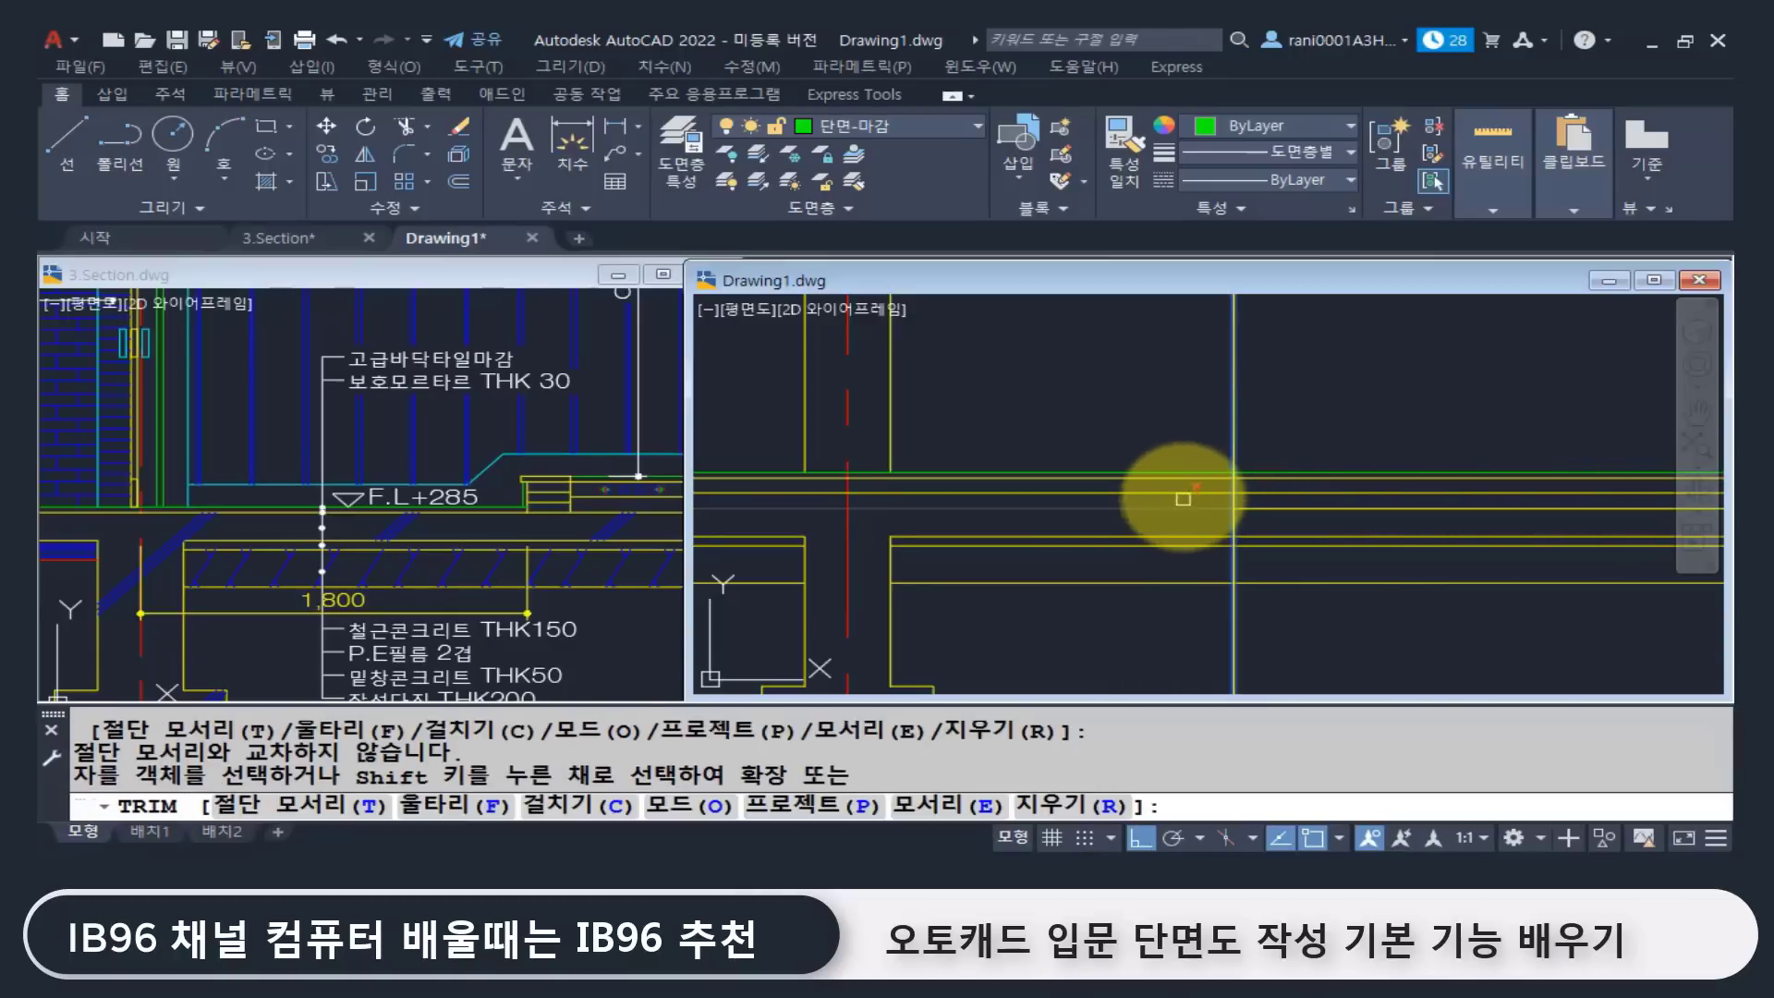
left_click(1183, 495)
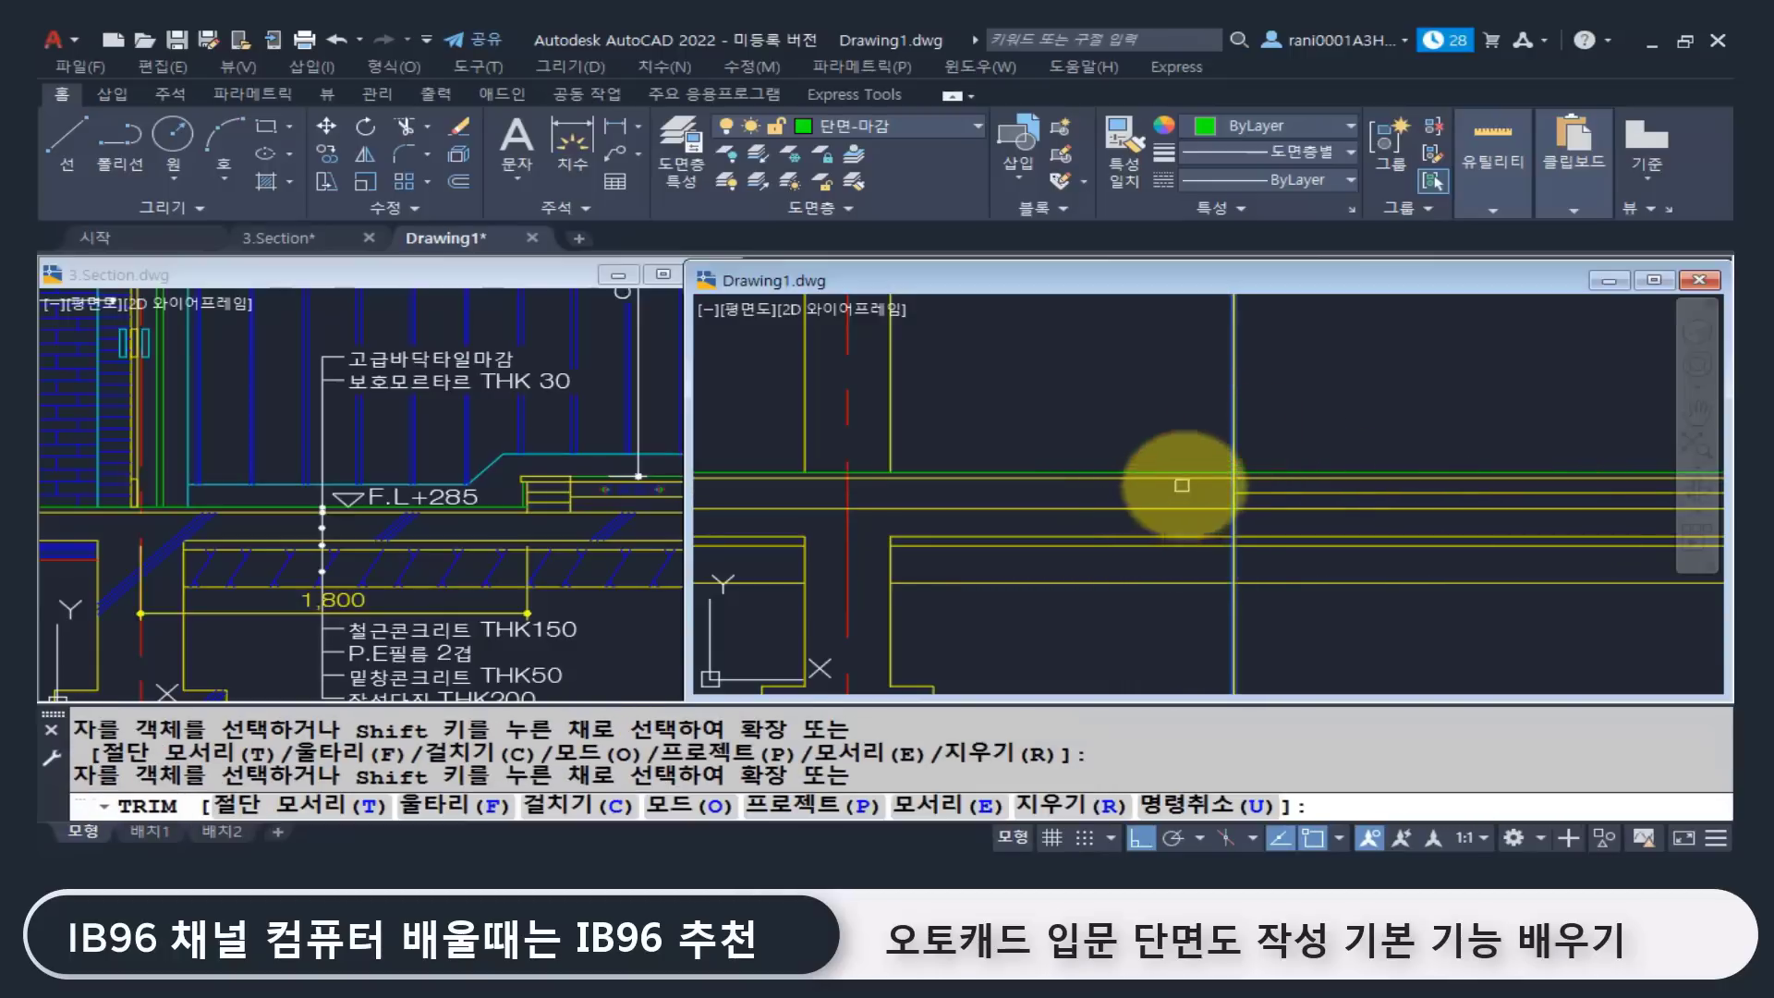
left_click(1166, 476)
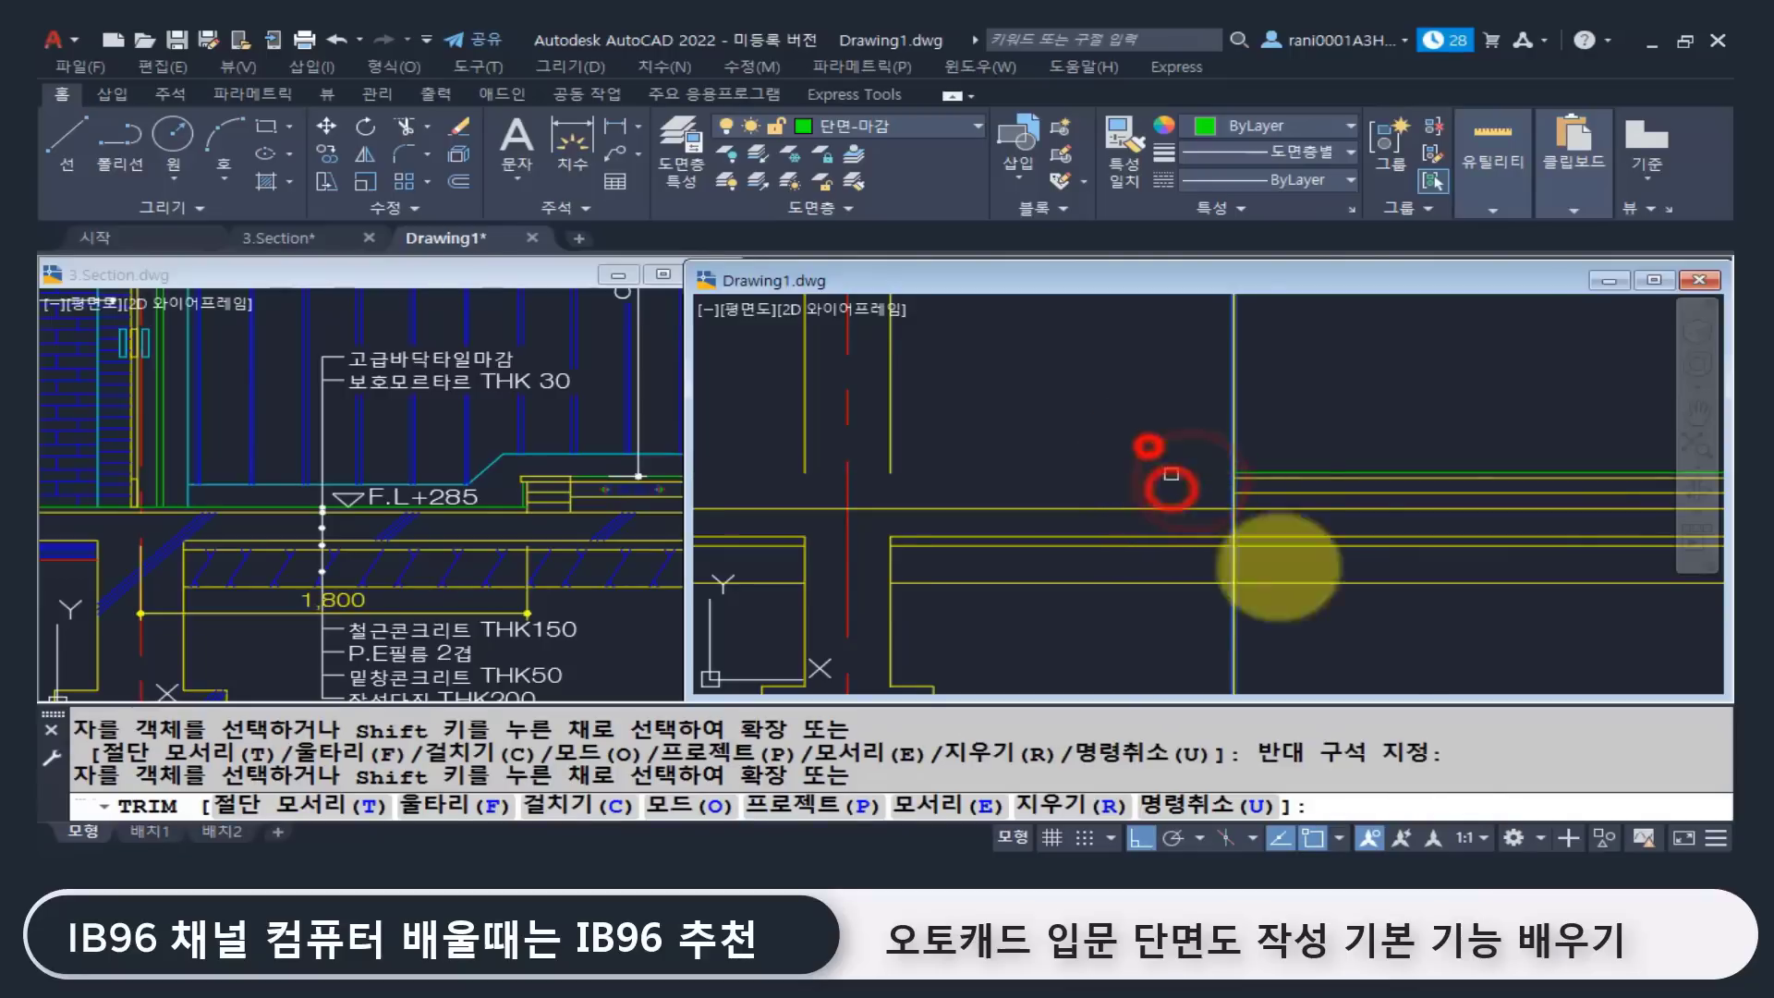
key("Return")
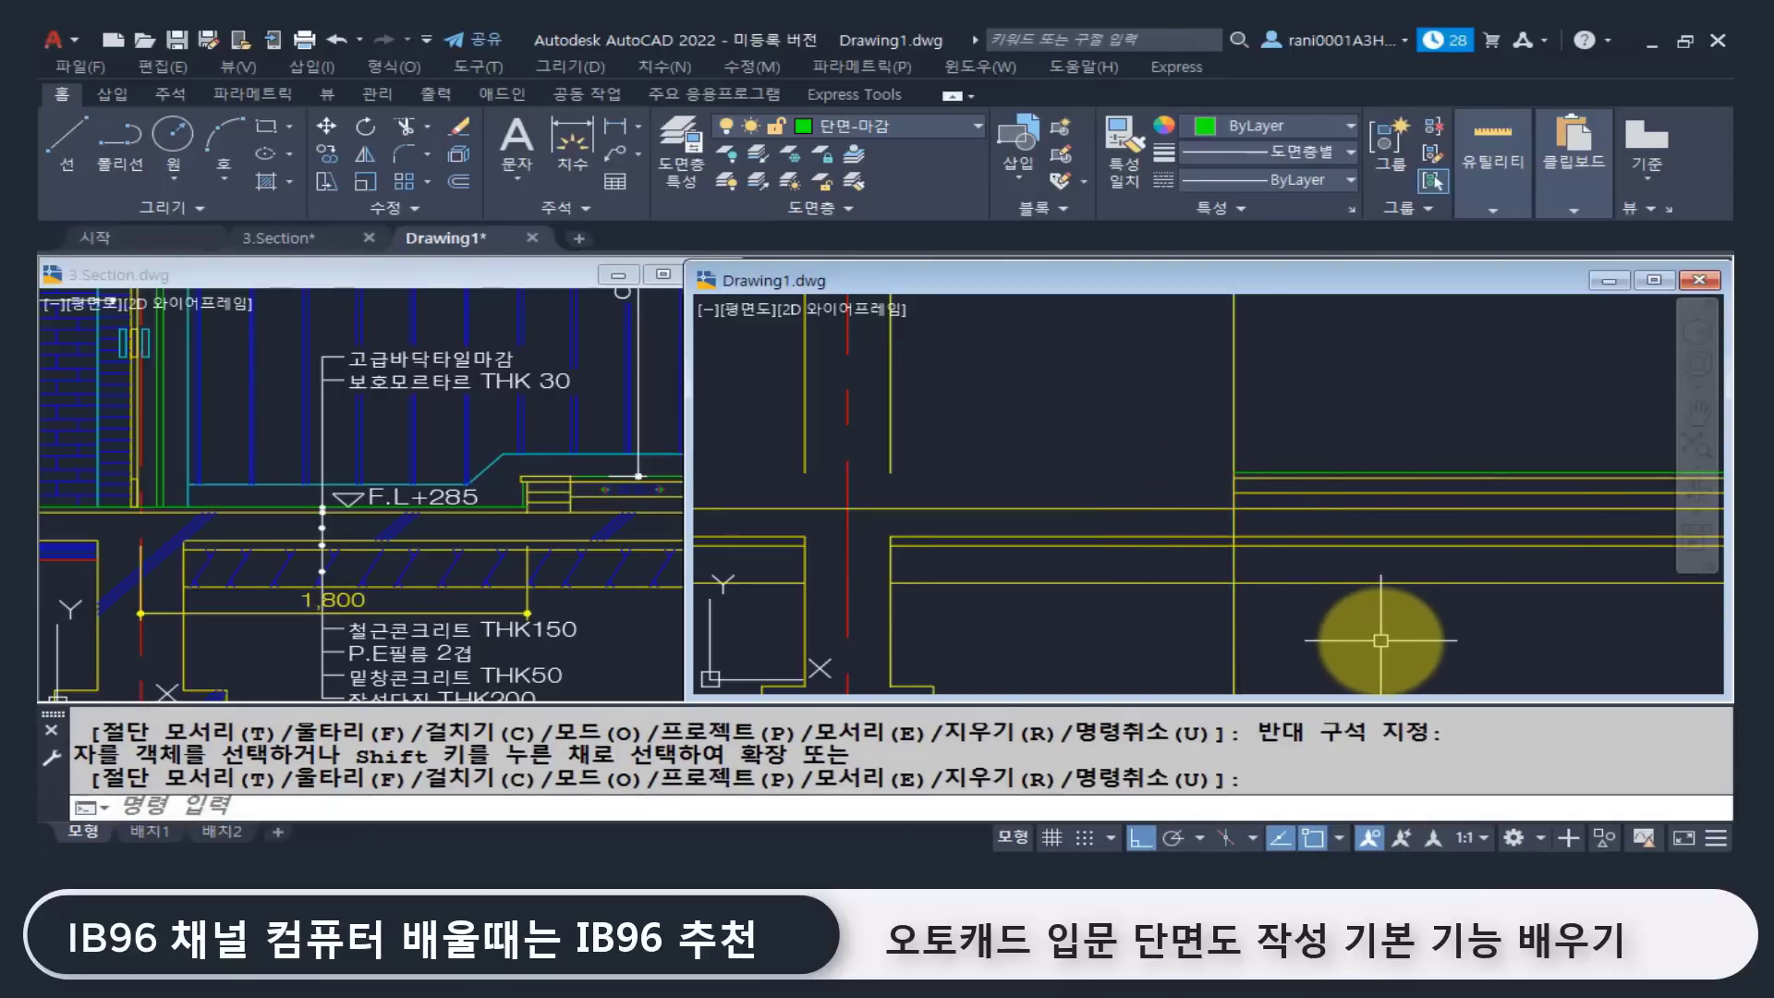
middle_click_drag(922, 440, 989, 480)
left_click(989, 479)
left_click(926, 428)
key("Escape")
key("Escape")
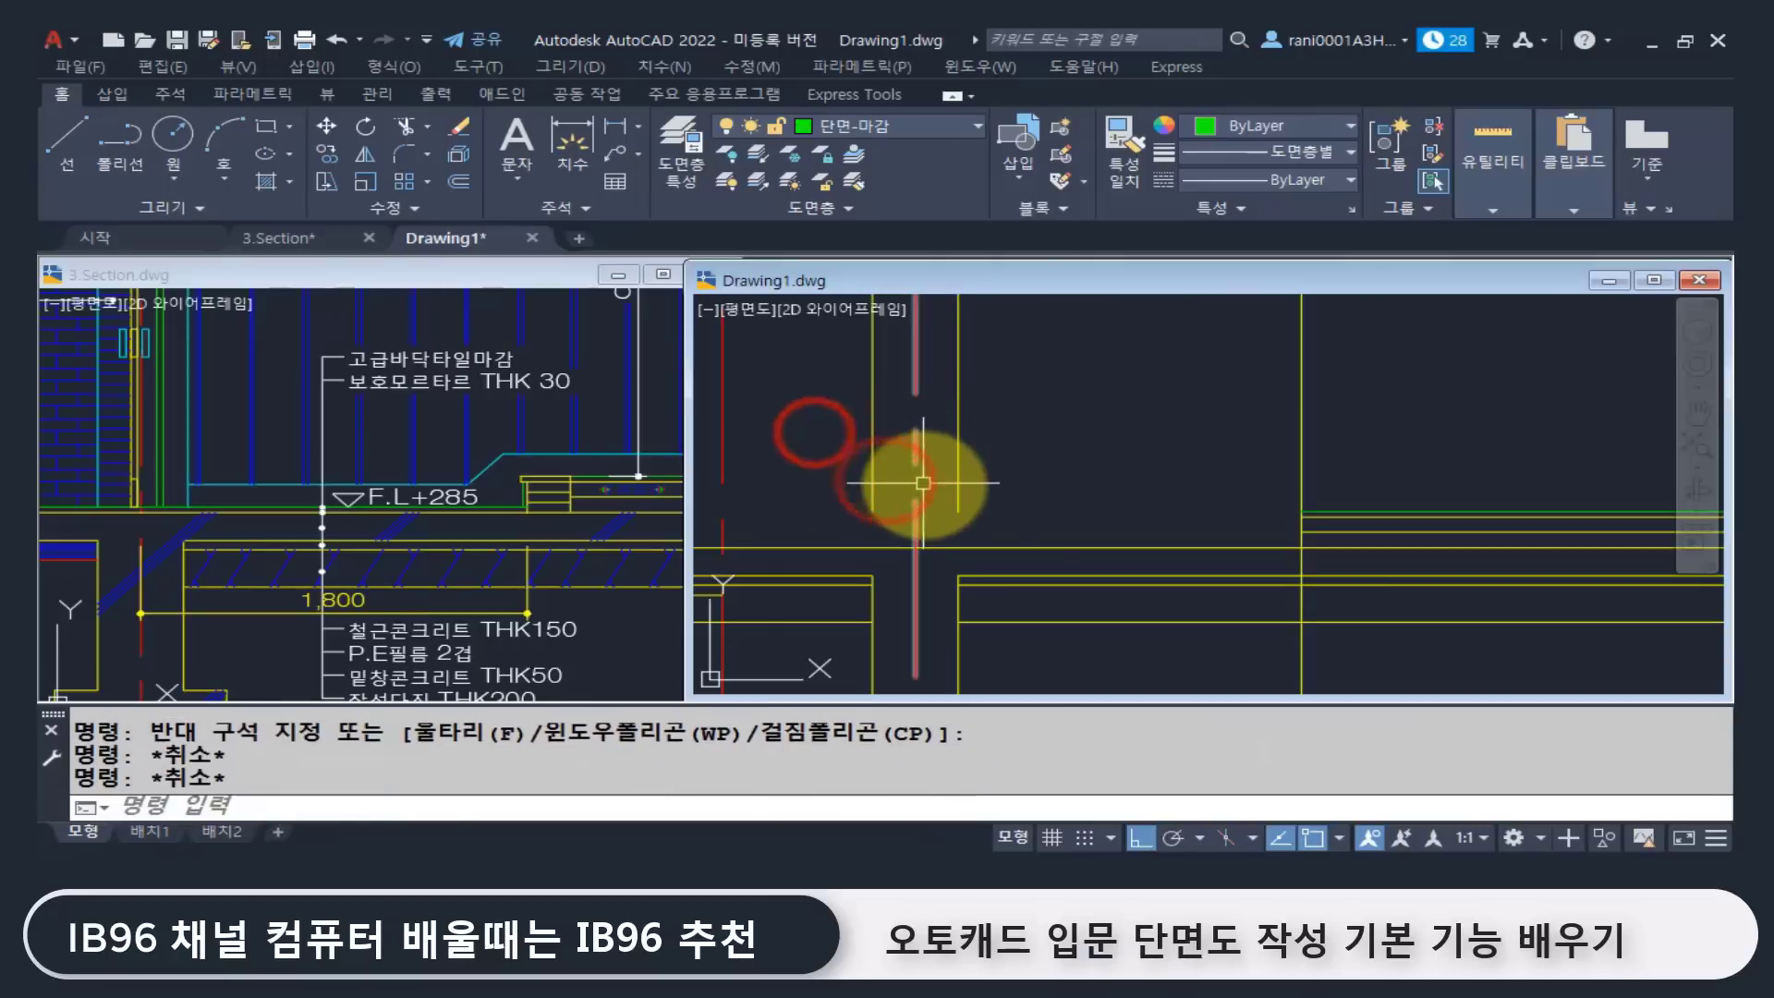
type("ex")
key("Return")
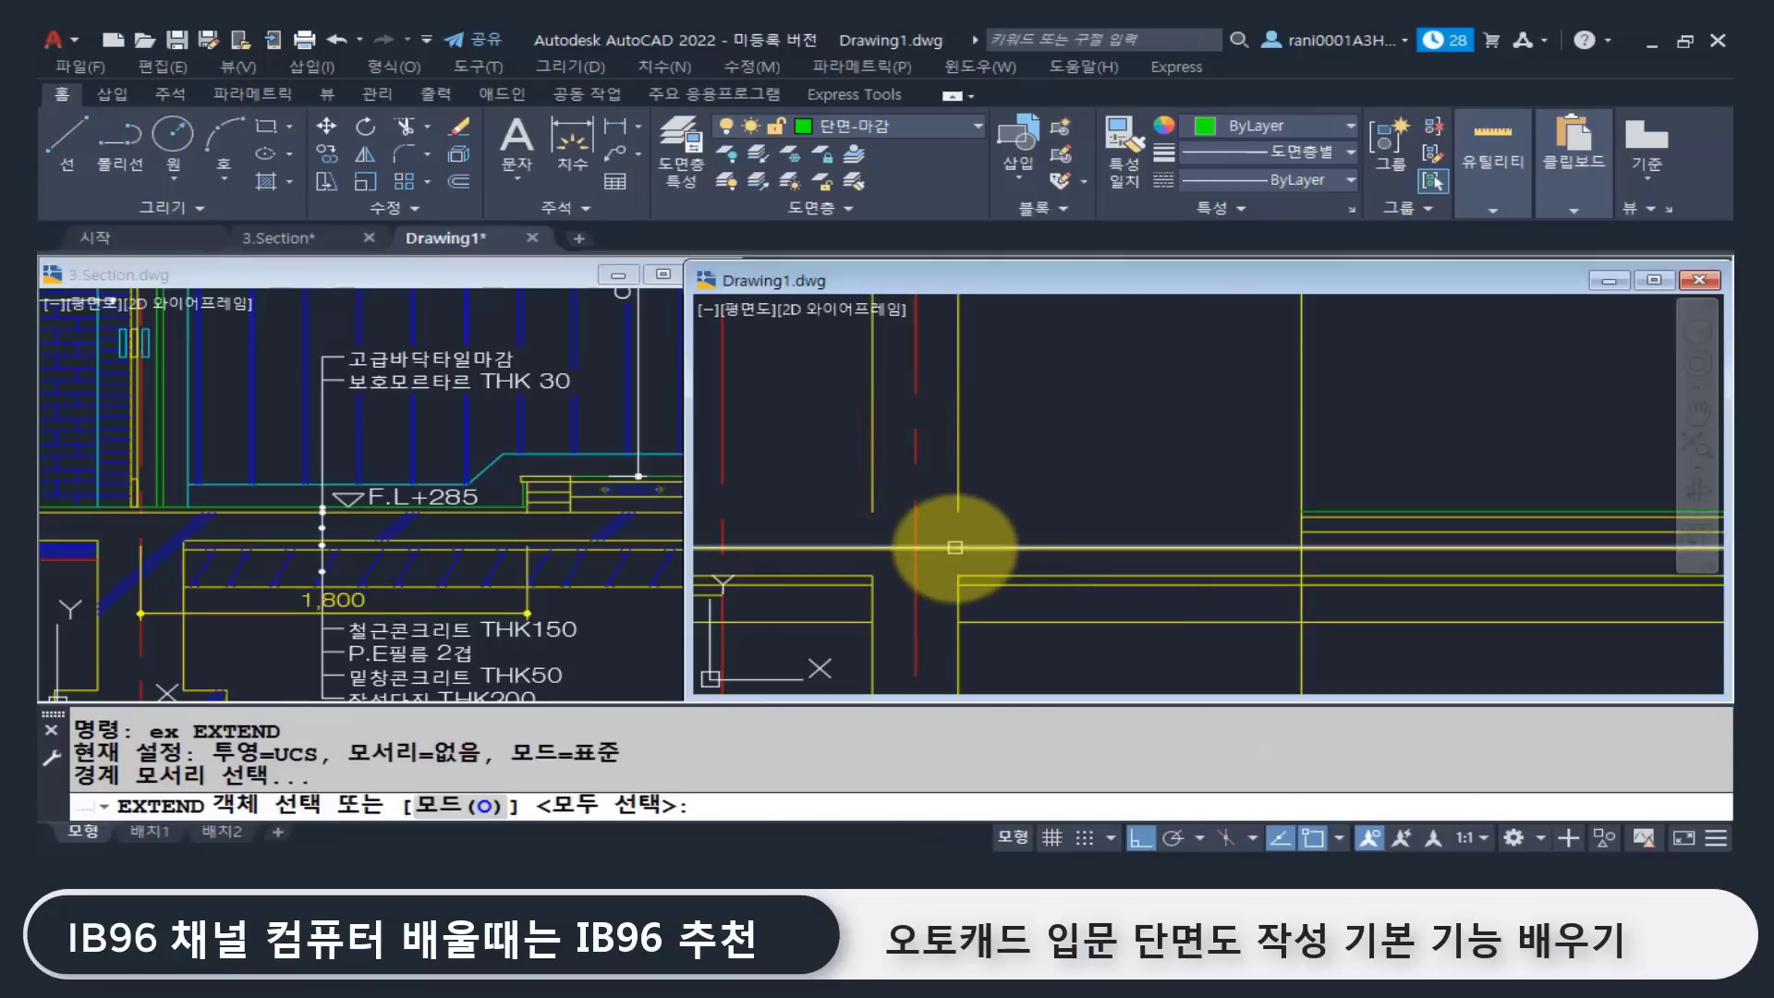
key("Escape")
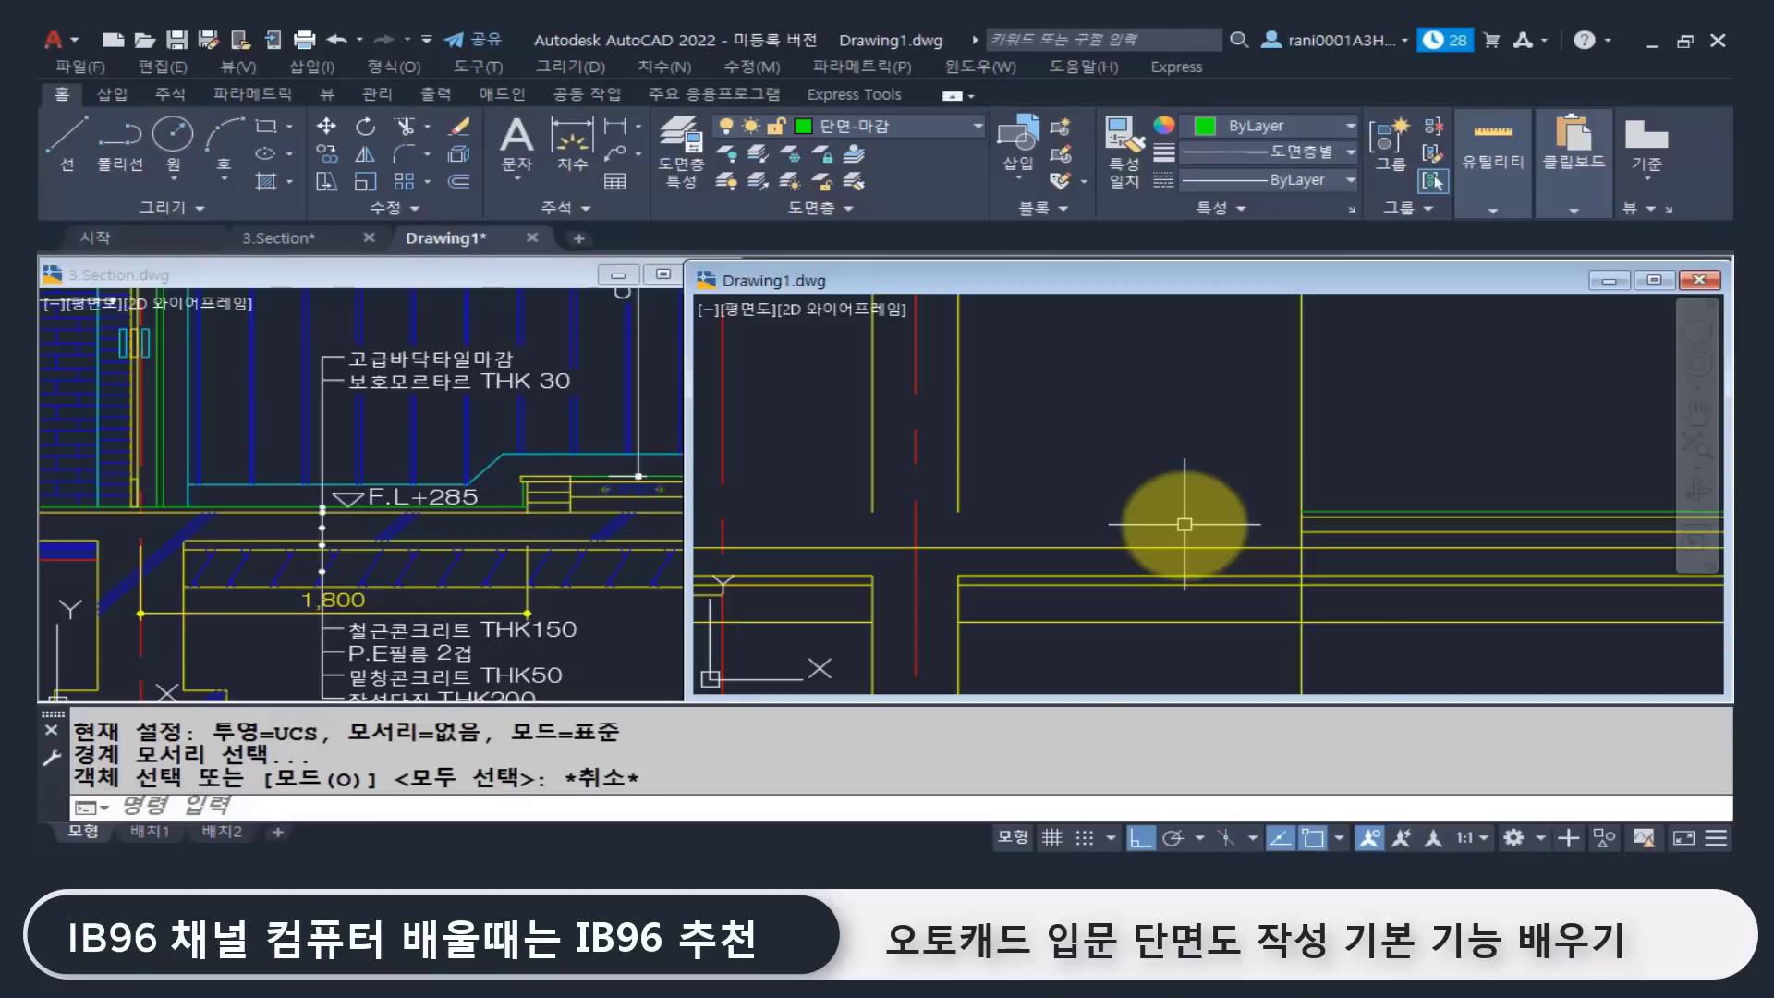
Step: Offset the yellow line at the top of the lowered slab 30 upward
type("o")
key("Return")
type("3")
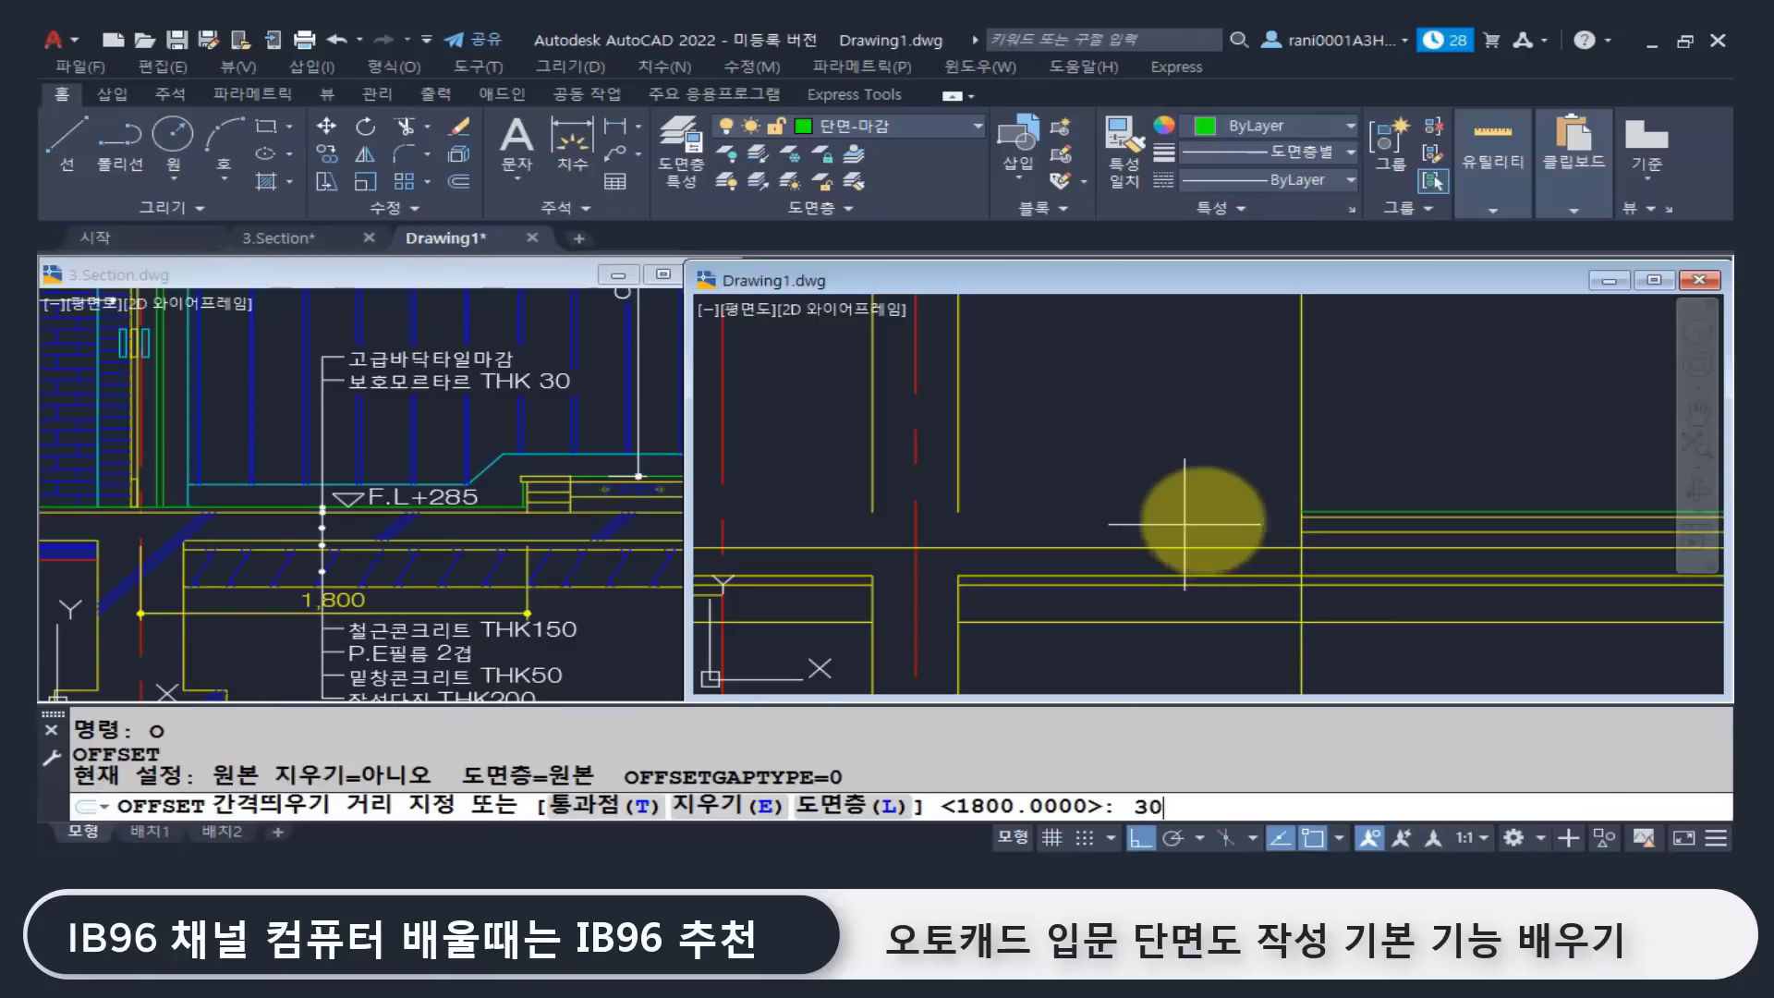
type("0")
key("Return")
left_click(1051, 548)
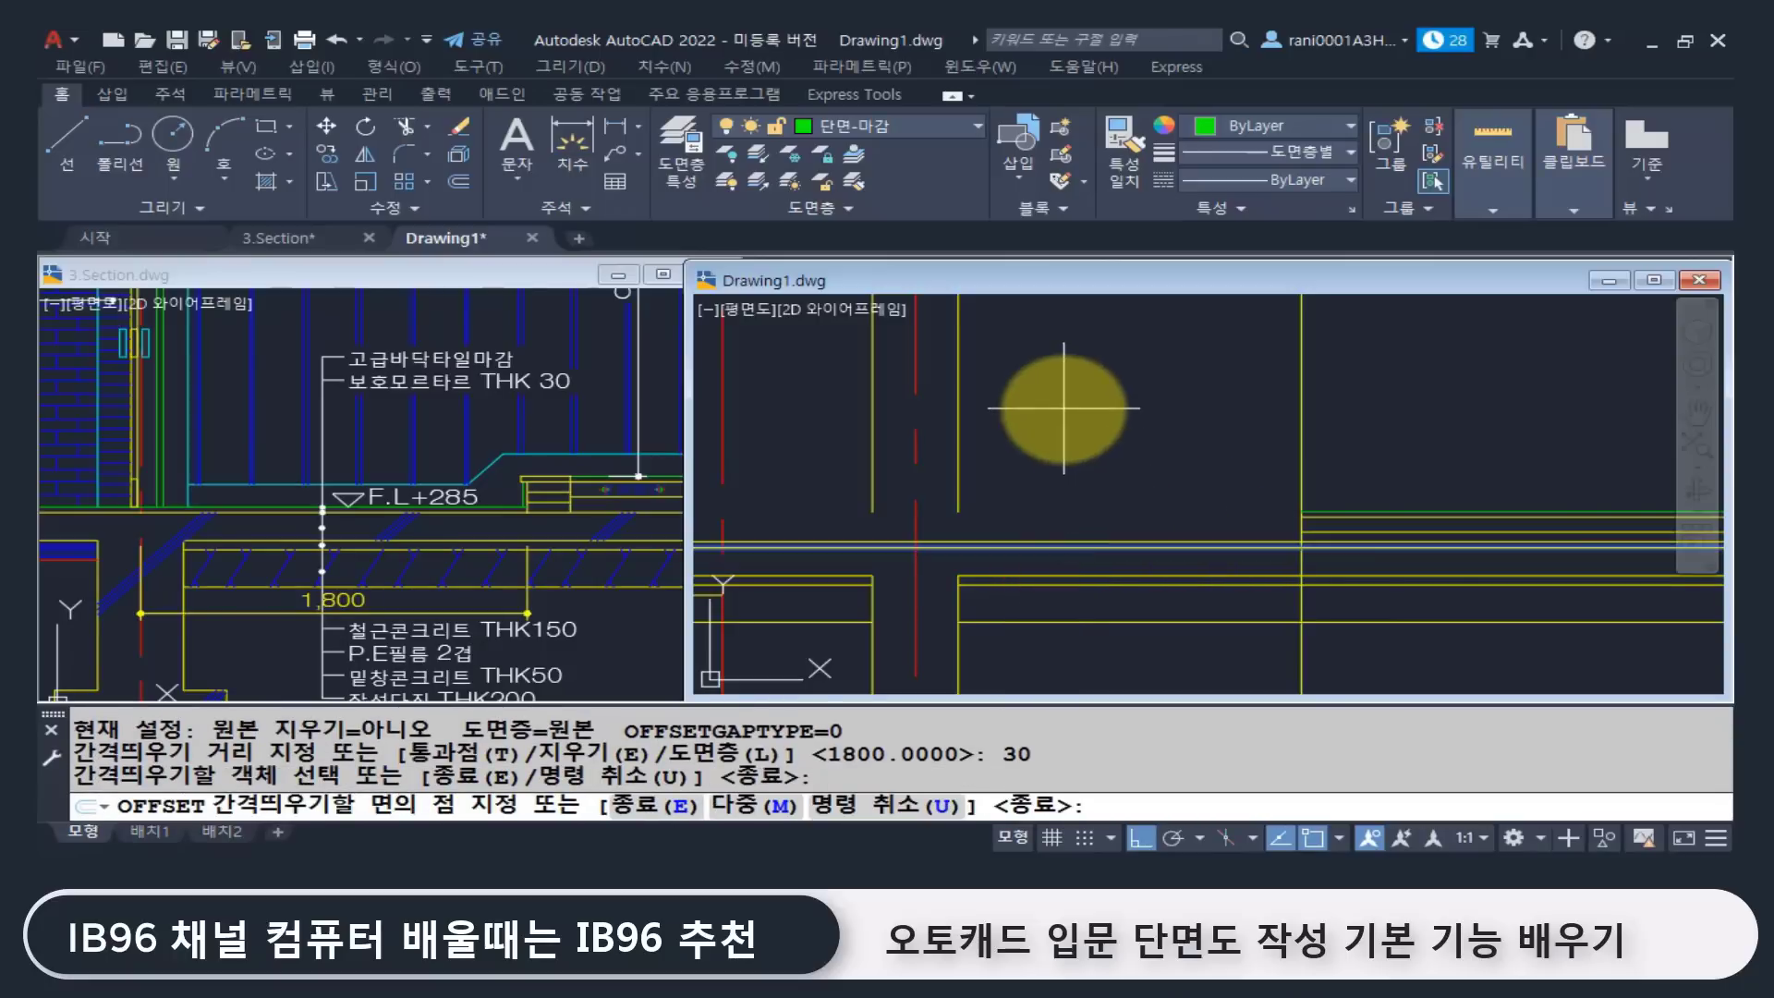
left_click(1063, 404)
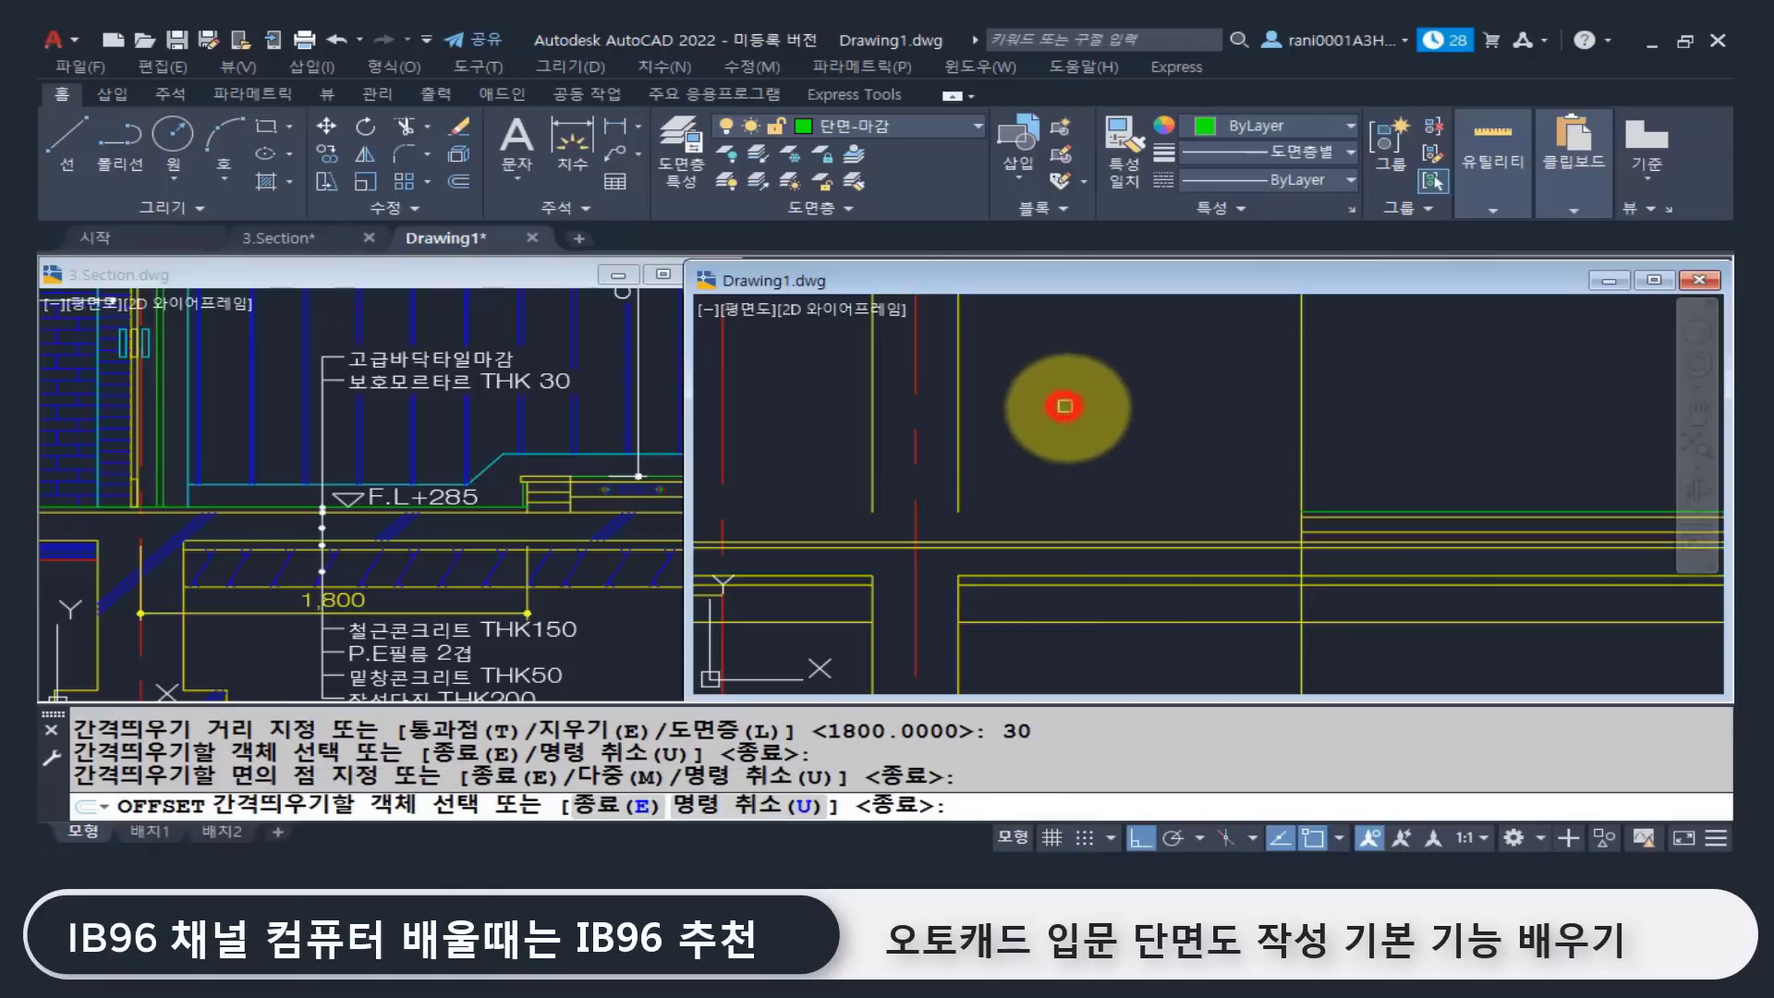
key("Return")
Step: Match the properties of the offset line to those of the green finish line on the raised floor
type("ma MATCHPROP")
key("Return")
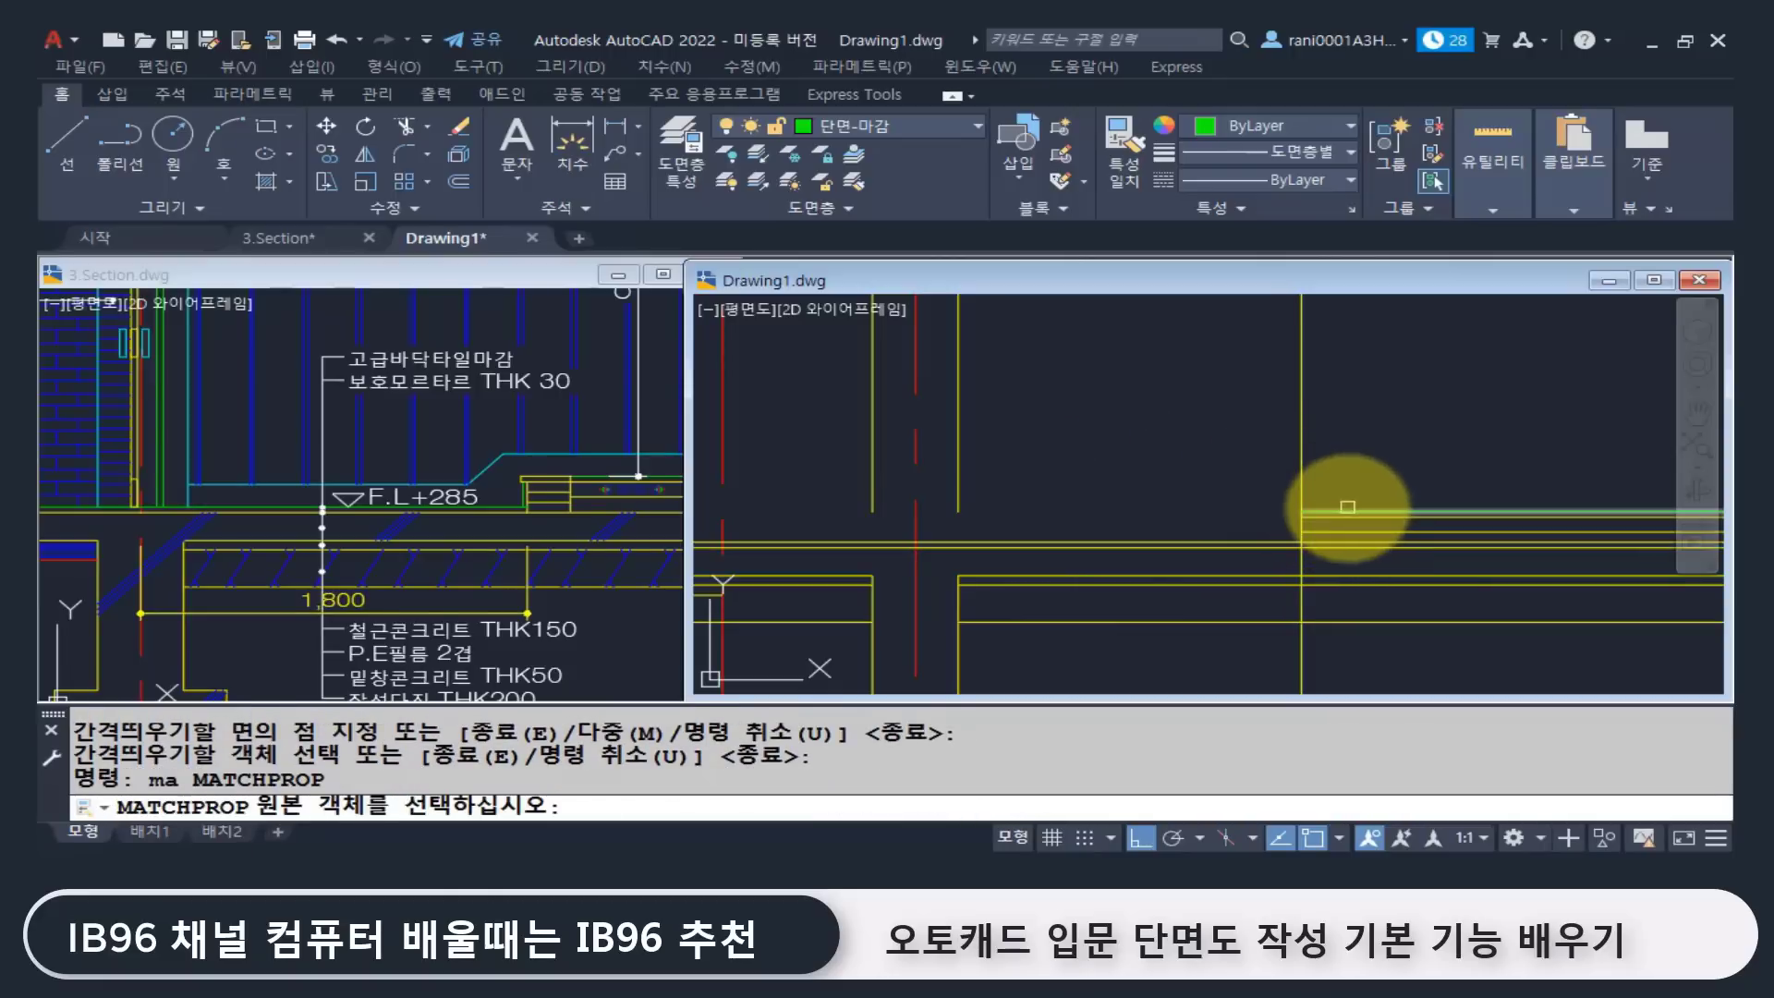
left_click(1346, 510)
left_click(1153, 539)
key("Escape")
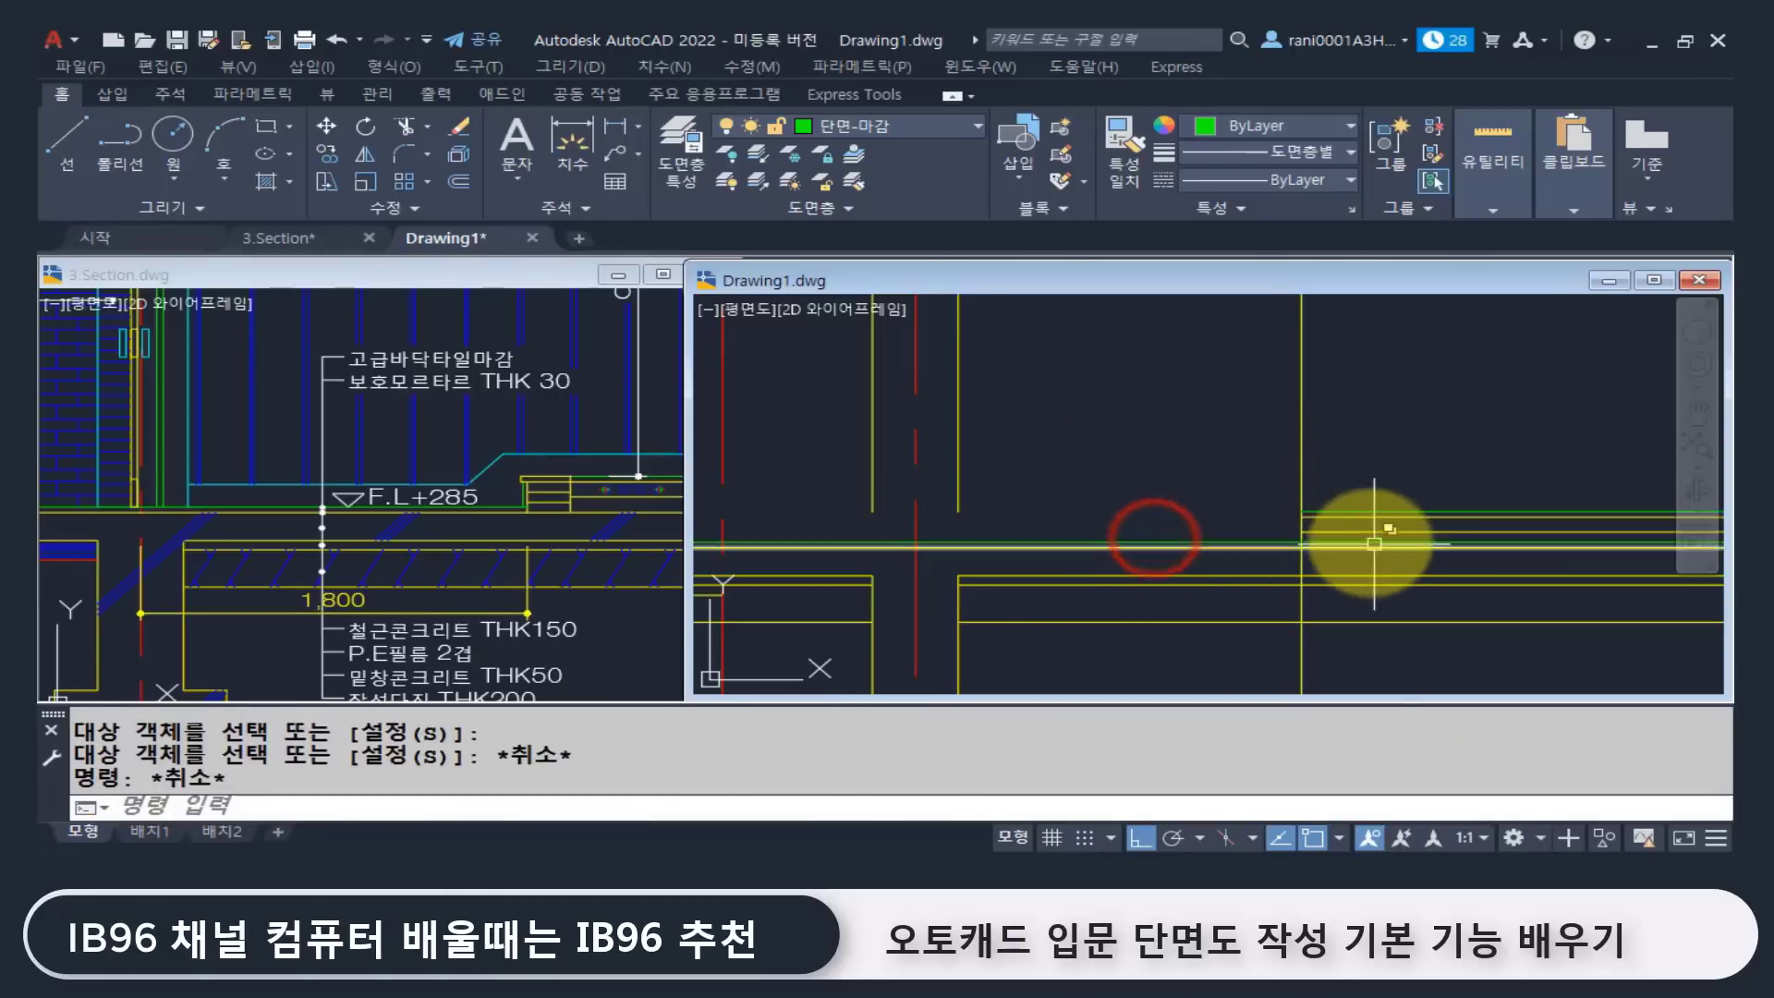
Step: Trim the lowered green finish line to the right of the vertical step line
type("tr")
key("Return")
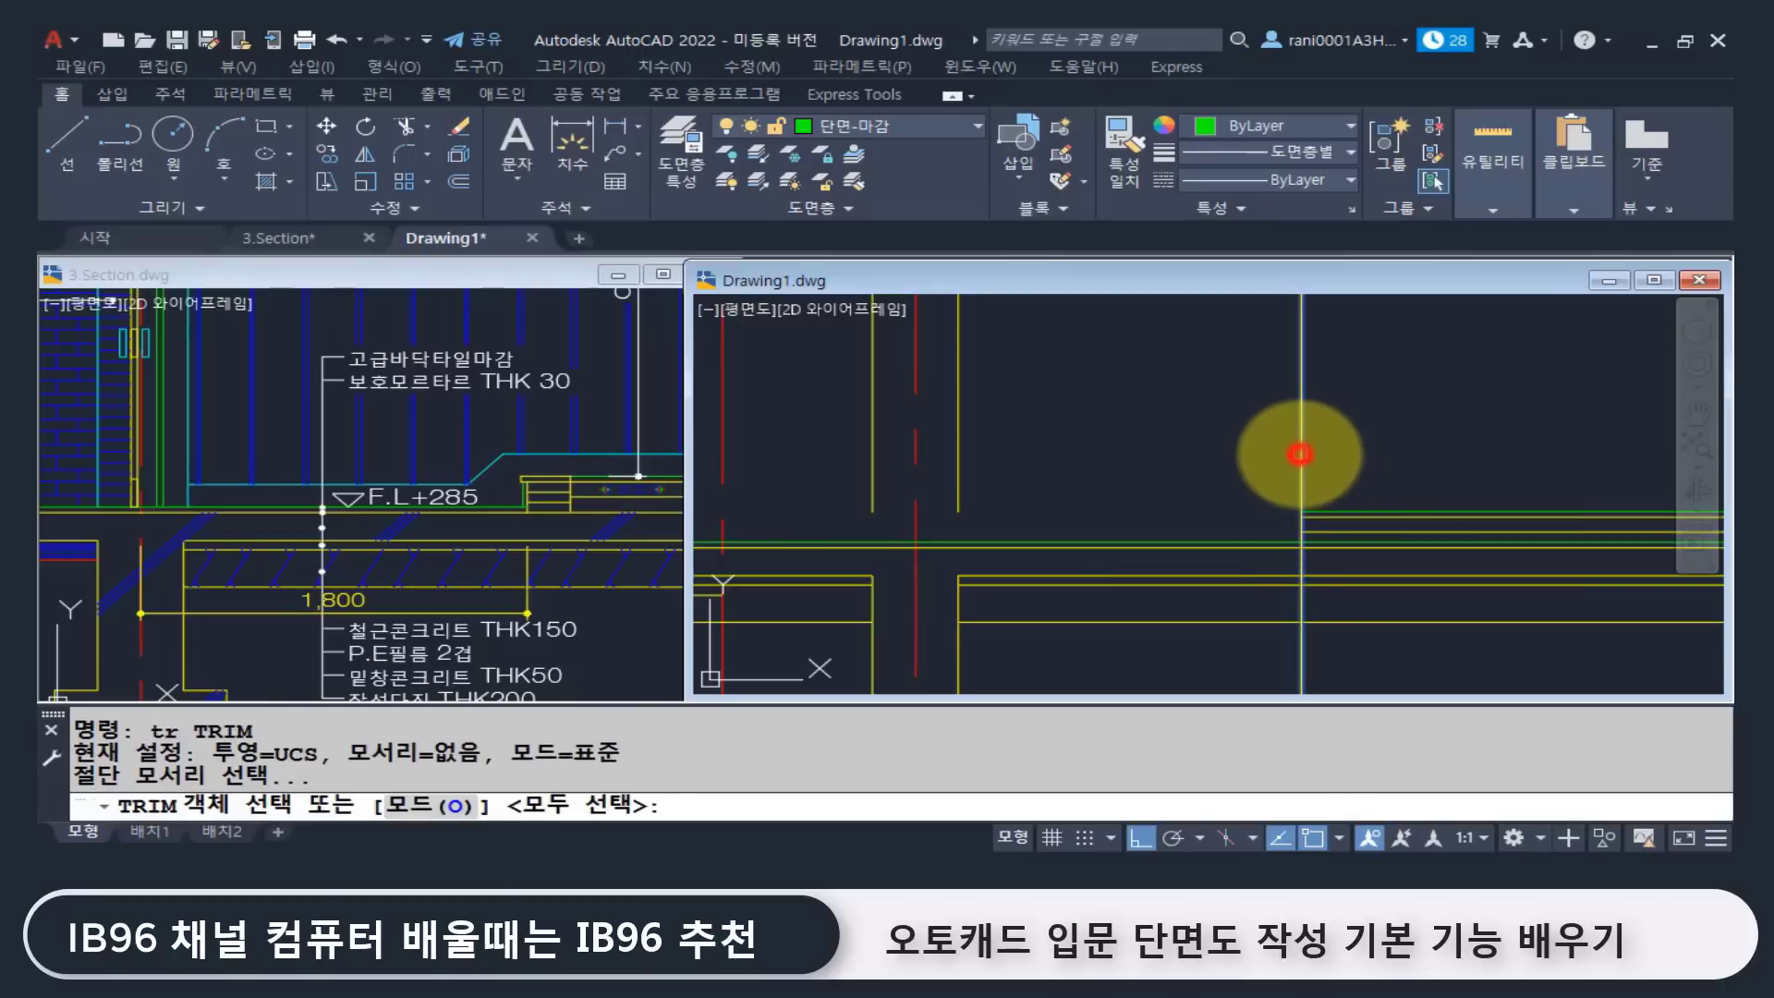
left_click(1300, 453)
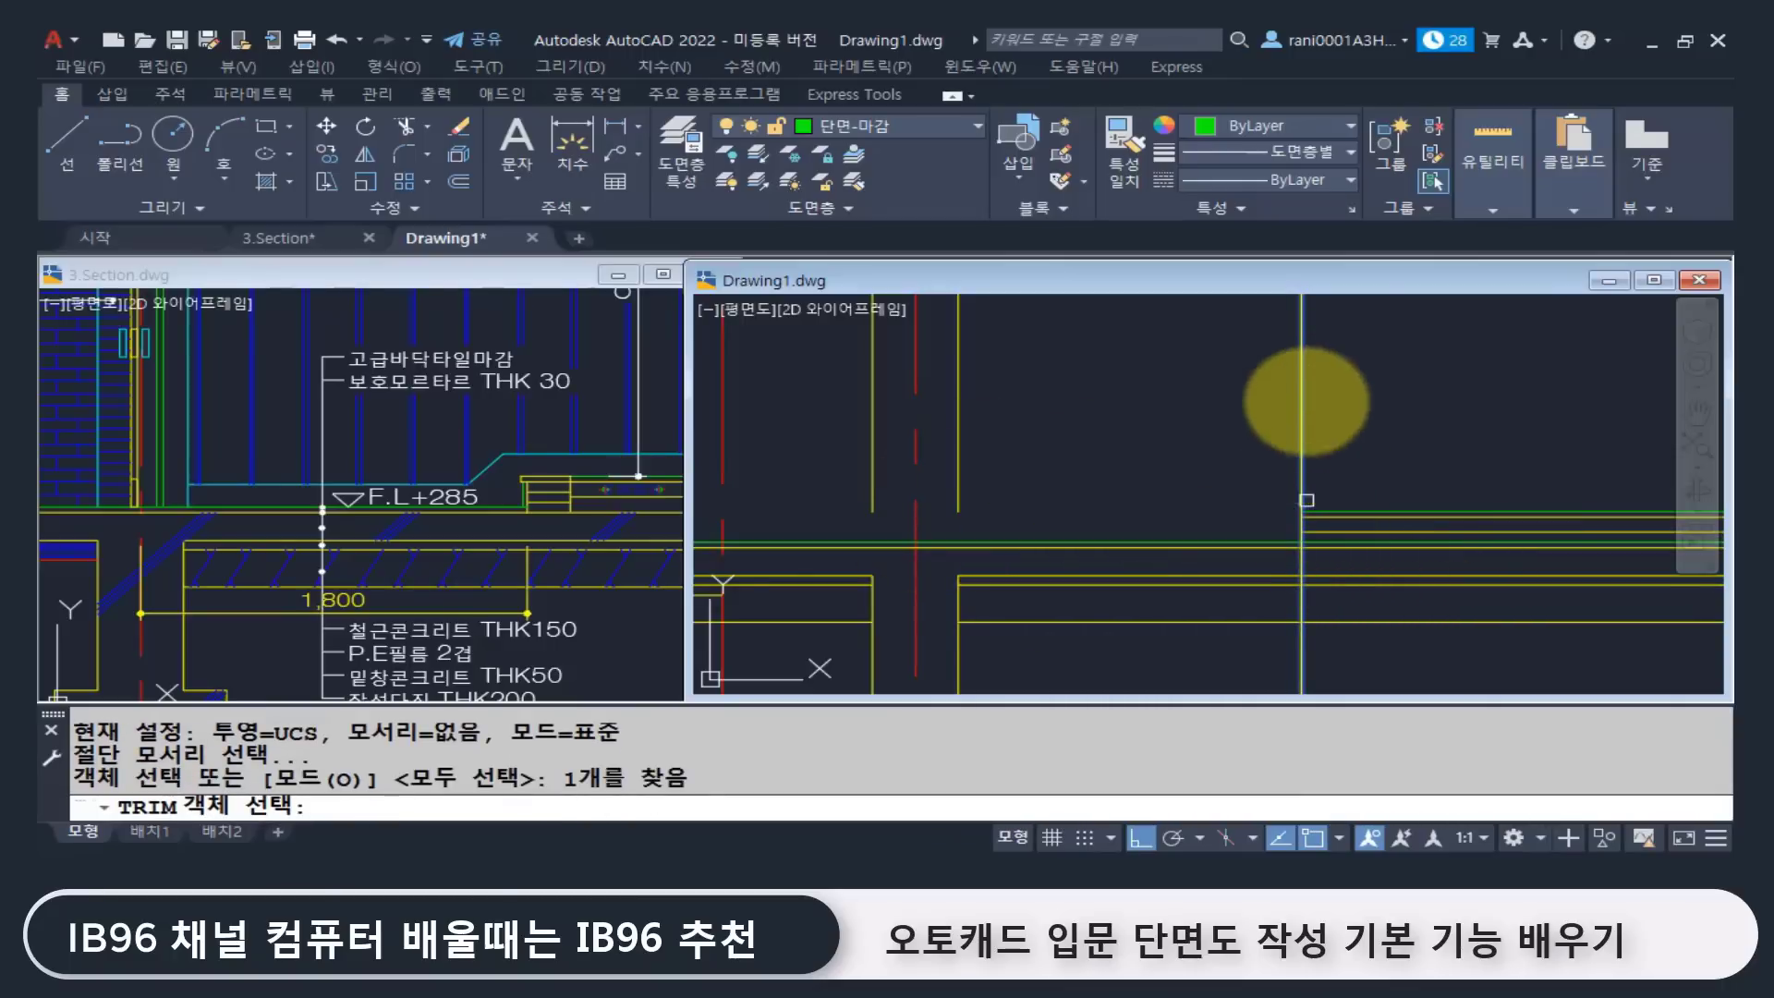
scroll(1354, 563, "up", 2)
key("Return")
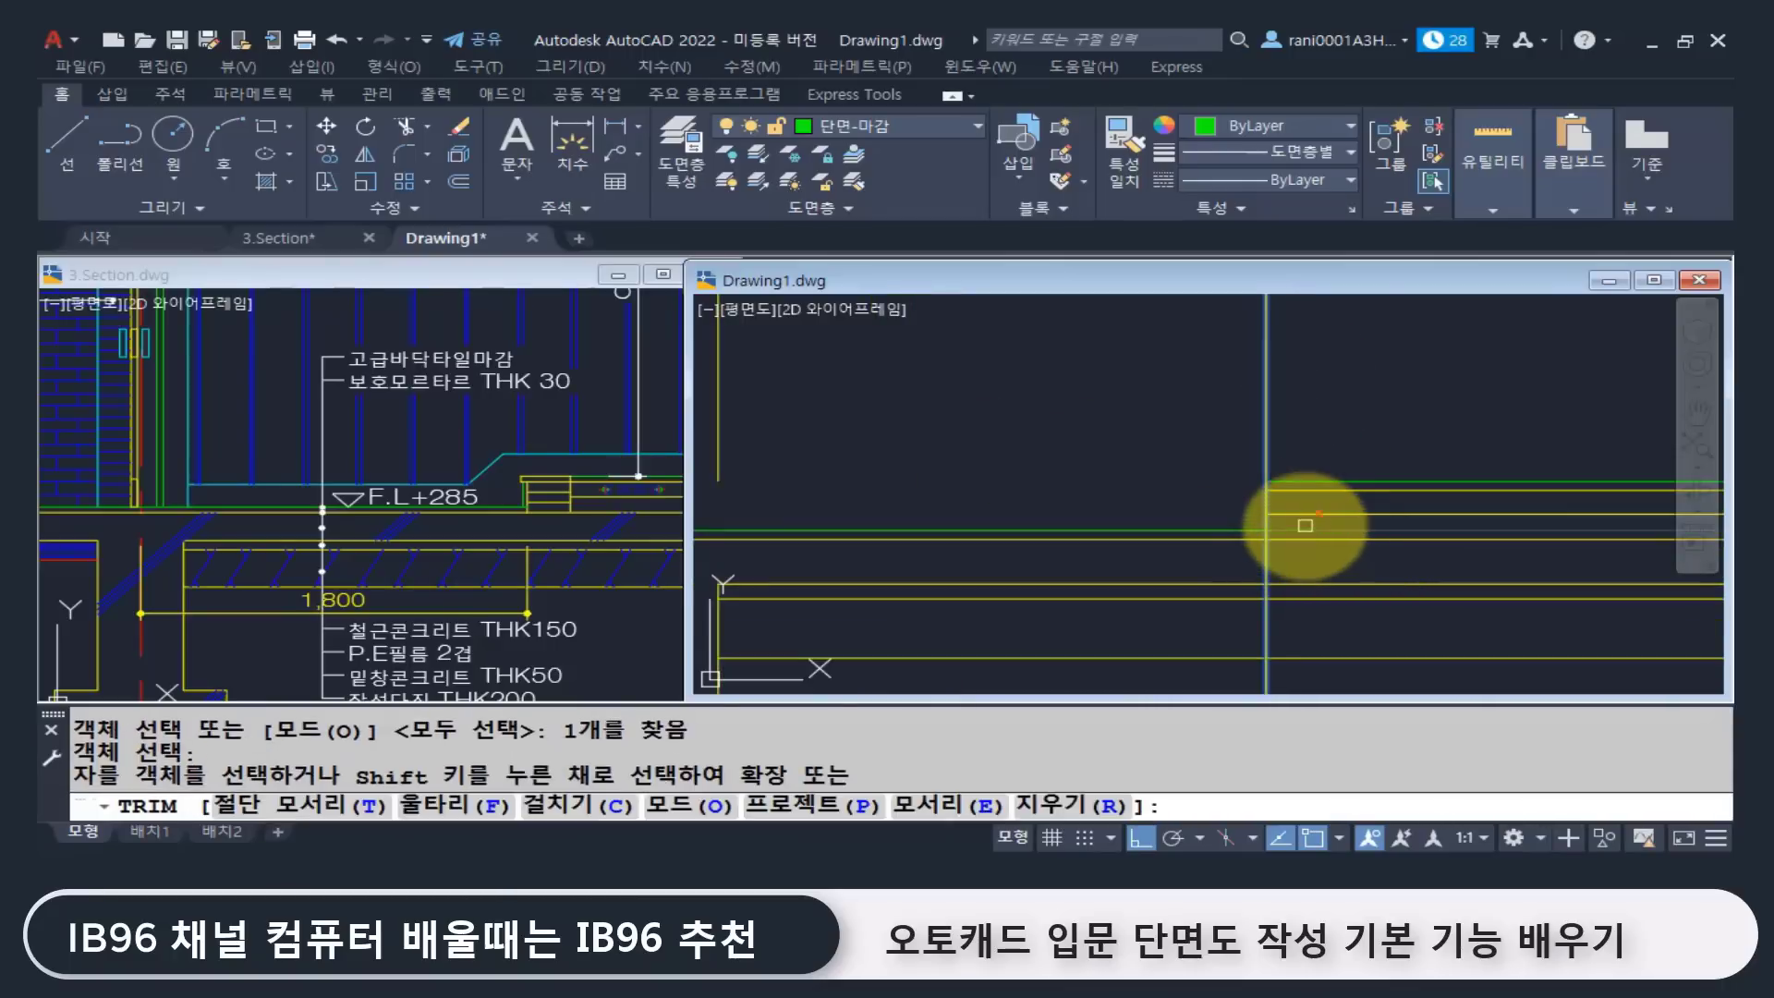
left_click(1305, 527)
key("Return")
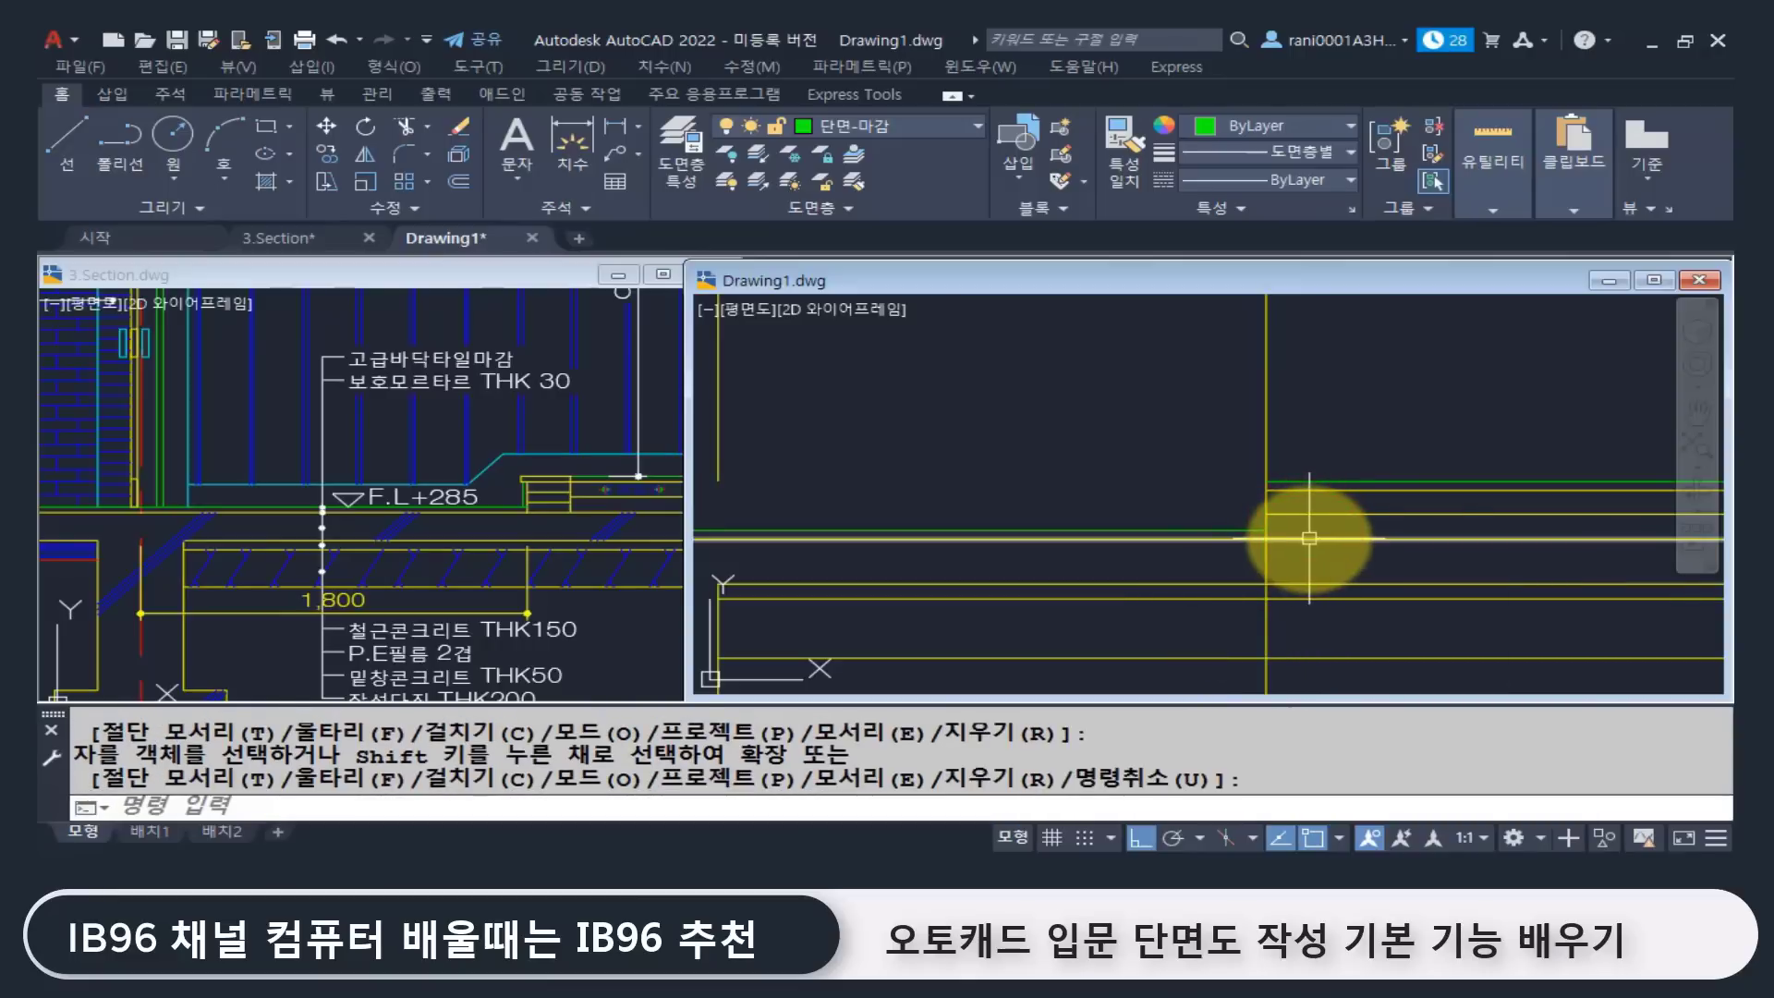
Step: Trim the vertical step line above the raised green finish line and below the slab's top line
type("tr")
key("Return")
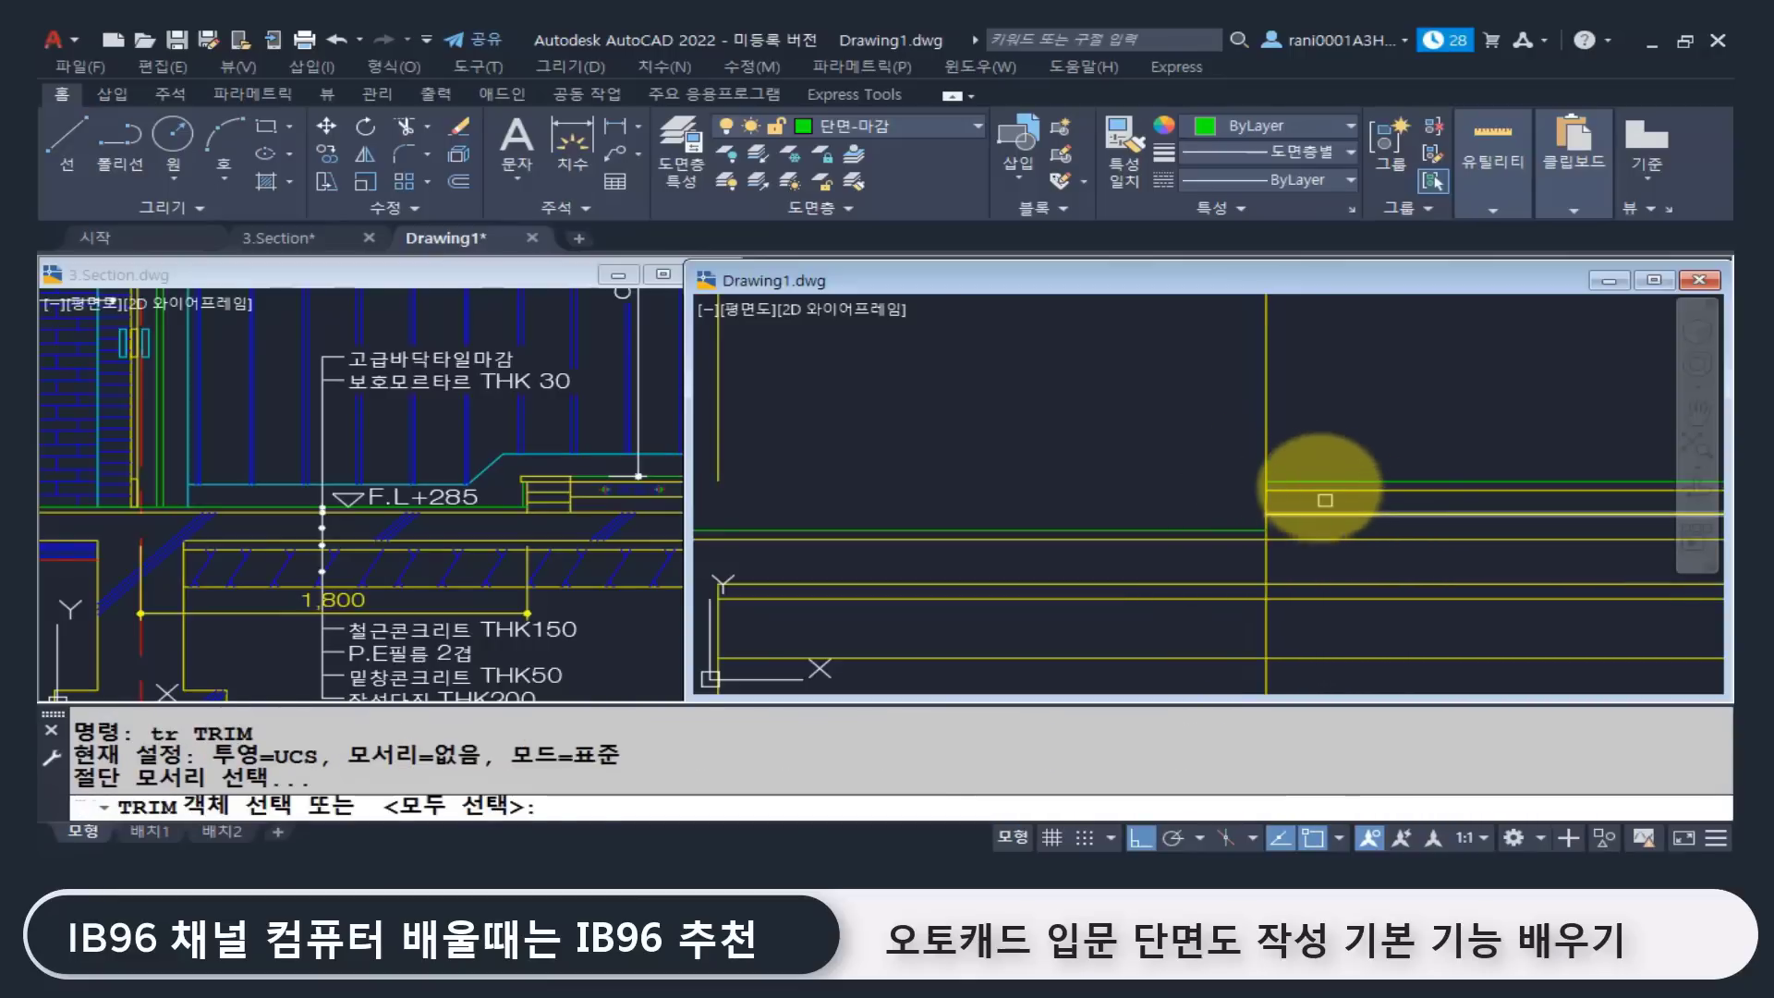
left_click(1308, 480)
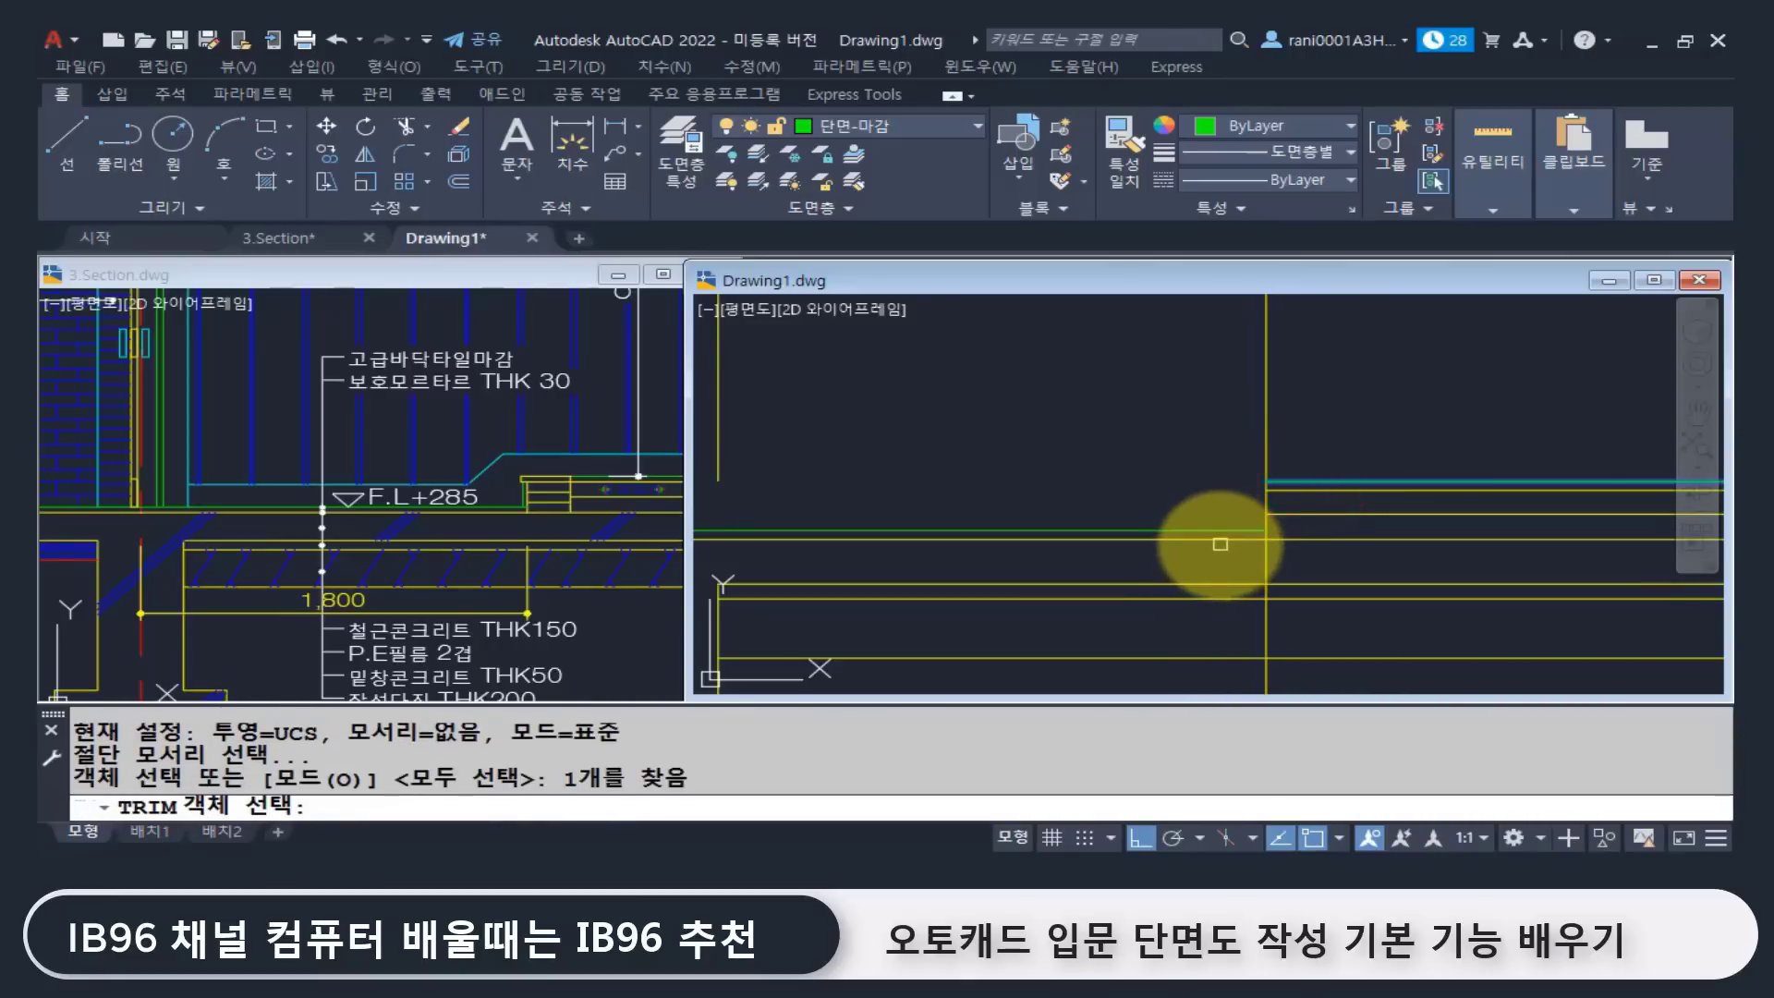
left_click(1241, 537)
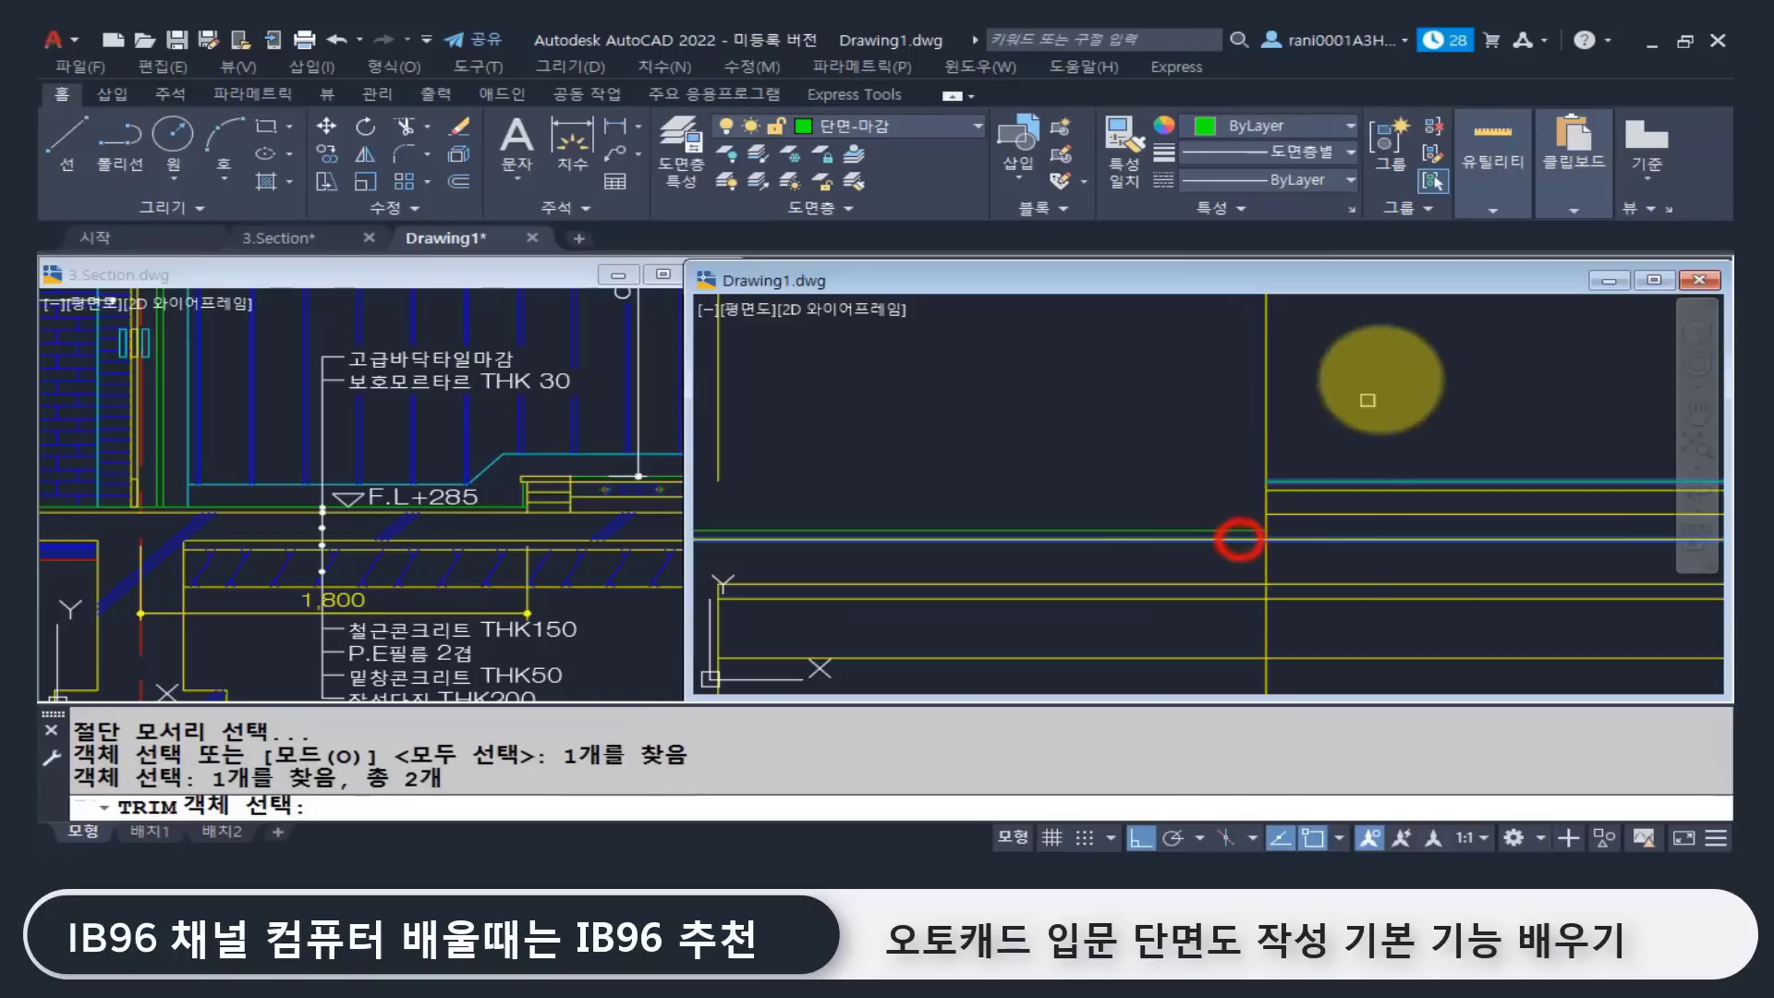
key("Return")
left_click(1321, 418)
left_click(1185, 377)
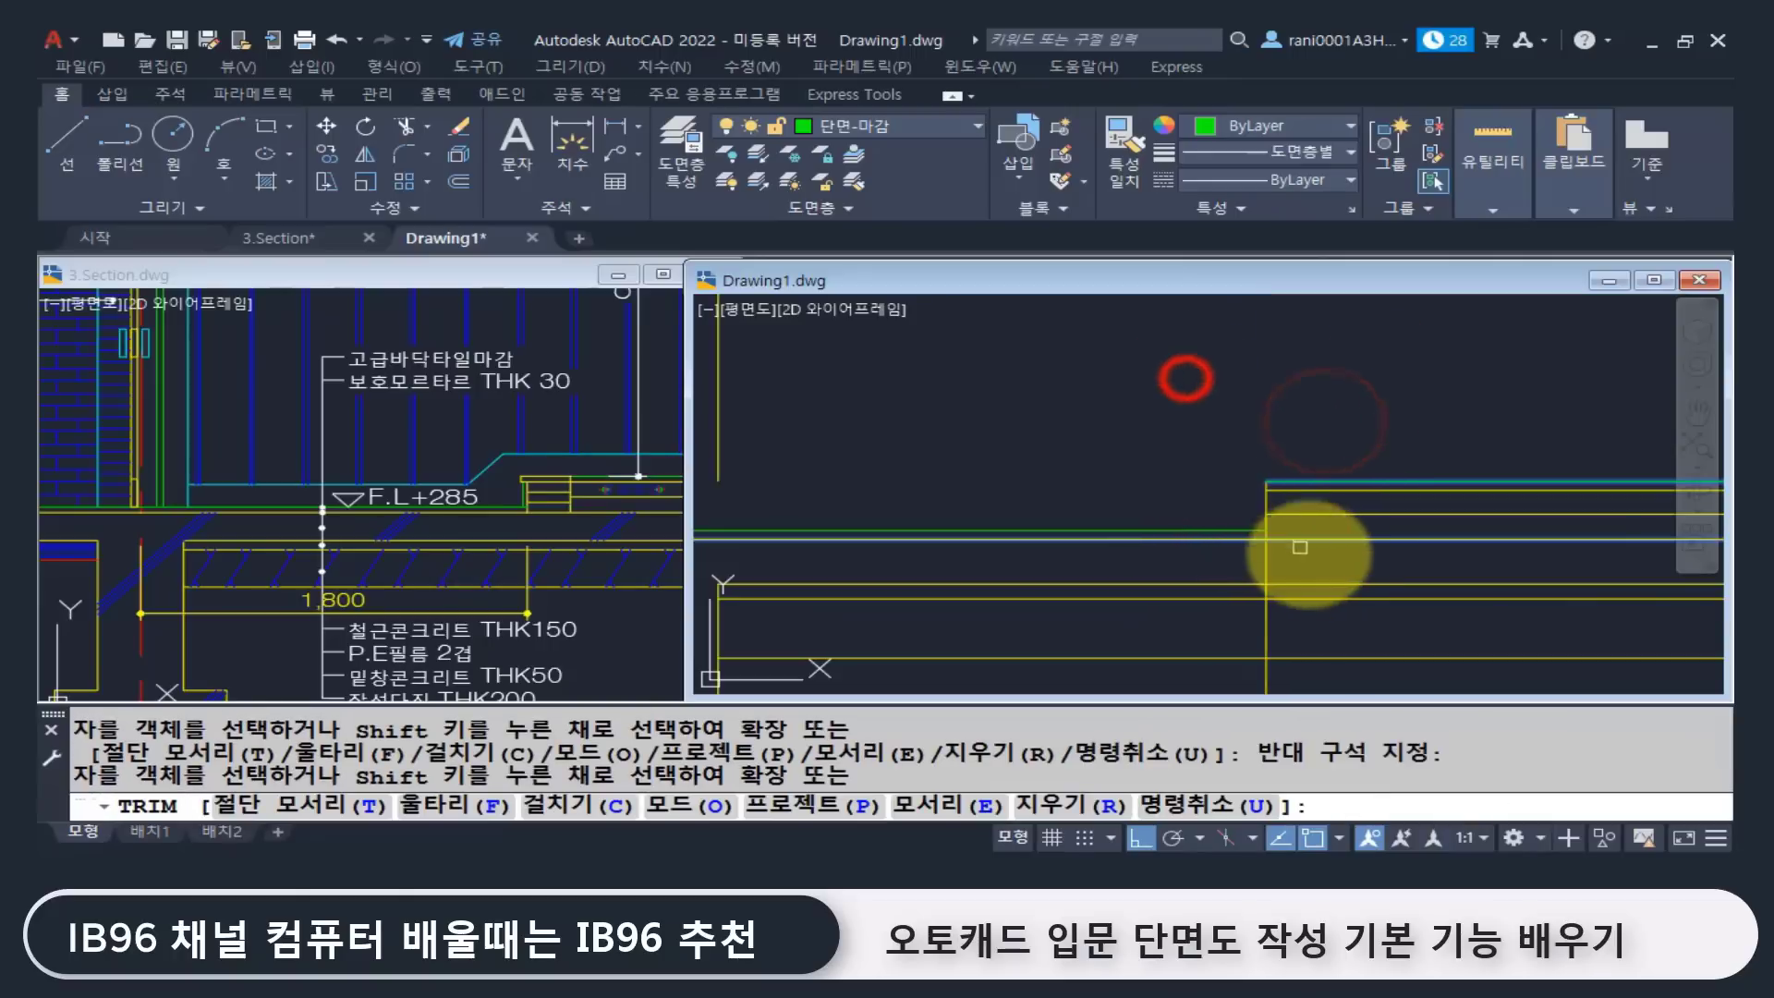
right_click(1188, 554)
scroll(1293, 536, "down", 3)
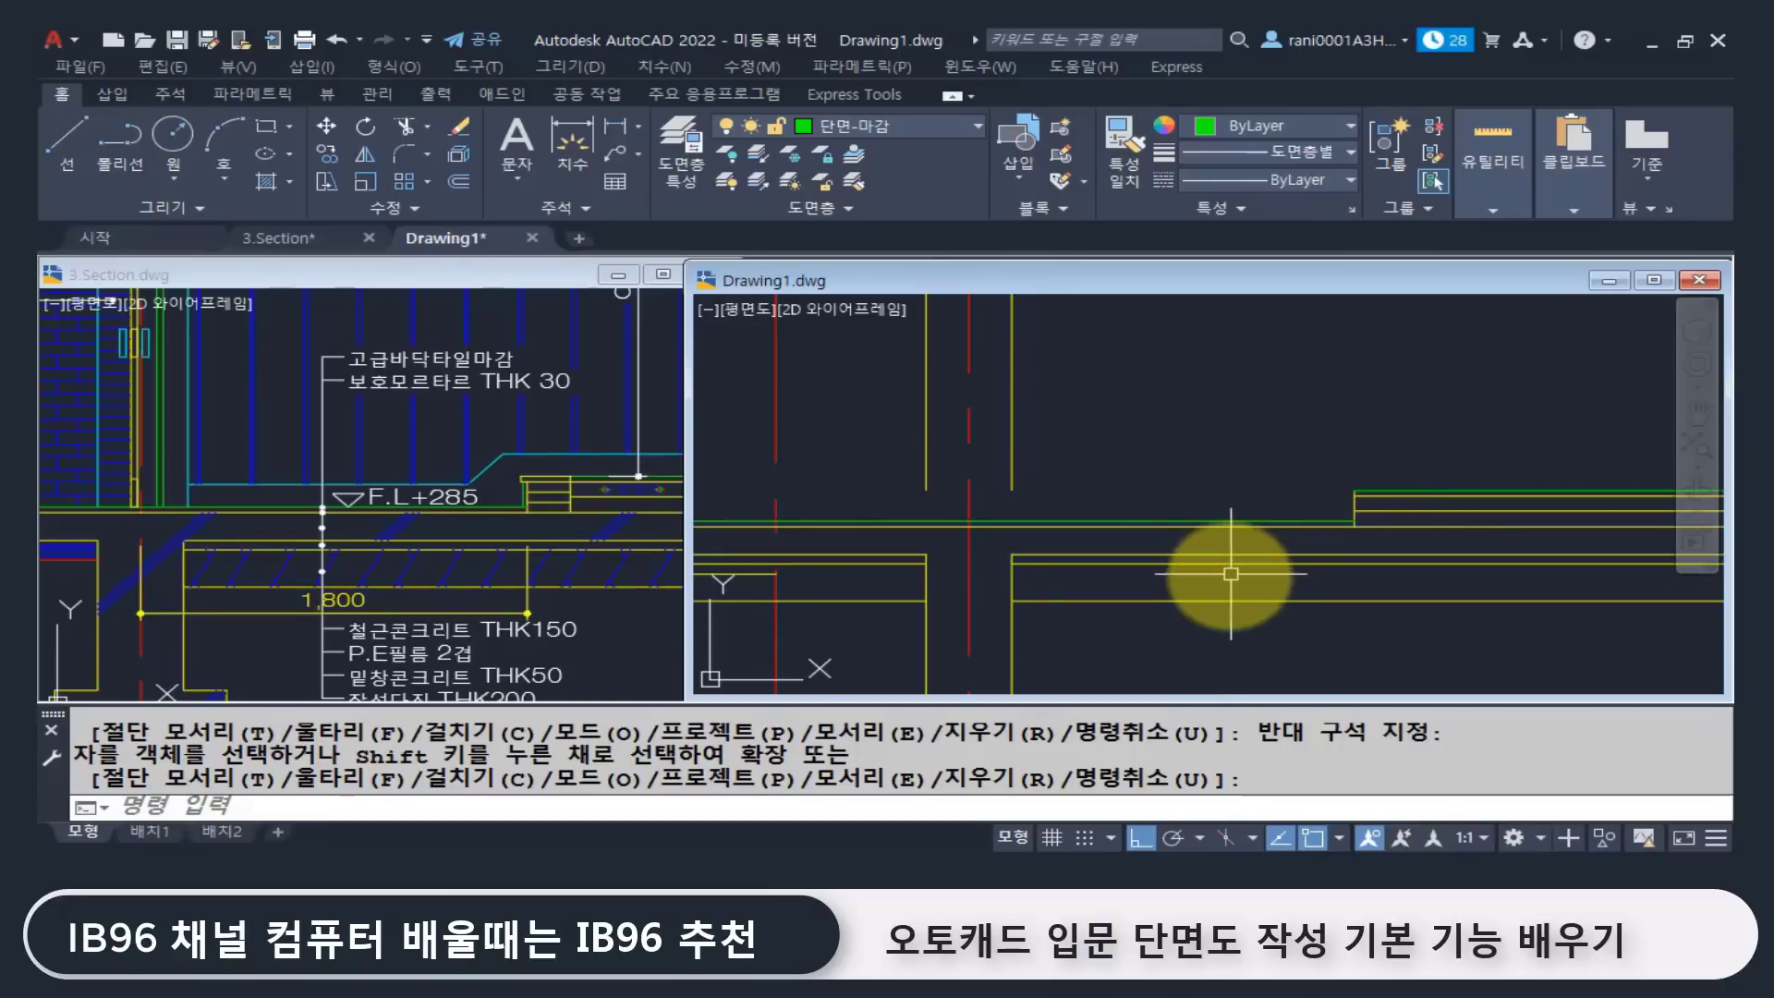
key("Escape")
Step: Extend both upper wall lines down to the lowered green finish line
type("ex")
key("Return")
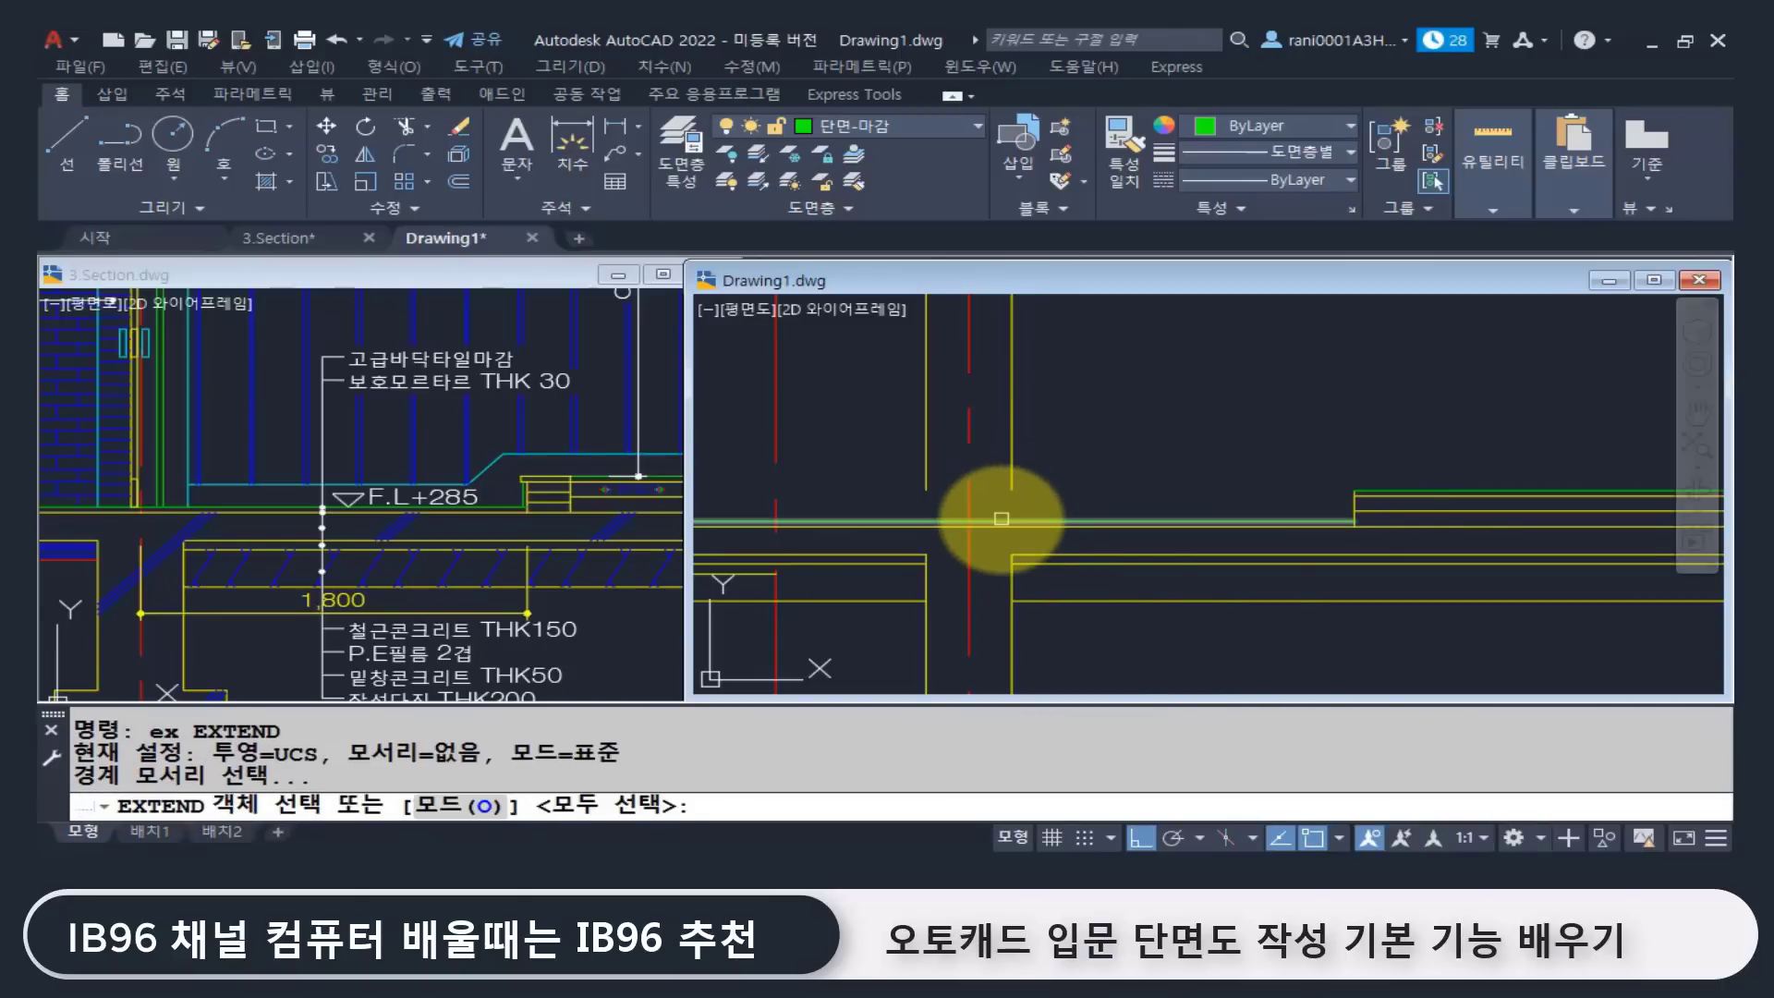
left_click(999, 519)
key("Return")
left_click(918, 465)
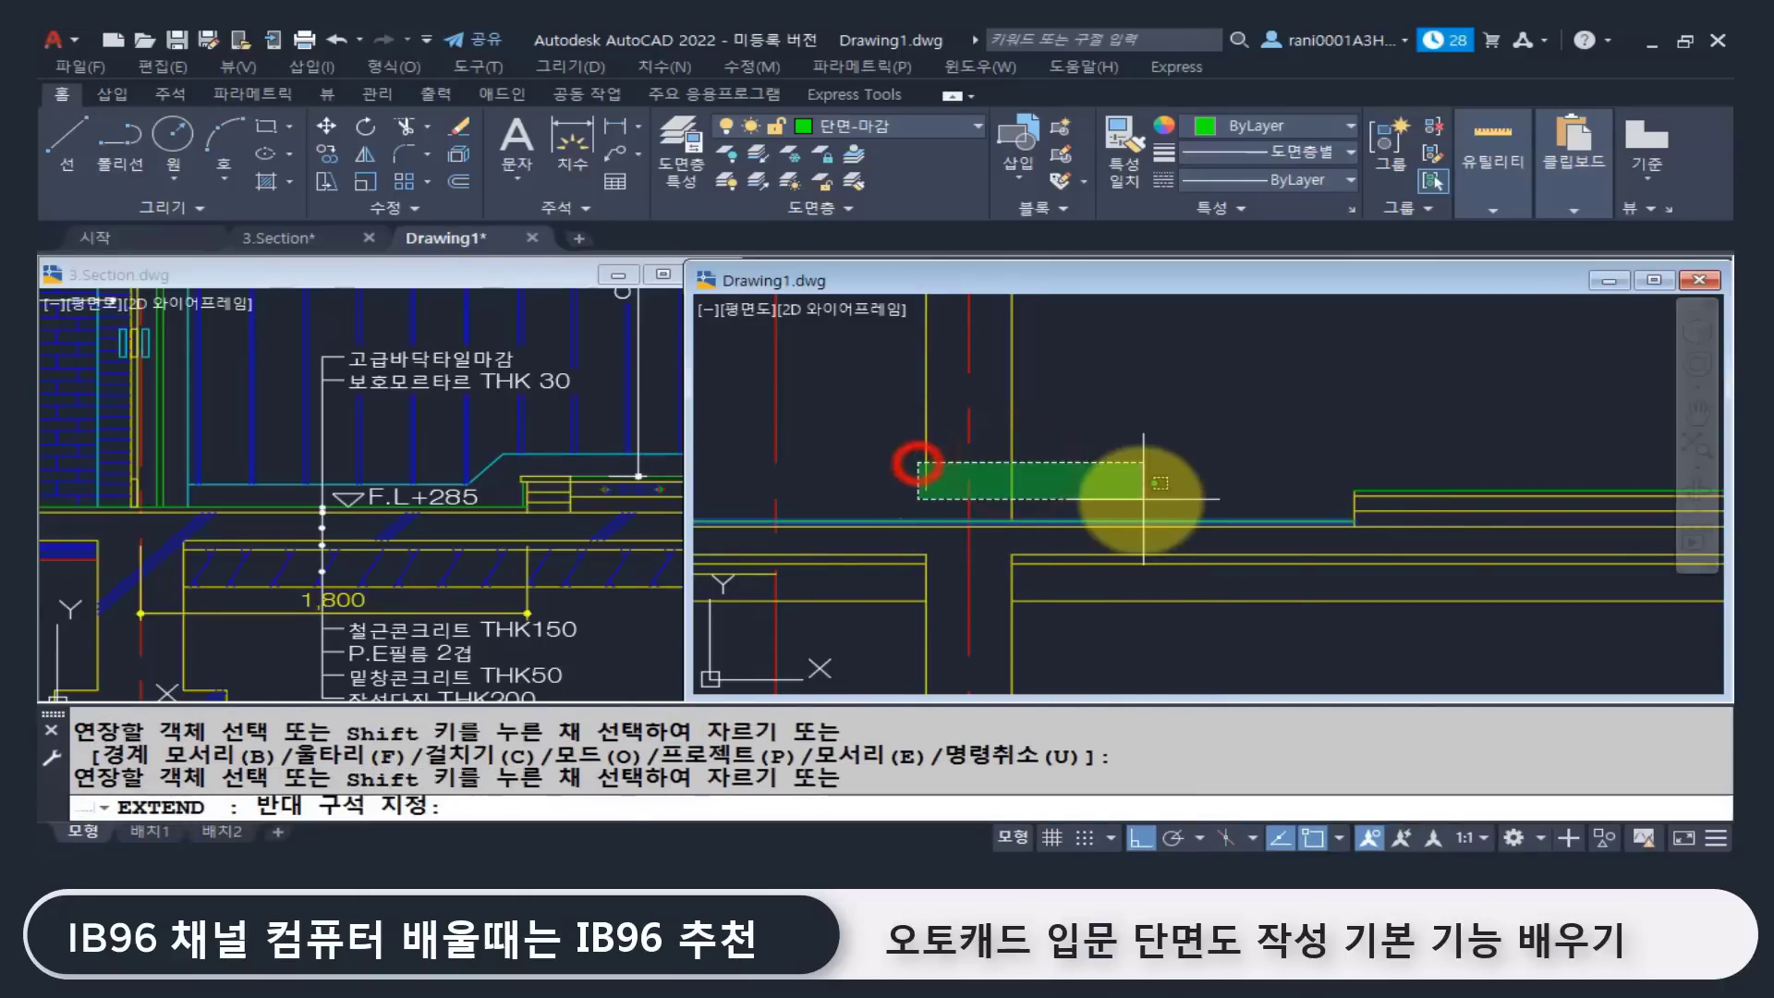
left_click(832, 458)
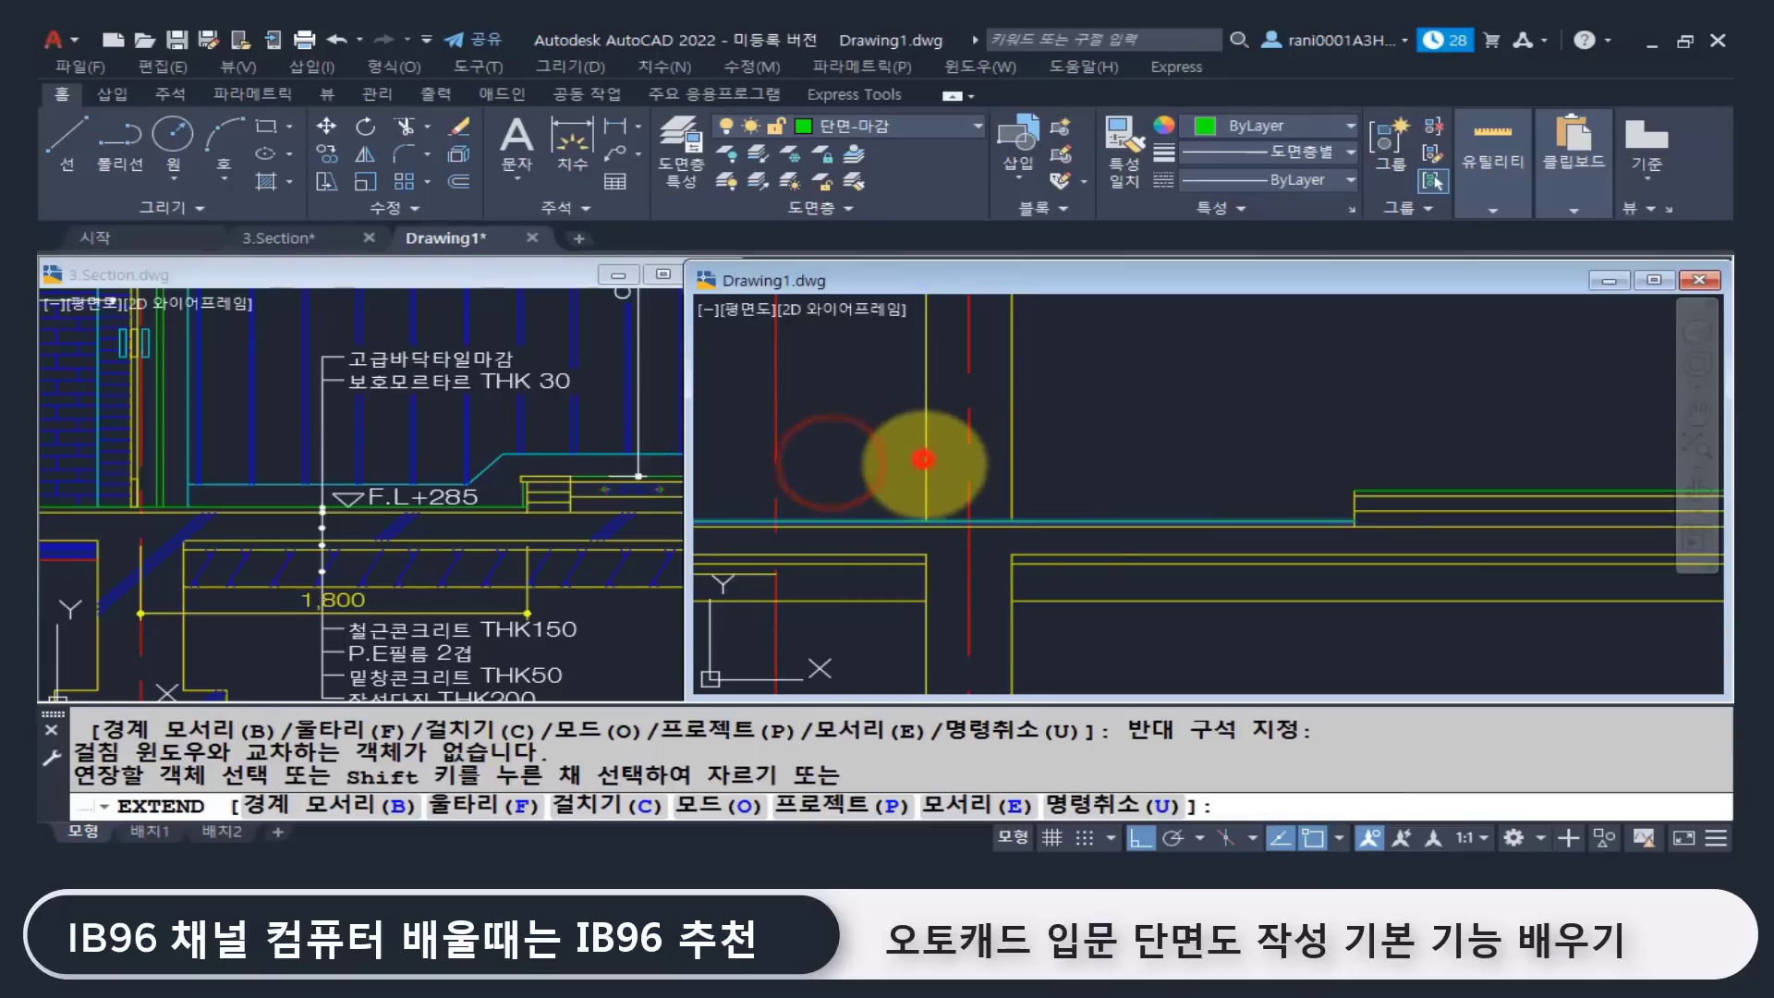
left_click(924, 459)
key("Return")
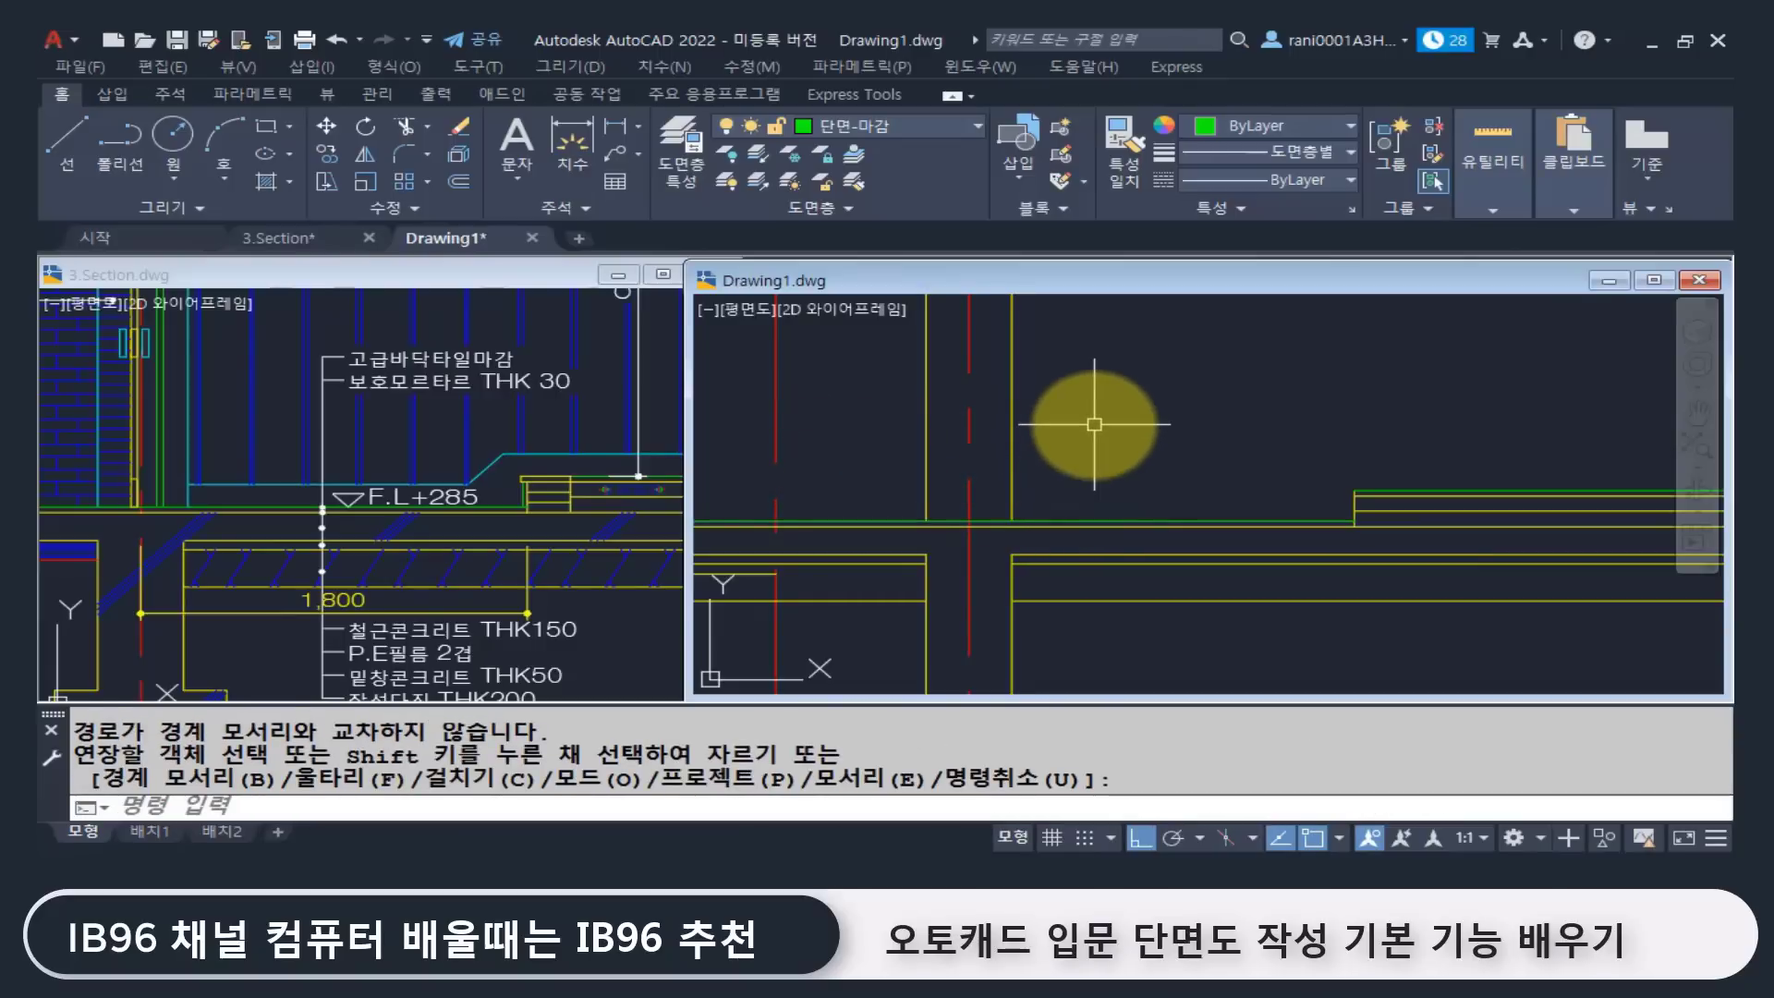
Step: Compare with 3.Section.dwg and erase the two yellow under-slab lines that meet the foundation wall's left face in Drawing1.dwg
scroll(1096, 429, "down", 2)
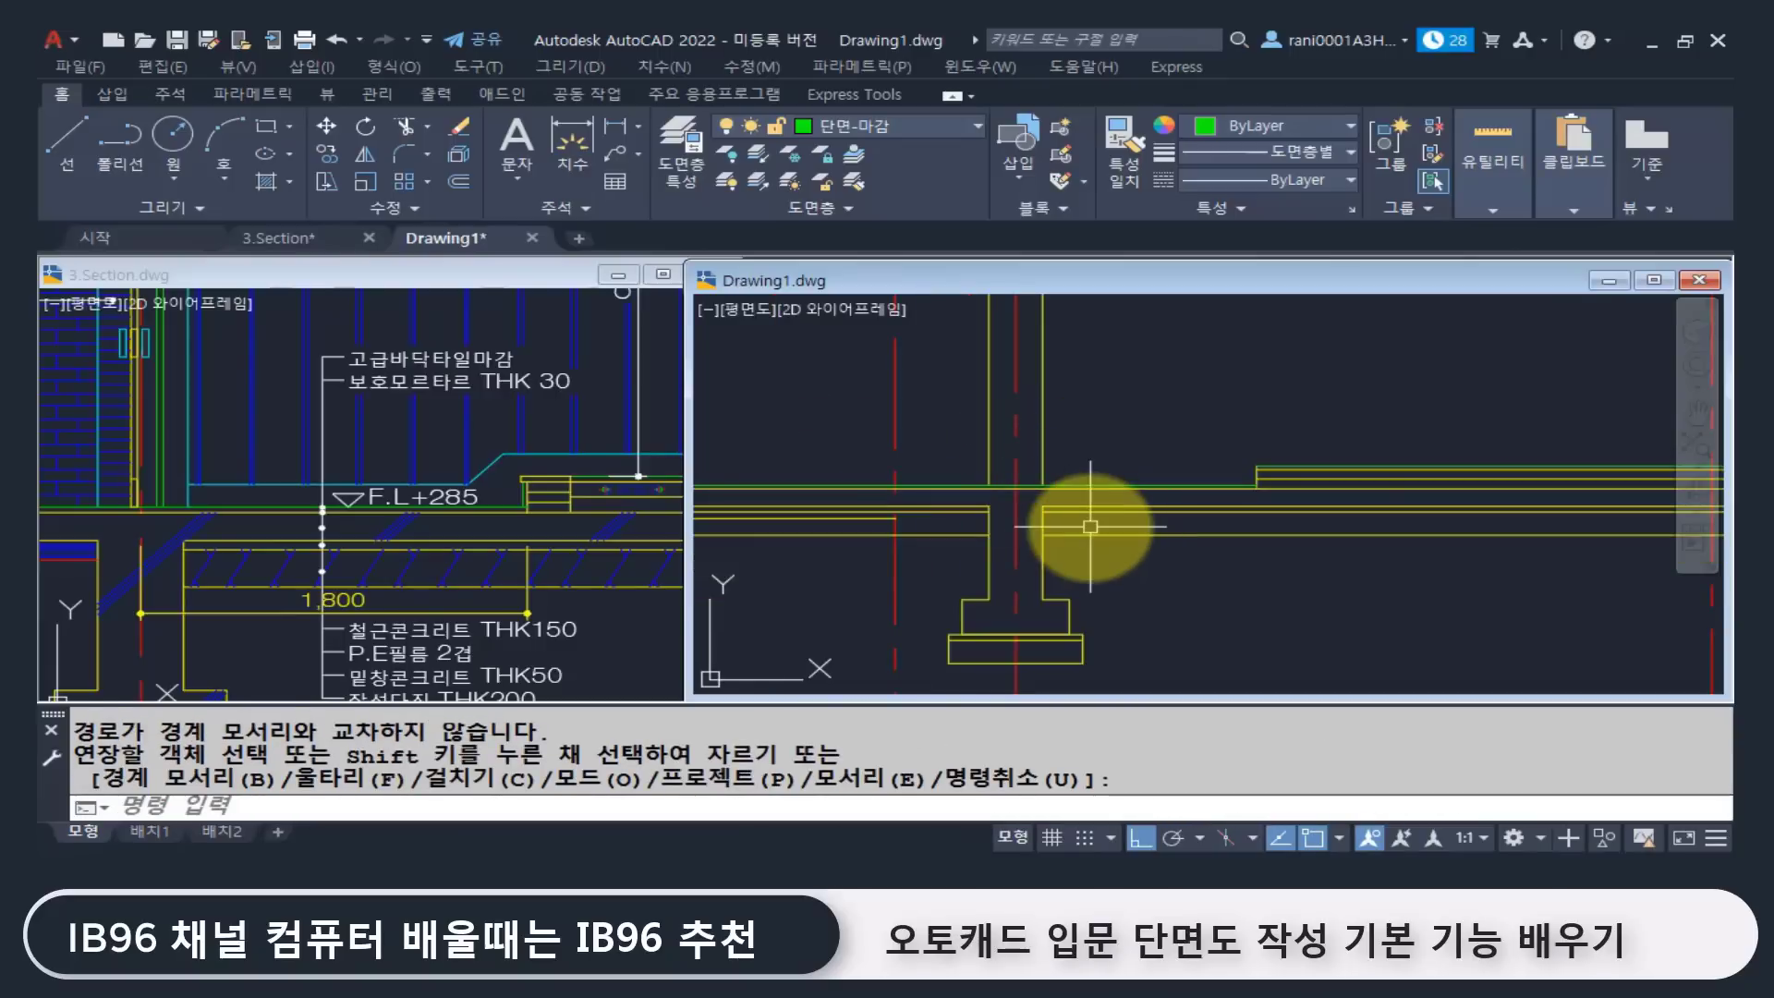
middle_click_drag(932, 525, 1100, 527)
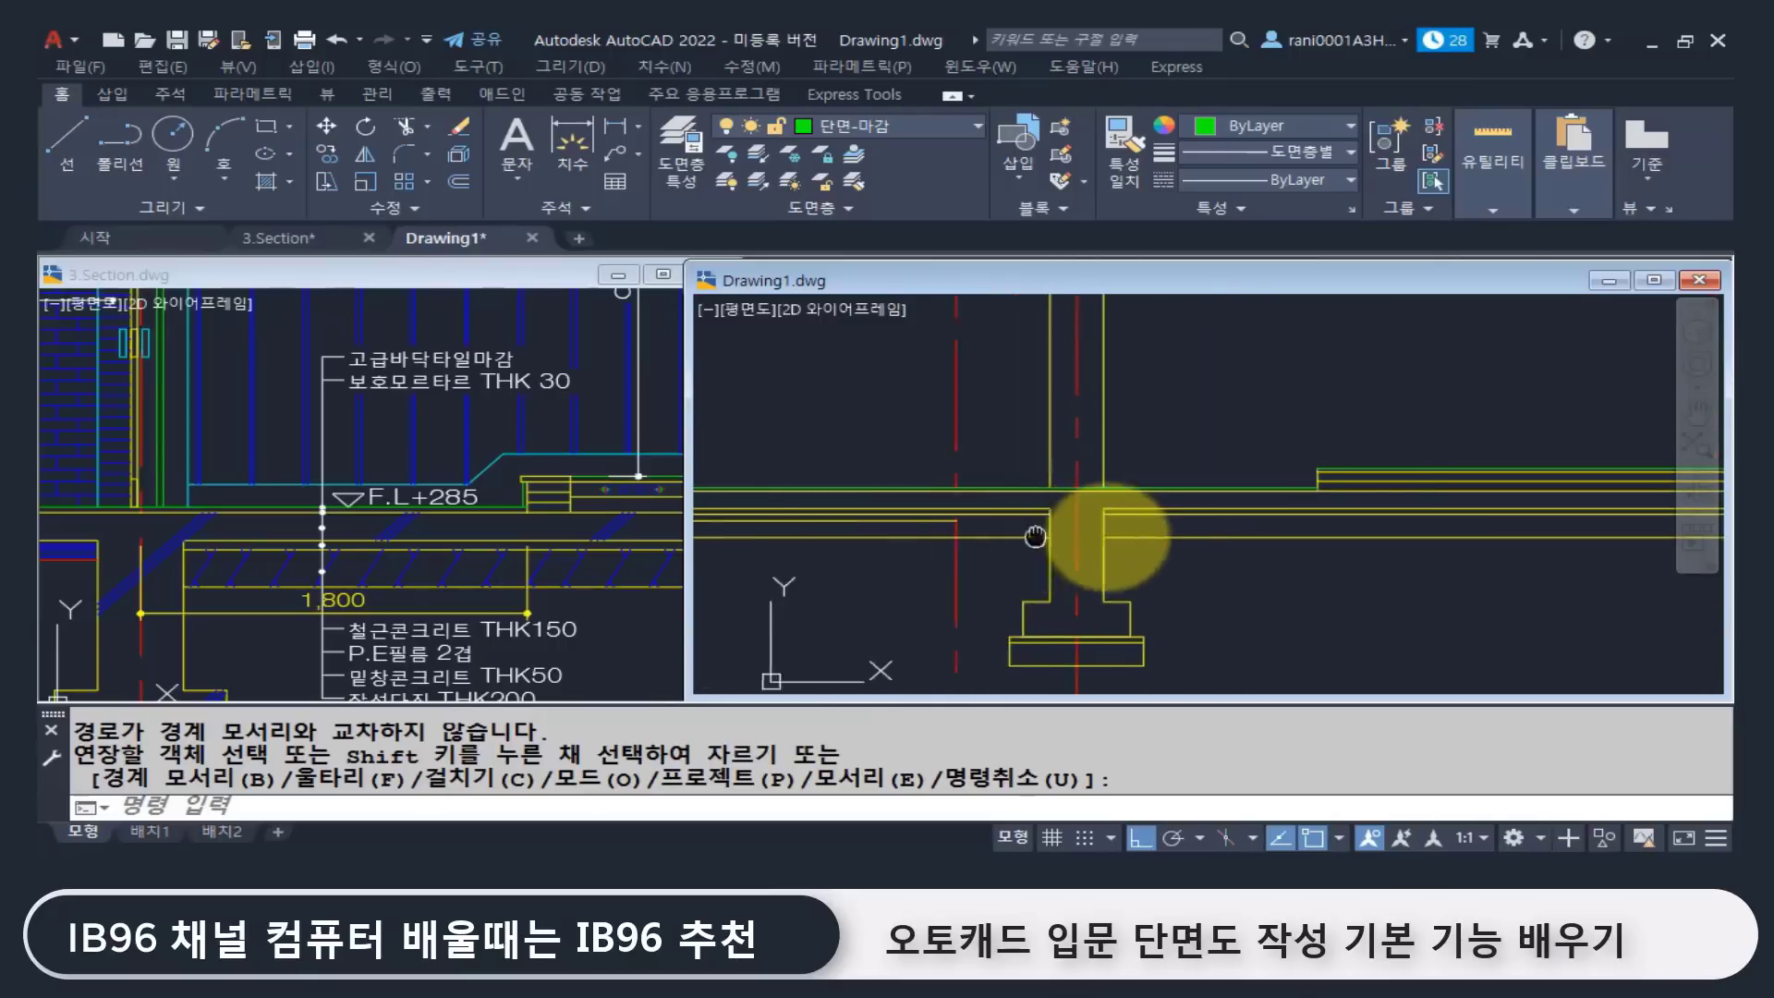
left_click(437, 449)
middle_click_drag(237, 495, 614, 447)
scroll(524, 484, "down", 2)
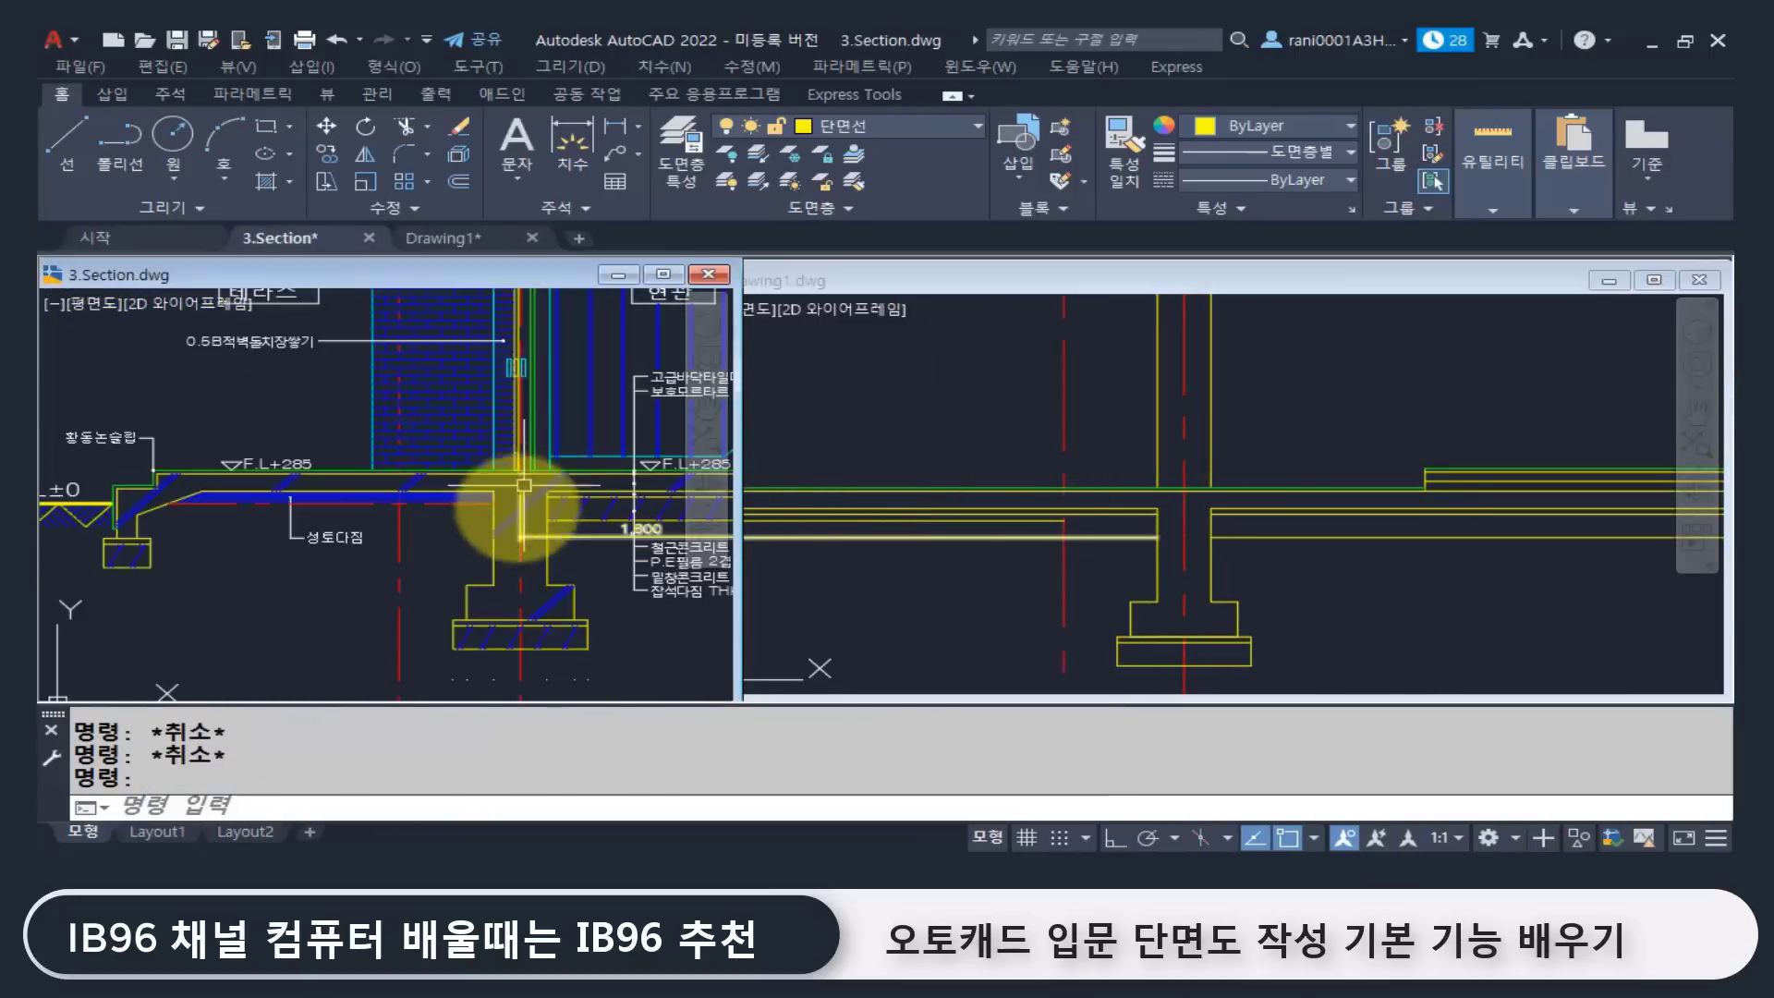
left_click(1093, 578)
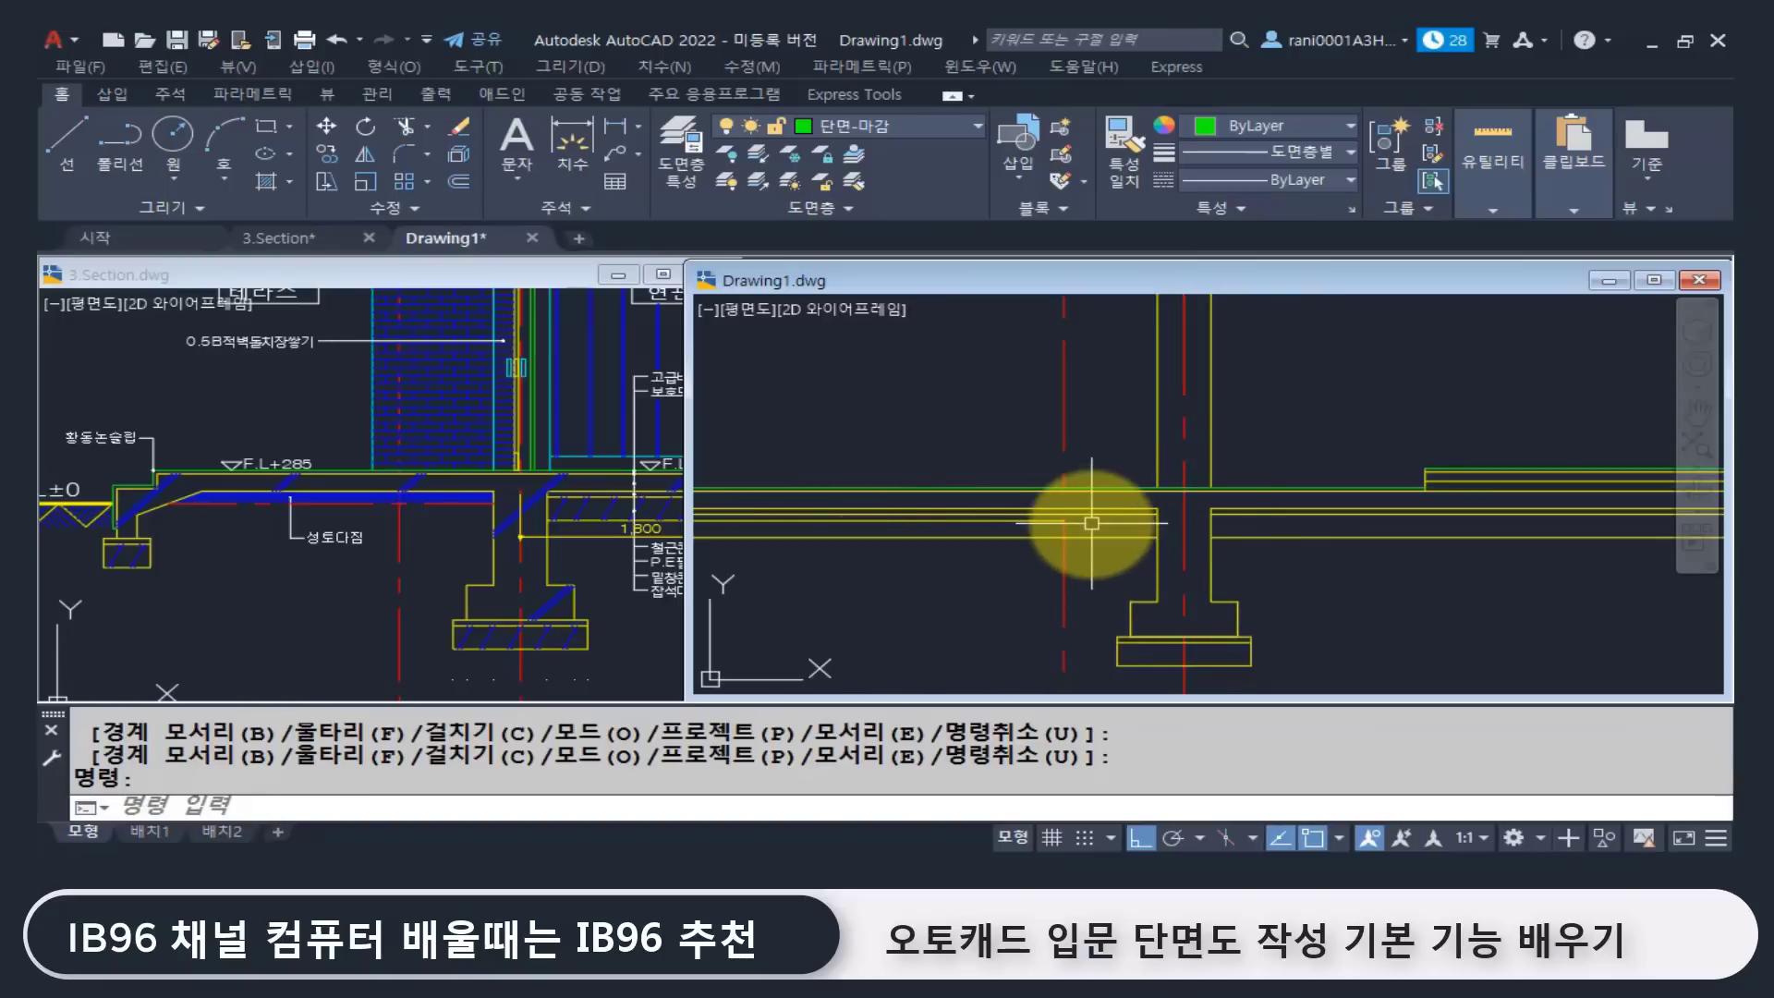
middle_click_drag(1091, 528, 1196, 527)
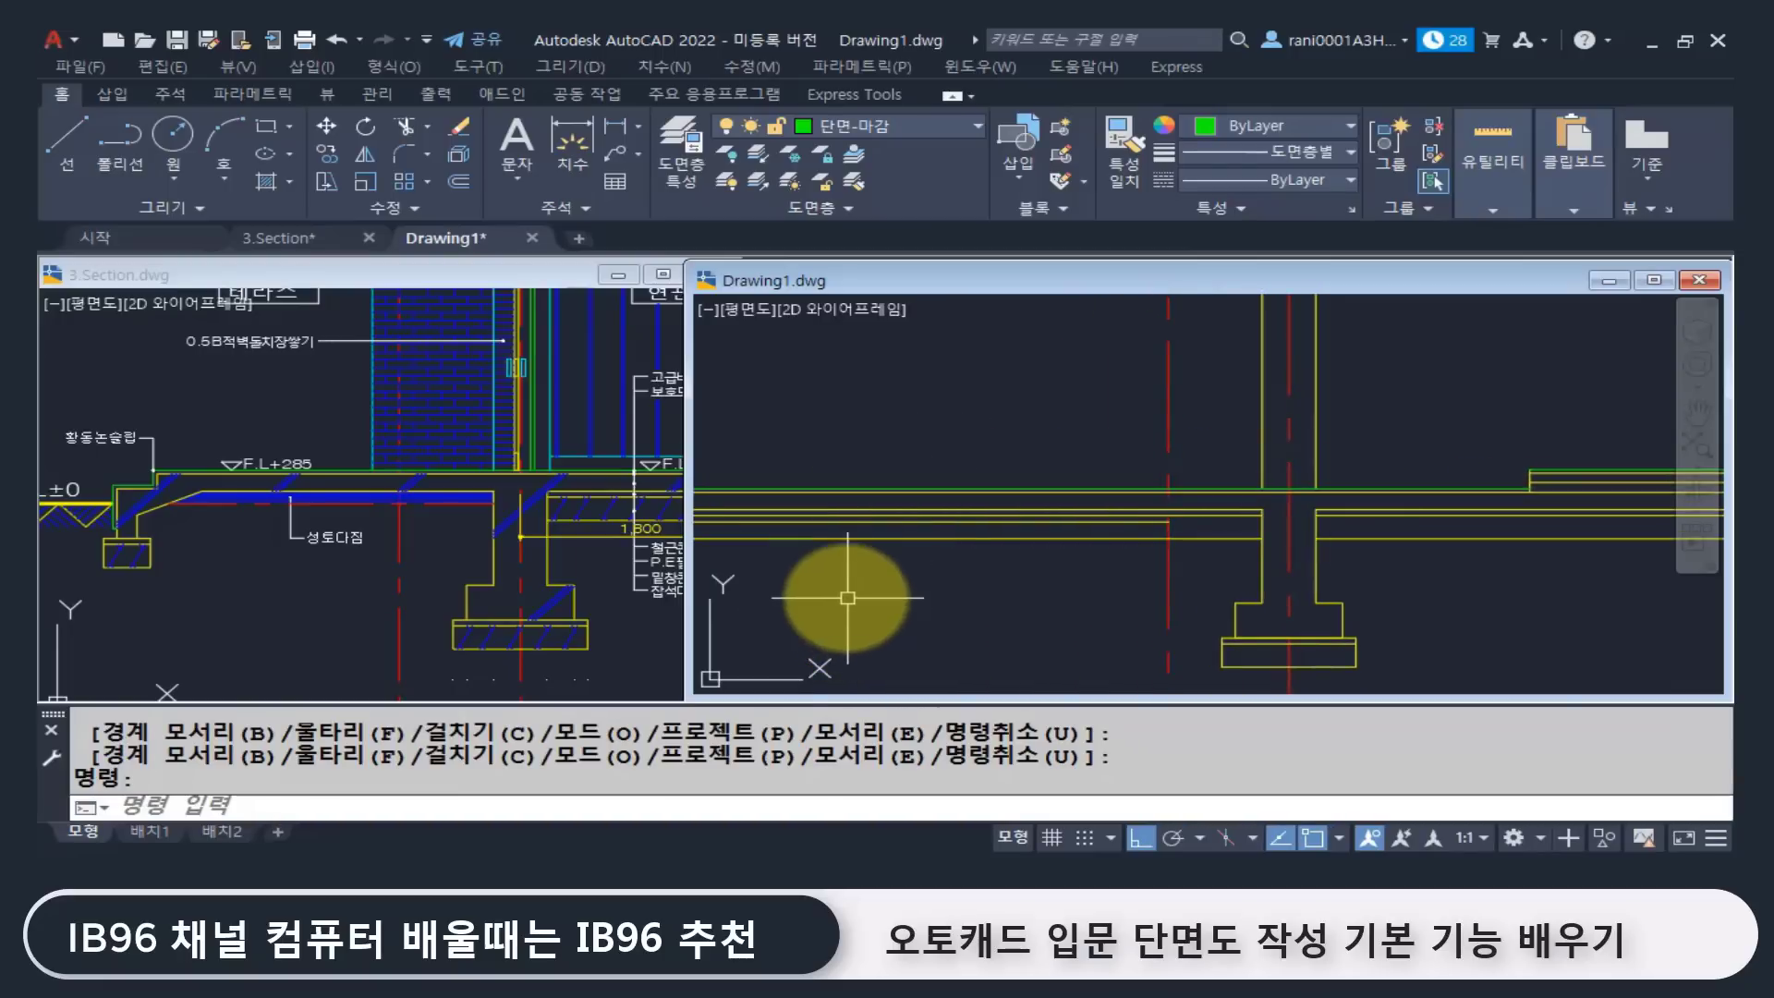
left_click(1123, 539)
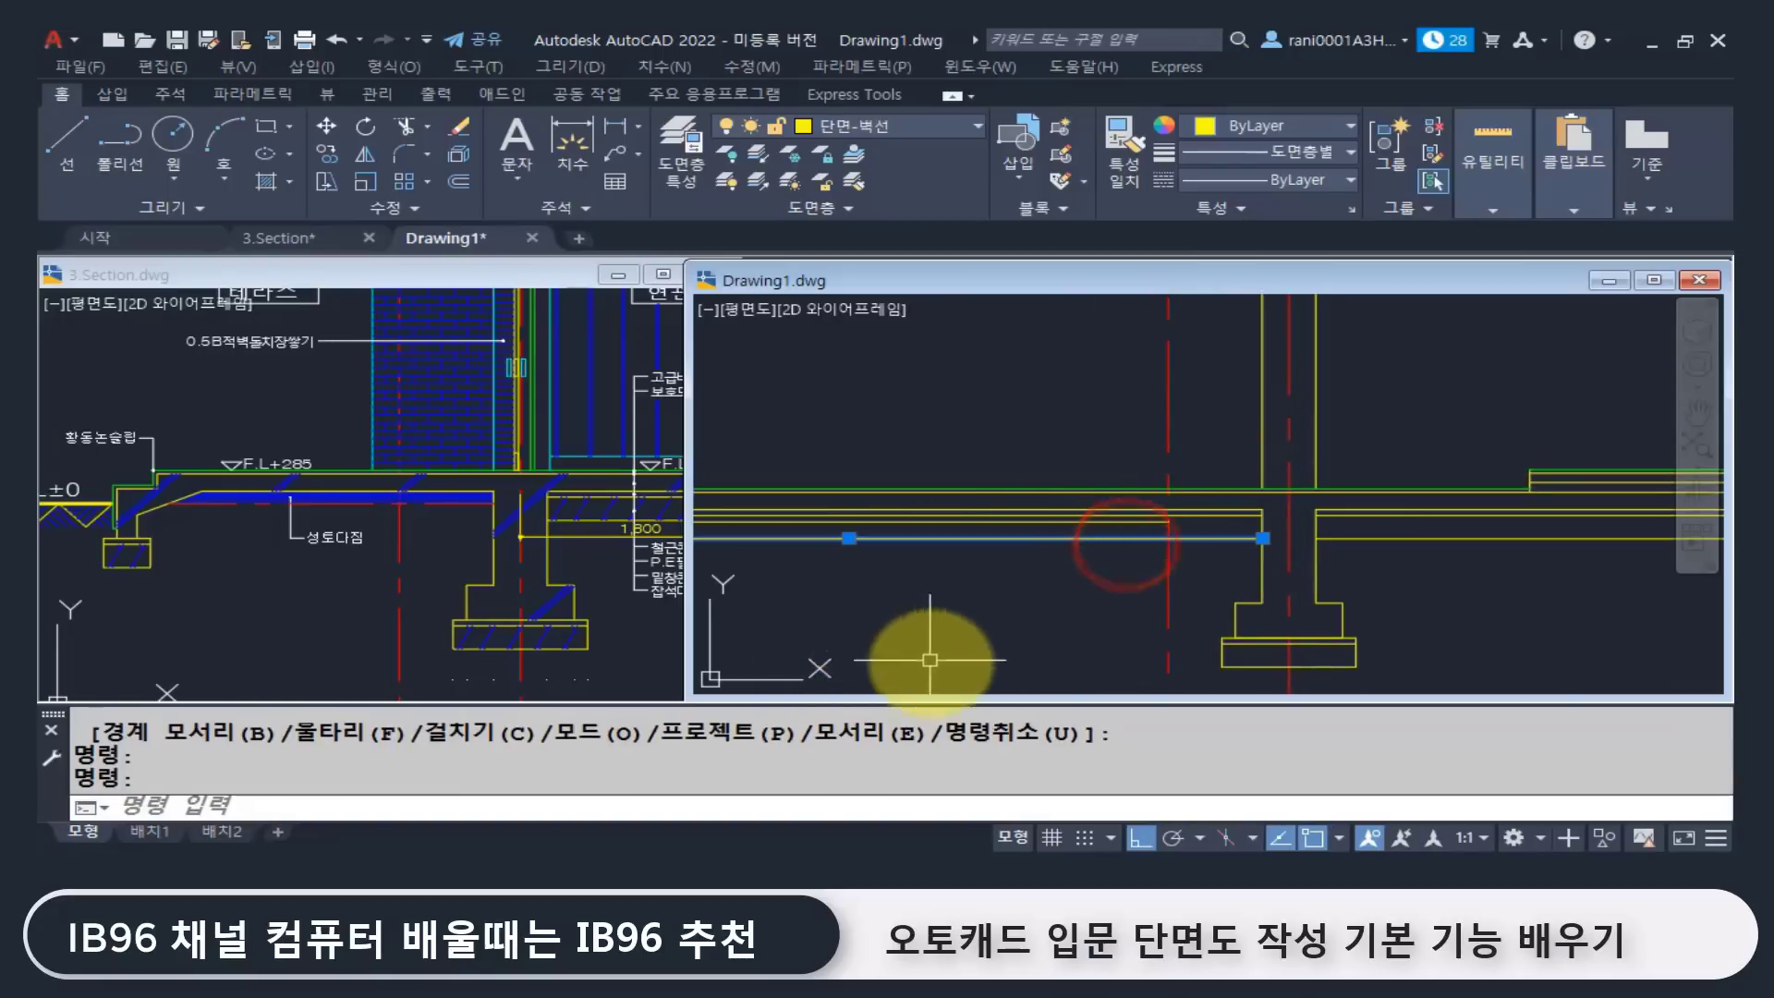
key("Delete")
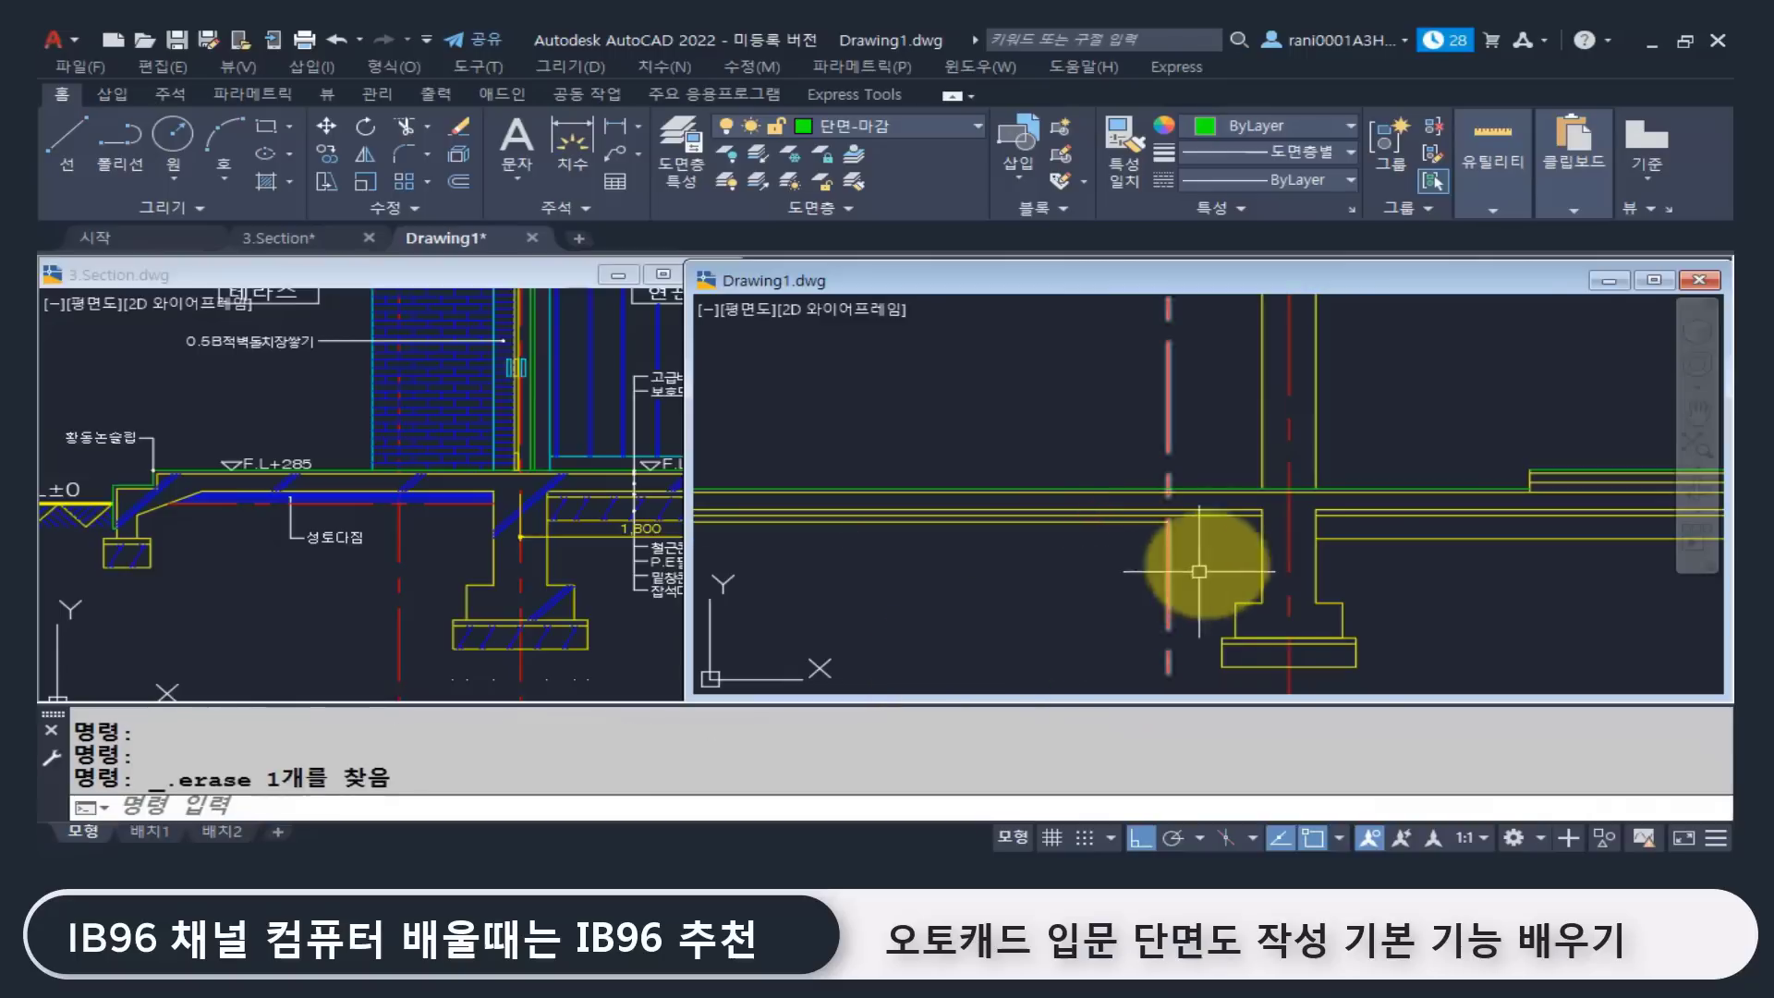
scroll(1224, 522, "up", 3)
left_click(1257, 507)
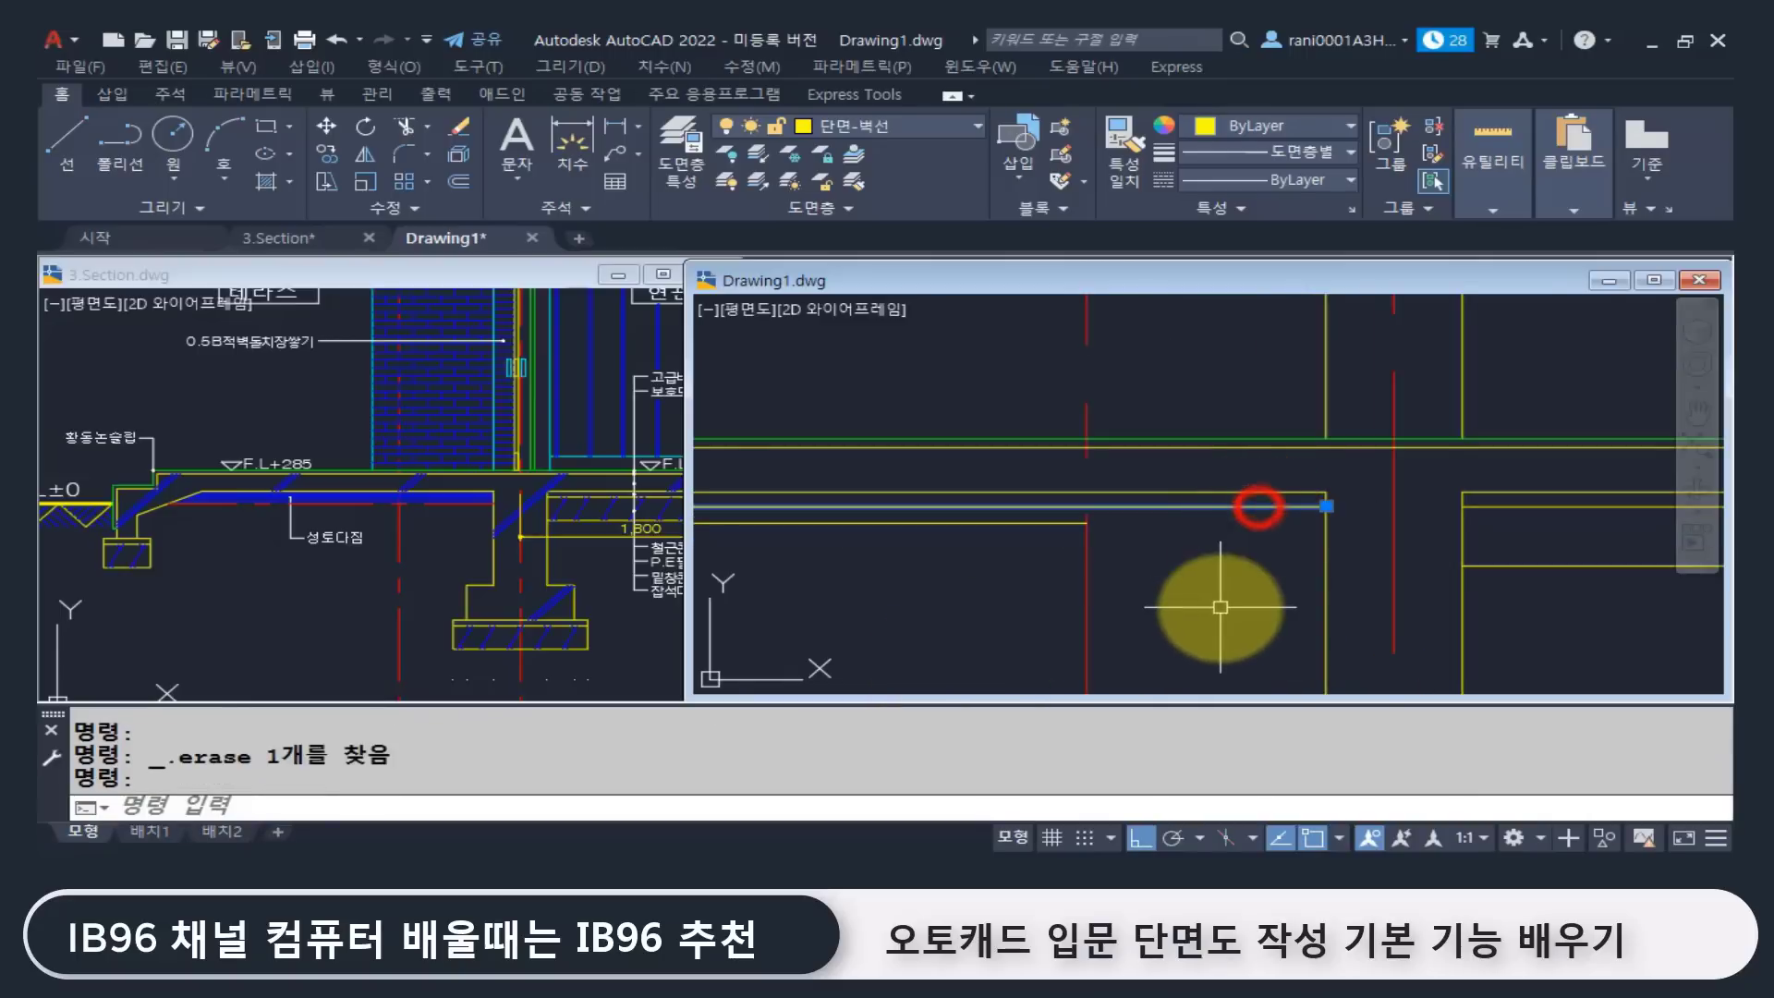
key("Delete")
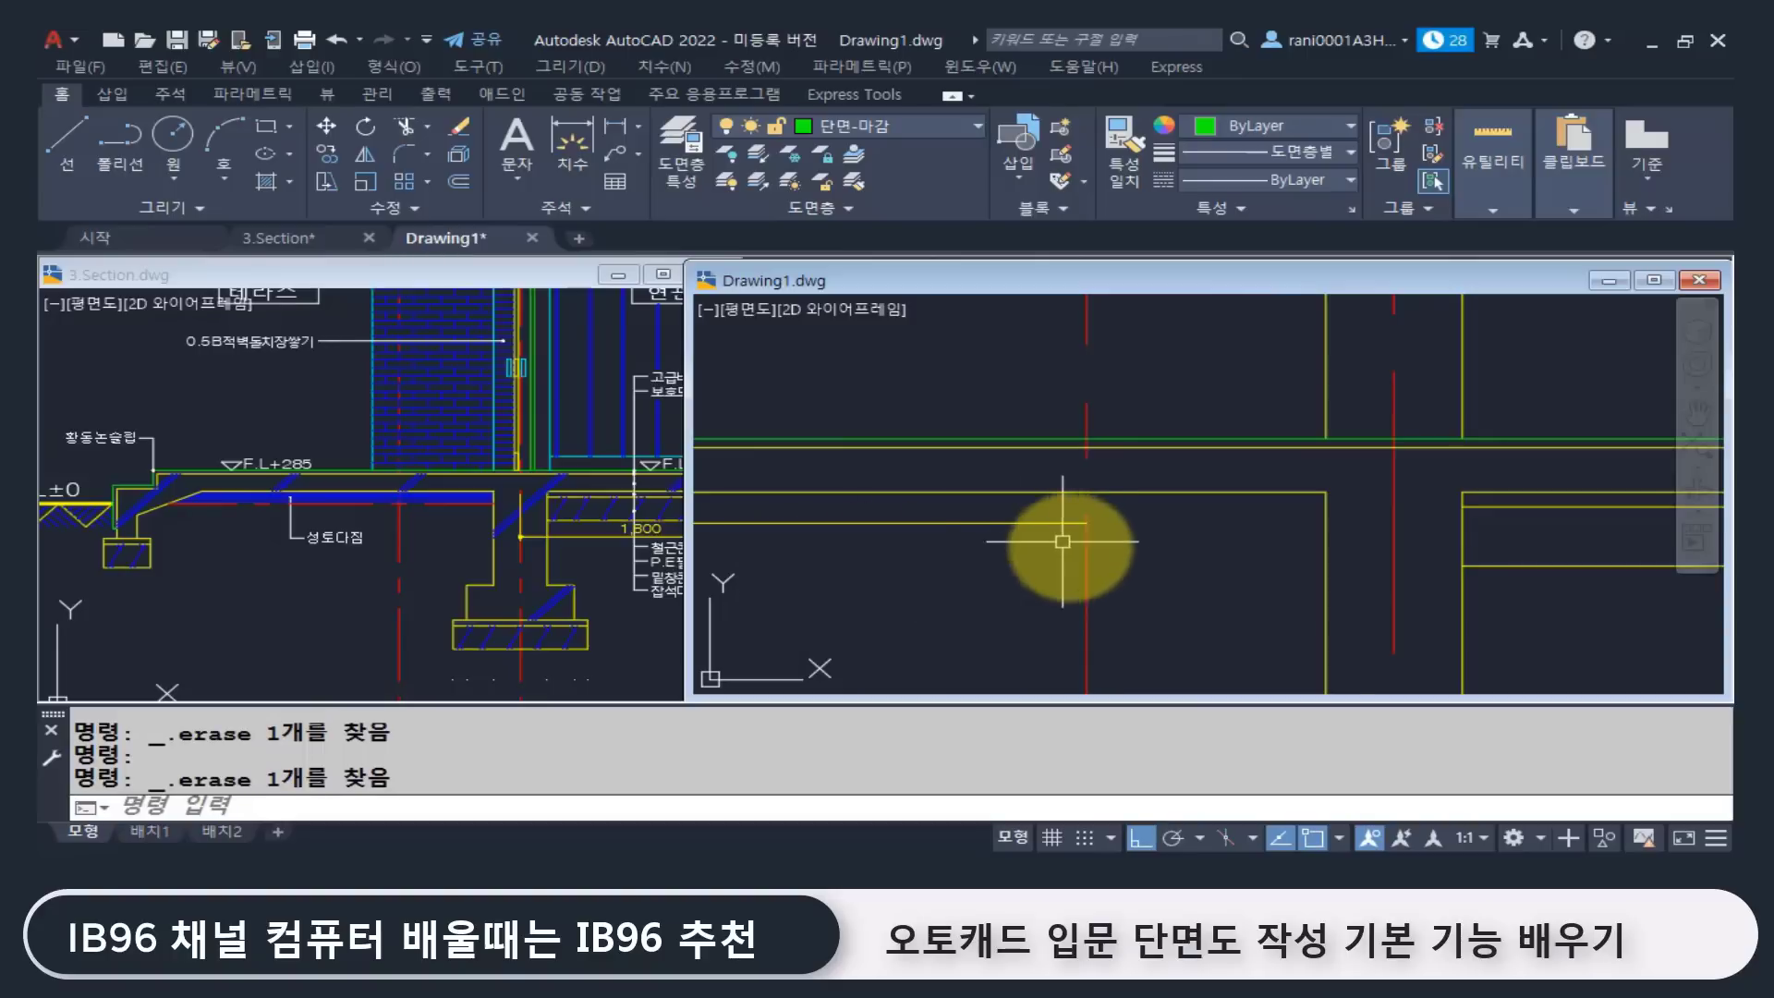
Step: View the properties of the remaining lower yellow line that ends at the left red centreline
scroll(1062, 526, "down", 2)
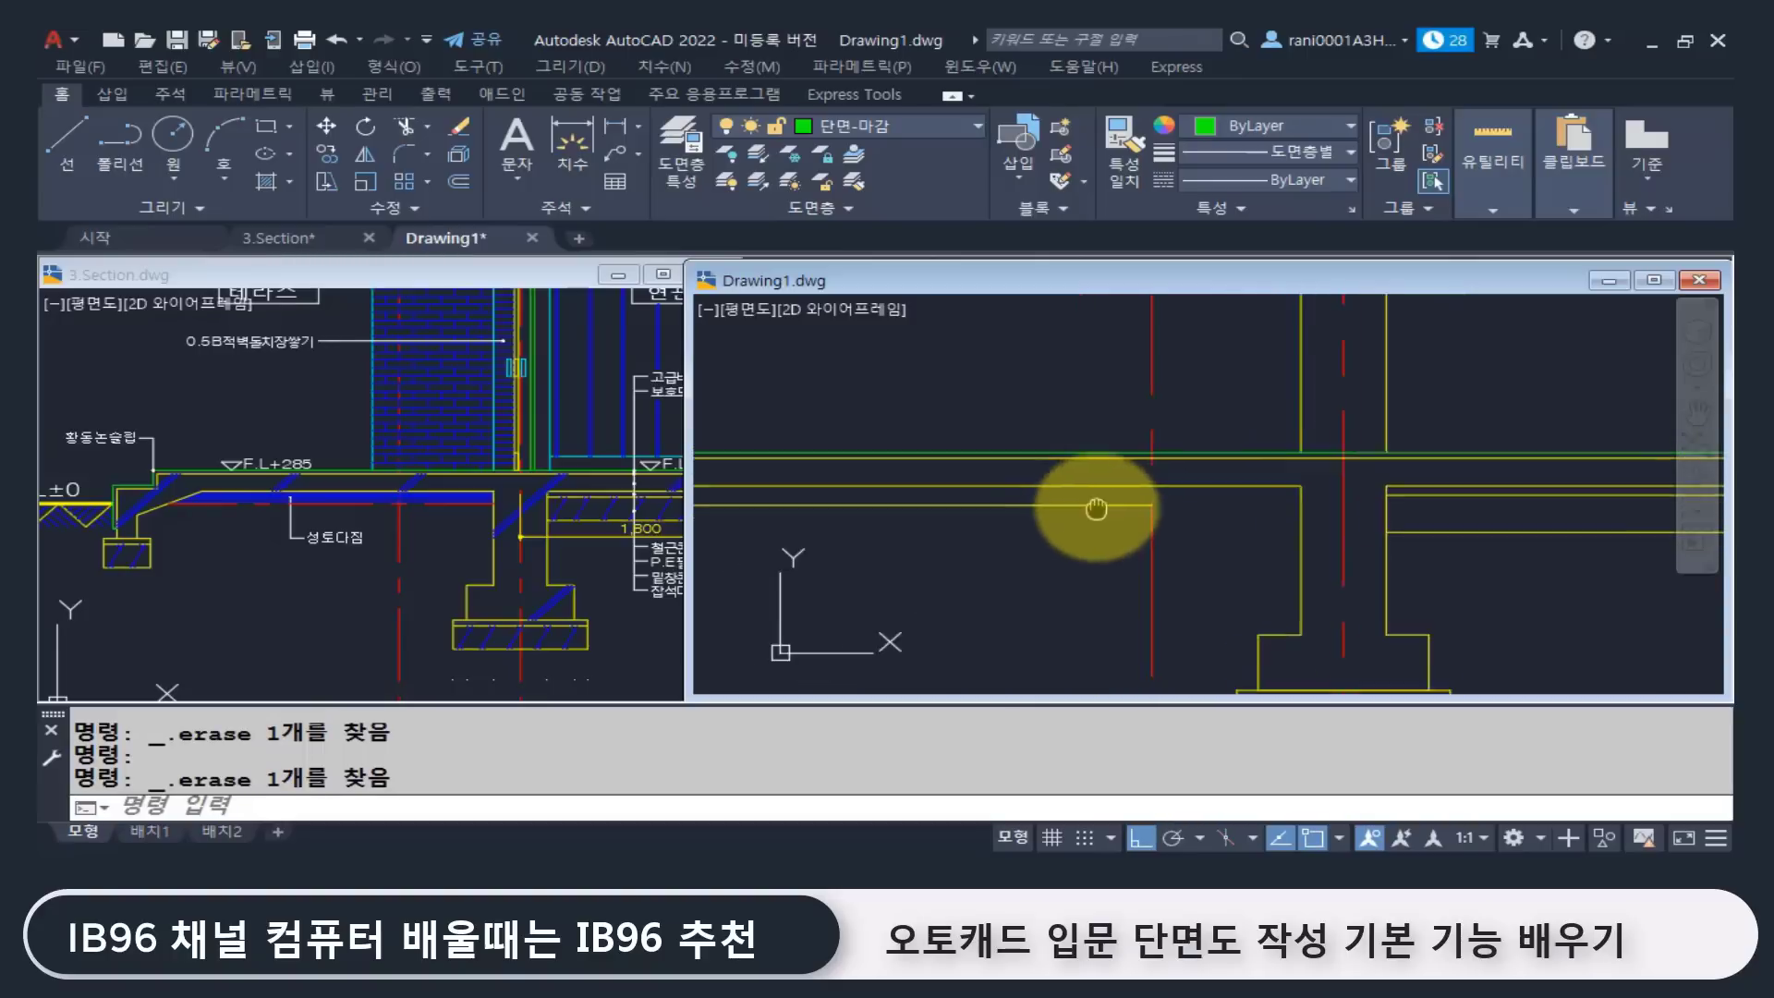
left_click(1022, 503)
left_click(950, 530)
scroll(1057, 578, "down", 3)
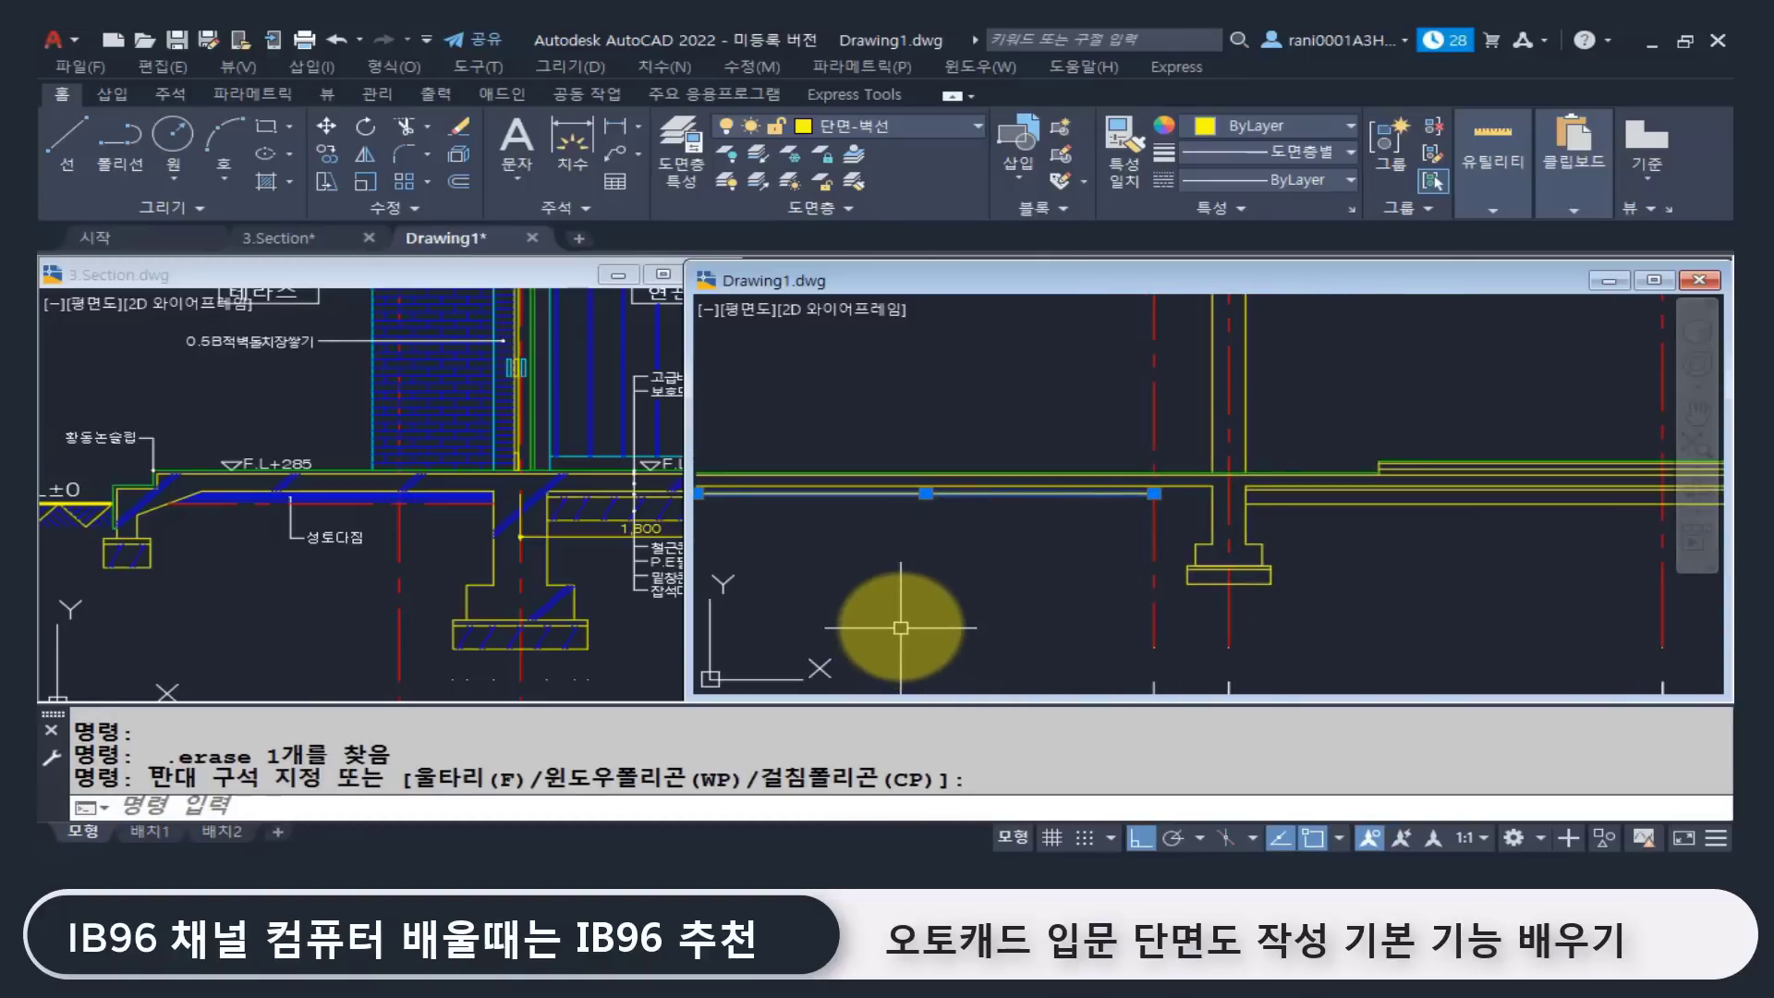
key("ctrl+1")
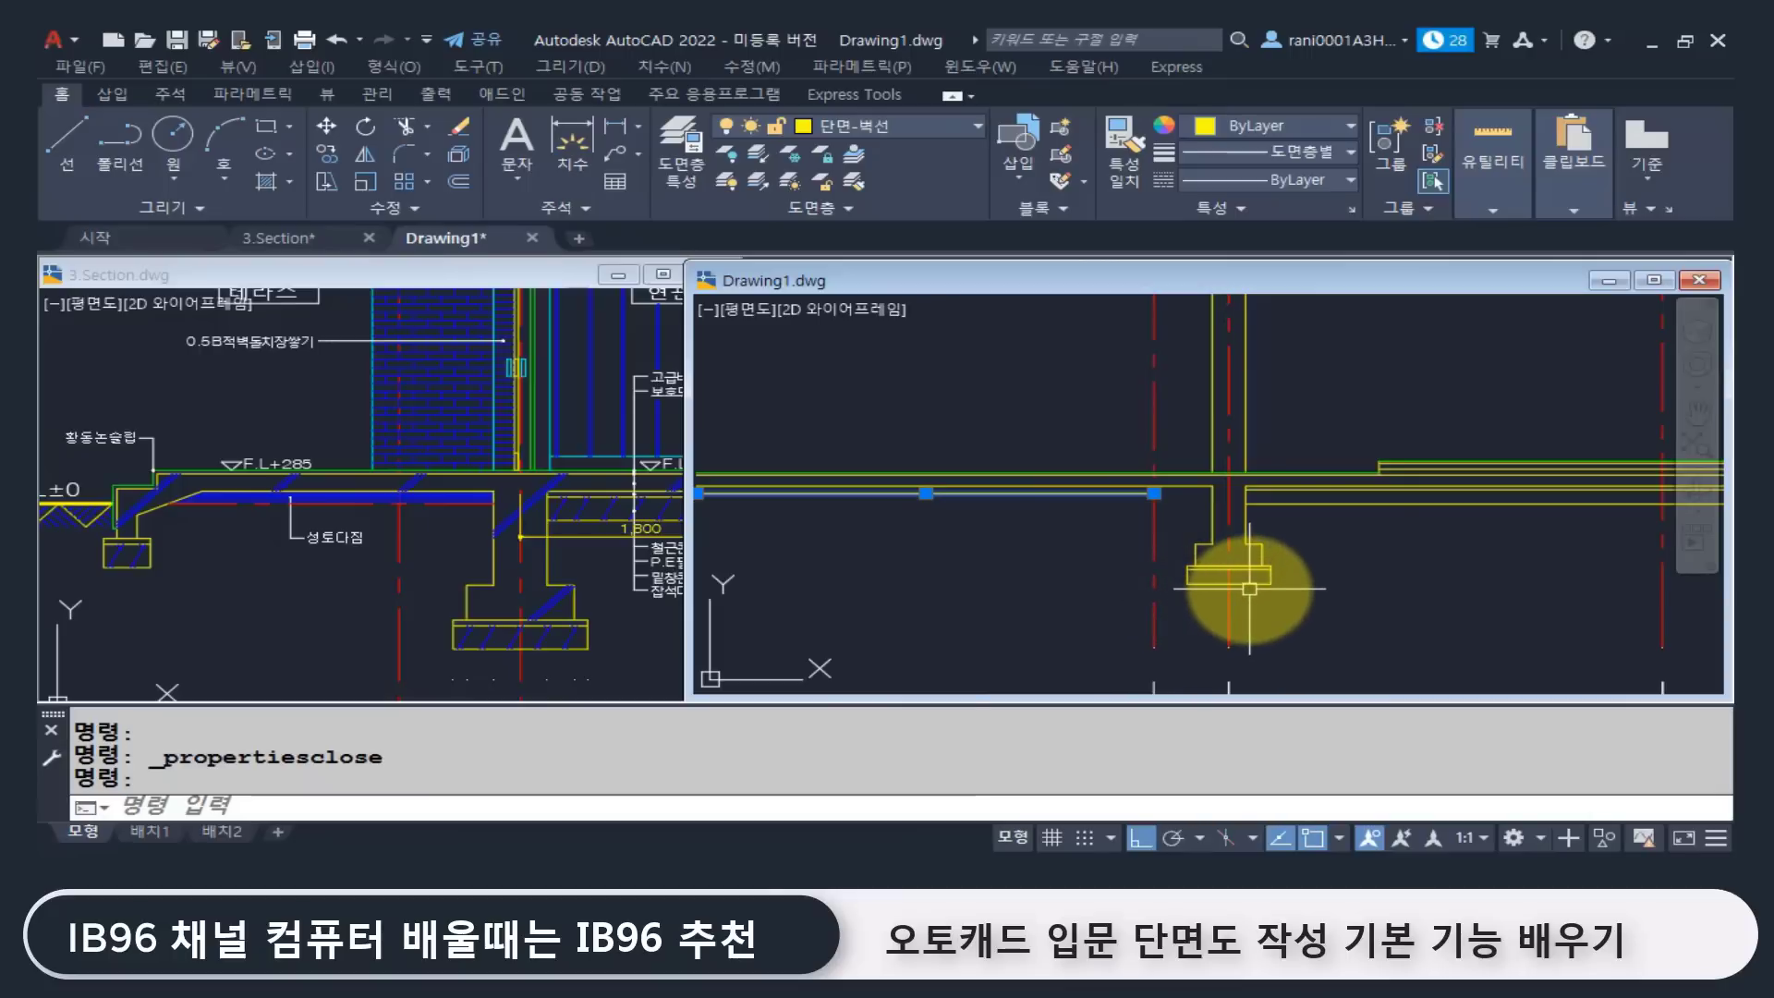
key("Escape")
key("Escape")
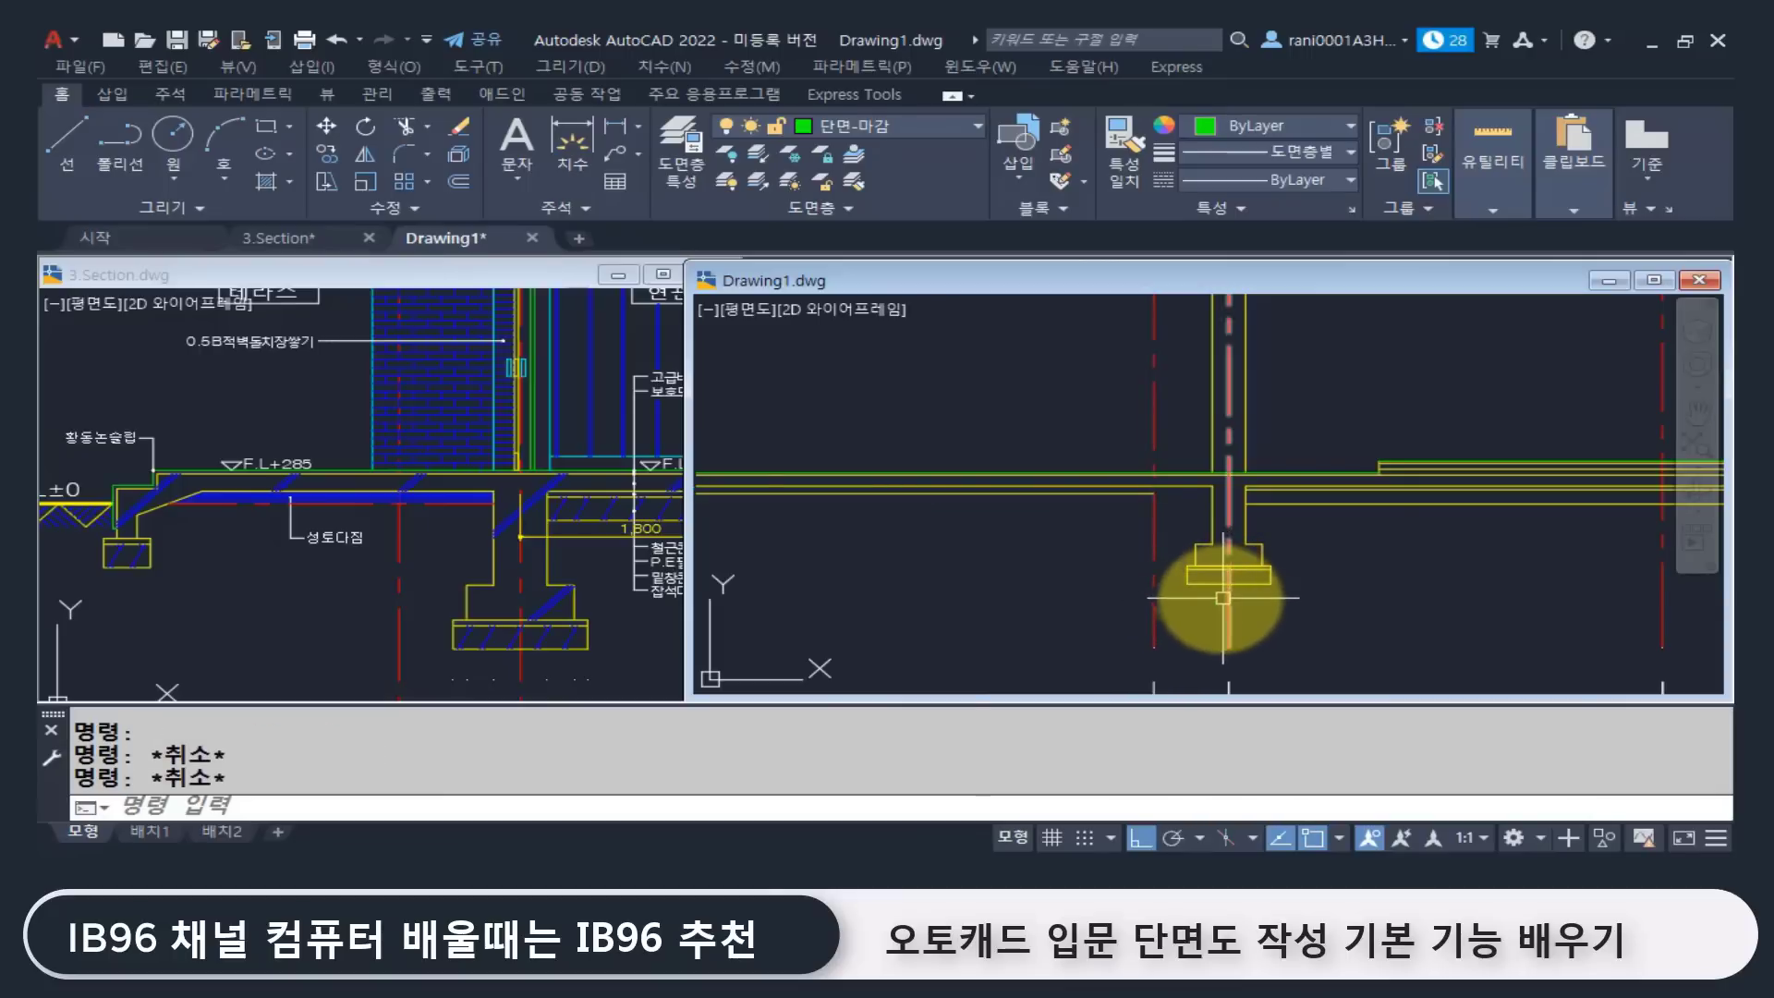
Step: Convert the lower yellow line ending at the left red centreline into a polyline with a width of 20
left_click(984, 494)
type("p")
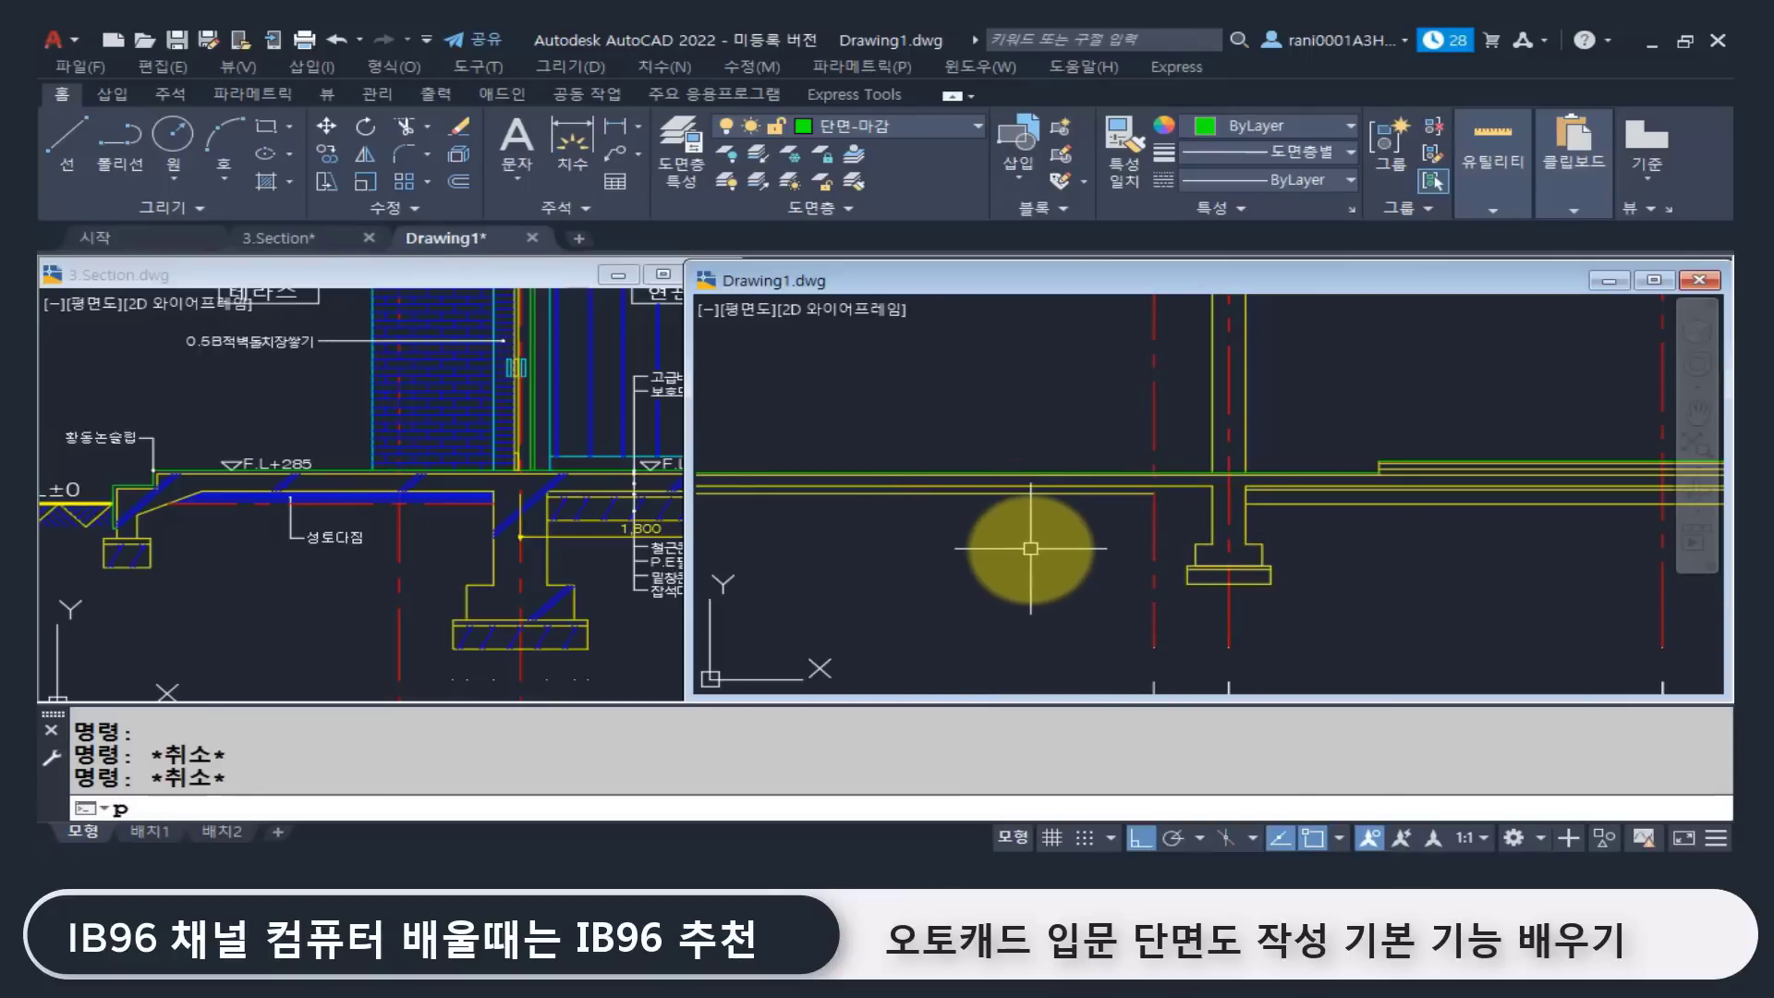
type("e")
key("Return")
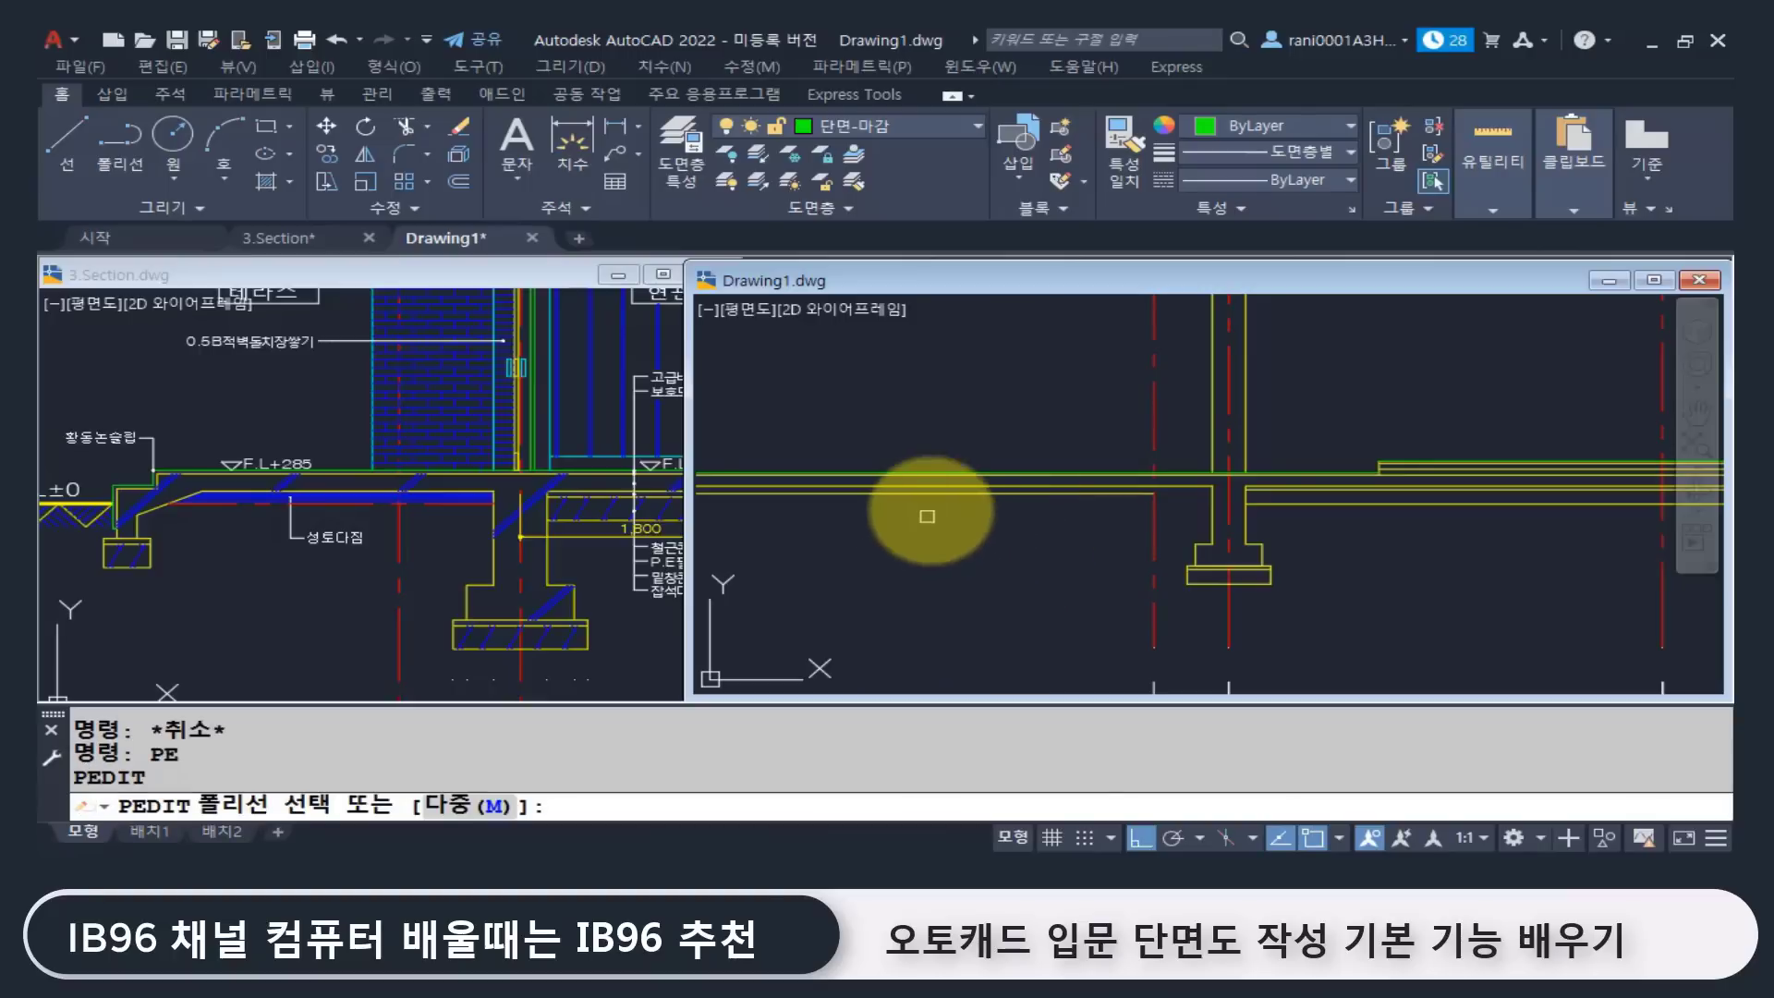
left_click(942, 497)
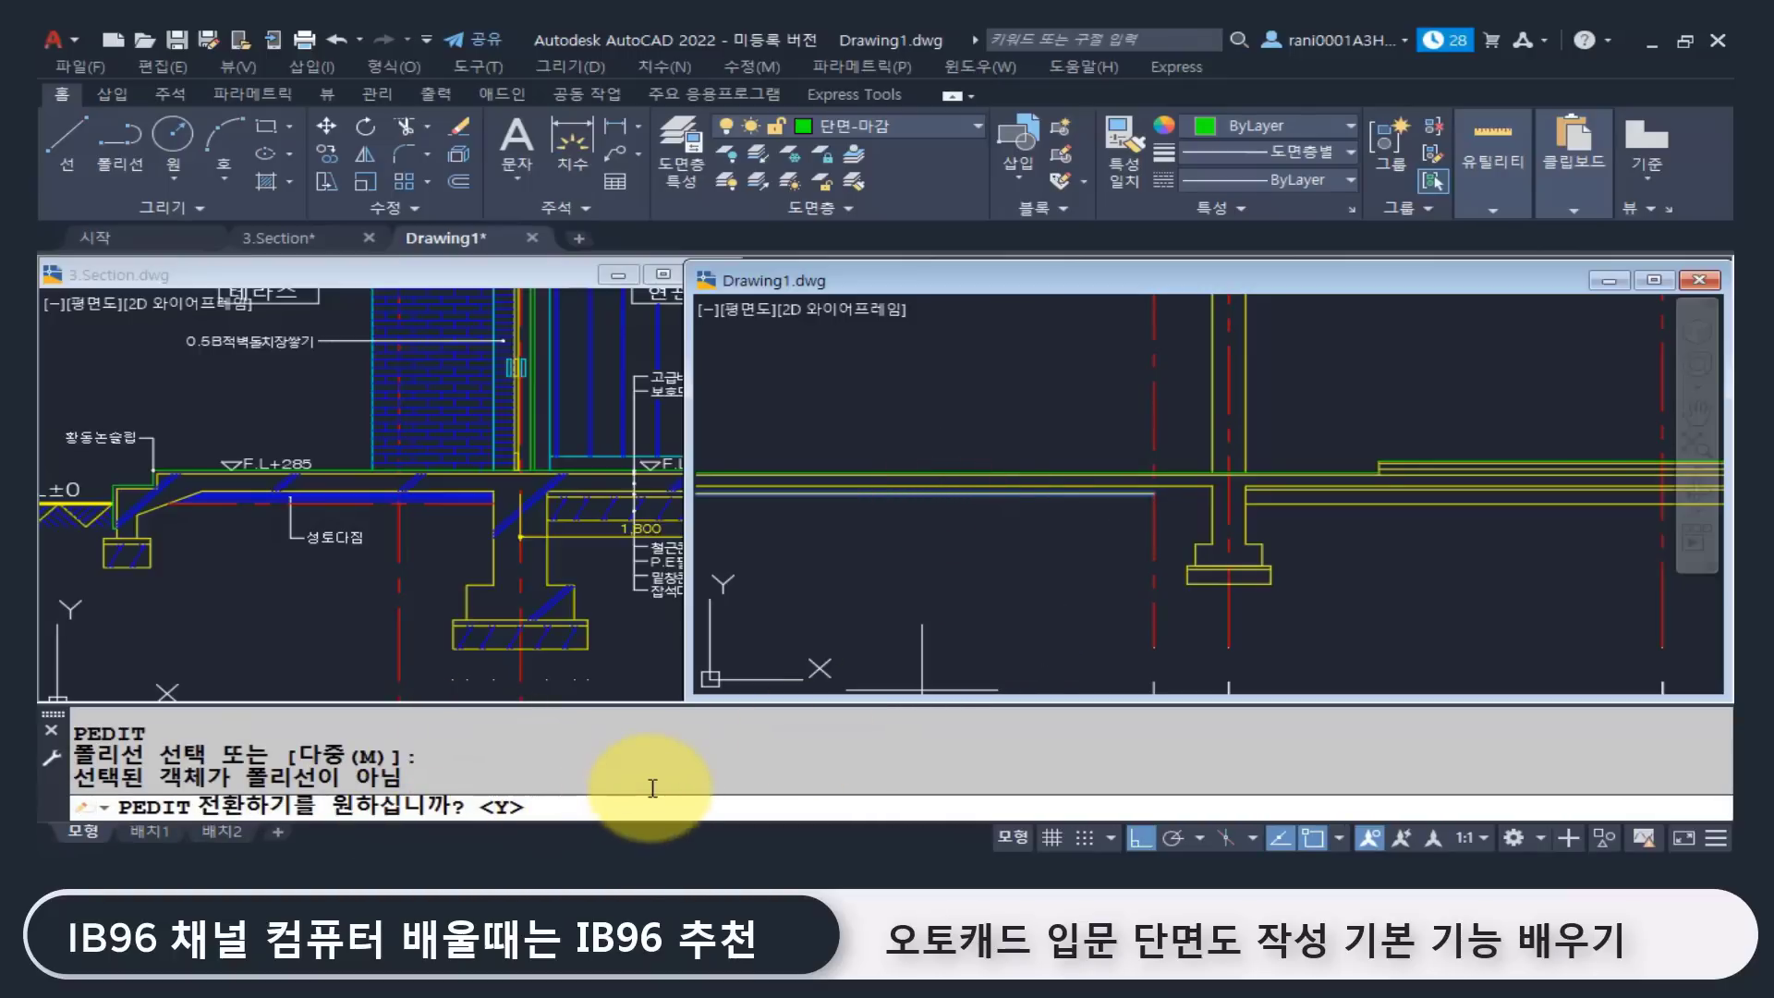
key("Return")
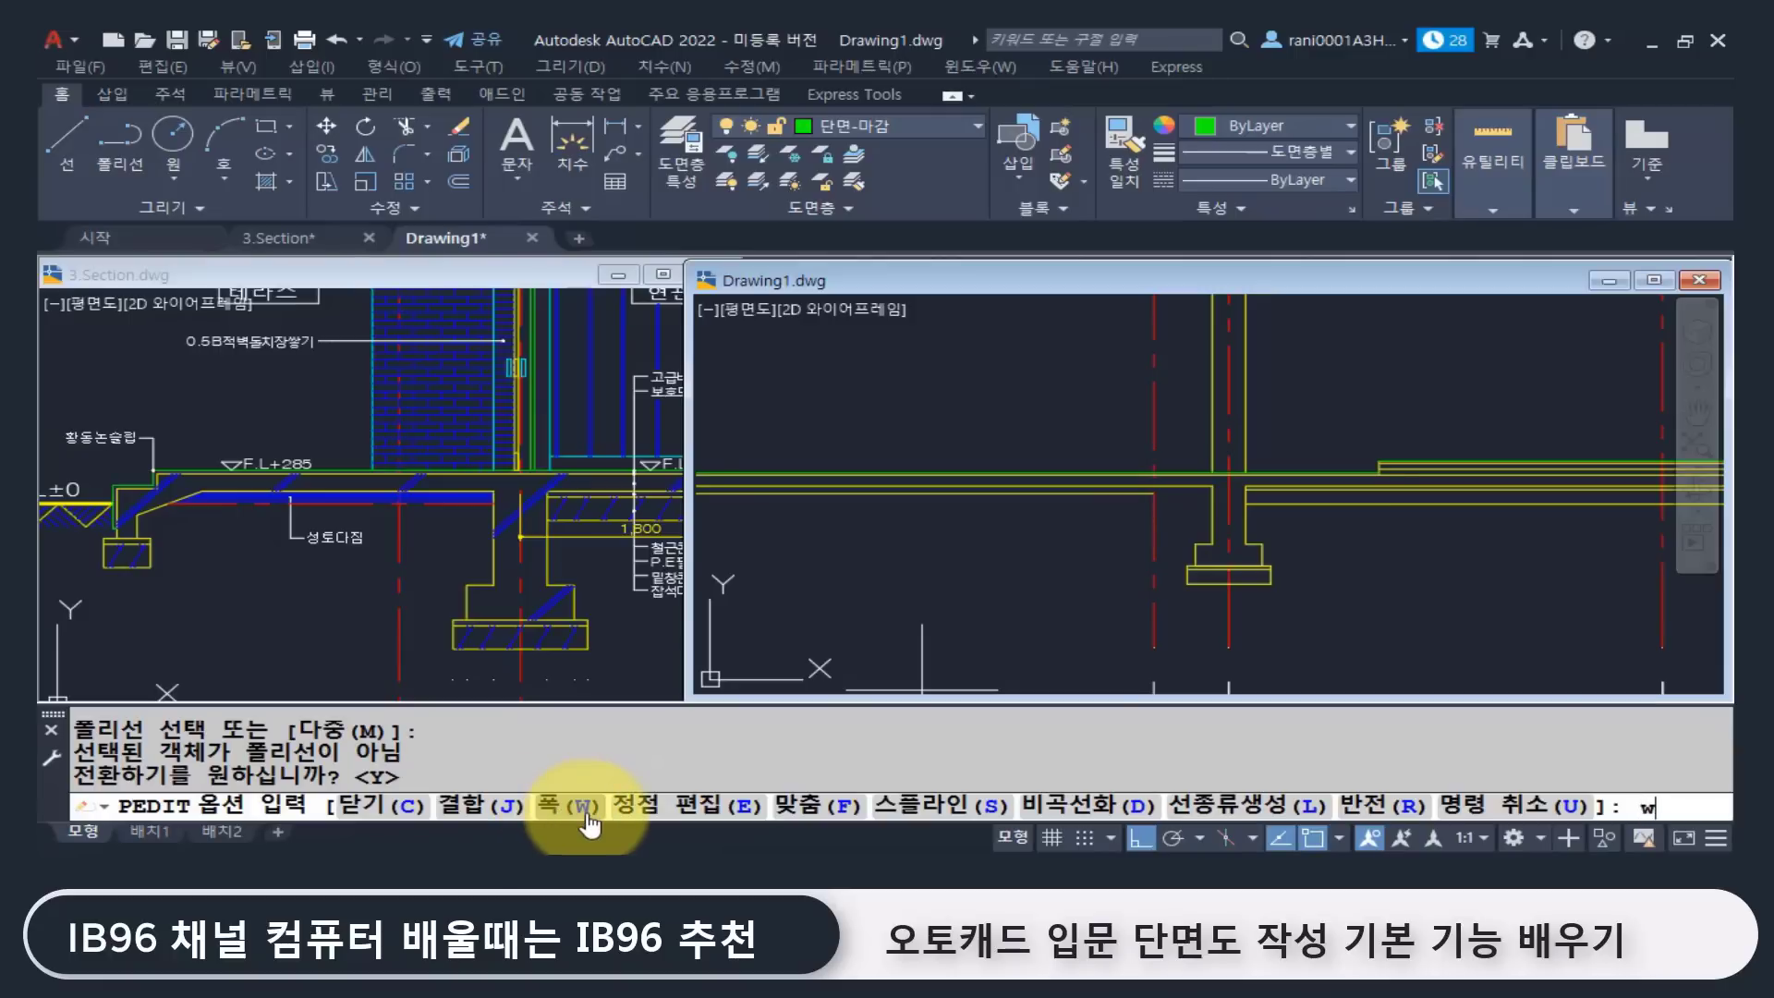
key("Return")
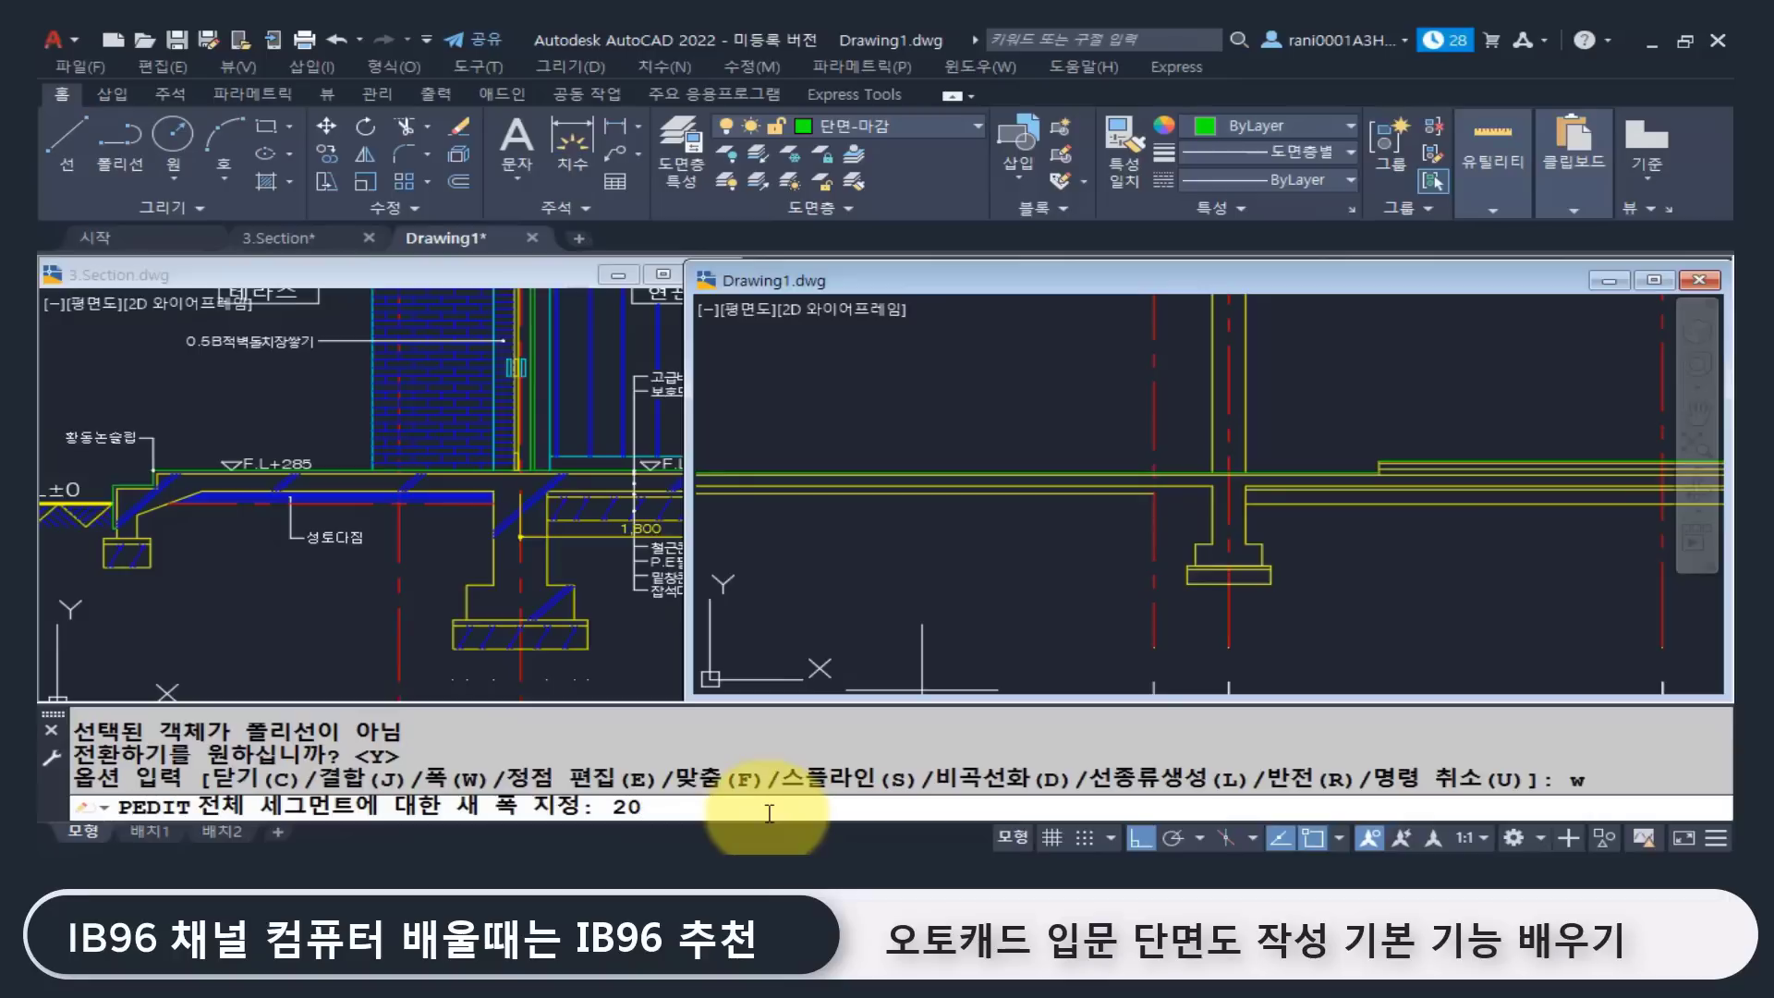
key("Return")
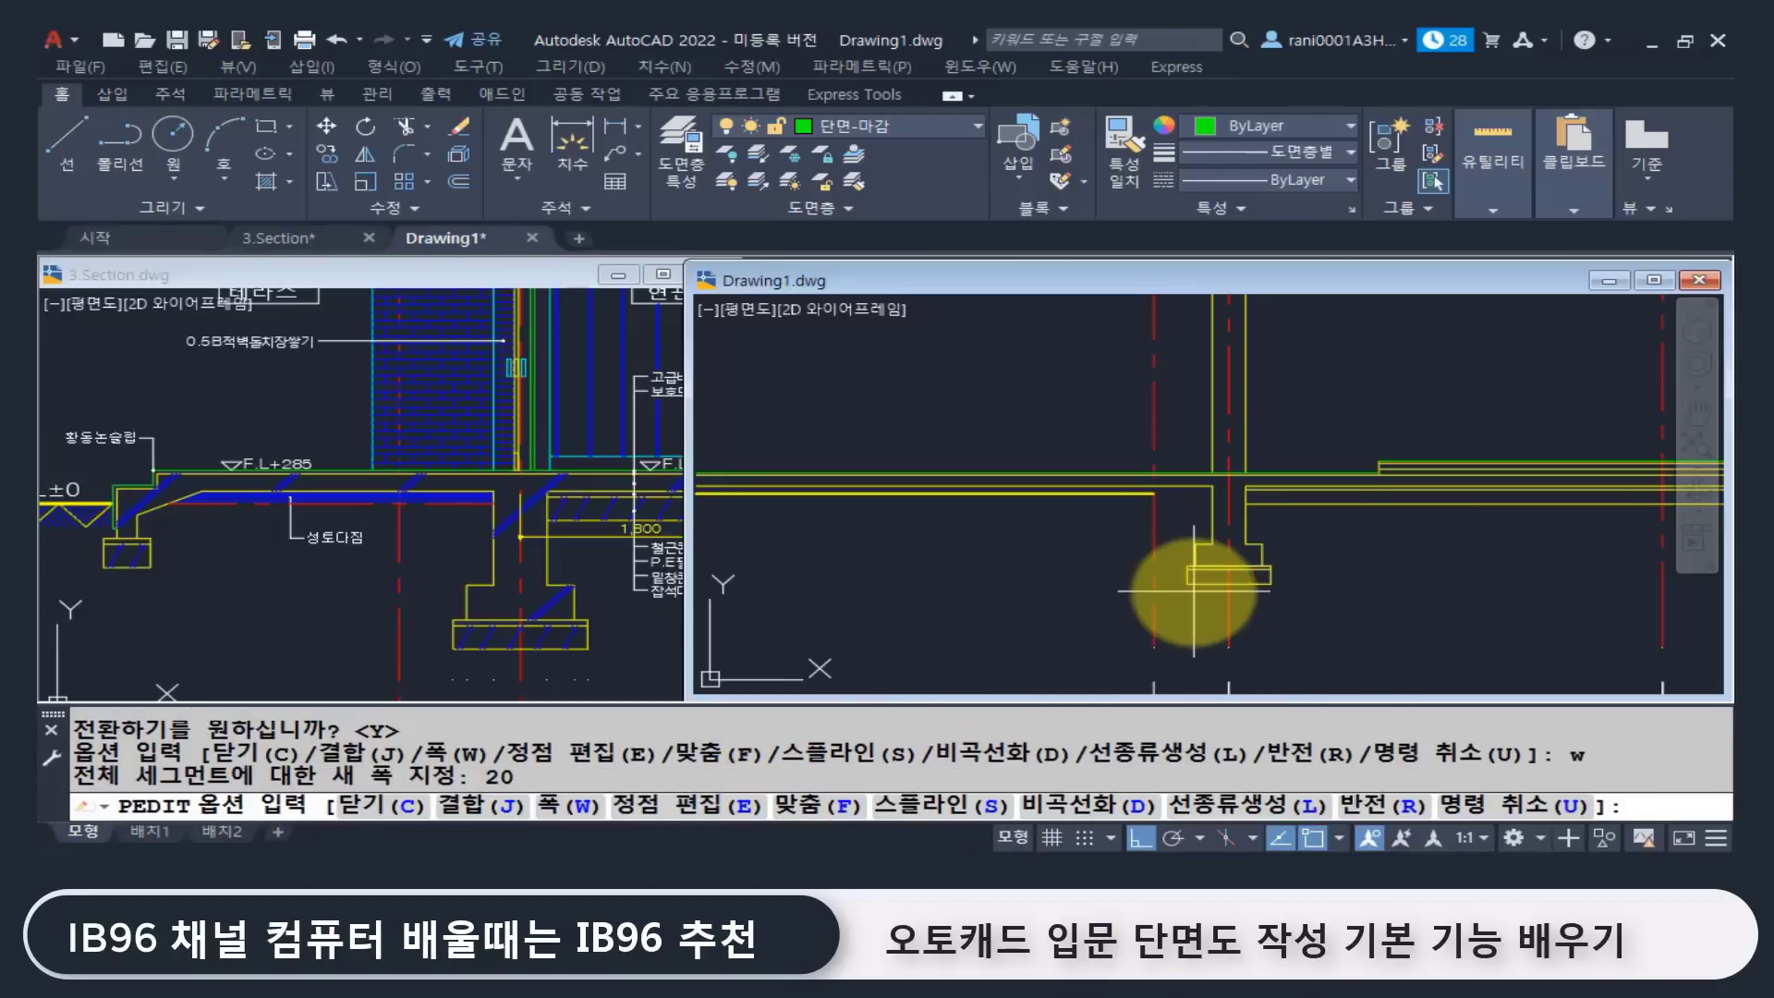
scroll(1040, 559, "up", 4)
key("Escape")
left_click(1033, 497)
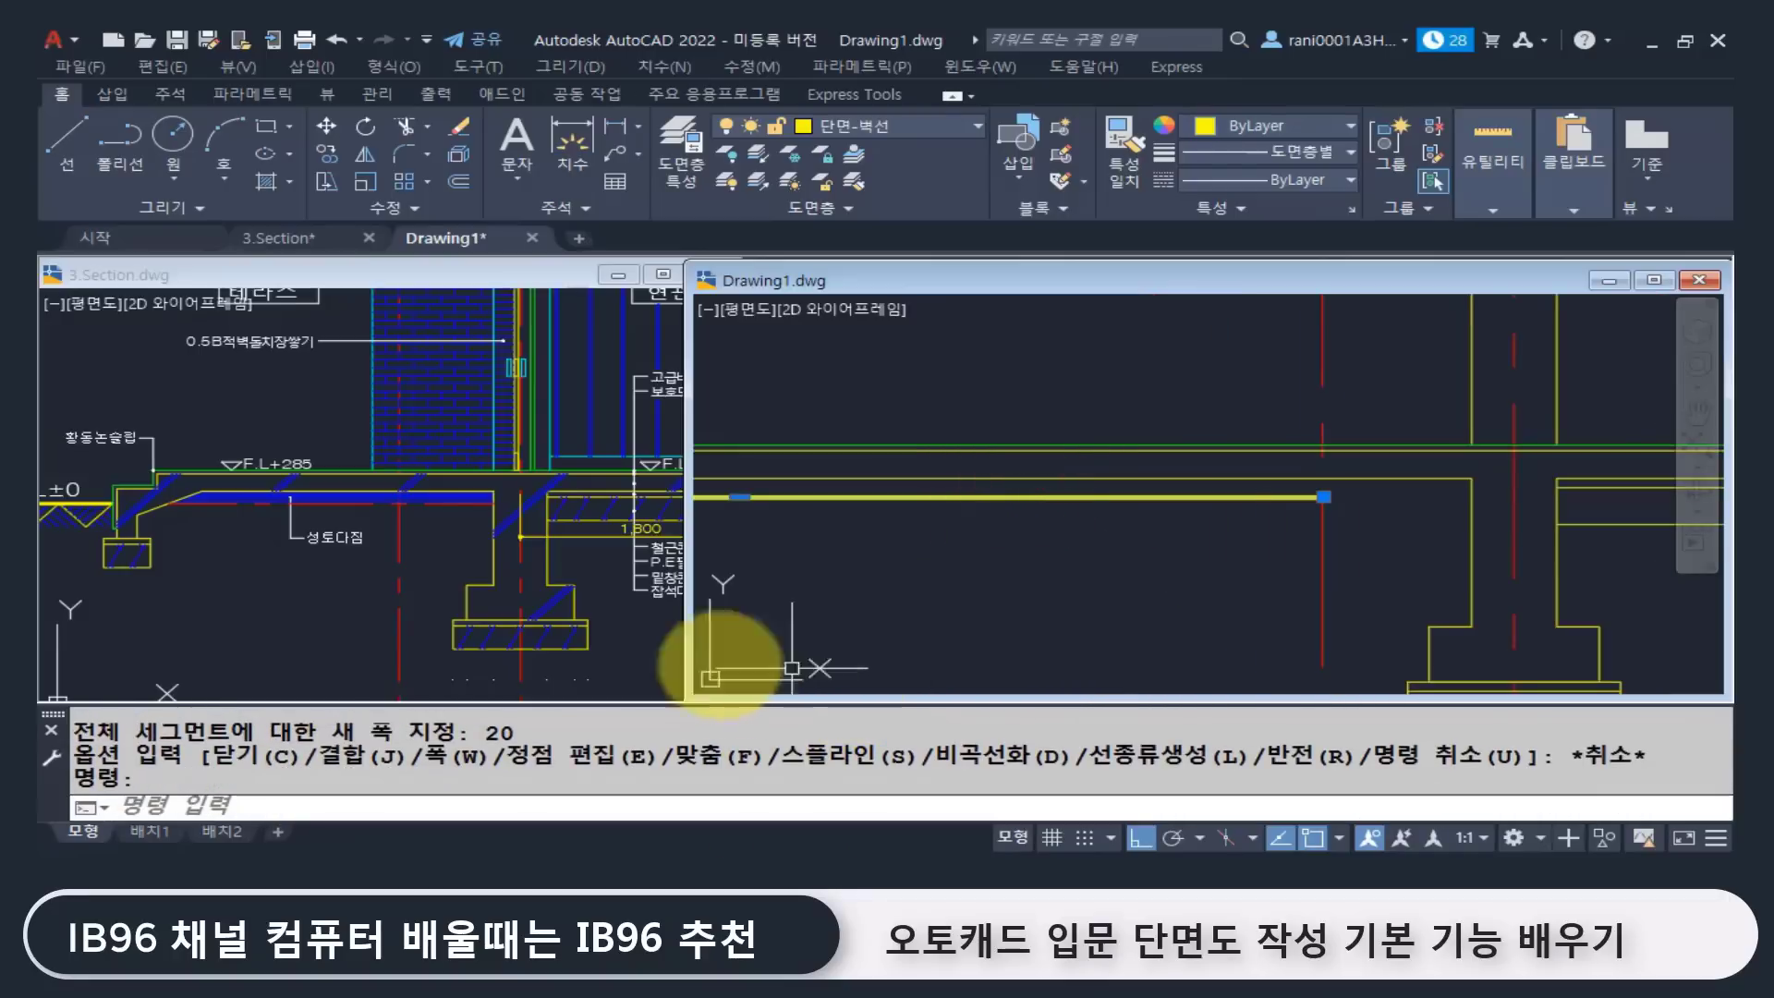
key("Escape")
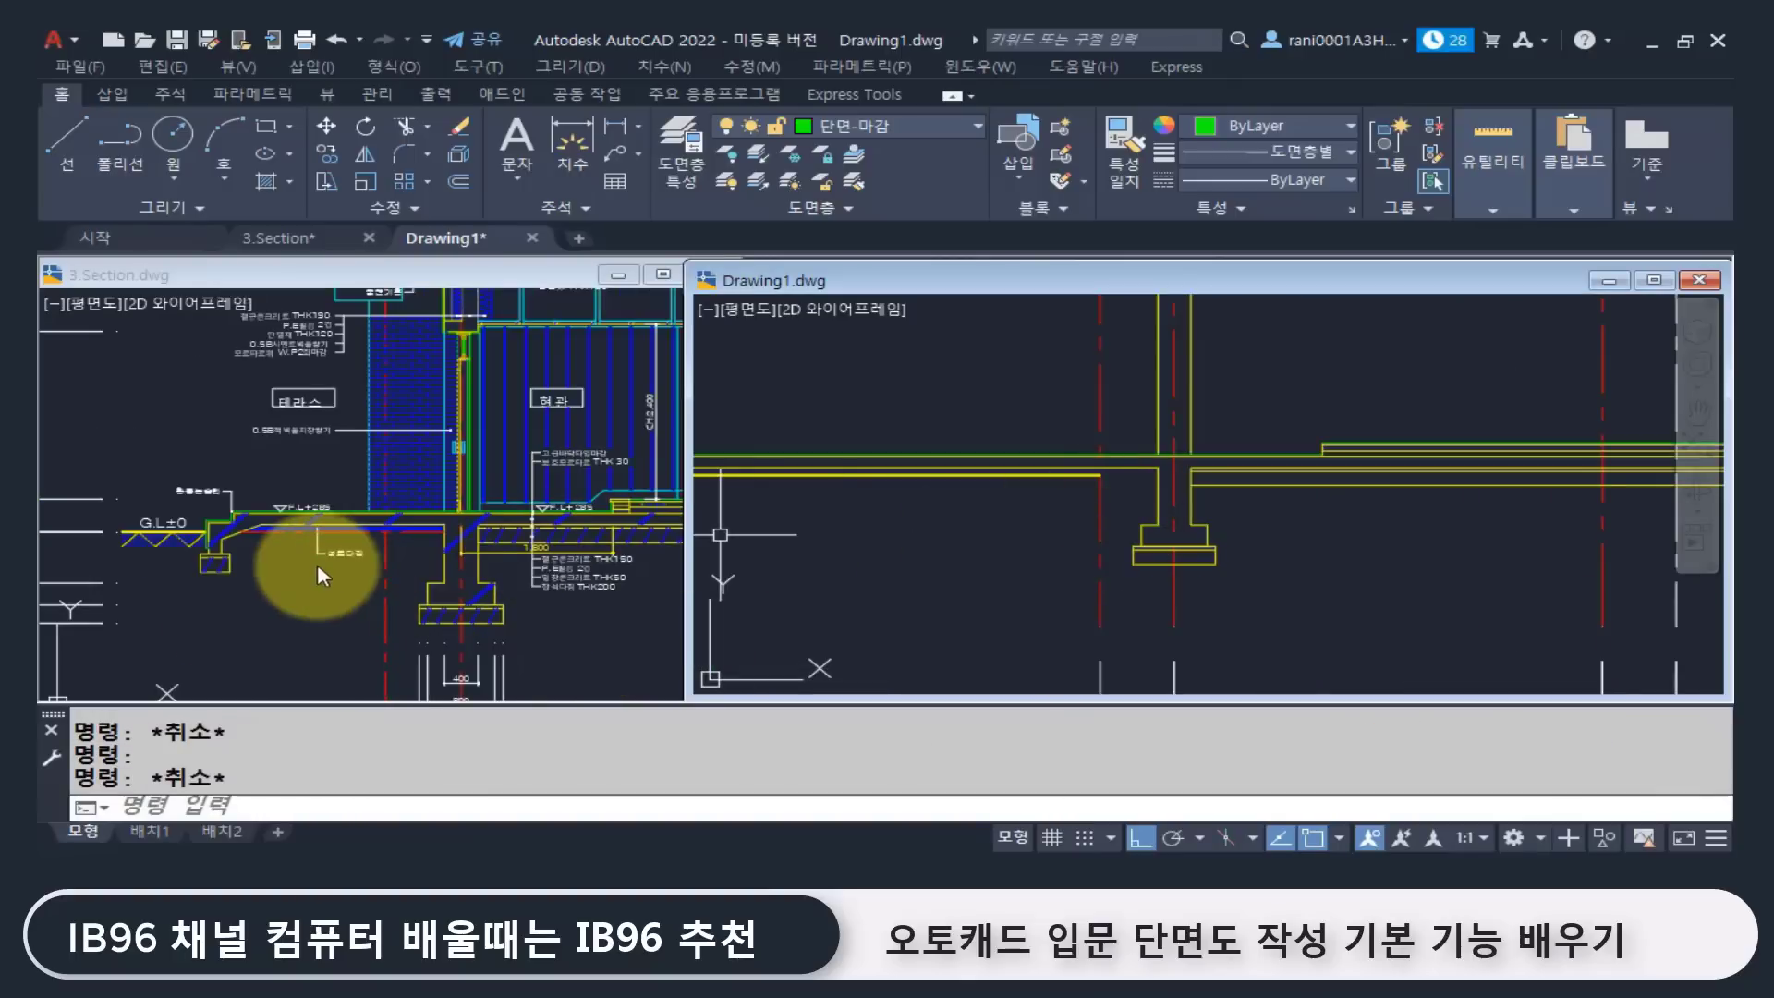
Step: In the floor plan, dimension vertically from the terrace's inner lower line to the red centreline at the living-room wall
scroll(1028, 512, "down", 4)
middle_click_drag(906, 529, 1297, 497)
middle_click_drag(899, 495, 1358, 434)
middle_click_drag(889, 523, 1108, 510)
scroll(1021, 508, "up", 2)
middle_click_drag(1050, 570, 1114, 600)
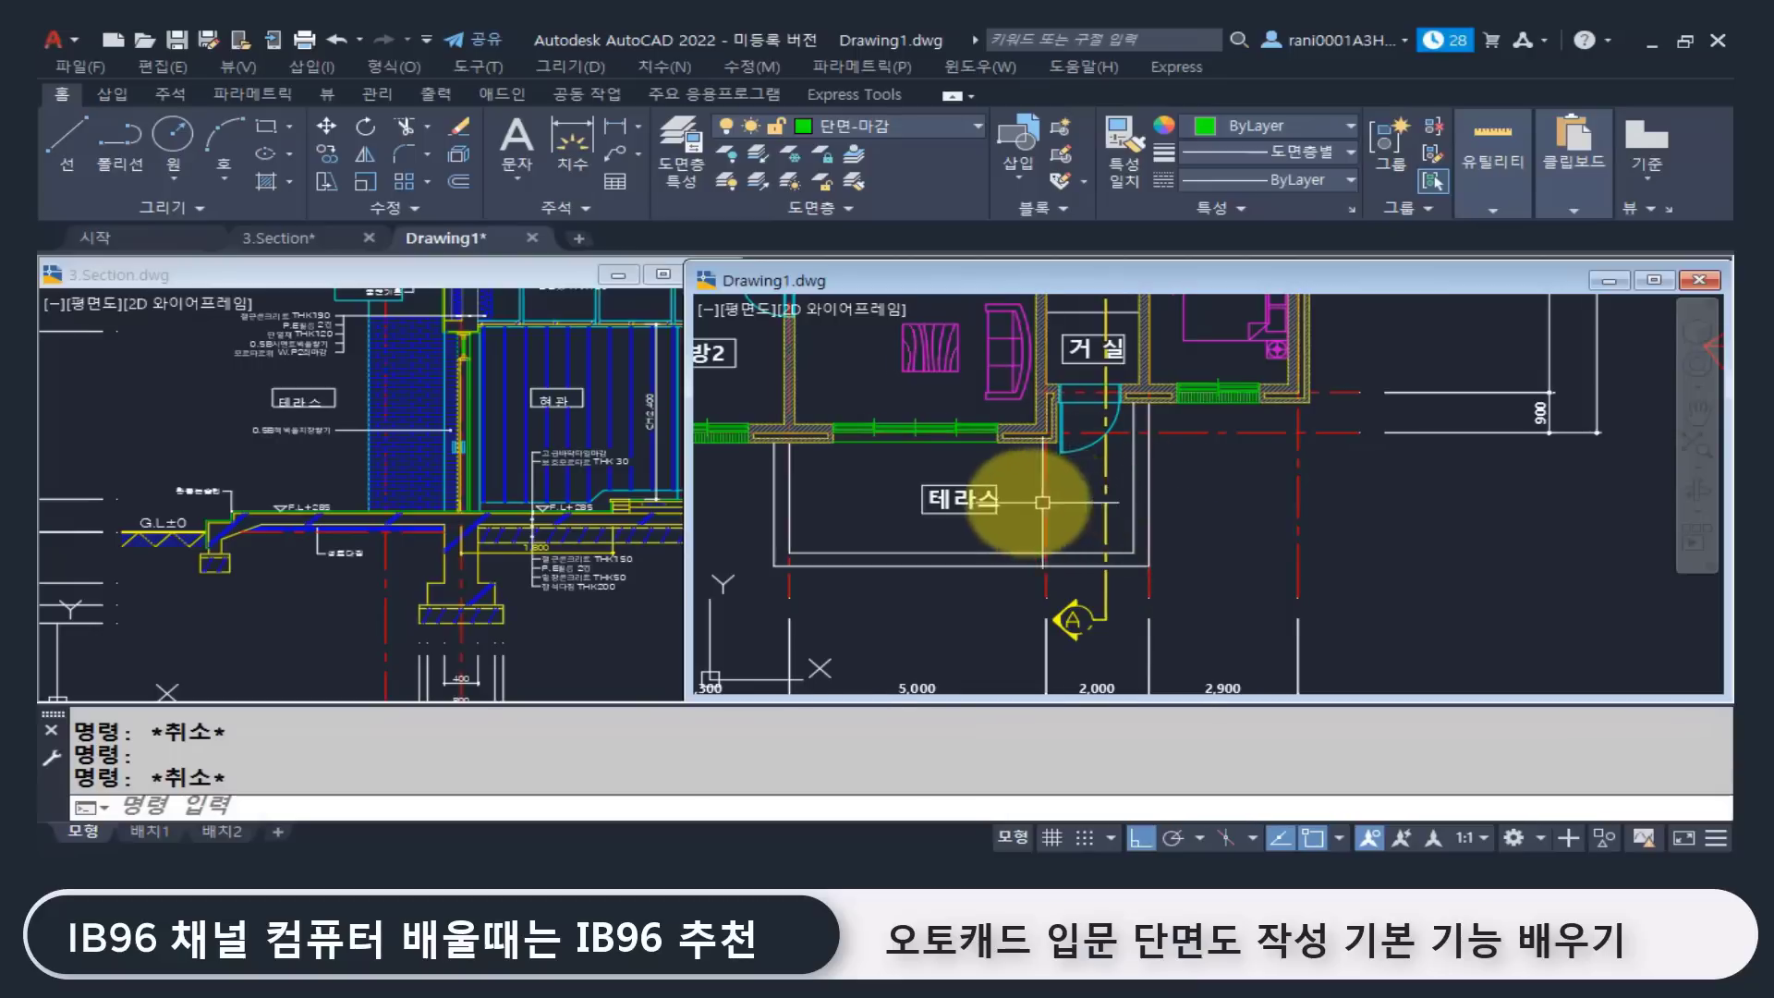
middle_click_drag(1037, 507, 1005, 502)
left_click(1213, 426)
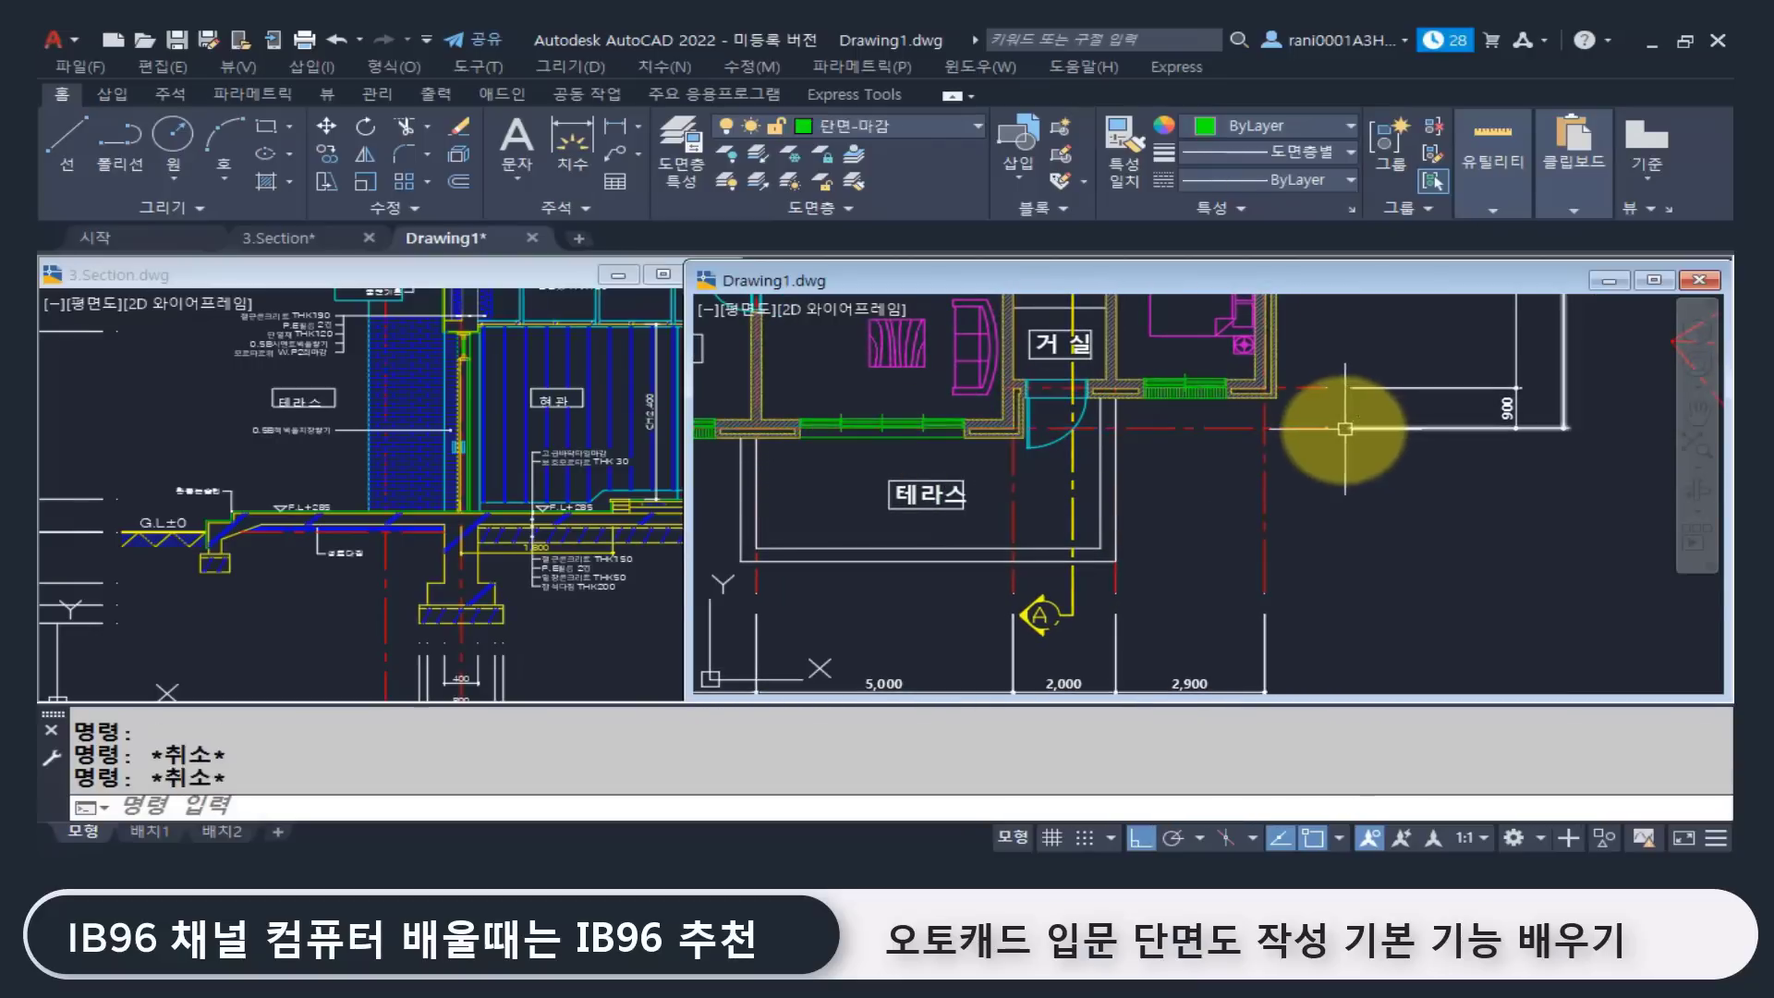
type("li")
key("Return")
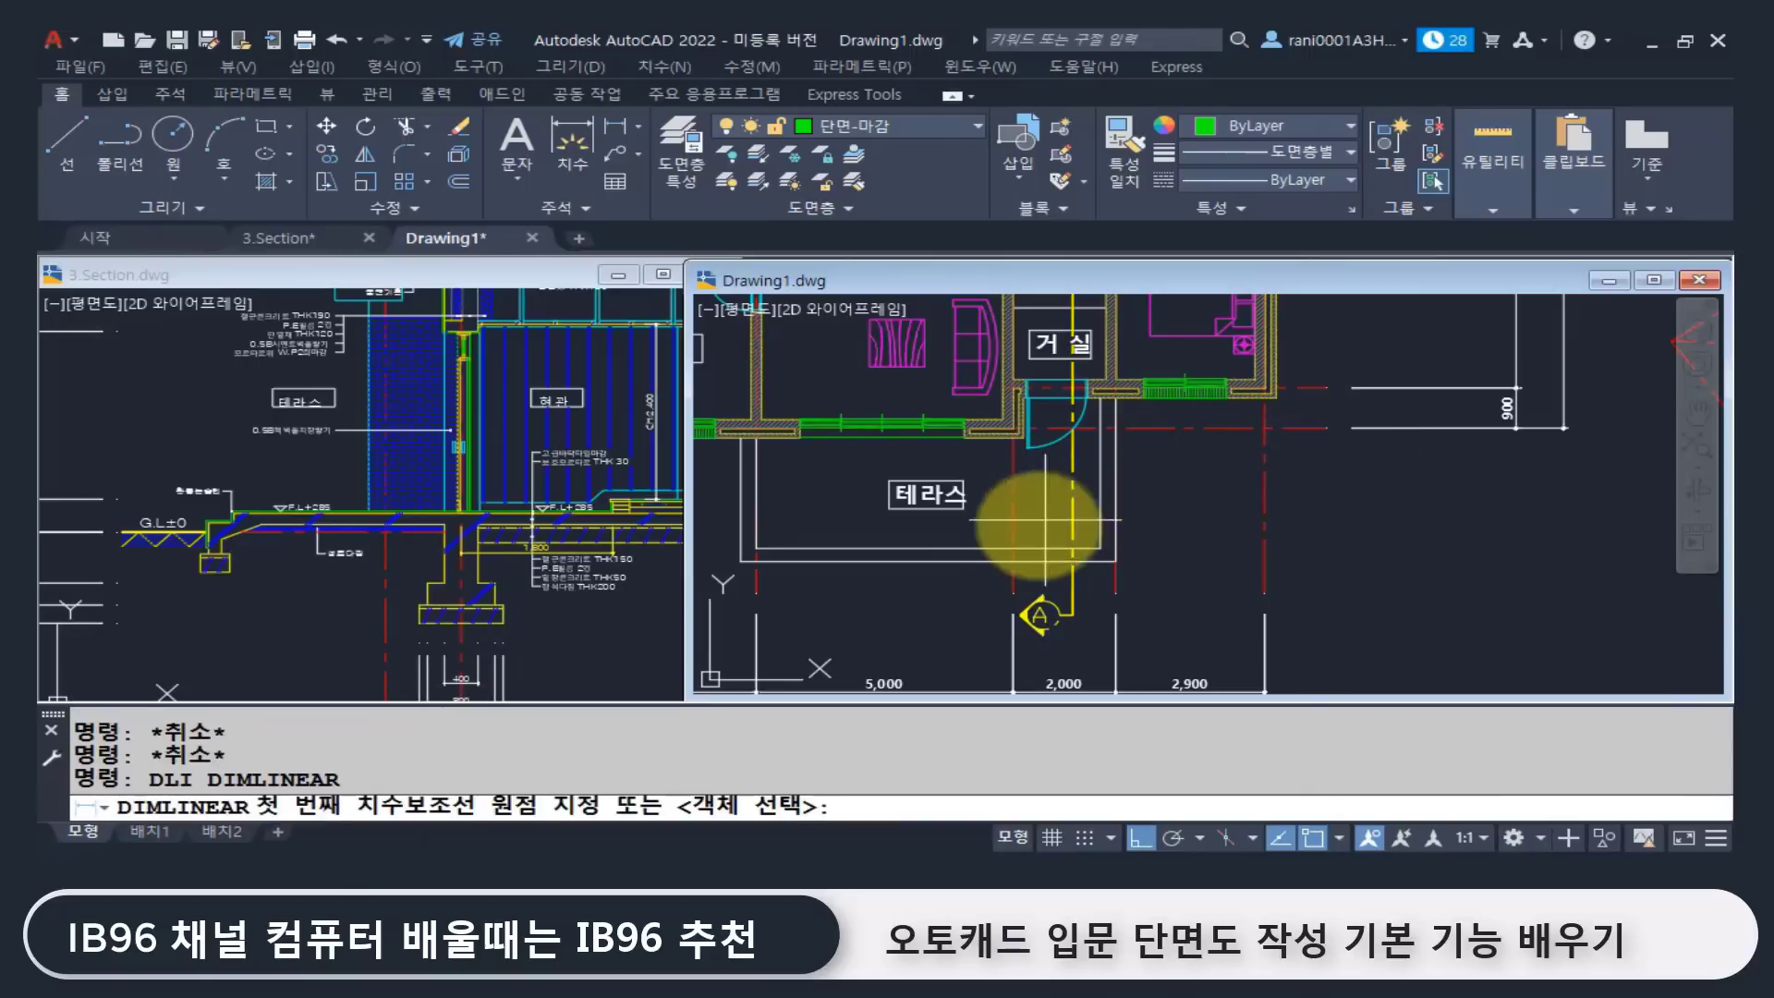
middle_click_drag(976, 525, 962, 526)
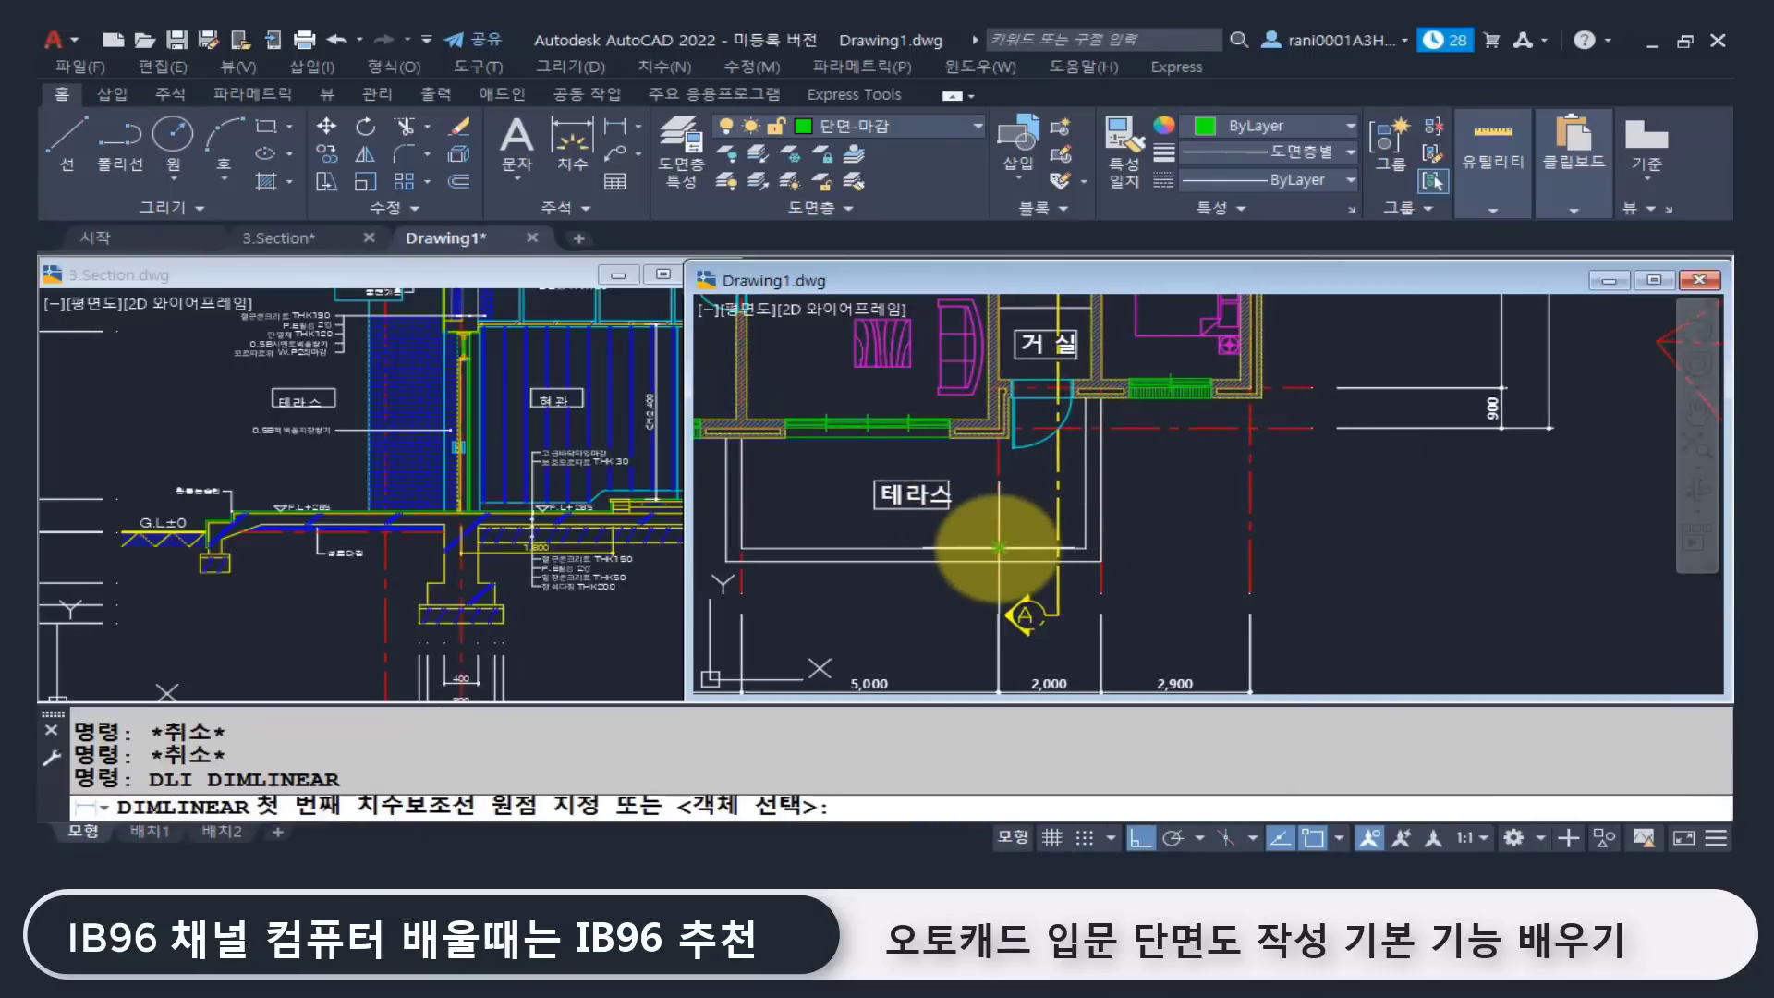
left_click(999, 548)
left_click(1311, 428)
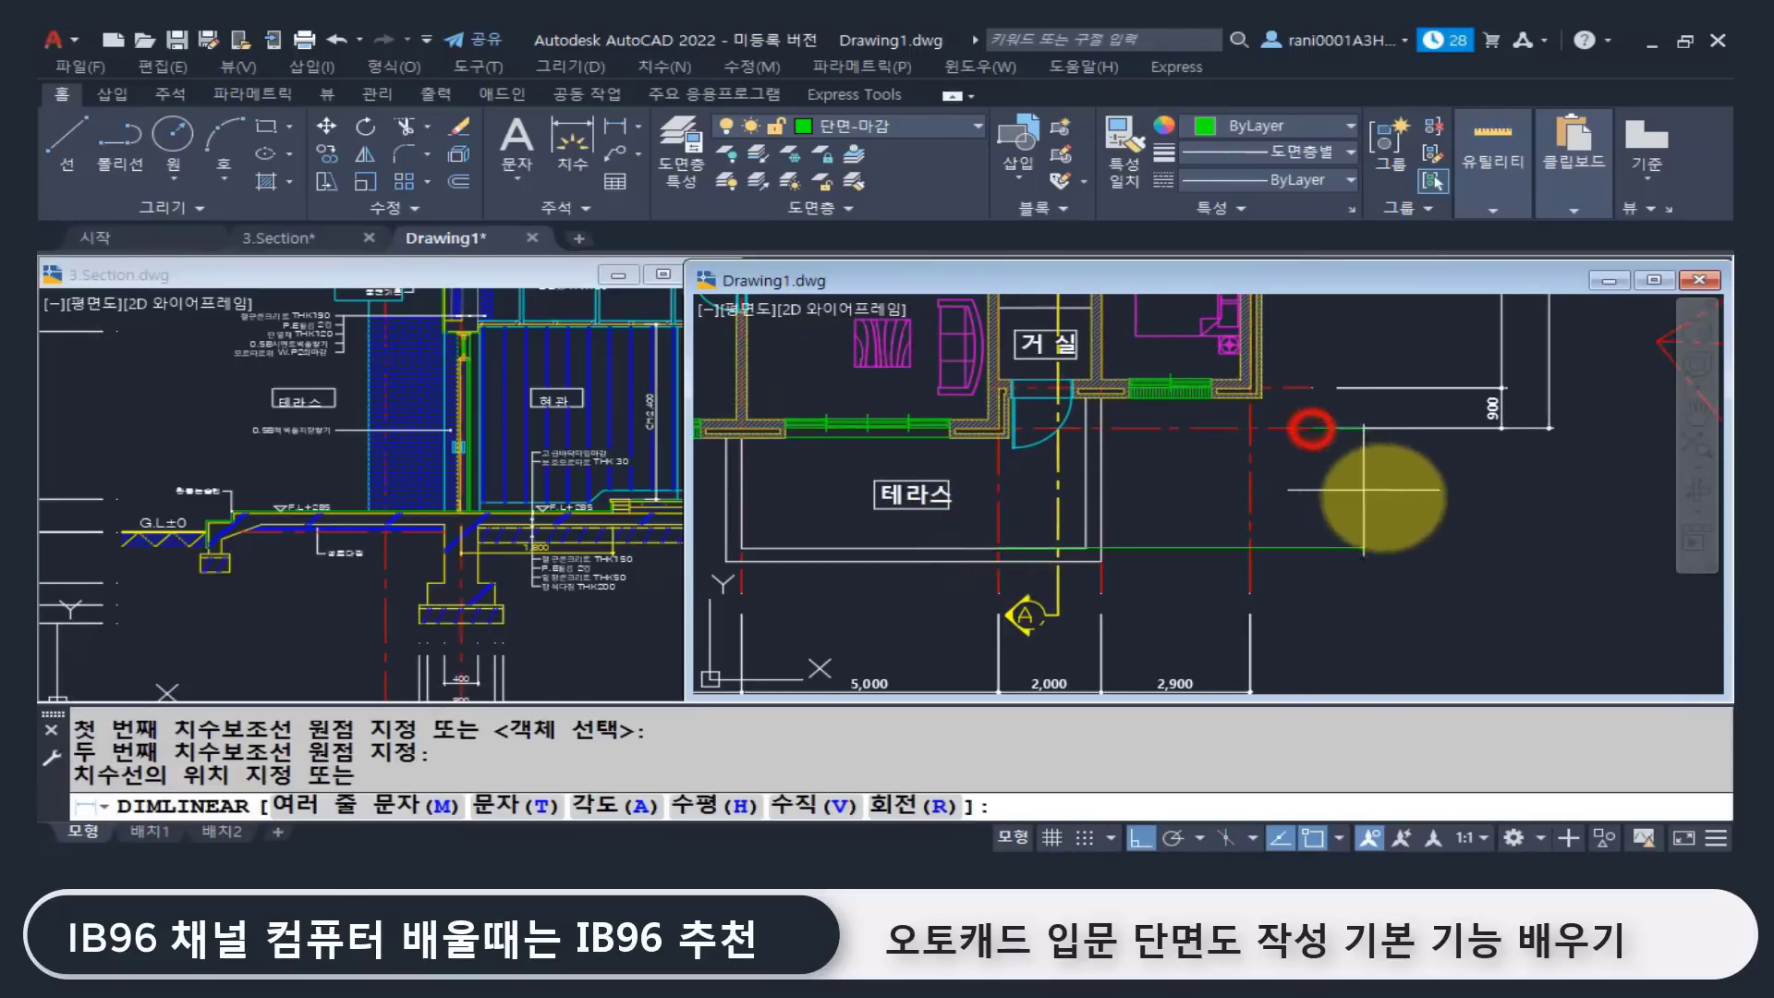
left_click(1393, 515)
scroll(1371, 539, "up", 4)
middle_click_drag(1455, 474, 1358, 530)
scroll(1358, 530, "down", 4)
key("Escape")
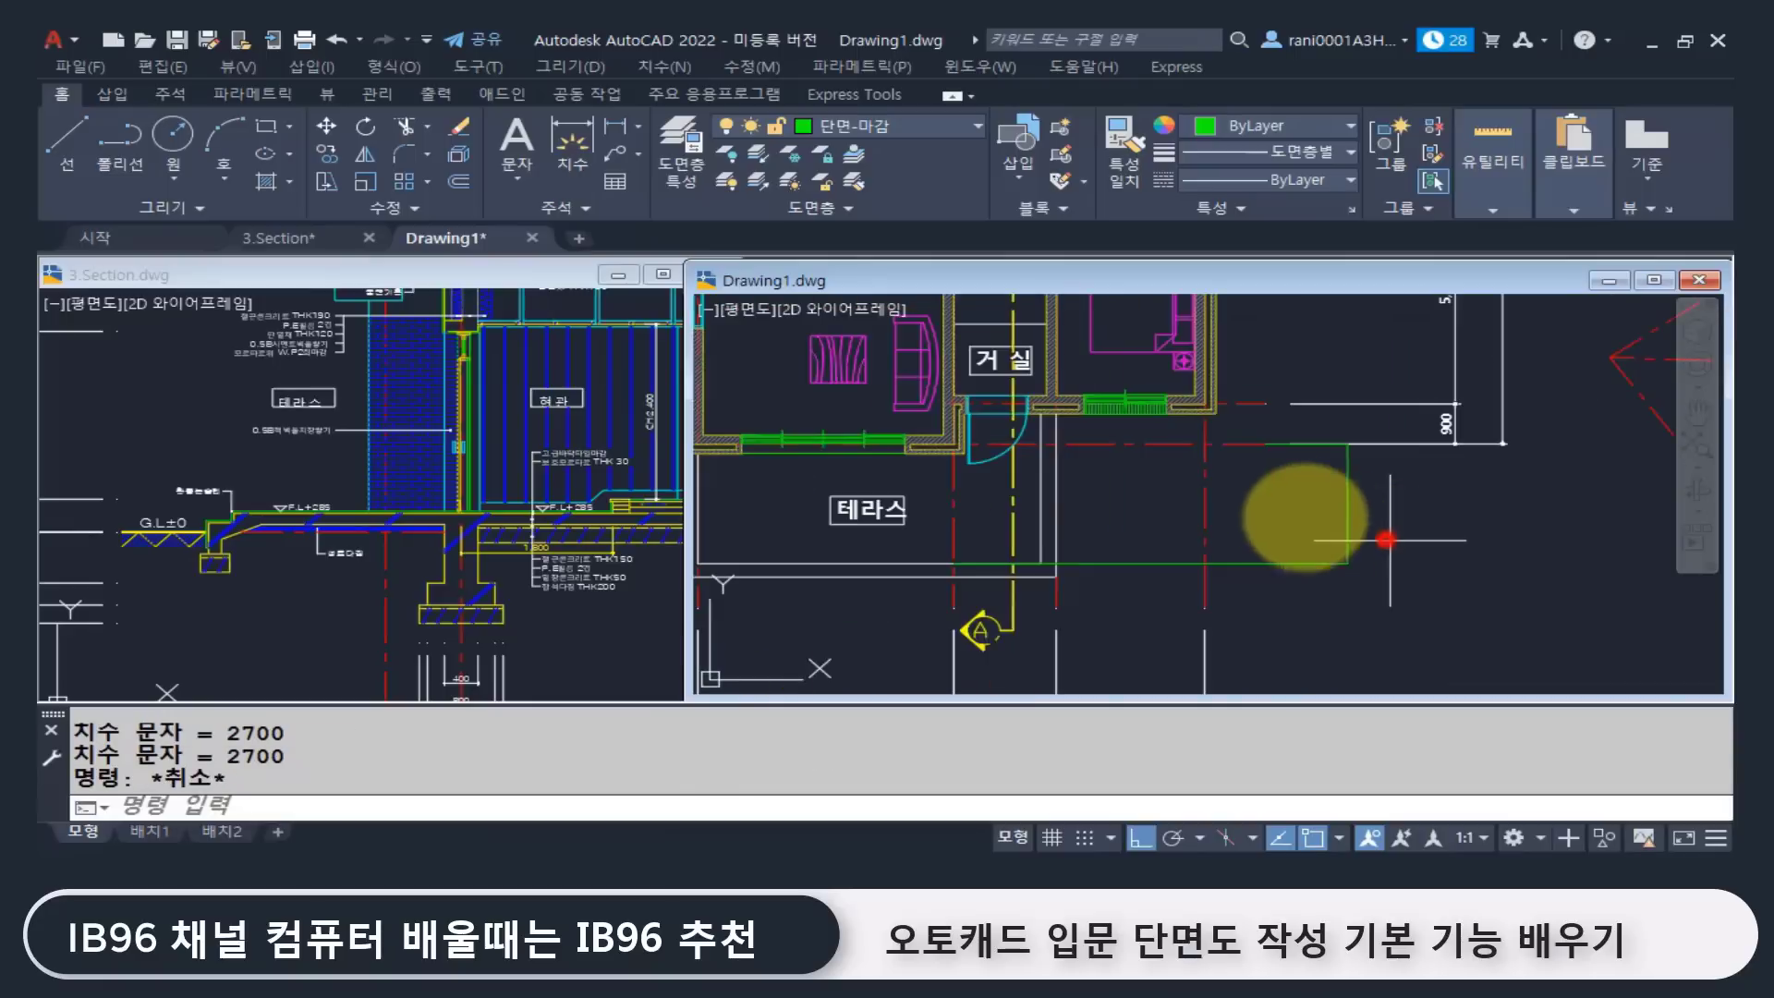
Step: Erase the vertical dimension just placed beside the terrace plan
left_click(1388, 539)
left_click(1294, 509)
type("e")
key("Return")
key("Escape")
key("Escape")
Step: Measure the vertical distance from the terrace's inner lower line to the horizontal red centreline
type("di")
key("Return")
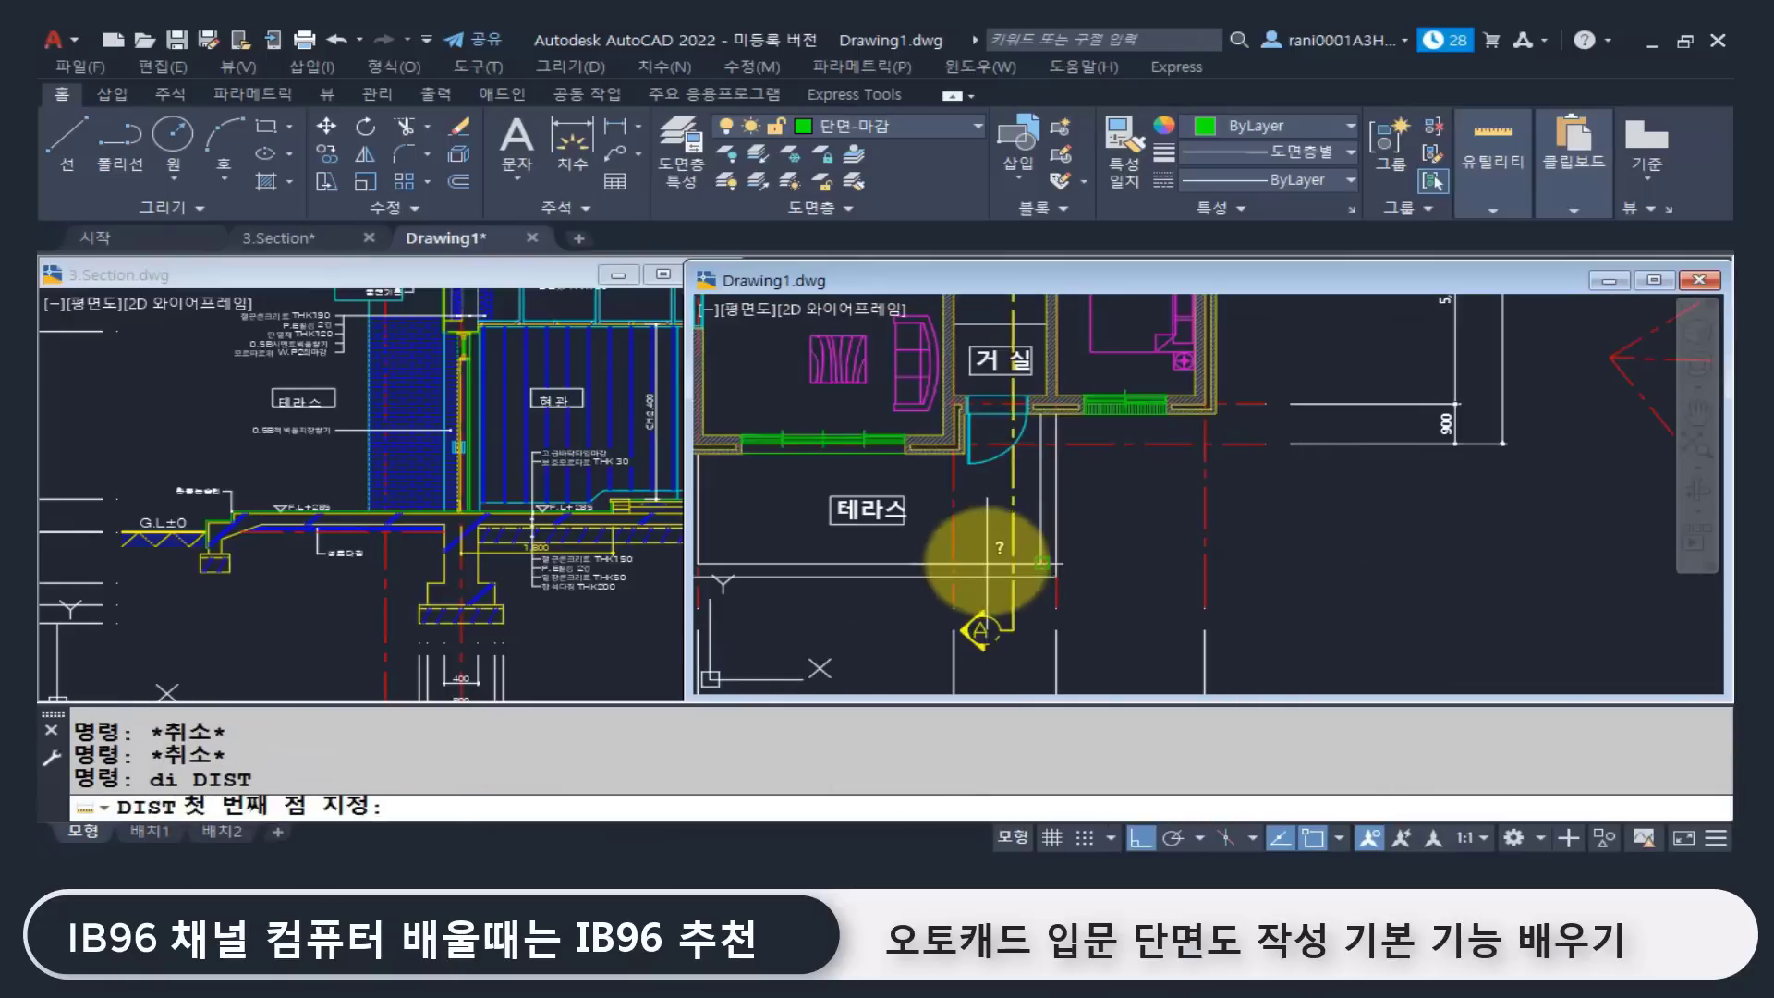
left_click(955, 562)
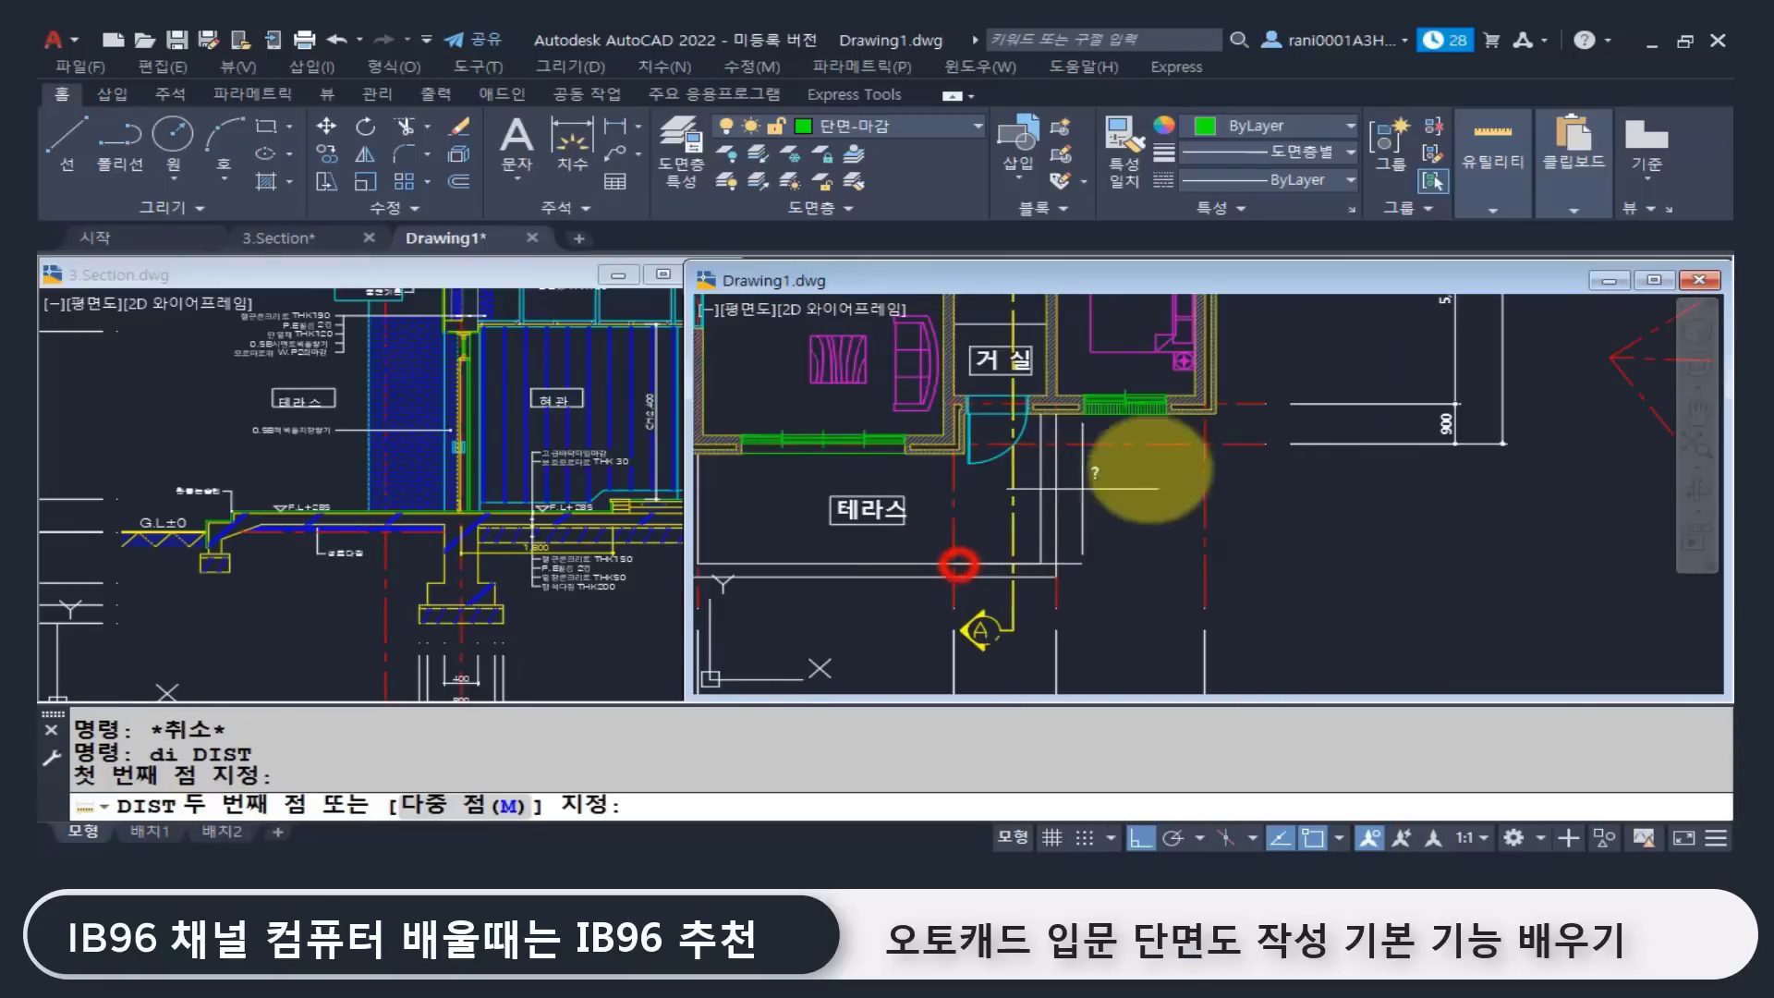
left_click(1250, 446)
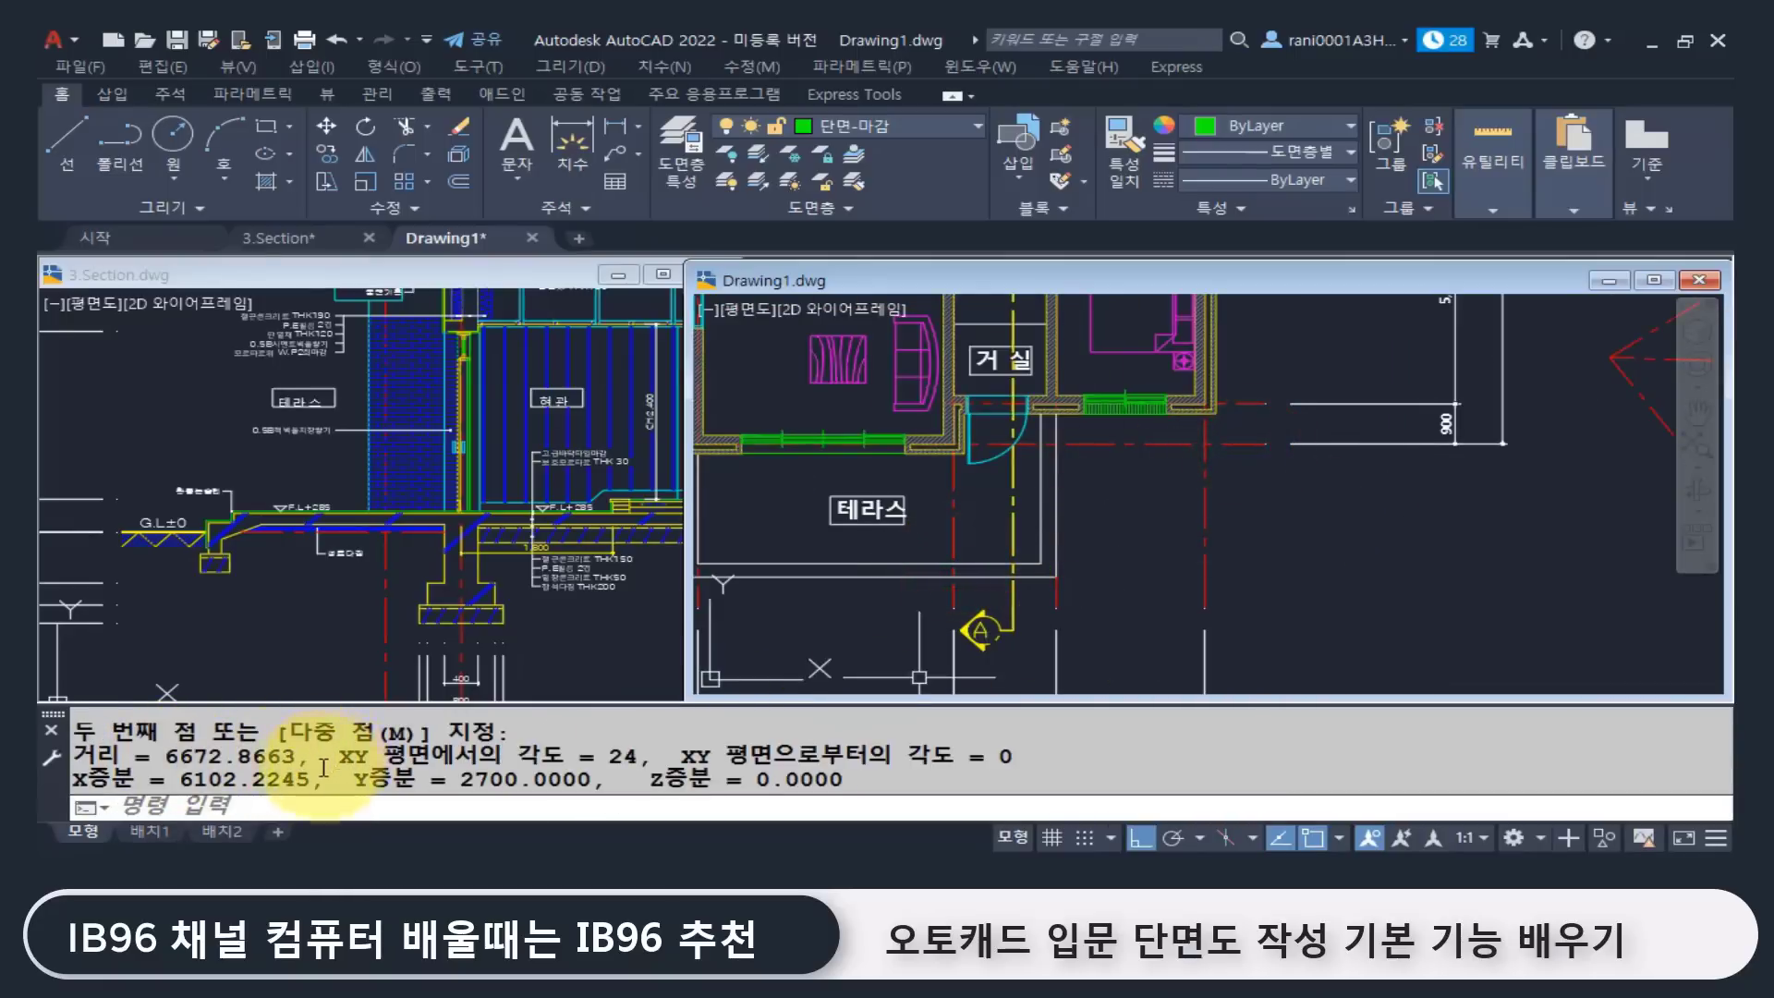
left_click_drag(442, 781, 644, 788)
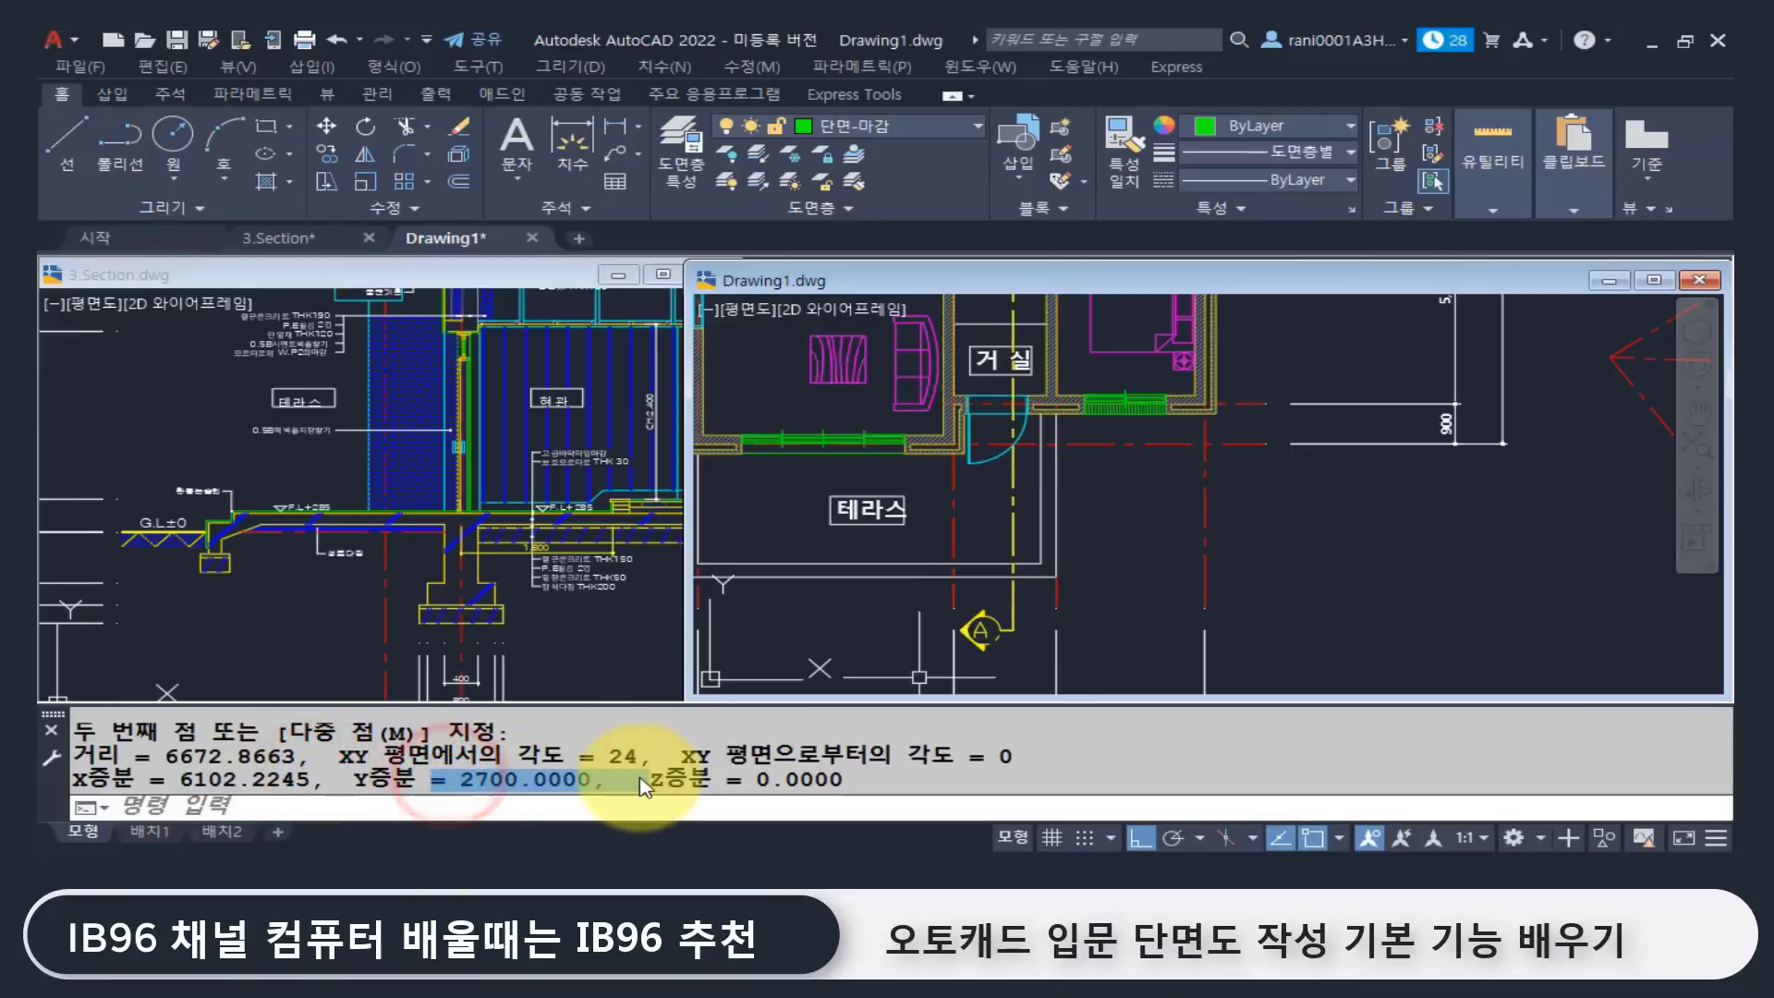
key("Escape")
Step: Measure the distance between the terrace's inner and outer lower edge lines
scroll(1021, 609, "up", 4)
key("Return")
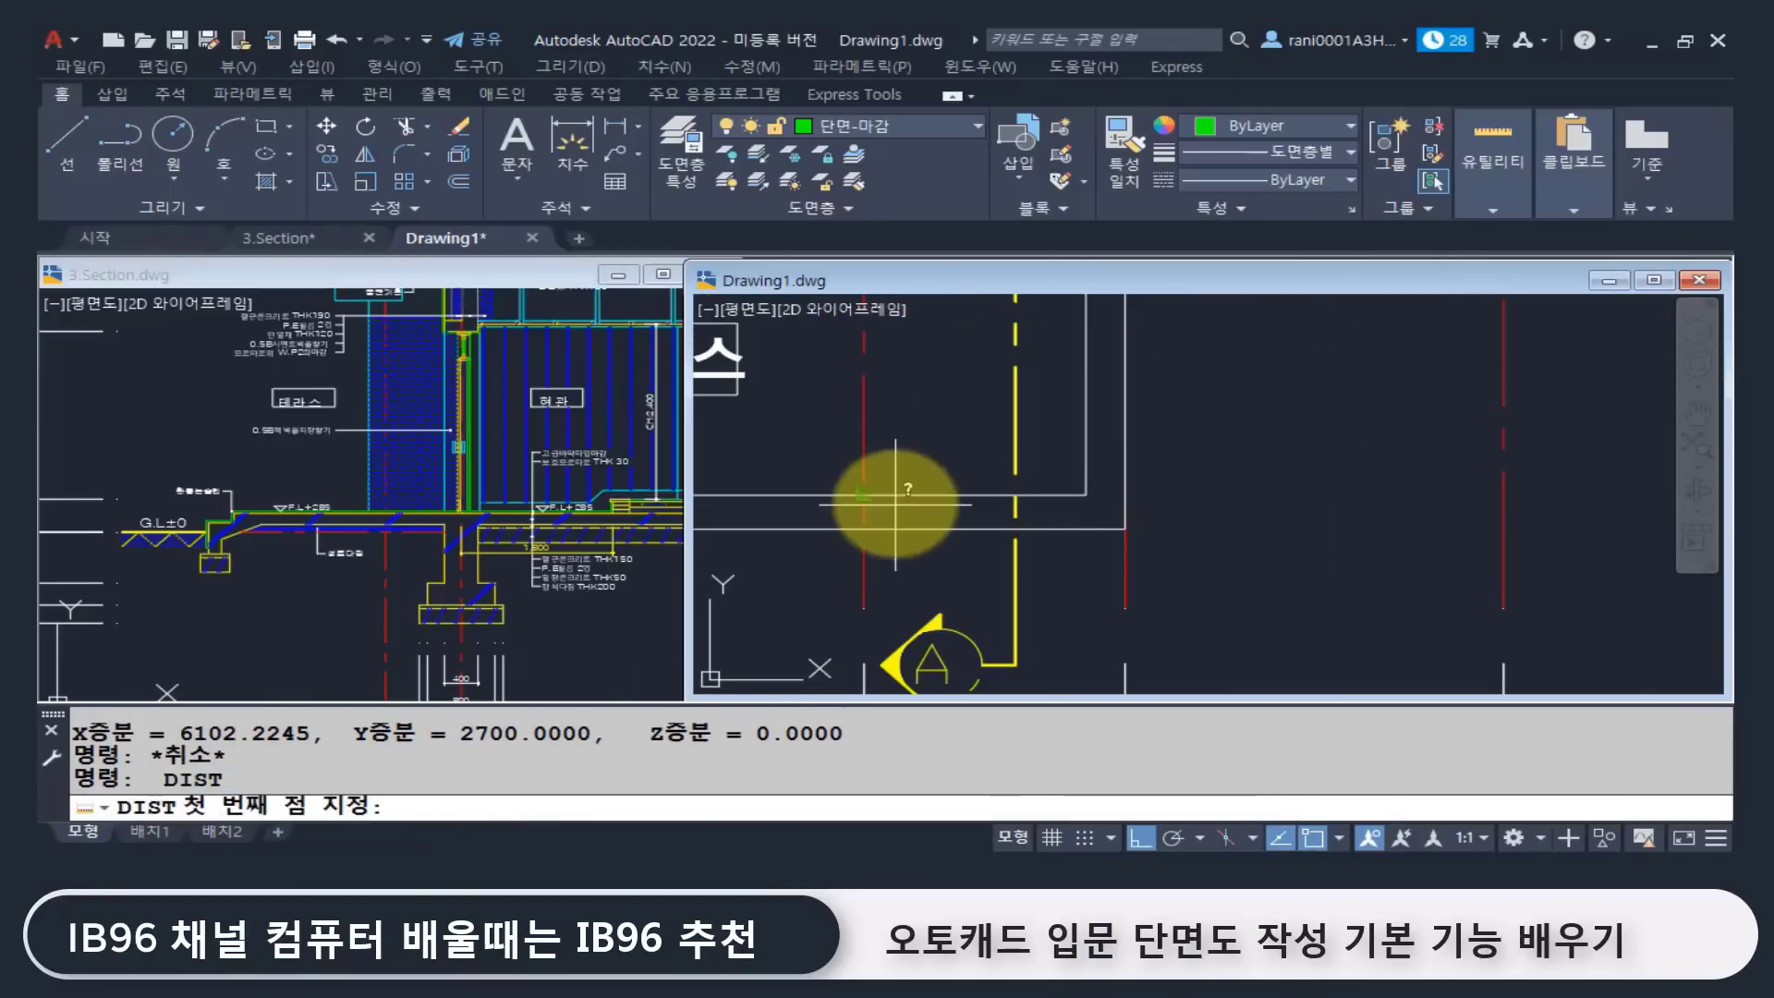
left_click(864, 496)
left_click(863, 530)
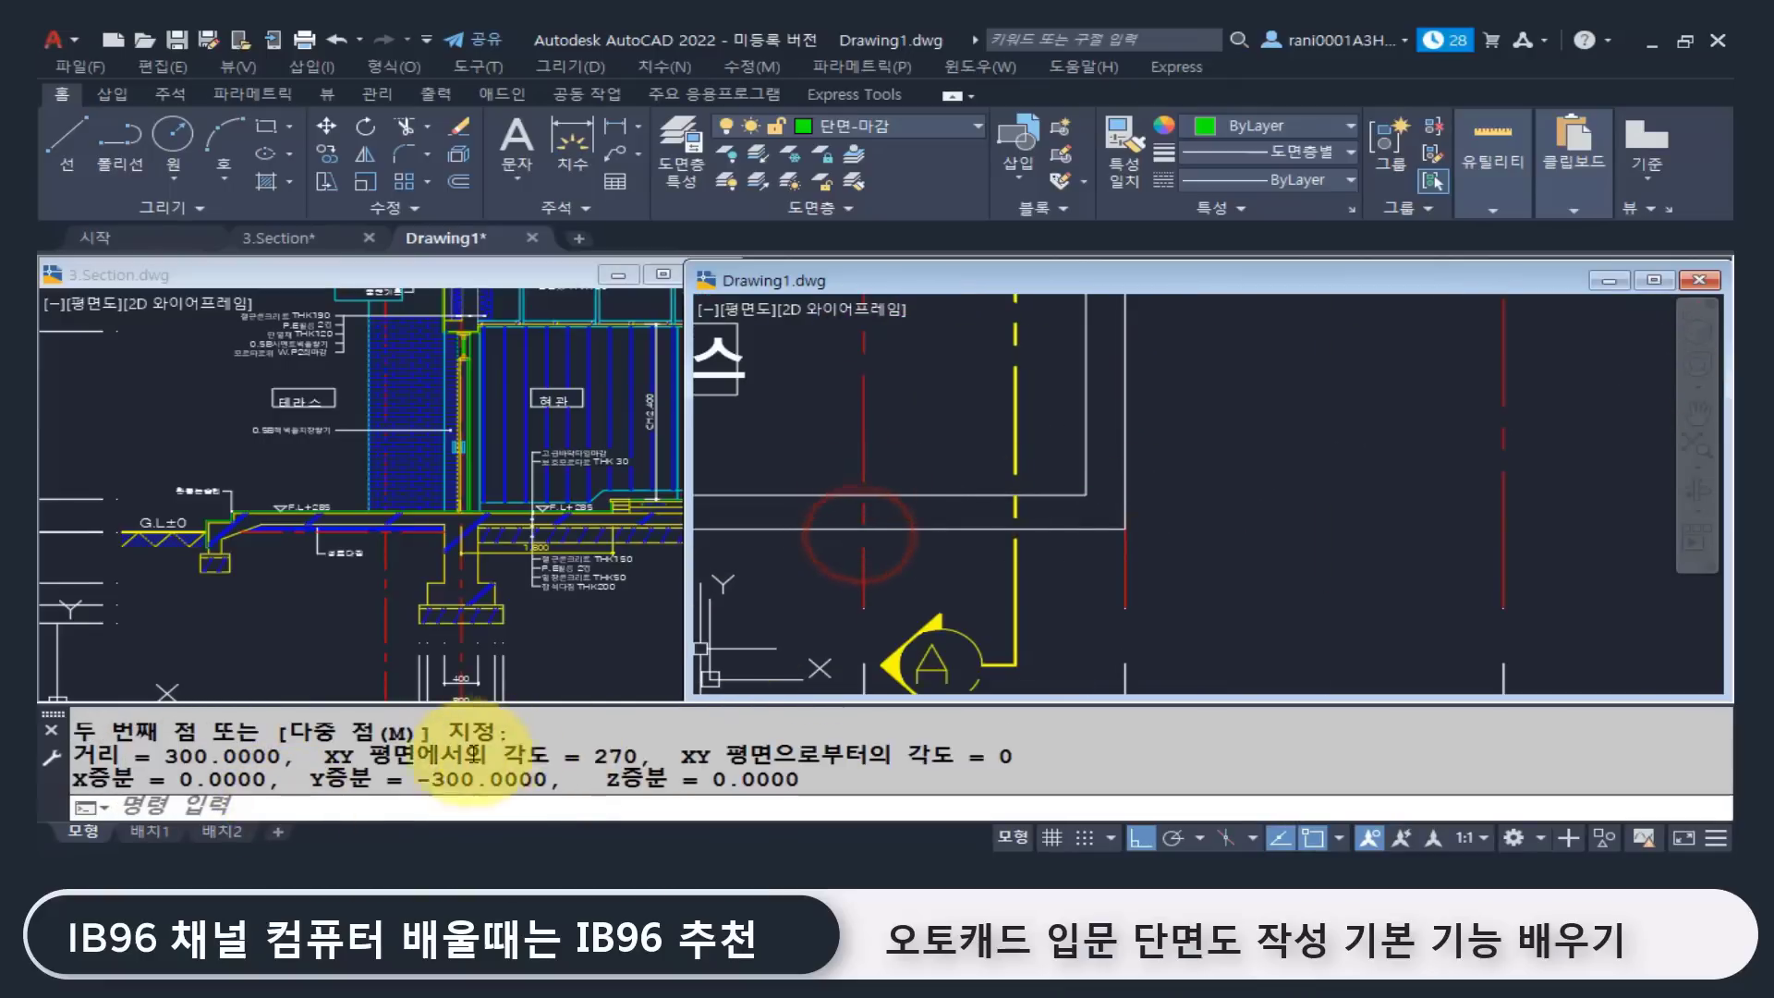
Step: Offset the section's leftmost red centreline 2700 to the left, across the terrace slab
scroll(1294, 549, "down", 4)
scroll(1367, 514, "up", 5)
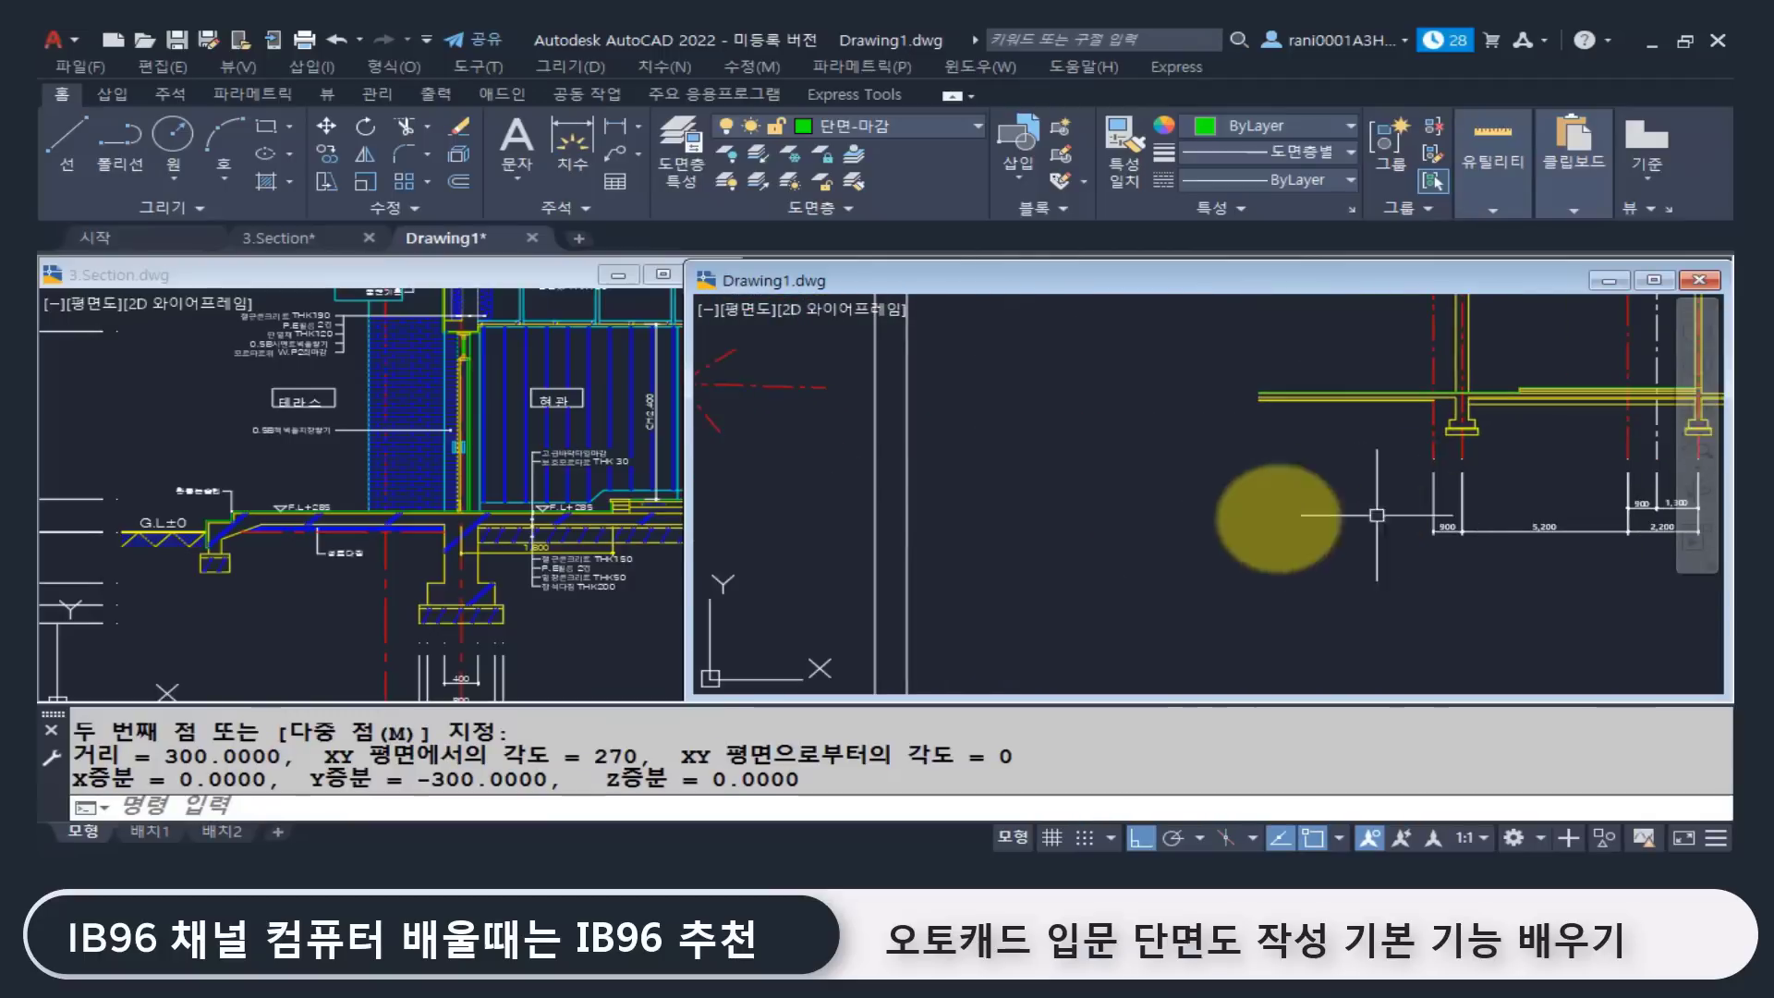
scroll(1434, 442, "up", 2)
middle_click_drag(1435, 441, 1212, 542)
left_click(1208, 540)
key("Escape")
key("Escape")
key("Escape")
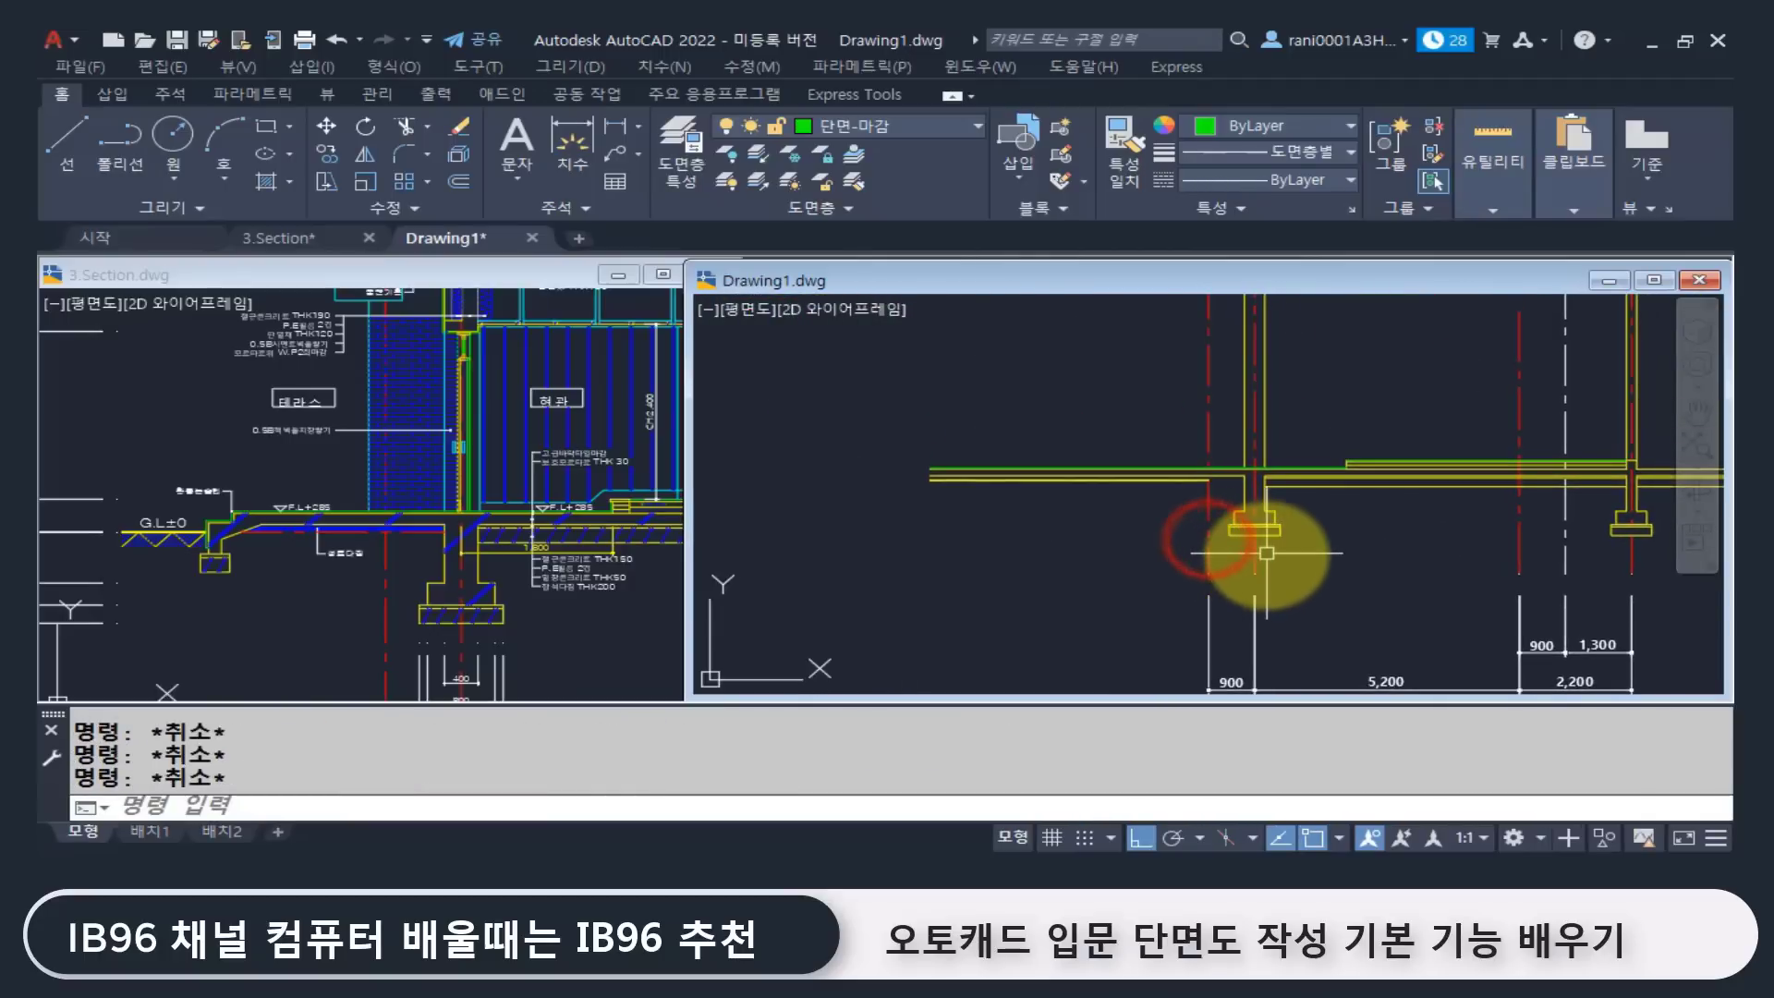
key("Return")
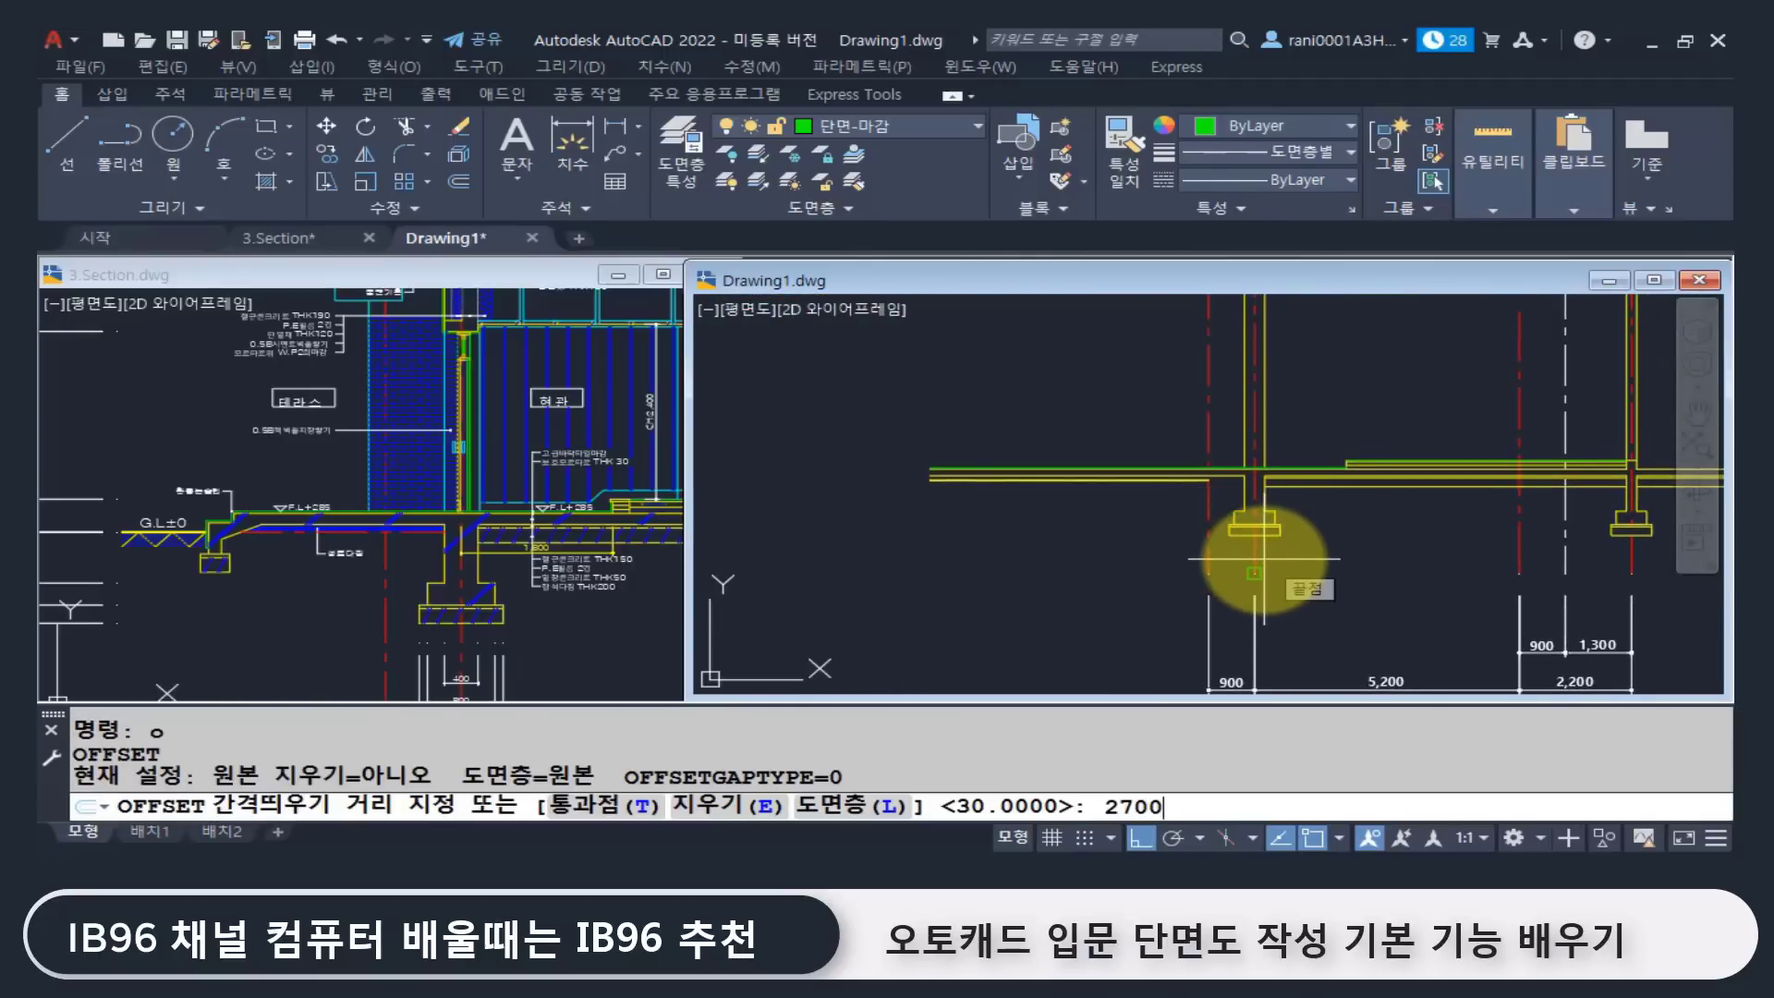
key("Return")
left_click(1209, 535)
left_click(1023, 534)
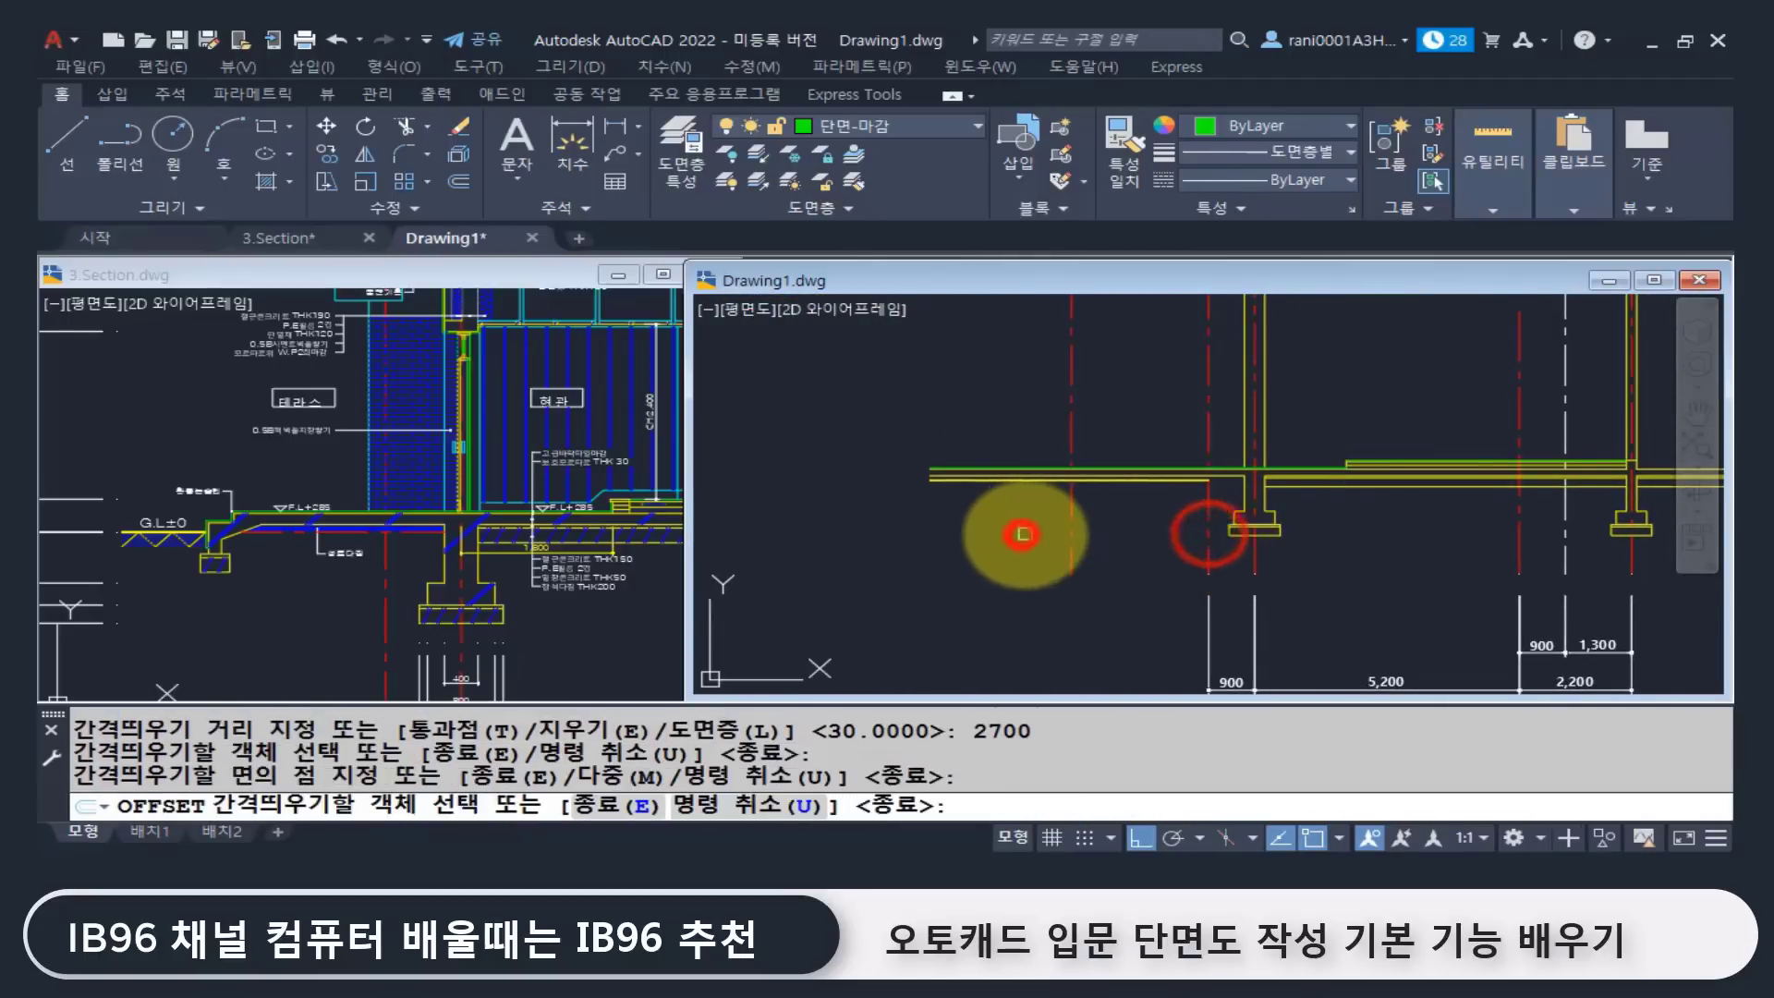
Step: Offset the new terrace line 300 further to the left for the terrace's outer edge
key("Return")
key("Return")
type("300")
key("Return")
left_click(1072, 519)
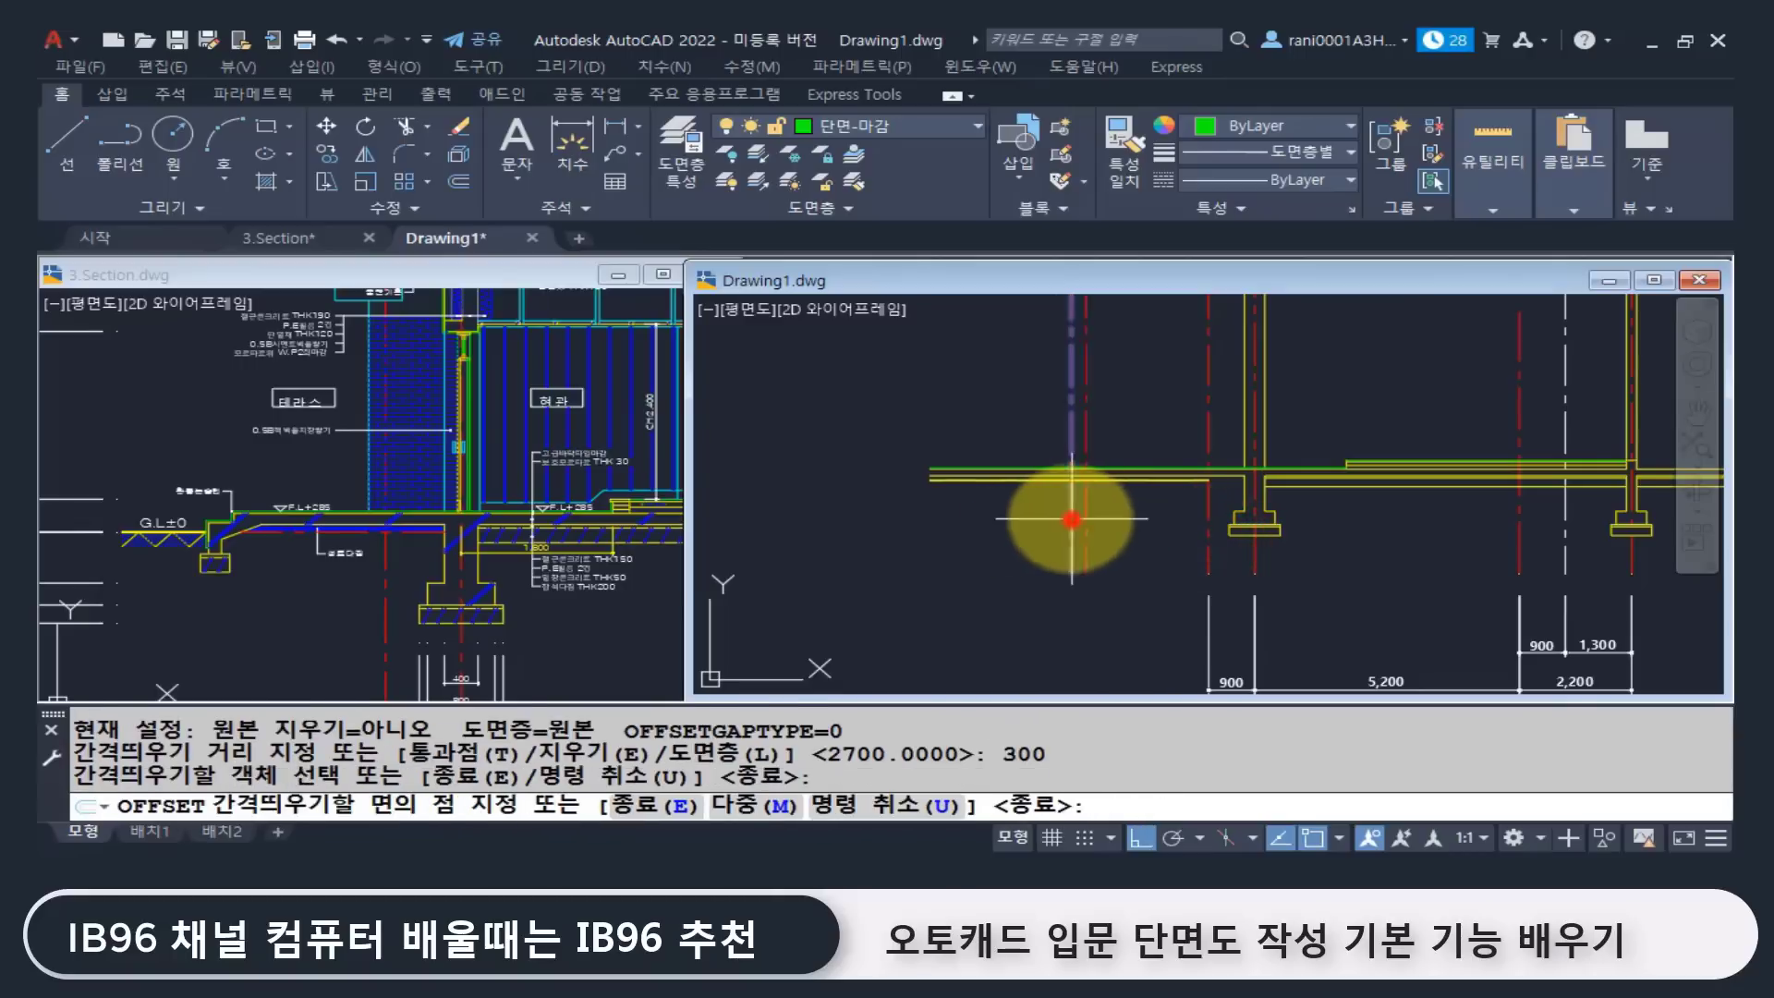
left_click(980, 516)
key("Return")
Step: Match the properties of the yellow slab line onto the two offset vertical terrace lines
scroll(952, 415, "up", 5)
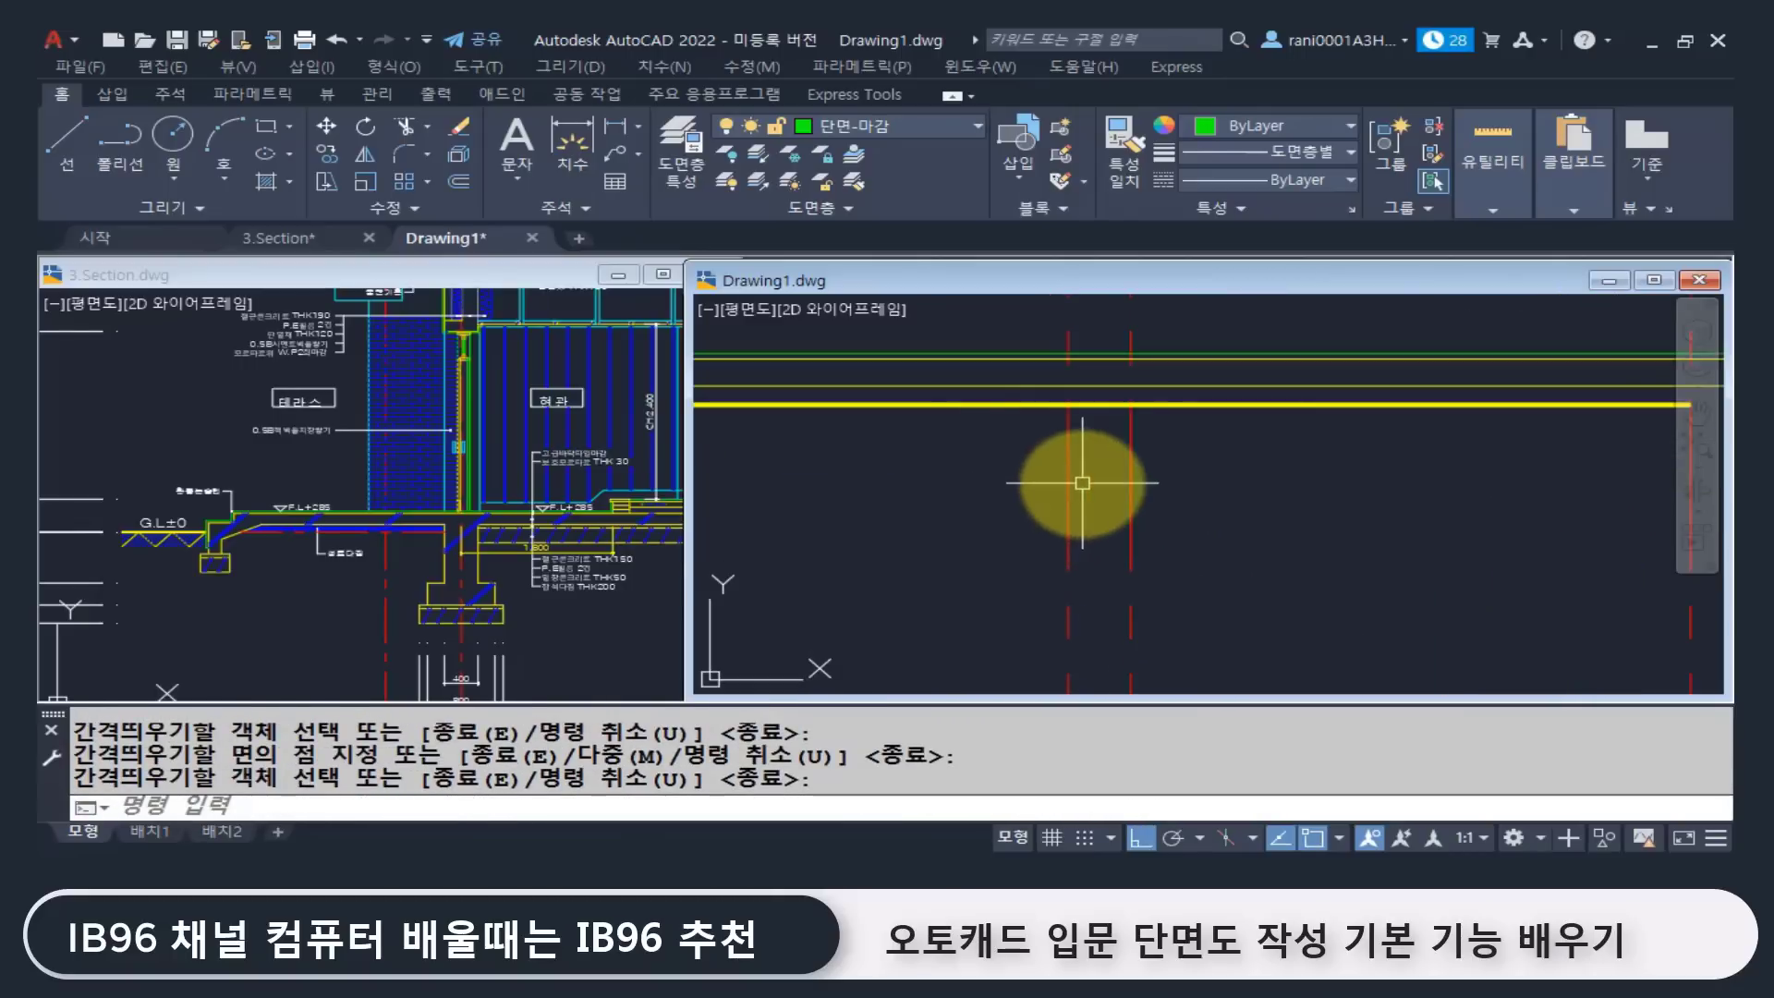
key("Escape")
scroll(1085, 482, "down", 4)
type("ma")
key("Return")
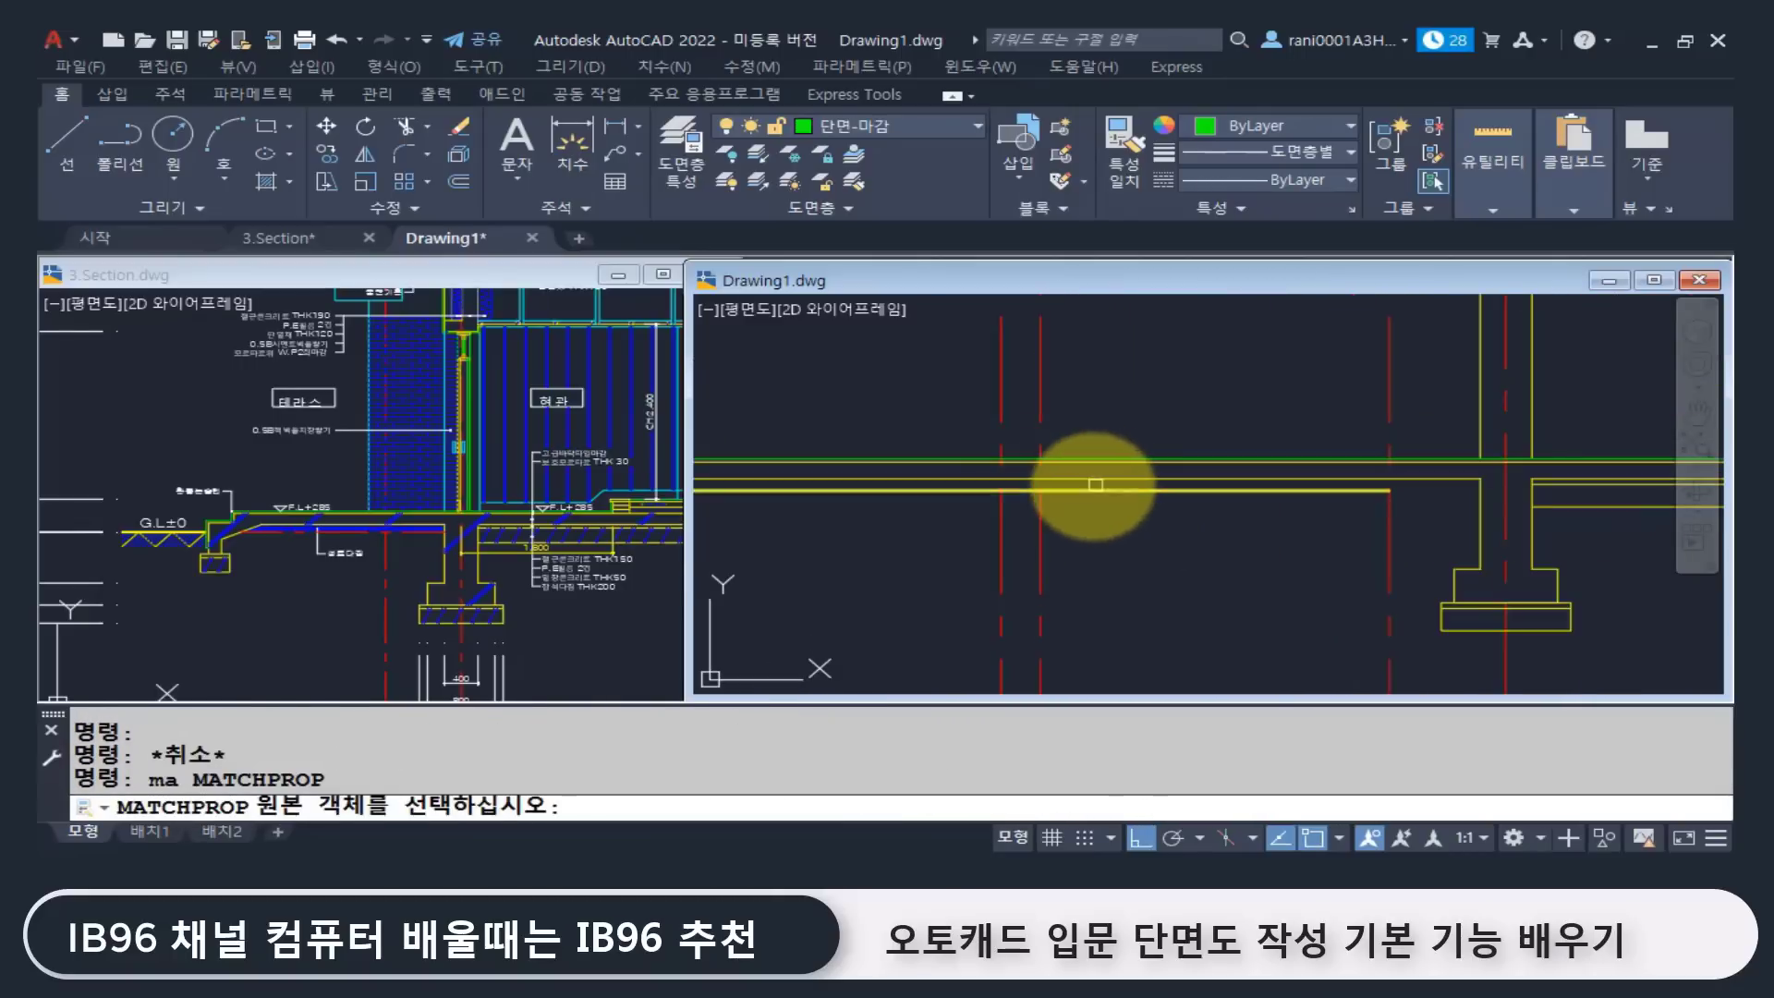
left_click(1069, 479)
left_click(1001, 545)
left_click(1042, 546)
key("Escape")
key("Escape")
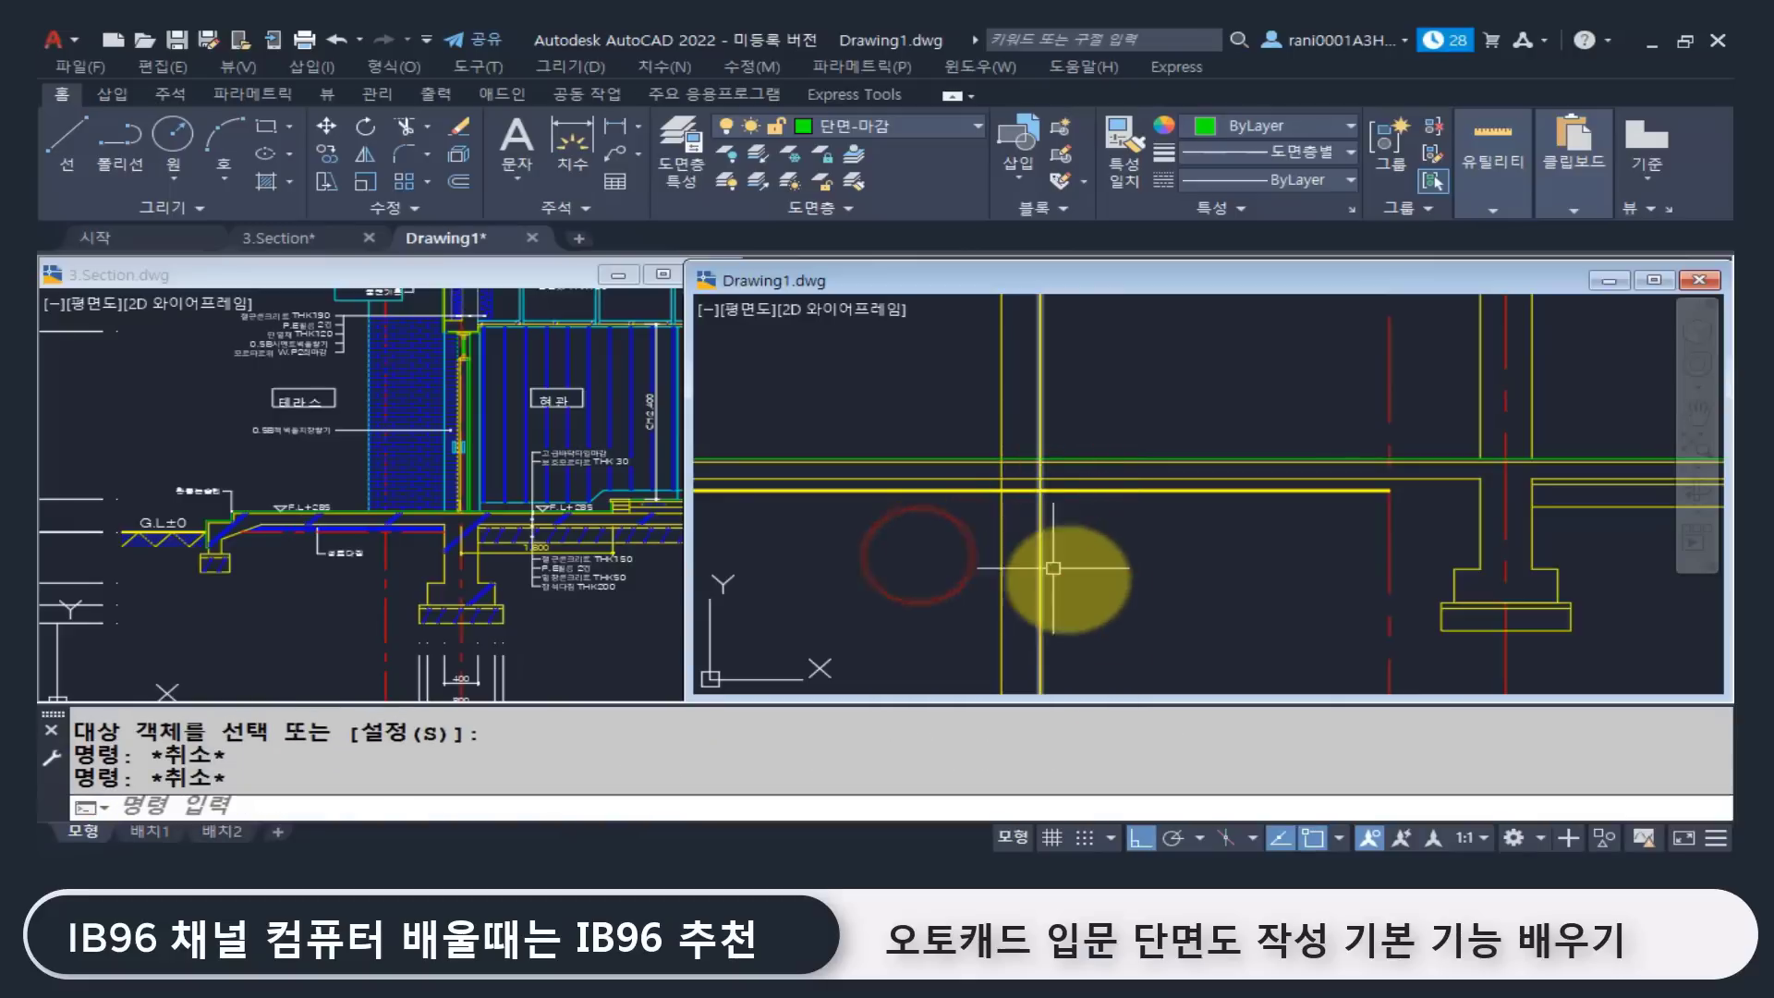
Step: Trim the thick yellow ground line to the right of the terrace's outer vertical line
type("tr")
key("Return")
left_click(1001, 526)
key("Return")
left_click(1122, 491)
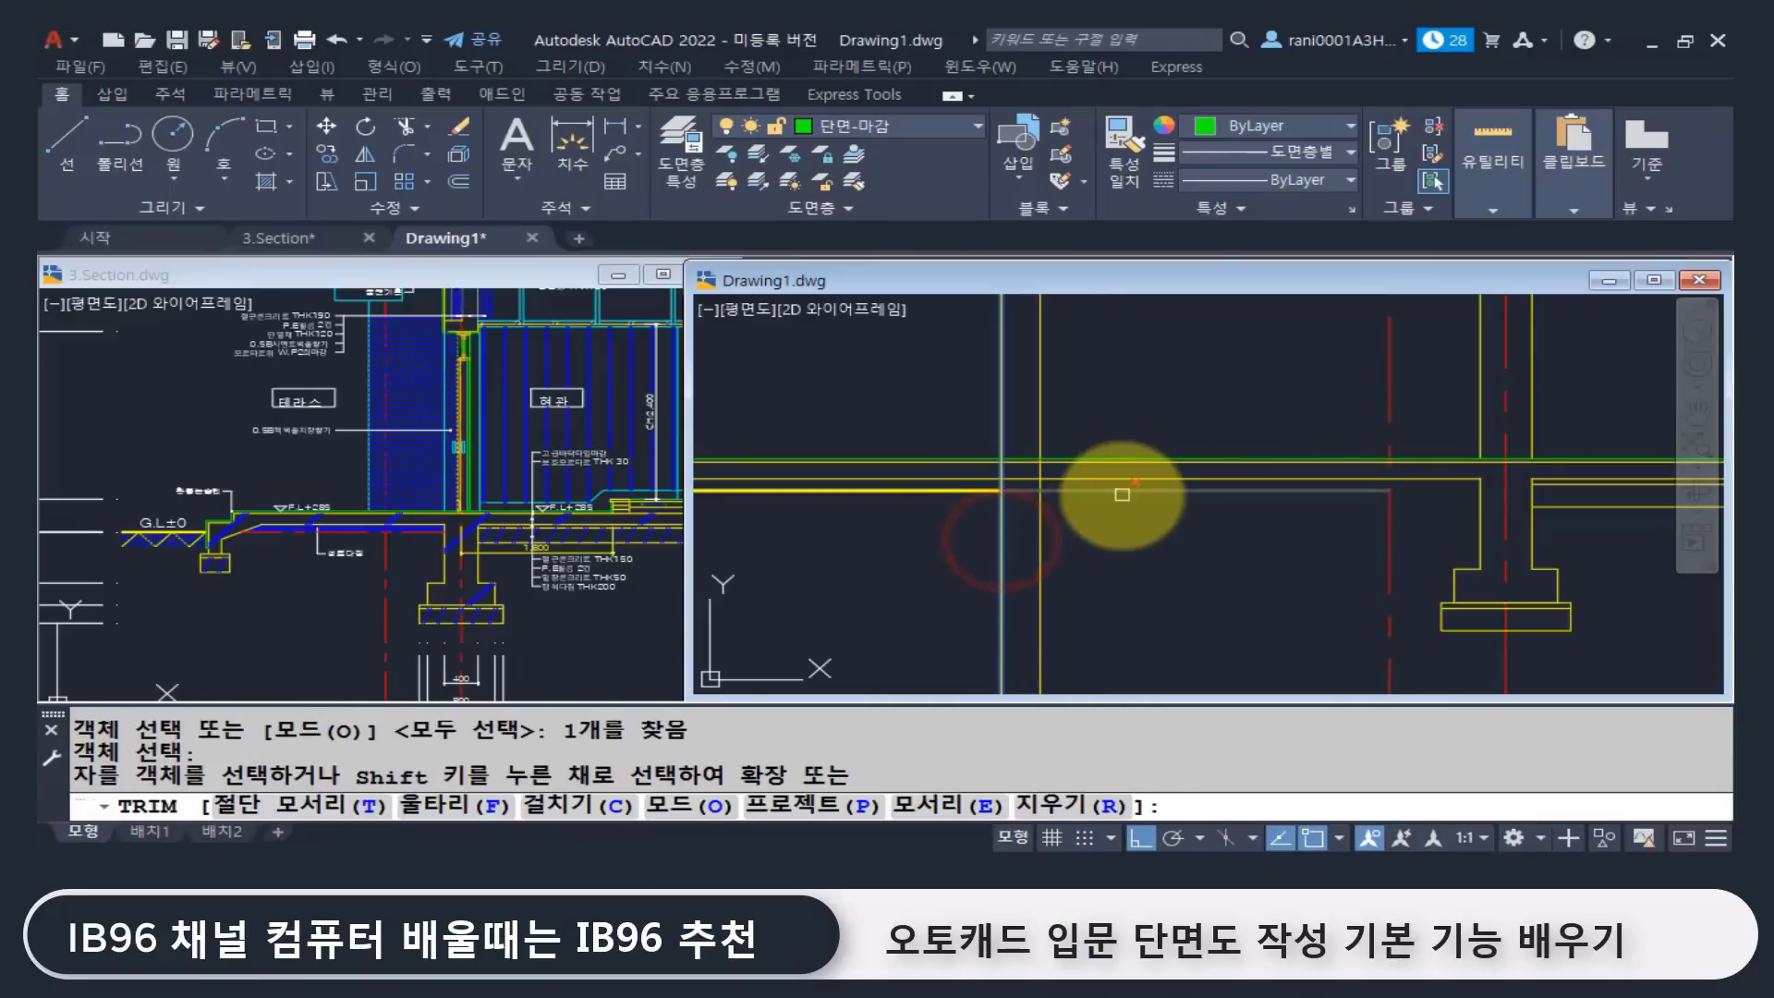
key("Return")
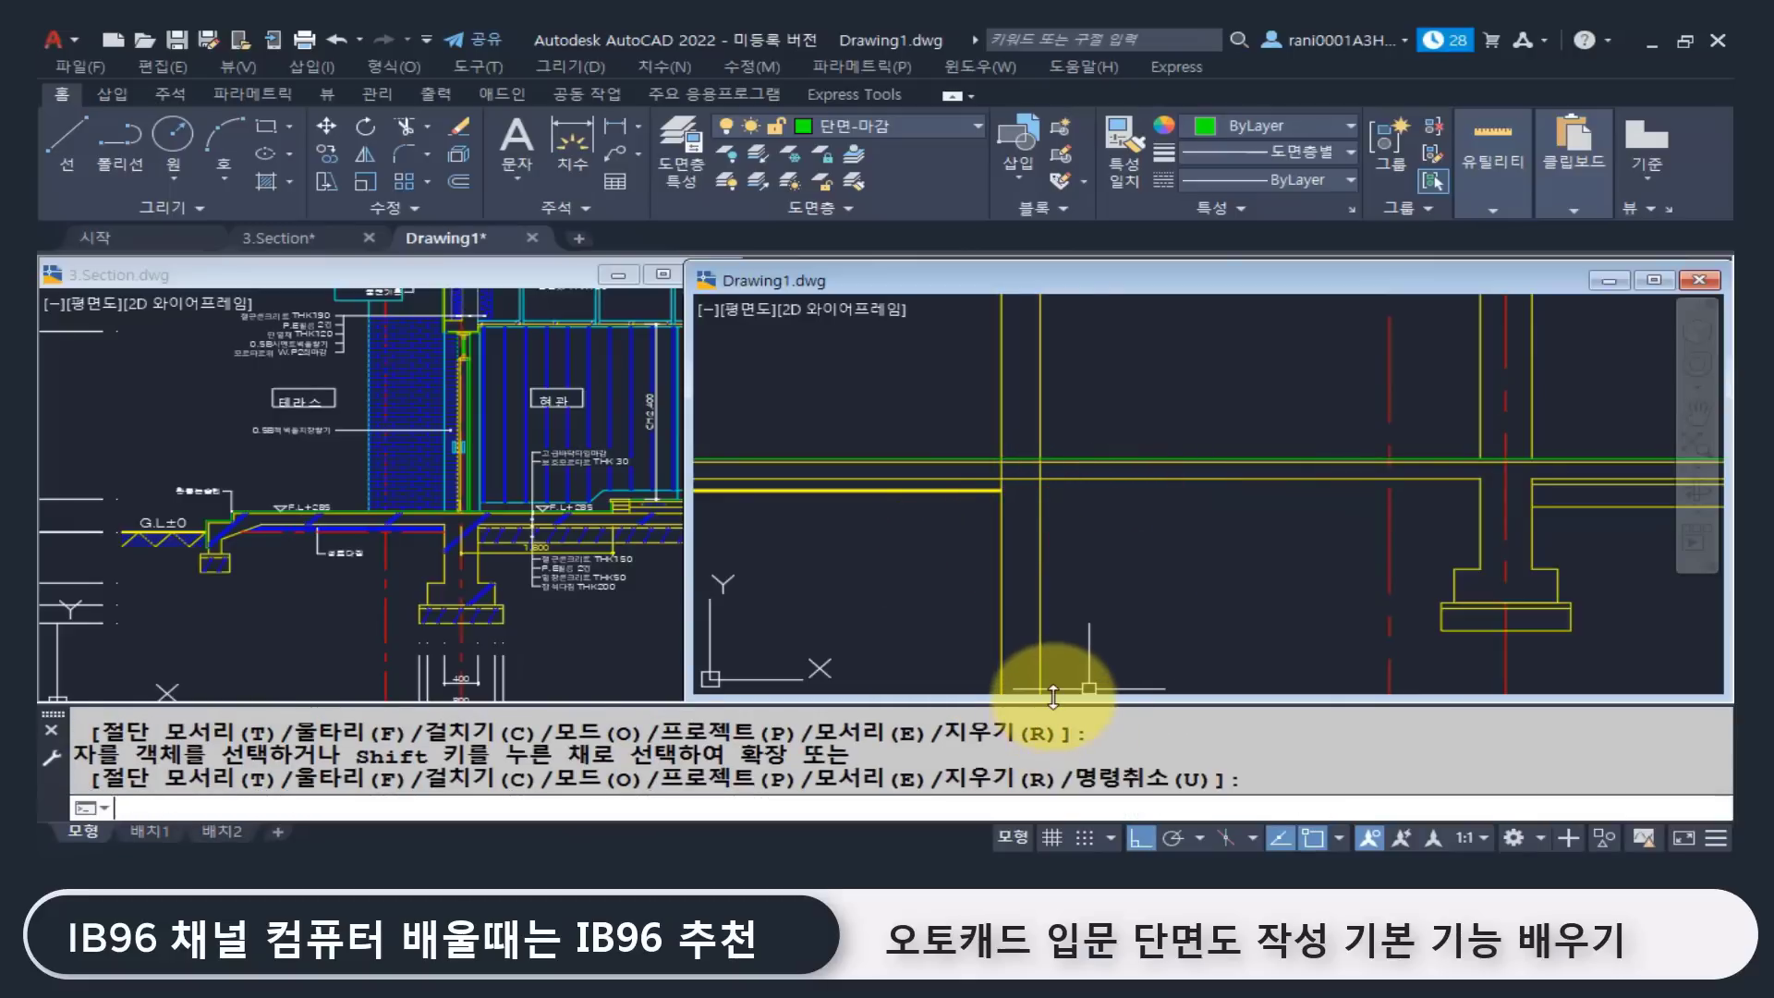
scroll(1042, 485, "up", 2)
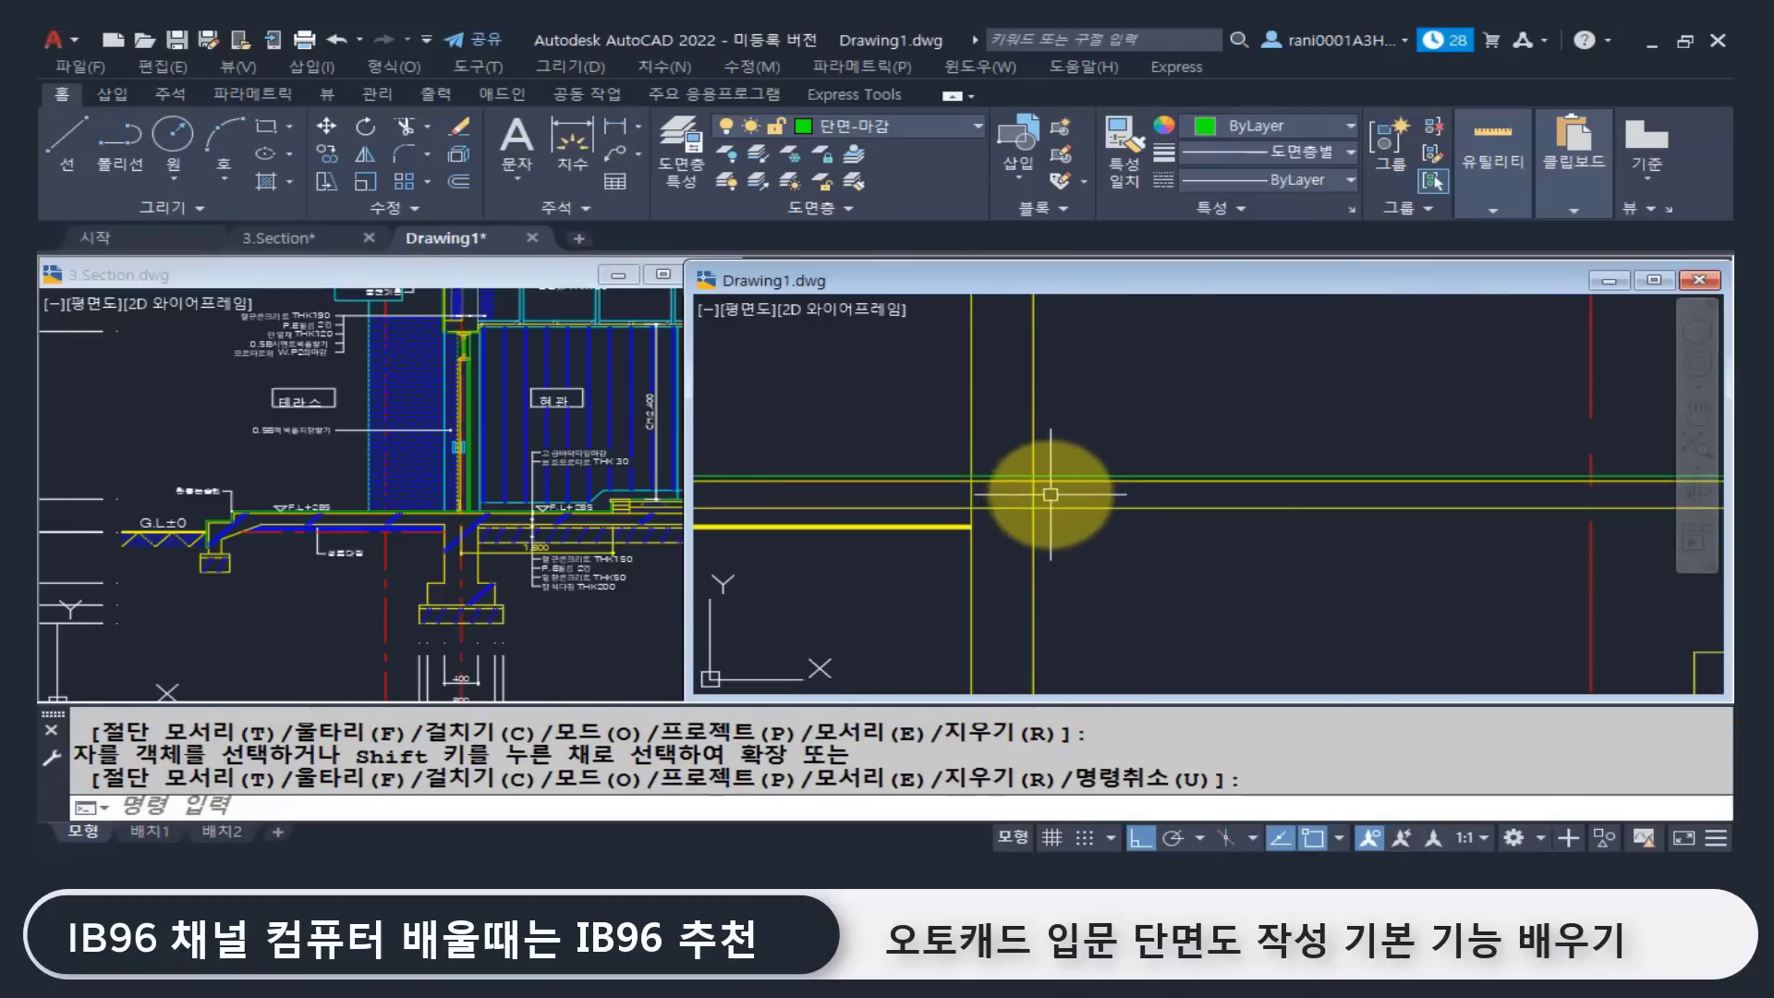
type("tr")
key("Return")
left_click(1035, 441)
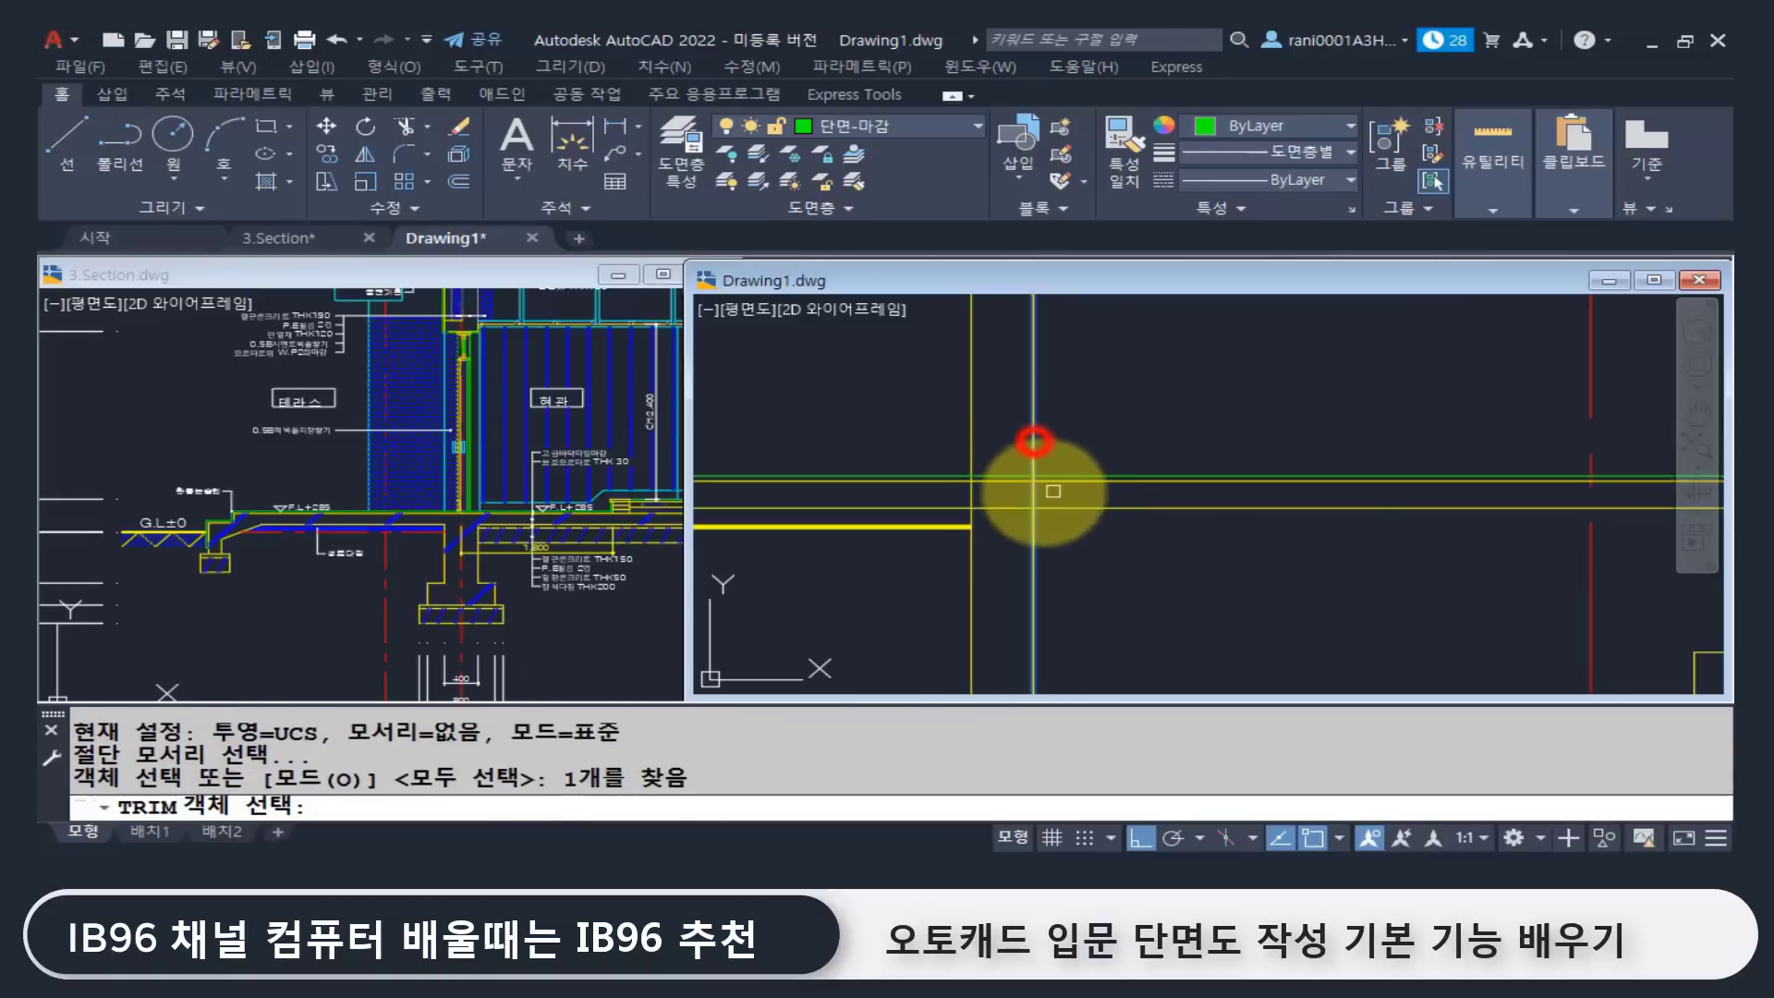
left_click(1021, 480)
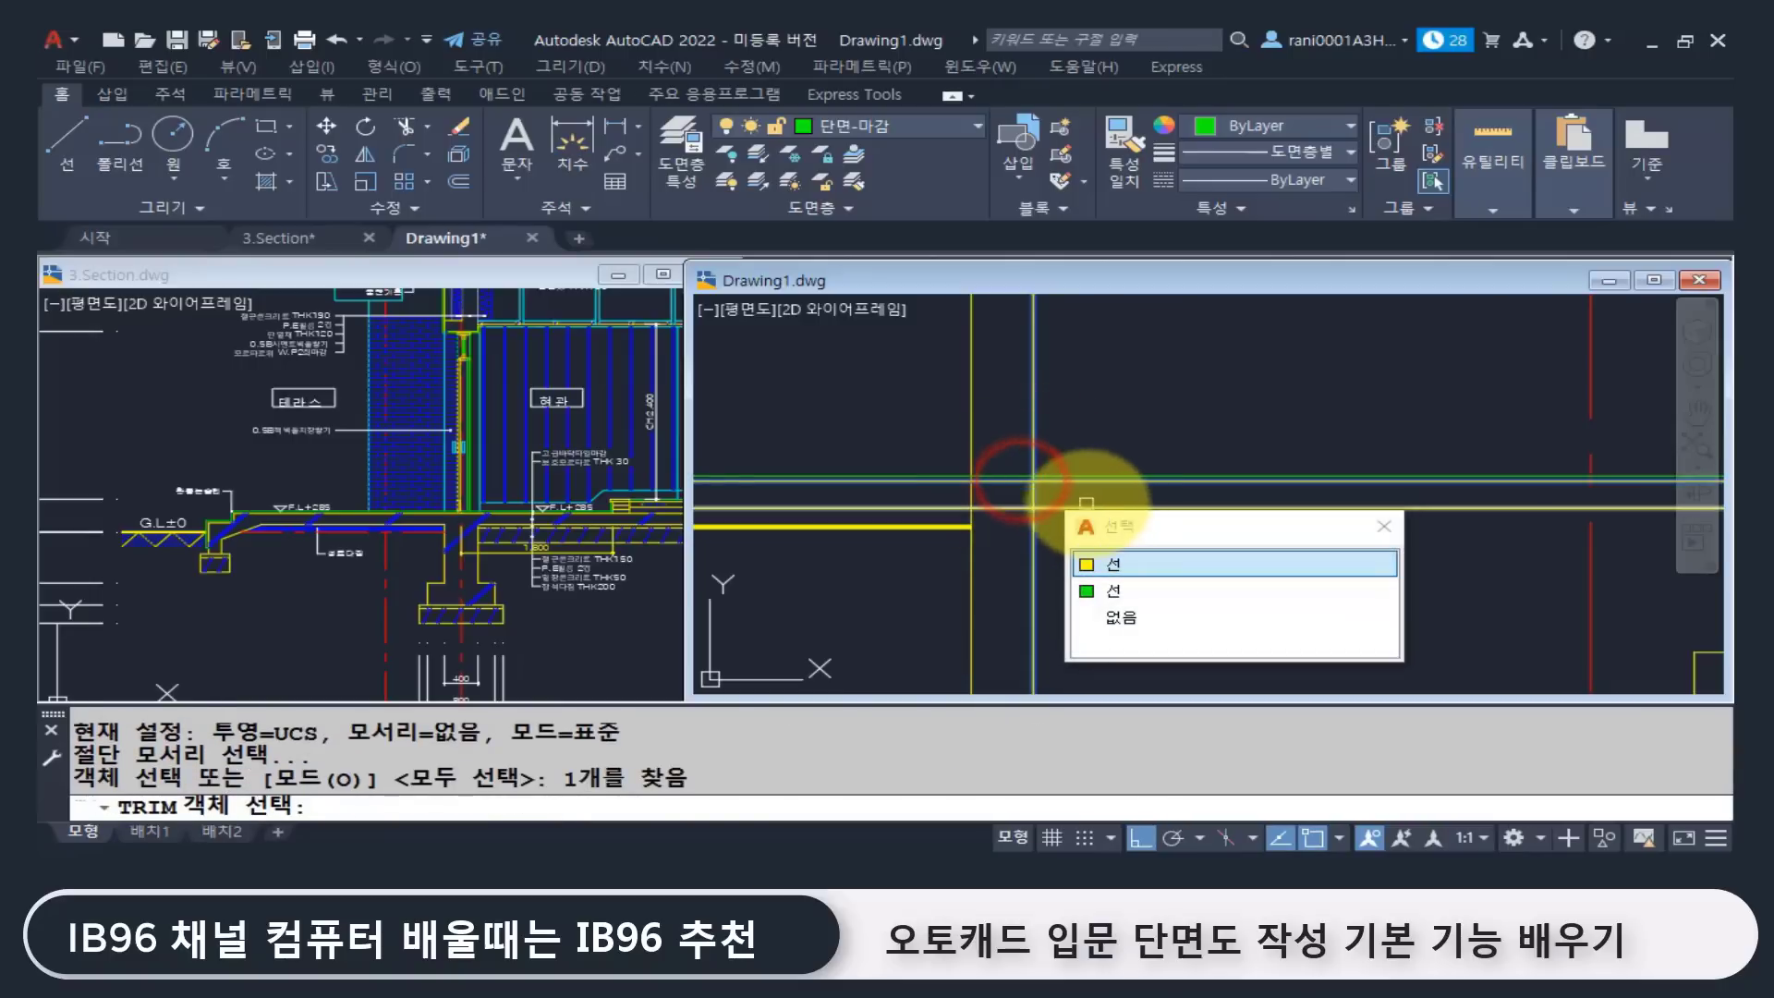
key("Escape")
key("Escape")
key("Escape")
Step: Trim the green and yellow slab lines where they extend left of the terrace's inner vertical line
type("tr")
key("Return")
left_click(1092, 431)
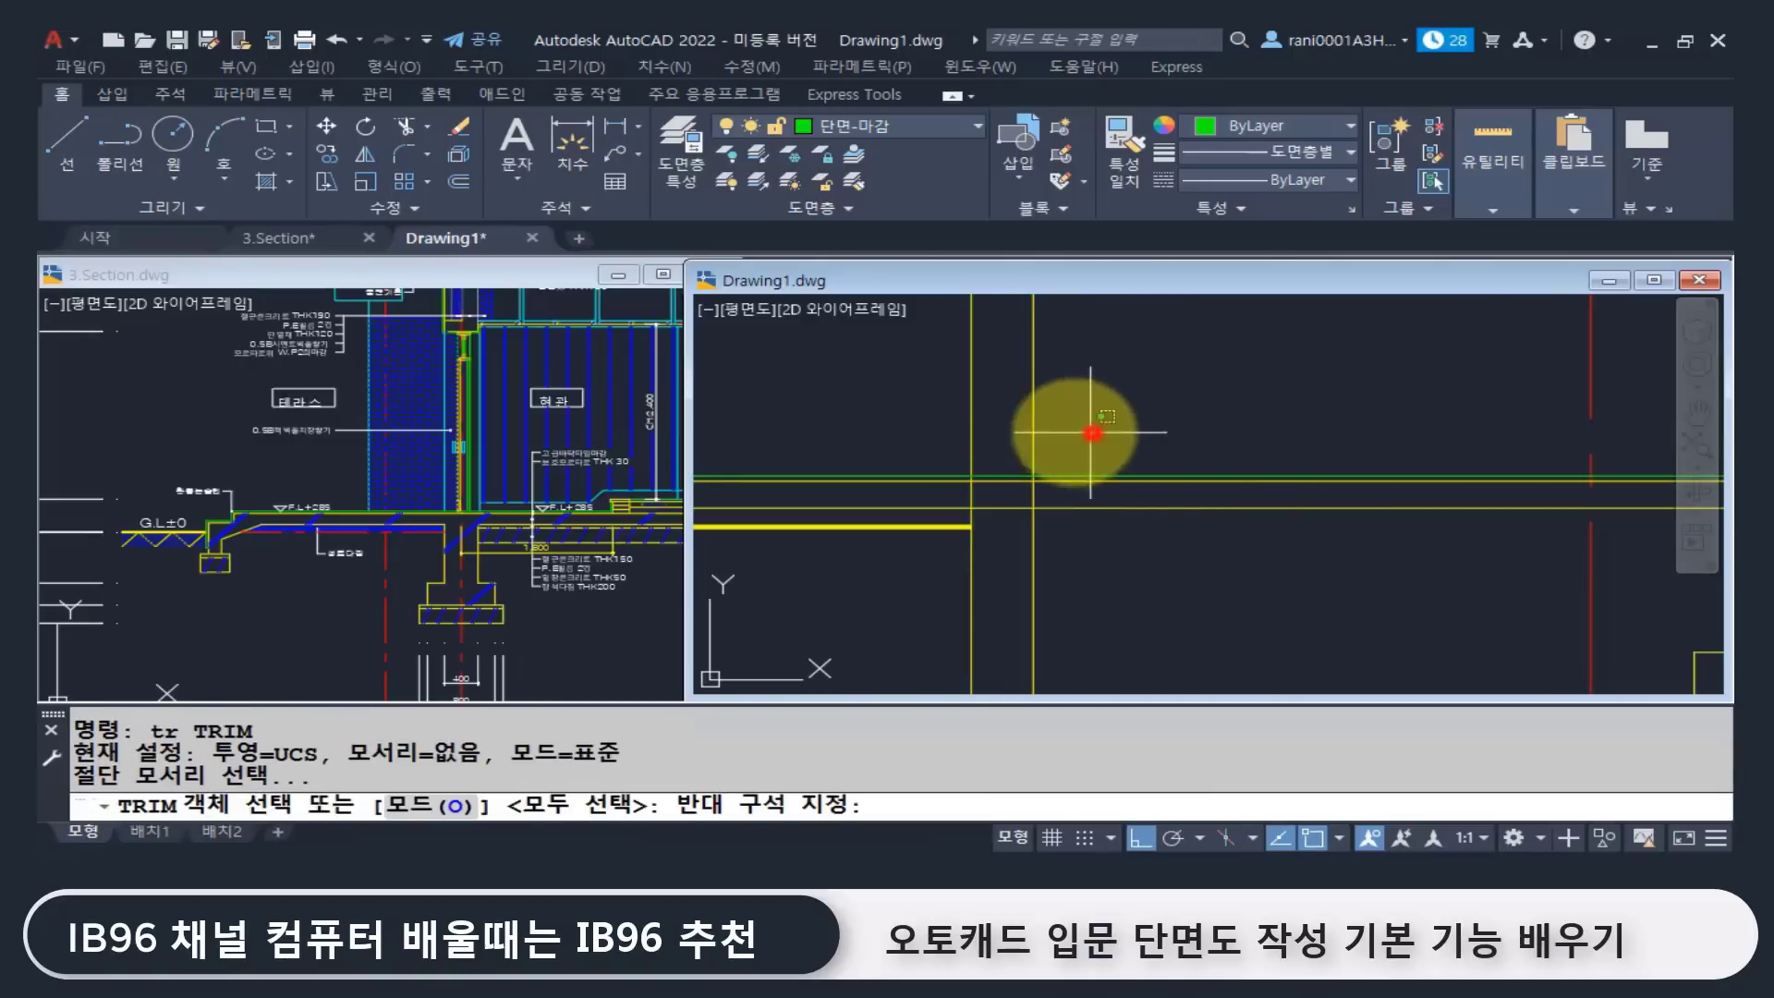
left_click(1003, 395)
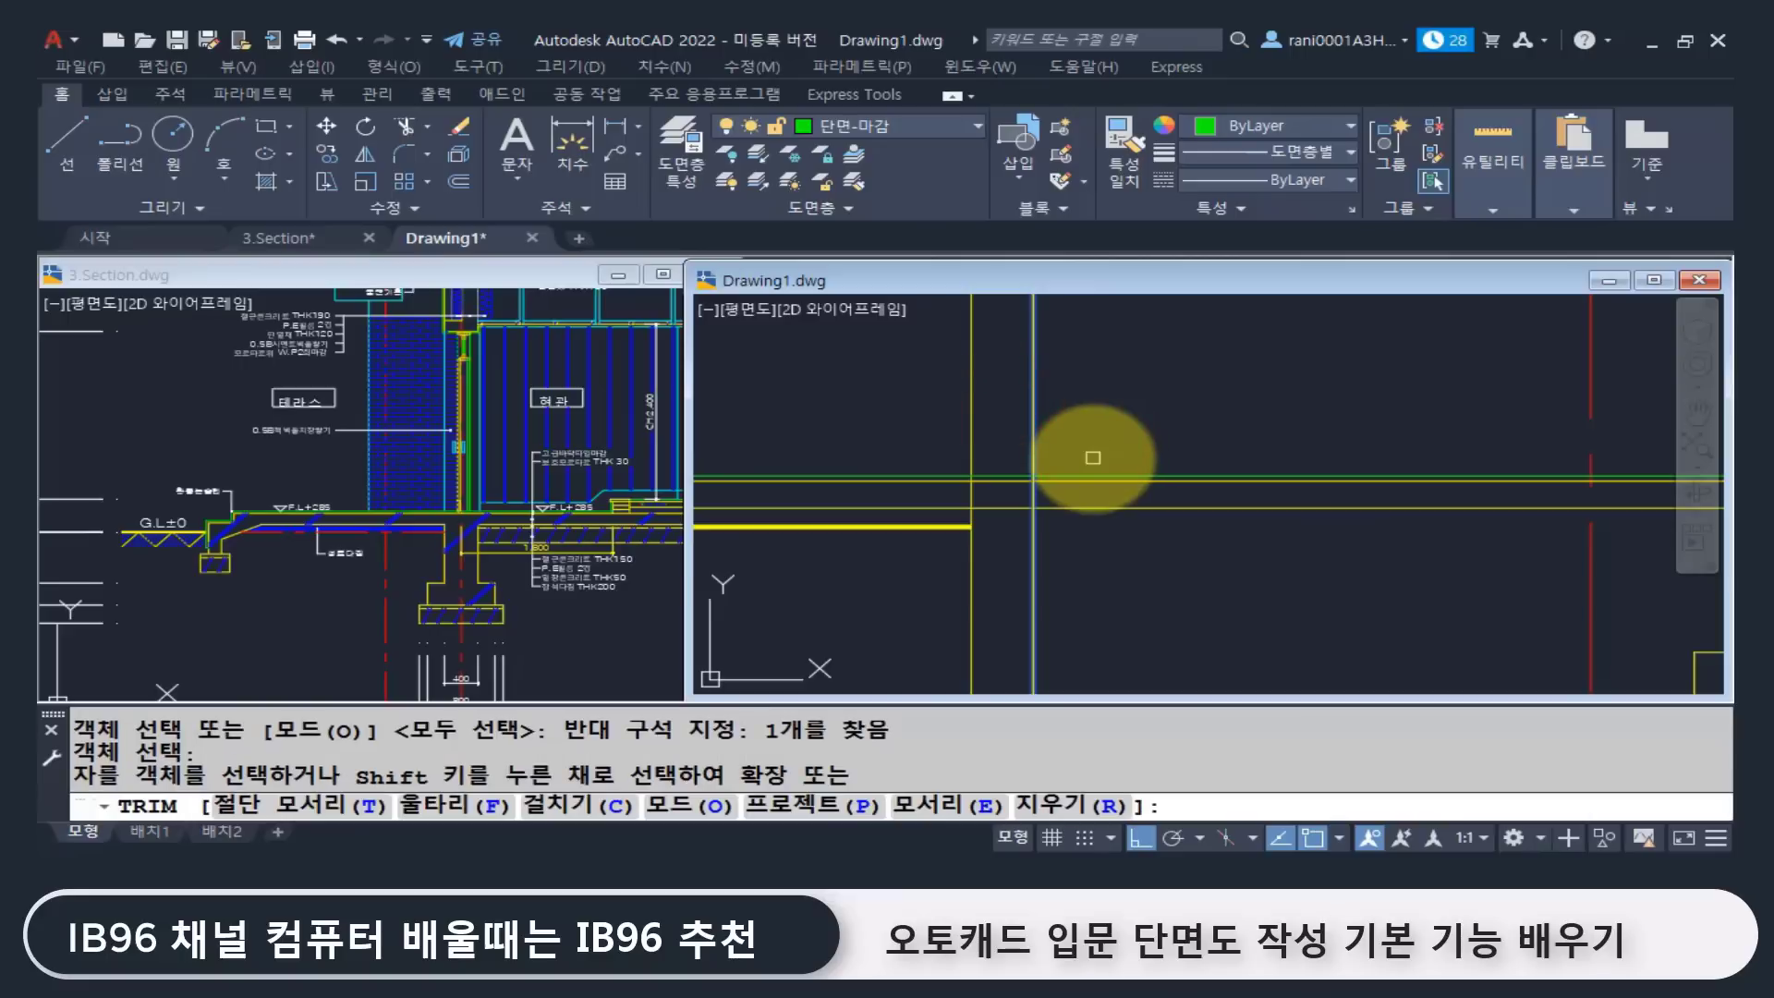
left_click(1031, 465)
left_click(1017, 493)
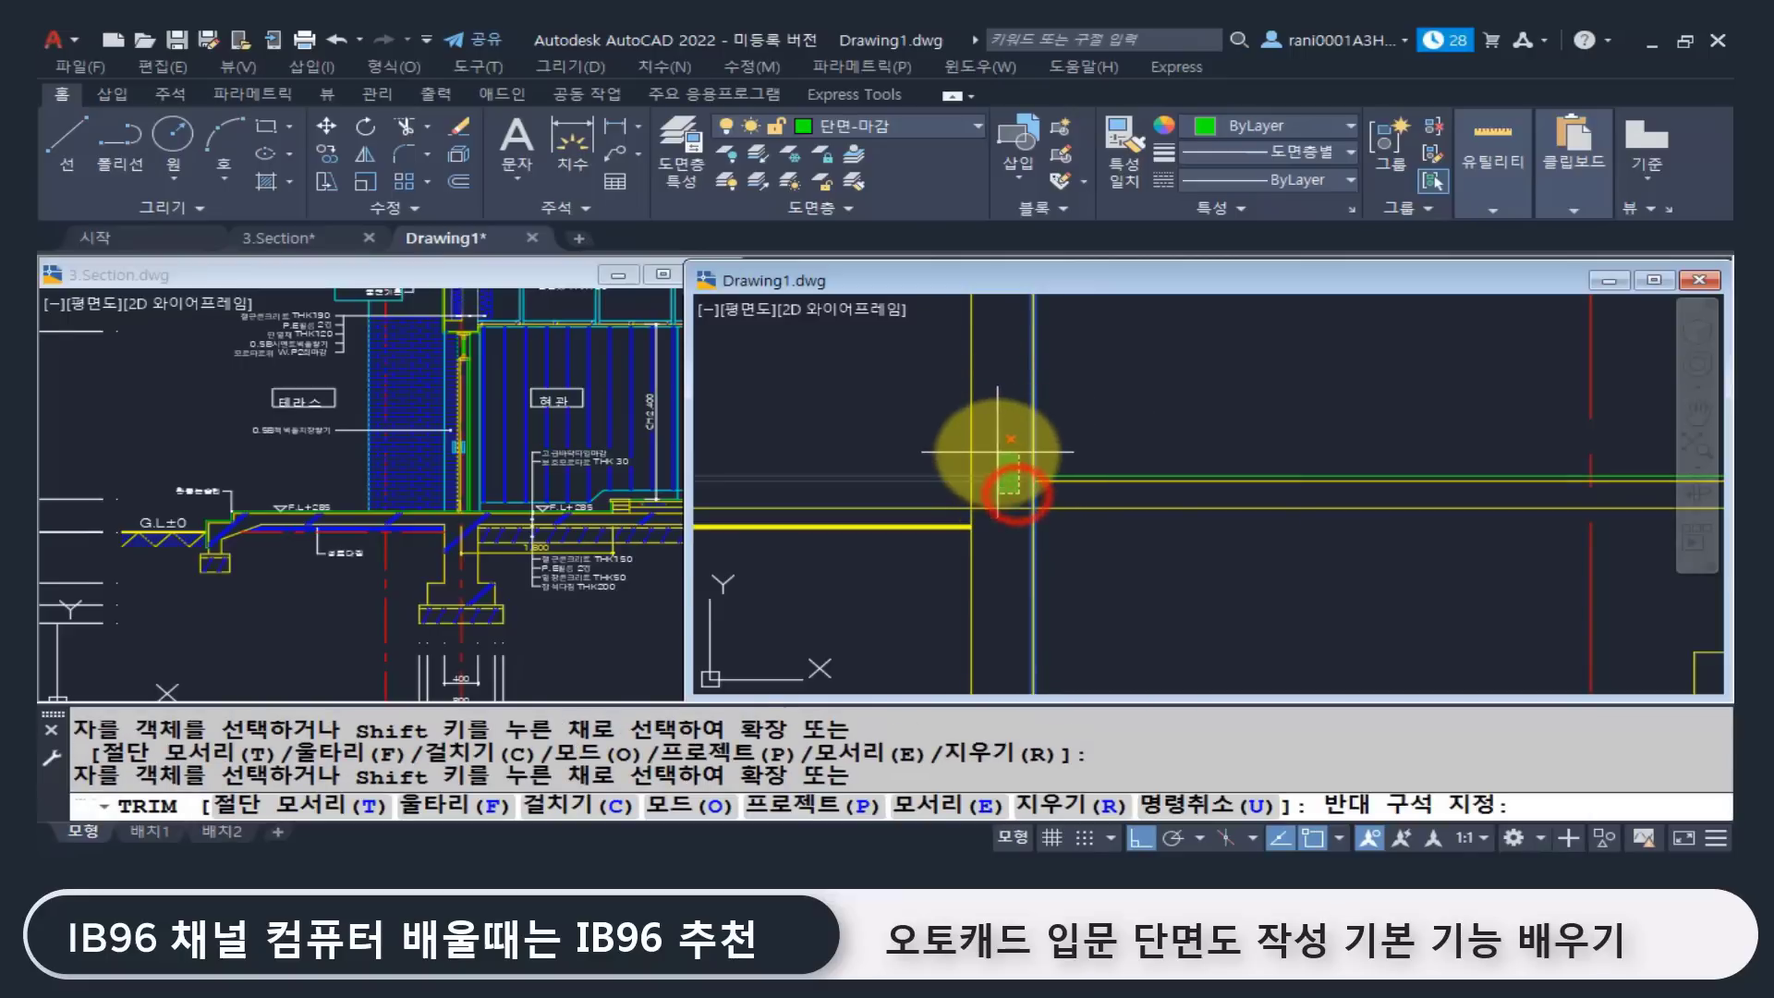
left_click(998, 452)
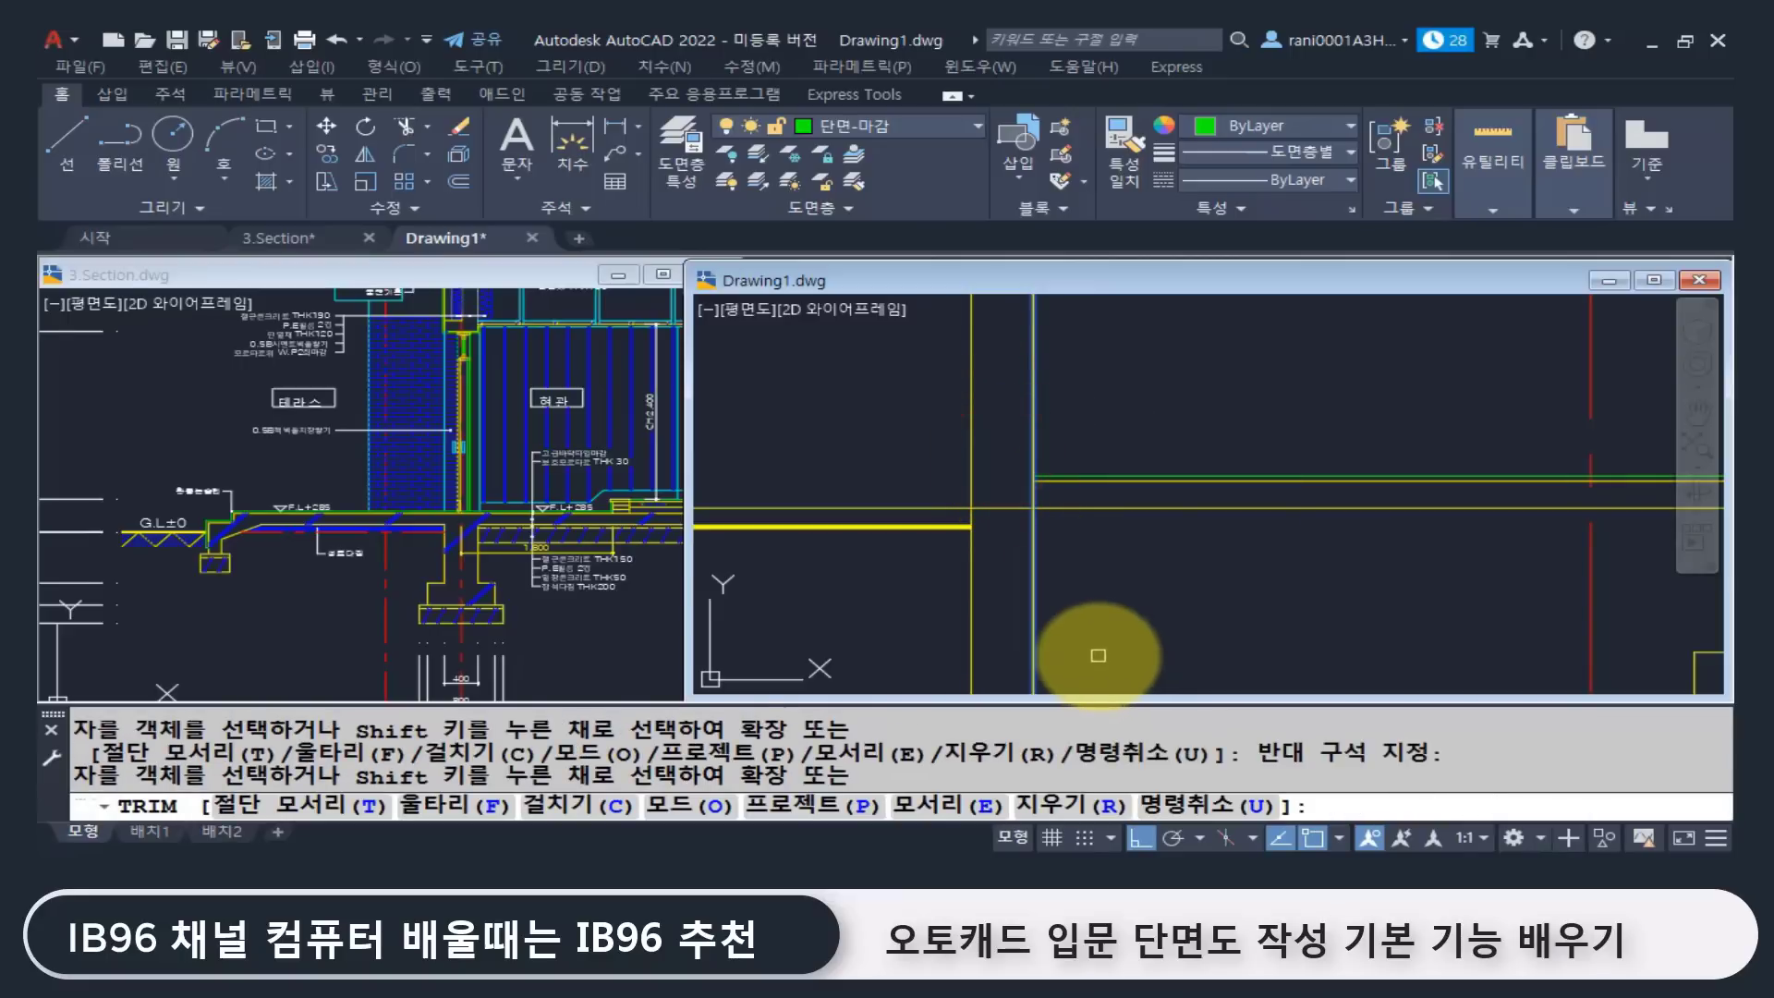
left_click(1015, 519)
key("space")
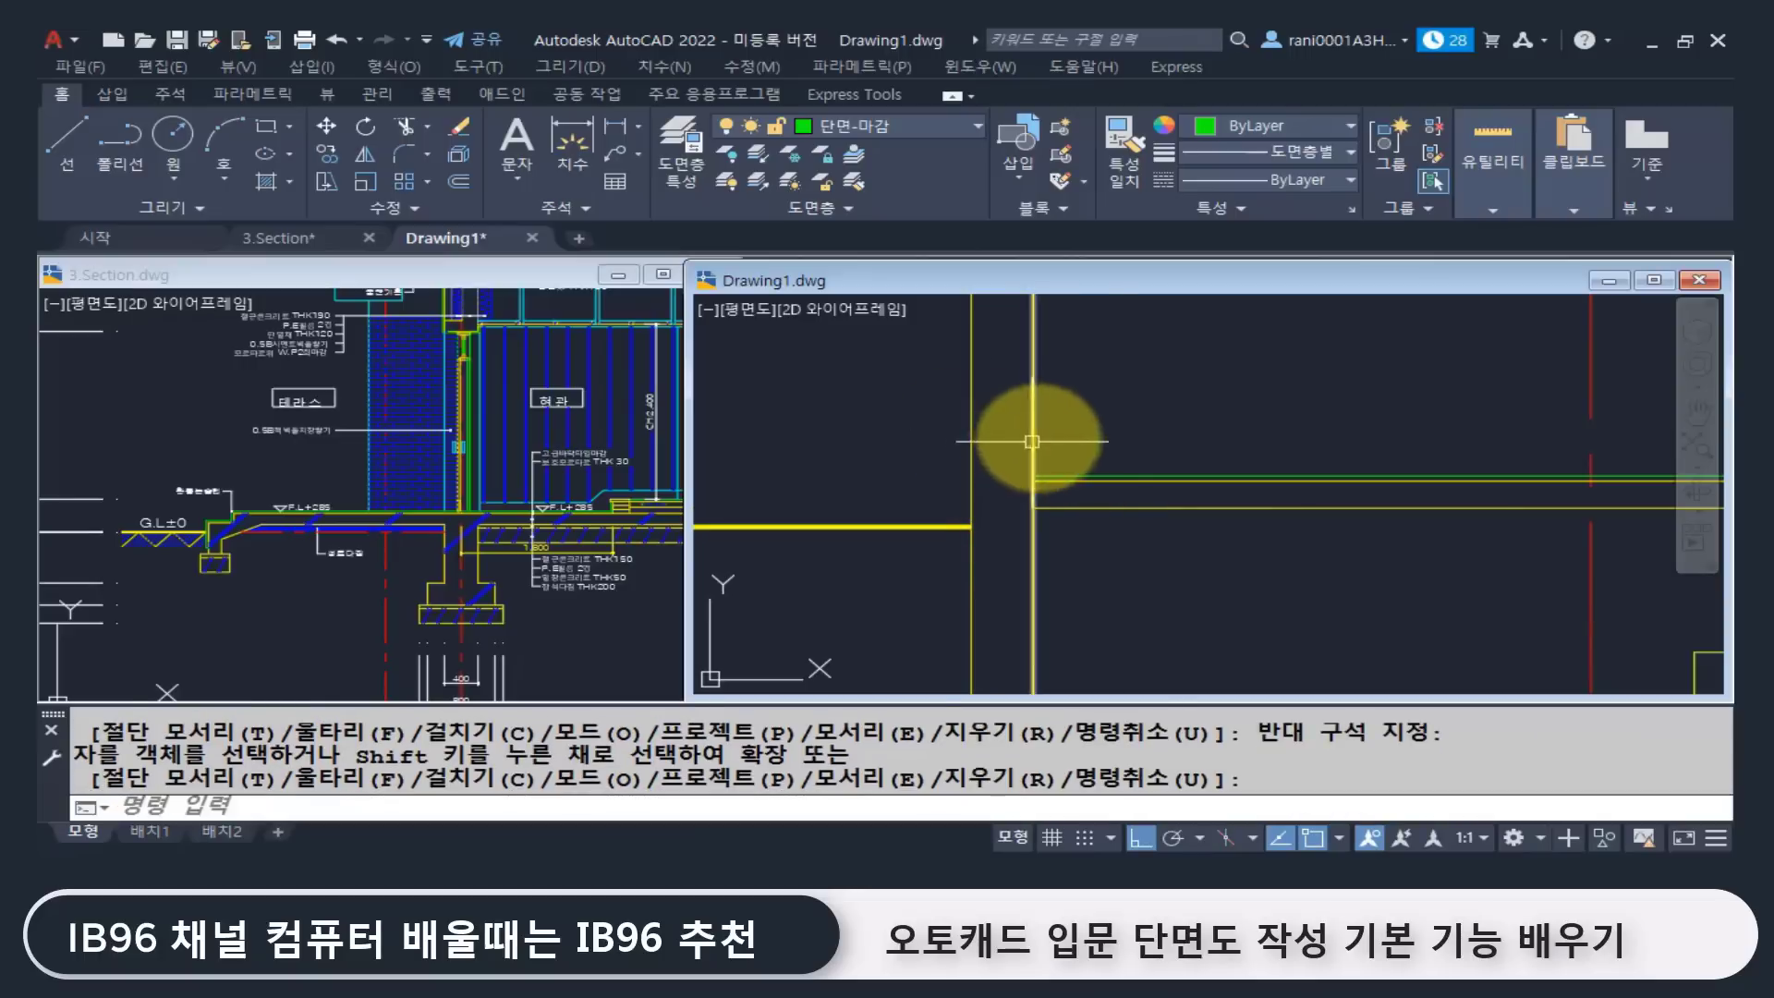
left_click(1105, 448)
left_click(933, 418)
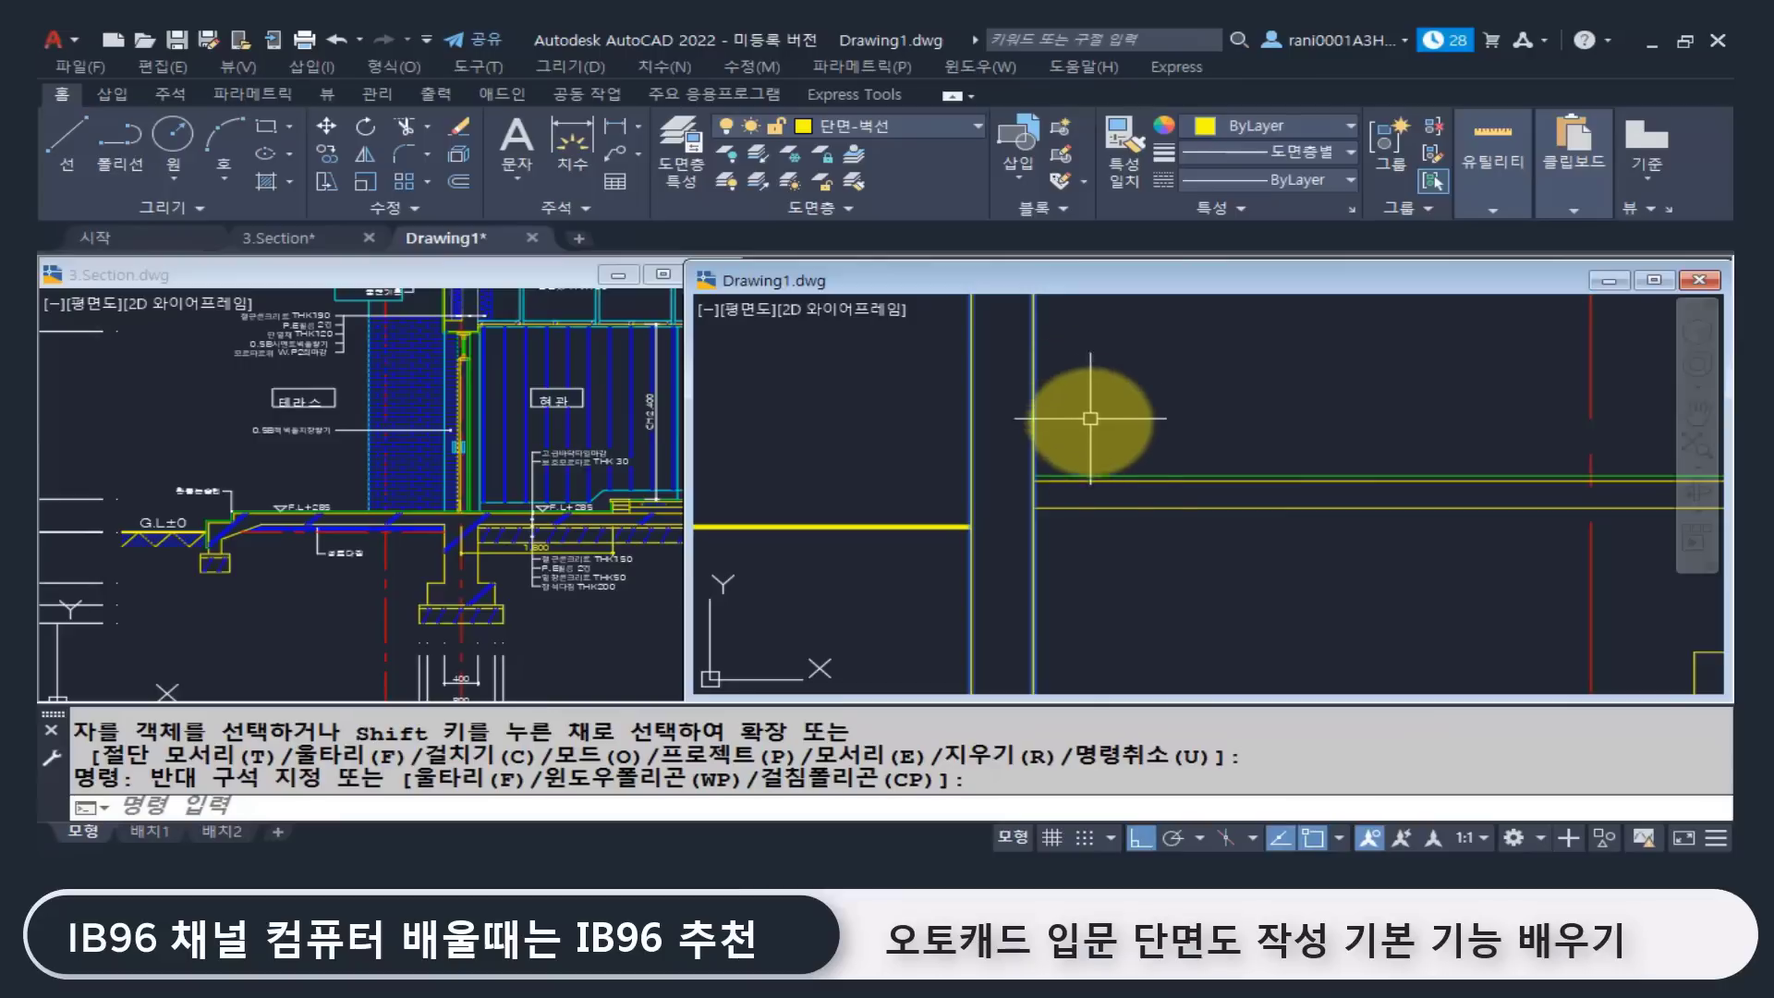
scroll(1077, 534, "up", 4)
key("Escape")
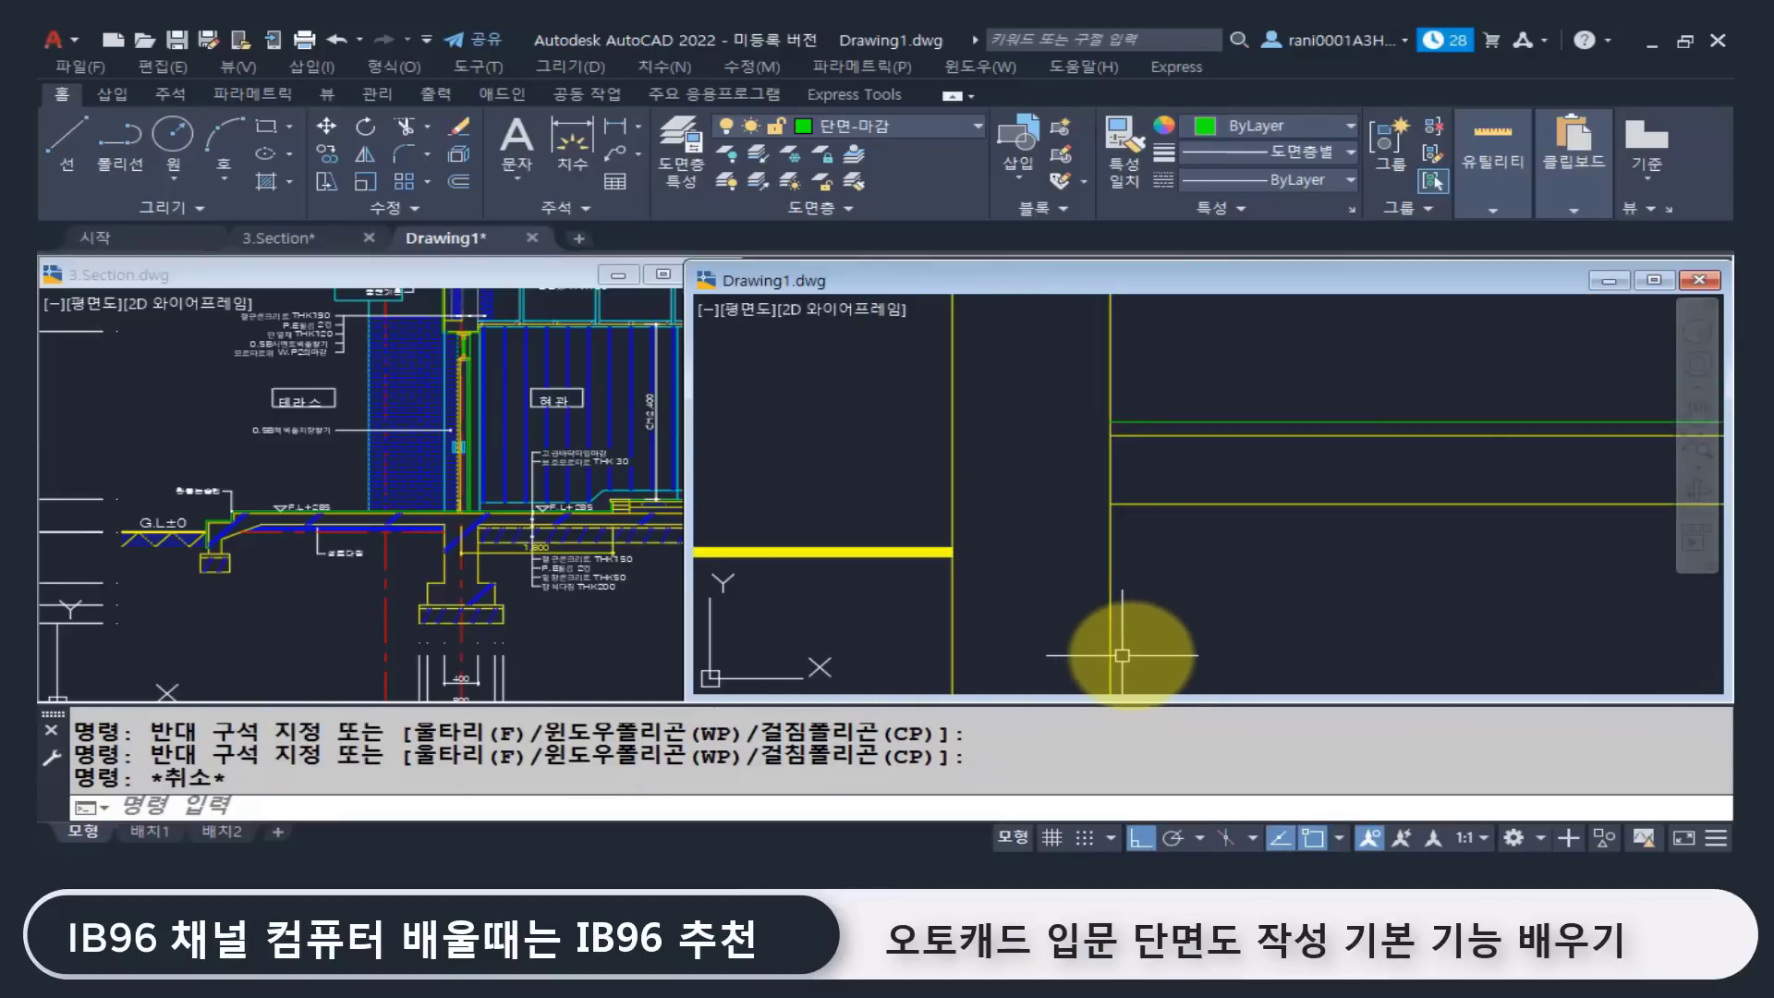
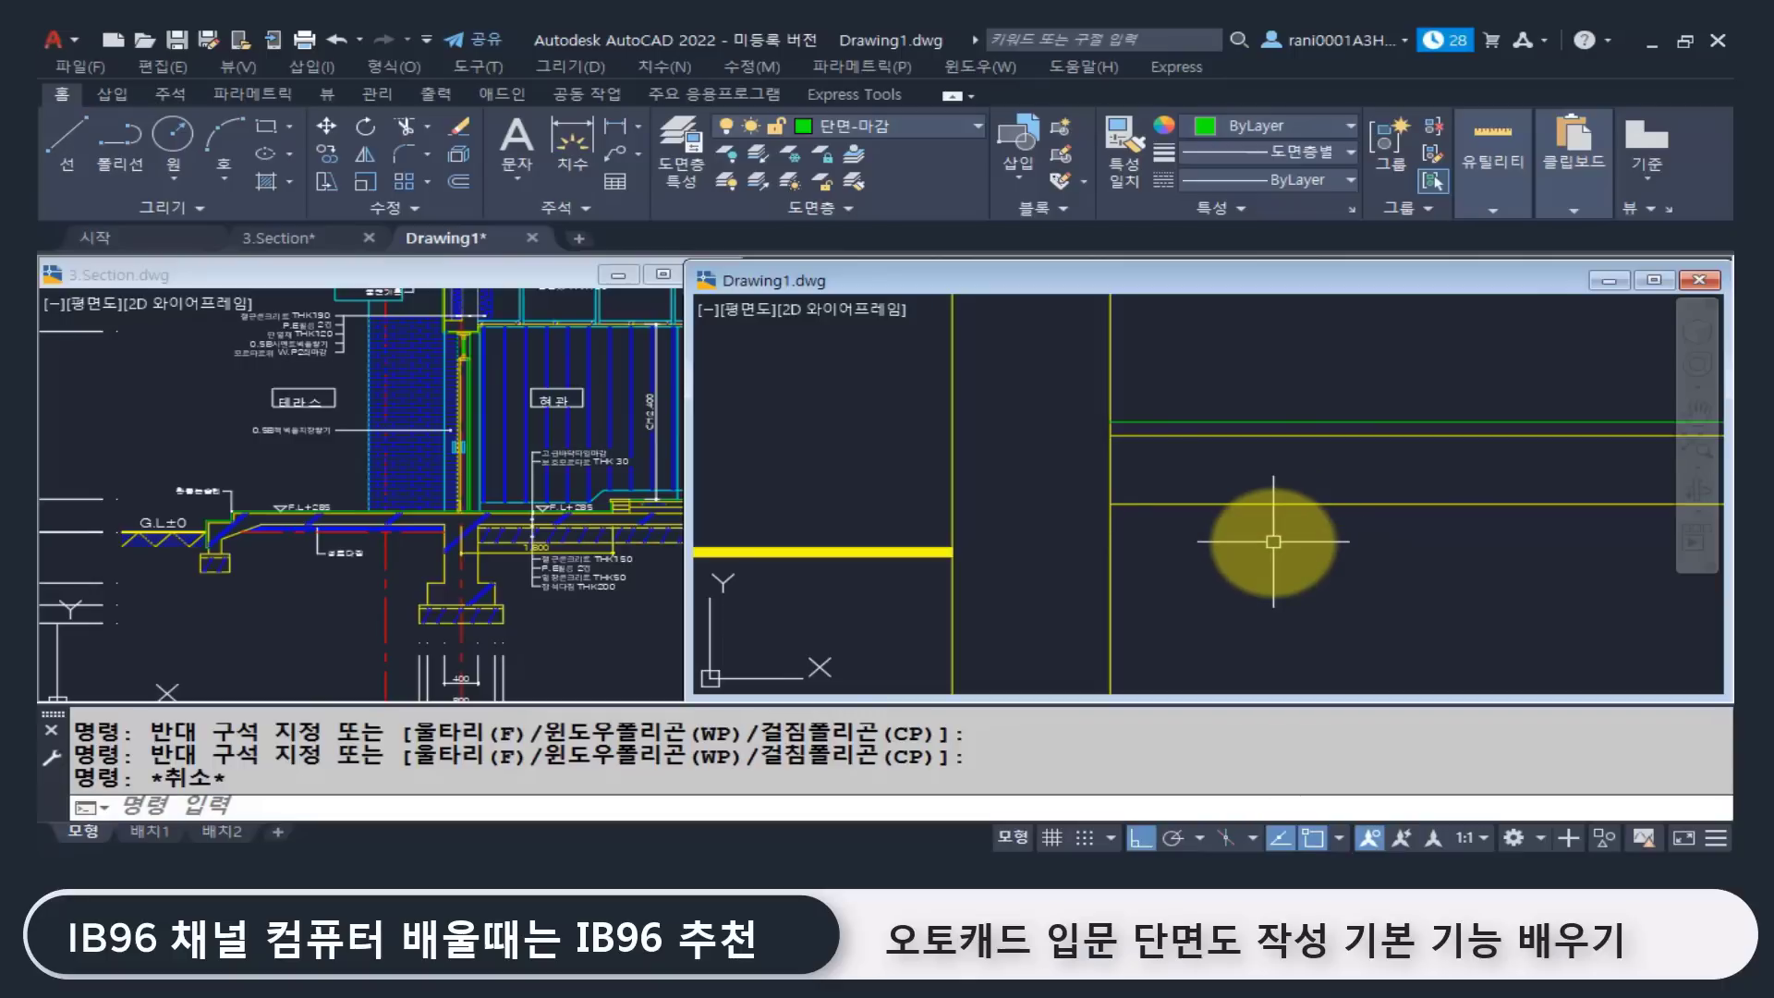
type("l")
key("Return")
key("Escape")
key("Escape")
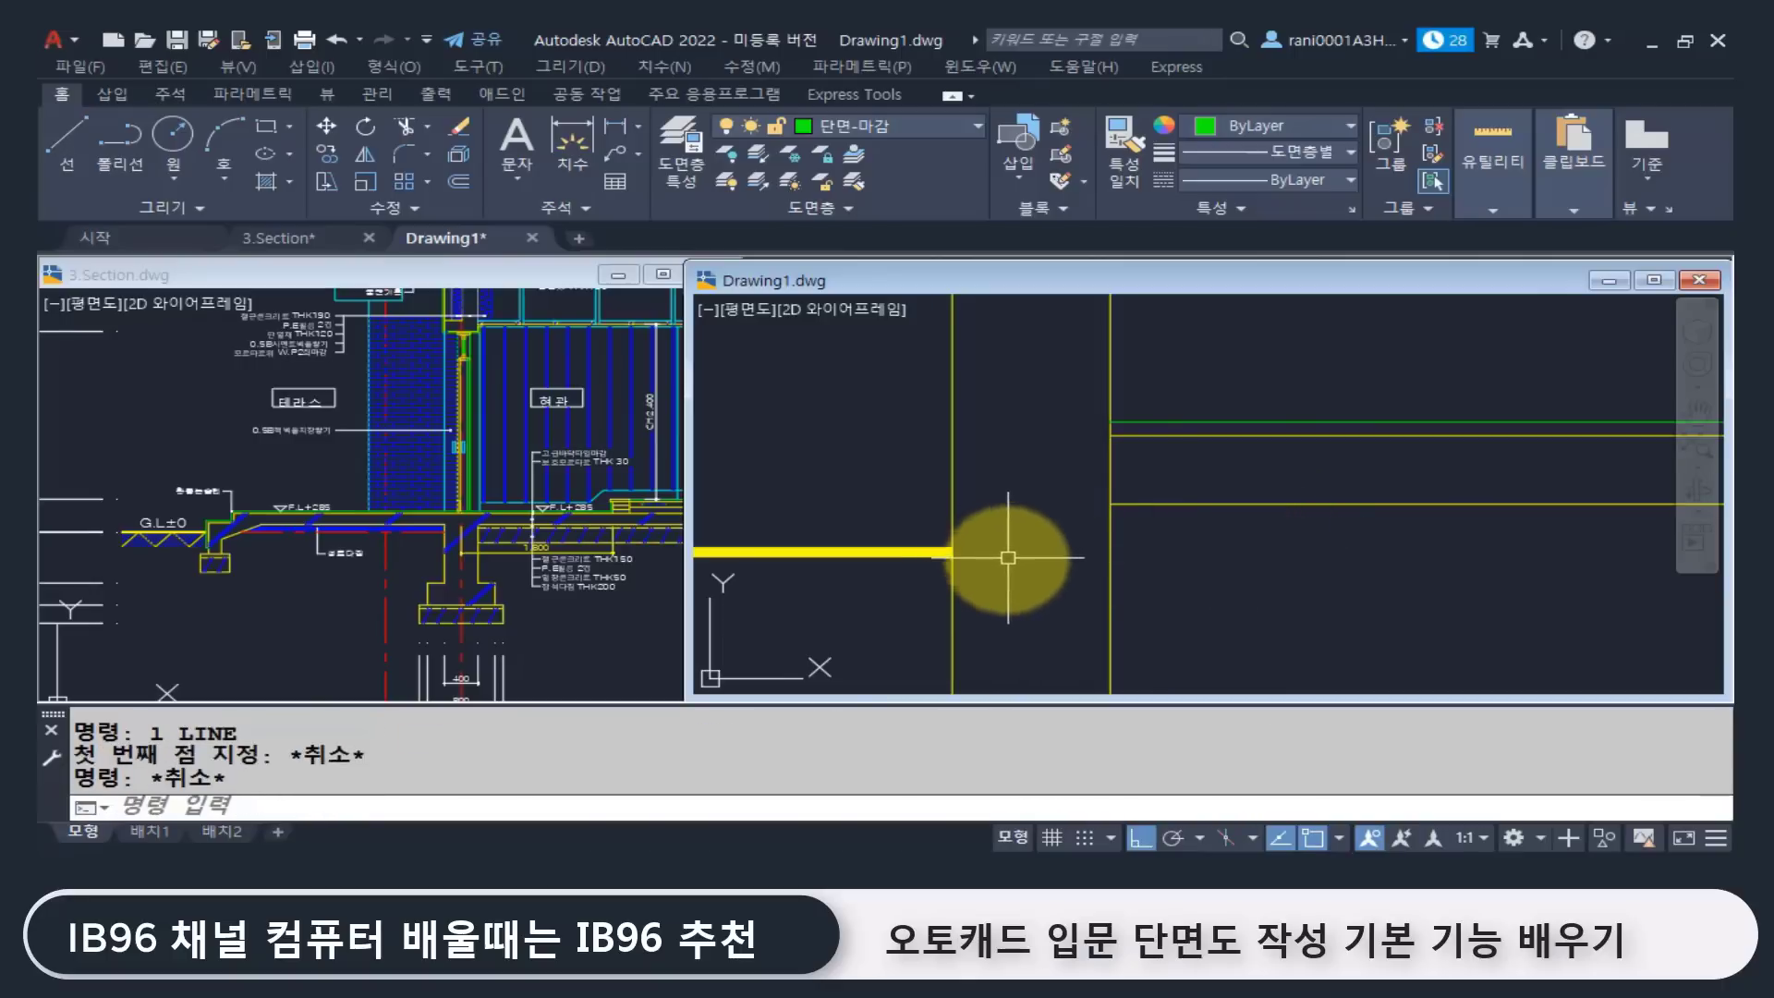
Step: Draw a horizontal helper line from the thick ground line's right end to the terrace's inner vertical line
type("l")
key("Return")
left_click(951, 554)
left_click(1109, 552)
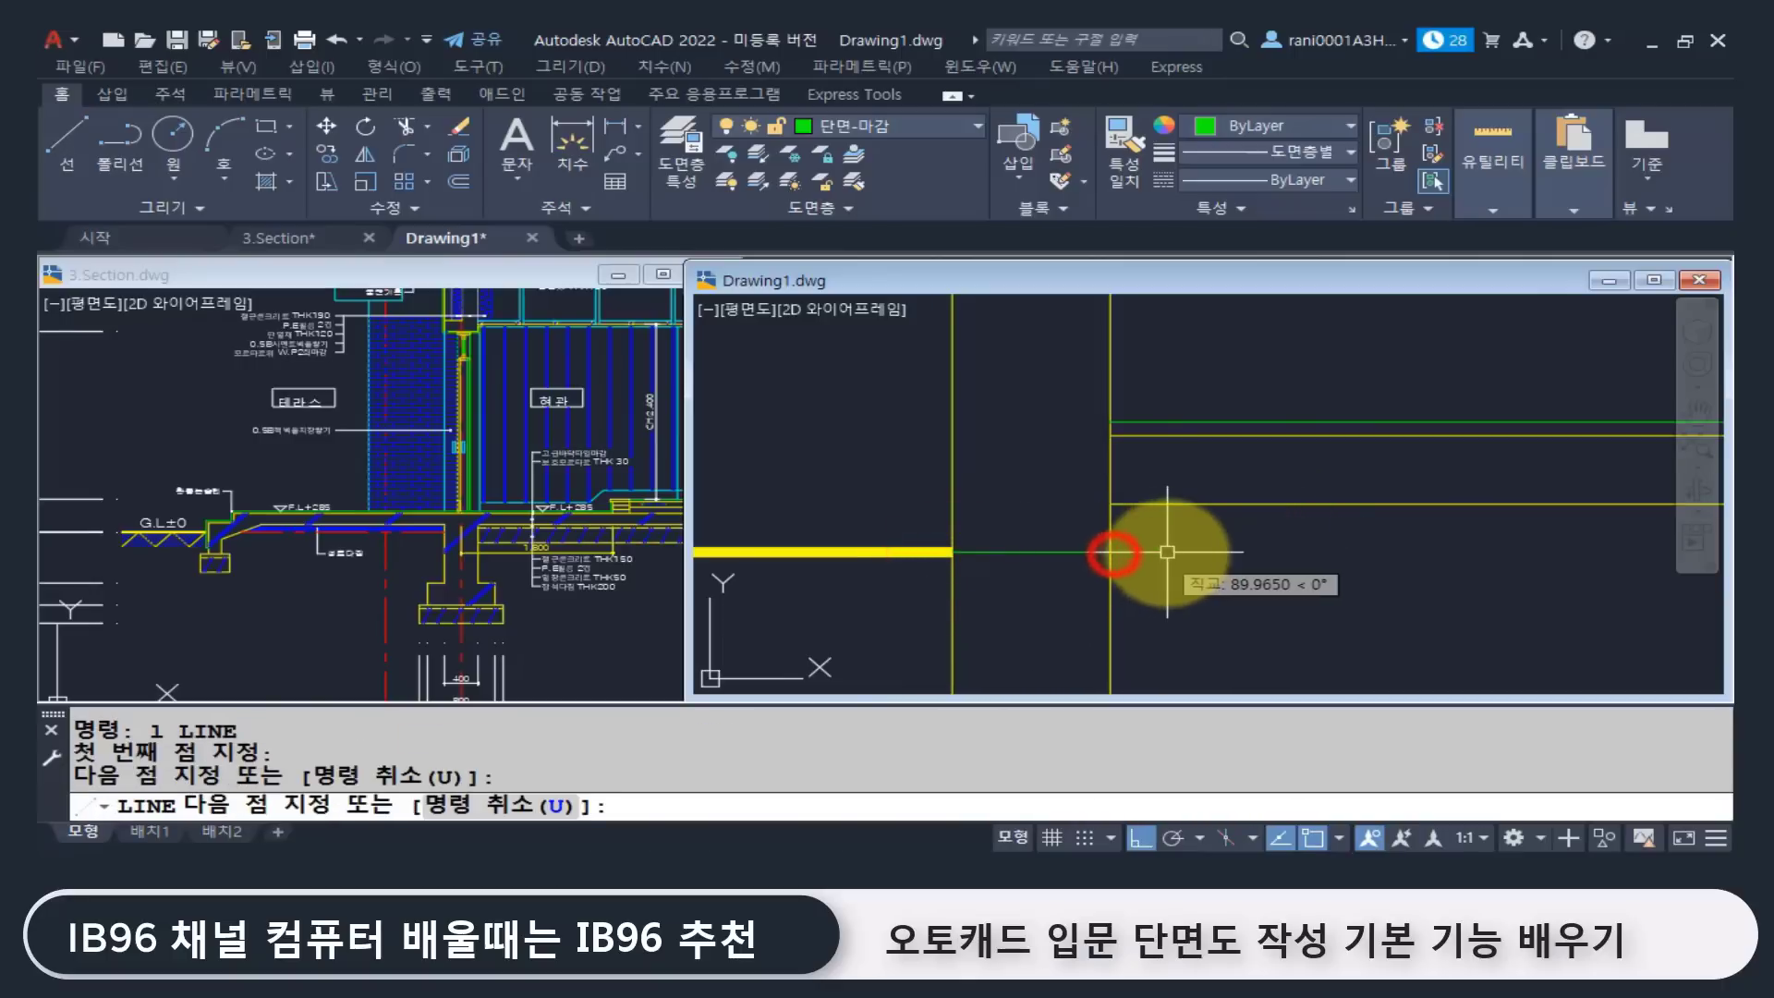
key("Escape")
type("tr")
key("Return")
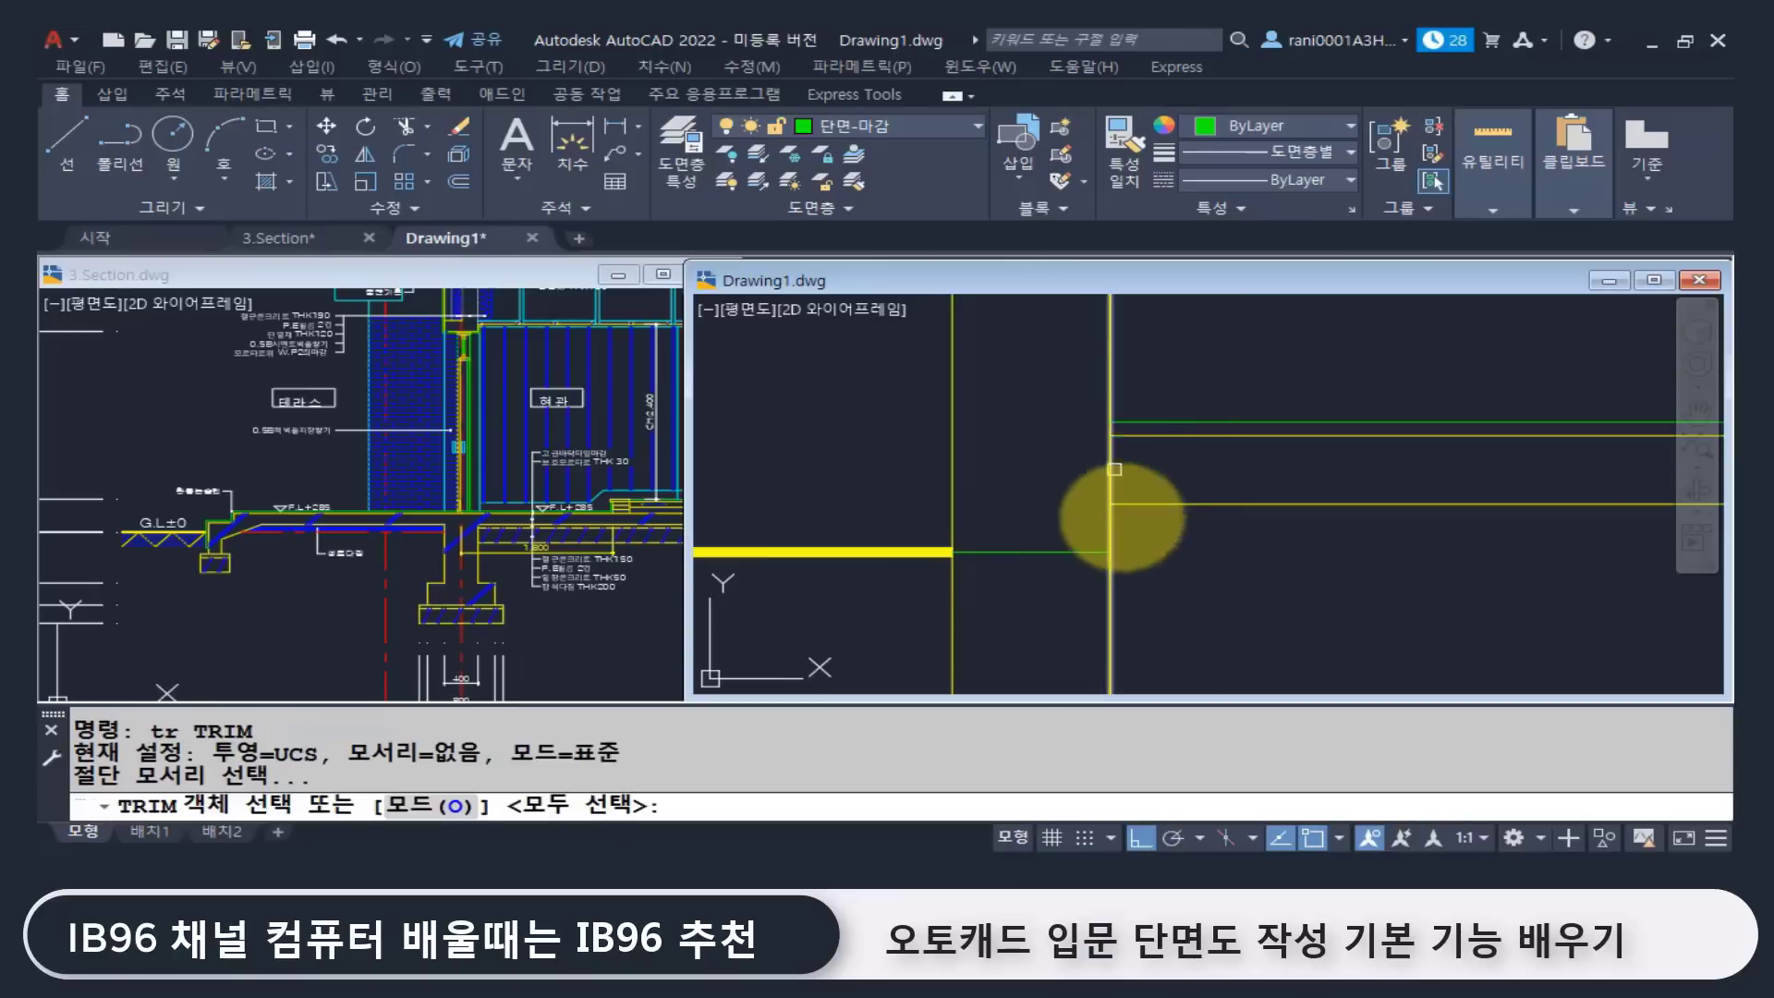
left_click(1154, 434)
left_click(1108, 586)
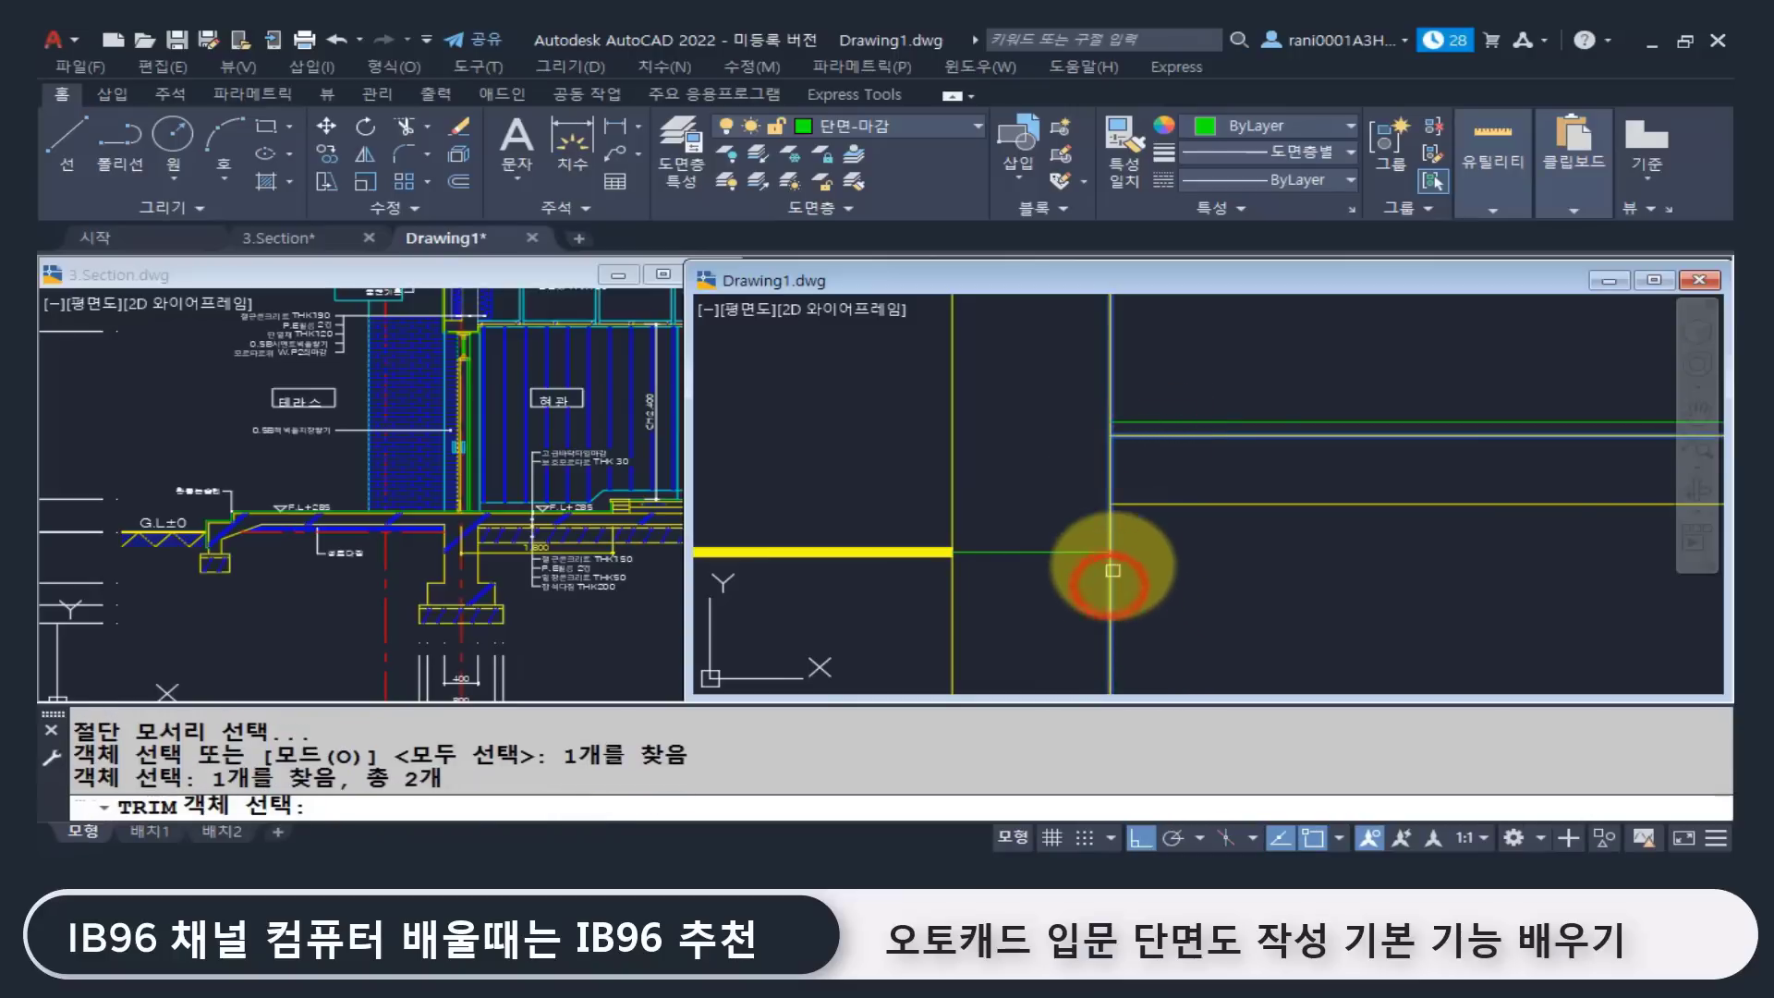
key("Escape")
Step: Trim the terrace's inner vertical line to the span between the slab's yellow top line and the helper line
right_click(1148, 443)
left_click(1151, 438)
left_click(1046, 551)
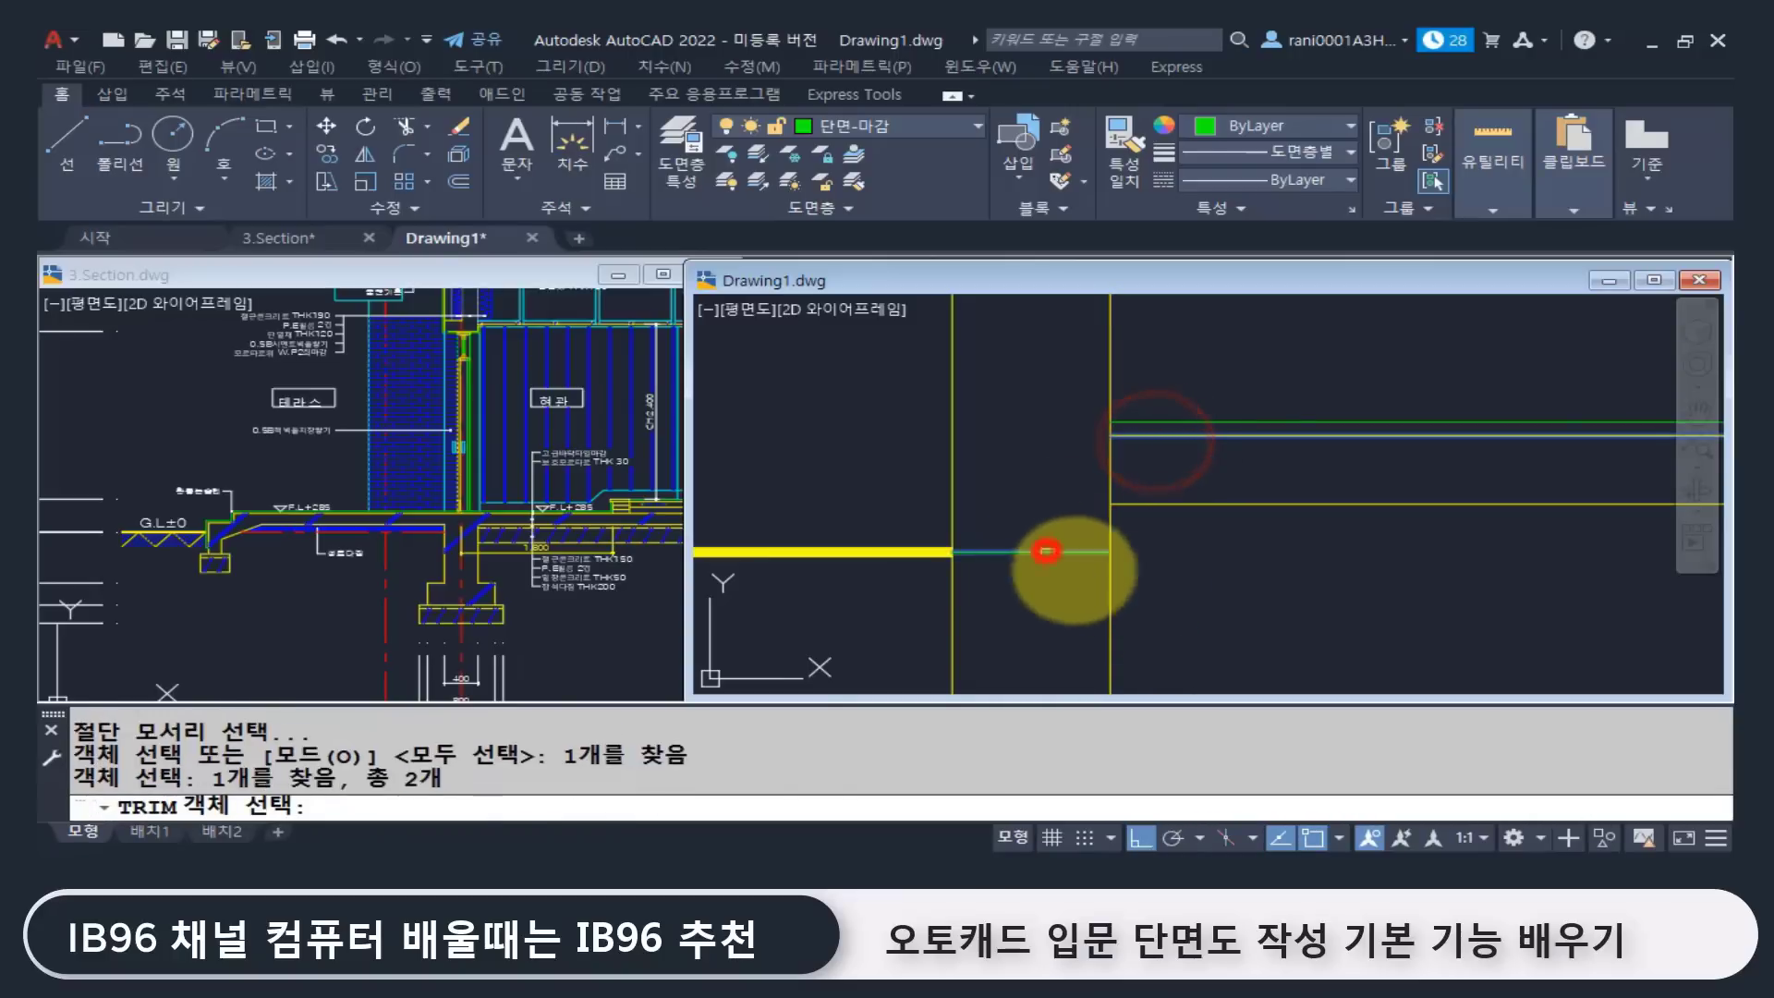
right_click(1046, 552)
left_click(1157, 396)
left_click(1056, 369)
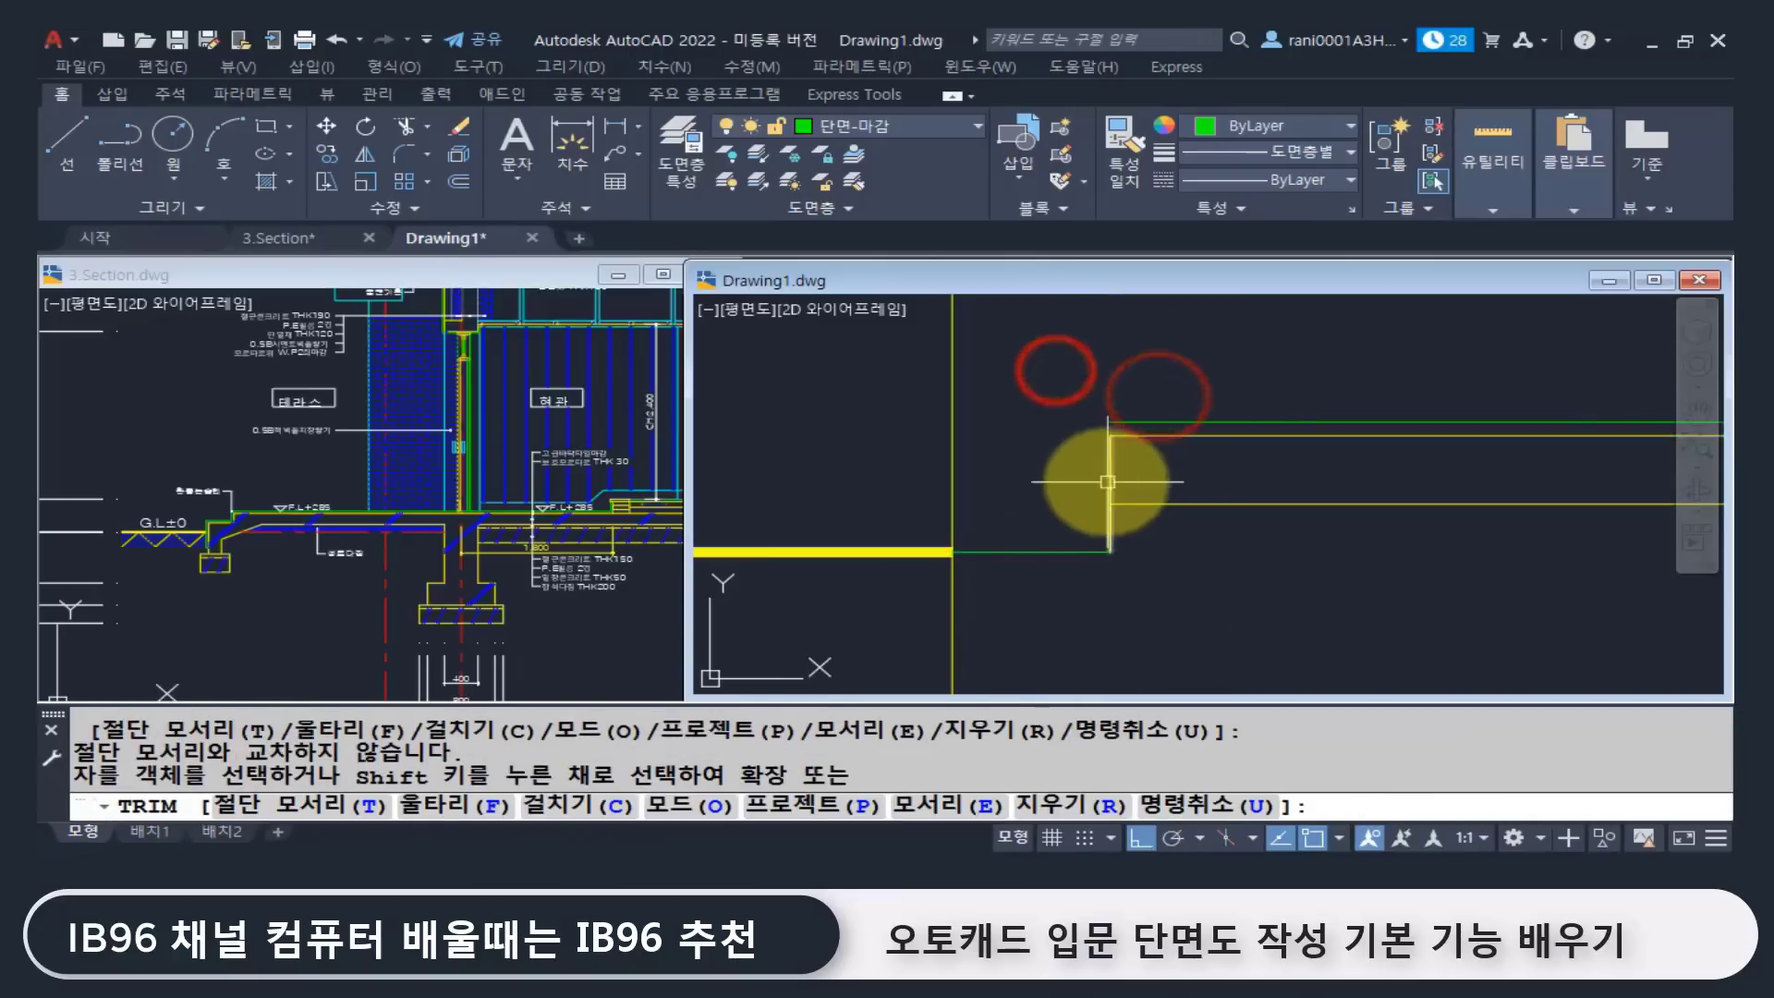
key("Escape")
key("Escape")
key("Escape")
Step: Draw a horizontal step line from the midpoint of the trimmed inner vertical line to the terrace's outer vertical line
type("l")
key("Return")
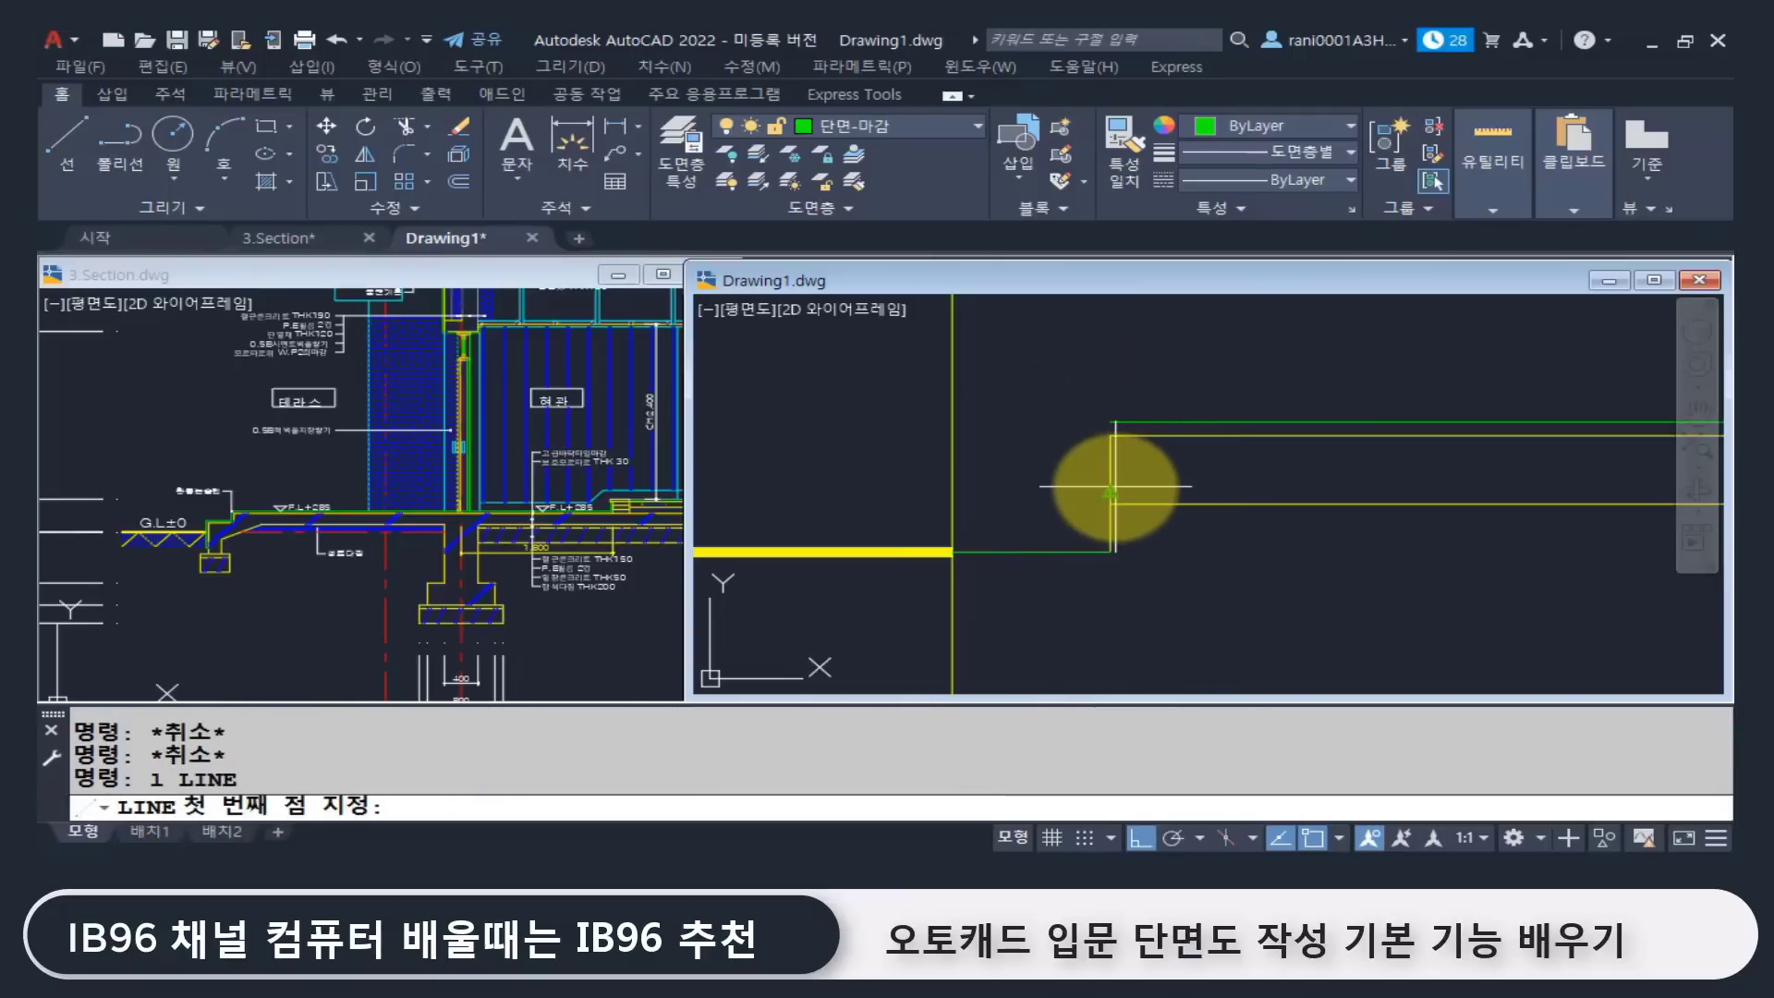
left_click(1115, 491)
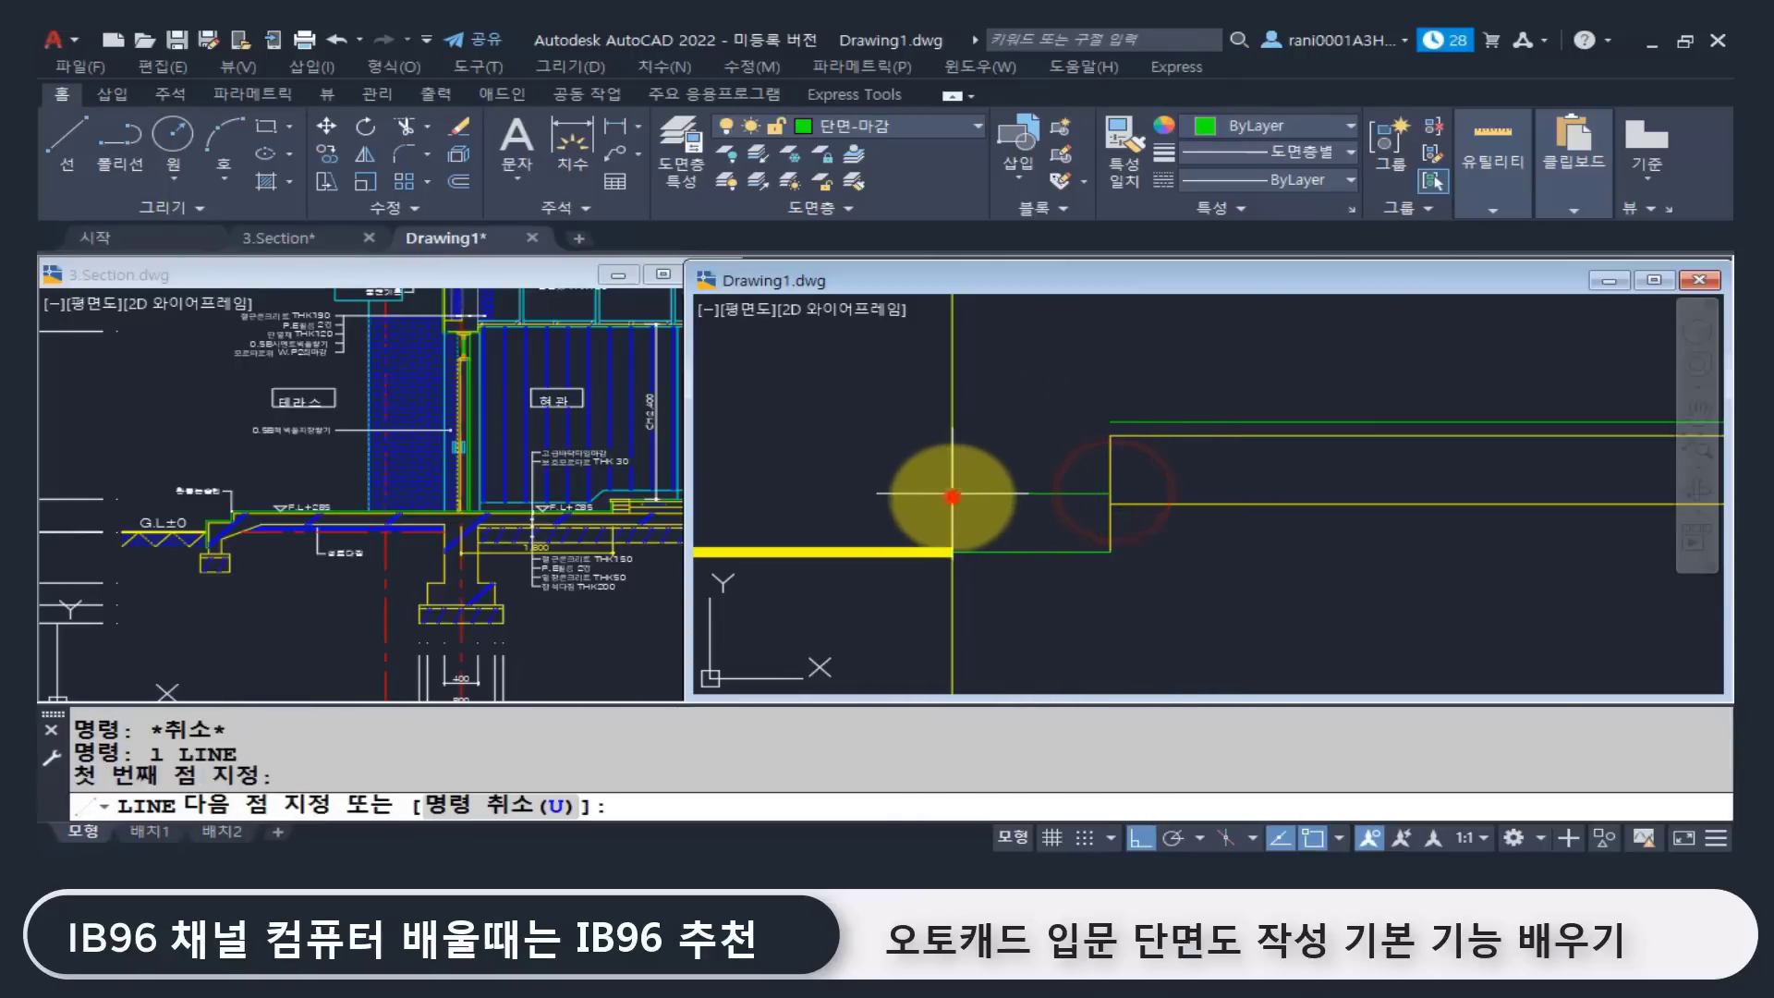
left_click(952, 496)
key("Return")
Step: Erase the horizontal helper line at ground level between the two vertical terrace lines
left_click(1092, 579)
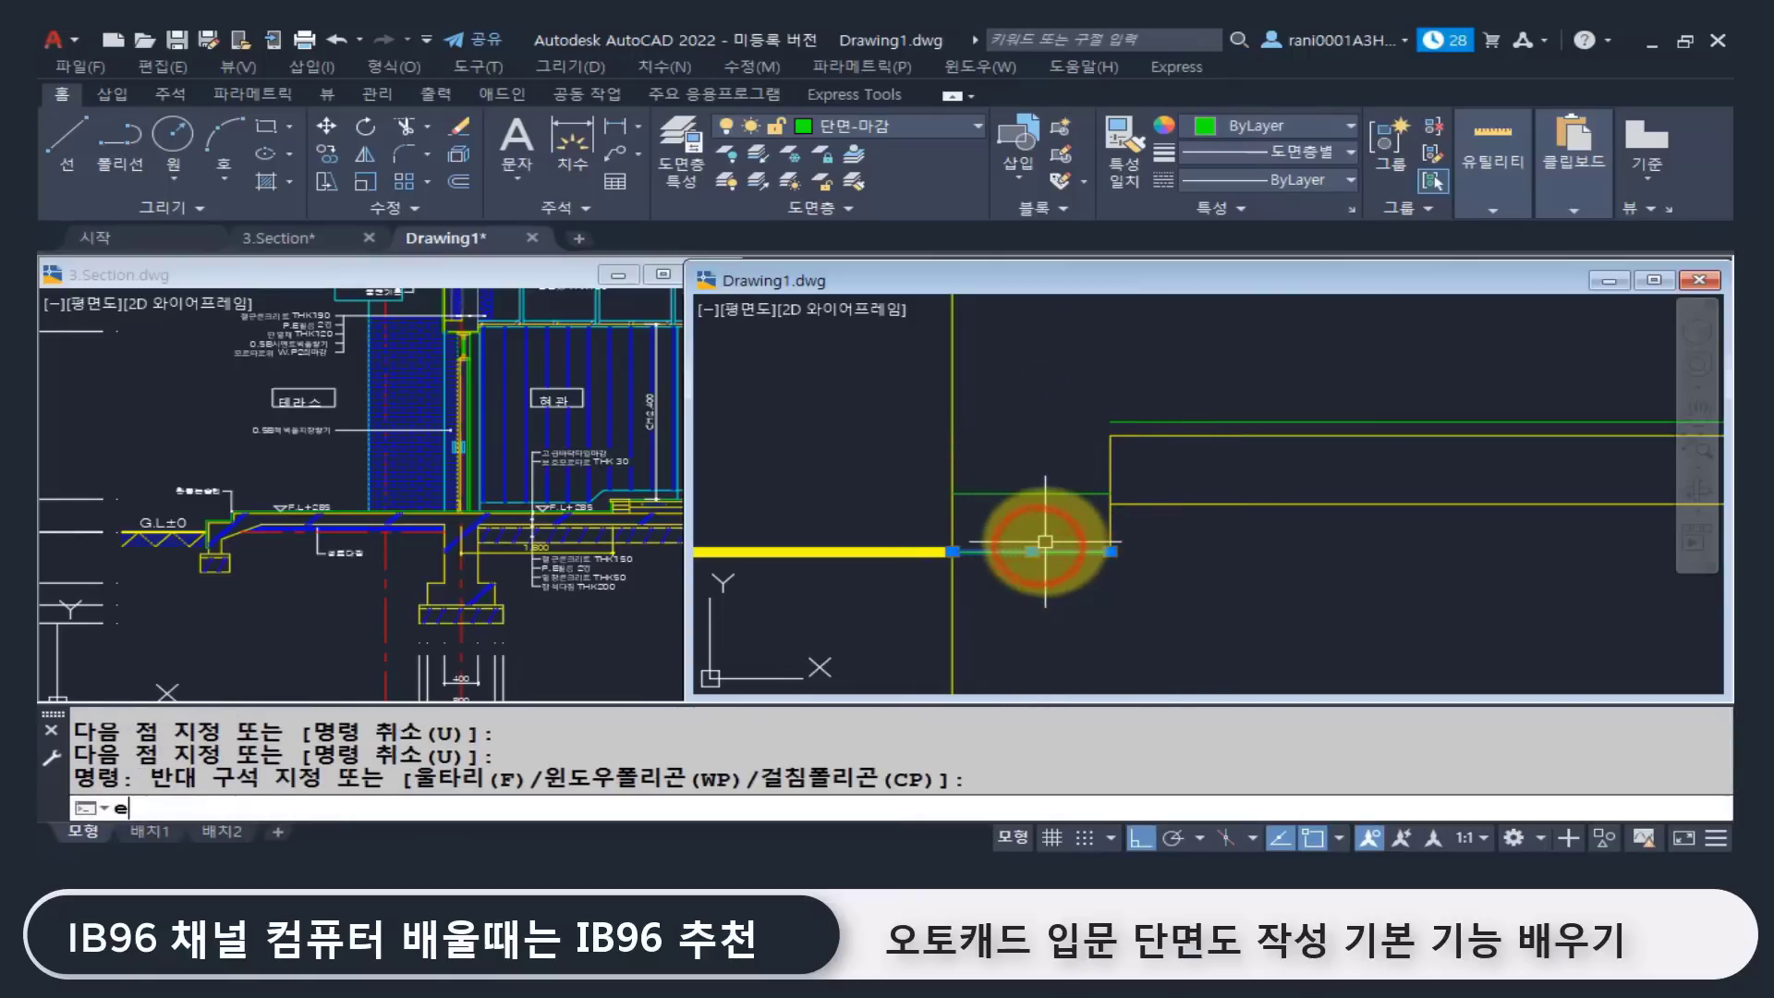
type("E")
key("Return")
Step: Match the properties of the yellow outer vertical line onto the new green step line
type("ma")
key("Return")
left_click(952, 523)
left_click(1024, 498)
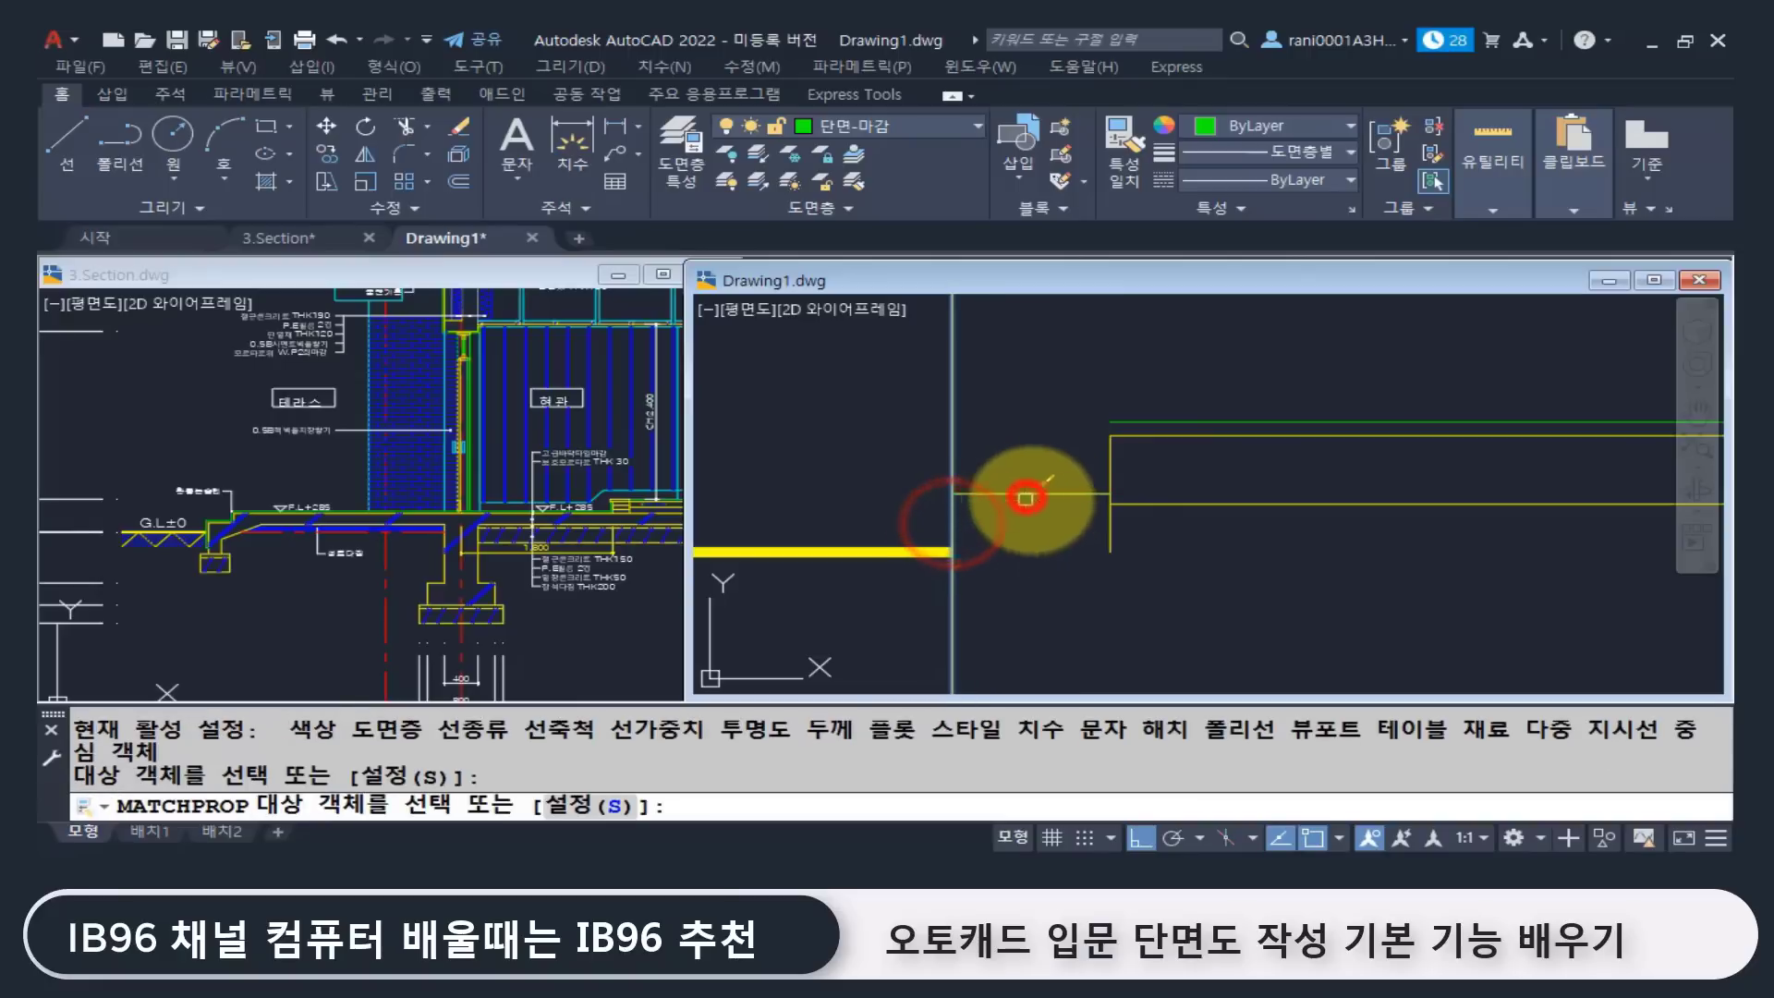
key("Escape")
key("Escape")
Step: Fillet the step line with the outer and inner vertical lines to close both corners of the terrace step
type("f")
key("Return")
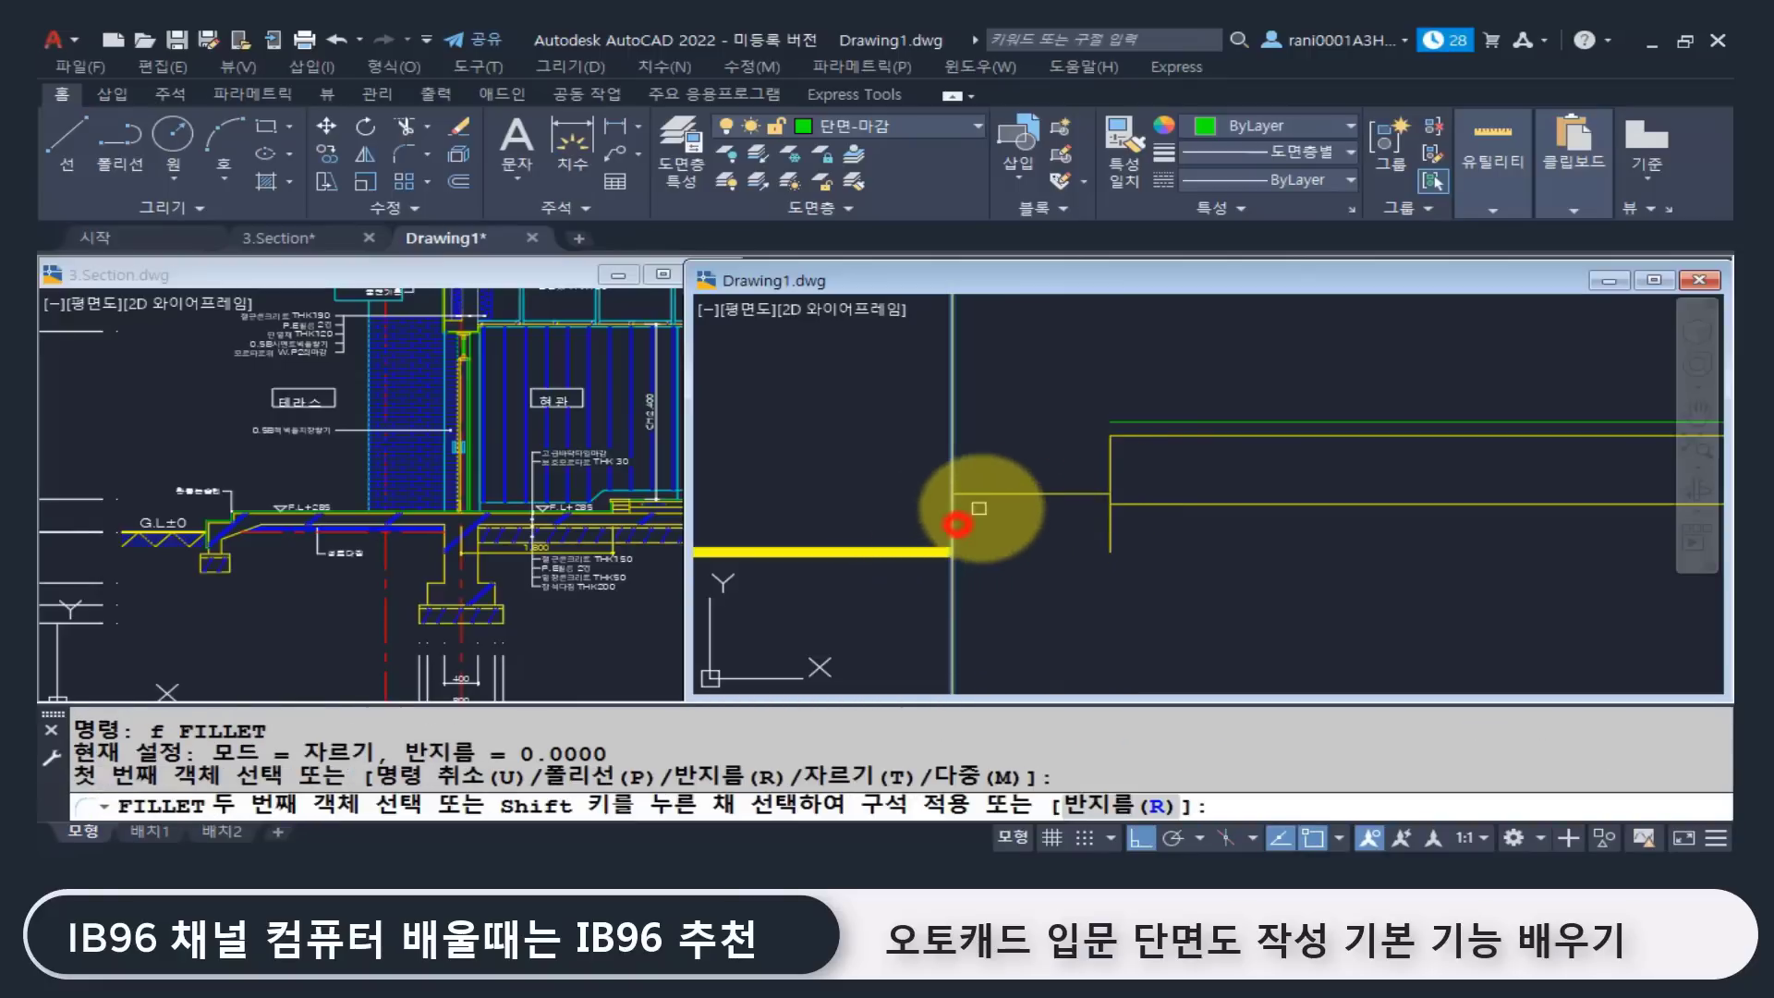
left_click(965, 497)
left_click(1112, 479)
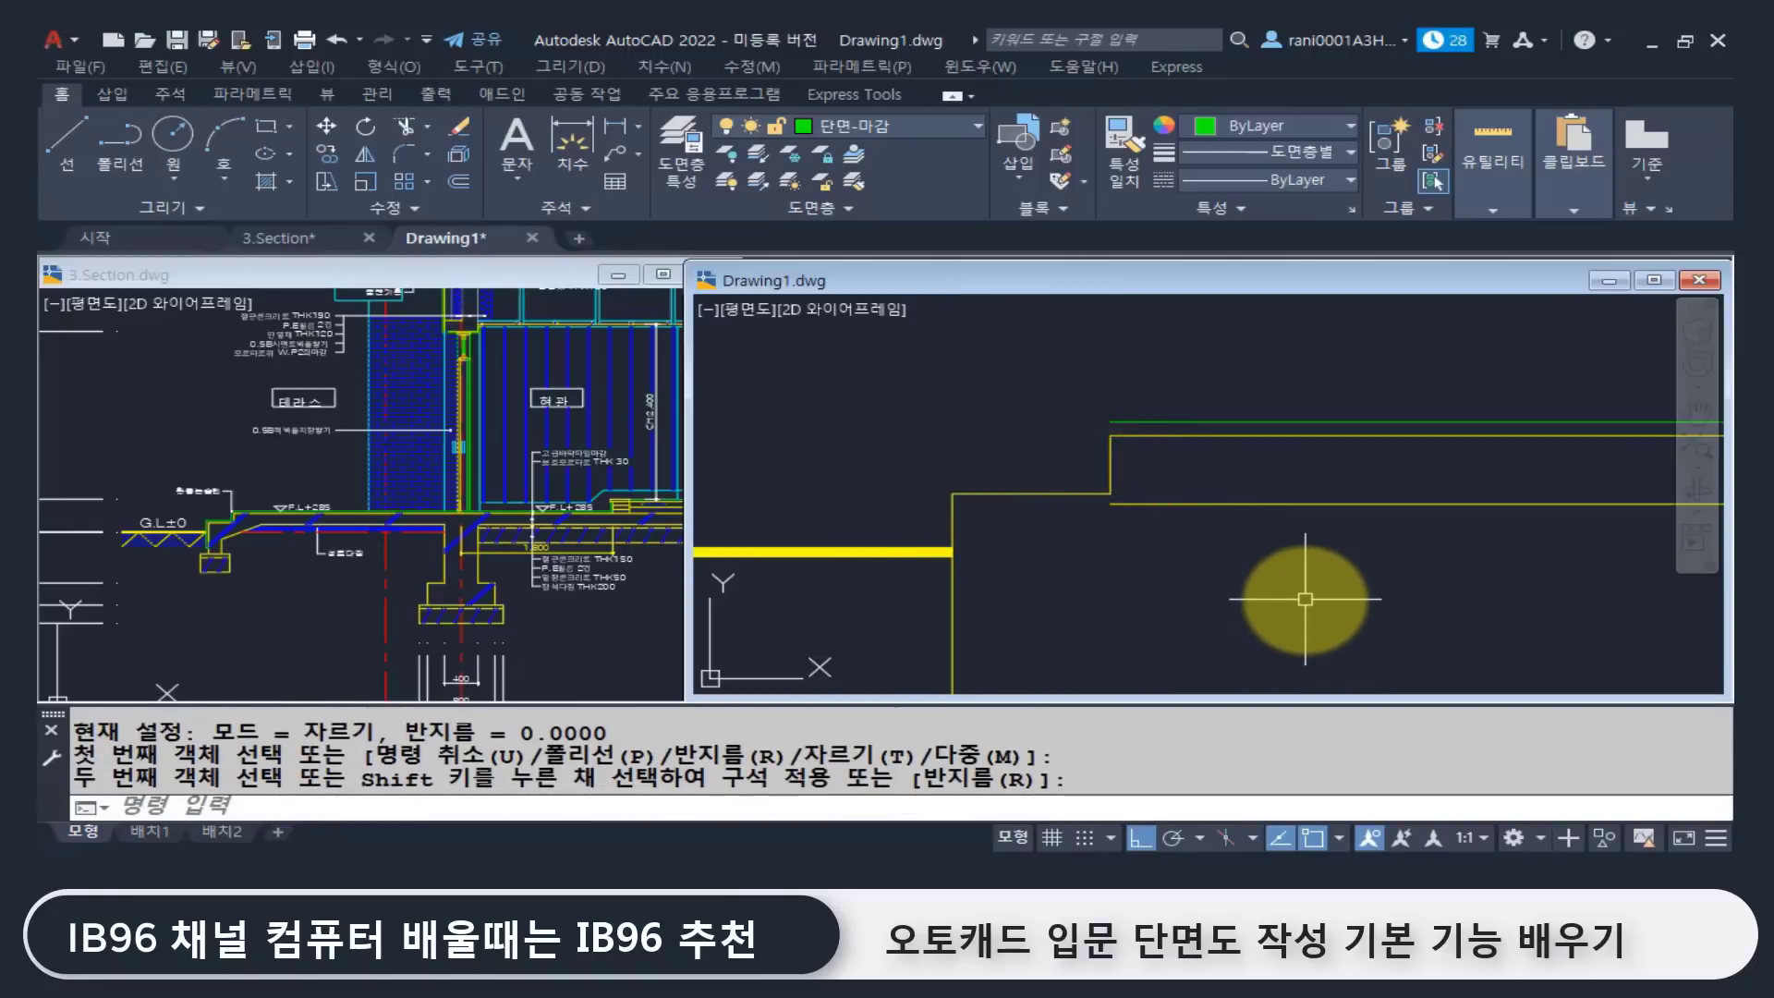
Step: Switch to 3.Section.dwg and examine the terrace's outer edge wall and its small footing below the ground line
scroll(1167, 594, "down", 2)
left_click(1052, 504)
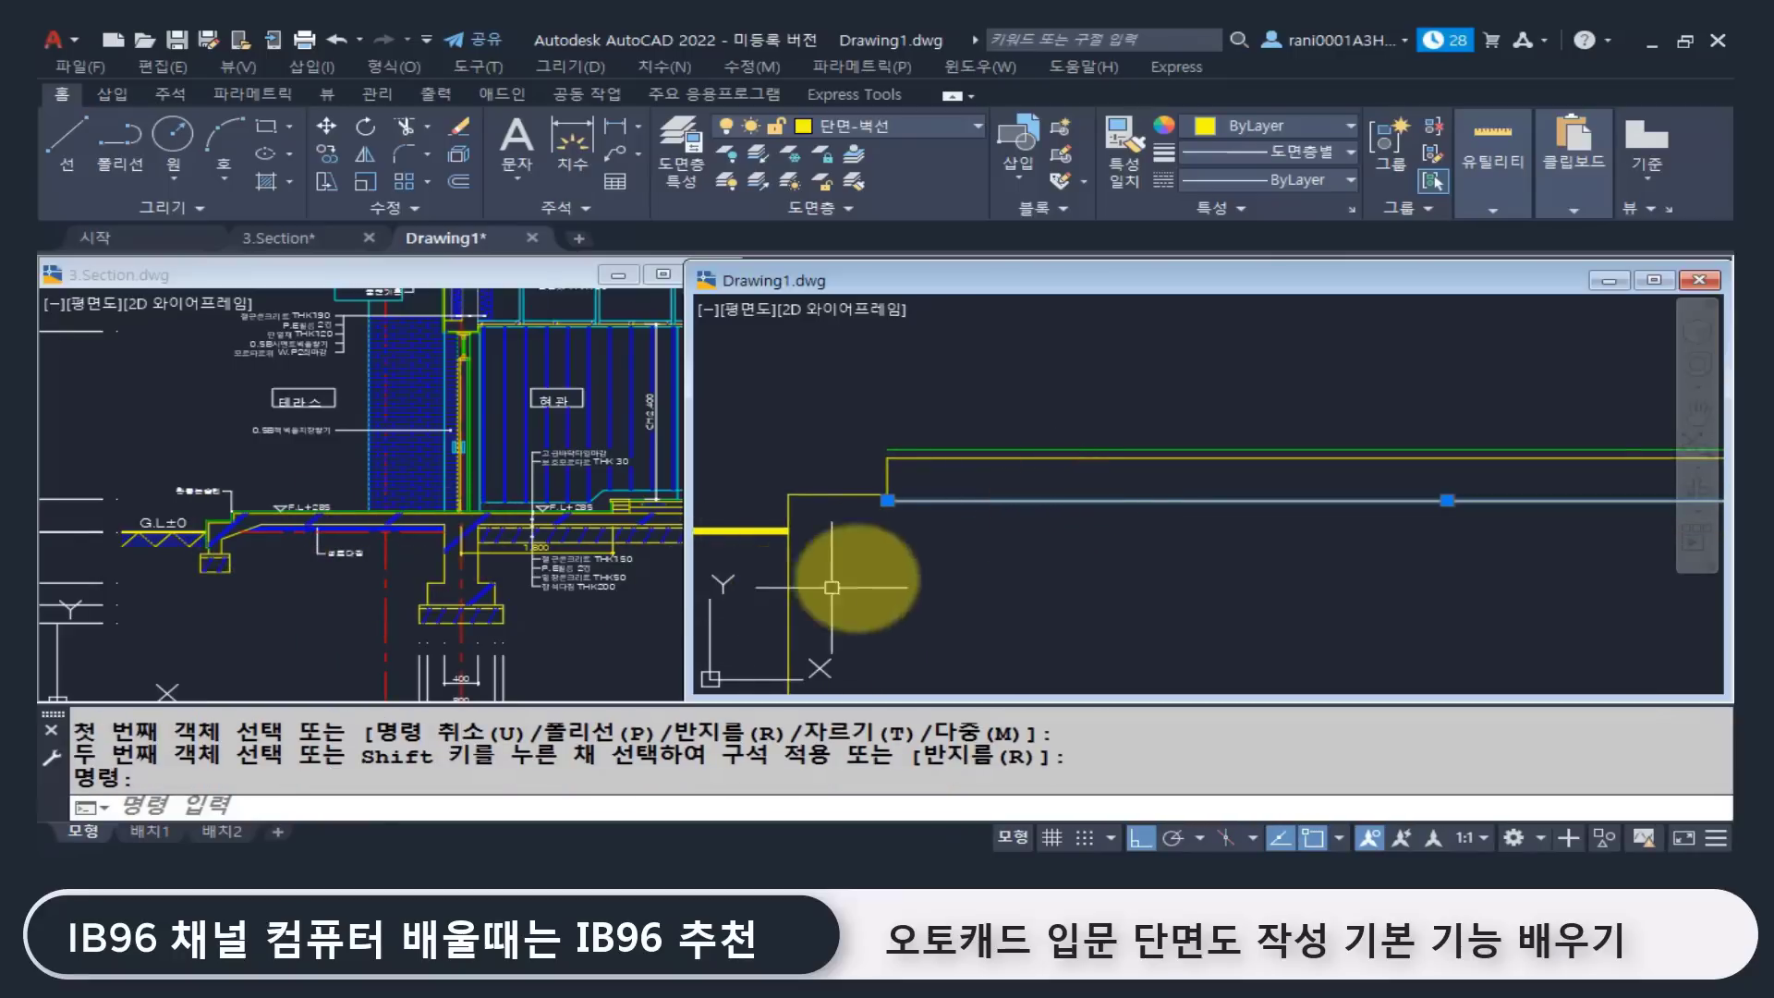
left_click(289, 610)
middle_click_drag(182, 572, 267, 559)
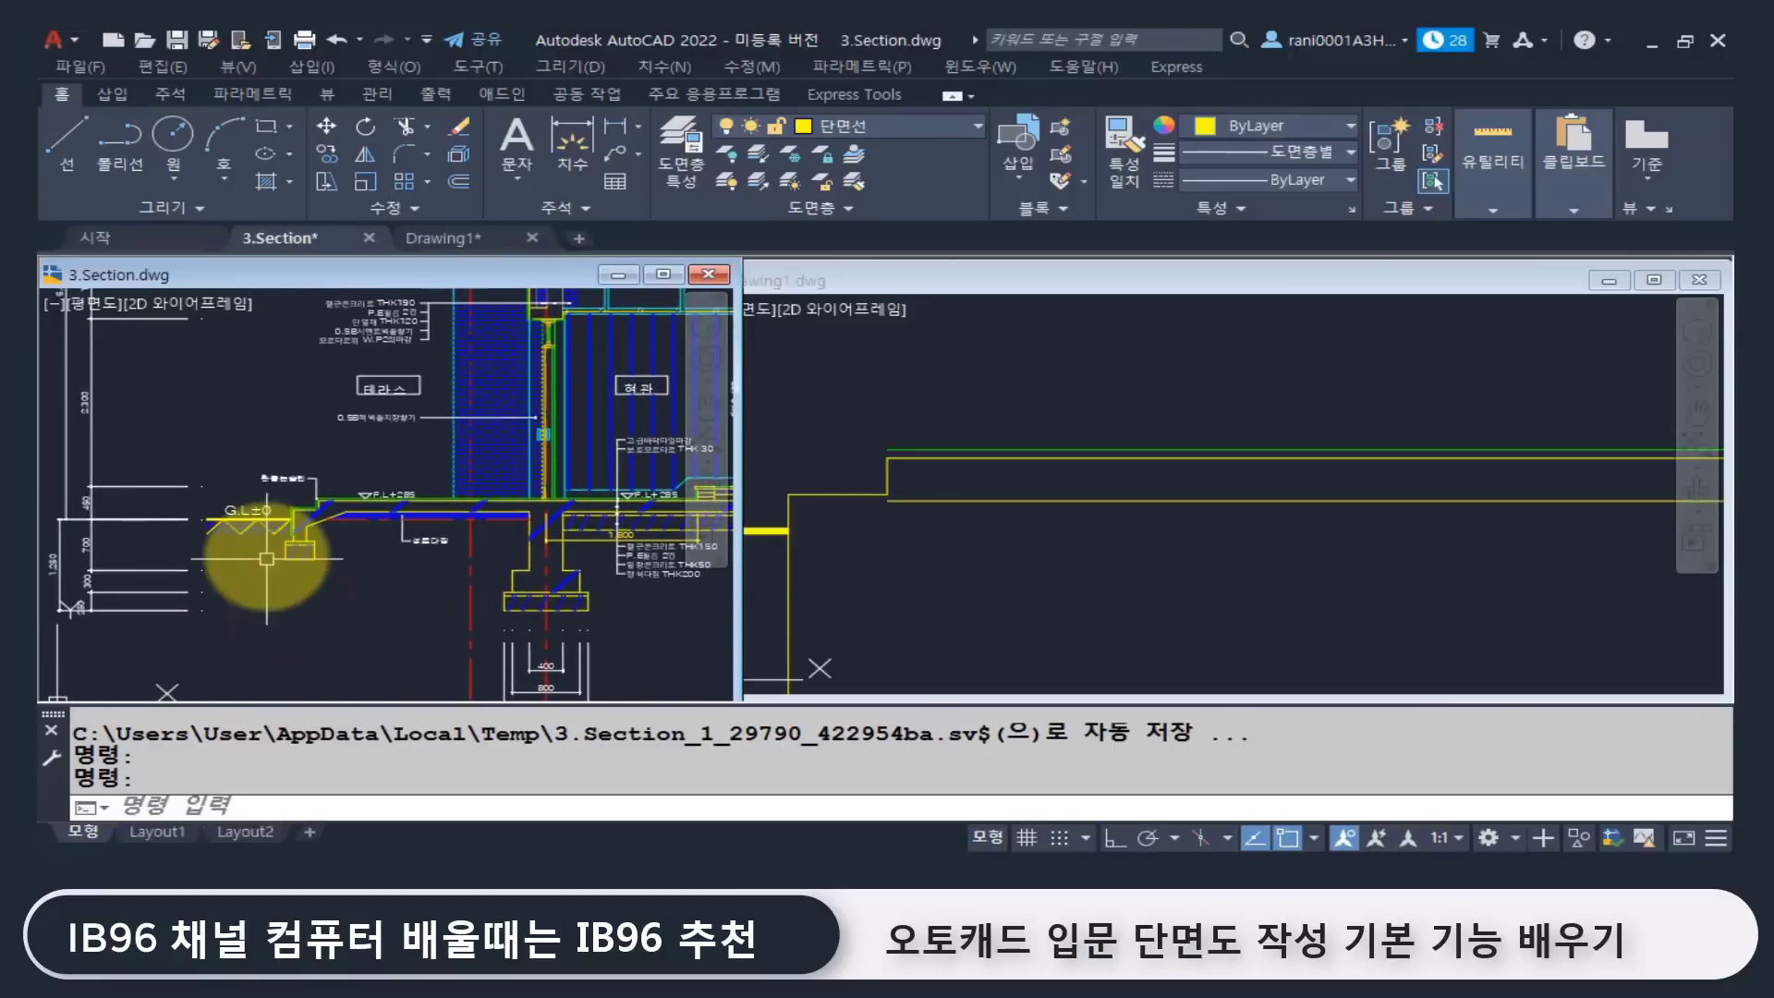
scroll(267, 559, "up", 4)
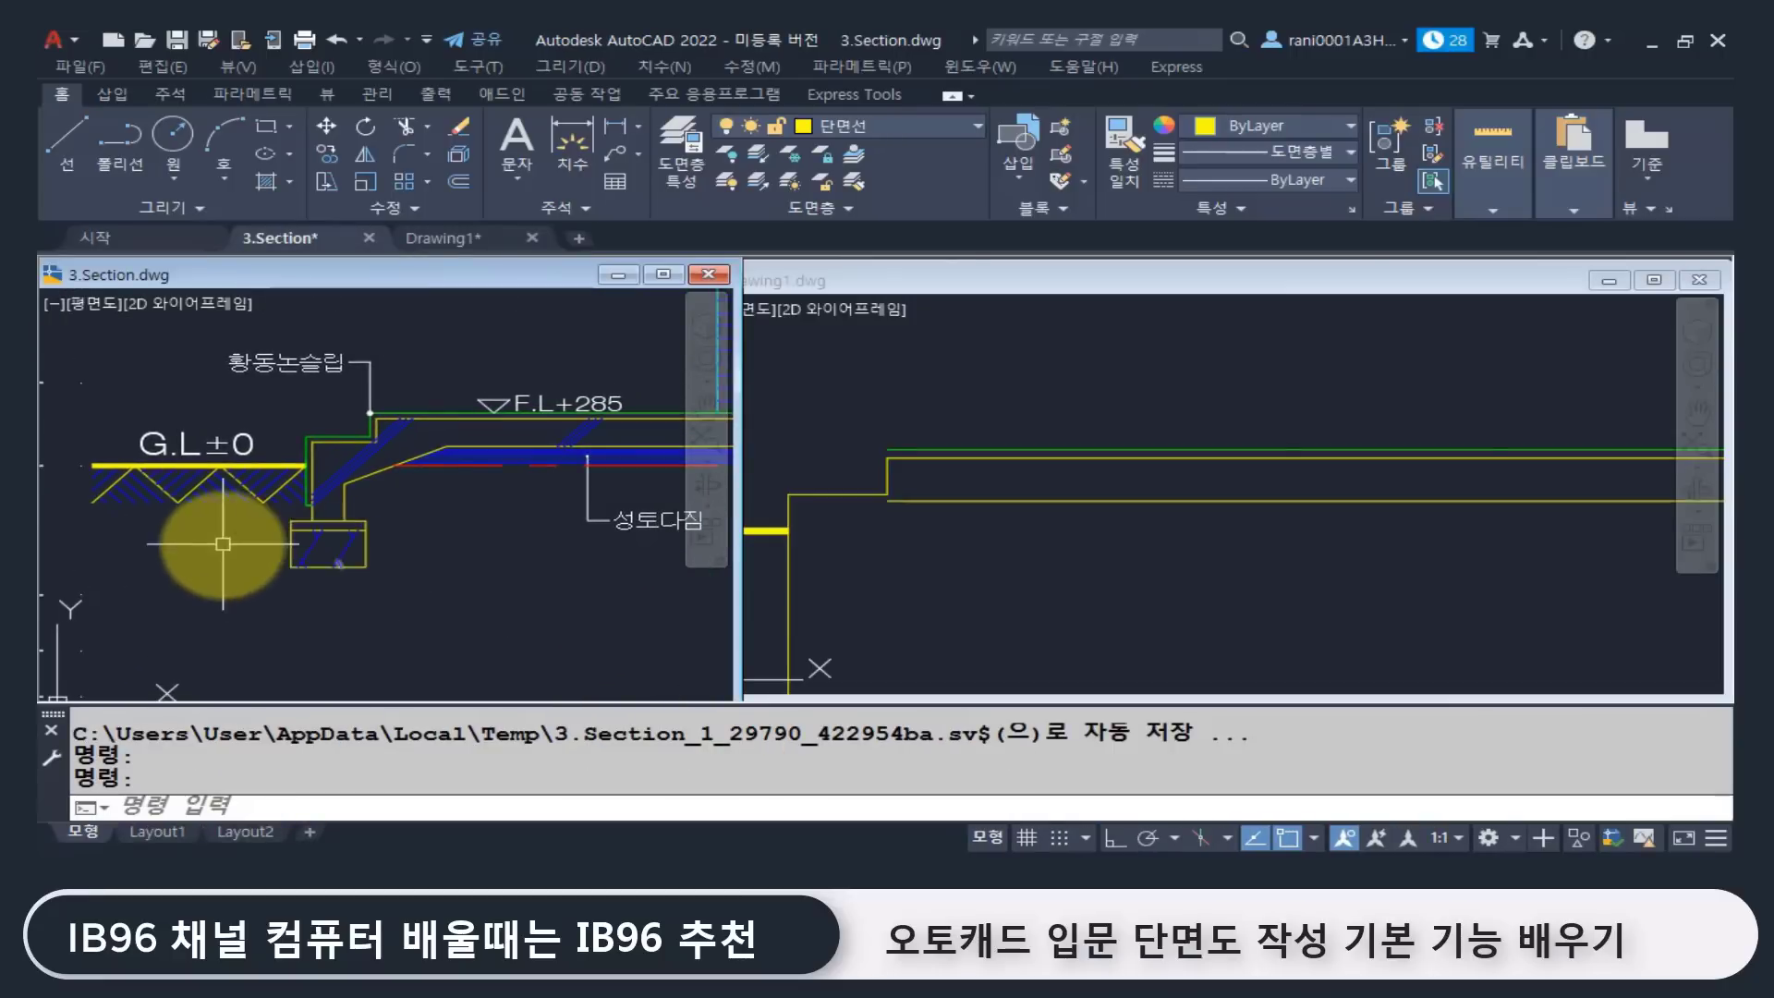
middle_click_drag(373, 546, 461, 564)
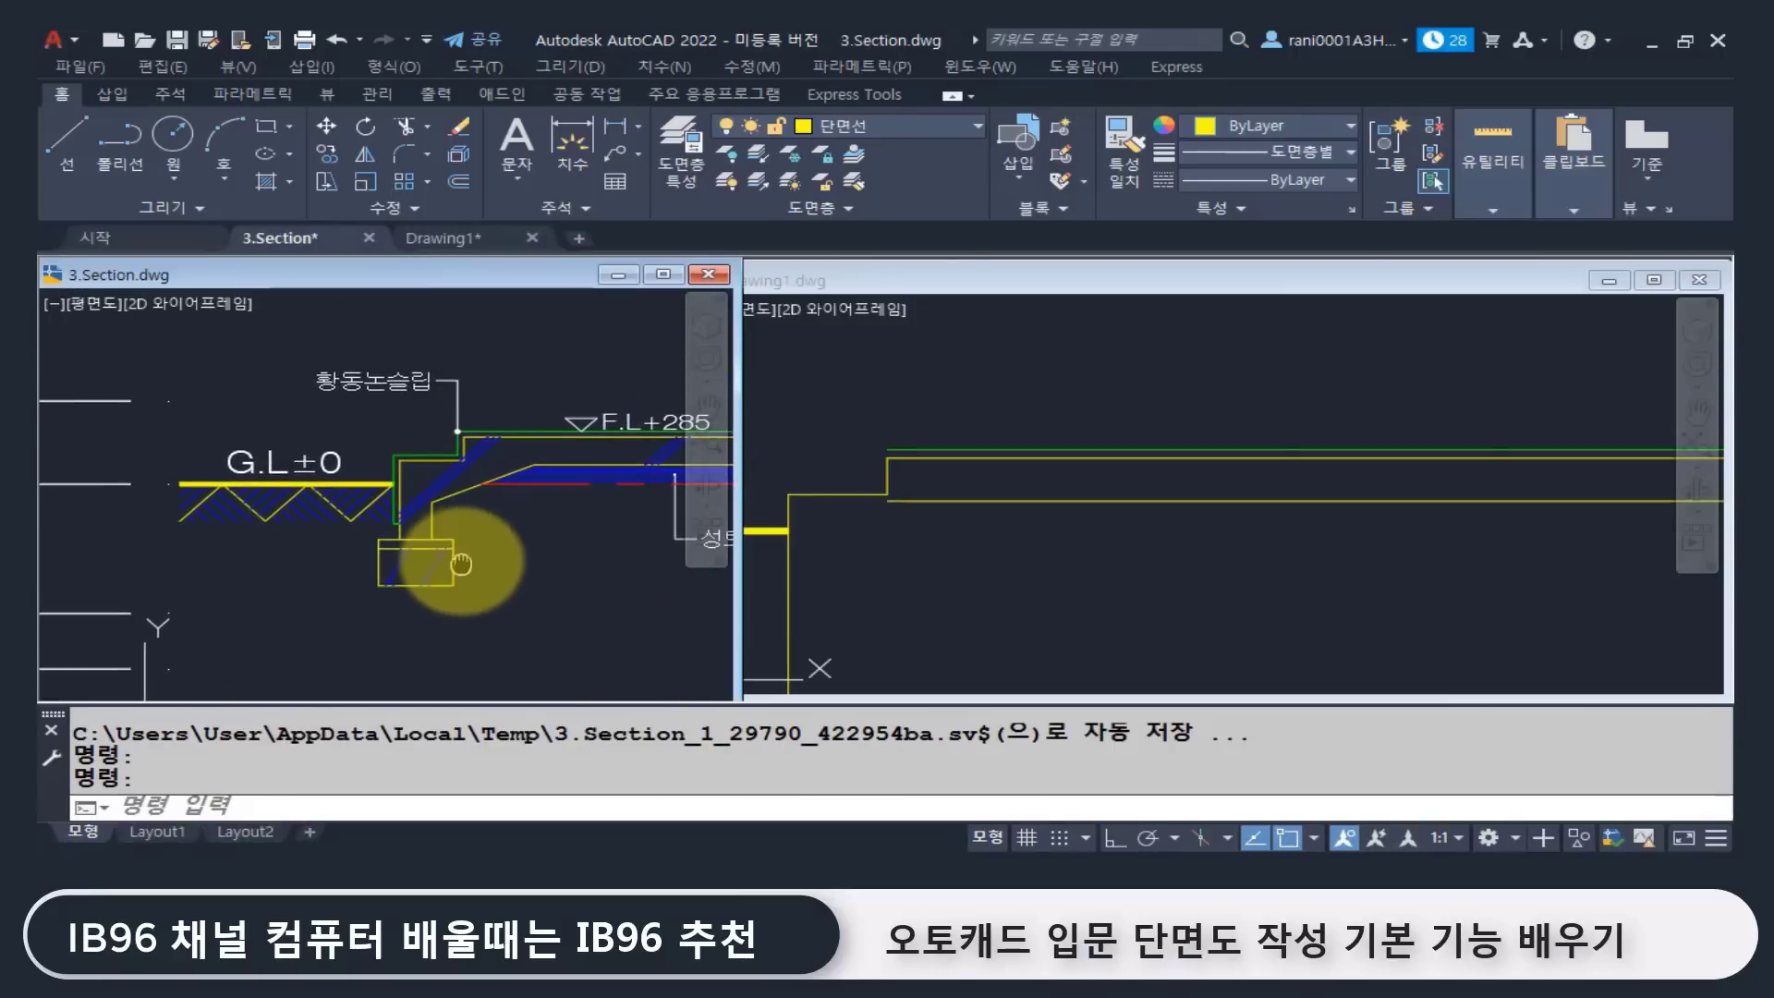
key("Escape")
key("Escape")
type("di")
key("Return")
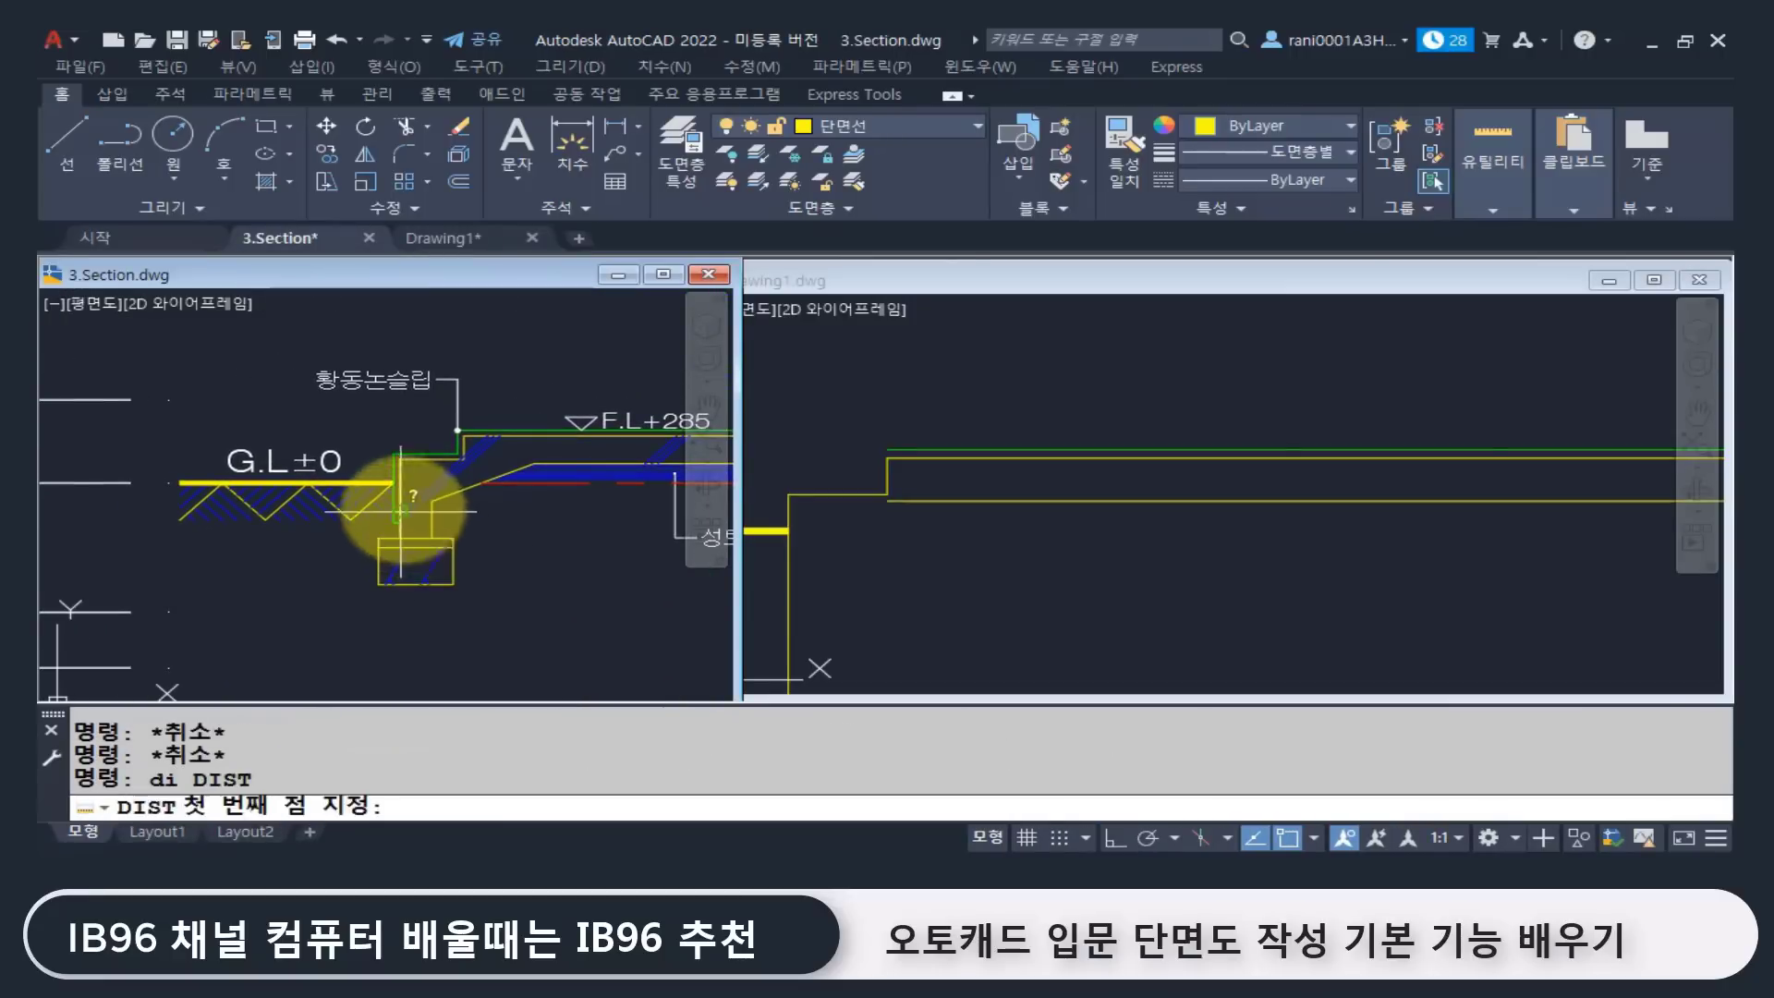
scroll(407, 503, "up", 3)
key("Escape")
key("Escape")
Step: Add a linear dimension for the vertical distance from the ground line to the top of the terrace edge footing
type("dli")
key("Return")
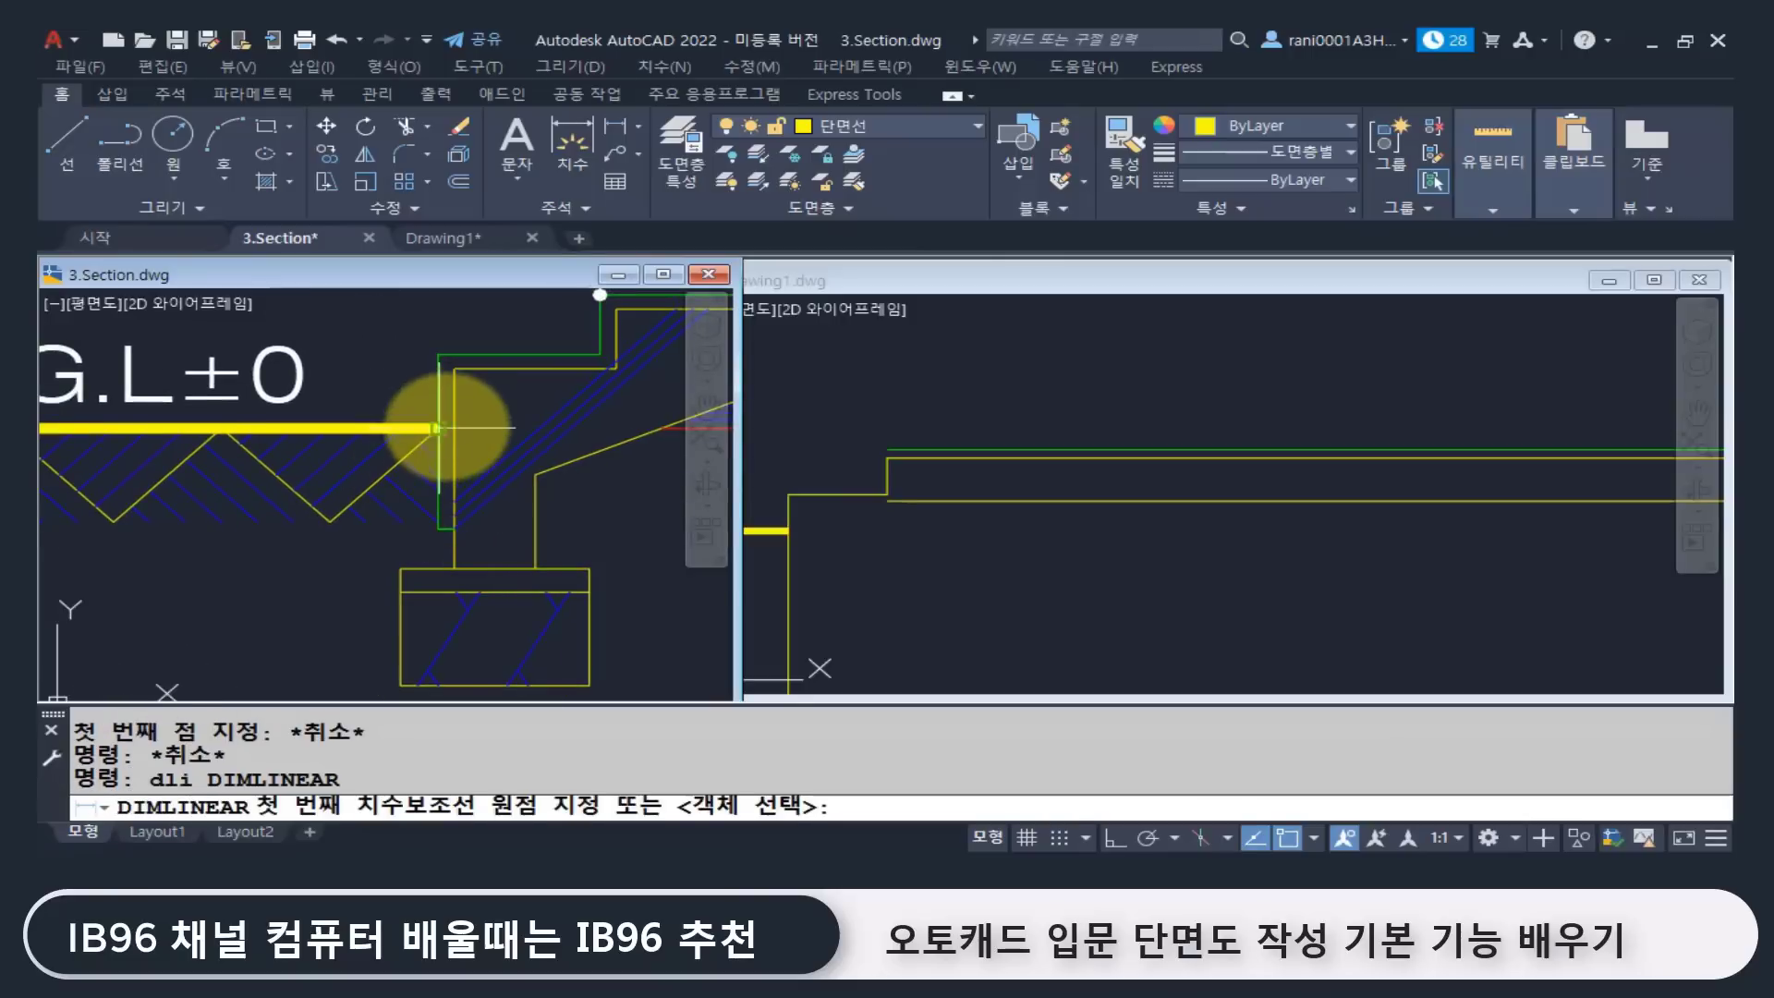
left_click(438, 430)
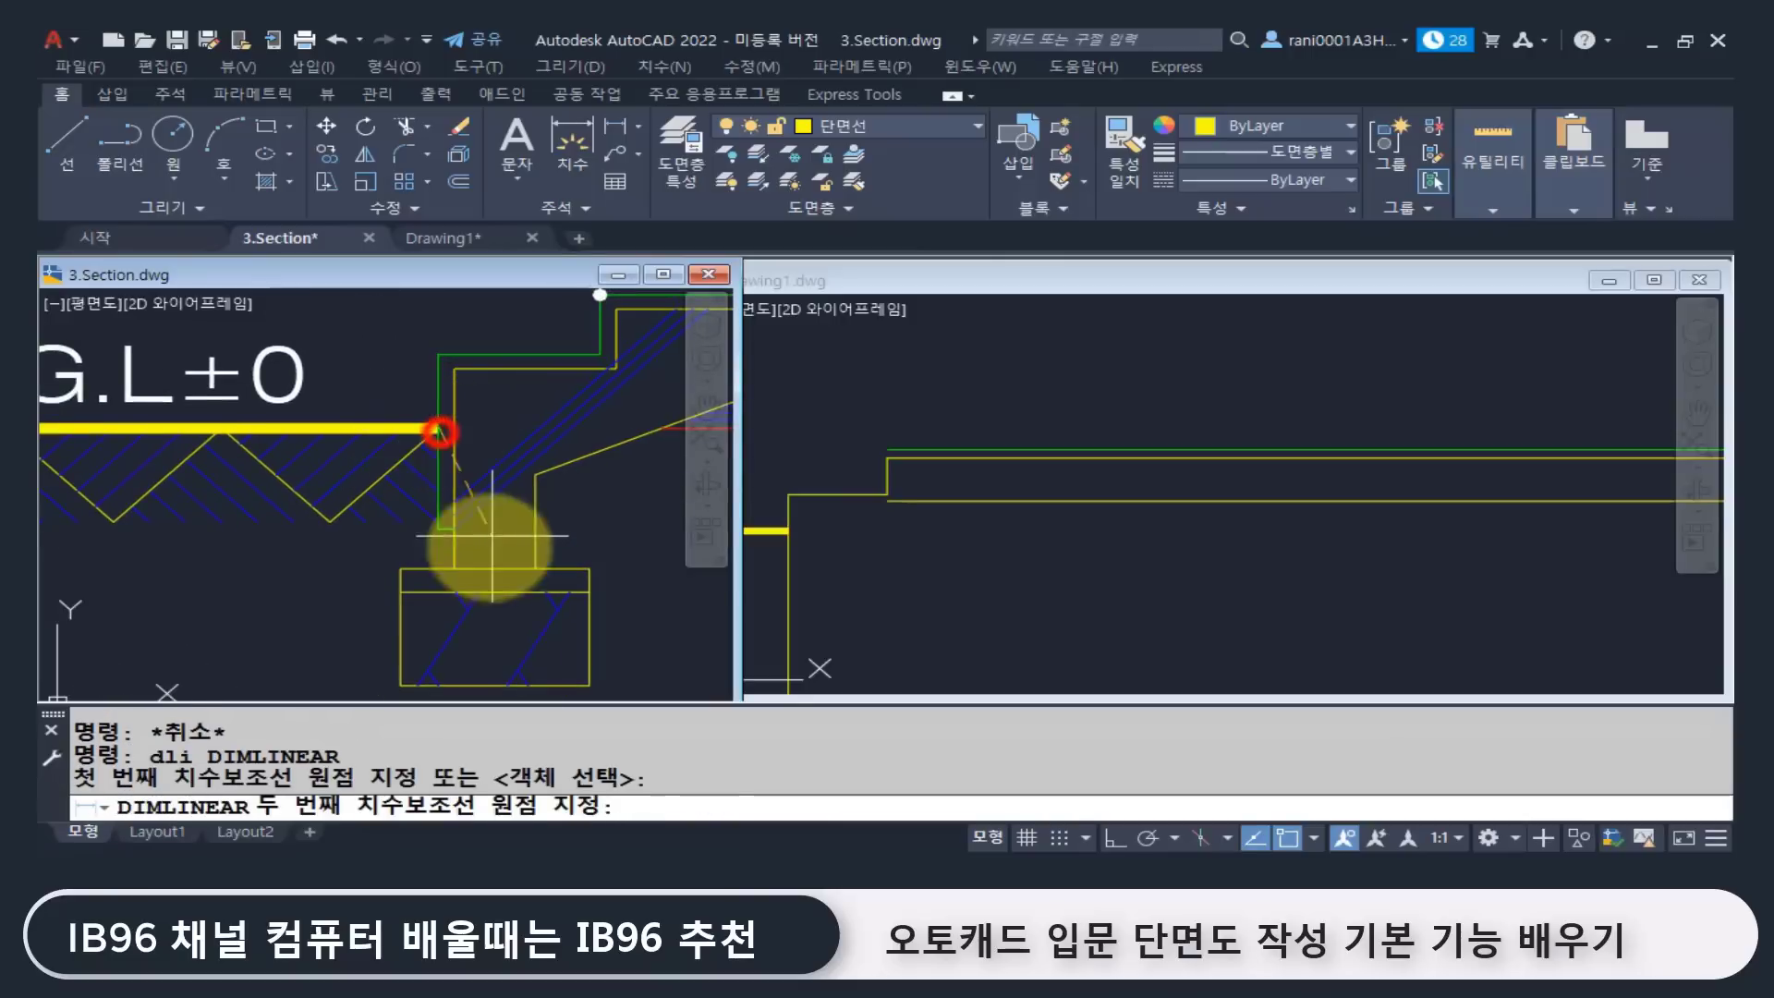
left_click(408, 570)
left_click(263, 567)
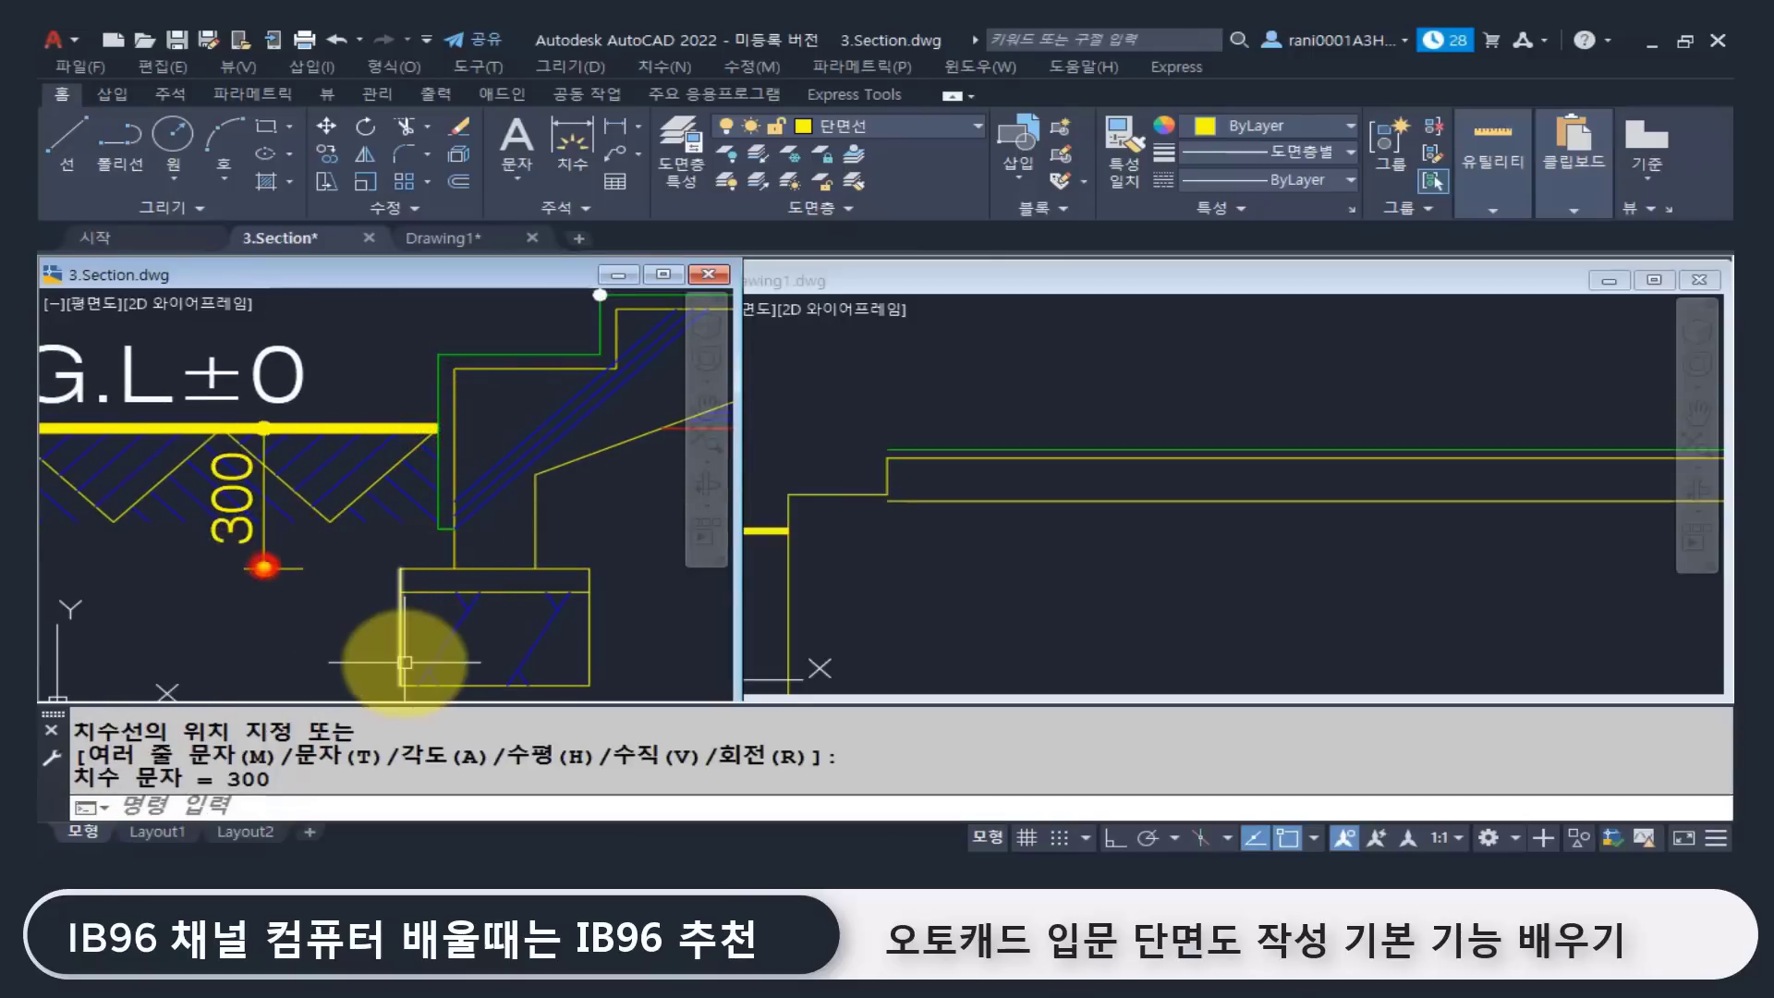
Step: Return to Drawing1.dwg and offset the thick yellow ground line 300 downward
left_click(1060, 561)
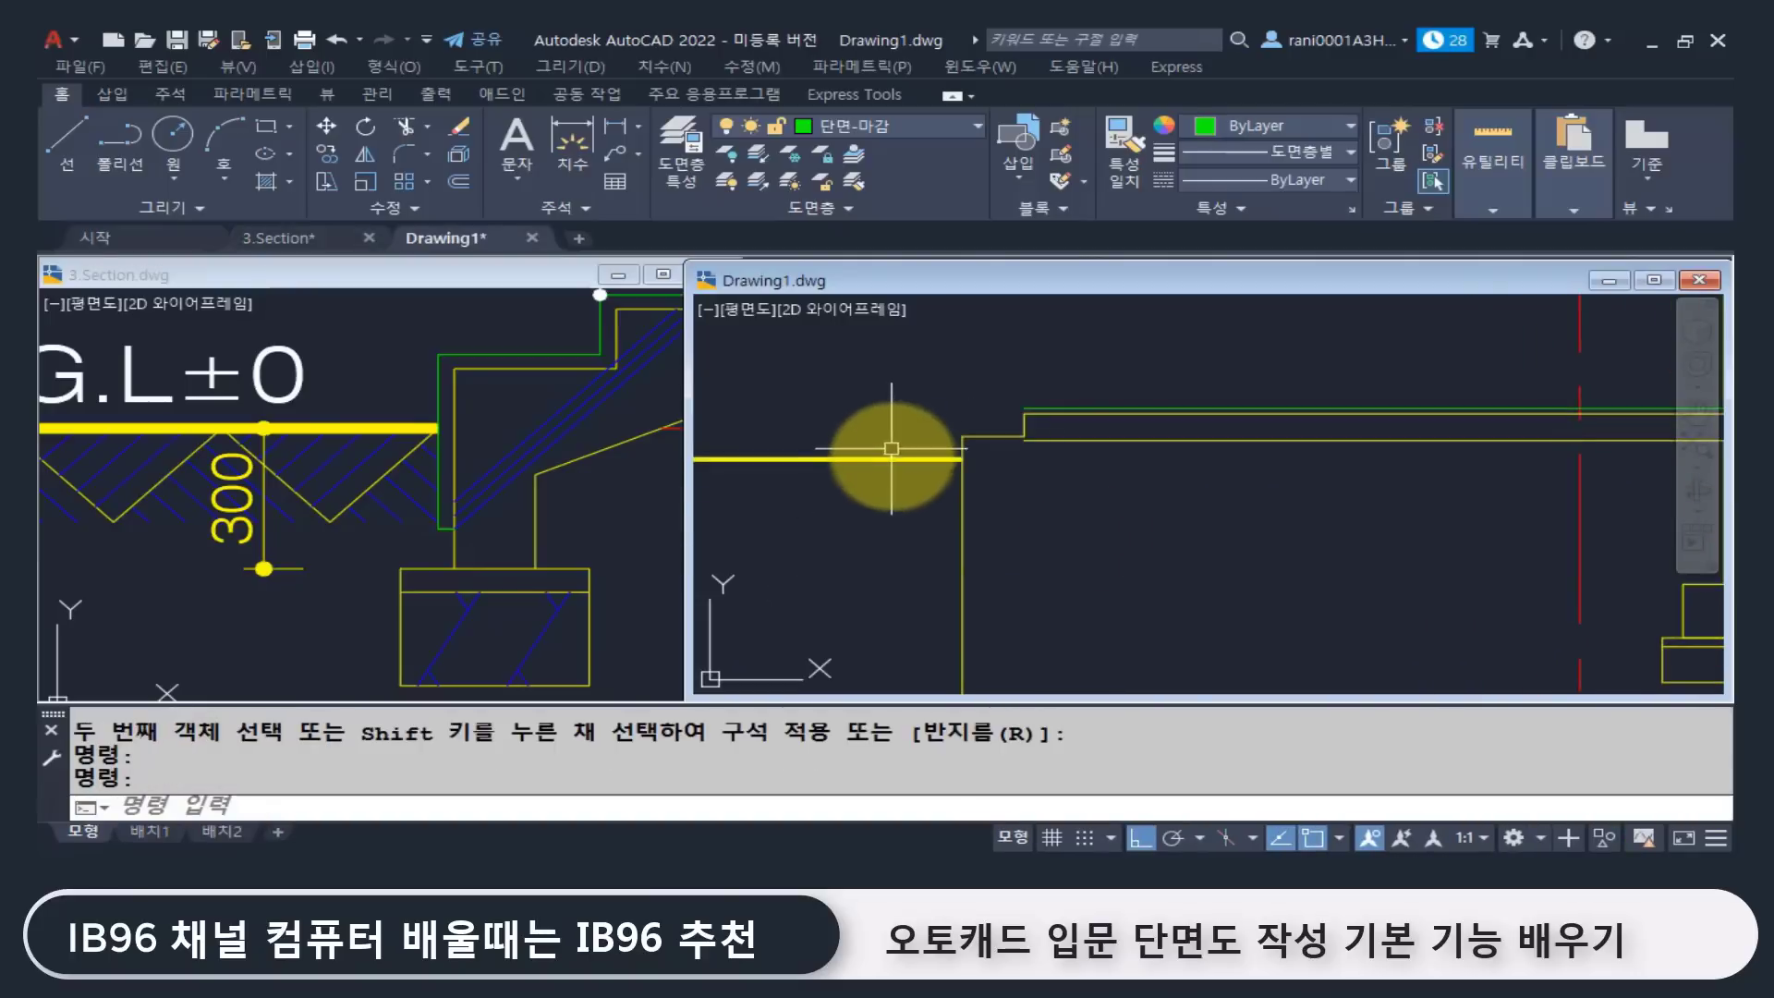
left_click(892, 459)
key("Escape")
key("Escape")
key("Escape")
type("o")
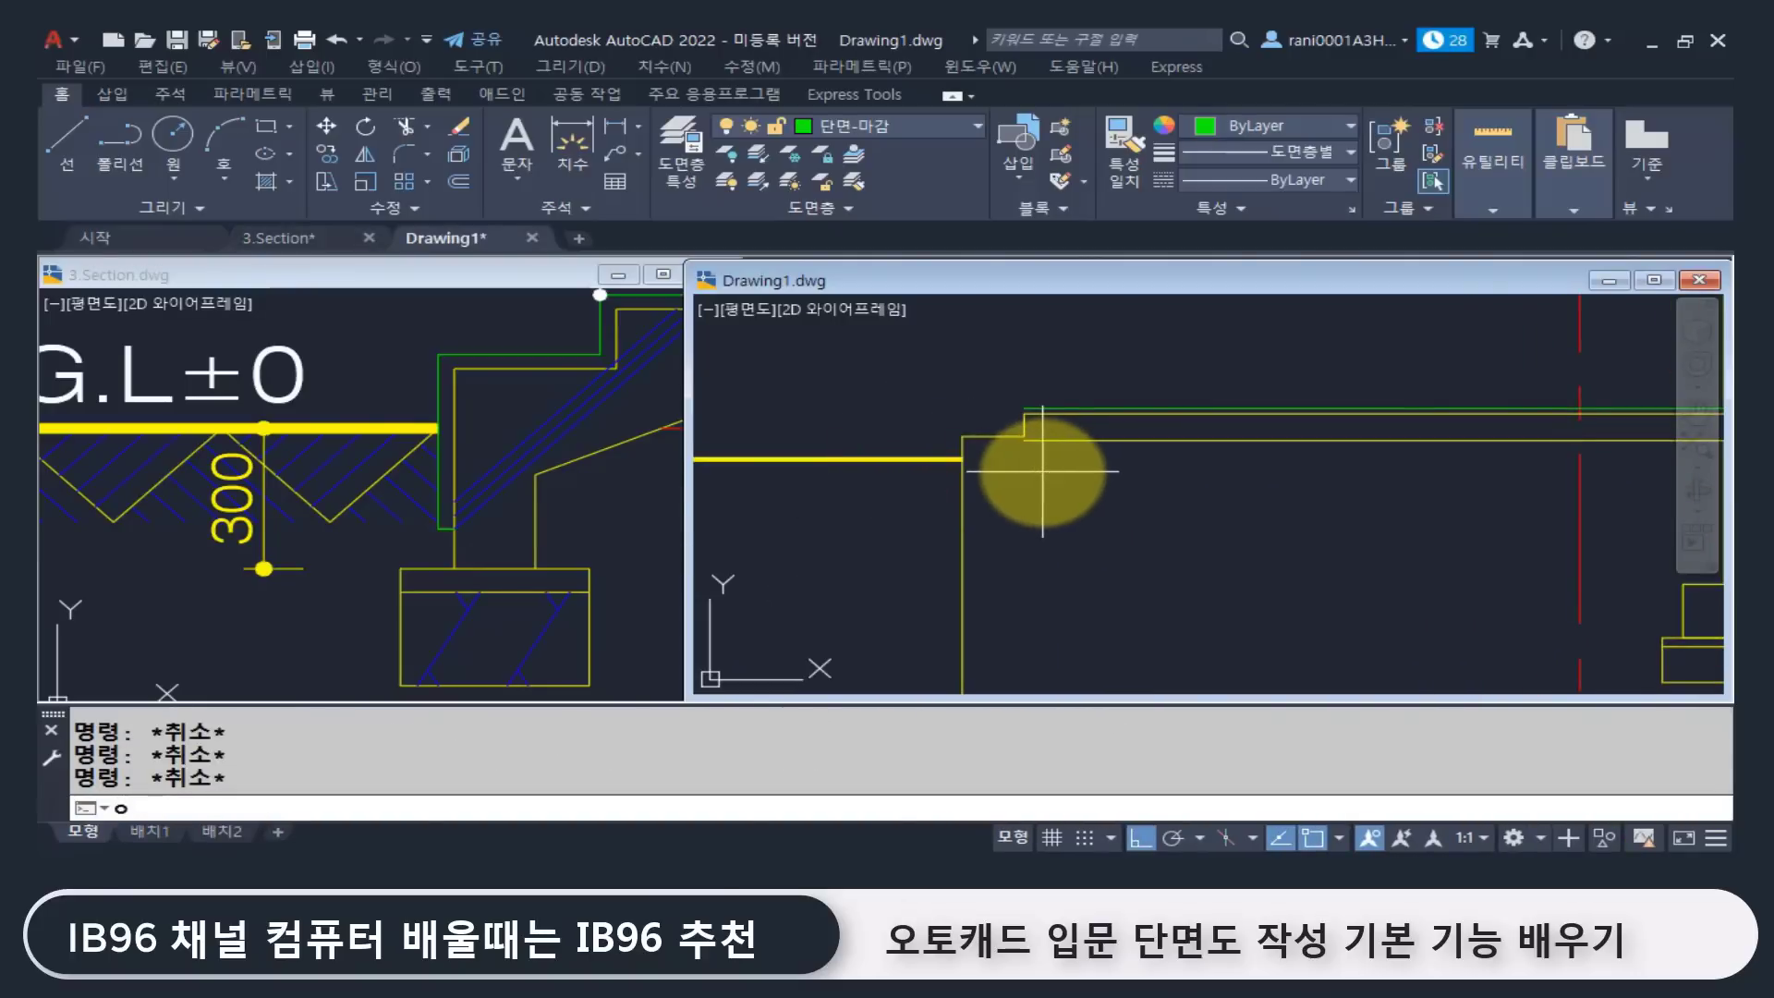
key("Return")
type("300")
key("Return")
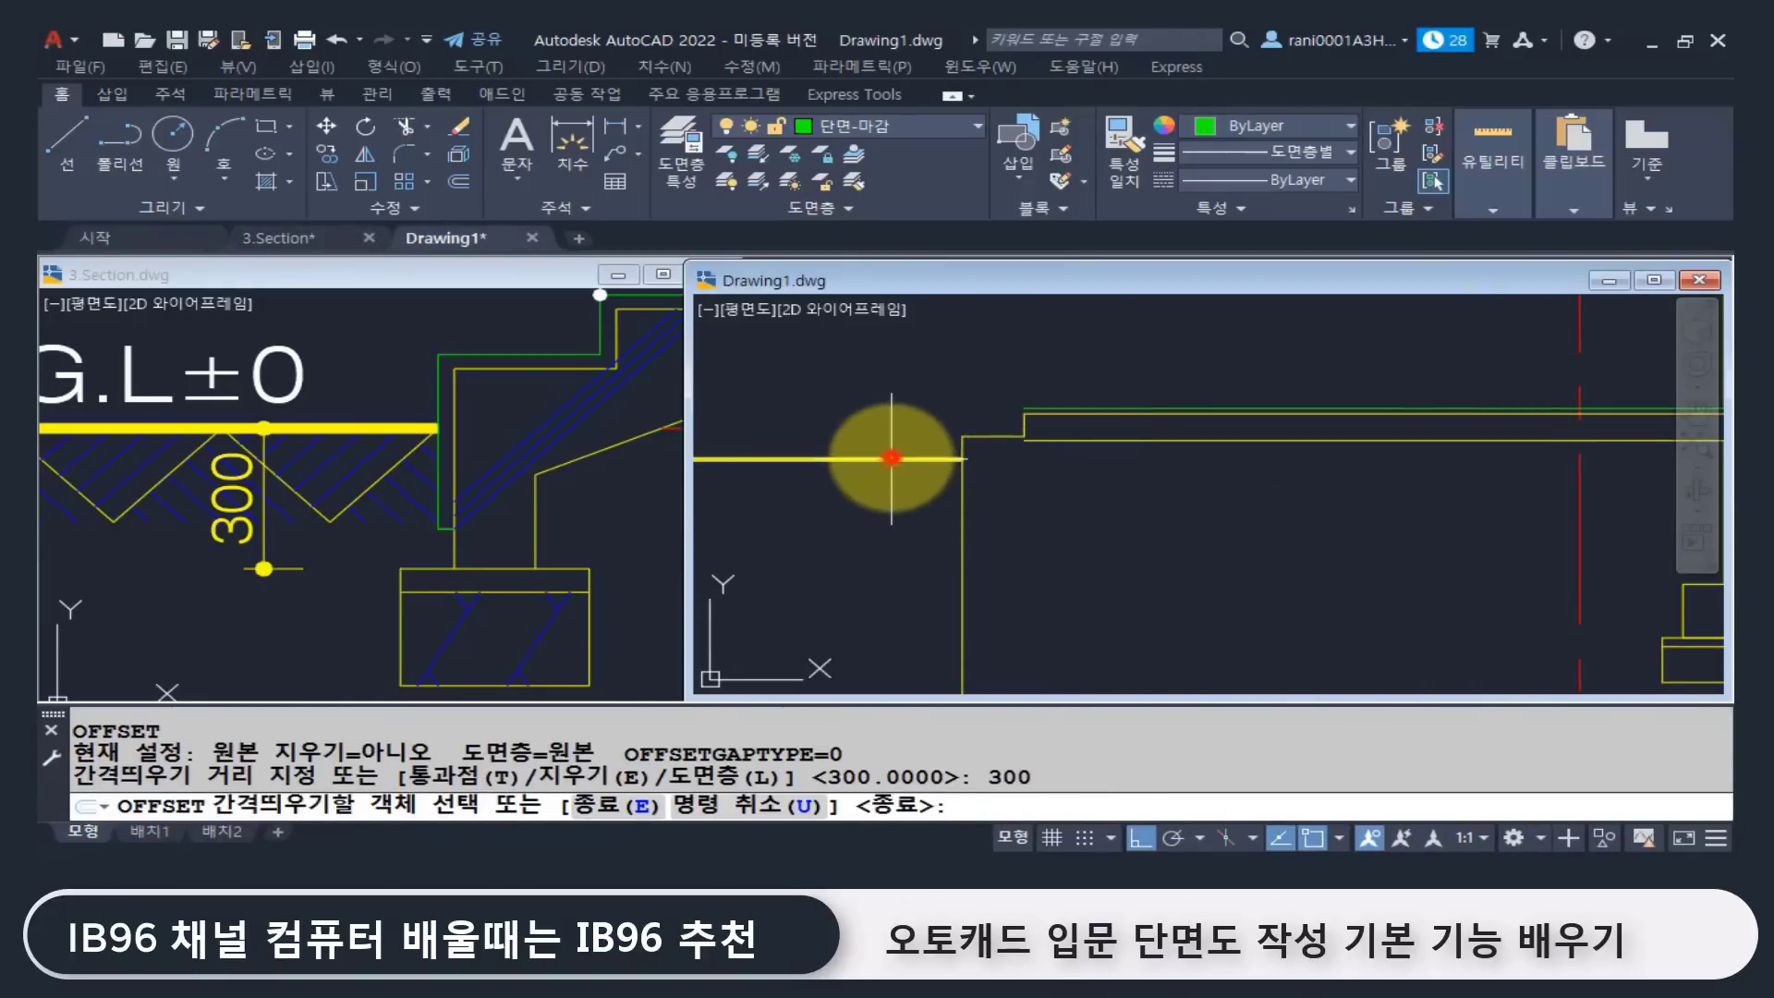
left_click(891, 458)
left_click(882, 525)
key("Return")
left_click(887, 512)
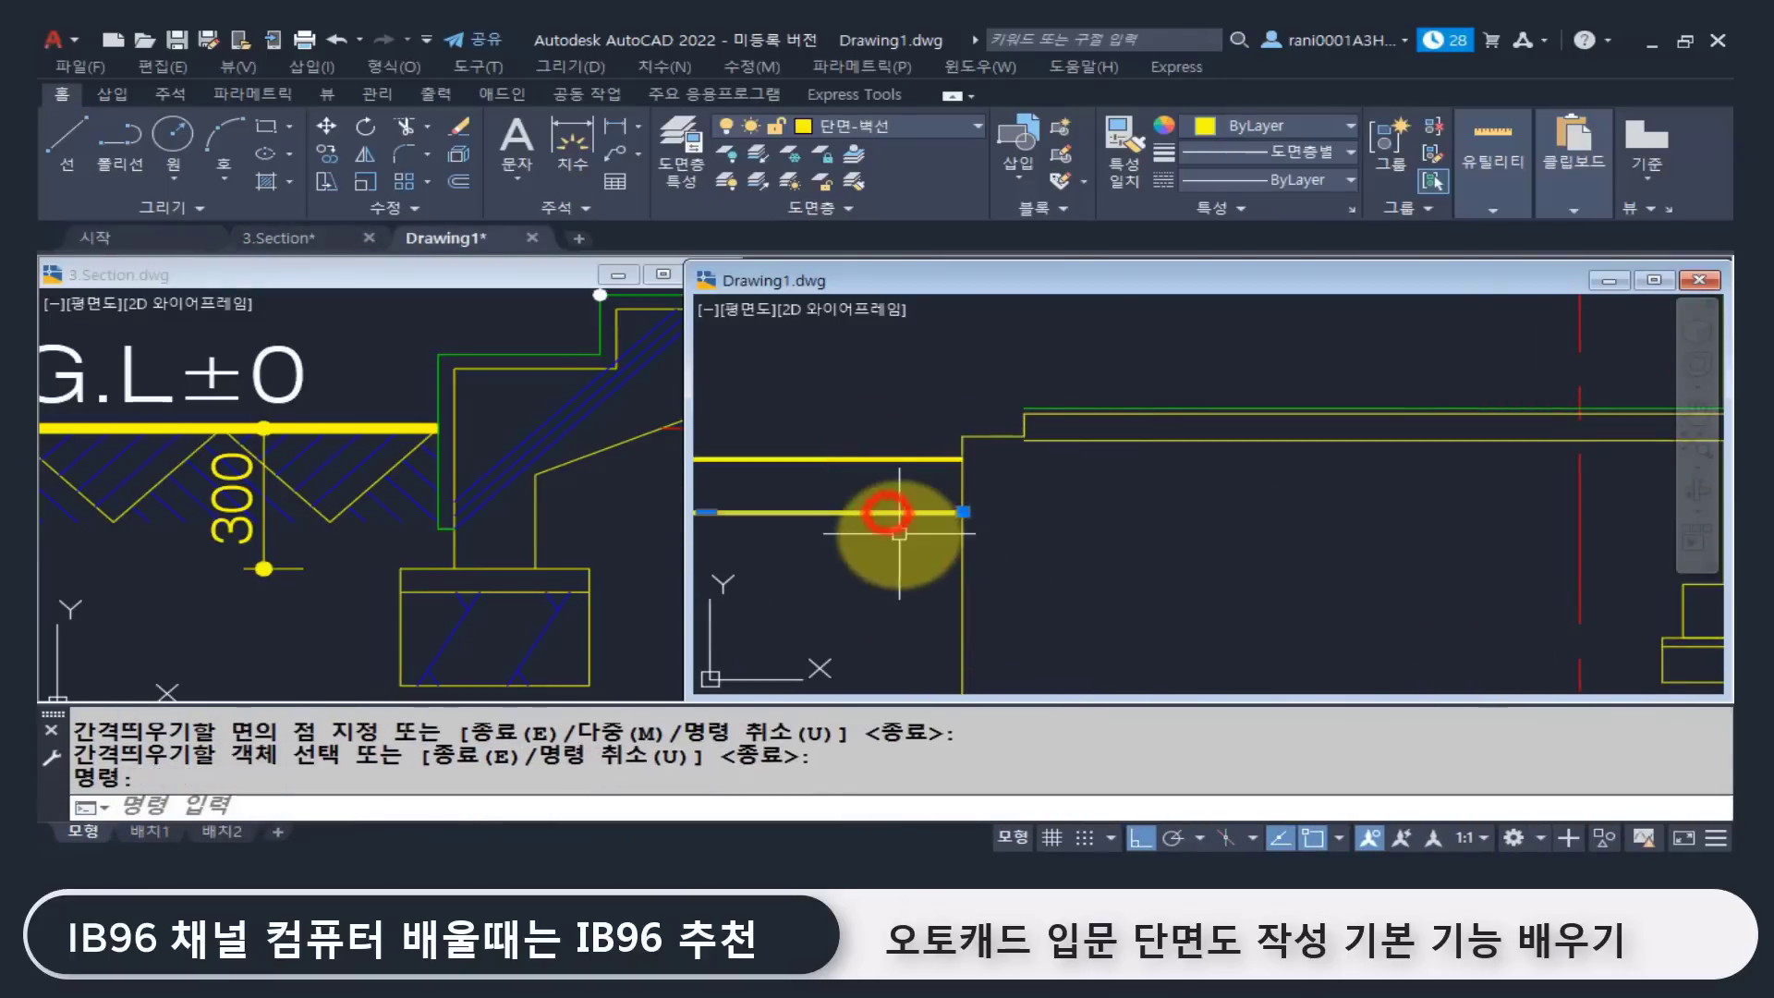
key("Escape")
key("Escape")
middle_click_drag(1406, 599, 1357, 577)
type("co")
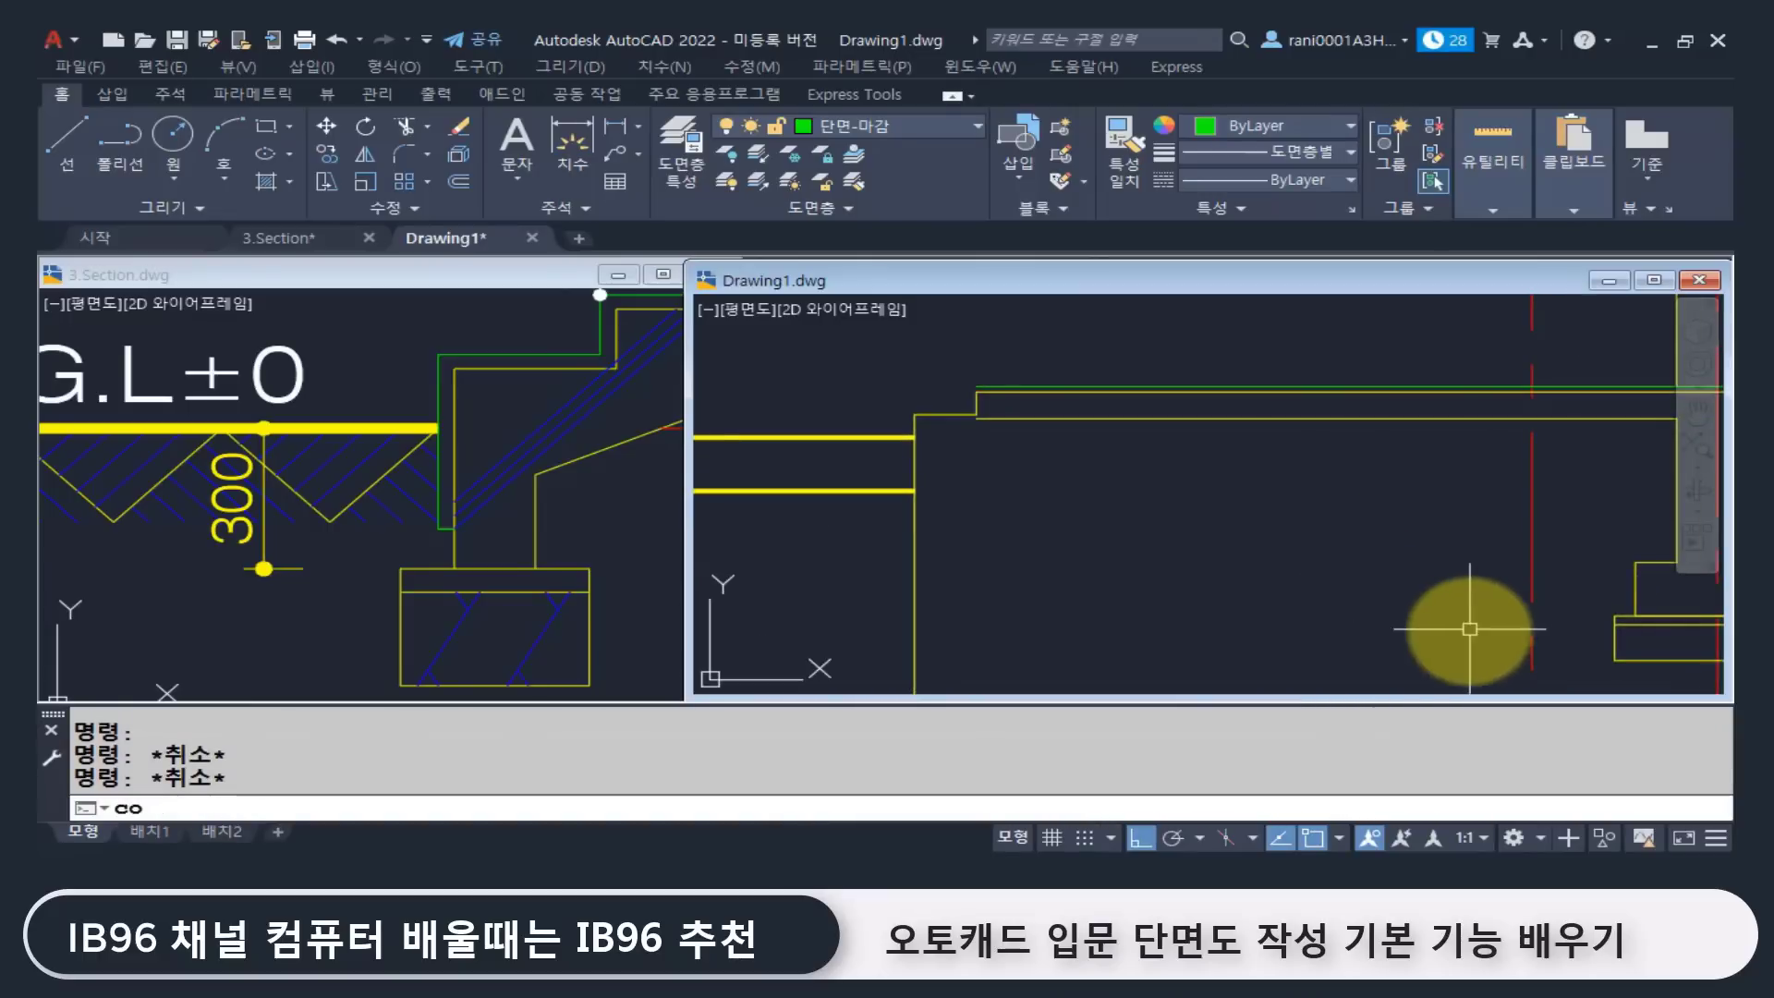
key("Return")
middle_click_drag(1485, 625, 1346, 574)
middle_click_drag(1433, 625, 1410, 633)
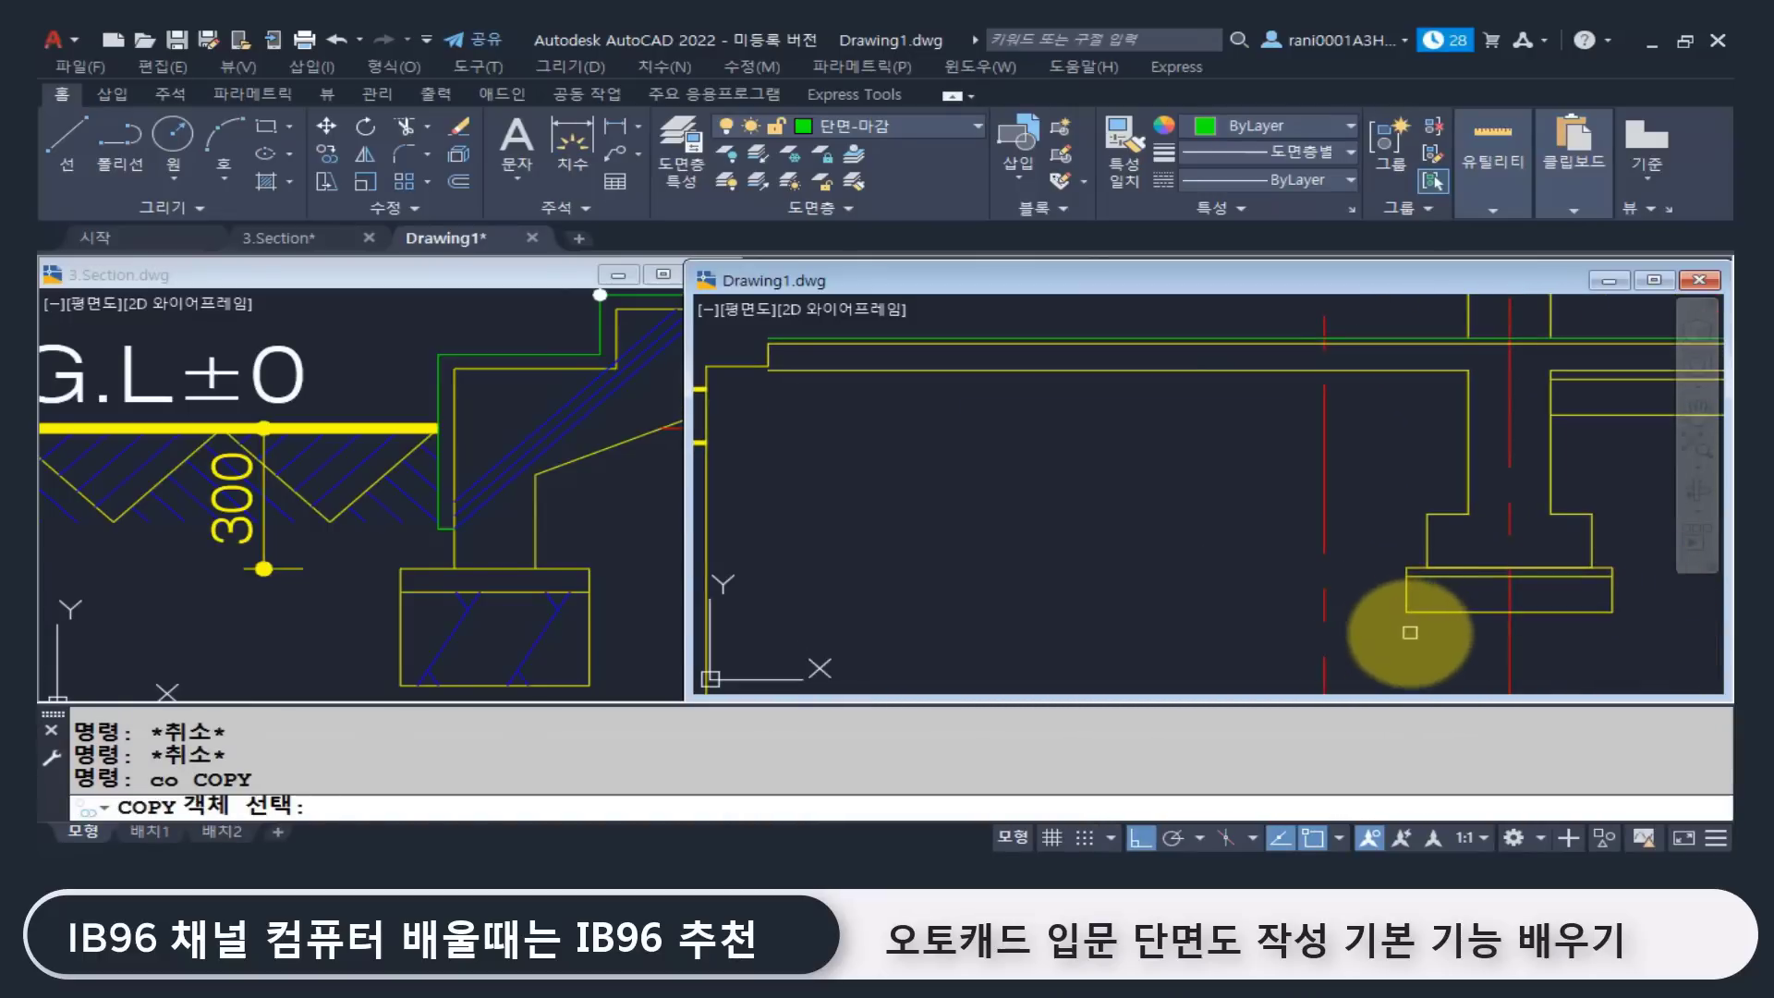
left_click(1409, 633)
left_click(1377, 548)
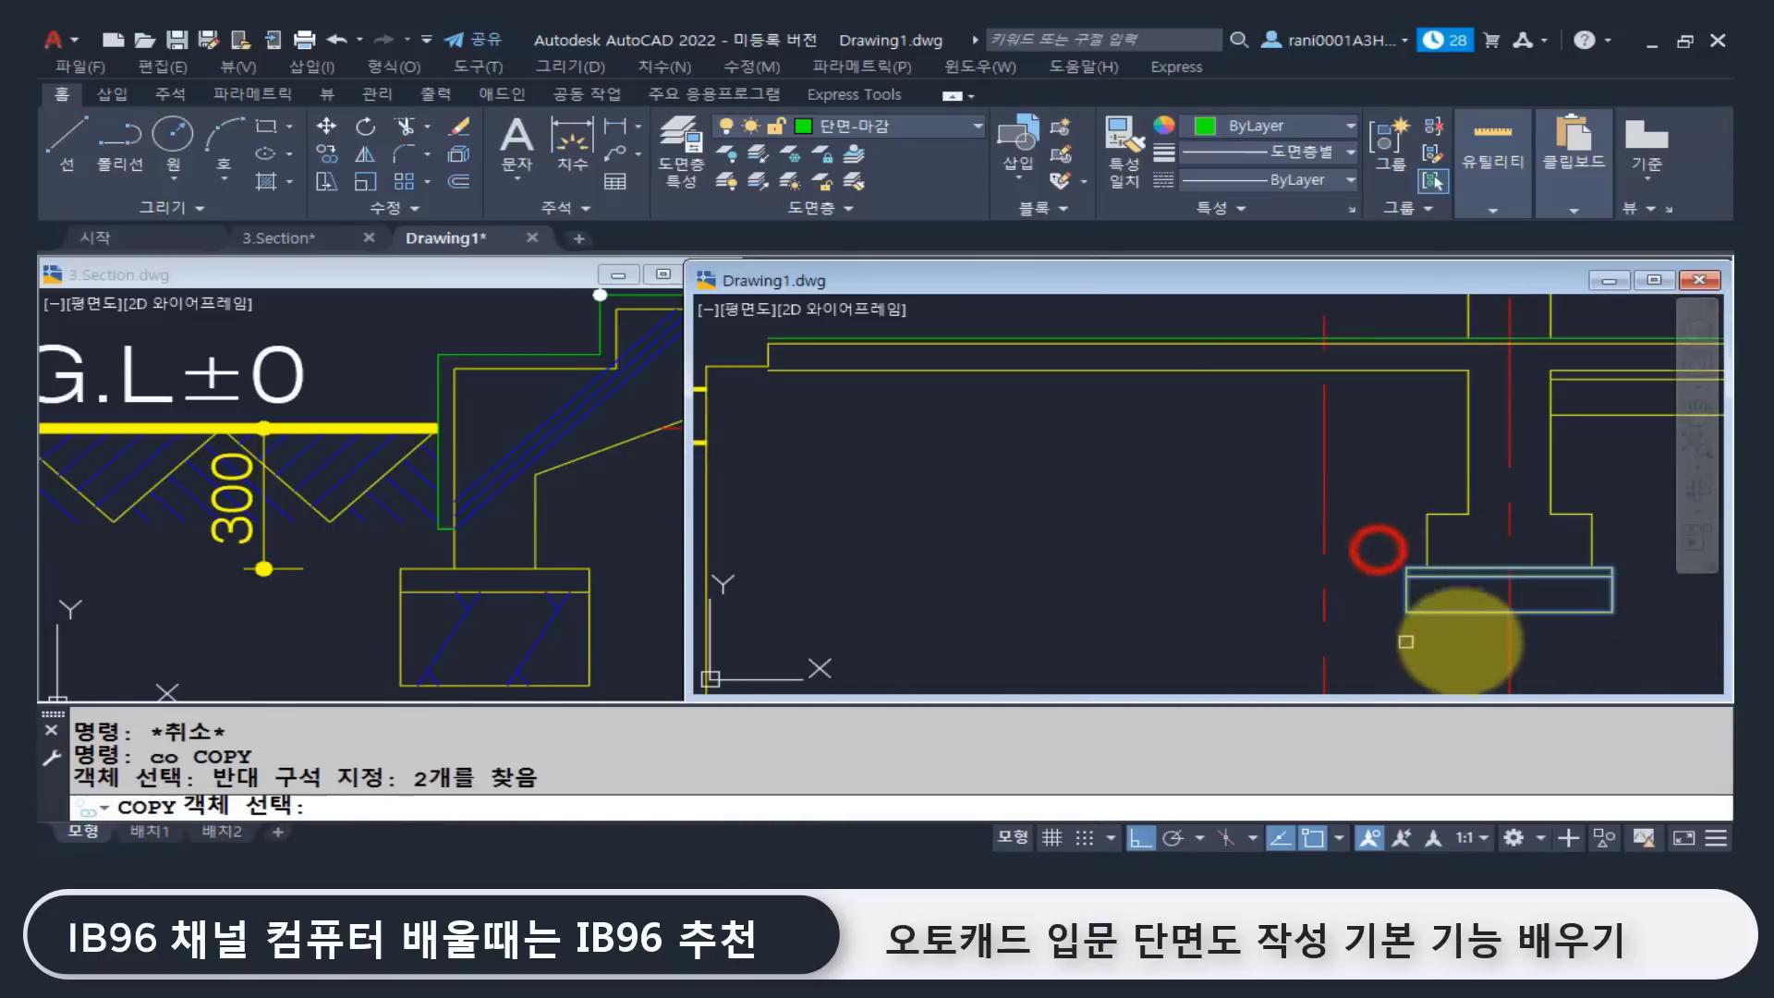
key("Return")
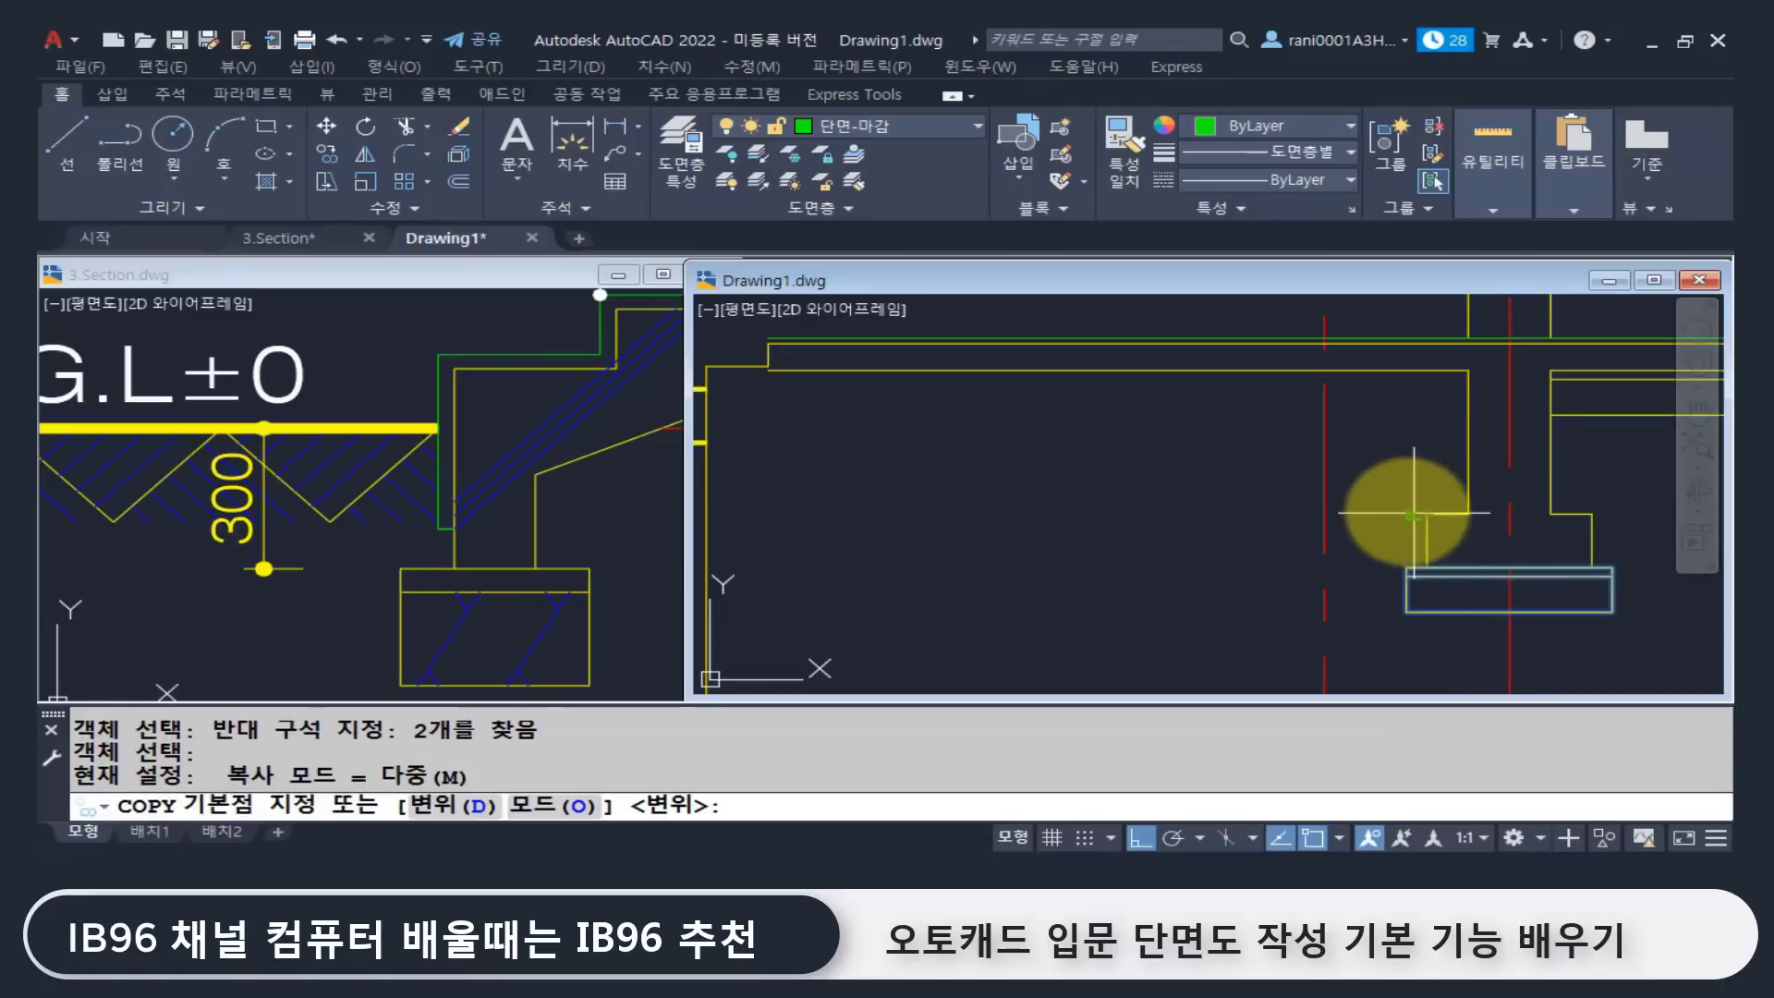
left_click(1428, 567)
key("Escape")
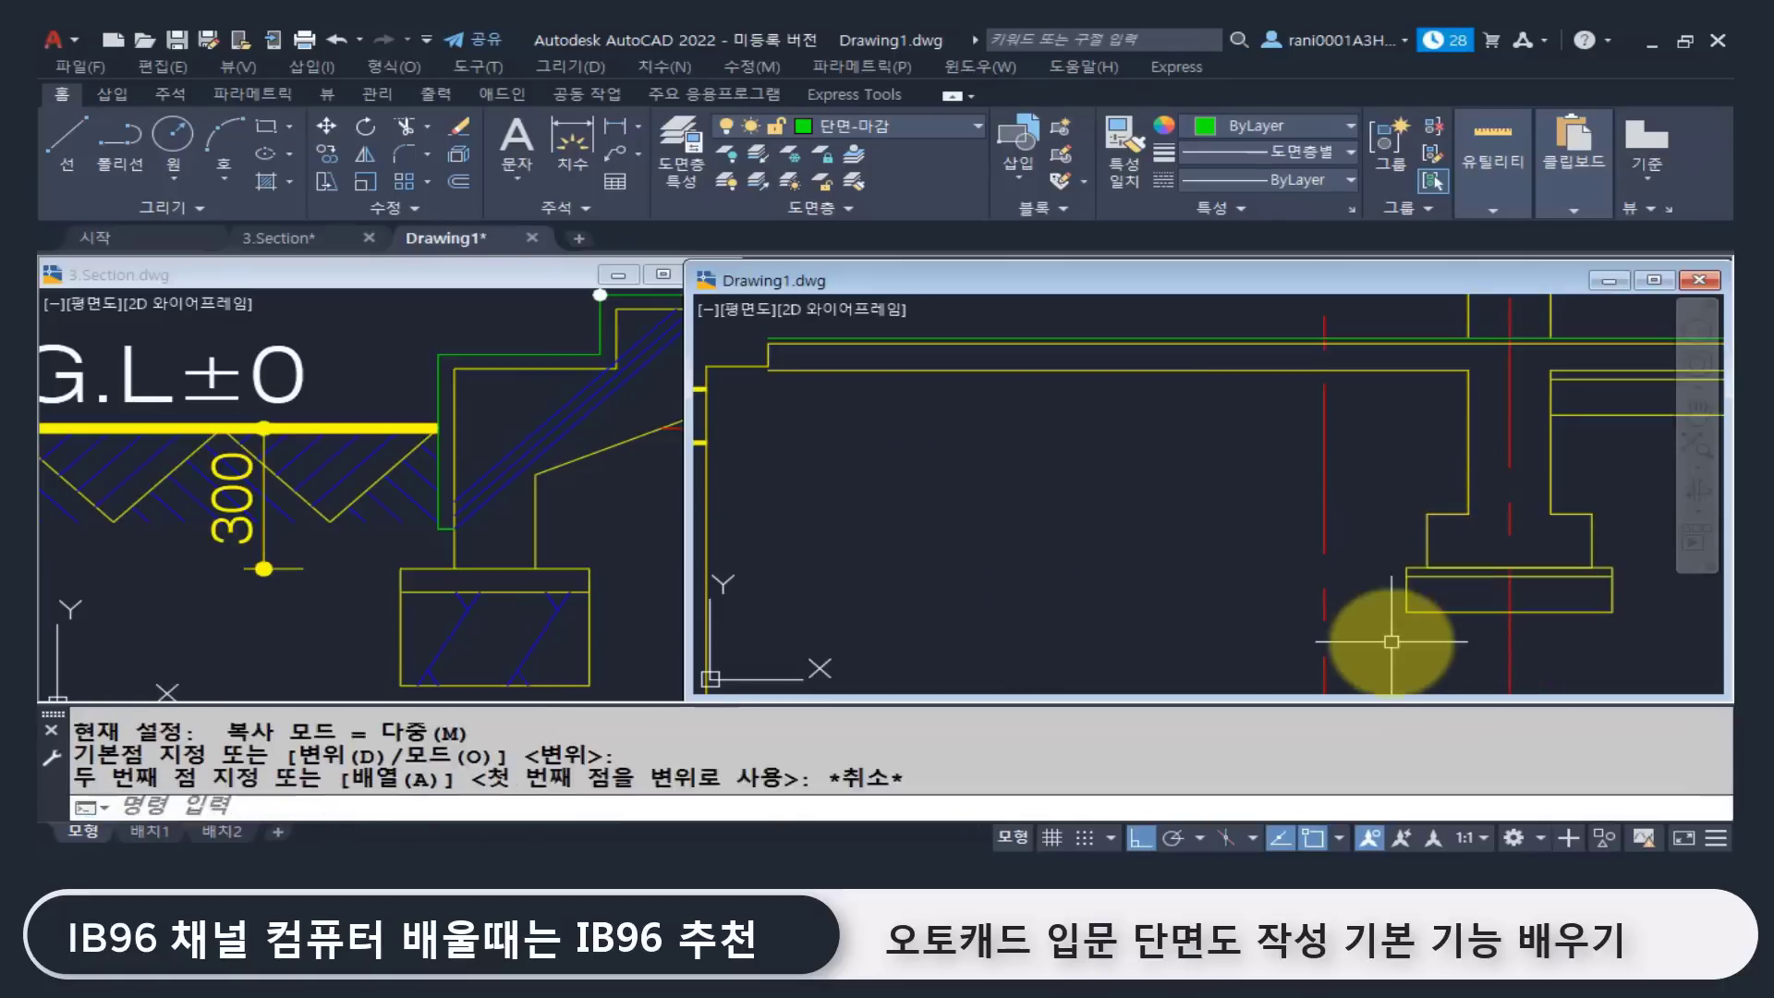
Step: Copy the interior footing's bottom rectangle and its inner line to where the lower offset ground line meets the terrace's outer vertical line
key("Return")
left_click(1412, 636)
left_click(1363, 555)
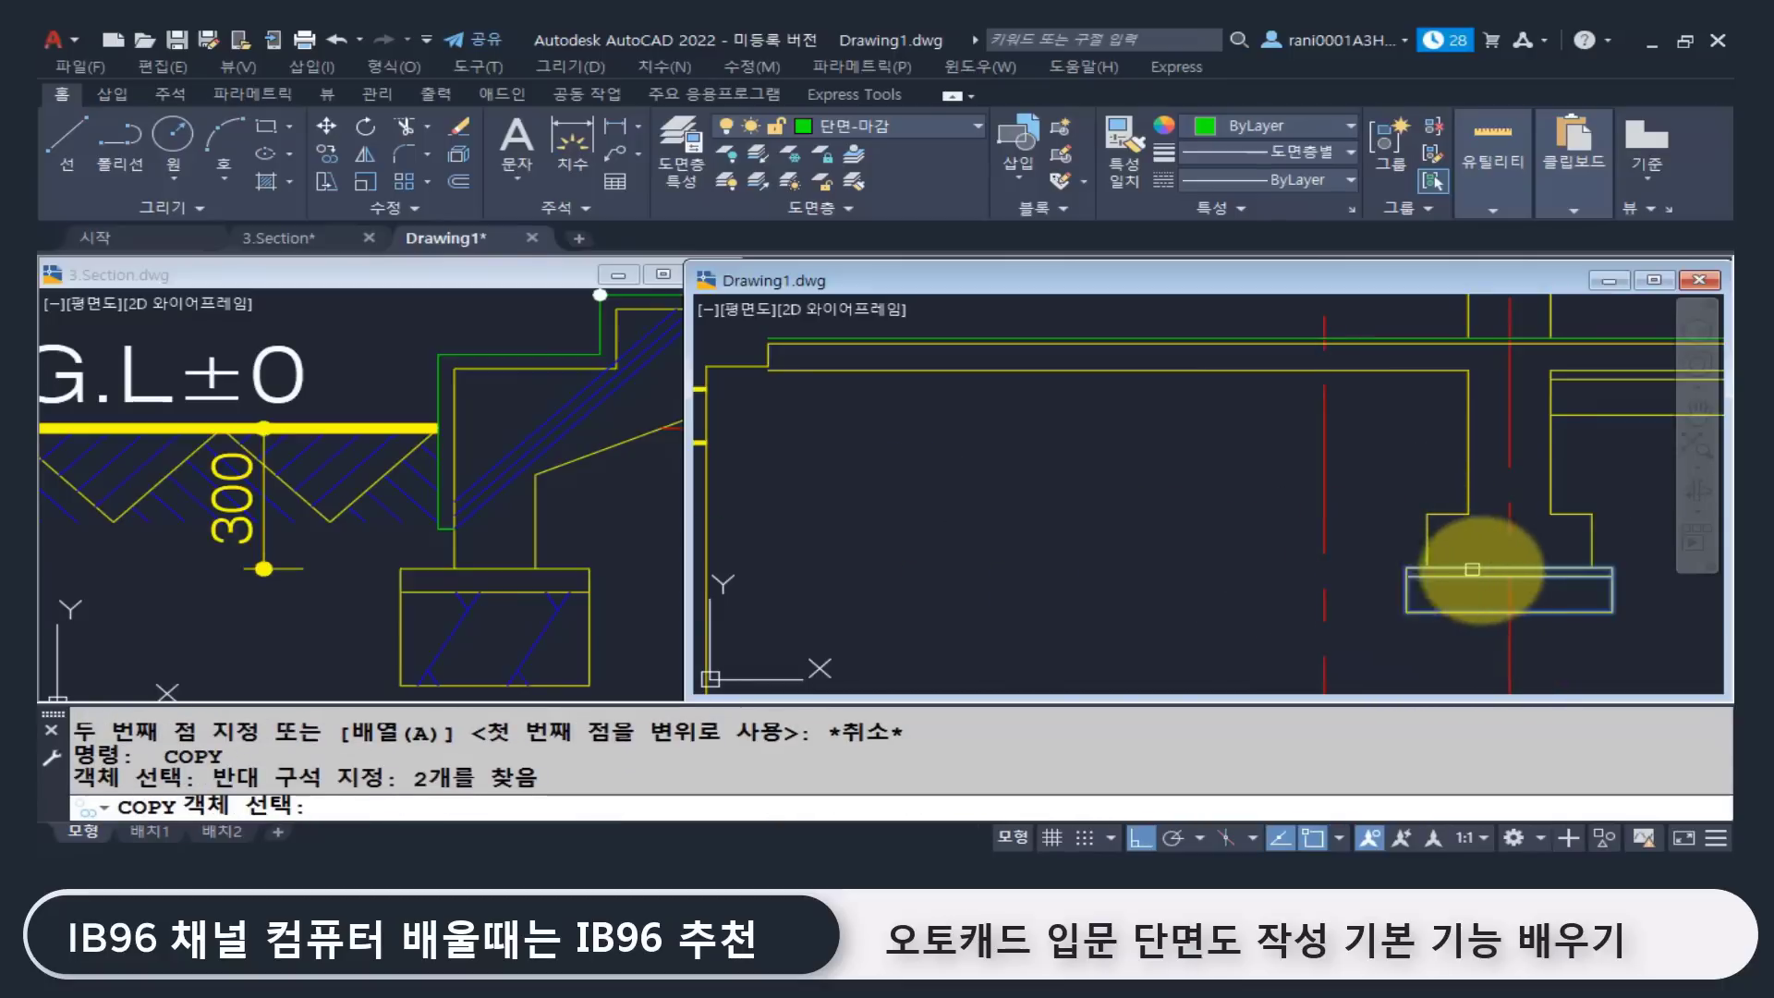
key("Return")
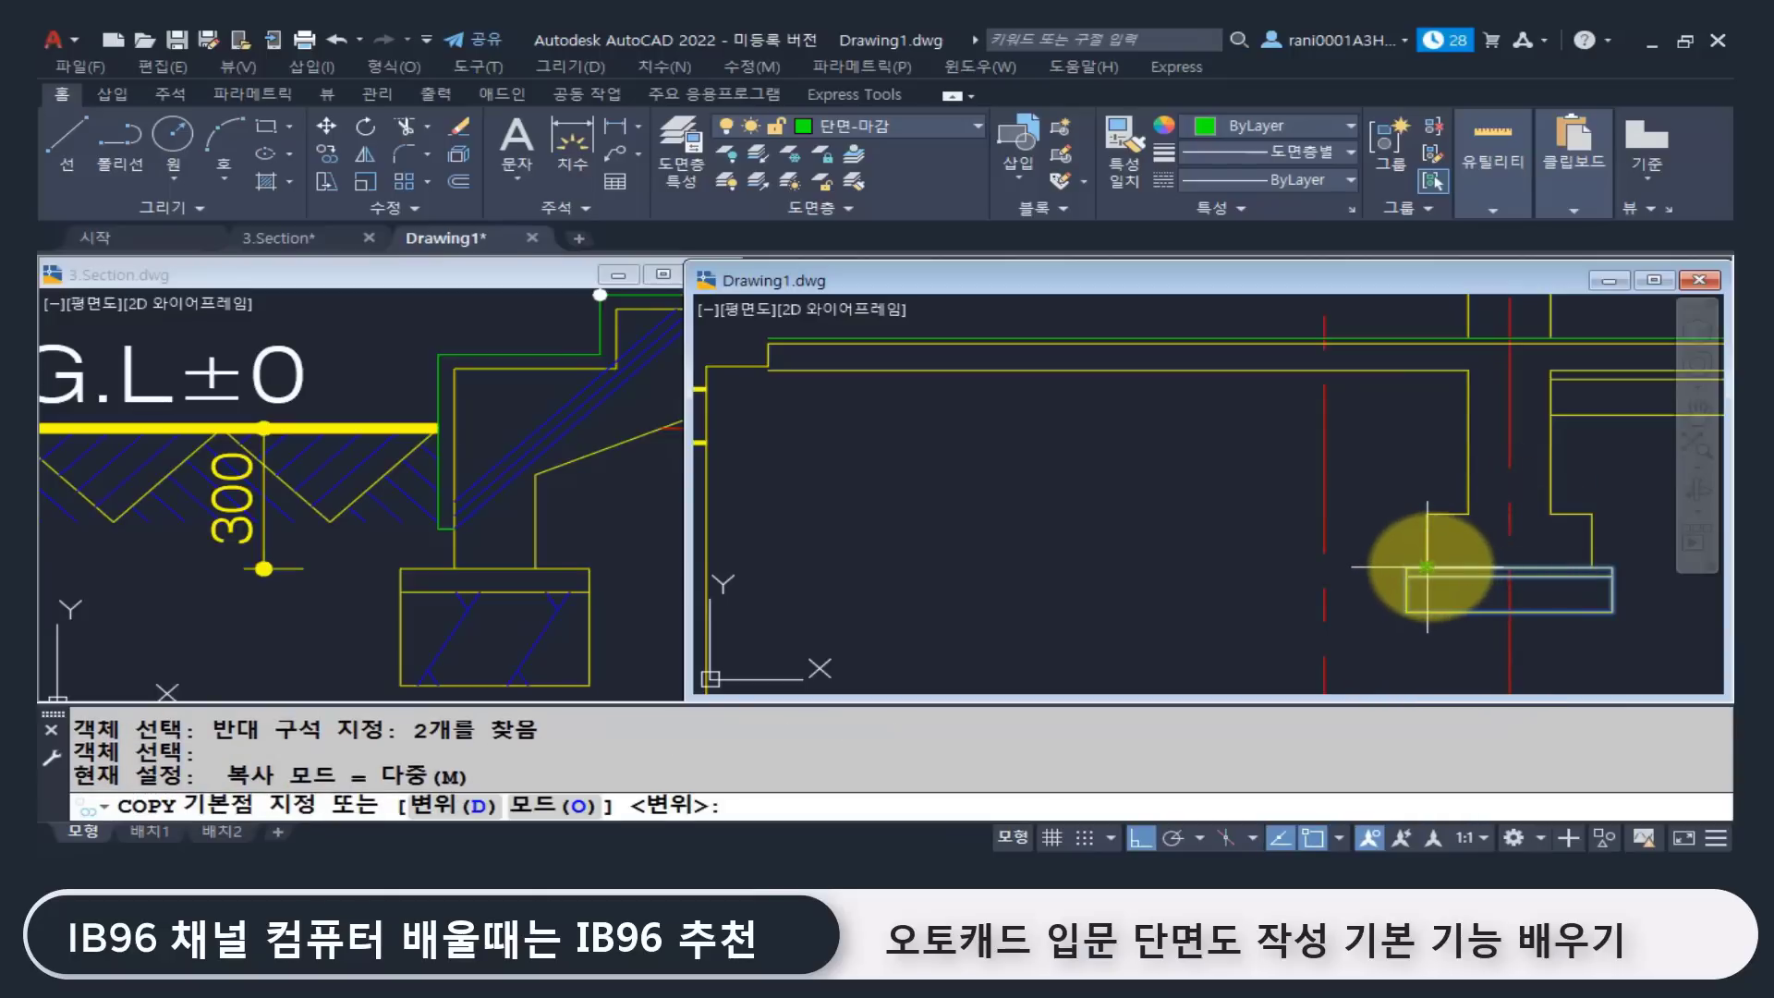
left_click(1427, 567)
middle_click_drag(967, 477, 1257, 536)
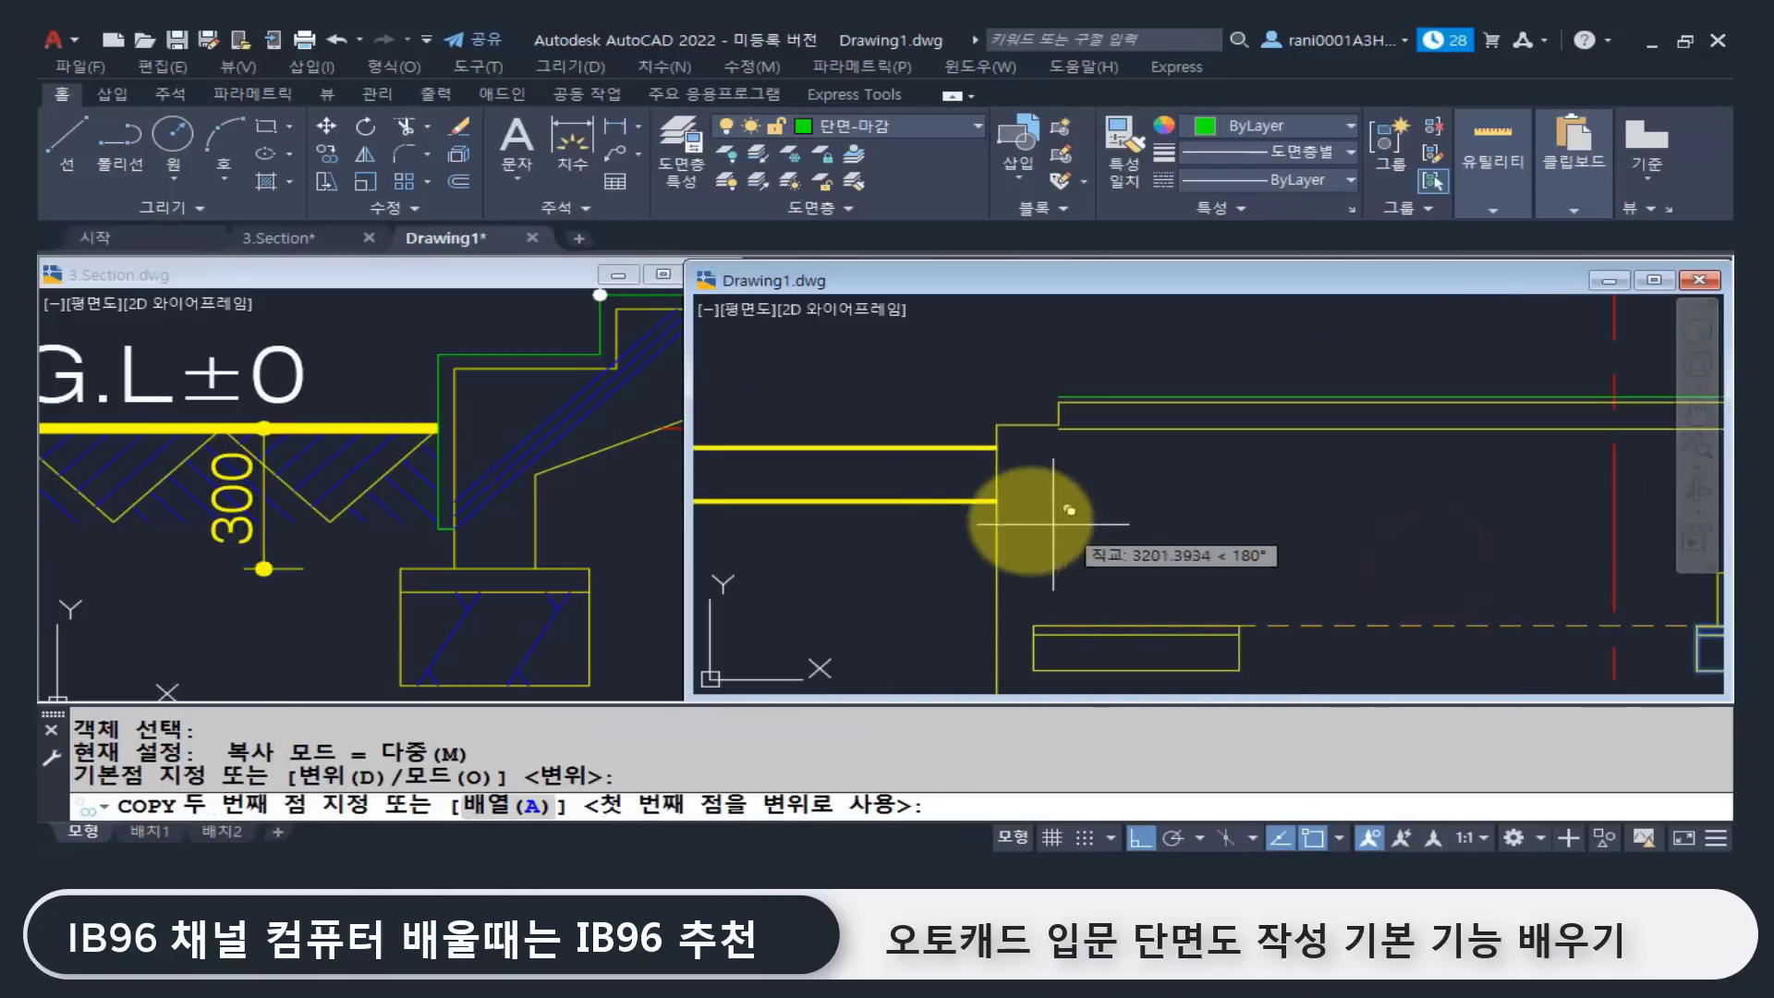
left_click(996, 501)
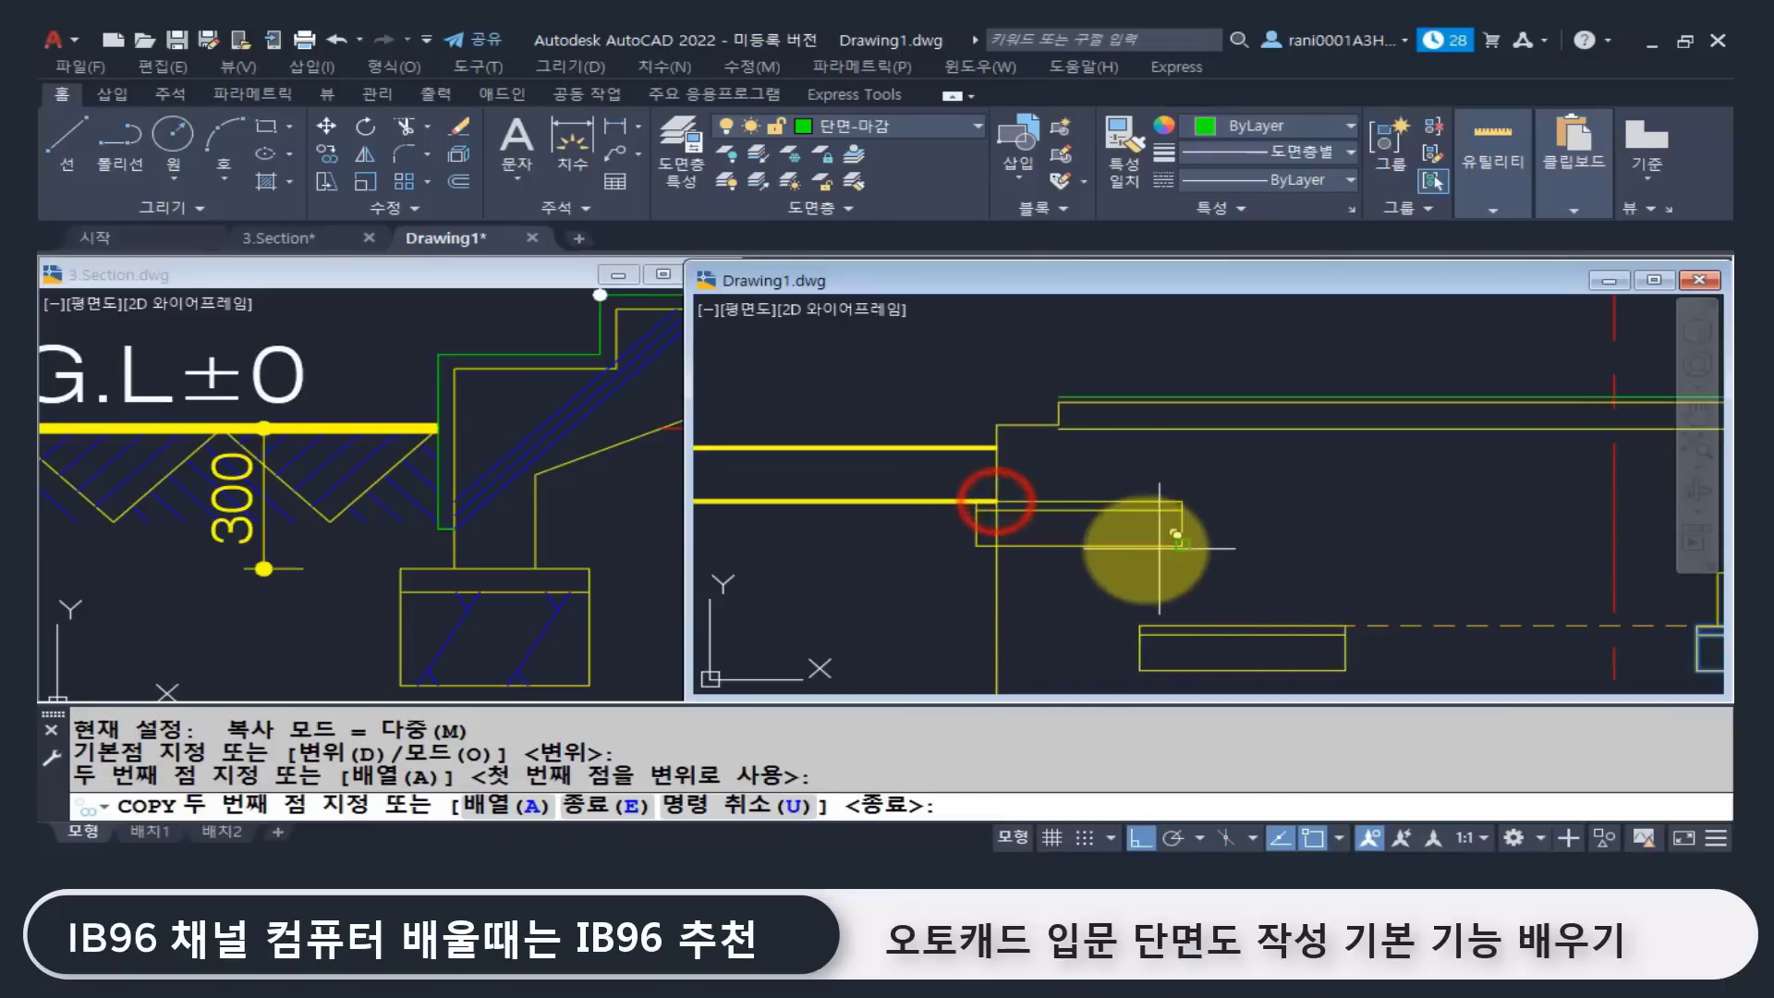
key("Escape")
Step: Erase the offset guide line below the thick yellow ground line
left_click(911, 536)
left_click(835, 482)
type("e")
key("Return")
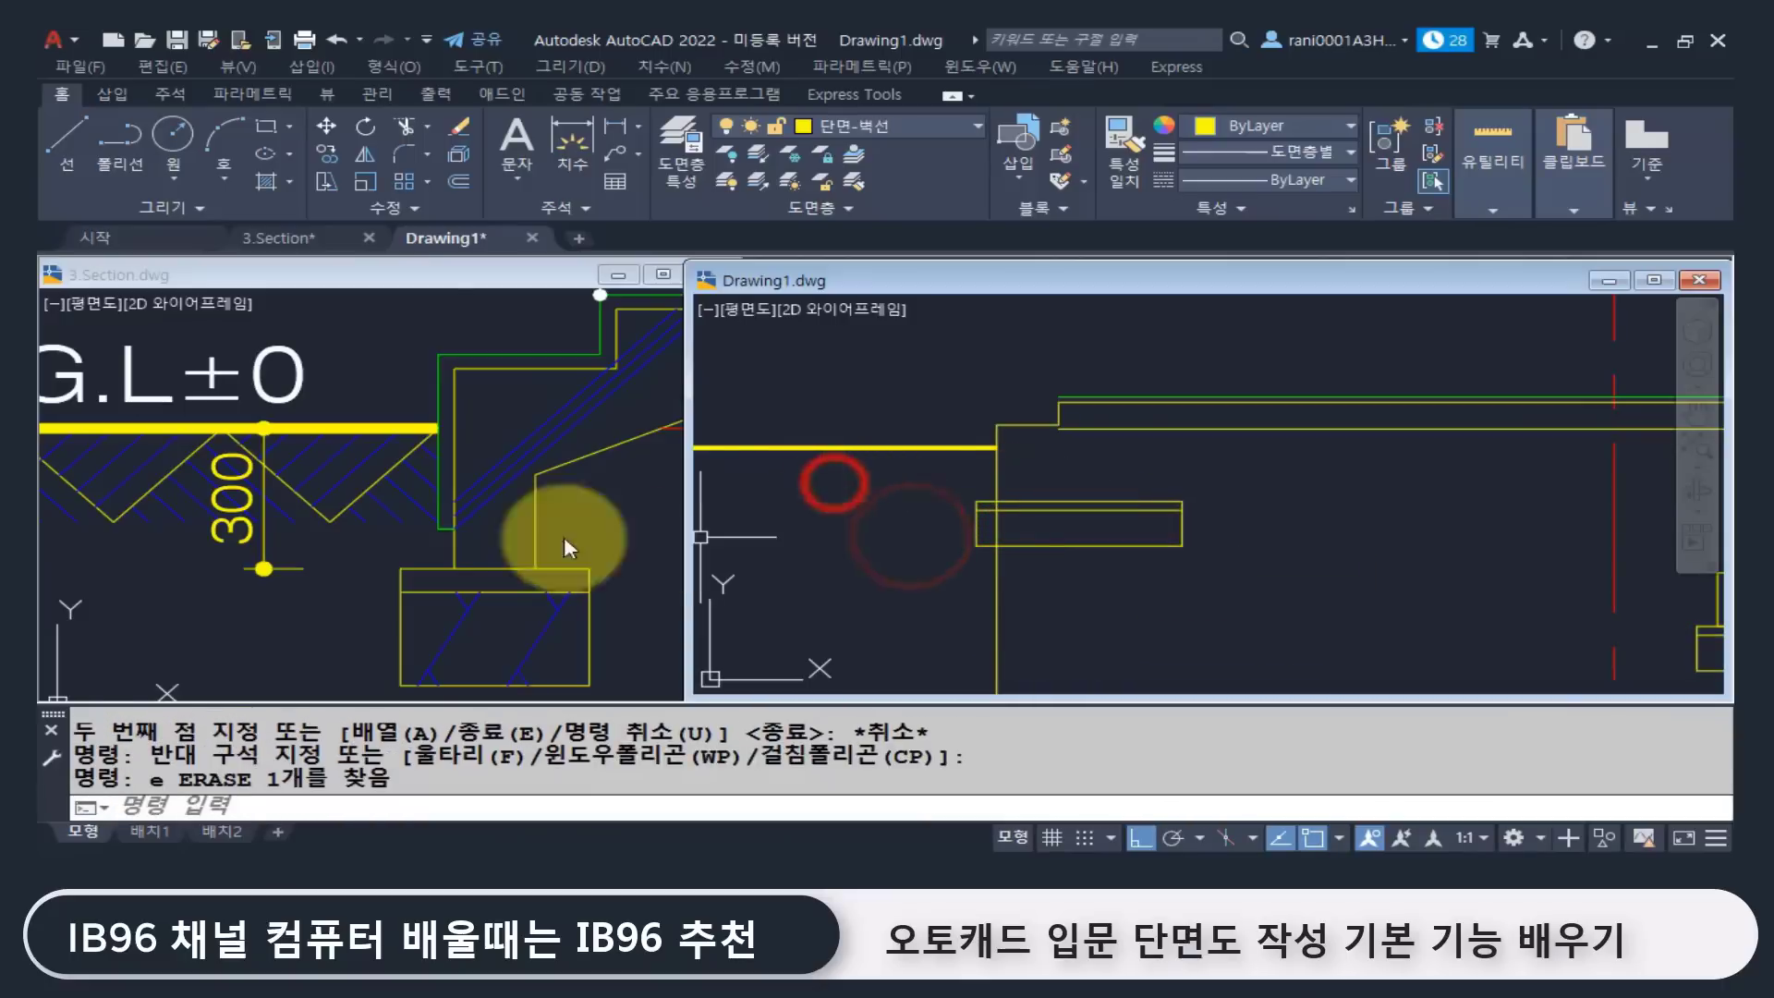
Step: Switch to 3.Section.dwg and add a linear dimension for the terrace edge wall's thickness where it meets the footing
left_click(319, 535)
left_click(454, 536)
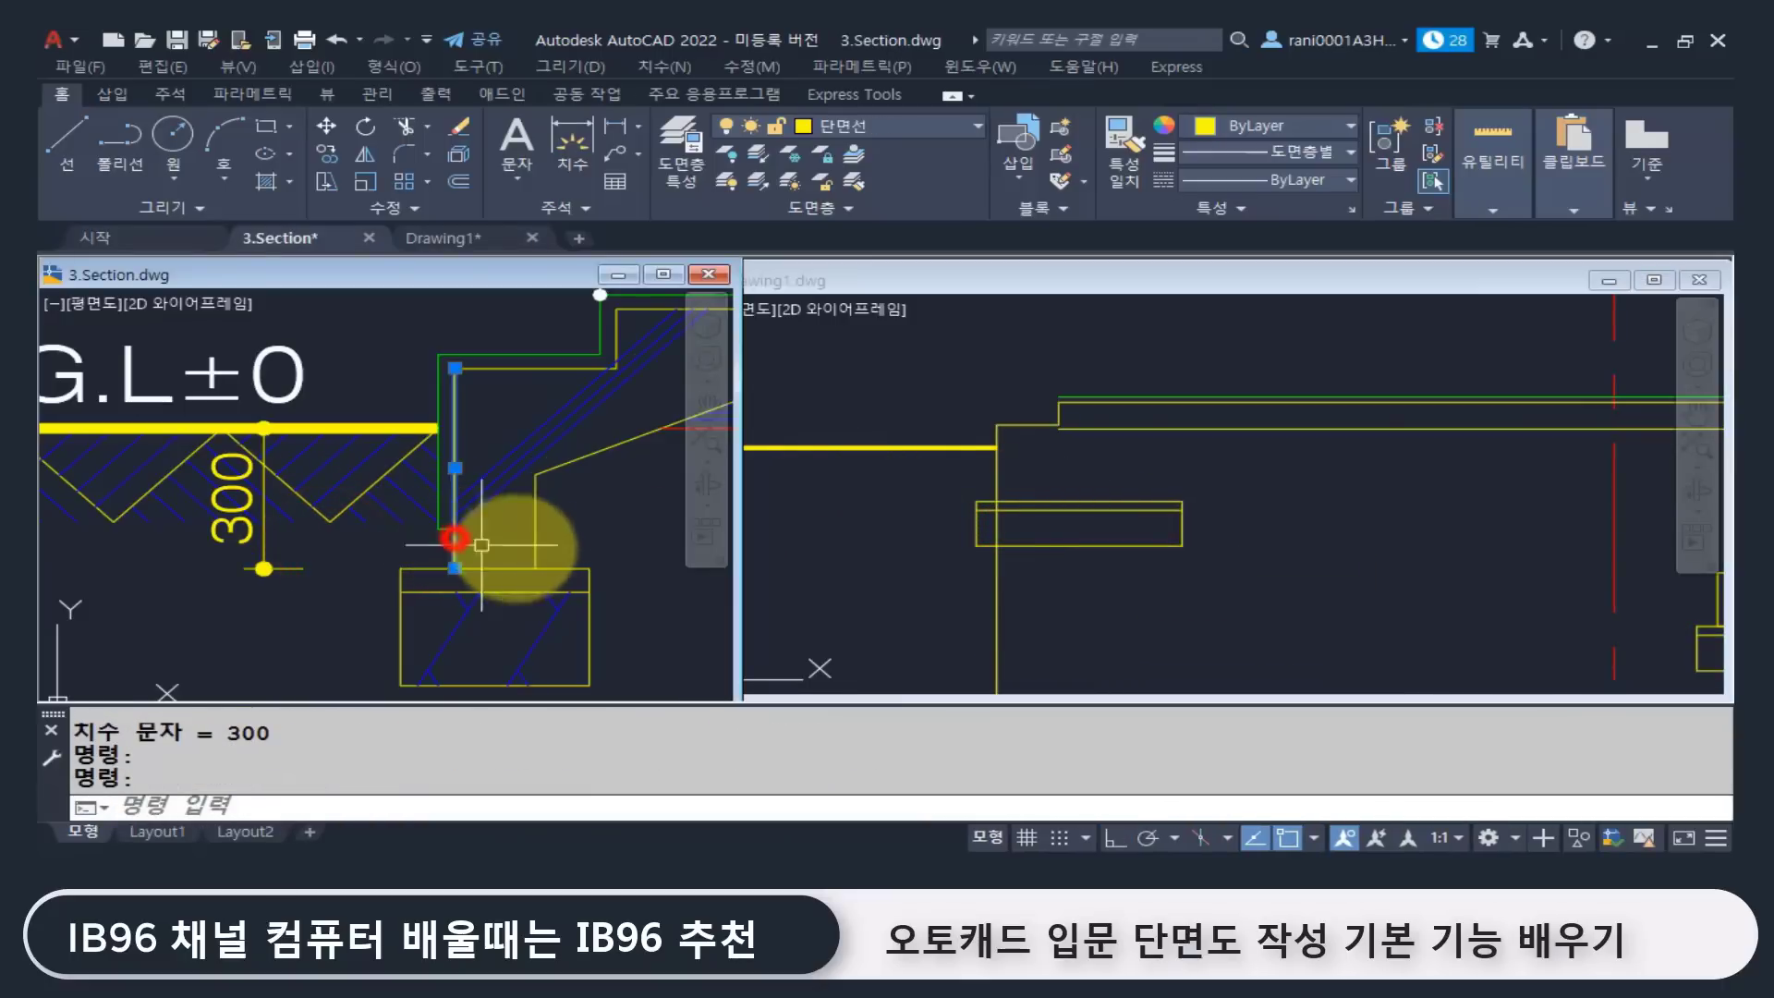
left_click(533, 536)
key("Escape")
type("dli")
key("Return")
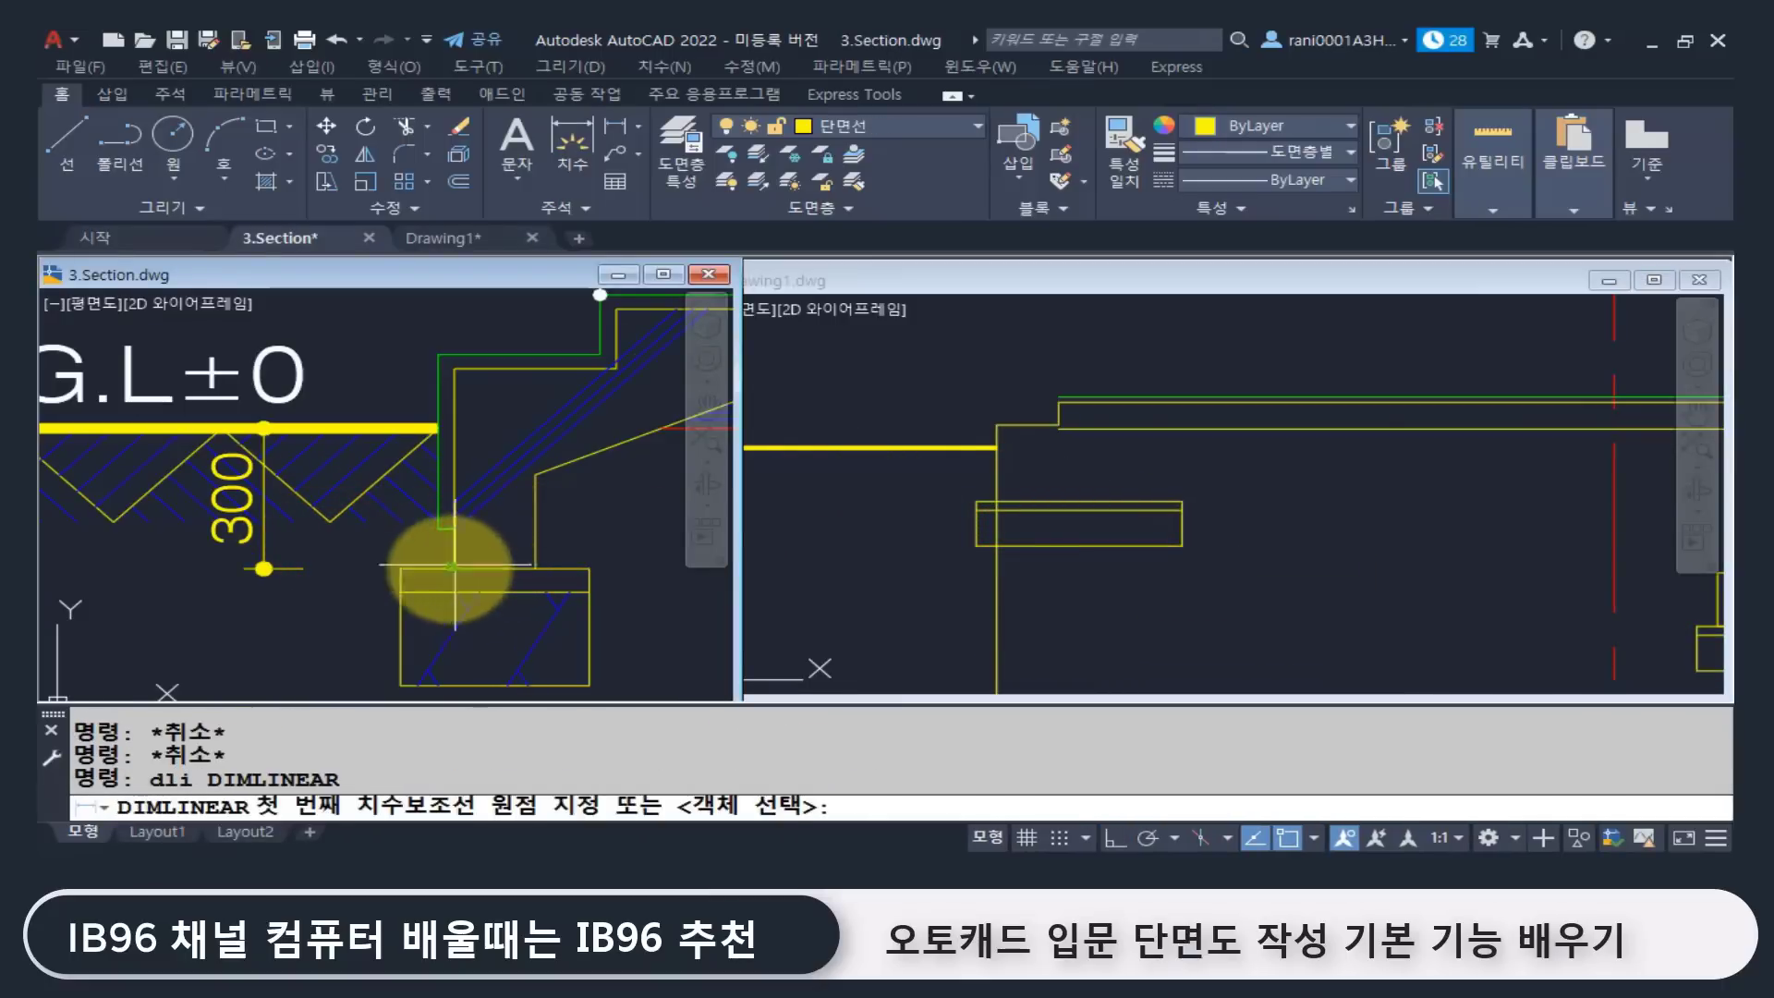
left_click(450, 568)
left_click(536, 567)
middle_click_drag(516, 615, 534, 503)
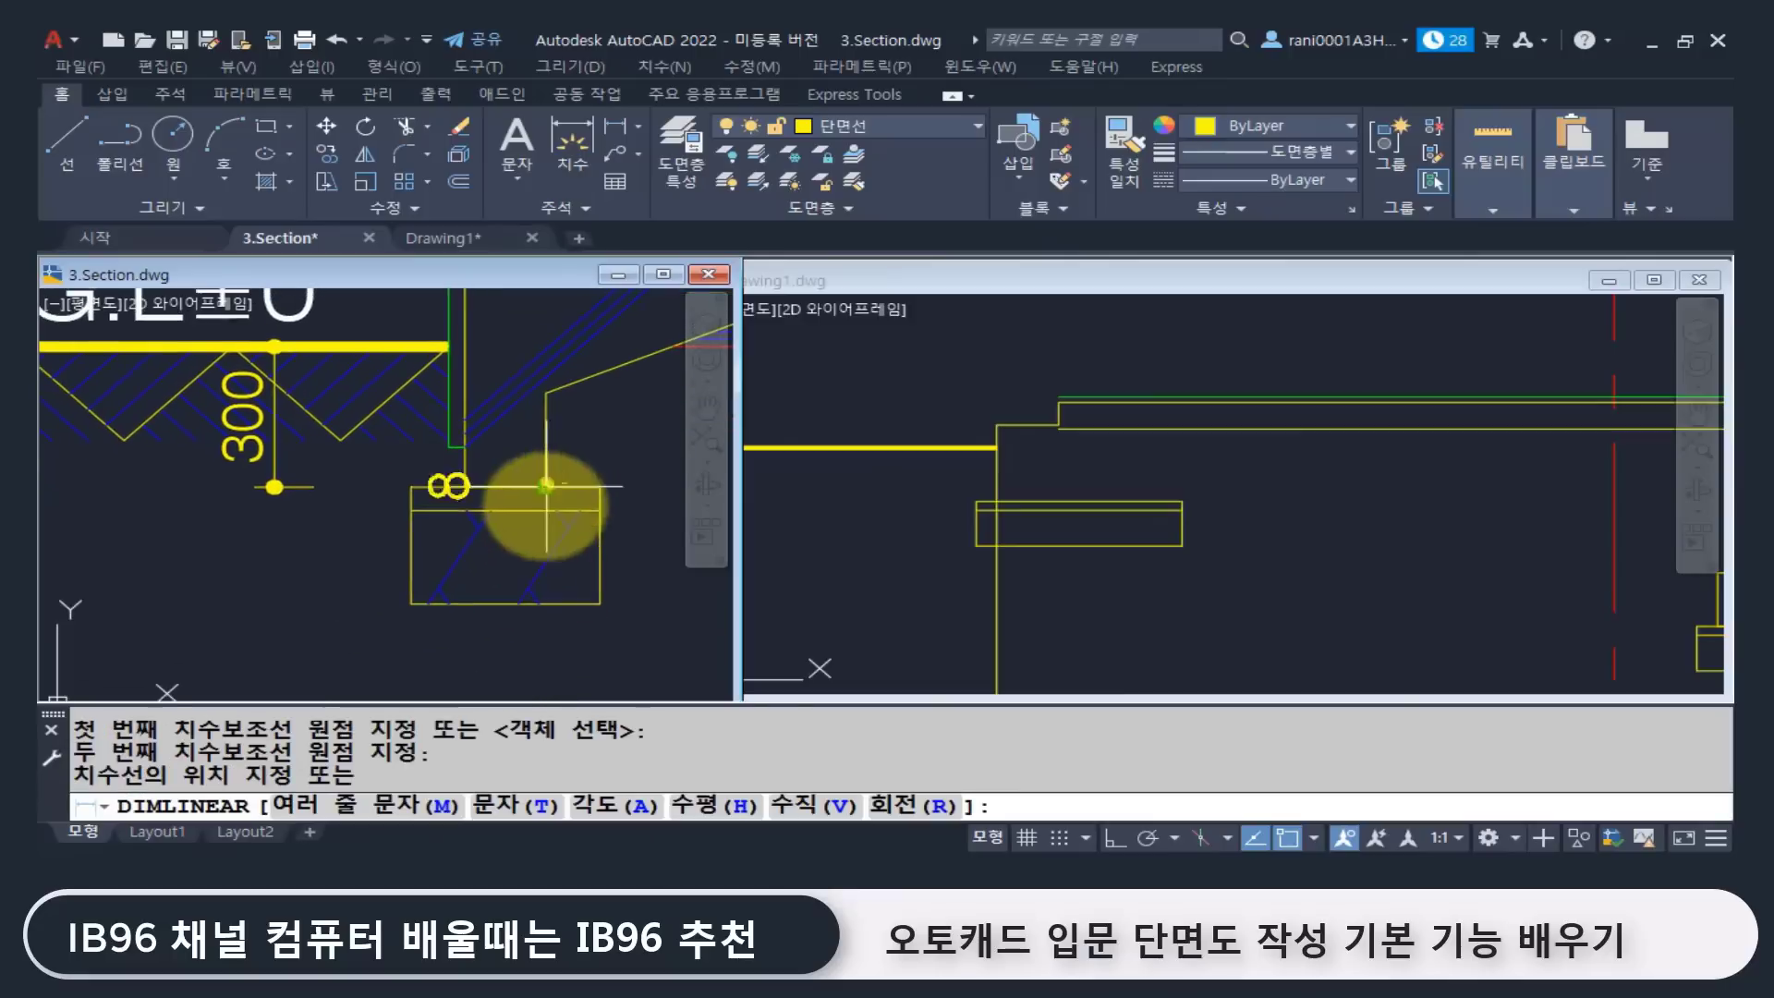
left_click(520, 658)
scroll(517, 654, "down", 4)
Step: Return to Drawing1.dwg and offset the terrace's outer vertical line 150 inward
left_click(1086, 619)
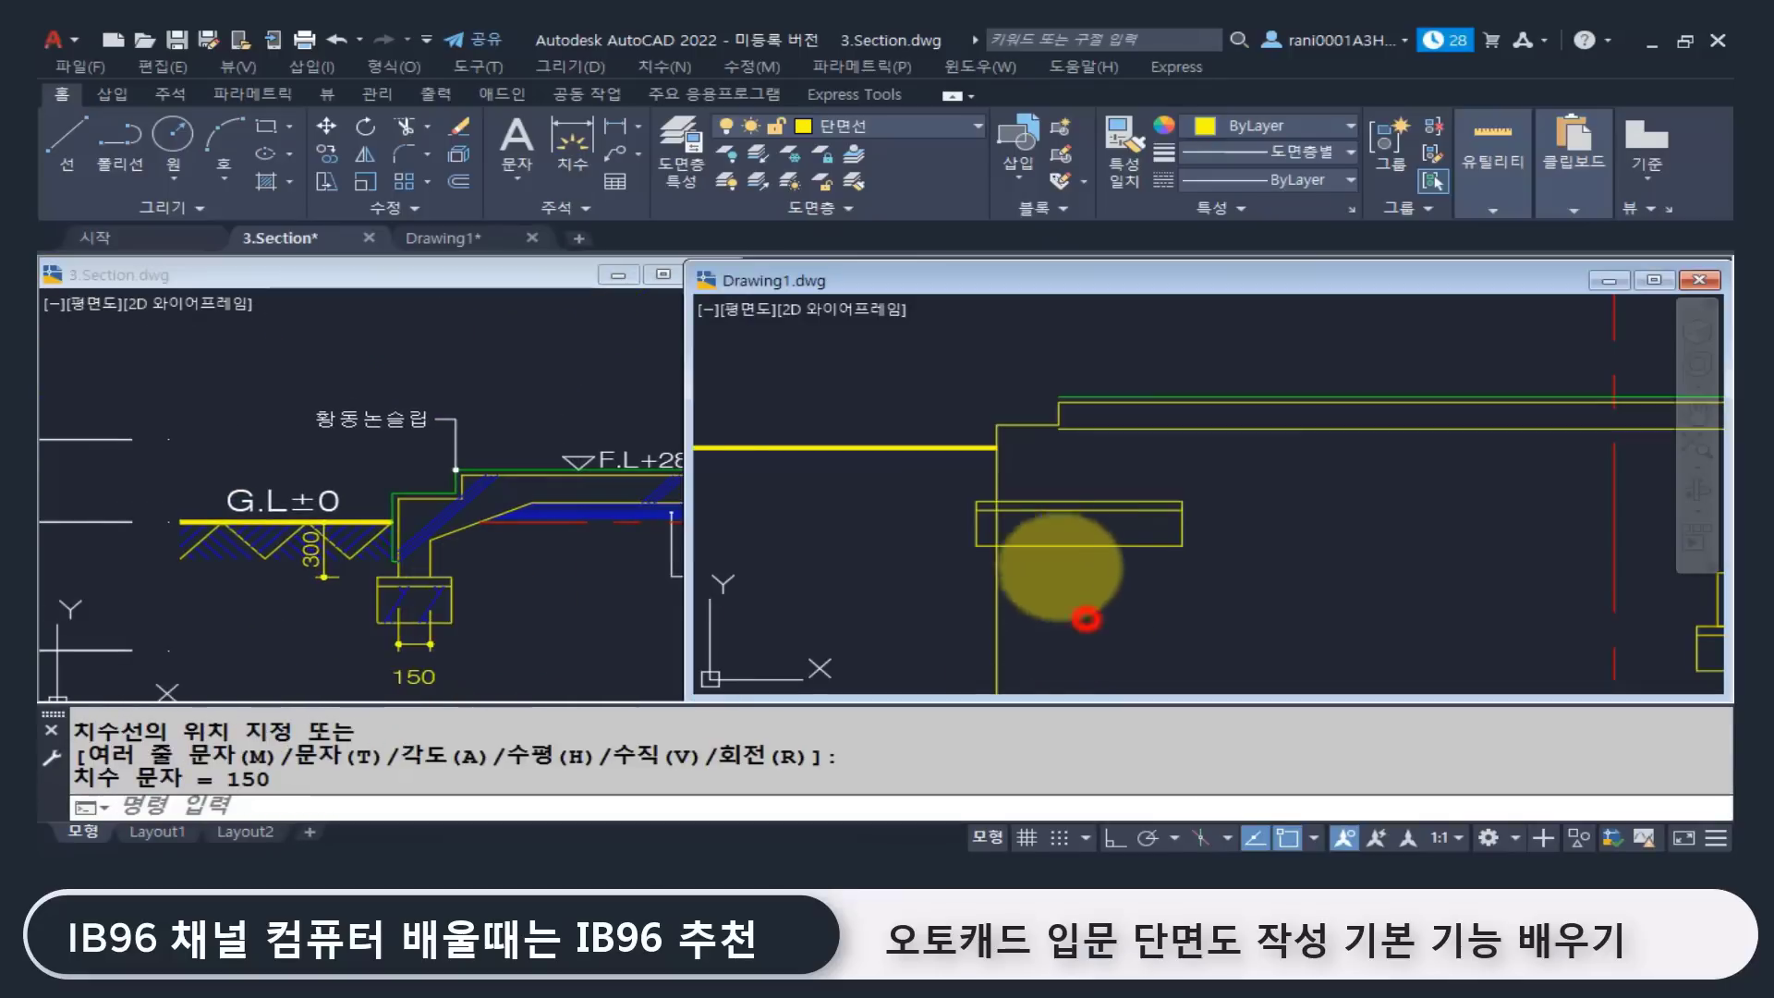
key("Escape")
type("o")
key("Return")
type("150")
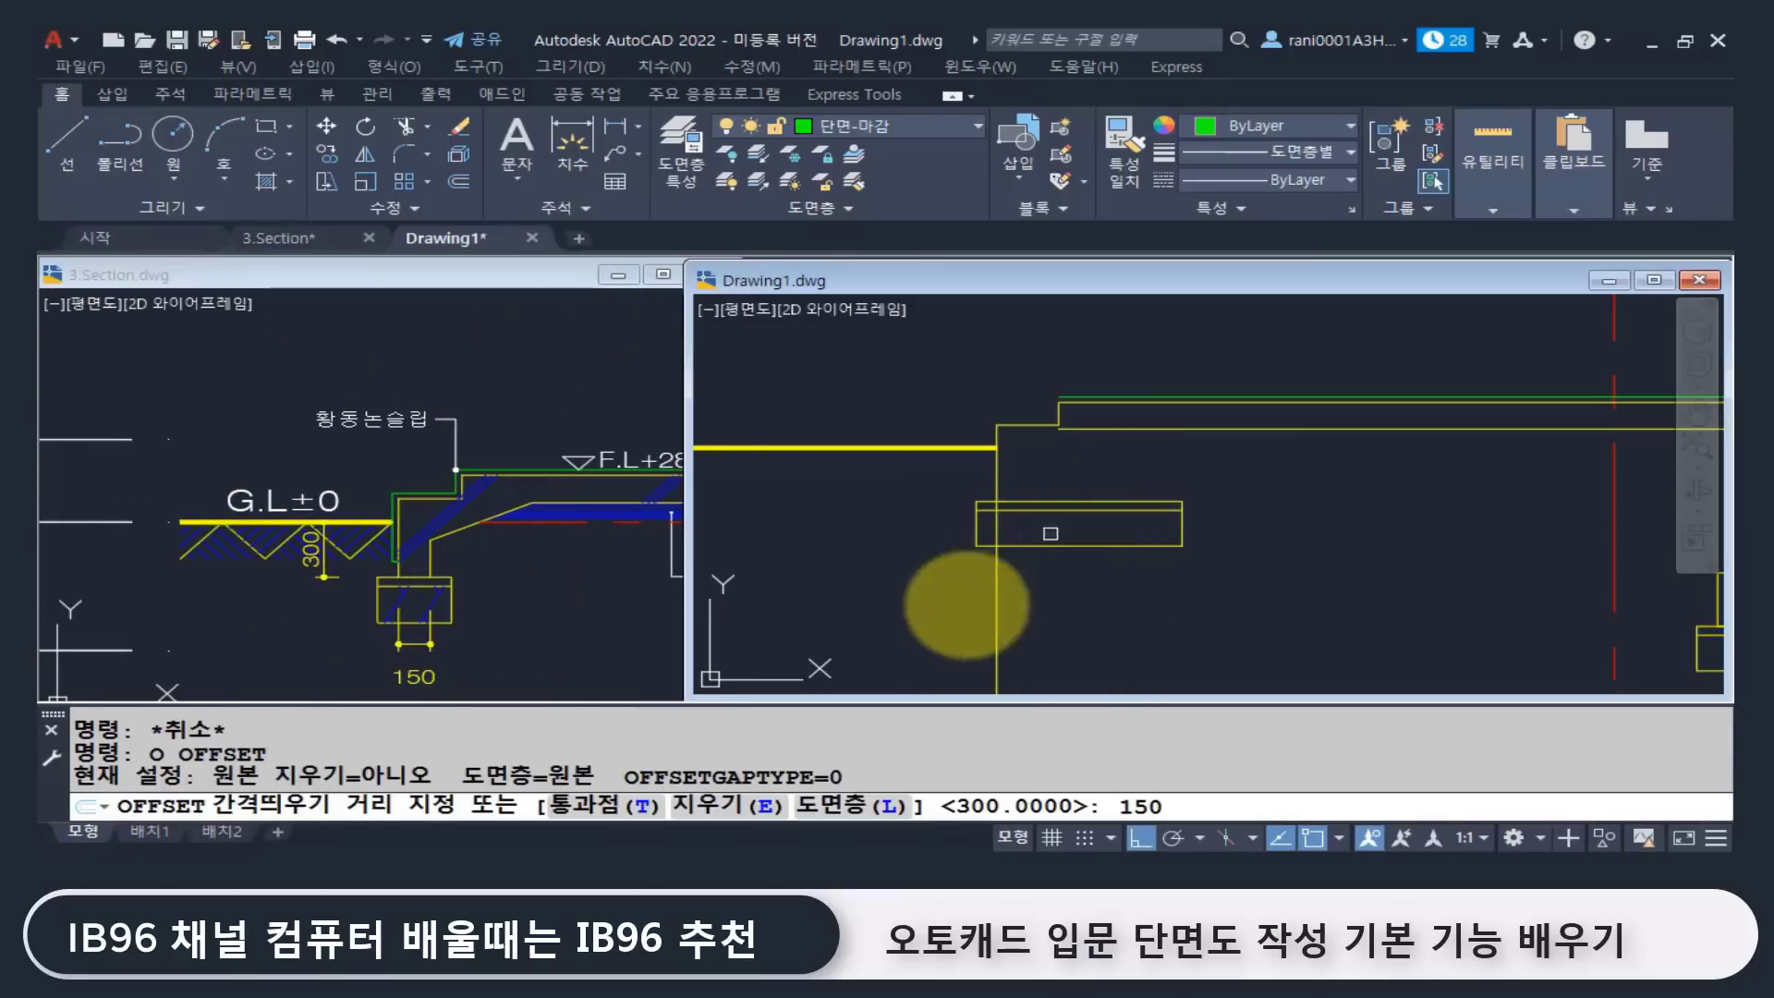
key("Return")
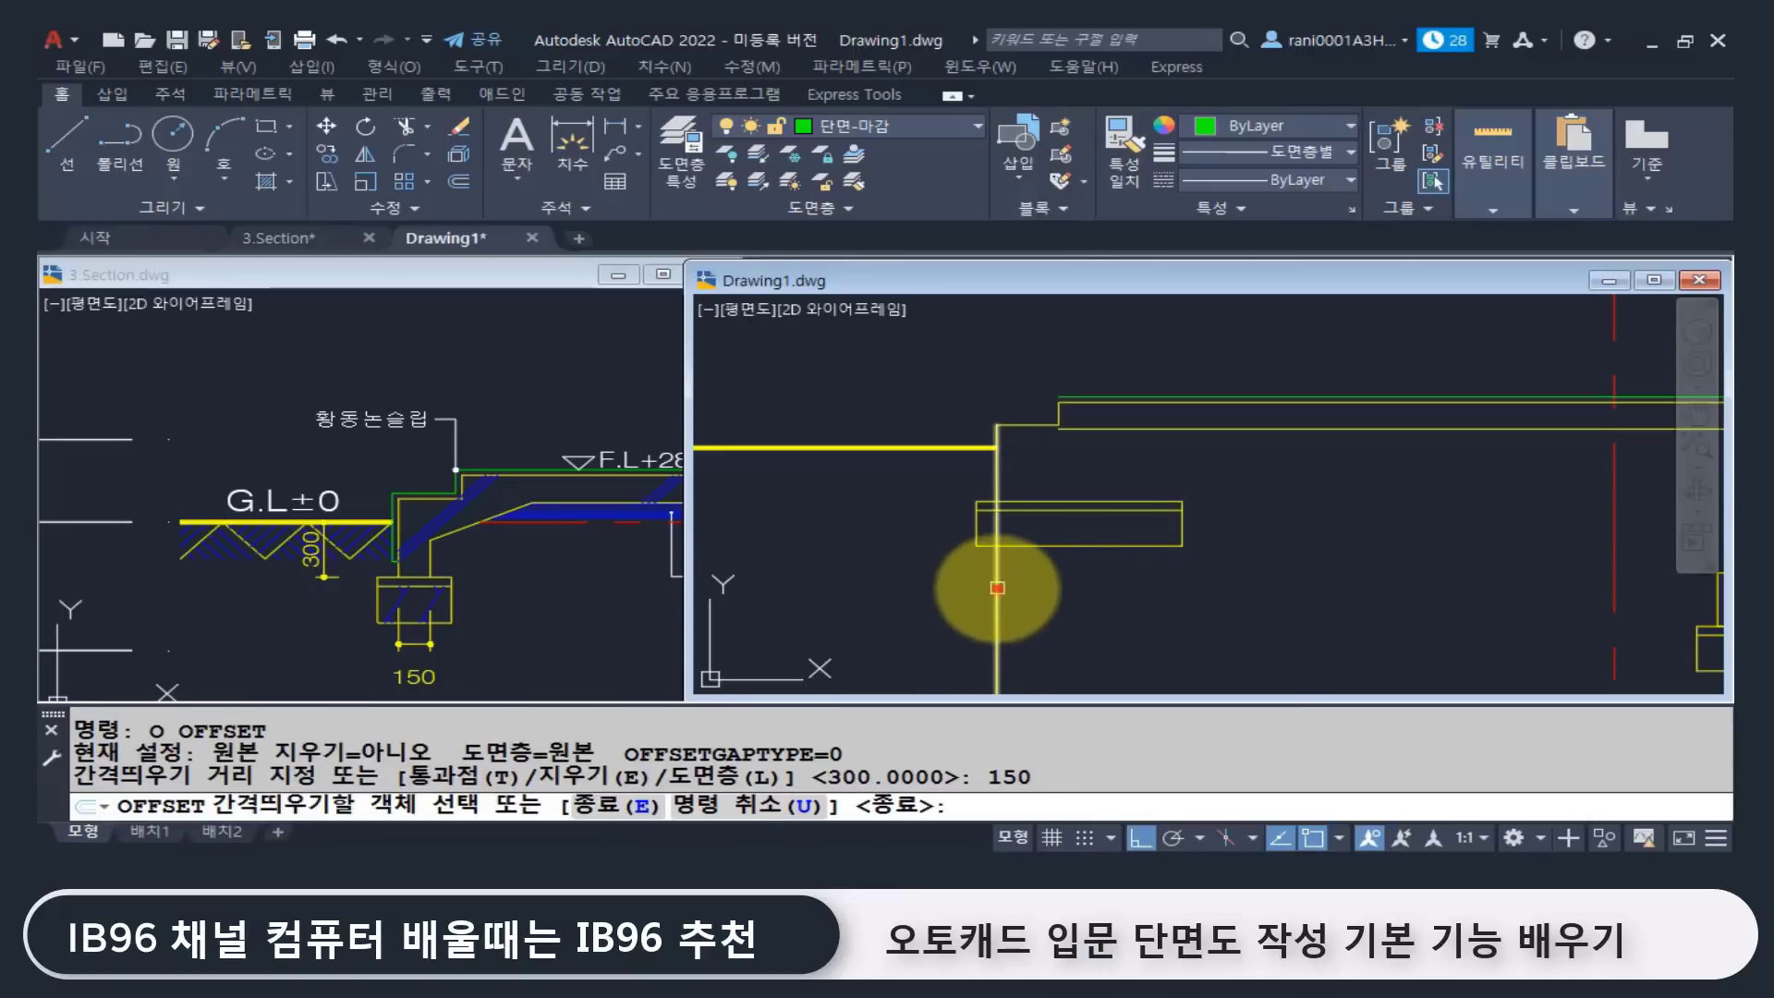
left_click(997, 588)
left_click(1061, 588)
key("Return")
Step: Offset the edge wall's inner vertical line 100 further inward to mark the footing's inner end
key("Return")
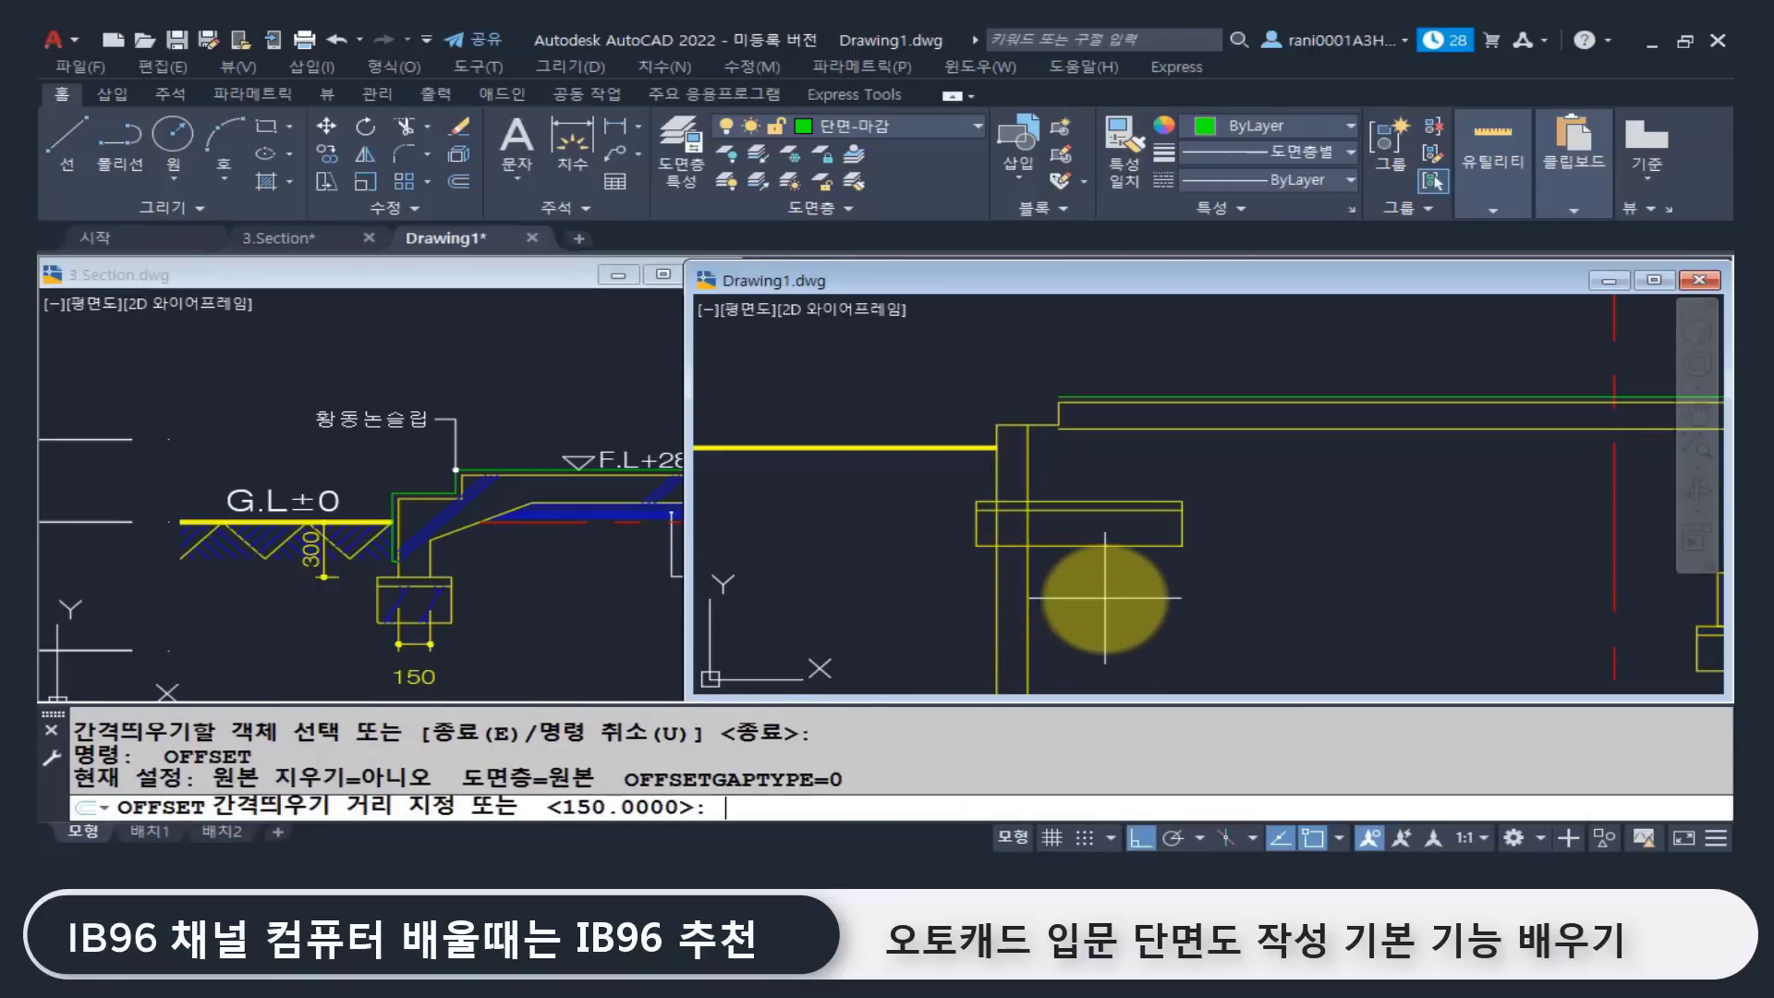
type("100")
key("Return")
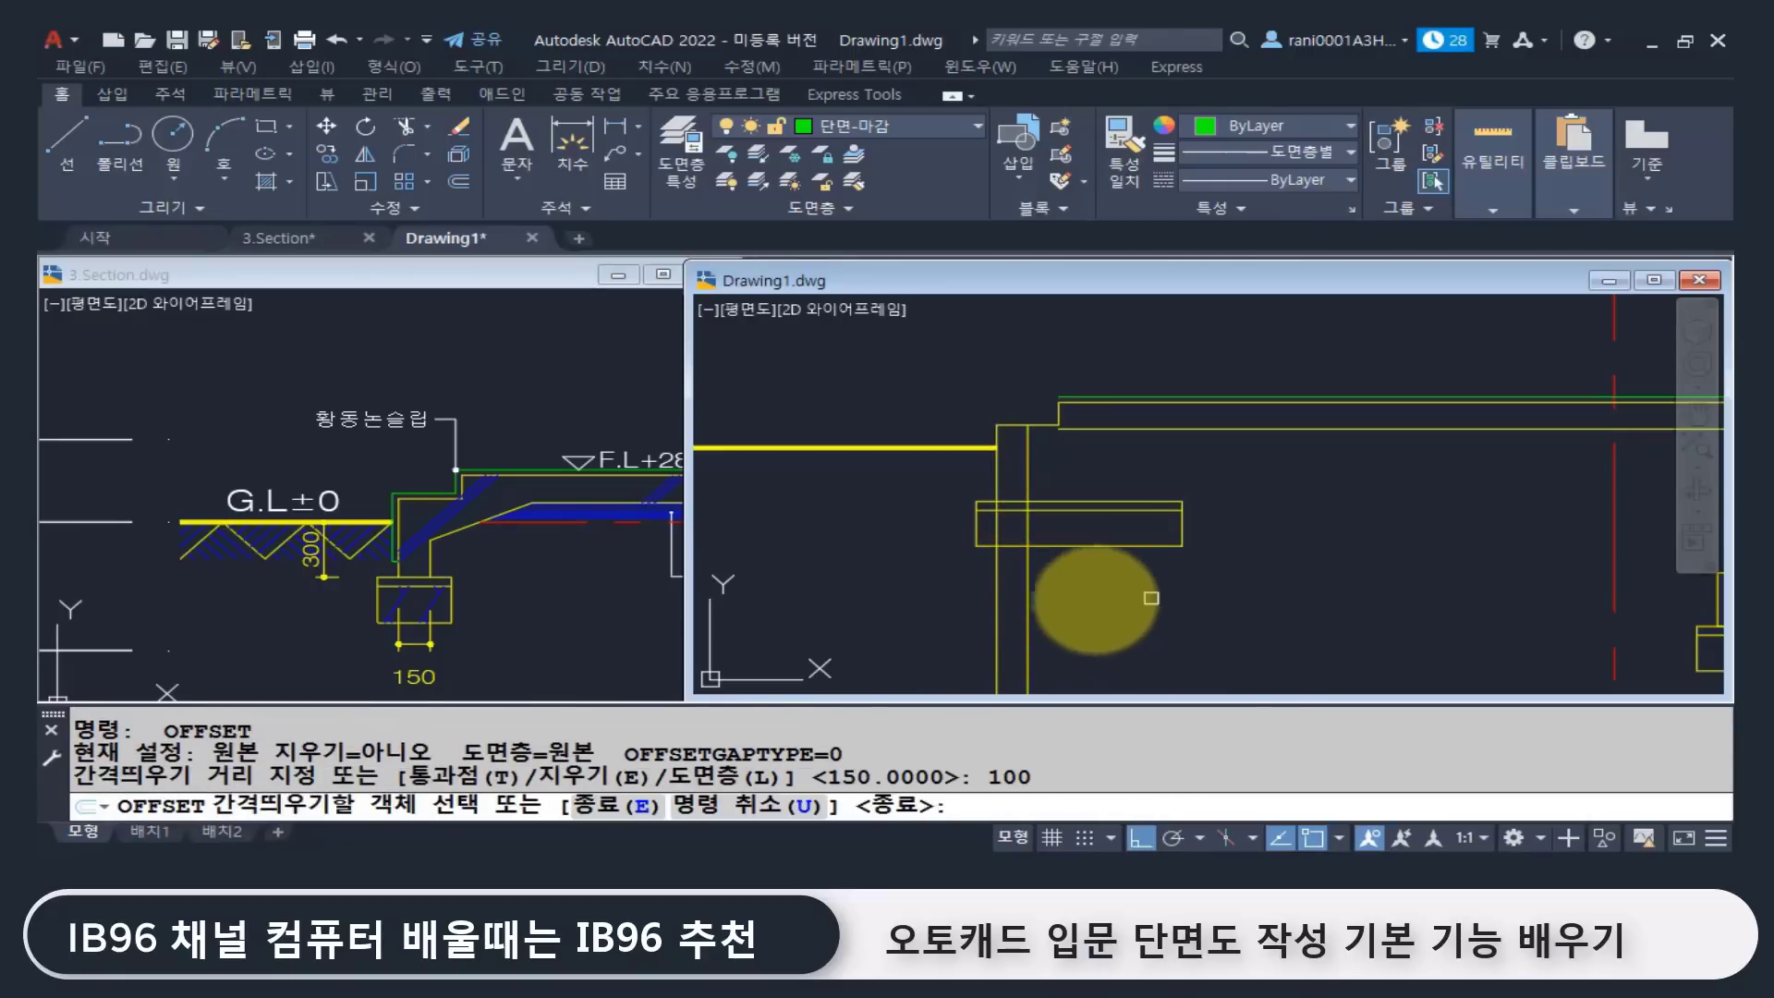
left_click(1036, 587)
left_click(1188, 646)
key("Return")
Step: Trim the copied footing's horizontal lines that extend inward past the innermost vertical line
scroll(1016, 573, "up", 2)
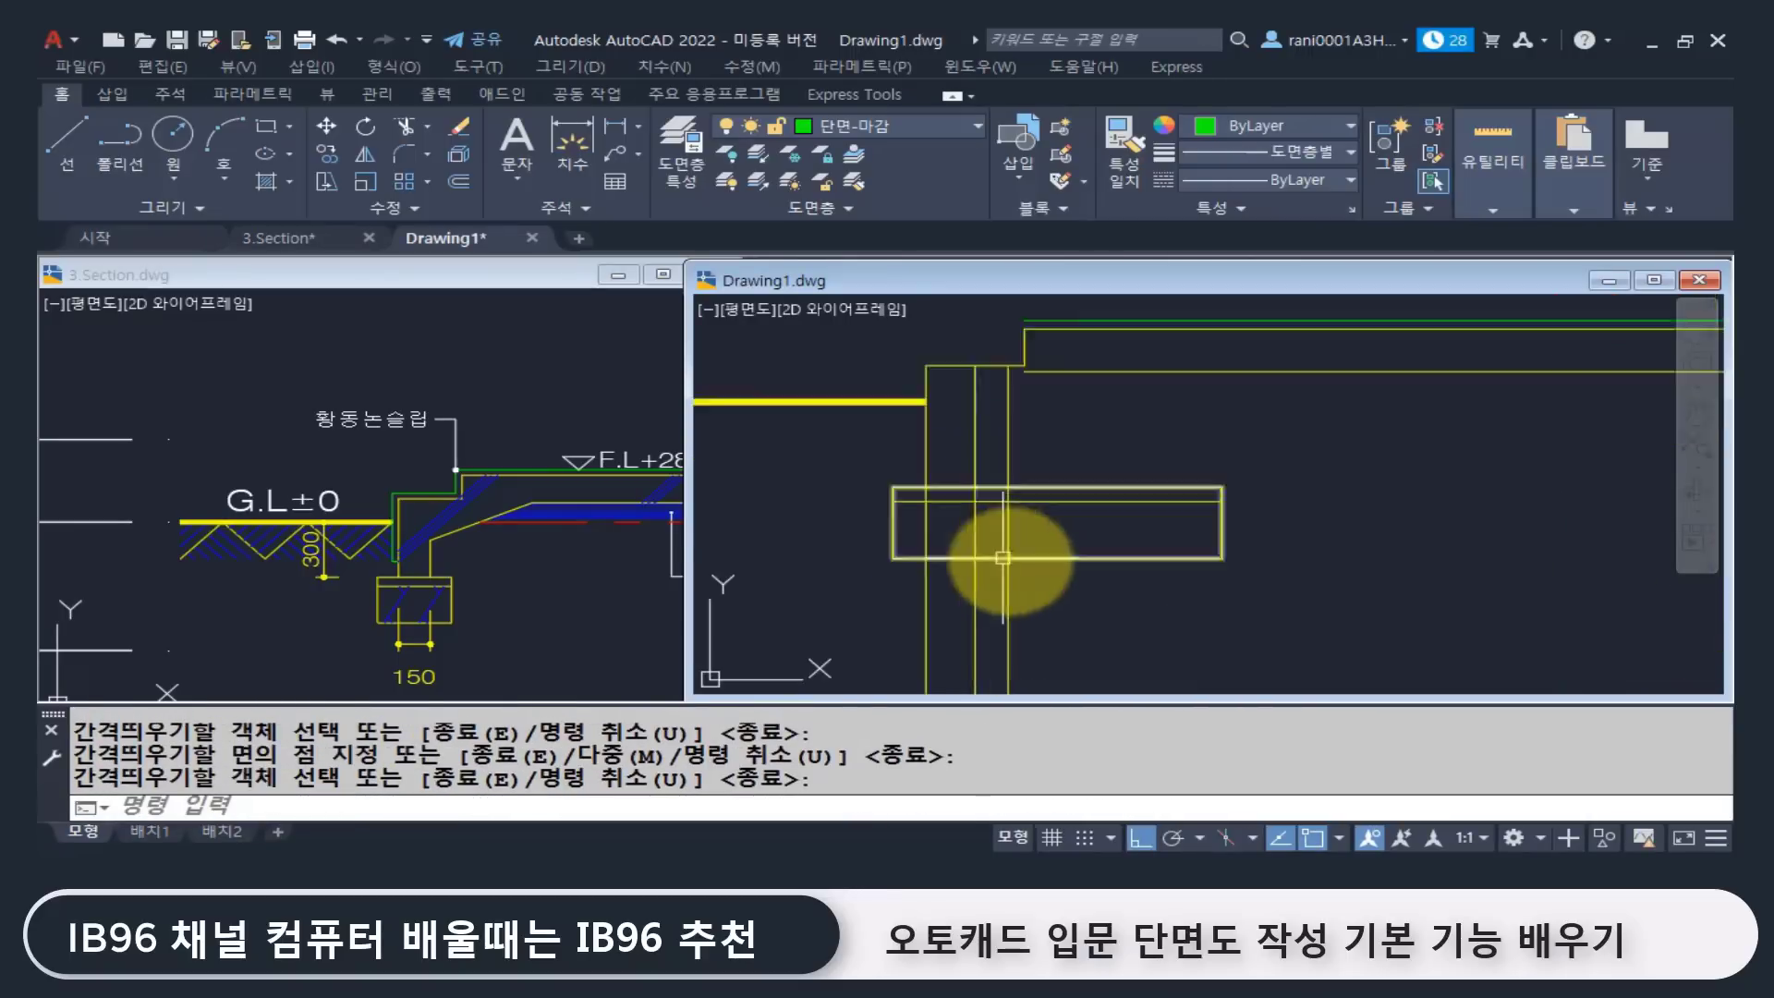
type("tr")
key("Return")
scroll(1012, 614, "up", 2)
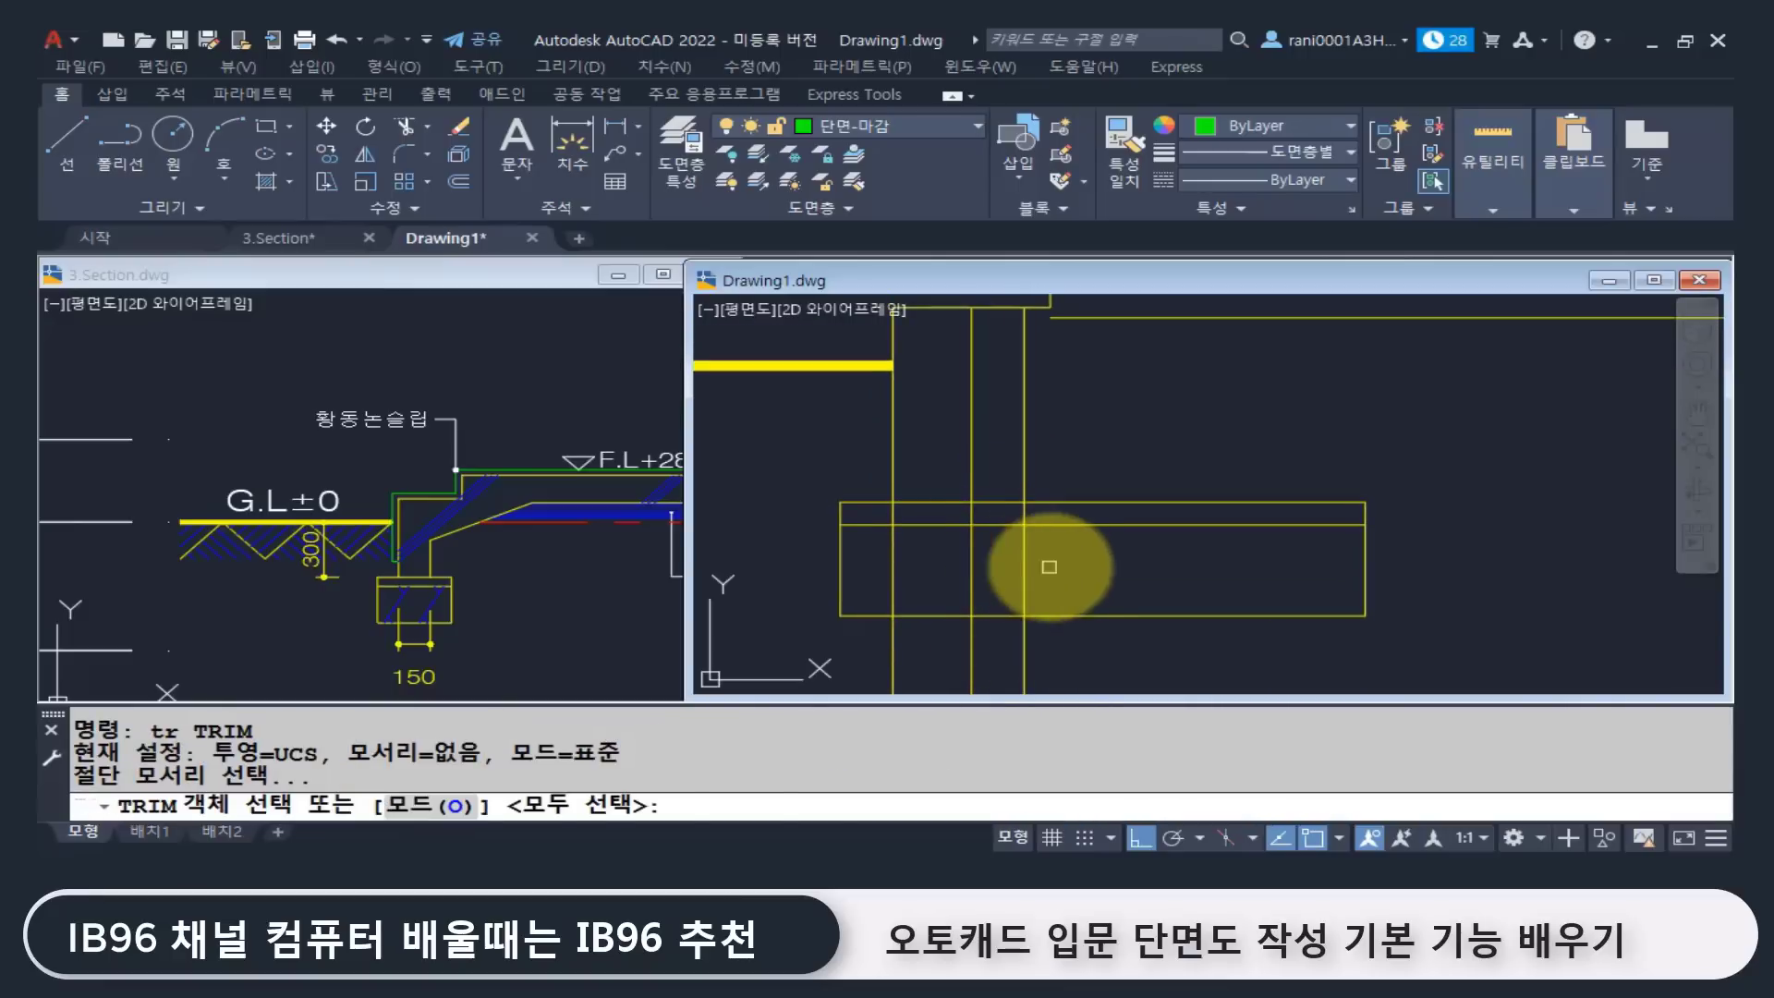
left_click(1009, 548)
key("Return")
left_click(1136, 637)
left_click(1086, 439)
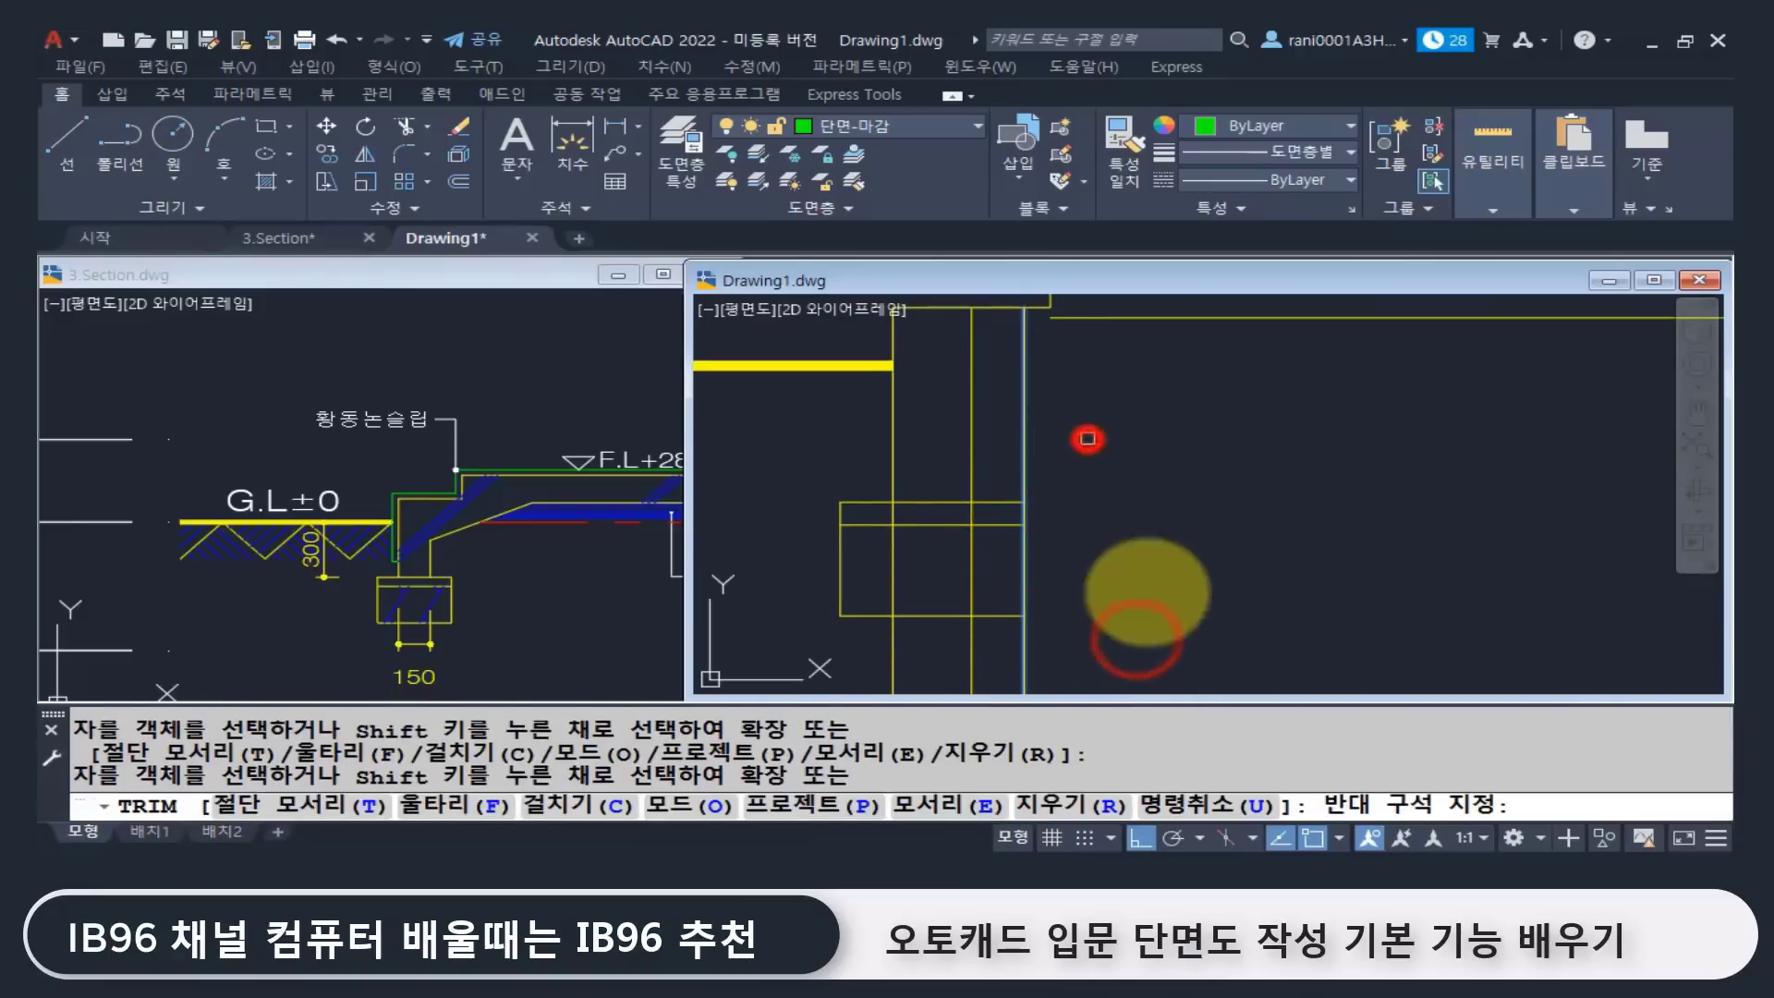
key("Return")
Step: Using the footing outline as cutting edge, trim the innermost vertical line outside the footing and the two wall lines inside it
key("Return")
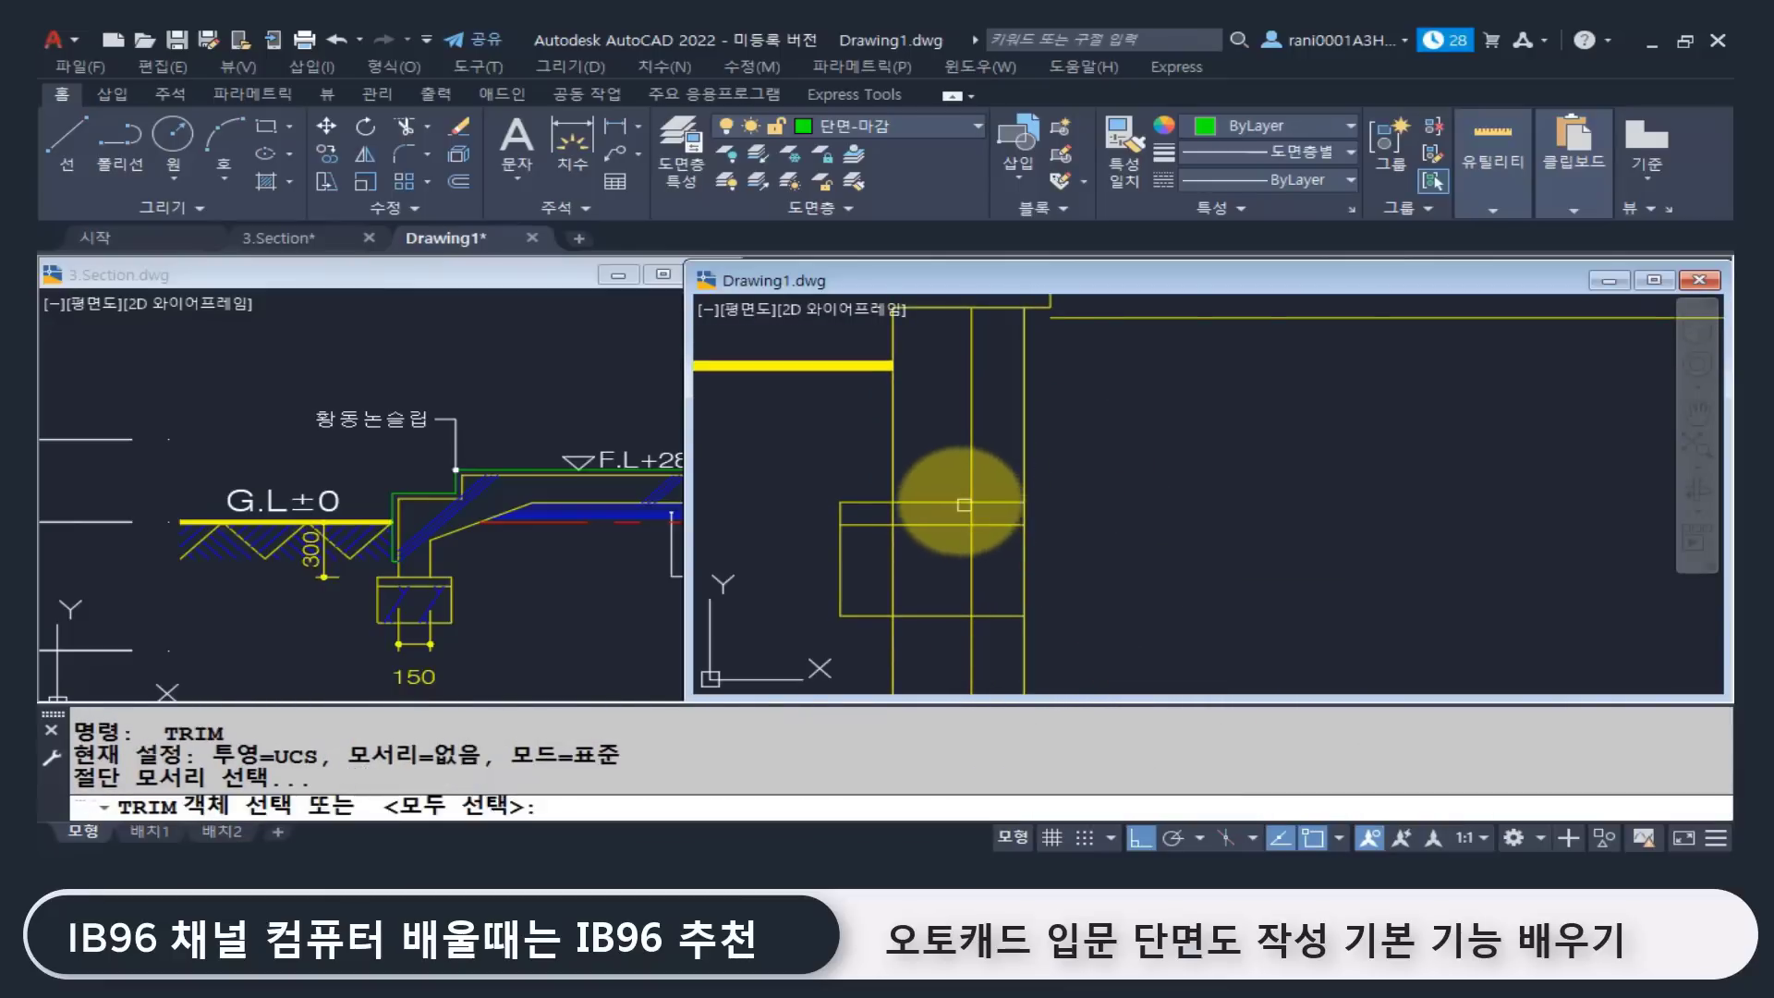
left_click(992, 502)
key("Return")
left_click(1017, 413)
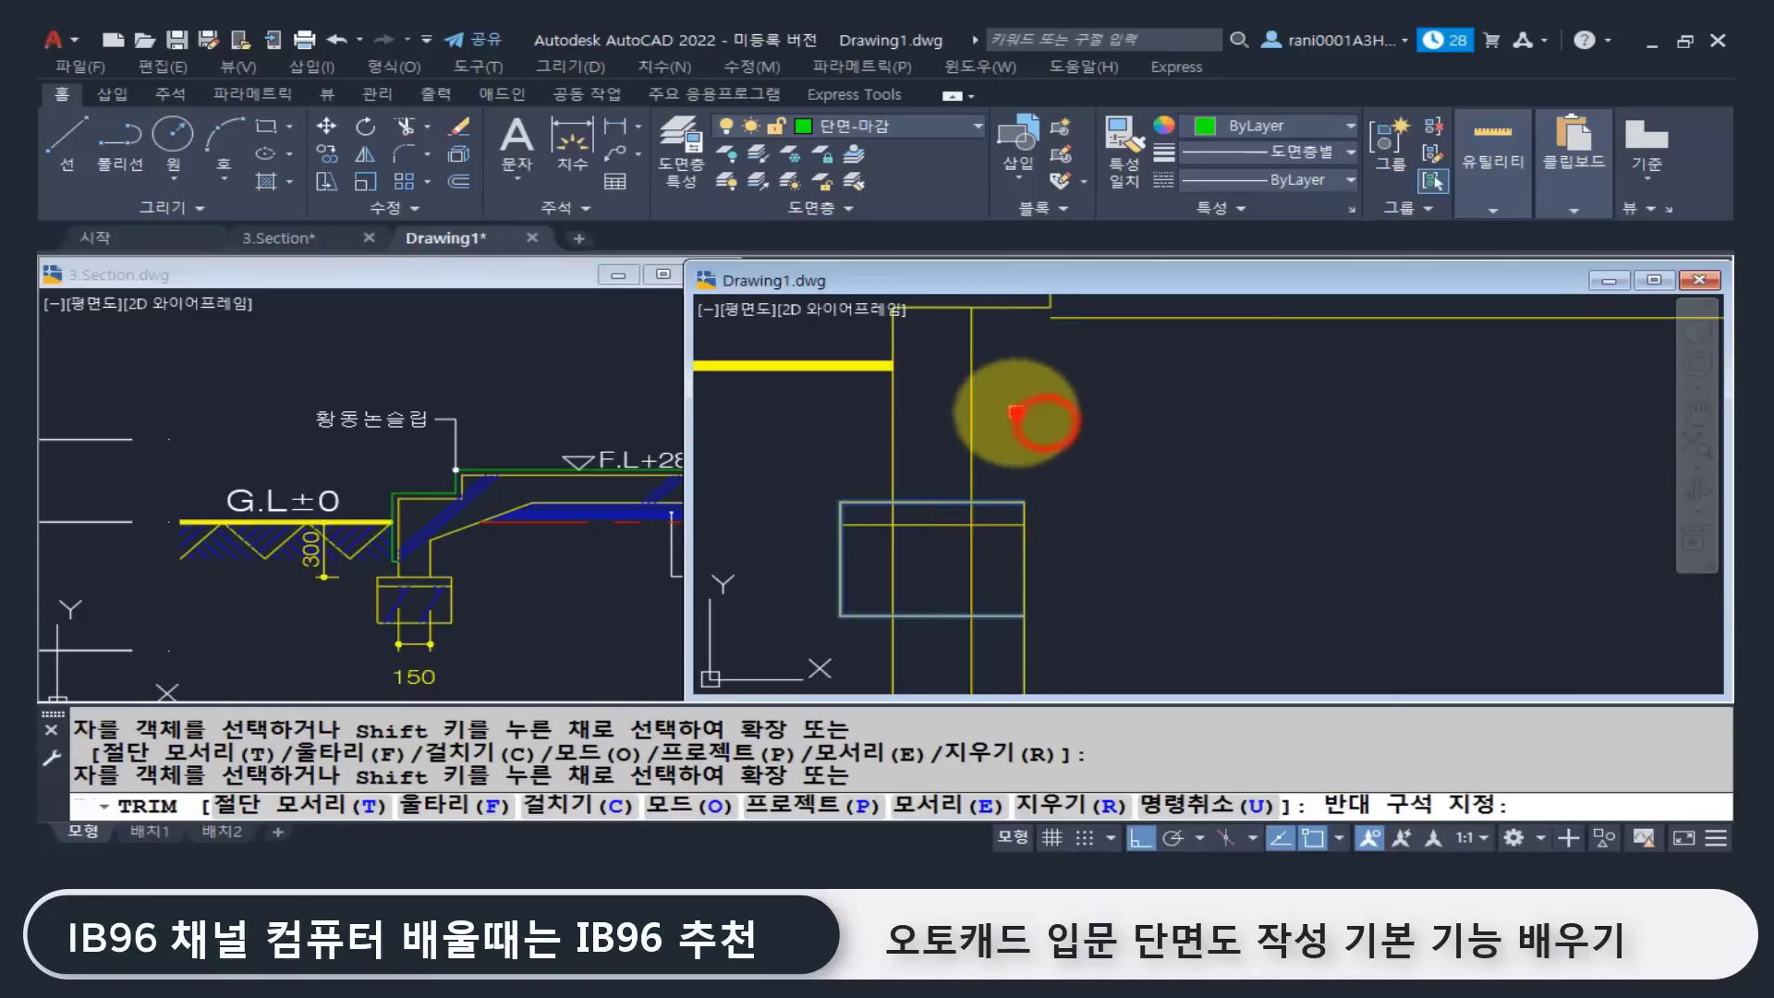
left_click(1053, 631)
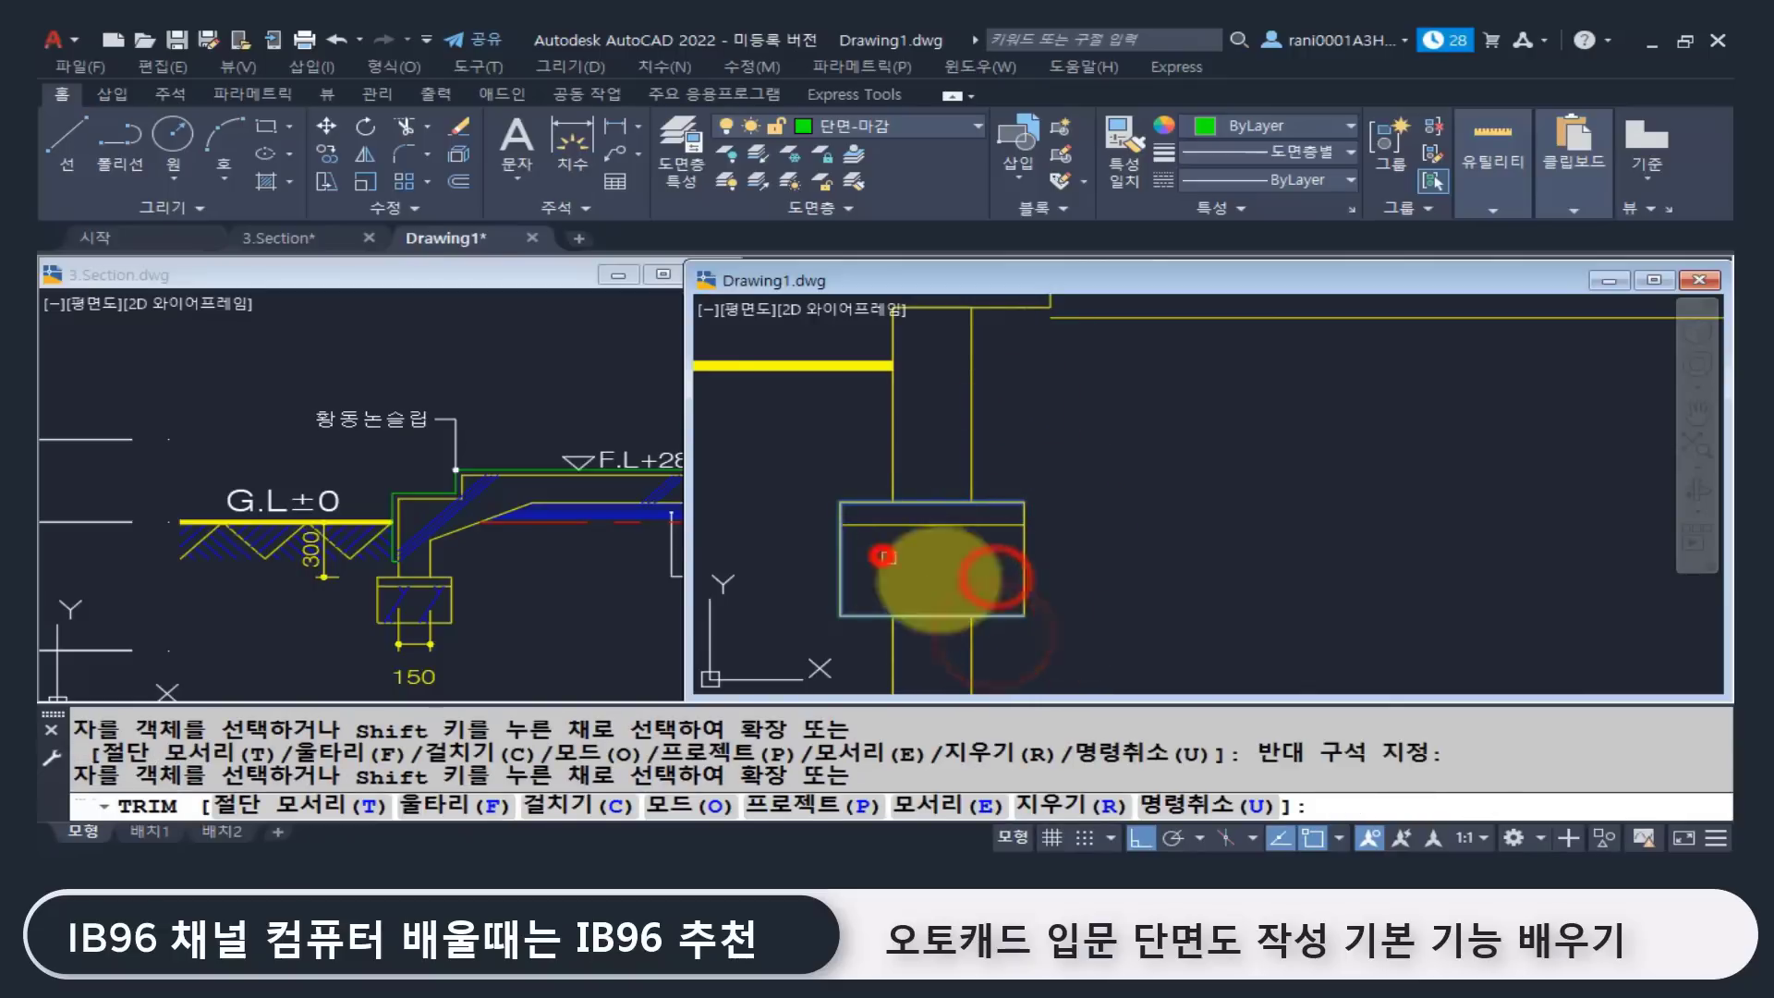
key("Escape")
key("Escape")
Step: Erase the two leftover vertical line pieces below the terrace edge footing
middle_click_drag(933, 572, 947, 524)
type("e")
key("Return")
left_click(1123, 664)
left_click(854, 617)
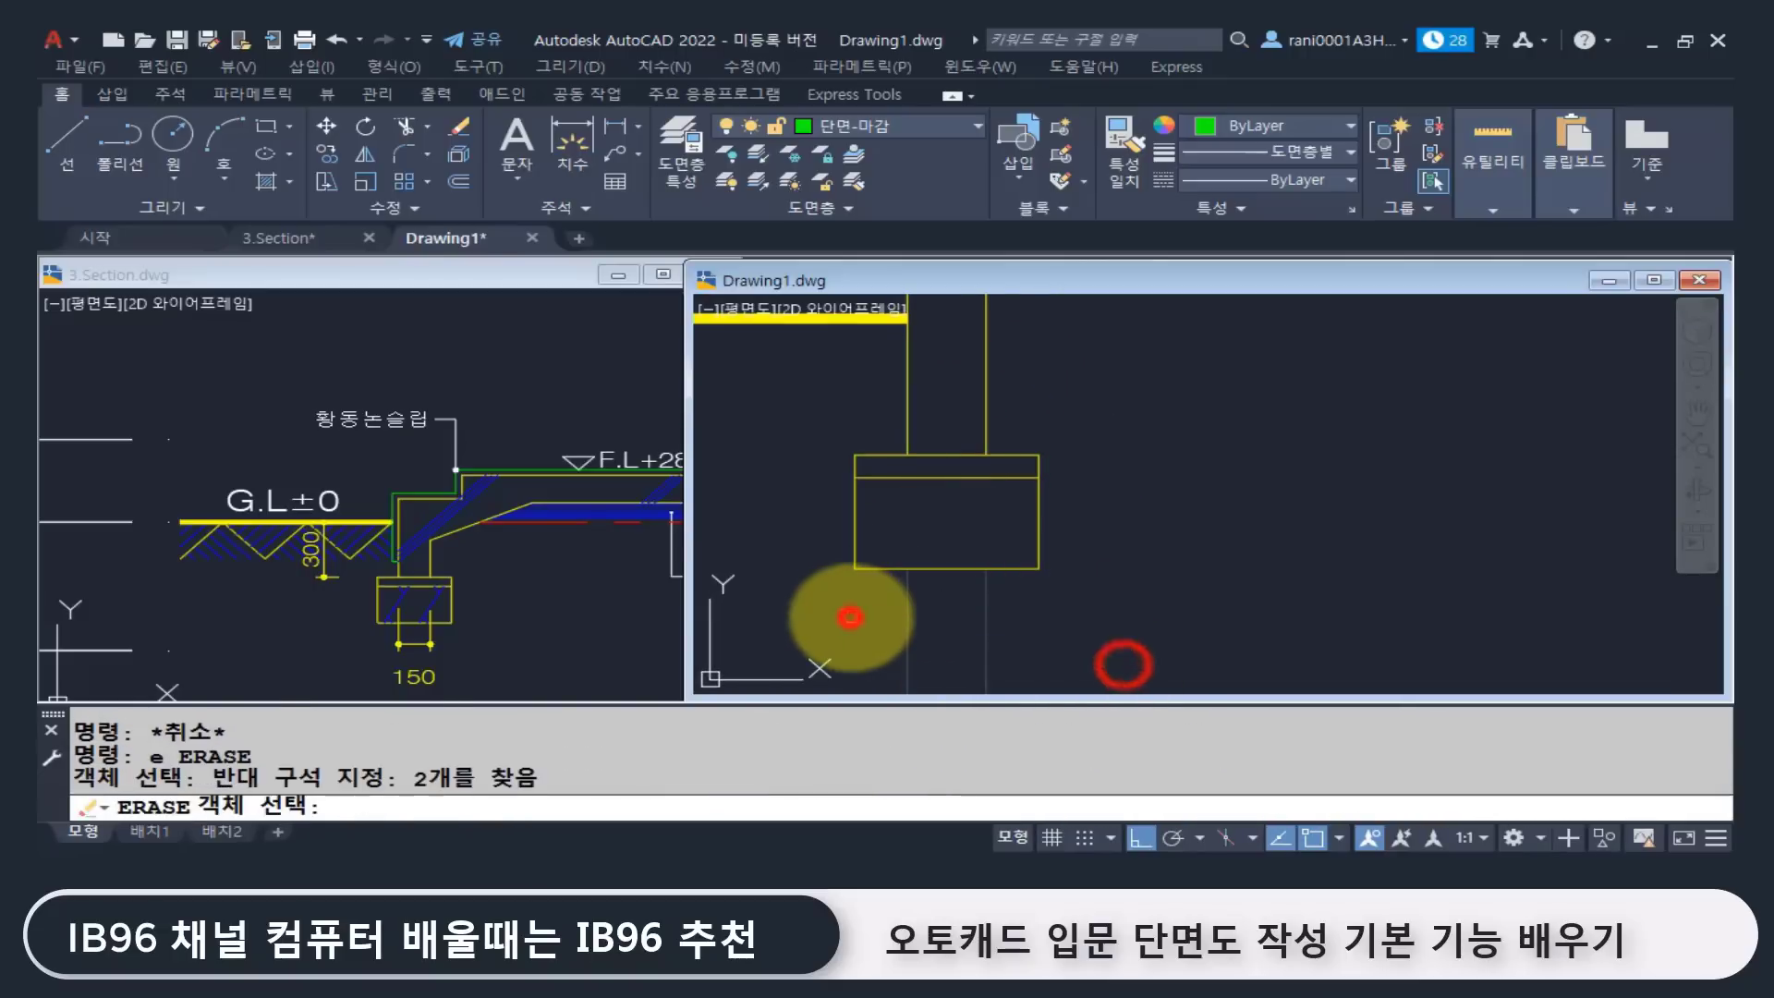
scroll(1022, 542, "down", 2)
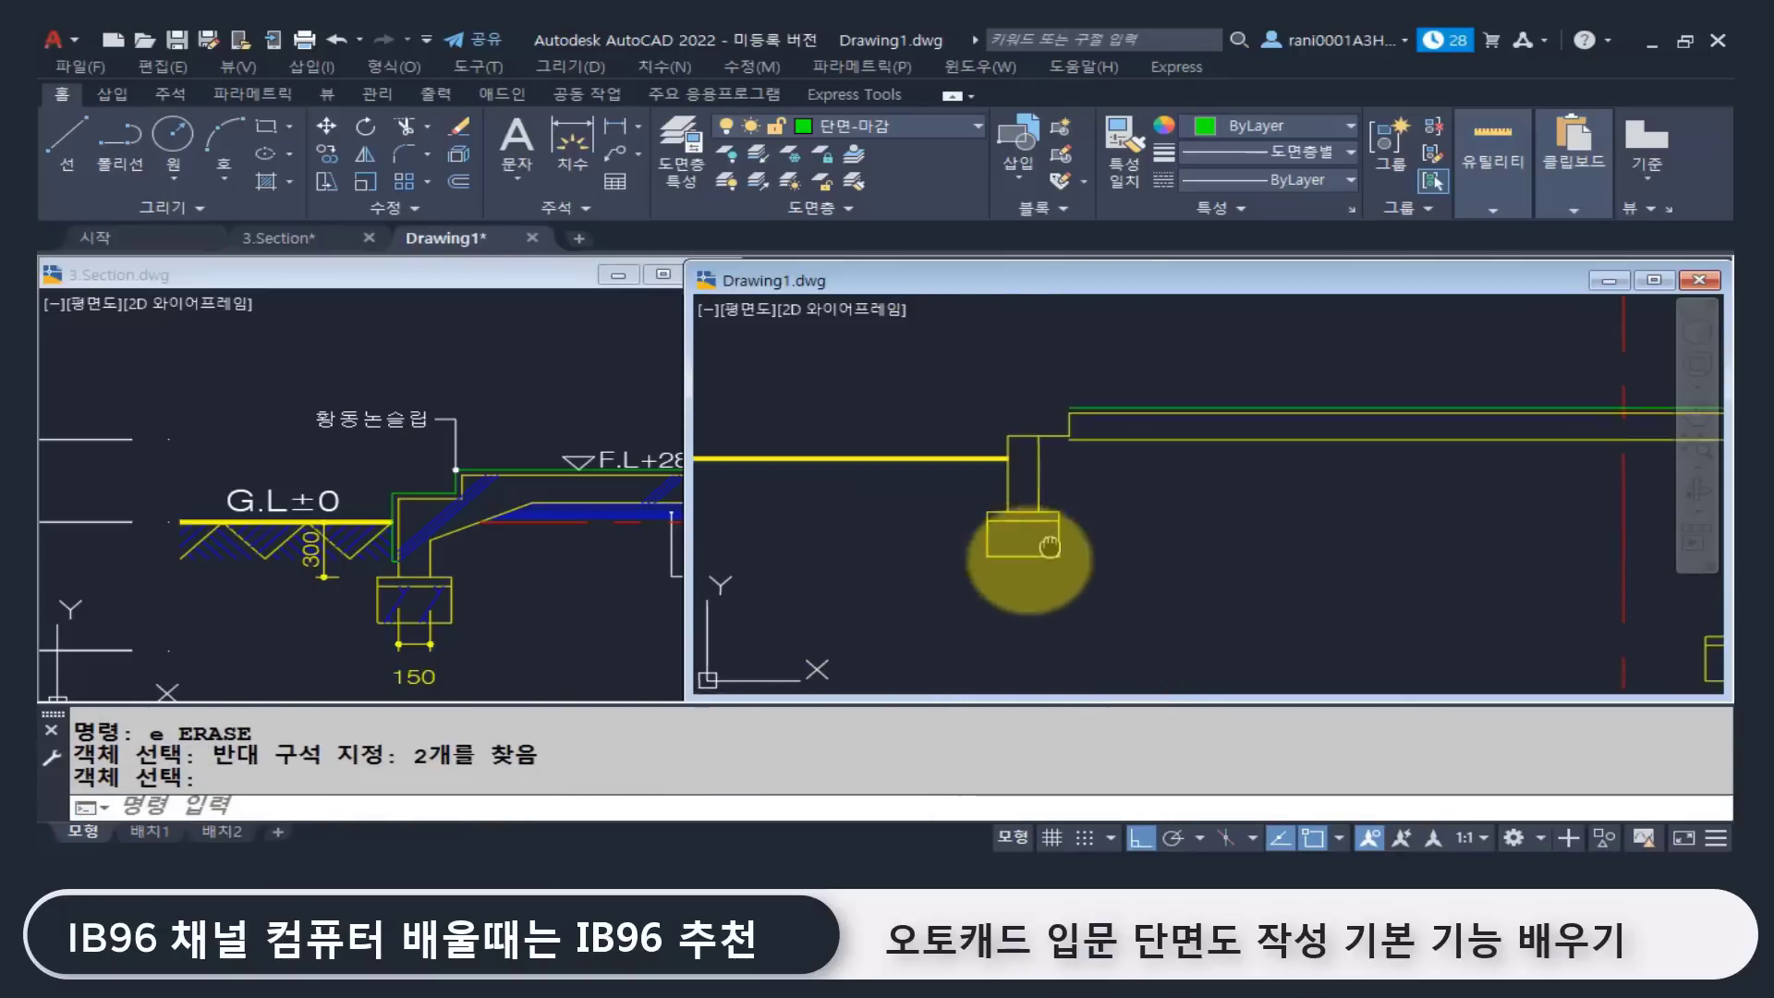
mouse_move(1022, 543)
middle_mouse_down()
mouse_move(1010, 527)
mouse_move(1013, 554)
middle_mouse_up()
Step: Check the terrace edge in 3.Section.dwg and draw a slanted line in Drawing1.dwg from the ground line's end to the step's inner corner
left_click(507, 567)
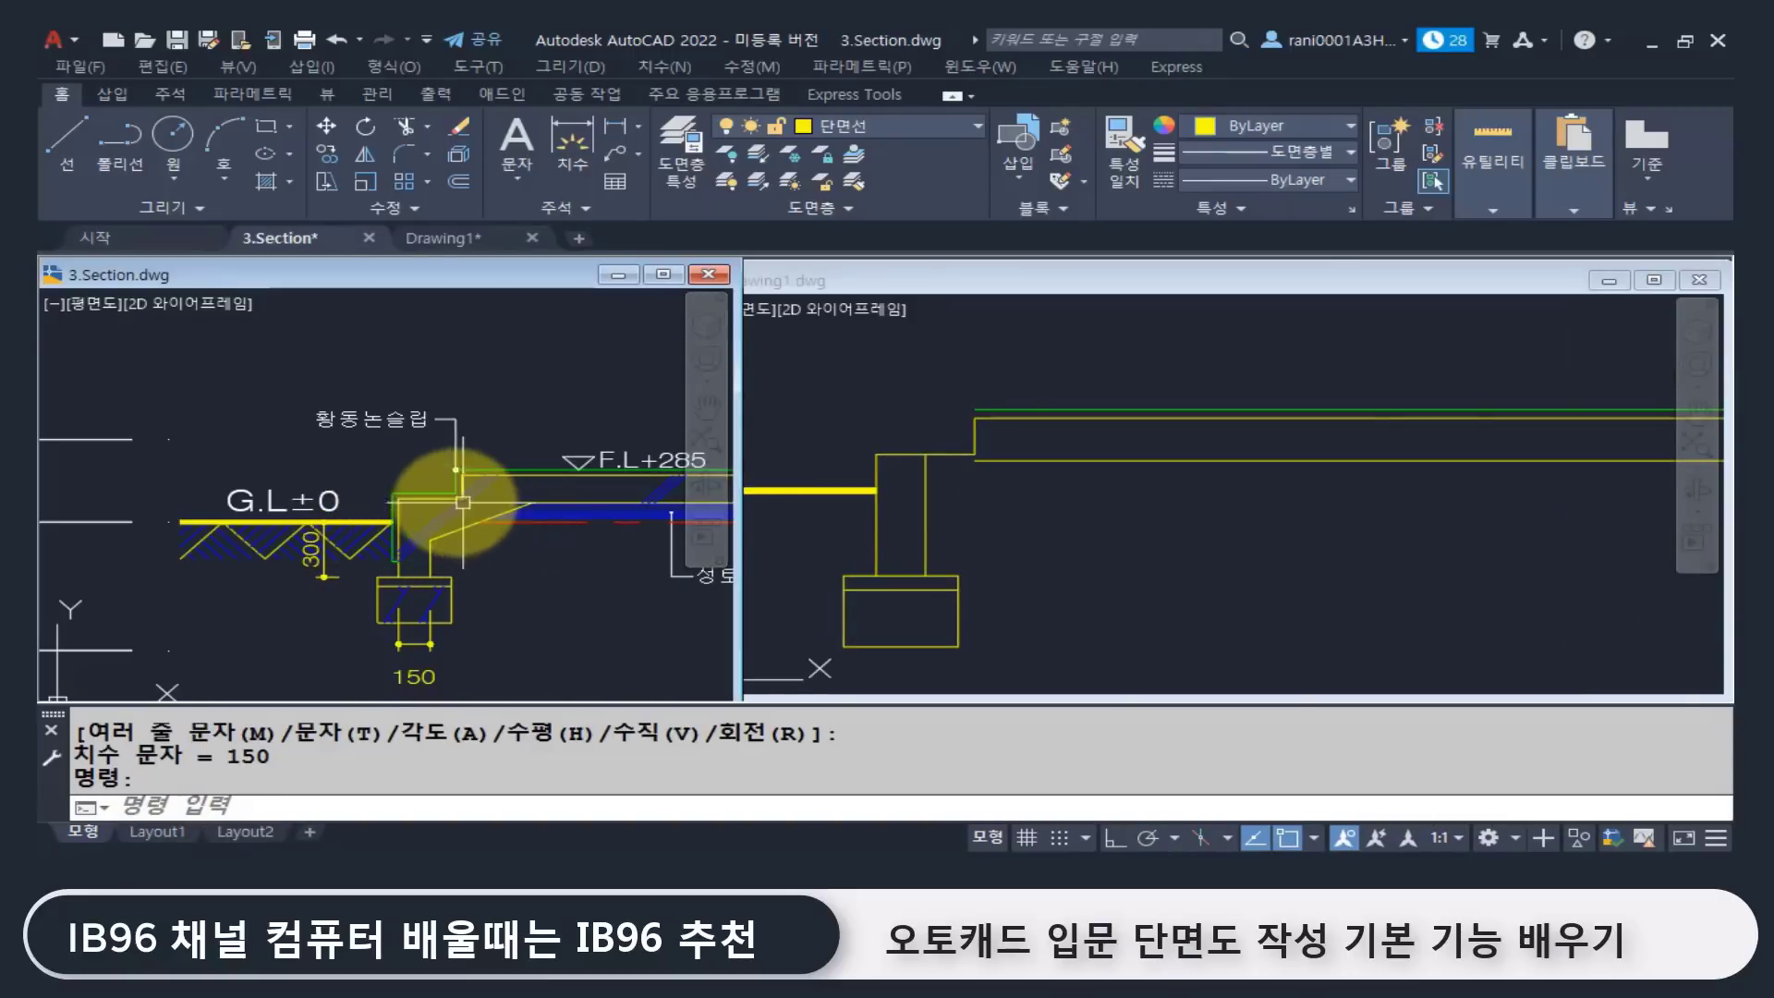
left_click(961, 506)
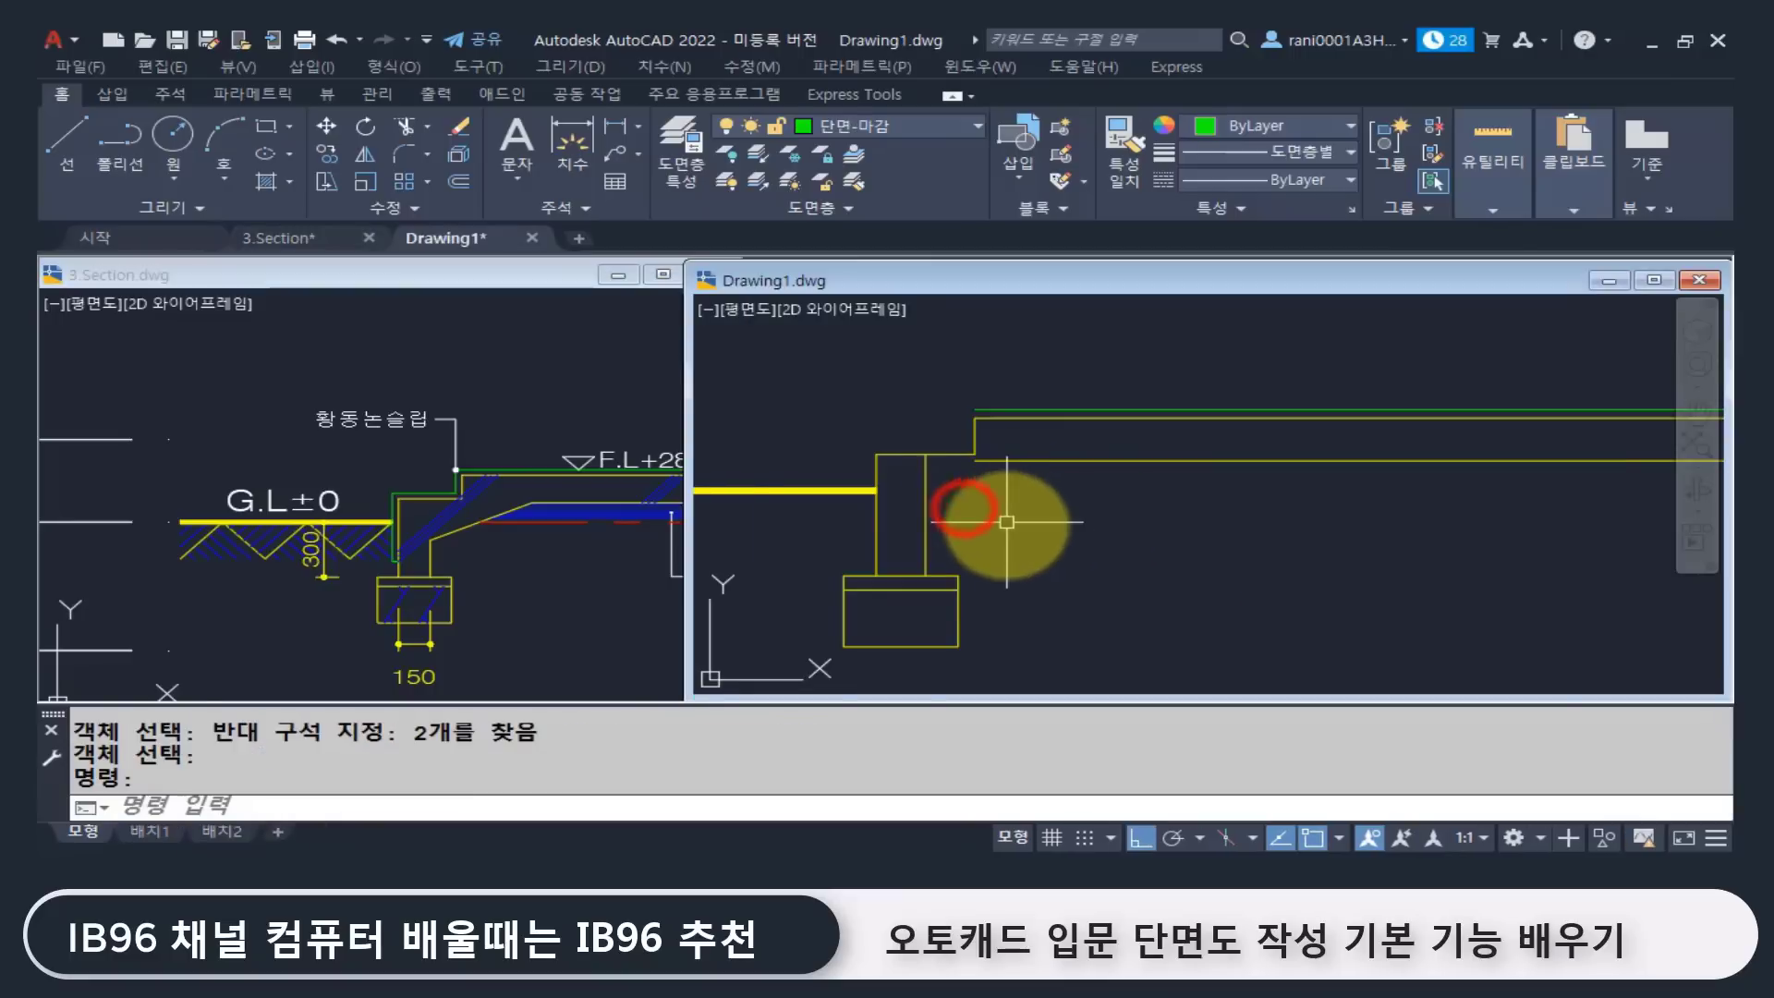
type("1")
key("Return")
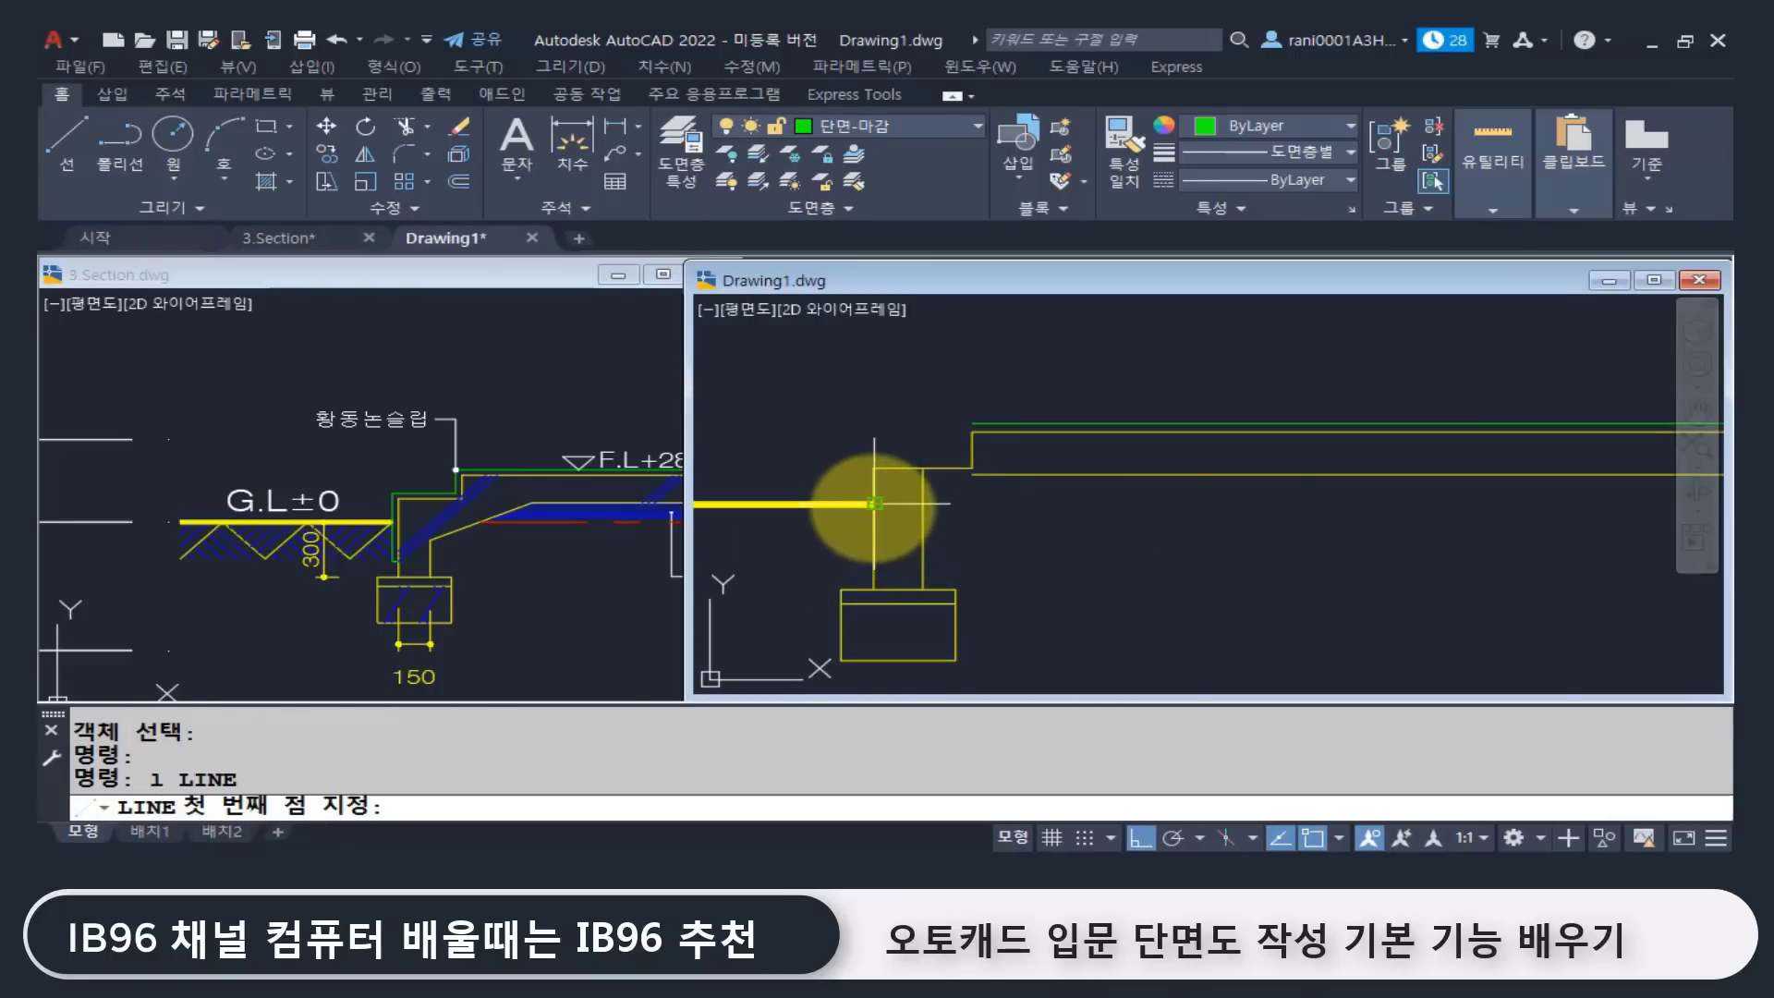
left_click(873, 503)
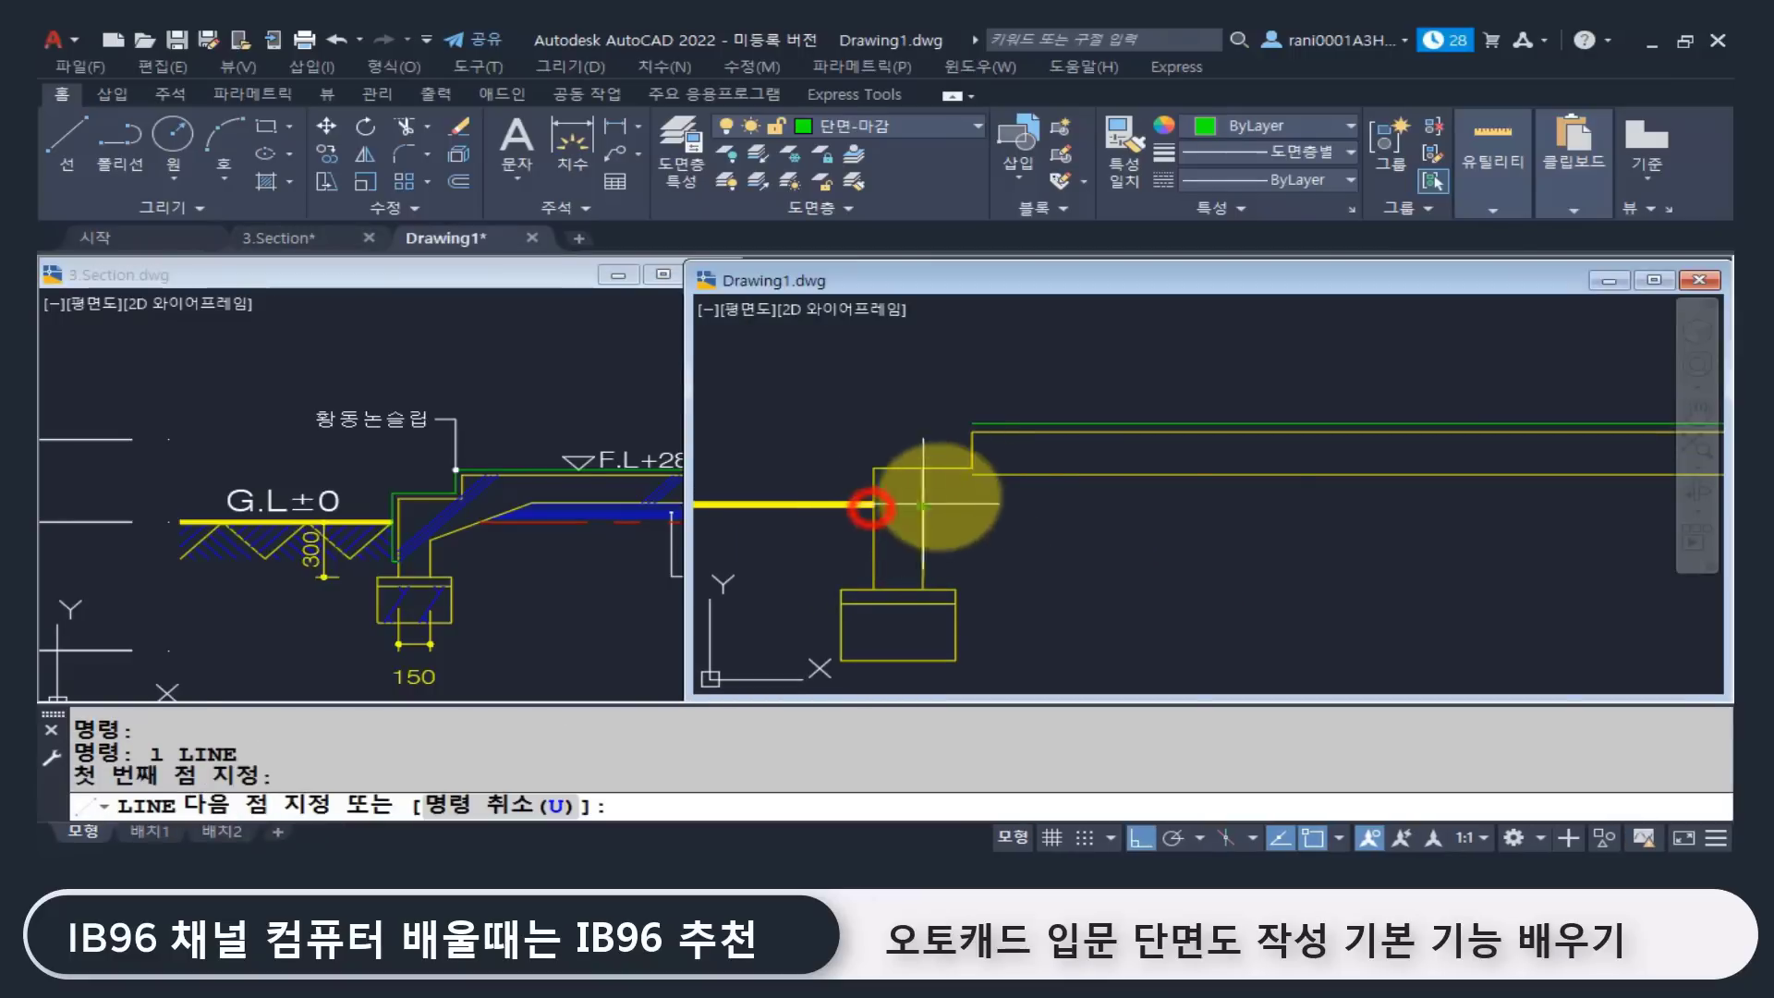
left_click(972, 468)
key("Return")
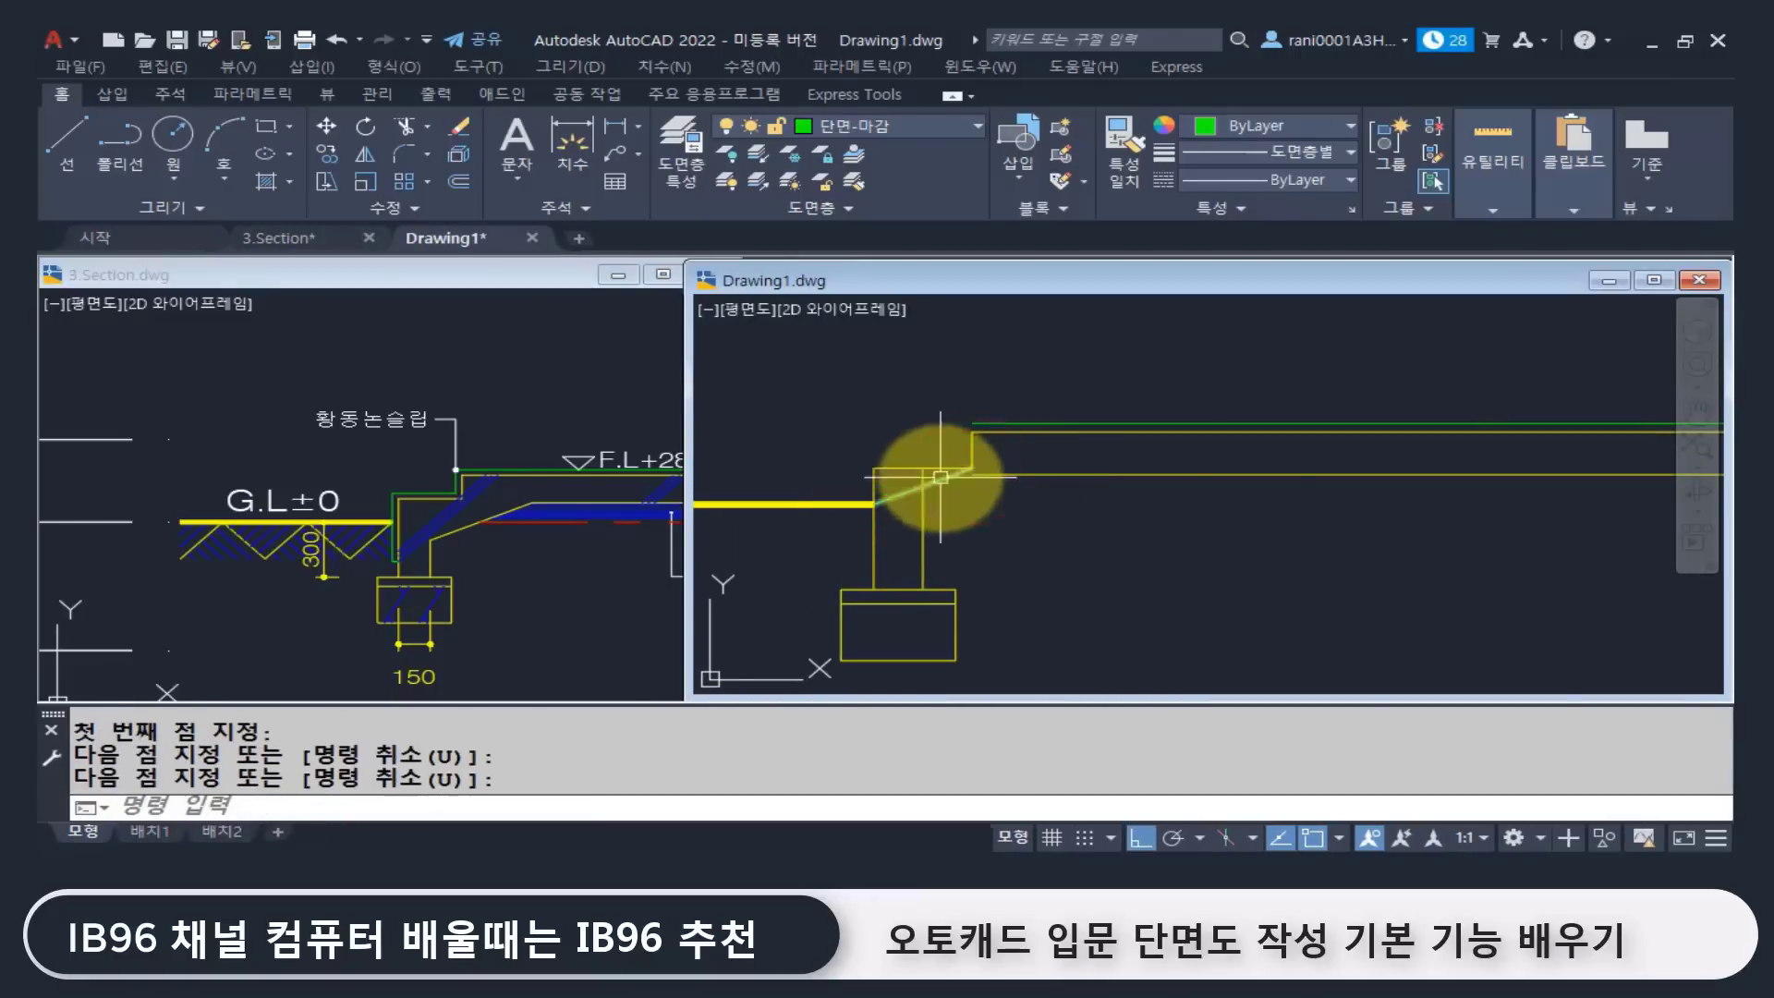
Step: Offset the slanted line 150 downward to form the underside of the terrace edge
left_click(945, 481)
type("o")
key("Return")
type("1")
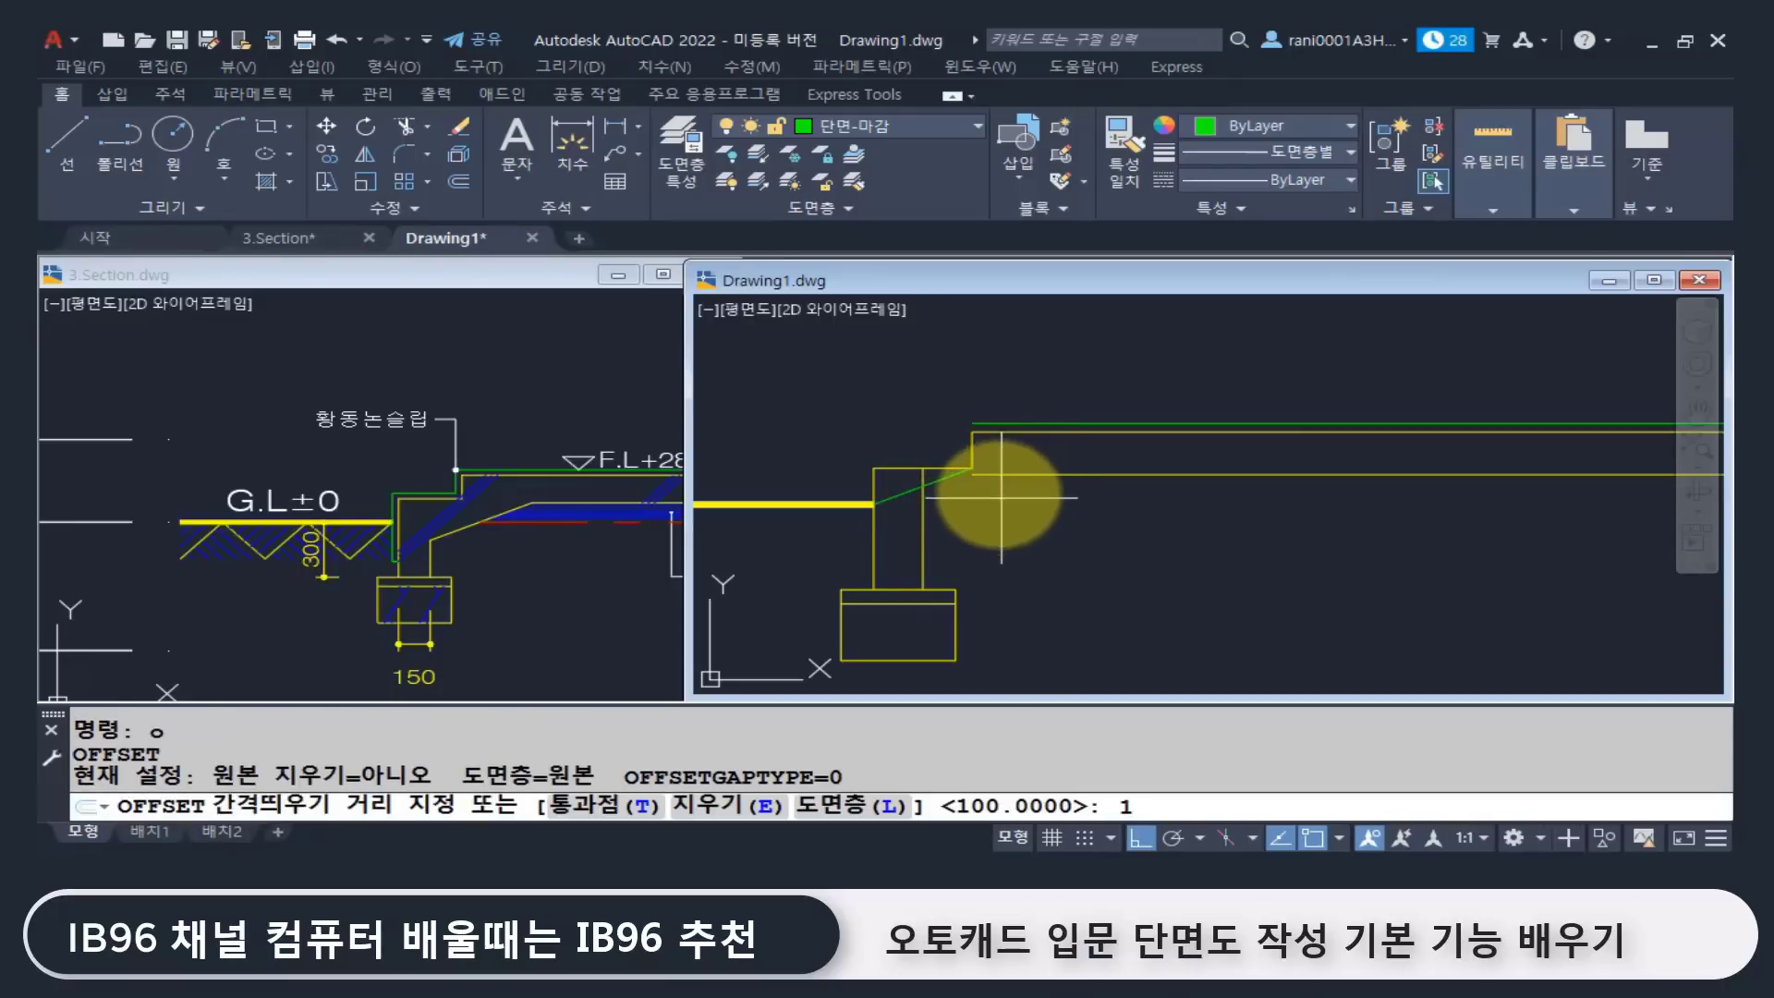
type("50")
key("Return")
left_click(935, 482)
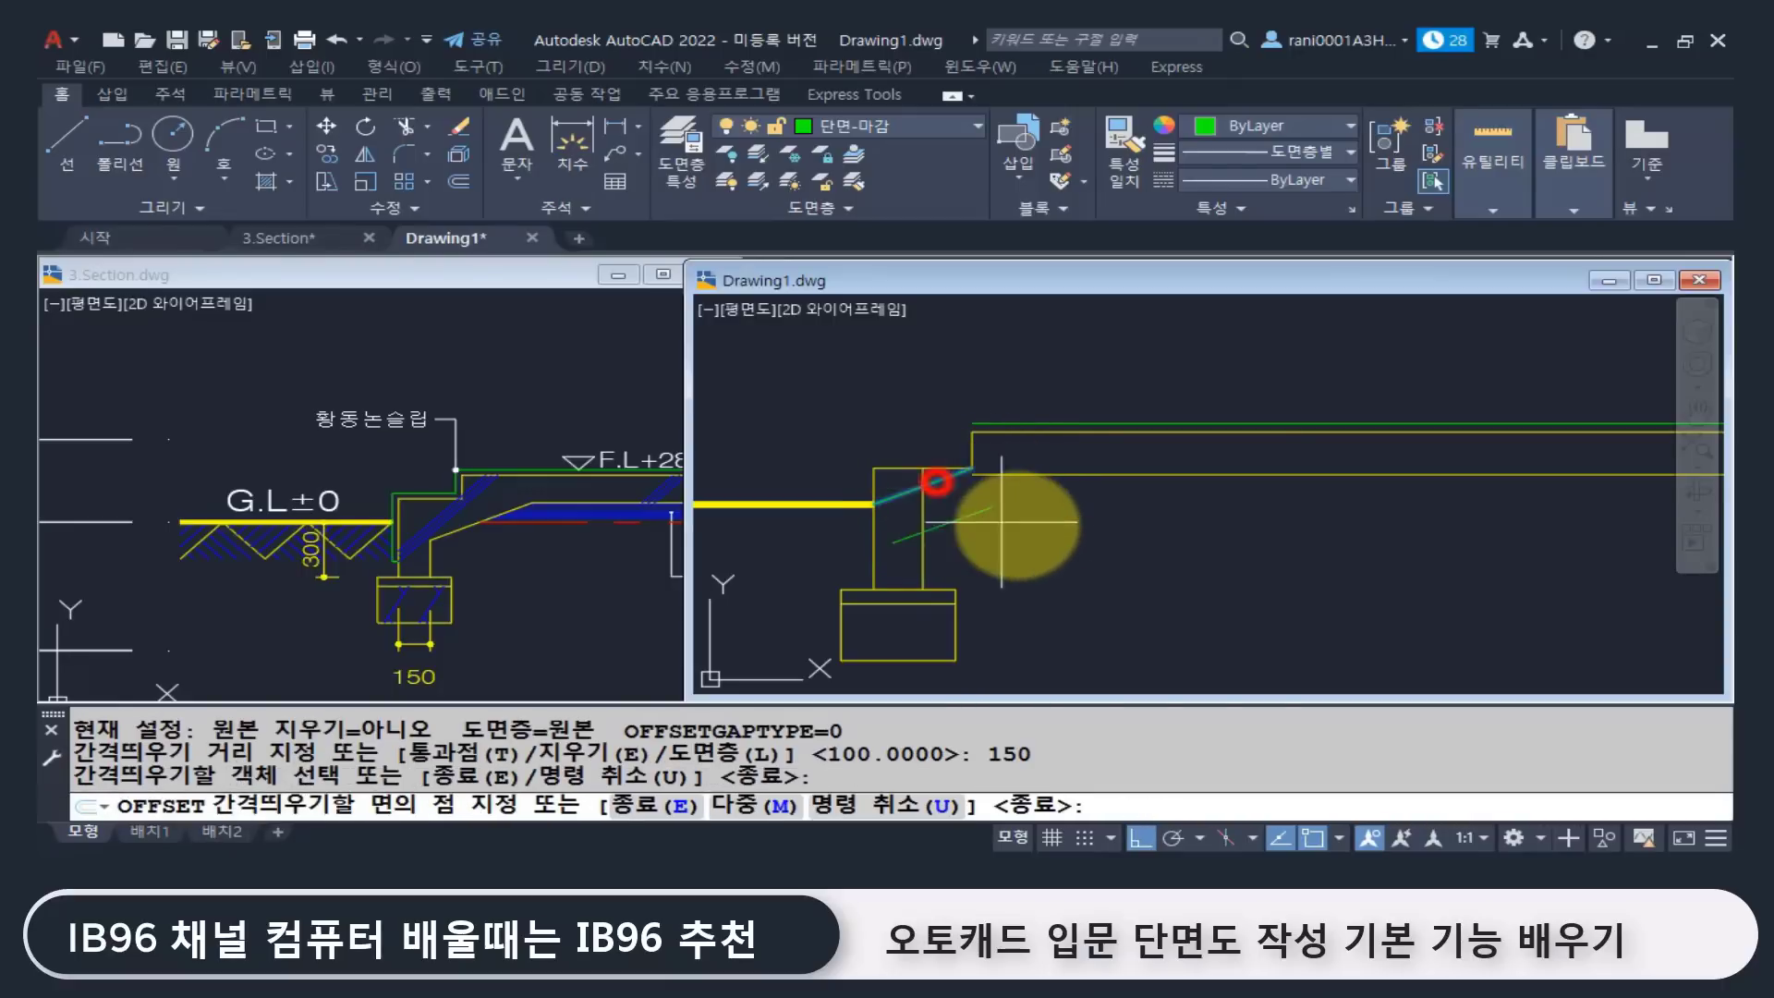
left_click(1031, 523)
key("Return")
Step: Match the properties of the edge wall's inner line onto the lower slanted line
type("ma")
key("Return")
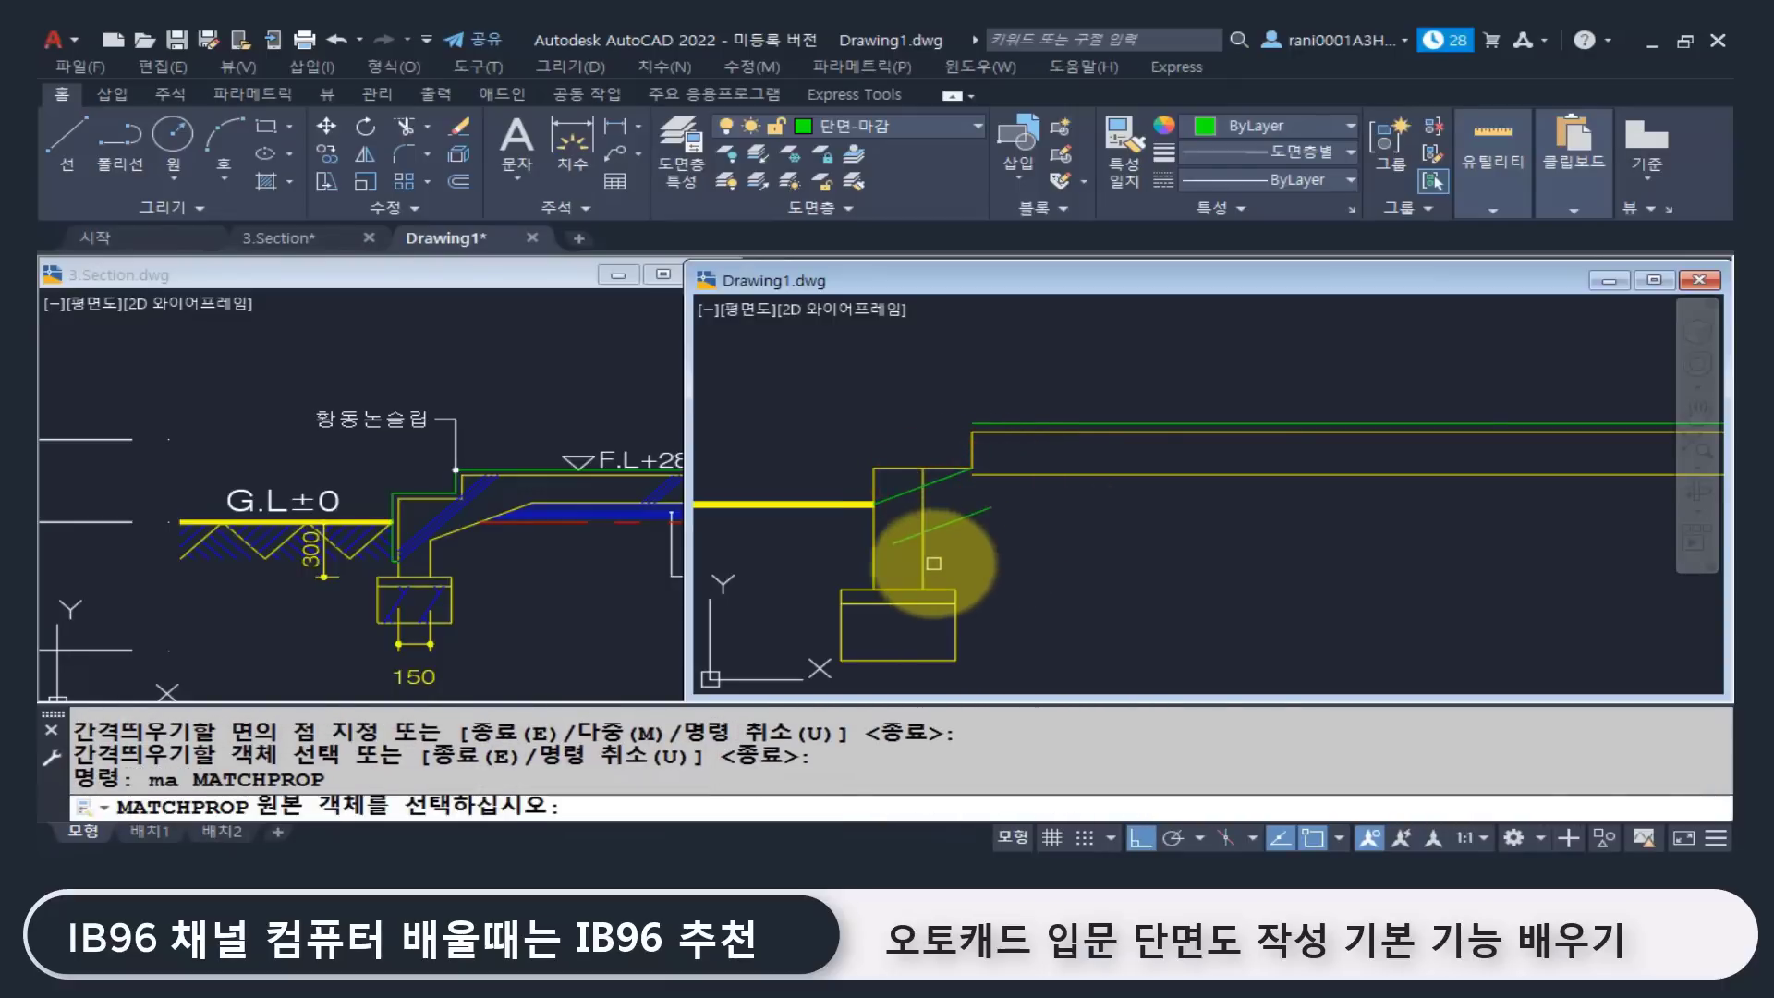
left_click(923, 559)
left_click(950, 523)
key("Return")
Step: Erase the upper slanted line running from the ground line's end to the step's inner corner
left_click(941, 474)
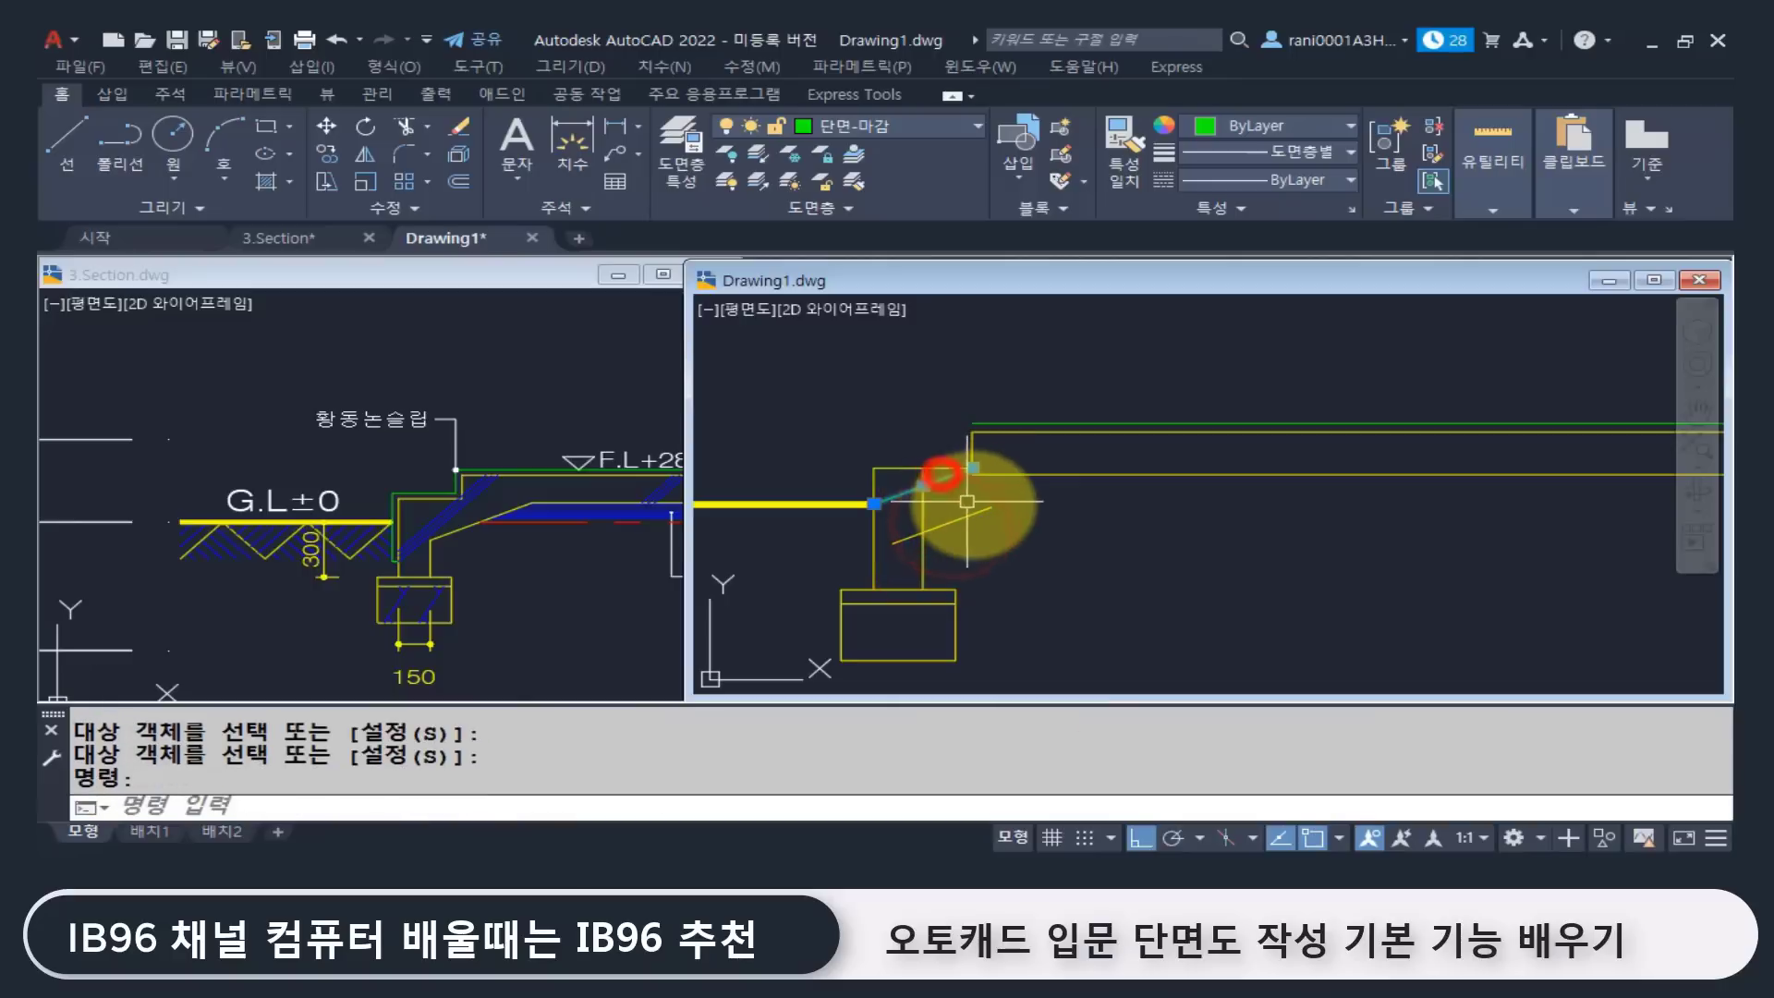
type("e")
key("Return")
key("Escape")
key("Escape")
middle_click_drag(1001, 522, 992, 512)
Step: Fillet the remaining slanted line with radius 0 to the edge wall's inner line and to the slab's underside
type("f")
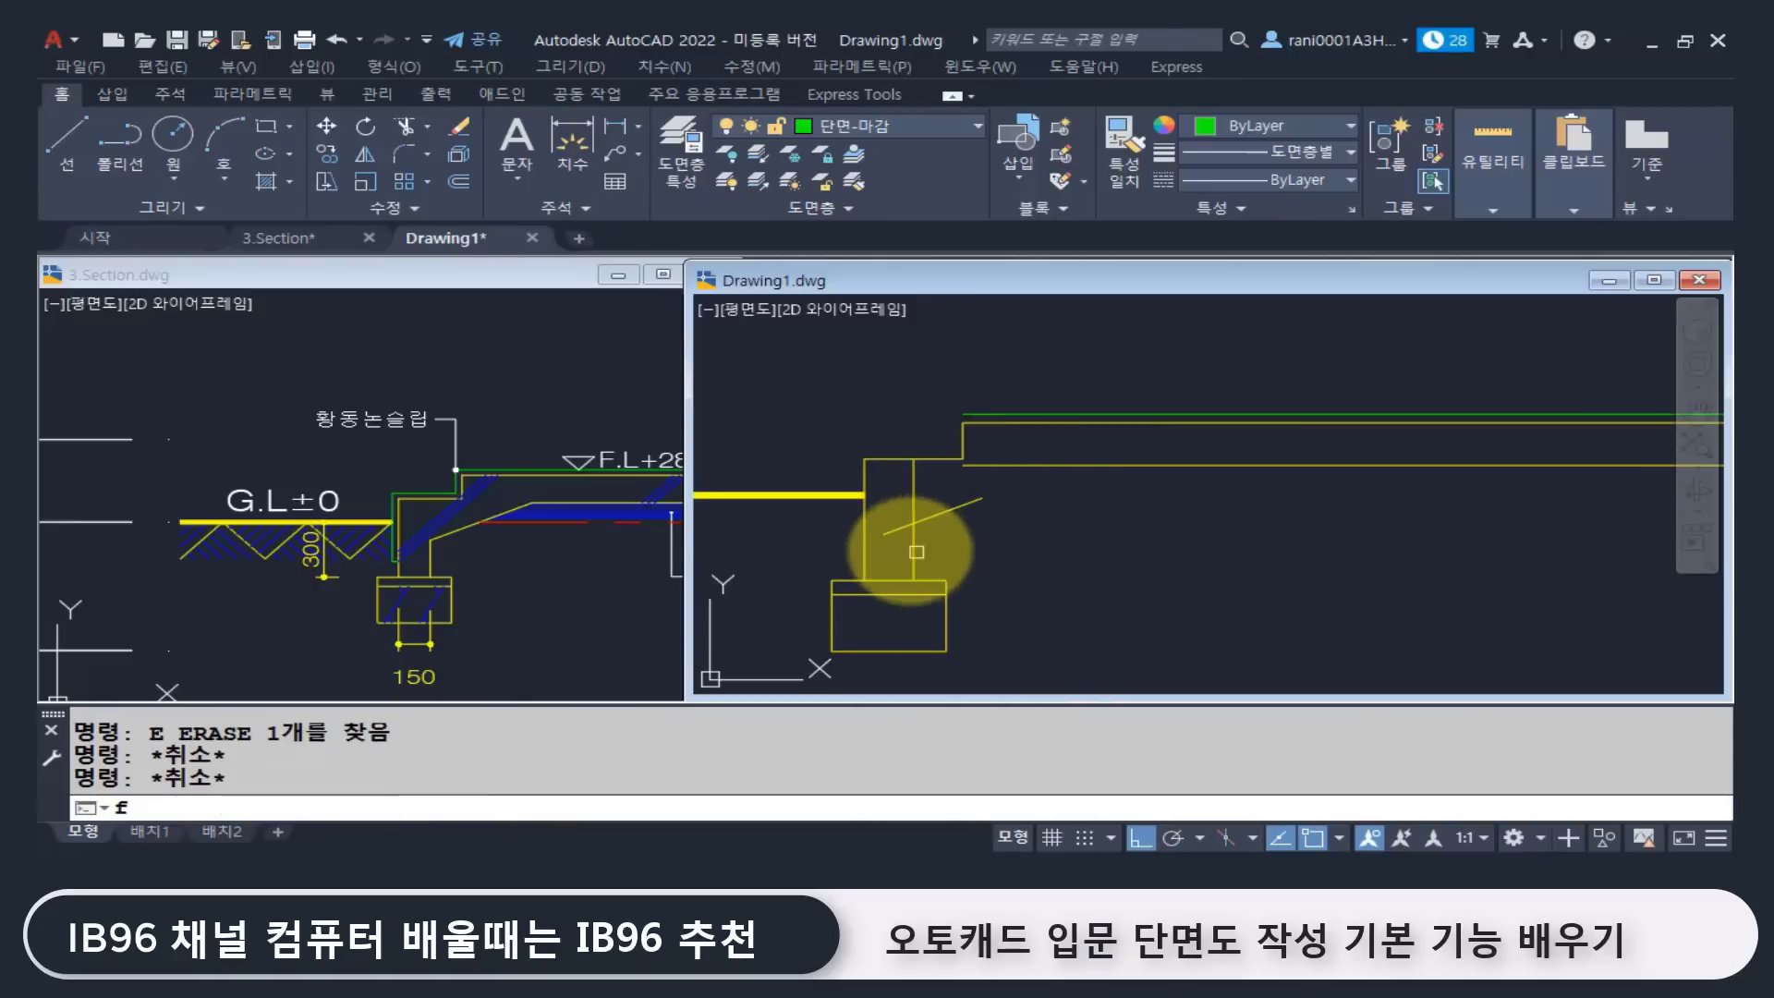
key("Return")
left_click(910, 551)
left_click(948, 510)
key("Return")
left_click(958, 508)
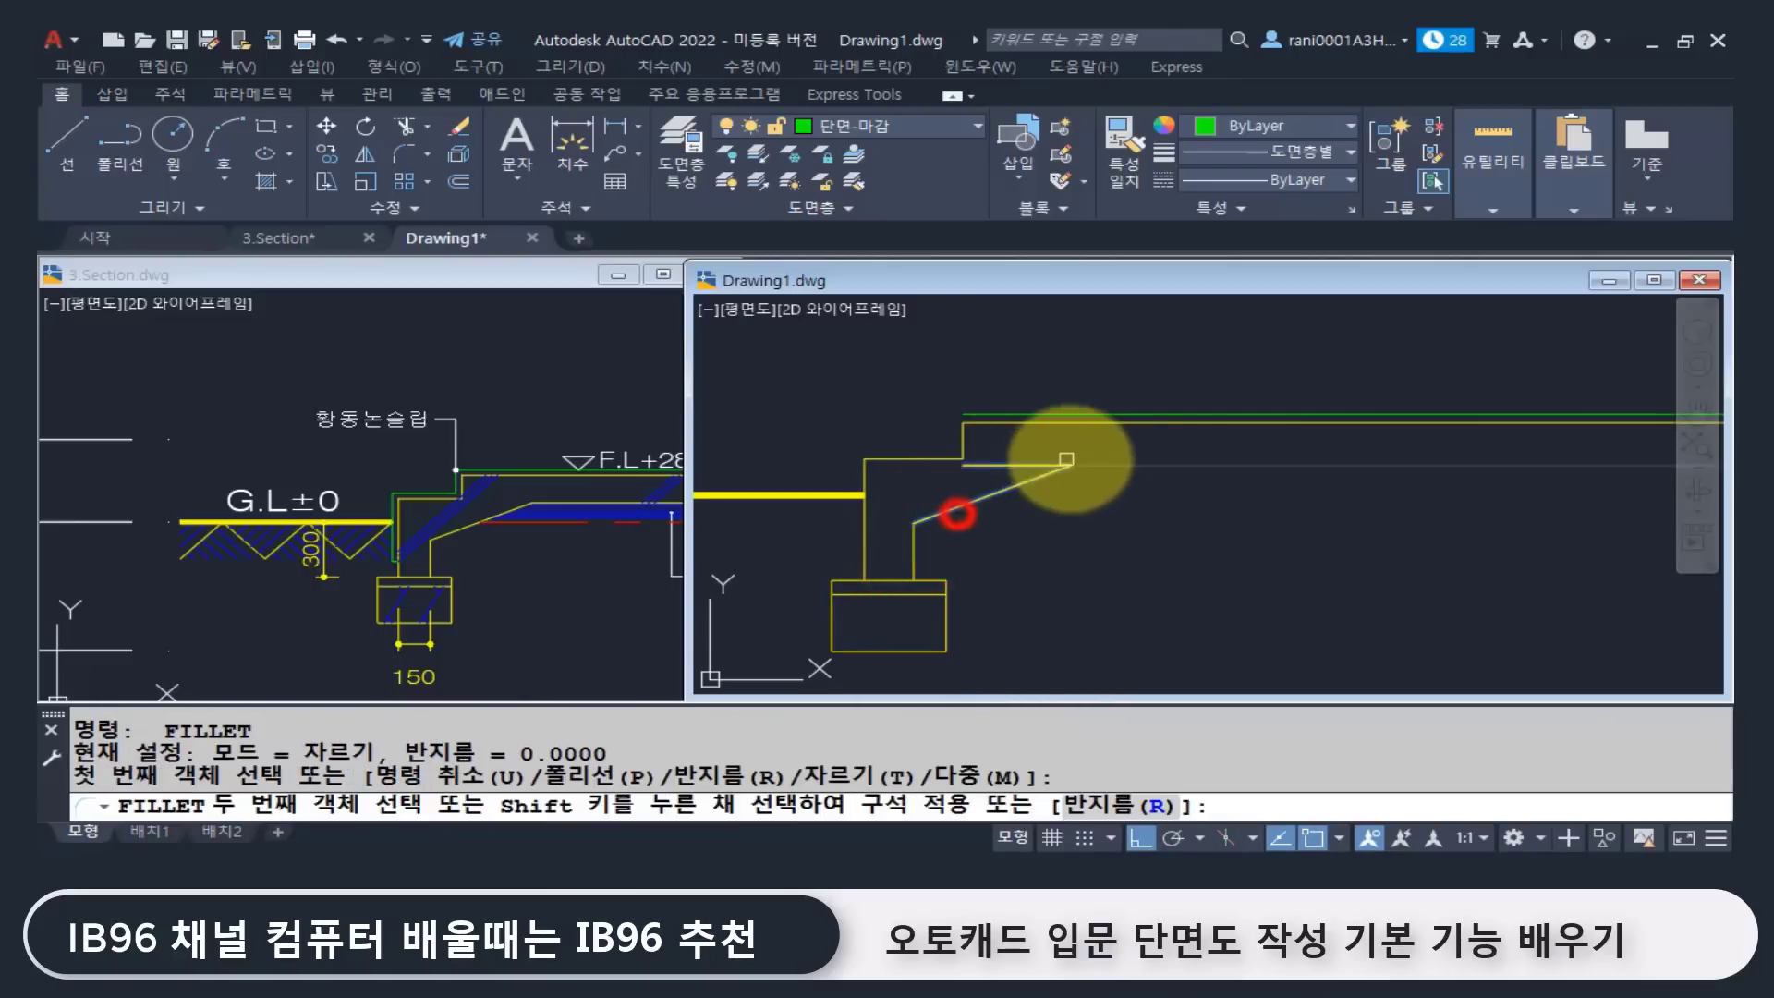
left_click(1078, 466)
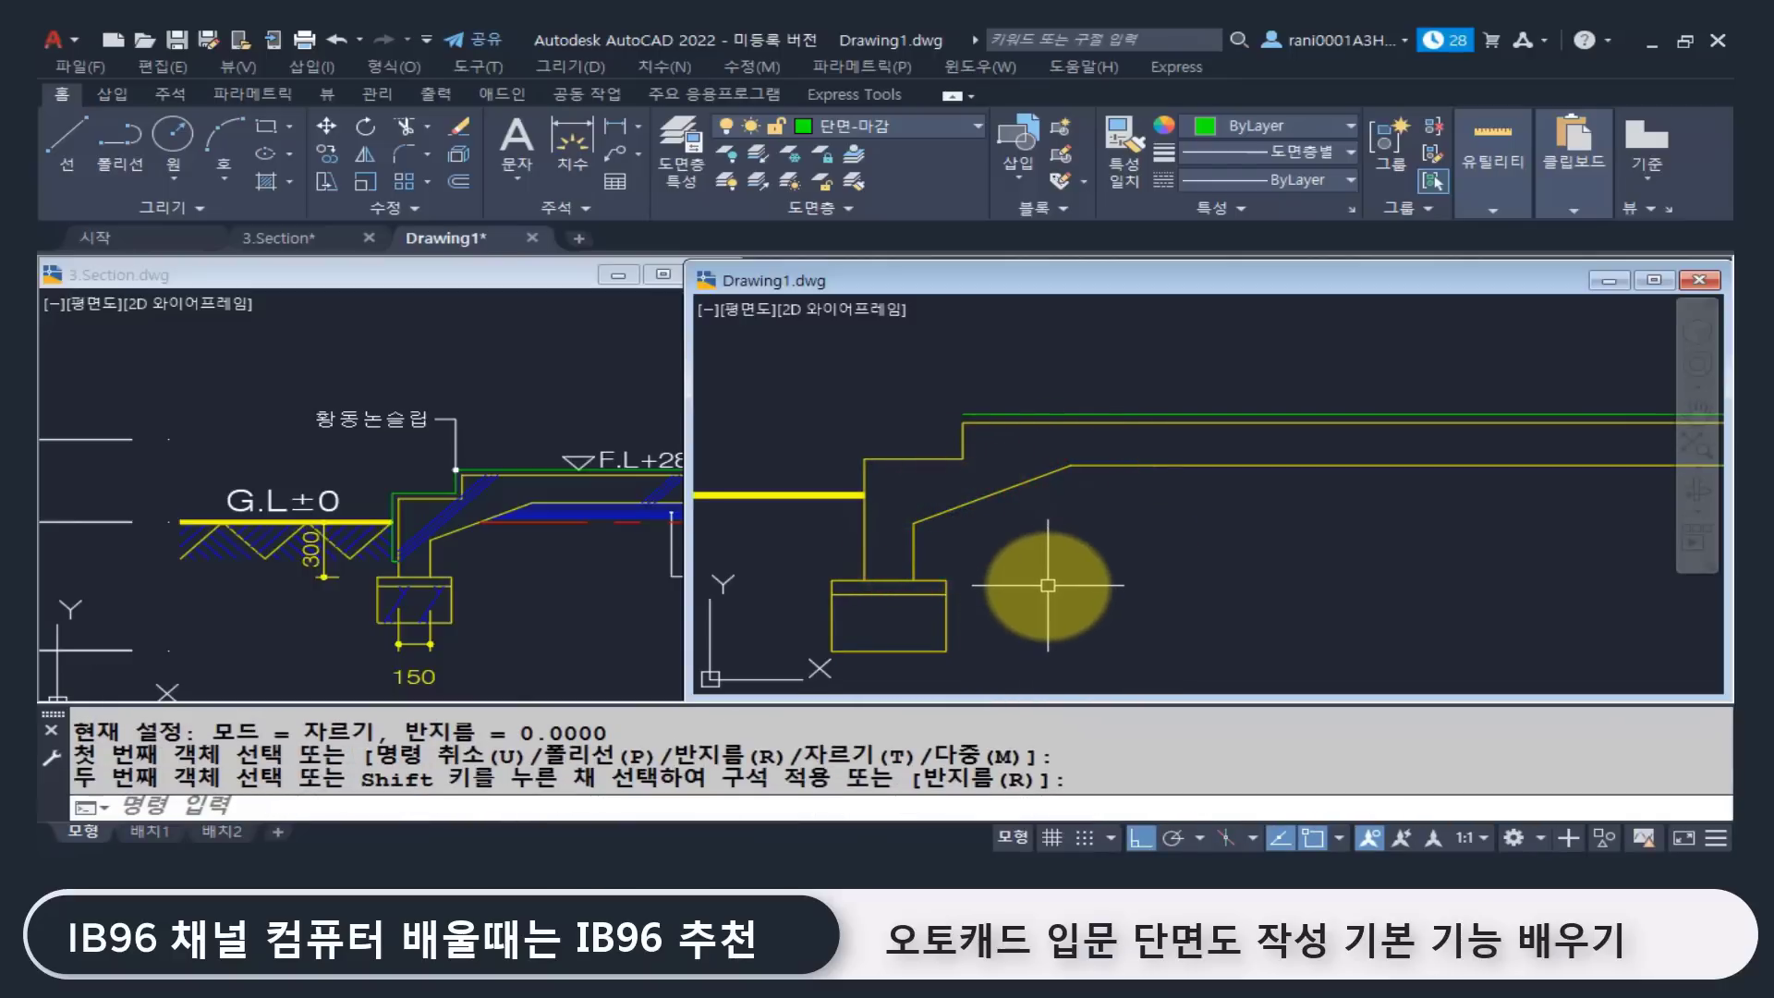
Step: Check the terrace edge finish in 3.Section.dwg and set the Offset distance in Drawing1.dwg to 30
left_click(555, 559)
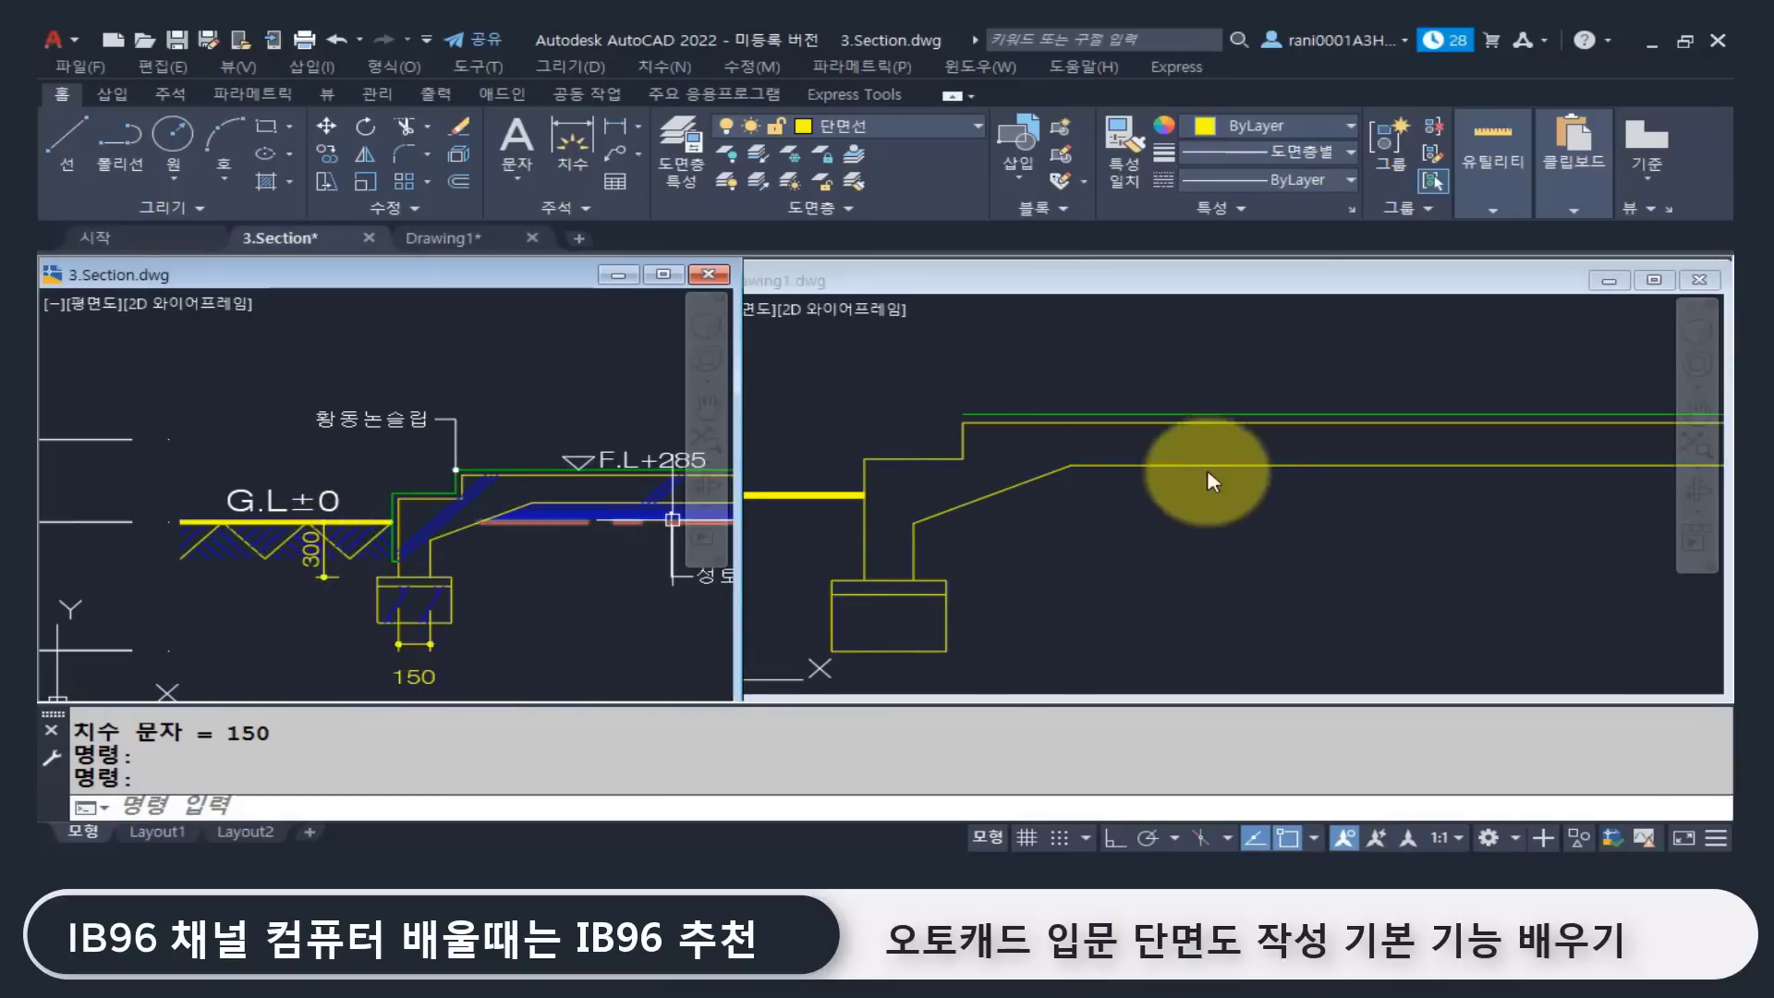
left_click(1099, 514)
type("o")
key("Return")
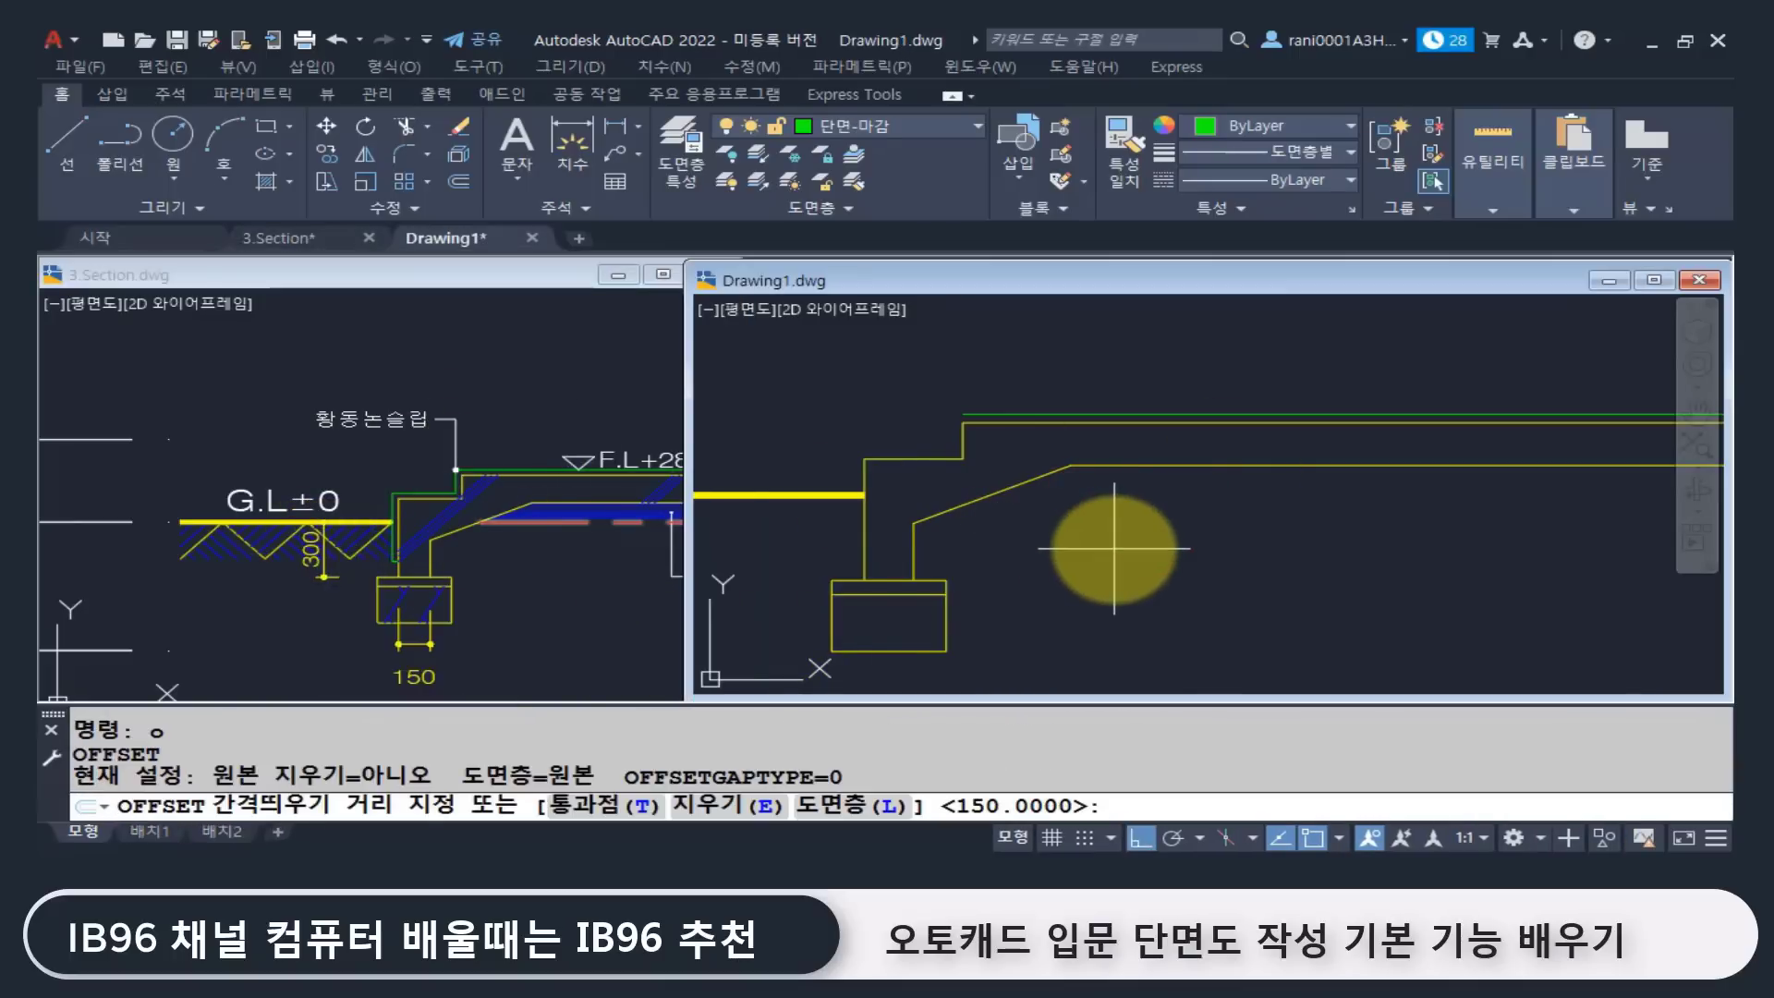
type("30")
key("Return")
scroll(1072, 489, "up", 3)
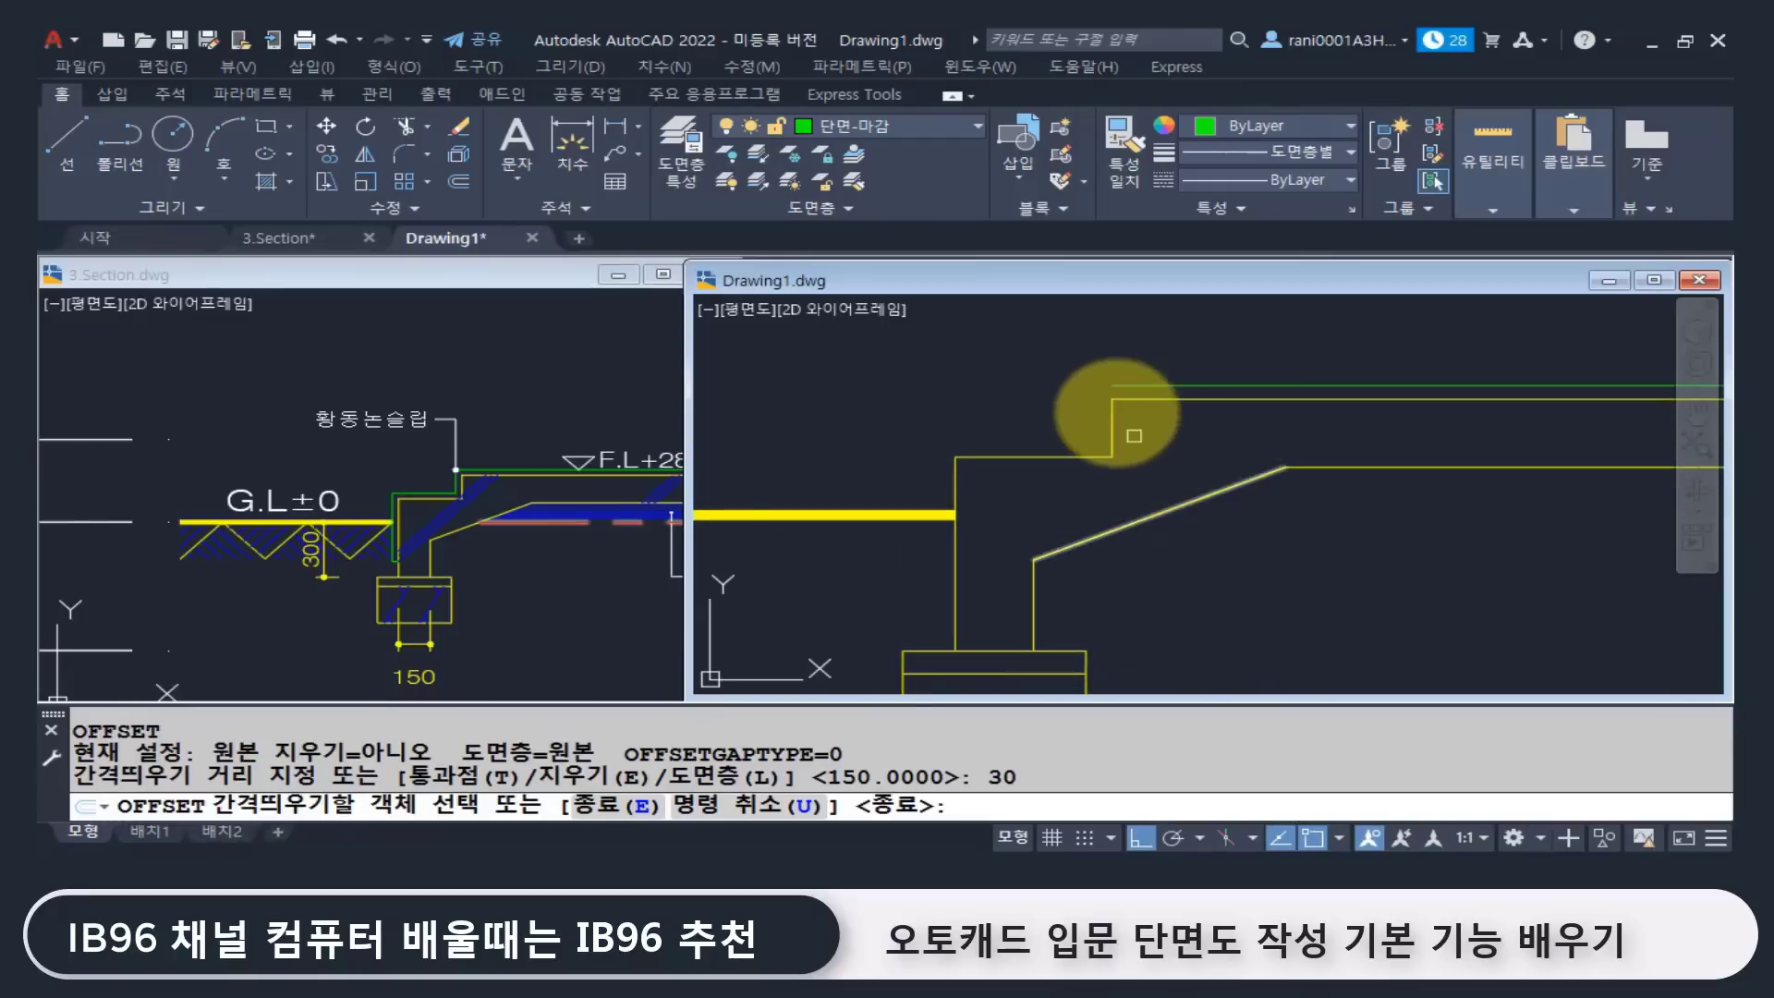
key("Escape")
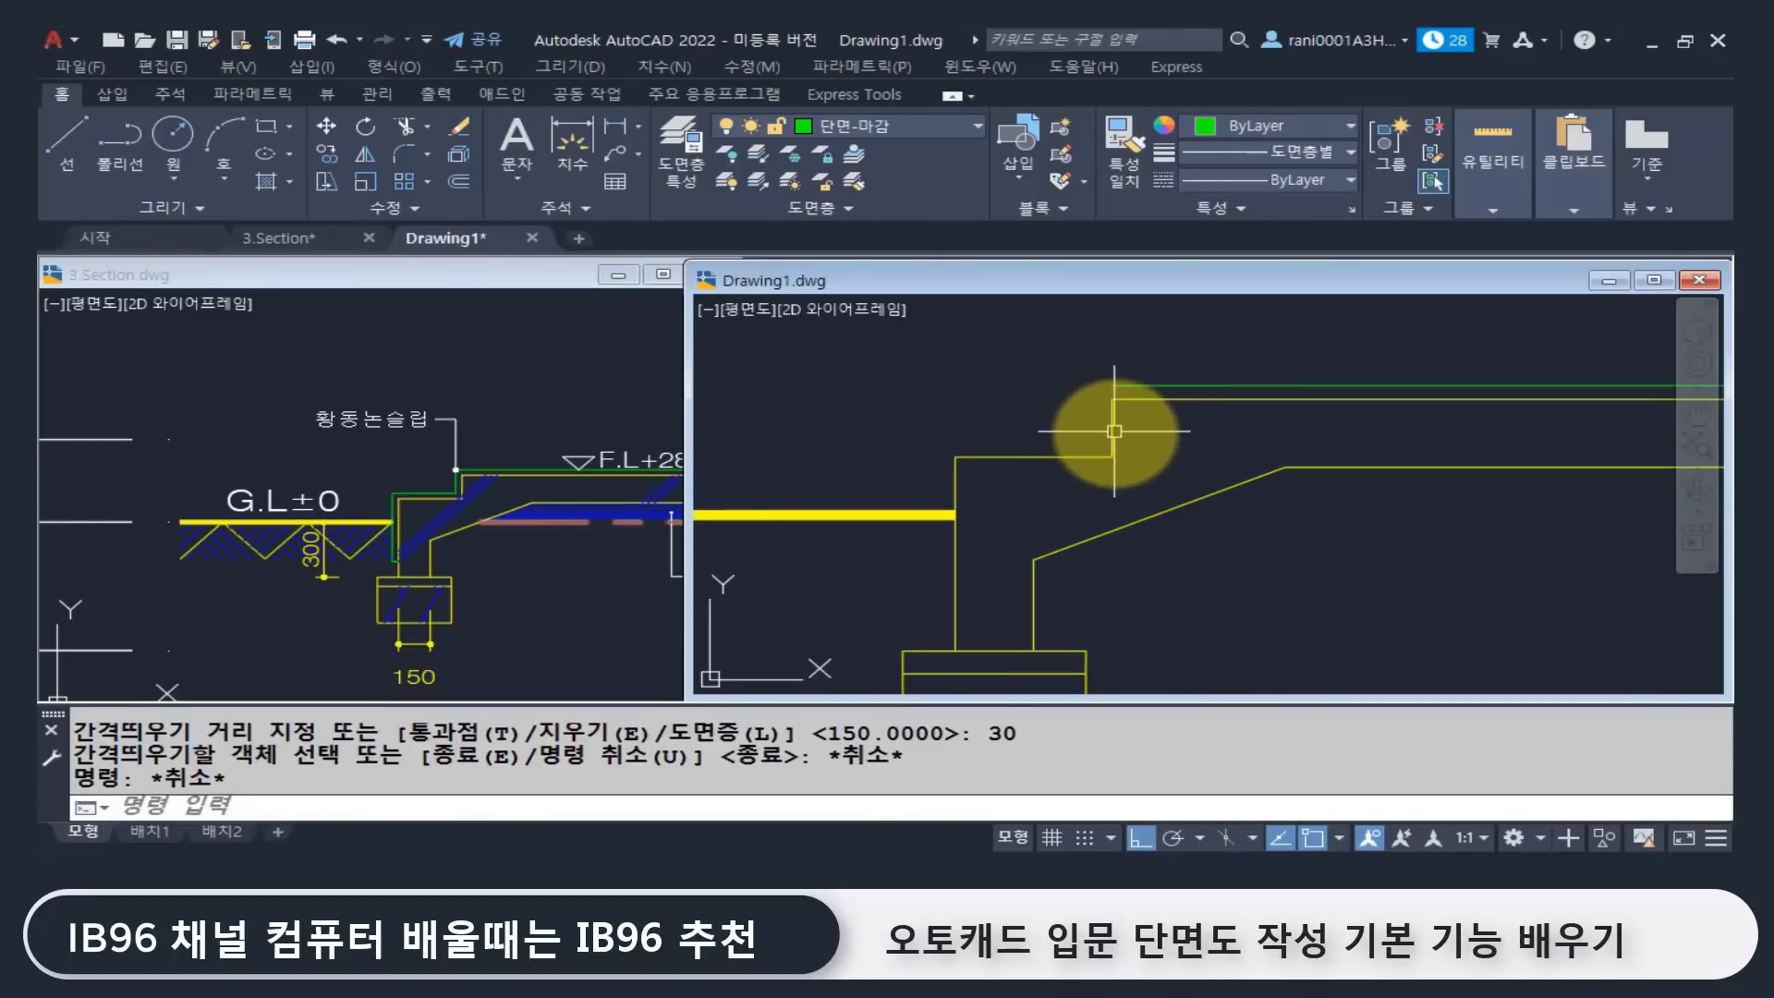
Step: Set the Offset layer option to Current and offset the step riser, tread and edge wall's outer line 30 outward
type("o")
key("Return")
type("l")
key("Return")
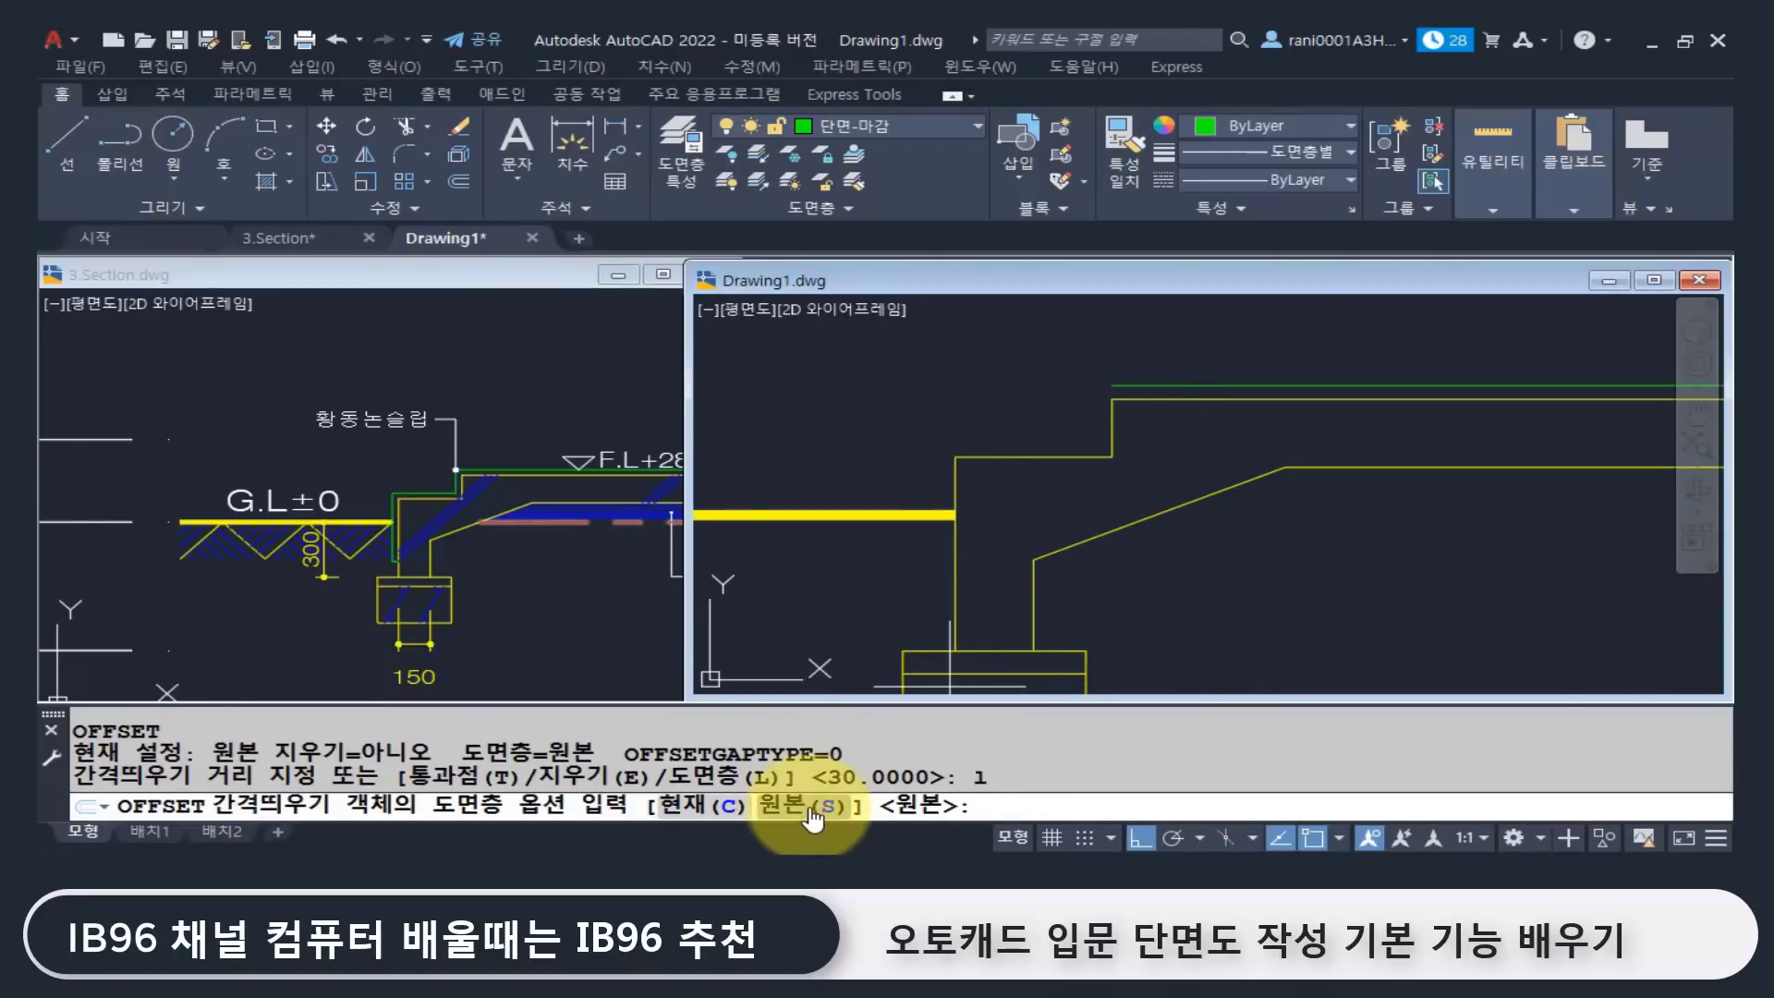
type("c")
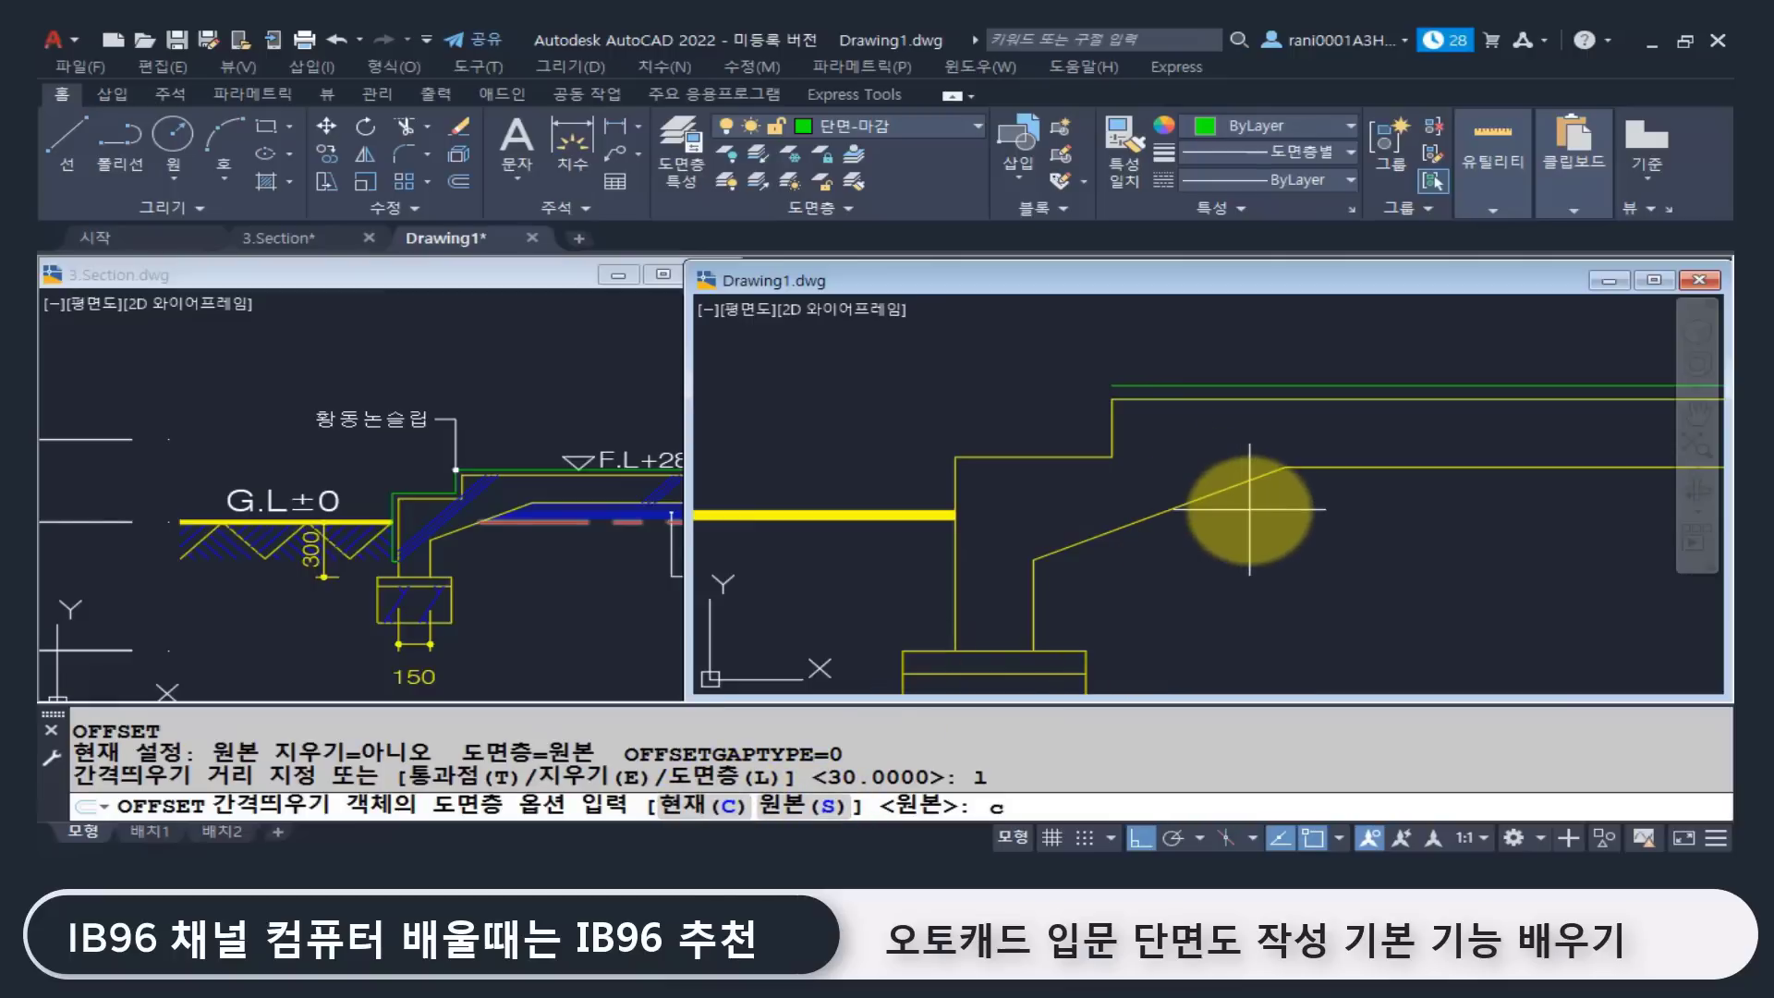
key("Return")
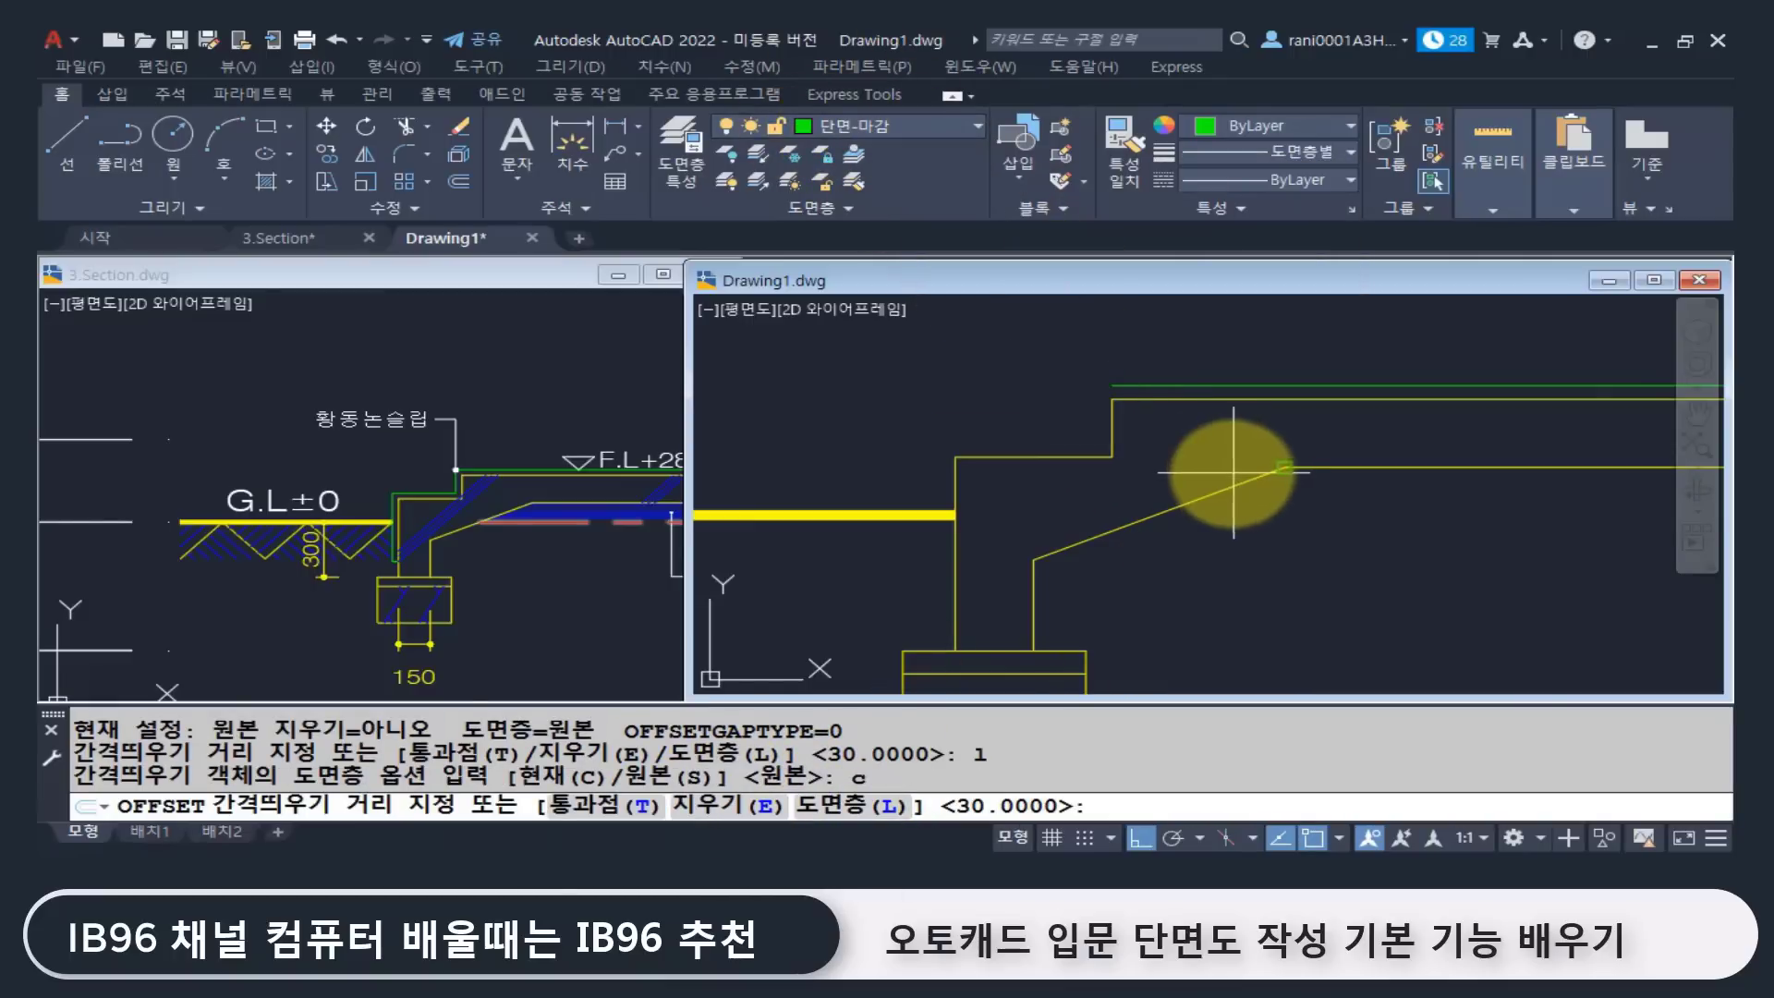
key("Return")
left_click(1110, 427)
left_click(1022, 418)
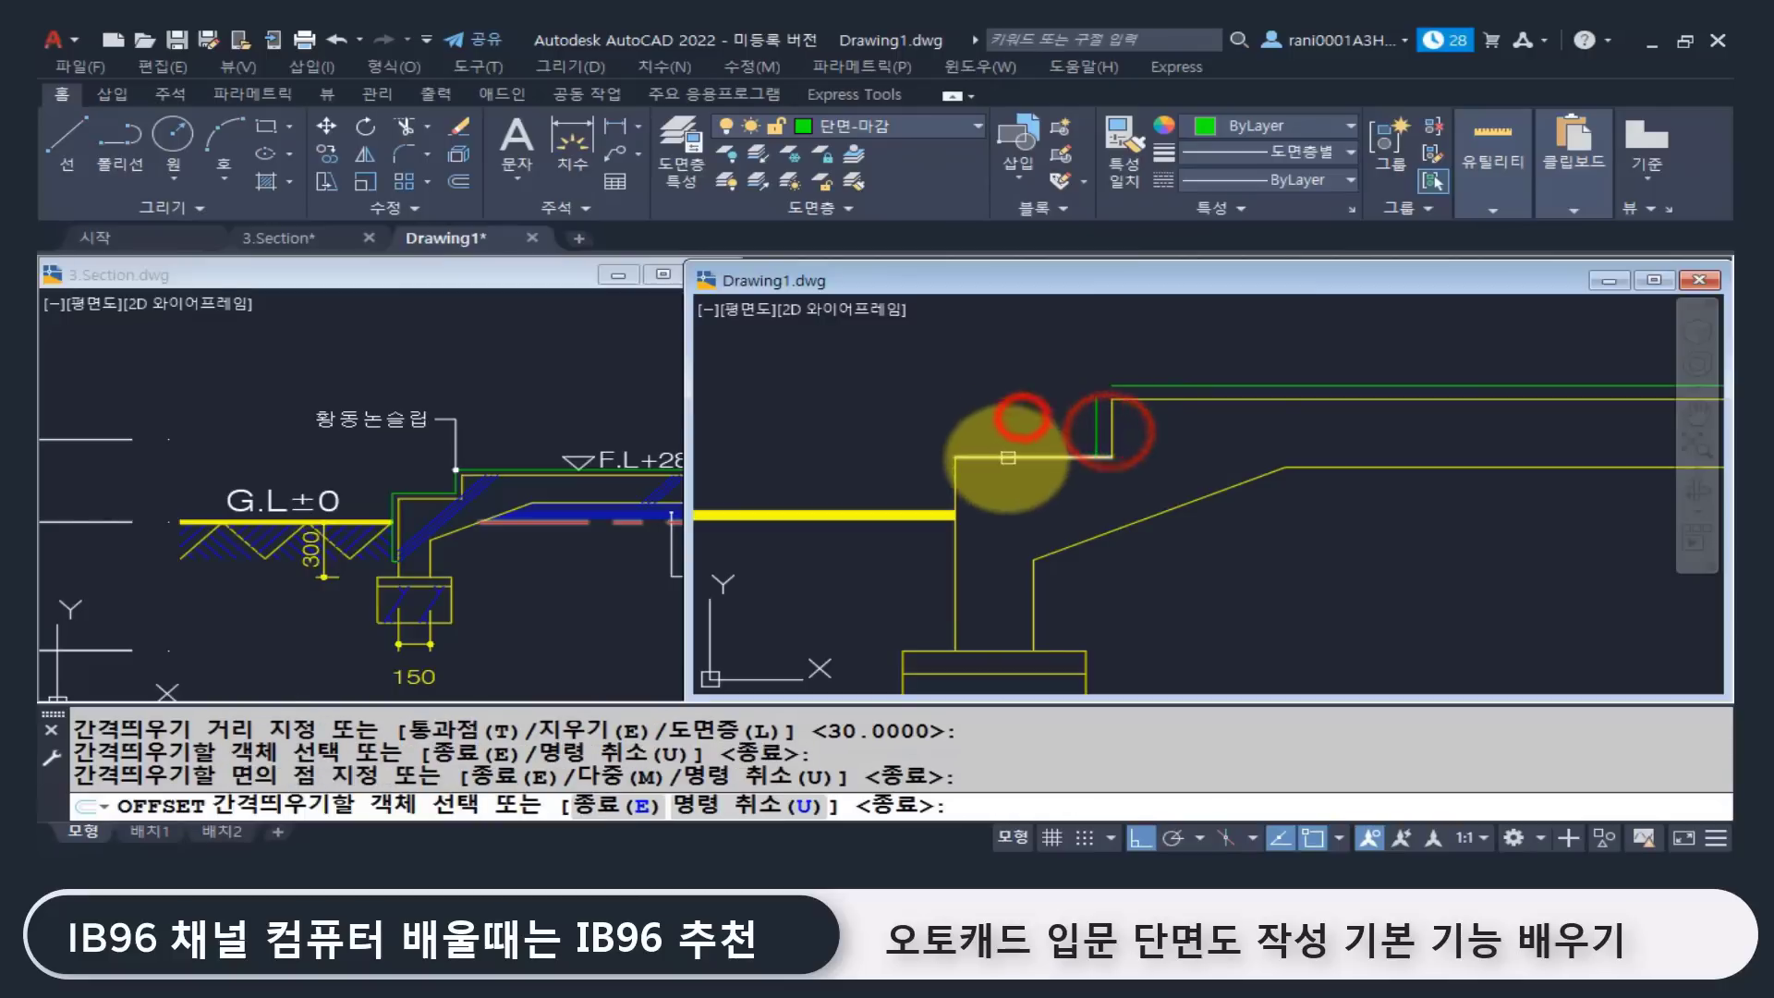
left_click(954, 545)
left_click(880, 548)
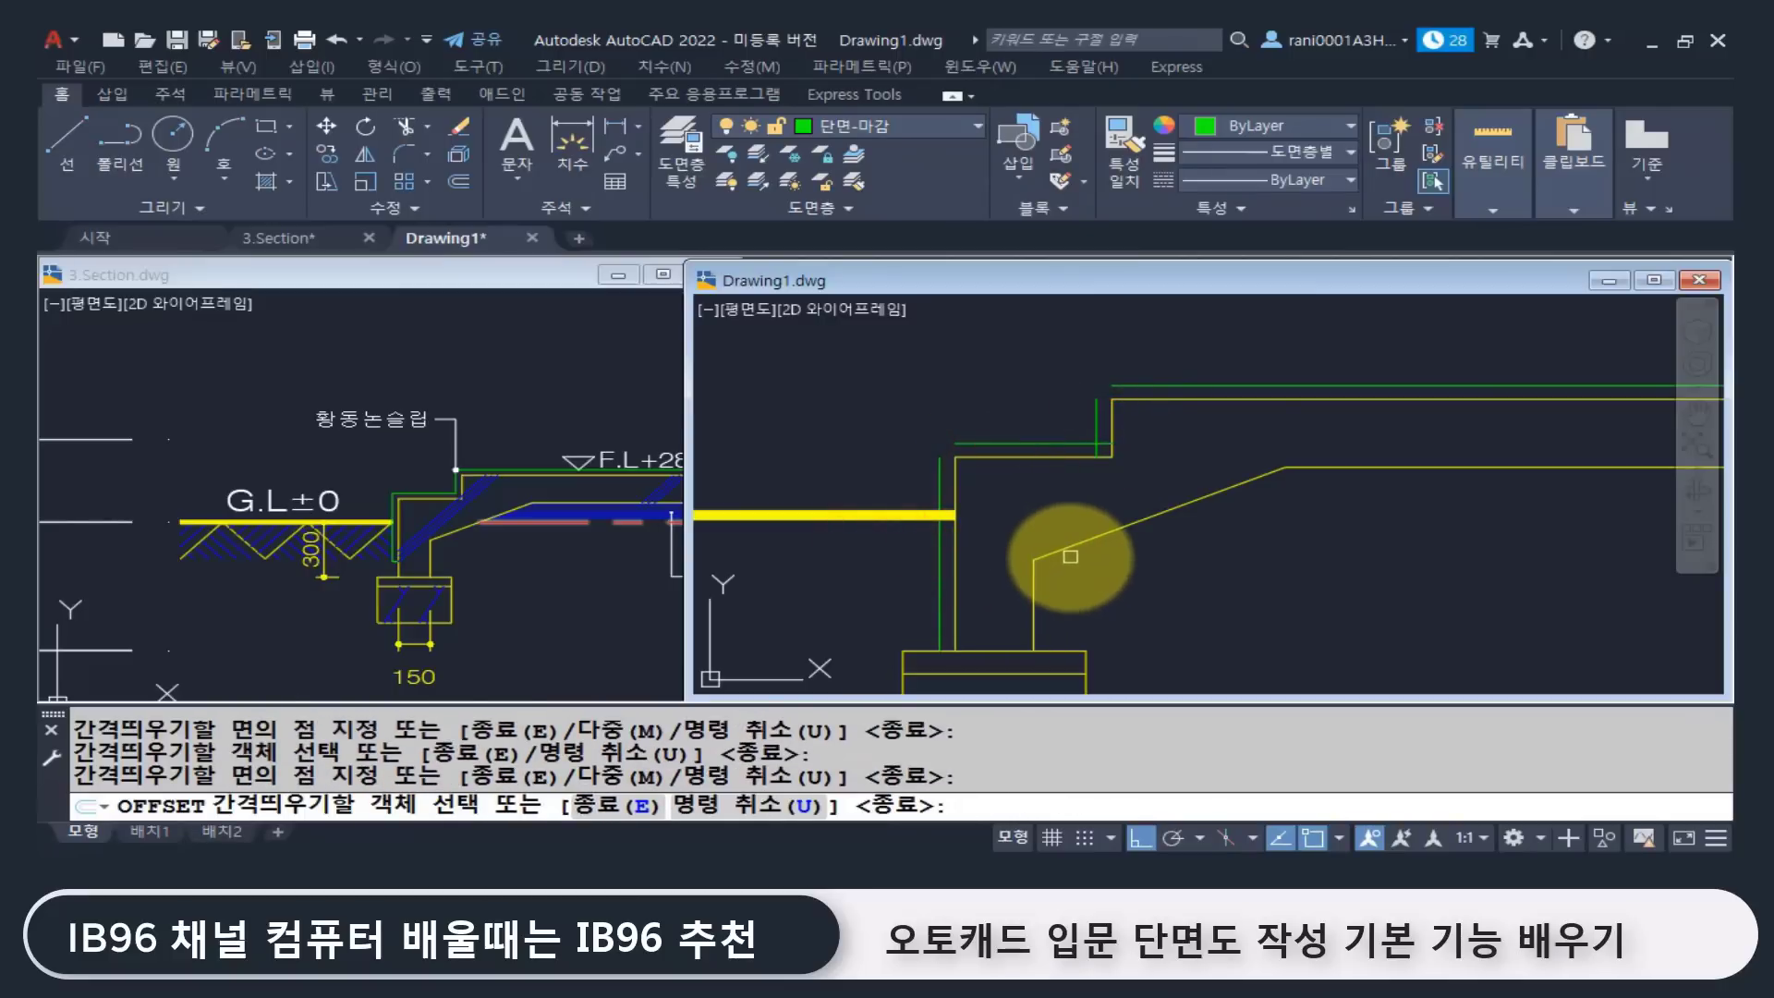
key("Return")
Step: Offset the terrace edge footing outline 50 outward on the current layer as a guide for the finish's lower end
left_click(916, 652)
key("Escape")
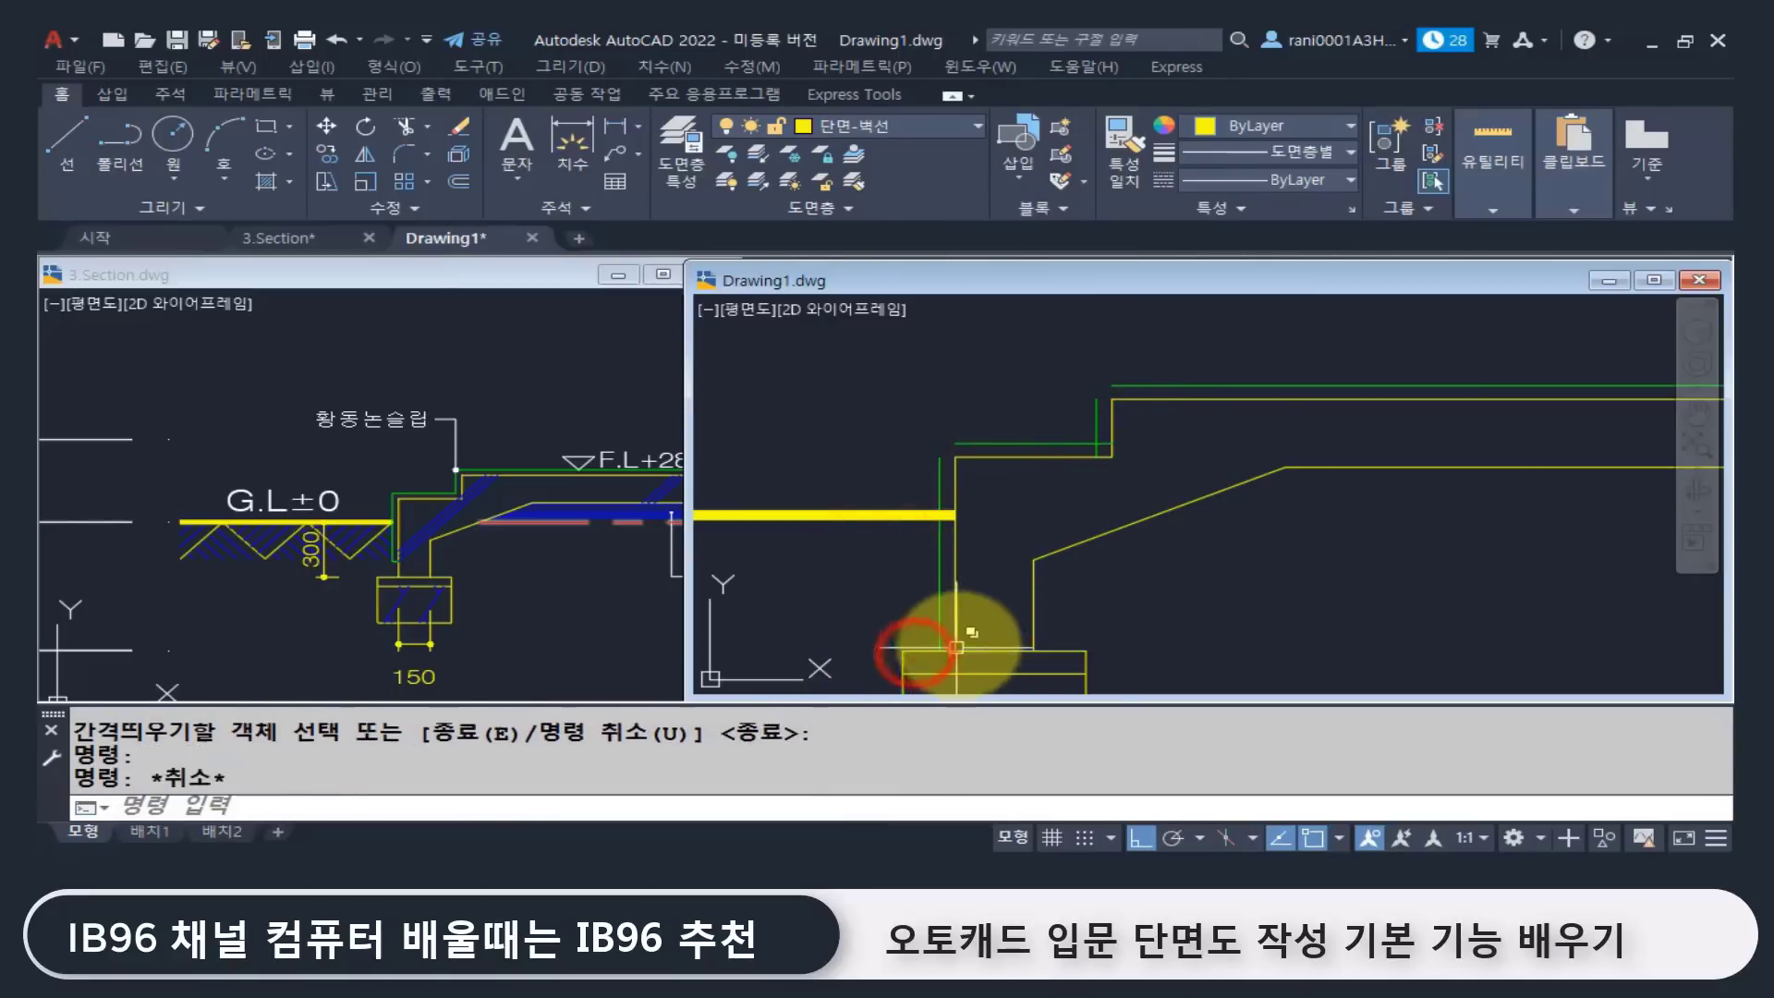
type("o")
key("Return")
type("50")
key("Return")
left_click(985, 651)
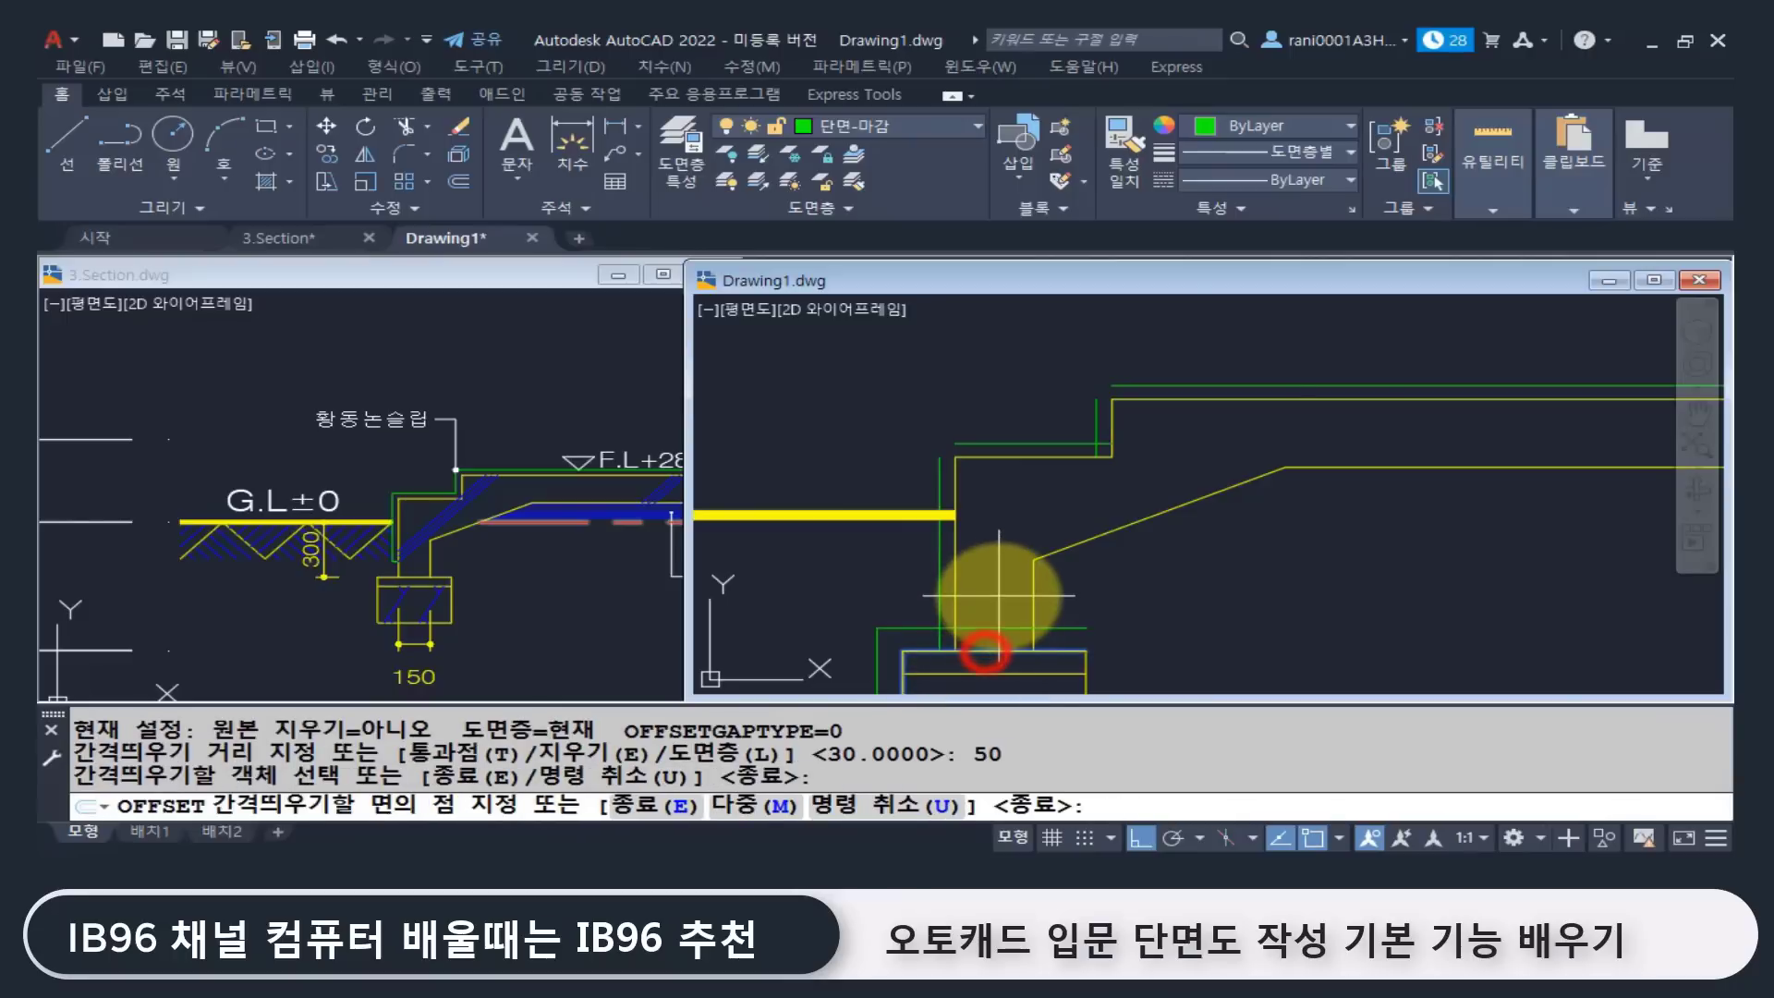
left_click(998, 600)
key("Escape")
key("Return")
middle_click_drag(891, 694, 887, 605)
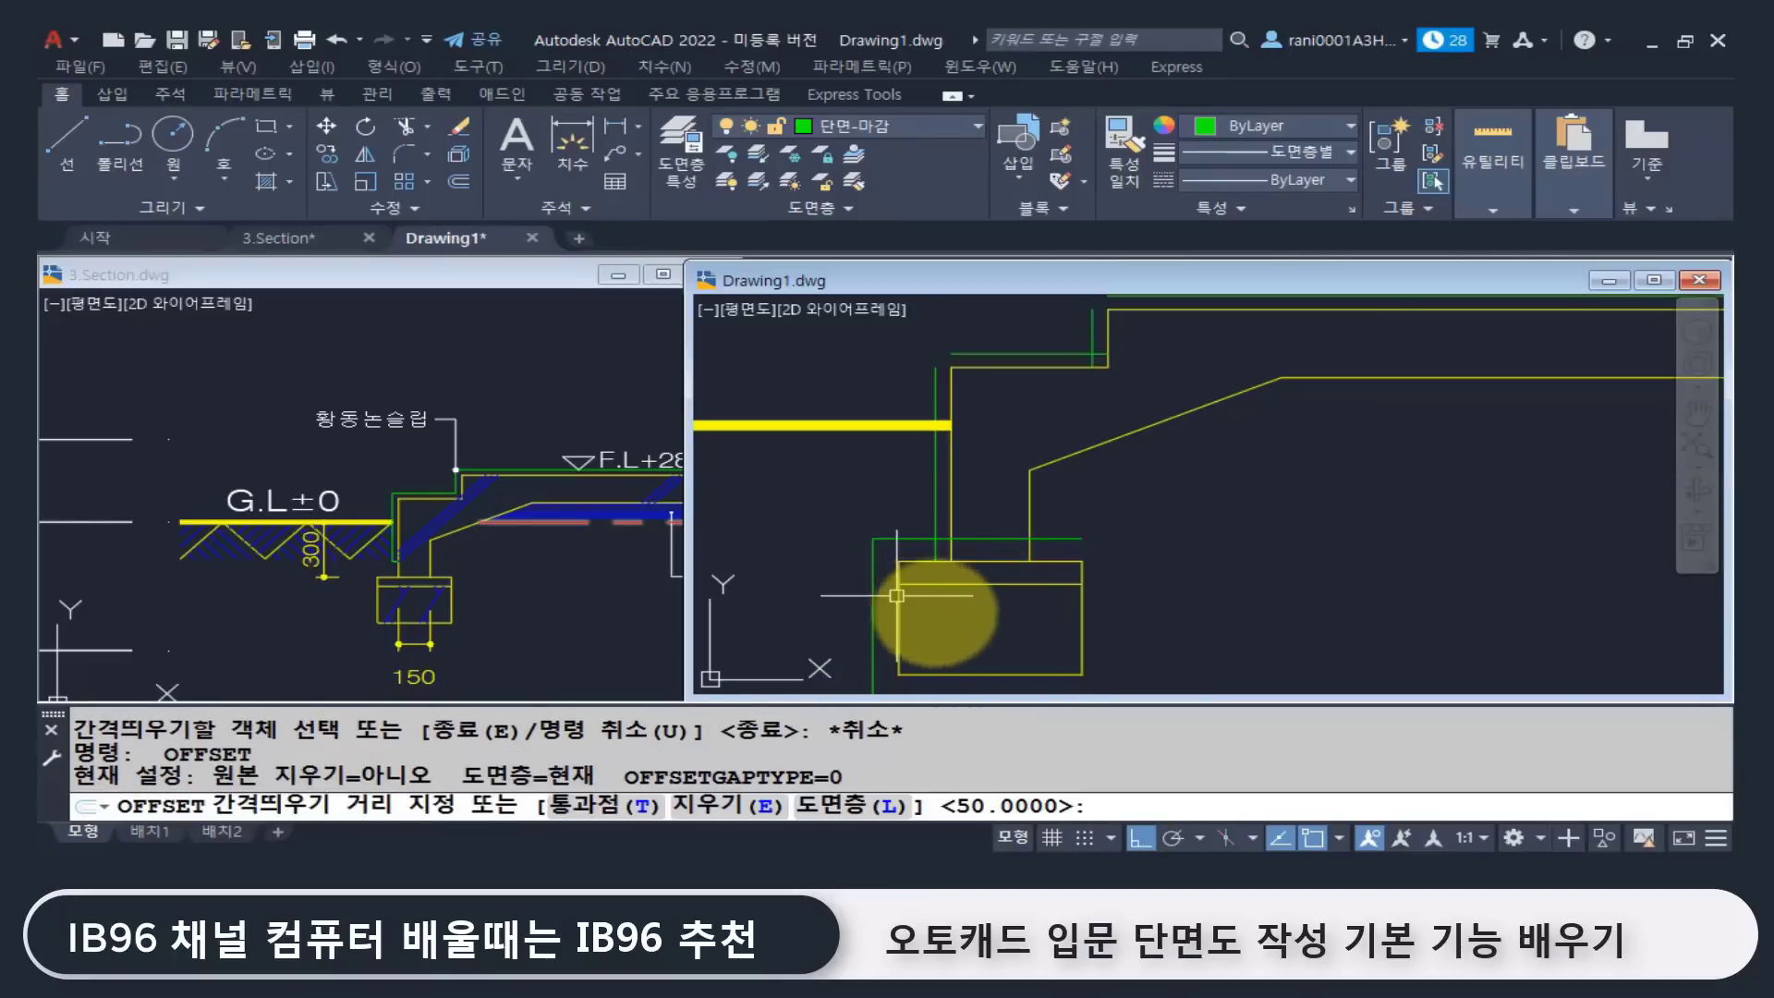
key("Escape")
key("Escape")
key("Escape")
Step: Fillet the edge wall's finish line to the guide above the footing and to the tread's finish line
key("Return")
scroll(937, 565, "up", 2)
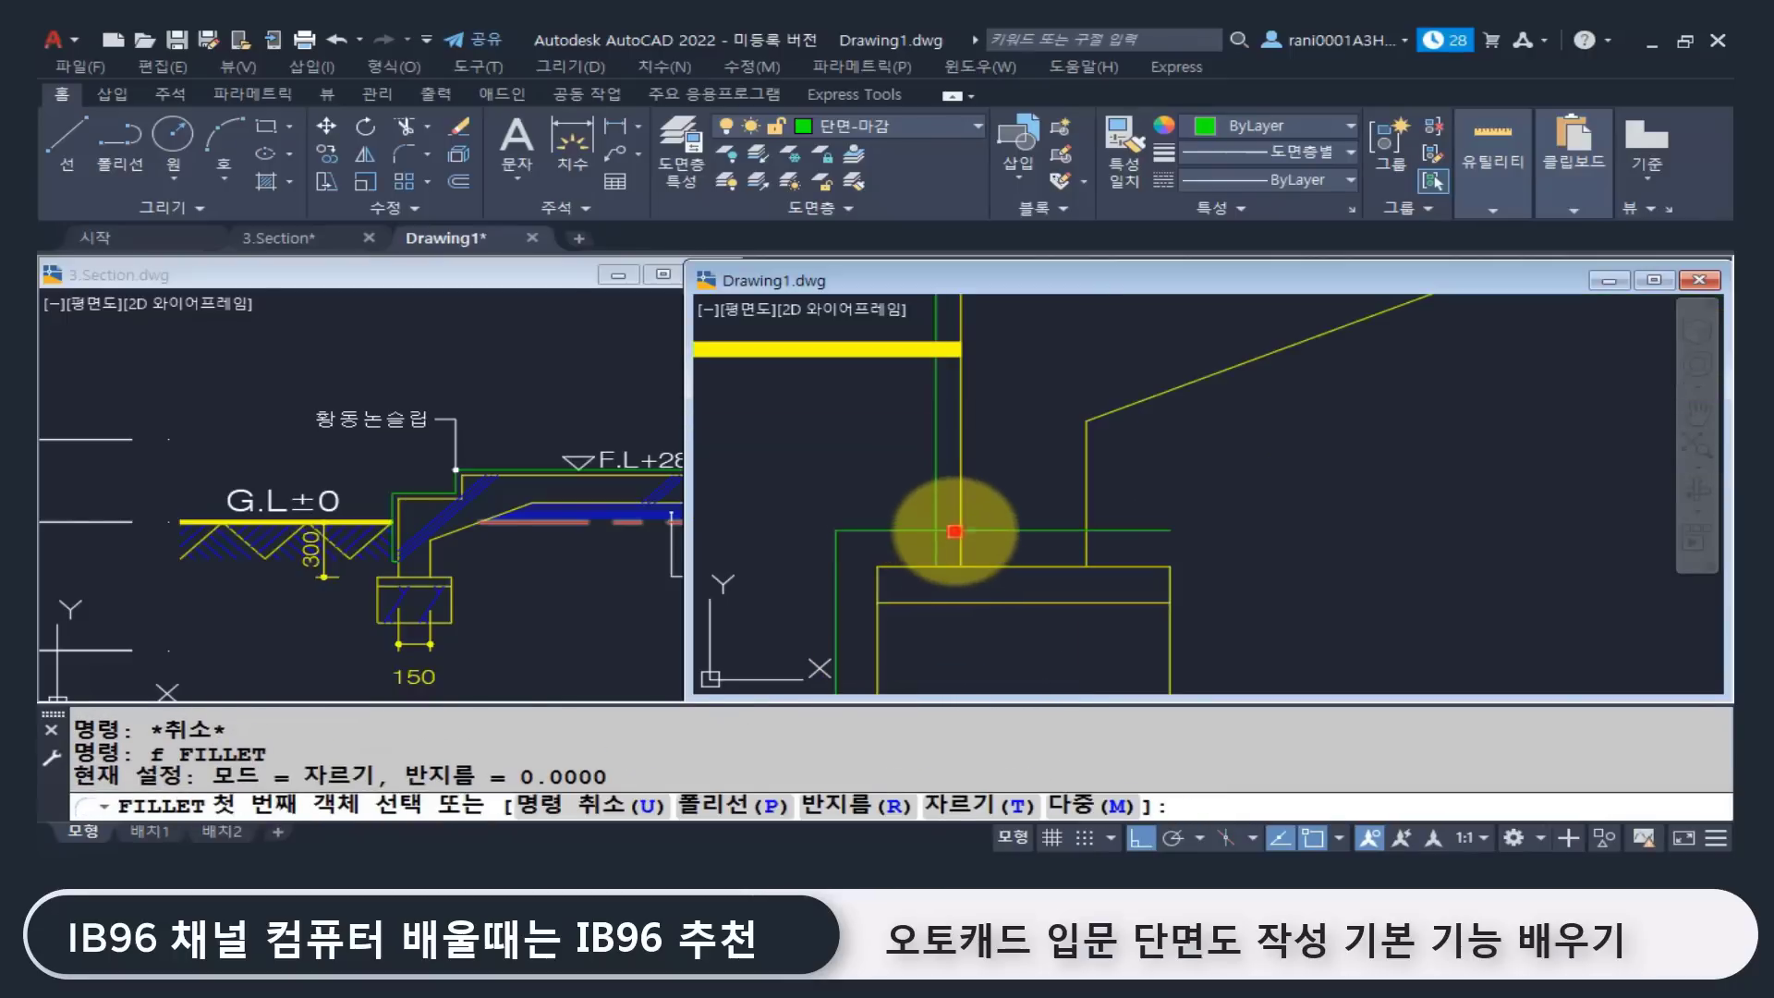
left_click(954, 531)
scroll(943, 534, "down", 2)
left_click(951, 507)
key("Return")
left_click(857, 504)
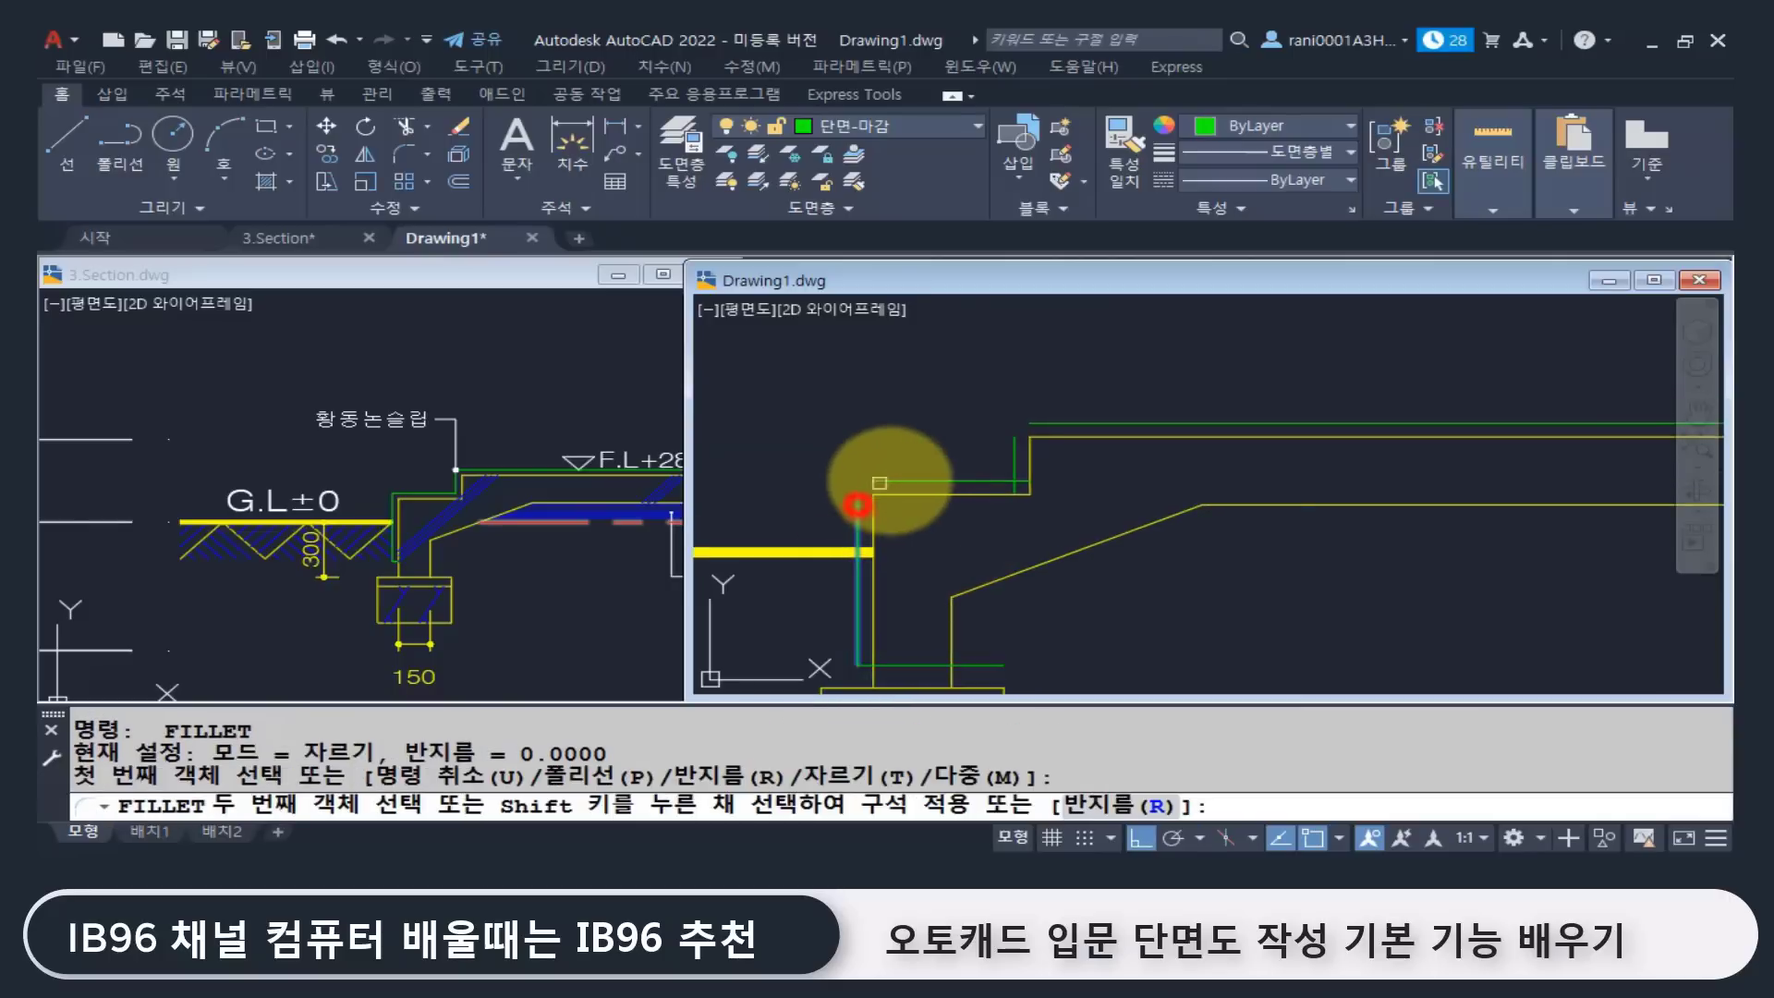
left_click(891, 480)
Step: Fillet the riser's finish line to the tread's finish line and to the terrace floor's finish line
key("Return")
left_click(975, 483)
left_click(1014, 469)
key("Return")
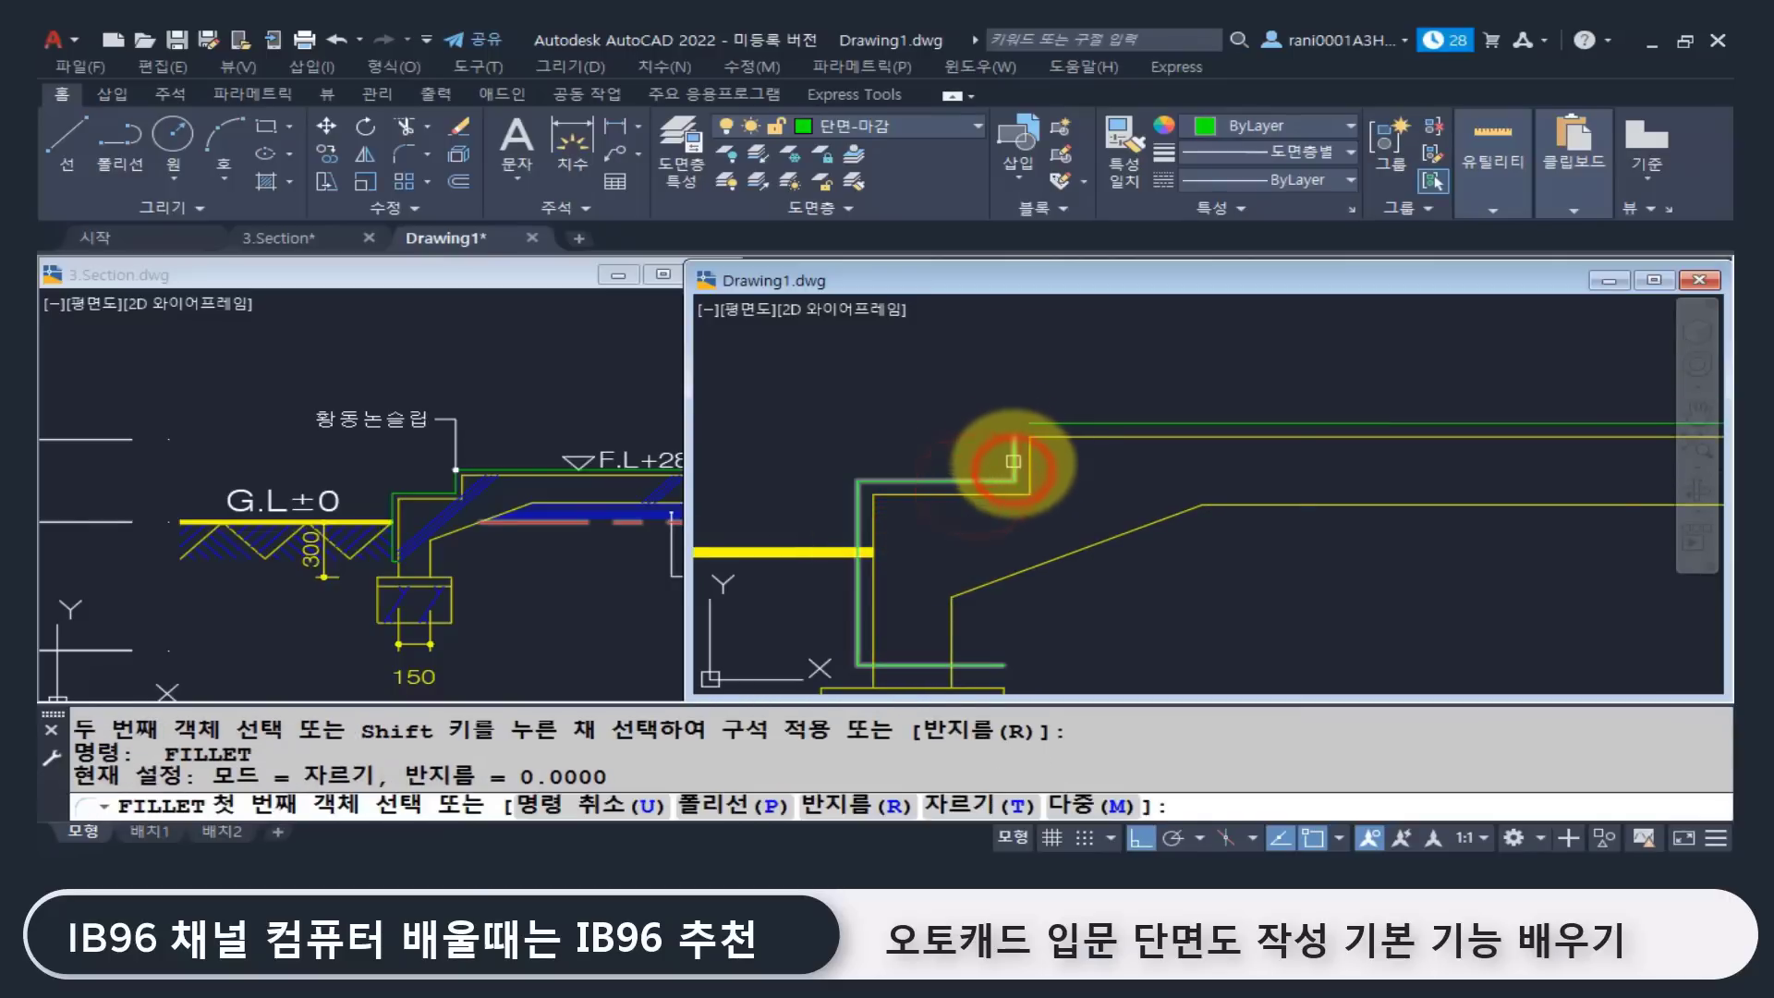
left_click(1013, 448)
left_click(1052, 423)
key("Escape")
Step: Trim the finish's lower line at the wall's outer face and cut the ground line back to the finish line
middle_click_drag(948, 621, 975, 598)
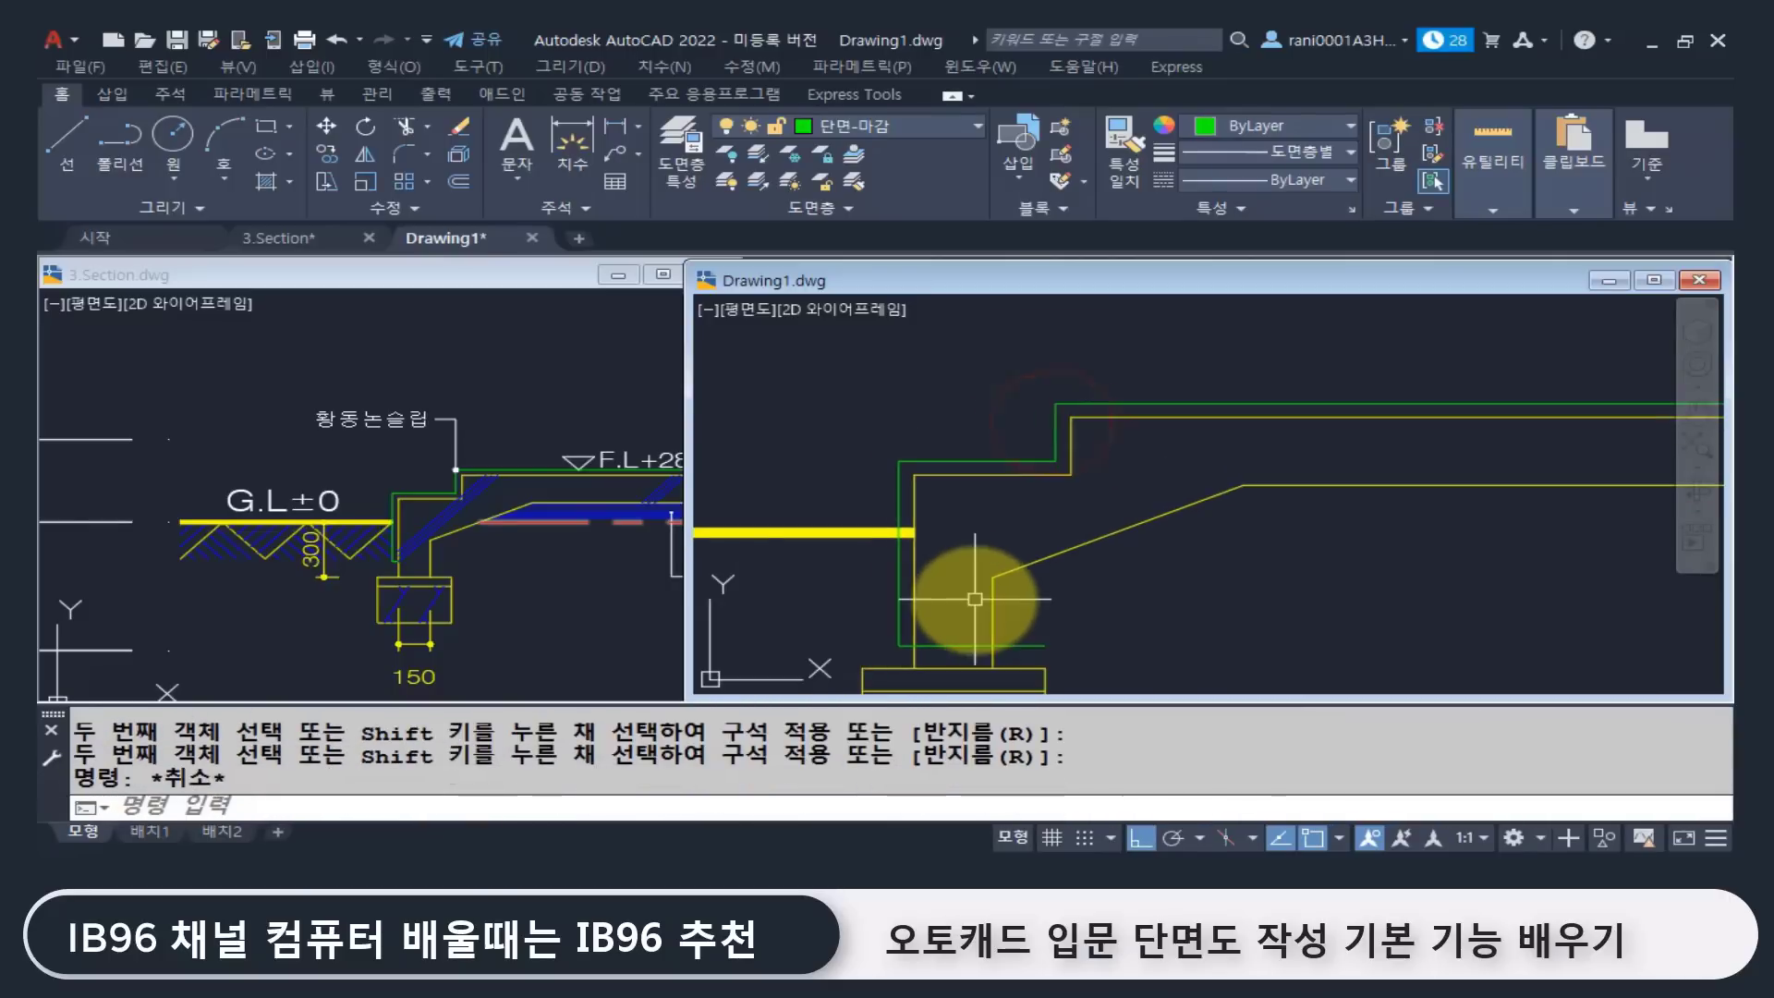
type("tr")
key("Return")
left_click(918, 603)
left_click(898, 600)
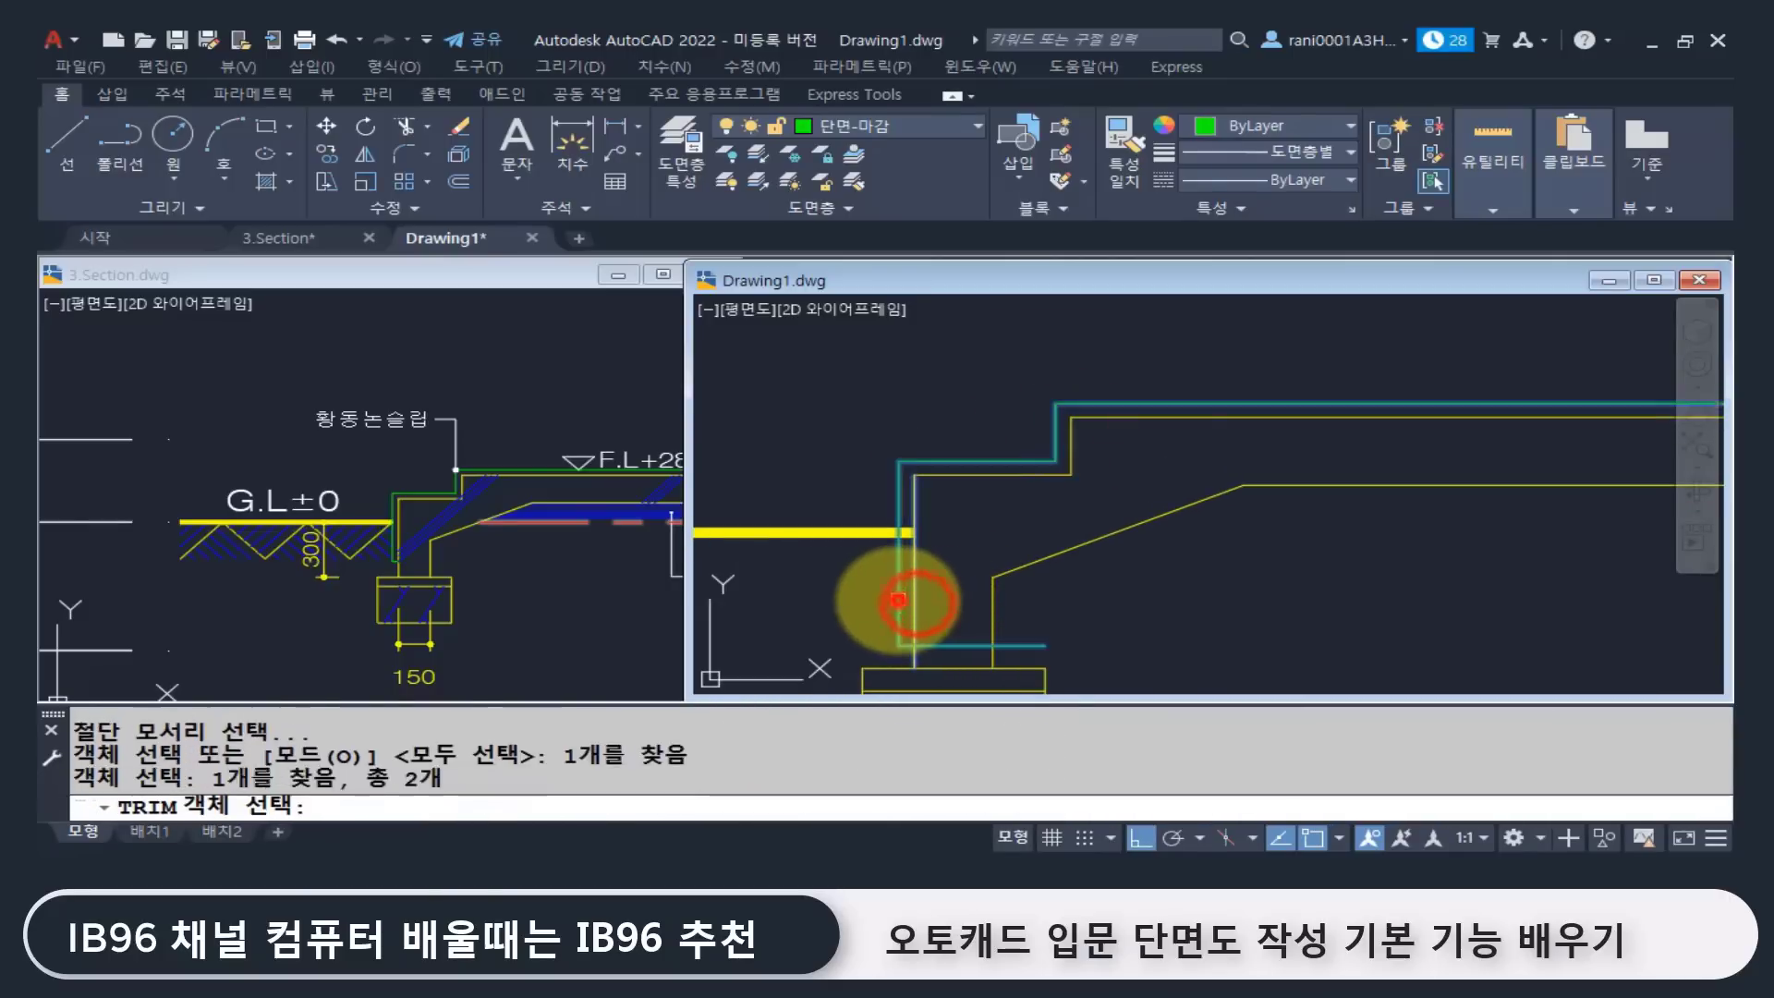
right_click(946, 647)
scroll(901, 545, "up", 4)
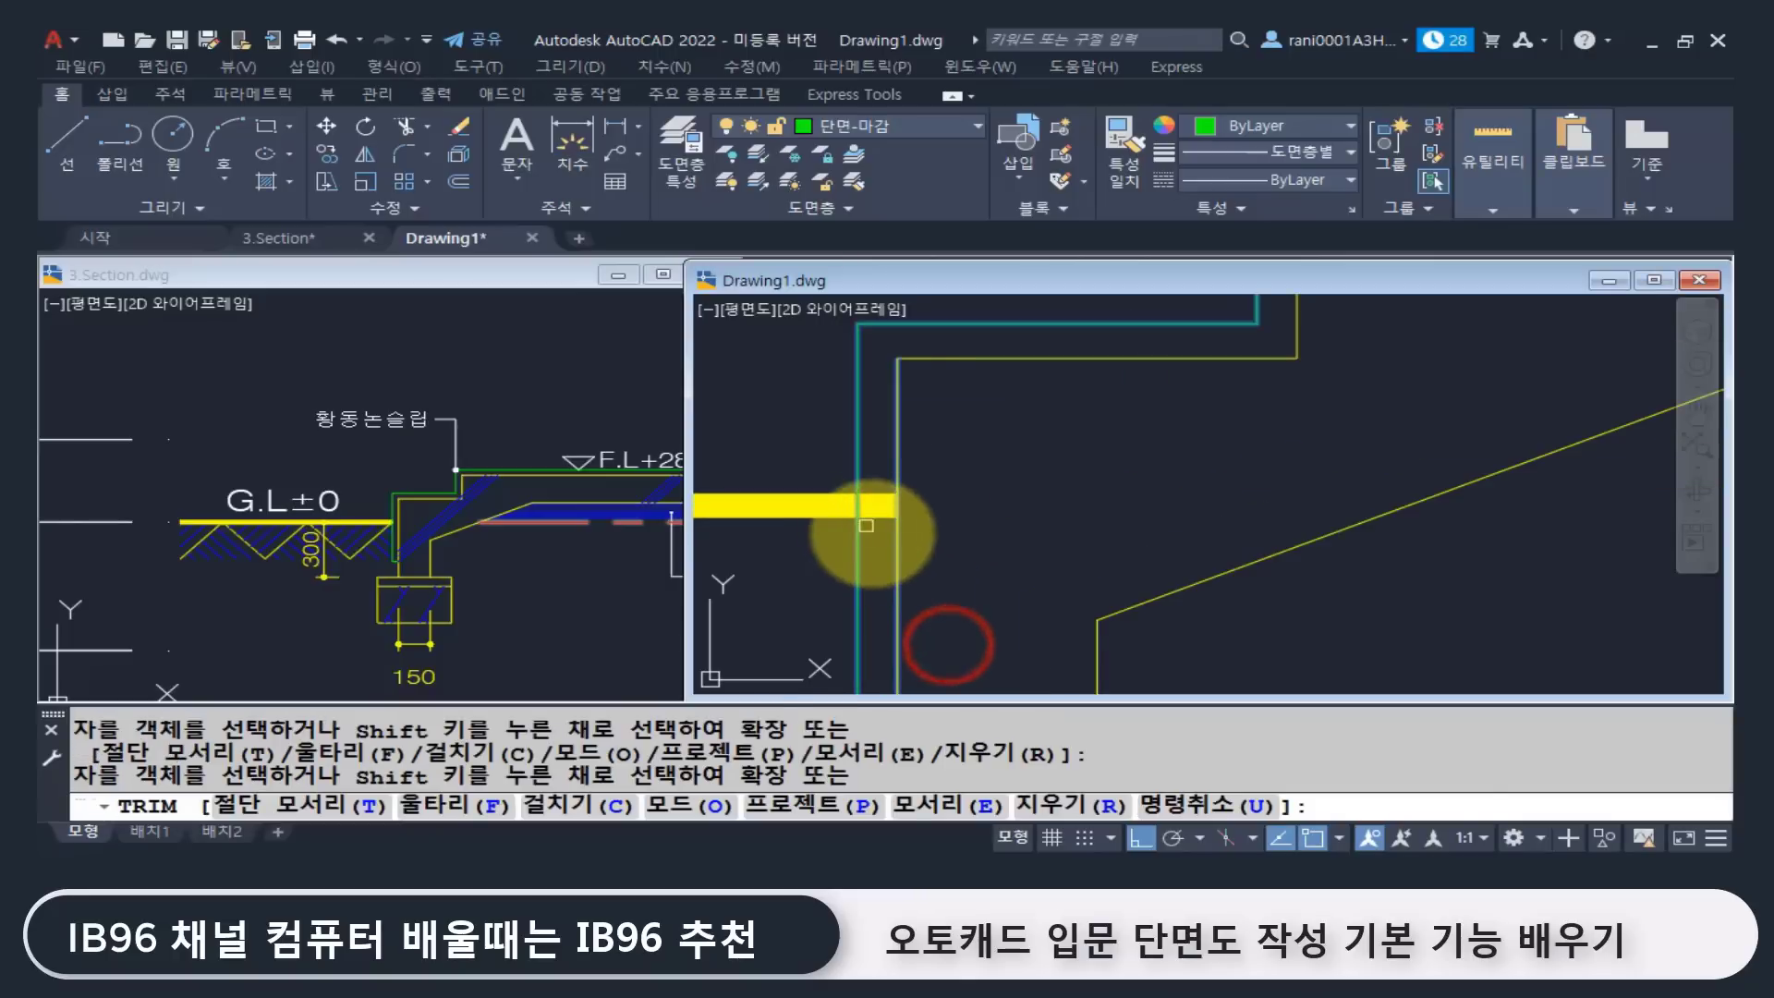
scroll(970, 502, "down", 4)
left_click(852, 467)
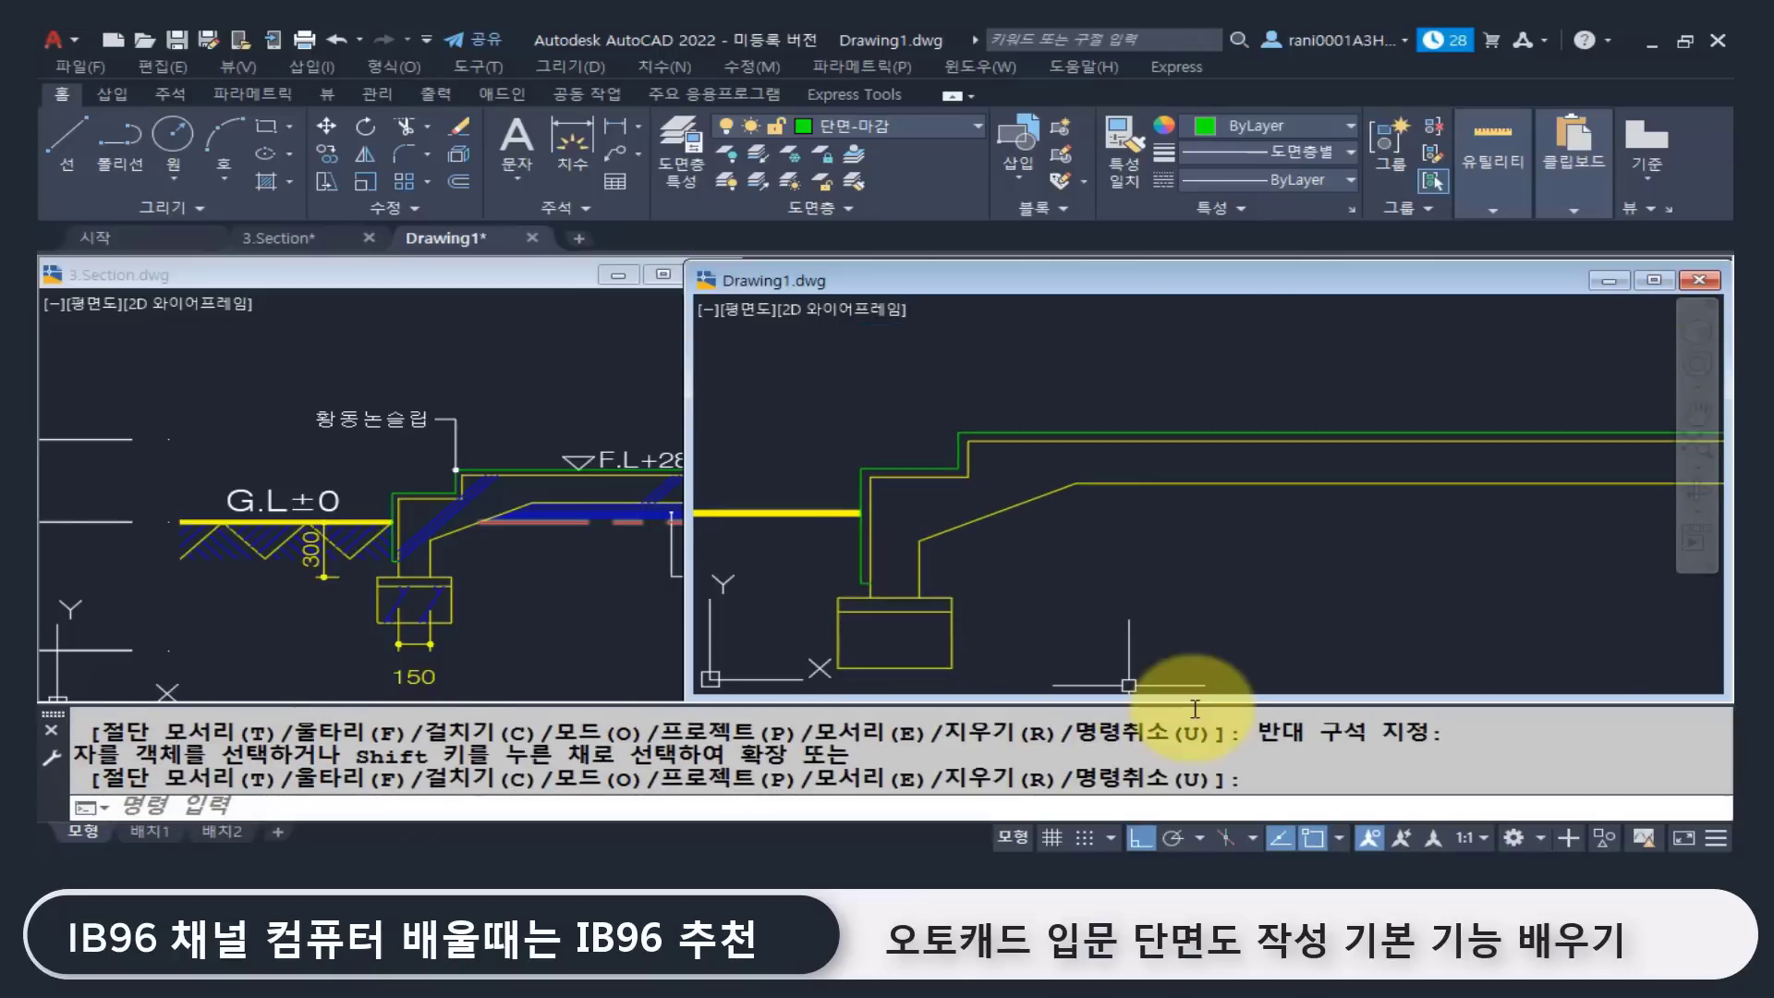
key("Return")
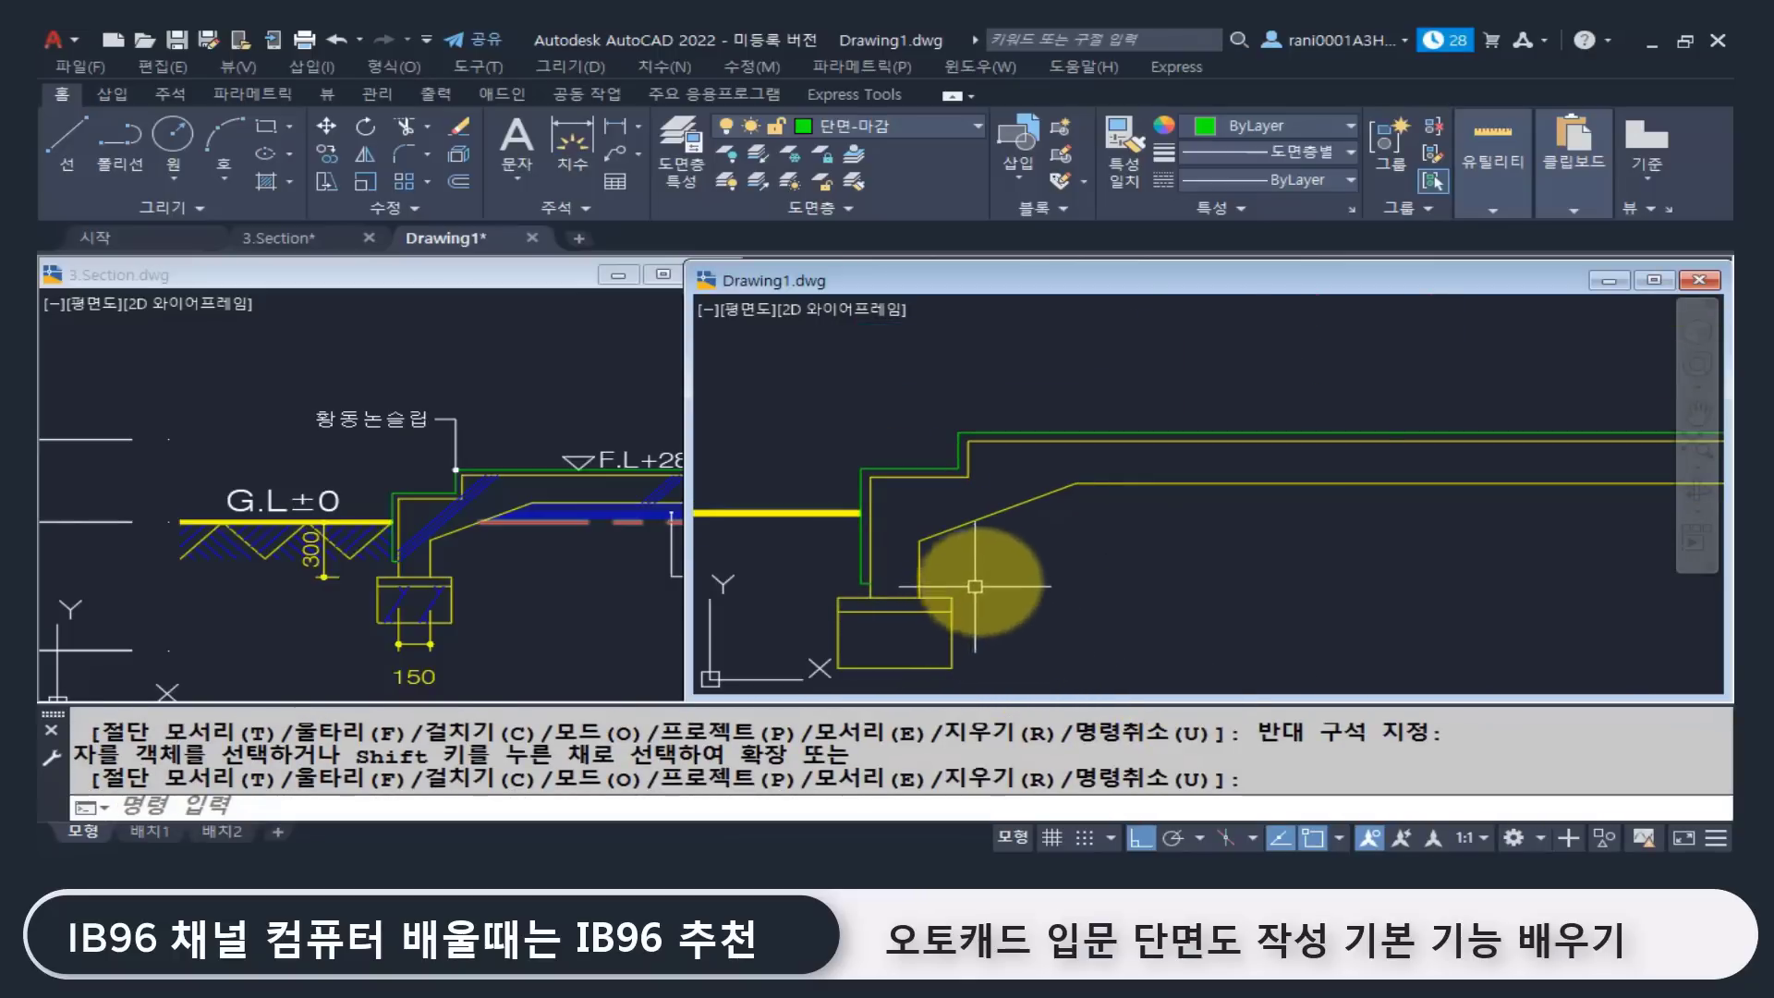
scroll(1109, 592, "down", 5)
middle_click_drag(1239, 625, 797, 579)
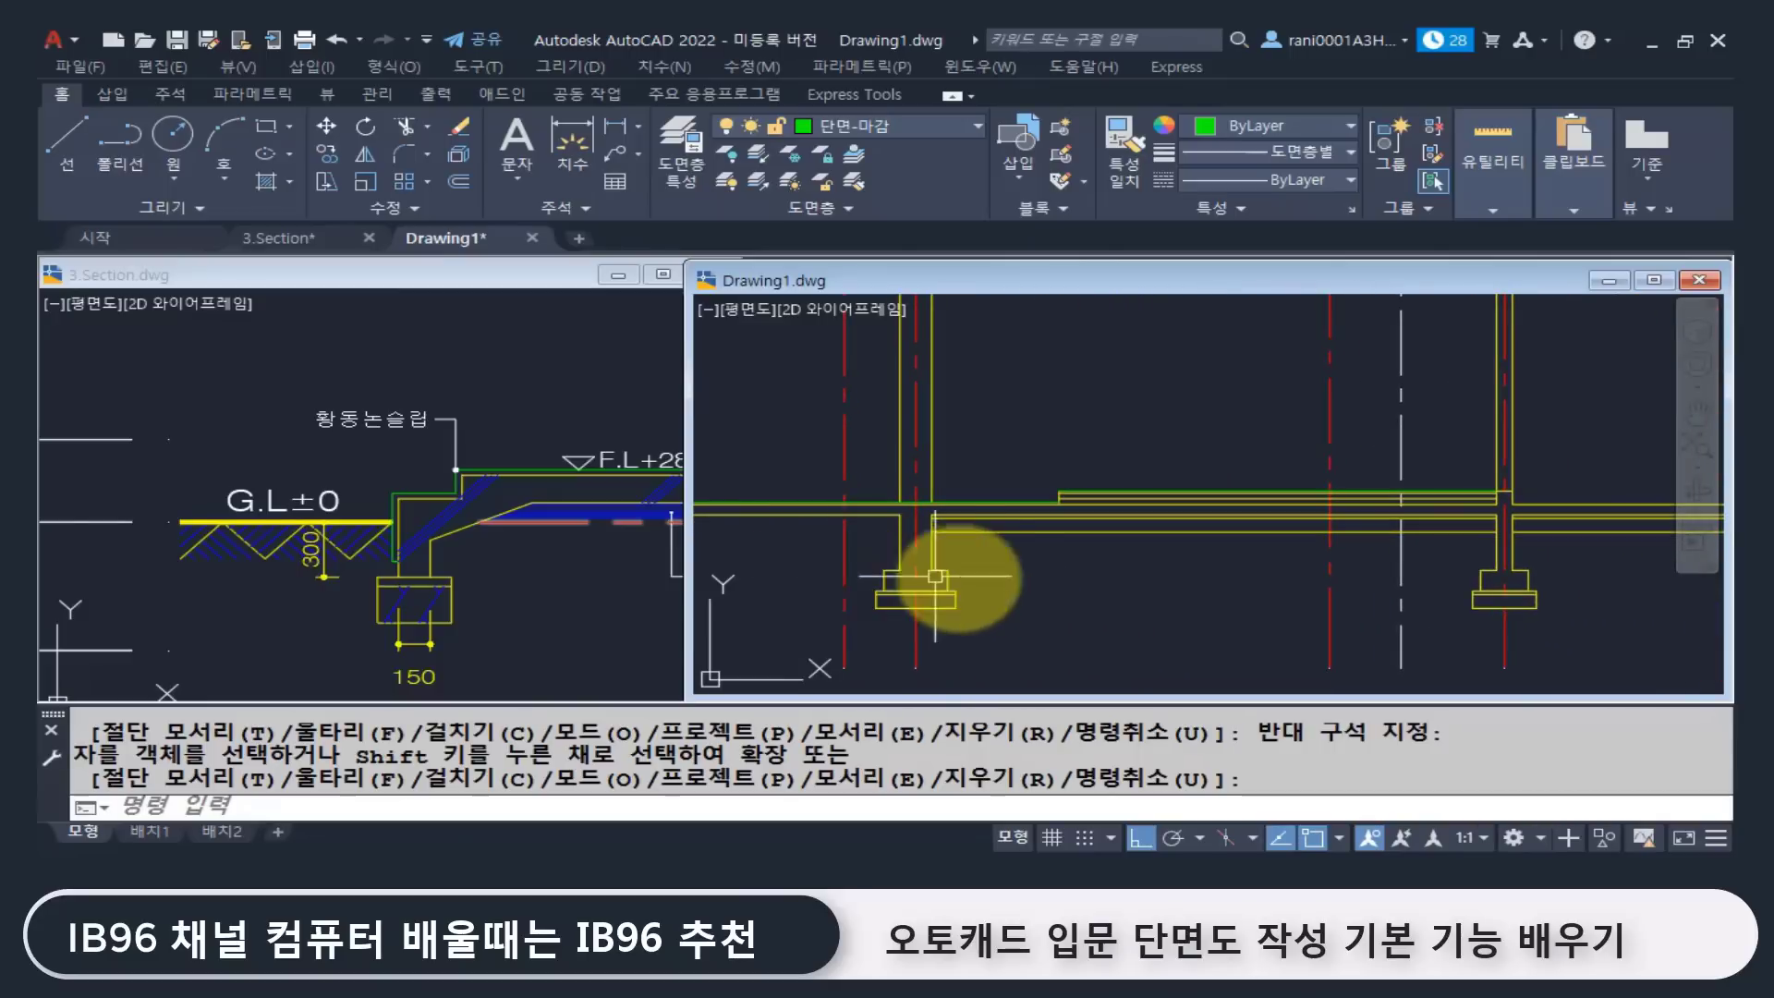
middle_click_drag(1000, 579, 1269, 634)
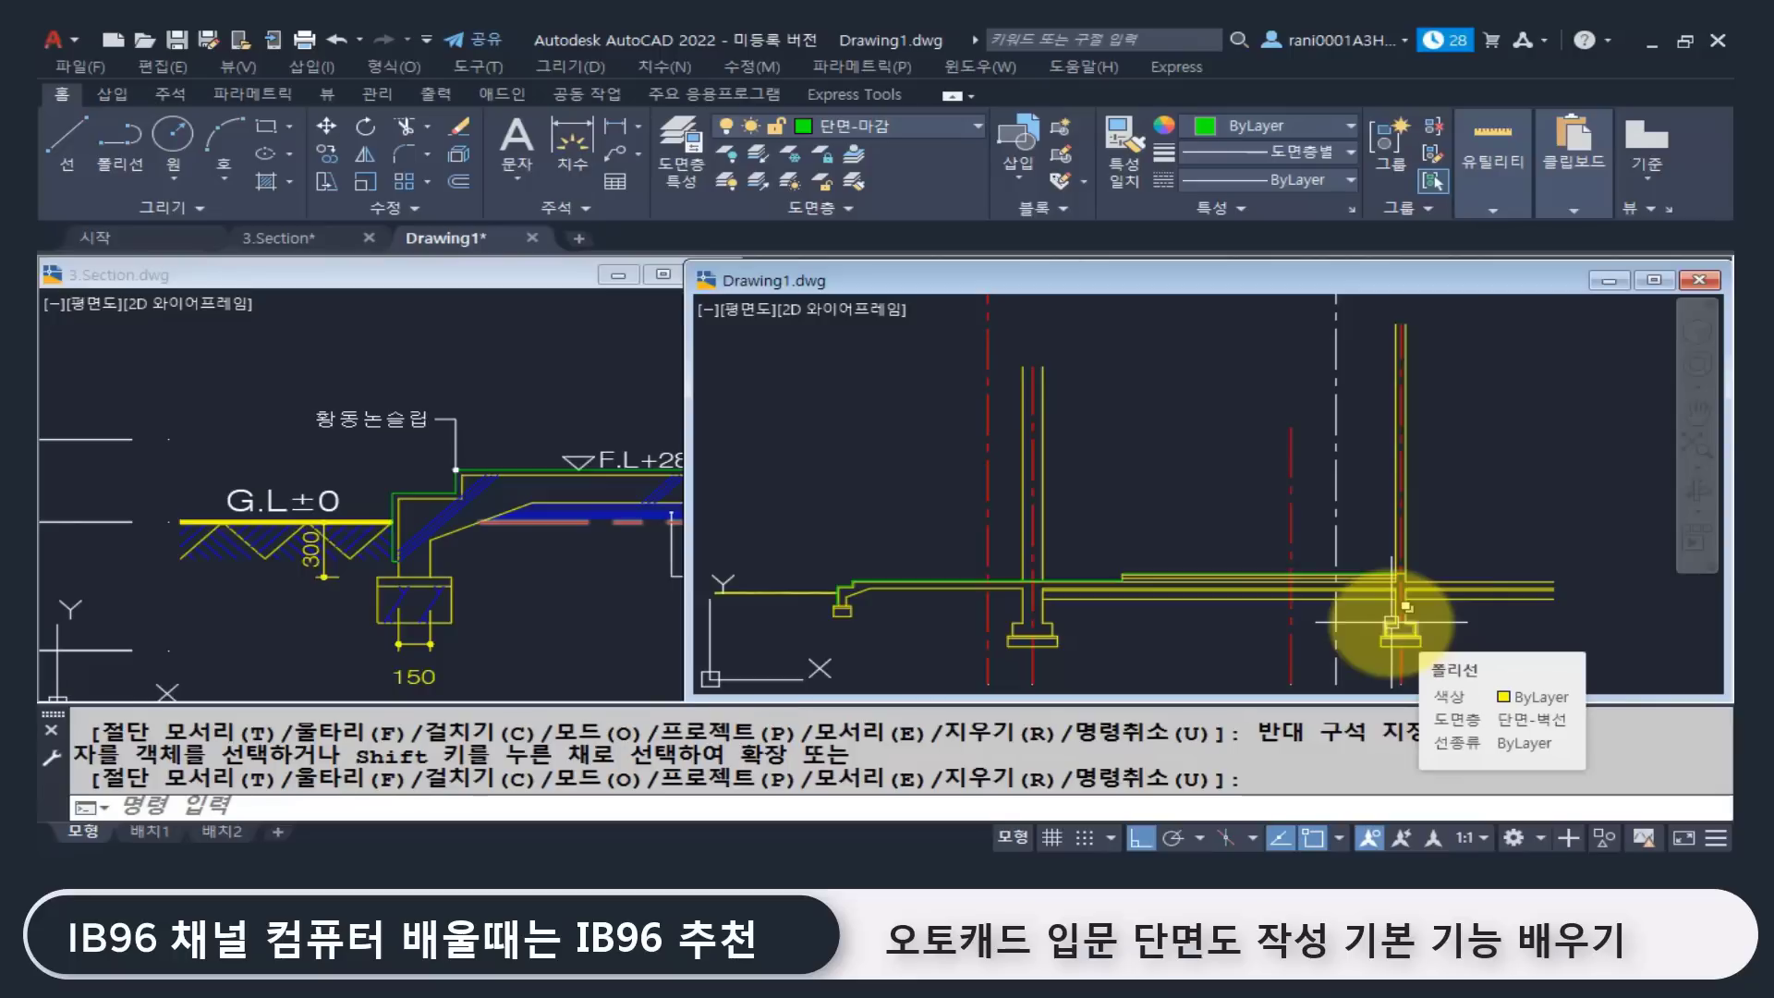
key("Escape")
type("s")
key("Return")
middle_click_drag(781, 619, 903, 621)
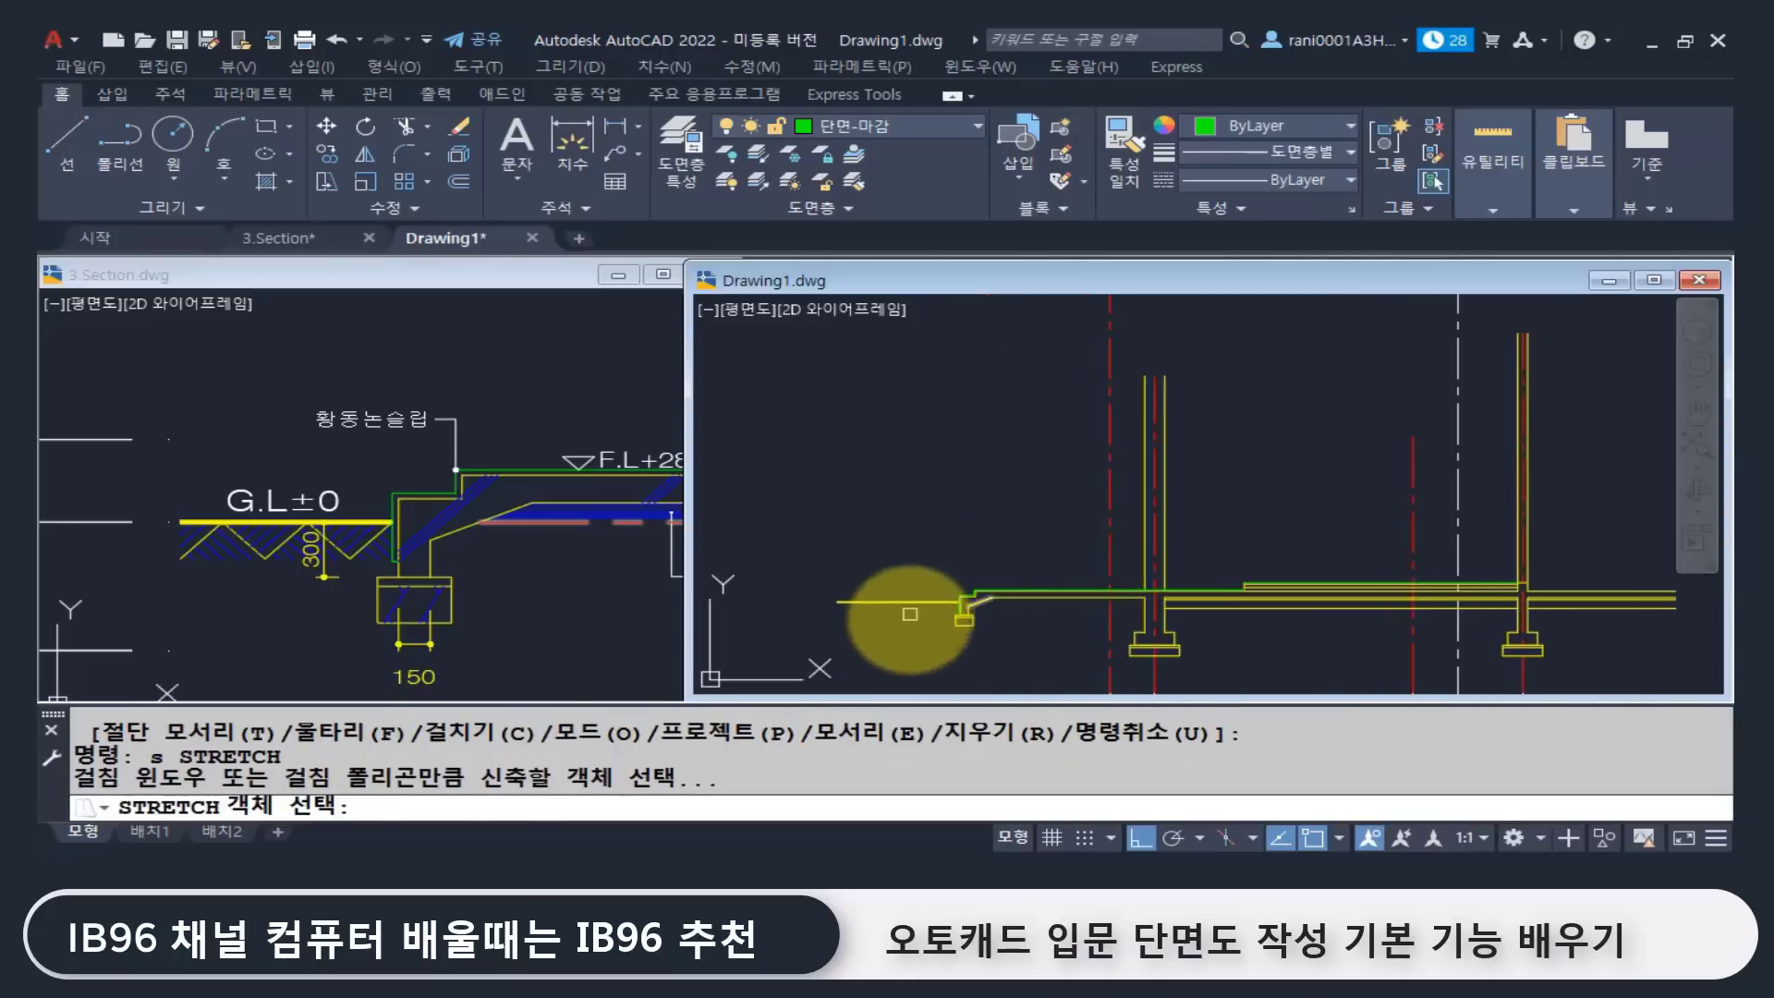
left_click(911, 639)
left_click(774, 538)
key("Return")
left_click(776, 534)
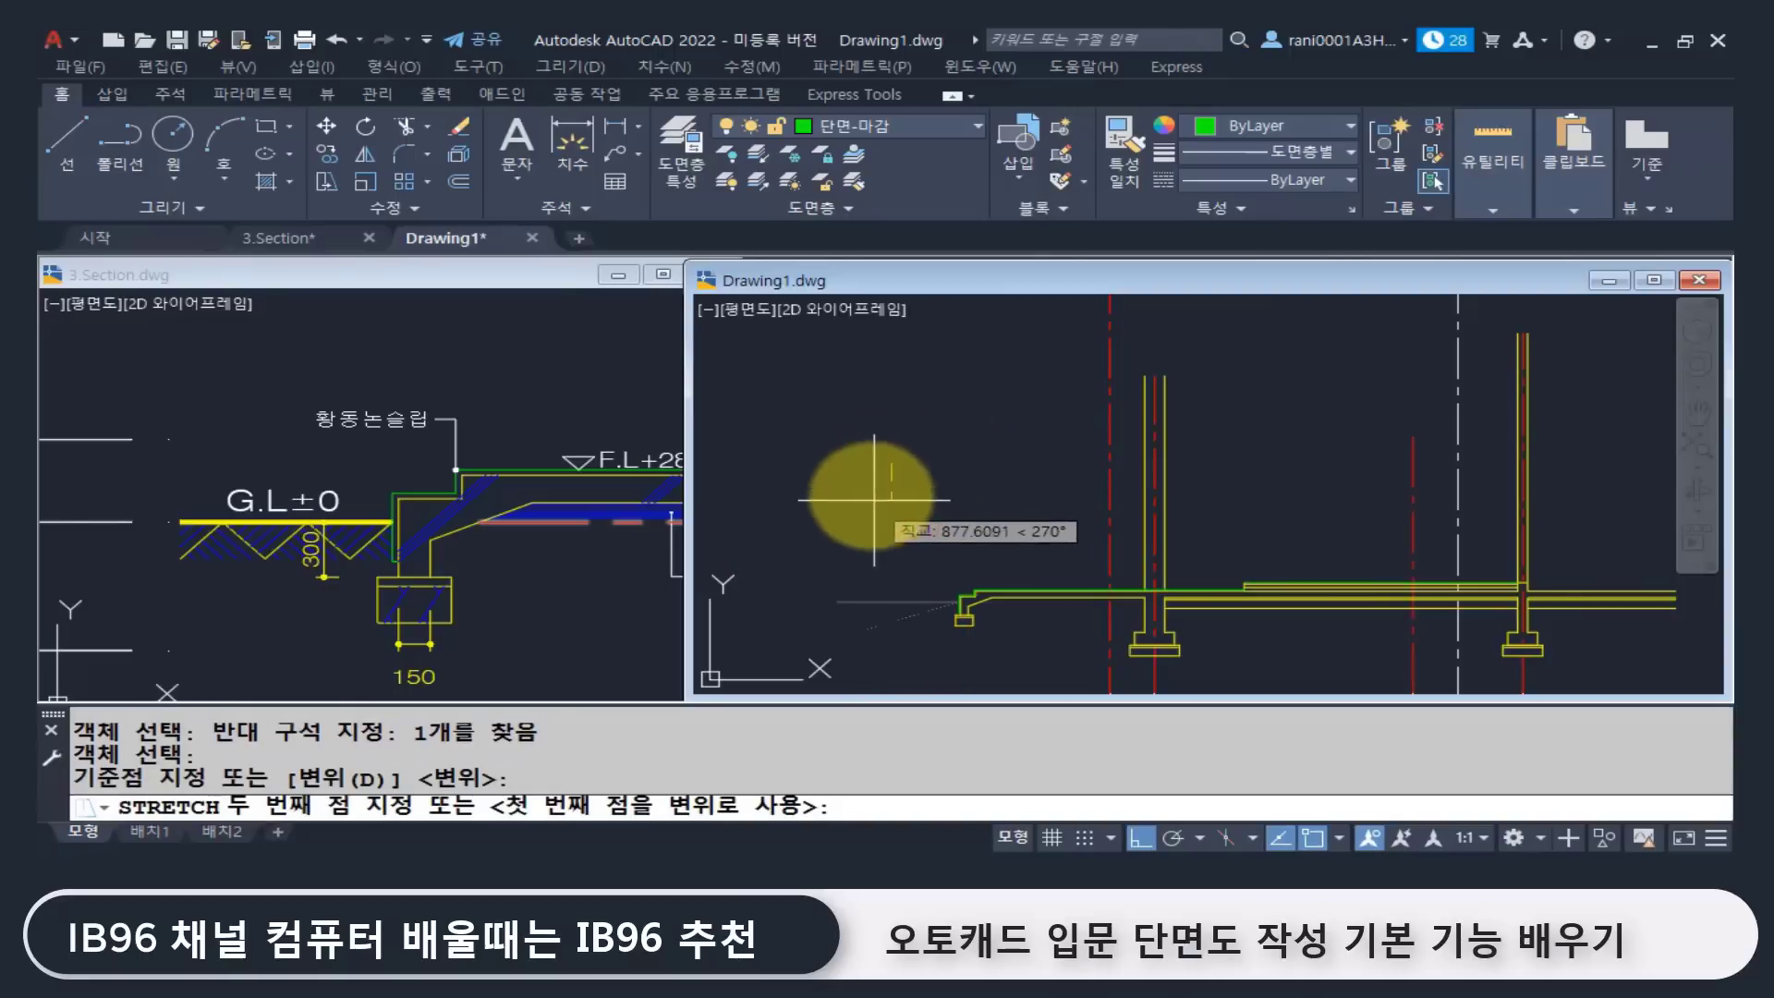
key("Escape")
Step: Stretch the ground line's outer end toward the building to shorten the line slightly
type("s")
key("Return")
left_click(846, 635)
left_click(801, 548)
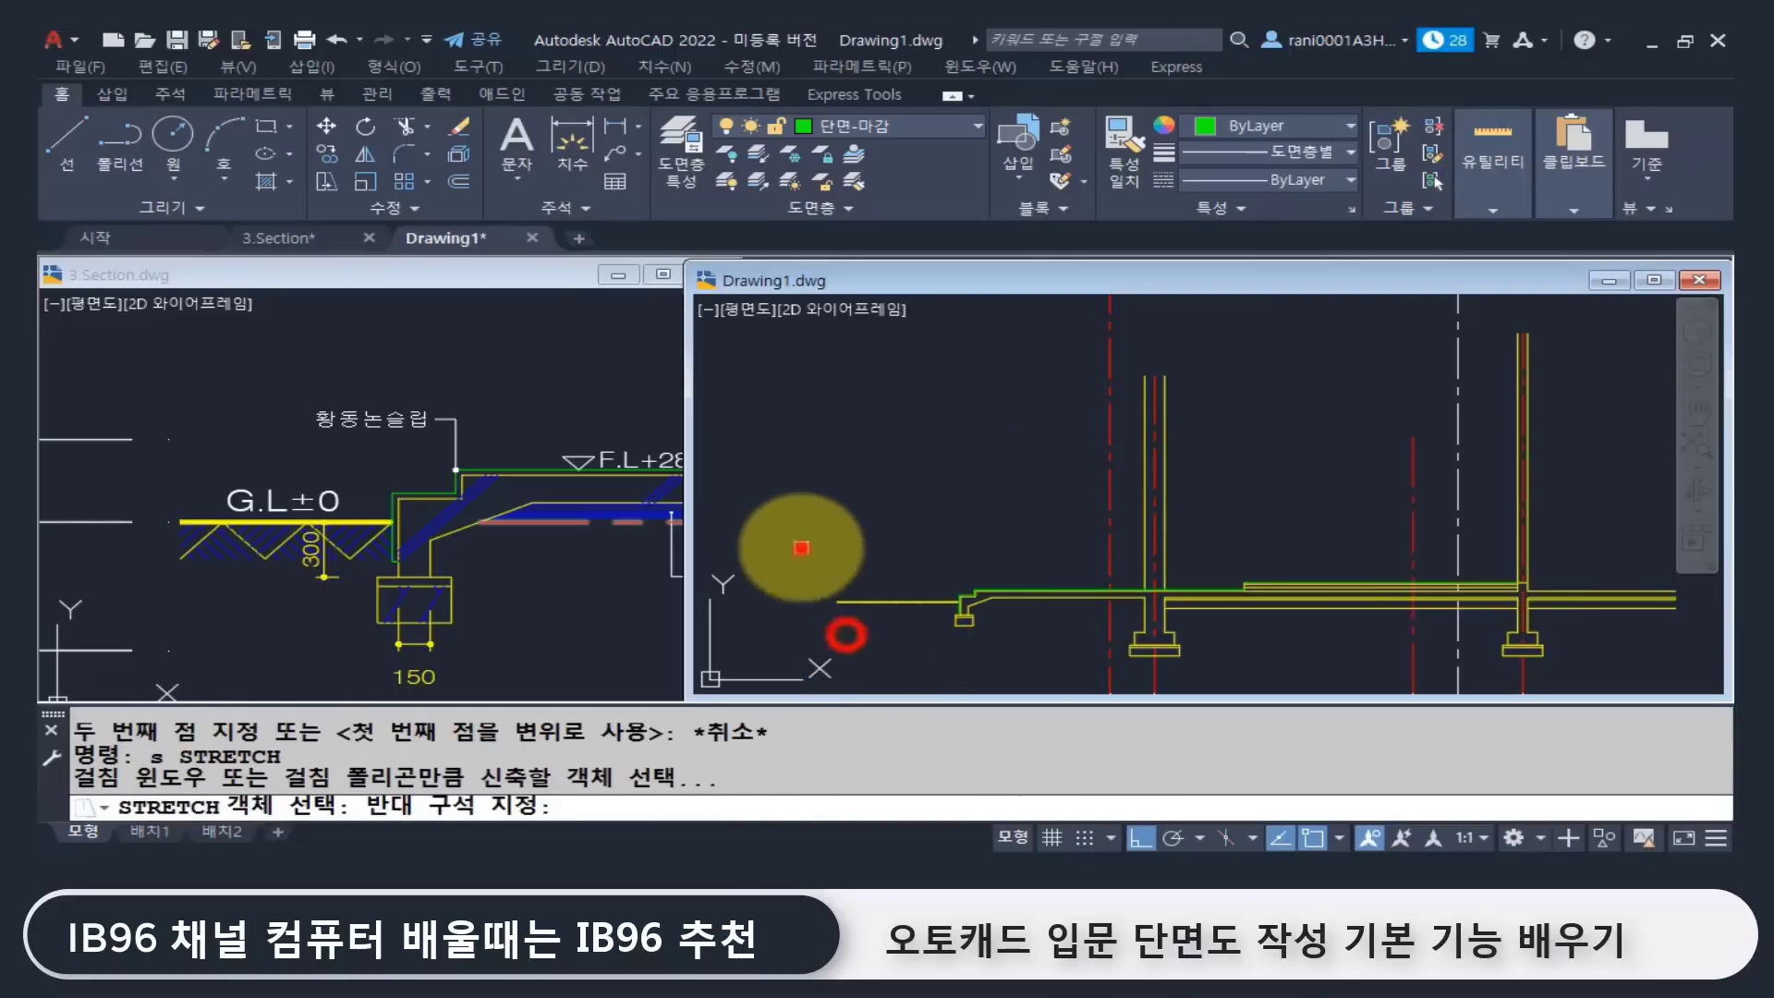
key("Return")
left_click(876, 517)
left_click(915, 518)
middle_click_drag(1159, 632, 1063, 612)
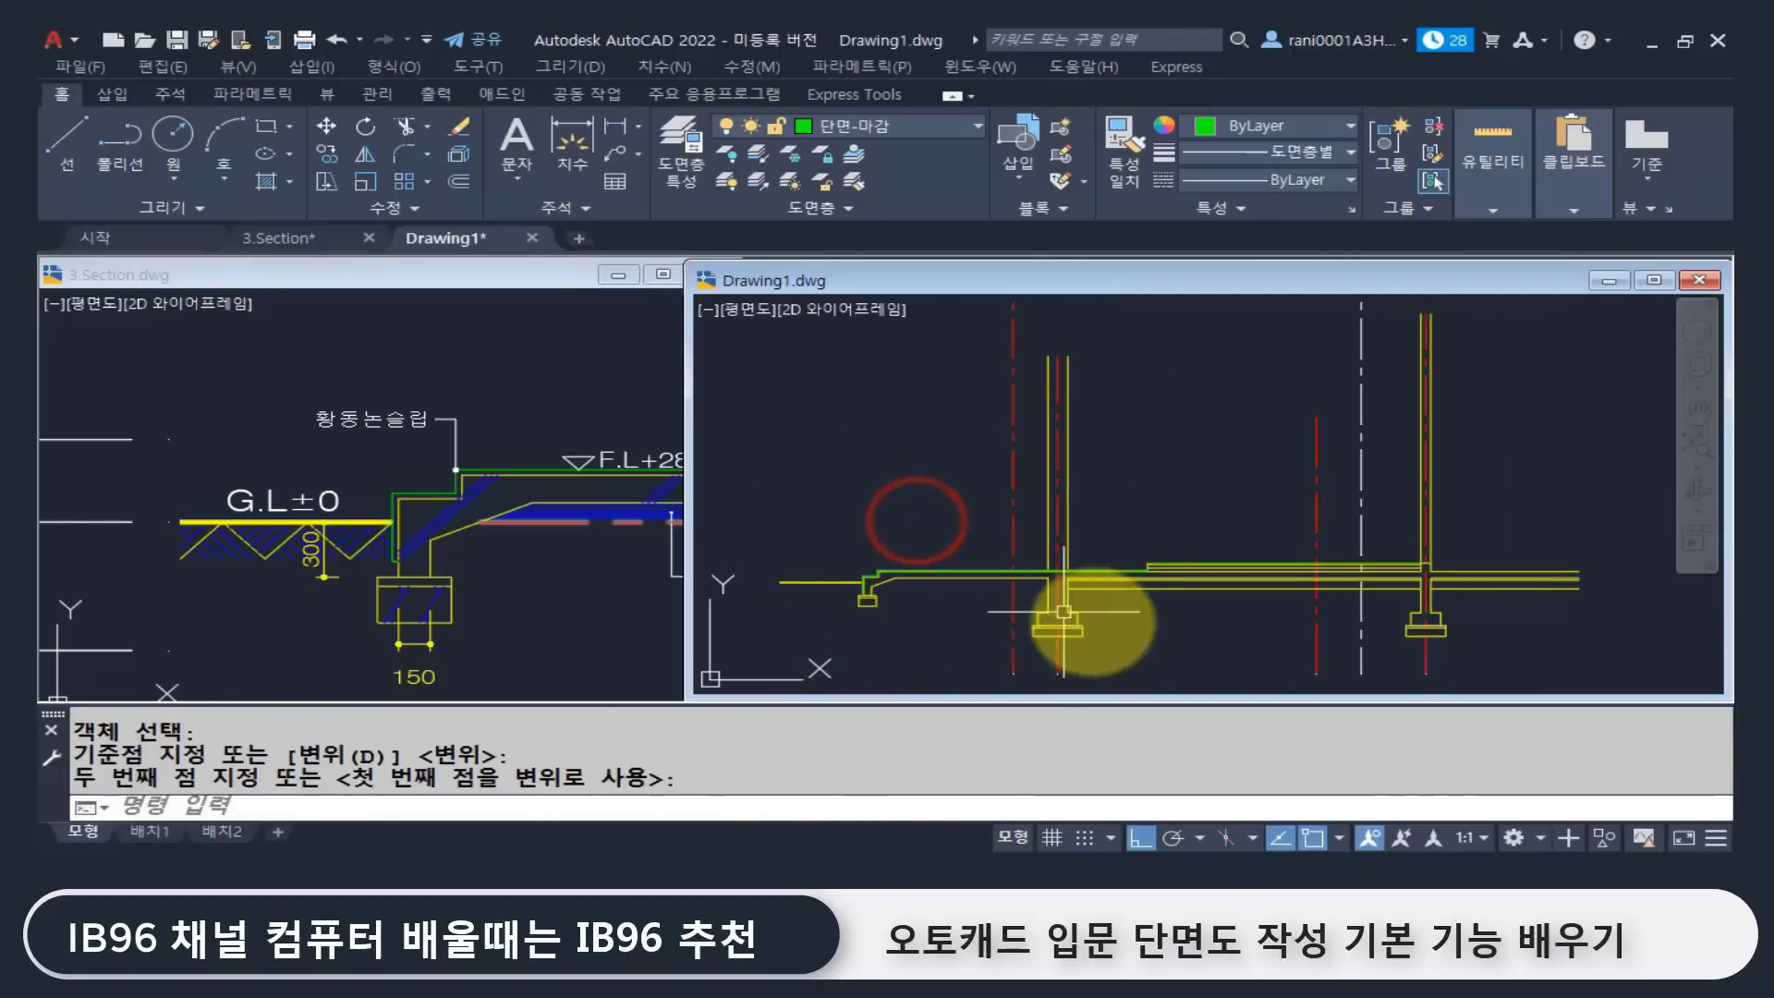
Step: Review the section drawn so far in Drawing1.dwg and compare it with the full section and its right-hand rooms in 3.Section.dwg
type("z")
key("Return")
type("e")
key("Return")
scroll(1069, 633, "up", 5)
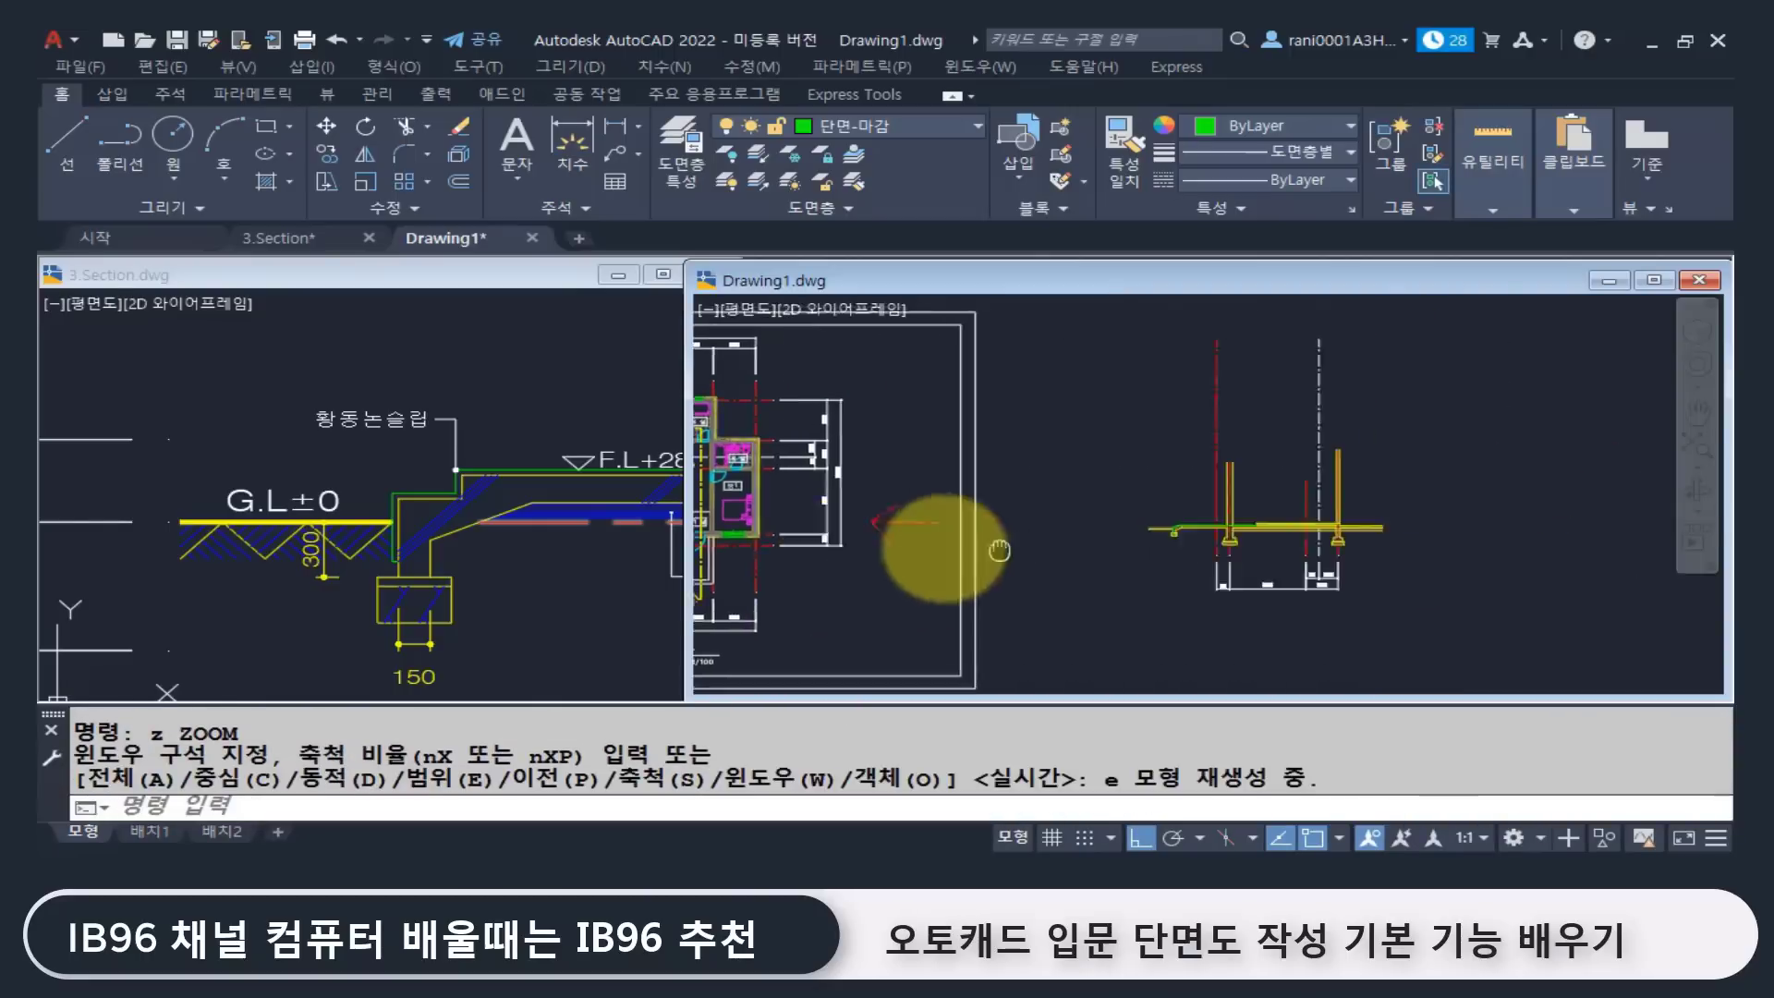
scroll(1109, 572, "up", 3)
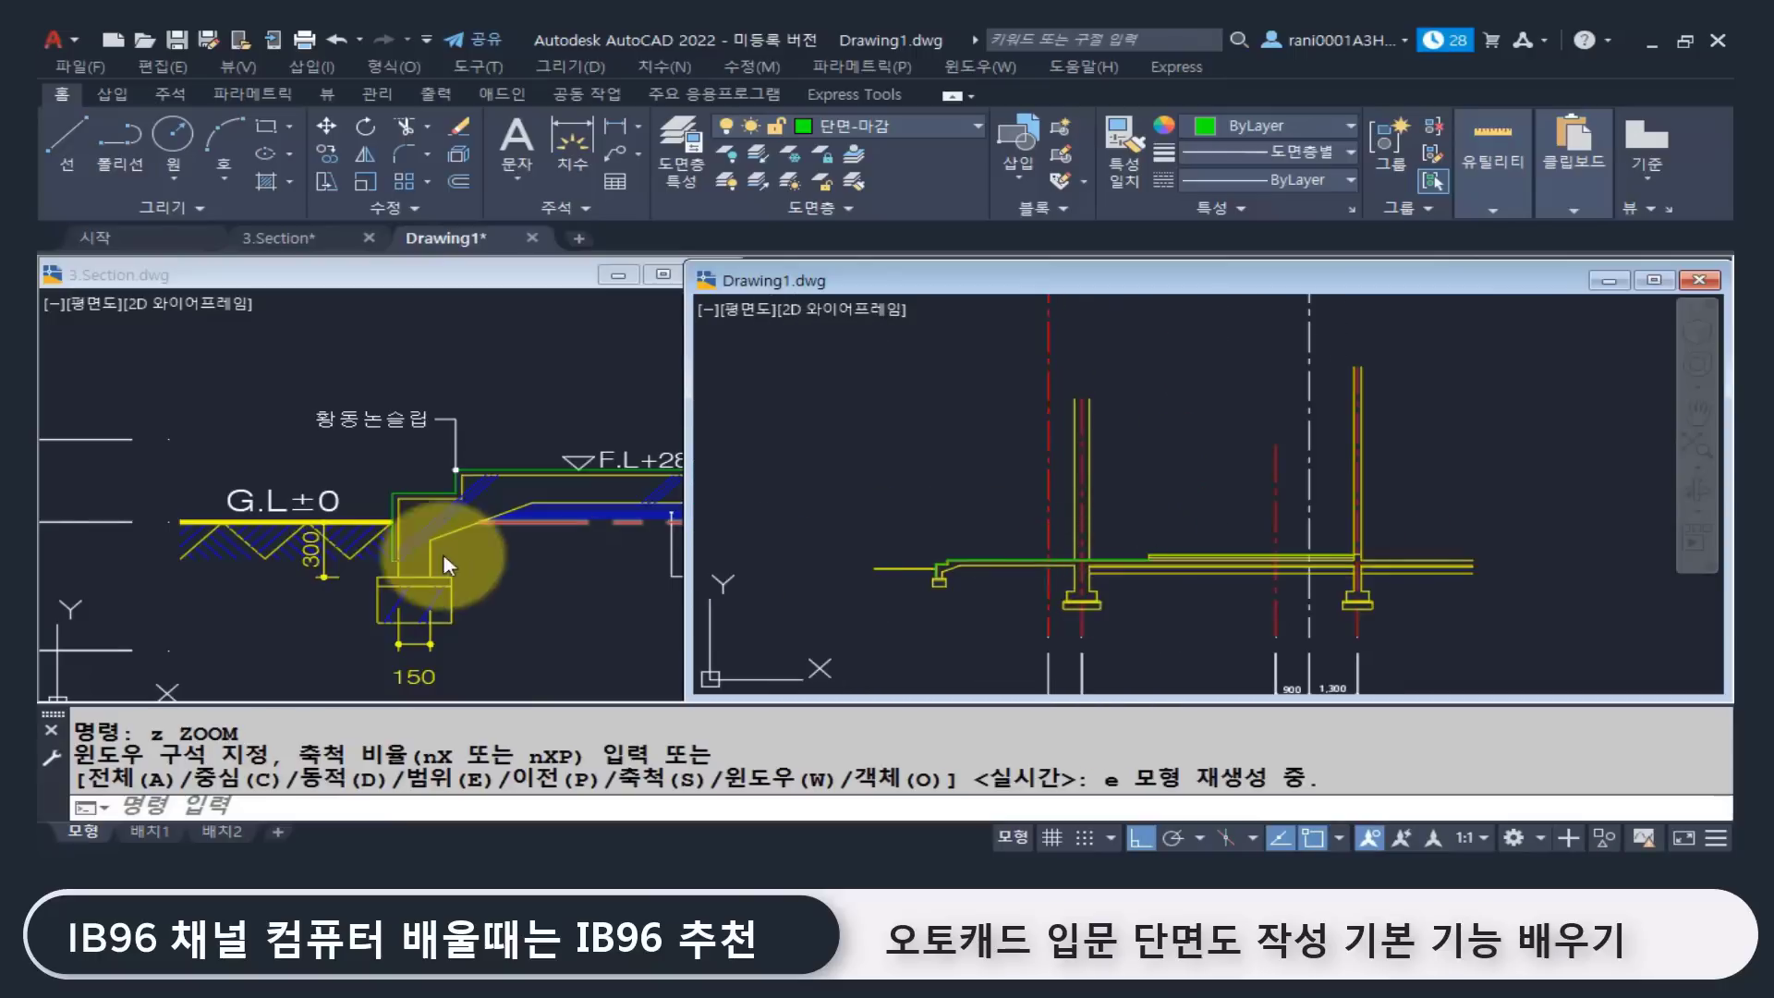
left_click(534, 606)
scroll(545, 473, "down", 5)
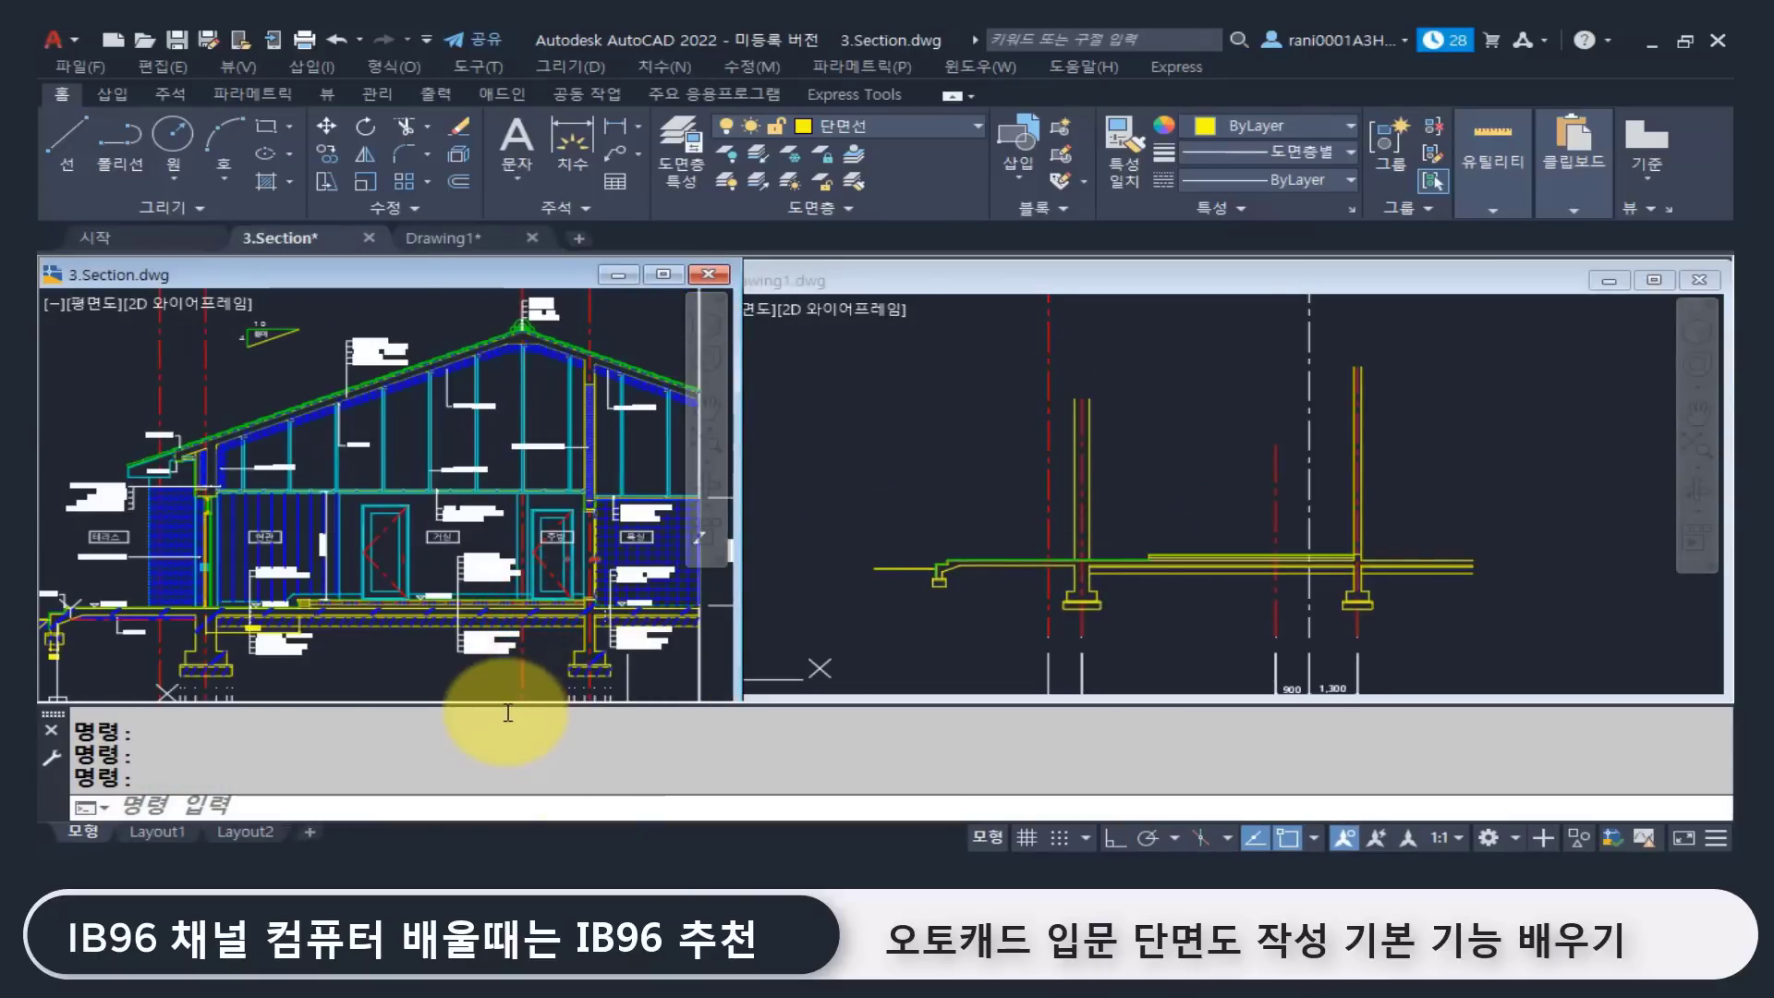
left_click(913, 458)
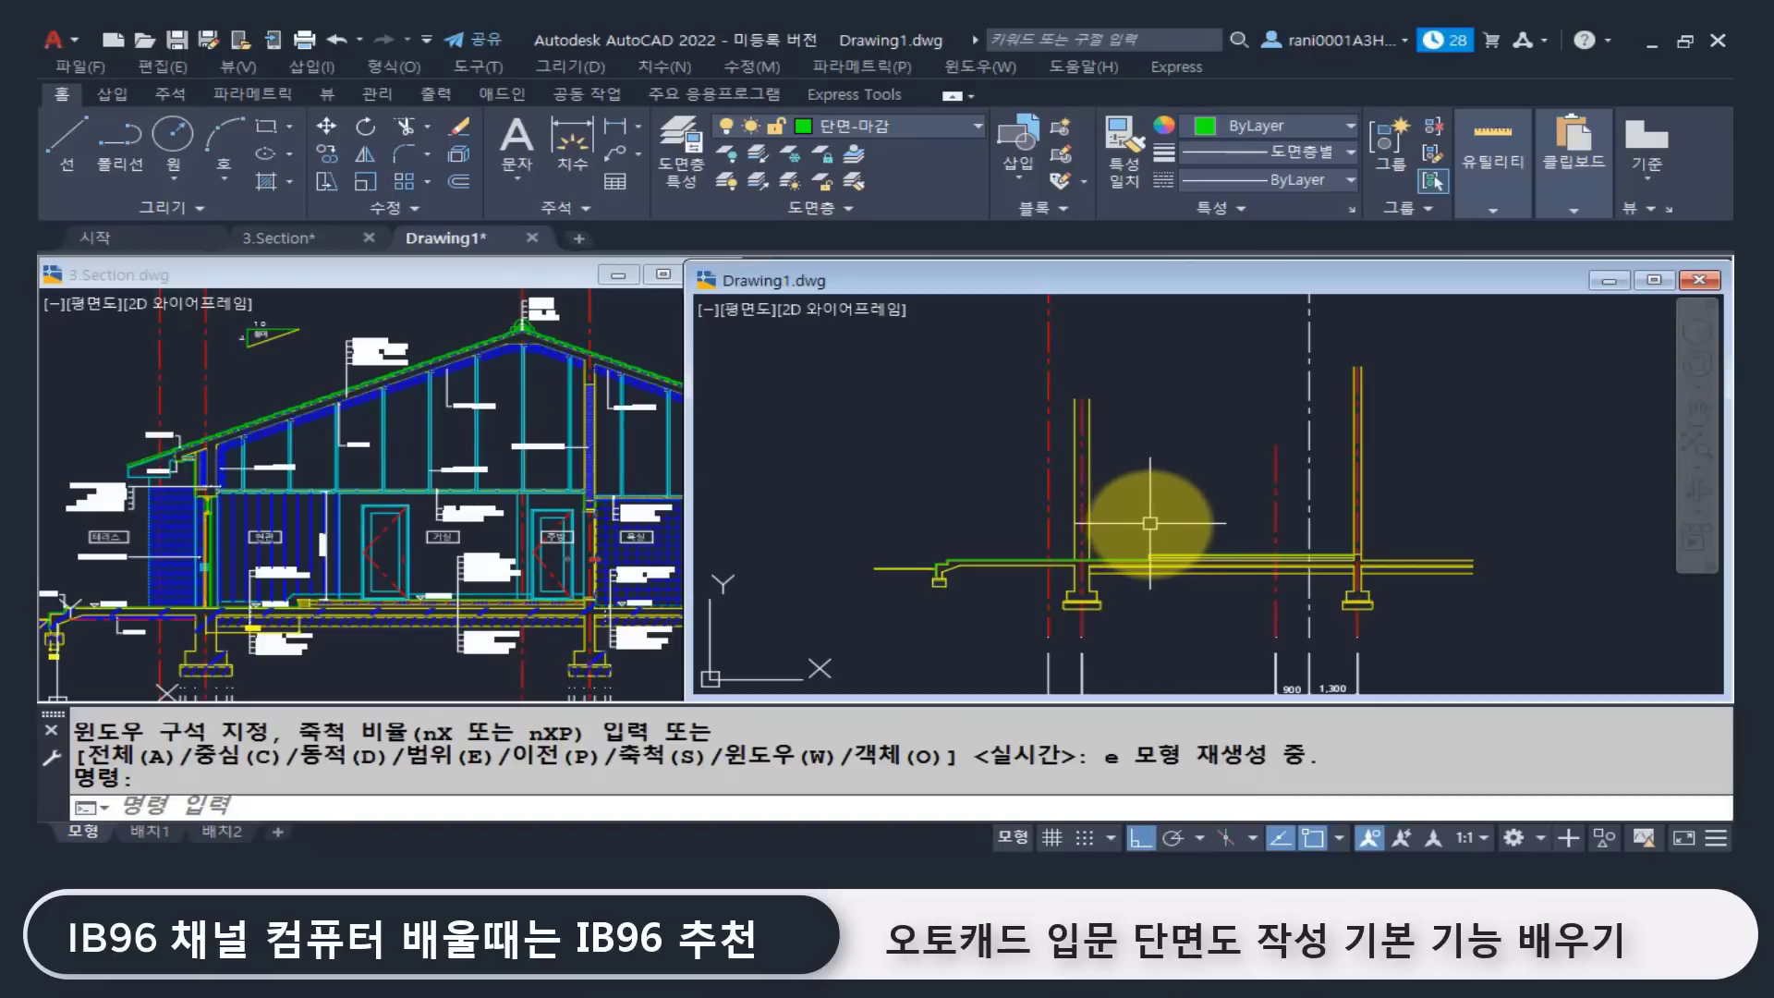
left_click(407, 581)
scroll(416, 554, "up", 4)
middle_click_drag(363, 545, 179, 515)
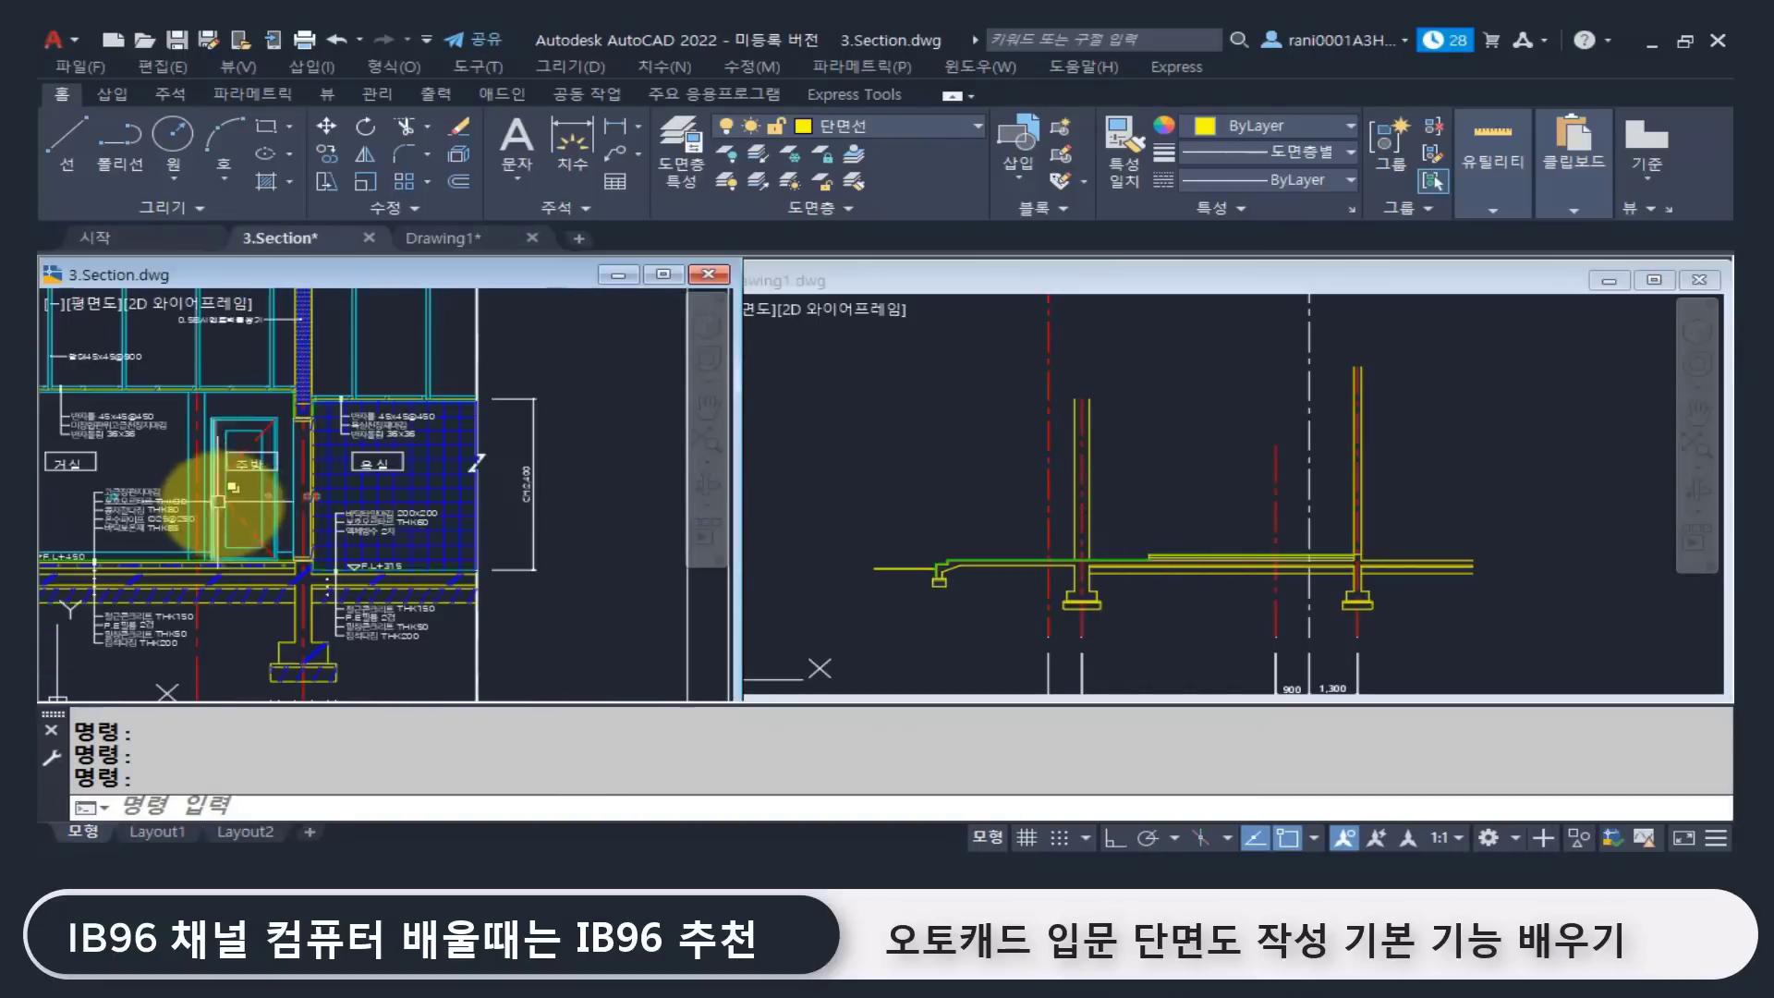
Step: Examine the bathroom (욕실) and entrance (현관) in 3.Section.dwg, tracing the CH:2,400 ceiling-height dimension between floor and ceiling
scroll(495, 515, "up", 3)
middle_click_drag(561, 505, 554, 507)
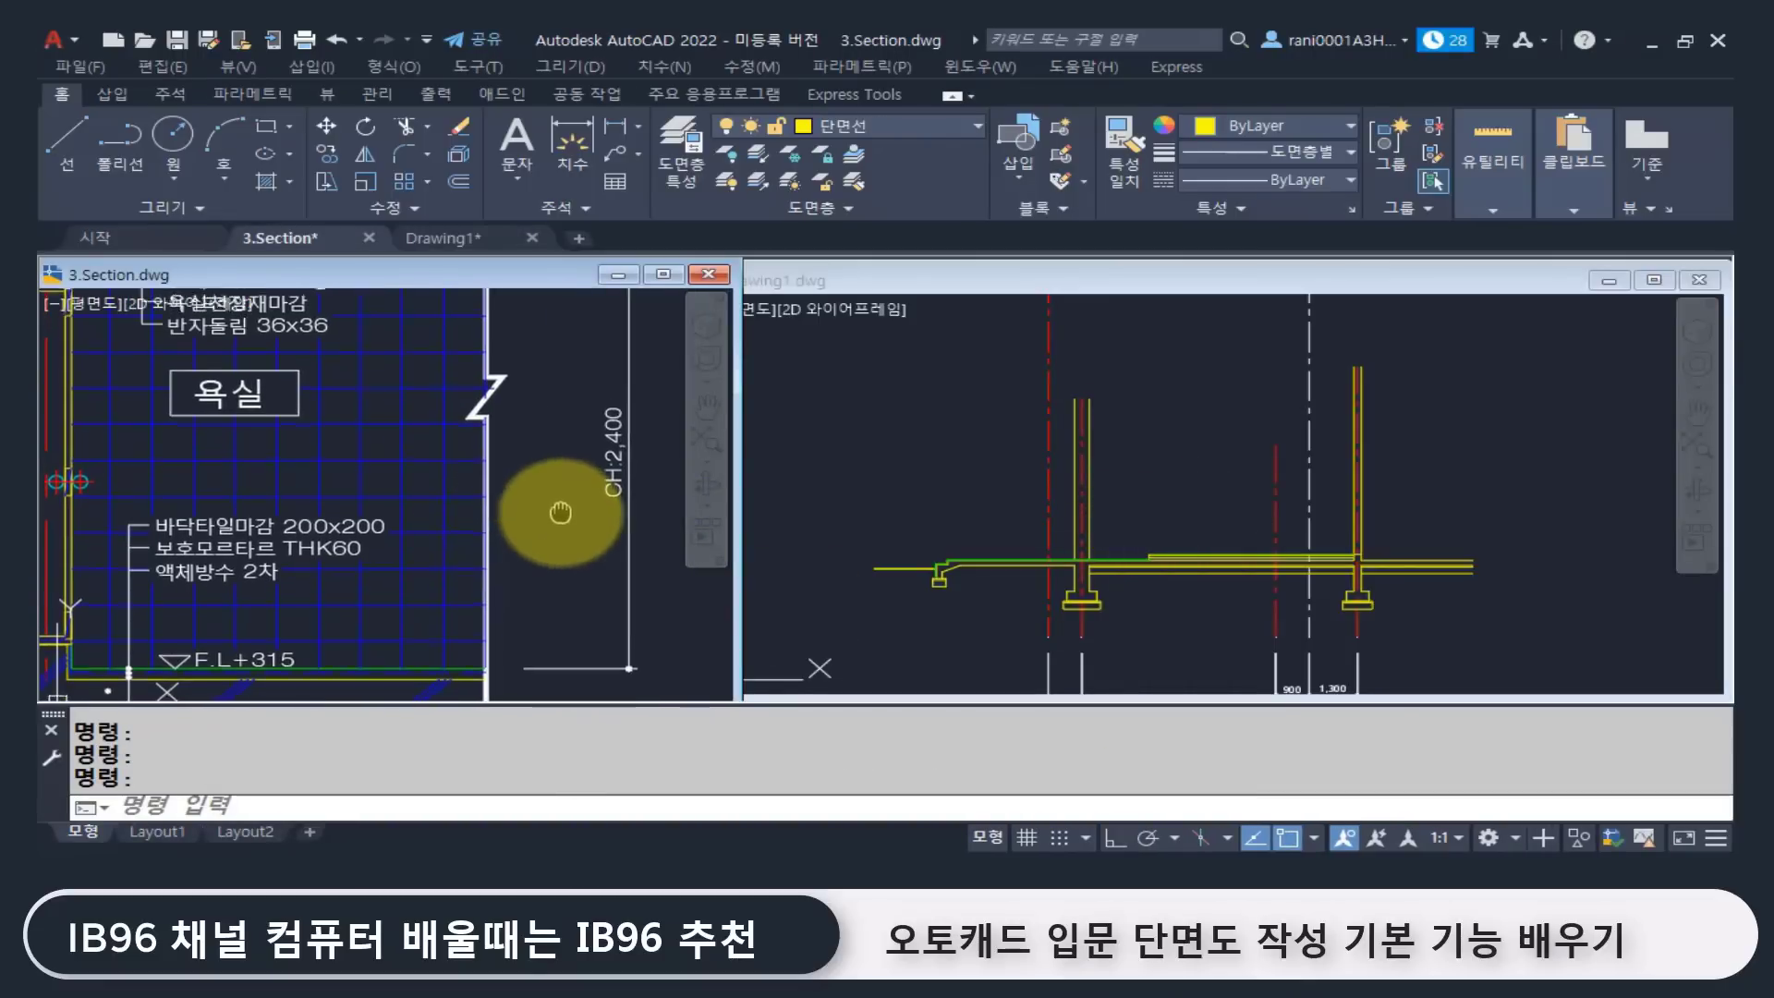
scroll(553, 513, "down", 2)
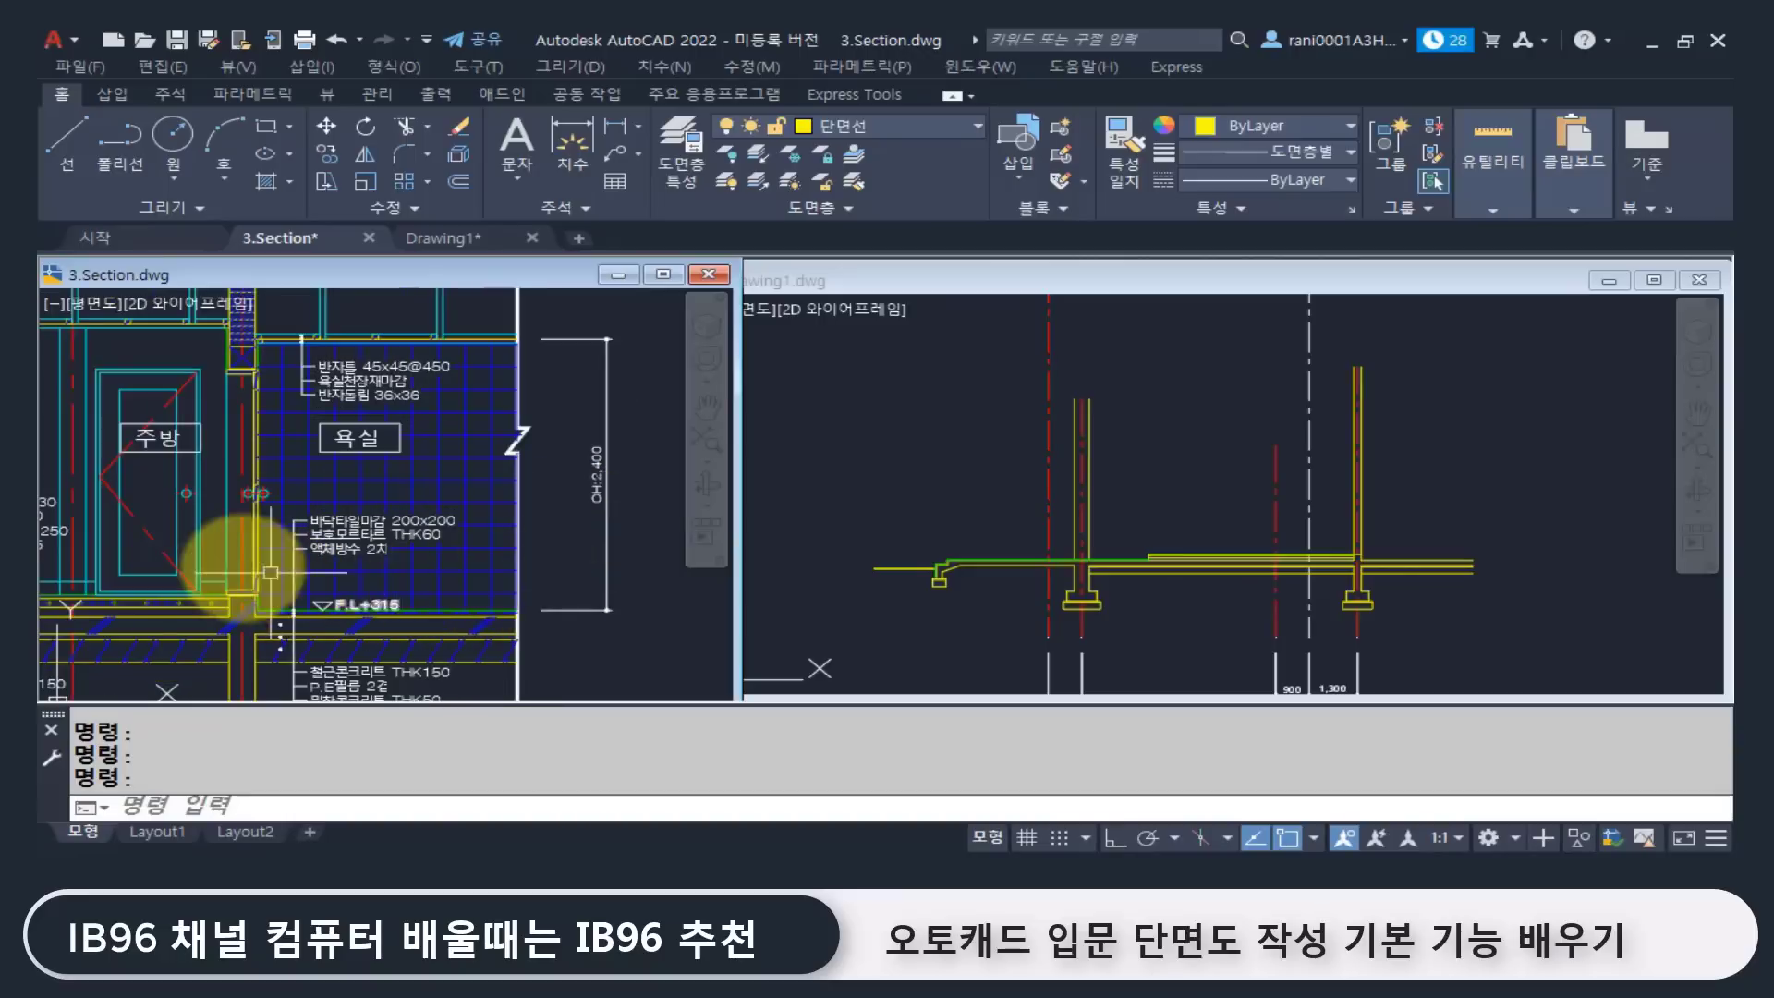
middle_click_drag(237, 575, 339, 568)
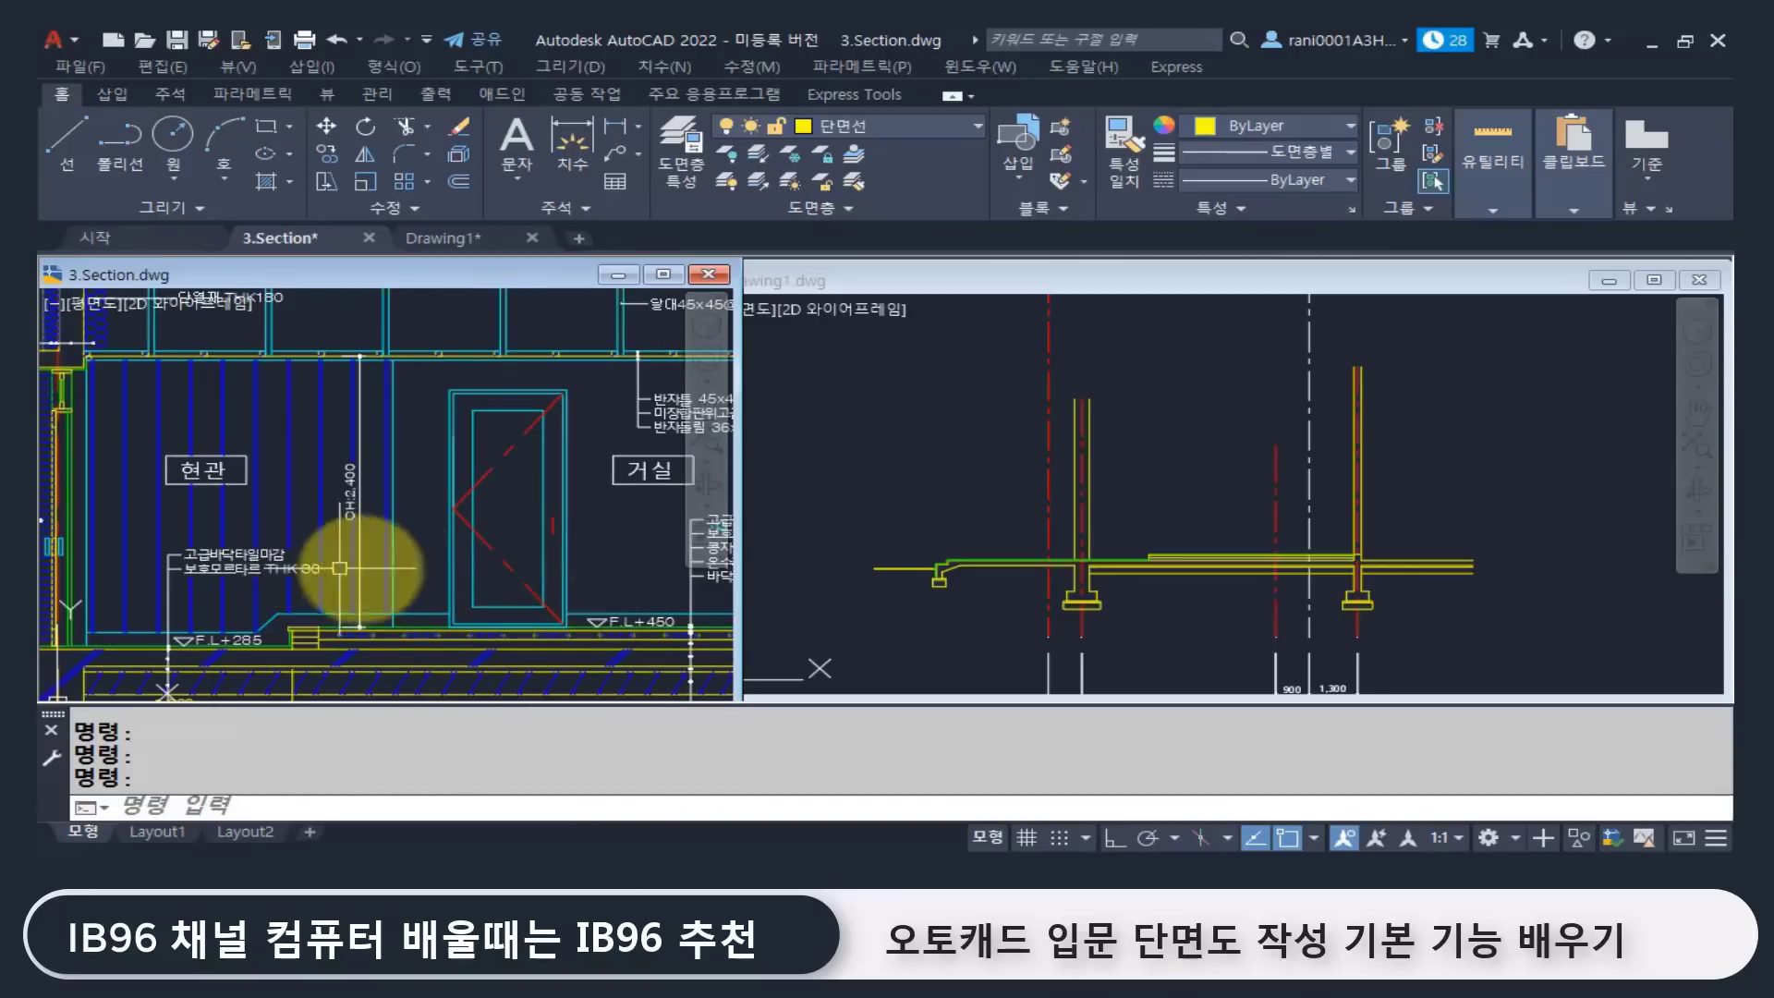
left_click(348, 499)
scroll(354, 625, "up", 2)
scroll(353, 626, "up", 3)
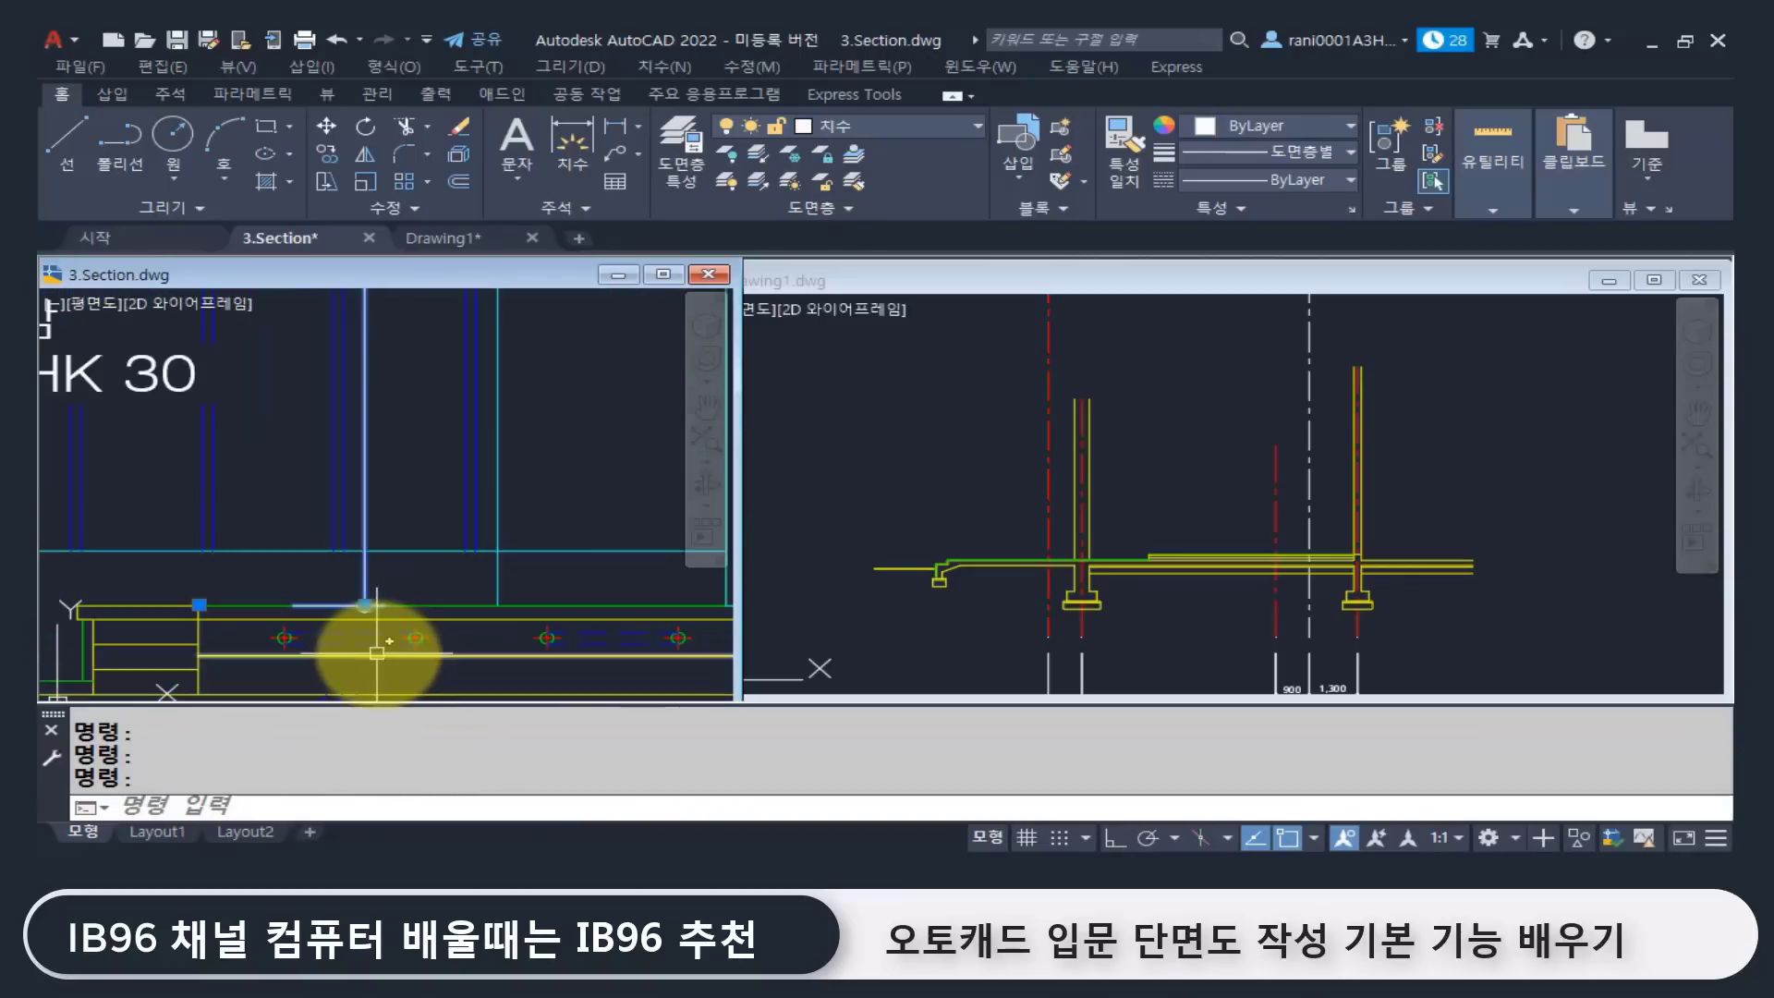
middle_click_drag(365, 555, 365, 583)
scroll(366, 499, "down", 2)
middle_click_drag(366, 490, 378, 654)
scroll(347, 452, "down", 2)
middle_click_drag(344, 439, 376, 625)
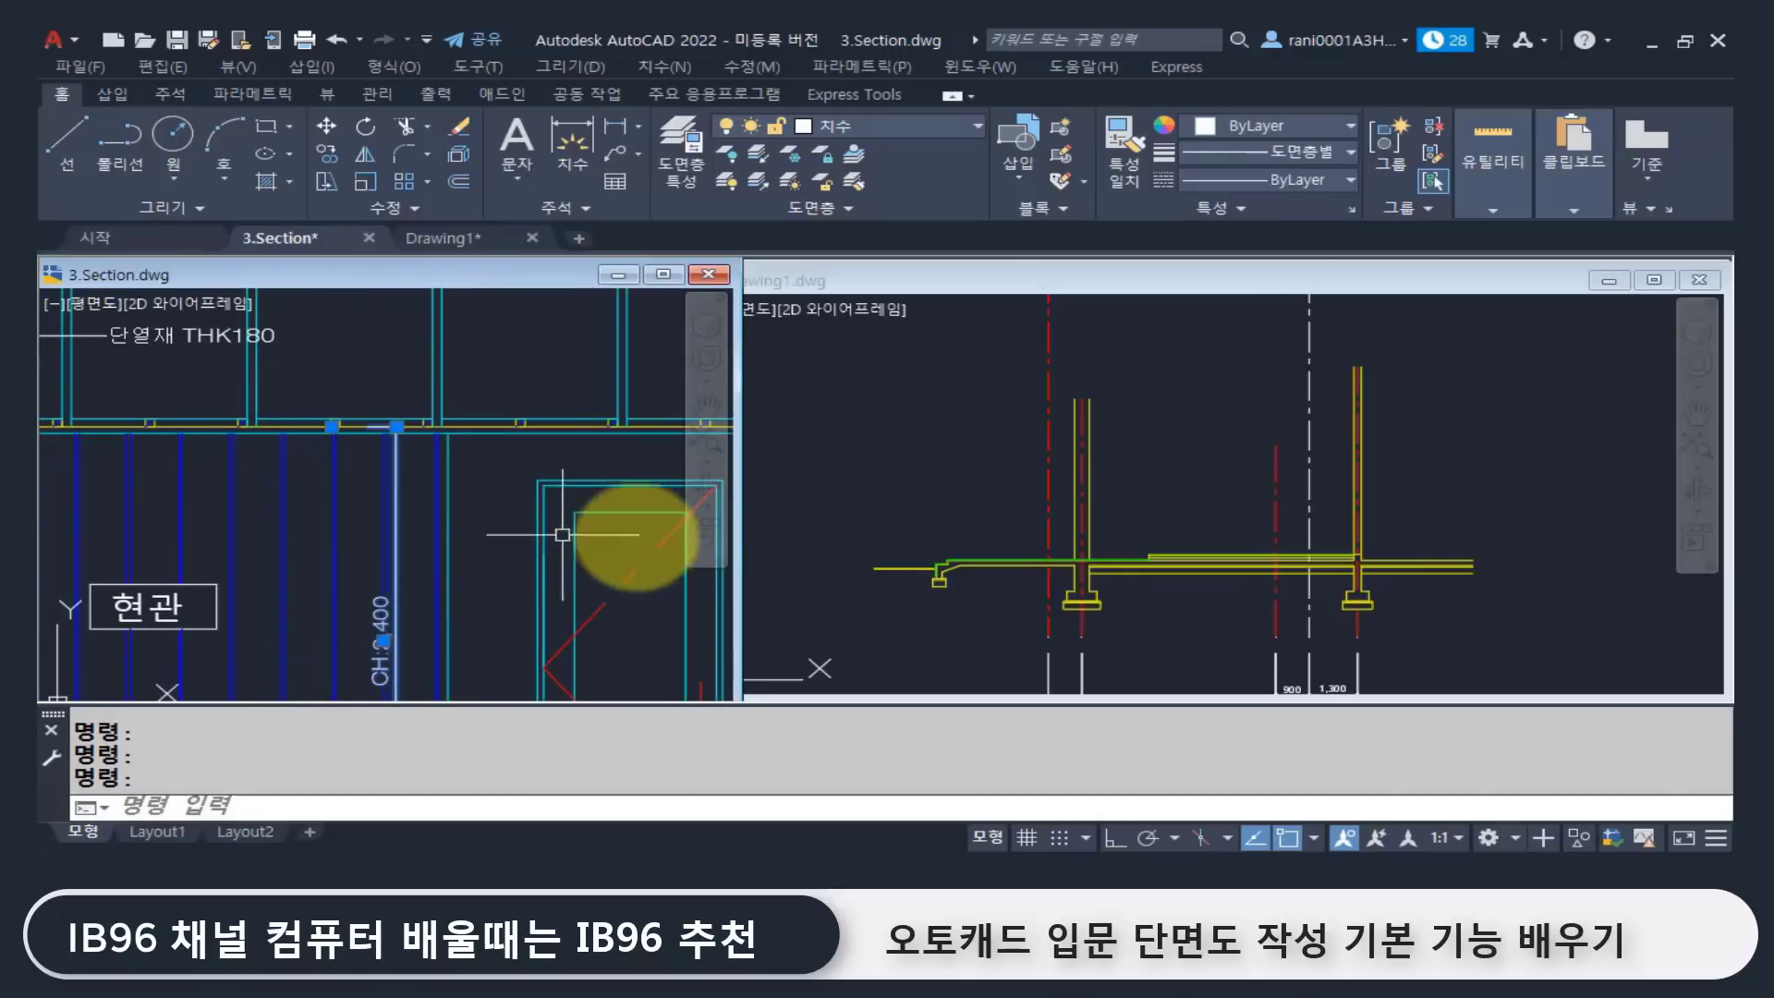
Step: Offset the raised floor's top finish line 2400 upward in Drawing1.dwg to create the ceiling line
left_click(1152, 485)
scroll(1126, 566, "up", 2)
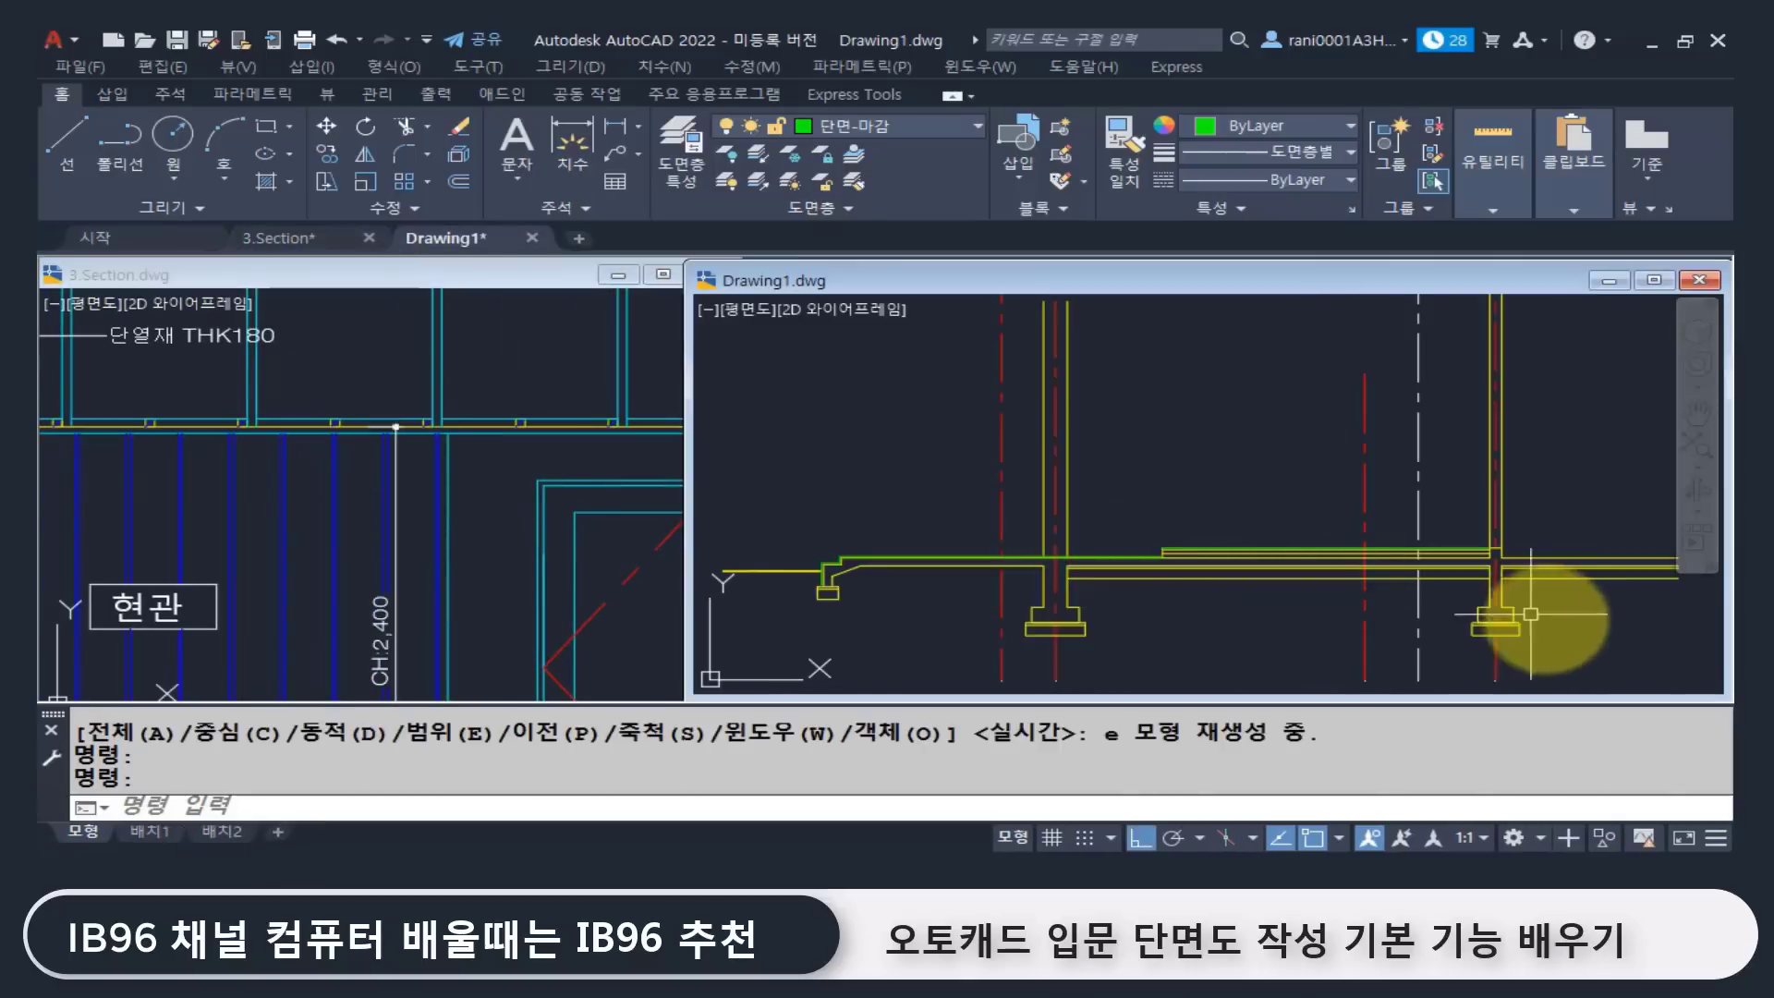
scroll(1233, 567, "up", 2)
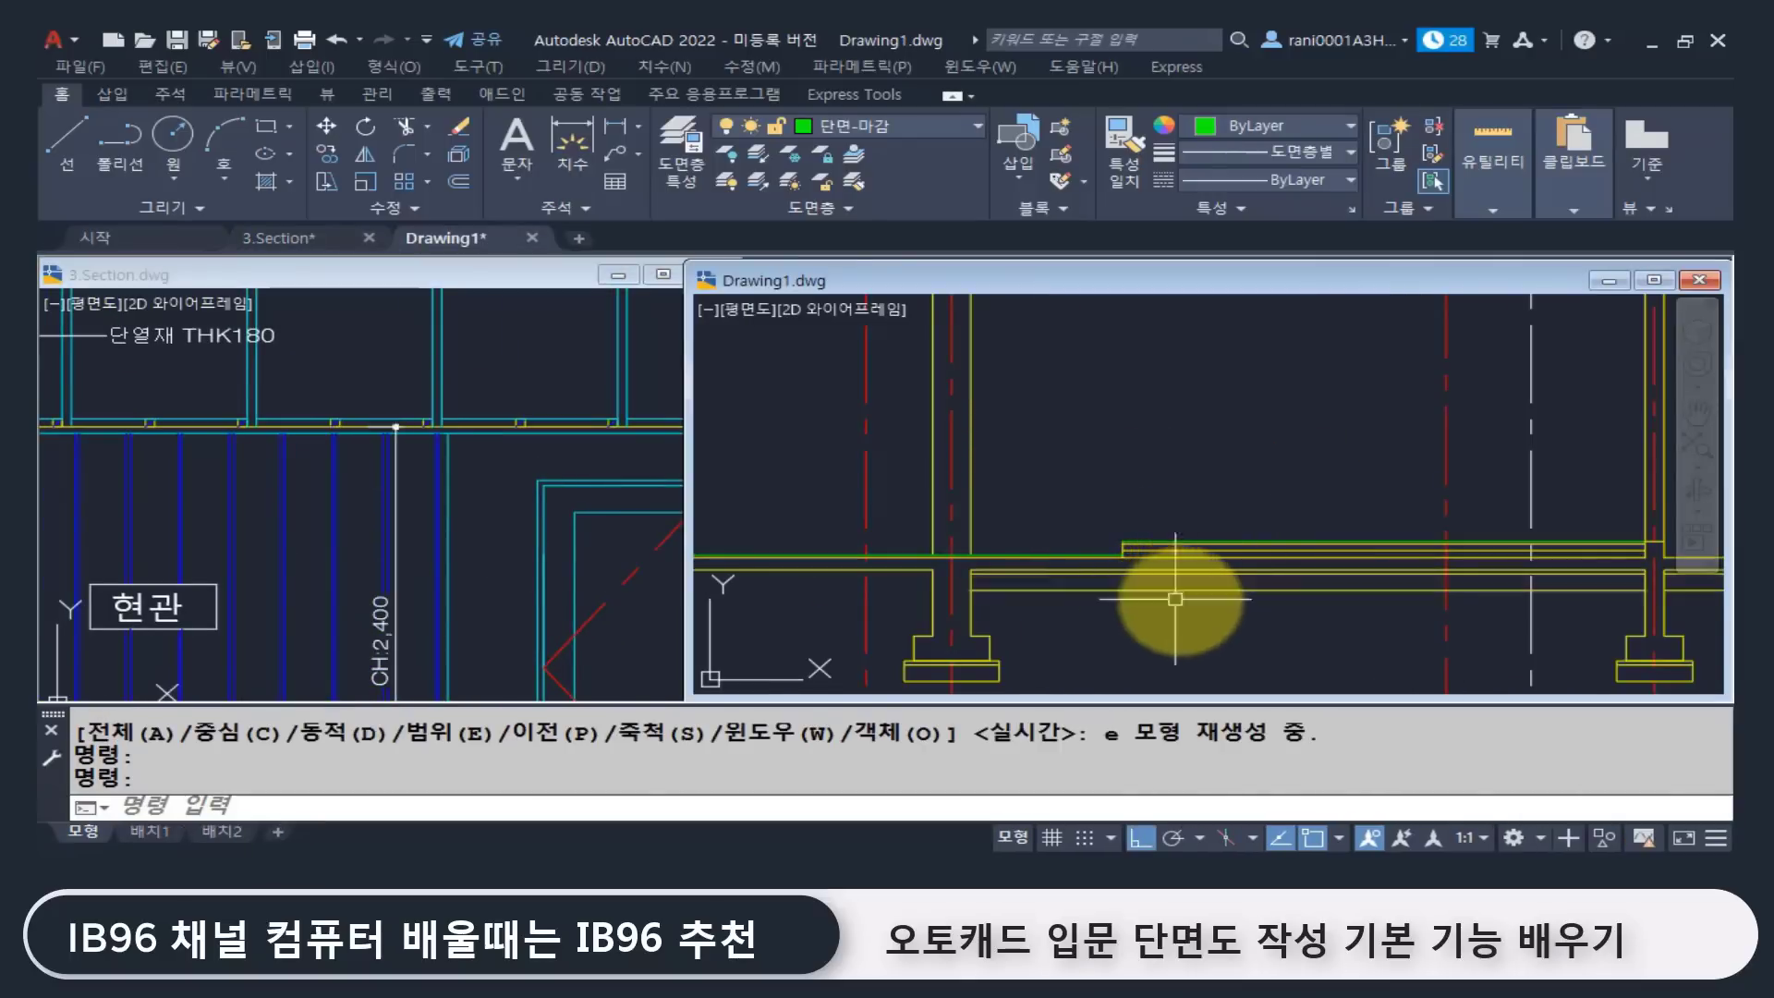
type("o")
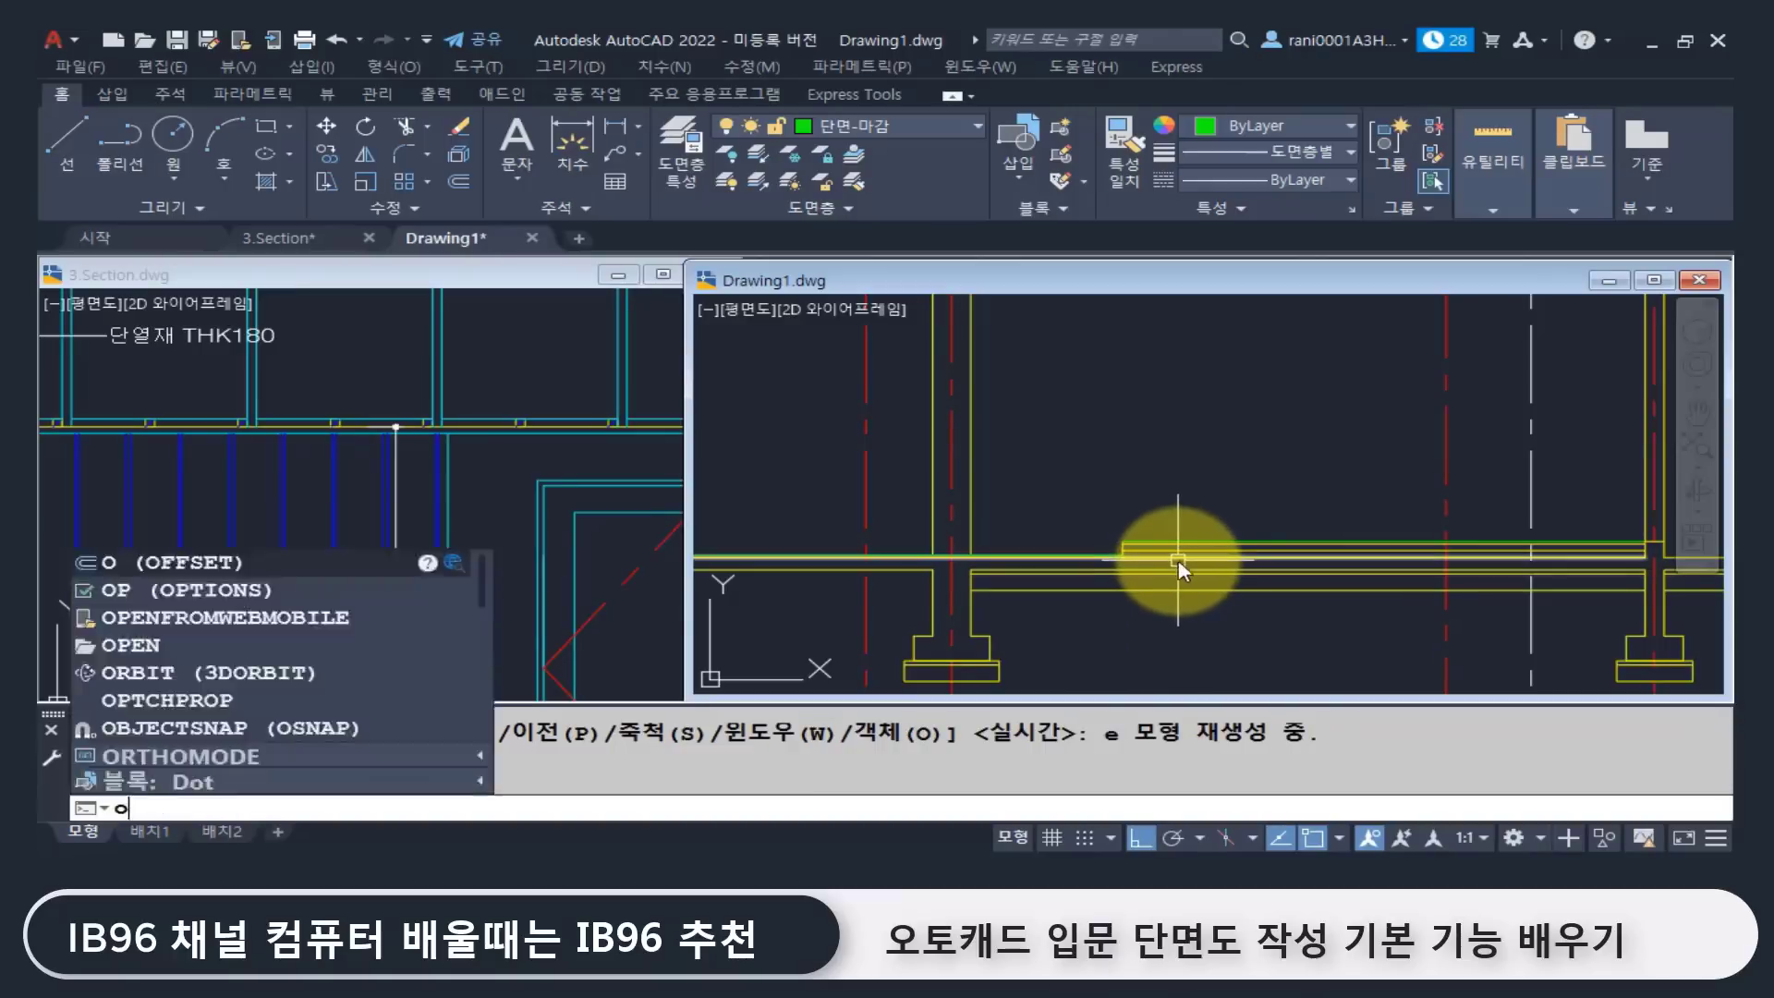
key("Return")
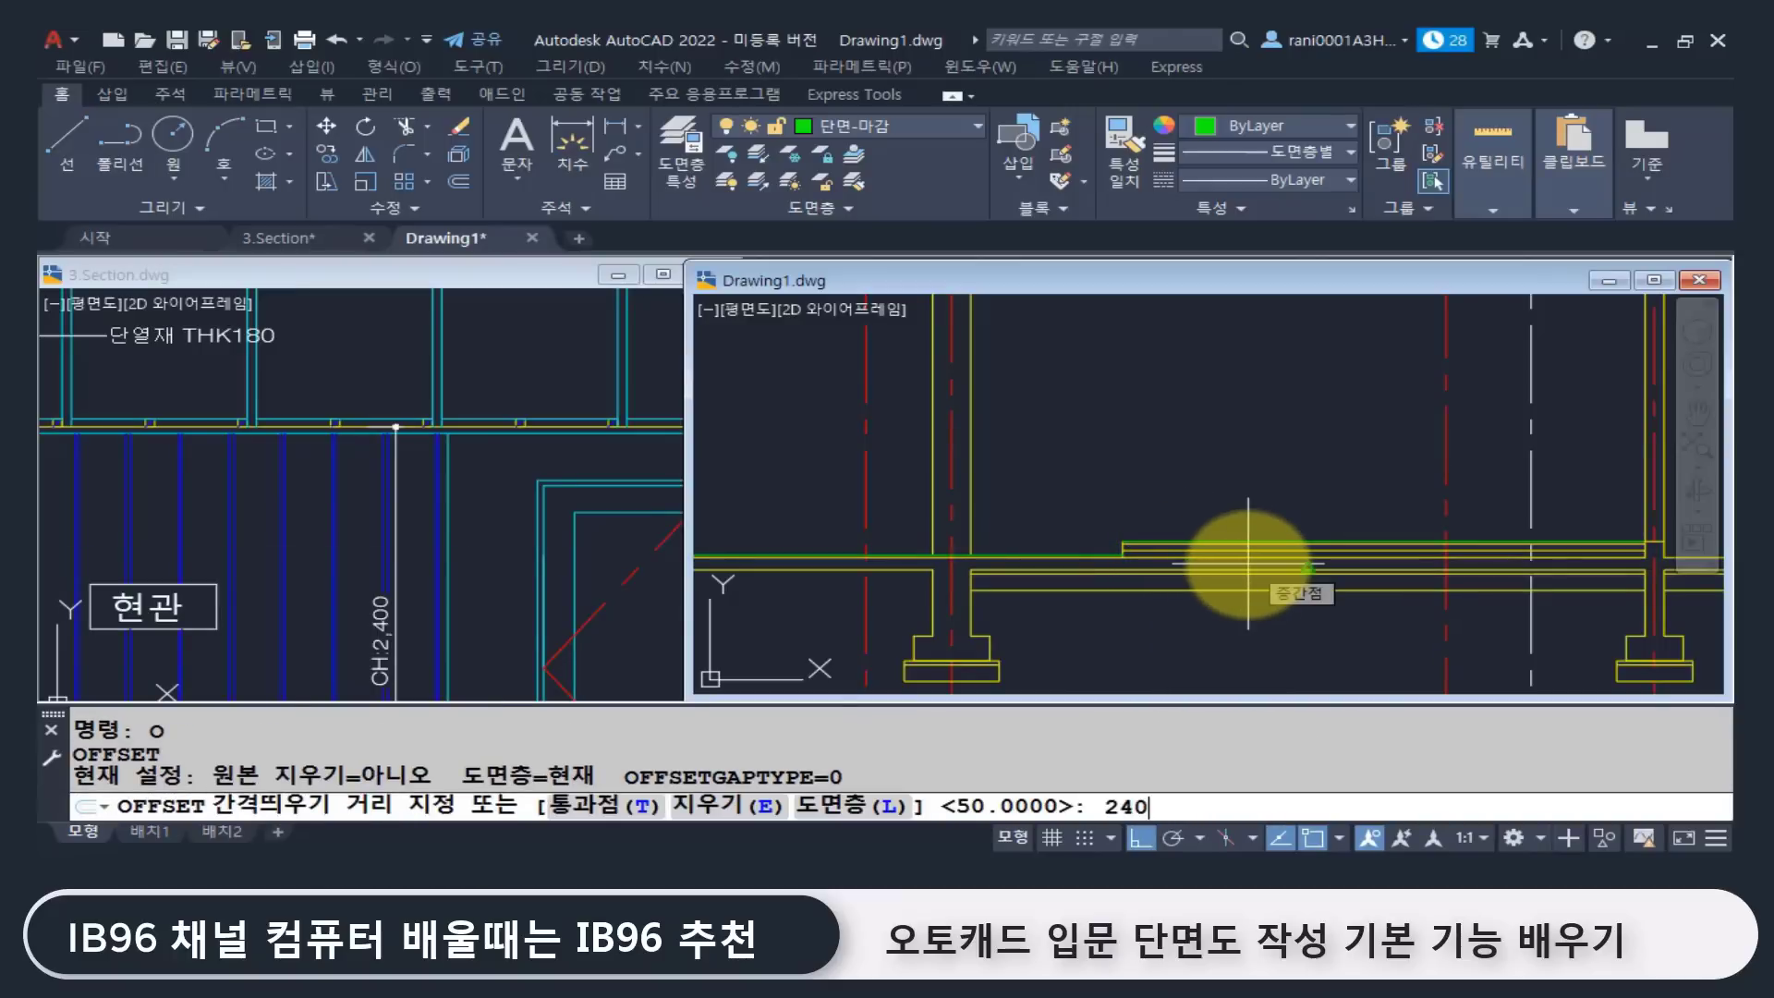
key("Return")
scroll(1198, 532, "up", 3)
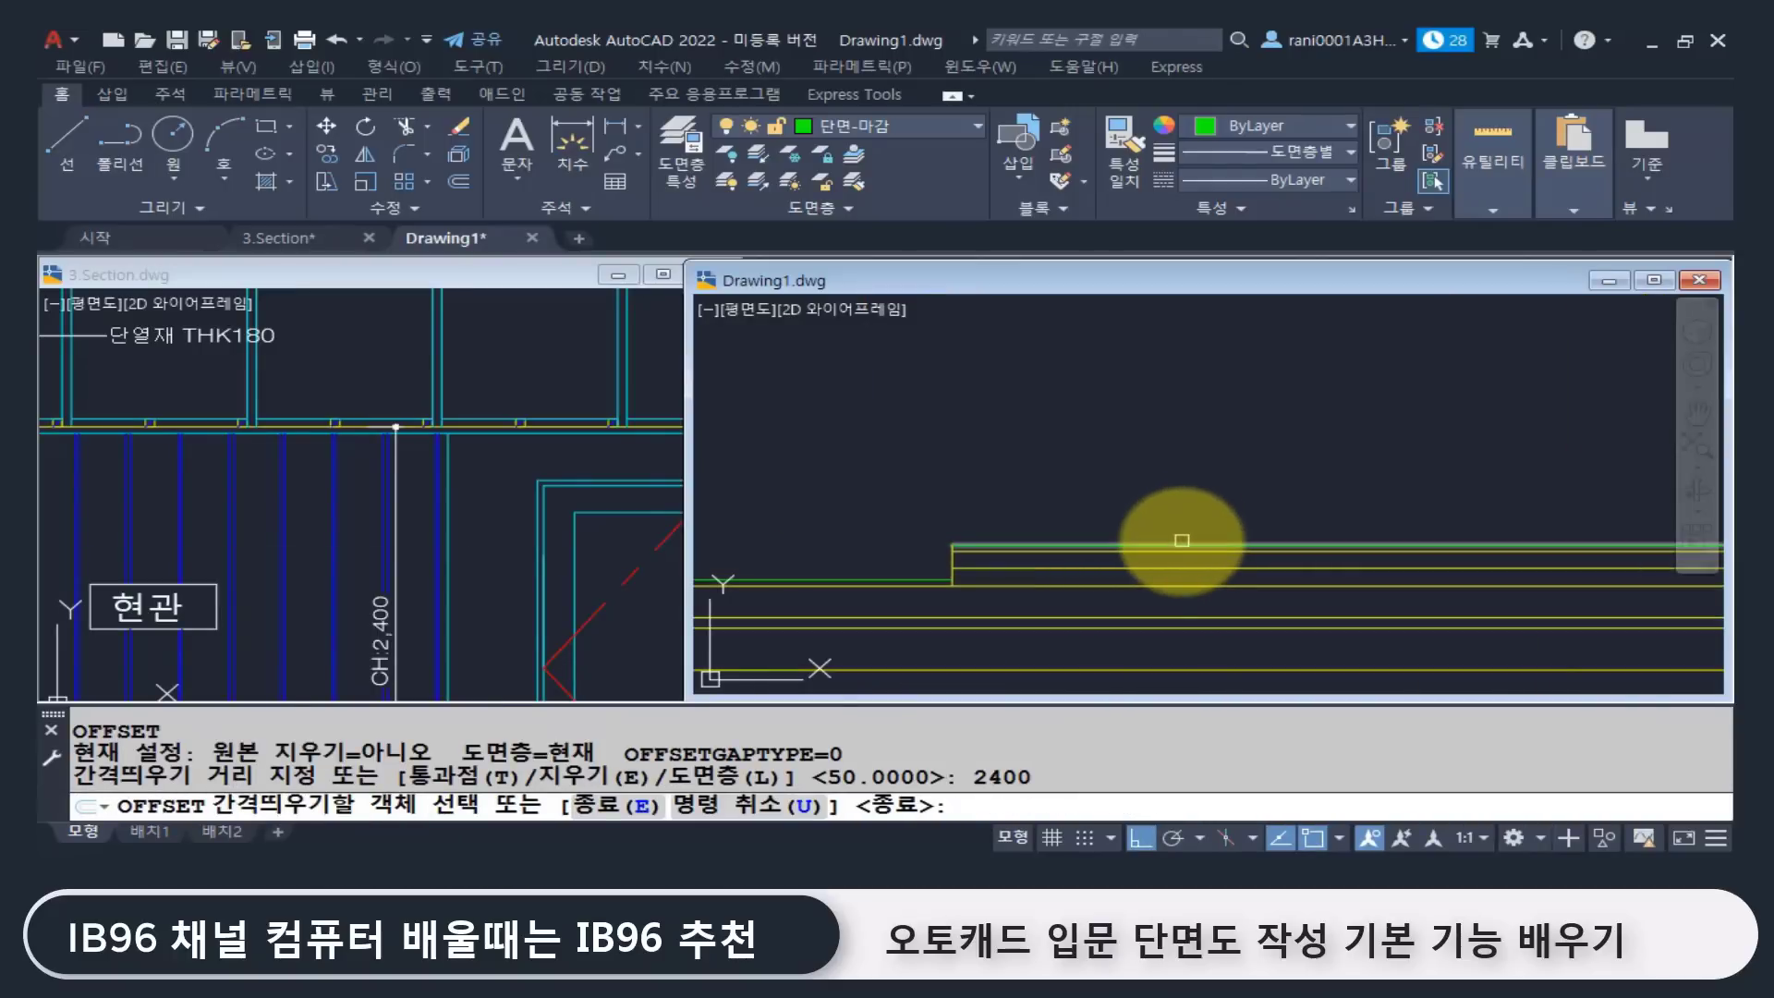
left_click(1182, 539)
scroll(1185, 499, "down", 5)
left_click(1149, 434)
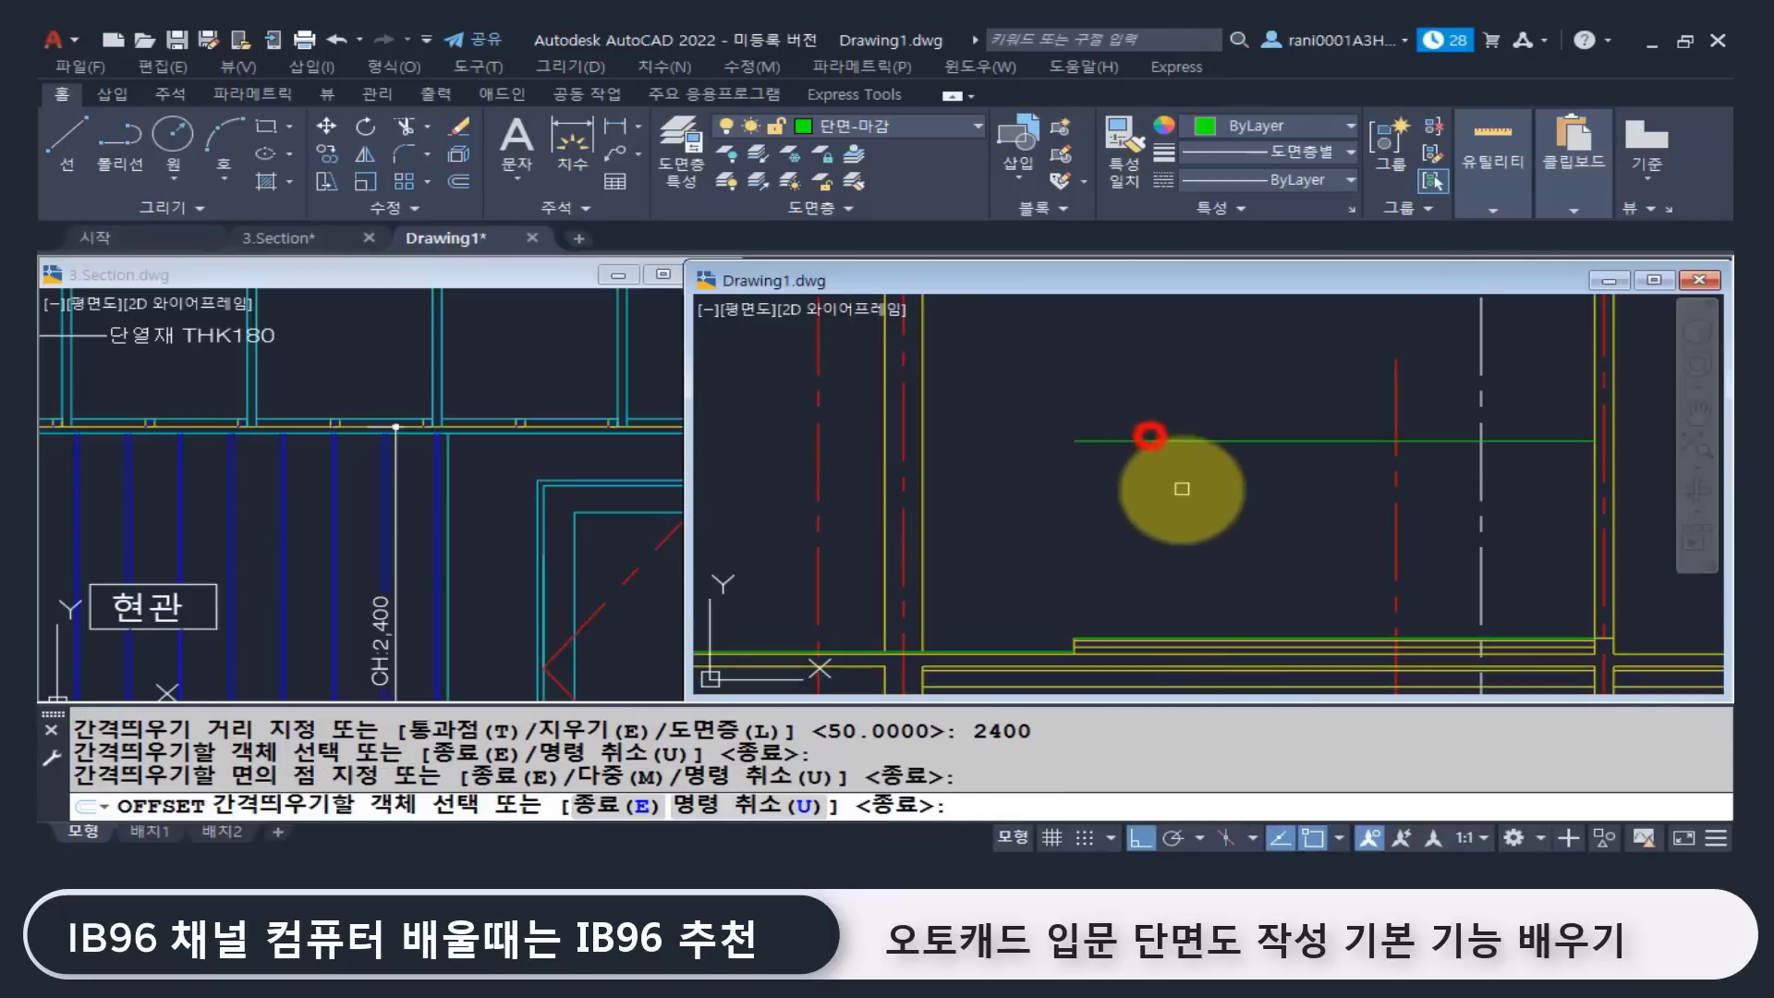
key("Return")
Step: Move the ceiling line to the 단면-벽선 layer
left_click(1182, 488)
left_click(1109, 376)
left_click(908, 125)
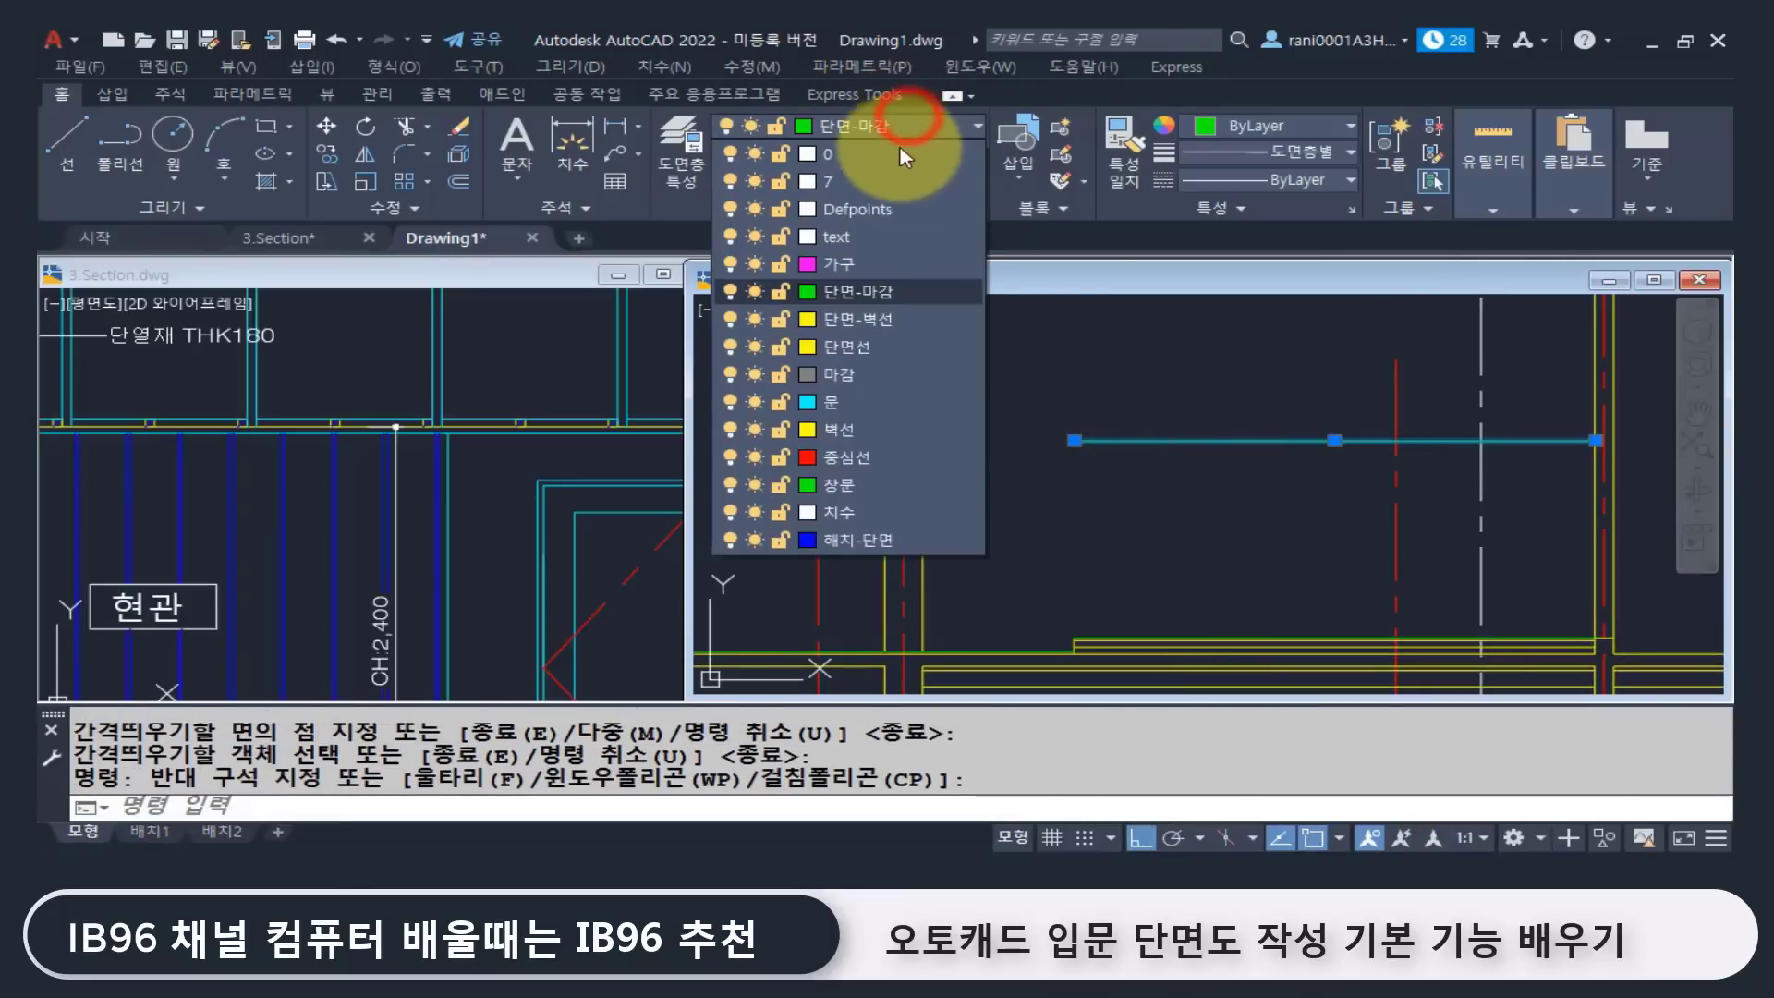
left_click(857, 318)
key("Escape")
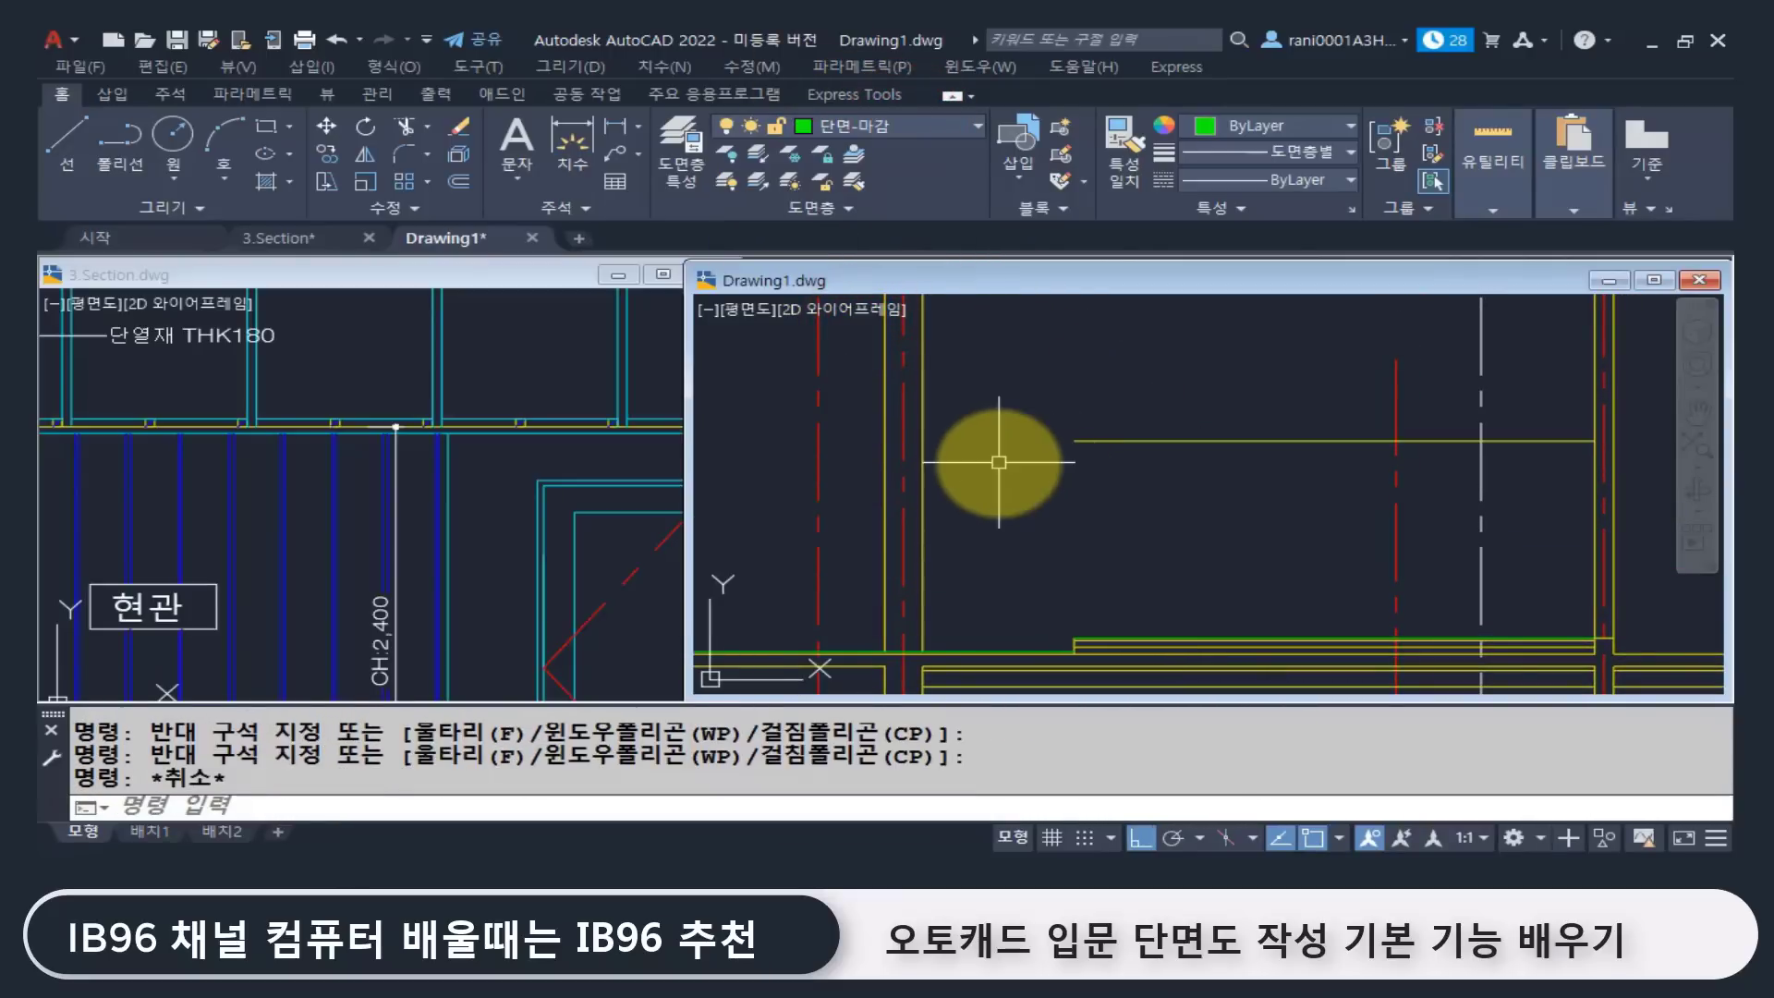
Step: Extend the ceiling line to the center line of the wall on the terrace side
scroll(1146, 471, "down", 2)
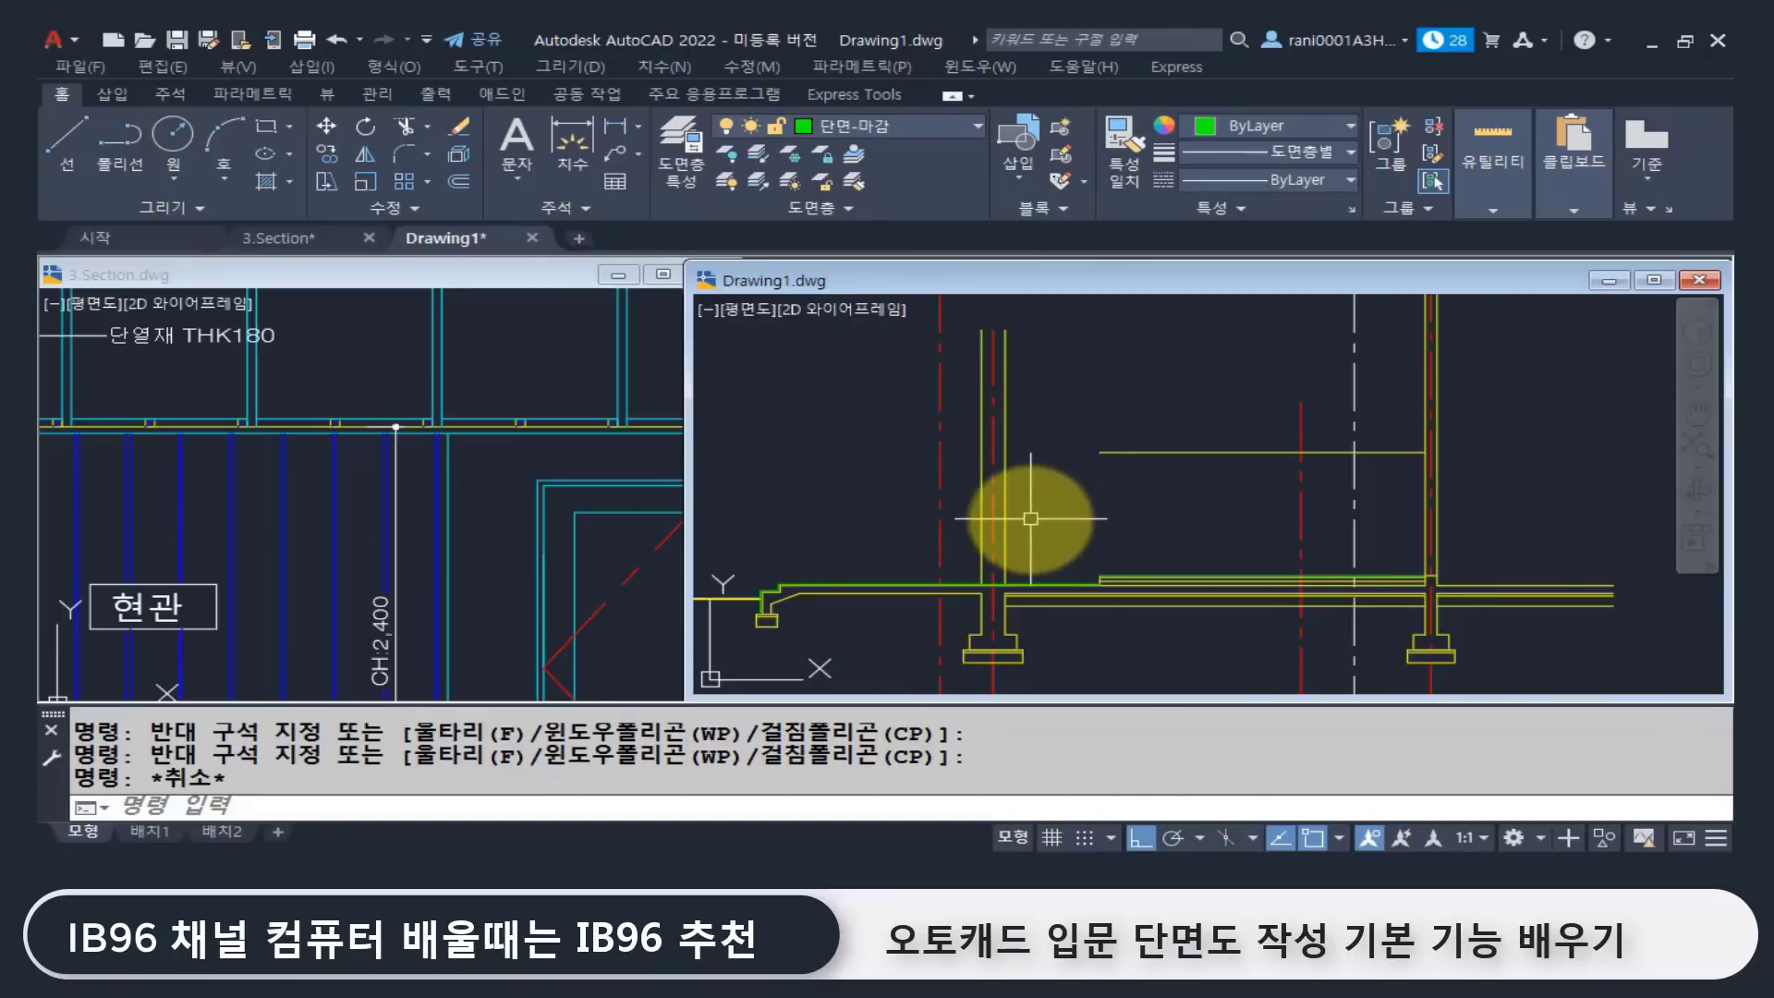
key("Return")
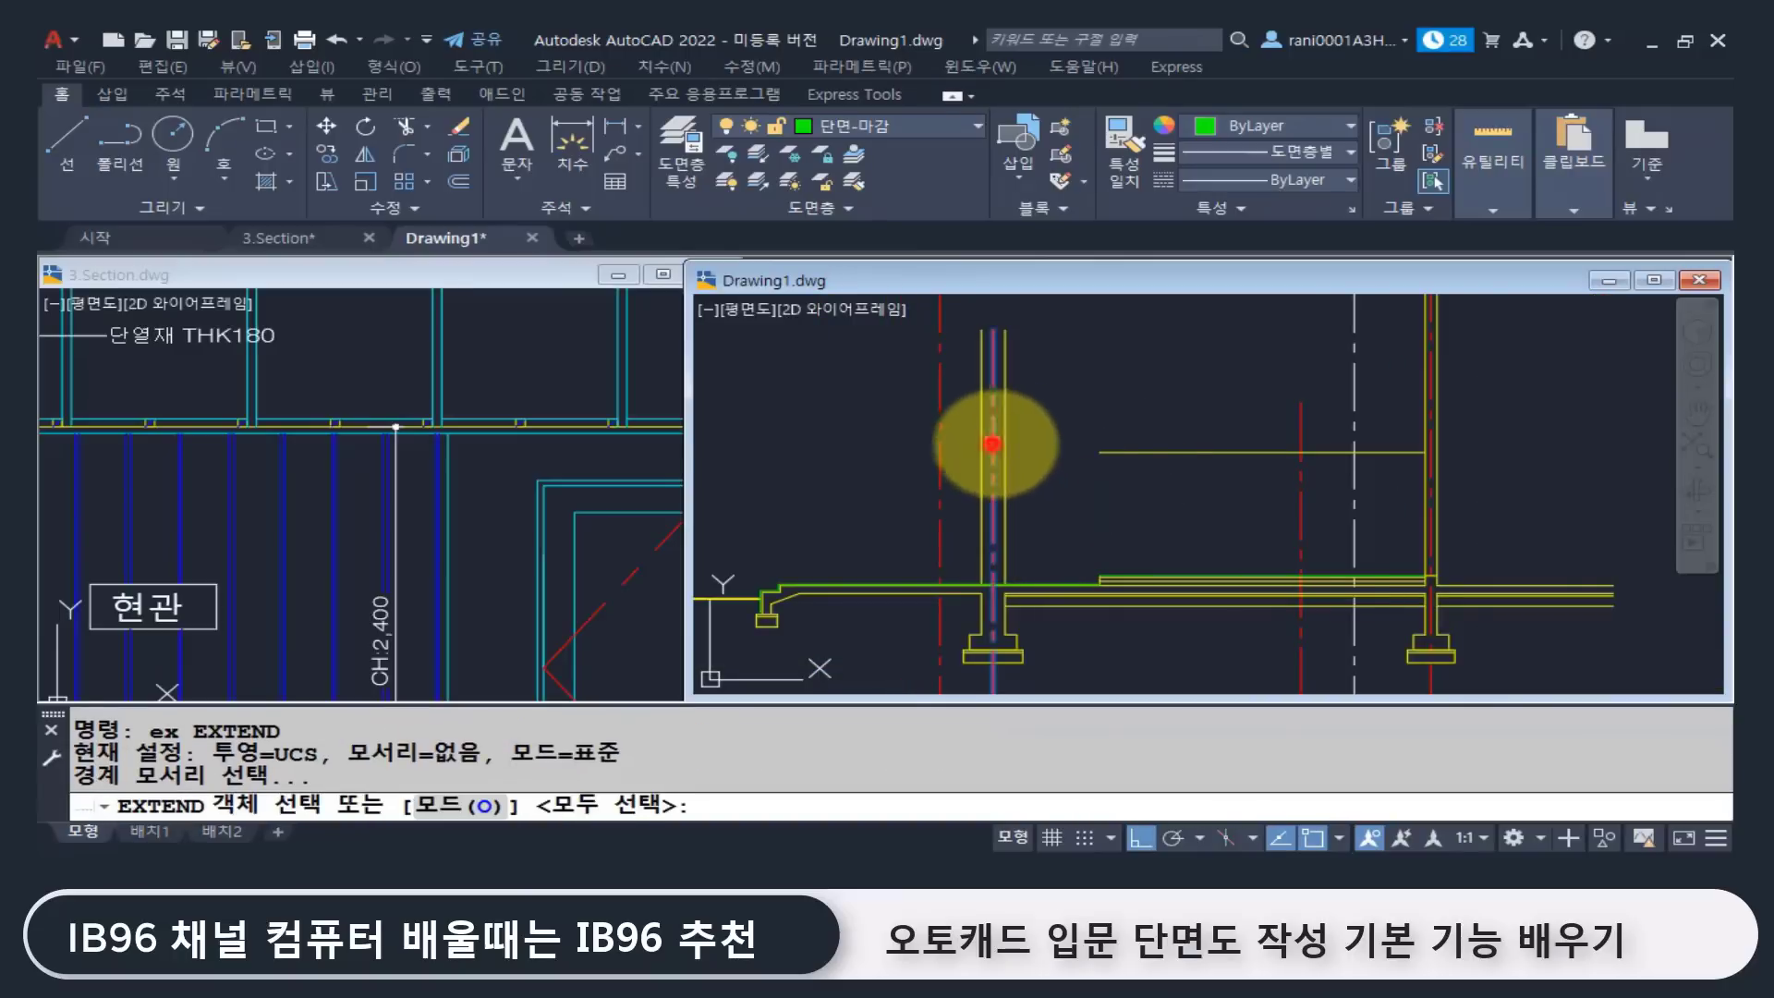
left_click(993, 442)
key("Return")
left_click(1135, 452)
key("Return")
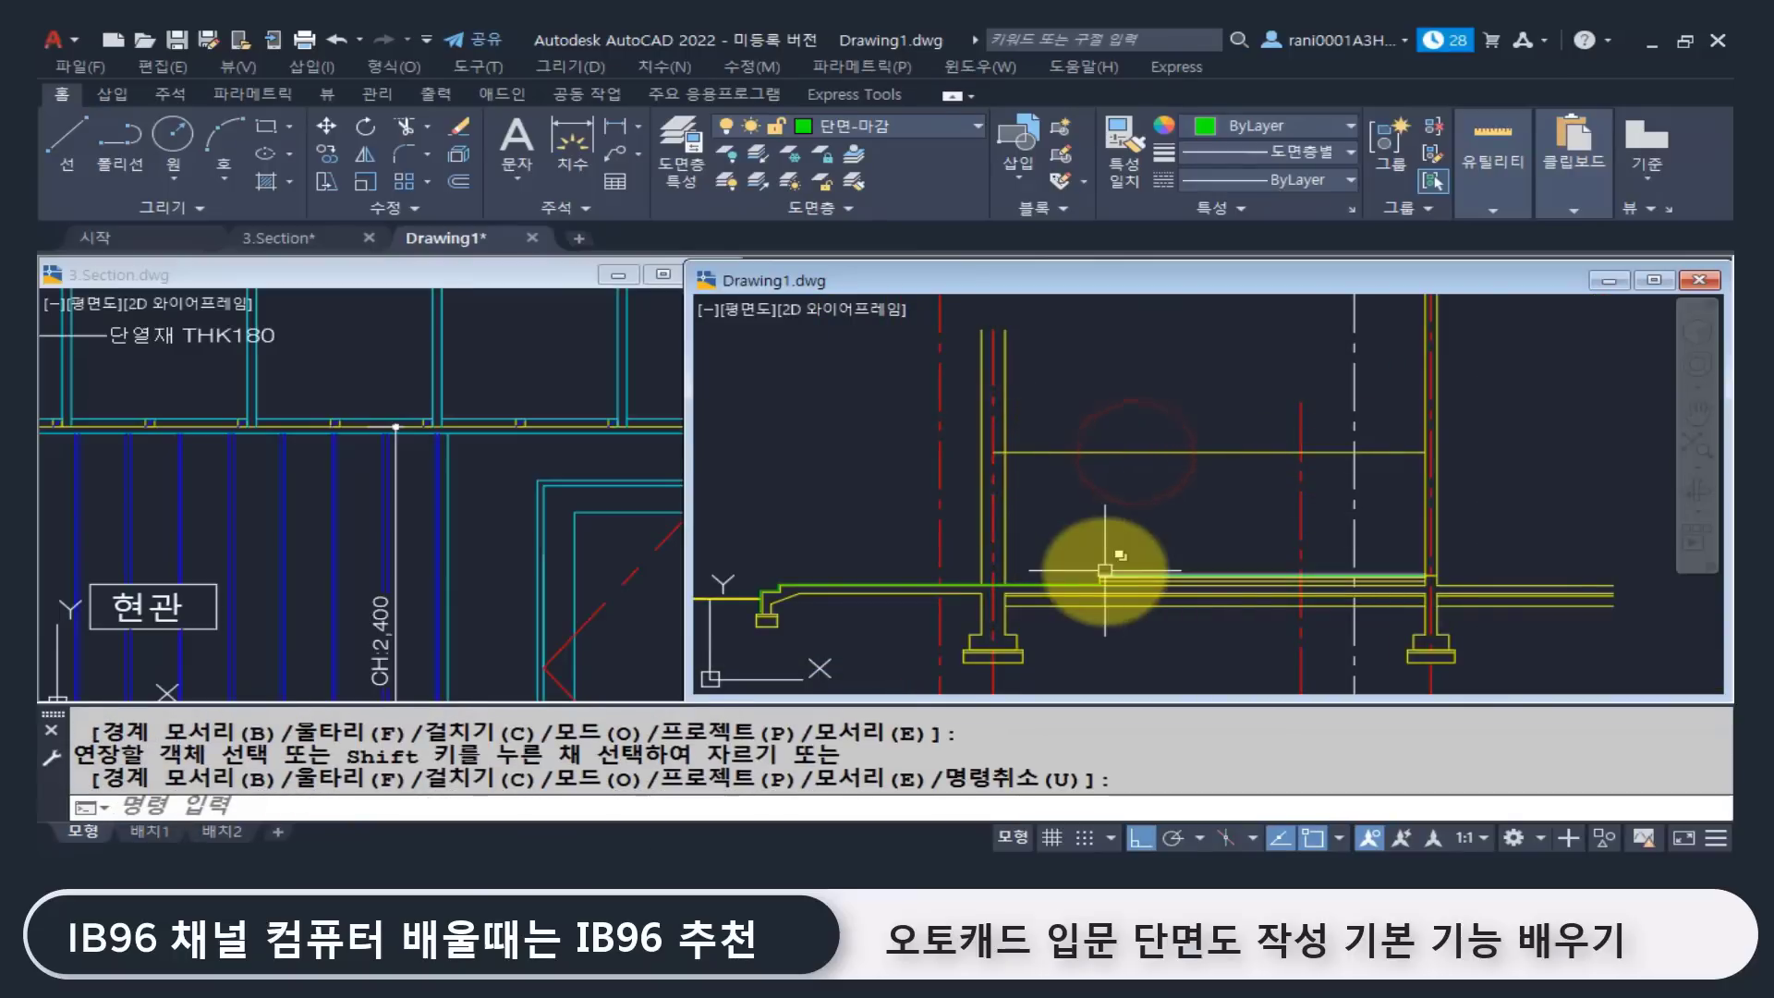
Step: Compare the entrance ceiling, its wall junction and the roof space in 3.Section.dwg with the ceiling line in Drawing1.dwg
left_click(355, 494)
scroll(347, 526, "down", 5)
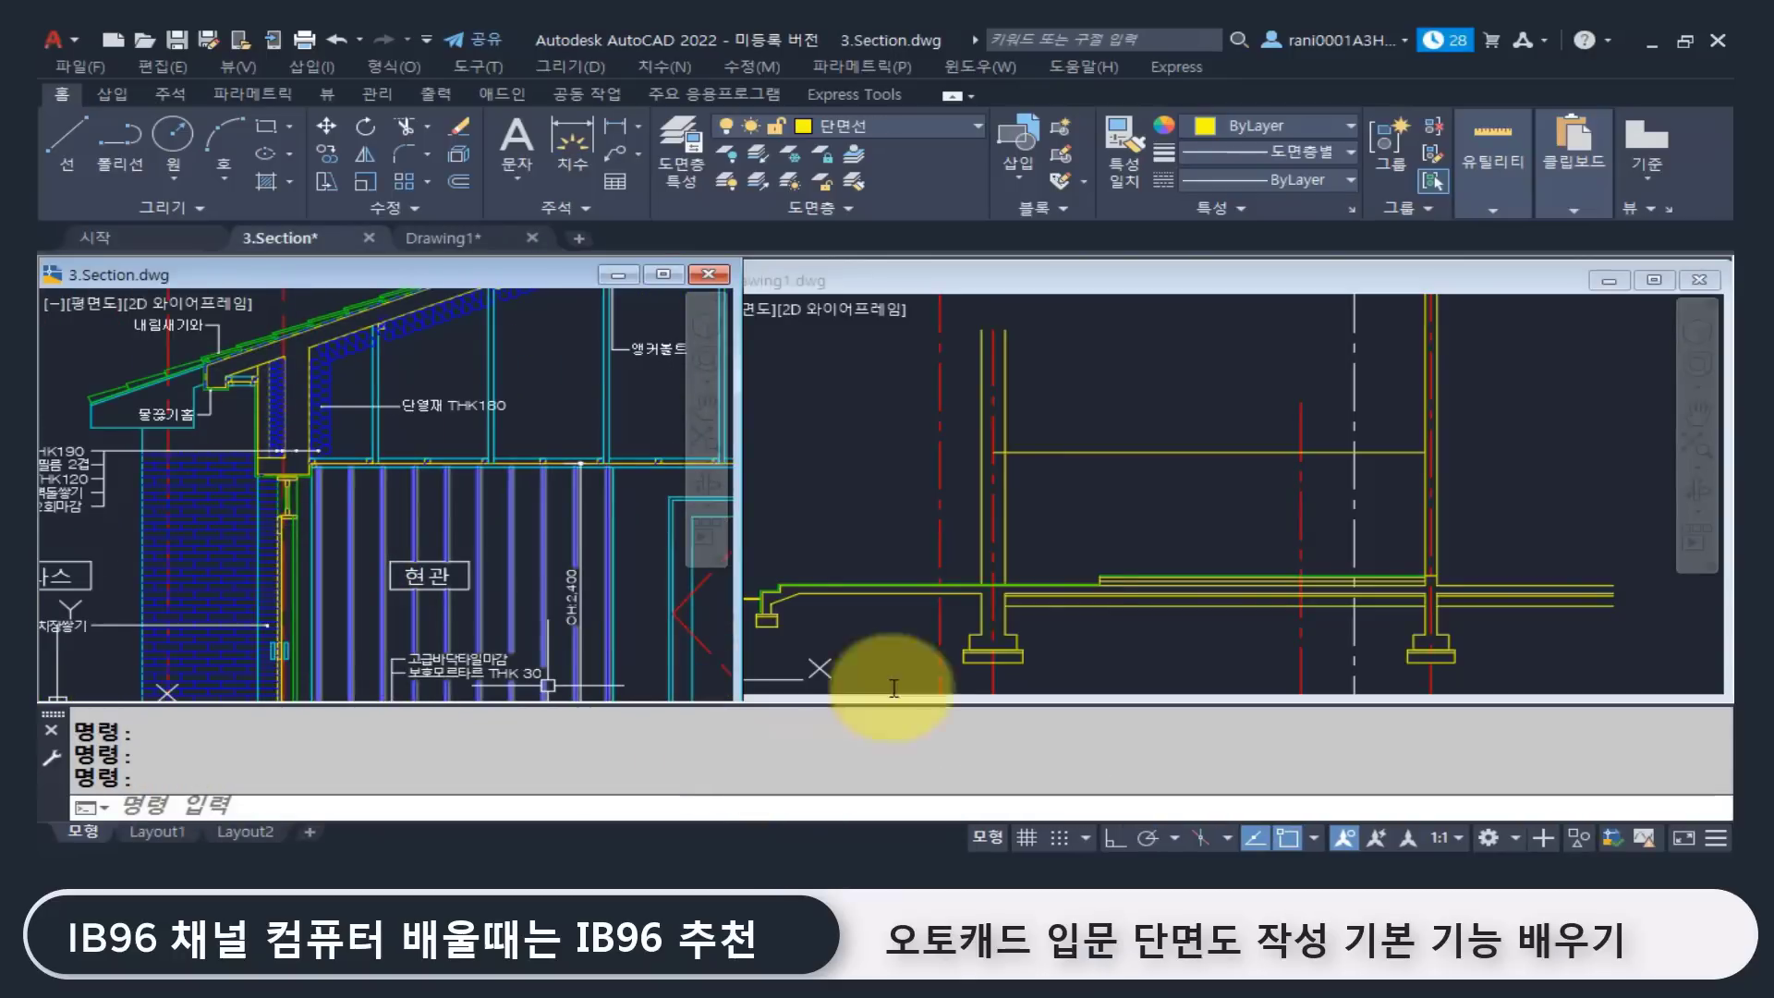
left_click(1104, 491)
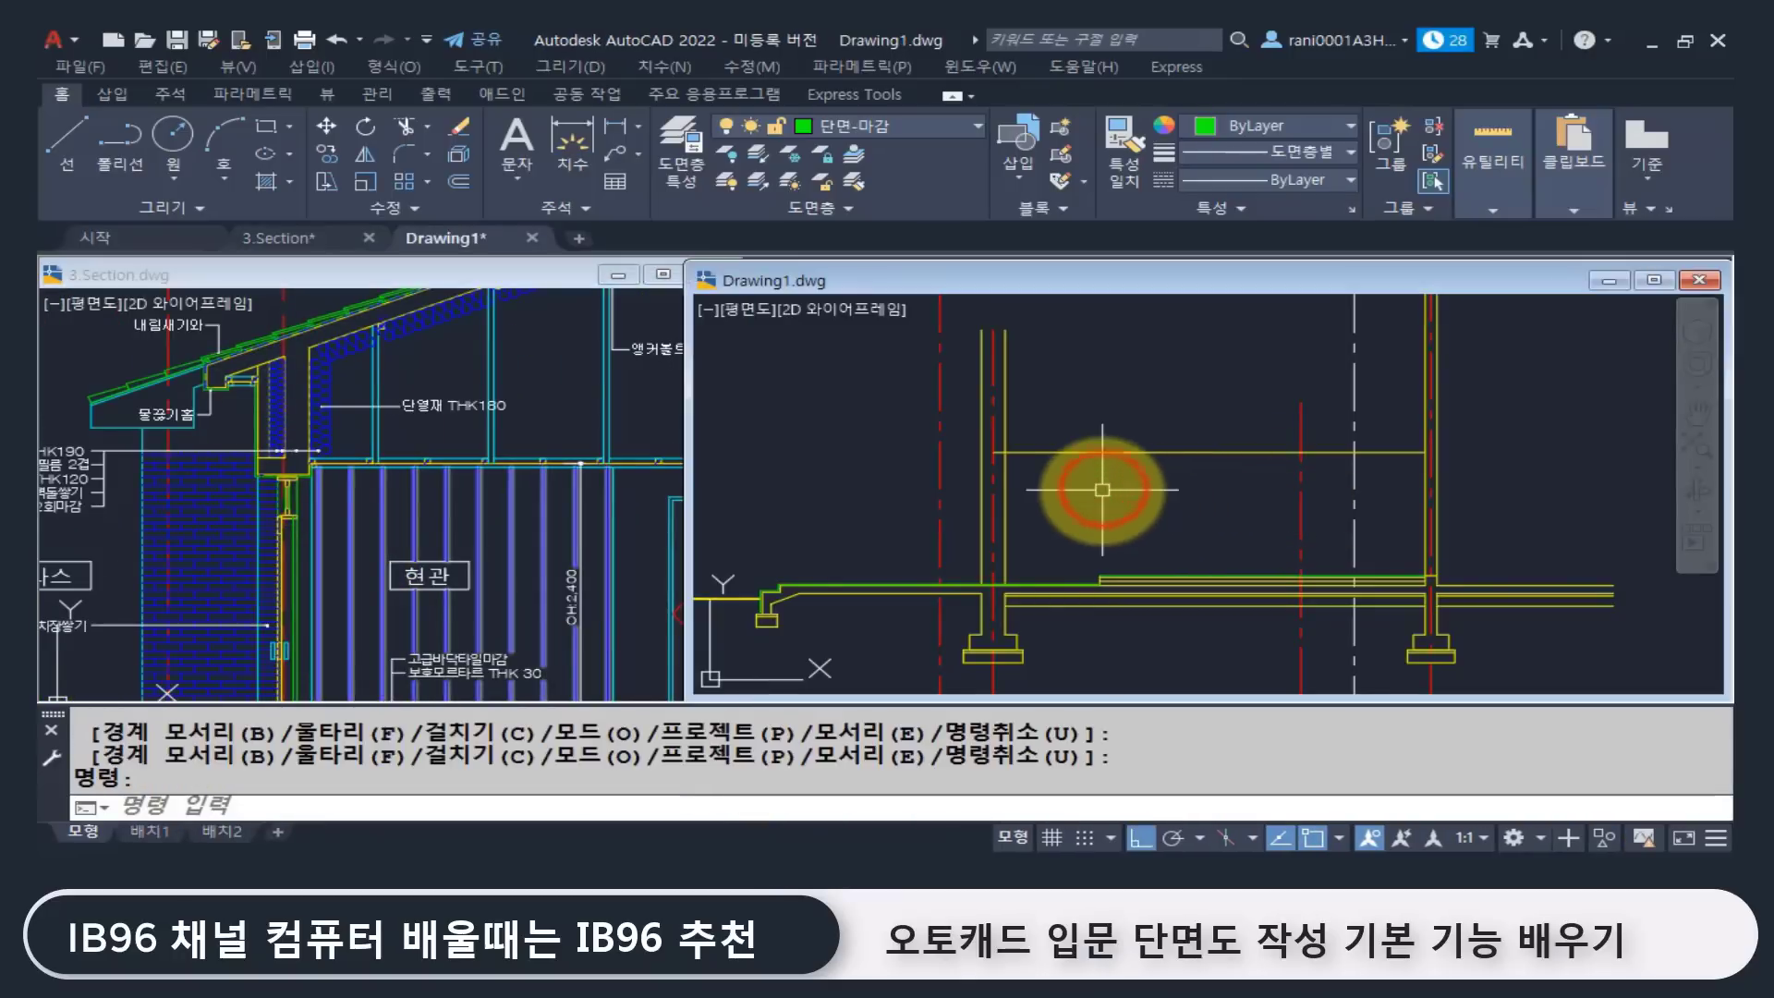
left_click(360, 494)
scroll(350, 490, "up", 6)
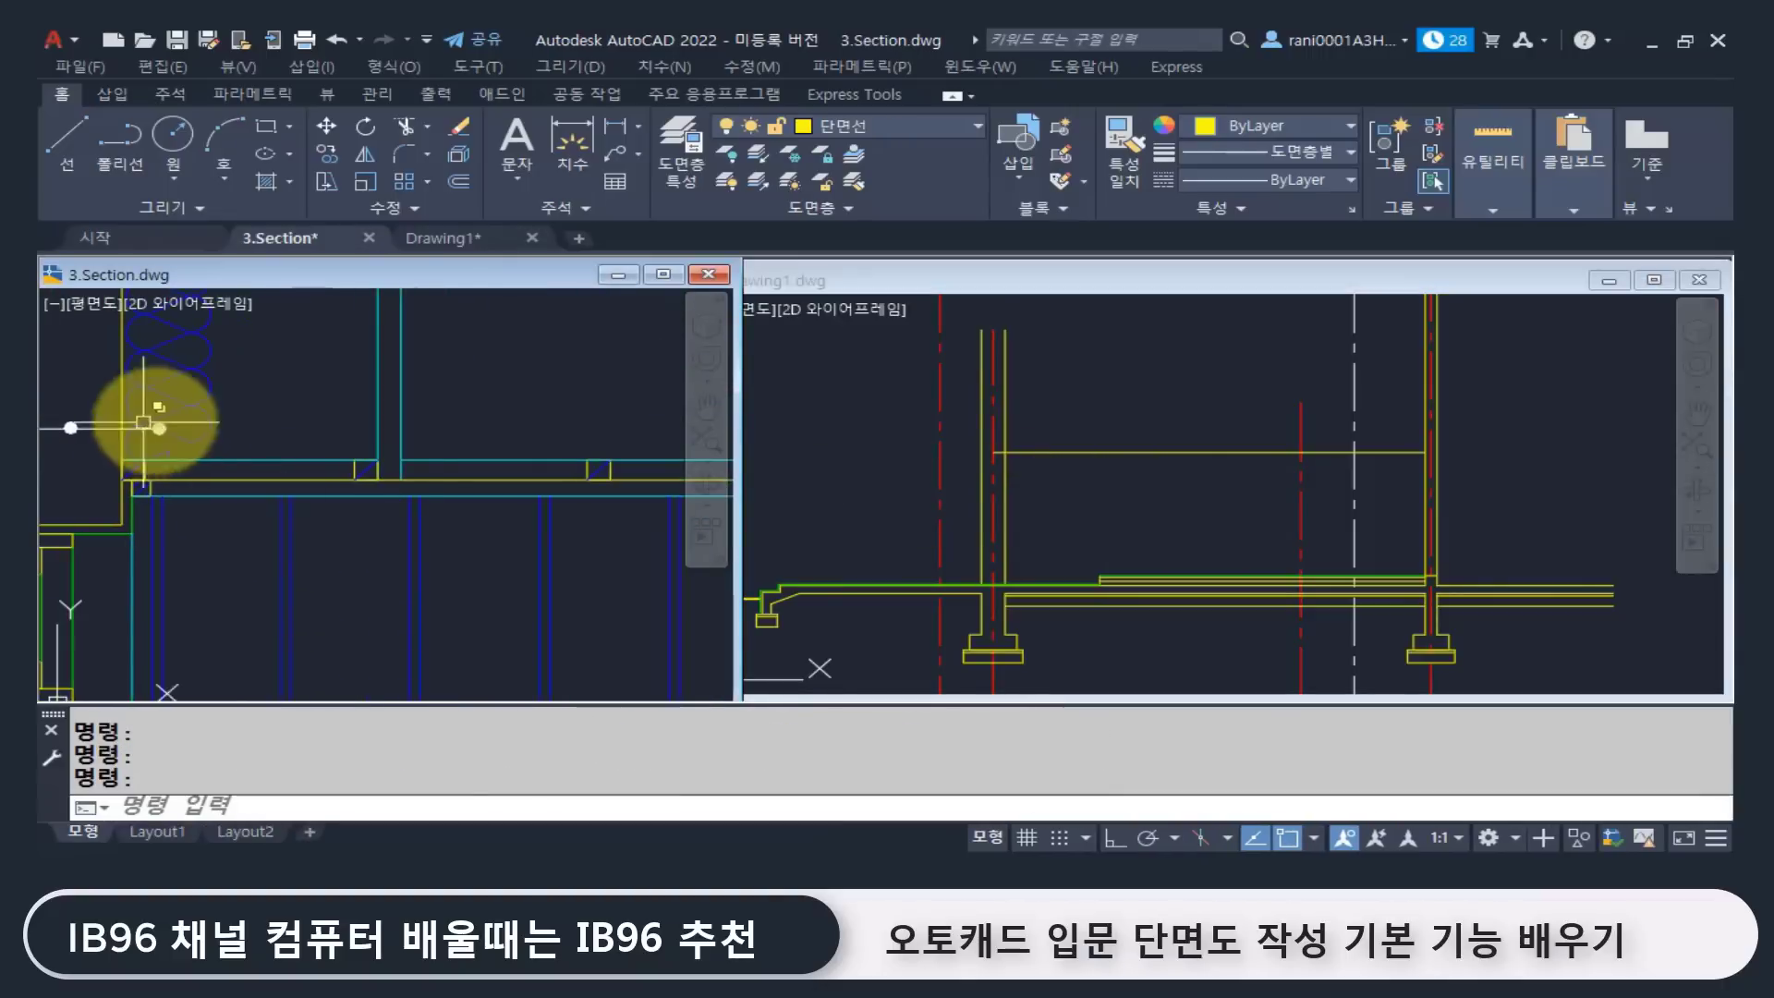
scroll(376, 467, "down", 2)
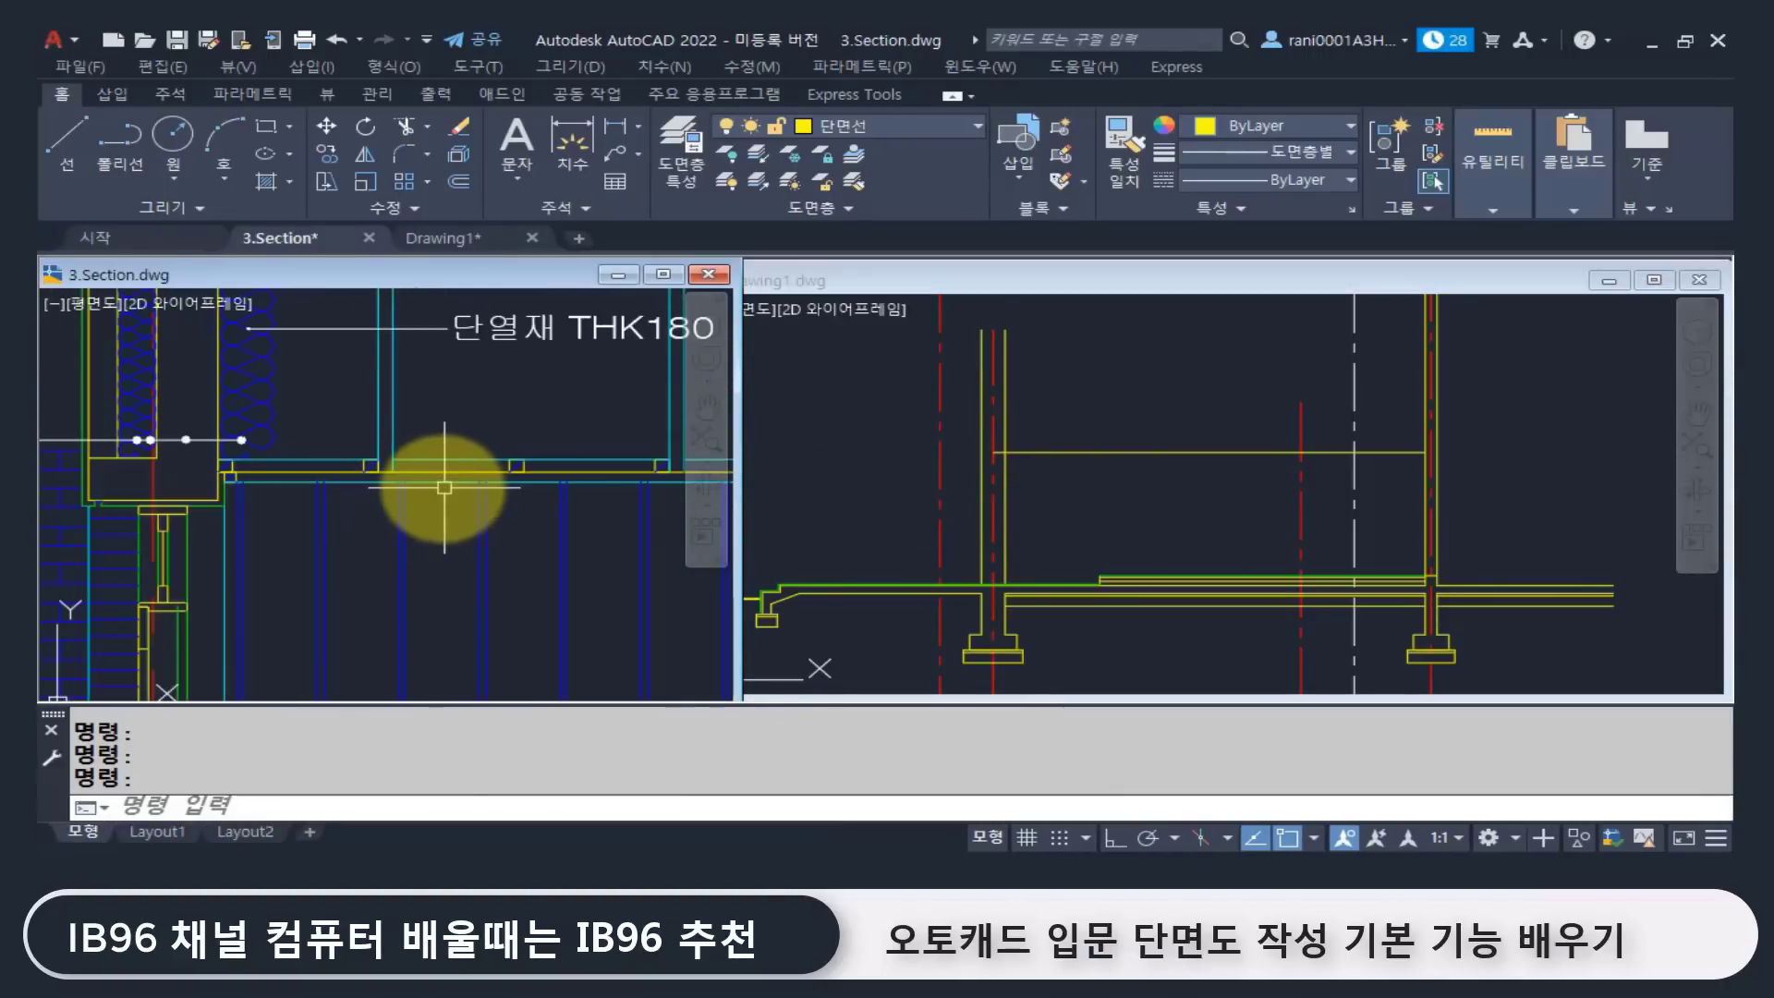
scroll(411, 489, "down", 3)
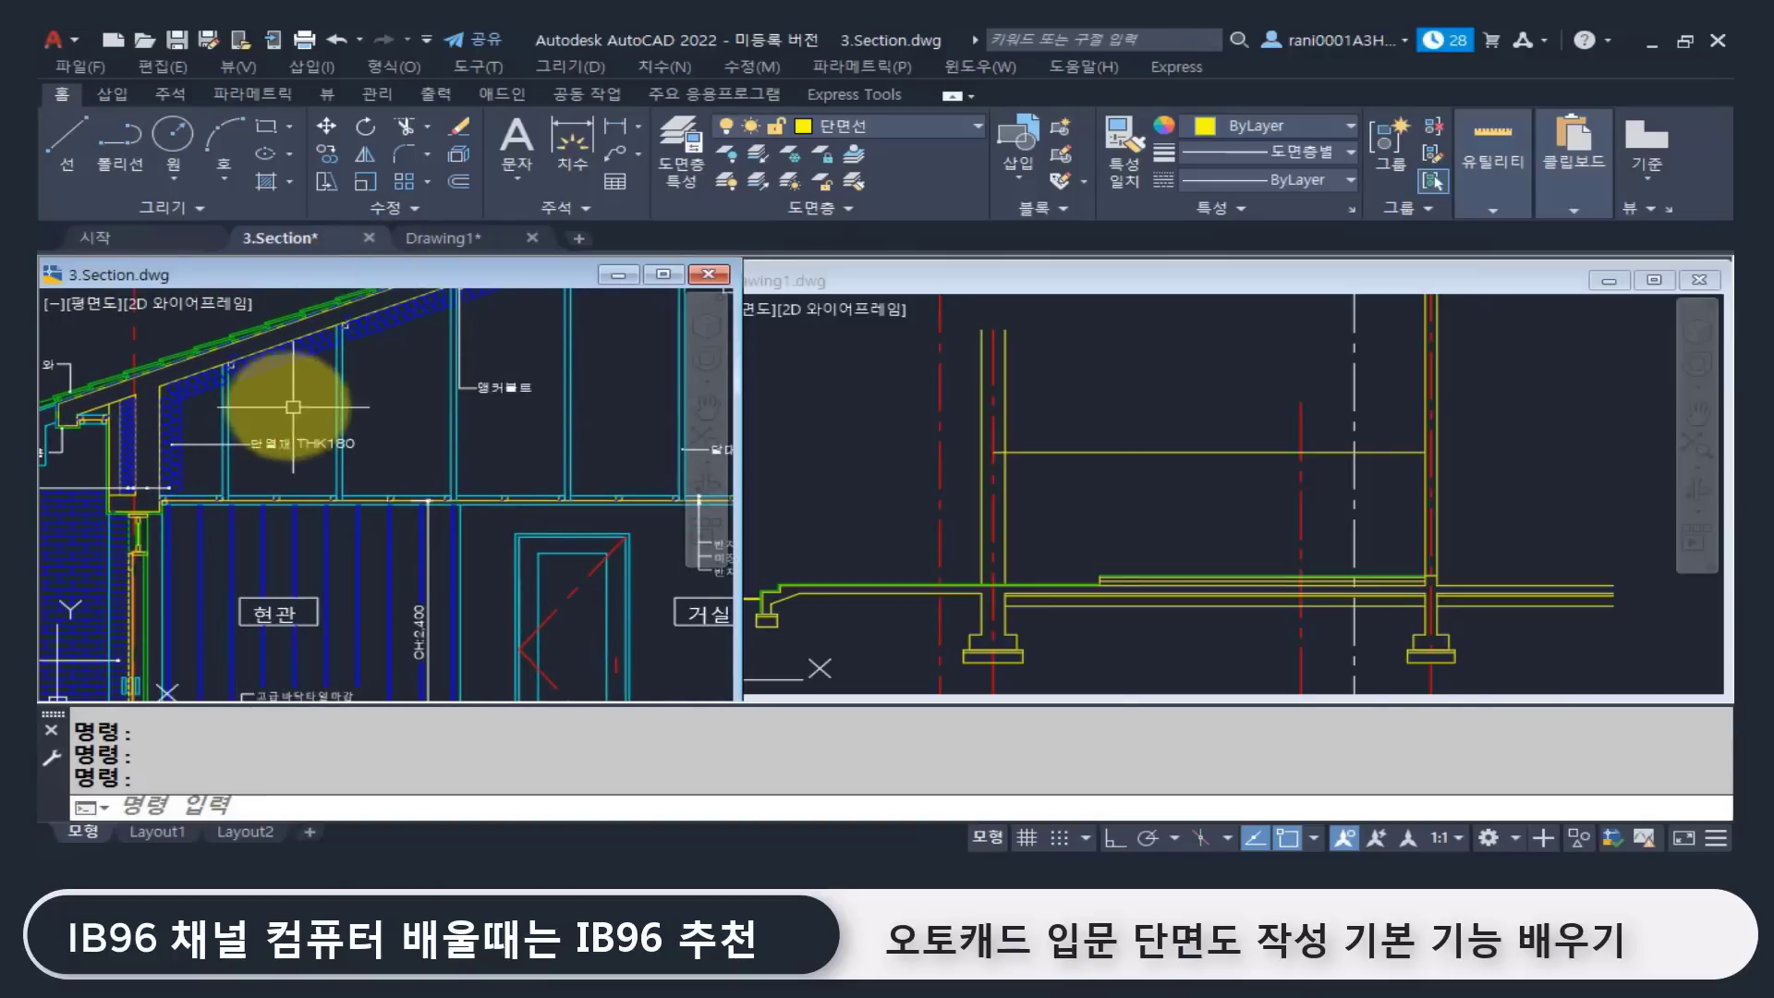
middle_click_drag(293, 406, 234, 479)
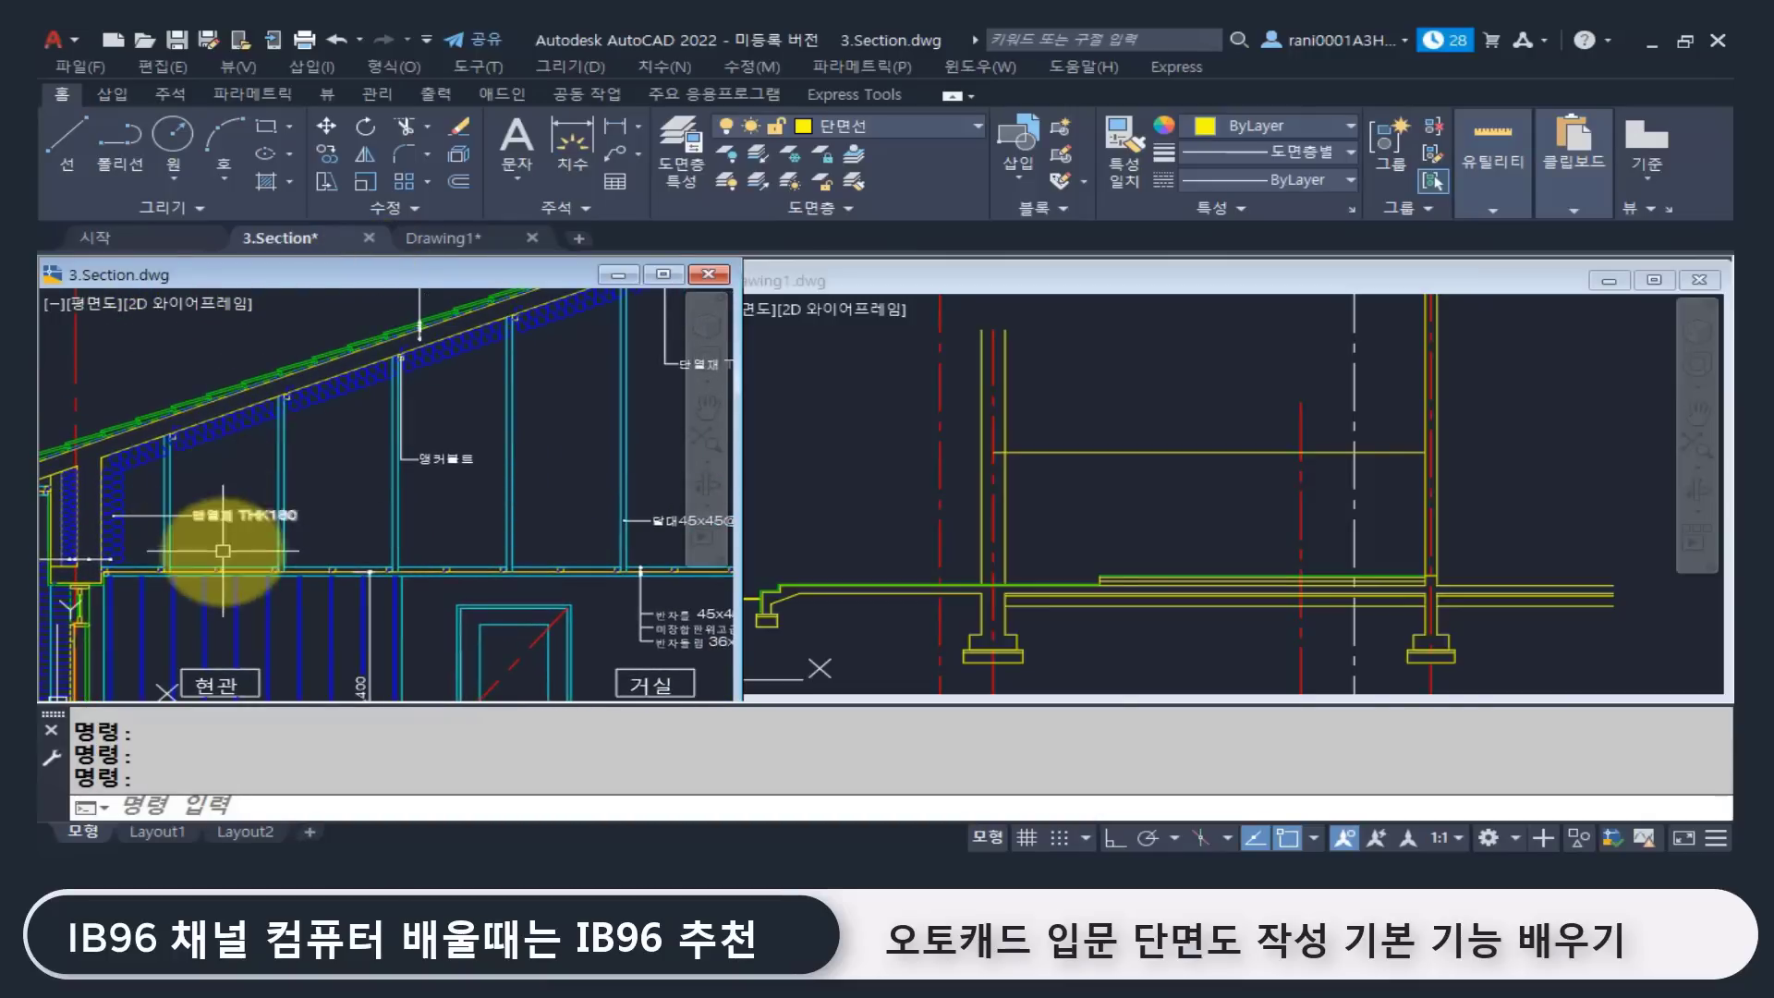
scroll(316, 578, "up", 2)
middle_click_drag(190, 566, 488, 481)
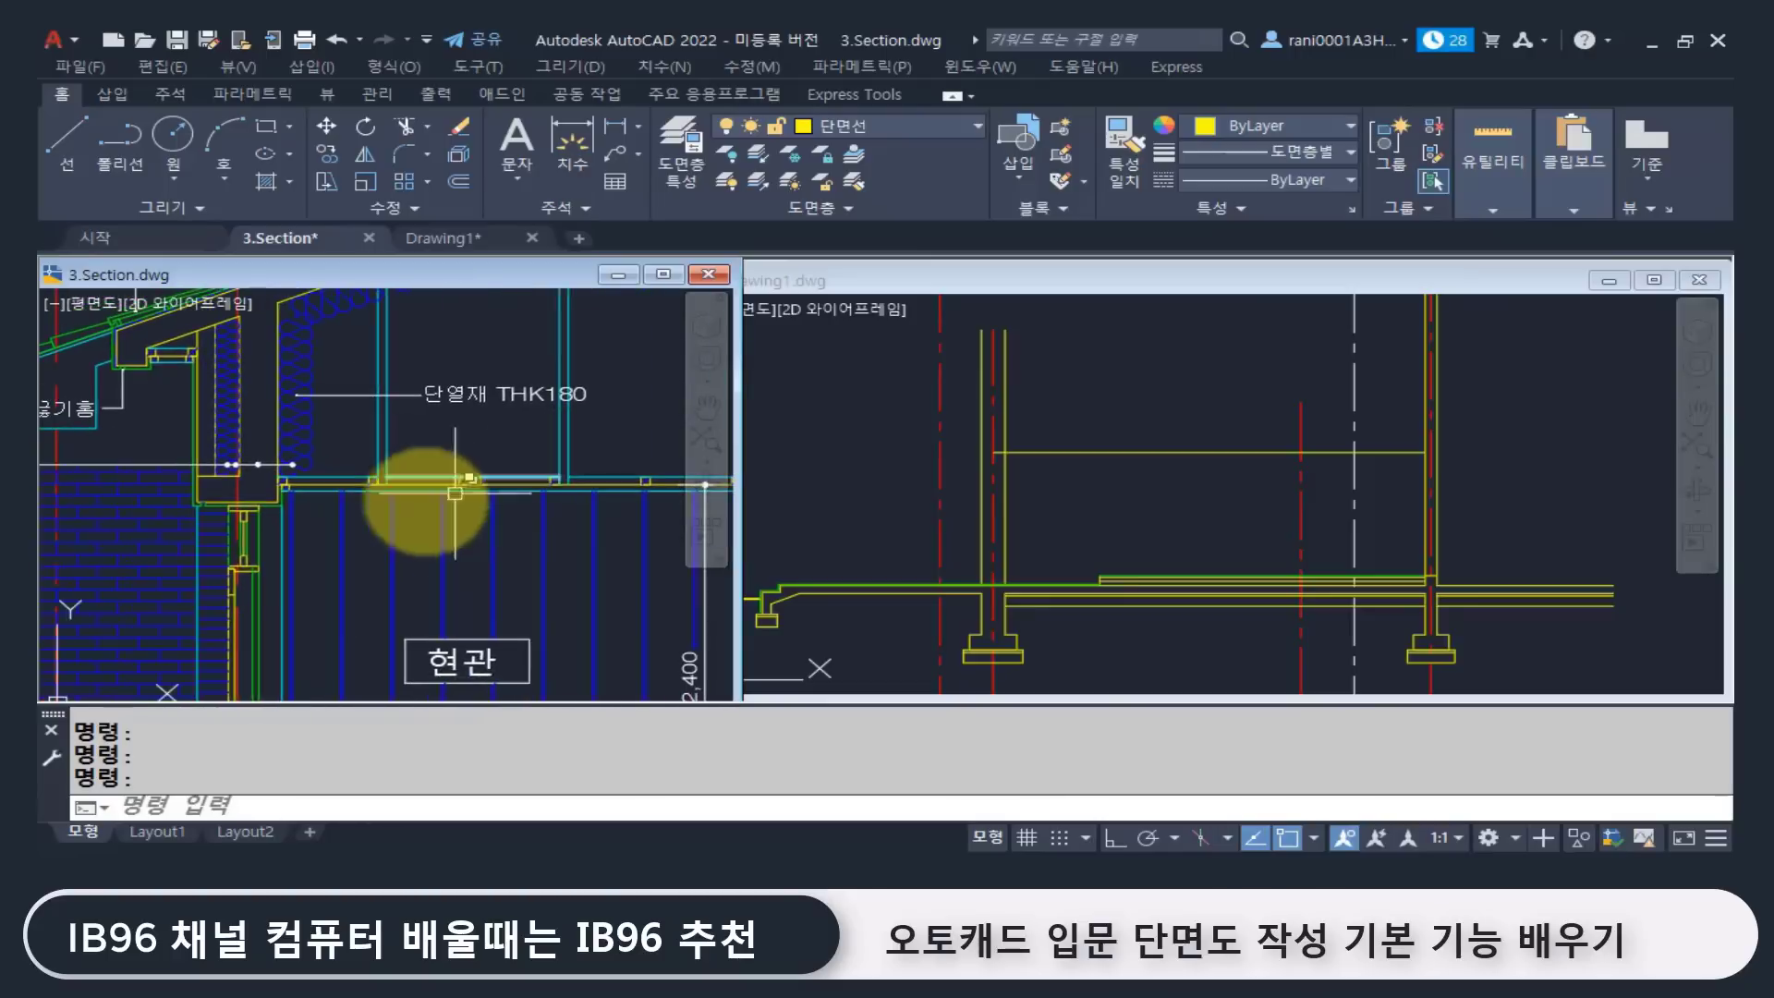
middle_click_drag(373, 497, 340, 487)
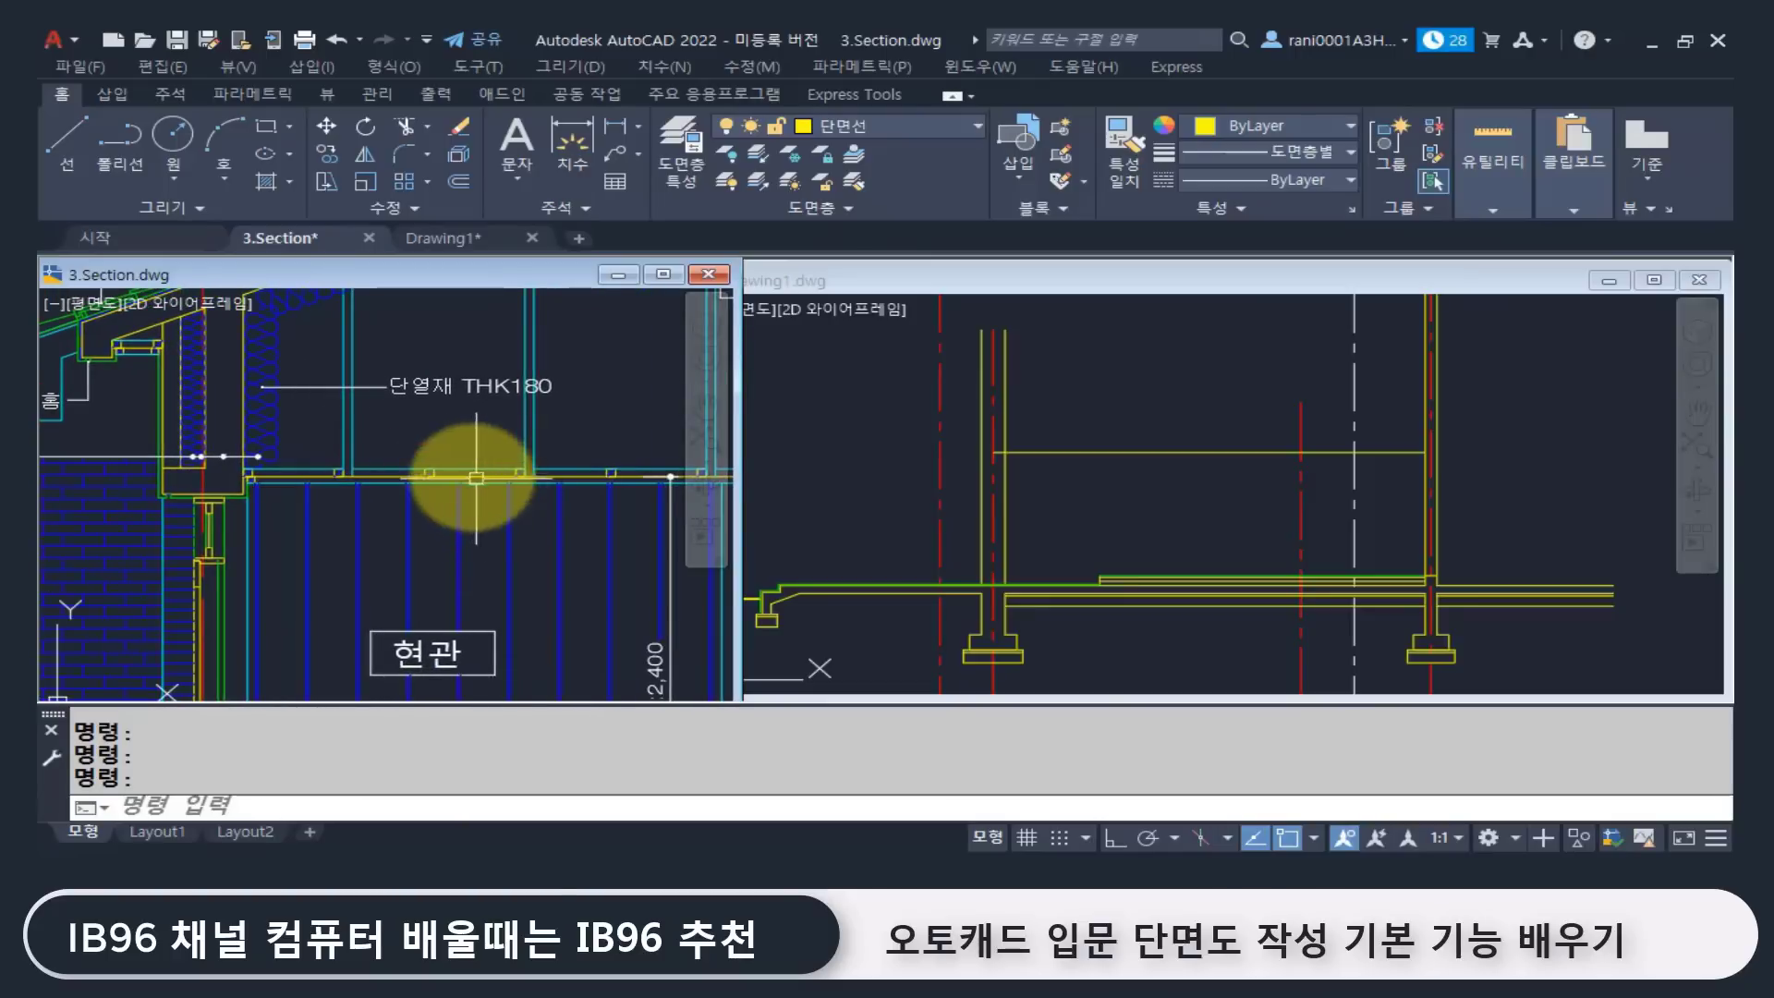
middle_click_drag(504, 477, 472, 482)
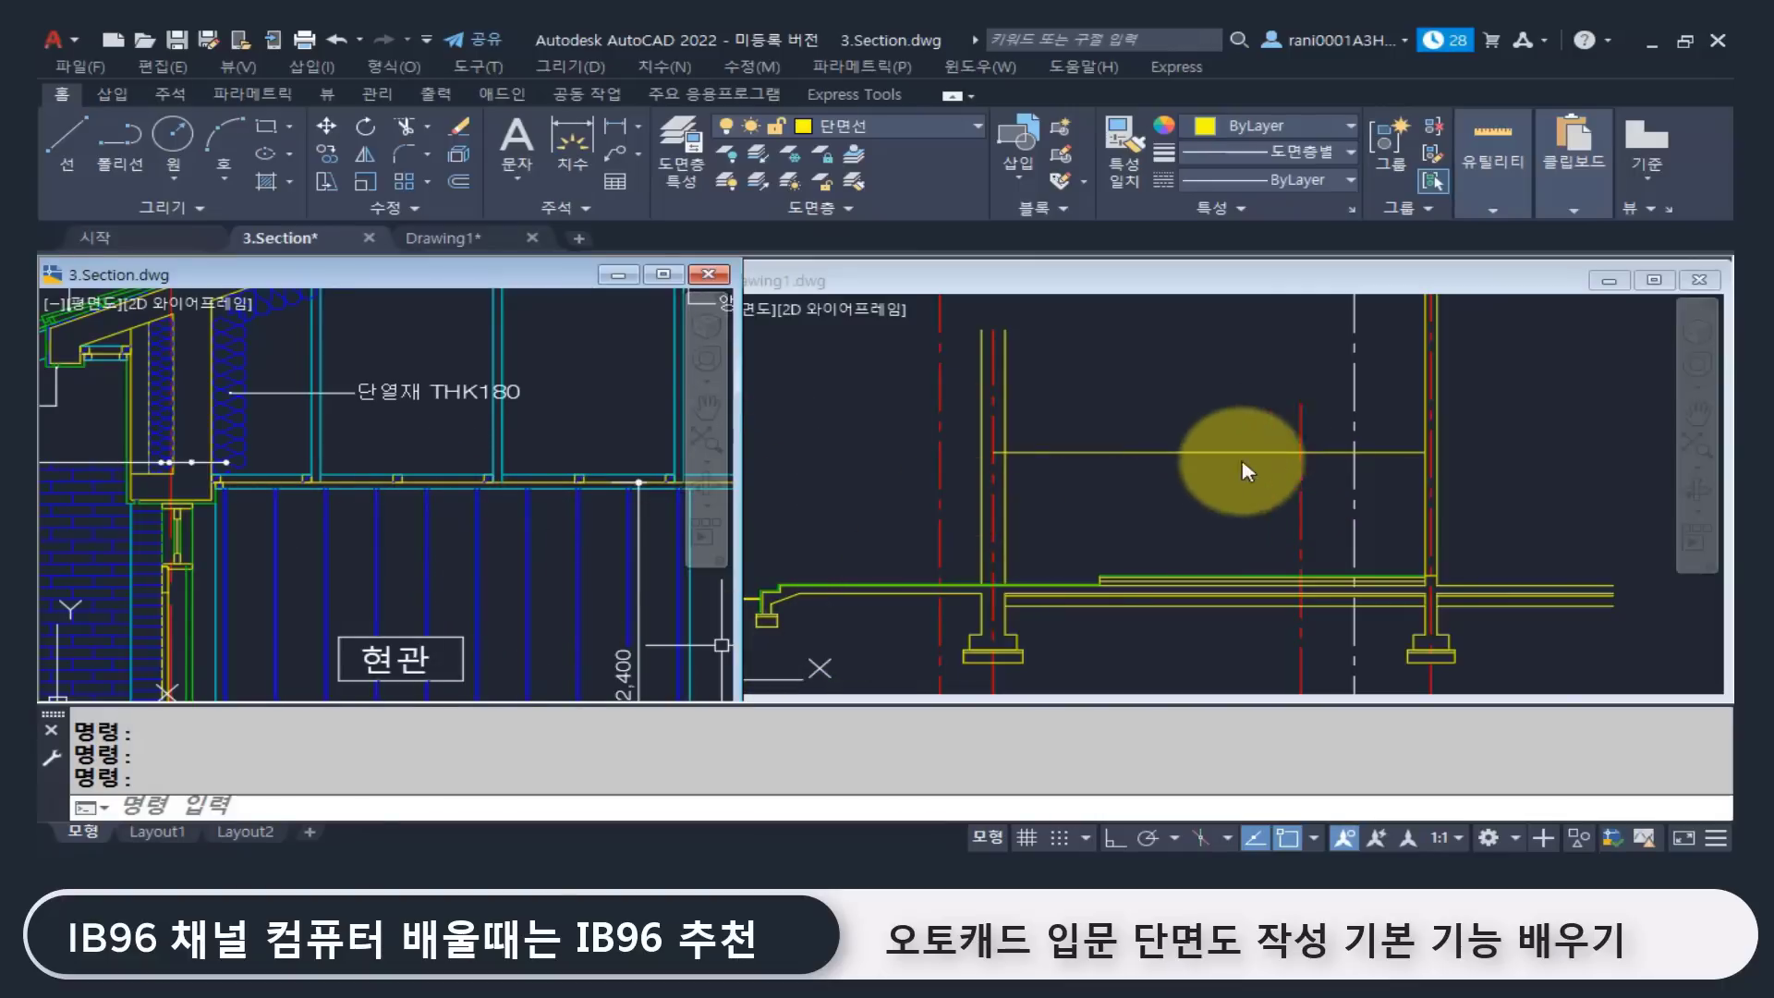
left_click(1195, 479)
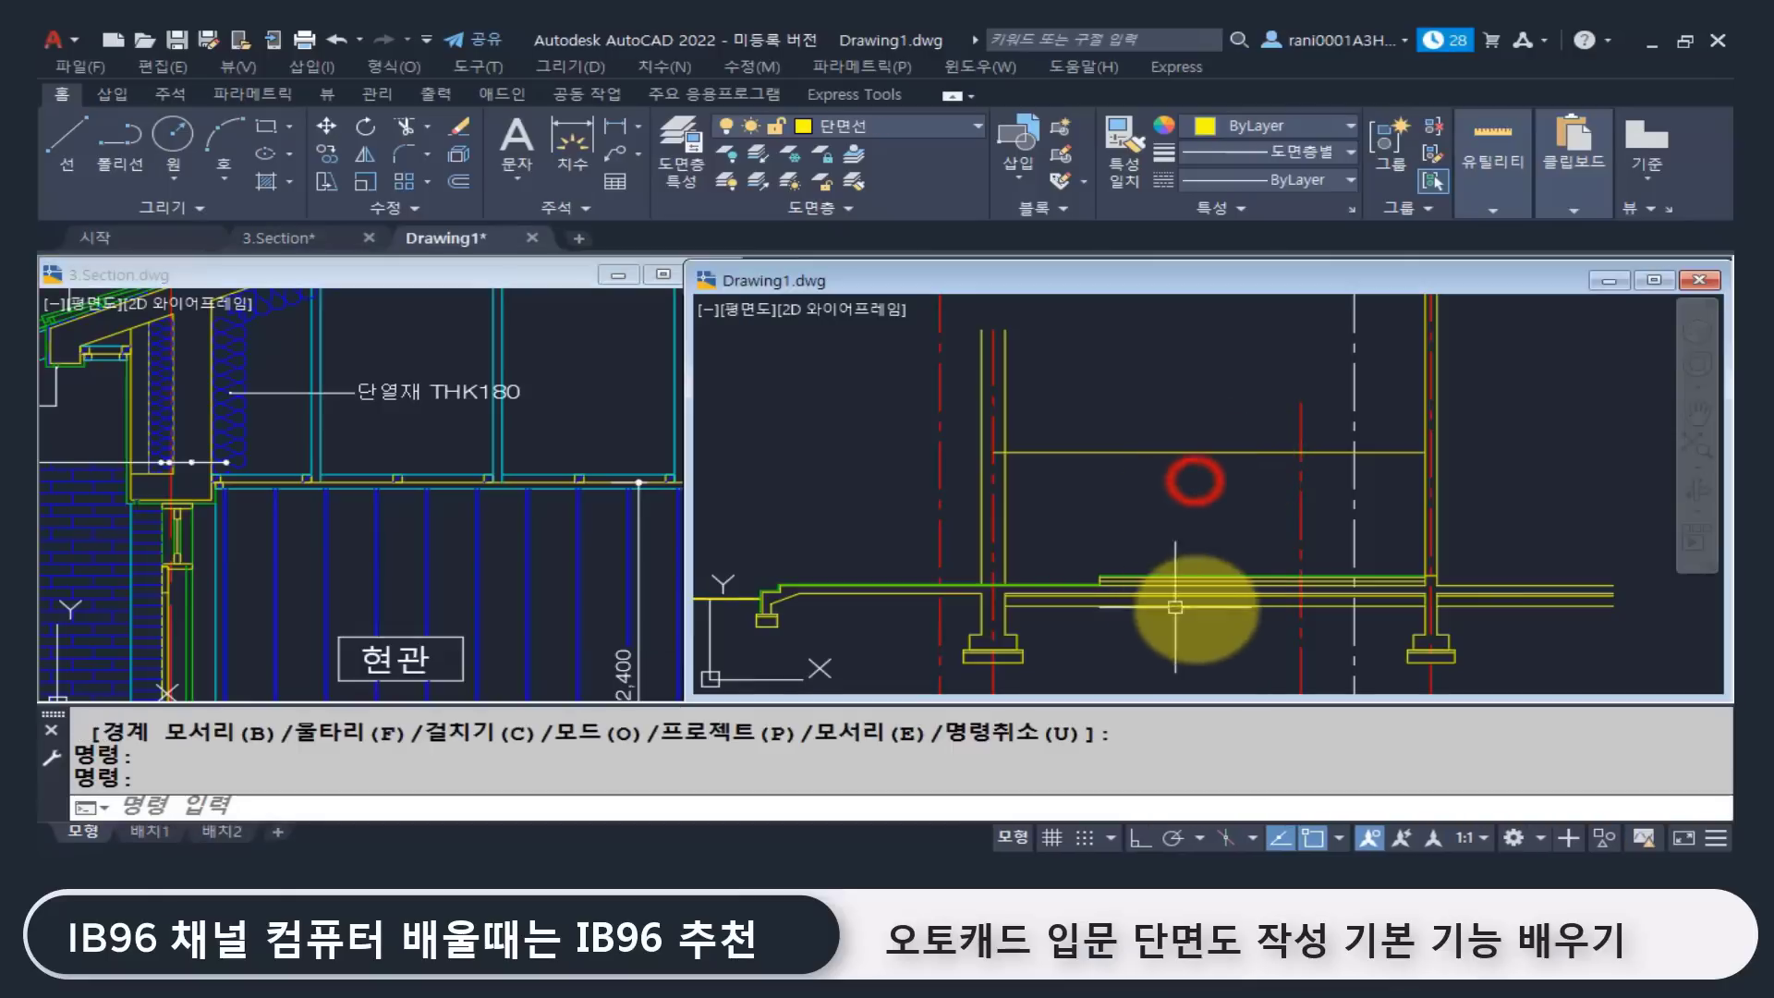
left_click(415, 375)
scroll(462, 452, "down", 5)
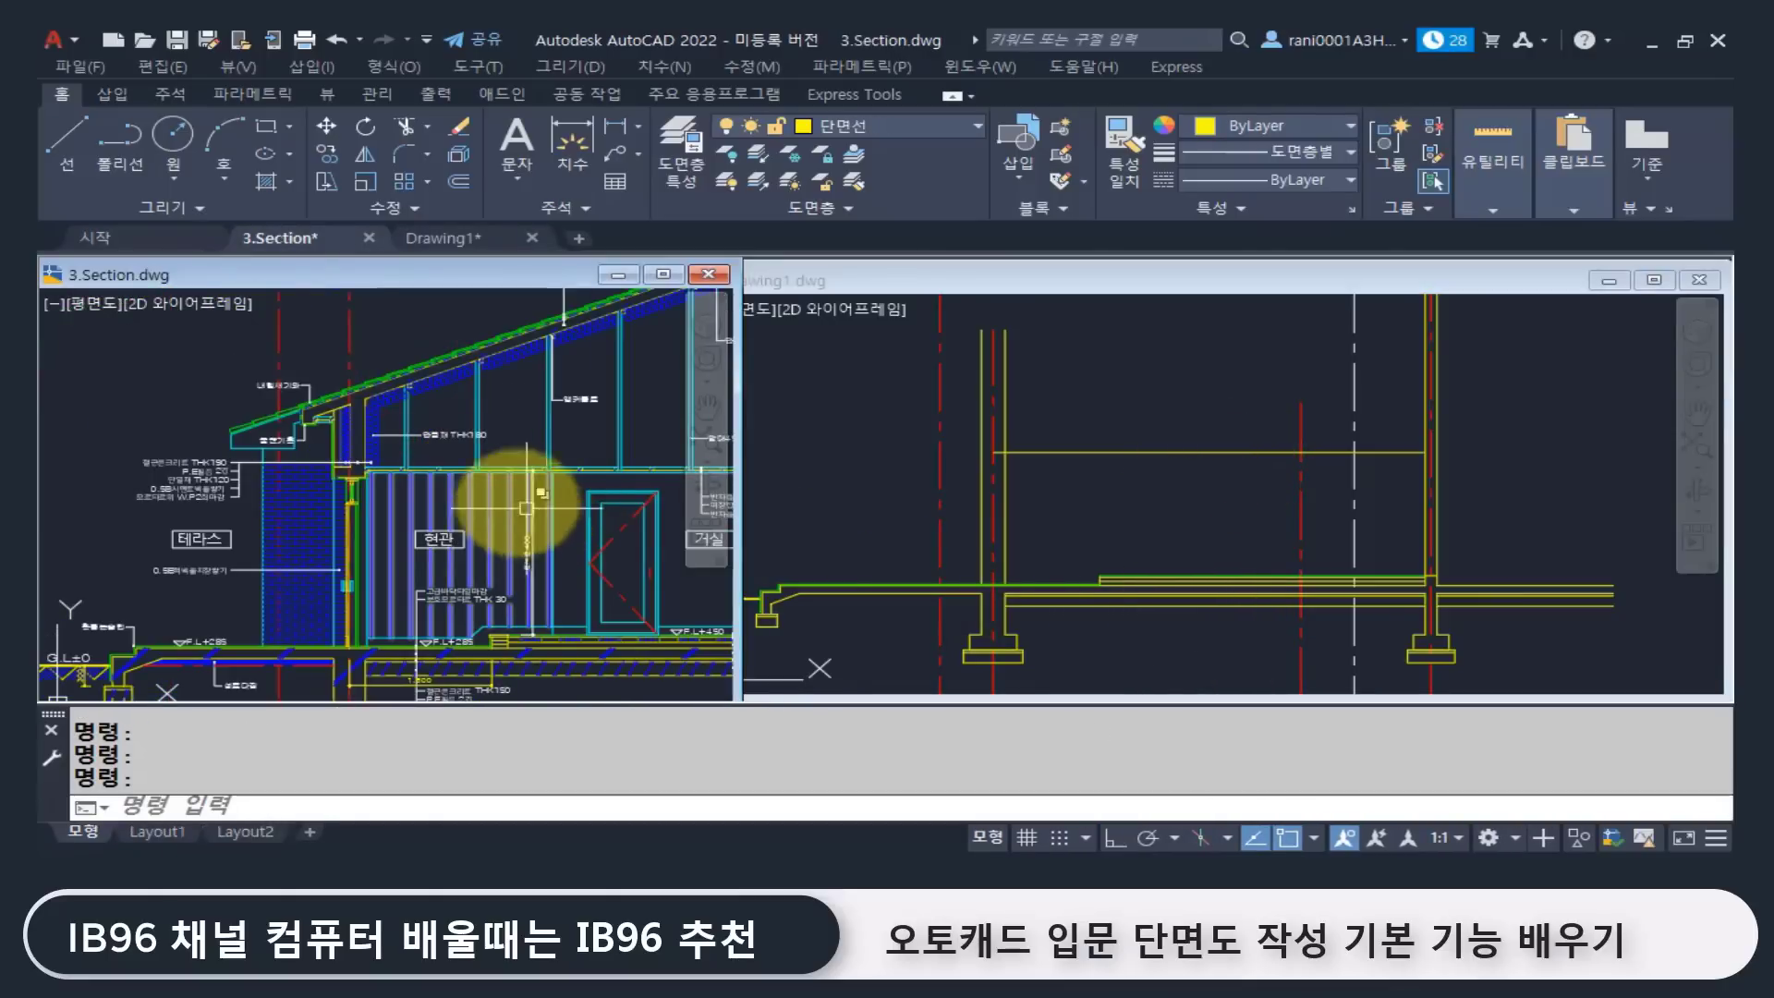
scroll(259, 504, "up", 4)
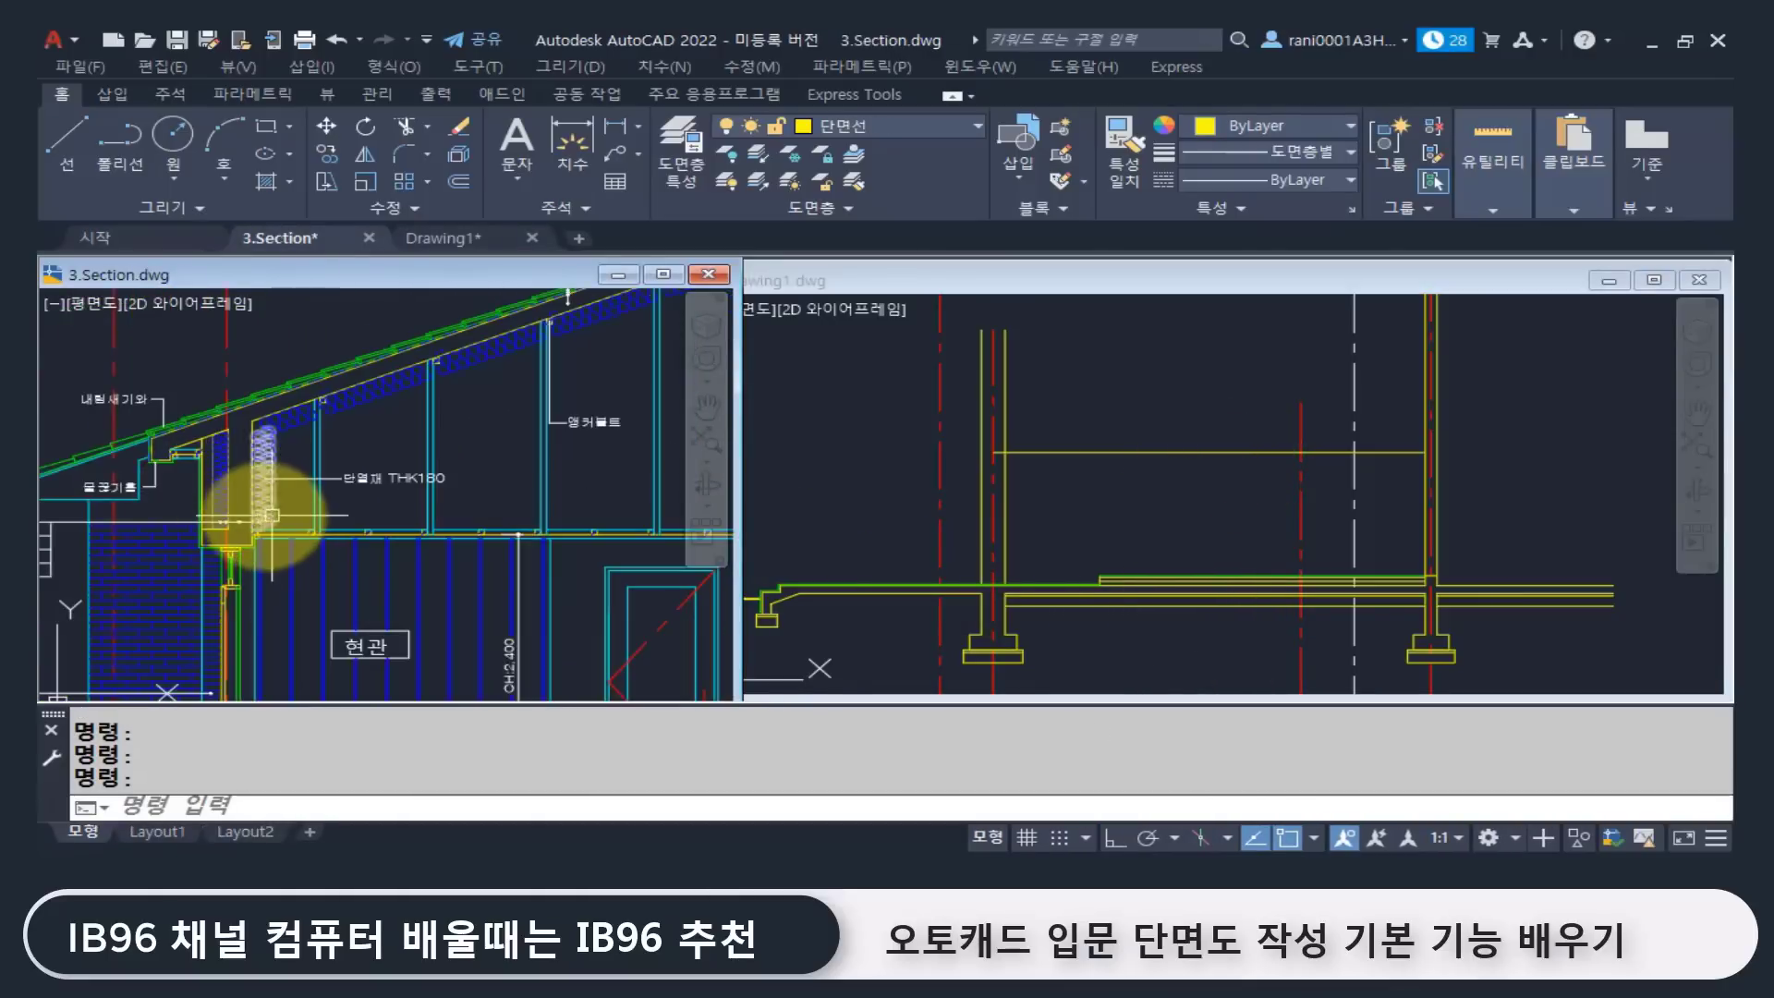
left_click(1109, 504)
scroll(1021, 427, "up", 3)
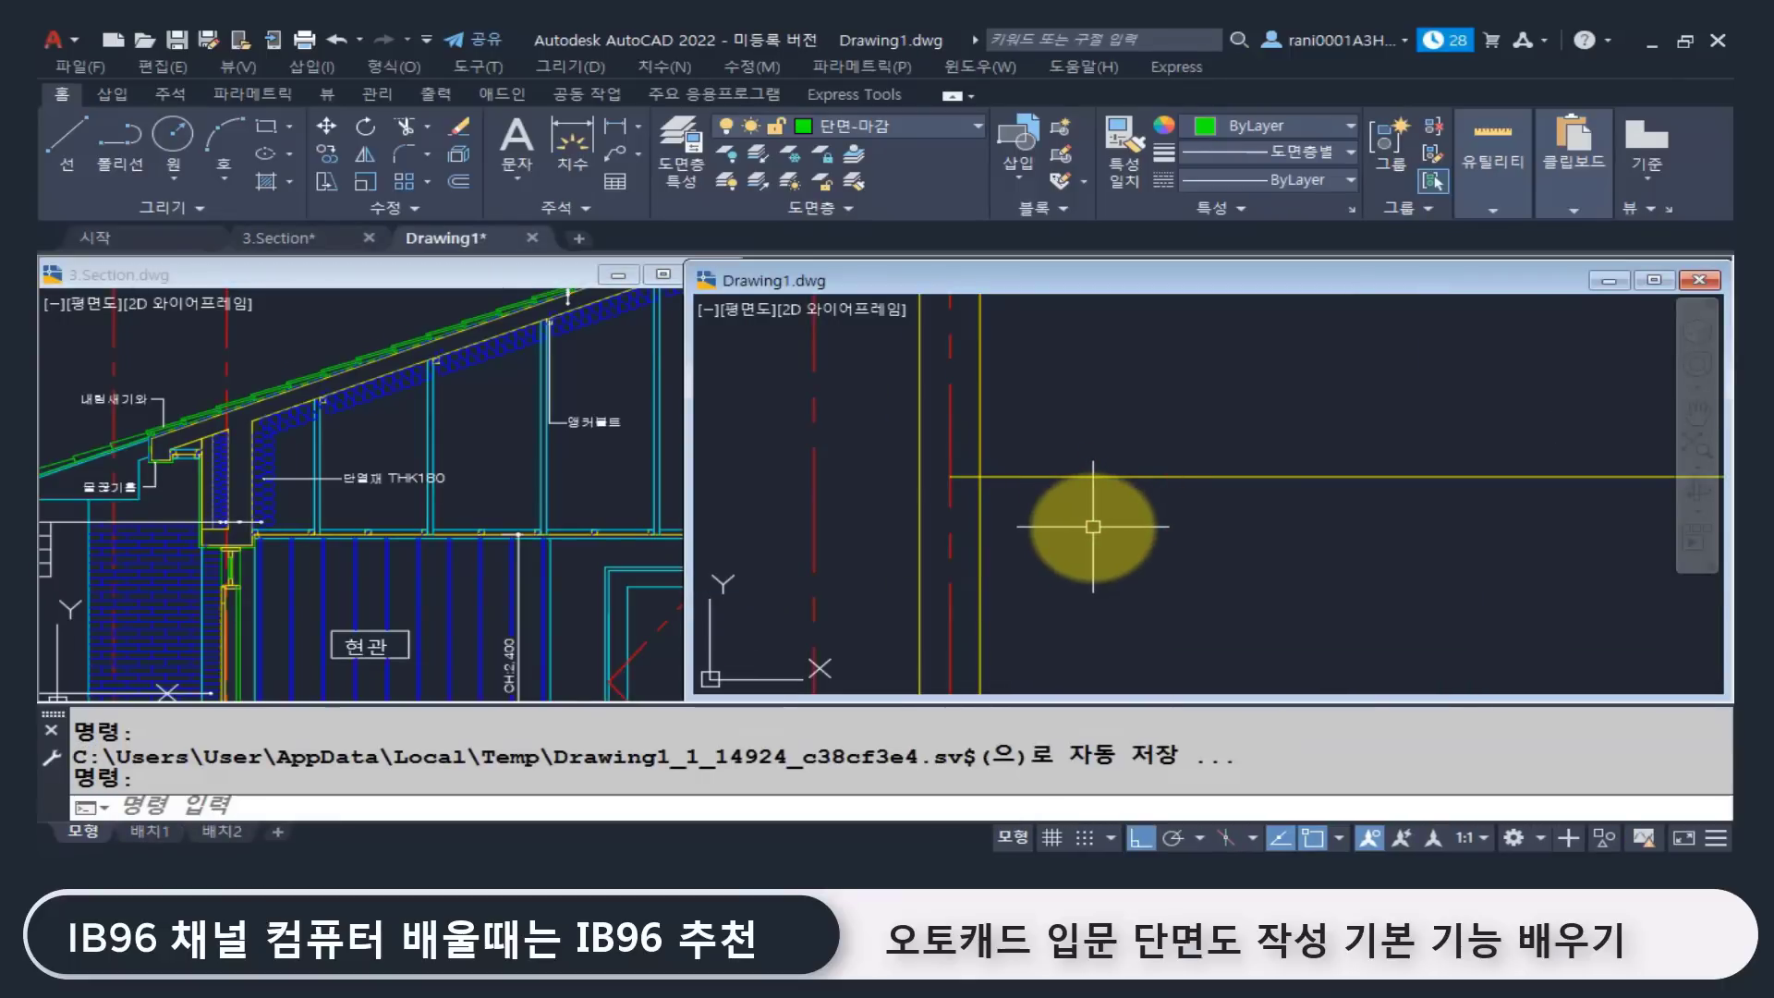
left_click(1069, 491)
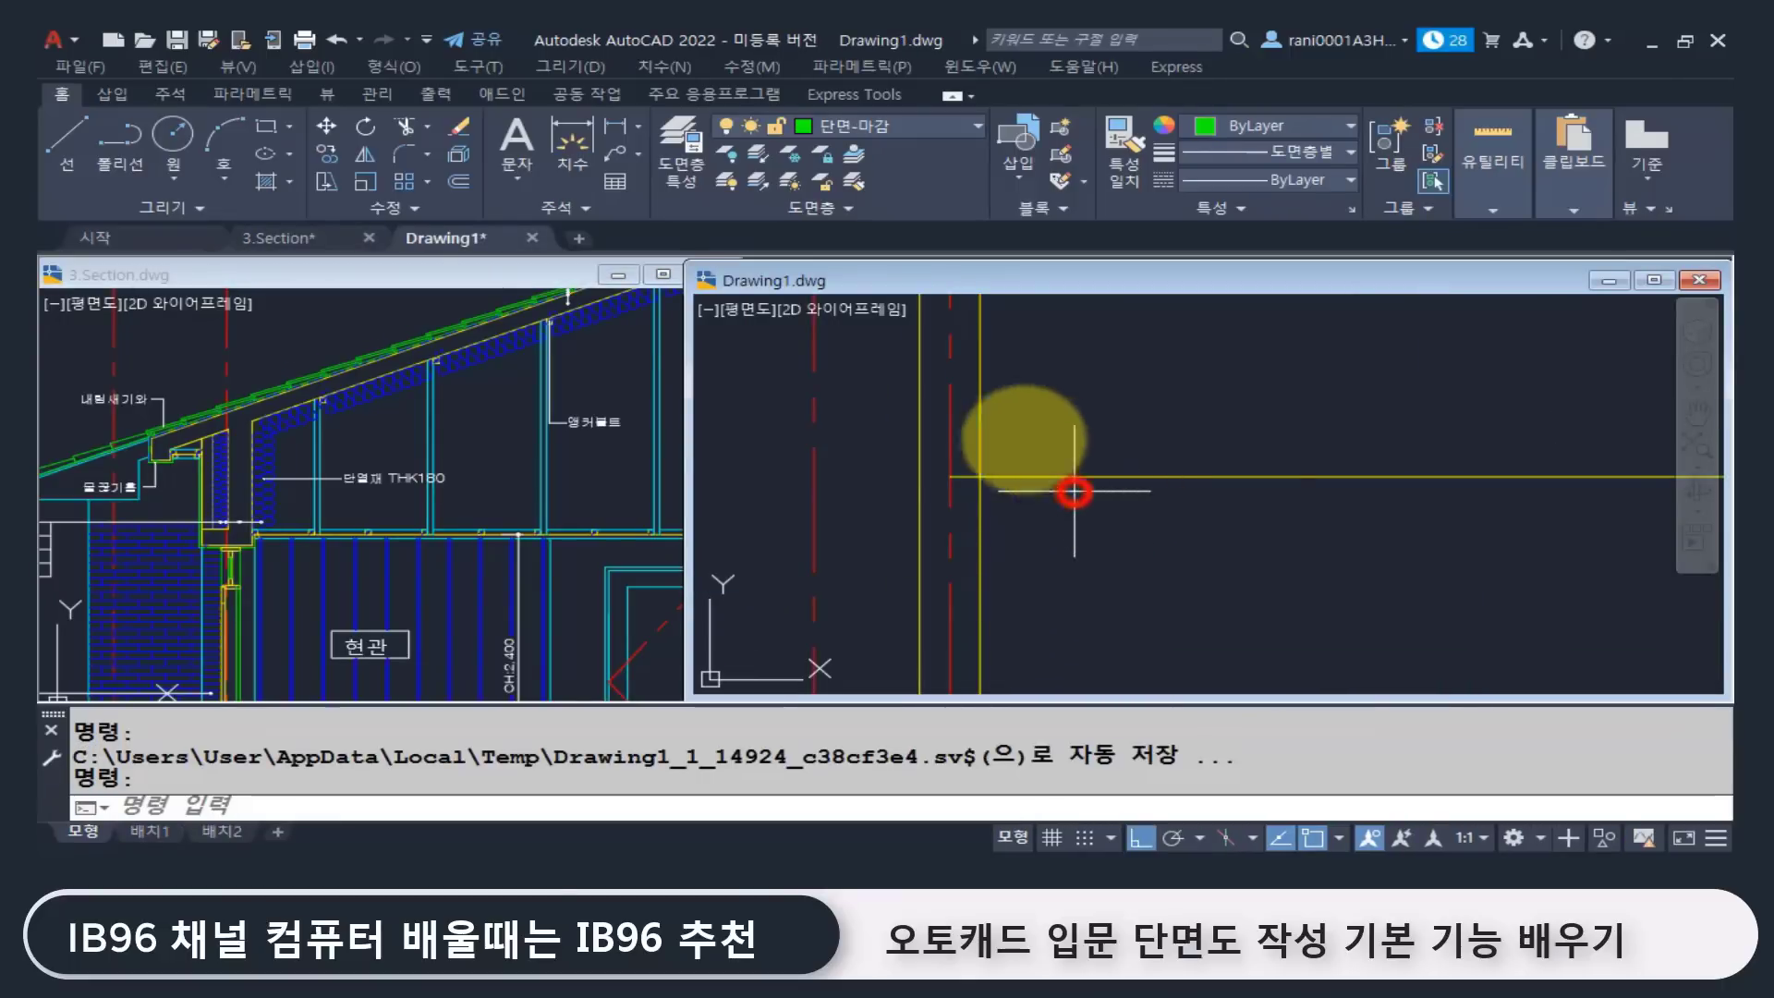
left_click(1024, 438)
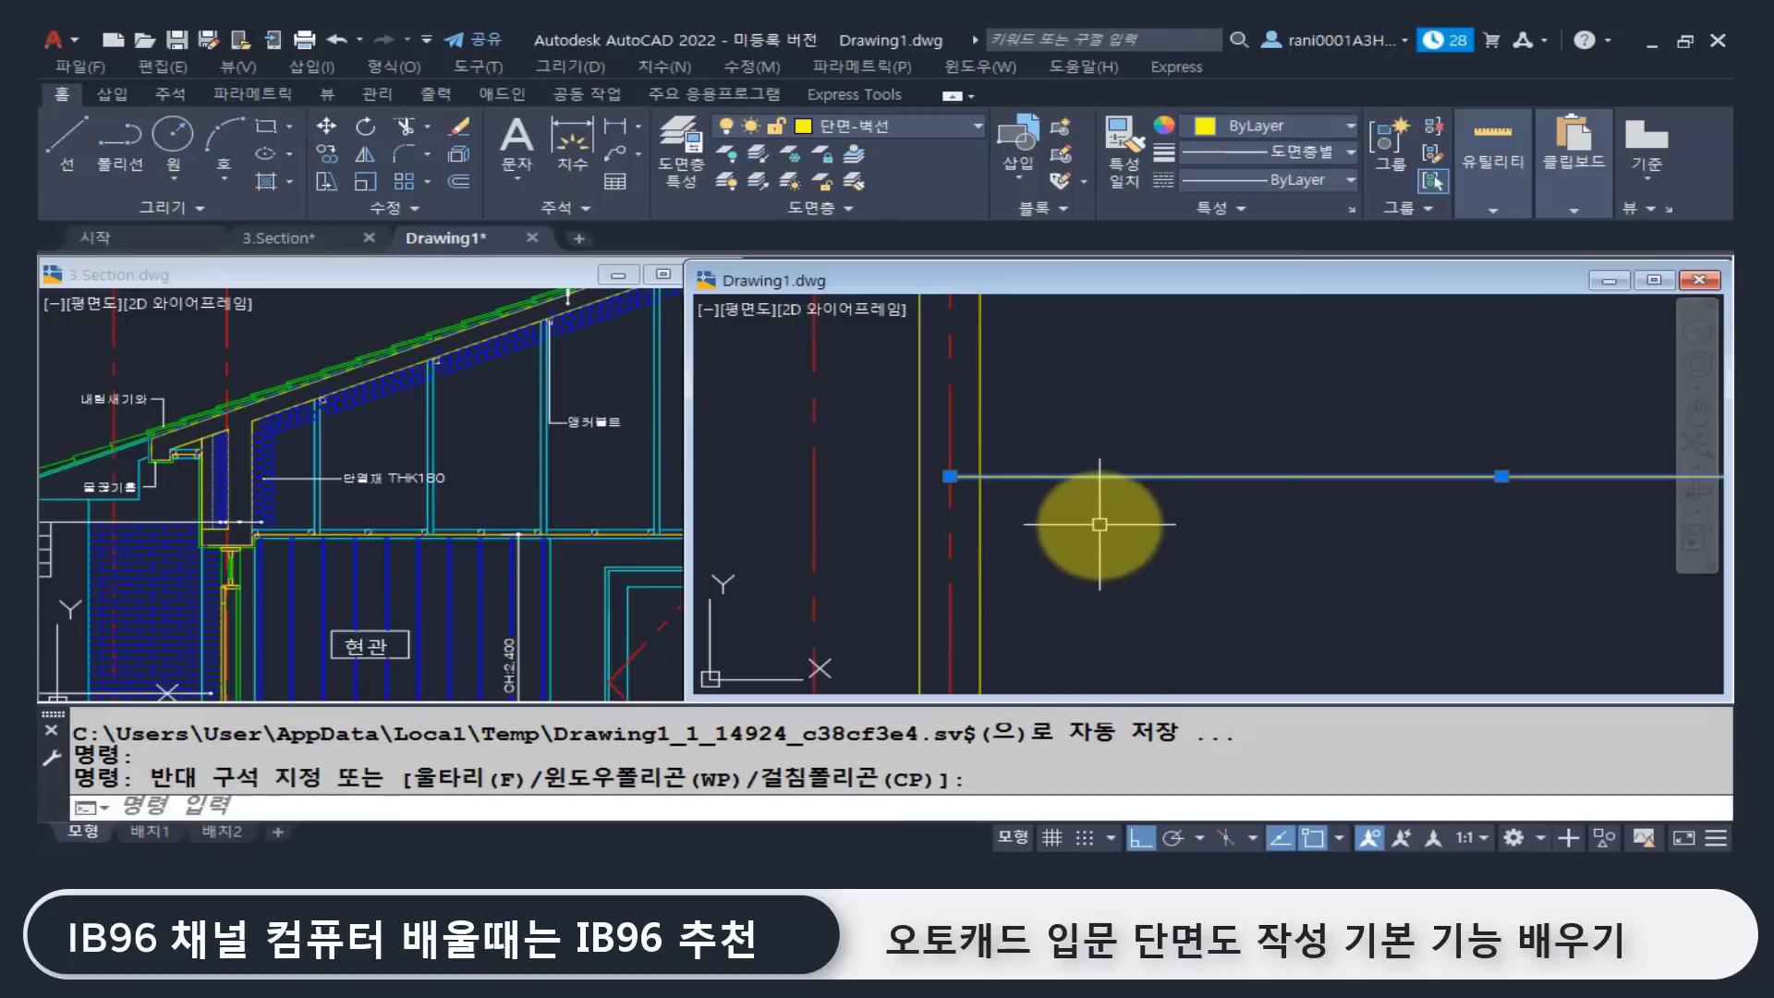
key("Escape")
key("Escape")
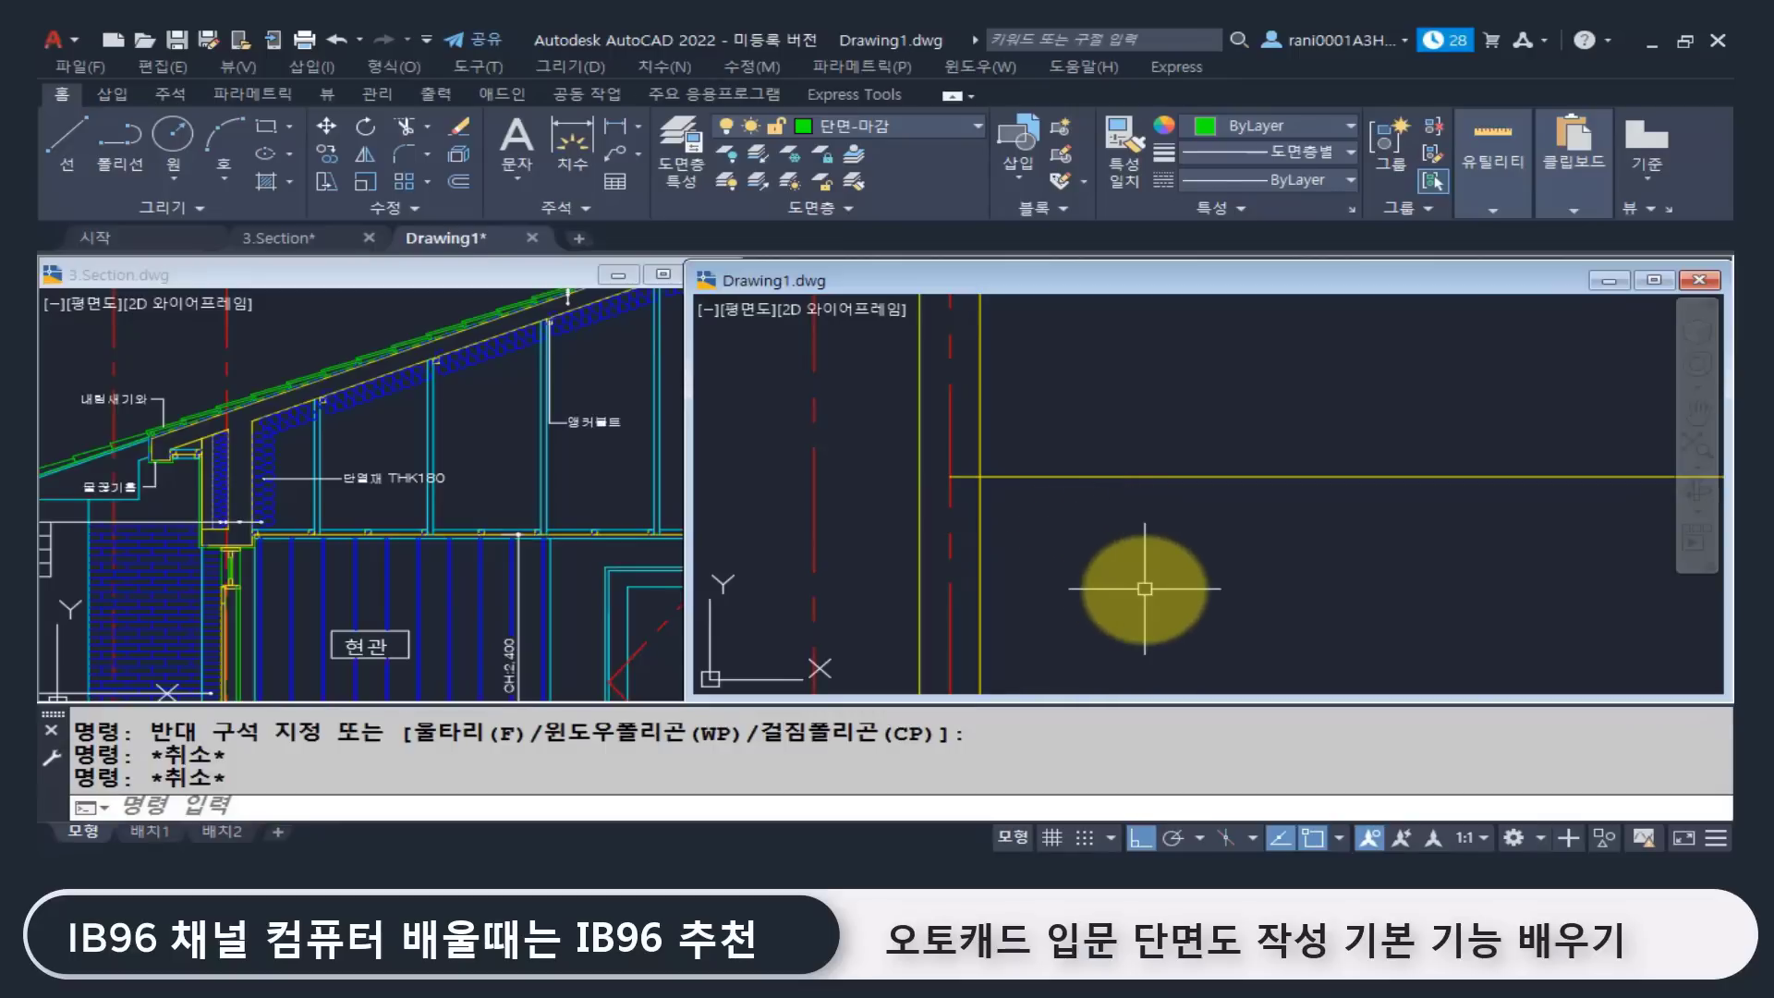
Step: Offset the ceiling line 100 downward
key("Return")
type("100")
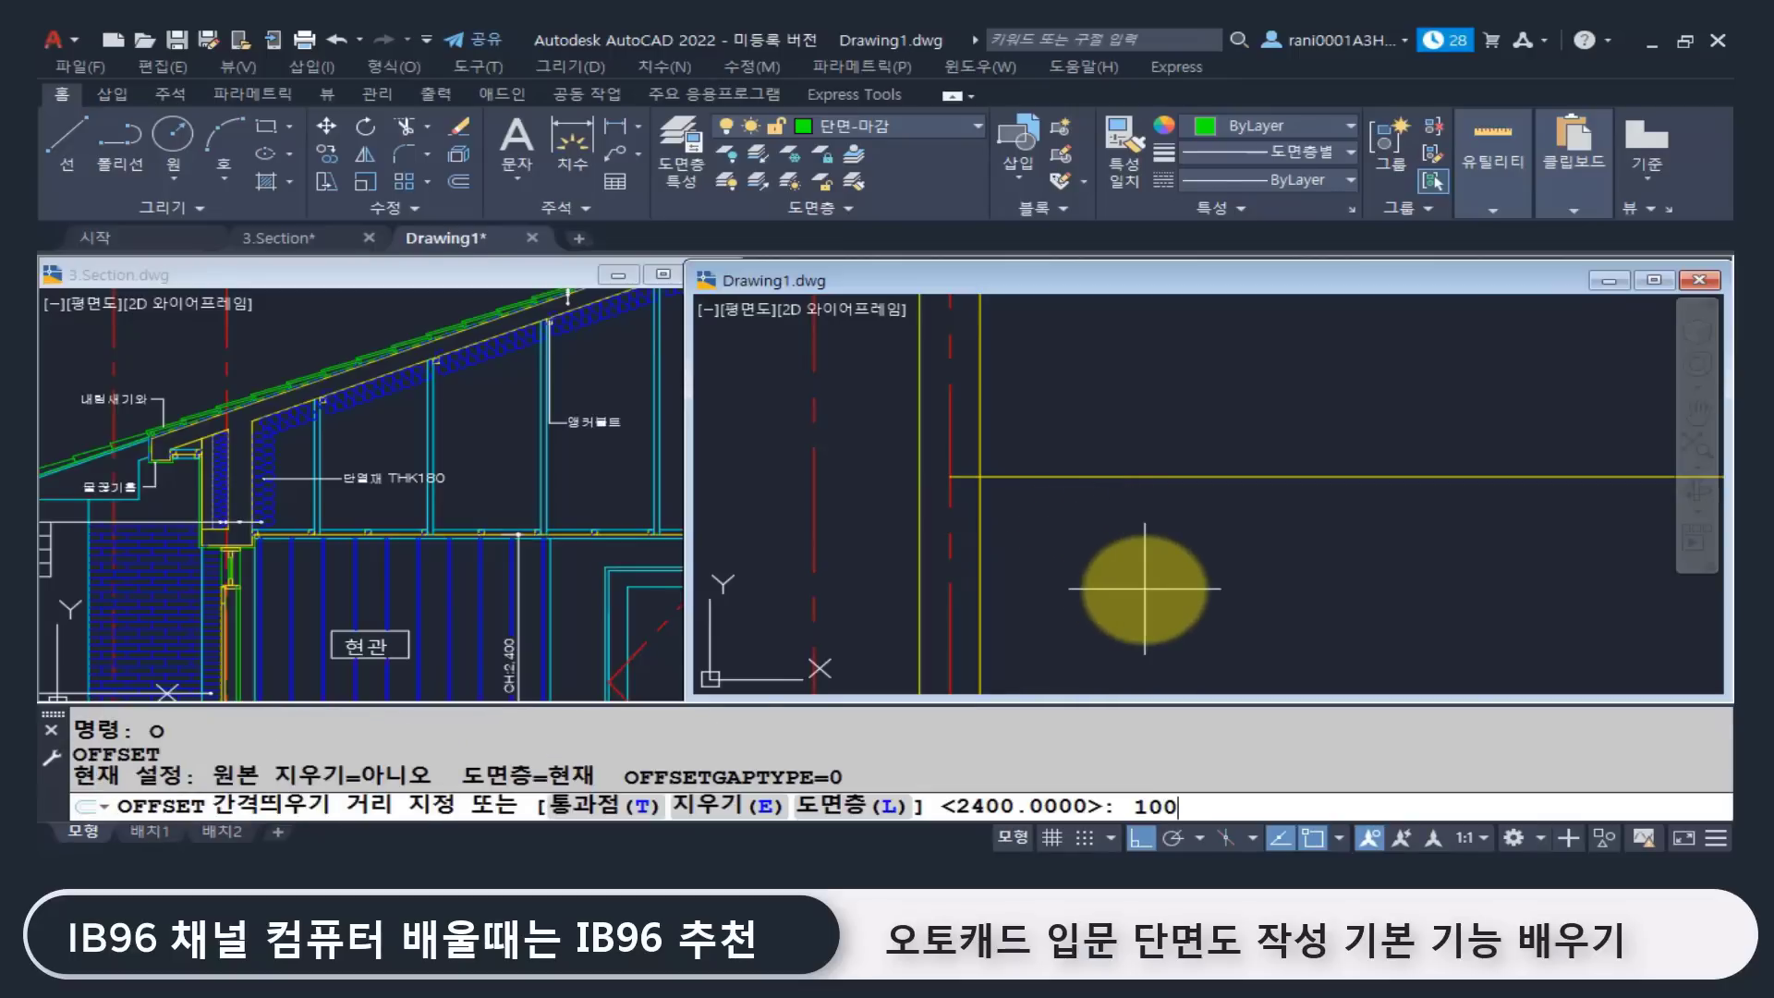
key("Return")
left_click(1065, 478)
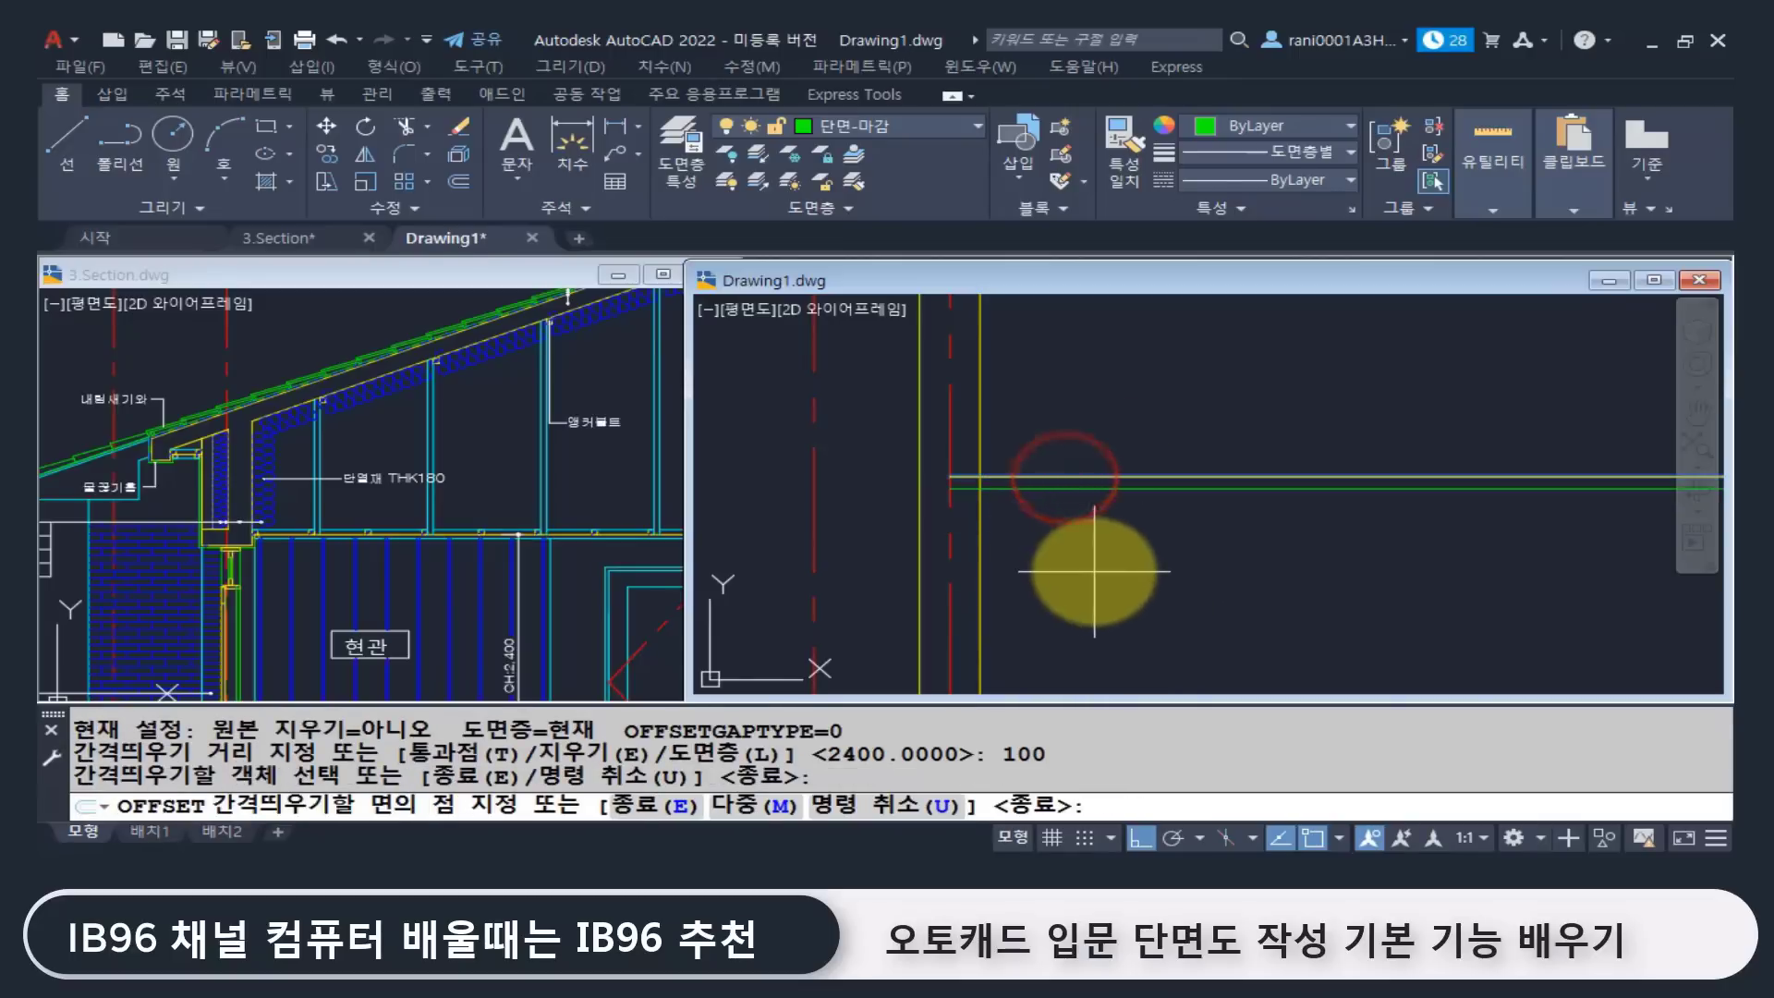
left_click(1114, 566)
key("Return")
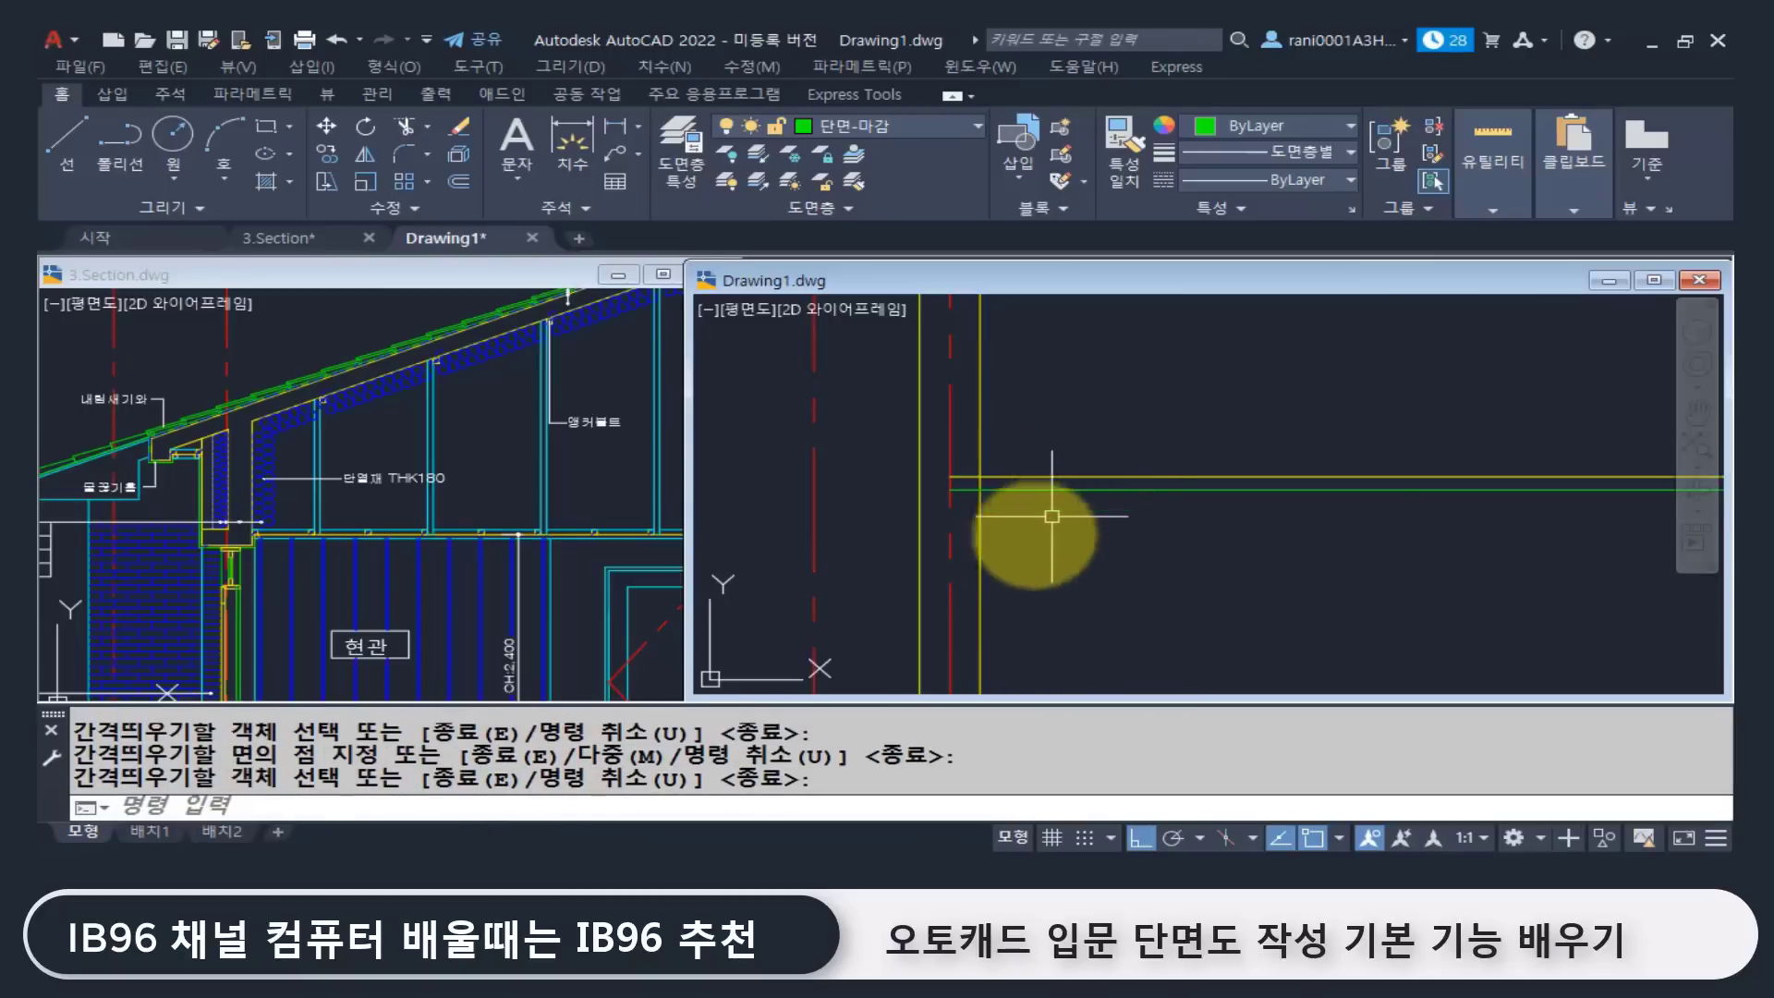
Step: Make 단면-벽선 the current layer and match the offset line's properties to the ceiling line
left_click(916, 125)
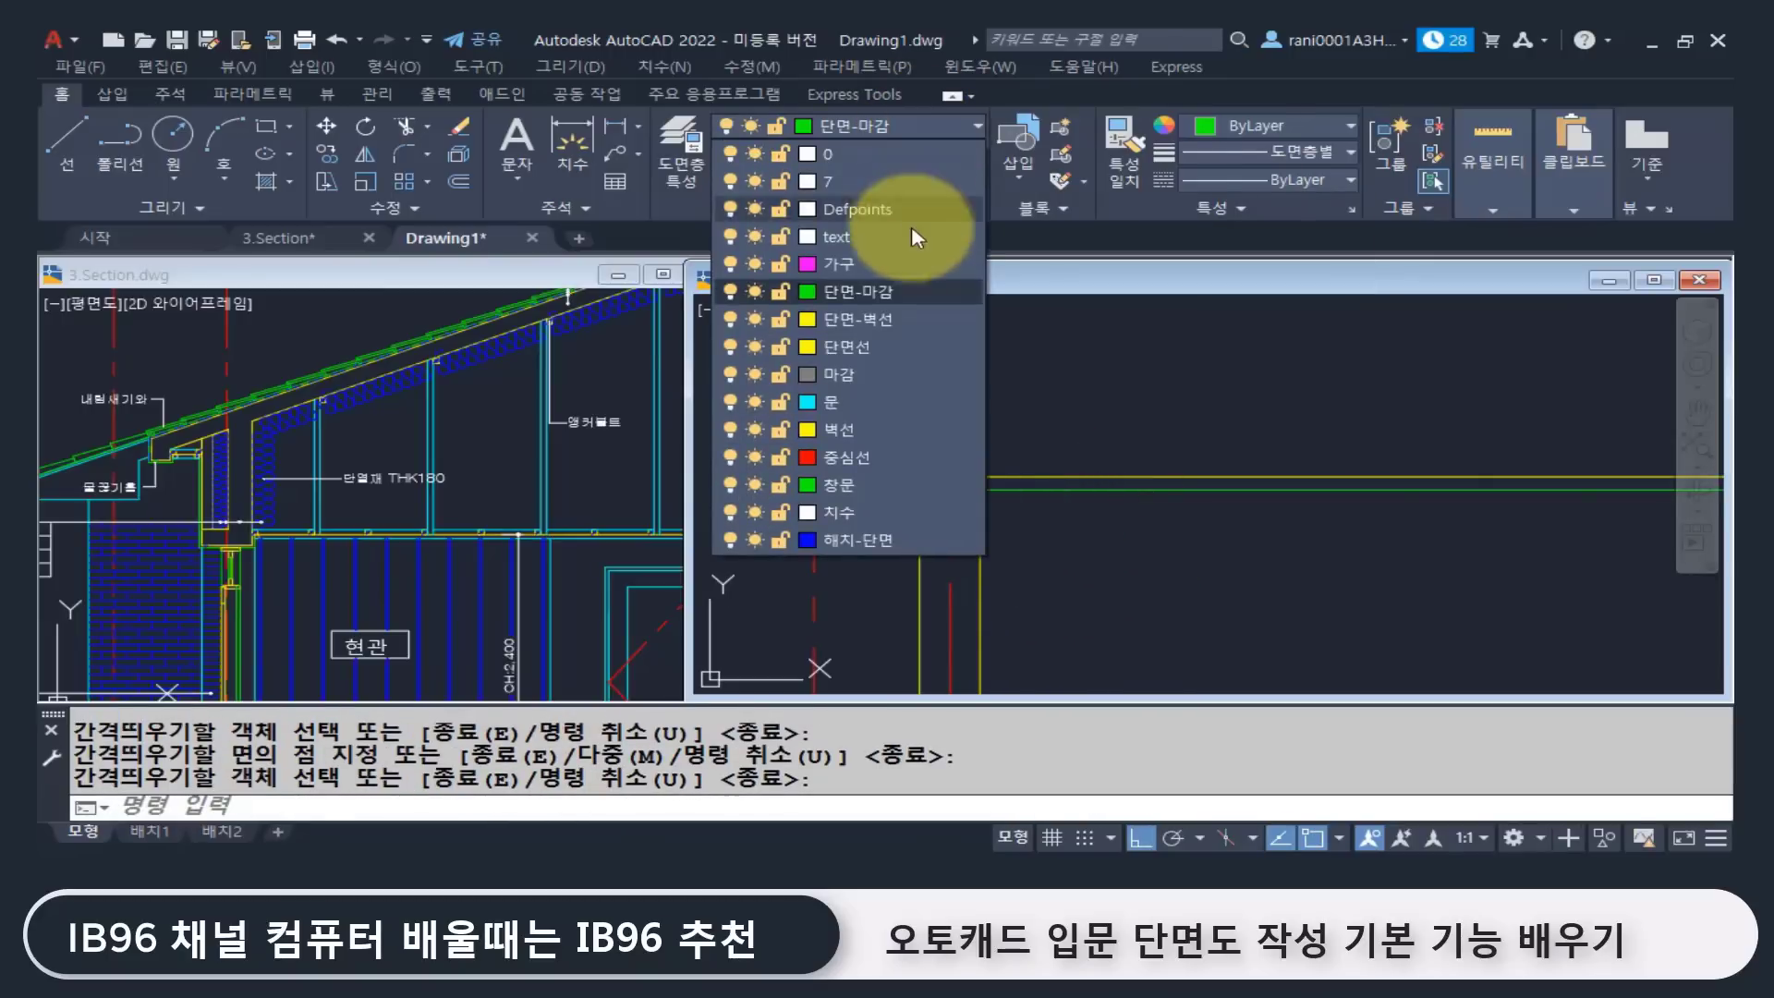
left_click(911, 323)
type("ma")
key("Return")
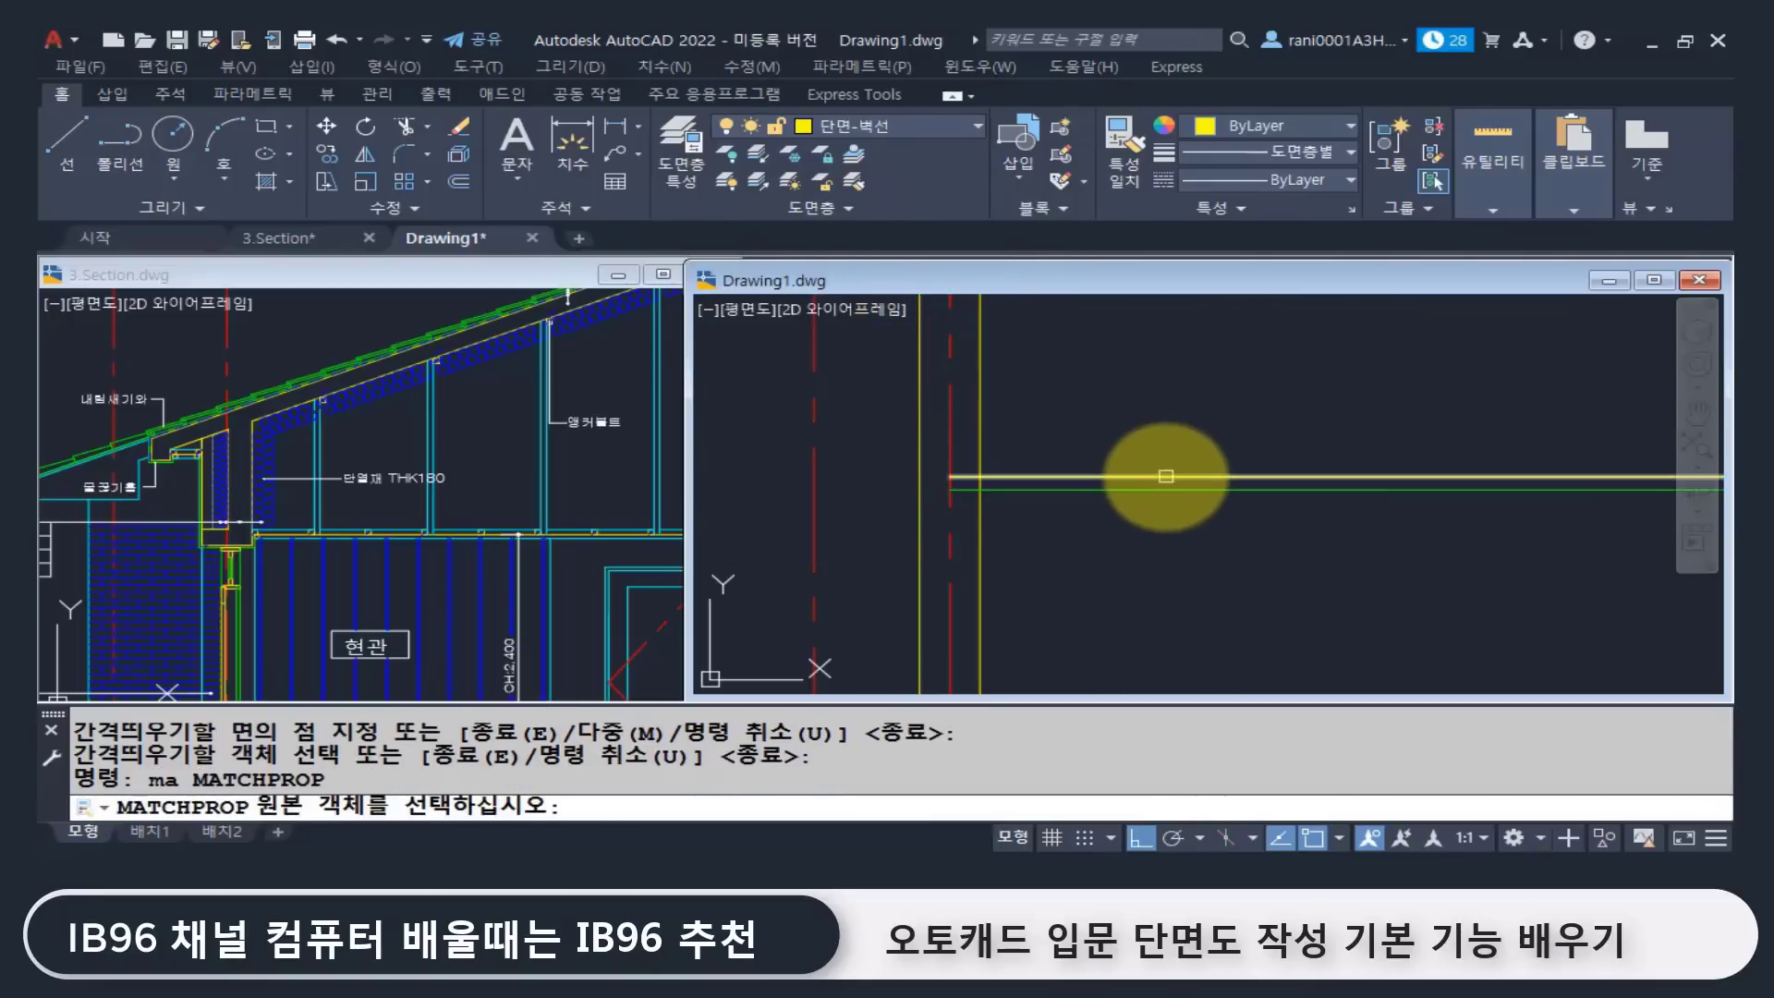
left_click(1167, 478)
left_click(1142, 488)
key("Return")
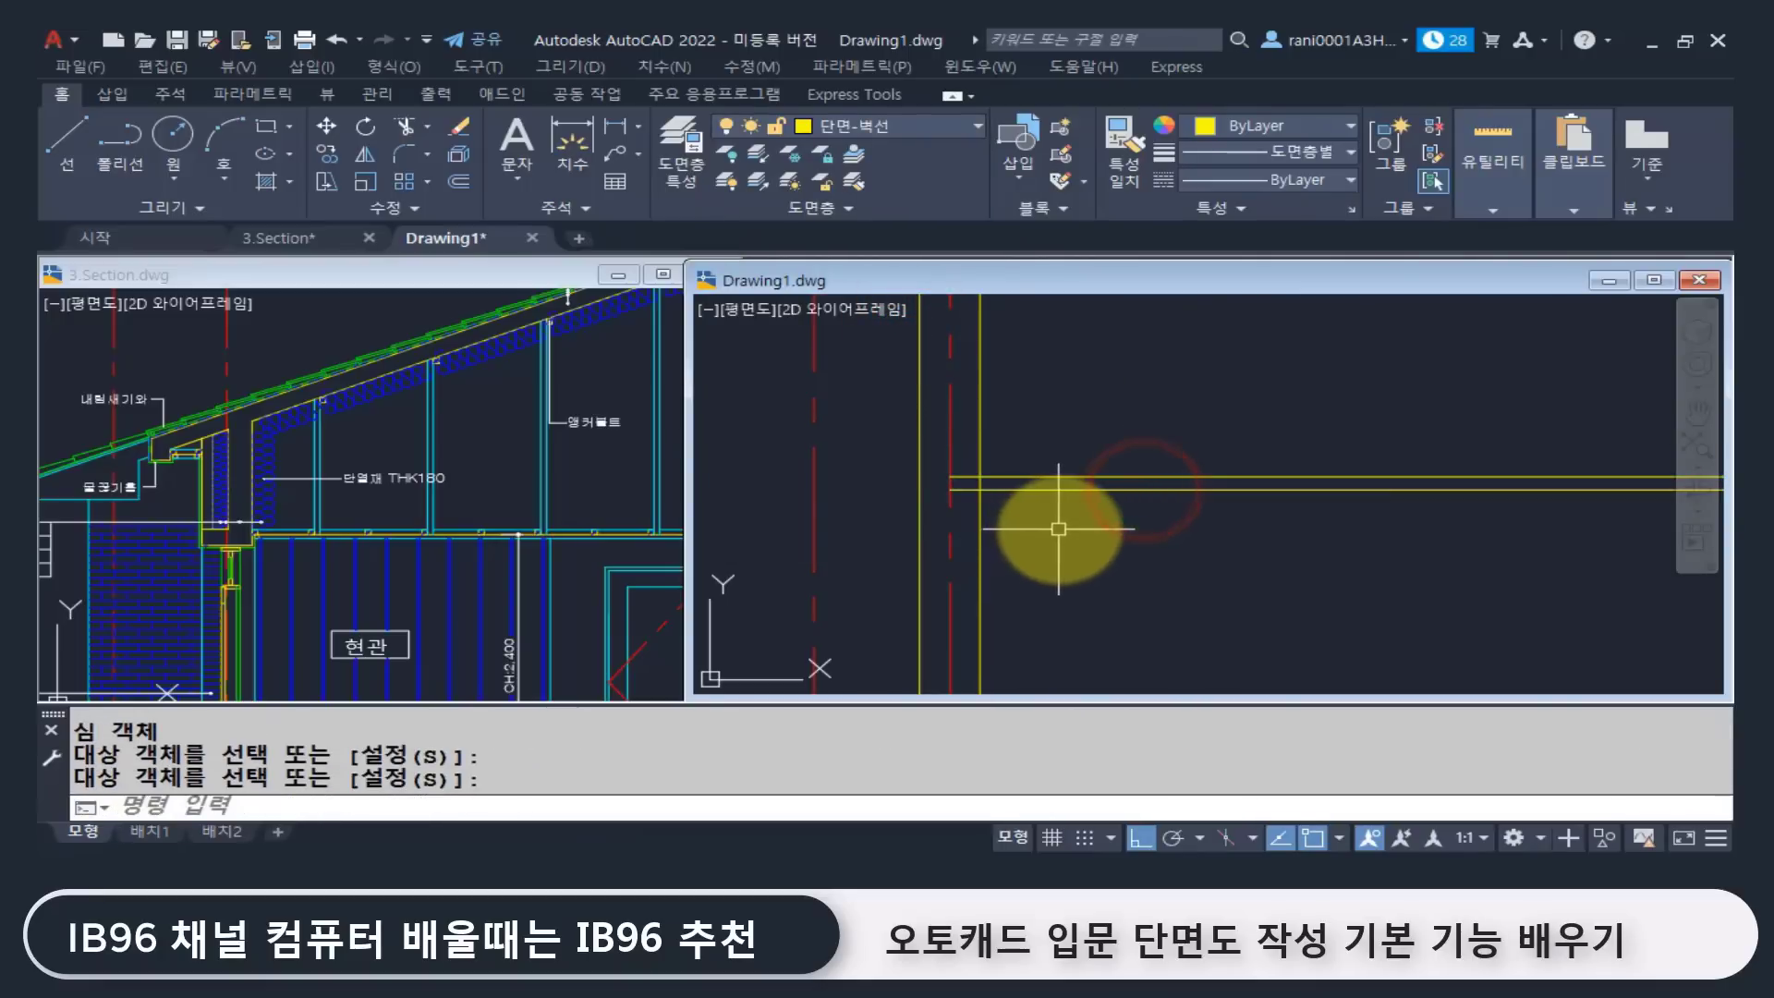
Step: Extend the lower offset line to the terrace-side wall's outer face and trim off its part beyond the inner face
type("ex")
key("Return")
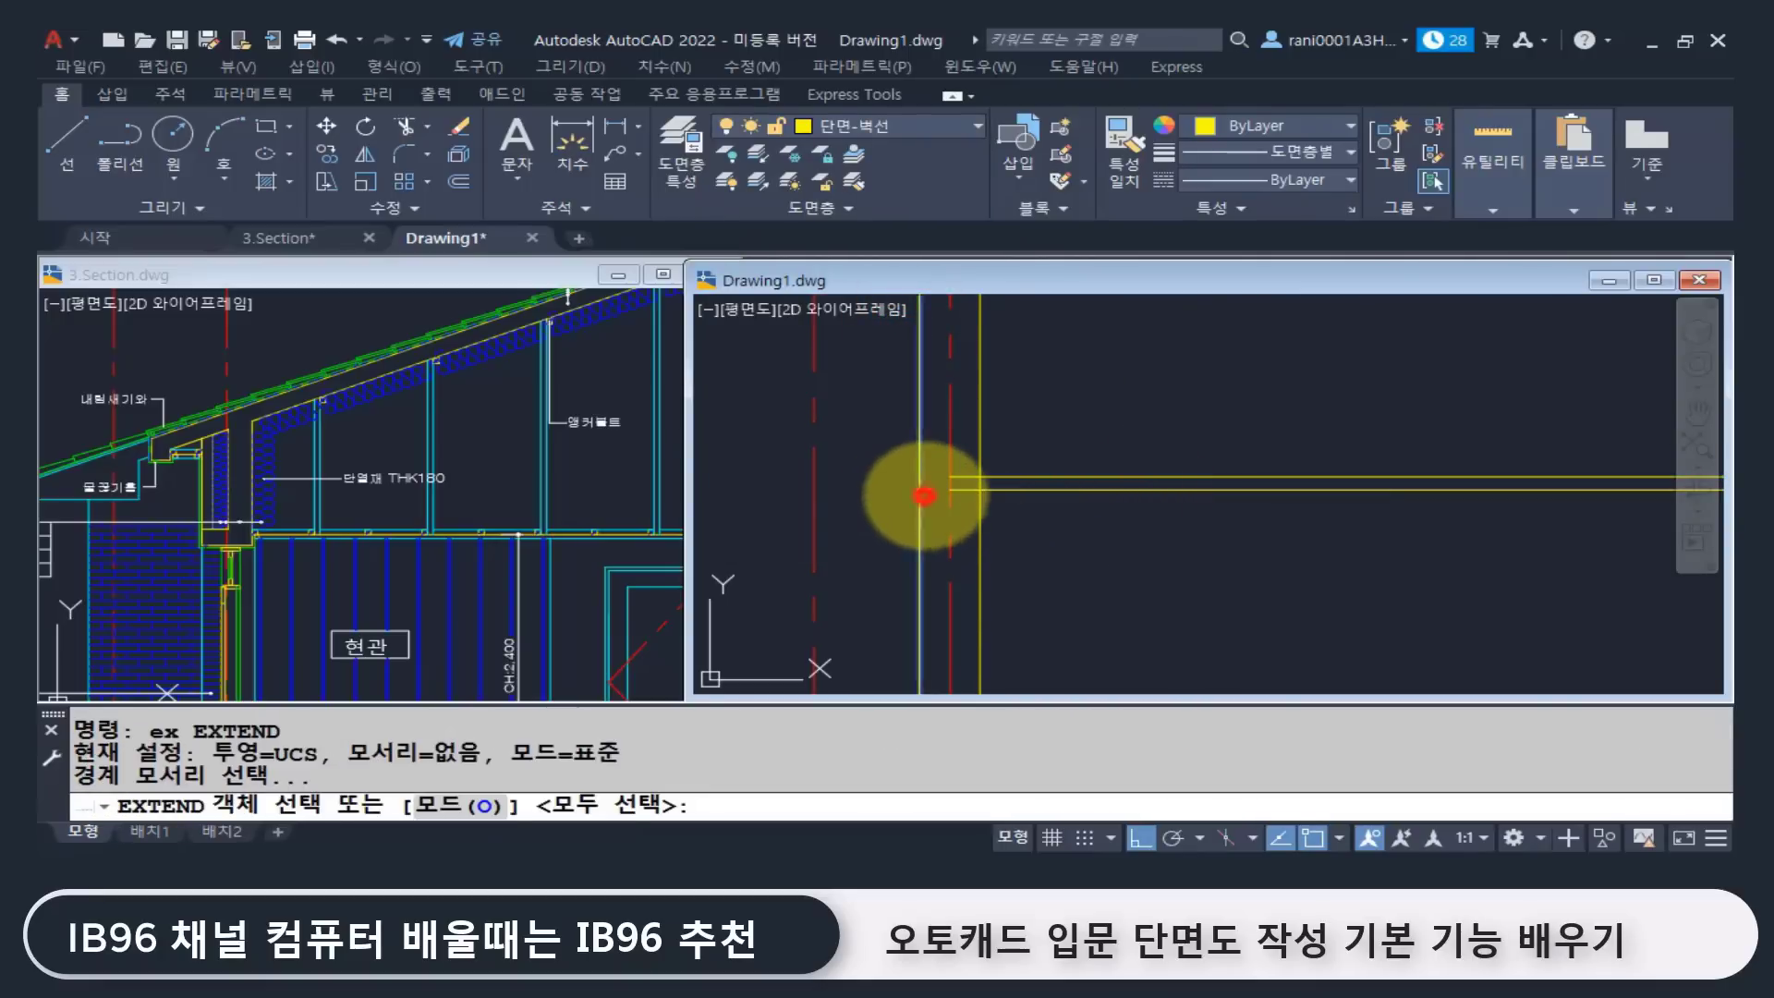
left_click(923, 497)
key("Return")
left_click(956, 491)
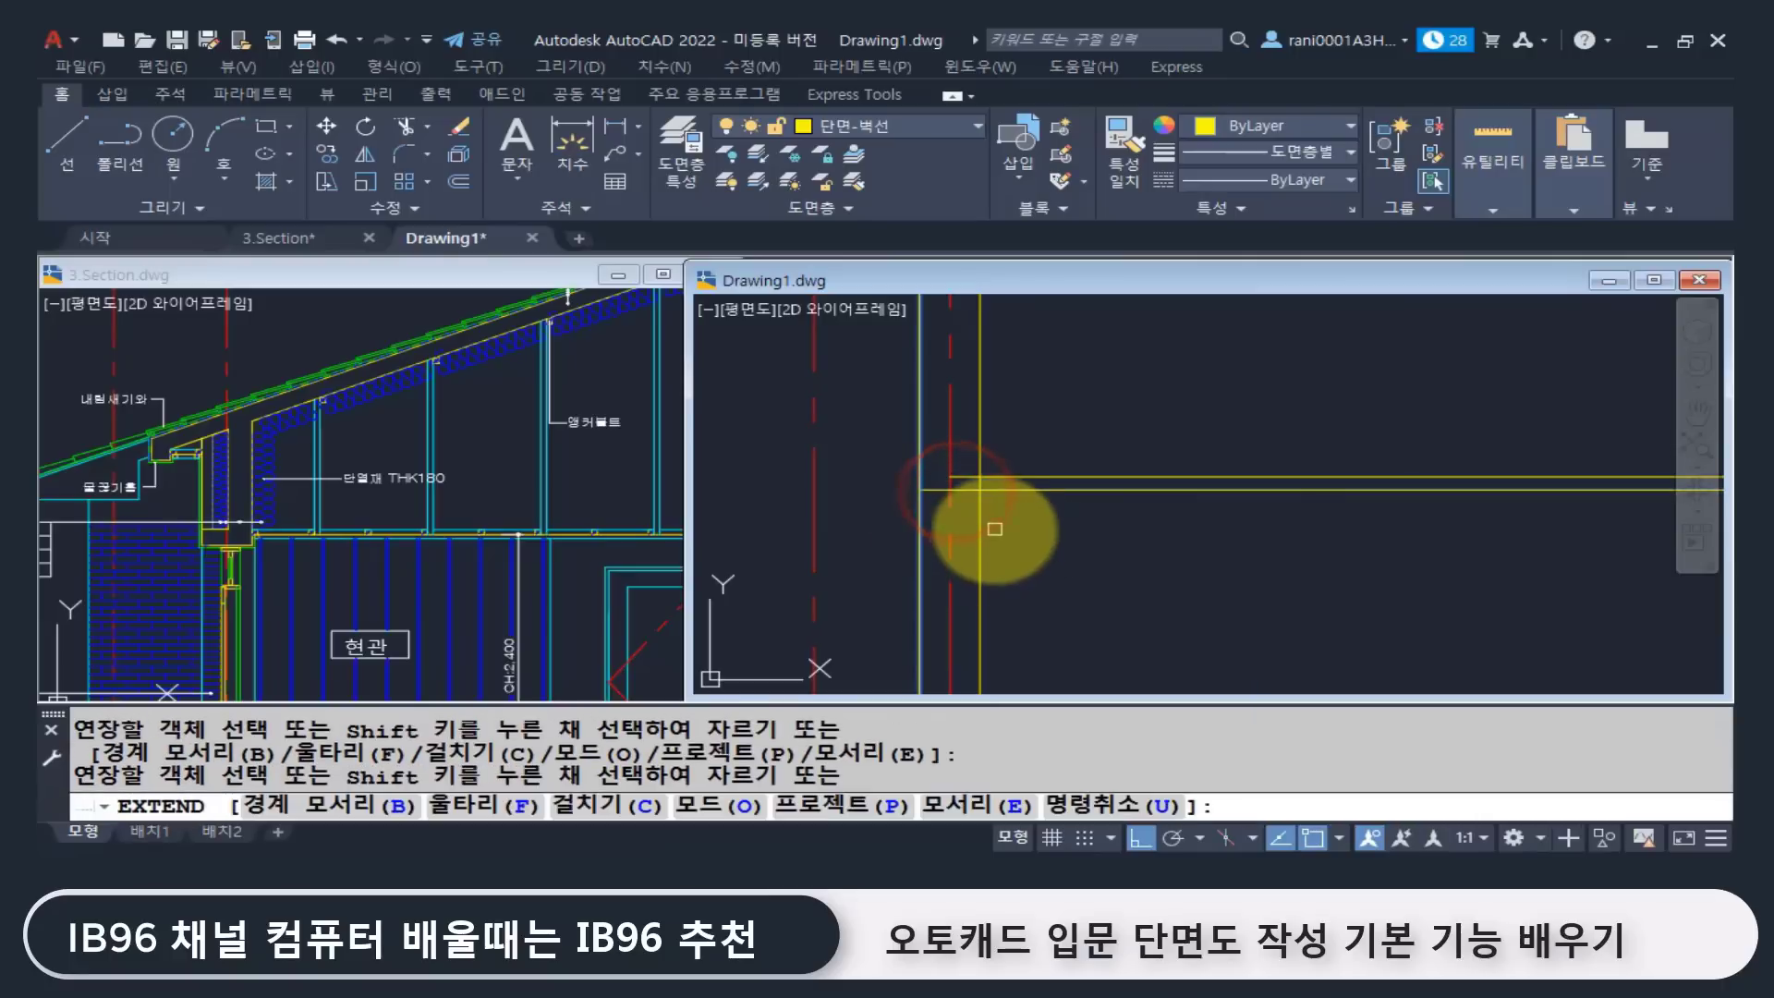
key("Escape")
type("tr")
key("Return")
left_click(1002, 490)
key("Return")
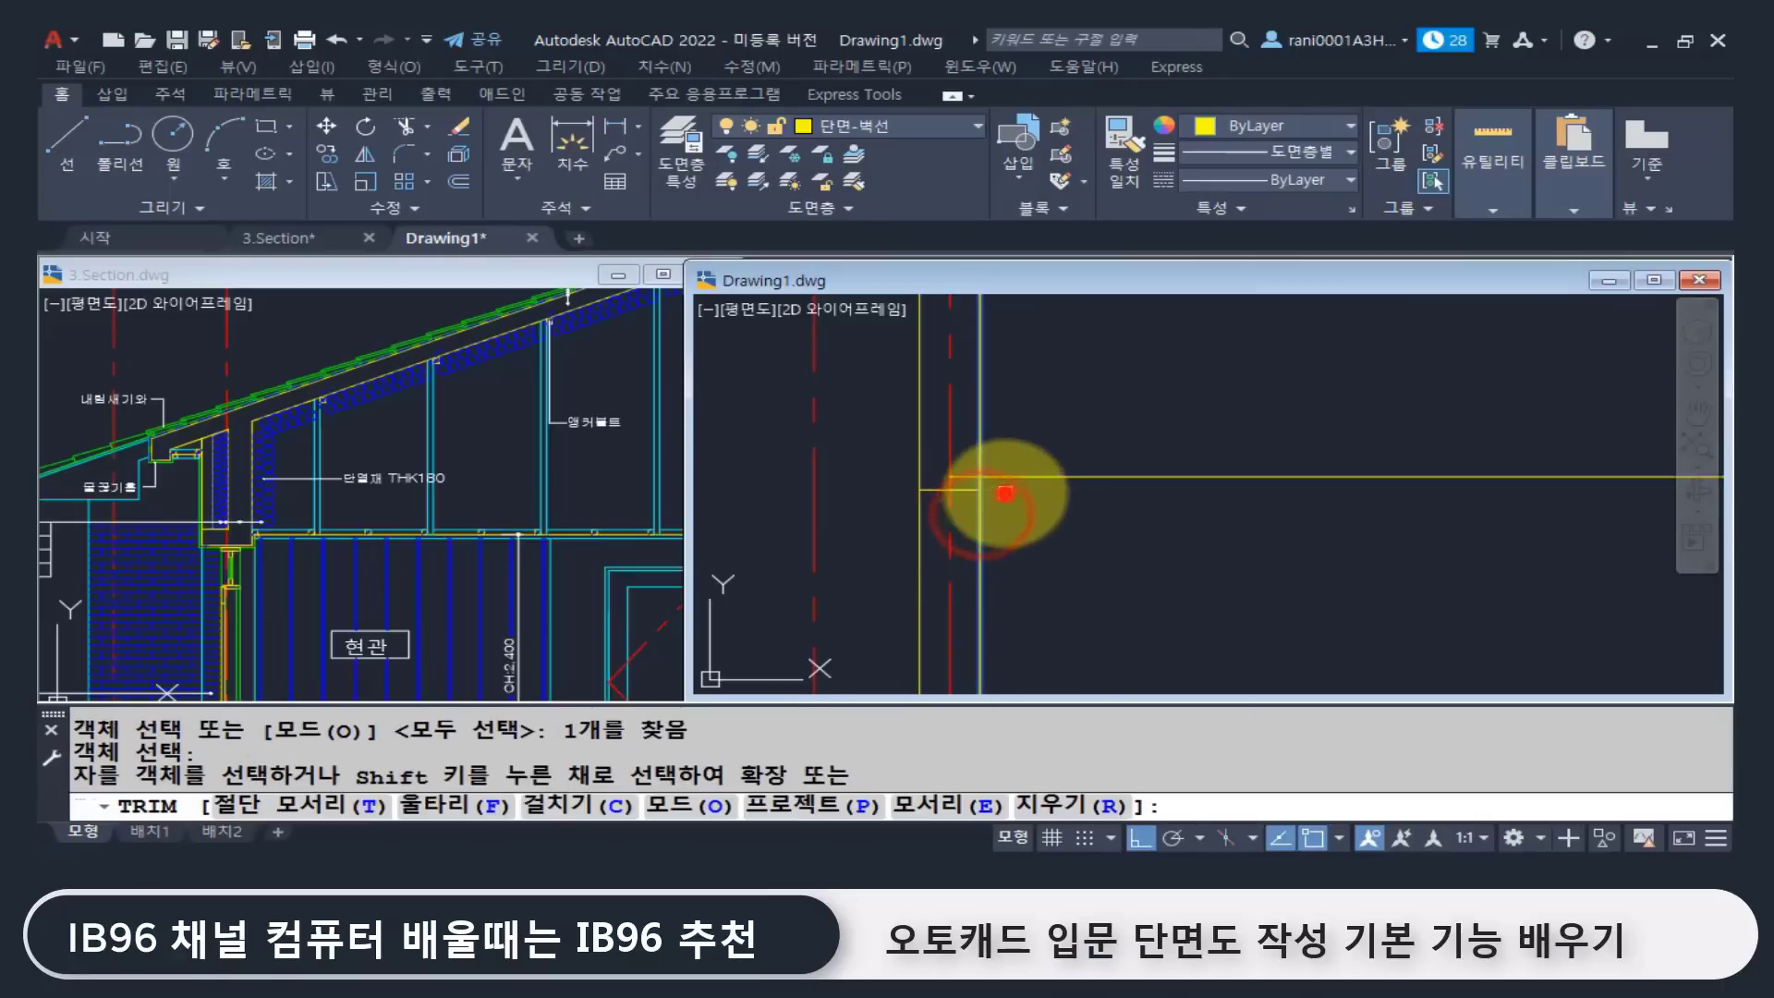
left_click(1002, 486)
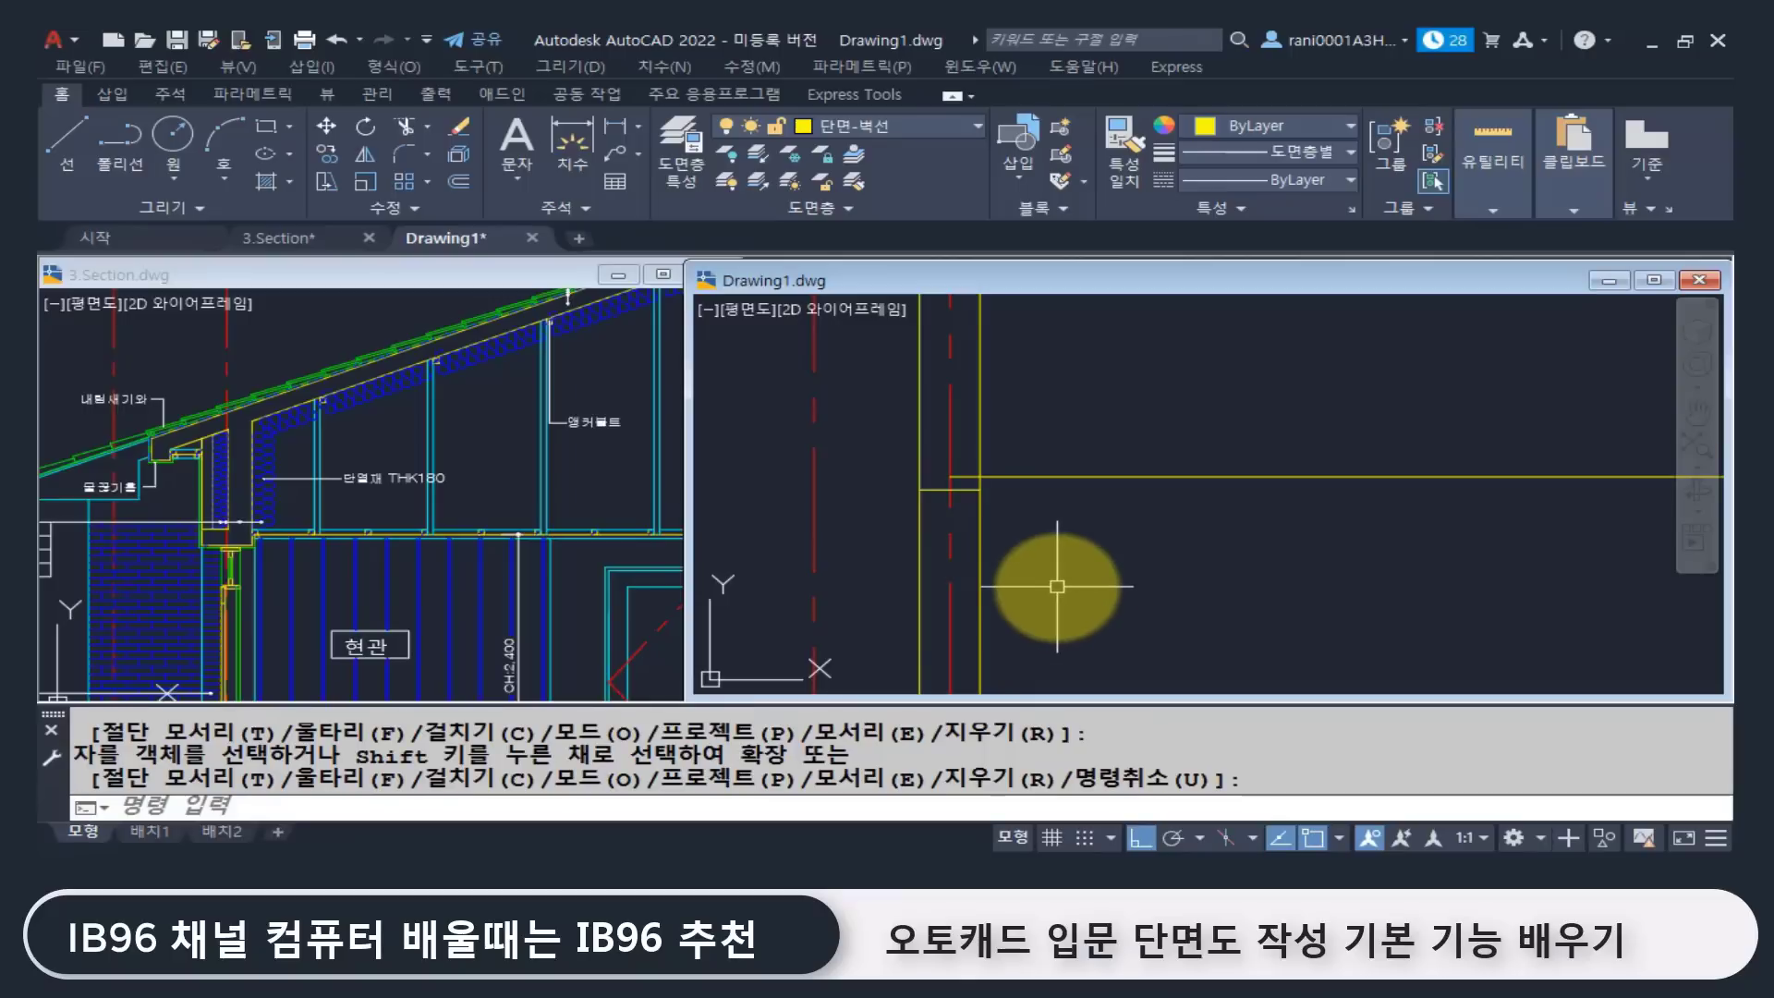
Step: Offset the short horizontal line across the wall 700 upward
type("o")
key("Return")
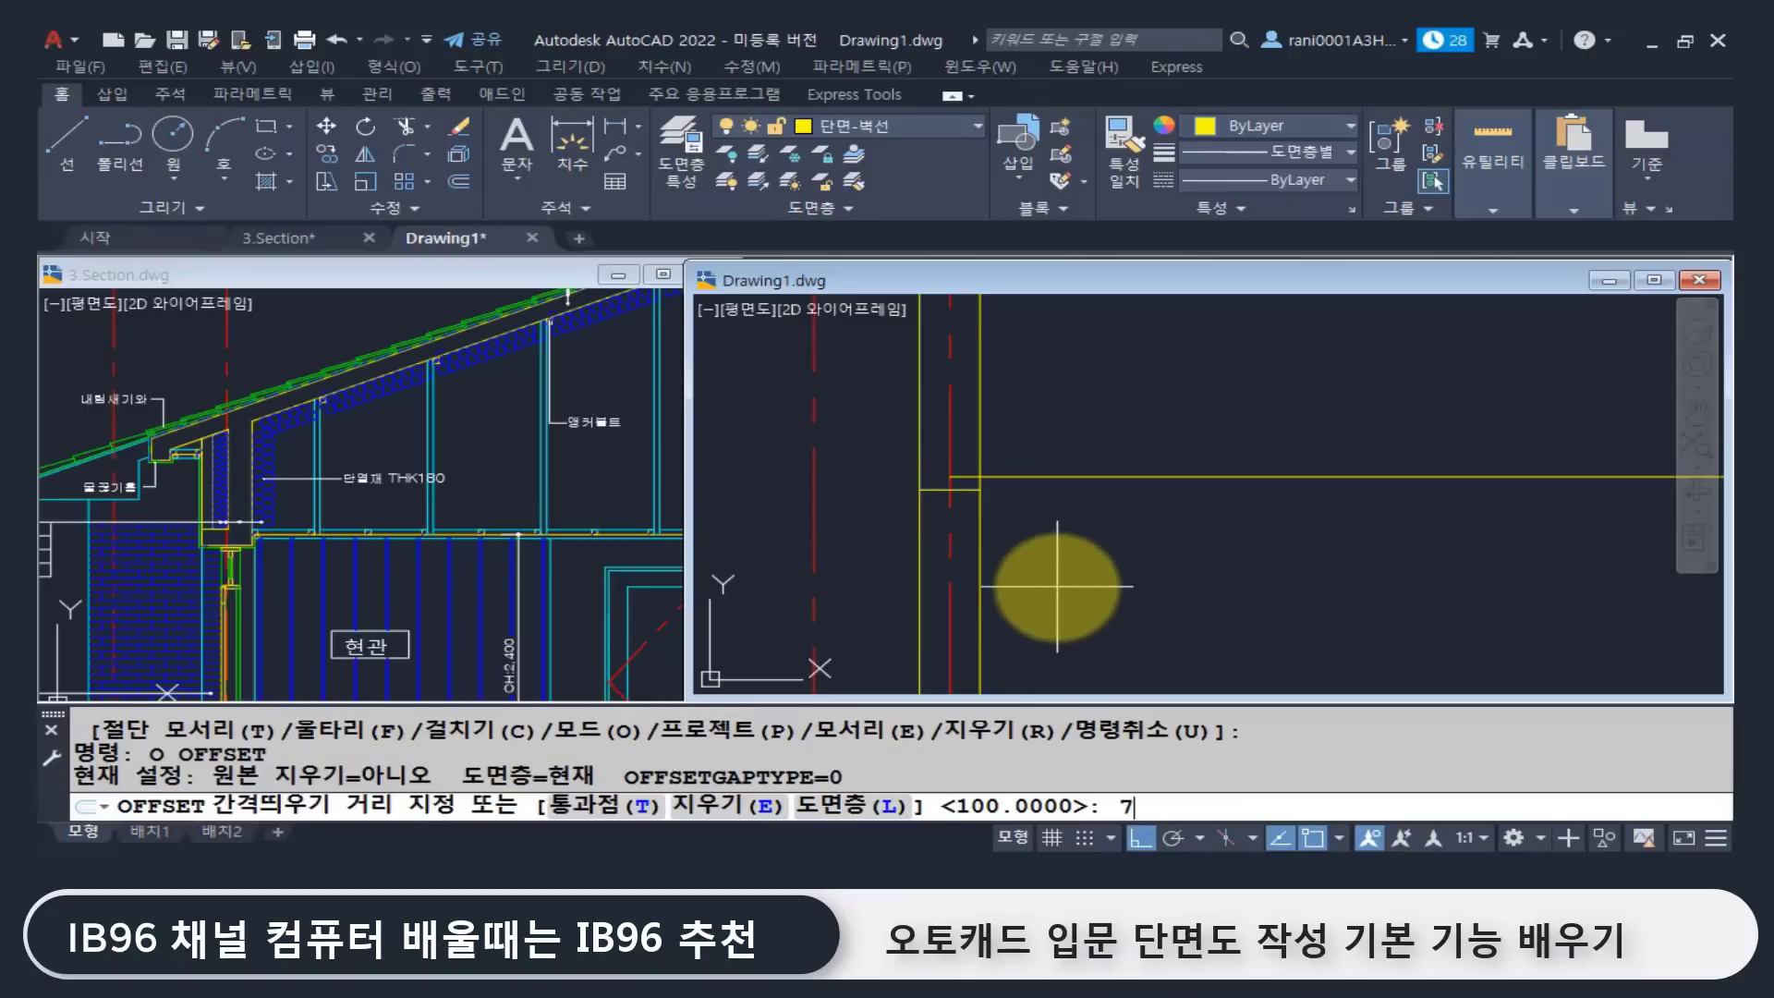
type("700")
key("Return")
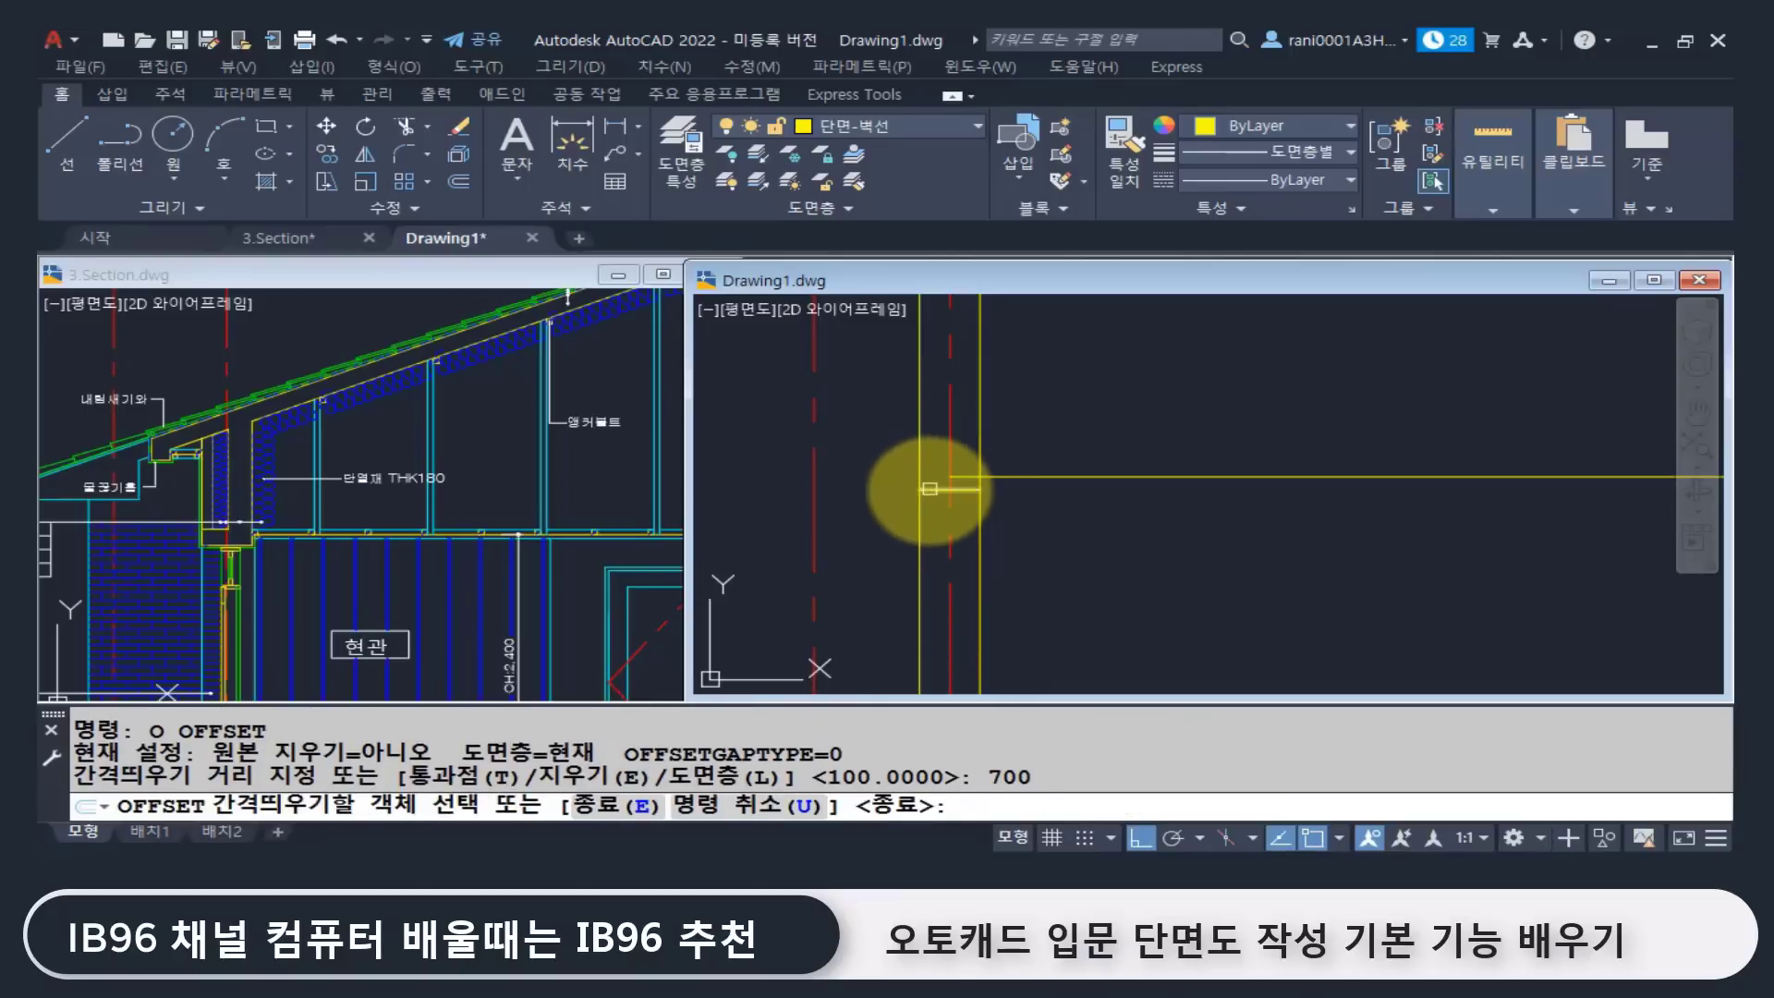
left_click(930, 488)
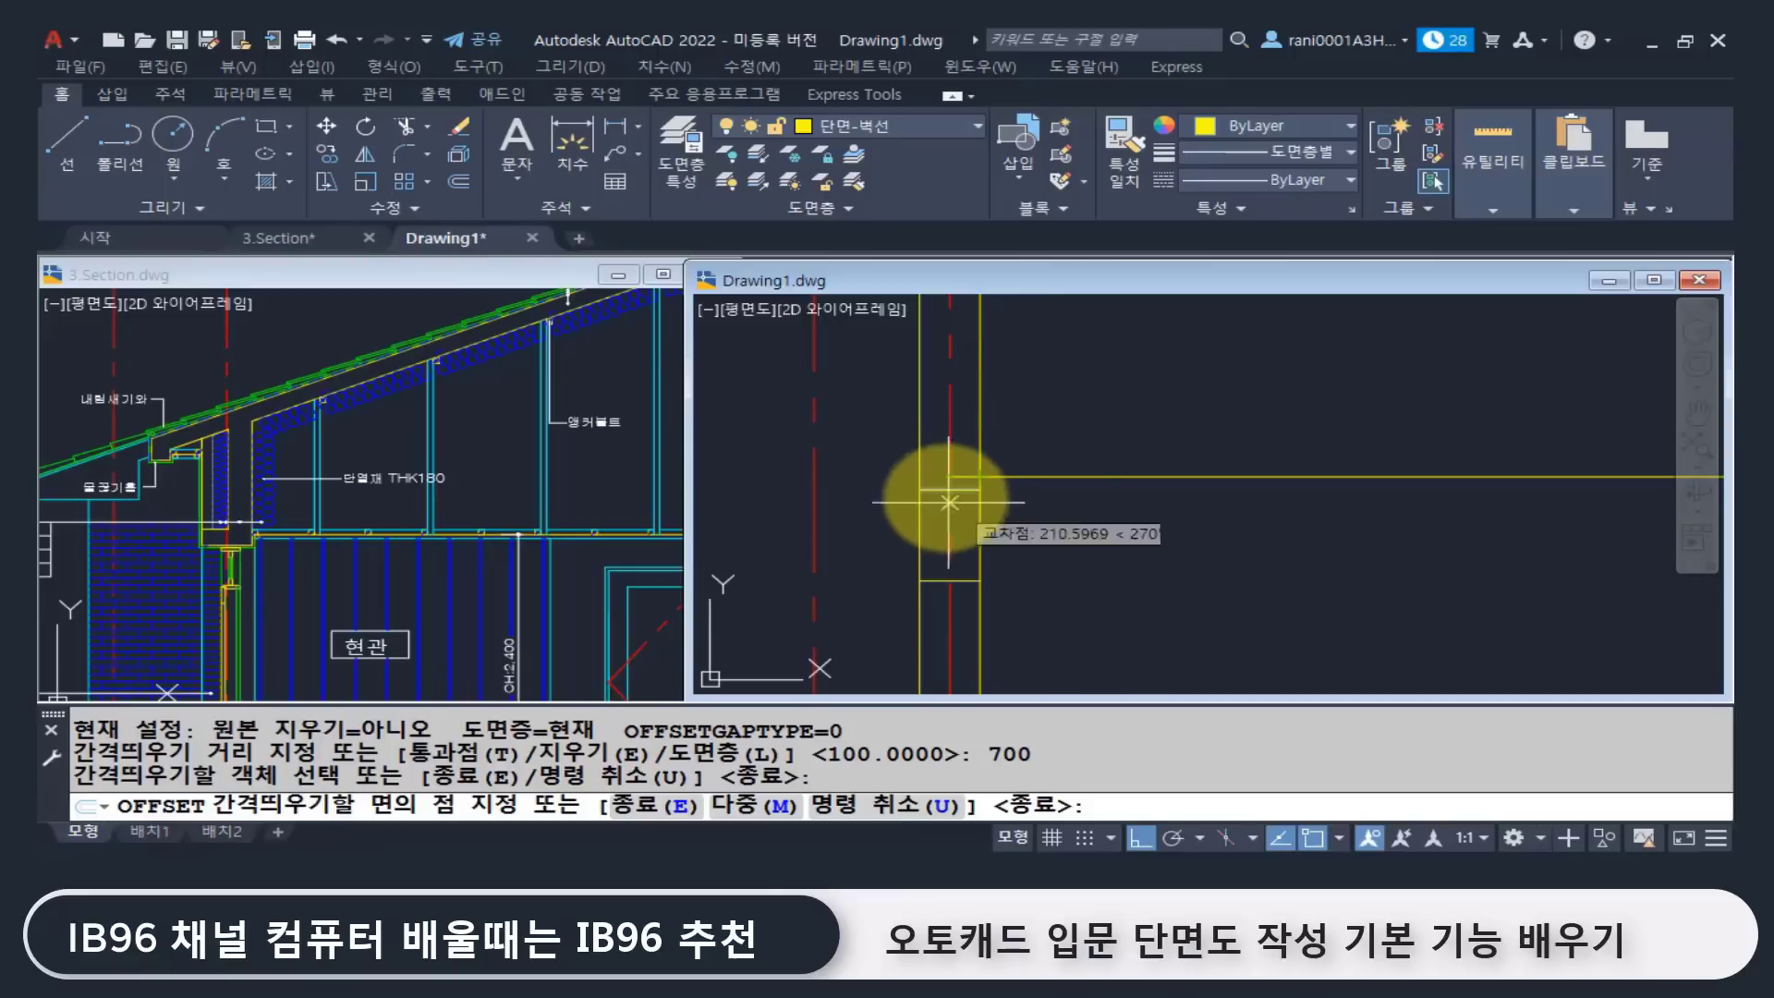
left_click(878, 383)
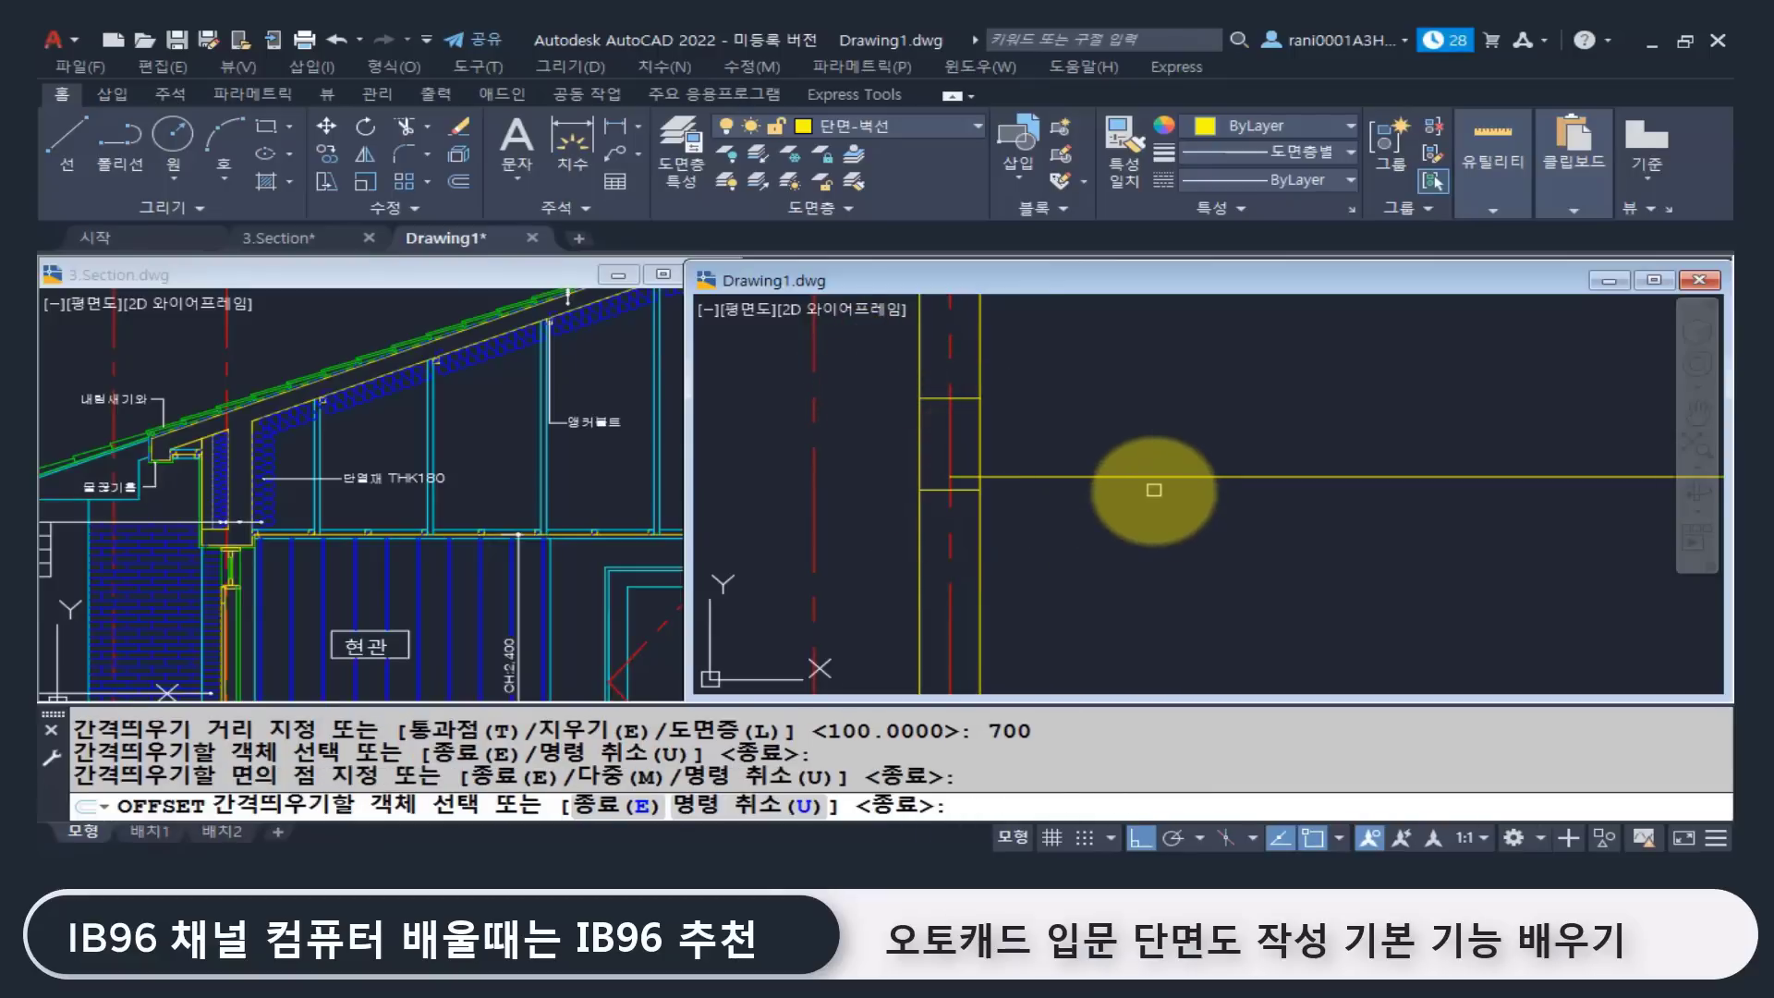
key("Return")
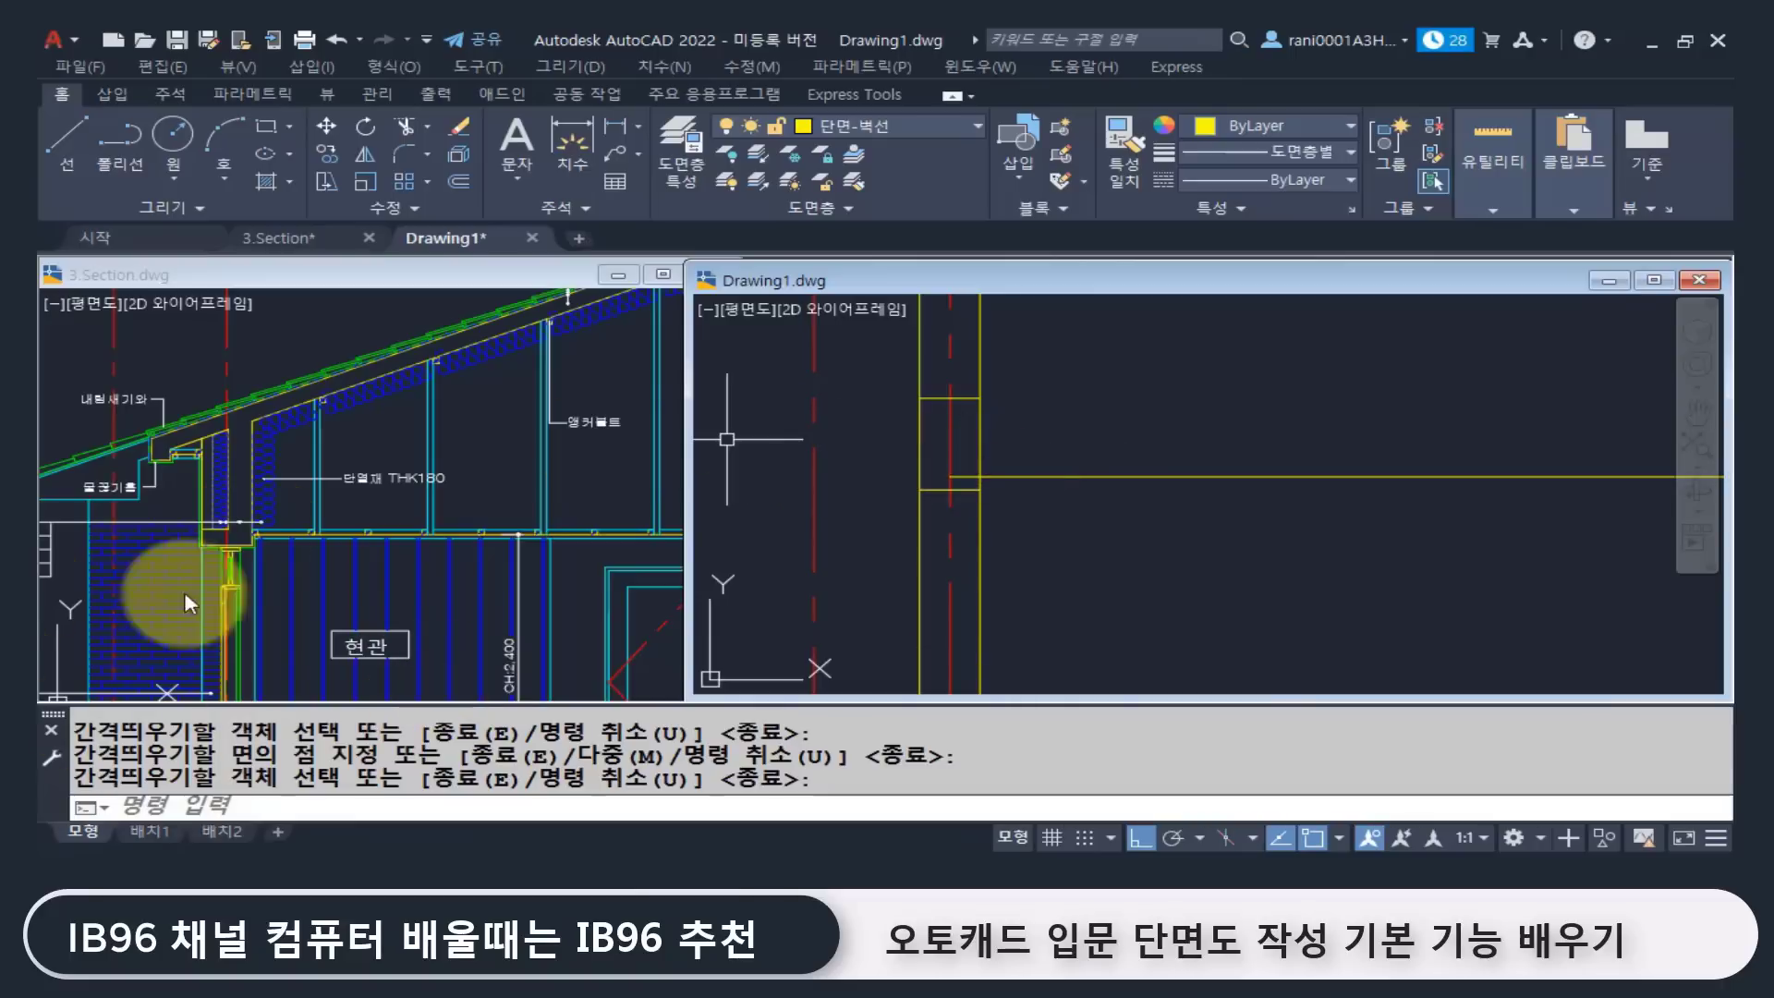
left_click(1070, 390)
scroll(993, 436, "up", 2)
left_click(965, 425)
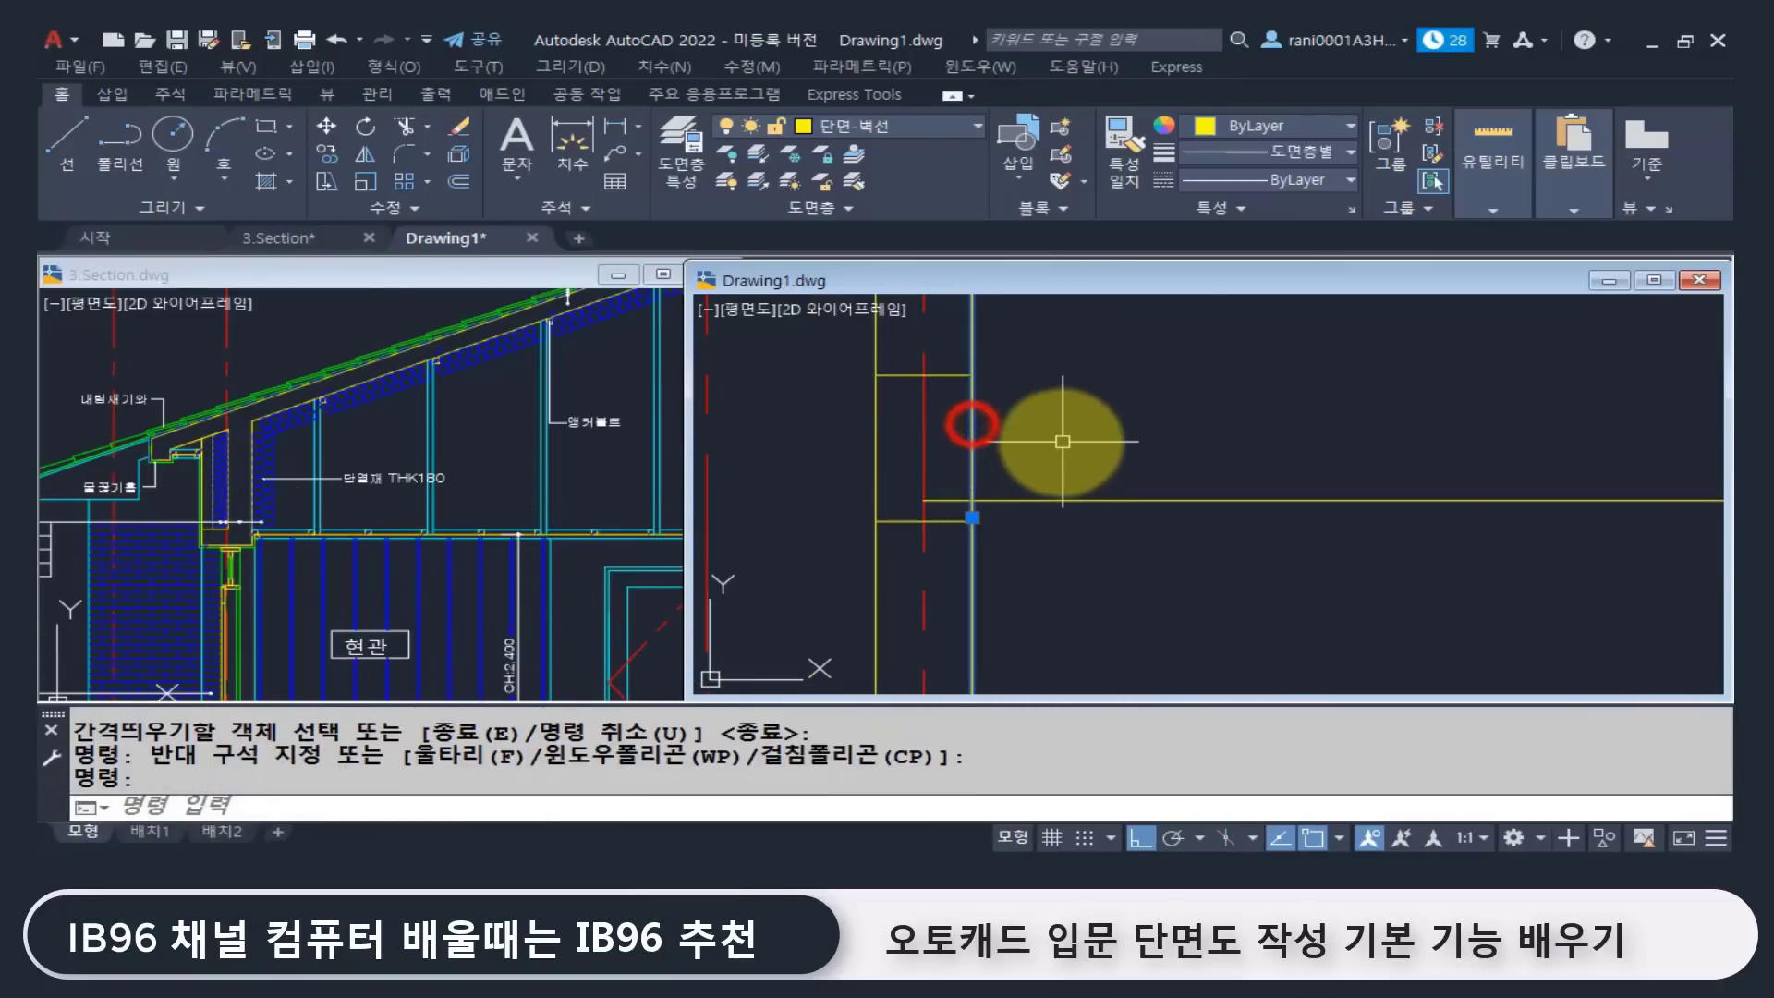
key("Escape")
key("Escape")
Step: Offset the wall's inner face line 190 toward the outside
type("o")
key("Return")
type("1")
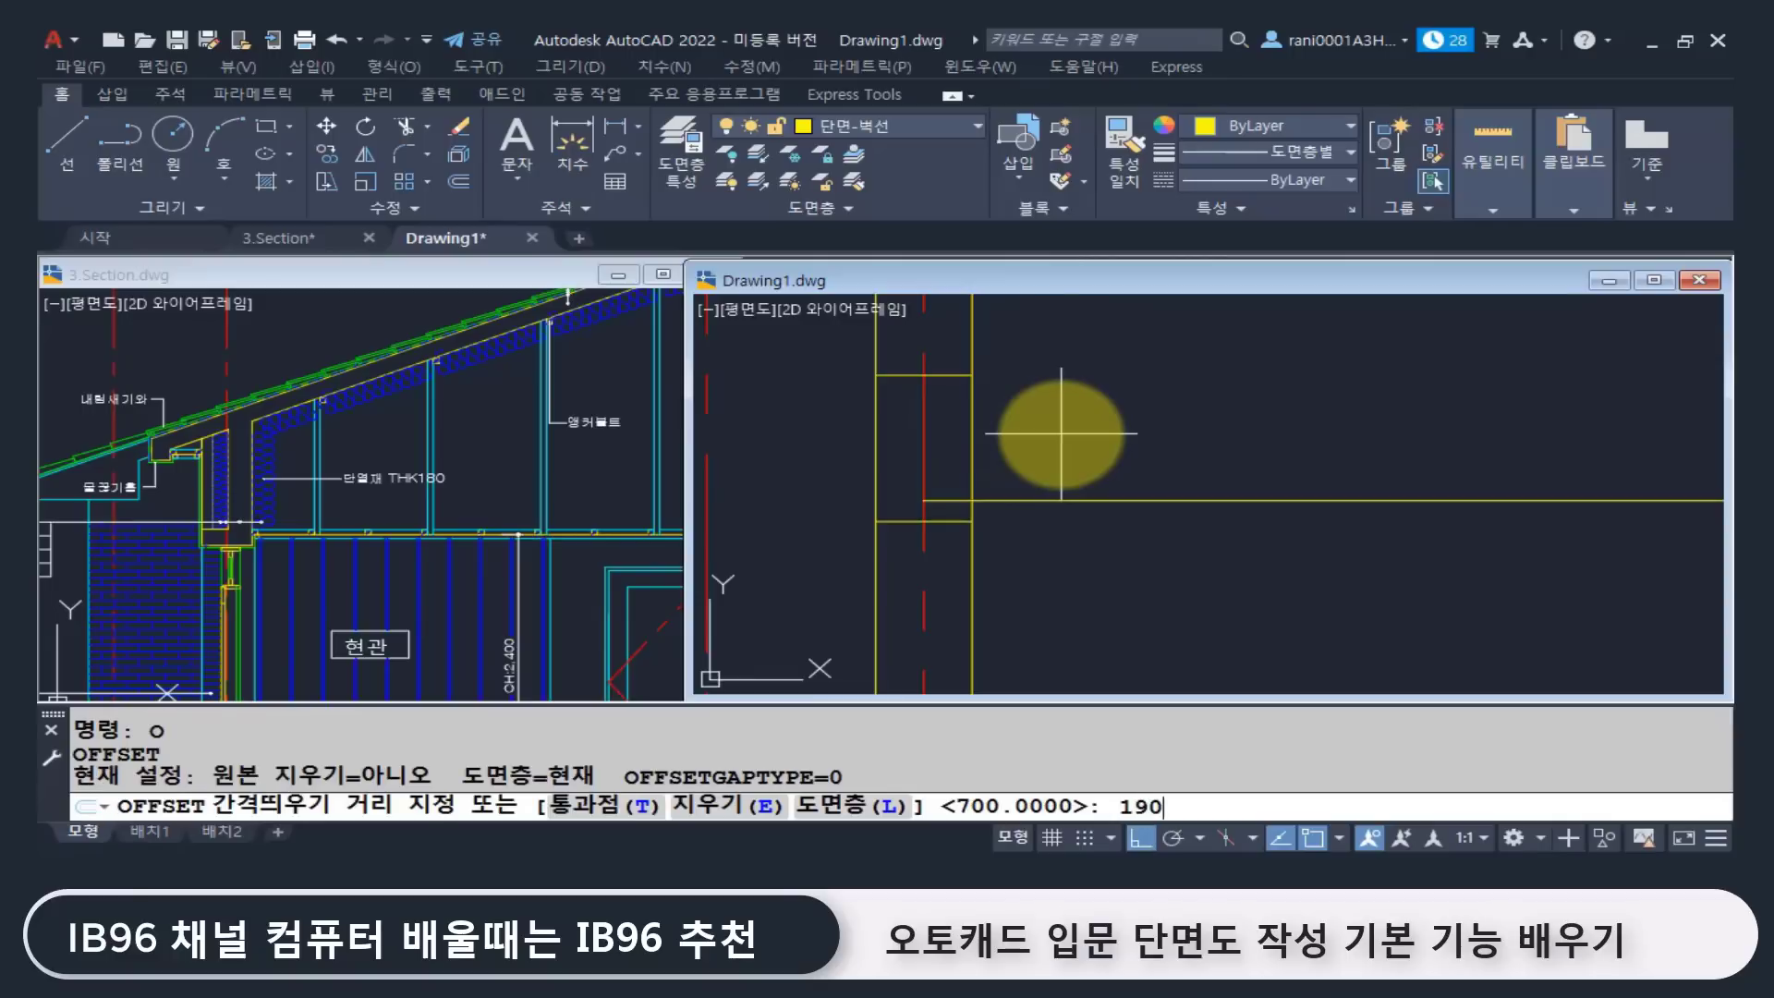
type("90")
key("Return")
left_click(970, 416)
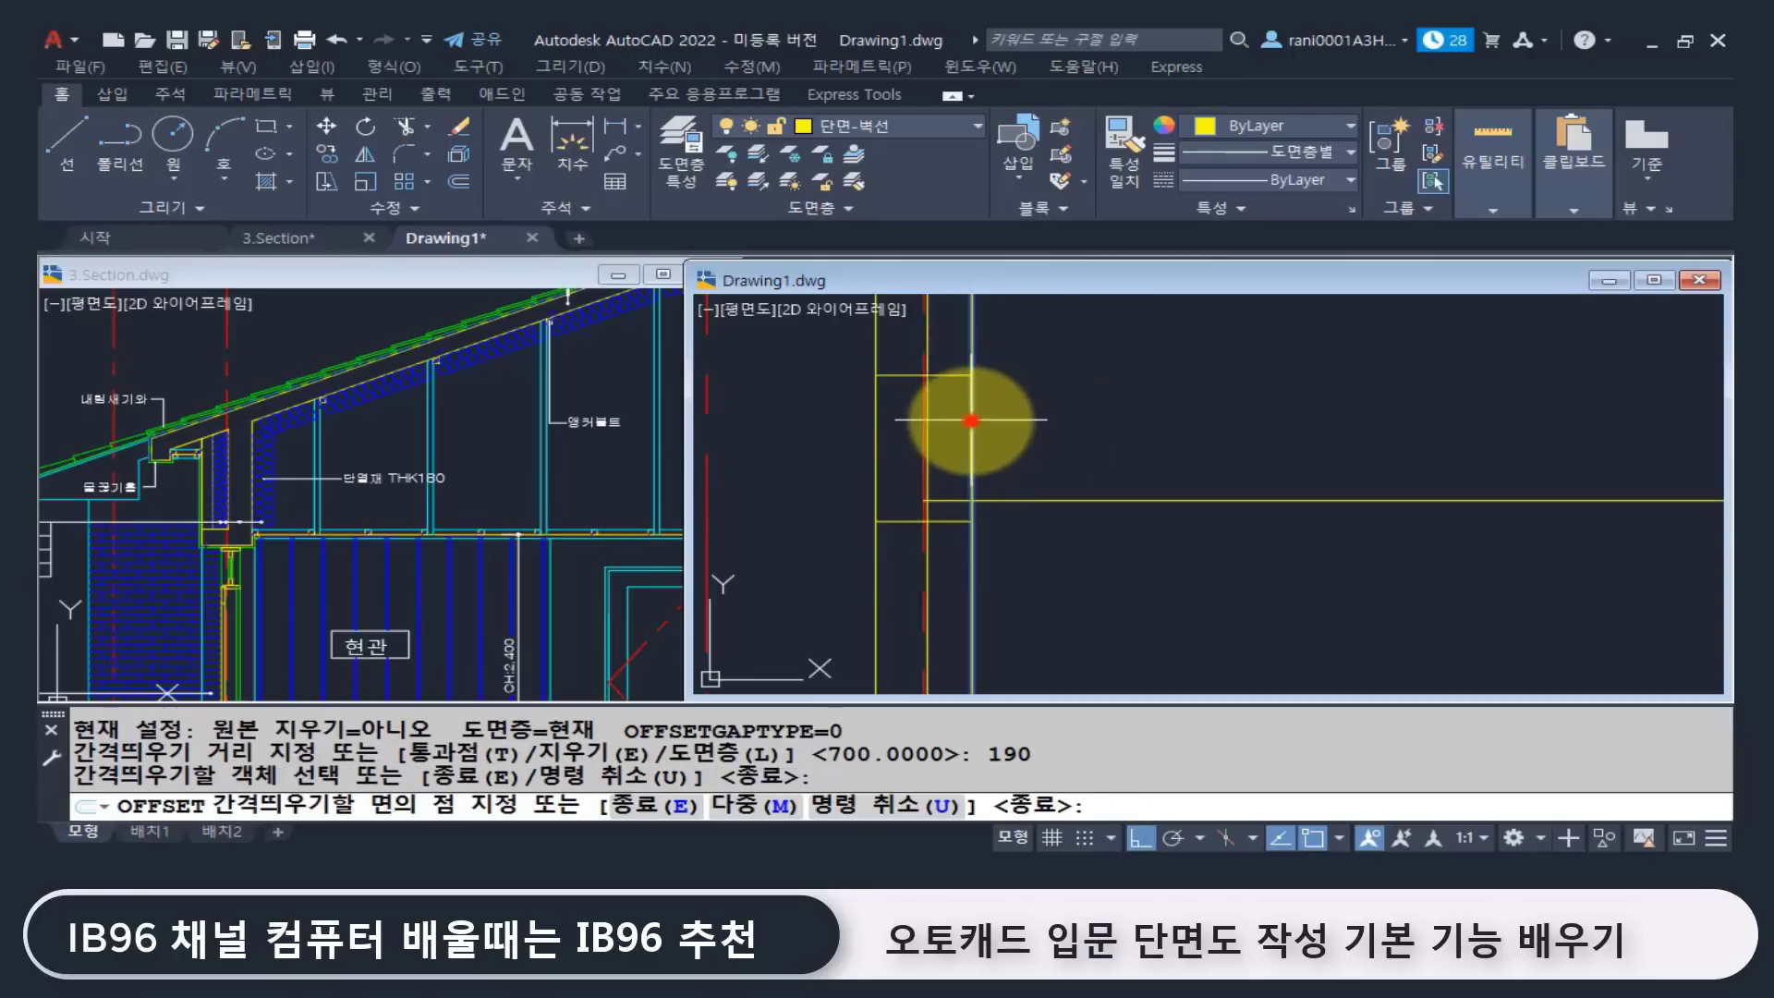
left_click(803, 390)
key("Return")
Step: Offset the new vertical line inside the wall another 120 toward the outer face
key("Return")
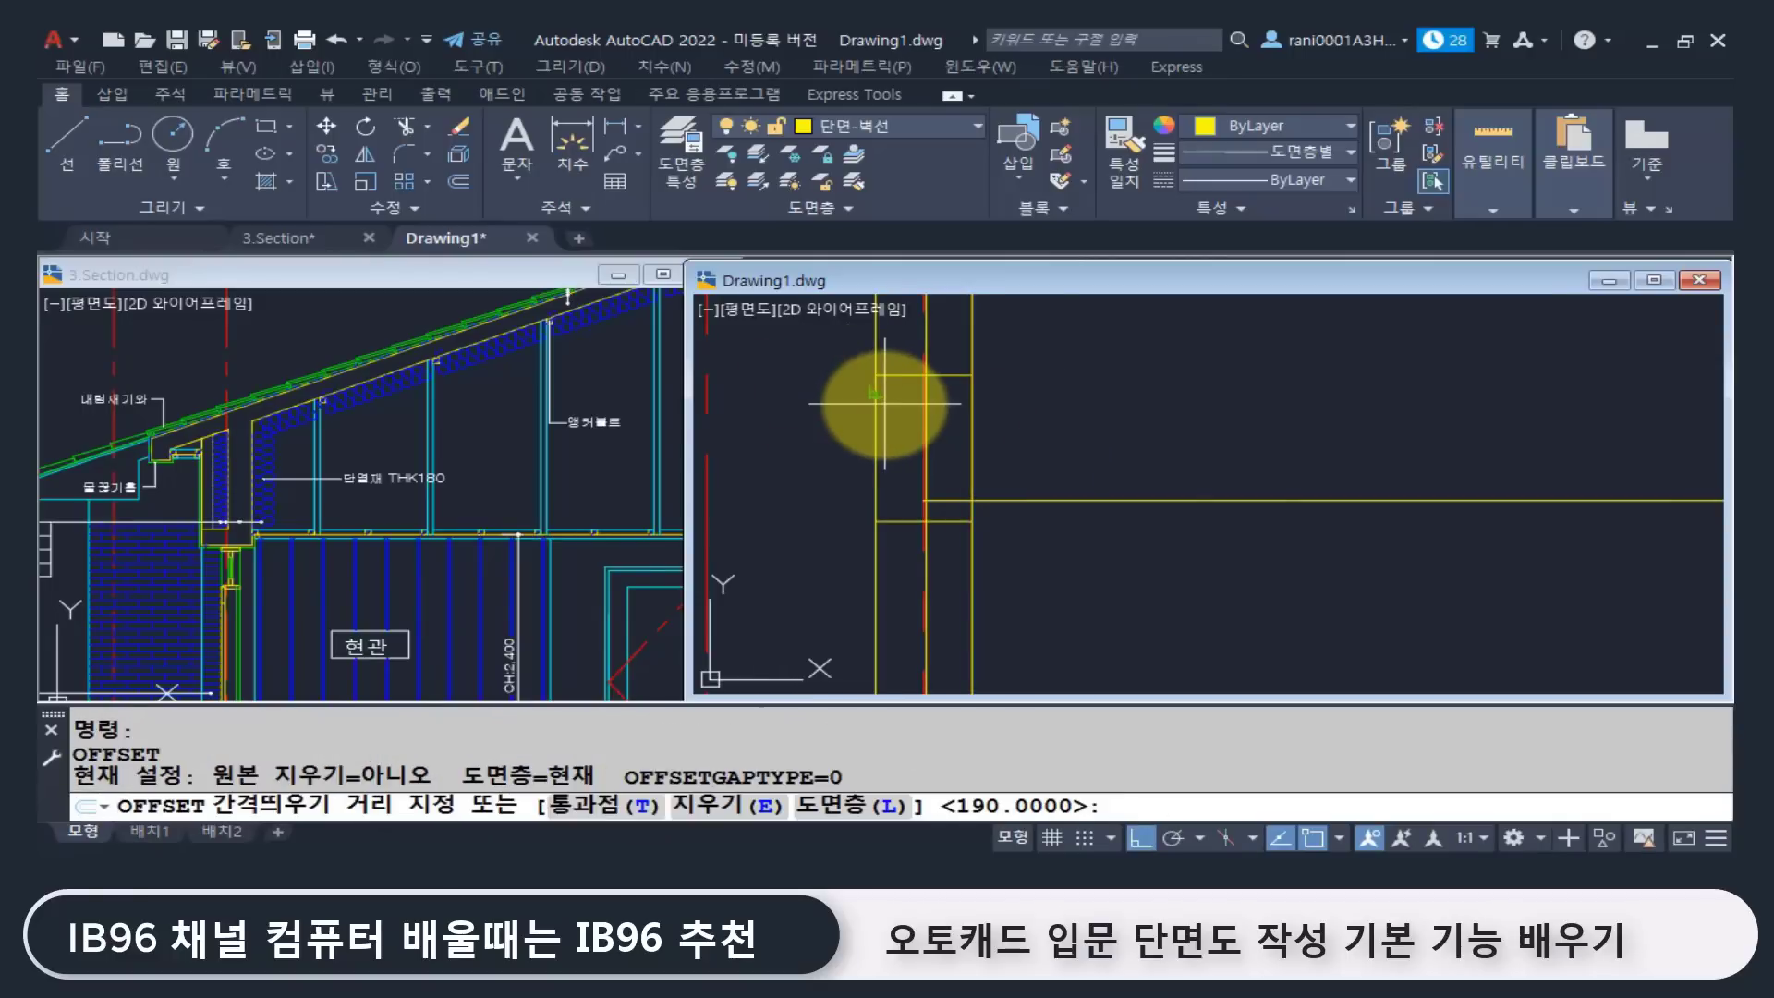
type("120")
key("Return")
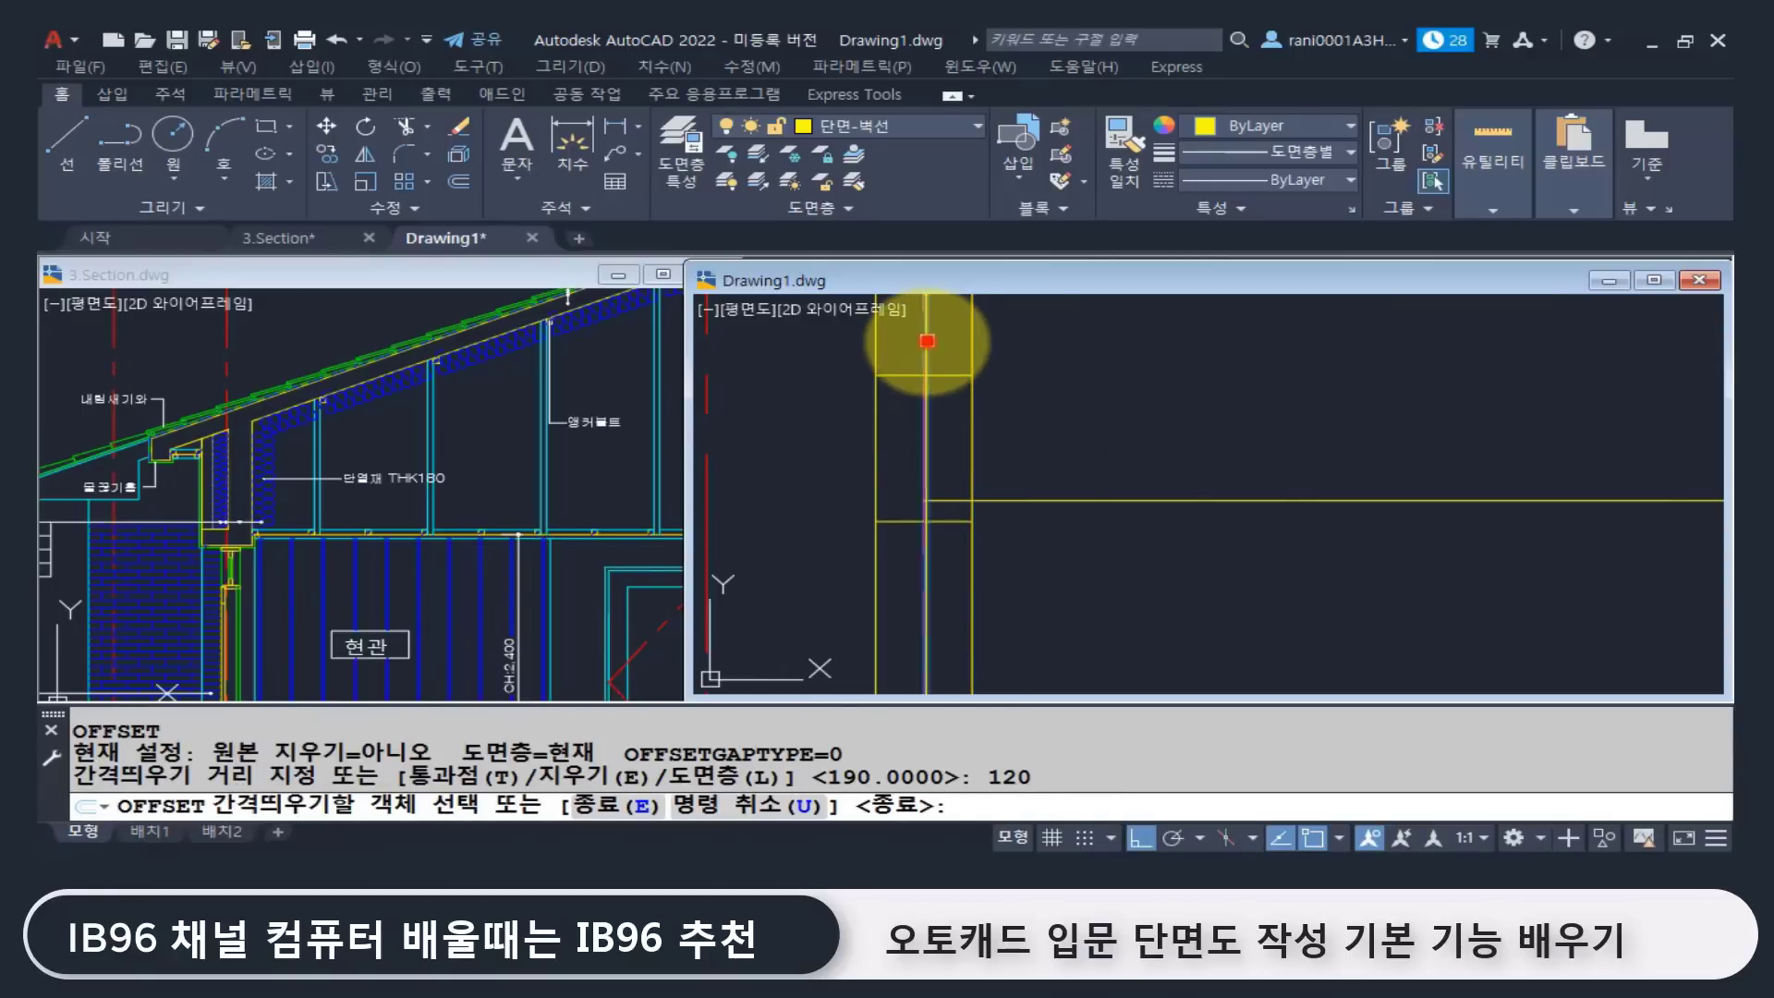
left_click(927, 342)
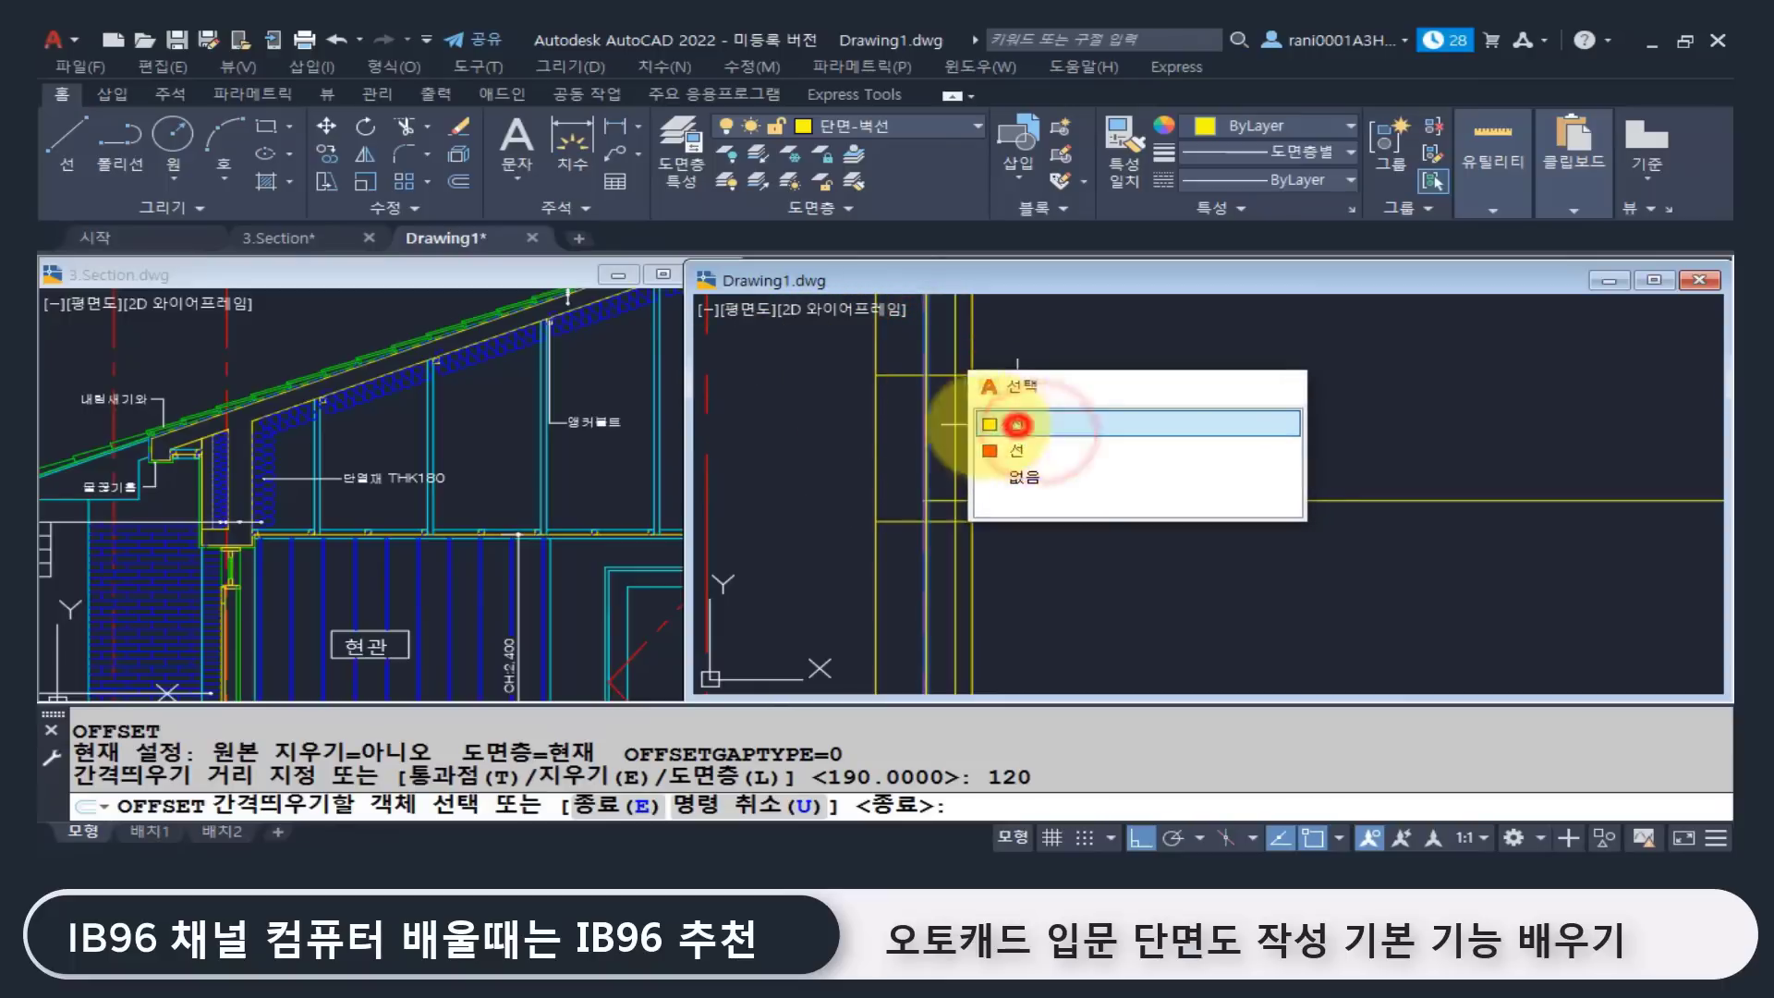
left_click(1017, 424)
left_click(752, 376)
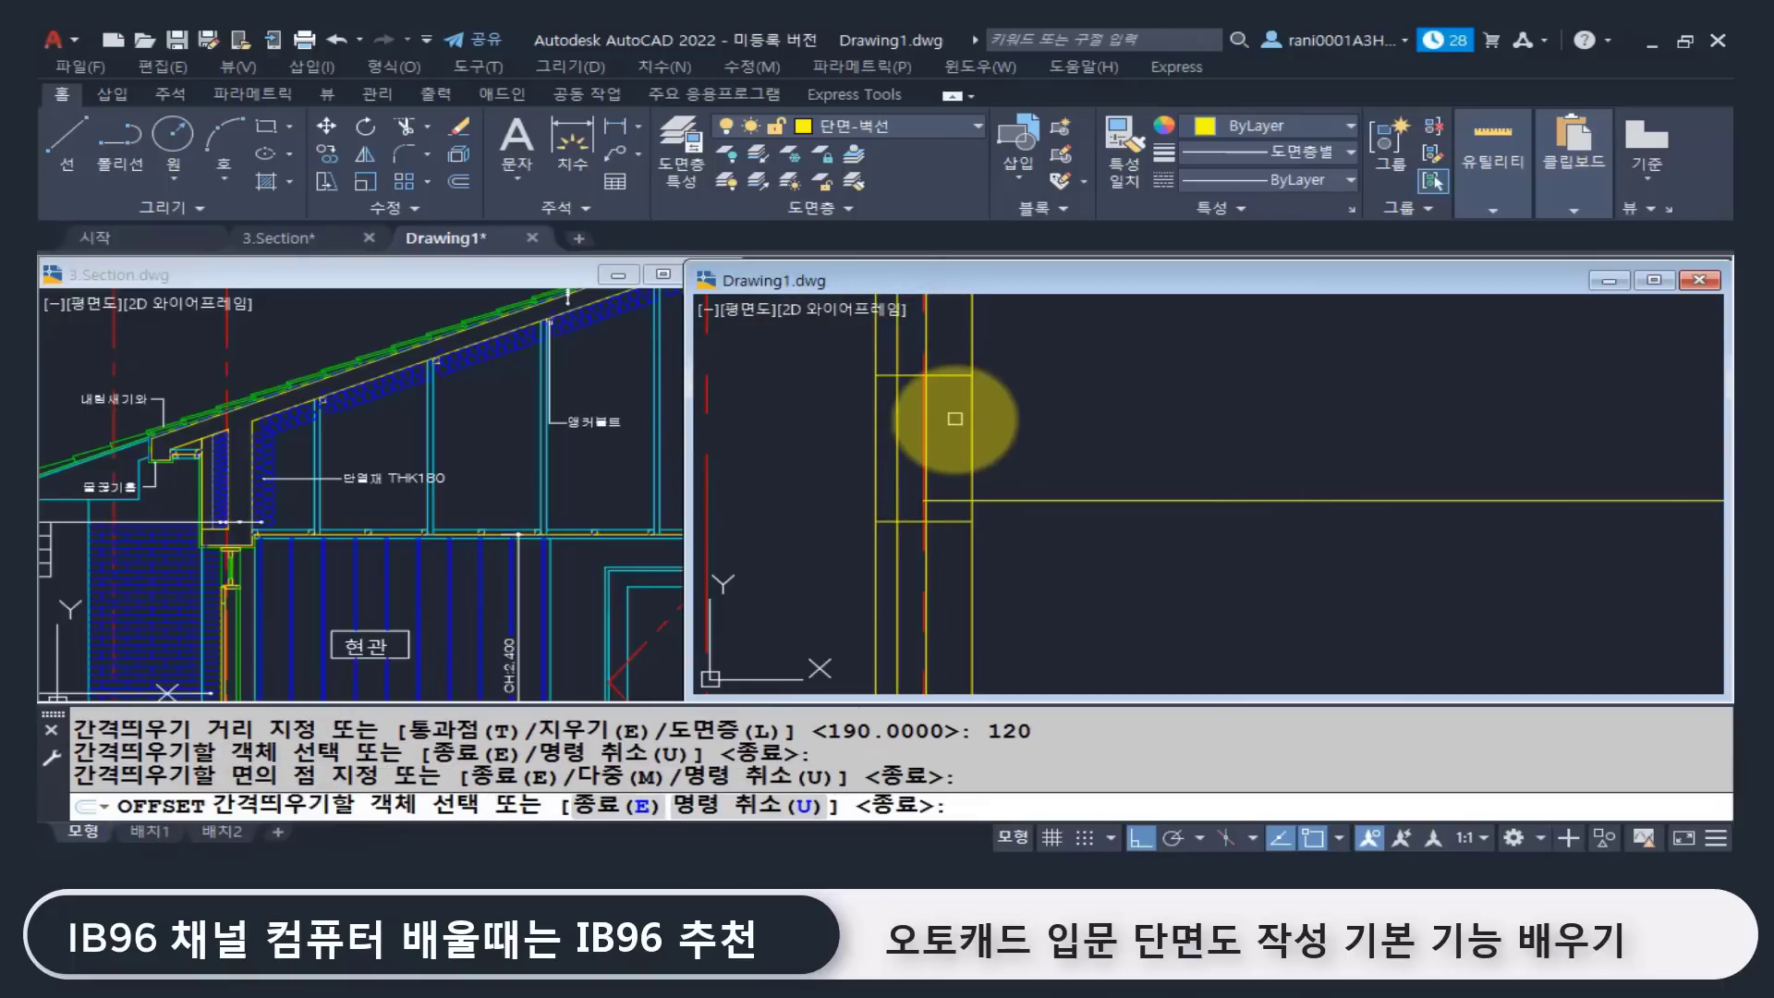
key("Return")
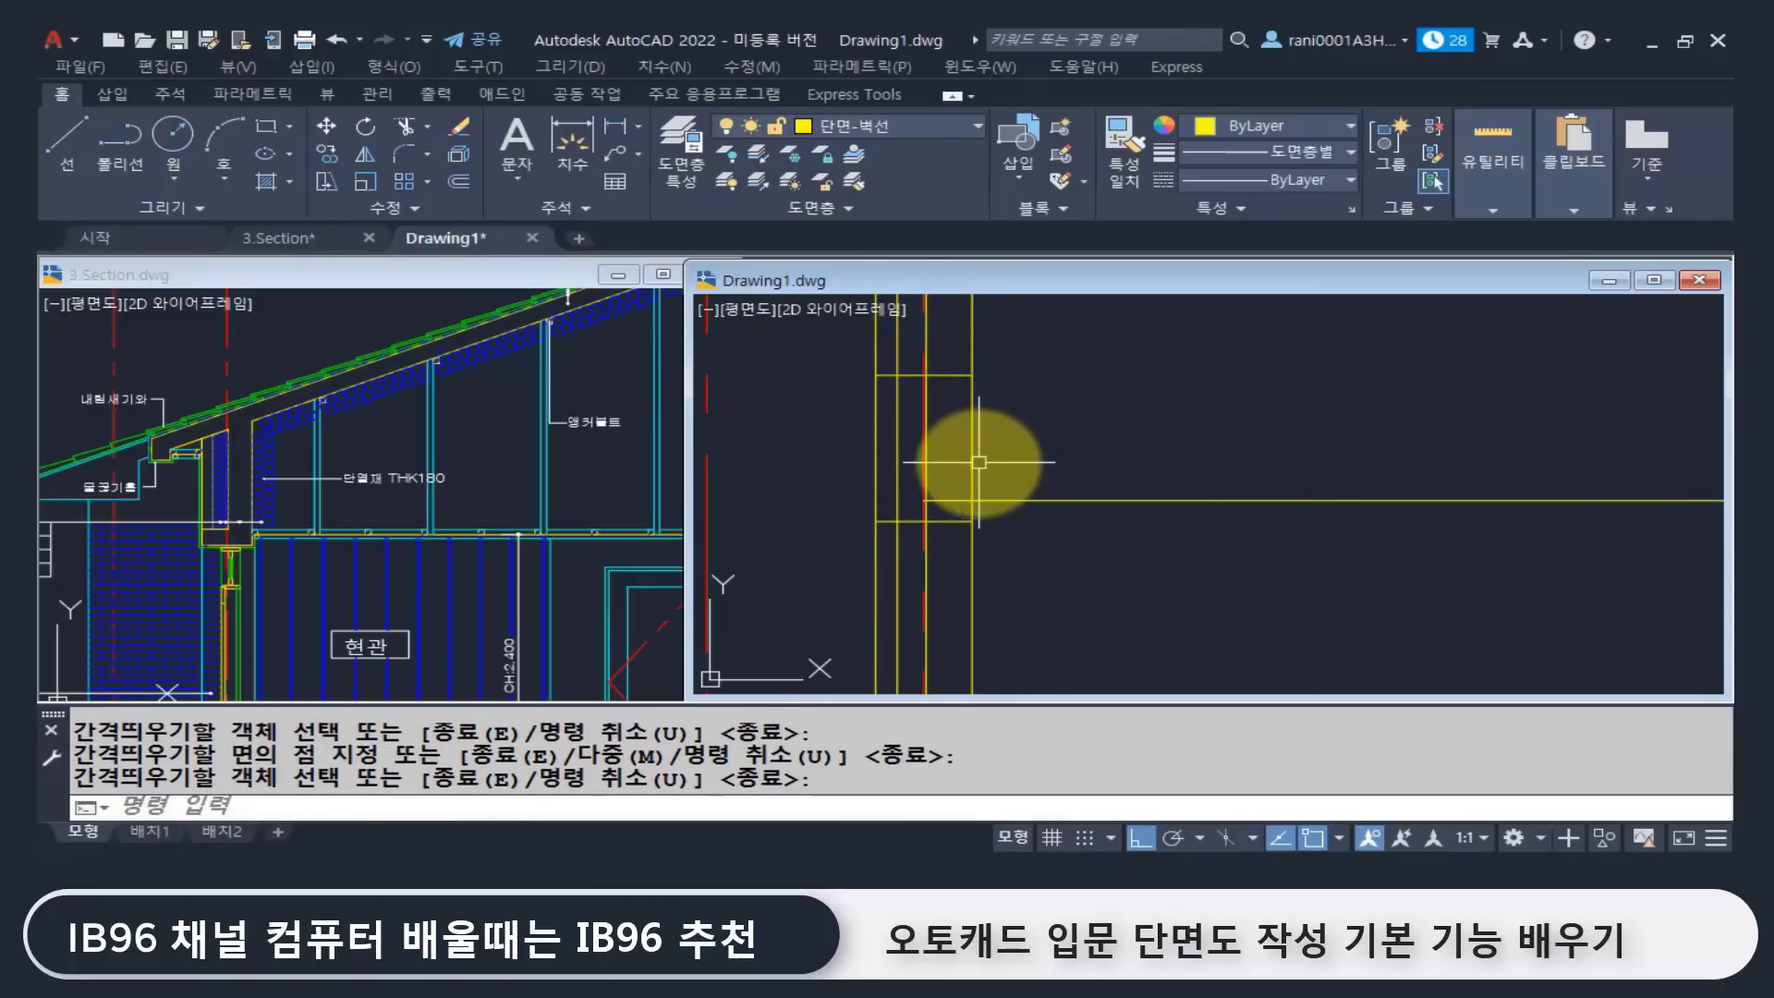
Step: Measure the remaining gap between the outermost offset line and the wall's outer face
type("di")
key("Return")
left_click(880, 374)
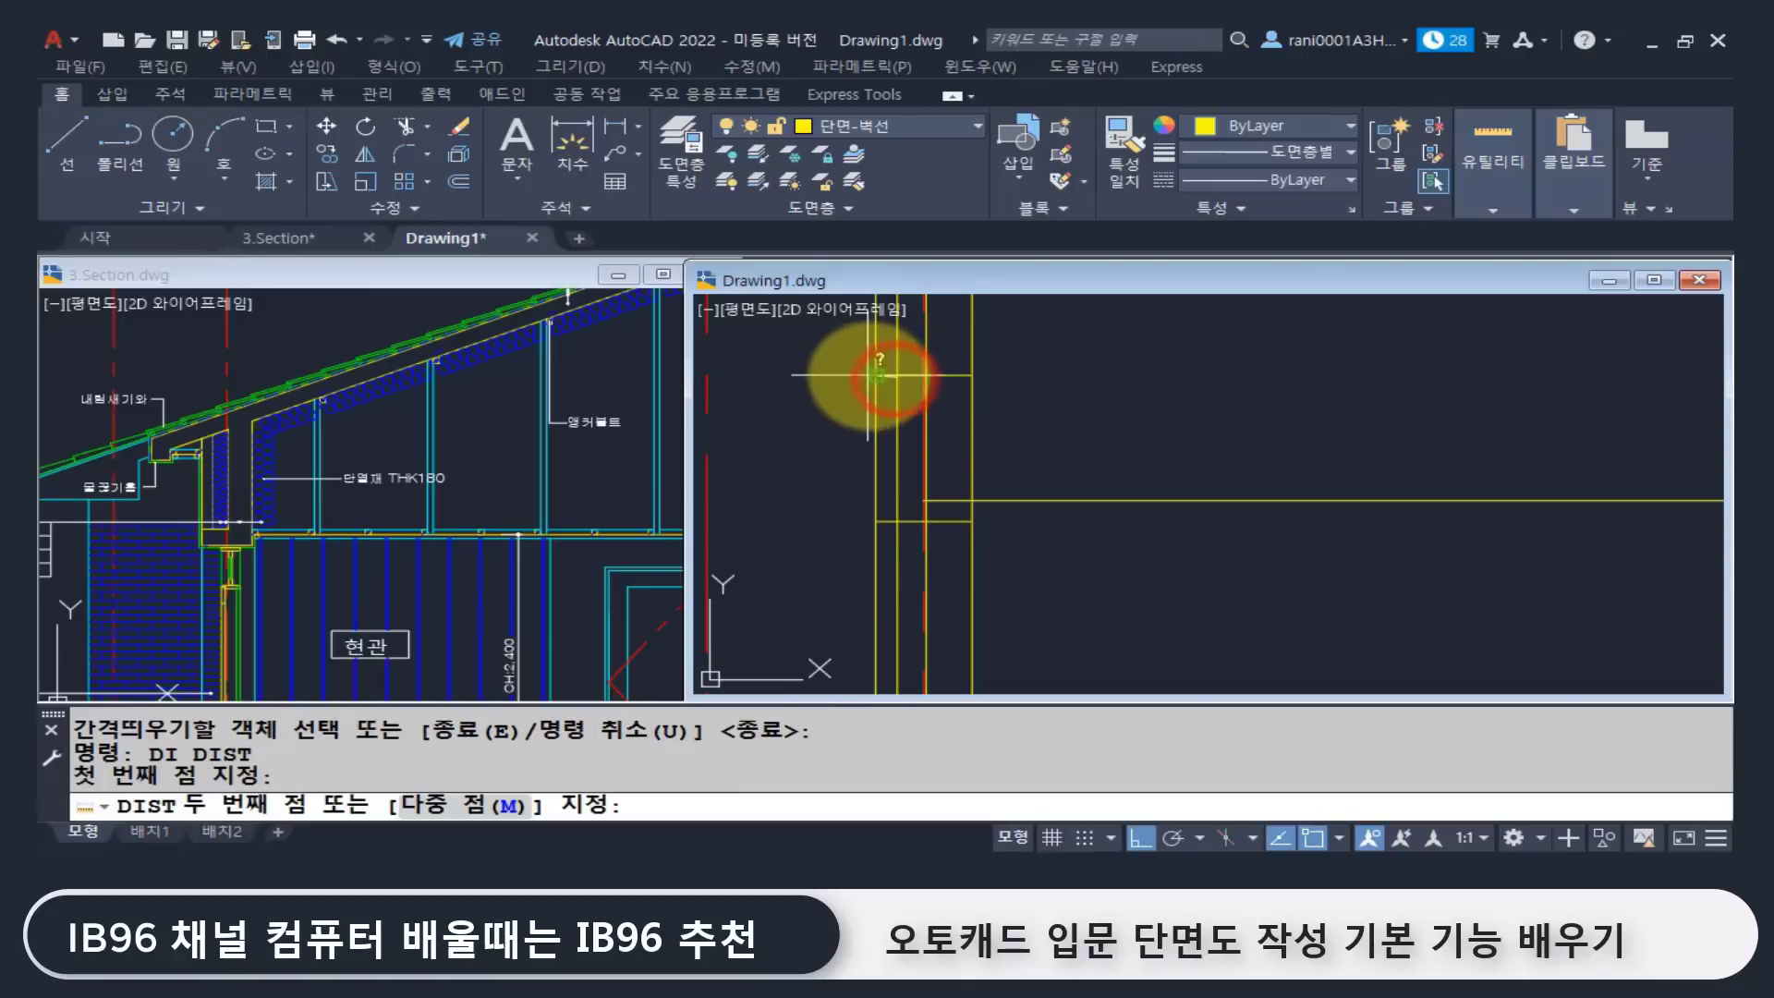
left_click(879, 374)
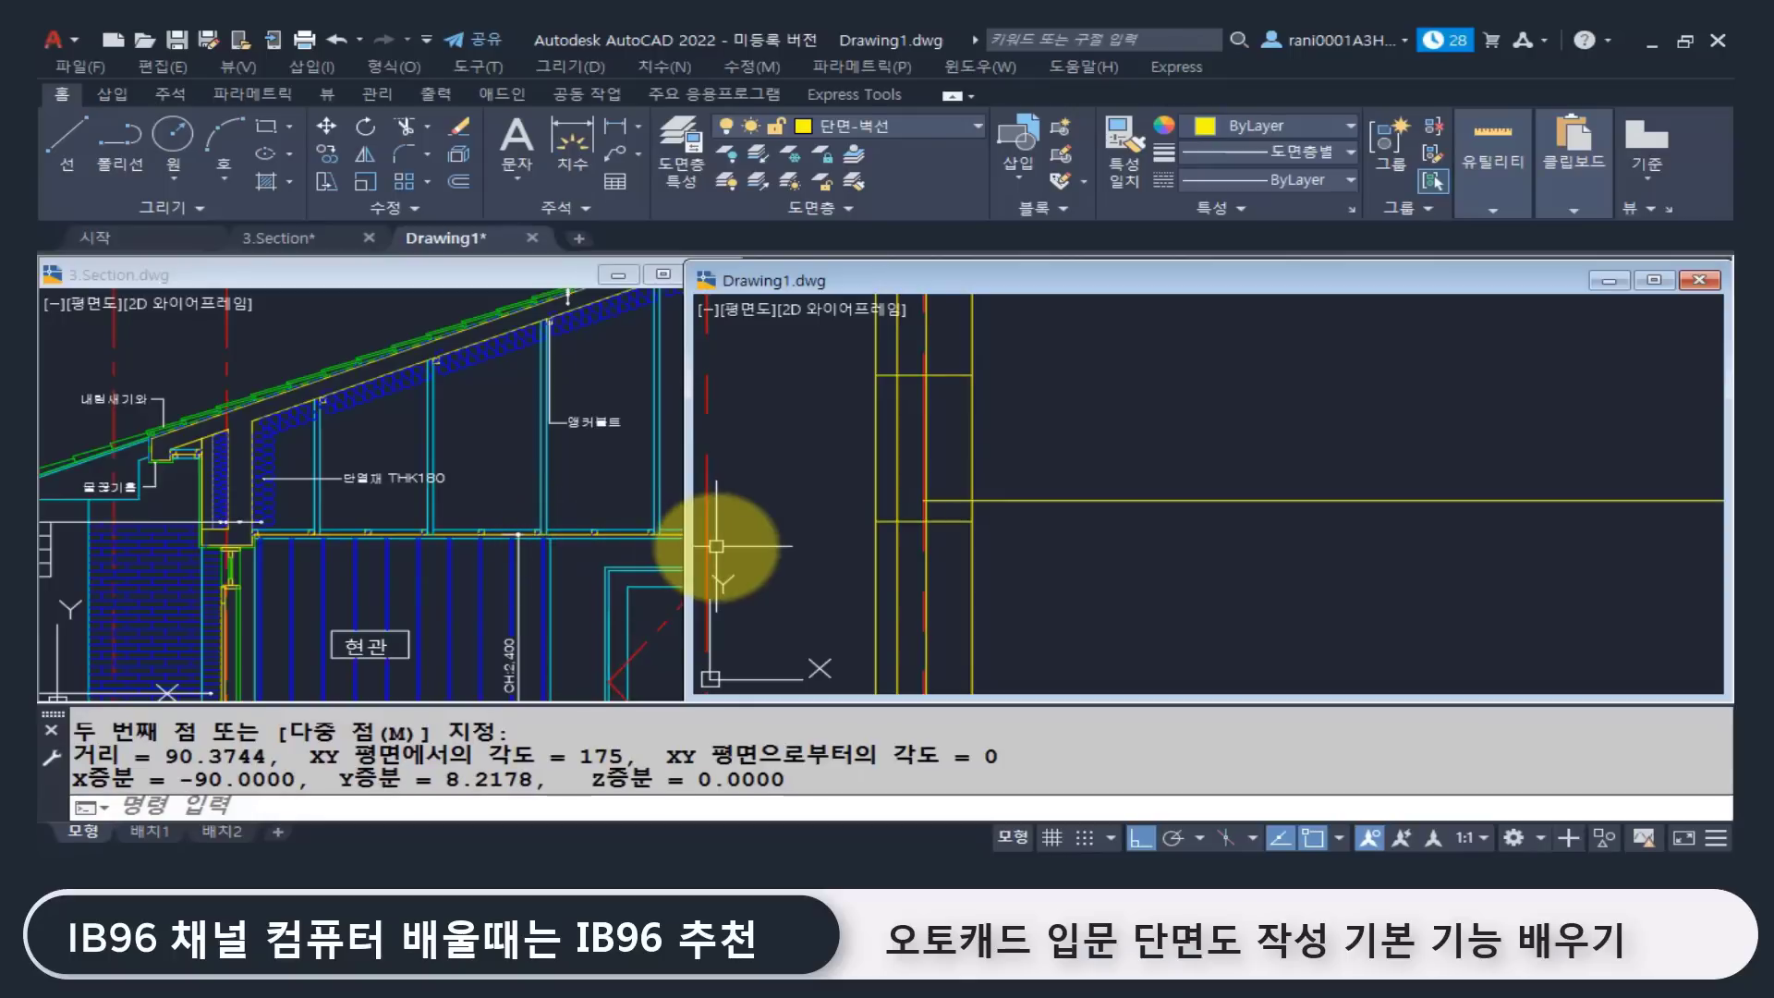
Step: Offset the lower horizontal line across the wall 150 upward
type("o")
key("Return")
type("15")
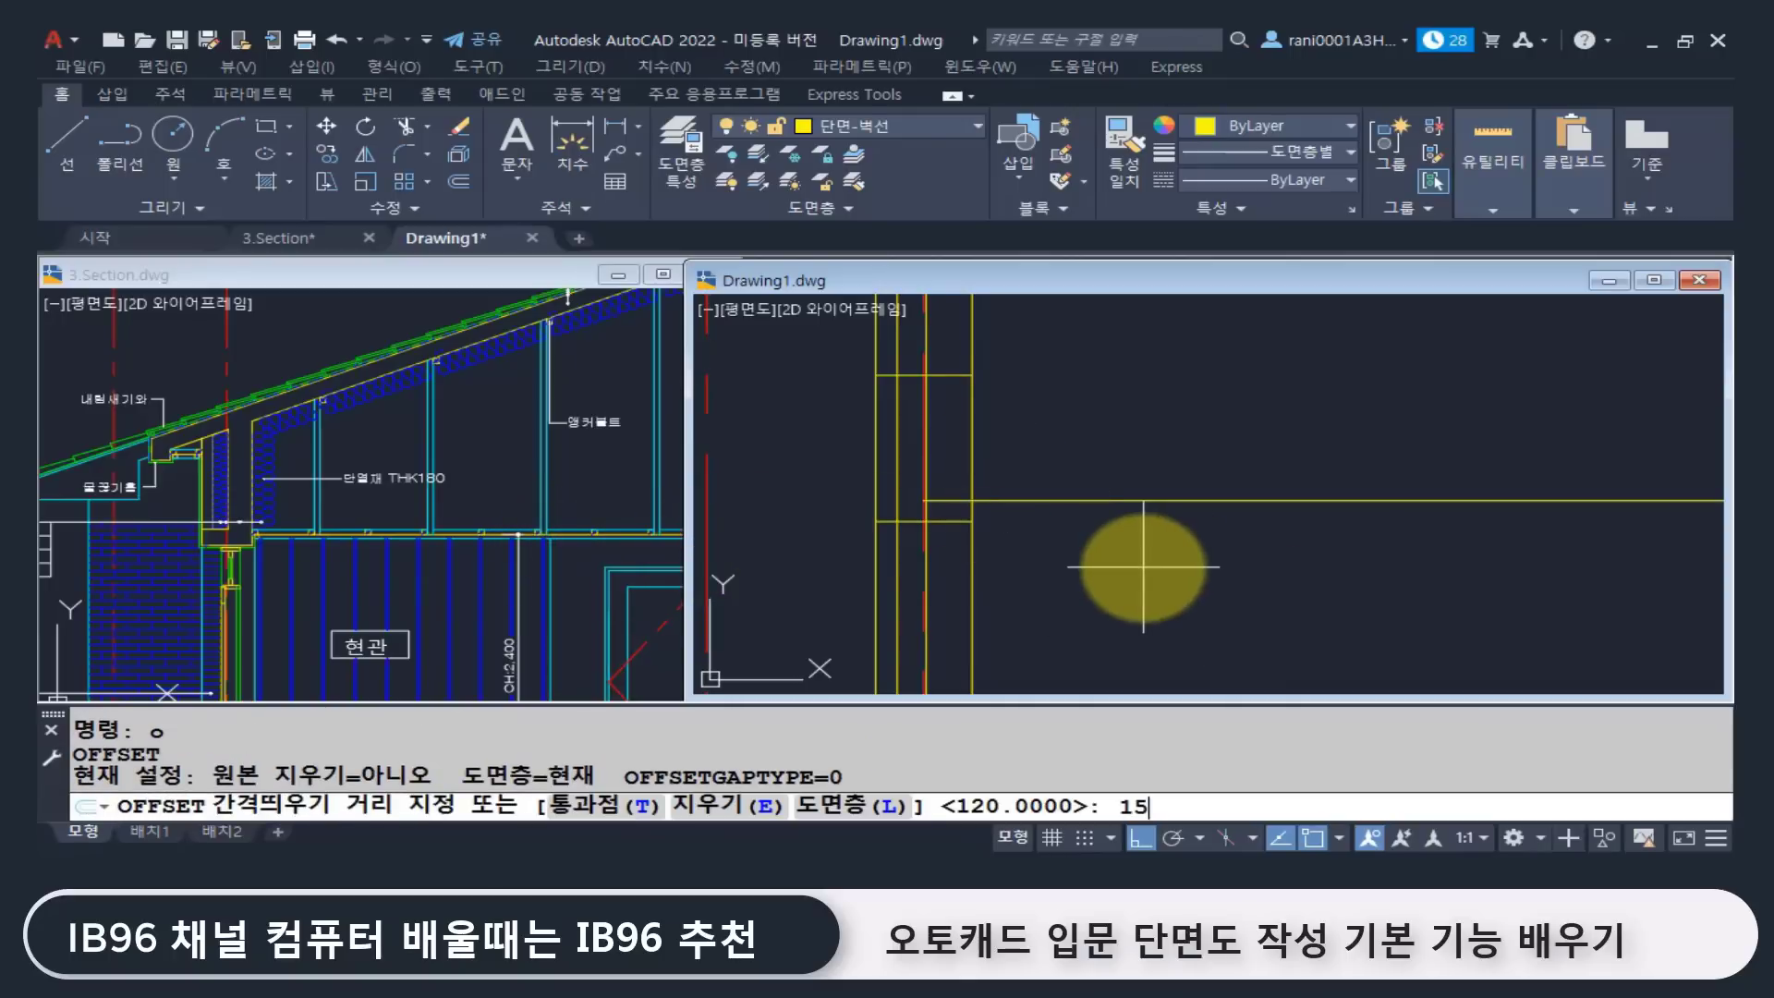
type("0")
key("Return")
scroll(923, 512, "up", 3)
left_click(847, 568)
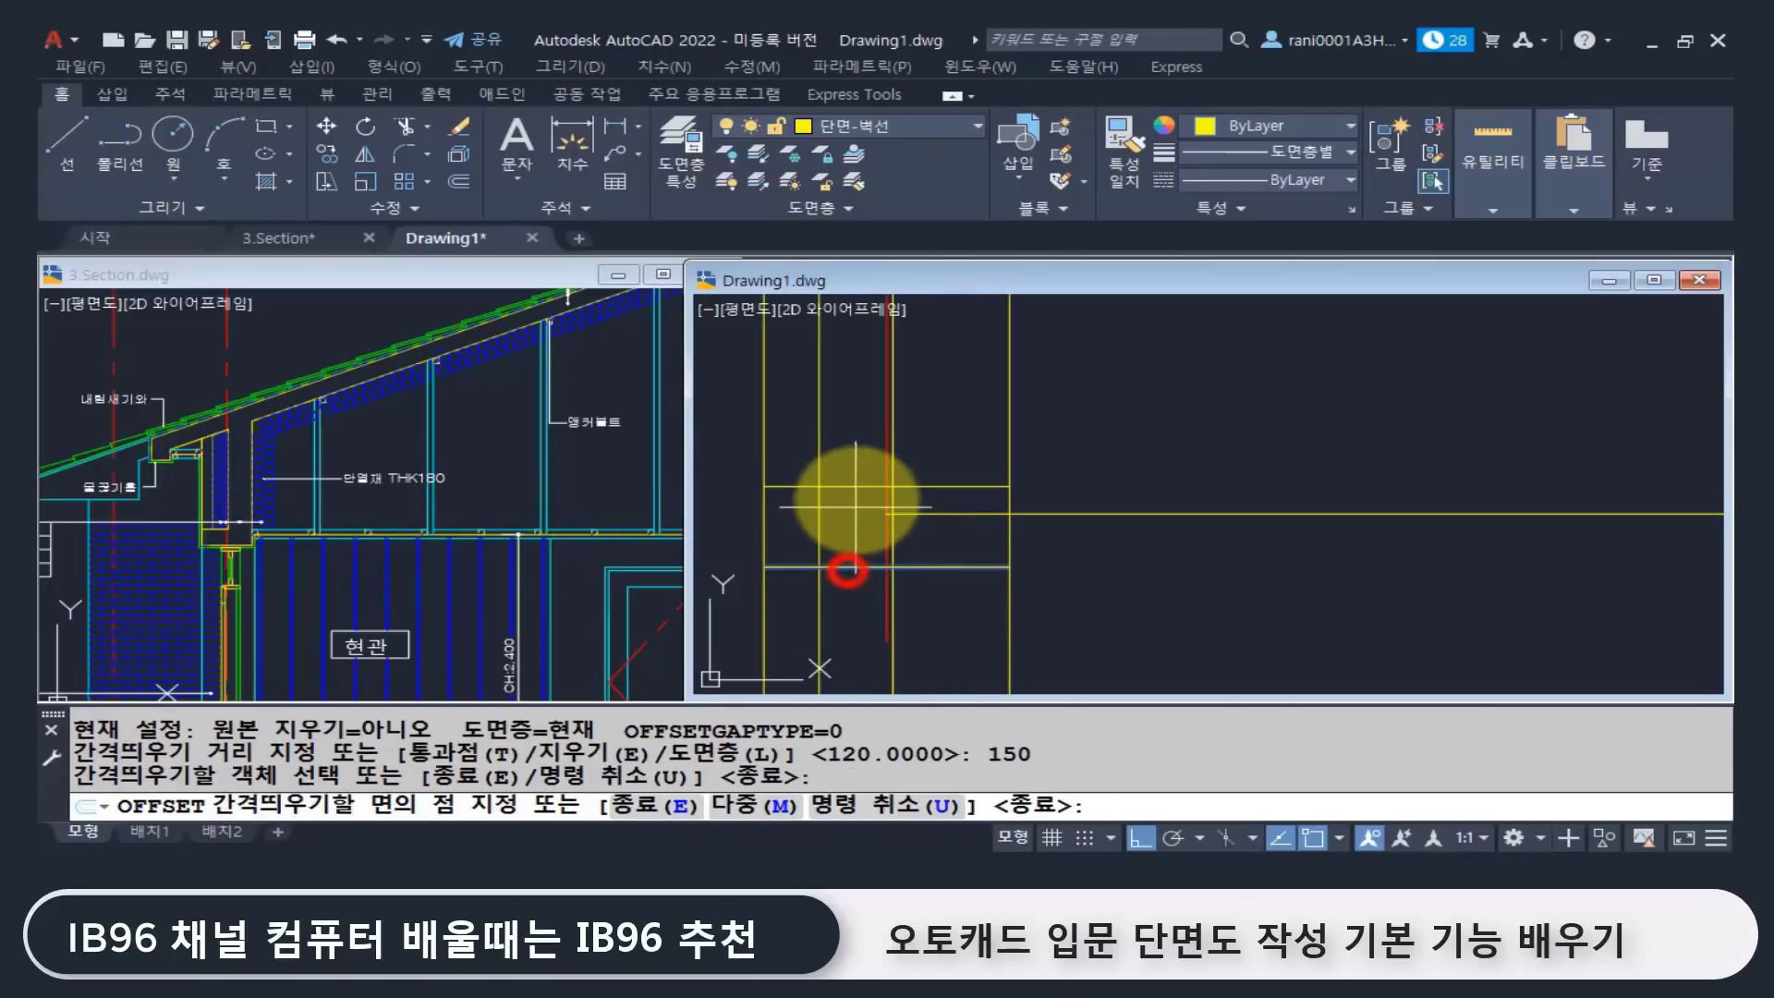
left_click(845, 444)
key("Return")
Step: Trim the two inner vertical wall lines below the horizontal line offset by 150
type("tr")
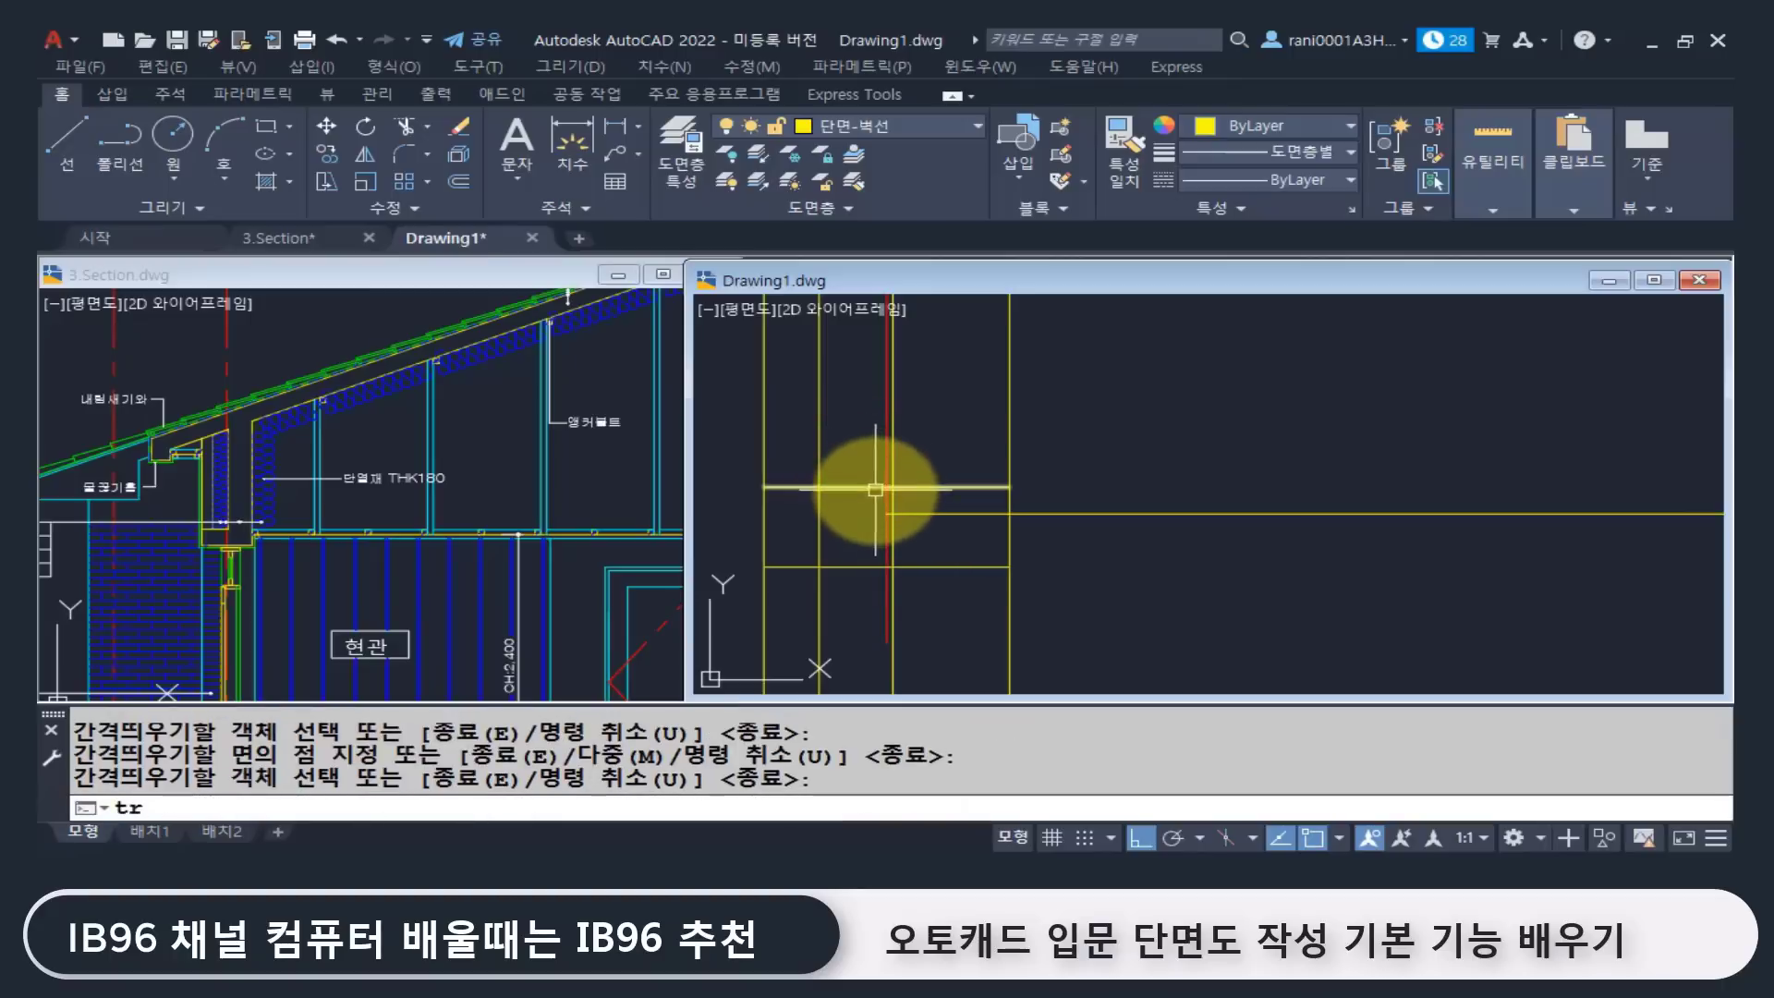
key("Return")
scroll(836, 515, "down", 2)
left_click(838, 510)
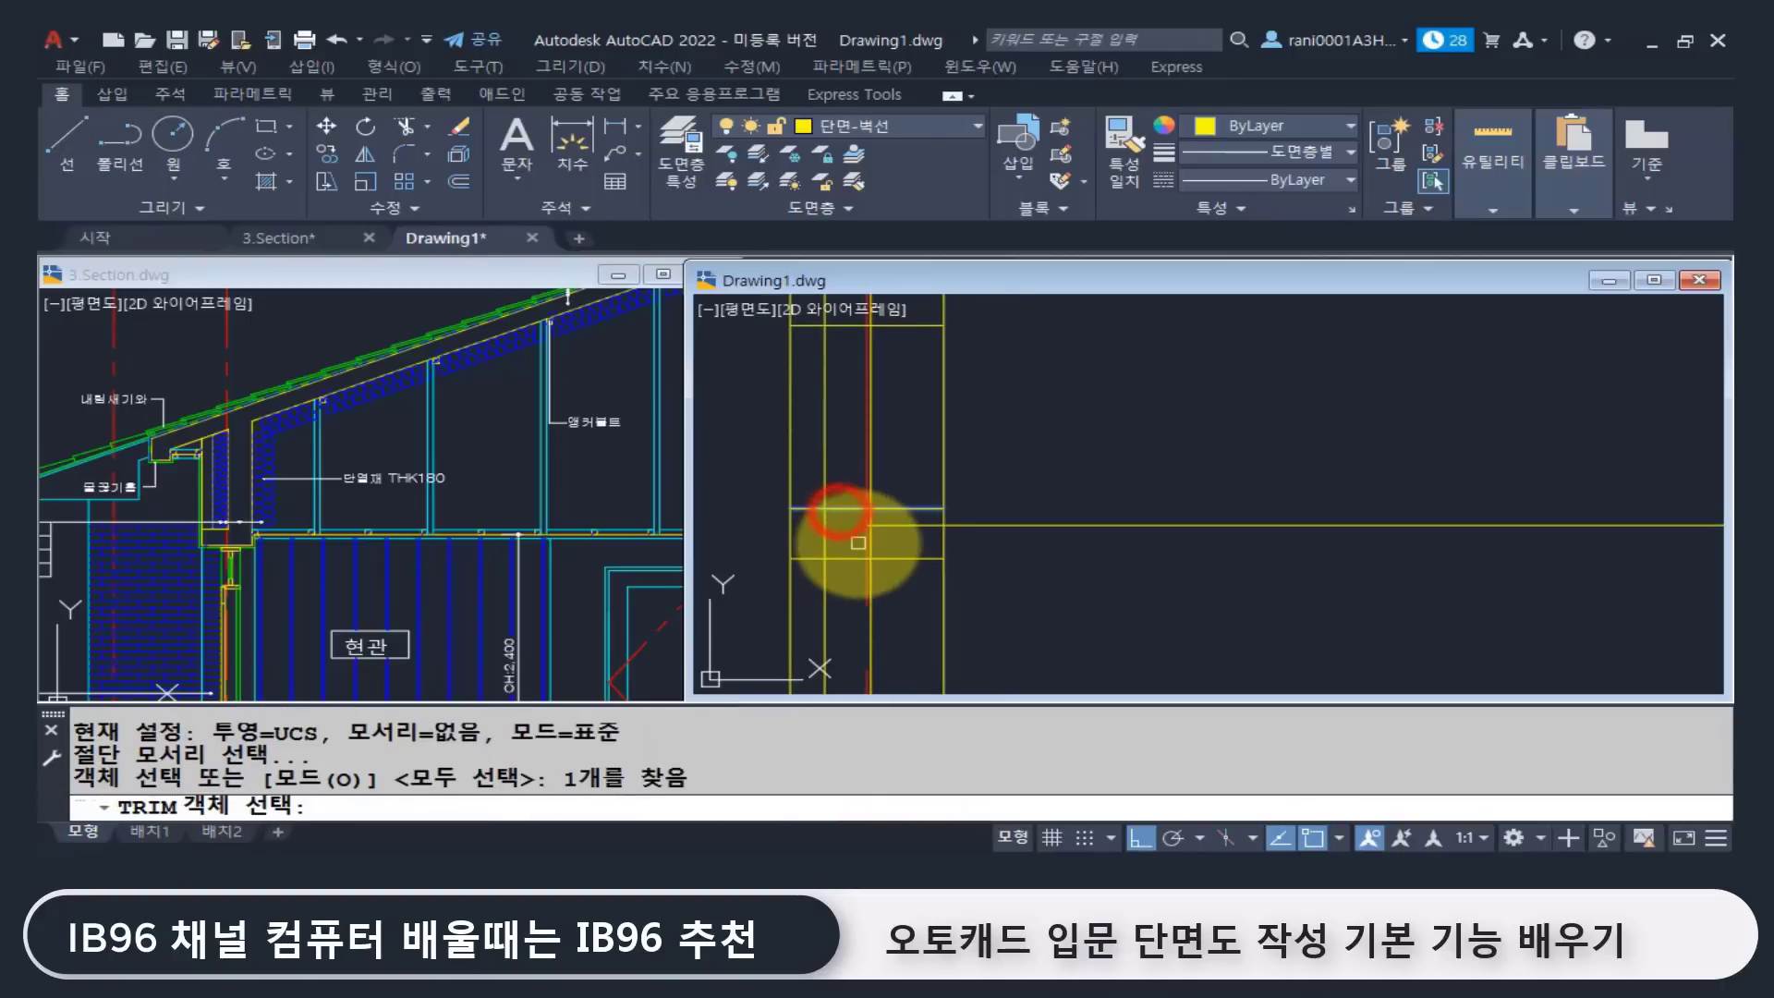
right_click(828, 532)
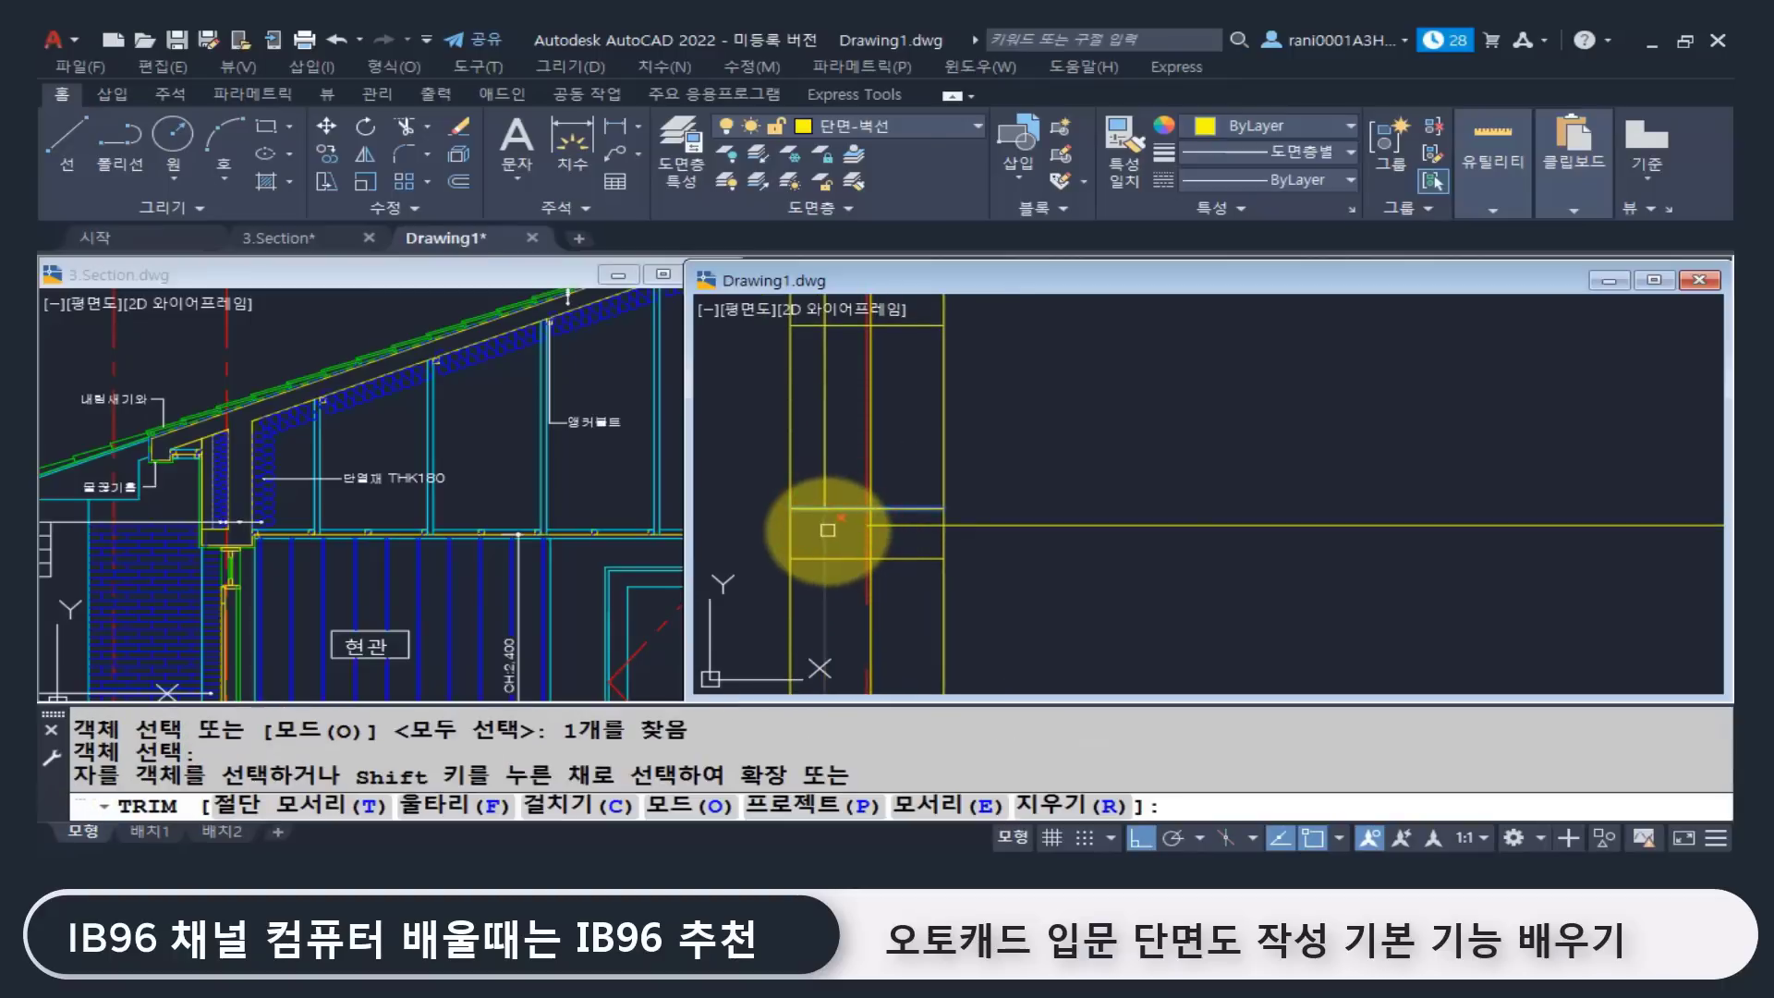
left_click(874, 539)
middle_click_drag(843, 416, 863, 507)
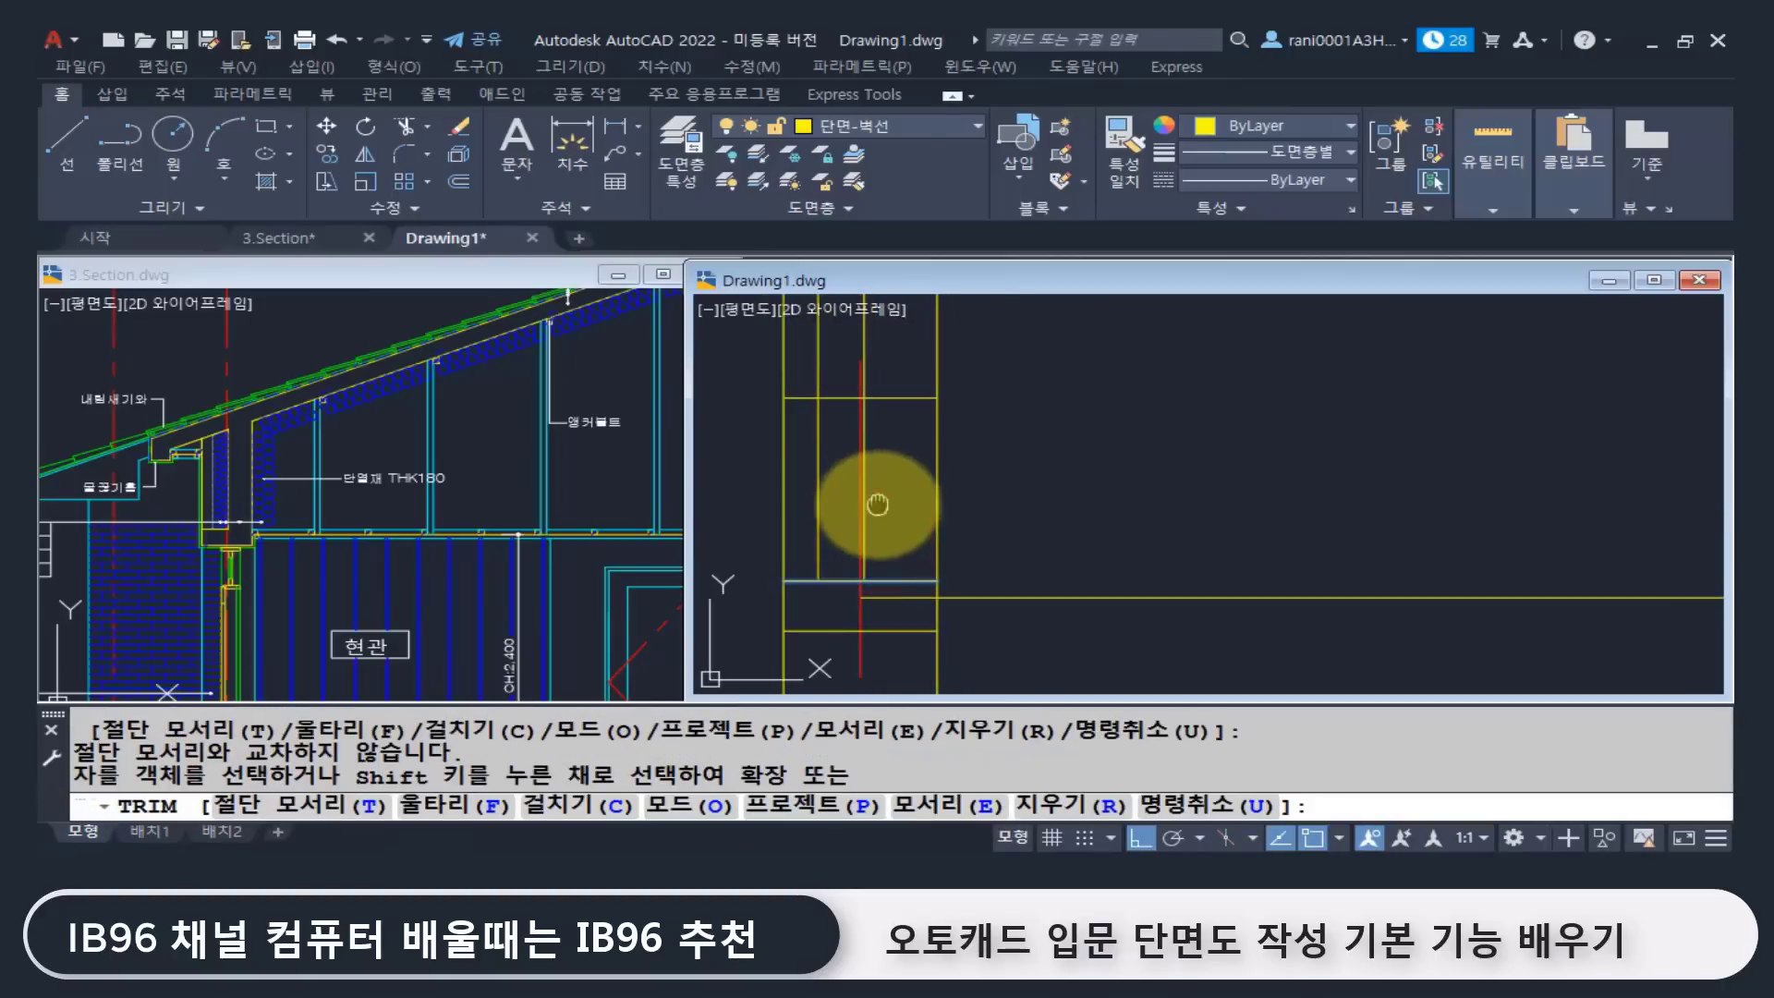
key("Return")
Step: Trim the 150 offset line on the room side of the vertical line 190 from the wall's inner face
key("Return")
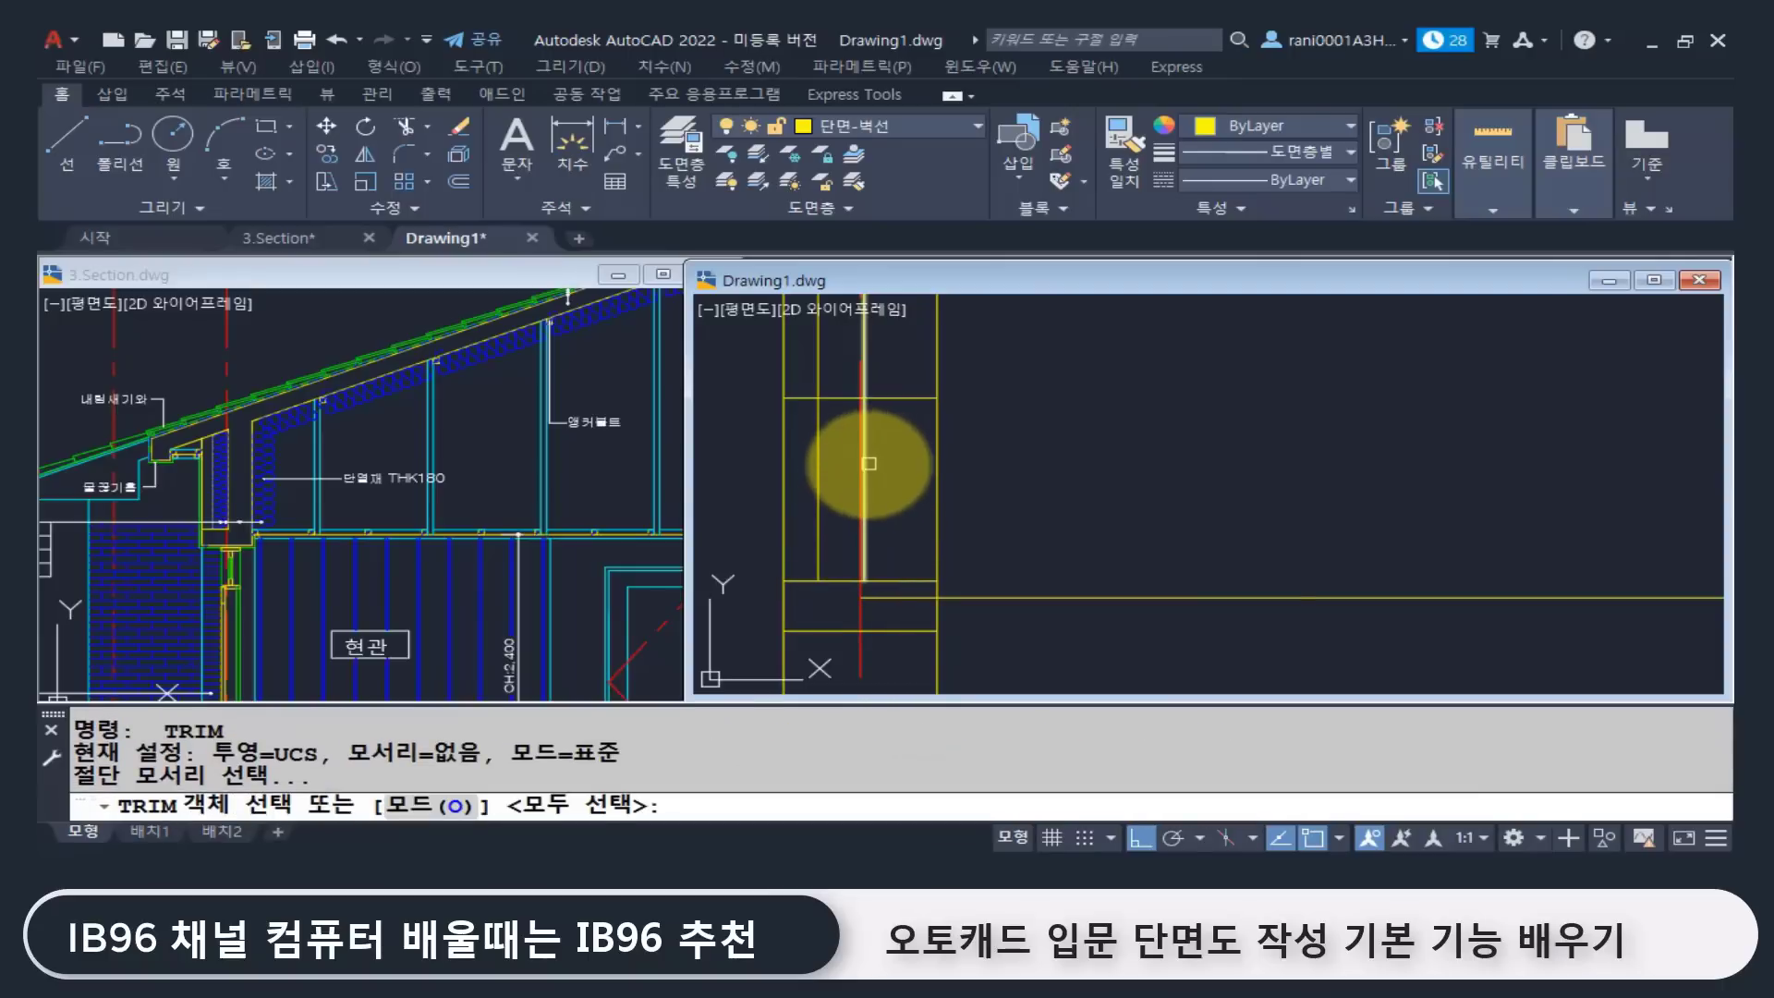
left_click(869, 464)
key("Return")
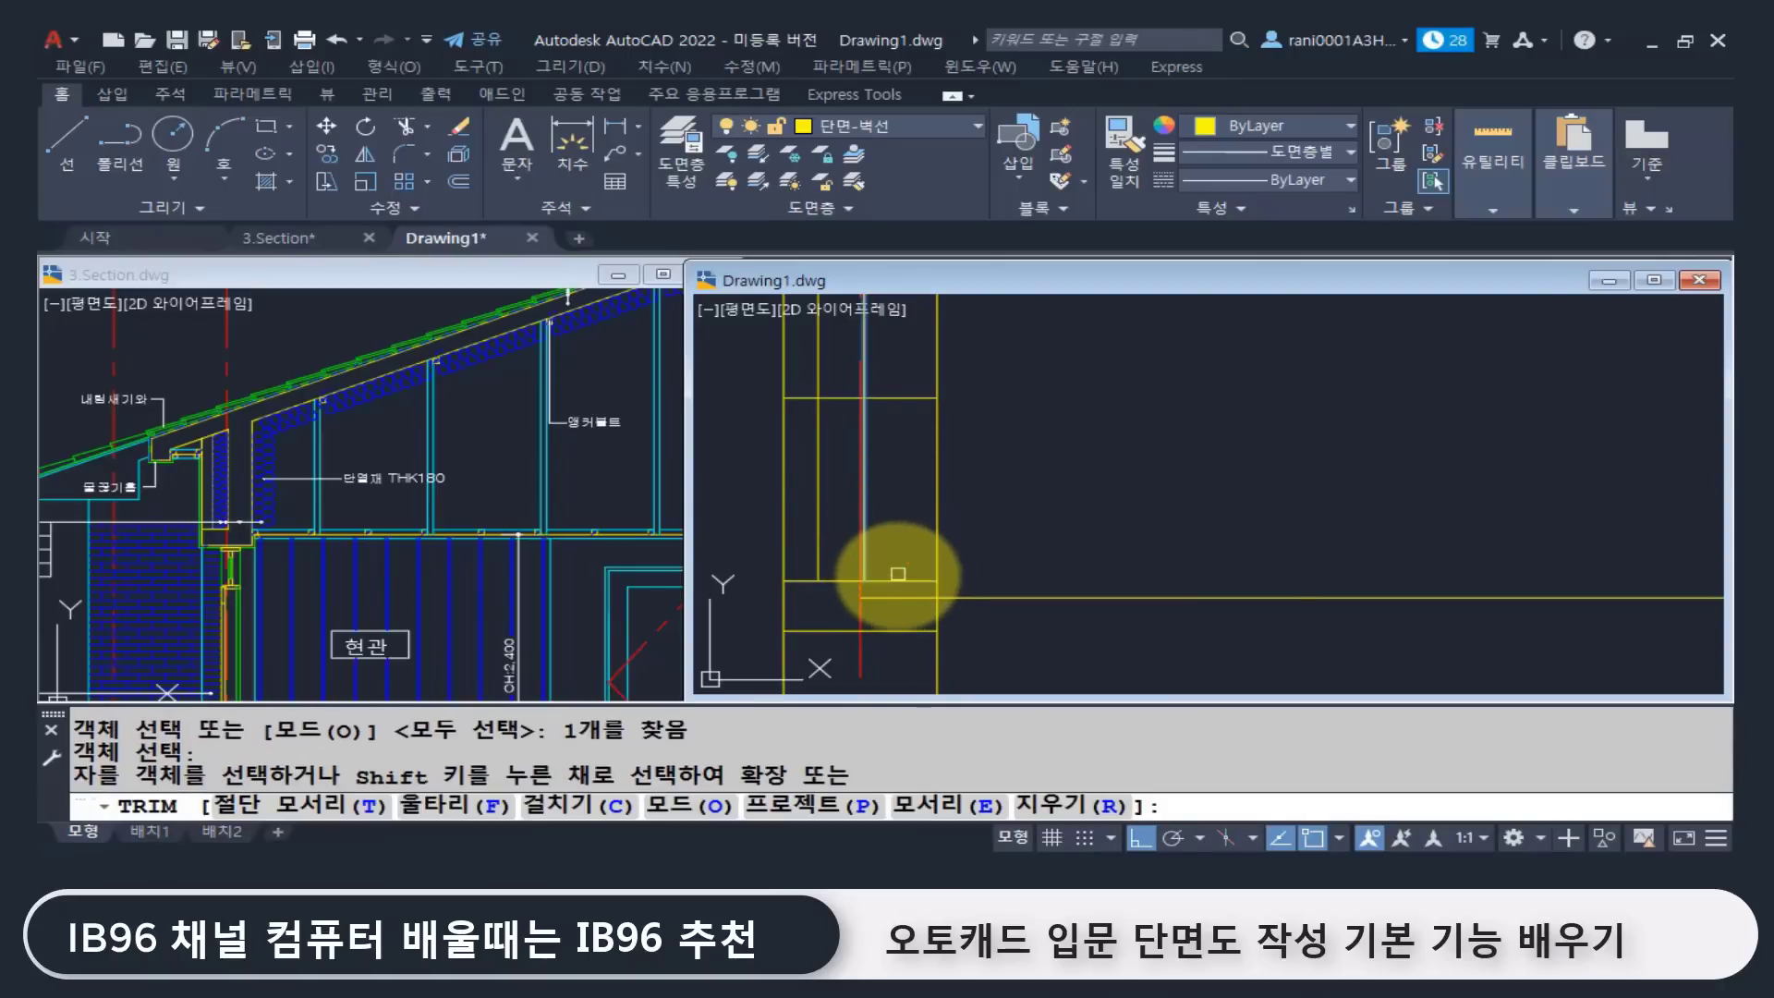
left_click(899, 578)
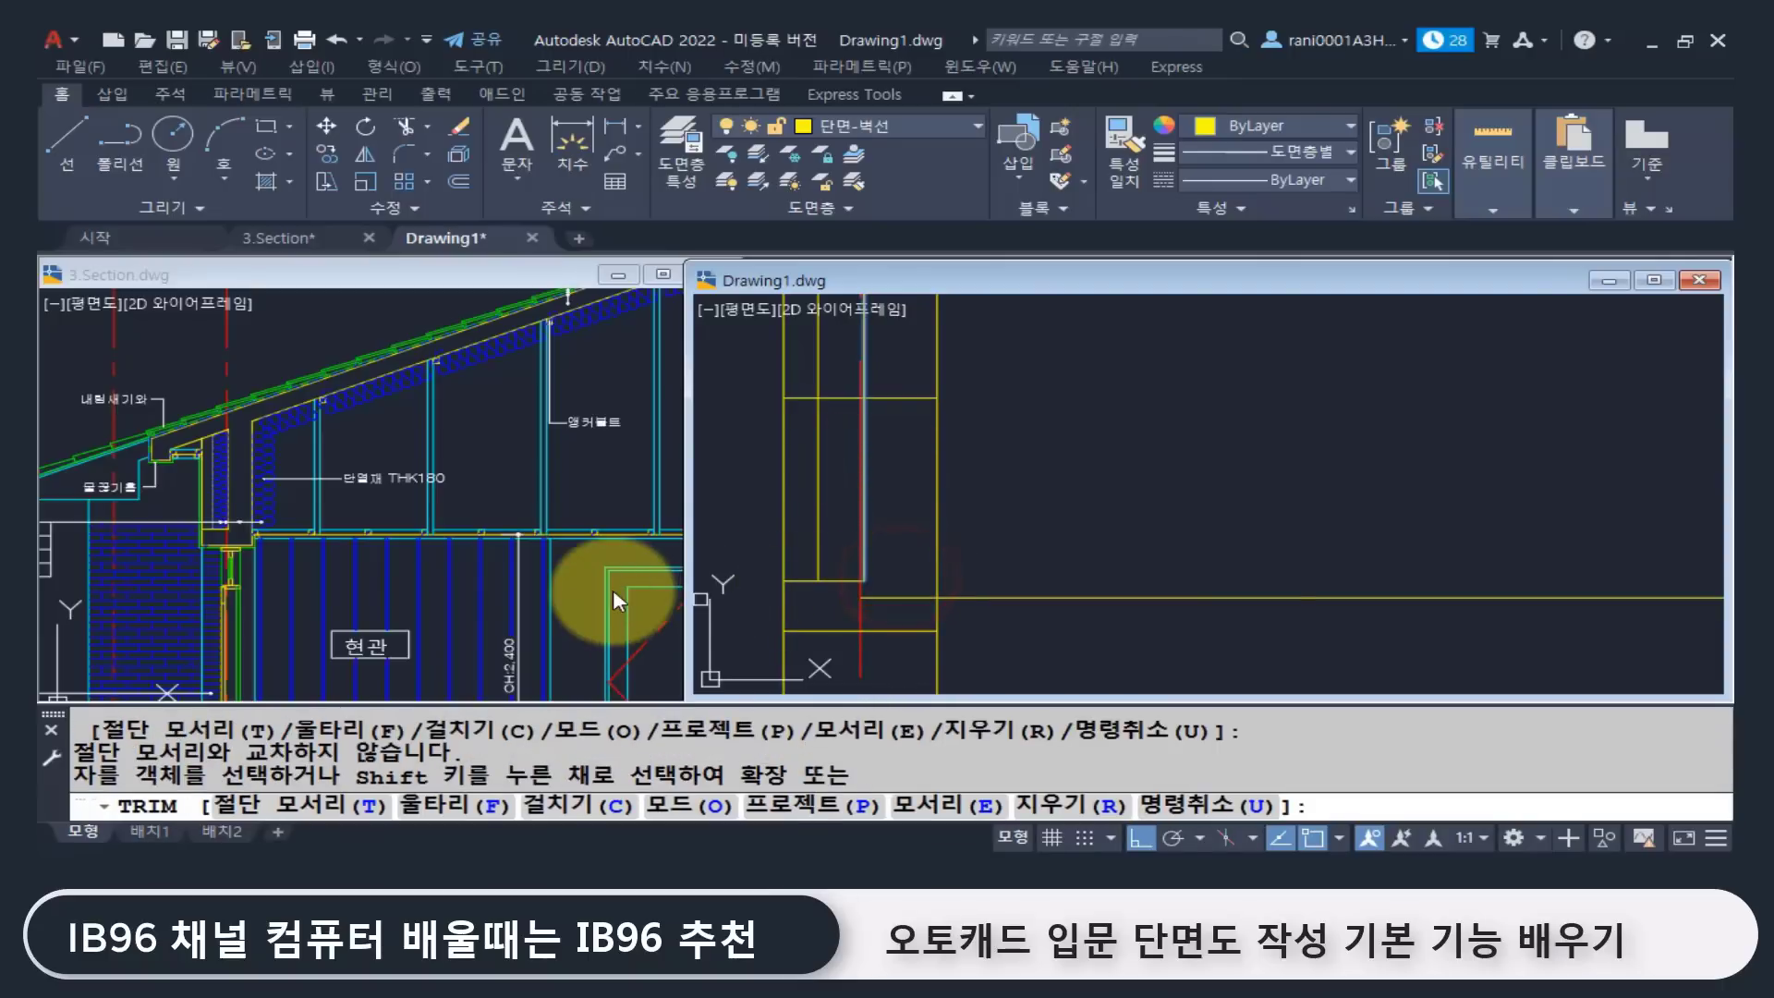
key("Return")
Step: Examine in the floor plan how far apart the two lower horizontal centre lines near the entrance and terrace lie
scroll(1033, 499, "down", 4)
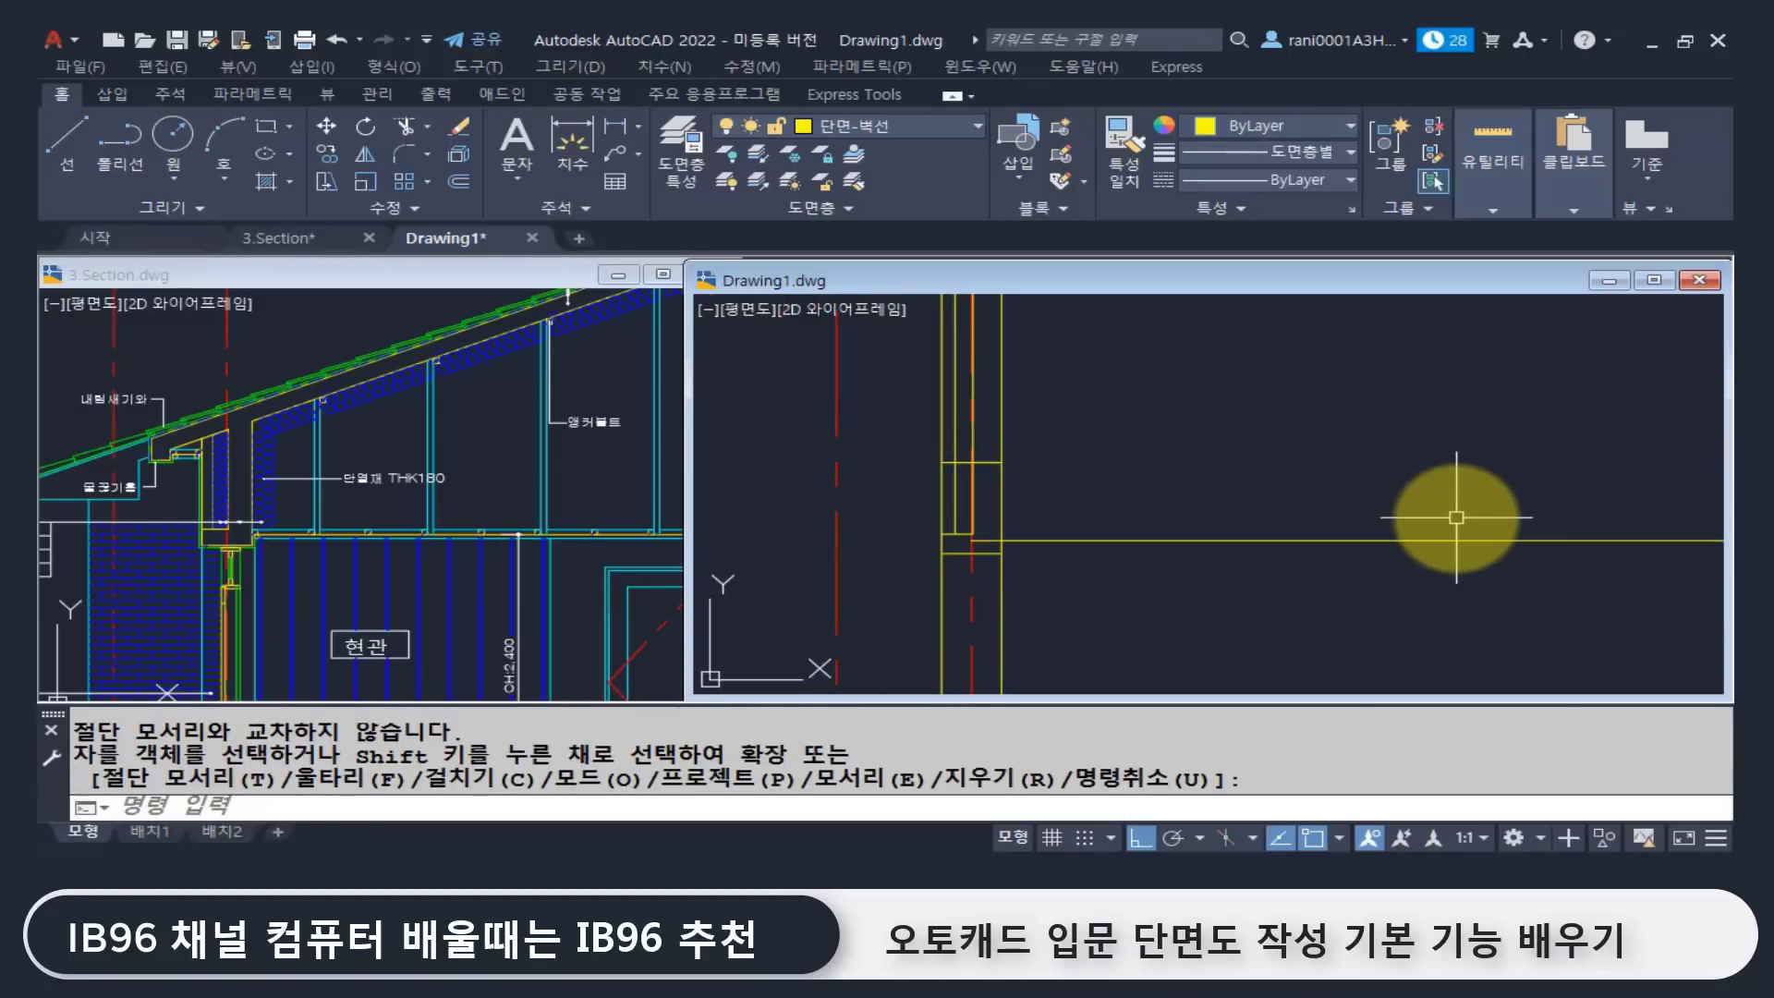
scroll(1284, 515, "down", 3)
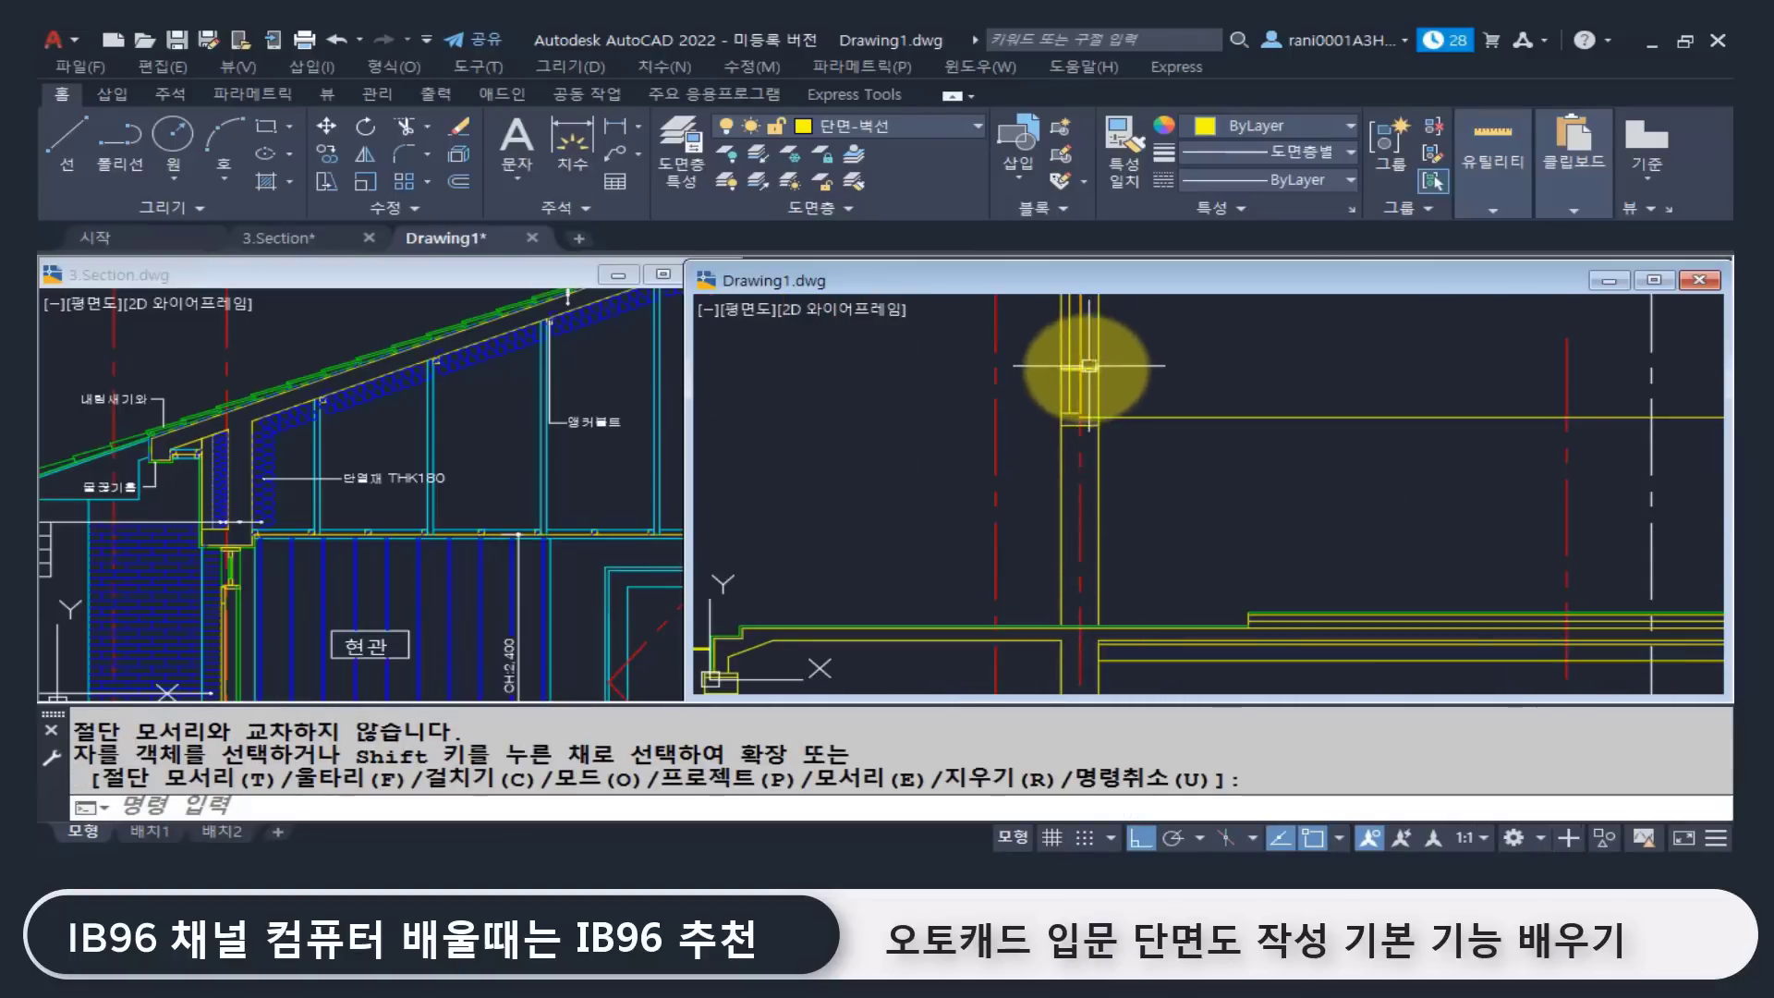
scroll(982, 515, "down", 4)
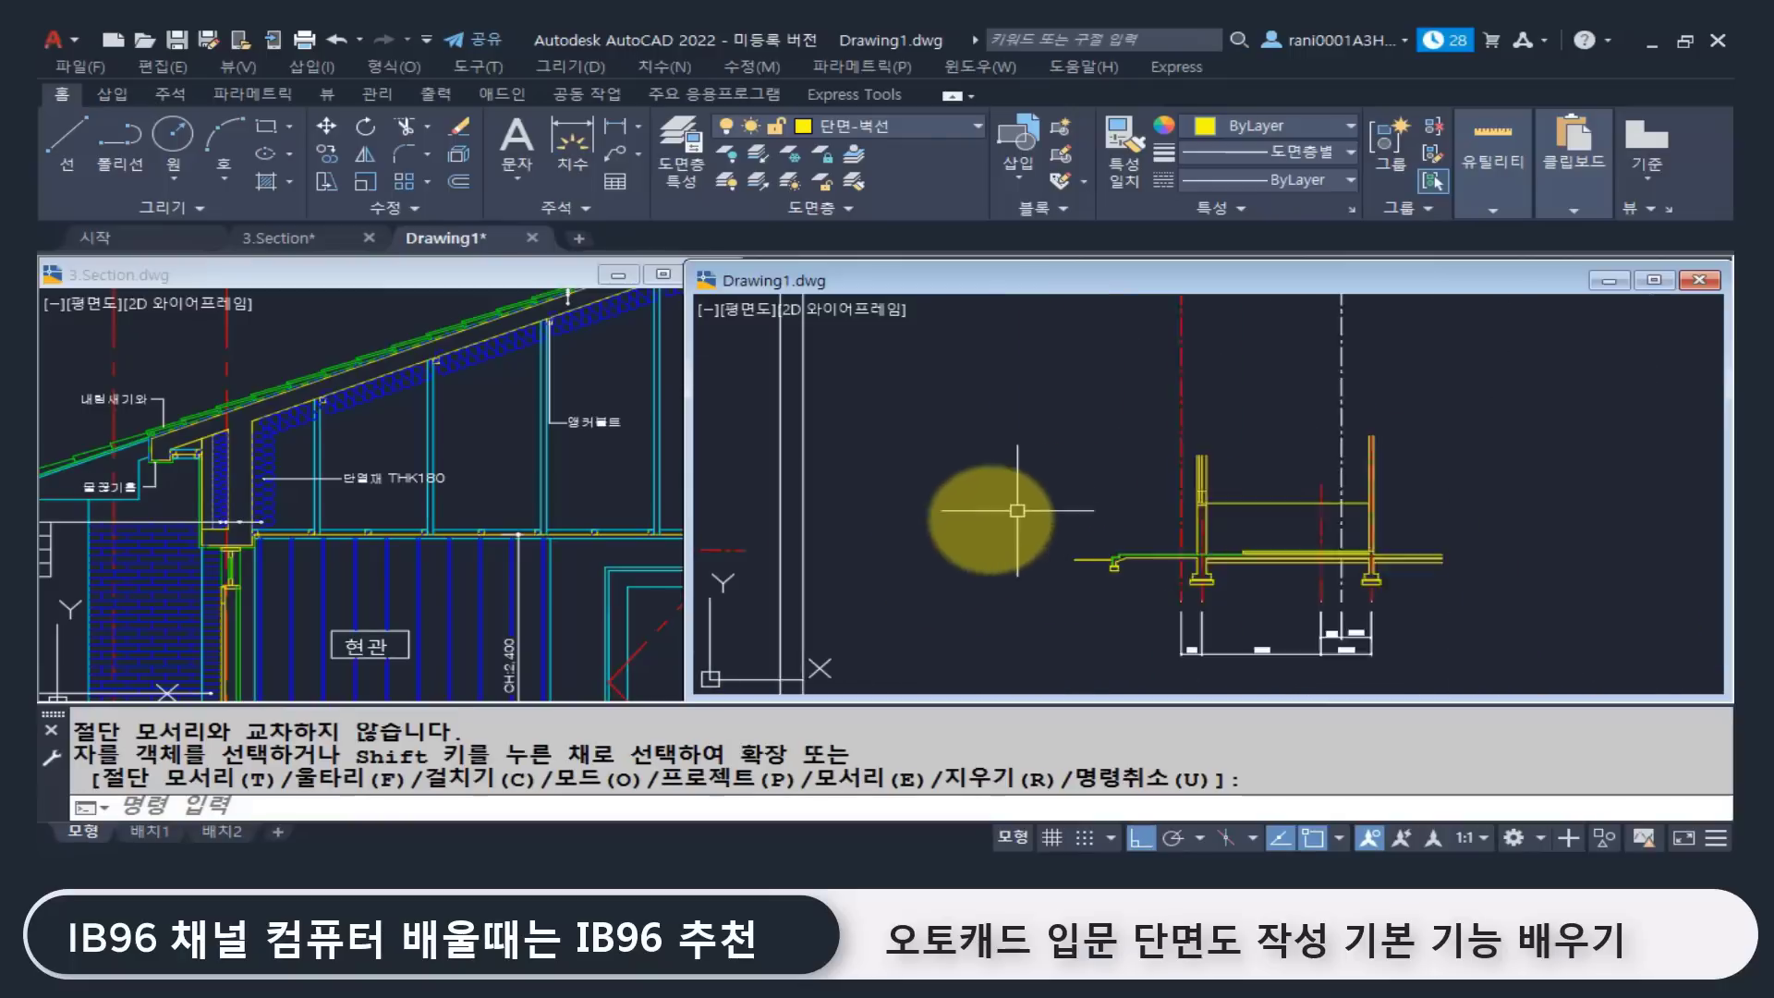
scroll(1017, 542, "up", 2)
scroll(1173, 550, "down", 3)
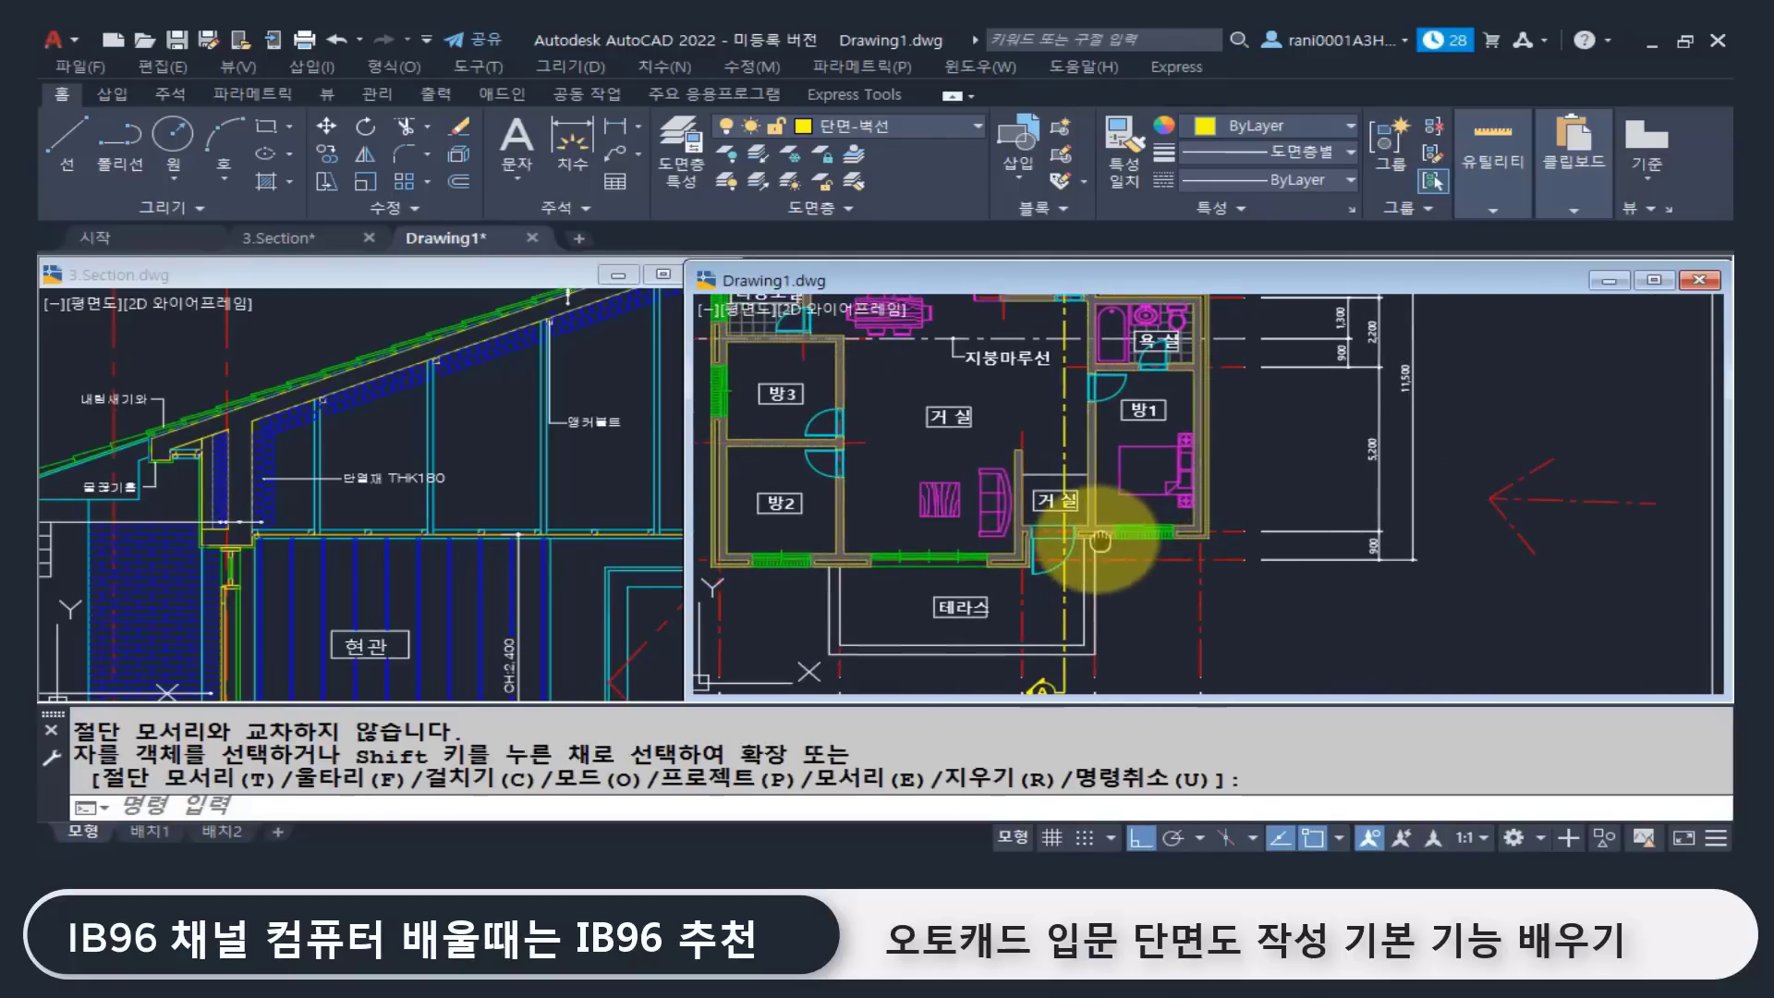
scroll(1182, 540, "up", 2)
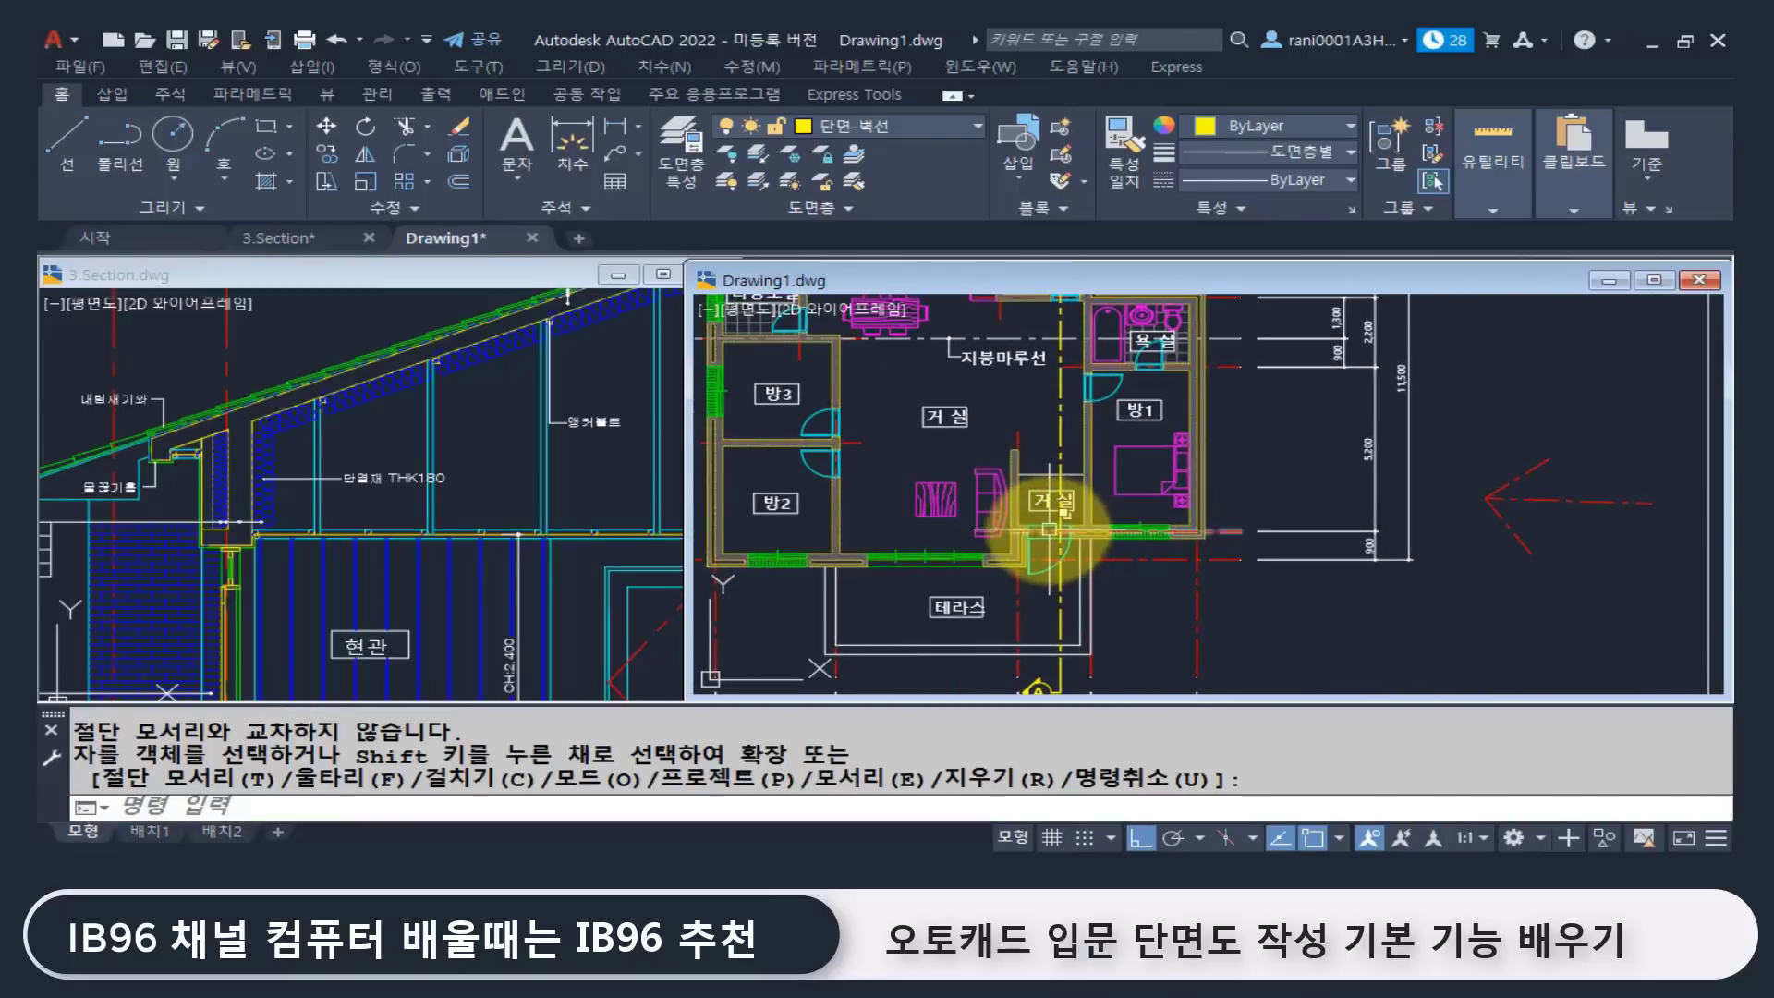
left_click(1227, 531)
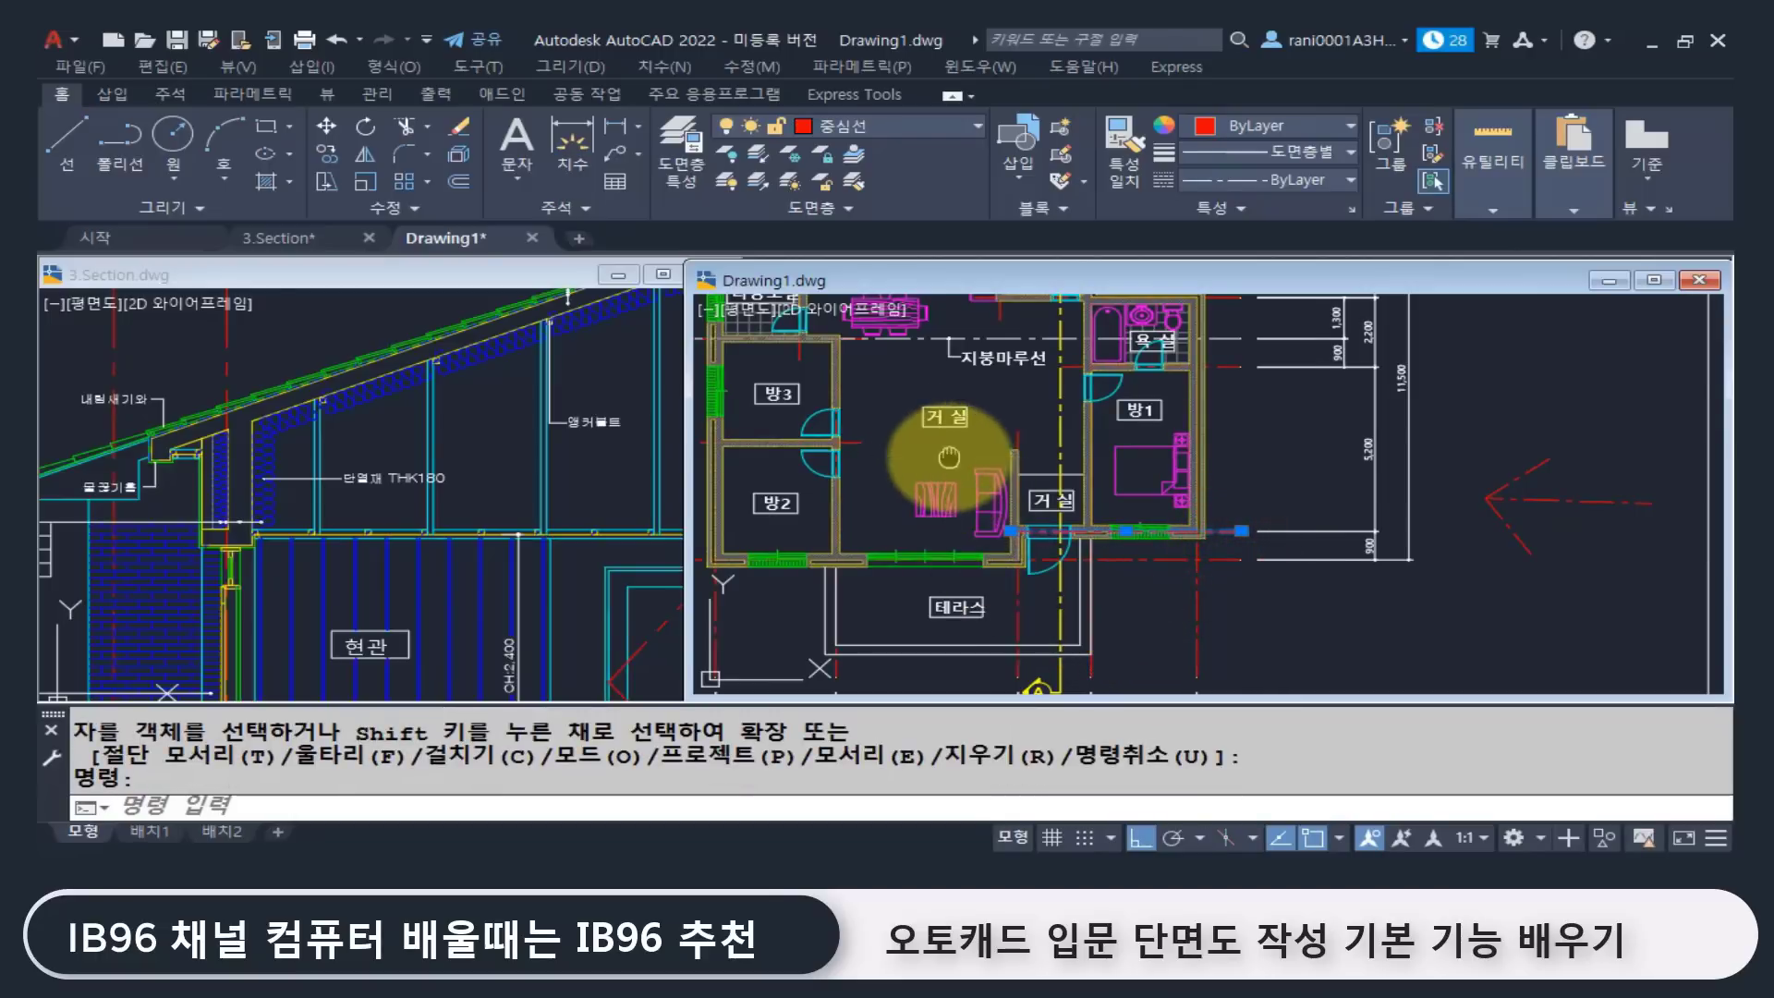
middle_click_drag(931, 435, 919, 469)
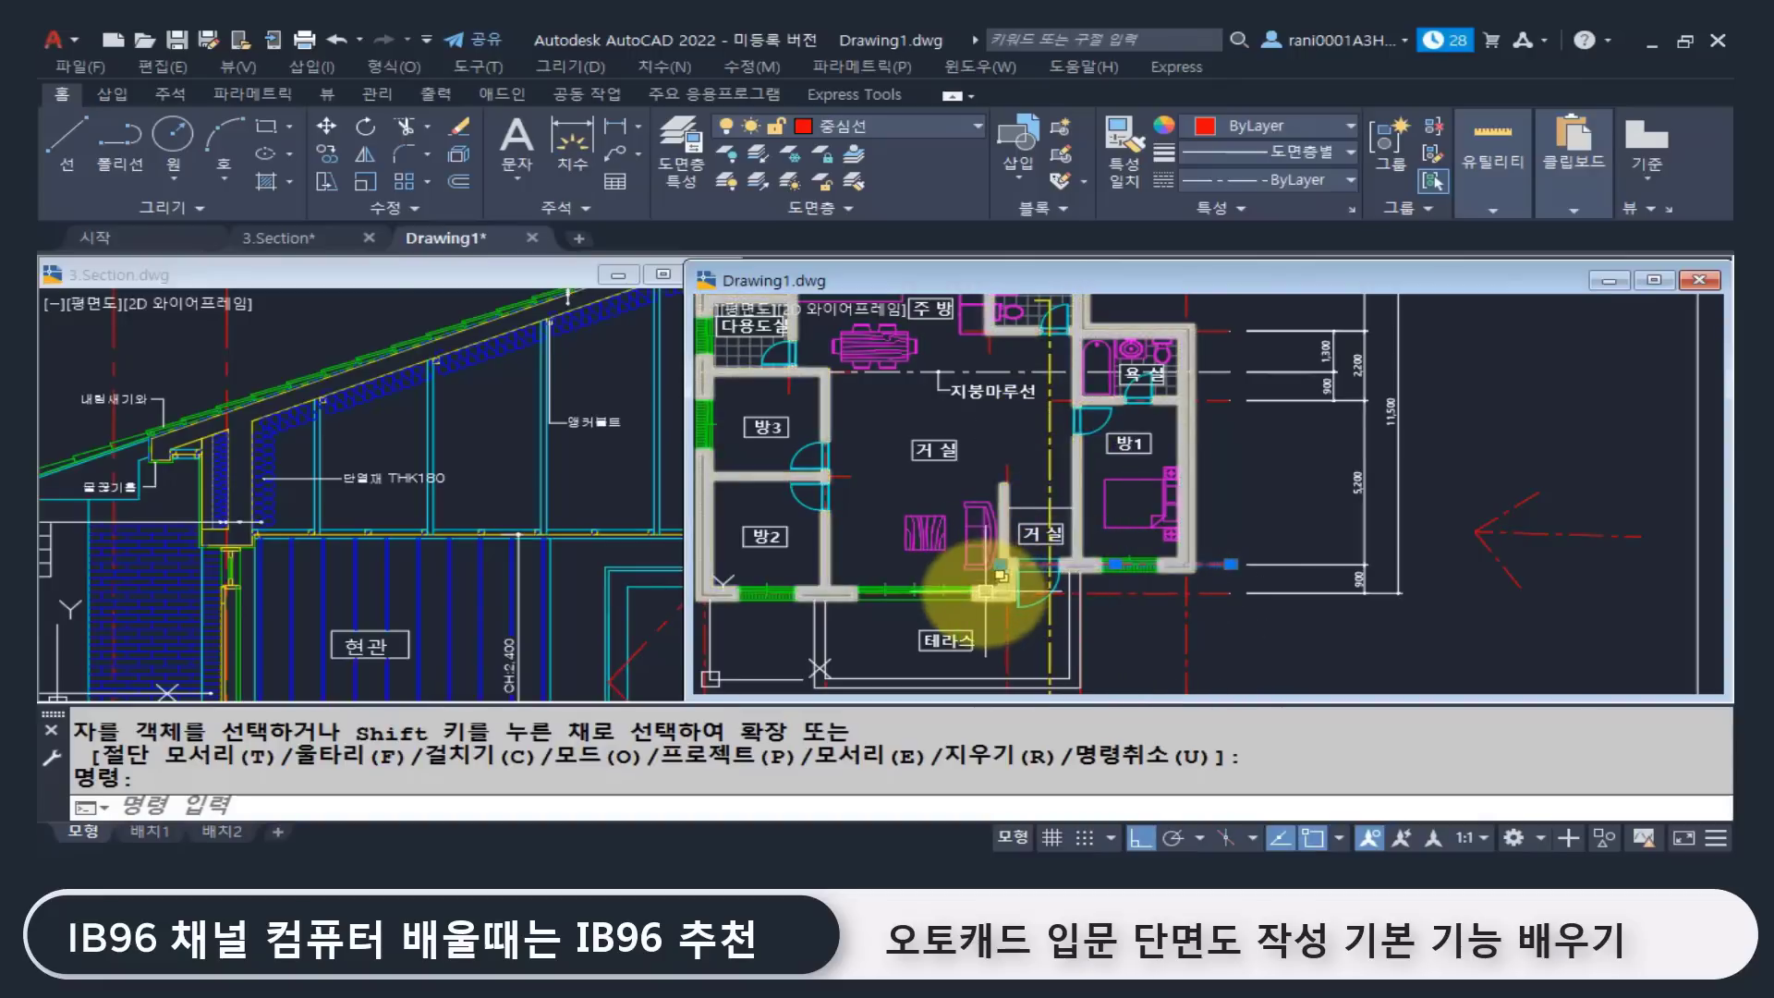
left_click(1117, 594)
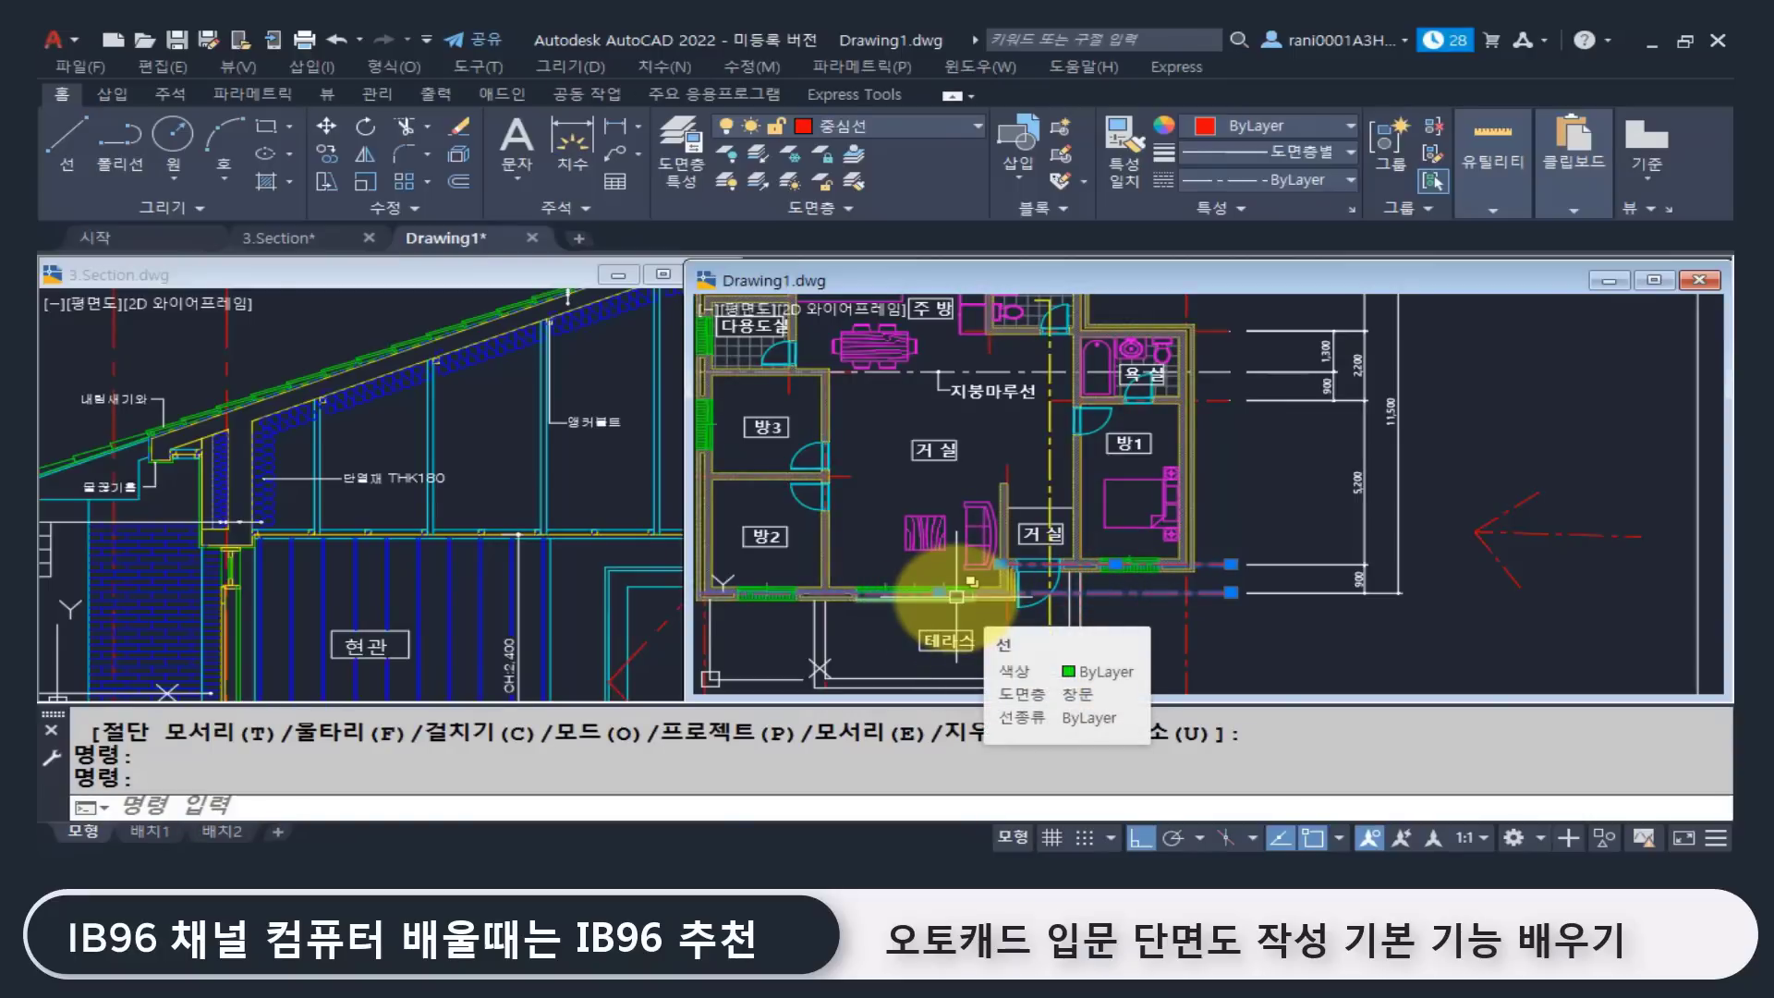
key("Escape")
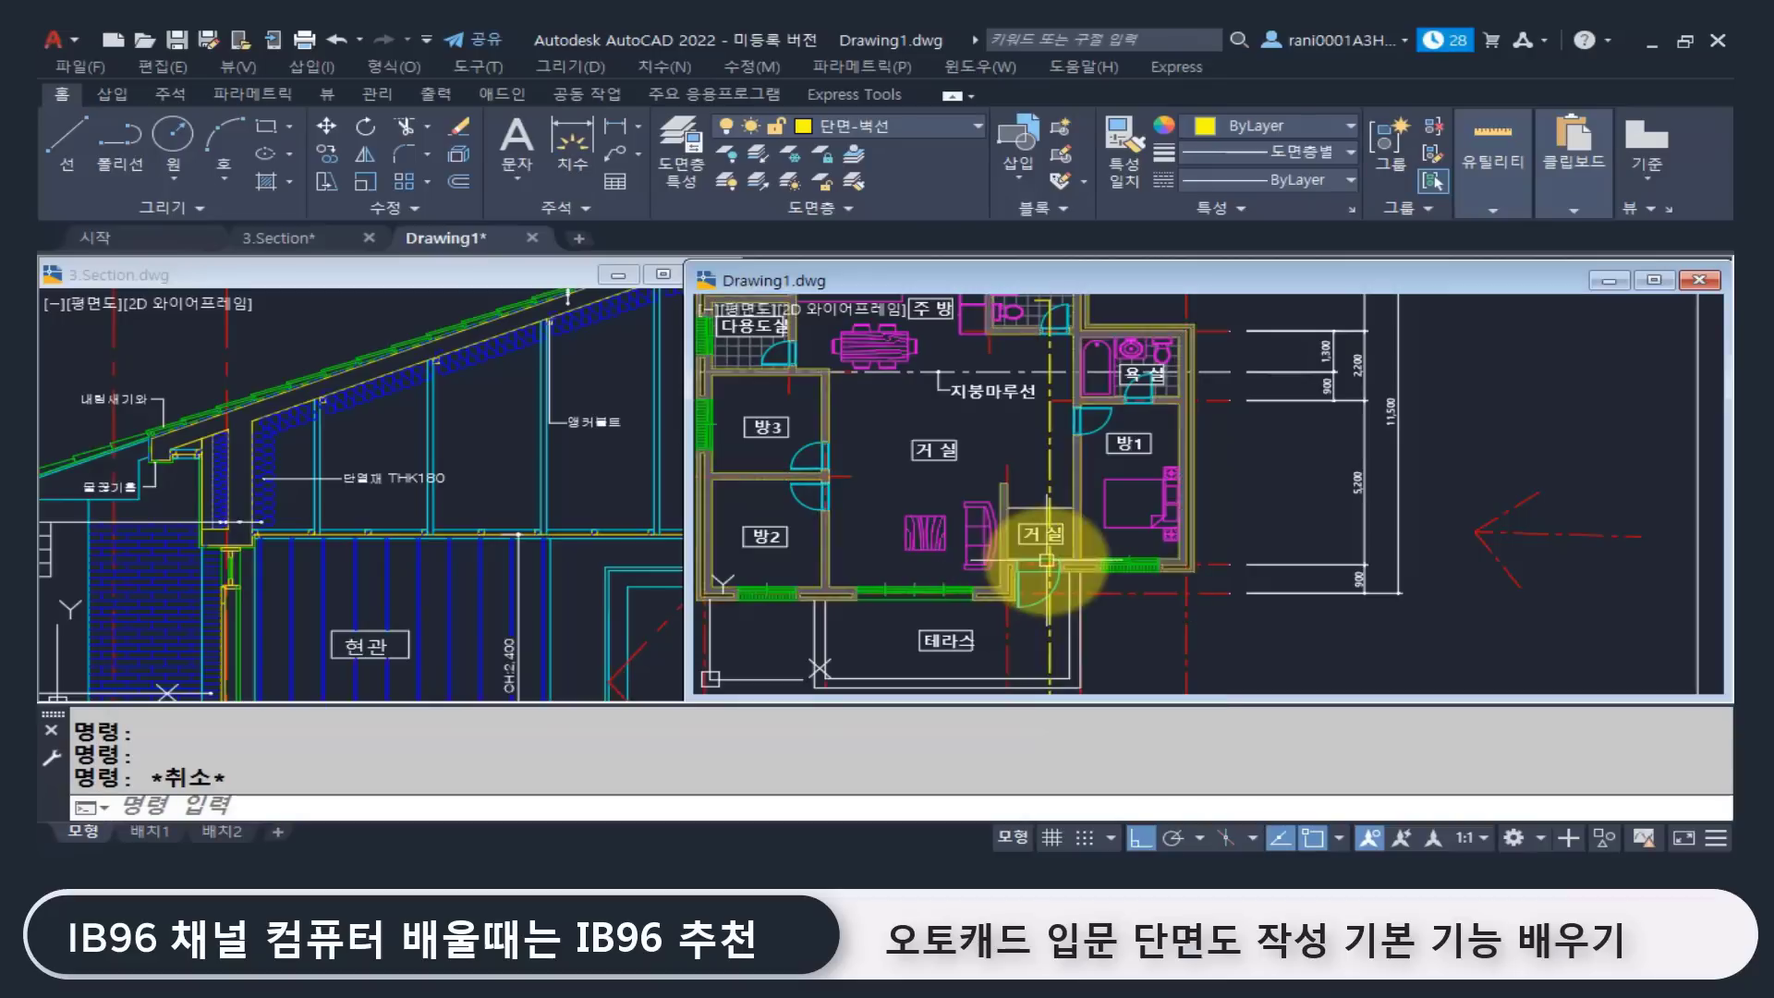
left_click(1129, 594)
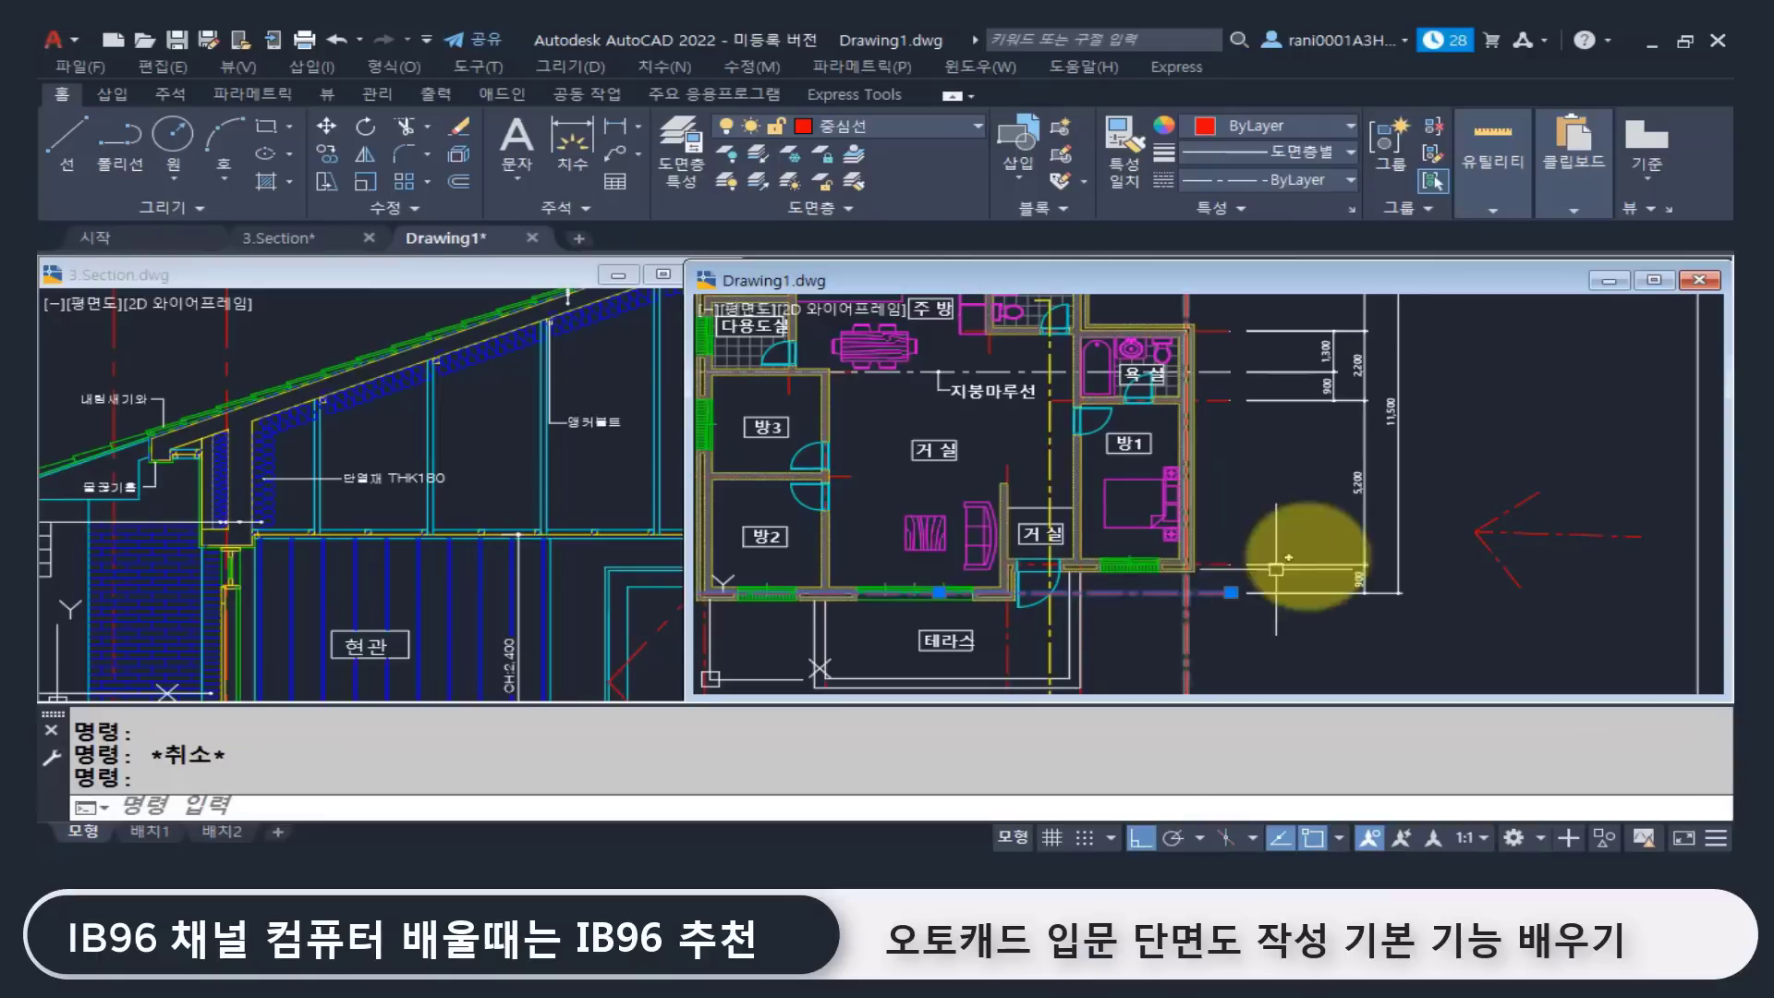
key("Escape")
Step: Copy the three short horizontal lines across the wall from the wall's centre line to the outer centre line beside it
scroll(1450, 574, "down", 4)
scroll(1449, 574, "up", 10)
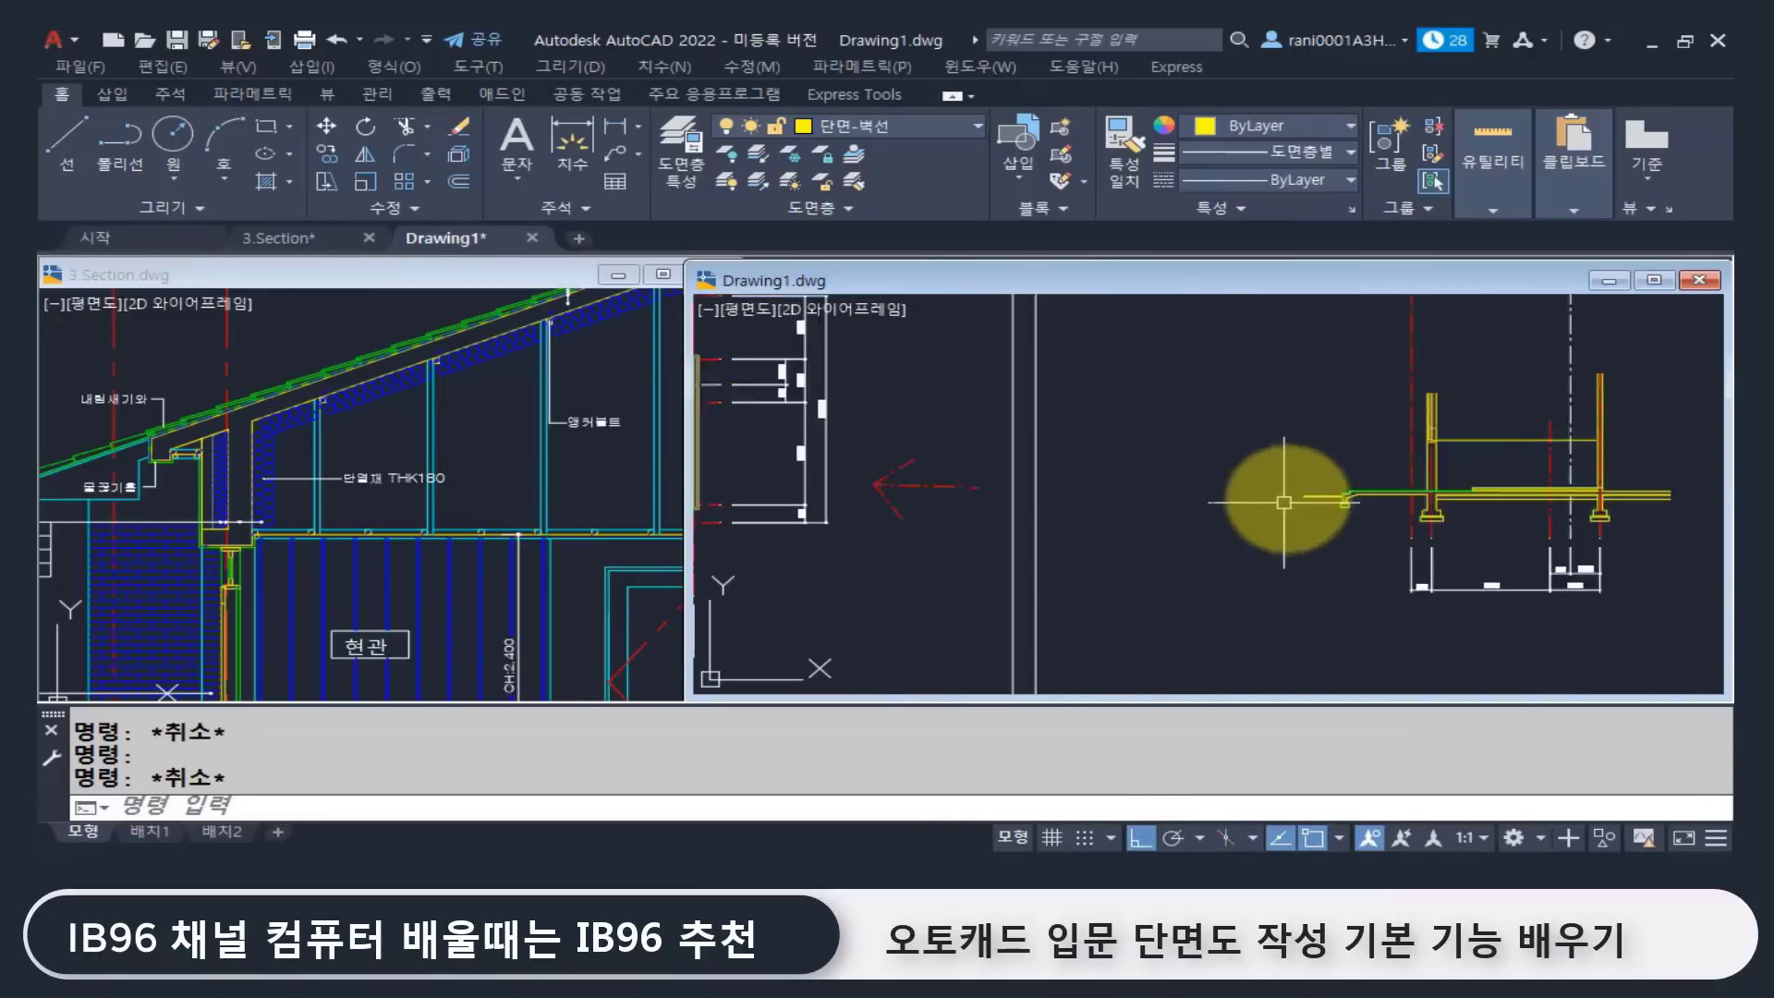
type("CO")
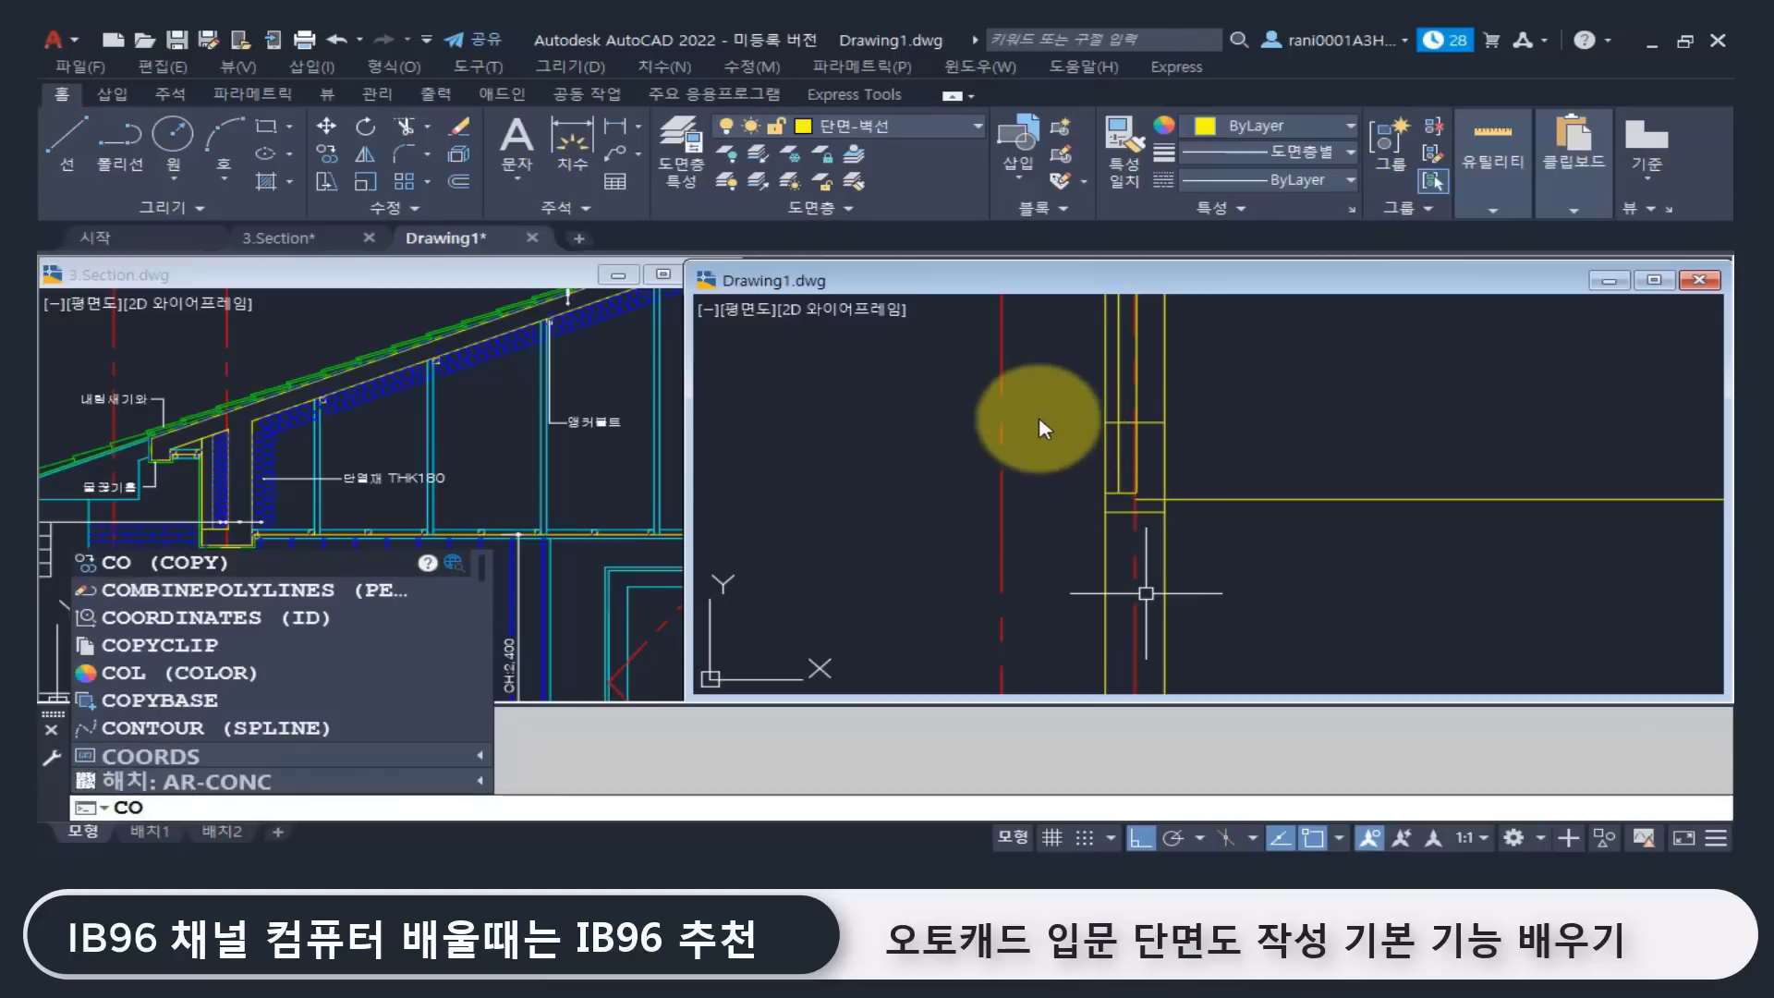
key("Return")
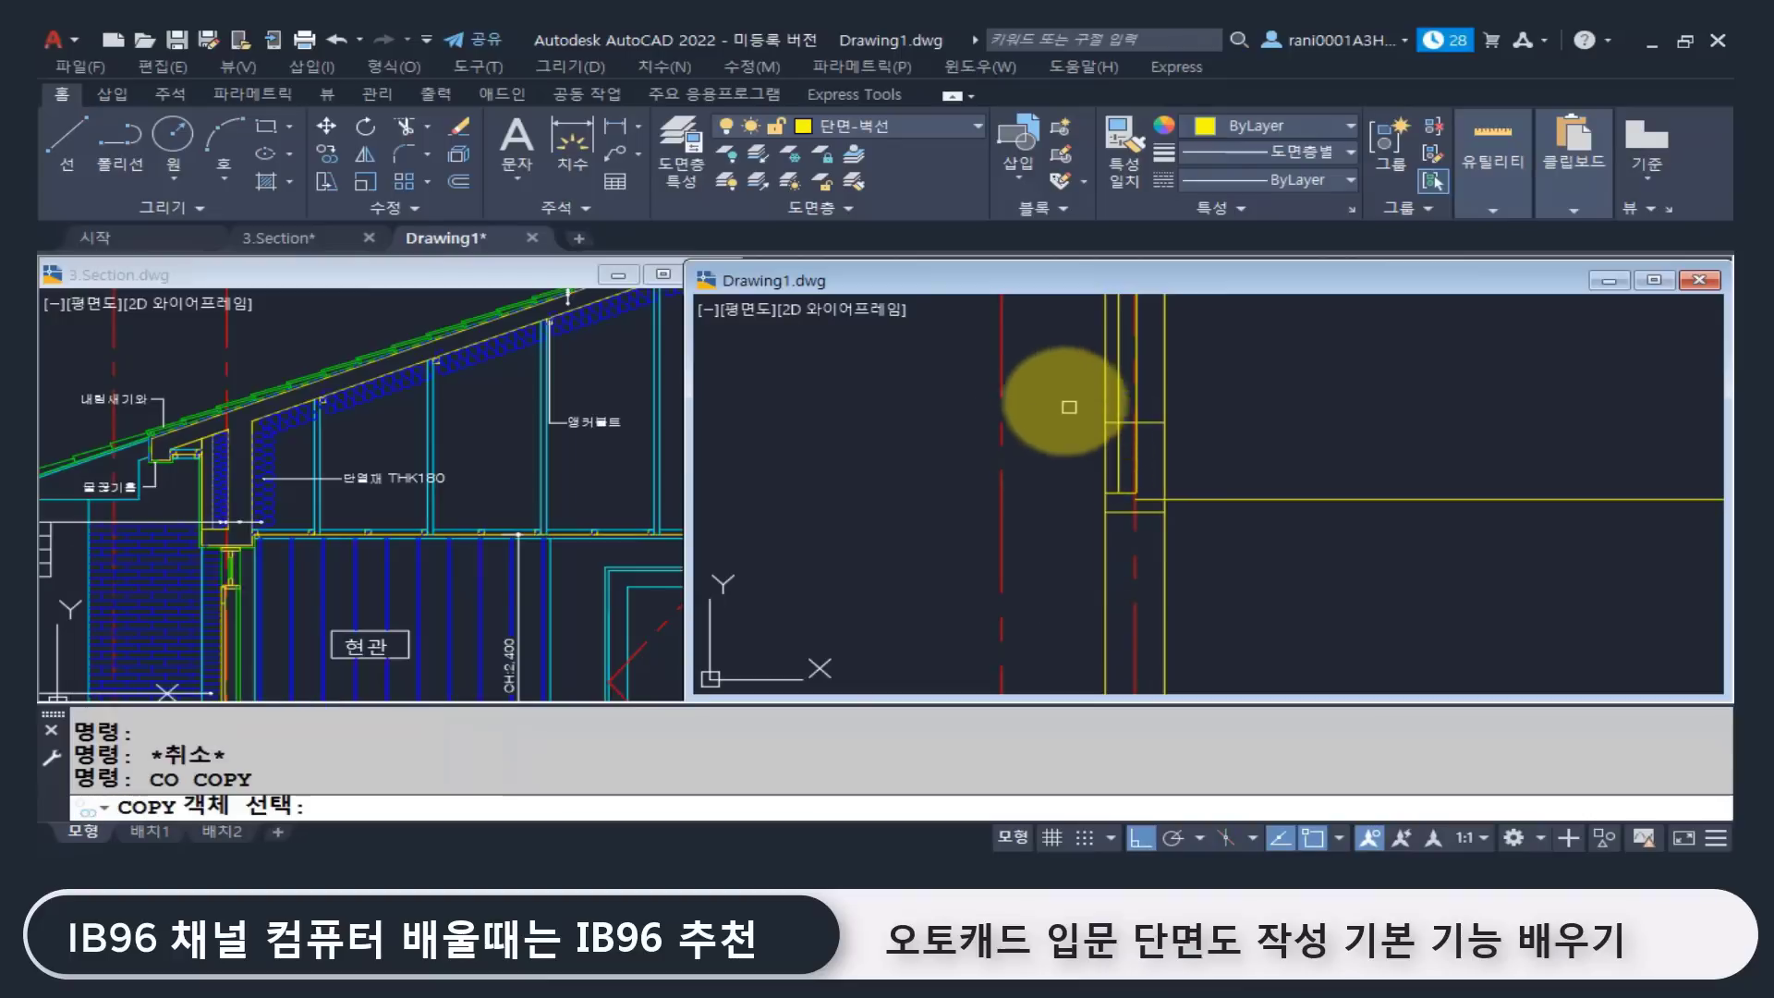
left_click(1036, 373)
left_click(1245, 546)
key("Return")
left_click(1135, 510)
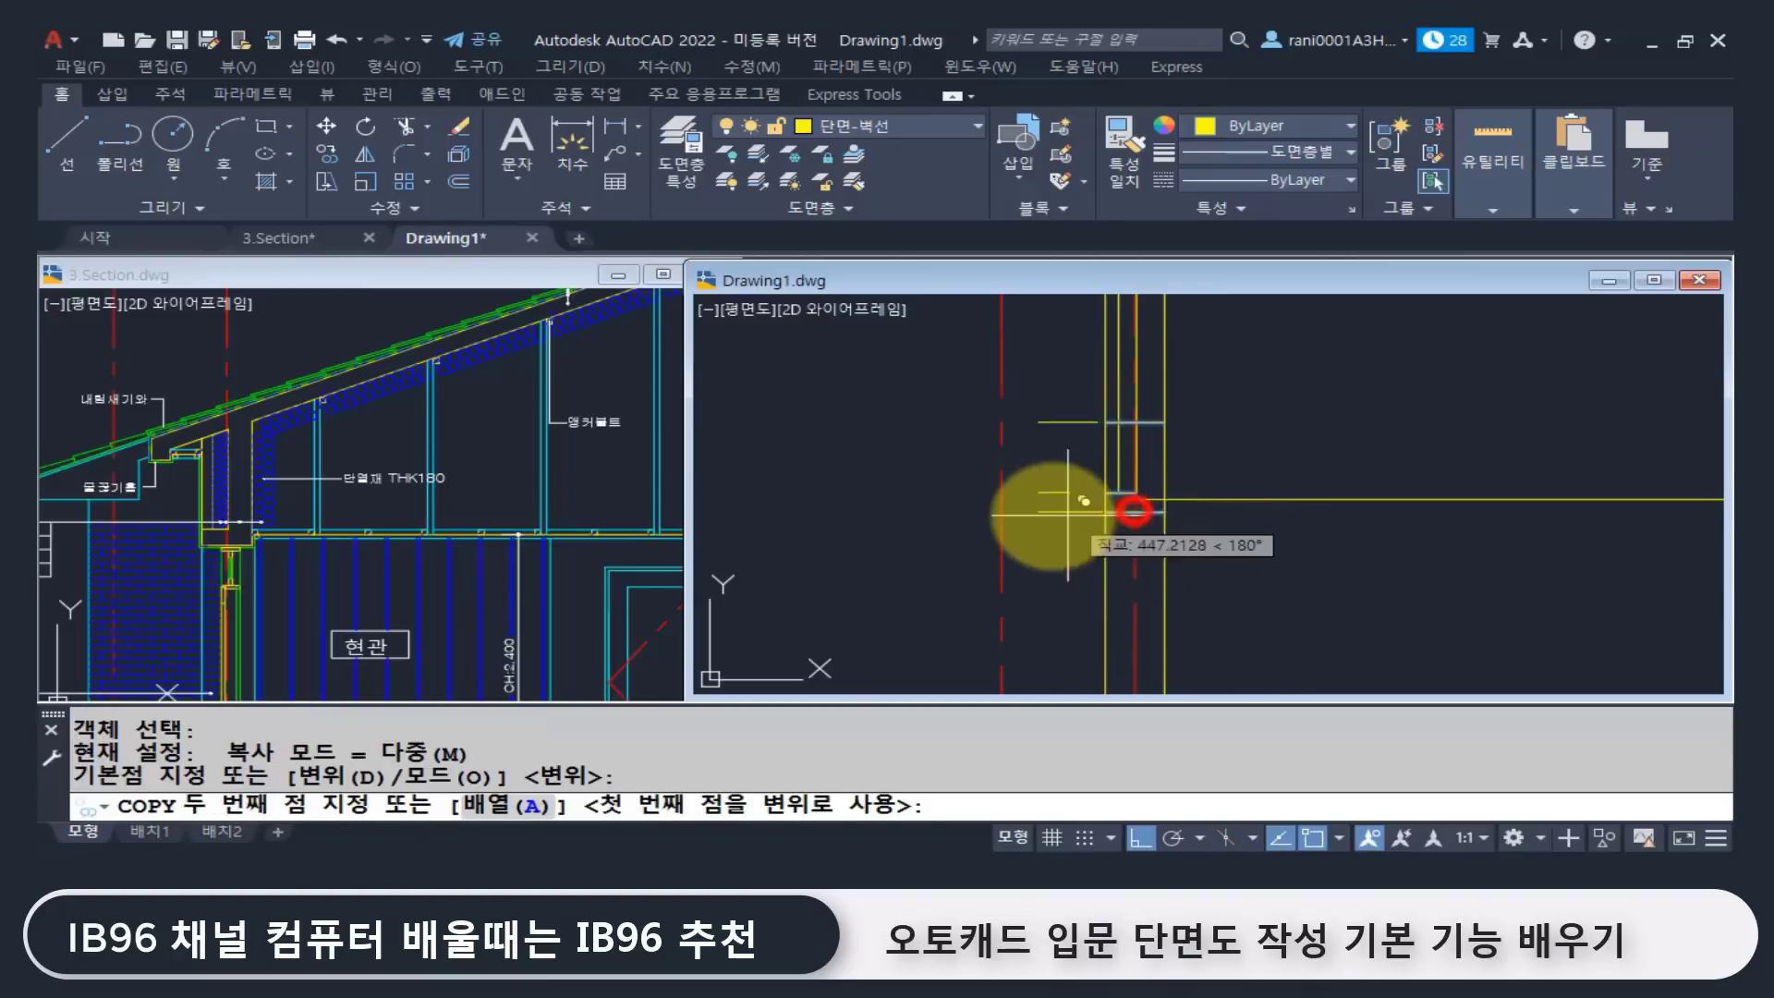
left_click(1002, 512)
key("Return")
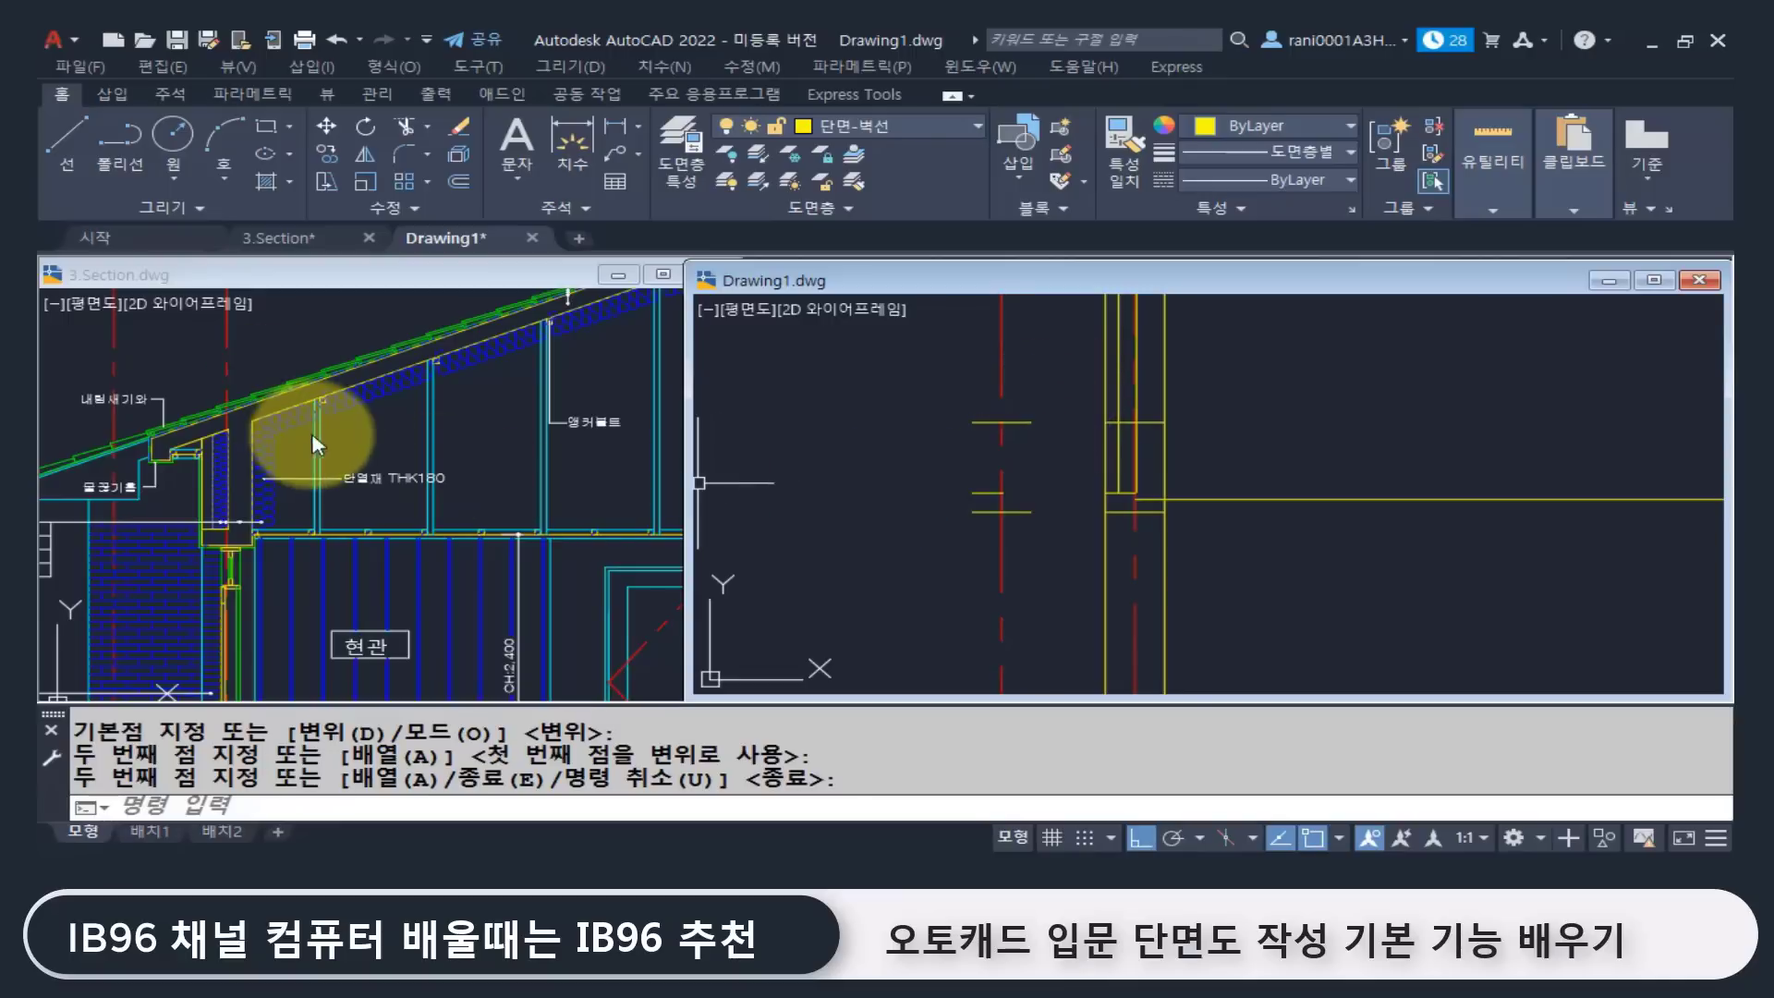
Step: Switch to 3.Section.dwg and examine the roof slope (물매) triangle above the roof
left_click(242, 342)
scroll(370, 404, "down", 2)
middle_click_drag(374, 406, 405, 565)
scroll(381, 472, "up", 2)
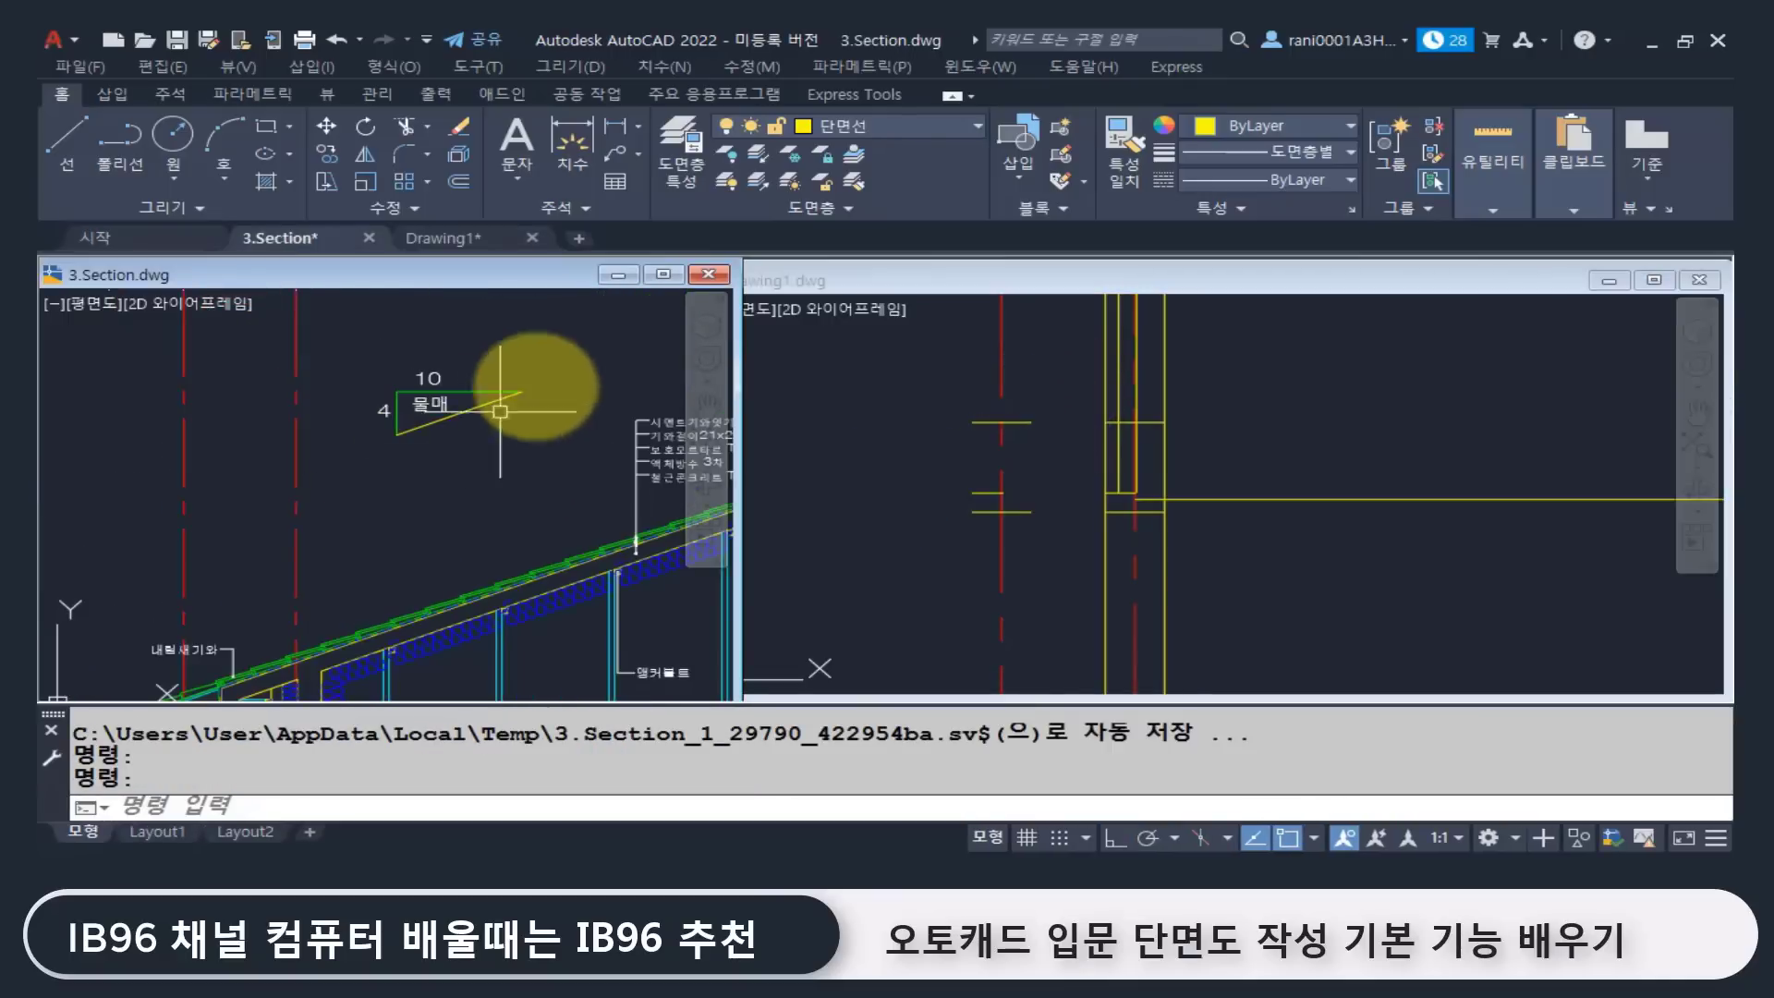
scroll(497, 451, "up", 2)
middle_click_drag(354, 441, 344, 489)
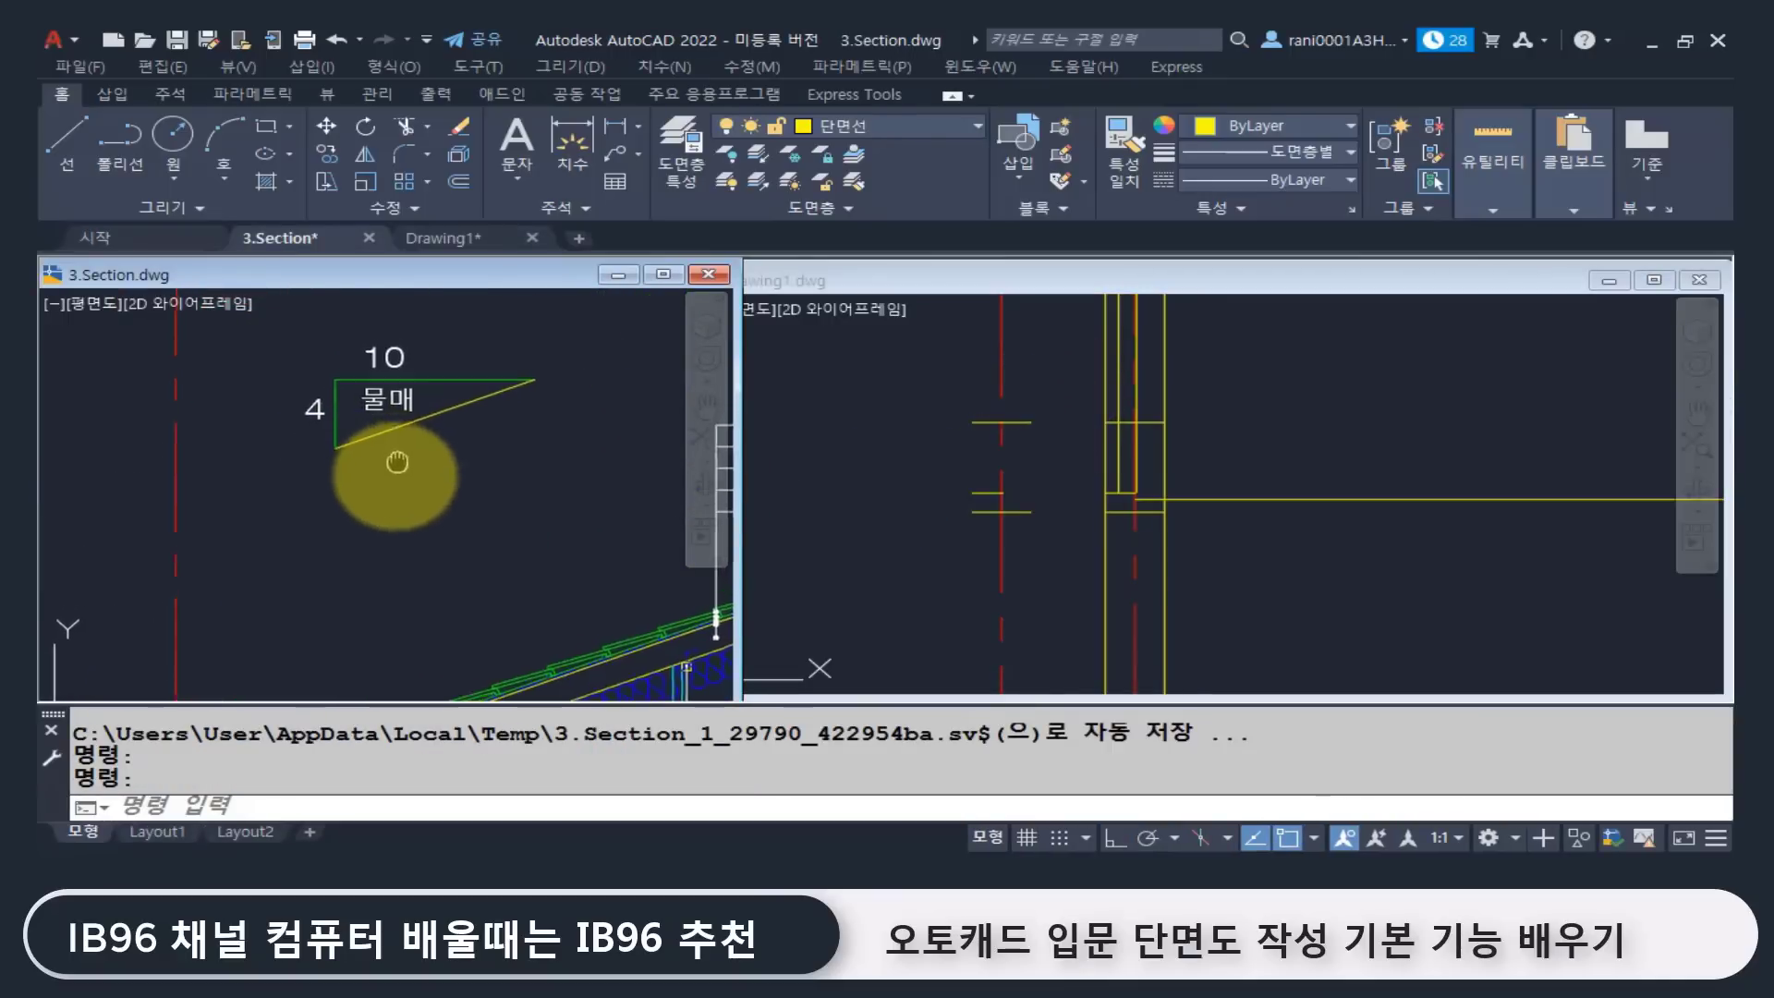
left_click(526, 486)
left_click(238, 343)
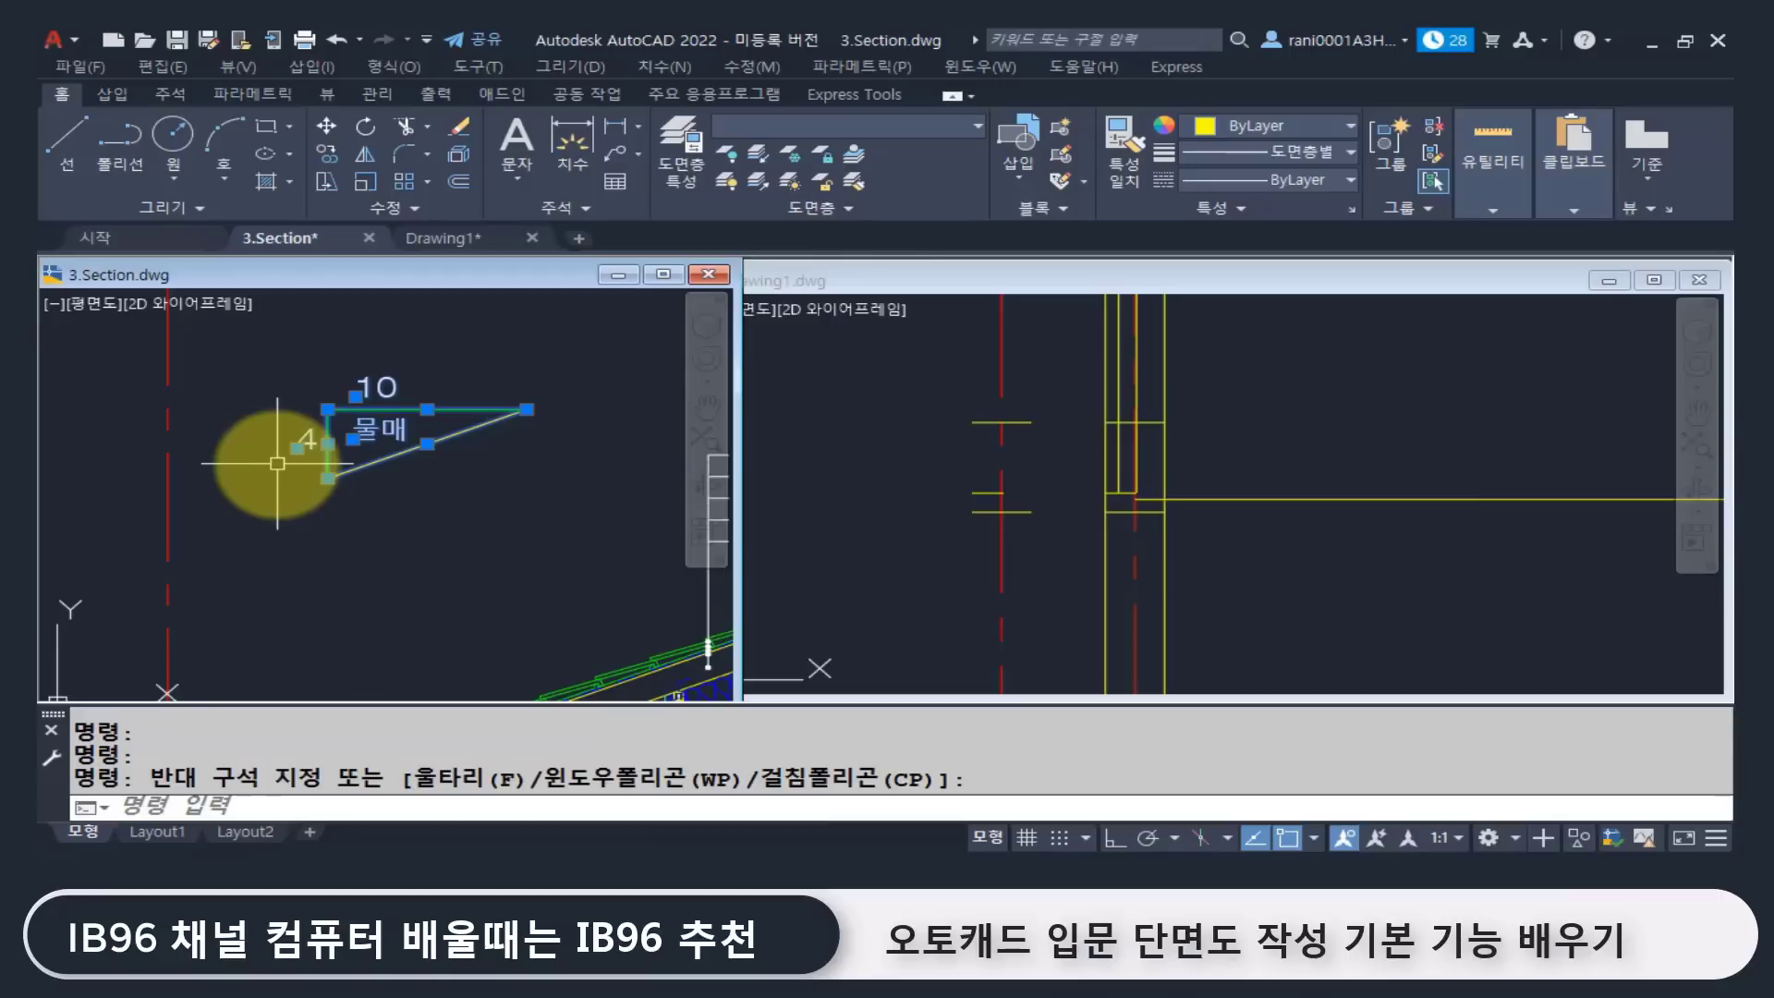
key("ctrl+c")
Step: In Drawing1.dwg, draw a slope guide beside the outer centre line: a line 1000 to the left, then 400 straight down
left_click(880, 380)
scroll(1116, 513, "down", 2)
middle_click_drag(1112, 506, 1056, 622)
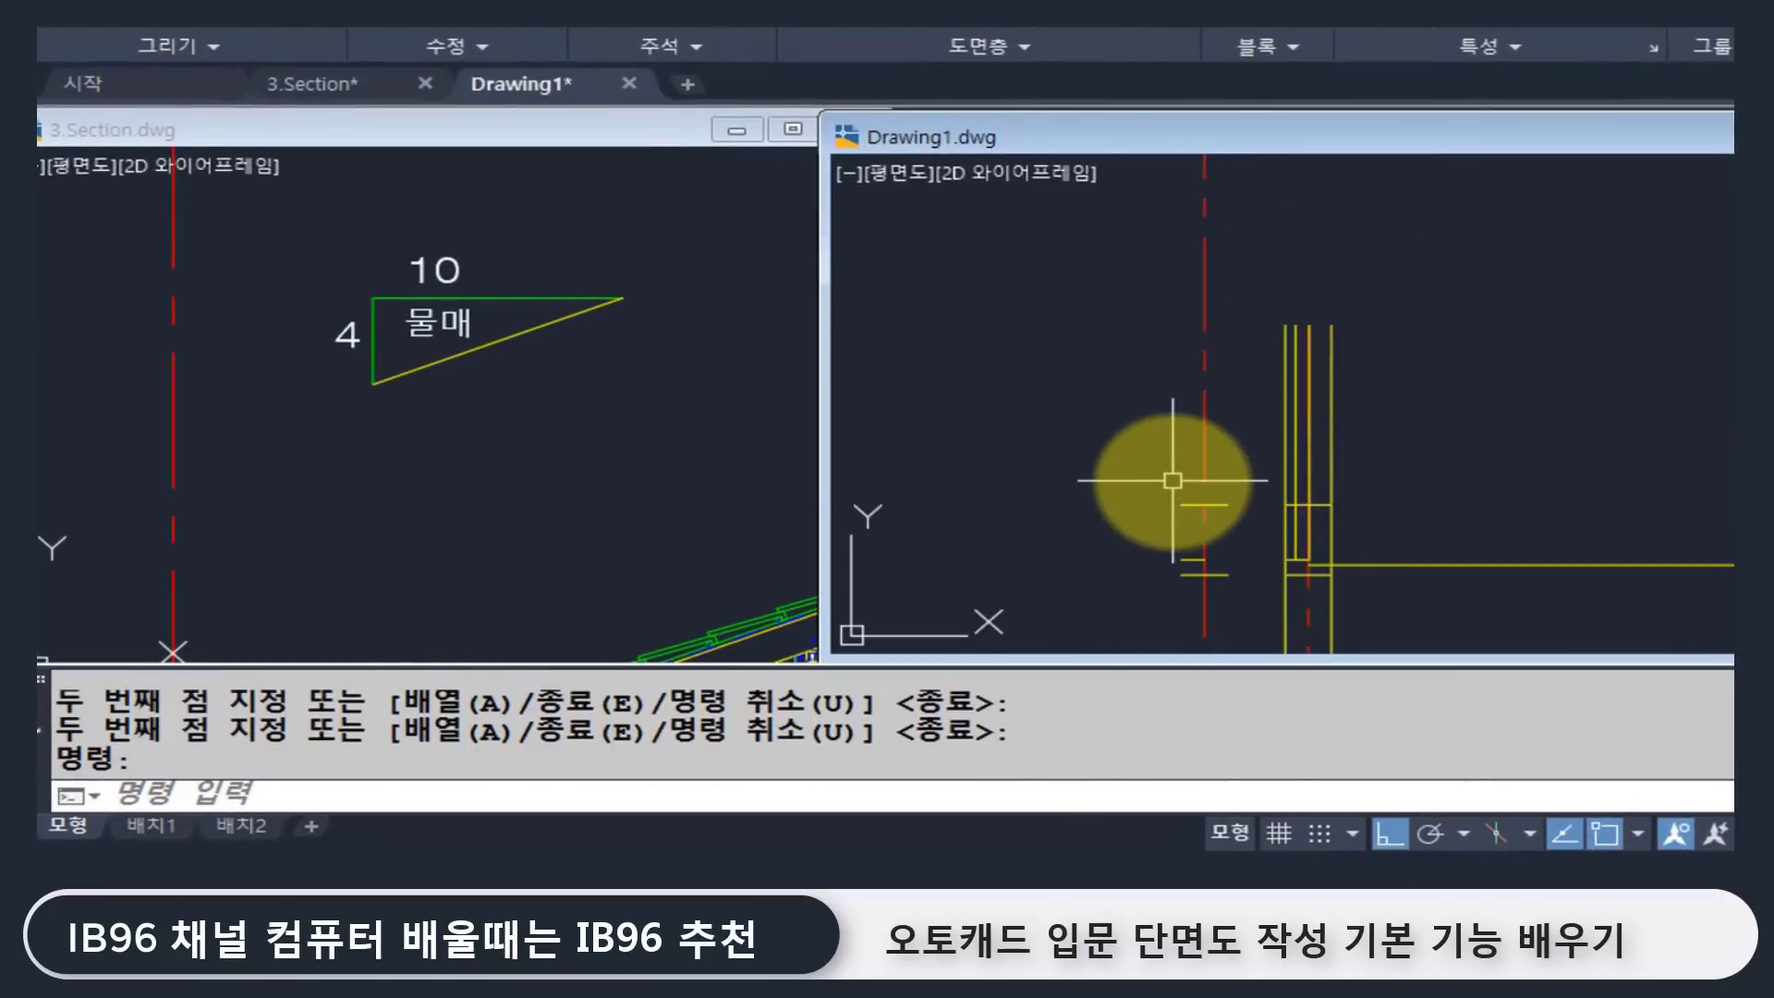
key("Return")
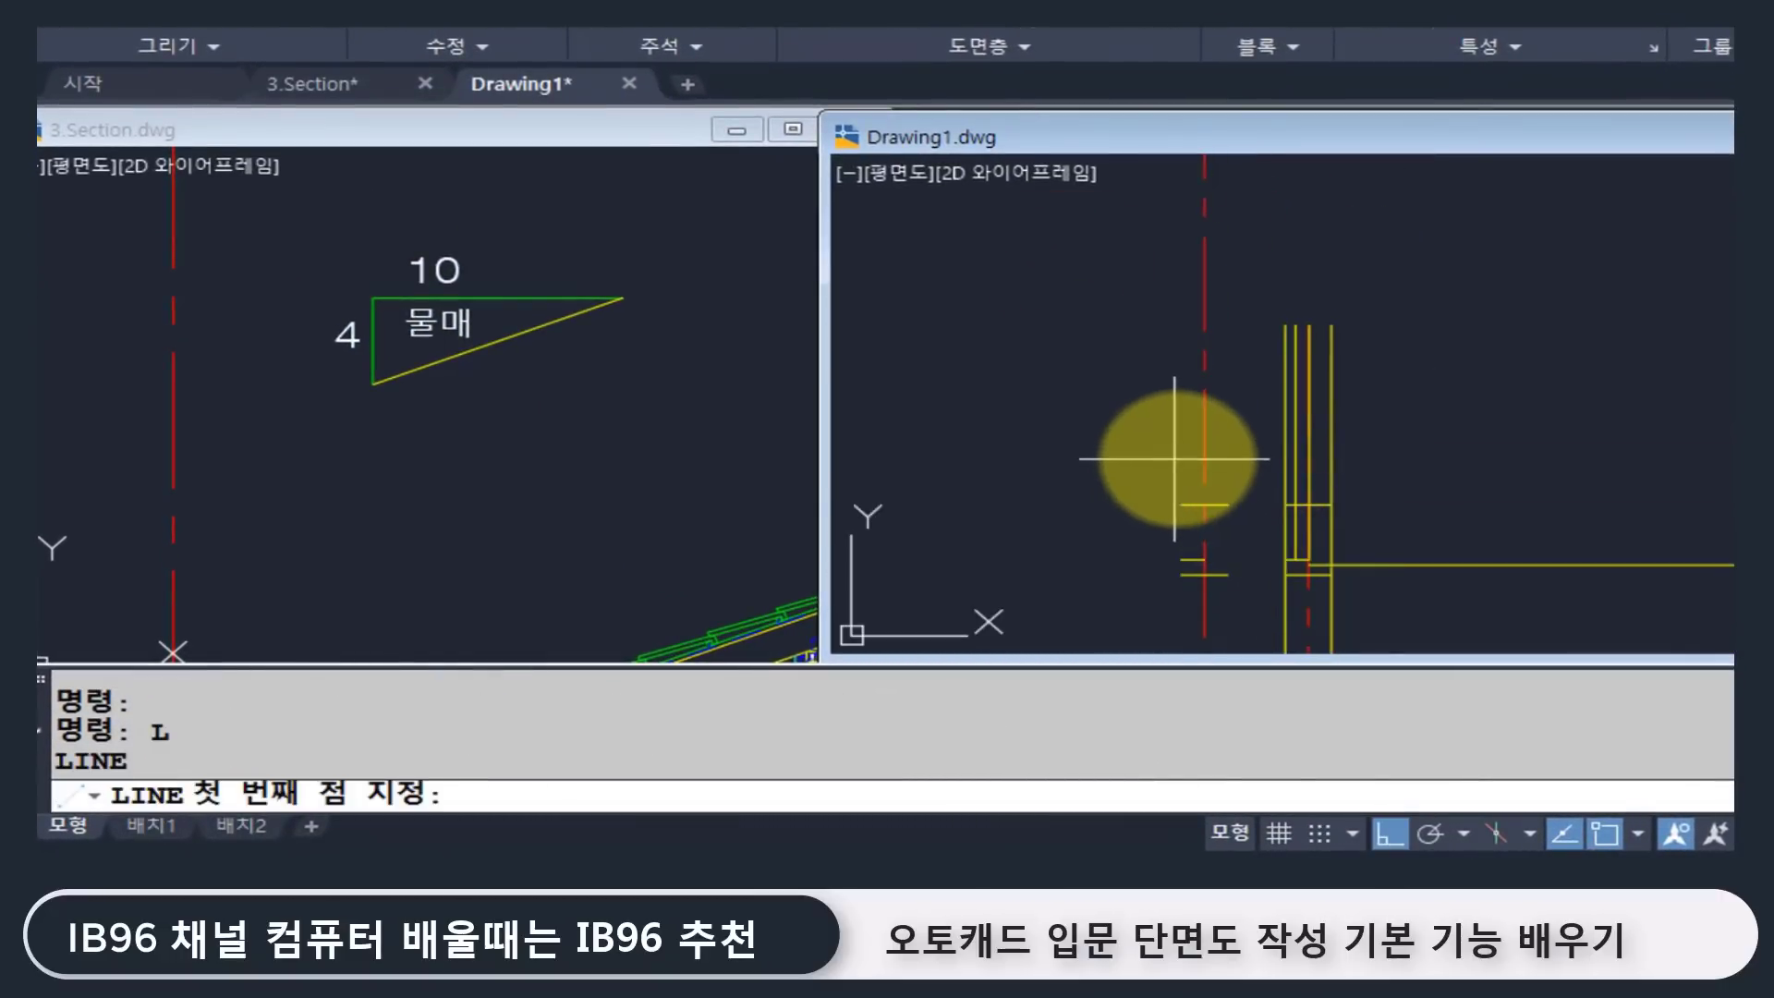
left_click(1118, 345)
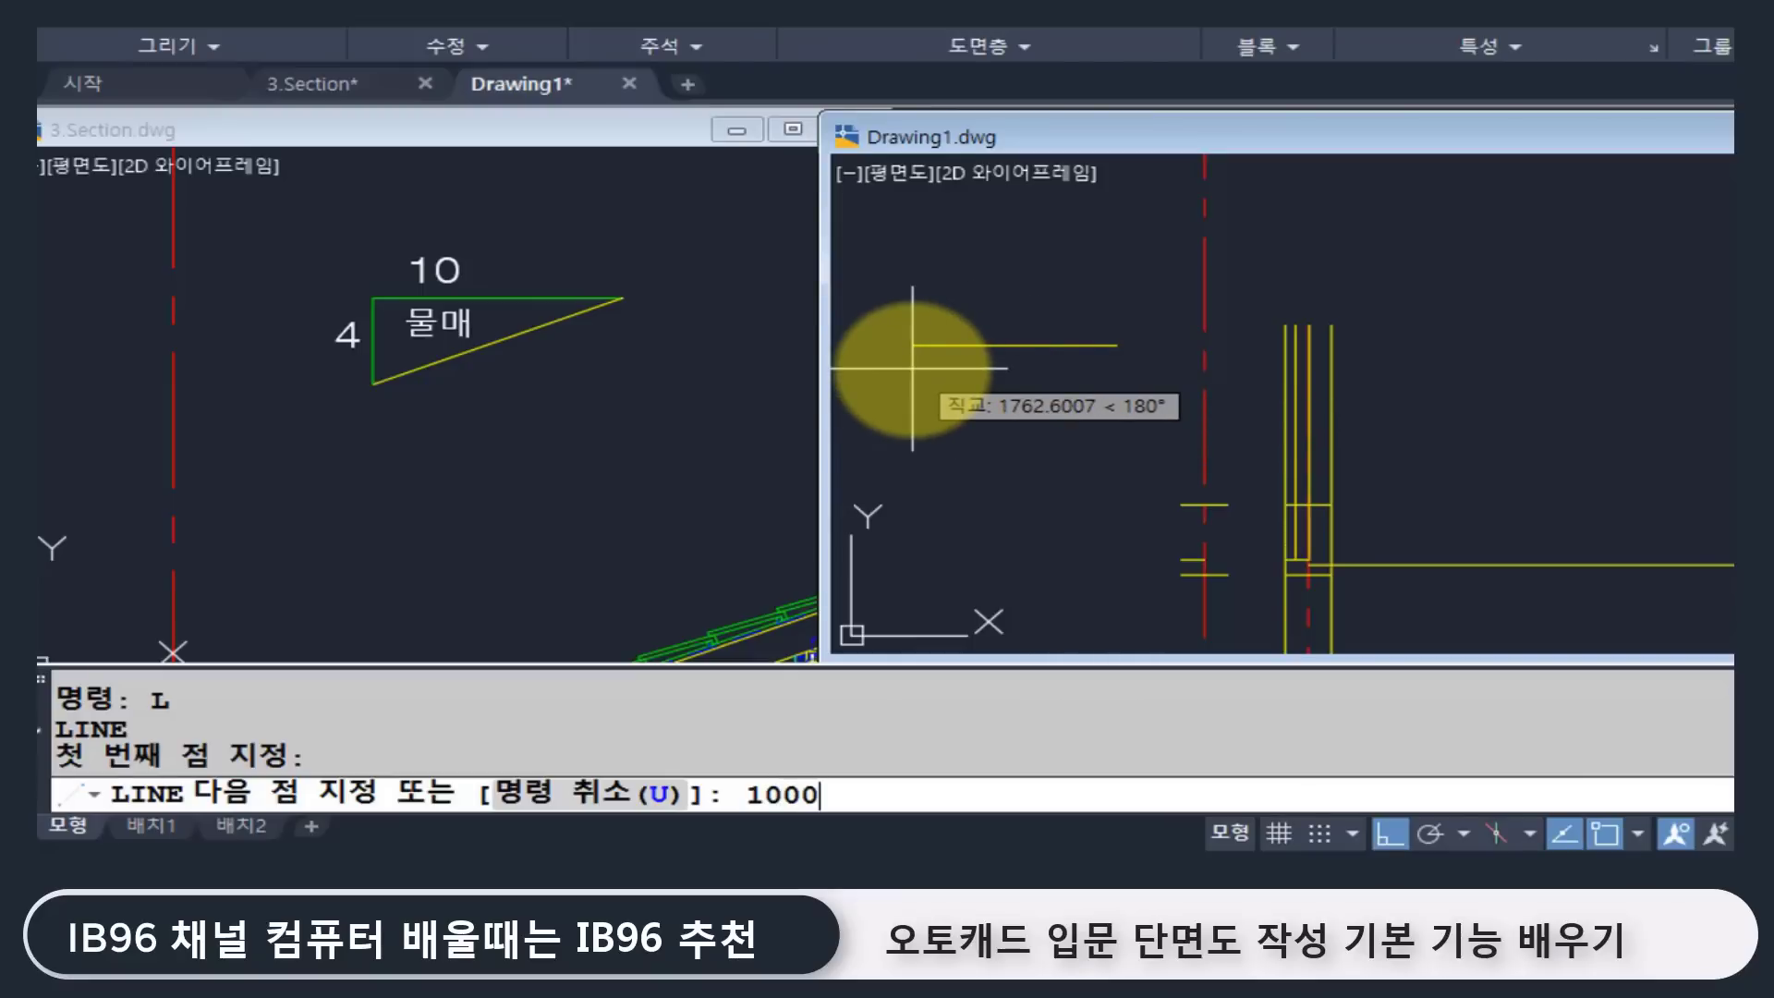
key("Return")
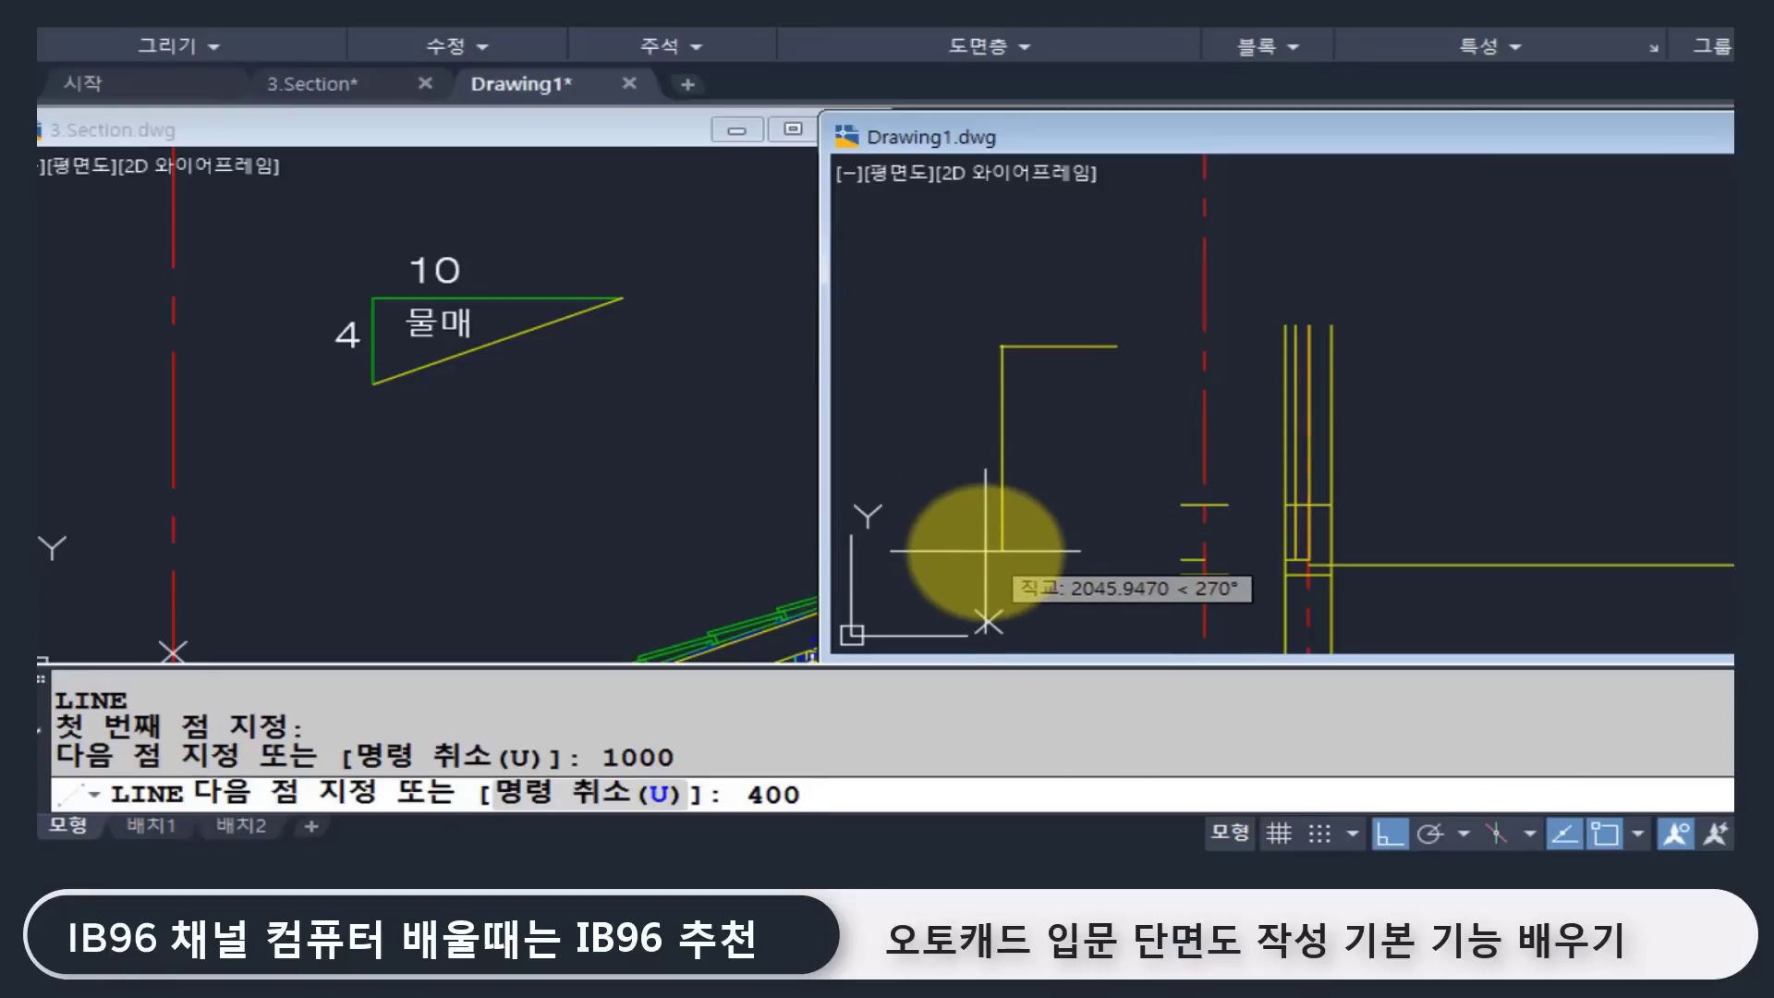
key("Return")
key("Return")
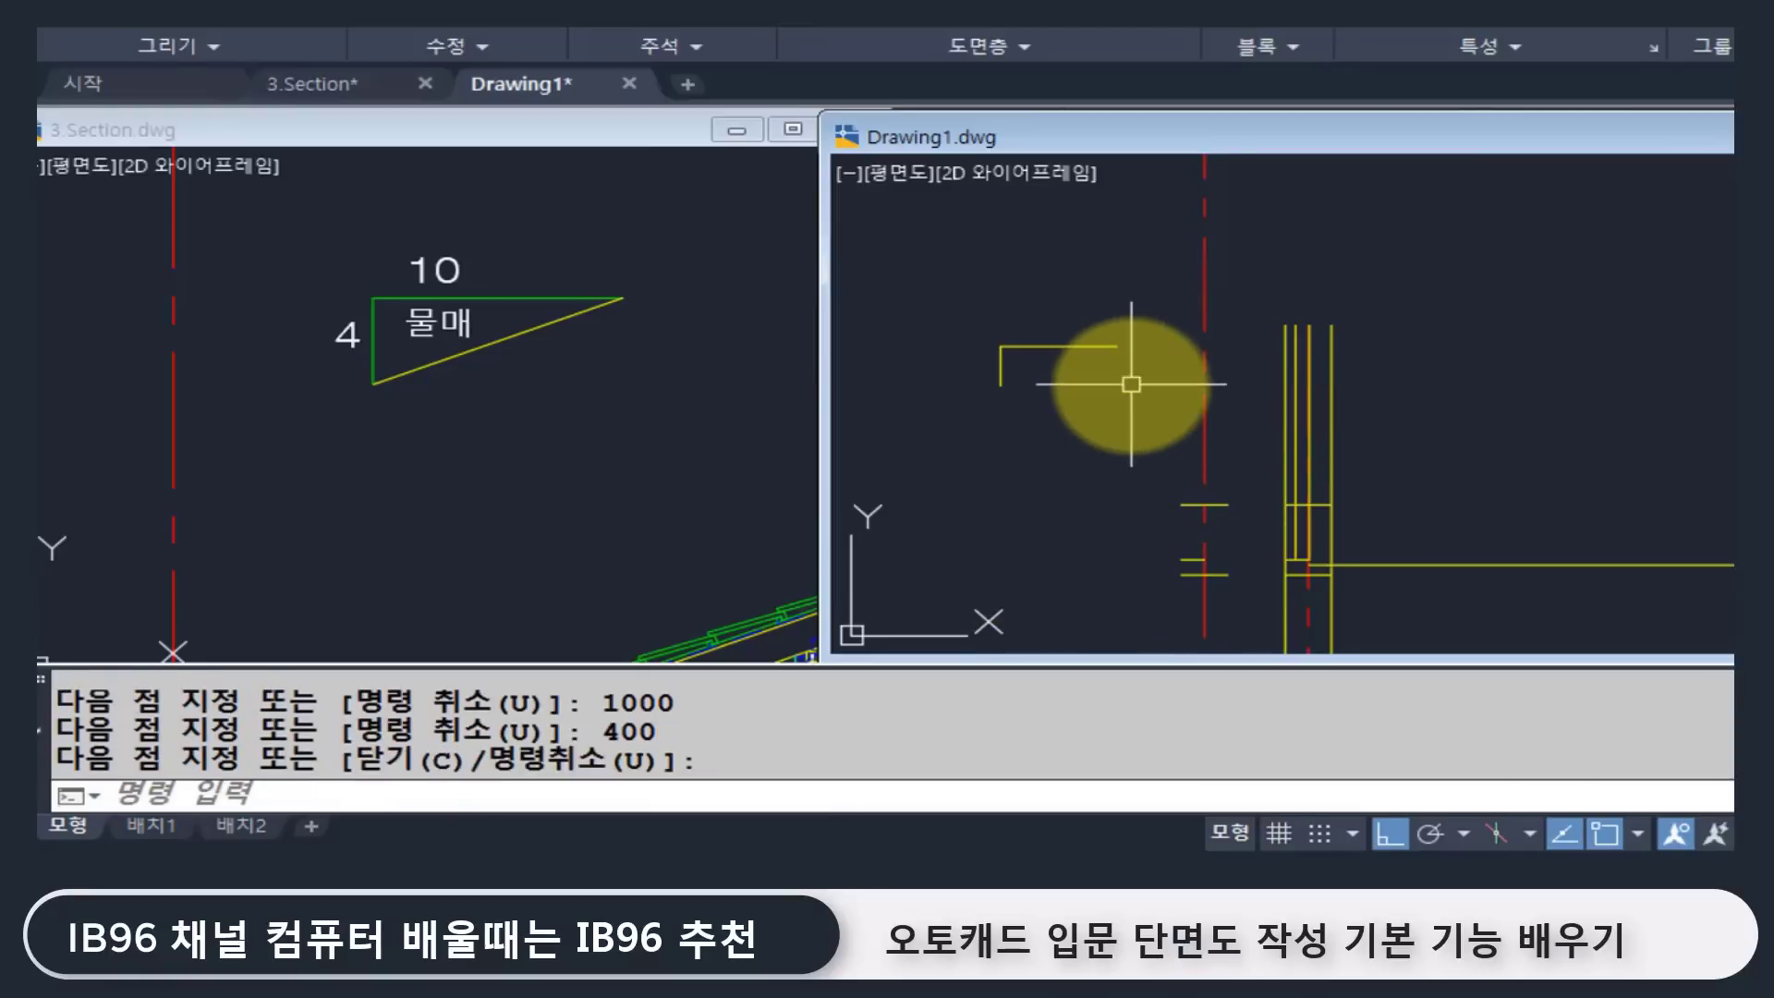
Step: Draw a sloped construction line through the two open ends of the 1000 by 400 slope guide
type("xl")
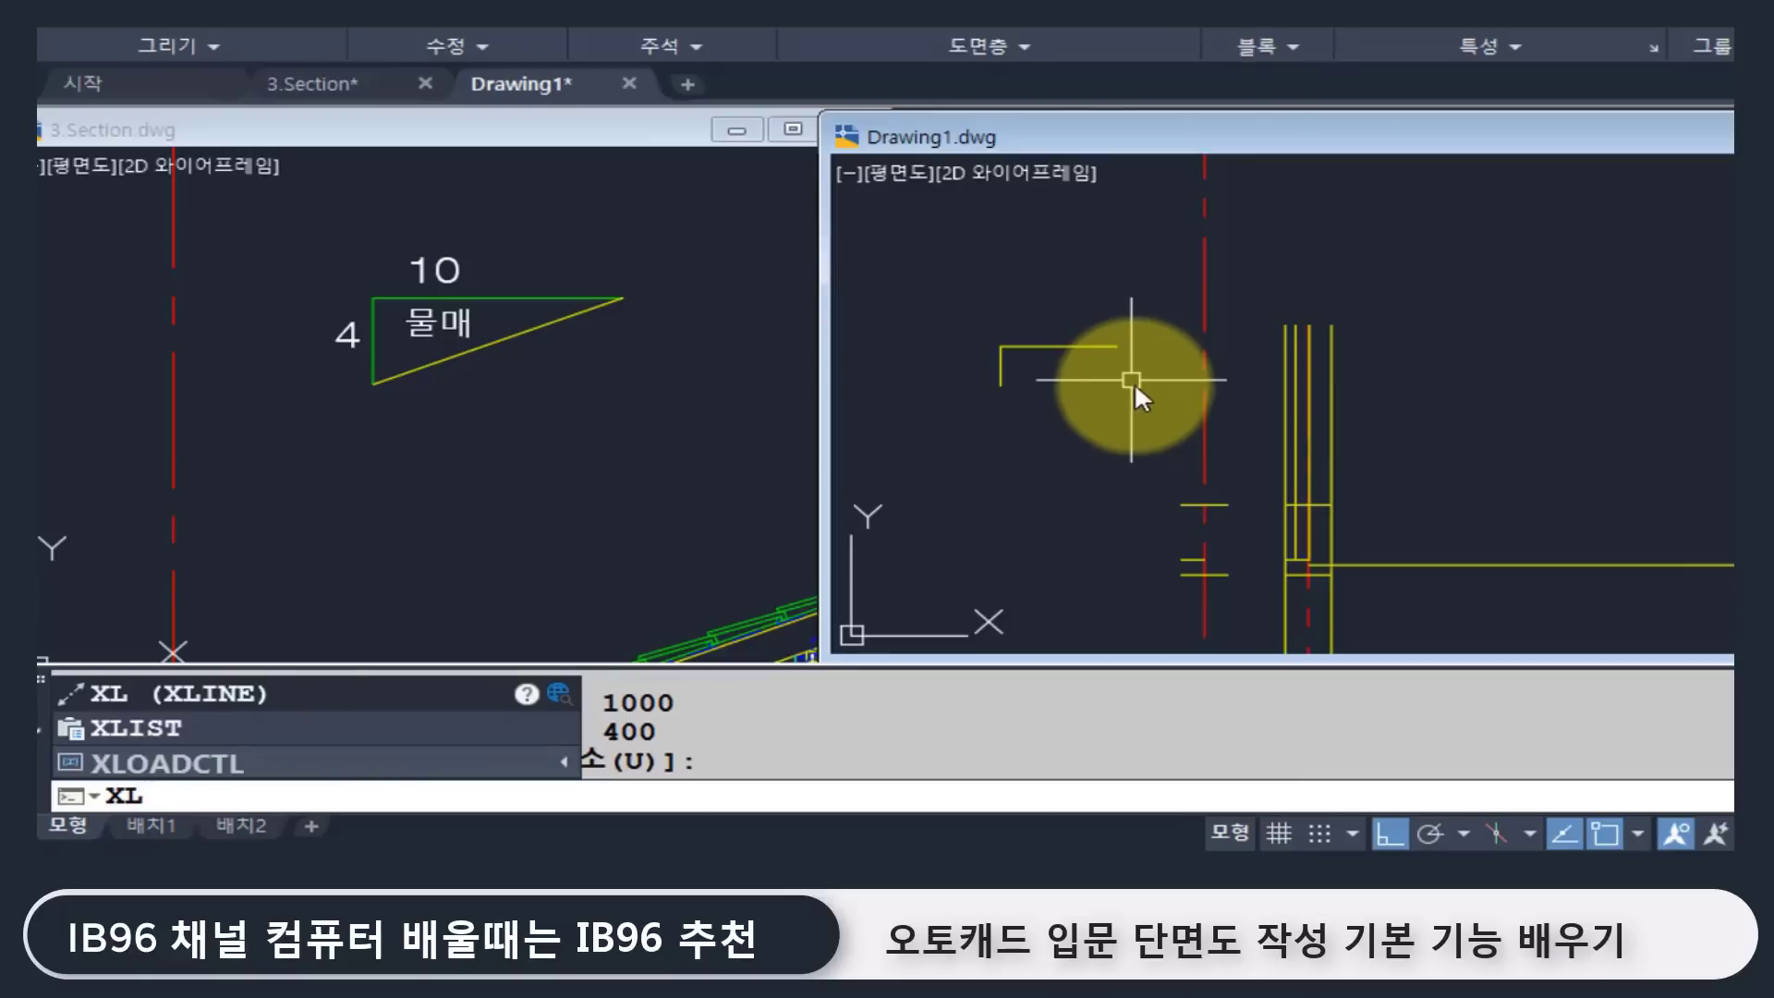
key("Return")
left_click(1001, 386)
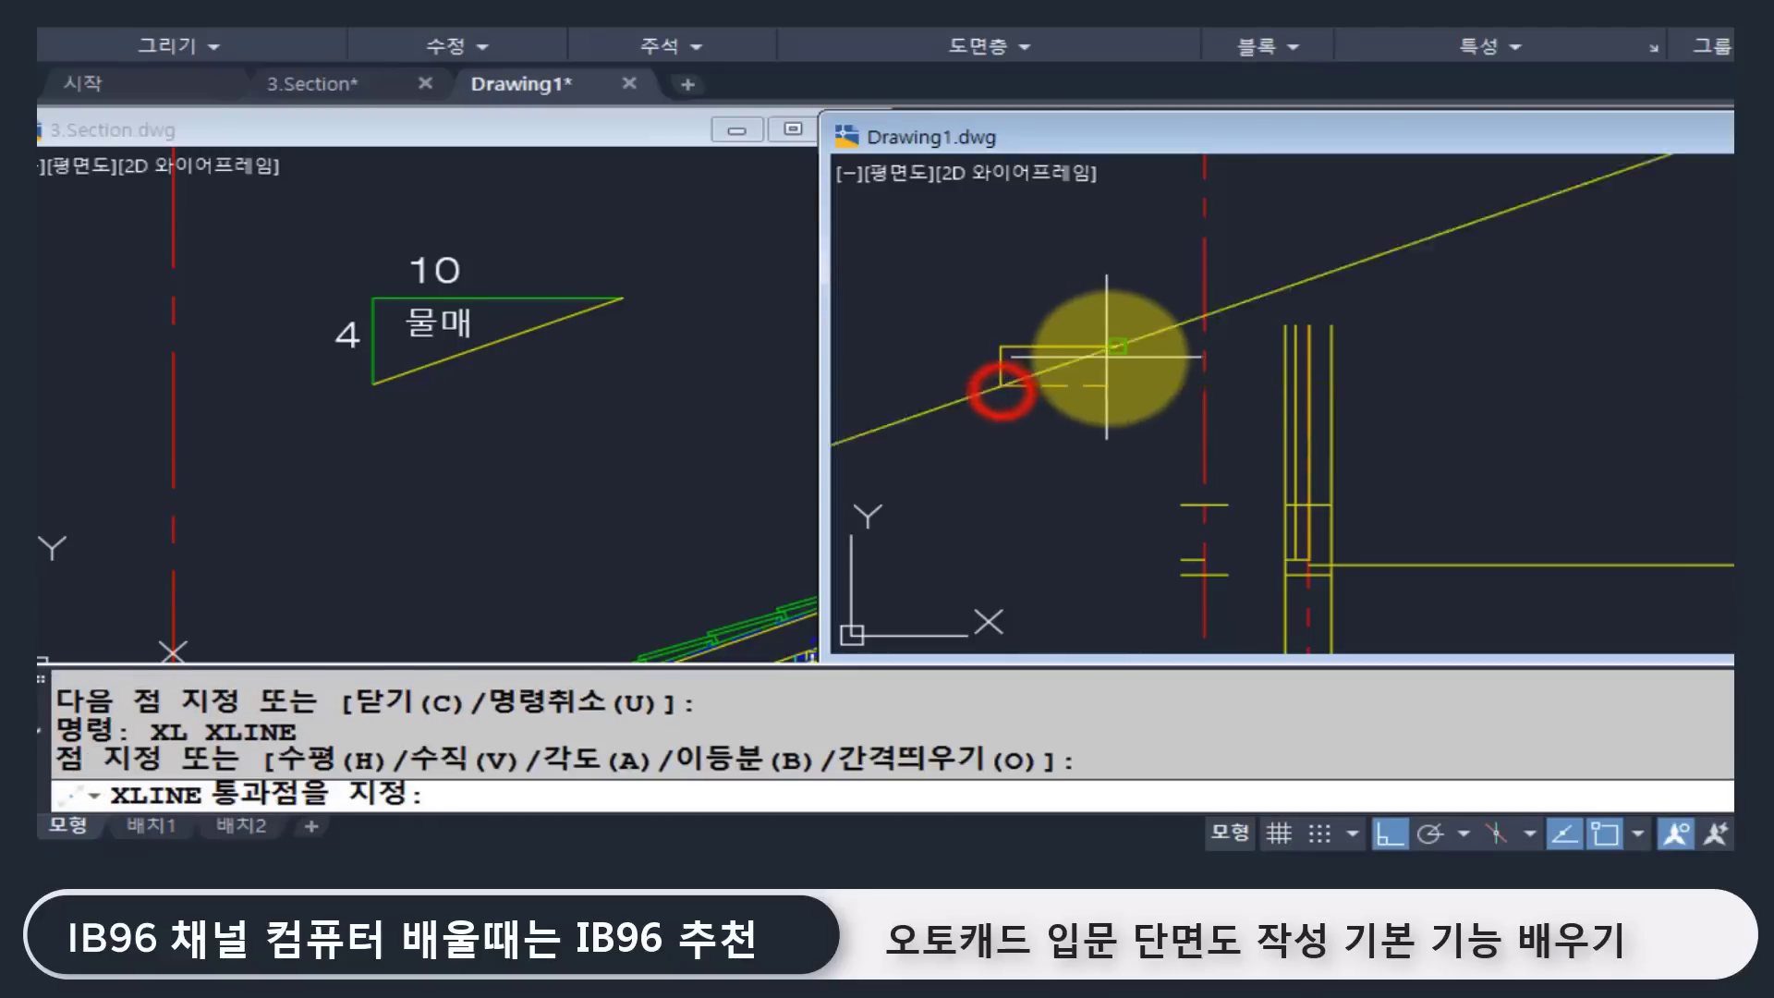
left_click(1114, 349)
key("Return")
left_click(1160, 326)
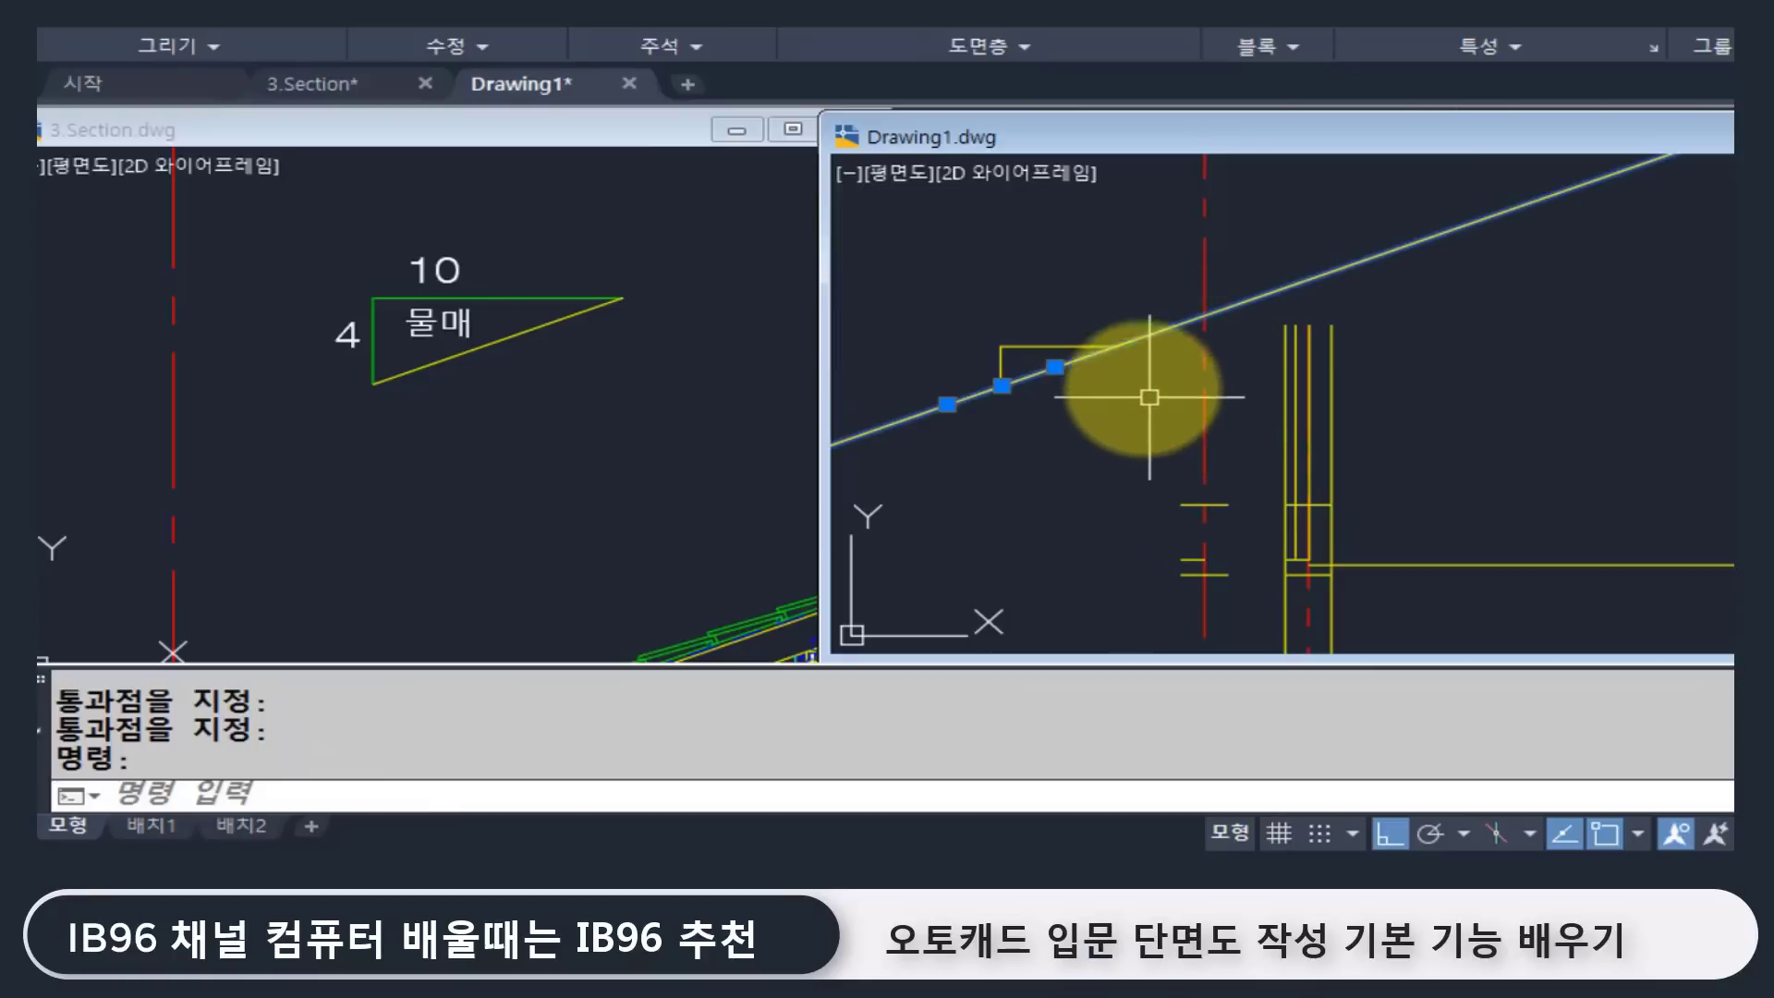
middle_click_drag(1146, 392, 1141, 415)
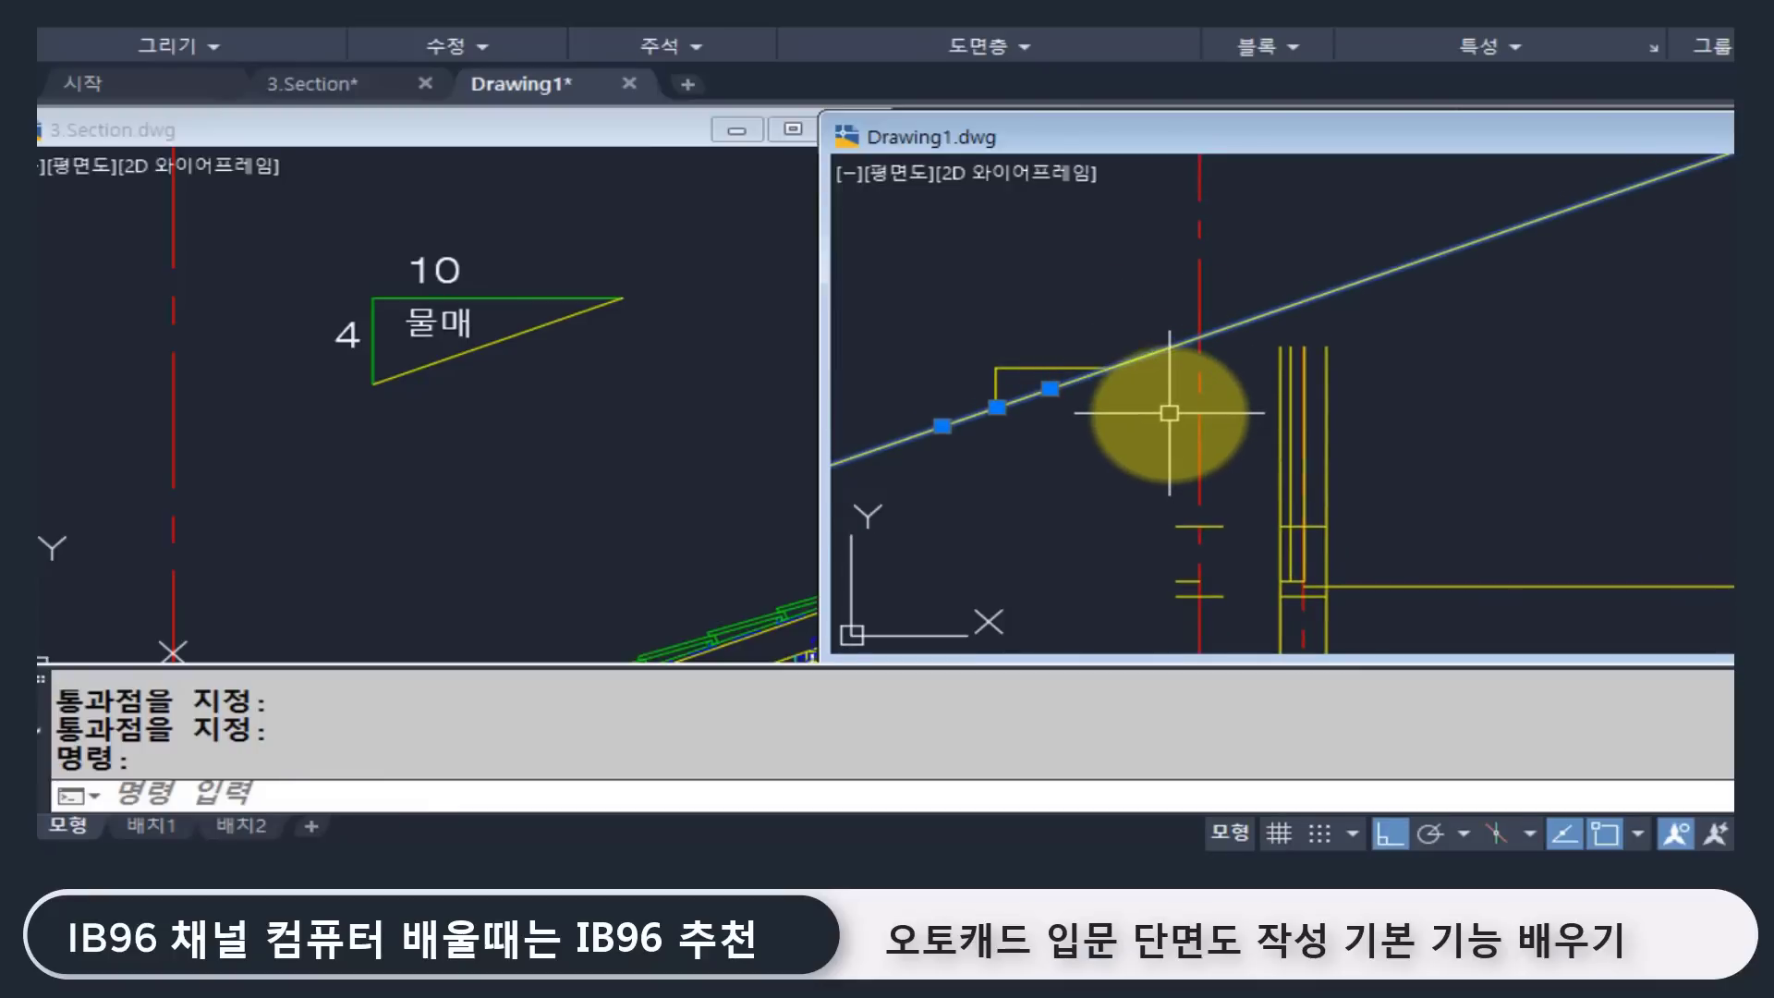
key("Escape")
Step: Copy the sloped construction line from the slope guide's upper open end down to the short horizontal lines on the outer centre line
type("co")
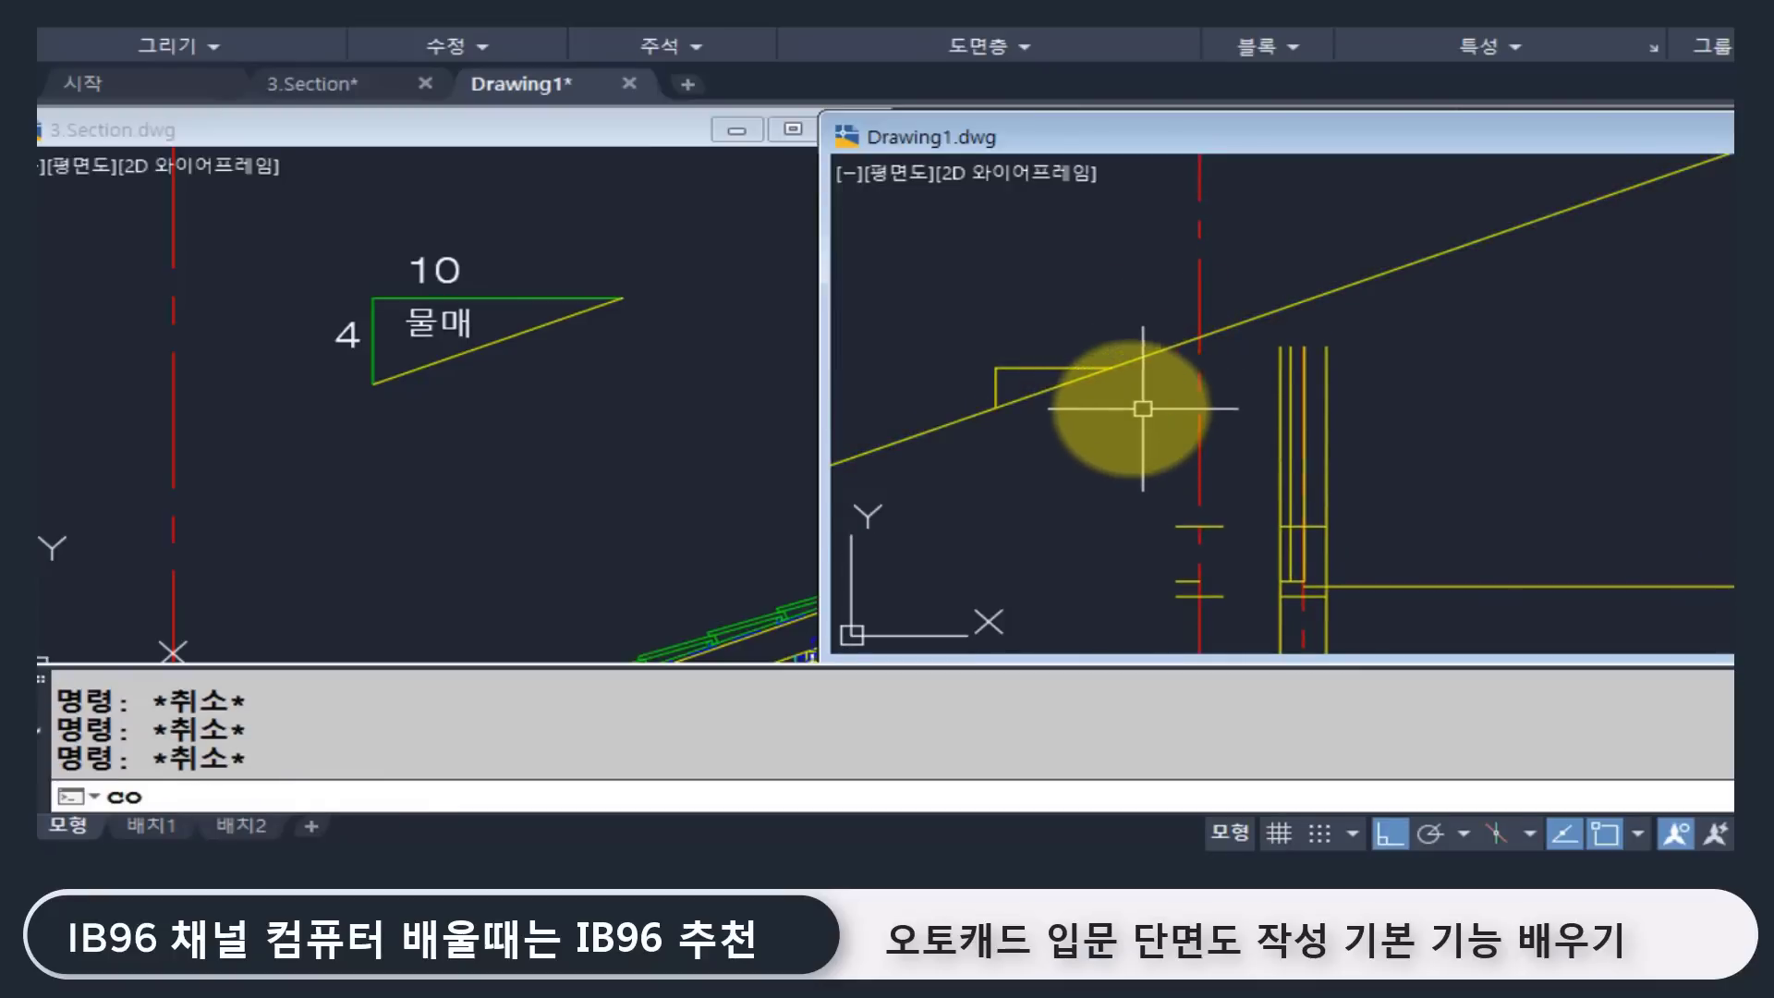
key("Return")
left_click(1155, 368)
left_click(1159, 342)
right_click(1159, 341)
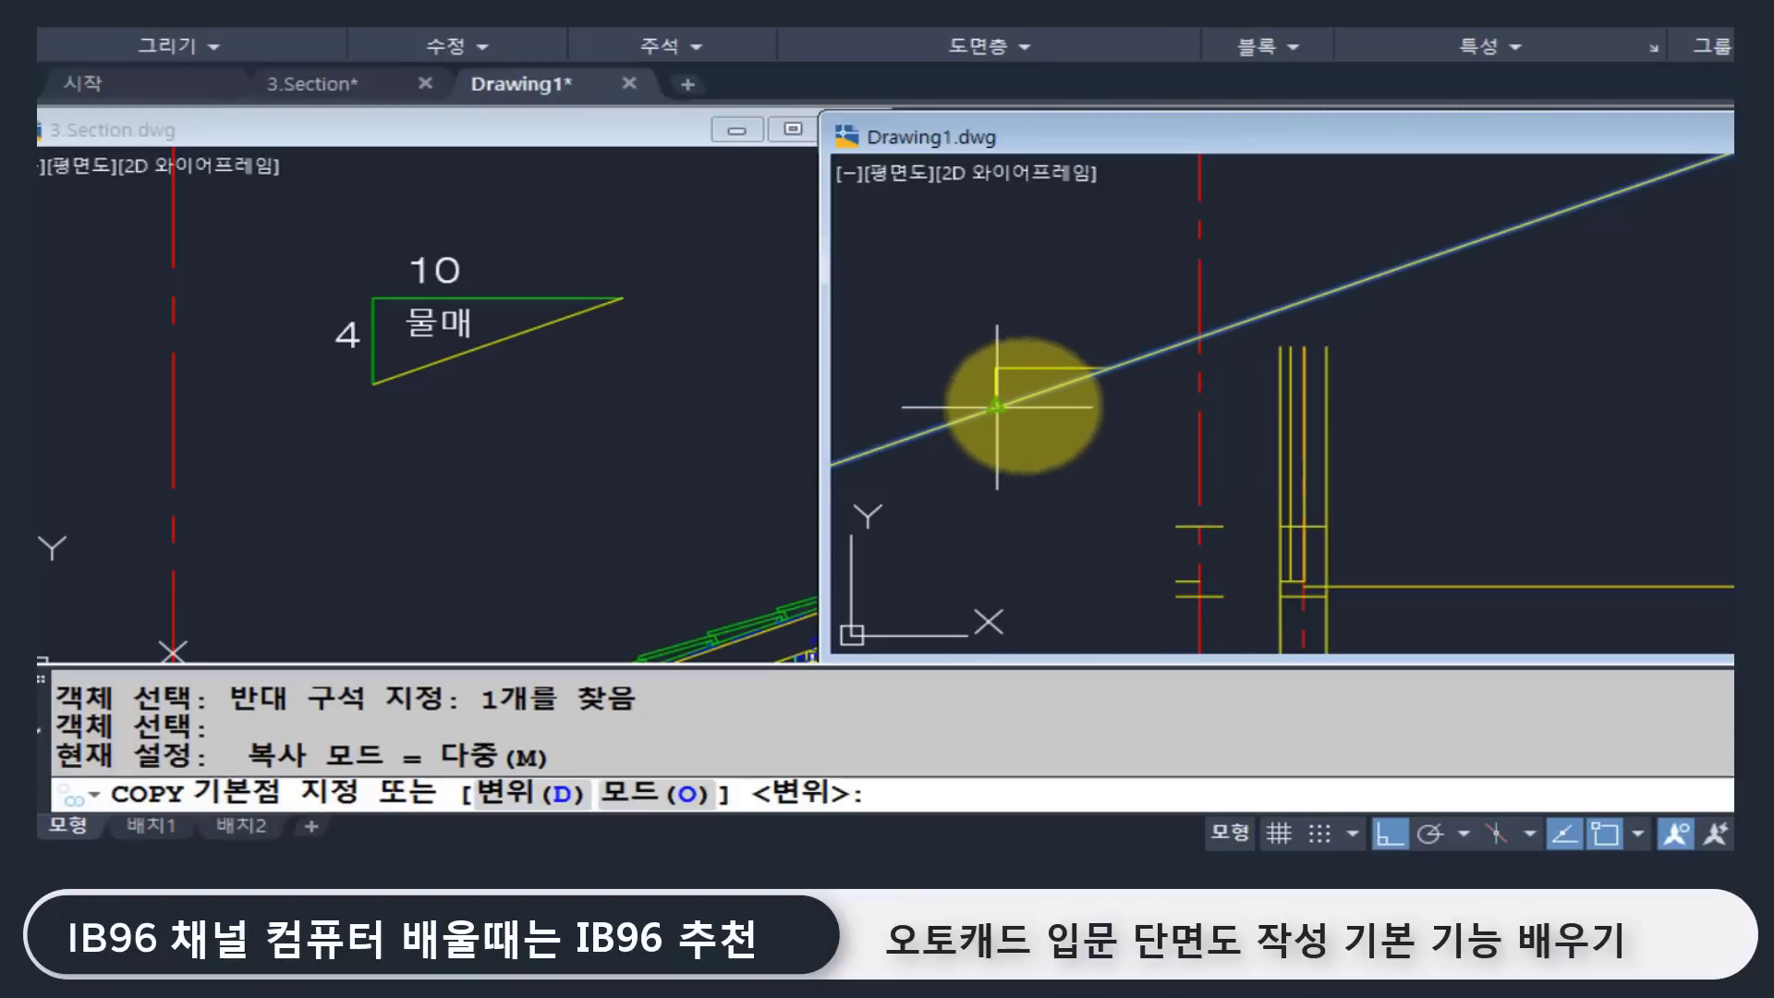
left_click(1114, 368)
scroll(1072, 434, "up", 2)
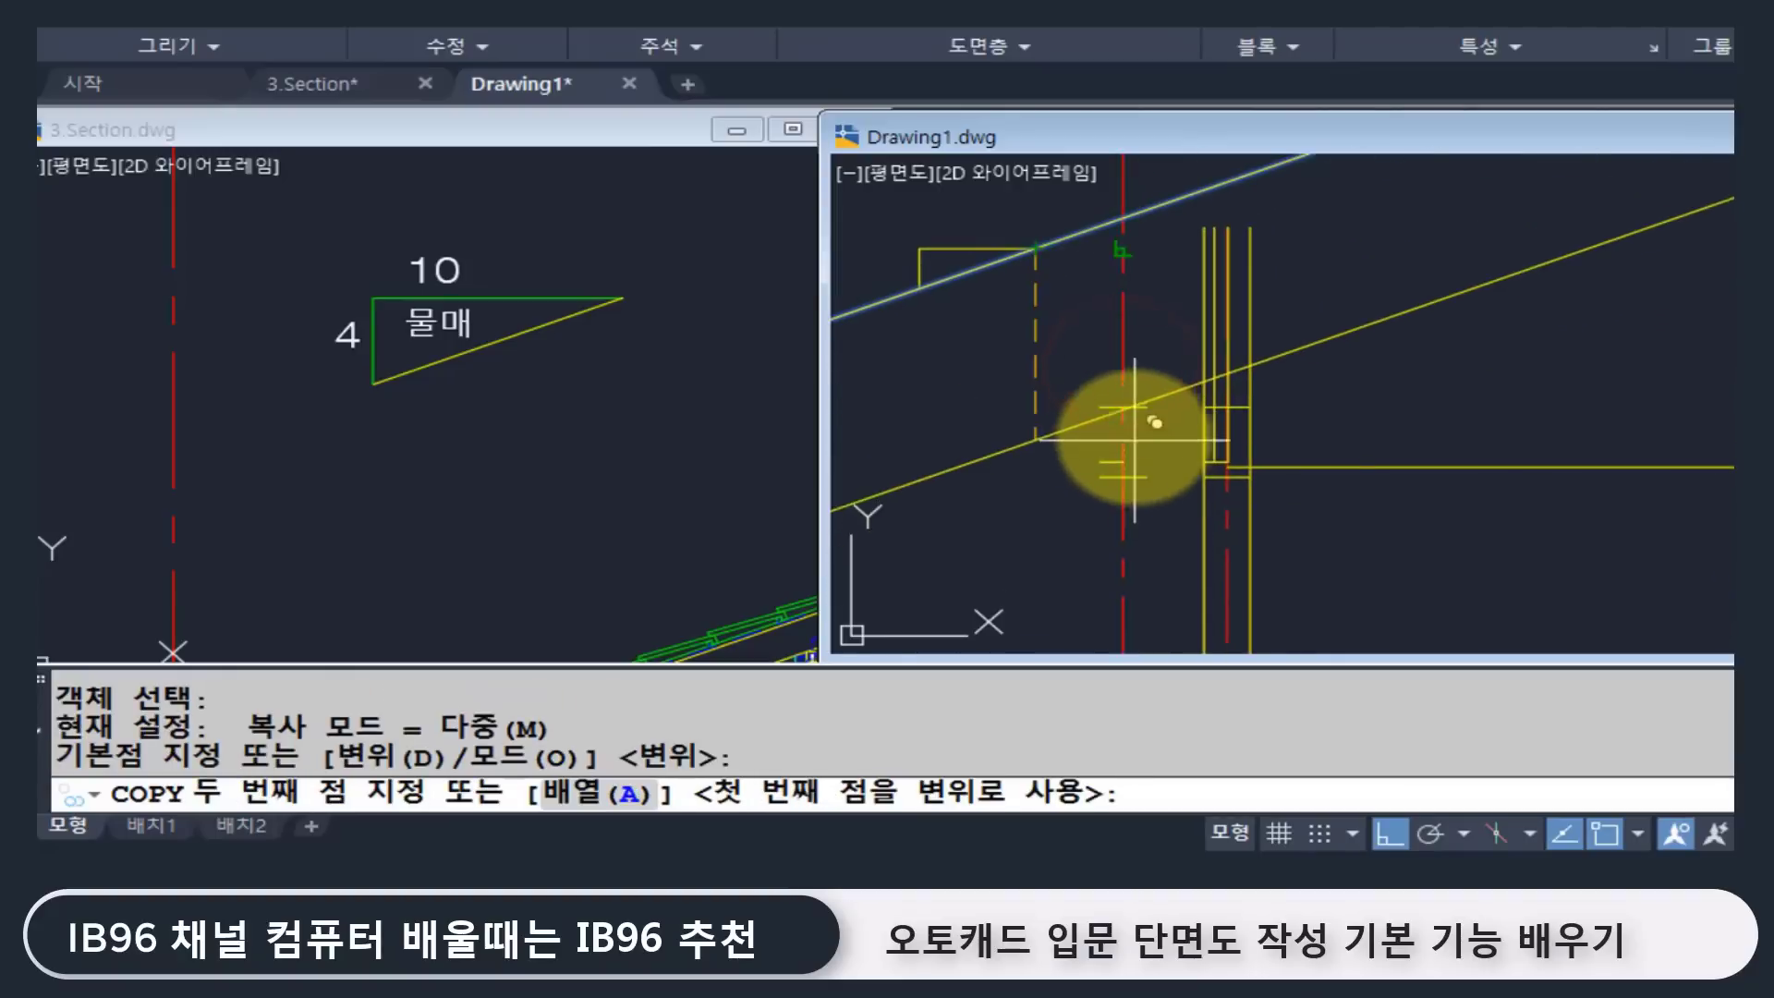
Step: Place the copied roof slope line at the intersection of the left vertical centreline and the uppermost short horizontal line
scroll(1113, 424, "up", 2)
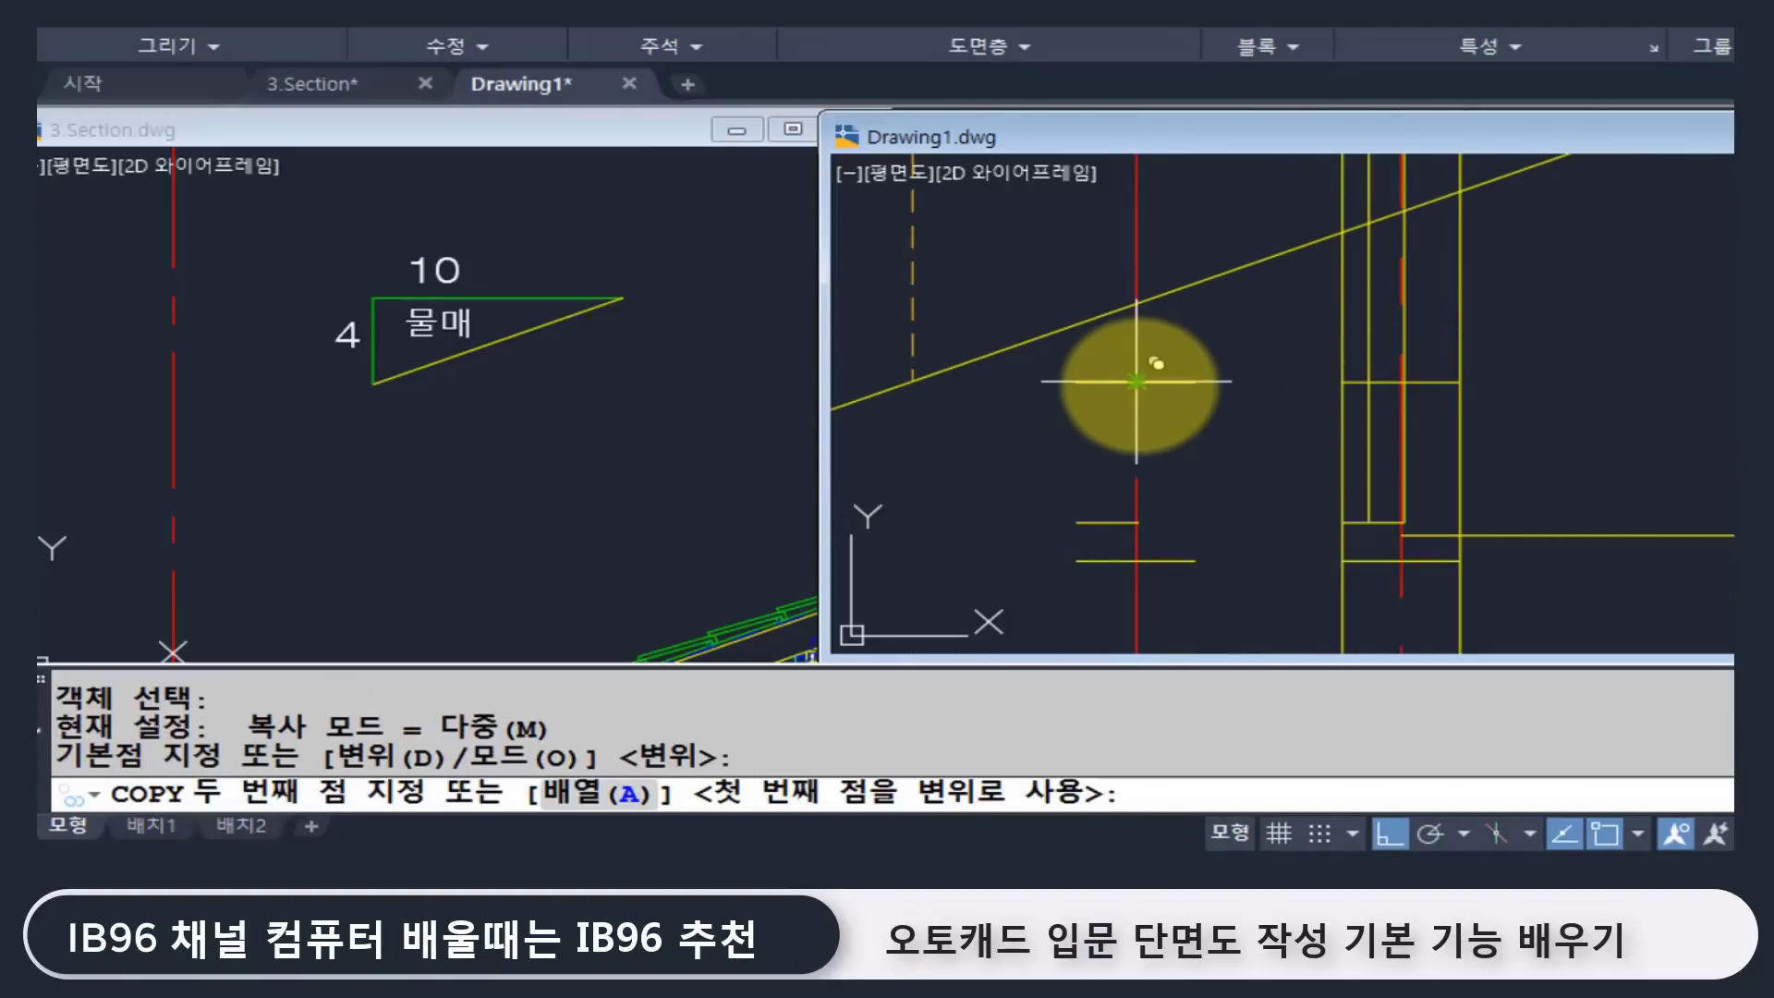
mouse_move(1136, 381)
middle_mouse_down()
mouse_move(1121, 514)
mouse_move(1062, 546)
mouse_move(1121, 376)
mouse_move(1136, 381)
middle_mouse_up()
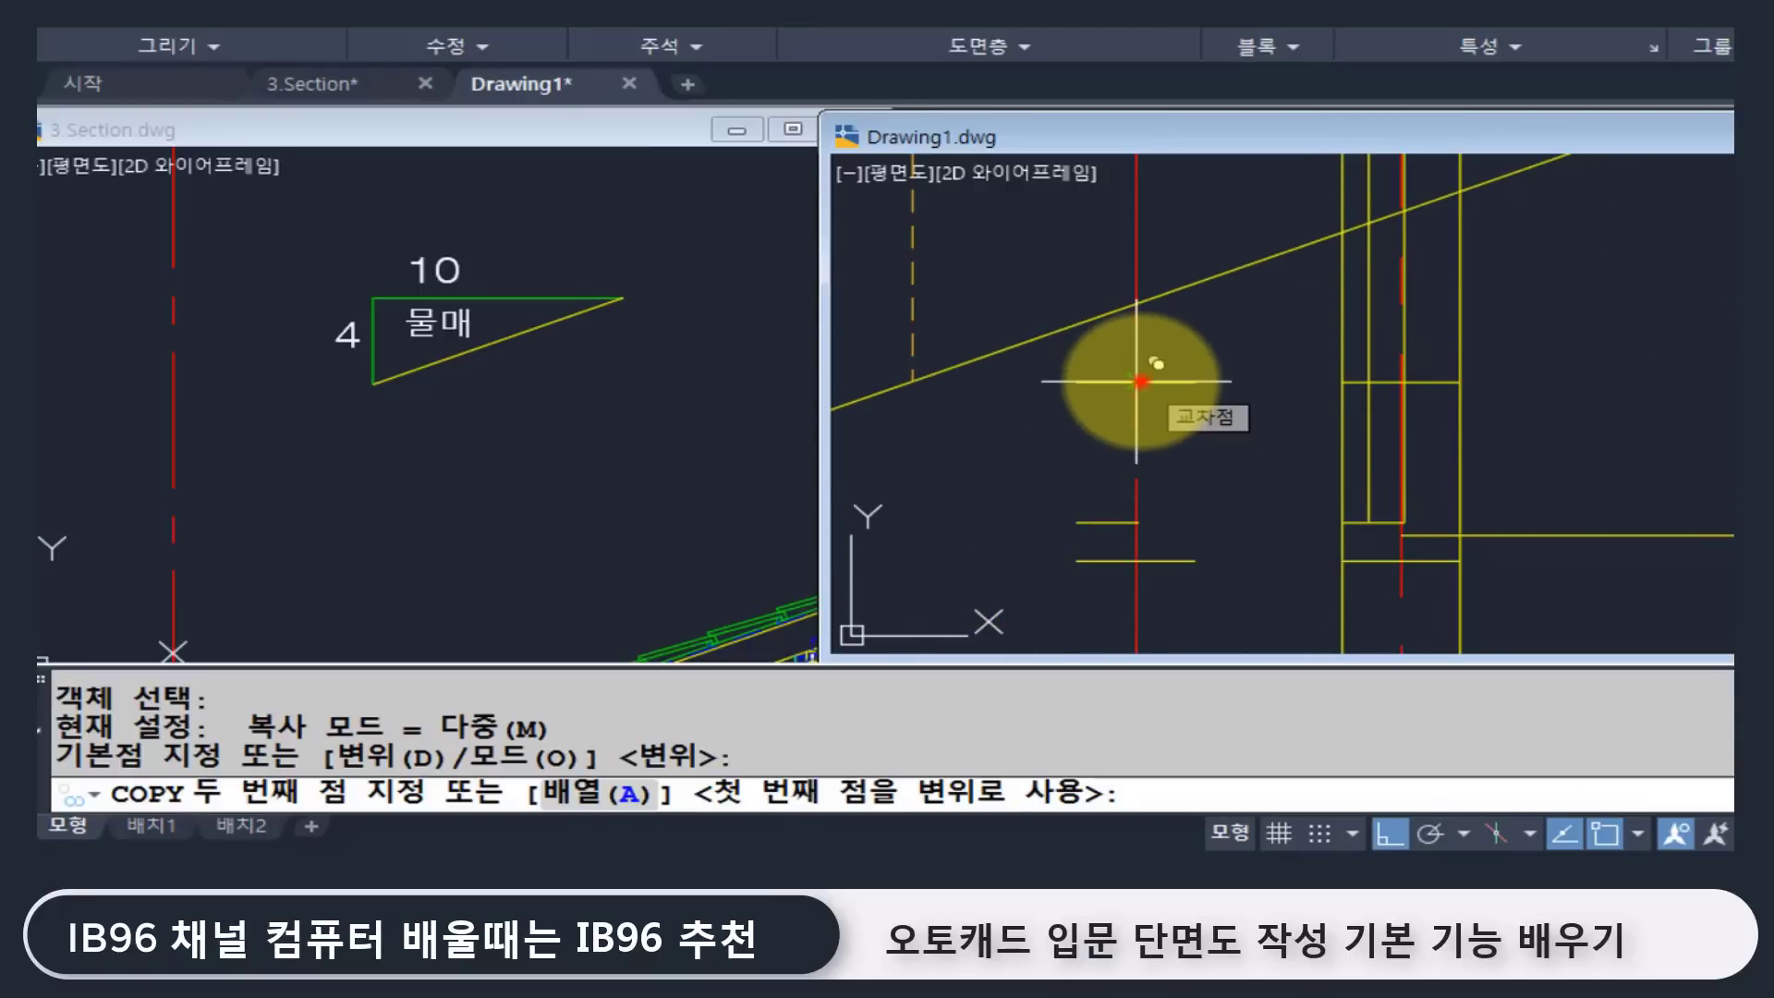
left_click(1141, 381)
scroll(1136, 385, "down", 3)
key("Return")
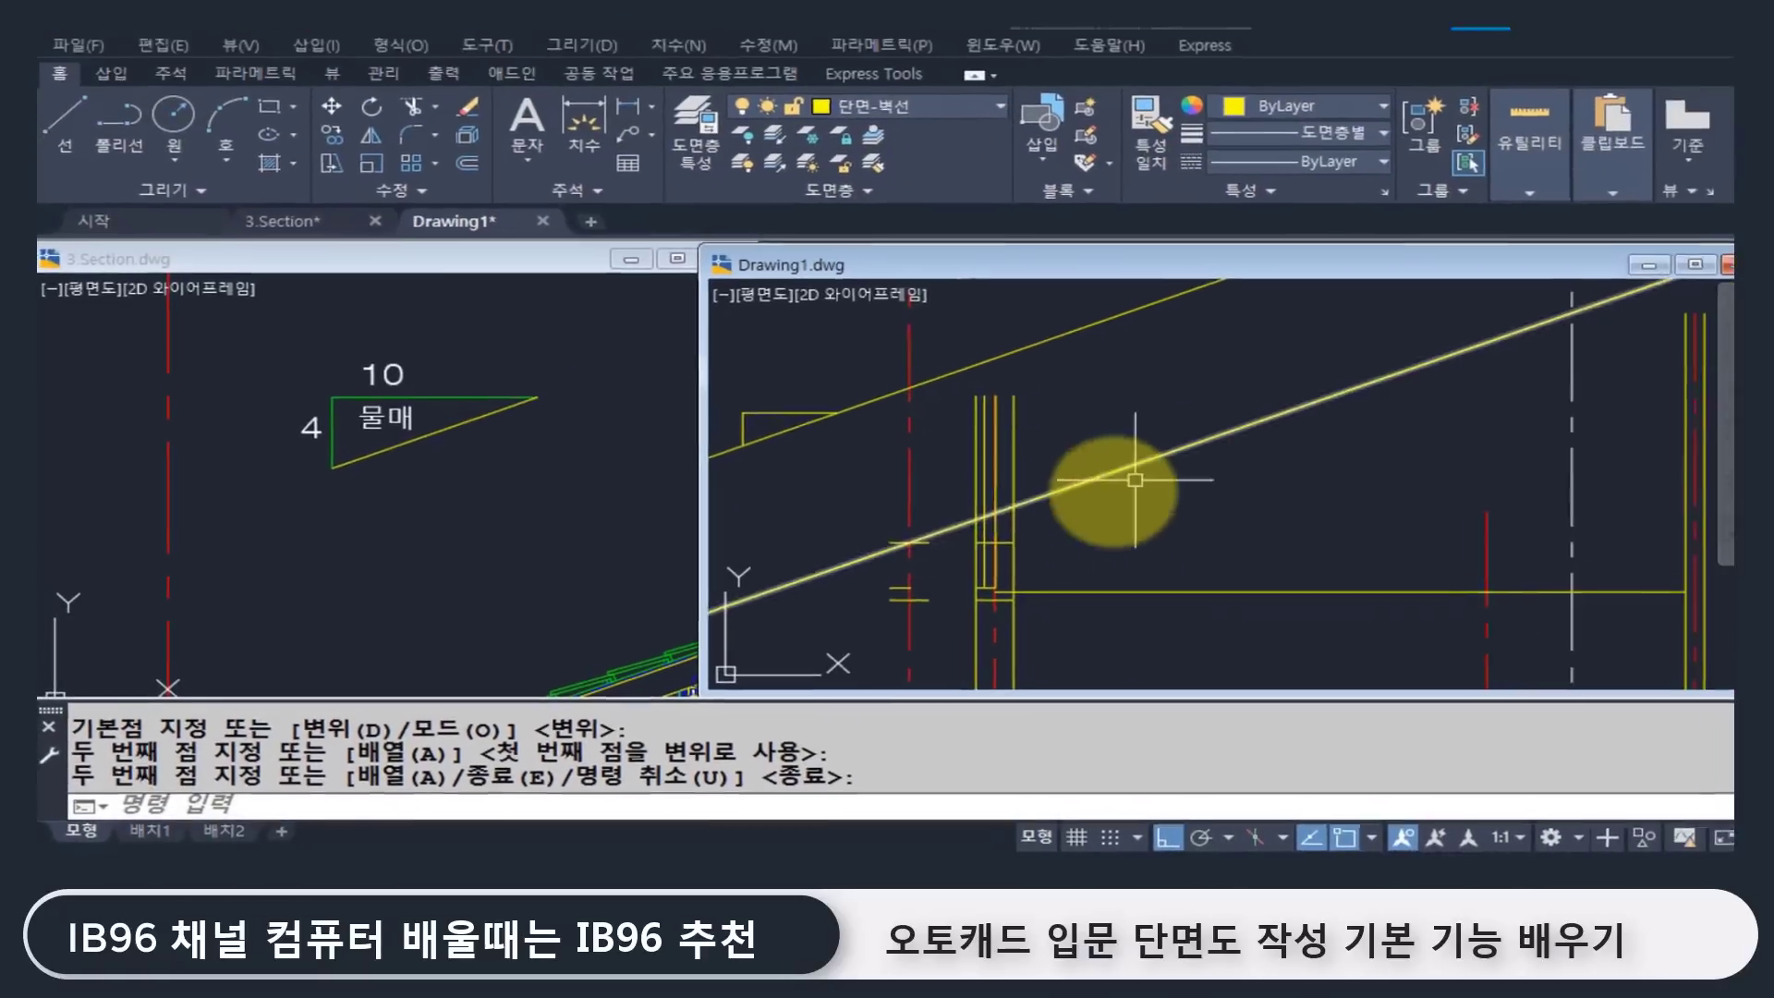
scroll(1063, 543, "down", 3)
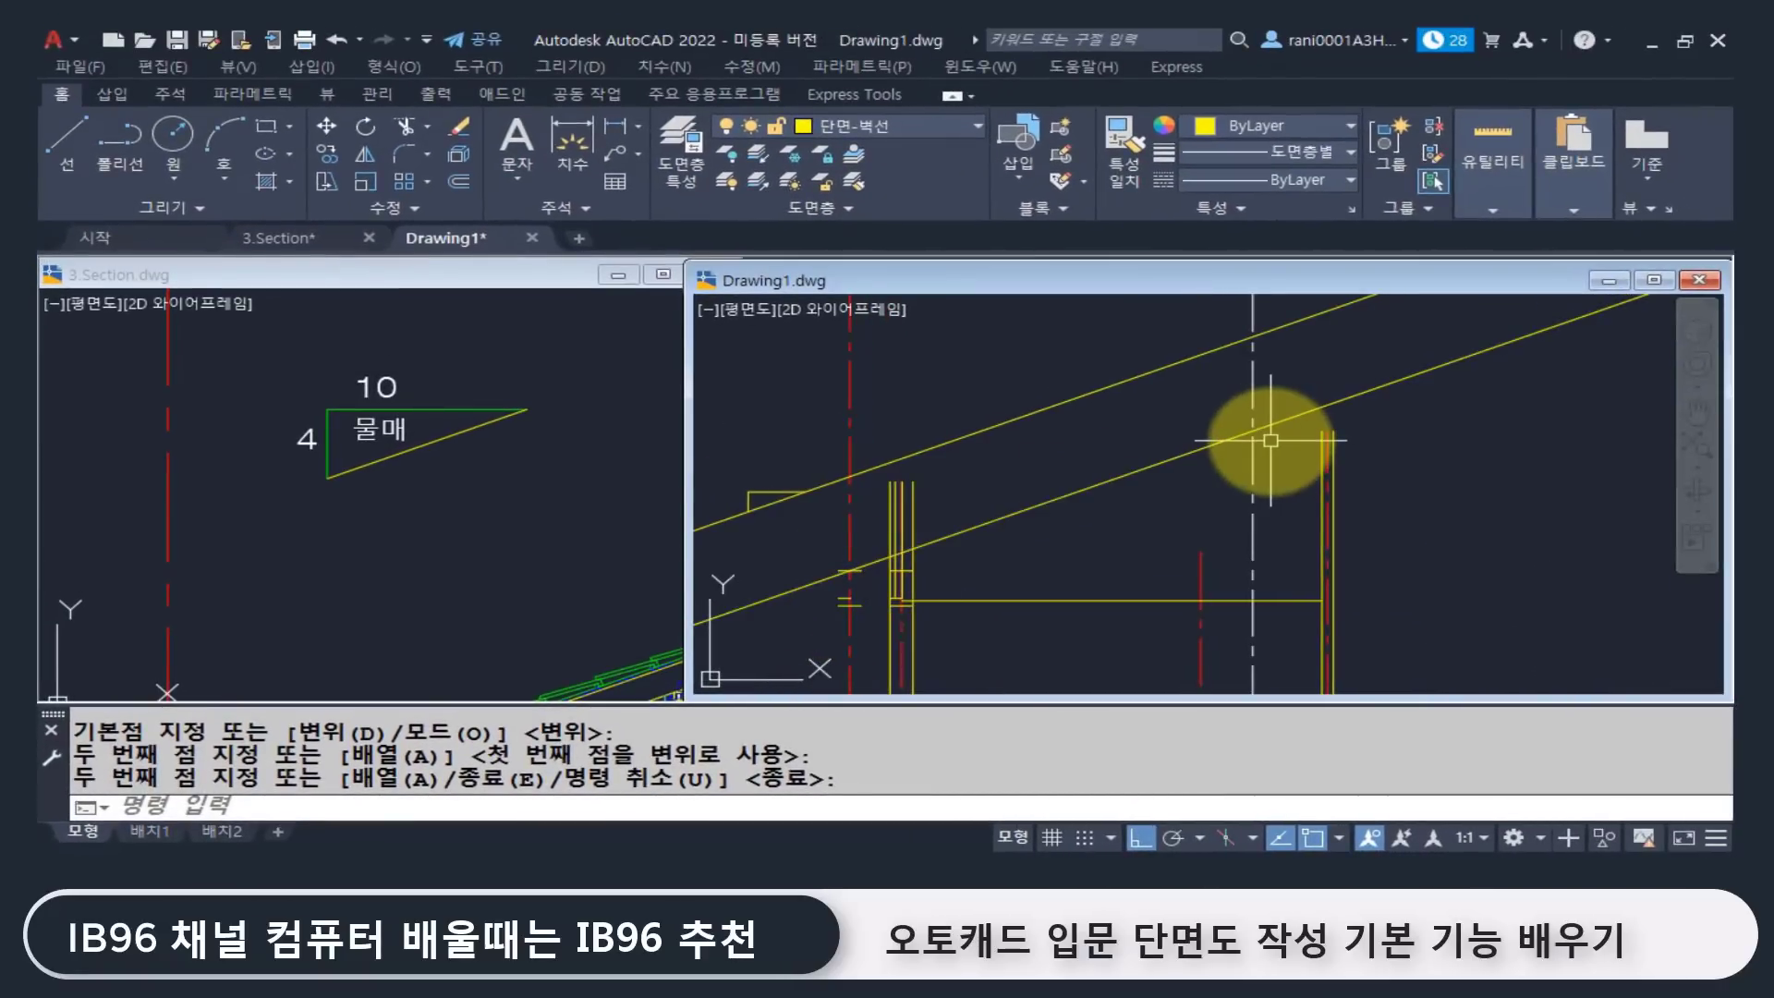
scroll(813, 488, "up", 3)
middle_click_drag(813, 488, 939, 481)
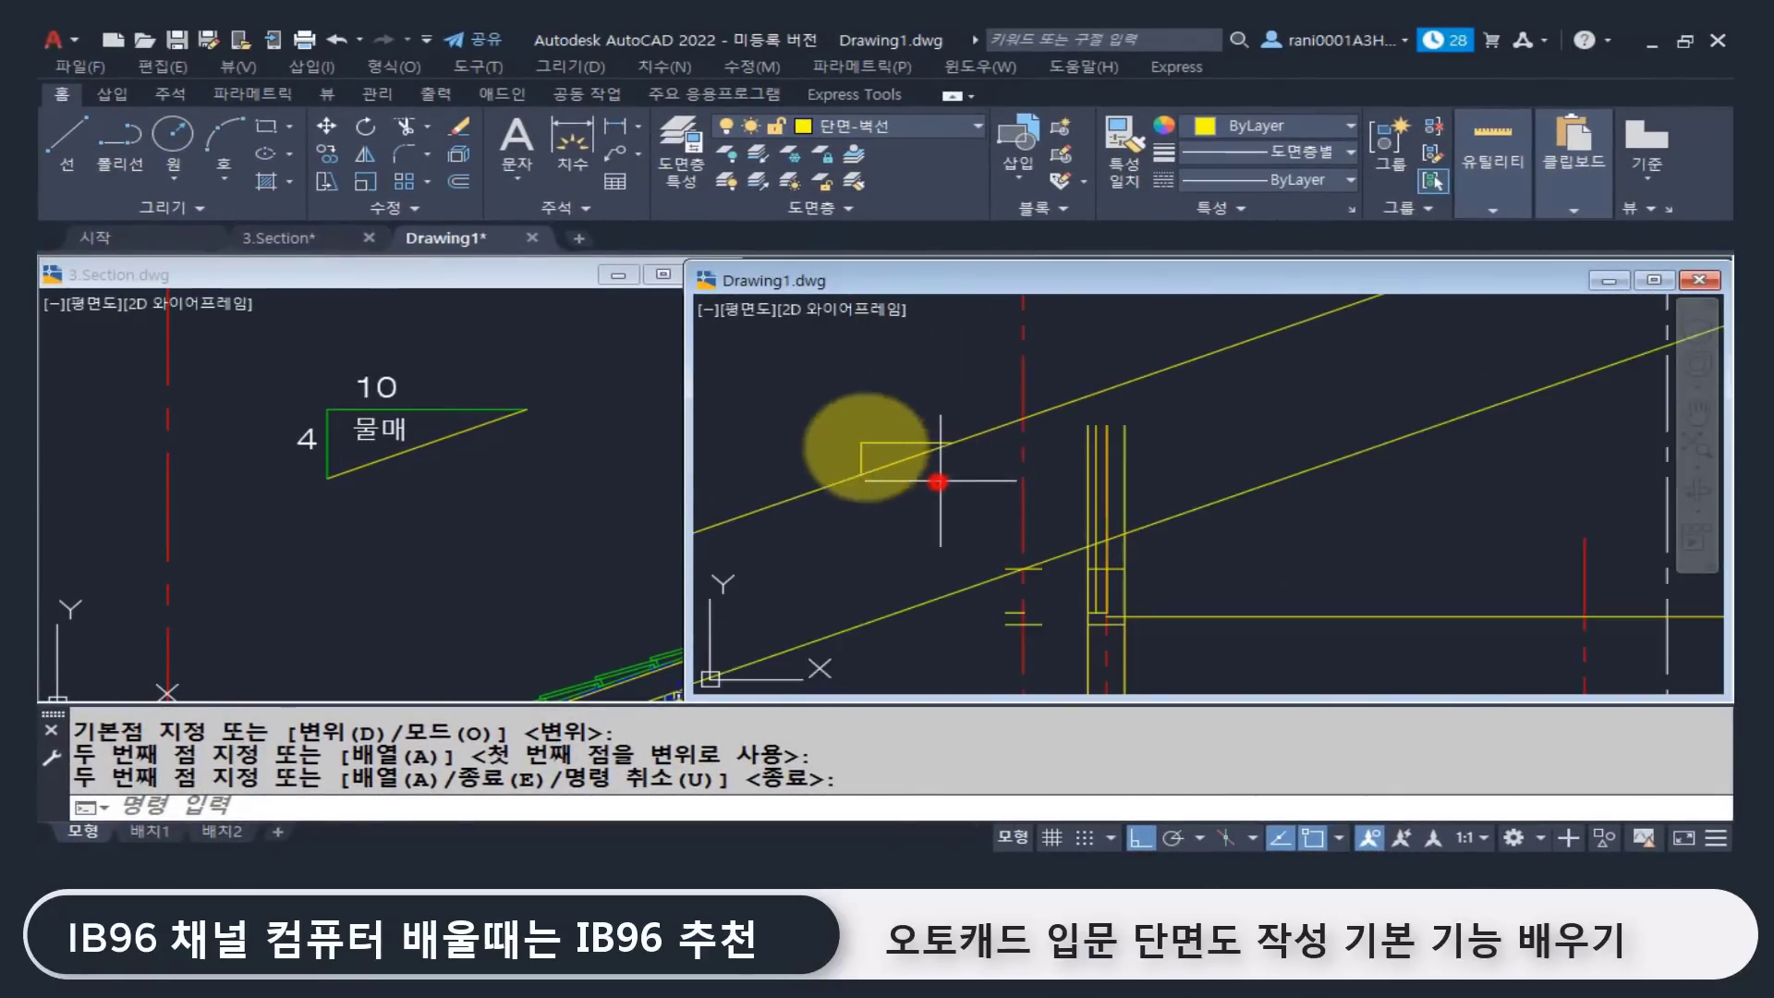
left_click(938, 482)
key("Escape")
left_click(487, 536)
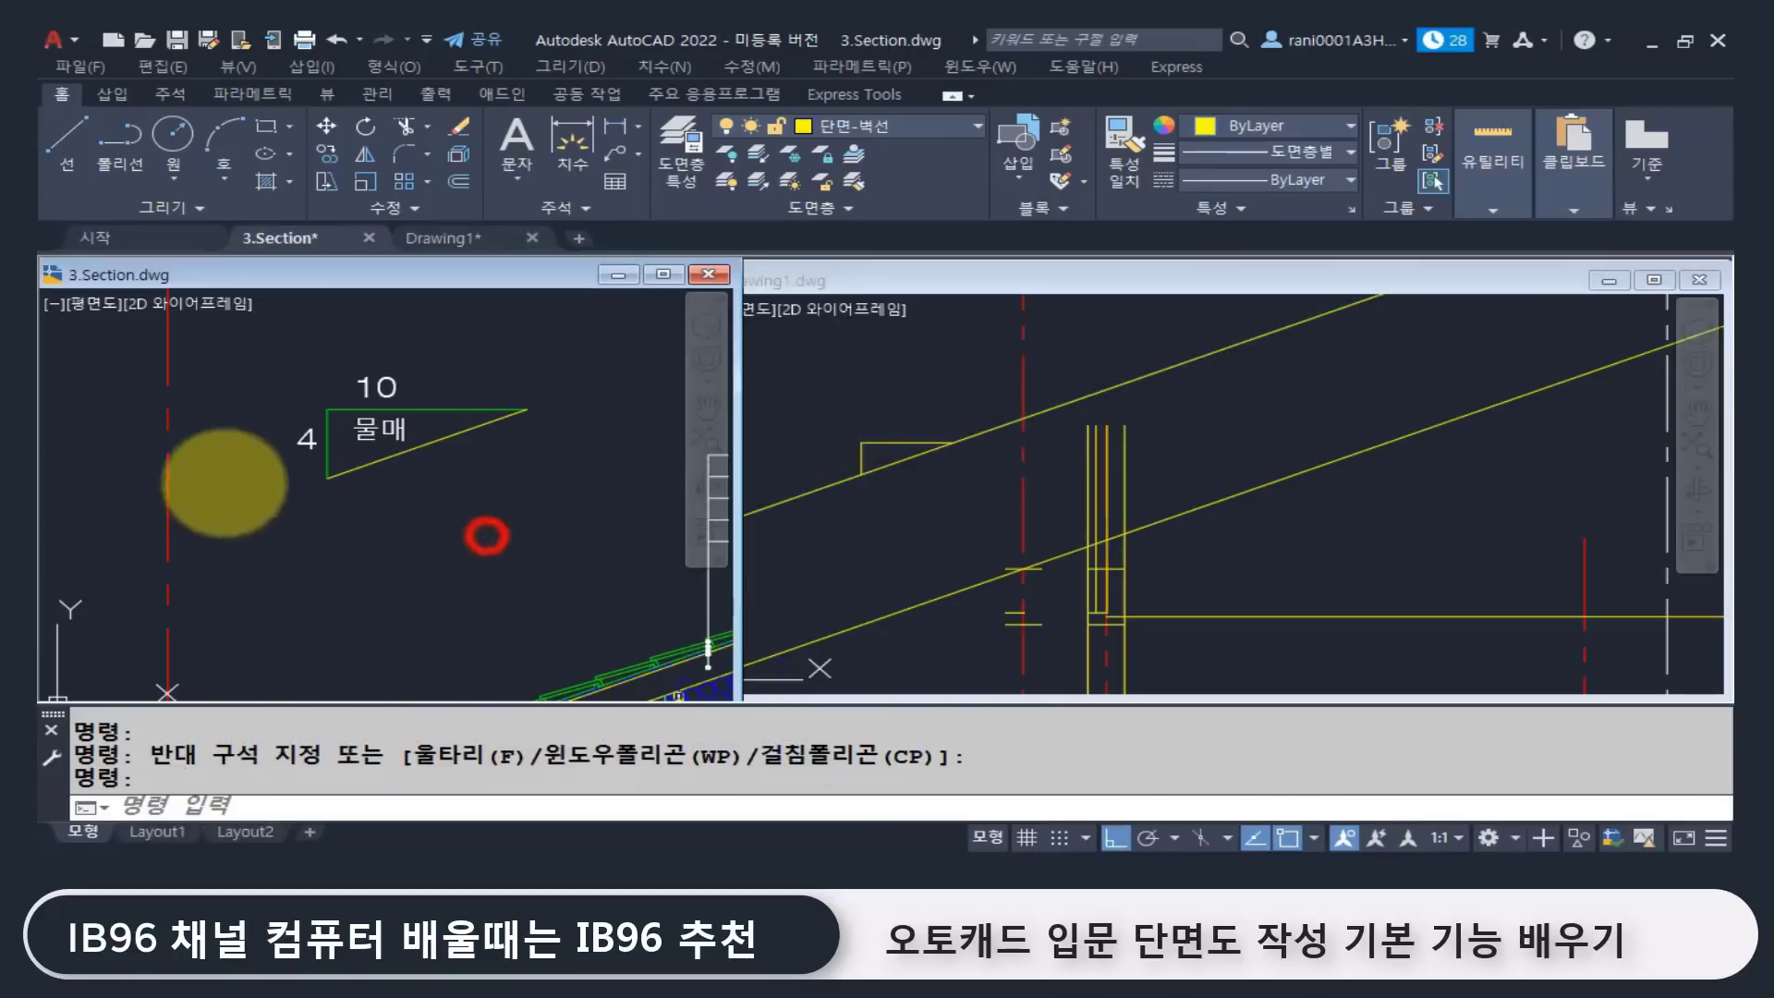
key("Escape")
key("Escape")
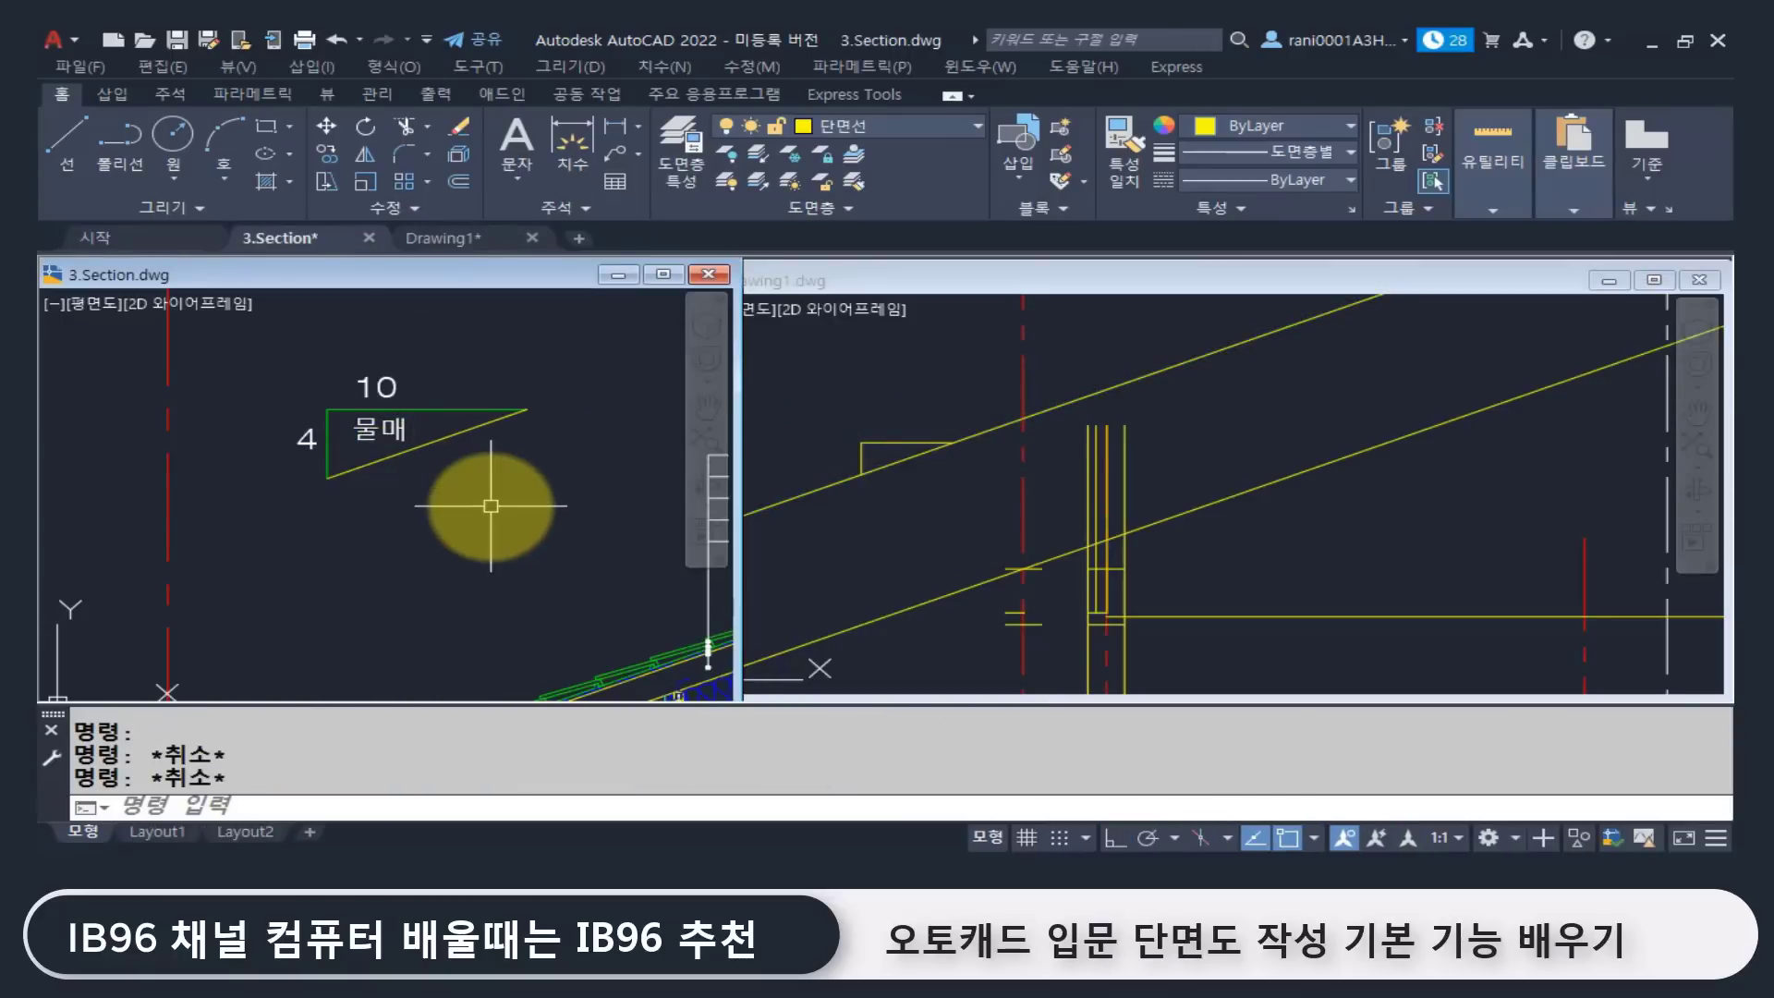
Step: Trim the upper slope line on both sides of the small slope triangle in Drawing1, leaving only the triangle's hypotenuse
type("tr")
key("Return")
left_click(892, 482)
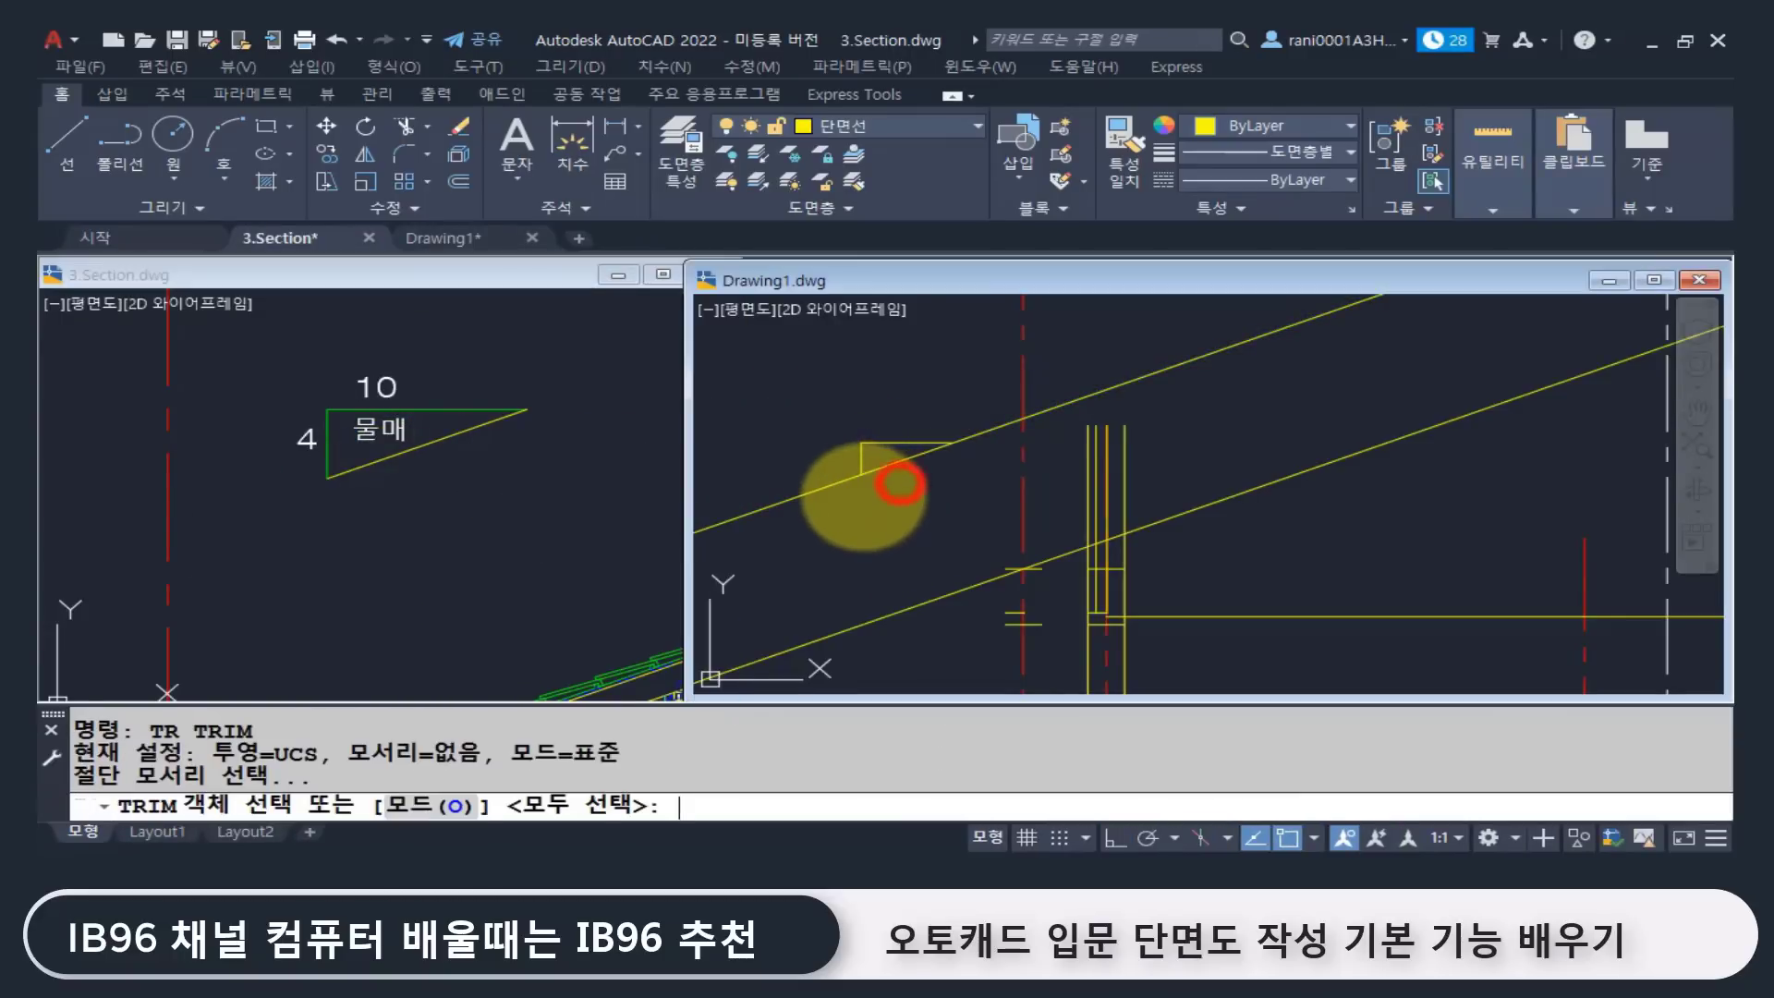
key("Return")
left_click(939, 487)
left_click(828, 396)
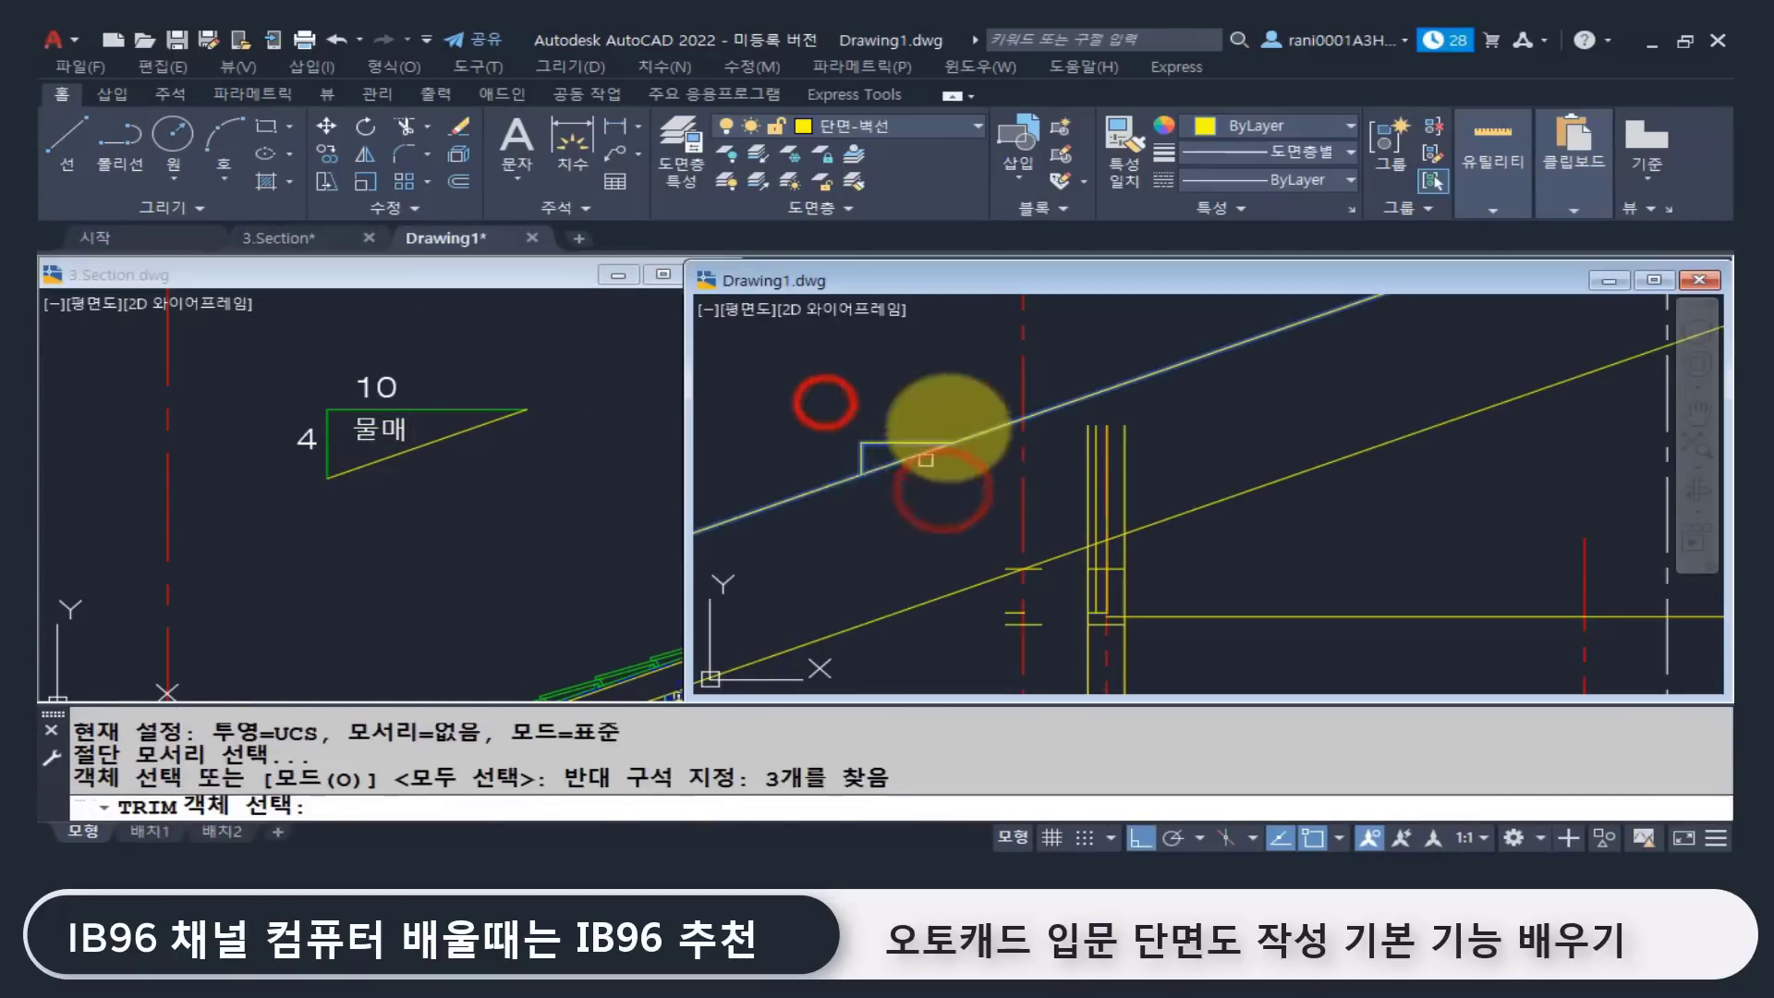
key("Return")
left_click(976, 431)
left_click(835, 480)
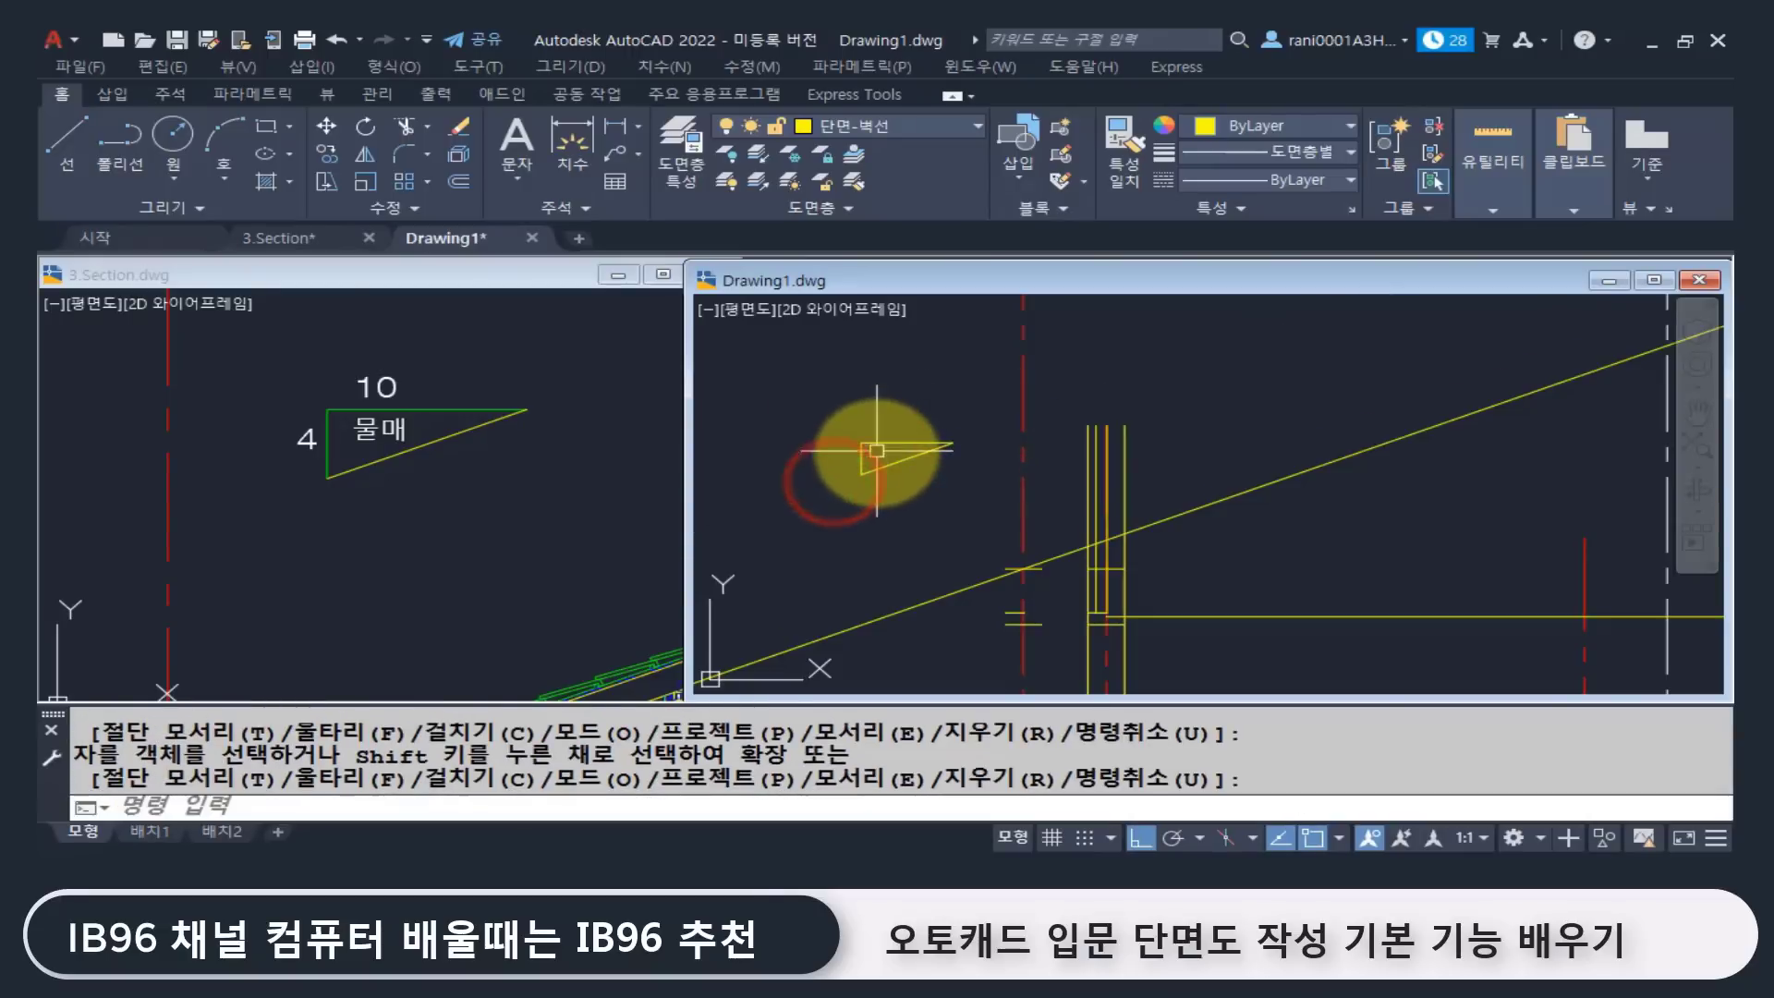
key("Return")
Step: Assign the horizontal and vertical sides of the slope triangle to the 단면-마감 layer
left_click(878, 459)
left_click(832, 415)
left_click(919, 125)
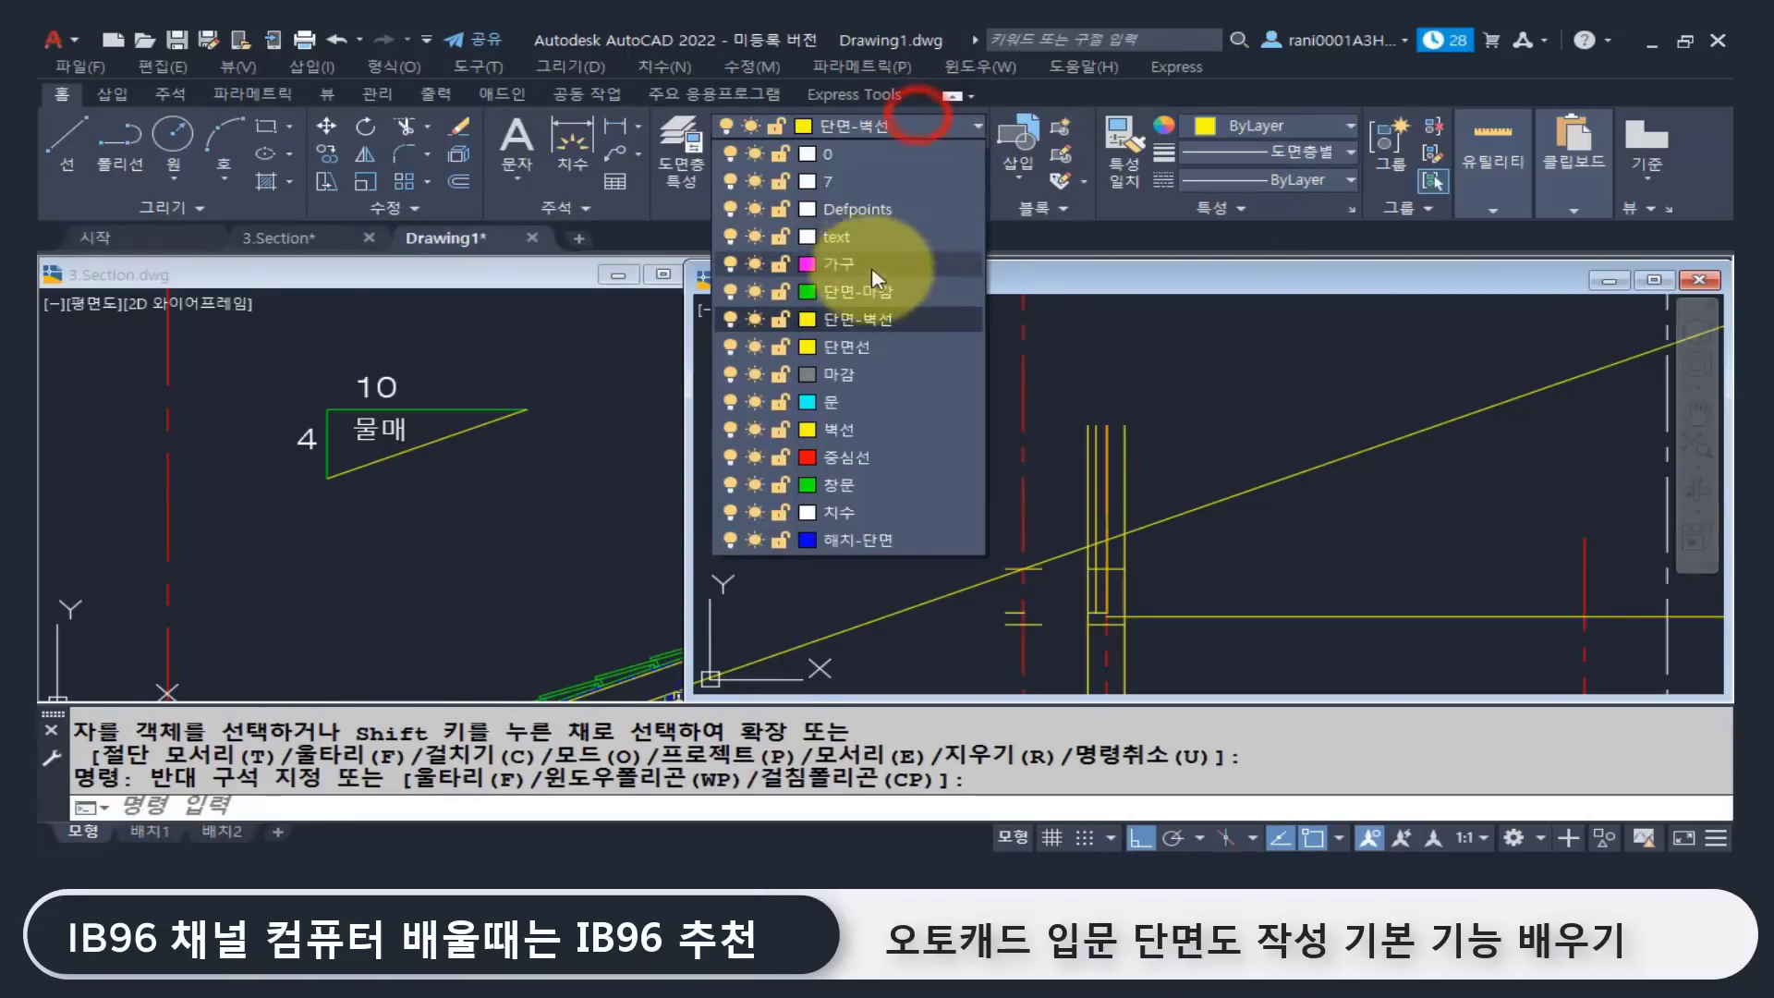
left_click(869, 271)
key("Escape")
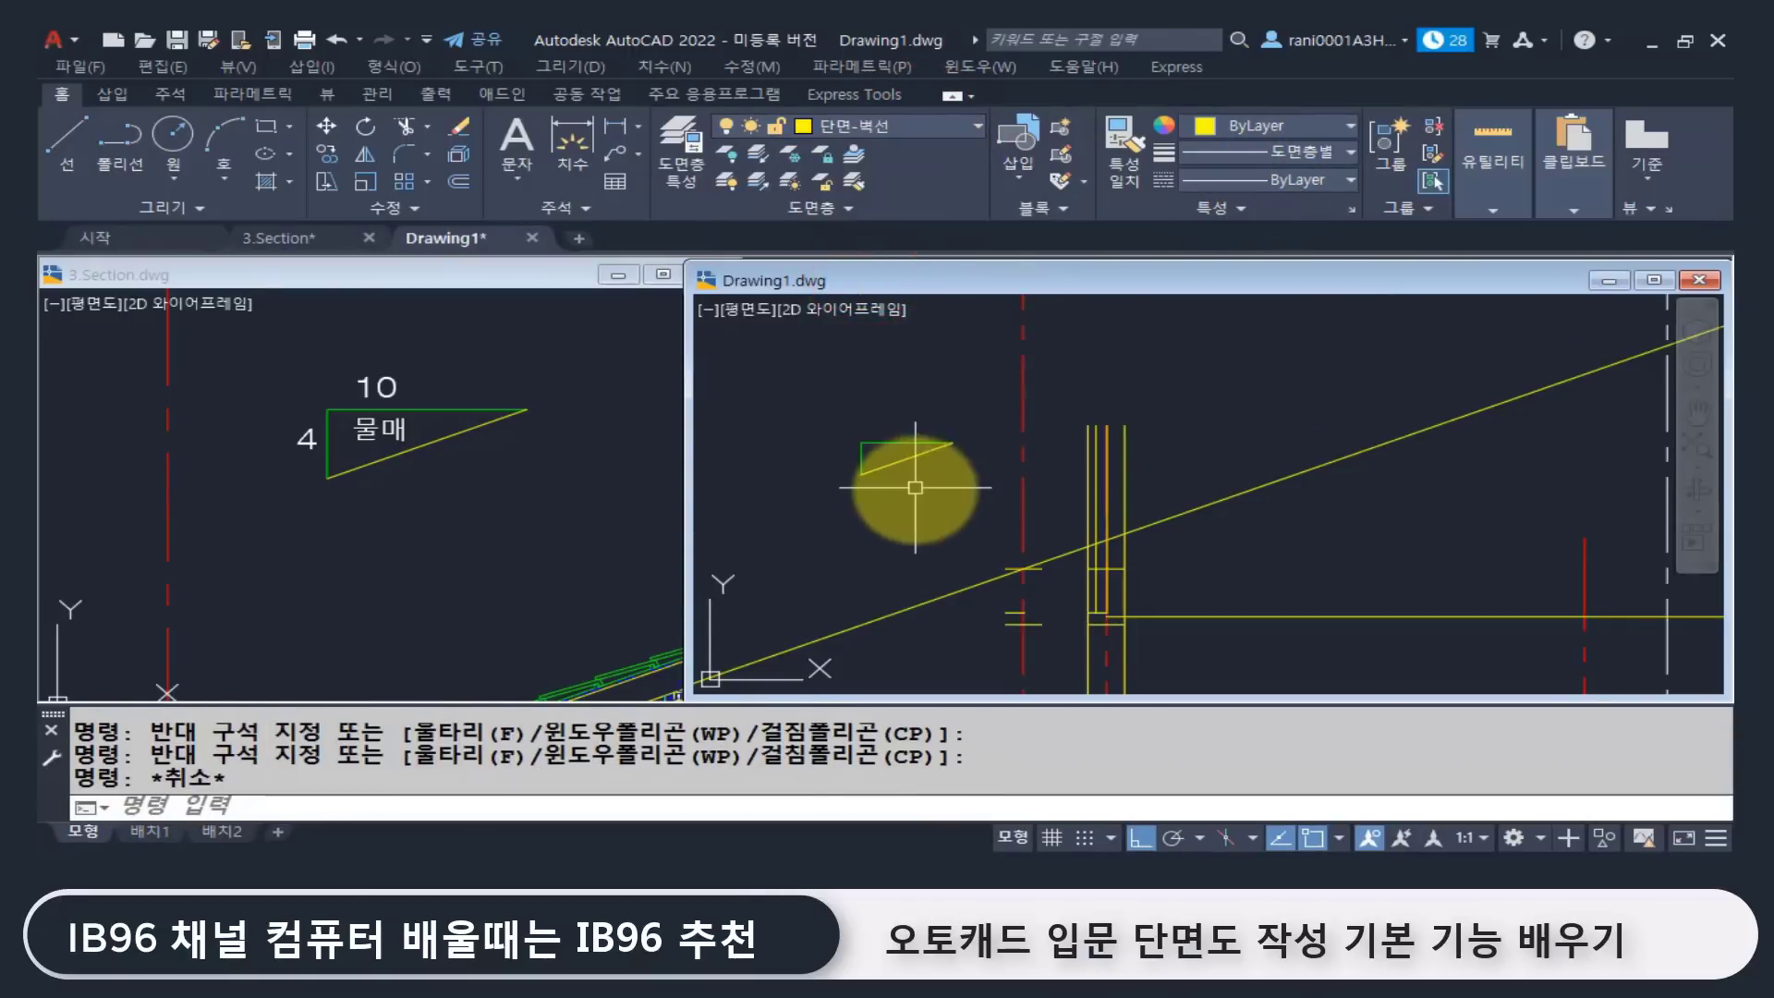
Step: Move the slope triangle straight up, well clear of the remaining roof slope line
middle_click_drag(941, 473, 915, 515)
type("m")
key("Return")
left_click(924, 526)
left_click(812, 444)
key("Return")
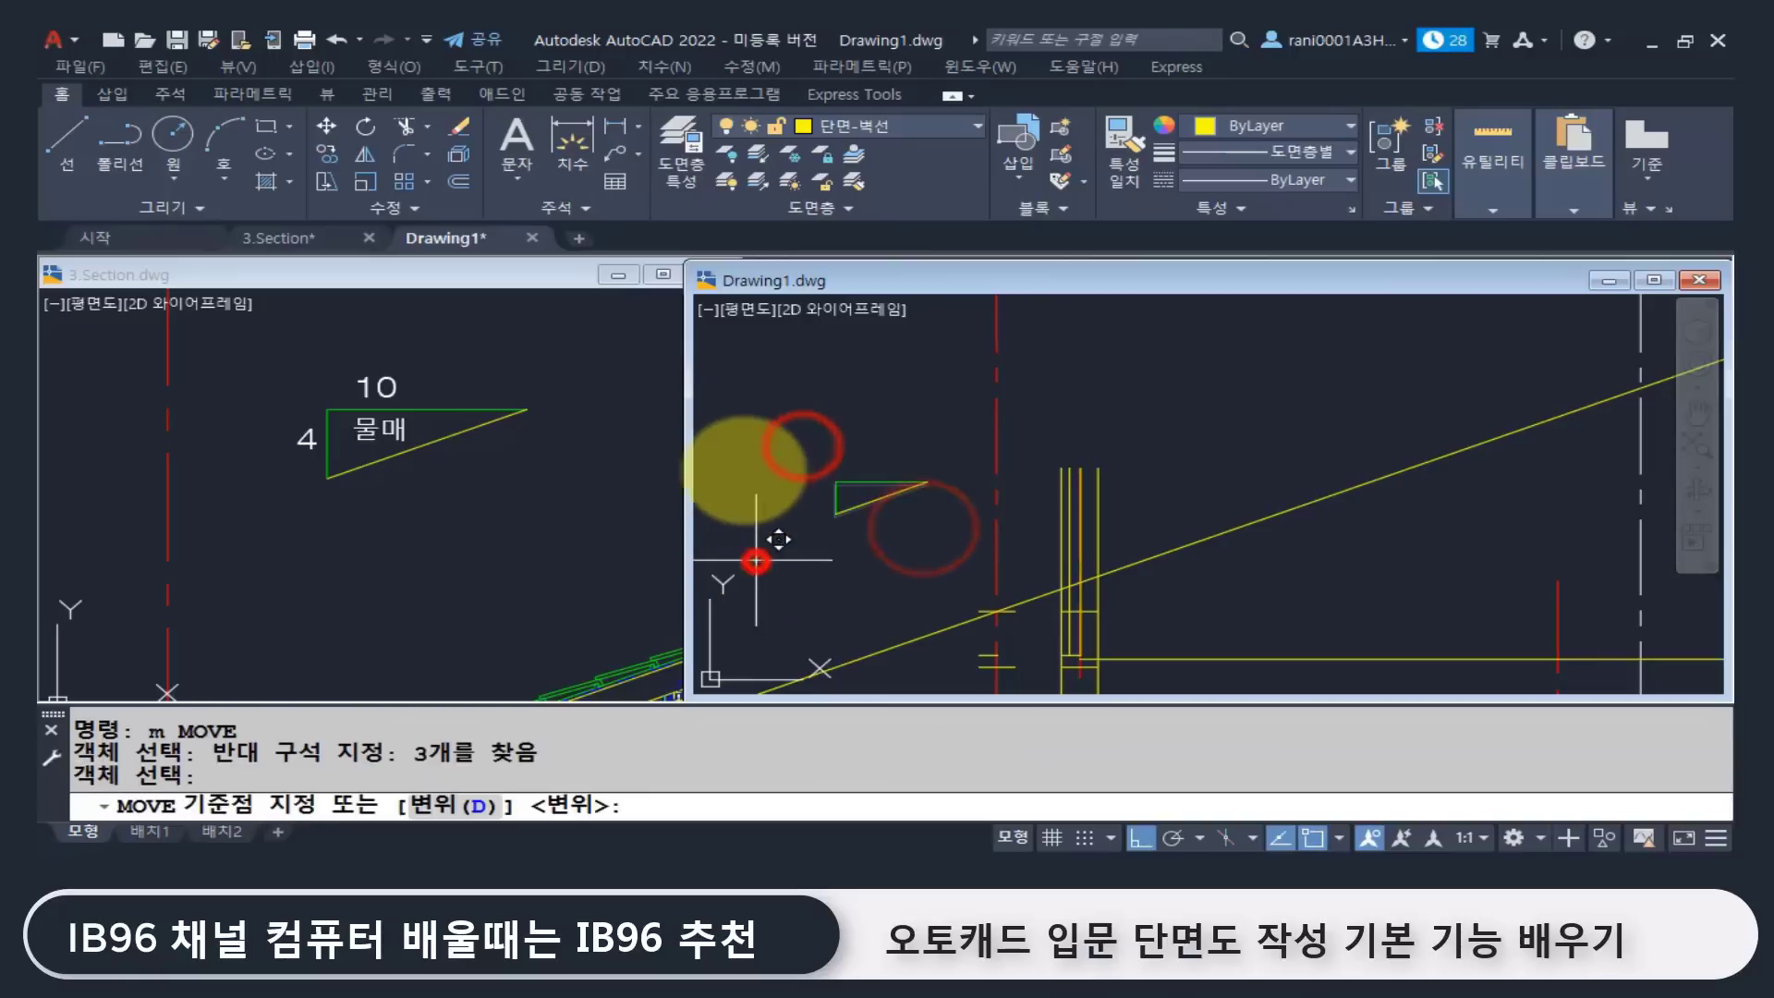
left_click(764, 554)
left_click(759, 386)
middle_click_drag(947, 592, 939, 416)
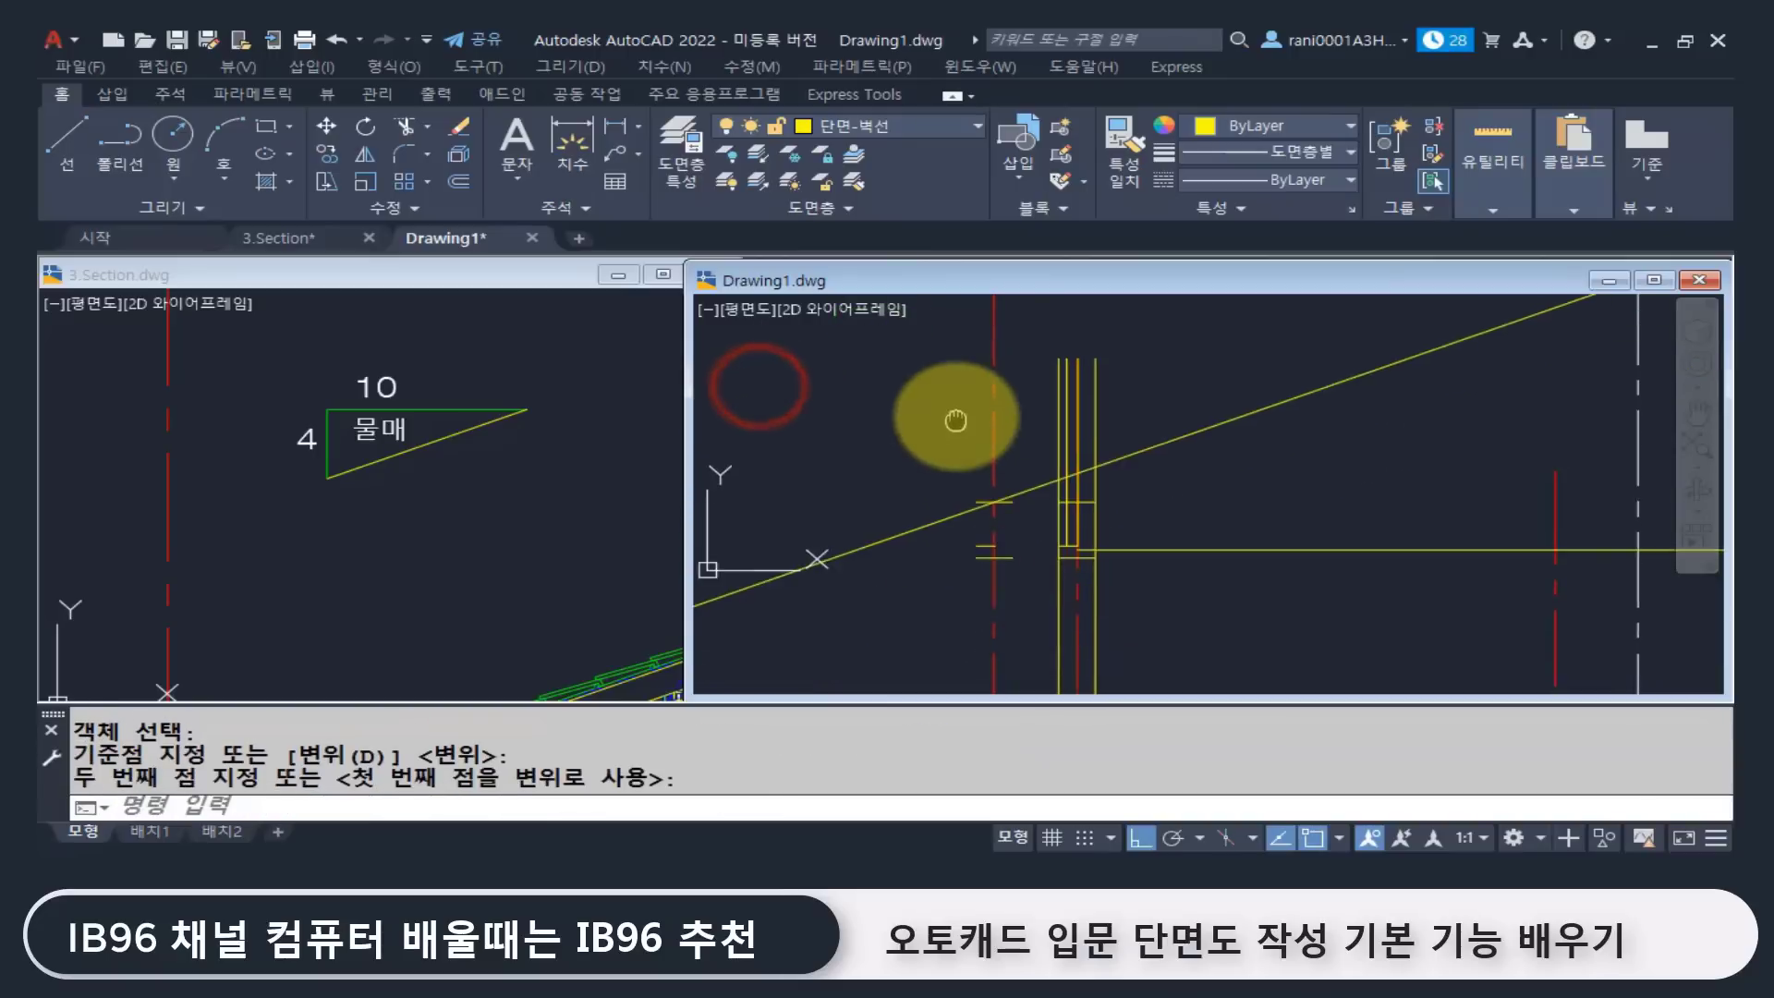
Step: Examine the eaves and sloped roof slab in the 3.Section reference and the matching slope line in Drawing1
left_click(395, 554)
scroll(507, 582, "down", 3)
scroll(185, 647, "up", 4)
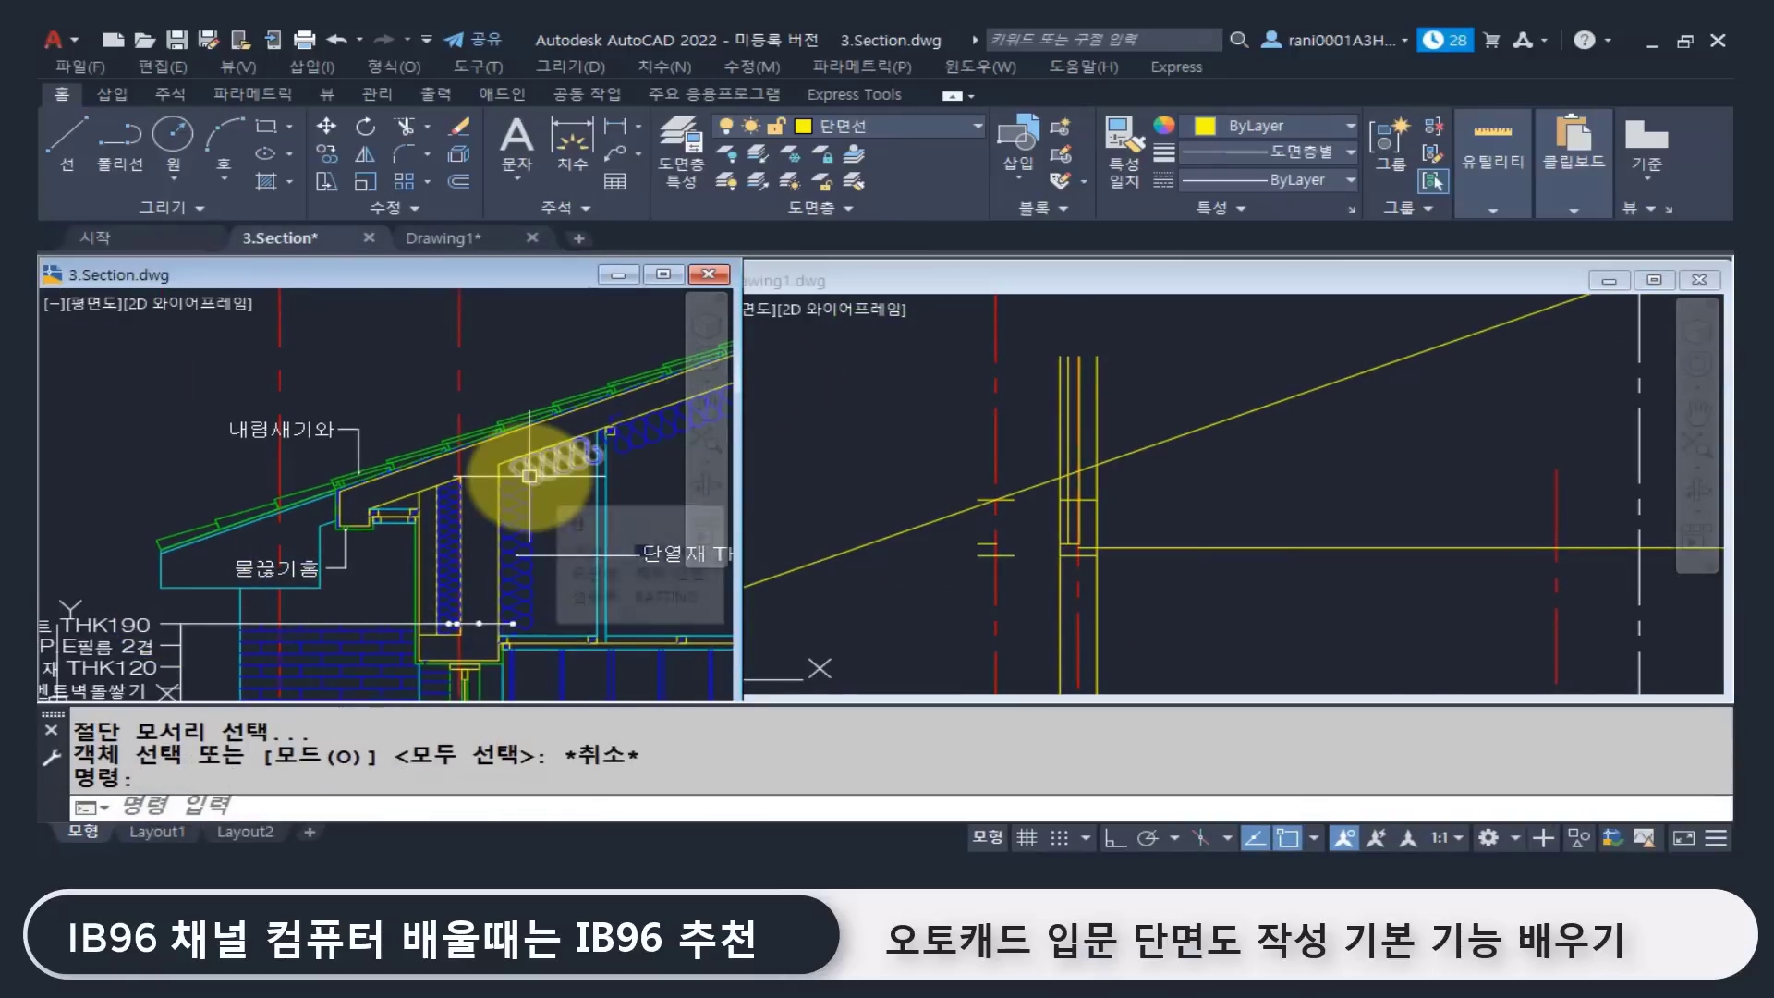
left_click(931, 557)
scroll(1076, 488, "up", 2)
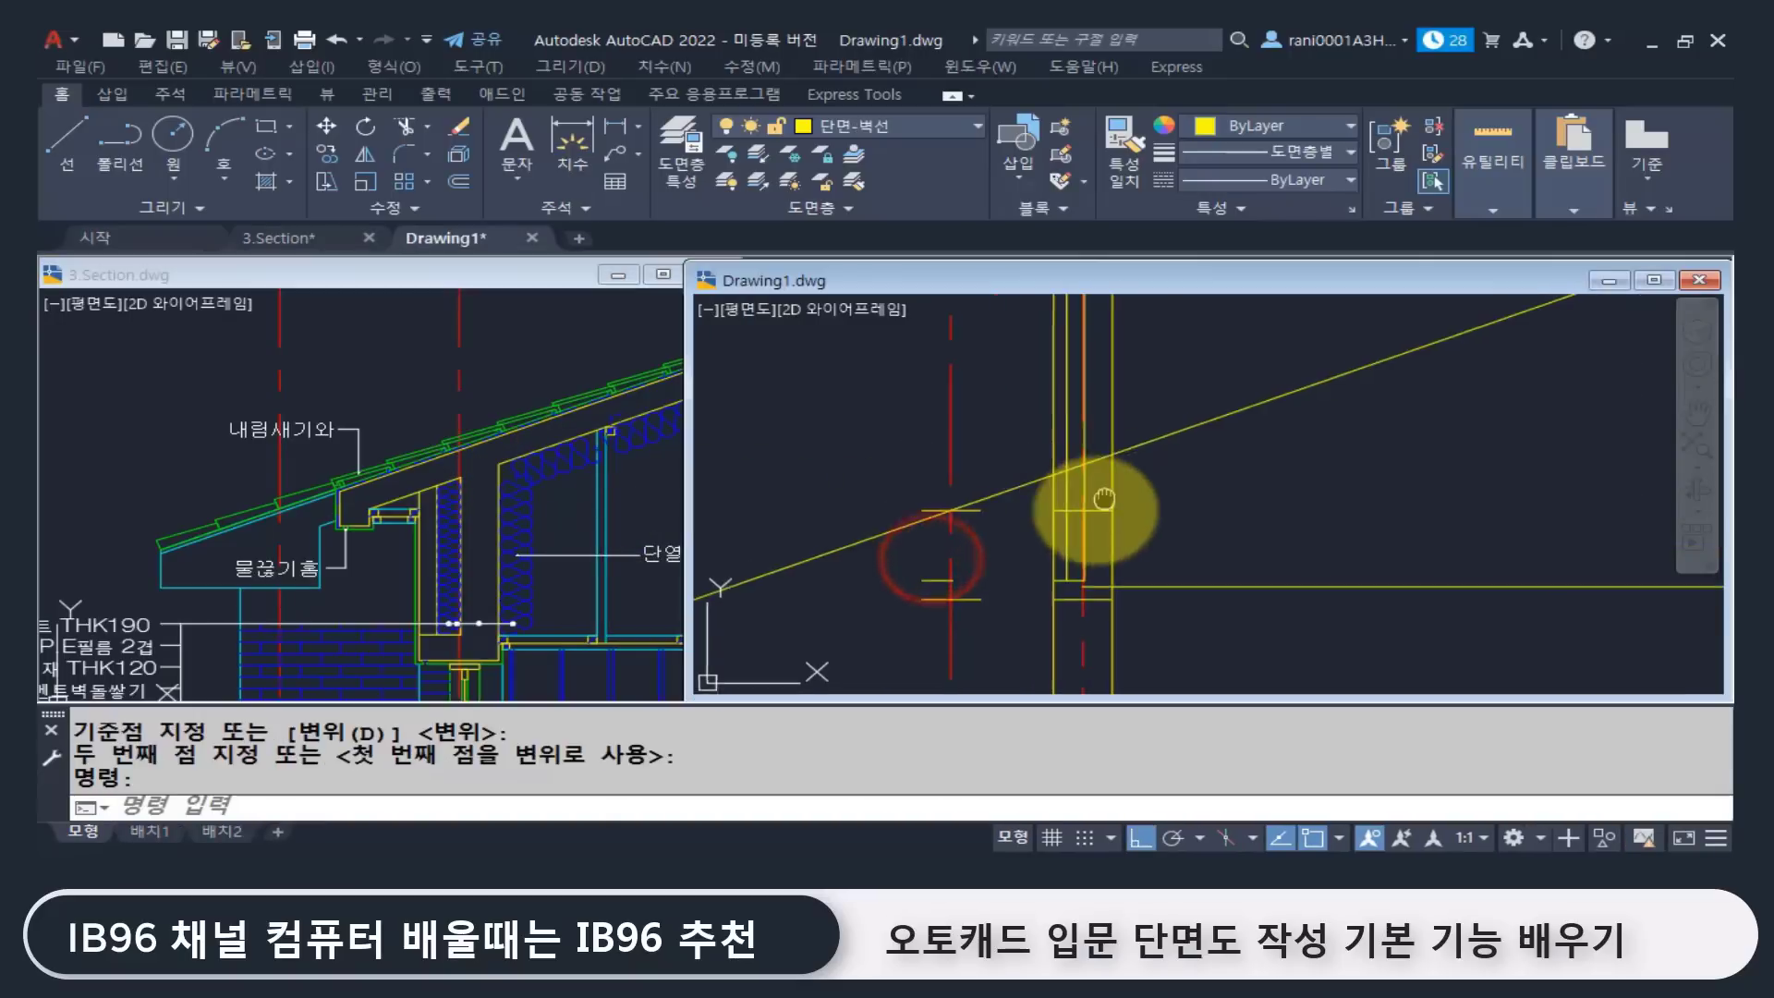
middle_click_drag(1104, 503, 1030, 558)
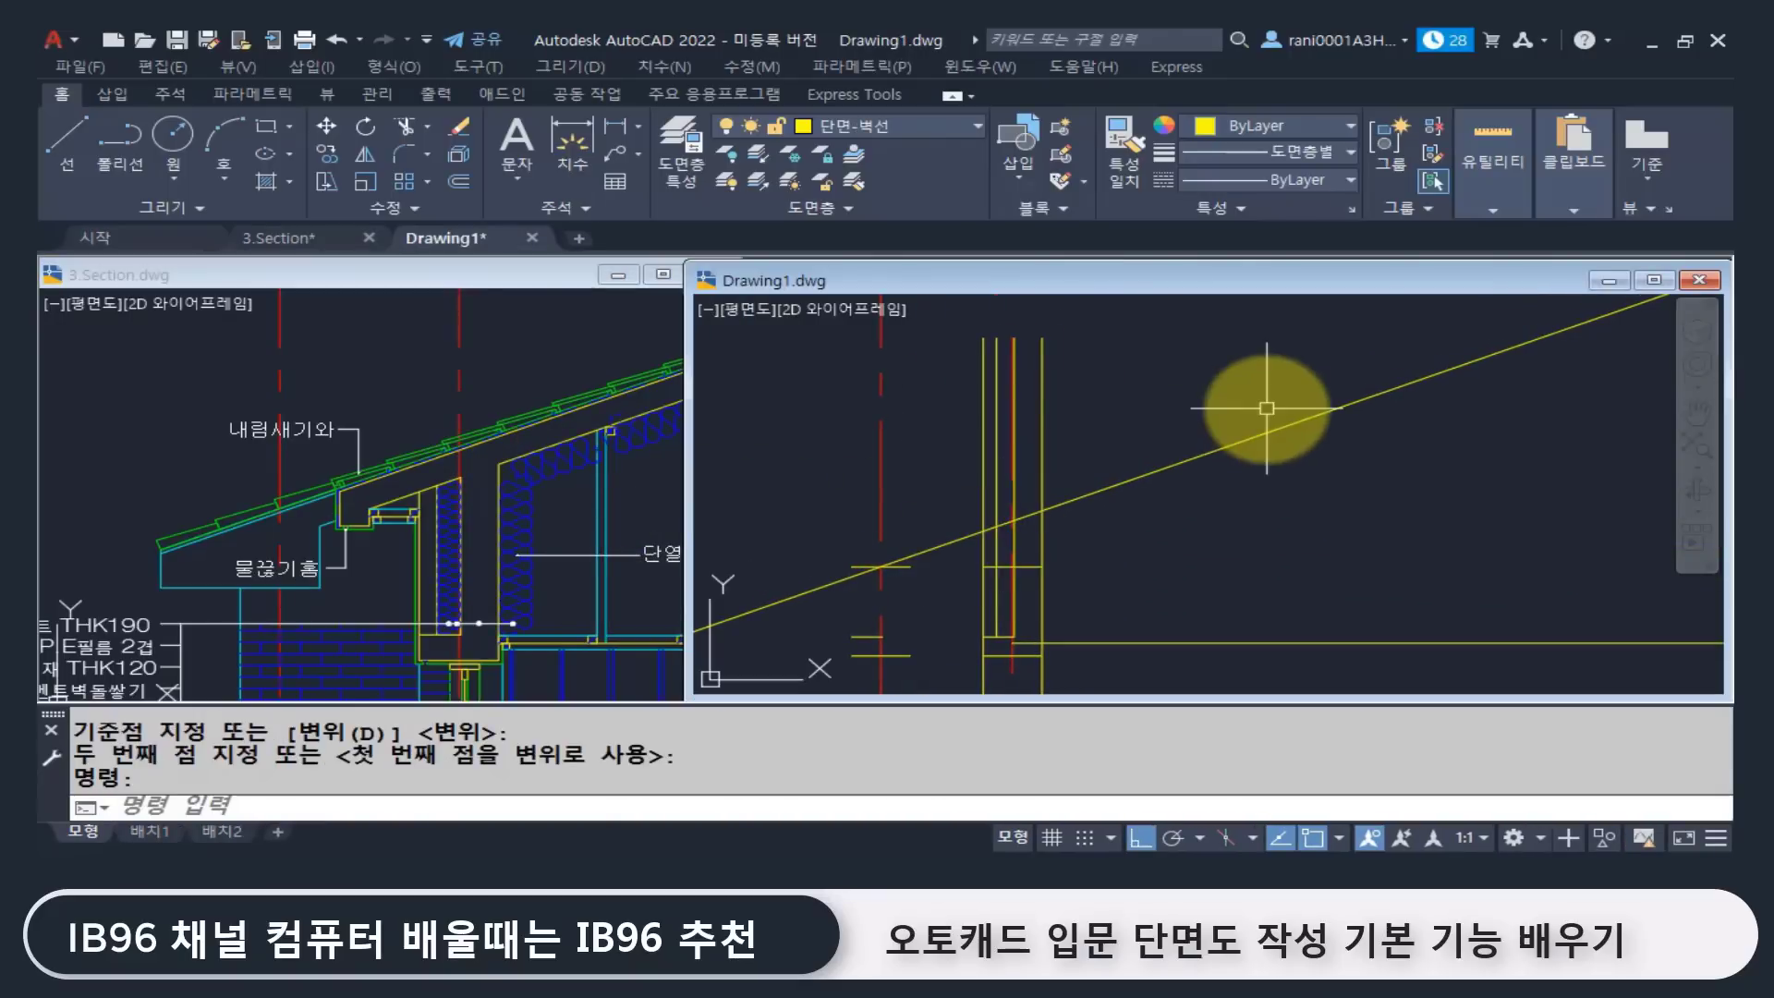
left_click(1211, 453)
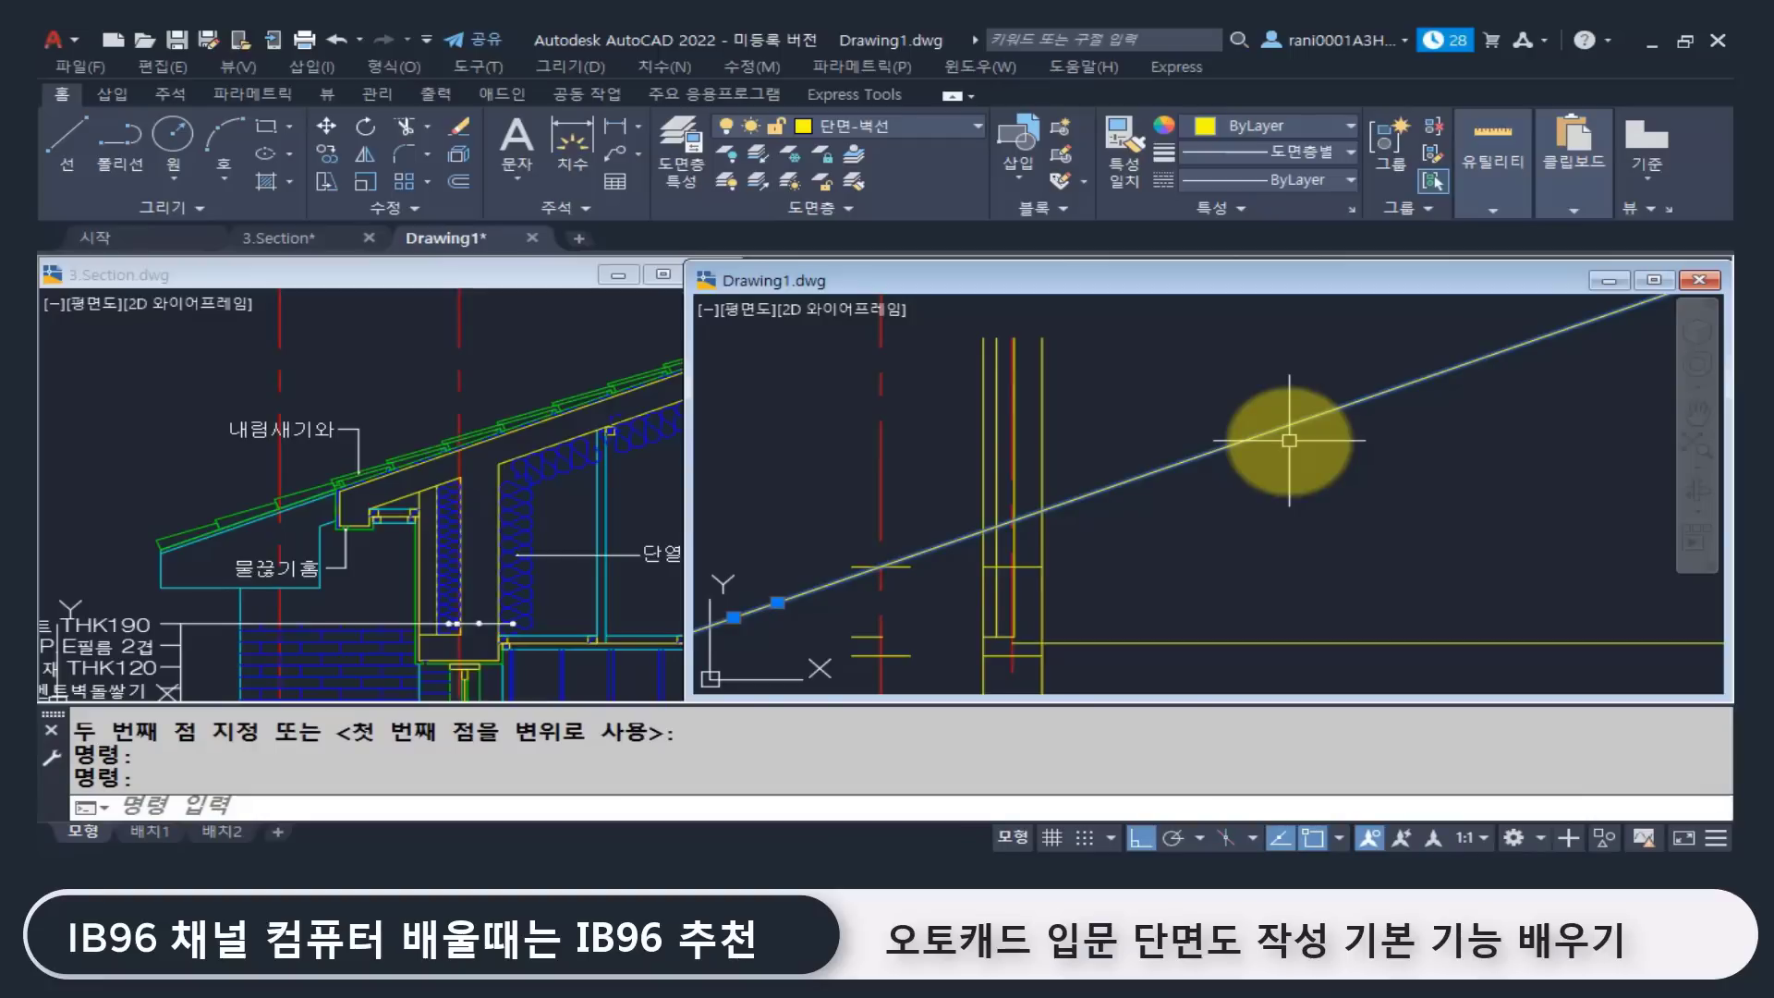
key("Escape")
Step: Offset the roof slope line upward by 150 to form the roof slab thickness
type("o")
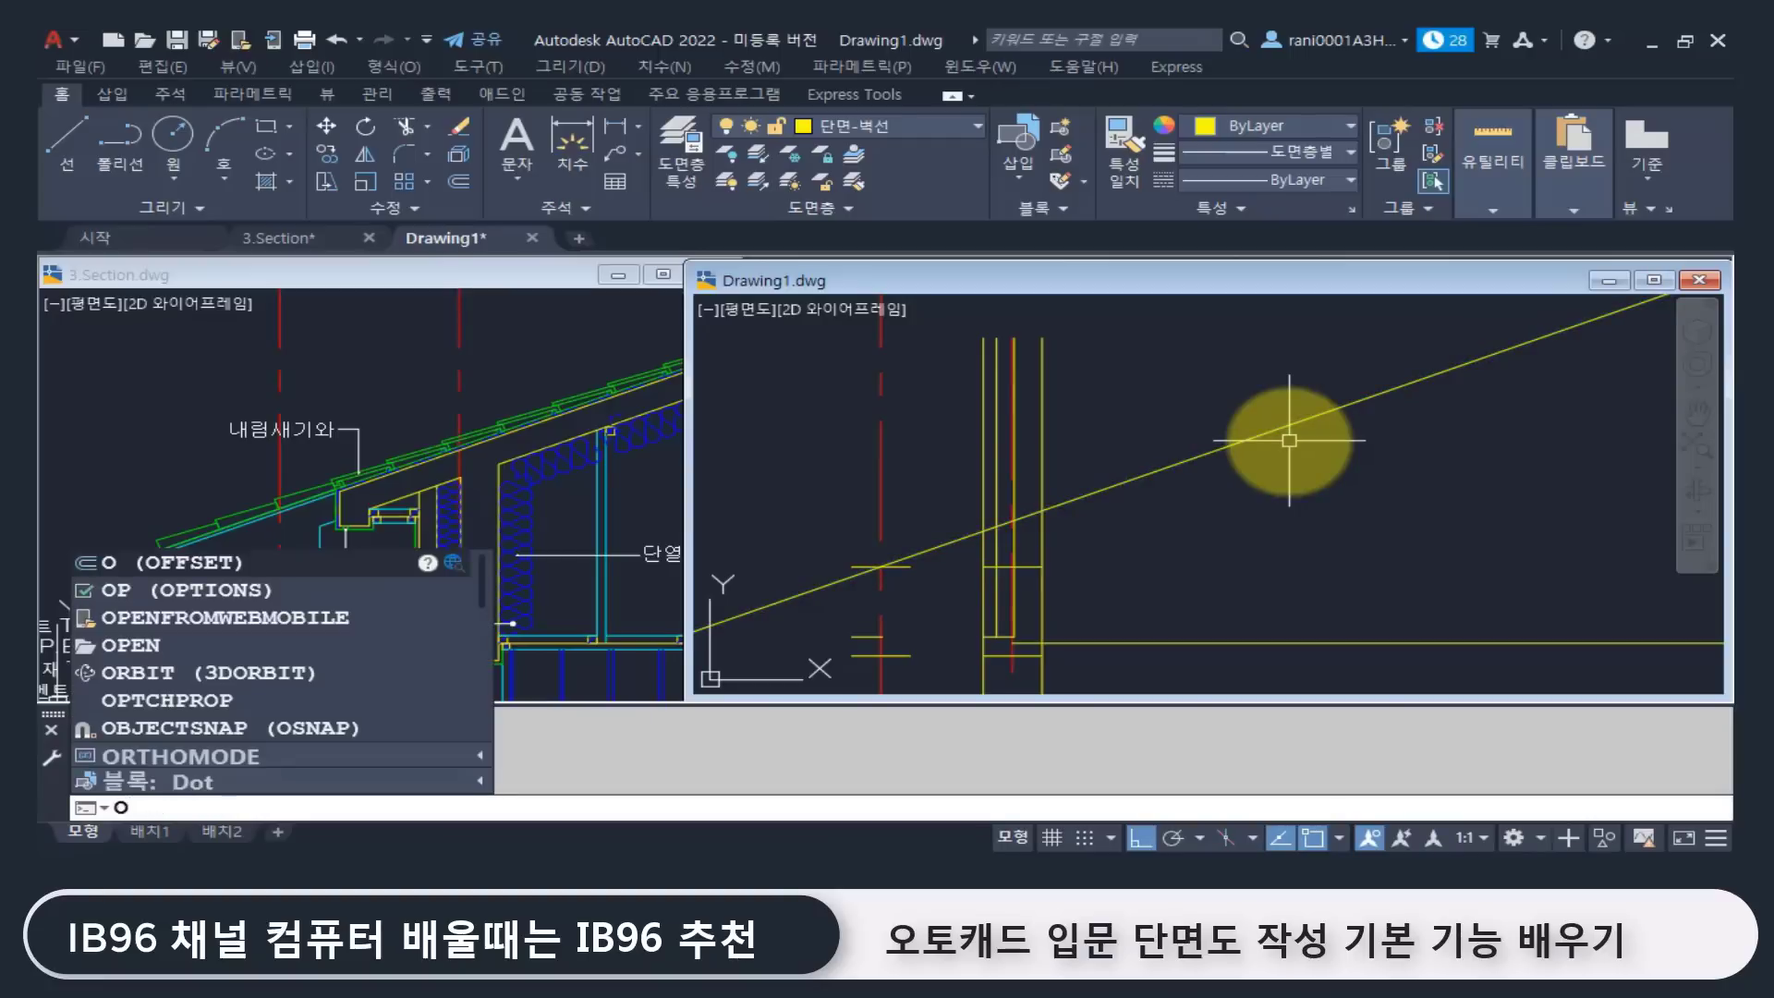
key("Return")
type("150")
key("Return")
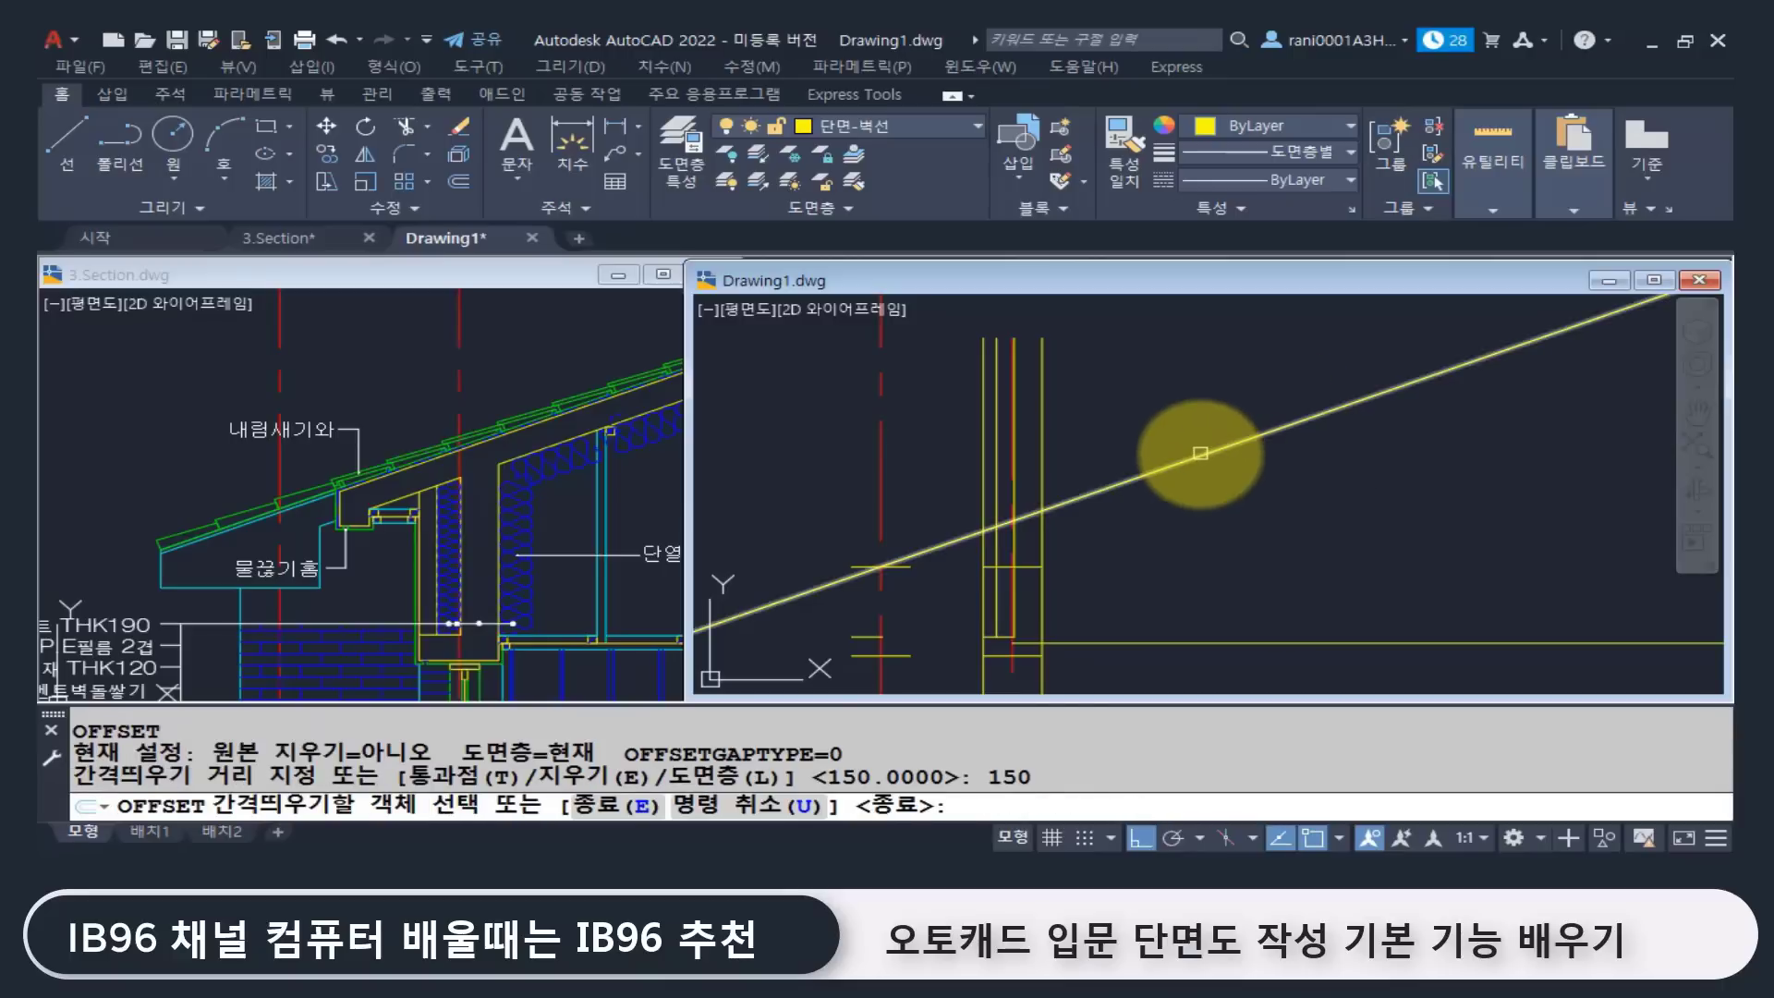
left_click(1200, 452)
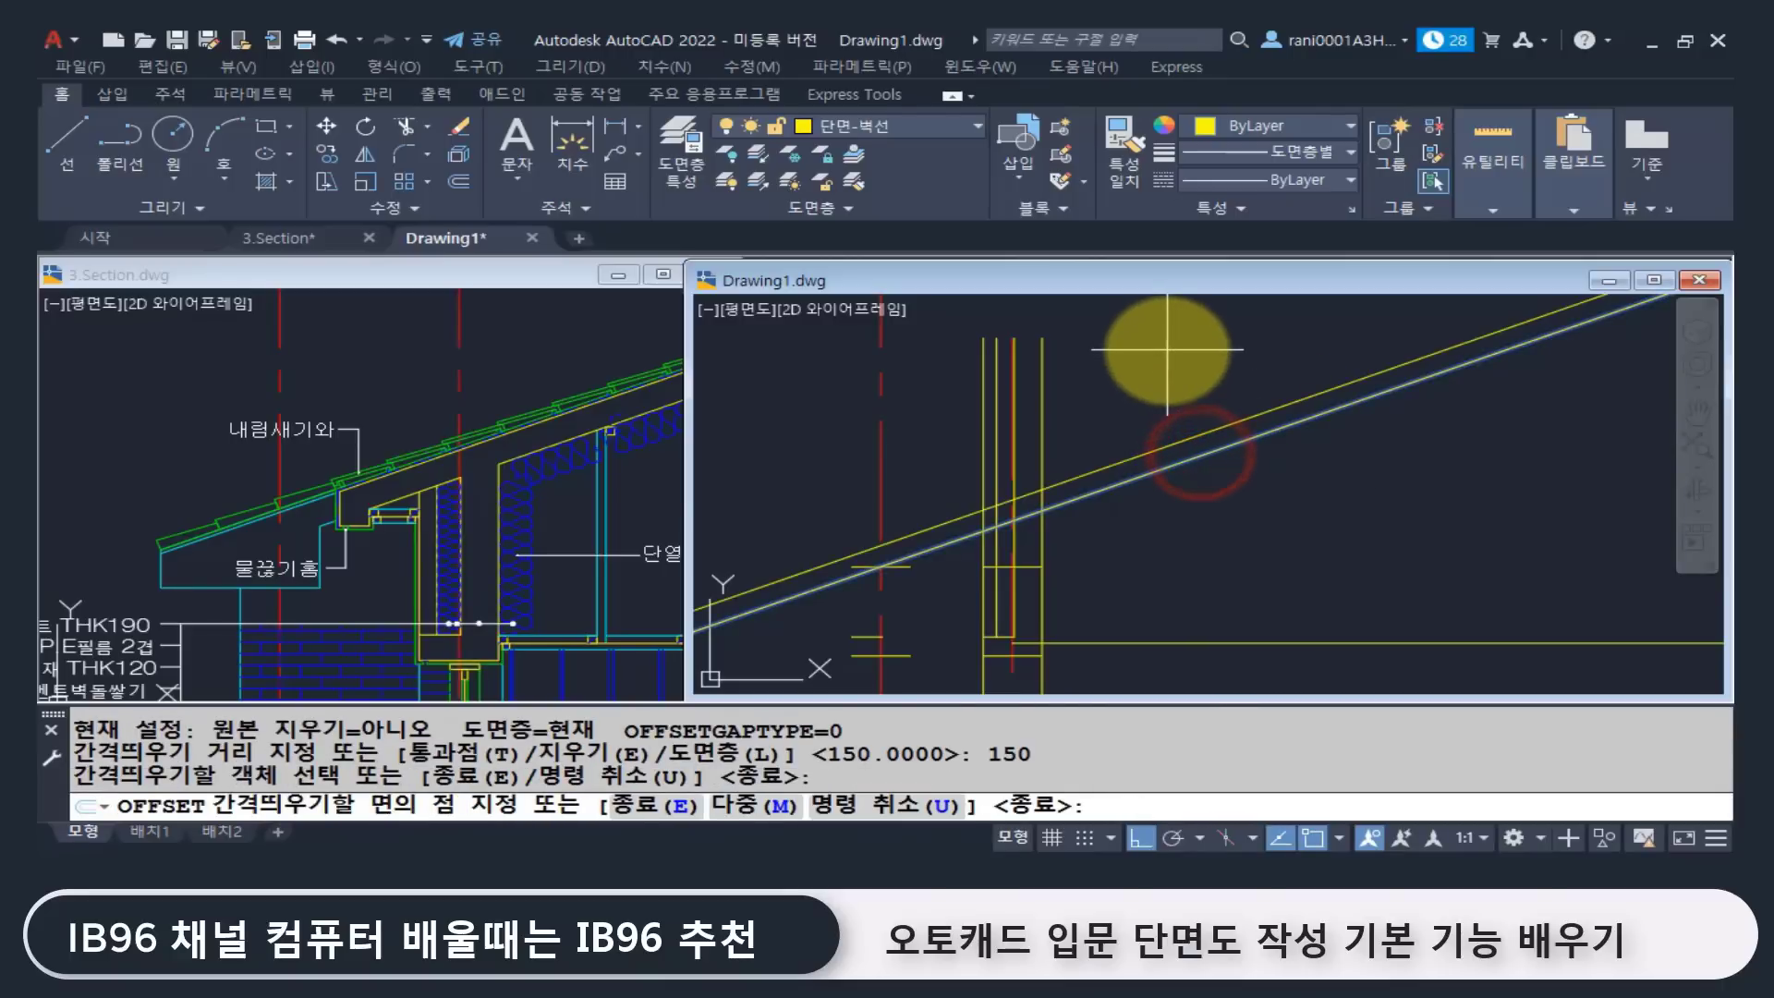
left_click(1167, 350)
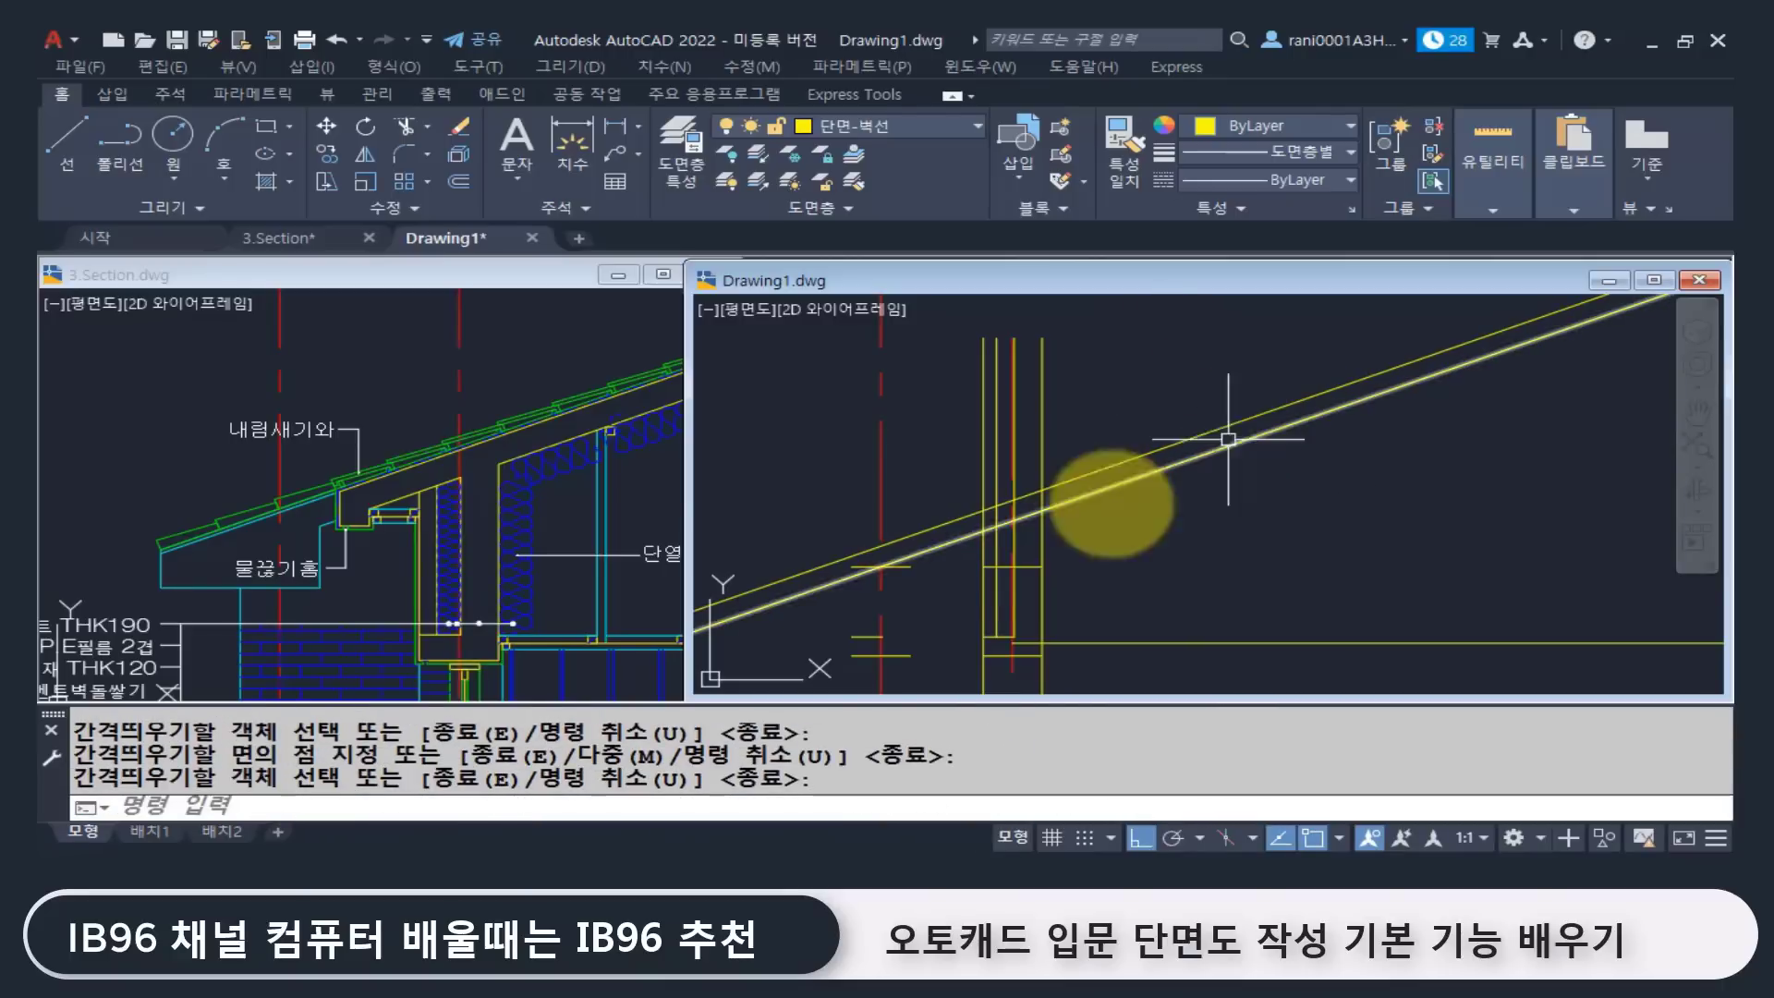
key("Return")
Step: Compare the joint between the wall and sloped roof slab in 3.Section with the wall and slope lines in Drawing1
left_click(579, 523)
mouse_move(455, 600)
middle_mouse_down()
mouse_move(456, 495)
mouse_move(423, 626)
middle_mouse_up()
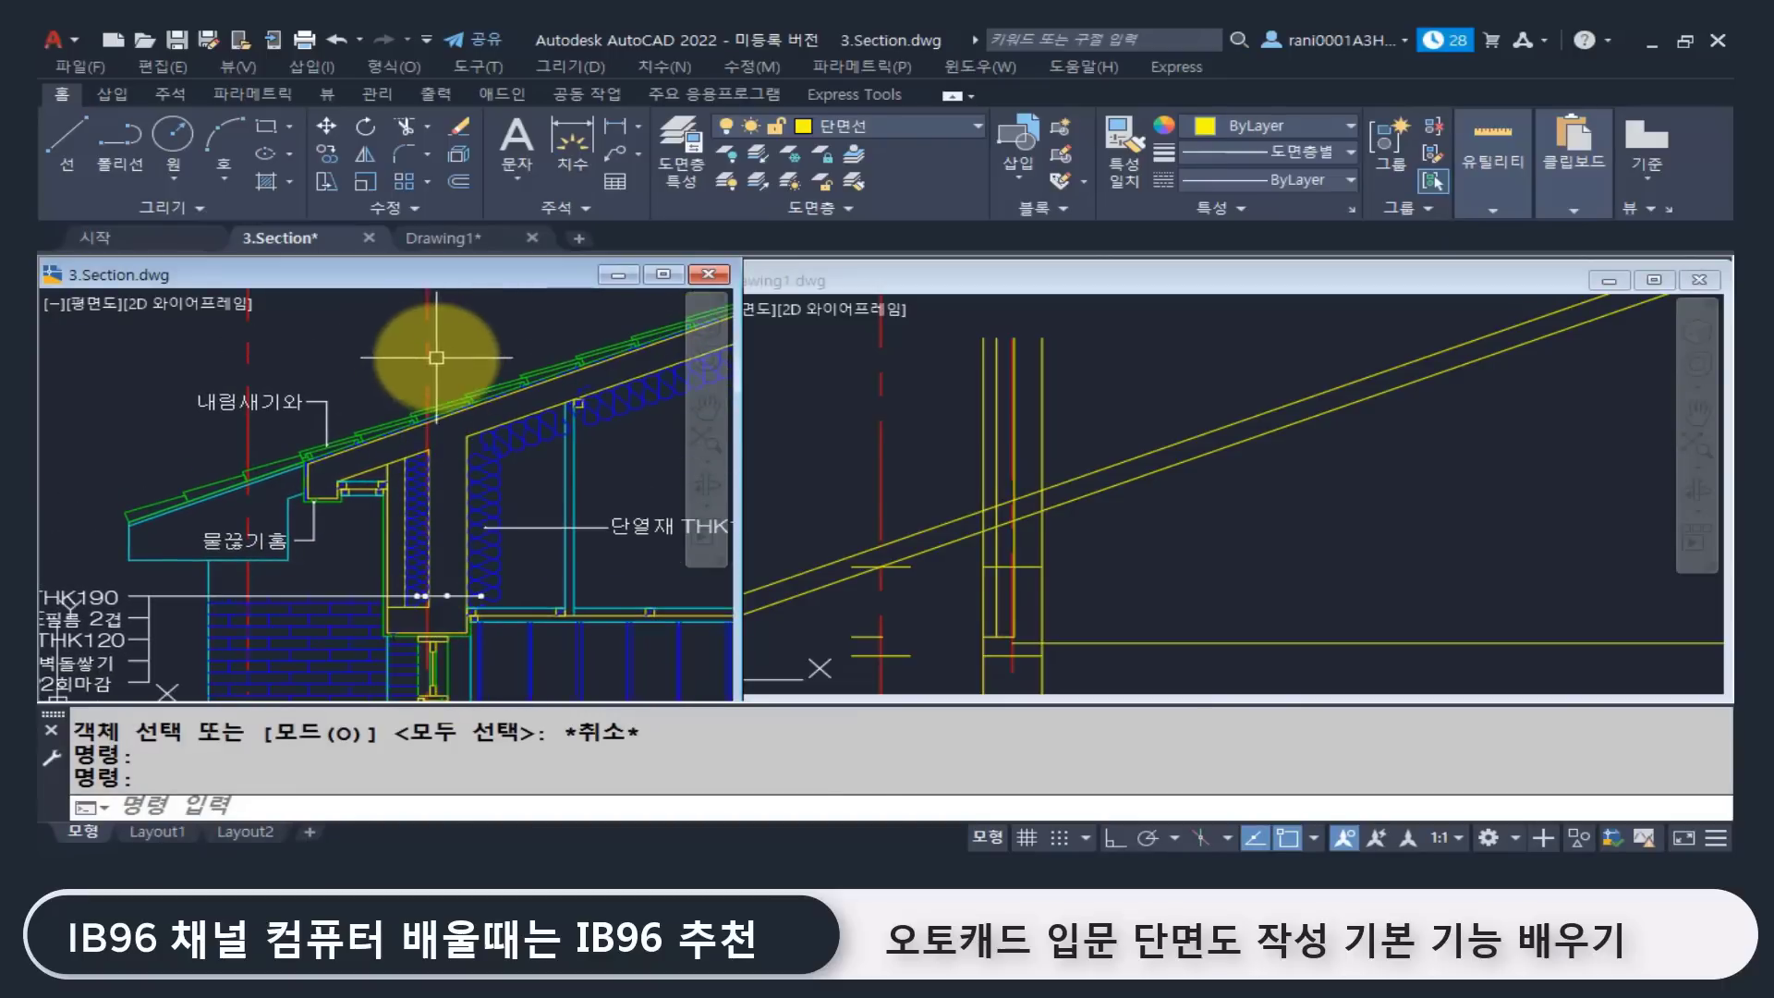
left_click(396, 334)
left_click(374, 333)
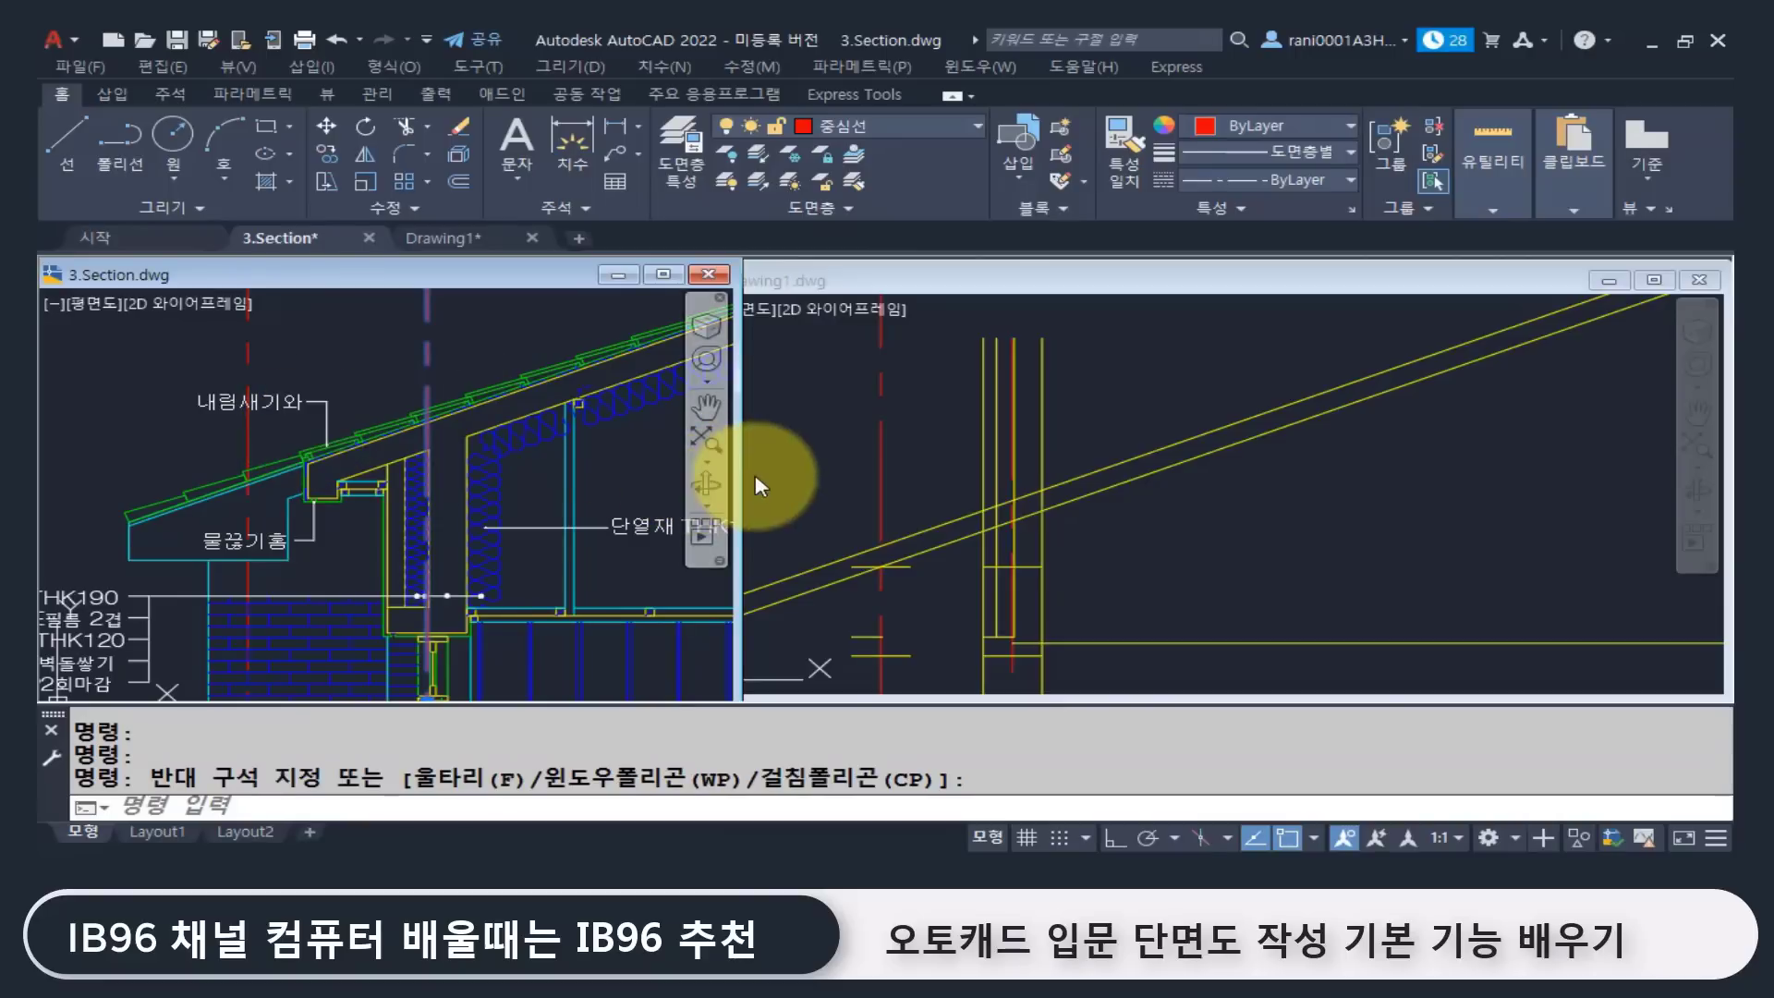
key("Escape")
key("Escape")
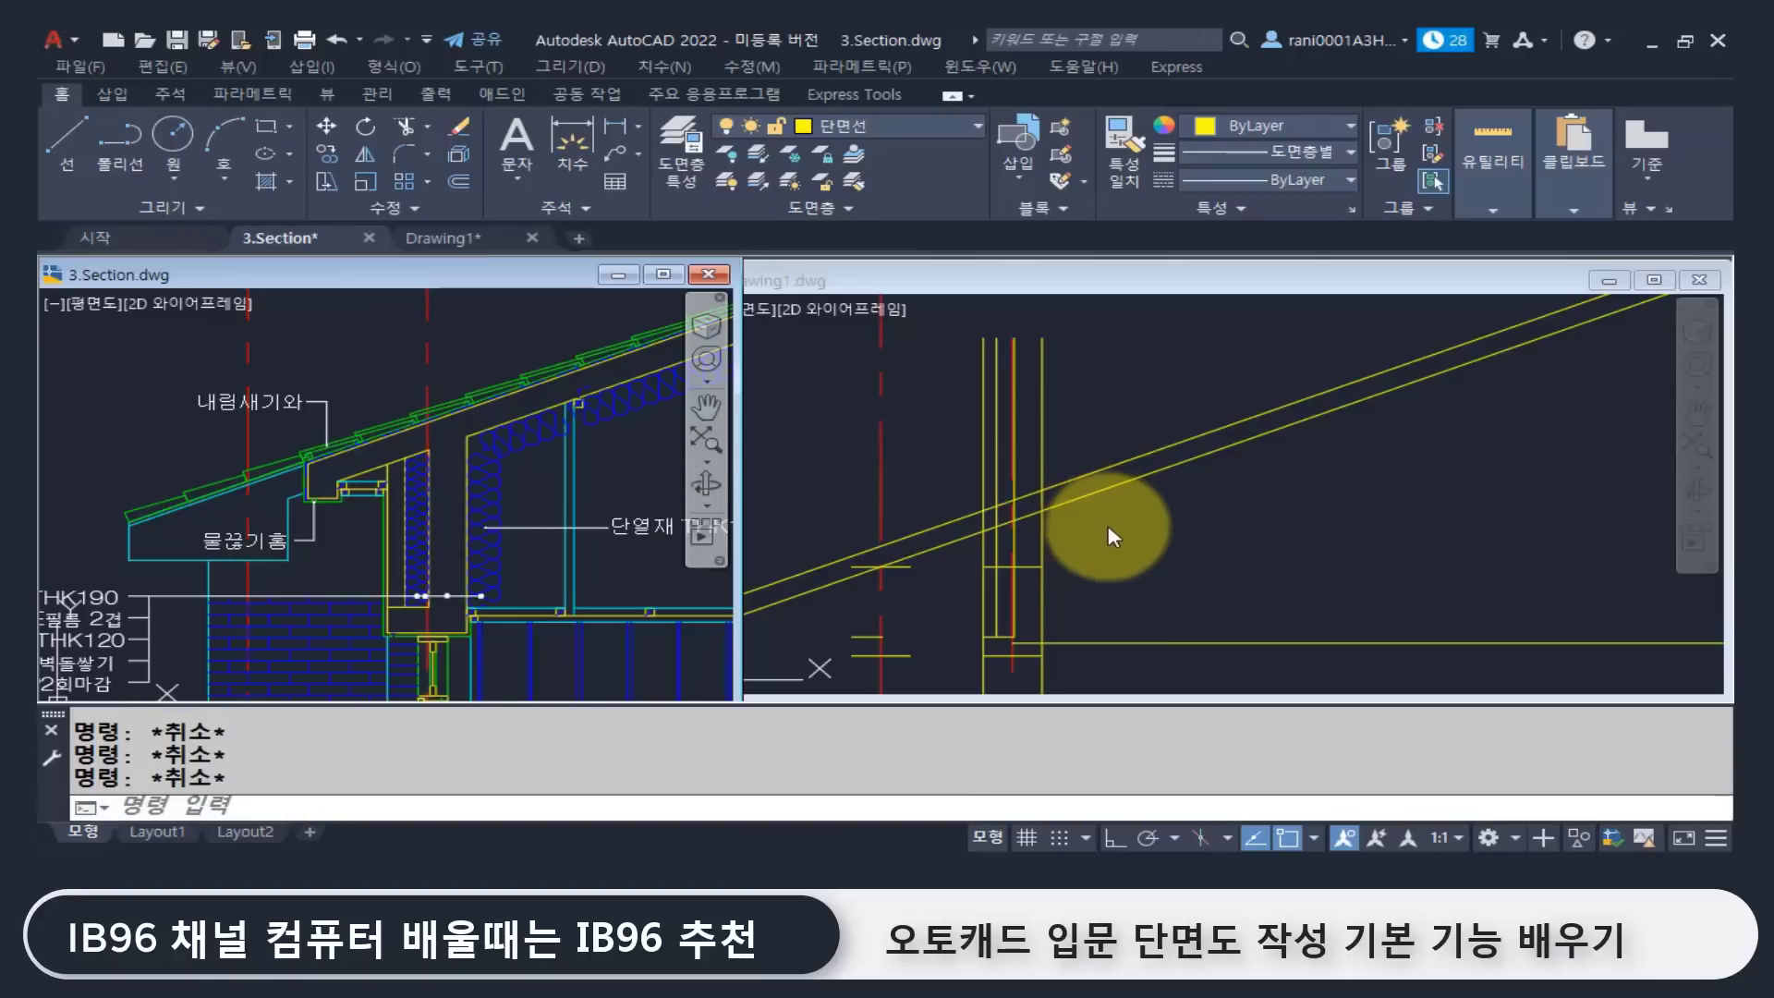
left_click(1108, 555)
scroll(1027, 555, "up", 2)
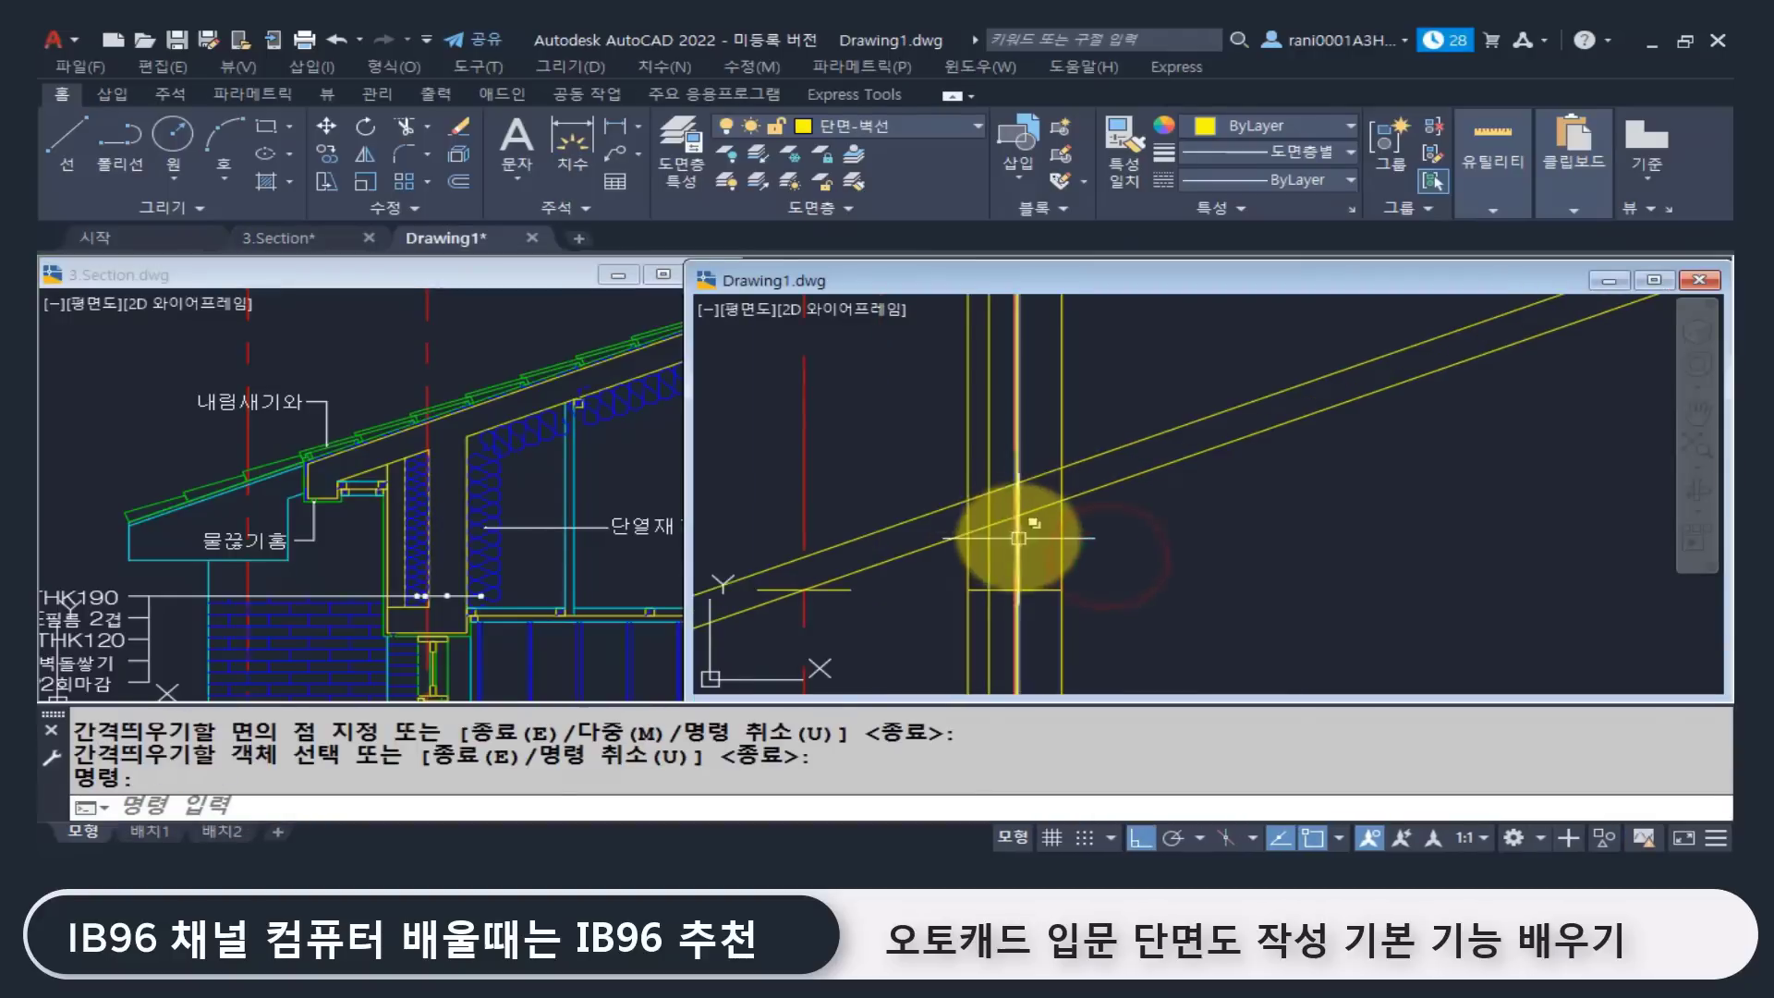
left_click(1172, 492)
left_click(1115, 369)
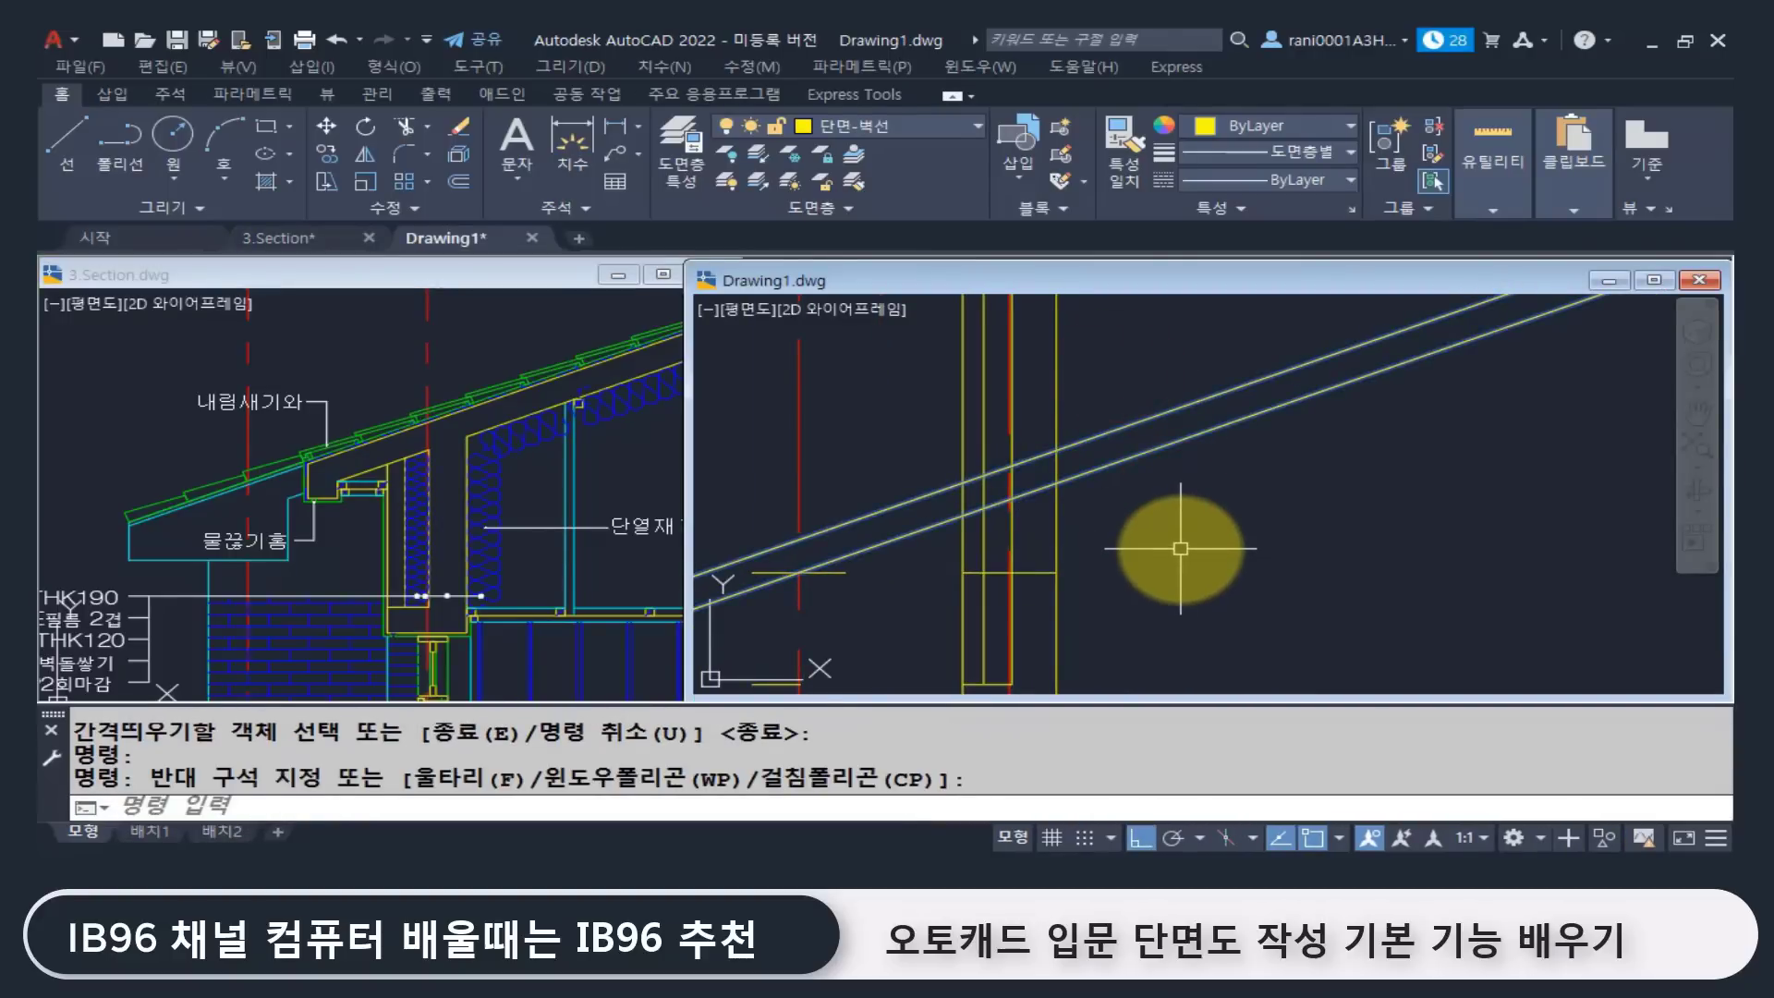
key("Escape")
key("Escape")
Step: Using both slope lines and the wall's two right-hand verticals as cutting edges, trim the lower slope line between them and the rightmost vertical between the slopes
type("tr")
key("Return")
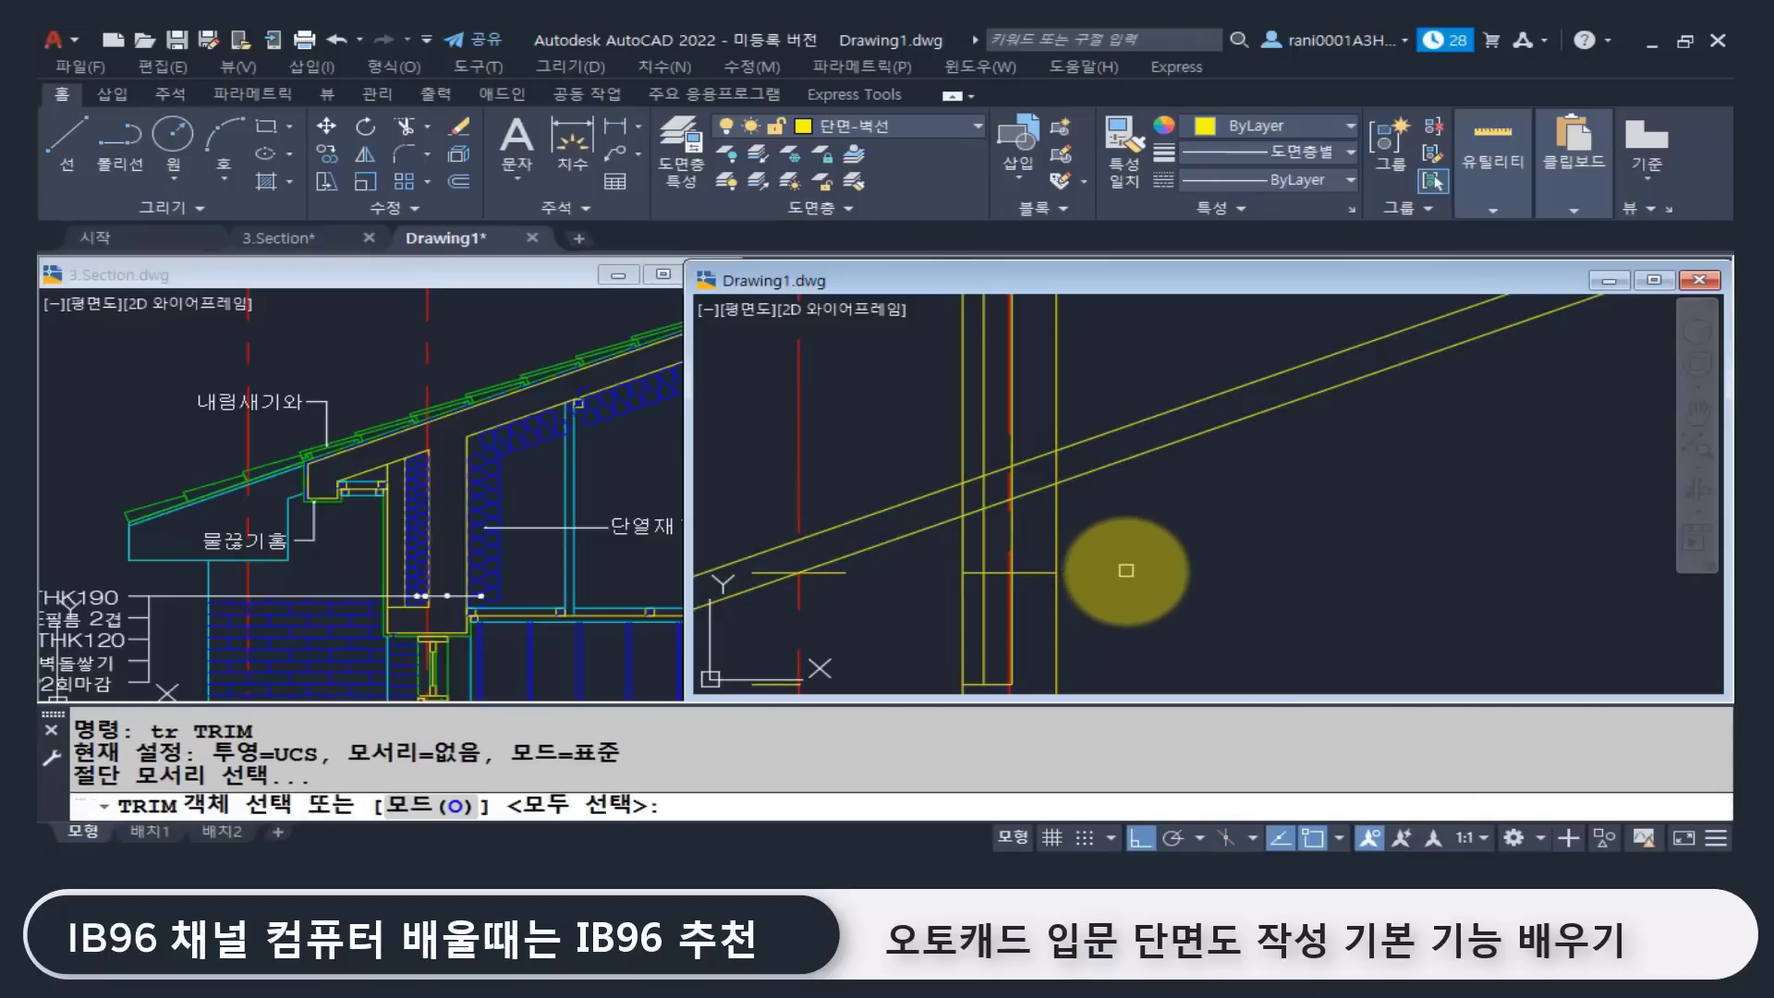
left_click(1102, 433)
left_click(1056, 417)
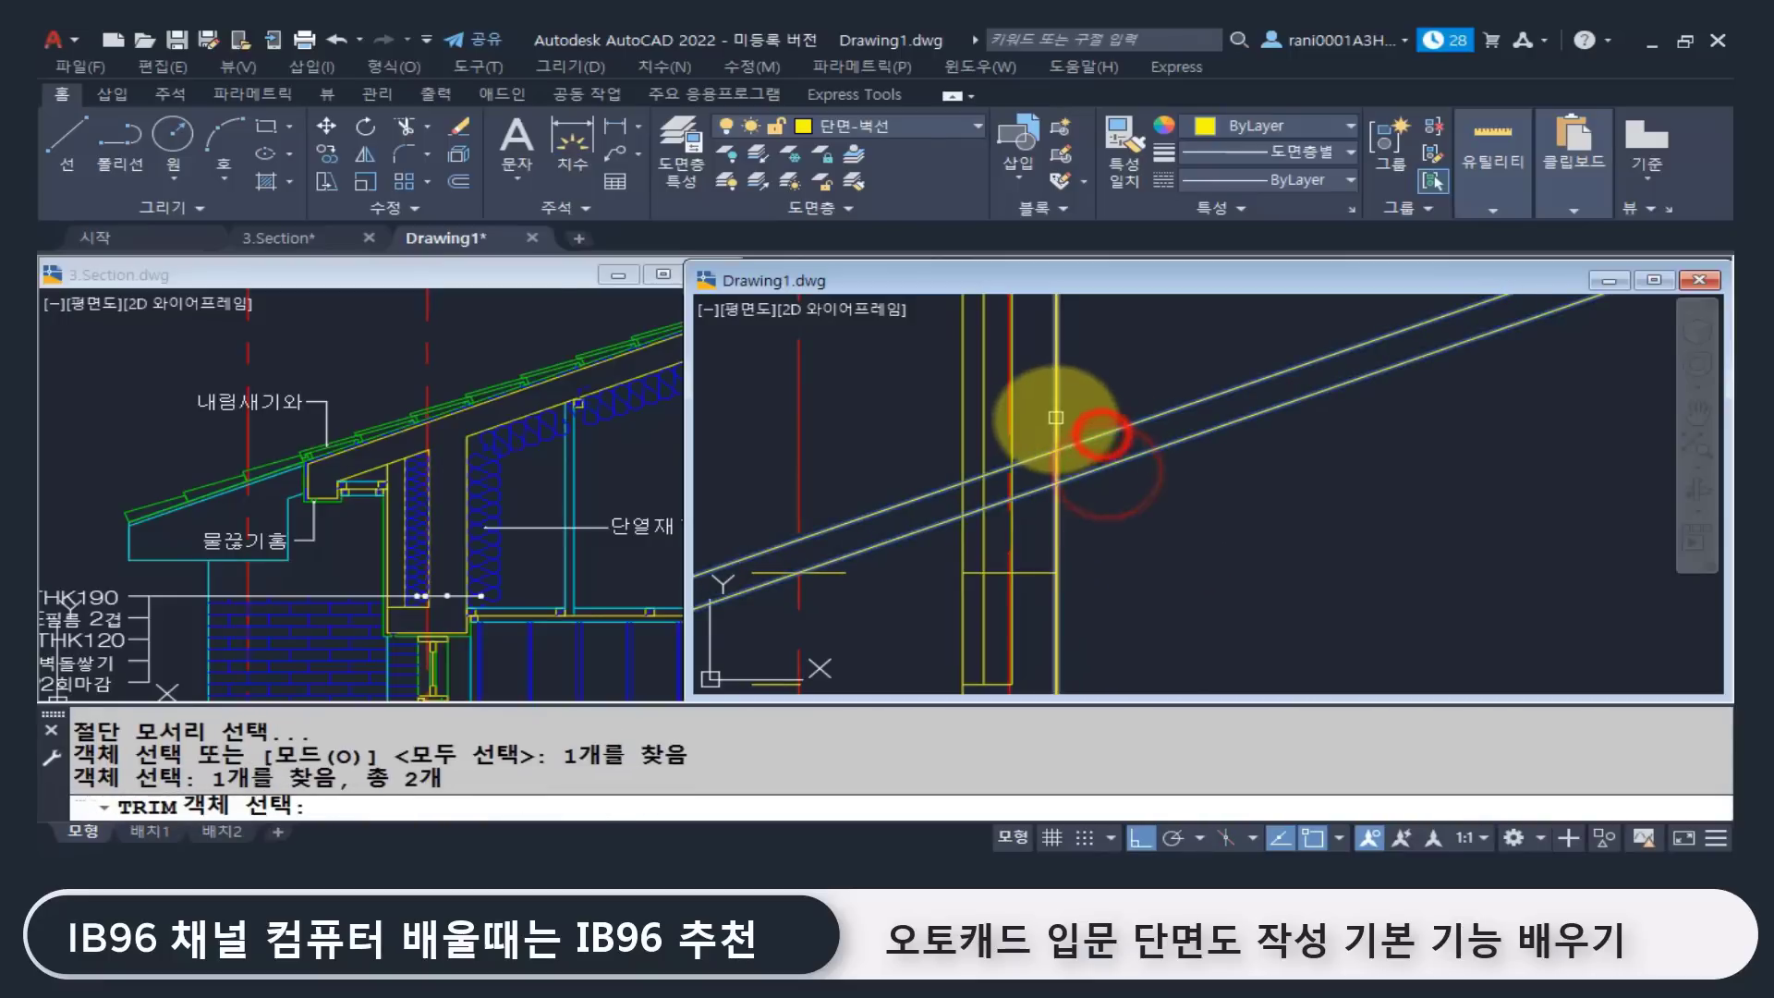
left_click(1058, 423)
left_click(1013, 412)
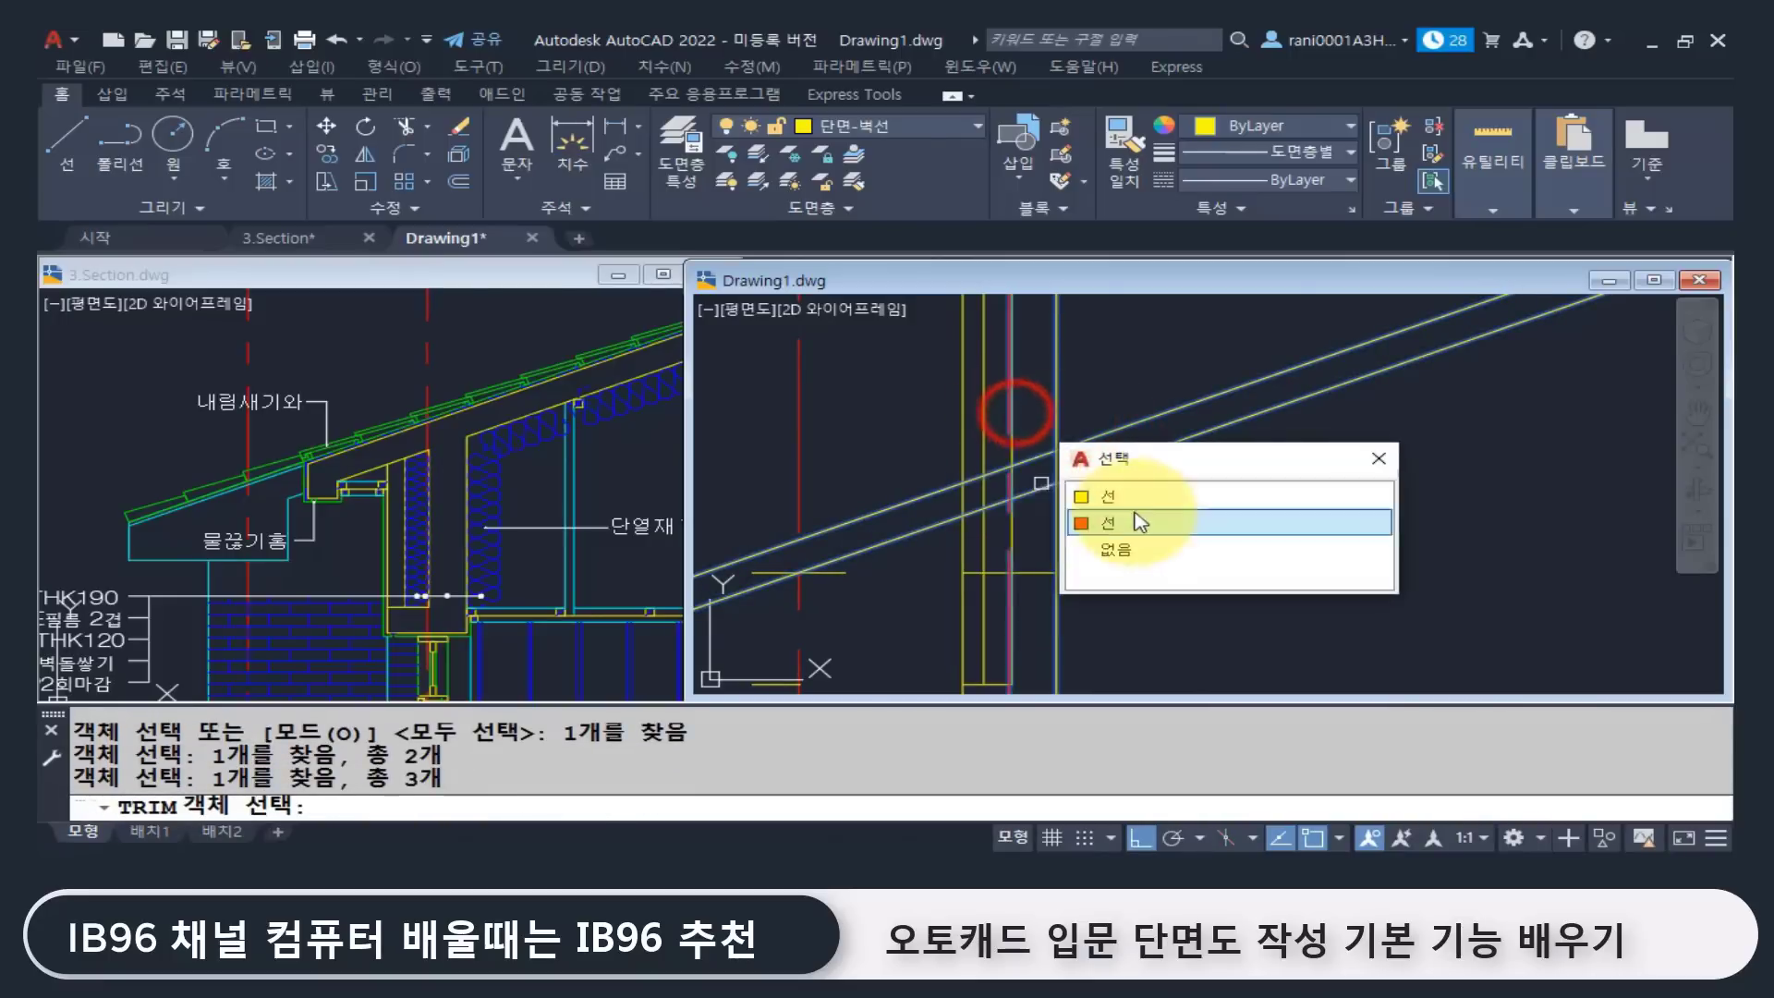
left_click(1138, 495)
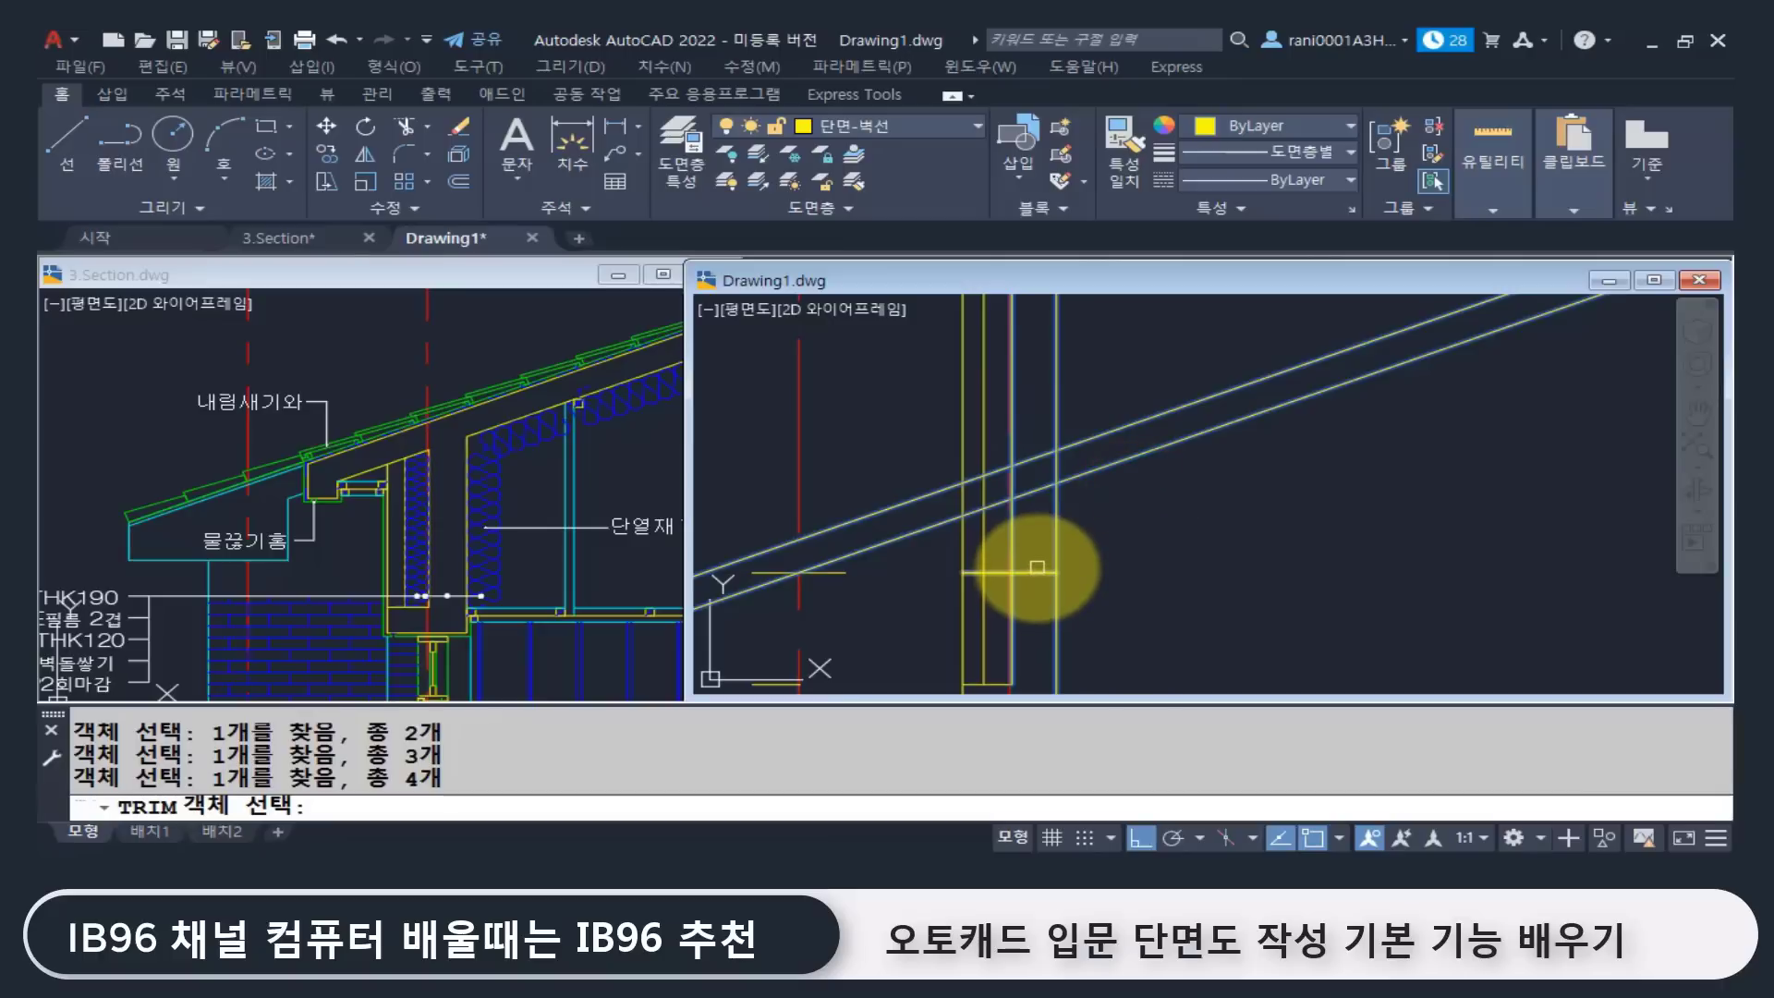
key("Return")
scroll(1025, 518, "up", 3)
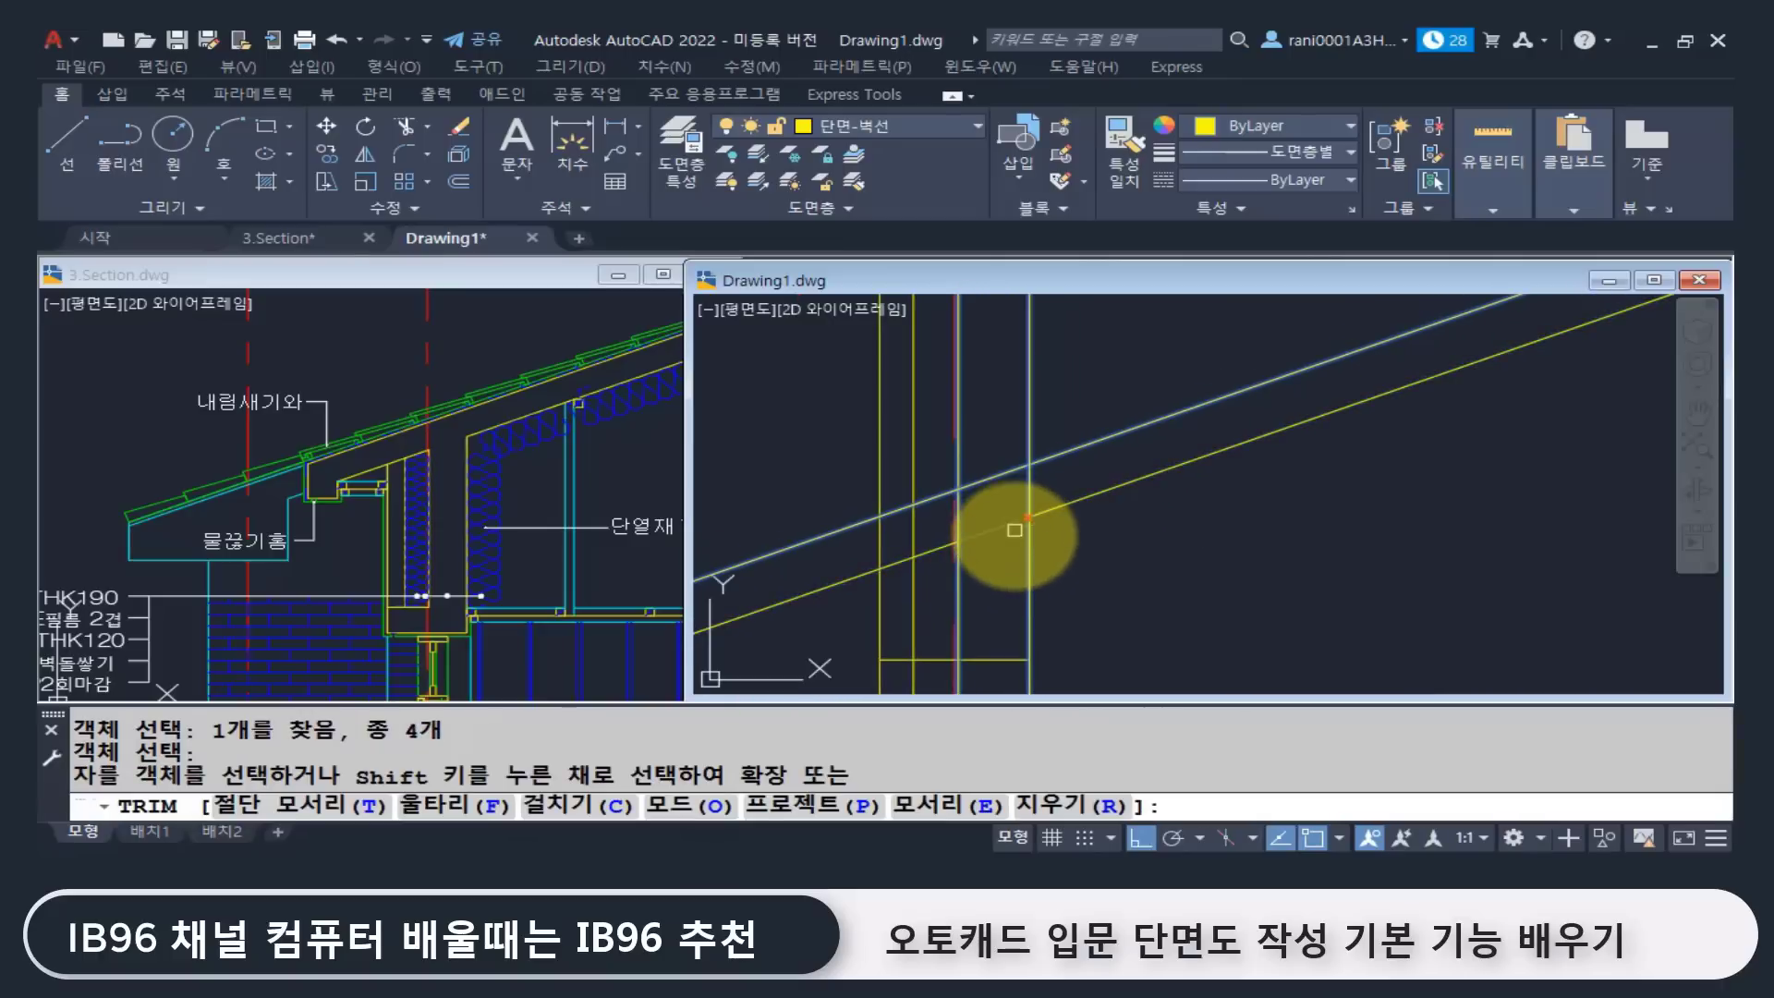
left_click(1014, 520)
left_click(1028, 498)
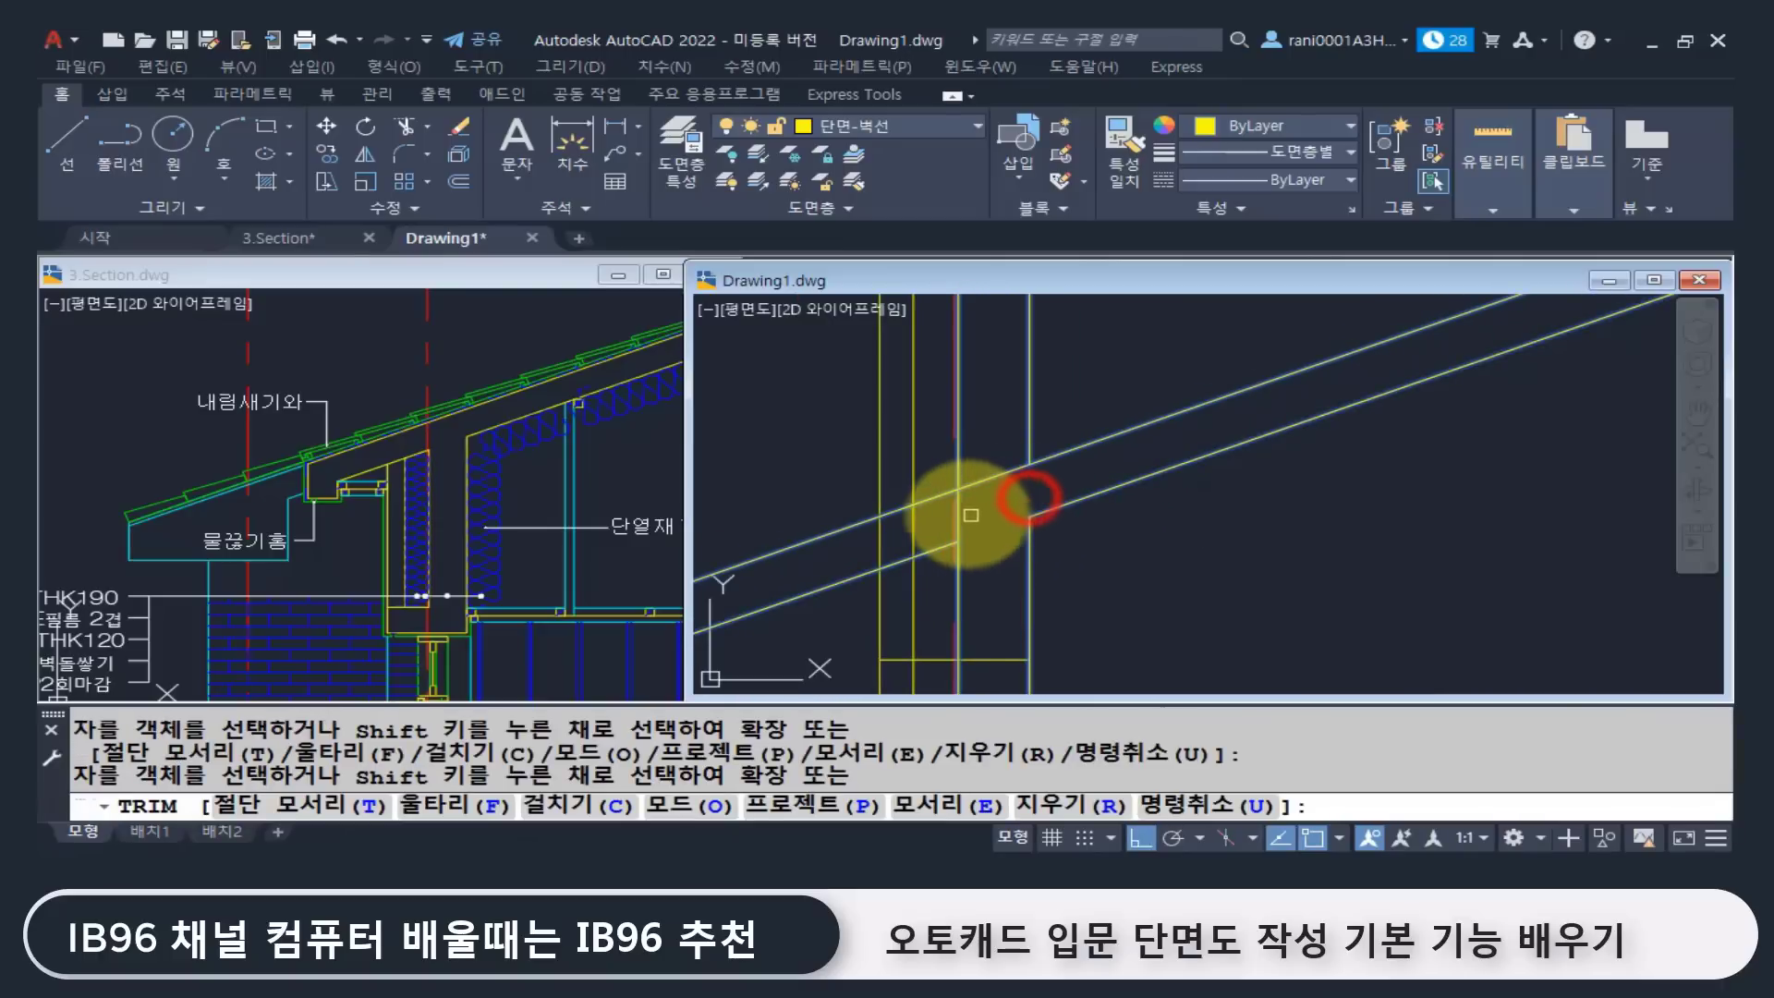
Step: Trim the remaining three vertical wall lines where they cross the band between the two slope lines
left_click(960, 506)
left_click(1059, 594)
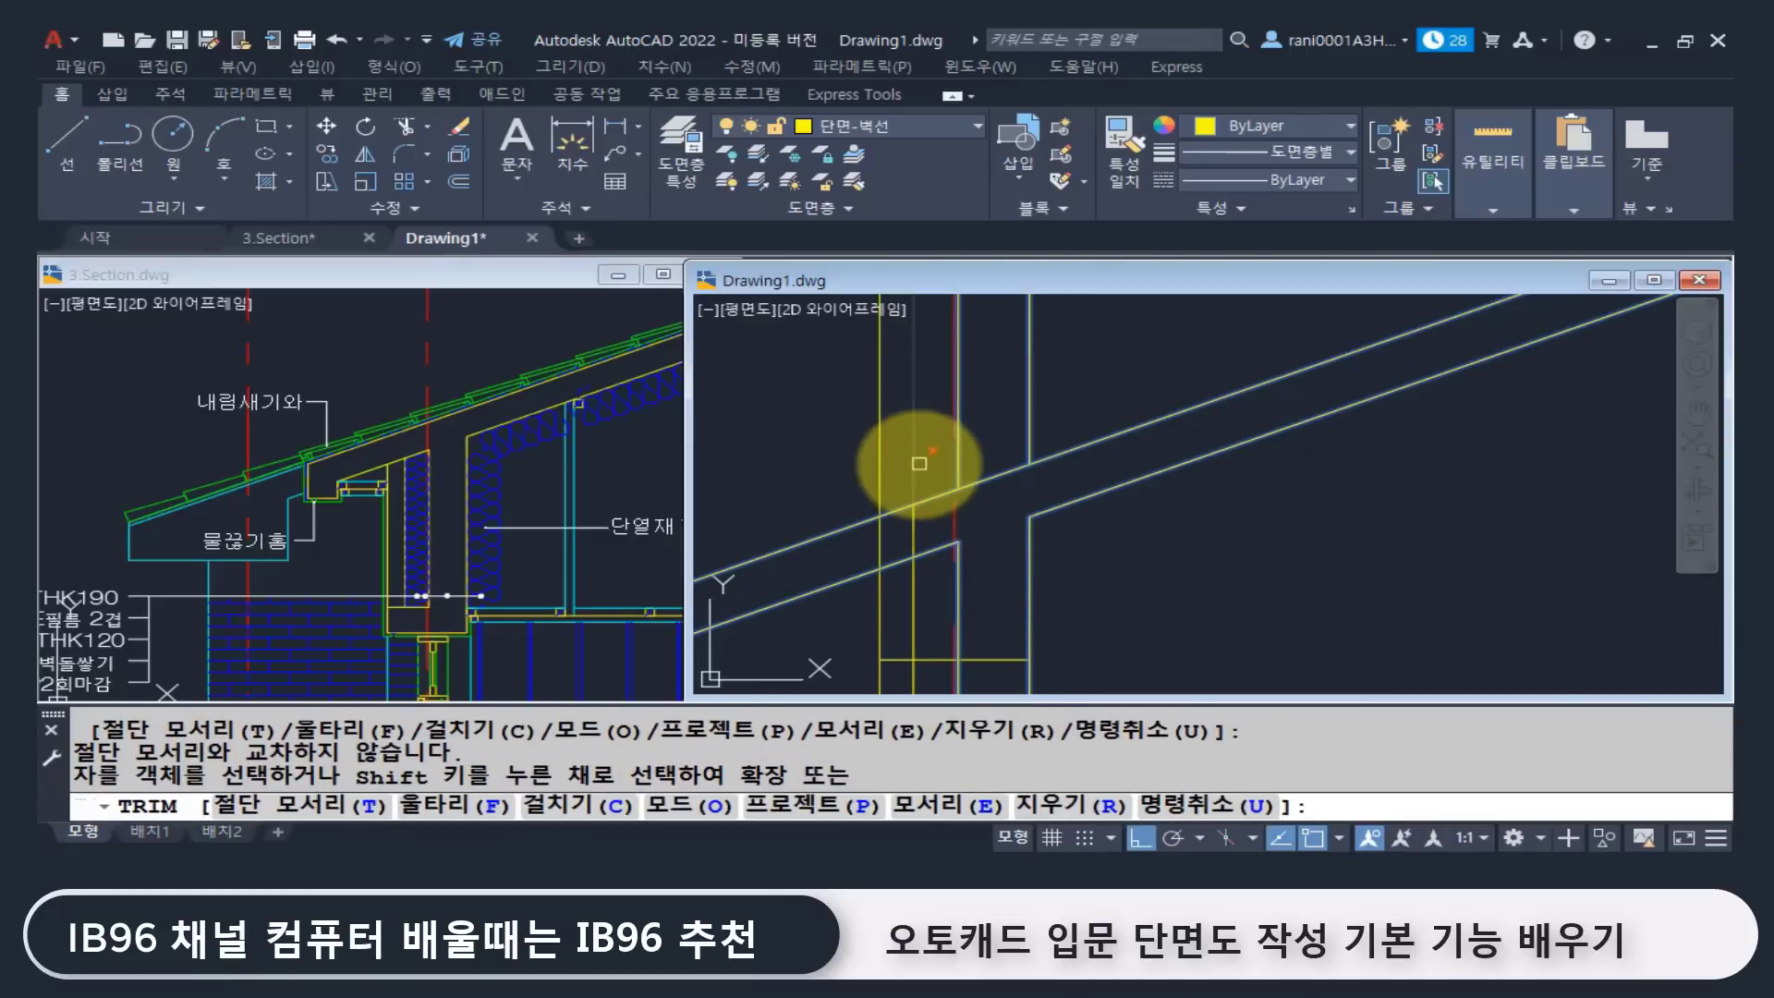
left_click(912, 536)
left_click(880, 546)
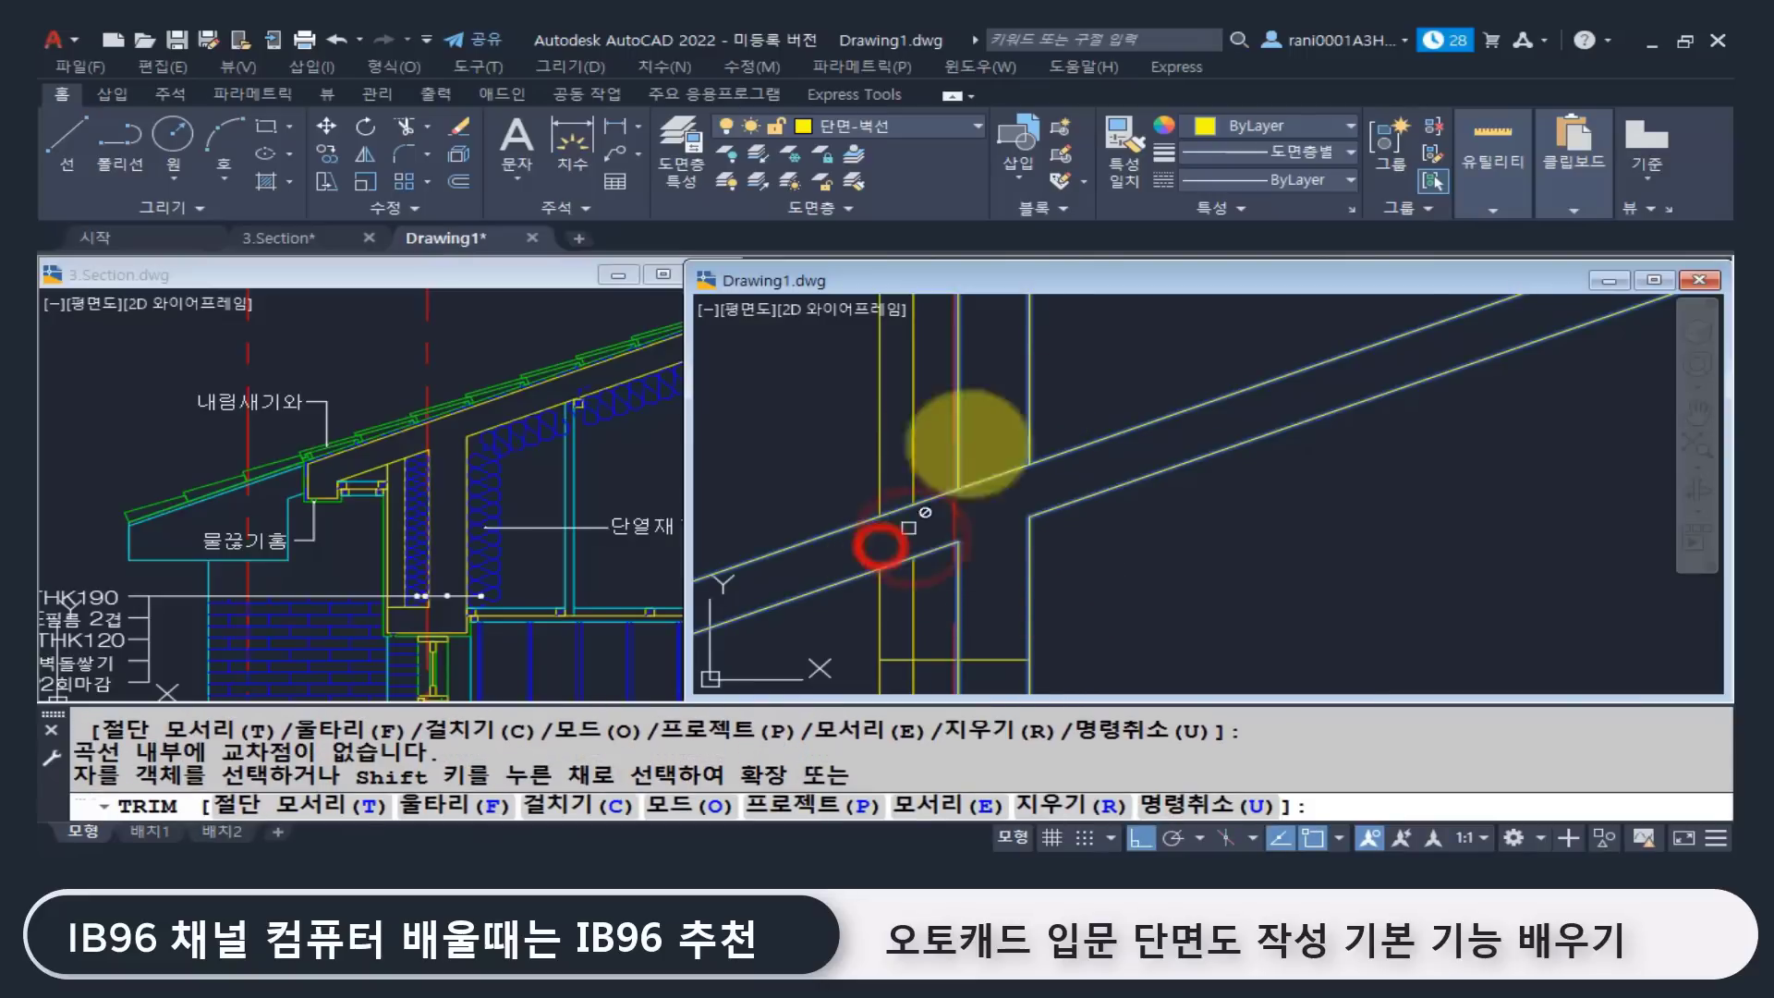
Step: Erase the four leftover vertical wall lines that extend above the upper slope line of the roof slab
key("space")
left_click(1029, 391)
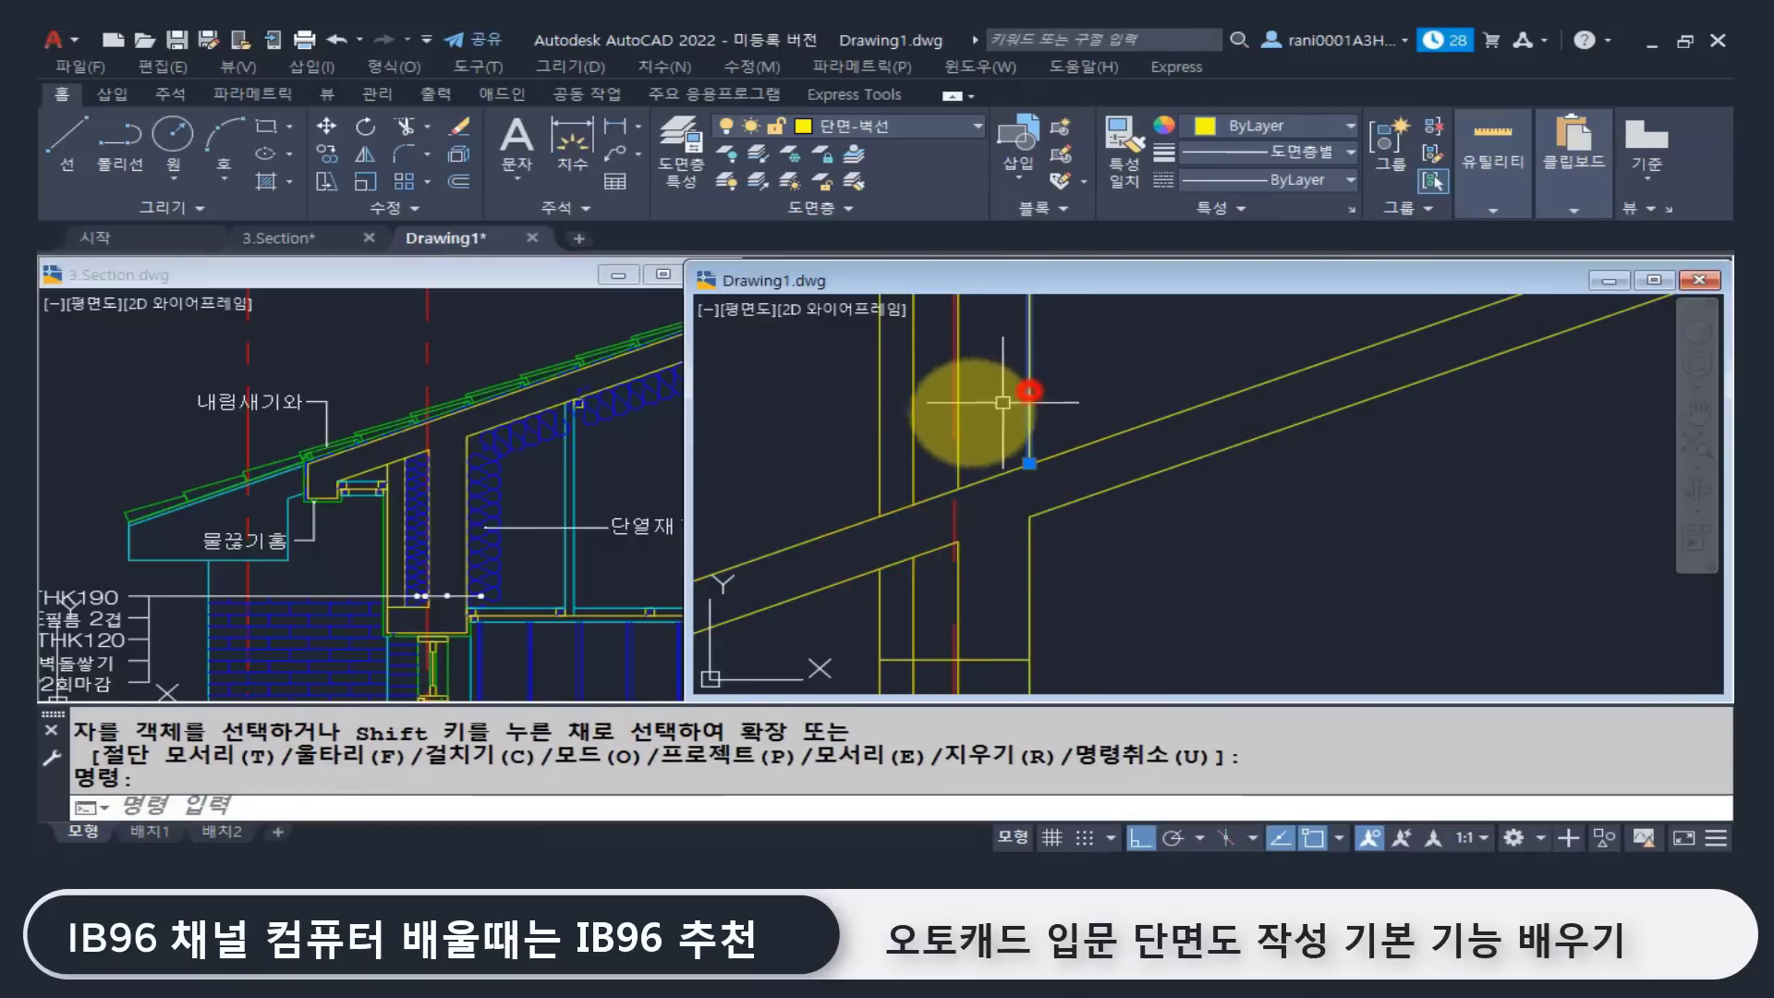
left_click(956, 449)
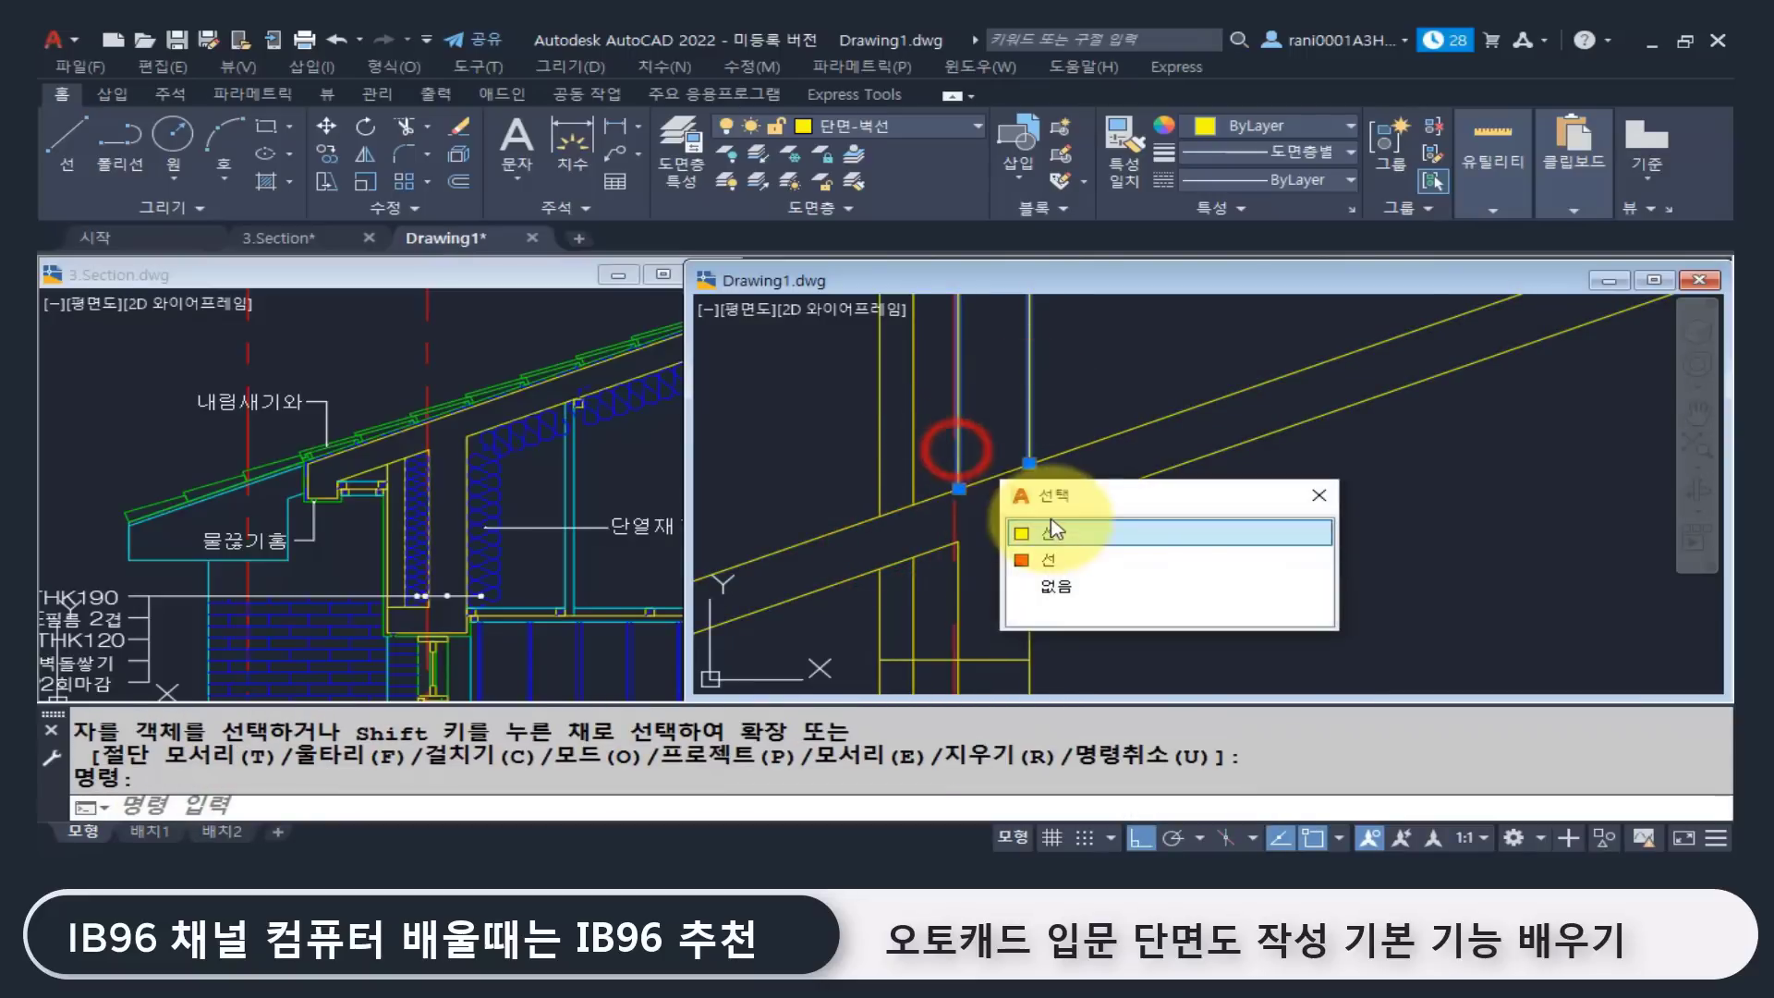
left_click(1099, 532)
type("e")
key("Return")
left_click(917, 473)
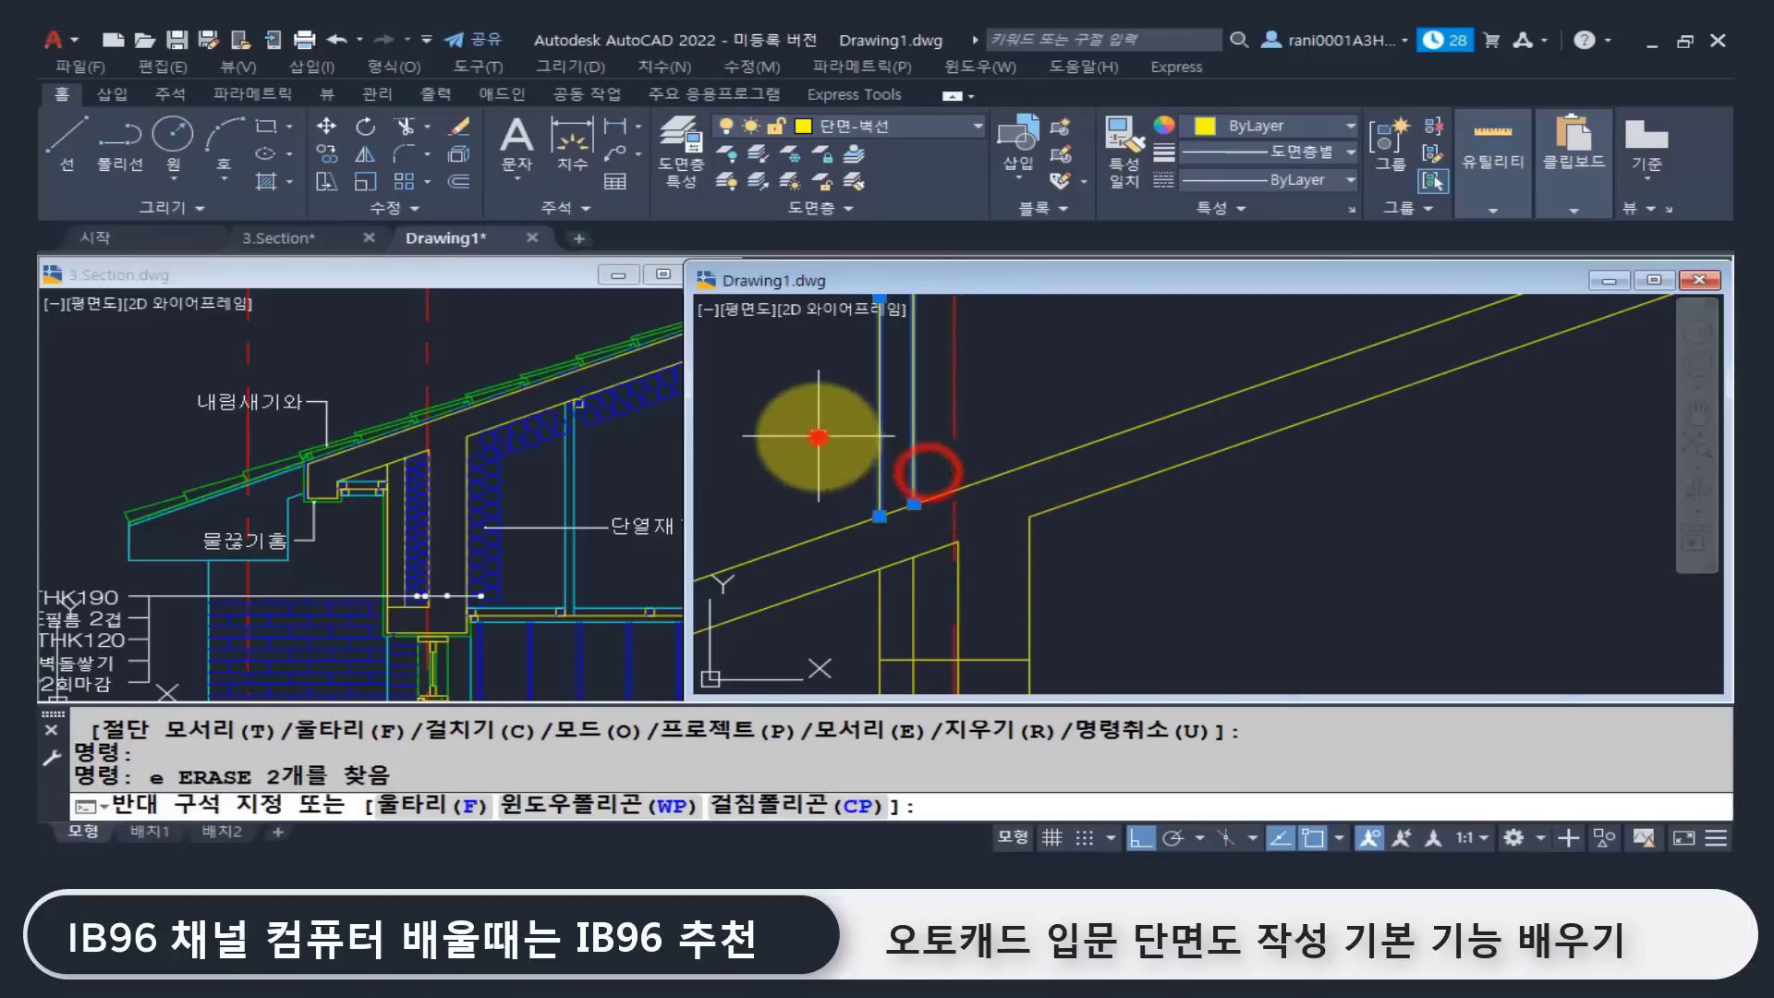
left_click(813, 431)
Step: Offset the wall's red centreline 600 outward toward the eaves to mark the outer end of the roof slab
middle_click_drag(926, 565, 973, 422)
middle_click_drag(977, 503, 994, 525)
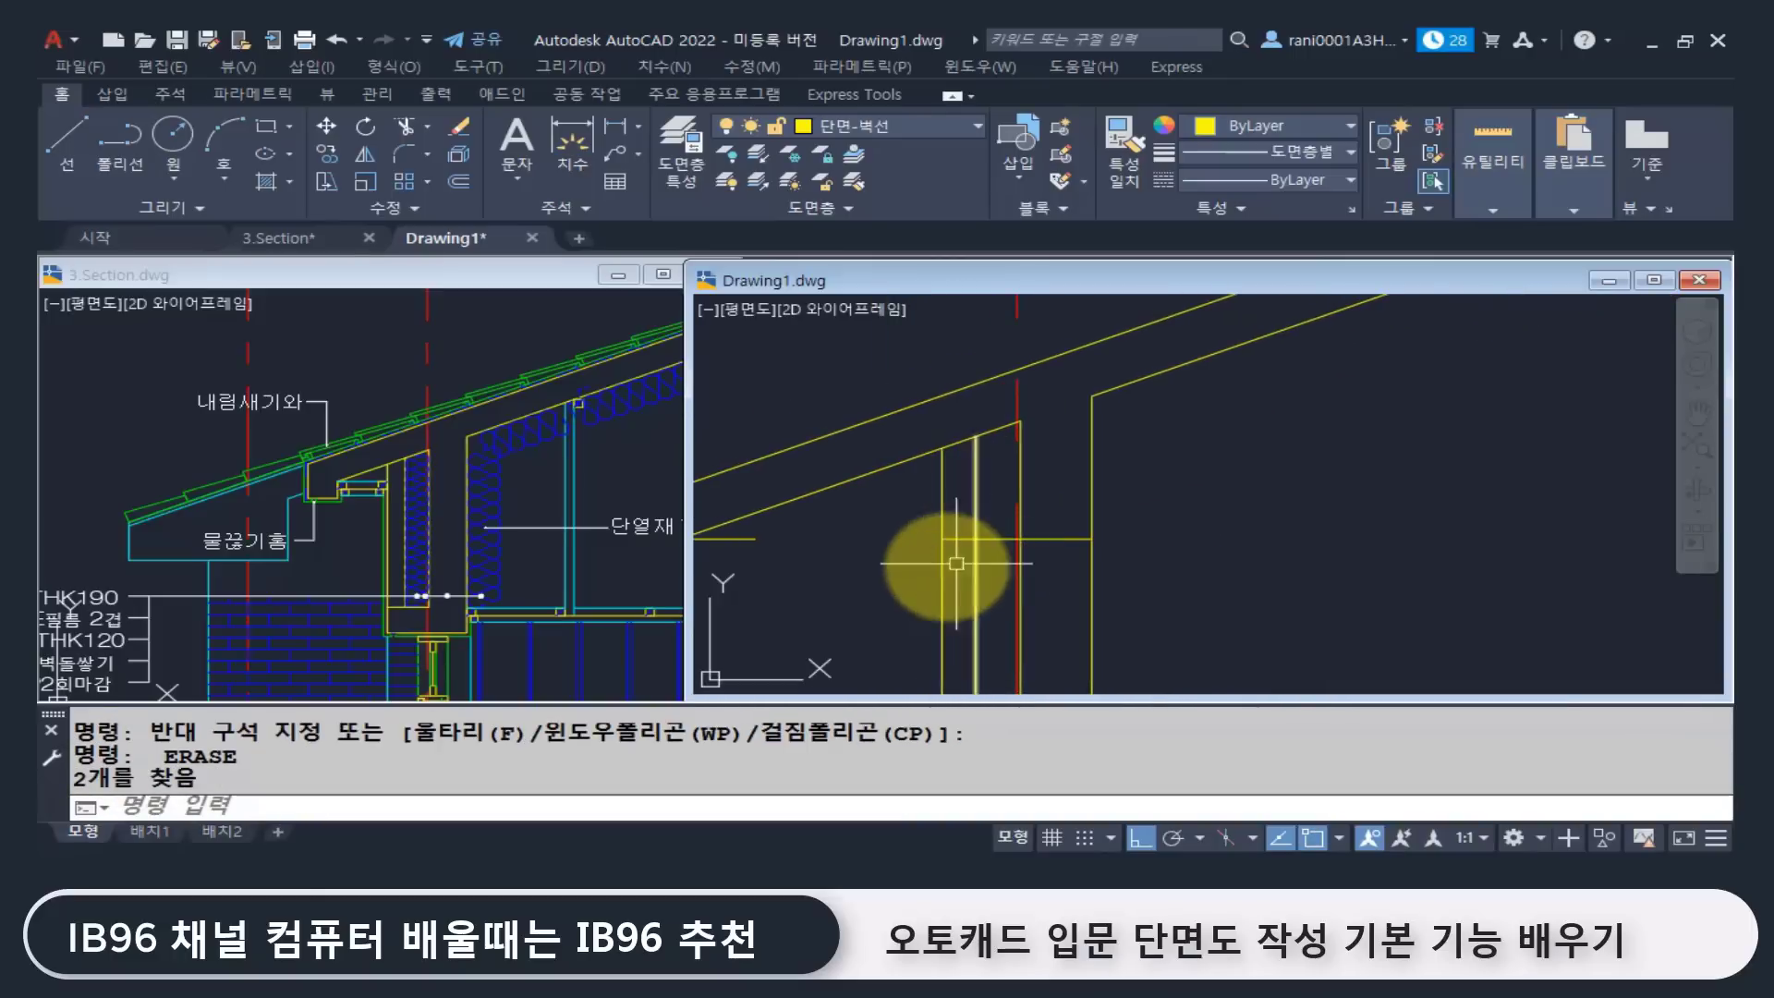
key("Return")
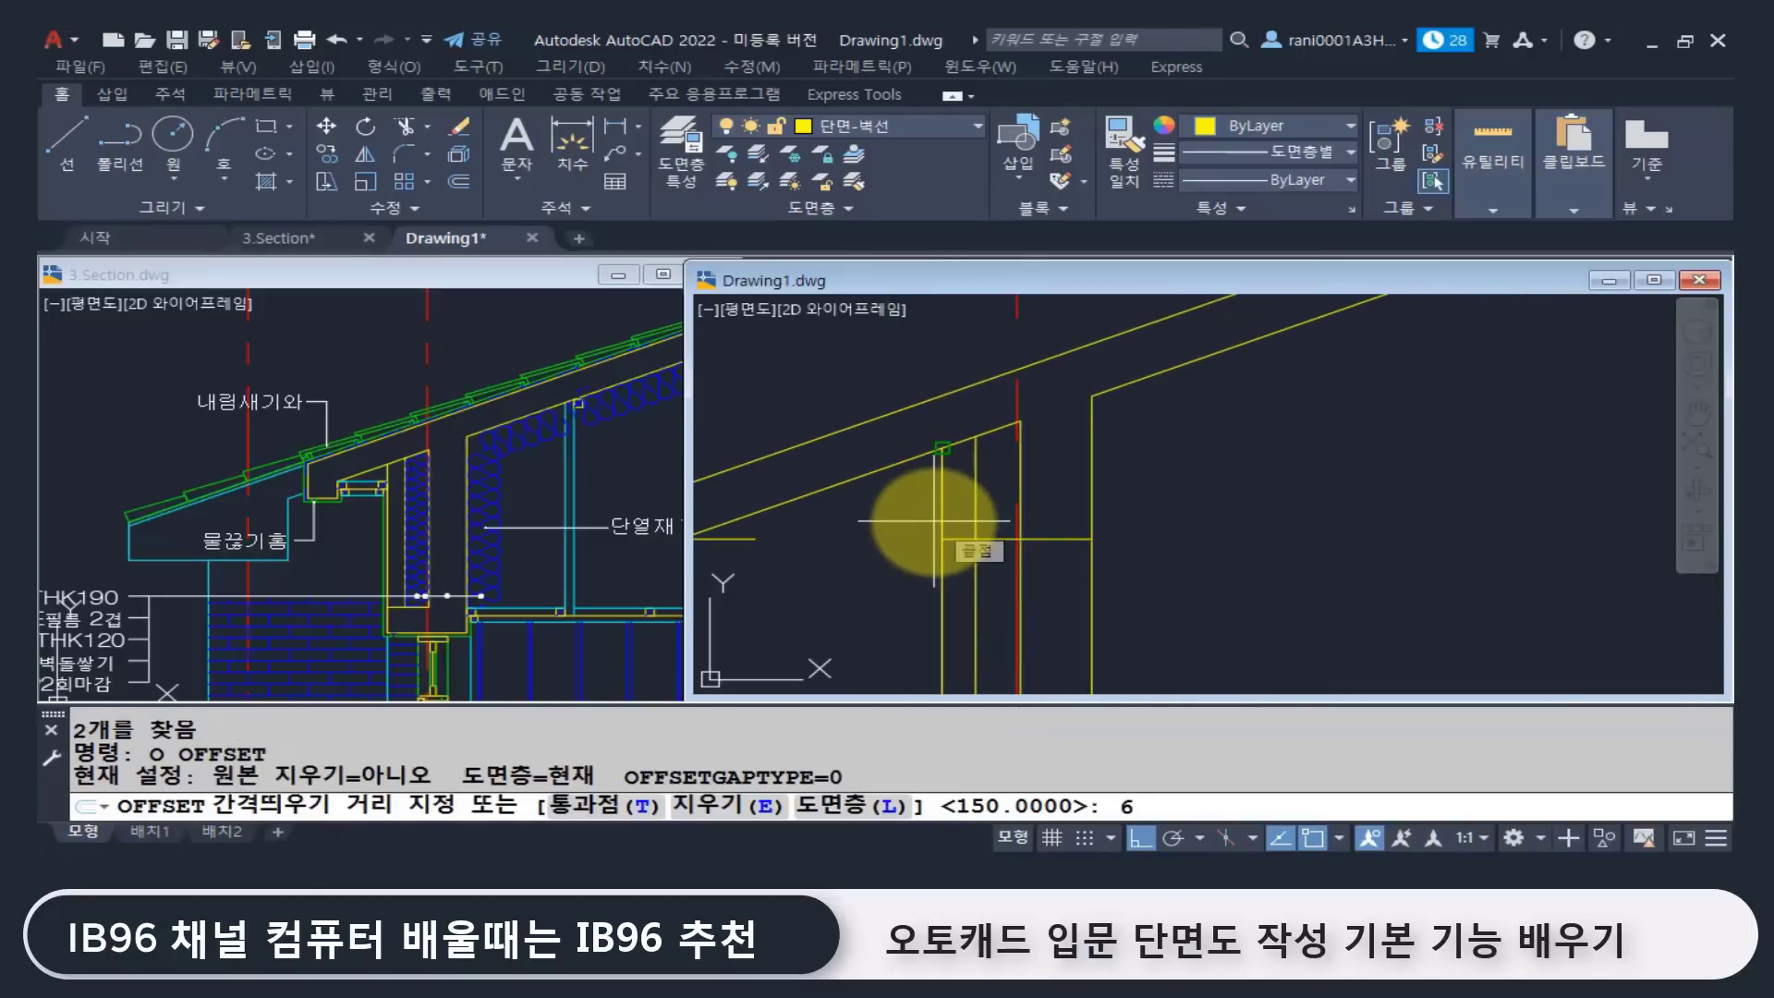
type("600")
key("Return")
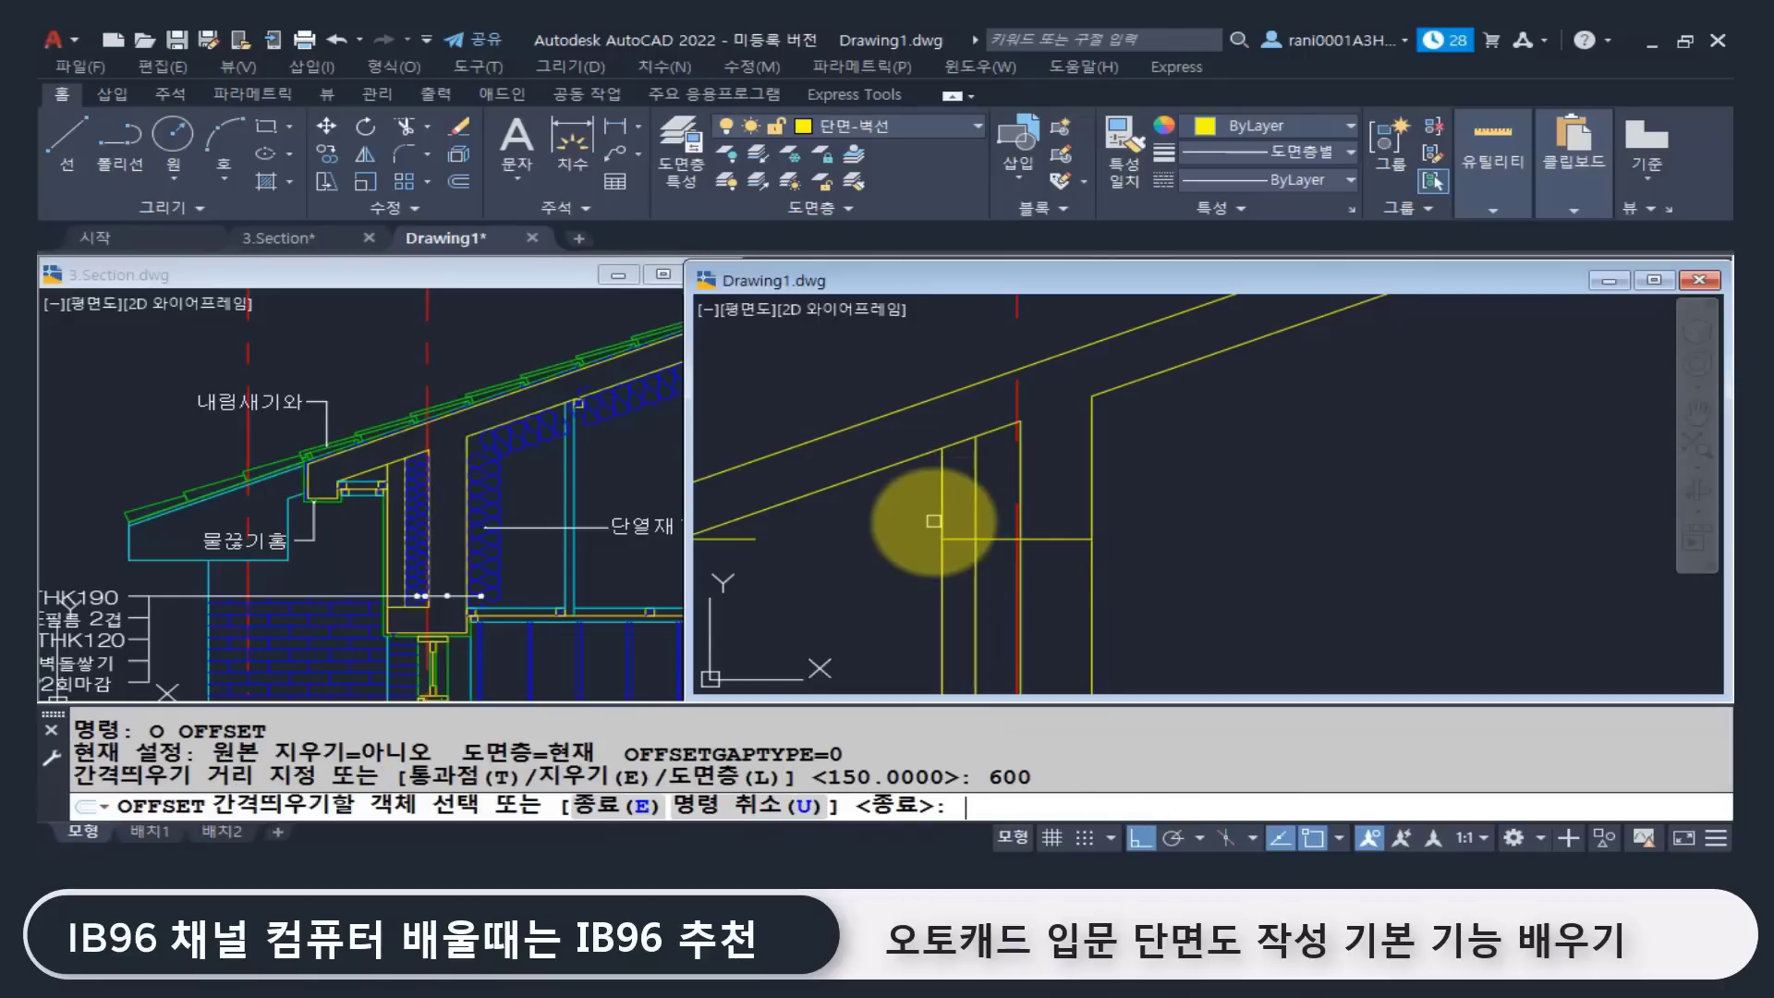
middle_click_drag(930, 515, 932, 571)
left_click(1021, 365)
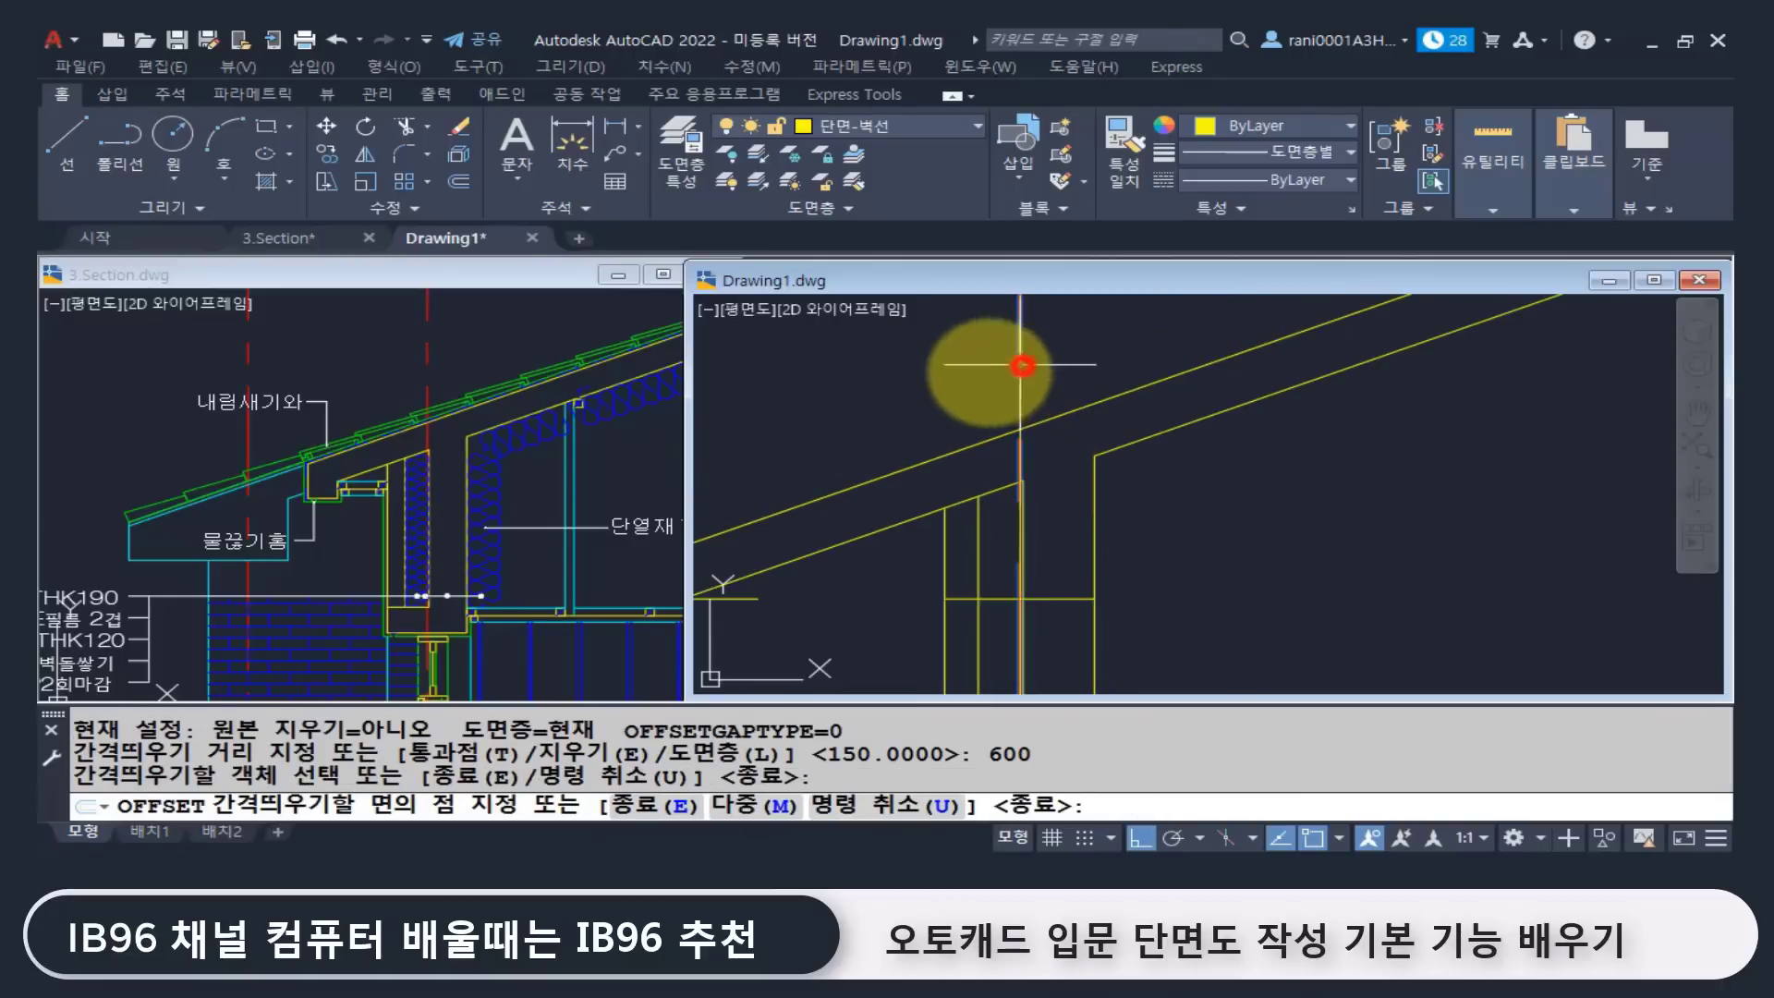
left_click(813, 401)
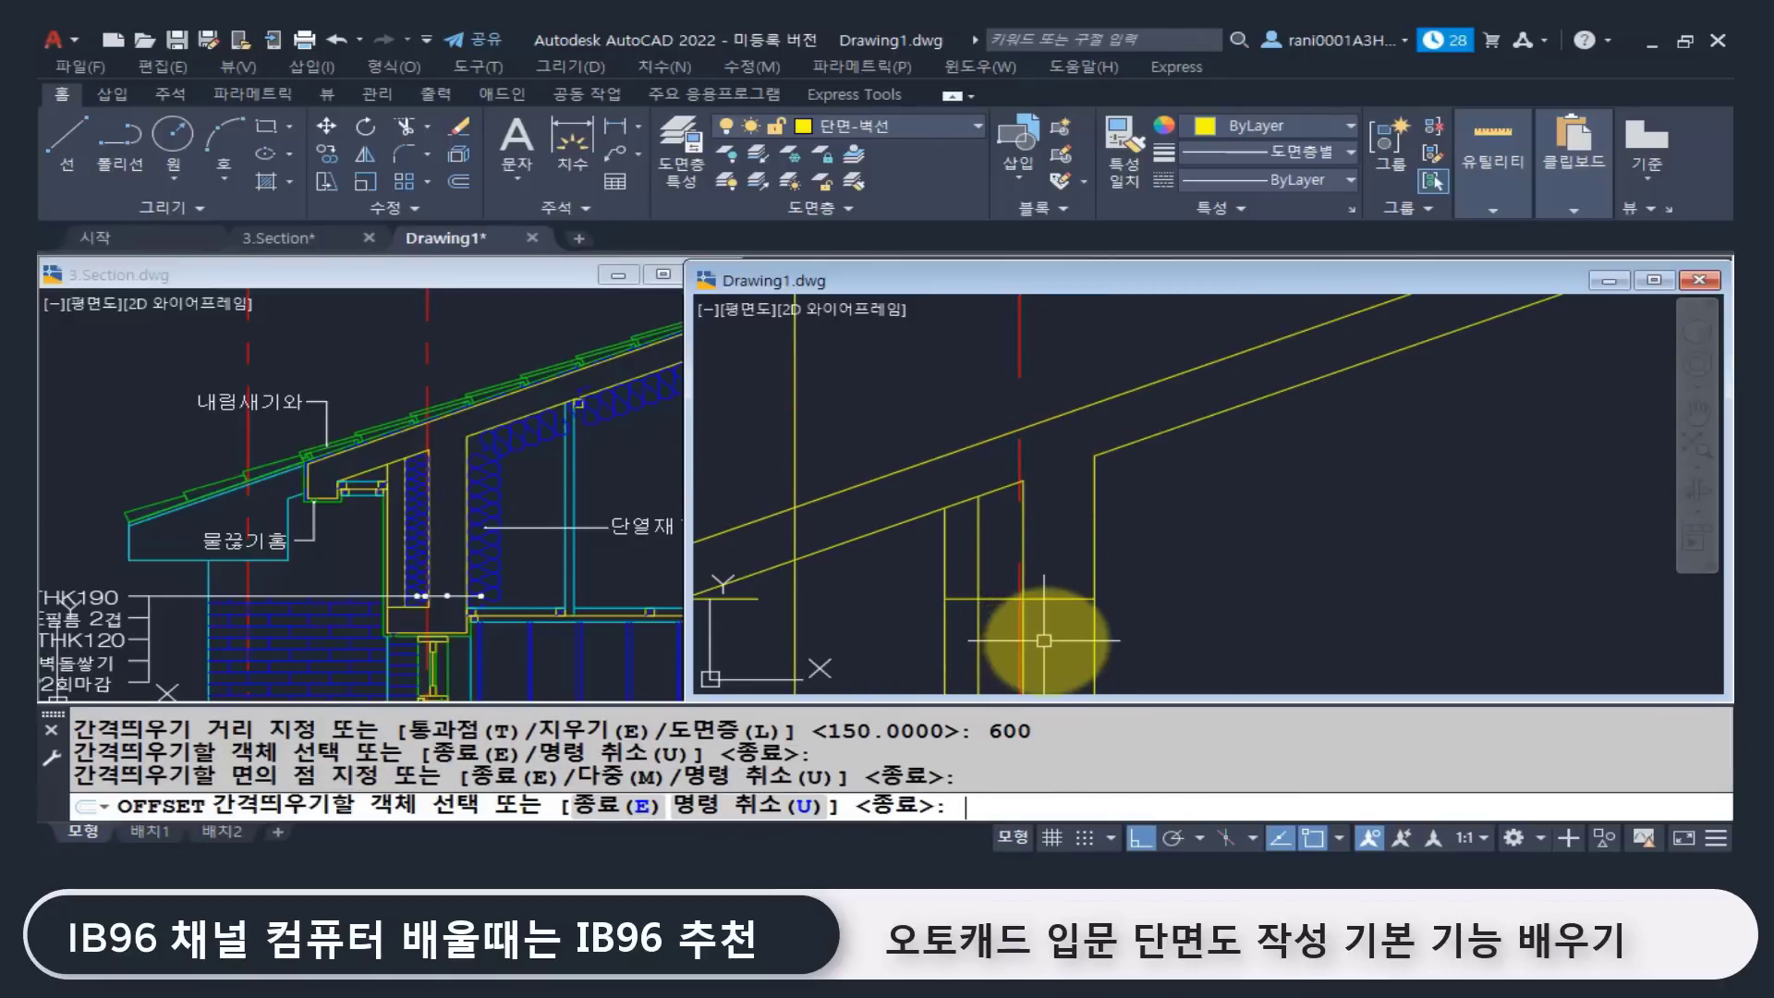
key("Return")
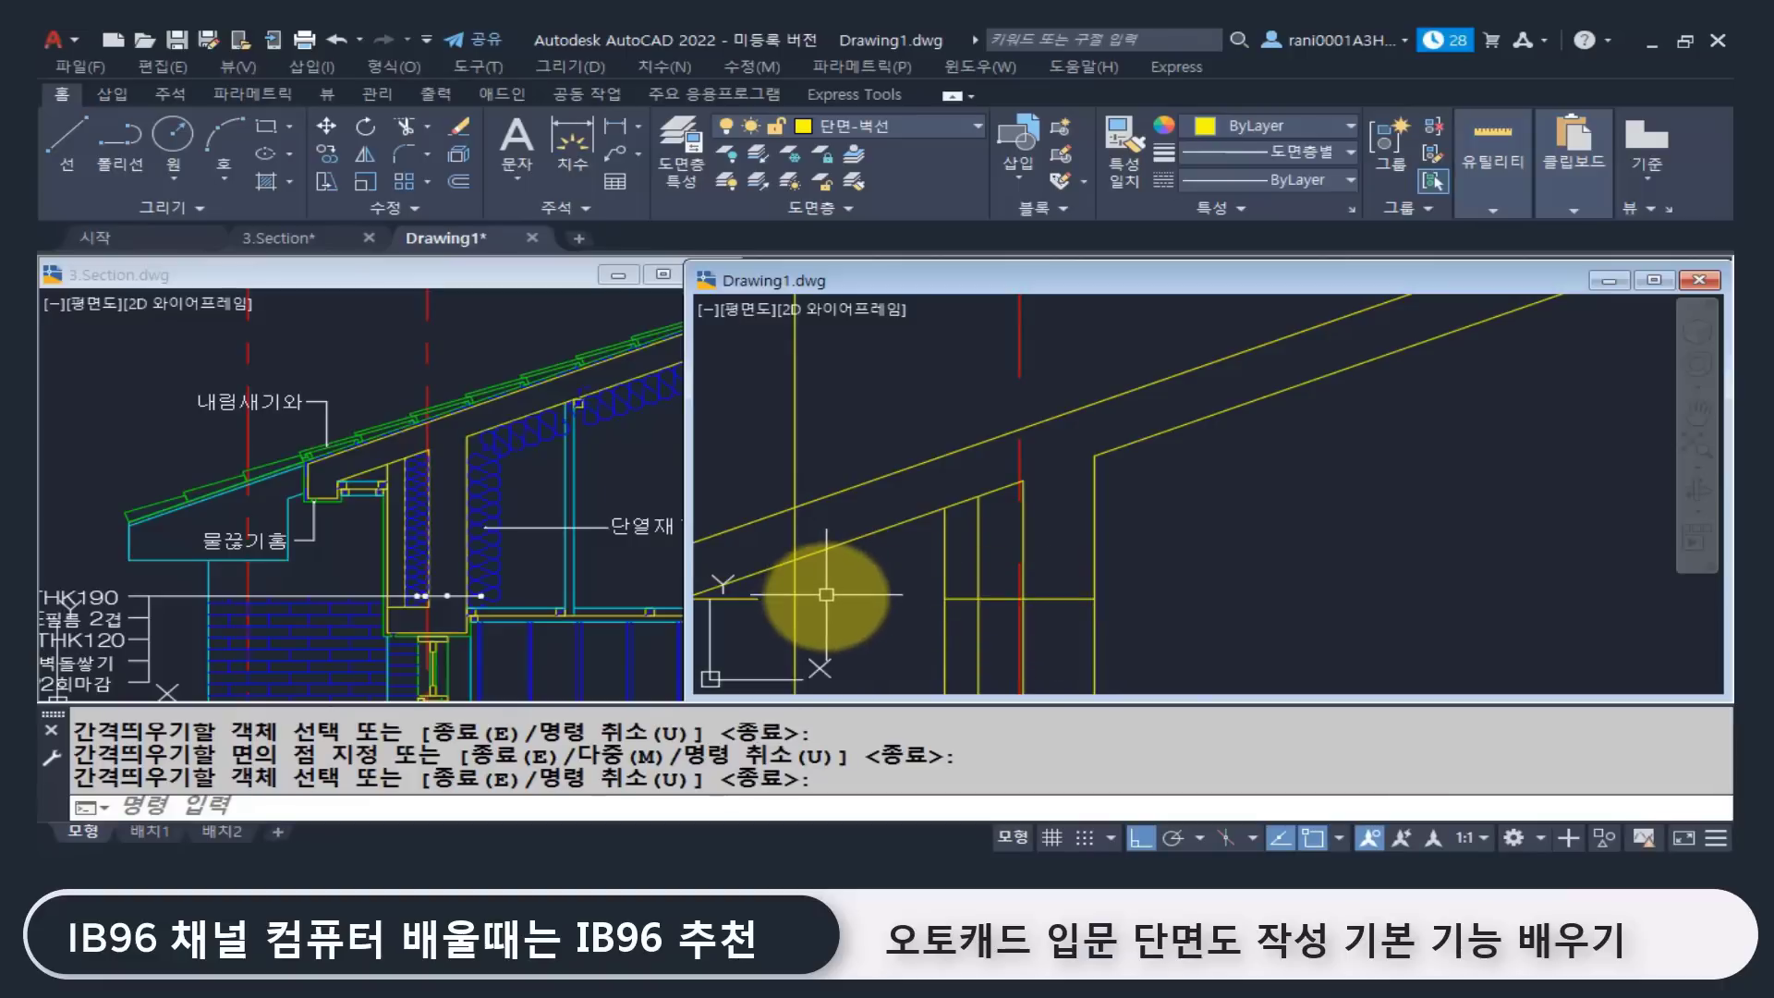
Step: Offset the new vertical eaves line 150 back toward the wall
middle_click_drag(835, 586, 908, 514)
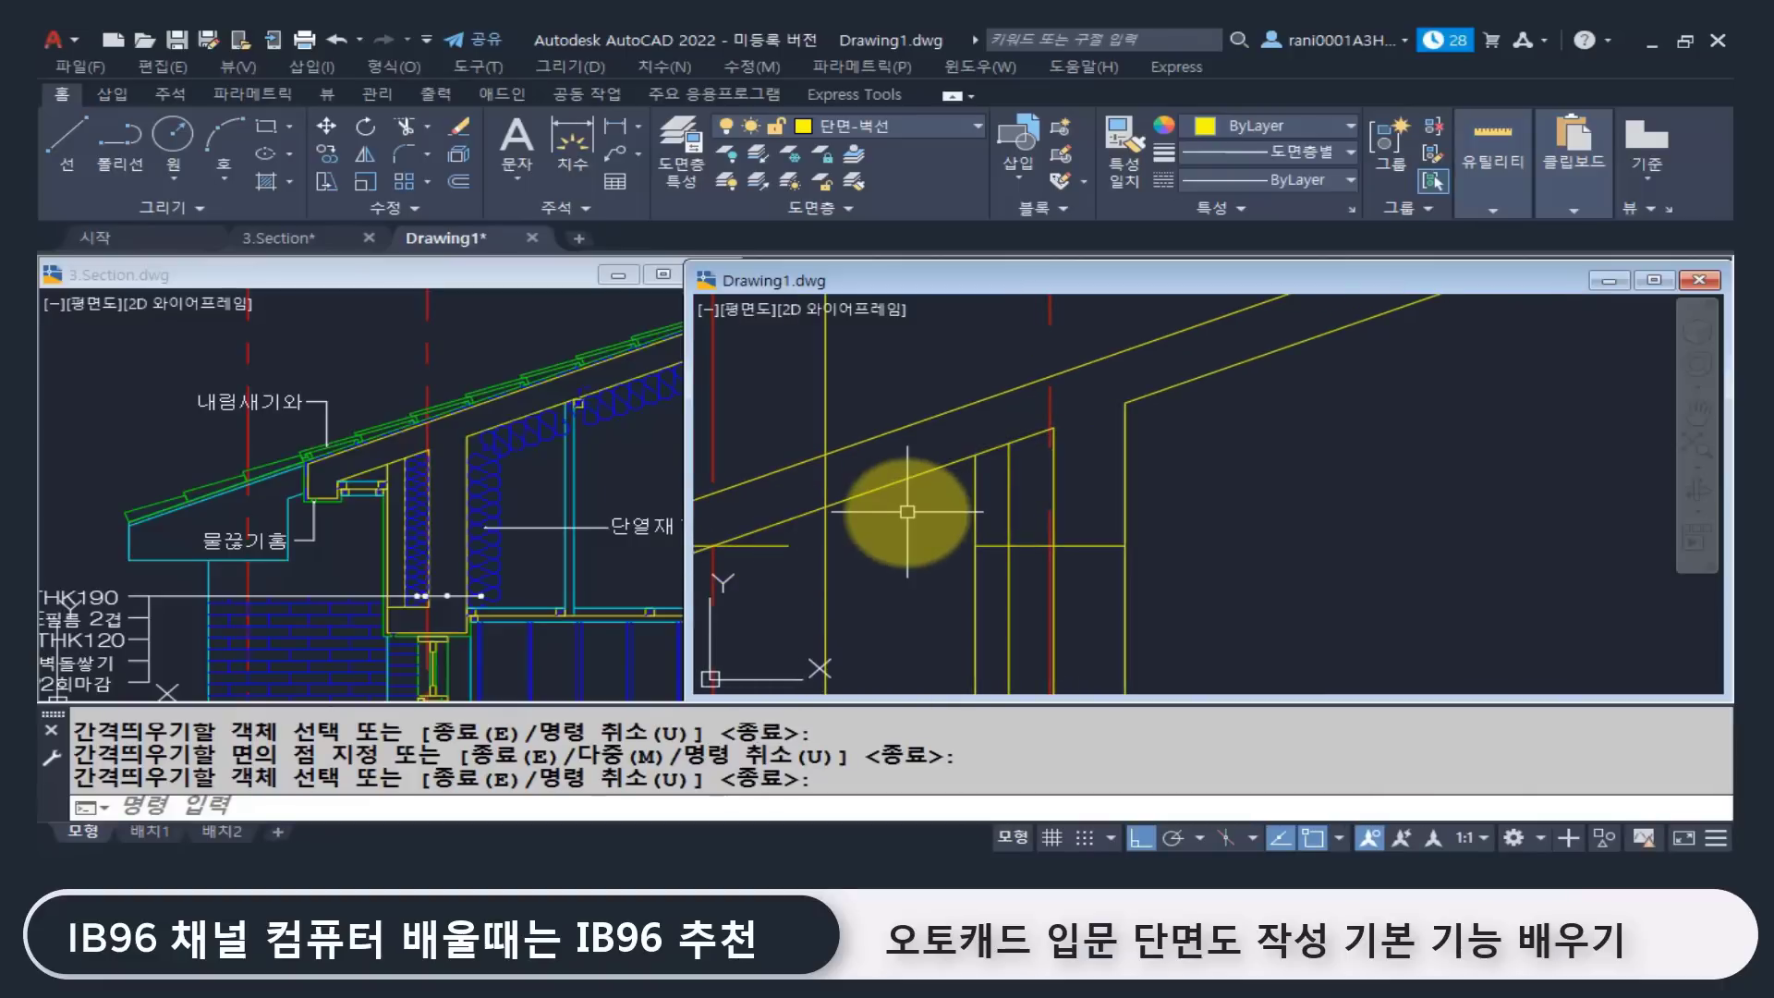
type("o")
key("Return")
type("150")
key("Return")
left_click(822, 558)
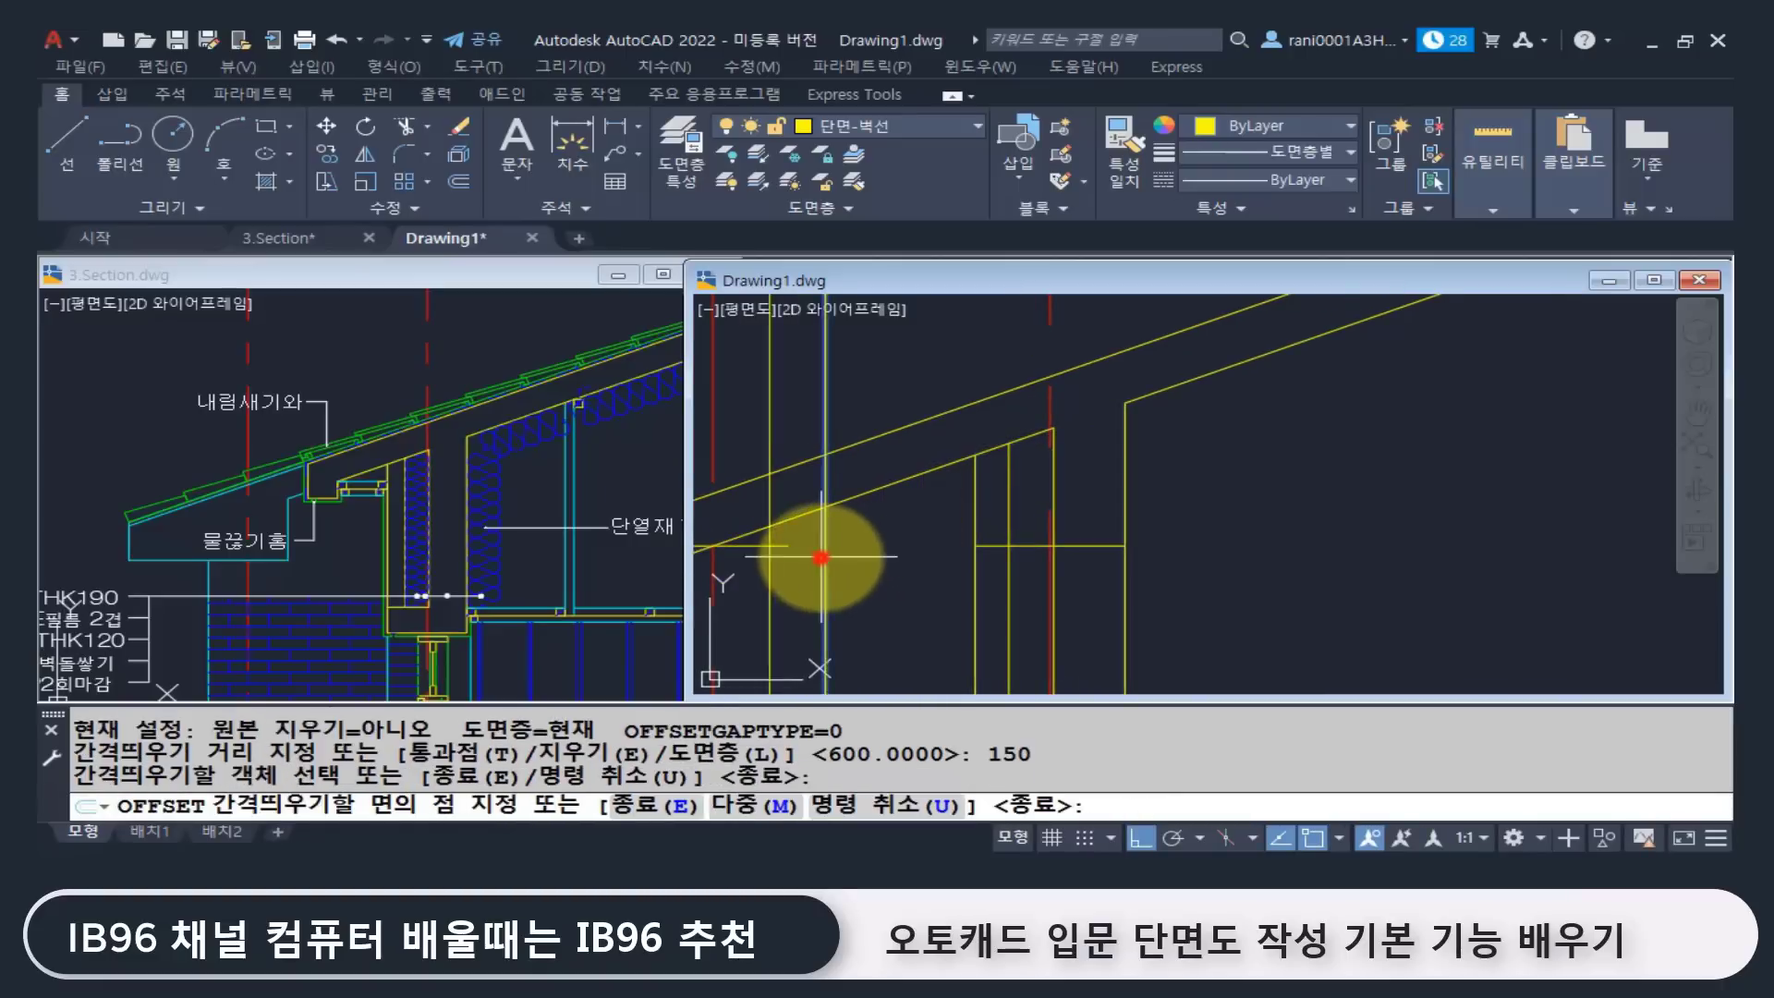
left_click(898, 552)
key("Return")
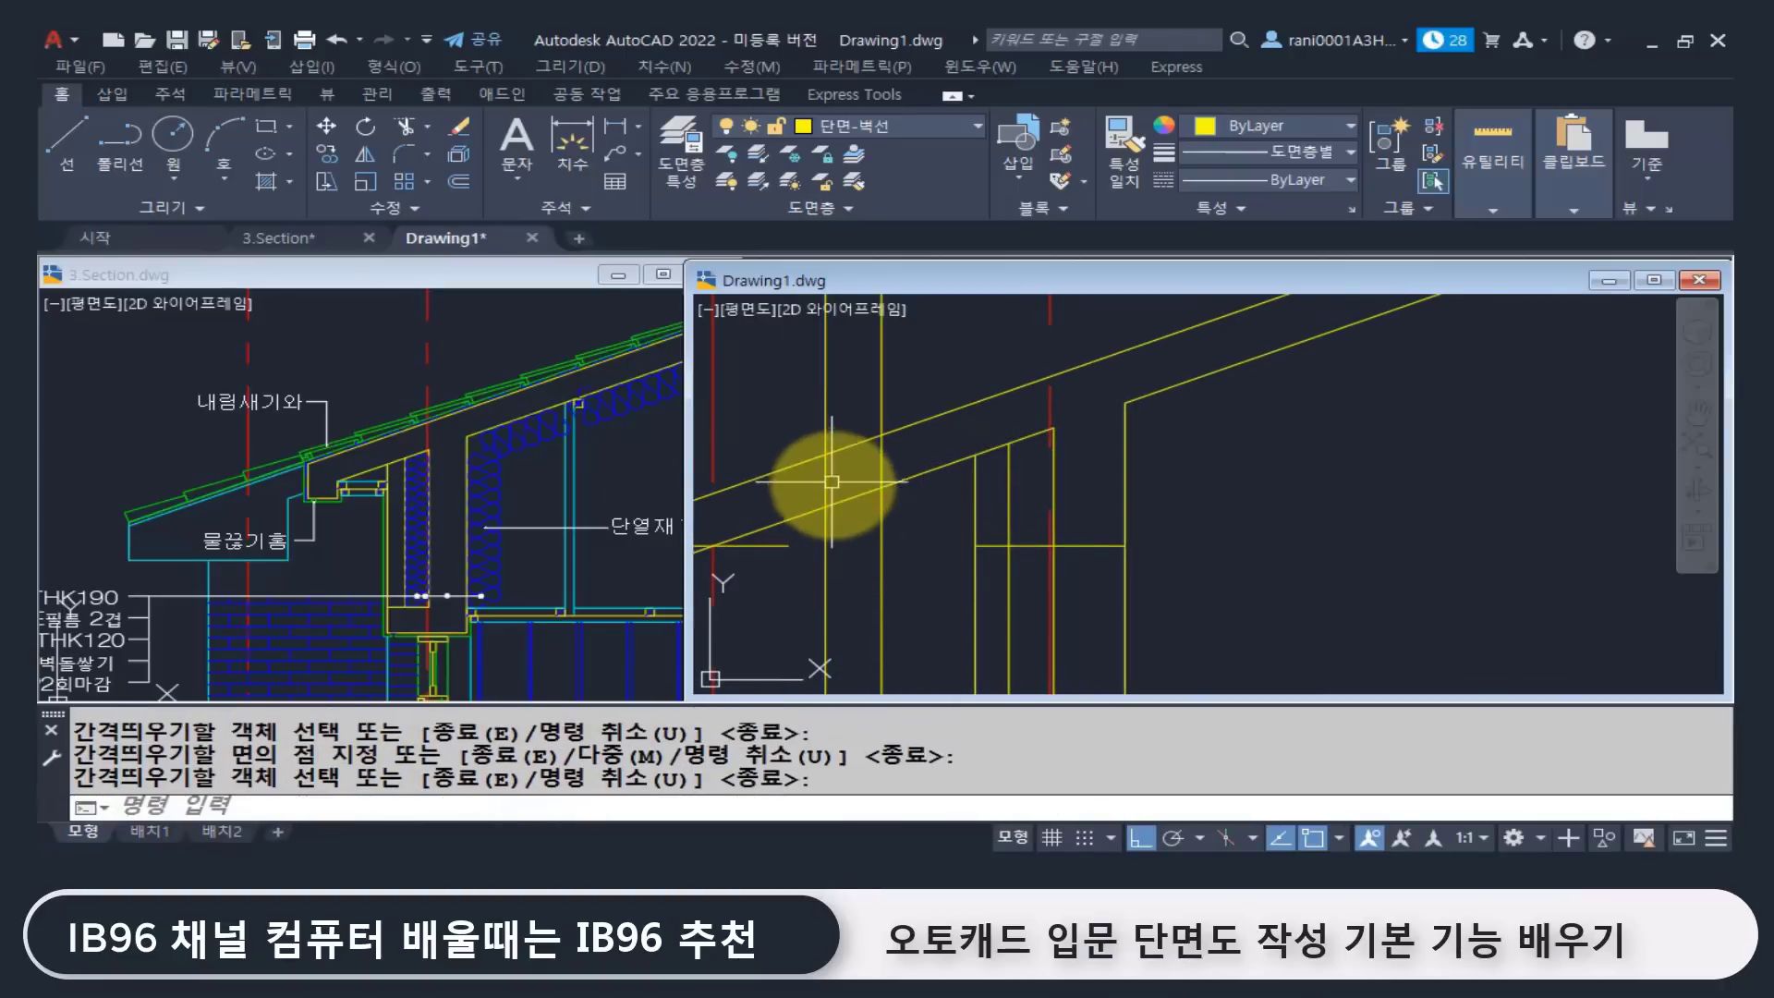
Step: Draw a 200 line down from where the outer eaves line meets the upper slope, then a horizontal line to the inner eaves line
type("l")
key("Return")
left_click(825, 459)
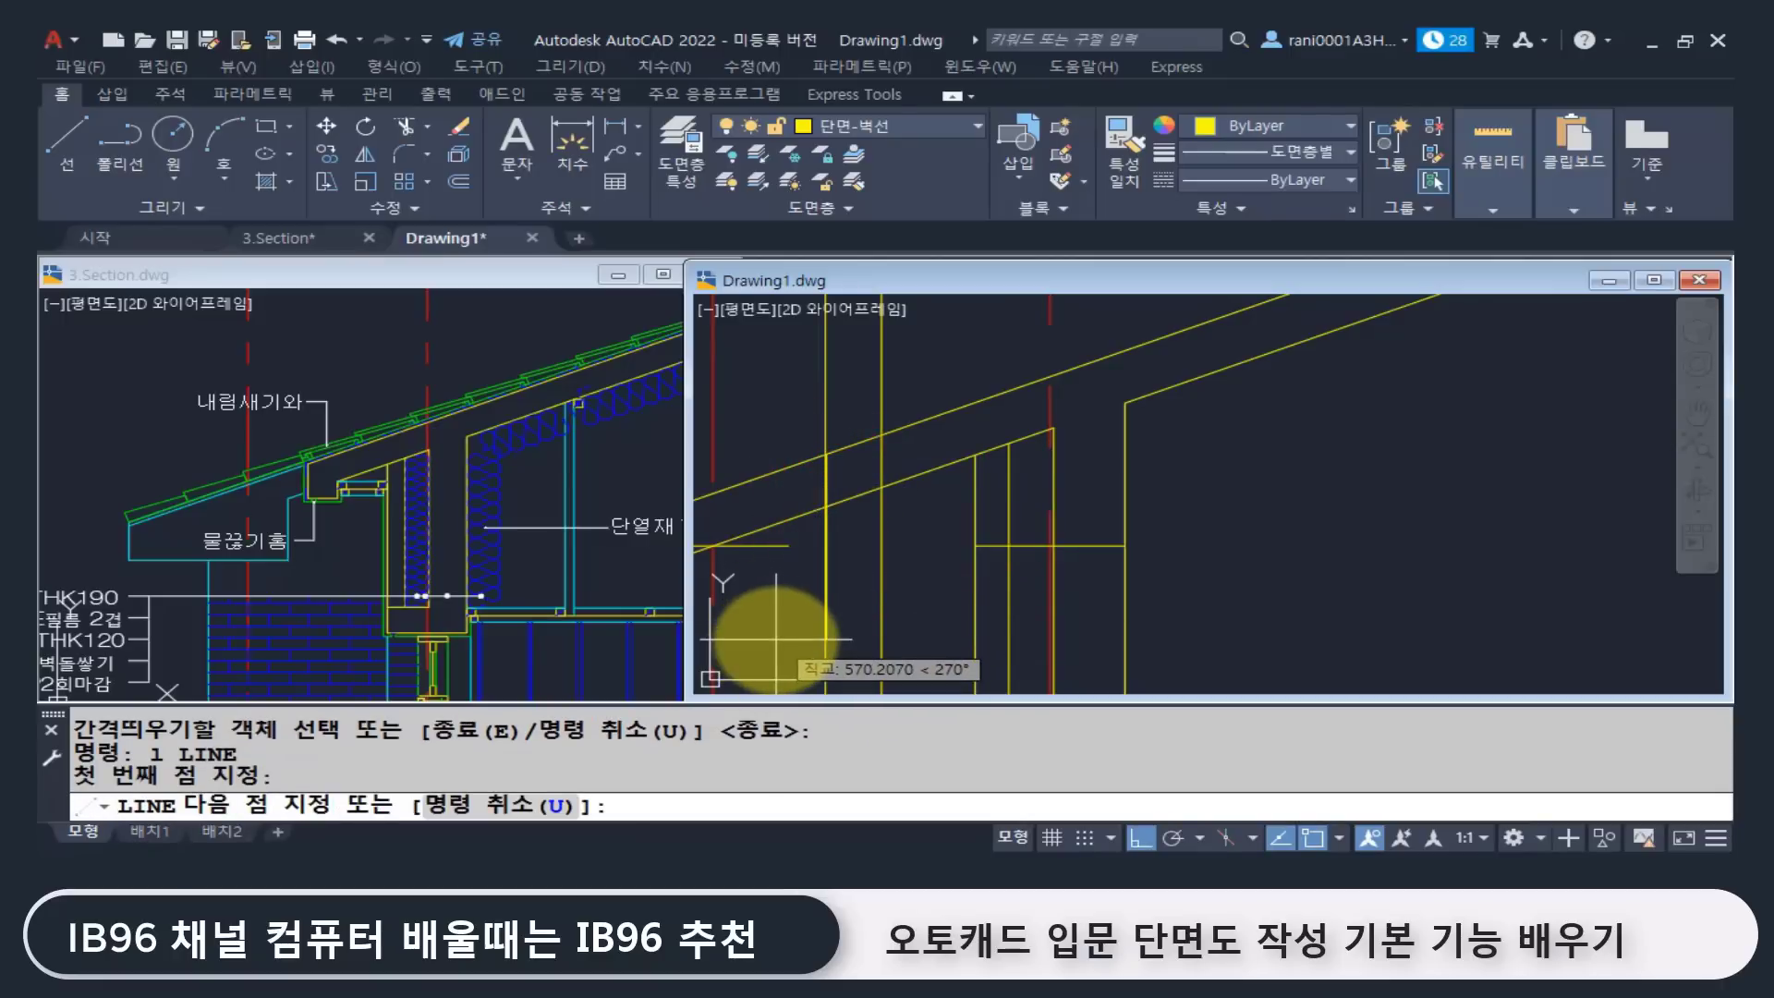
type("0")
key("Return")
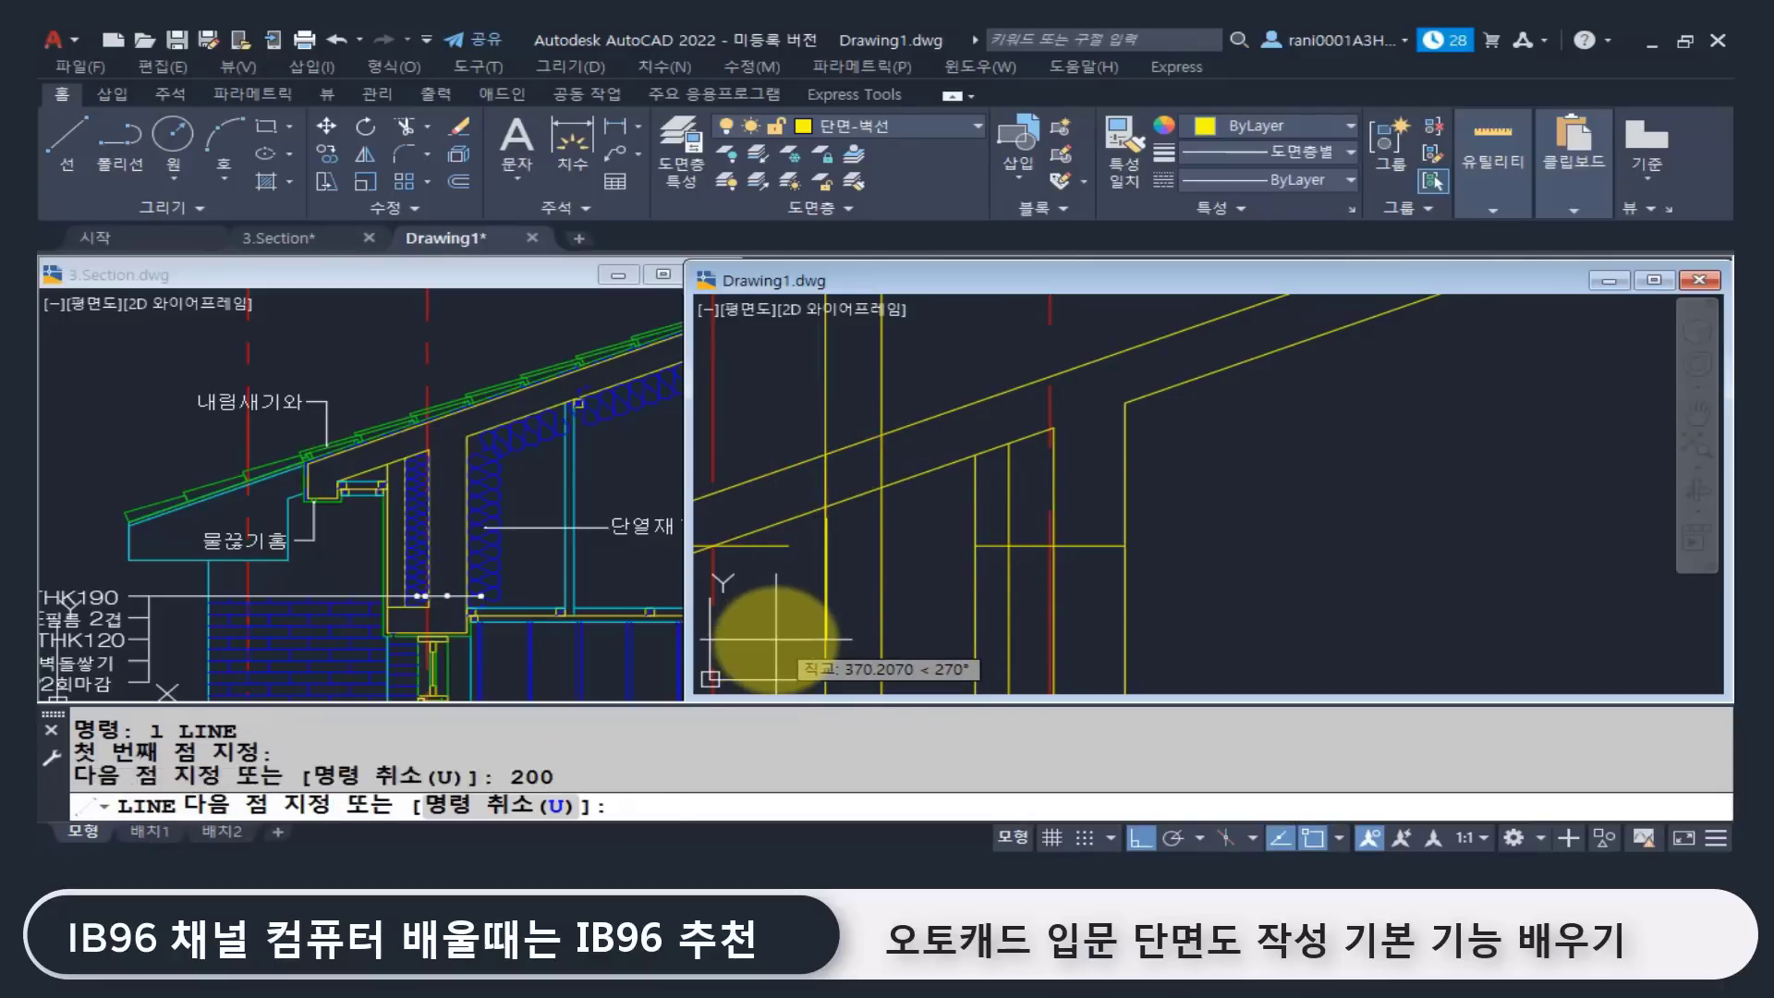
left_click(874, 524)
key("space")
Step: Erase the long outer vertical guide line at the eaves, keeping the short 200 line
left_click(838, 407)
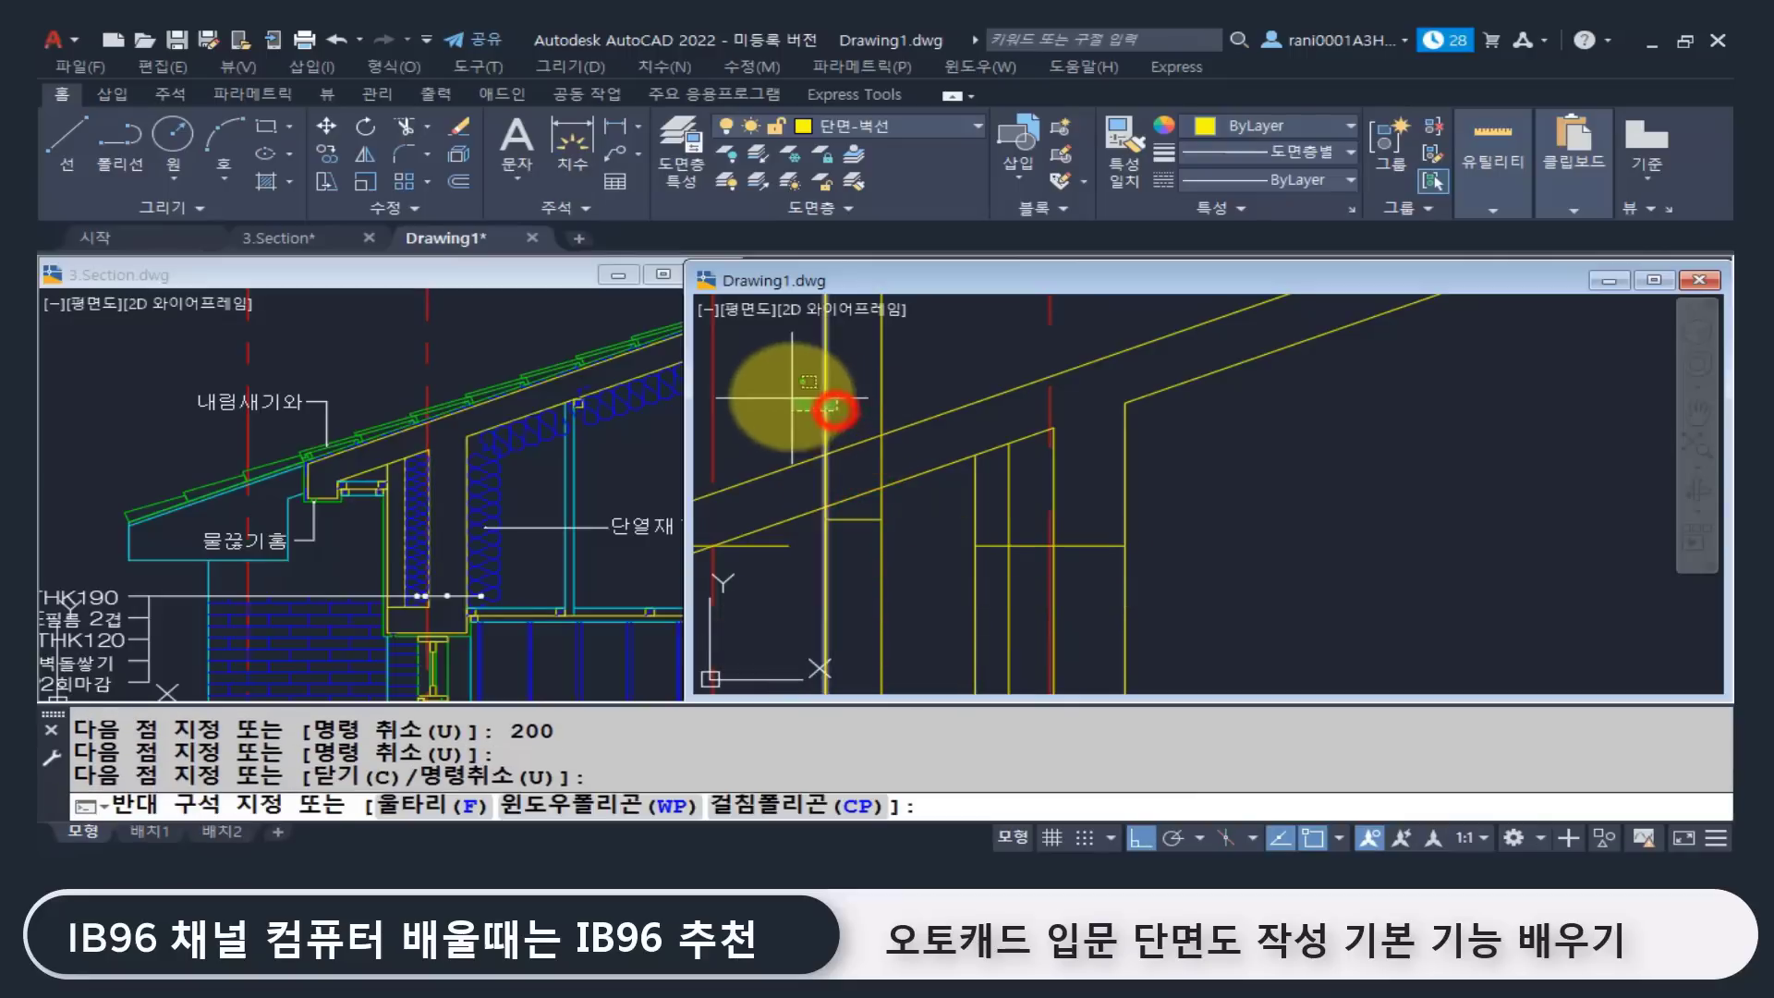
left_click(792, 396)
type("e")
key("space")
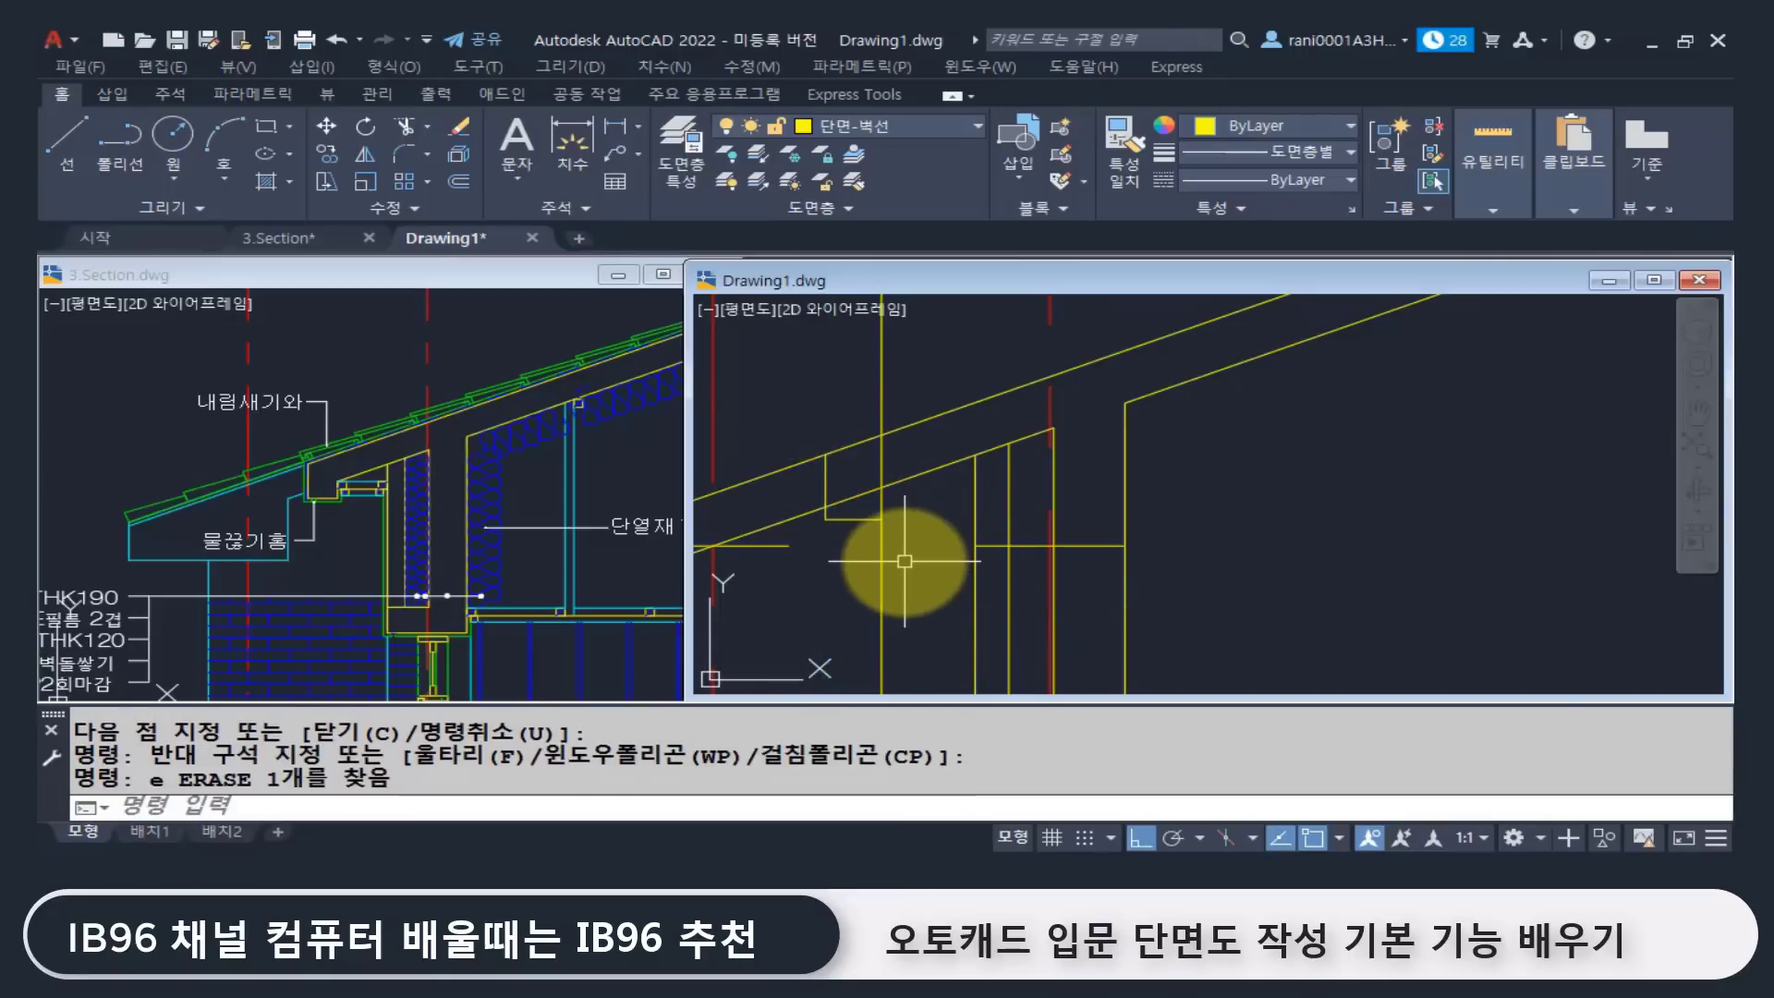
Step: Fillet the eaves drop at radius 0: its bottom to the inner vertical, the inner vertical to the lower slope, the outer vertical to the upper slope
type("f")
key("space")
left_click(859, 520)
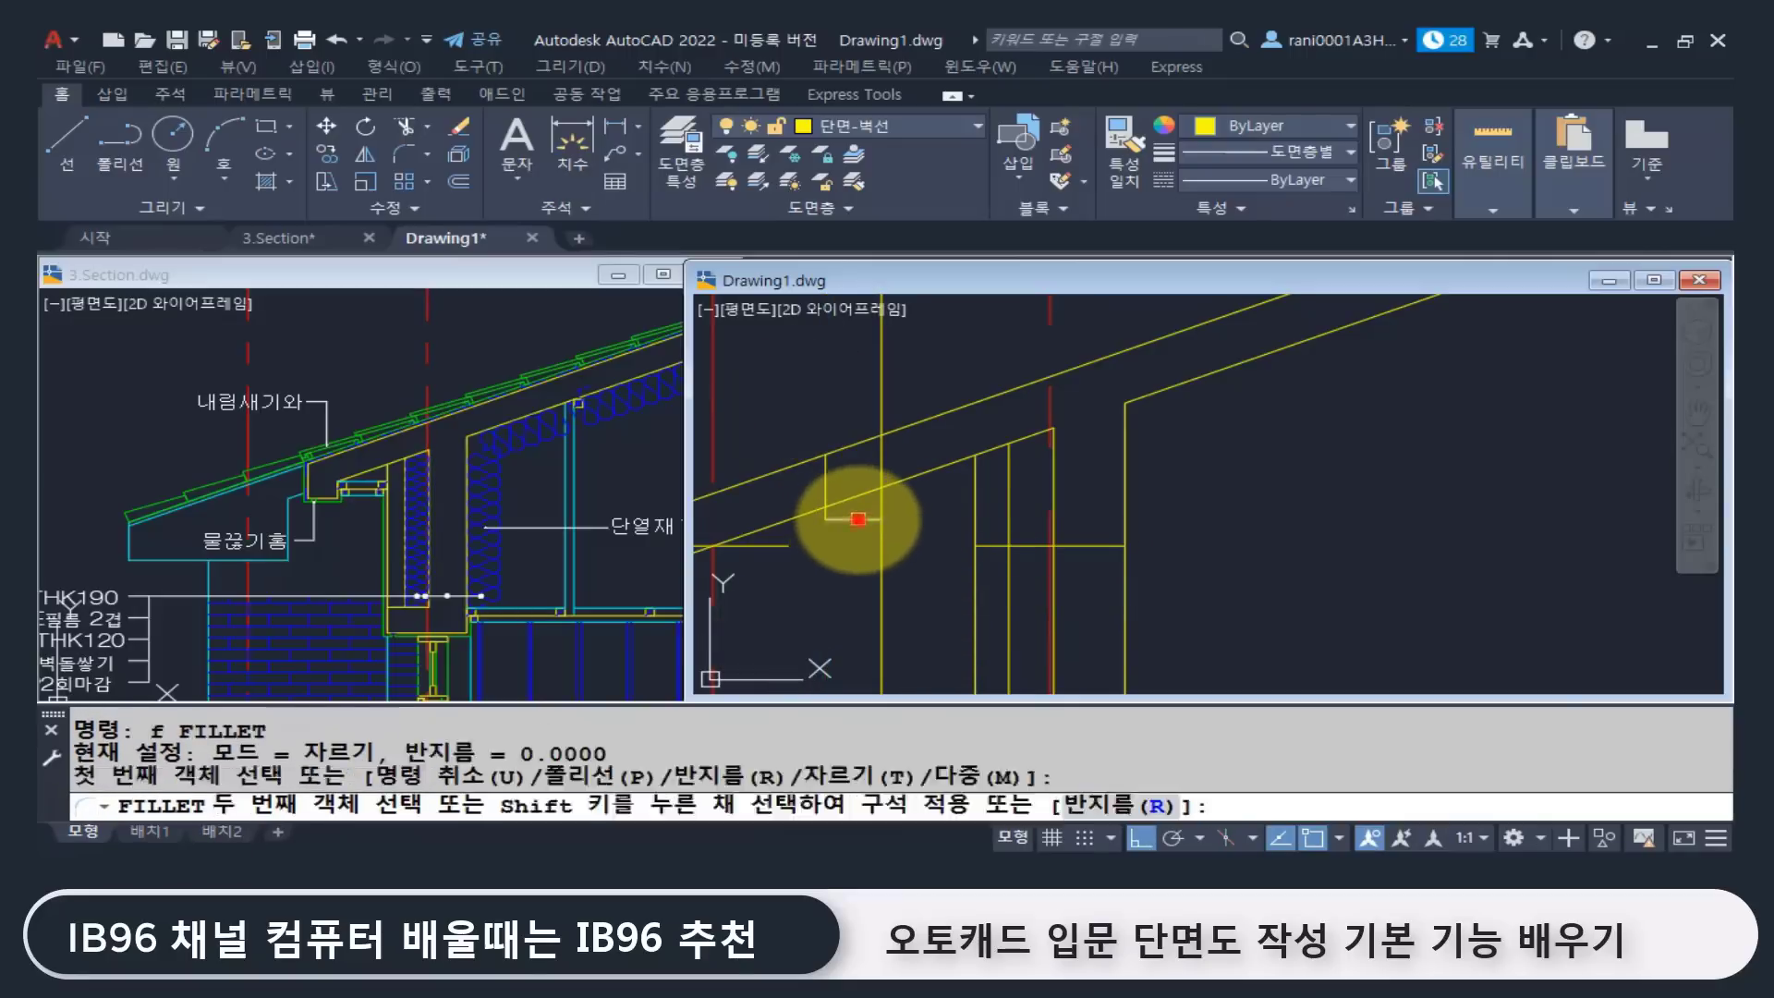
left_click(882, 503)
key("space")
left_click(880, 503)
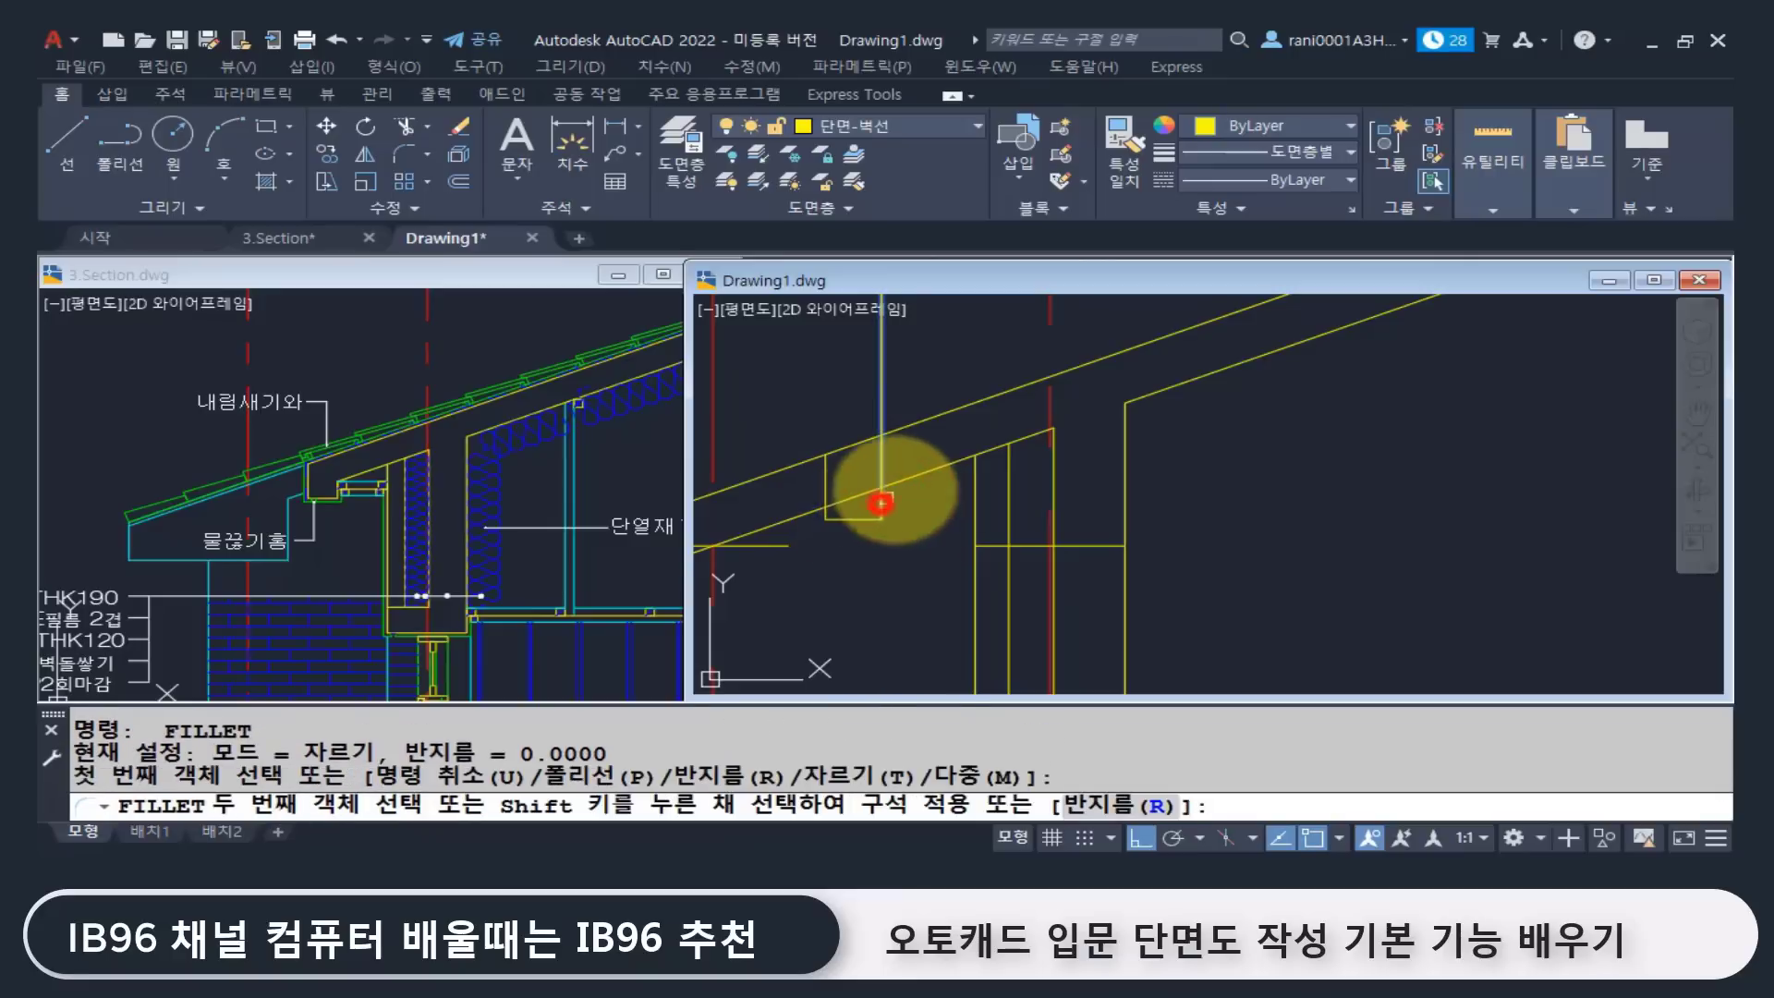
left_click(905, 481)
key("space")
left_click(825, 478)
left_click(855, 440)
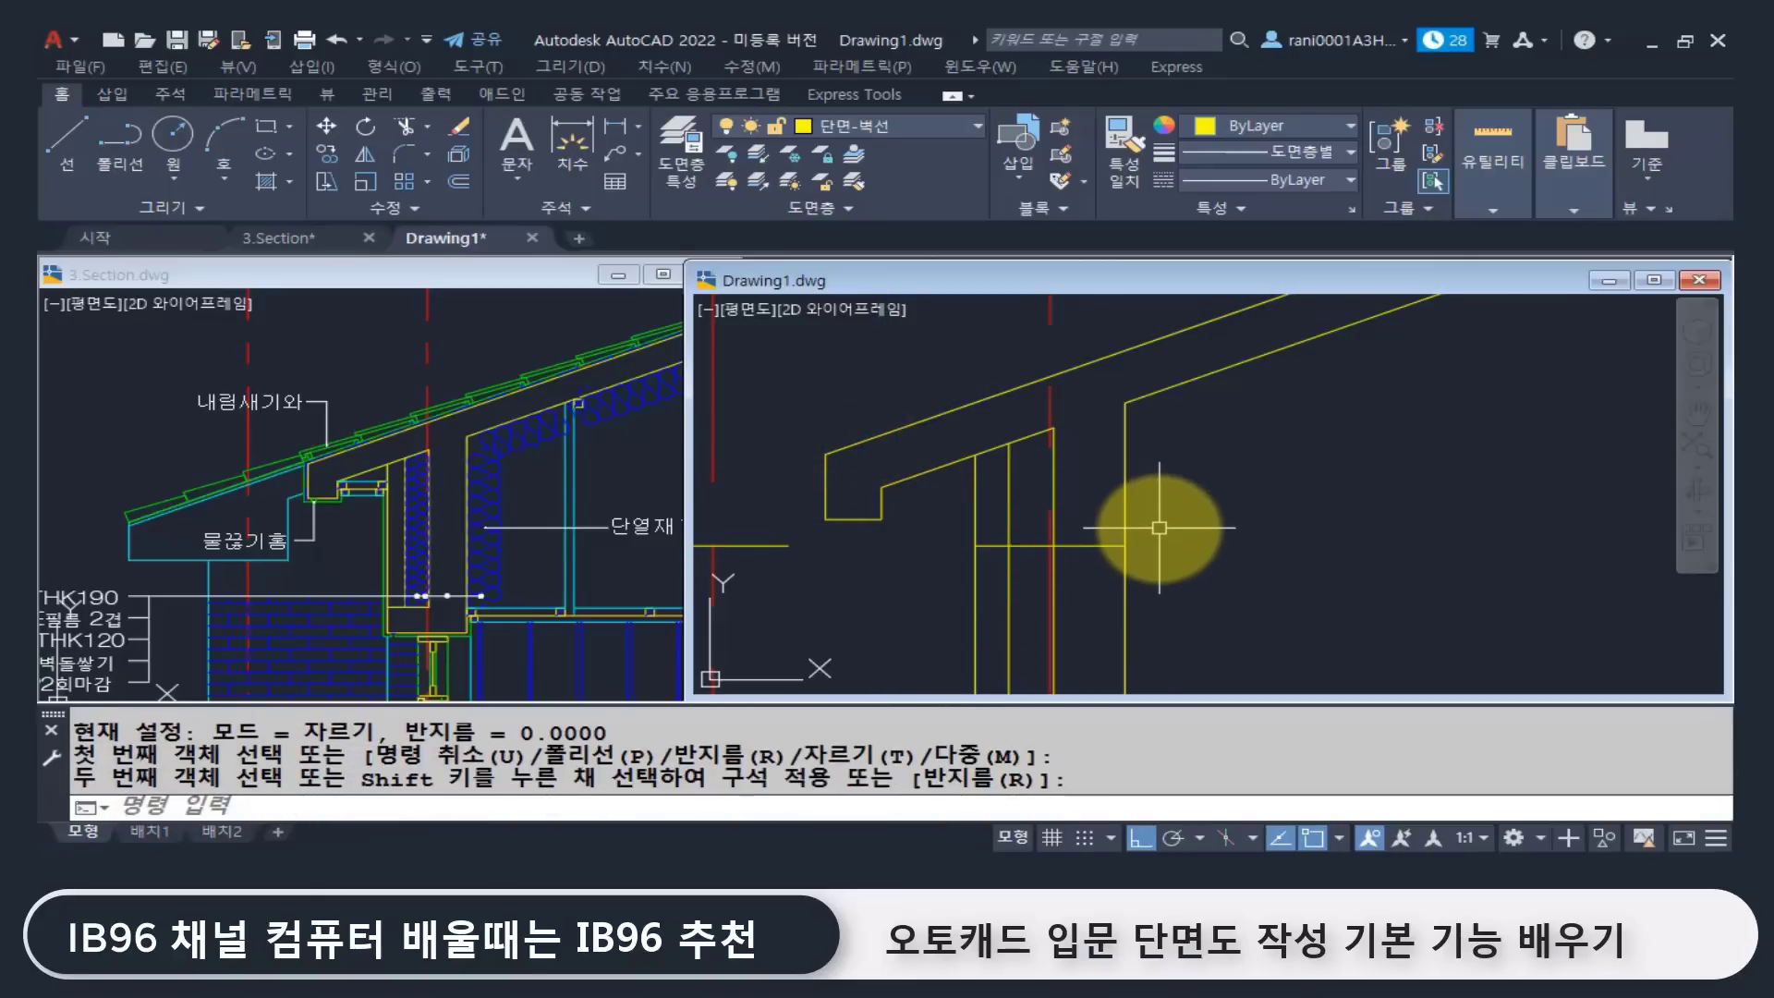
Step: Erase the short horizontal line crossing the wall just below the sloped roof slab
scroll(1159, 522, "down", 2)
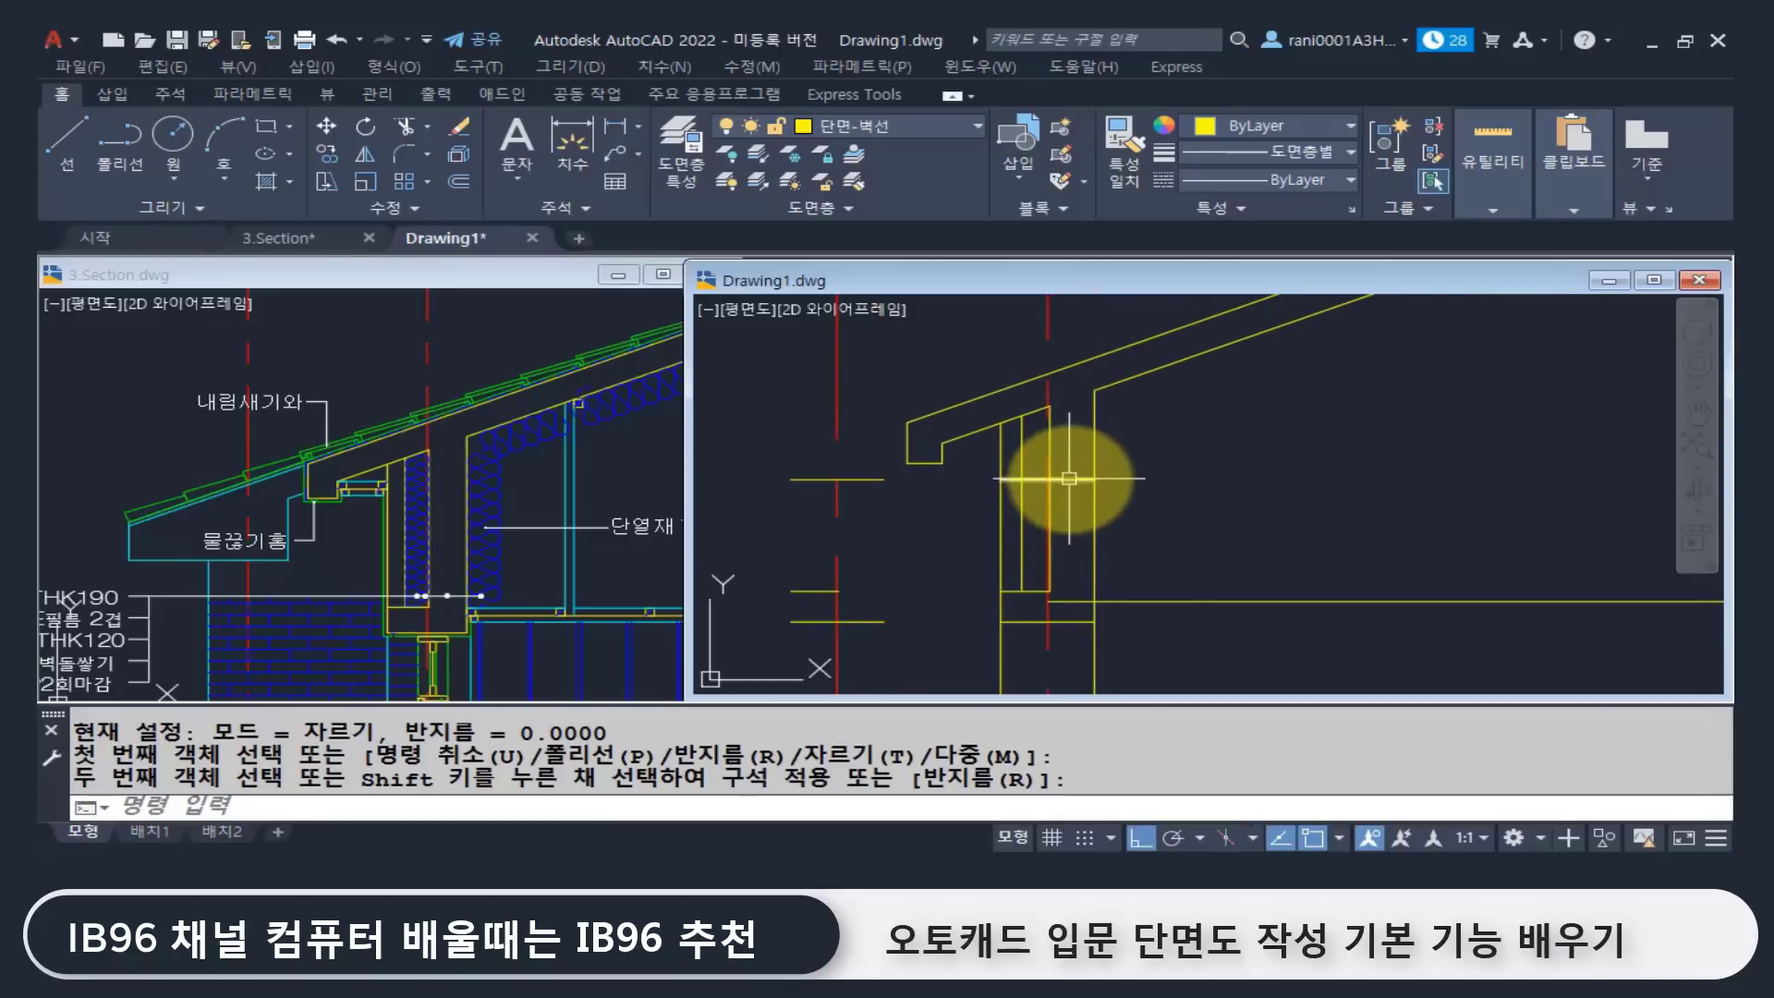
left_click(1069, 478)
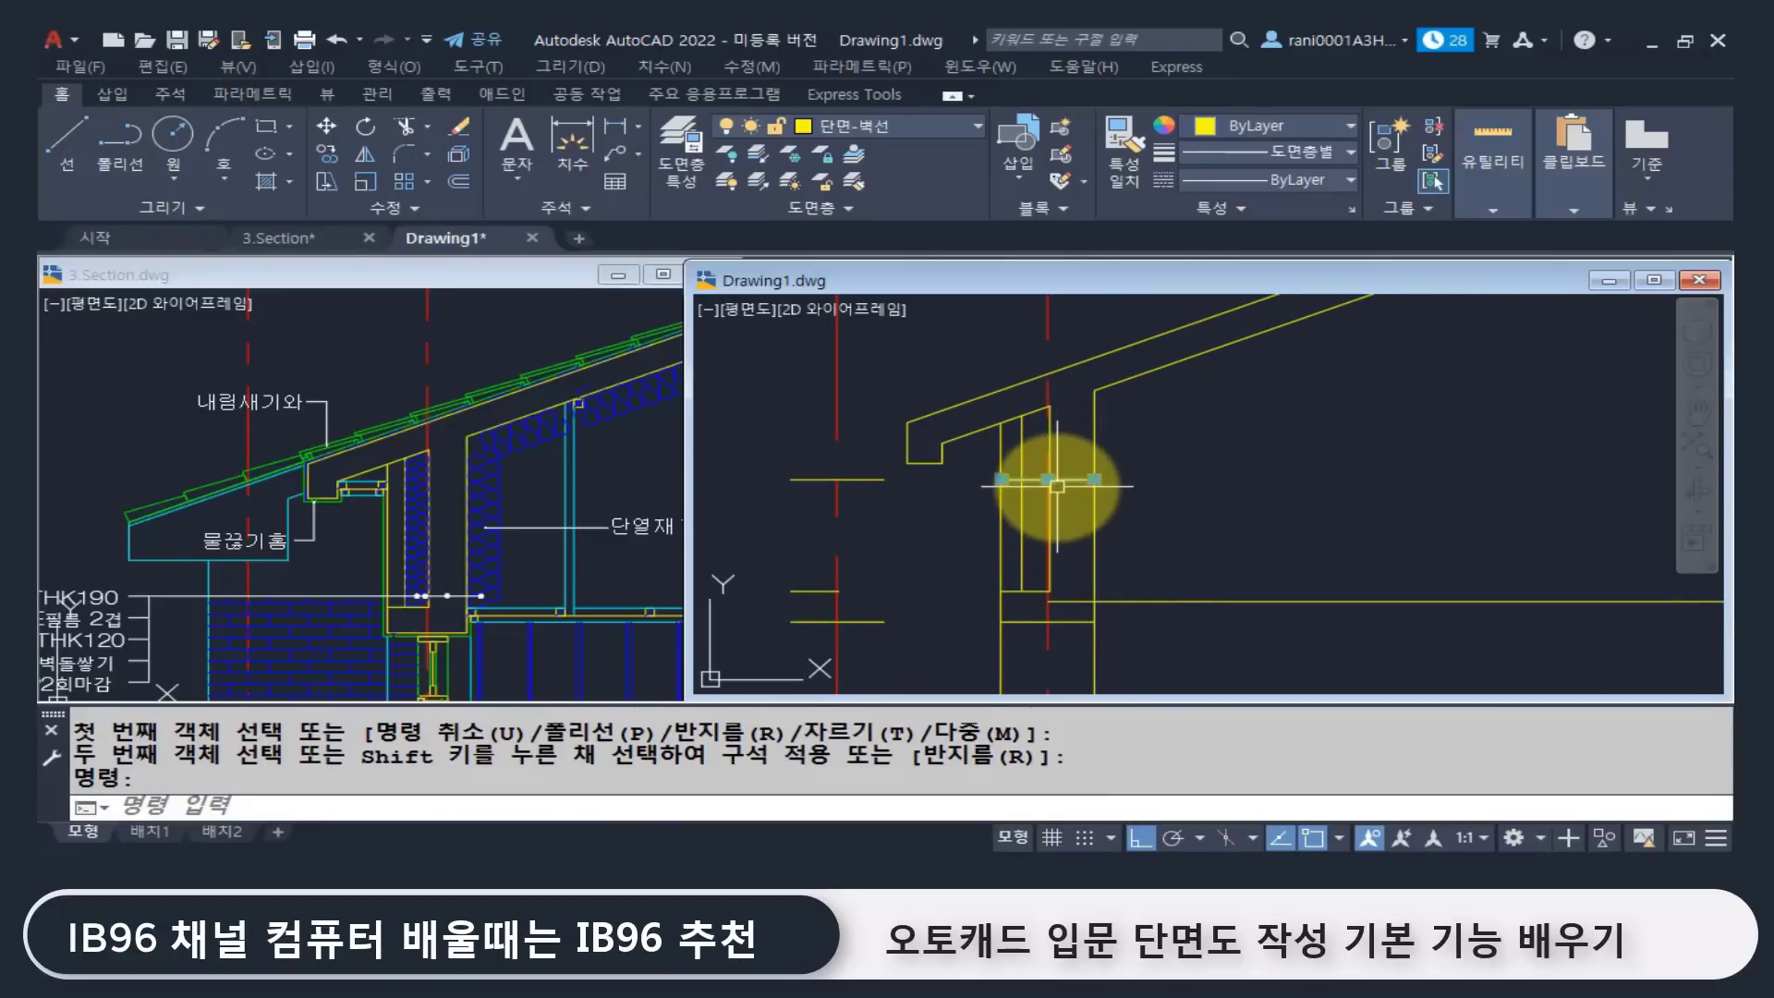
type("e")
key("Return")
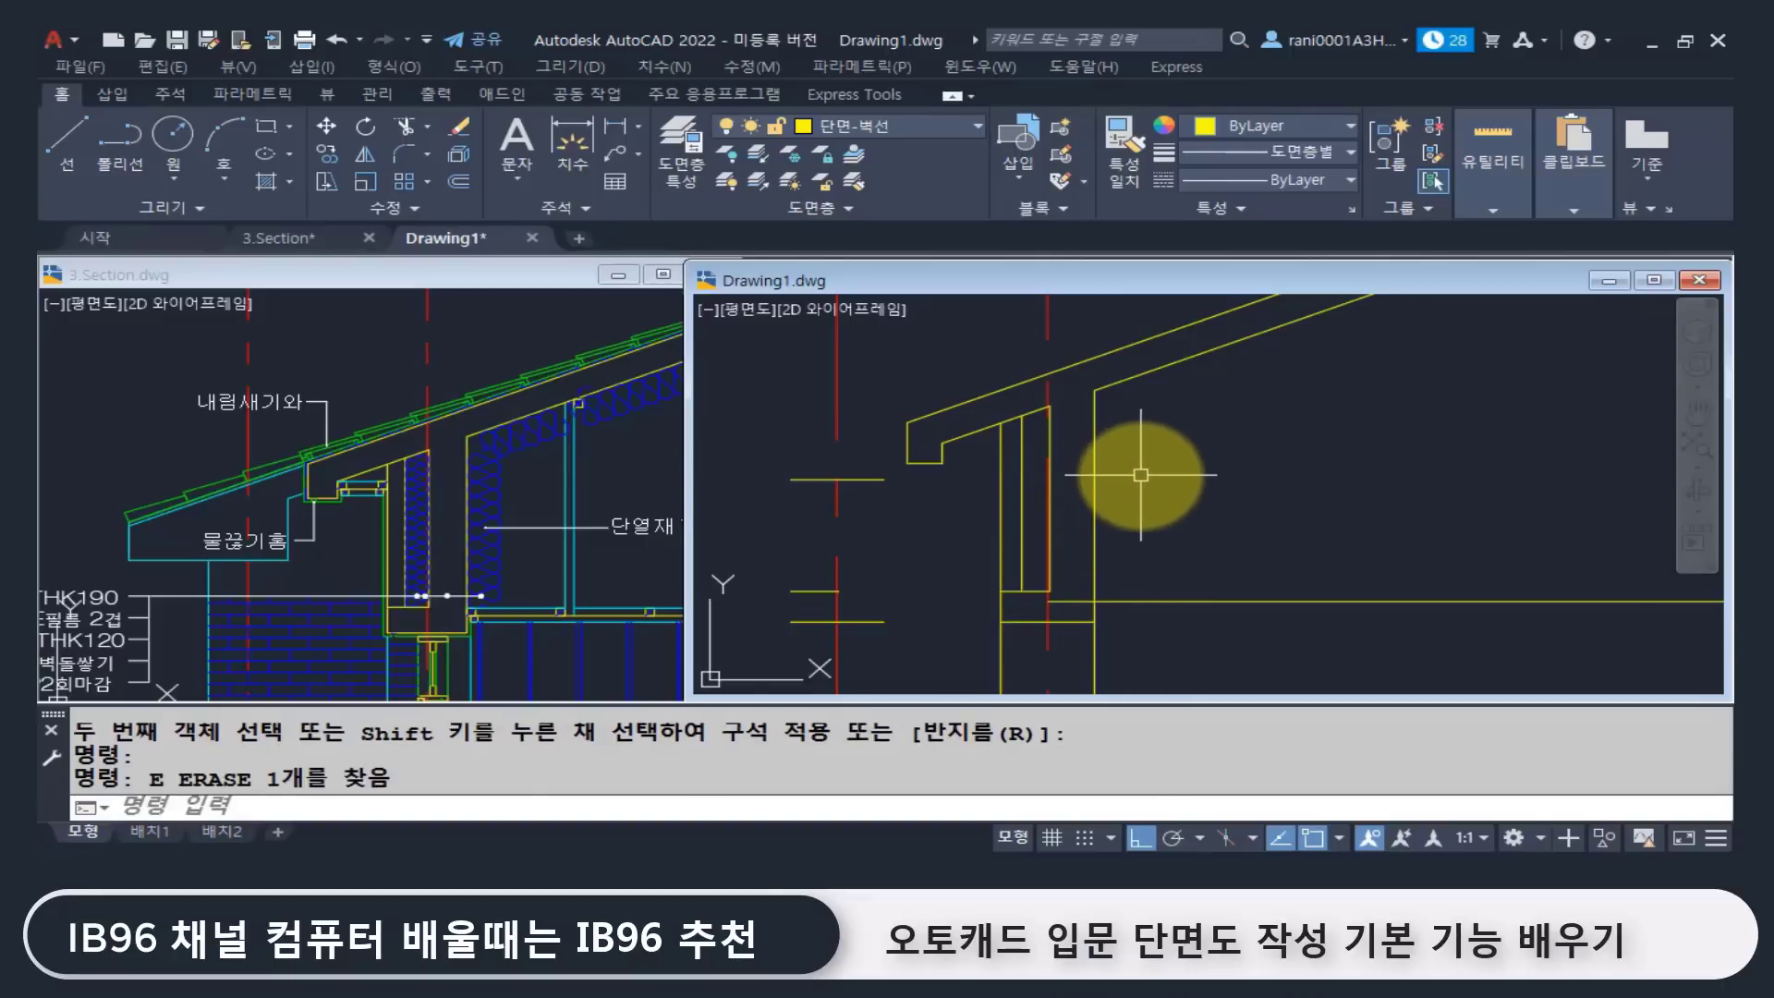
Step: Examine the eaves over the terrace in the 3.Section drawing and the matching terrace and entrance area in its floor plan
scroll(1112, 567, "down", 2)
middle_click_drag(1106, 625, 985, 468)
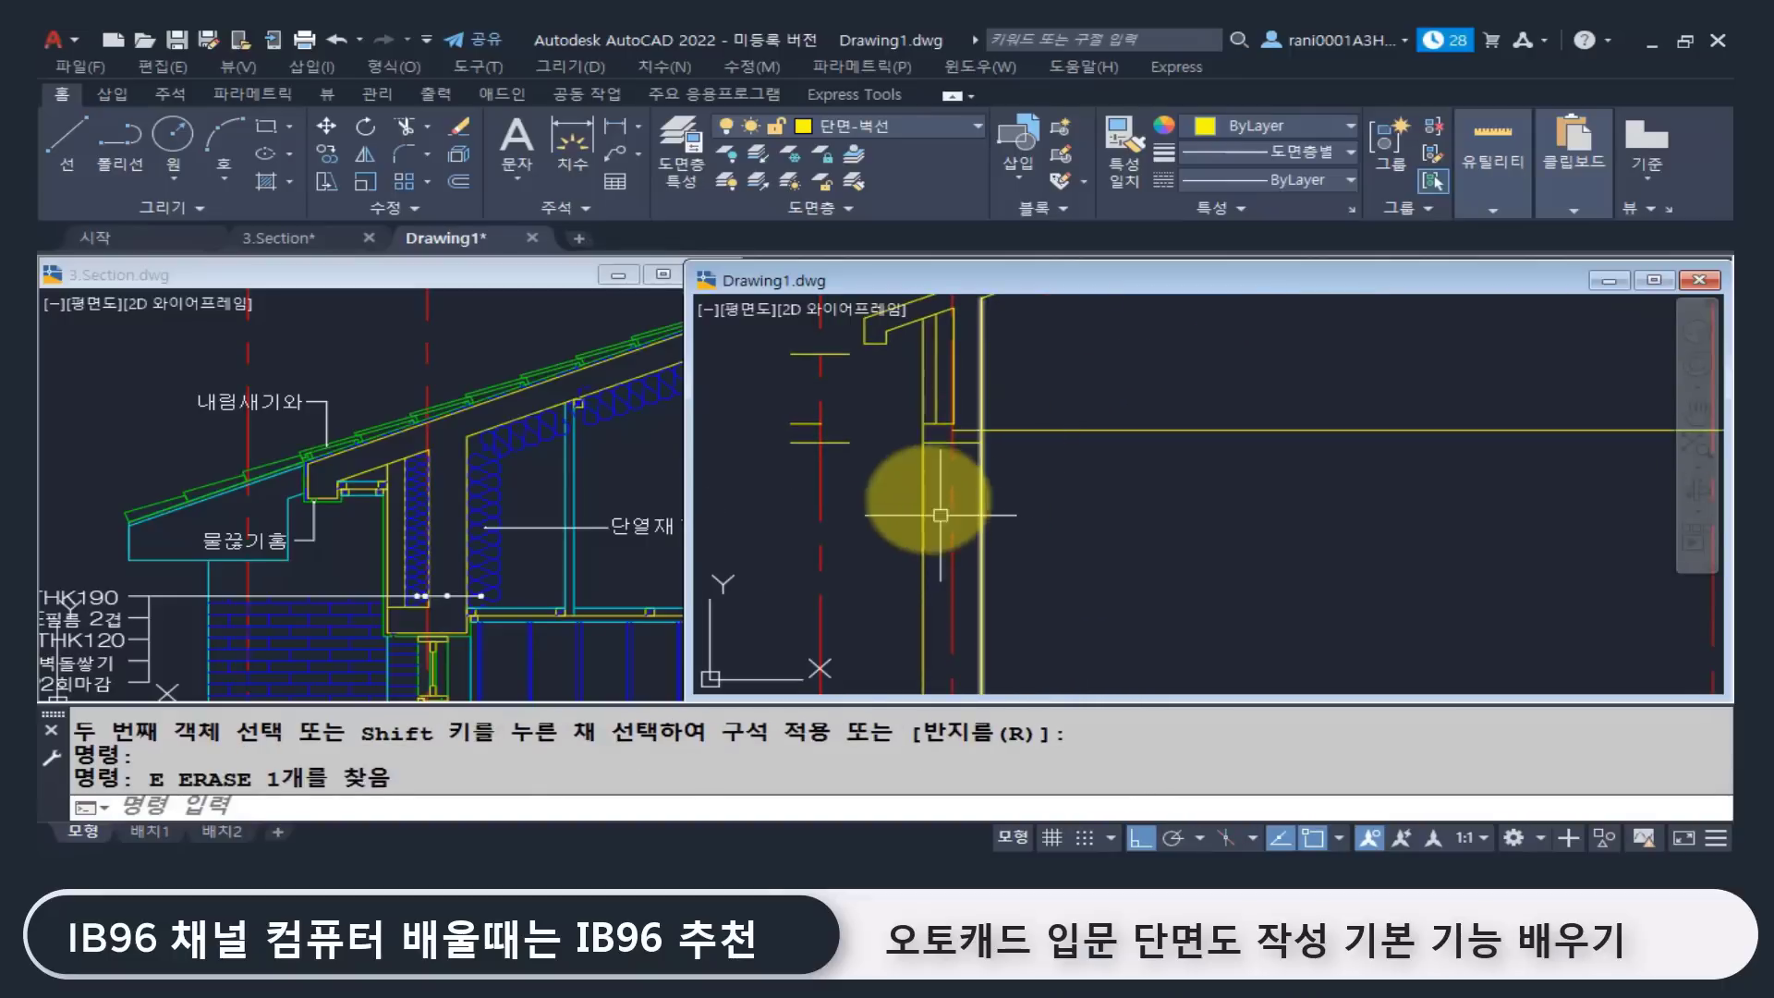
scroll(958, 434, "down", 3)
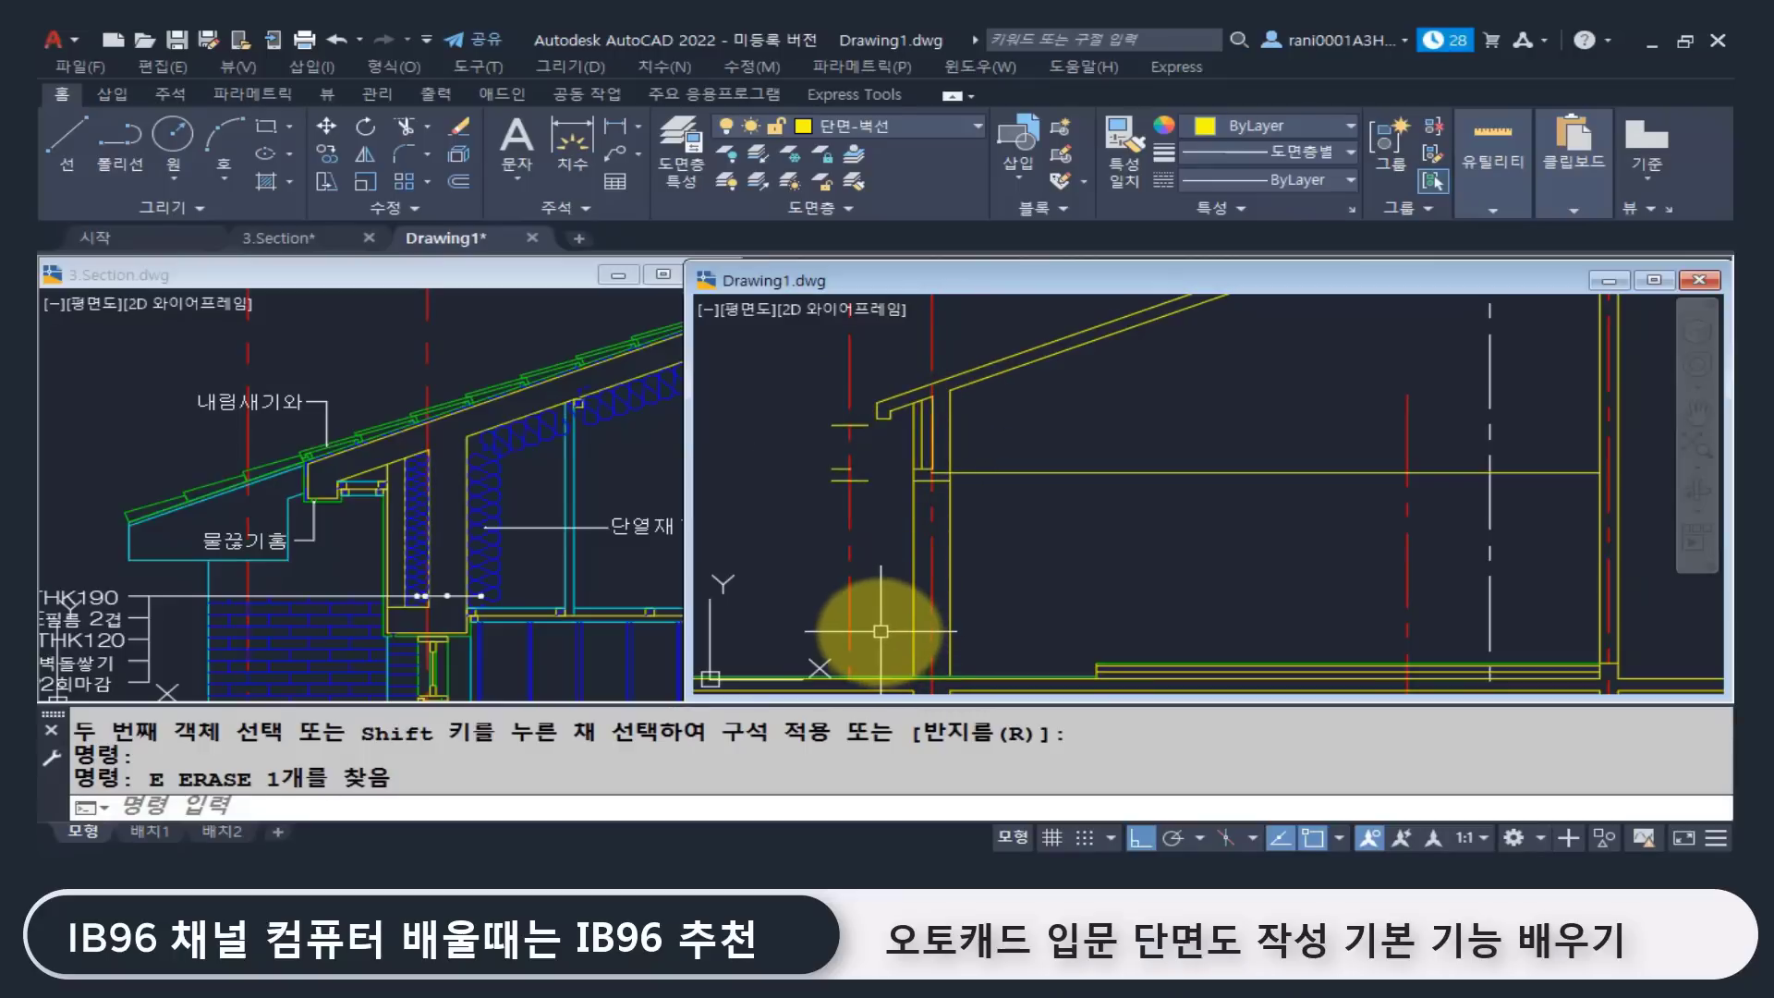
key("Escape")
scroll(952, 472, "up", 4)
middle_click_drag(950, 499, 1075, 559)
middle_click_drag(814, 479, 860, 520)
left_click(349, 547)
scroll(345, 545, "down", 3)
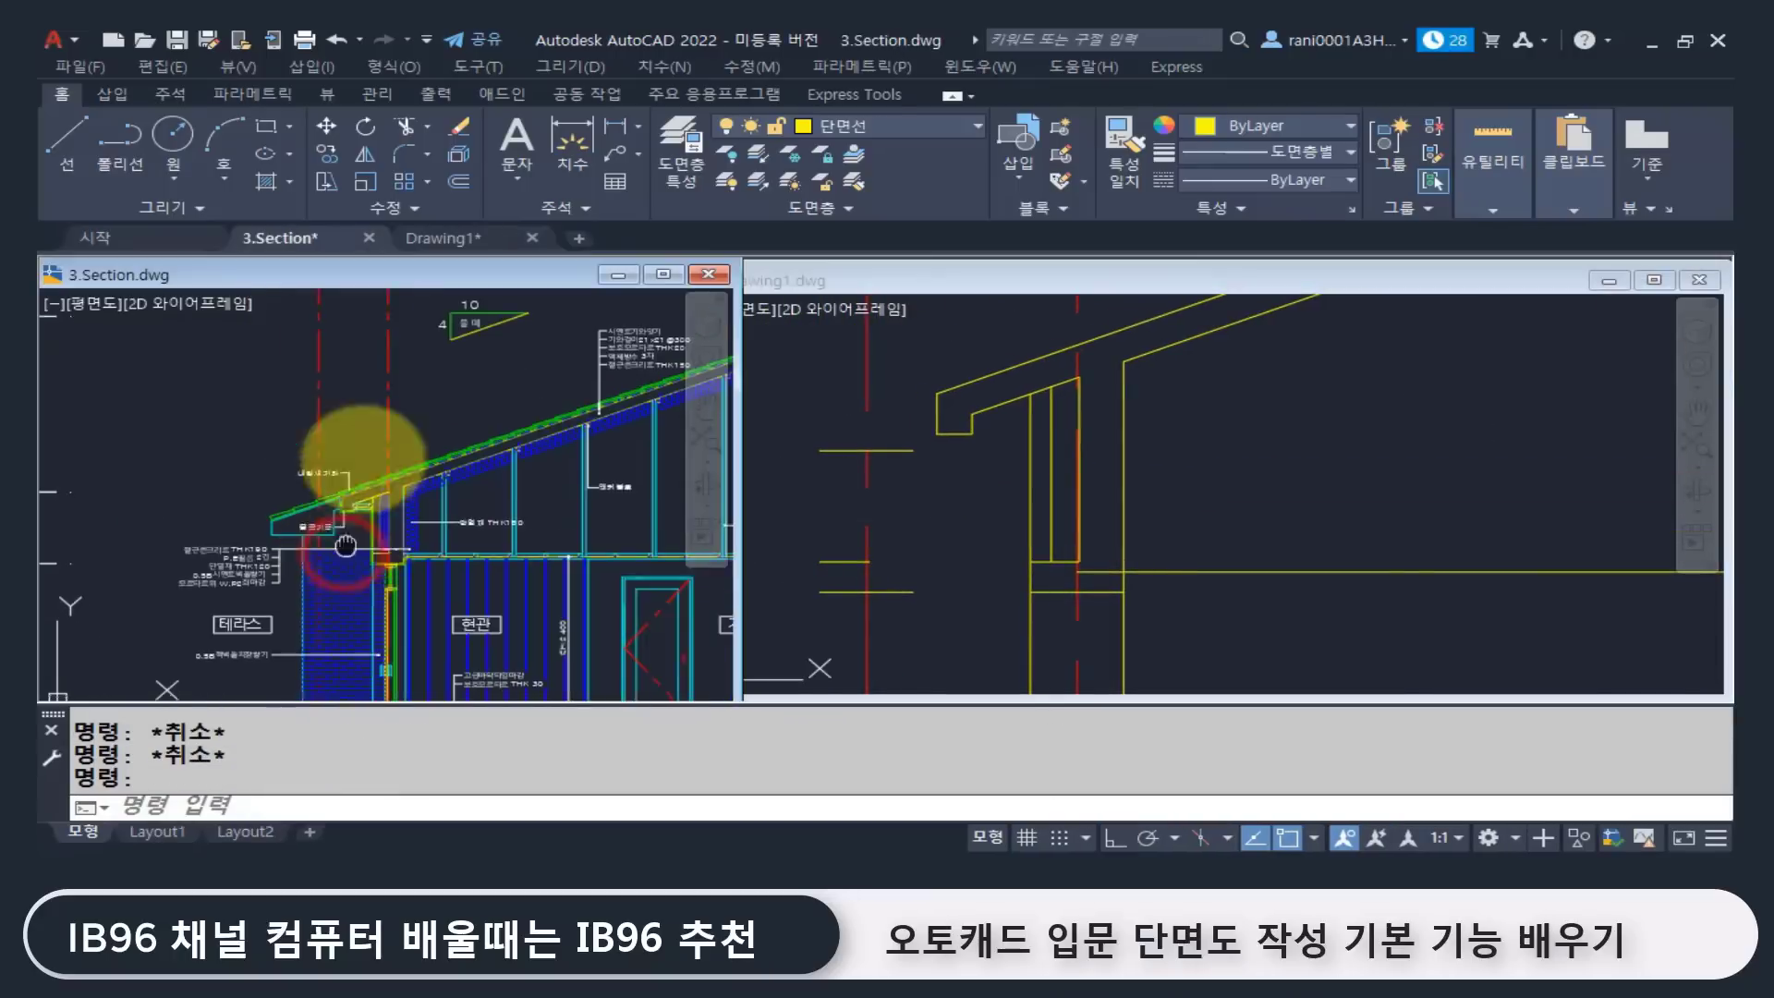
mouse_move(345, 545)
middle_mouse_down()
mouse_move(297, 436)
mouse_move(299, 457)
middle_mouse_up()
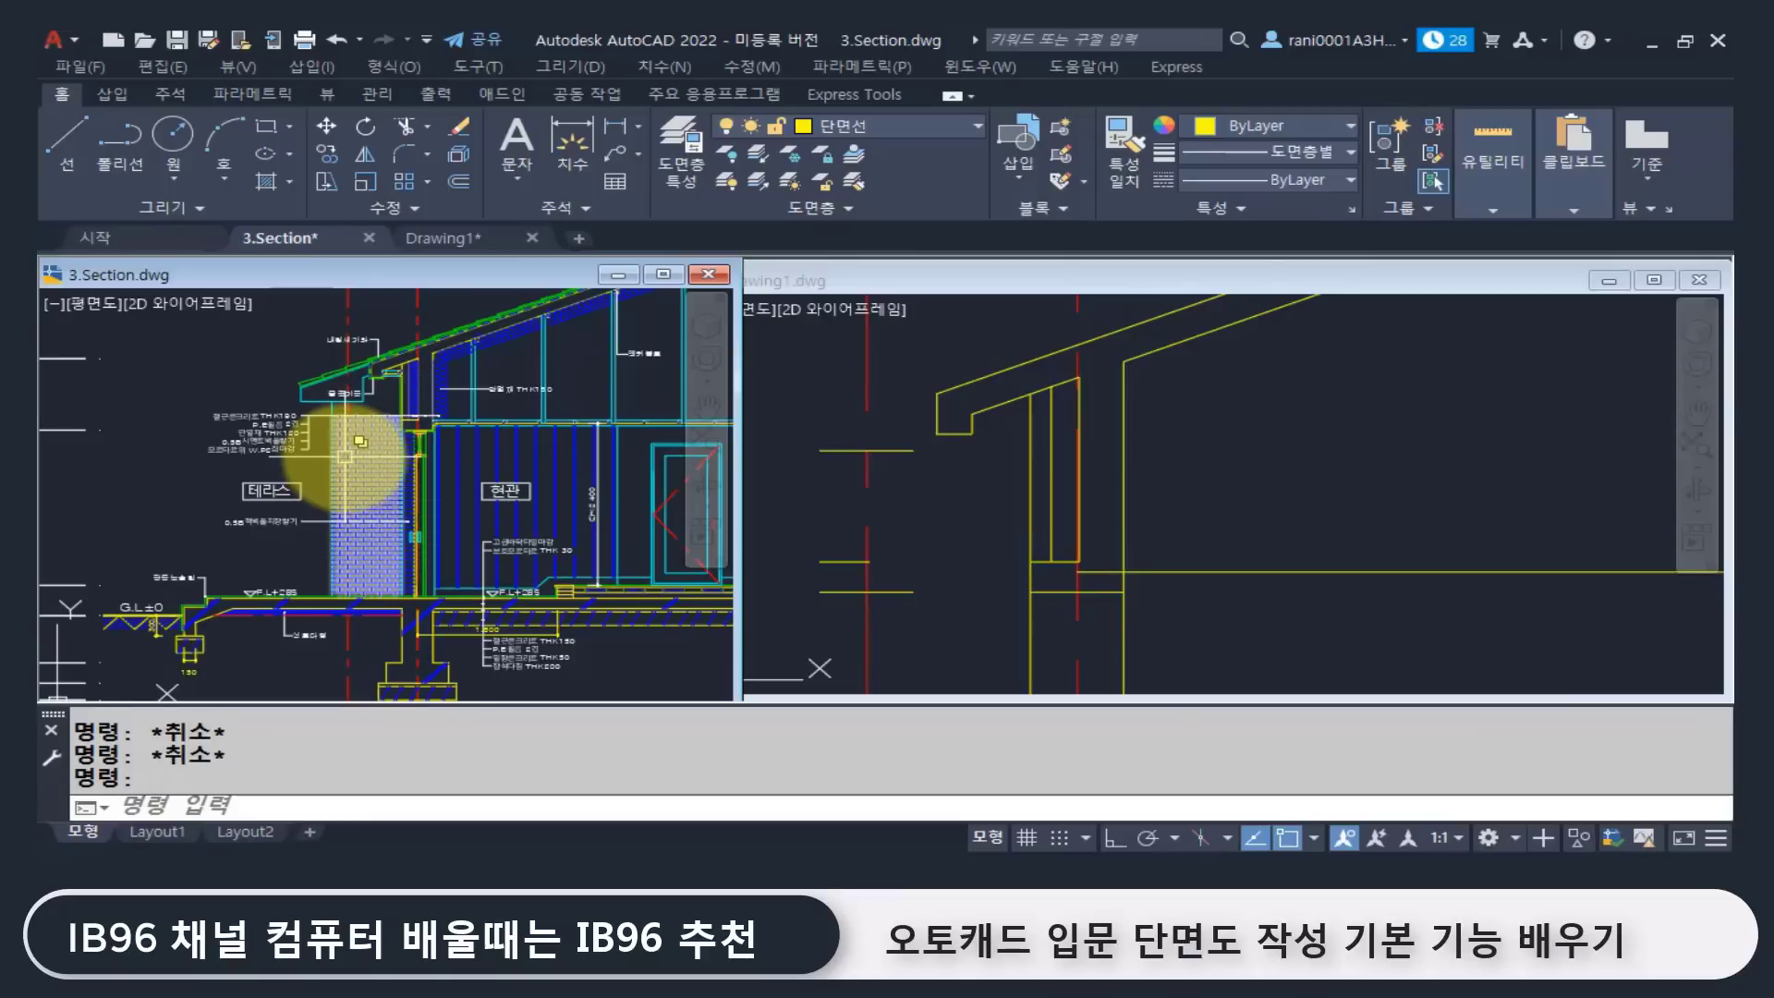
scroll(347, 451, "down", 2)
middle_click_drag(311, 499, 363, 552)
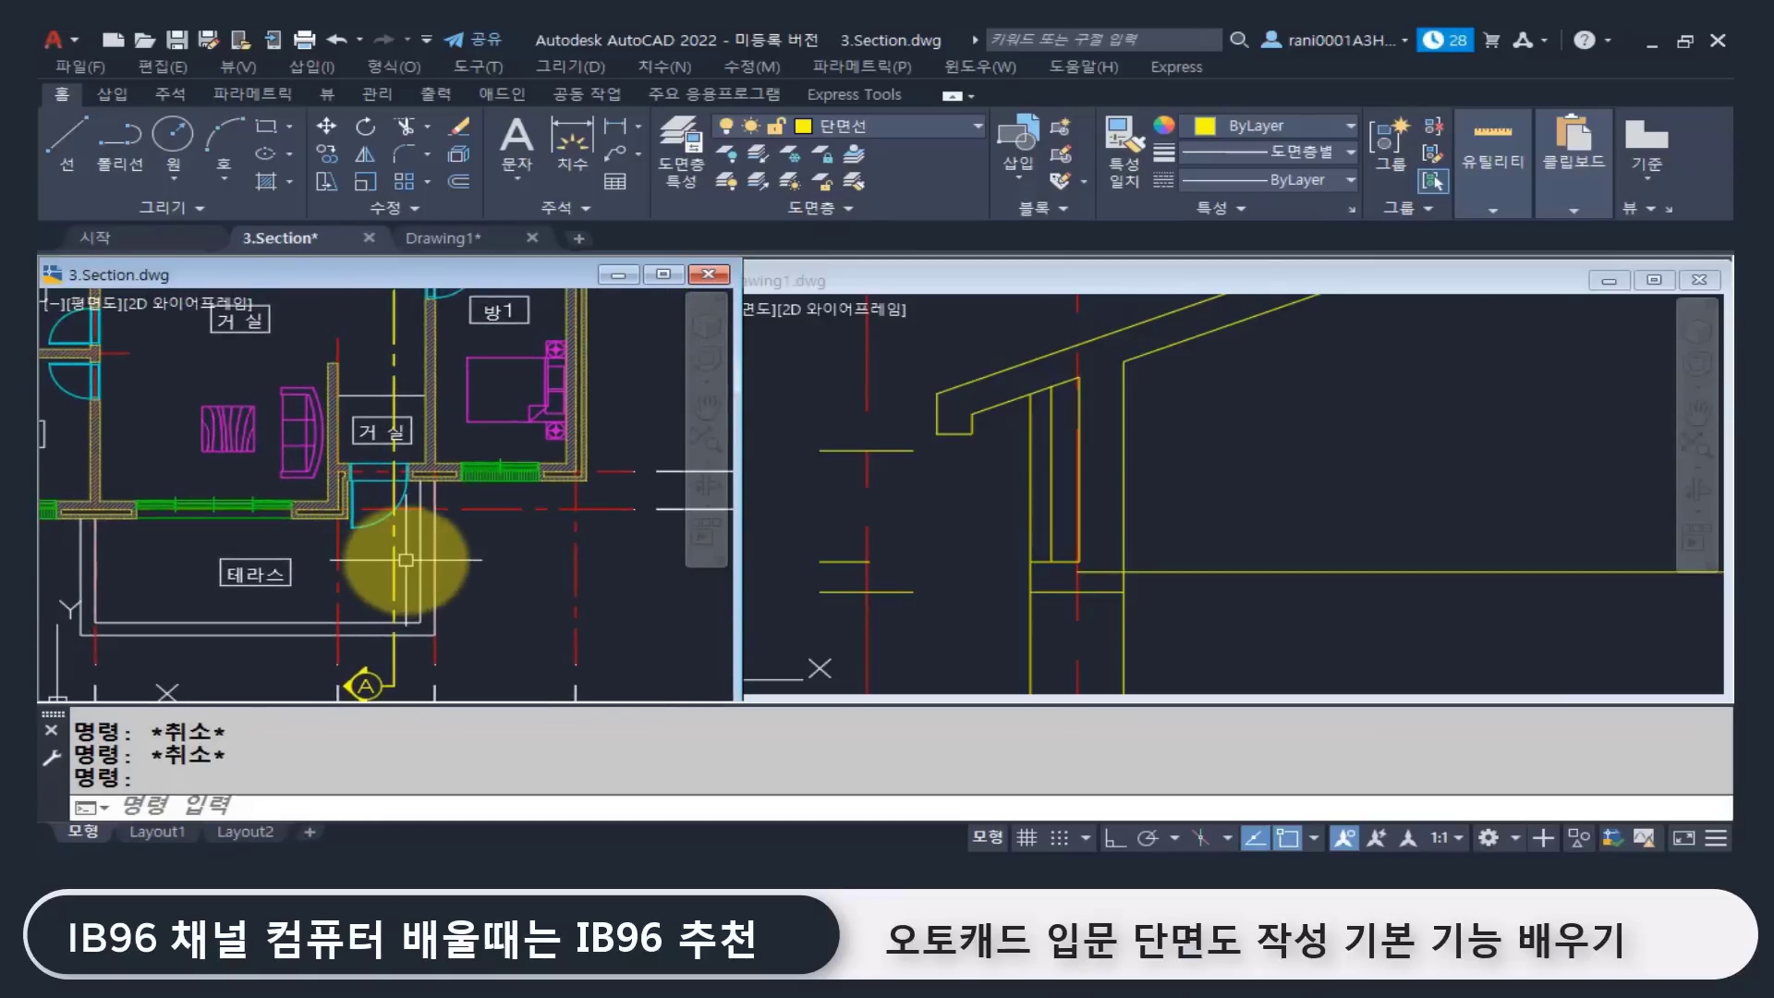
middle_click_drag(511, 563, 369, 582)
type("l")
key("Return")
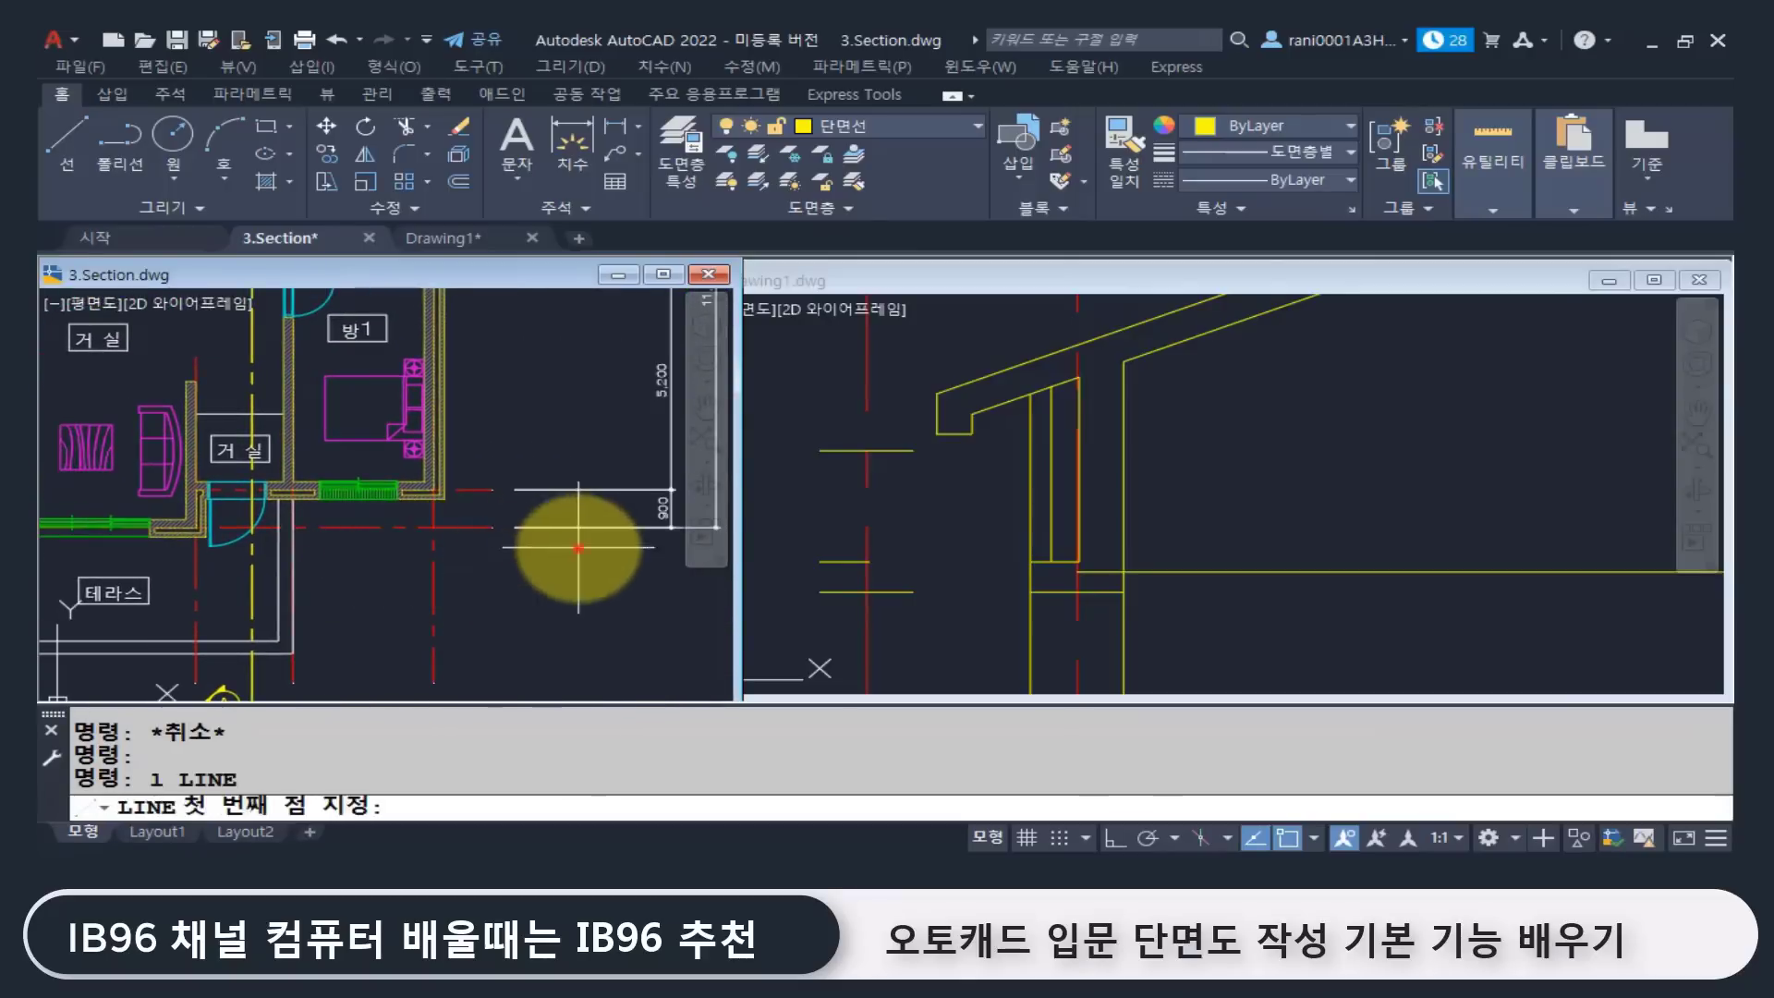
left_click(578, 548)
middle_click_drag(341, 547, 418, 553)
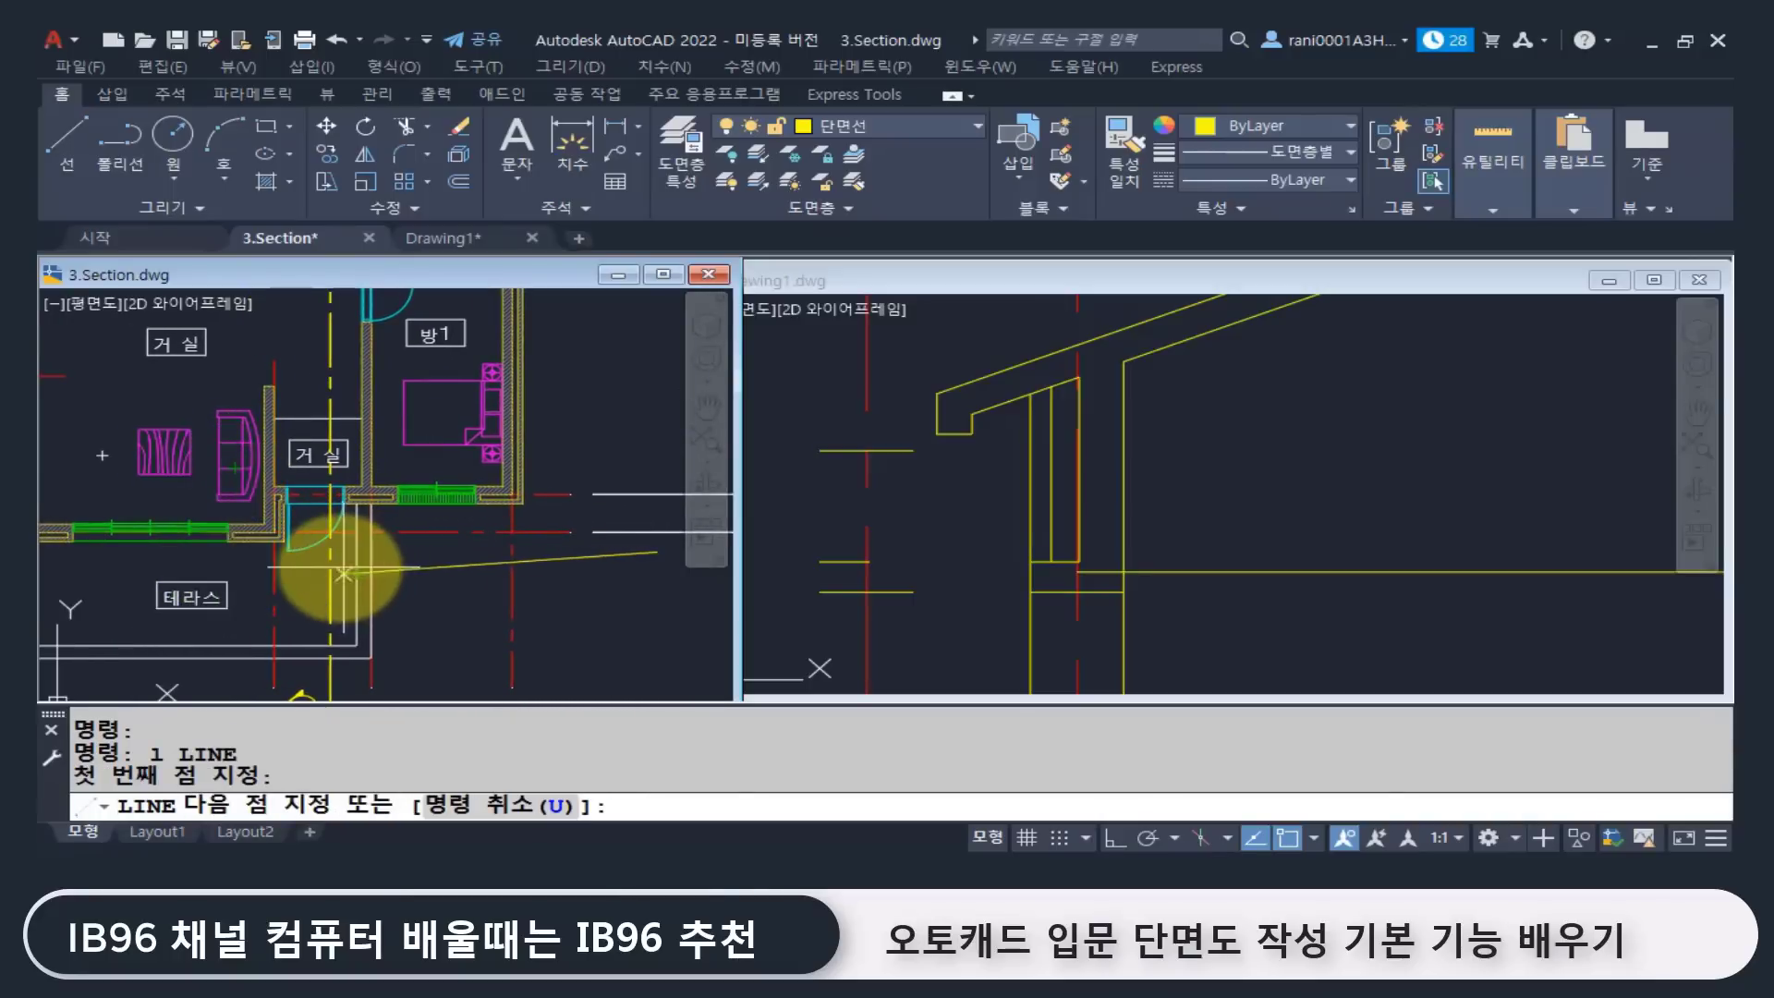
key("Escape")
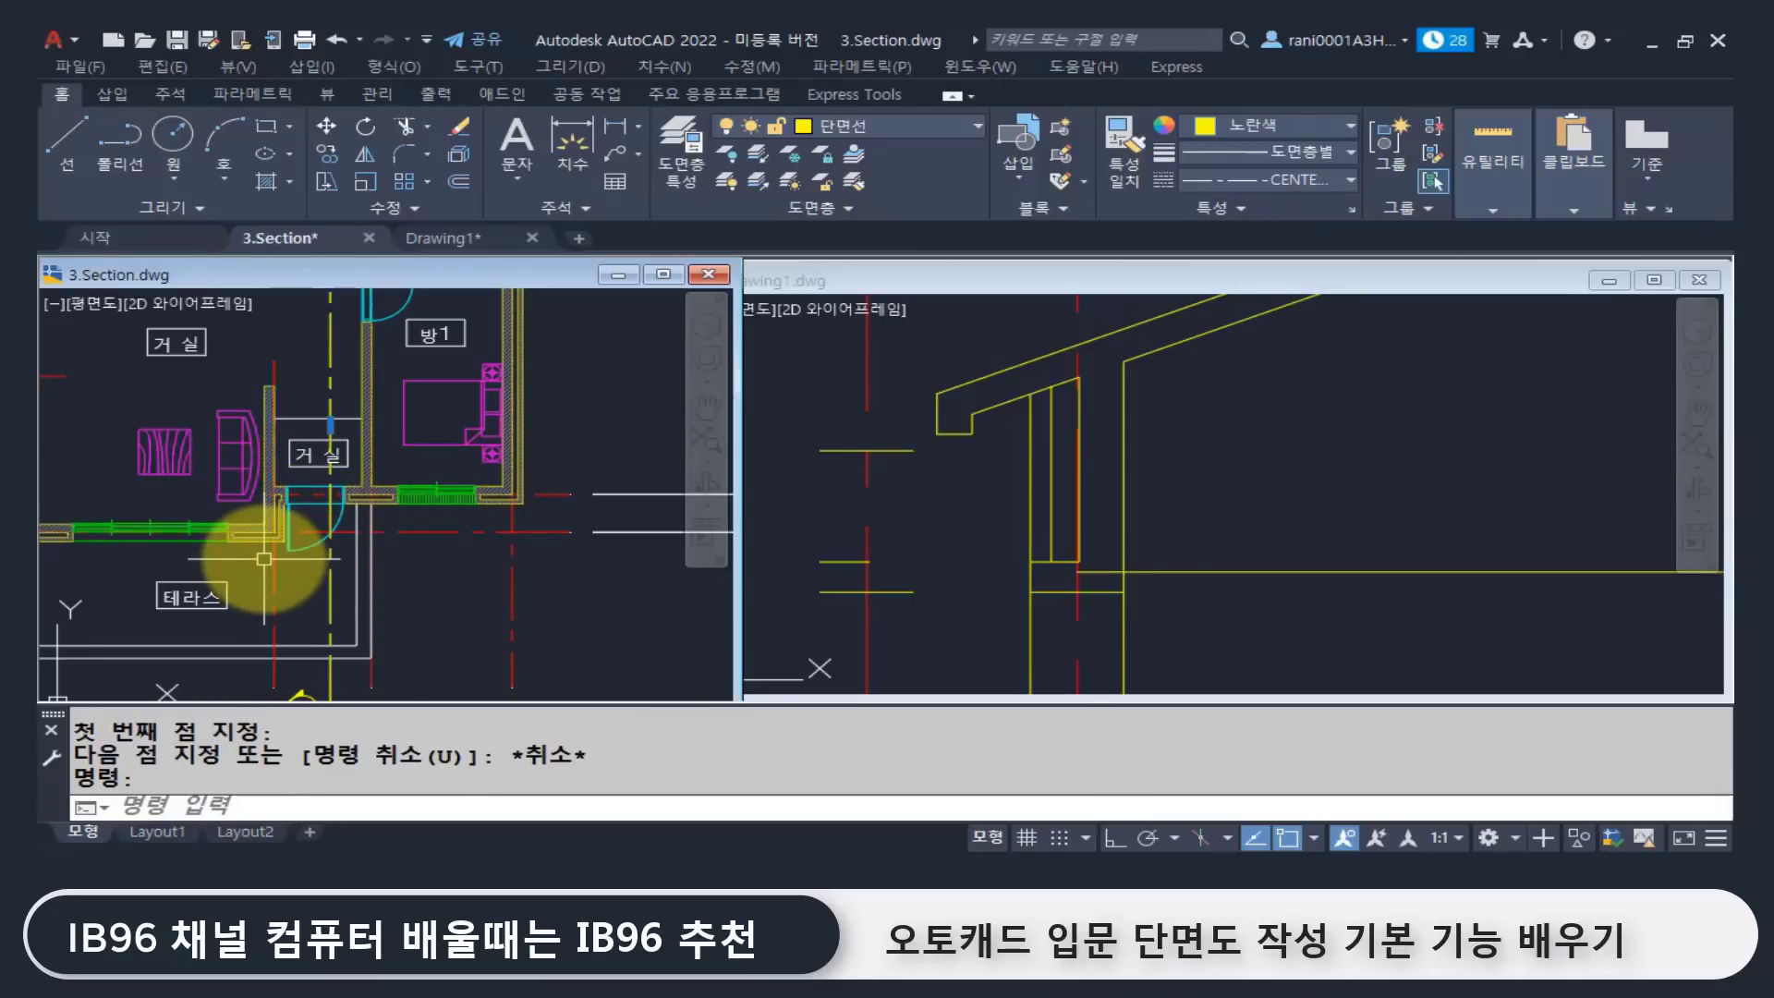
Step: Examine the wall and eaves detail above the terrace in the section of 3.Section
scroll(447, 559, "down", 5)
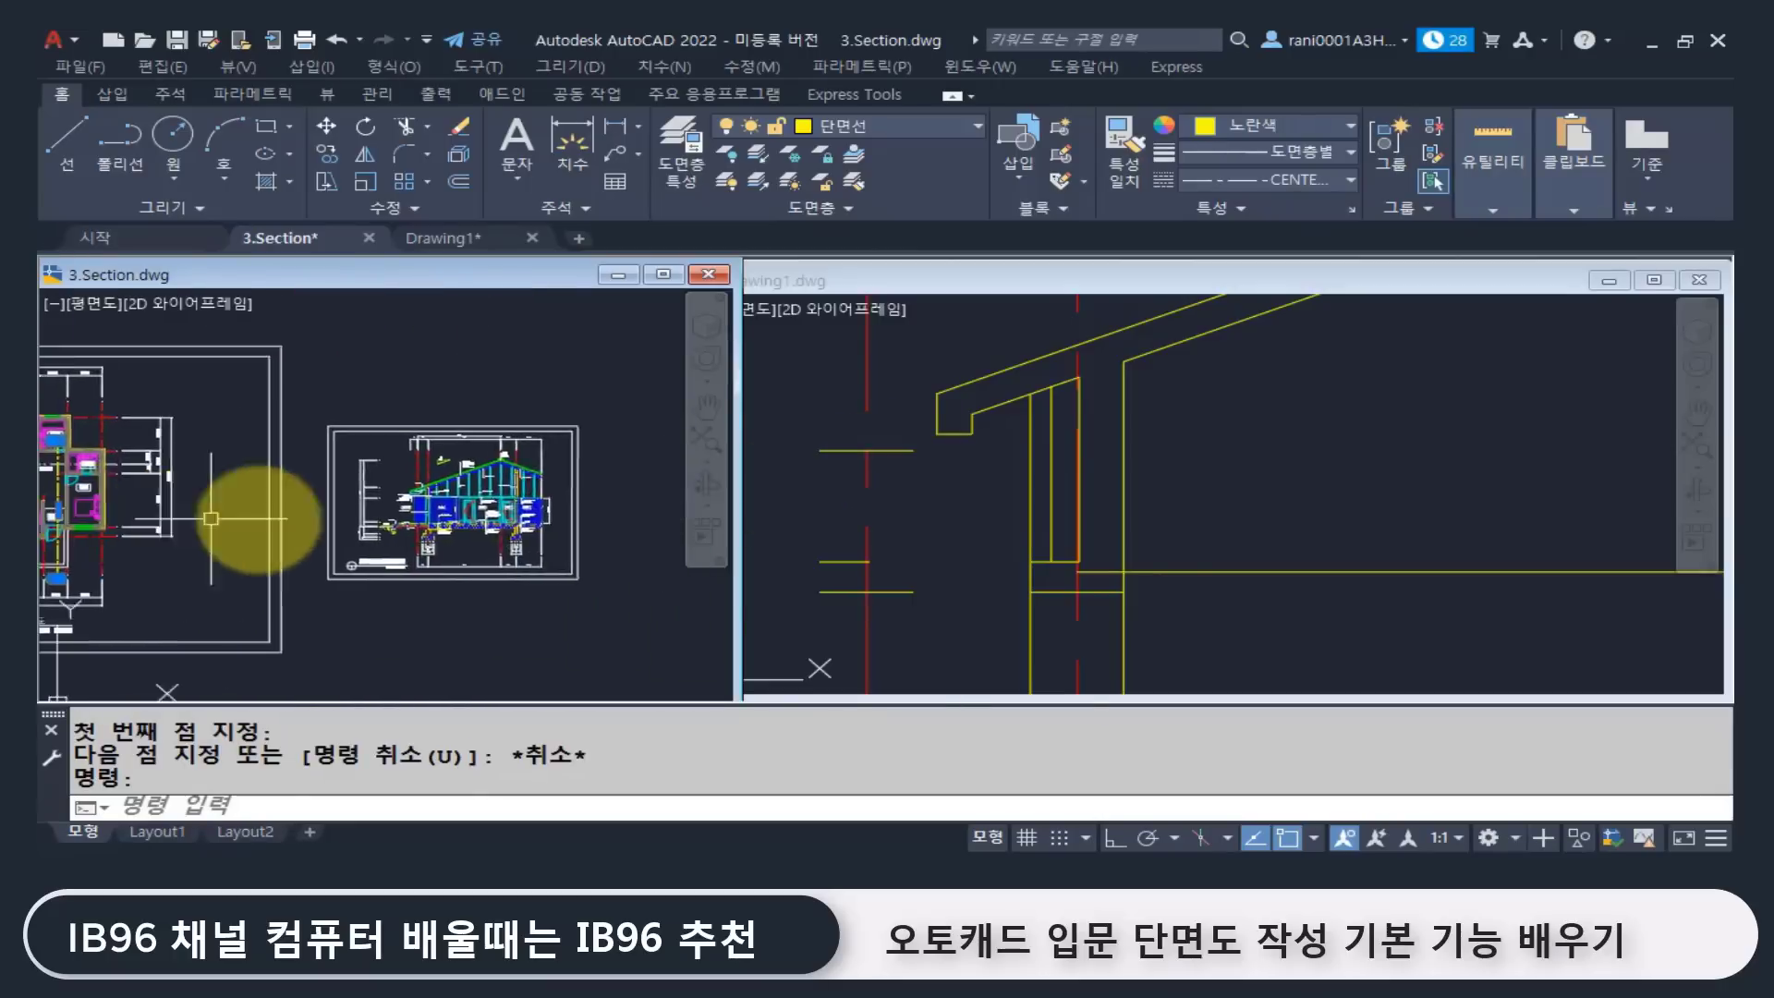
scroll(453, 499, "up", 5)
scroll(297, 475, "up", 3)
key("Escape")
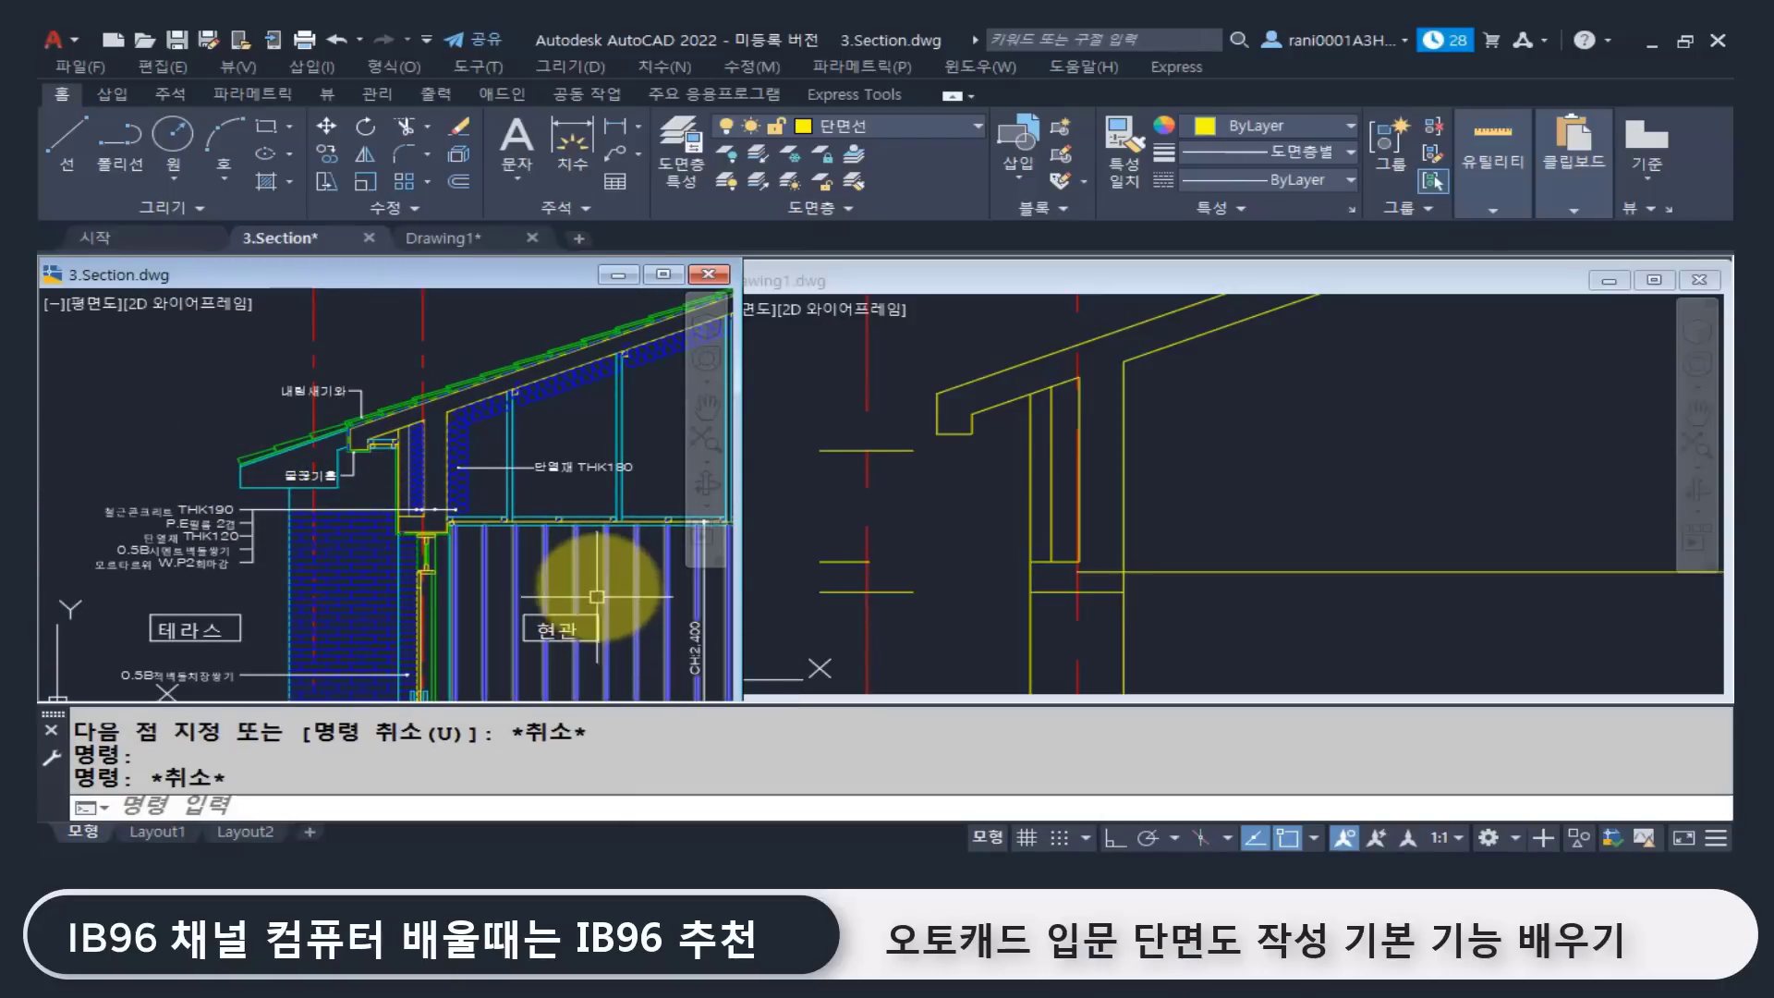
Step: In Drawing1, offset the terrace-side centre line 600 outward, away from the wall
left_click(941, 509)
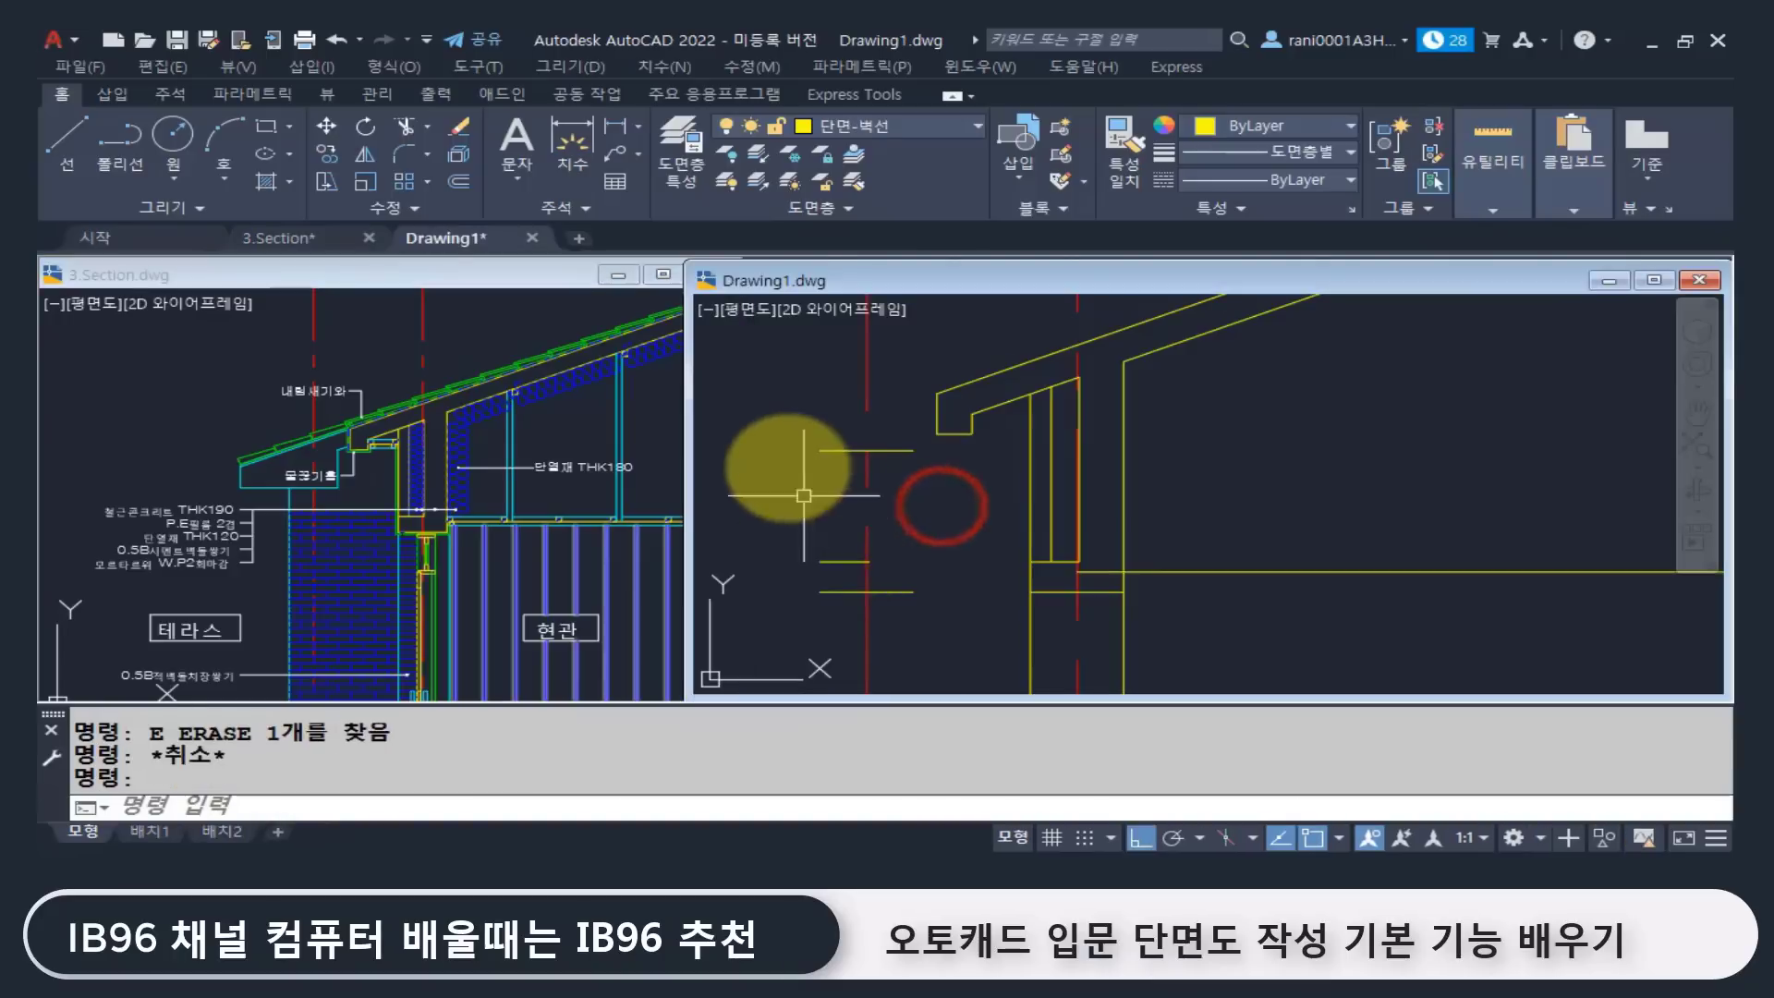
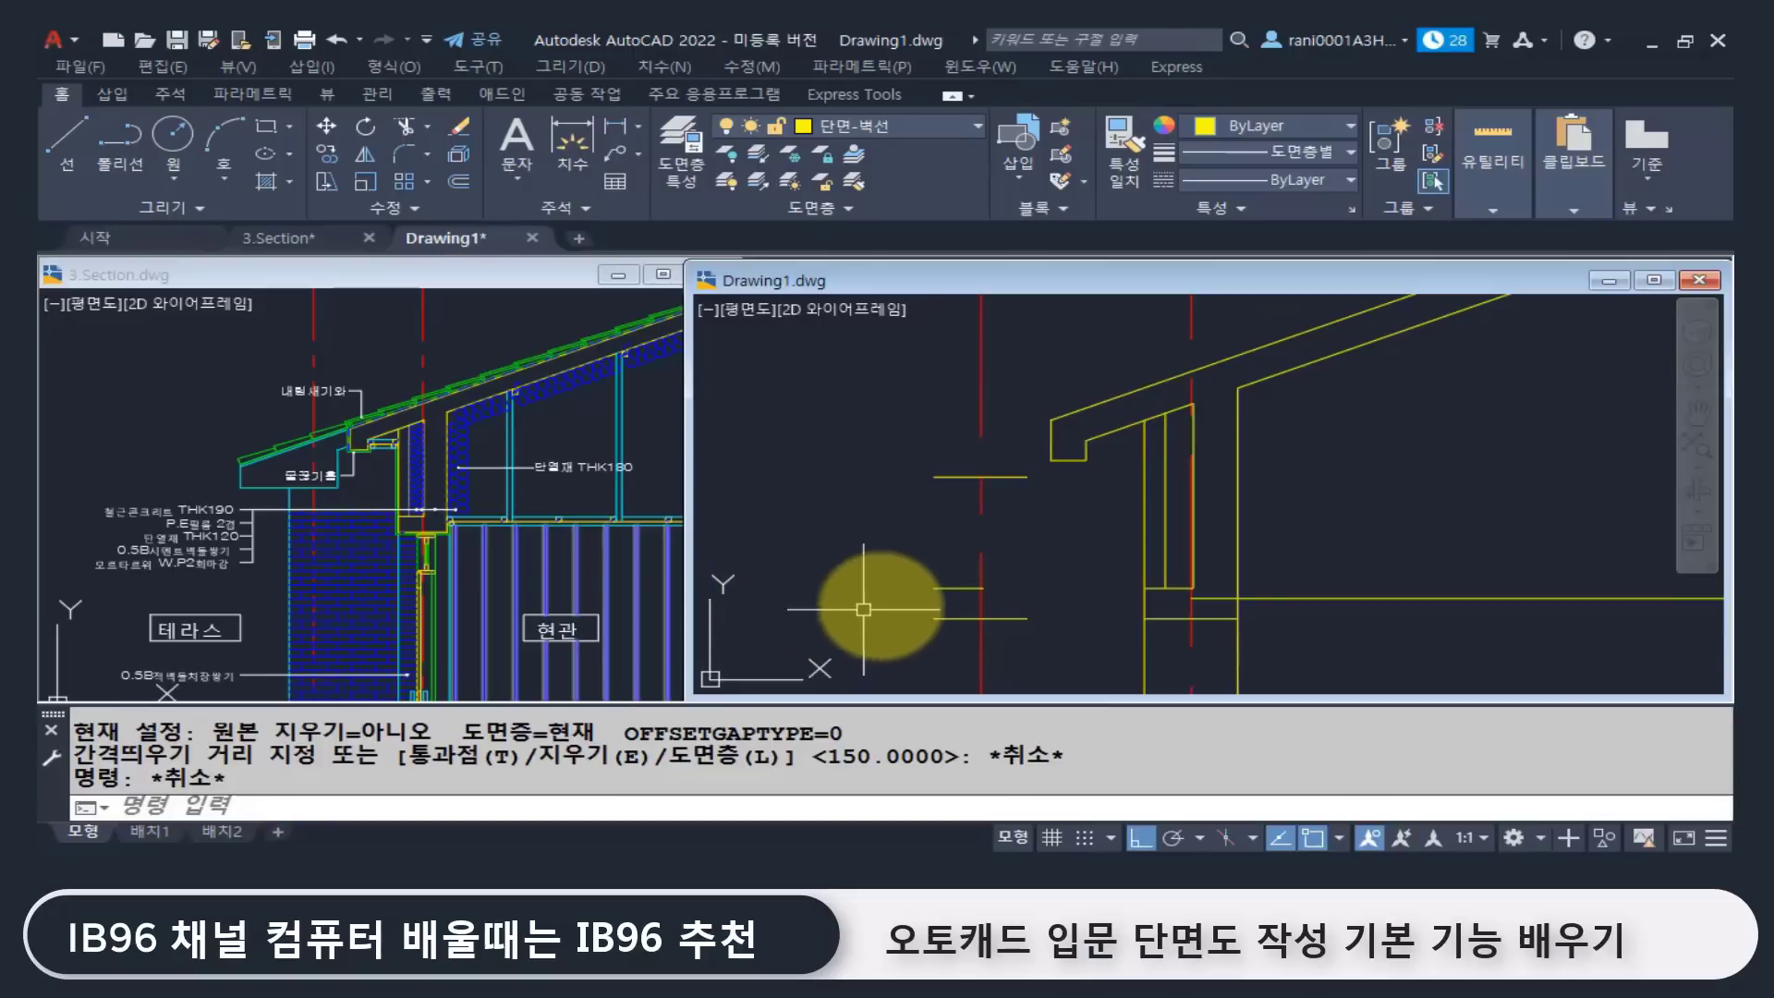
key("Return")
type("4")
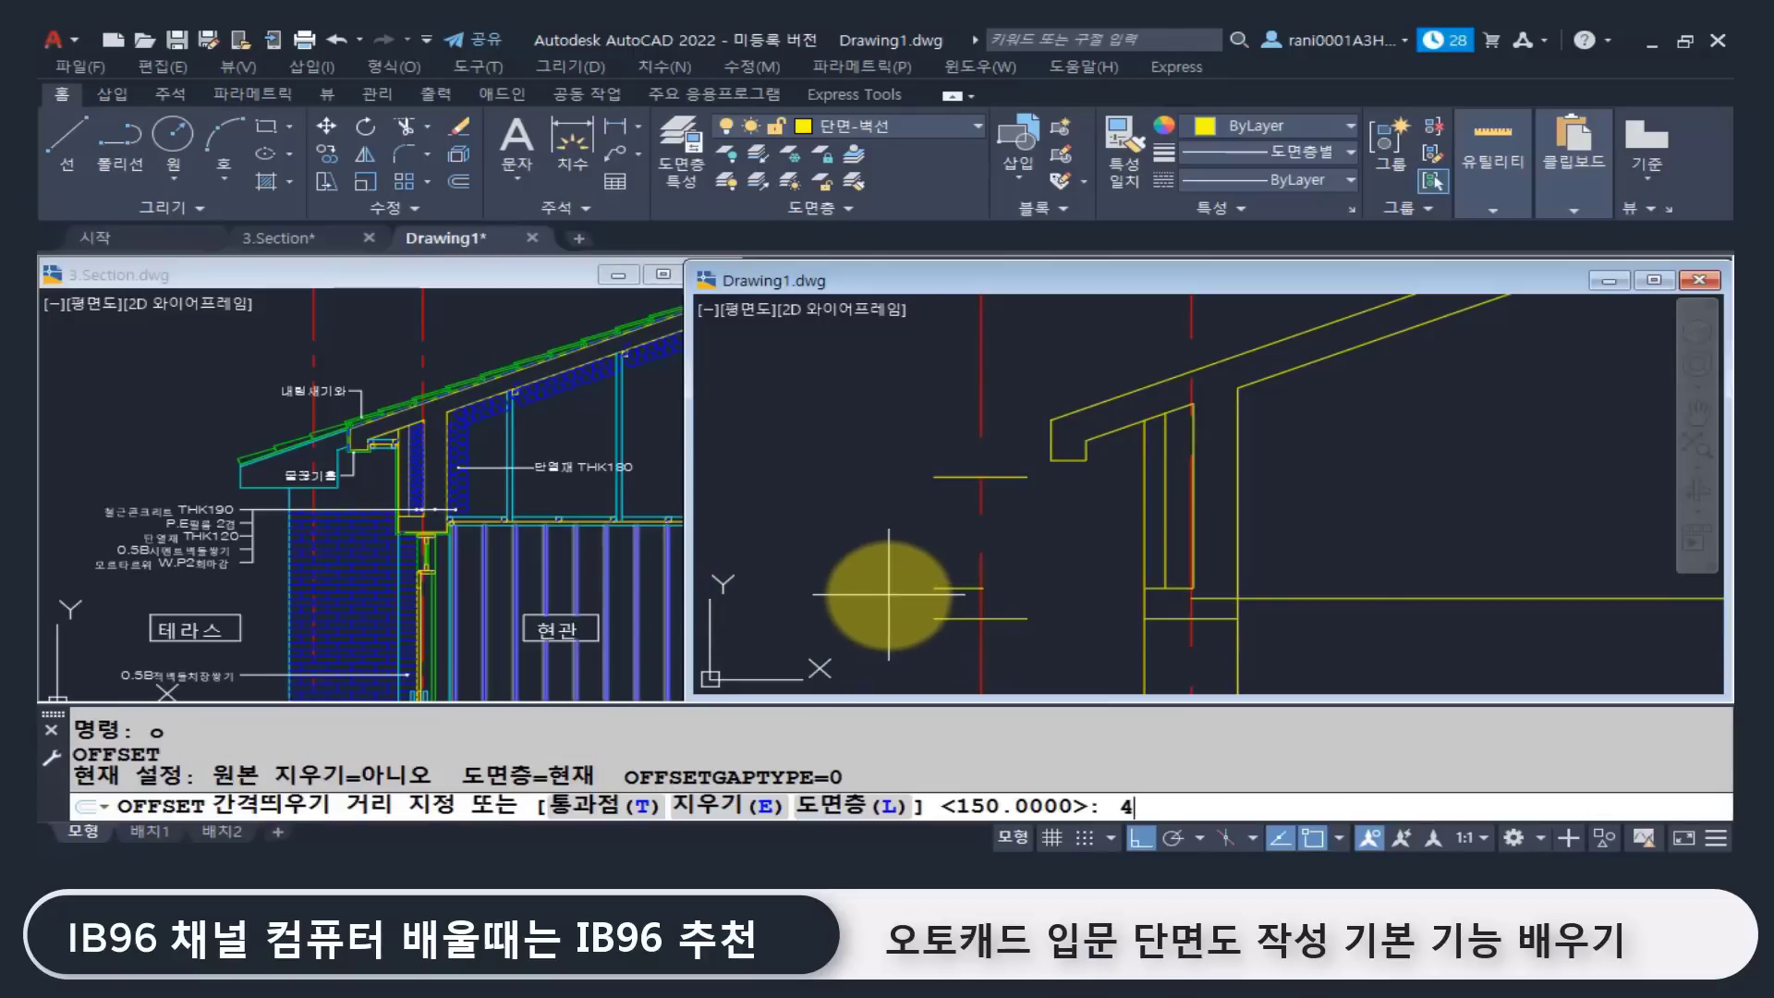
key("Return")
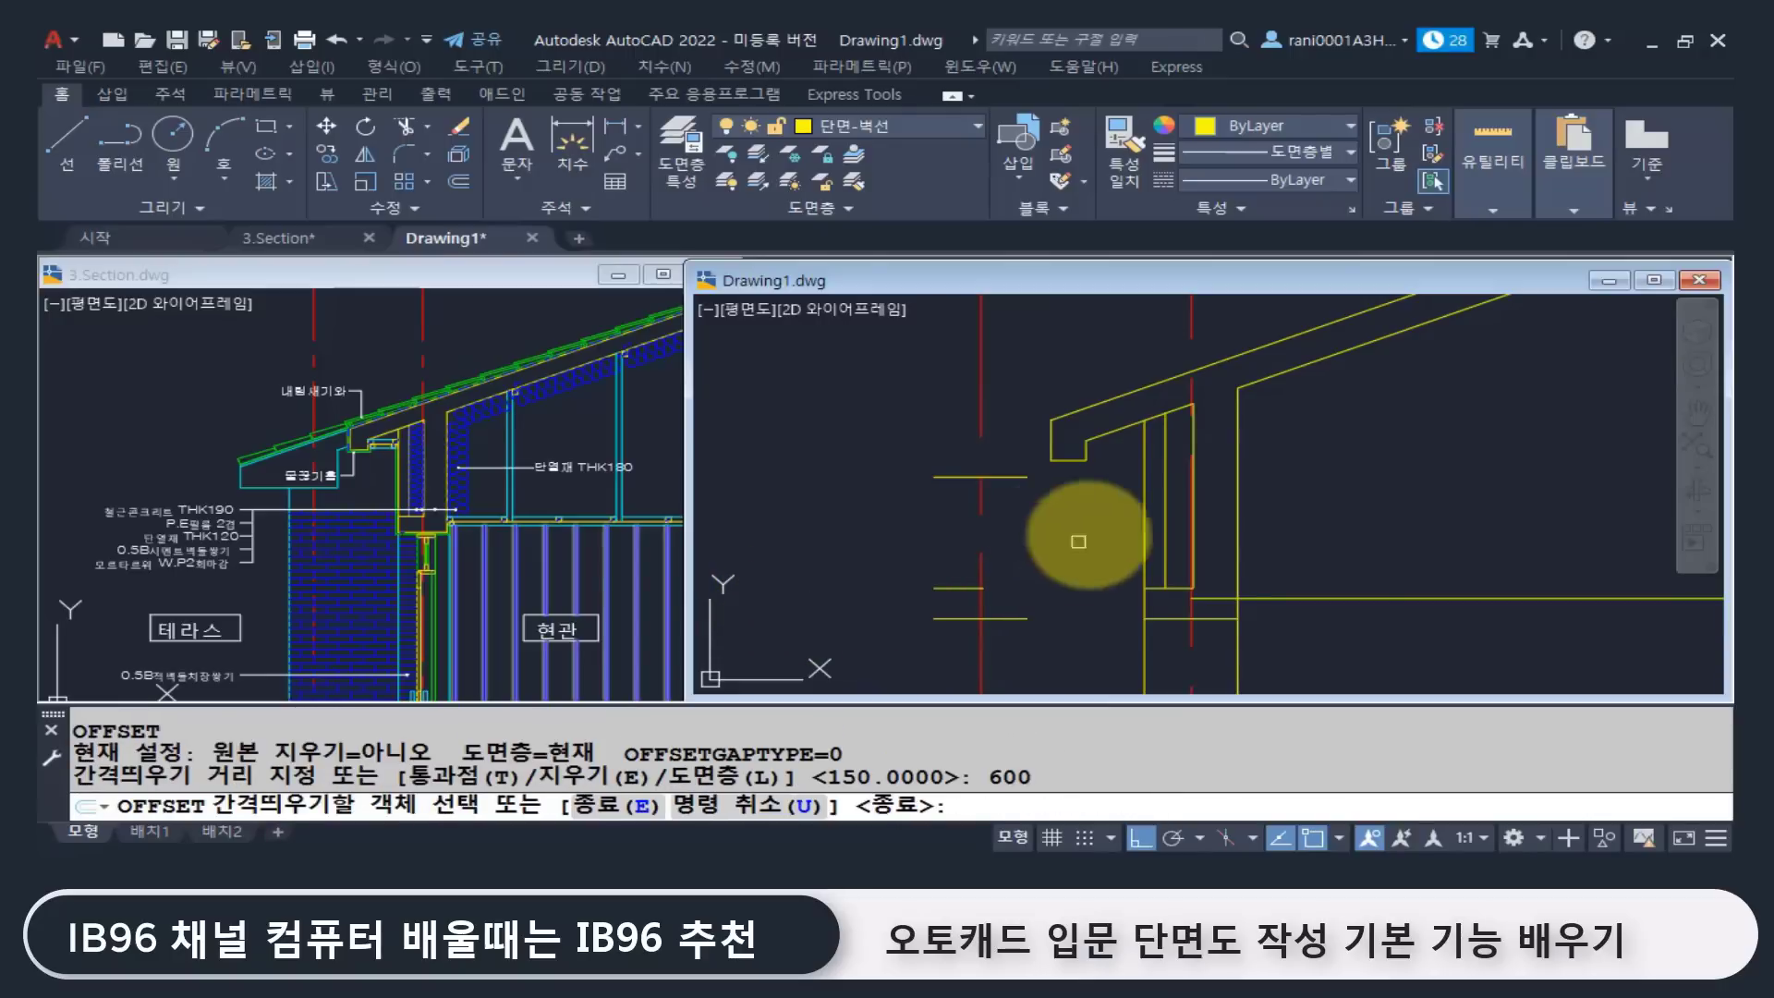
left_click(981, 416)
left_click(844, 429)
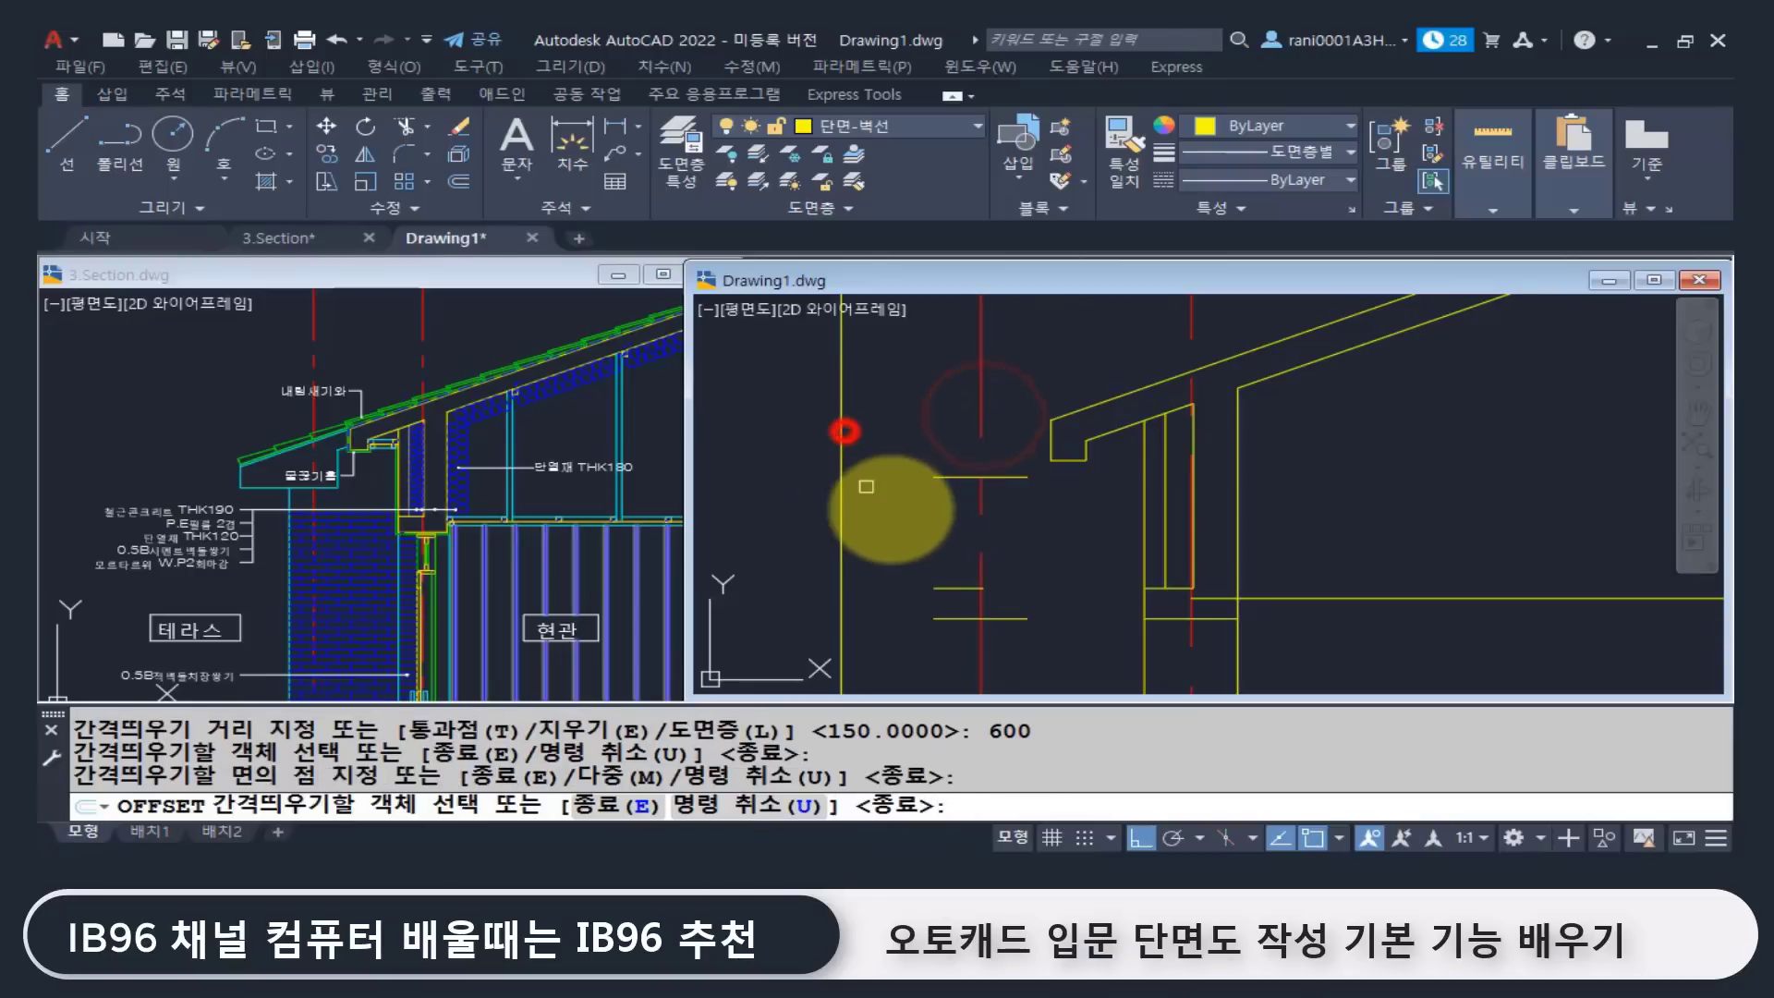
key("Return")
left_click(813, 481)
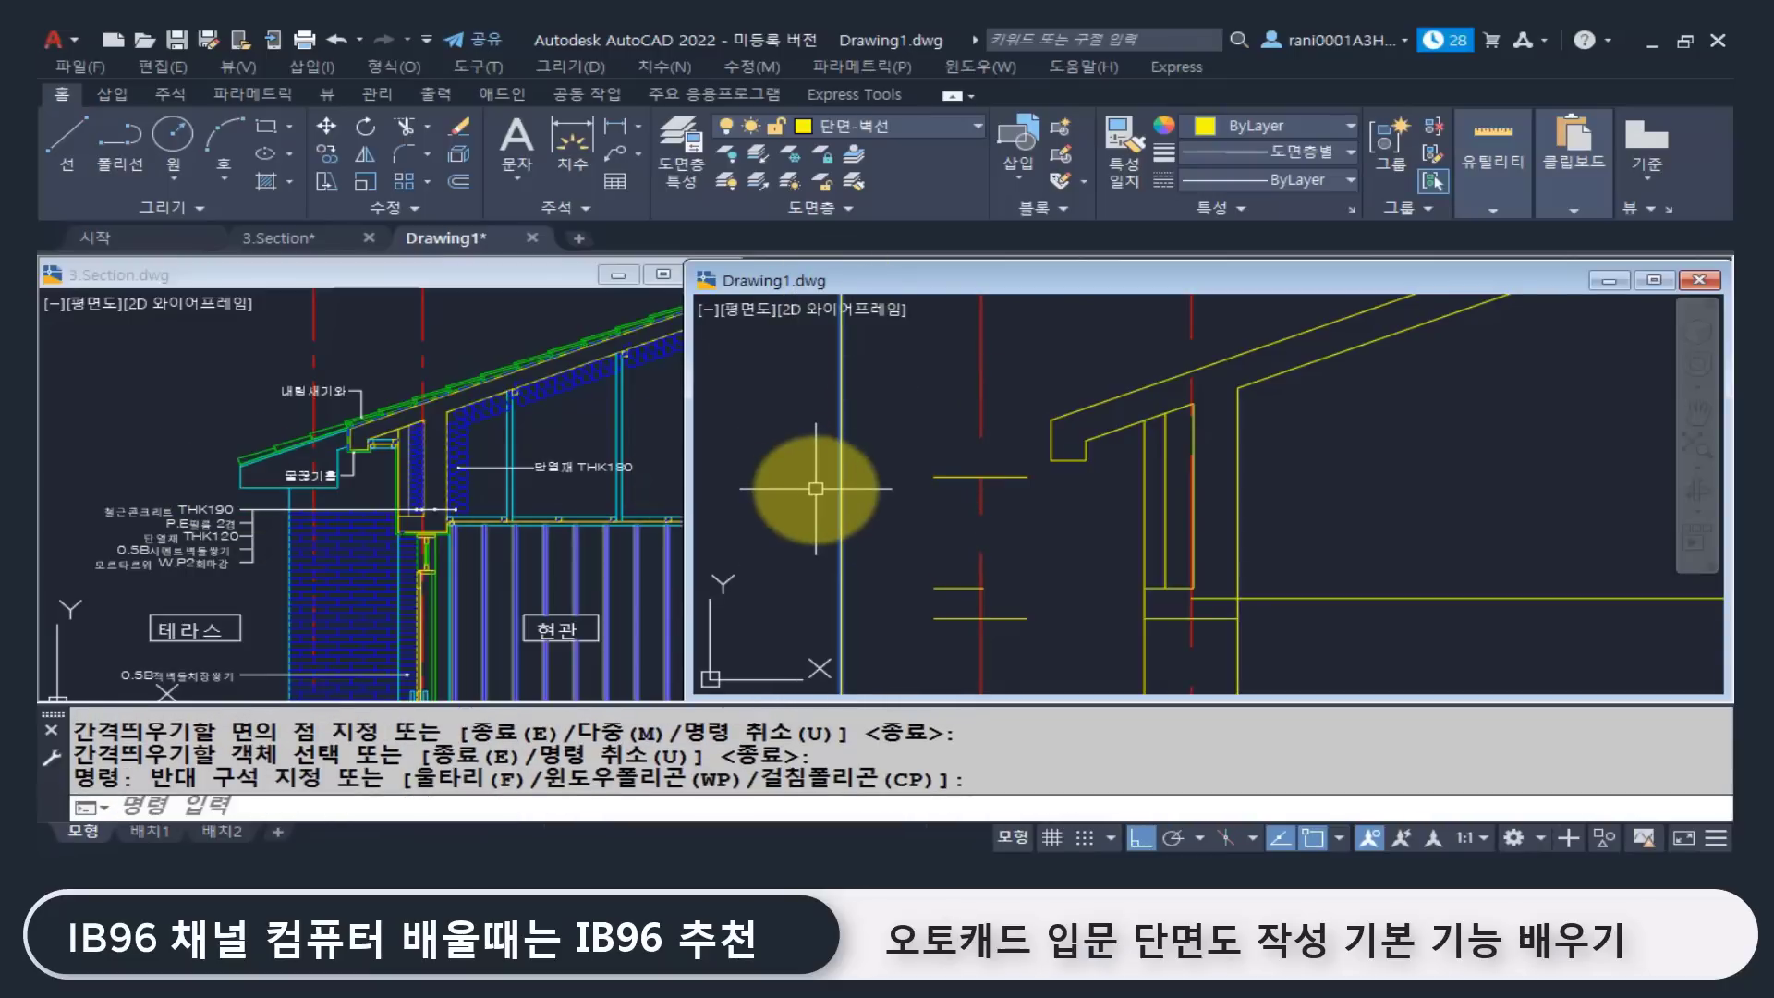
key("Escape")
key("Escape")
Step: Create a layer named 단면-입면 and give it colour 4 (cyan)
type("la")
key("Return")
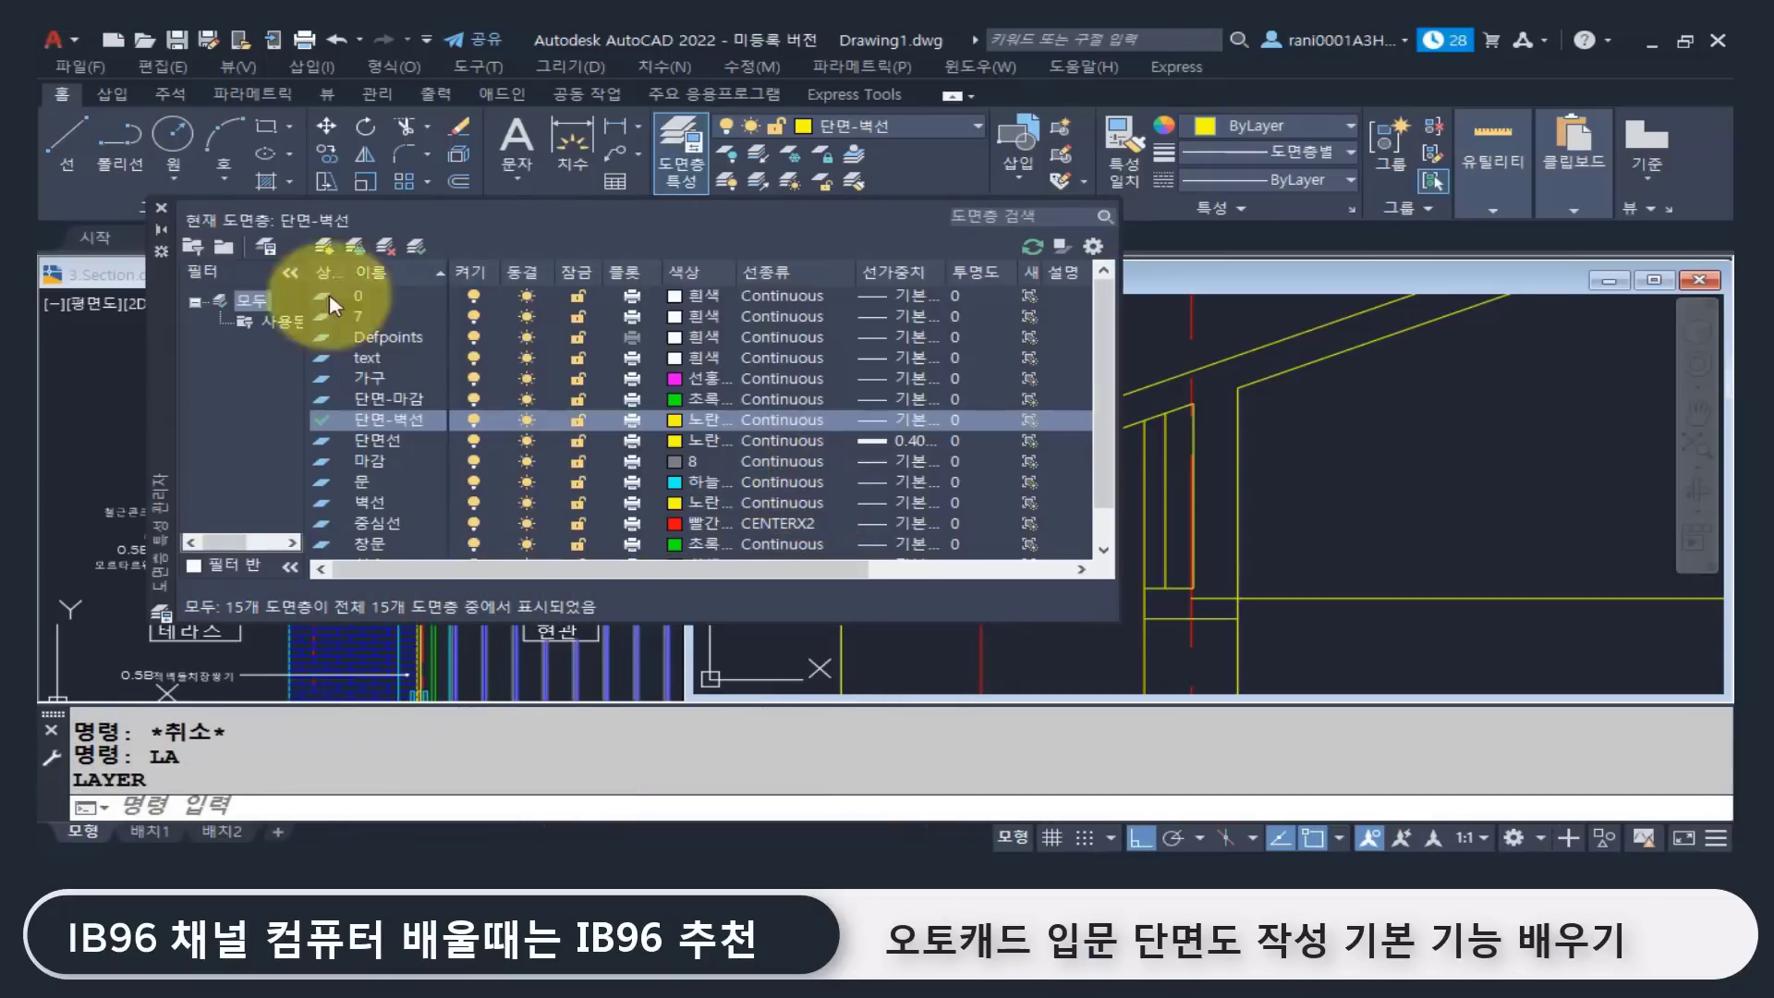
left_click(320, 246)
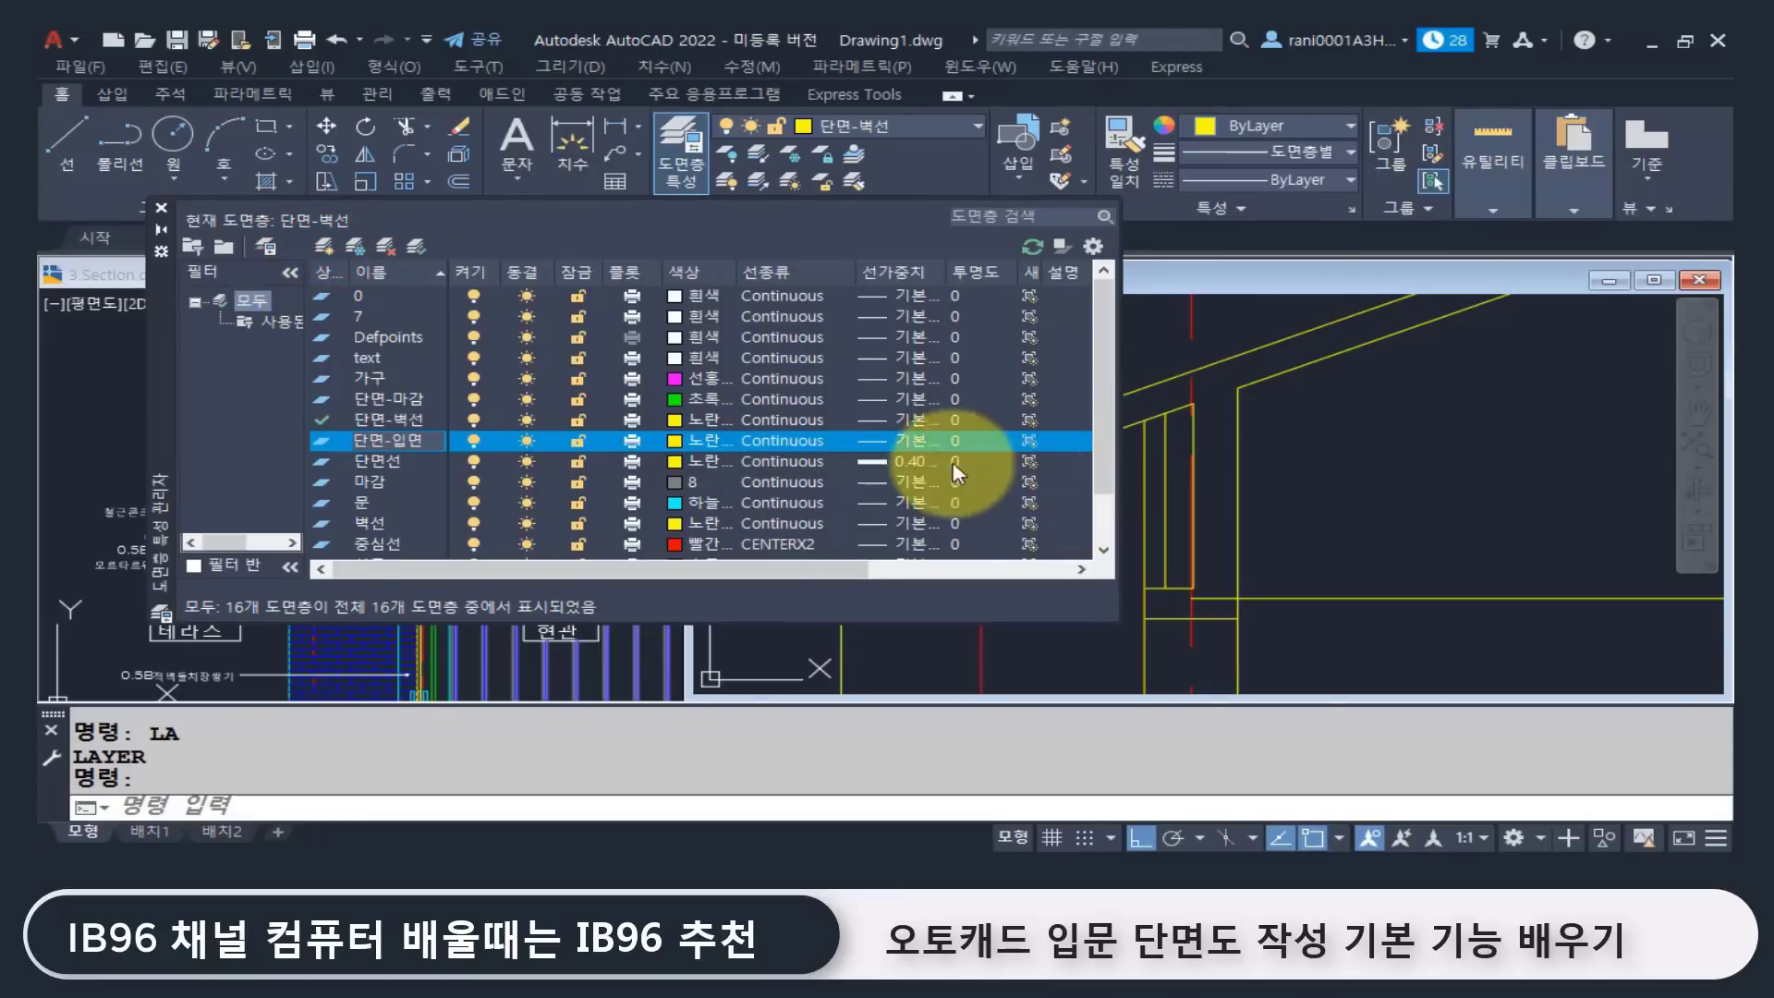
left_click(695, 440)
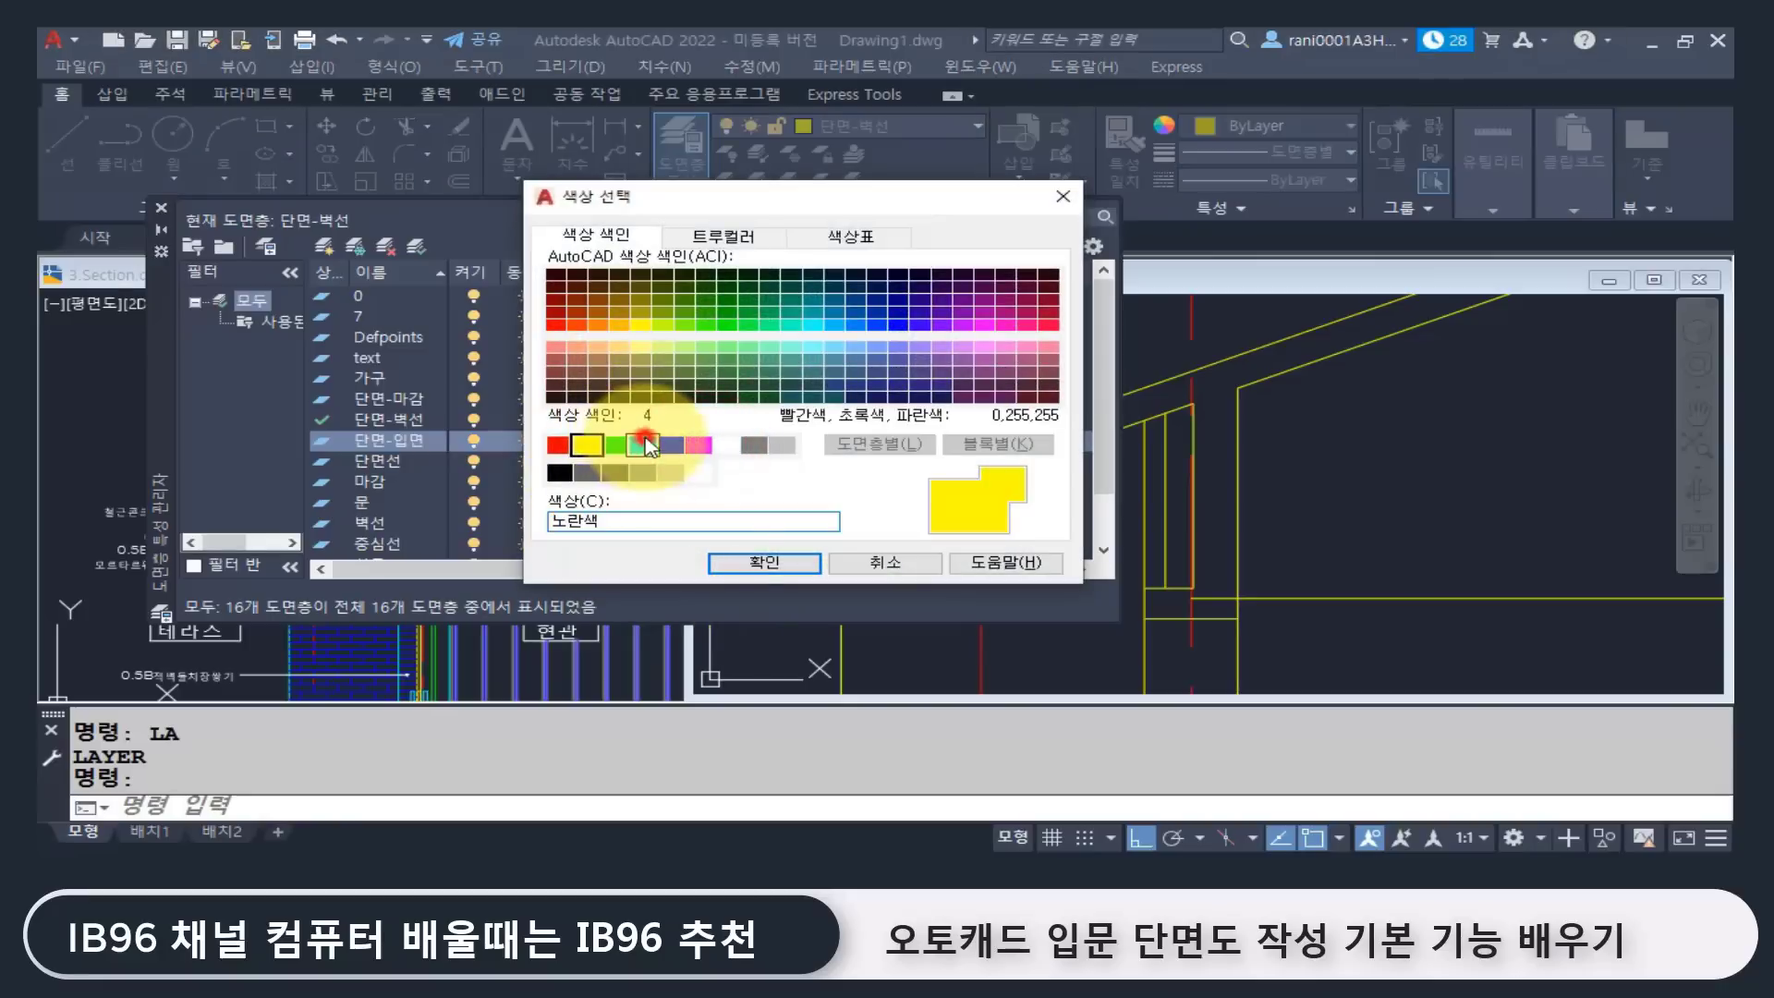
left_click(644, 444)
left_click(763, 563)
left_click(160, 187)
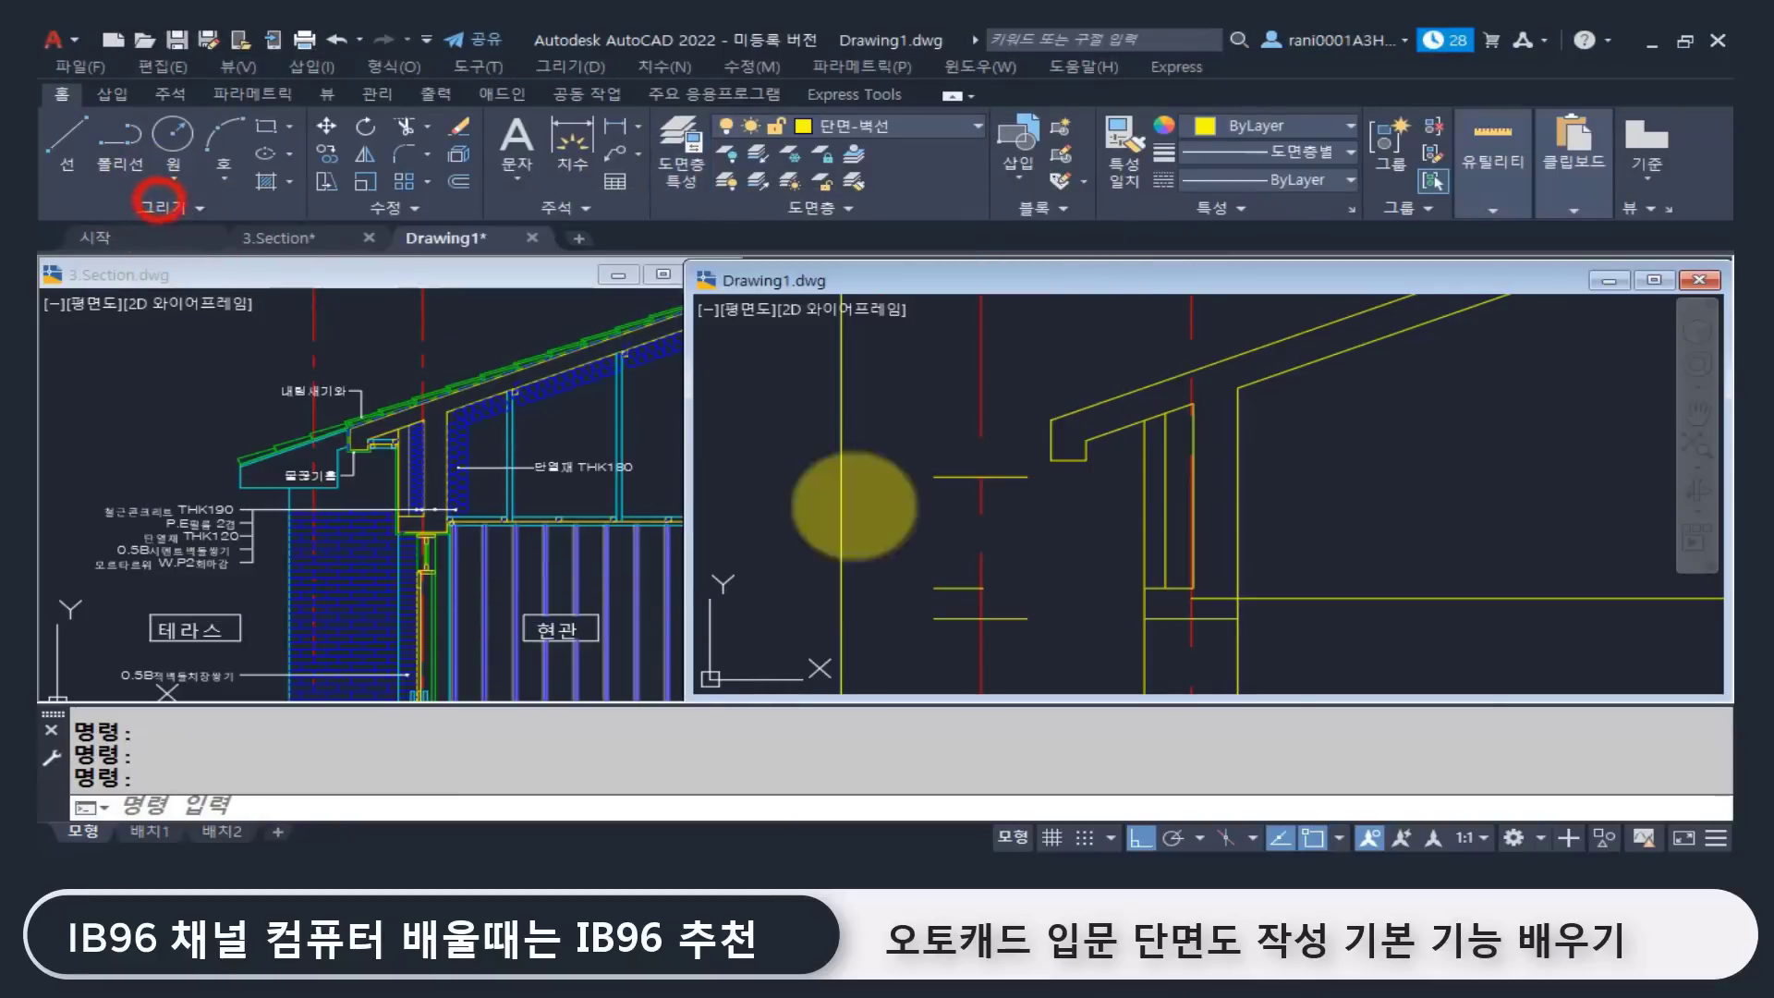
Step: Move the 600 offset line onto layer 단면-입면 and make that layer current
left_click(879, 444)
left_click(789, 401)
left_click(912, 138)
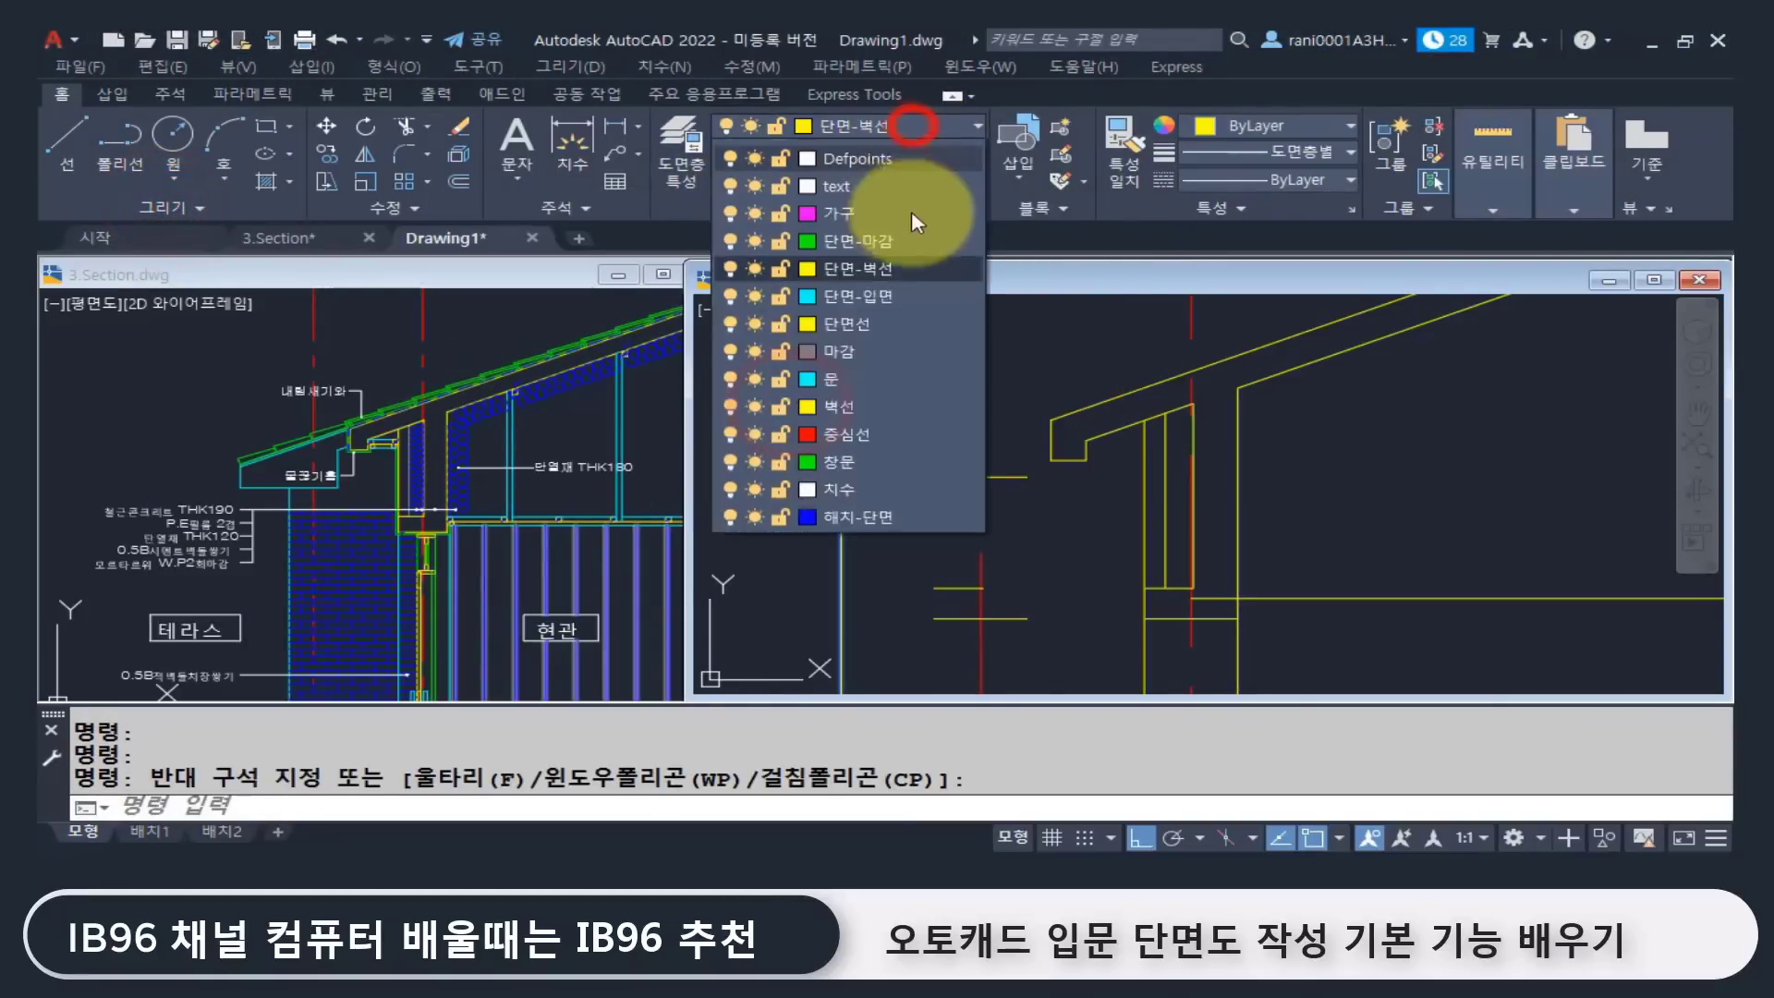
left_click(883, 342)
key("Escape")
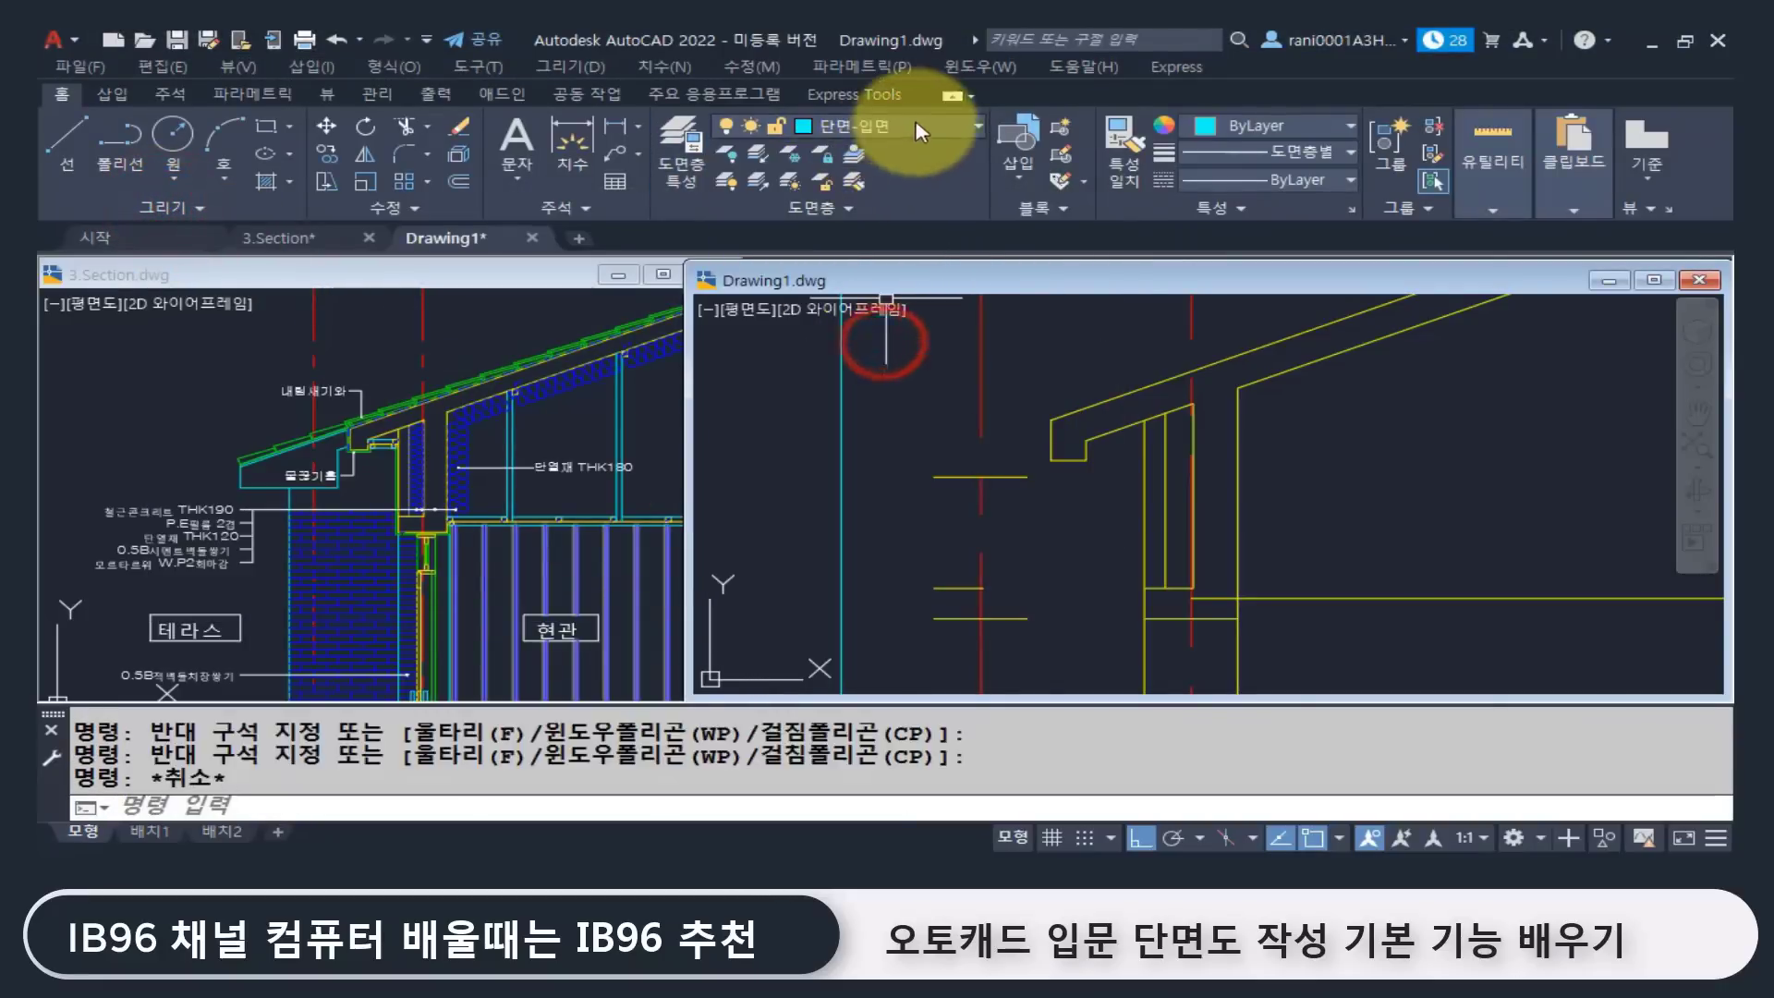
left_click(919, 125)
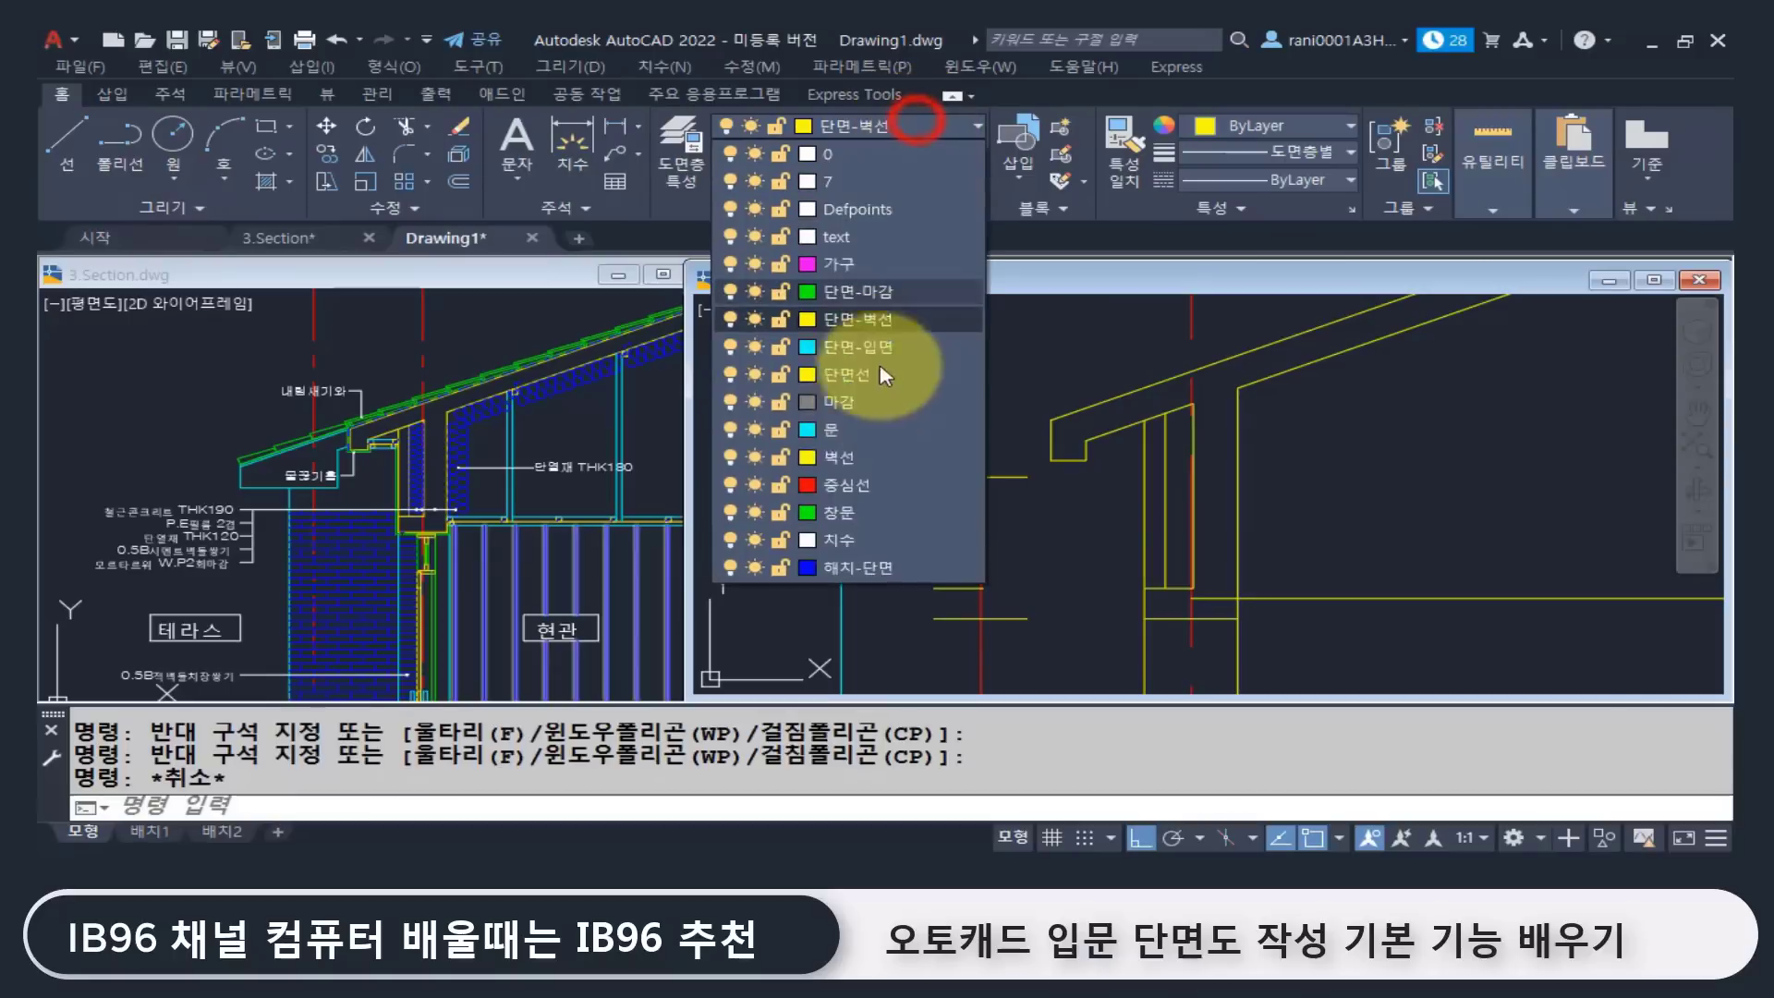
left_click(923, 347)
key("Escape")
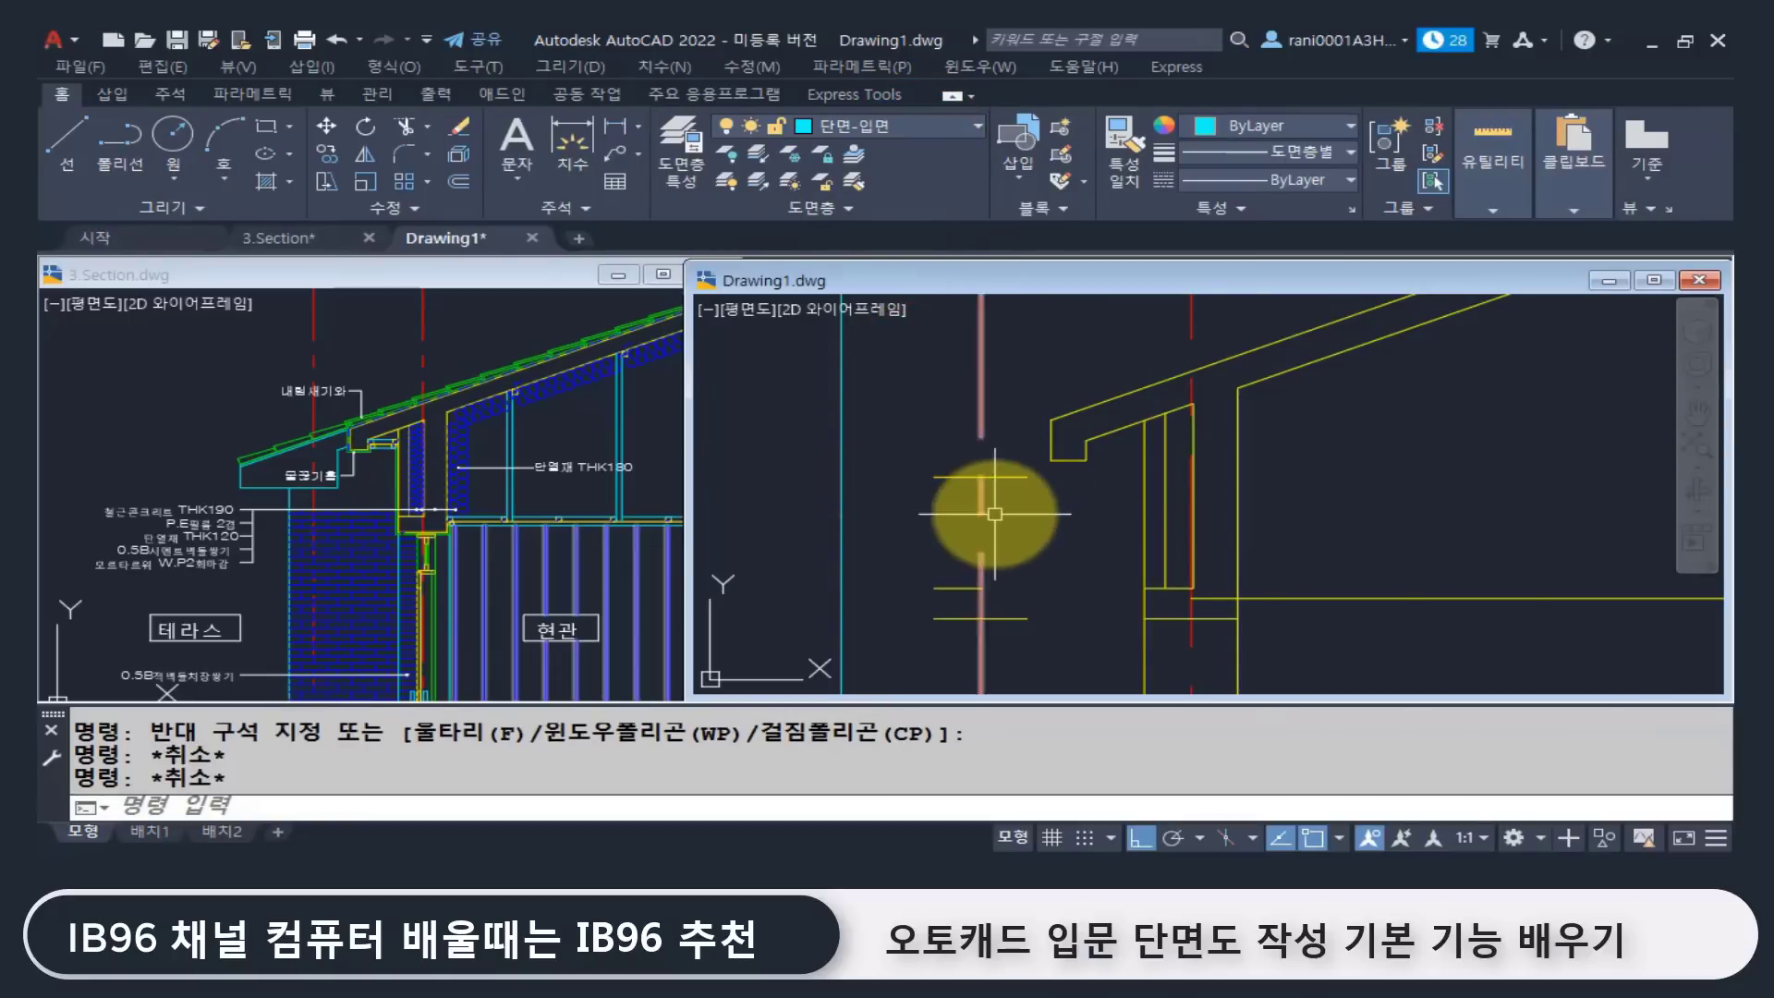
left_click(863, 463)
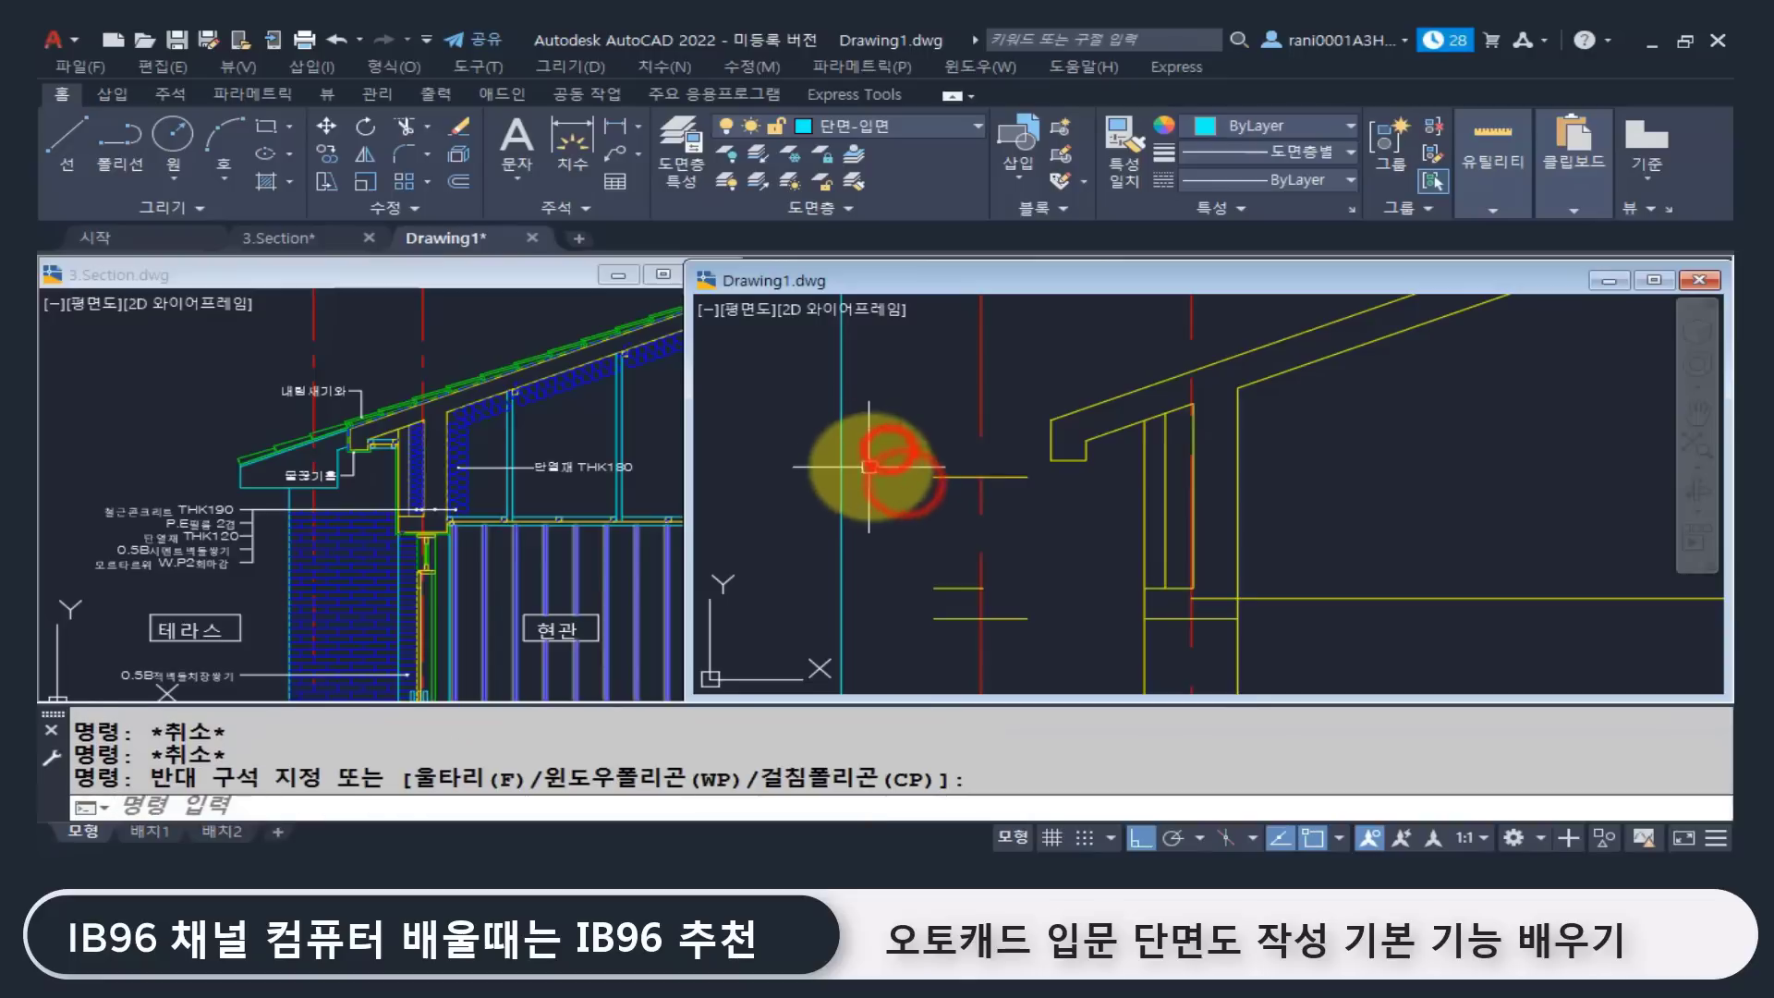
left_click(792, 415)
type("ce")
key("Return")
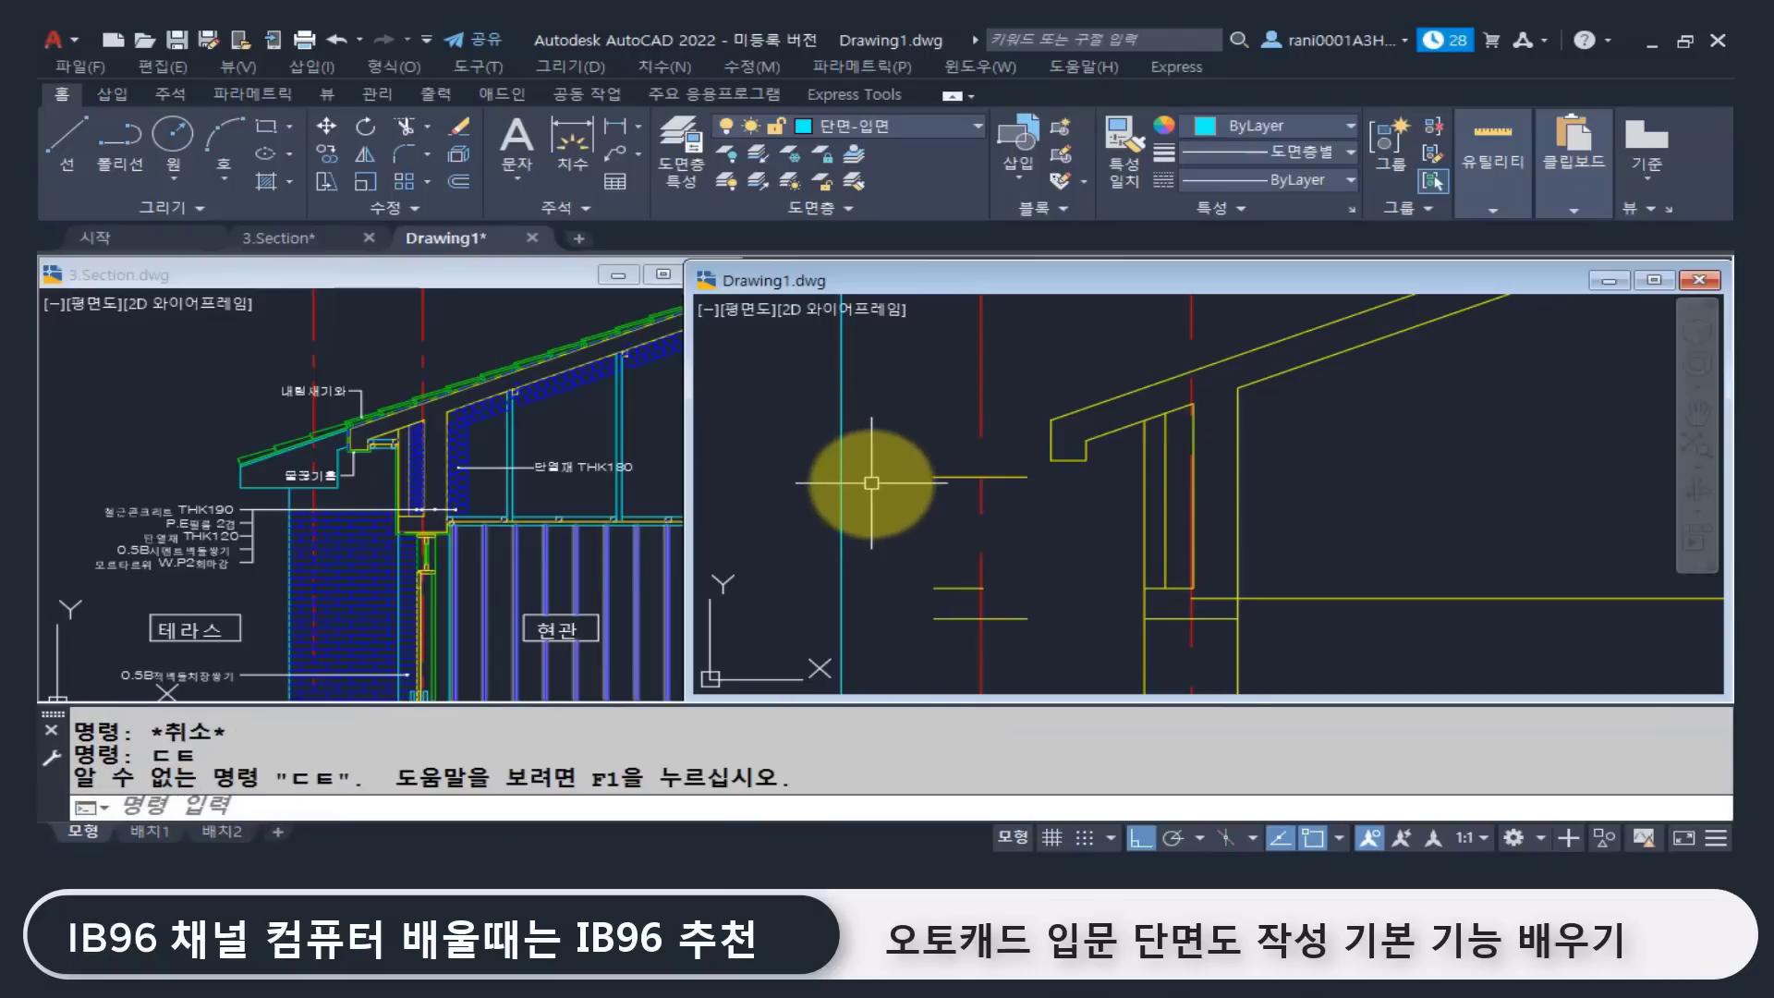
key("Escape")
key("Escape")
Step: Extend the upper slope line of the roof slab to the cyan vertical line beyond the terrace
type("ex")
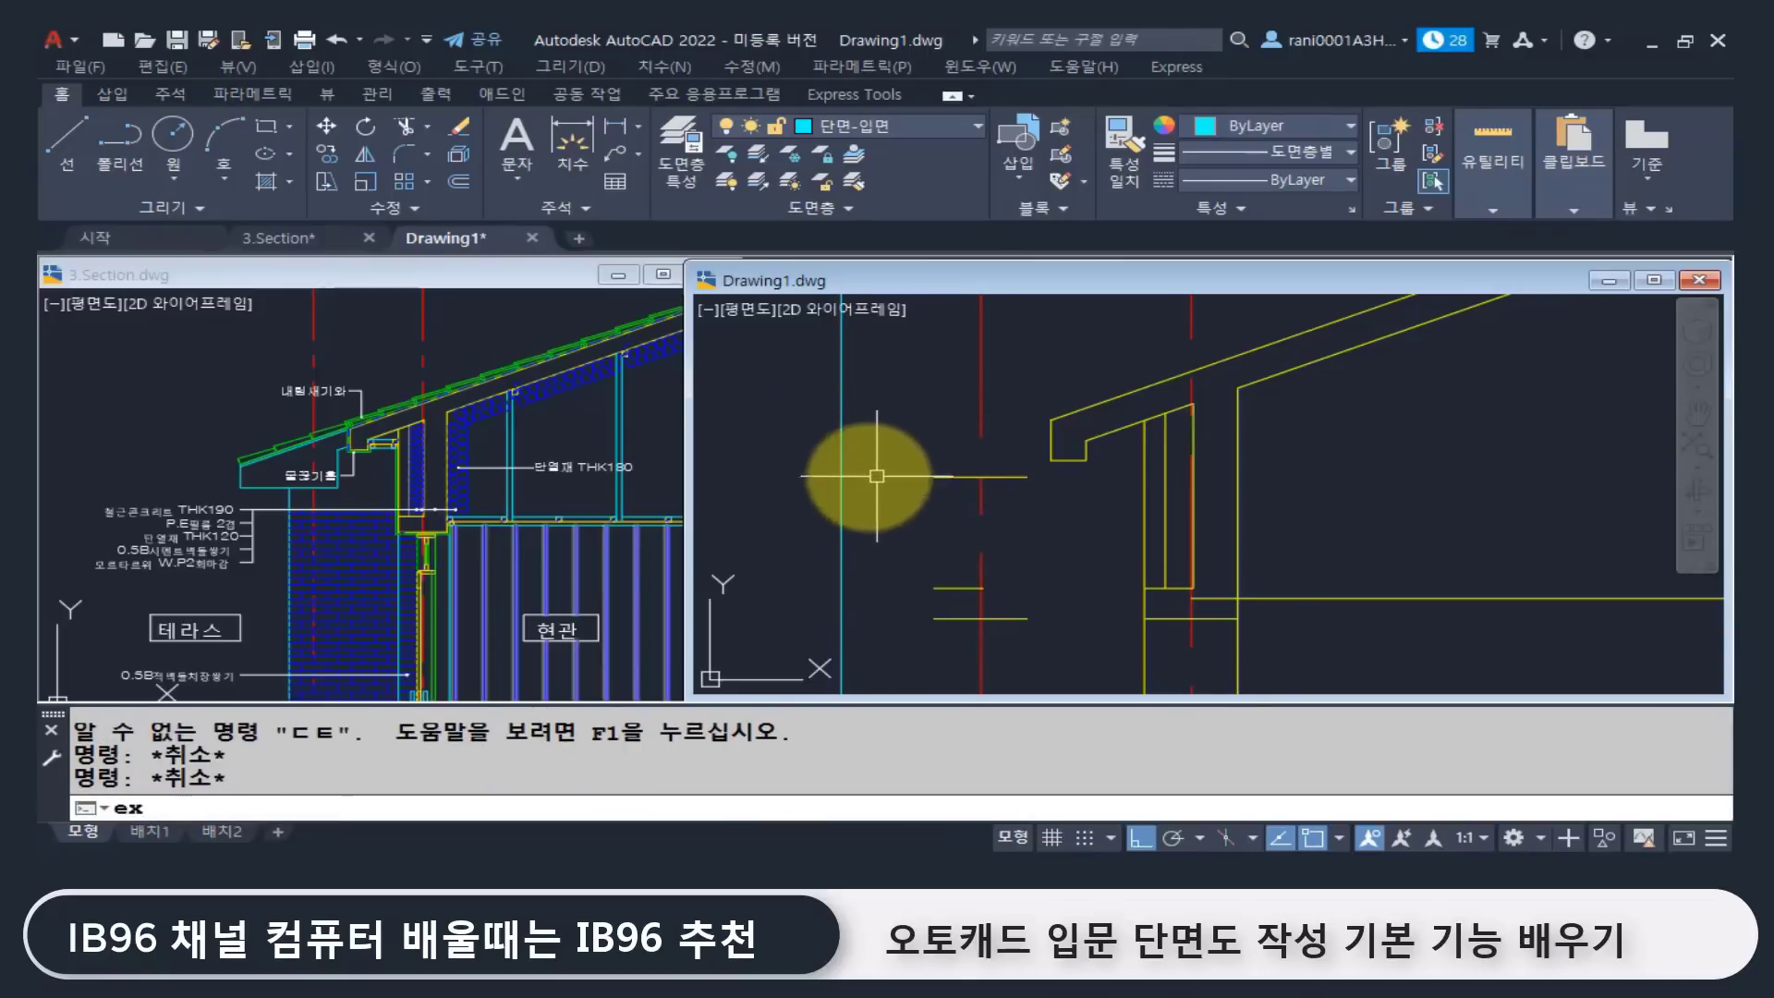
key("Return")
left_click(839, 461)
key("Return")
left_click(1077, 413)
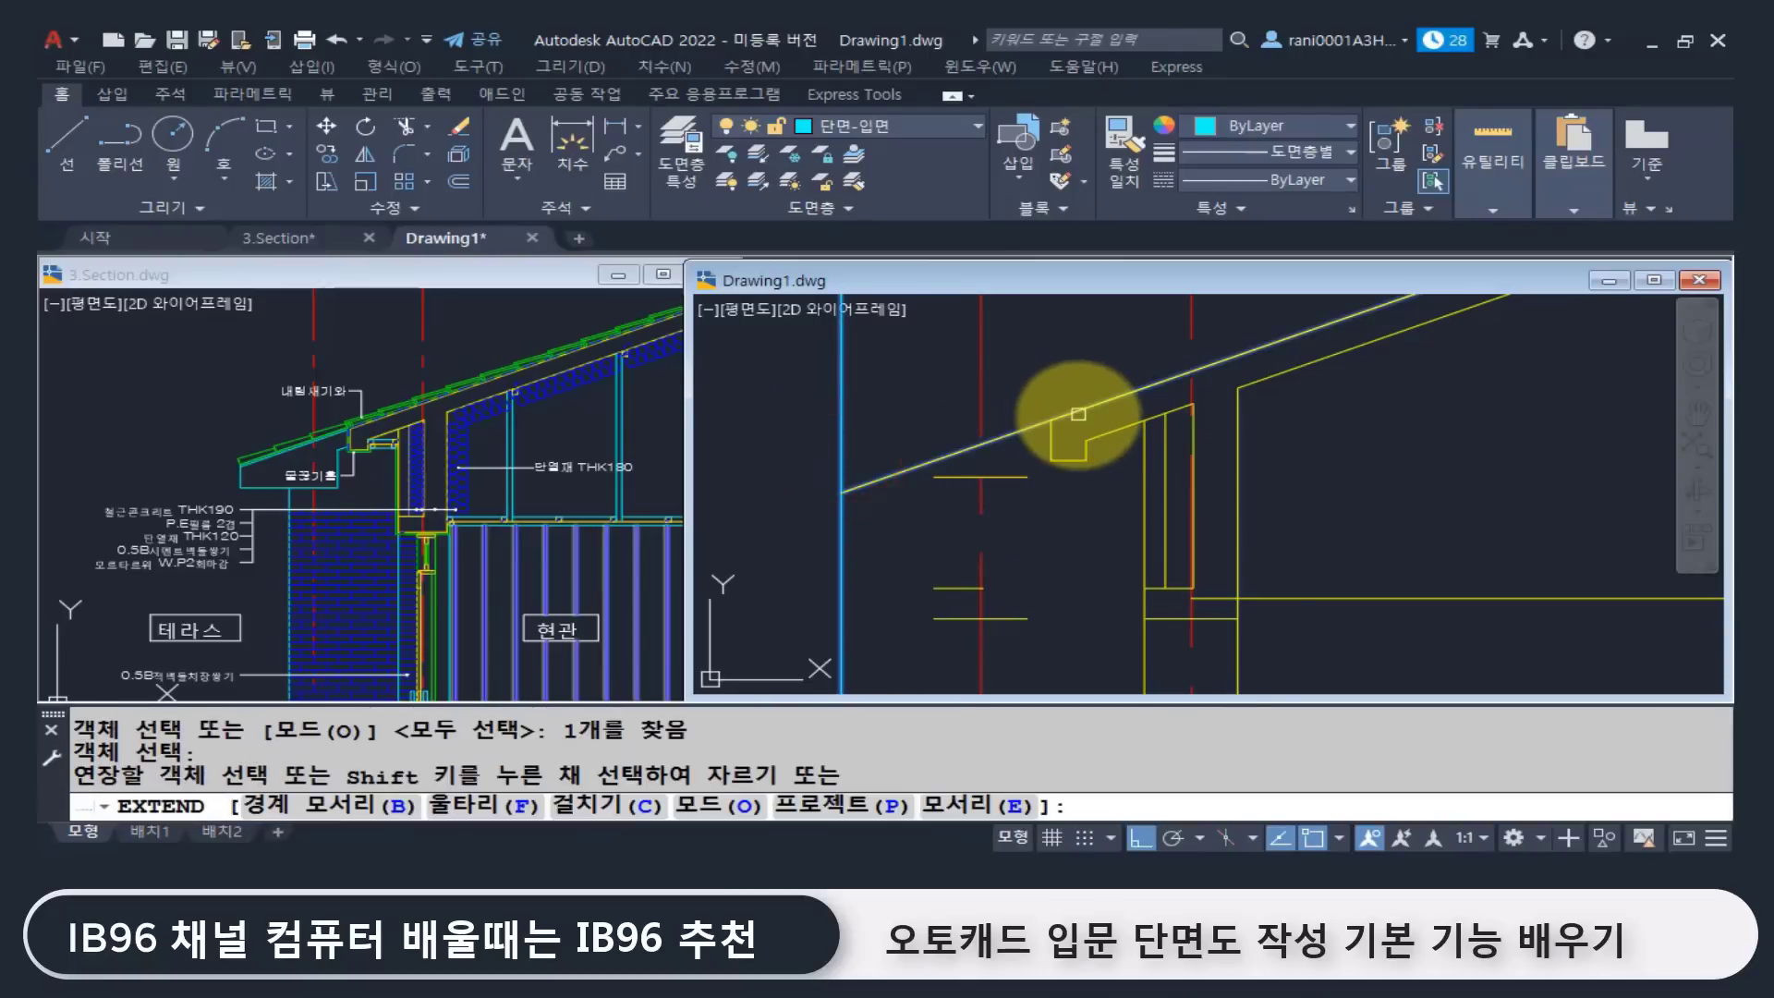
left_click(1077, 414)
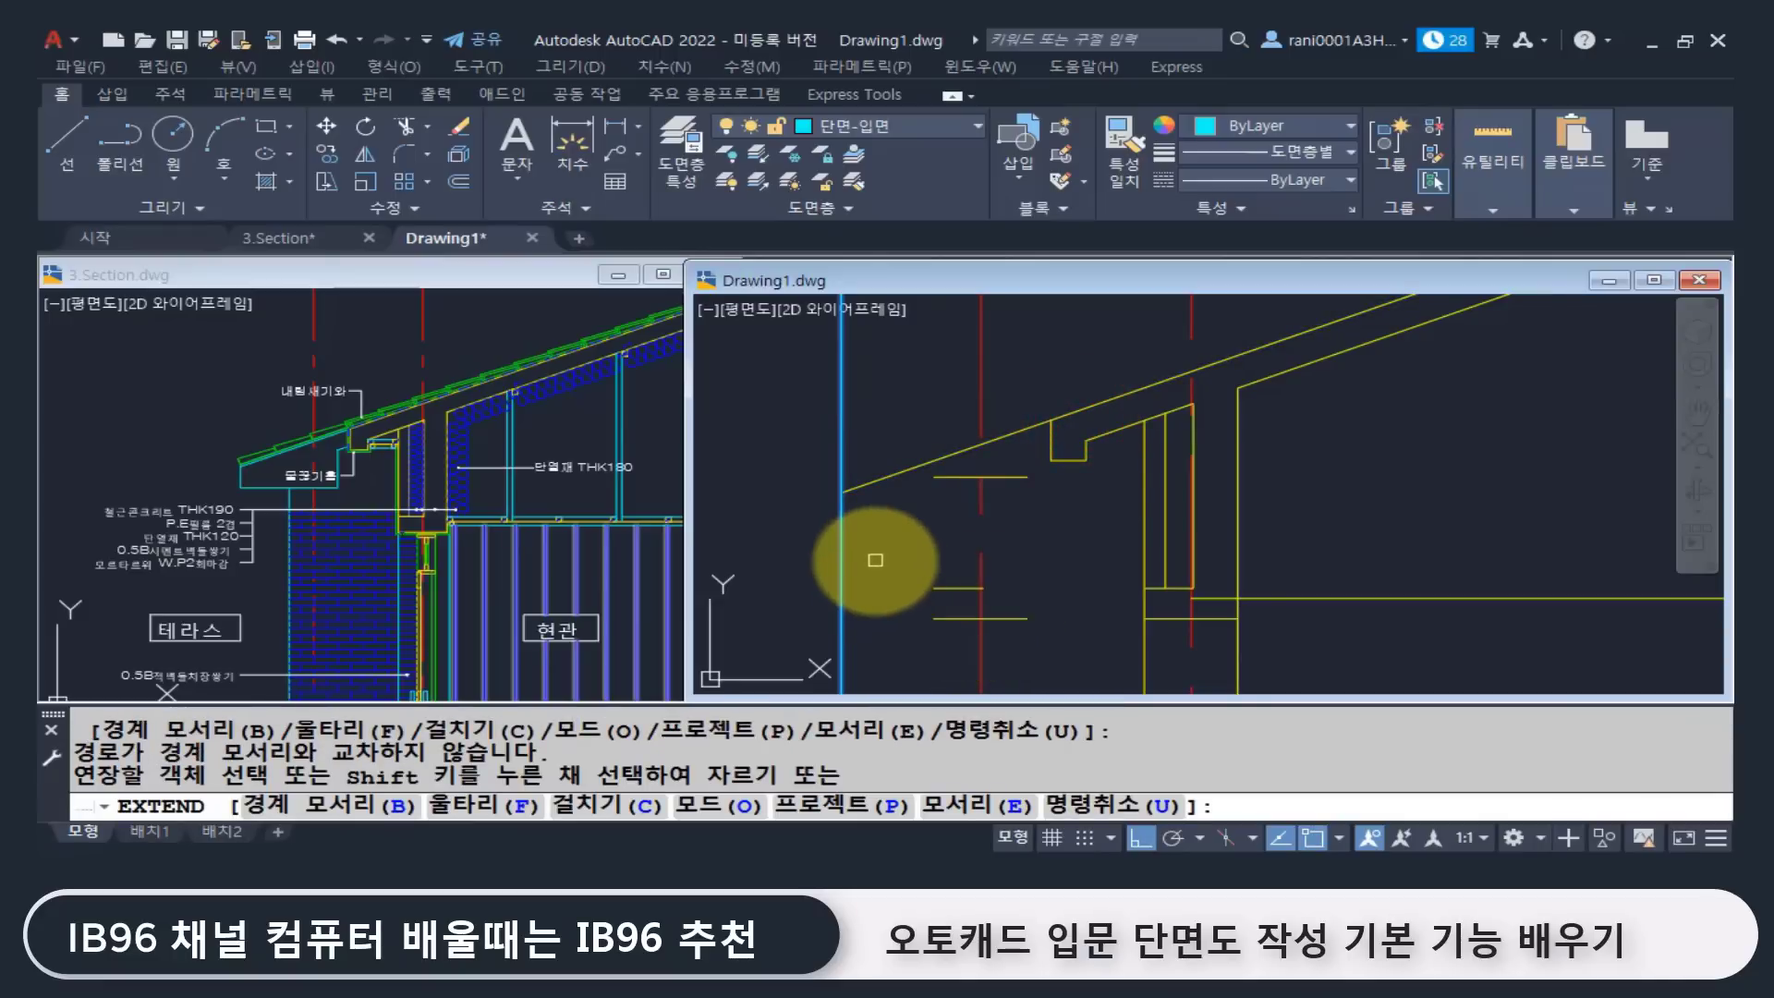
key("Return")
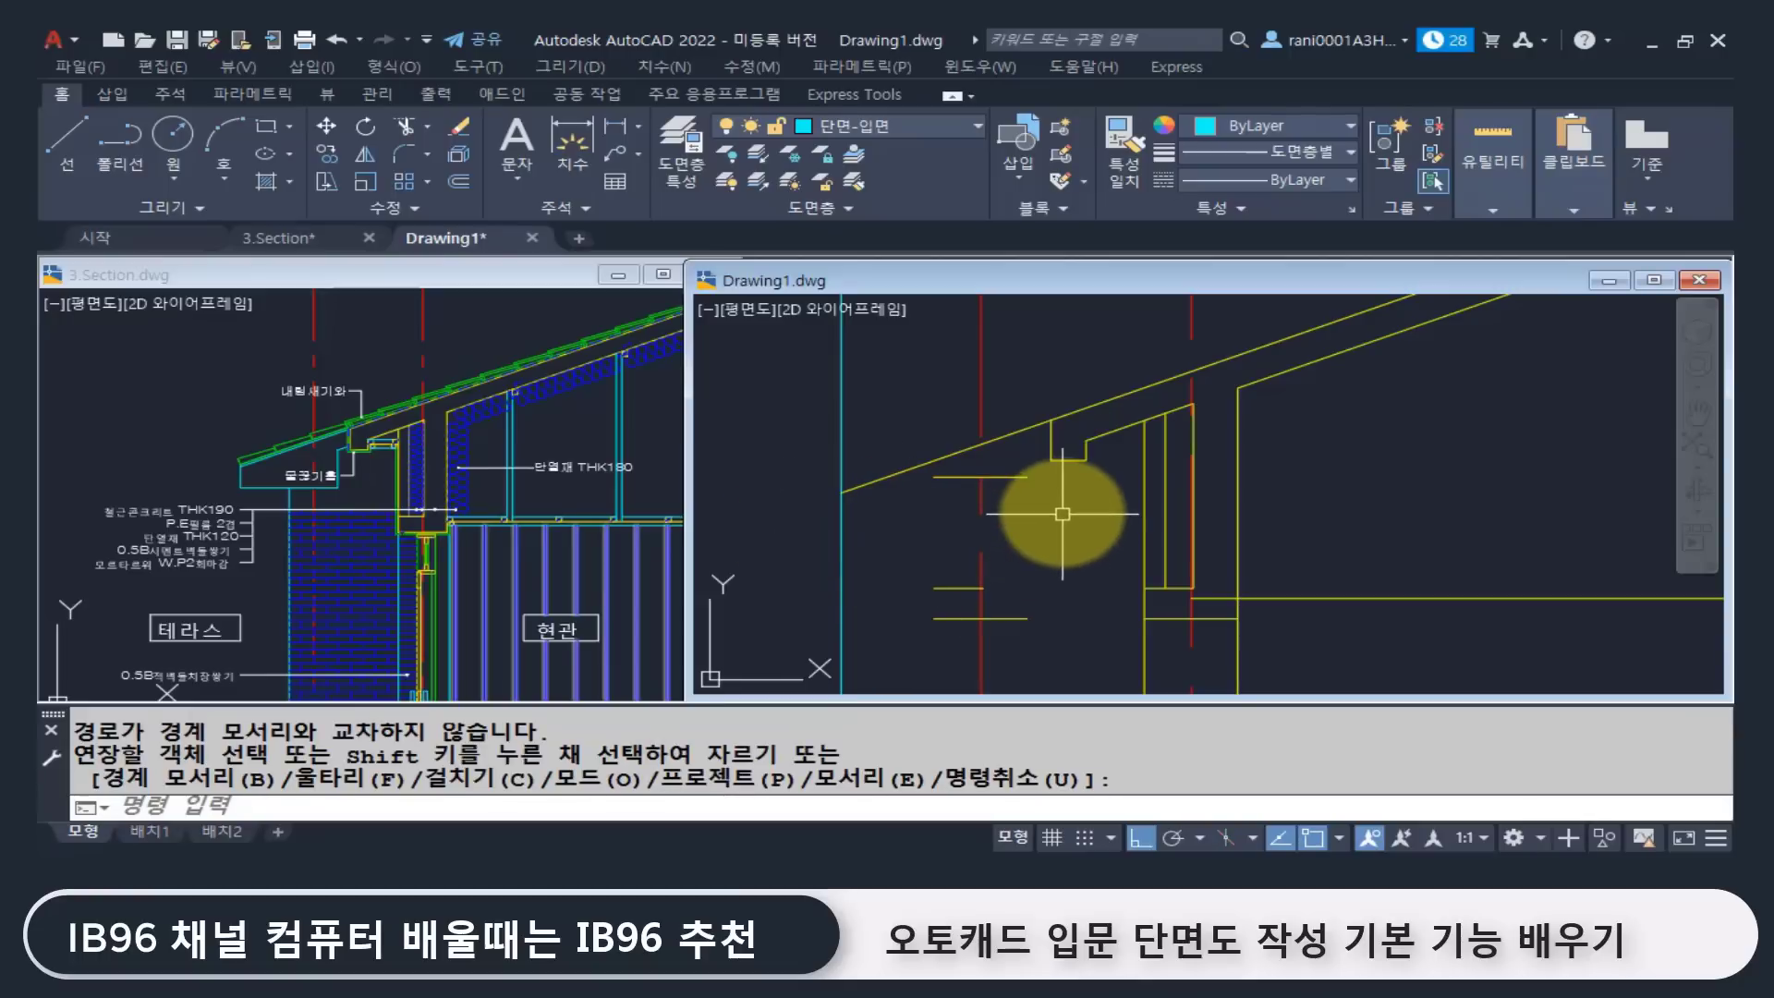
Step: Copy the eaves drop's bottom line from the drop's upper outer corner to the end of the extended roof slope
type("co")
key("Return")
left_click(1063, 457)
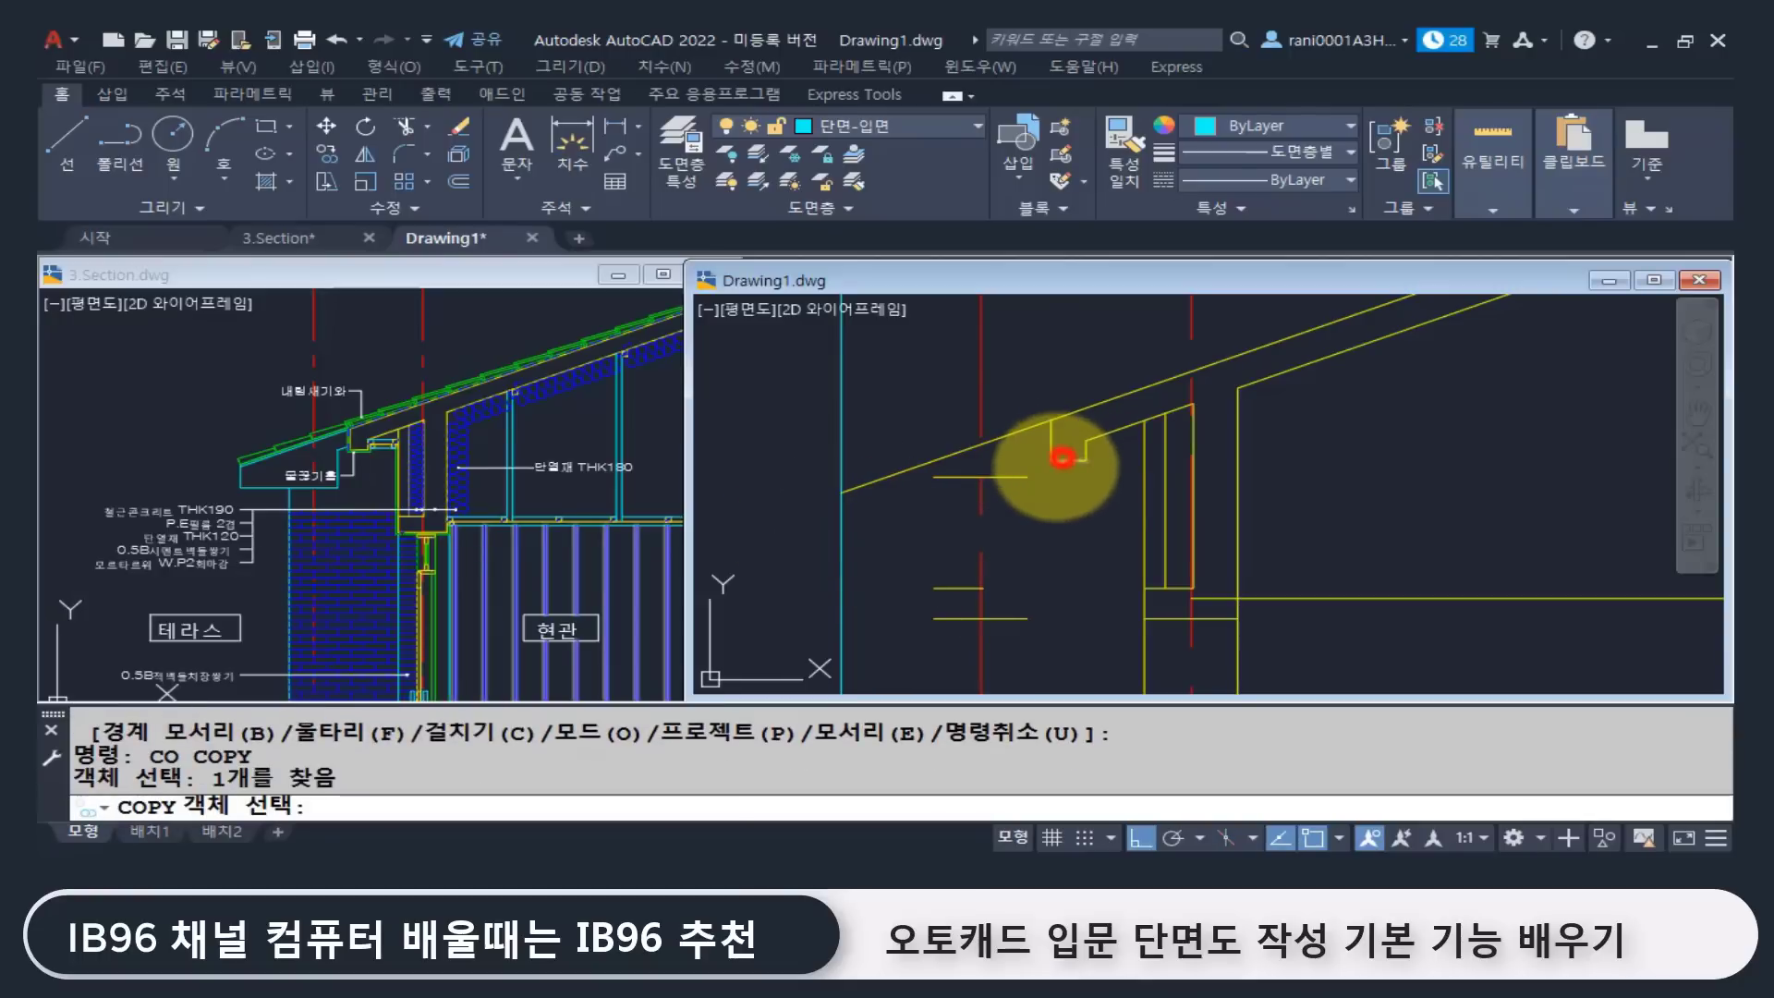
key("Return")
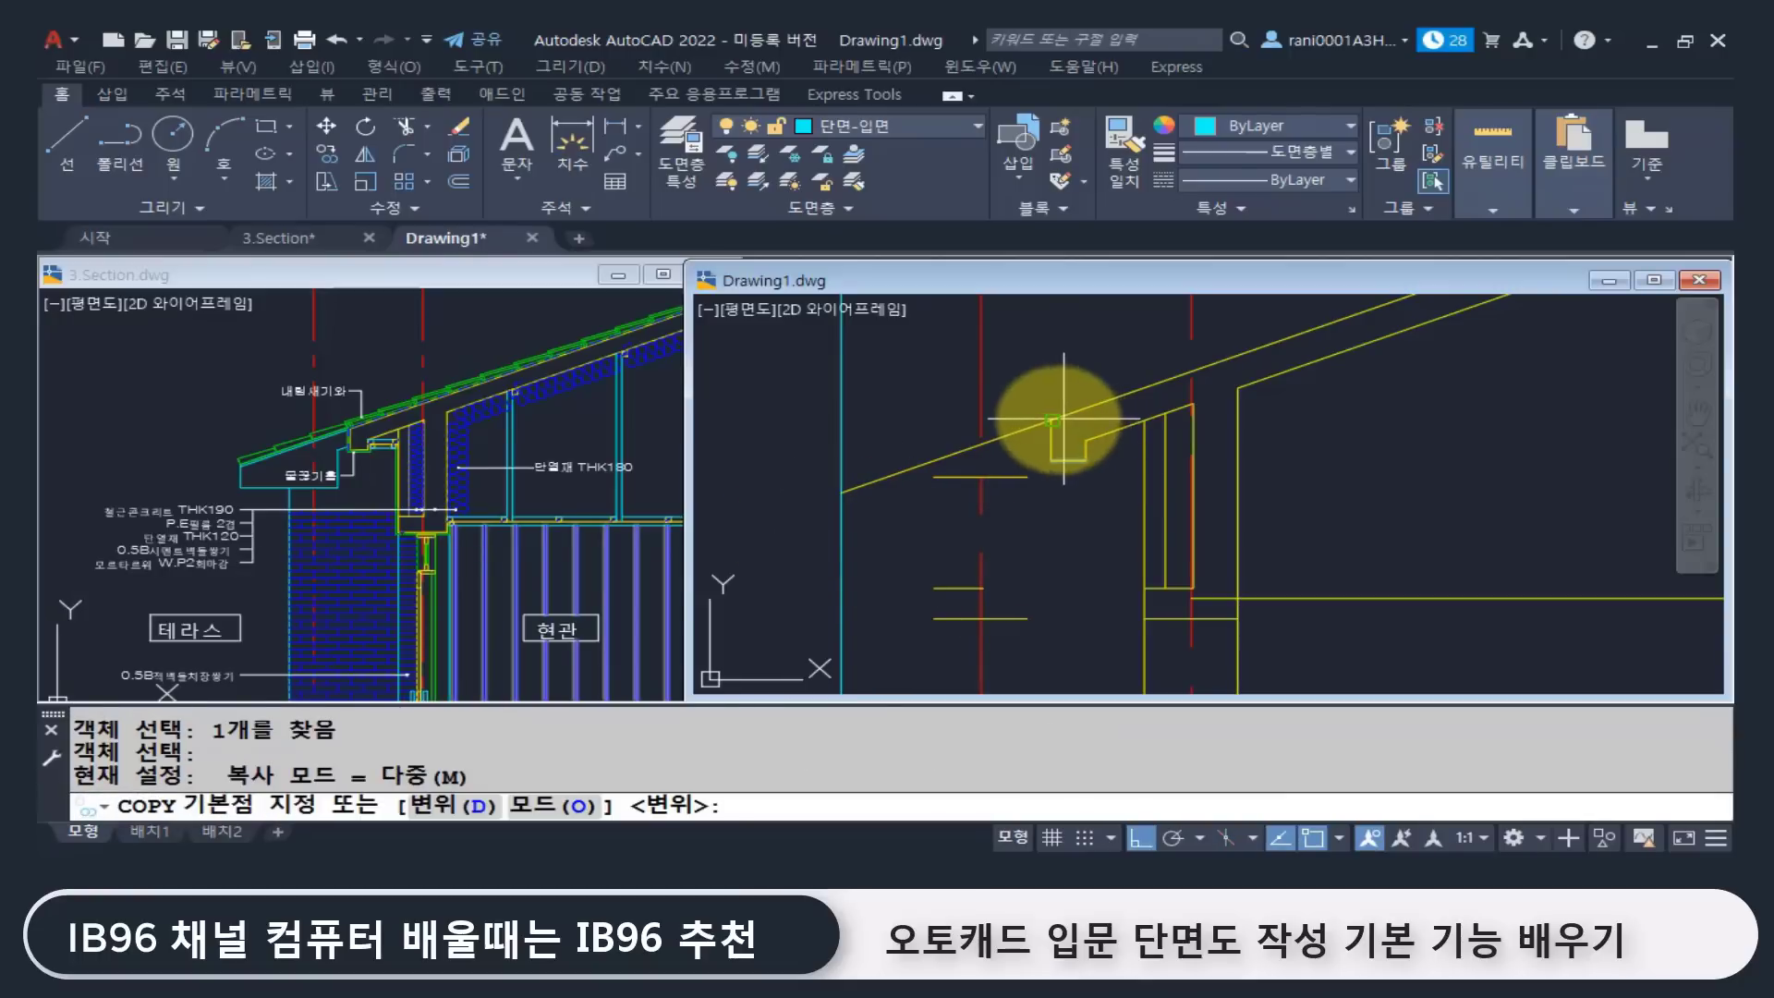
left_click(1052, 420)
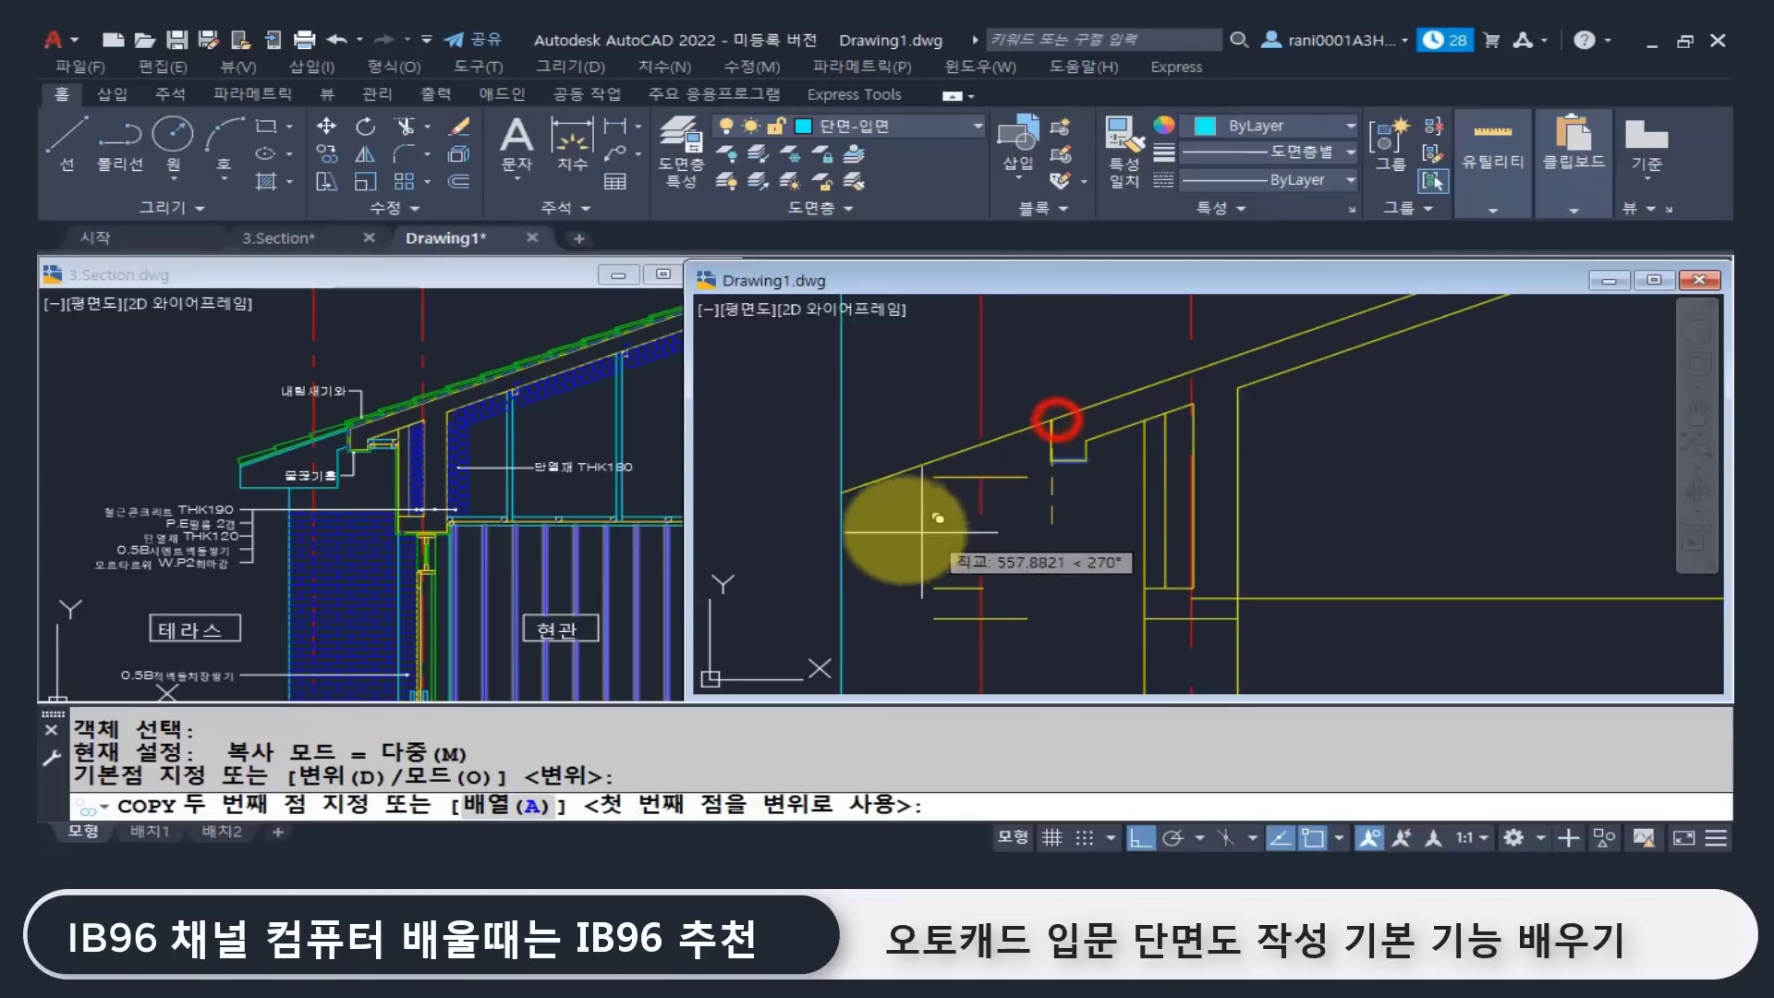
left_click(849, 492)
key("Return")
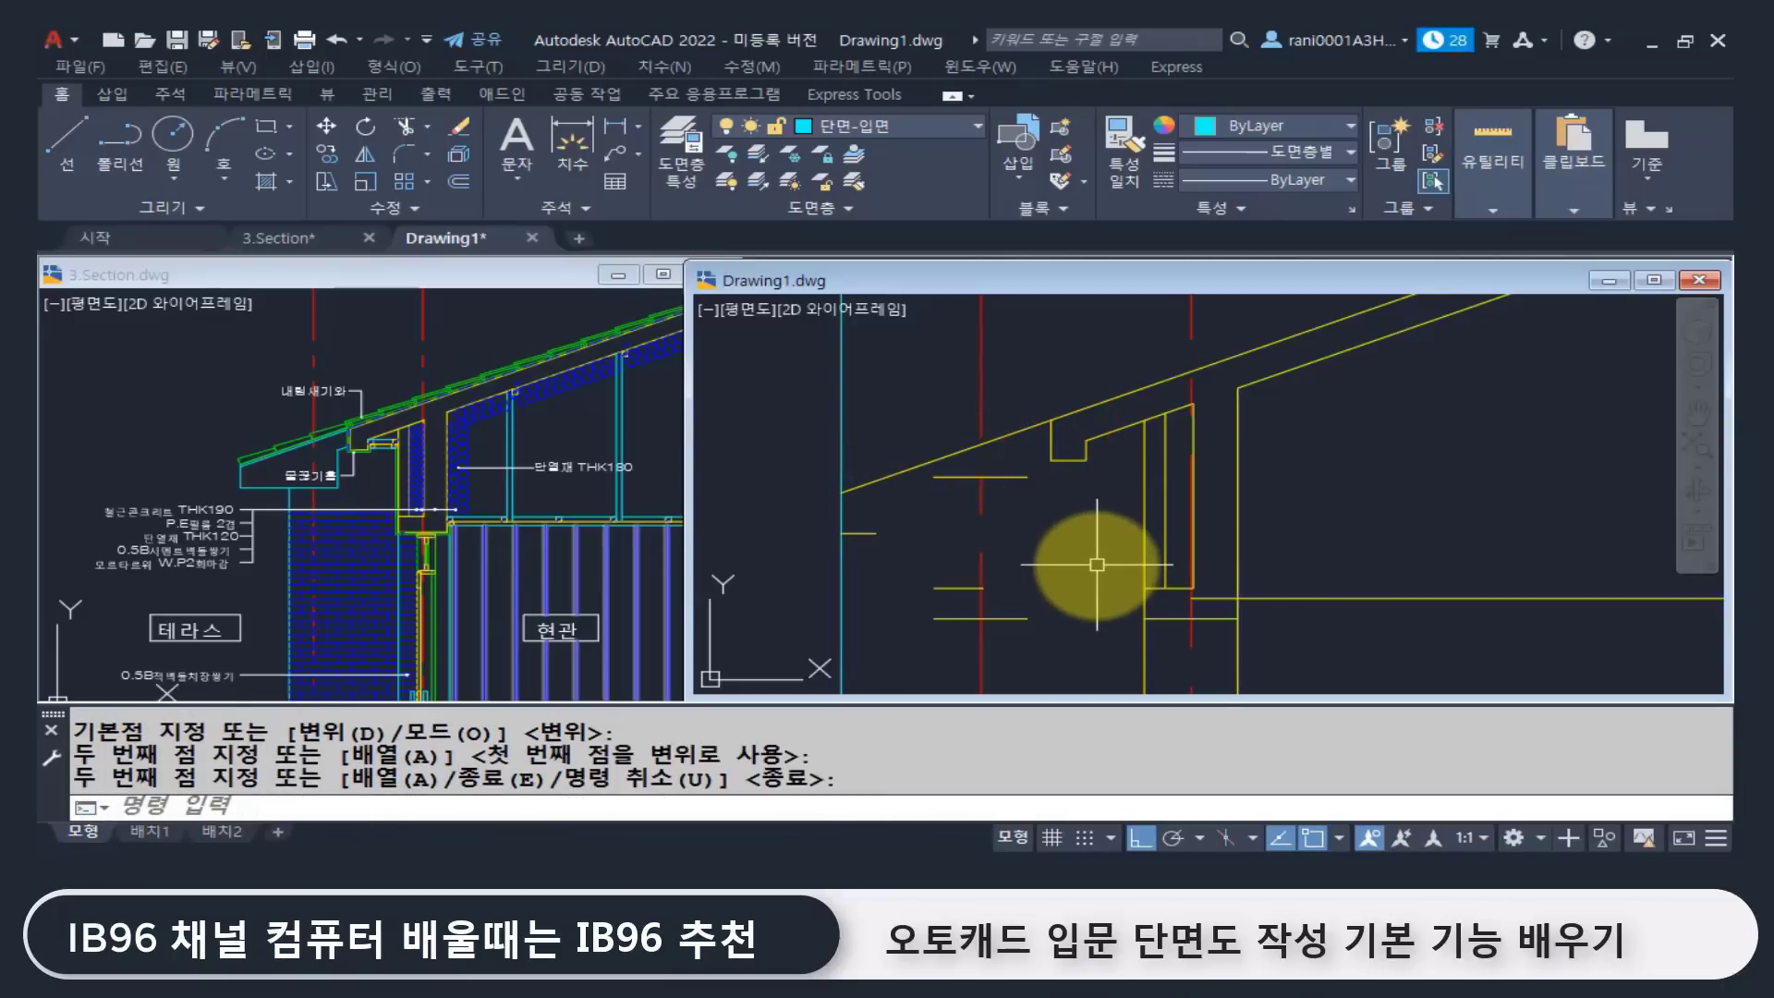
left_click(1002, 657)
left_click(989, 470)
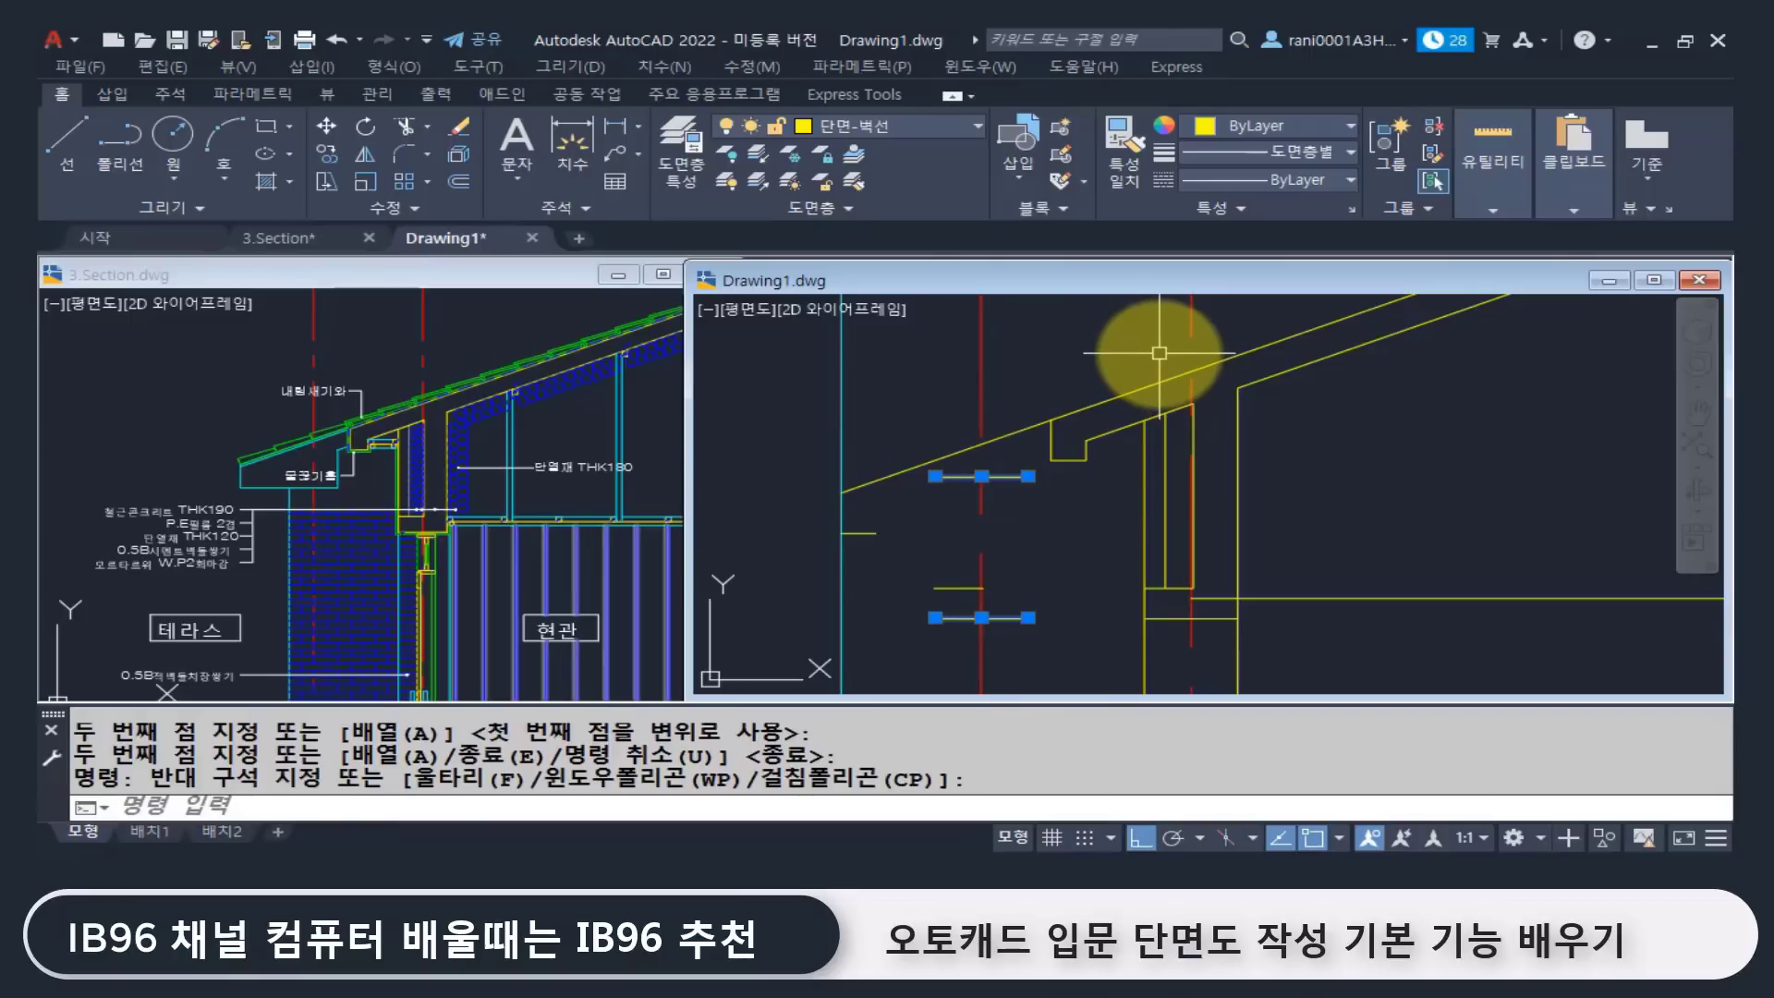
key("Escape")
Step: Erase the three short horizontal lines crossing the terrace-side centre line
type("e")
key("Return")
left_click(1027, 647)
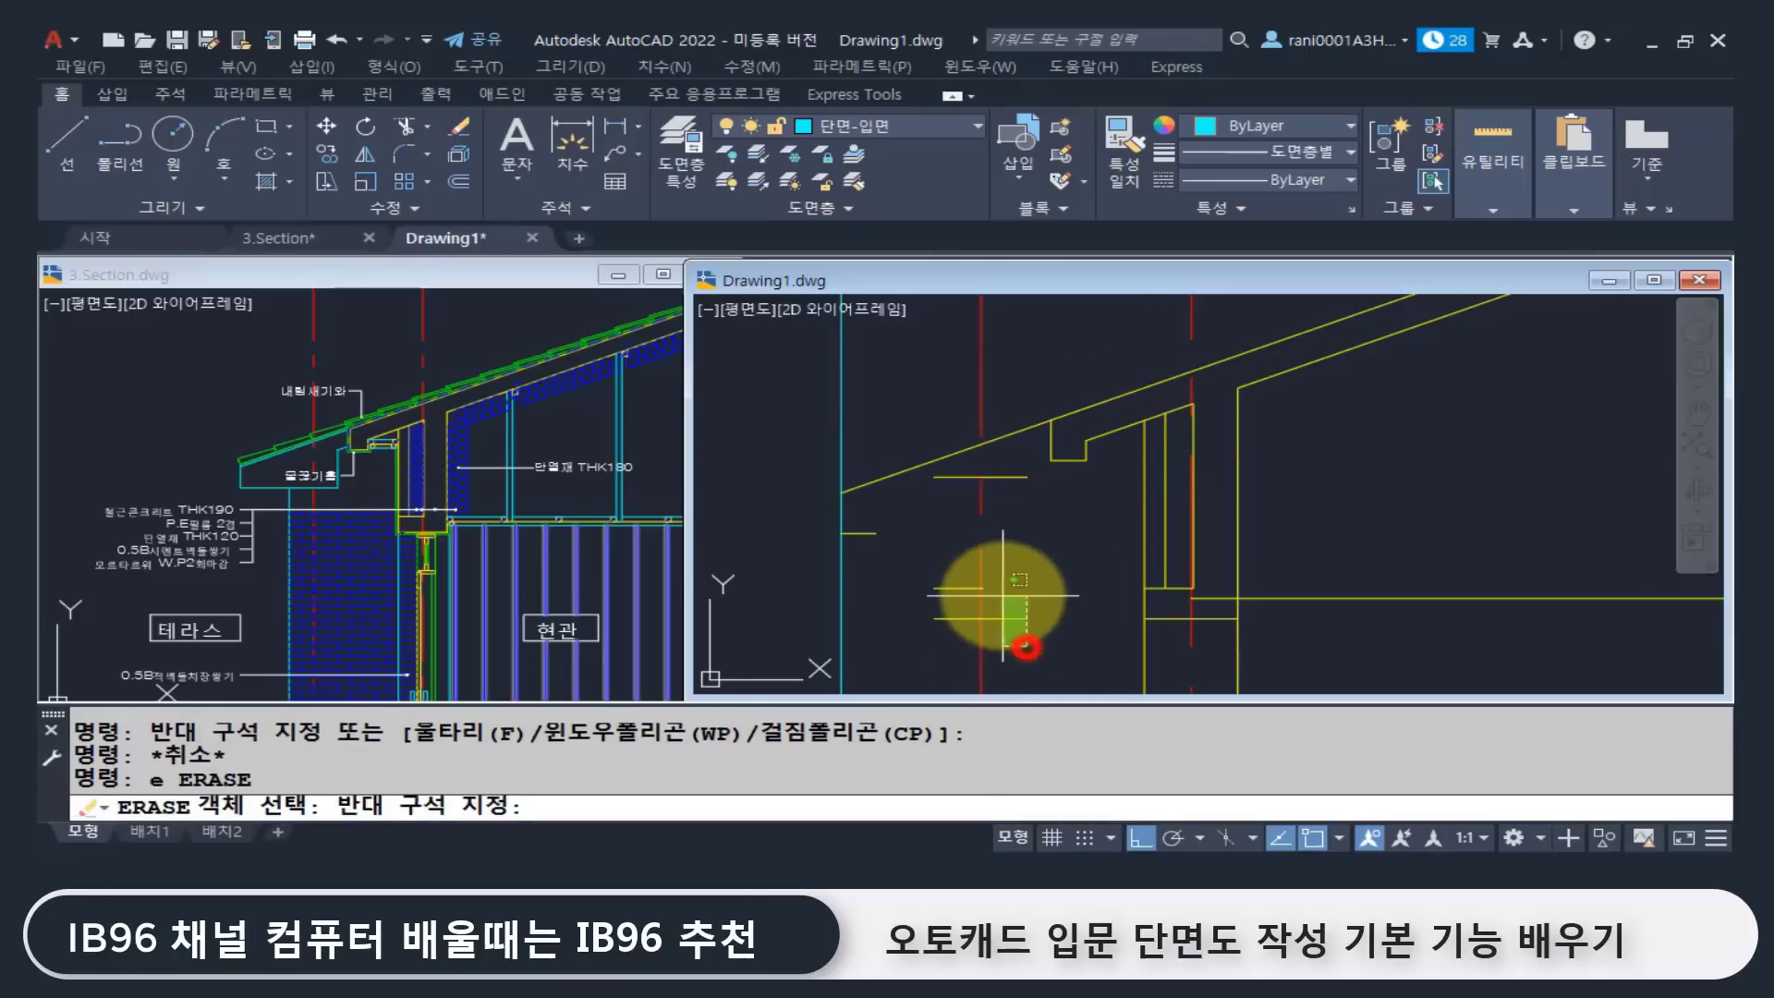
left_click(1000, 591)
left_click(947, 587)
left_click(961, 477)
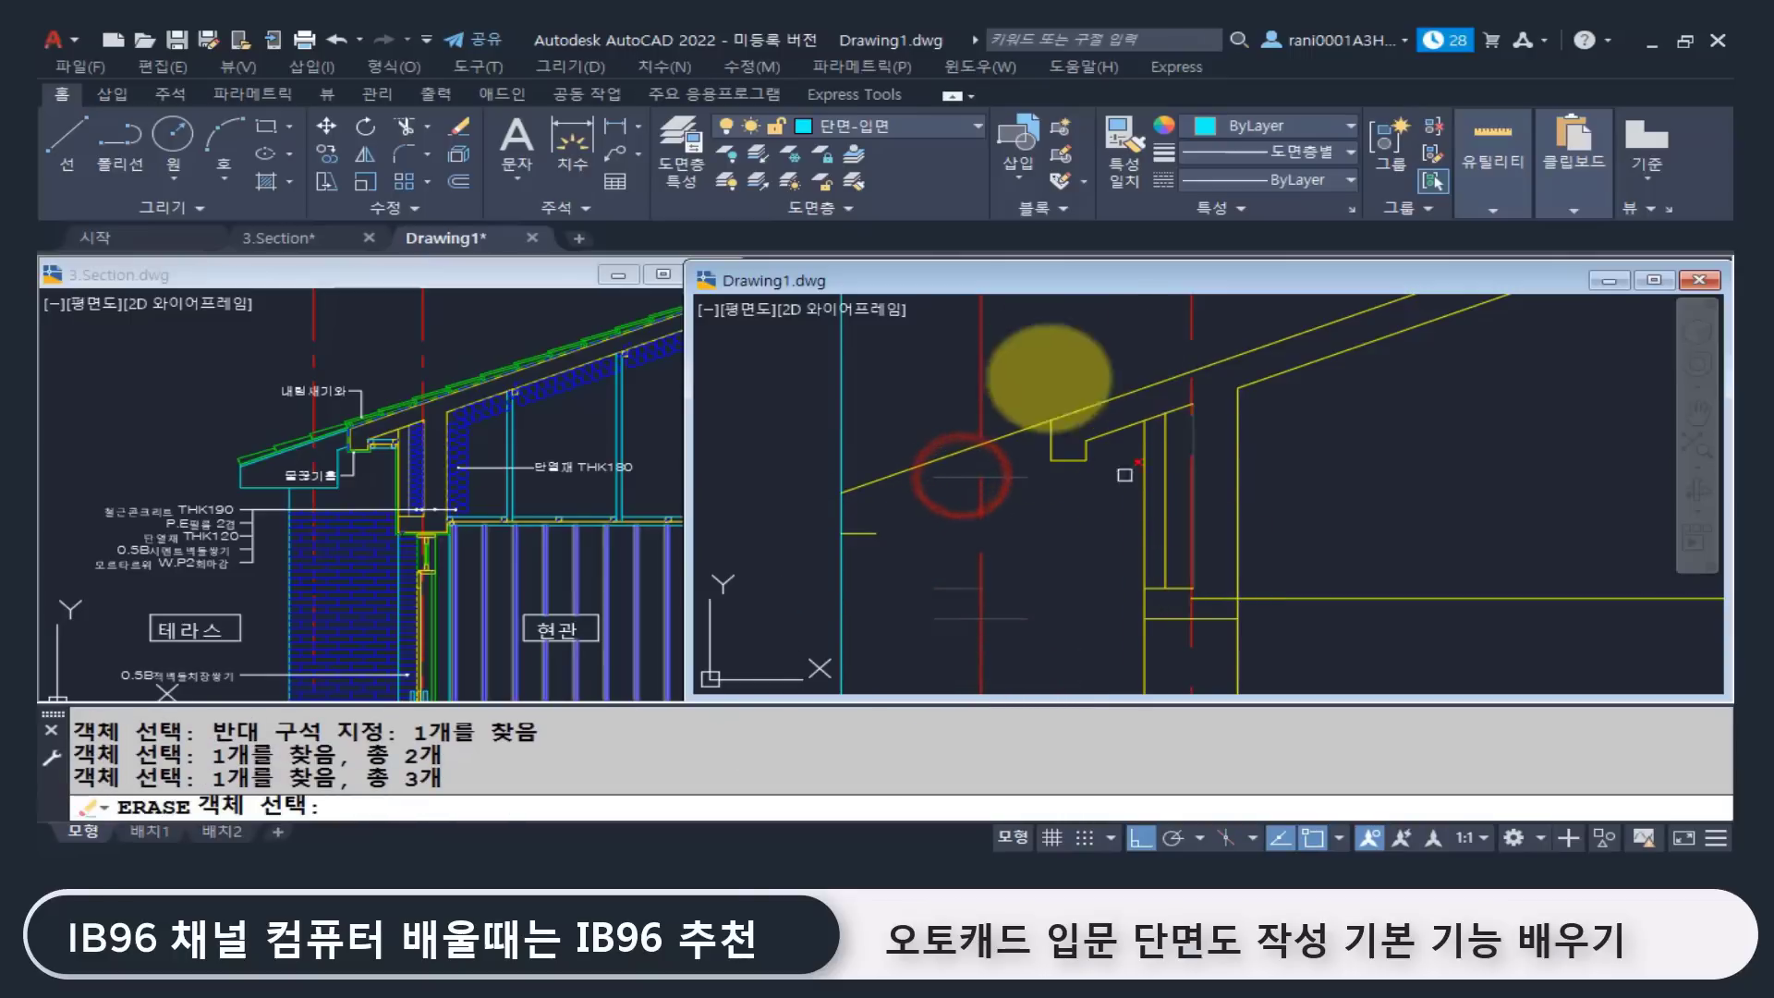
key("Return")
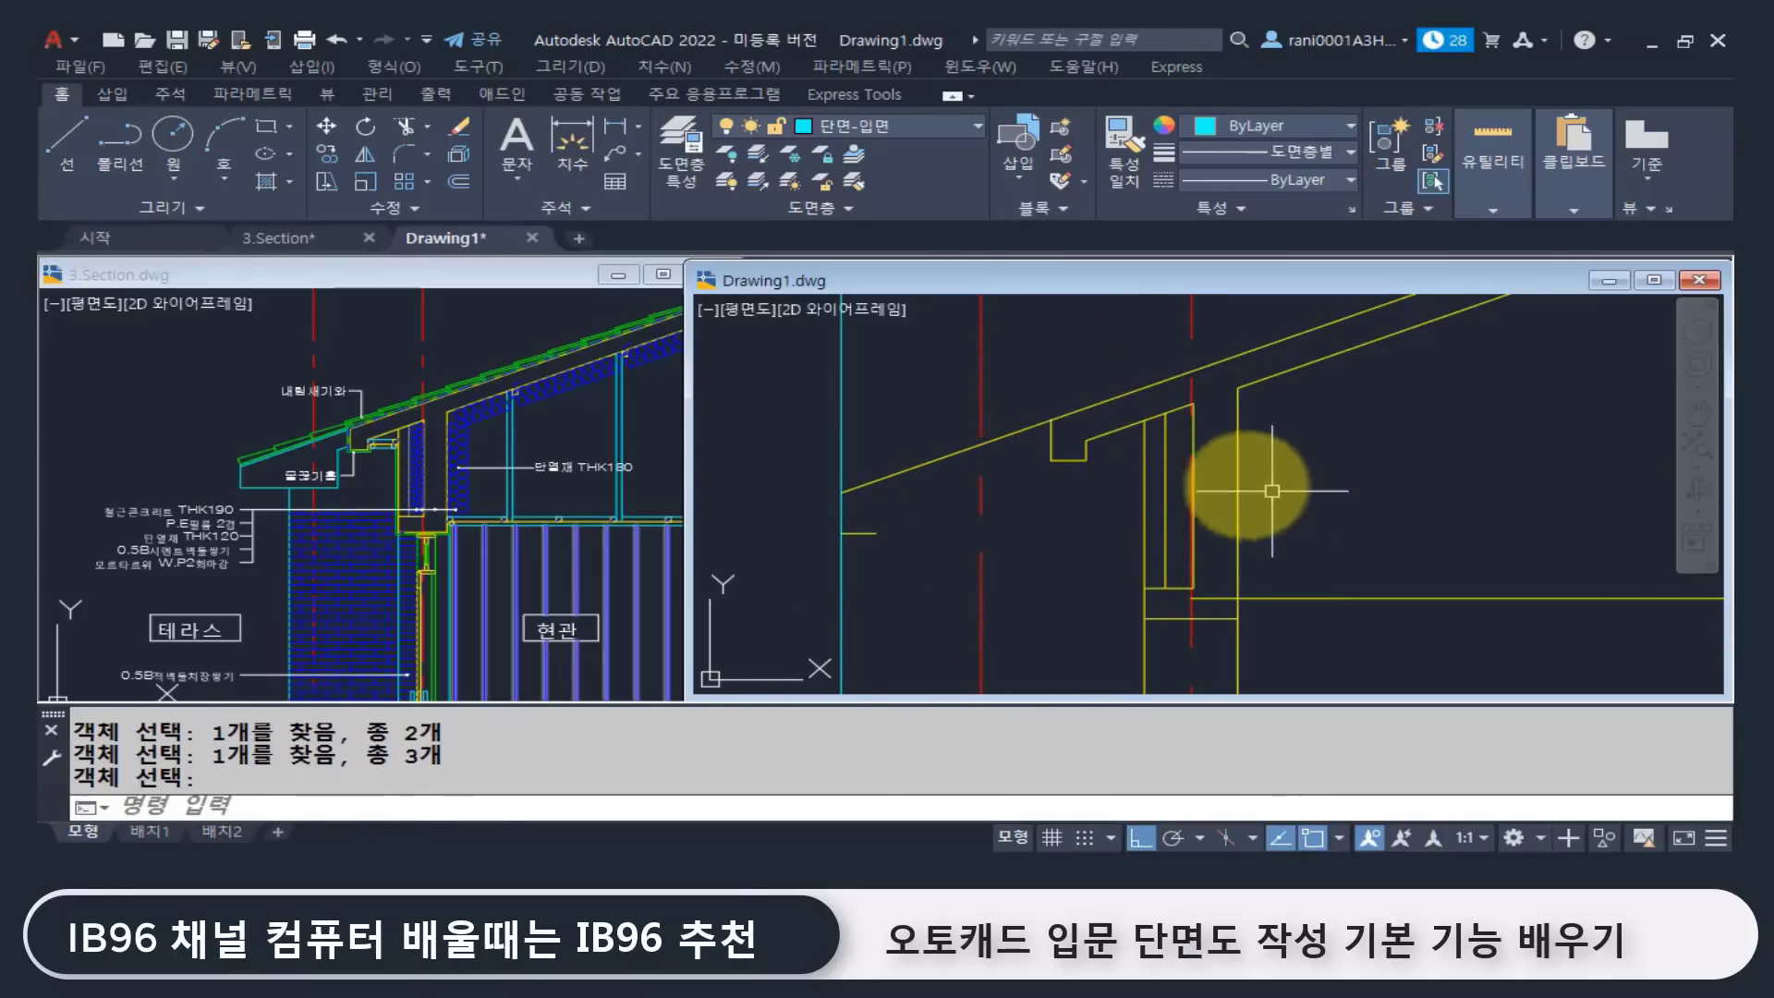
Step: Dimension the bottom edge of the cyan eaves elevation in 3.Section with a horizontal linear dimension, and return to Drawing1
left_click(360, 481)
scroll(319, 485, "up", 5)
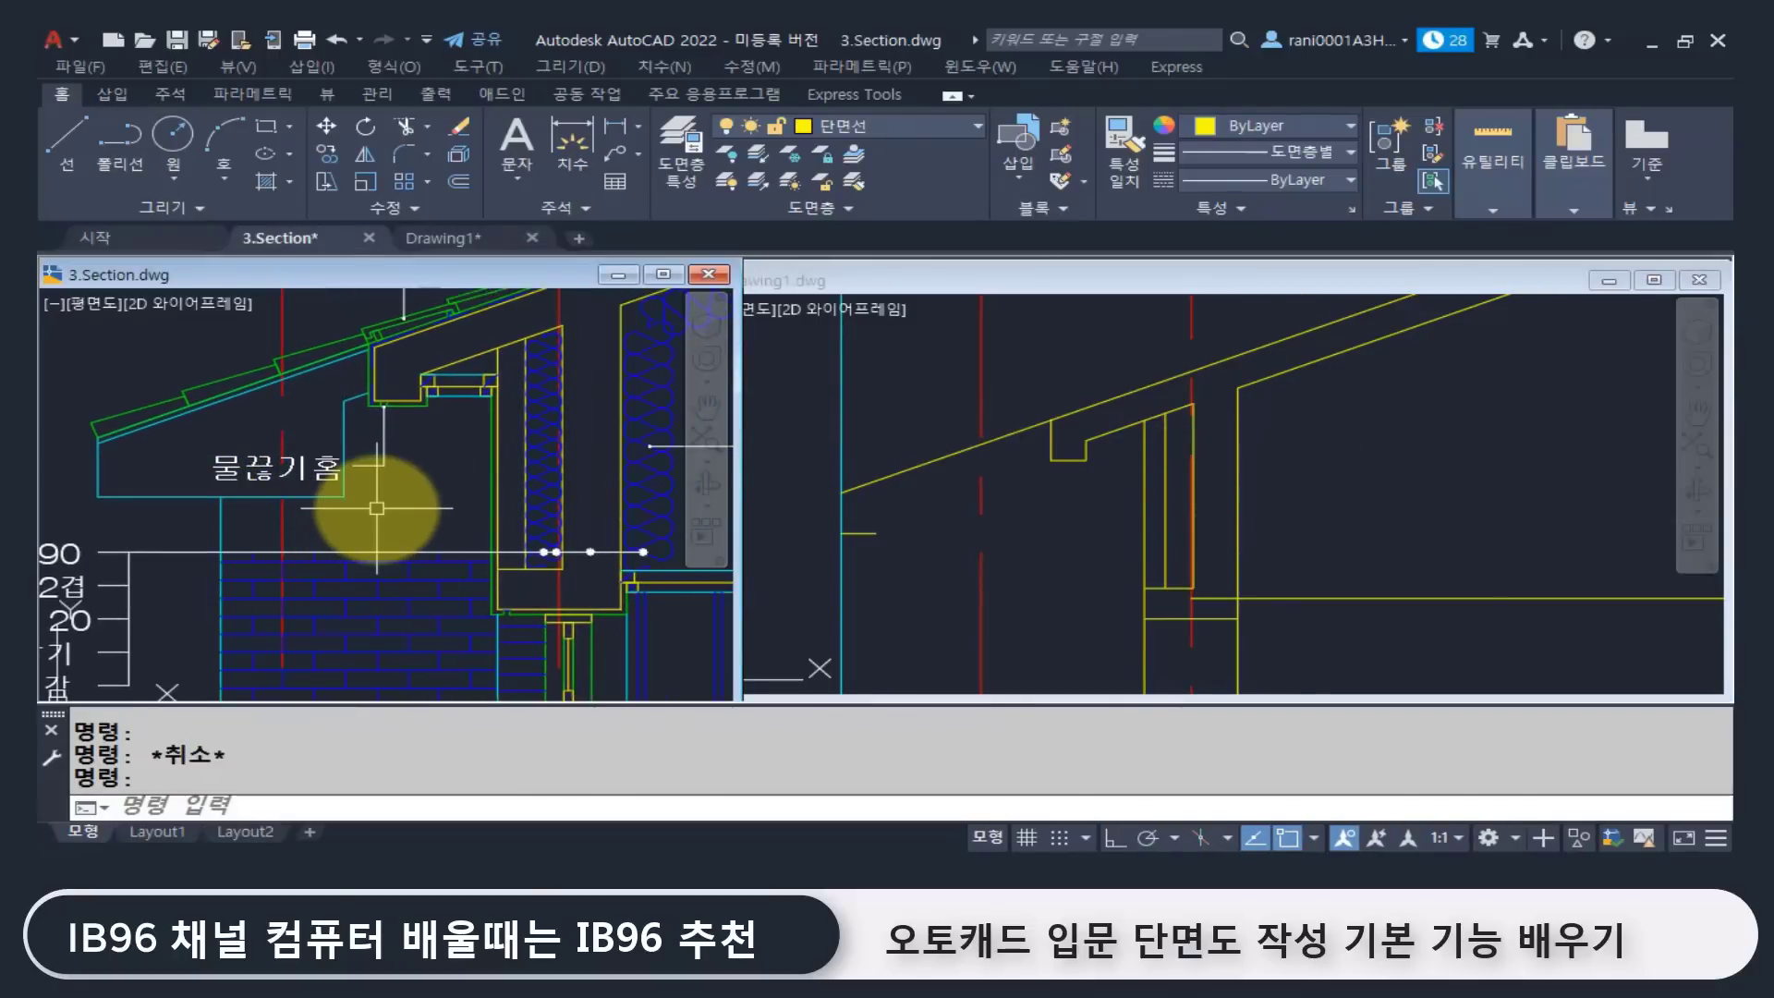
type("dli")
key("Return")
left_click(97, 496)
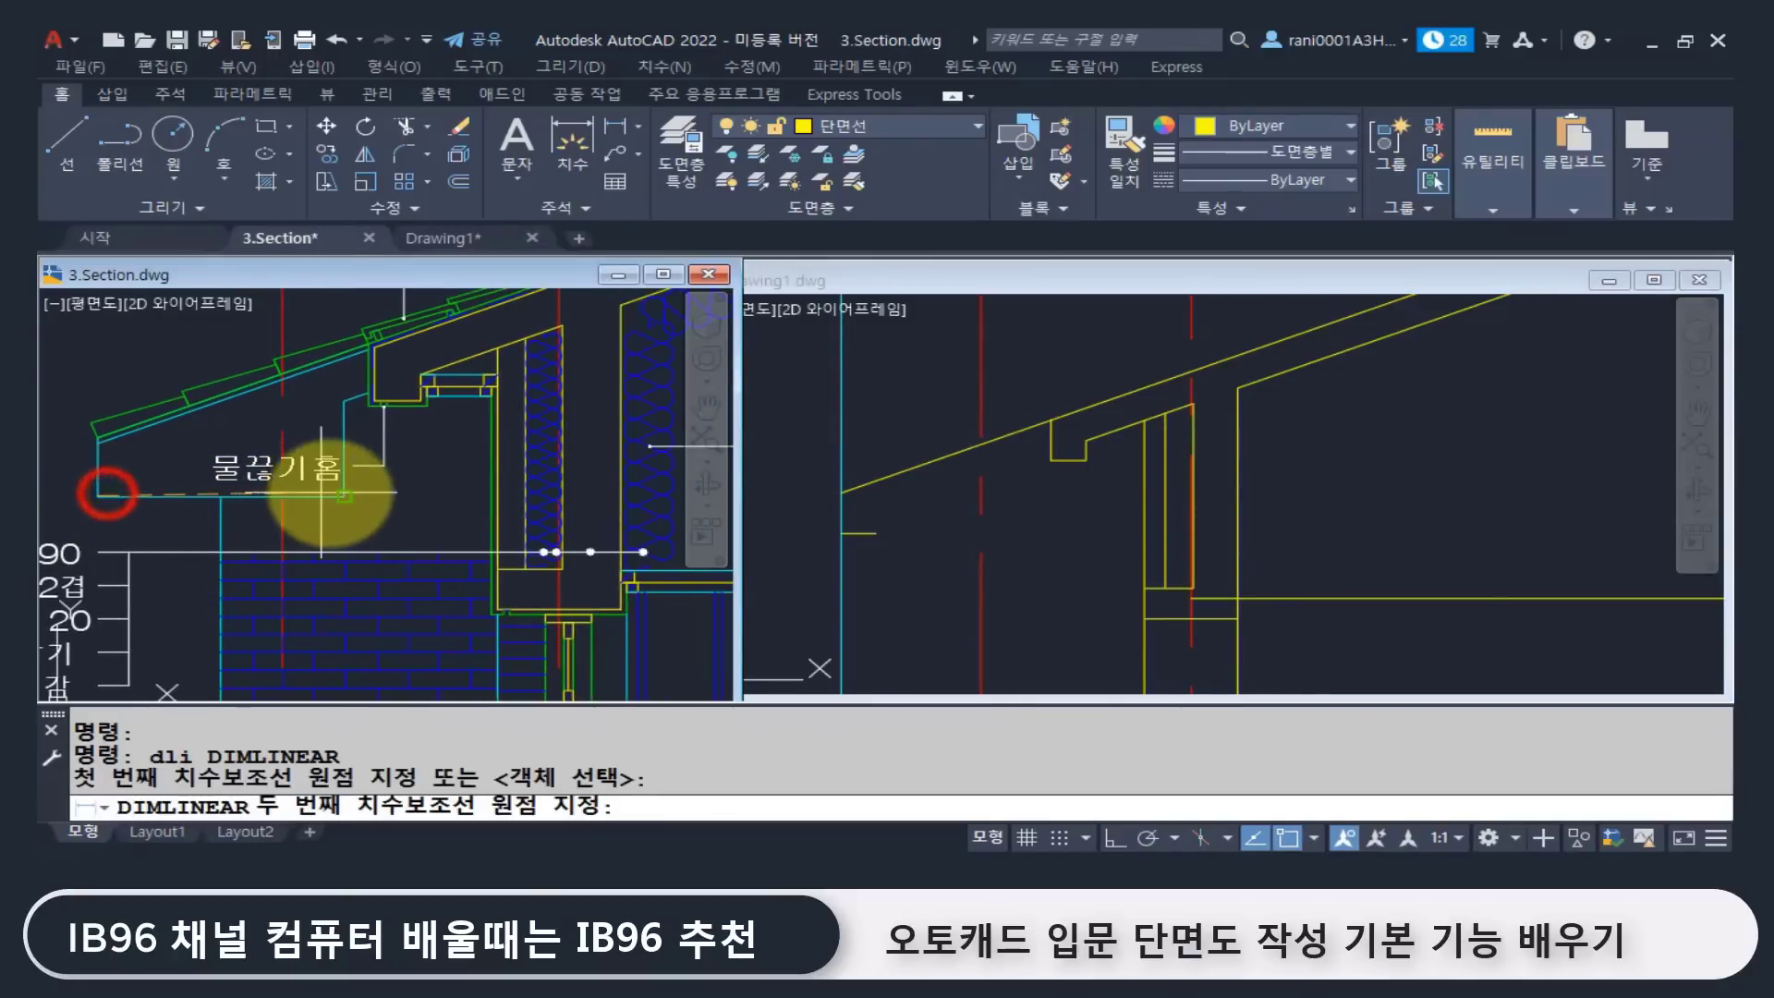
left_click(342, 496)
left_click(344, 552)
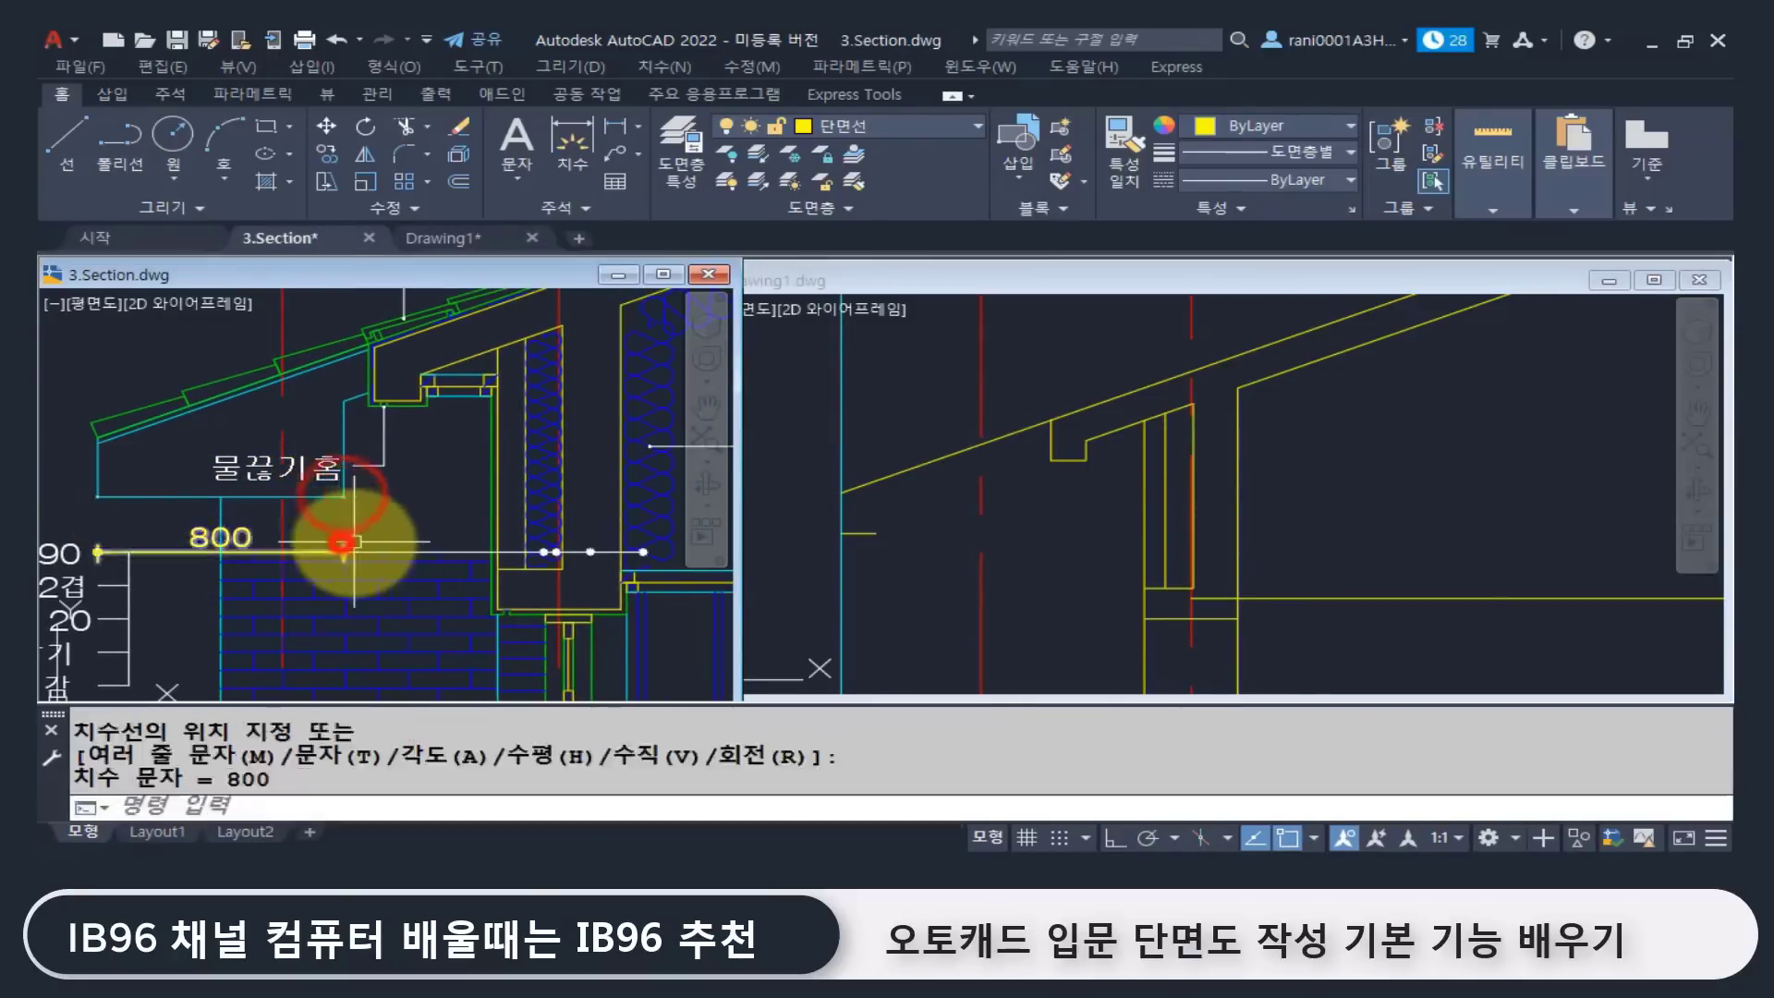
left_click(913, 578)
scroll(914, 578, "down", 2)
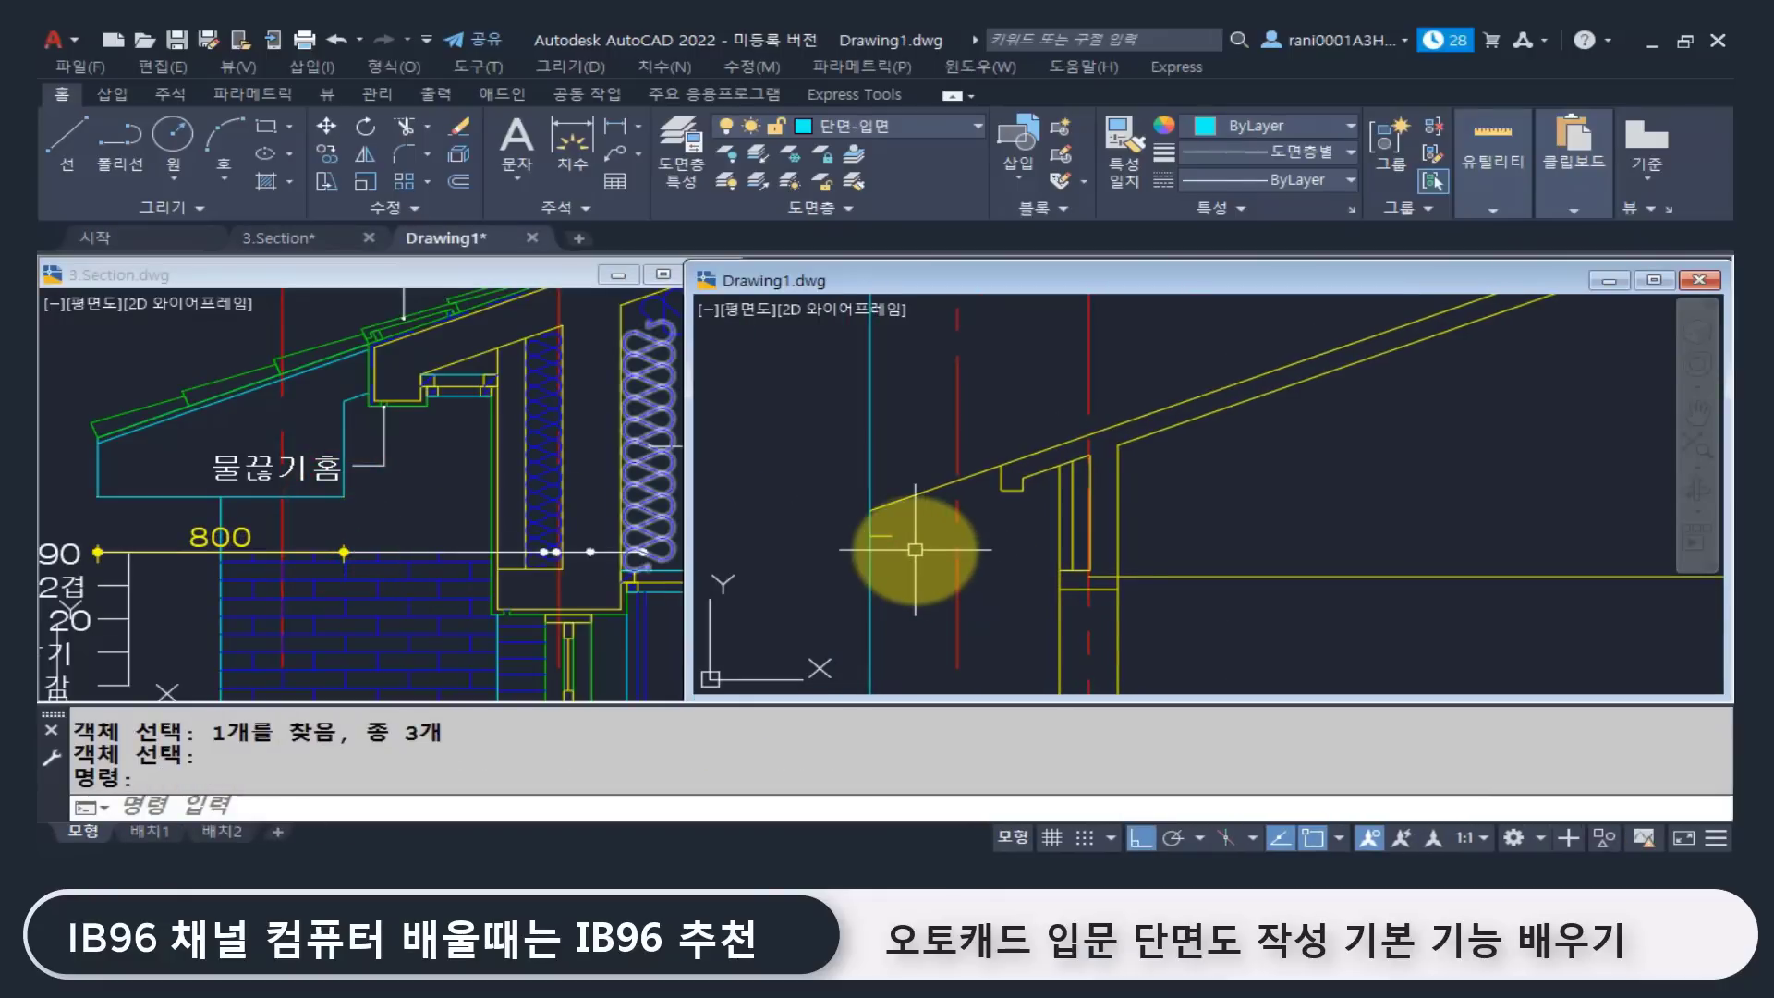
type("o")
key("Return")
type("82")
key("Escape")
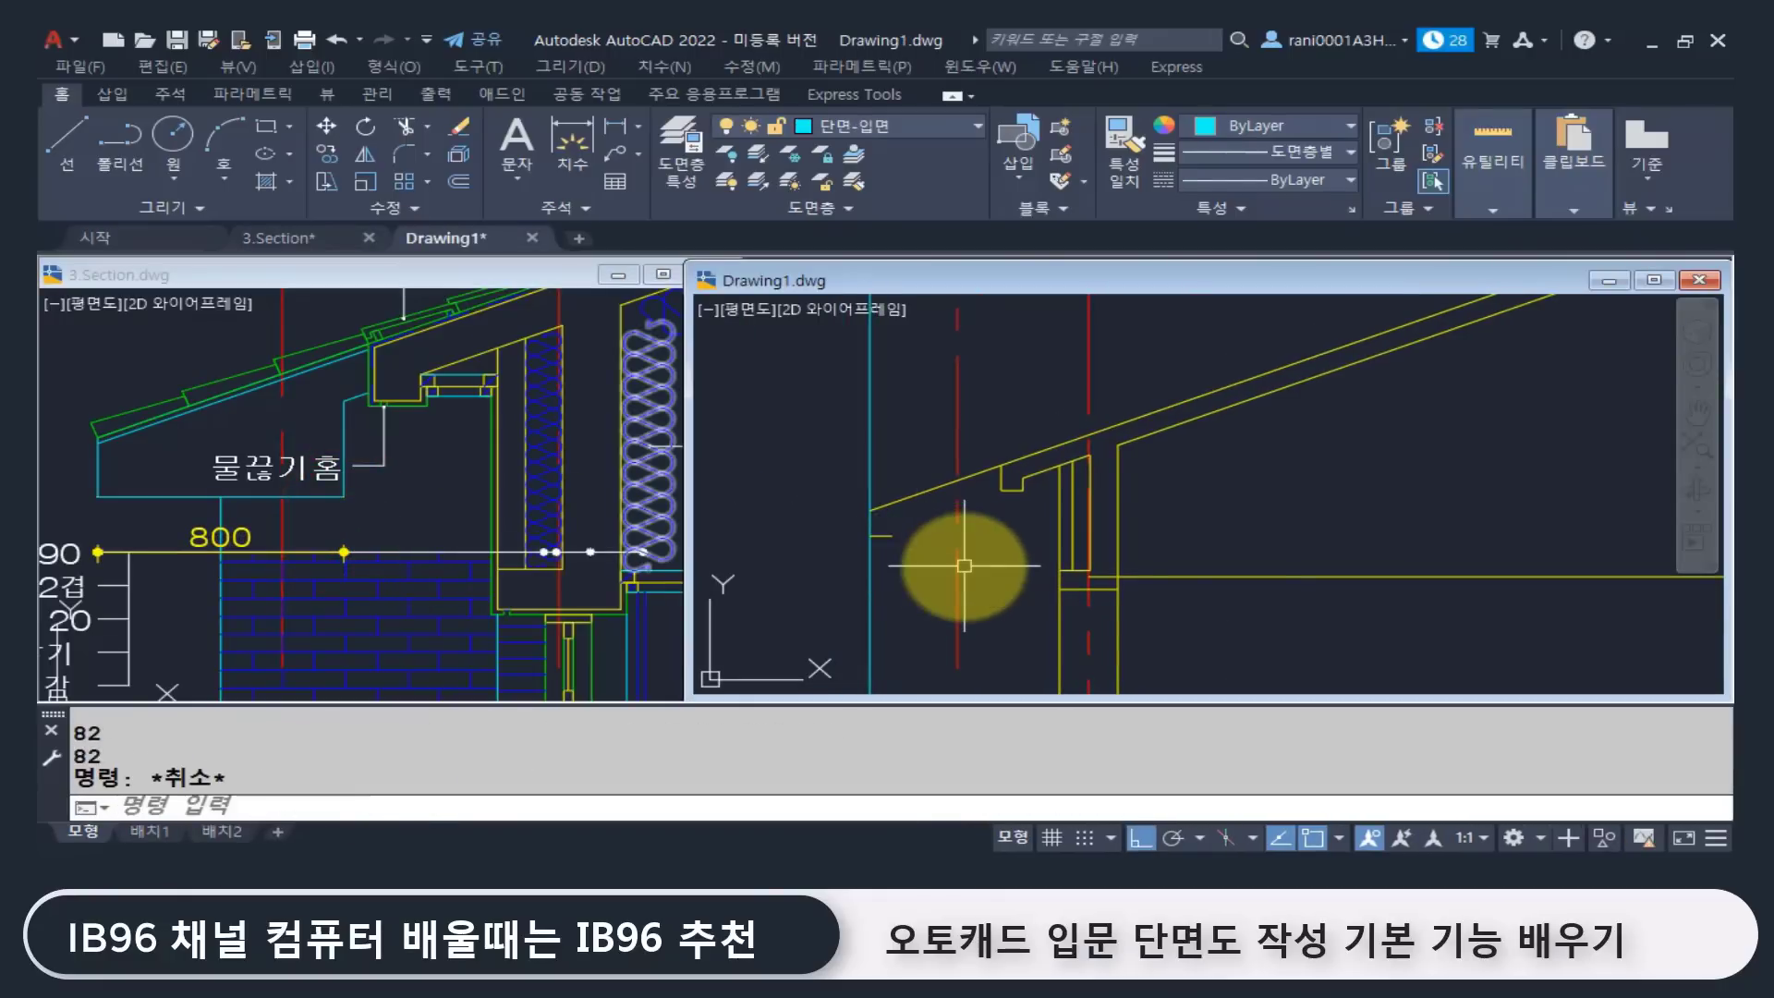
Step: Offset the cyan vertical line at the end of the roof slope 800 toward the wall
key("Return")
key("Return")
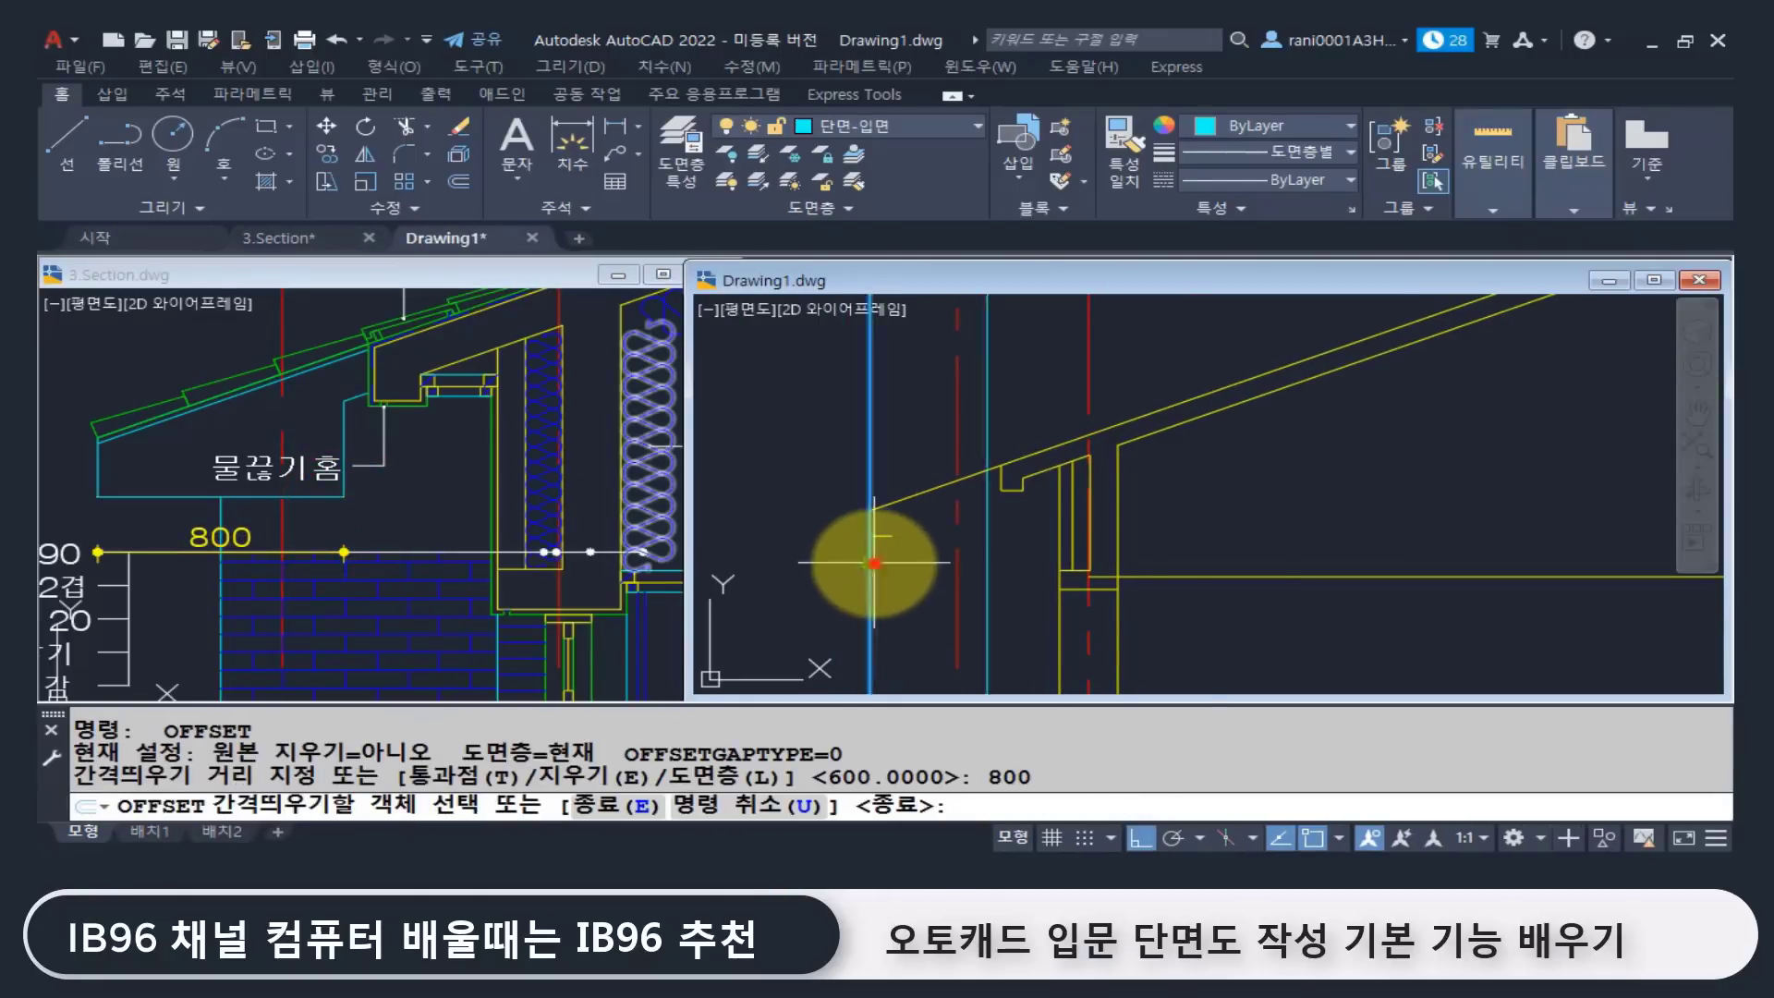
left_click(873, 565)
left_click(998, 564)
key("Return")
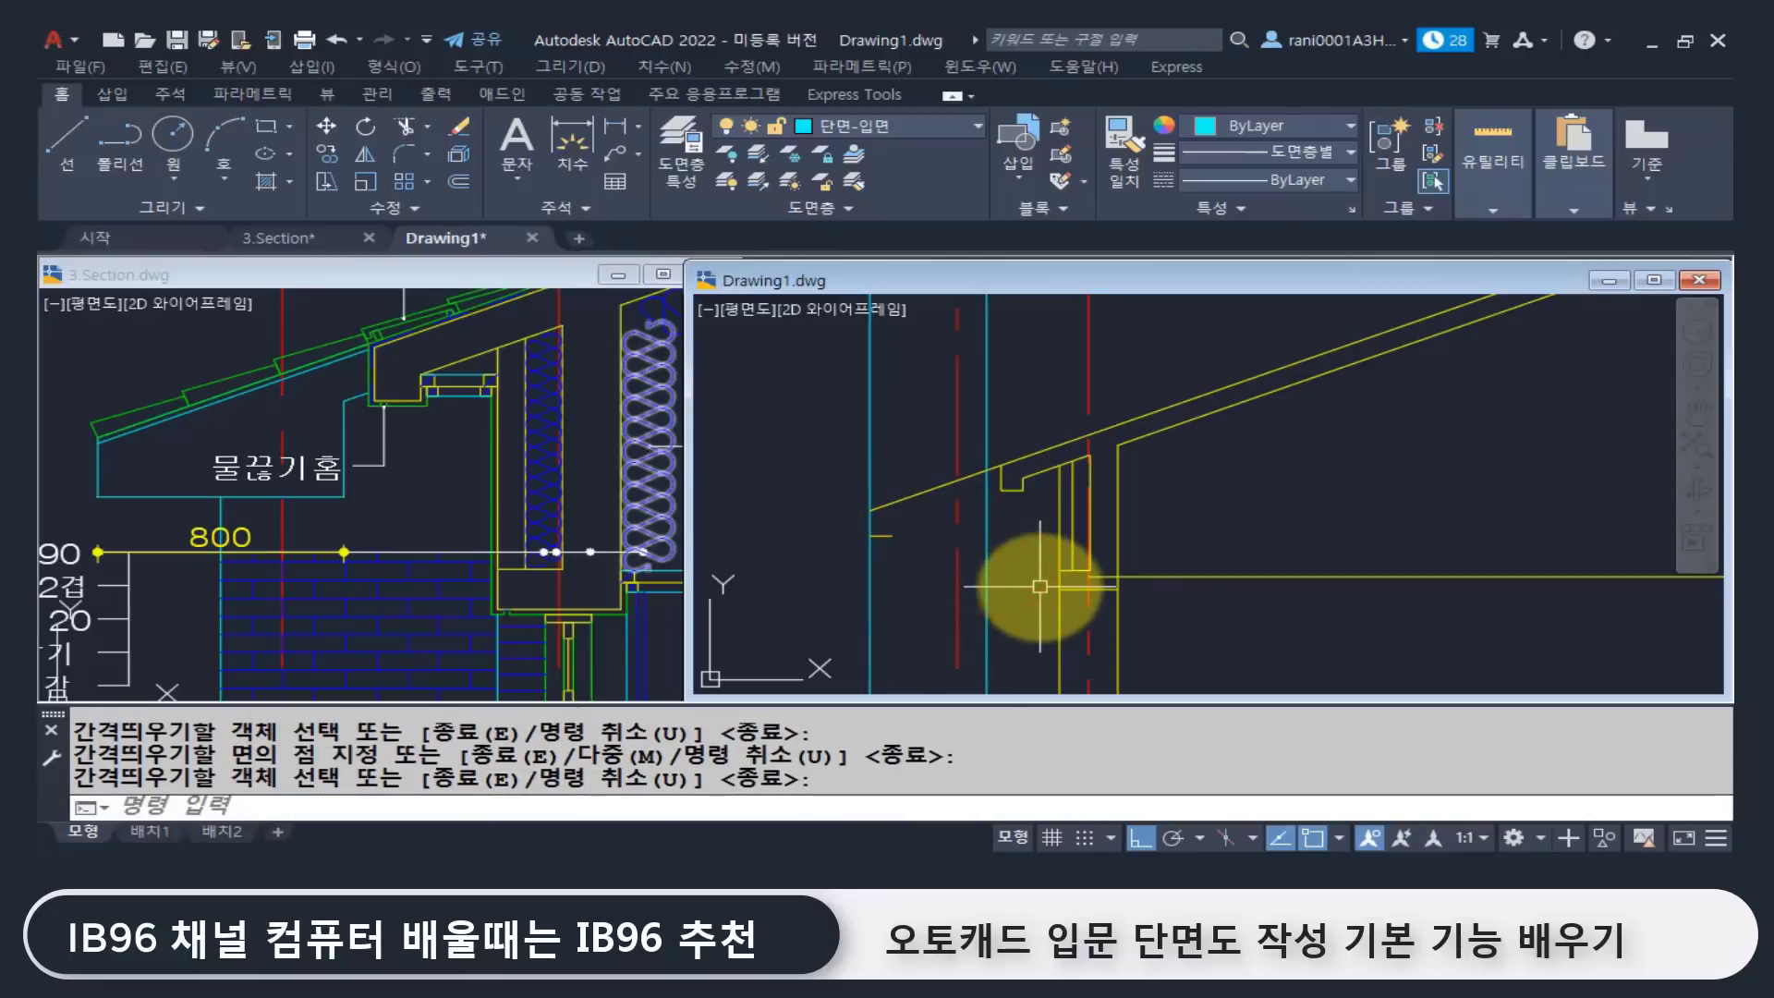
Step: Extend the roof slab's sloped underside line past the eaves drop to the inner cyan vertical line
scroll(1030, 578, "up", 2)
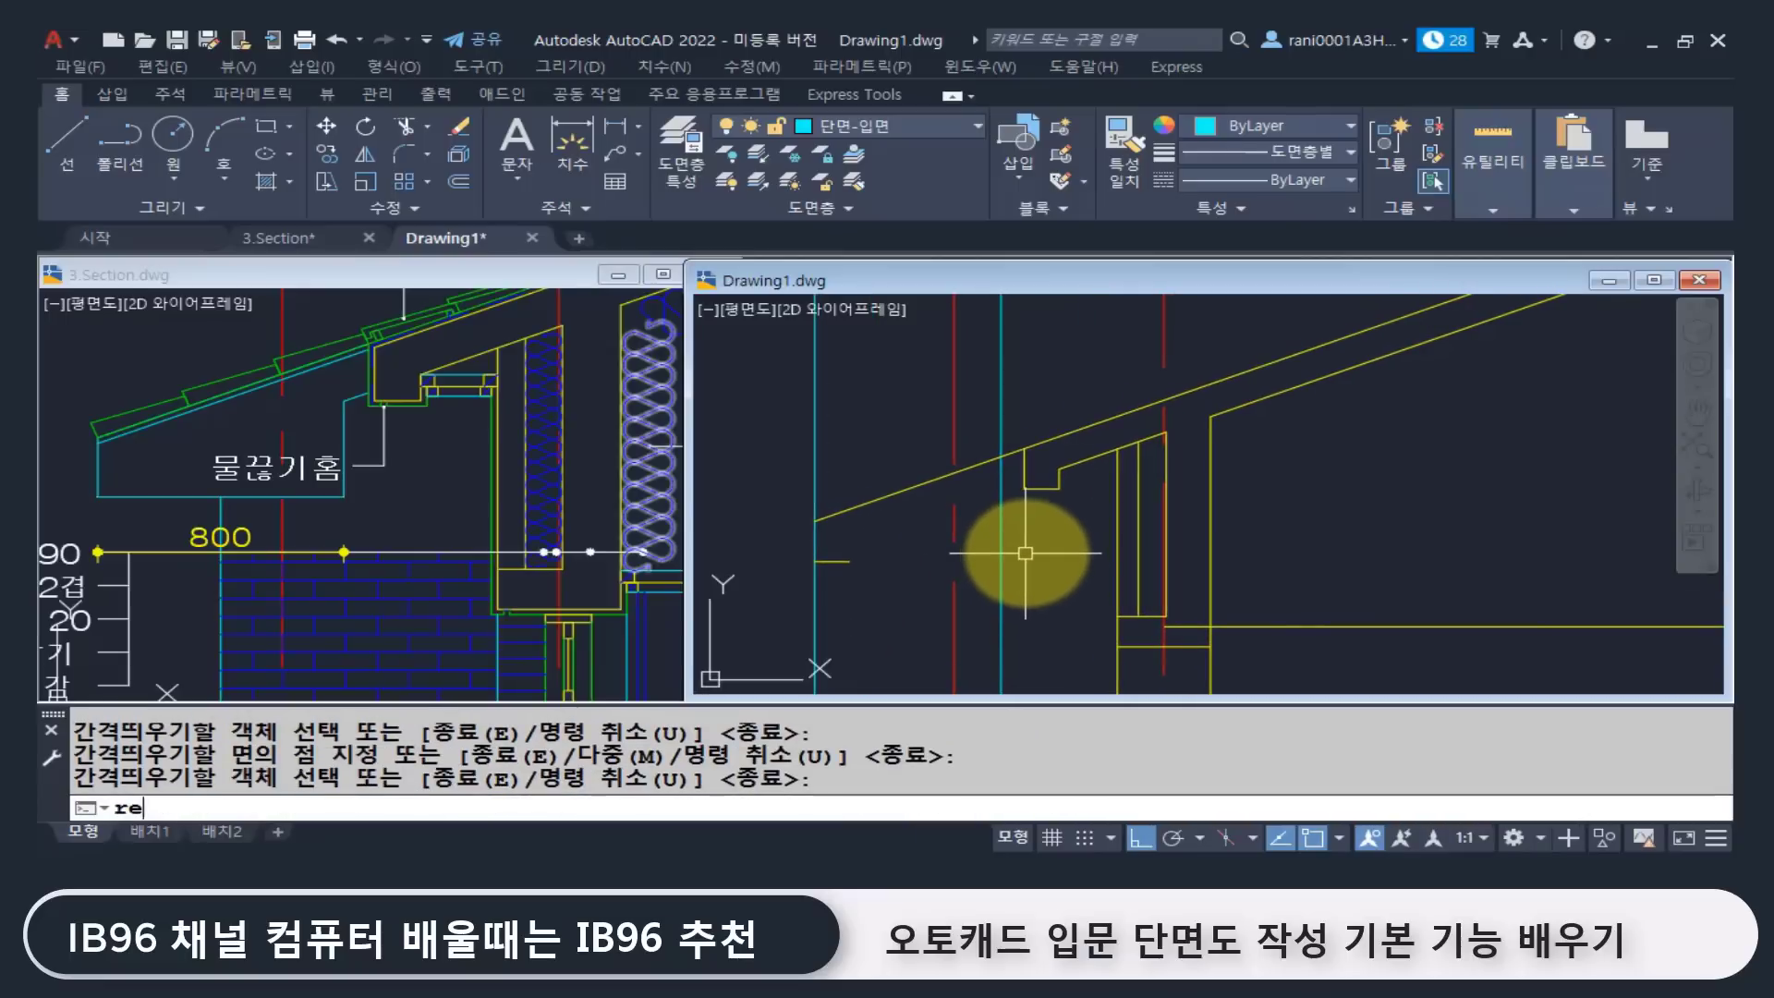
key("Escape")
type("ex")
key("Return")
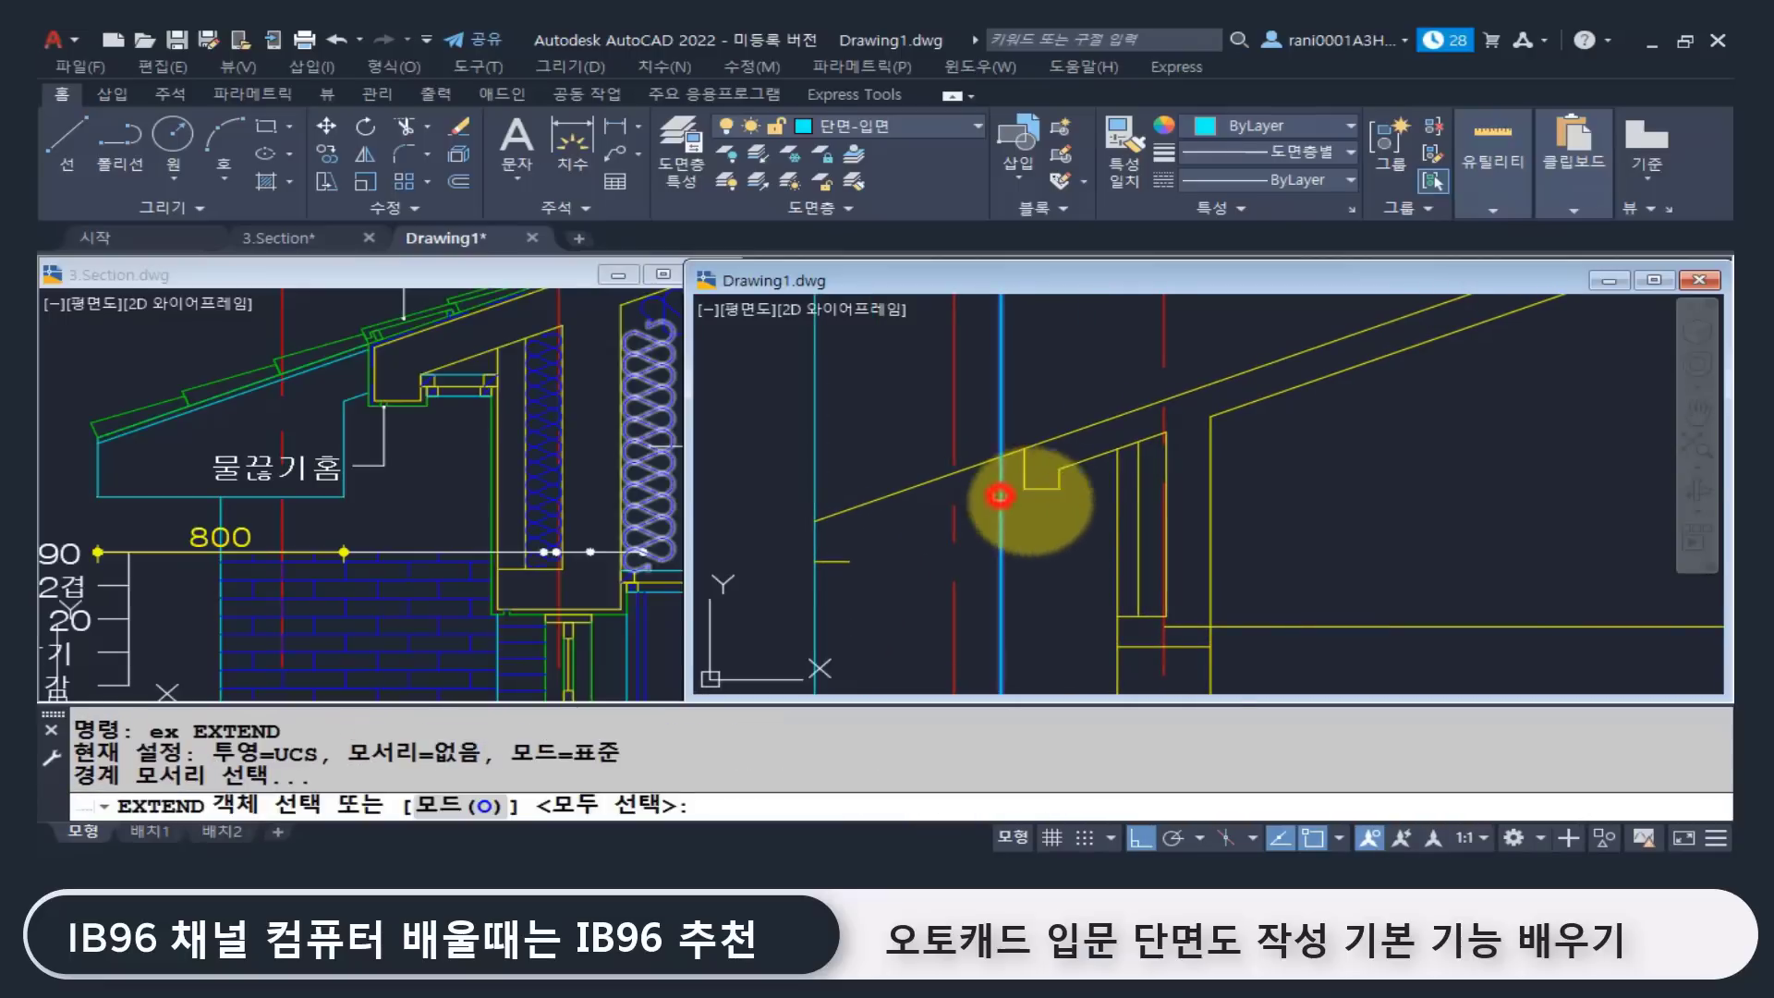
left_click(999, 494)
key("Return")
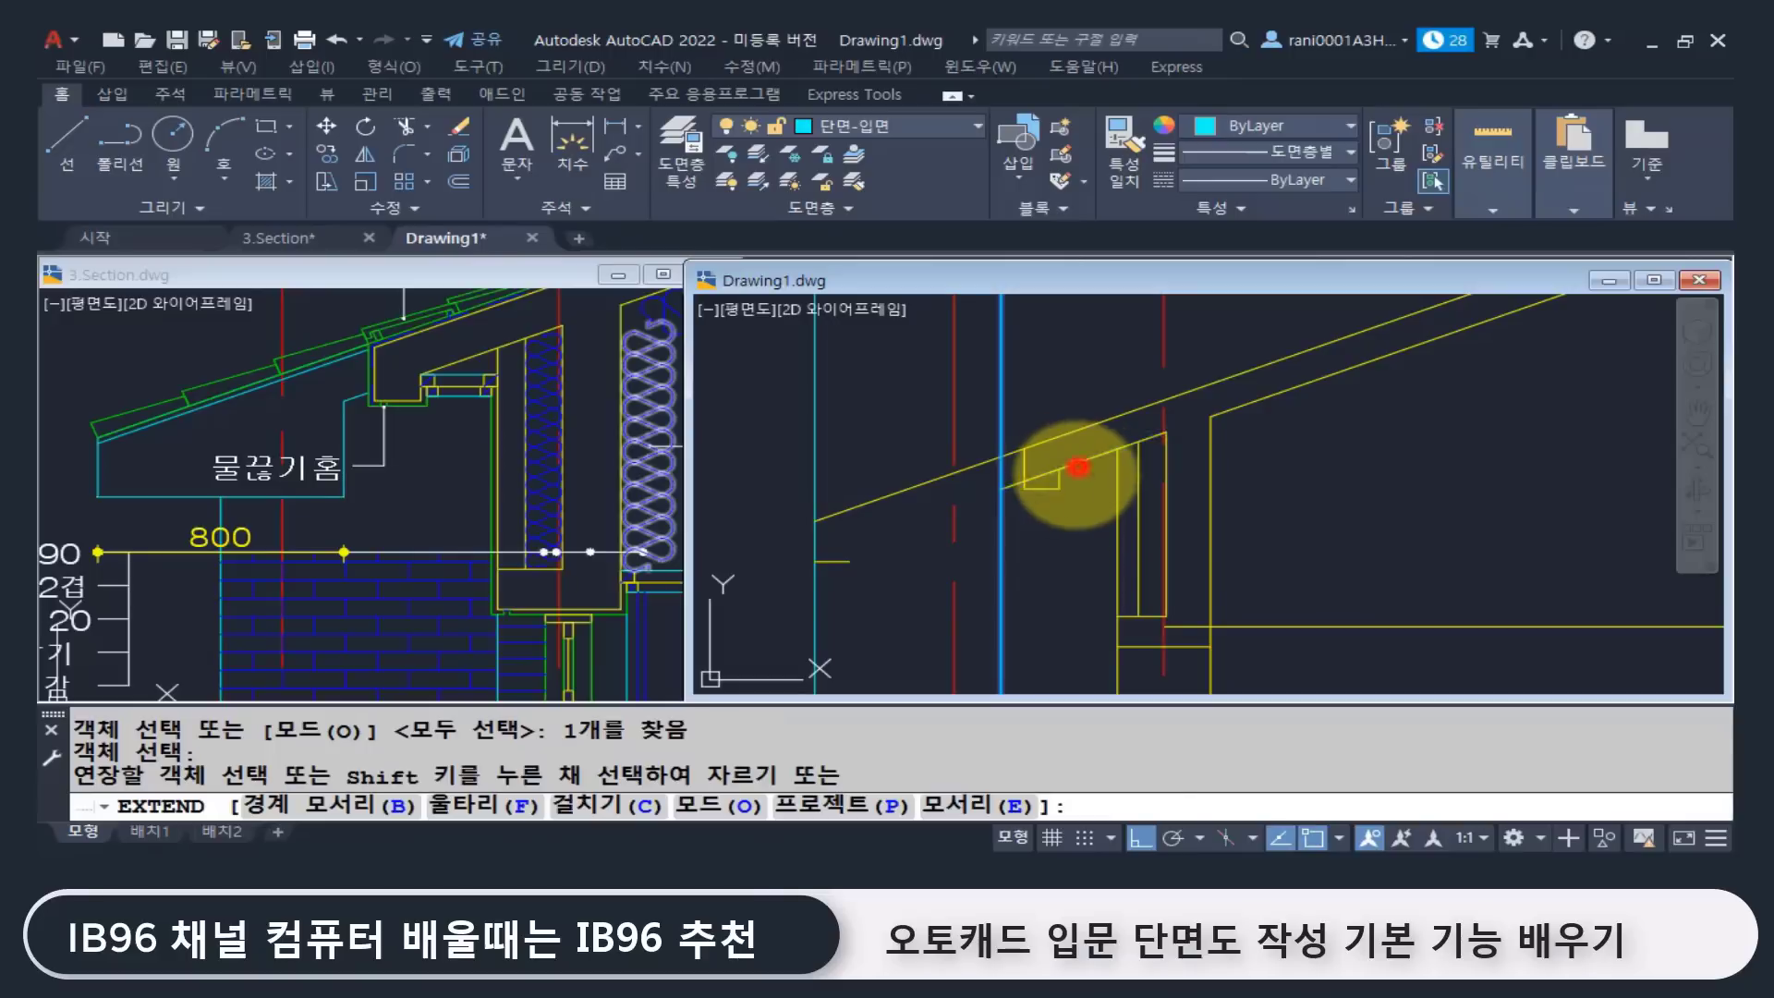
left_click(1079, 468)
key("Return")
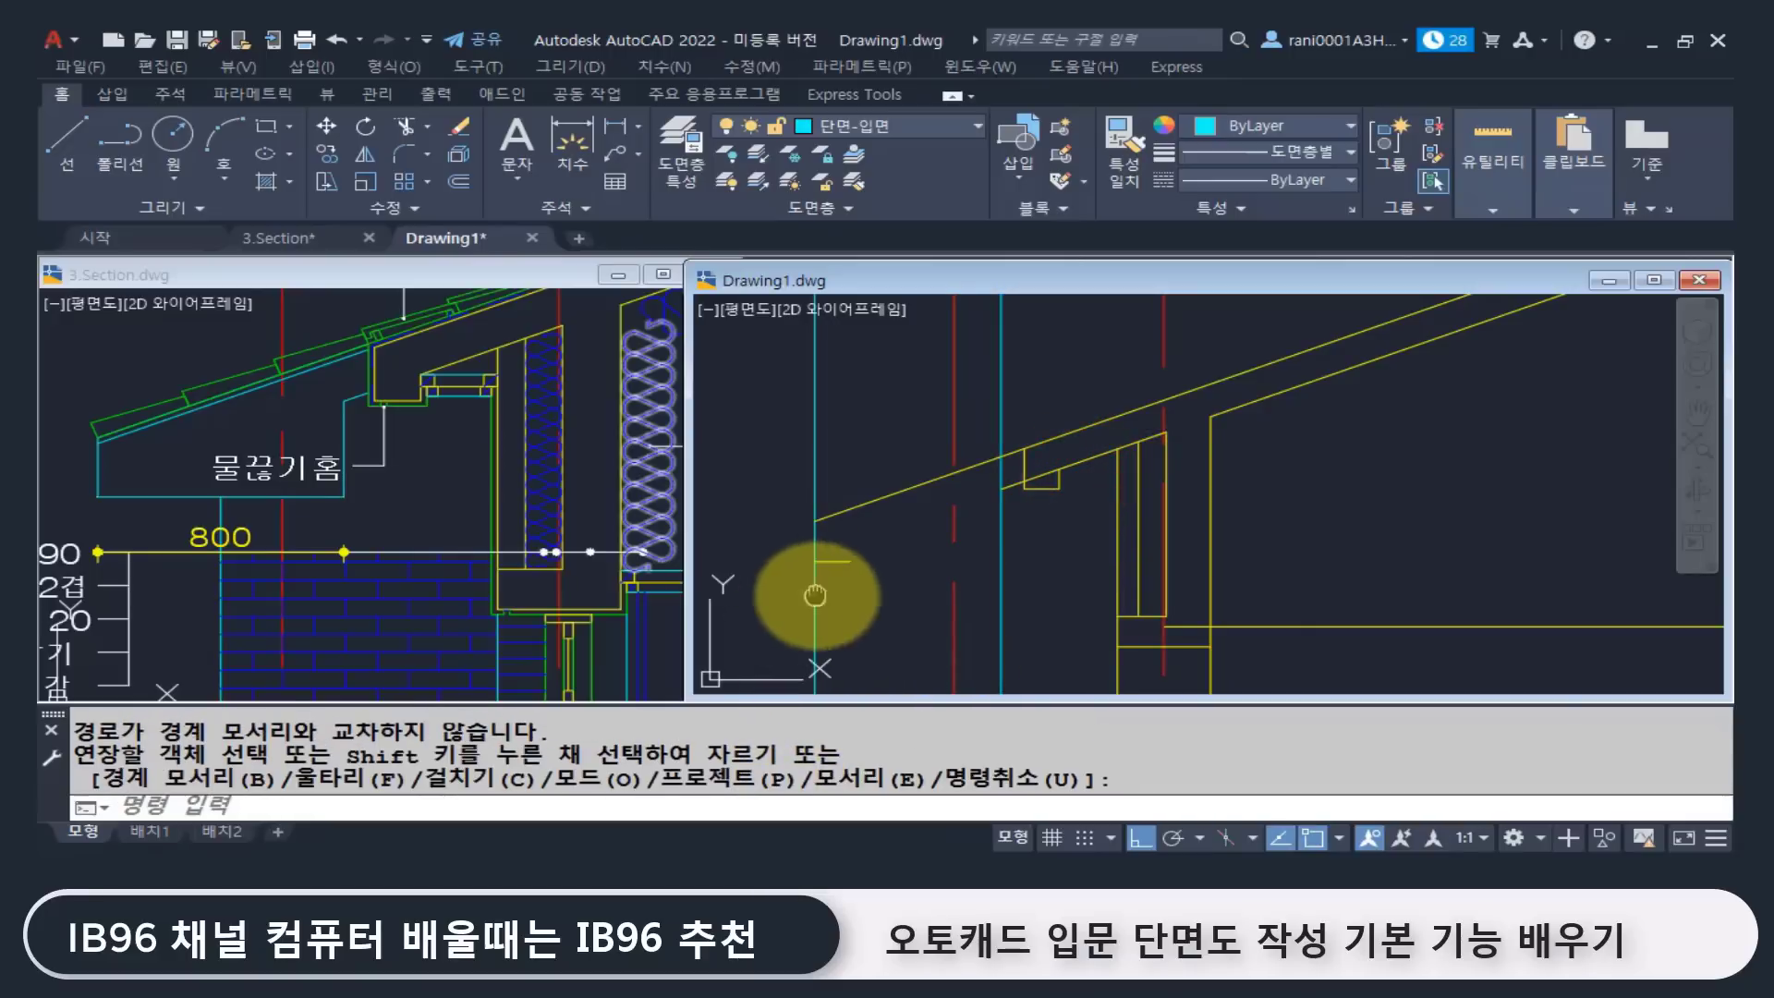
Step: Fillet the eaves bottom line with radius 0 to the inner and outer cyan verticals, and the outer vertical to the roof slope
type("u")
key("Return")
key("Return")
type("f")
key("Return")
left_click(844, 566)
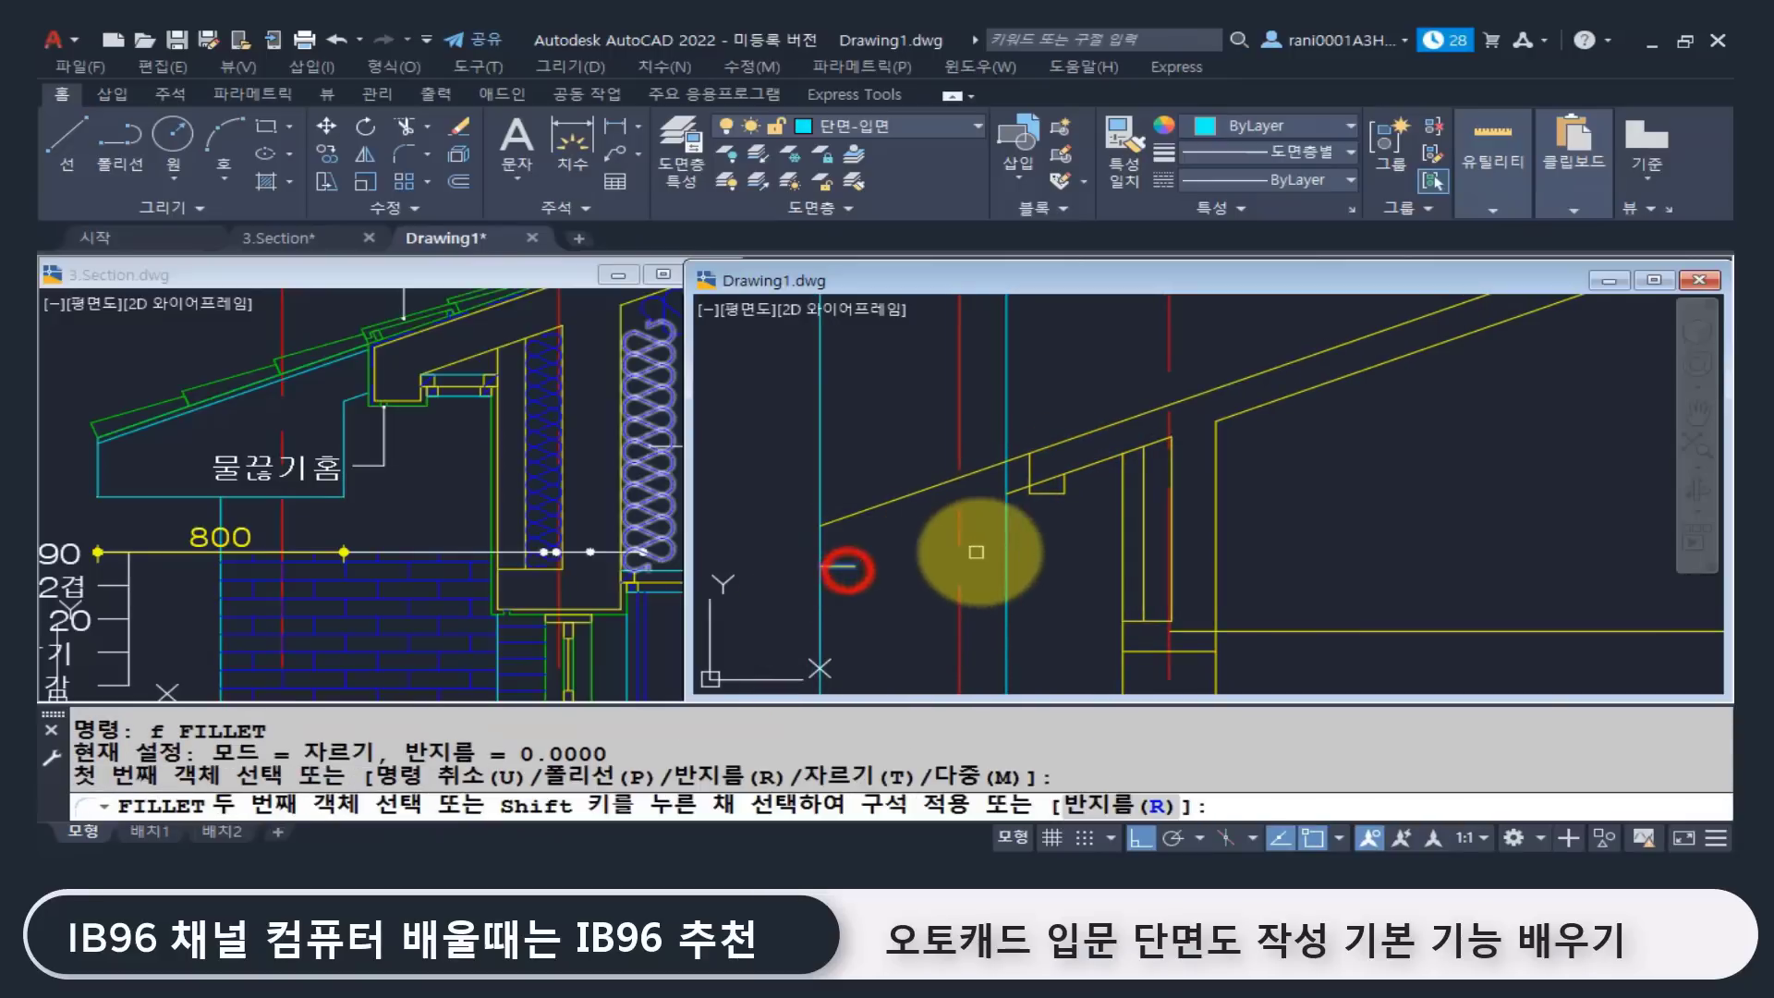
left_click(1004, 545)
key("Return")
left_click(859, 566)
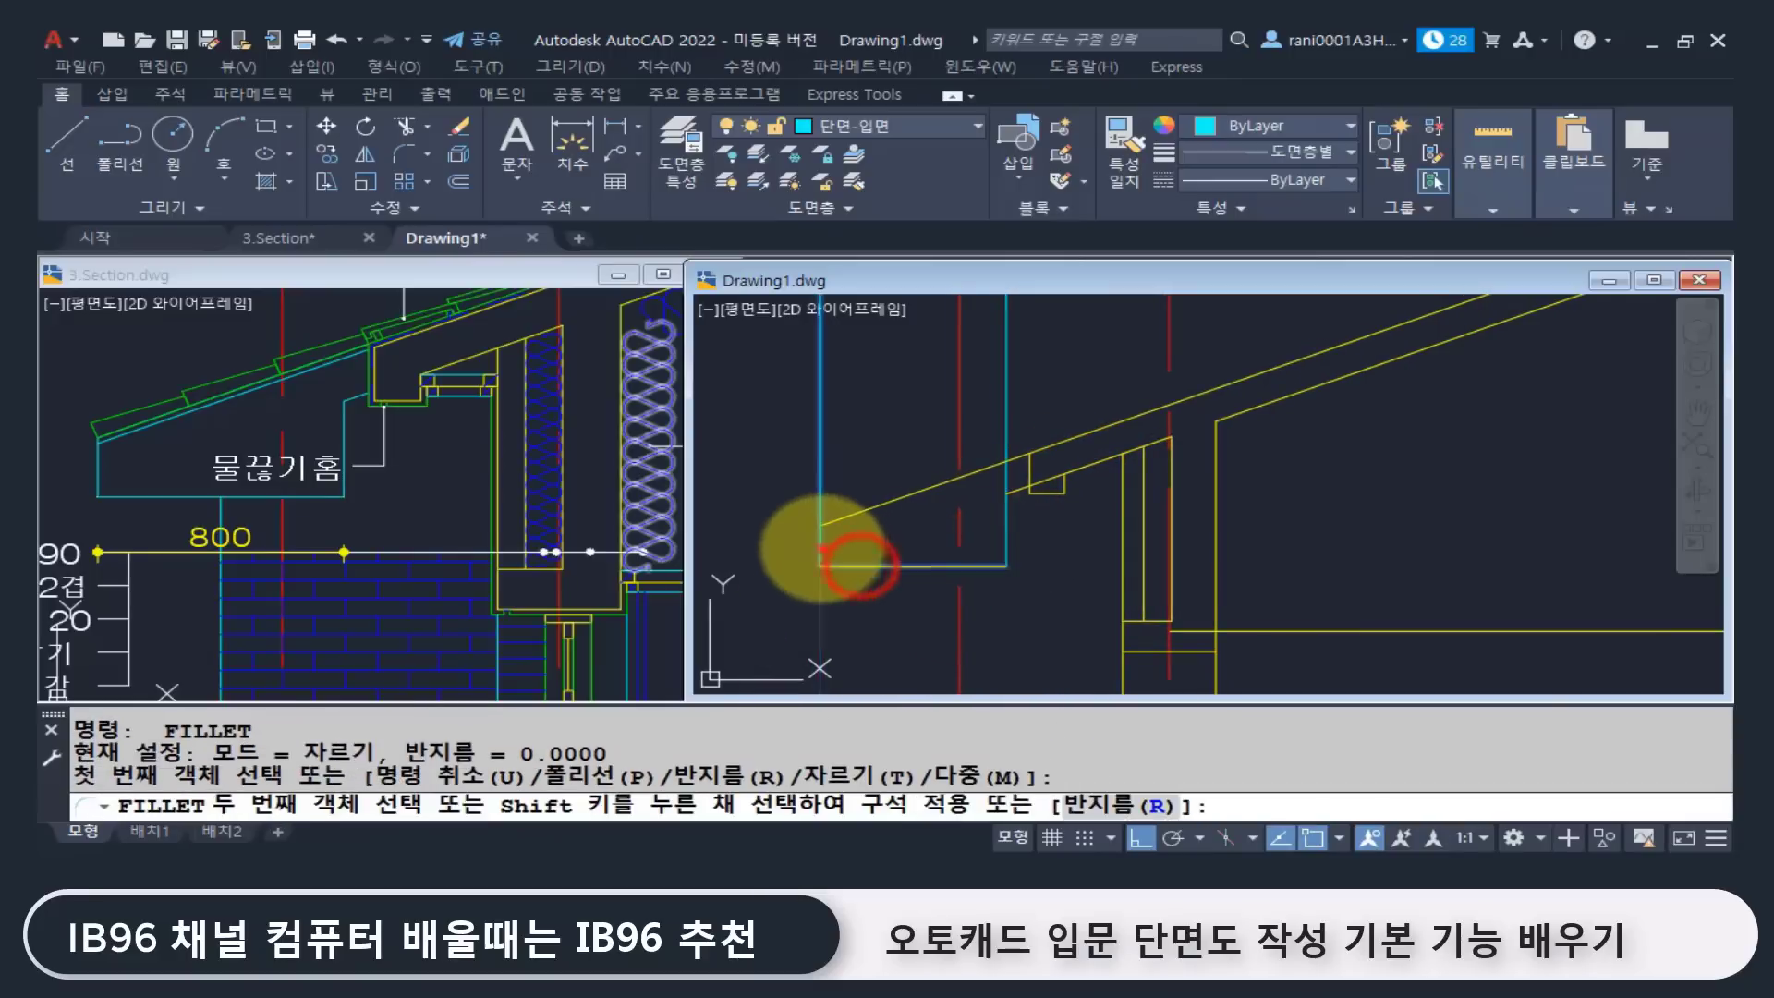
left_click(821, 547)
key("Return")
left_click(854, 527)
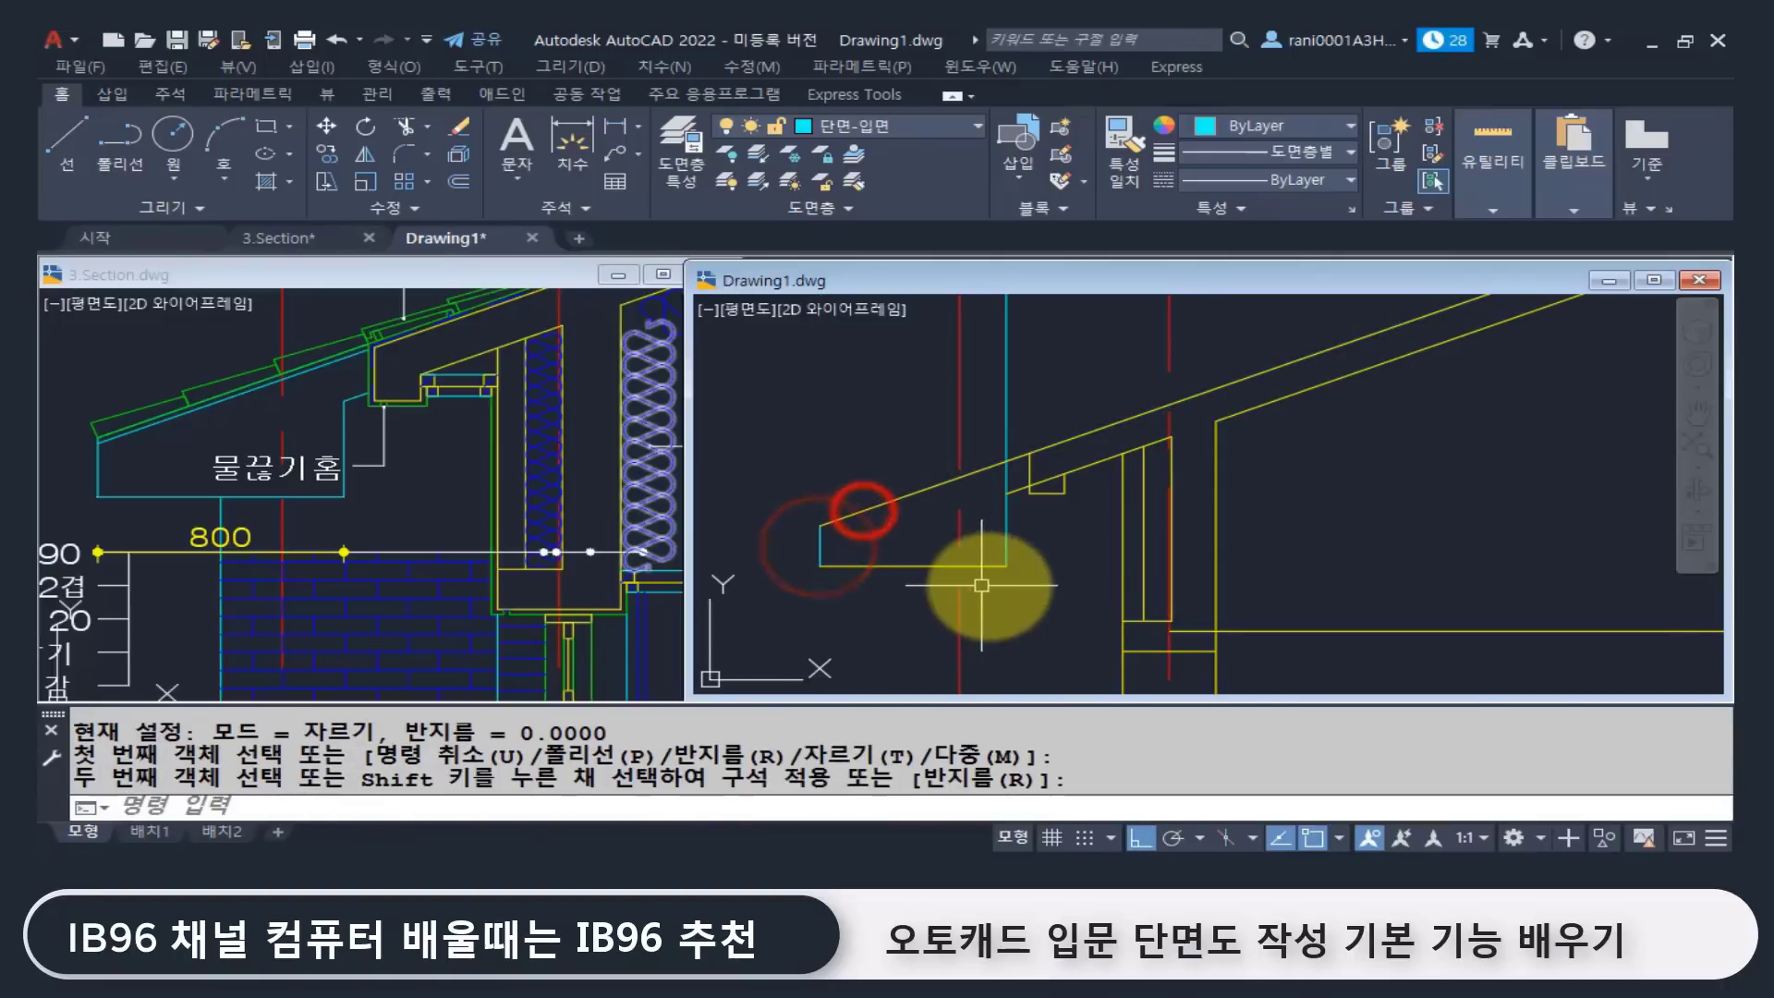
Step: Fillet the inner cyan vertical with the extended sloped underside line to form a sharp corner beside the eaves drop
middle_click_drag(1013, 494, 985, 515)
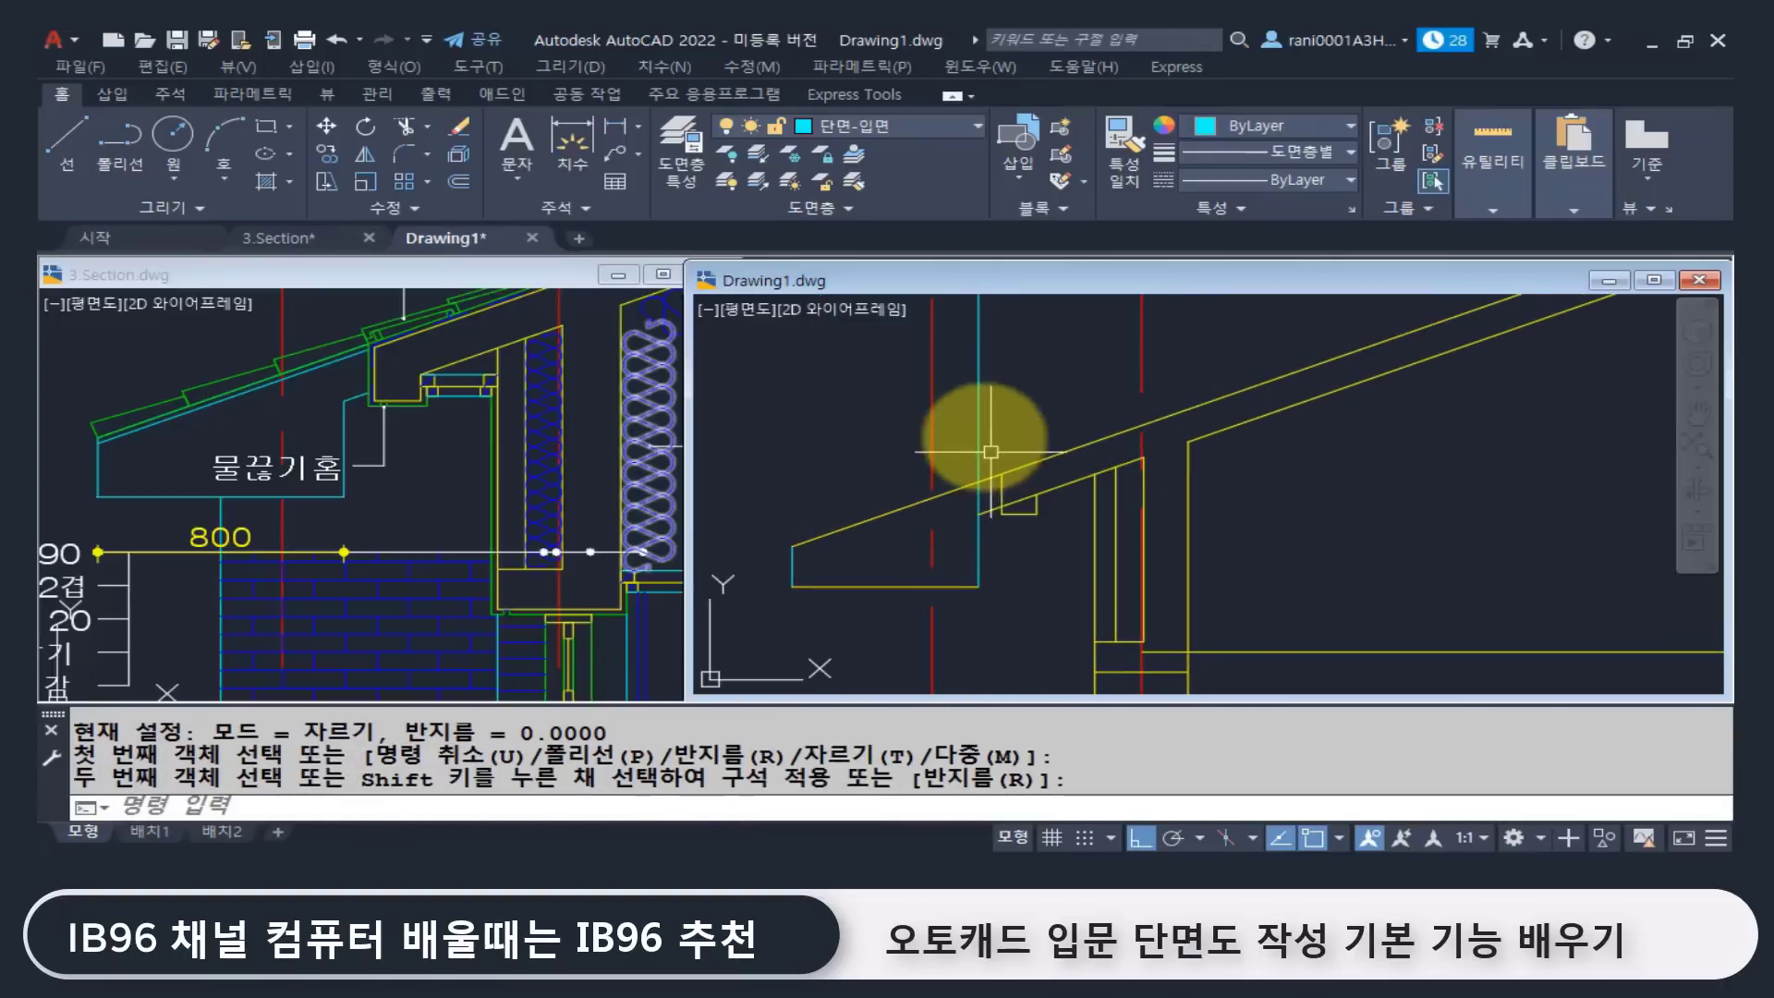
left_click(981, 429)
key("Escape")
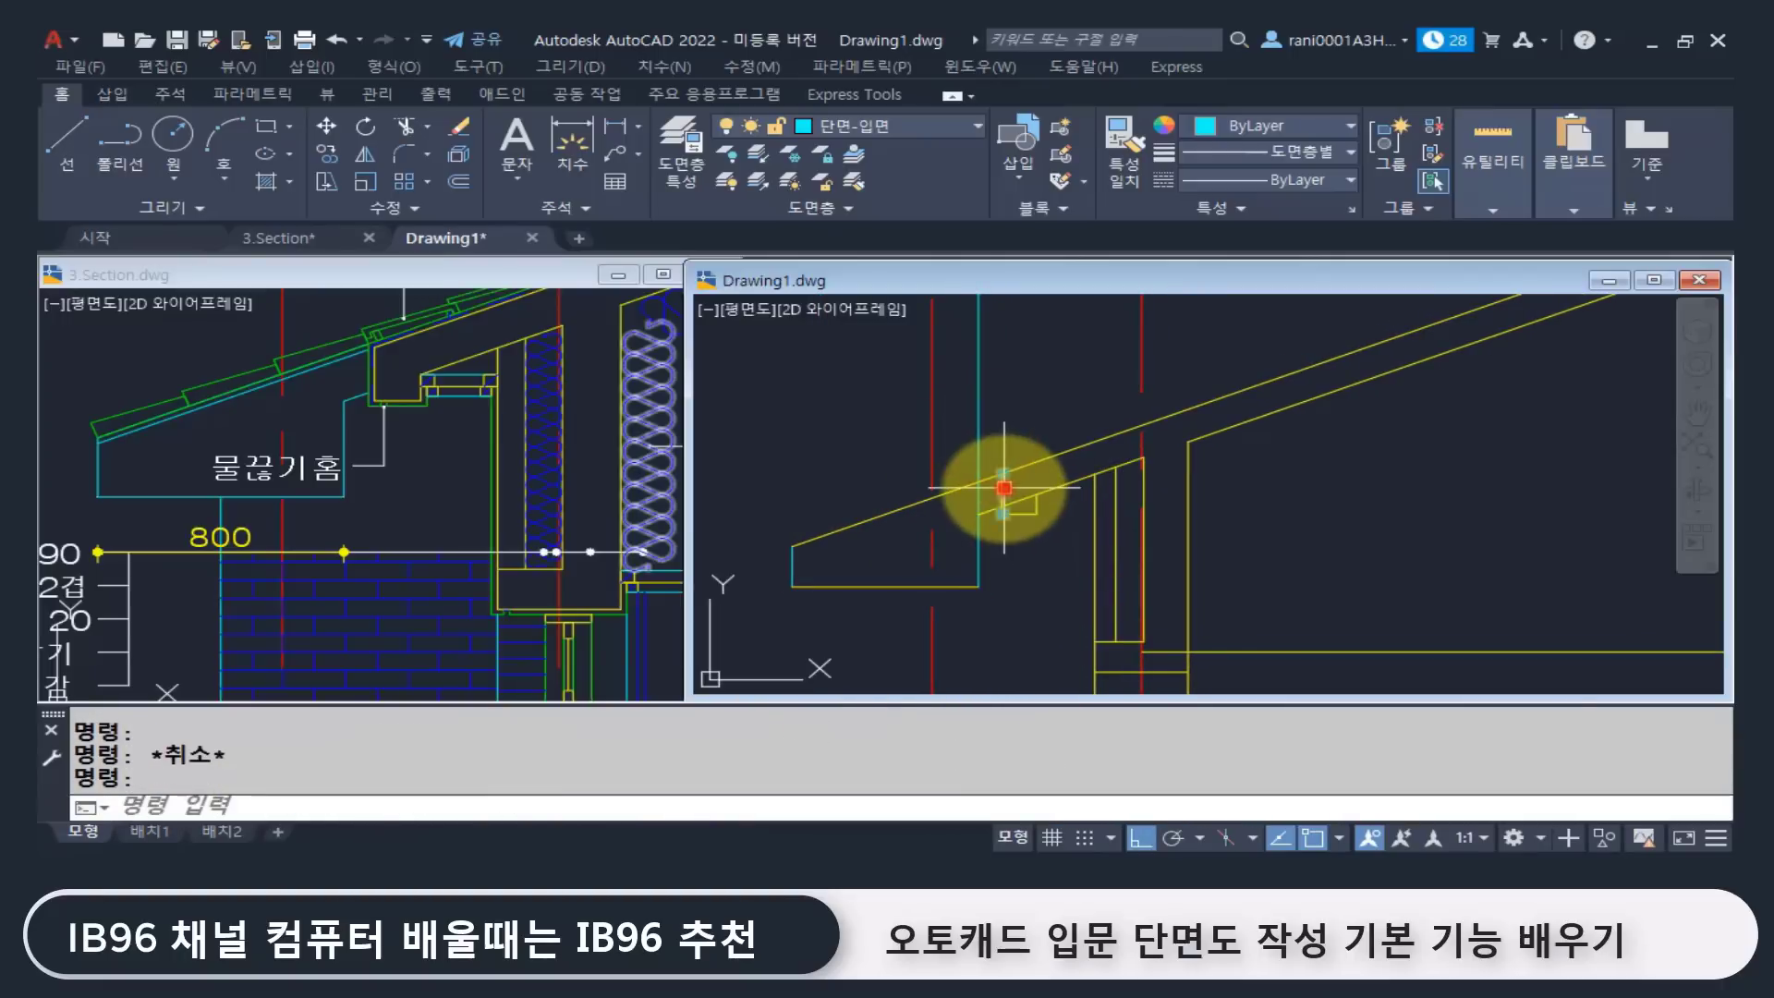
left_click(1002, 490)
key("Escape")
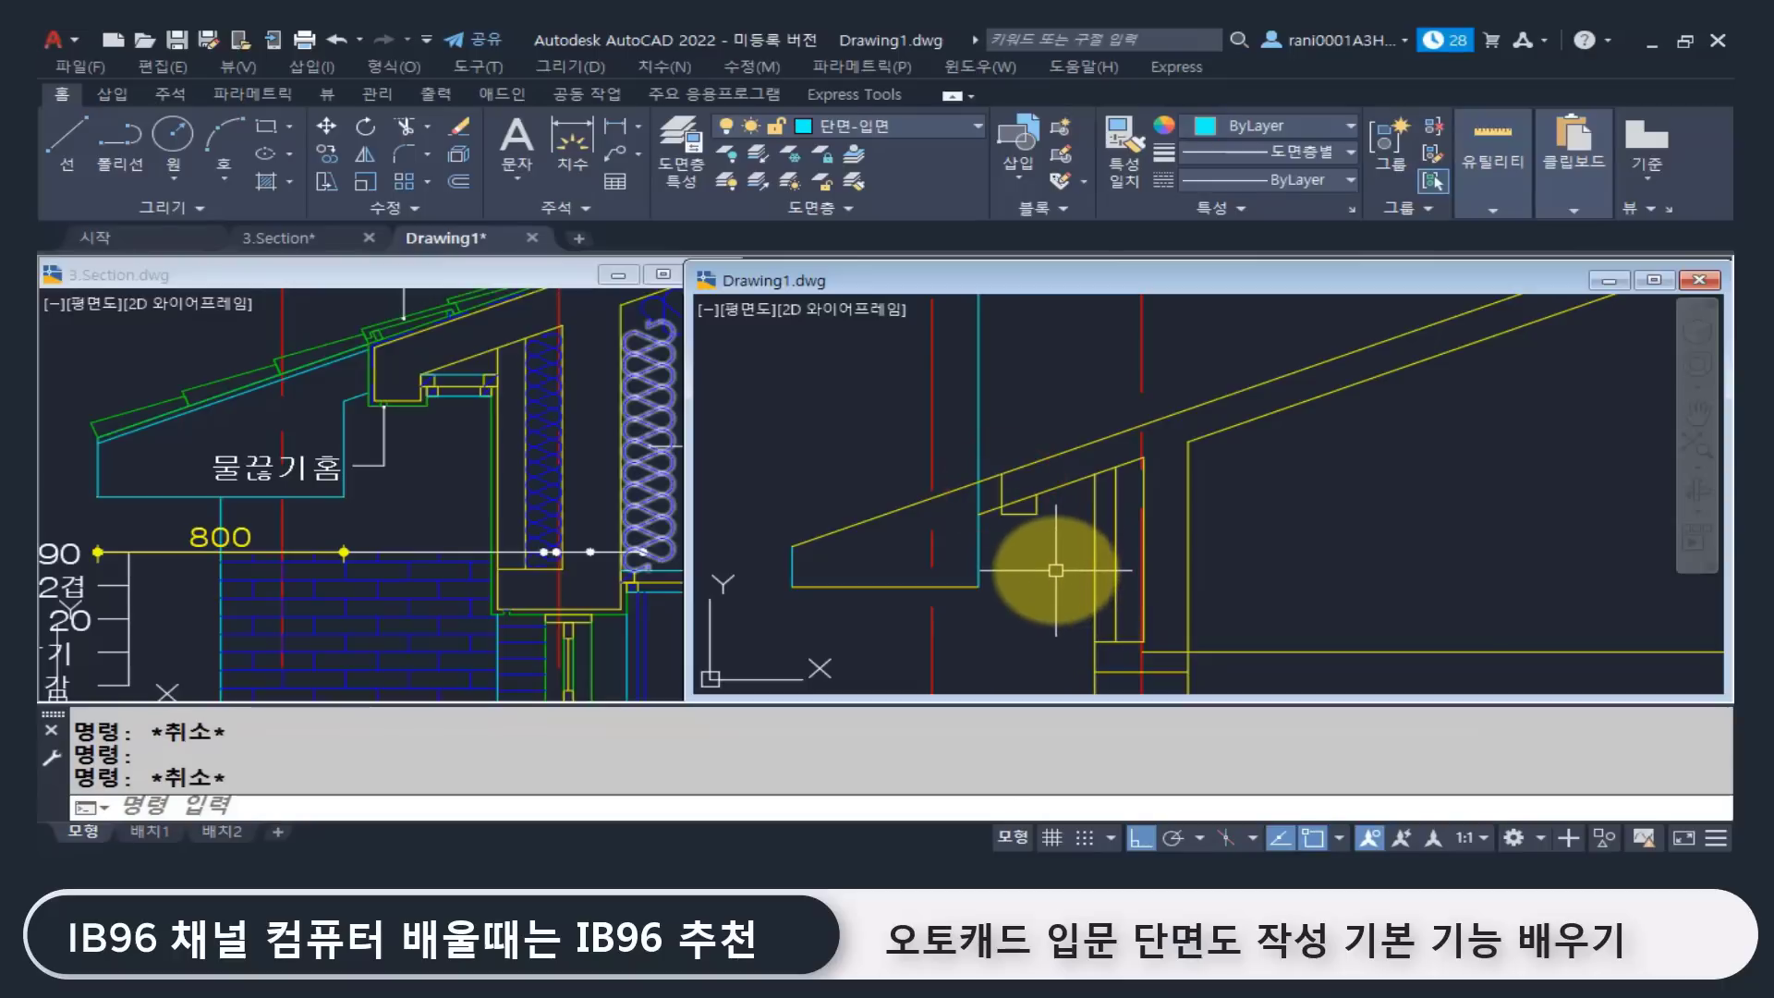
scroll(998, 555, "up", 2)
key("space")
middle_click_drag(994, 554, 1037, 563)
left_click(947, 525)
left_click(981, 487)
left_click(955, 513)
Step: Break the upper roof slope line at a single point where the eaves drop's outer vertical meets it
type("br")
key("Return")
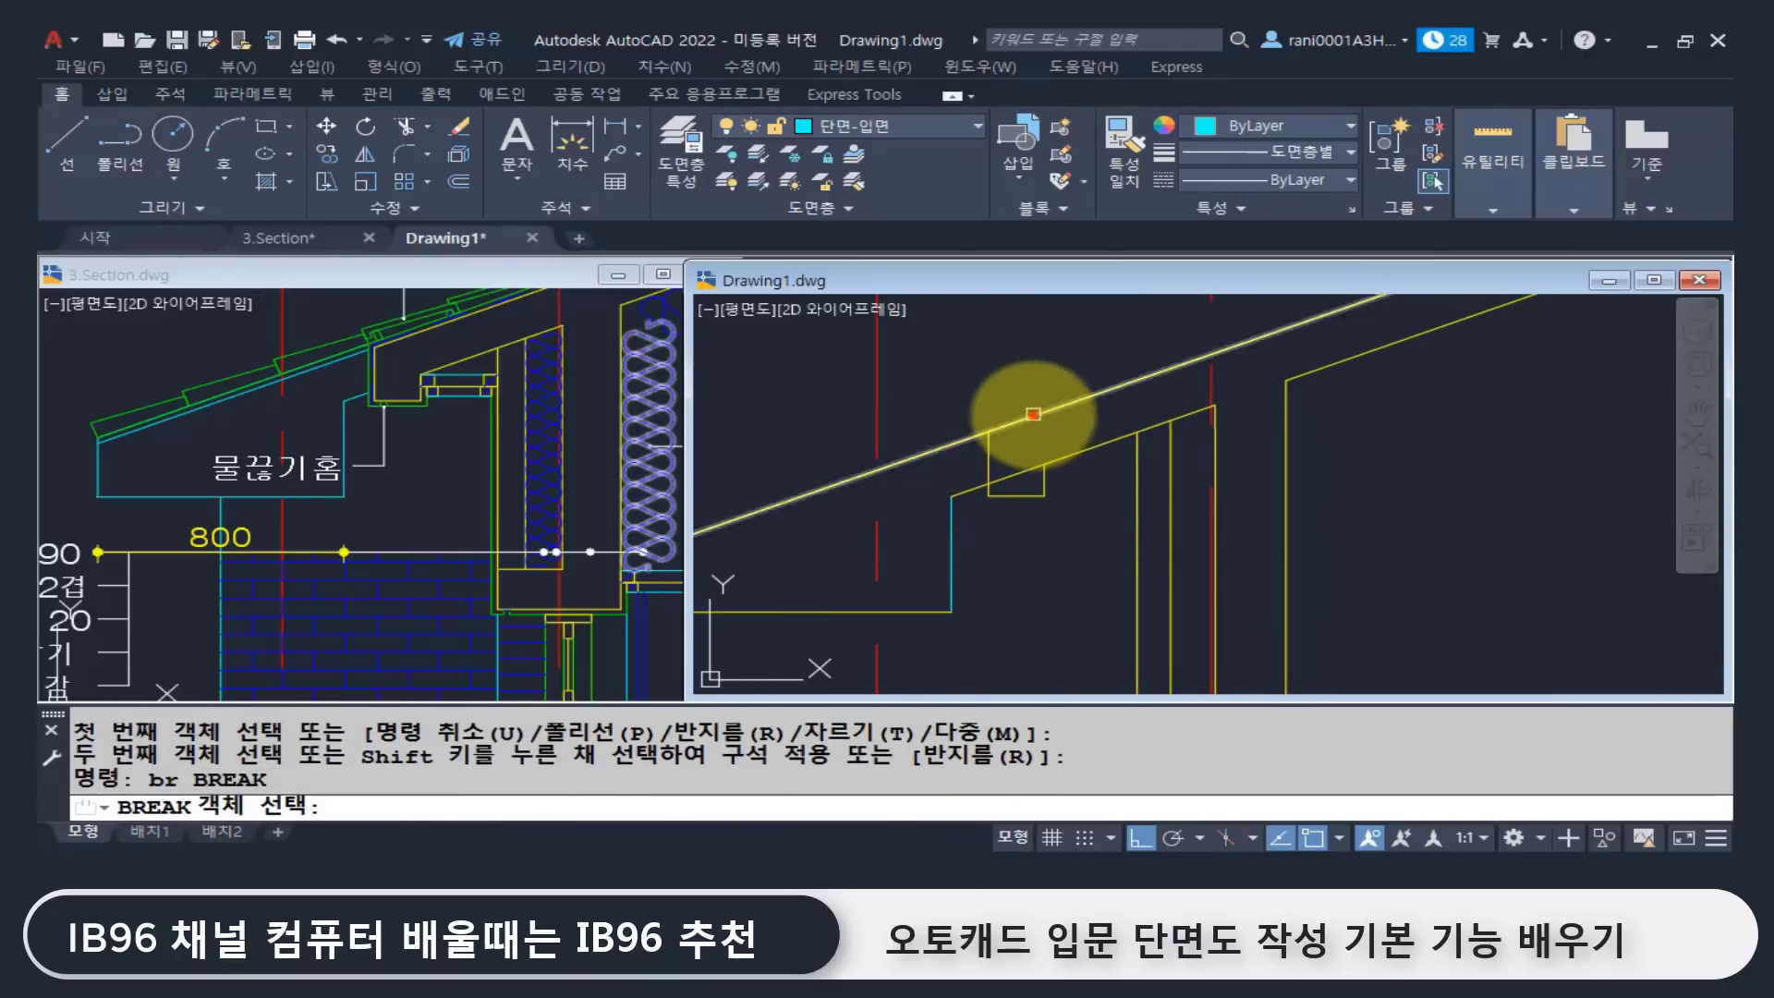
left_click(1037, 407)
type("f")
key("Return")
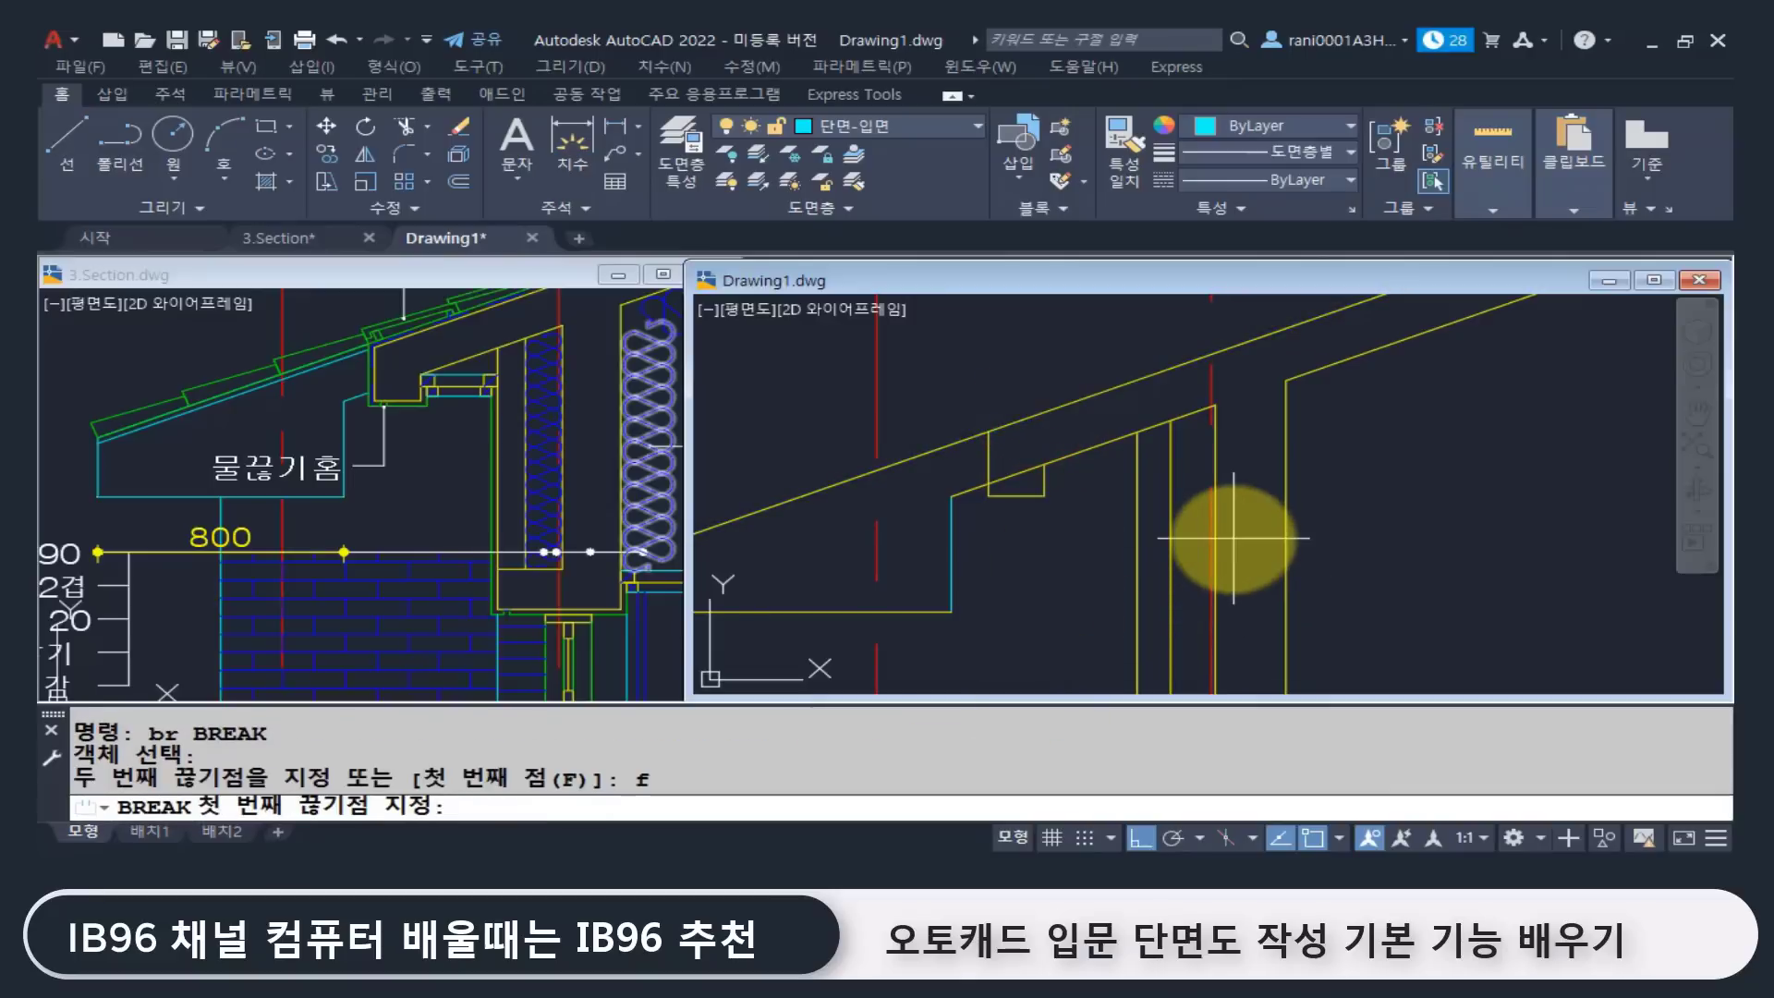
left_click(989, 430)
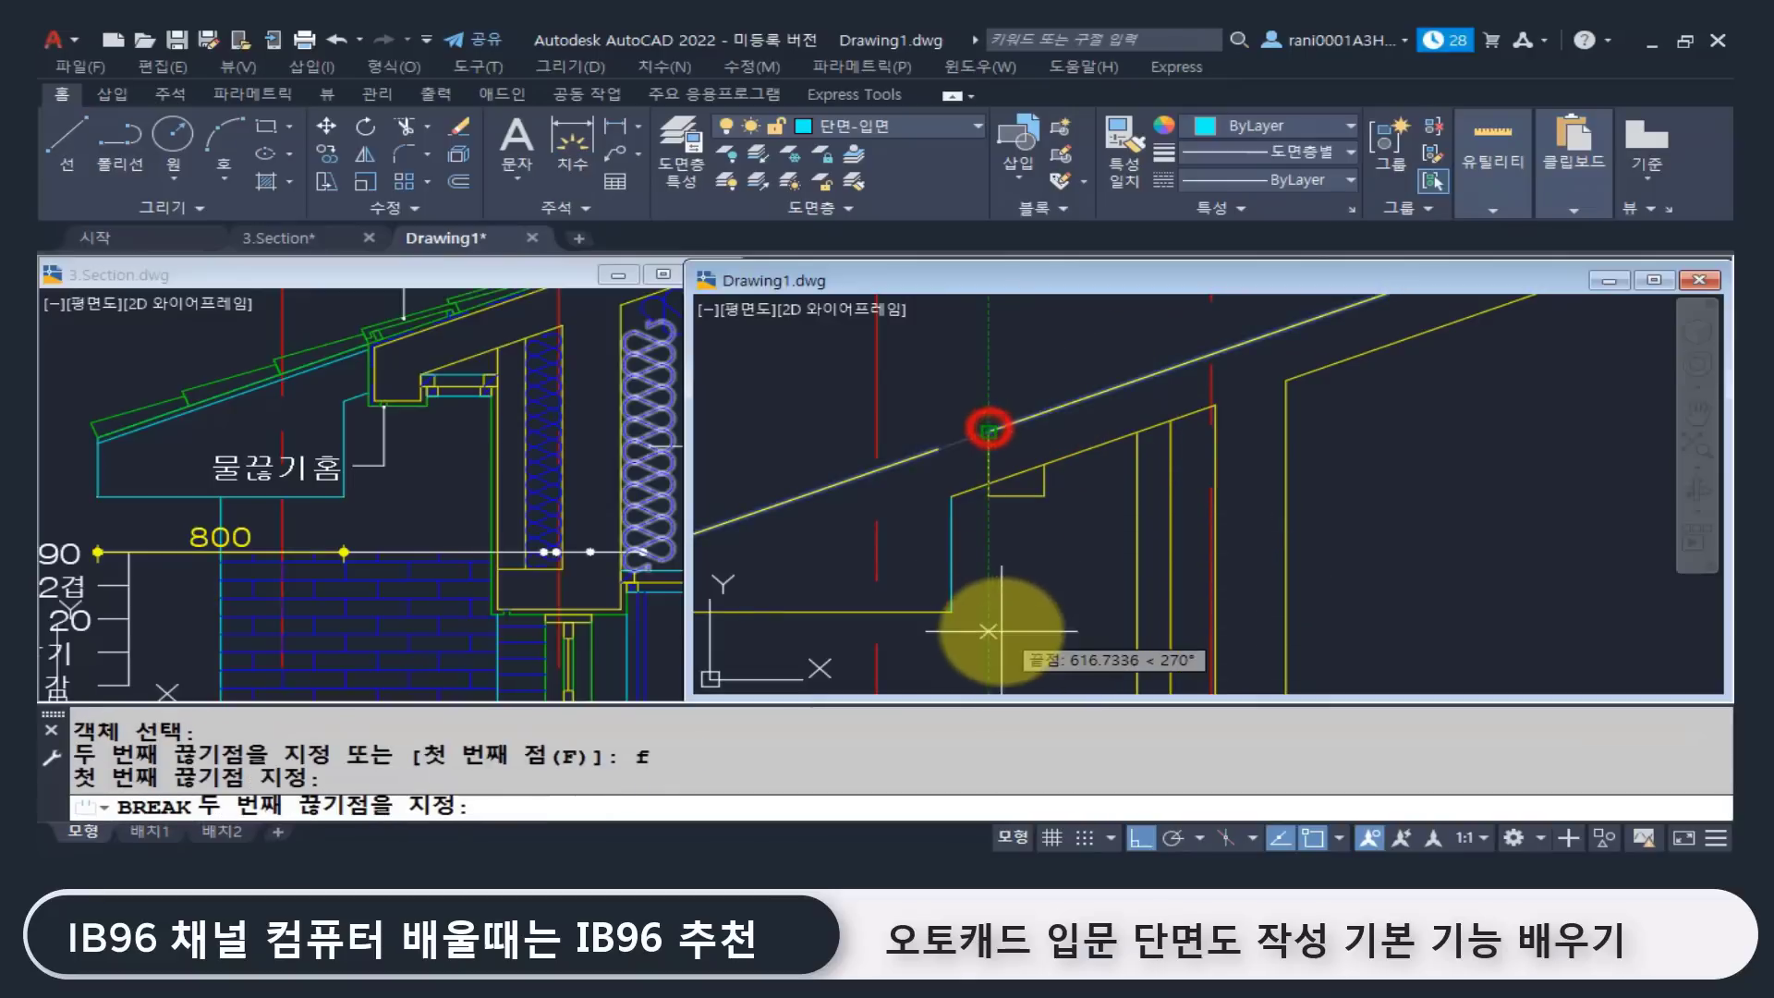
left_click(989, 431)
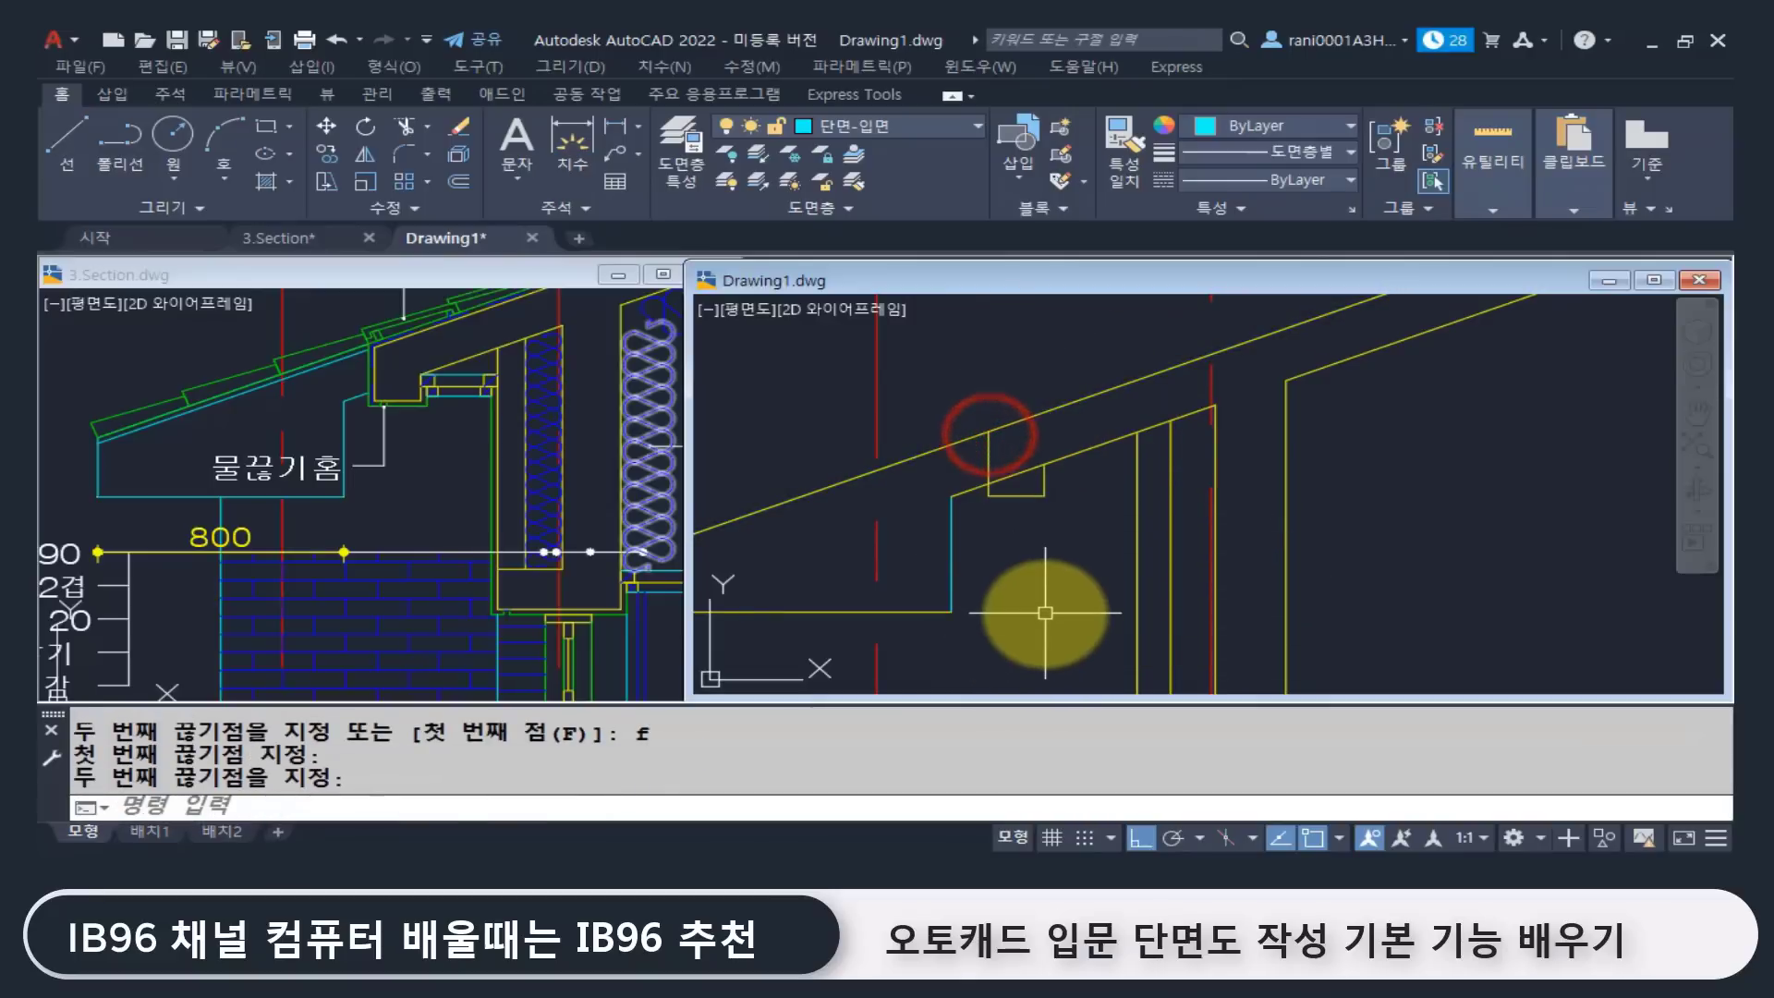
Step: Match the properties of the inner cyan vertical onto the outer part of the broken roof slope line
left_click(958, 442)
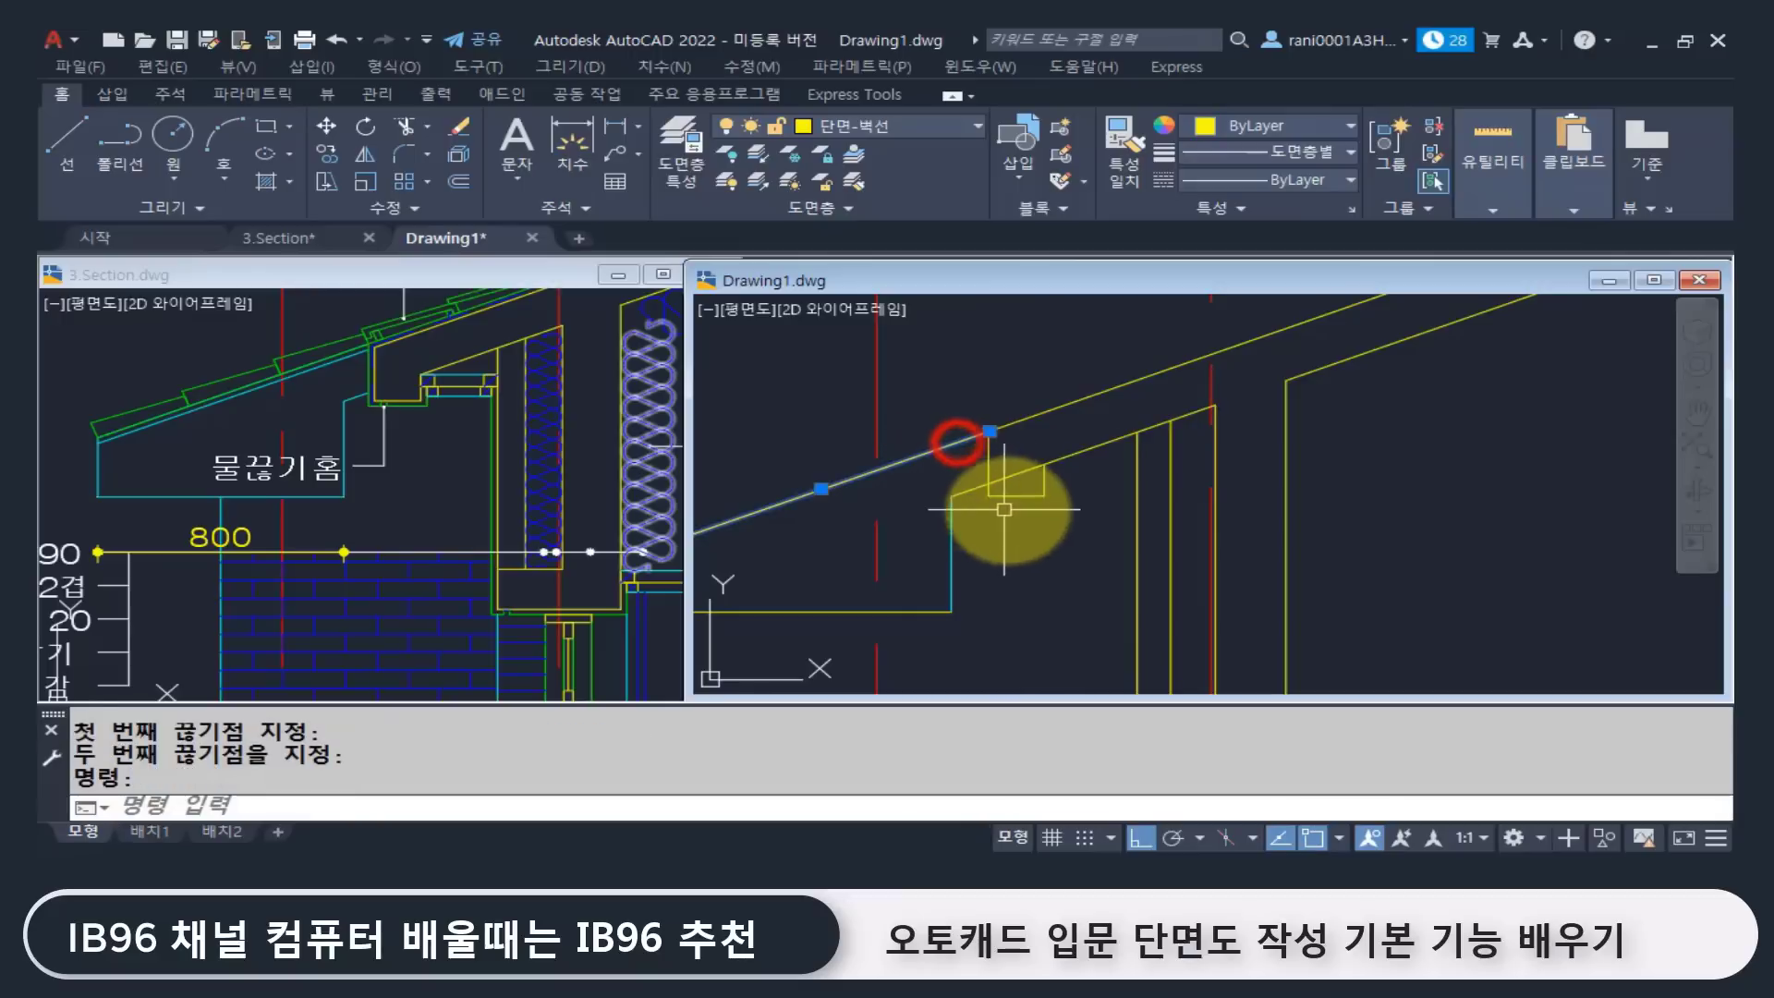
scroll(1045, 507, "down", 2)
key("Escape")
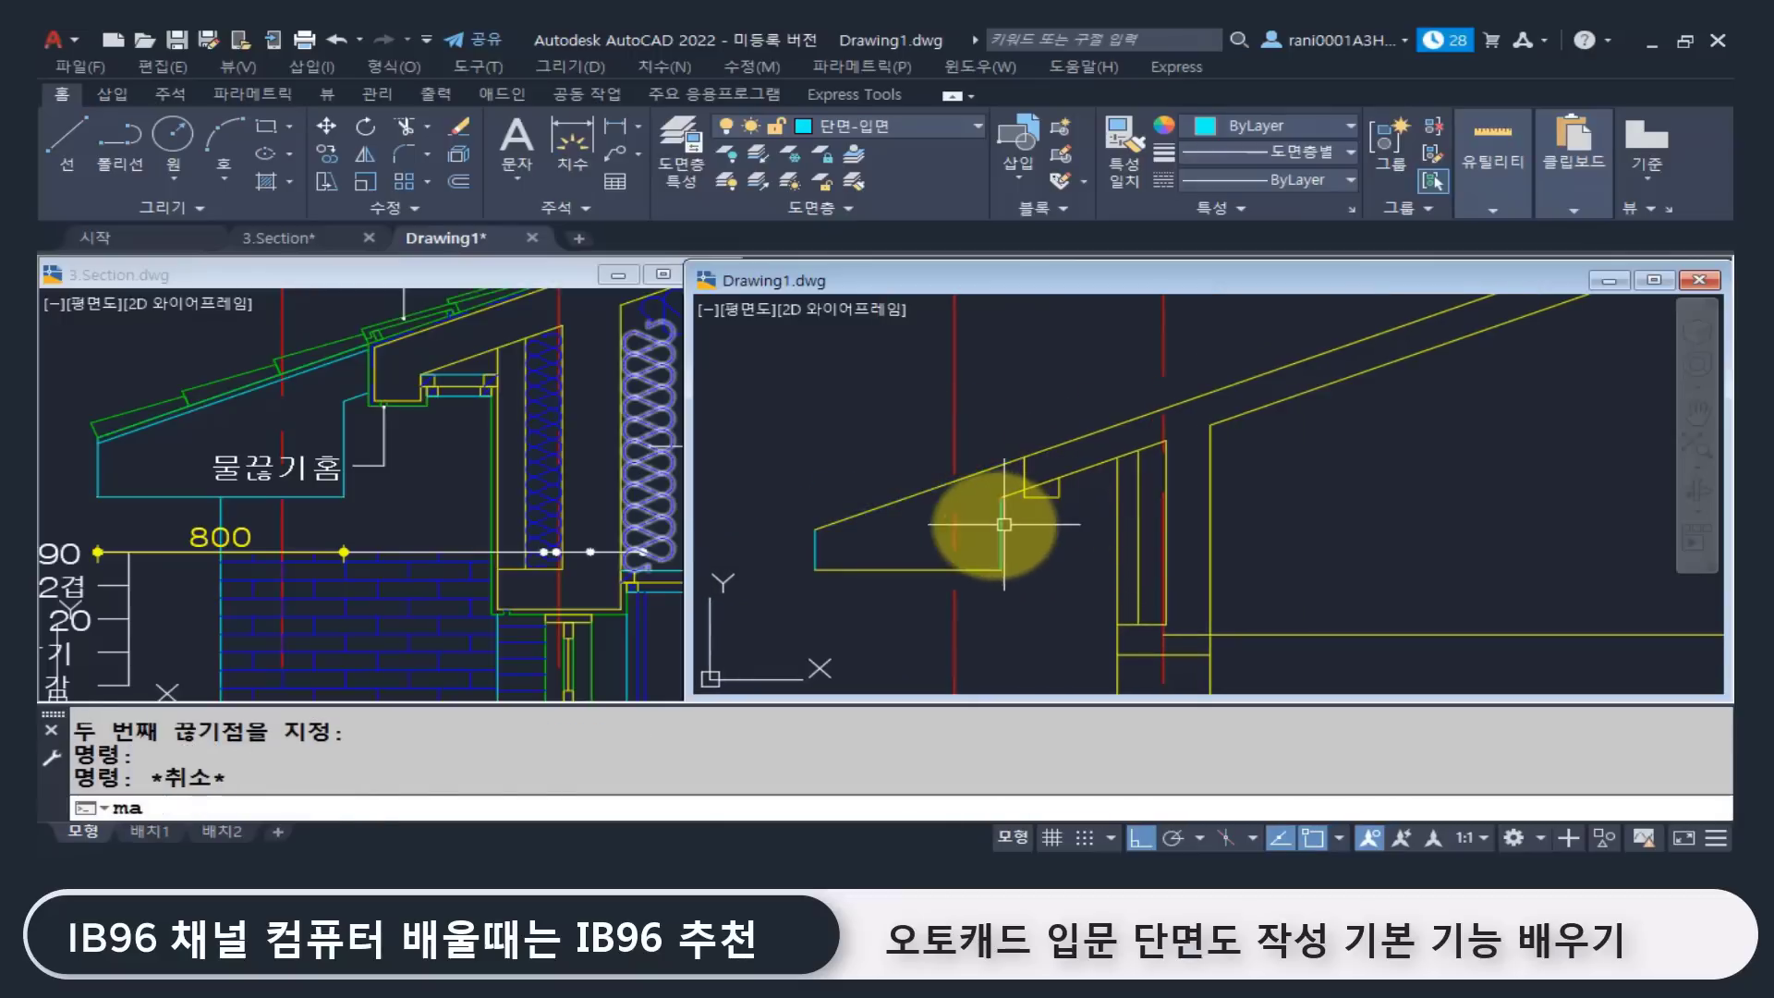
type("ma")
key("Return")
left_click(1009, 514)
left_click(892, 499)
key("Return")
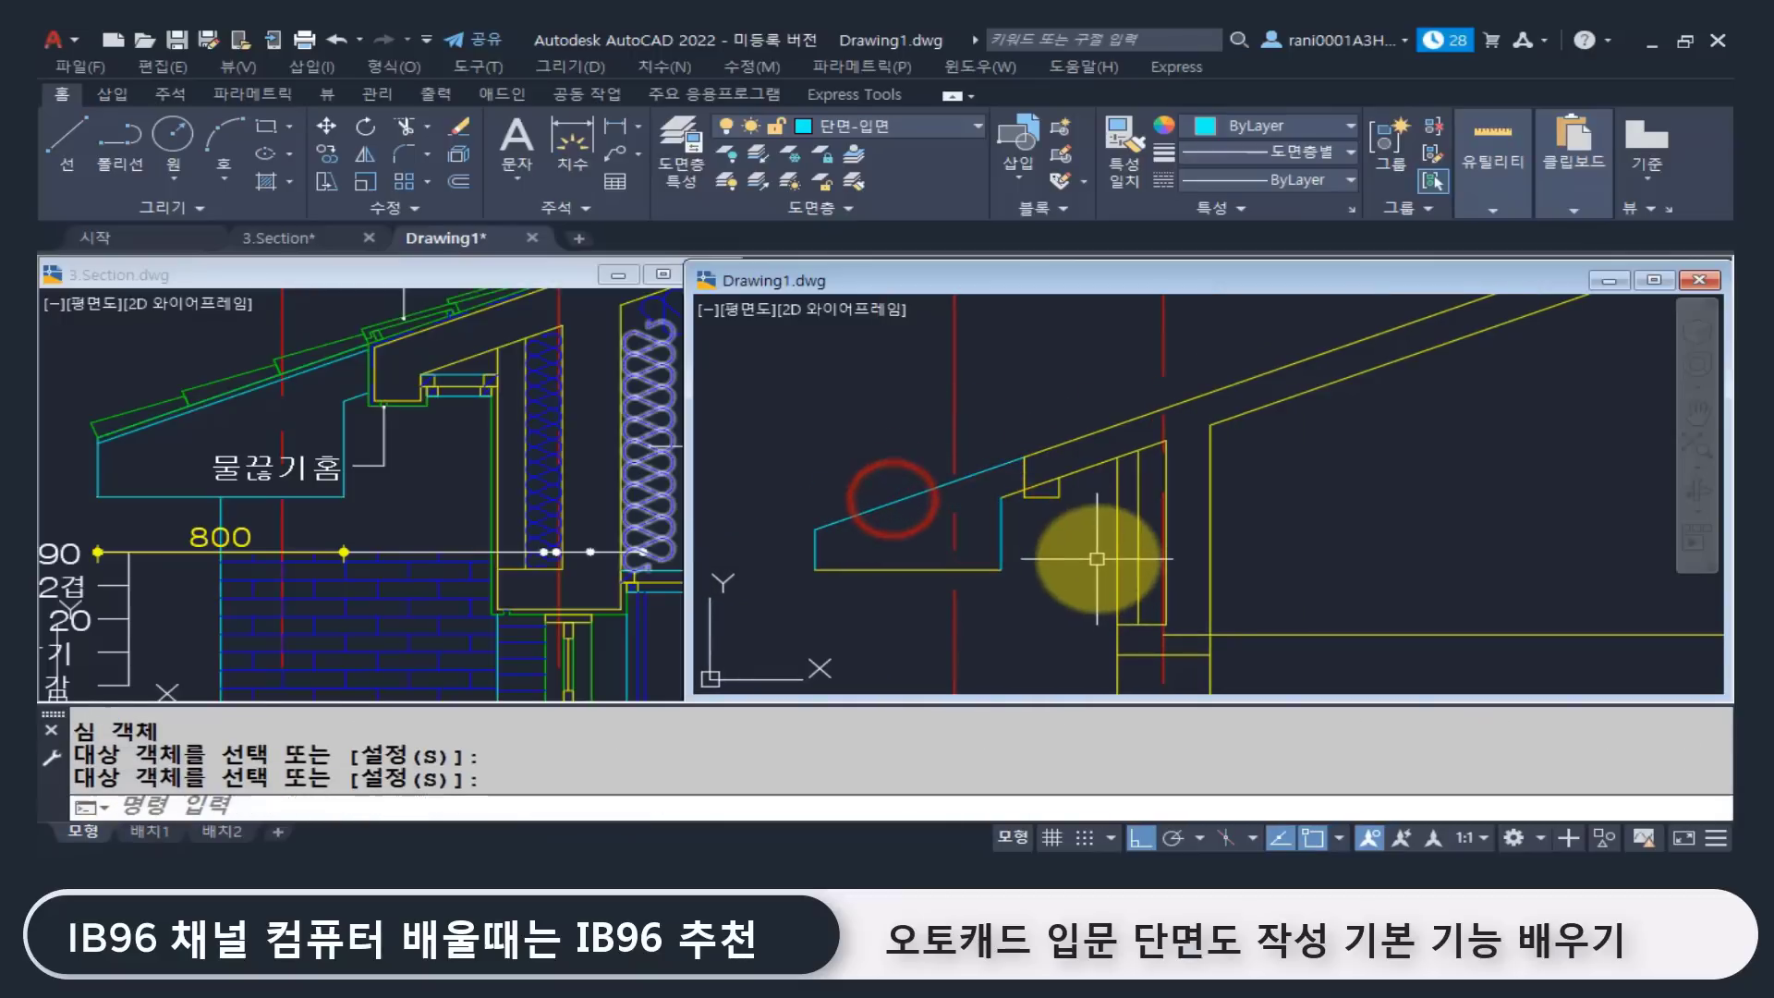
key("Escape")
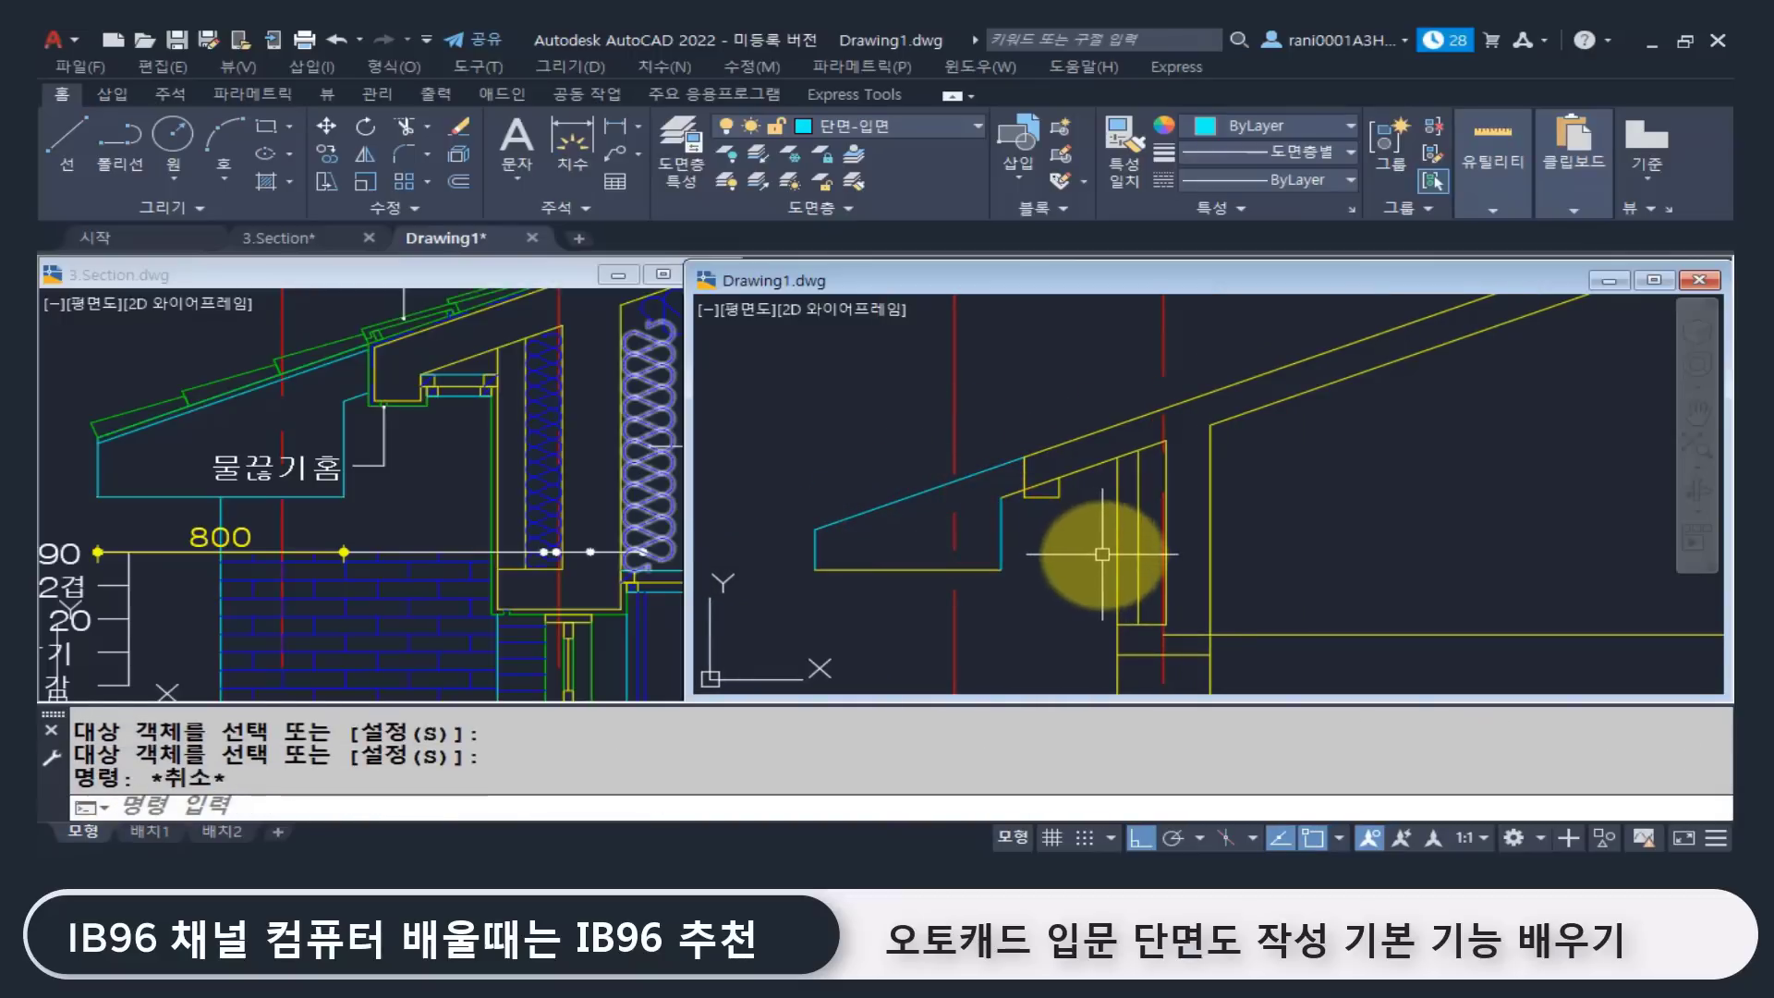
Step: Trim the sloped underside line where it crosses inside the eaves drop
type("tr")
key("Return")
scroll(1090, 536, "up", 2)
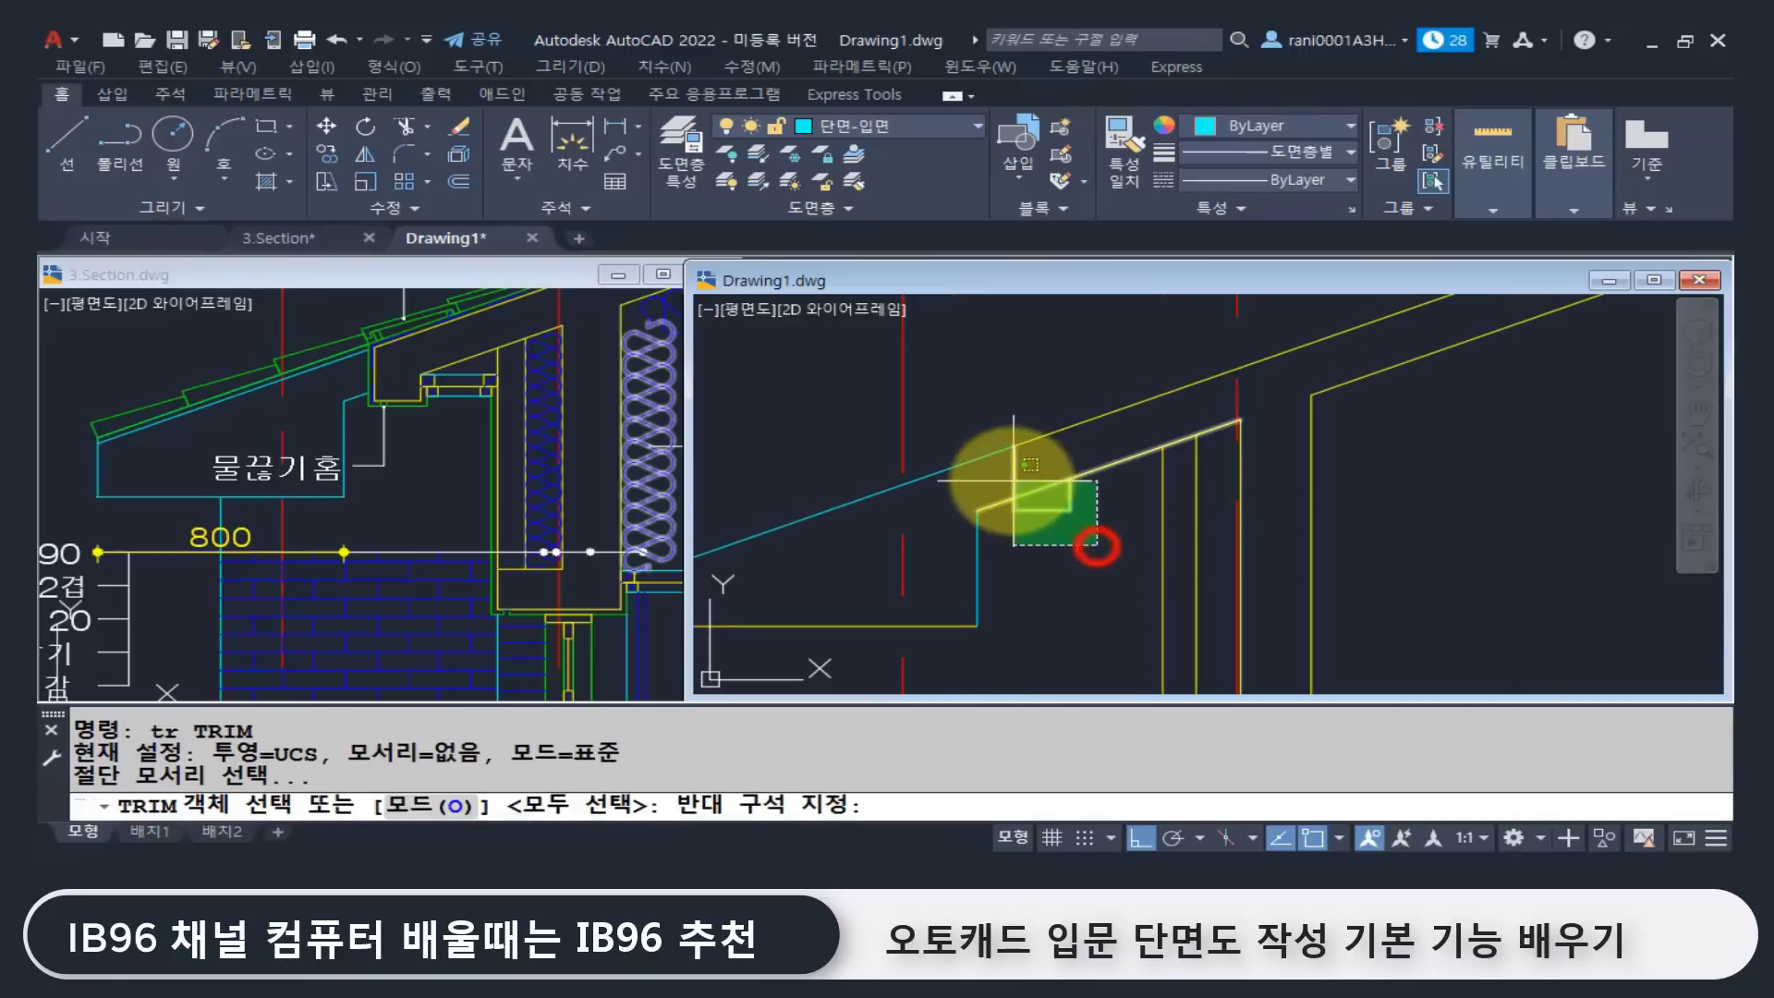
left_click(1097, 545)
key("Return")
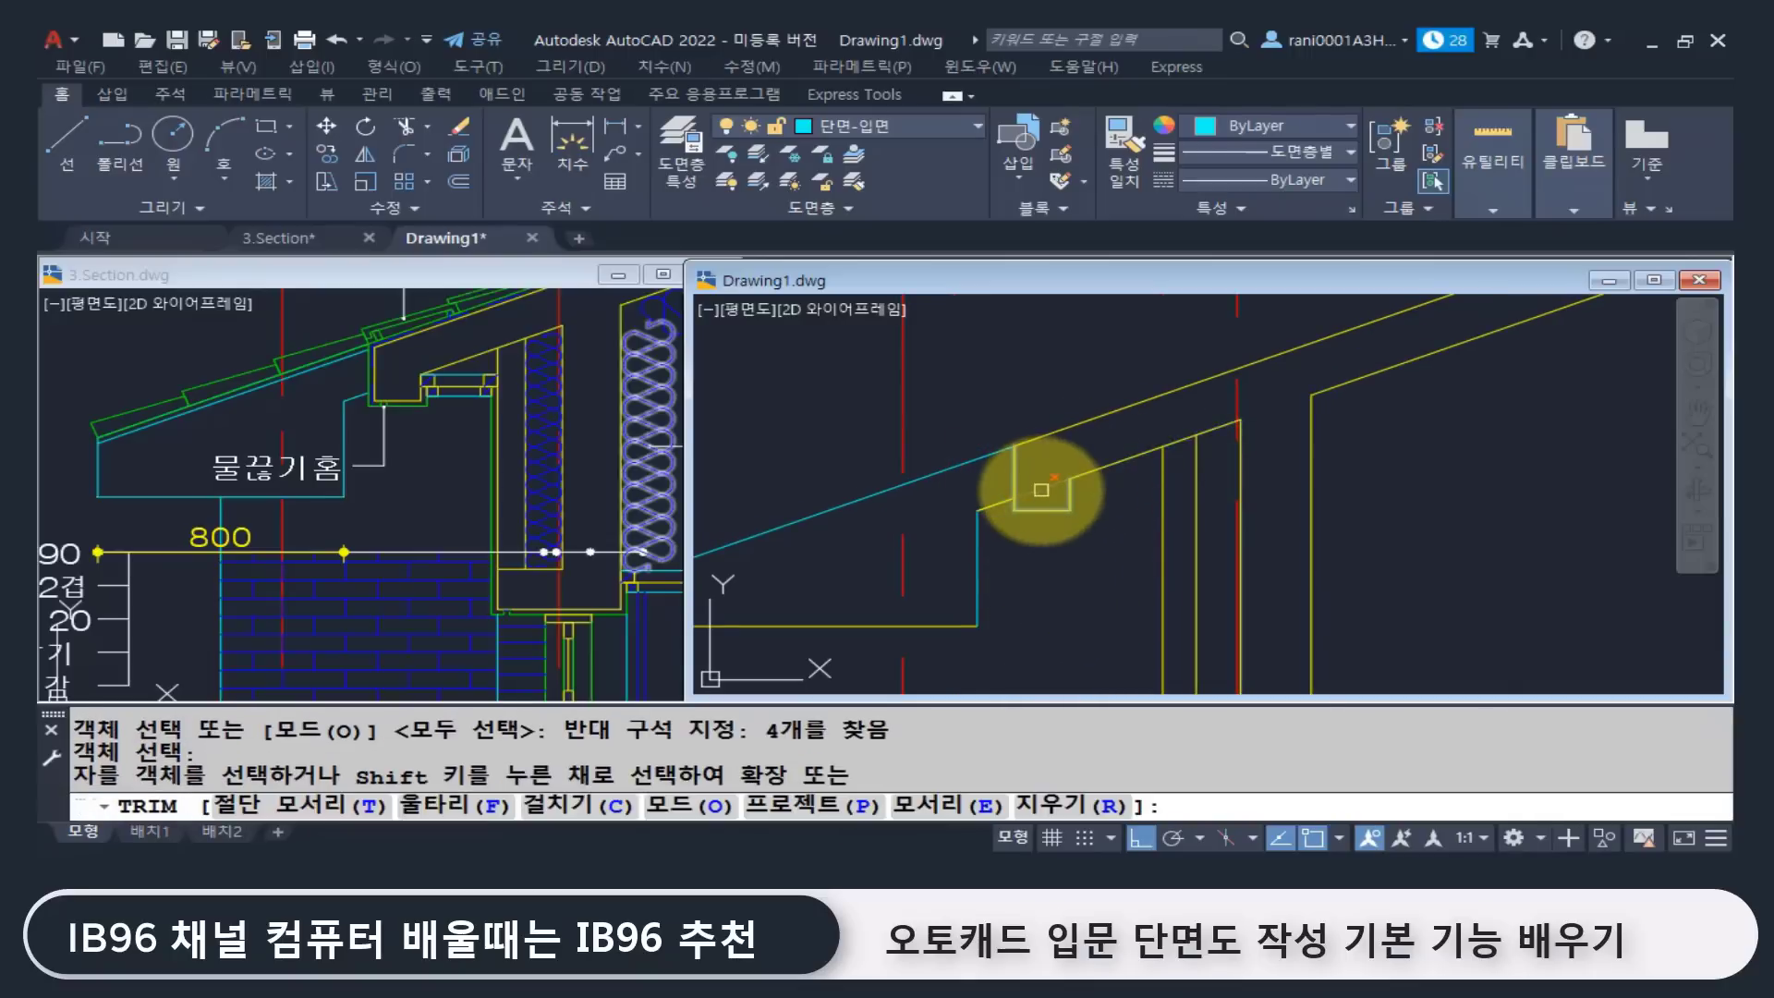
left_click(1042, 489)
key("Return")
Step: Match the cyan vertical's properties onto the short sloped stub beside the drop and the eaves elevation's bottom line
scroll(1072, 551, "down", 2)
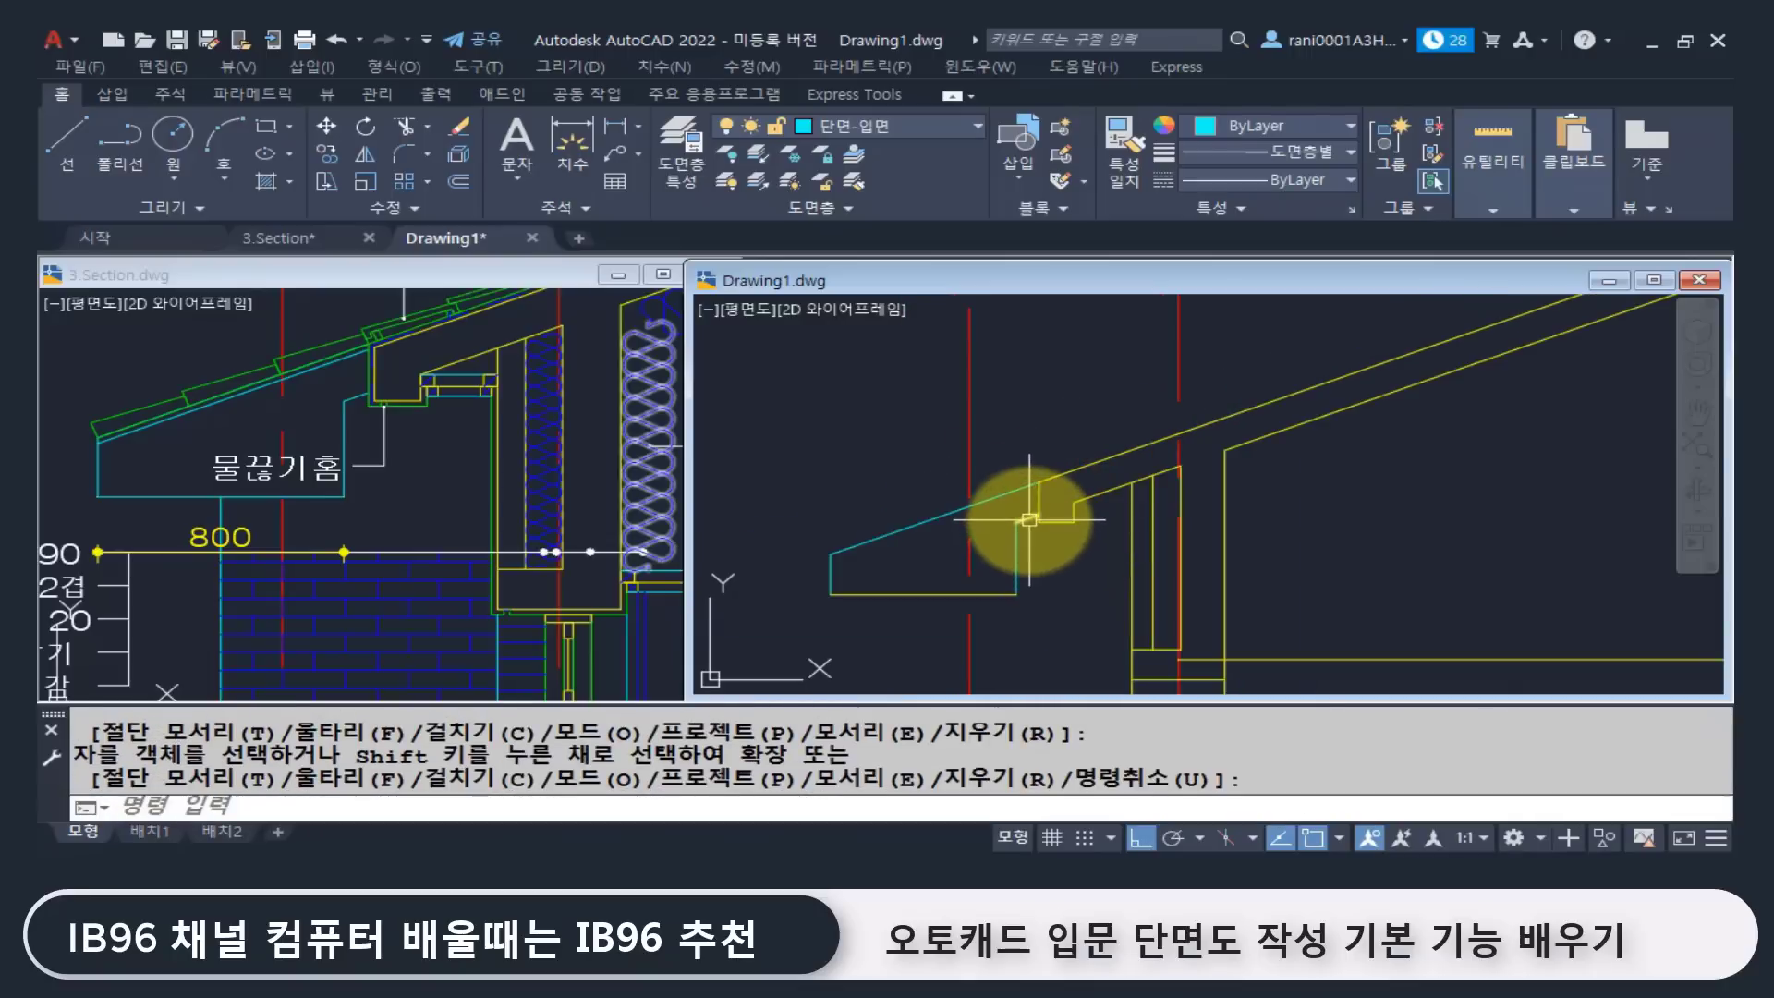
key("Escape")
key("Escape")
type("ma")
key("Return")
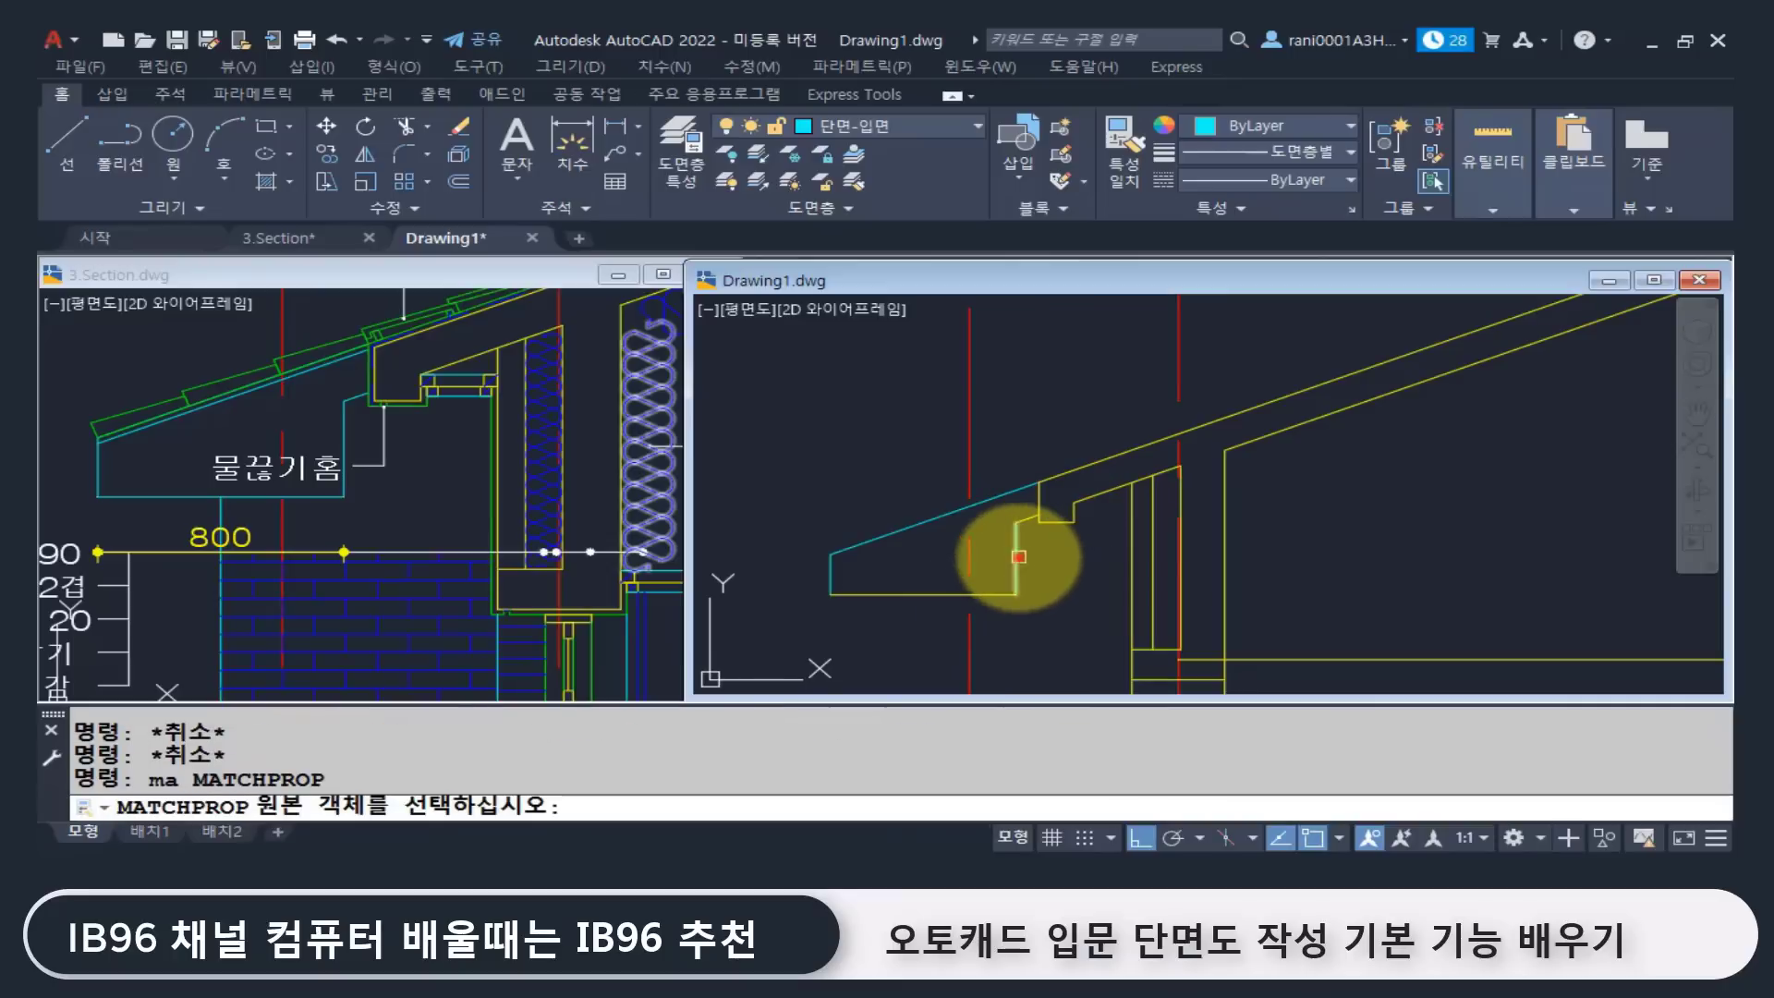
left_click(1018, 556)
scroll(1026, 524, "up", 3)
left_click(1025, 511)
scroll(1027, 543, "down", 2)
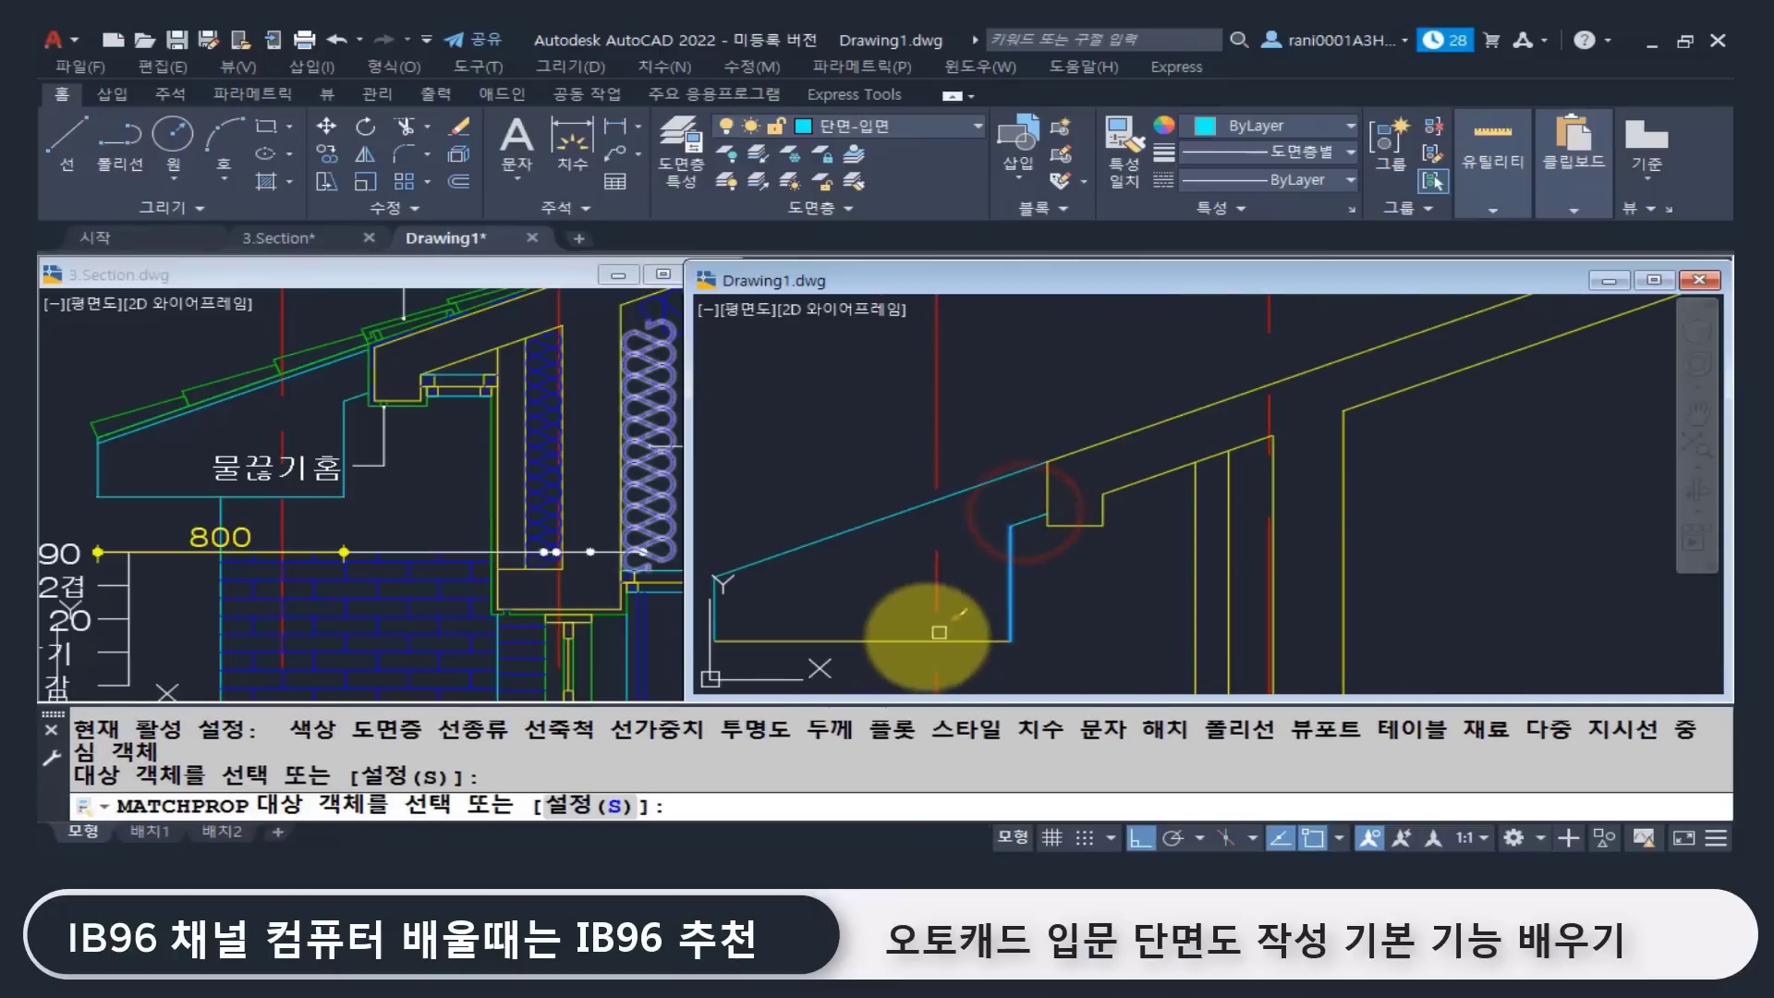
left_click(879, 641)
key("Return")
scroll(910, 519, "down", 2)
scroll(944, 592, "down", 1)
middle_click_drag(942, 609, 1006, 467)
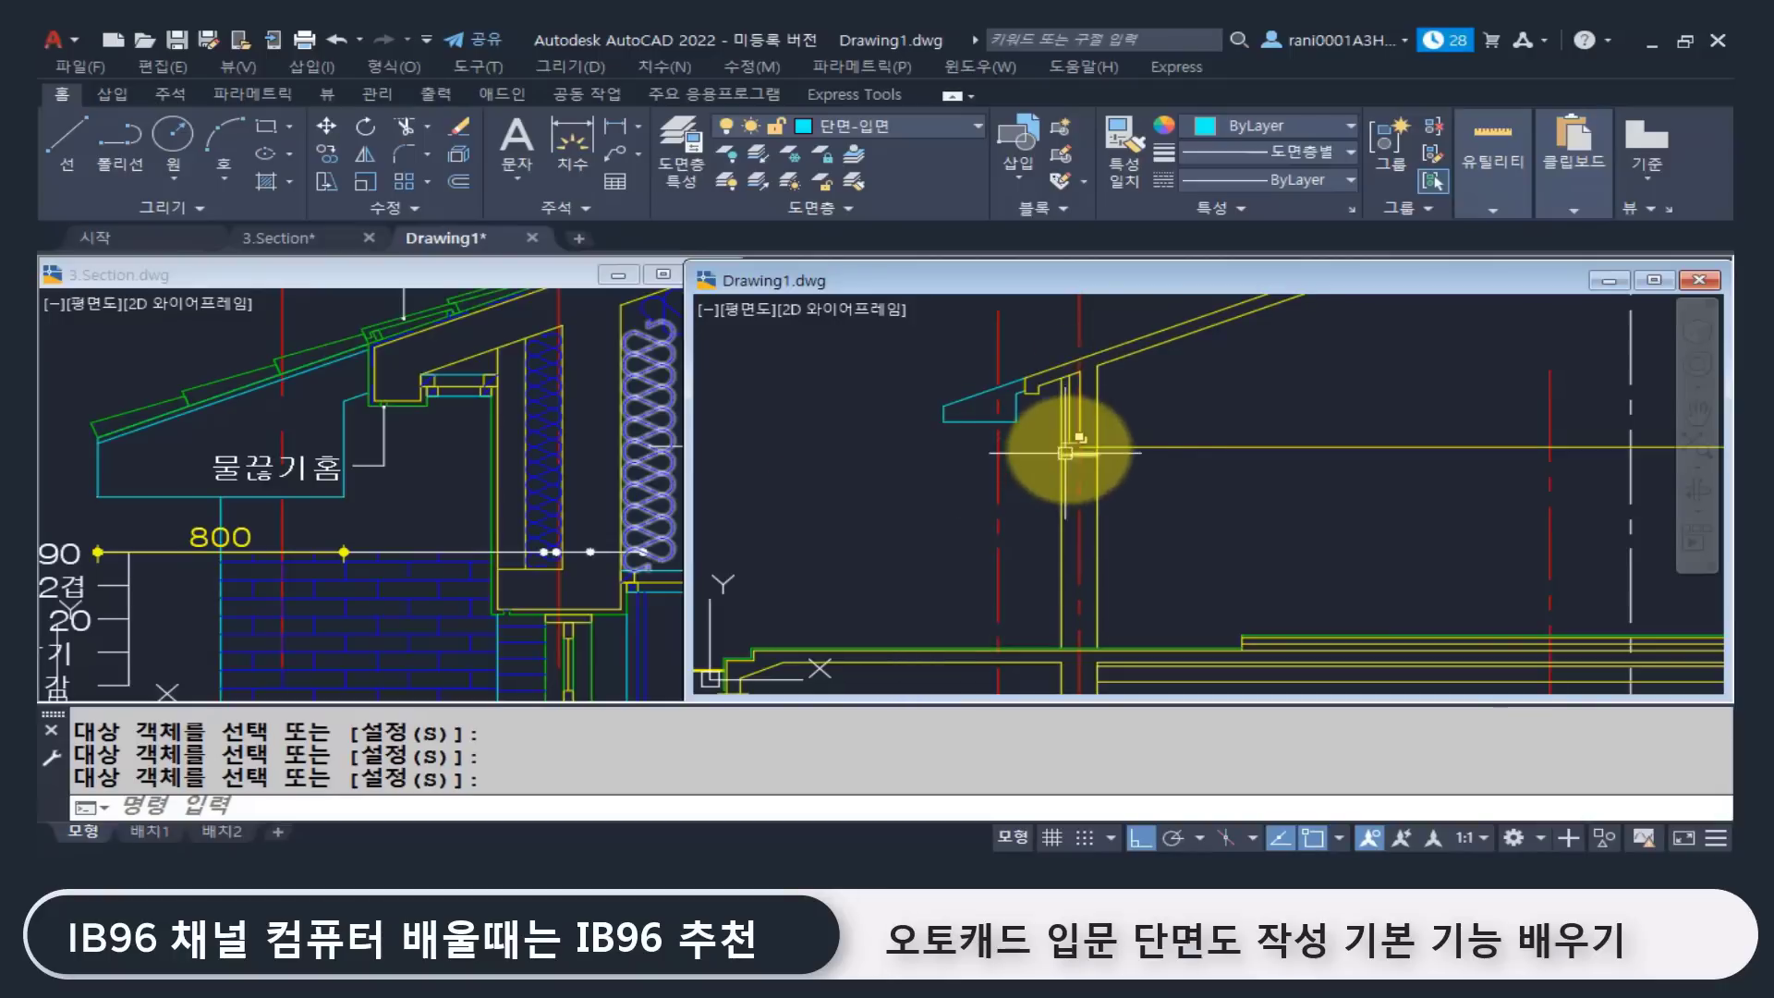
scroll(1079, 453, "up", 2)
middle_click_drag(1081, 472, 1050, 531)
key("Escape")
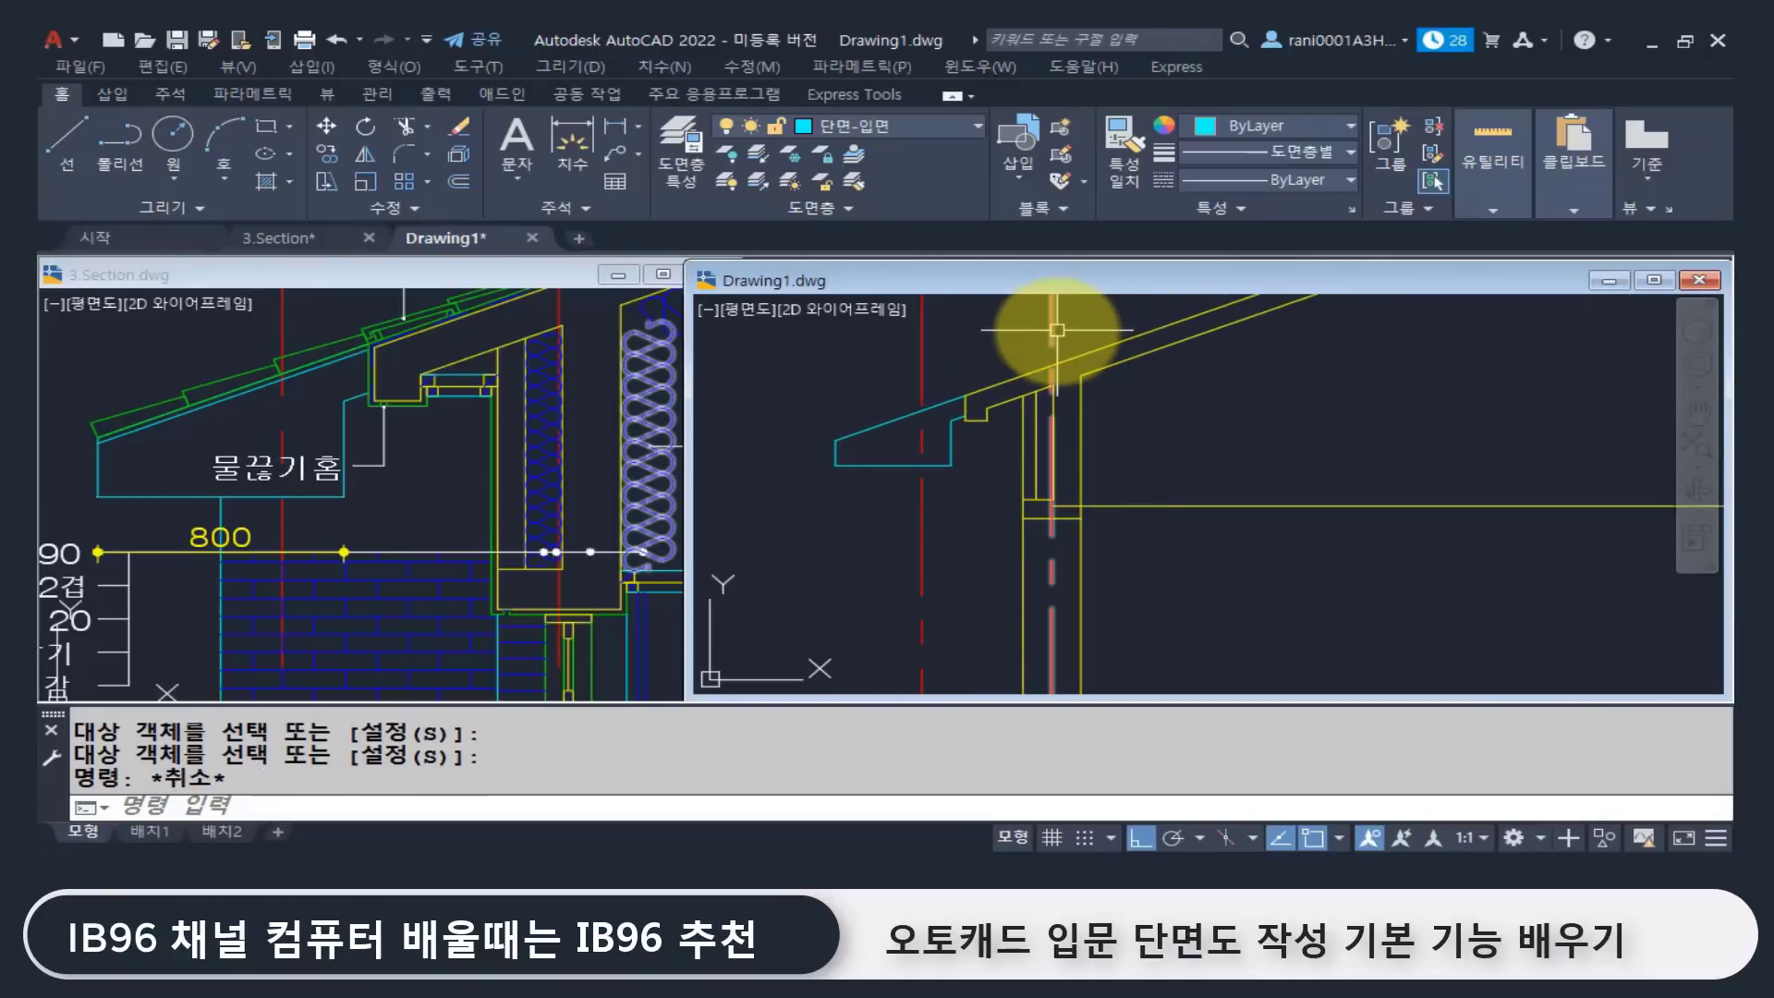
left_click(1057, 329)
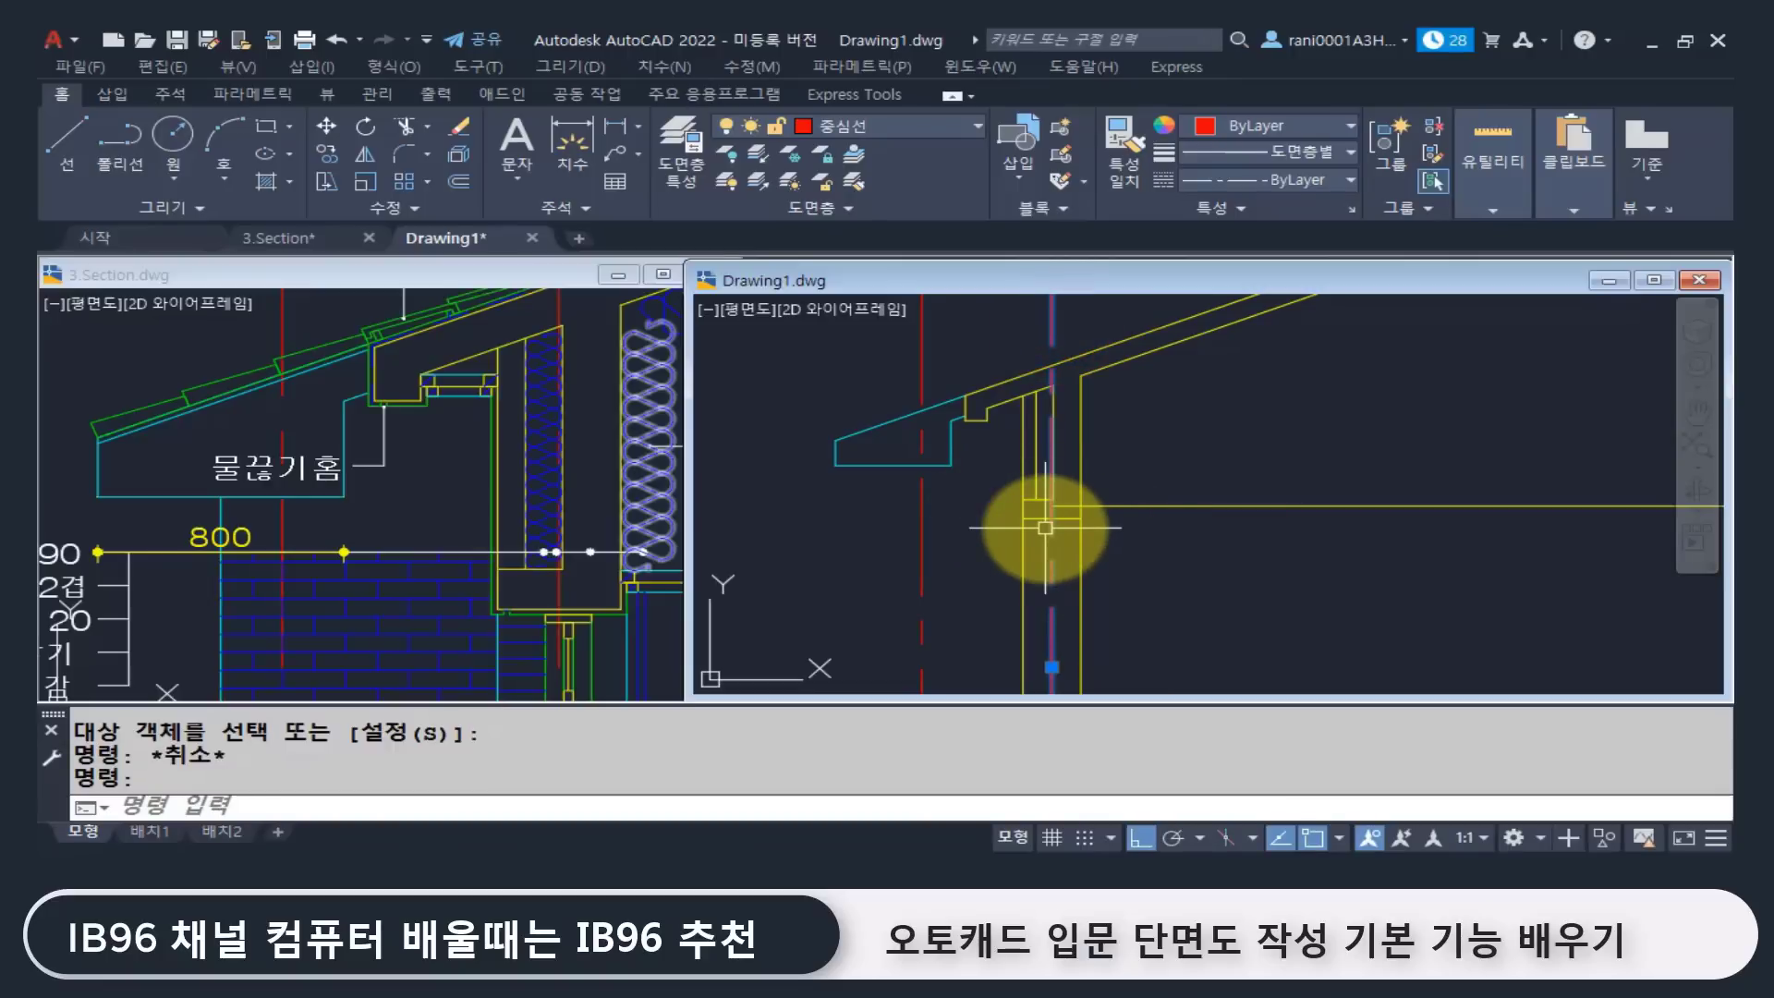
key("Escape")
type("f")
key("Escape")
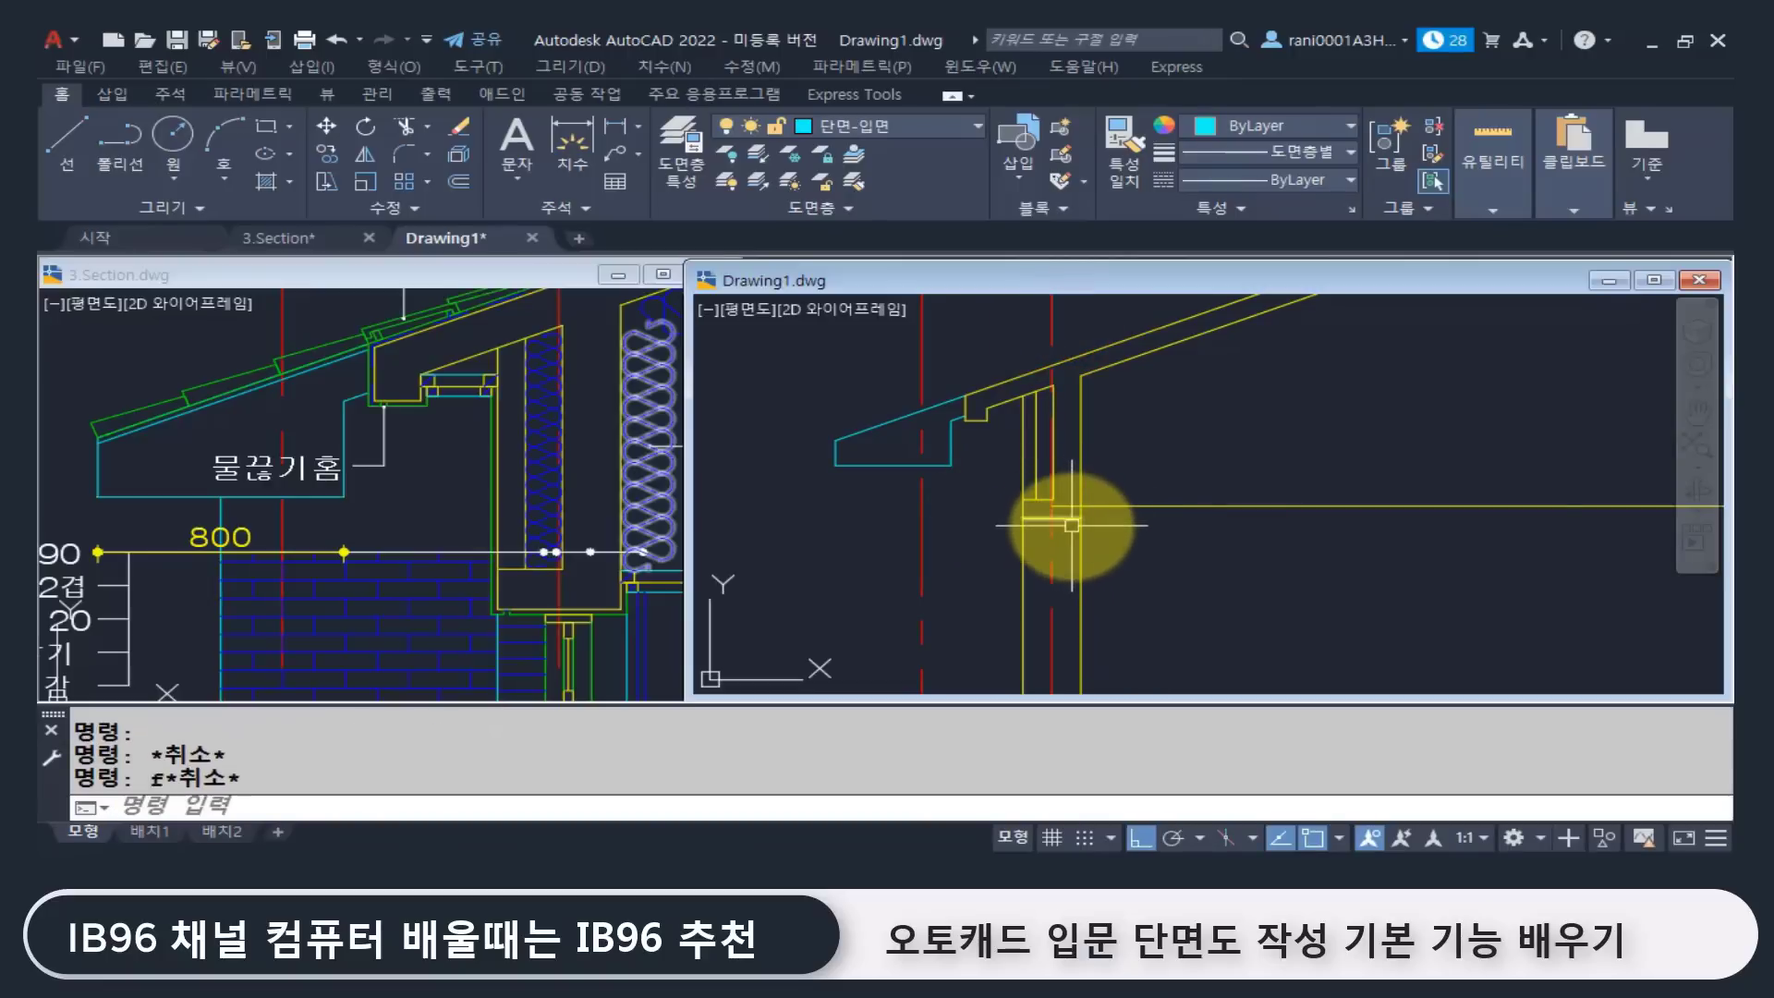
key("Escape")
type("dli")
key("Return")
scroll(1026, 519, "up", 2)
left_click(1062, 512)
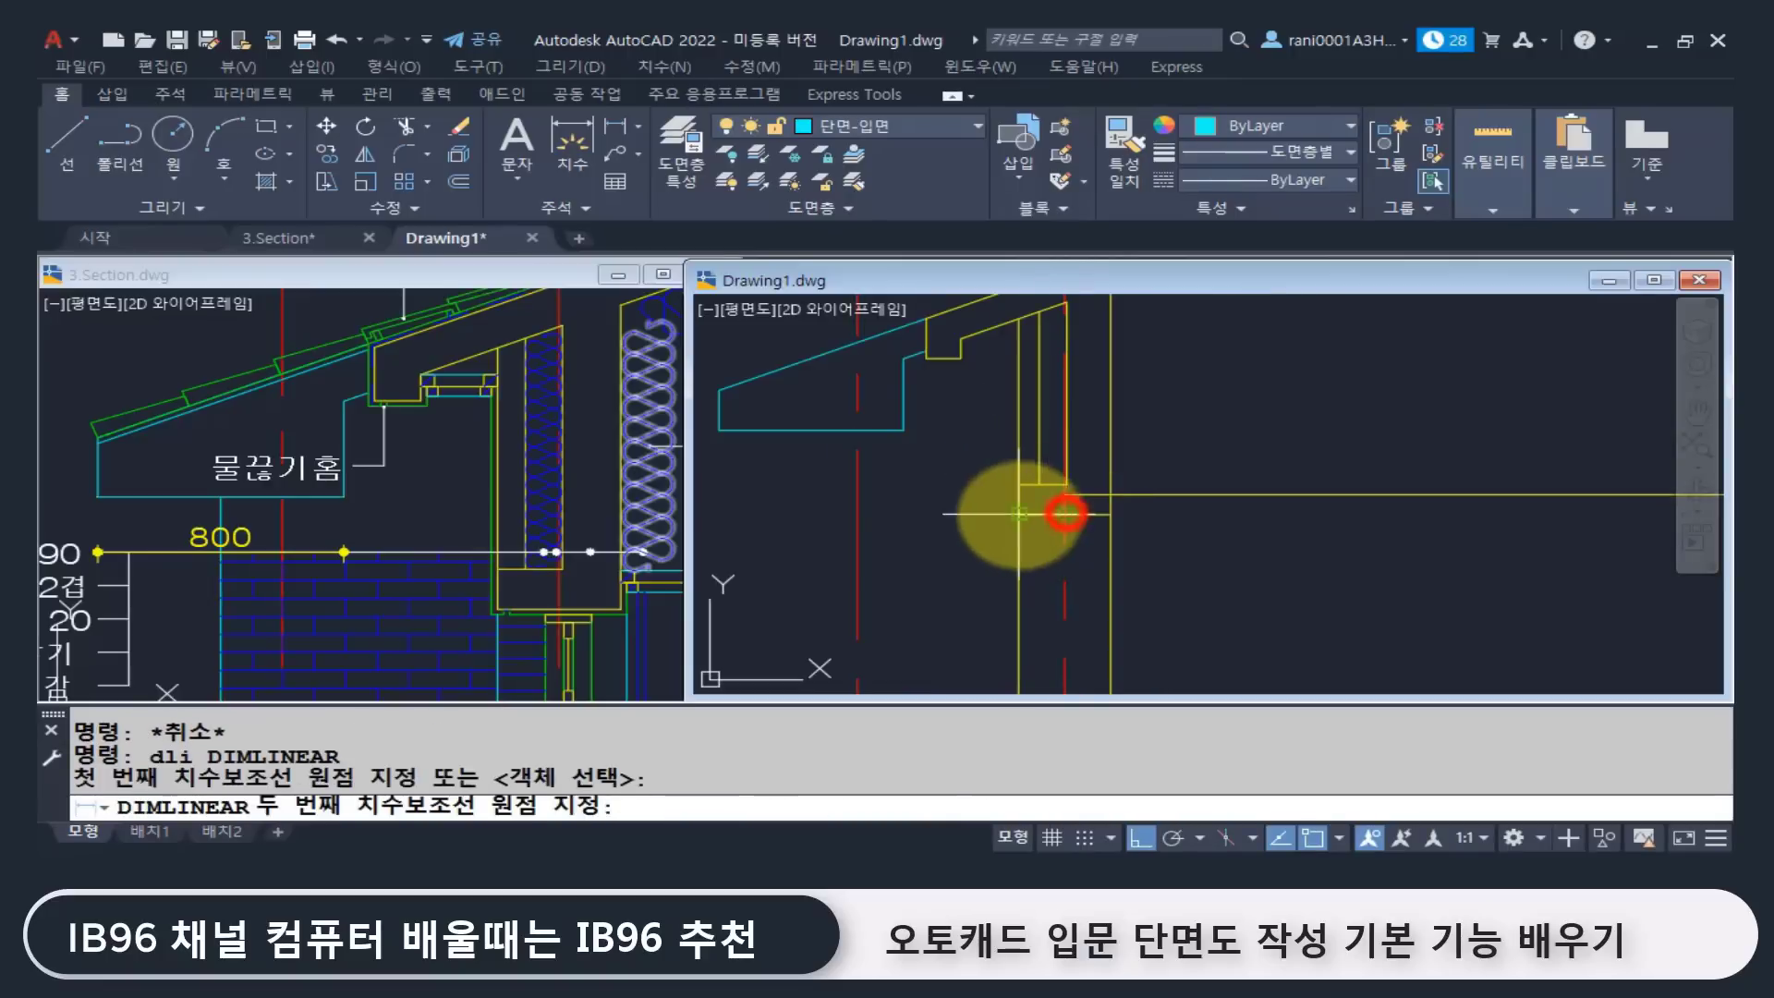
left_click(1019, 514)
key("Escape")
Step: Measure the distance from the wall's outer face to its centre line at the lintel's lower edge
type("di")
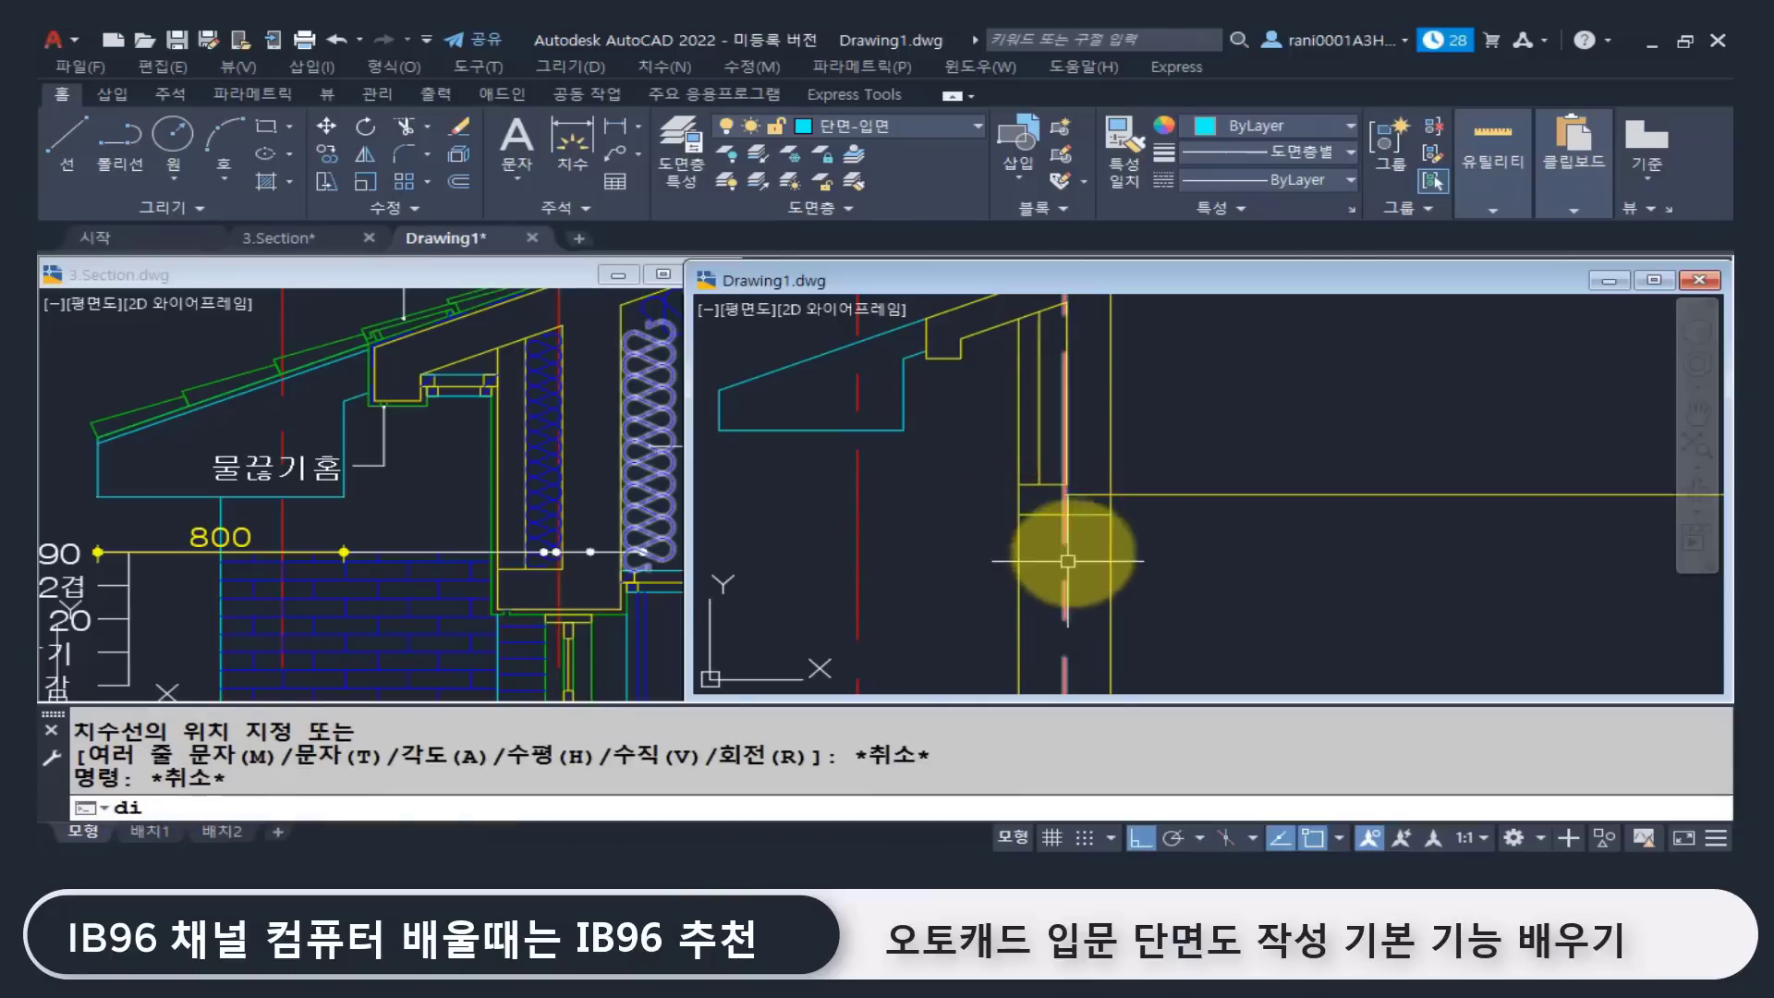
key("Return")
left_click(1019, 515)
left_click(1065, 513)
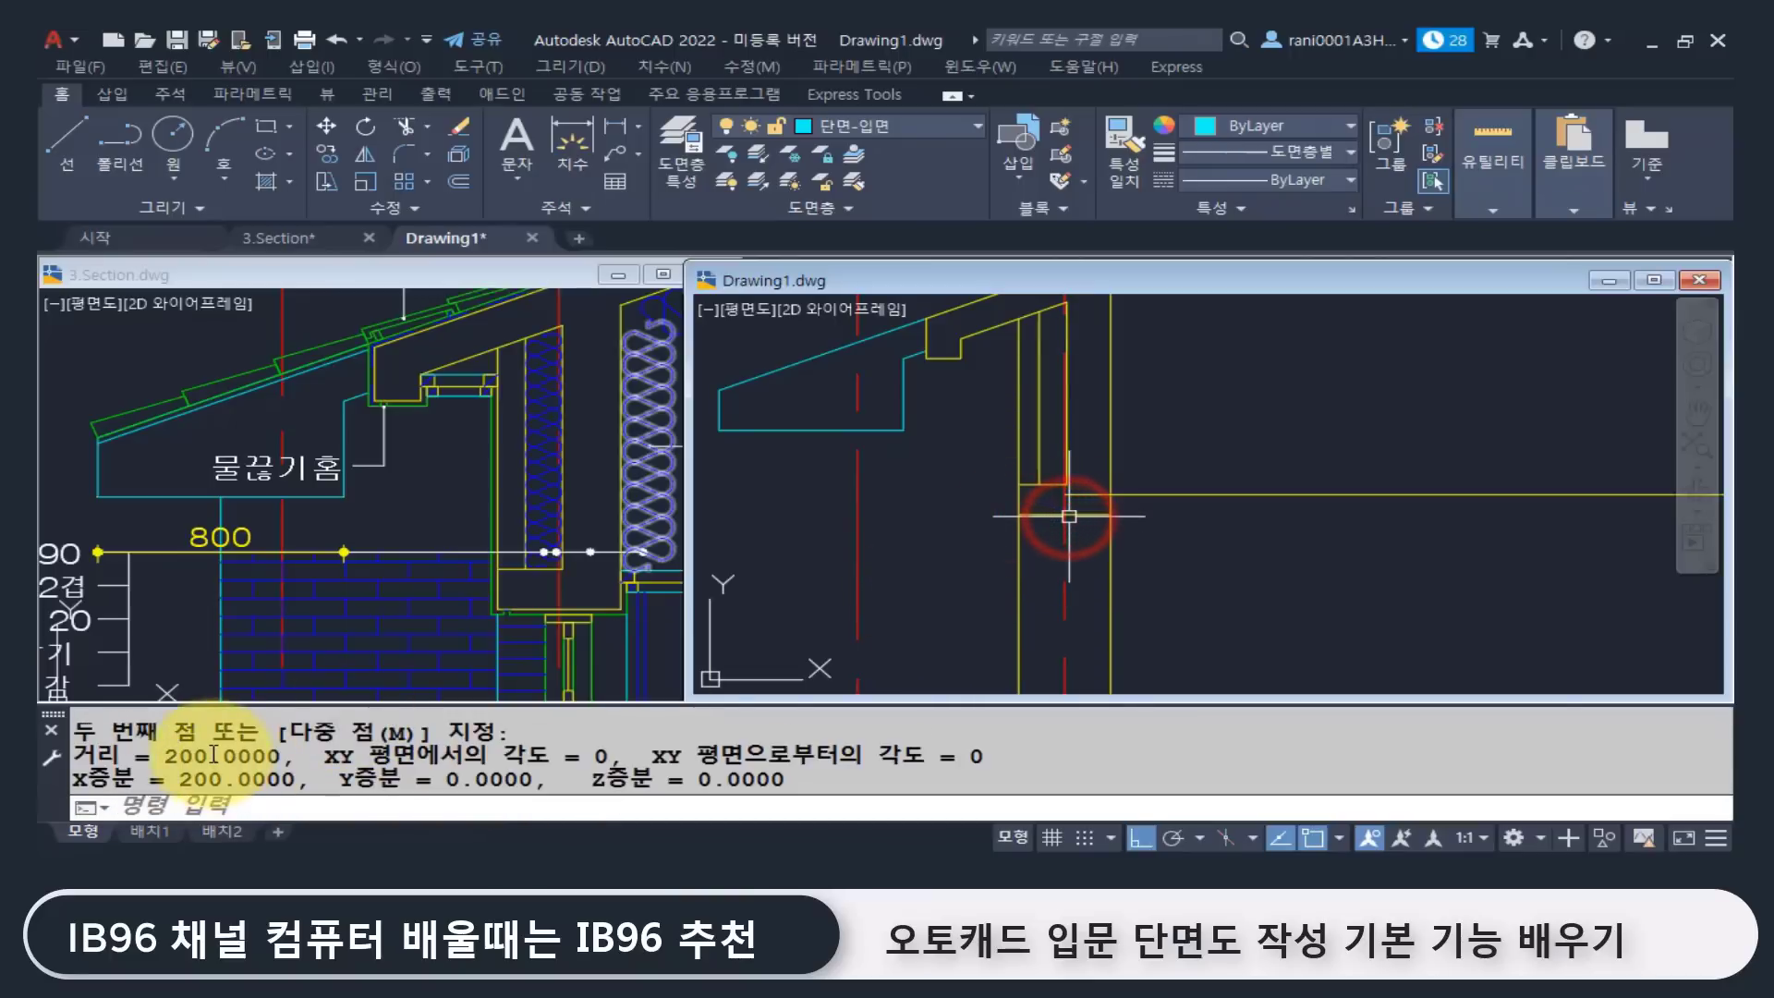
left_click(878, 583)
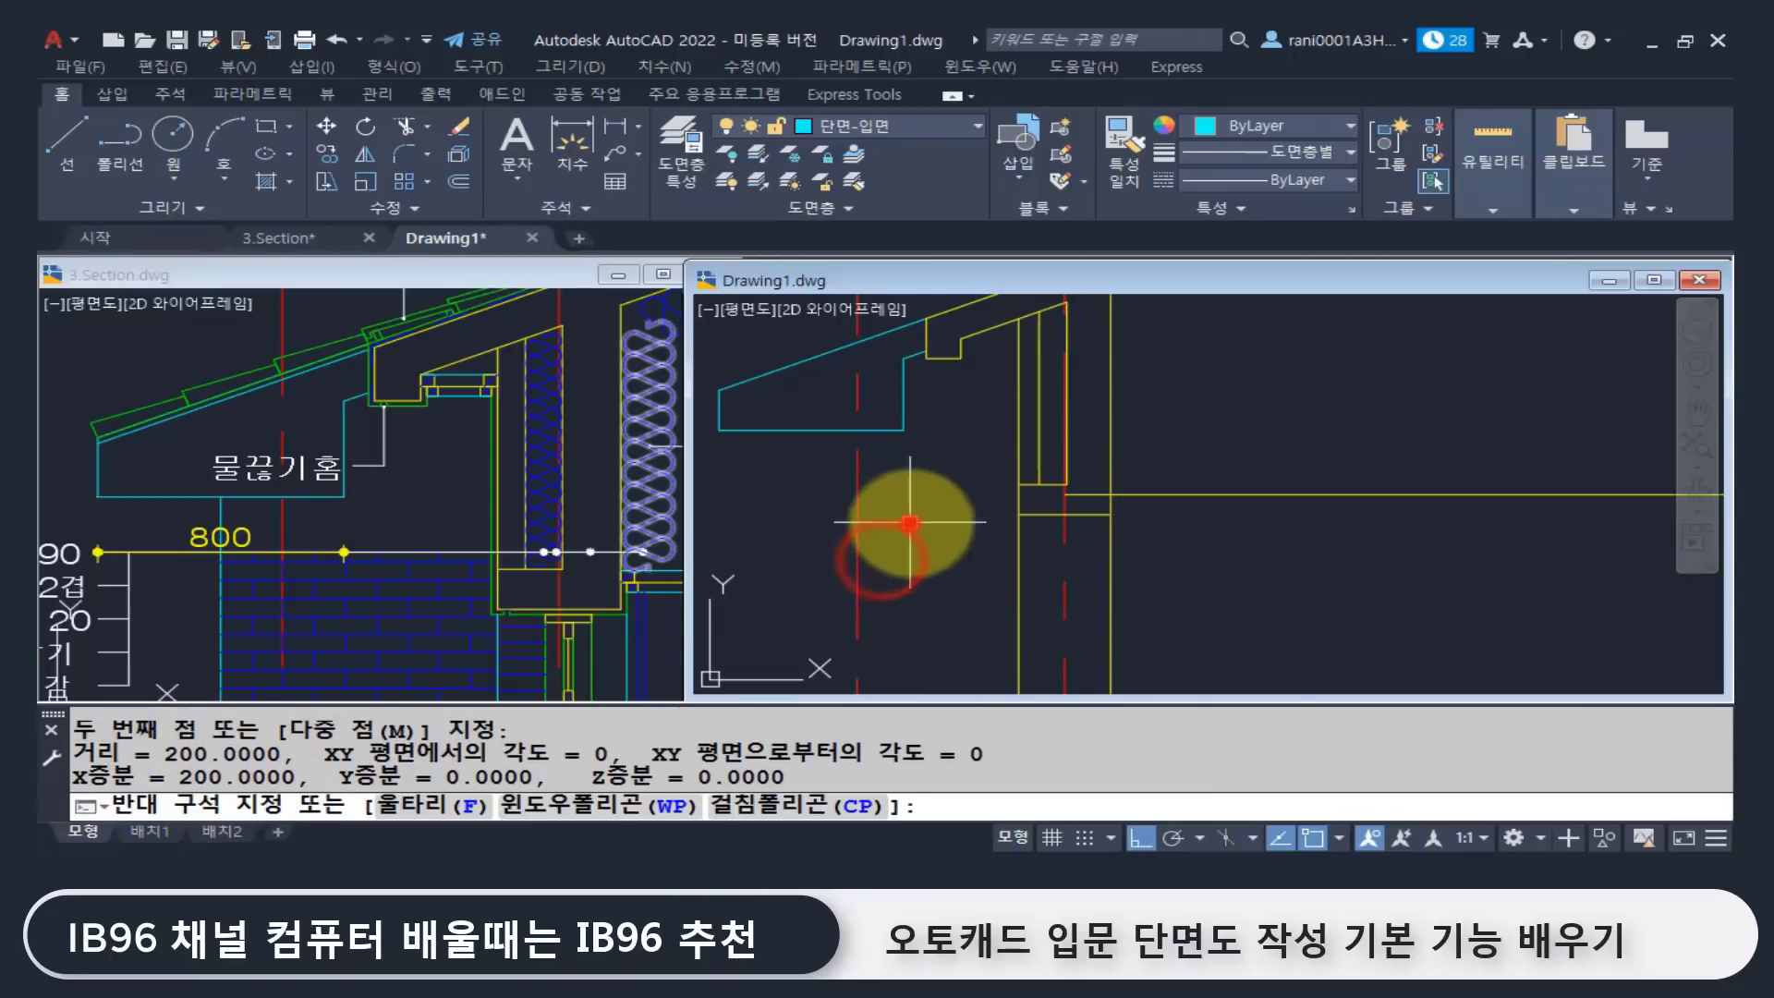
scroll(936, 527, "down", 2)
middle_click_drag(936, 527, 955, 522)
key("Escape")
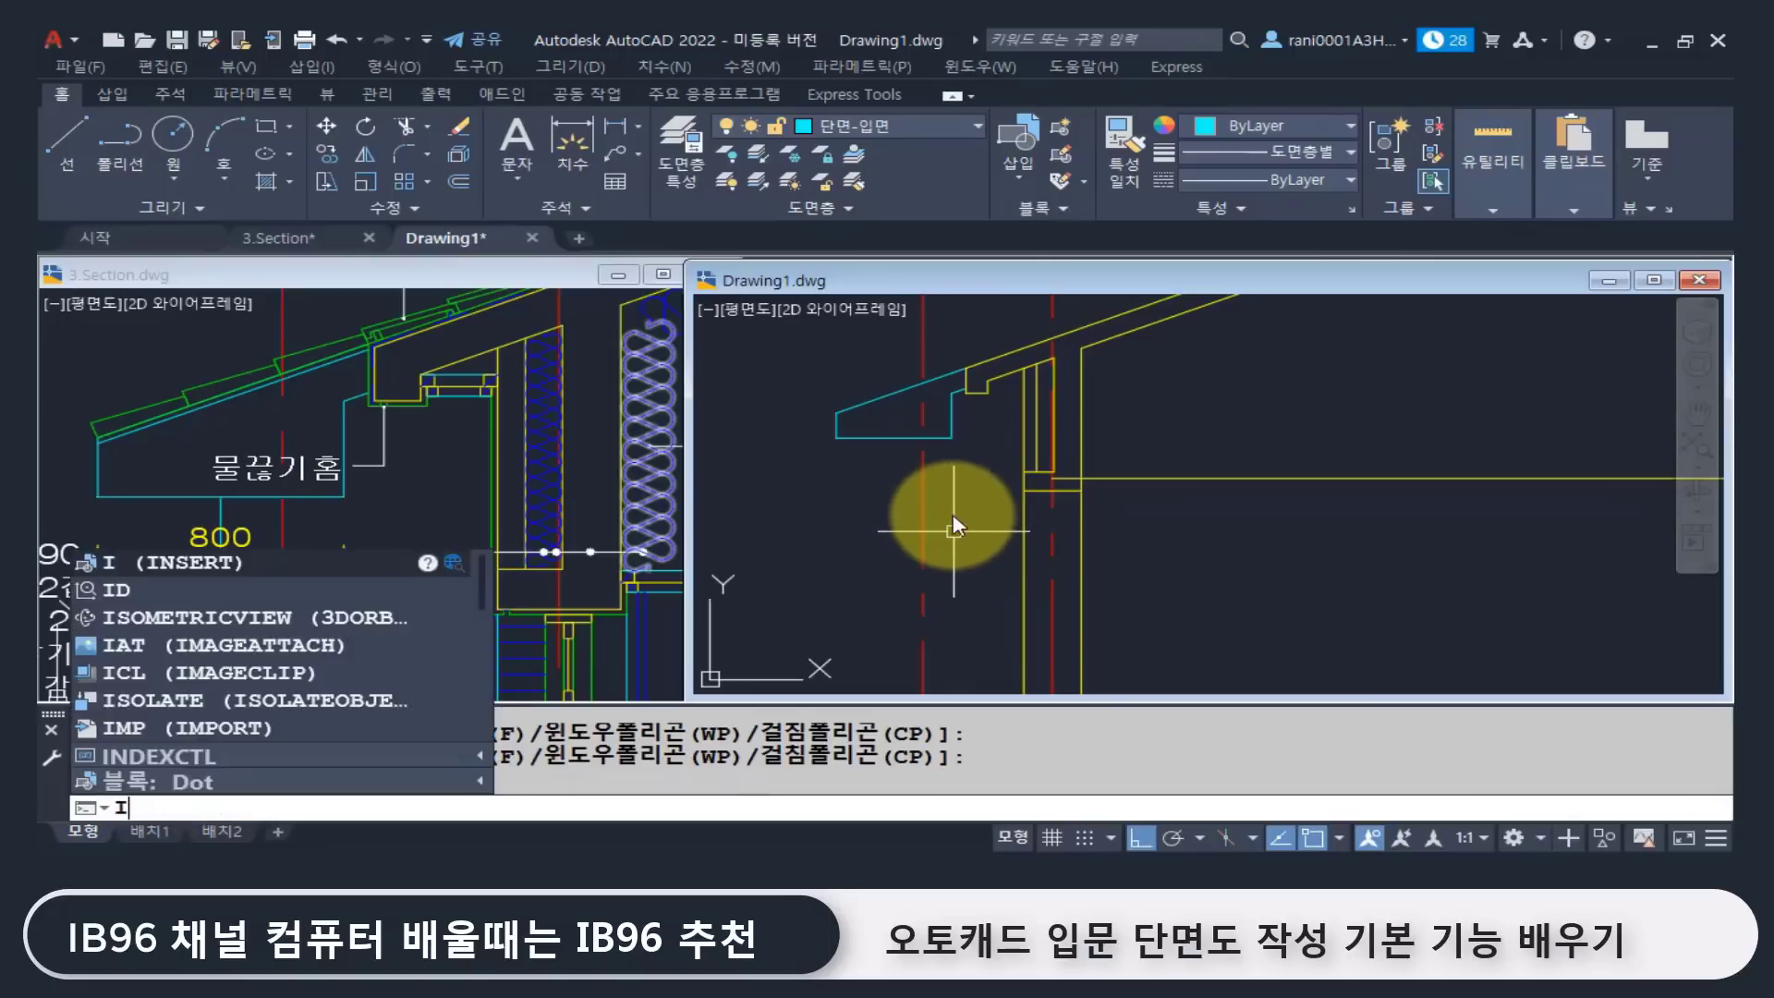
Step: Offset the terrace-side centre line below the eaves 200 outward, away from the wall, onto the current layer
key("BackSpace")
type("o")
key("Return")
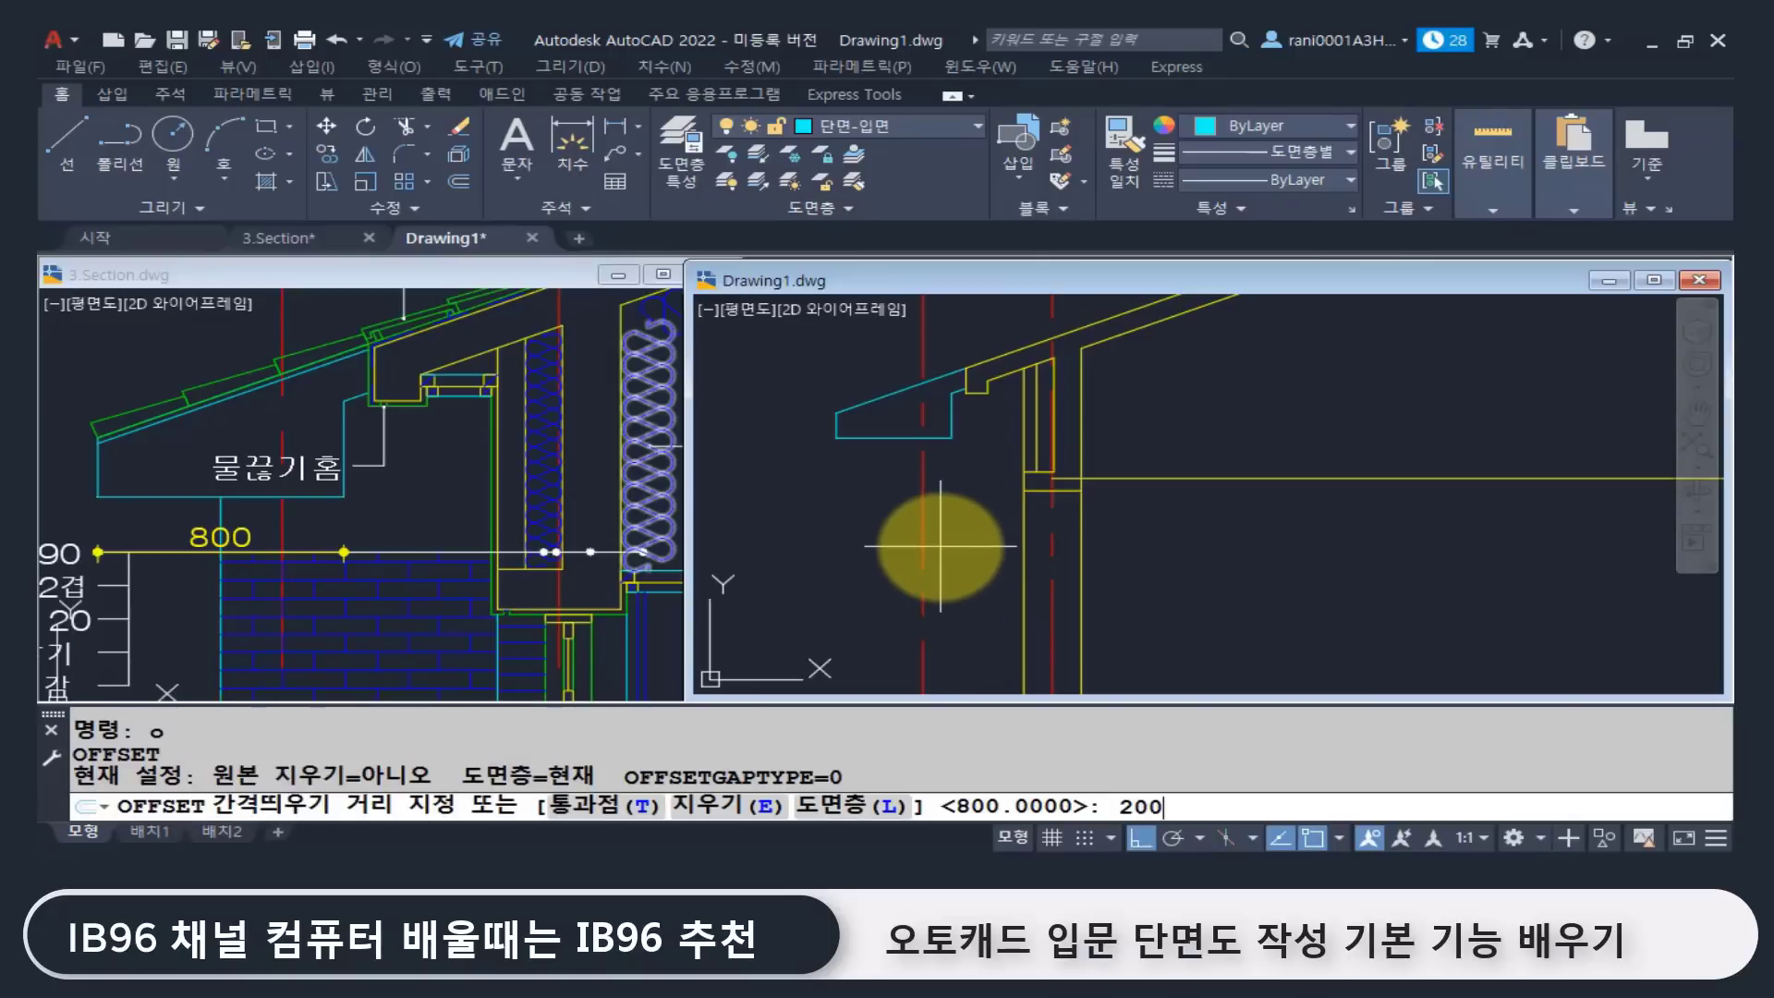
key("Return")
left_click(926, 491)
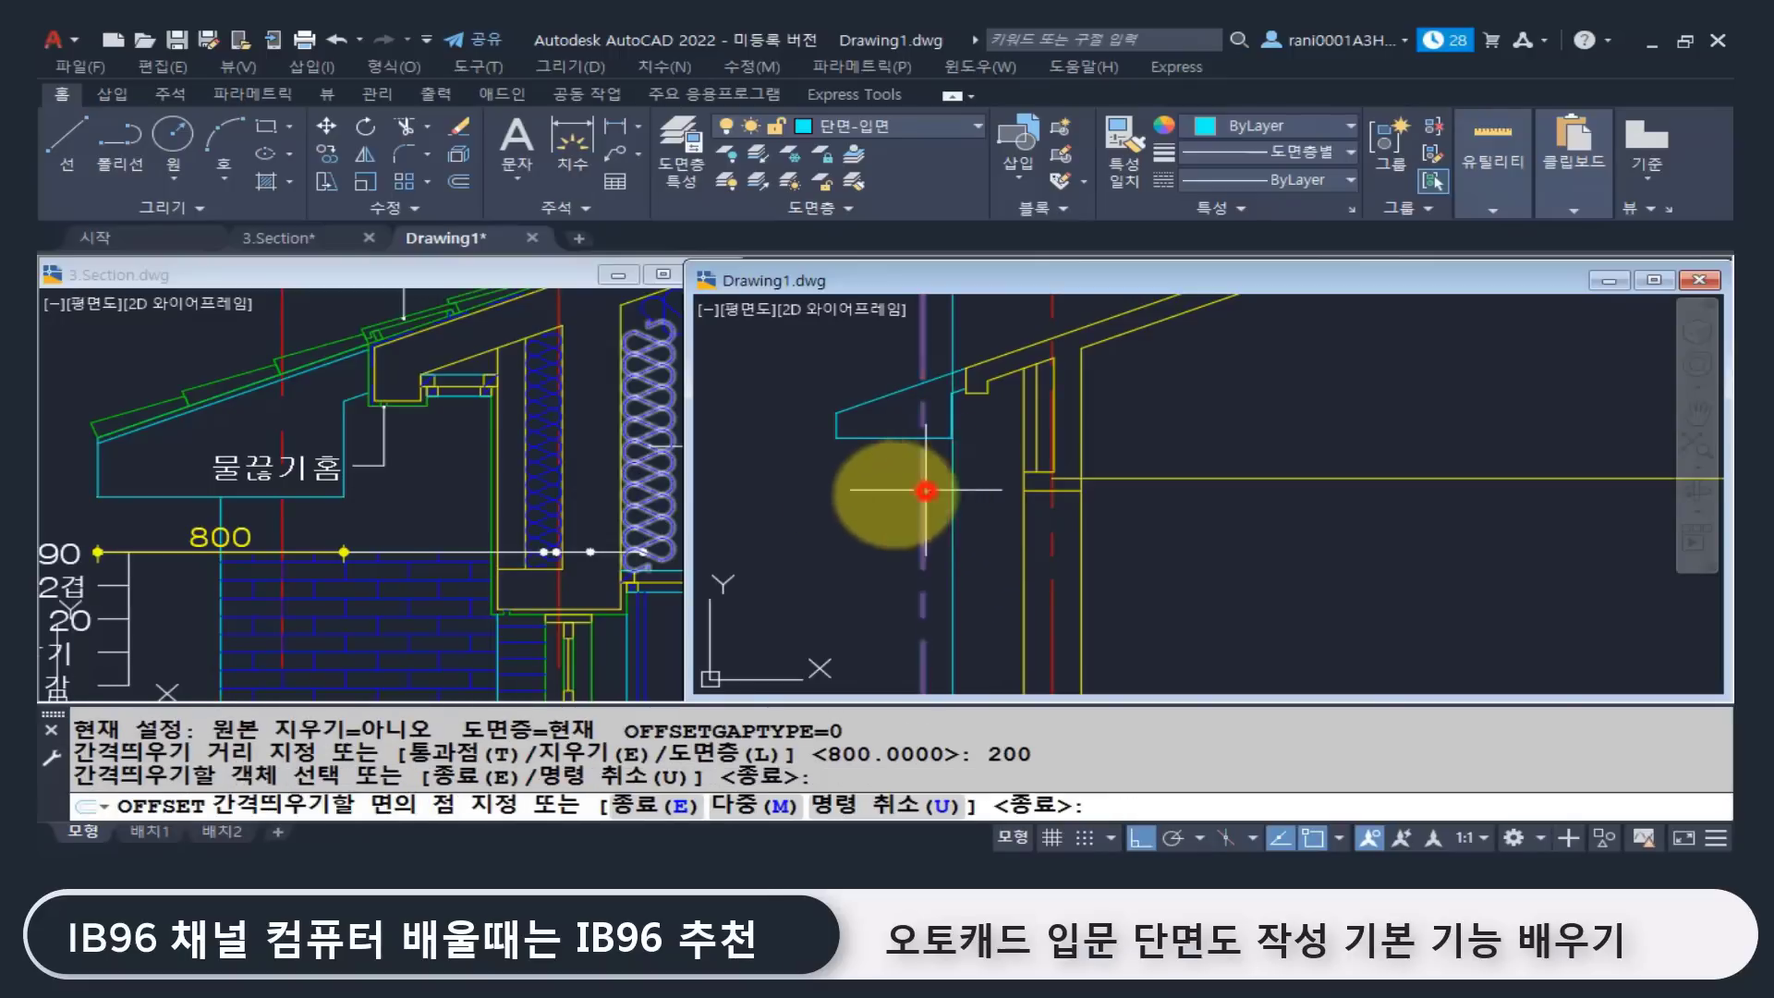
left_click(813, 487)
key("Return")
scroll(934, 497, "down", 2)
middle_click_drag(934, 479, 941, 442)
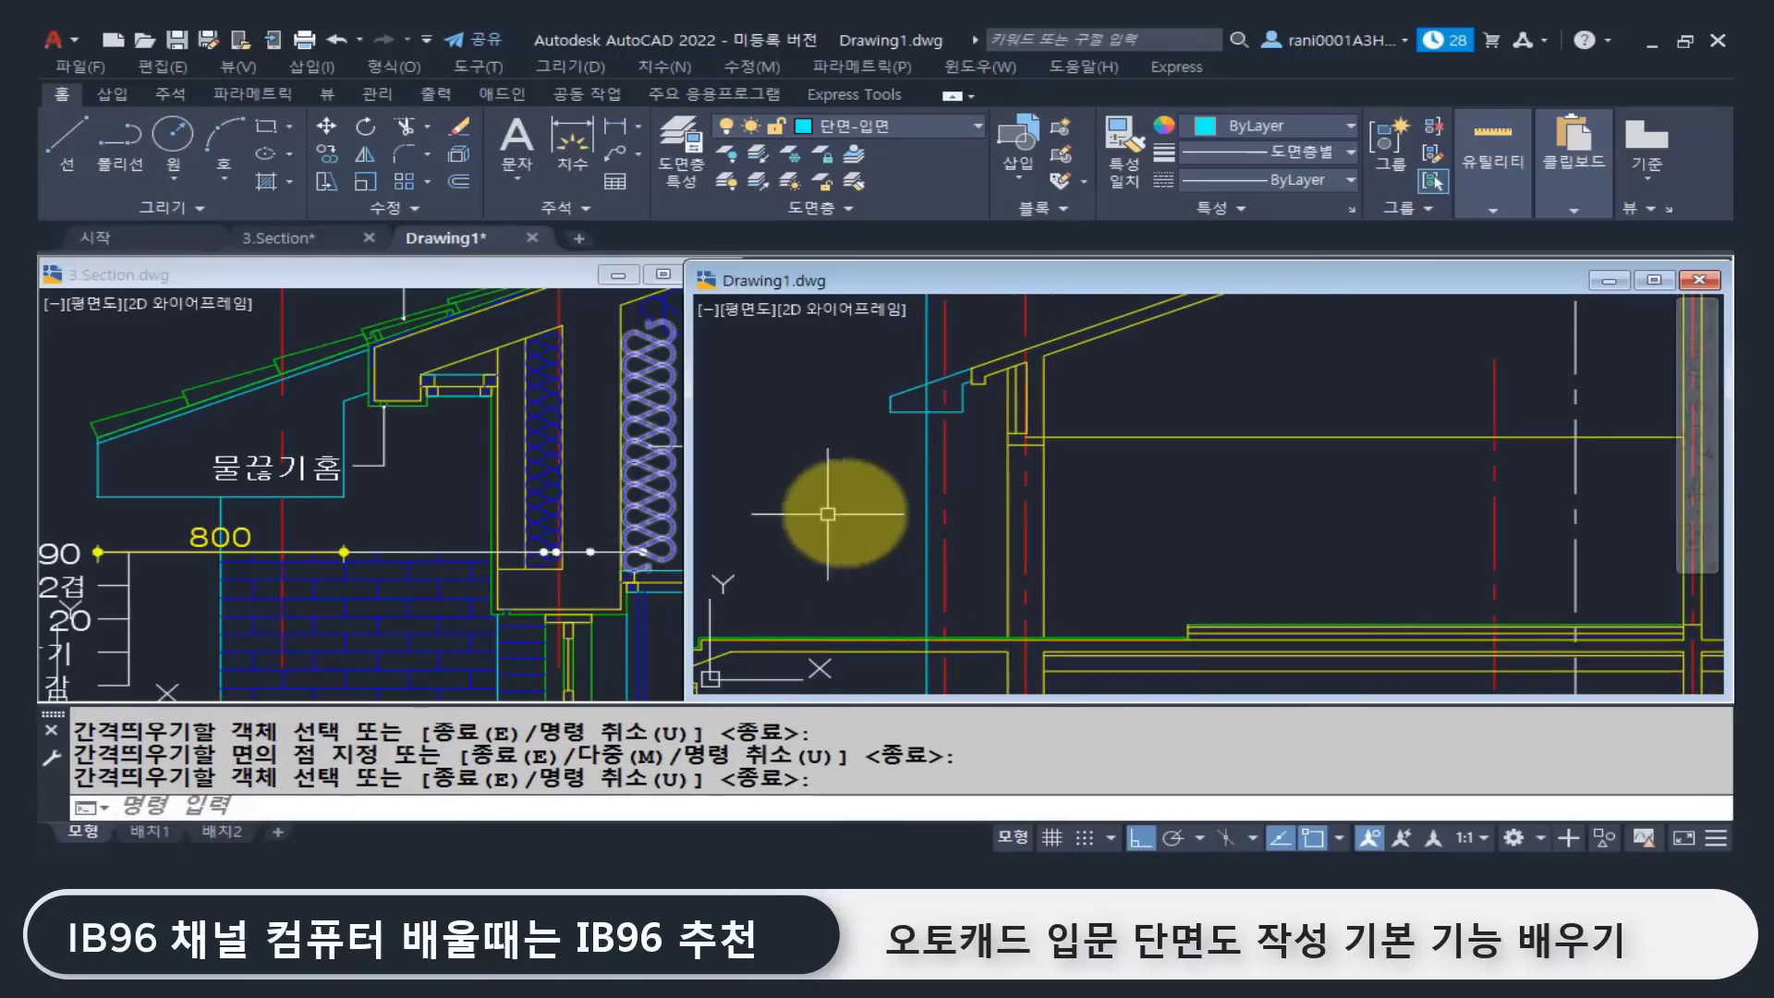
Step: Trim the offset terrace wall line above the eaves elevation's bottom line and below the terrace floor line
scroll(965, 640, "up", 2)
key("Escape")
type("tr")
key("Return")
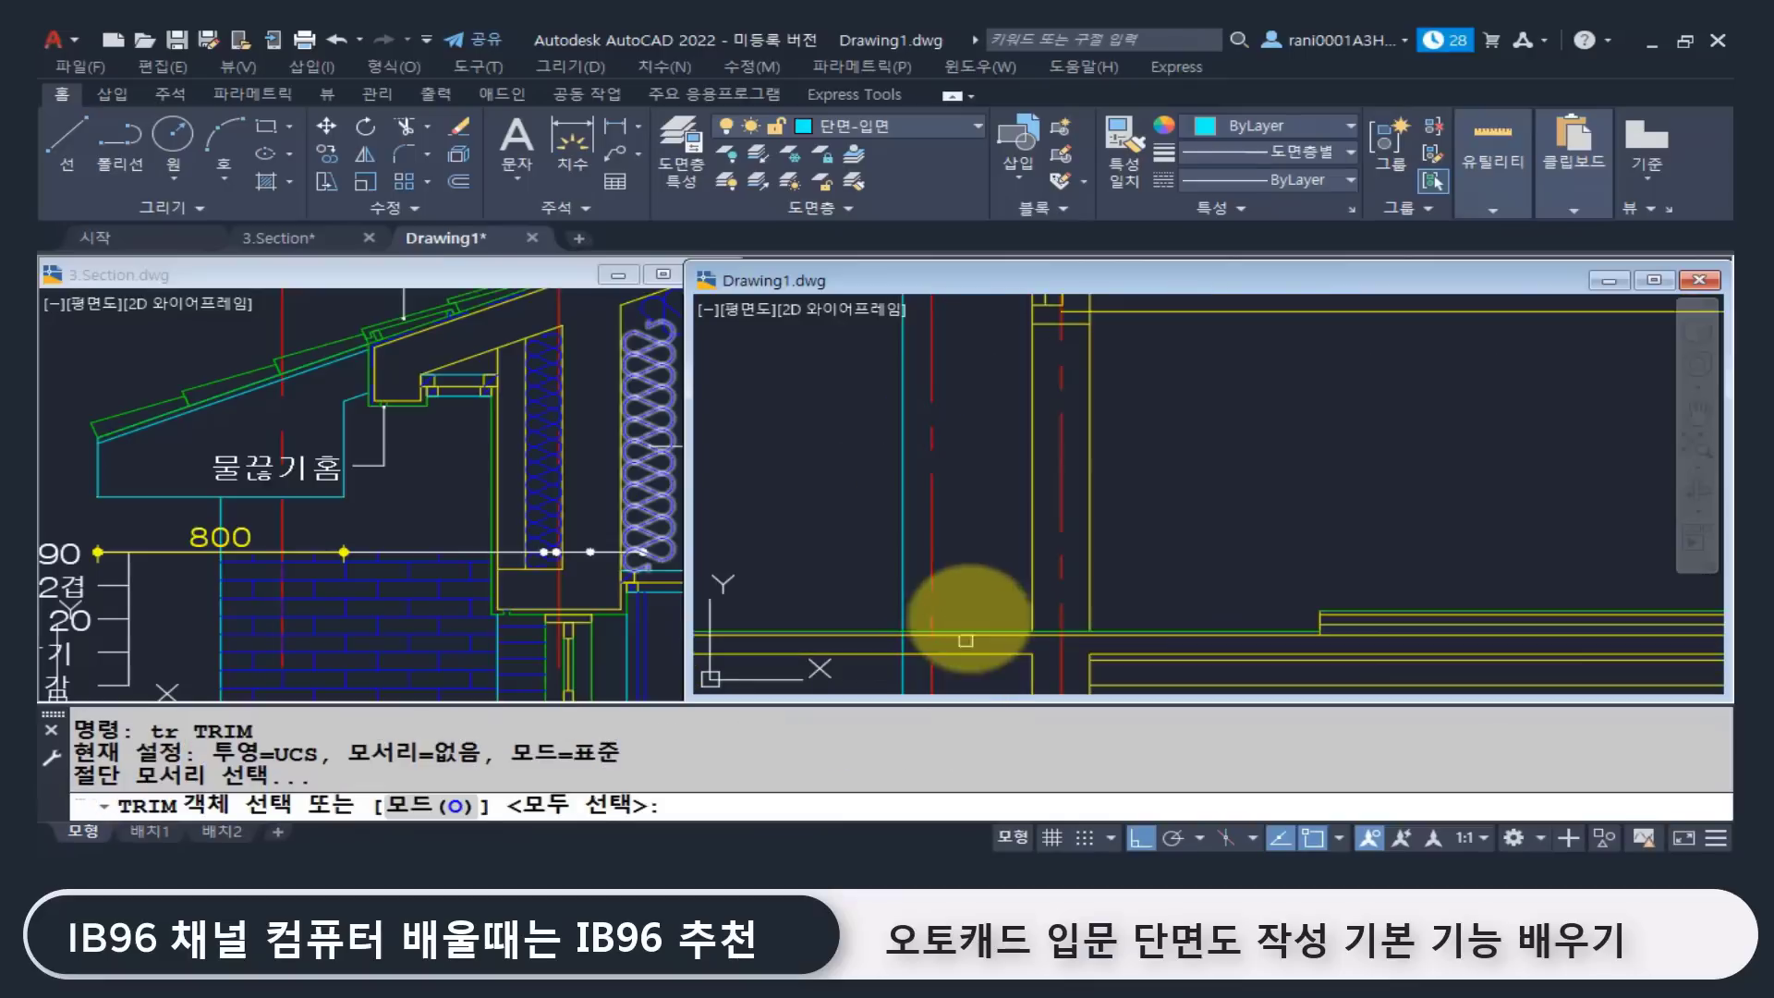
left_click(981, 630)
middle_click_drag(950, 484, 939, 673)
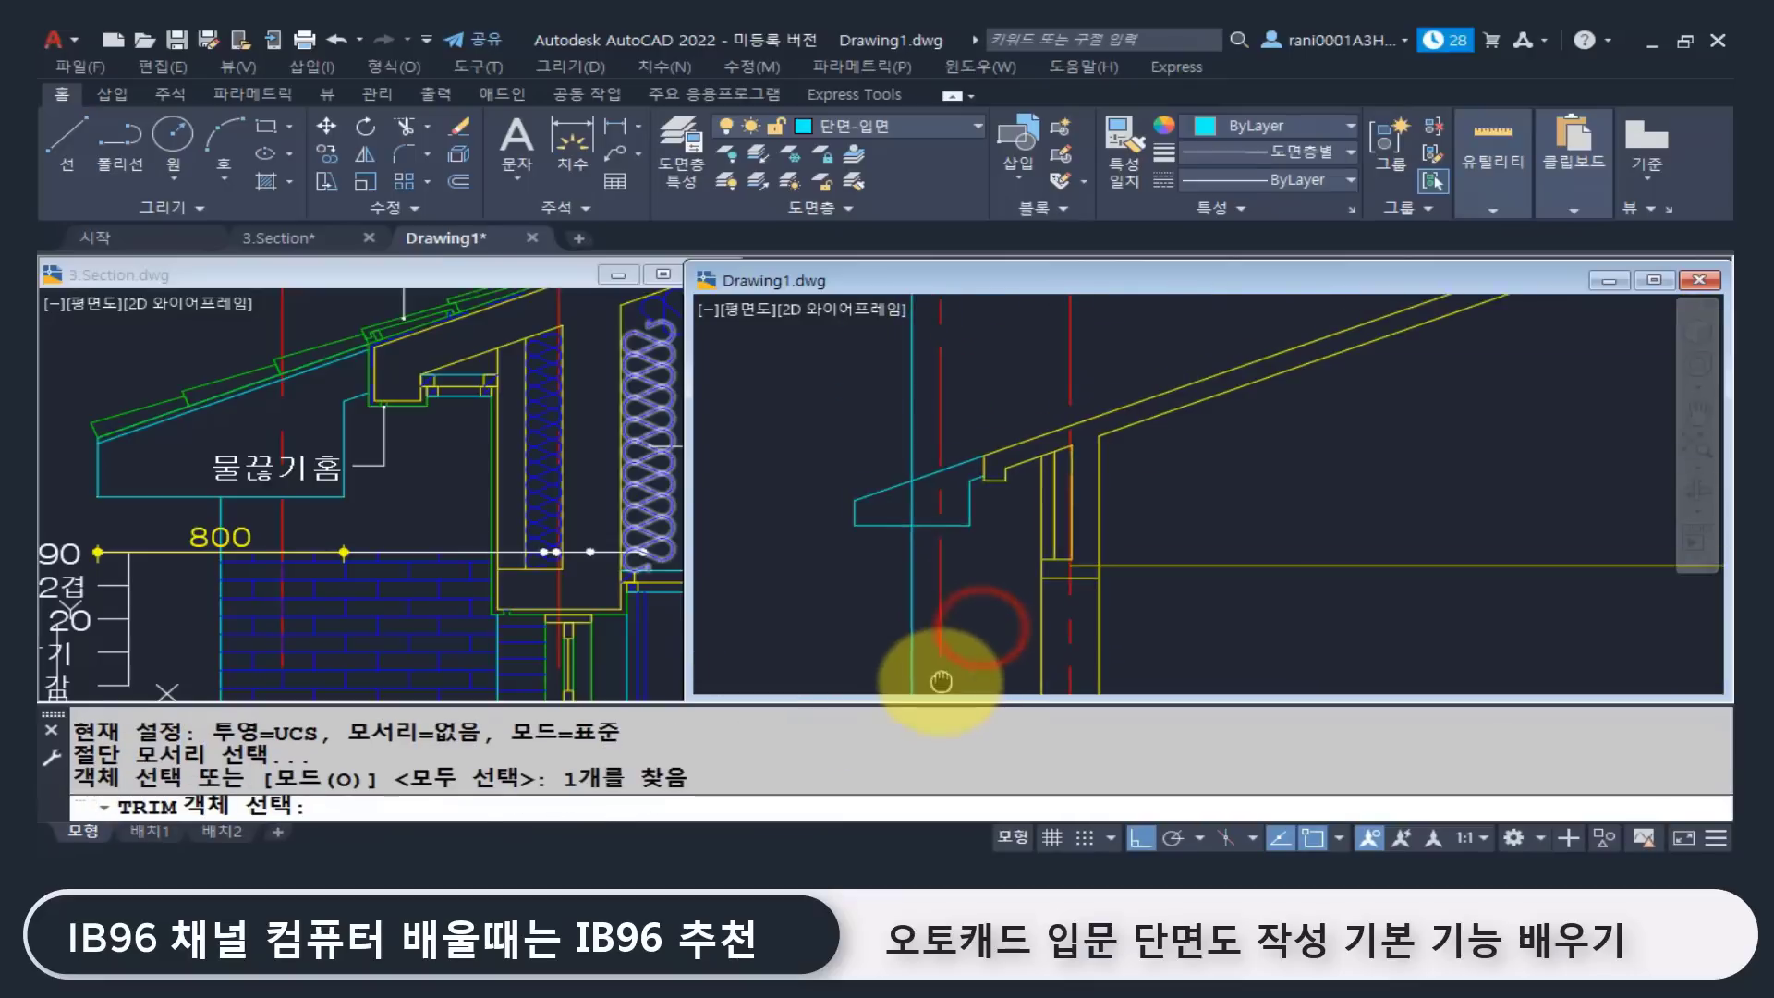
left_click(929, 534)
key("Return")
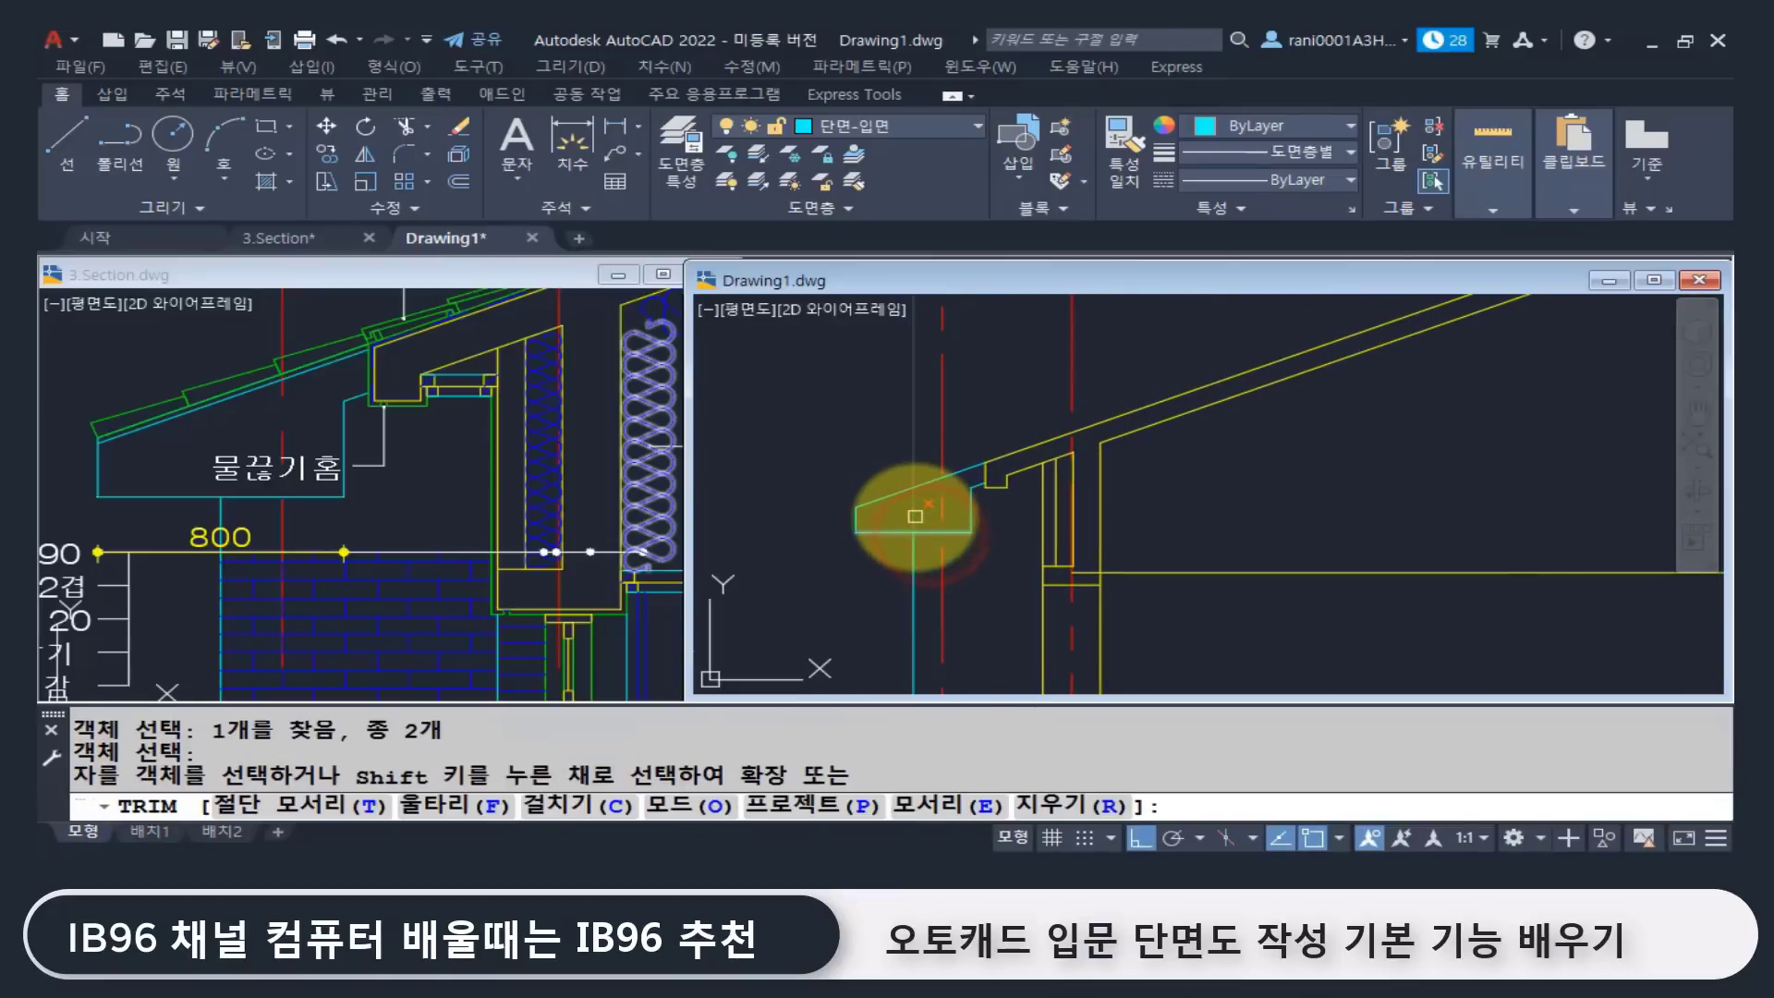
left_click(914, 515)
middle_click_drag(914, 516, 856, 621)
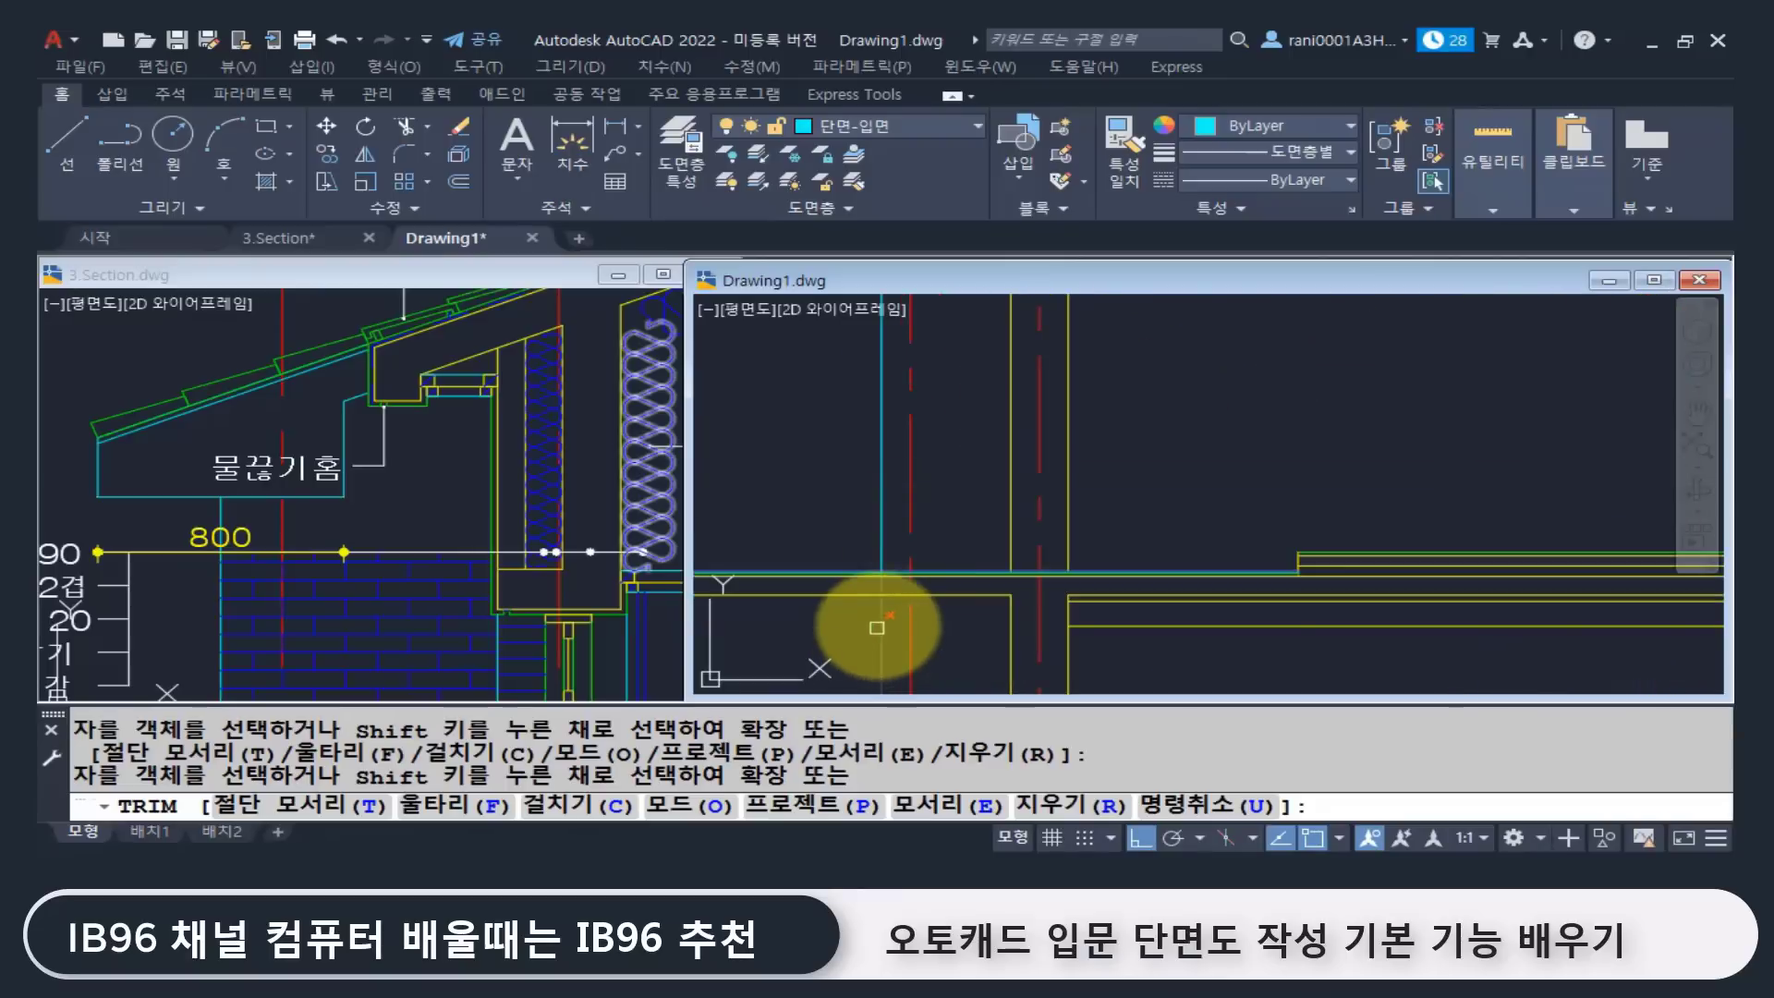
left_click(877, 623)
key("Return")
scroll(902, 674, "down", 3)
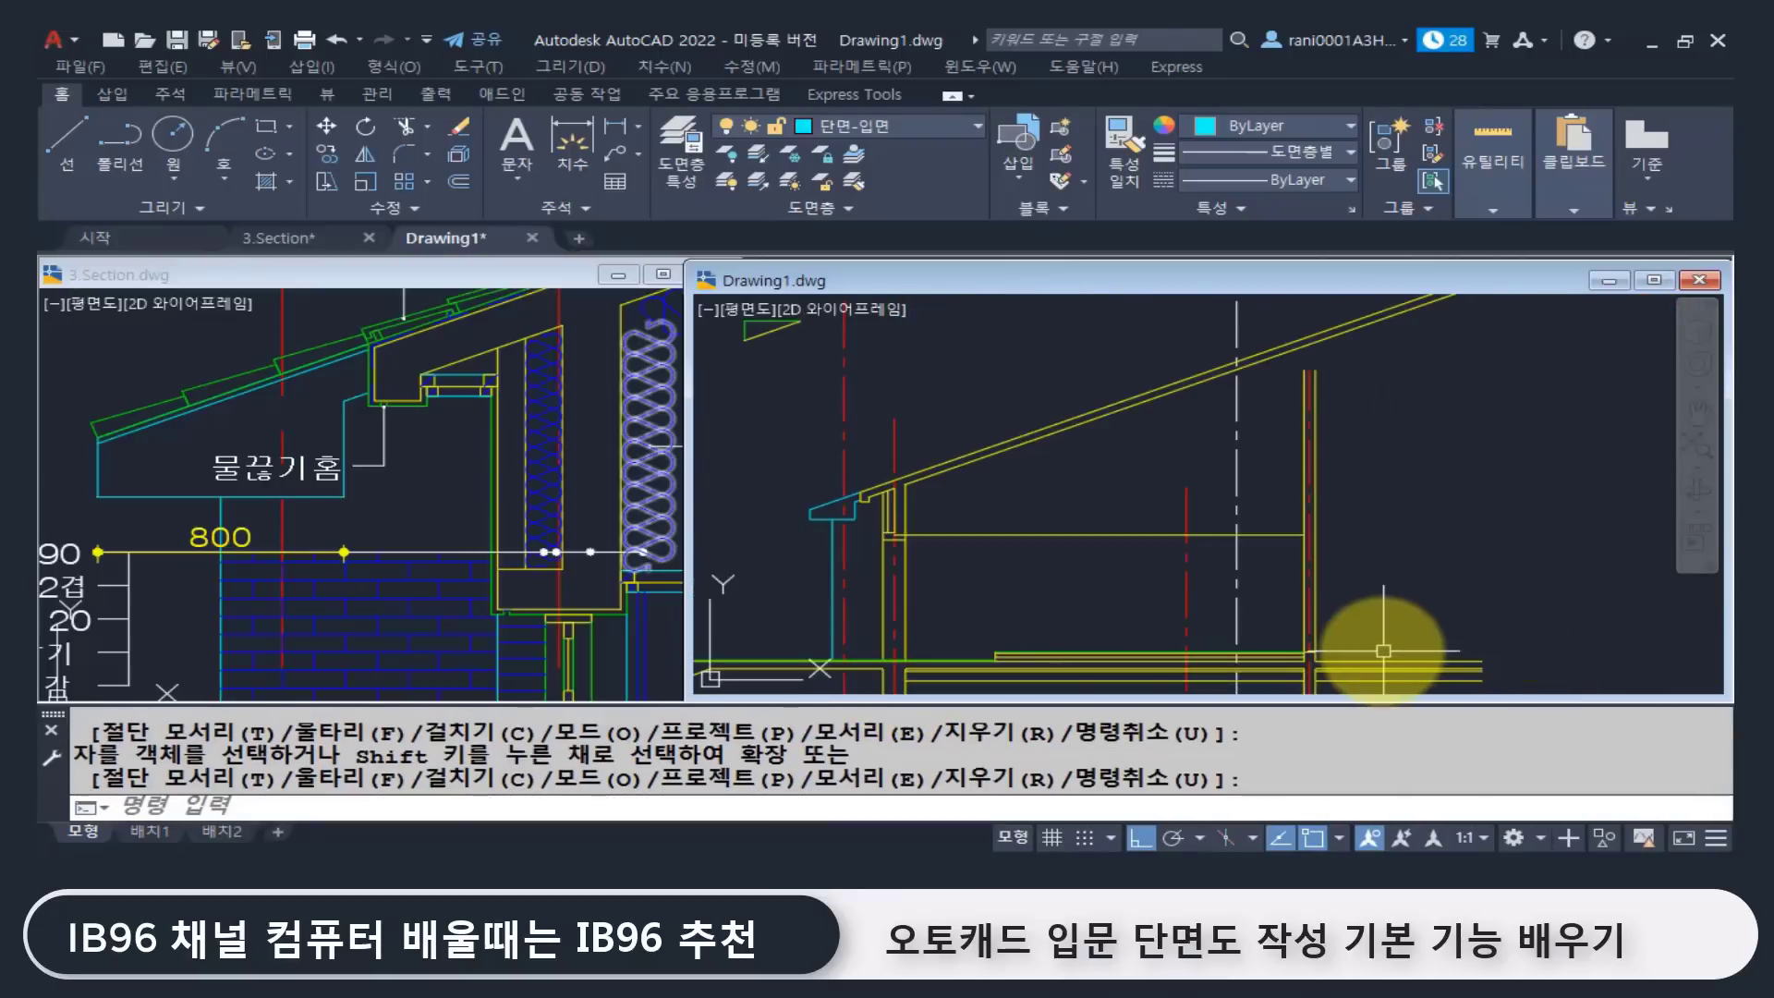
Step: Examine the full roof shape up to the ridge in the 3.Section reference
left_click(408, 502)
scroll(408, 503, "down", 8)
middle_click_drag(518, 496, 213, 526)
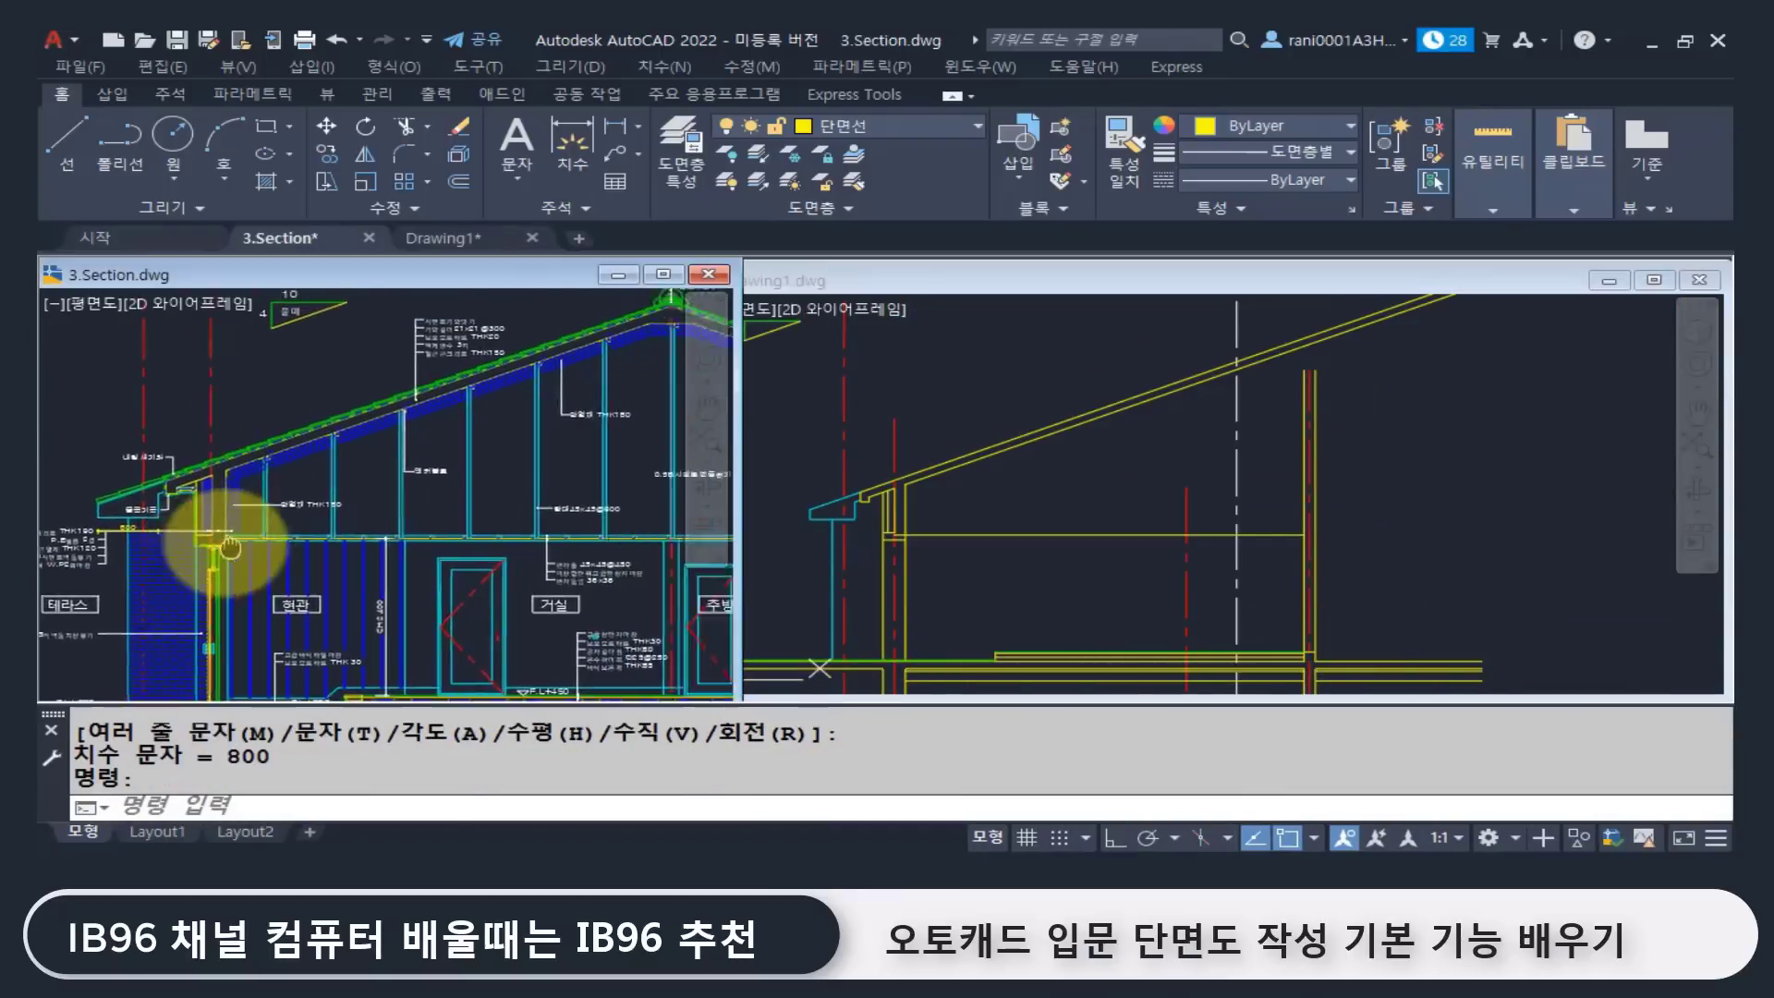
scroll(519, 447, "down", 5)
middle_click_drag(518, 448, 484, 527)
left_click(1161, 450)
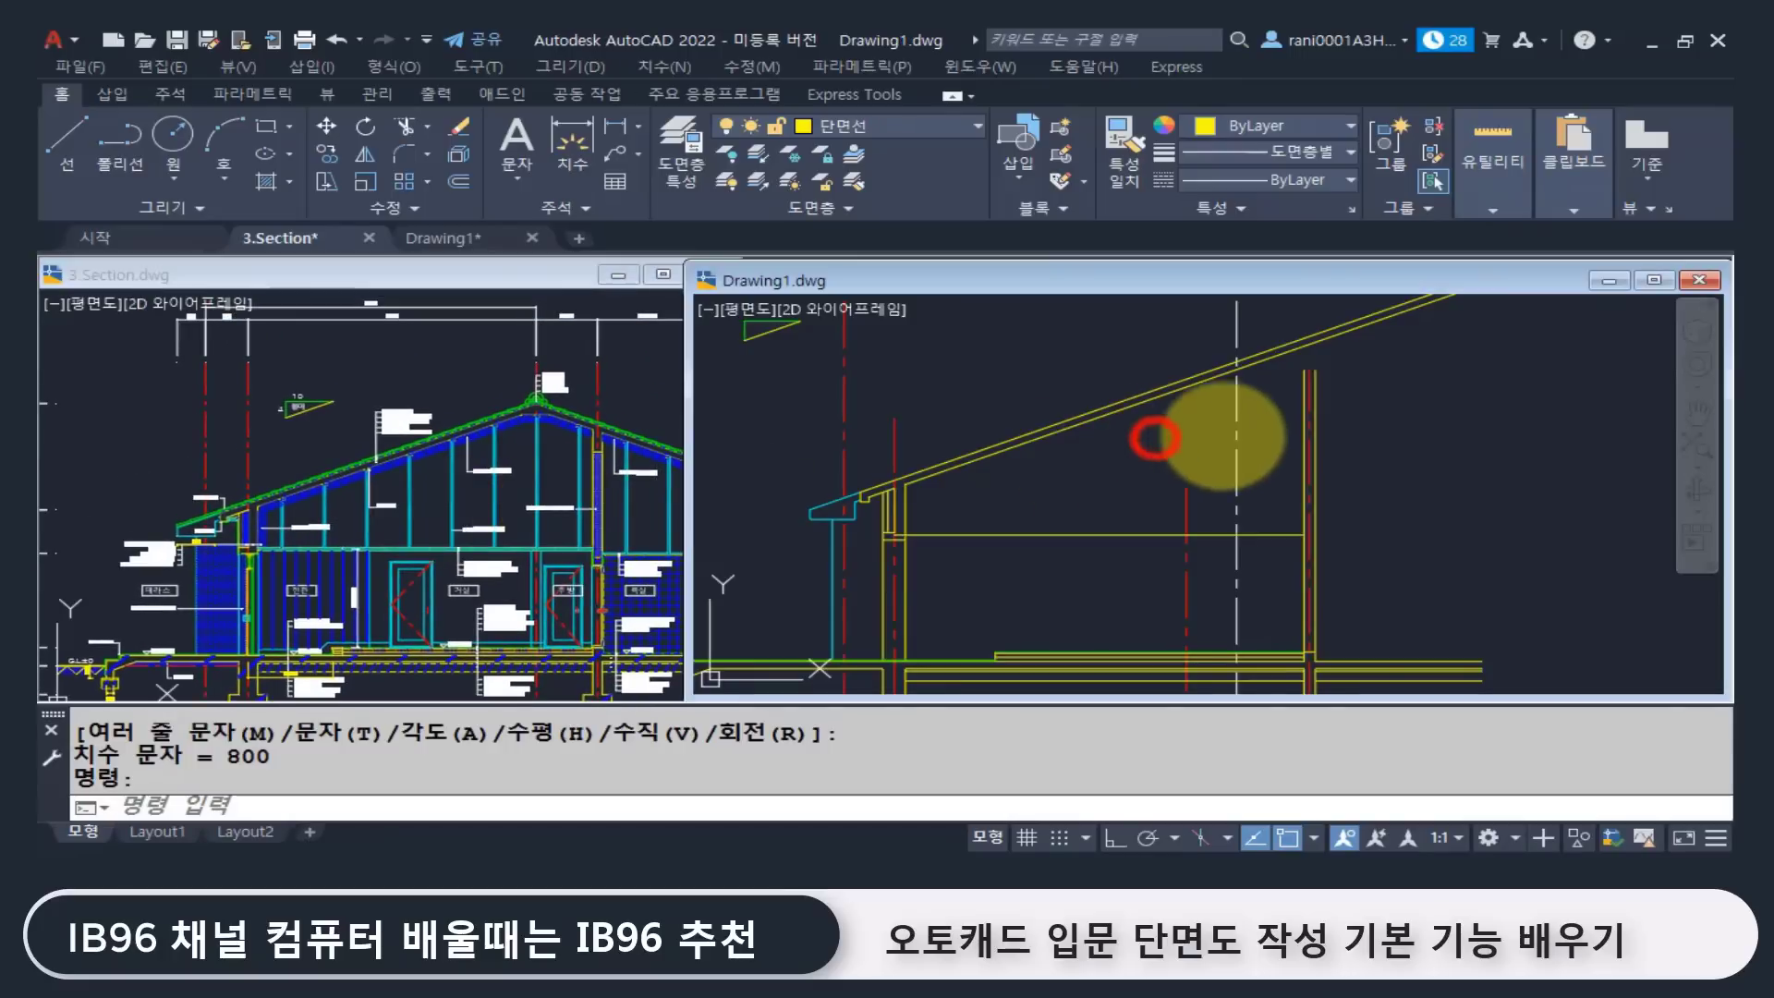
middle_click_drag(1216, 462, 1185, 479)
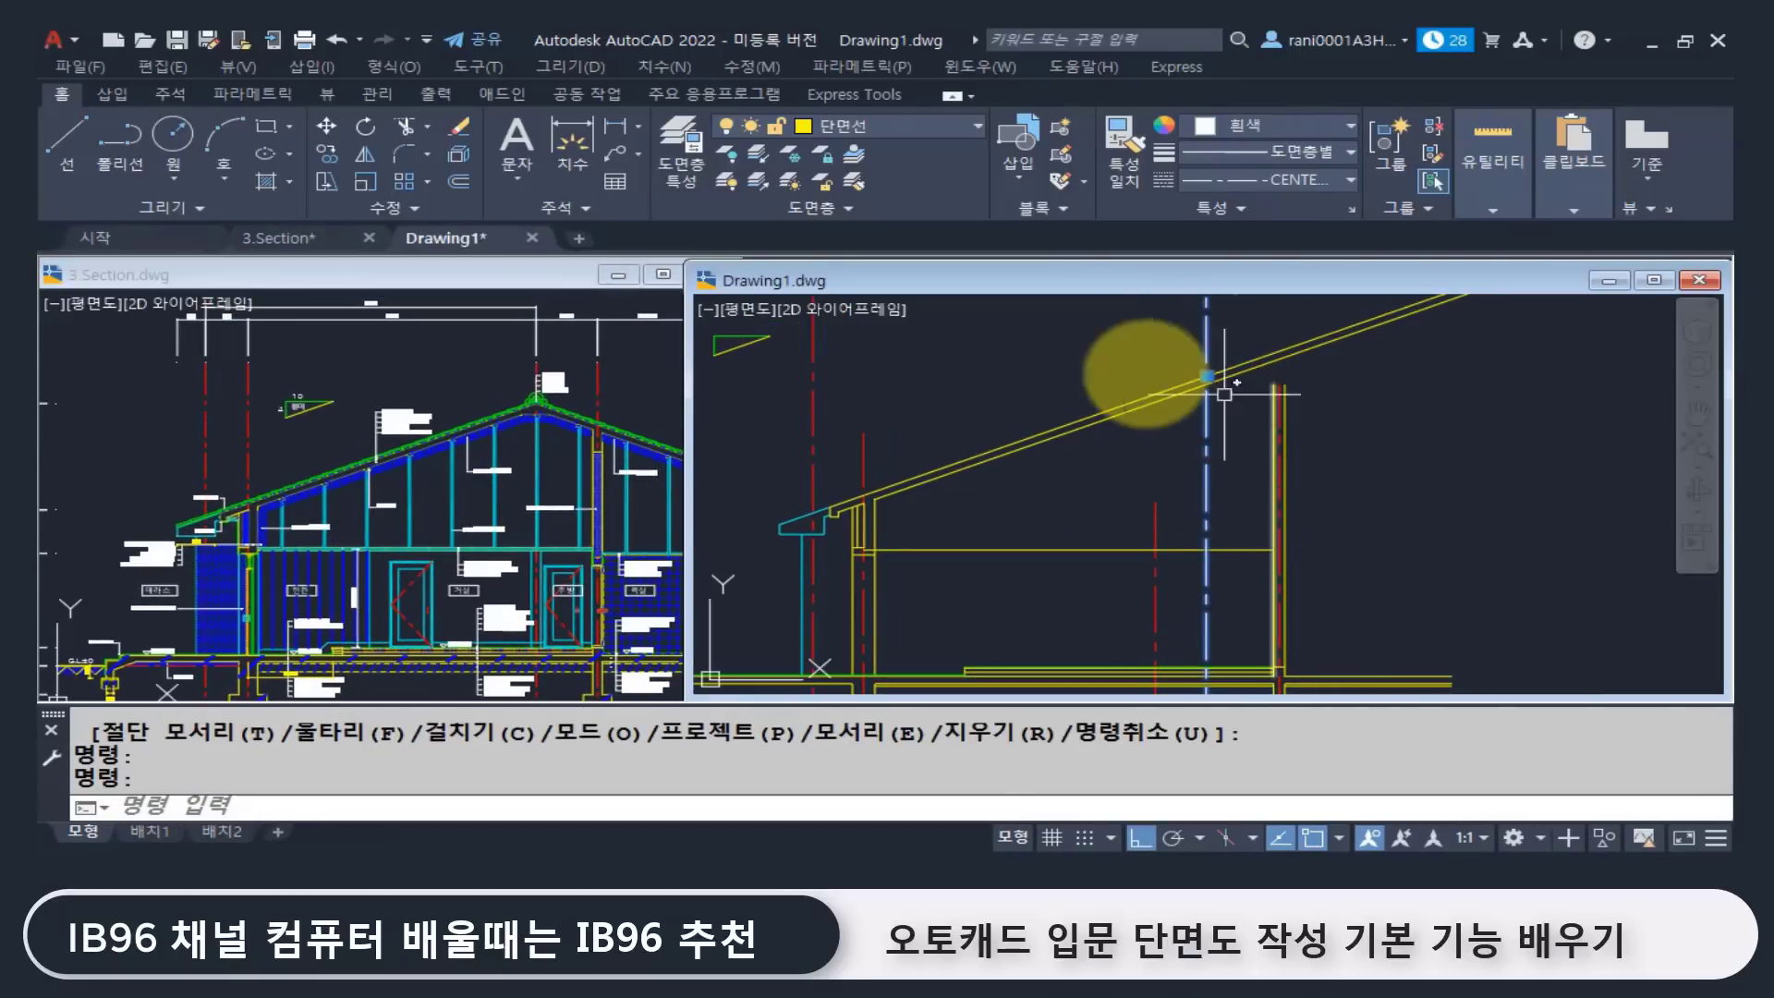
left_click(1050, 479)
left_click(991, 399)
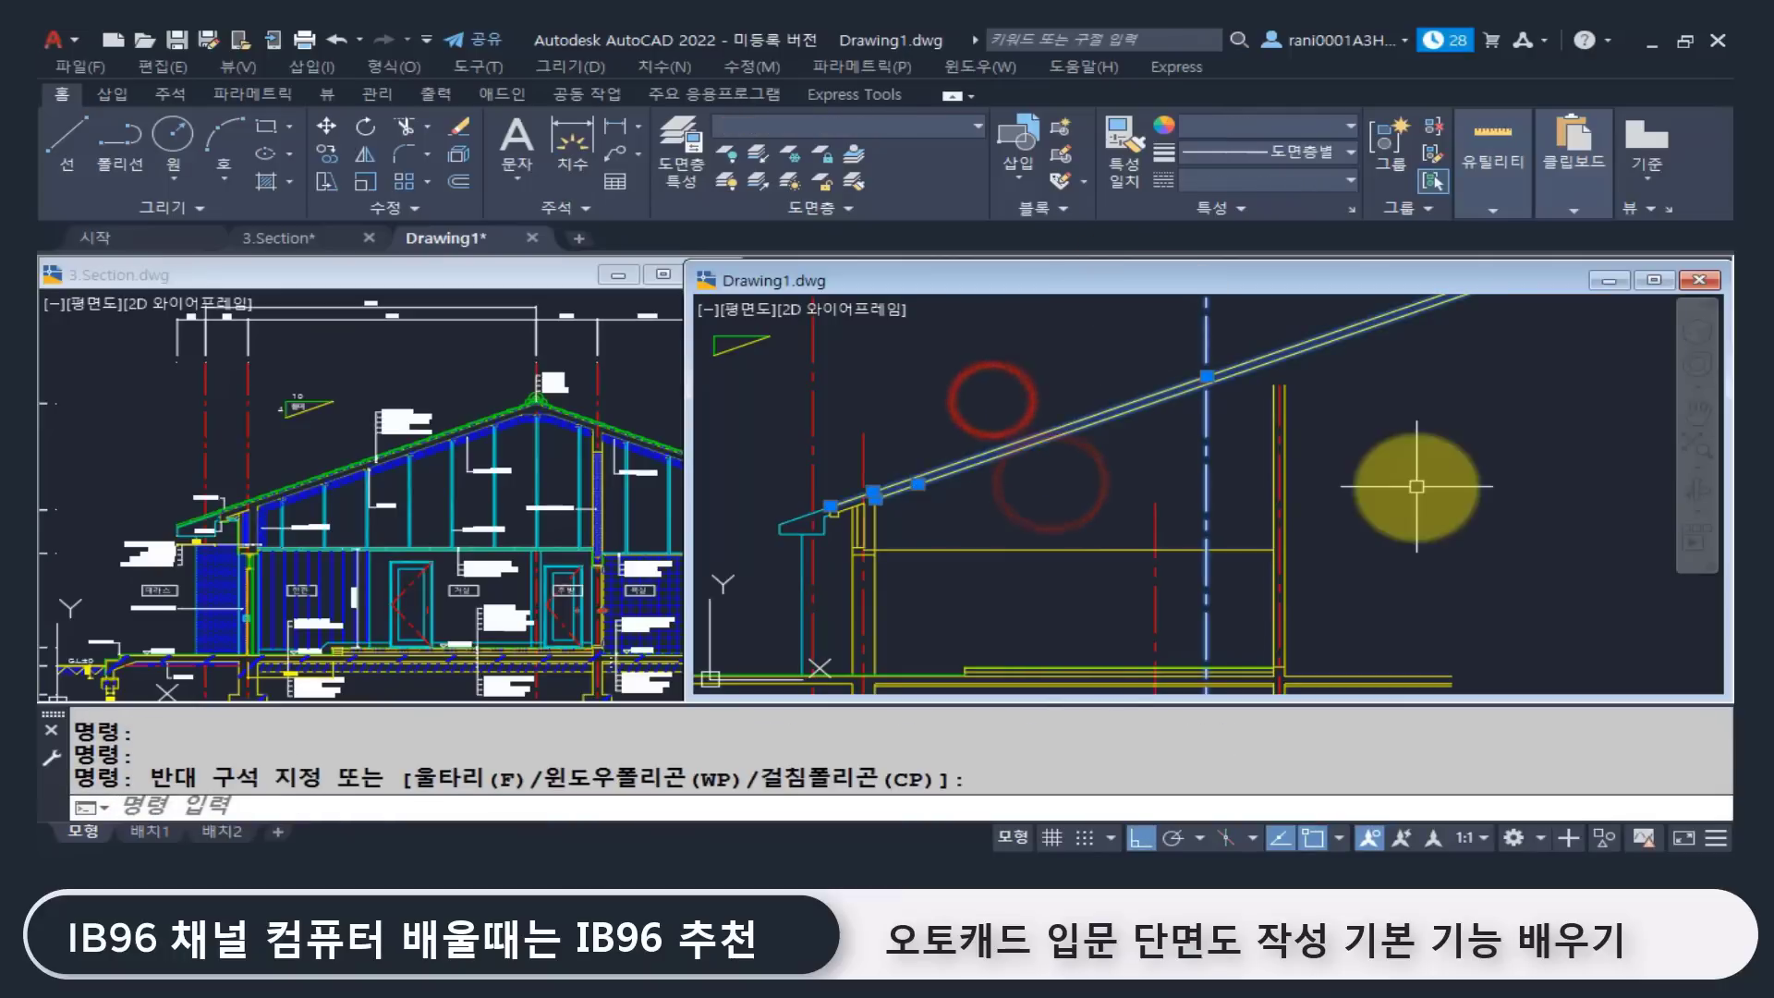
key("Escape")
type("m")
key("Escape")
middle_click_drag(1202, 414, 1140, 435)
Step: Mirror the two sloped roof slab lines about the ridge centre line, keeping the originals
type("mi")
key("Return")
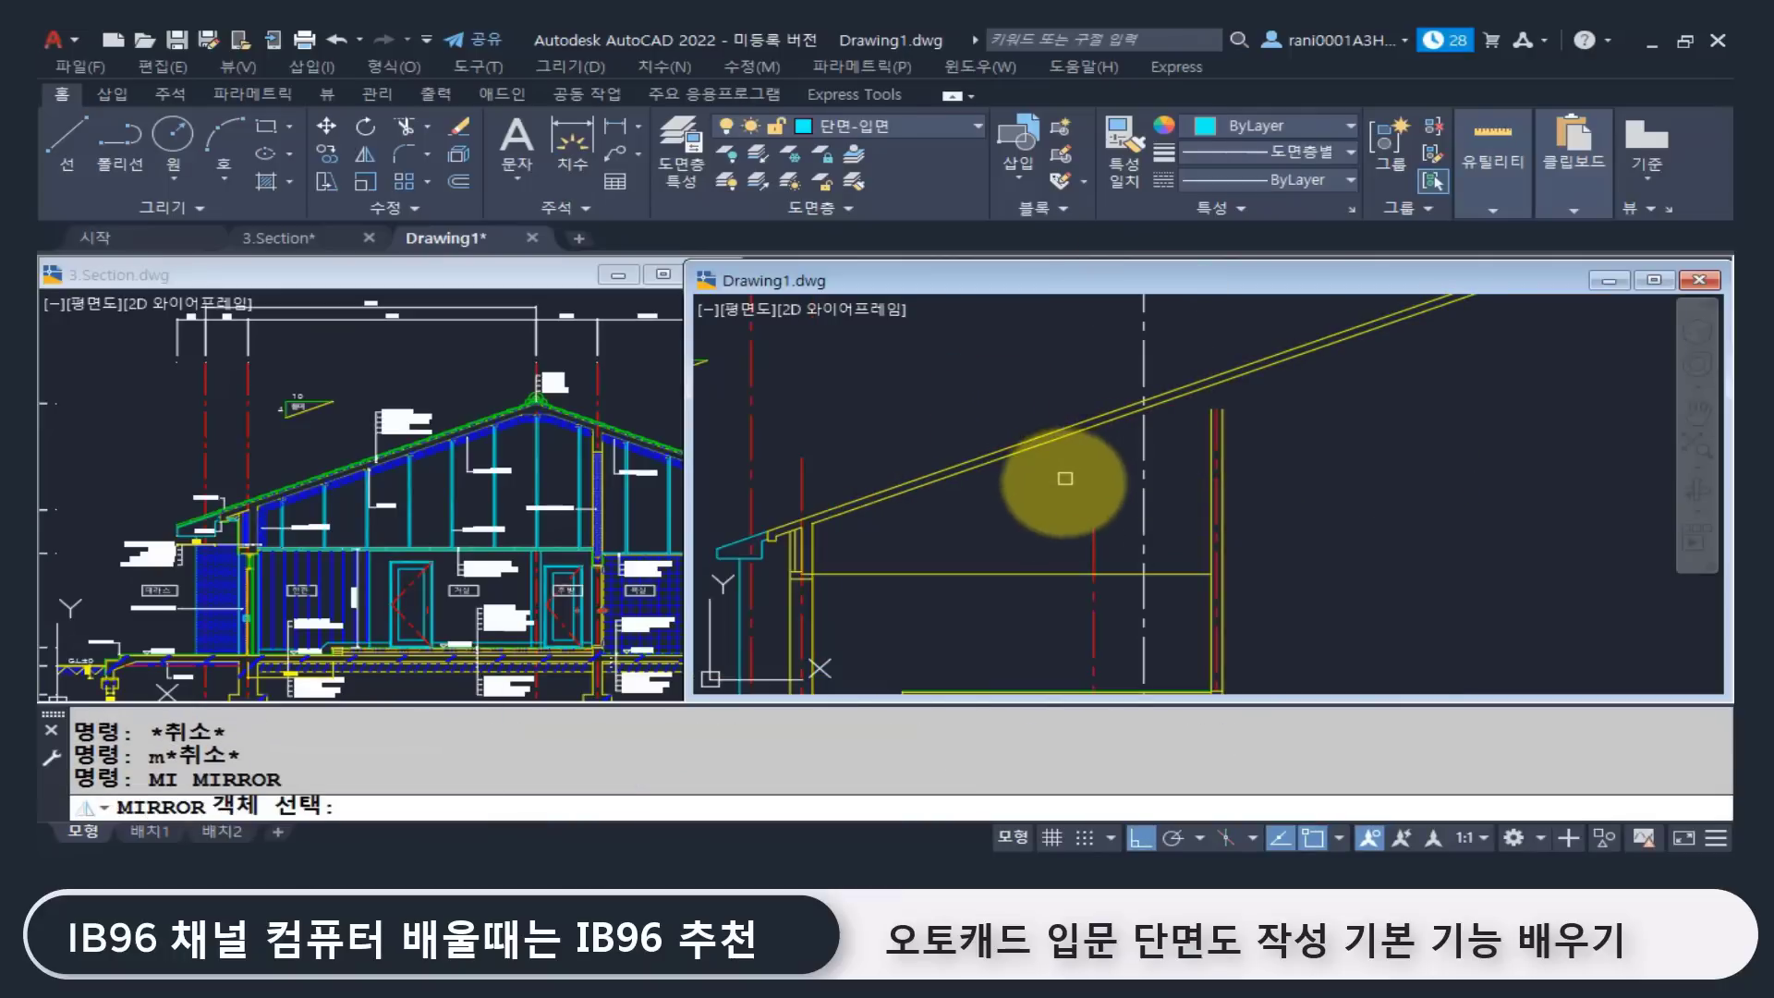
left_click(1074, 459)
left_click(1022, 398)
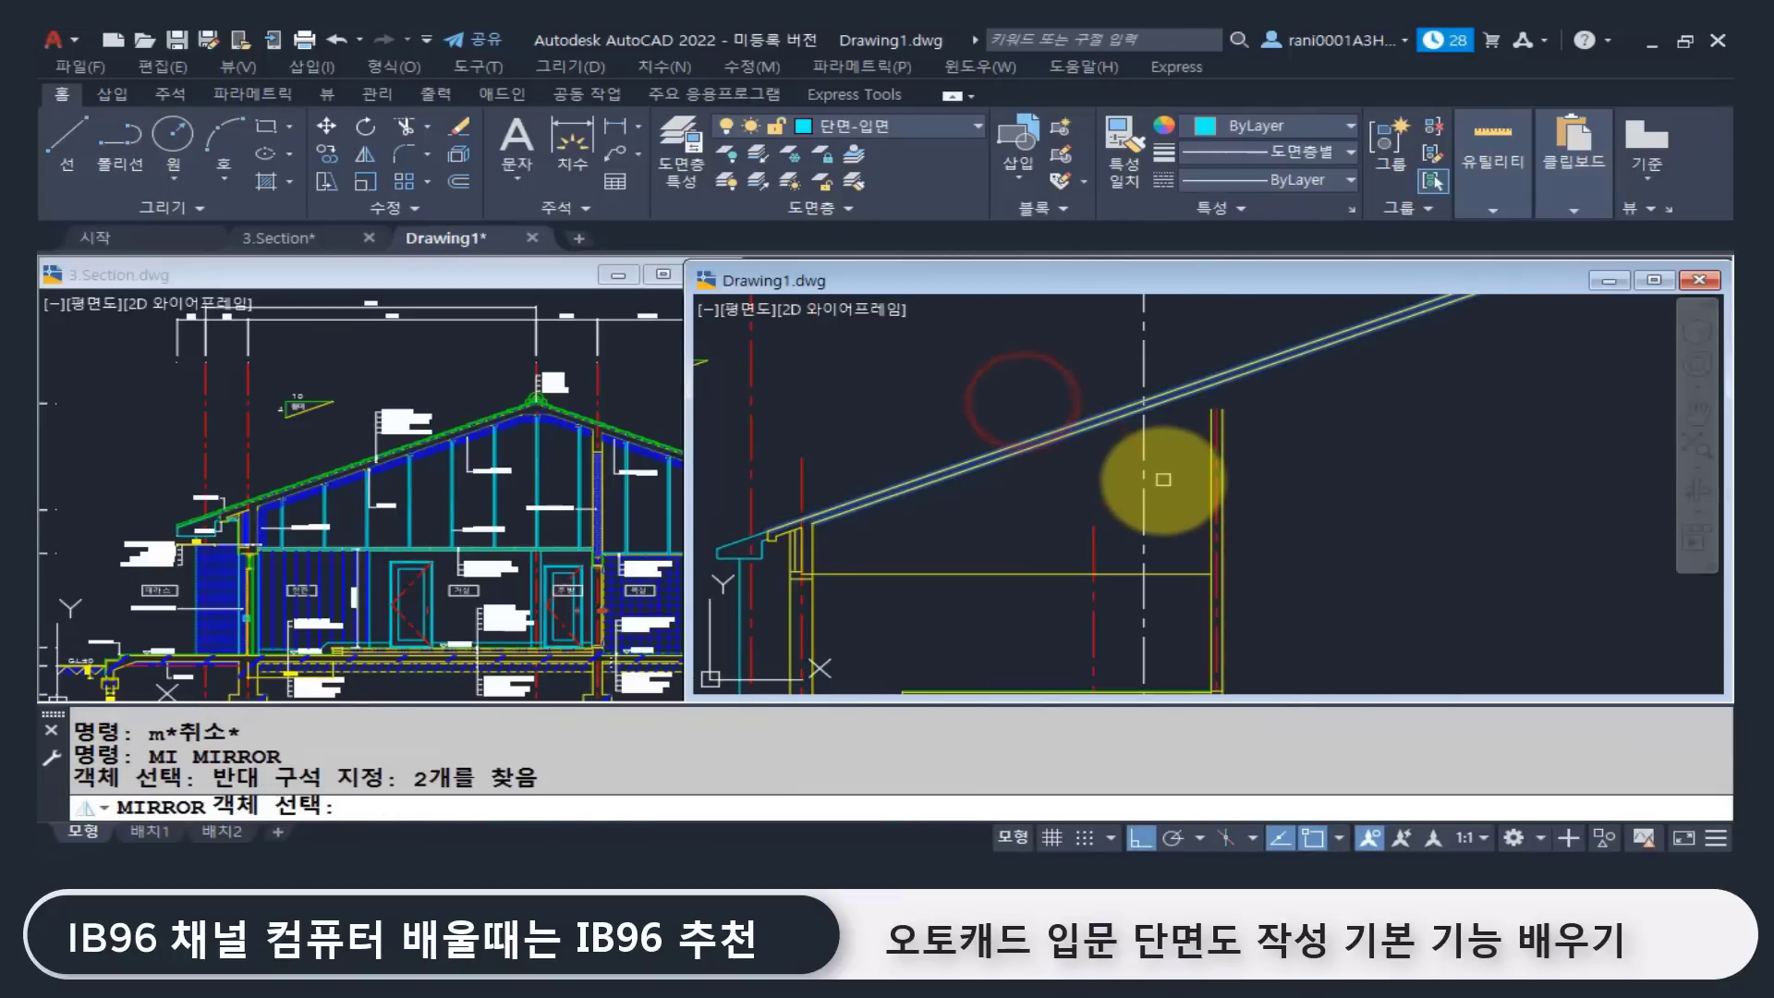
key("Return")
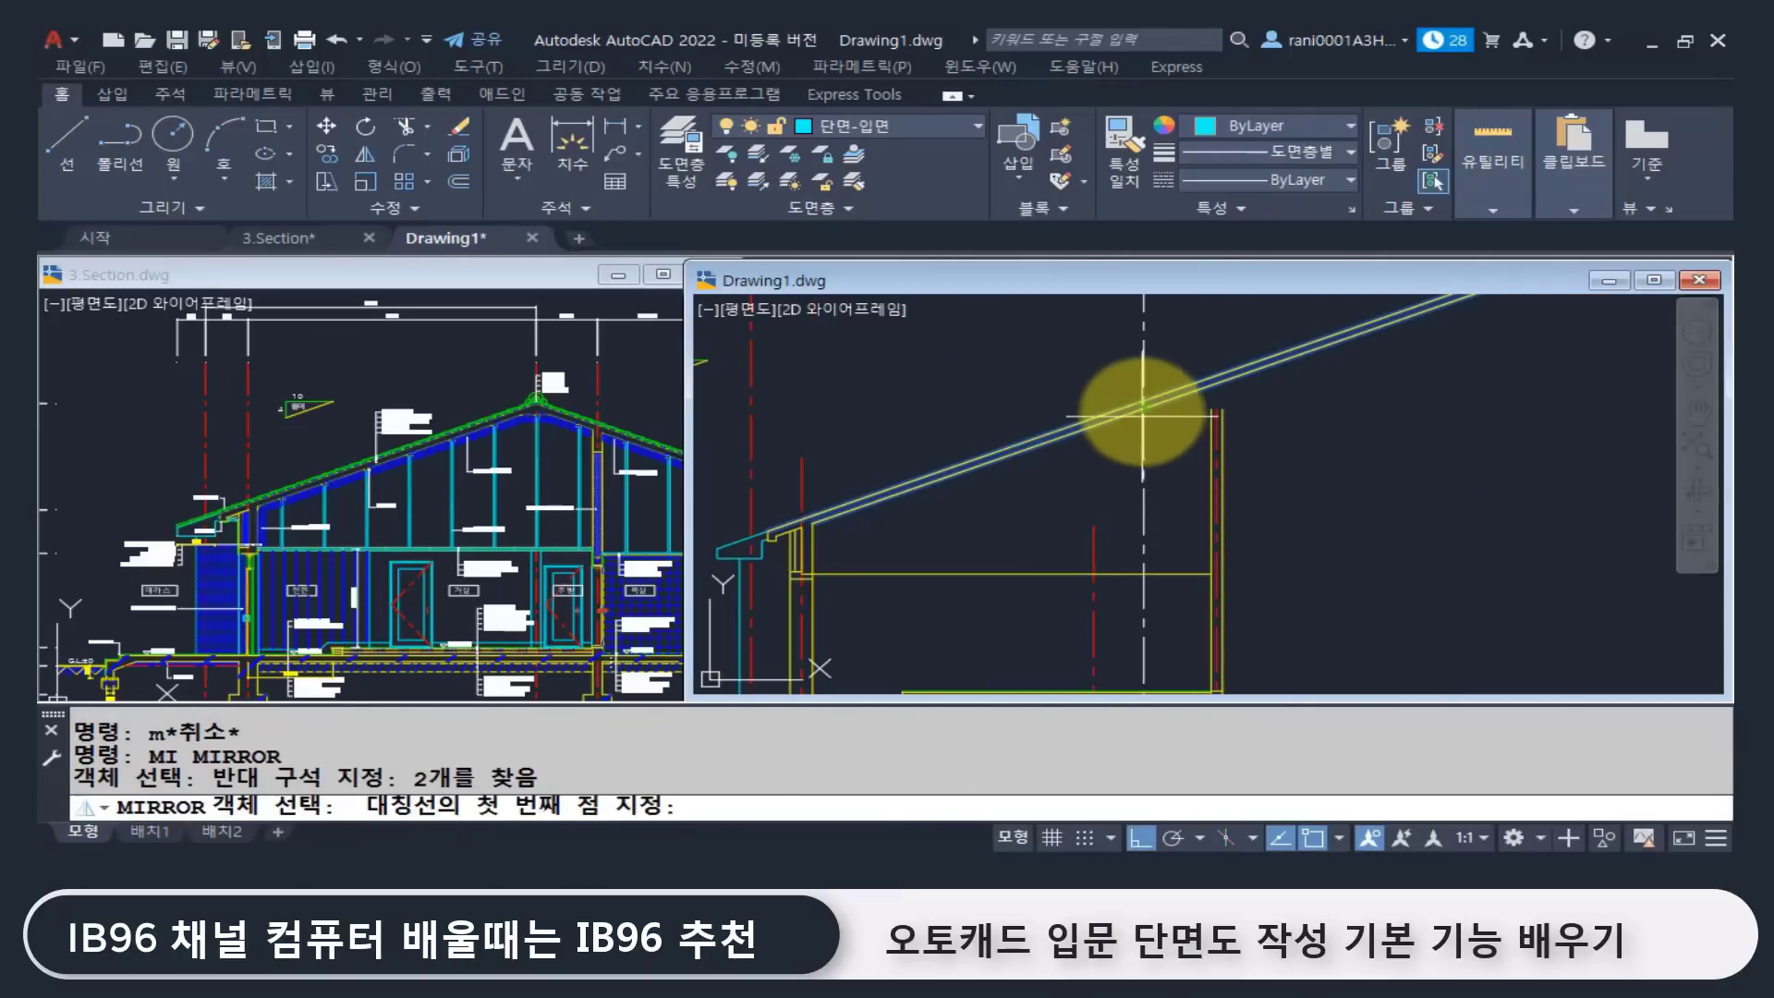
left_click(1143, 522)
left_click(1120, 338)
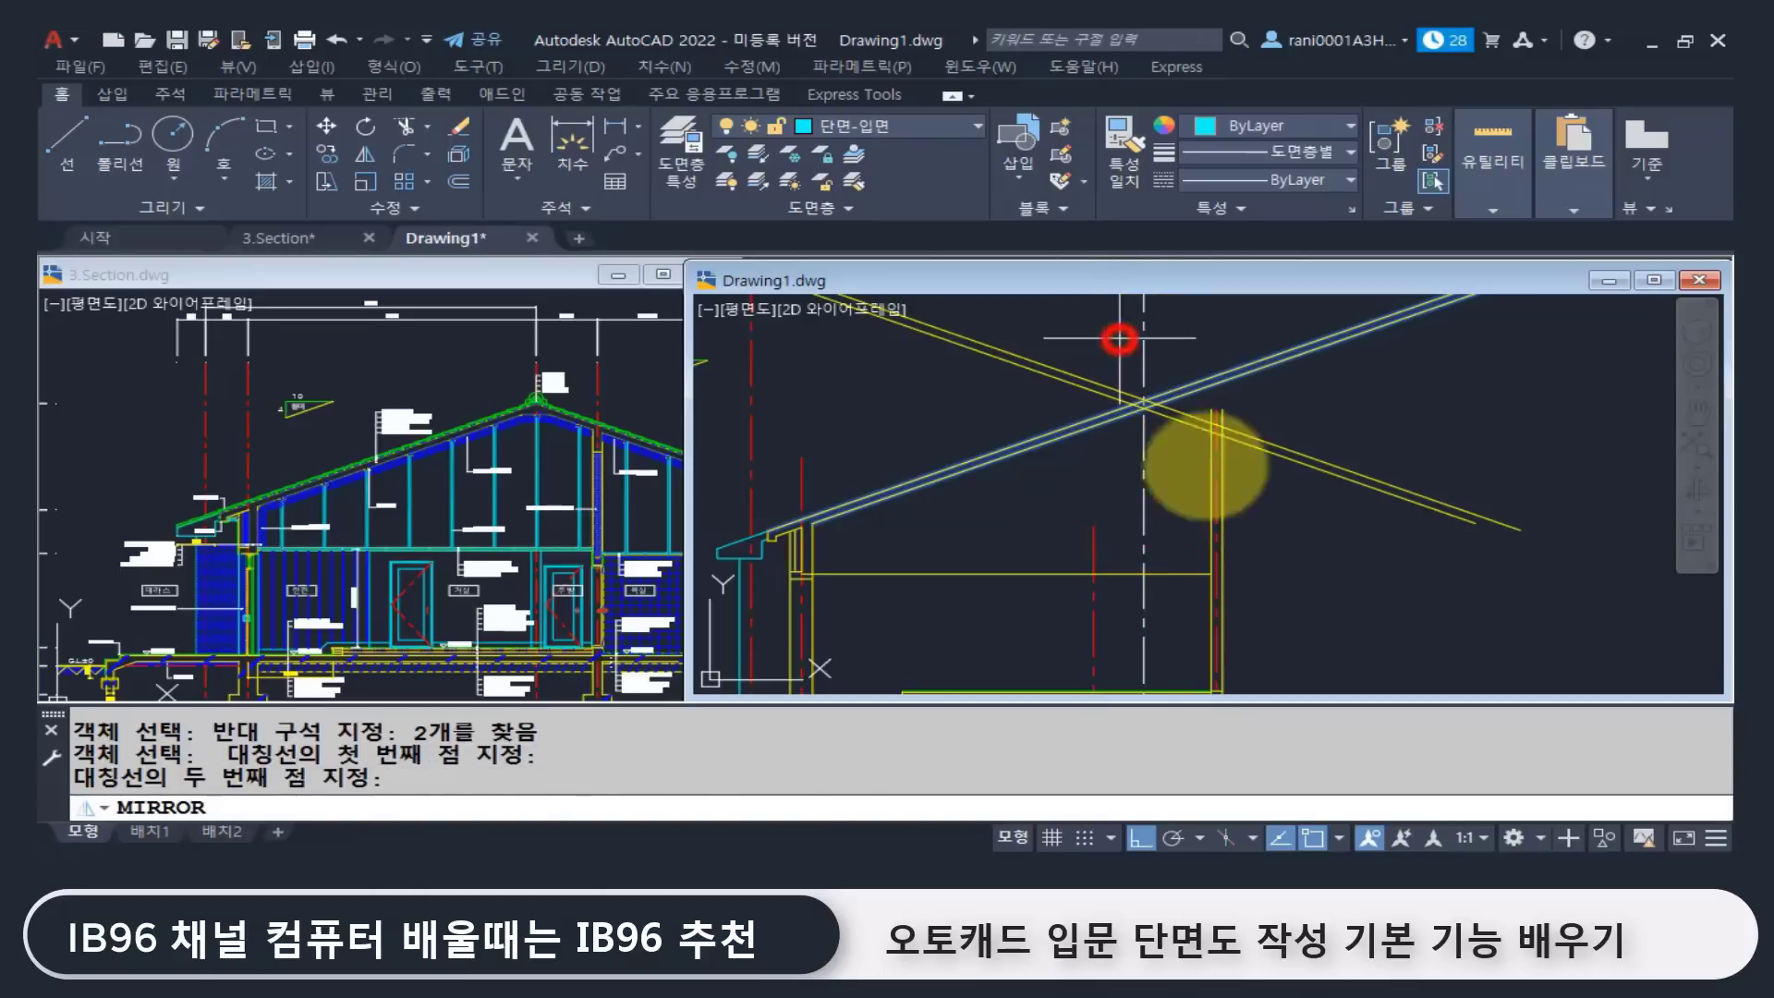
key("Return")
Step: Fillet the upper and the lower pairs of roof slab lines into sharp corners at the ridge
scroll(1244, 483, "up", 5)
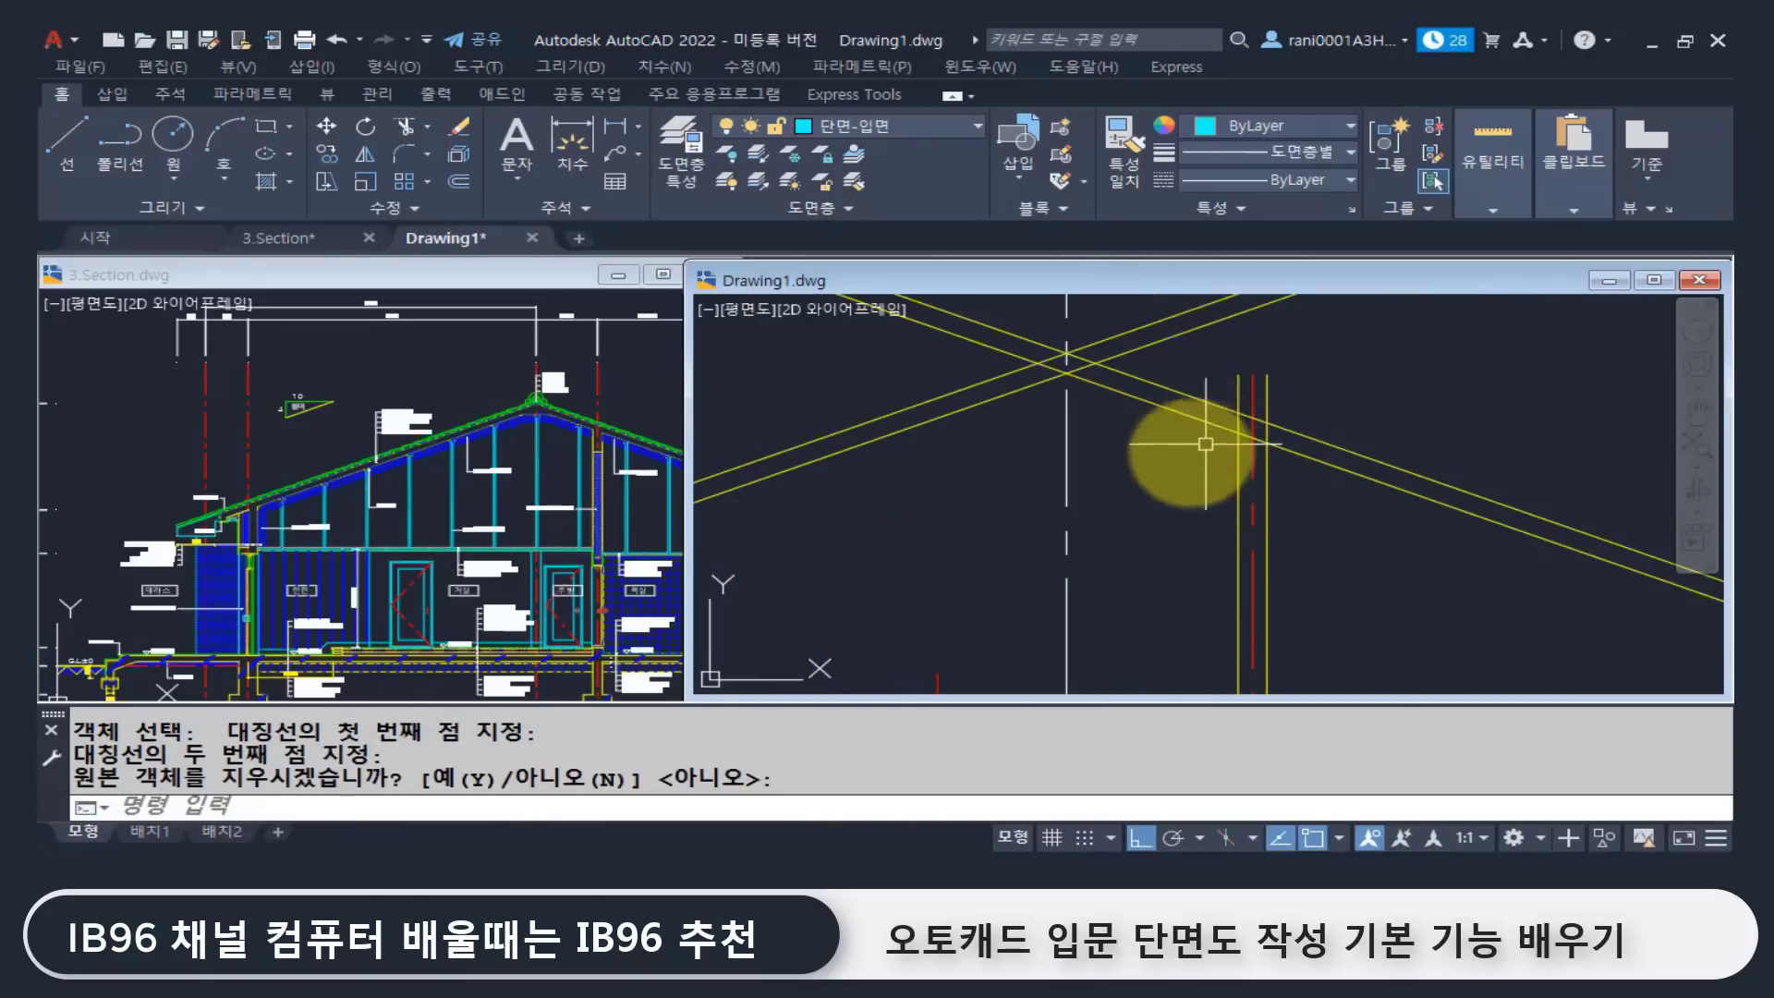
middle_click_drag(1013, 481, 998, 546)
type("f")
key("Return")
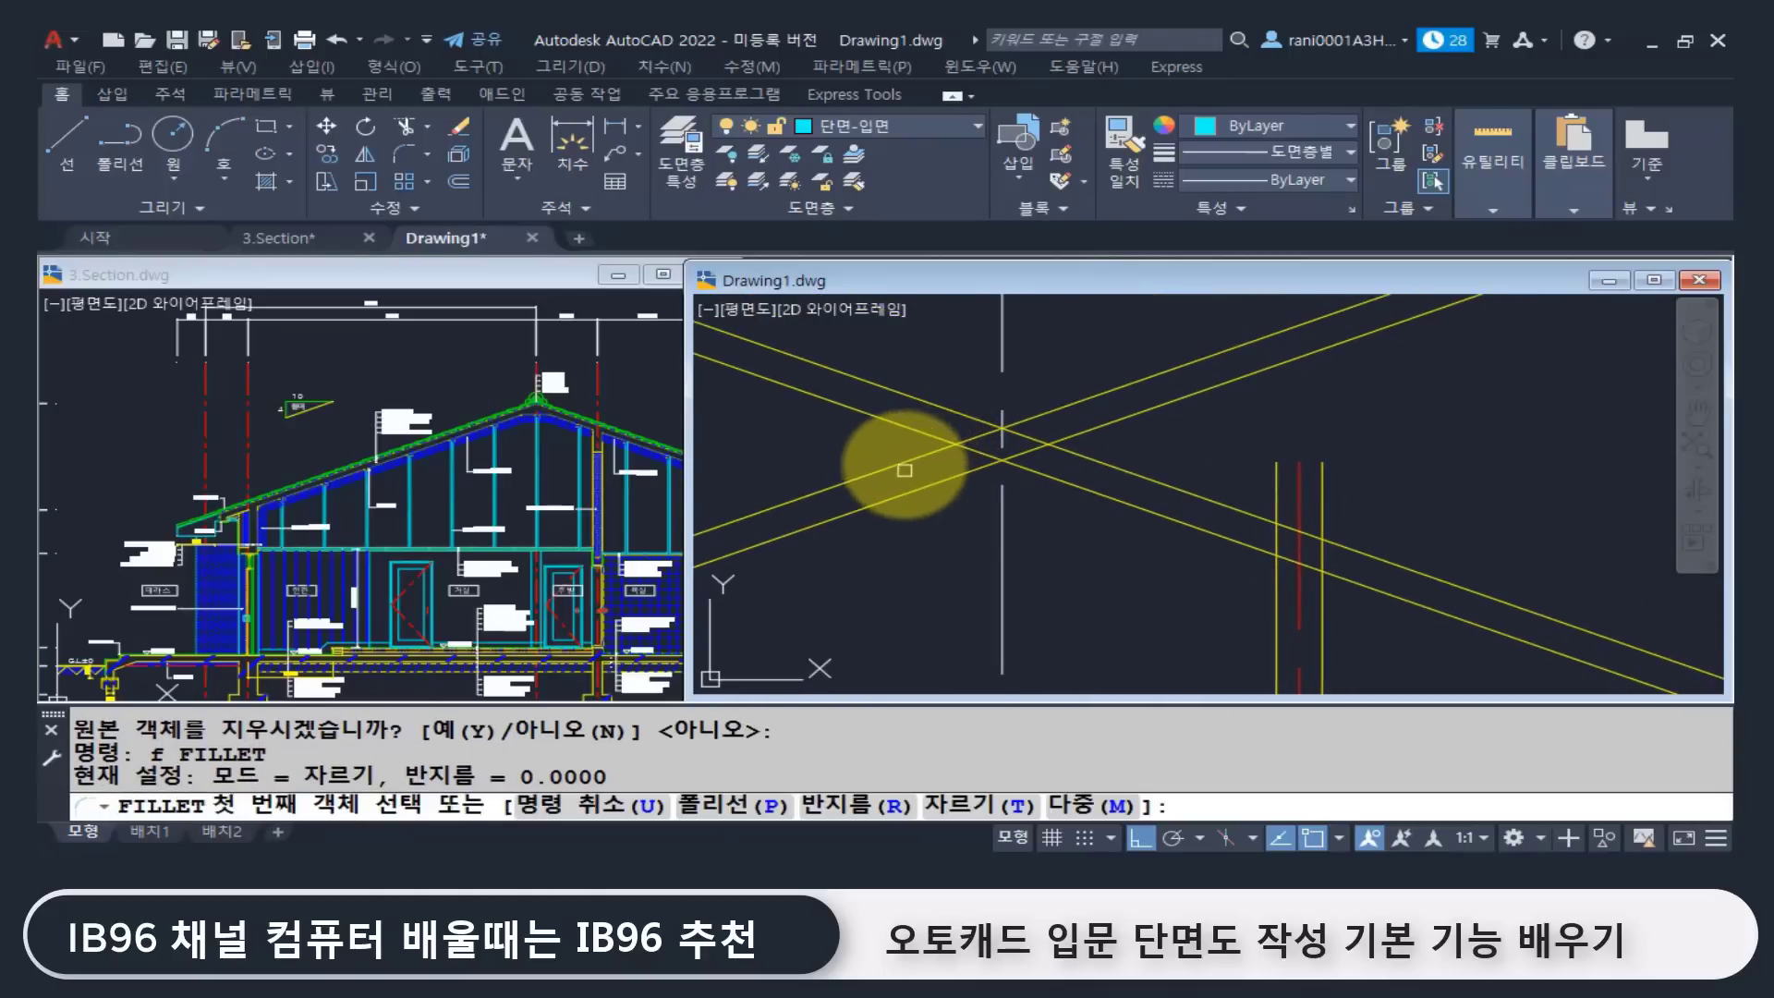
left_click(904, 464)
left_click(1070, 452)
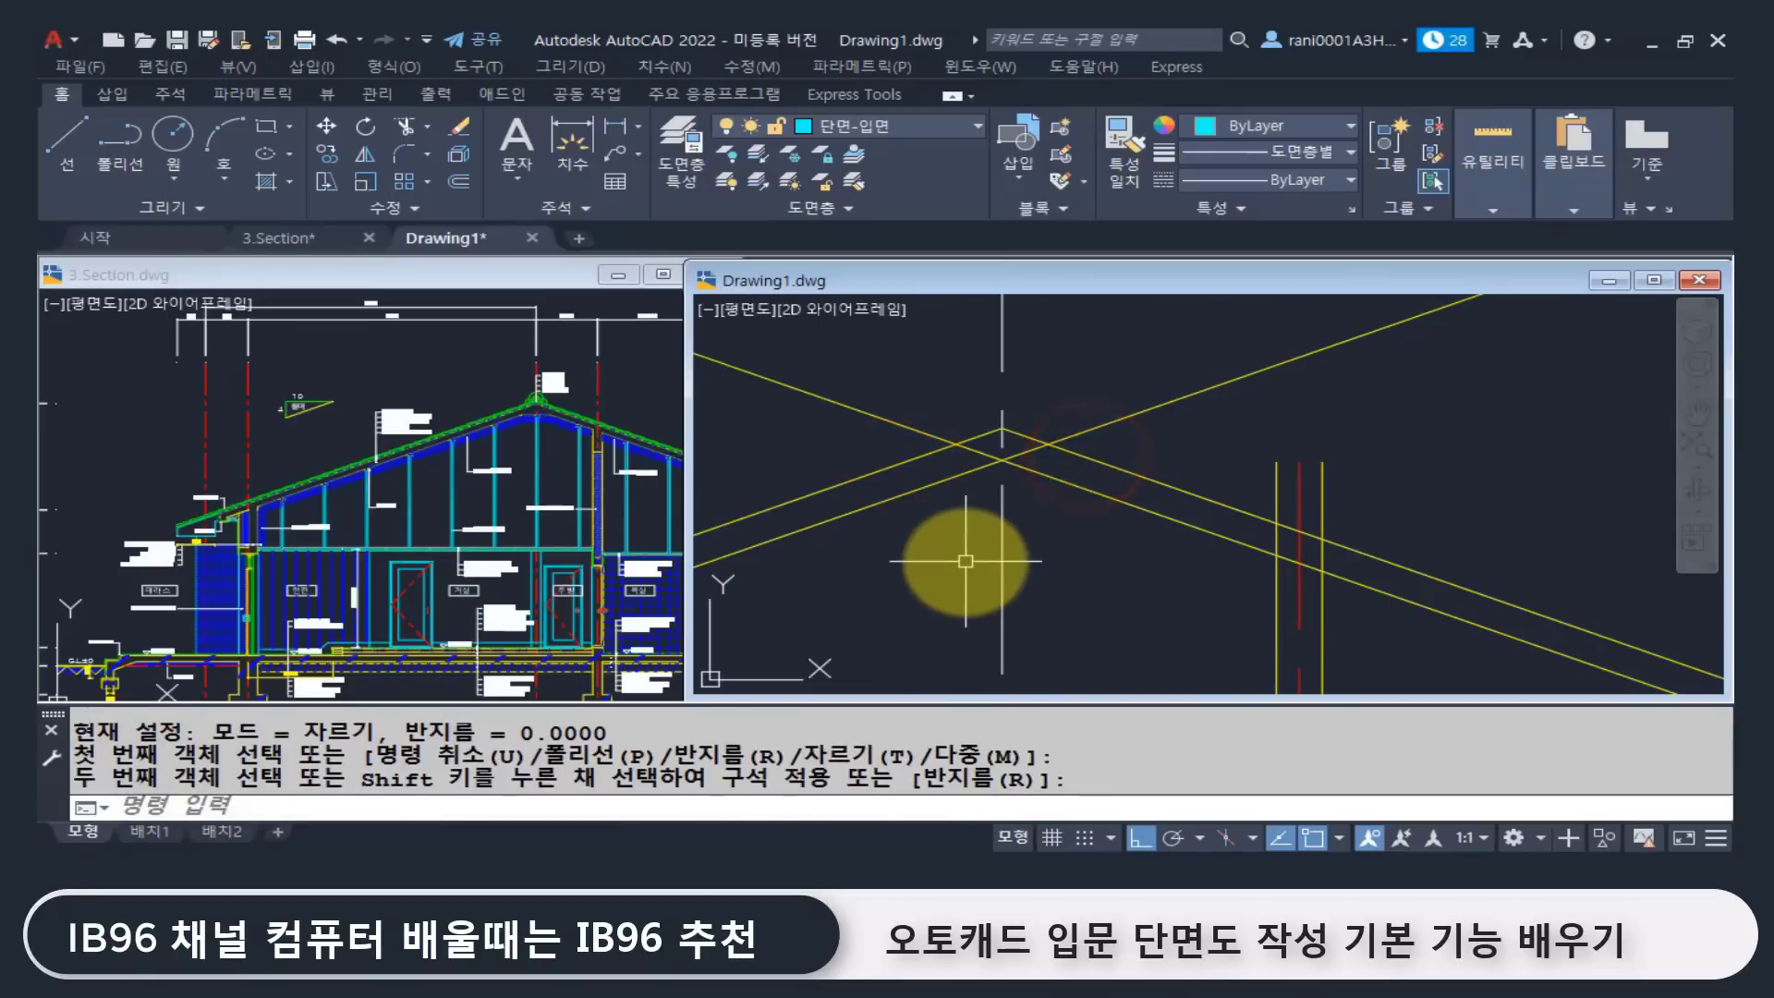
key("Return")
left_click(939, 480)
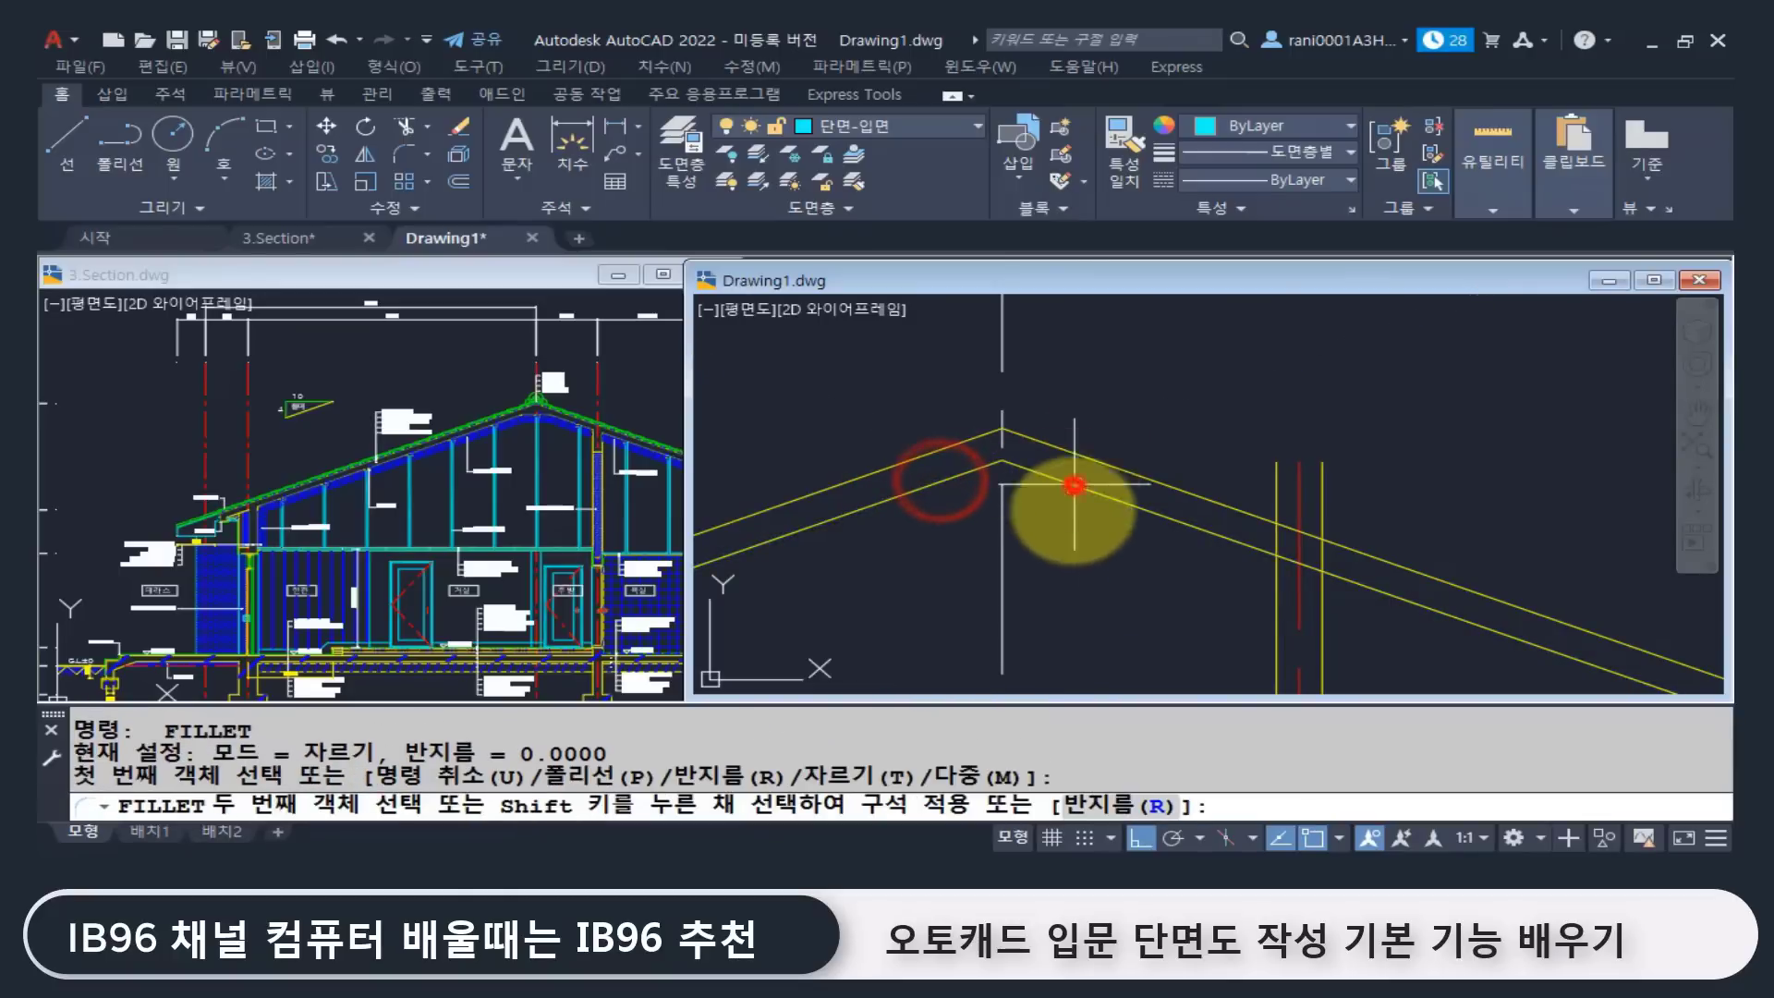
left_click(1072, 484)
Step: Measure the vertical distance from the slab's ridge apex to its flat underside in the 3.Section reference
left_click(614, 395)
scroll(586, 395, "up", 3)
middle_click_drag(586, 396, 428, 396)
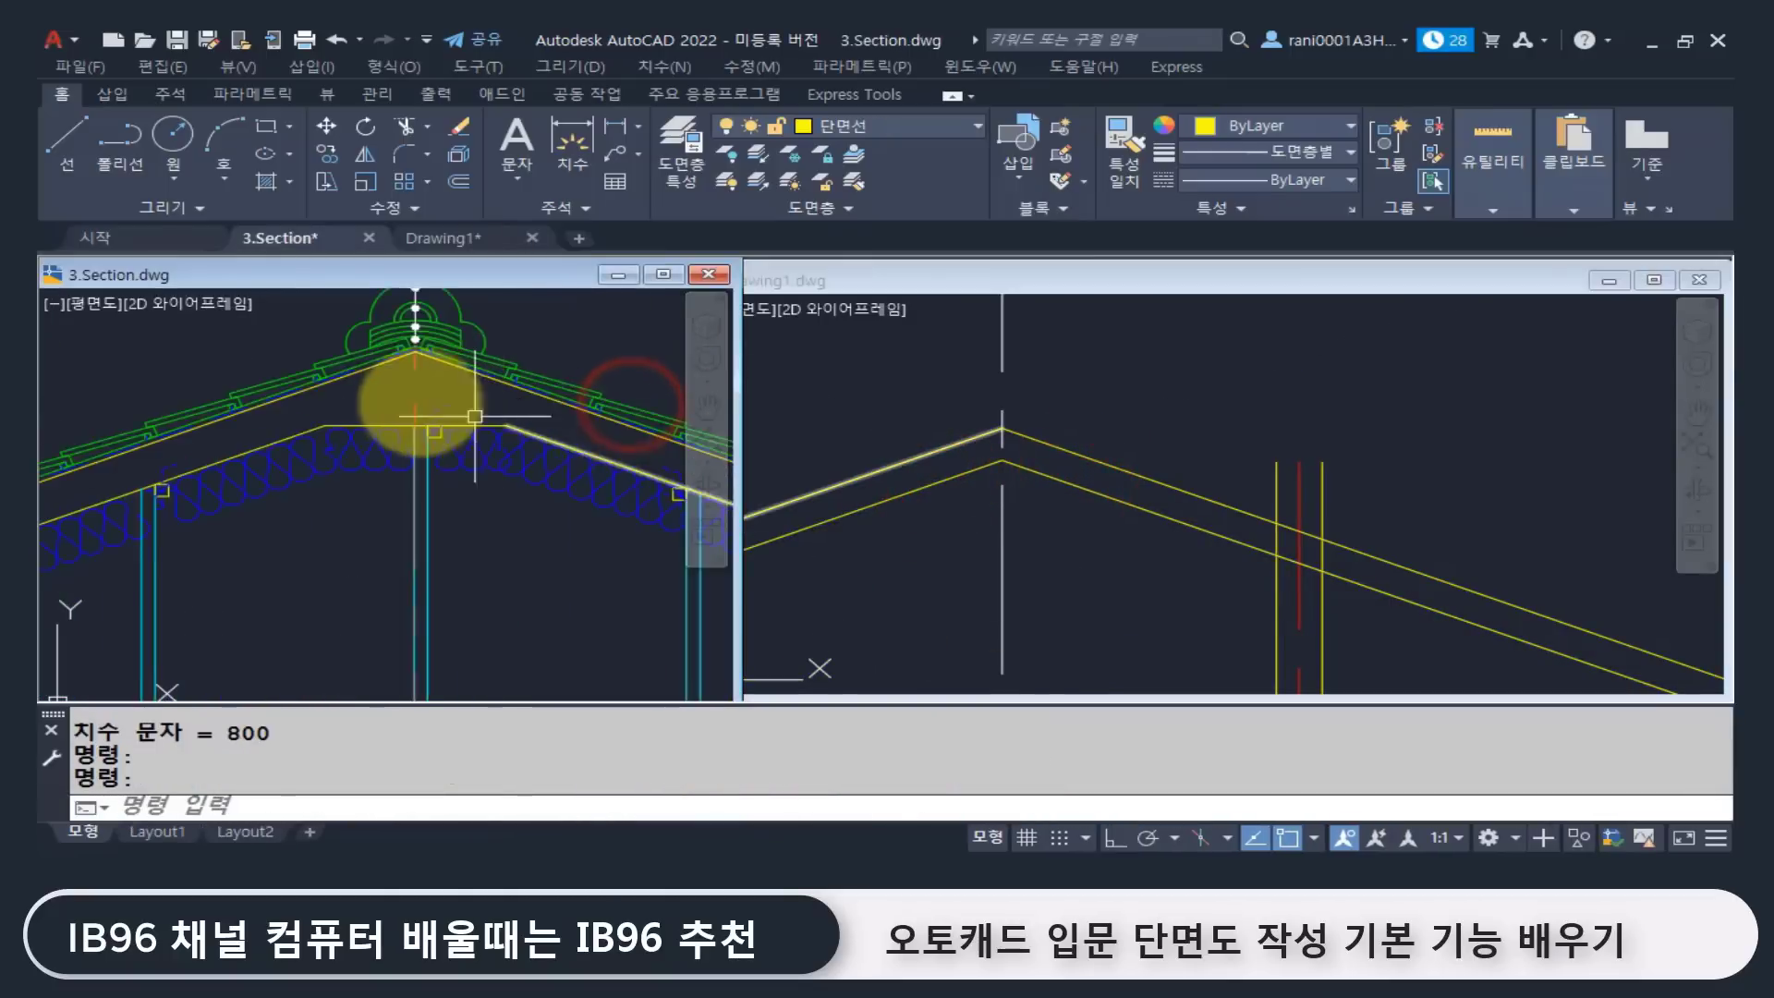
scroll(435, 425, "up", 3)
middle_click_drag(445, 484, 462, 506)
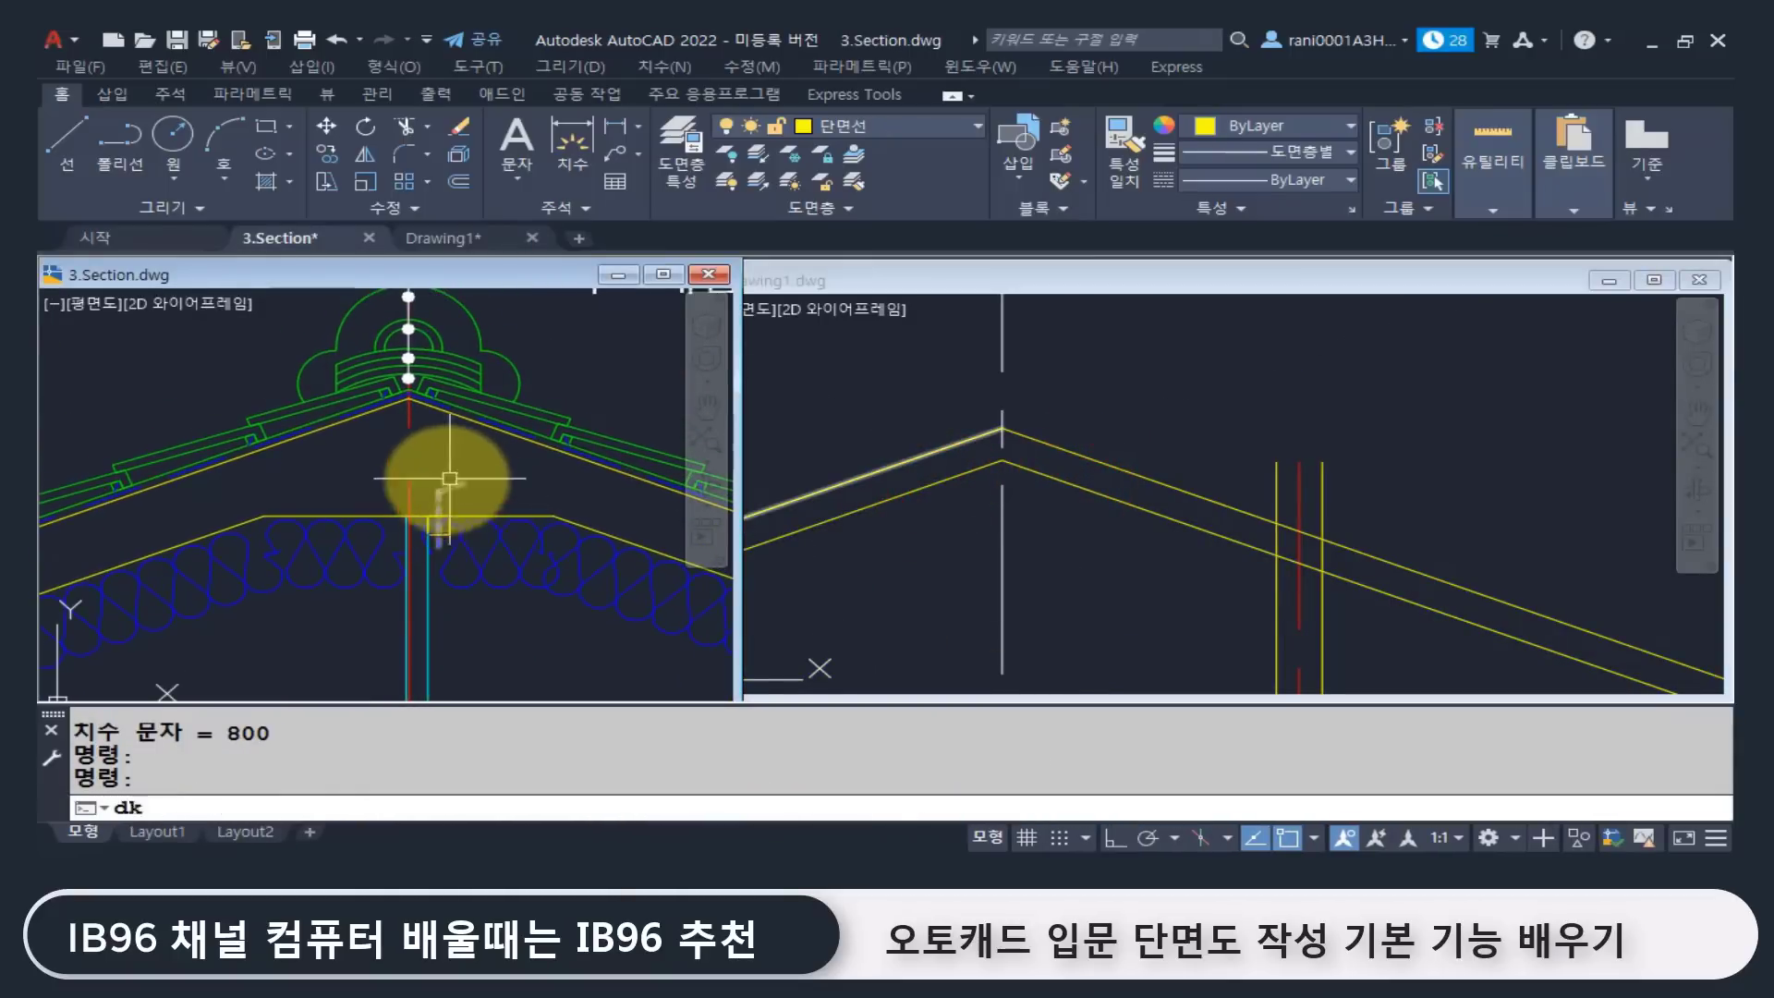
type("dli")
key("Return")
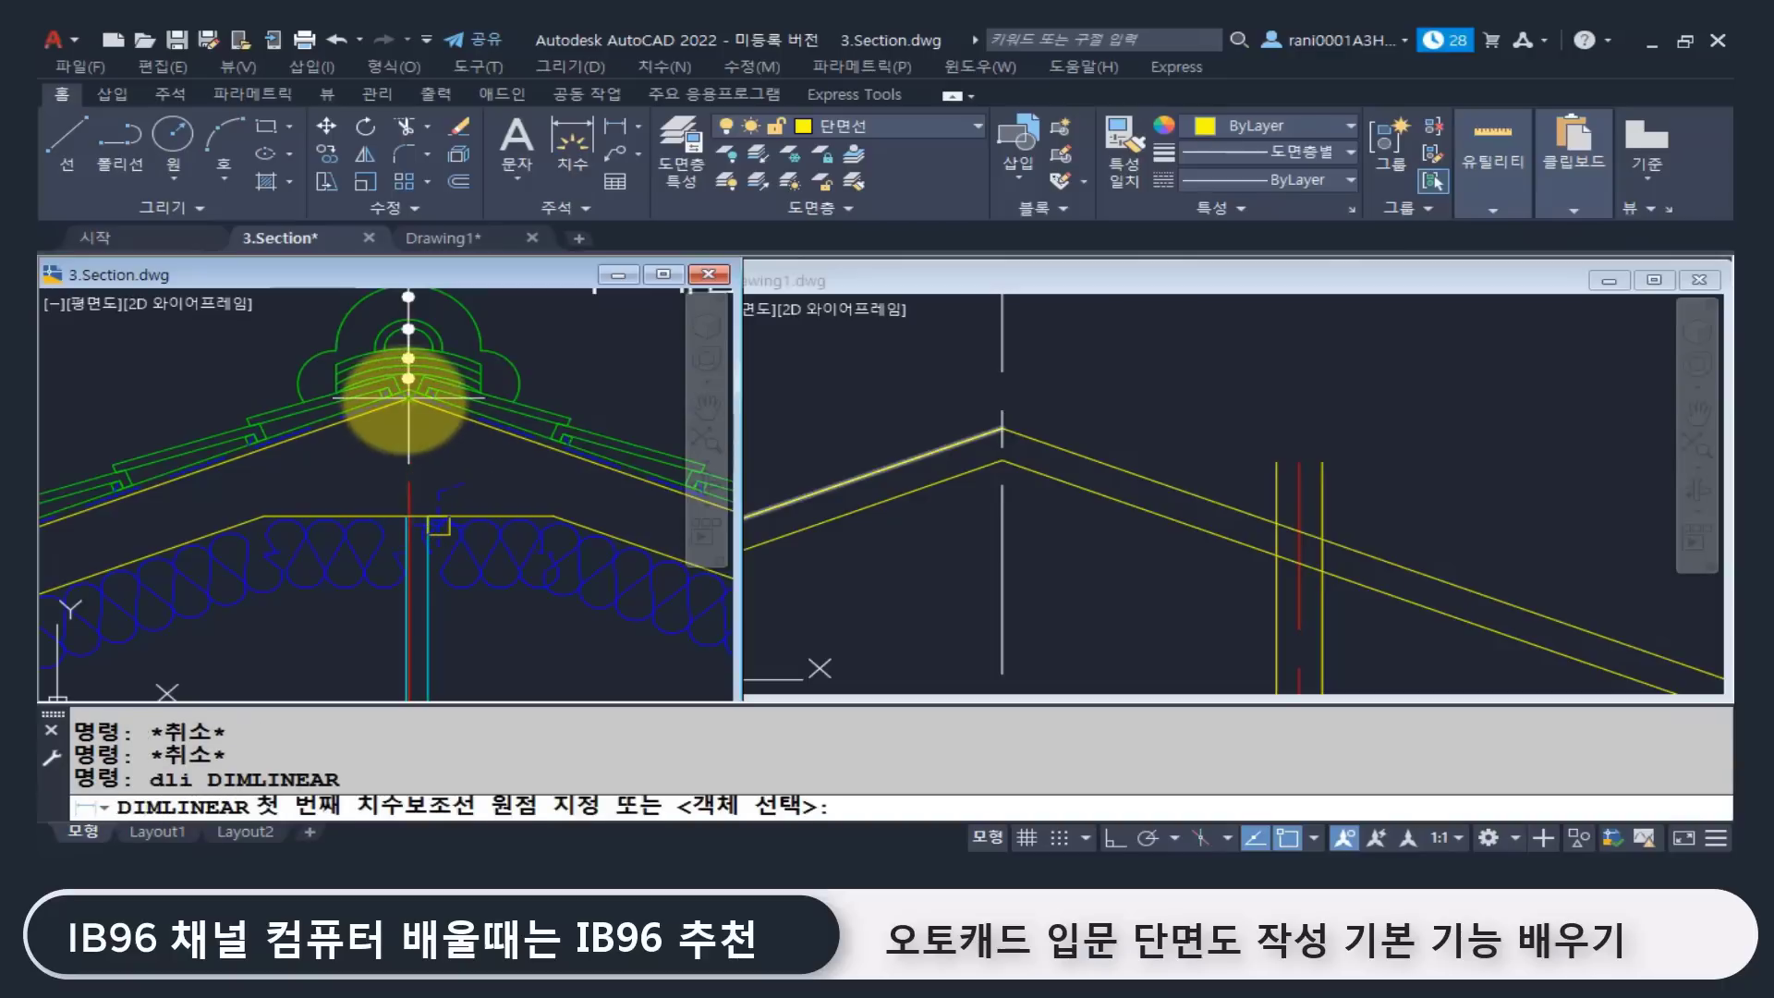
left_click(407, 398)
left_click(405, 516)
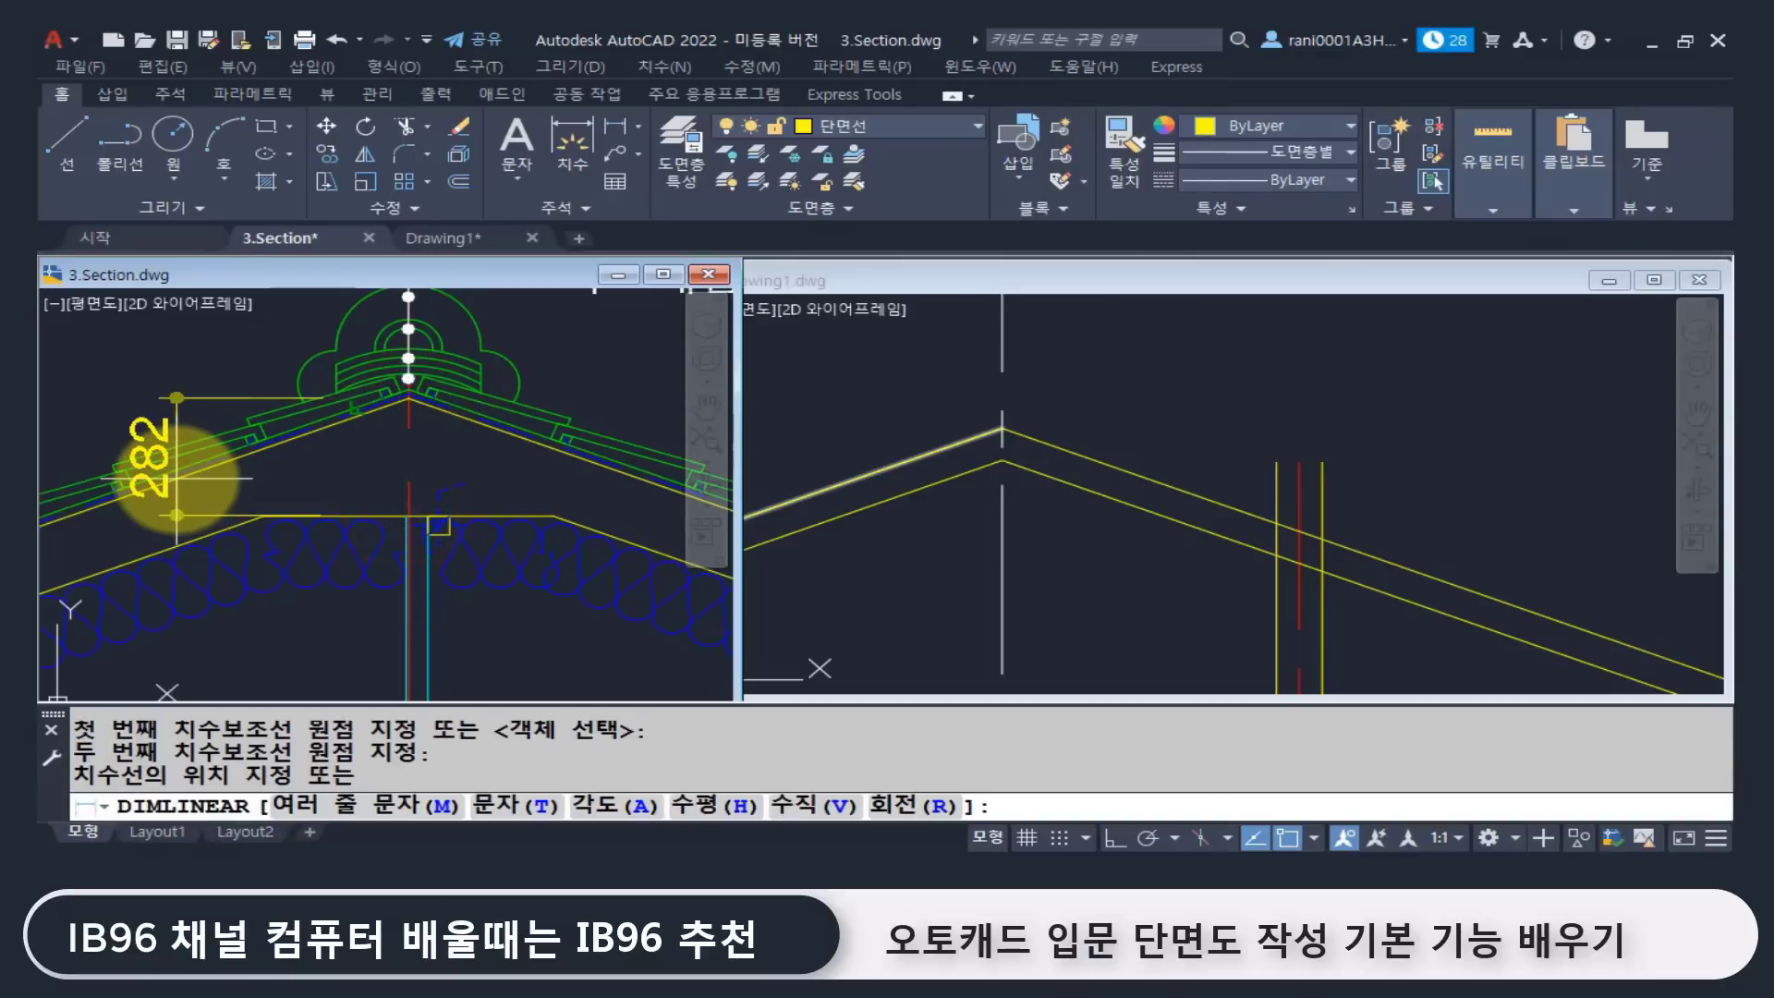
key("Escape")
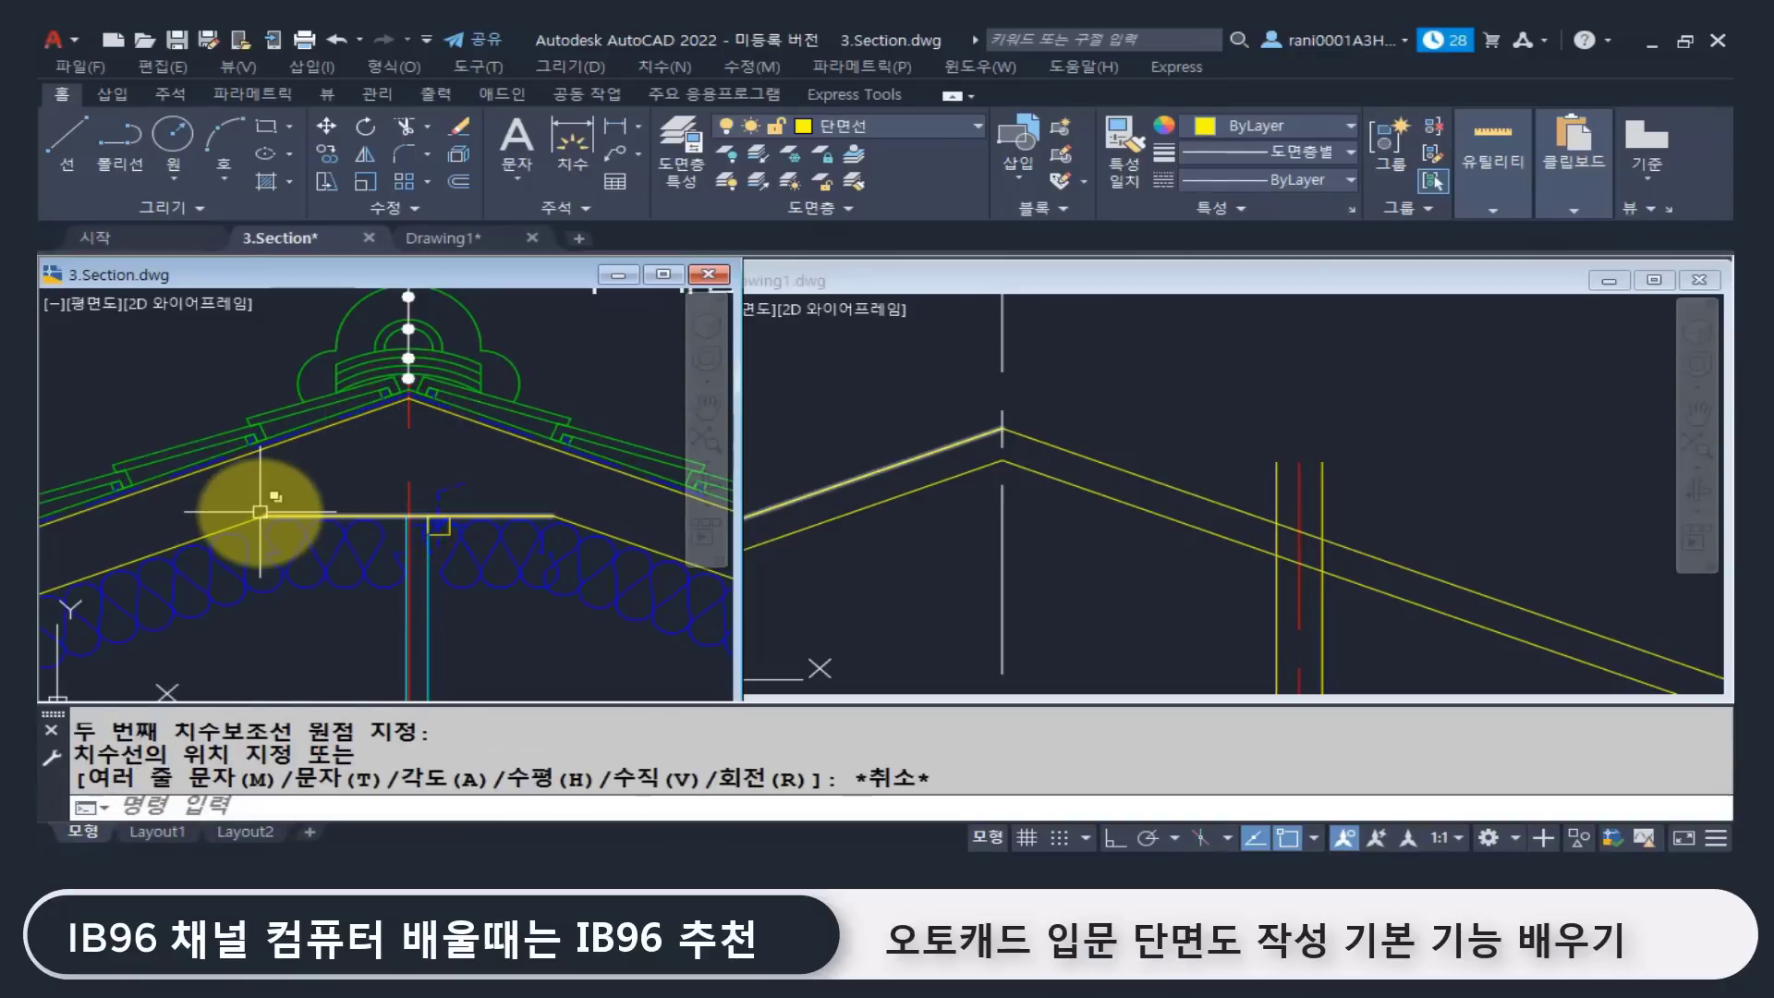
Step: Add a linear dimension for the width of the flat slab underside below the ridge in the 3.Section reference
key("Return")
left_click(260, 513)
left_click(554, 514)
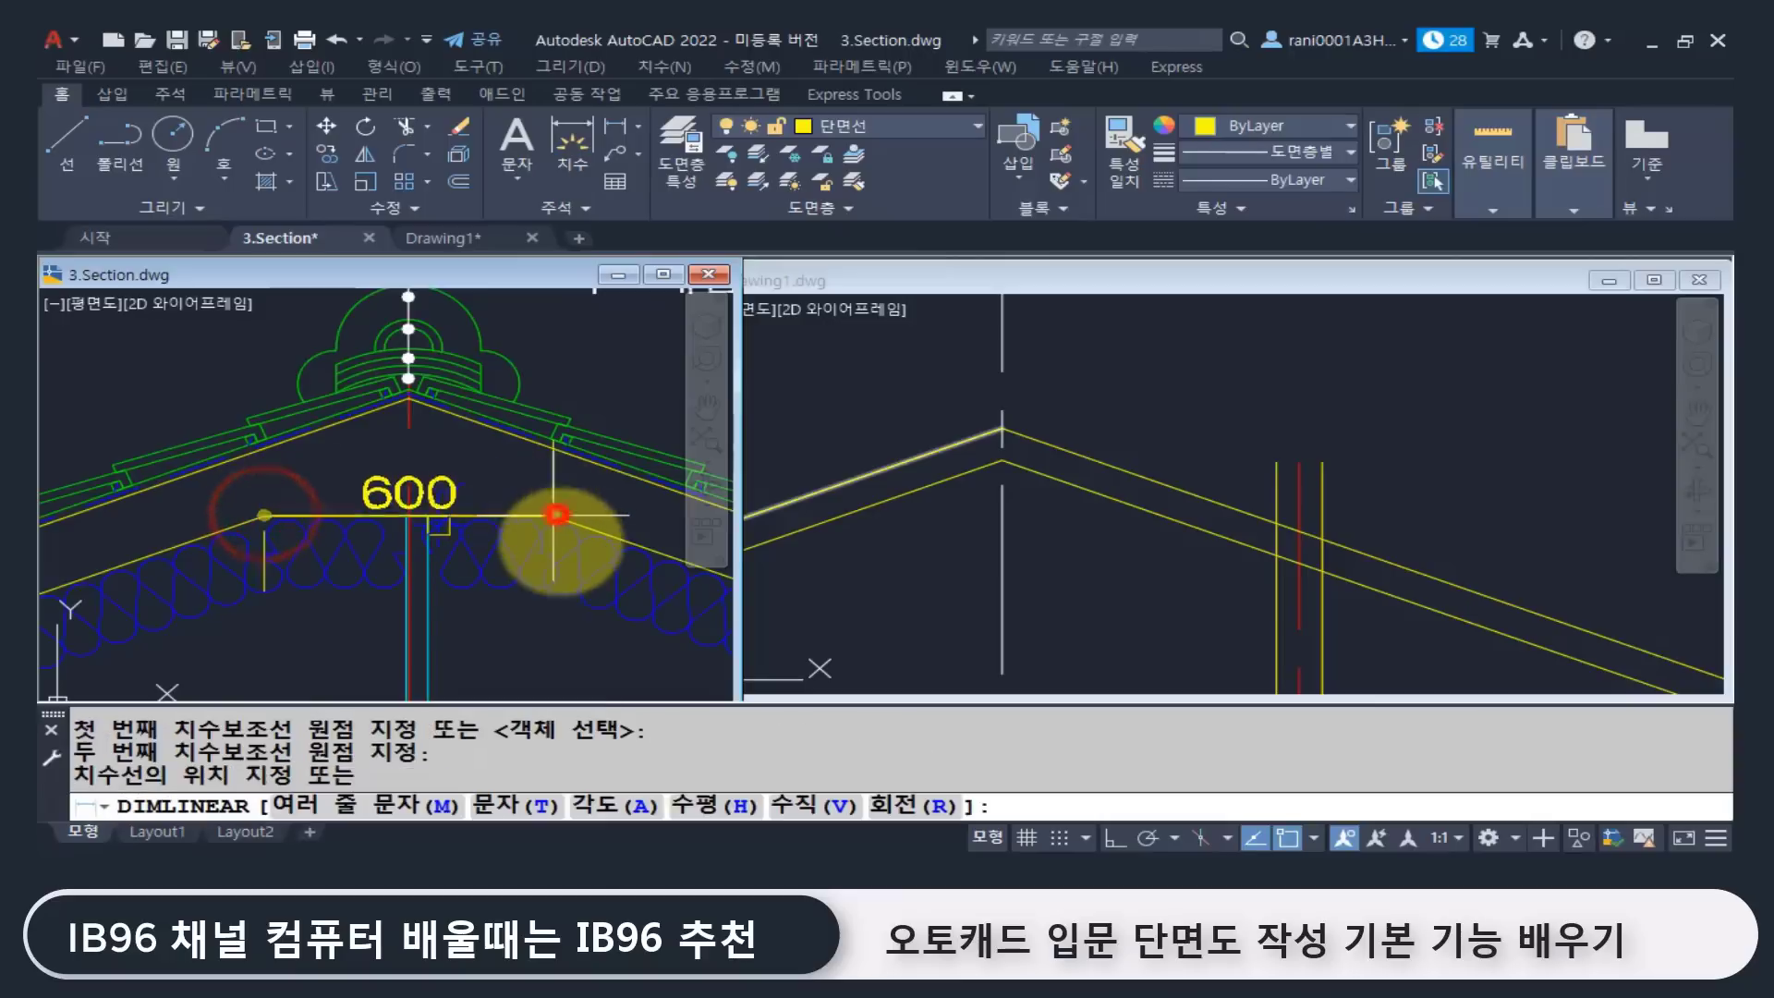
left_click(552, 639)
Step: Offset the ridge centre line 300 to both sides in Drawing1
left_click(1061, 555)
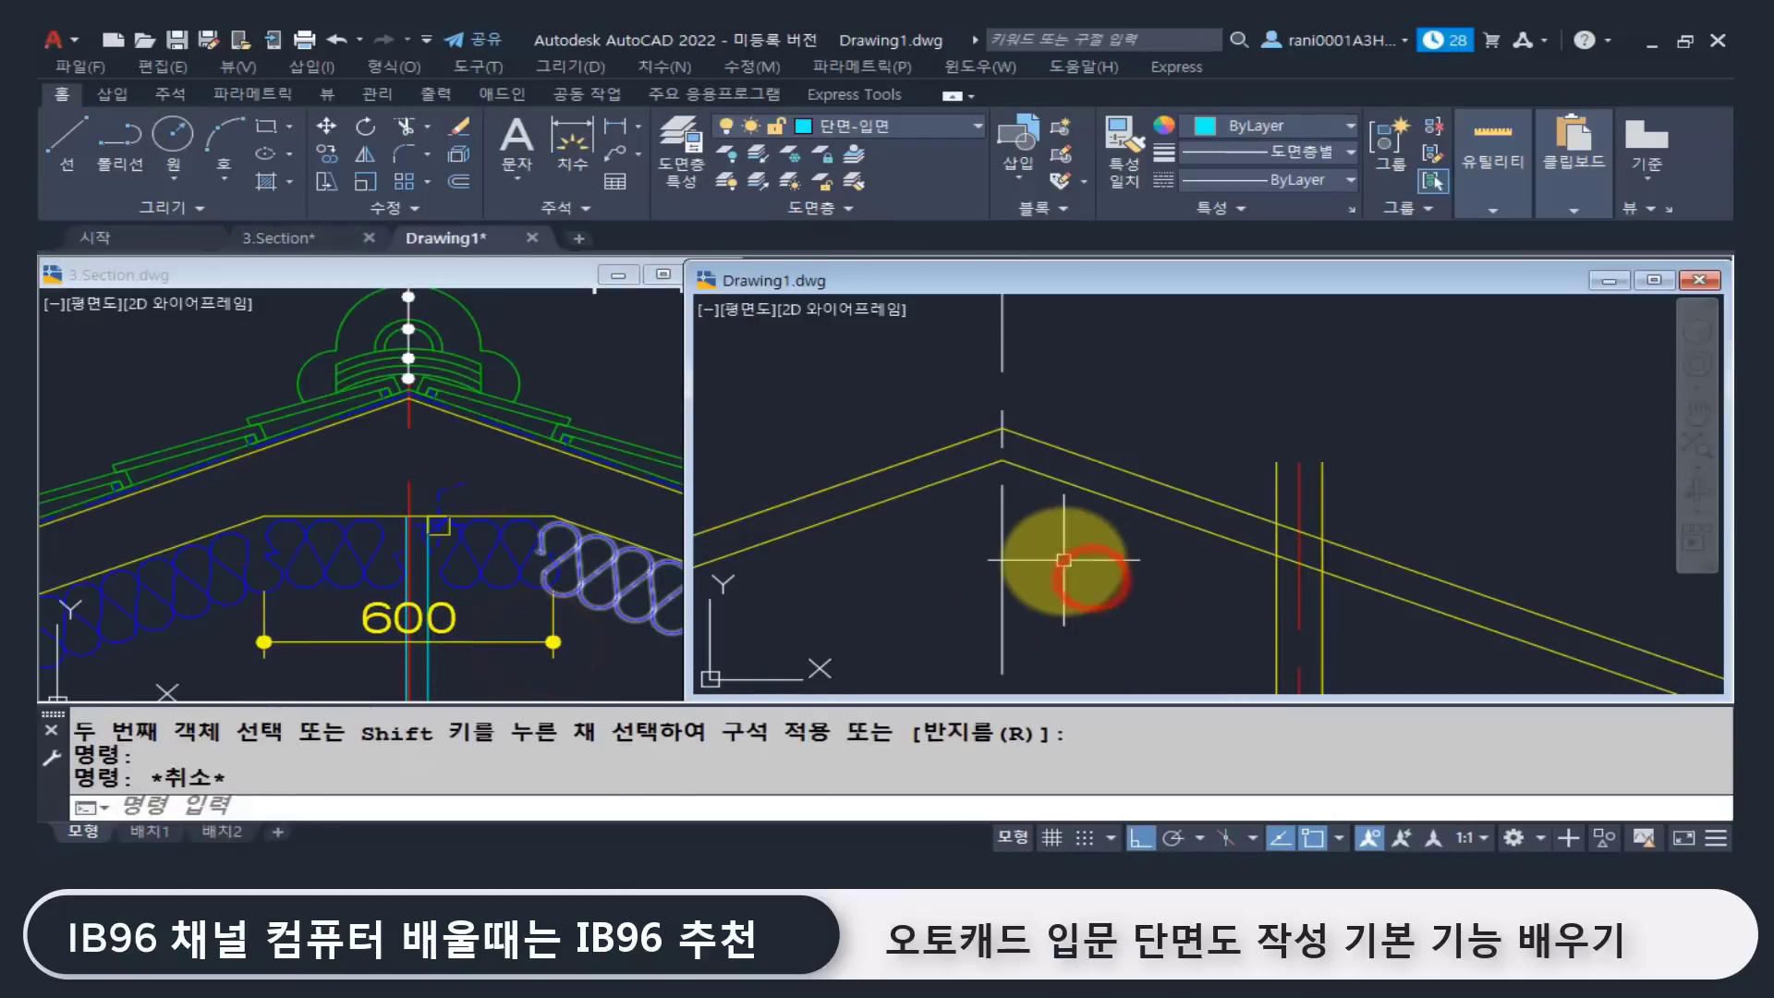
key("Escape")
type("o")
key("Return")
type("6")
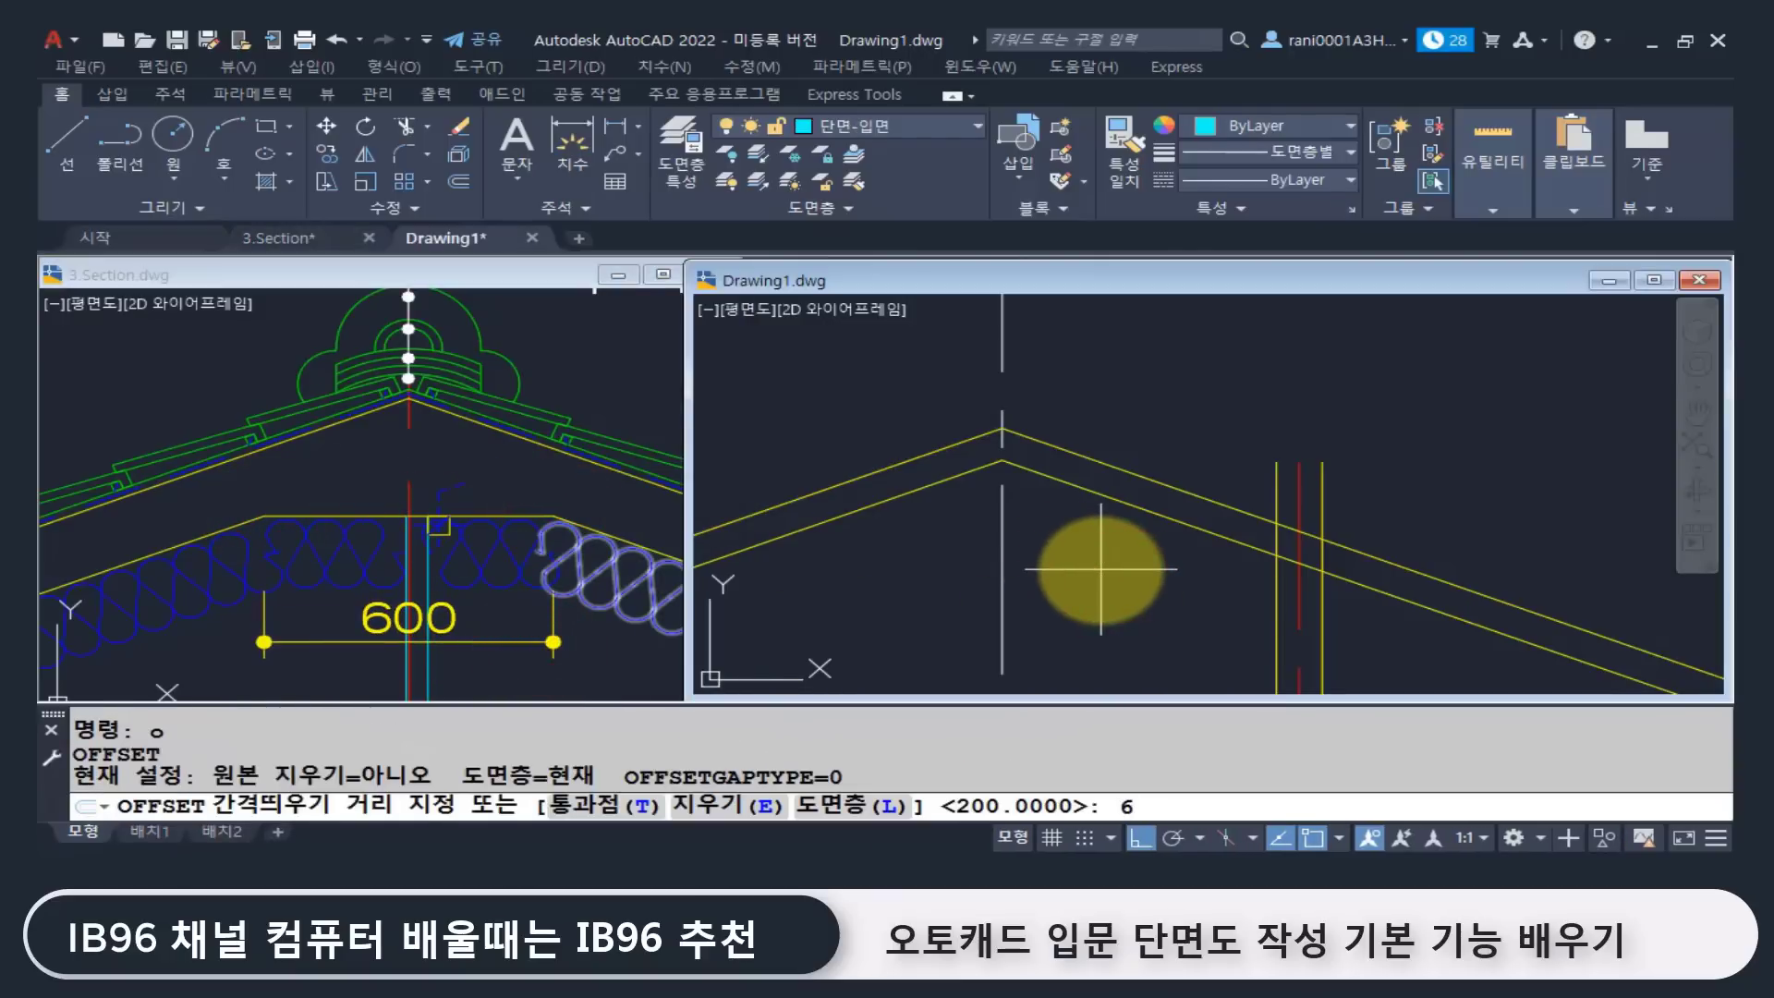
key("Return")
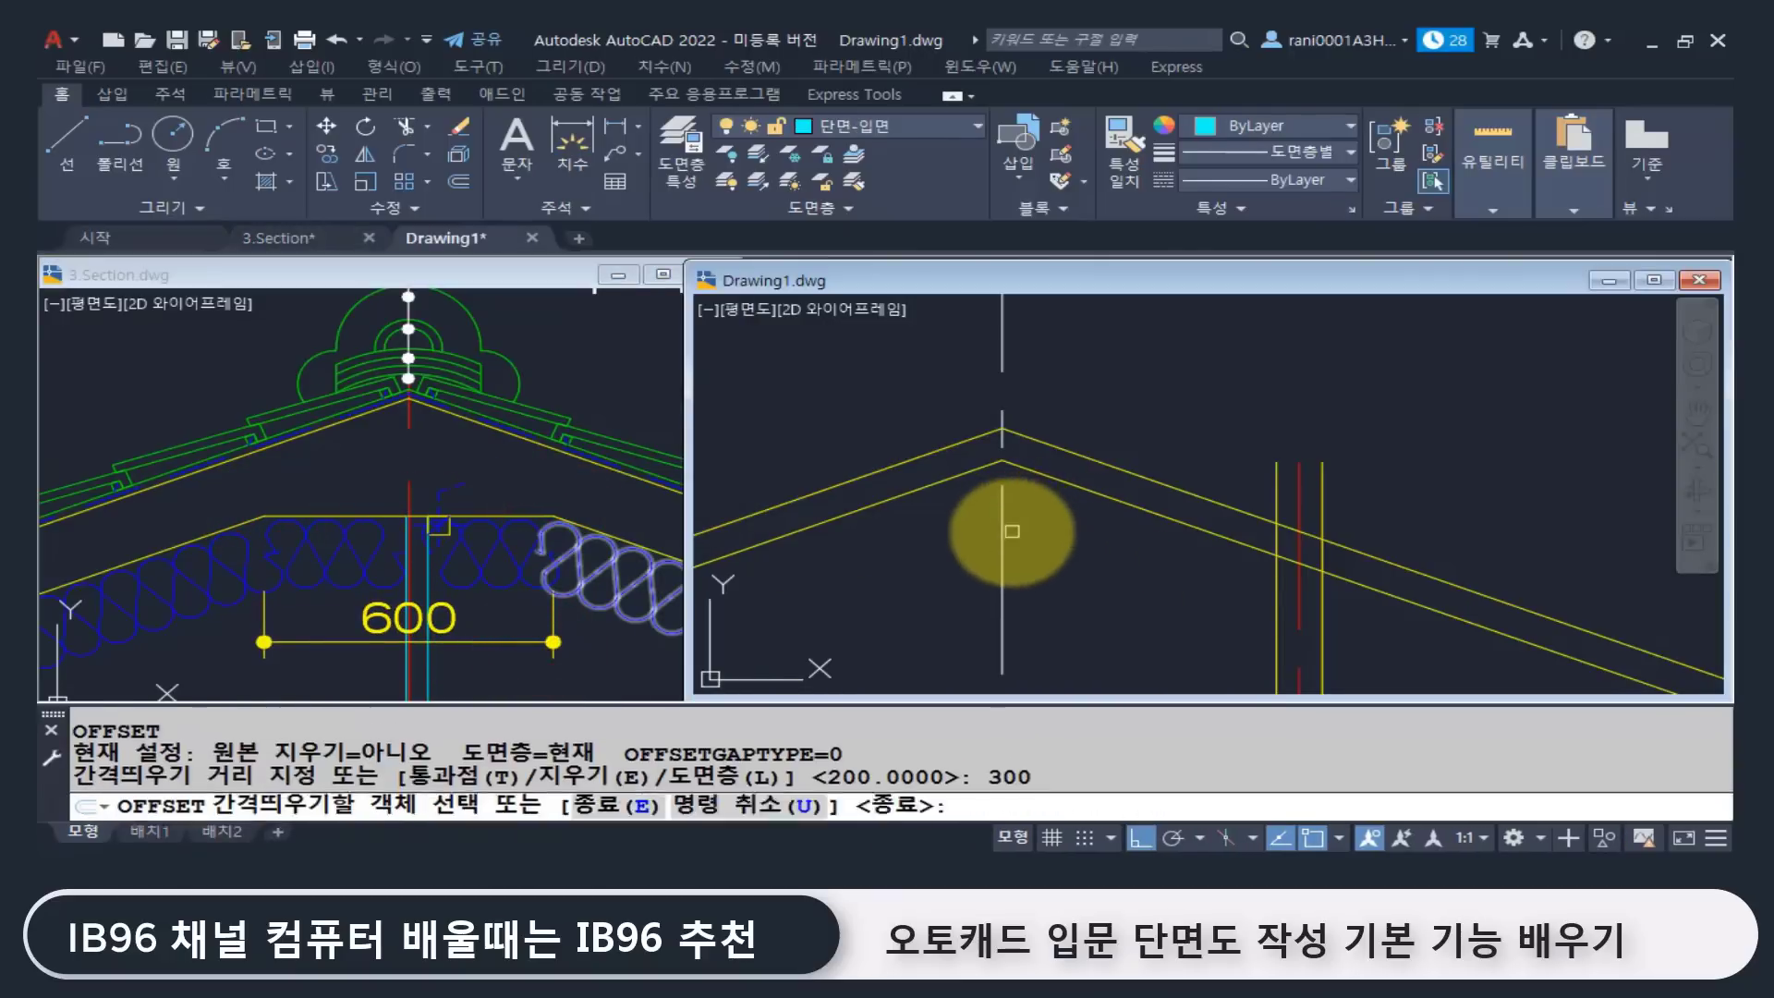
left_click(1003, 531)
left_click(908, 530)
left_click(1001, 531)
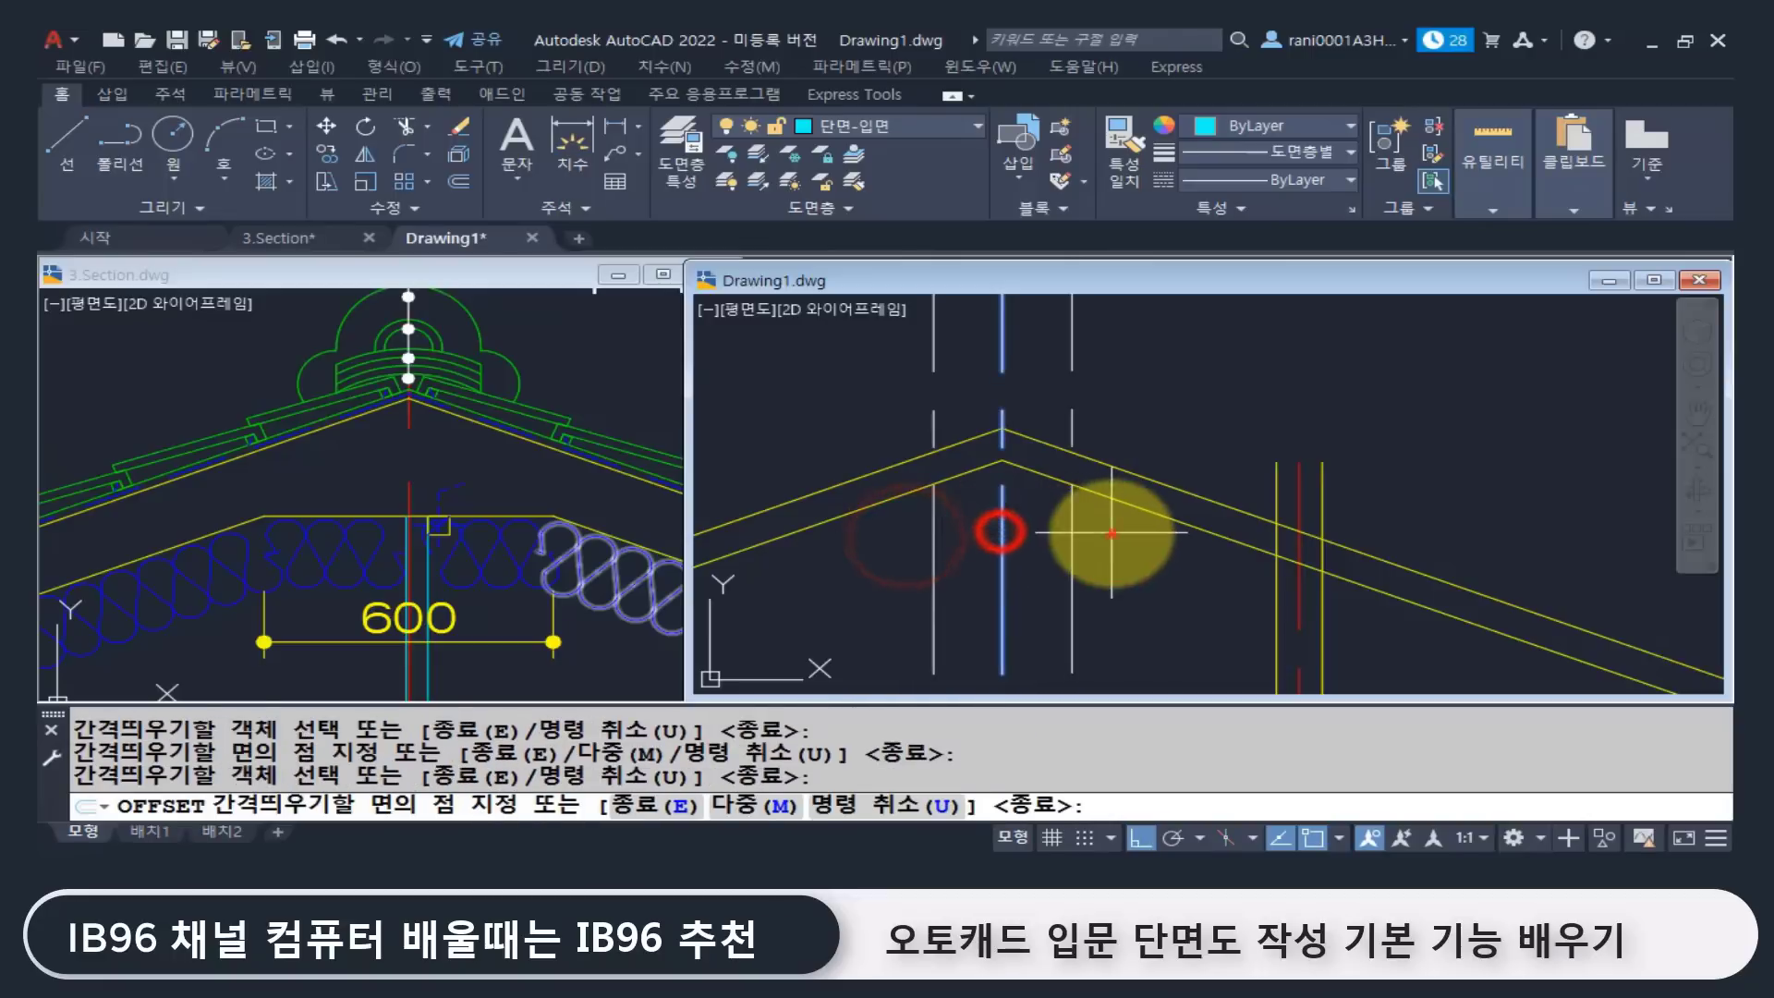
left_click(1109, 531)
key("Return")
Step: Draw a horizontal line below the ridge joining the points where the offset lines meet the sloped undersides
type("l")
key("Return")
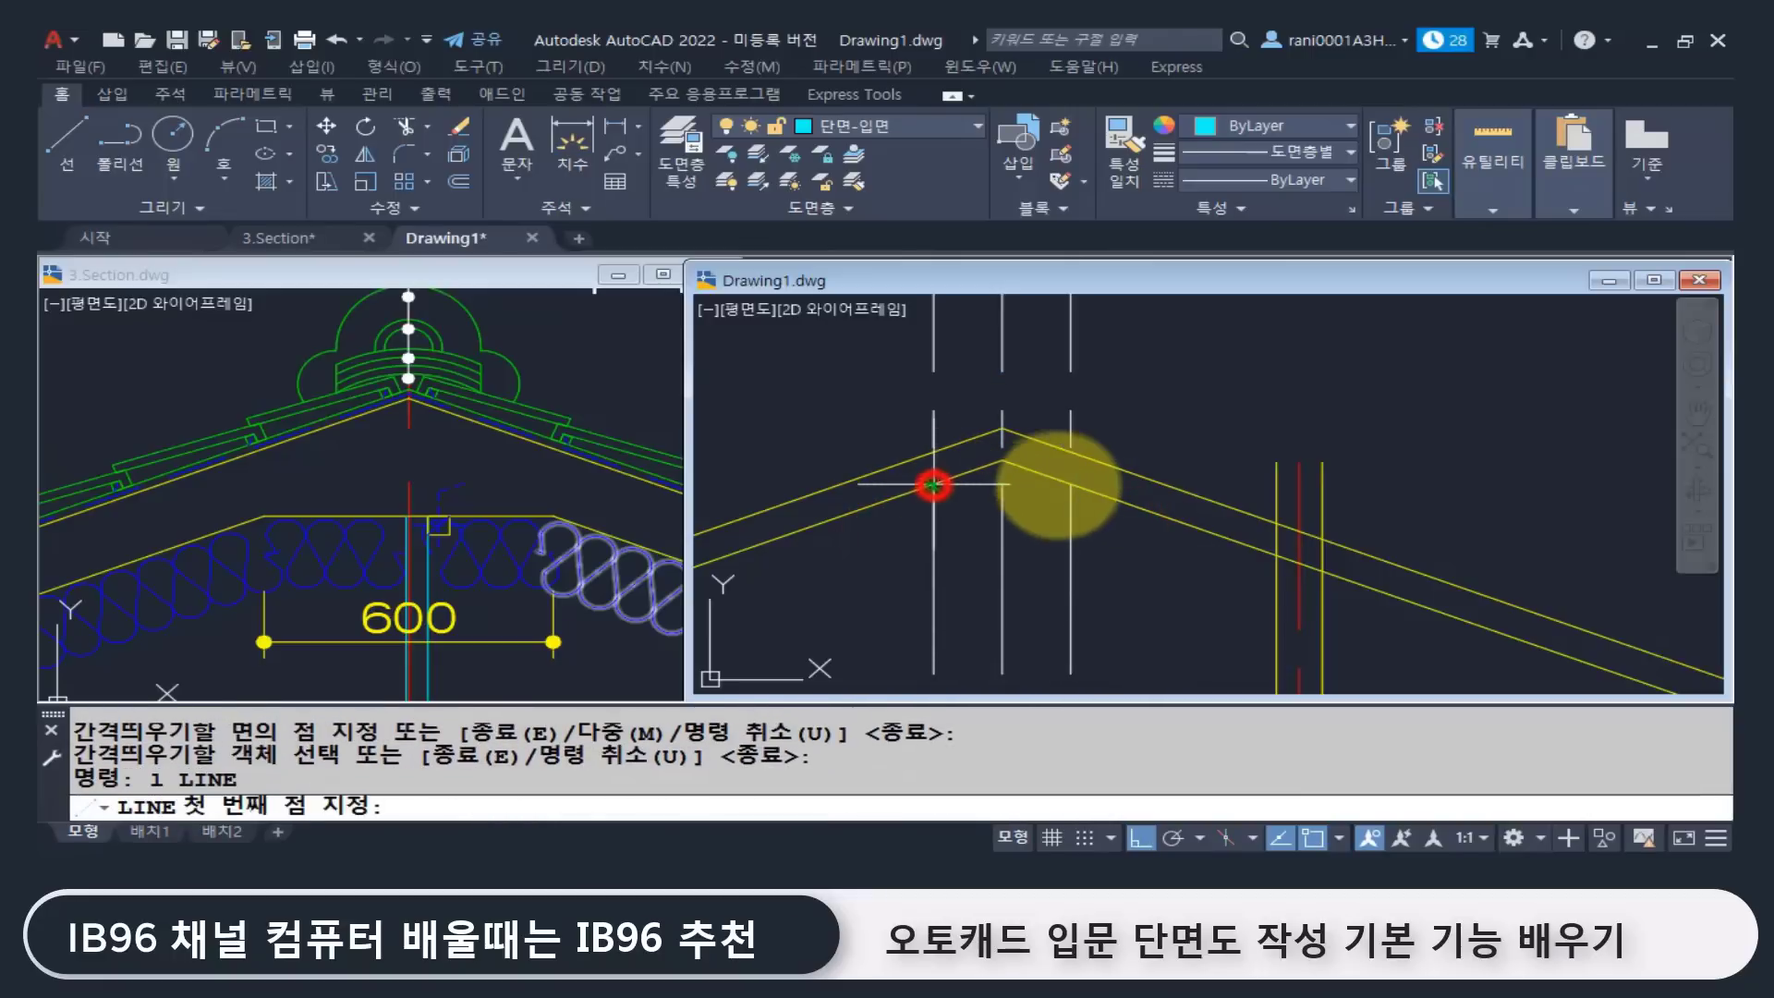
left_click(933, 483)
left_click(1070, 483)
key("Return")
Step: Delete the two offset guide lines beside the ridge centre line
left_click(1074, 403)
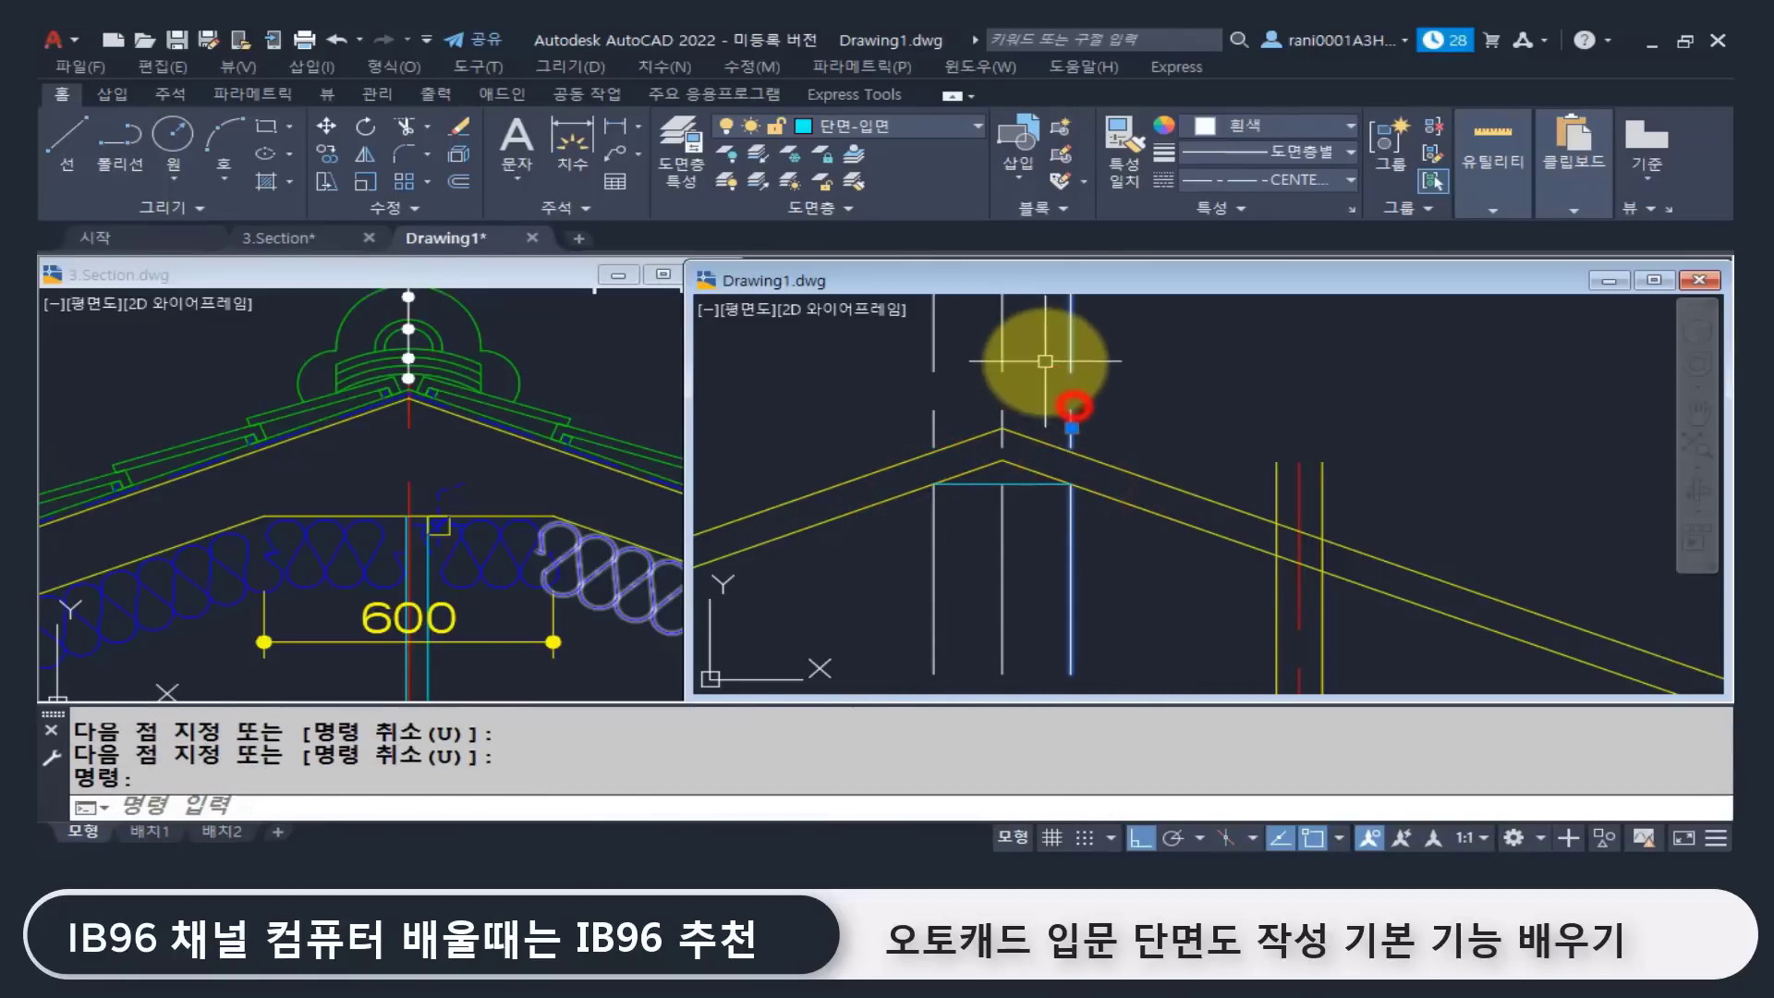
key("Delete")
left_click(983, 388)
left_click(859, 322)
key("Delete")
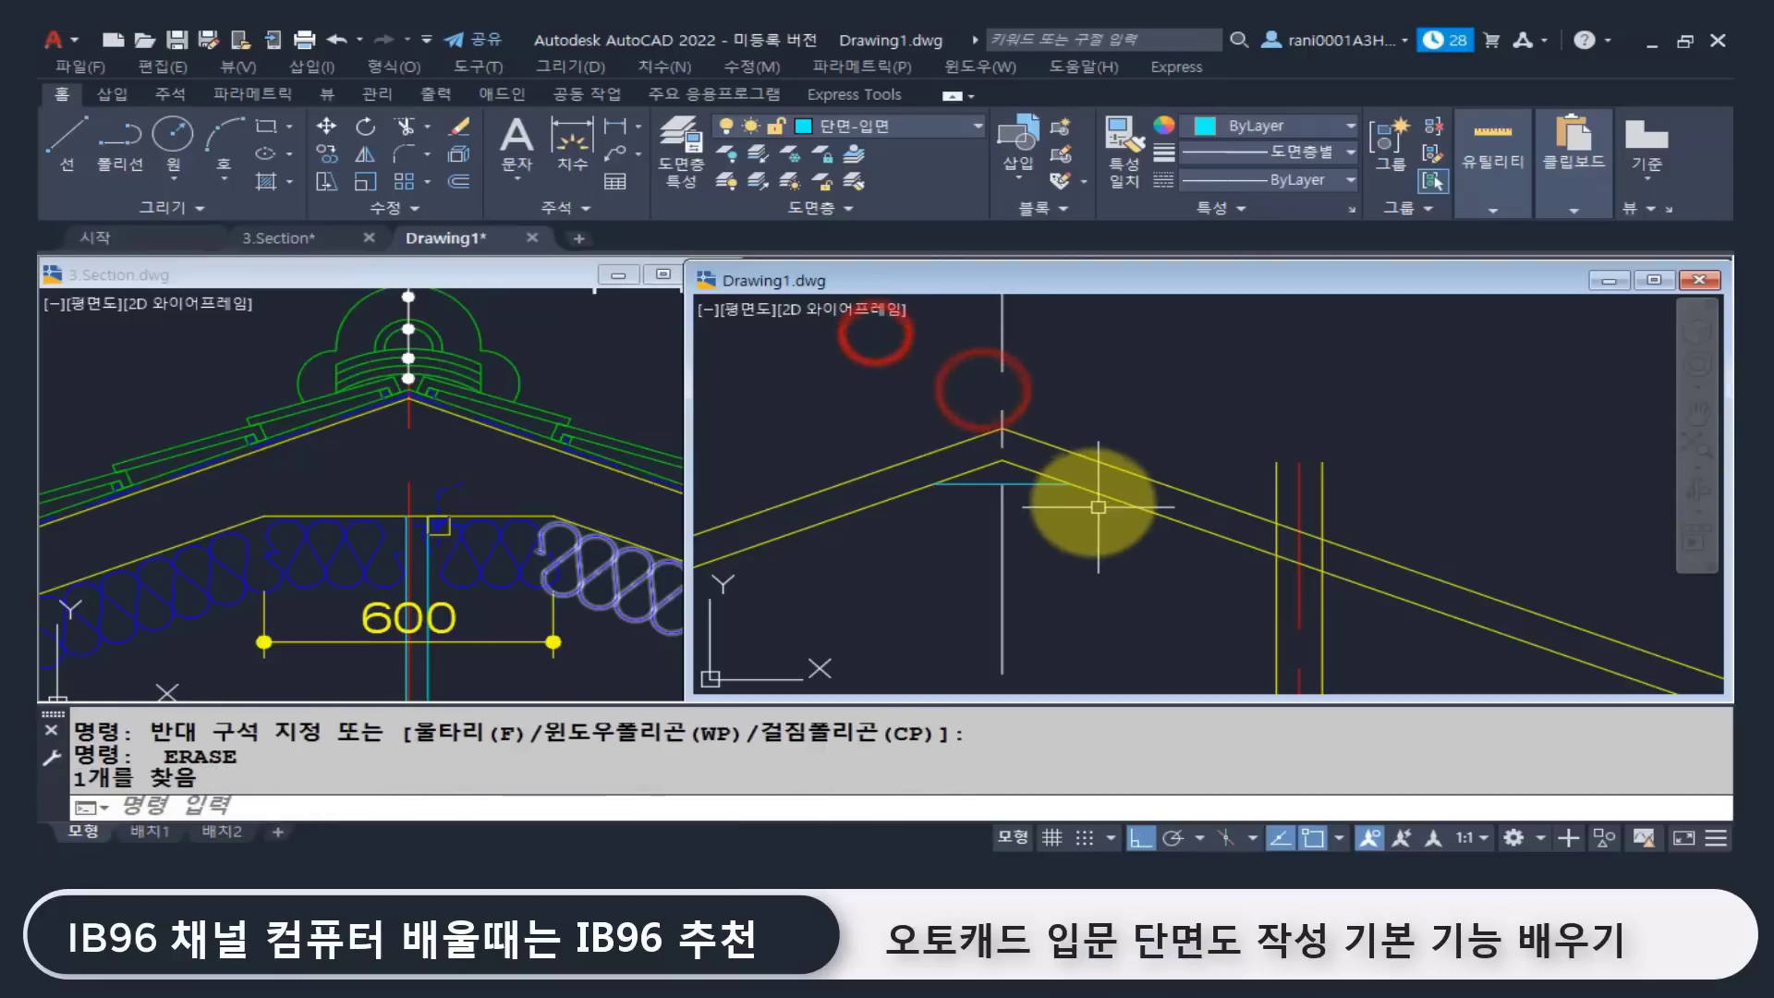
key("Escape")
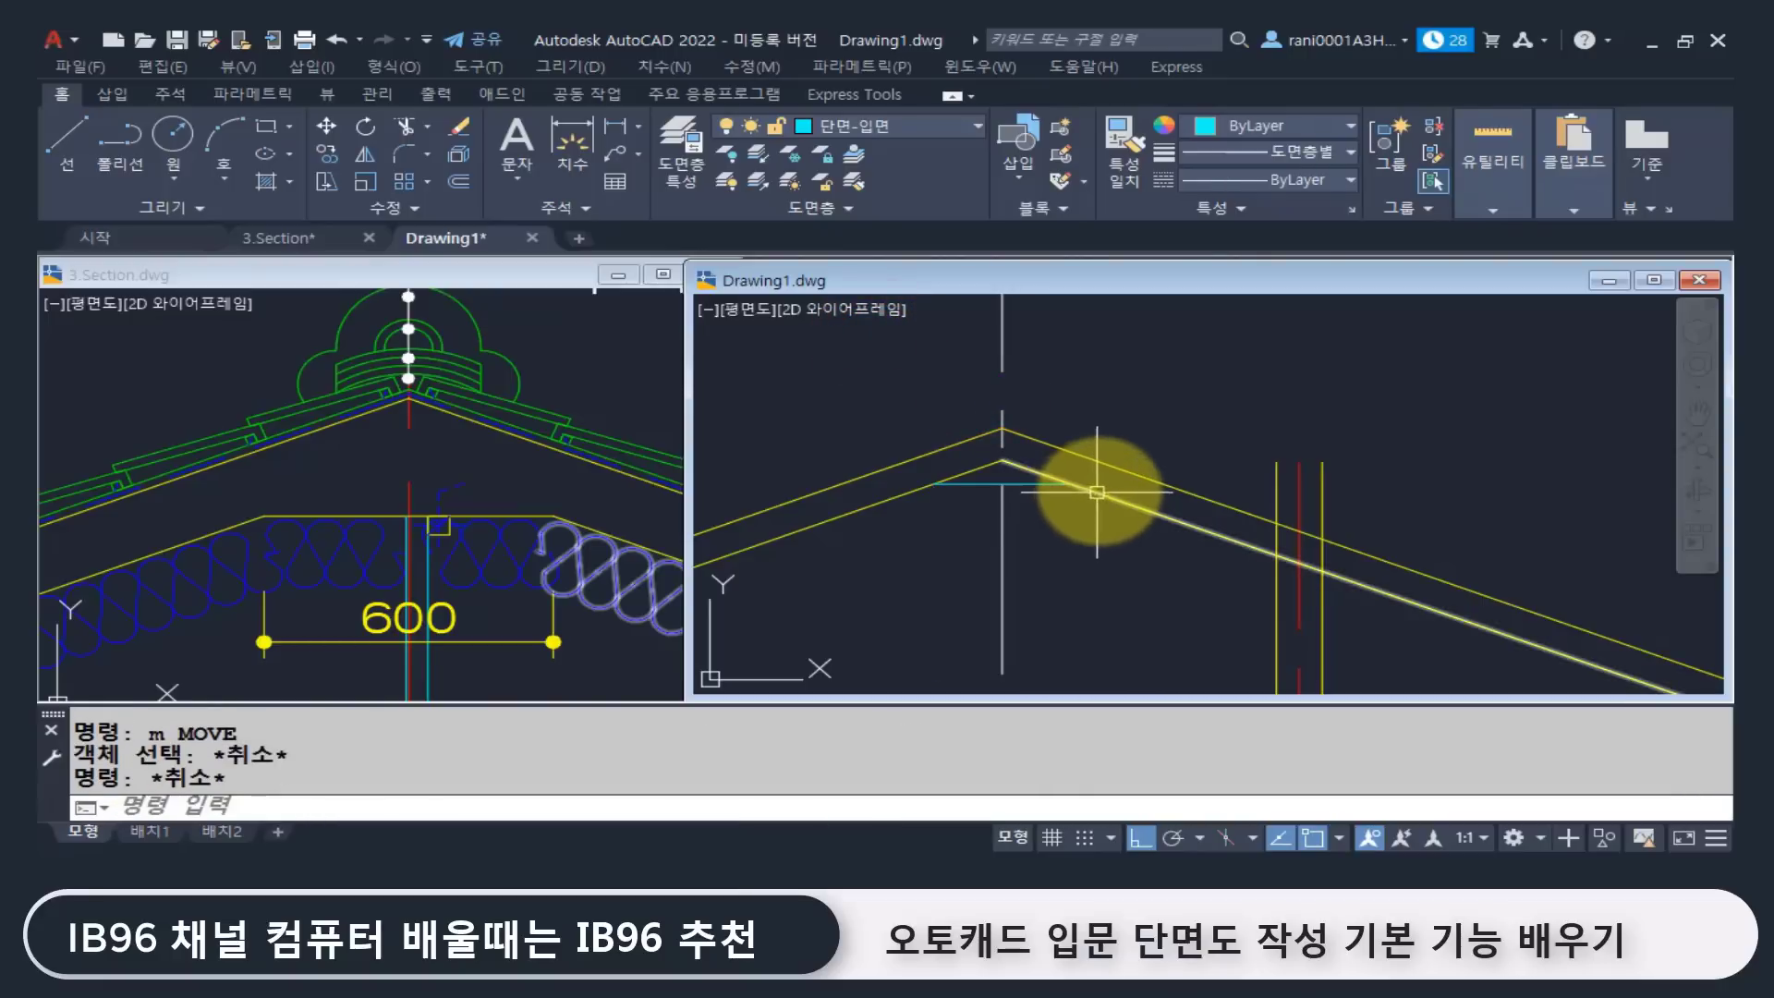
Step: Match the sloped underside line's properties onto the horizontal line below the ridge
type("ma")
key("Return")
left_click(1093, 494)
left_click(1041, 492)
key("Return")
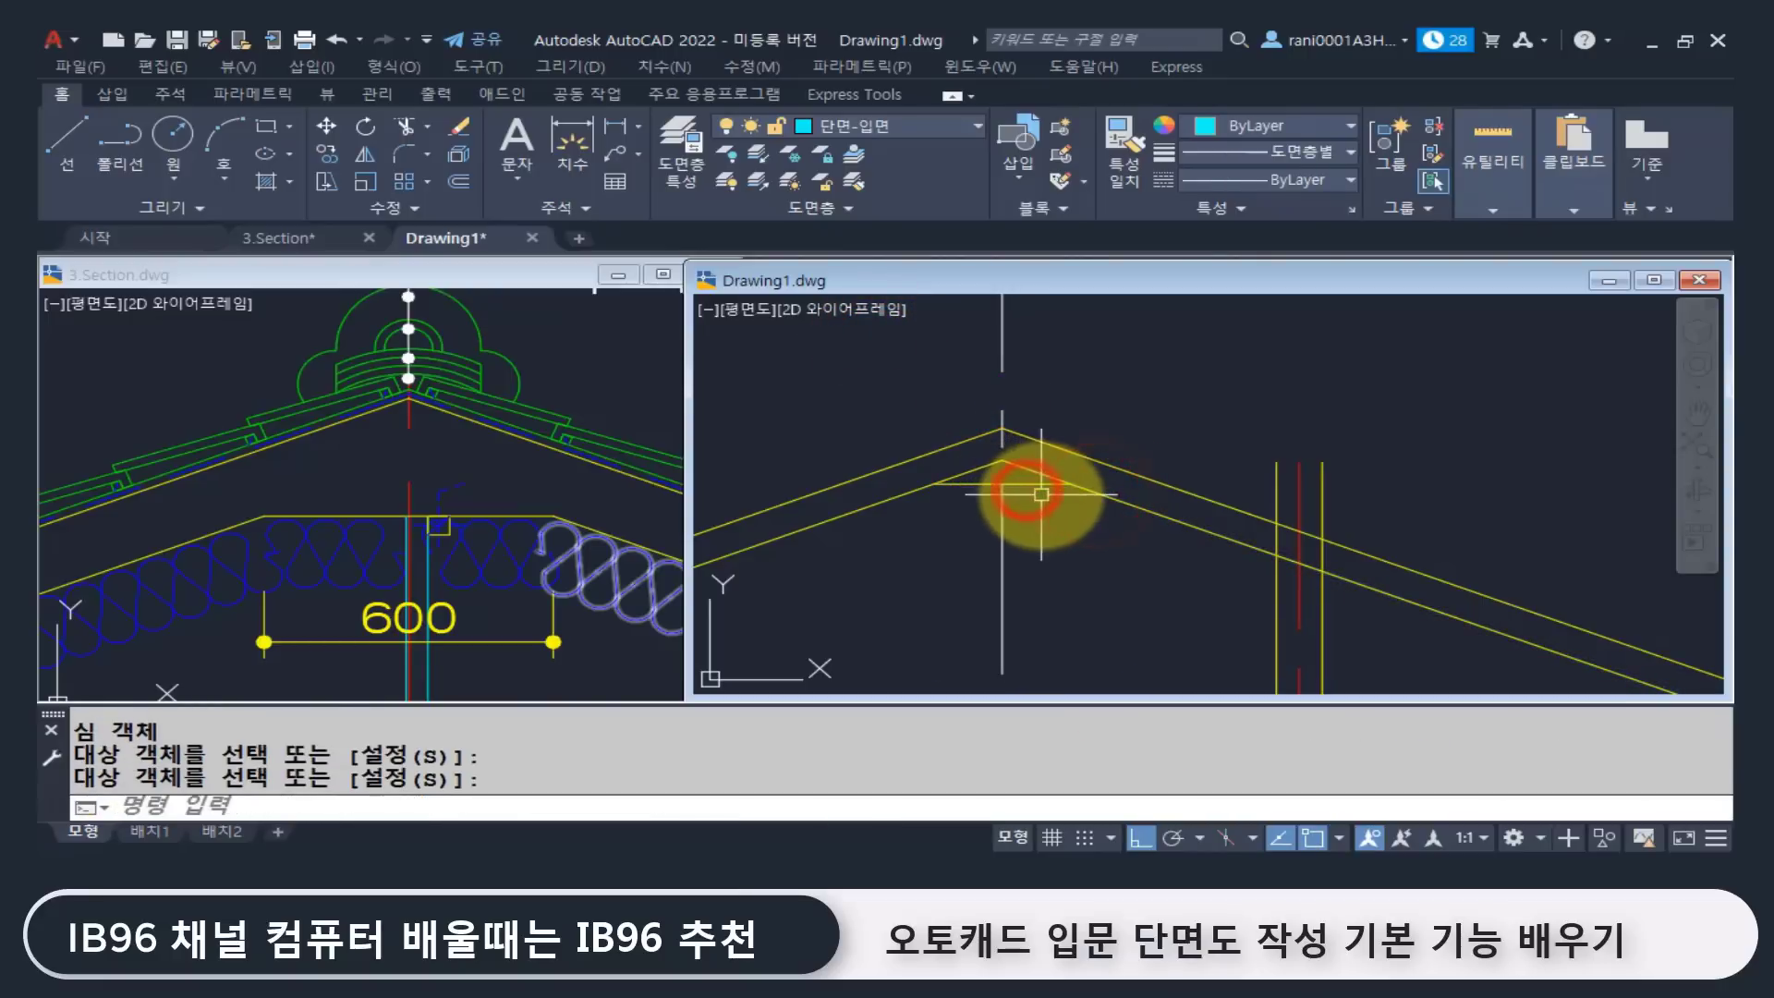
Step: Fillet the sloped underside lines with the horizontal line to remove the lower peak below the ridge
type("f")
key("Return")
left_click(877, 500)
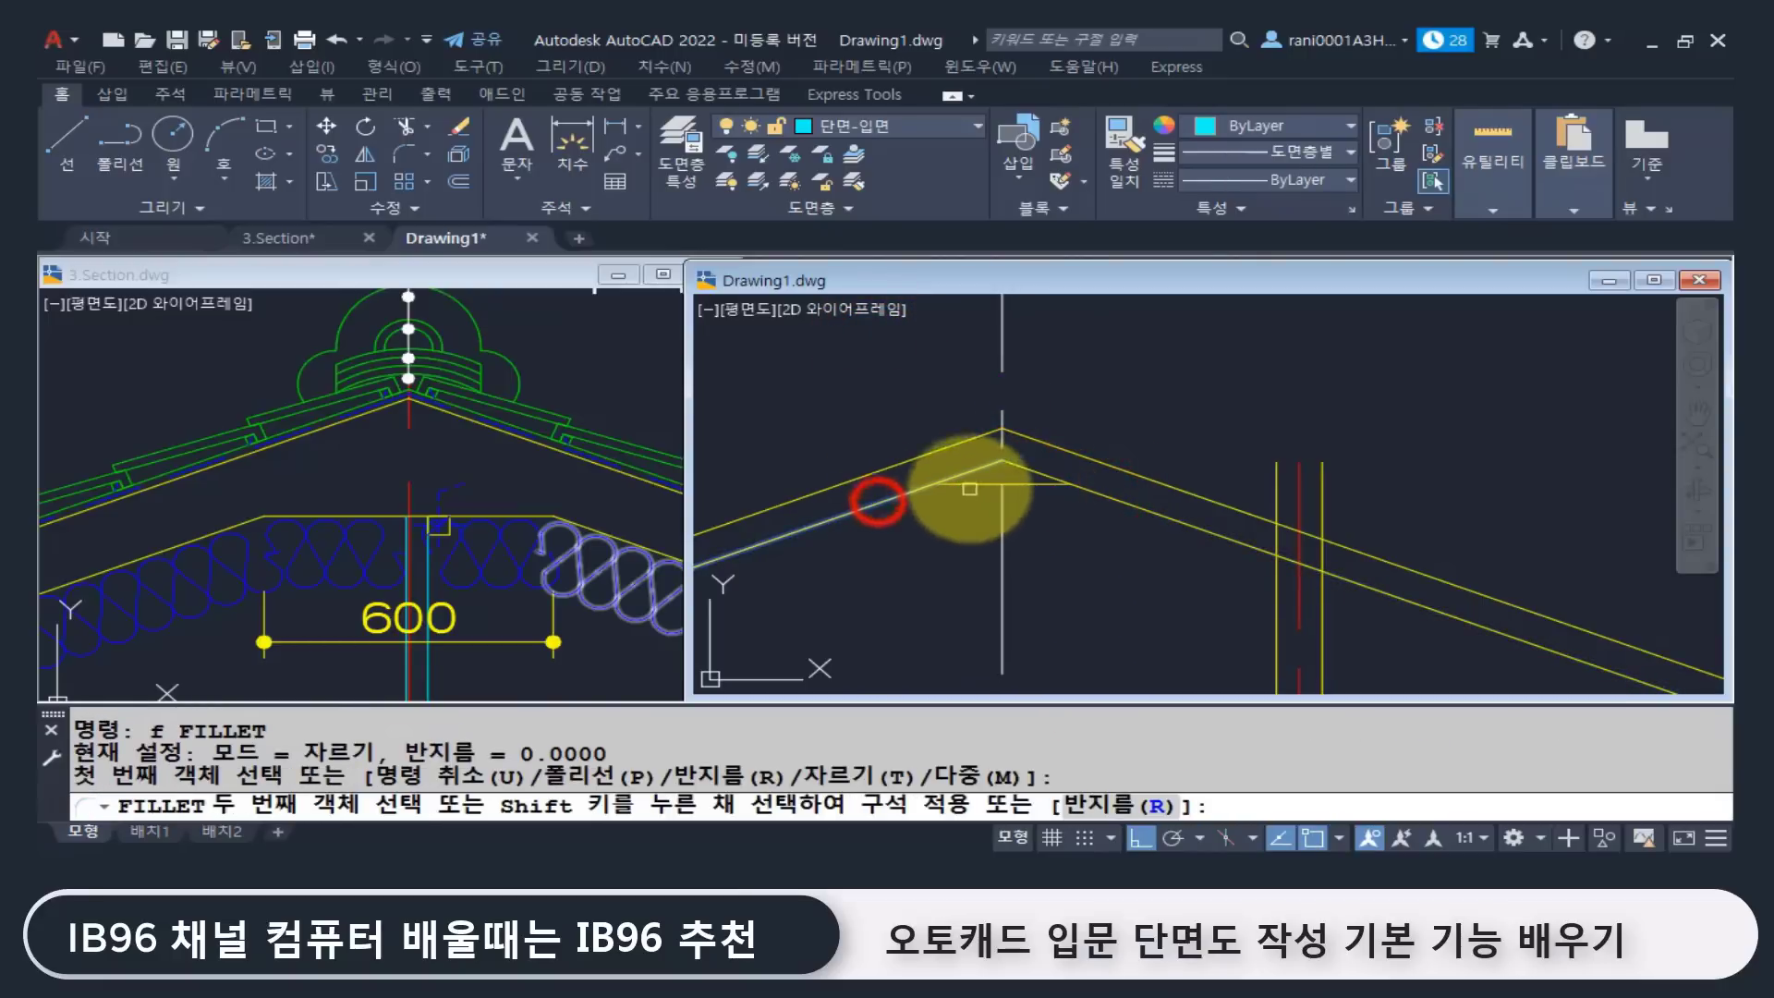
left_click(1091, 495)
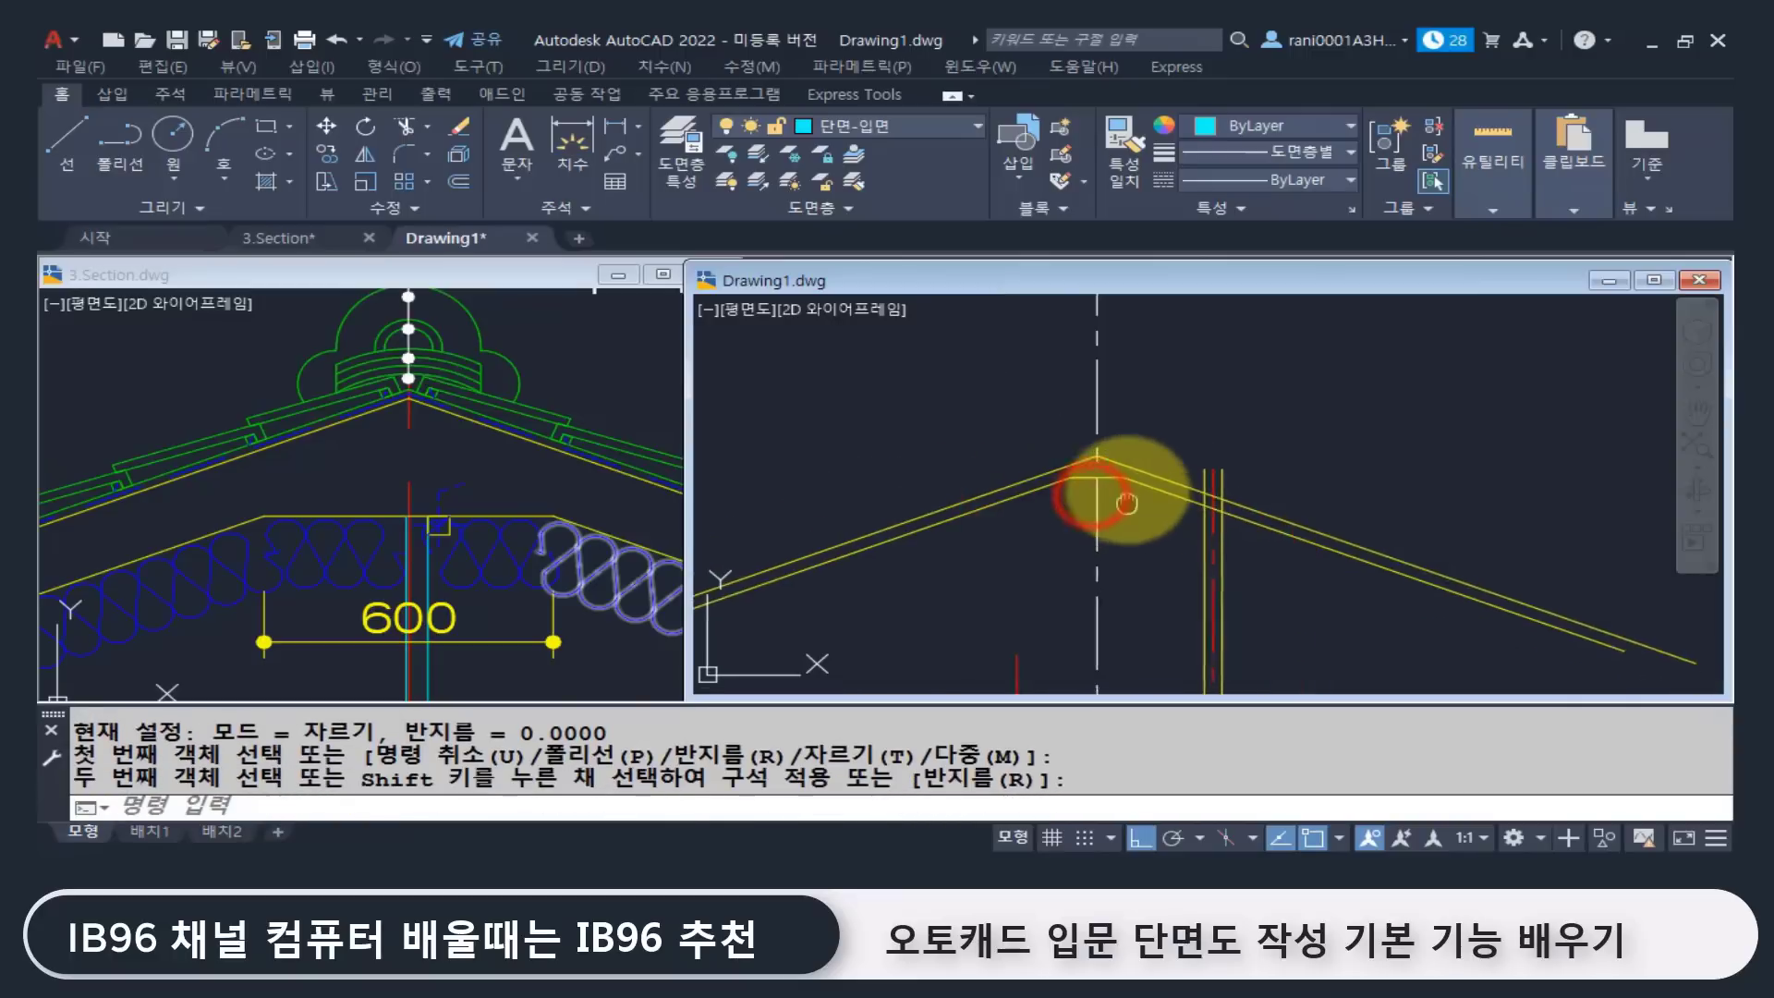
scroll(1091, 495, "down", 3)
scroll(1042, 418, "down", 4)
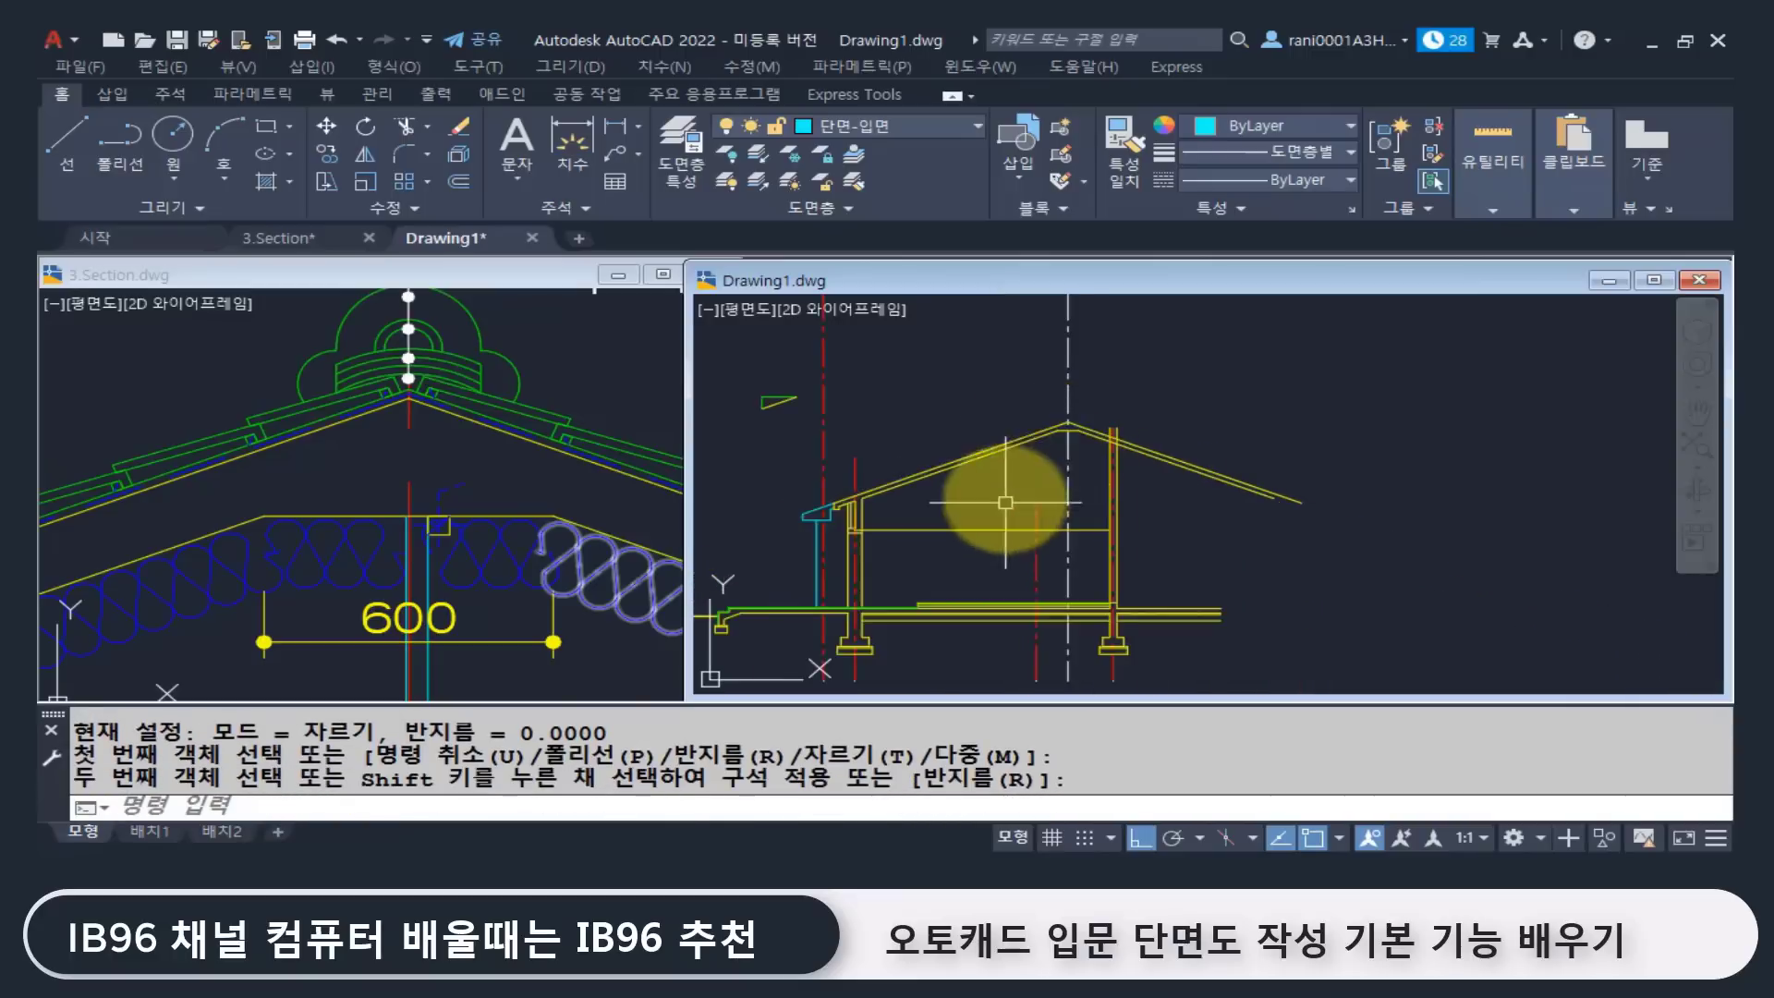
Step: Trim the two interior wall lines where they rise above the roof slab's sloped underside in Drawing1
middle_click_drag(1005, 503, 1044, 494)
scroll(1158, 467, "up", 4)
left_click(393, 460)
scroll(442, 499, "down", 5)
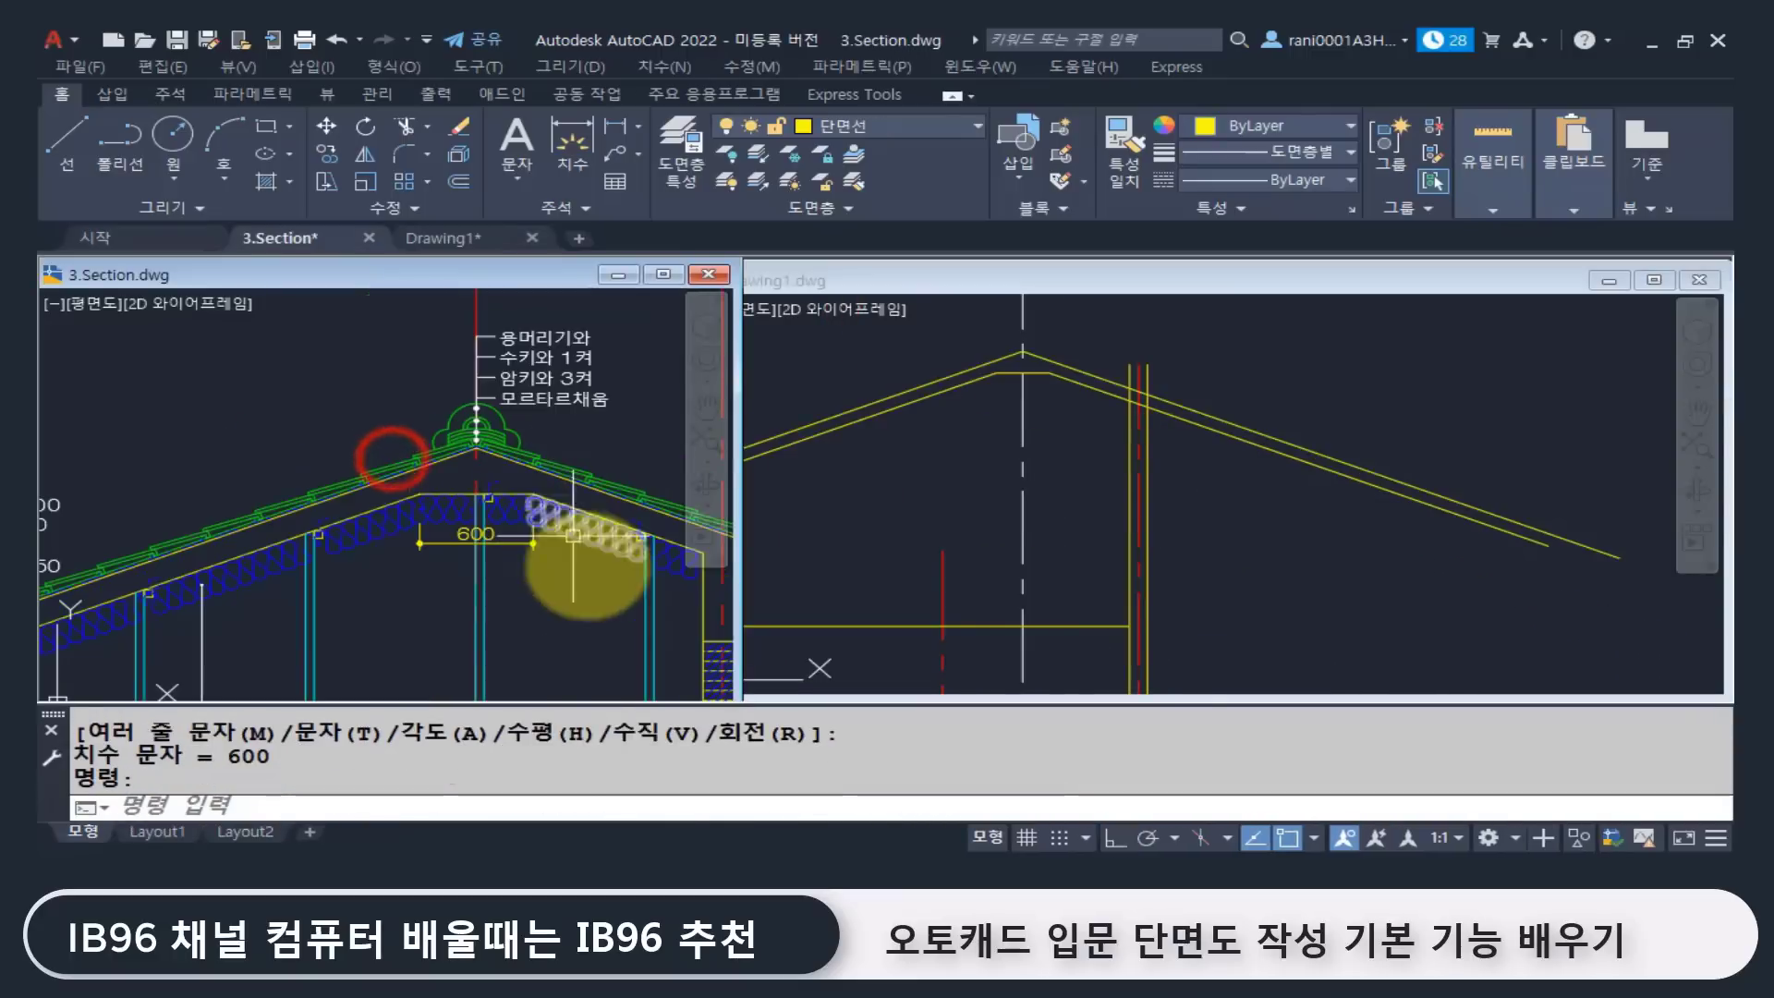
middle_click_drag(574, 501, 559, 405)
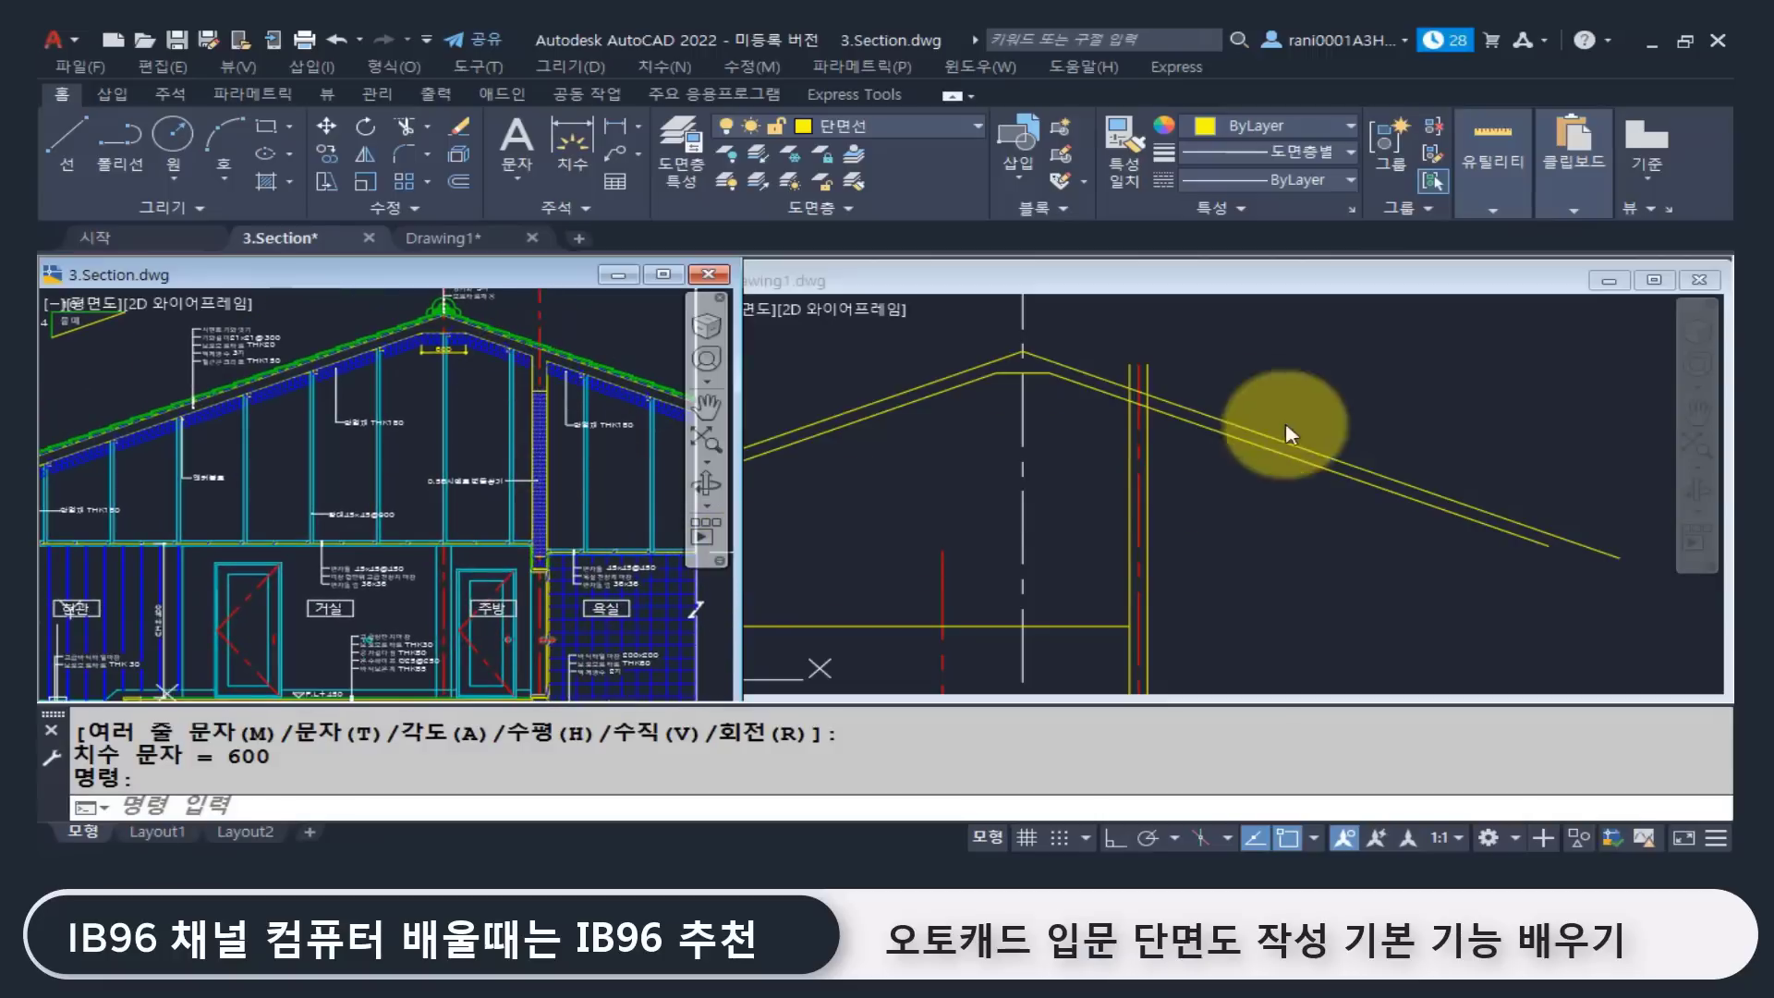
left_click(1189, 480)
scroll(1173, 416, "up", 3)
middle_click_drag(1174, 416, 1116, 537)
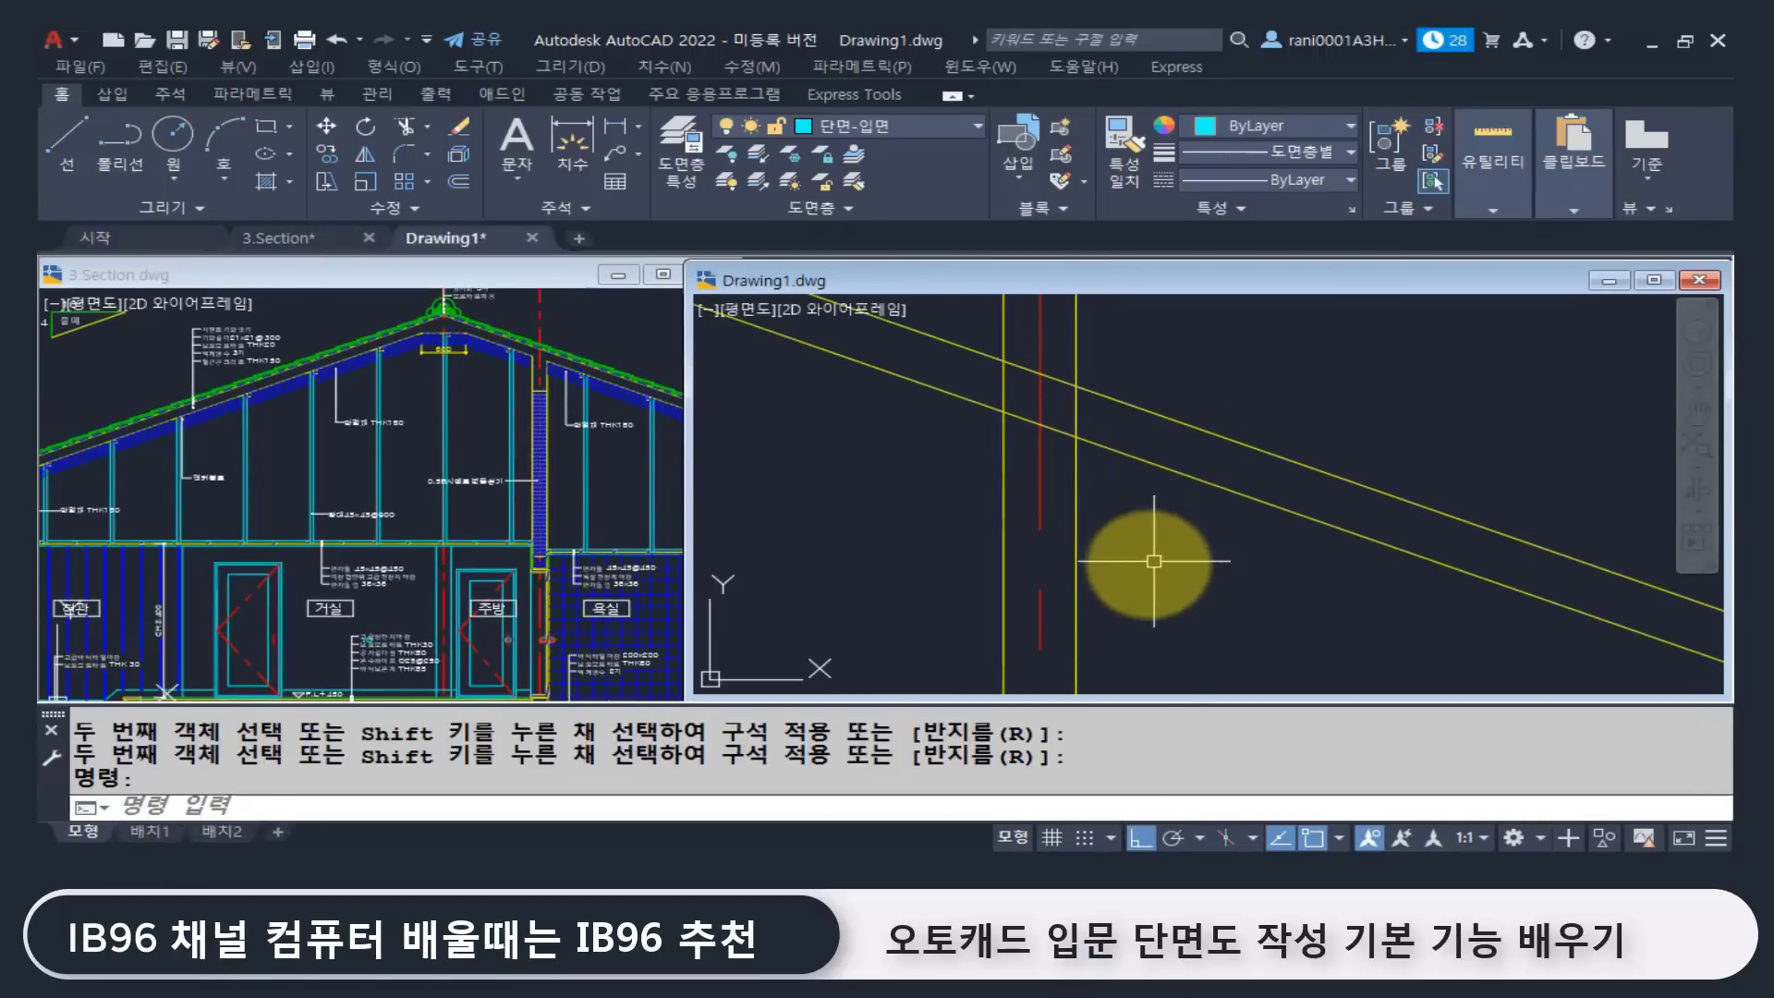
type("tr")
key("Return")
left_click(1111, 447)
right_click(1079, 409)
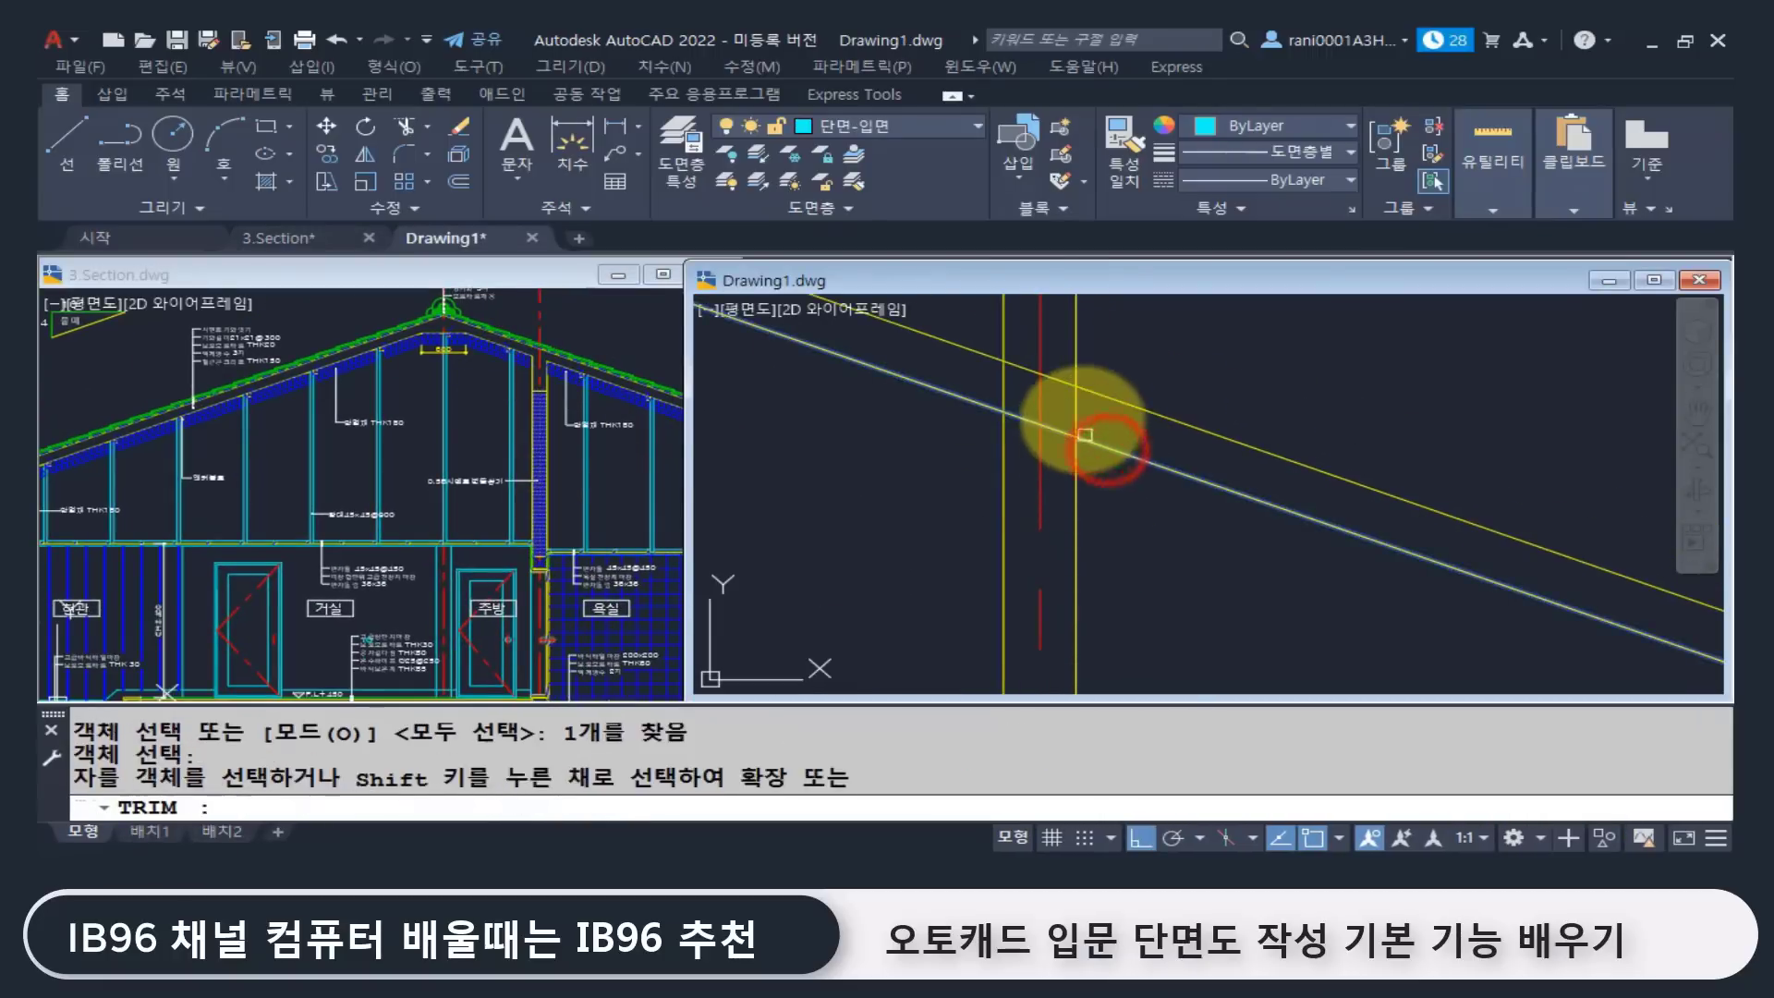
left_click(1077, 412)
left_click(1004, 391)
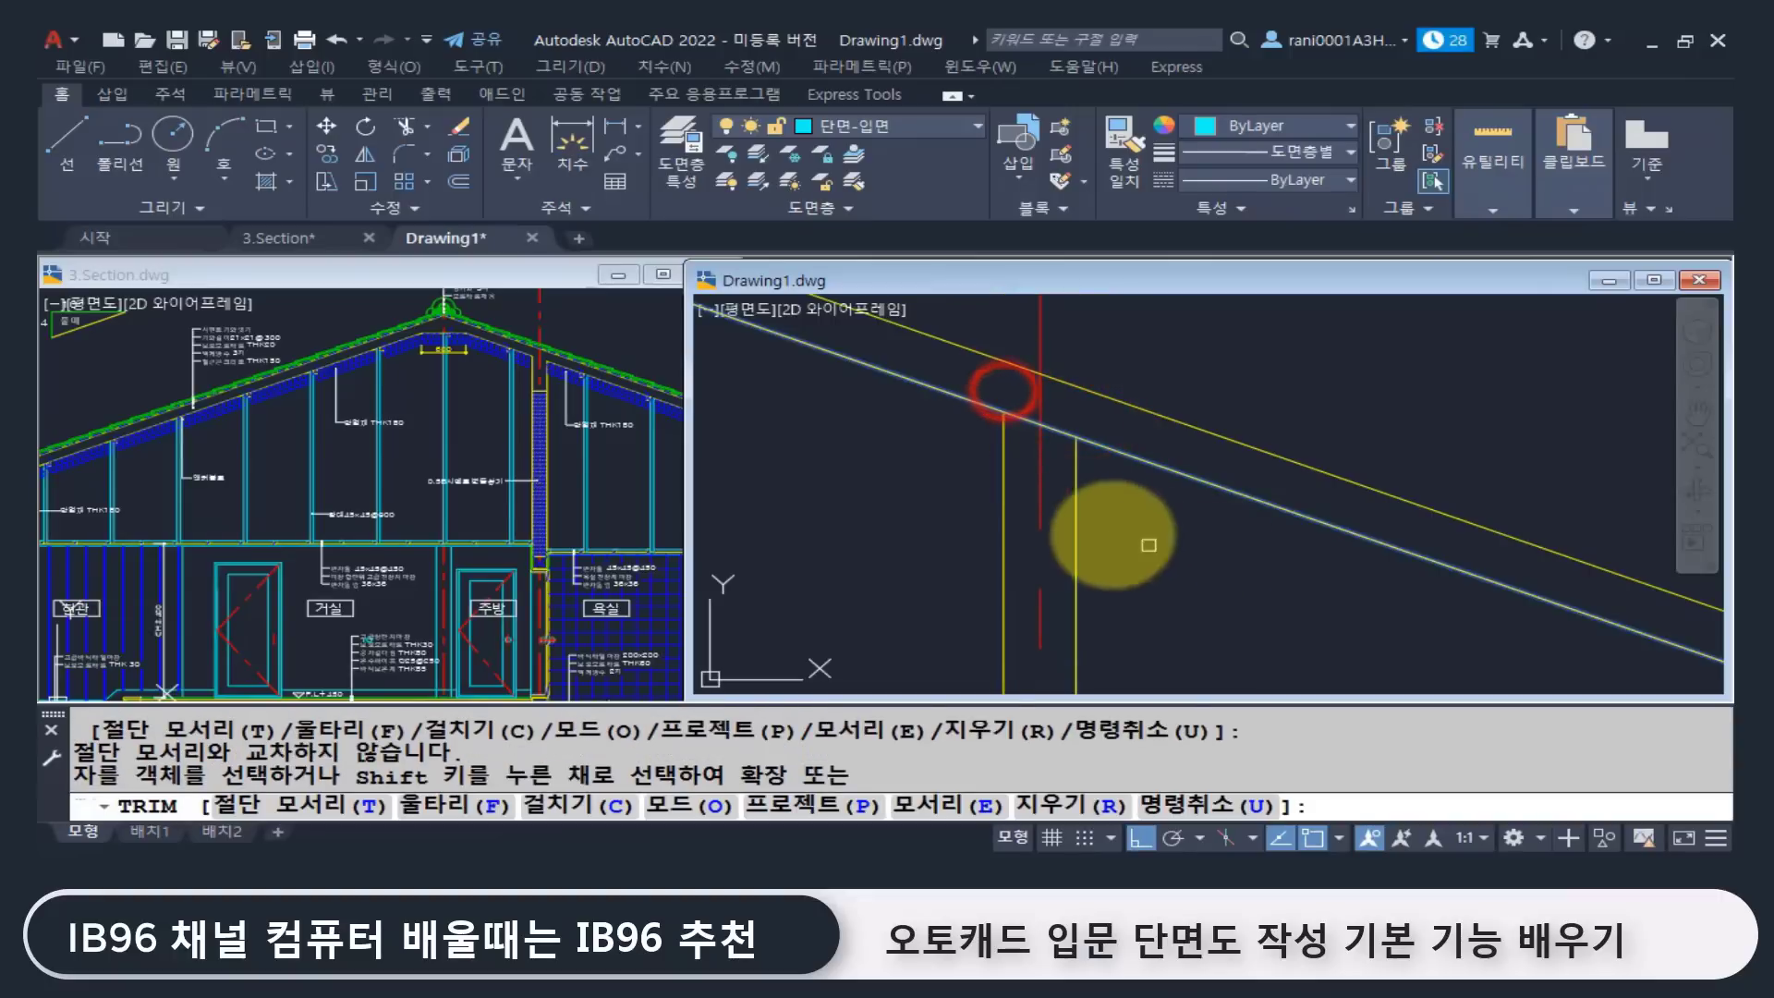
Step: Trim away the sloped underside segment between the two interior wall lines
key("Return")
key("Return")
left_click(1075, 480)
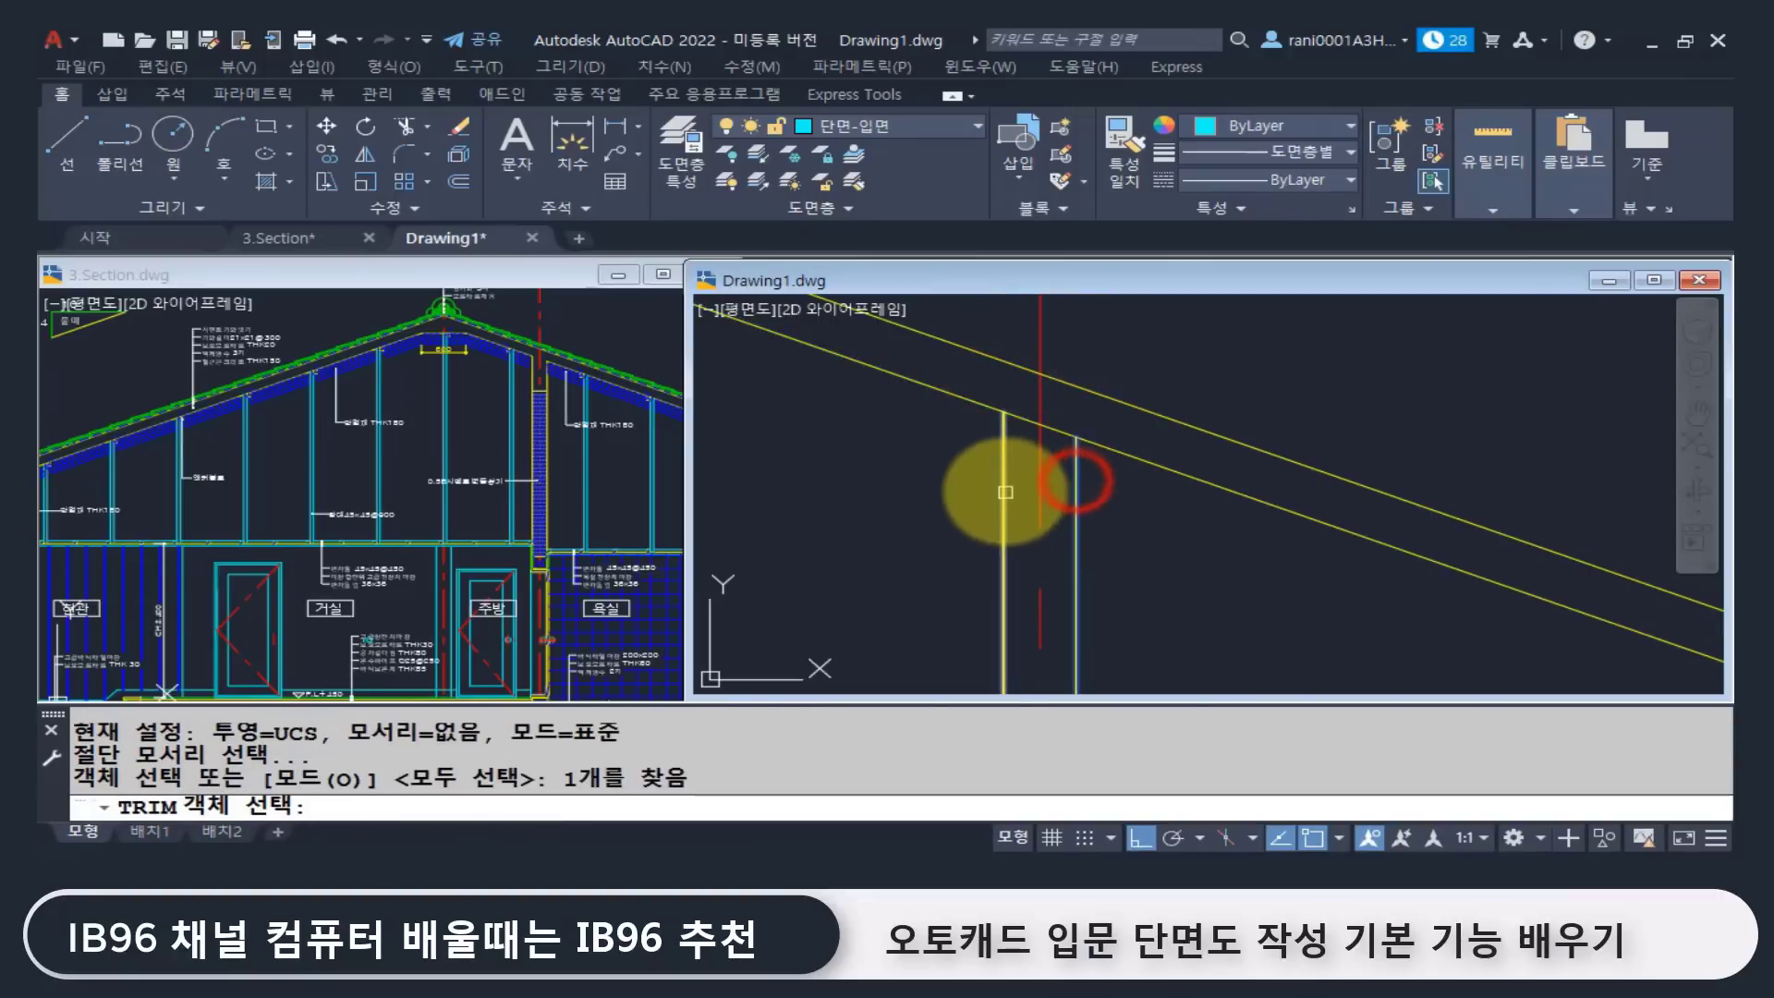
left_click(1003, 483)
right_click(1073, 429)
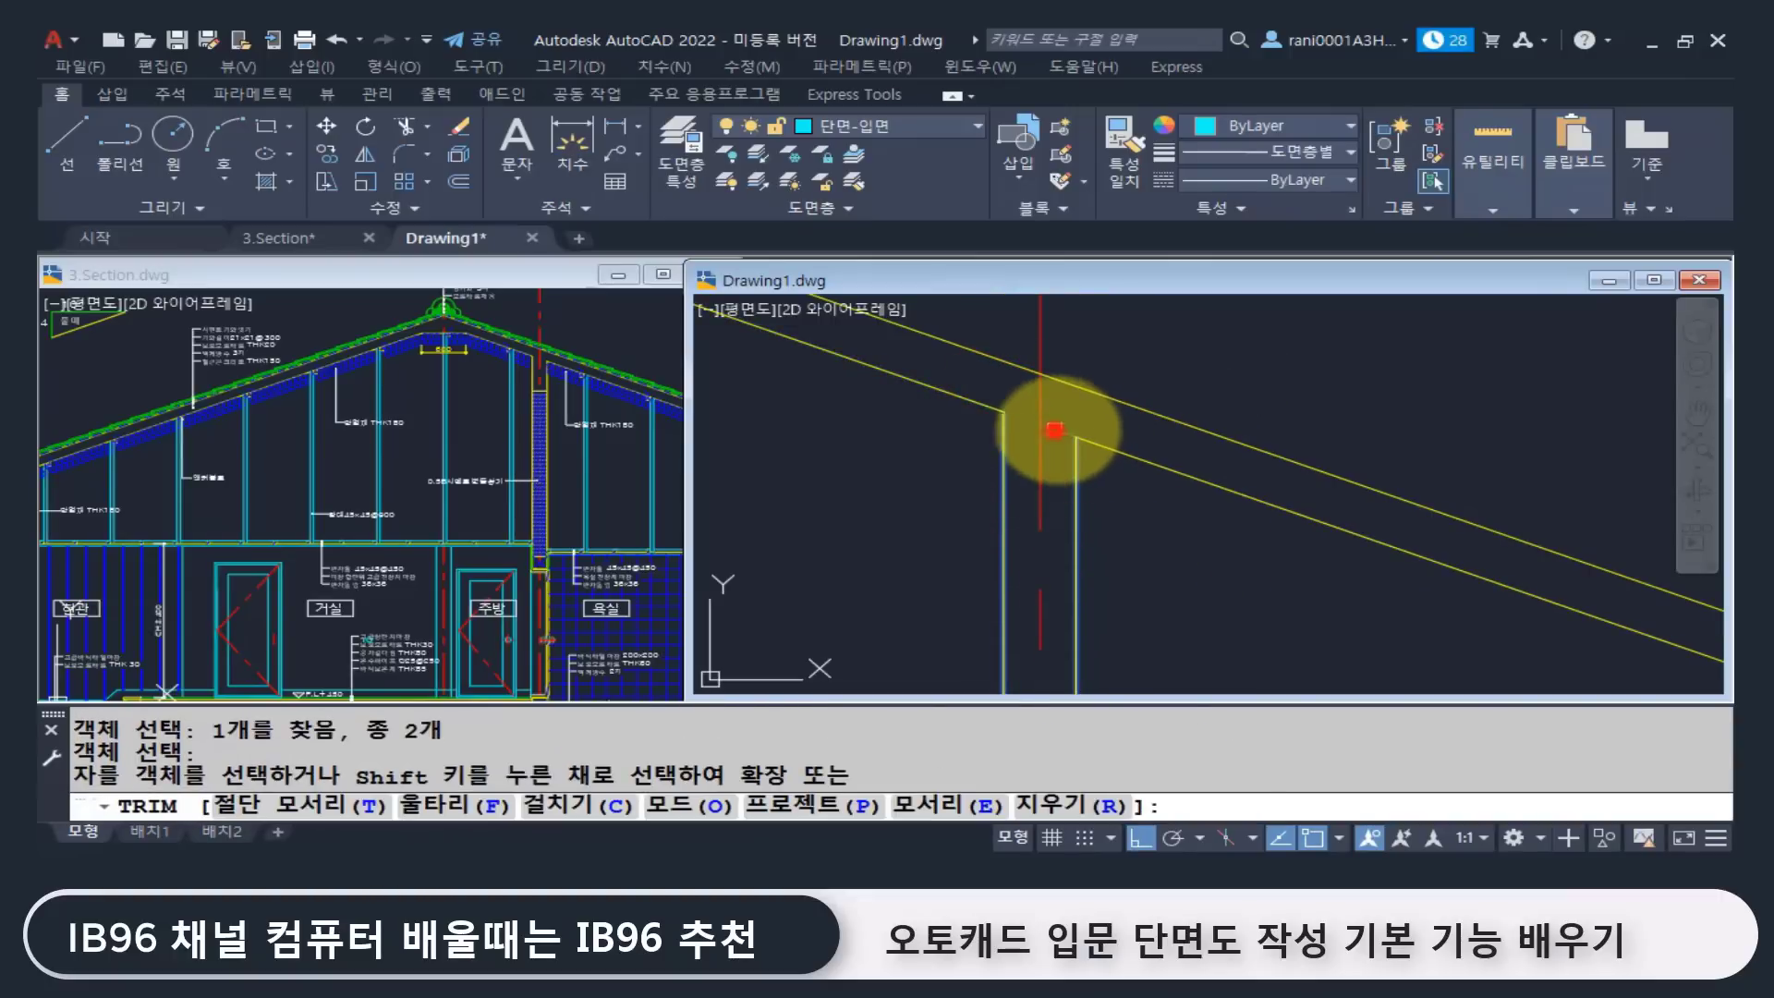
left_click(1054, 429)
Step: Examine the top of the interior wall below the roof slab in the 3.Section reference
left_click(582, 459)
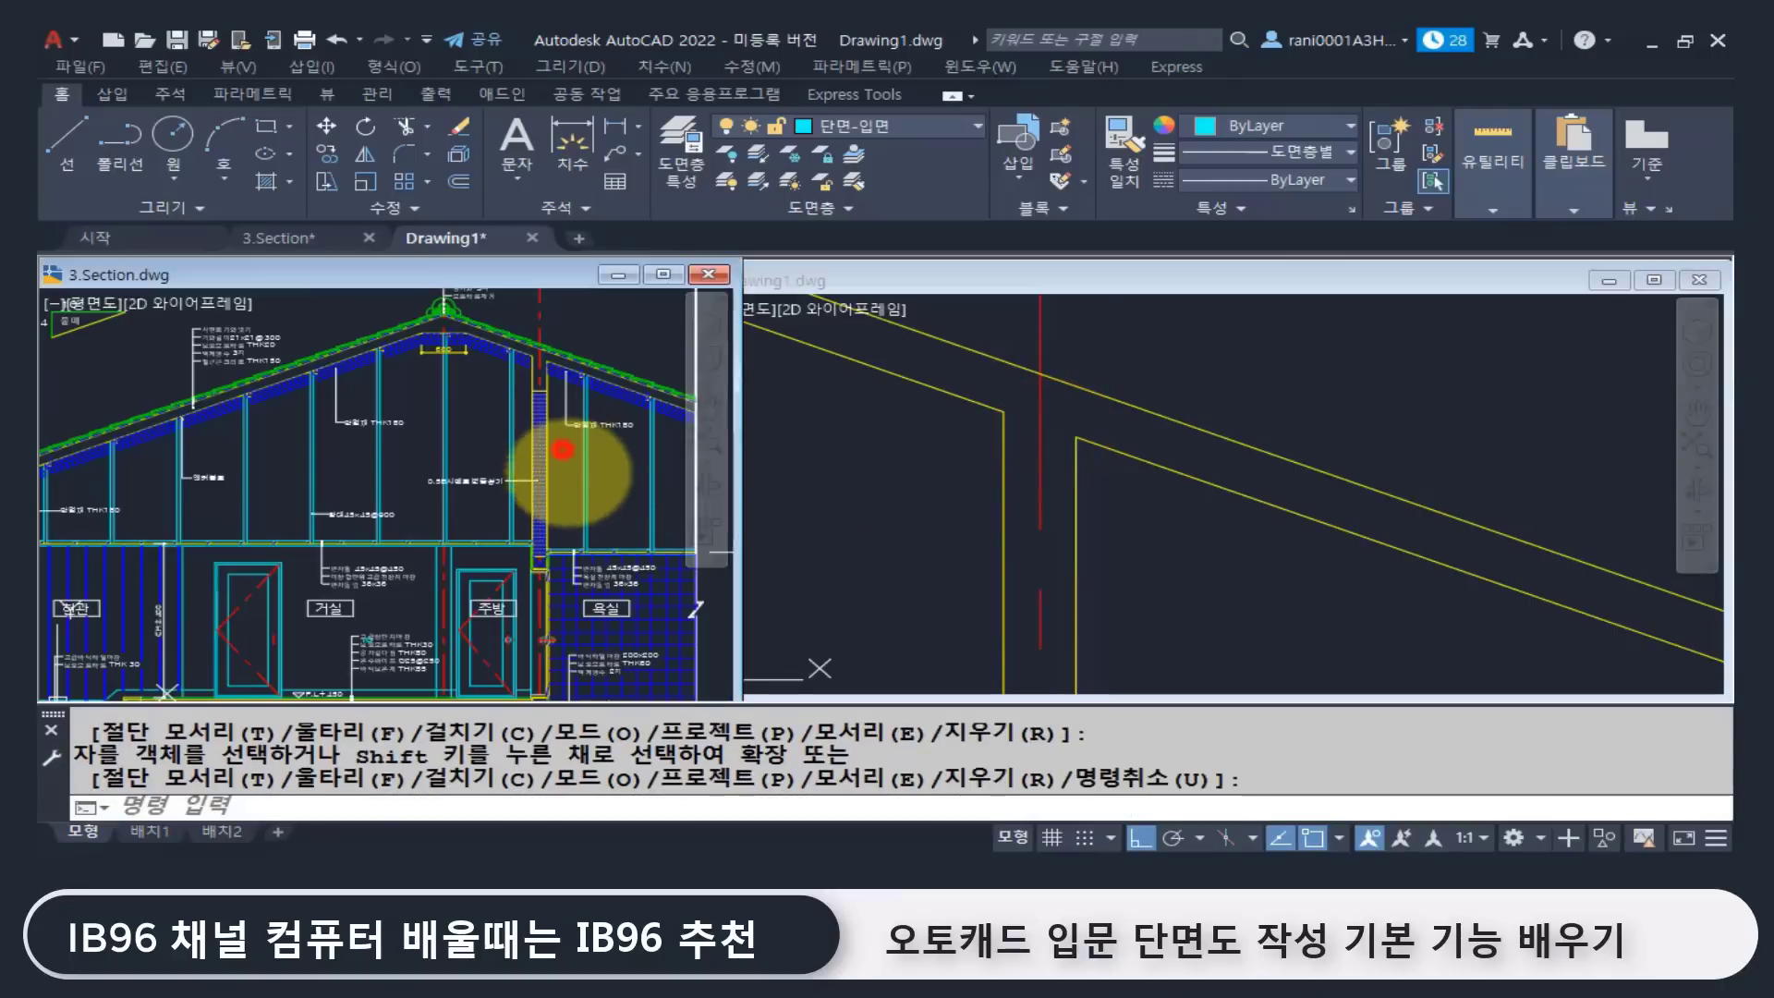
scroll(498, 429, "up", 5)
scroll(509, 435, "up", 2)
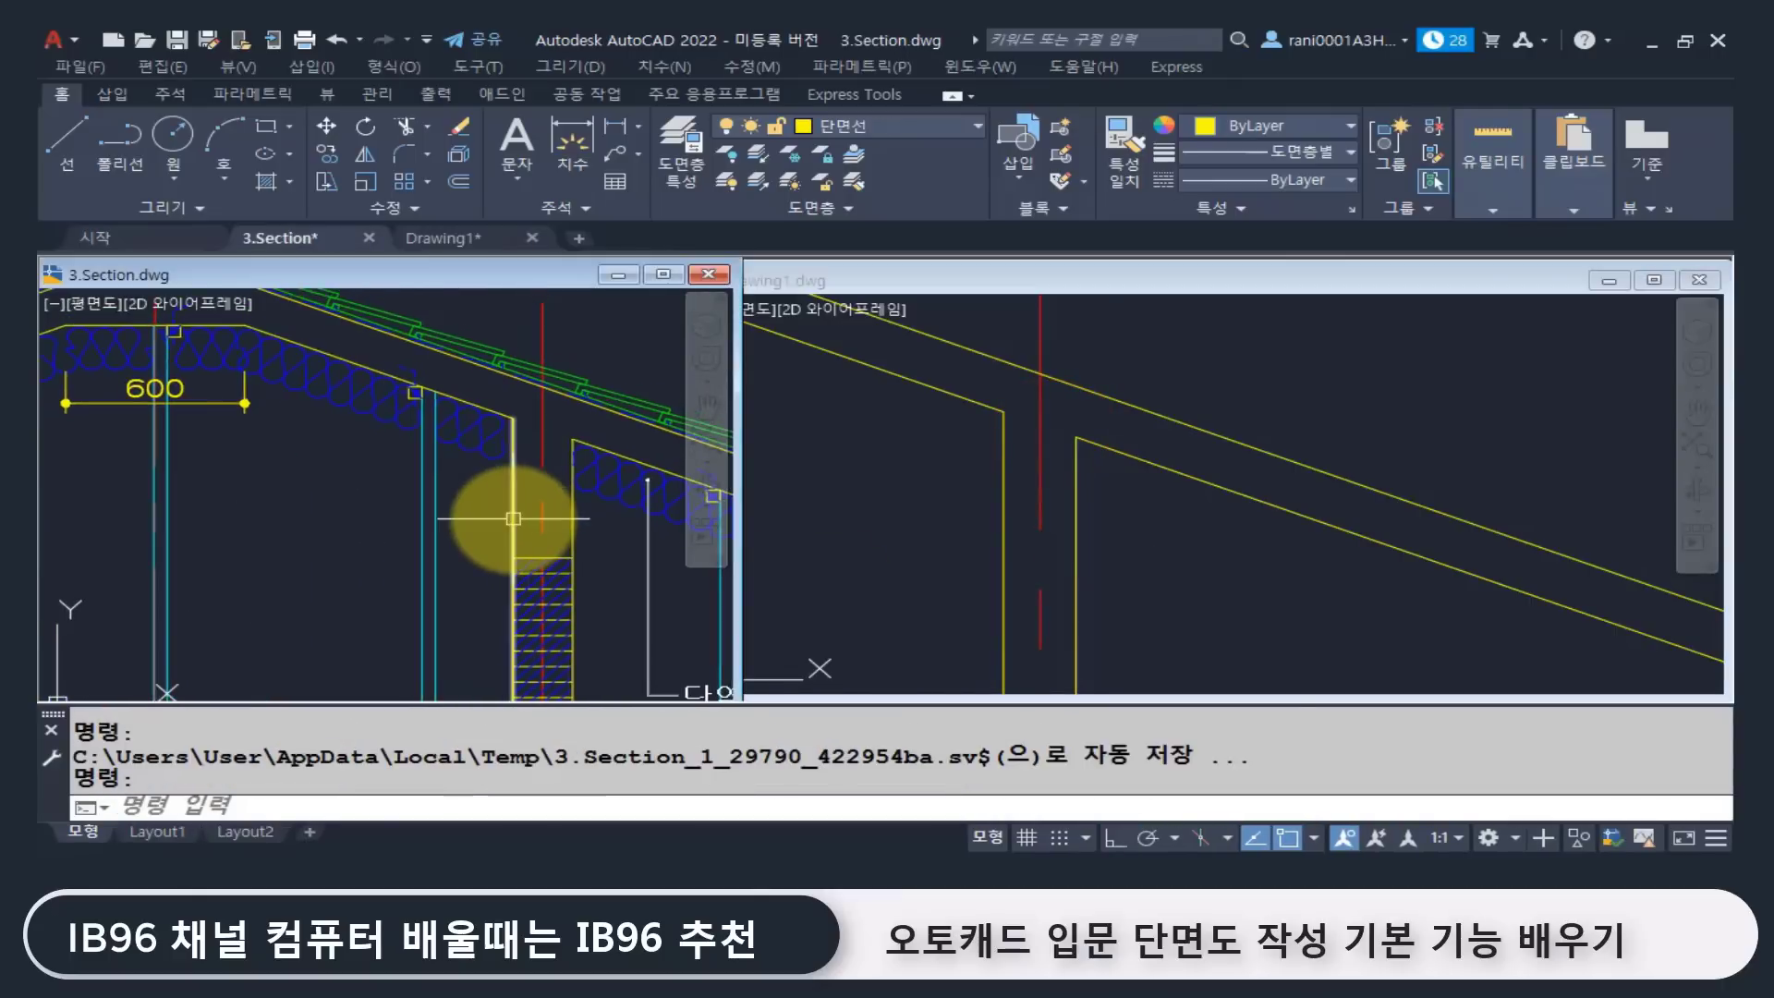
type("dli")
key("Return")
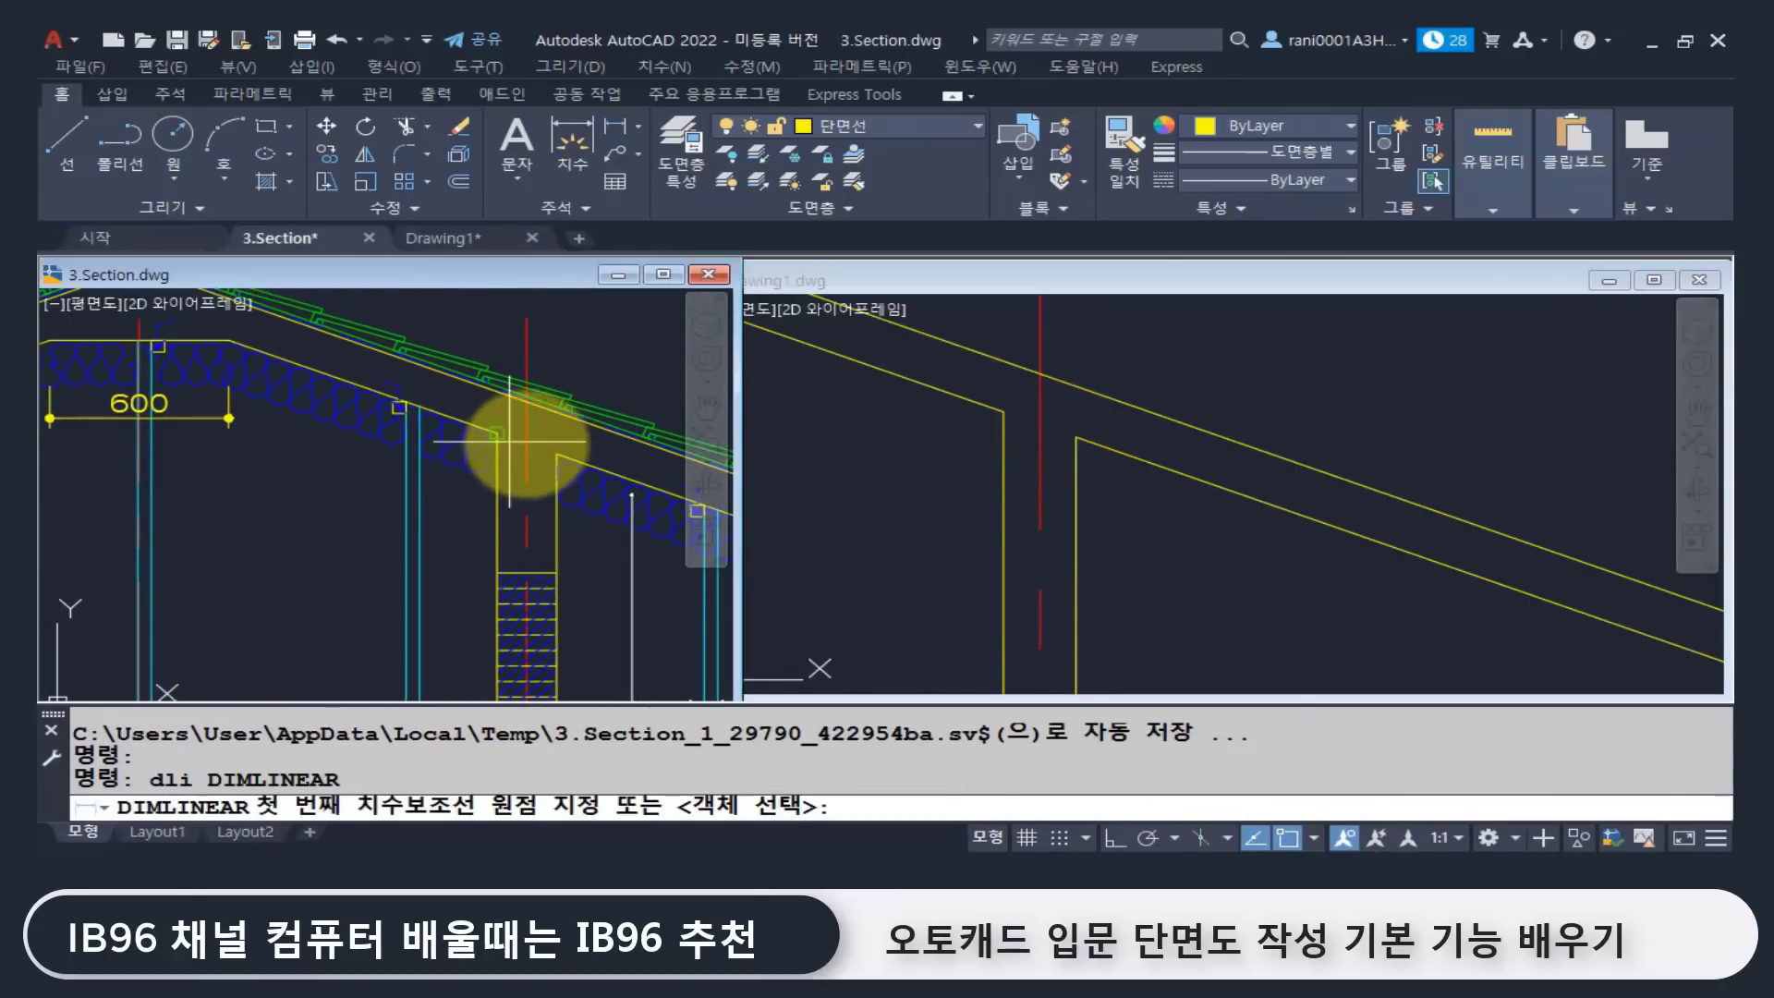
key("Escape")
key("Escape")
Step: Extend the ridge-side sloped underside line to the interior wall's centre line in 3.Section
type("ex")
key("Return")
scroll(471, 421, "up", 2)
left_click(462, 425)
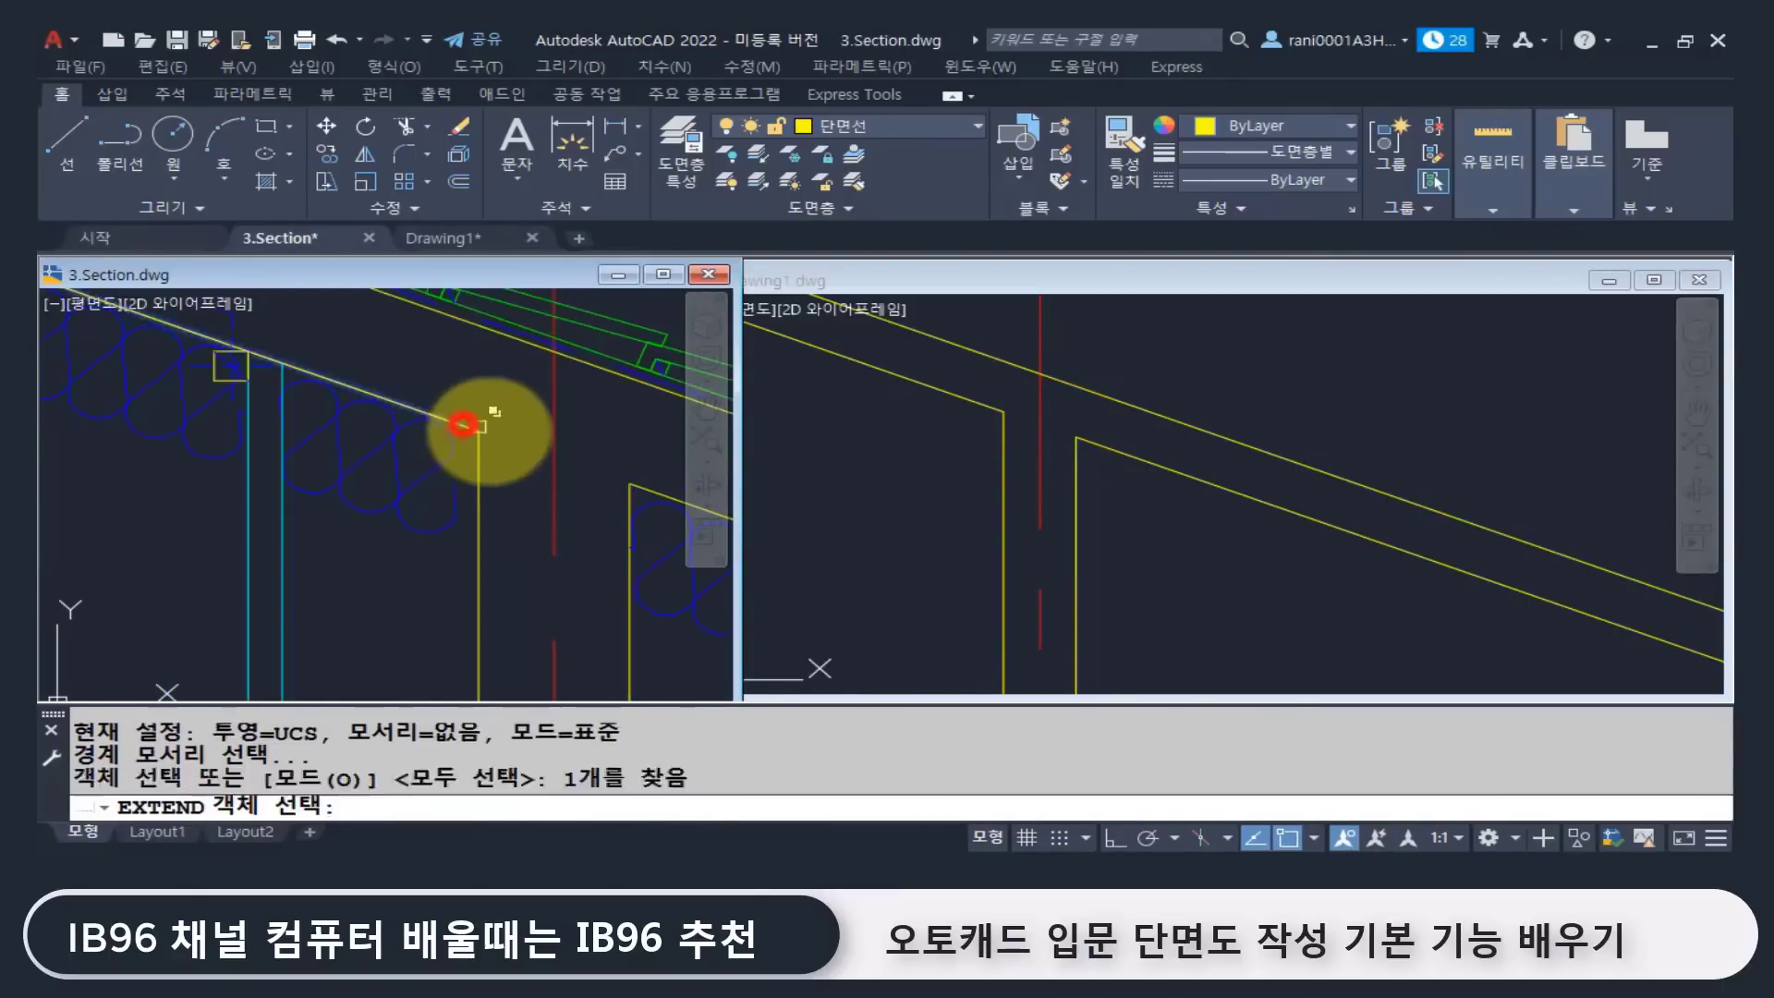
right_click(547, 444)
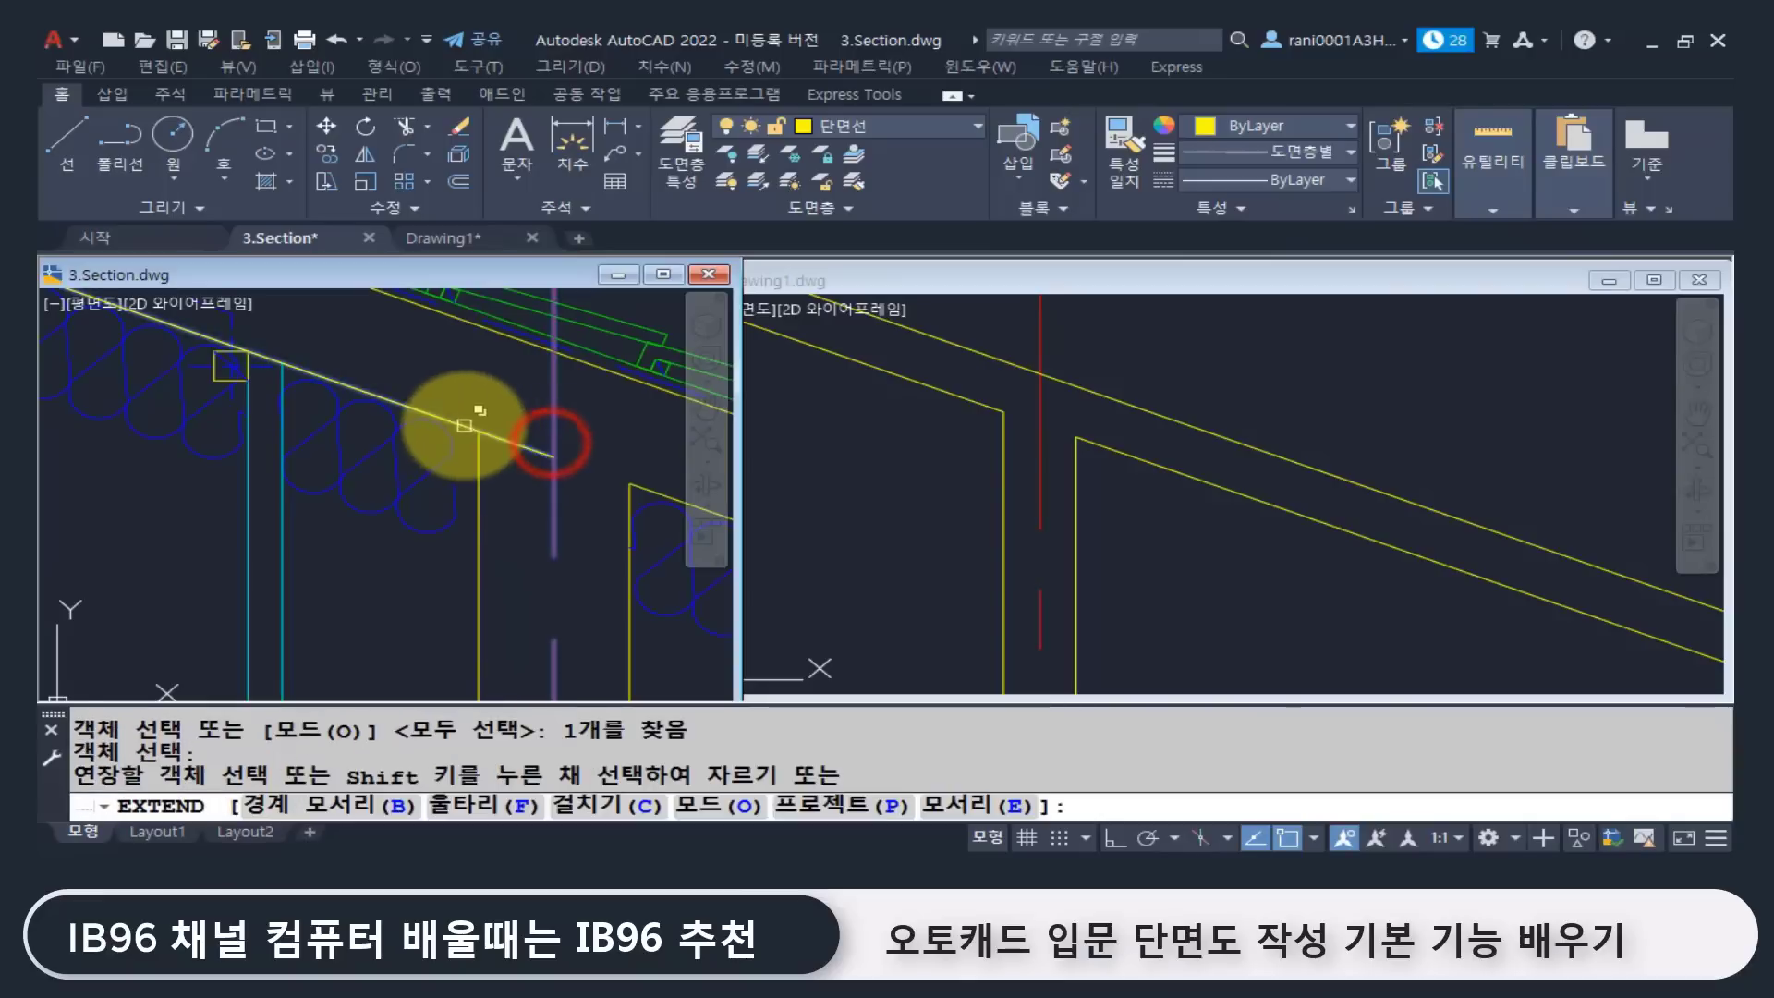
left_click(463, 425)
key("Escape")
key("Escape")
scroll(536, 448, "down", 3)
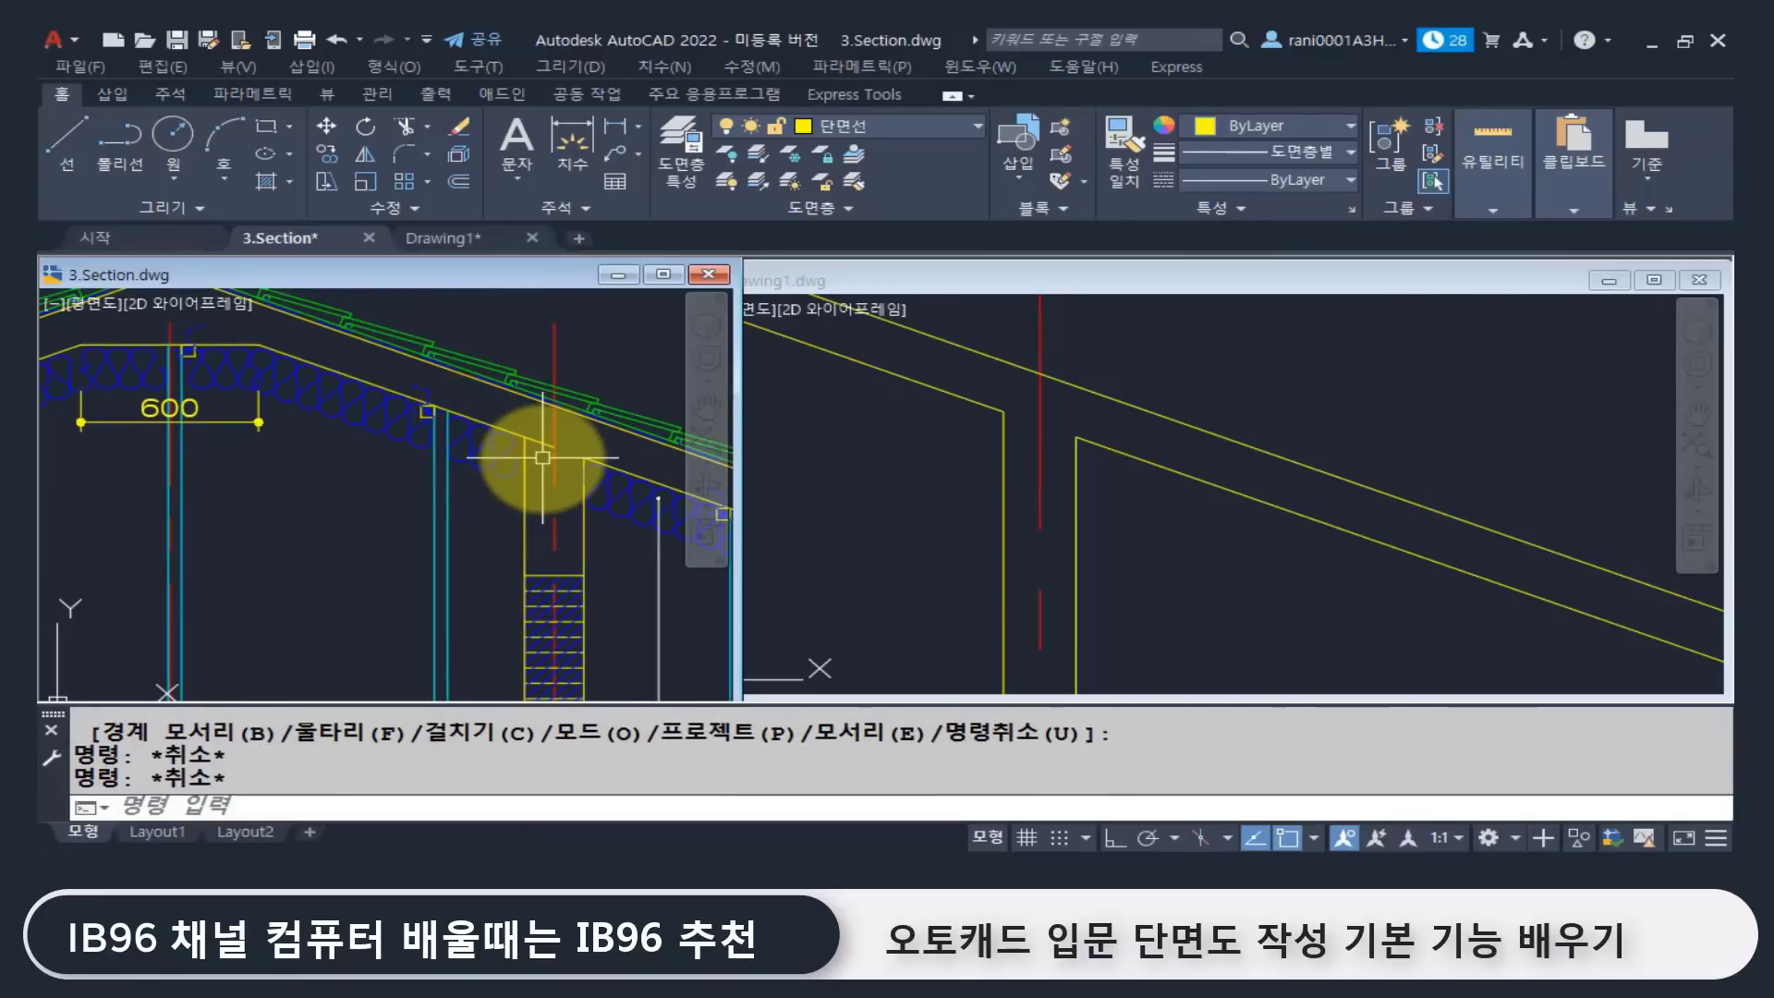
Step: Add a vertical linear dimension in 3.Section from the extended underside's end down to the top of the brickwork
key("Return")
left_click(551, 445)
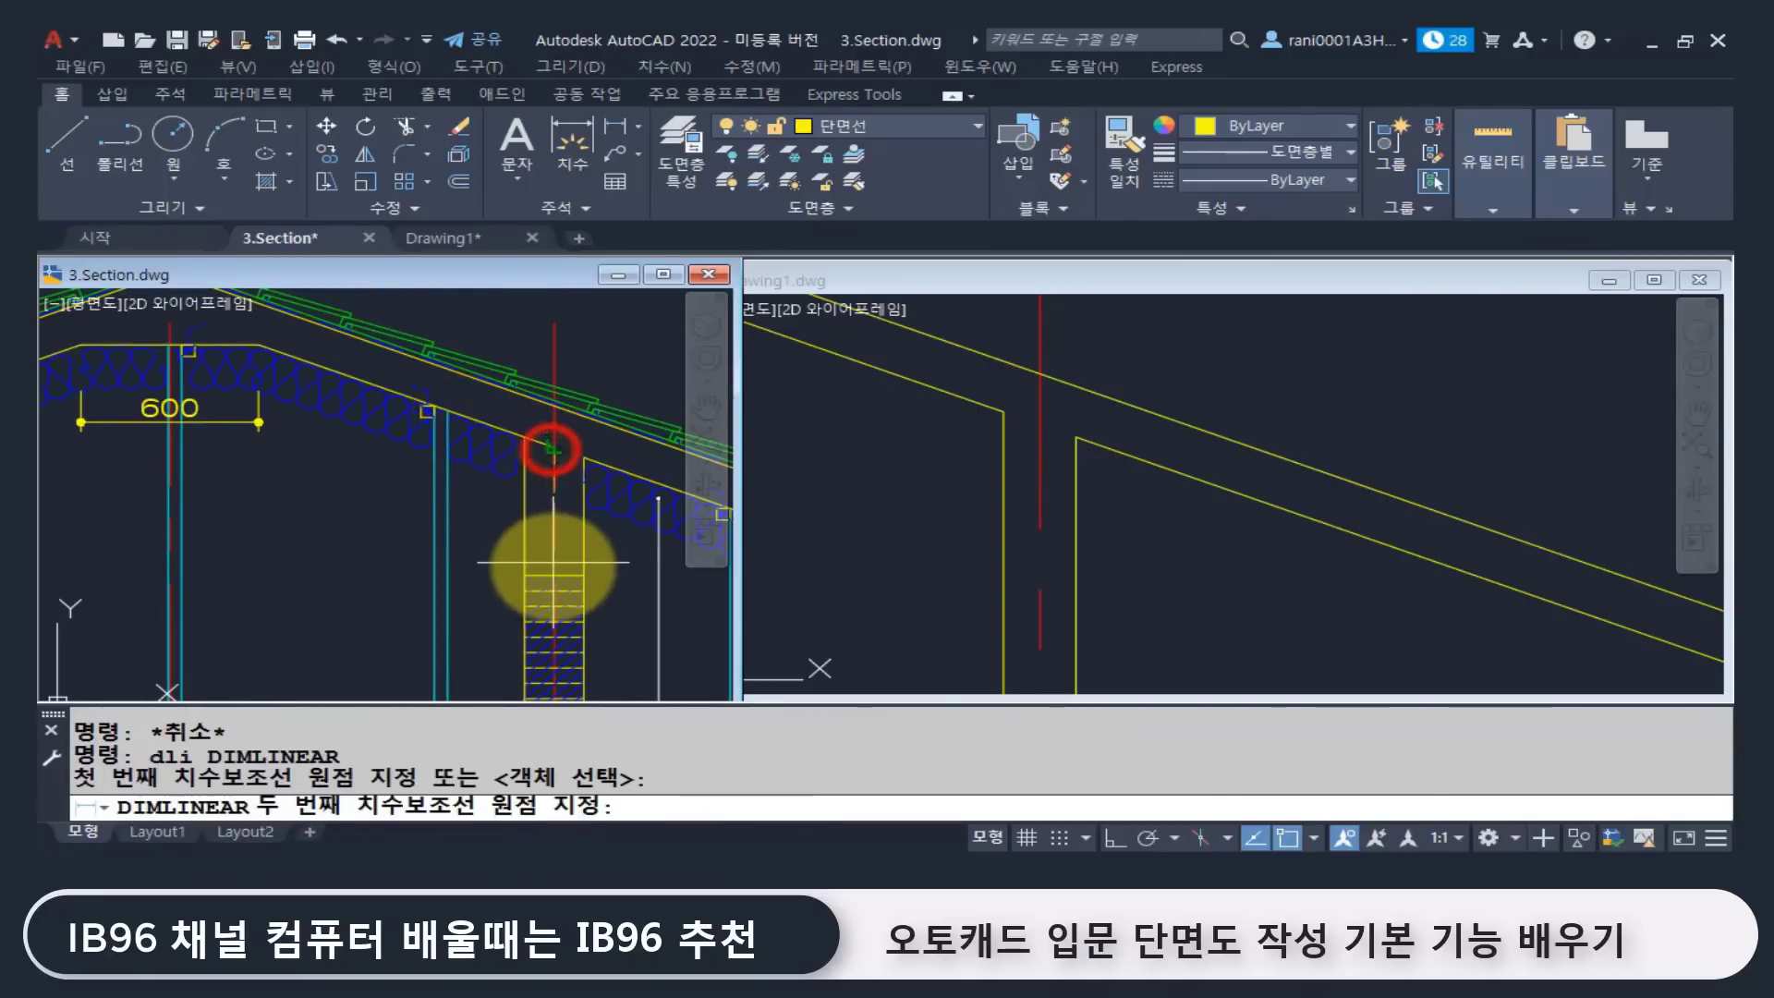
left_click(557, 569)
left_click(397, 555)
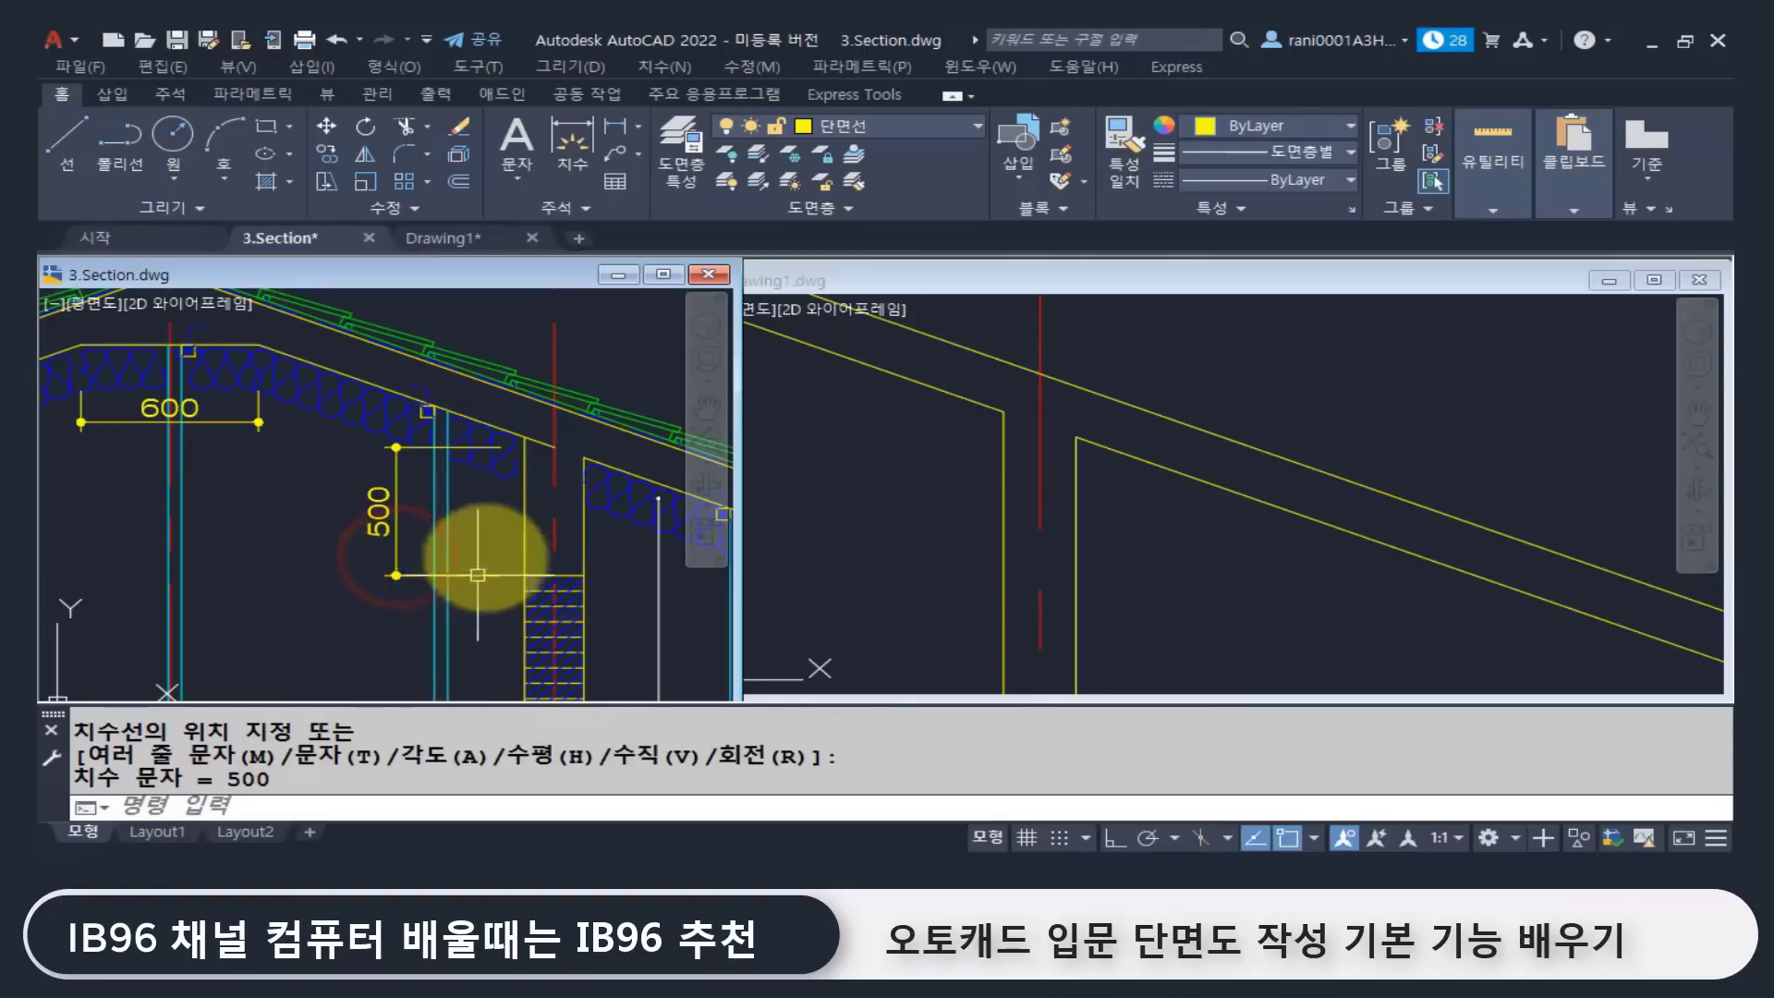
Step: Extend the ridge-side sloped underside line to the interior wall's centre line in Drawing1
left_click(1251, 552)
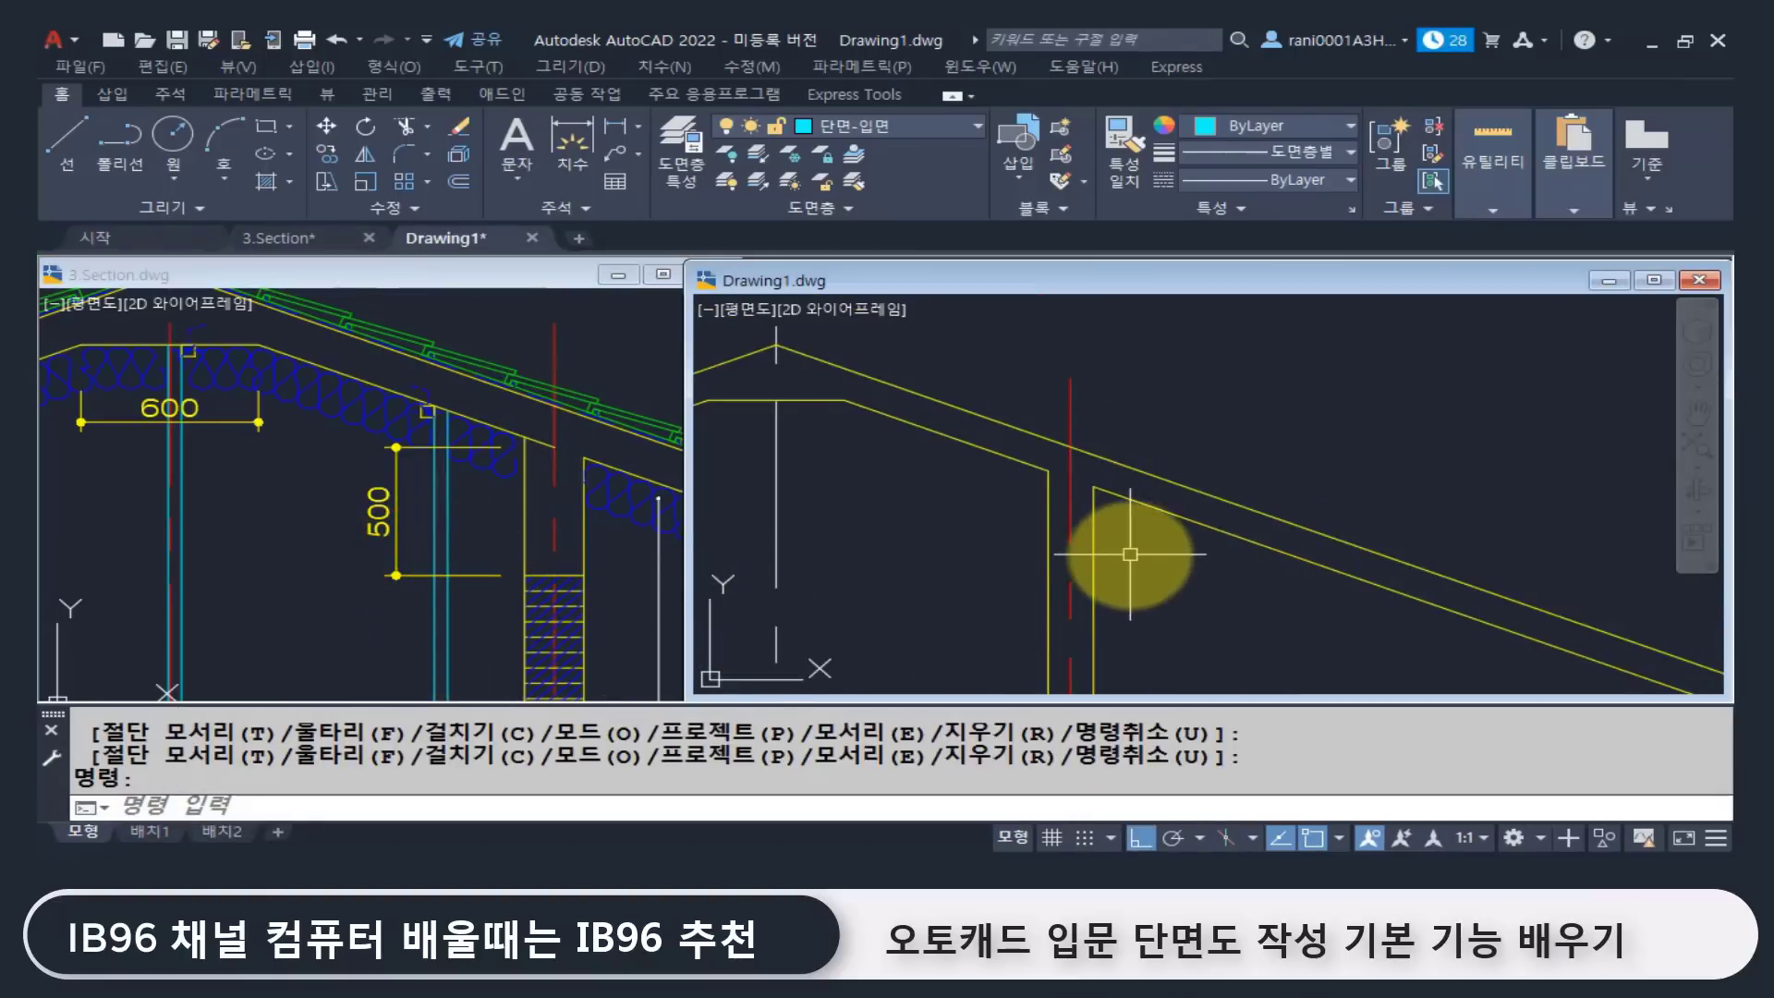
type("ex")
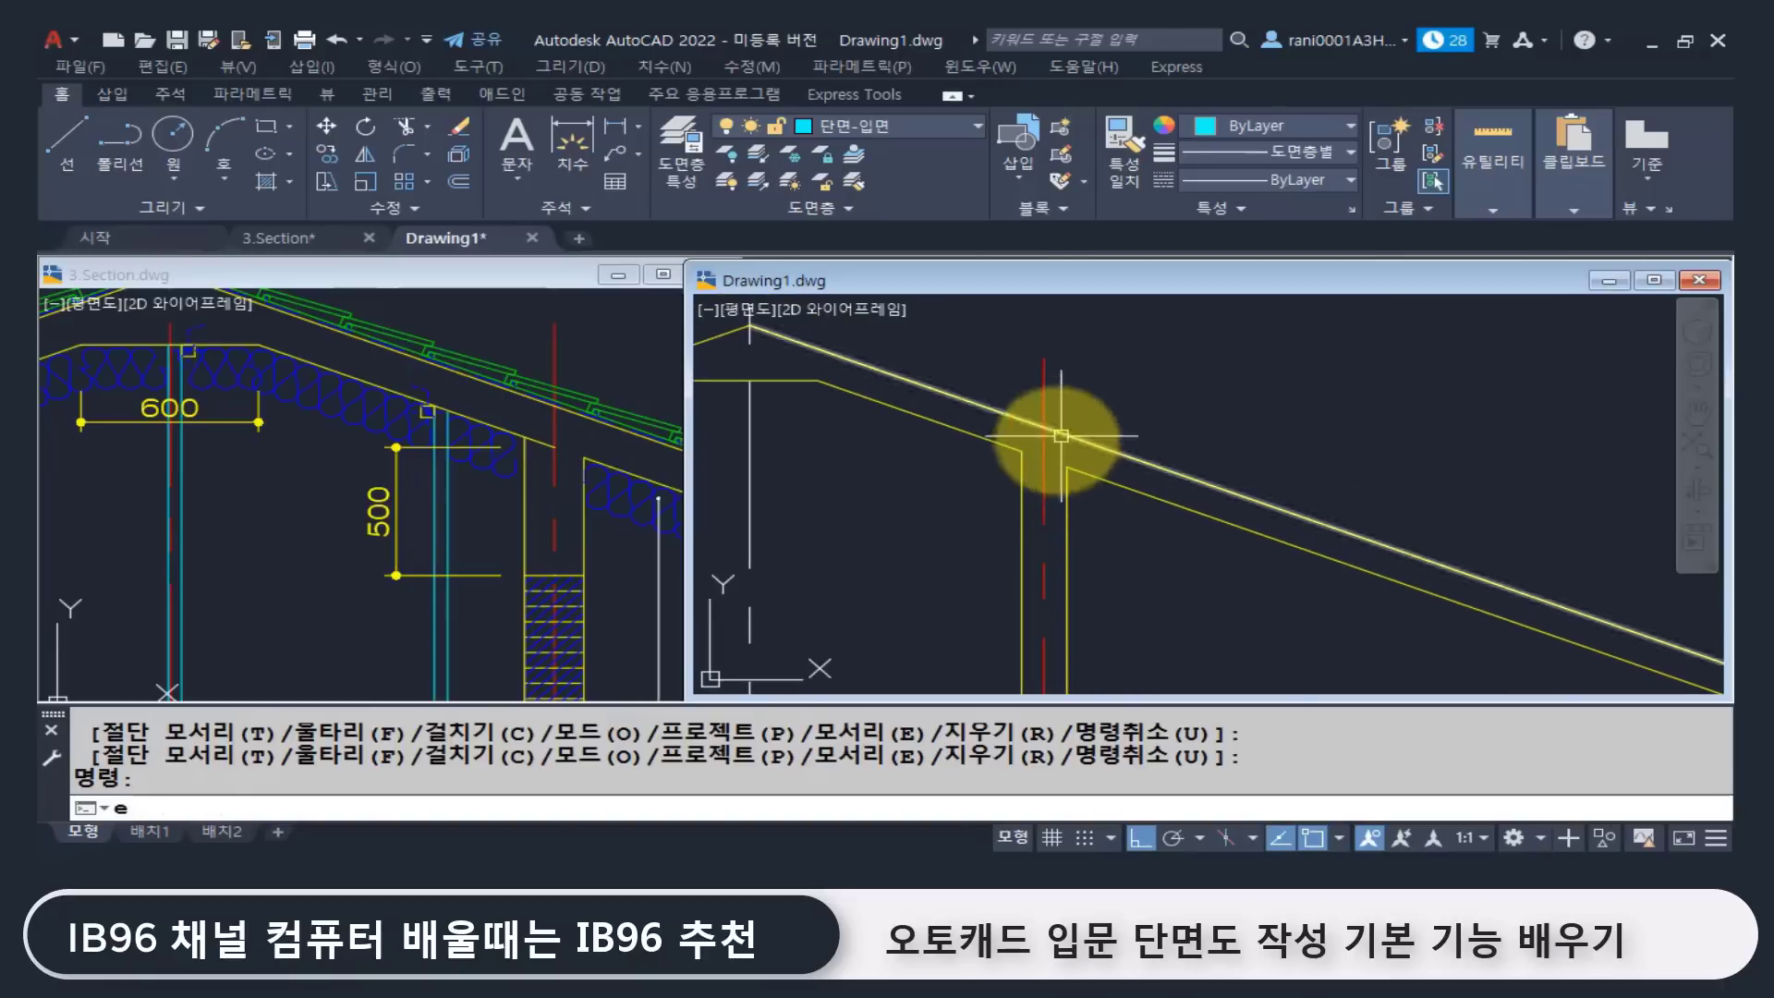
key("Return")
left_click(1047, 465)
key("Return")
left_click(1043, 462)
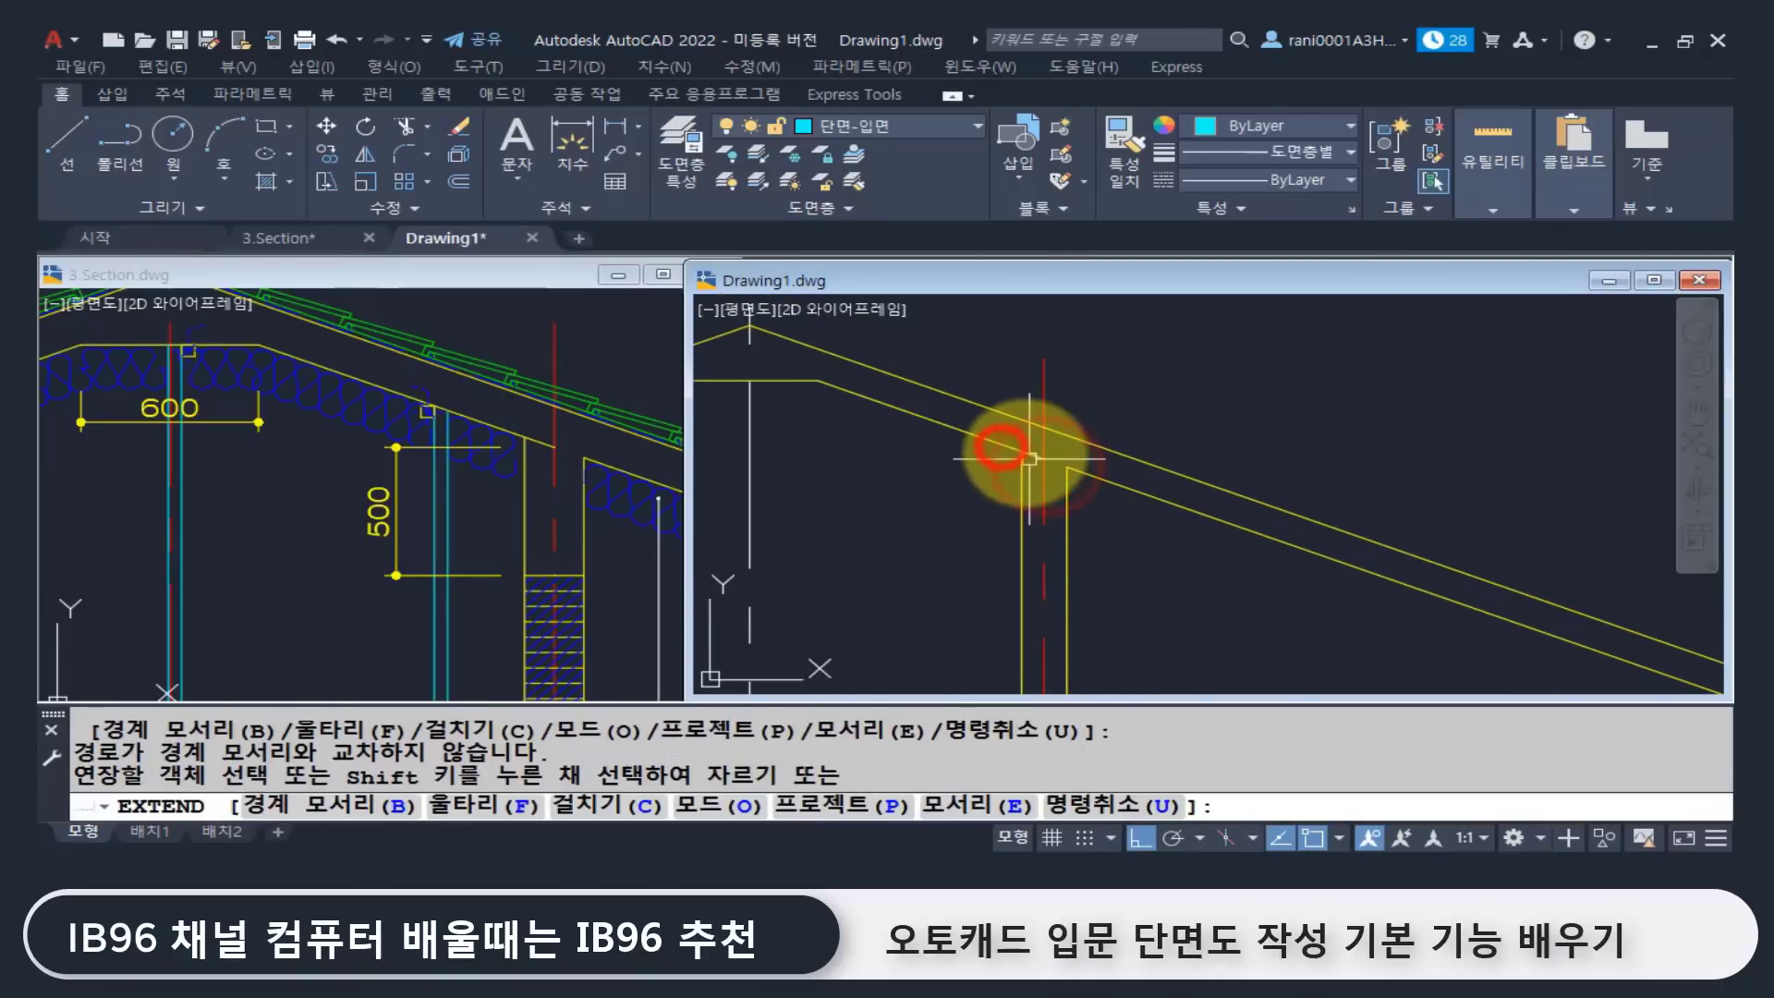
key("Escape")
key("Escape")
Step: Draw a horizontal guide line from the extended underside's end on the wall centre line towards the ridge side
type("l")
key("Return")
left_click(1042, 459)
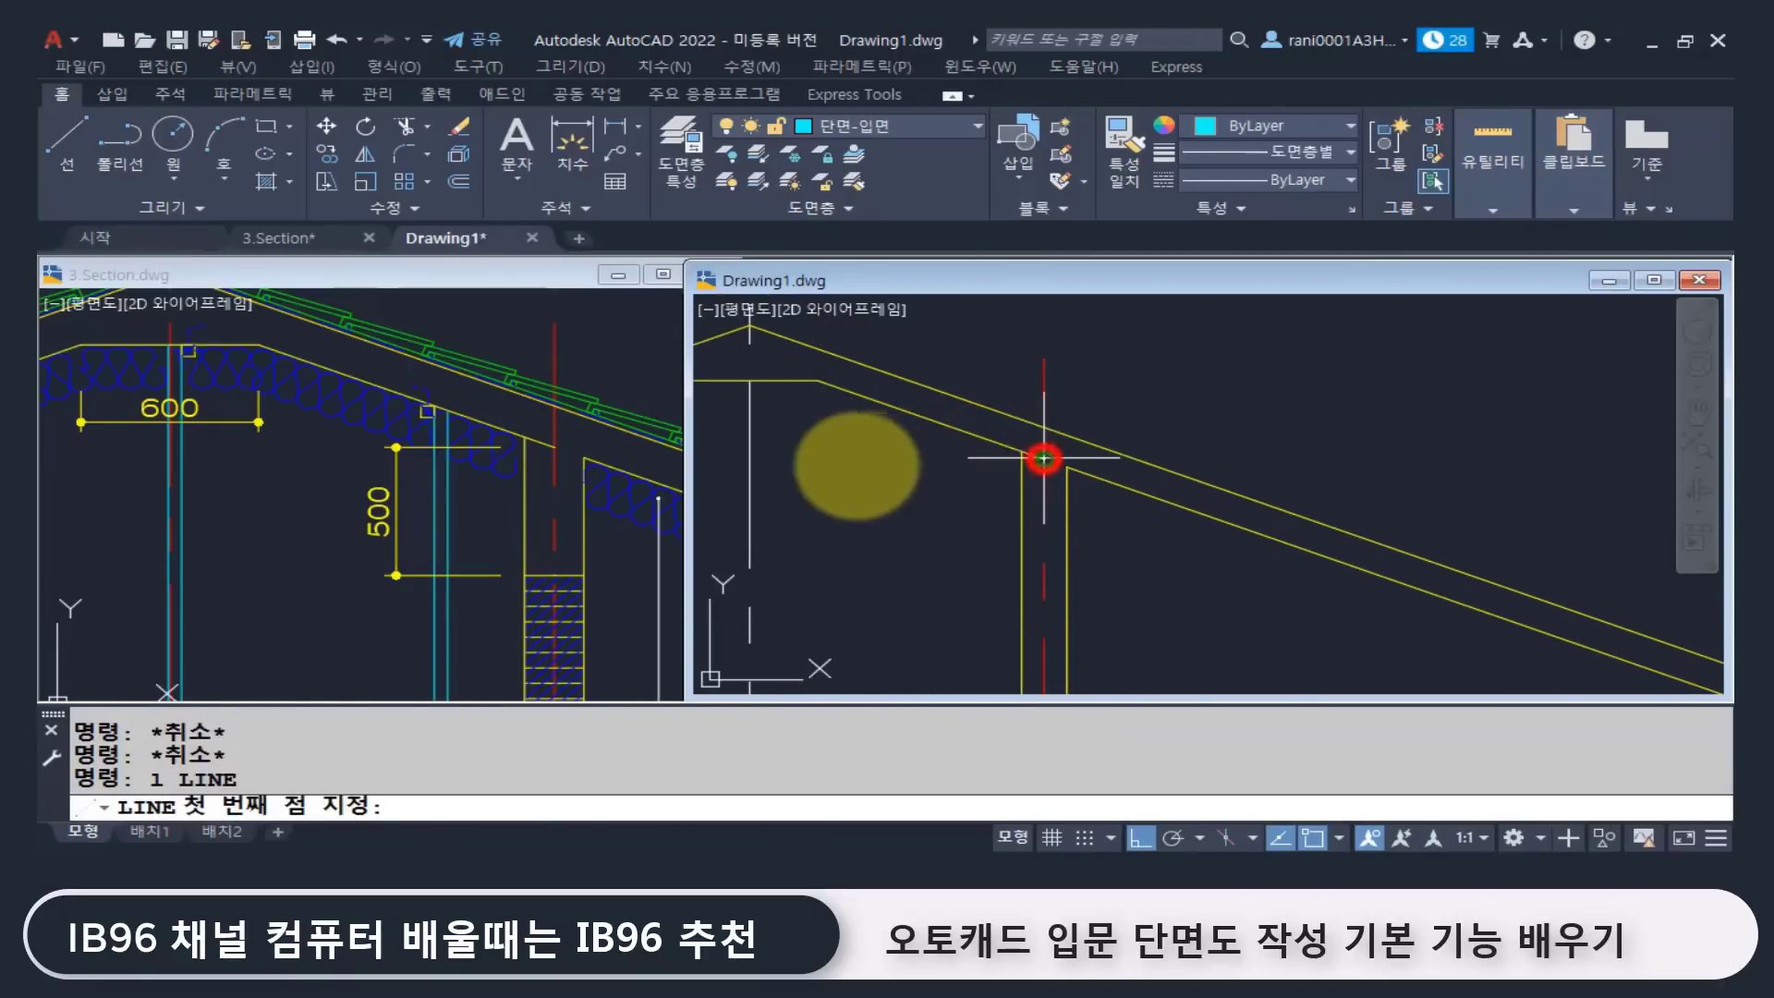
left_click(830, 461)
key("Return")
Step: Offset the horizontal guide line 500 downward
type("o")
key("Return")
type("510")
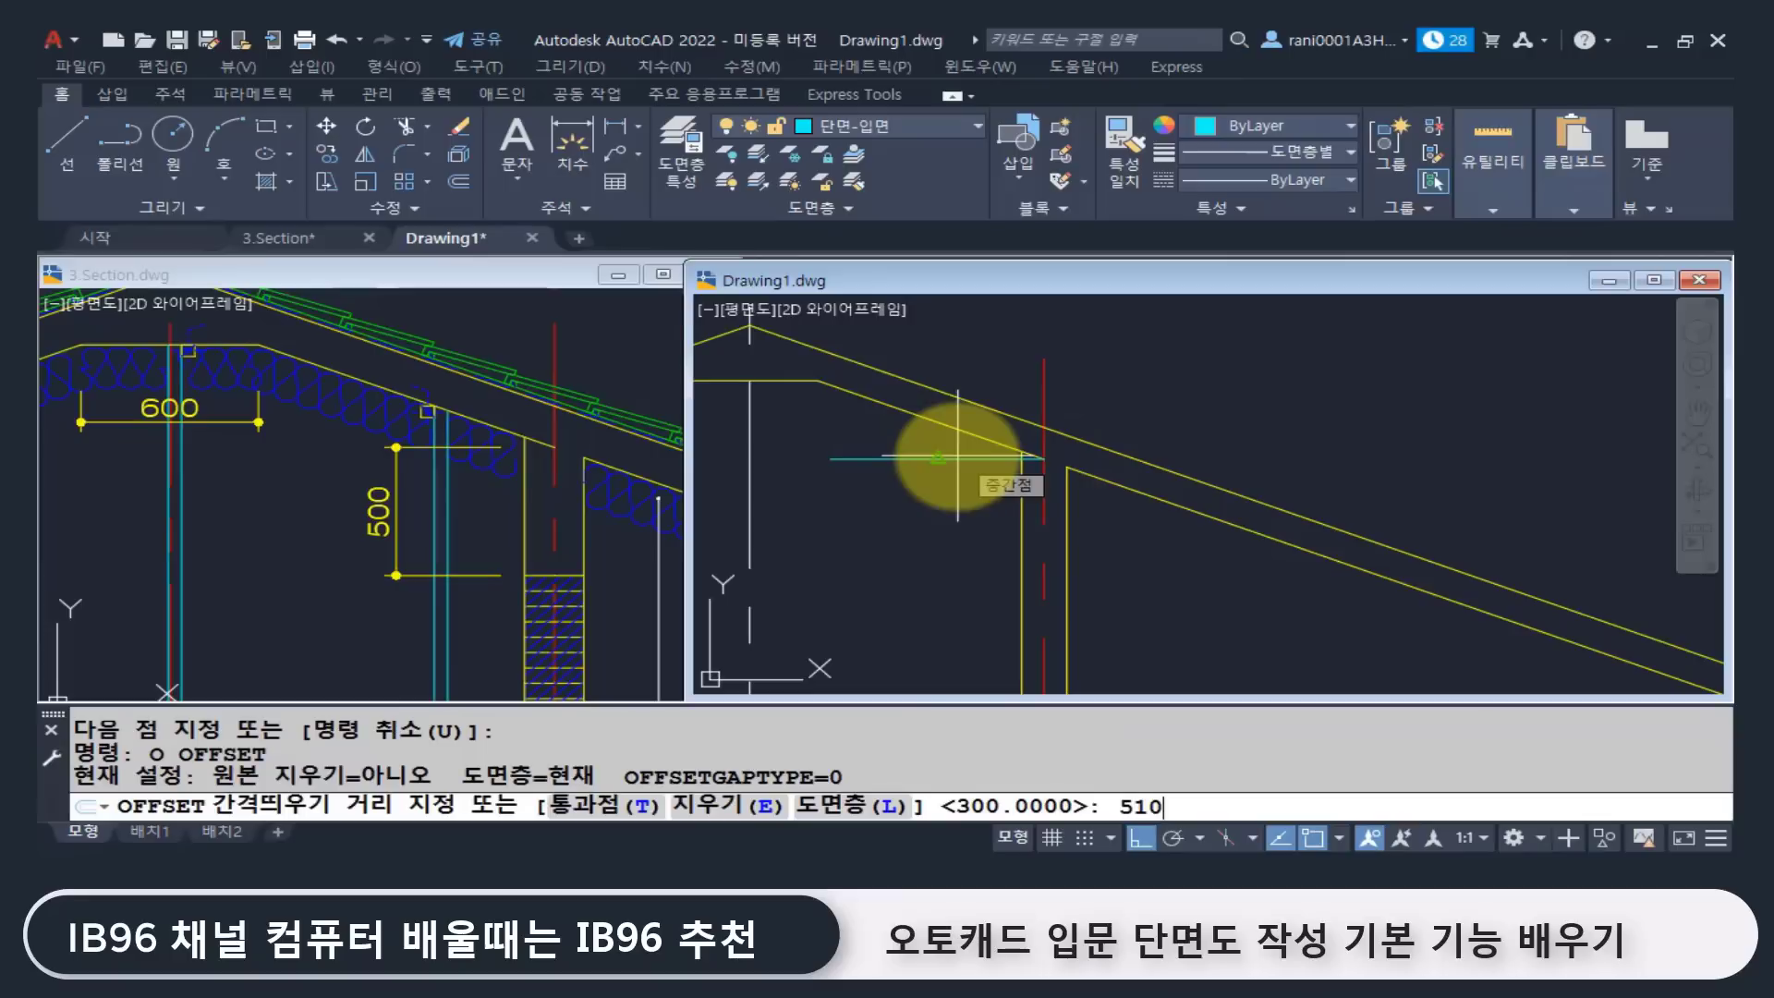
key("Return")
left_click(957, 457)
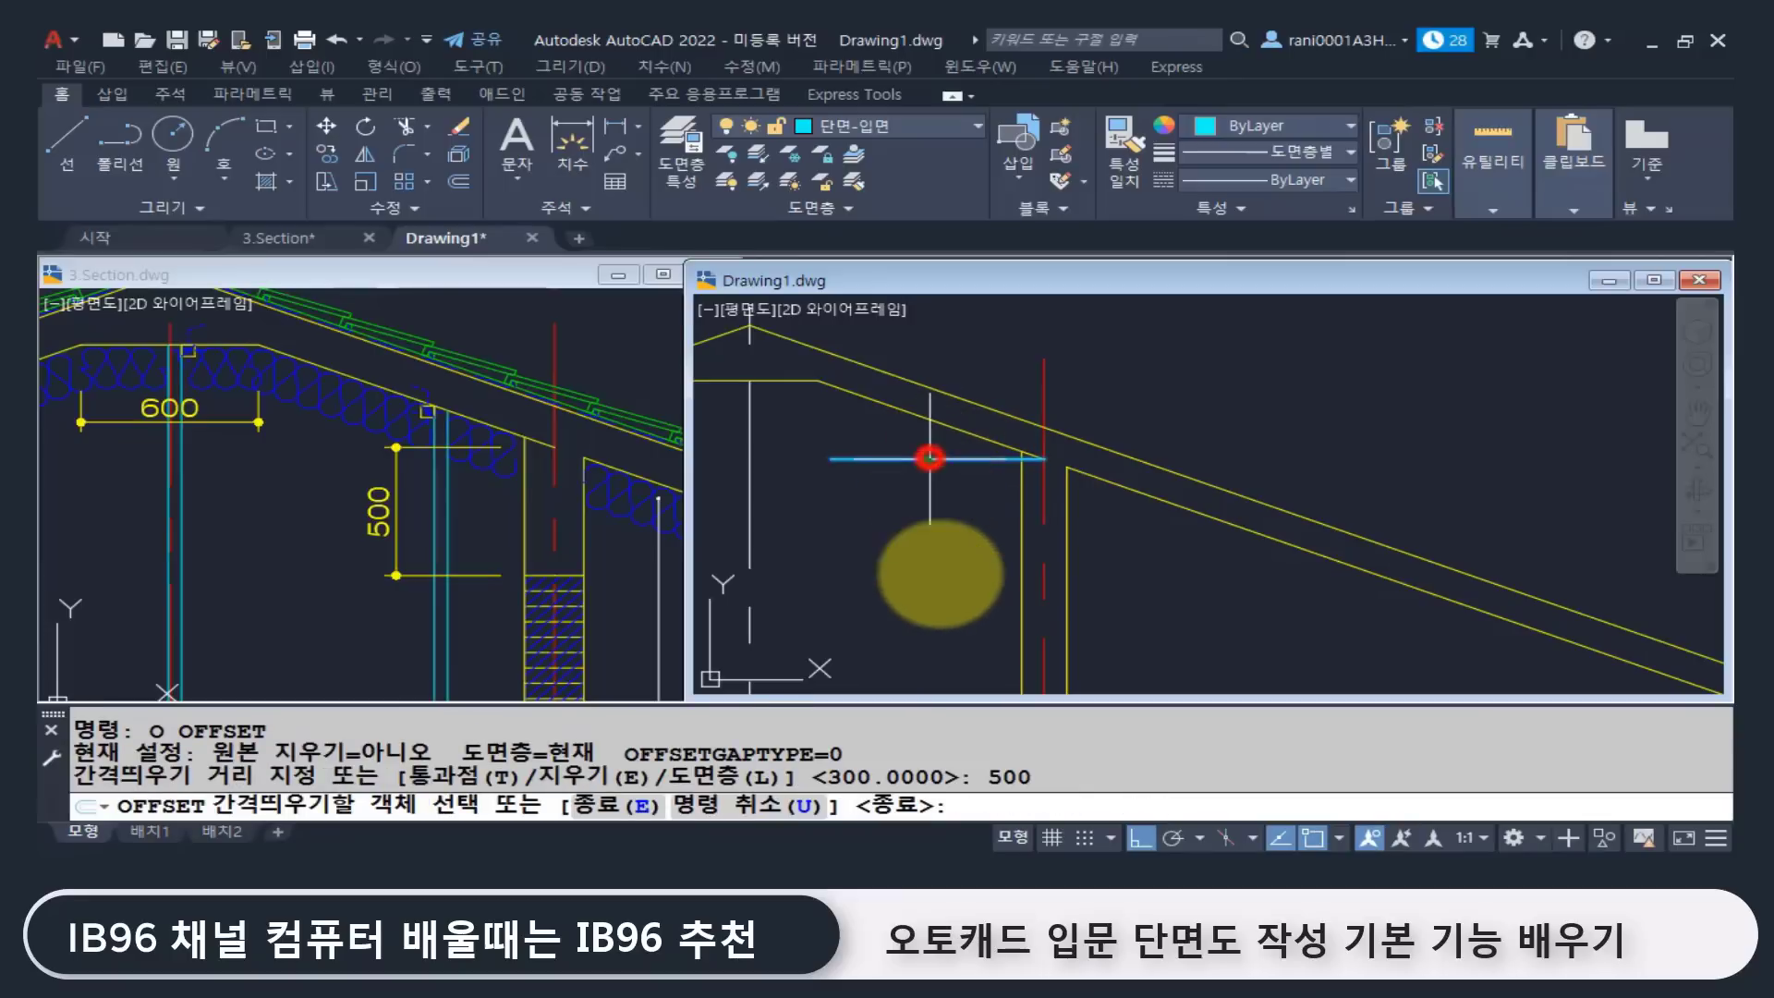
left_click(961, 565)
key("Escape")
Step: Match the interior wall line's properties onto the offset horizontal line
type("ma")
key("Return")
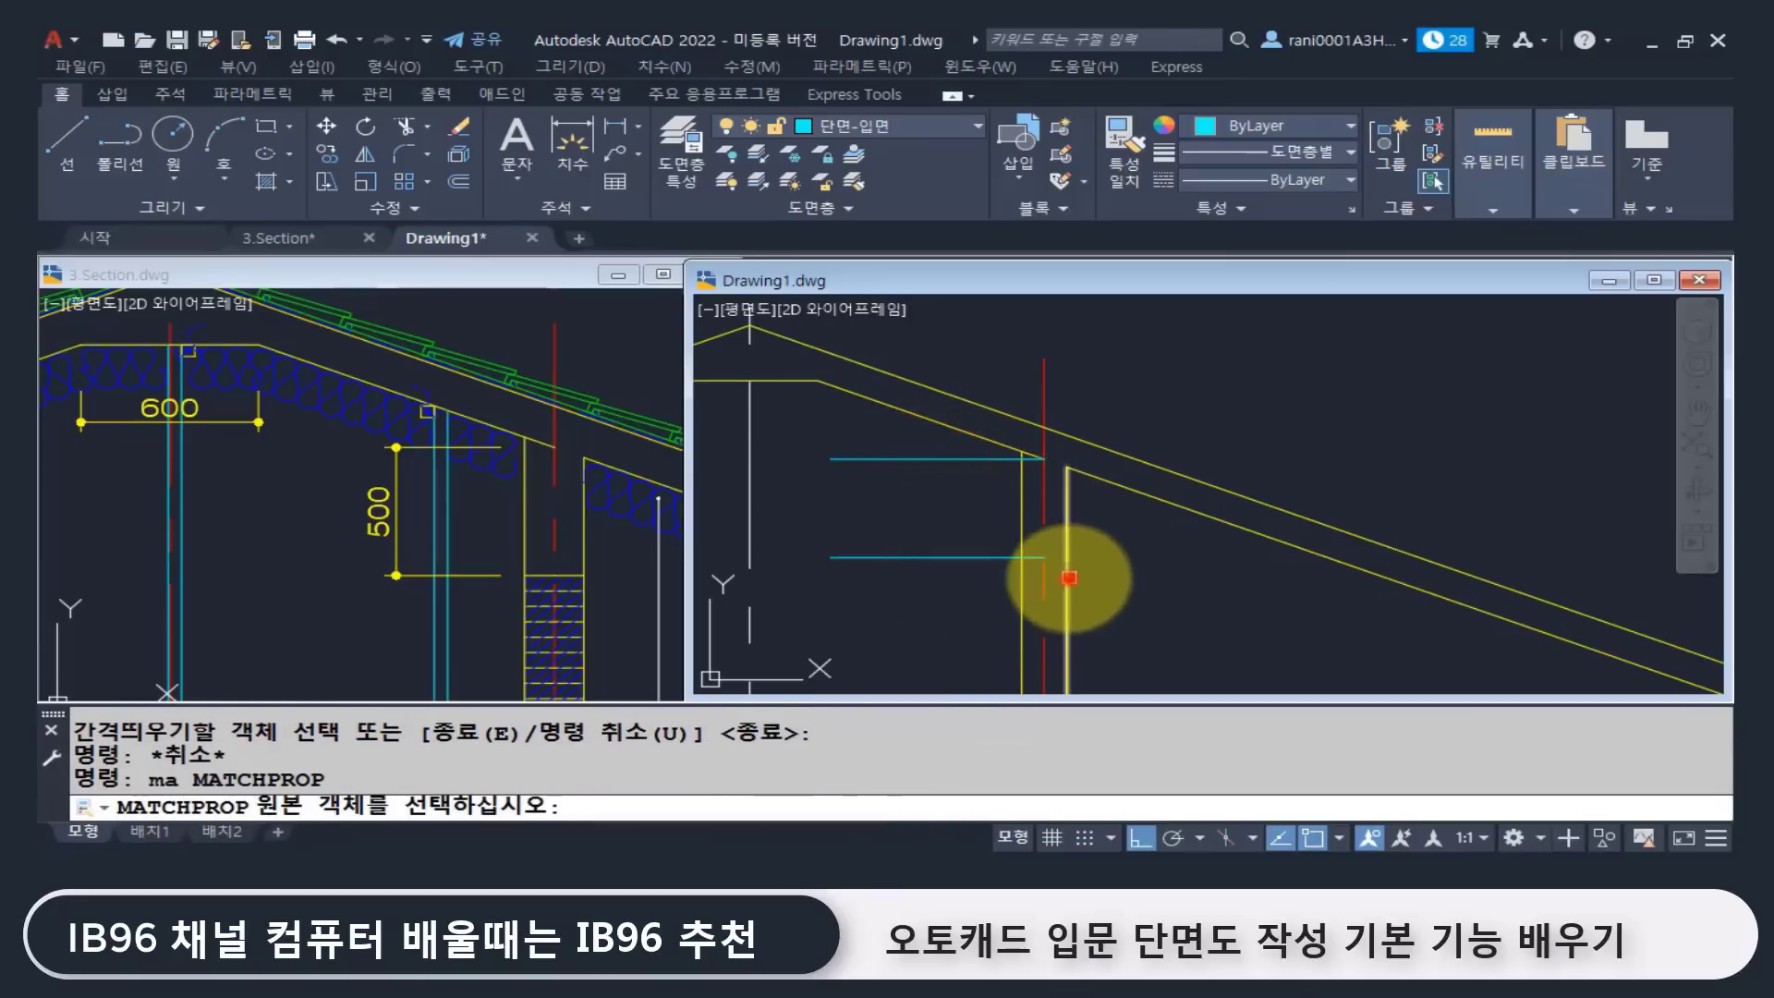
left_click(1069, 579)
left_click(915, 599)
left_click(891, 554)
key("Escape")
Step: Delete the original horizontal guide line at the end of the sloped underside
left_click(897, 465)
type("e")
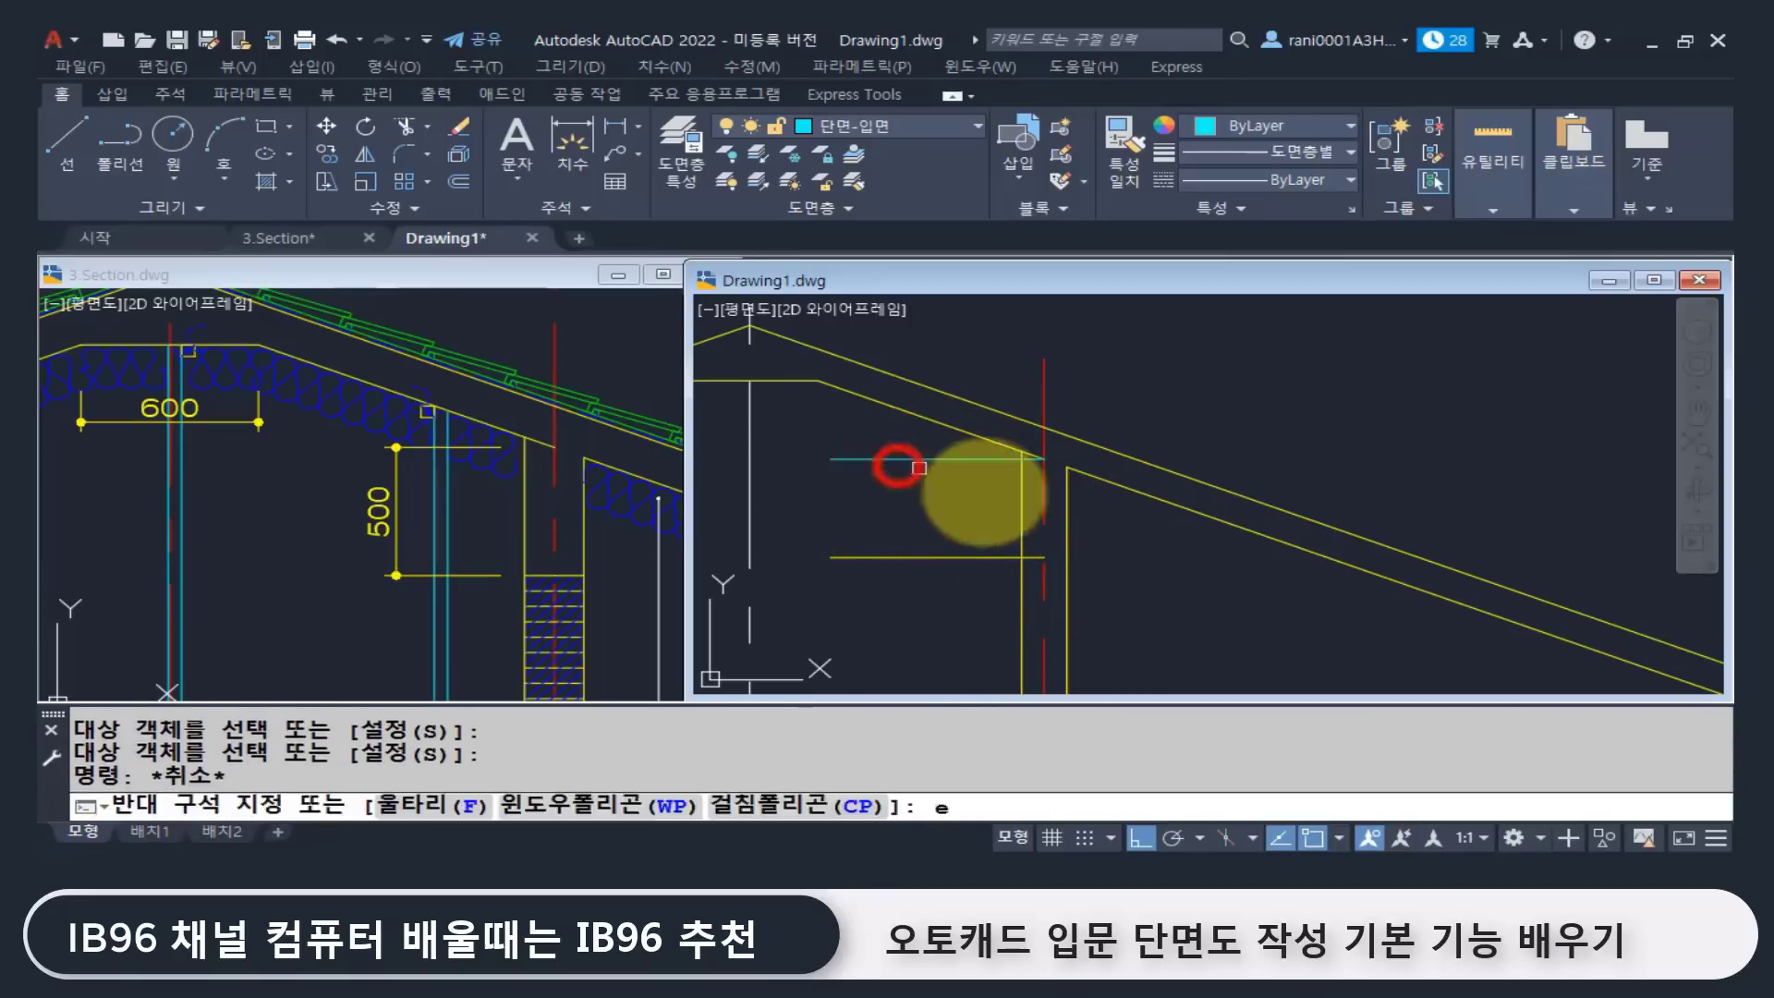
key("space")
key("Escape")
key("Escape")
type("e")
key("space")
left_click(945, 487)
left_click(874, 442)
key("space")
key("Escape")
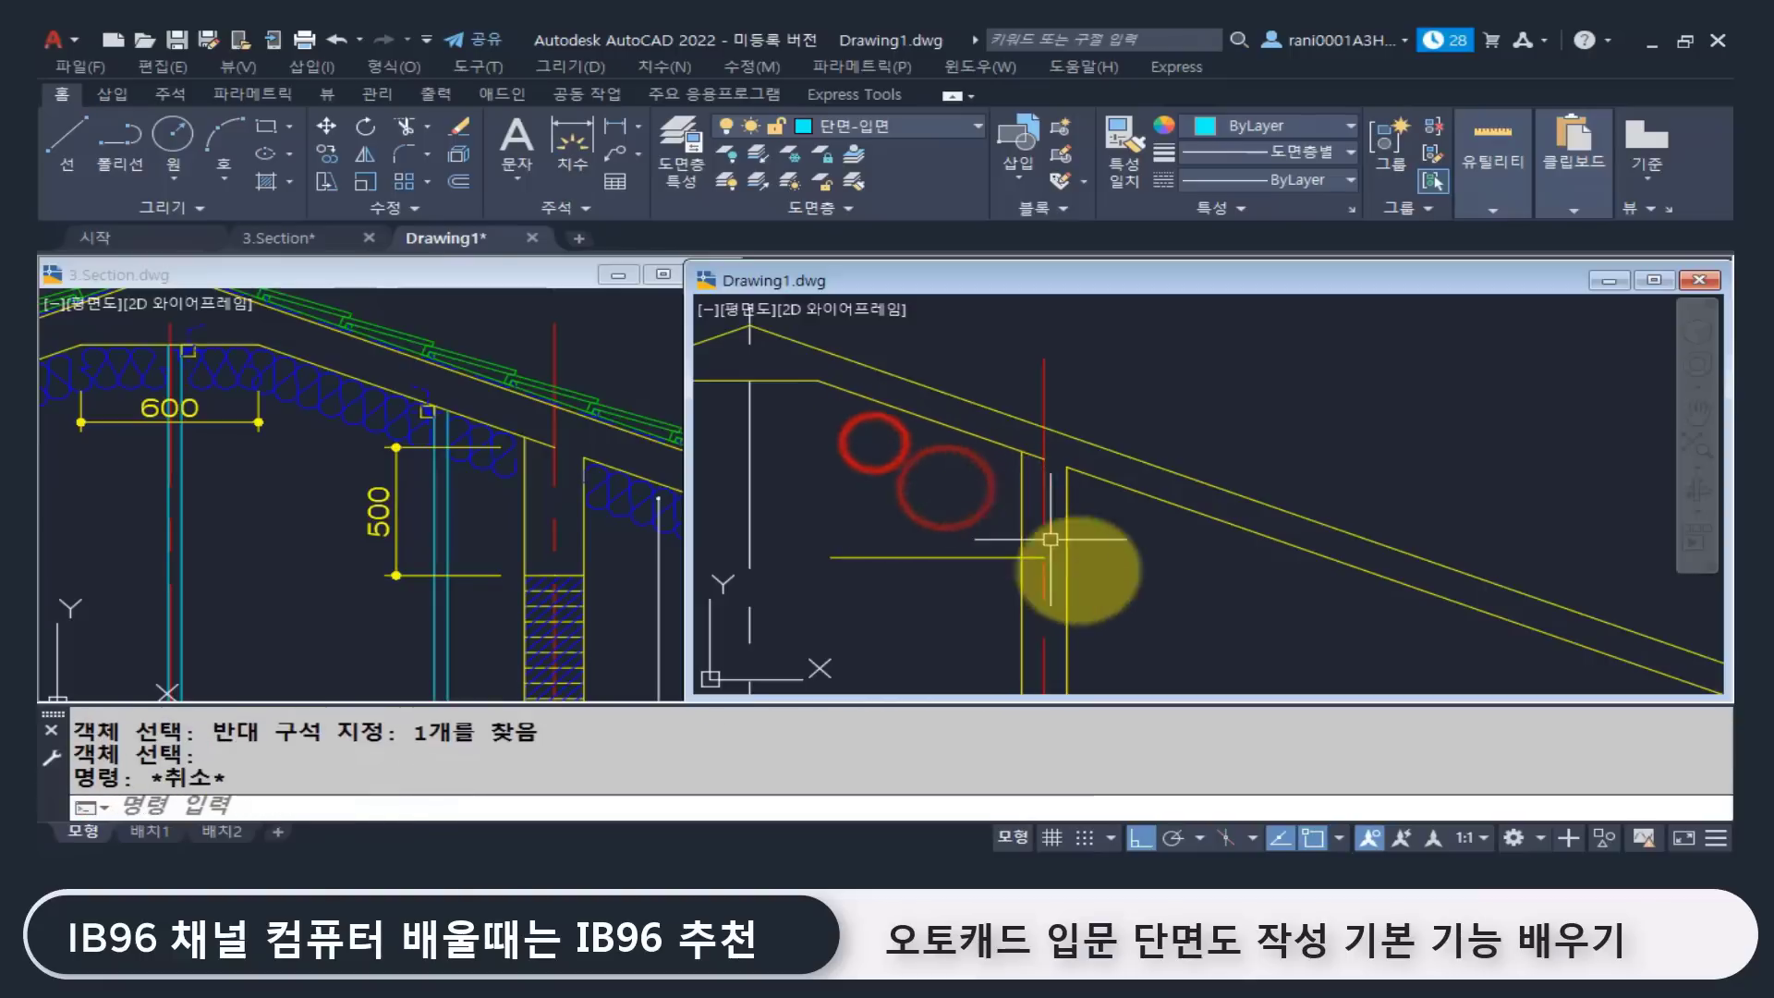
Step: Extend the offset horizontal line to the interior wall line farther from the ridge
mouse_move(1078, 561)
middle_mouse_down()
mouse_move(1045, 546)
mouse_move(1060, 559)
middle_mouse_up()
type("ex")
key("space")
left_click(1028, 572)
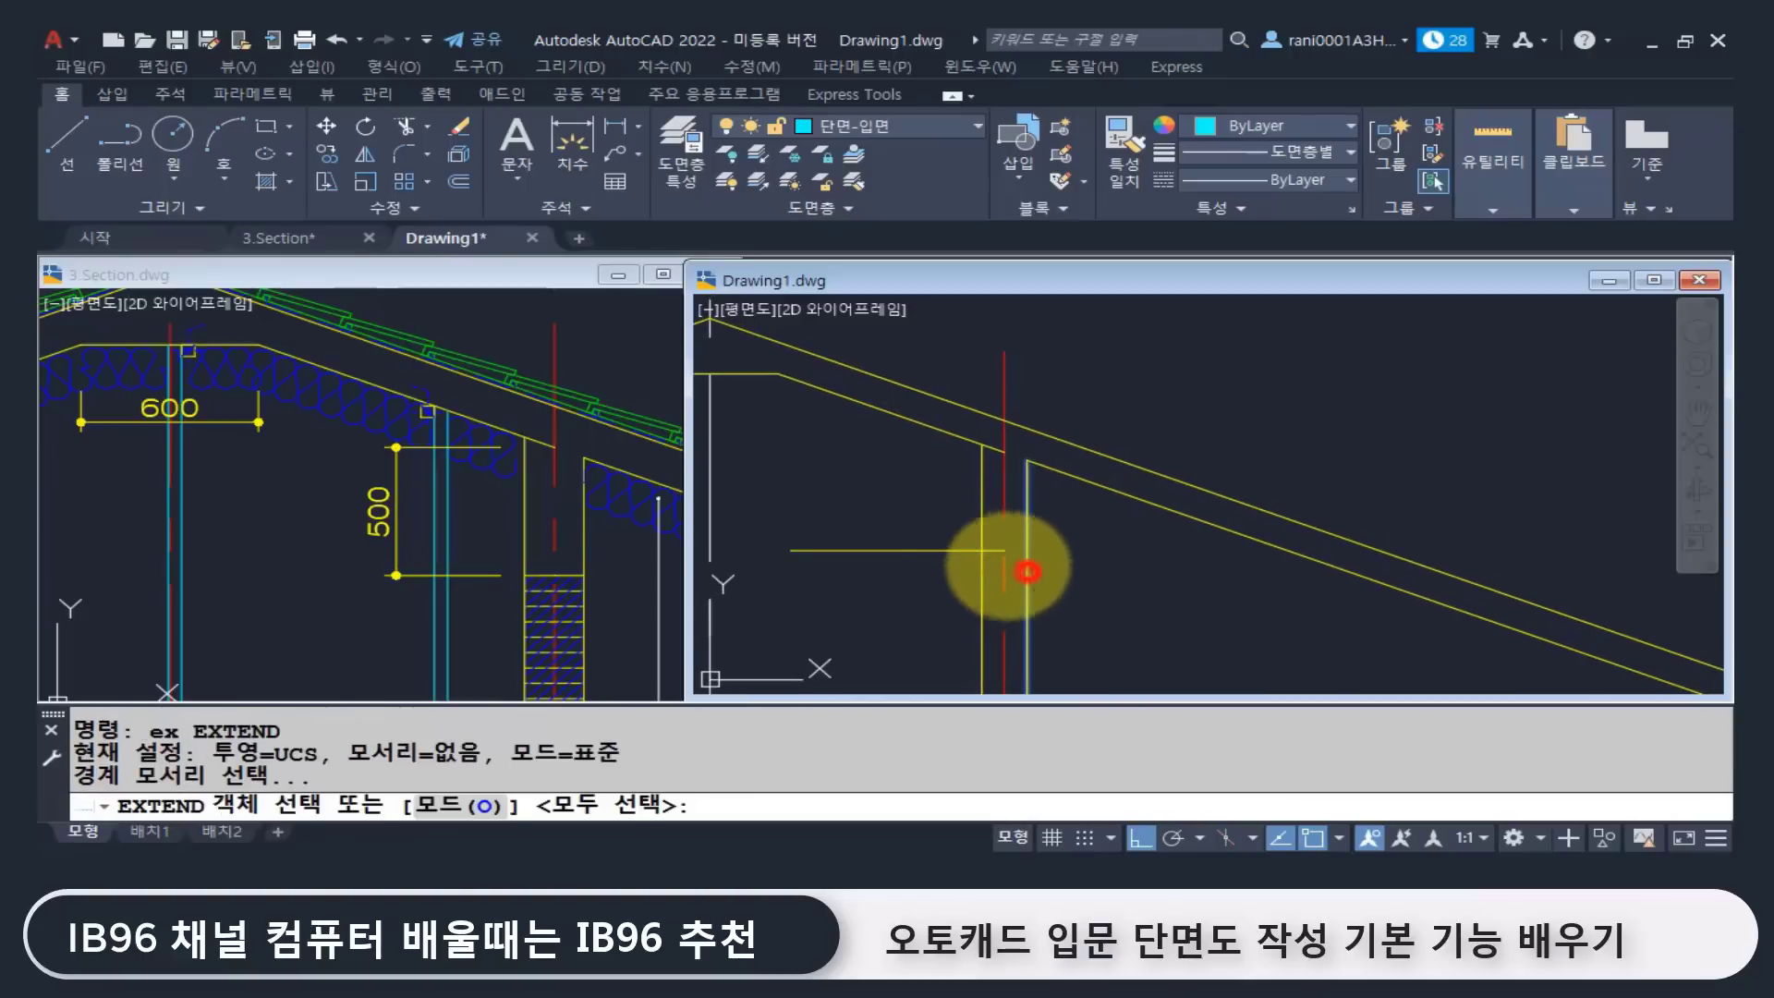
key("space")
left_click(997, 551)
left_click(998, 551)
key("space")
Step: Trim the horizontal line's excess outside the ridge-side wall line so it spans only the wall thickness
key("space")
left_click(982, 530)
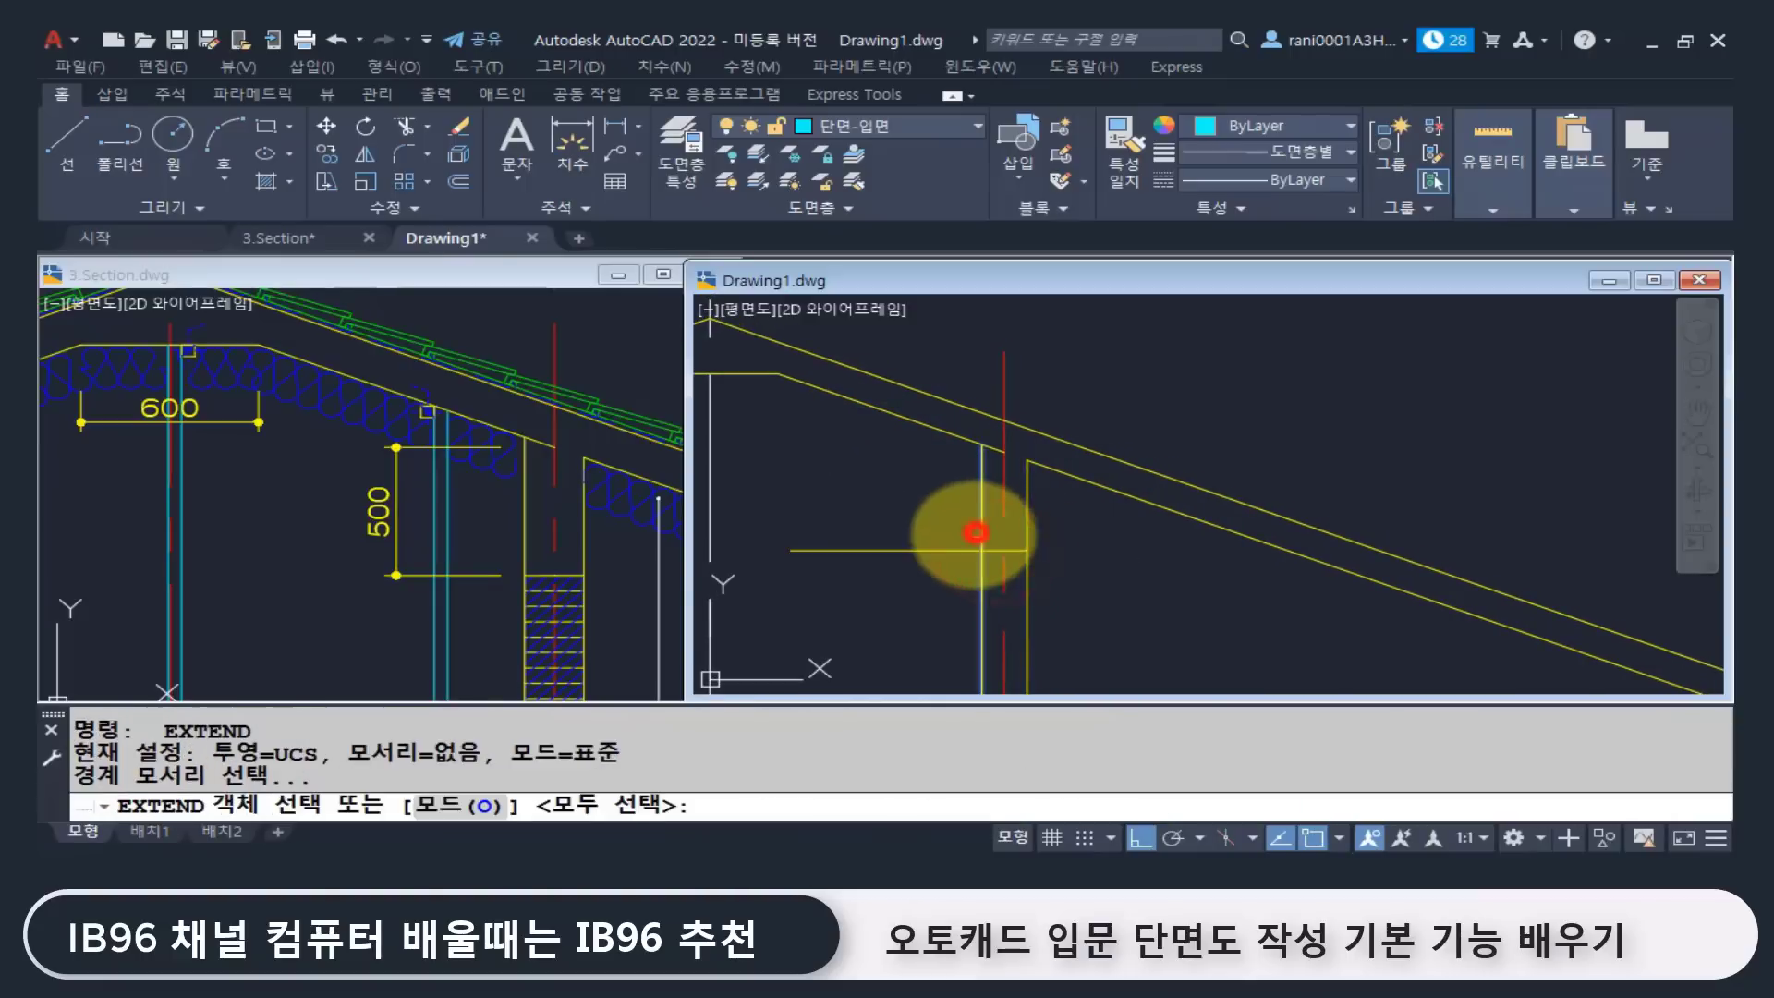
key("space")
left_click(952, 551)
left_click(952, 551, "shift")
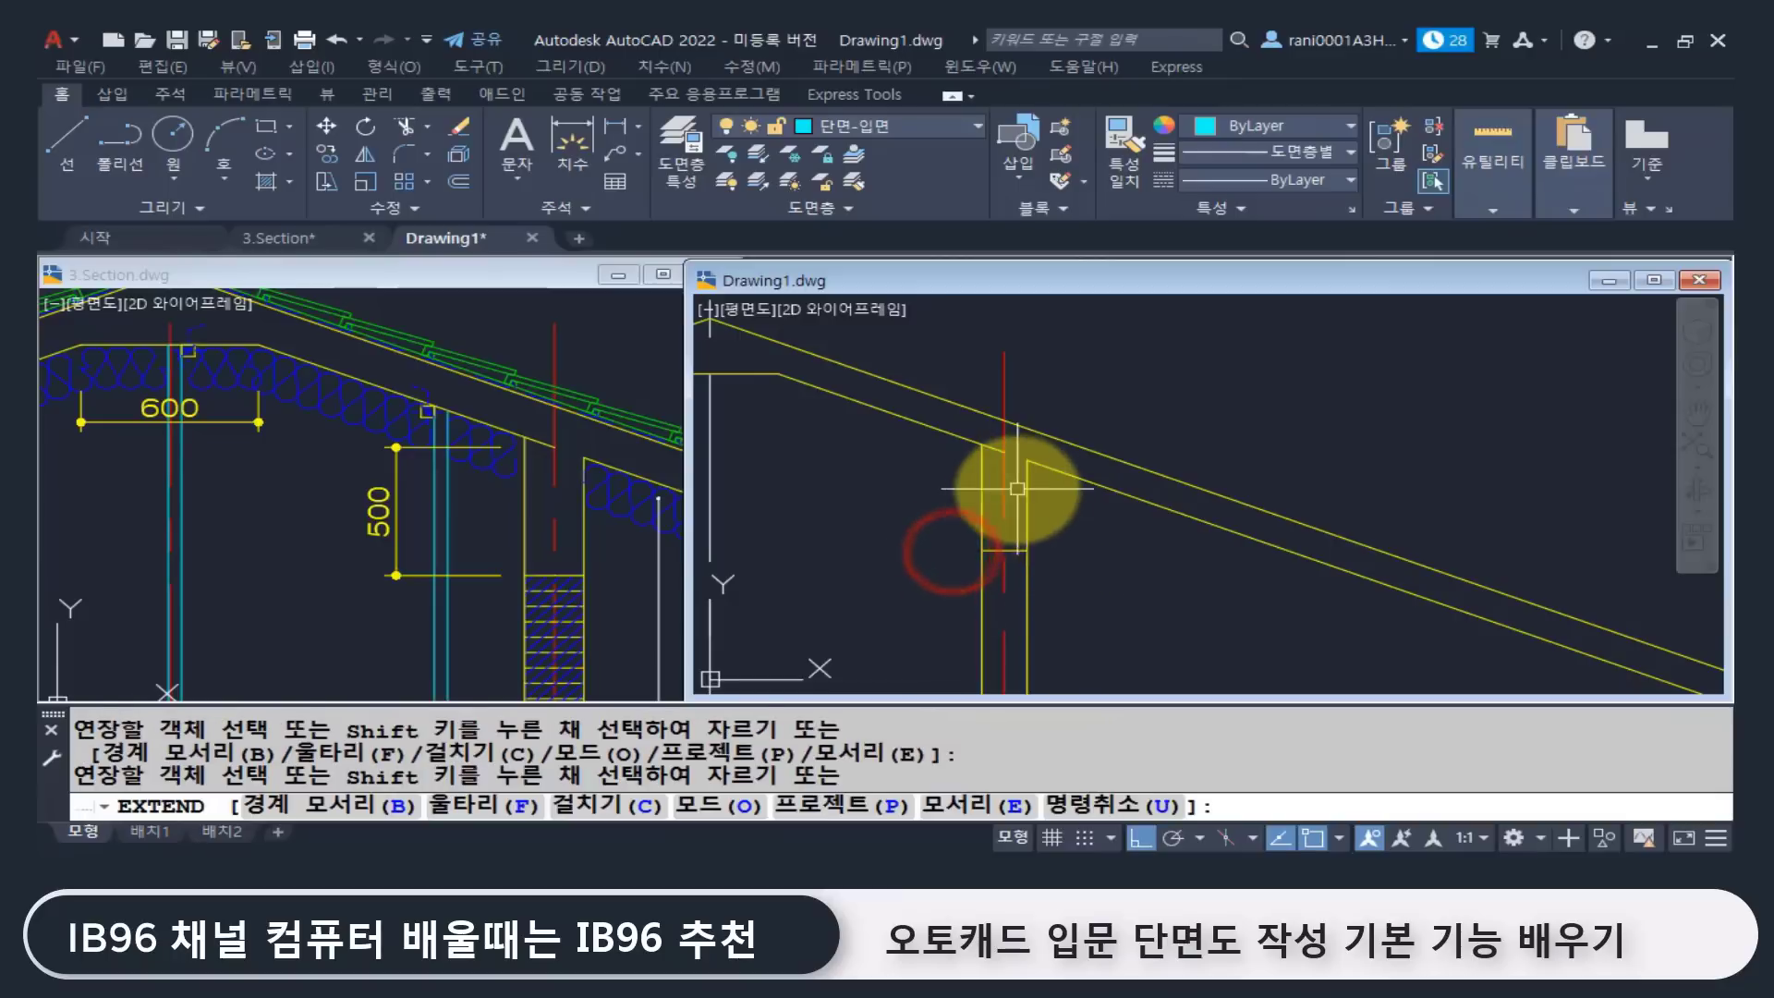
middle_click_drag(985, 472, 962, 503)
key("Escape")
Step: Trim the extended sloped underside back to the ridge-side line of the interior wall
key("space")
left_click(957, 502)
key("space")
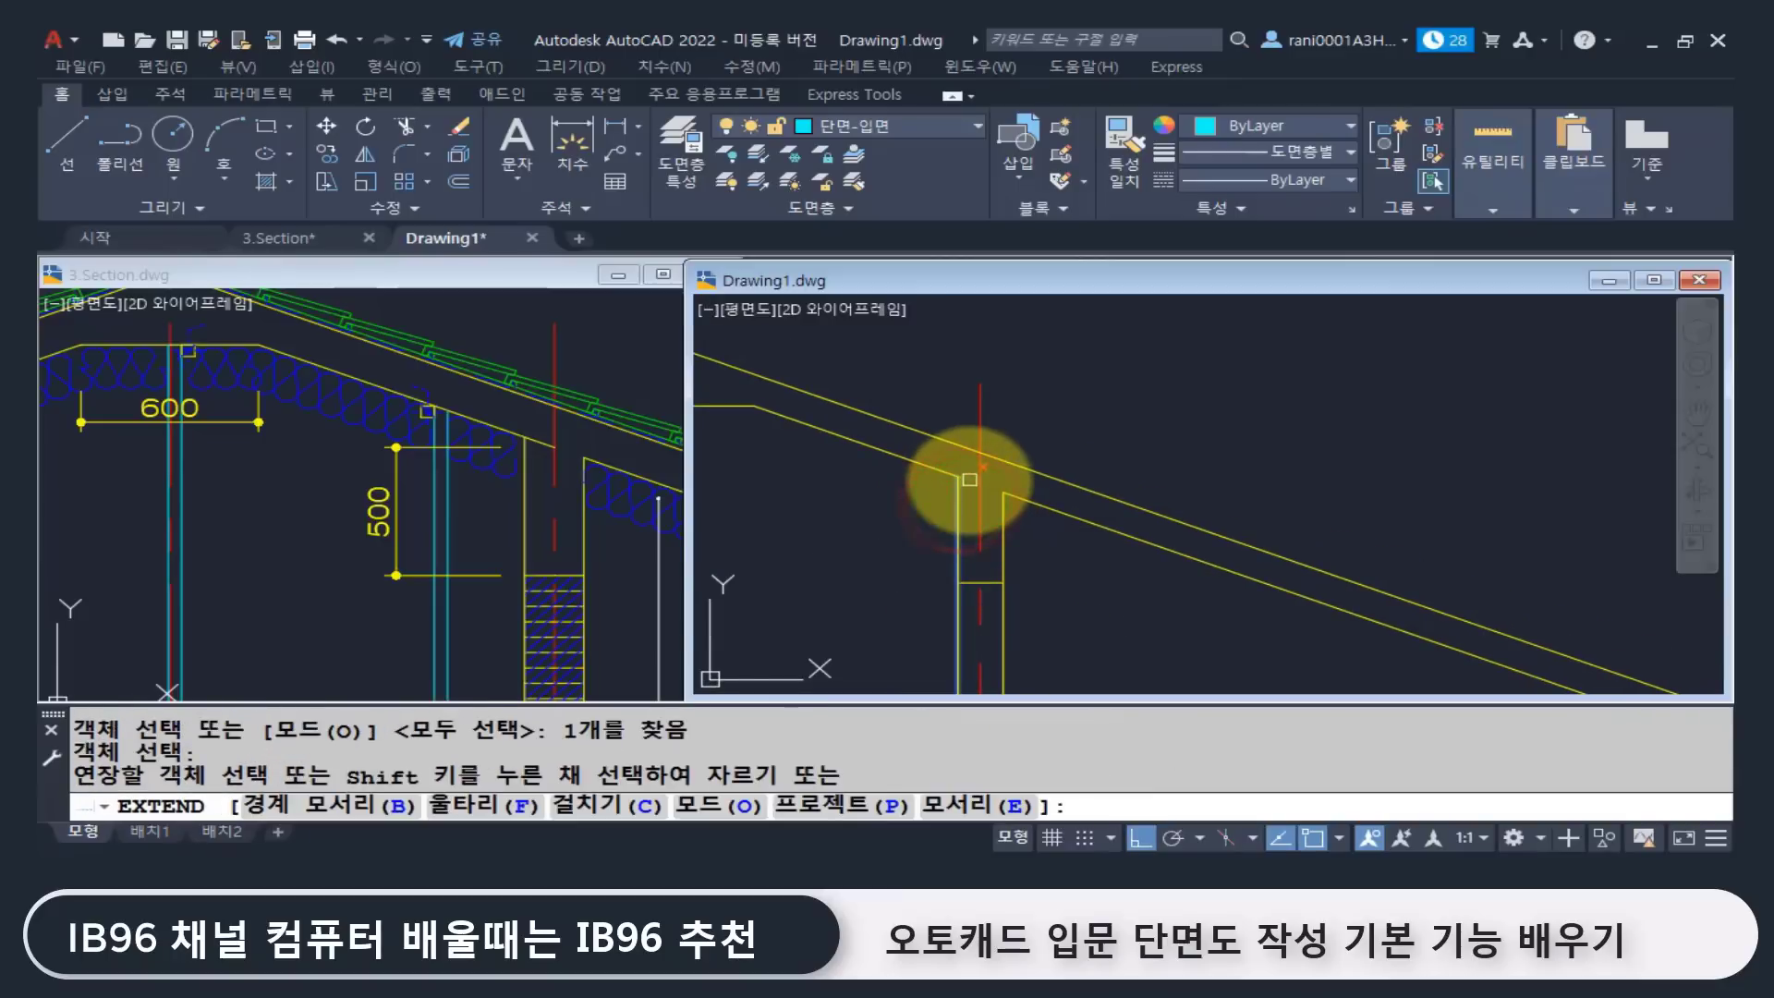
left_click(962, 483)
key("Escape")
scroll(1188, 573, "down", 2)
scroll(1228, 487, "up", 3)
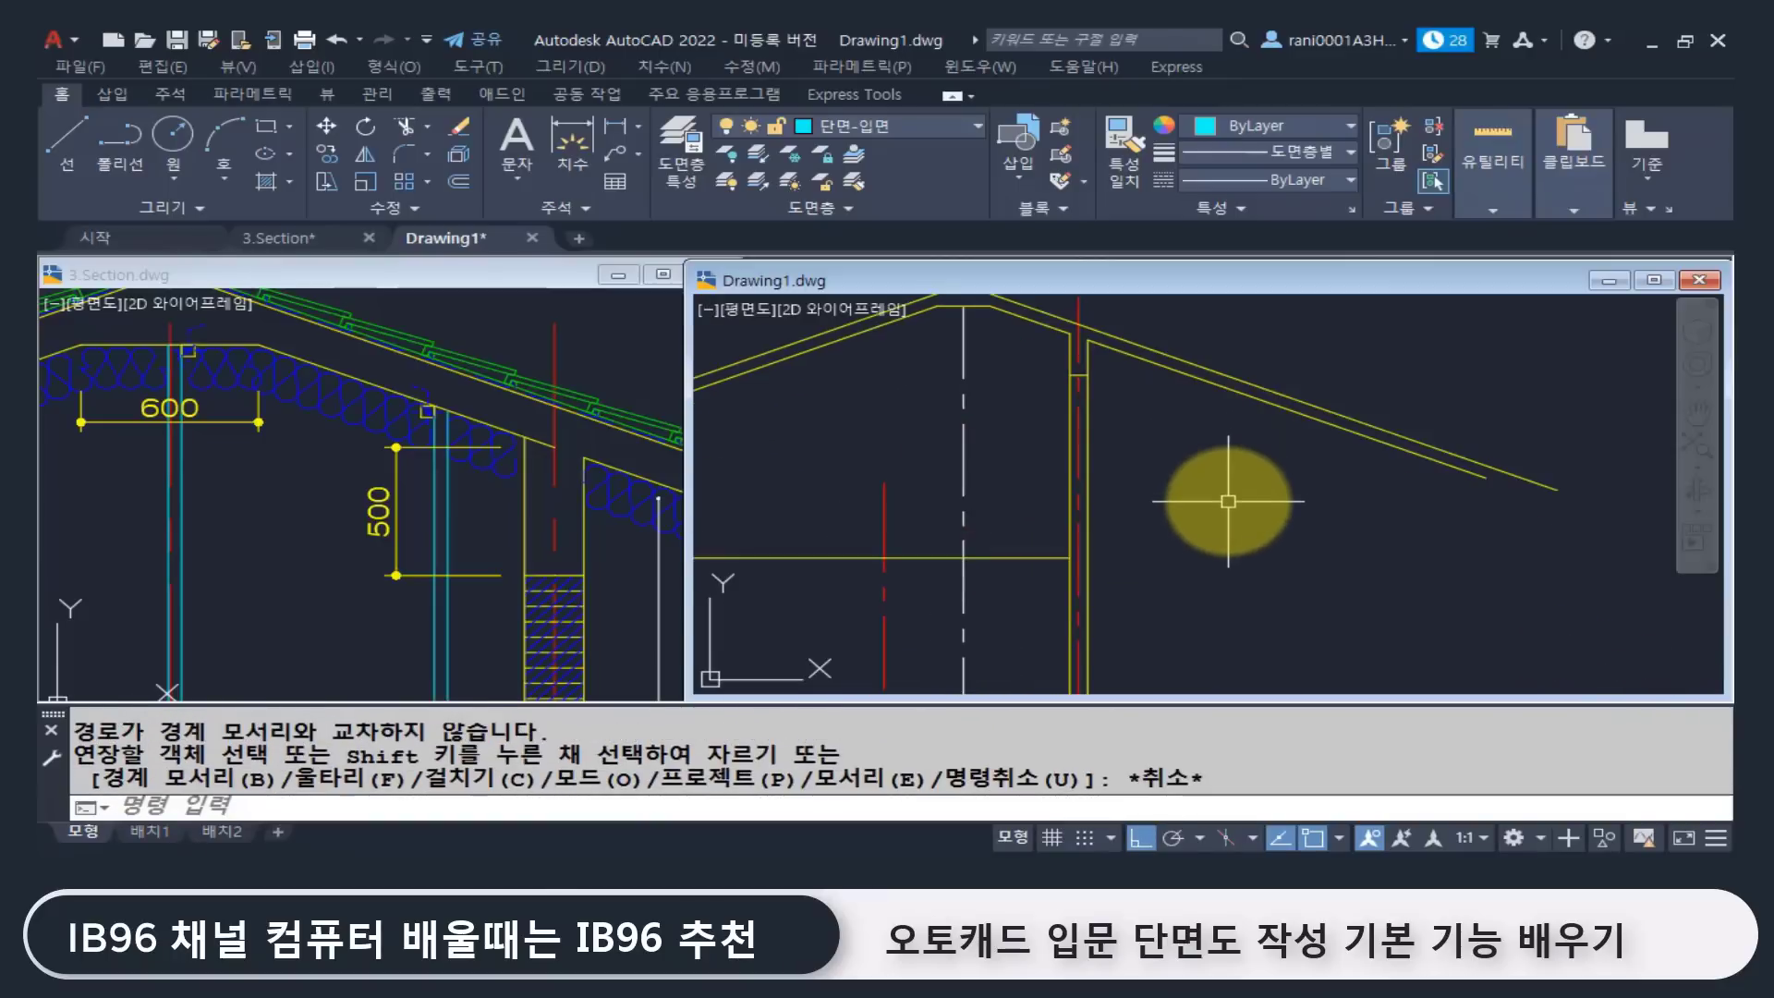
Step: Examine the bathroom side in the 3.Section reference and the bathroom area of the floor plan and section in Drawing1
left_click(289, 601)
scroll(554, 499, "down", 5)
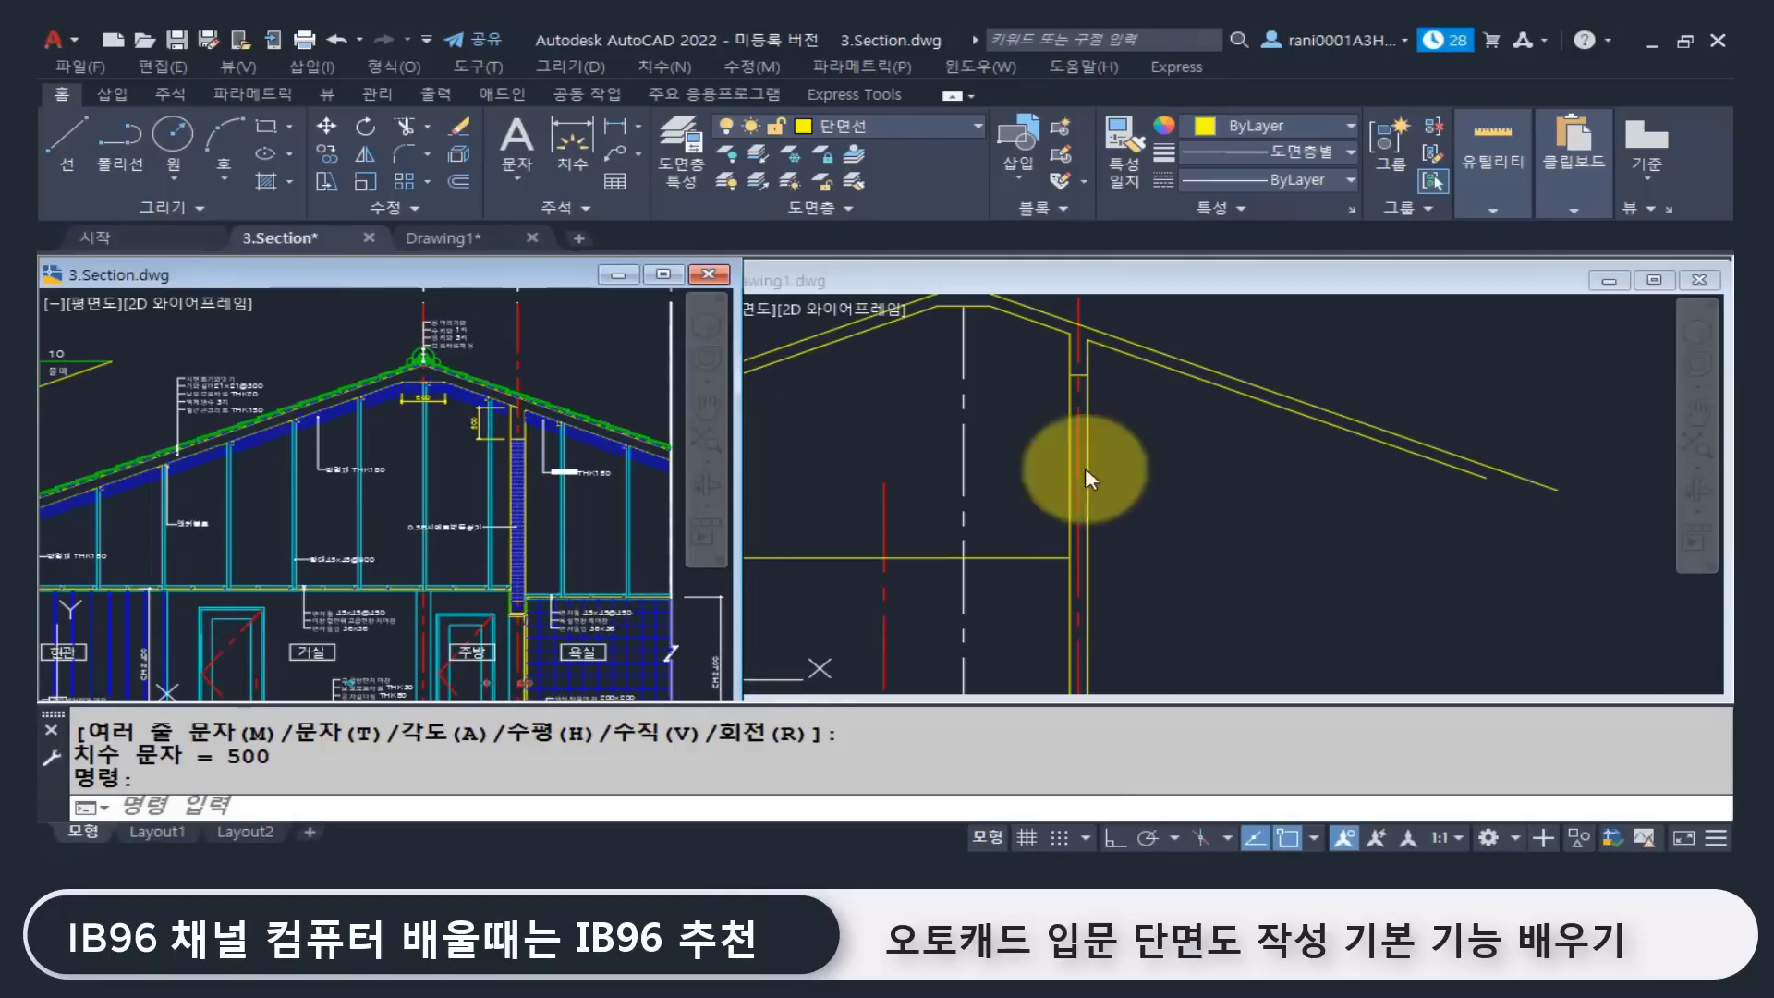
scroll(613, 503, "down", 3)
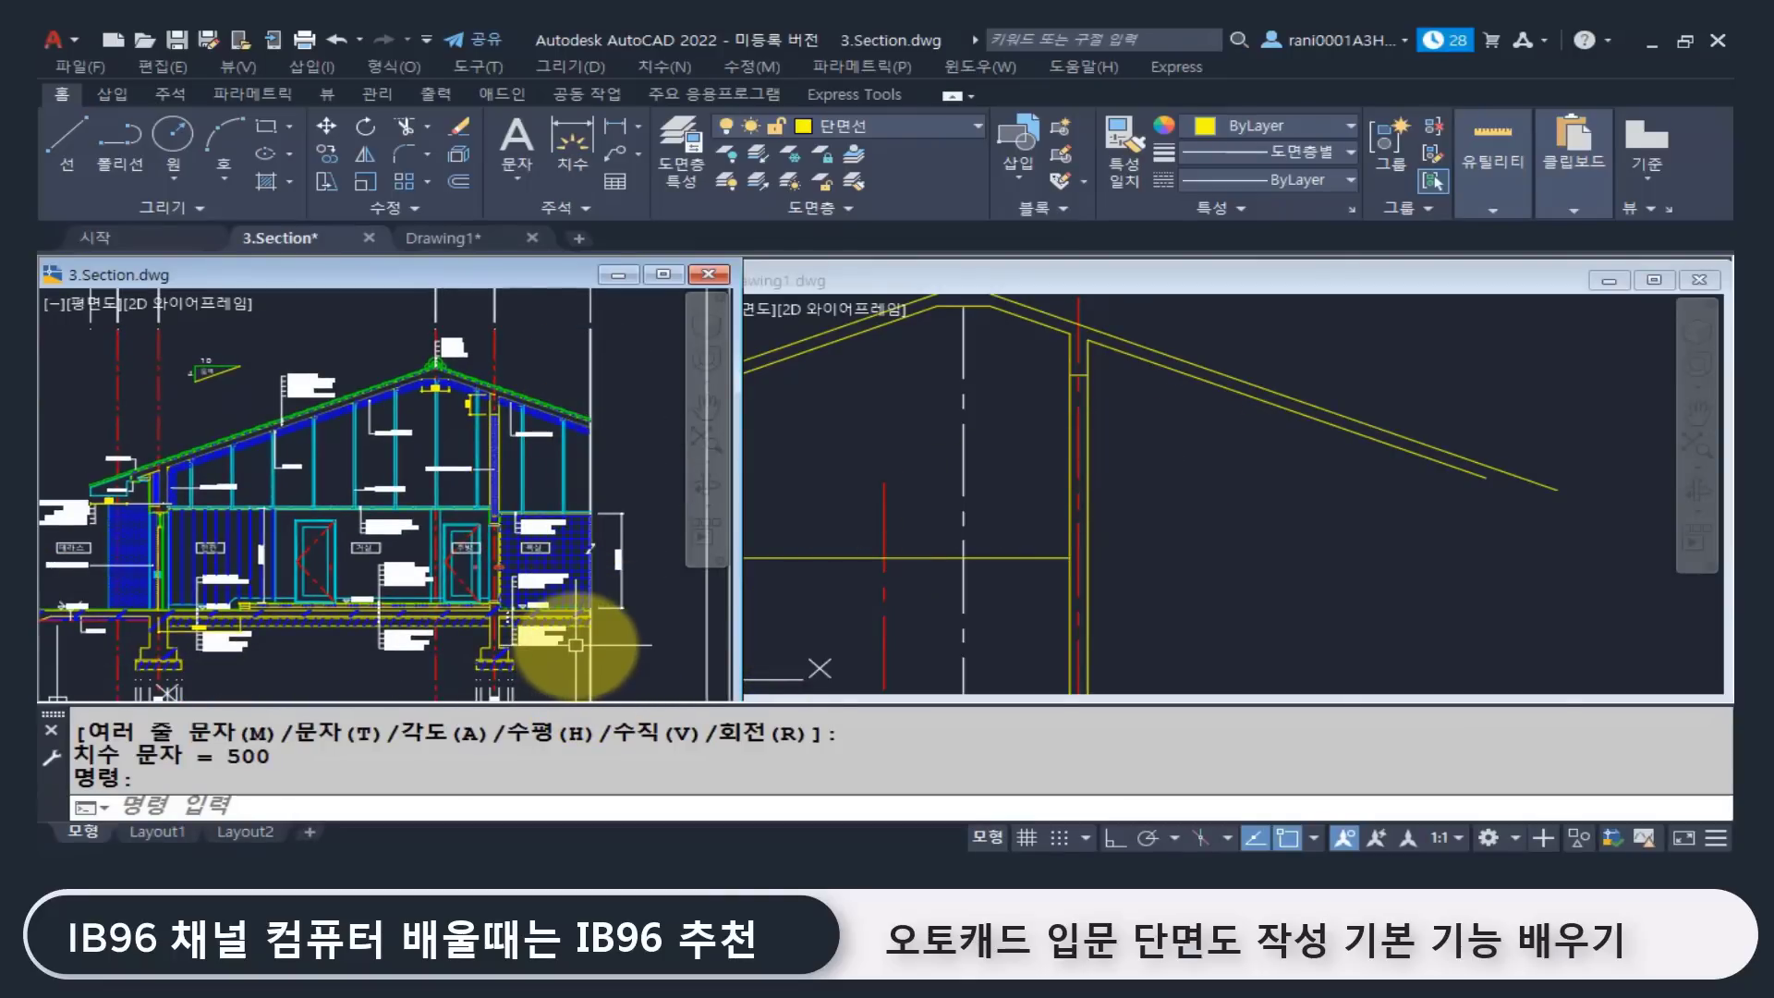
scroll(554, 577, "up", 3)
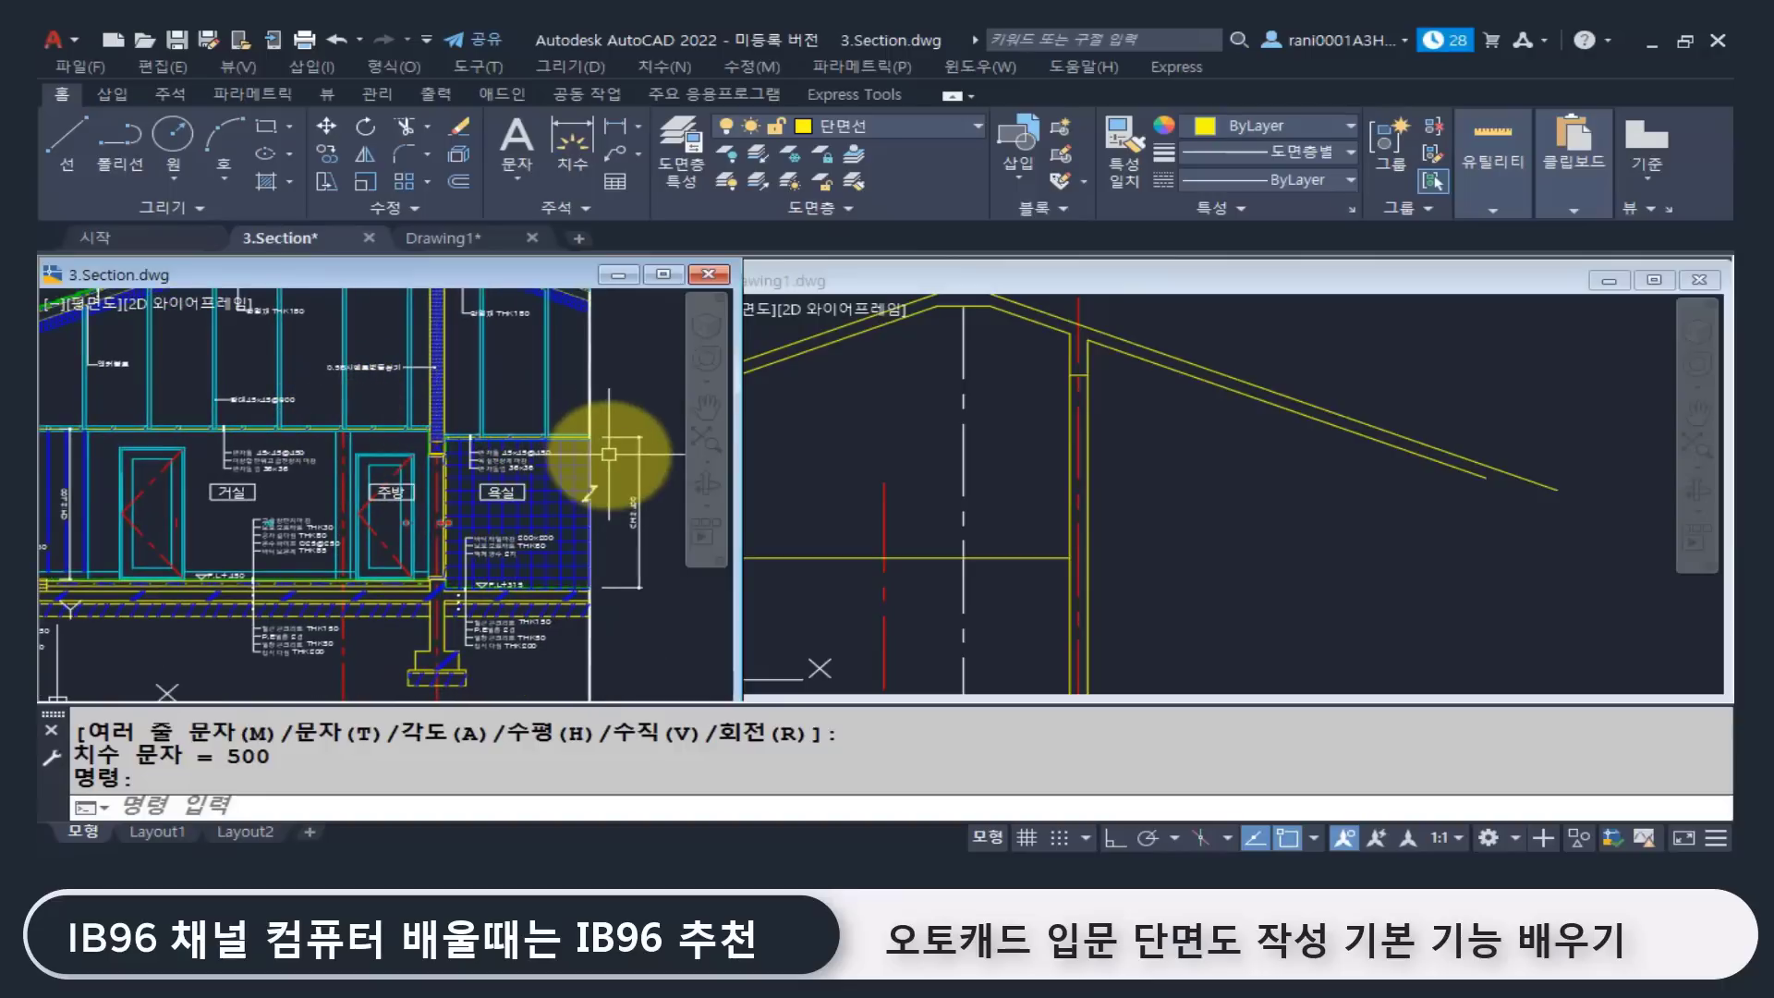
middle_click_drag(435, 628, 438, 531)
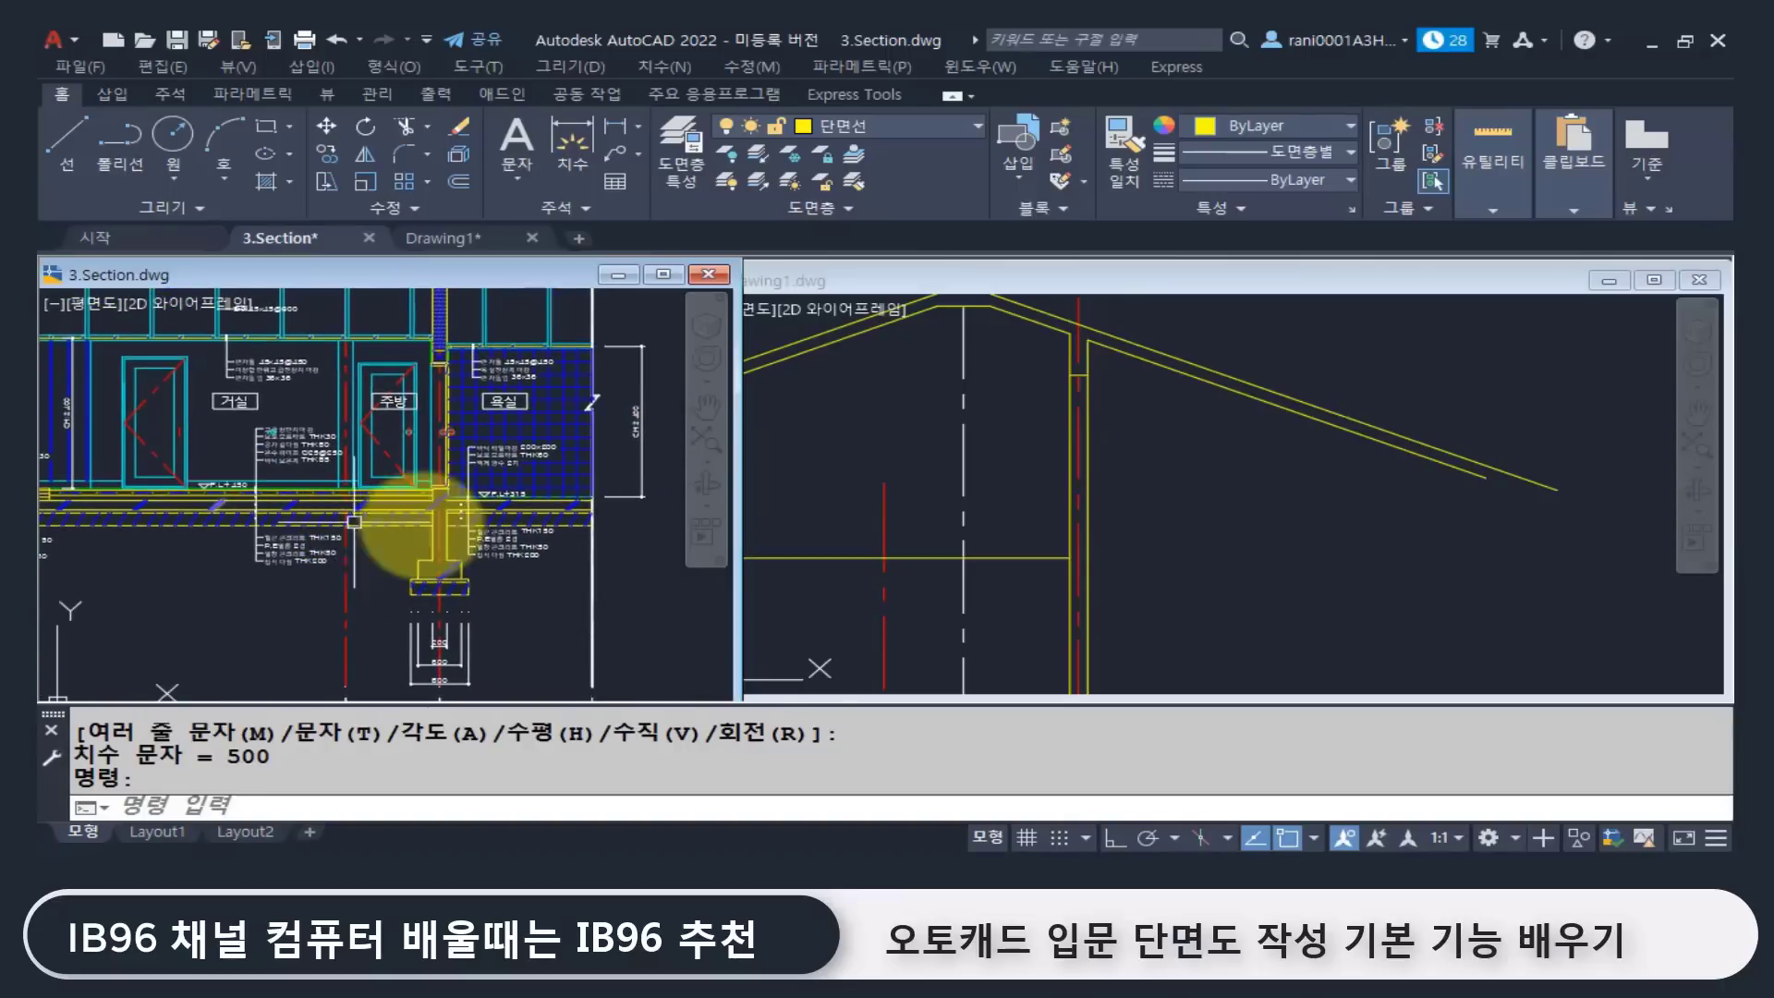
left_click(864, 512)
scroll(1229, 499, "down", 5)
scroll(1293, 483, "down", 2)
middle_click_drag(974, 531, 1224, 543)
scroll(873, 513, "up", 3)
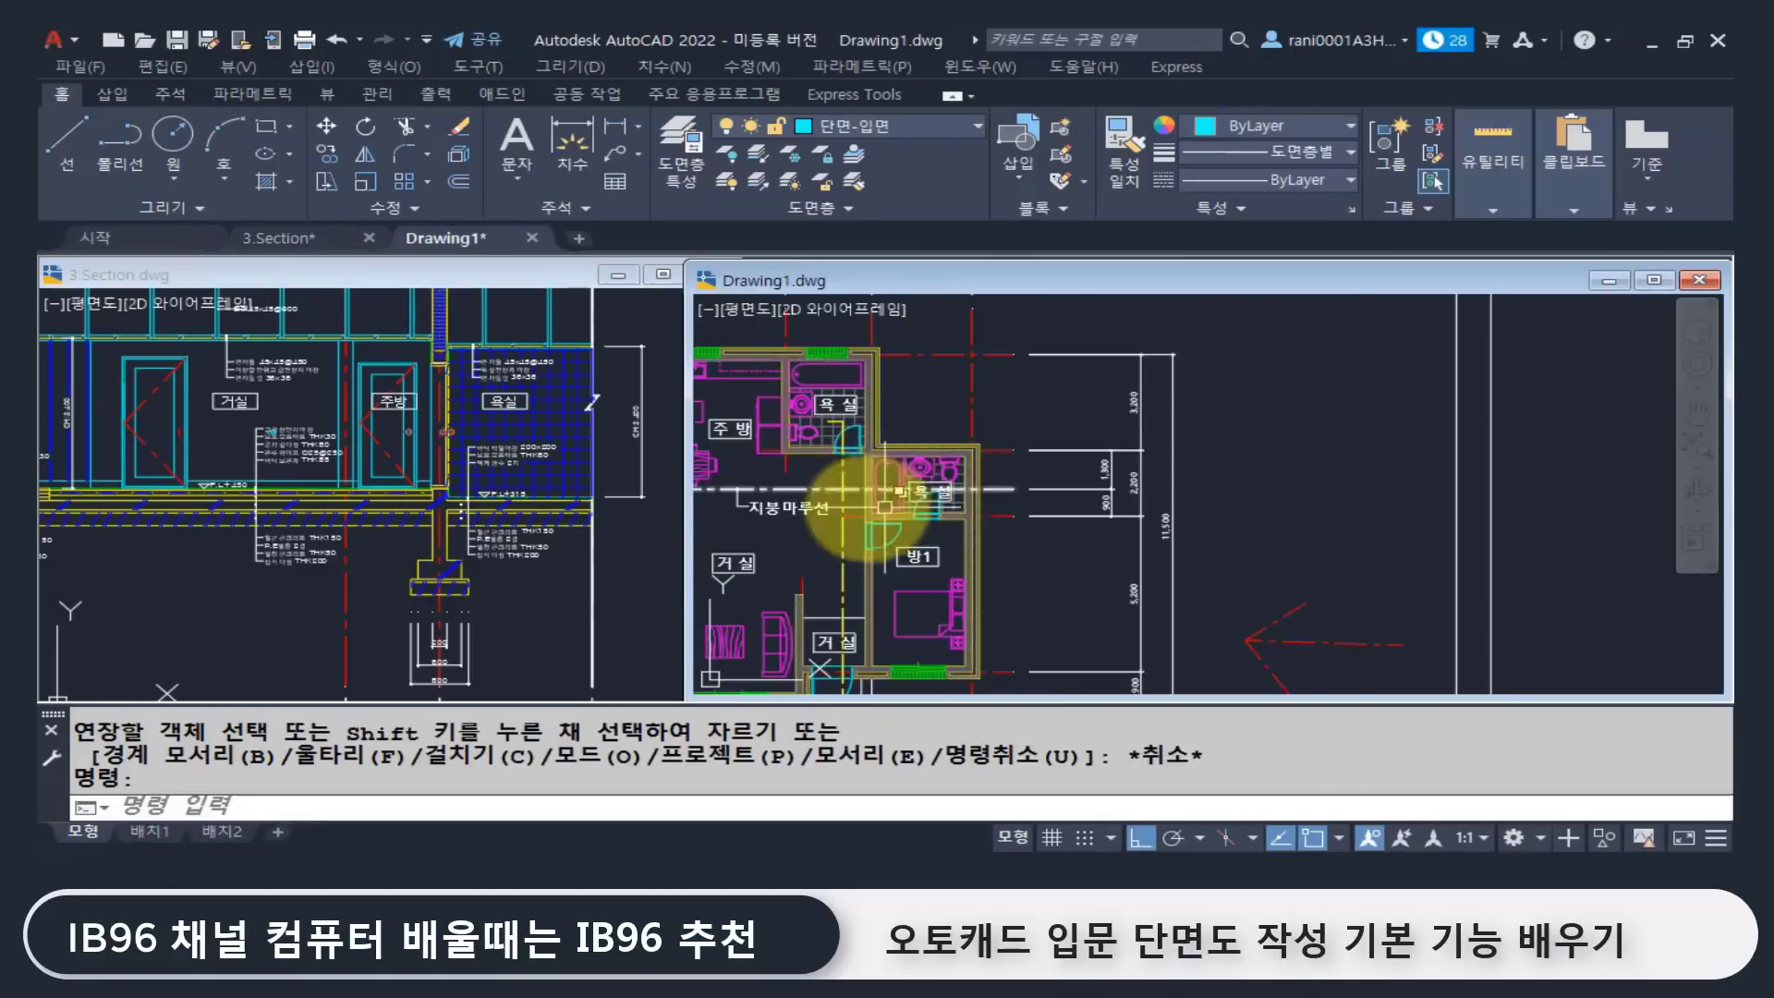
scroll(885, 506, "up", 3)
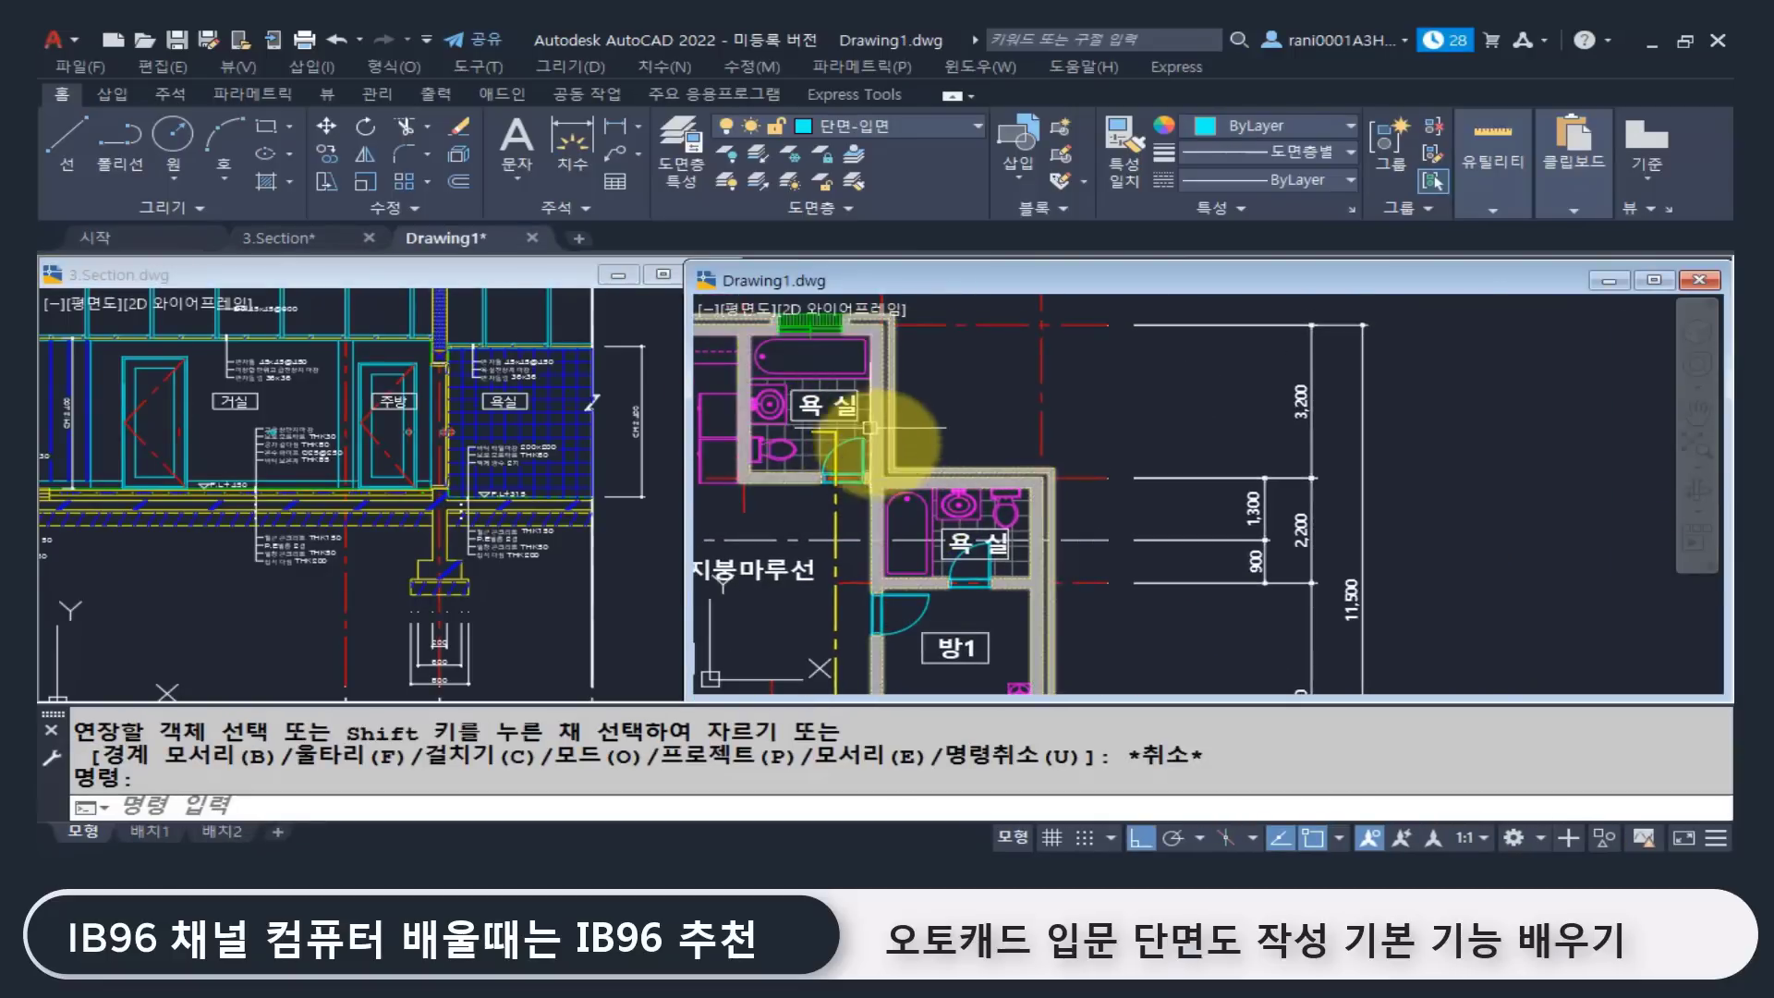
scroll(946, 560, "down", 4)
middle_click_drag(1344, 558, 813, 545)
middle_click_drag(1344, 590, 1144, 572)
scroll(1146, 568, "up", 4)
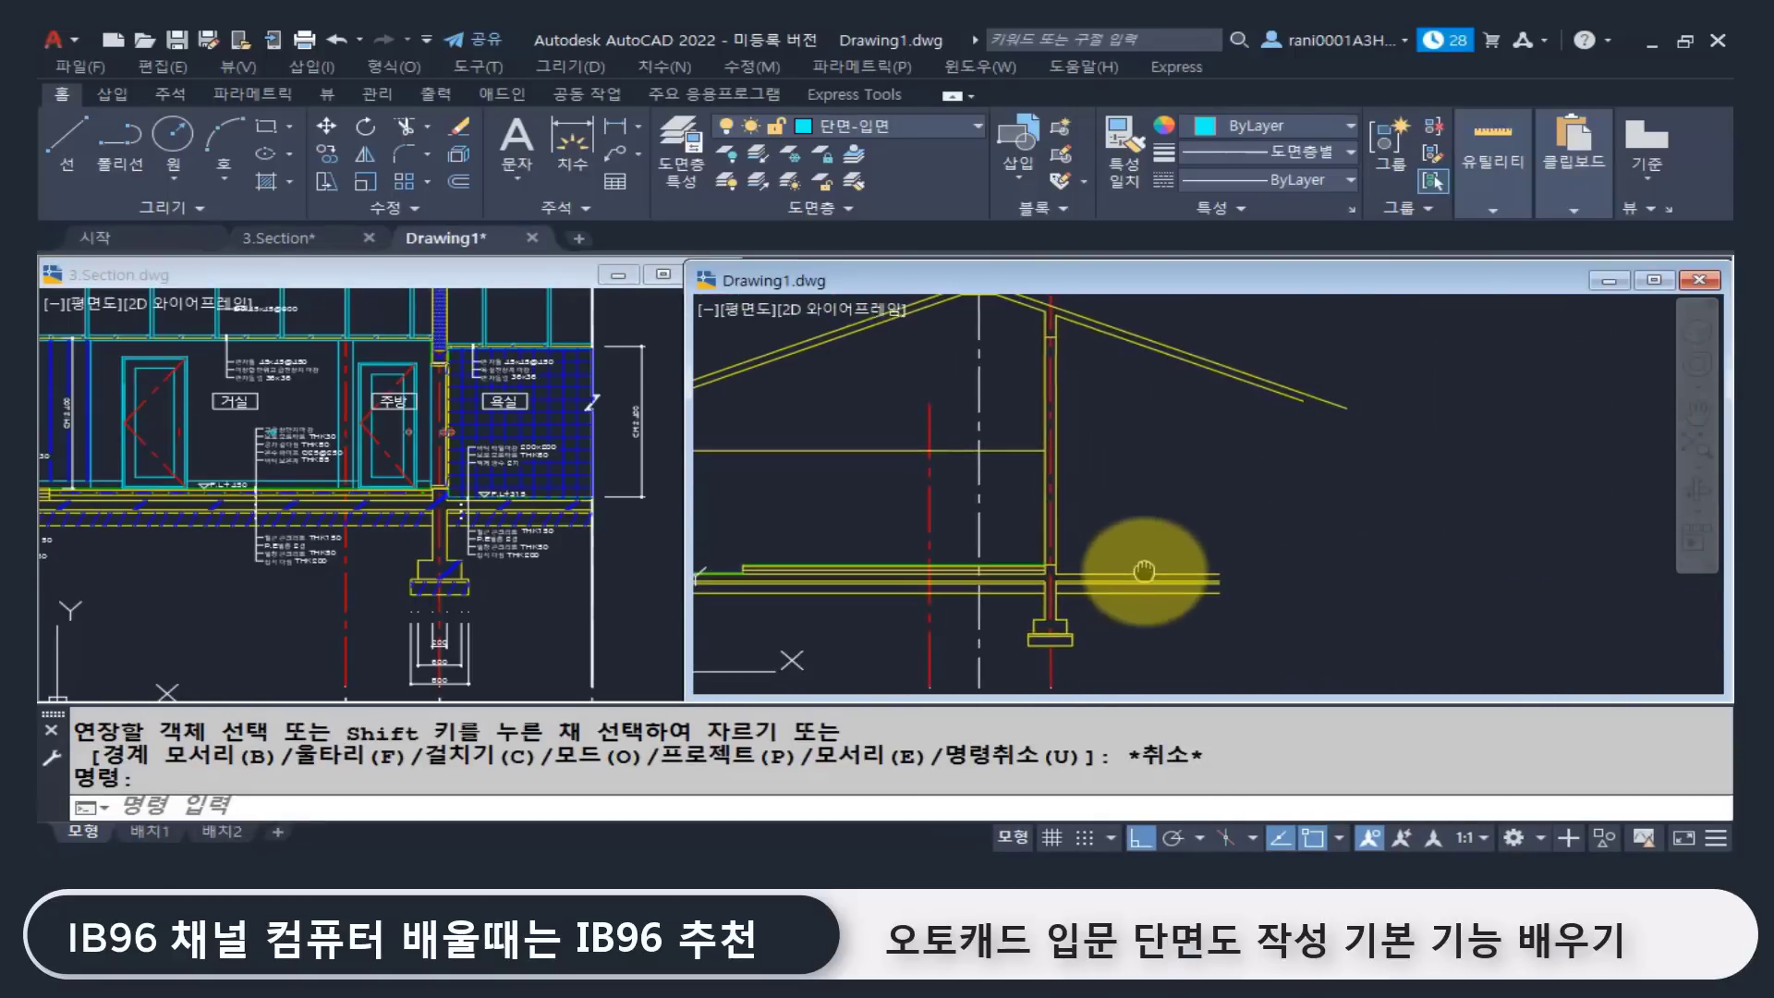
Step: On the 단면-벽선 layer, draw a vertical line beyond the interior wall, crossing the sloped roof and the floor slab
scroll(1142, 569, "down", 4)
left_click(920, 126)
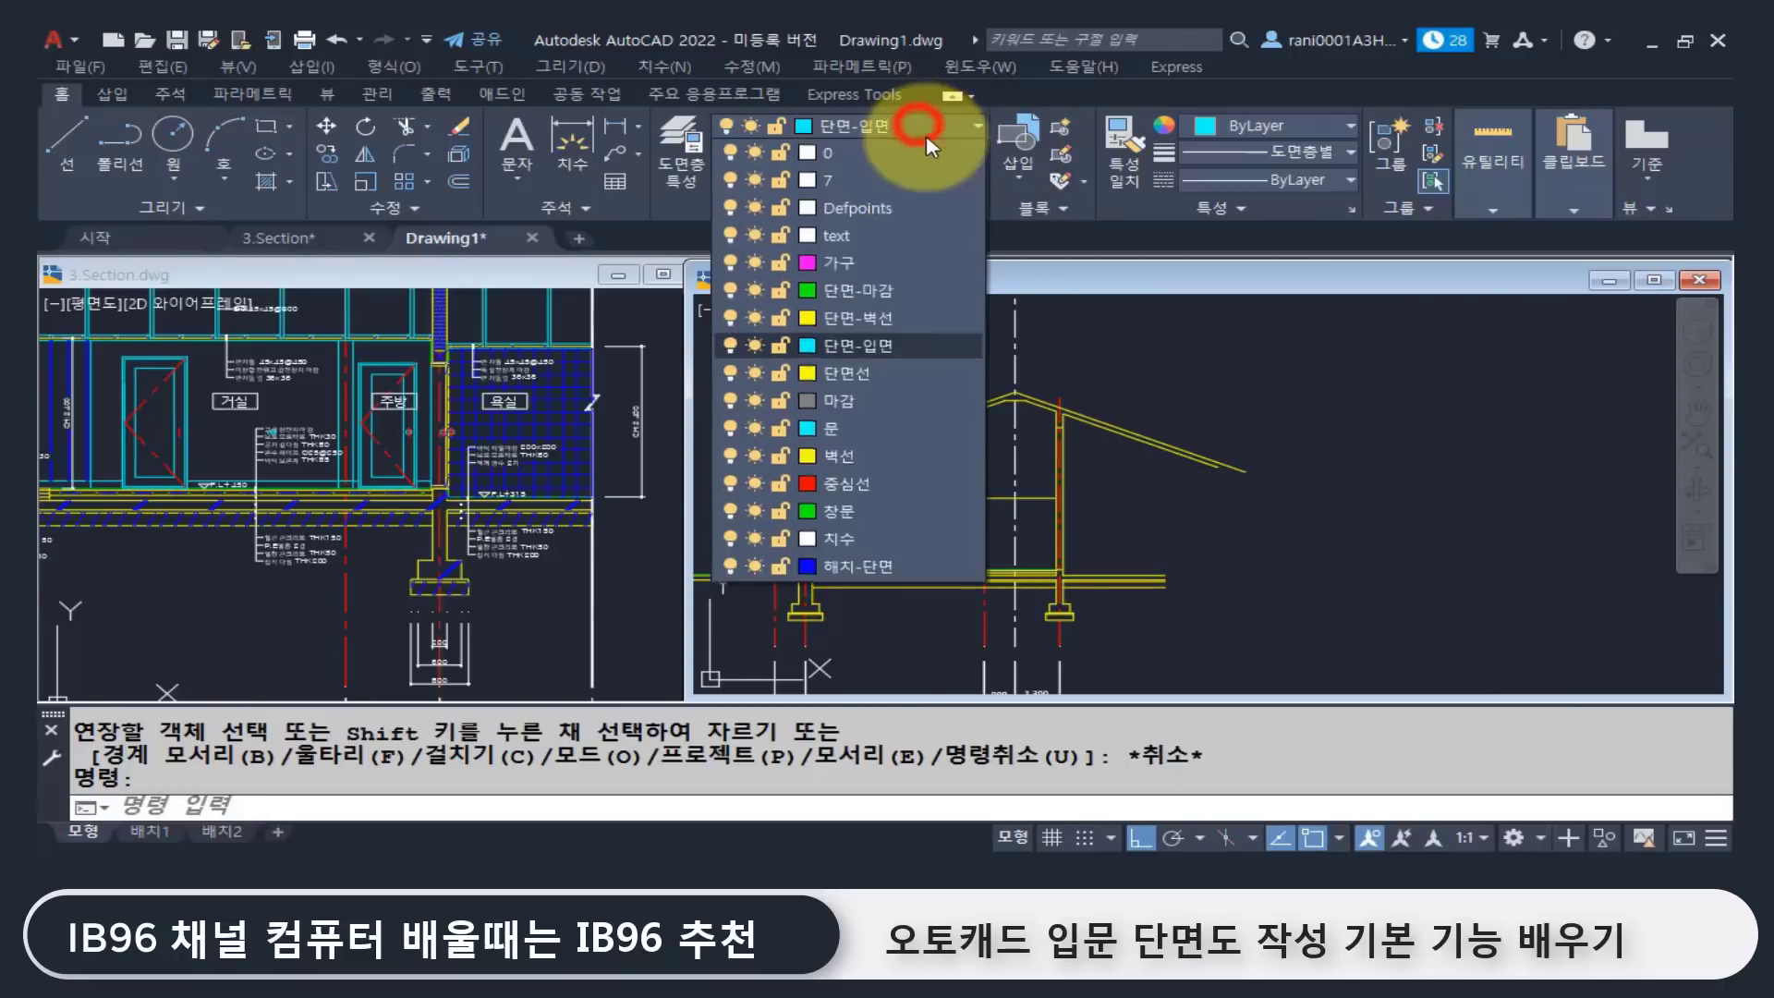
left_click(879, 319)
type("l")
key("Return")
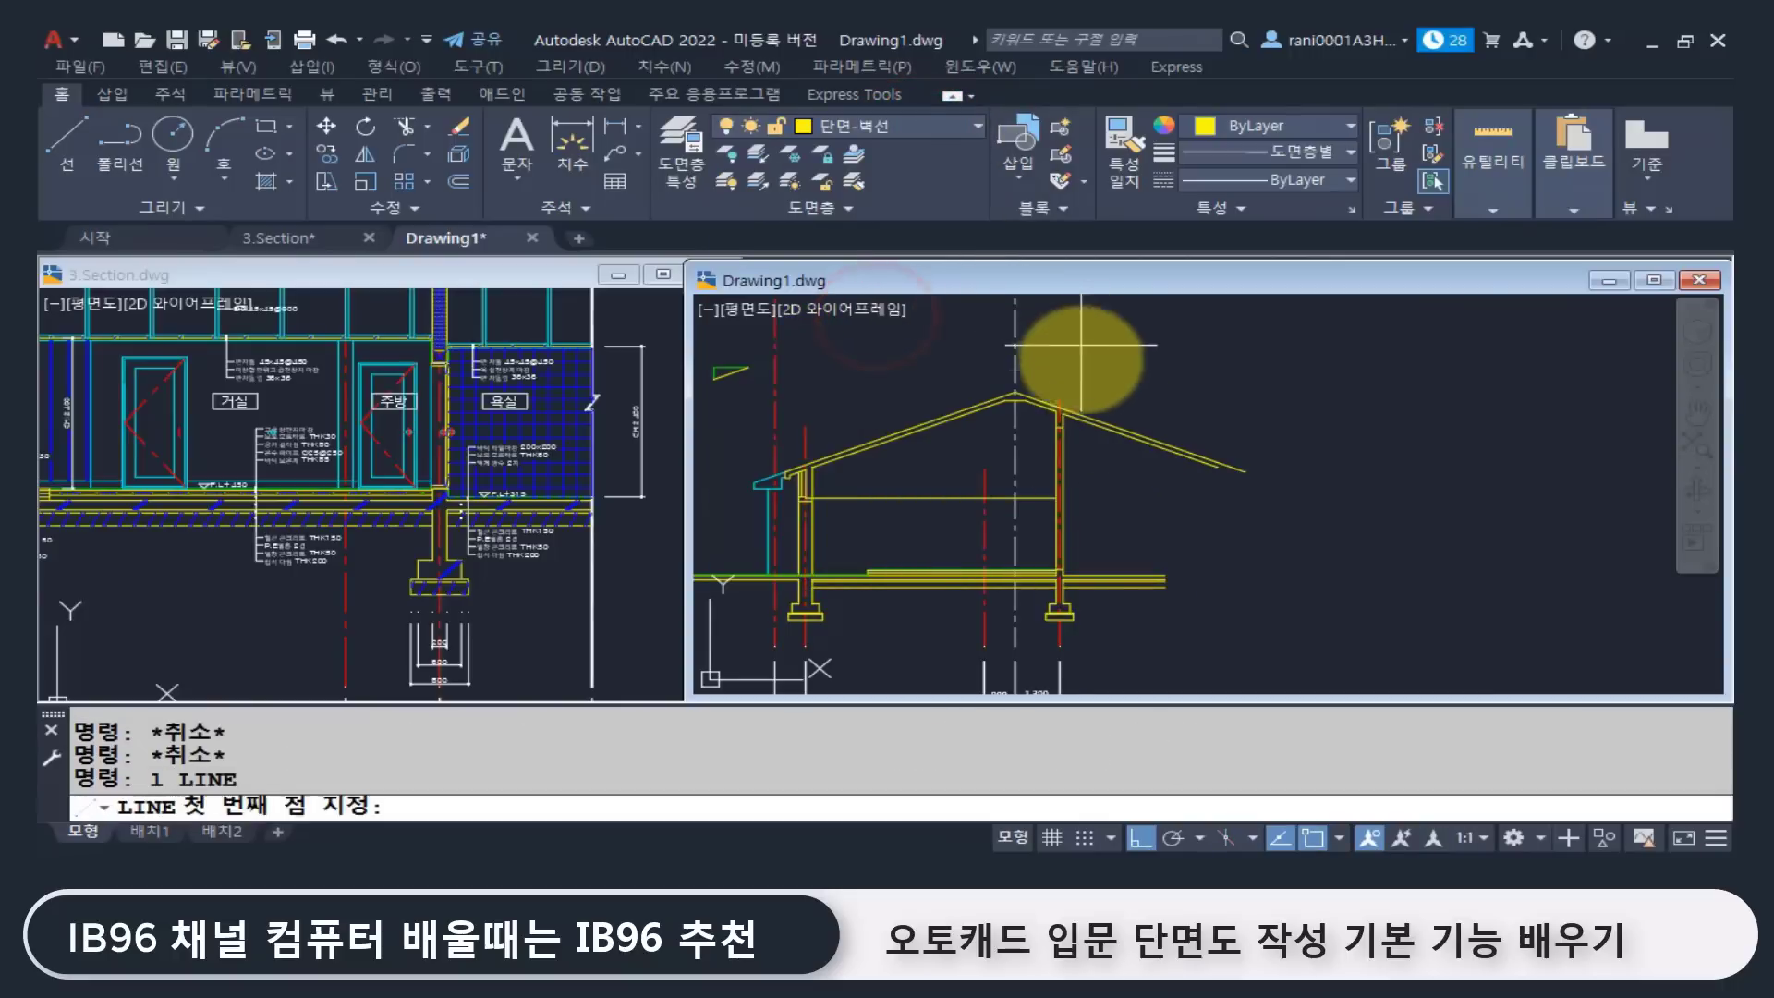
left_click(1144, 315)
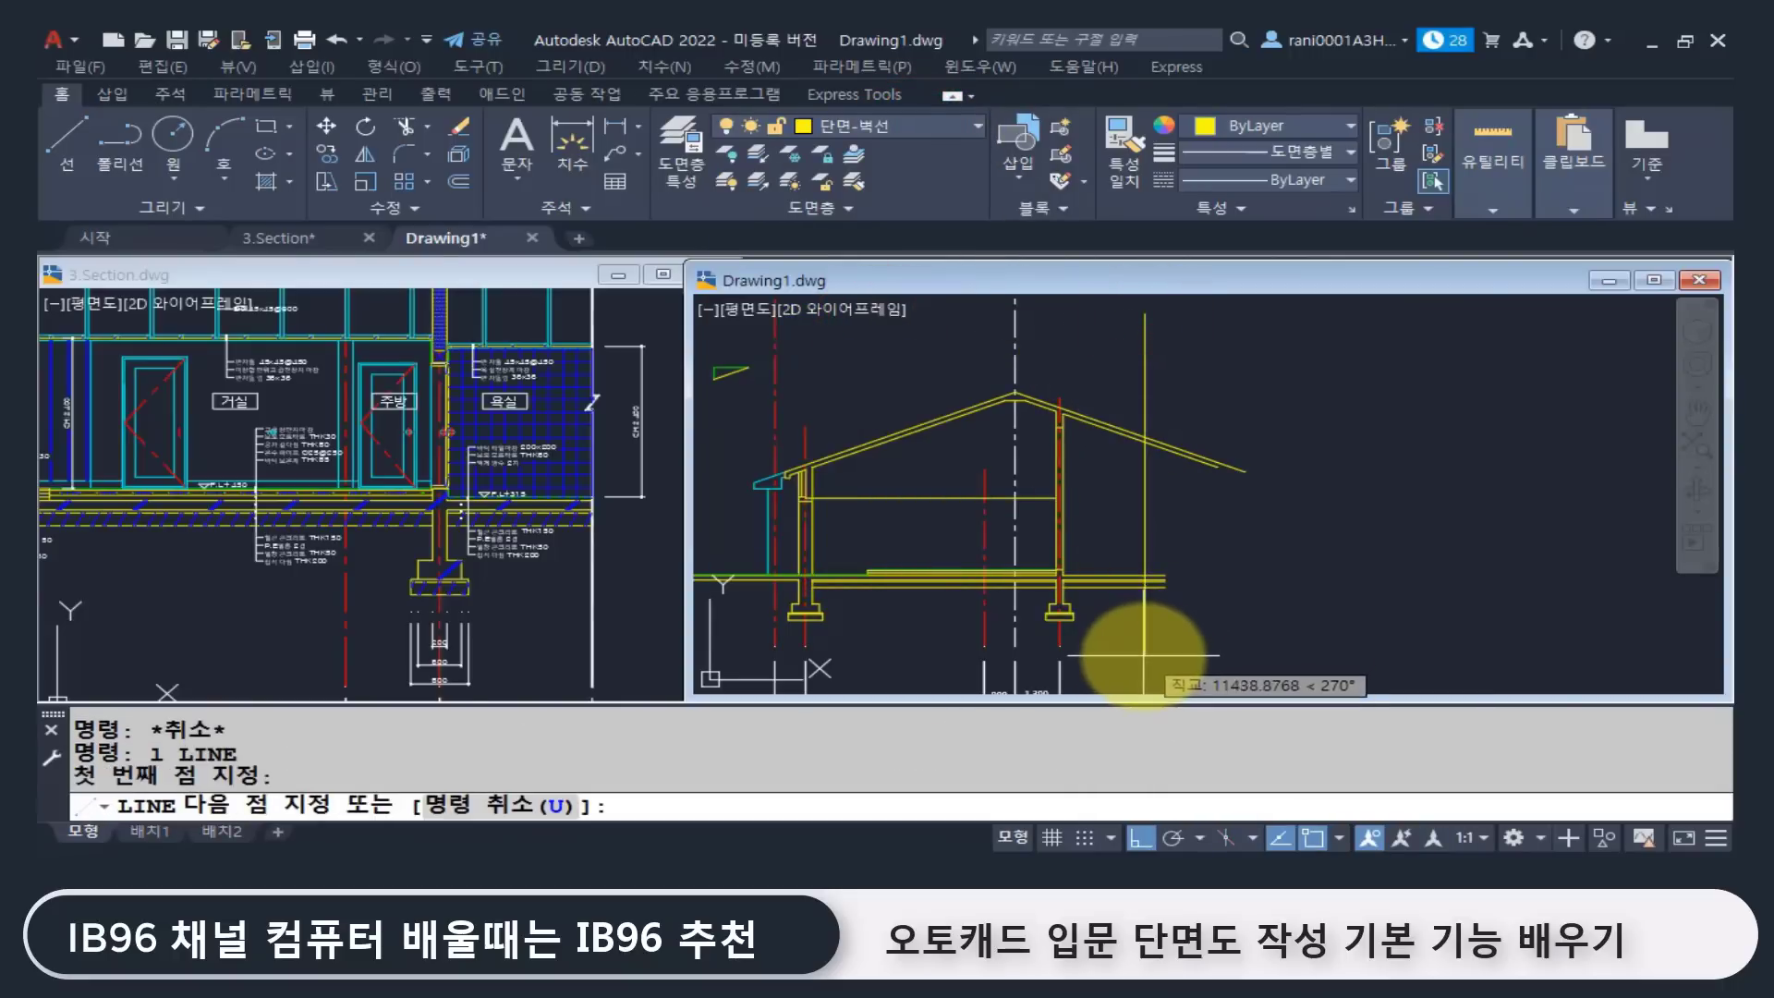
left_click(1109, 636)
key("Return")
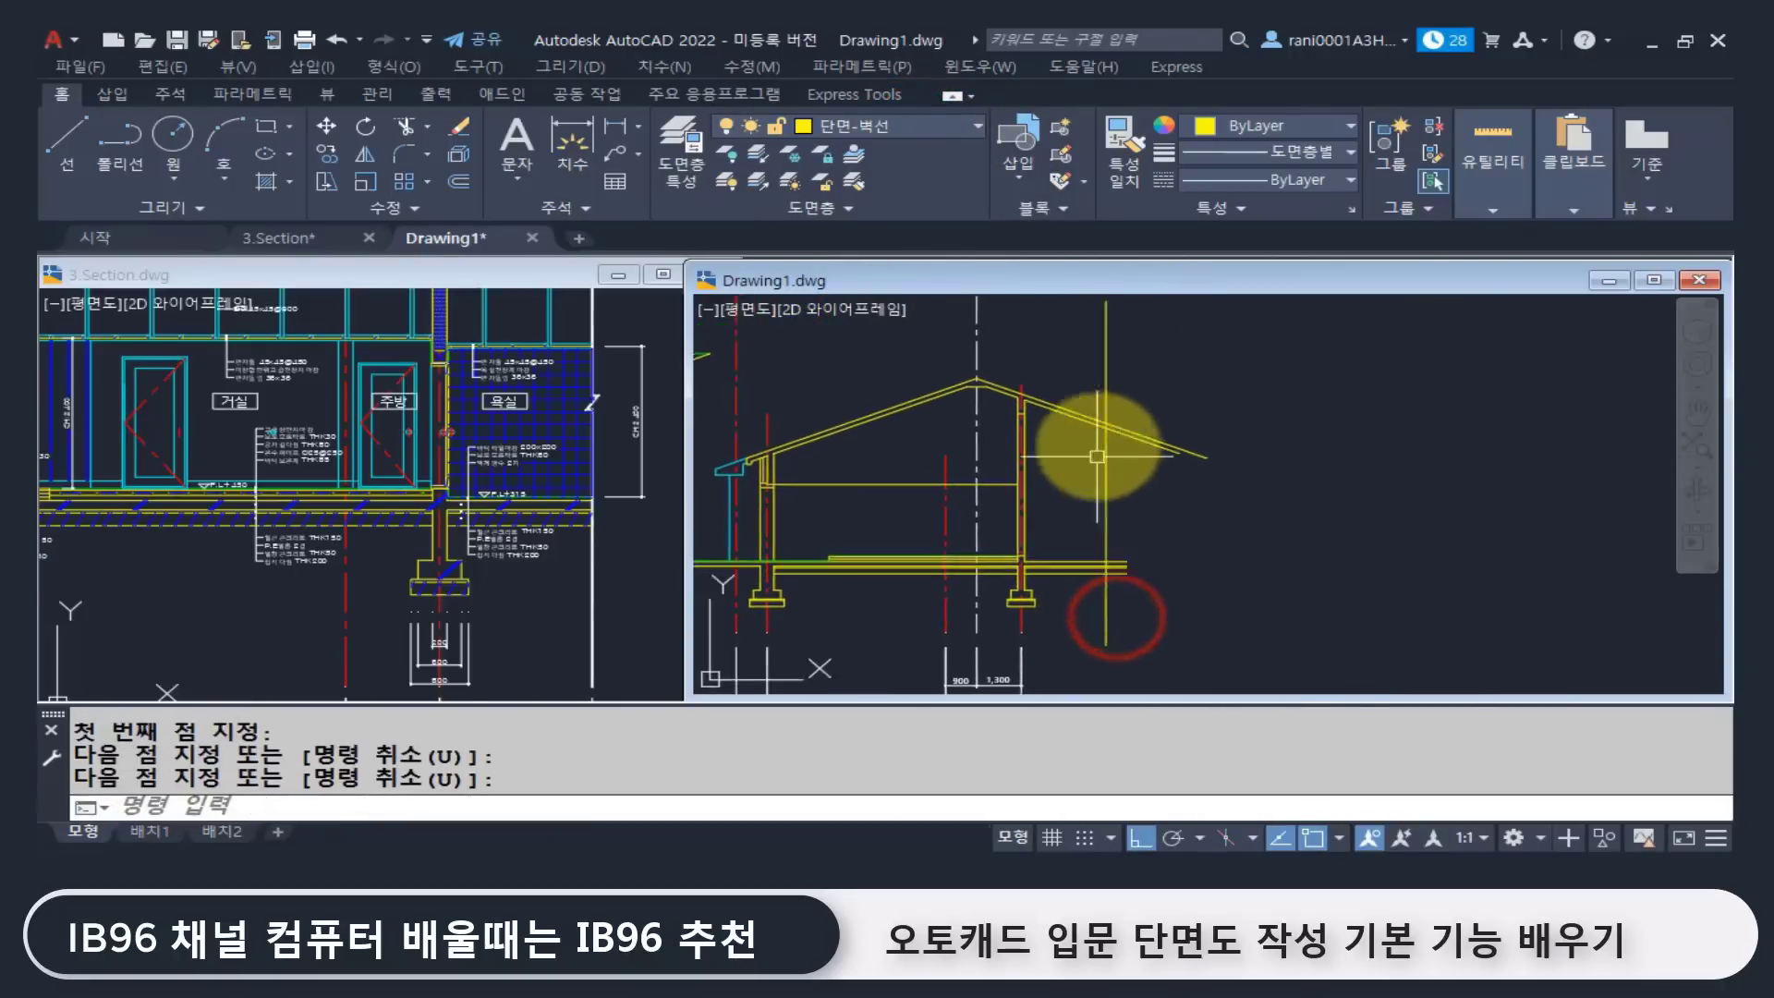
Step: Move the new vertical line horizontally a little closer to the interior wall
type("m")
key("Return")
left_click(1123, 486)
left_click(1082, 475)
key("Return")
left_click(1214, 520)
left_click(1190, 525)
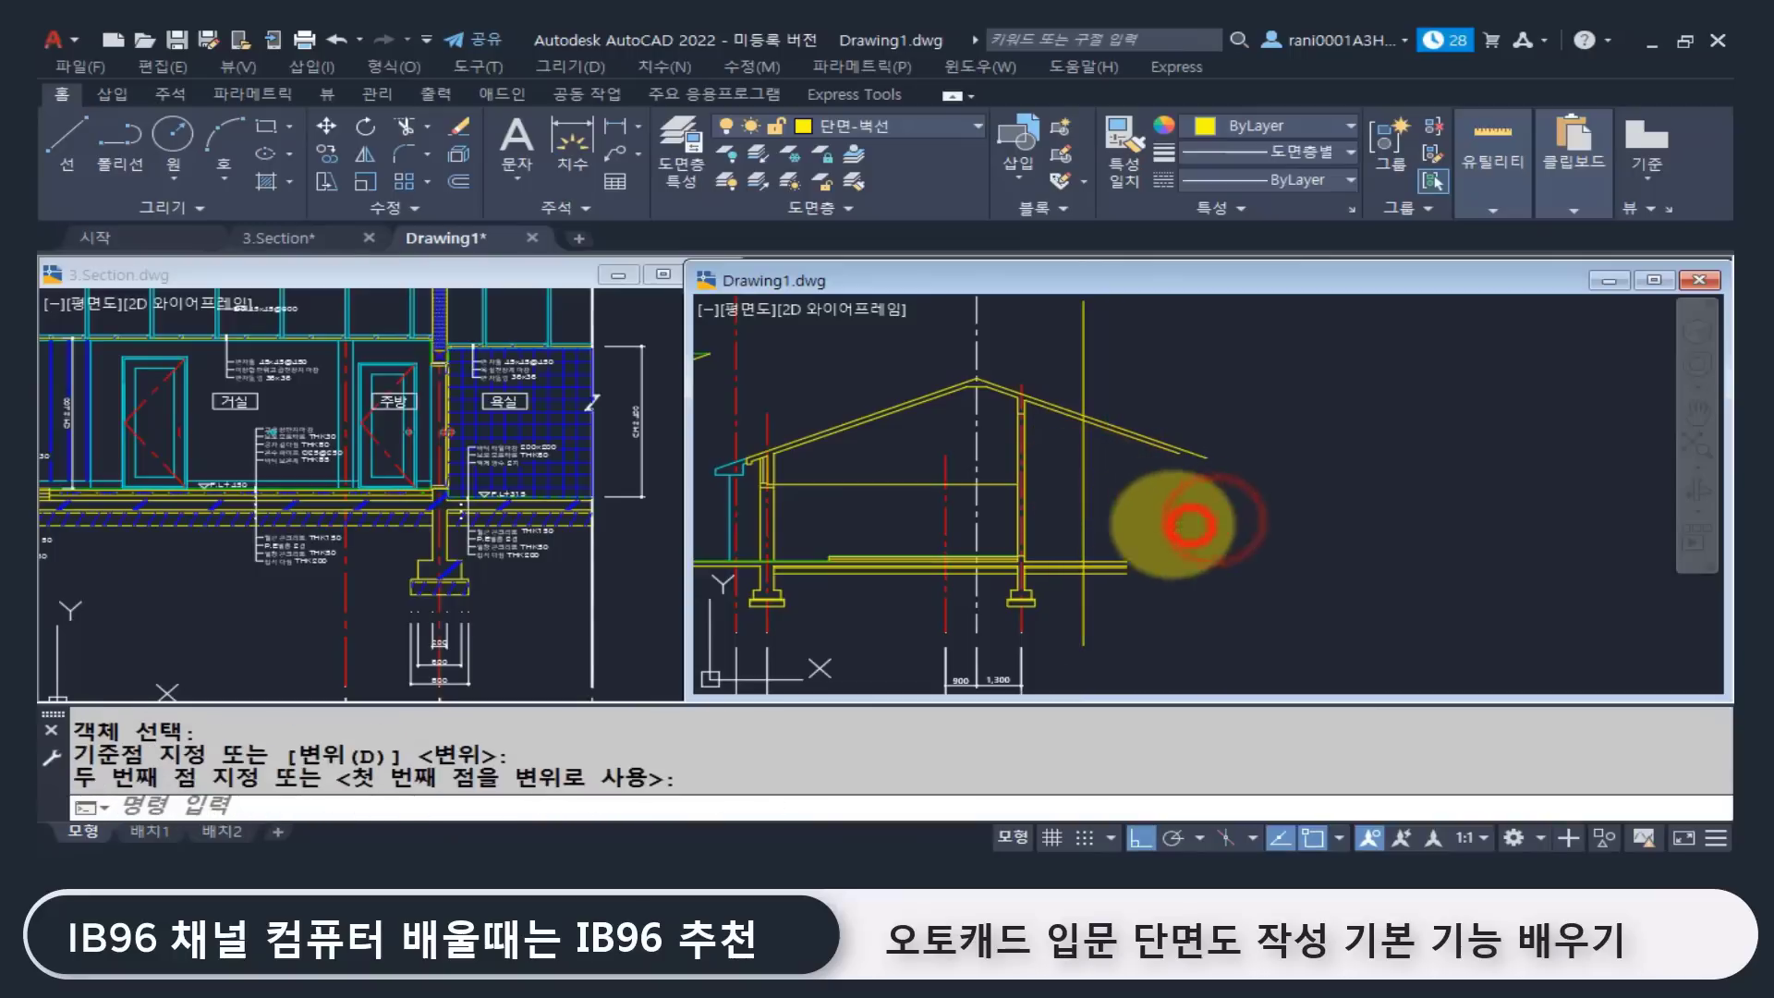
key("Escape")
Step: Trim the roof and floor slab lines that extend outside the new vertical line
middle_click_drag(1103, 490, 1085, 487)
type("tr")
key("Return")
left_click(1093, 508)
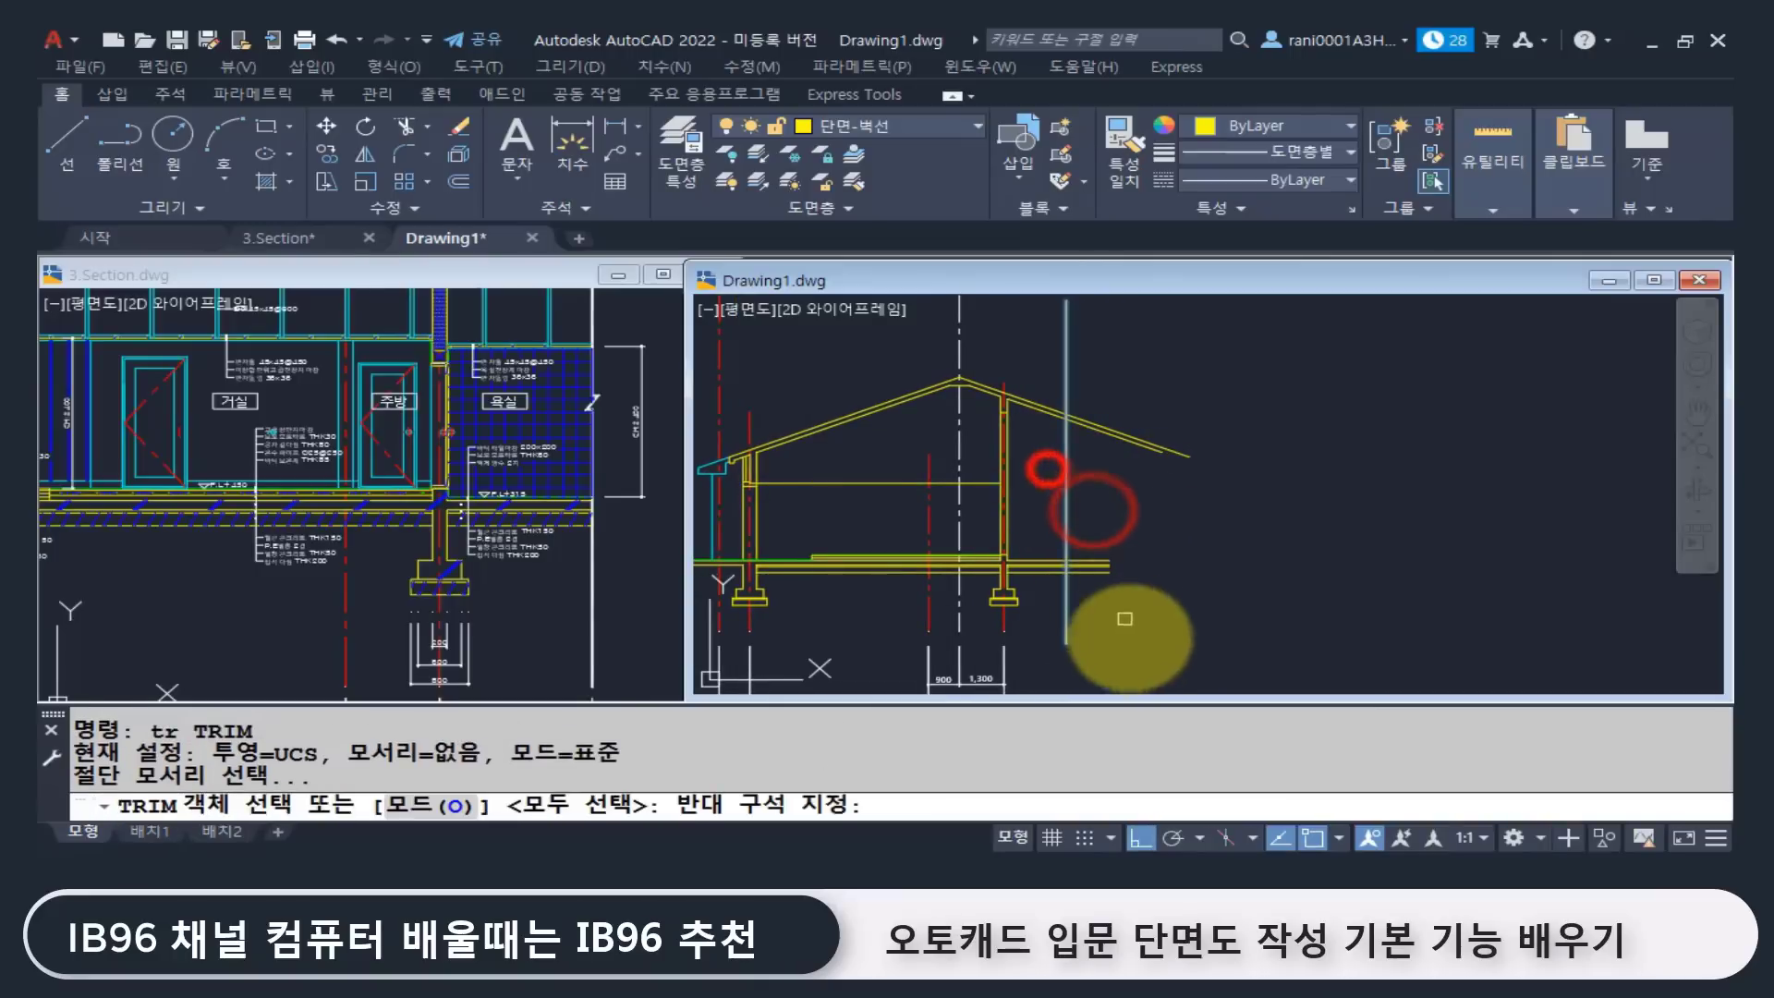
key("Return")
left_click(1143, 632)
left_click(1093, 510)
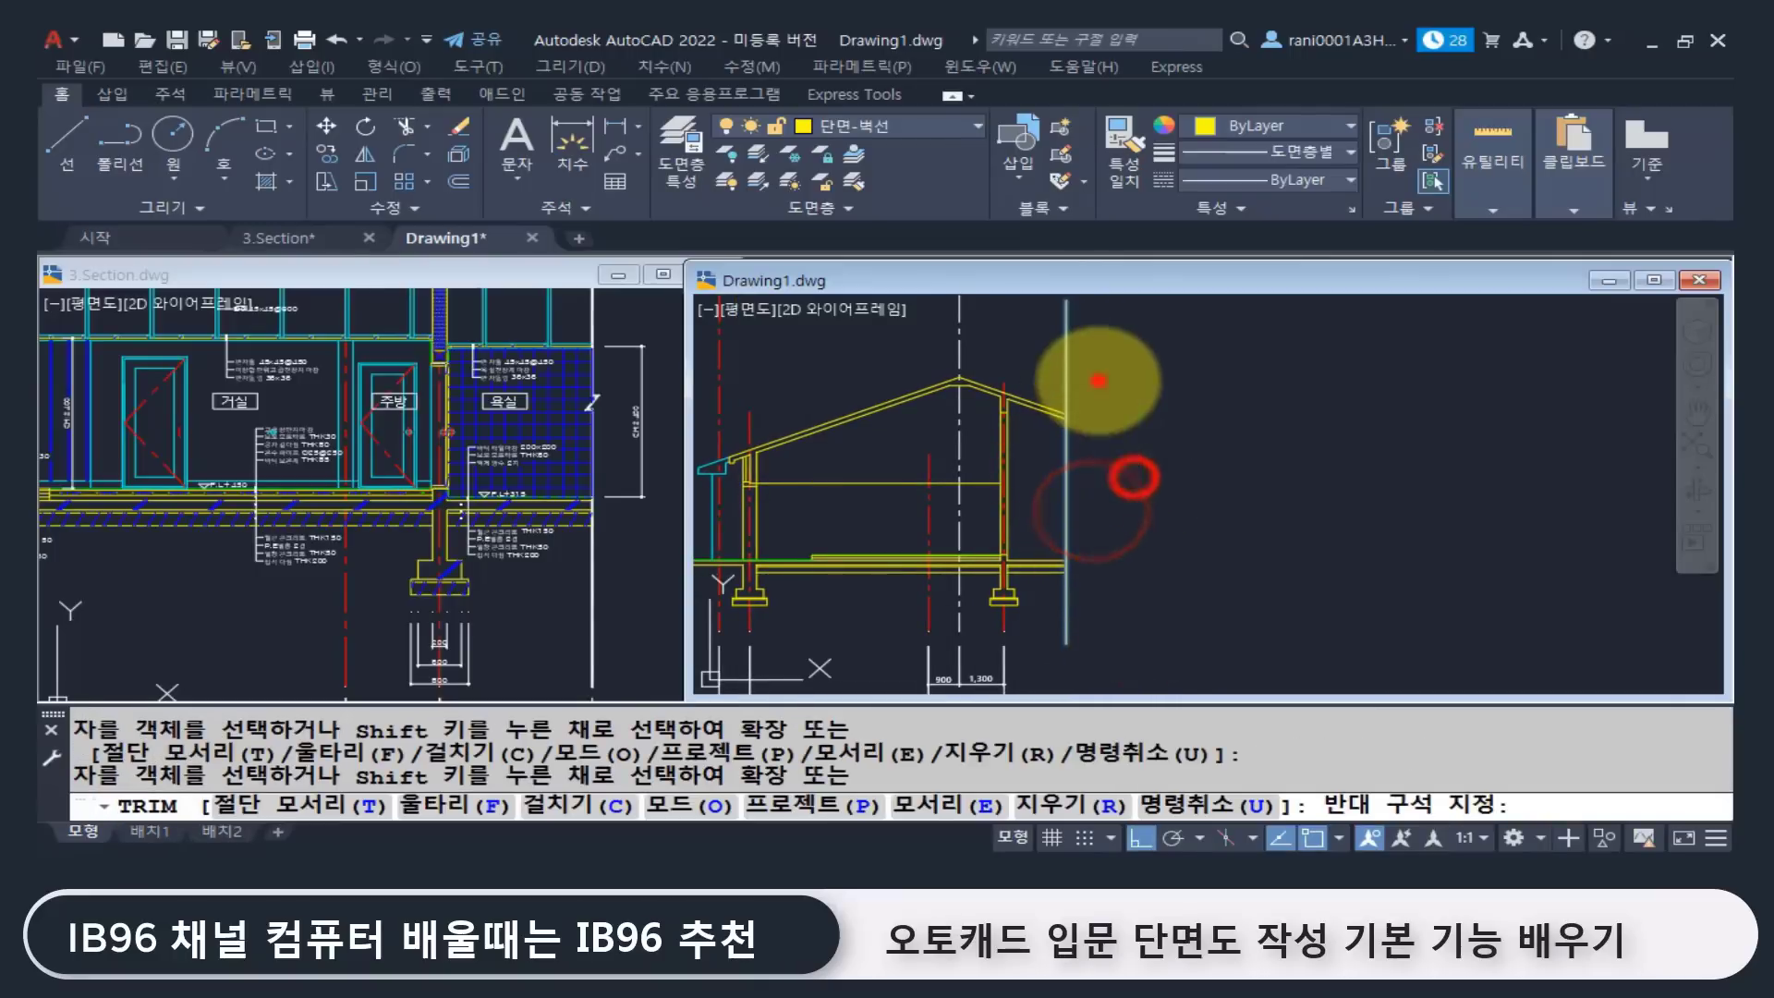
key("Return")
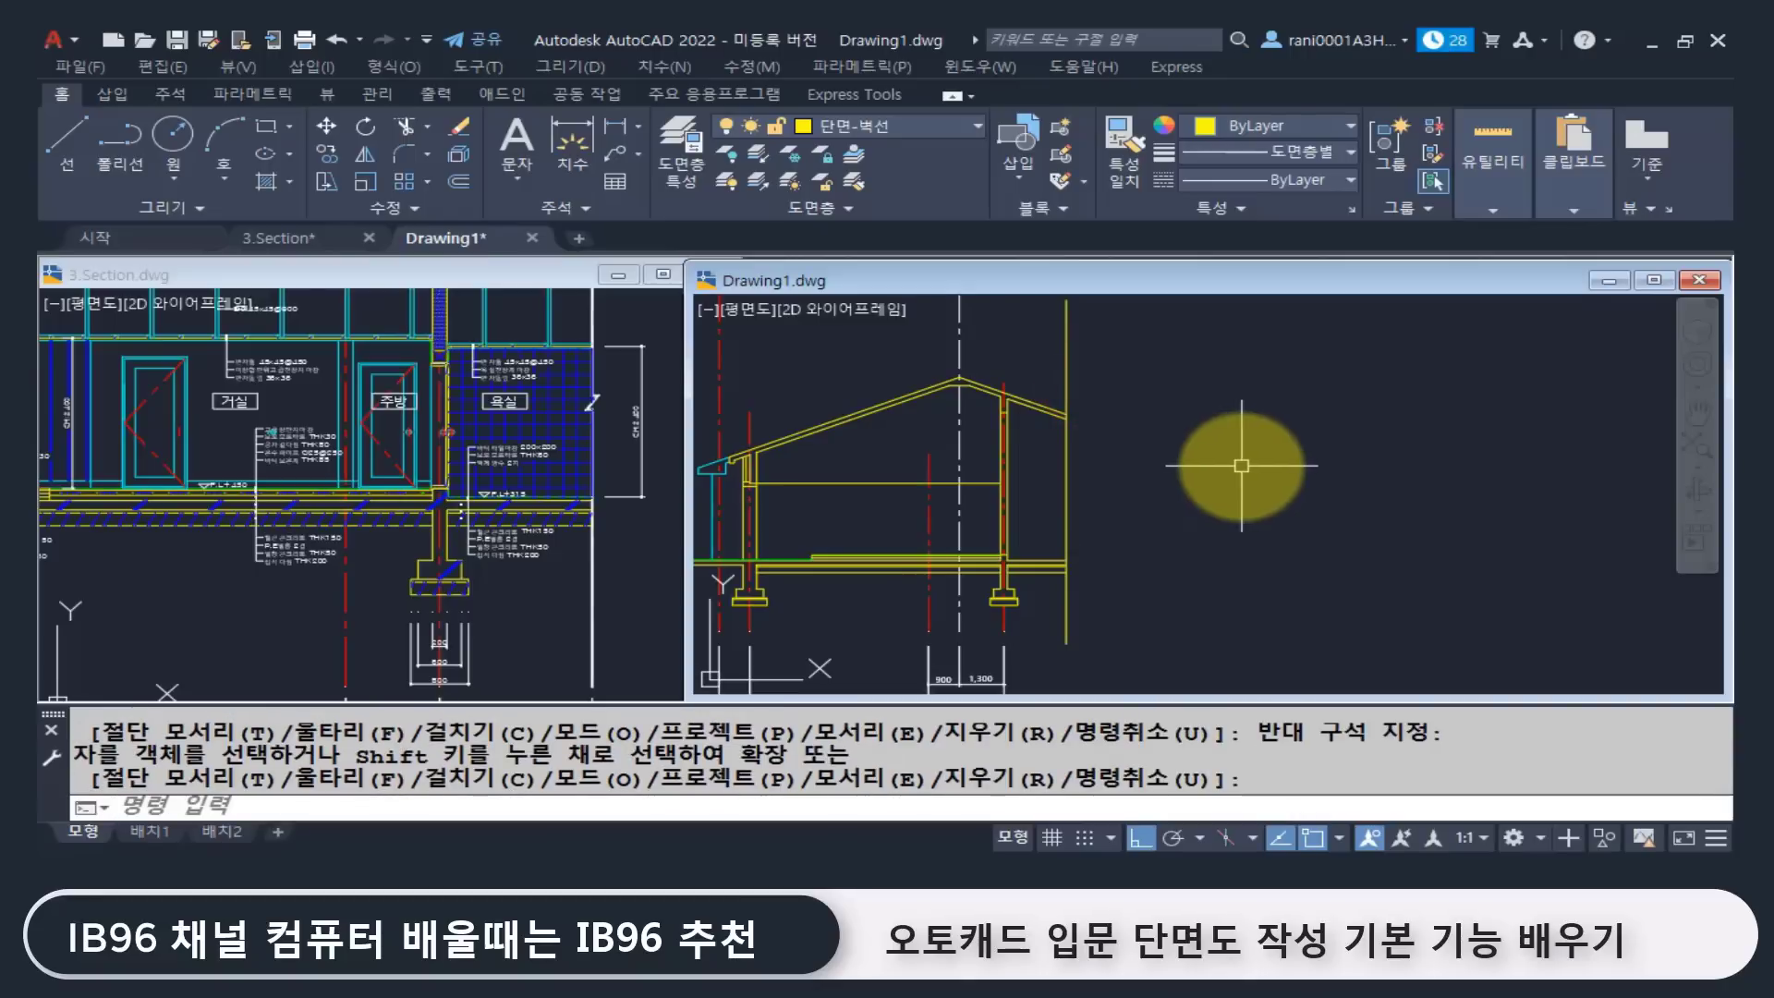
Step: Following the break symbol in 3.Section, draw a horizontal line about 309 long beside the vertical line in Drawing1
left_click(641, 510)
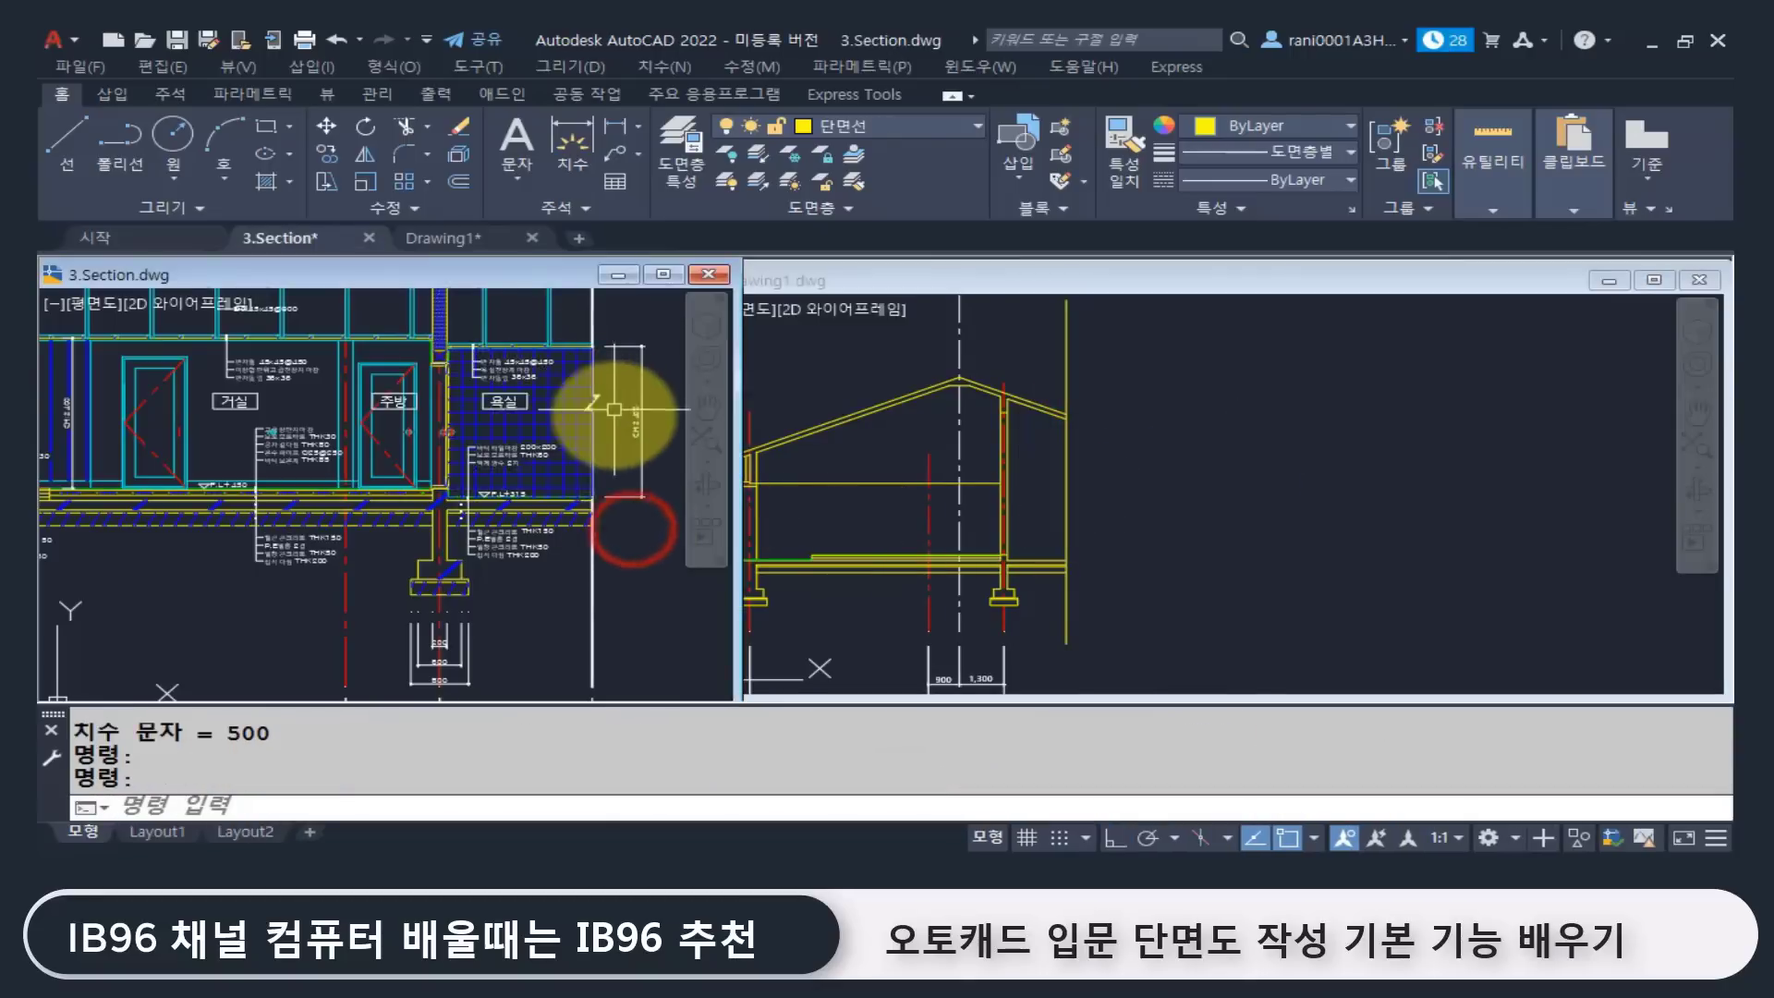
scroll(596, 444, "up", 5)
scroll(532, 462, "up", 2)
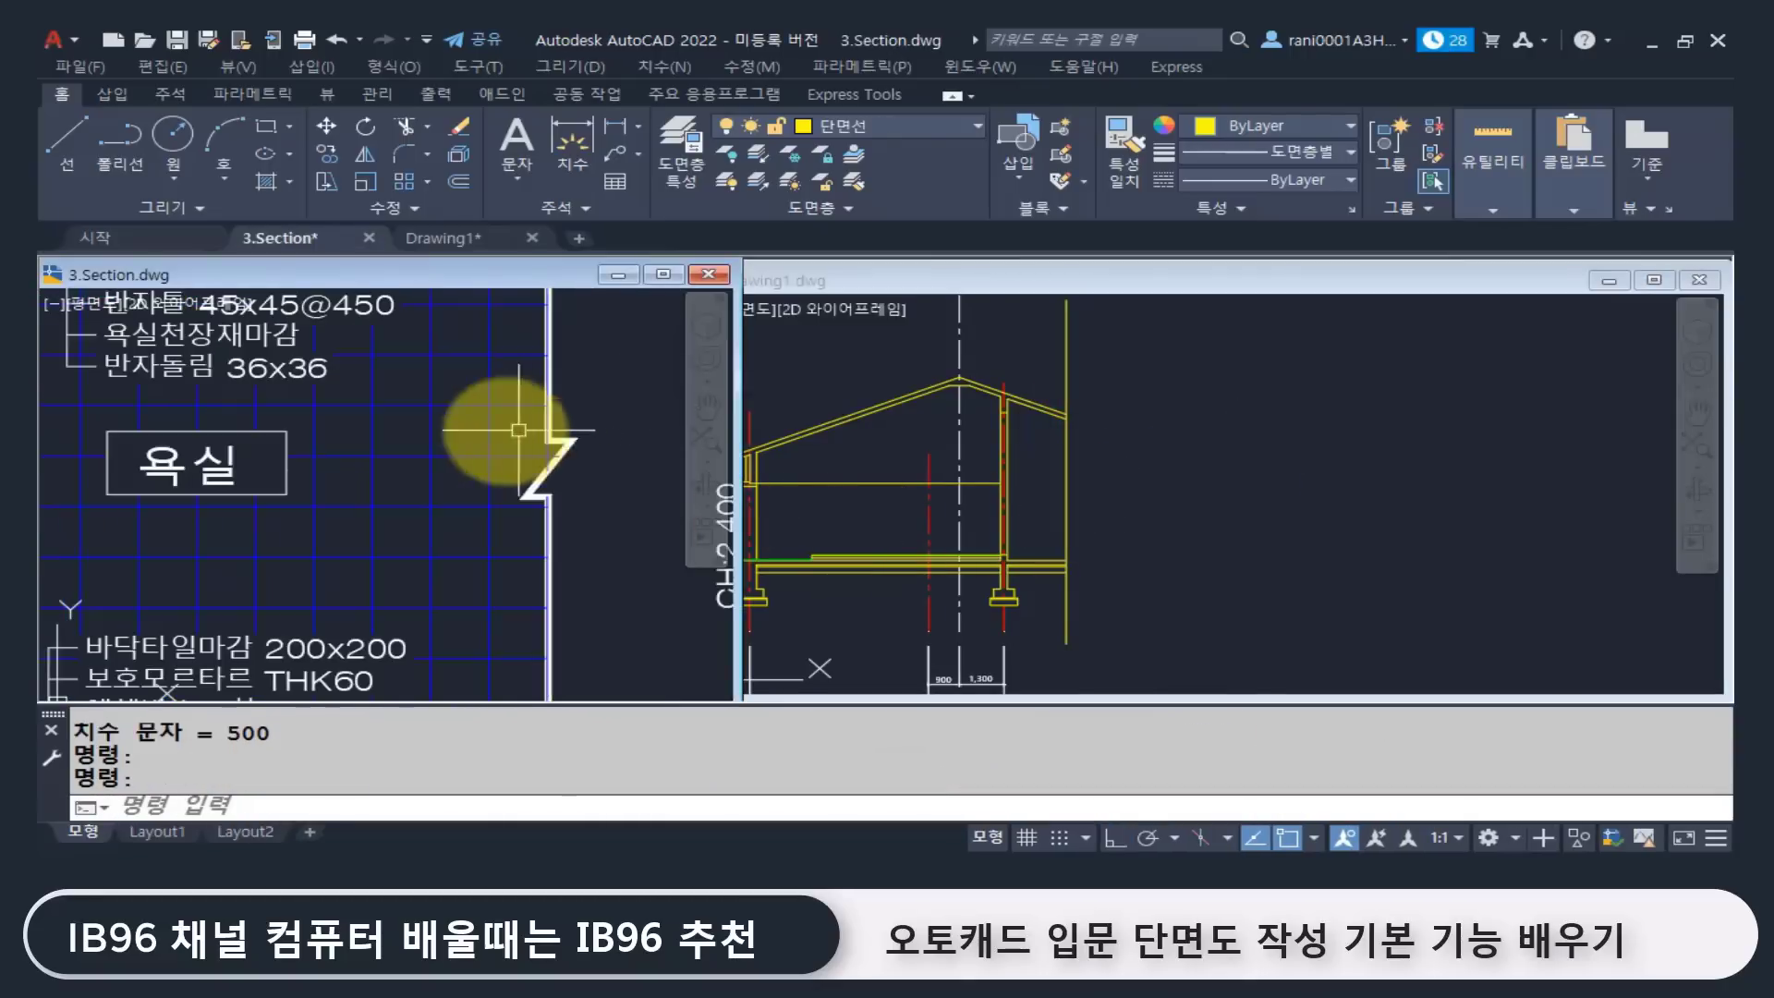
left_click(1142, 485)
scroll(1071, 476, "up", 5)
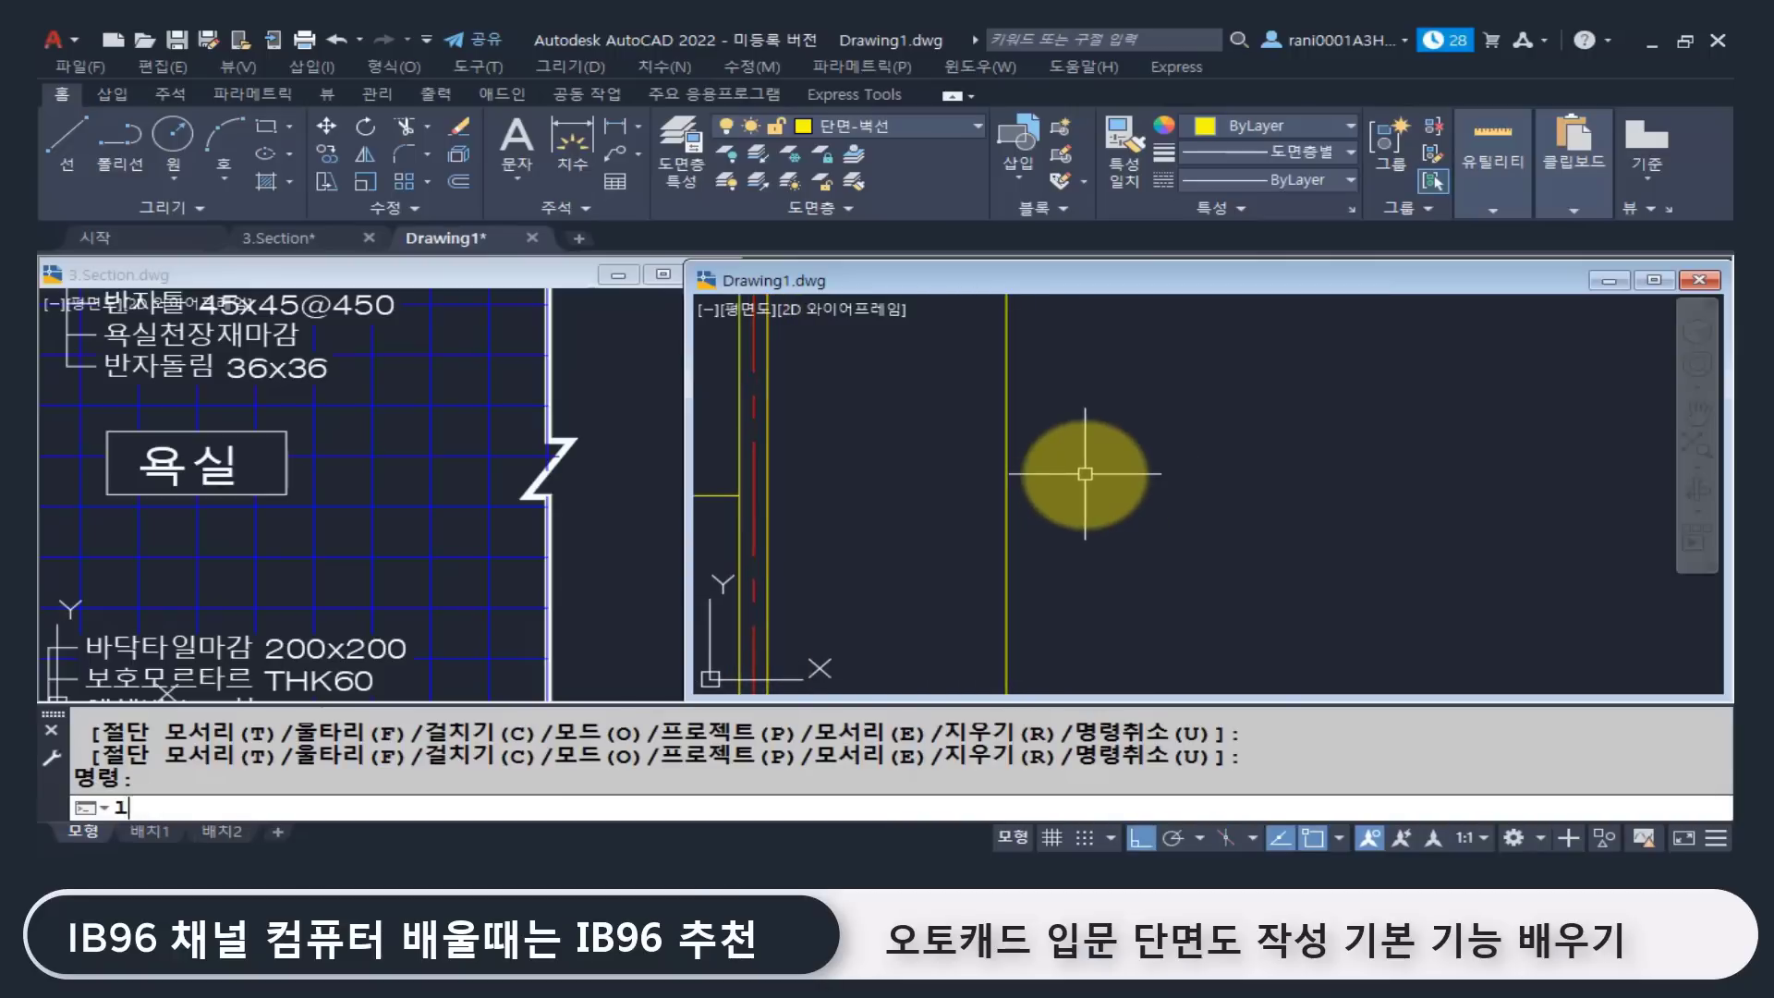
key("Return")
left_click(1033, 448)
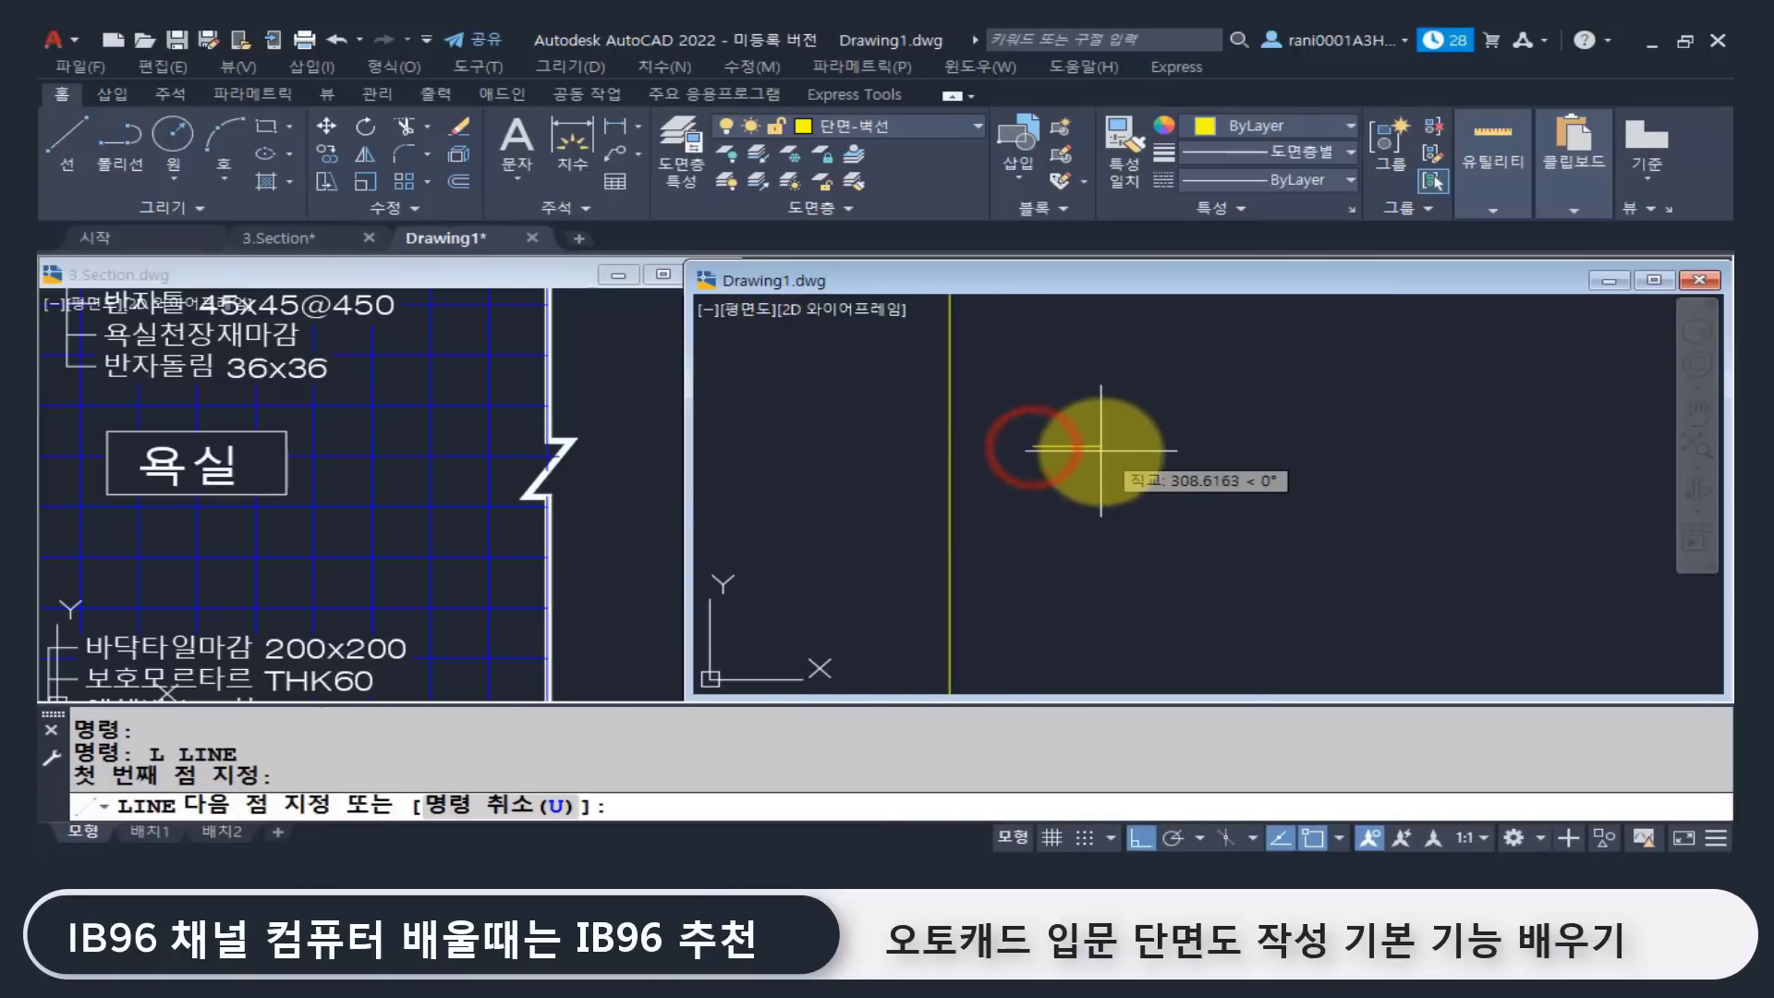
key("Return")
Step: Copy the short horizontal line straight down to form the lower edge of the break symbol
type("co")
key("Return")
left_click(1116, 470)
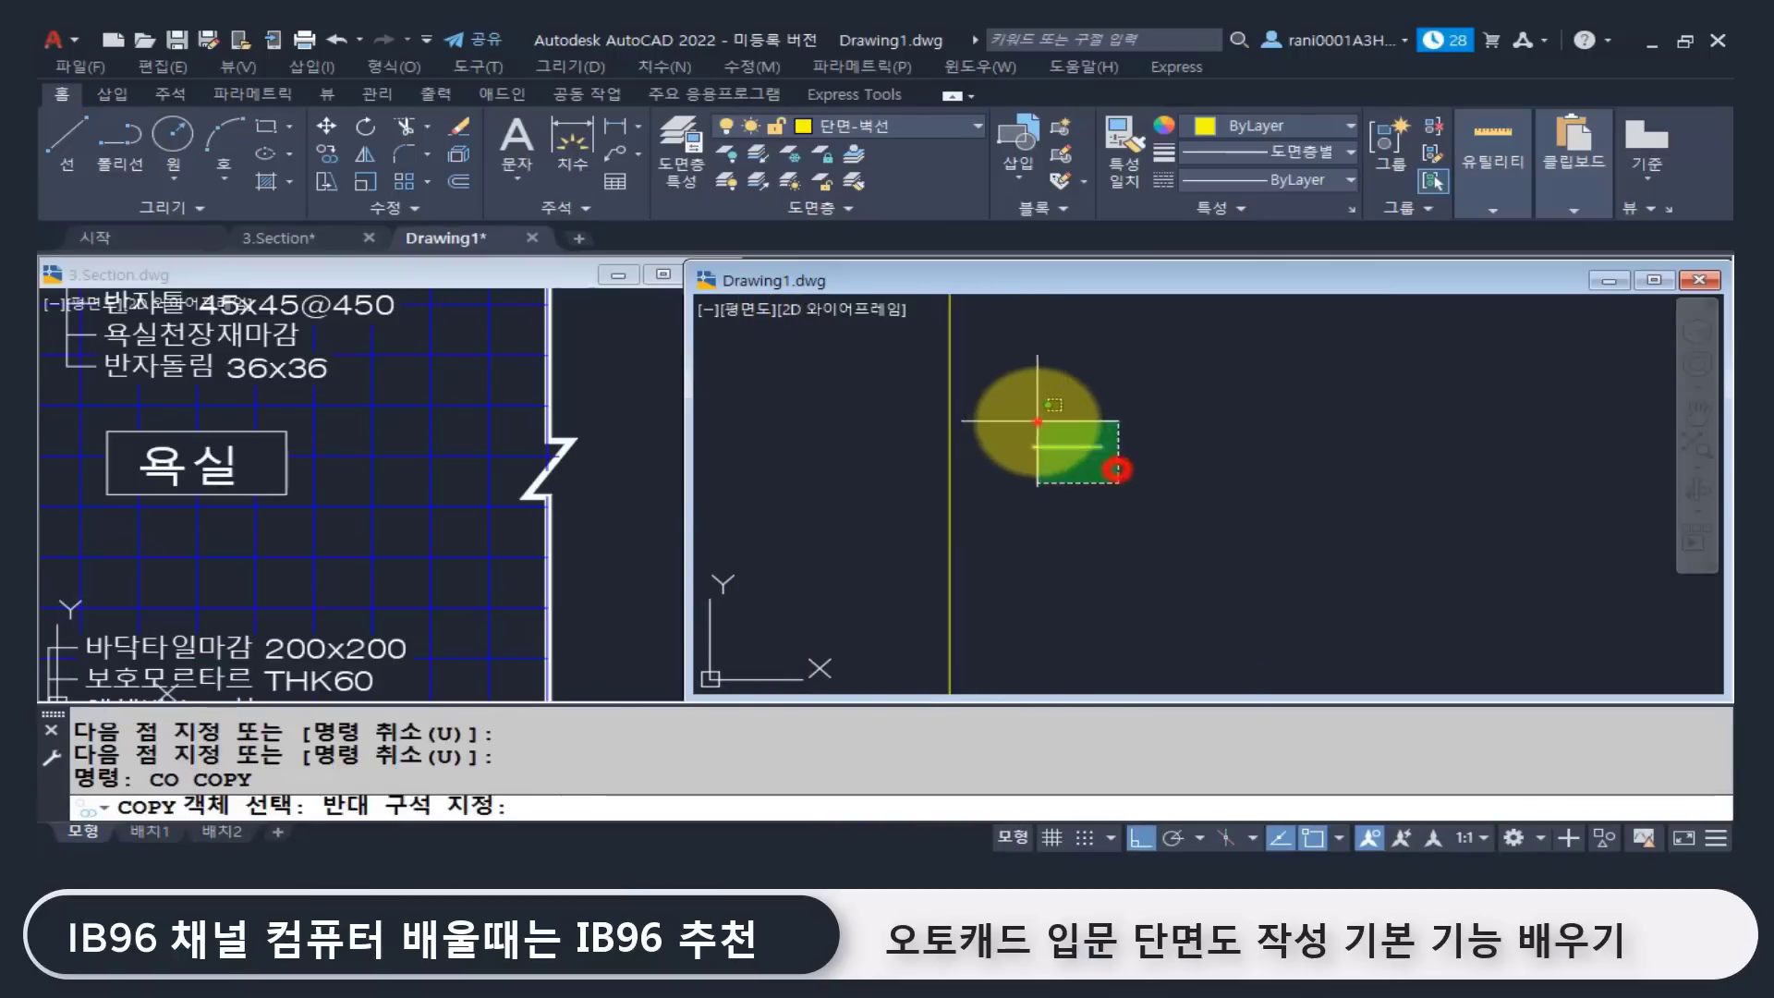
left_click(1037, 422)
right_click(1197, 448)
left_click(1190, 527)
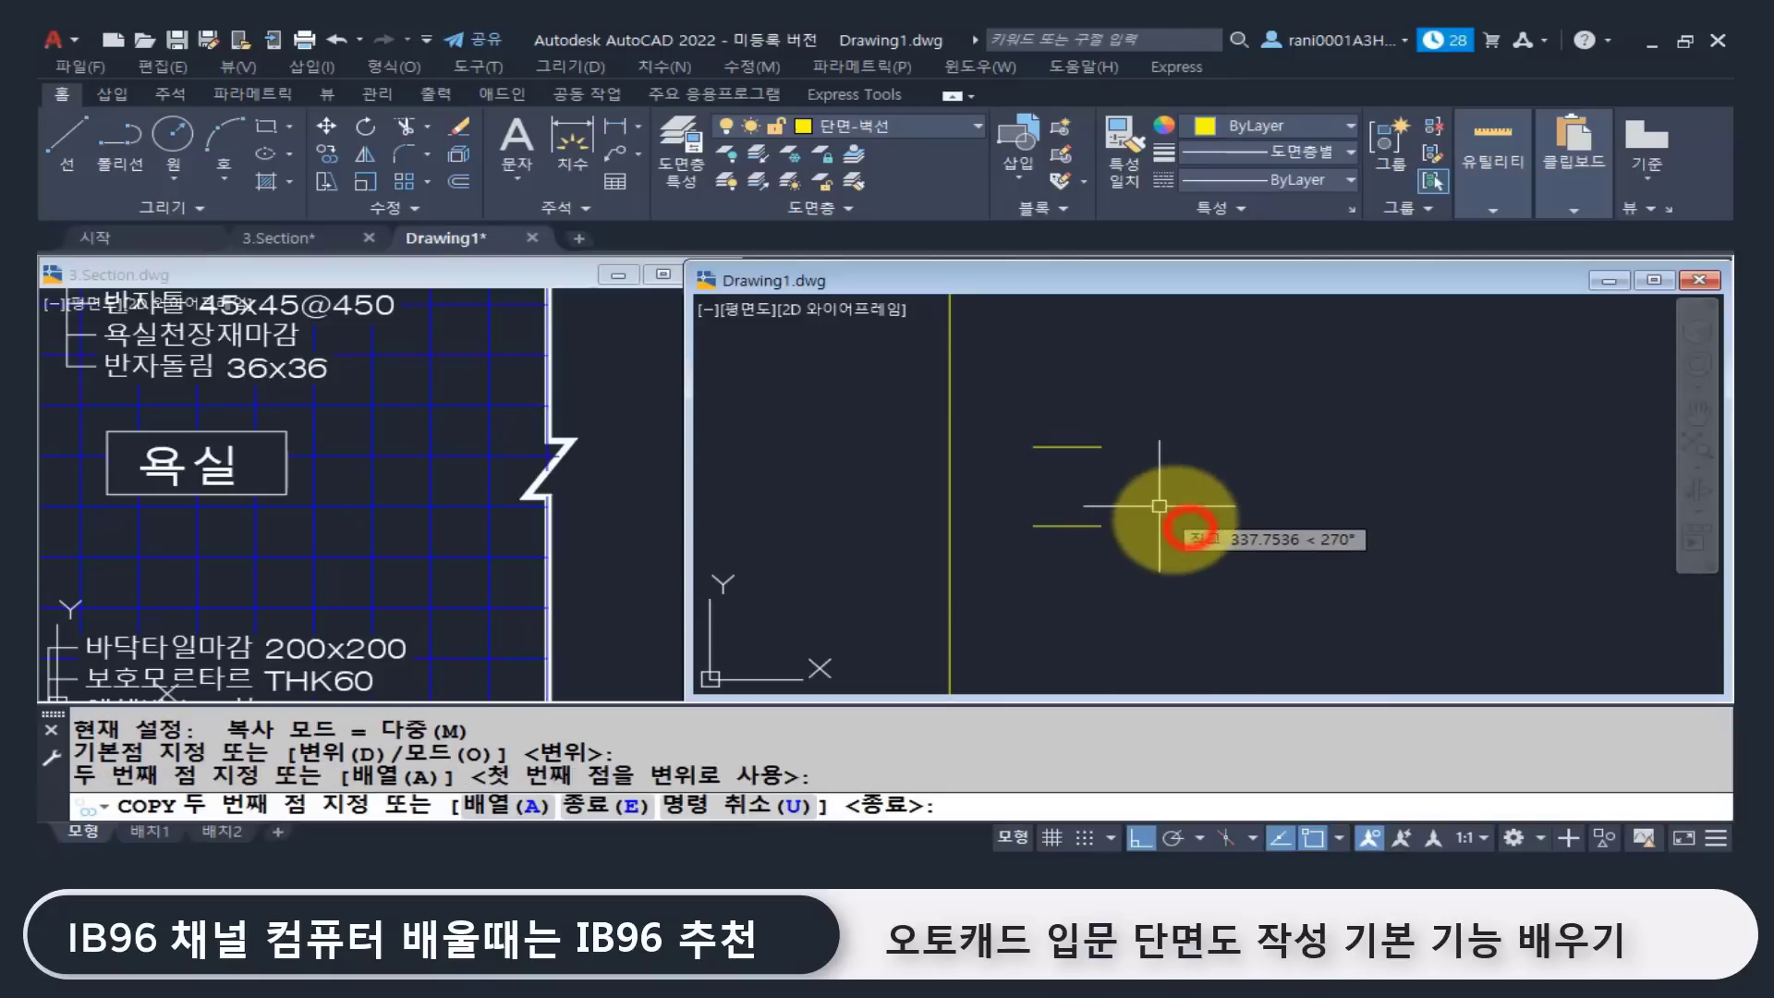
key("Return")
Step: Move both short horizontal lines sideways so they are centred across the vertical line
type("m")
key("Return")
left_click(1068, 578)
left_click(1006, 408)
key("Return")
left_click(1192, 418)
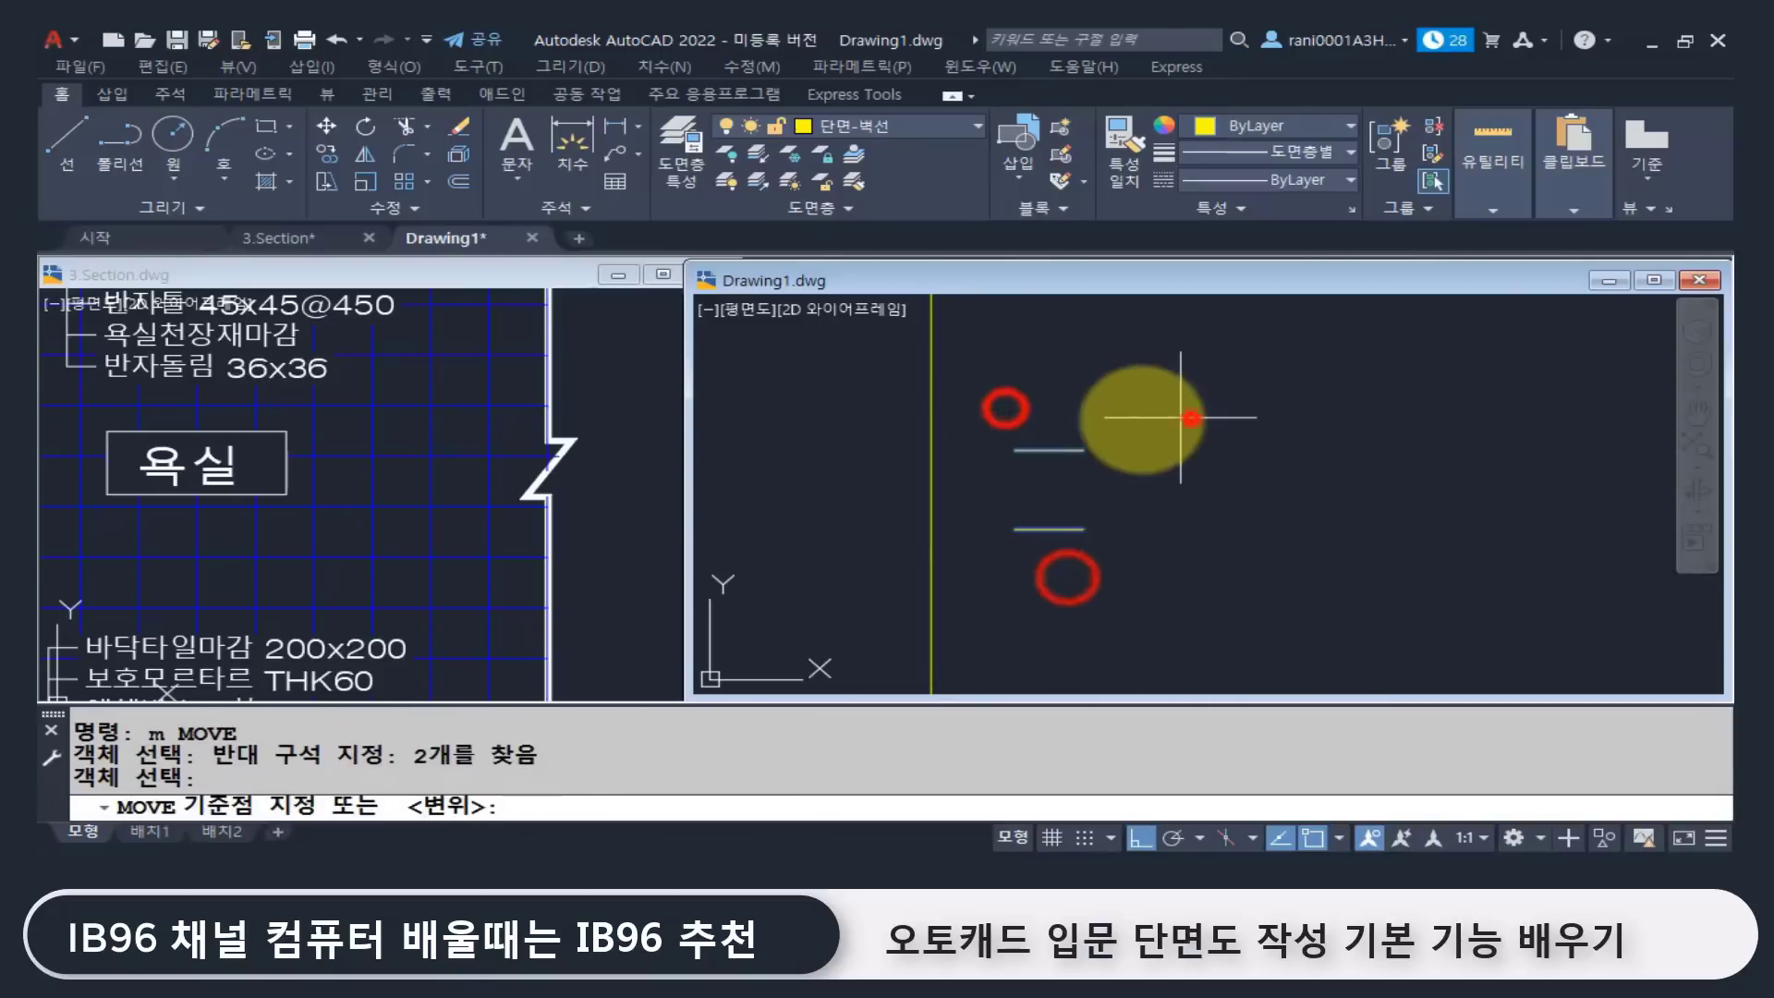
left_click(1074, 431)
Step: Draw a diagonal from the upper short line's outer end to the lower short line's inner end
type("l")
key("Return")
left_click(967, 453)
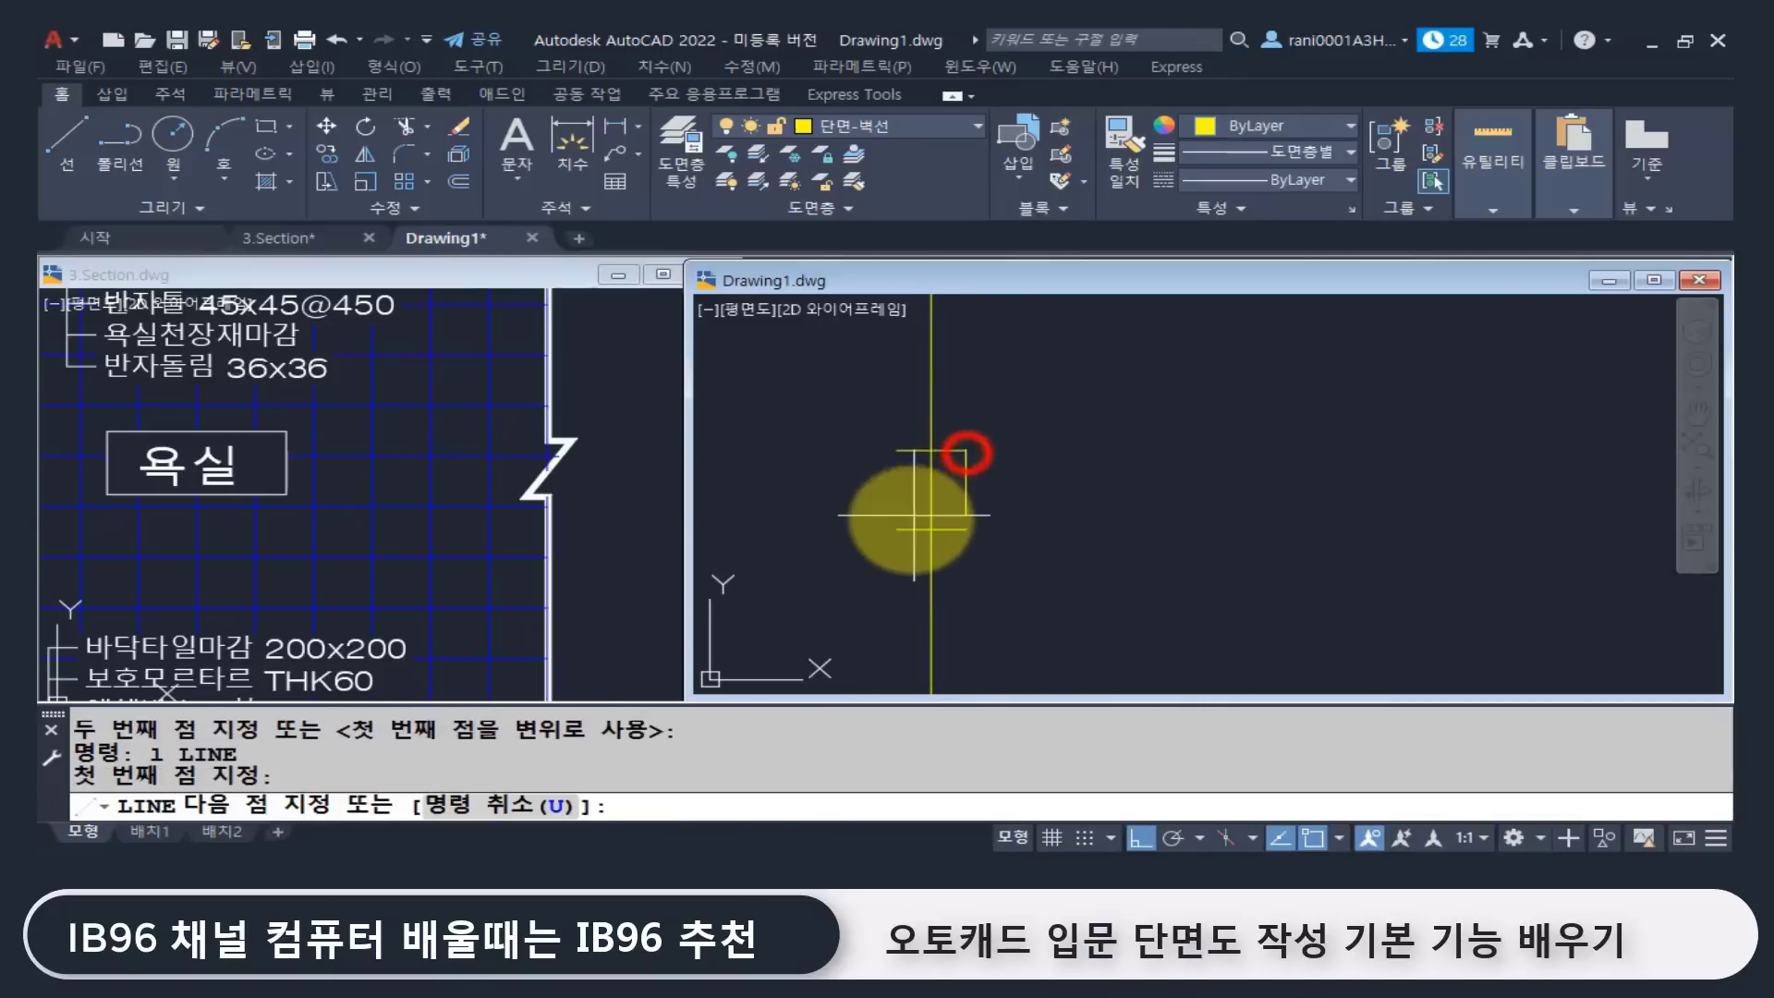
left_click(897, 530)
key("Escape")
Step: Trim the vertical line between the short lines and their excess halves, leaving a zigzag break line
type("tr")
key("Return")
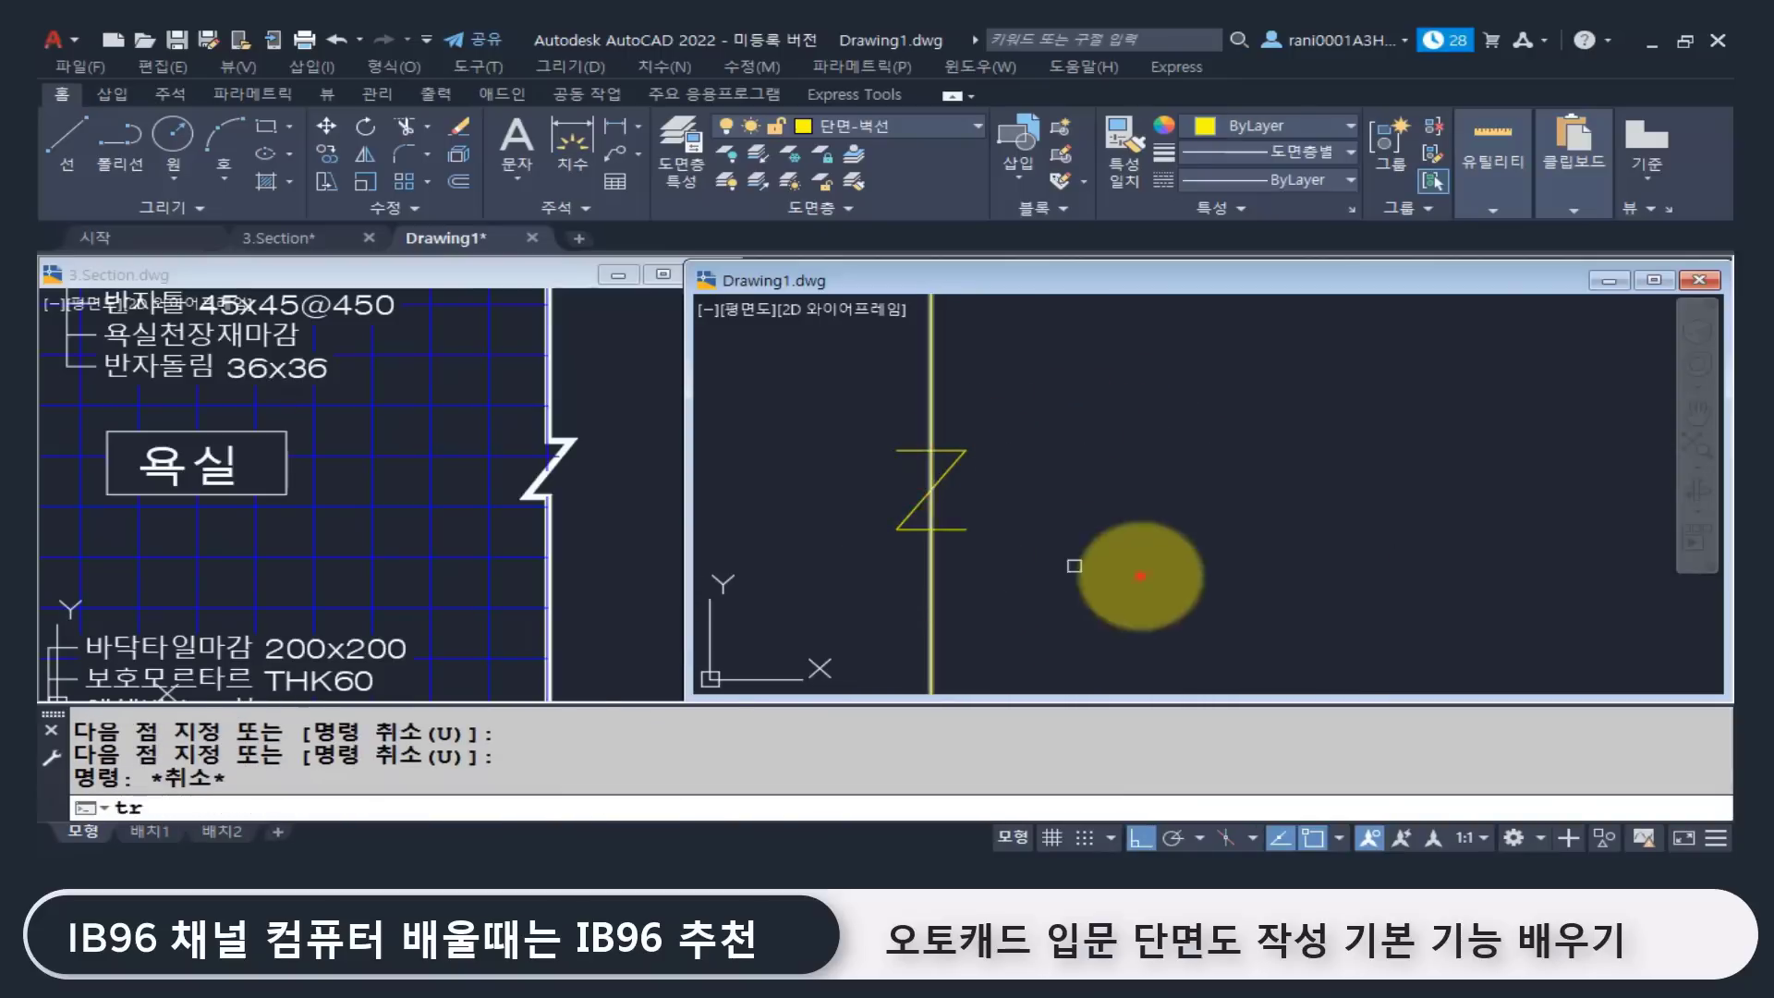
left_click(1141, 576)
left_click(874, 395)
left_click(923, 454)
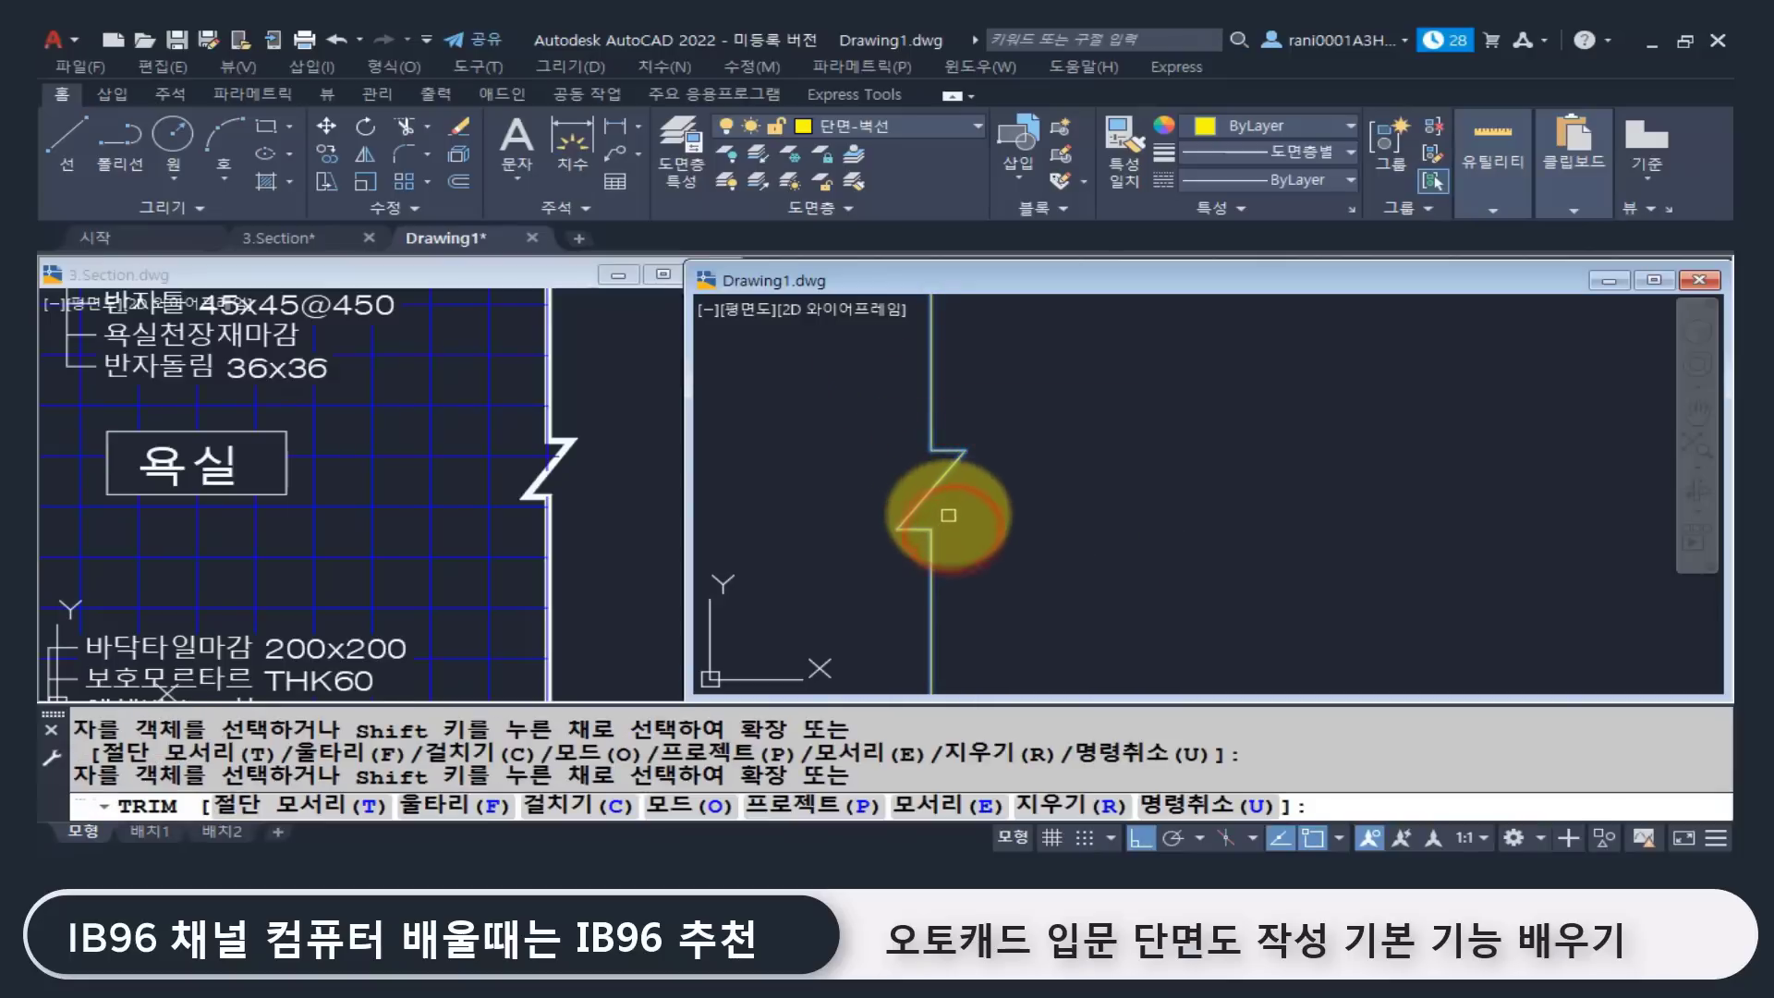
key("Return")
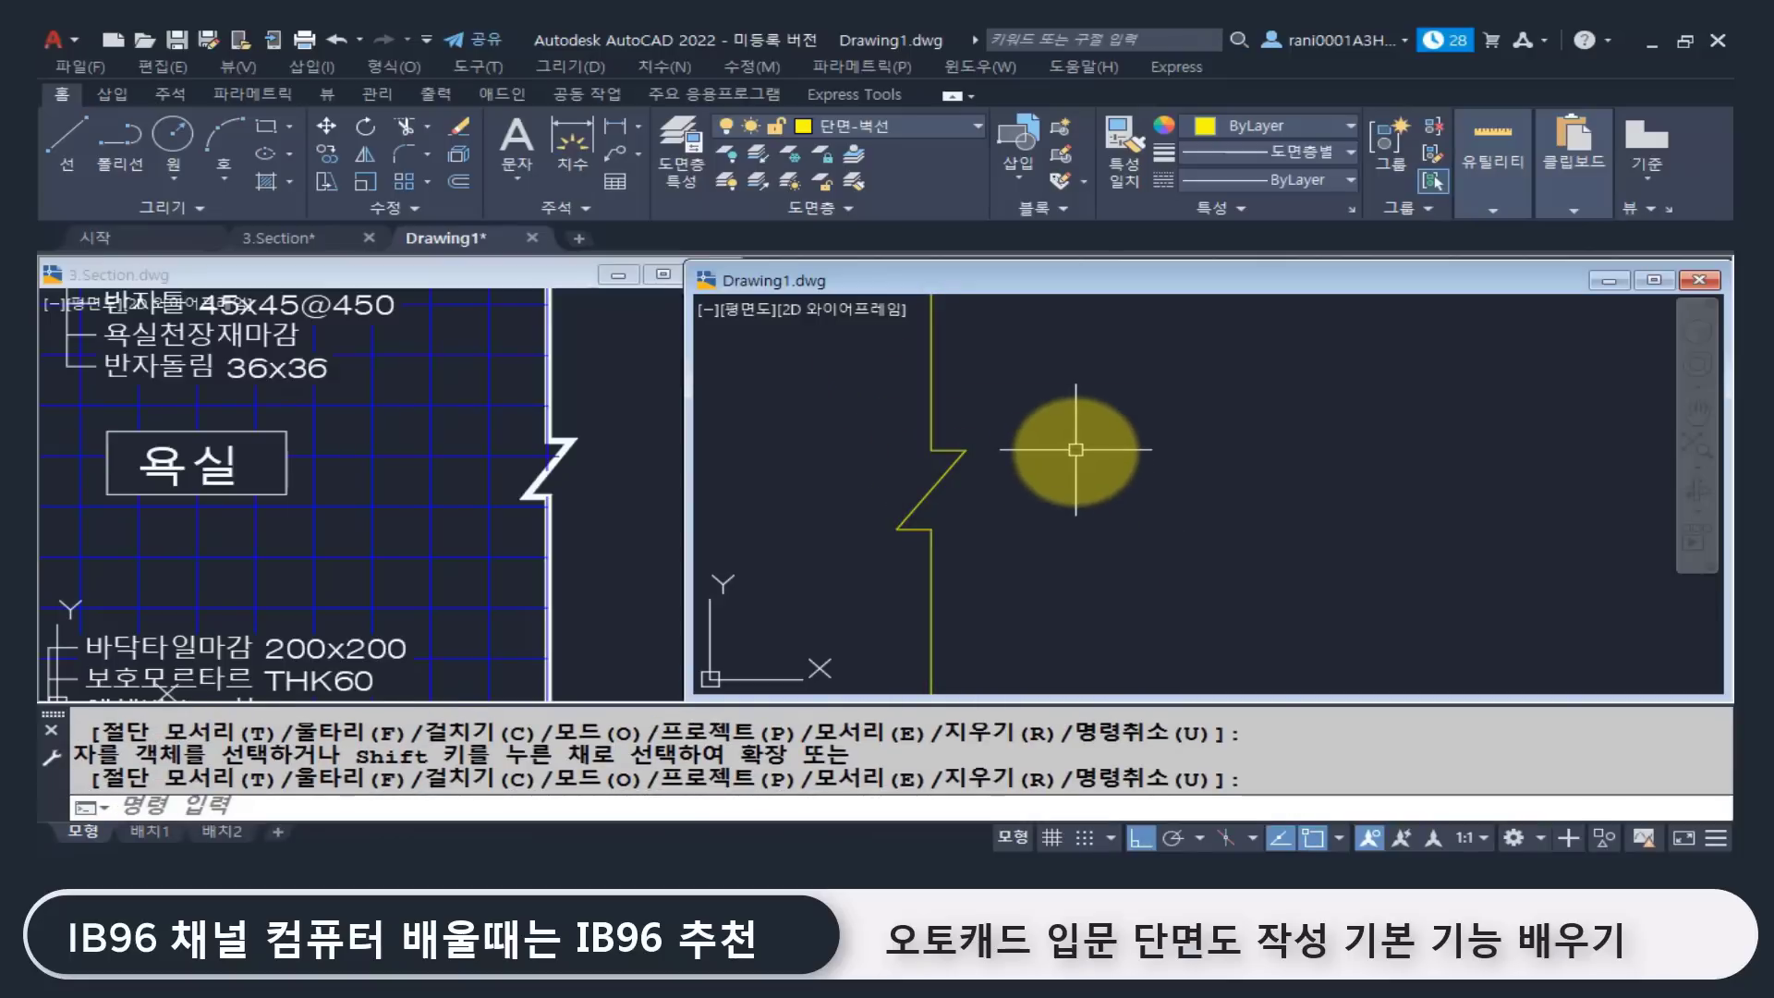
Step: Check whether the vertical pieces above and below the zigzag are separate objects
scroll(989, 476, "down", 5)
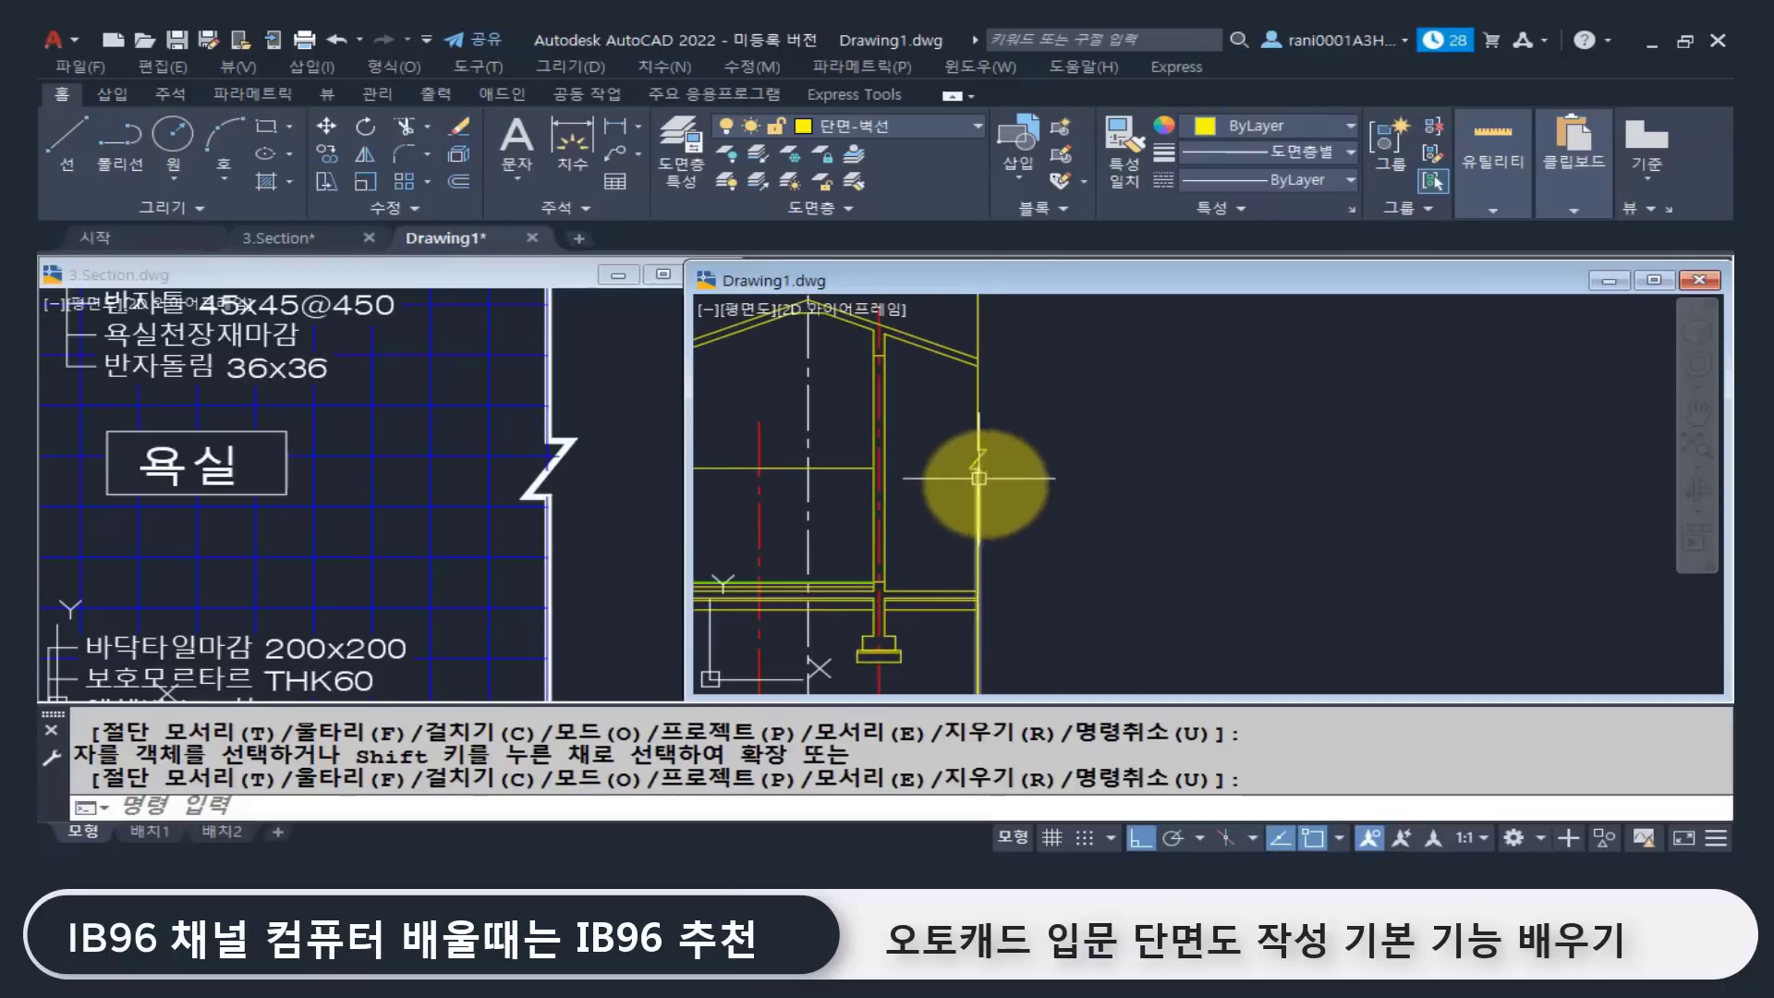
scroll(980, 477, "up", 2)
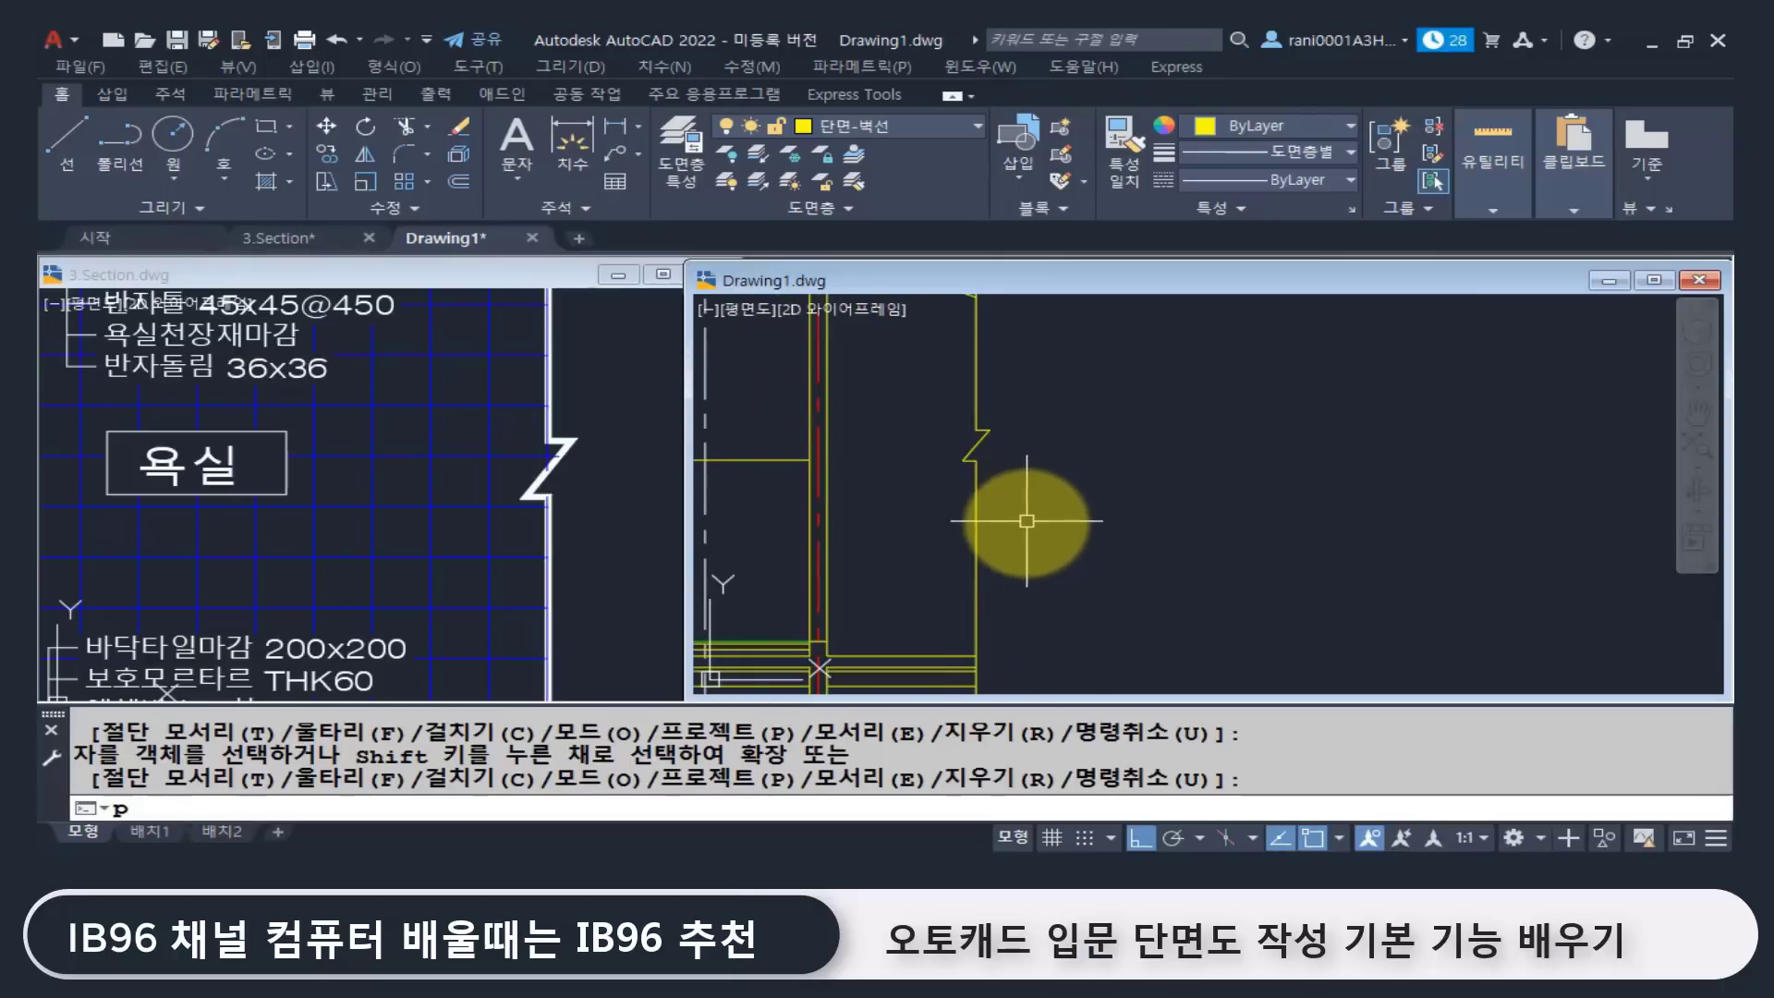
key("Escape")
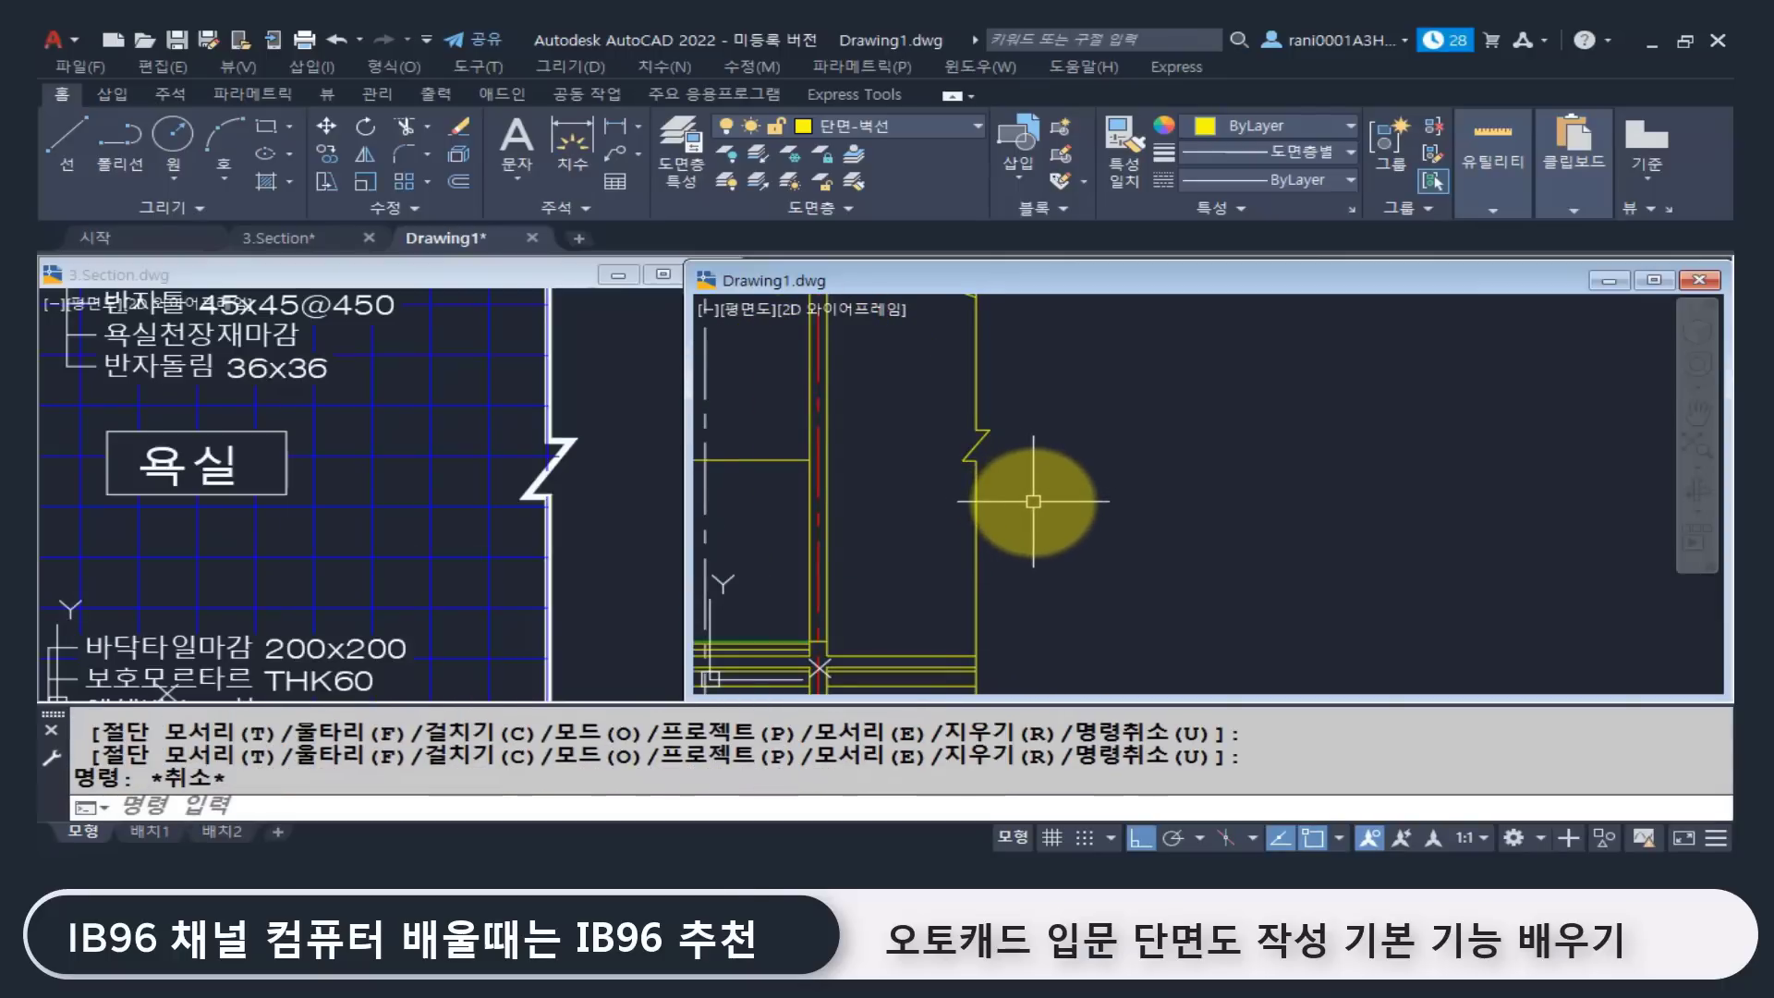
left_click(976, 386)
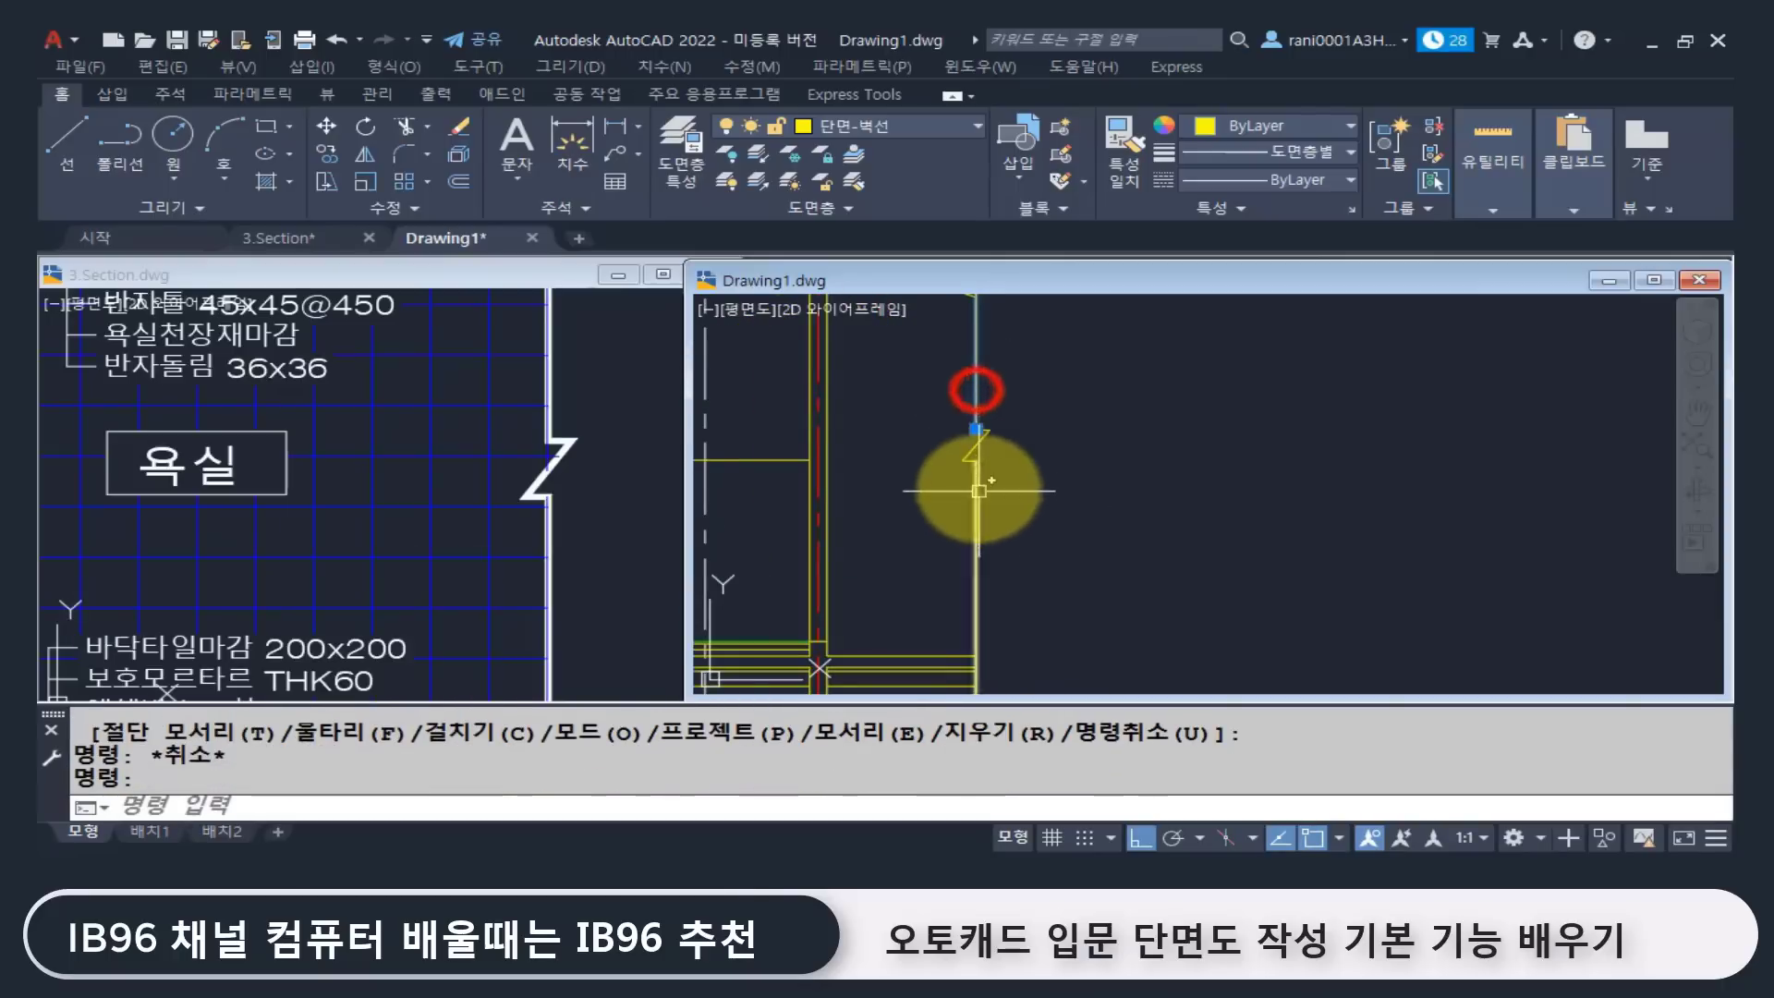
left_click(978, 488)
key("Escape")
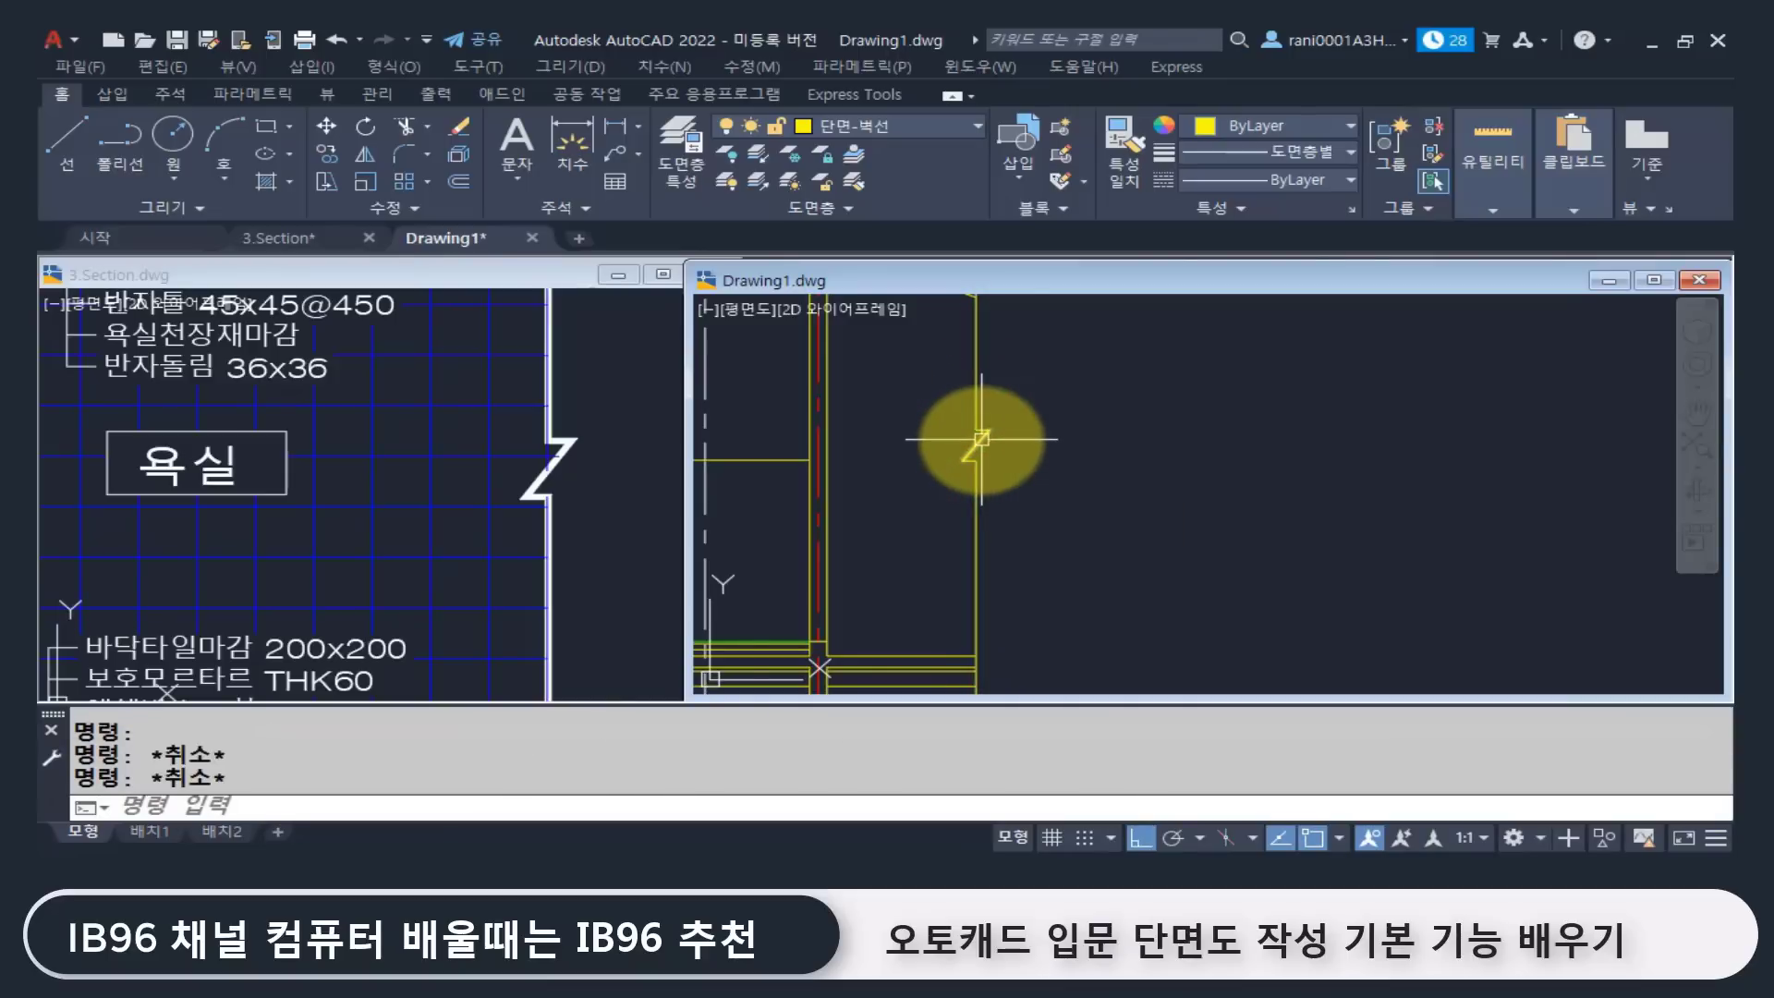
Step: Convert the upper vertical piece to a polyline and join it with the zigzag and lower pieces into one break line
type("PE")
key("Return")
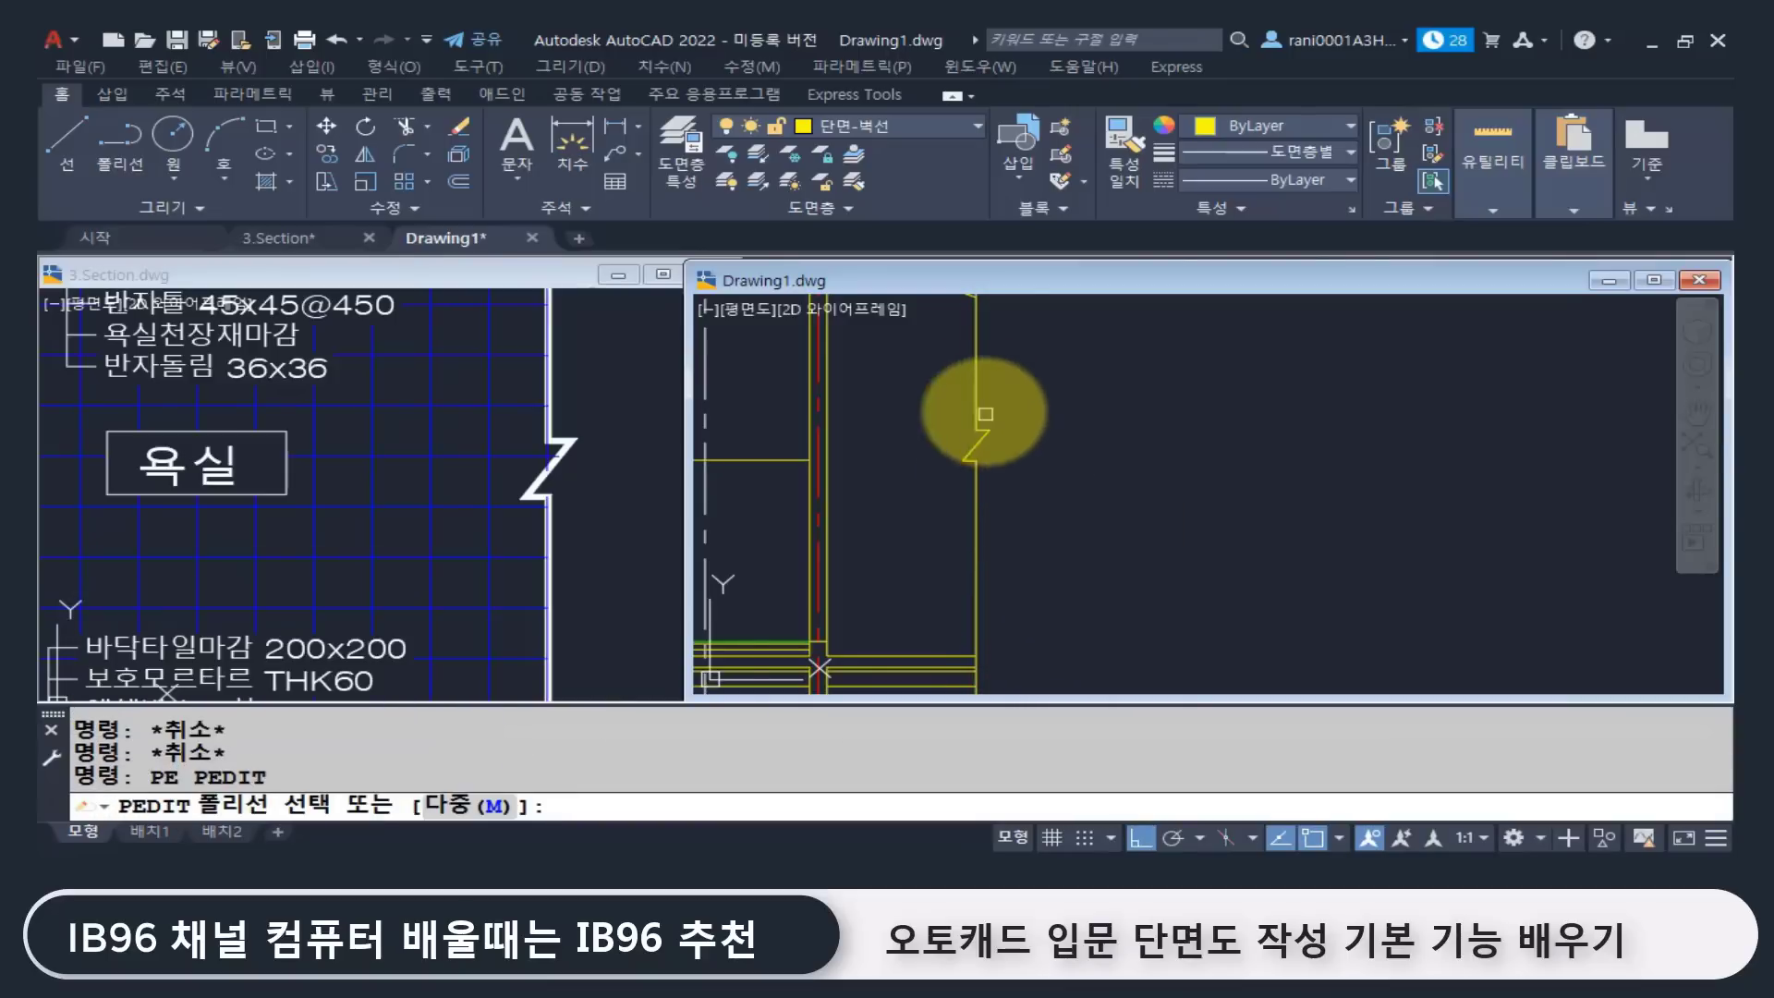
left_click(972, 382)
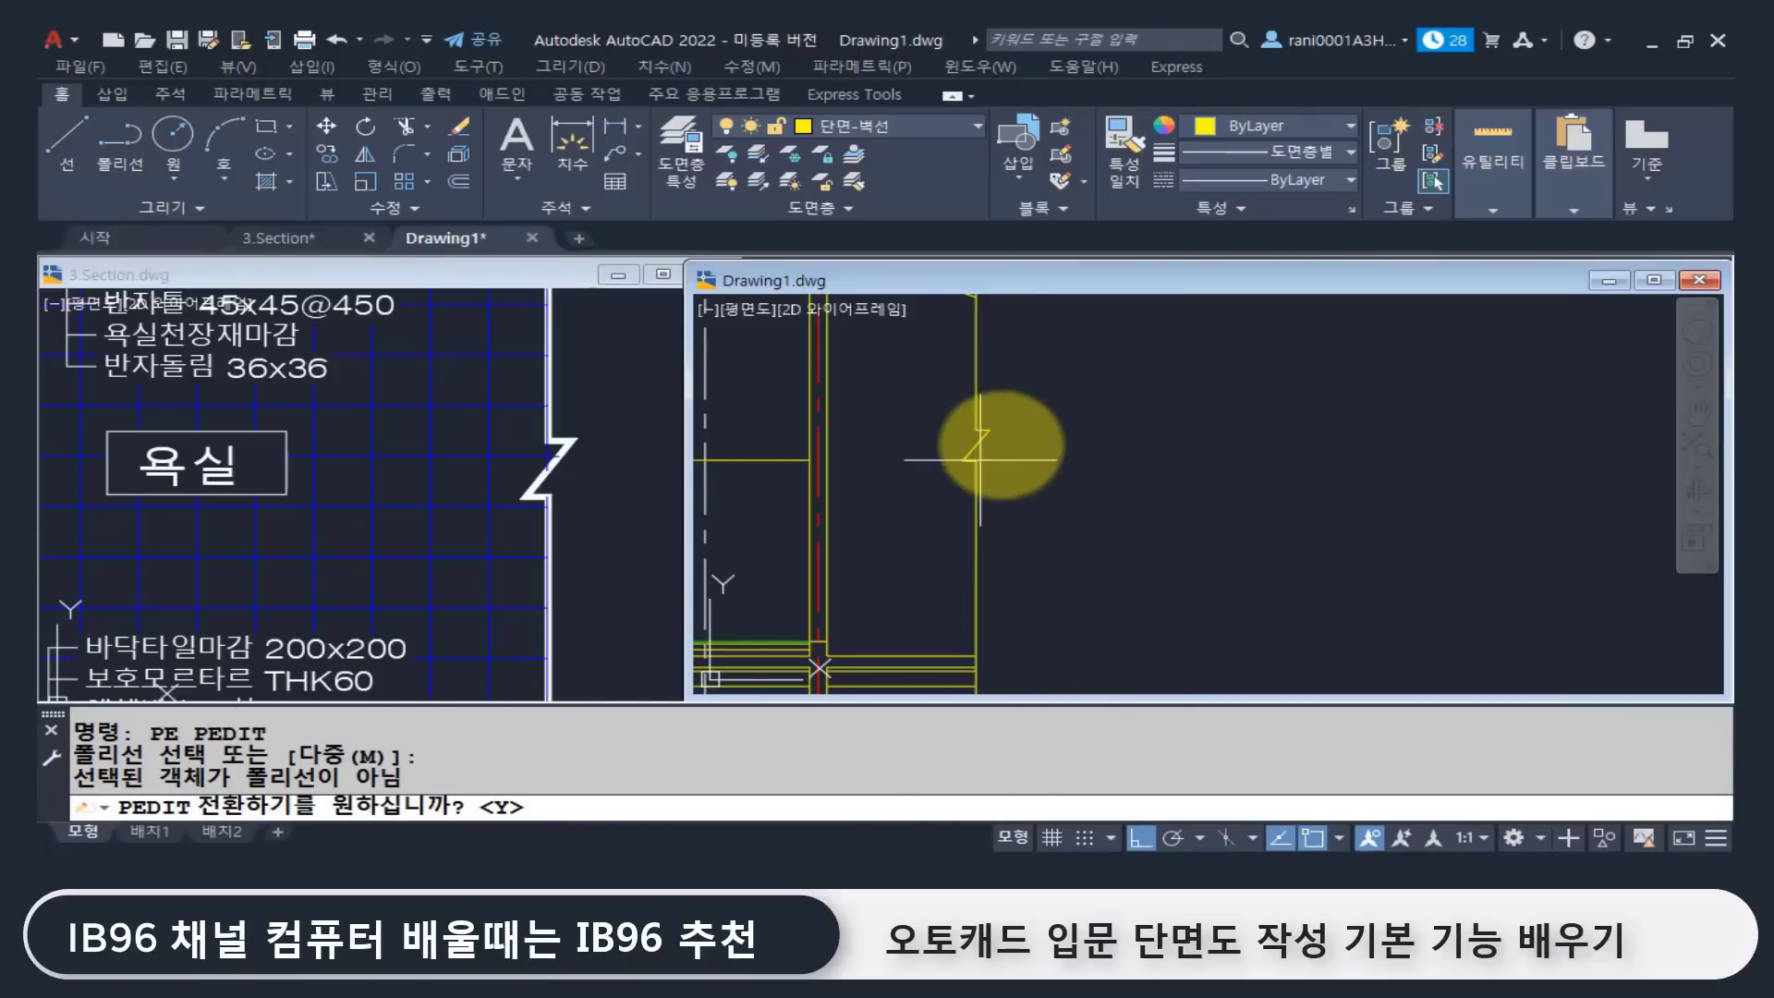
key("Return")
type("j")
key("Return")
left_click(1051, 573)
left_click(911, 379)
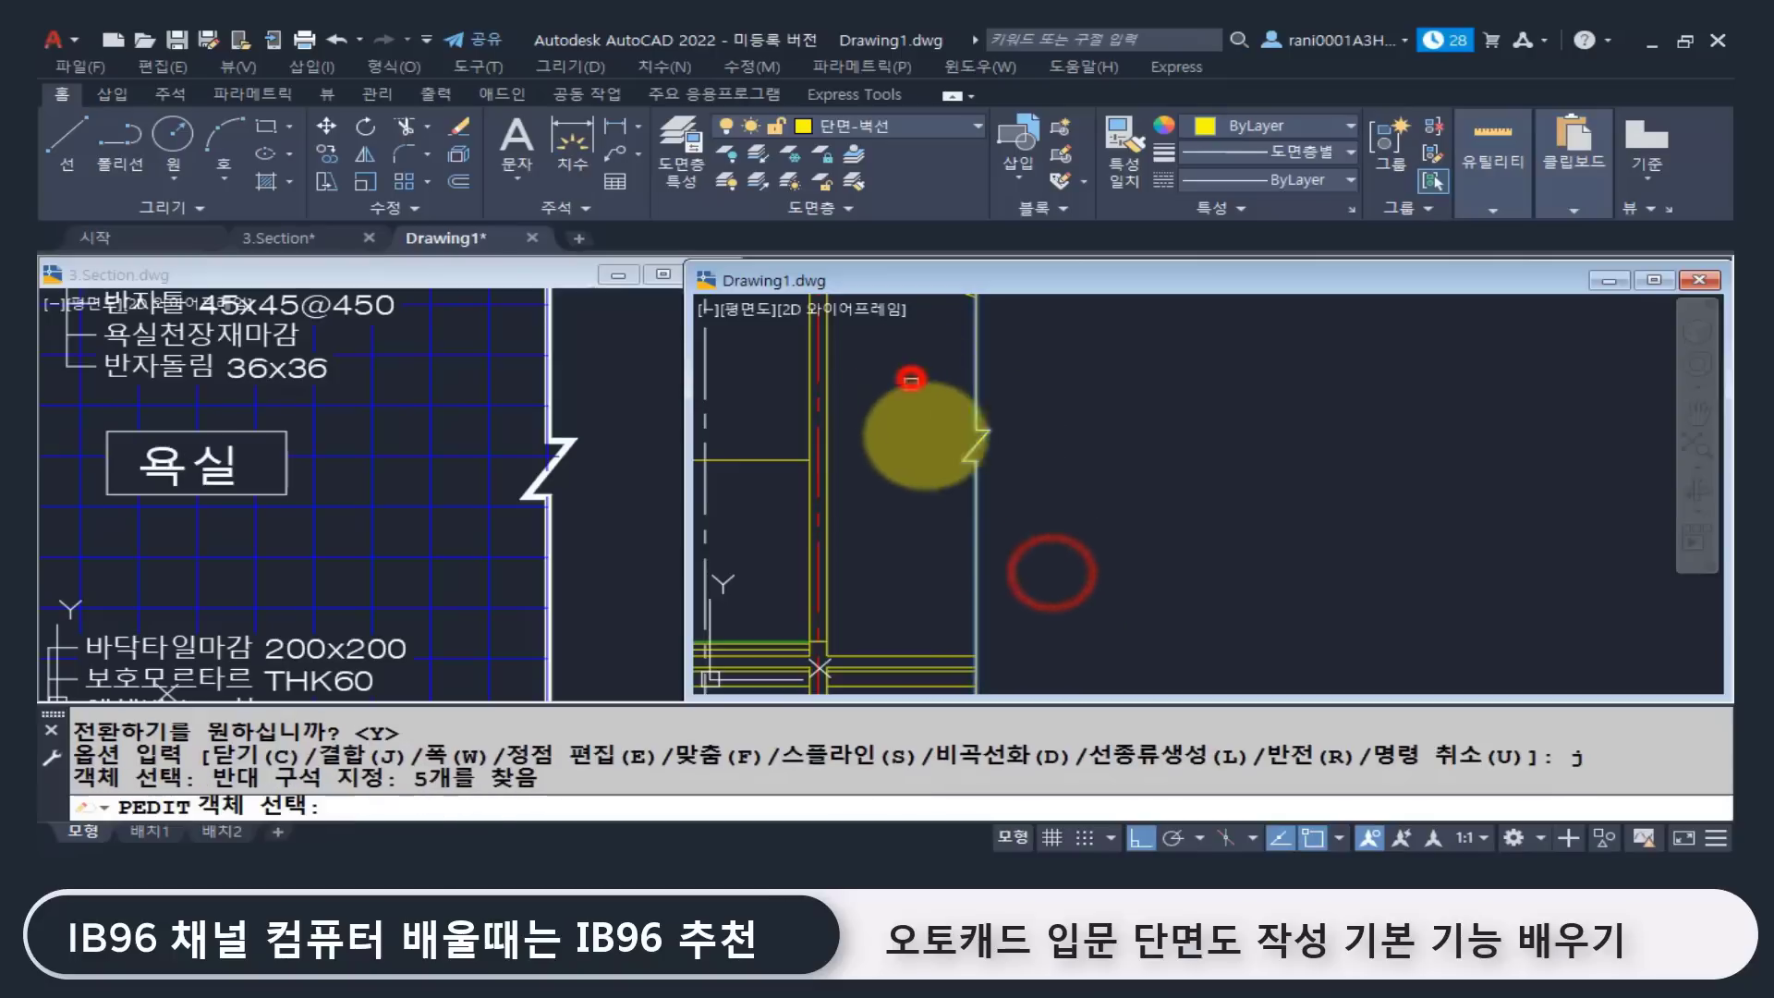
key("Return")
key("Escape")
left_click(972, 479)
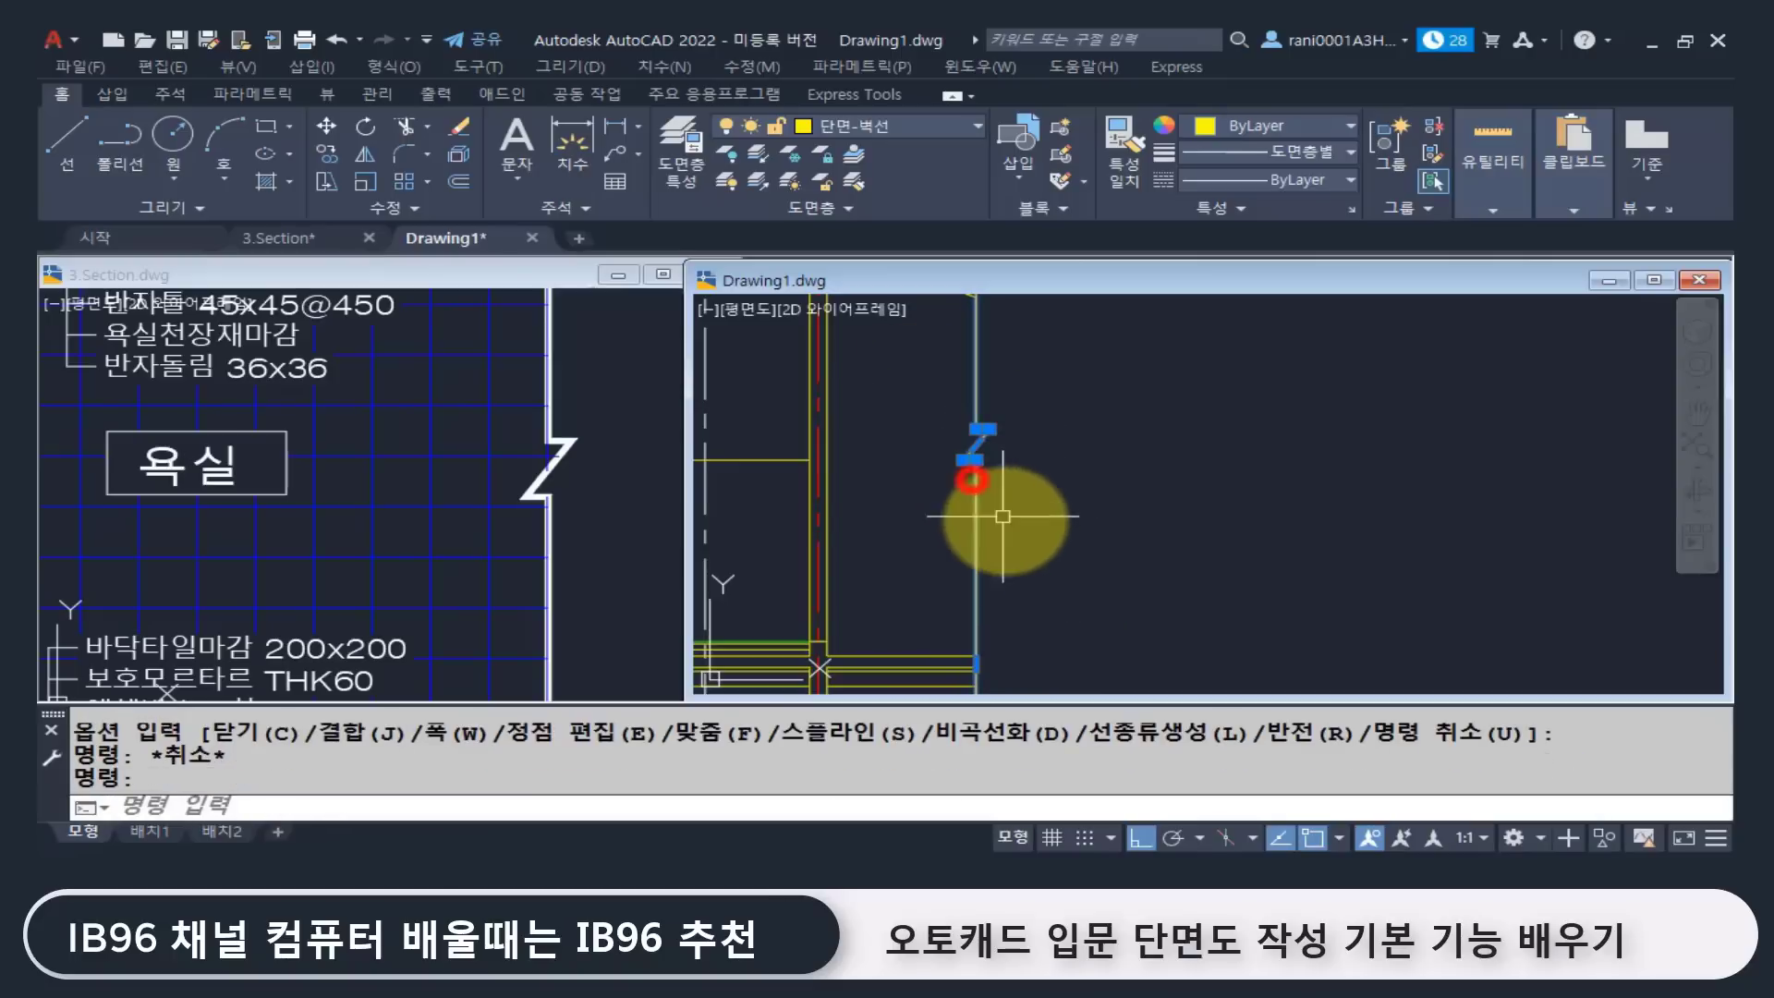
Step: Set the global width of the joined break line polyline to 10
key("Escape")
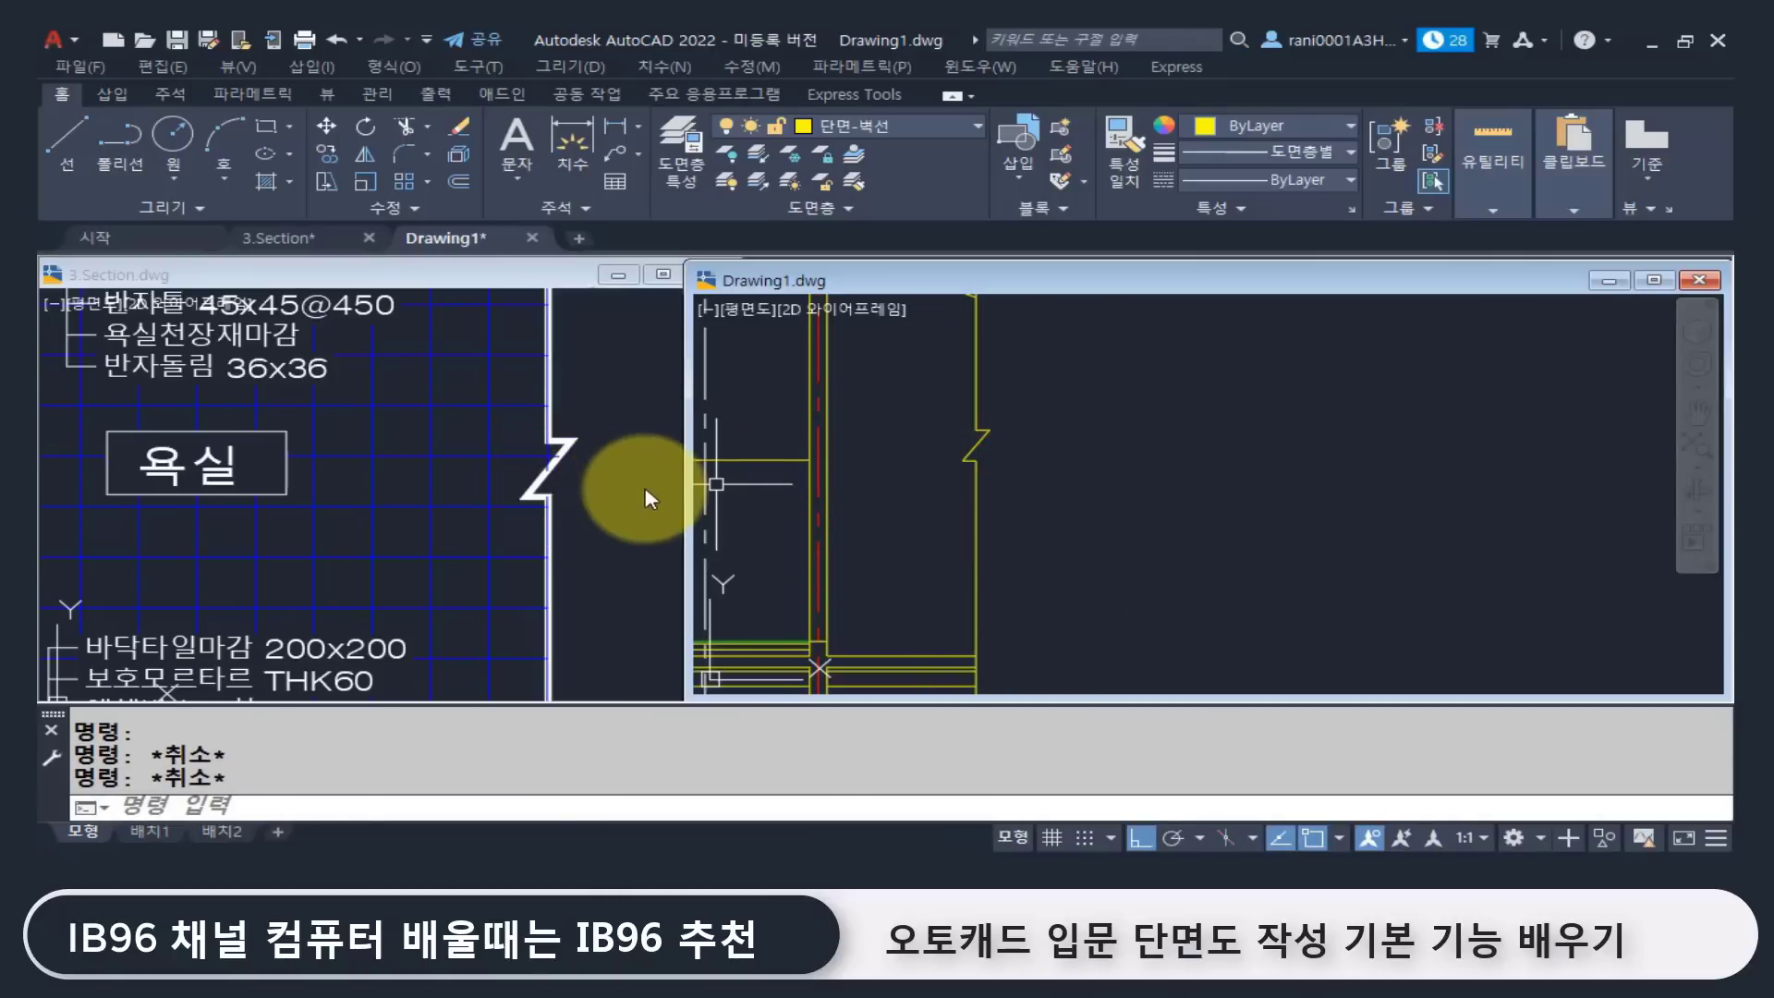
type("pe")
key("Return")
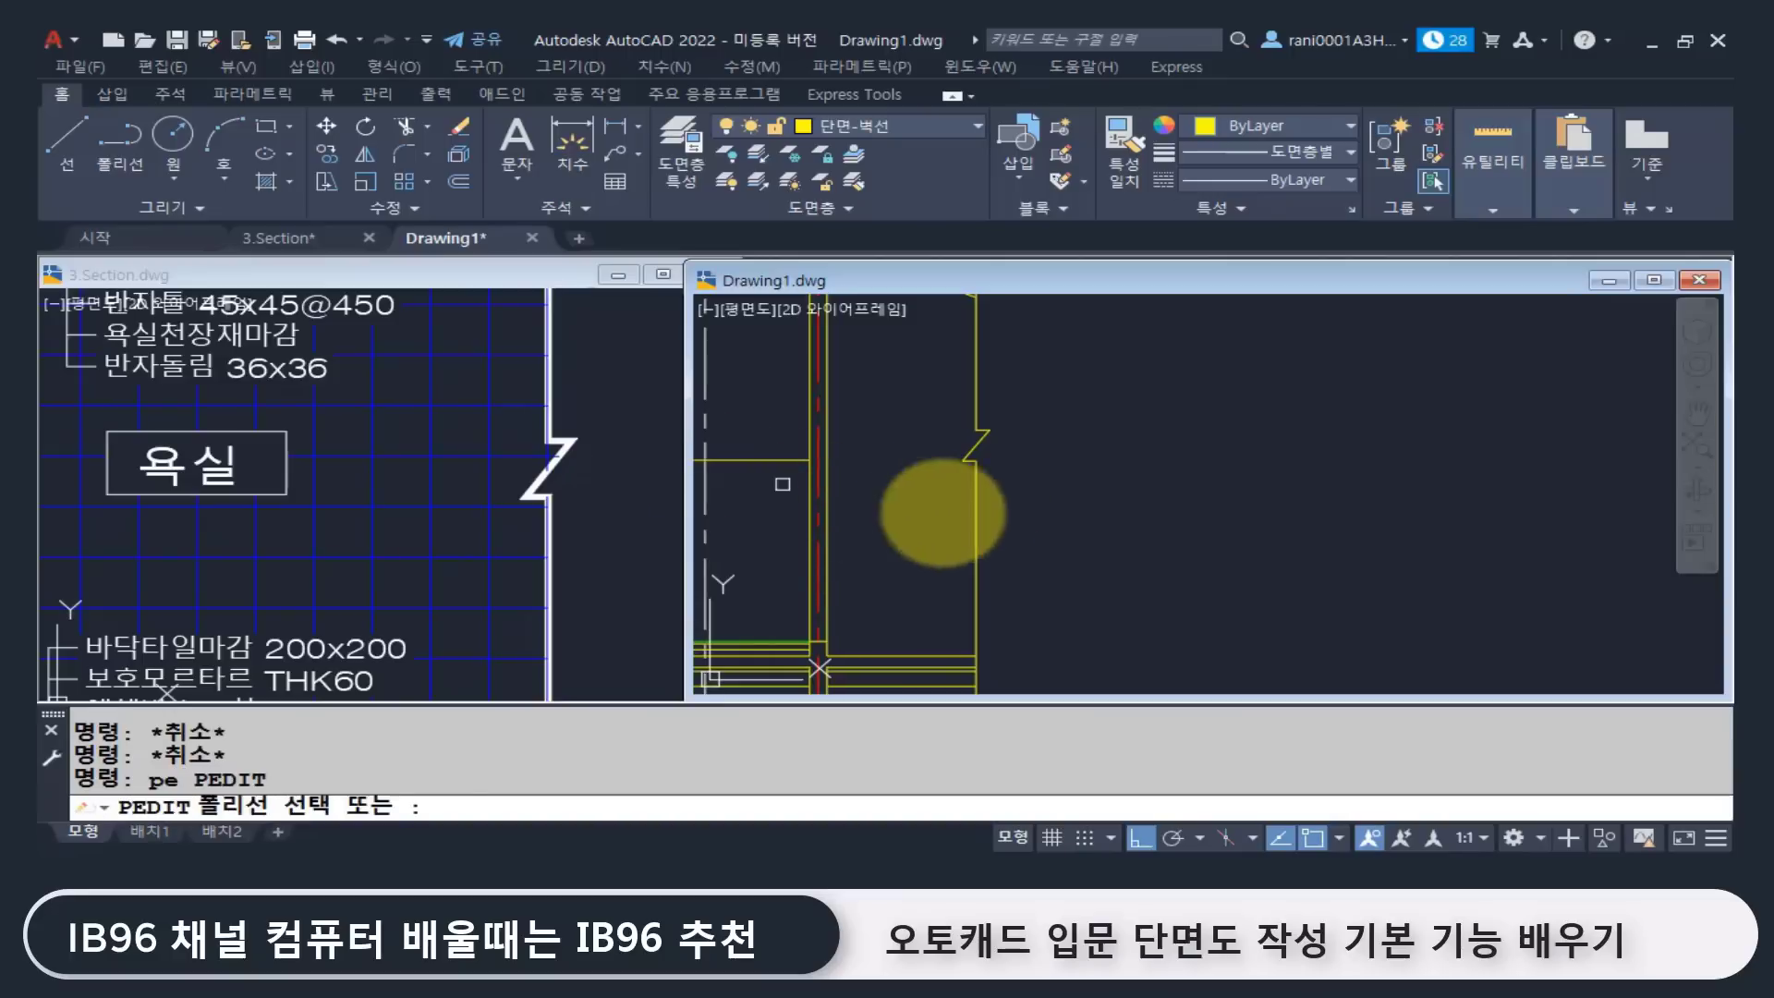
left_click(978, 500)
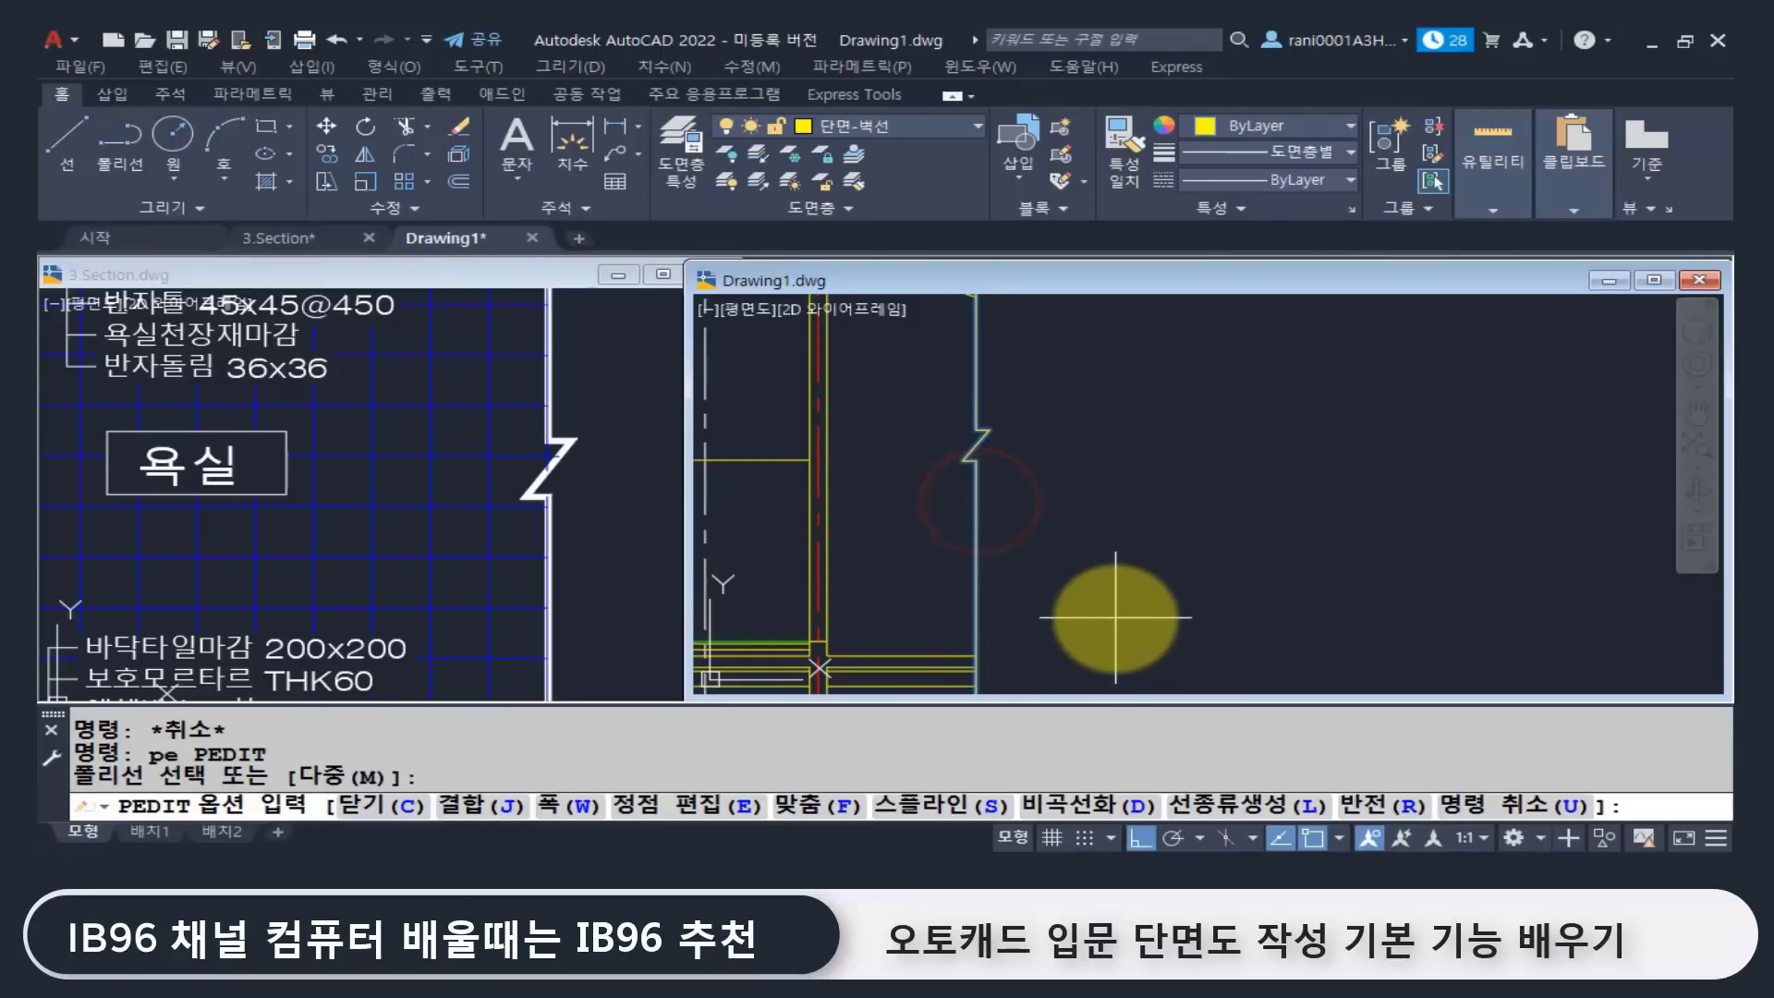
key("Return")
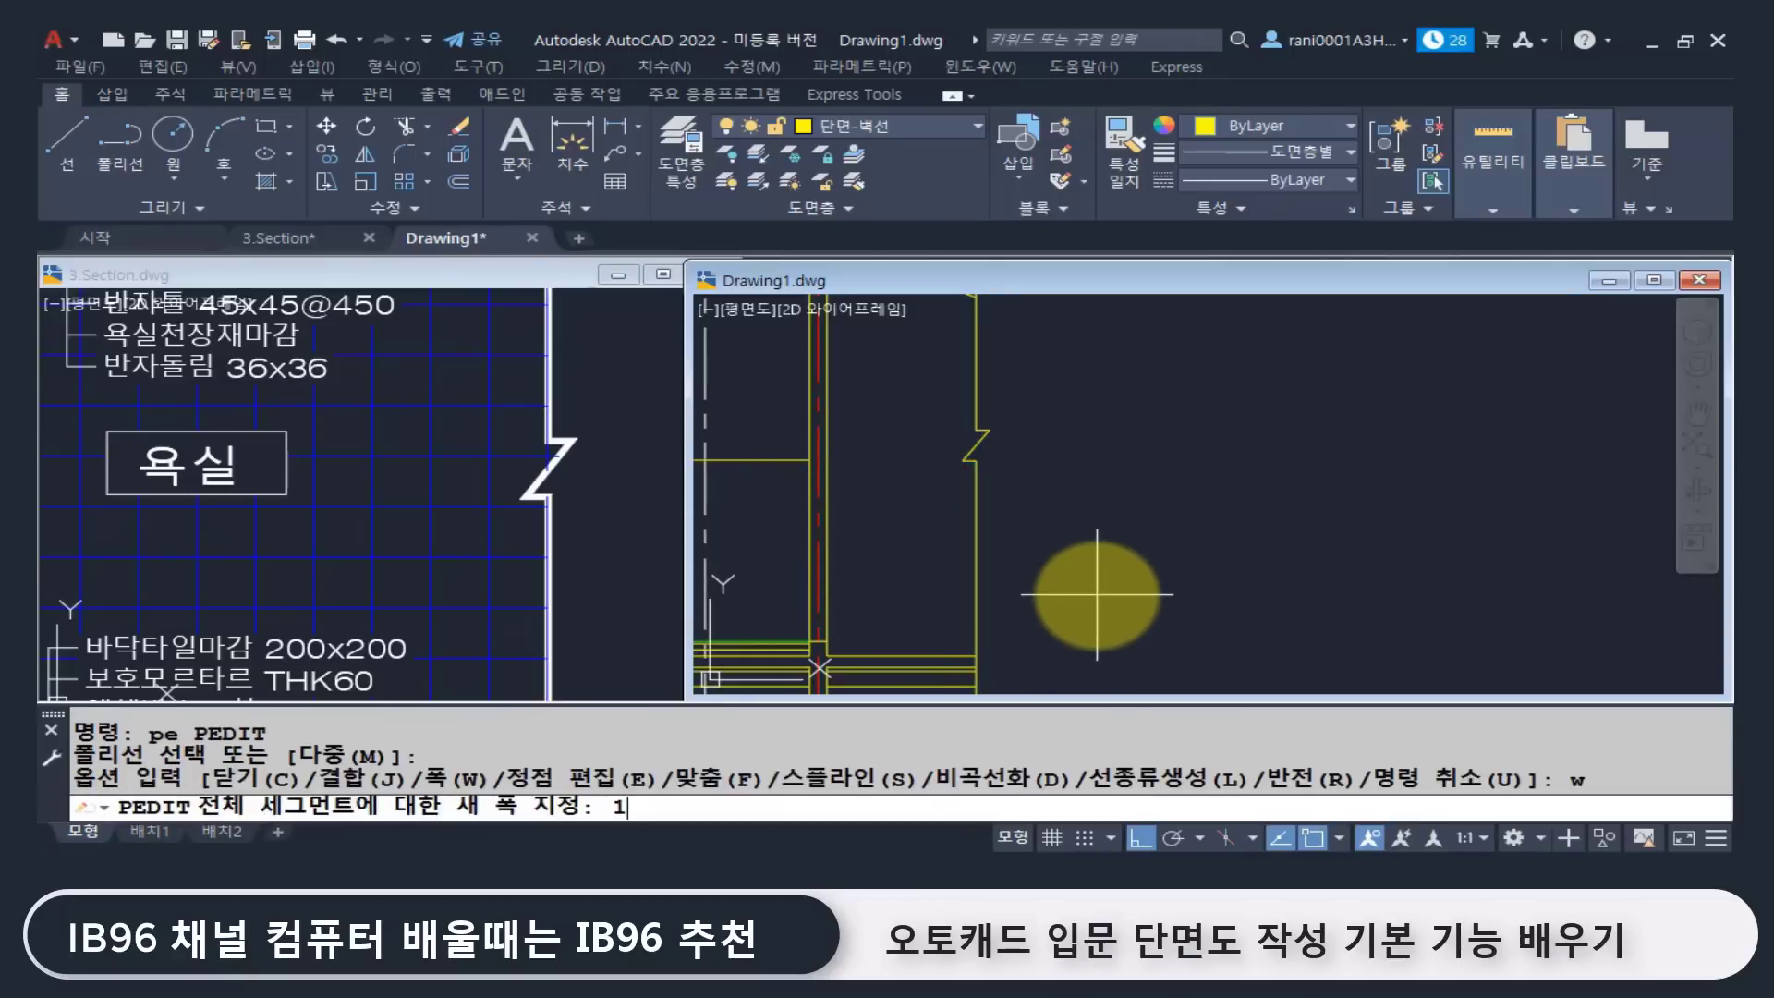
key("Return")
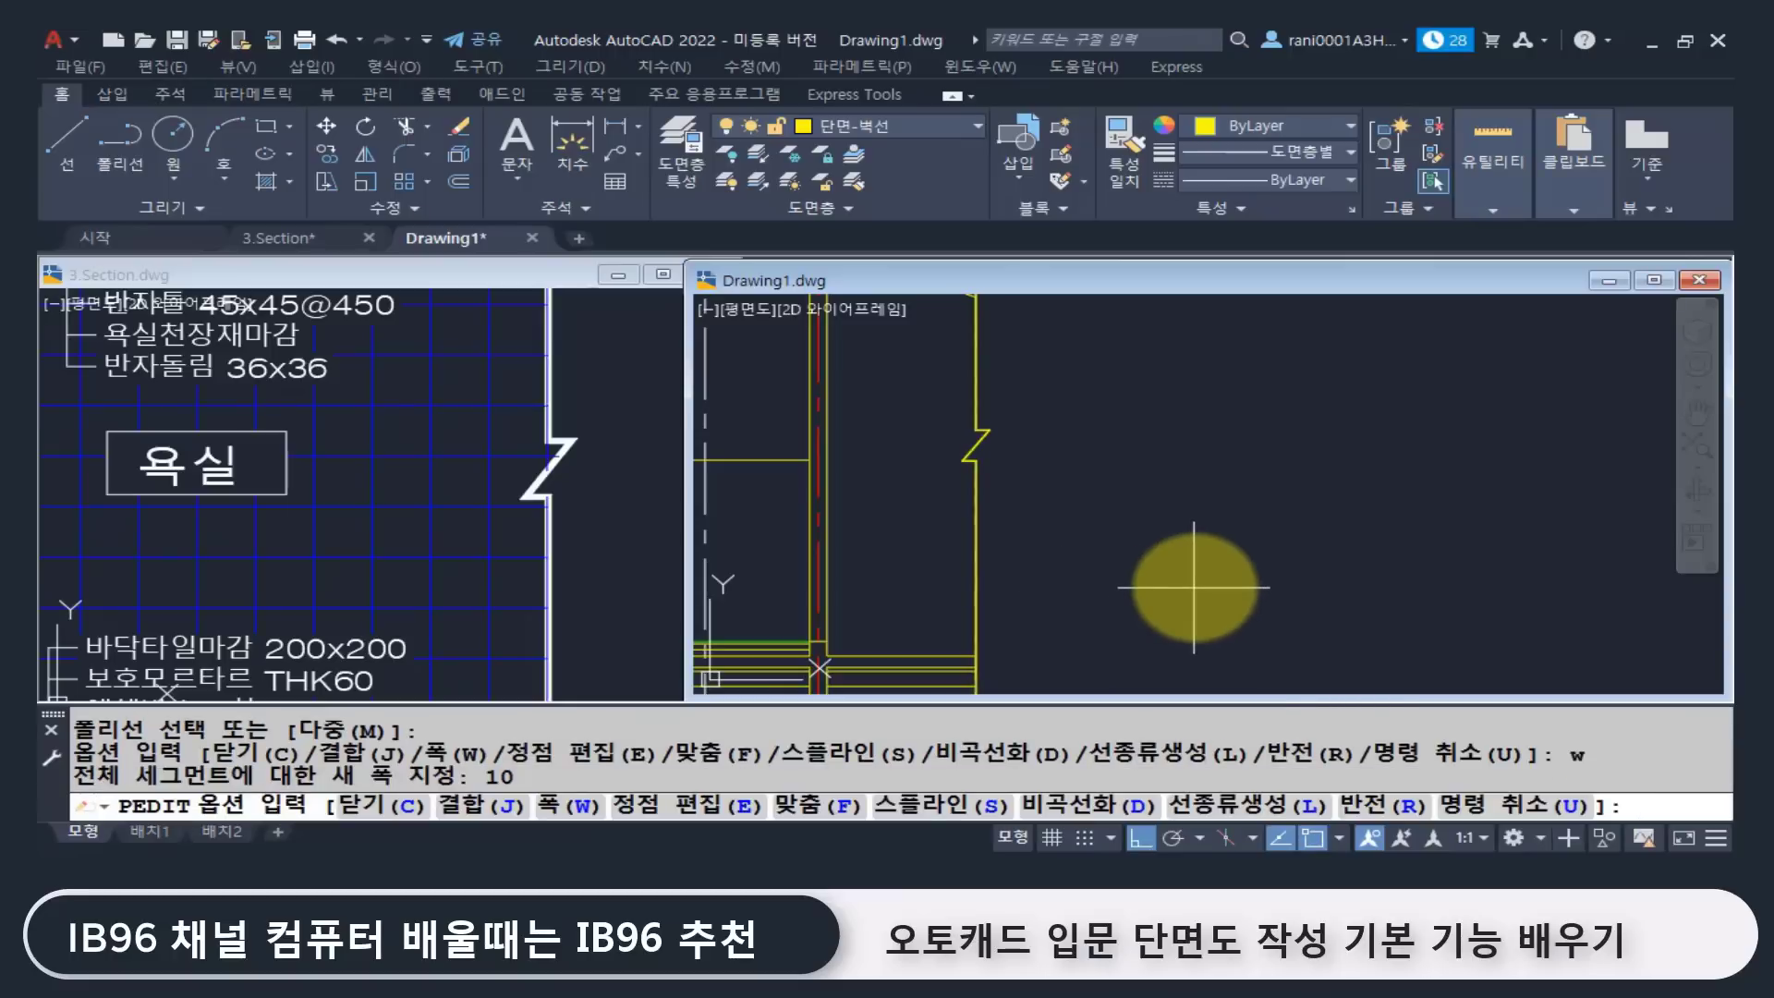
key("Escape")
Step: Examine the bathroom area in 3.Section, including its ceiling height dimension, floor finish notes and floor layers beside the break line
scroll(1192, 589, "down", 5)
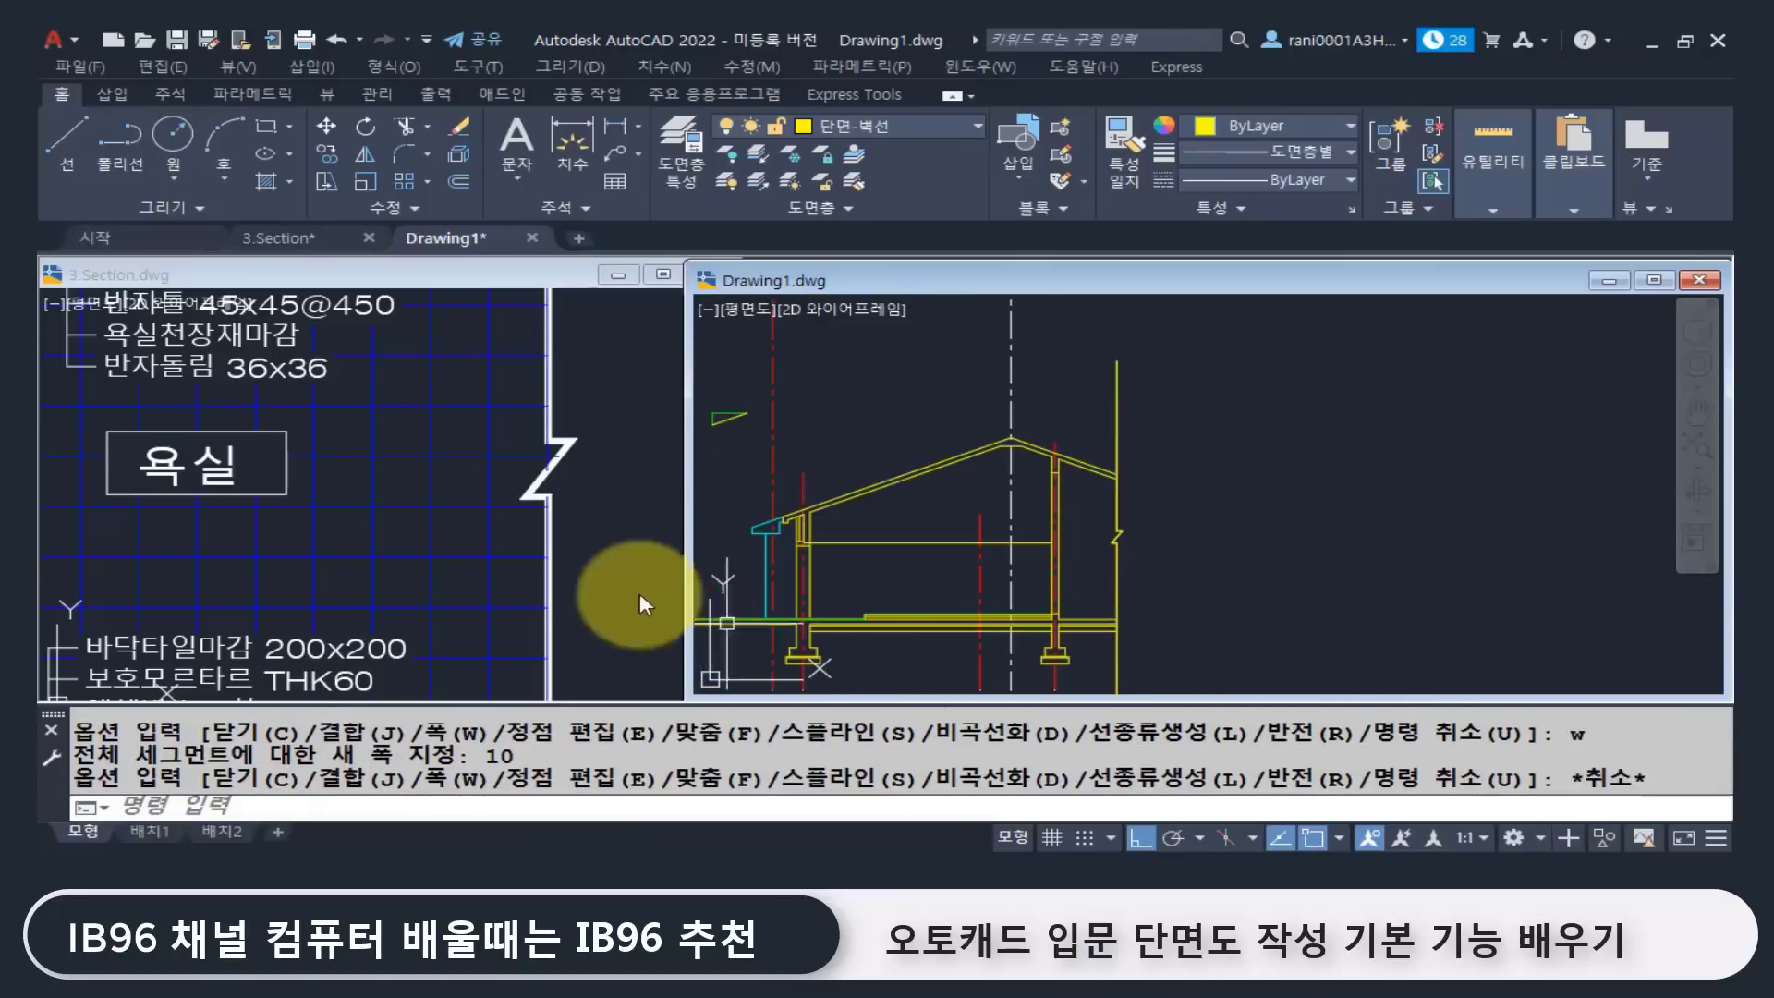
left_click(457, 548)
scroll(365, 503, "down", 4)
middle_click_drag(388, 518, 419, 460)
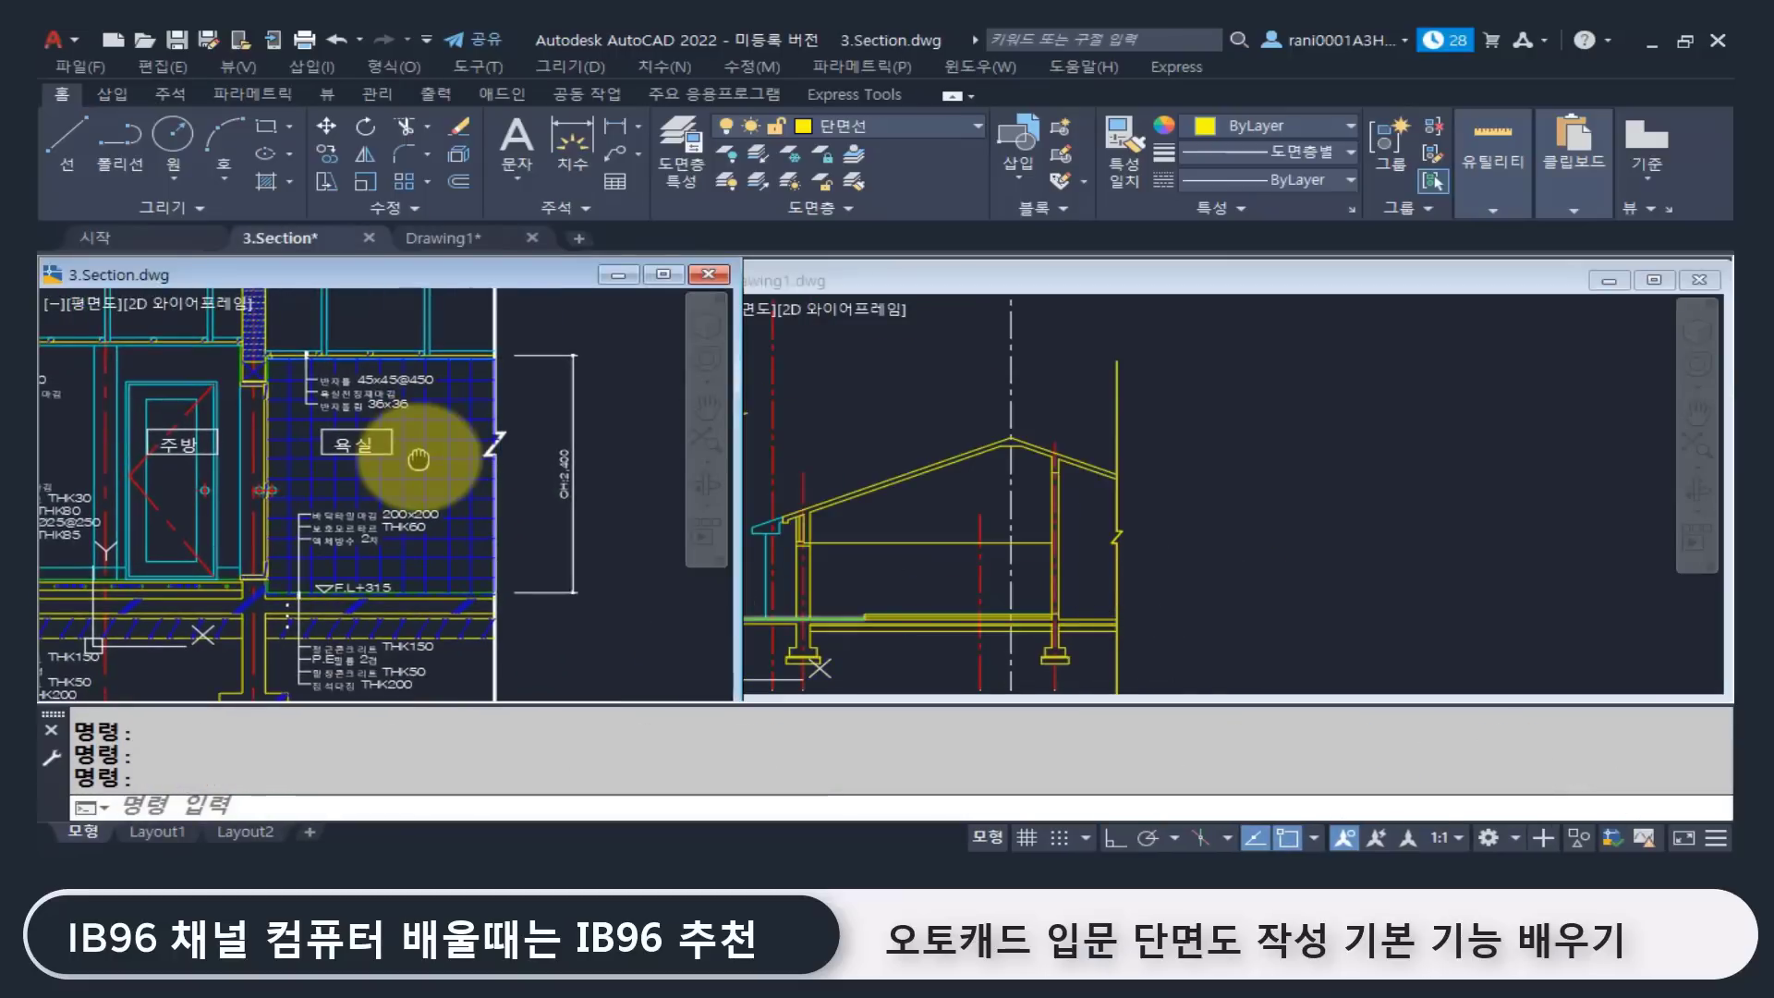
scroll(415, 467, "up", 2)
scroll(388, 364, "down", 2)
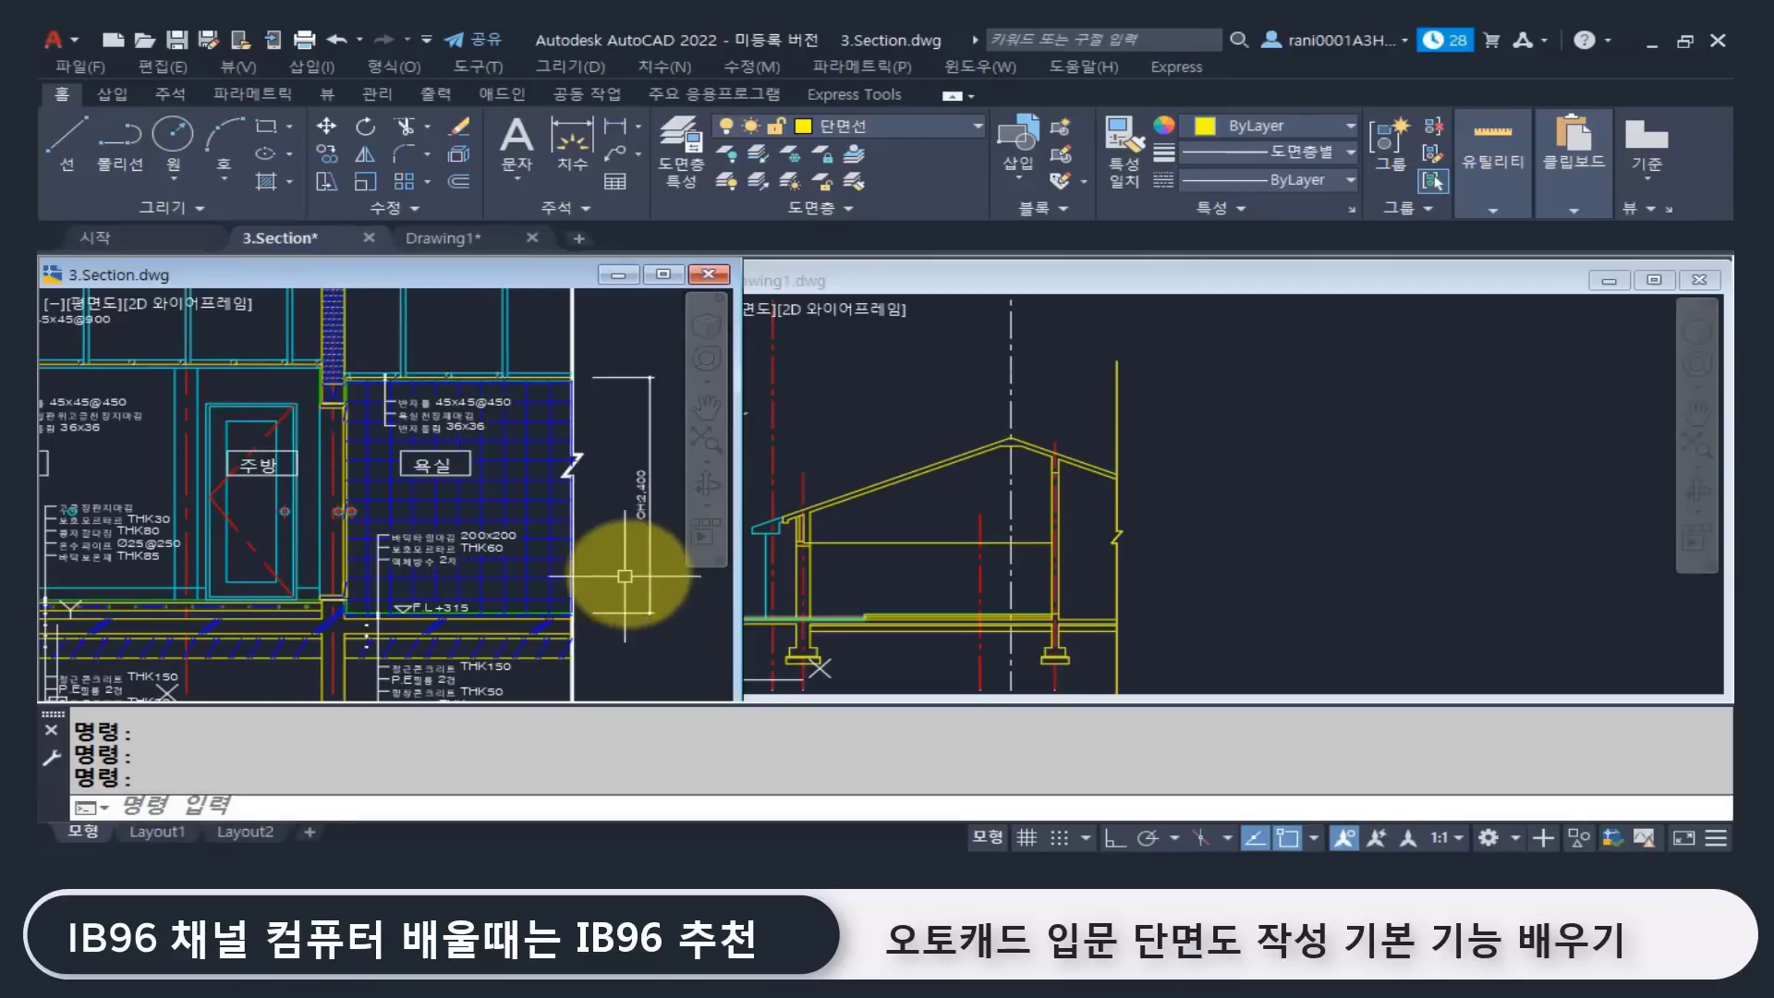
mouse_move(656, 498)
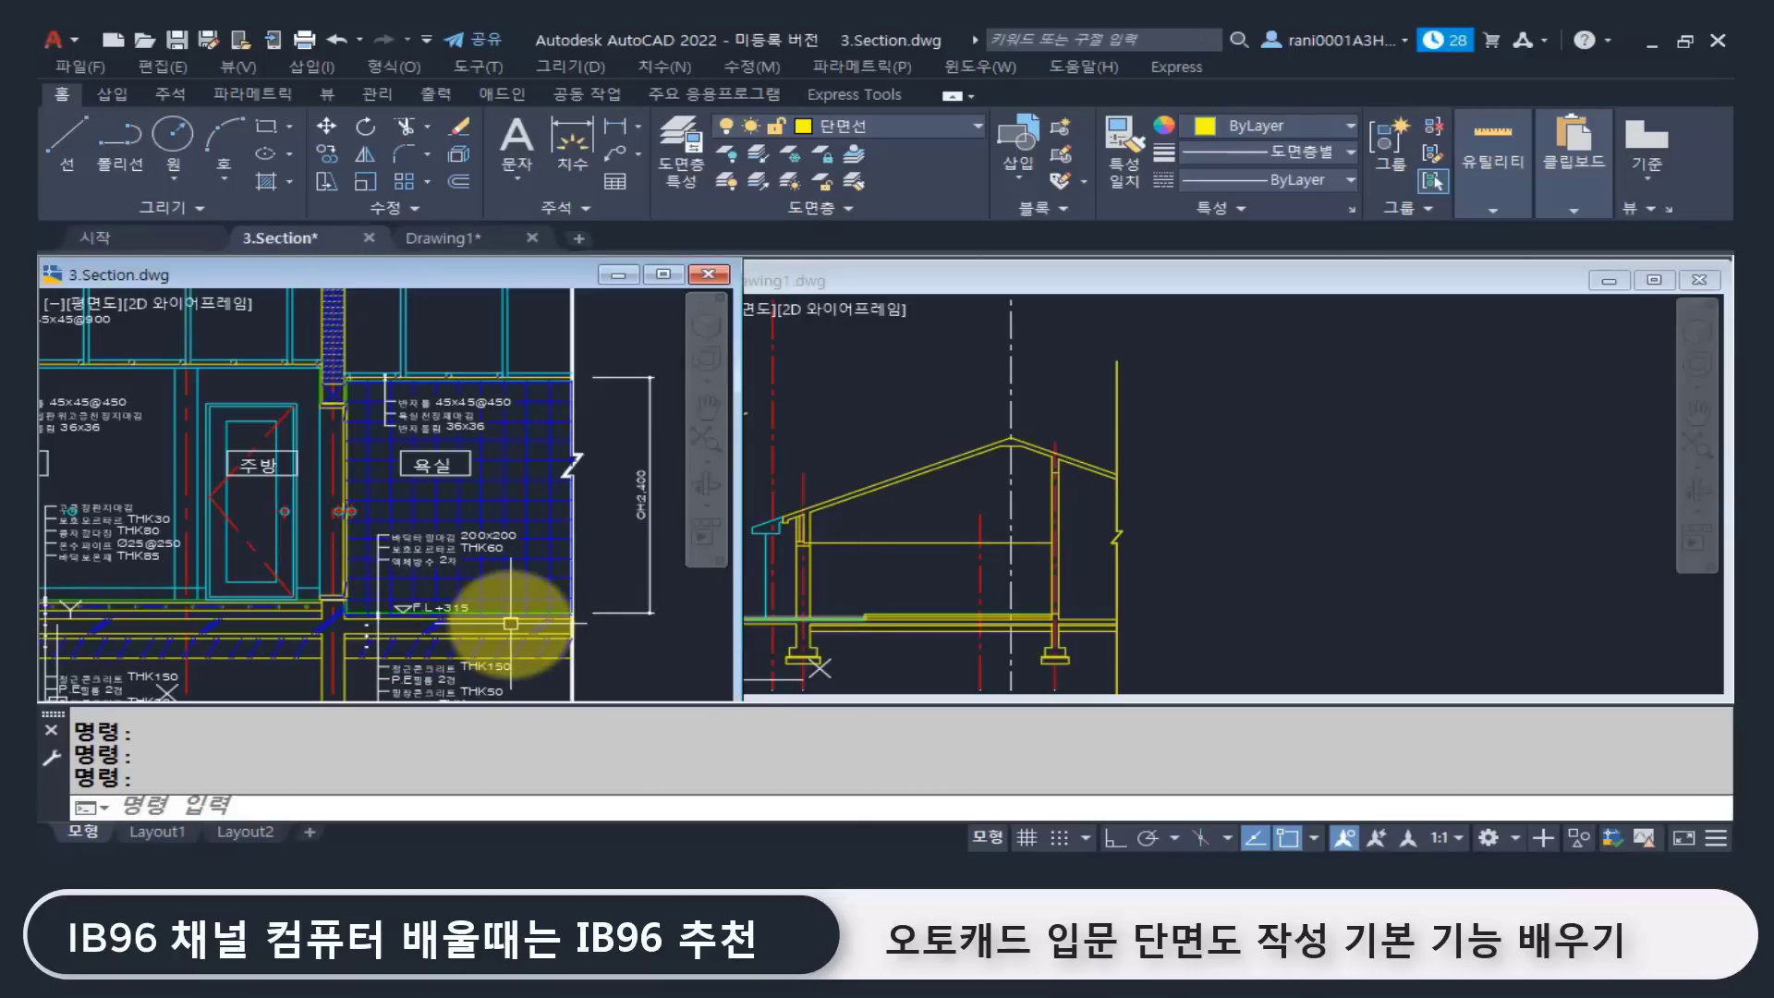
scroll(360, 634, "up", 2)
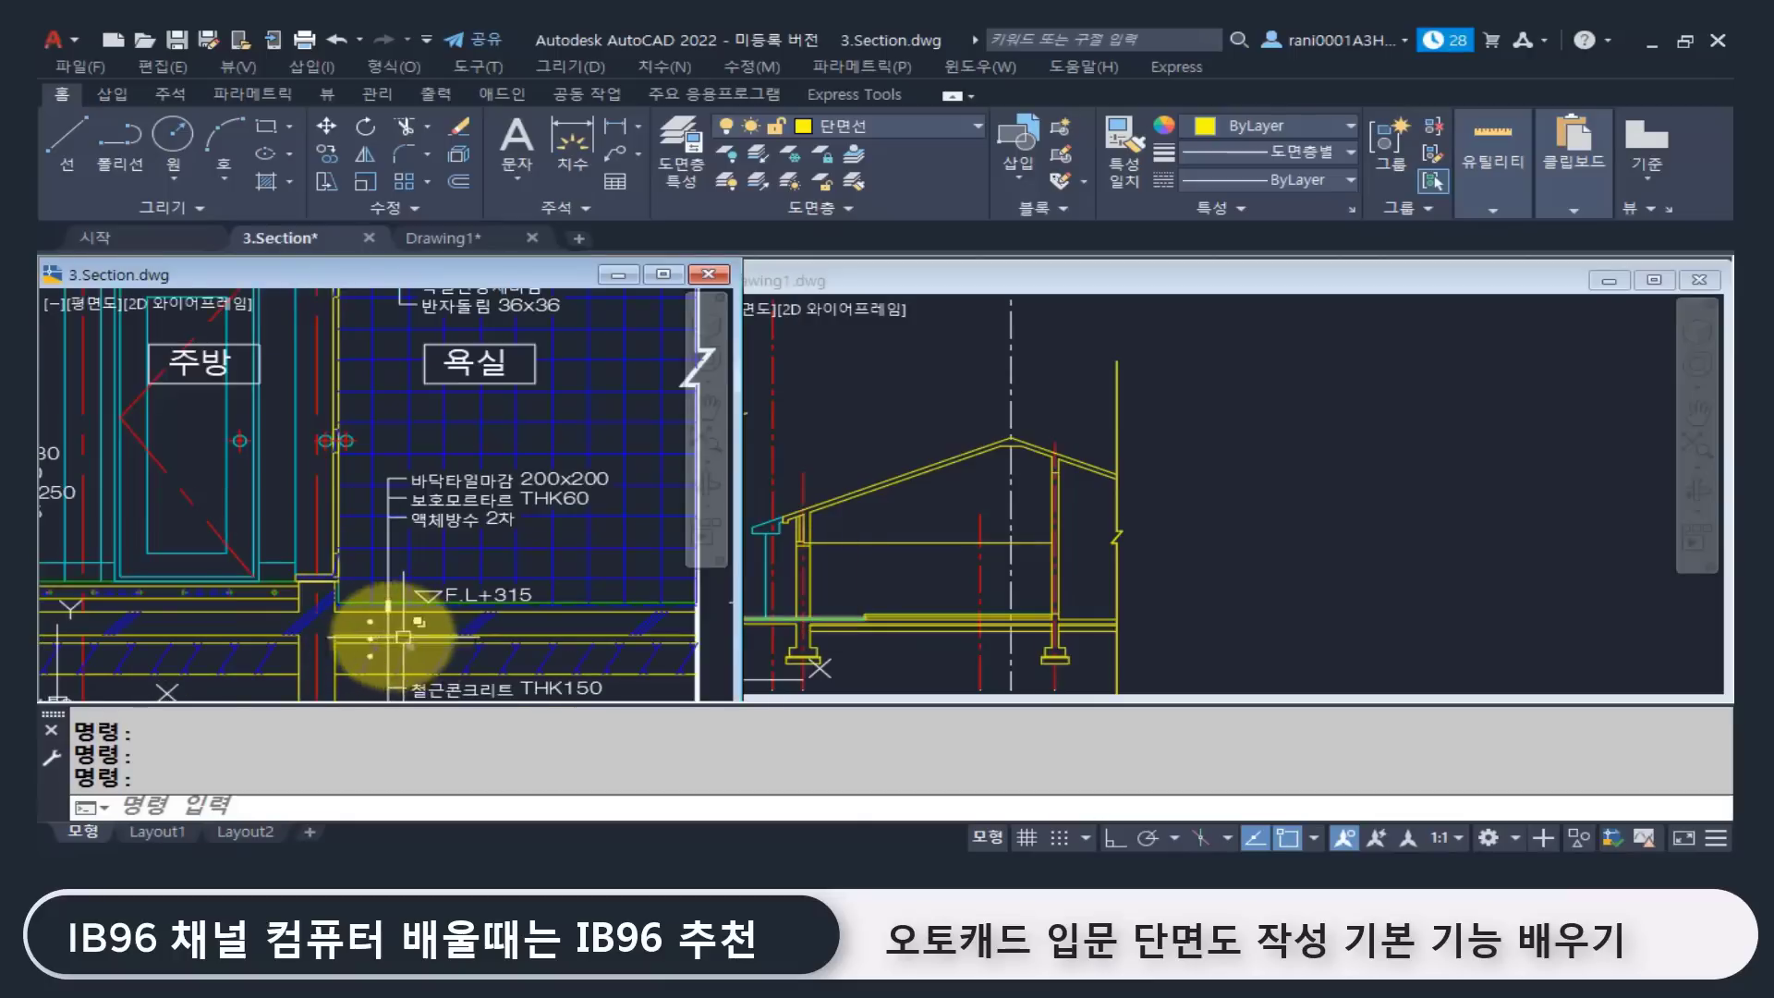
scroll(403, 637, "up", 1)
middle_click_drag(379, 613, 331, 621)
scroll(375, 644, "up", 2)
scroll(375, 644, "down", 2)
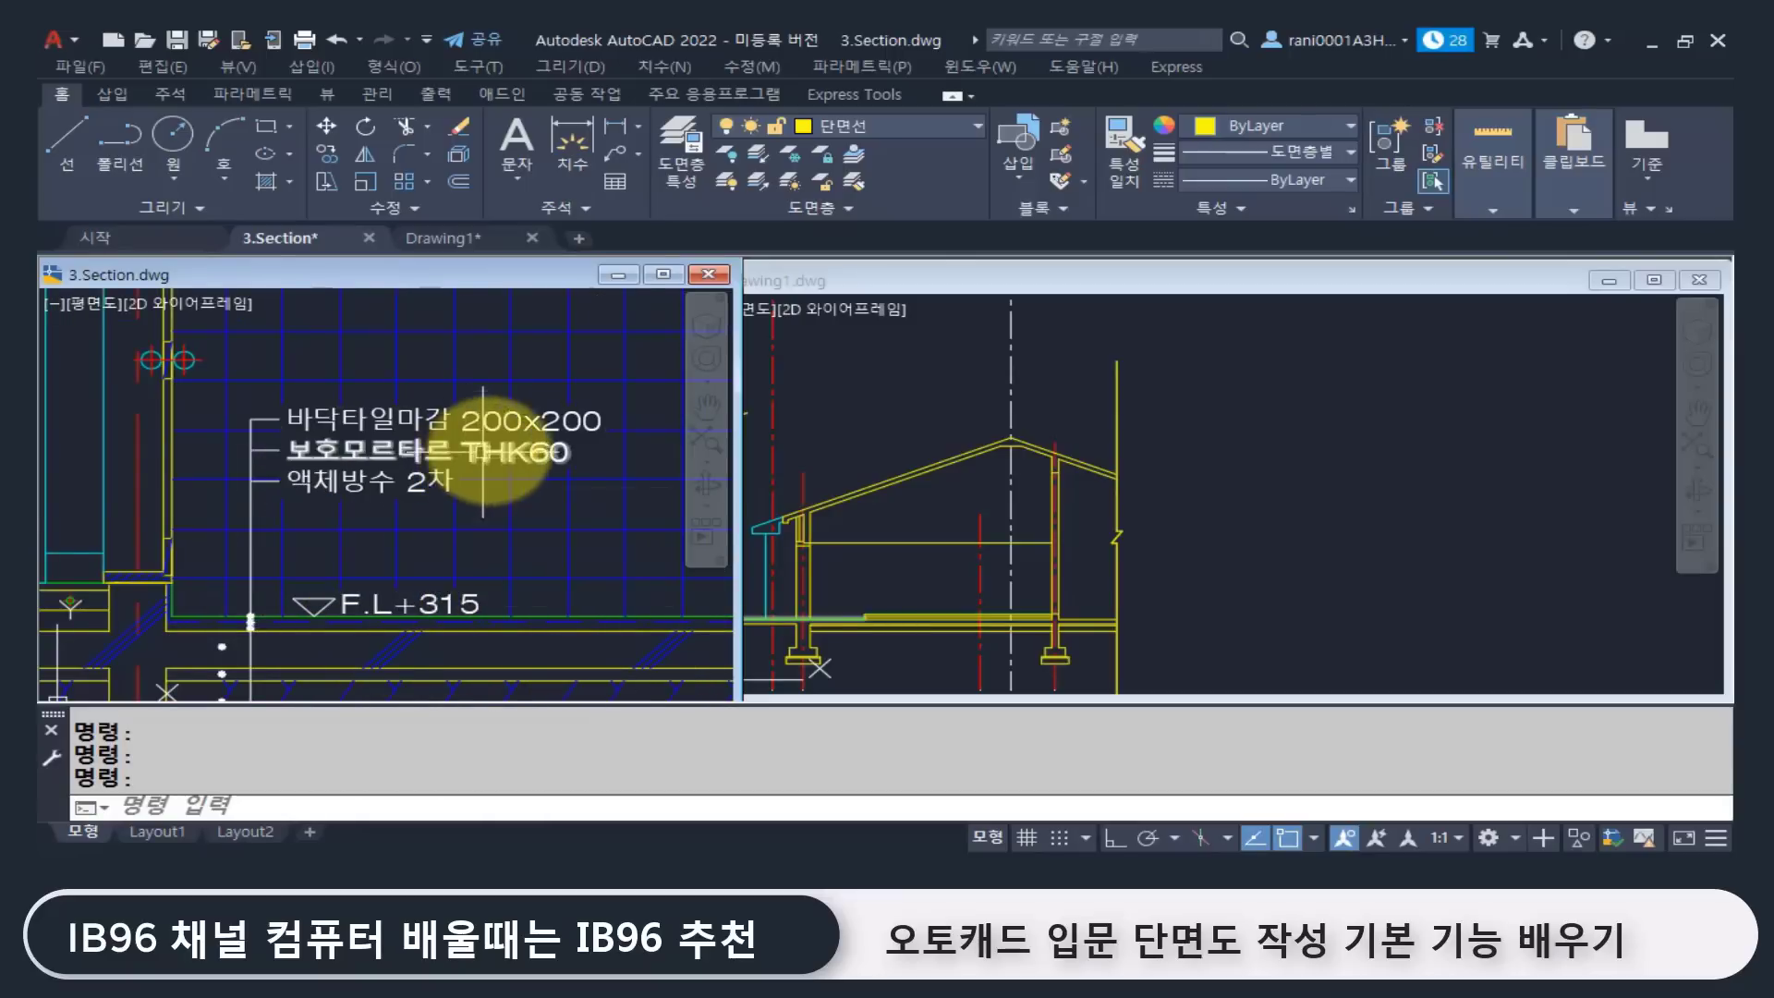
scroll(482, 453, "down", 2)
middle_click_drag(471, 541, 407, 517)
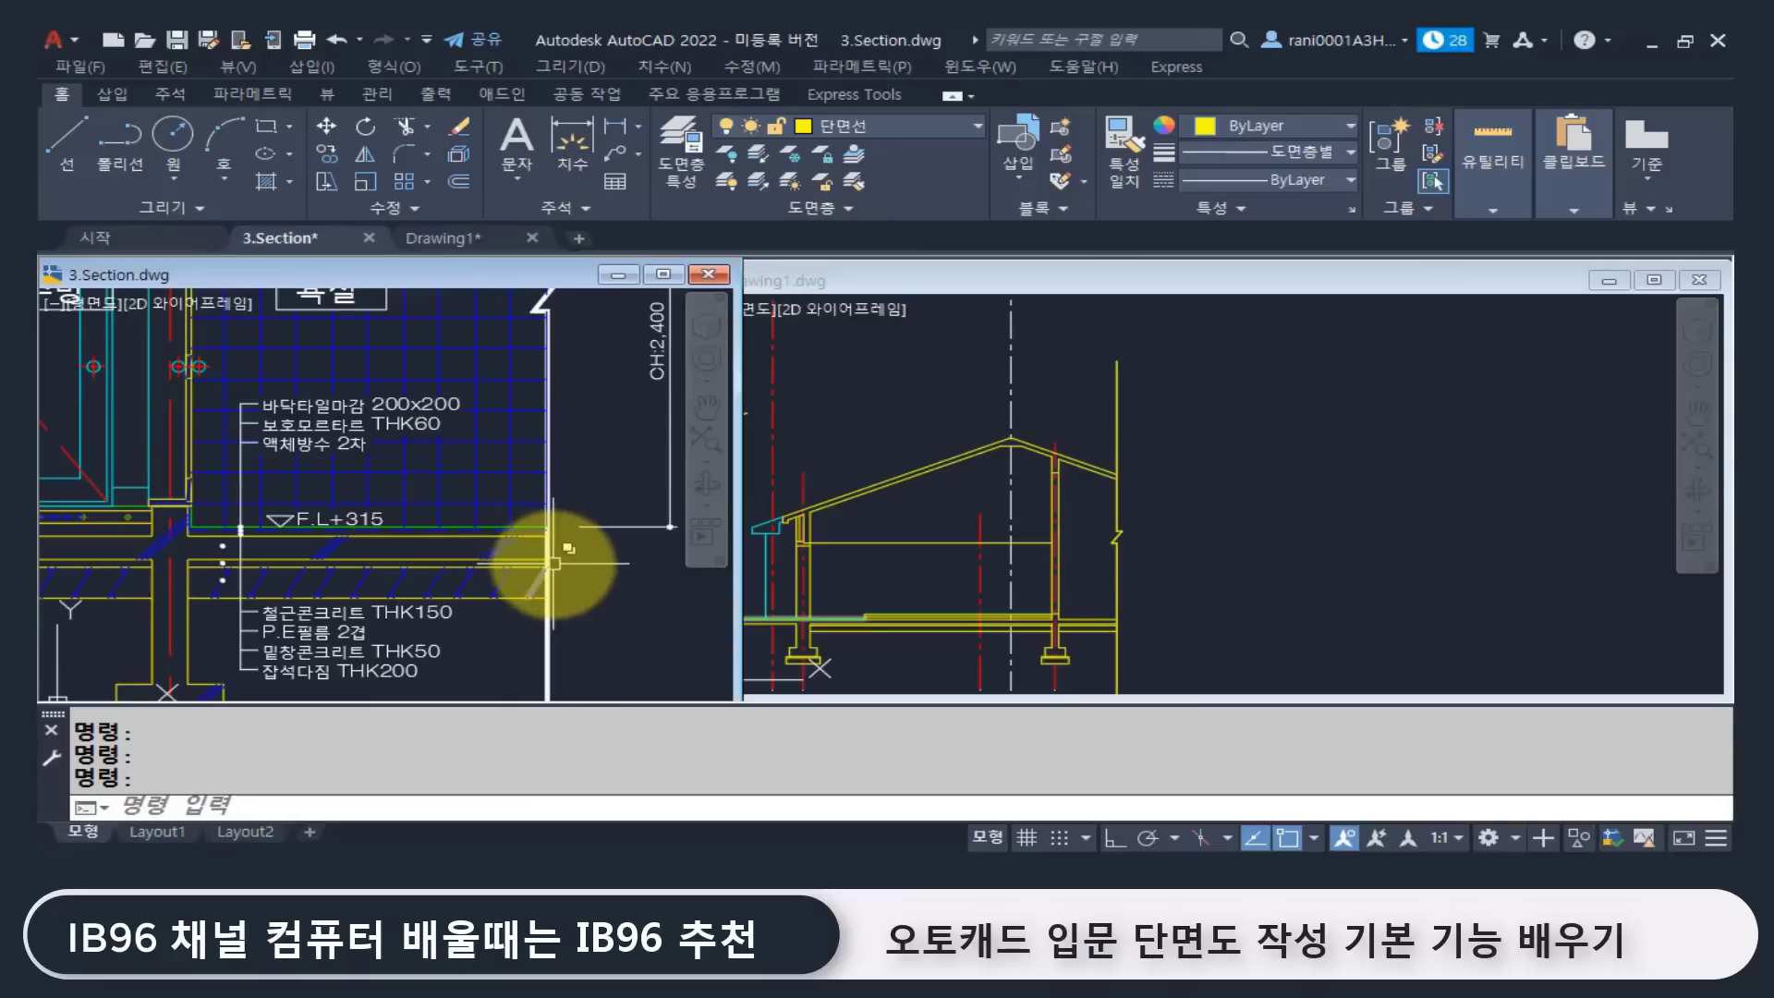
Step: In 3.Section, dimension the vertical gap from the bathroom slab's top line to the blue line above it at the break line
scroll(552, 563, "up", 3)
middle_click_drag(555, 559, 506, 562)
type("li")
key("Return")
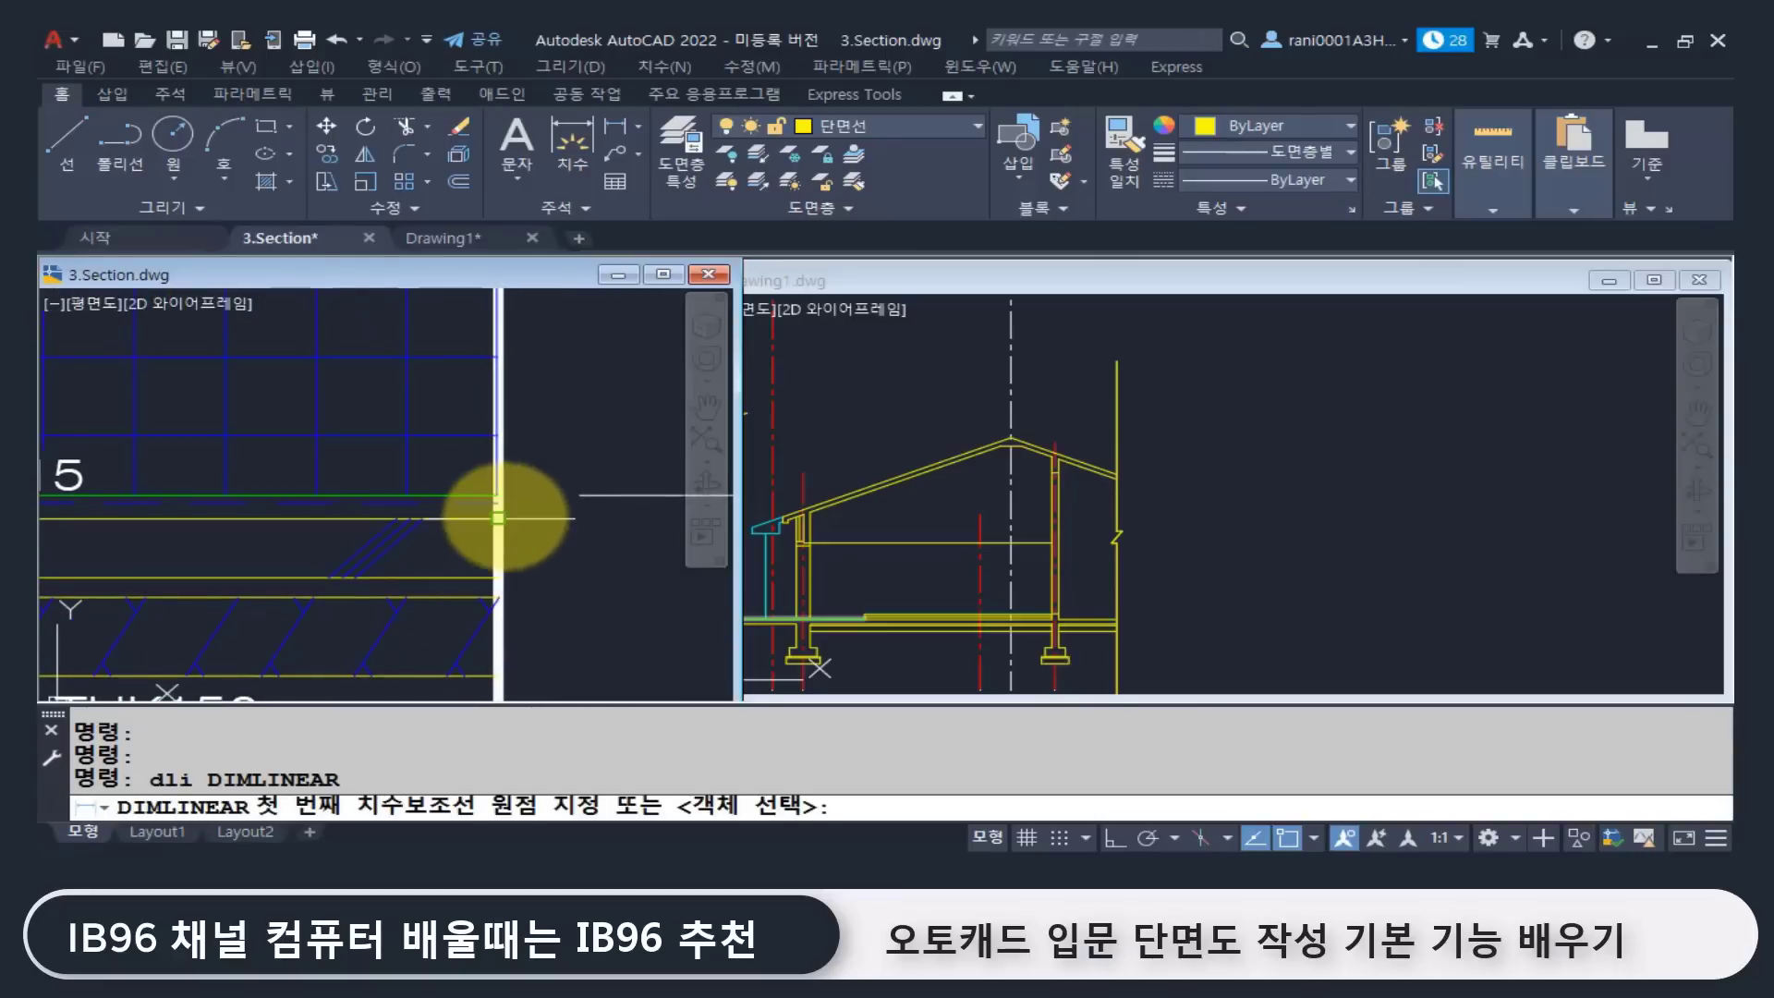
left_click(498, 524)
left_click(498, 501)
middle_click_drag(575, 503, 495, 538)
left_click(539, 539)
Step: Dimension the vertical gap between the blue line and the green floor finish line at the same break line
key("space")
left_click(428, 520)
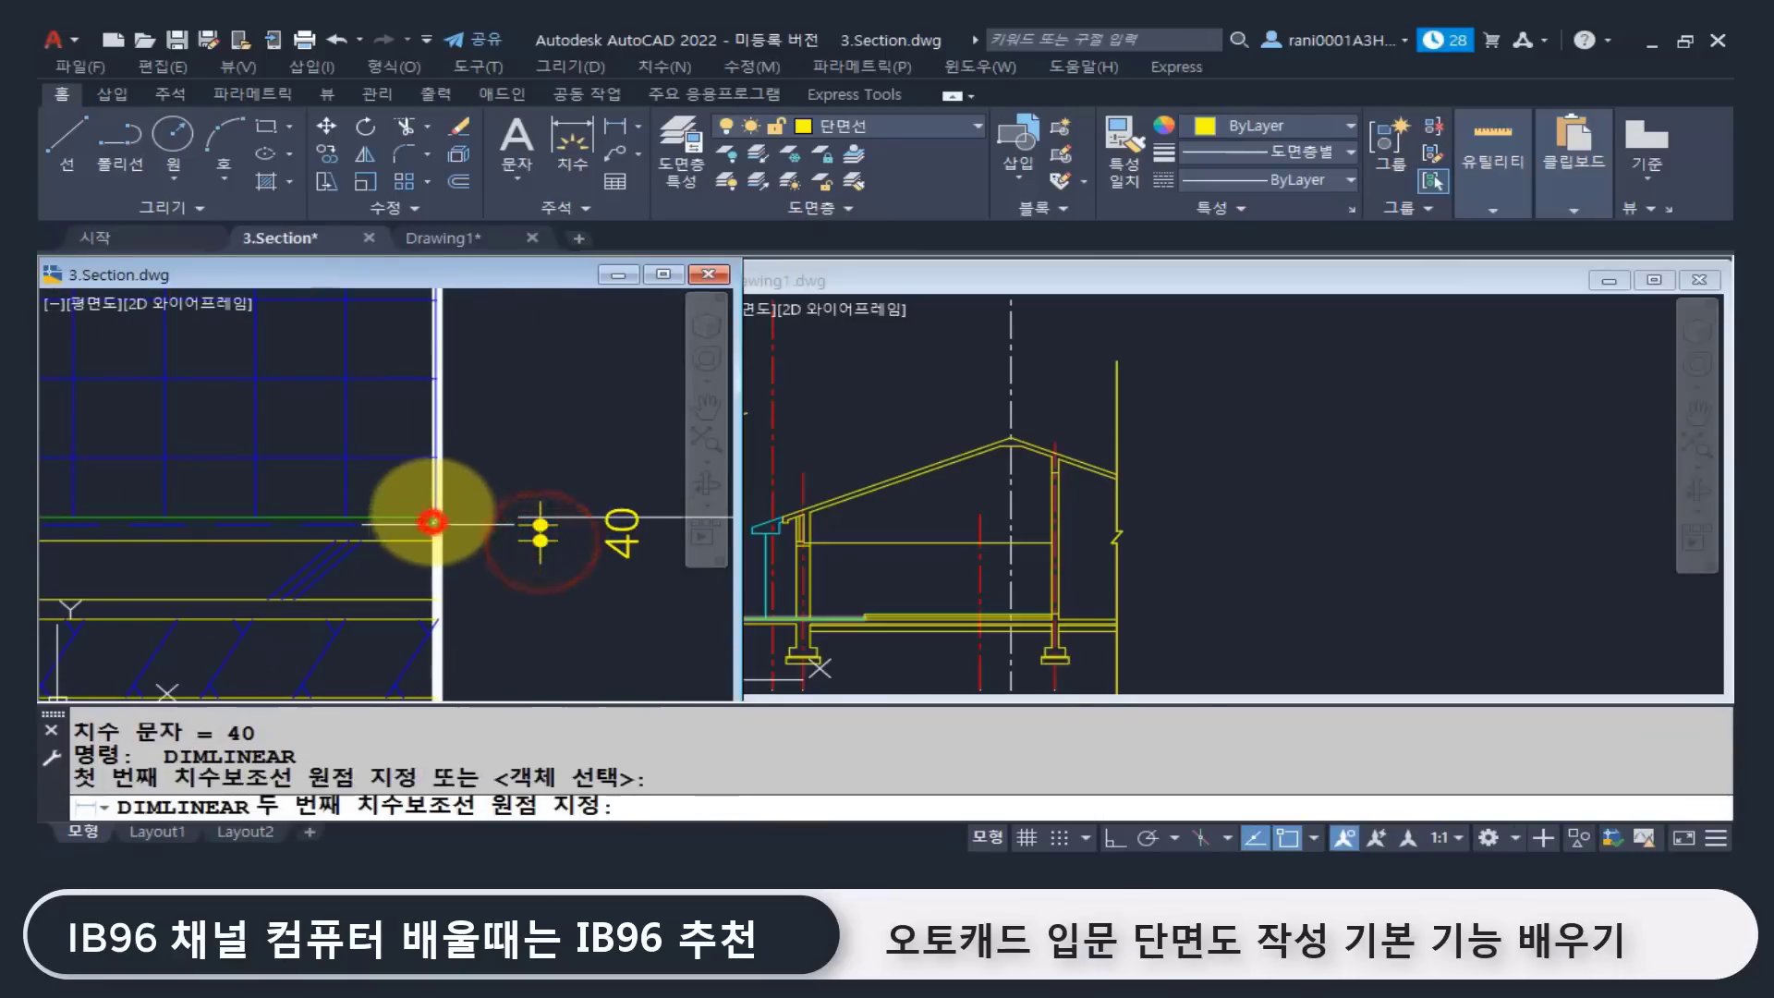
left_click(432, 512)
left_click(584, 460)
scroll(452, 517, "down", 5)
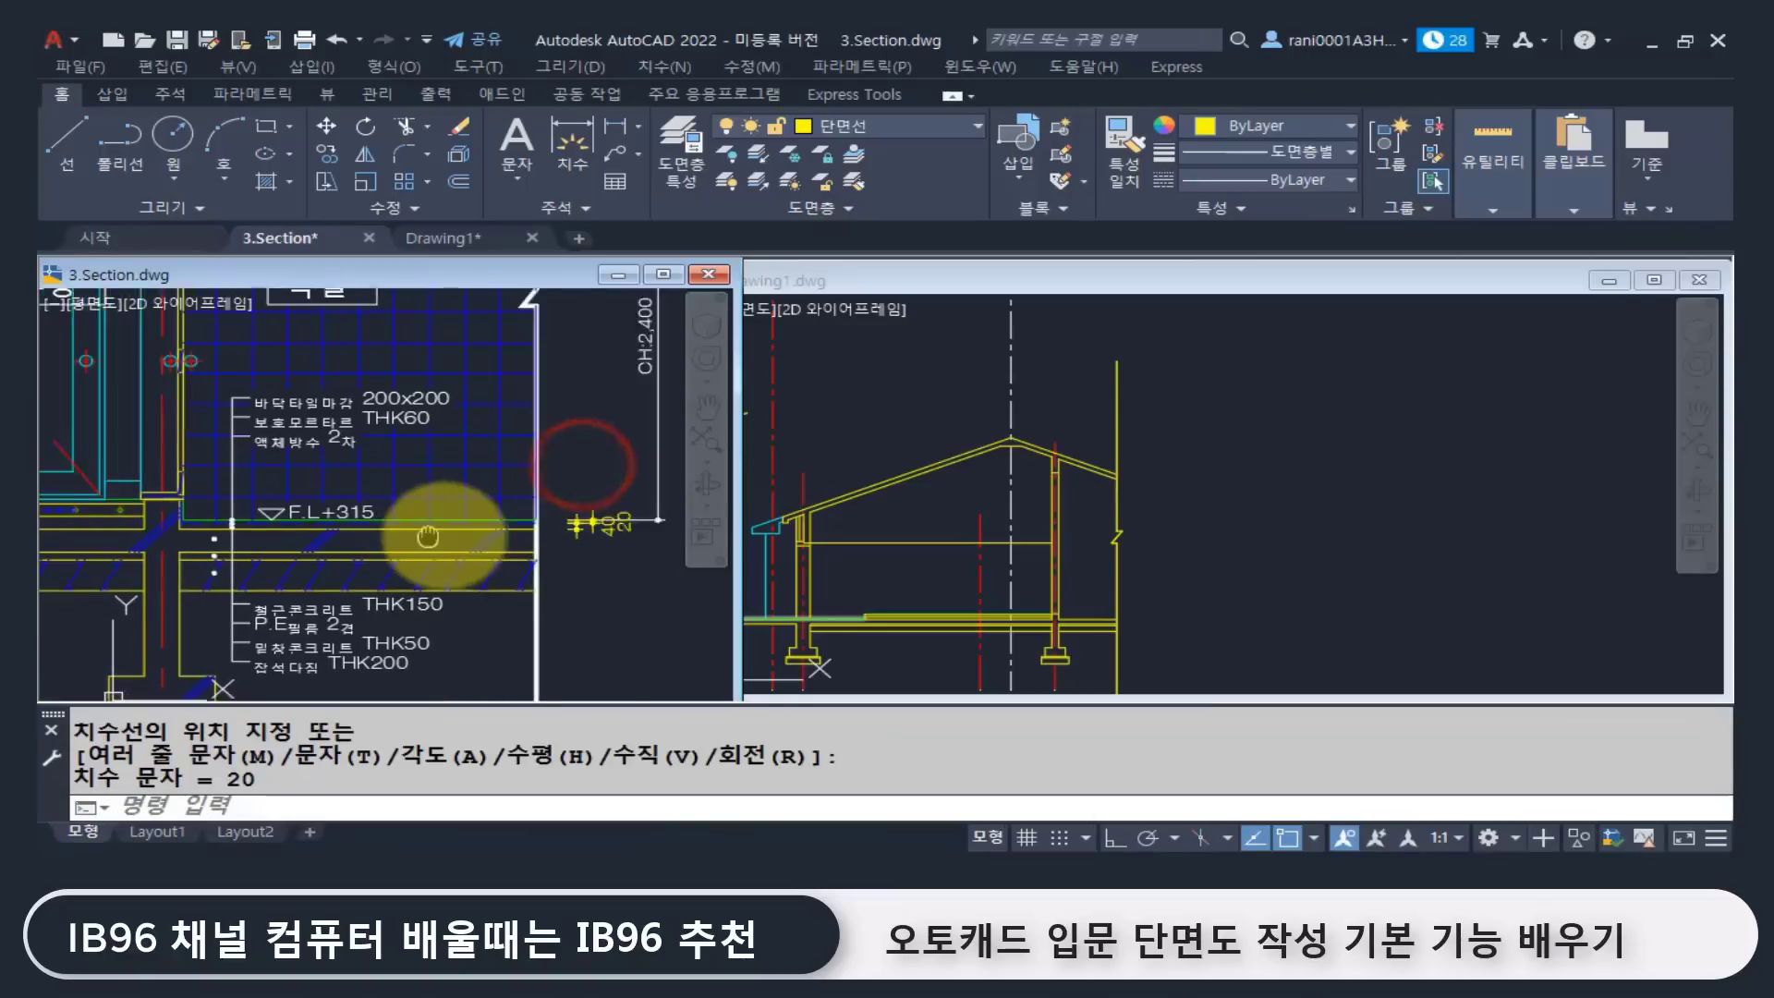
Step: In Drawing1, offset the bathroom slab's top line 40 upward
left_click(1113, 638)
scroll(1087, 613, "up", 6)
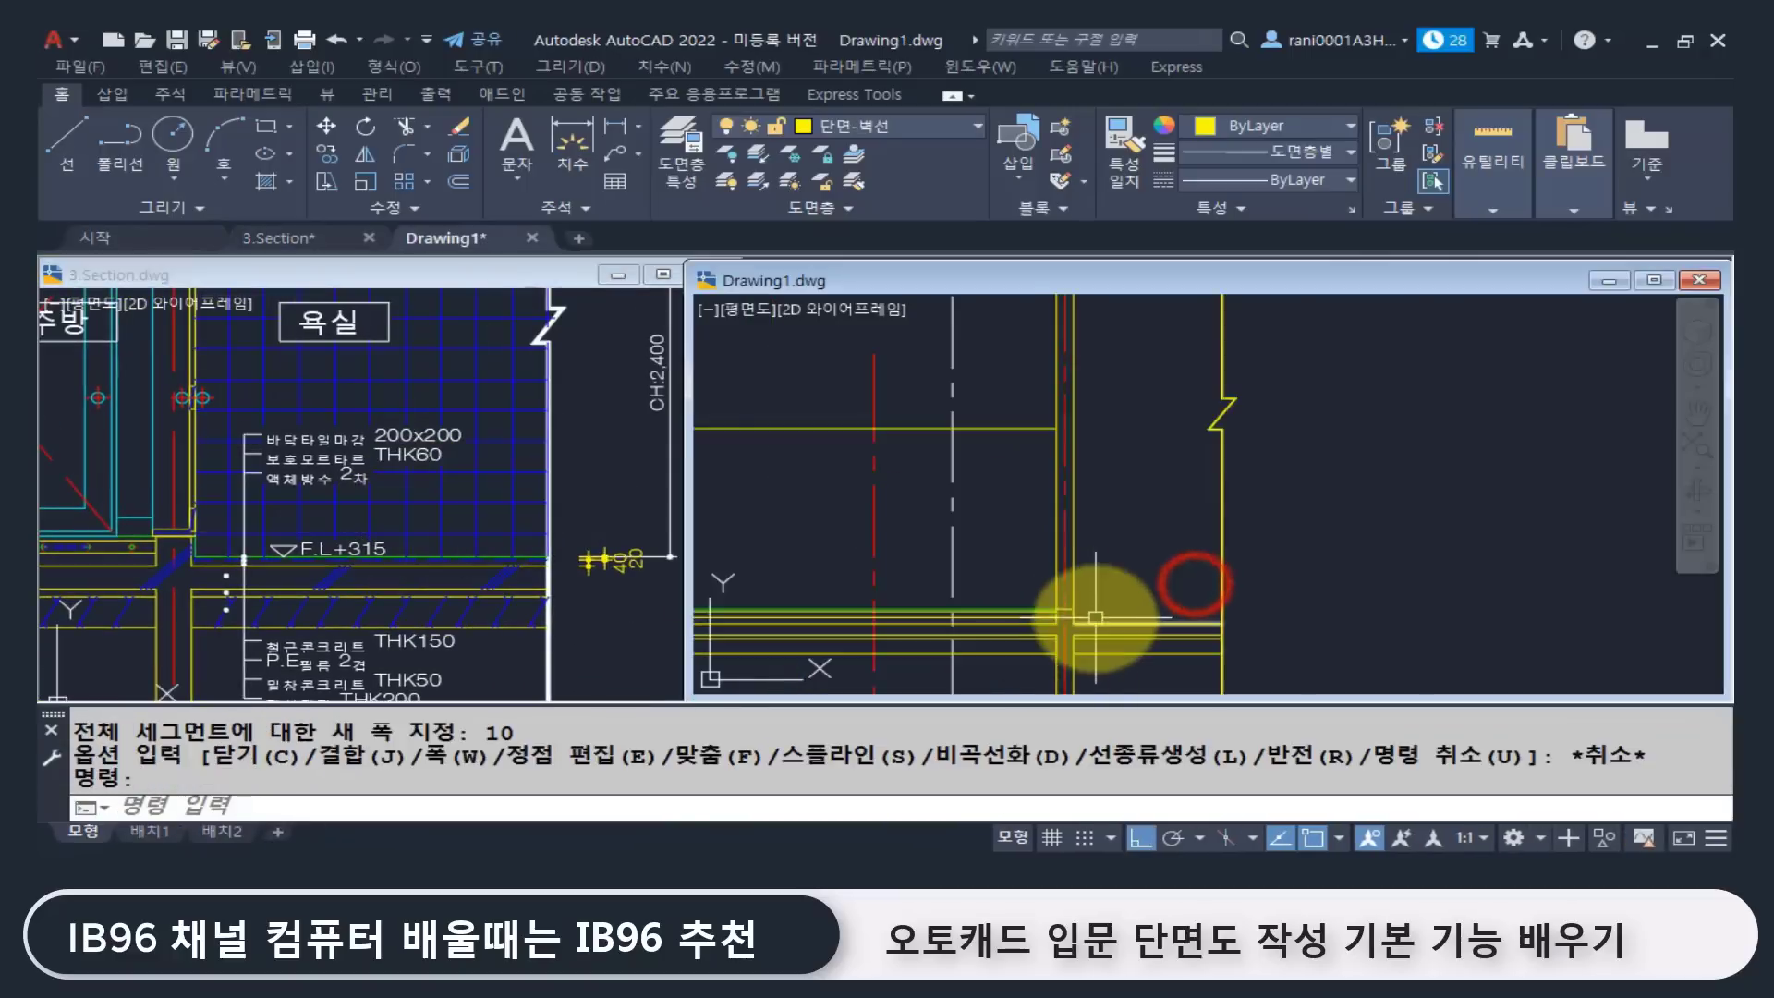
type("o")
key("space")
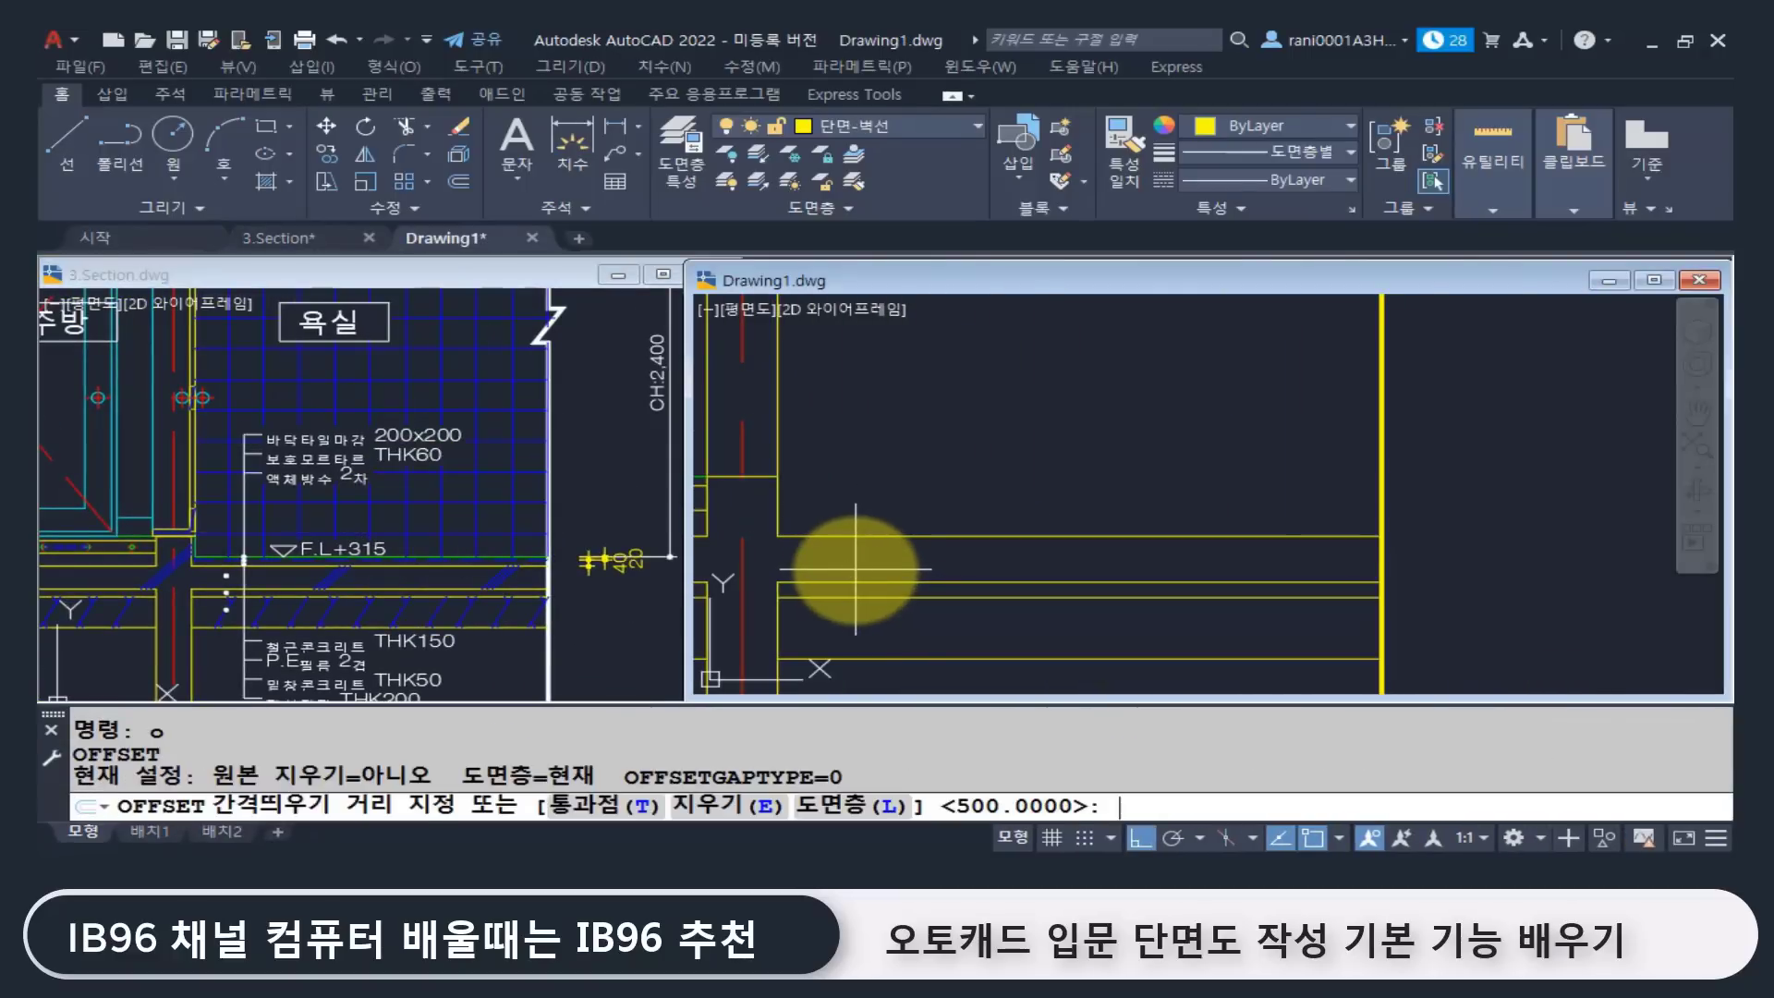
type("40")
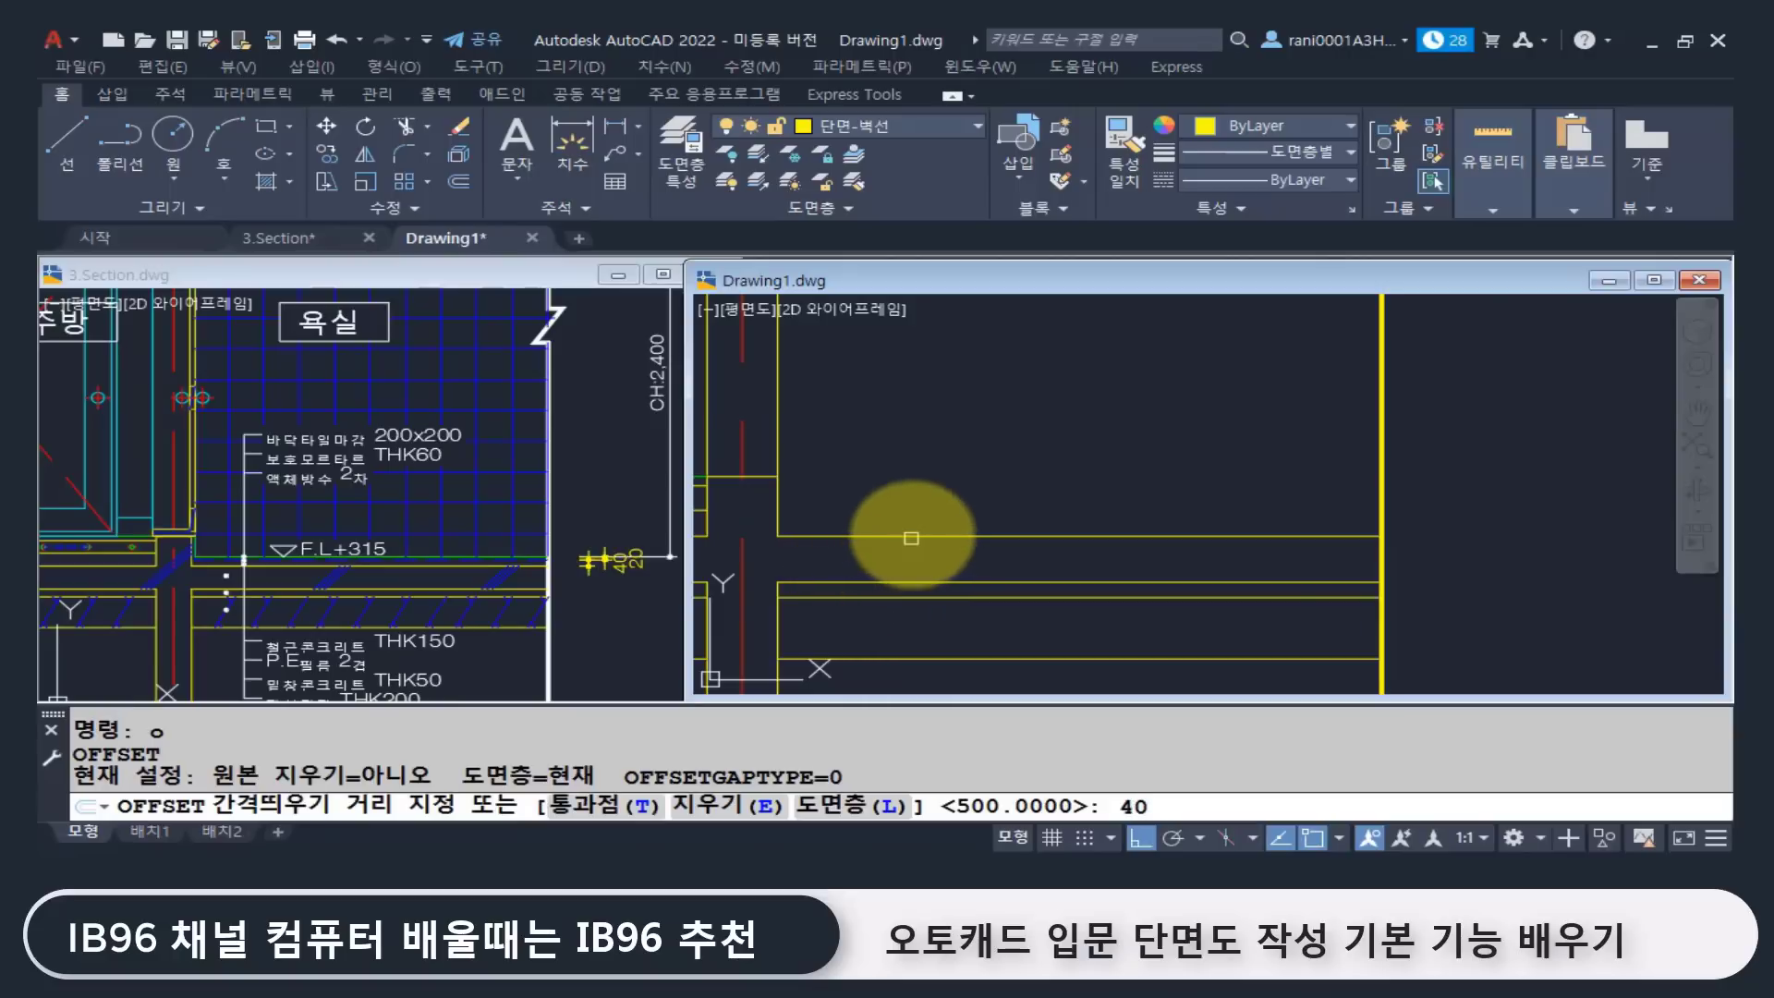
key("Return")
left_click(914, 530)
key("Escape")
Step: Offset the new bathroom floor line another 20 upward
key("space")
type("2")
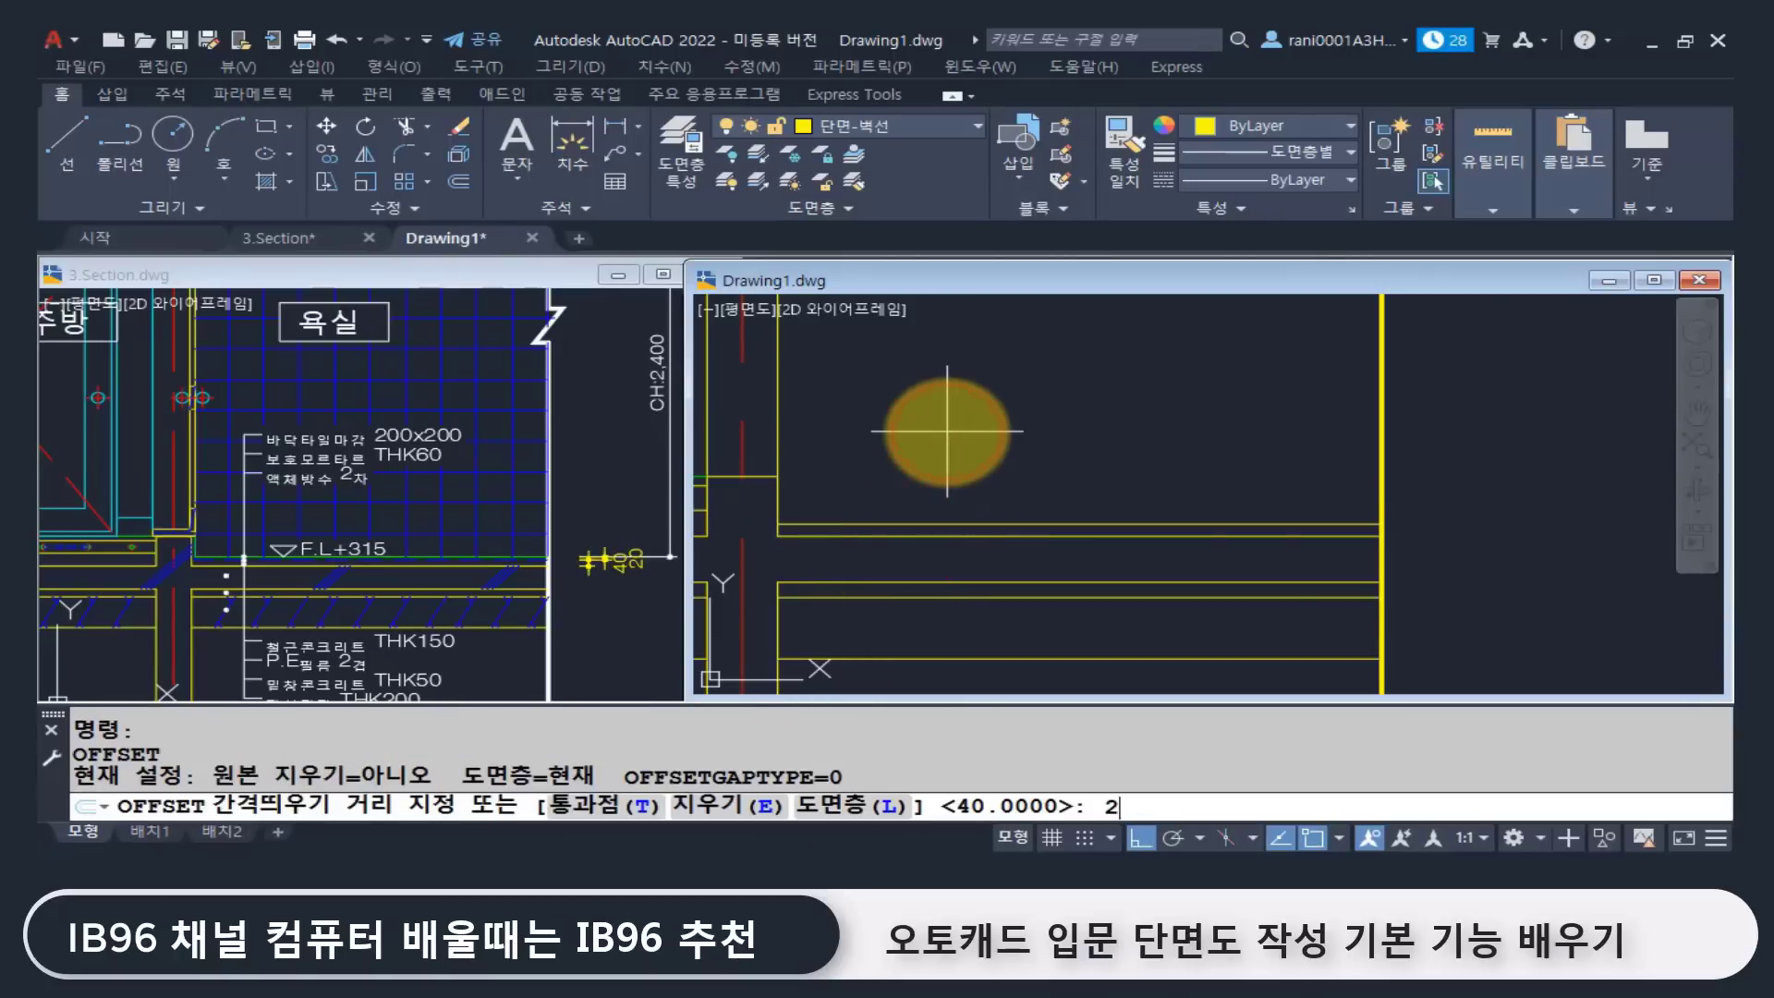
key("Return")
left_click(918, 522)
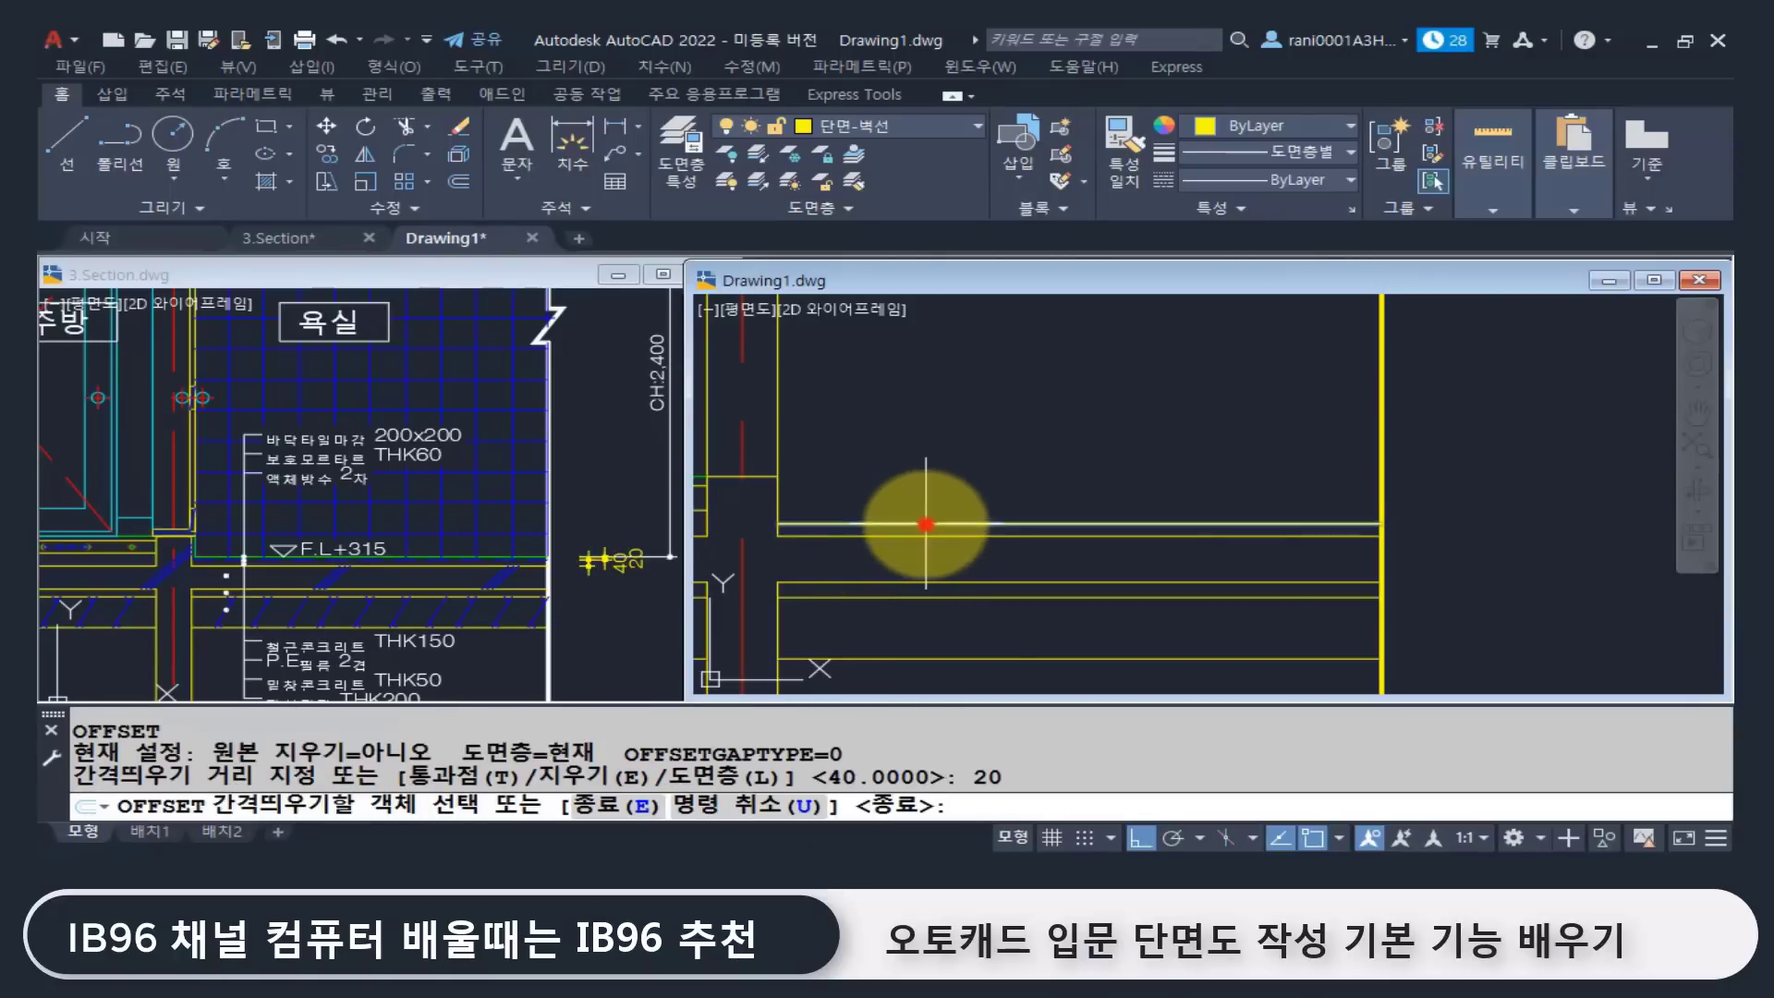
left_click(939, 453)
key("Return")
Step: Move the uppermost bathroom floor line to the 단면-마감 layer
left_click(903, 516)
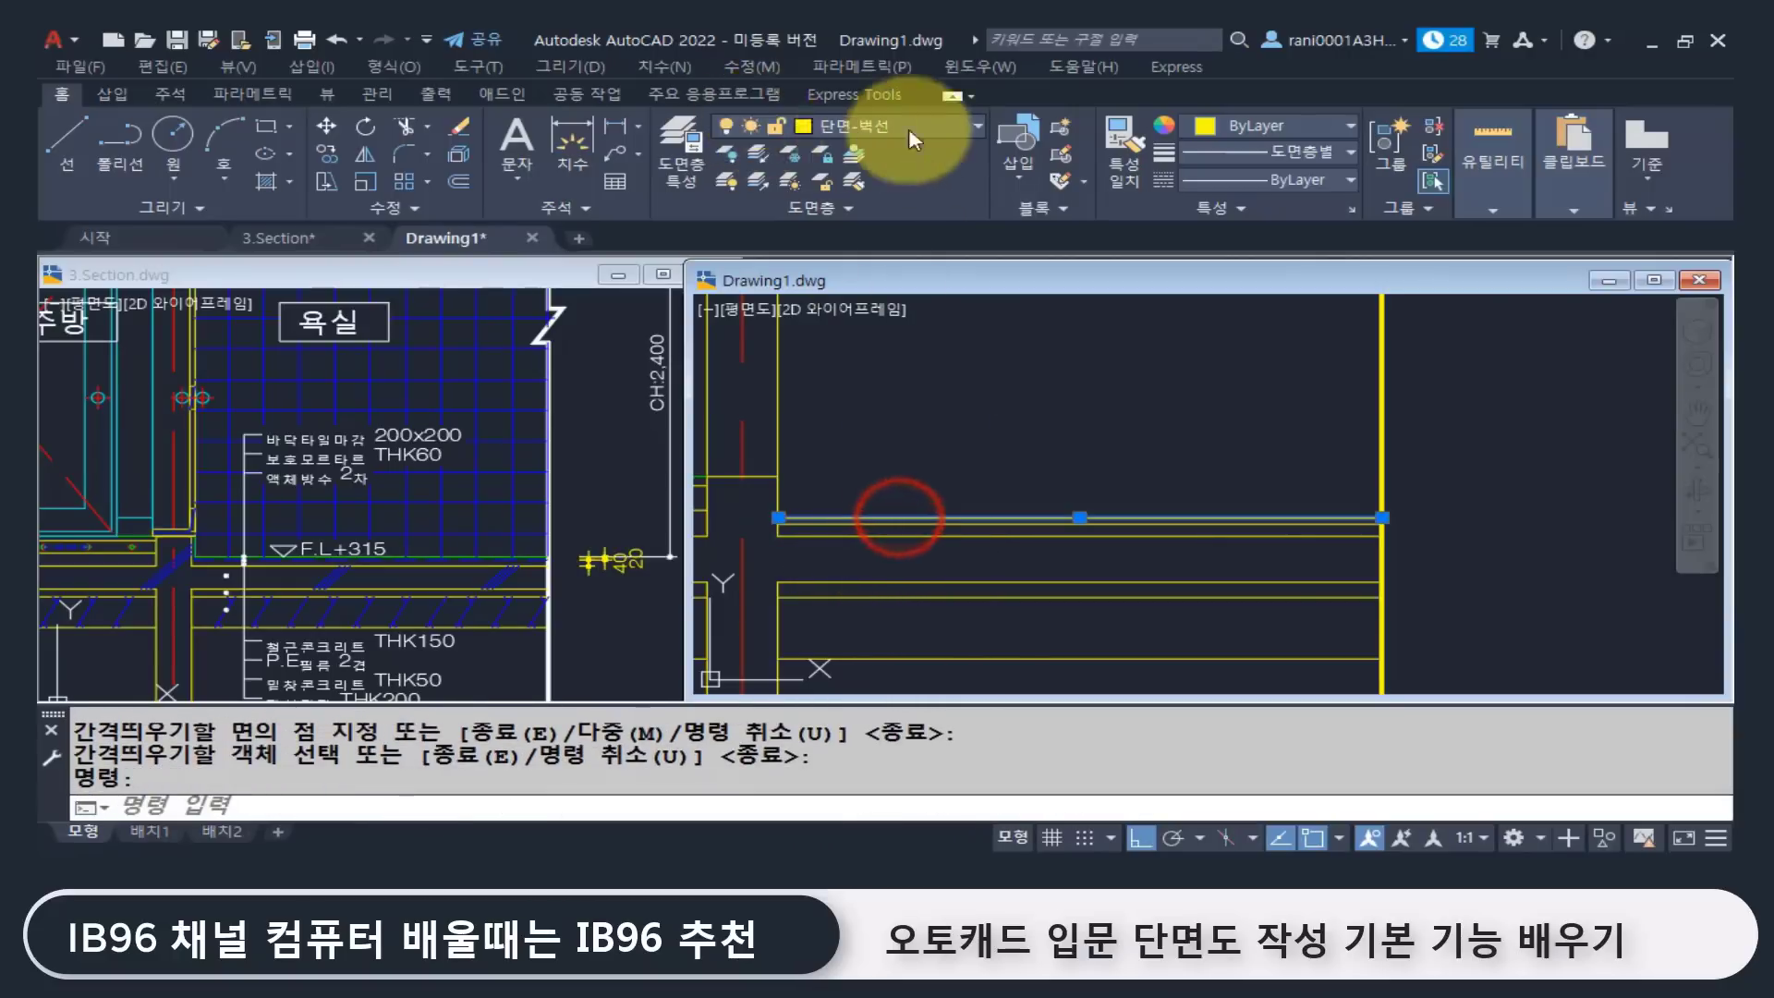
left_click(911, 127)
left_click(868, 315)
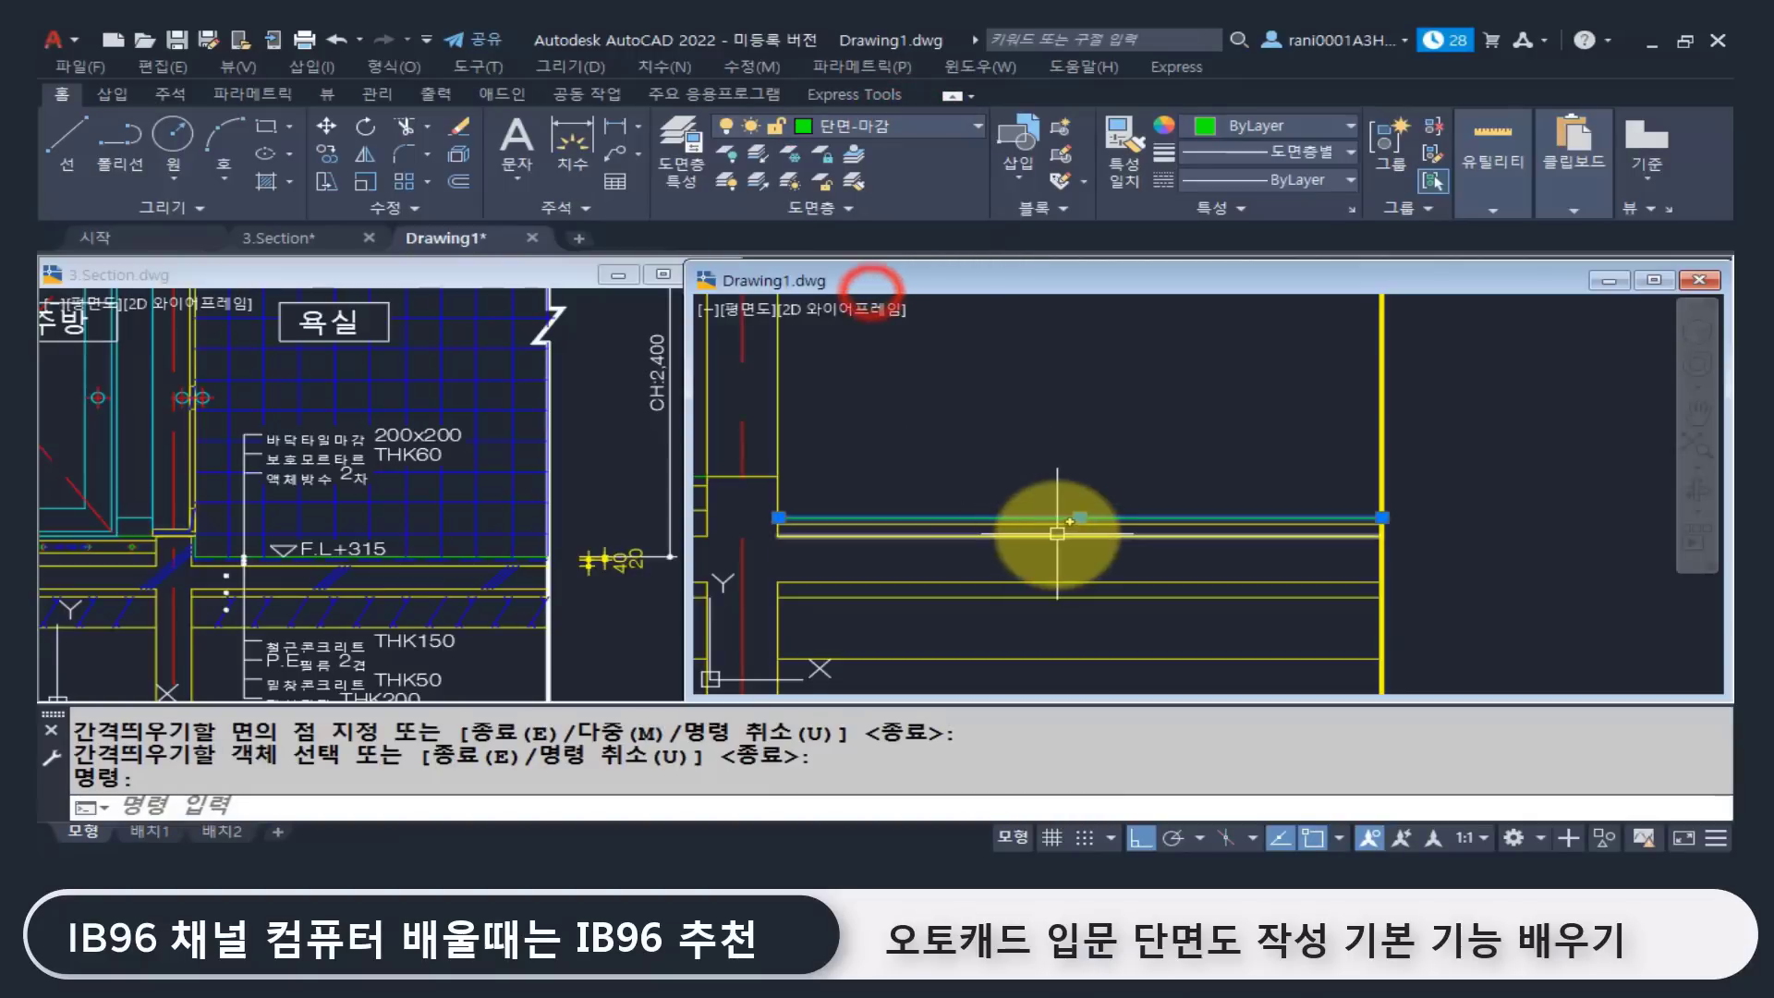
key("Escape")
Step: Create a new layer named 단면-해치 and set its colour to blue
left_click(1021, 528)
left_click(1021, 528)
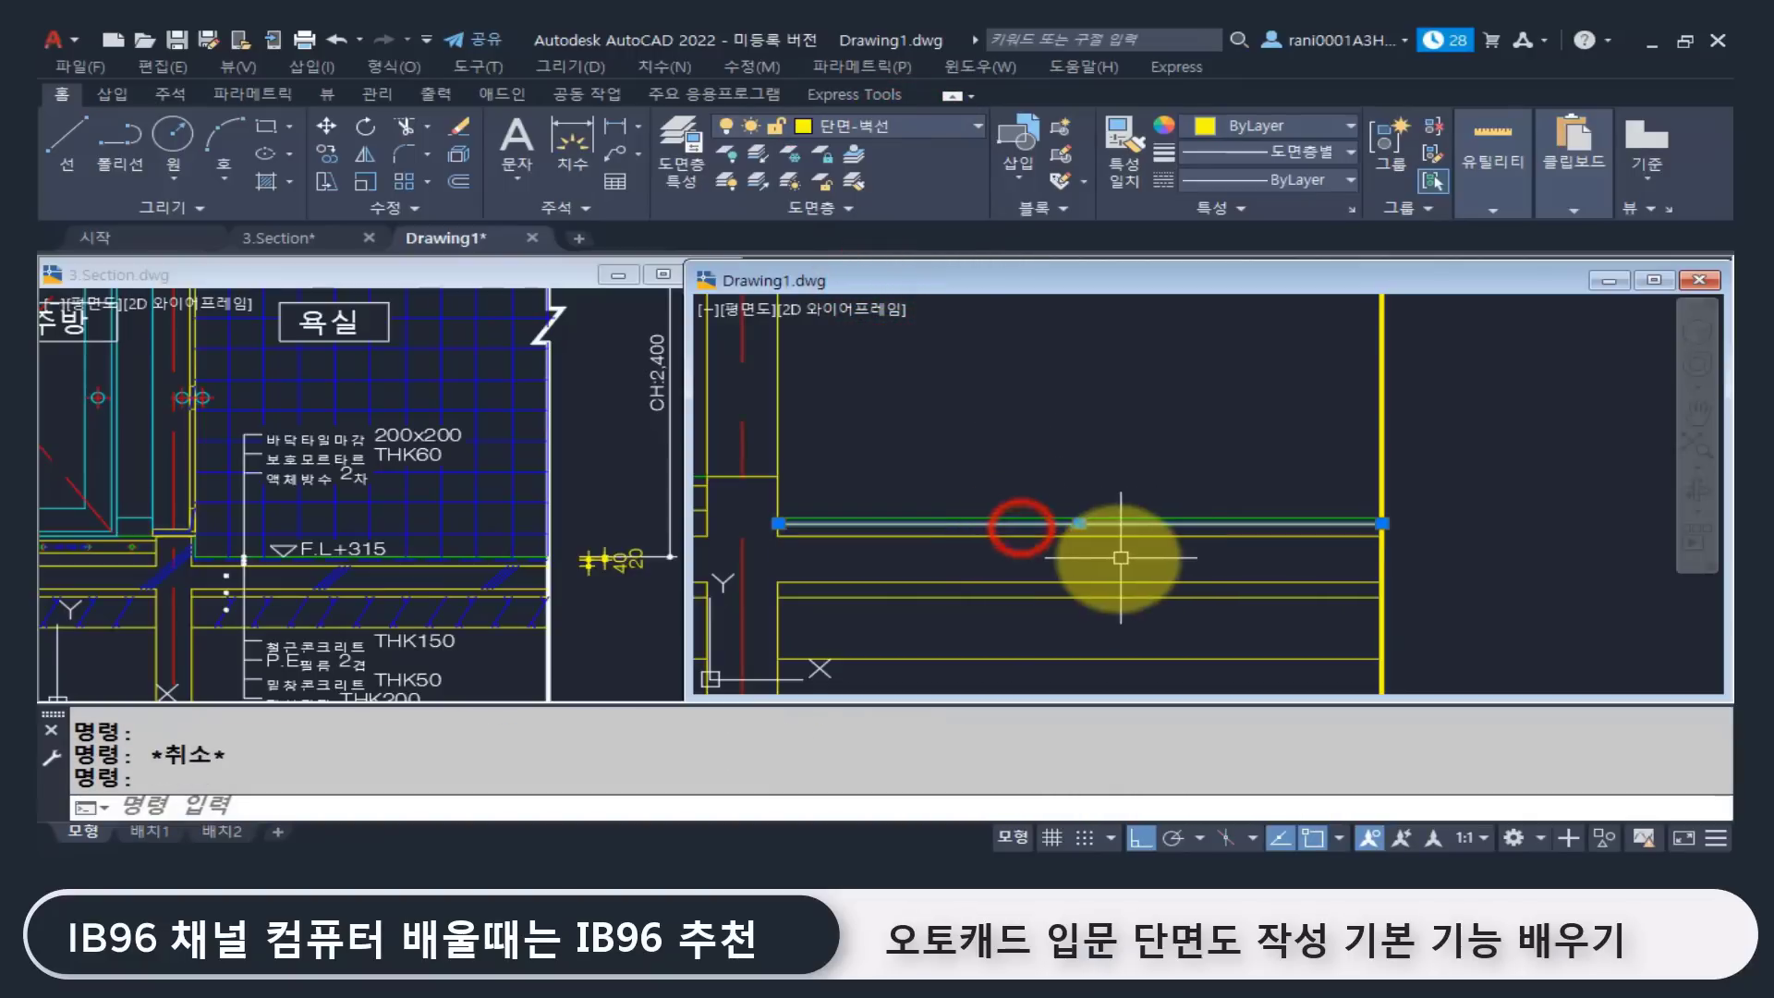
type("la")
key("Return")
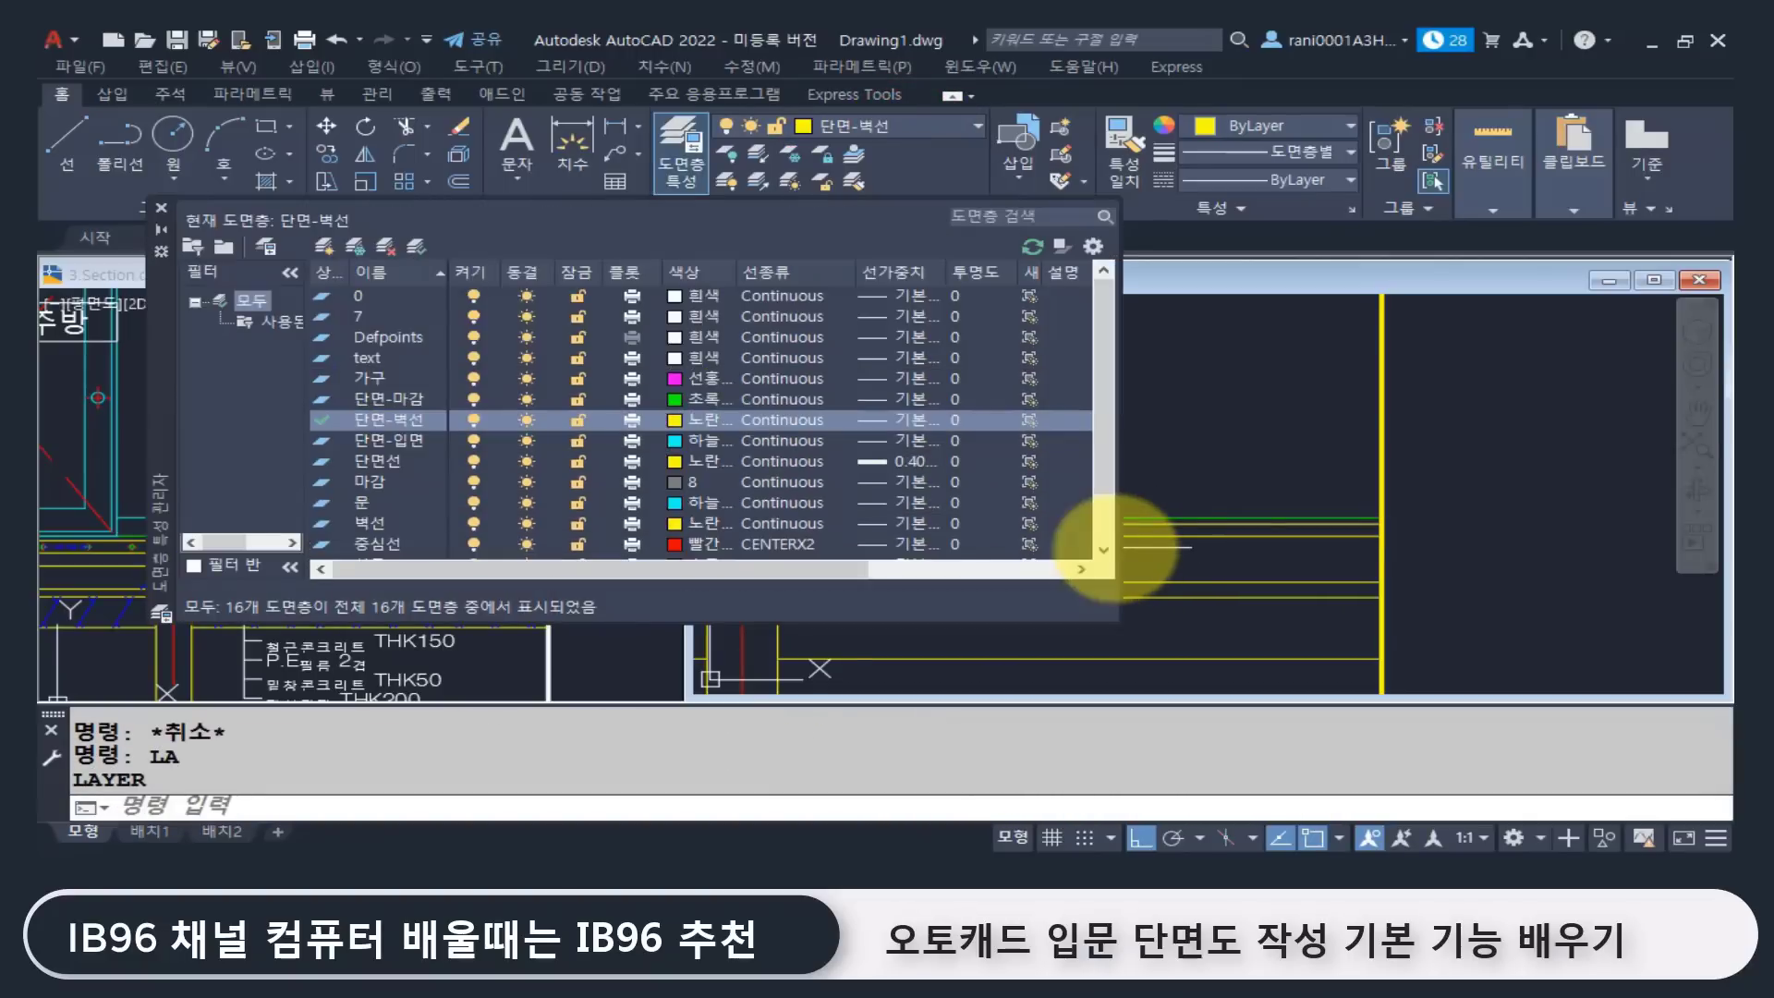
left_click(319, 246)
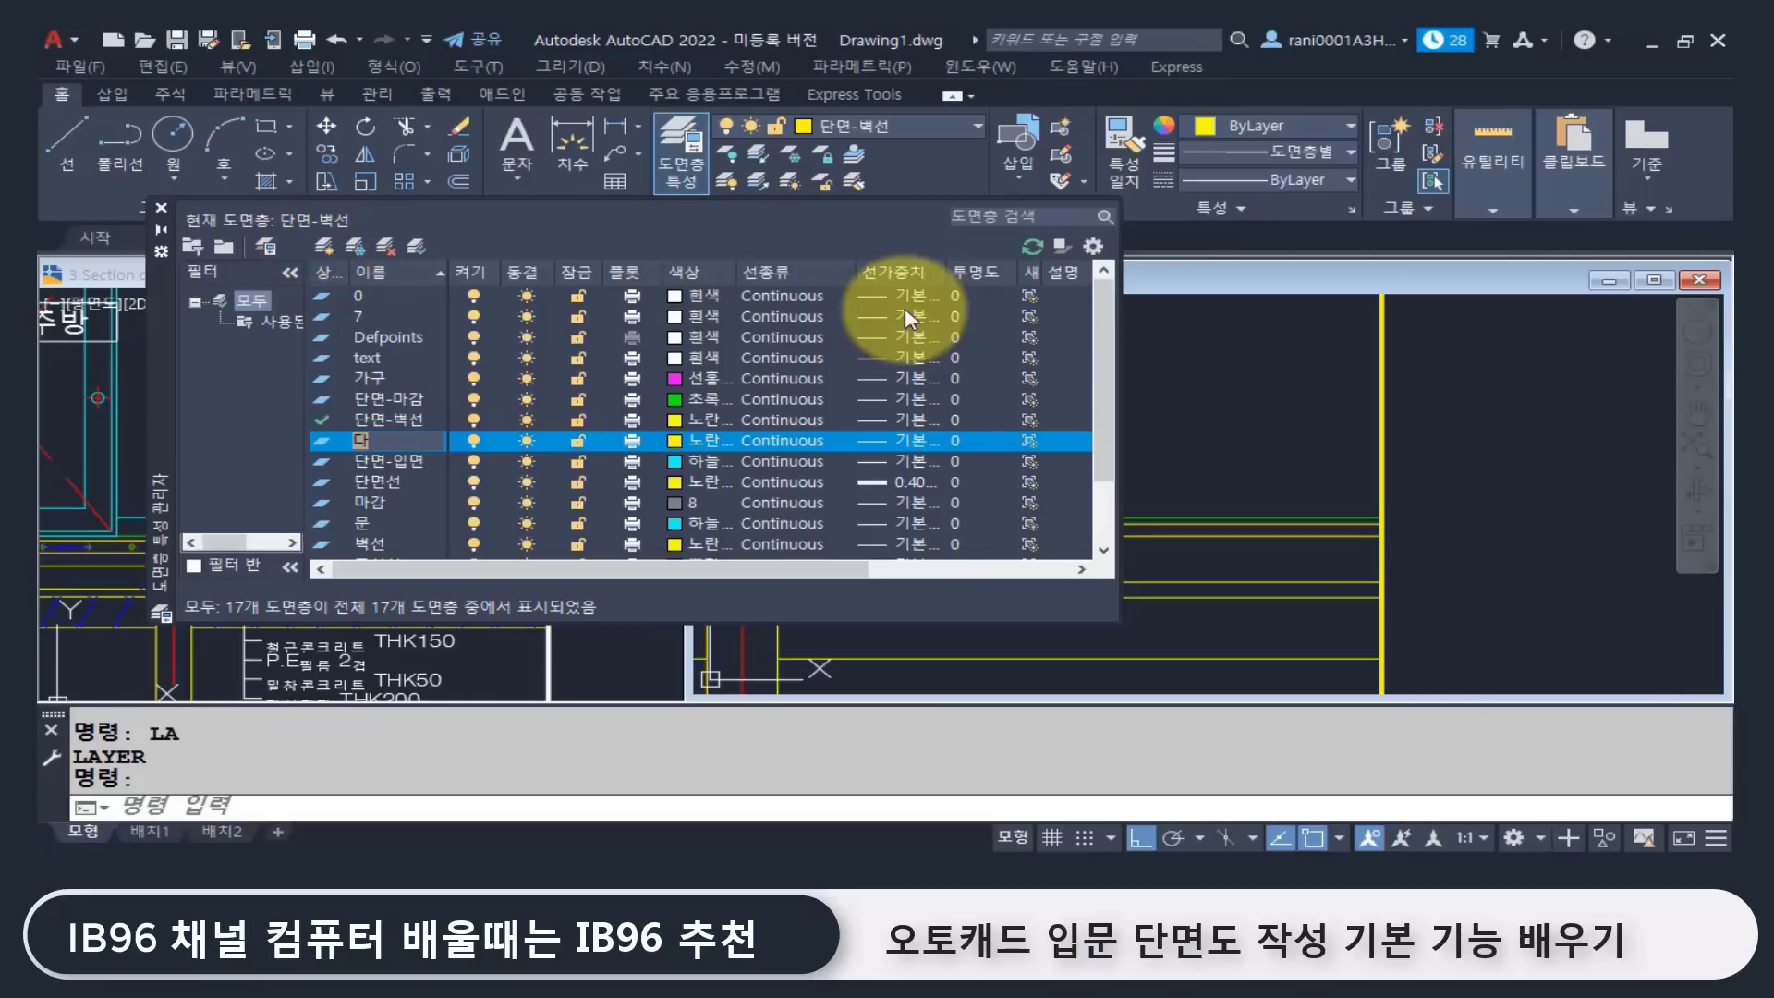
type("단면-ㅎ")
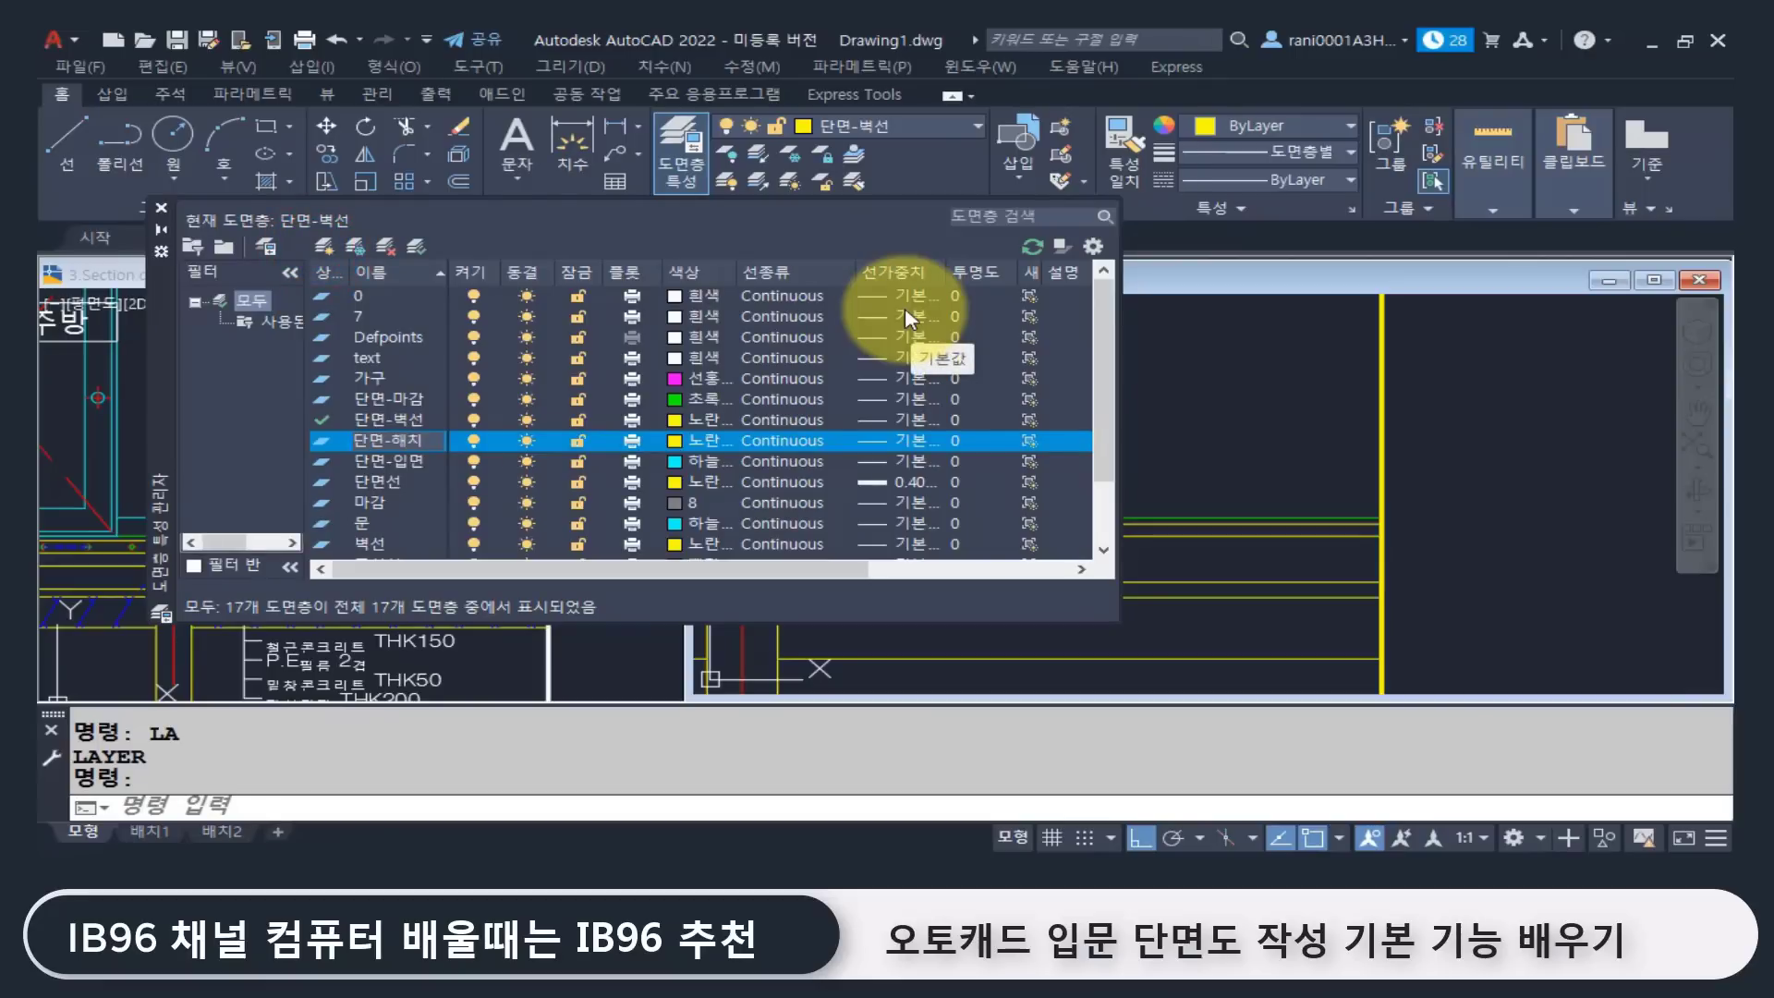
key("Return")
left_click(685, 441)
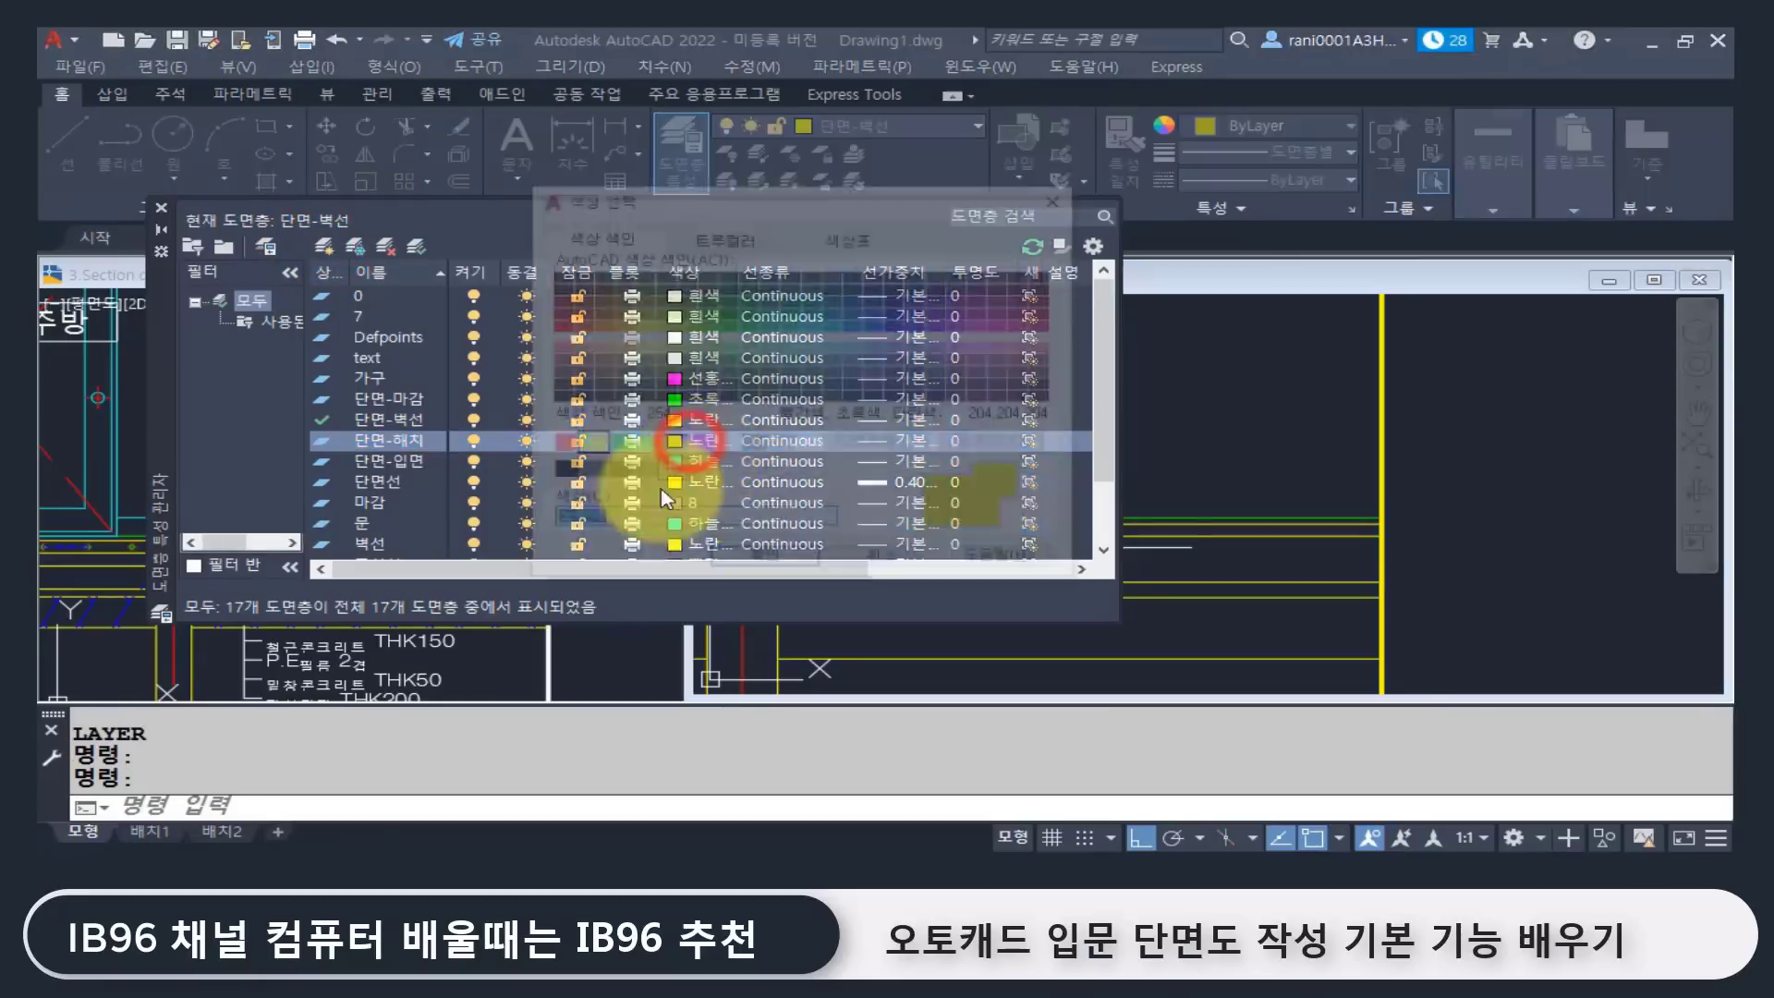
left_click(671, 444)
left_click(765, 561)
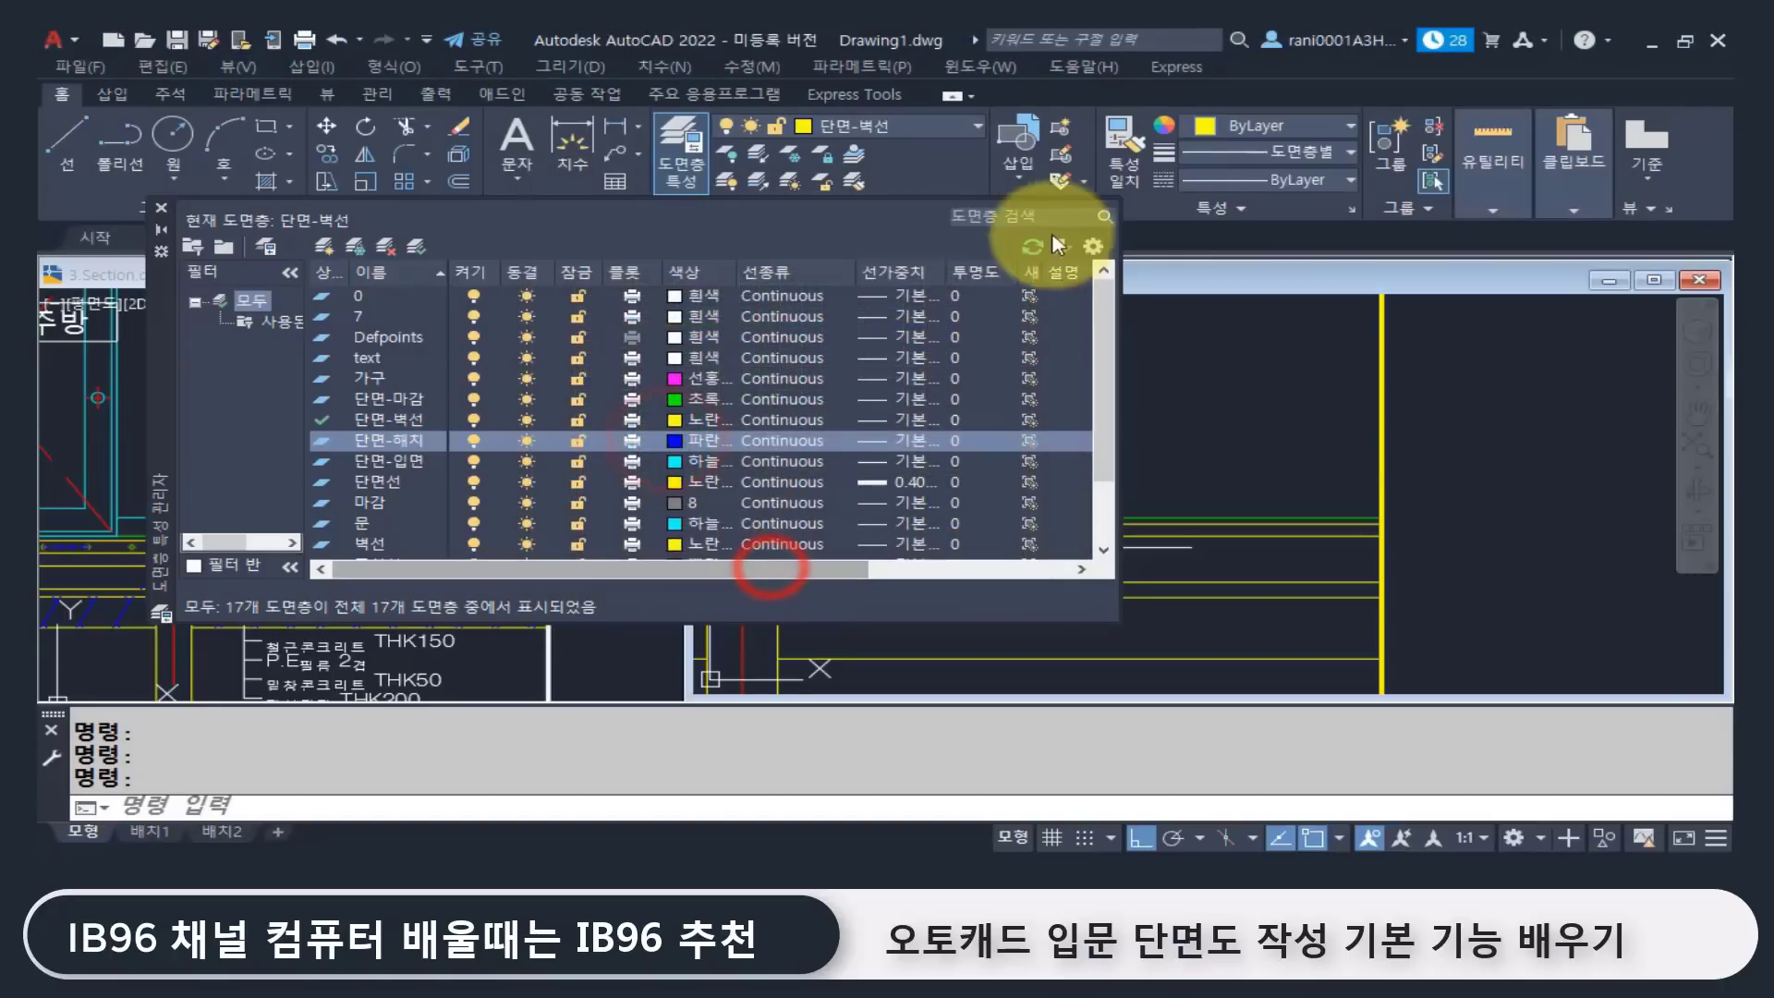
left_click(161, 208)
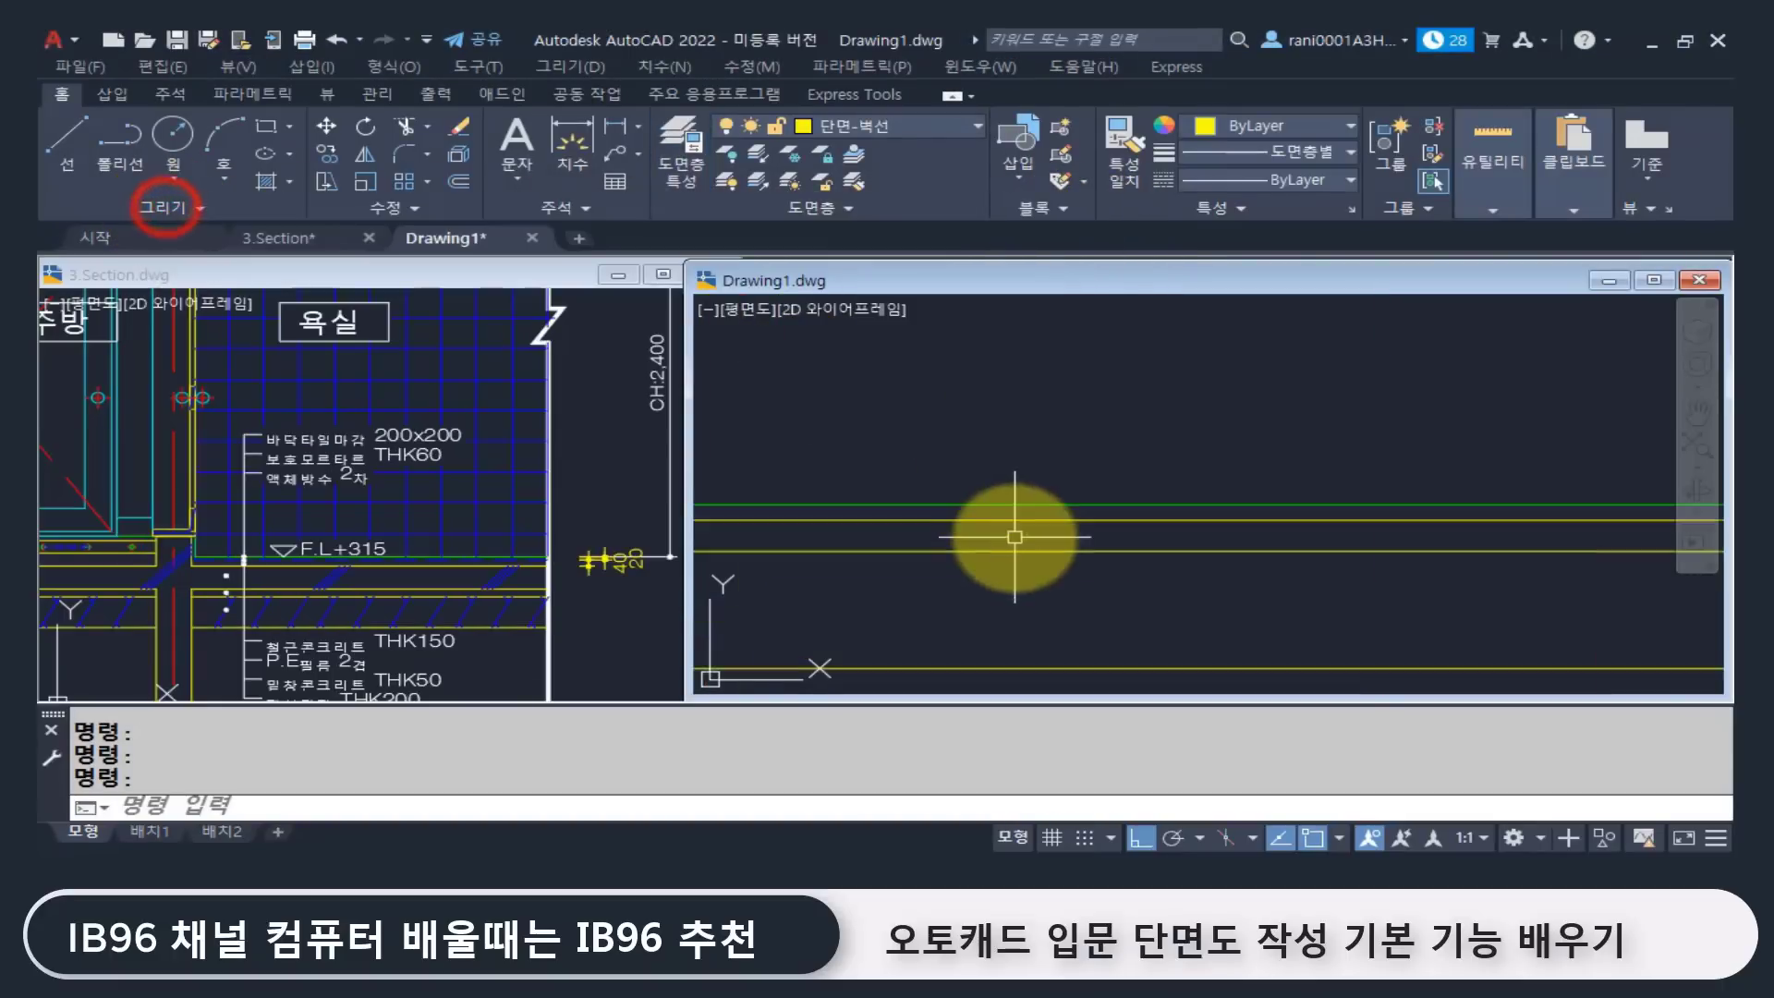
Step: Move the line just below the green bathroom floor finish line to the 단면-해치 layer
left_click(1027, 495)
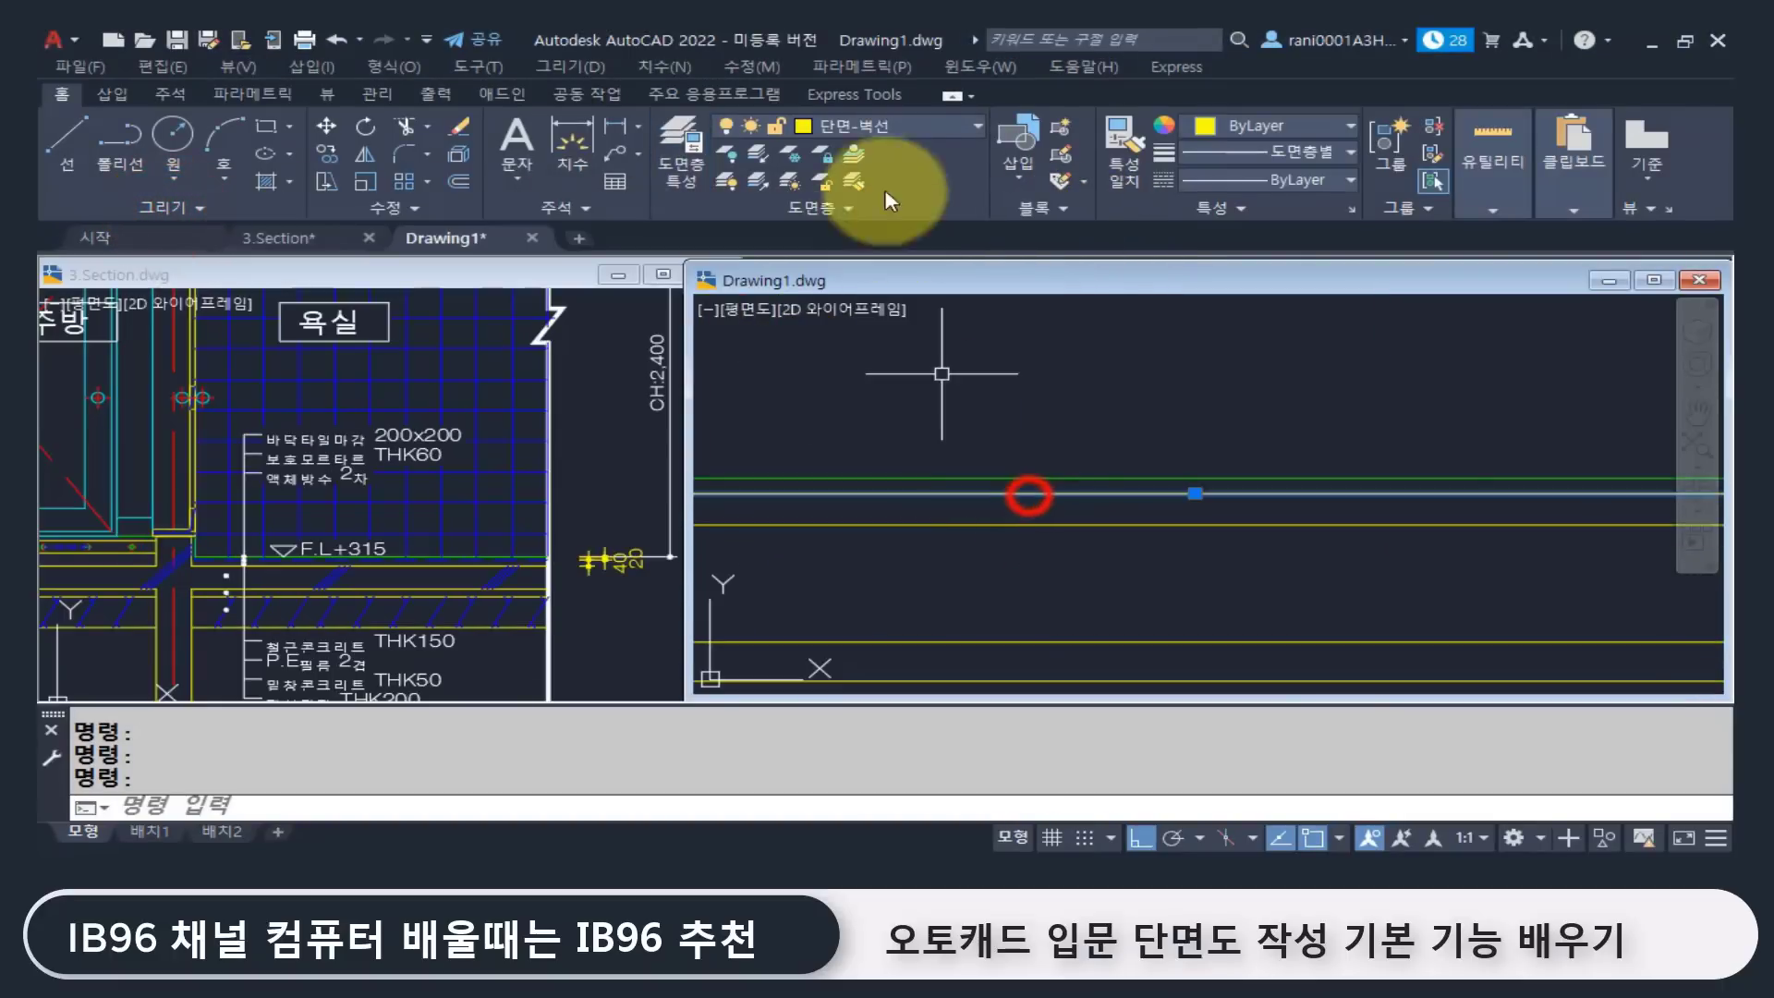
left_click(918, 128)
left_click(909, 379)
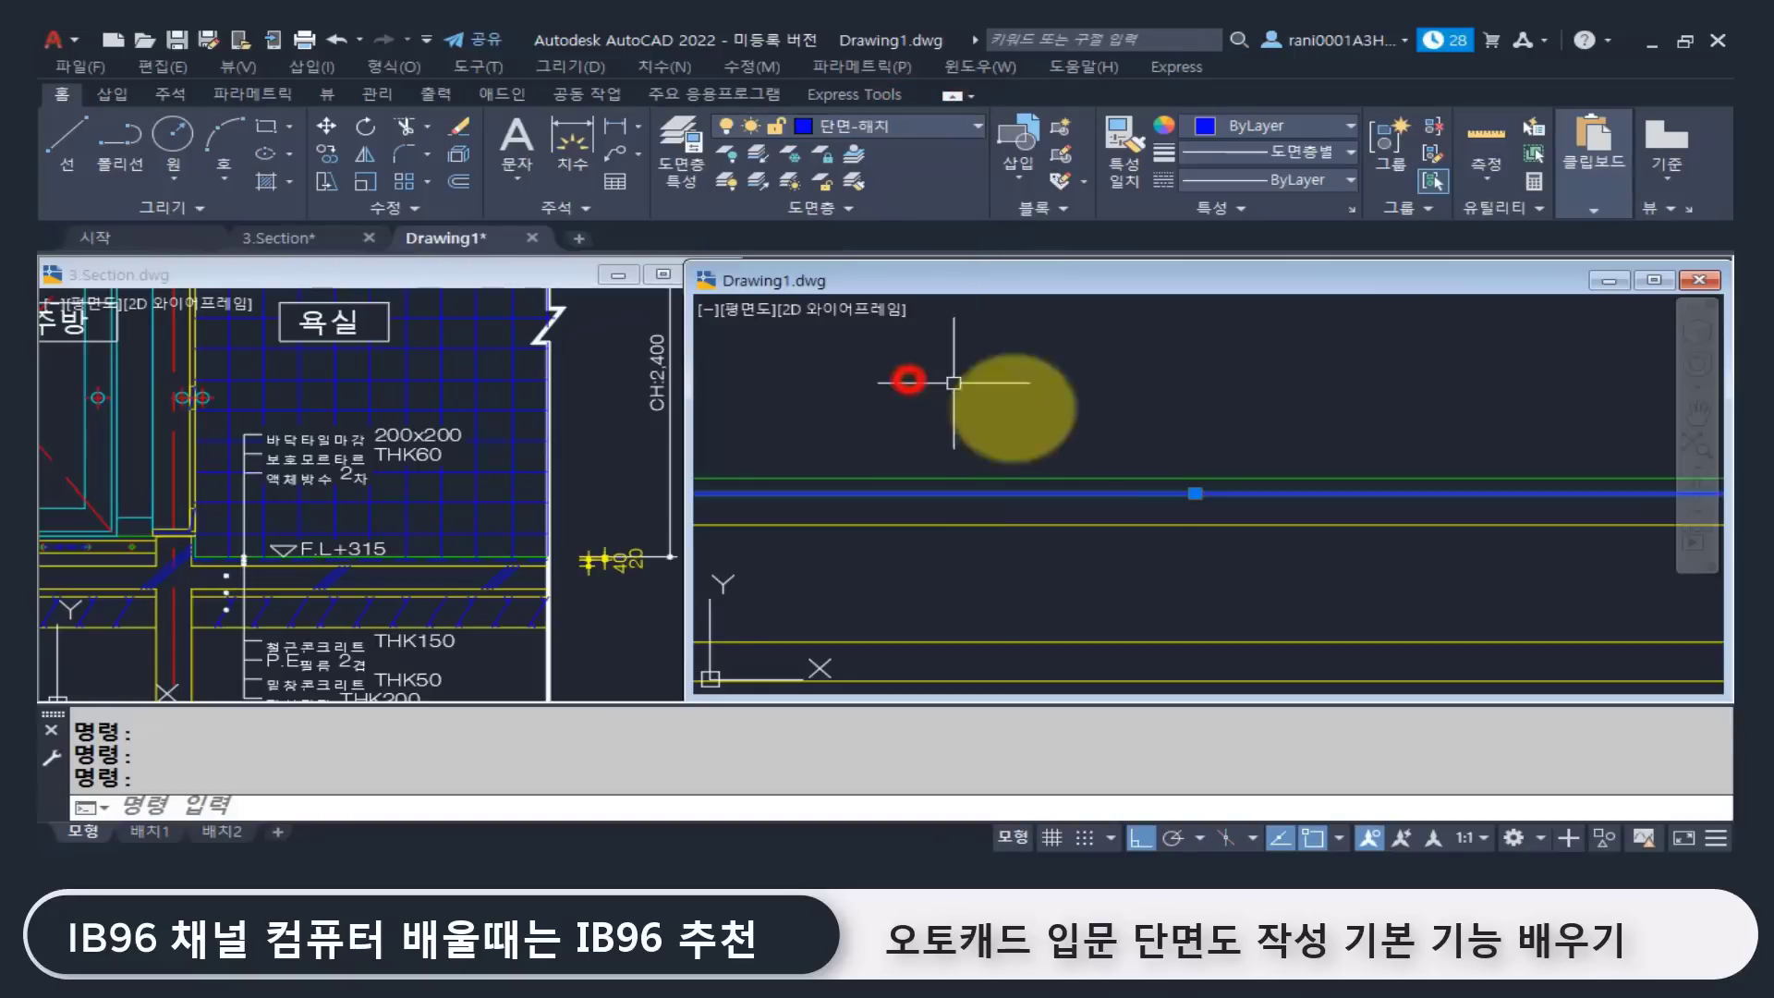
key("Escape")
scroll(1201, 628, "up", 4)
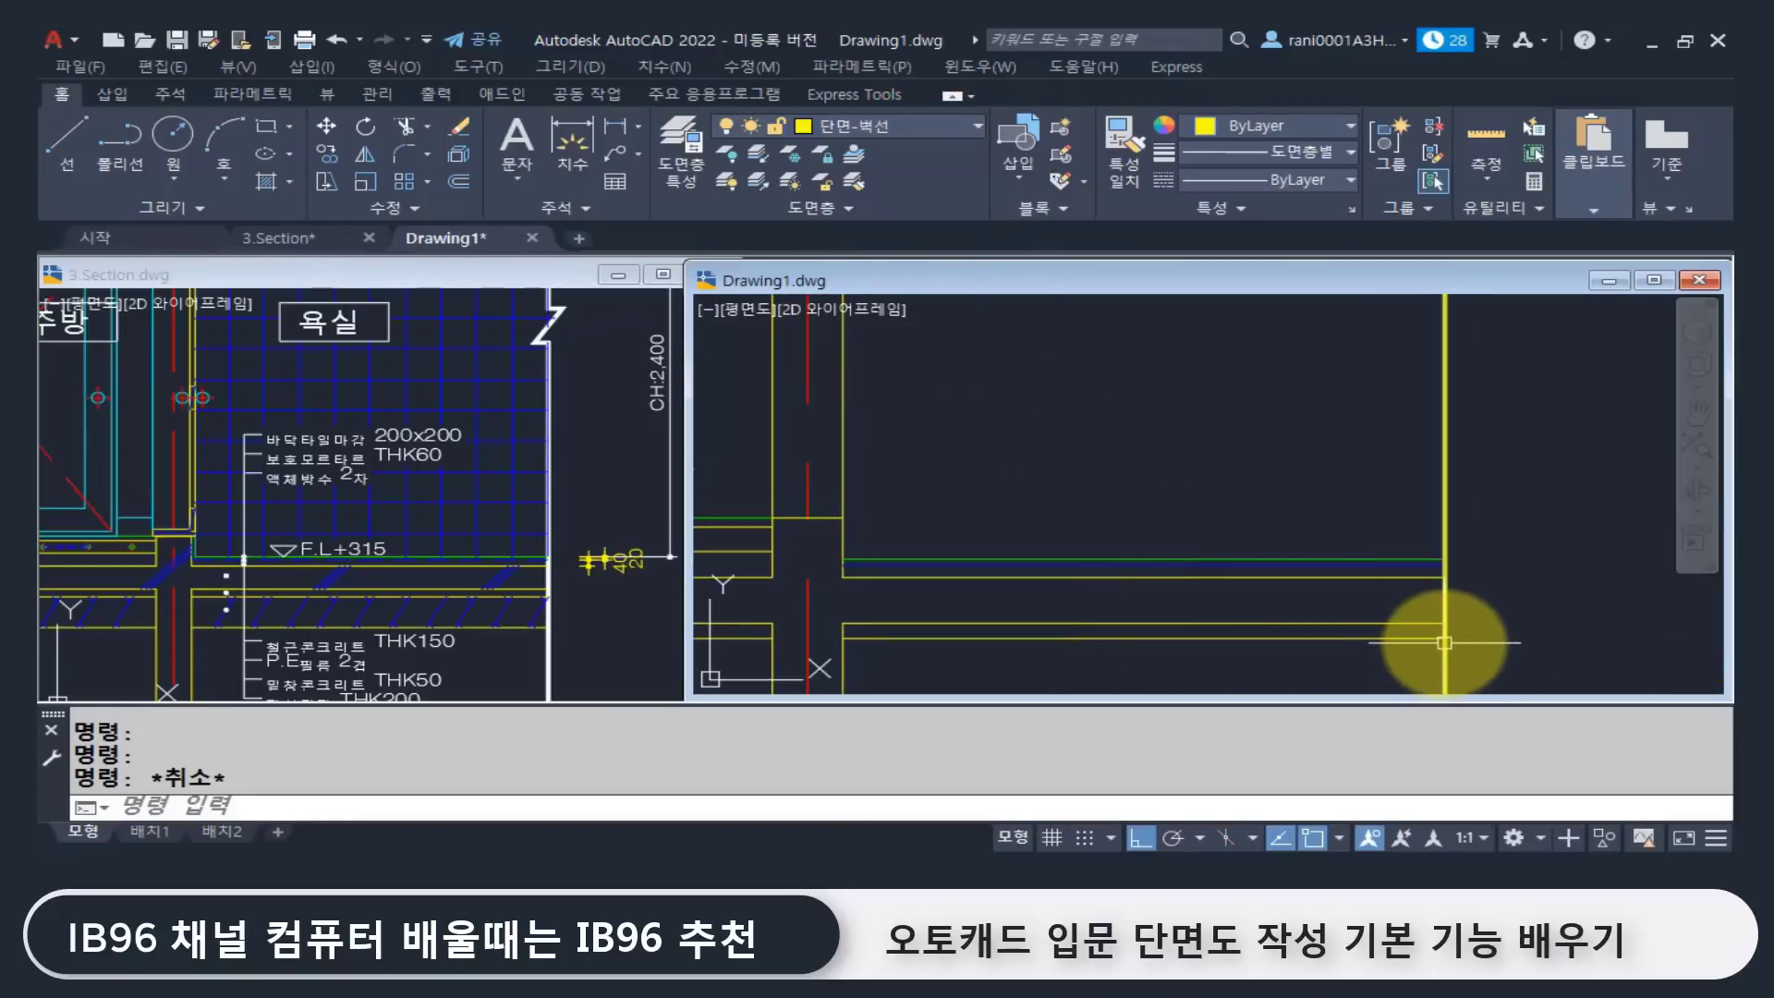
scroll(1444, 642, "down", 2)
left_click(1188, 587)
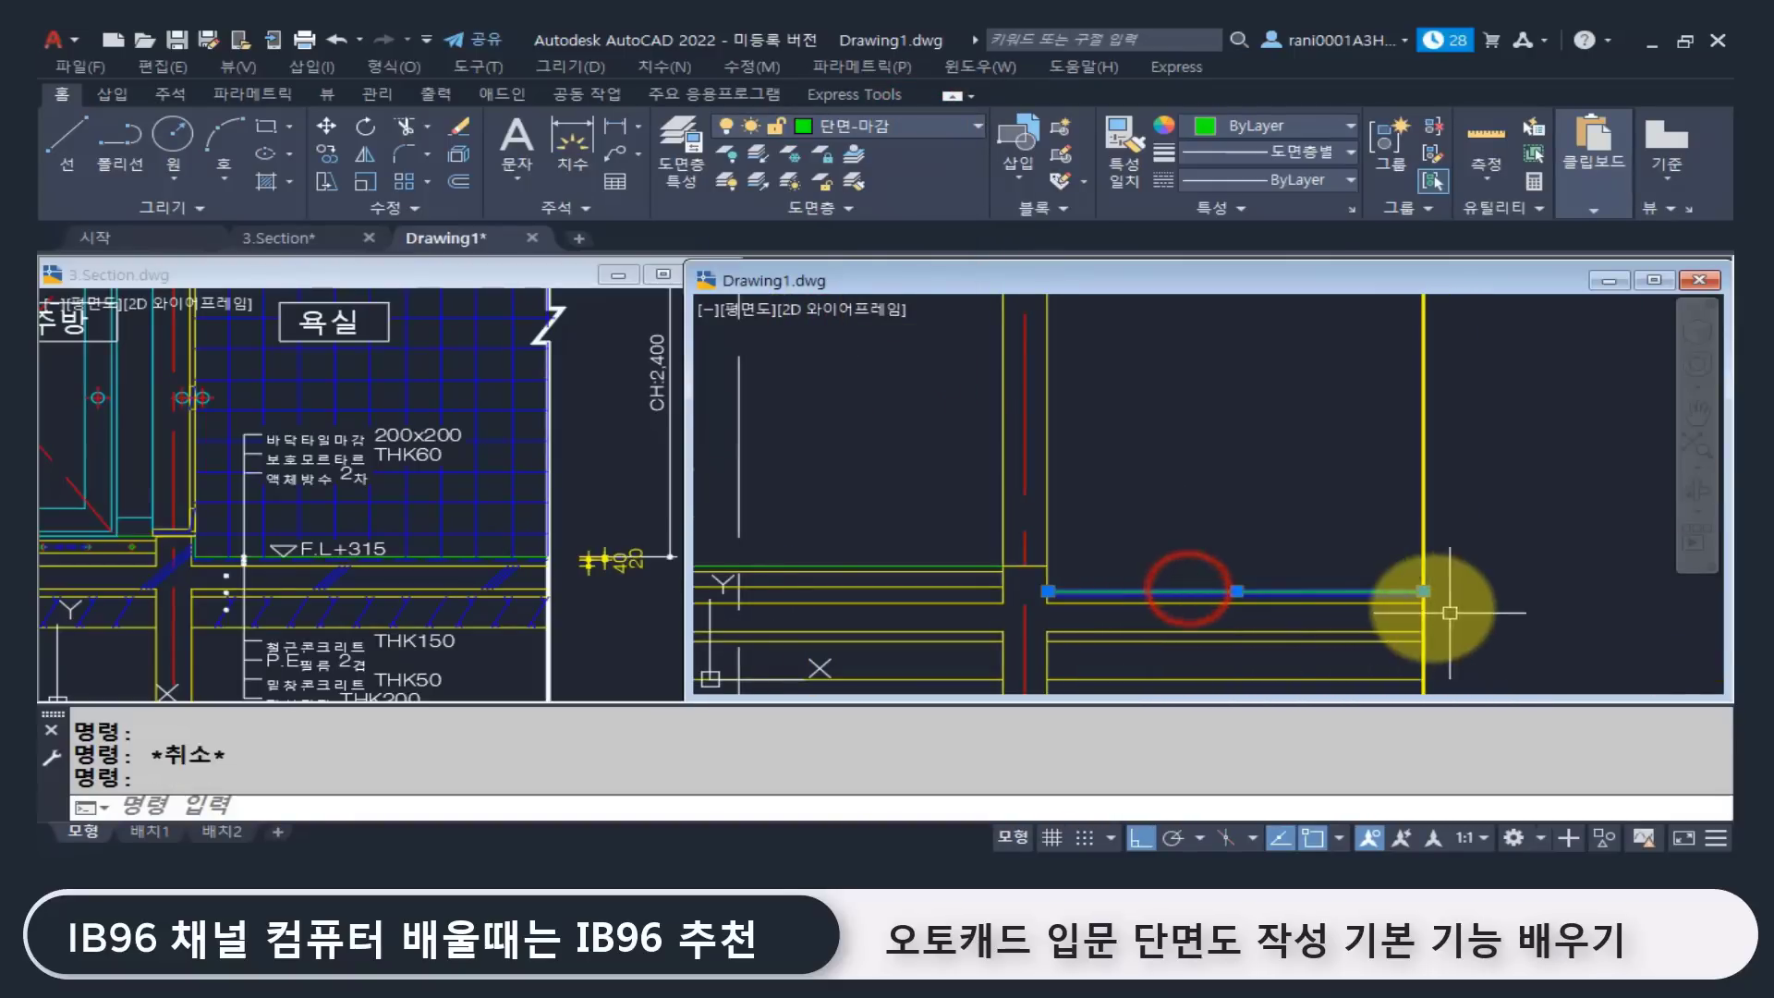
key("Escape")
key("Escape")
key("Return")
type("240")
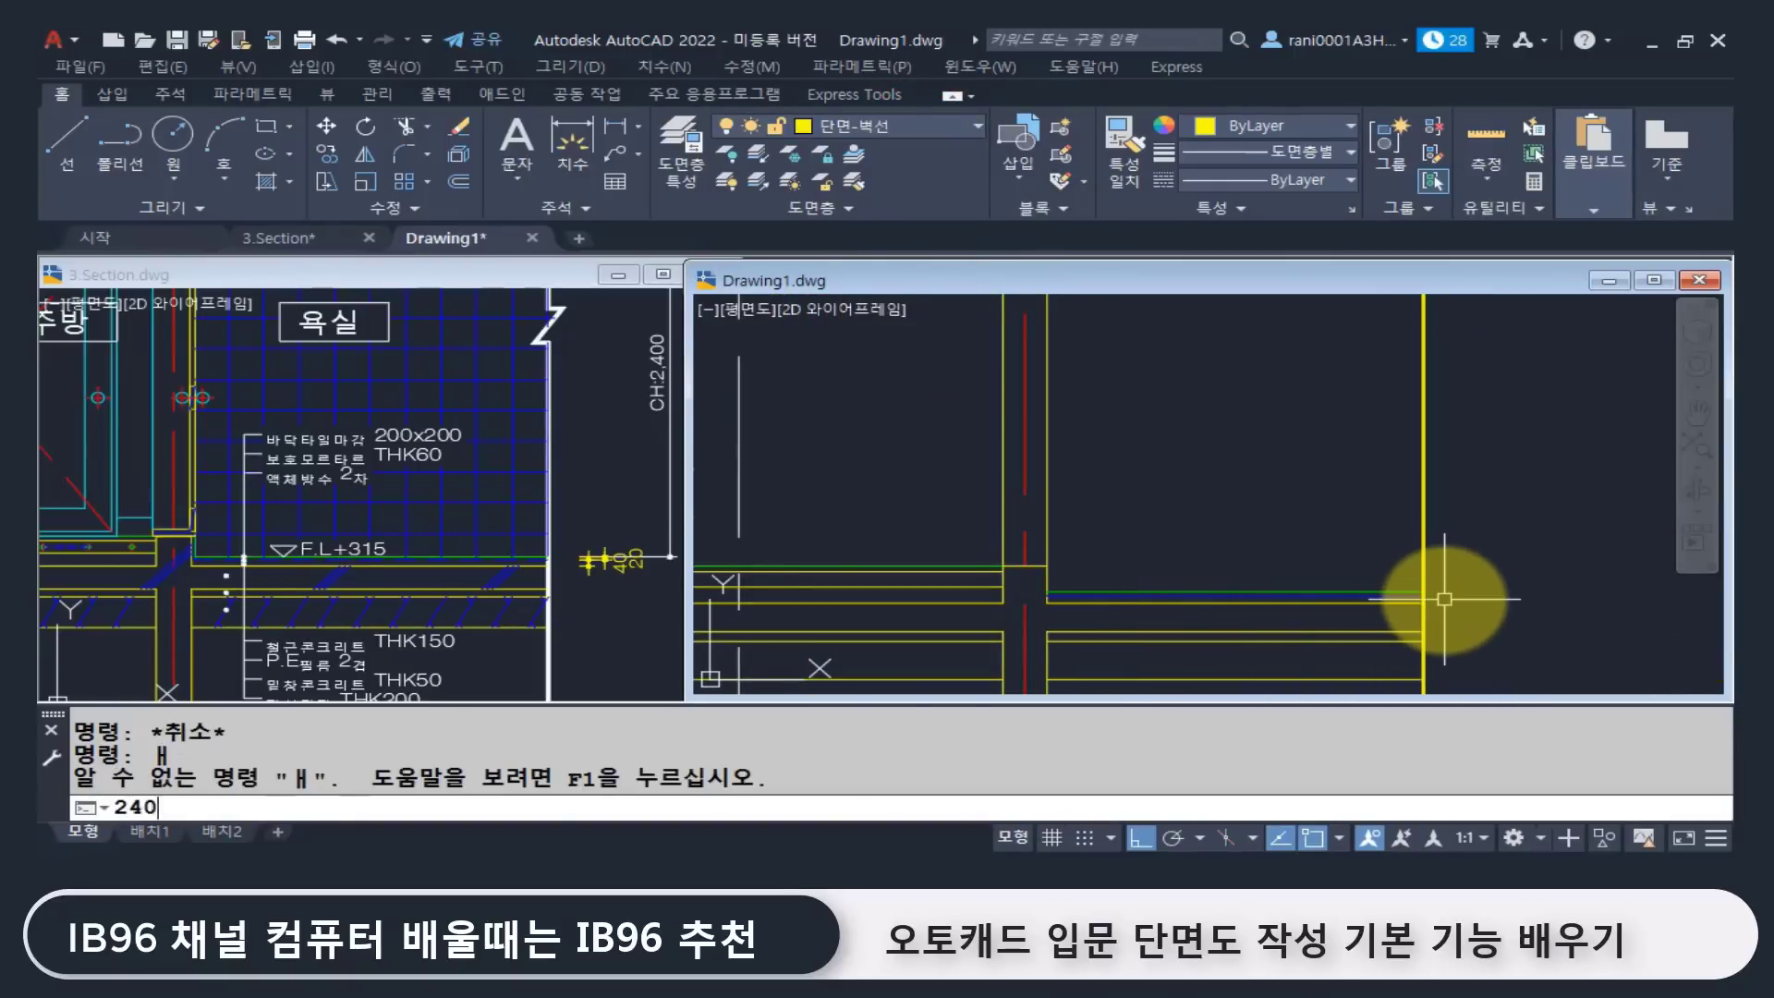
key("Escape")
key("Escape")
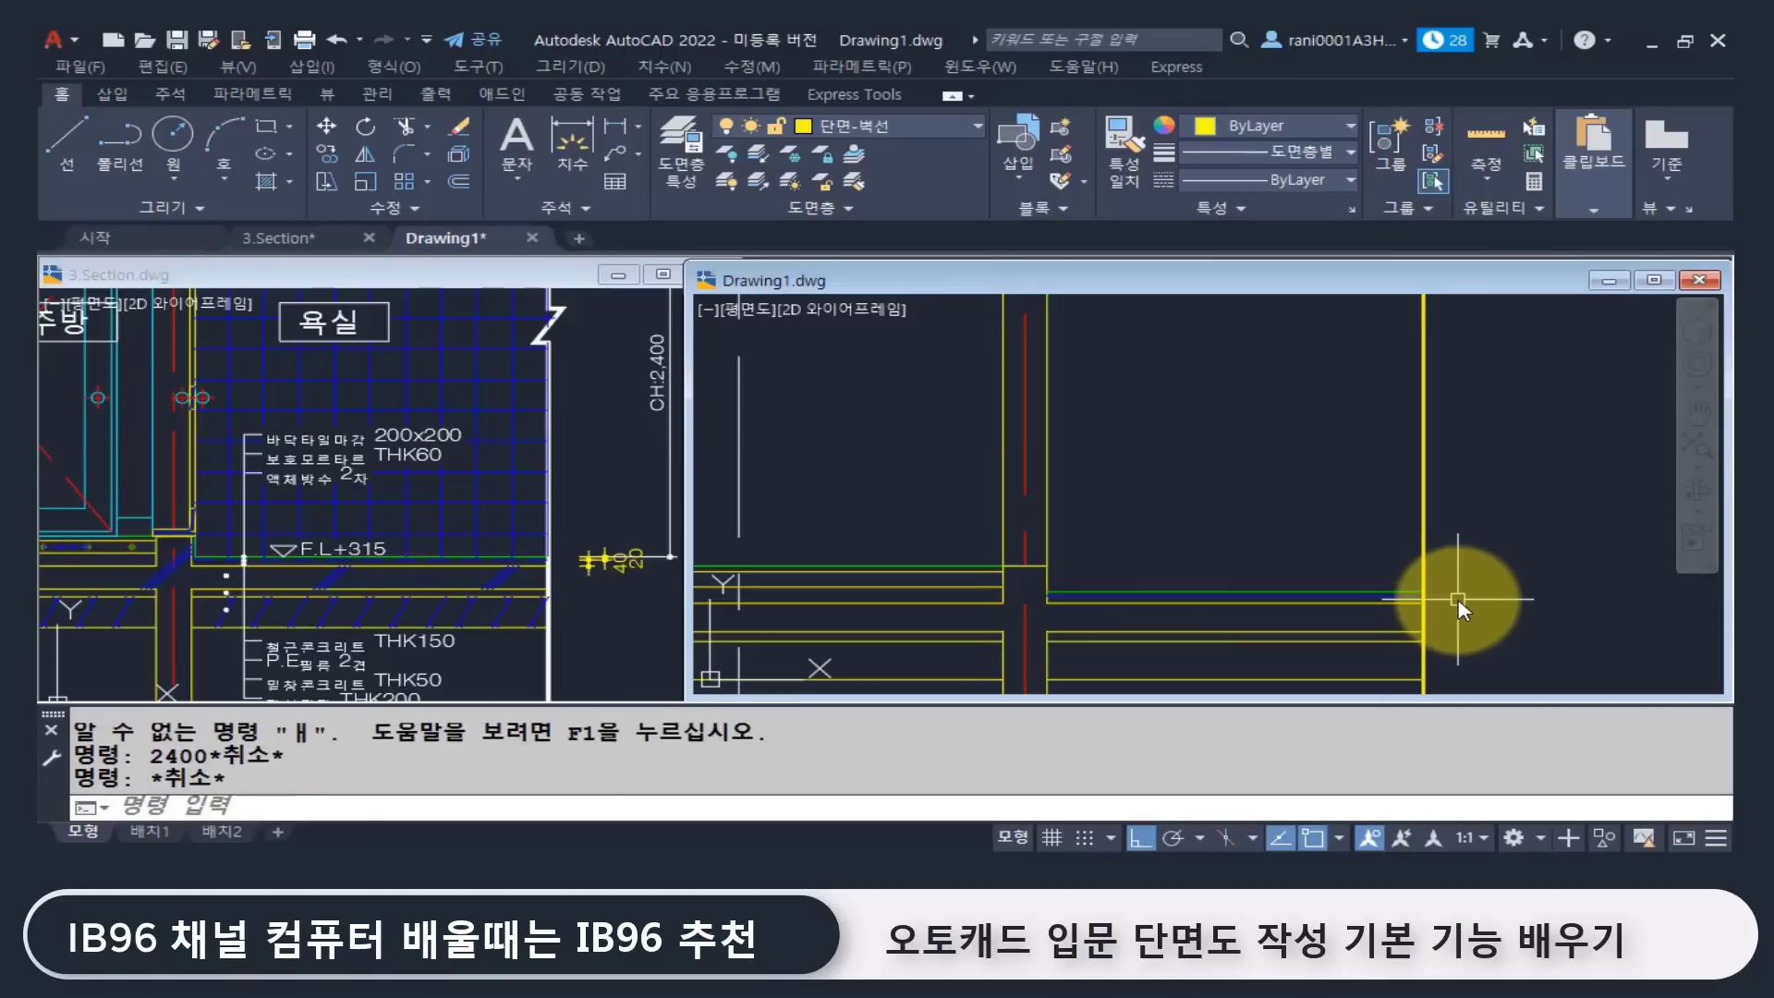
Step: Offset the green bathroom floor finish line 2400 upward to form the bathroom ceiling line
type("o")
key("Return")
type("5")
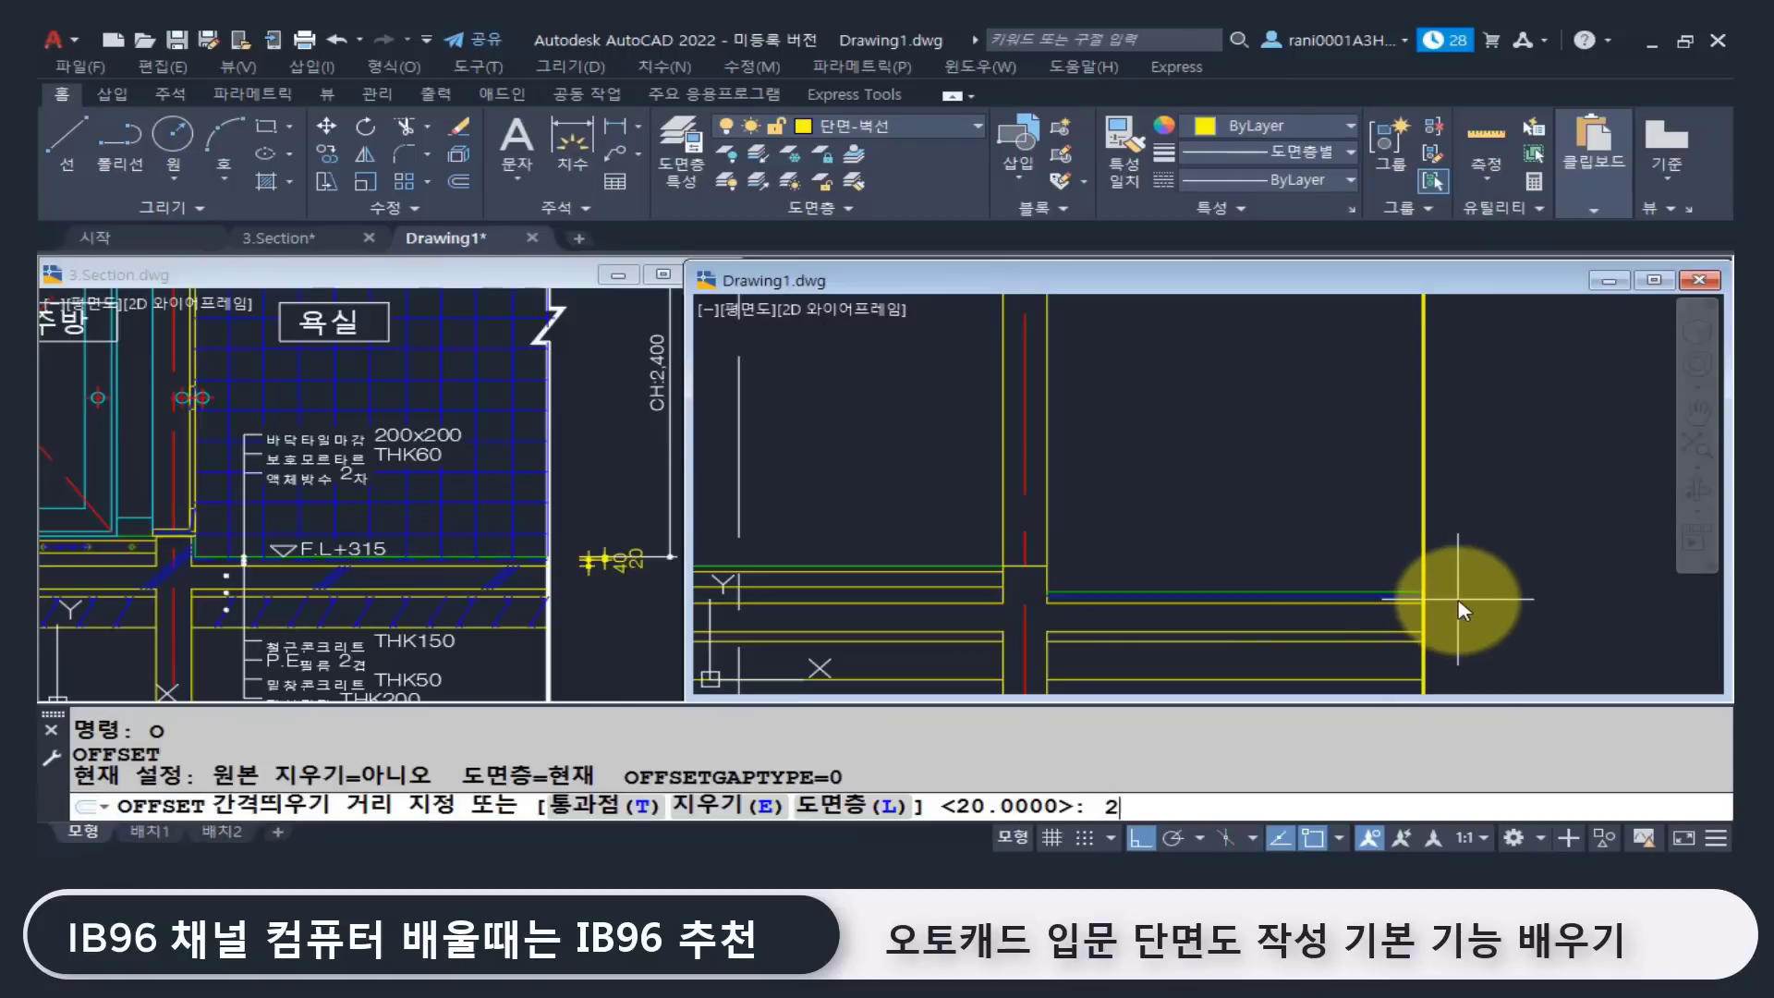
type("400")
key("Return")
left_click(1252, 585)
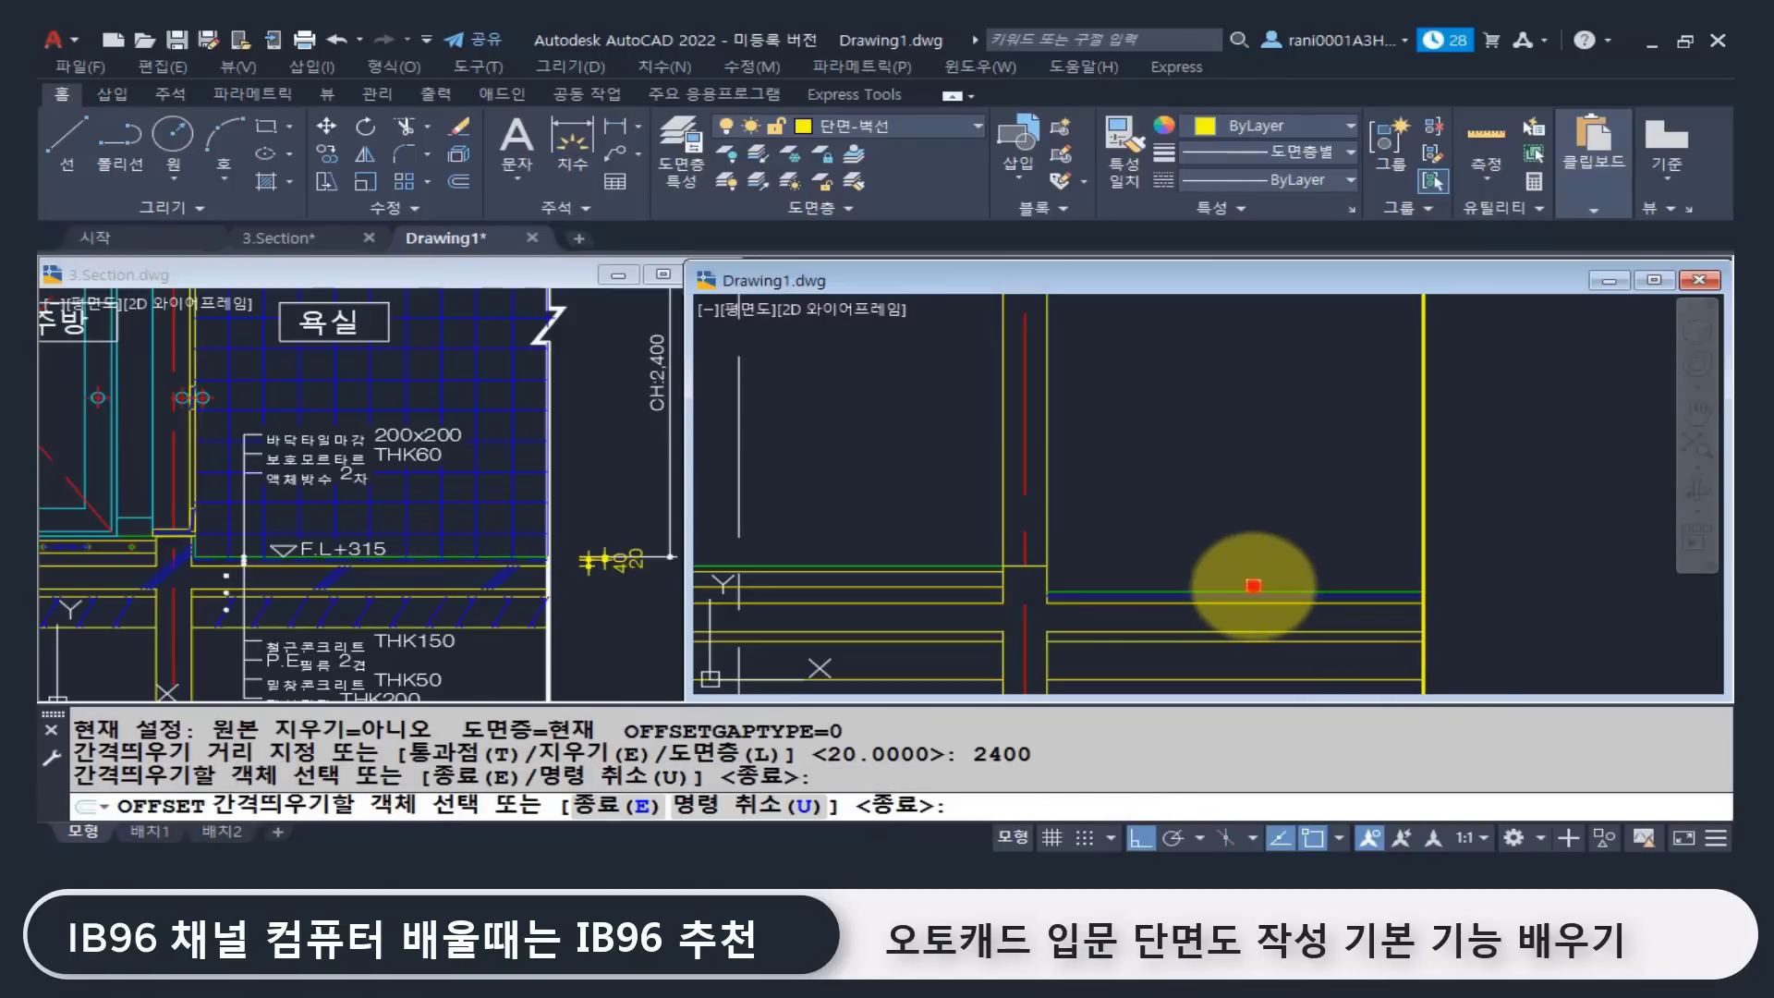
scroll(1200, 577, "down", 2)
left_click(1197, 614)
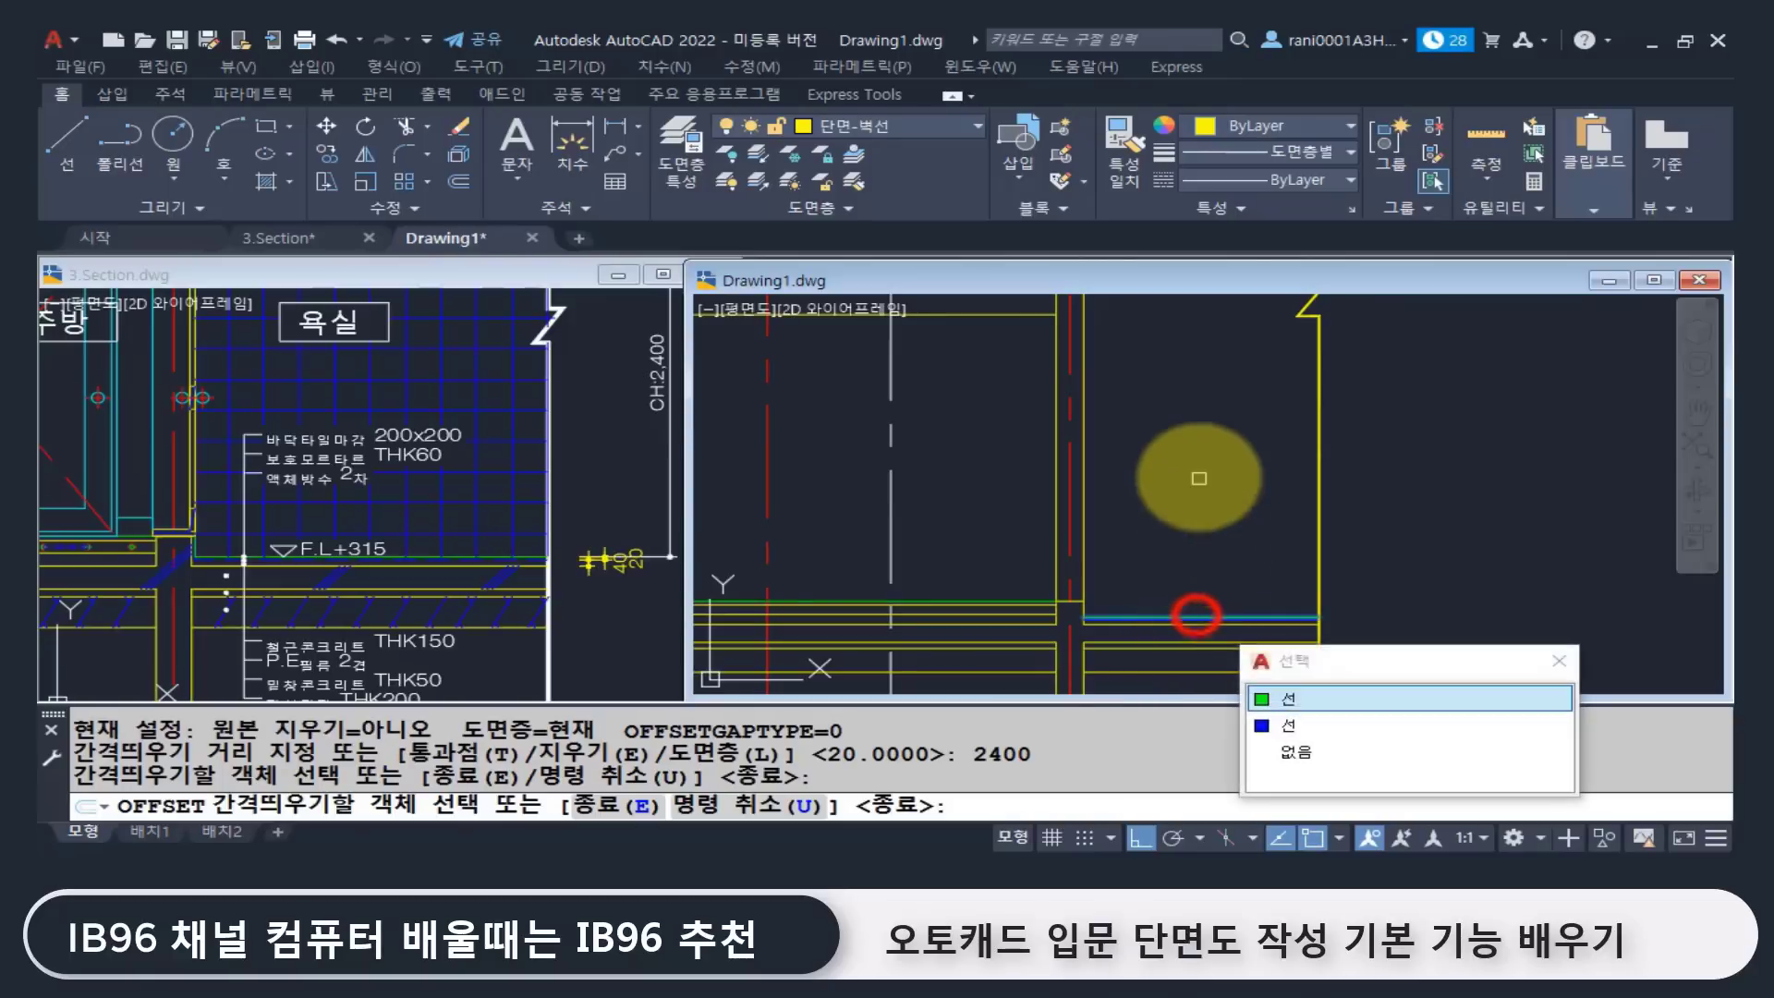
left_click(1294, 697)
left_click(1192, 384)
middle_click_drag(1227, 499, 1220, 545)
key("Return")
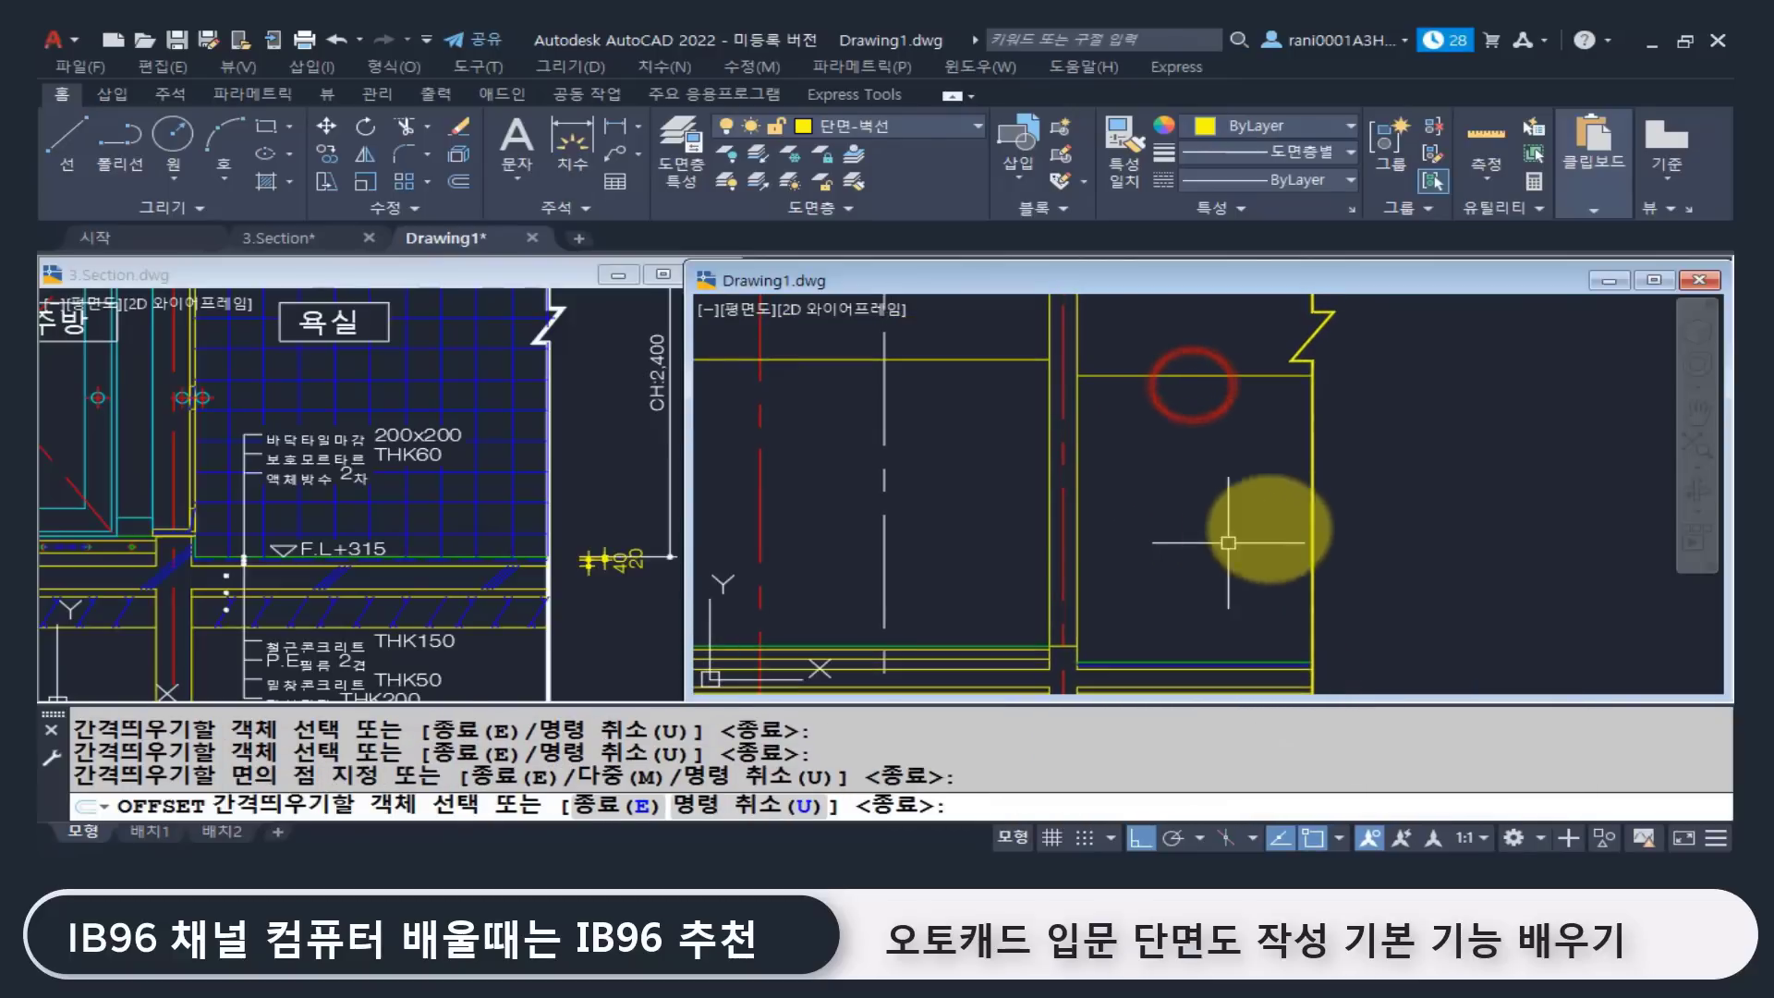
Step: Examine the living-room ceiling framing notes in the 3.Section reference and the matching ceiling-to-wall corner in Drawing1
left_click(301, 431)
scroll(305, 407, "down", 3)
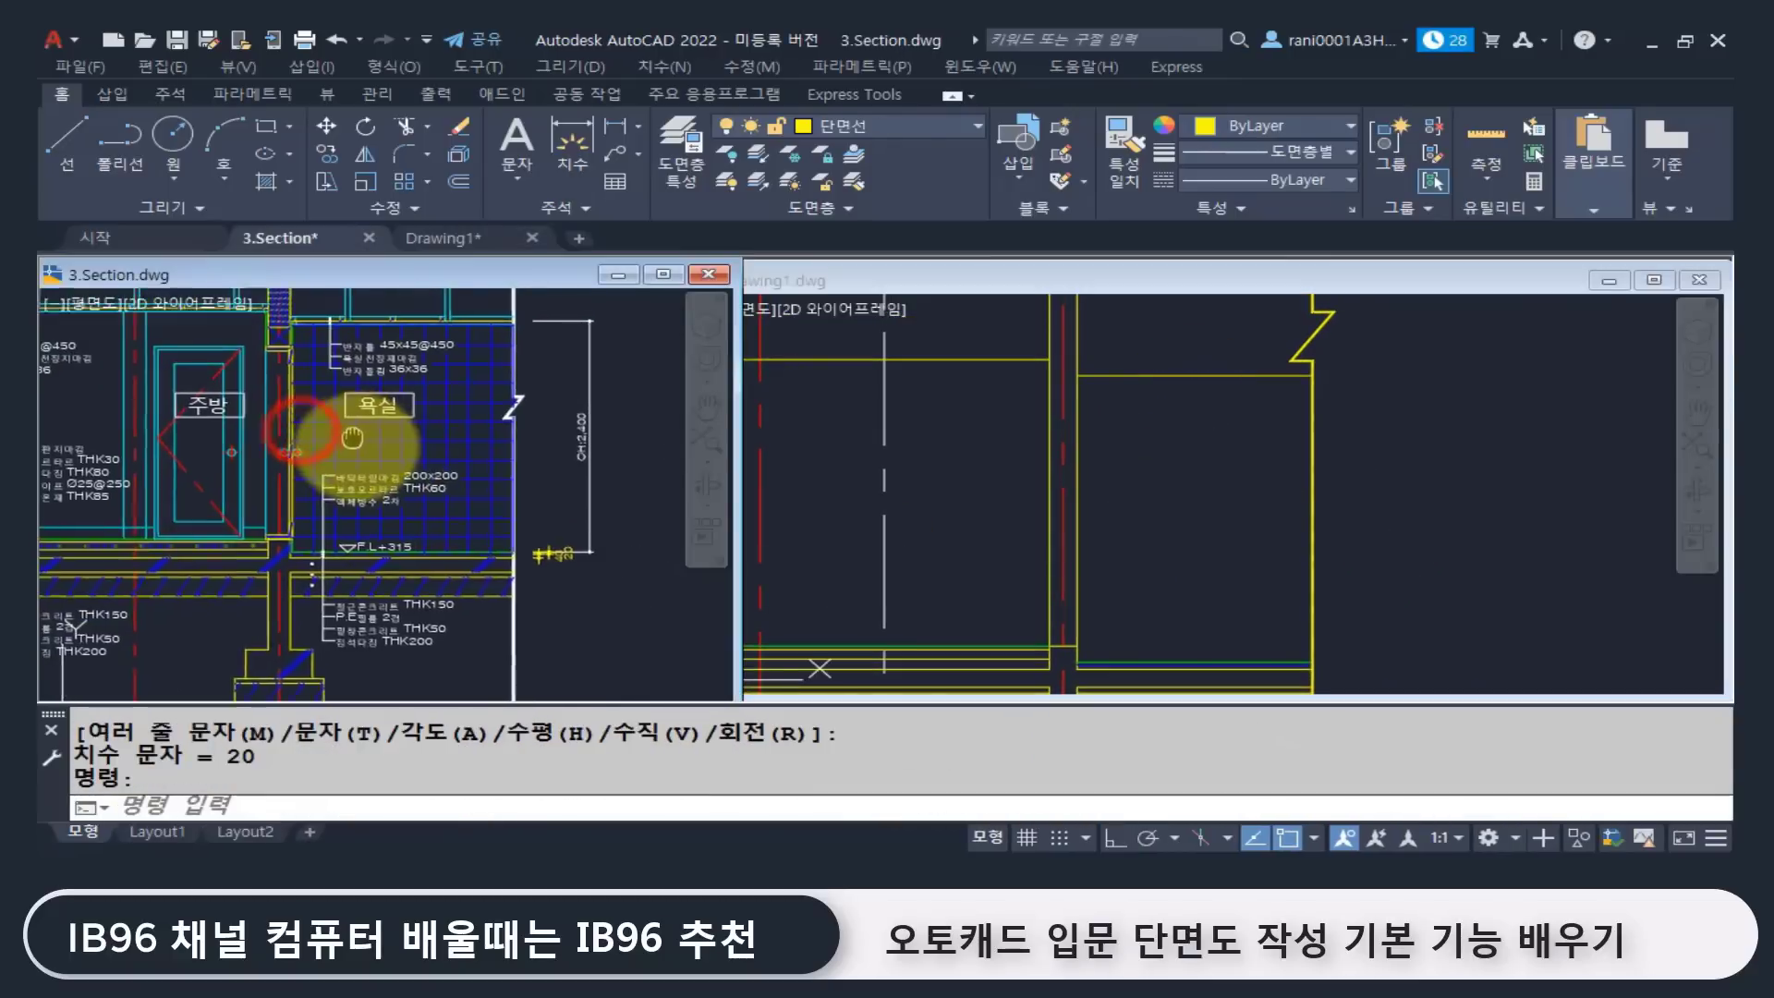
left_click(957, 468)
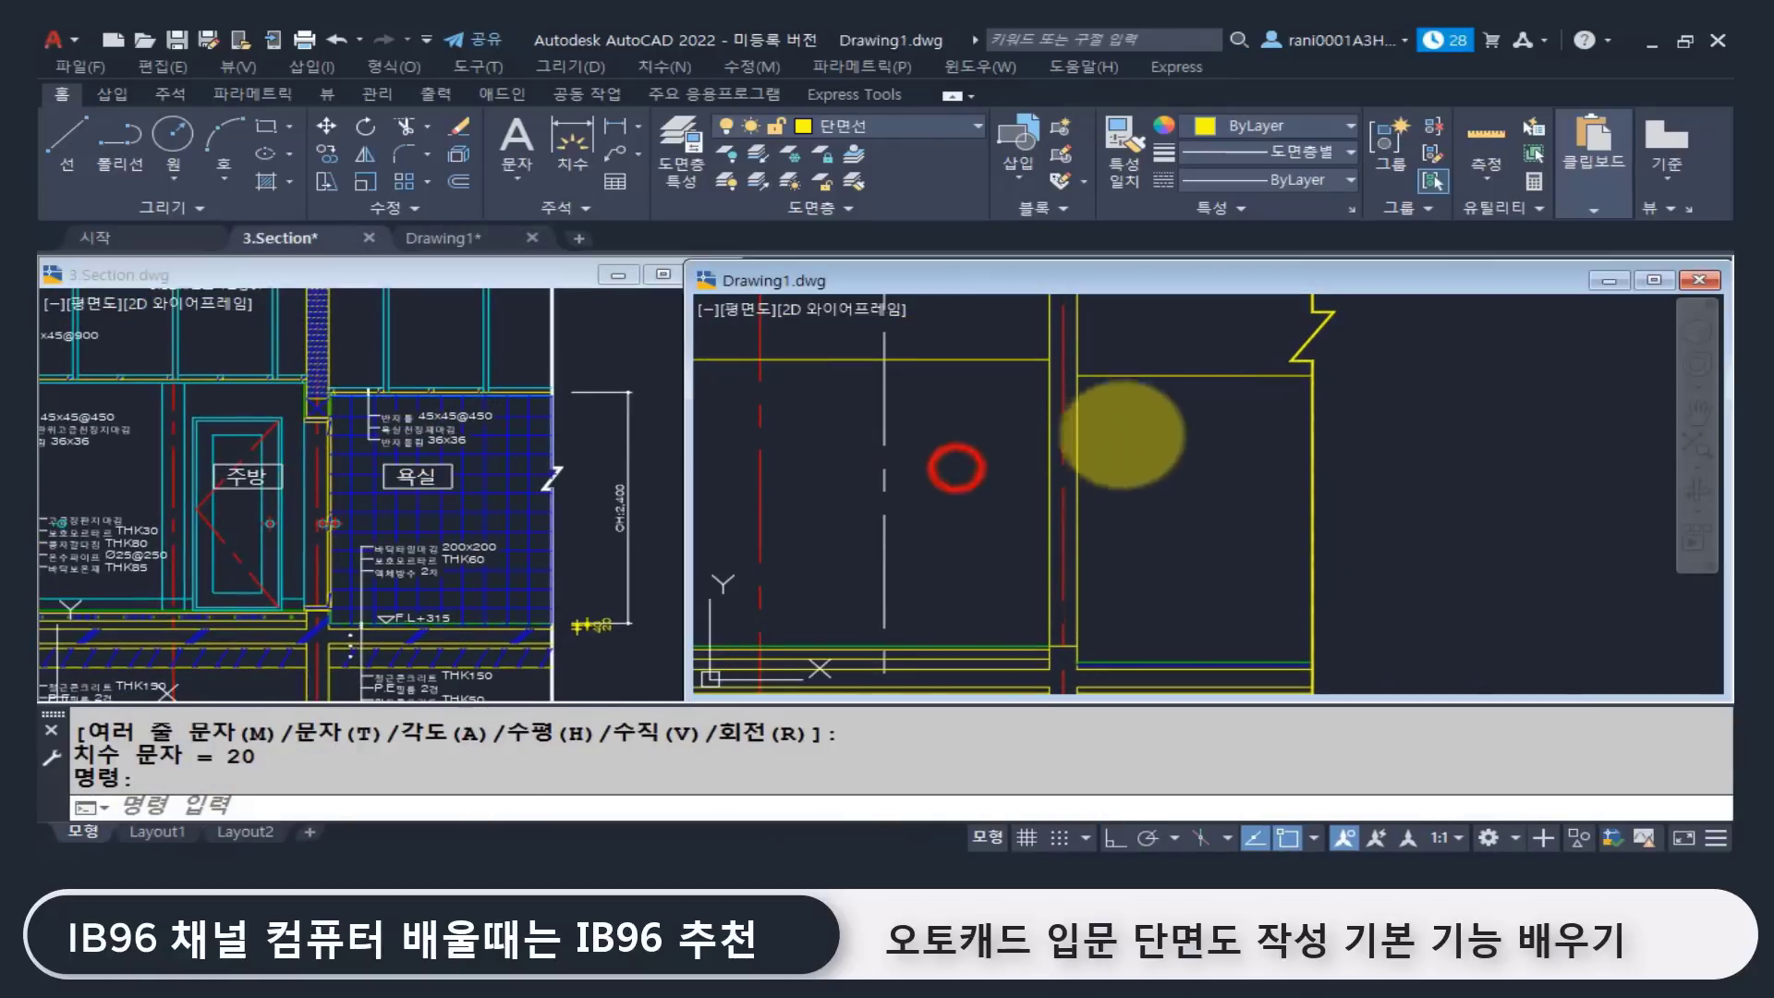
scroll(1044, 462, "down", 5)
middle_click_drag(1017, 480, 1109, 526)
scroll(961, 529, "up", 4)
left_click(95, 483)
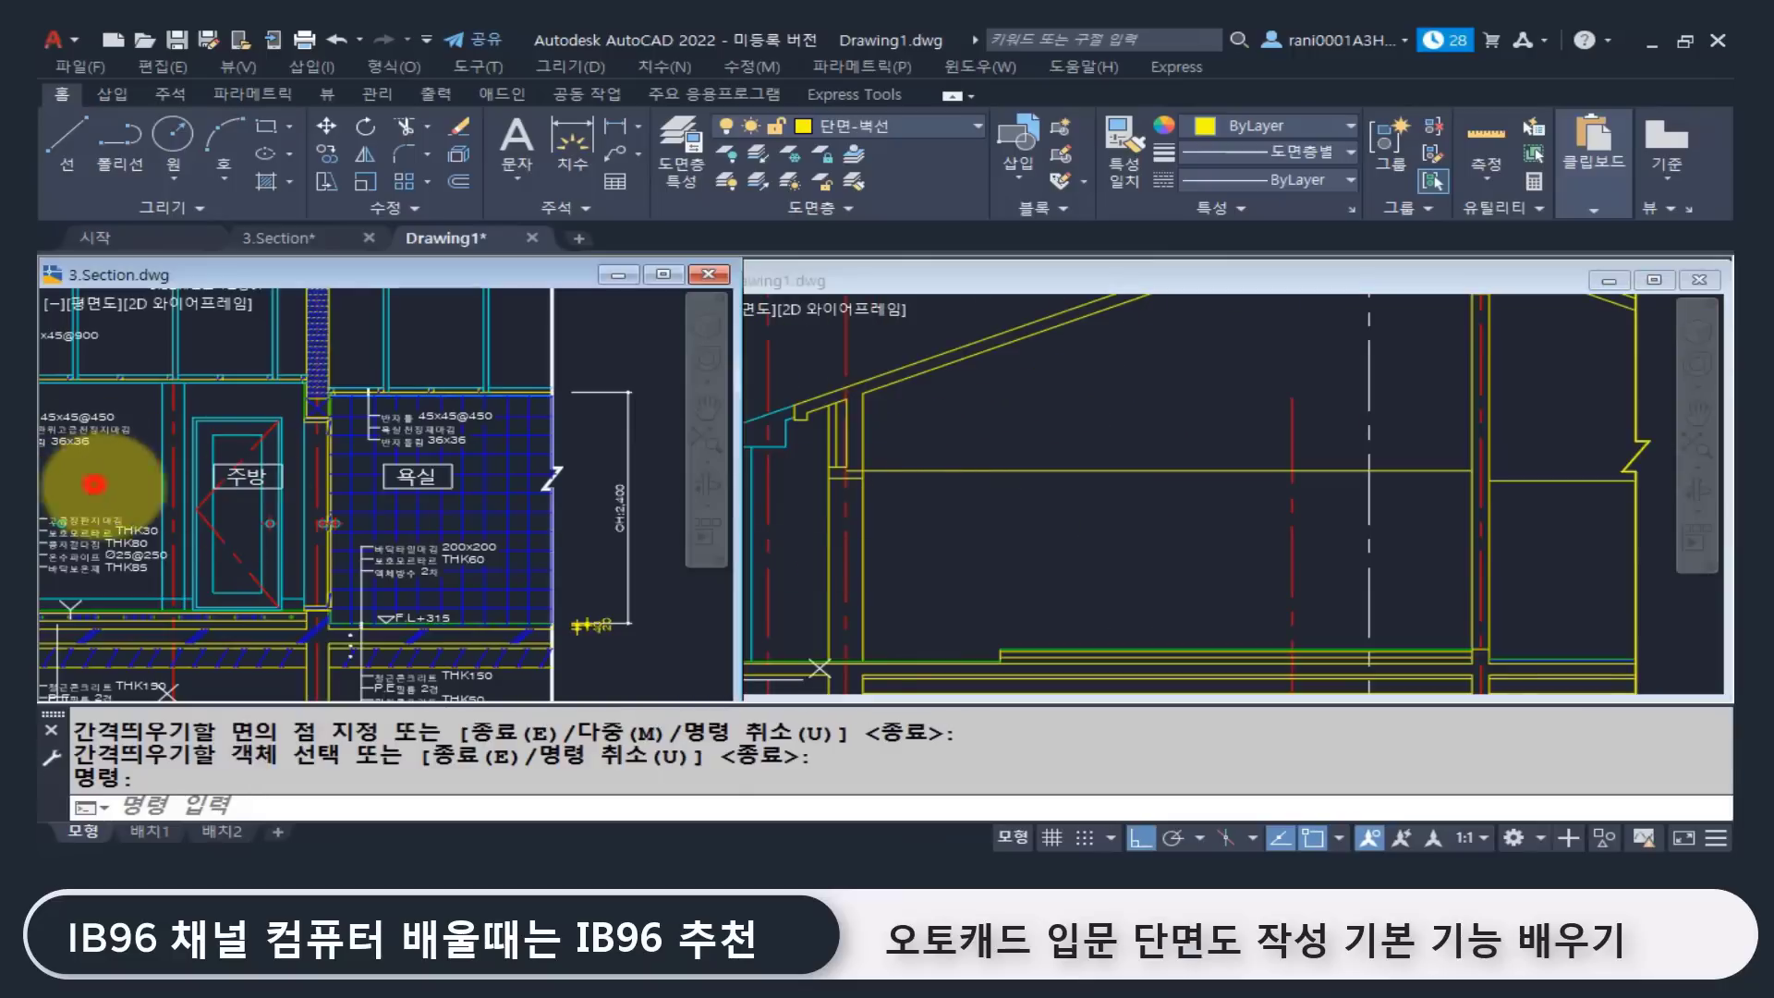
scroll(228, 456, "down", 5)
scroll(249, 489, "up", 8)
middle_click_drag(217, 475, 180, 681)
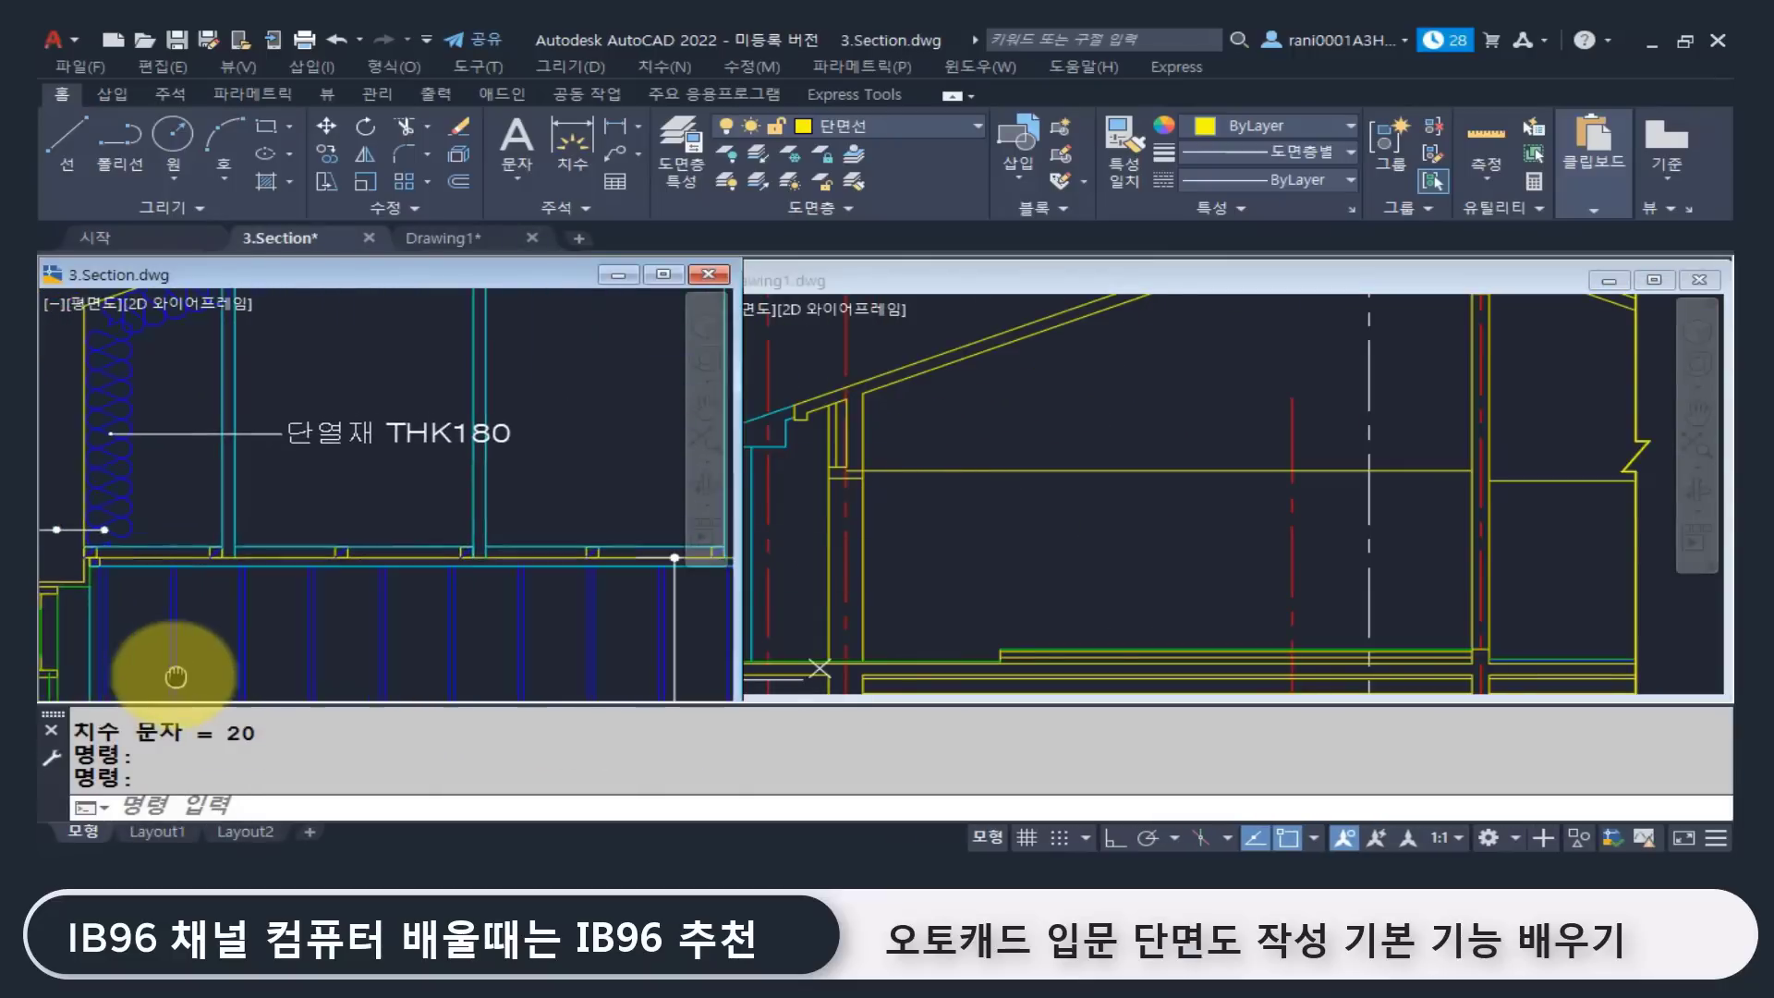
scroll(244, 610, "down", 2)
middle_click_drag(721, 622, 208, 526)
middle_click_drag(404, 575, 400, 531)
scroll(400, 531, "up", 3)
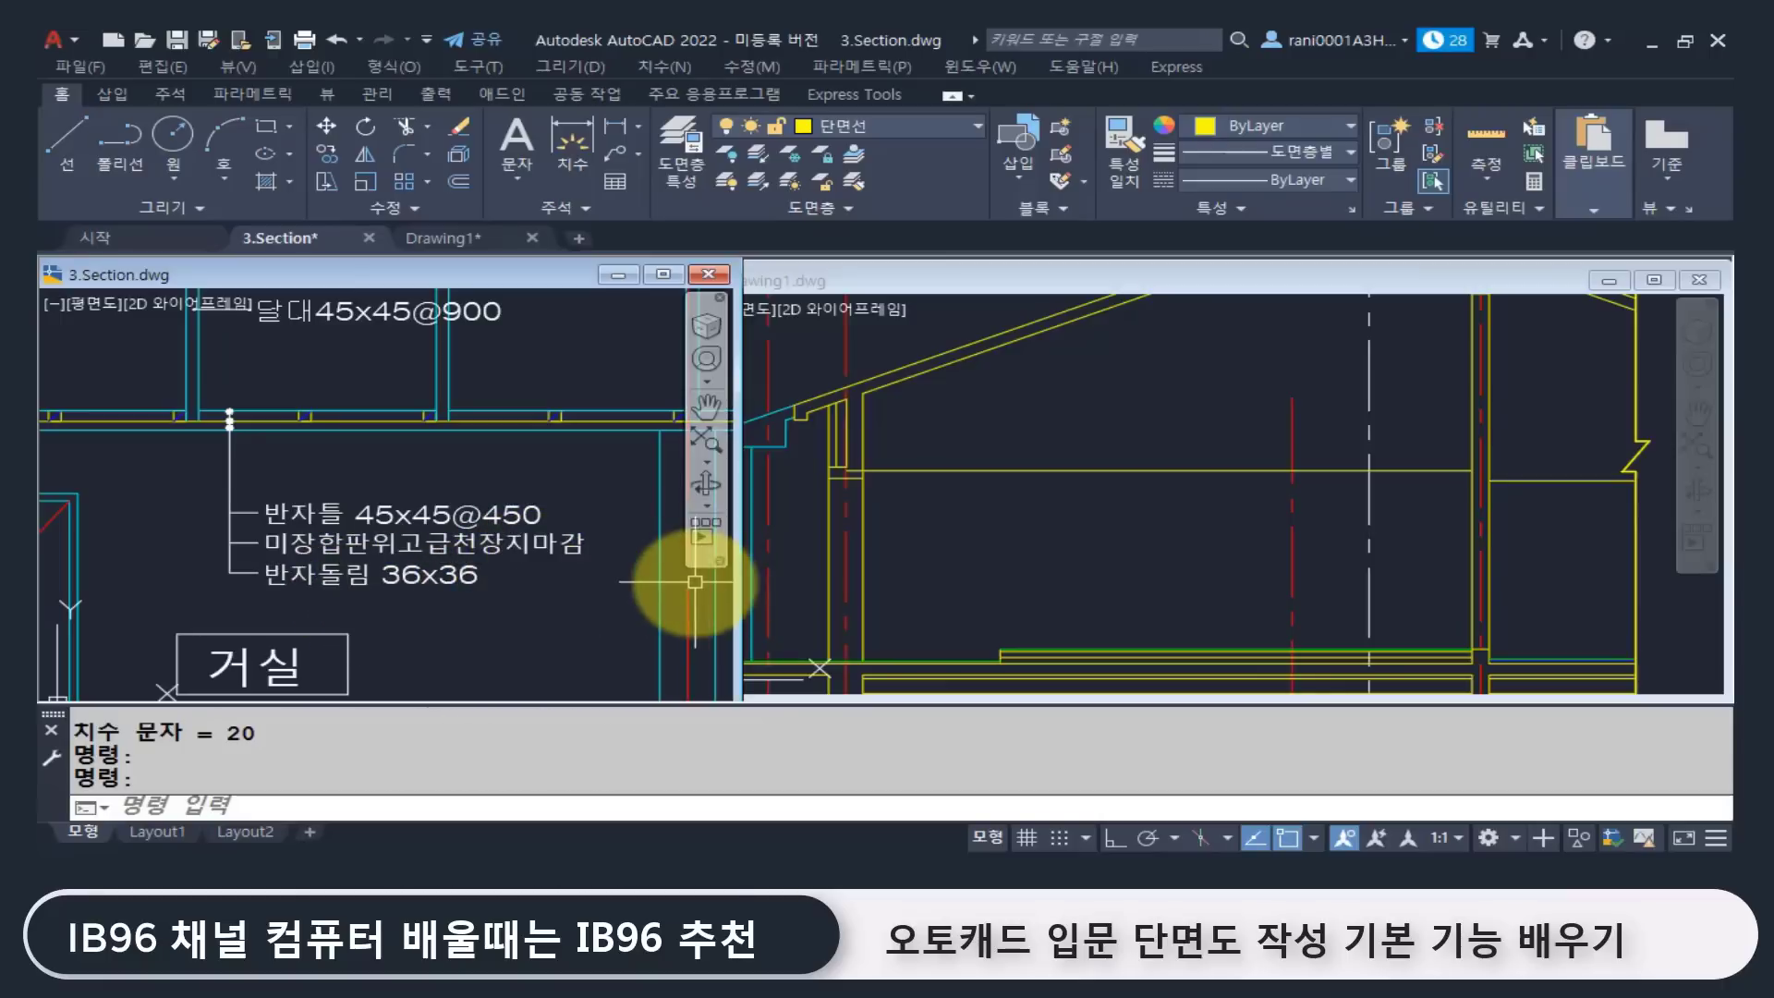
left_click(966, 517)
scroll(918, 495, "up", 4)
middle_click_drag(919, 496, 840, 562)
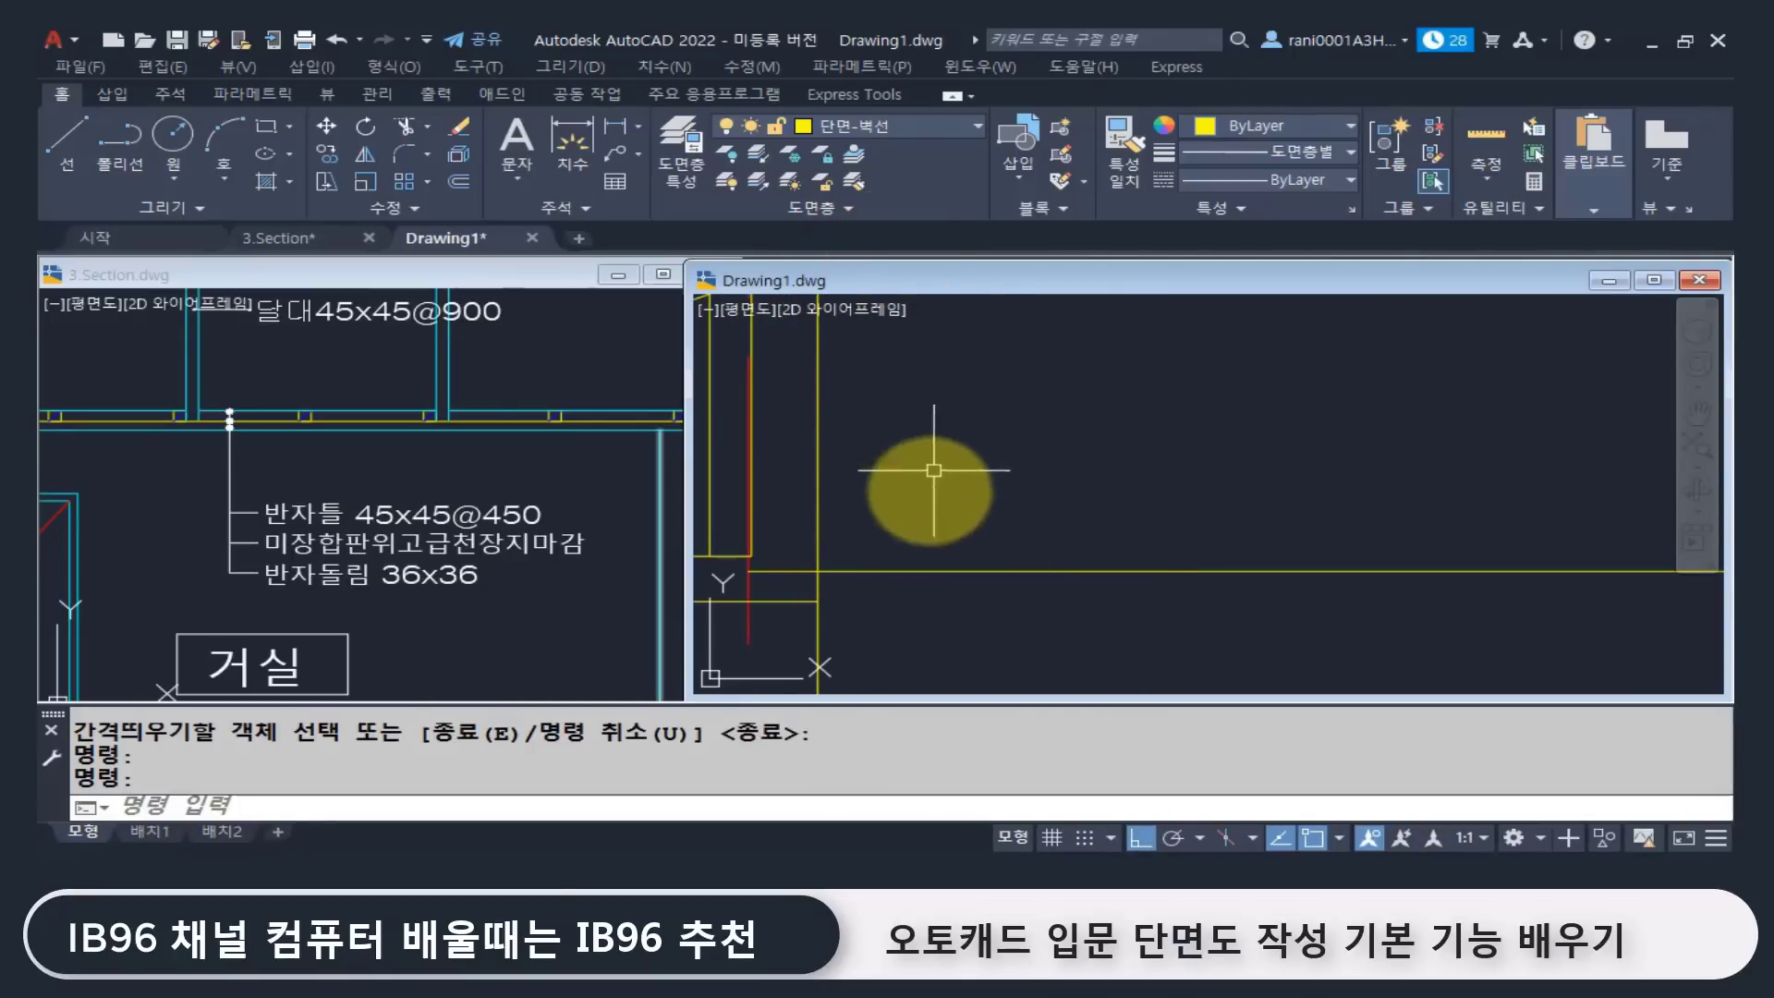
middle_click_drag(881, 526, 889, 506)
key("Return")
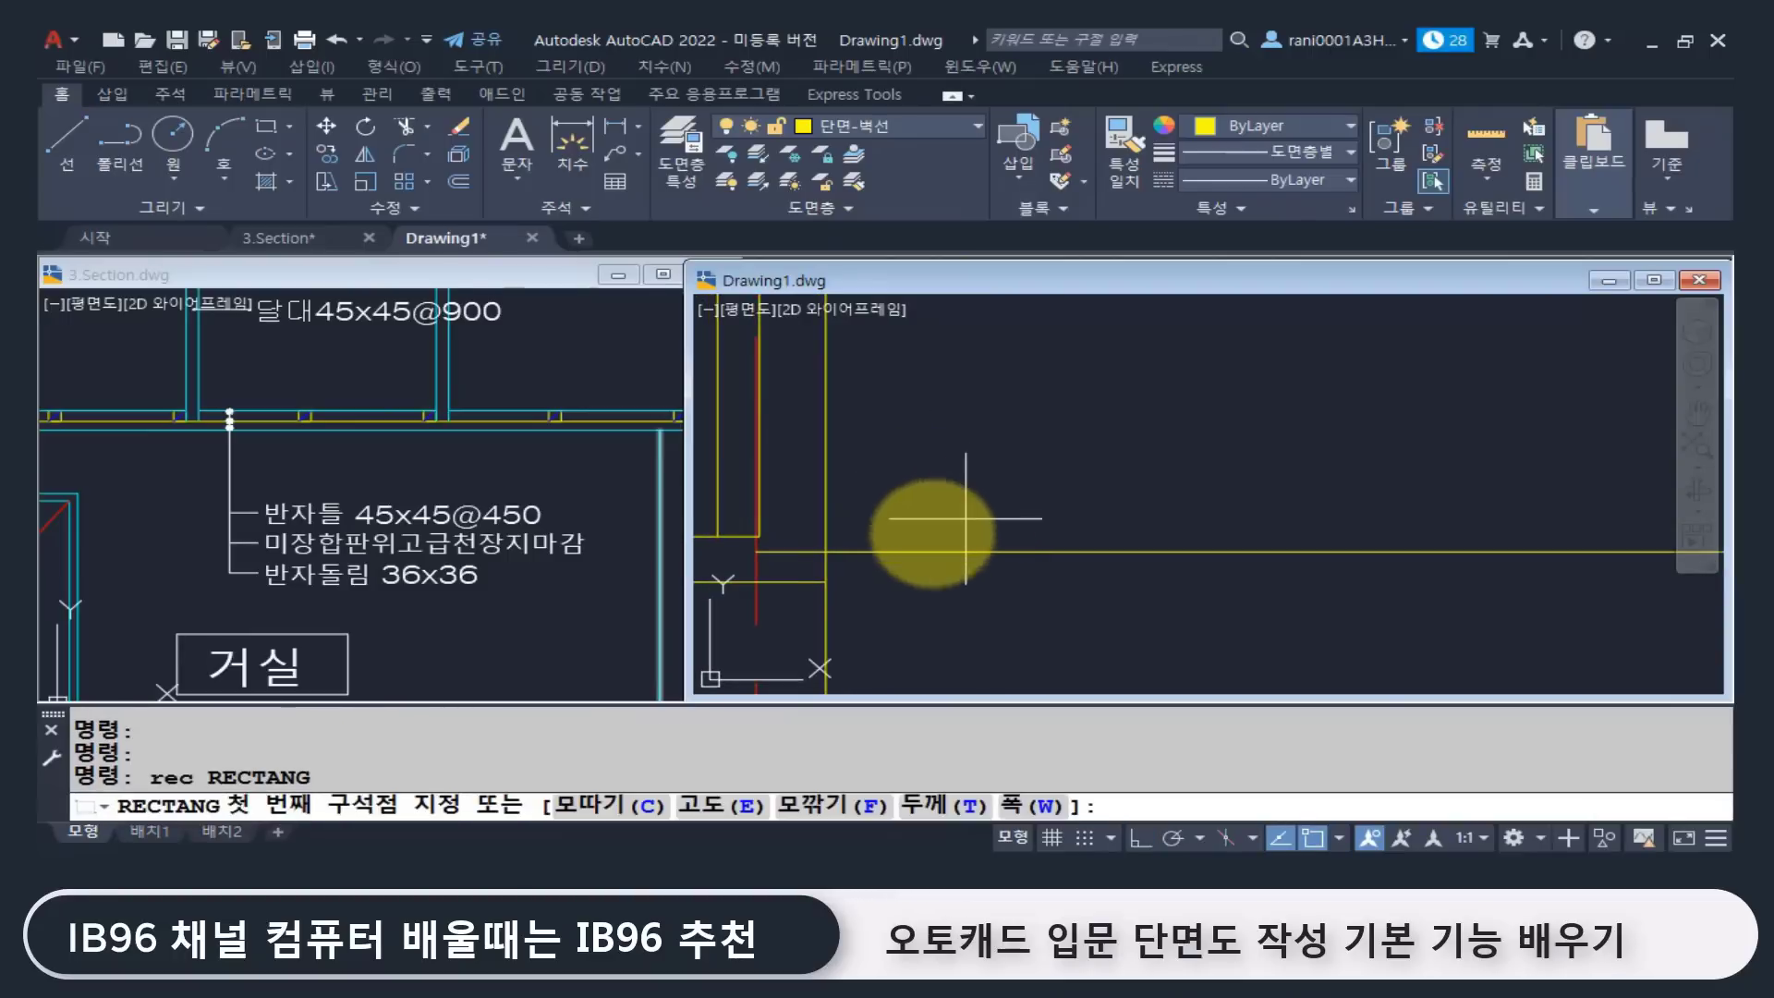
scroll(933, 536, "up", 2)
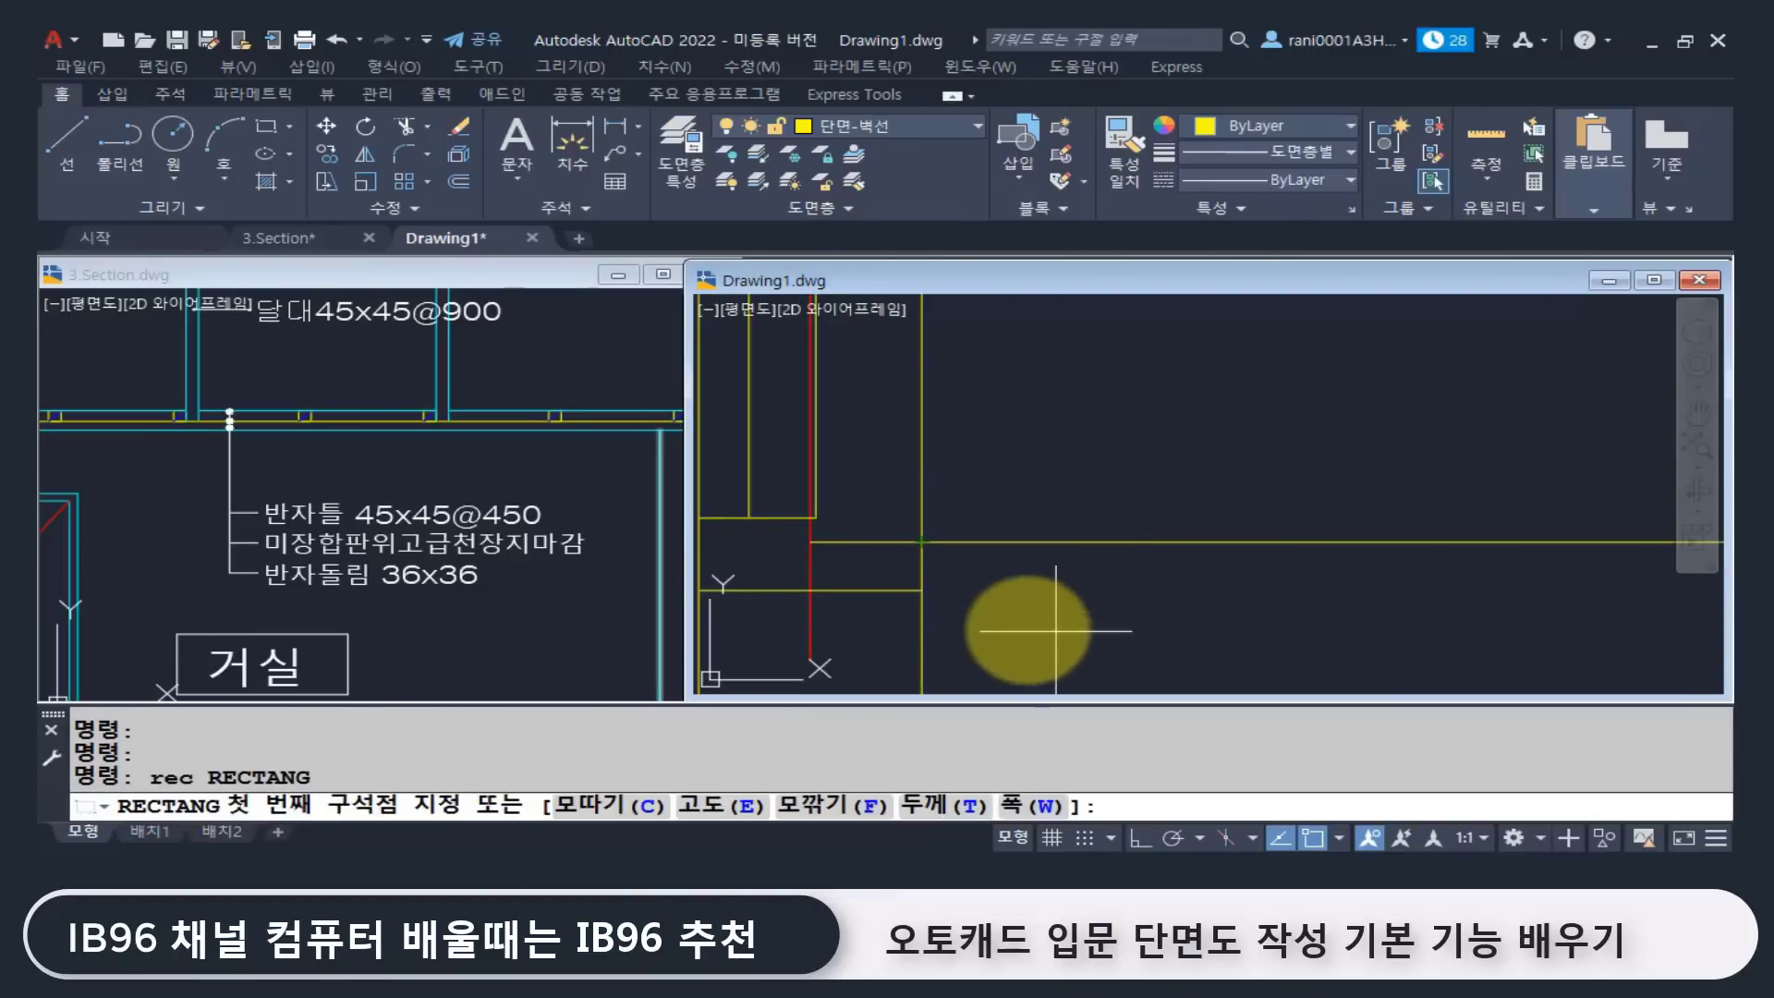
key("Escape")
left_click(1139, 575)
left_click(1052, 475)
key("Escape")
key("Escape")
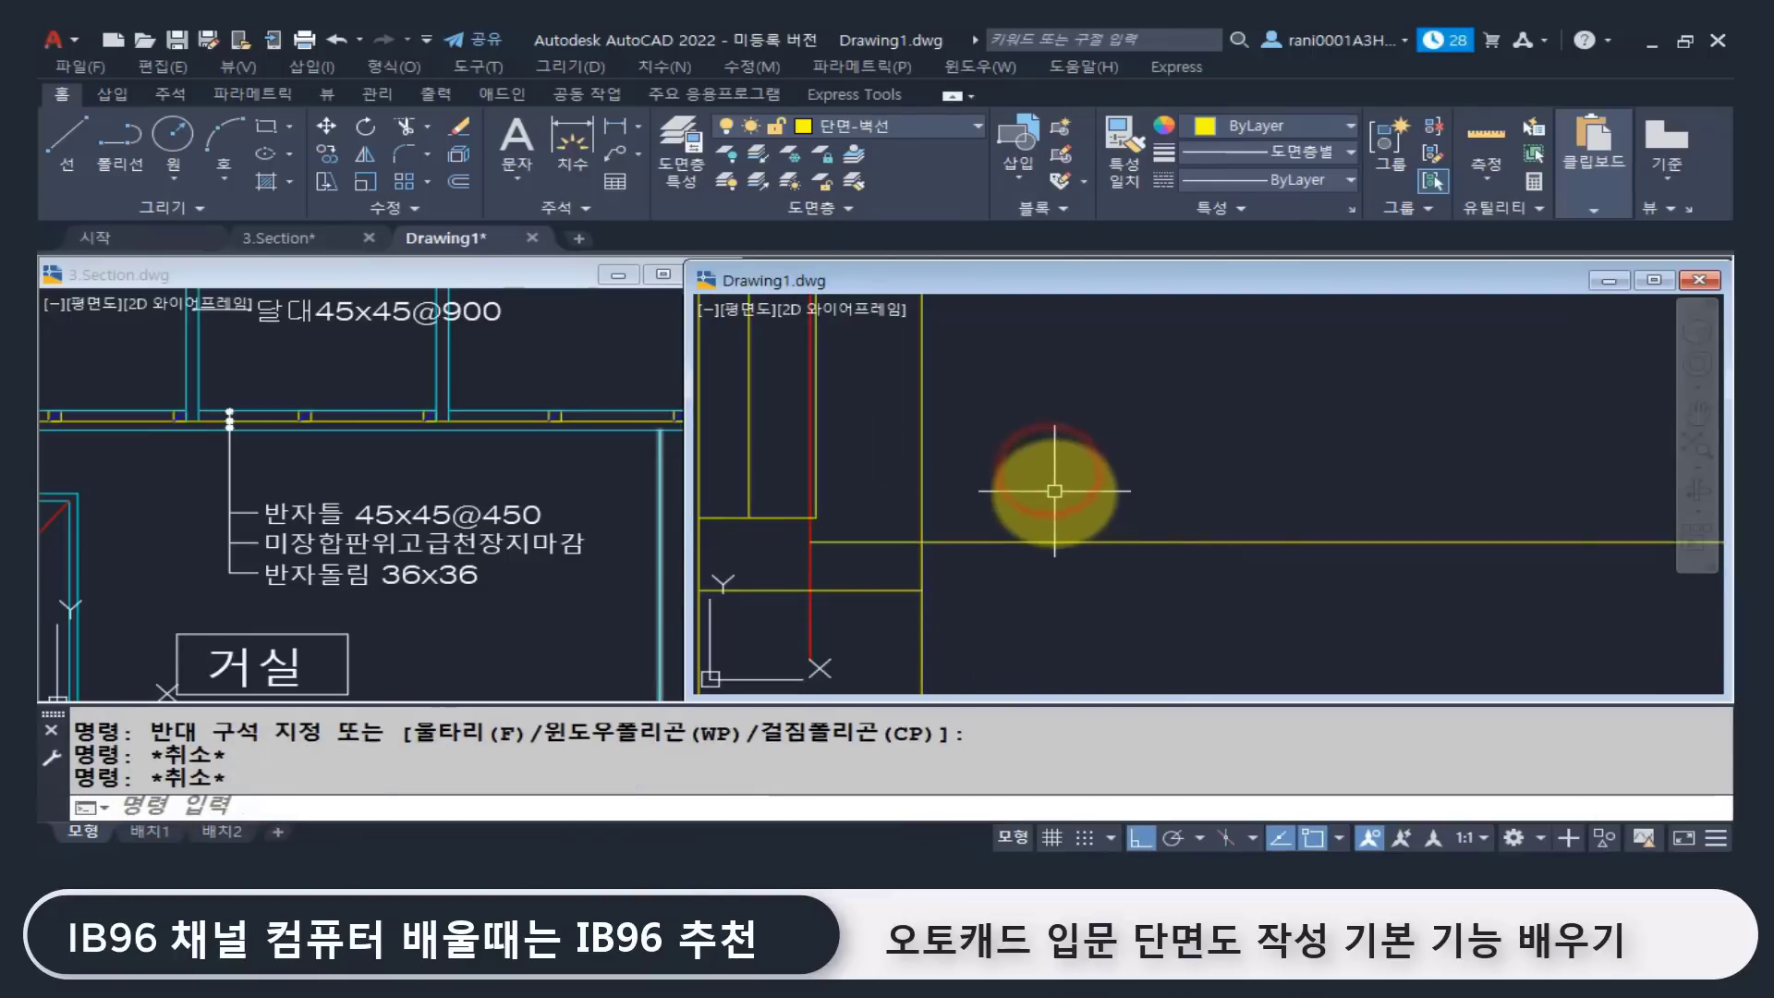
Step: Draw a 45x45 rectangle on top of the ceiling line, starting where it meets the left wall's inner face
key("Return")
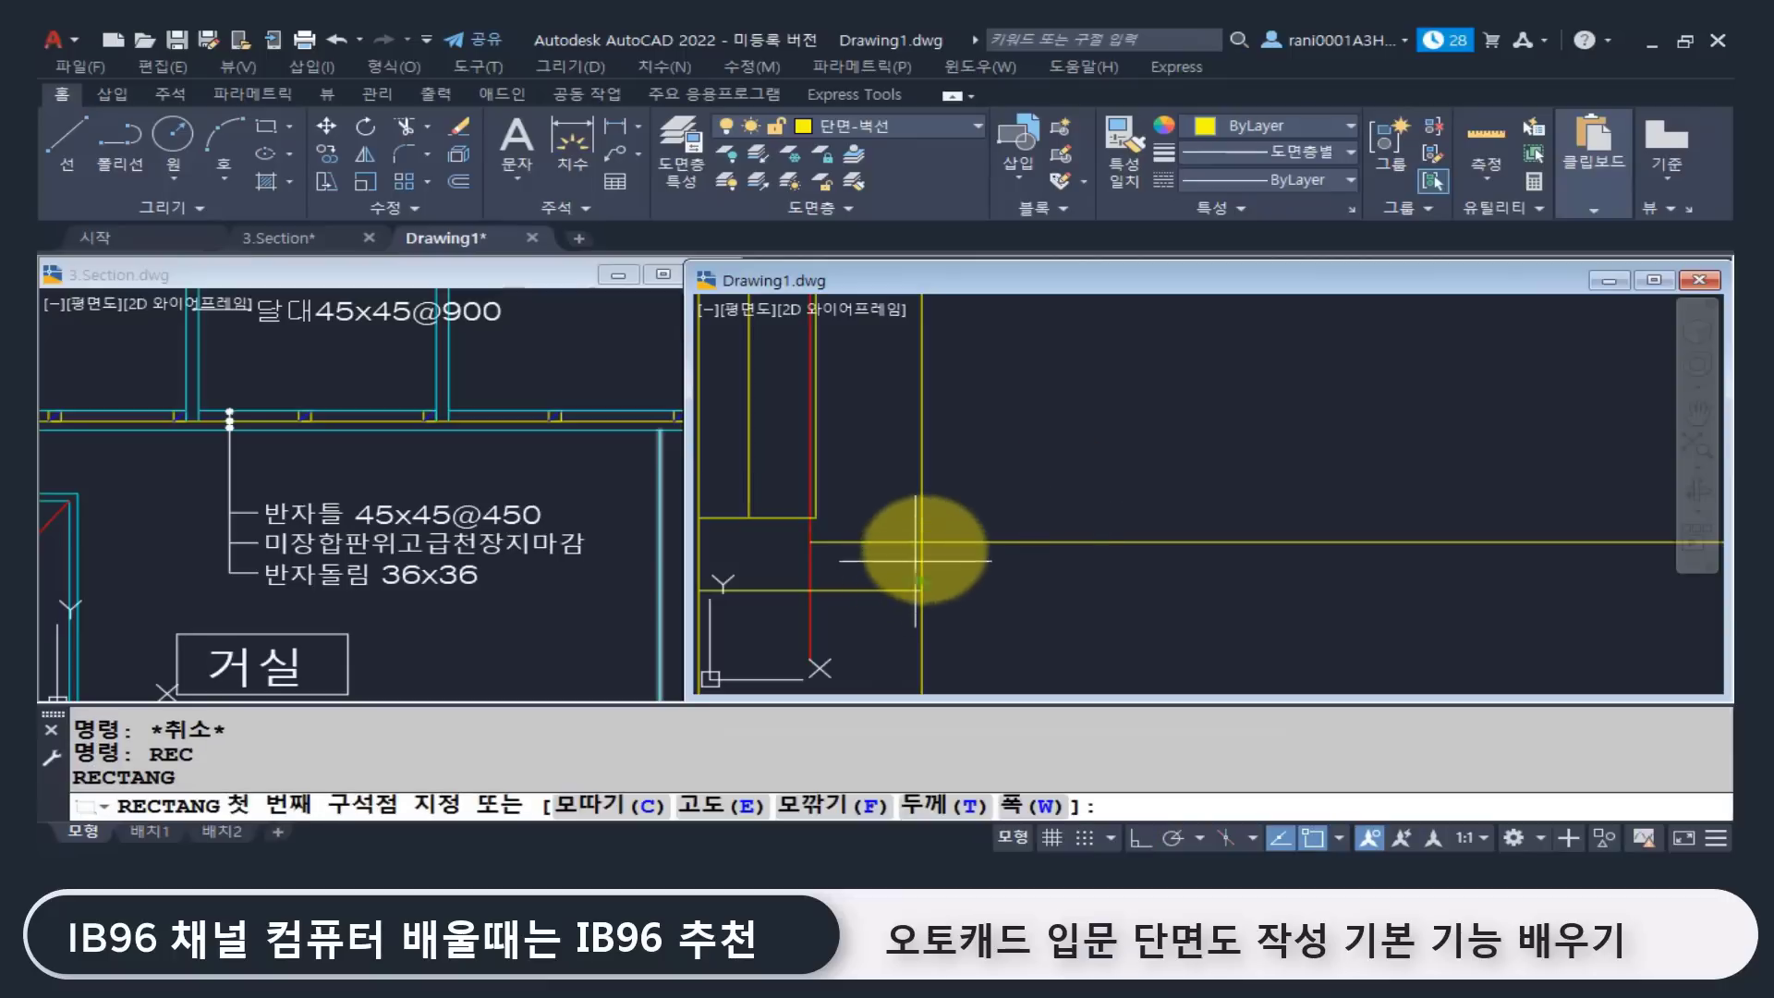
left_click(921, 542)
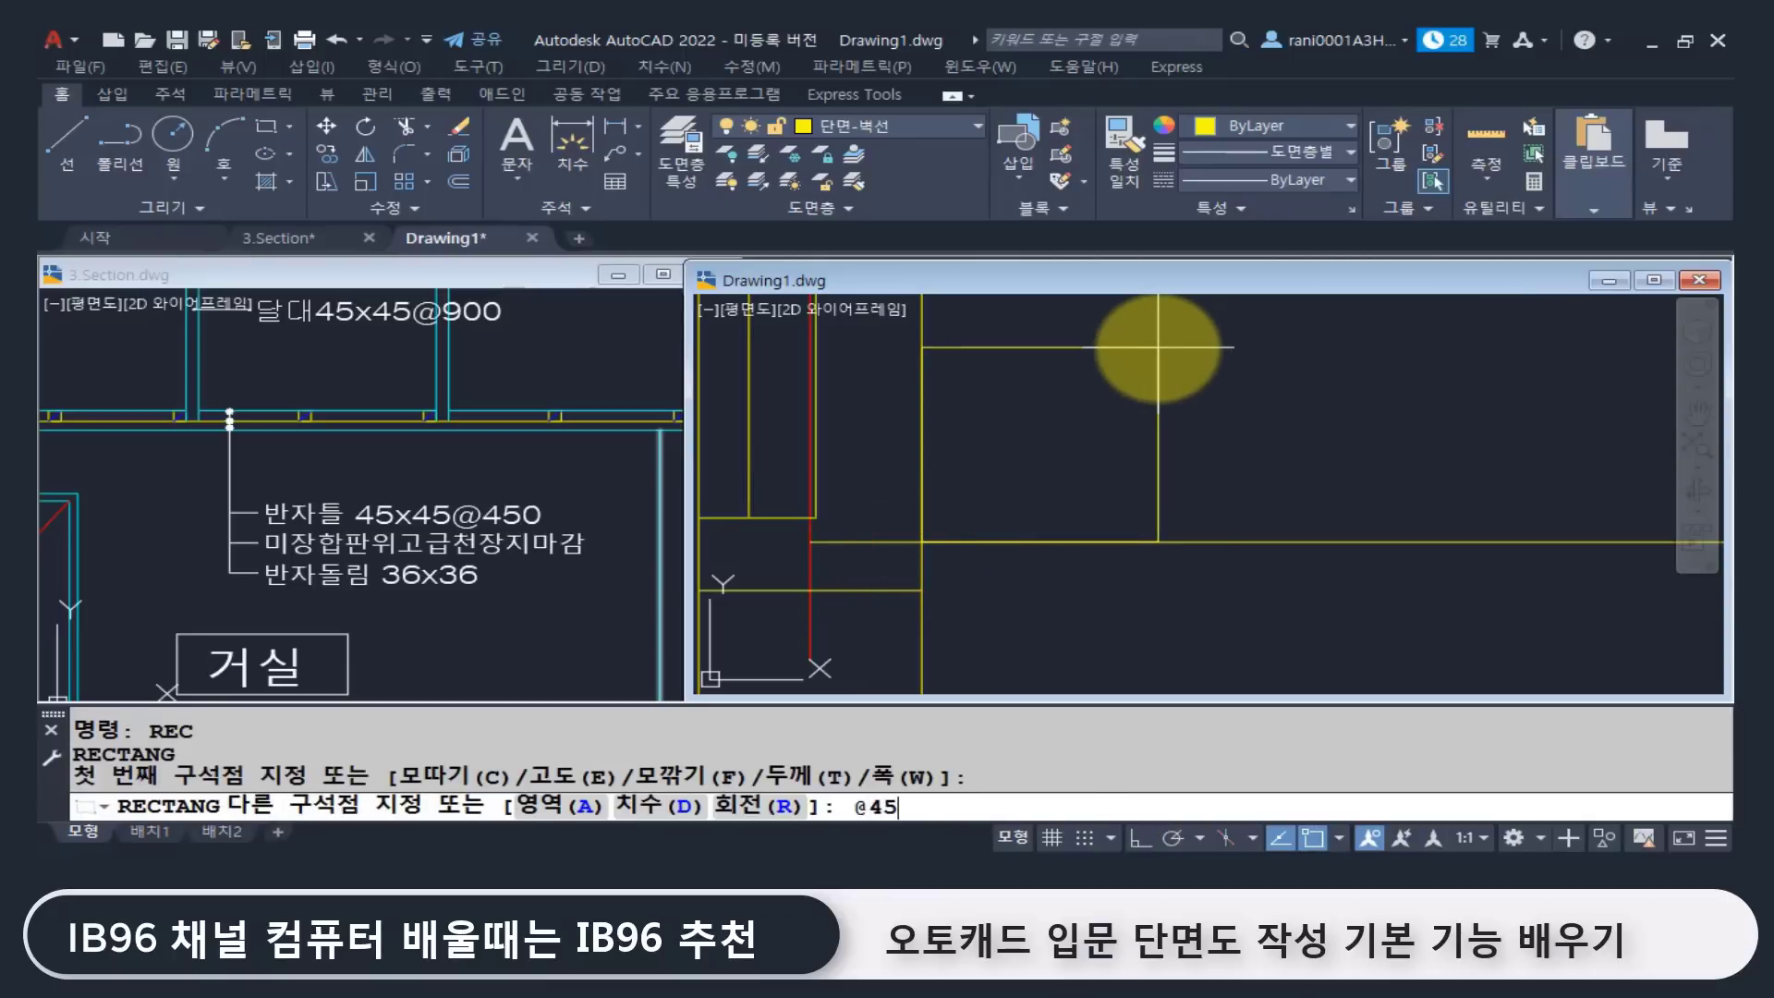
type("@45,45")
key("Return")
Step: Draw a diagonal line across the 45x45 rectangle from its upper-right to its lower-left corner
scroll(933, 504, "up", 2)
type("l")
key("Return")
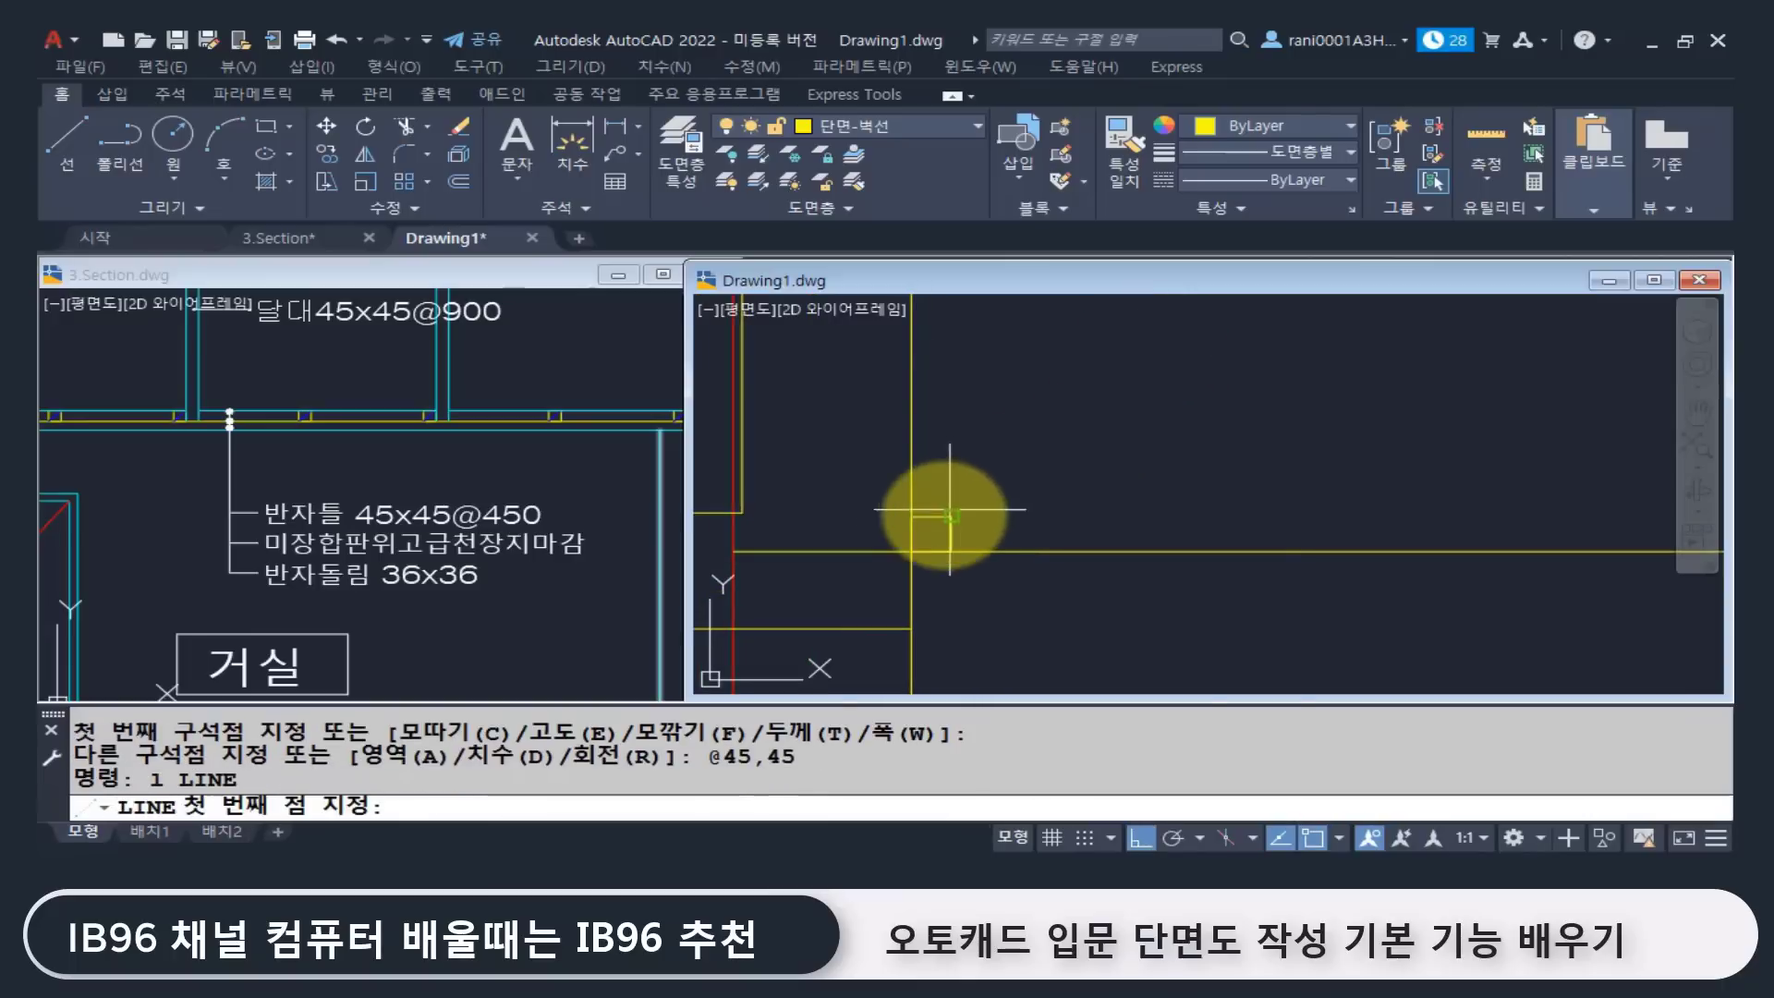
left_click(951, 515)
left_click(912, 552)
key("Return")
Step: Move the rectangle's diagonal line to the 단면-해치 layer
left_click(931, 533)
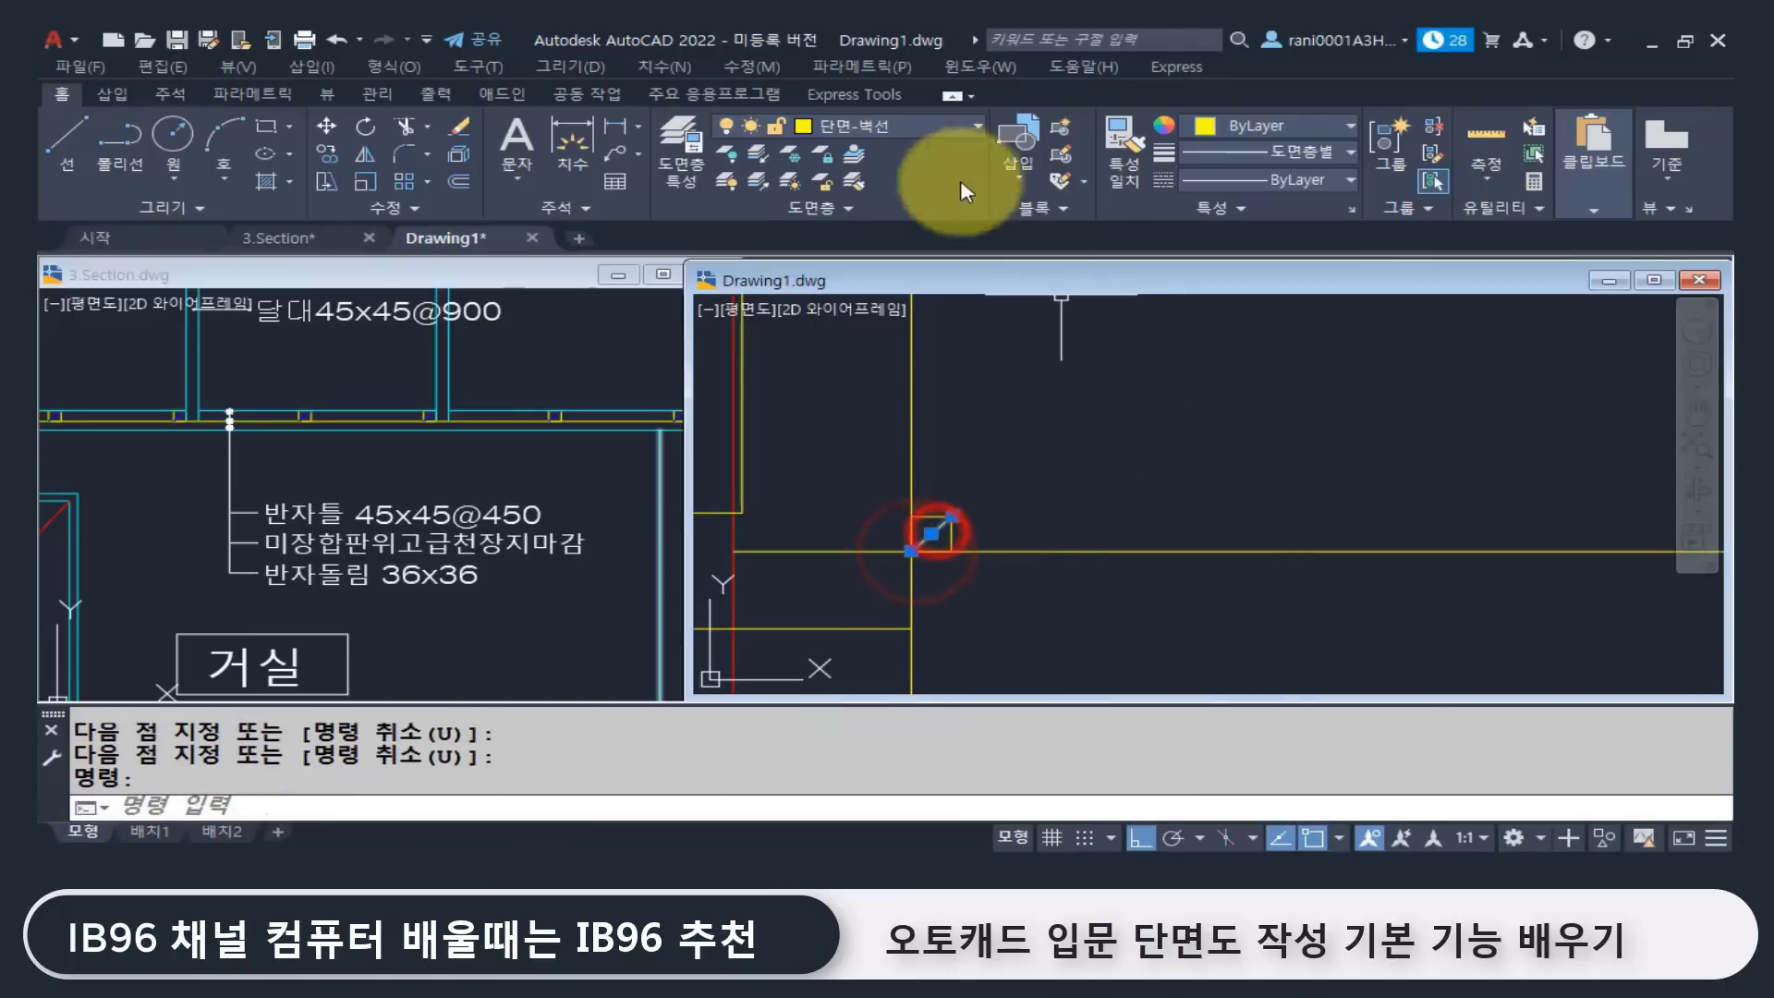
left_click(910, 125)
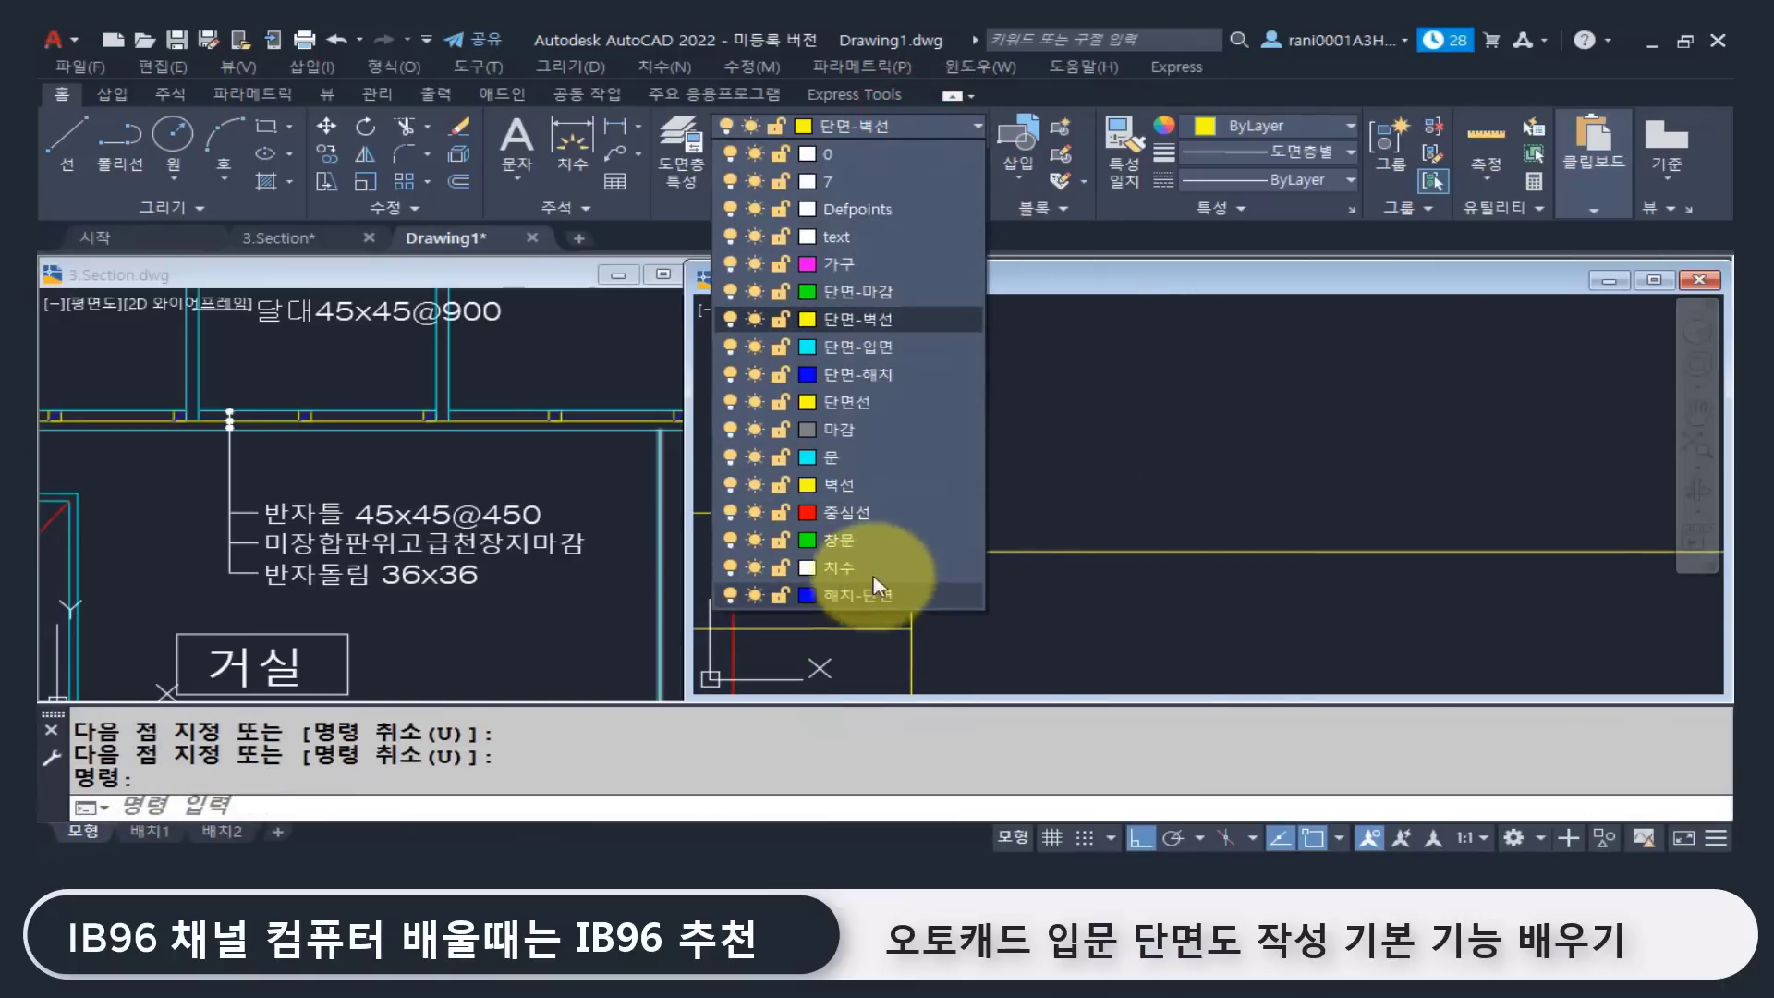
left_click(859, 374)
key("Escape")
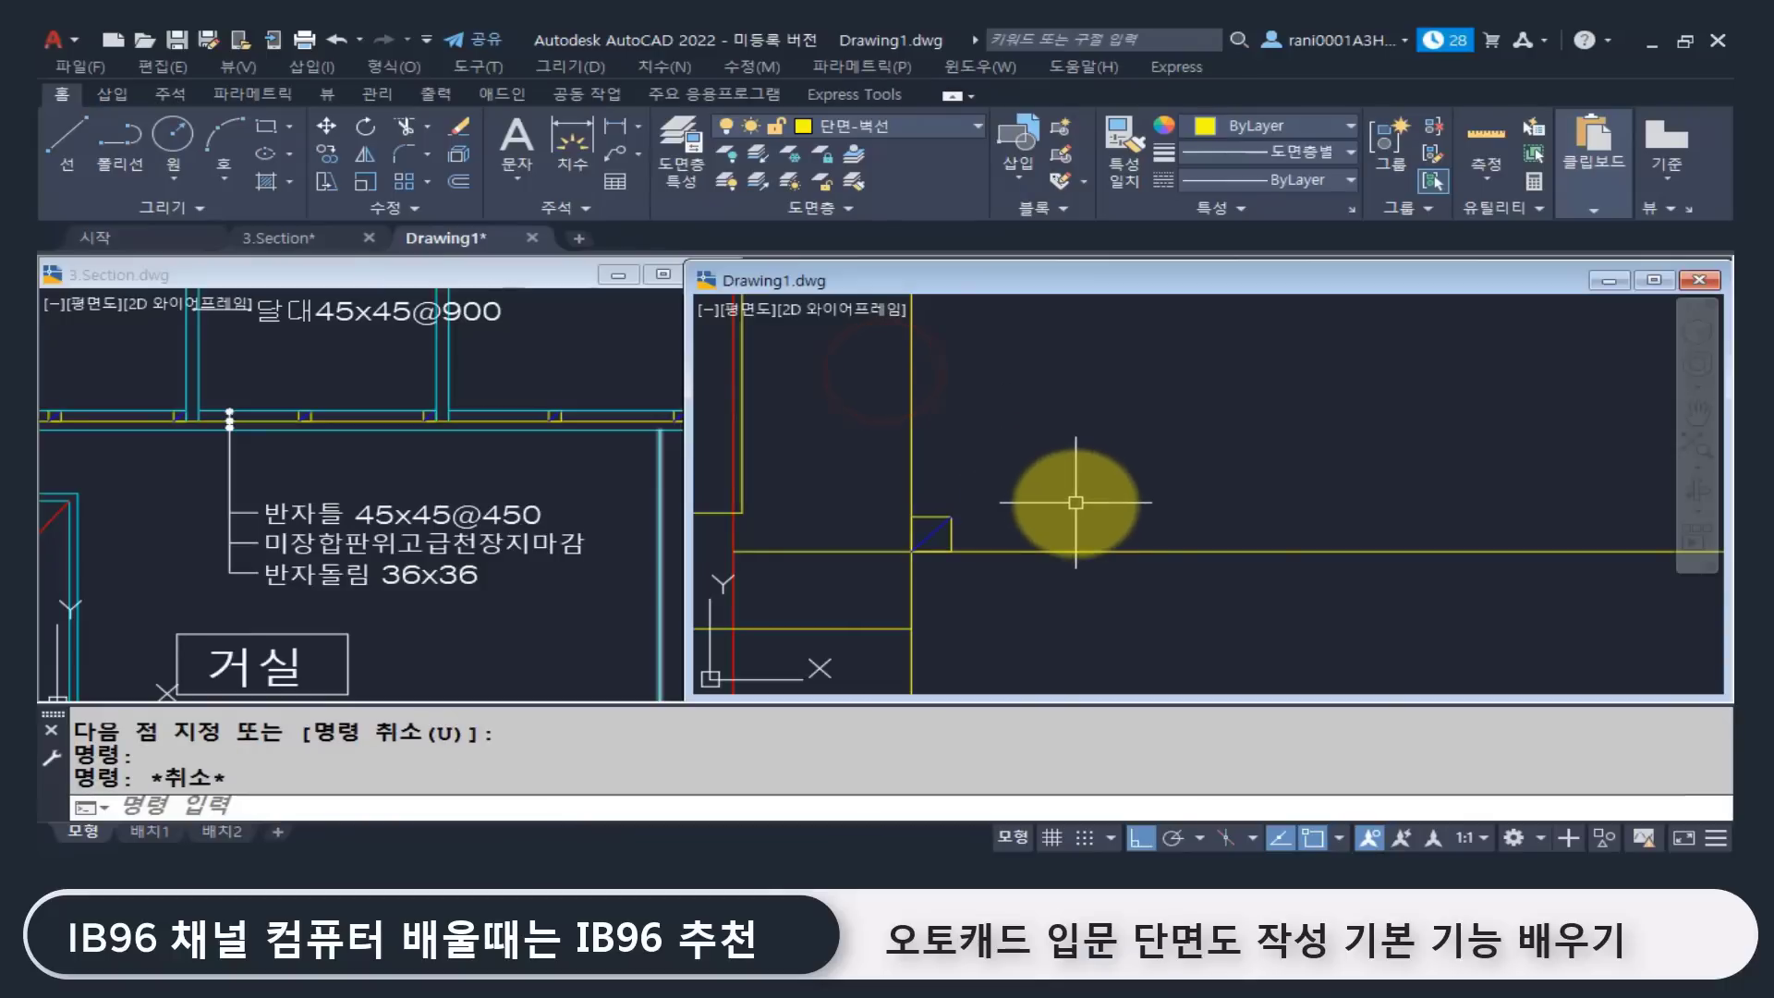
Step: Draw a 36x36 rectangle in the empty space below the ceiling line
middle_click_drag(1054, 619, 996, 550)
type("rec")
key("Return")
scroll(1044, 607, "up", 2)
left_click(886, 635)
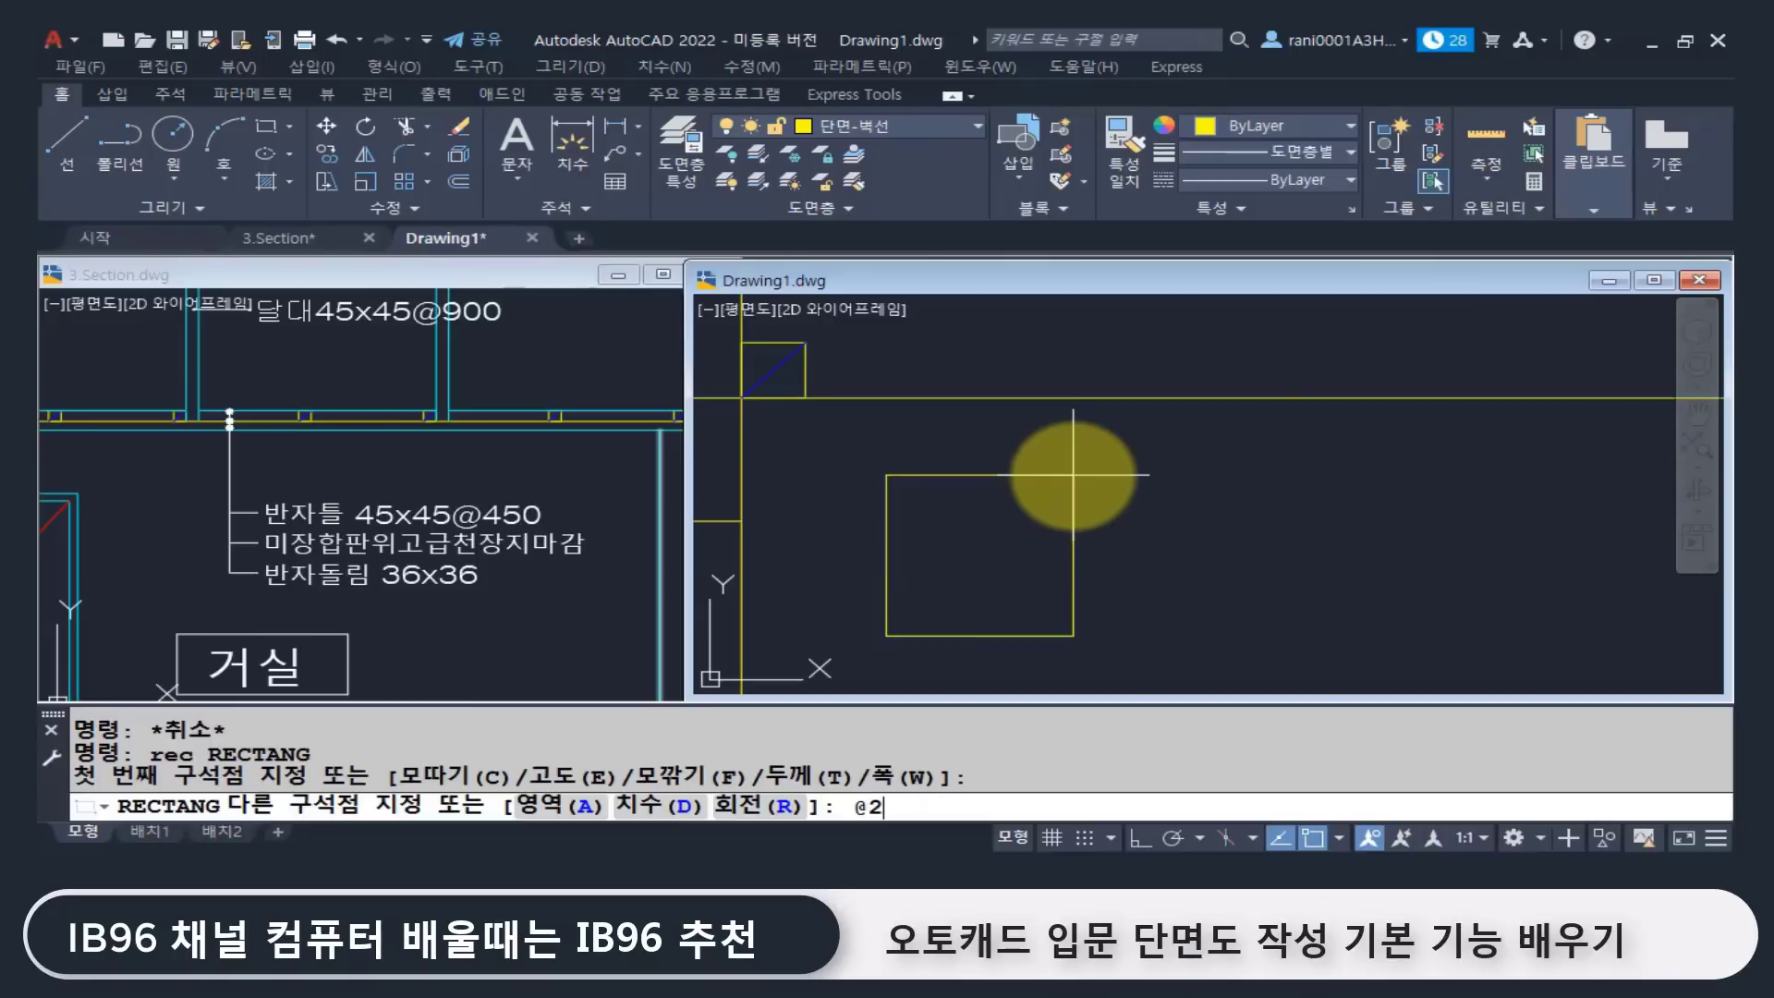
type("@36,36")
key("Return")
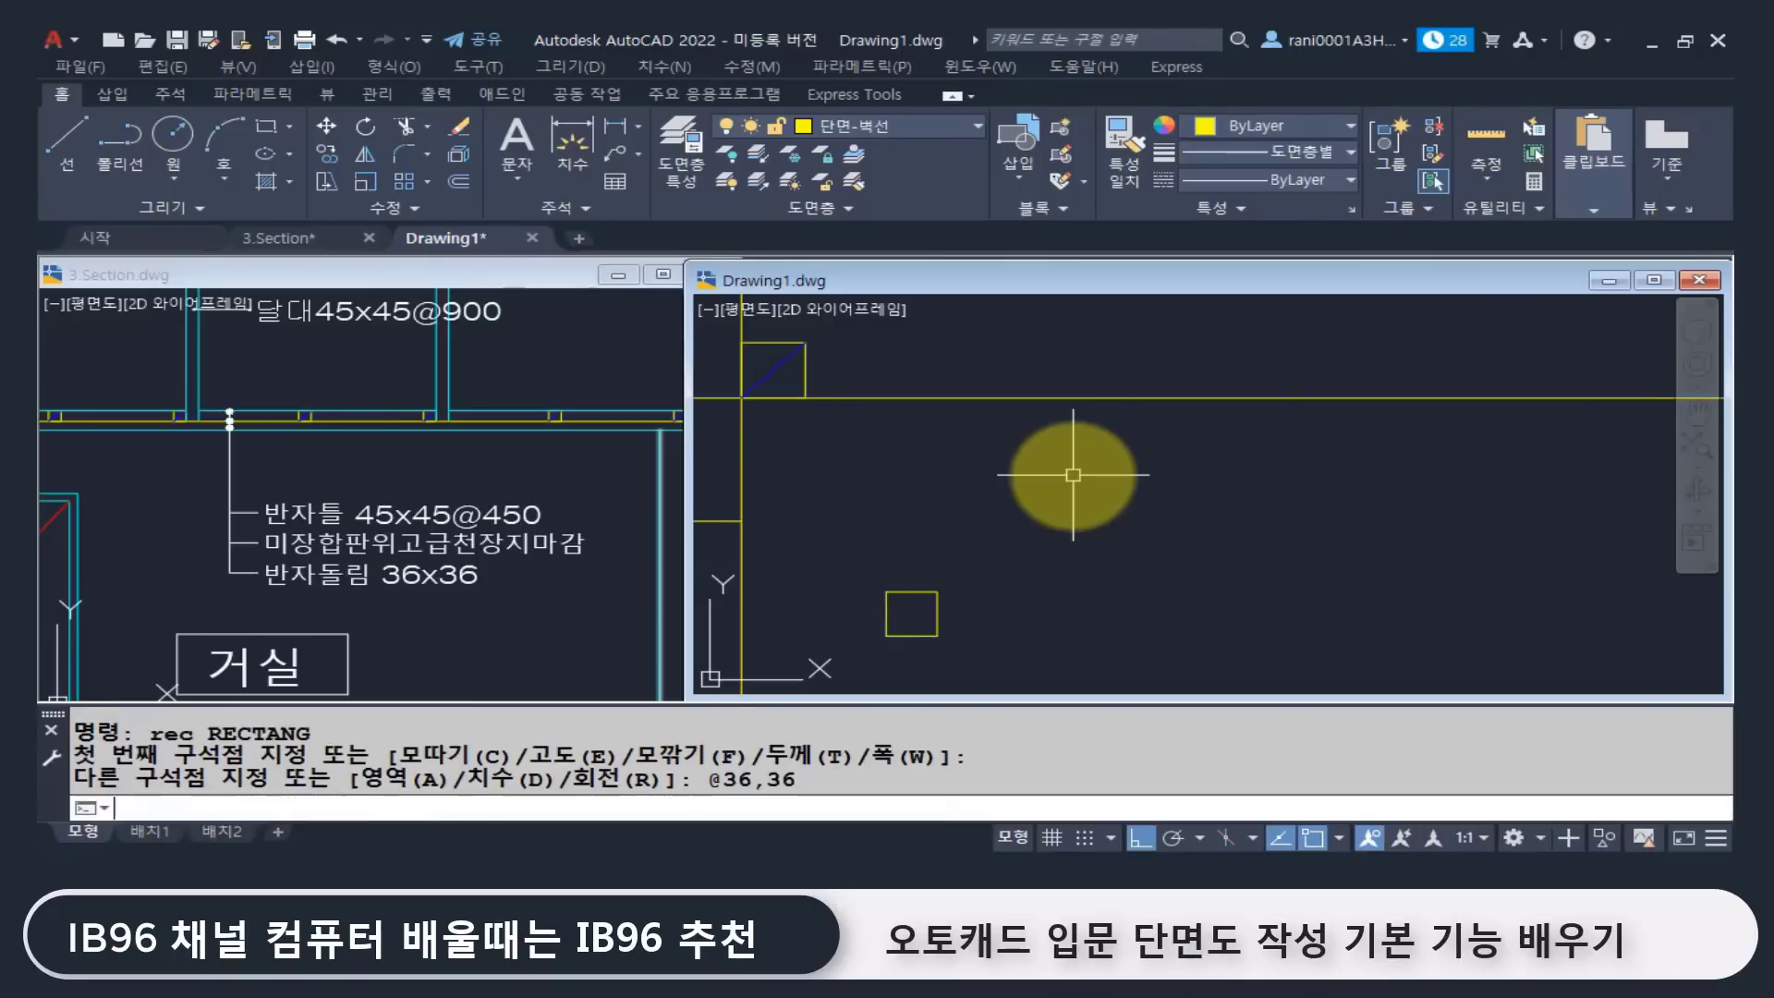
middle_click_drag(939, 634, 970, 613)
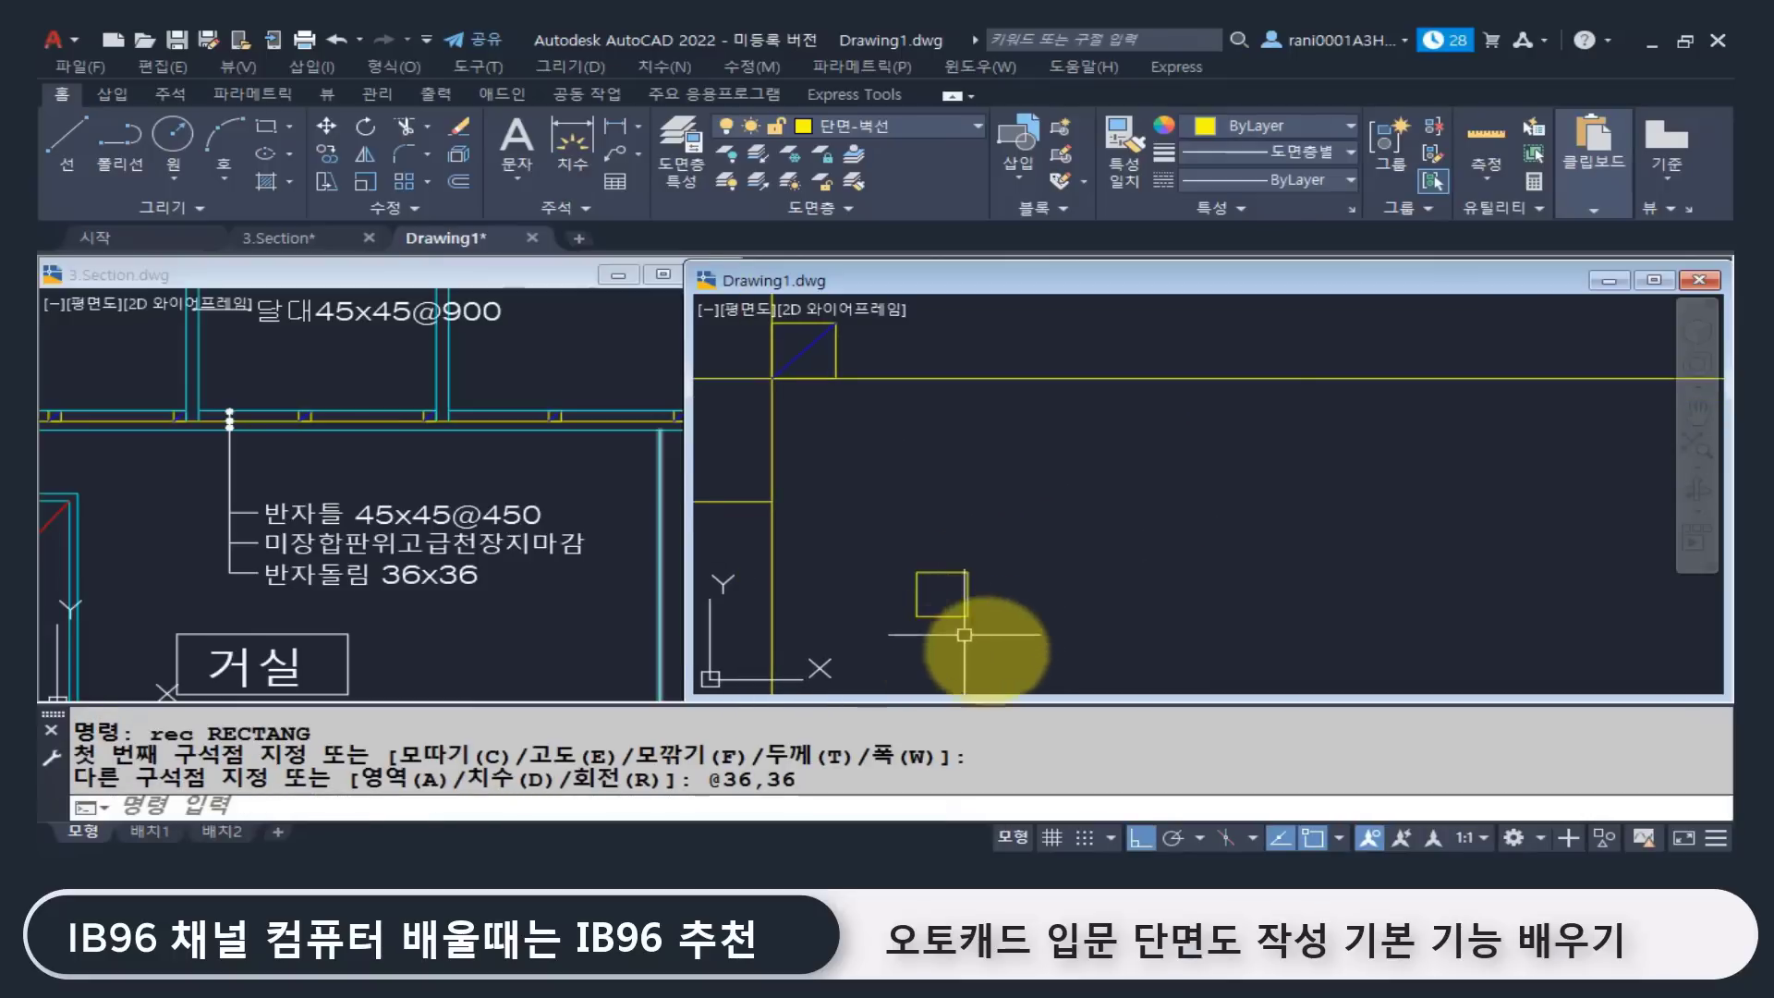
left_click(977, 618)
left_click(890, 546)
key("Escape")
key("Escape")
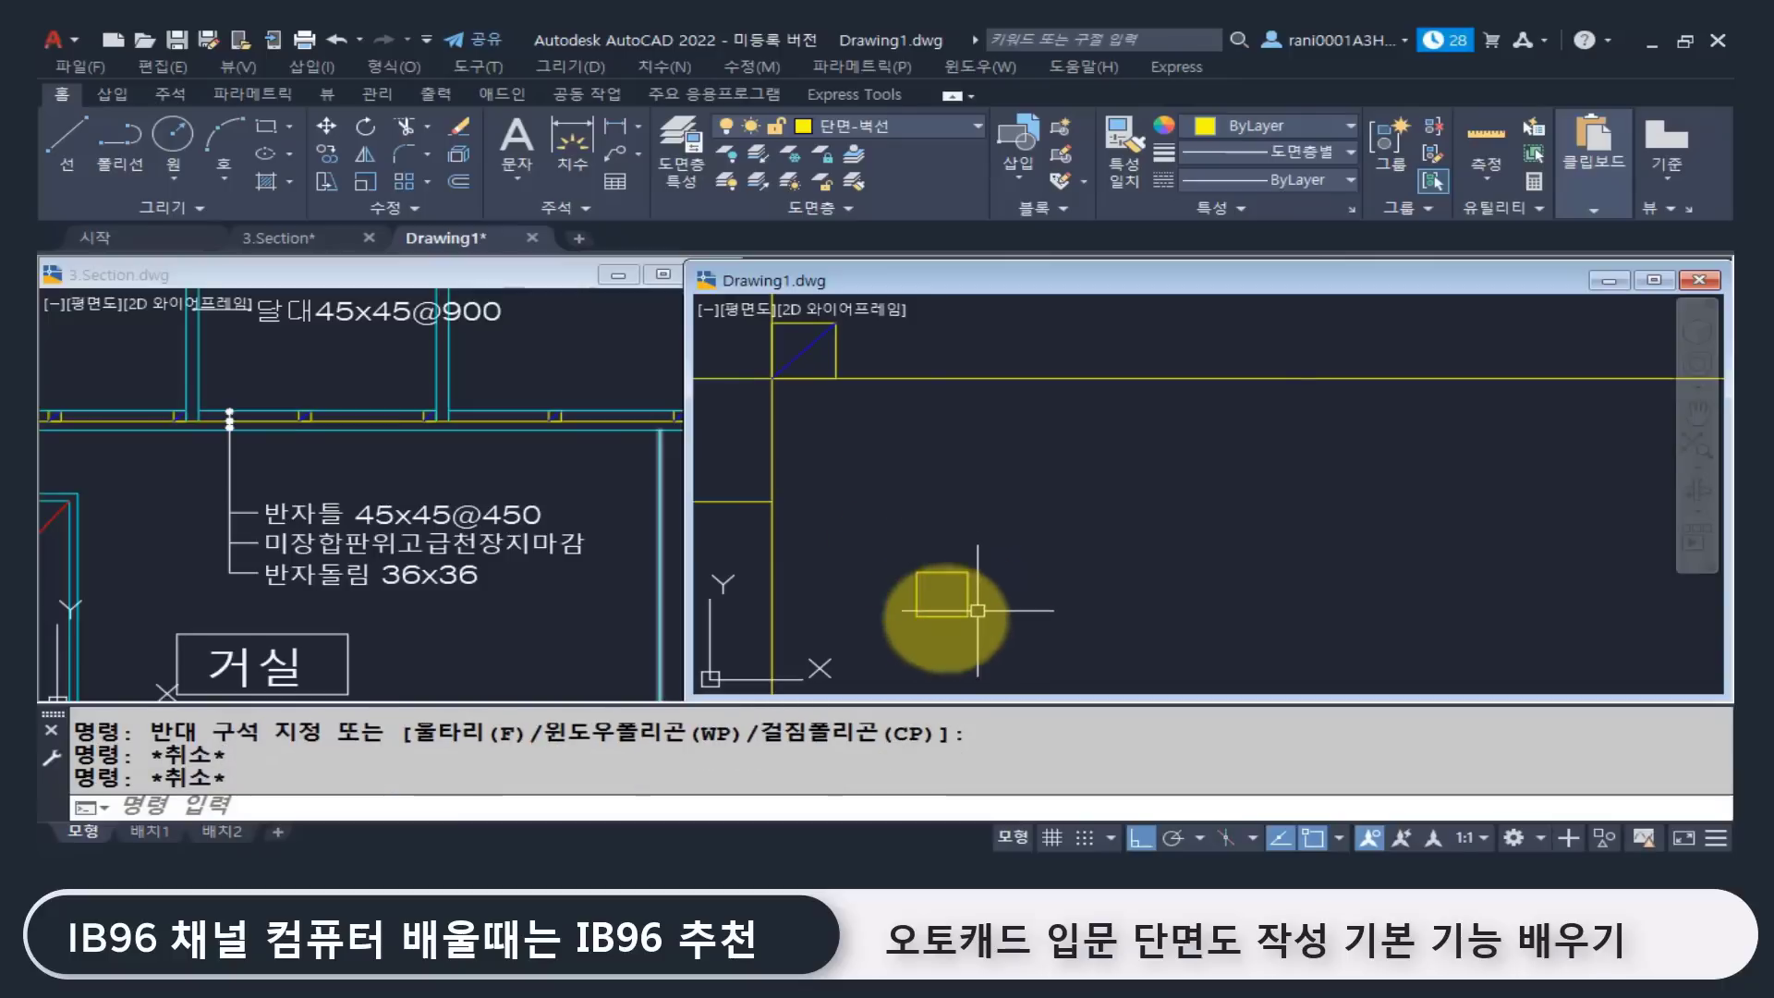
right_click(998, 637)
key("Escape")
key("Escape")
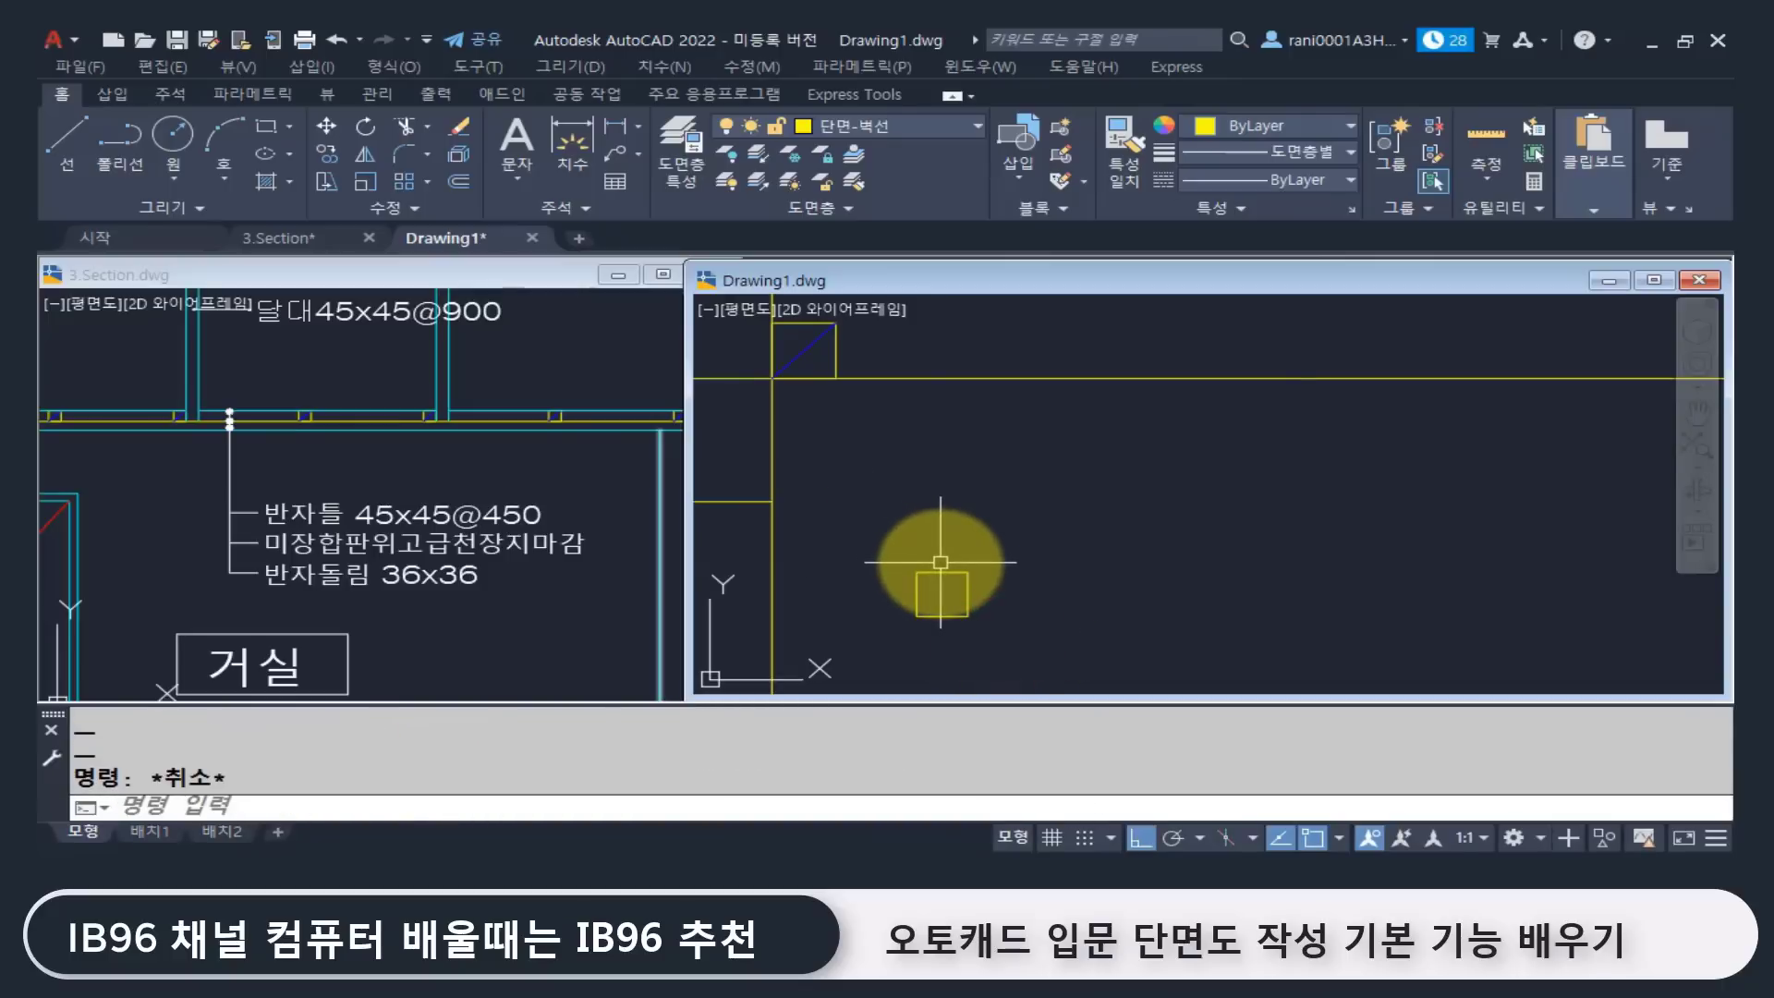
Step: Move the 36x36 rectangle by its upper-left corner to the intersection of the ceiling line and the wall's inner face
type("m")
key("Return")
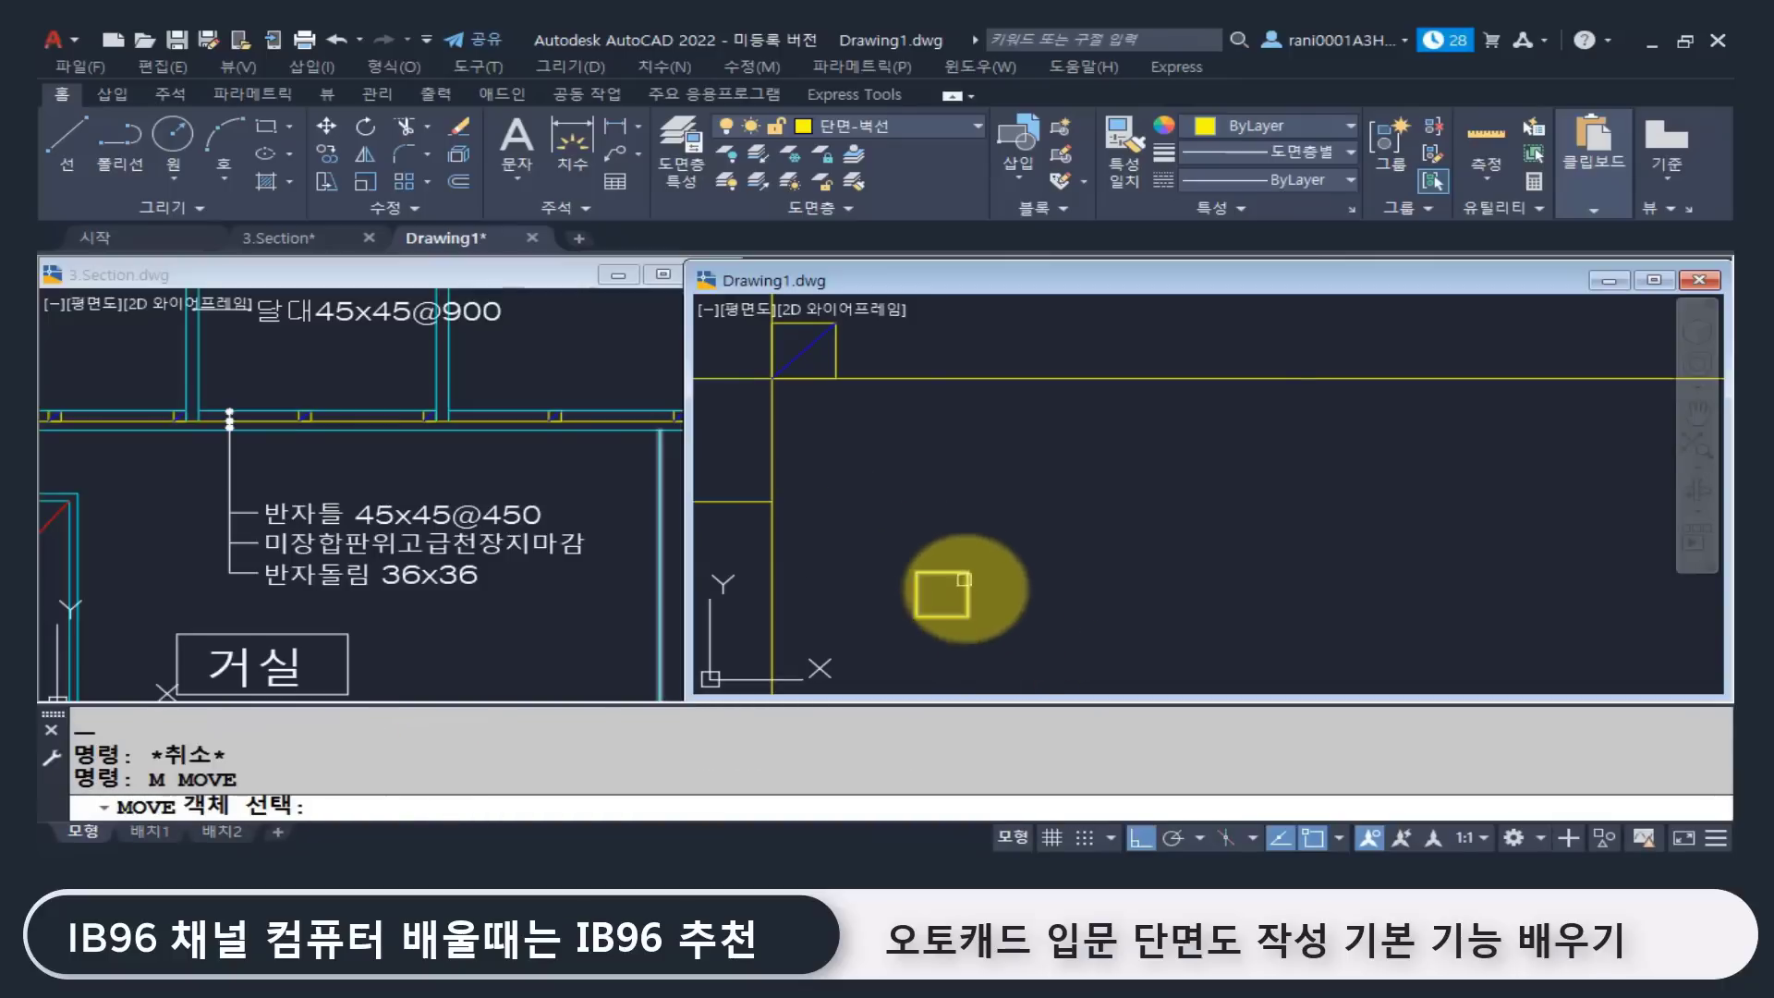
left_click(1002, 621)
left_click(851, 518)
right_click(924, 574)
left_click(924, 573)
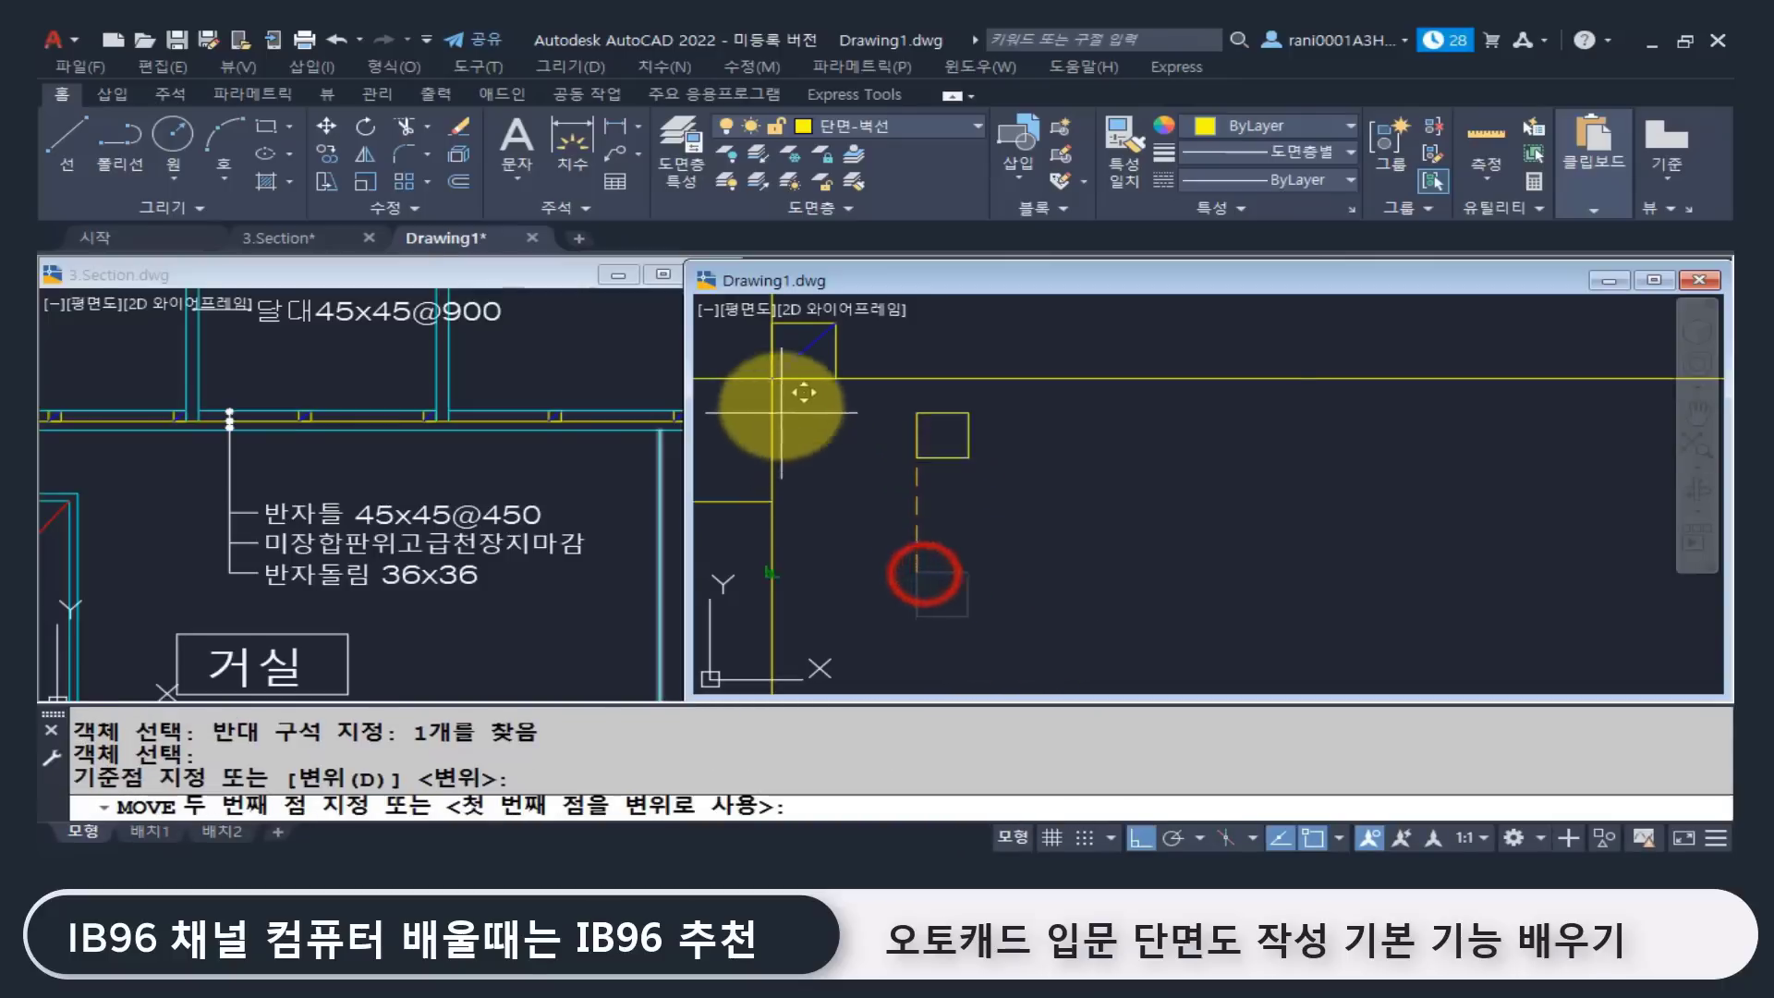
left_click(772, 383)
scroll(982, 508, "down", 4)
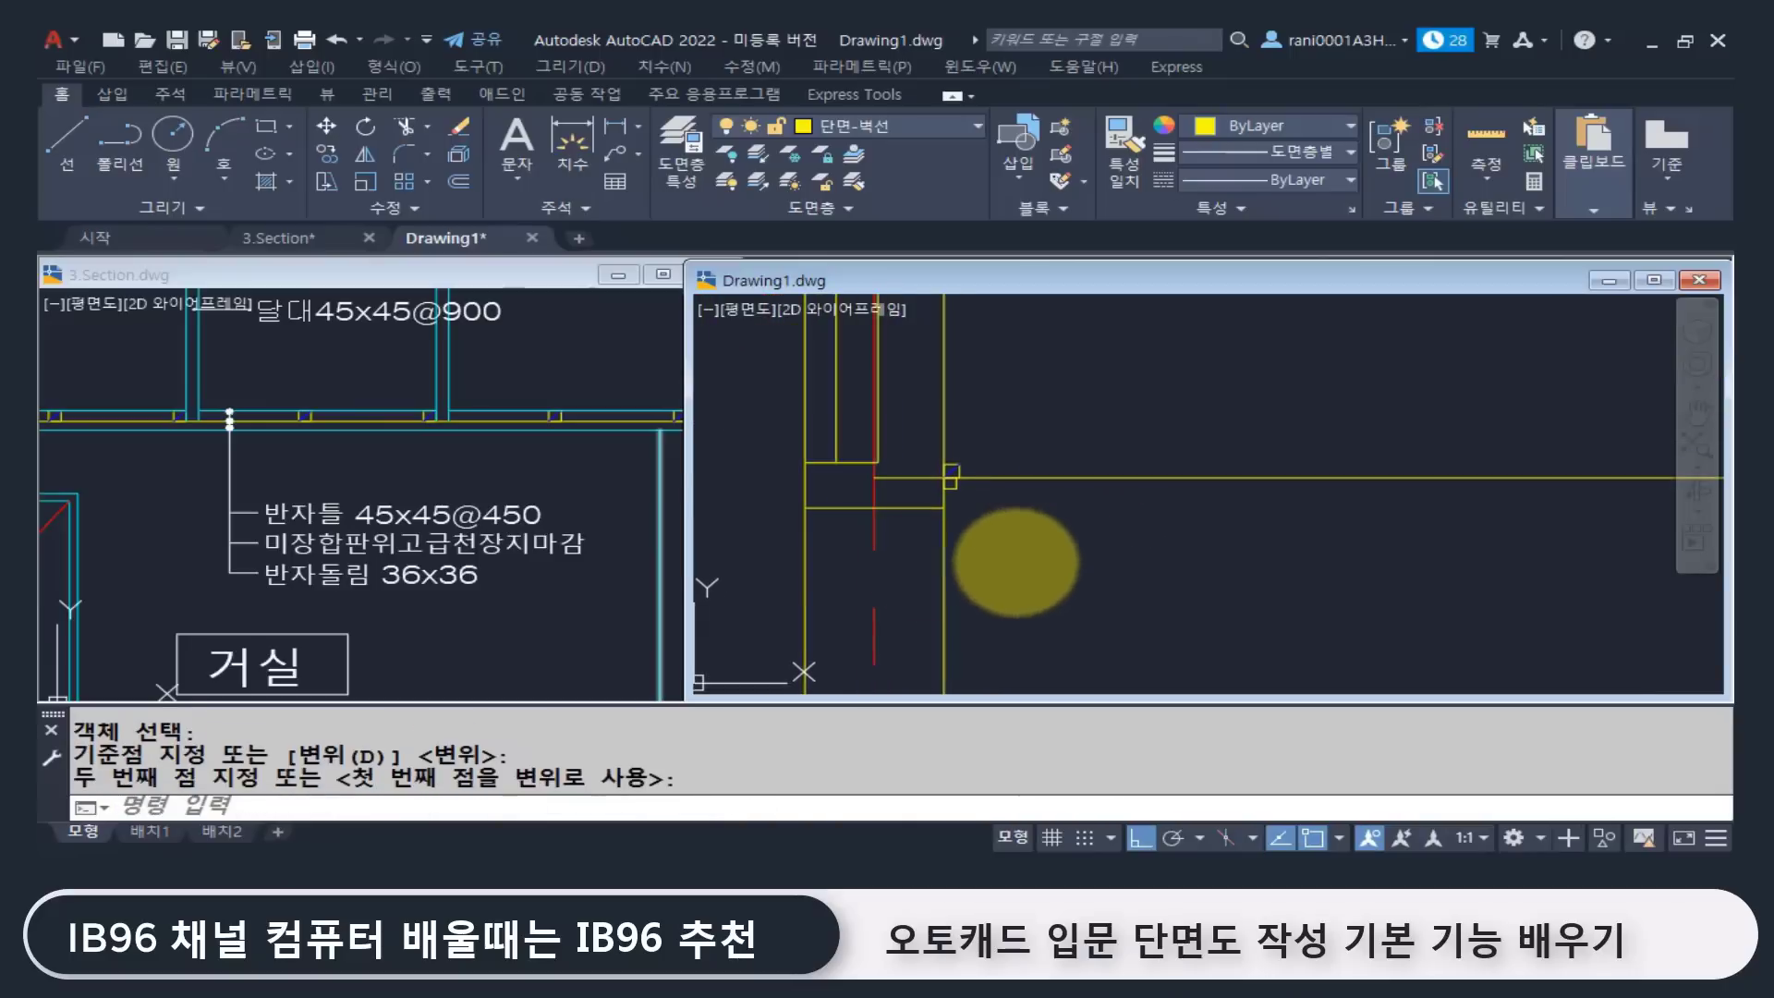
left_click(363, 455)
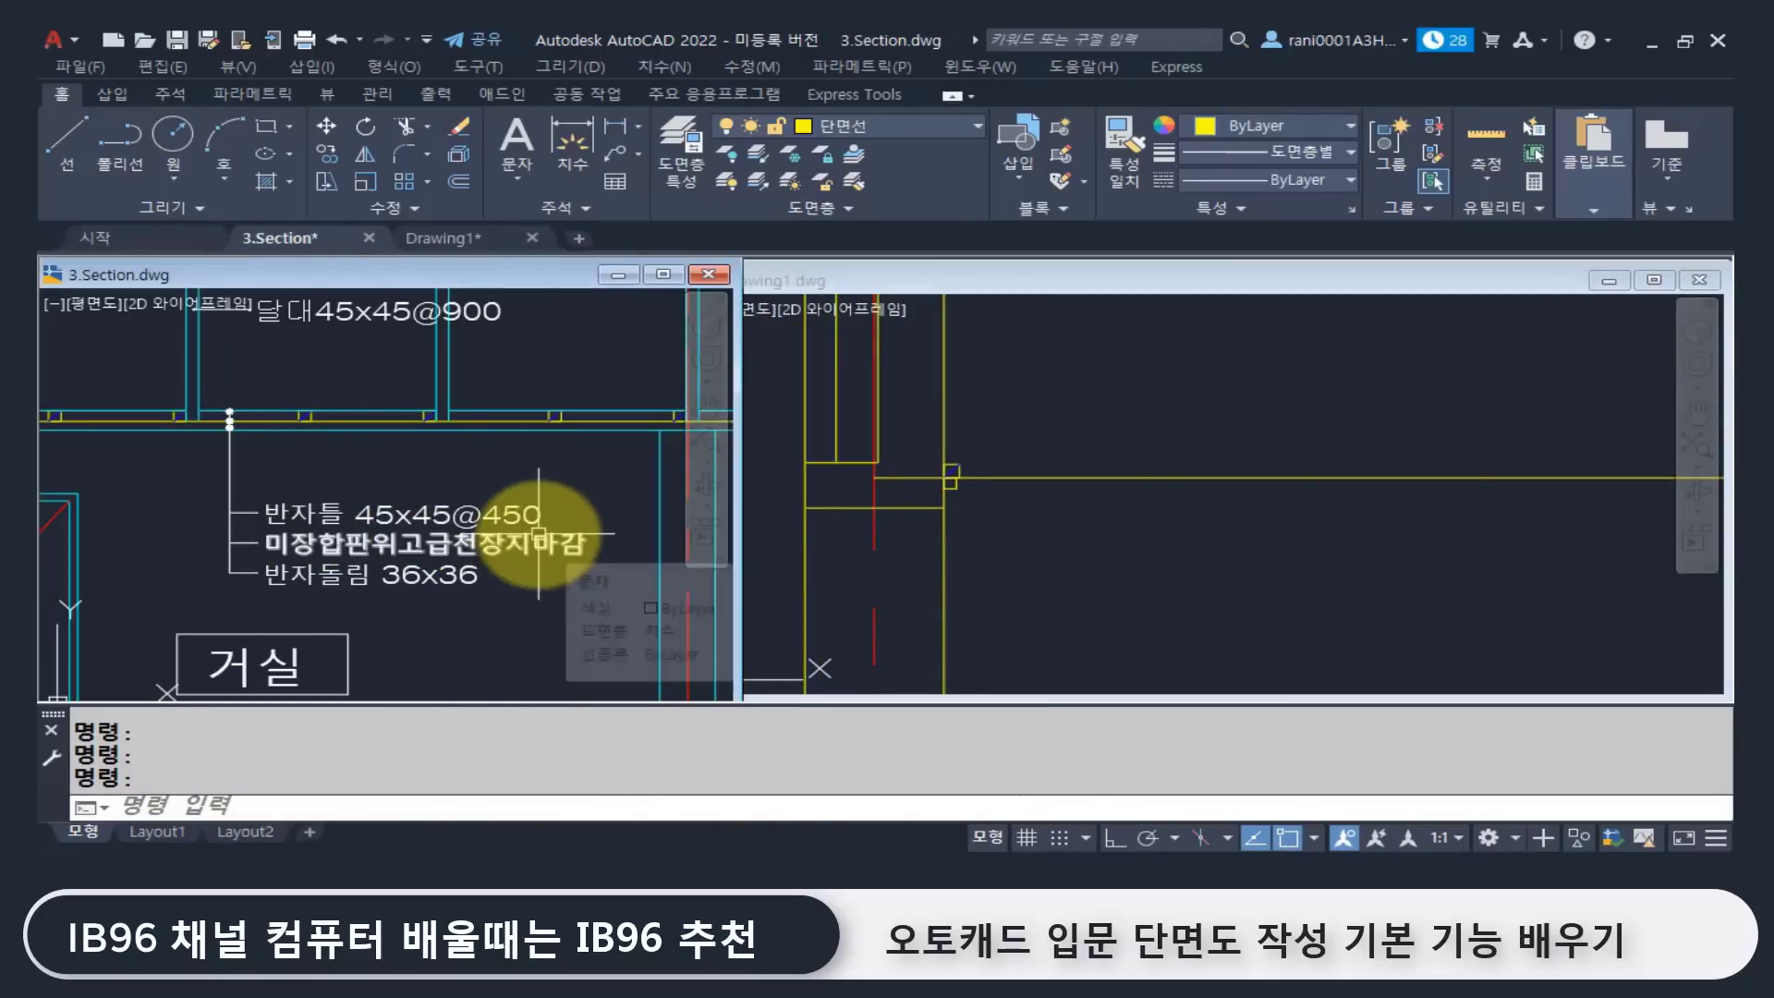
left_click(1004, 436)
key("Escape")
middle_click_drag(1023, 496, 978, 507)
type("co")
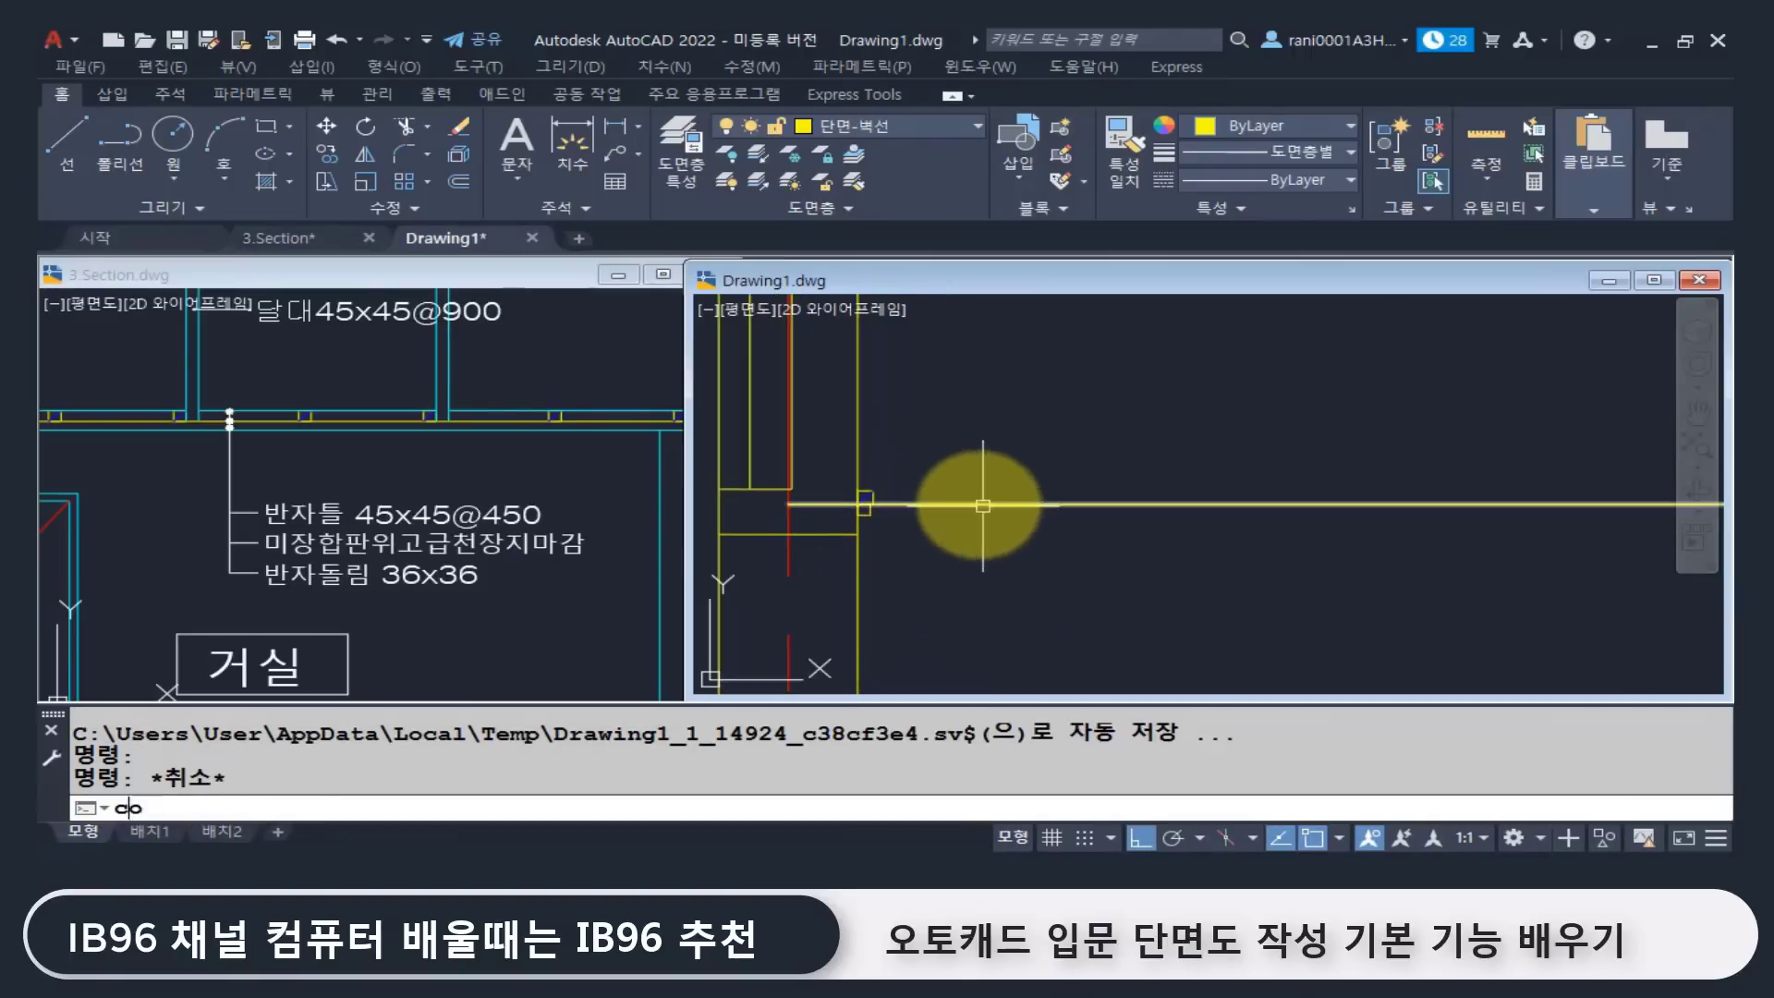
key("Return")
key("Escape")
key("Escape")
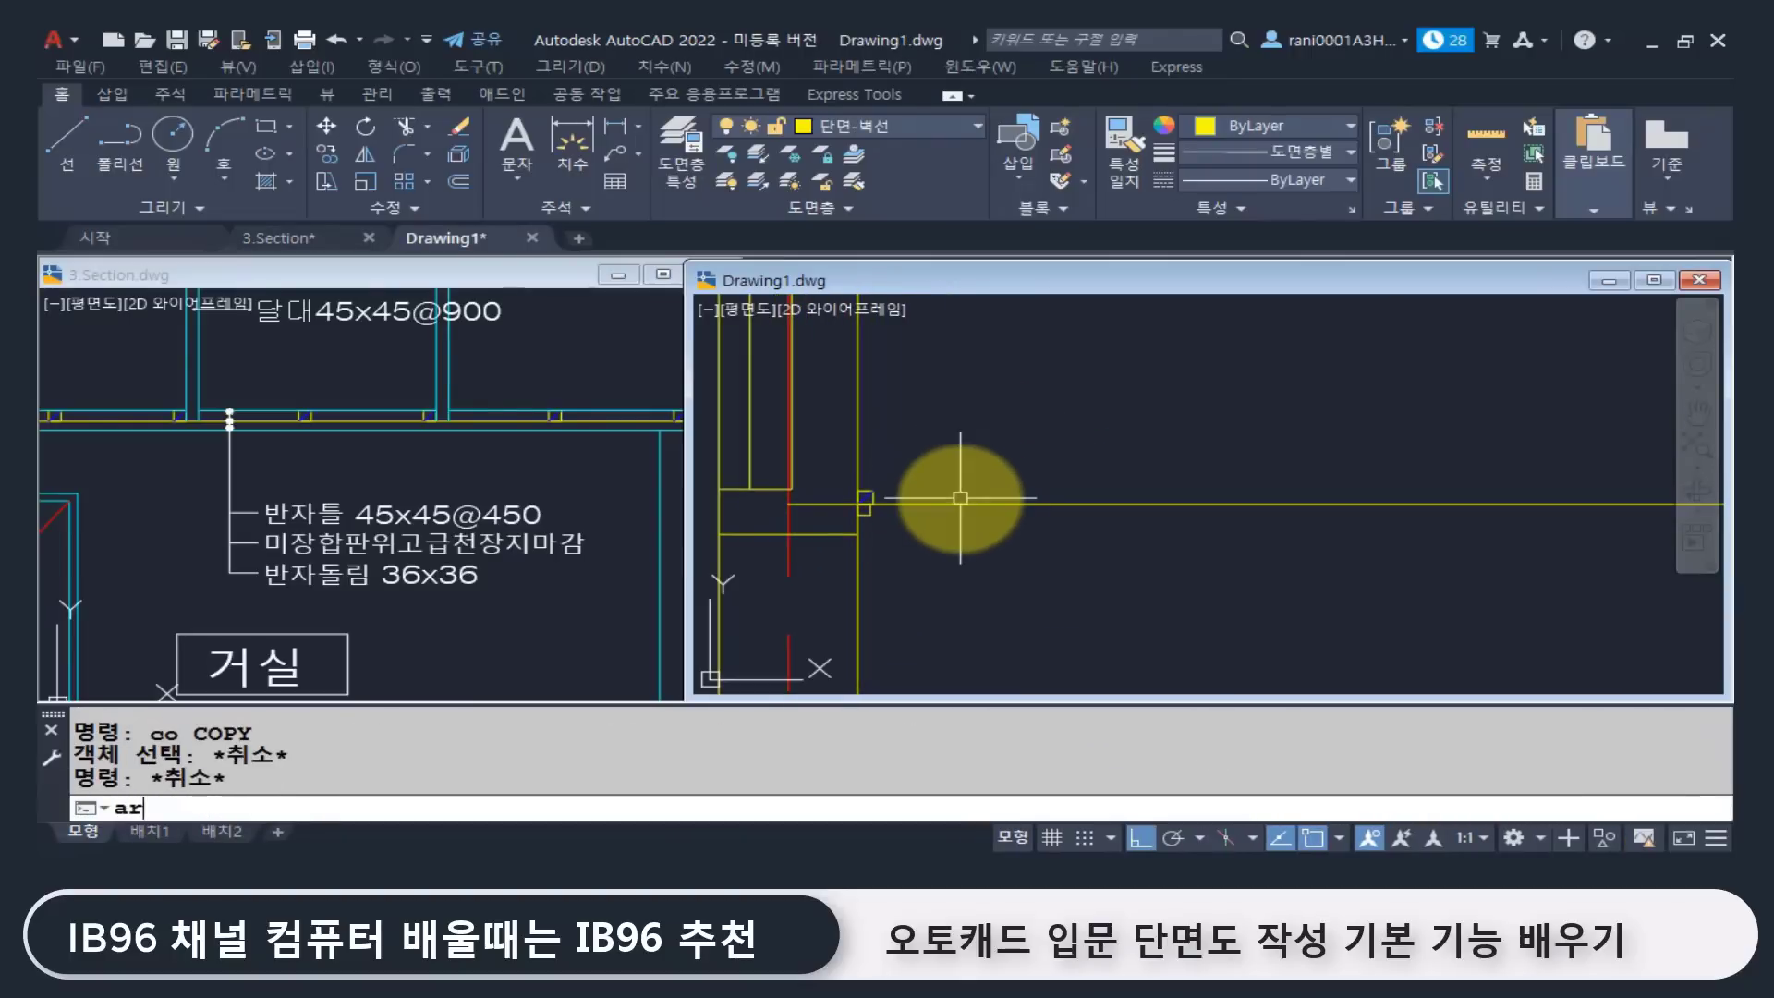
Step: Set up a rectangular classic array with 1 row, 20 columns and a column spacing of 450
type("ar")
left_click(287, 580)
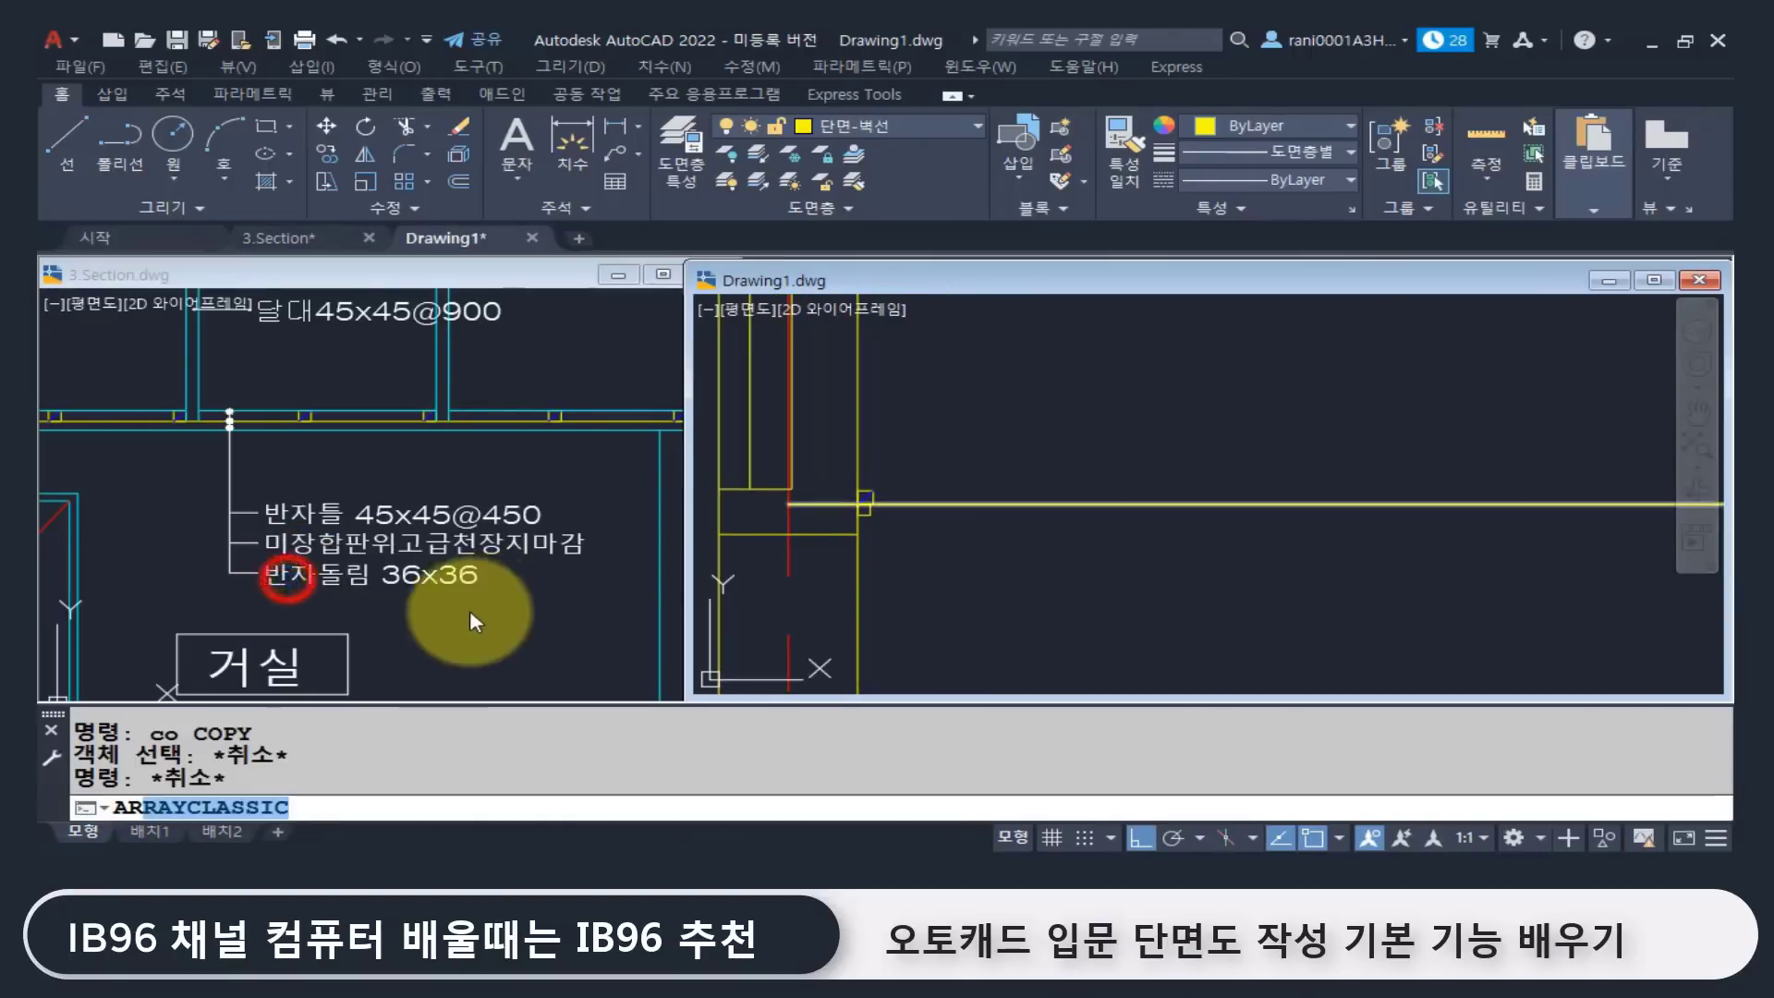
key("Return")
double_click(933, 338)
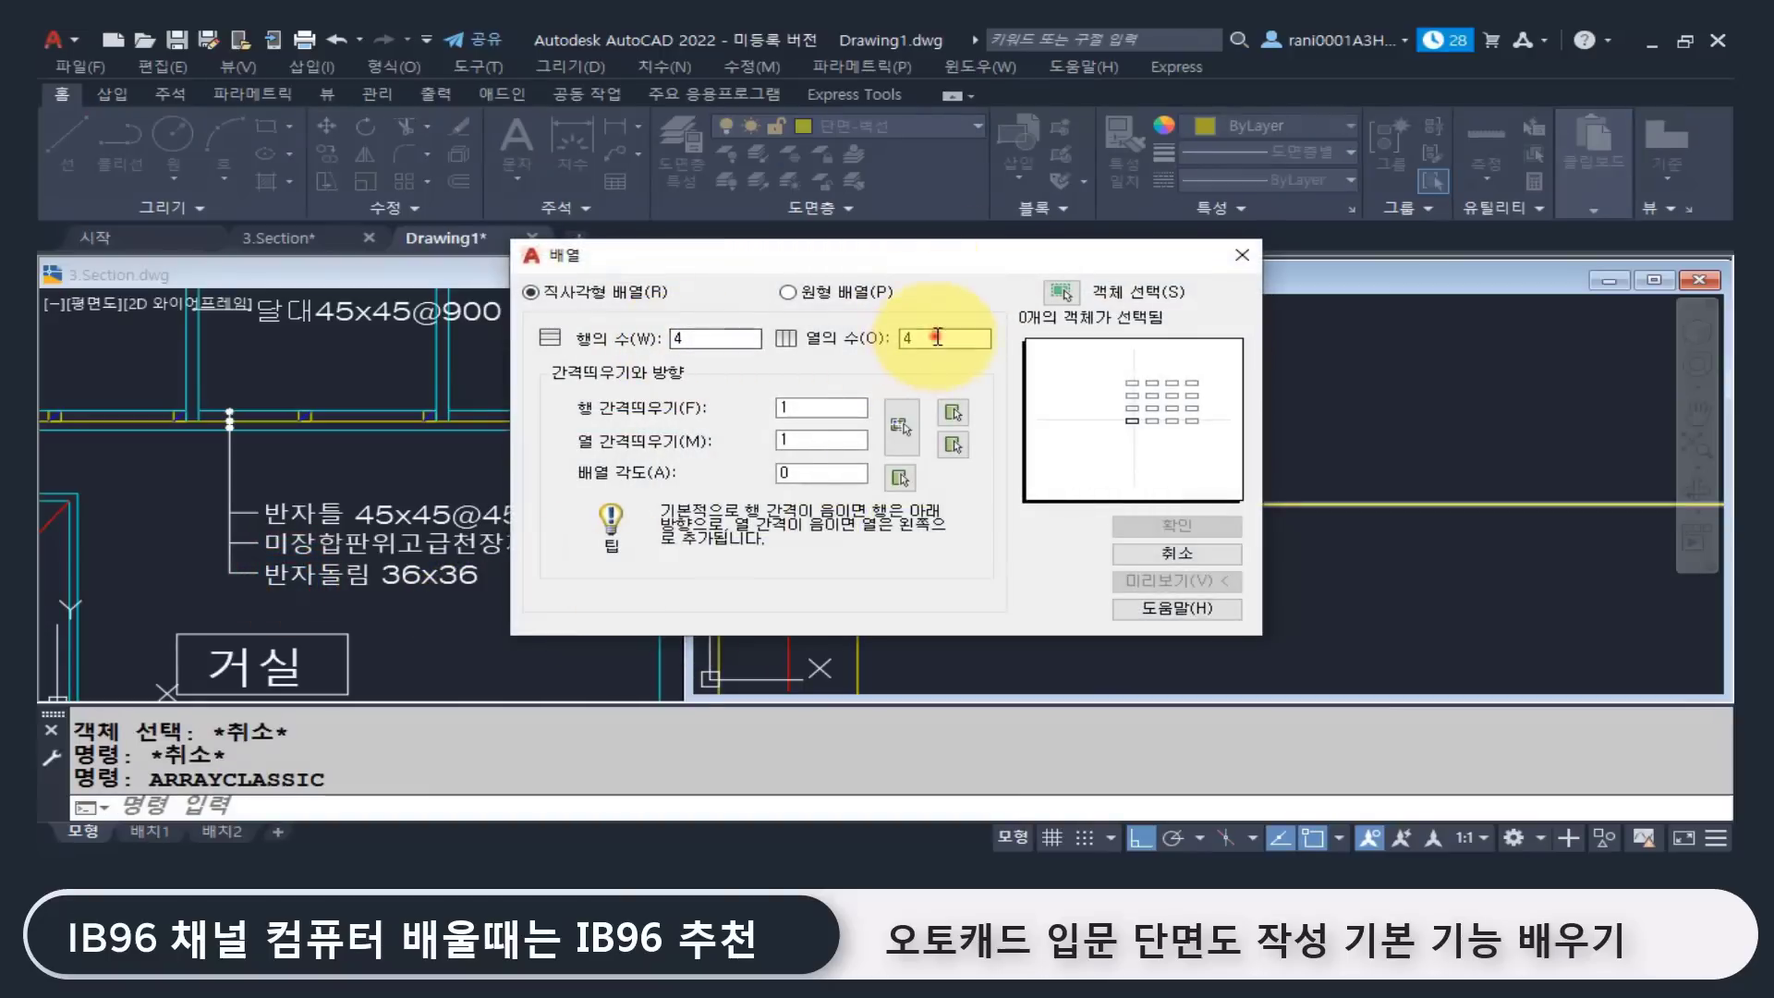
left_click(957, 340)
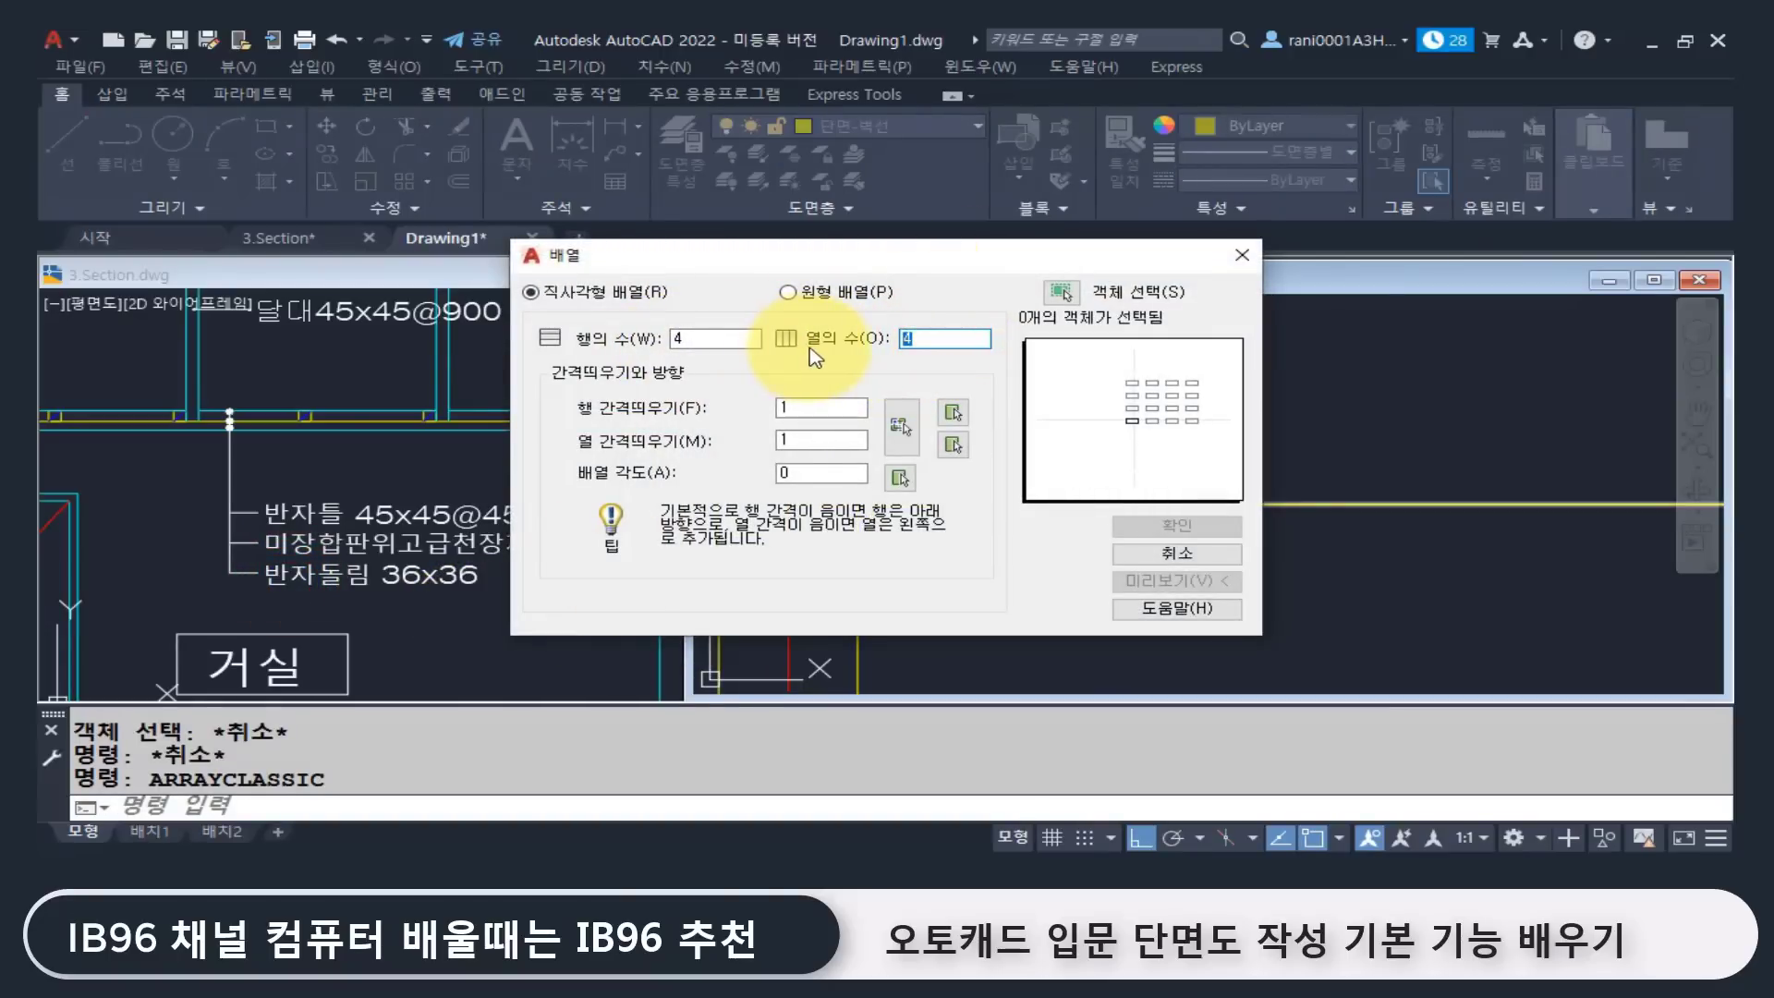
double_click(806, 442)
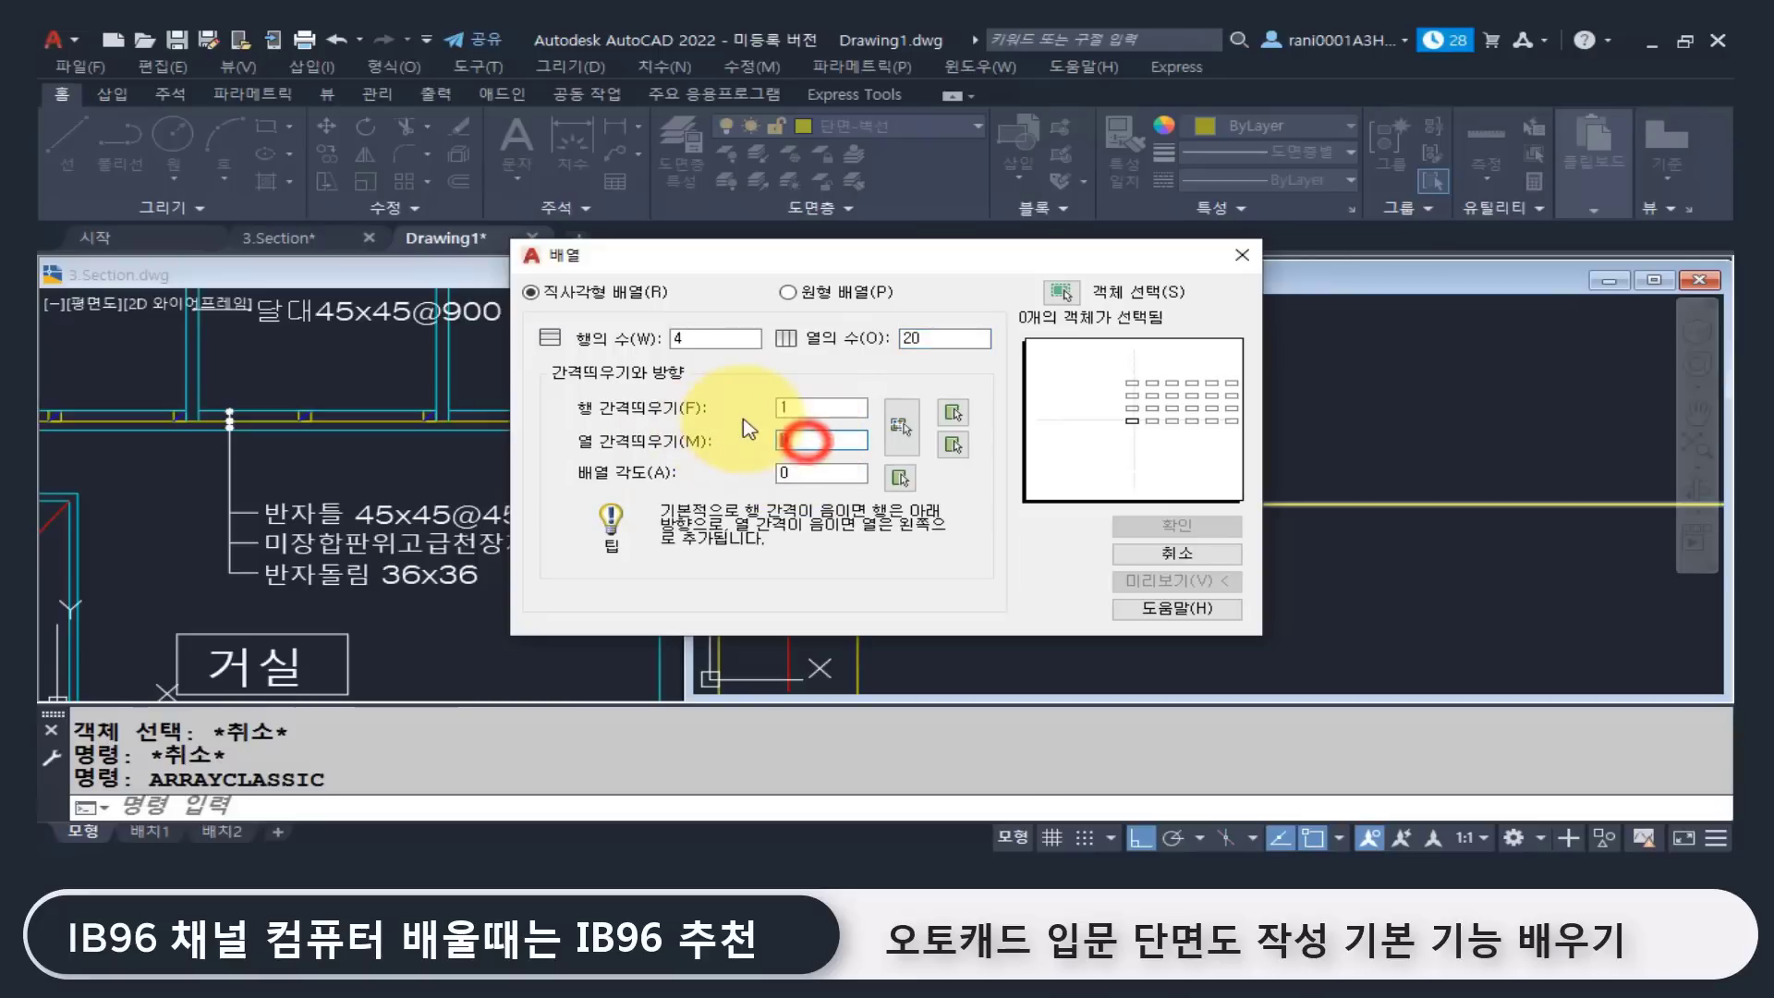
type("450")
double_click(699, 336)
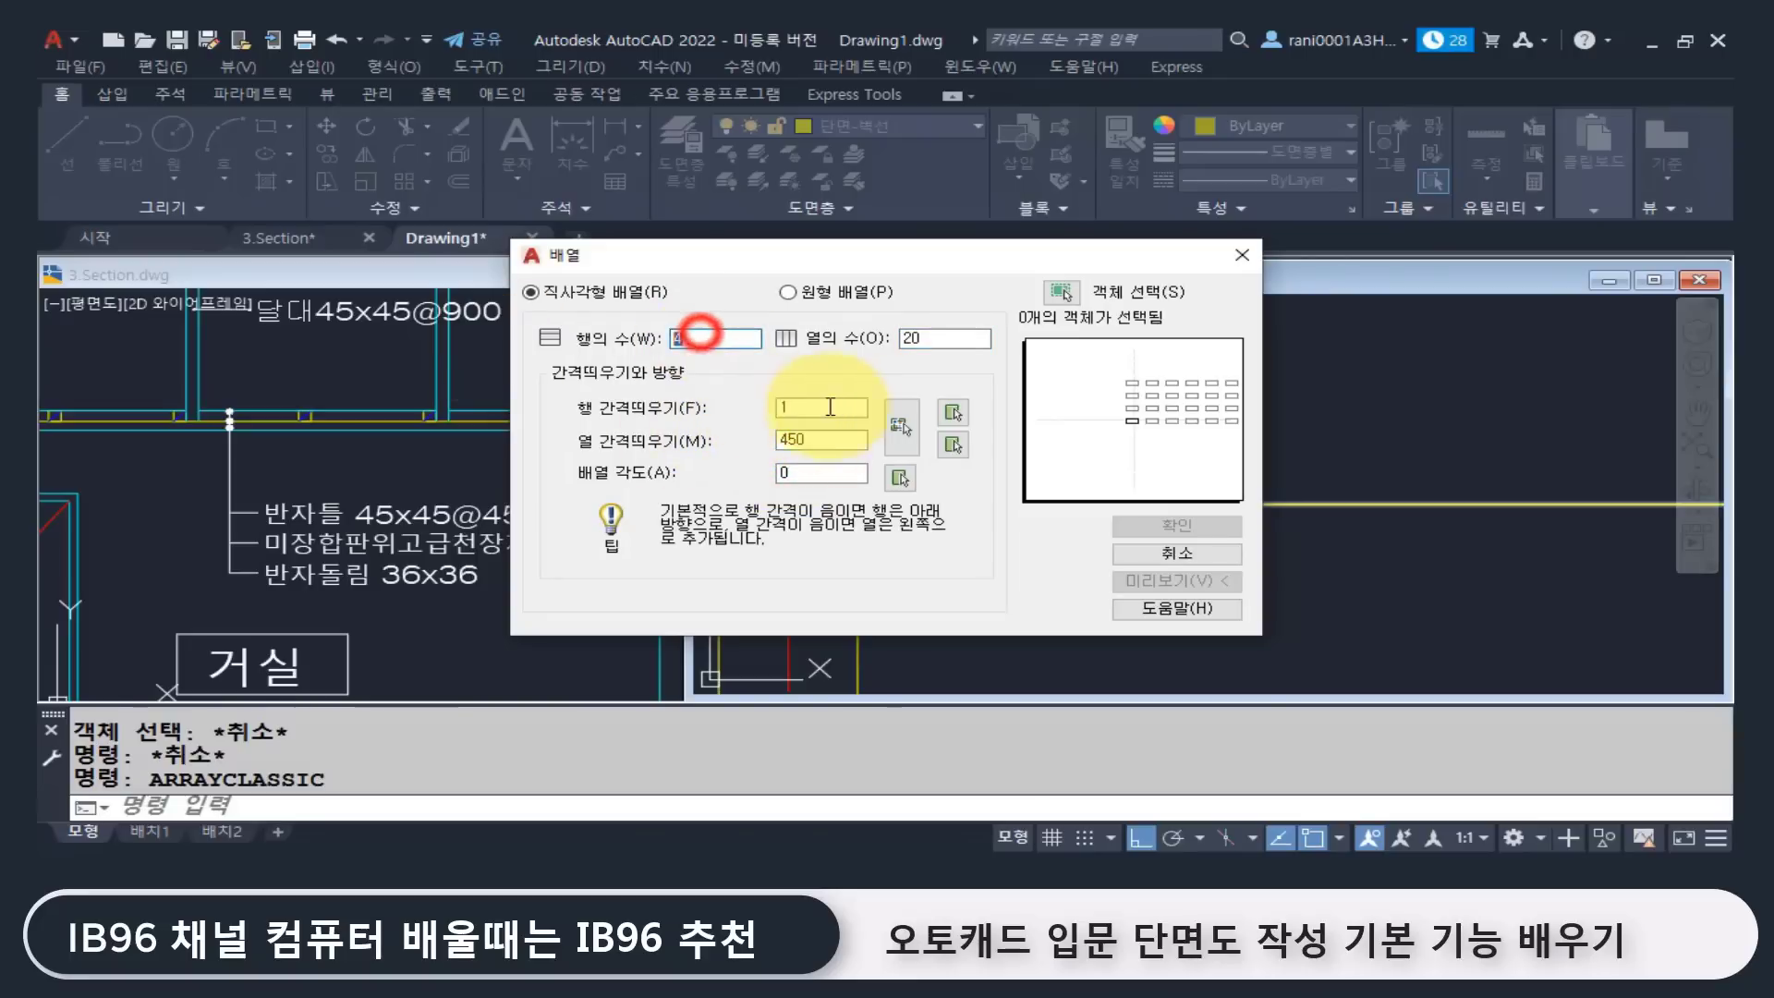
type("1")
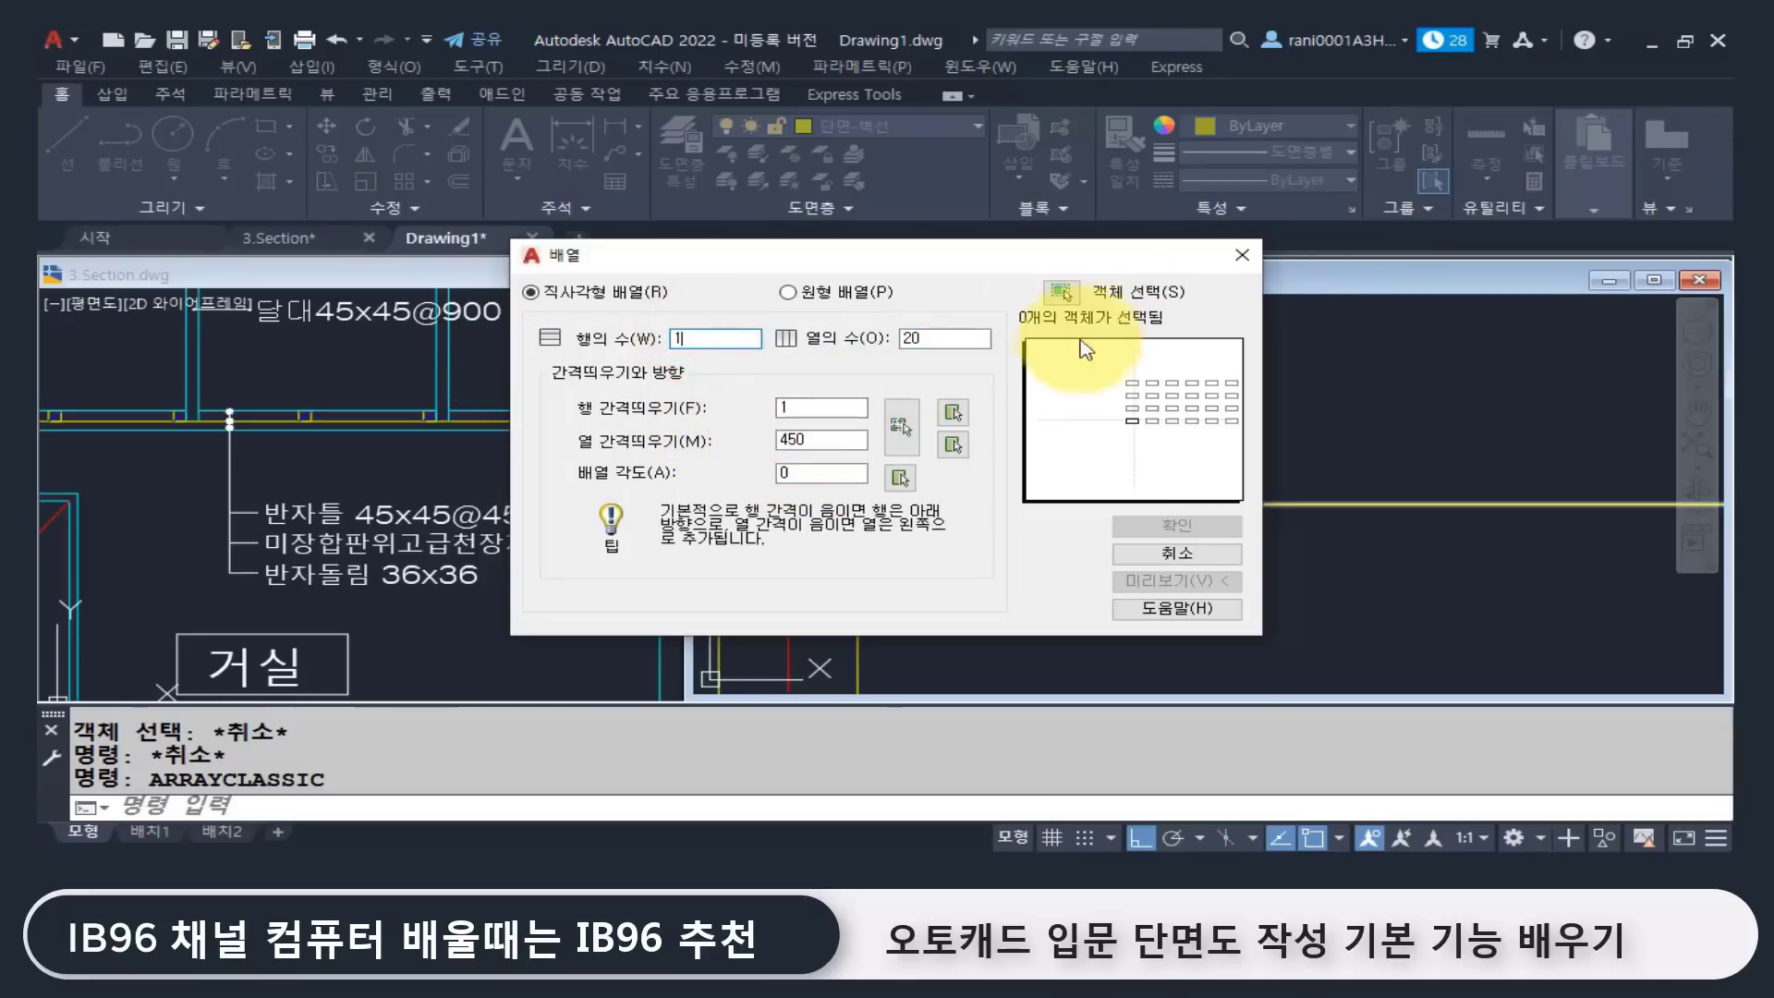
Step: Array the 45x45 rectangle with its diagonal along the ceiling line and accept the result
left_click(1059, 293)
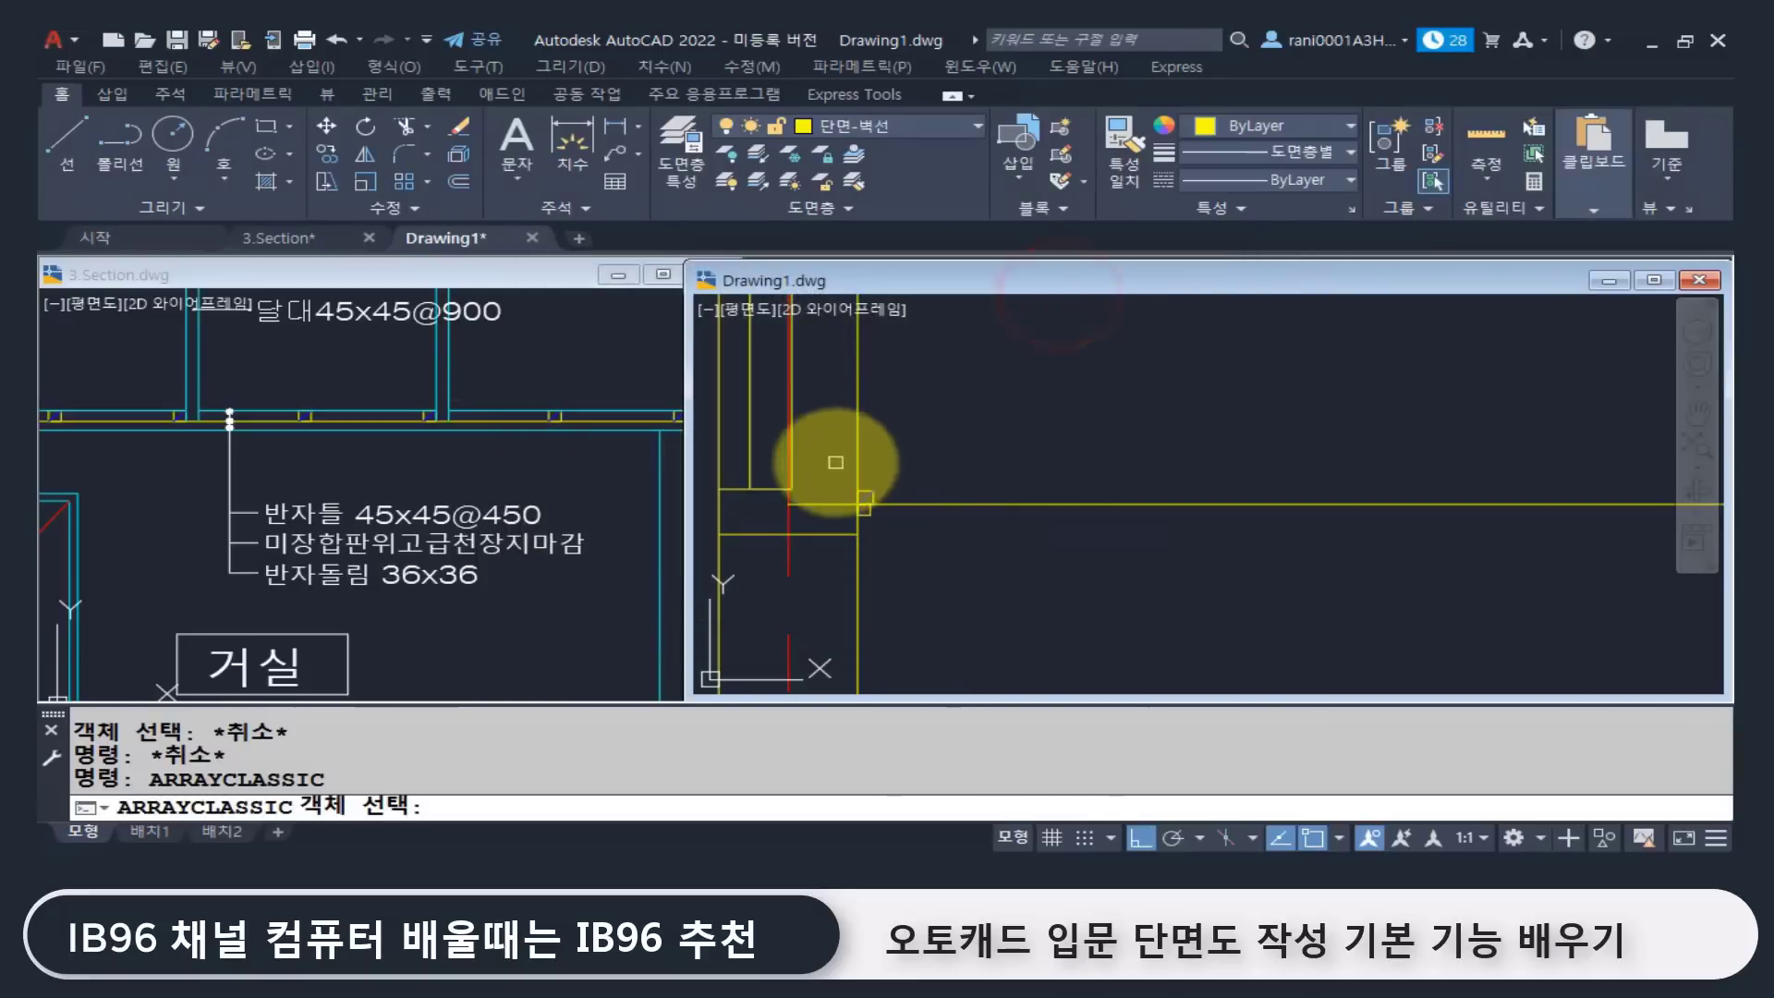
left_click(836, 462)
left_click(869, 510)
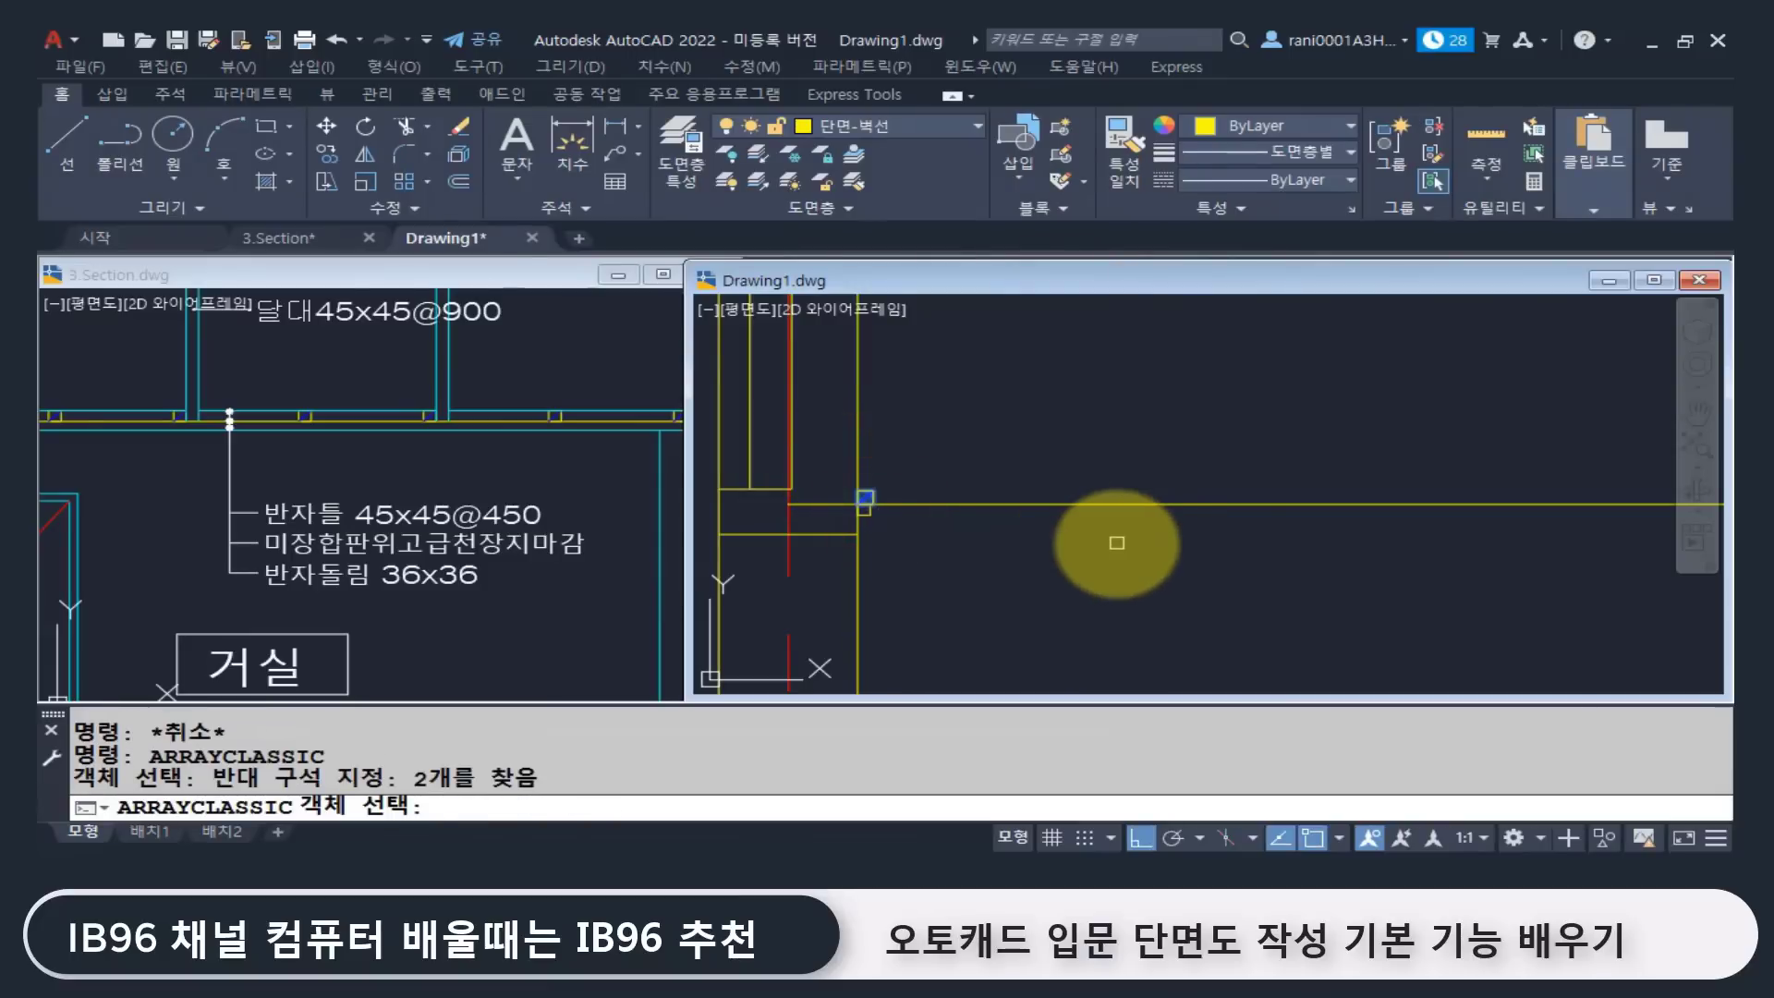
key("Return")
left_click(1183, 580)
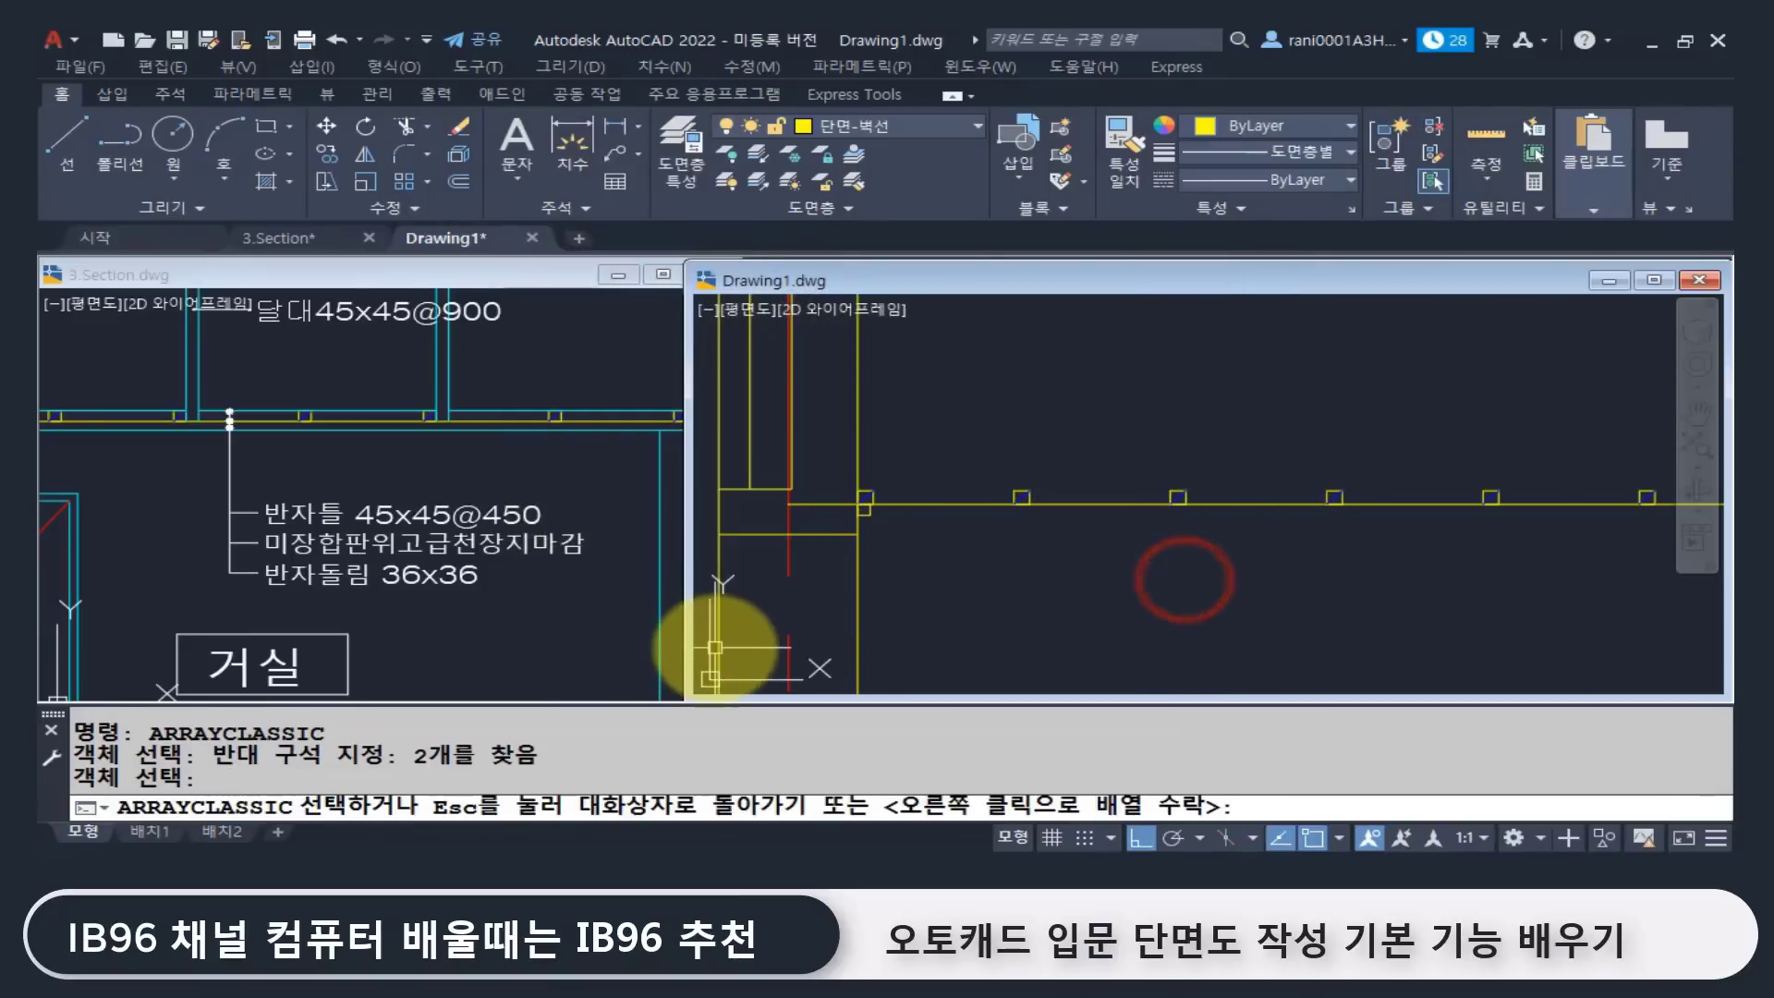
right_click(924, 559)
scroll(1190, 513, "down", 5)
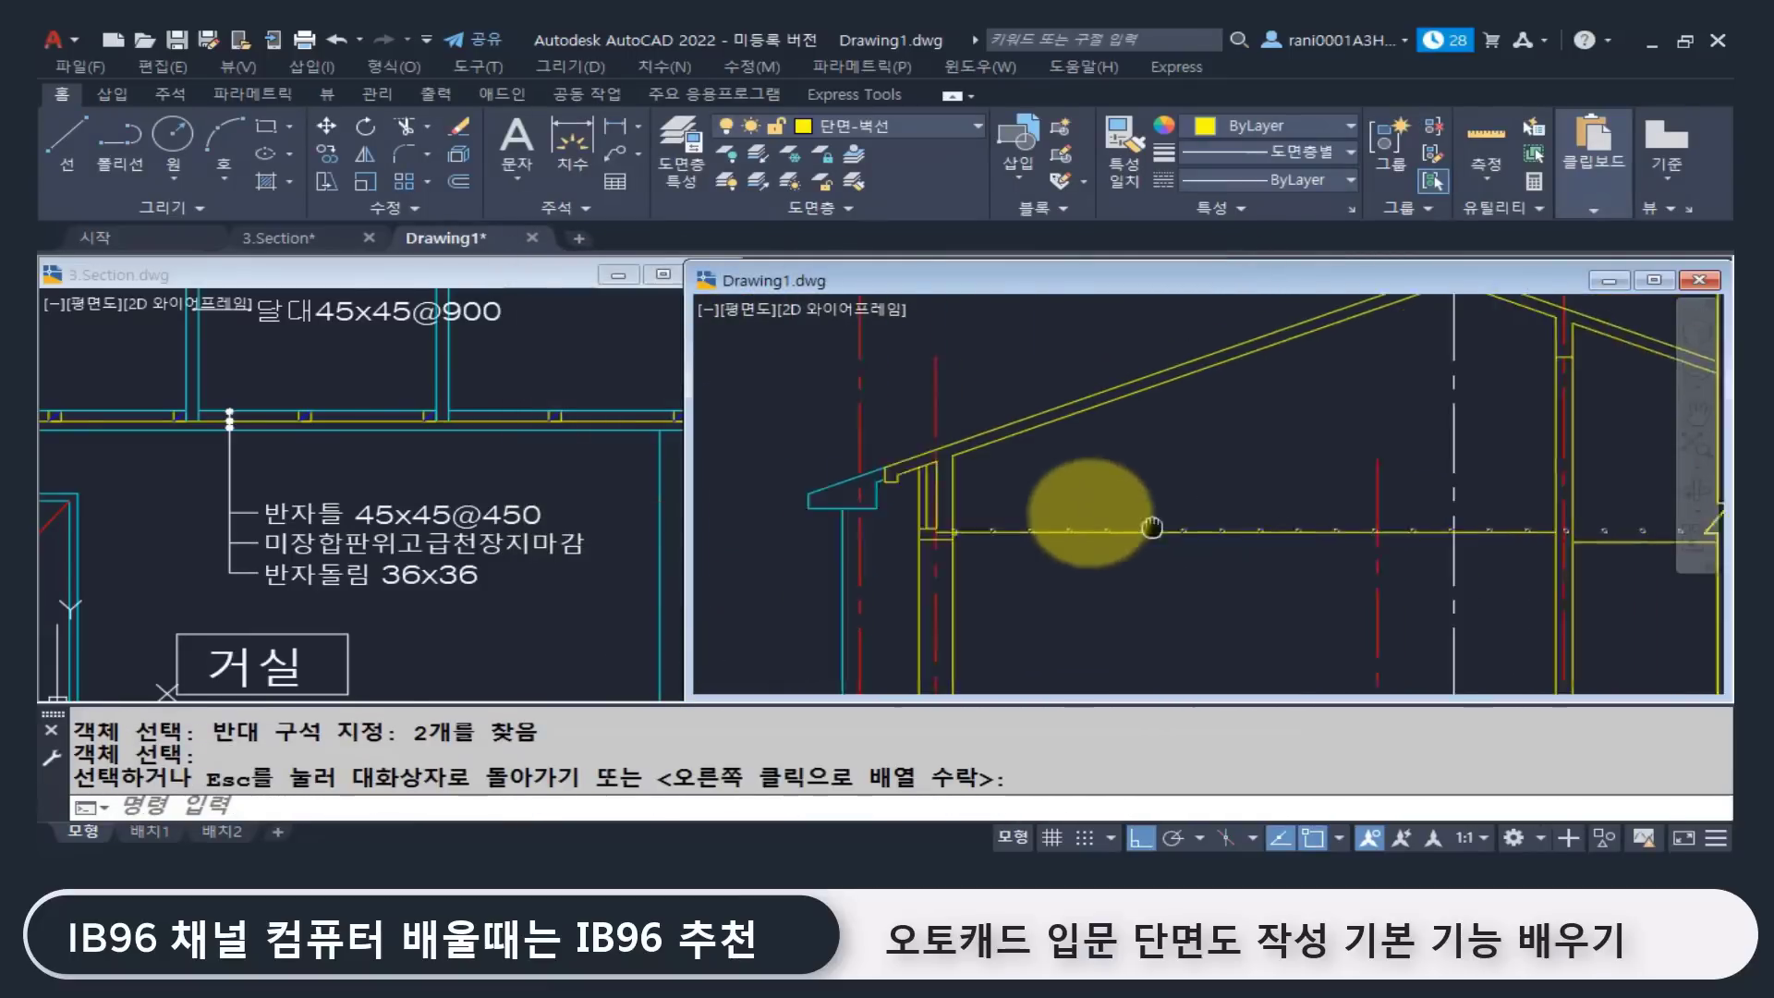
Step: Move the four bathroom-side 45x45 members by the first one's lower-left corner to the bathroom ceiling line's start at the partition wall
left_click(523, 447)
scroll(573, 457, "down", 6)
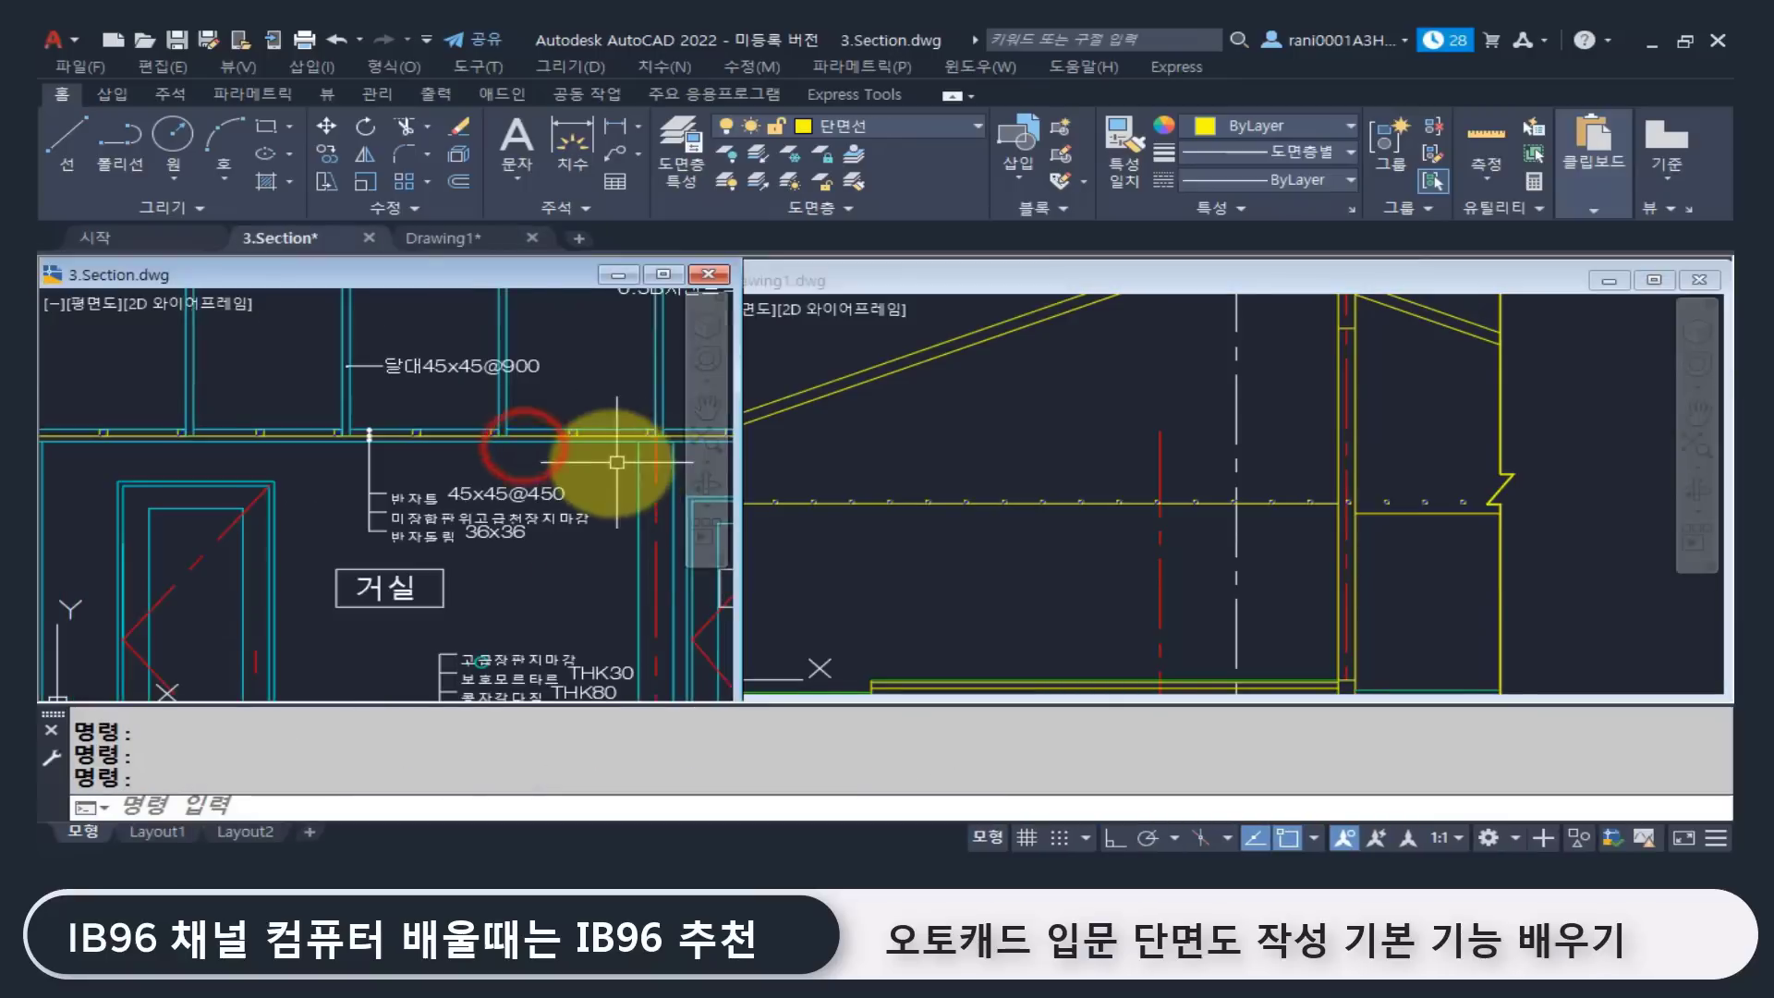
scroll(499, 480, "up", 5)
left_click(1458, 607)
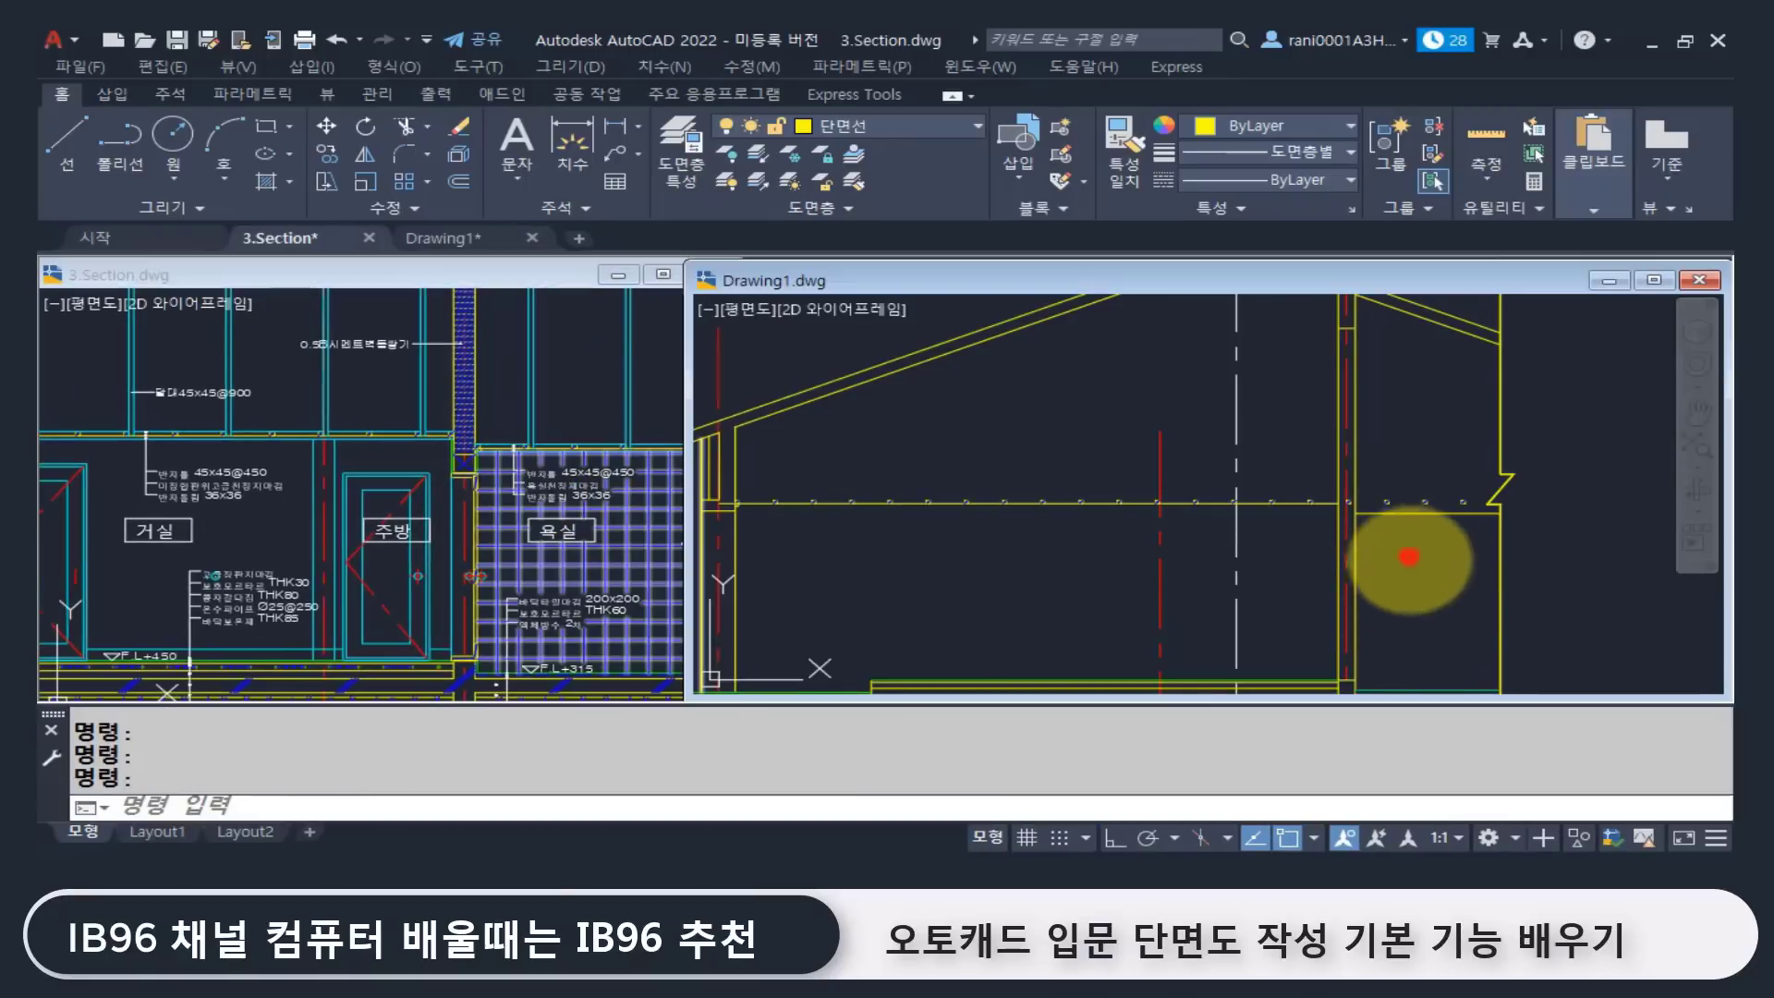
scroll(1457, 515, "up", 3)
scroll(1191, 471, "up", 2)
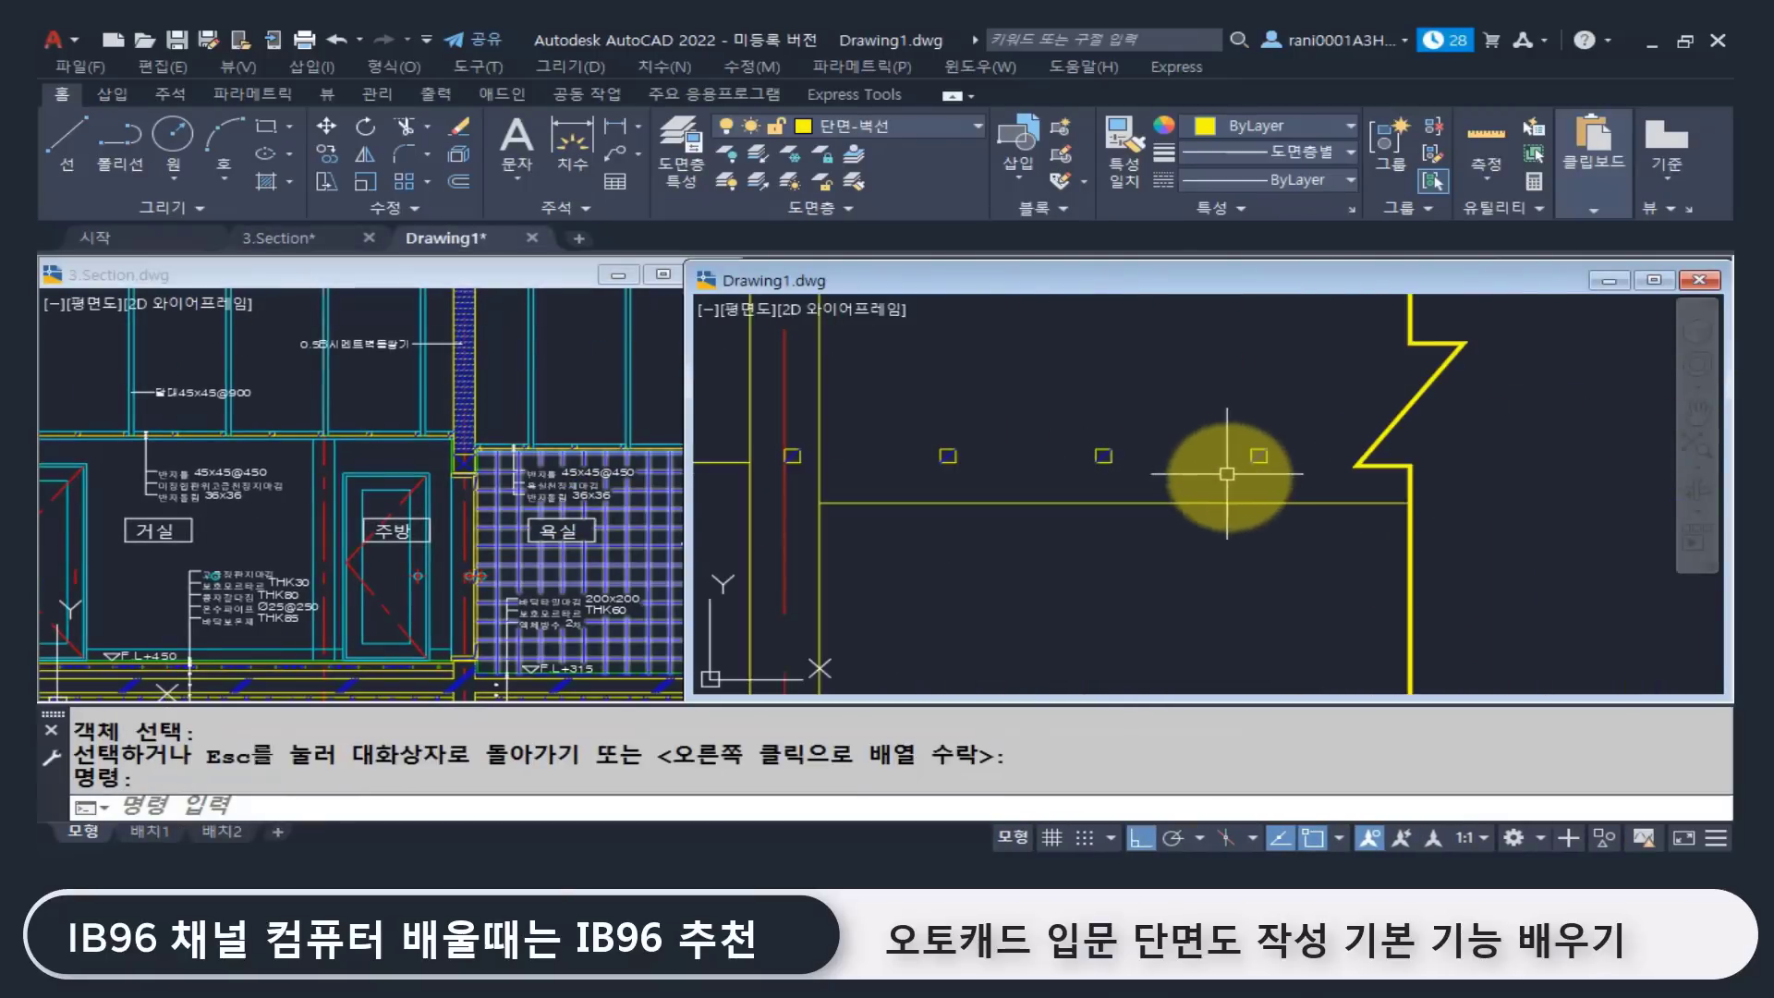
type("m")
key("Return")
left_click(764, 430)
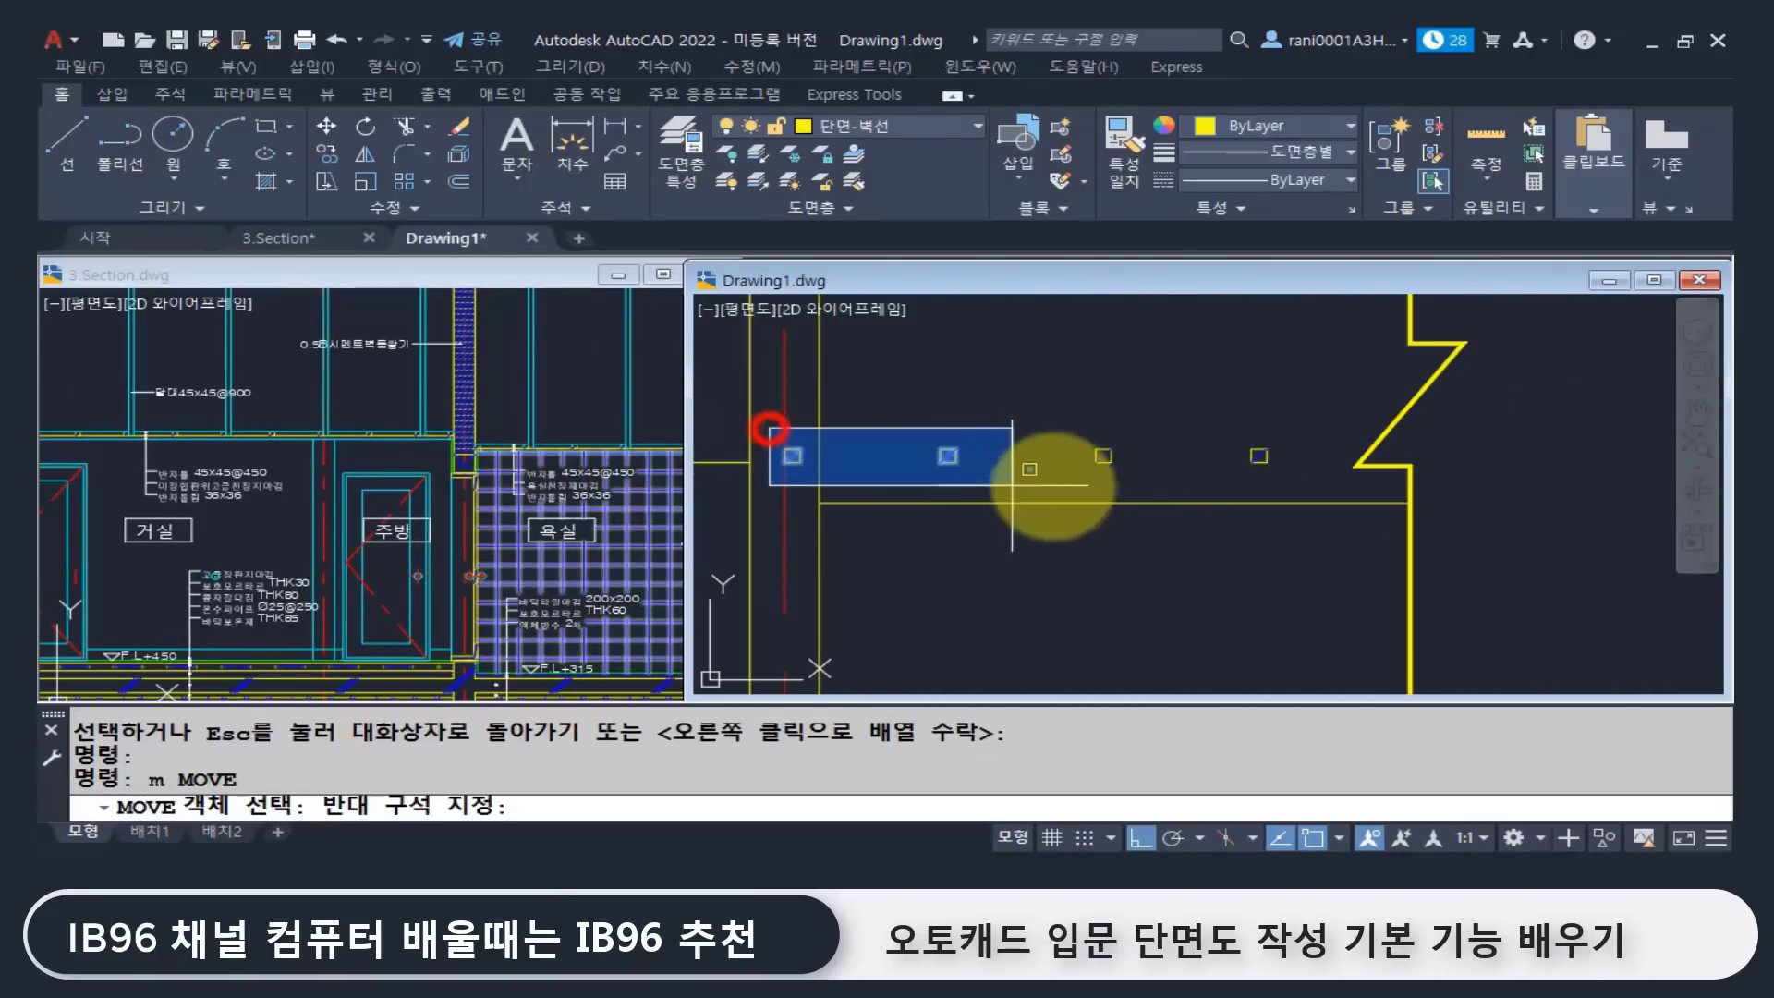
left_click(1279, 481)
key("Return")
left_click(784, 461)
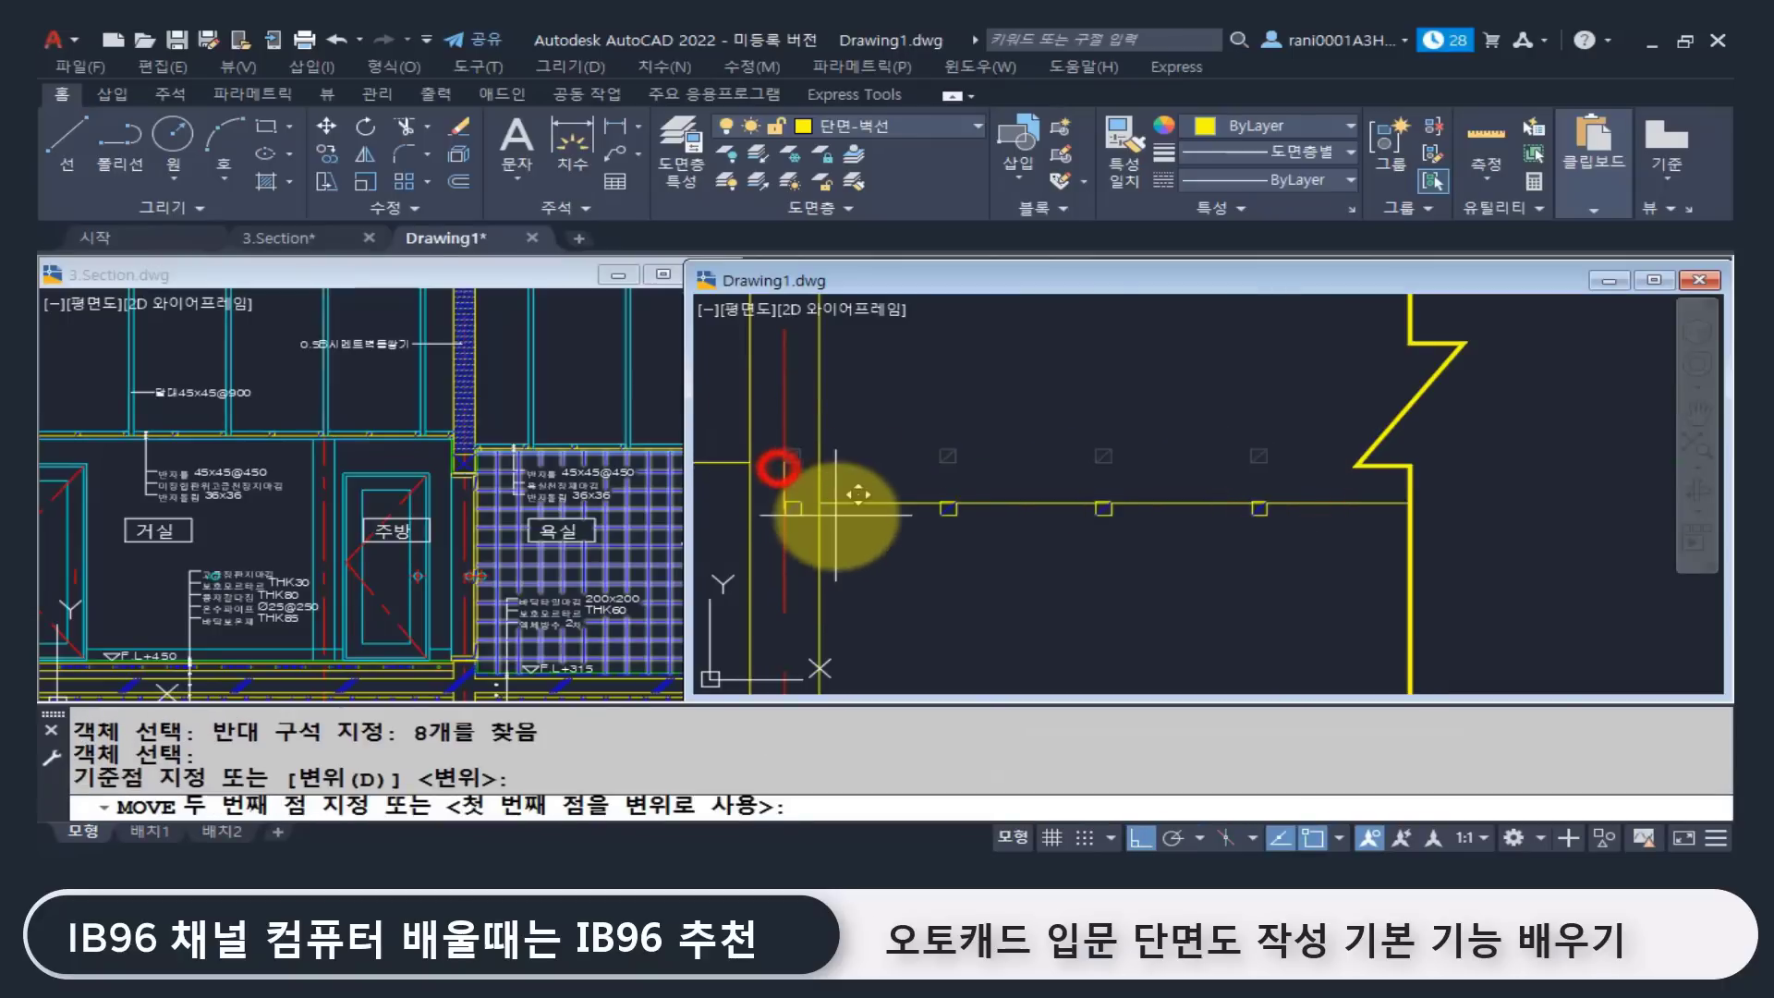
left_click(821, 502)
Step: Draw a horizontal line along the top of the living room framing members, from the outer wall's inner face to the partition wall
scroll(1298, 515, "down", 3)
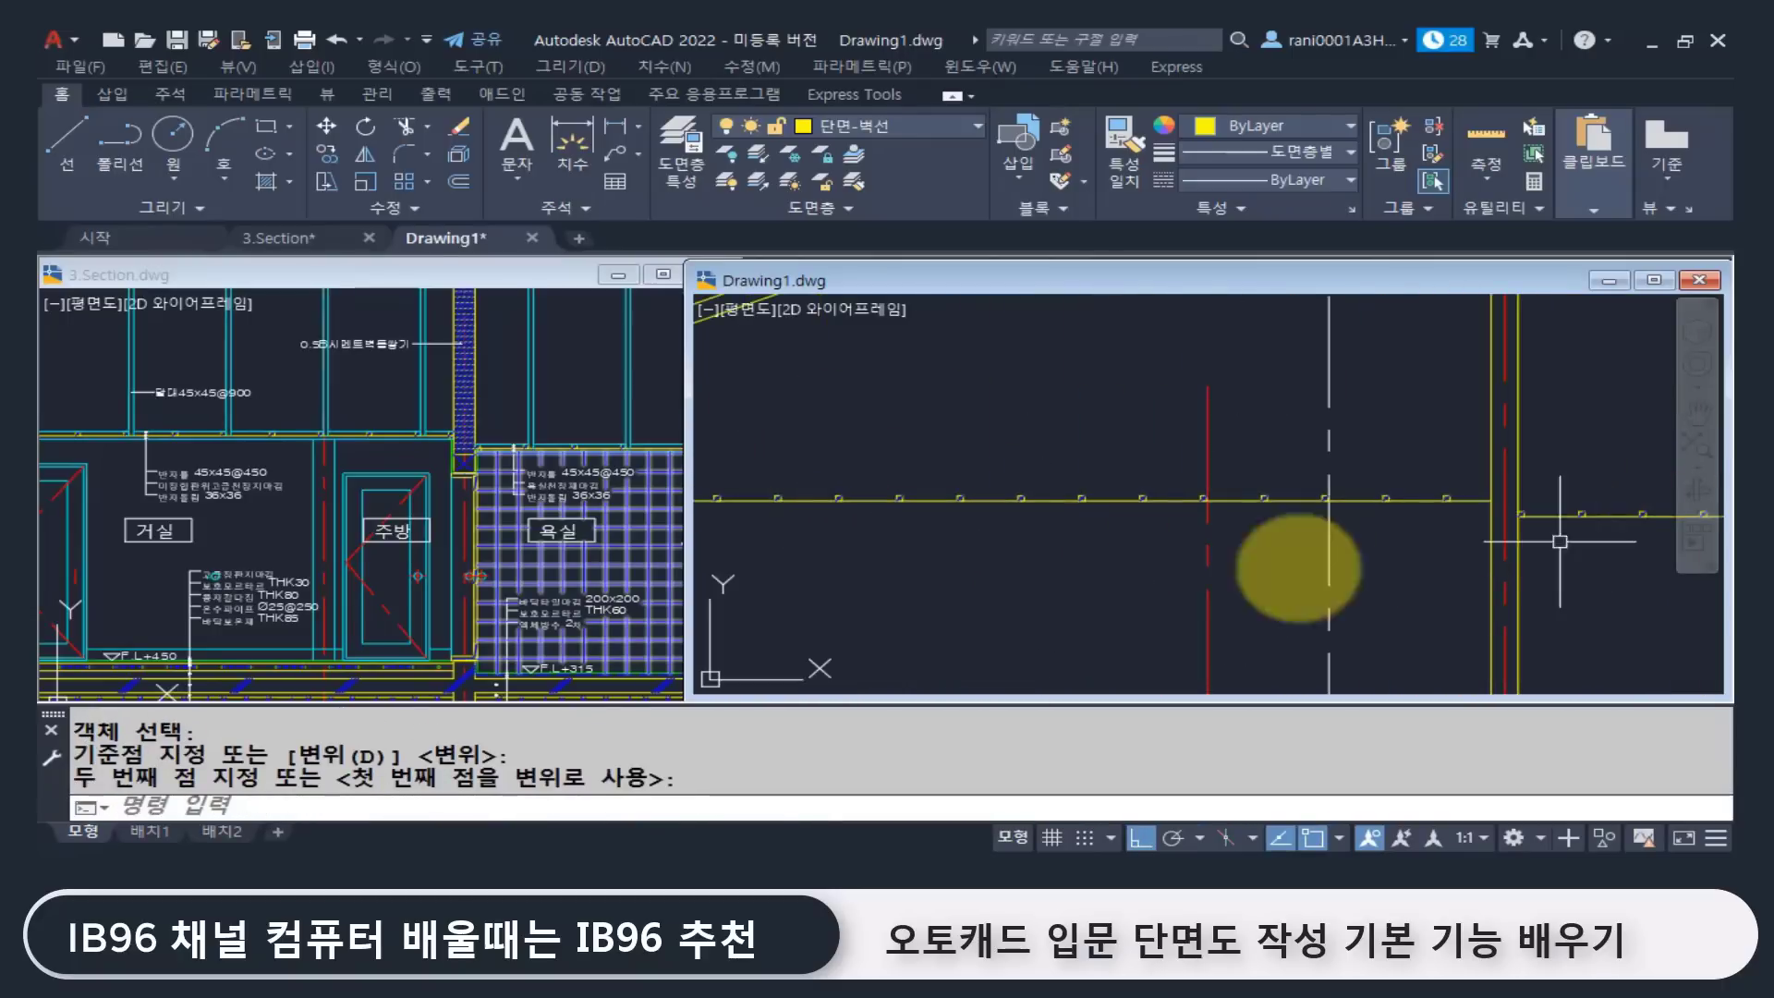
middle_click_drag(832, 504, 969, 557)
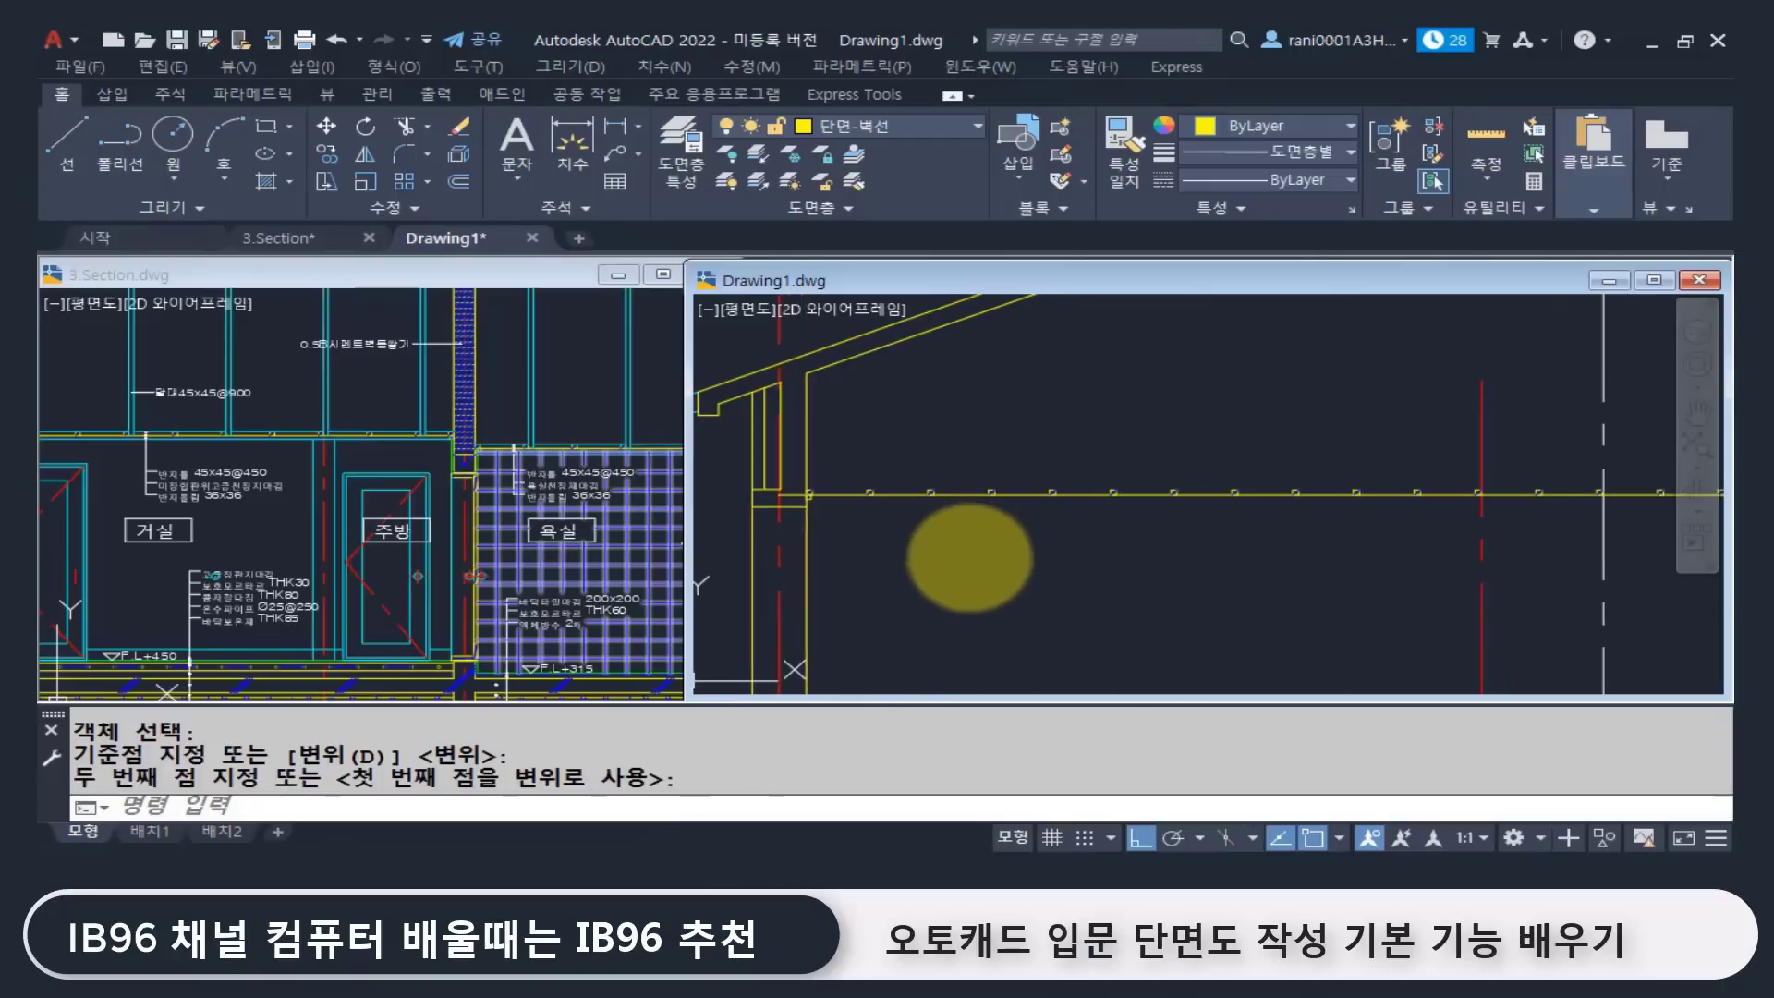
type("l")
key("Return")
scroll(832, 496, "up", 3)
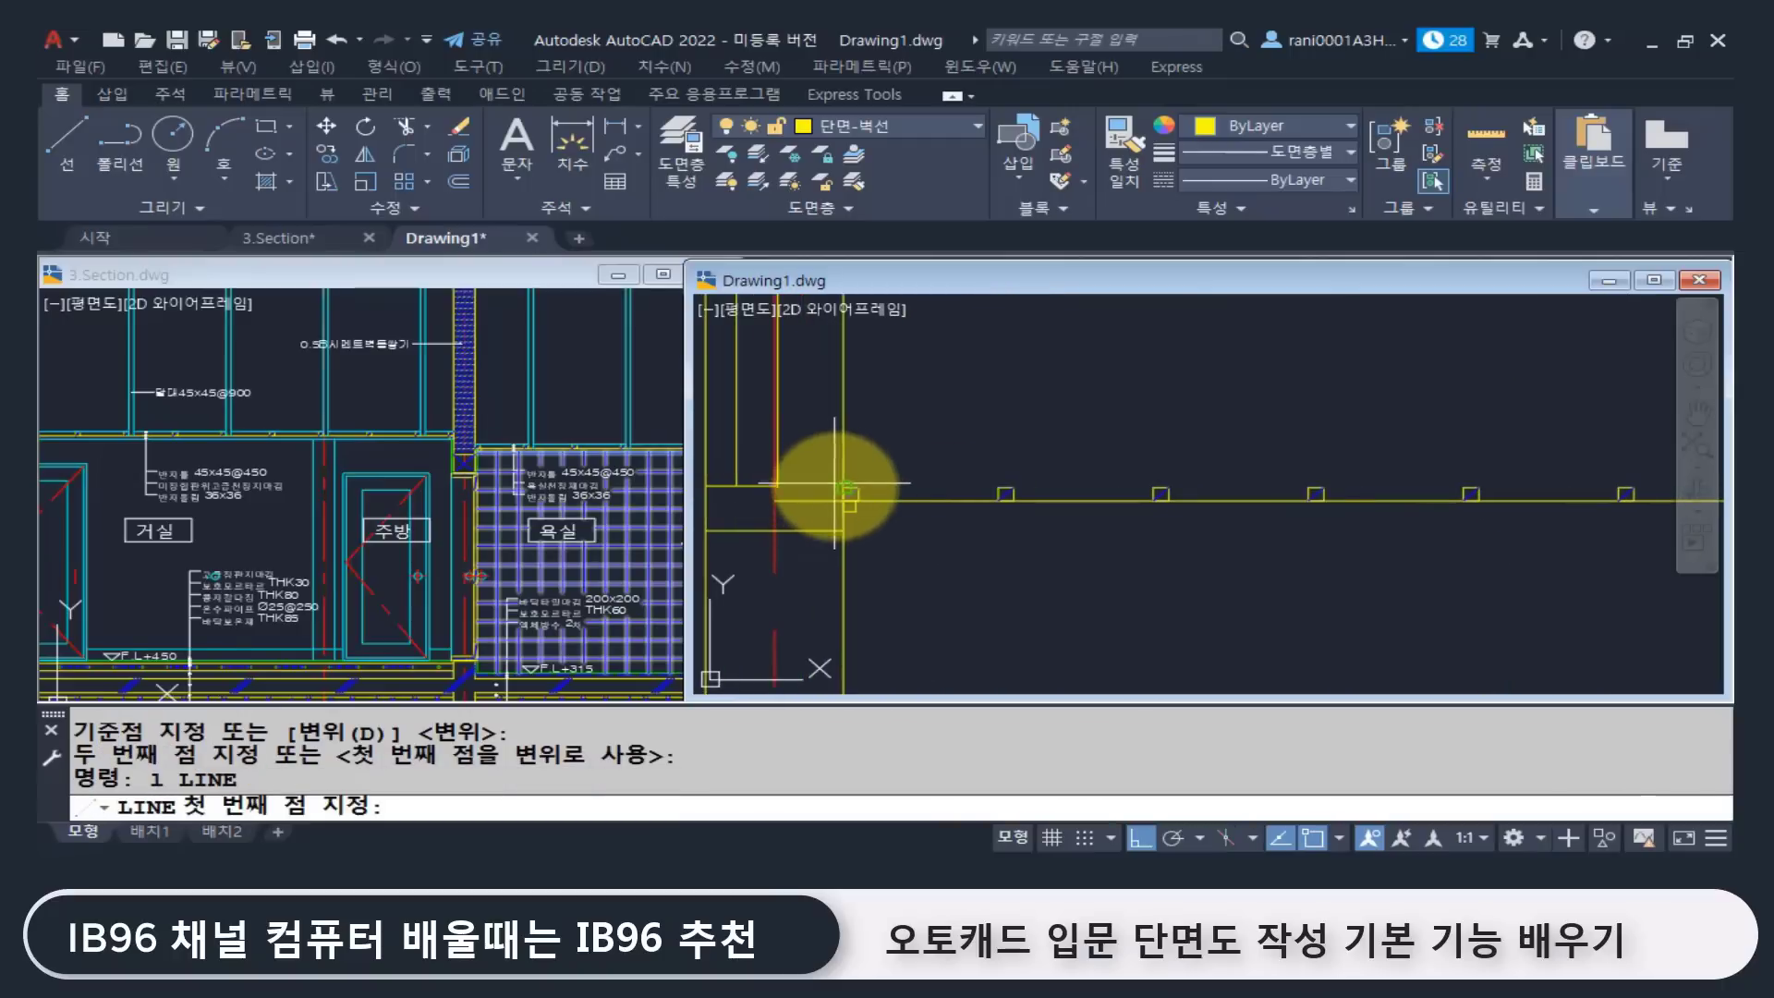
left_click(846, 490)
scroll(989, 554, "down", 3)
middle_click_drag(1109, 531, 1007, 530)
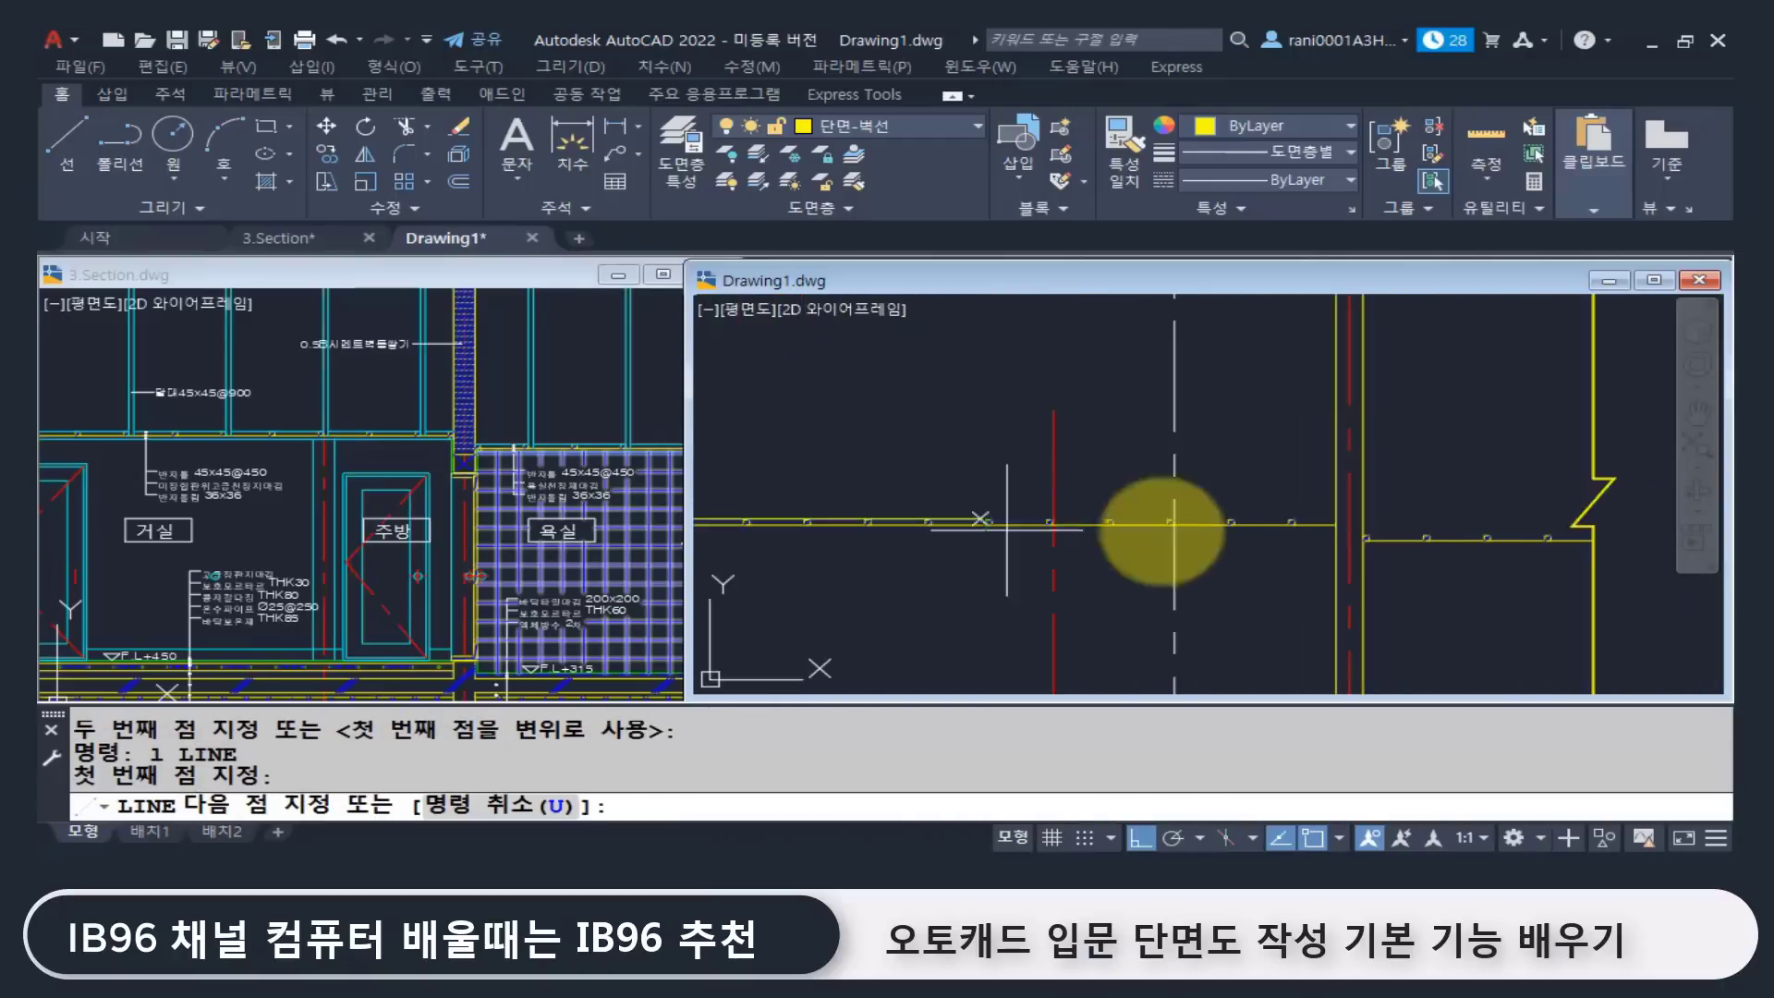
scroll(1279, 522, "up", 3)
left_click(1302, 526)
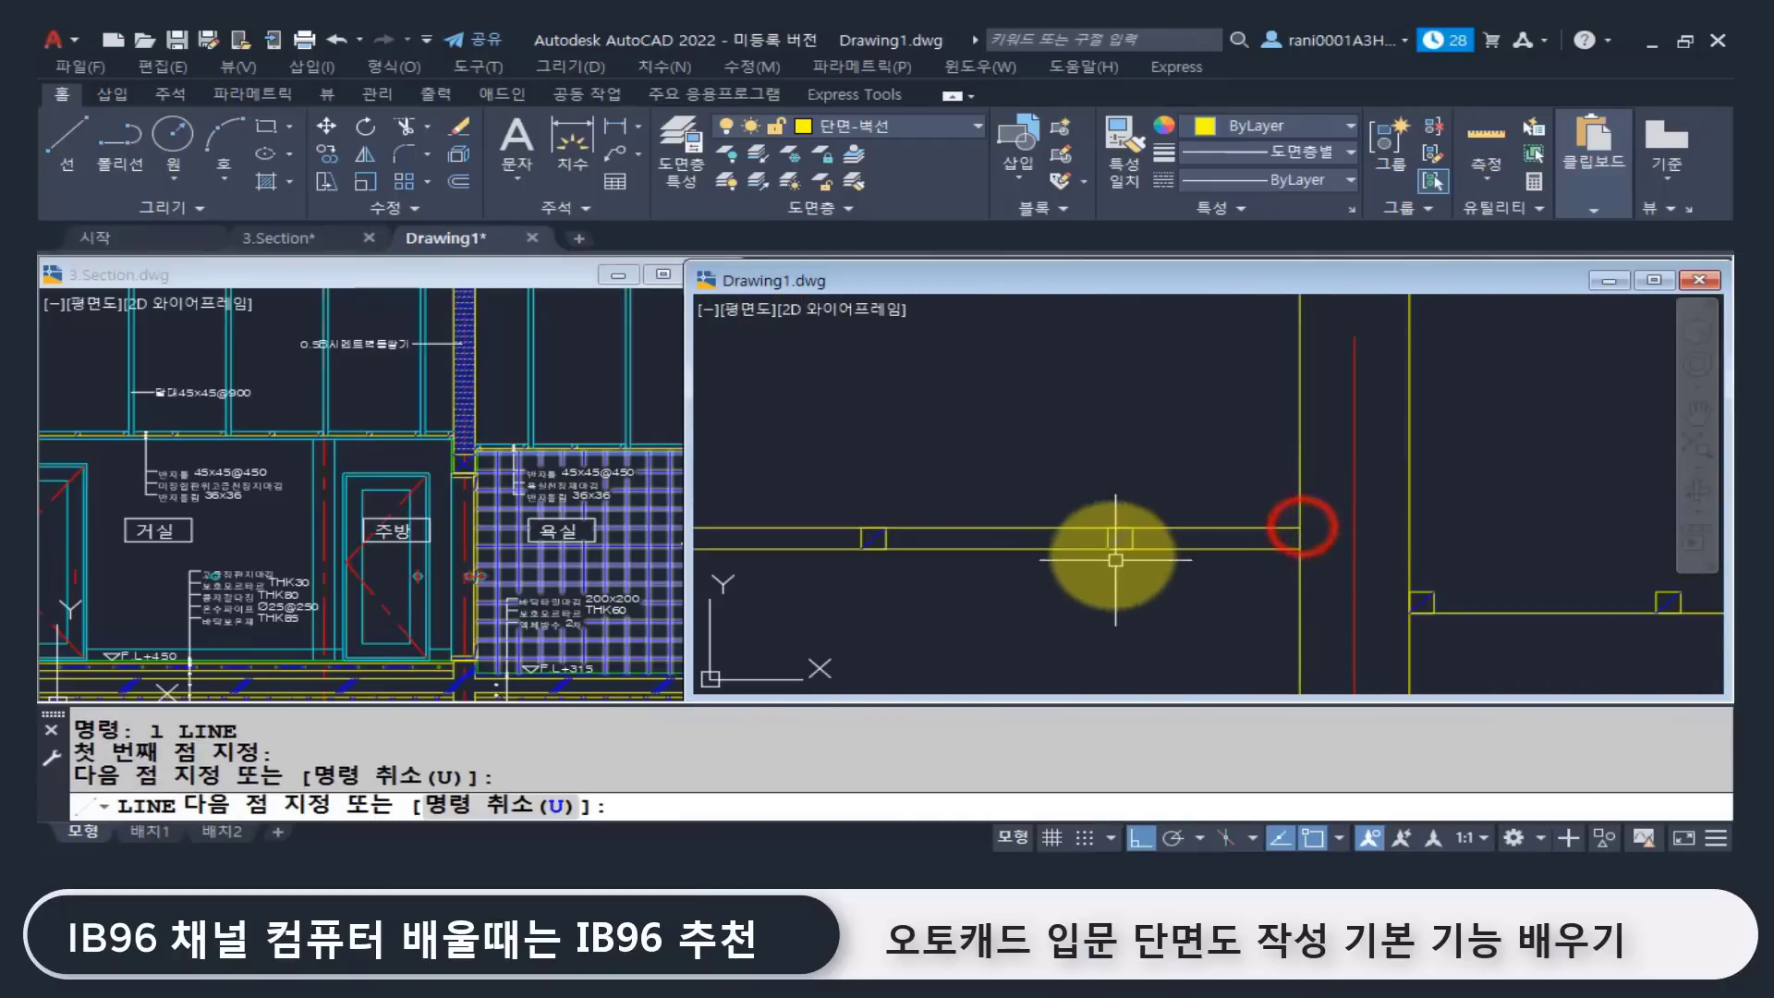
key("Return")
Step: Copy the last living room 45x45 member by its upper-right corner to the top line's end at the partition wall
scroll(1134, 540, "up", 2)
type("co")
key("Return")
left_click(1049, 456)
left_click(1199, 622)
key("Return")
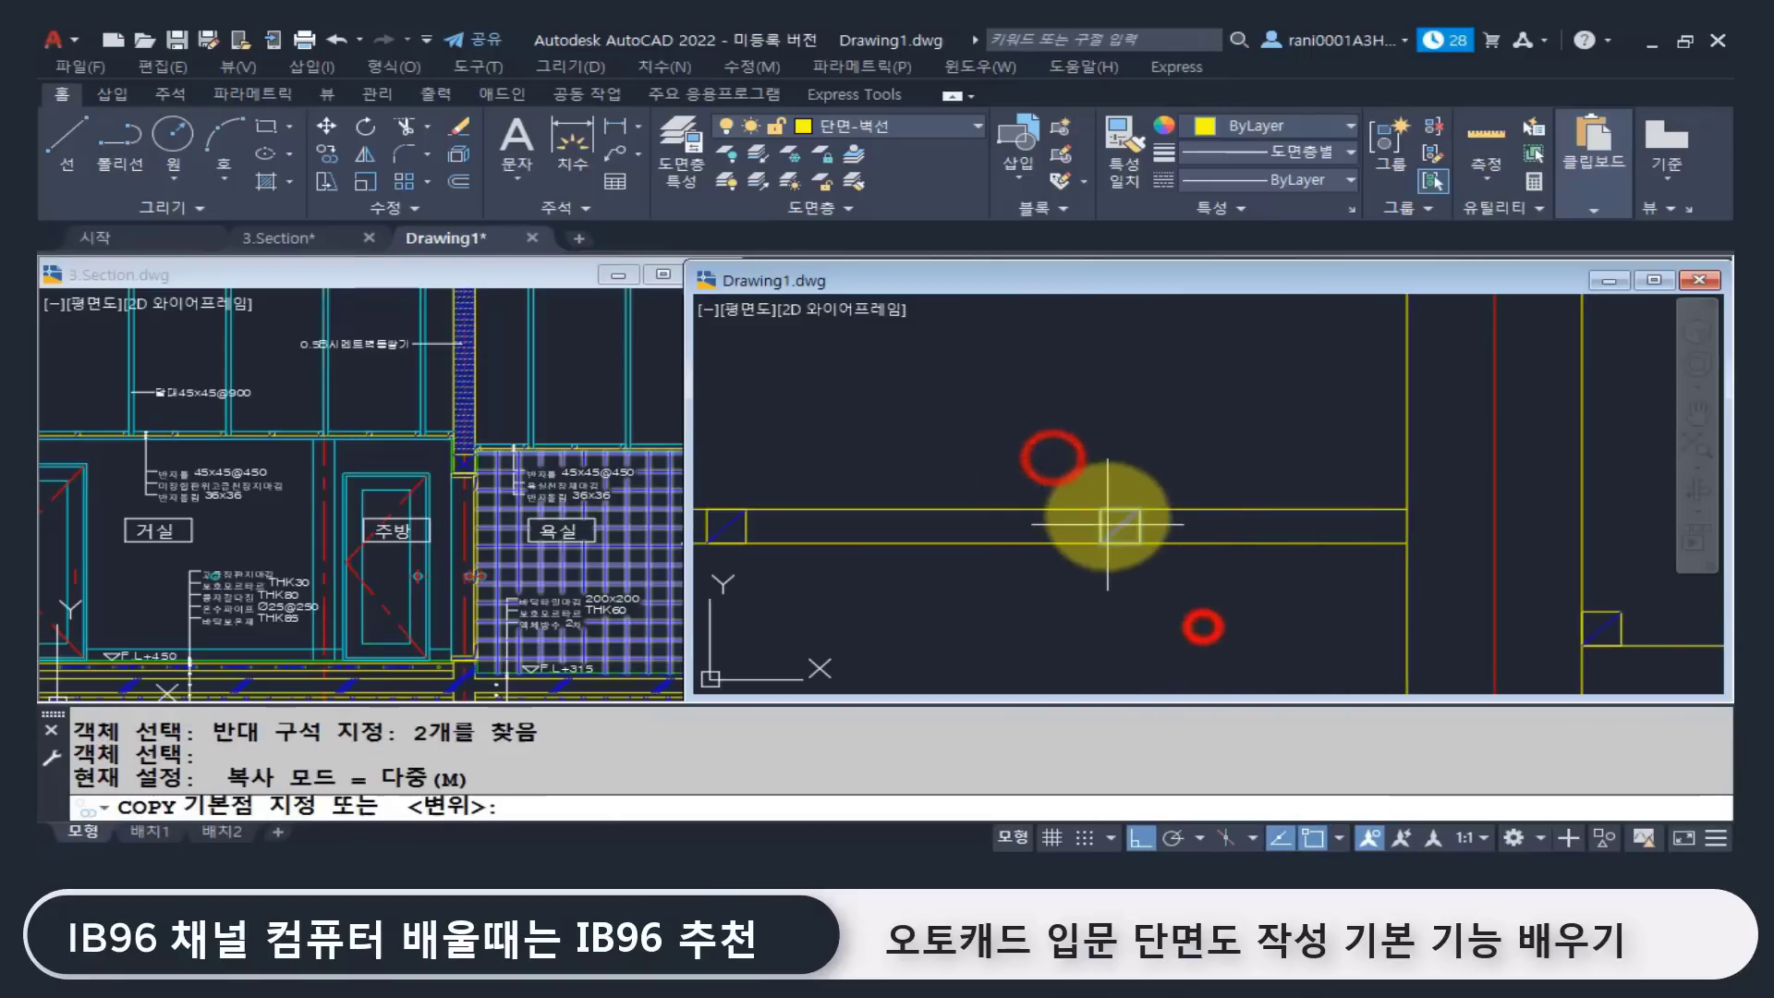
left_click(1140, 509)
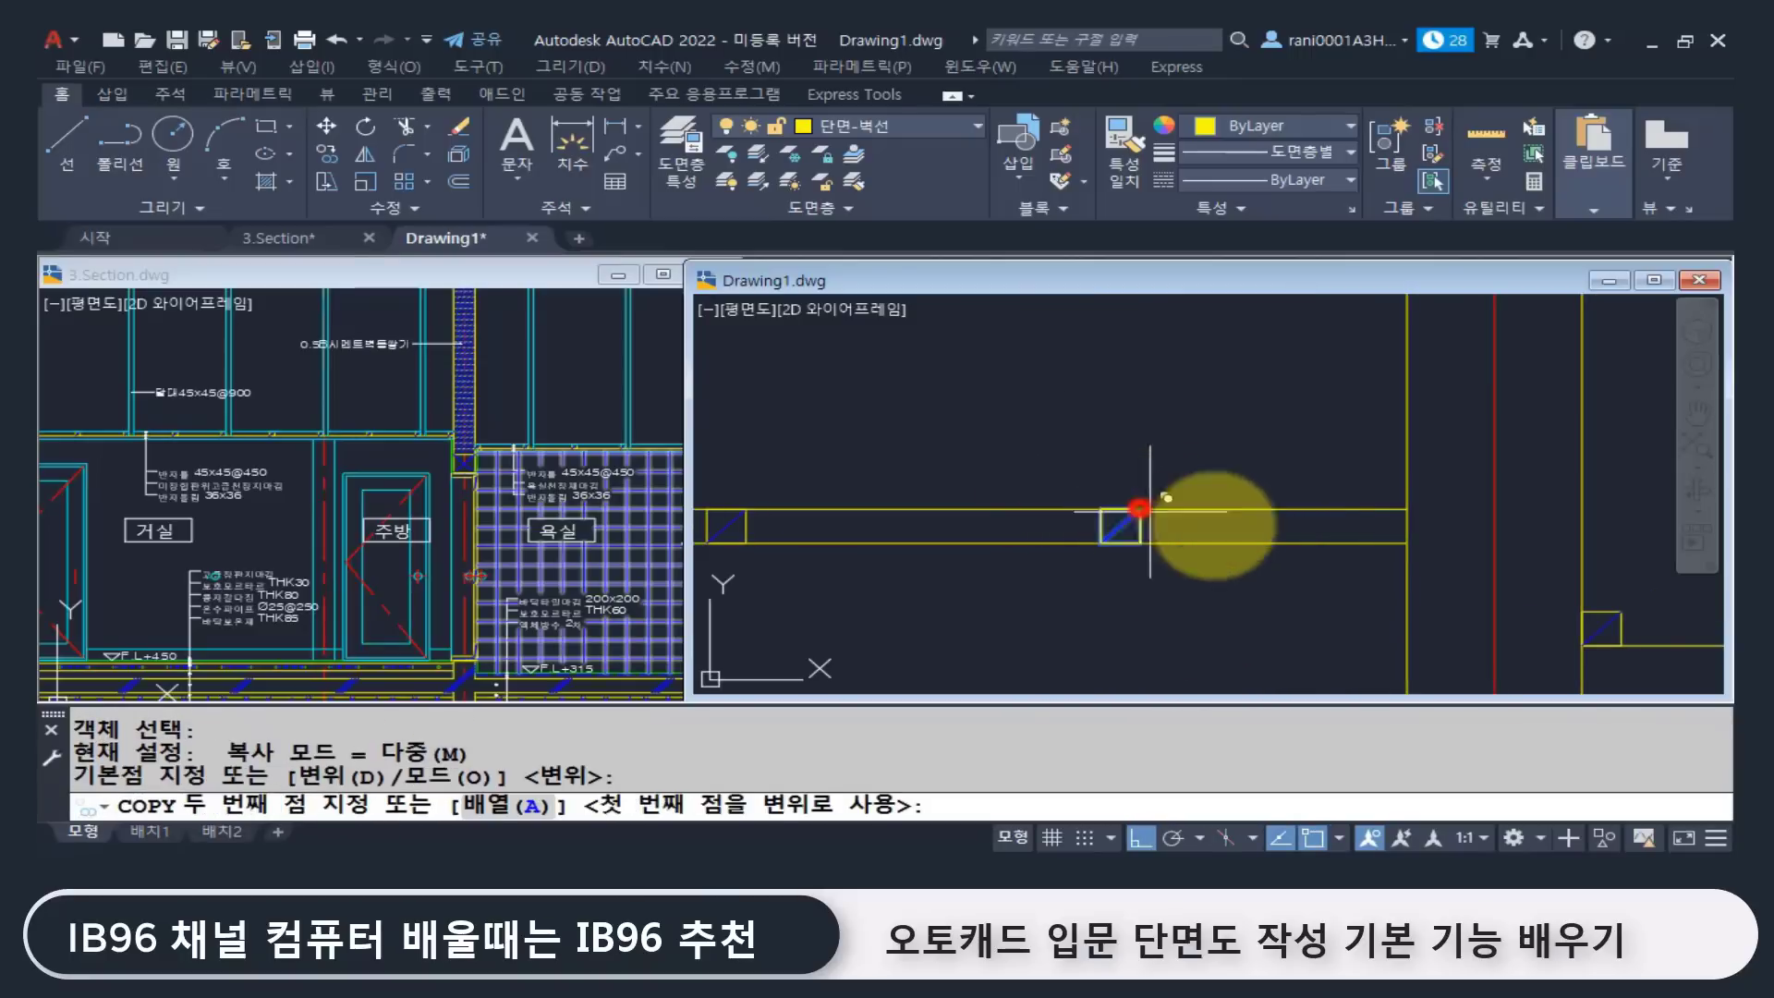
left_click(1408, 517)
key("Return")
Step: Change the line along the top of the framing members to the 단면-입면 layer
left_click(1220, 485)
left_click(1238, 522)
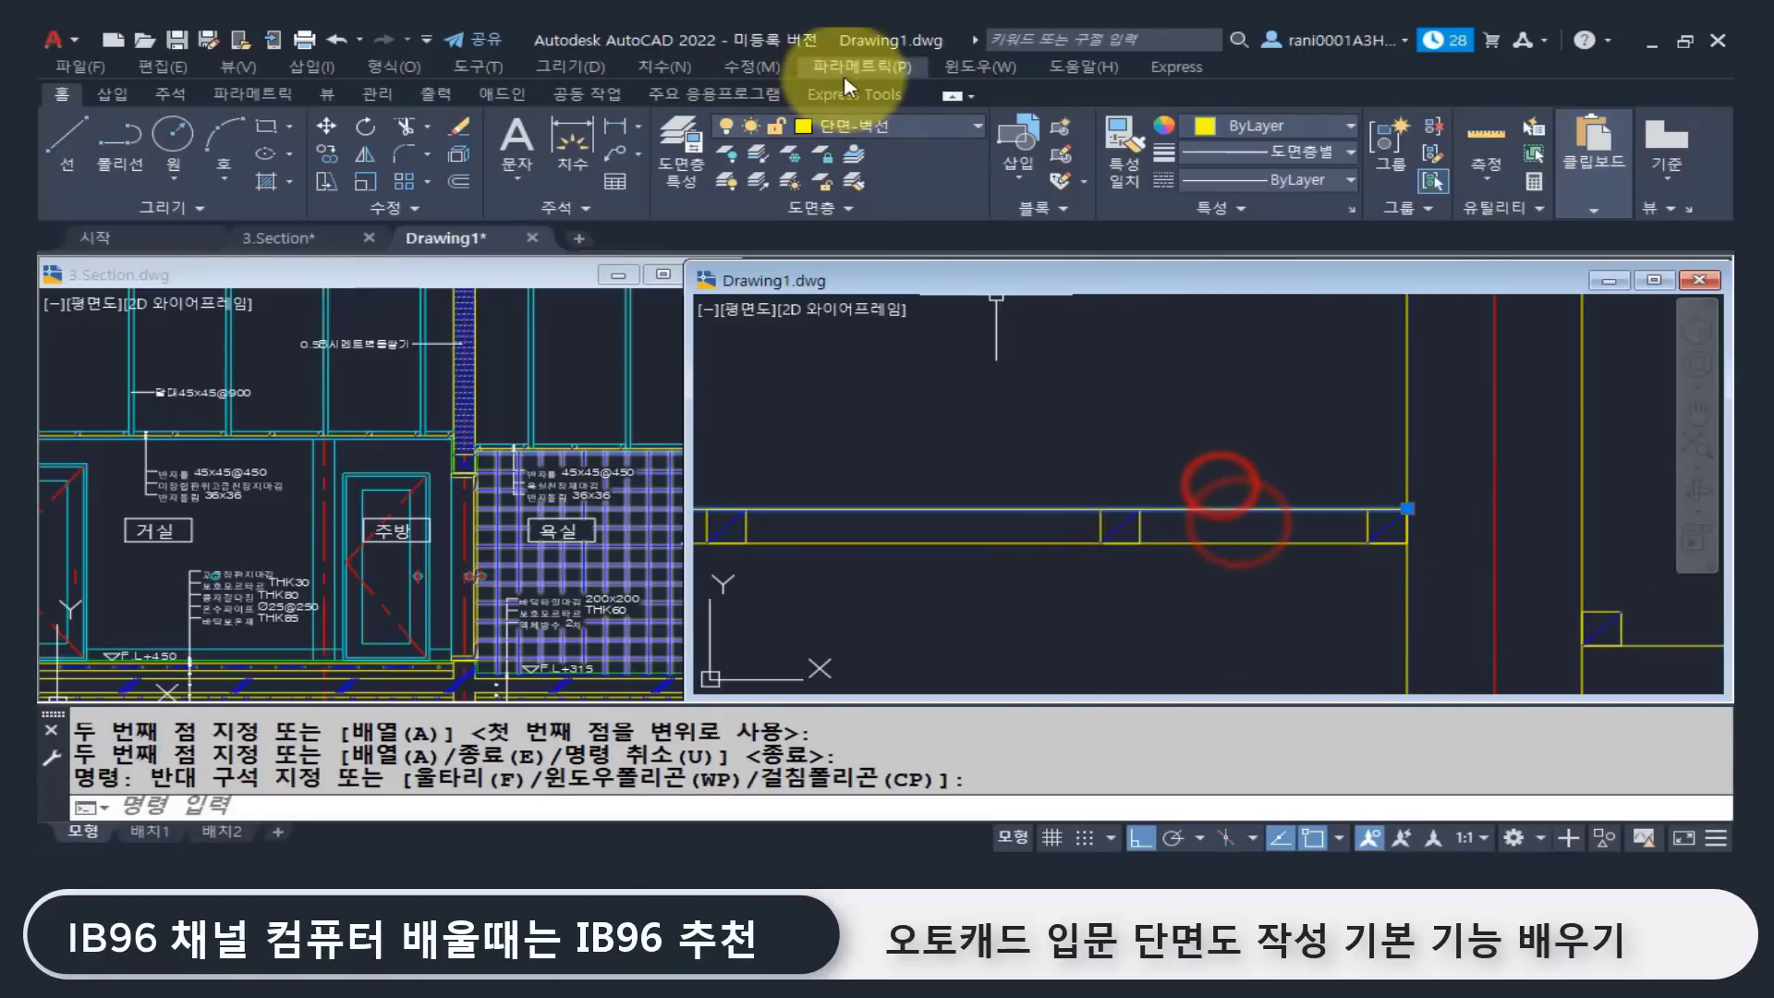
left_click(913, 128)
left_click(901, 375)
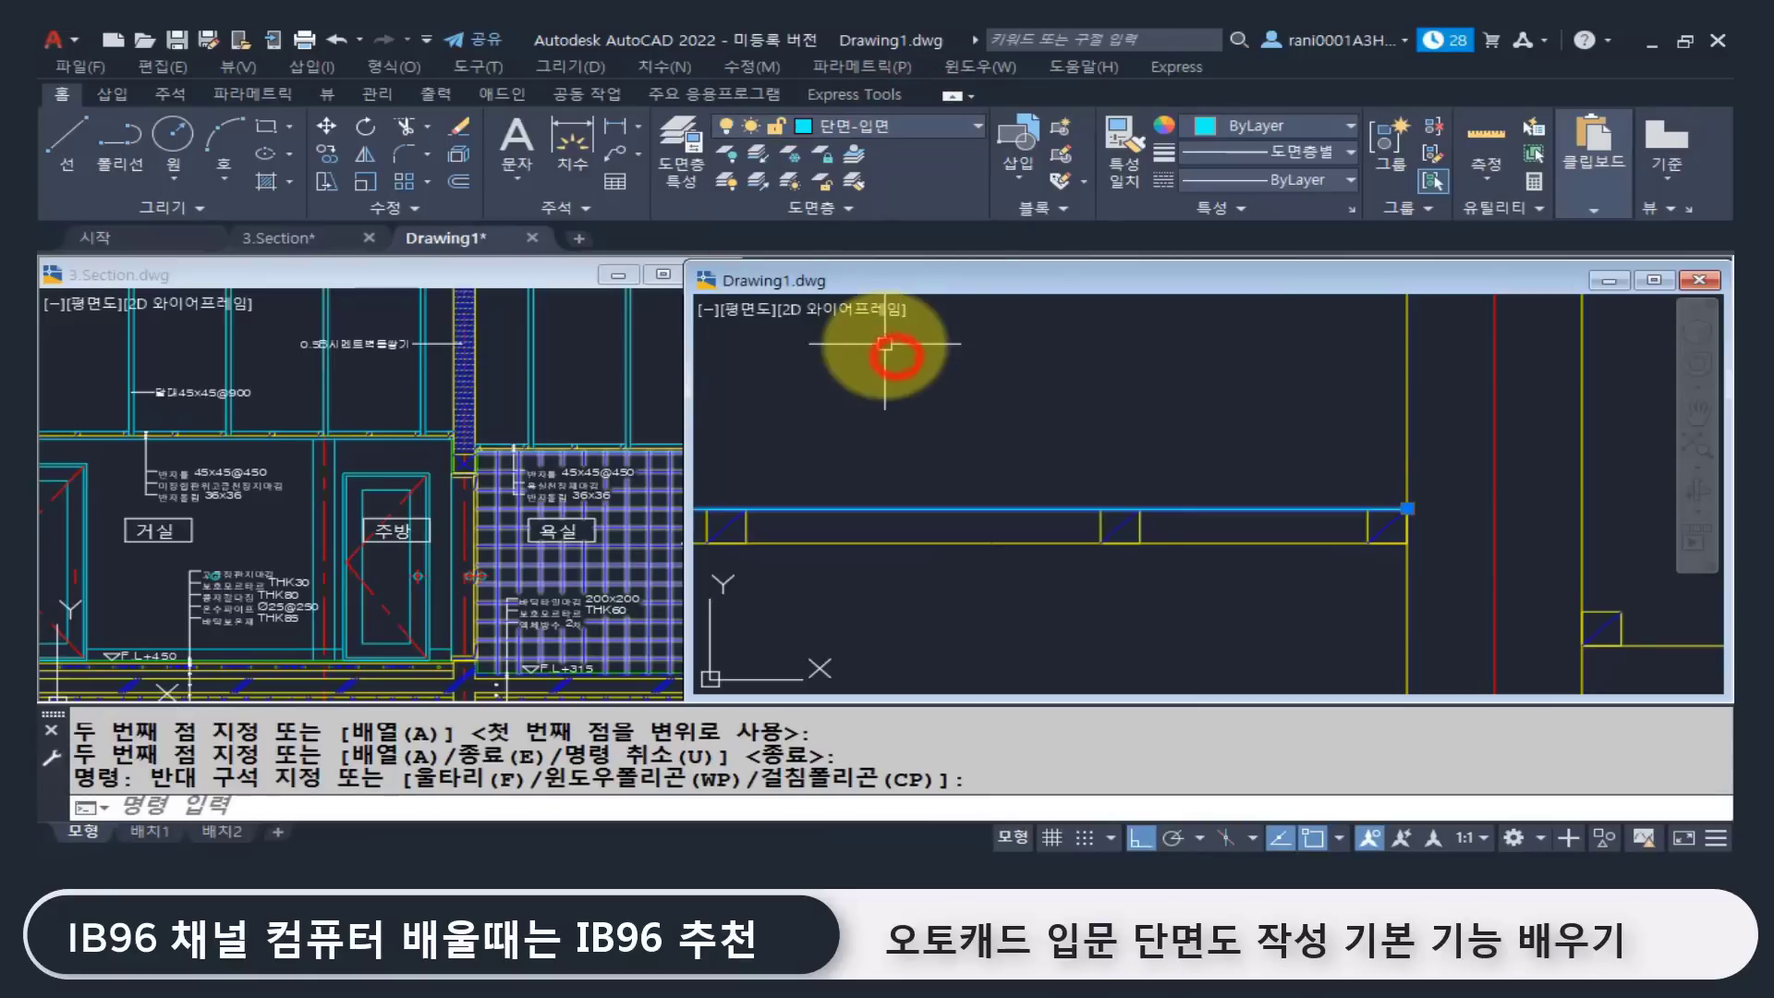
key("Escape")
Step: Copy the 36x36 rectangle by its upper-right corner to the intersection of the living room ceiling line and the partition wall
scroll(1376, 519, "down", 2)
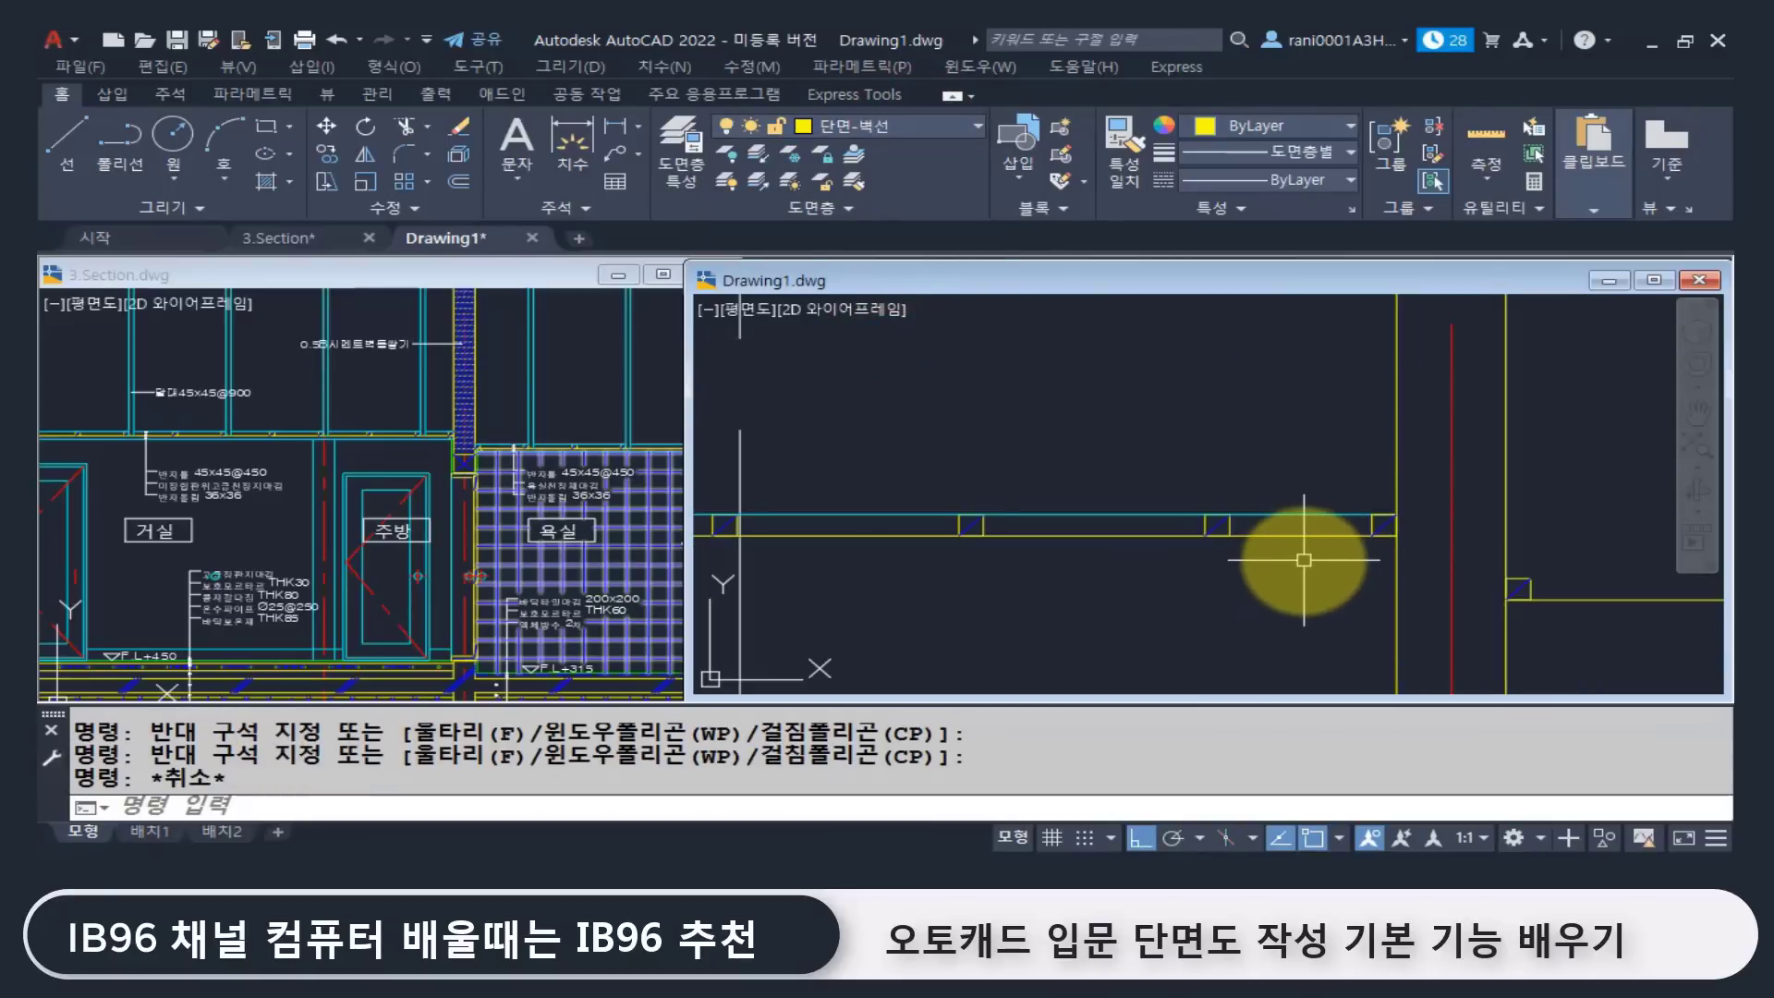
scroll(1309, 556, "down", 4)
middle_click_drag(1096, 531, 1341, 467)
scroll(1016, 473, "up", 2)
middle_click_drag(1016, 473, 1406, 475)
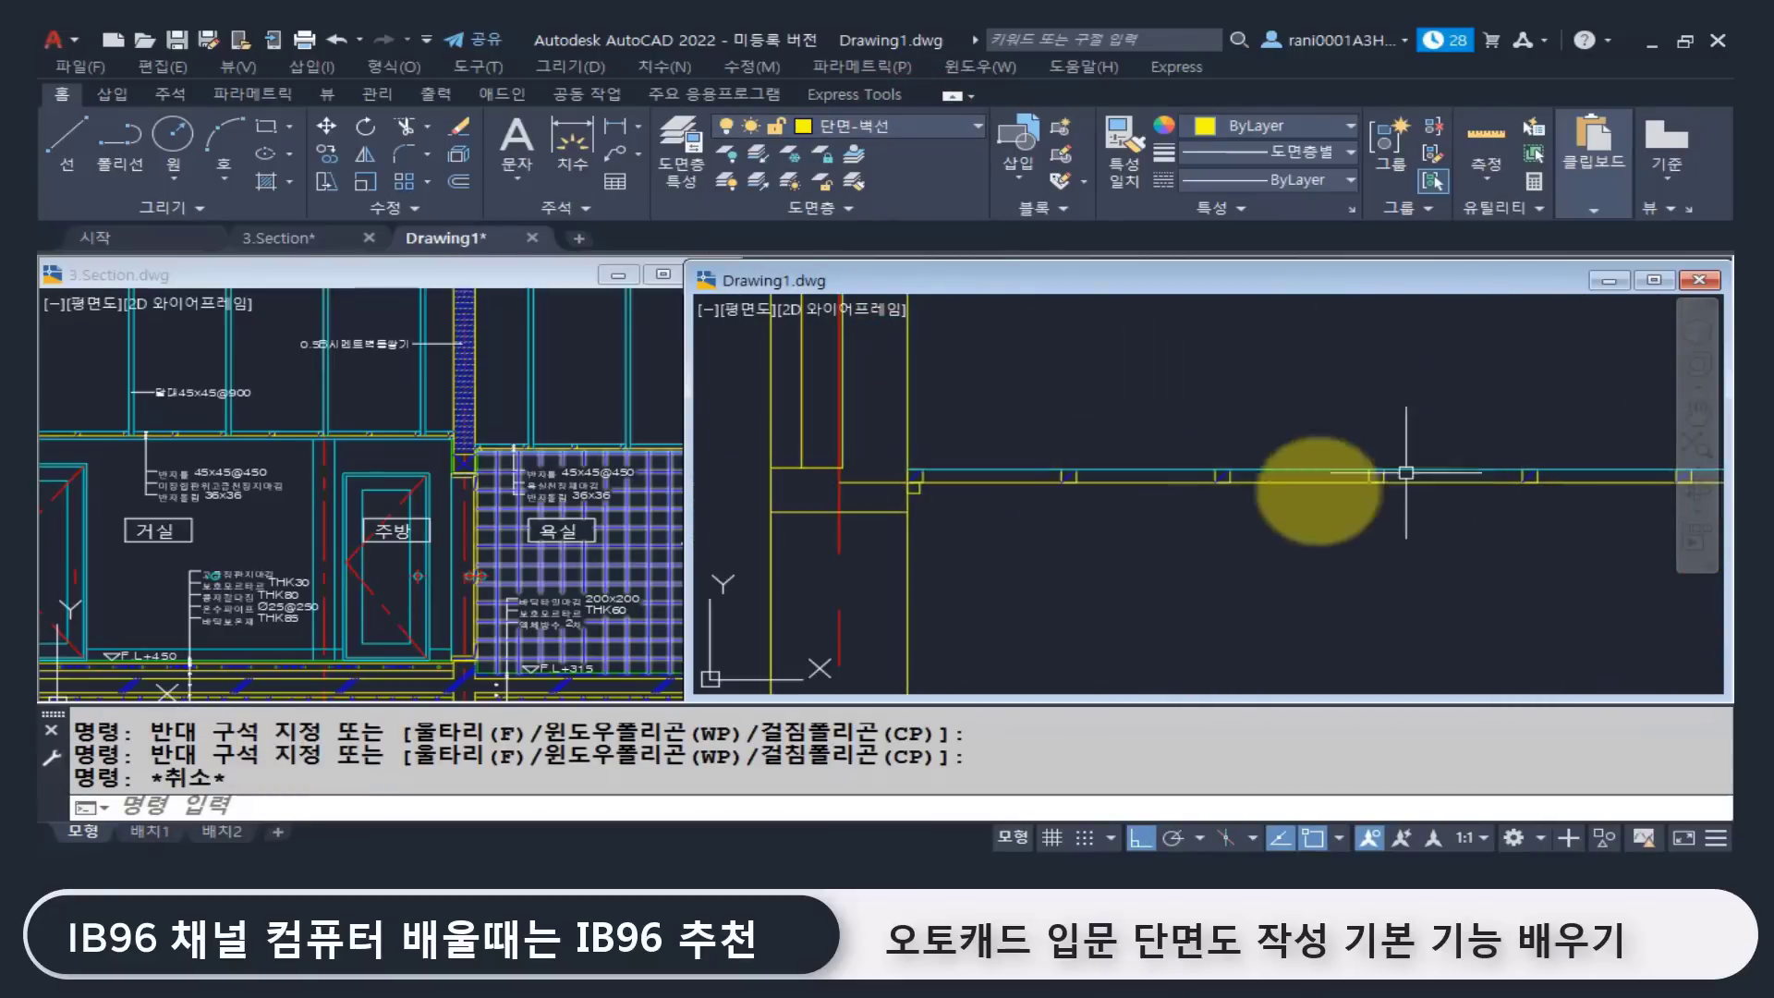
type("c")
middle_click_drag(959, 454, 968, 529)
type("o")
key("space")
scroll(1100, 523, "up", 6)
left_click(1067, 563)
left_click(1017, 511)
key("space")
left_click(944, 490)
scroll(1473, 518, "down", 3)
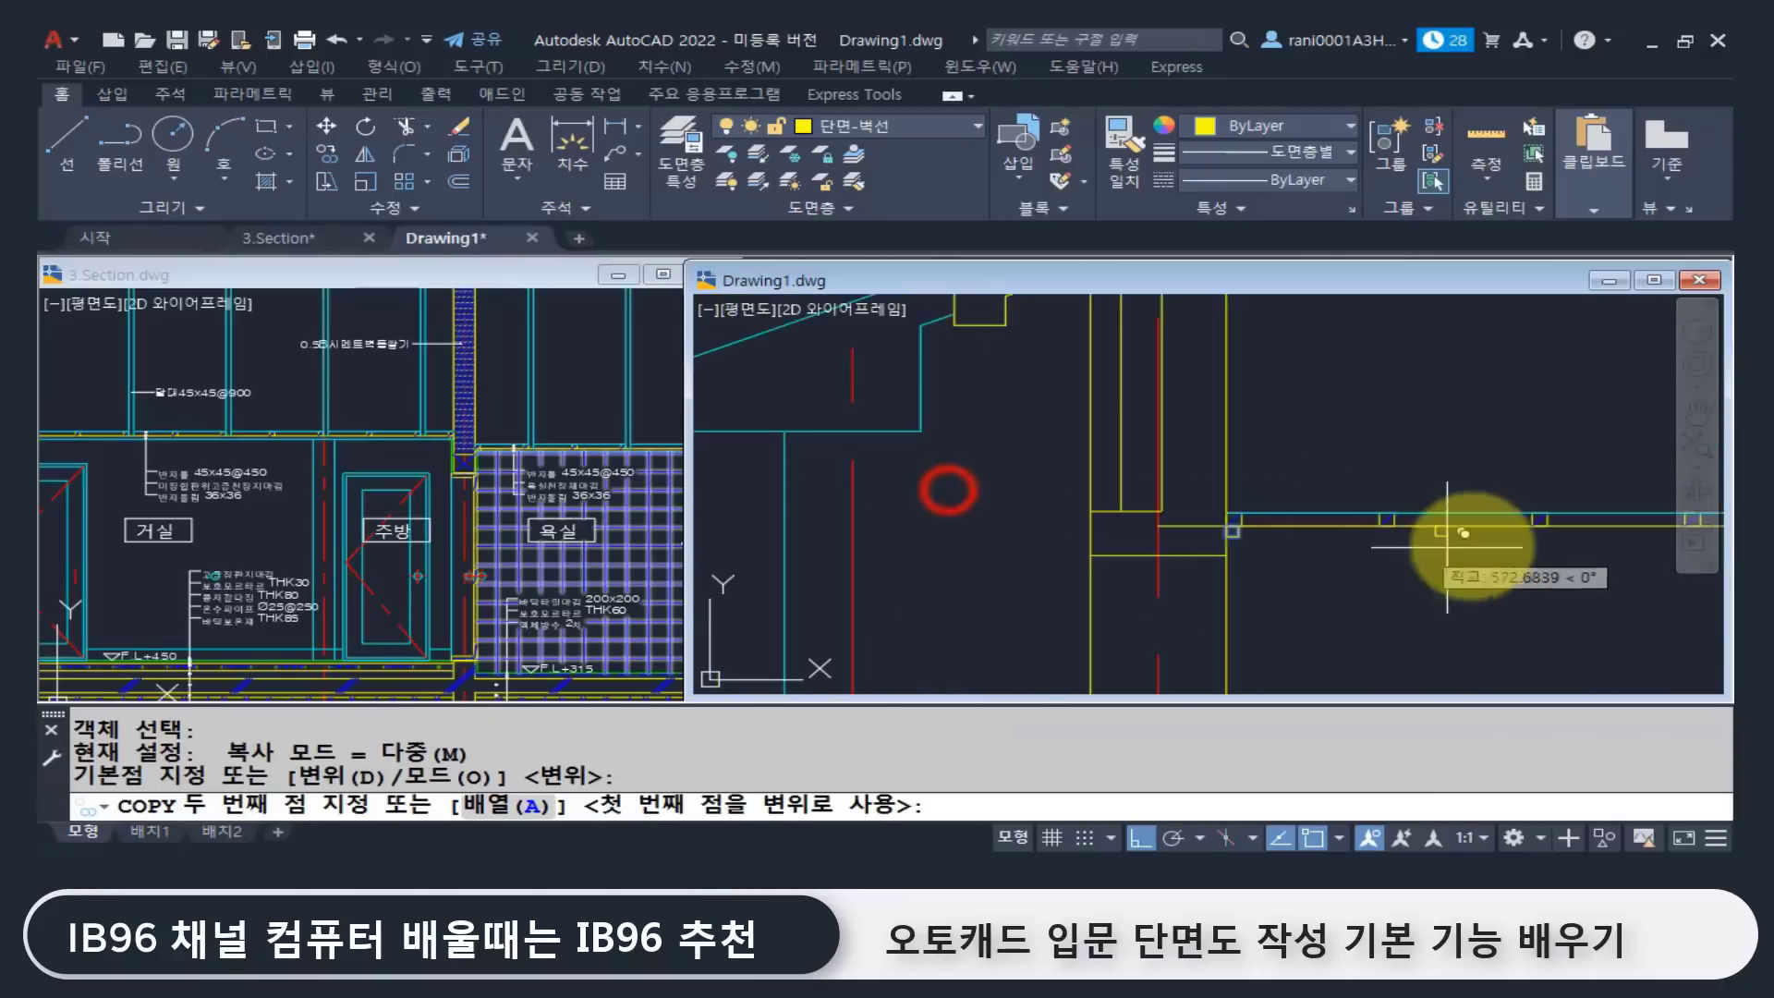
middle_click_drag(1334, 539, 776, 520)
middle_click_drag(1459, 495, 873, 504)
scroll(924, 504, "up", 2)
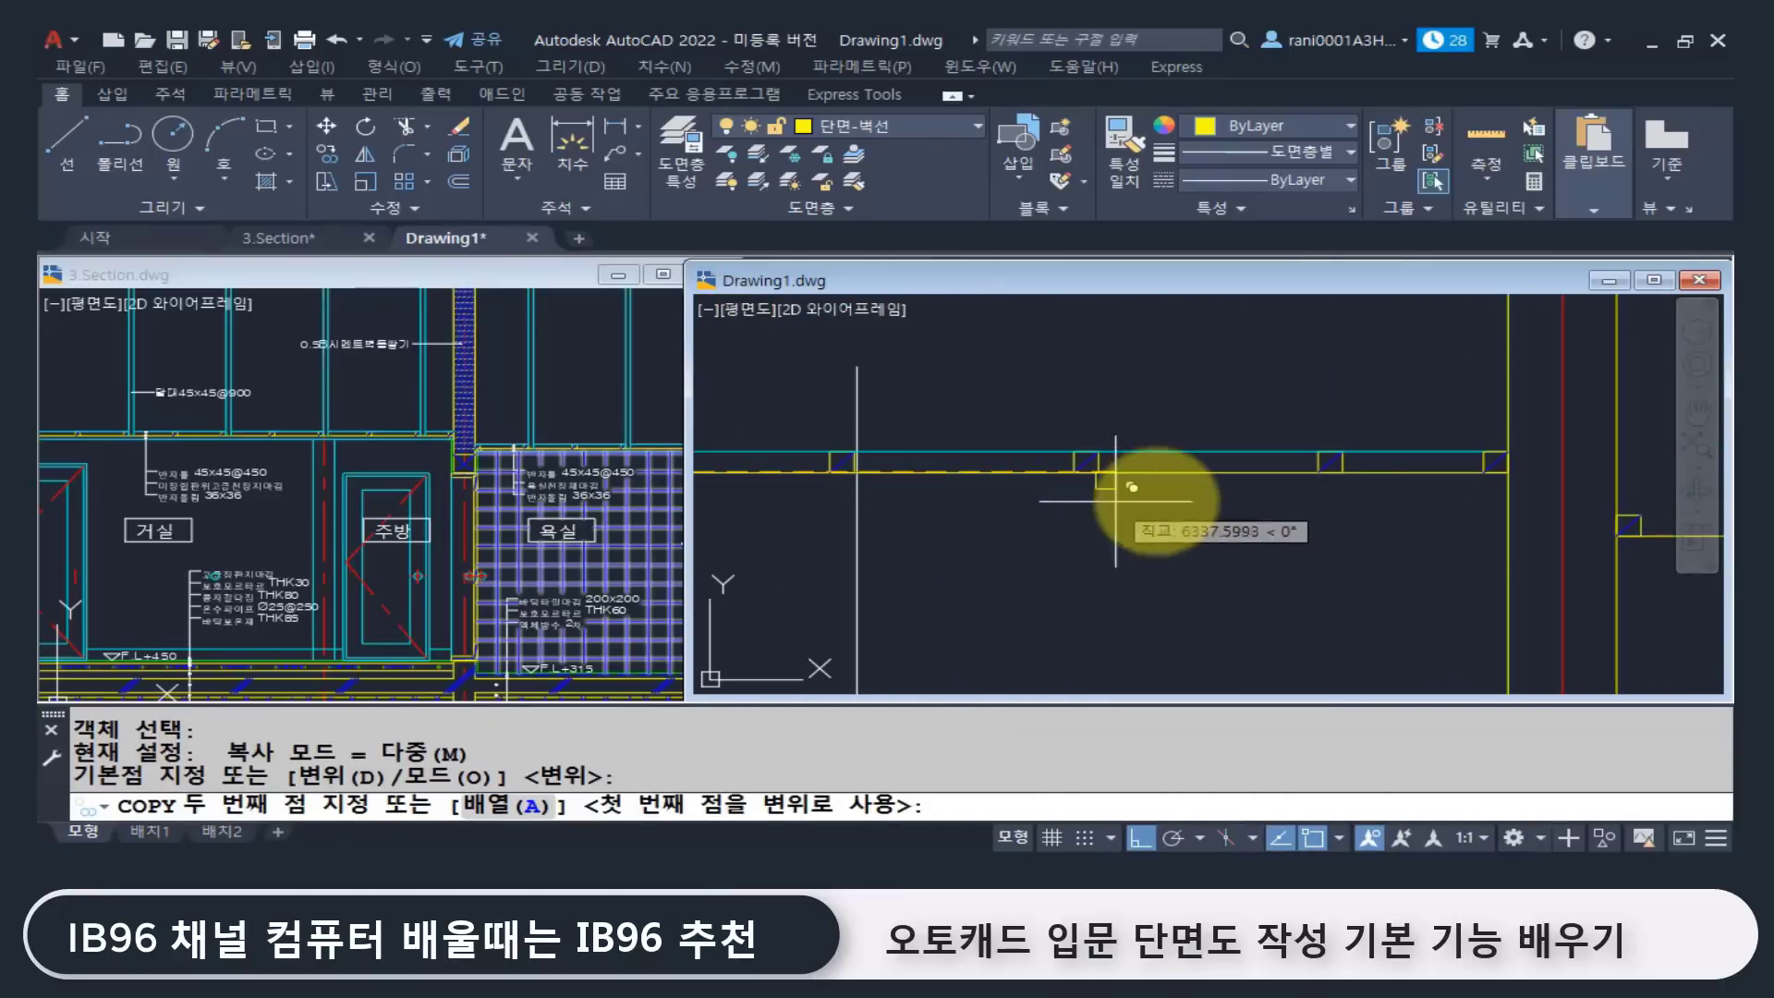
left_click(1506, 473)
key("space")
Step: Copy the line above the framing members down to the lower edge of the 36x36 rectangle at the outer wall
scroll(1050, 567, "down", 3)
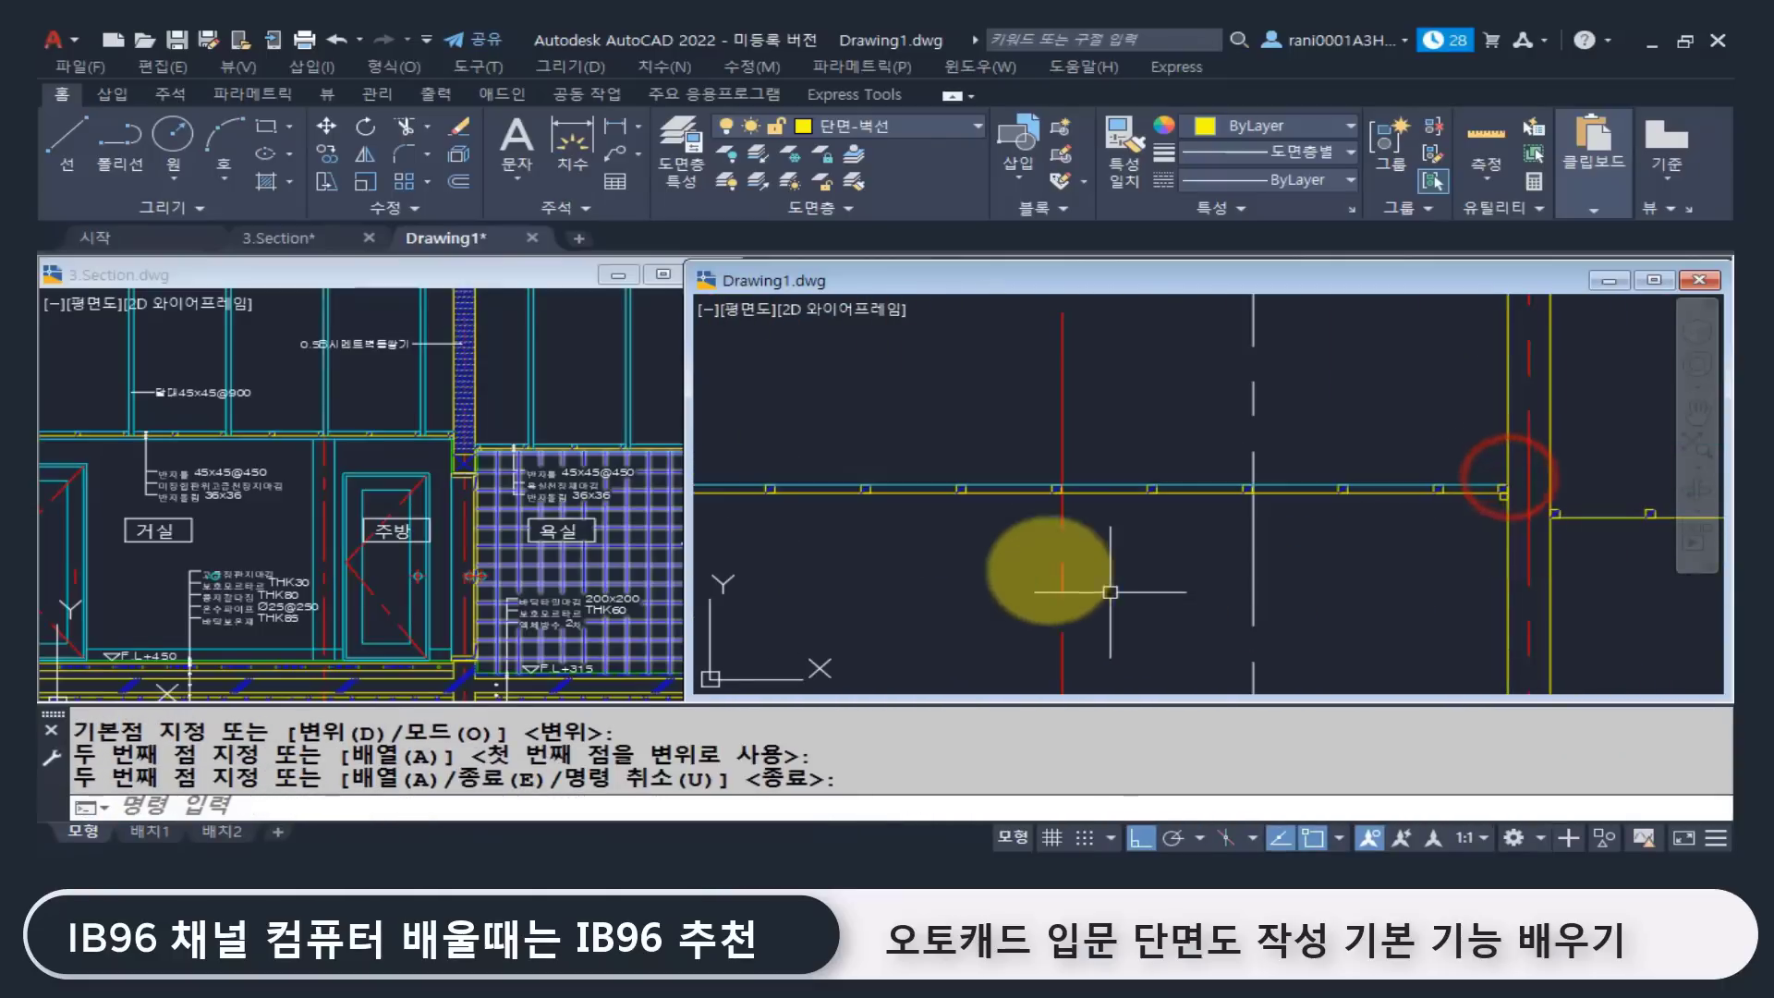
middle_click_drag(784, 519, 1119, 523)
type("c")
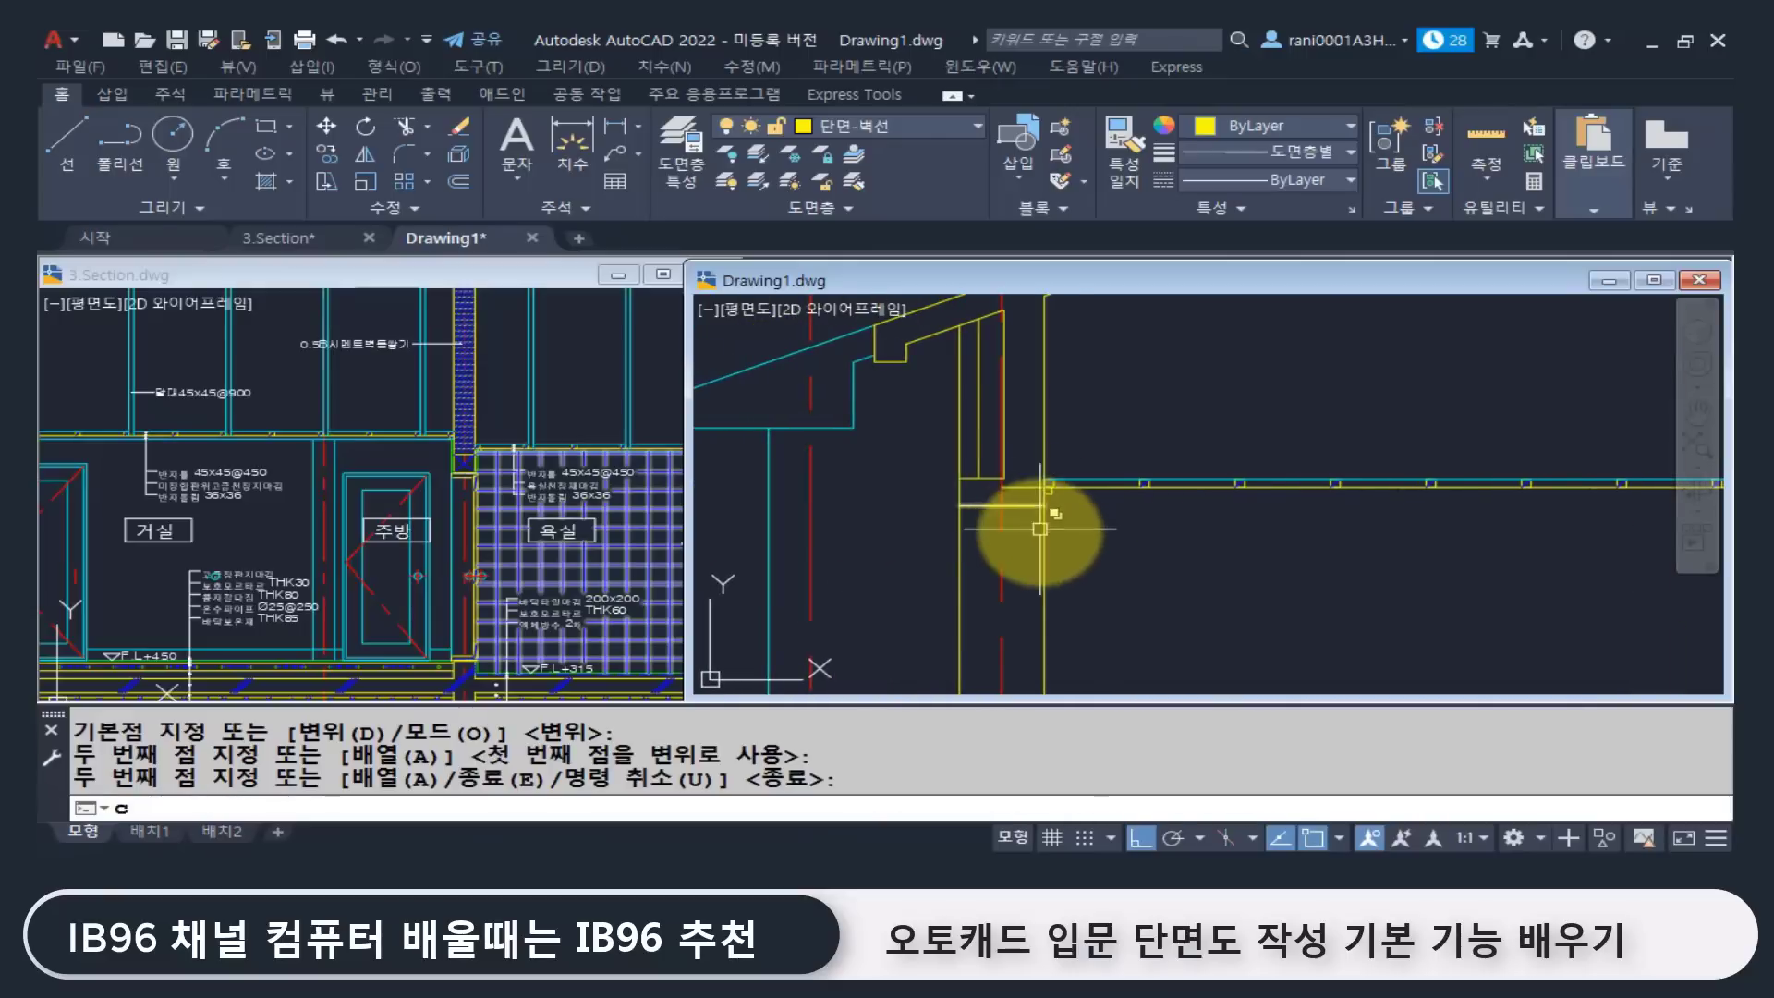
type("o")
key("space")
scroll(1022, 491, "up", 3)
left_click(947, 472)
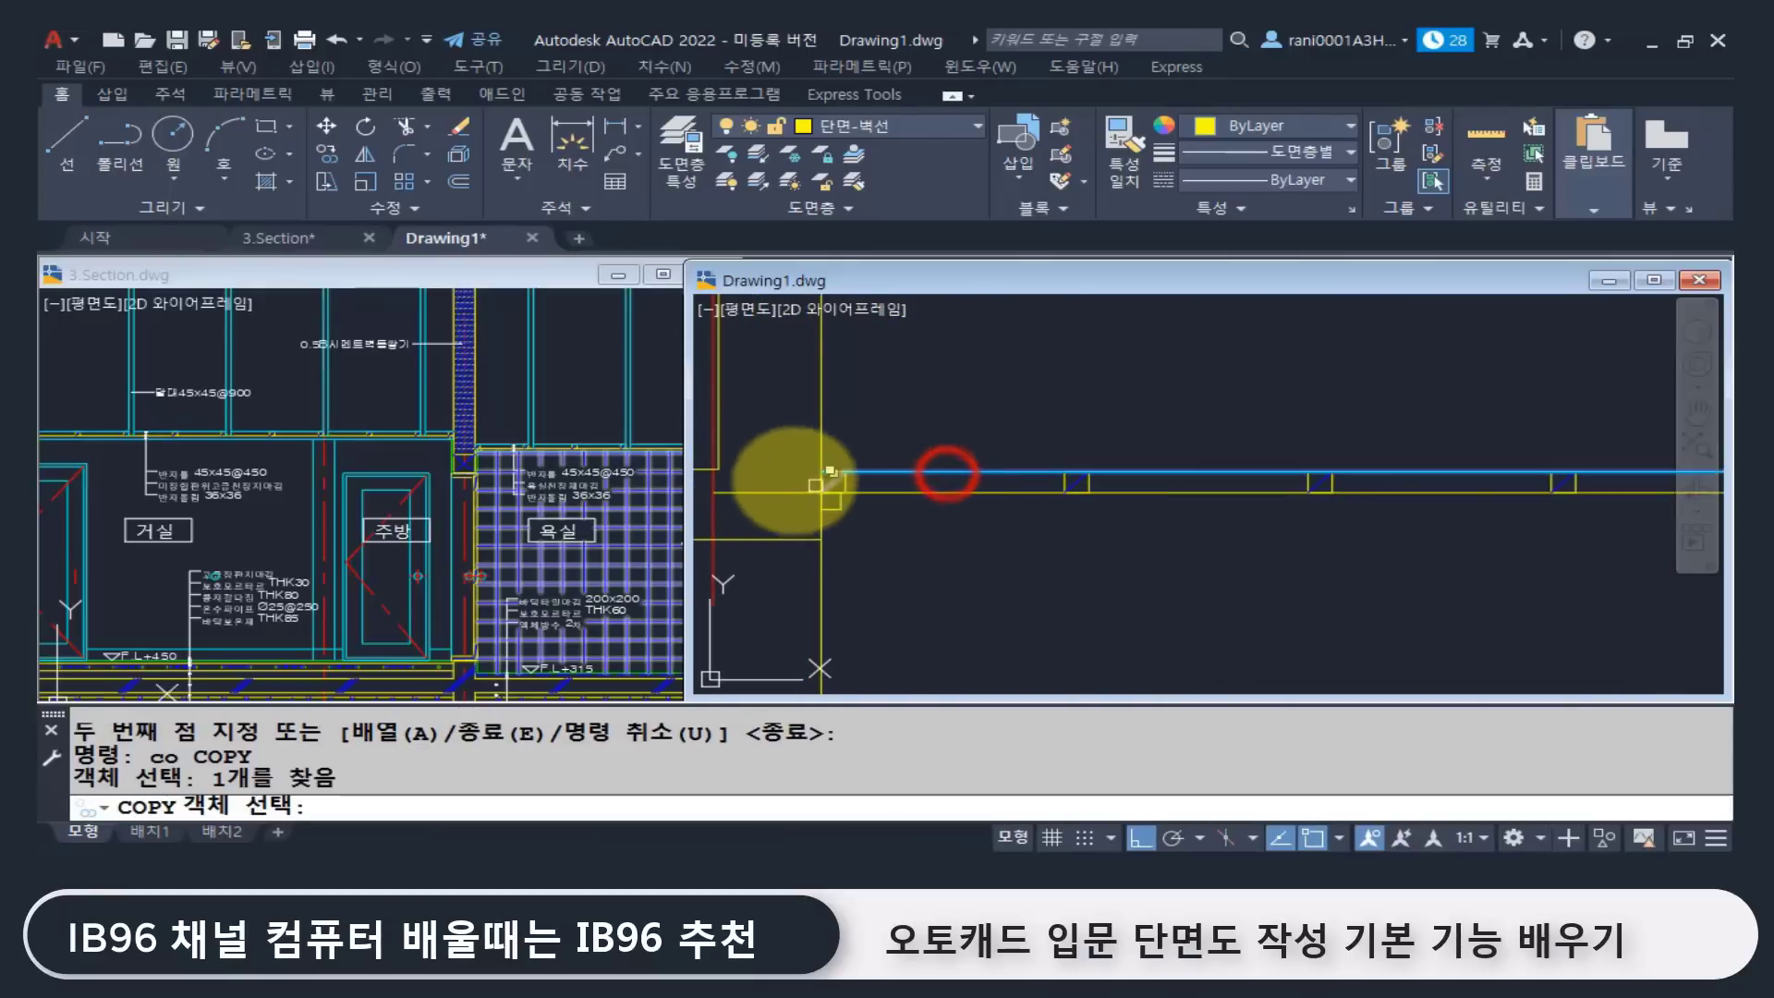
key("space")
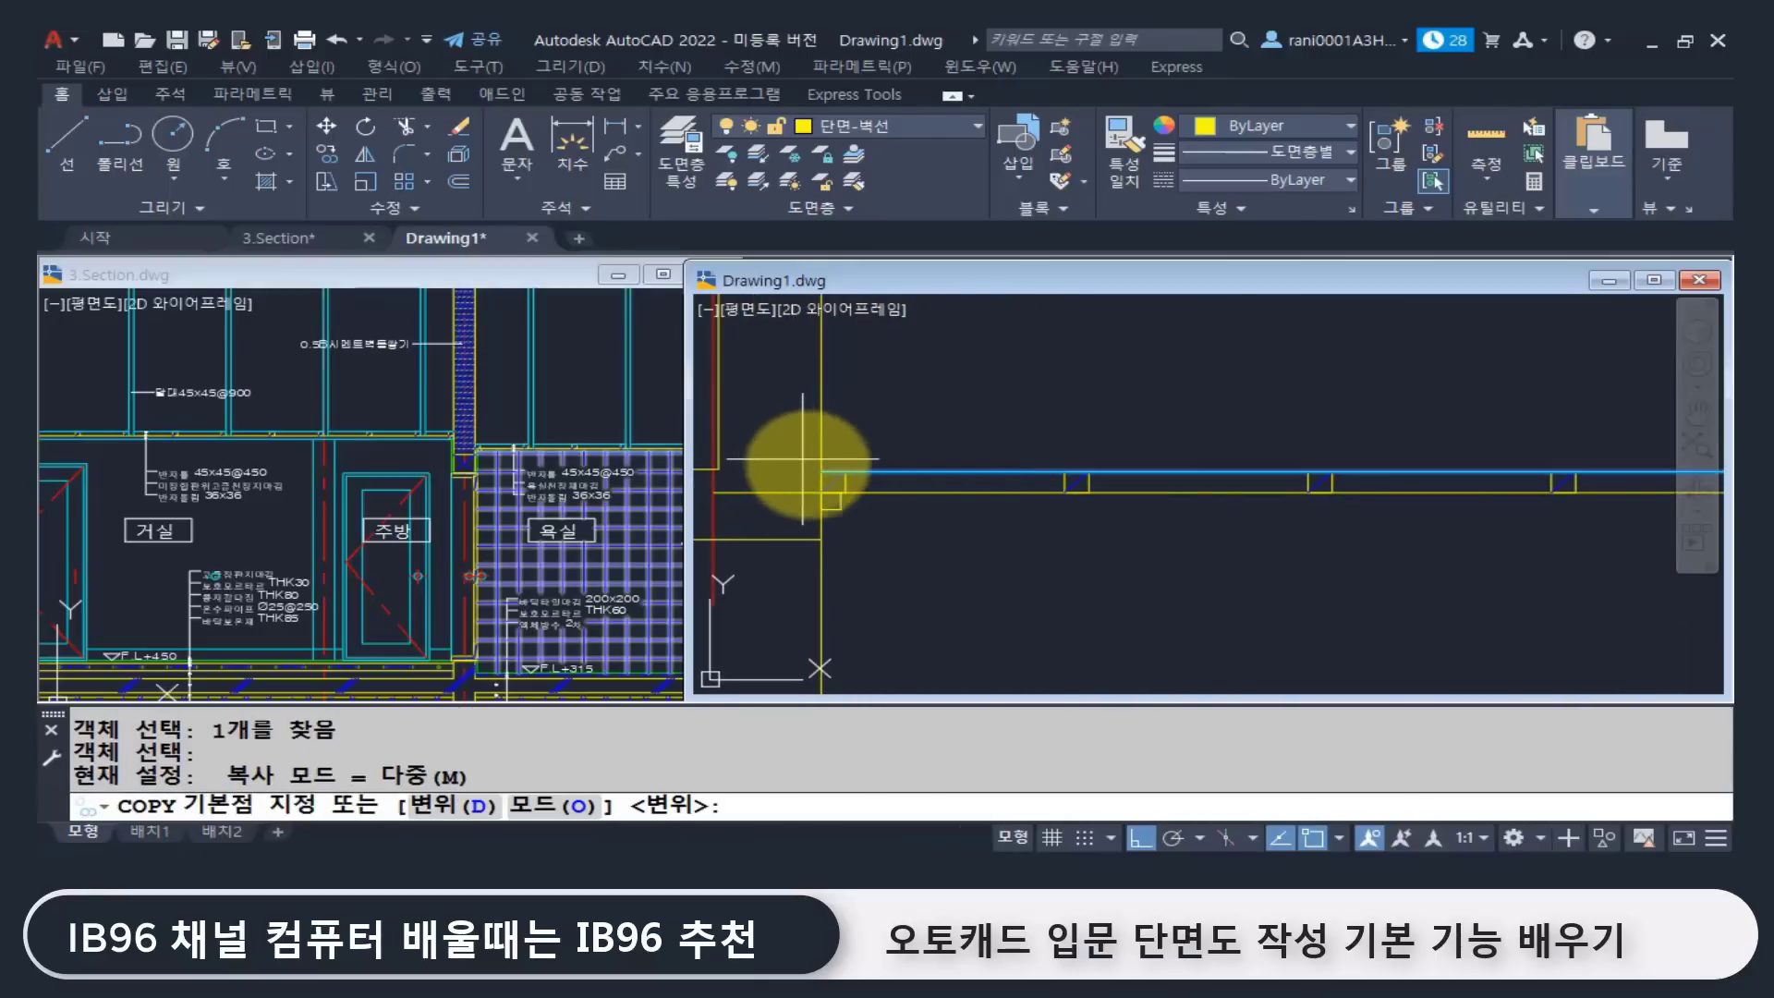
left_click(821, 471)
left_click(819, 510)
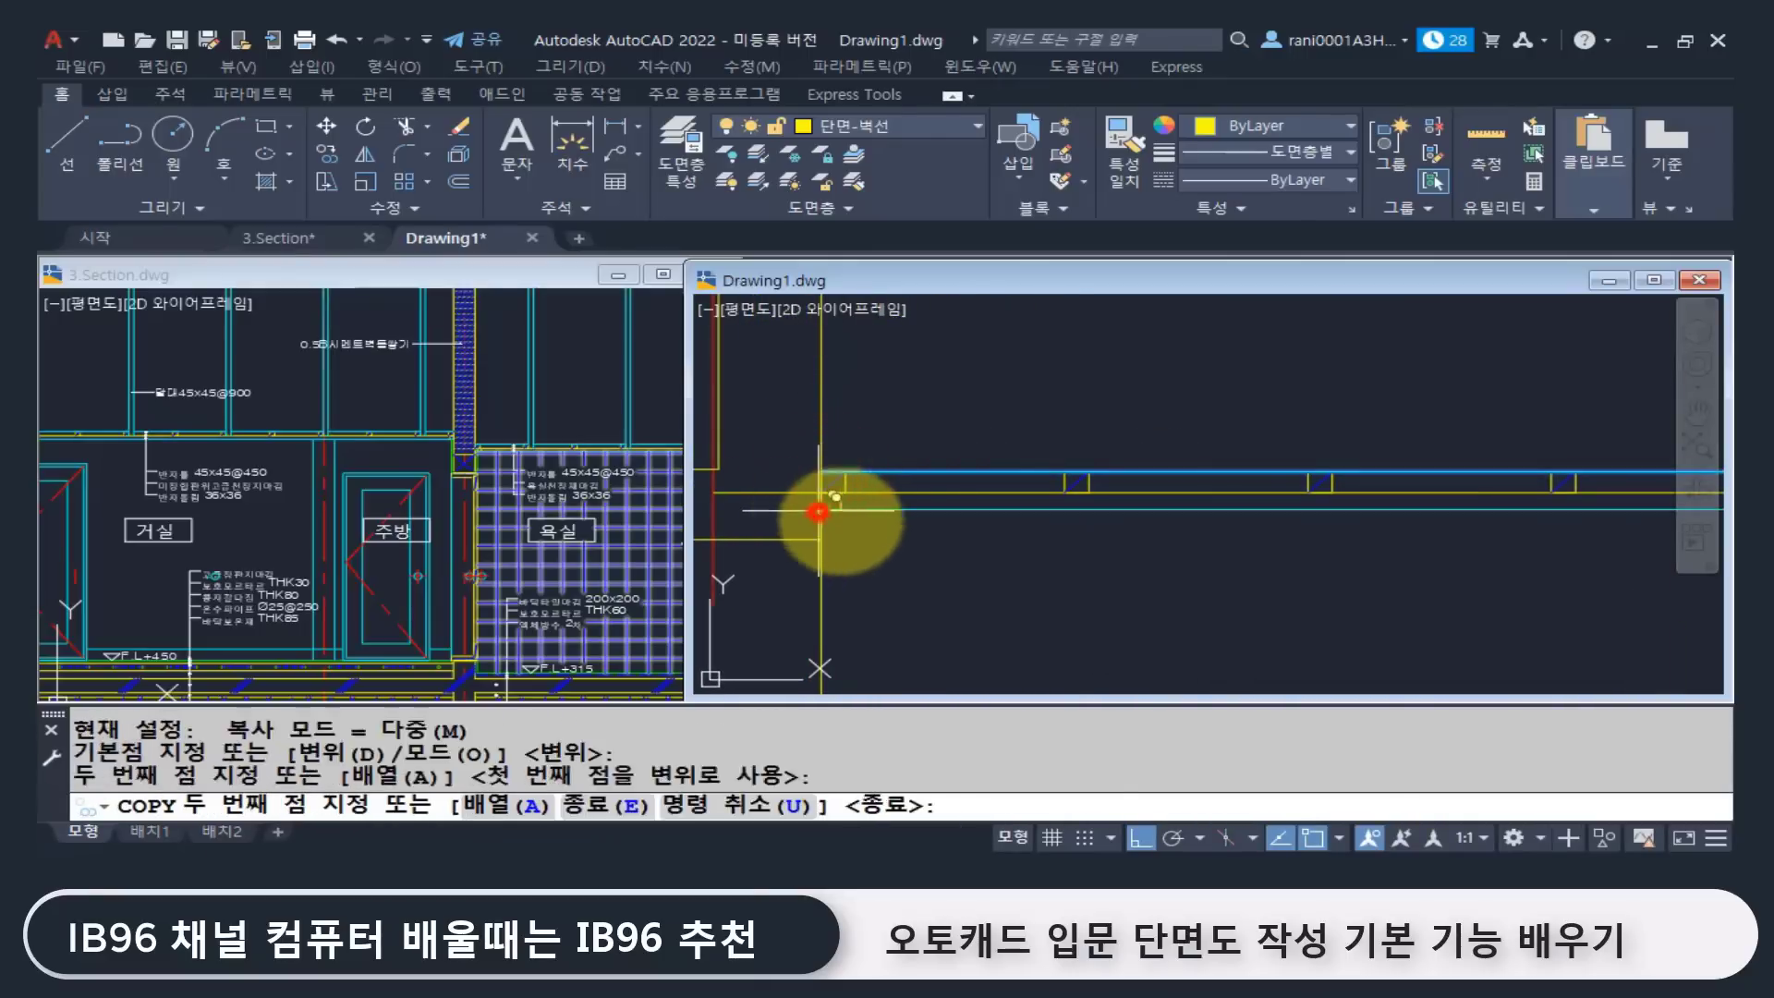
key("space")
Step: Copy the living room's 36x36 rectangle by its upper-left corner to the intersection of the bathroom ceiling line and the partition wall
middle_click_drag(838, 533, 863, 500)
scroll(1058, 504, "up", 6)
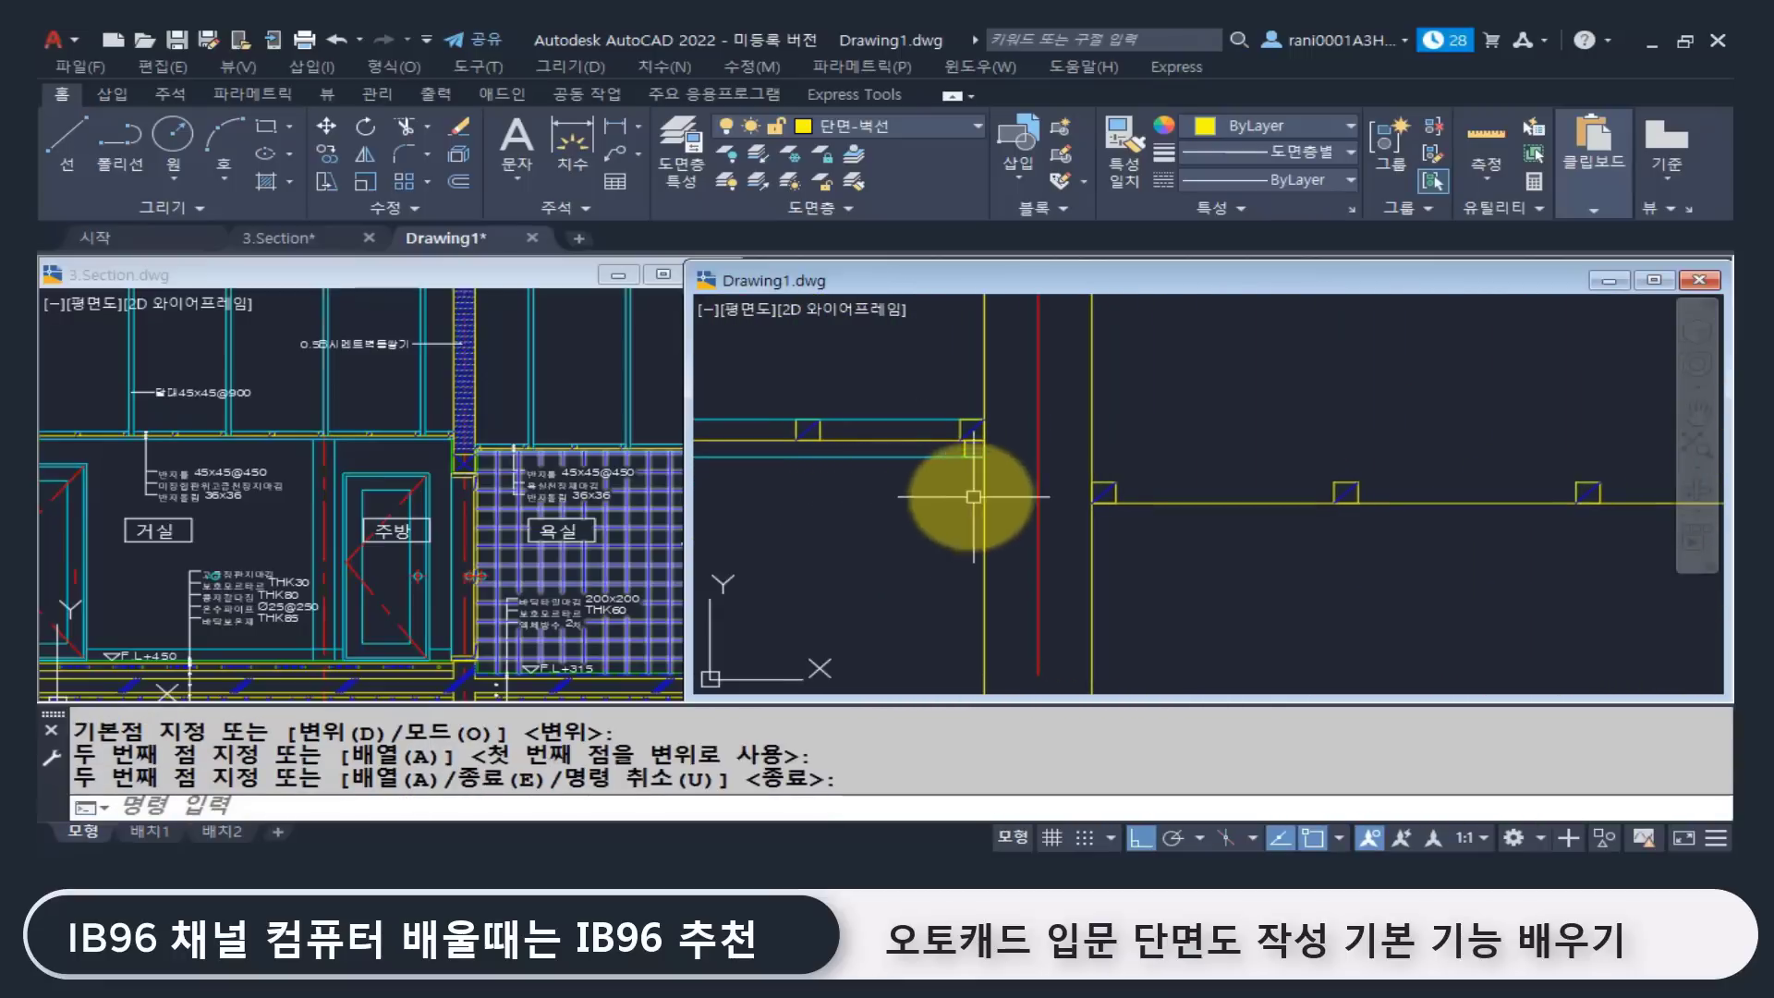
scroll(970, 444, "up", 4)
key("space")
left_click(1004, 533)
middle_click_drag(1004, 533, 920, 513)
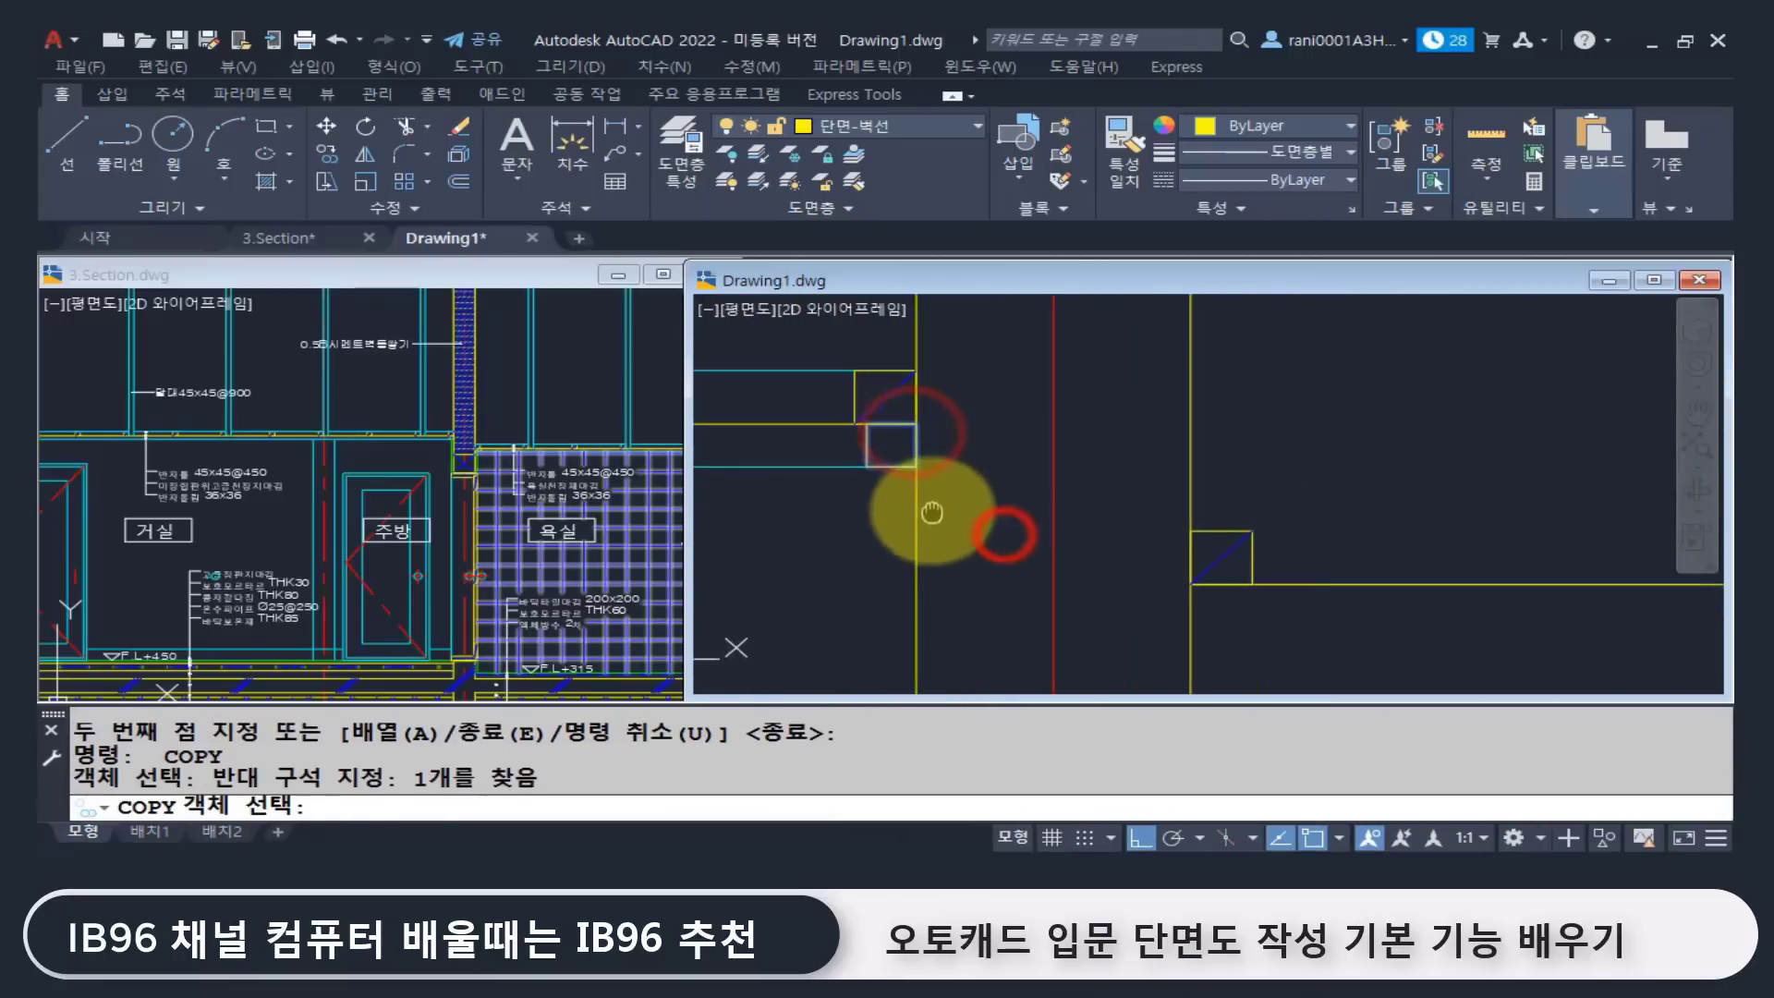
key("space")
left_click(866, 423)
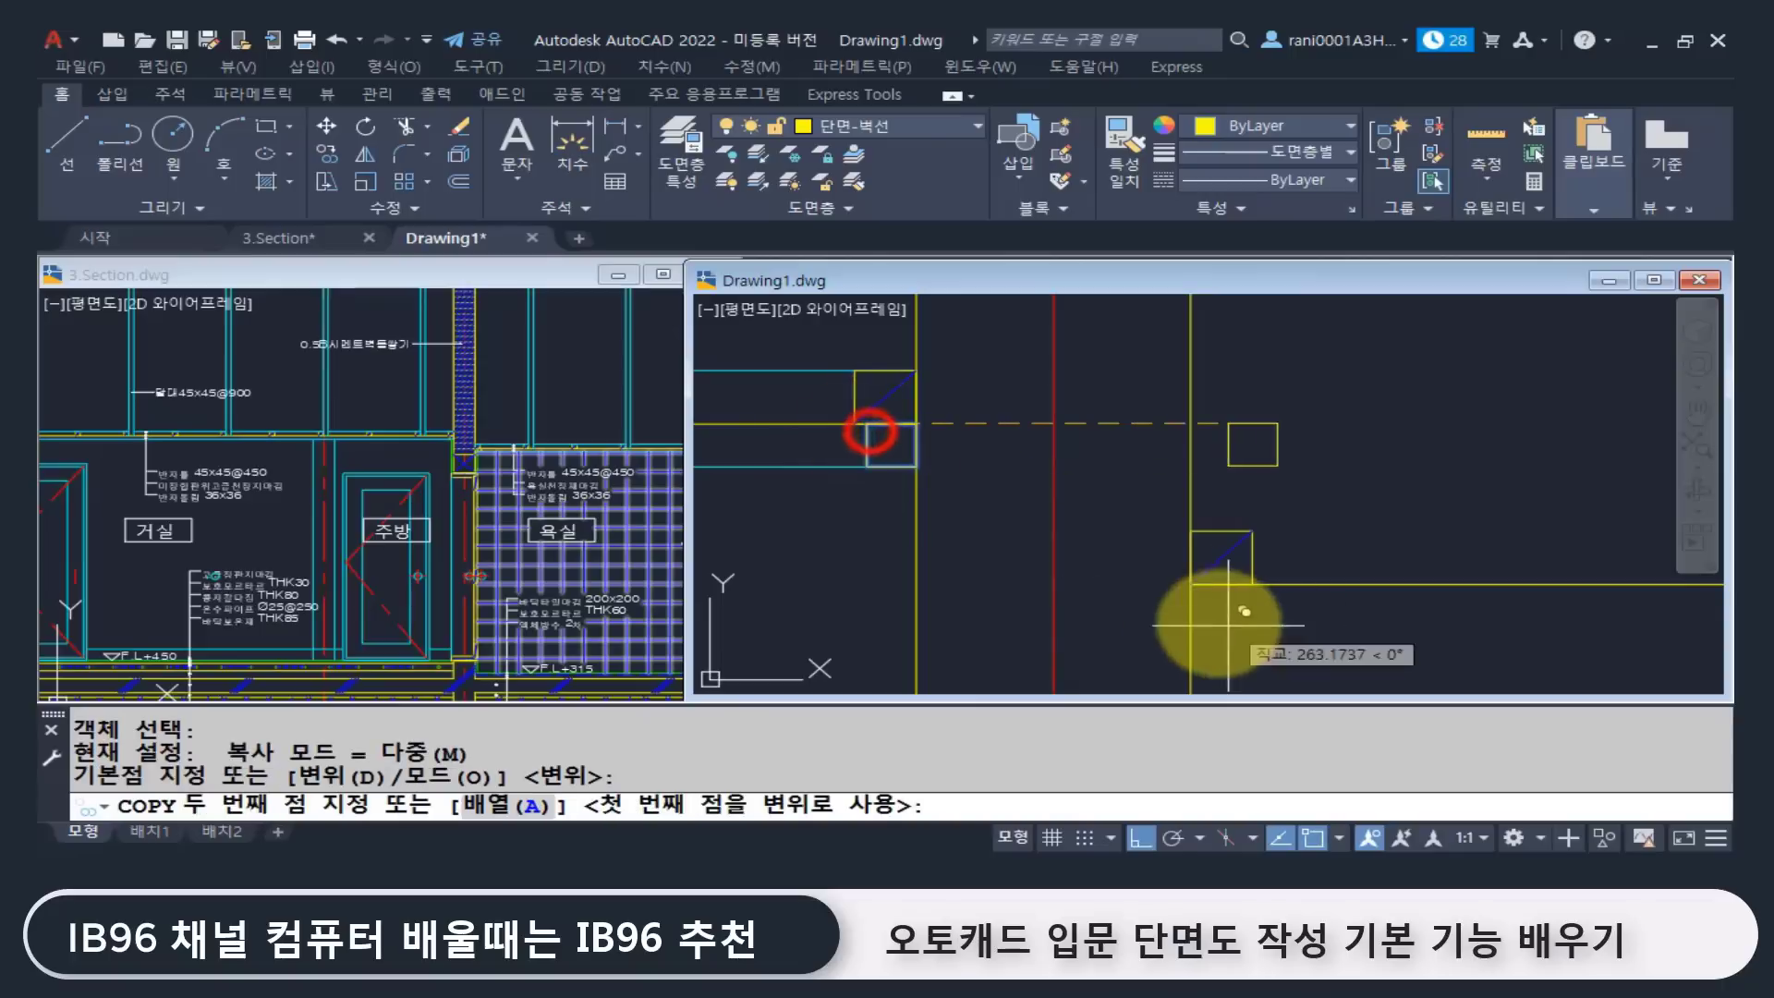
left_click(1190, 584)
scroll(1202, 596, "down", 2)
key("space")
Step: Draw a horizontal line along the top of the bathroom framing members from the partition wall to beyond the break line
middle_click_drag(1092, 551, 842, 513)
scroll(842, 513, "down", 2)
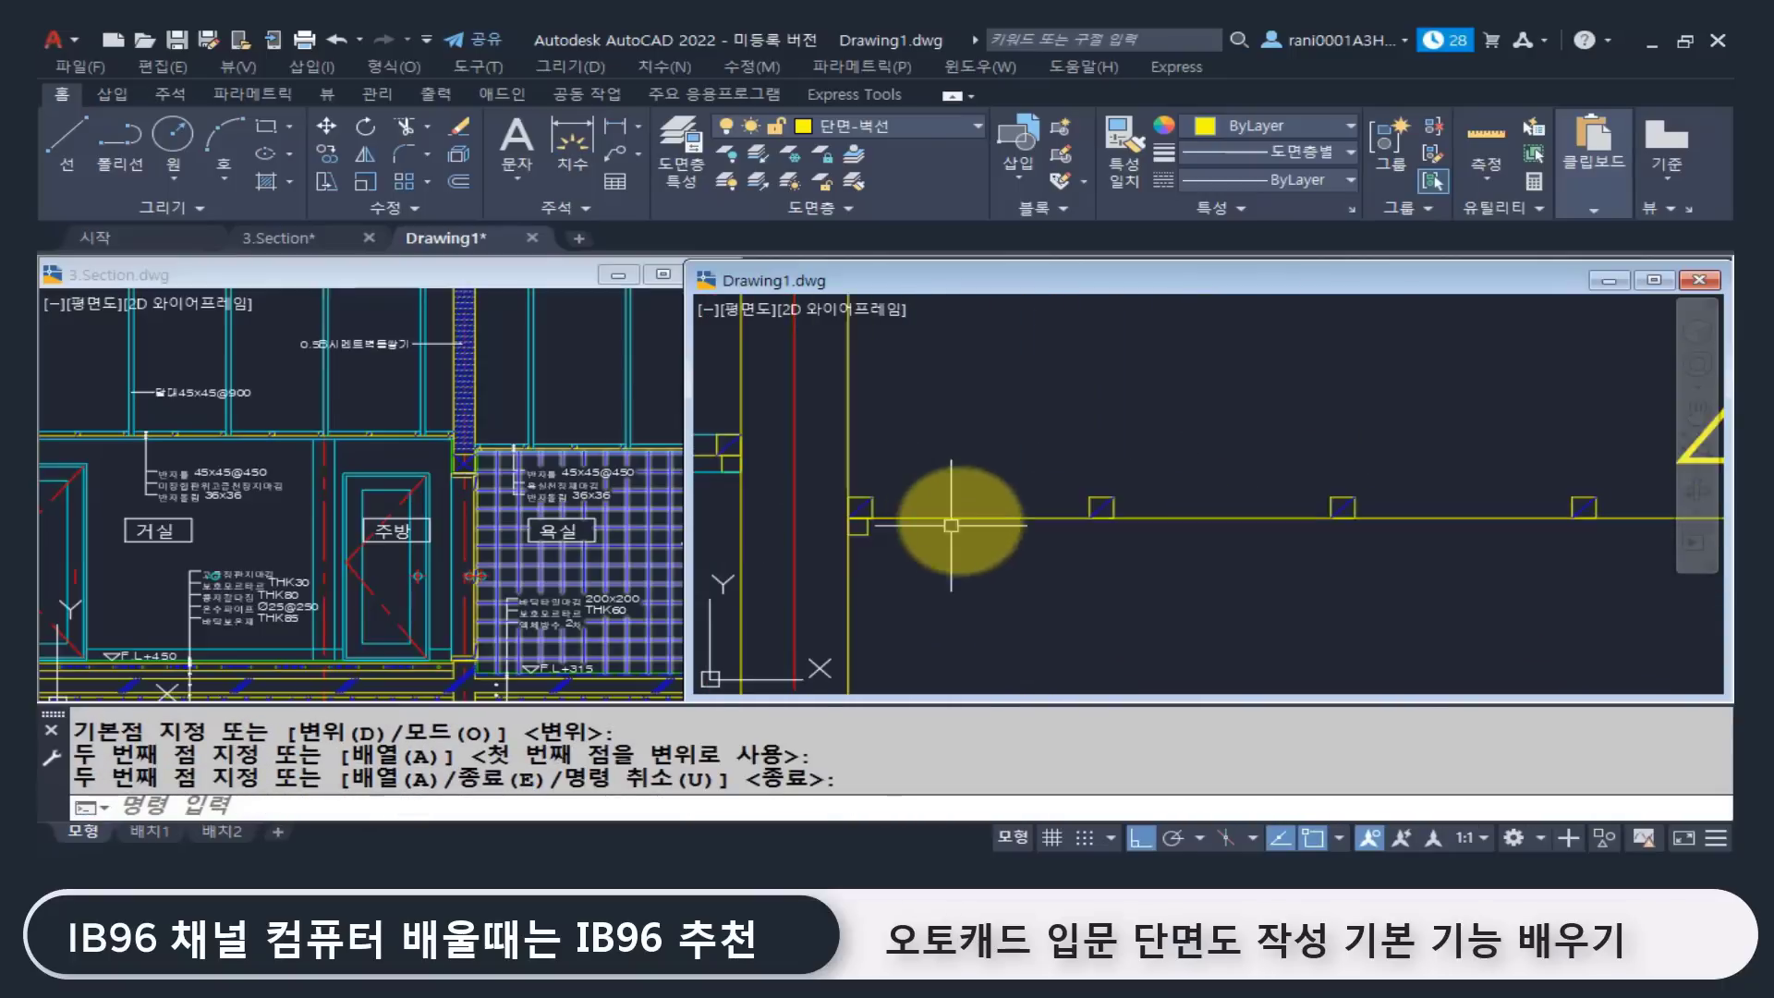
middle_click_drag(954, 524, 884, 519)
type("l")
key("space")
scroll(1012, 552, "down", 2)
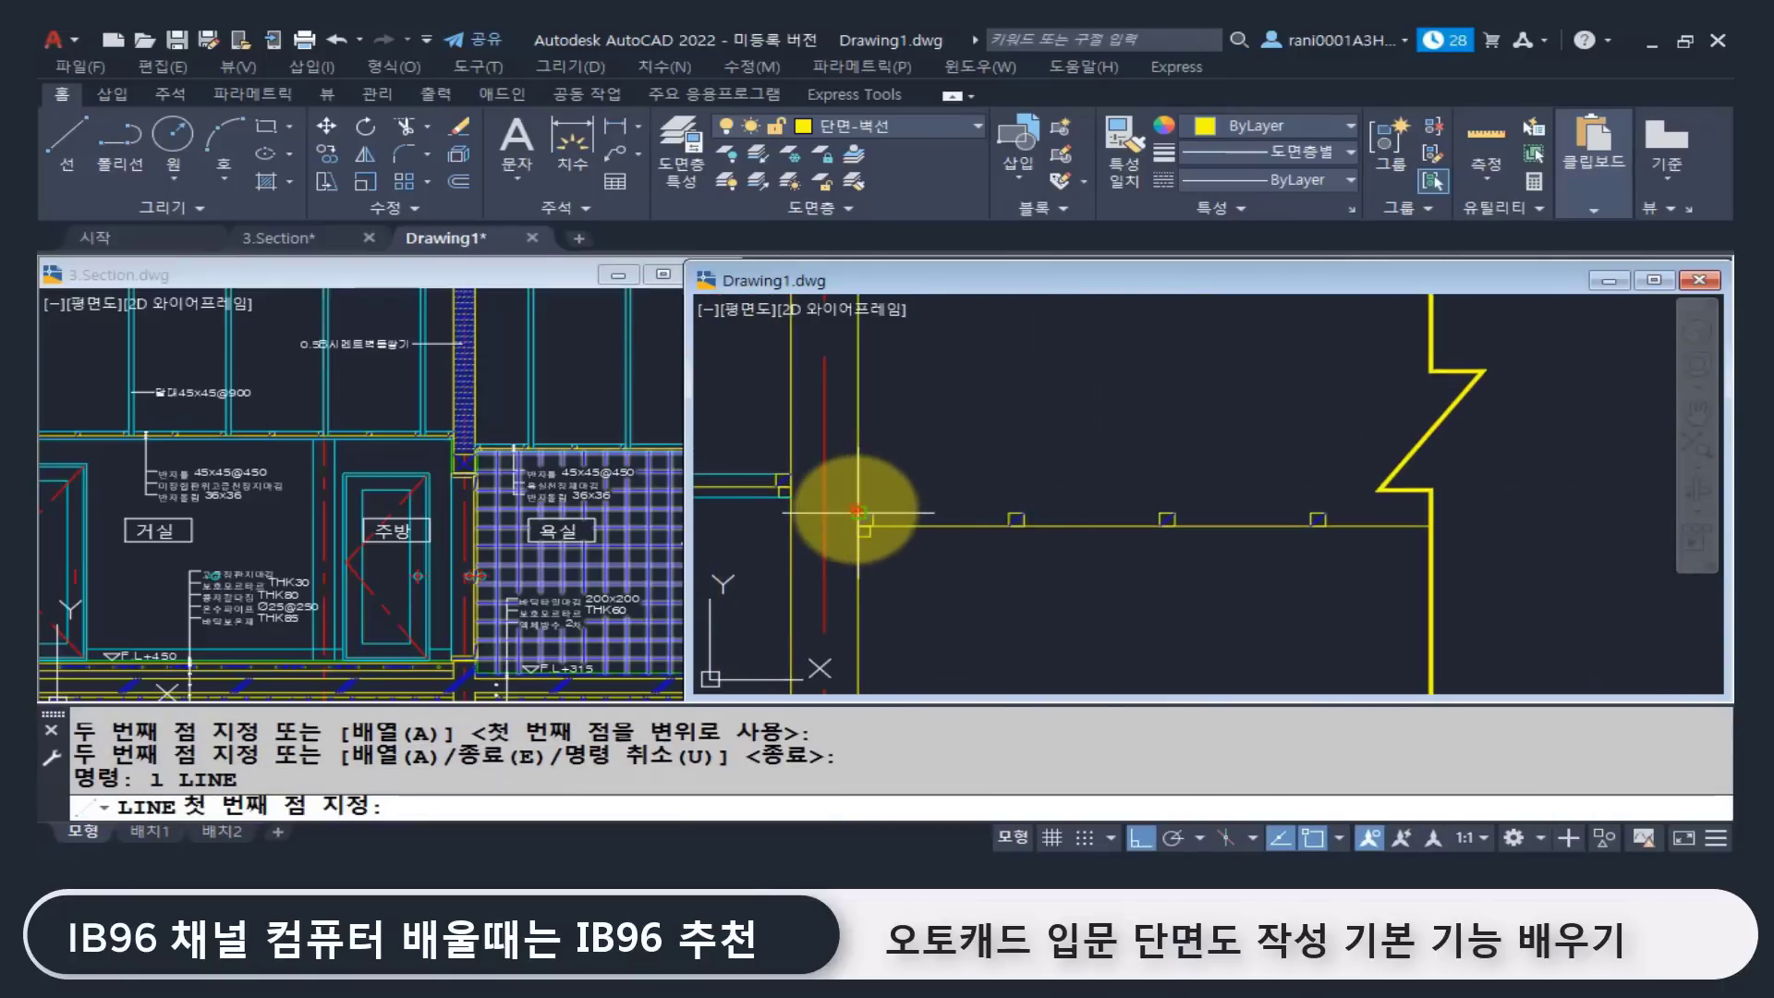
left_click(857, 513)
left_click(1498, 513)
key("space")
Step: Draw a horizontal line from the lower edge of the bathroom's 36x36 rectangle at the partition wall to beyond the break line
key("space")
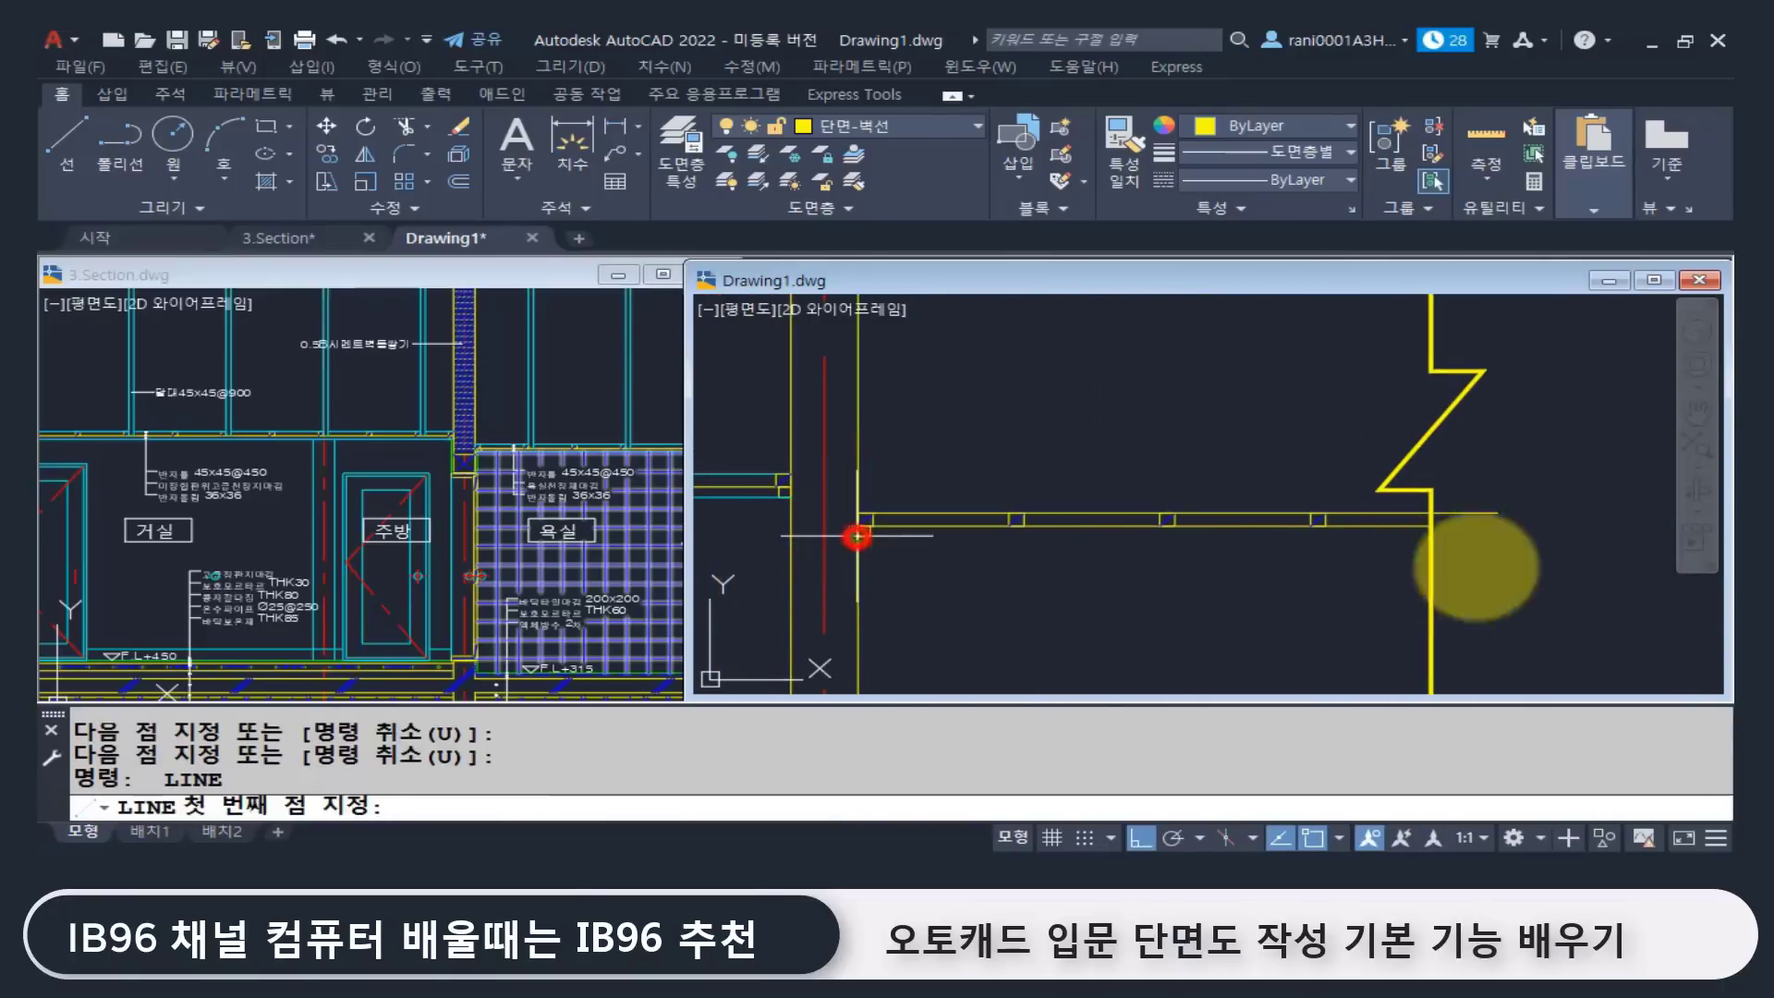
left_click(857, 536)
left_click(1497, 534)
key("Escape")
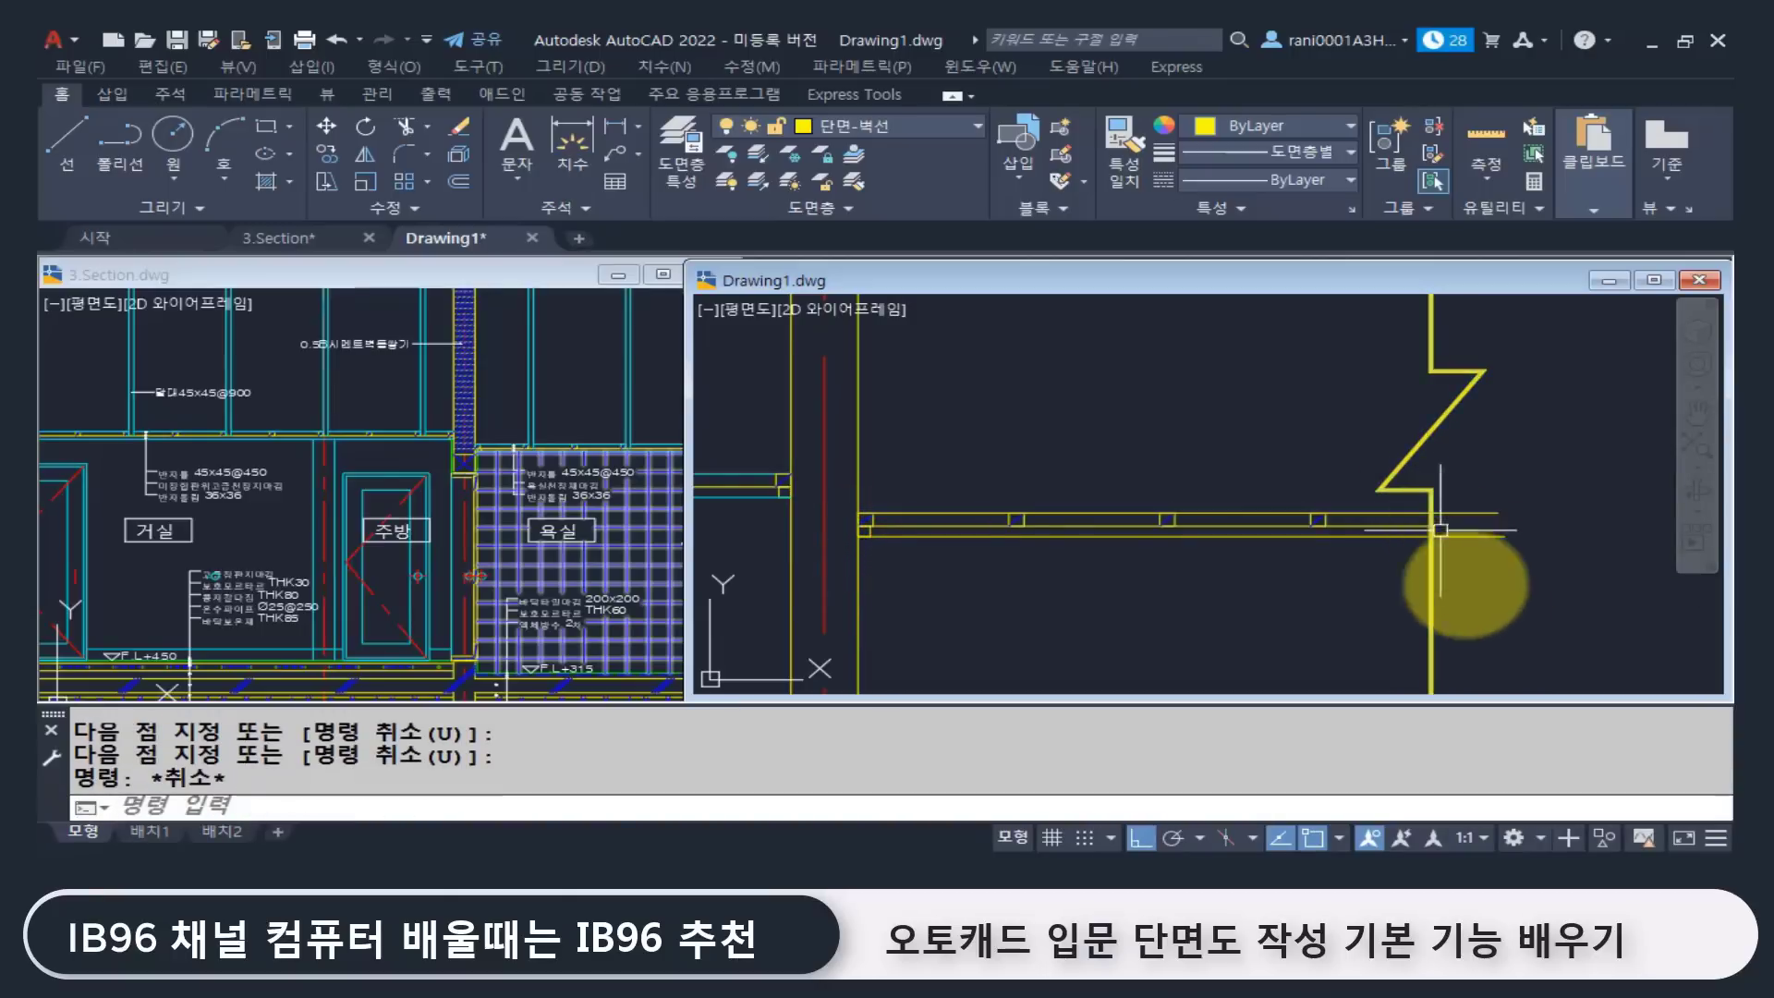
Step: Trim the ends of the two new bathroom ceiling lines that extend past the vertical break line
type("tr")
key("space")
left_click(1500, 618)
left_click(1358, 579)
key("space")
left_click(1535, 585)
left_click(1504, 467)
left_click(1496, 553)
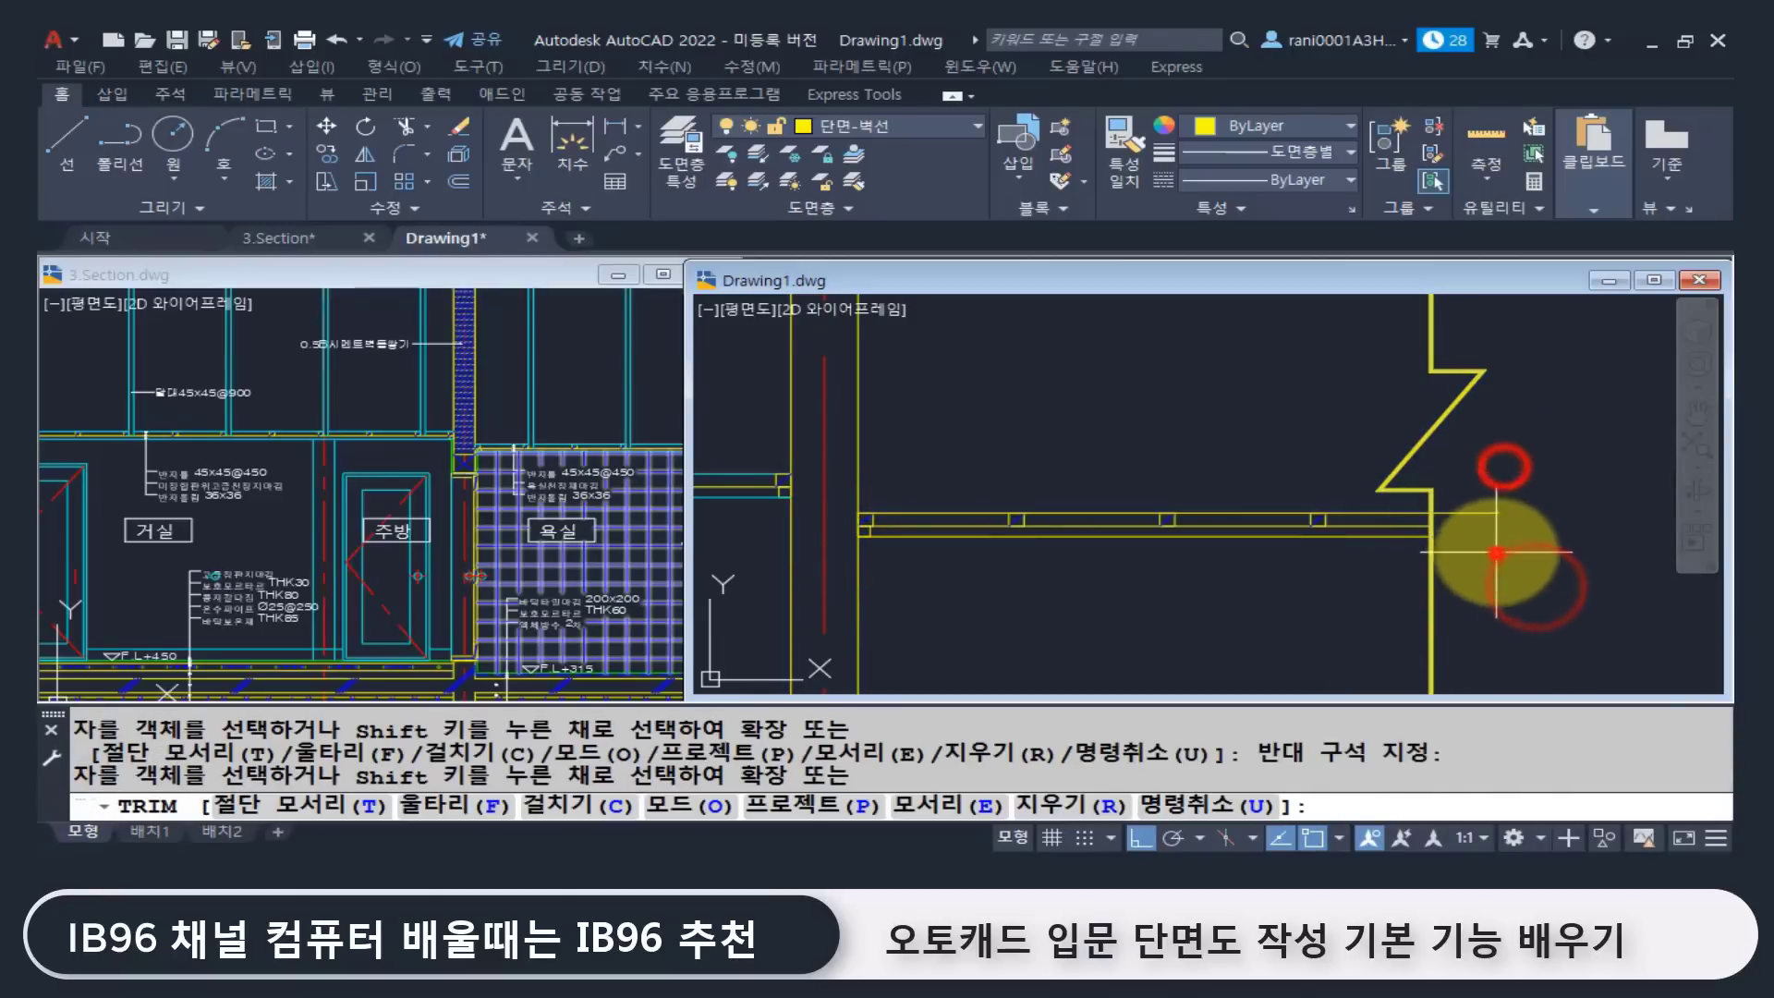
key("Escape")
key("Escape")
Step: Match the properties of the line above the living room framing to the upper and lower bathroom ceiling lines
middle_click_drag(1094, 507, 1188, 527)
type("ma")
key("space")
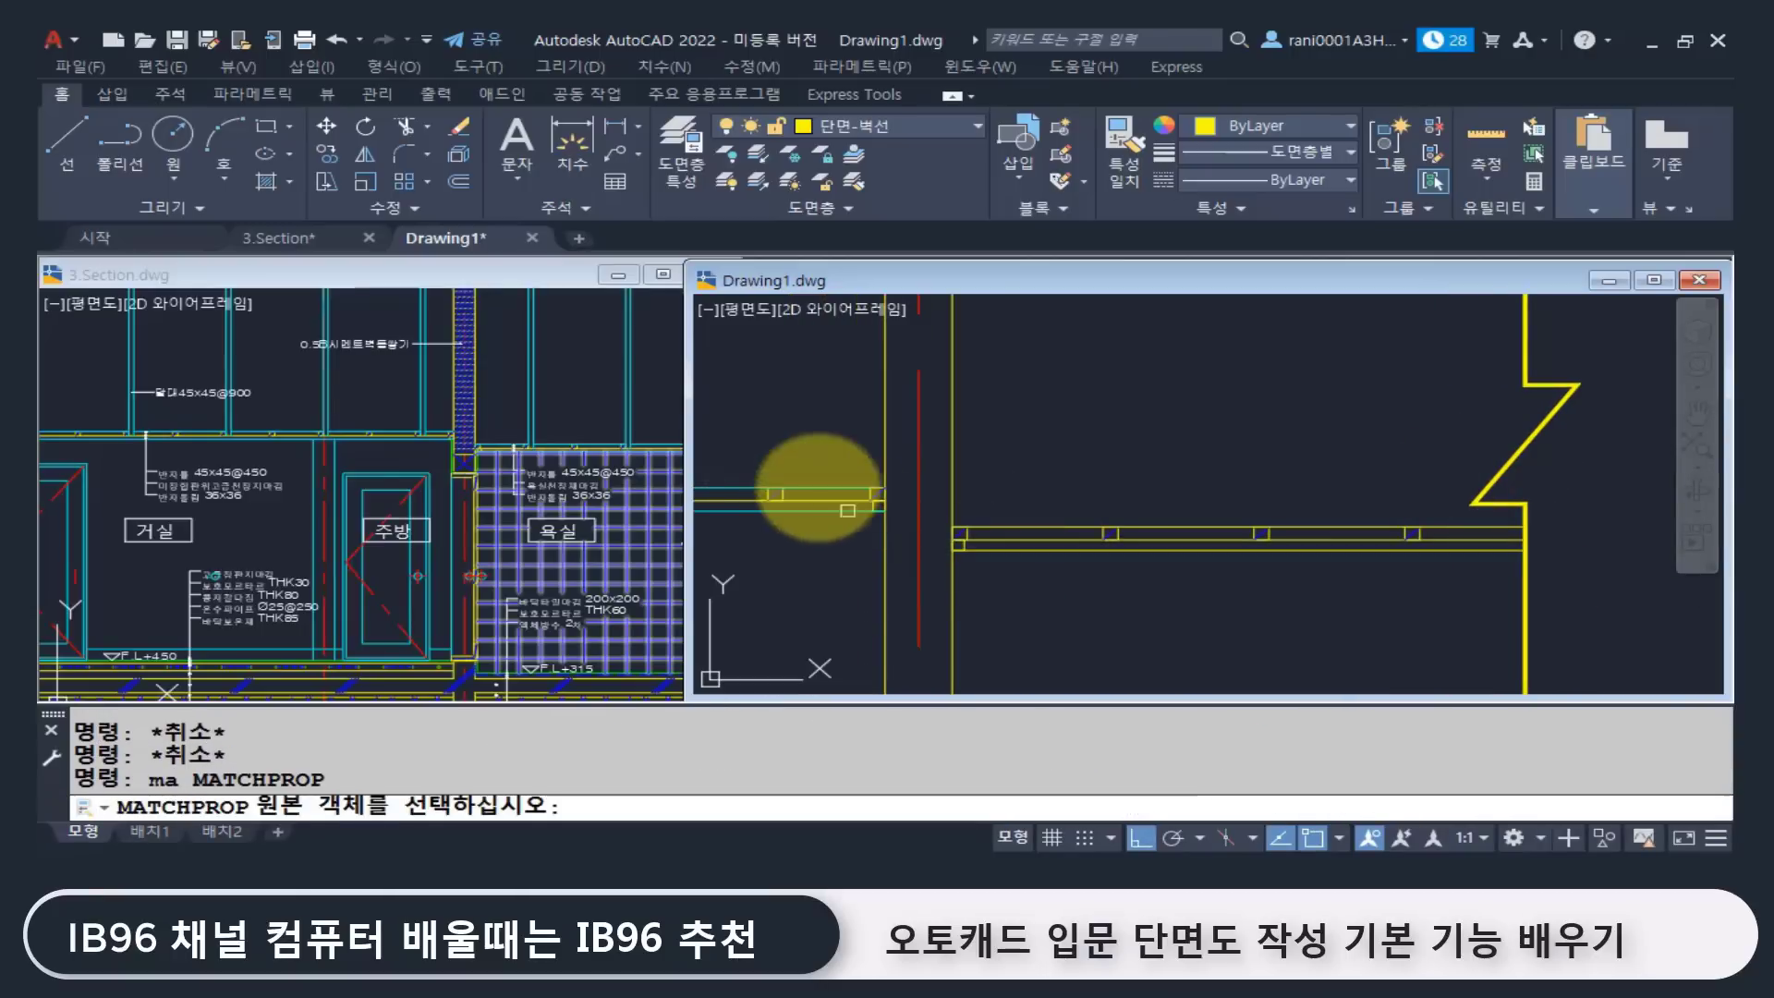
scroll(836, 507, "up", 3)
left_click(865, 481)
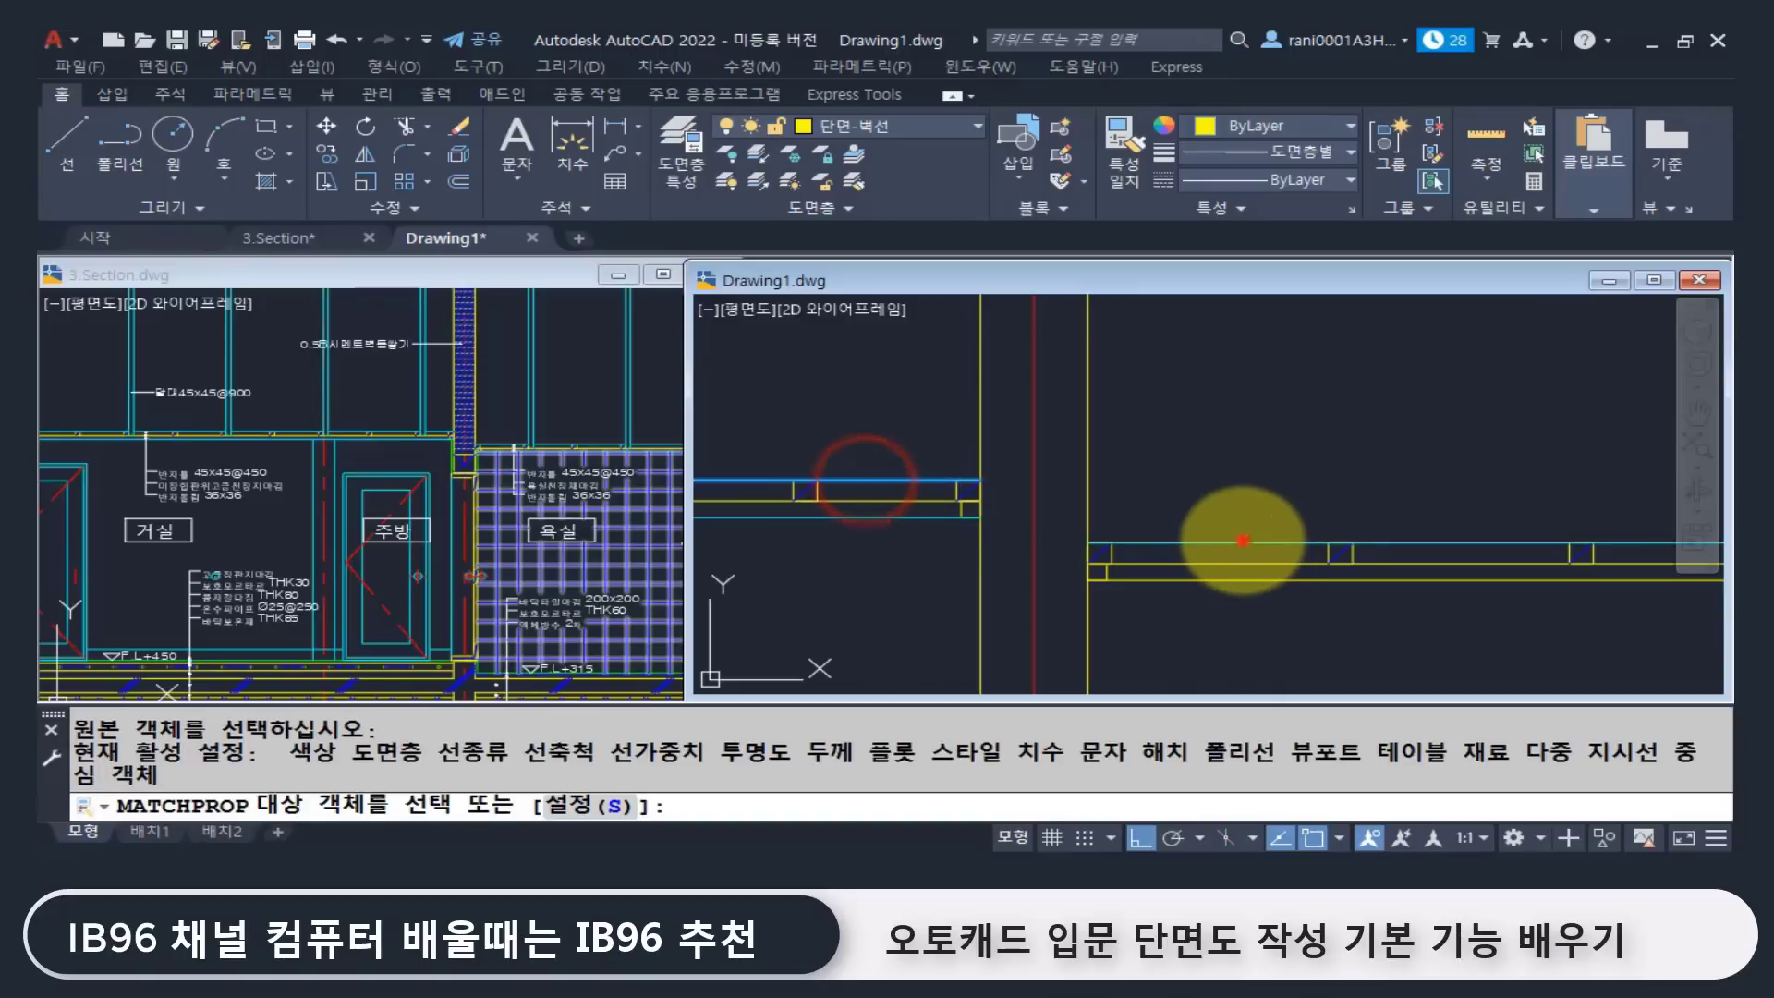
left_click(1243, 541)
left_click(1196, 582)
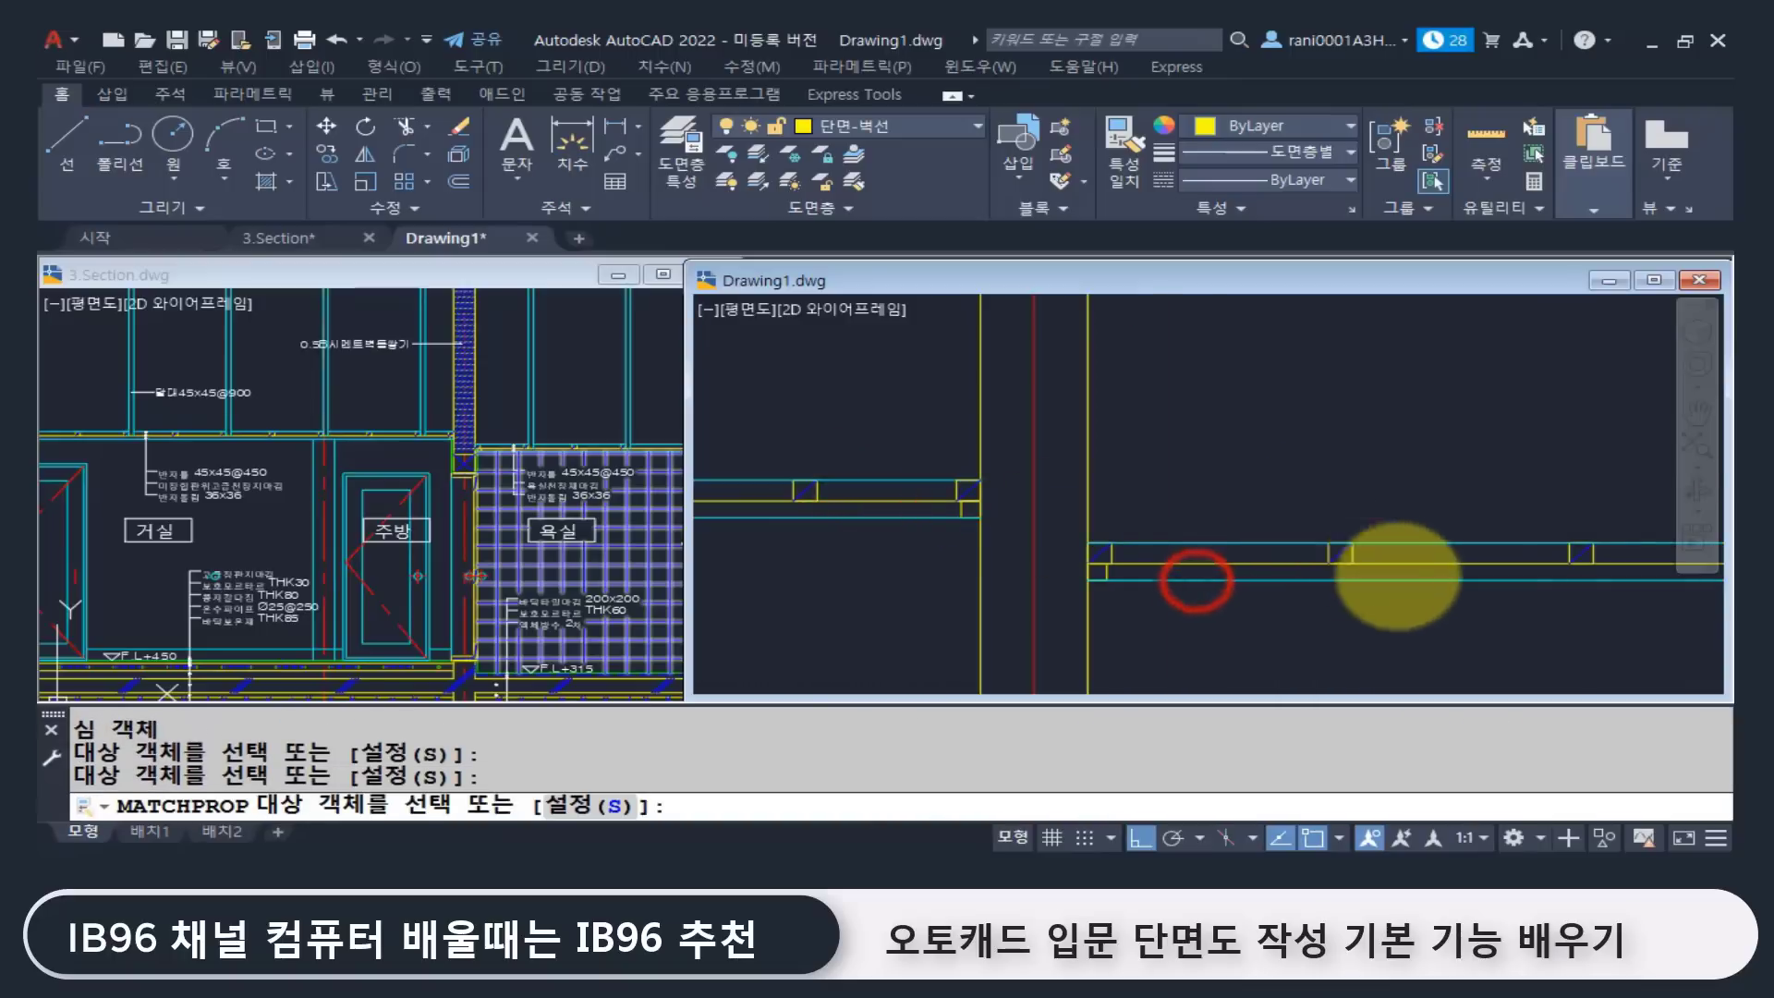
key("space")
Step: Examine the drawn section in Drawing1 and the 45x45@900 hangers, roof space and room interiors in the 3.Section reference
scroll(1397, 580, "down", 4)
middle_click_drag(1393, 605, 1405, 533)
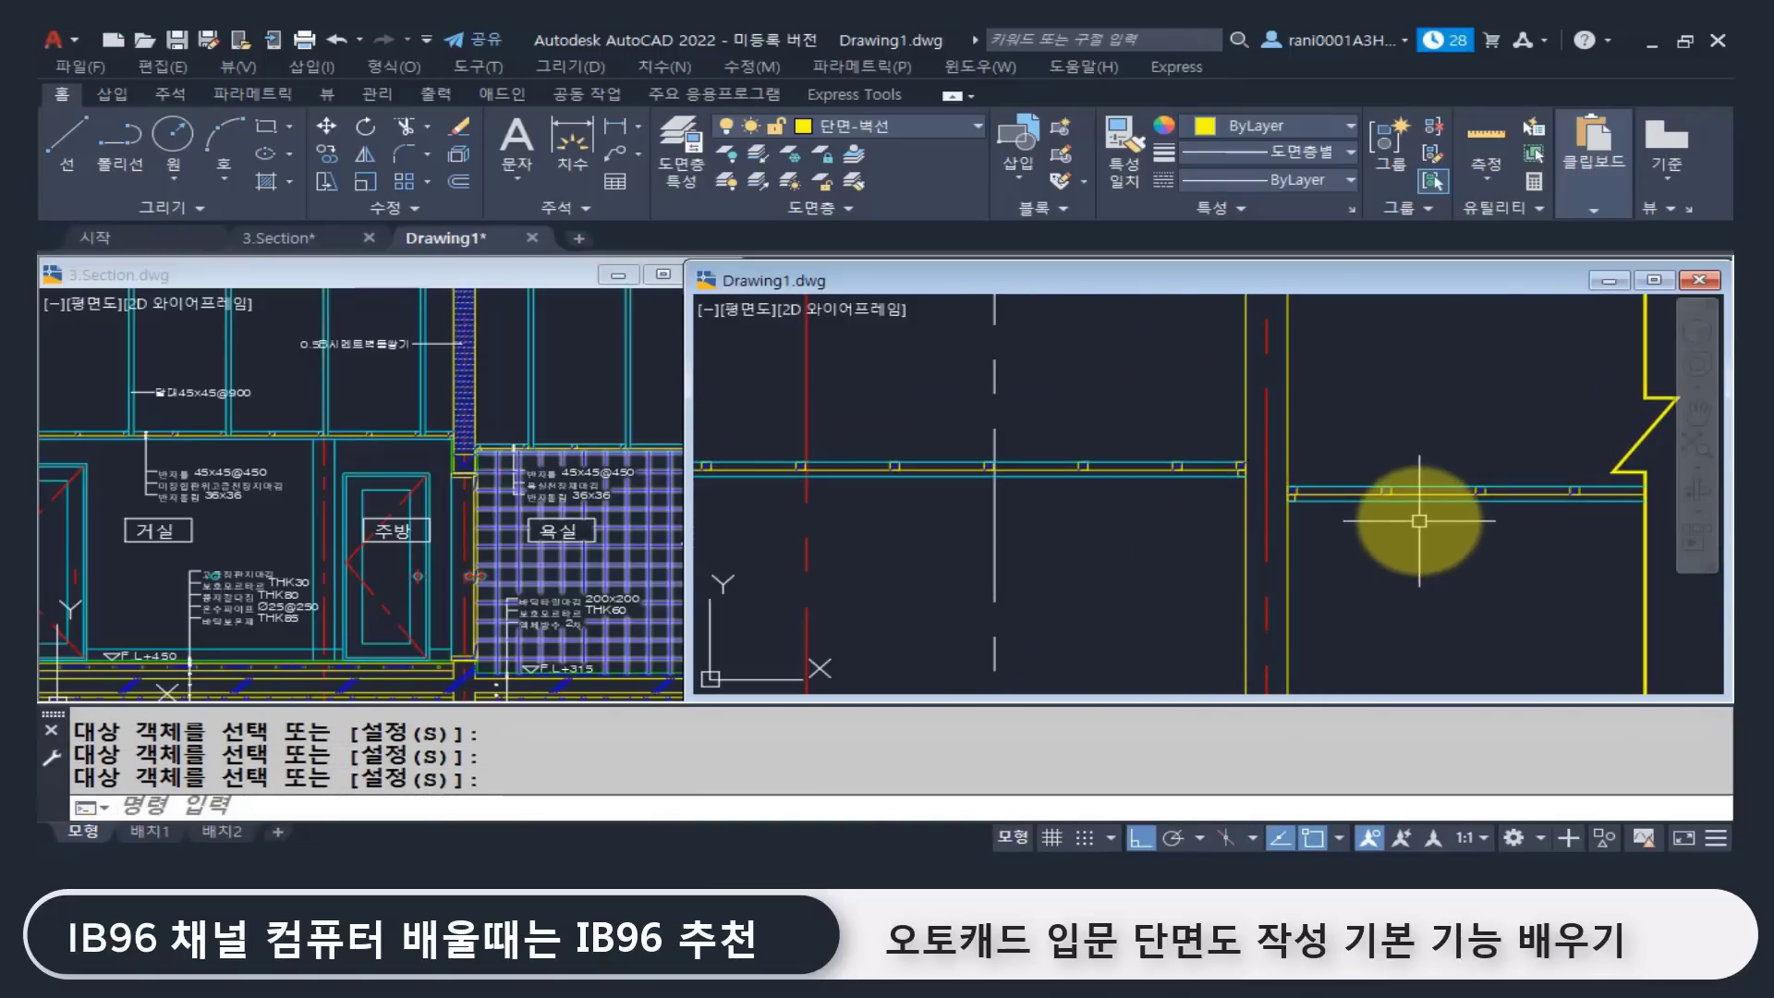
scroll(1419, 520, "down", 4)
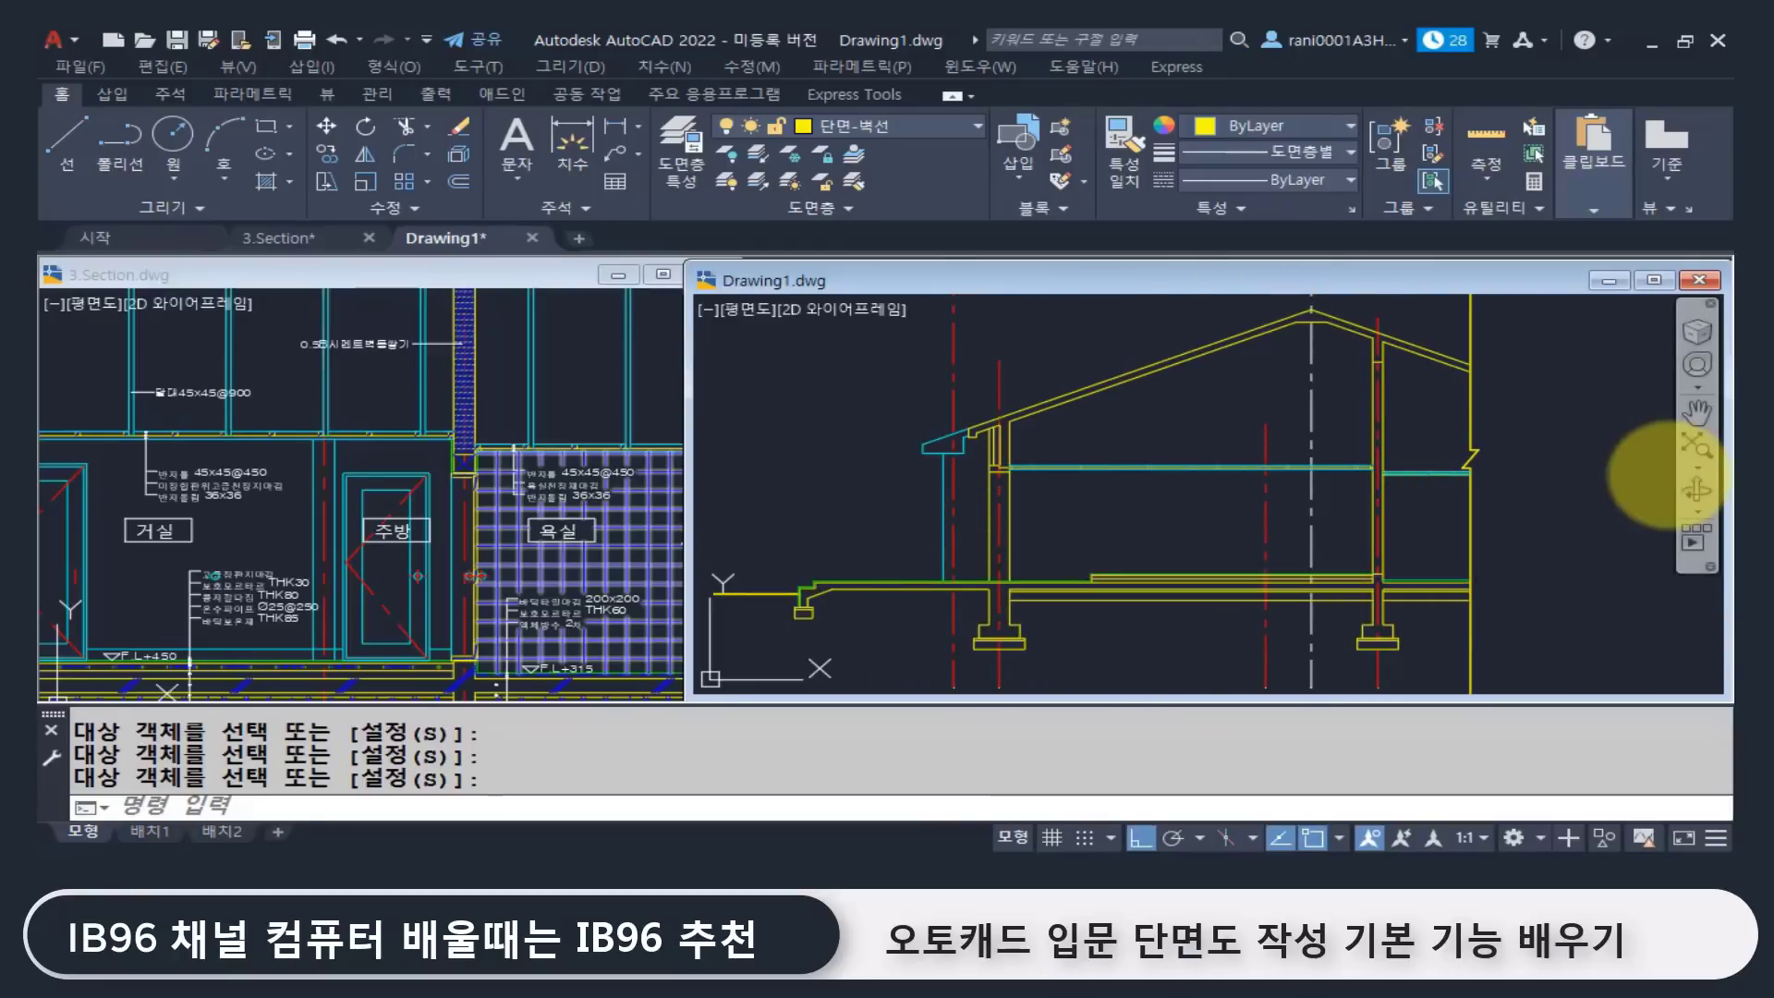
mouse_move(1431, 472)
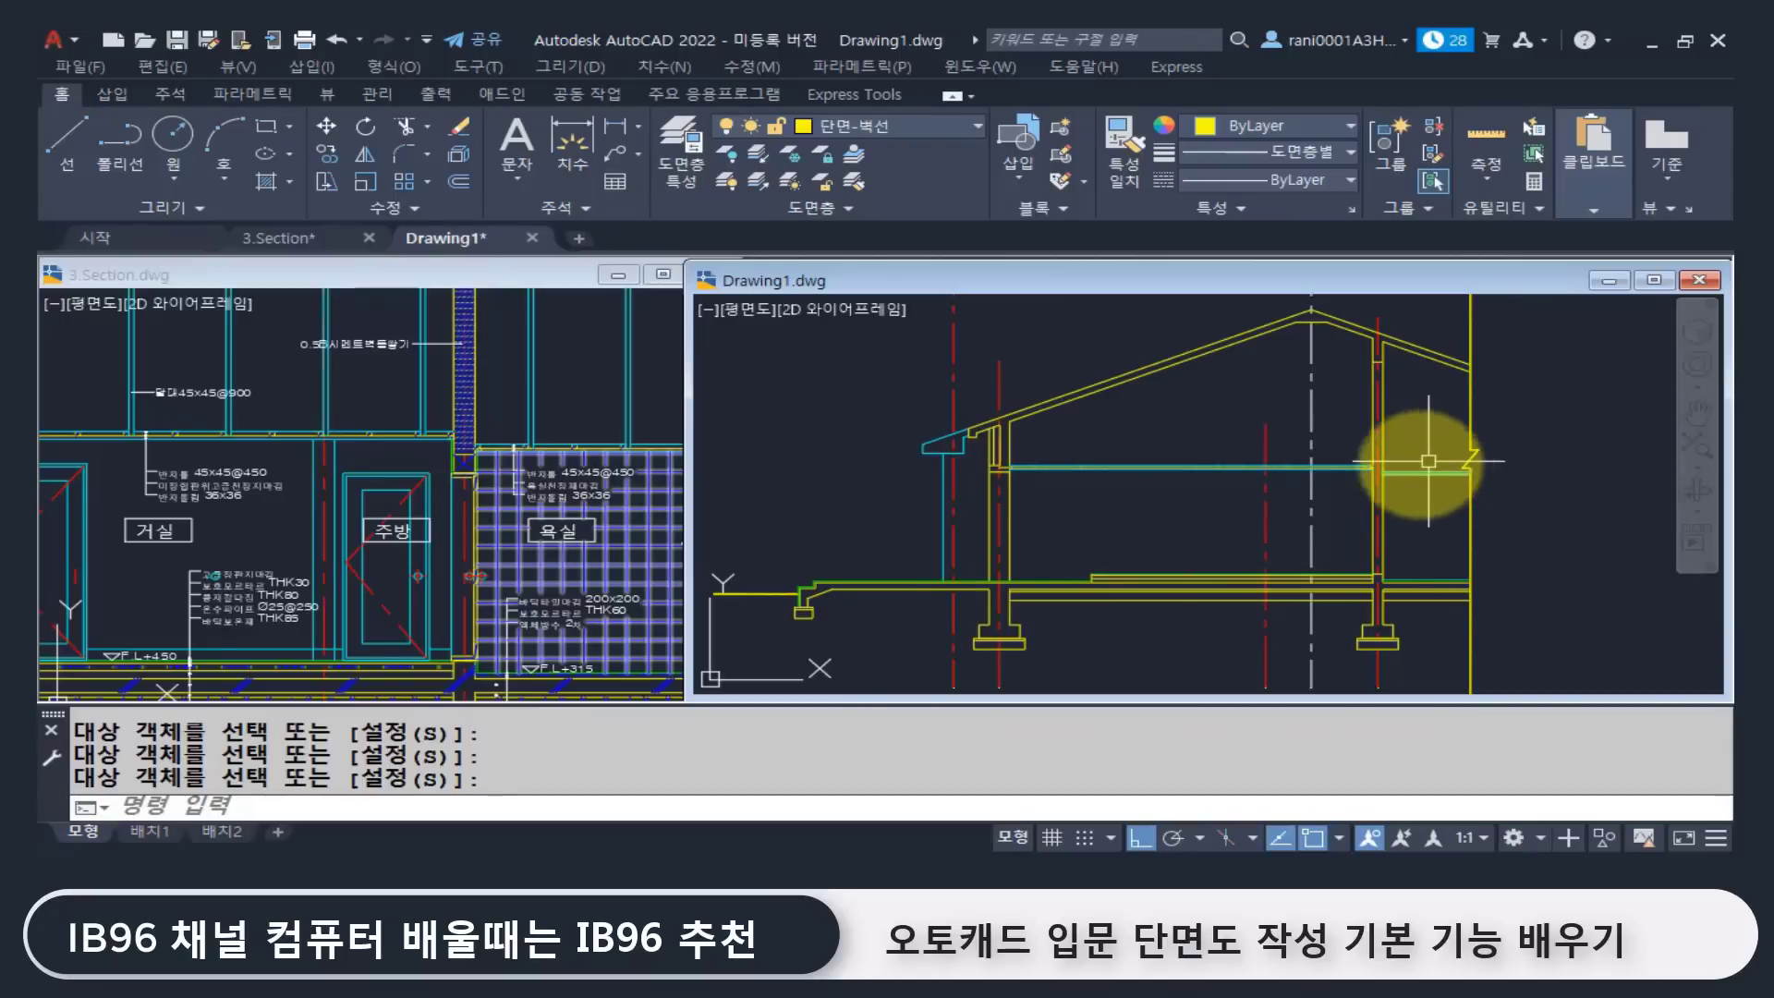
left_click(235, 541)
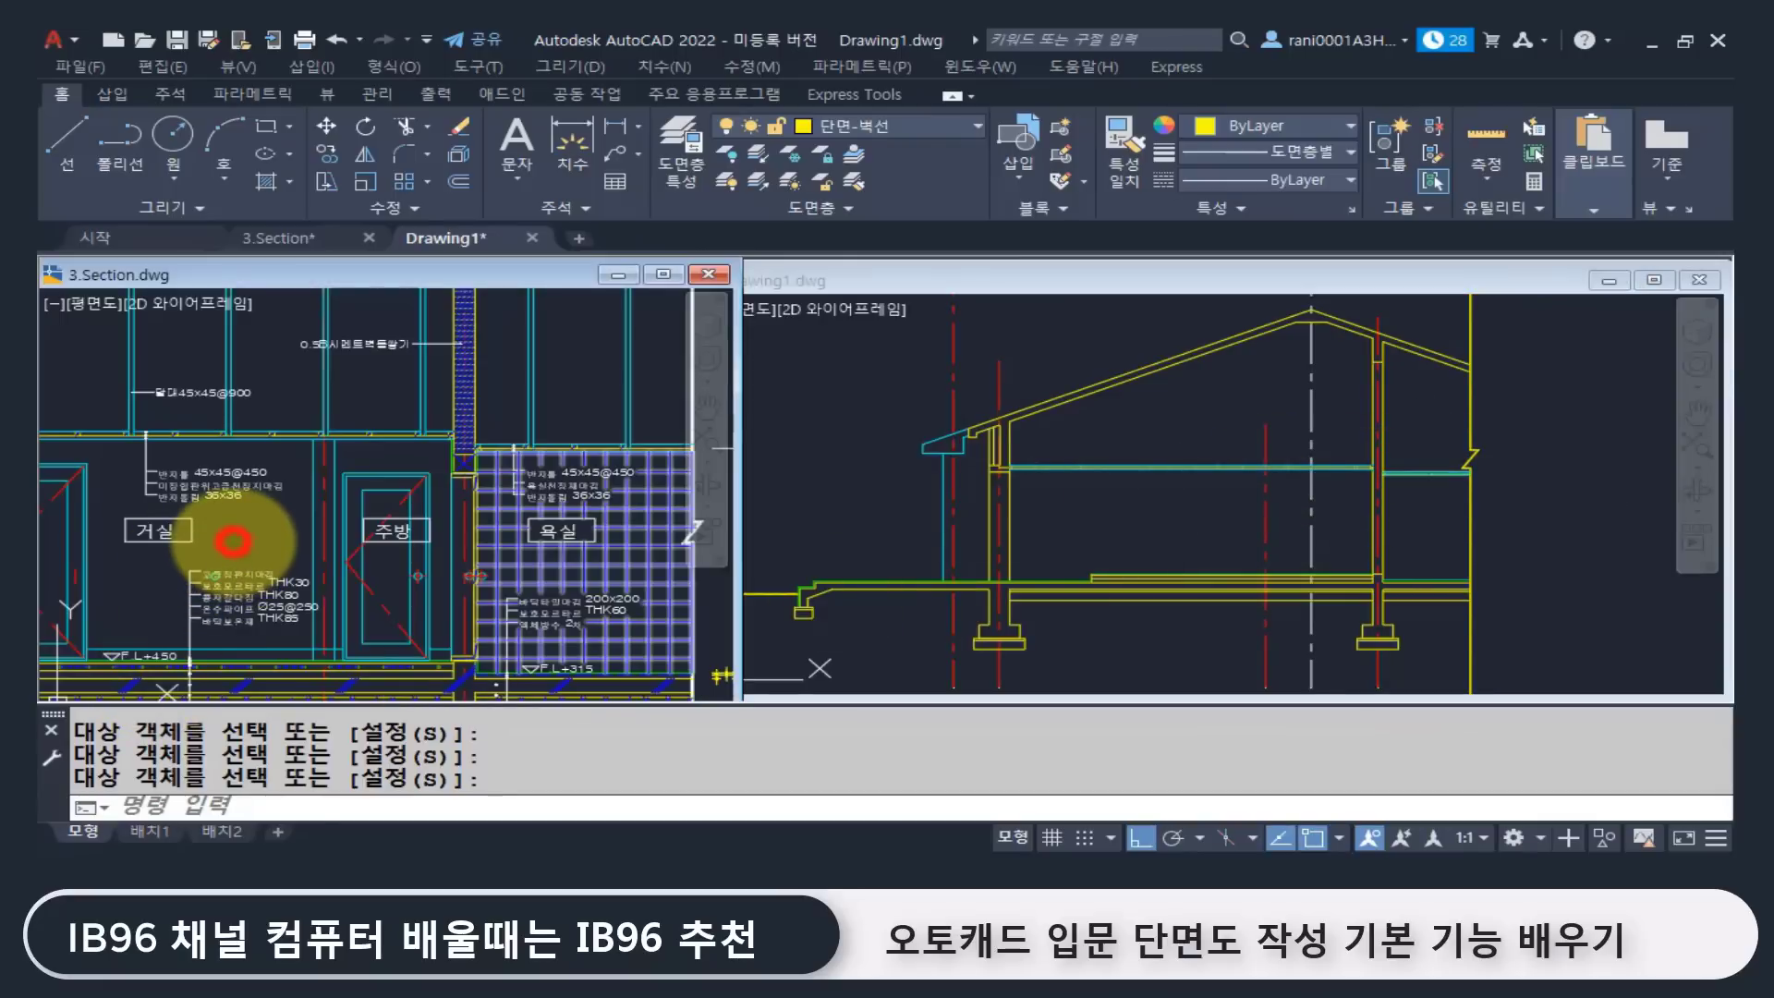
scroll(264, 533, "down", 5)
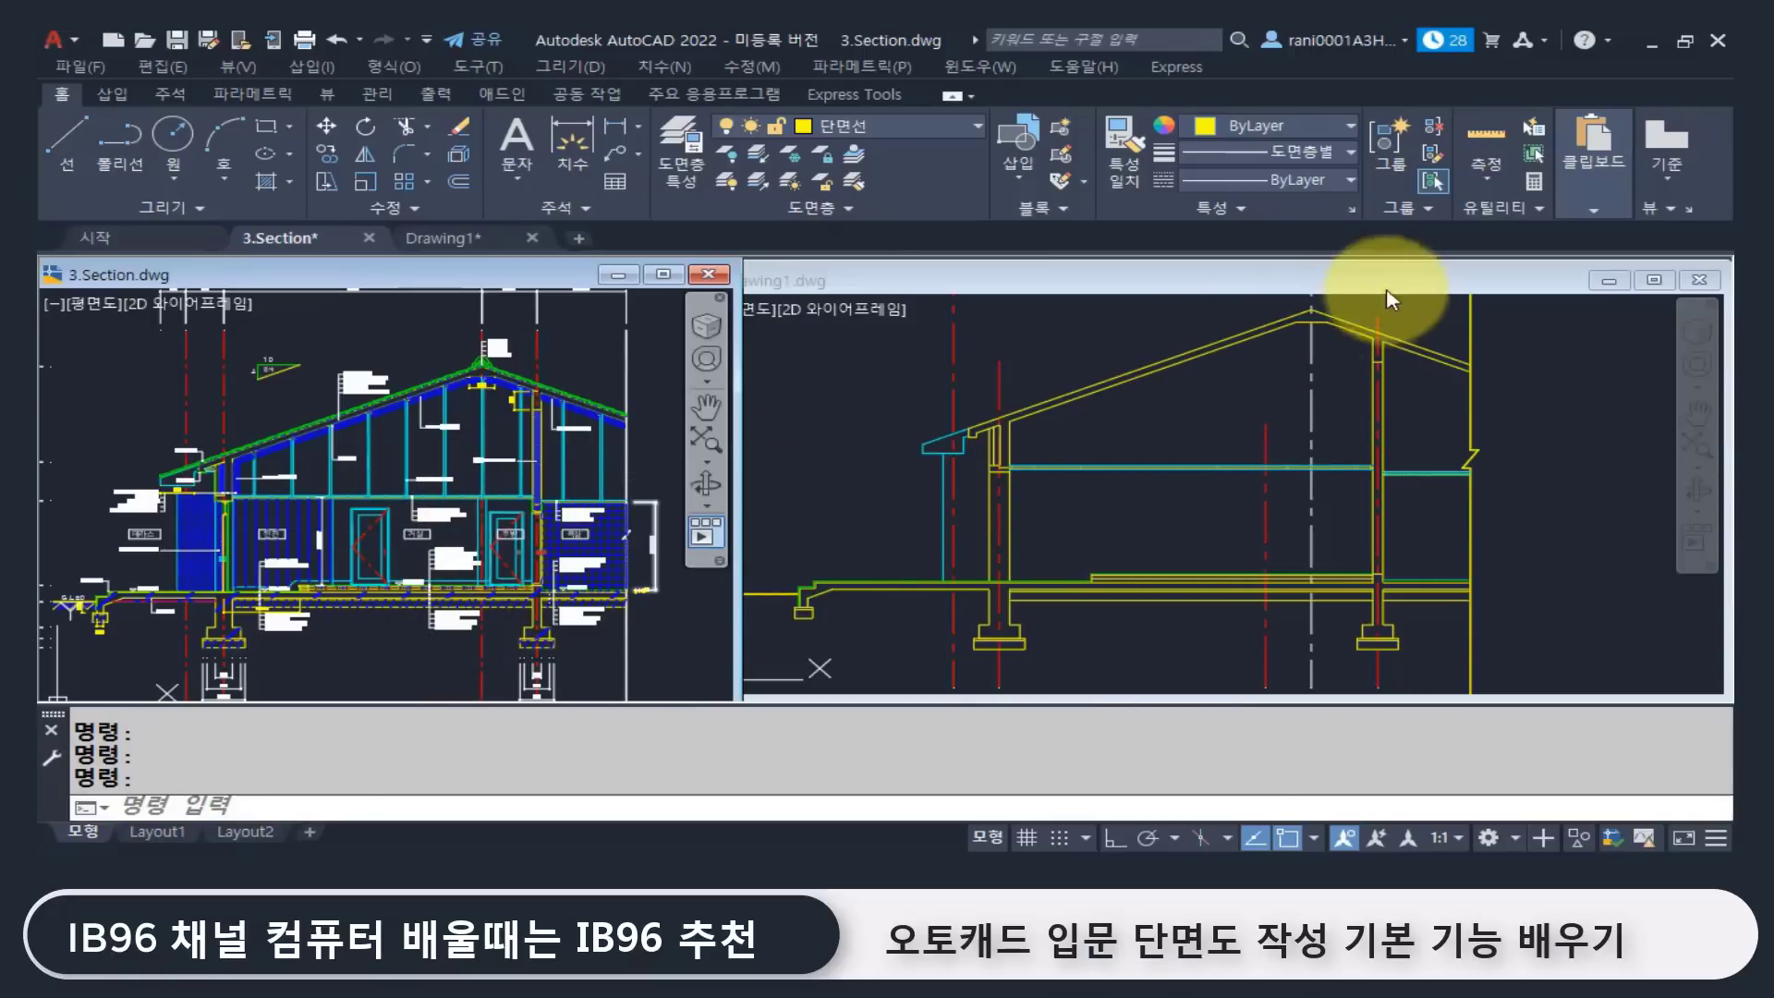
scroll(310, 471, "up", 6)
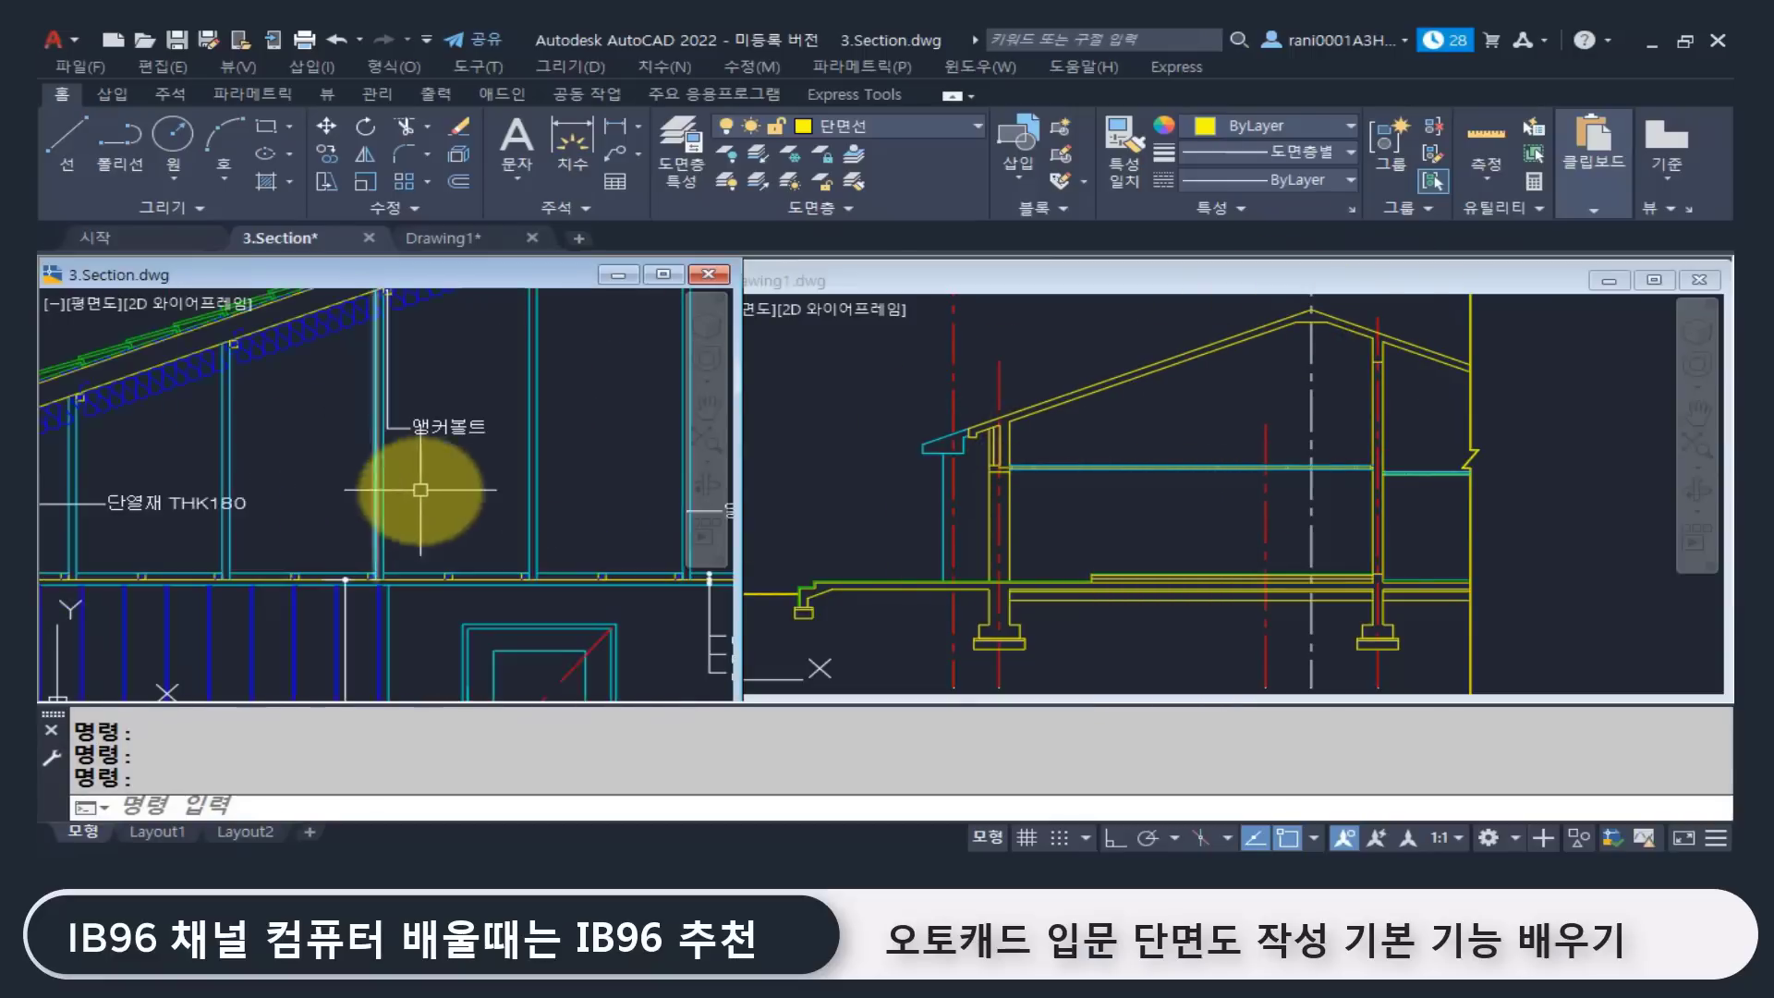
scroll(422, 491, "up", 2)
scroll(462, 518, "down", 2)
scroll(536, 540, "down", 4)
middle_click_drag(566, 539, 297, 525)
scroll(314, 498, "up", 3)
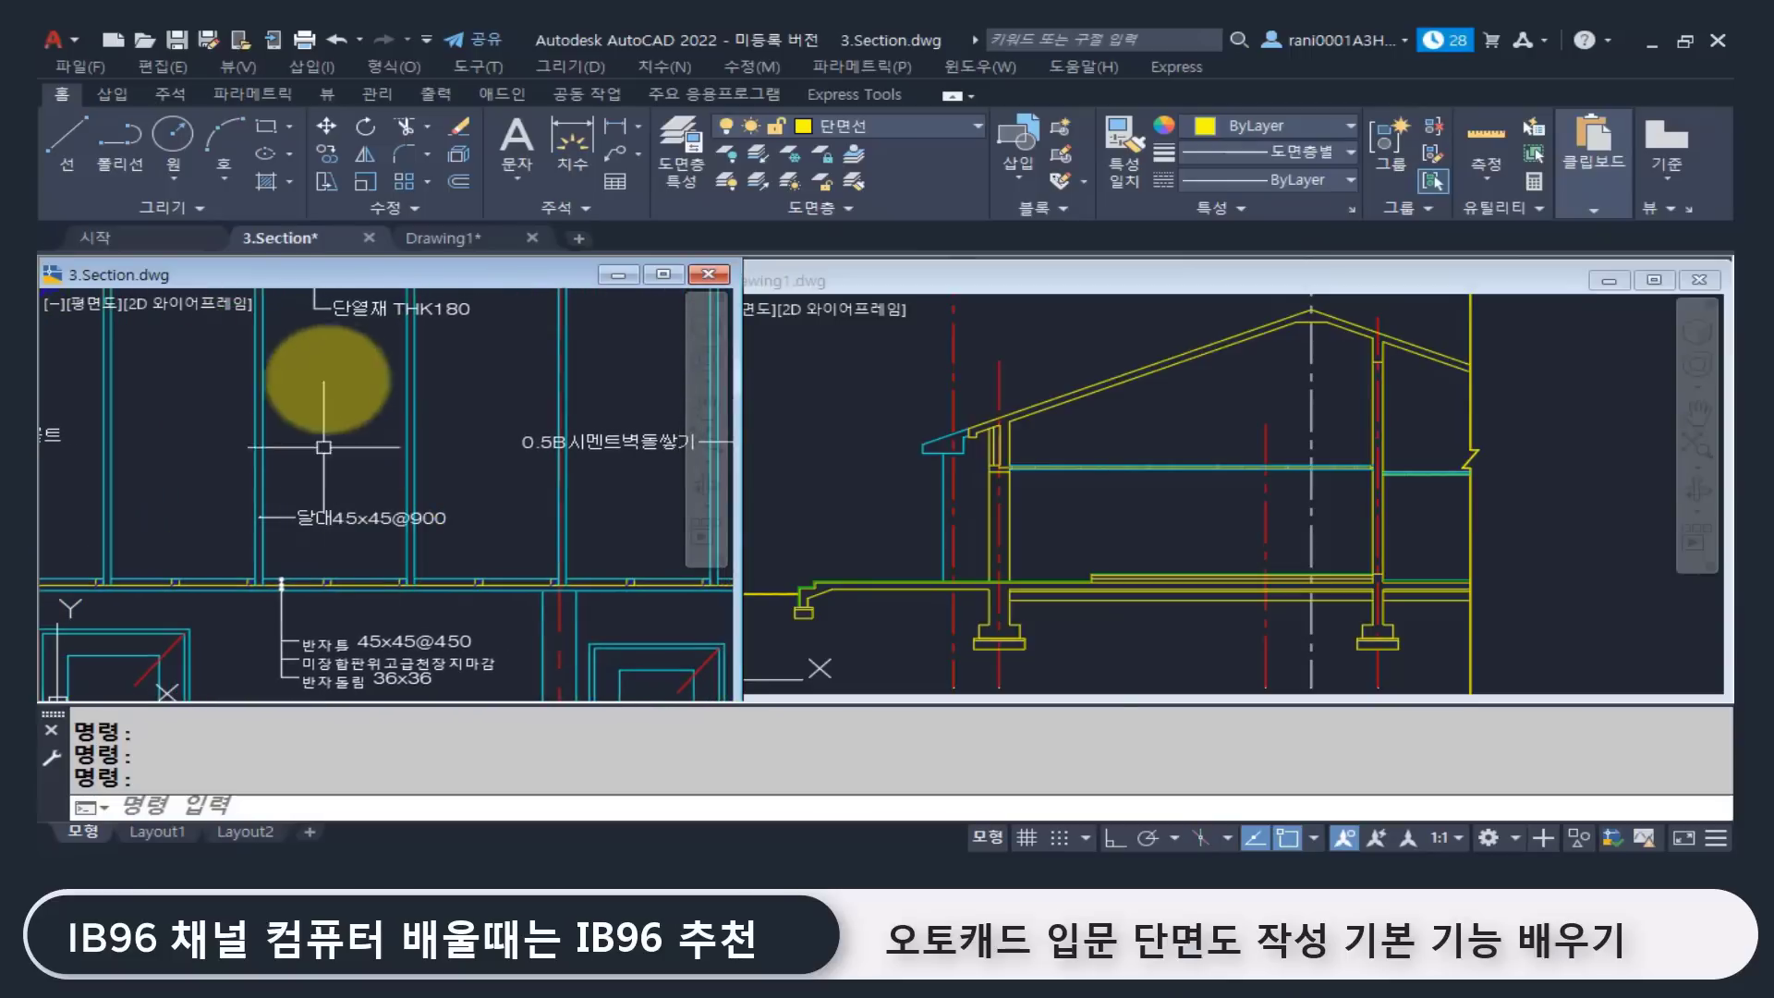
scroll(388, 472, "down", 3)
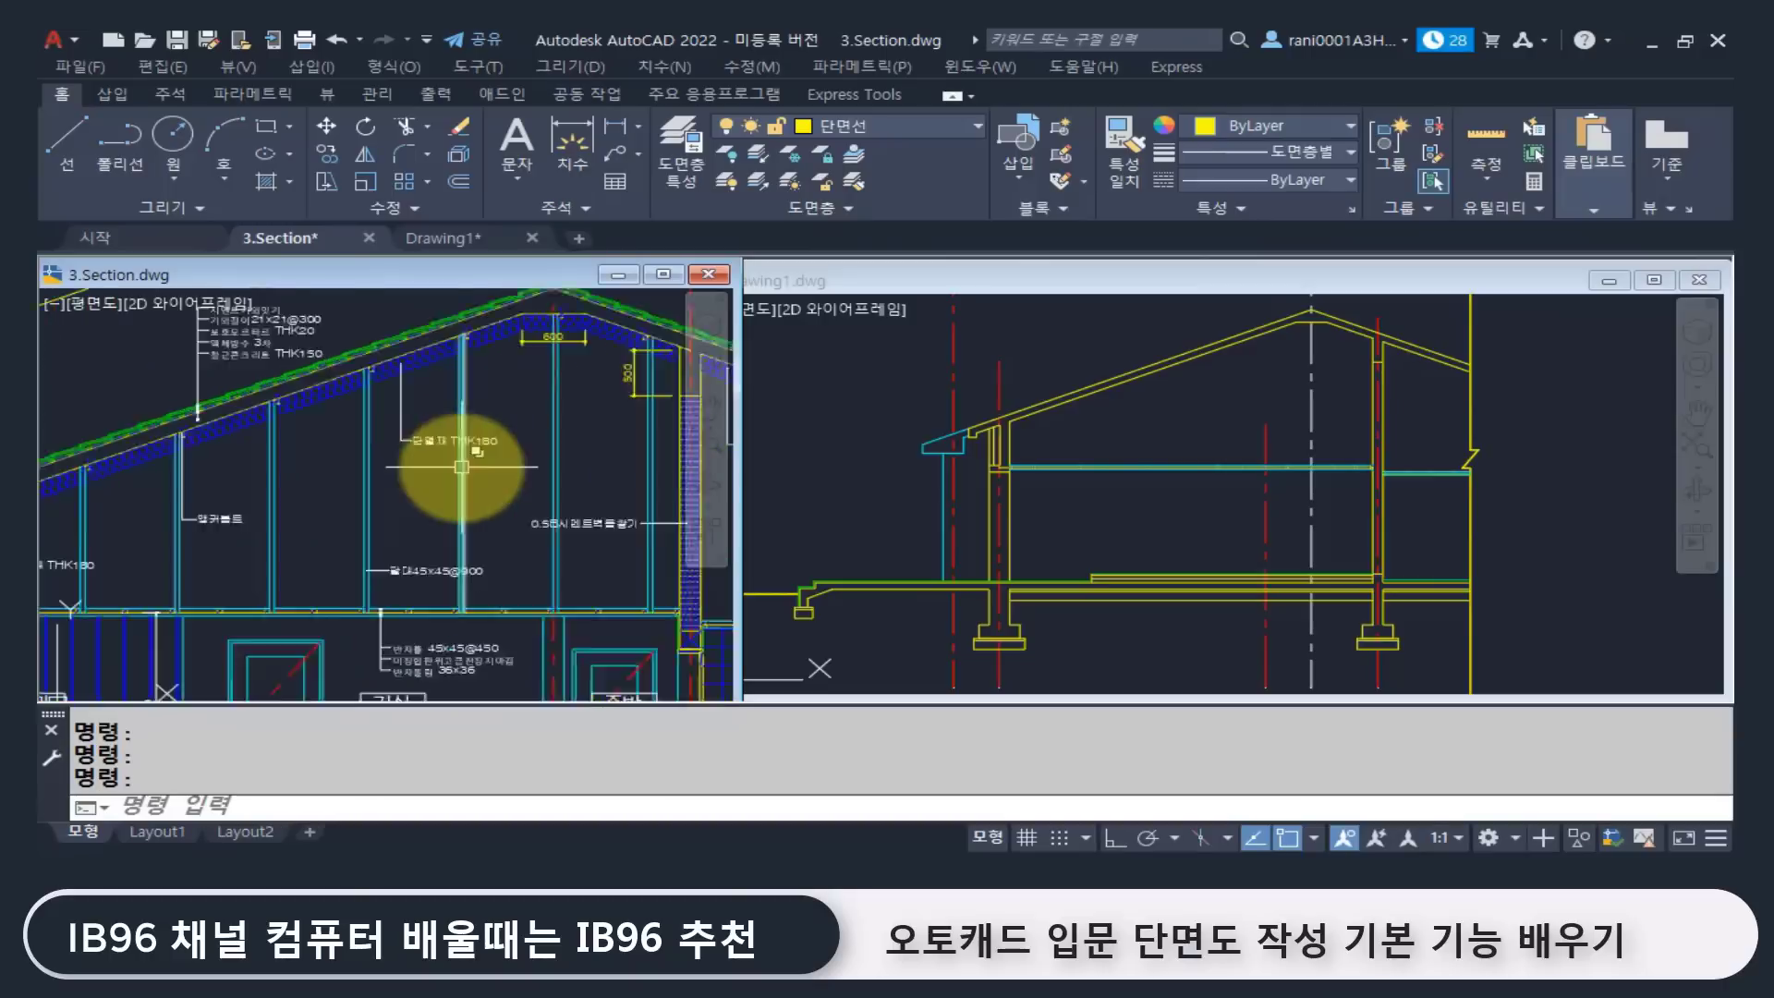
scroll(370, 388, "up", 3)
scroll(432, 412, "down", 2)
middle_click_drag(503, 582, 627, 383)
scroll(475, 449, "down", 2)
middle_click_drag(452, 454, 249, 513)
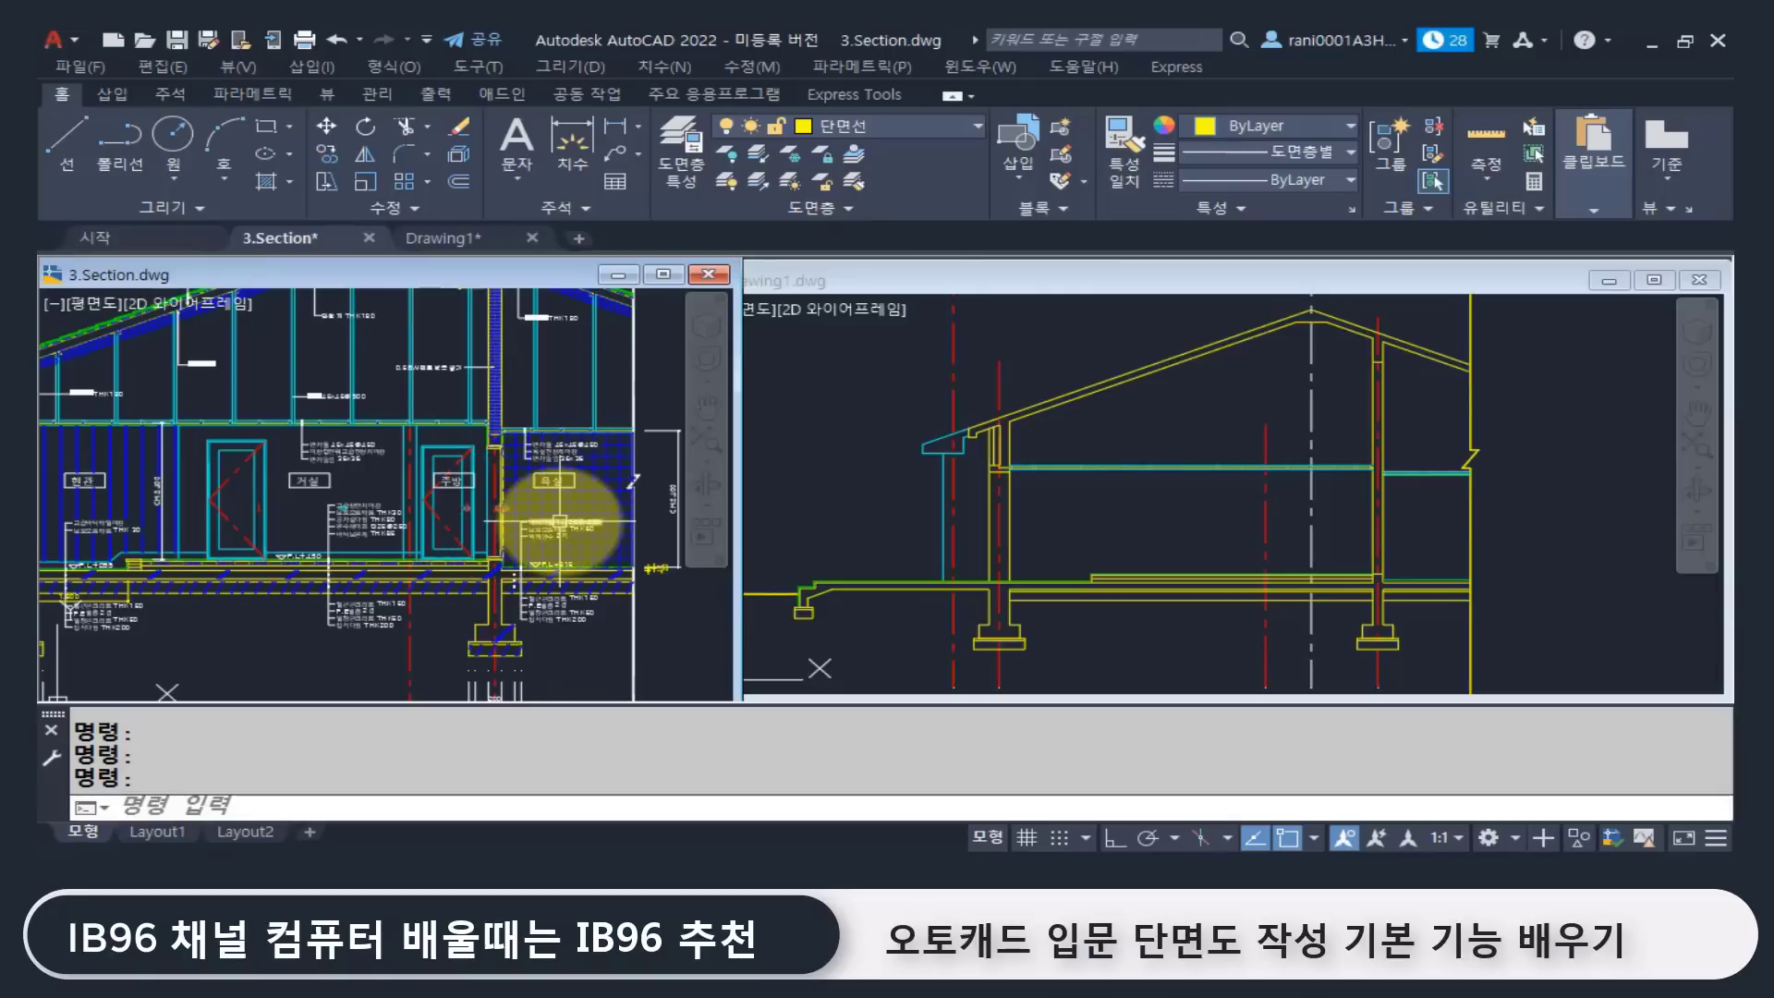
mouse_move(557, 522)
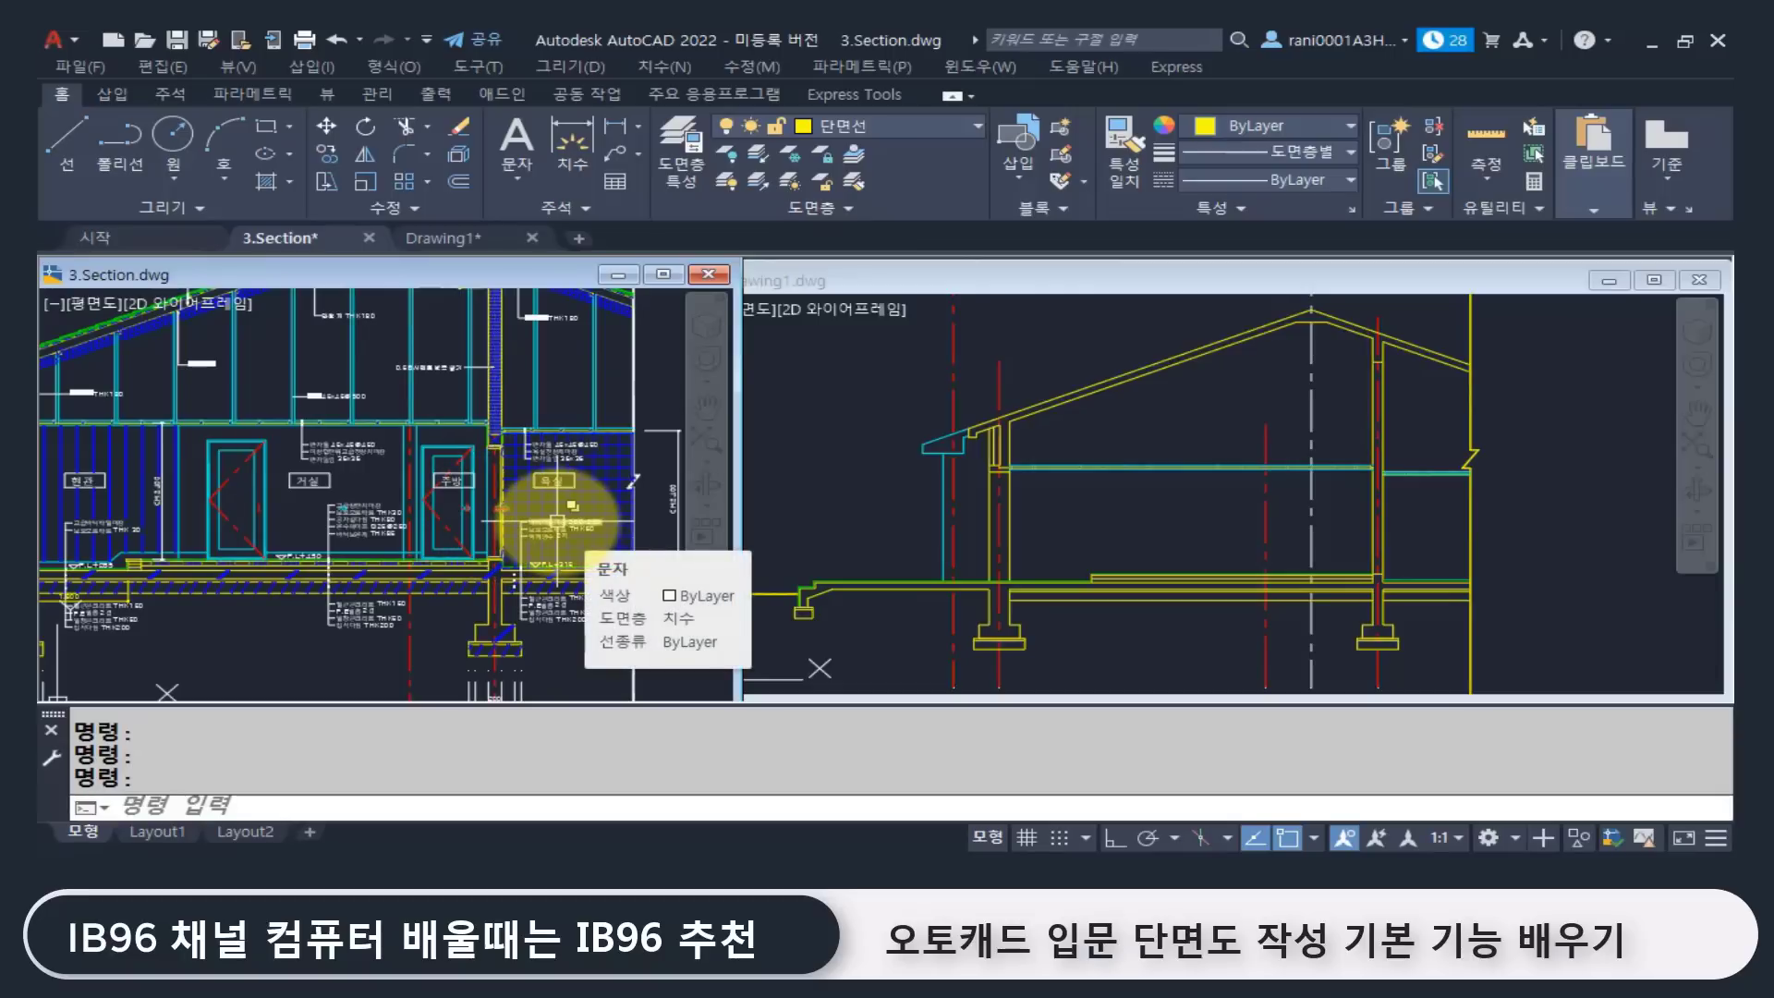
scroll(340, 522, "up", 2)
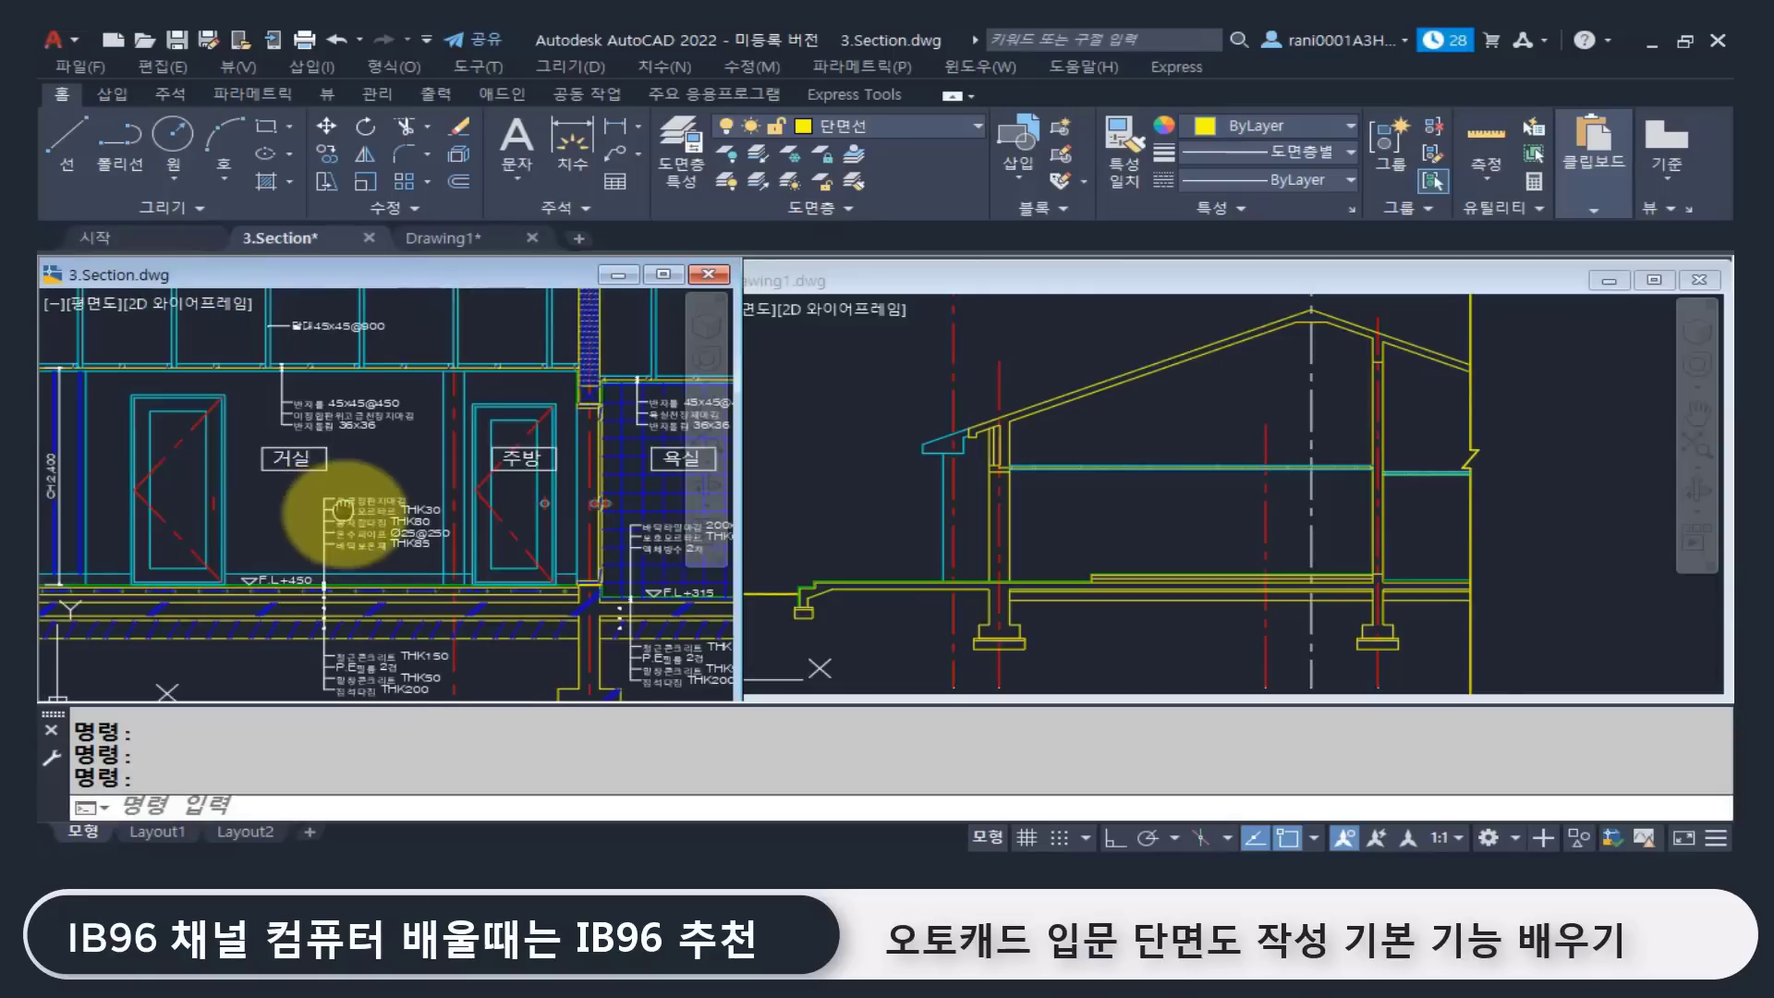
Step: Examine the living room door elevation in the 3.Section reference and the section cutting line on the floor plan in Drawing1
middle_click_drag(334, 511, 399, 529)
key("ctrl+2")
left_click(310, 544)
left_click(182, 408)
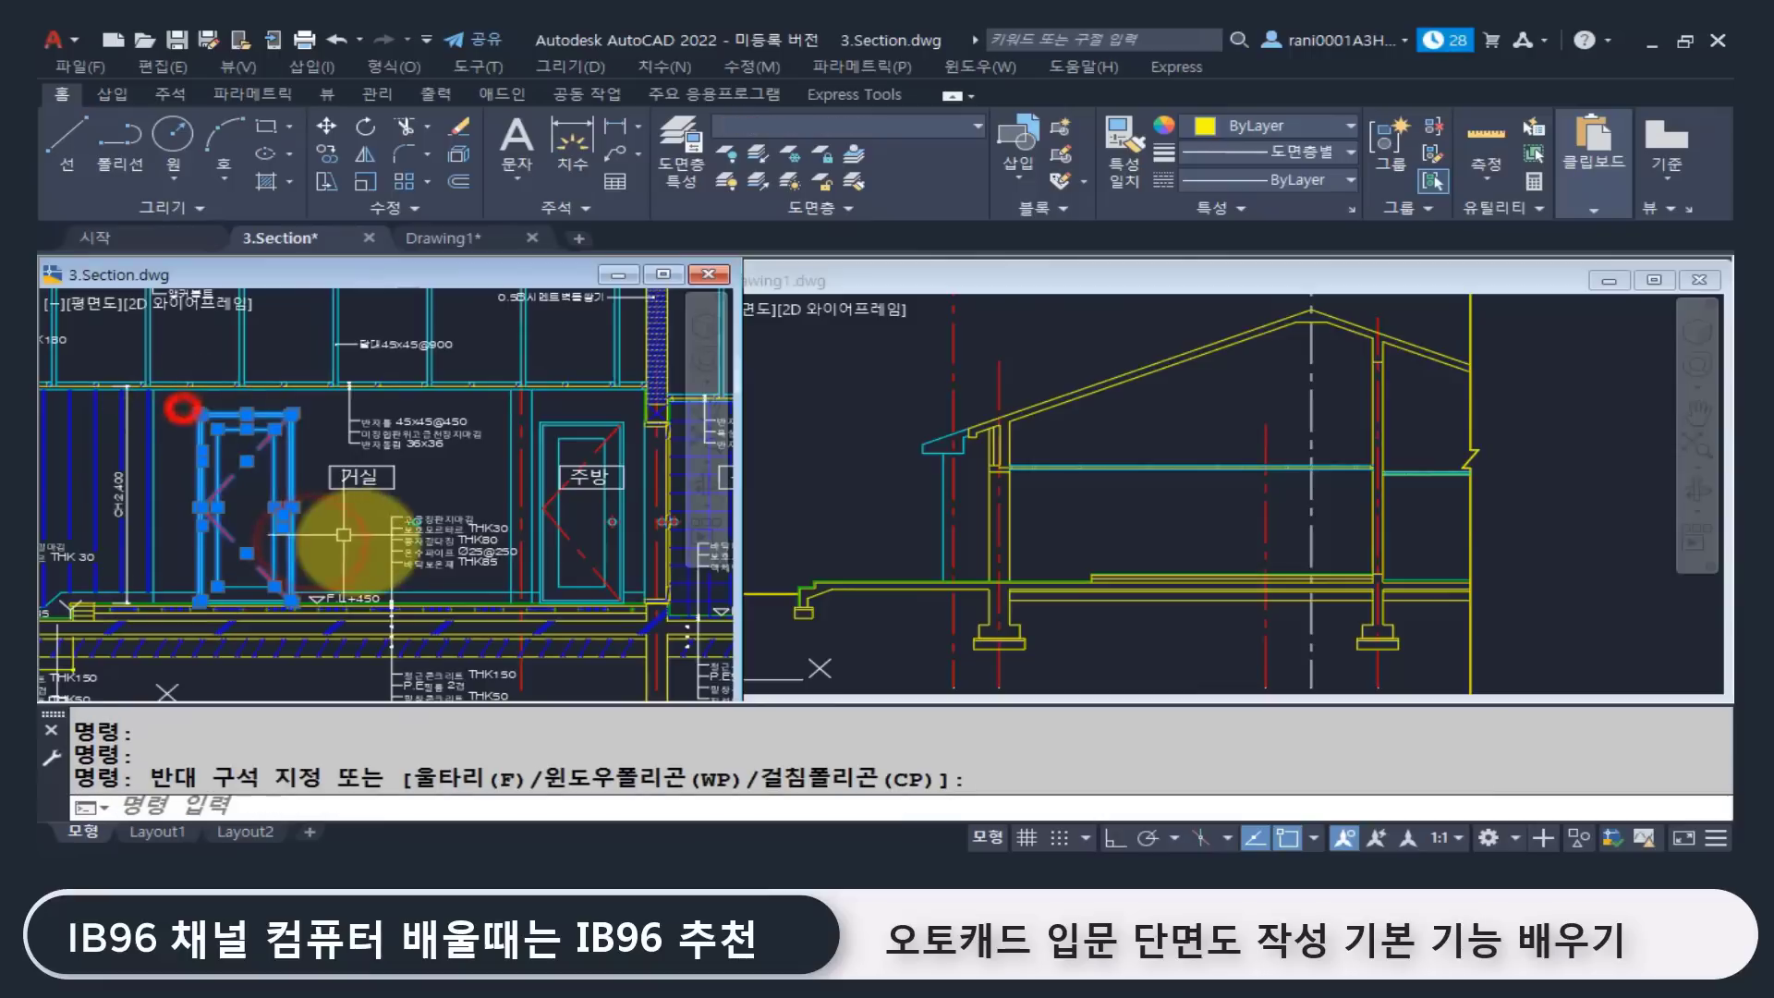
left_click(823, 475)
scroll(970, 515, "down", 5)
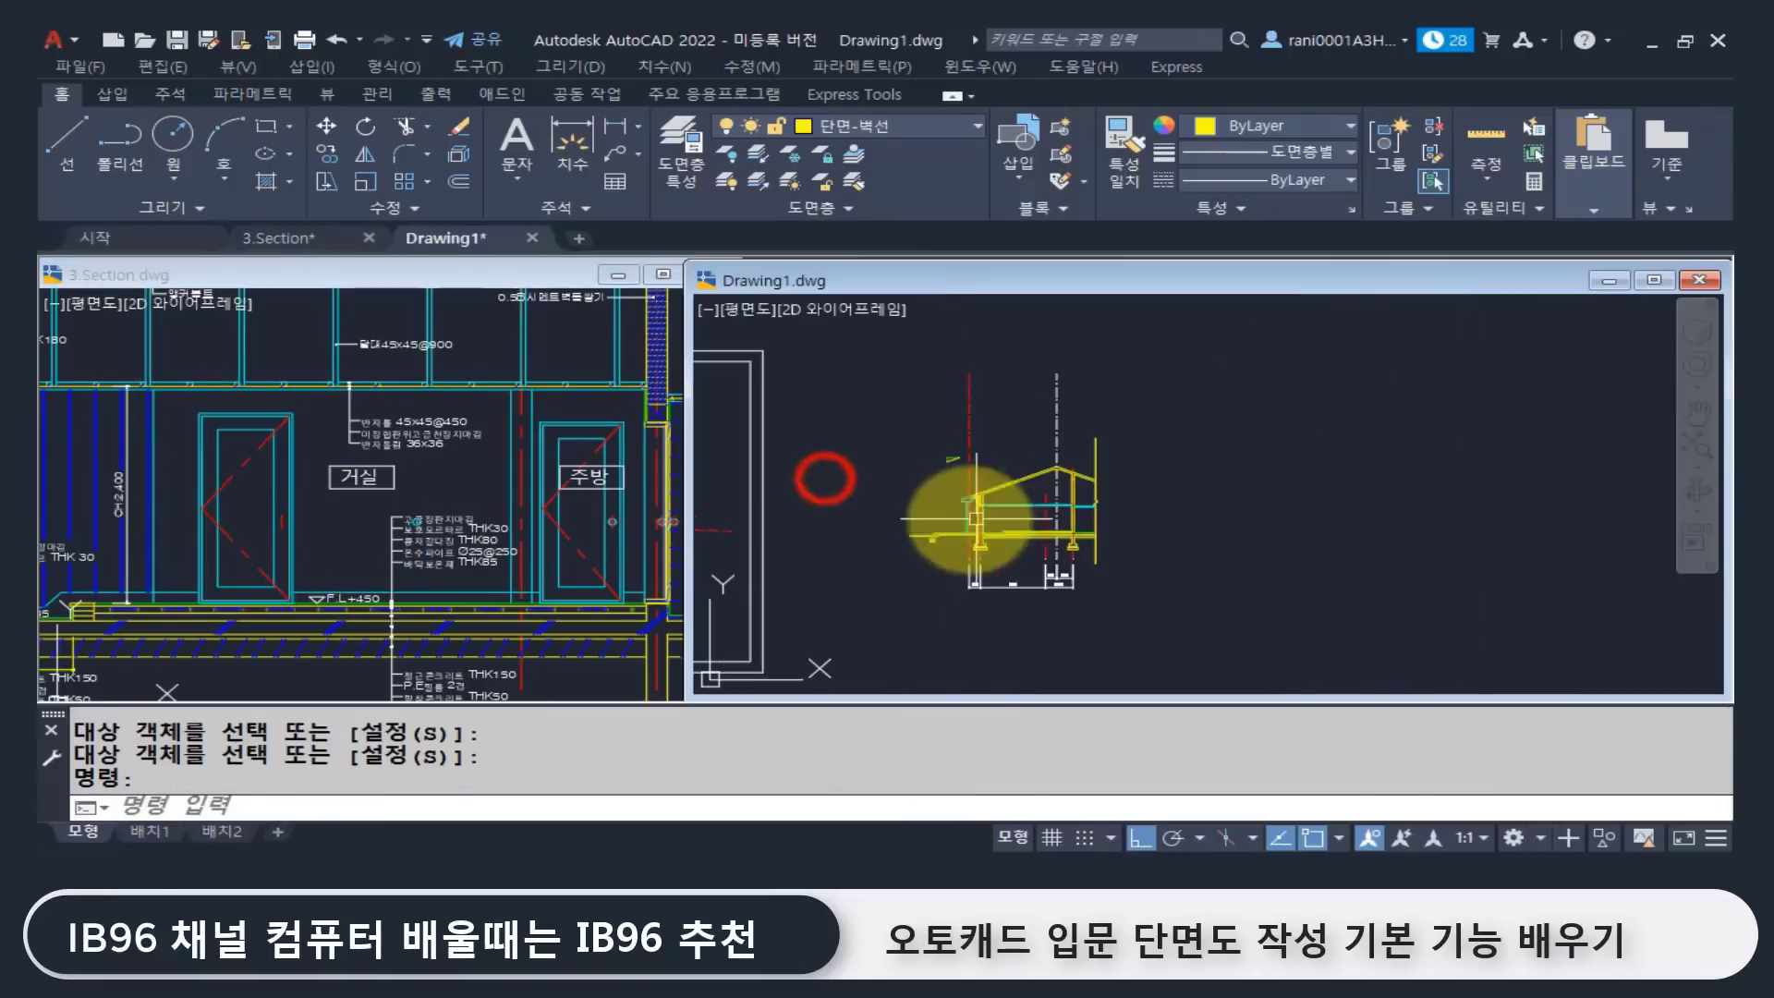
scroll(998, 534, "up", 3)
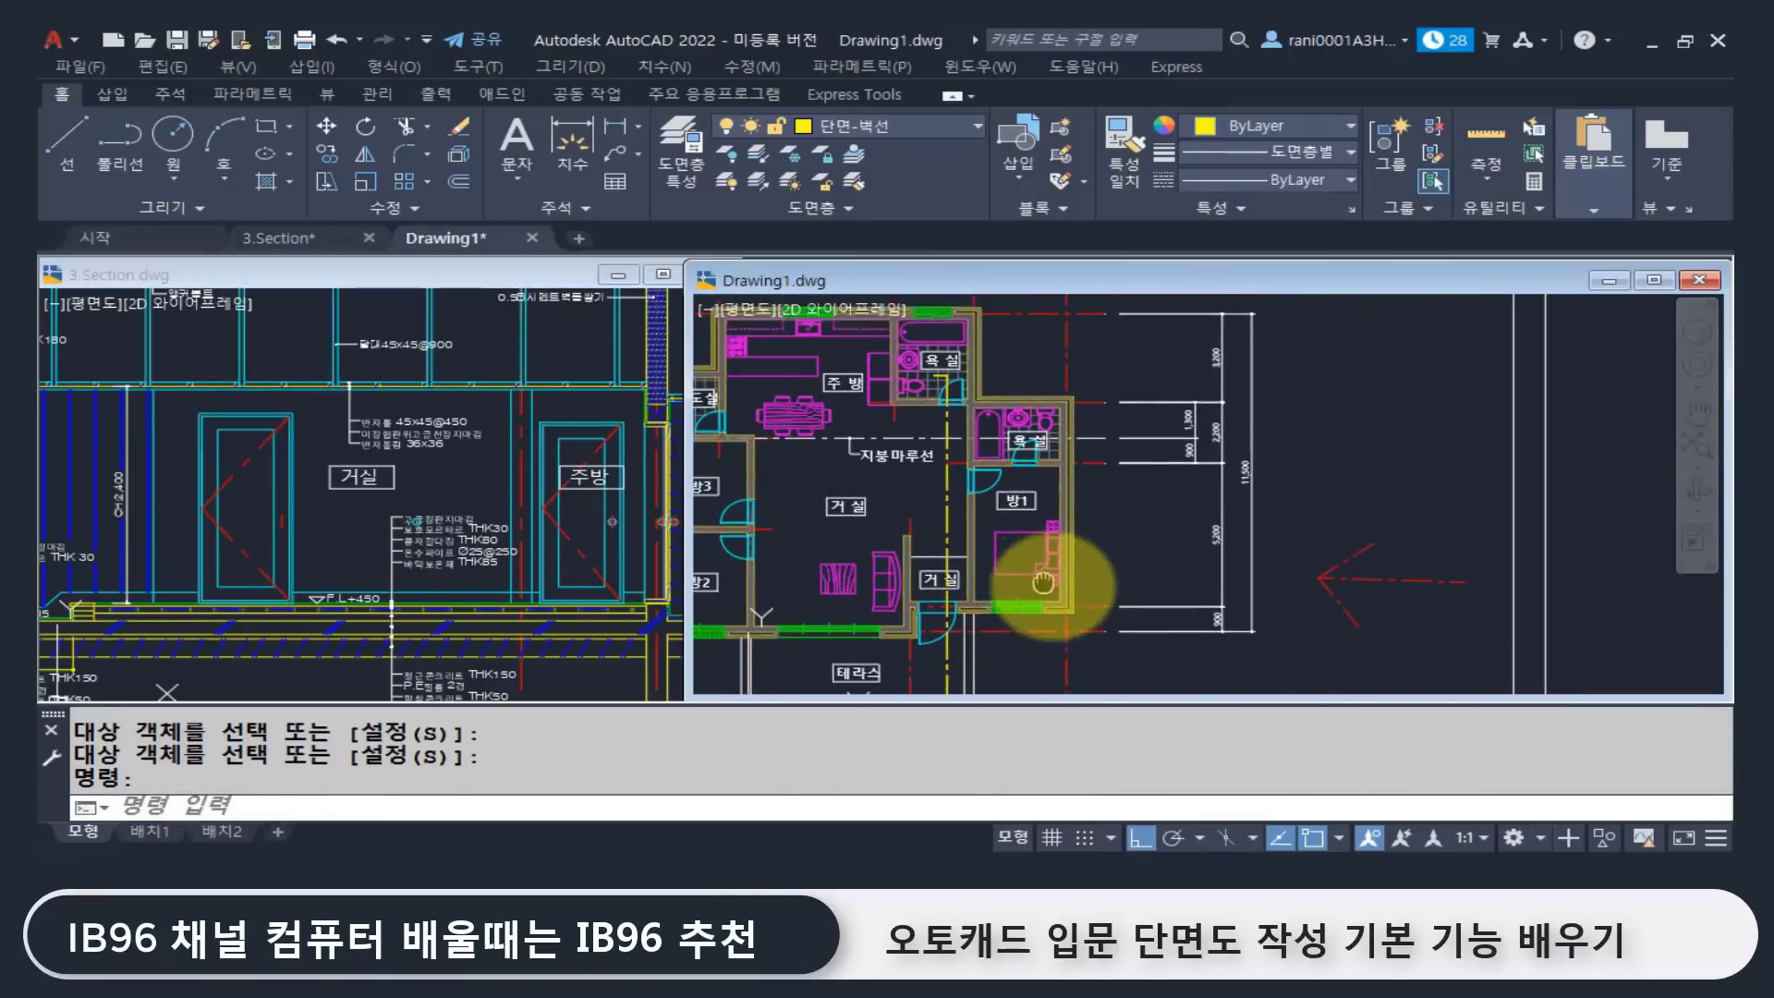
left_click(970, 507)
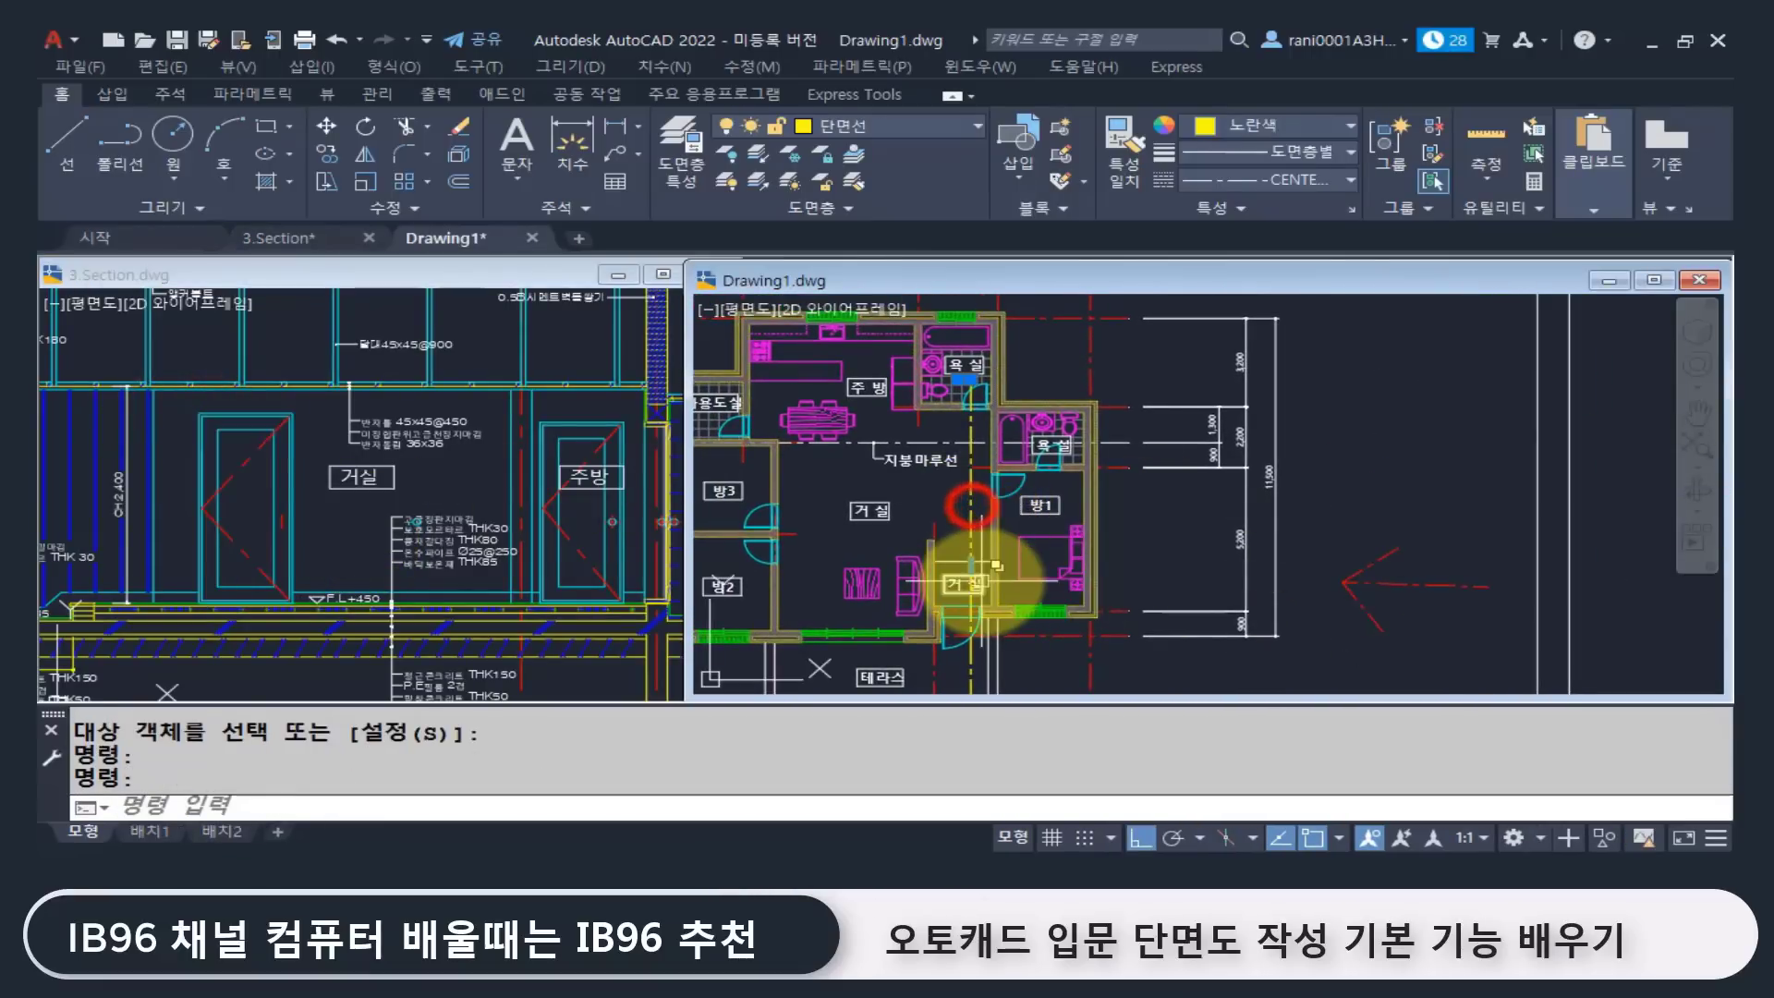
key("Escape")
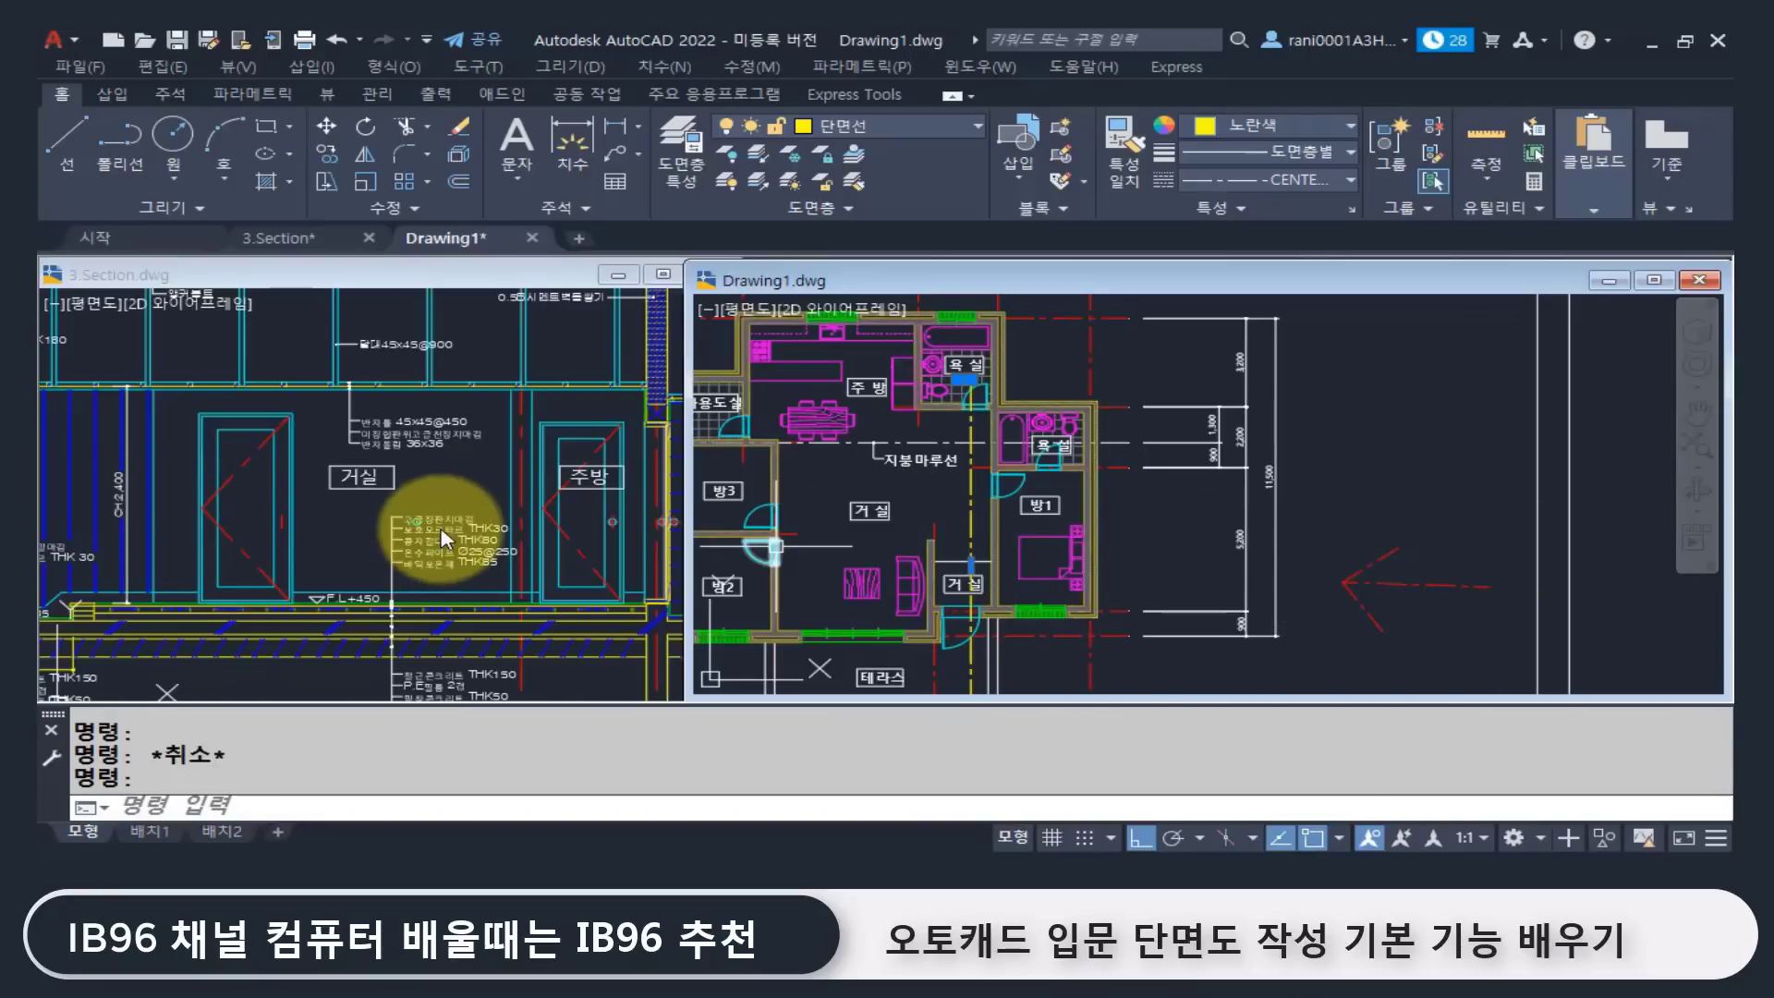
Step: Compare the complete 3.Section reference sheet with the section drawn so far in Drawing1
left_click(320, 523)
scroll(369, 545, "down", 5)
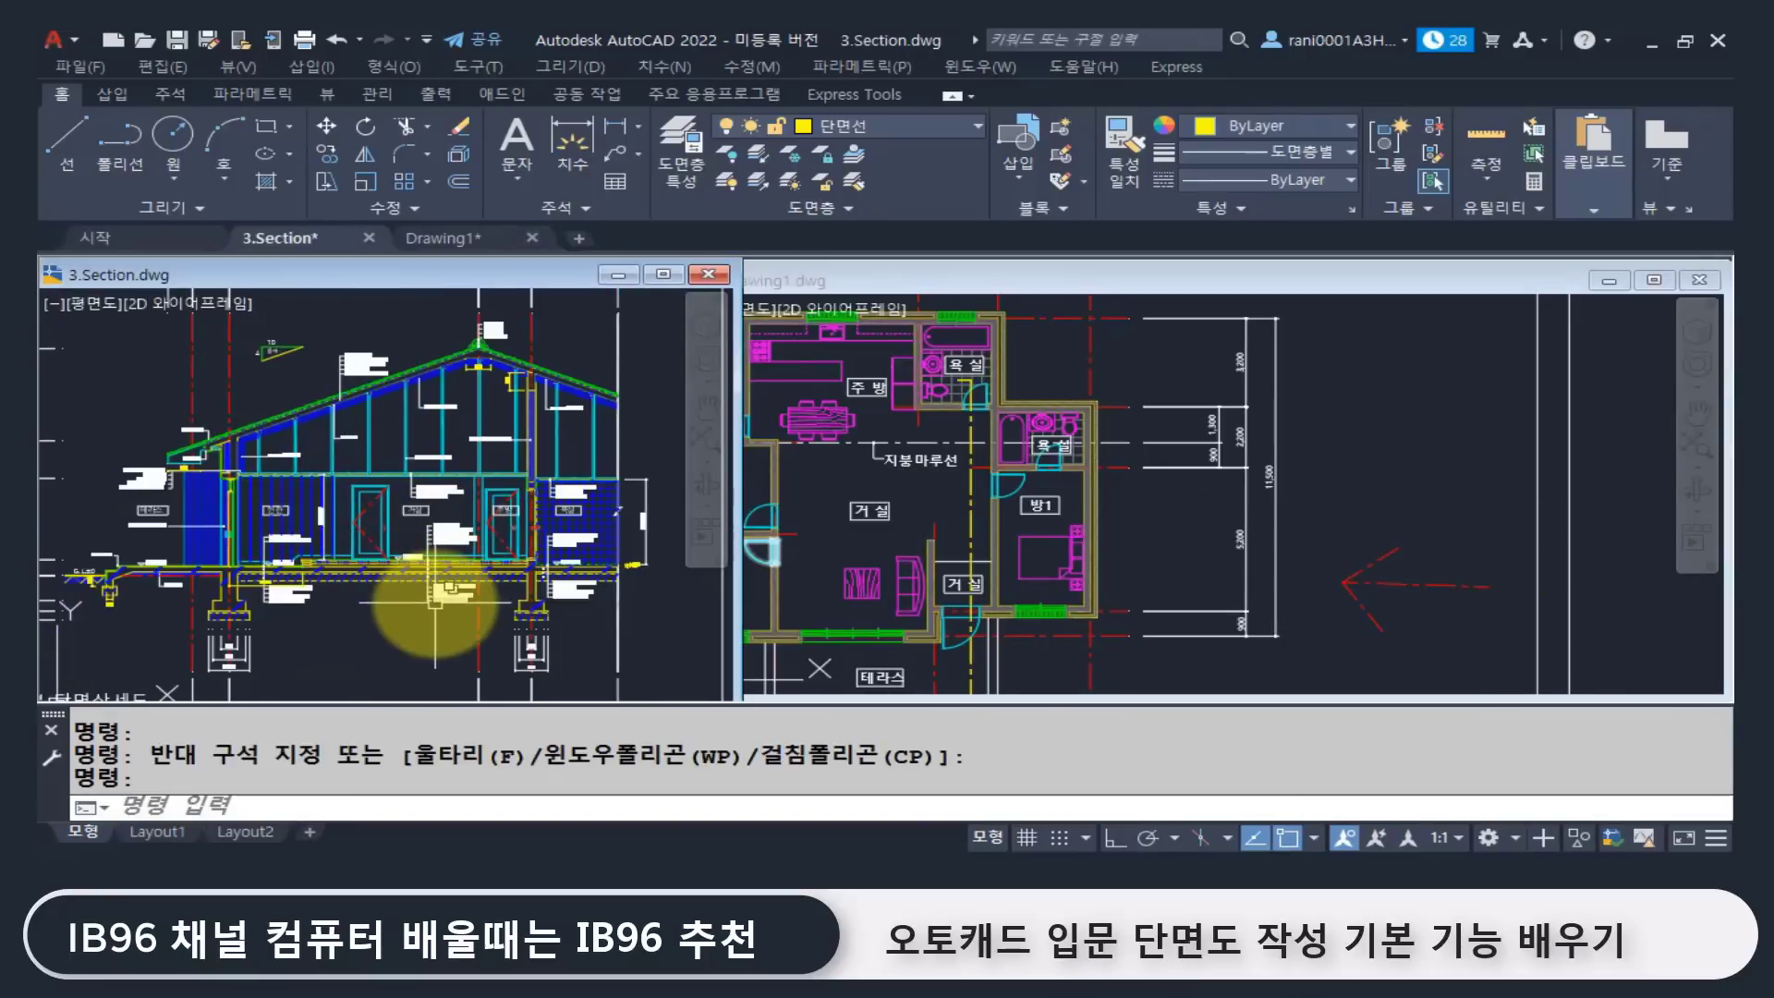
scroll(434, 606, "down", 2)
middle_click_drag(274, 588, 266, 530)
left_click(1196, 515)
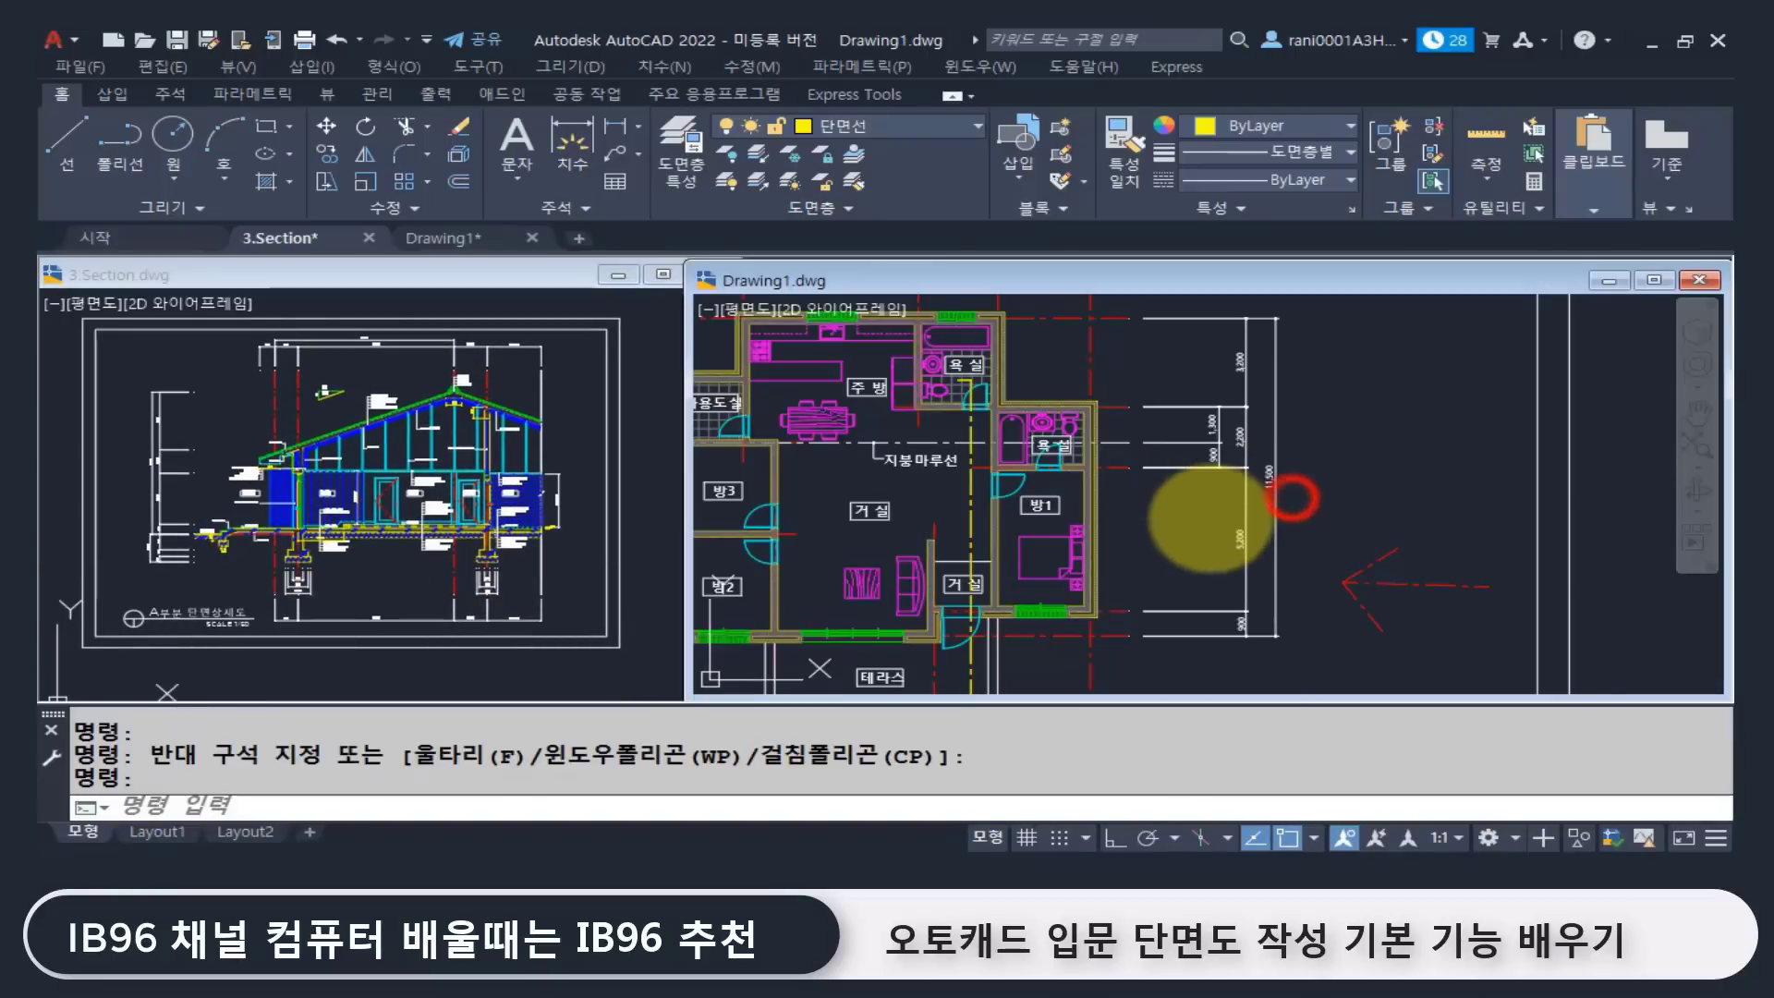
scroll(1379, 465, "down", 3)
middle_click_drag(1379, 465, 1060, 468)
scroll(1315, 483, "up", 4)
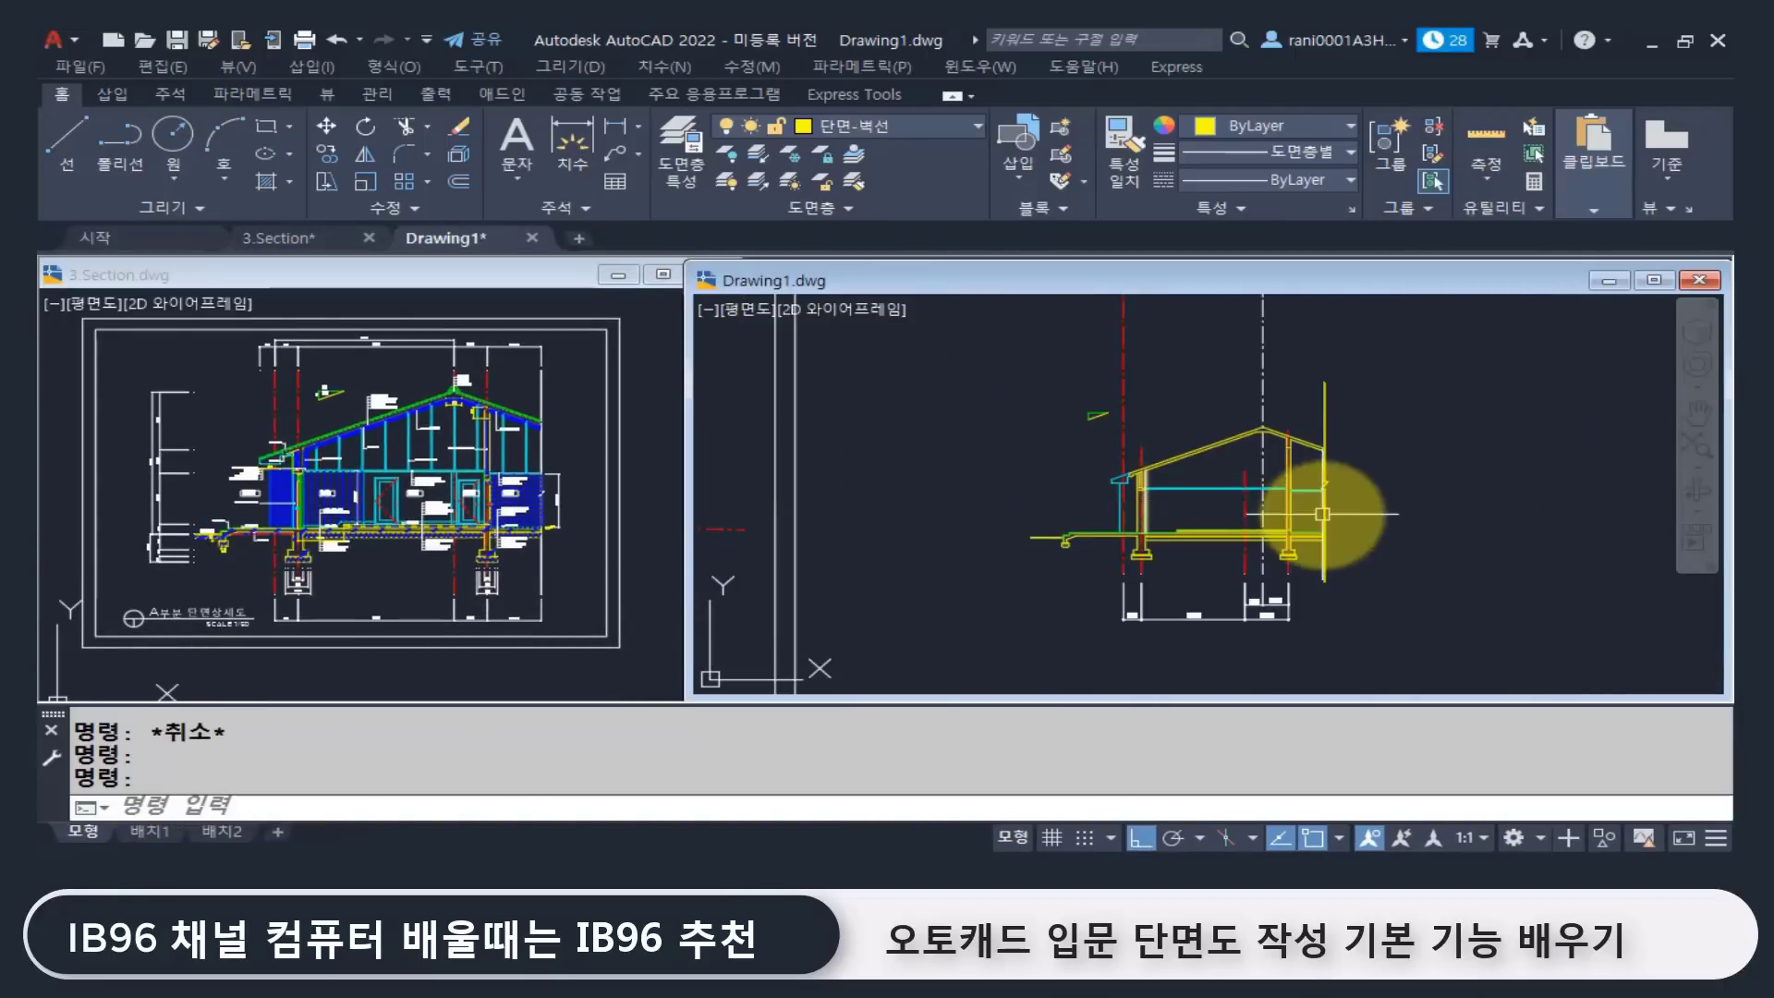